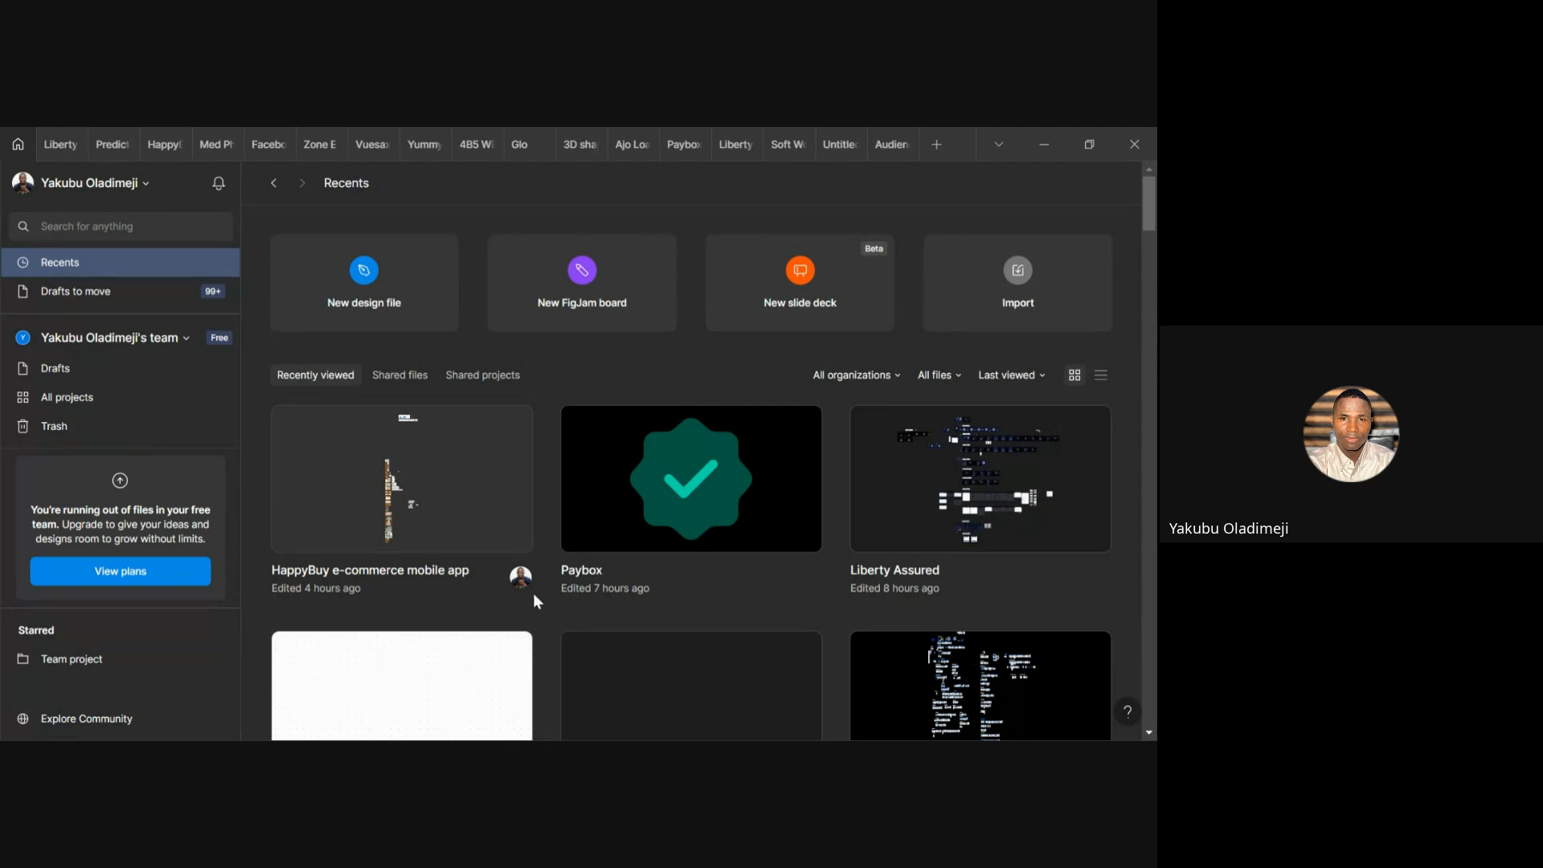
scroll(854, 617, "down", 1)
scroll(851, 610, "up", 1)
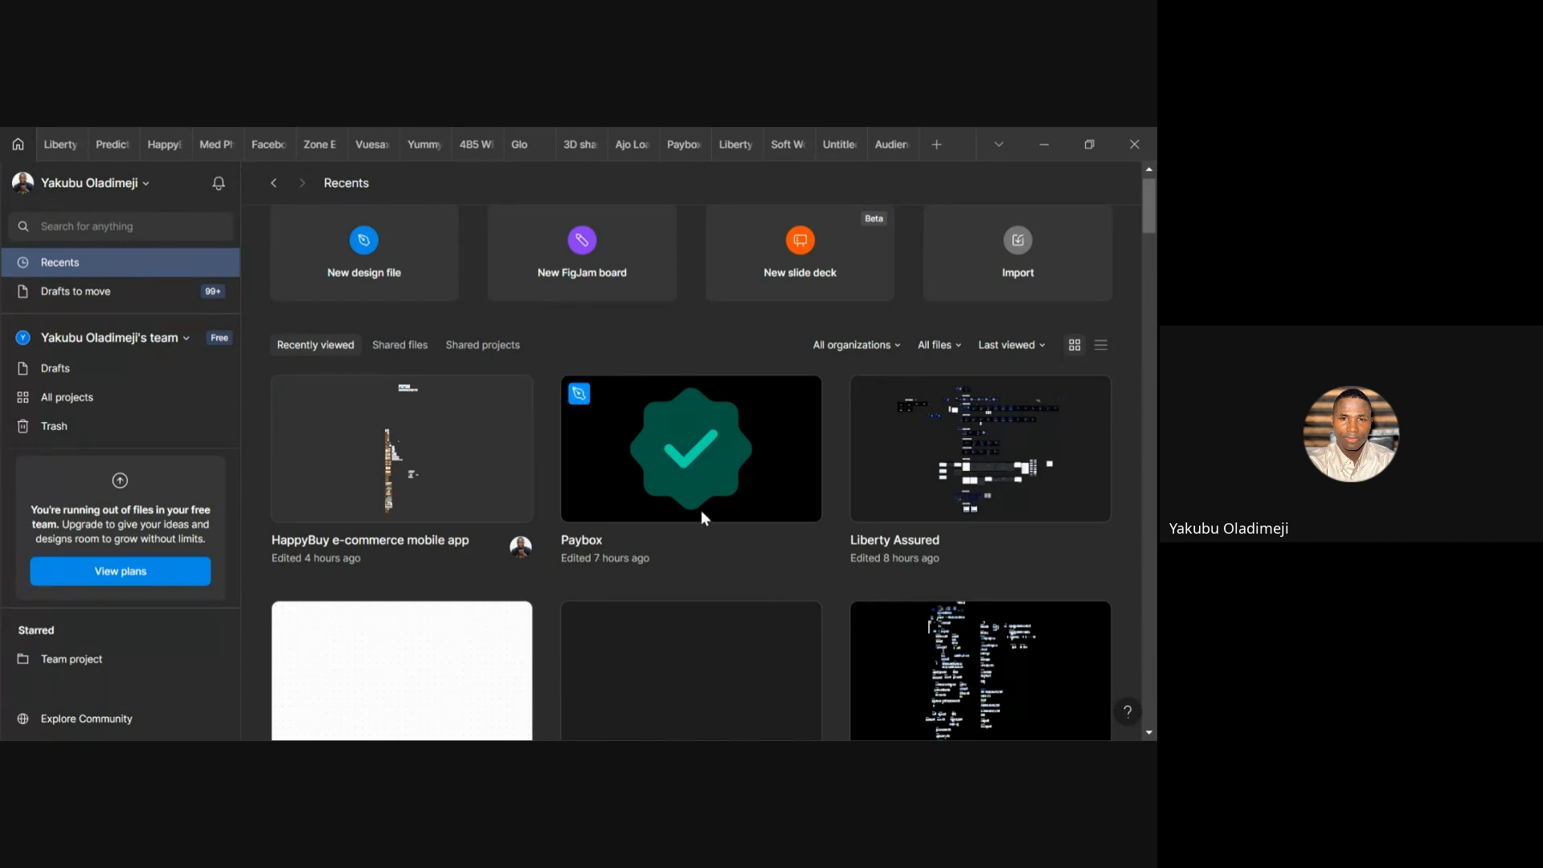
left_click(84, 288)
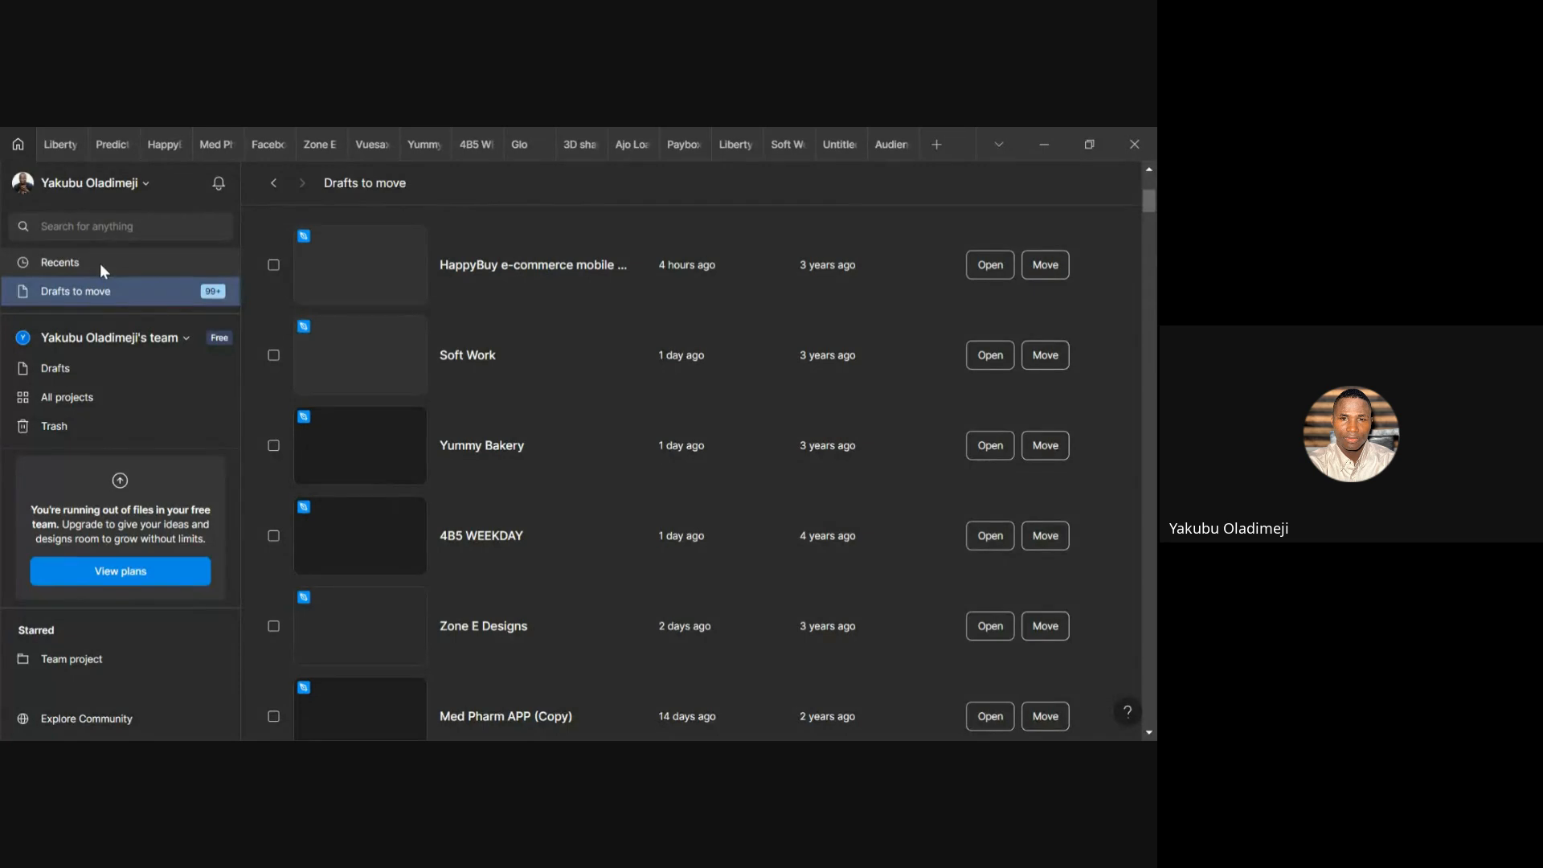
left_click(100, 263)
left_click(109, 291)
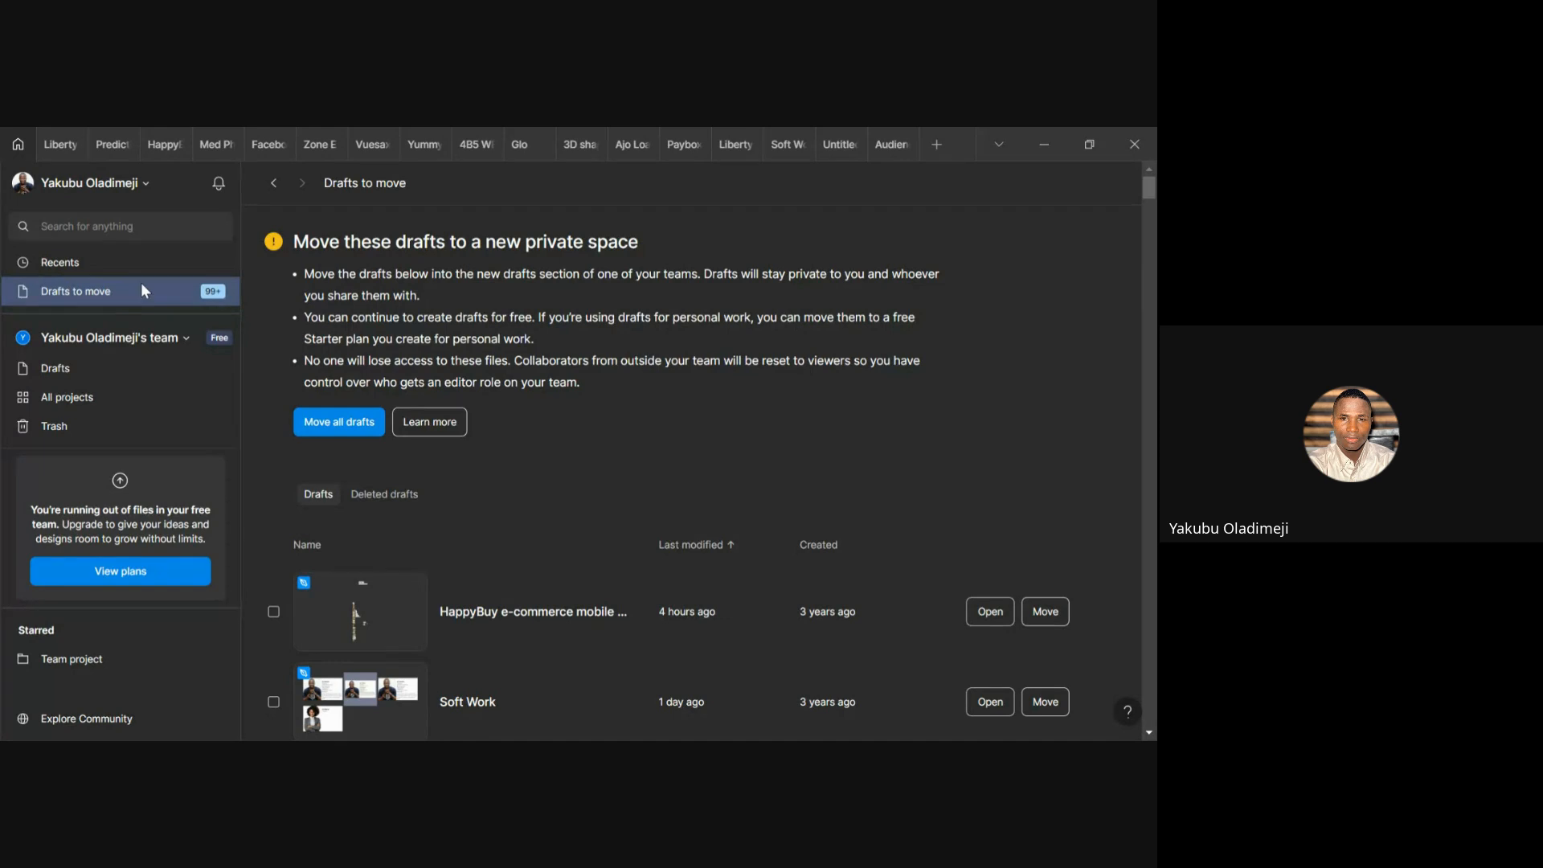
left_click(95, 262)
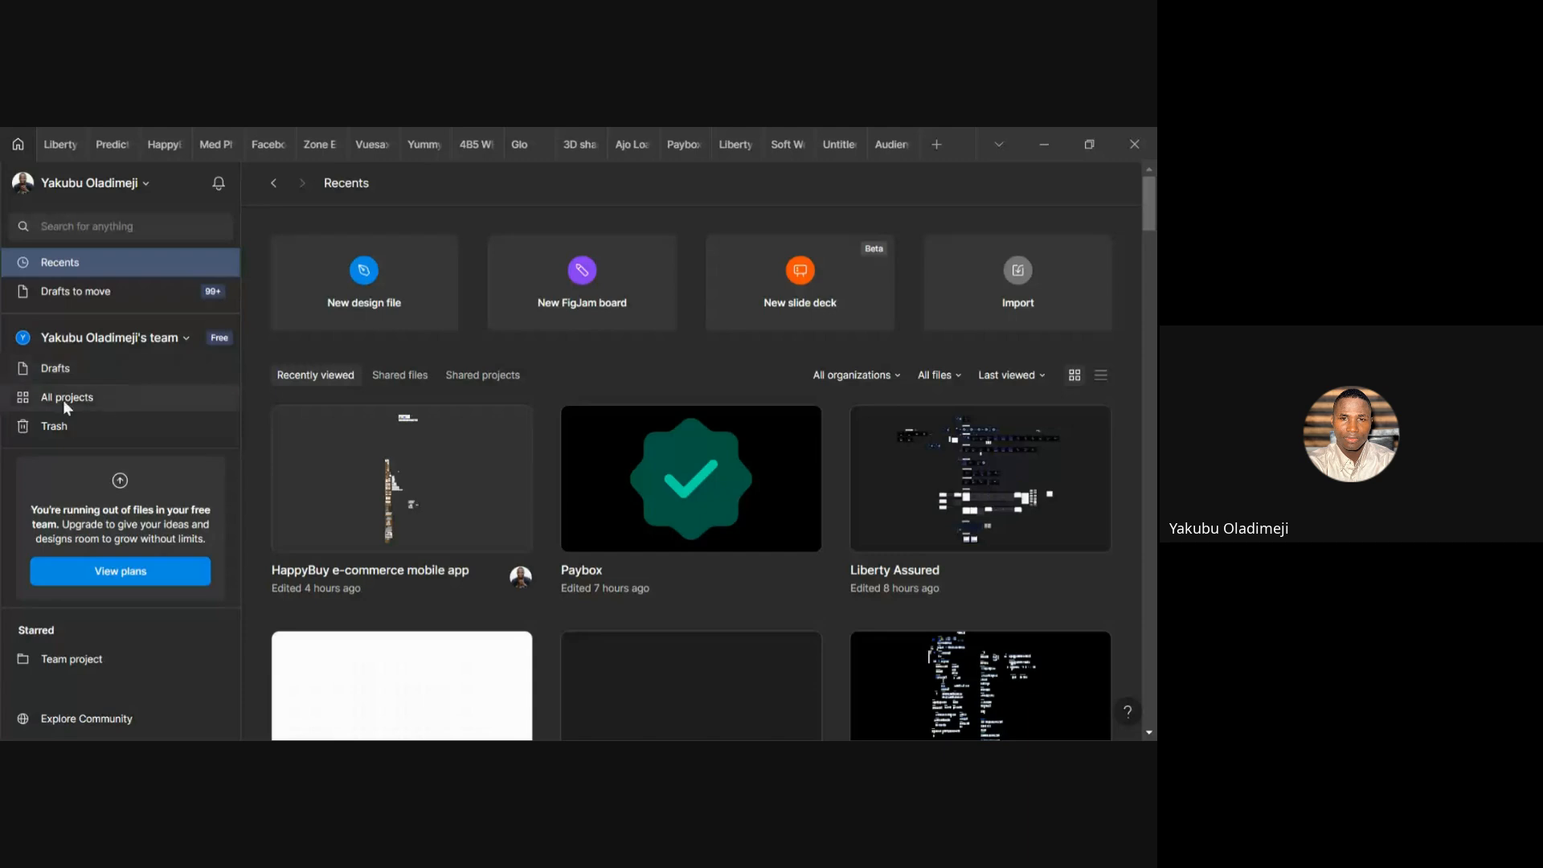
Stop briefly at All projects, then view the Trash, which holds no deleted files
left_click(83, 400)
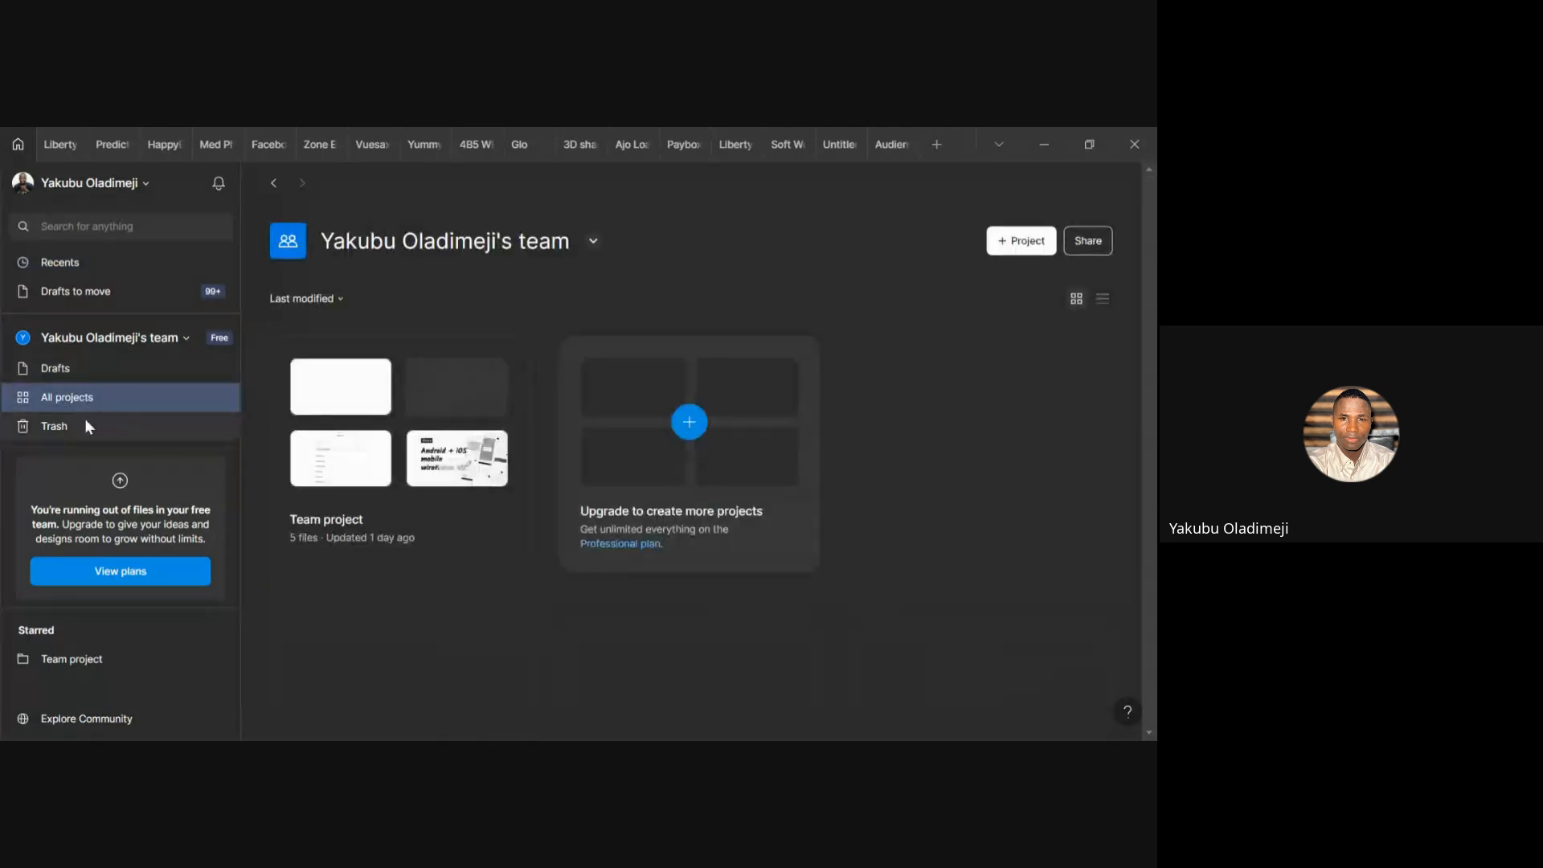
left_click(85, 422)
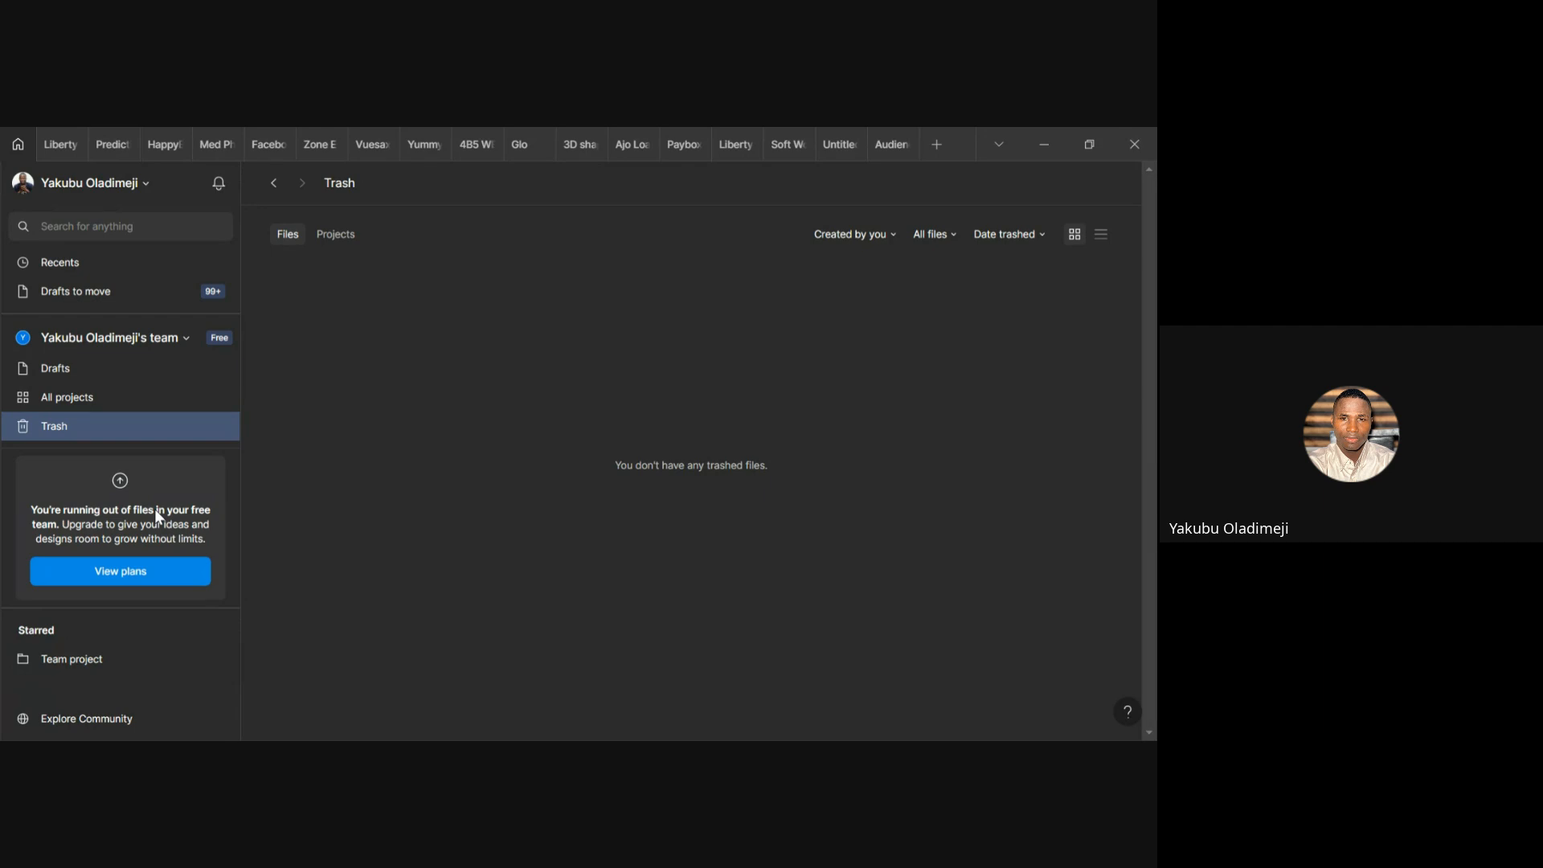
From the account menu, display the Theme submenu showing Light, Dark and System, with Dark selected
left_click(147, 188)
mouse_move(197, 336)
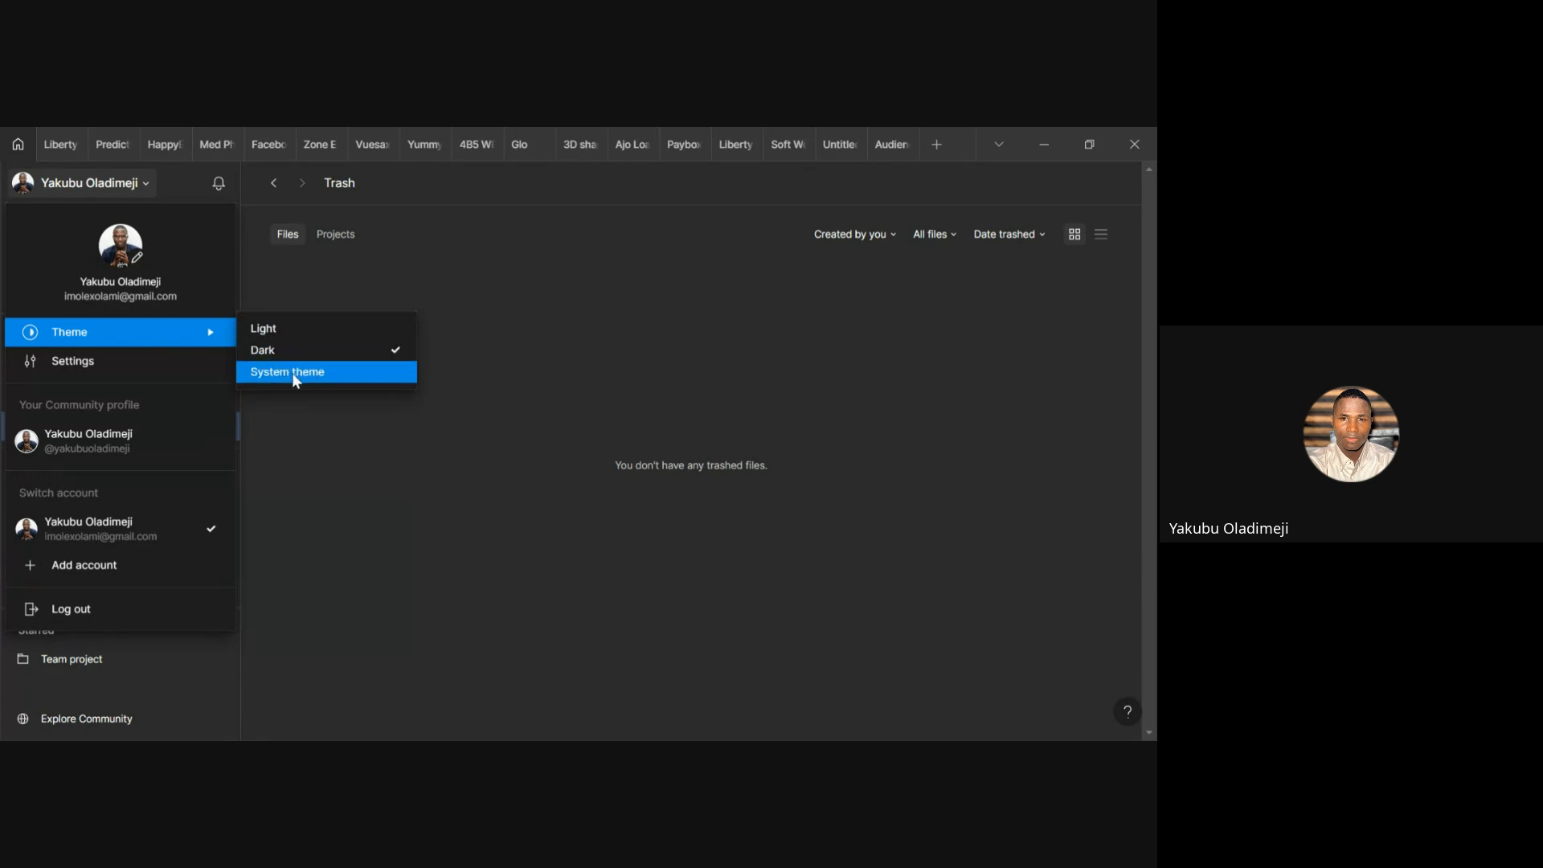
Open the account Settings, review the Account tab, then close the dialog
left_click(101, 362)
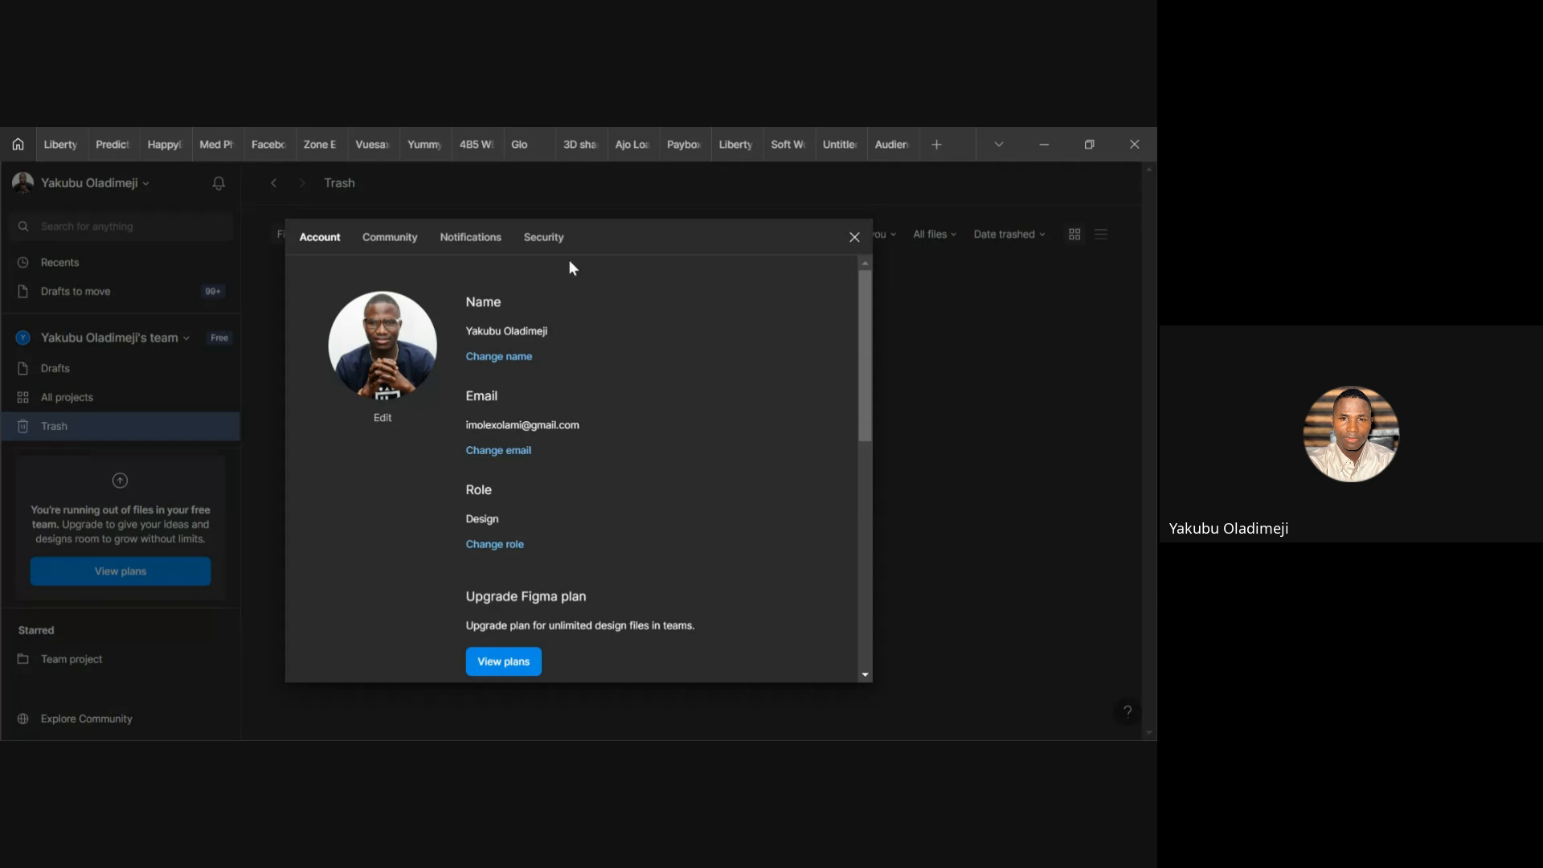
left_click(855, 237)
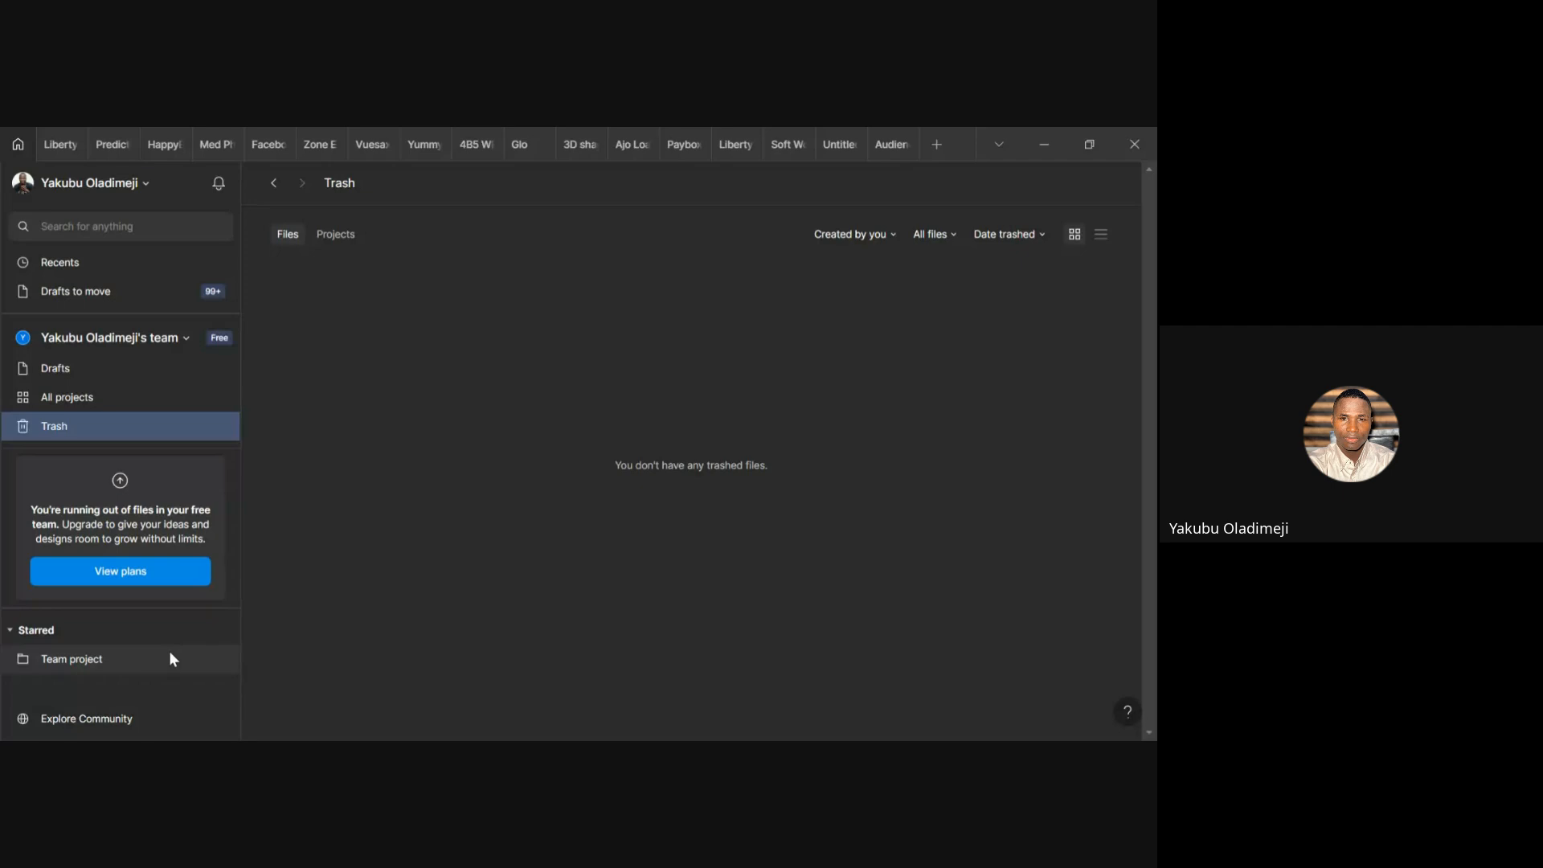
Open Explore Community and browse the Design resources, Plugins, Whiteboarding and Presentations category menus
left_click(123, 715)
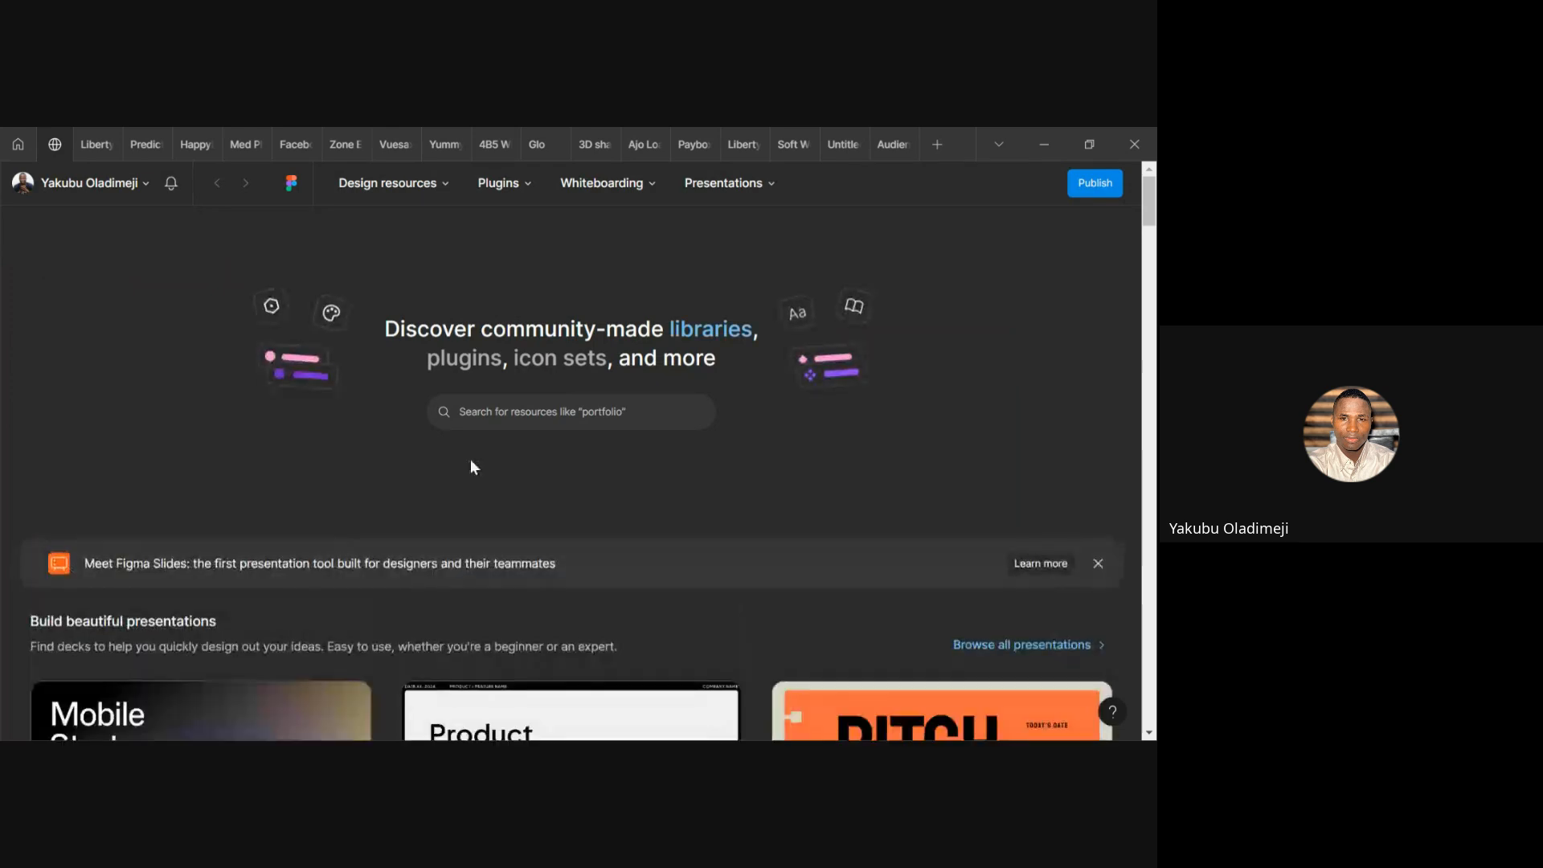
left_click(413, 182)
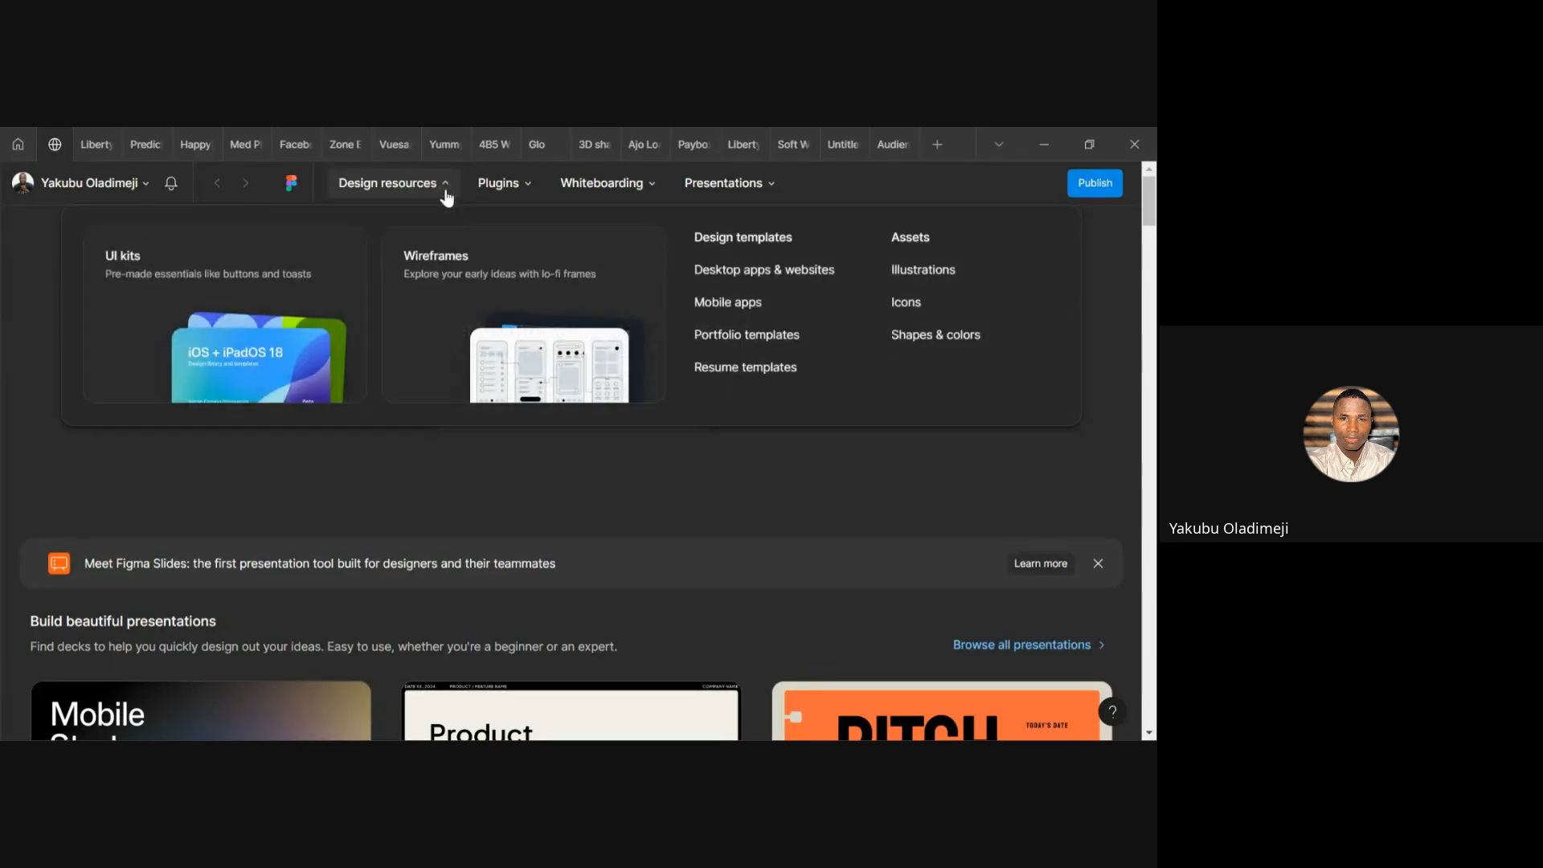
mouse_move(517, 196)
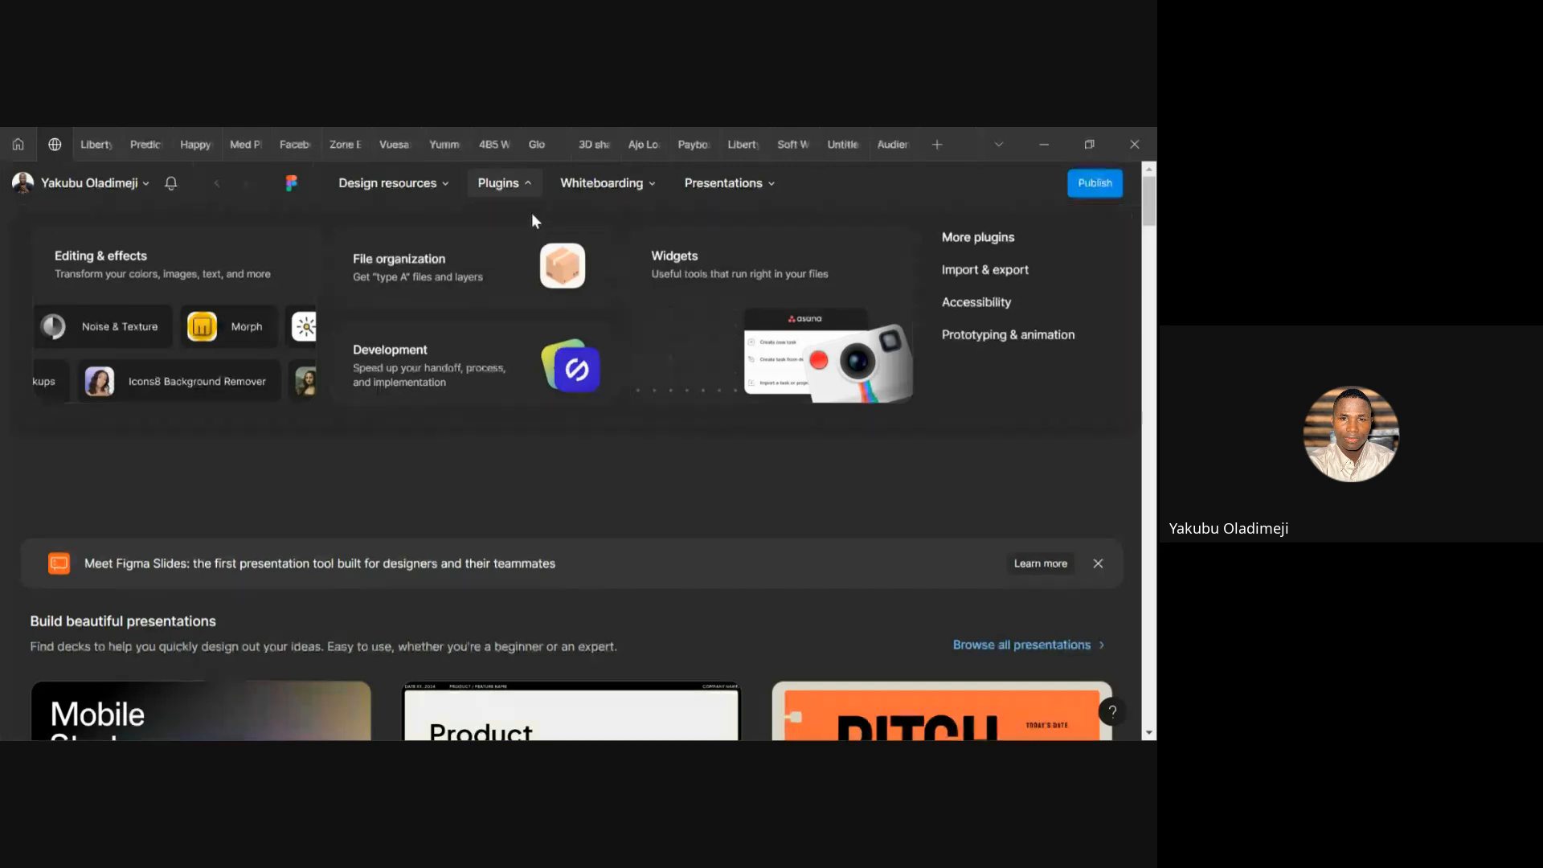
left_click(525, 201)
left_click(647, 200)
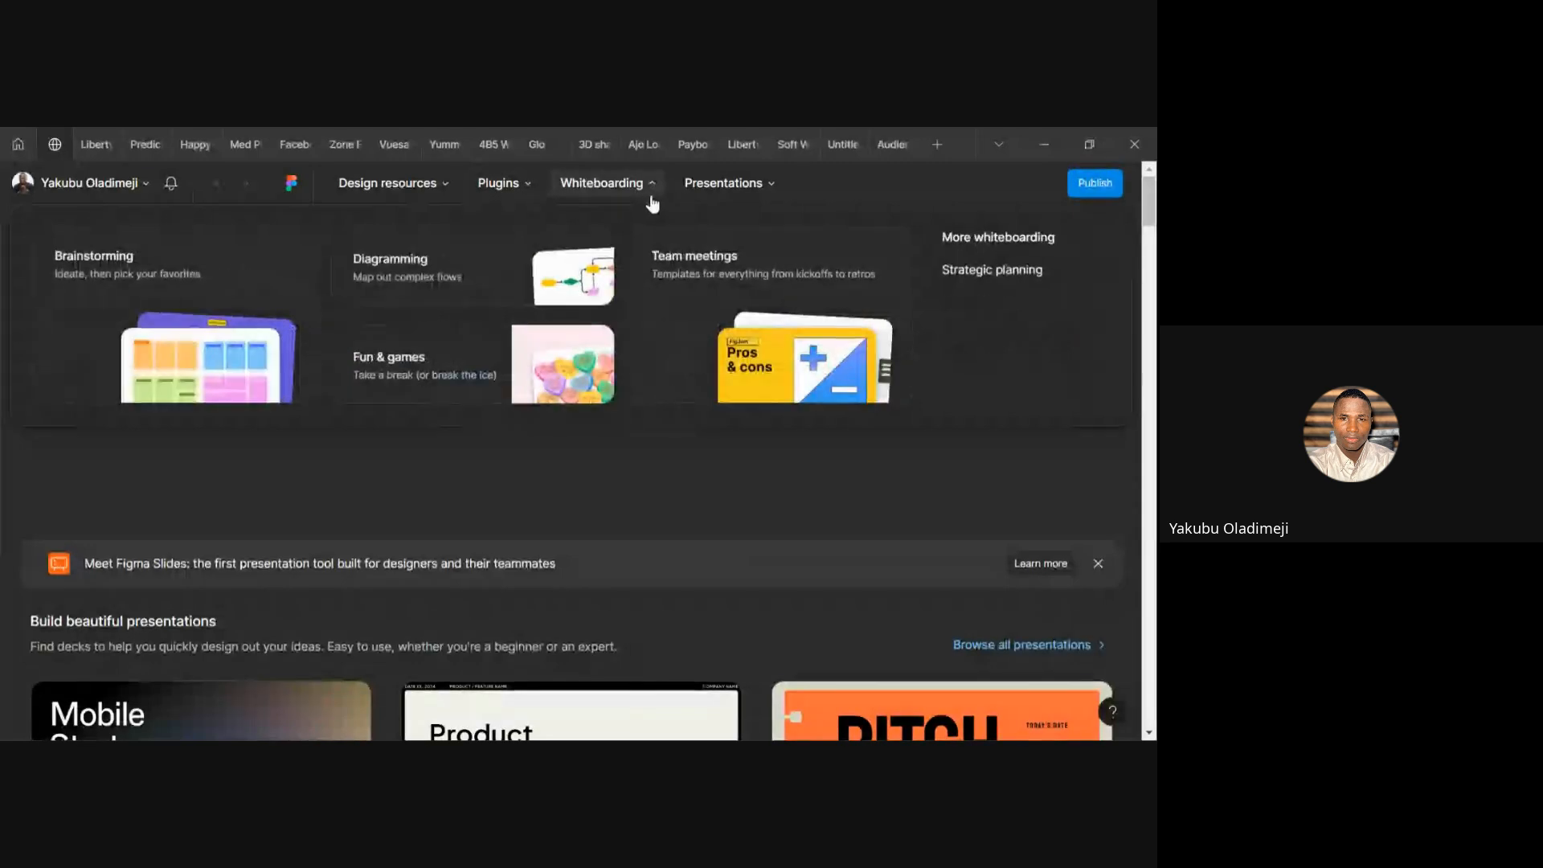
left_click(769, 193)
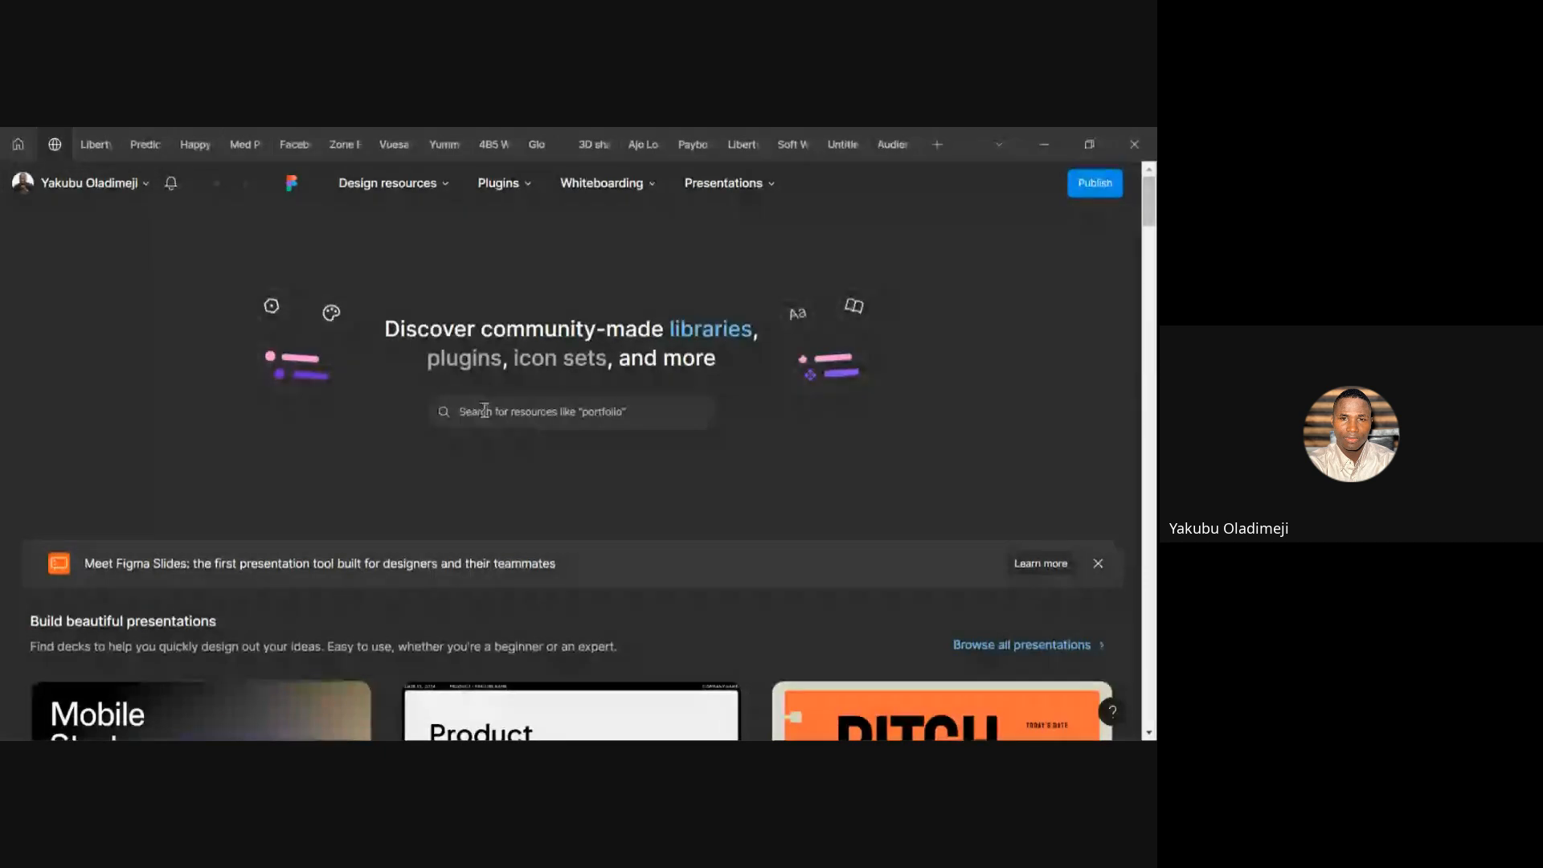
Search the Community for 'buttons', returning 269+ results such as Buttonly and Social Login Buttons
left_click(538, 405)
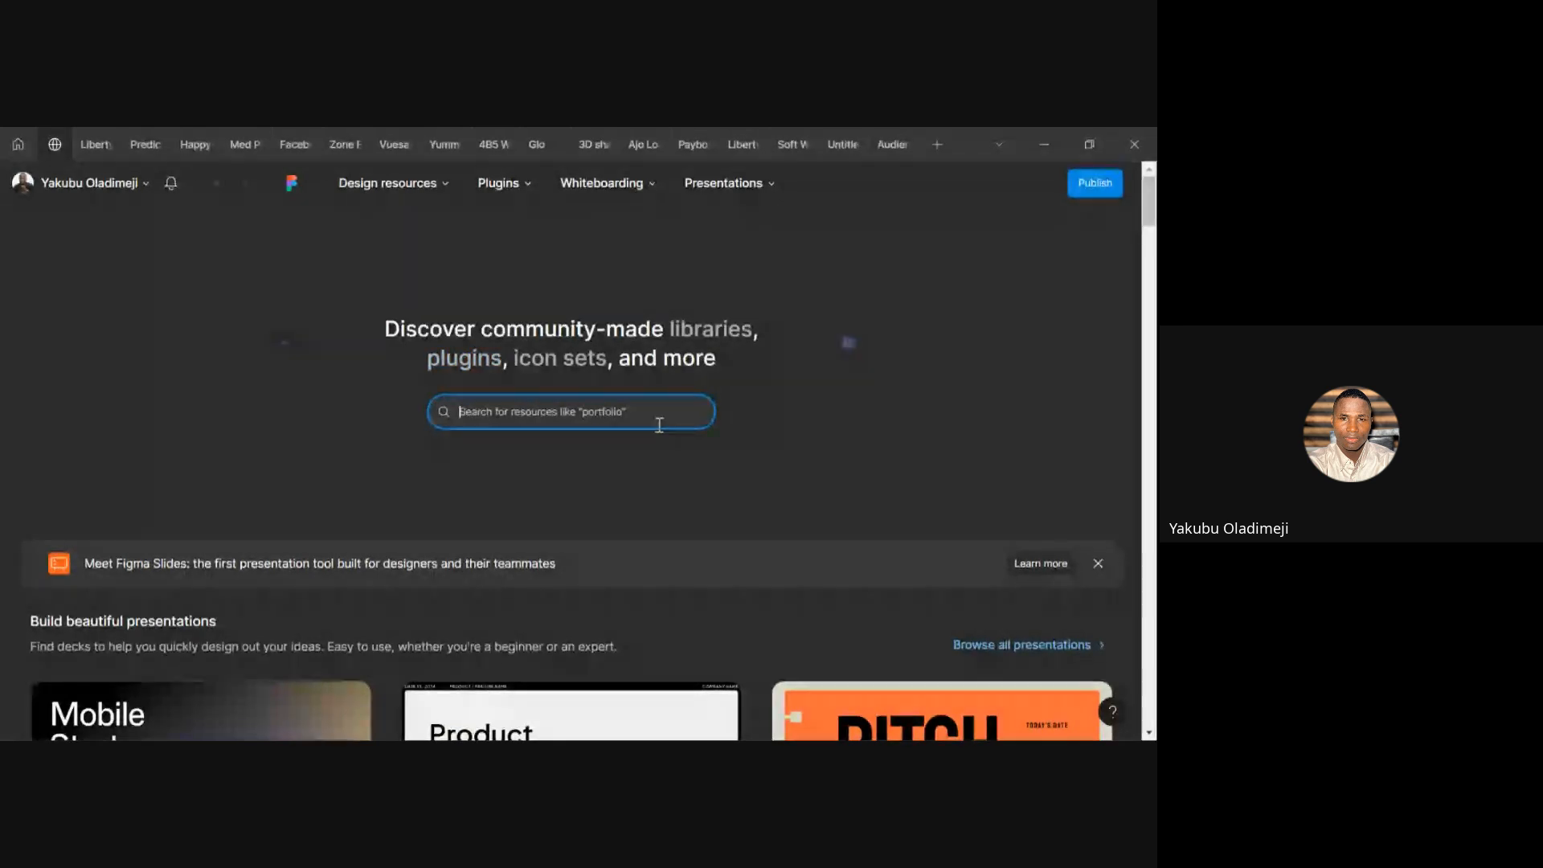
type("buttons")
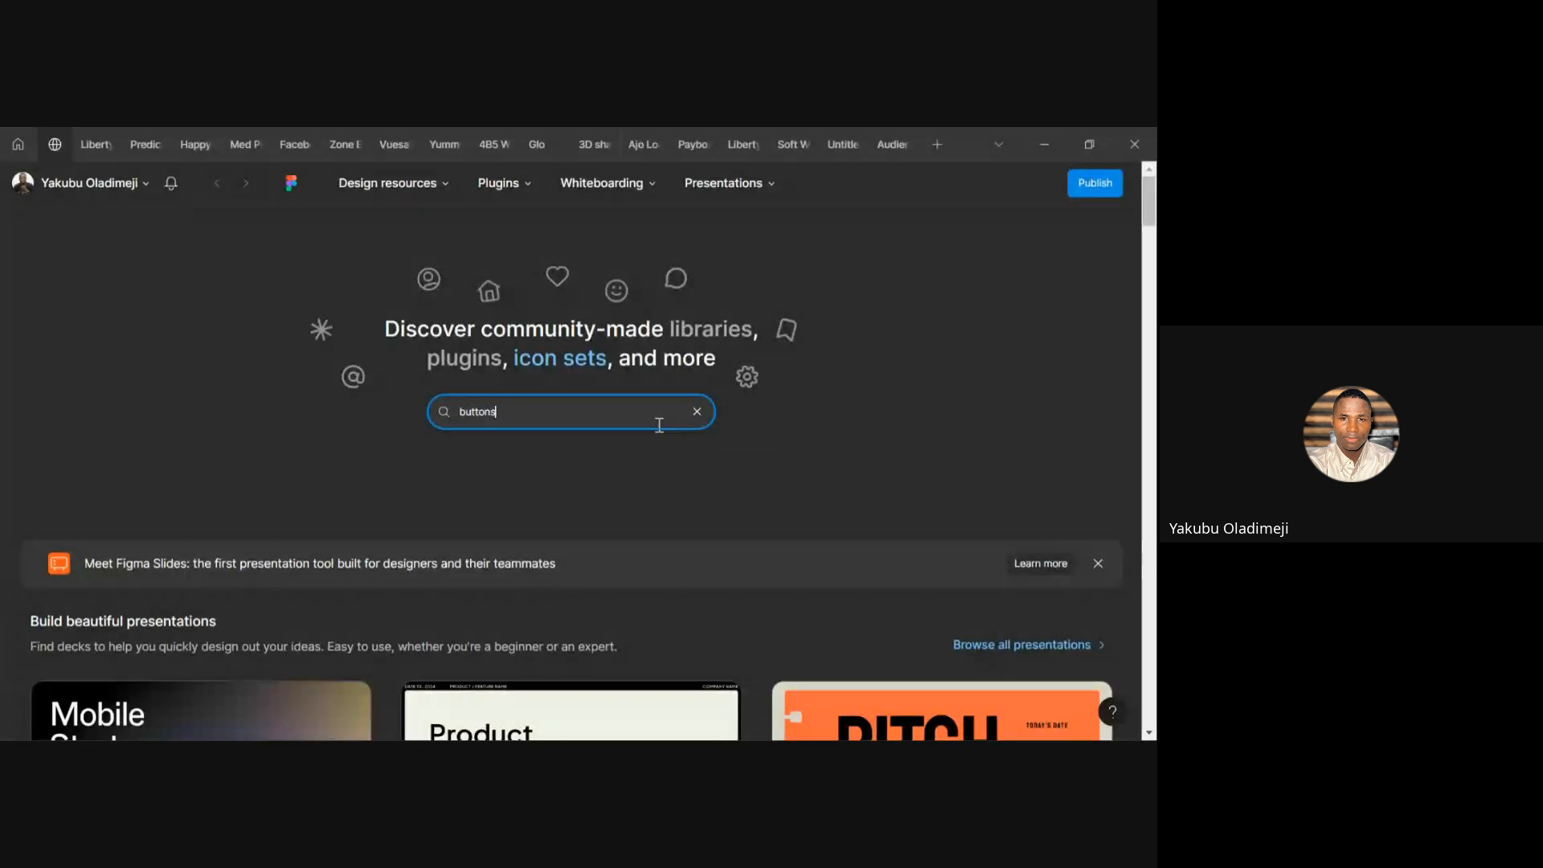
key("Return")
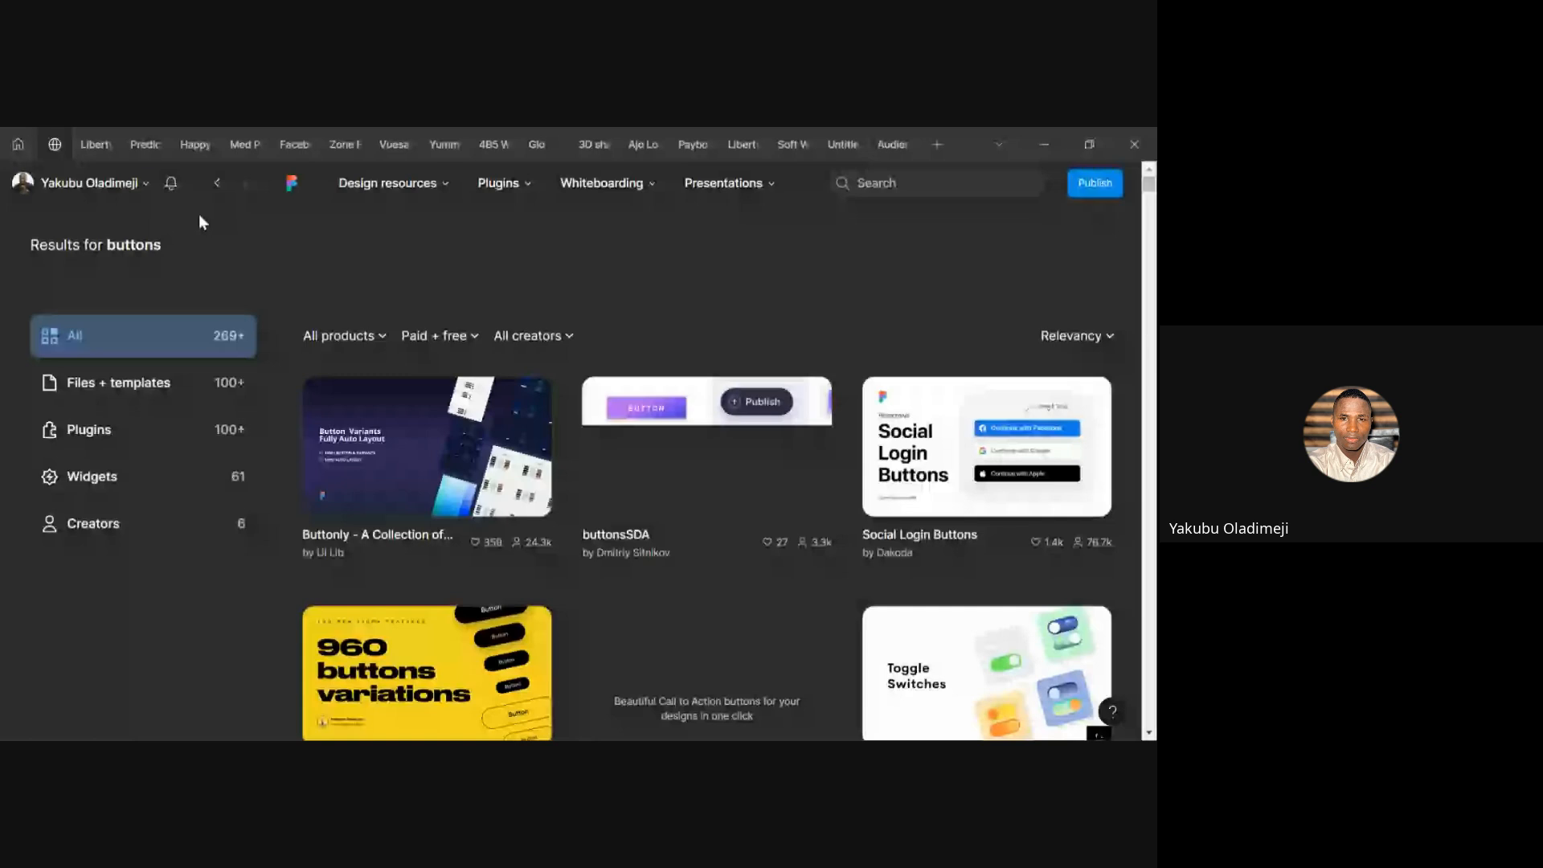
Leave the Community via the back arrow and Home tab, landing on Recents
left_click(220, 186)
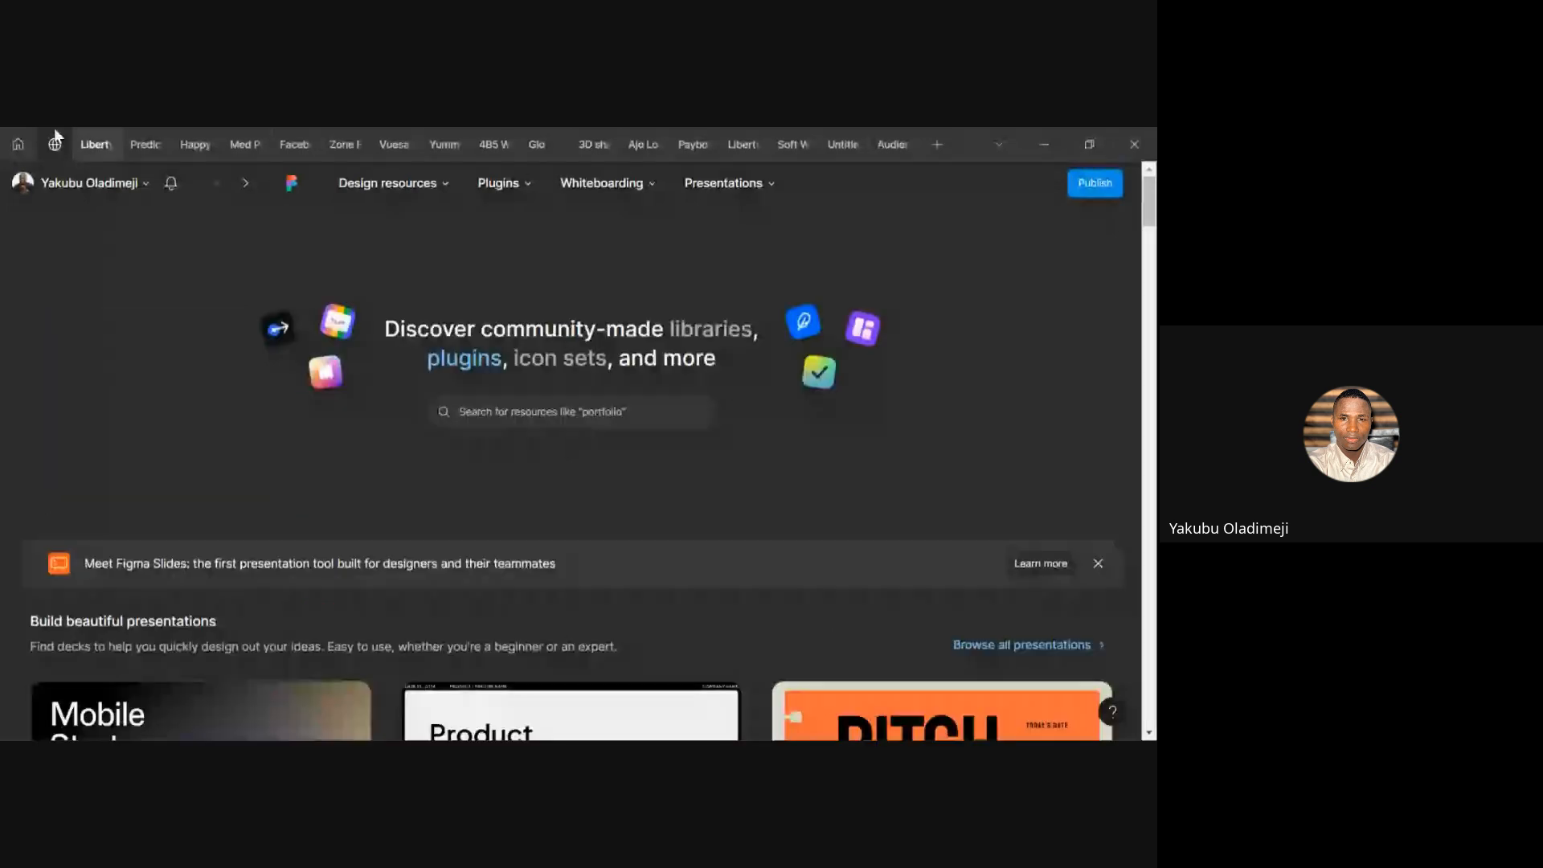
left_click(18, 144)
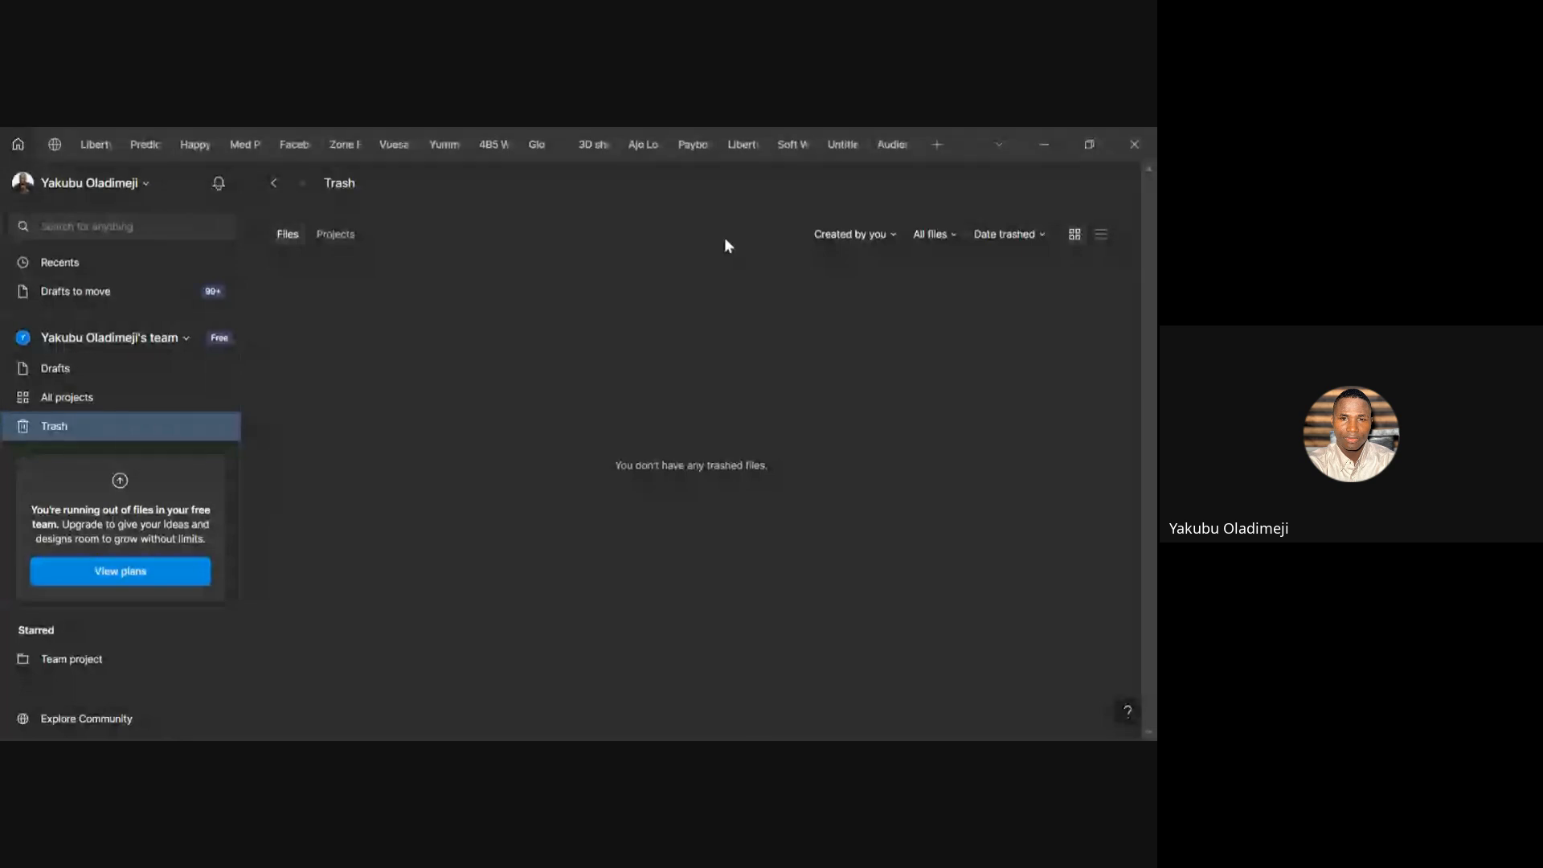
left_click(274, 184)
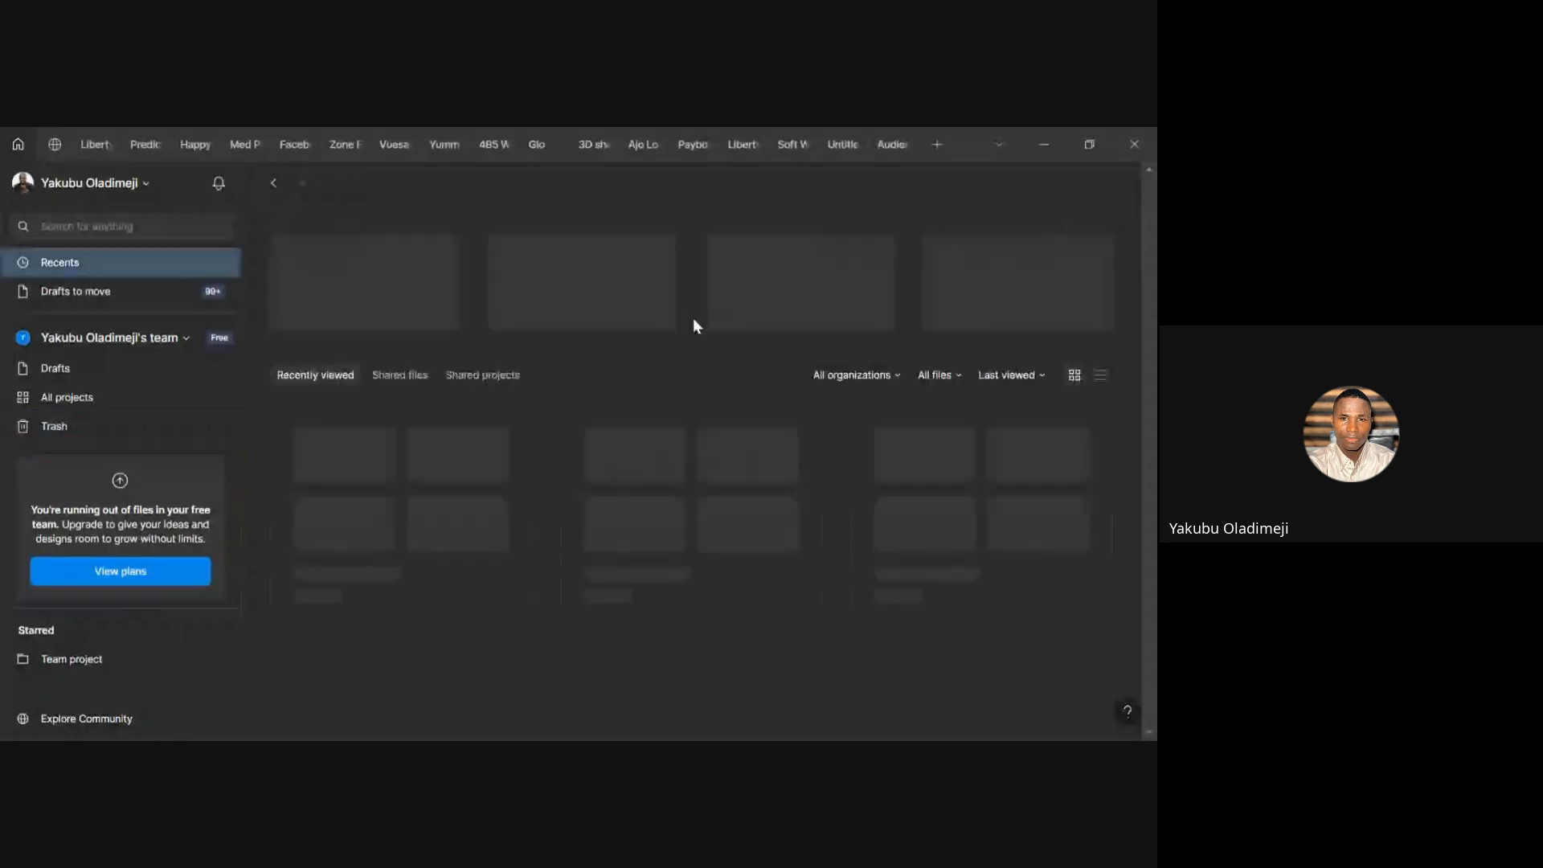
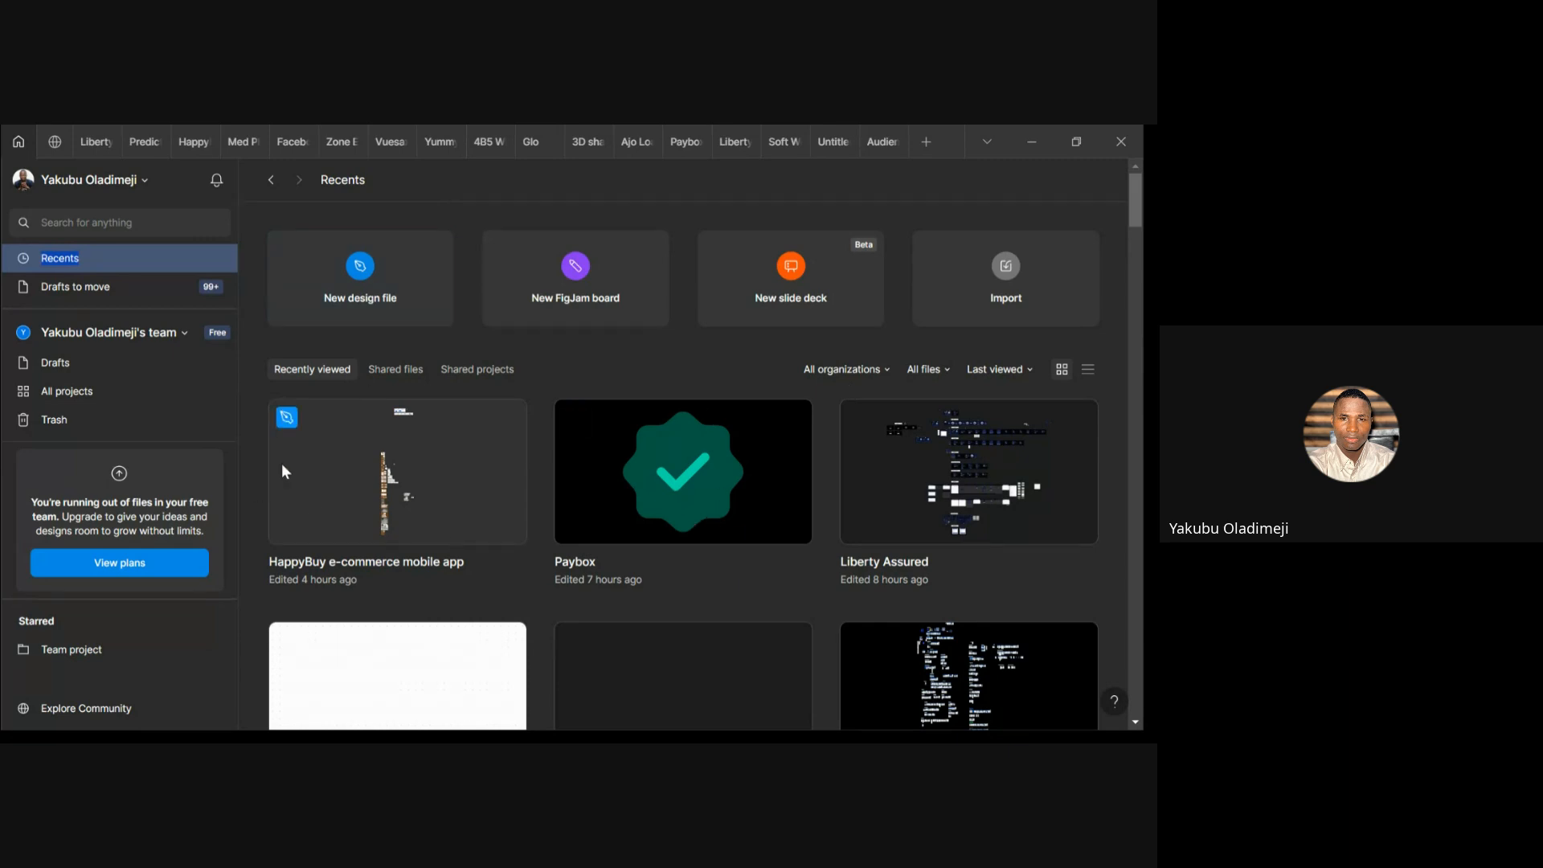
Open the Drafts to move section, which shows 'All done. Nice job!' with no drafts left
left_click(104, 258)
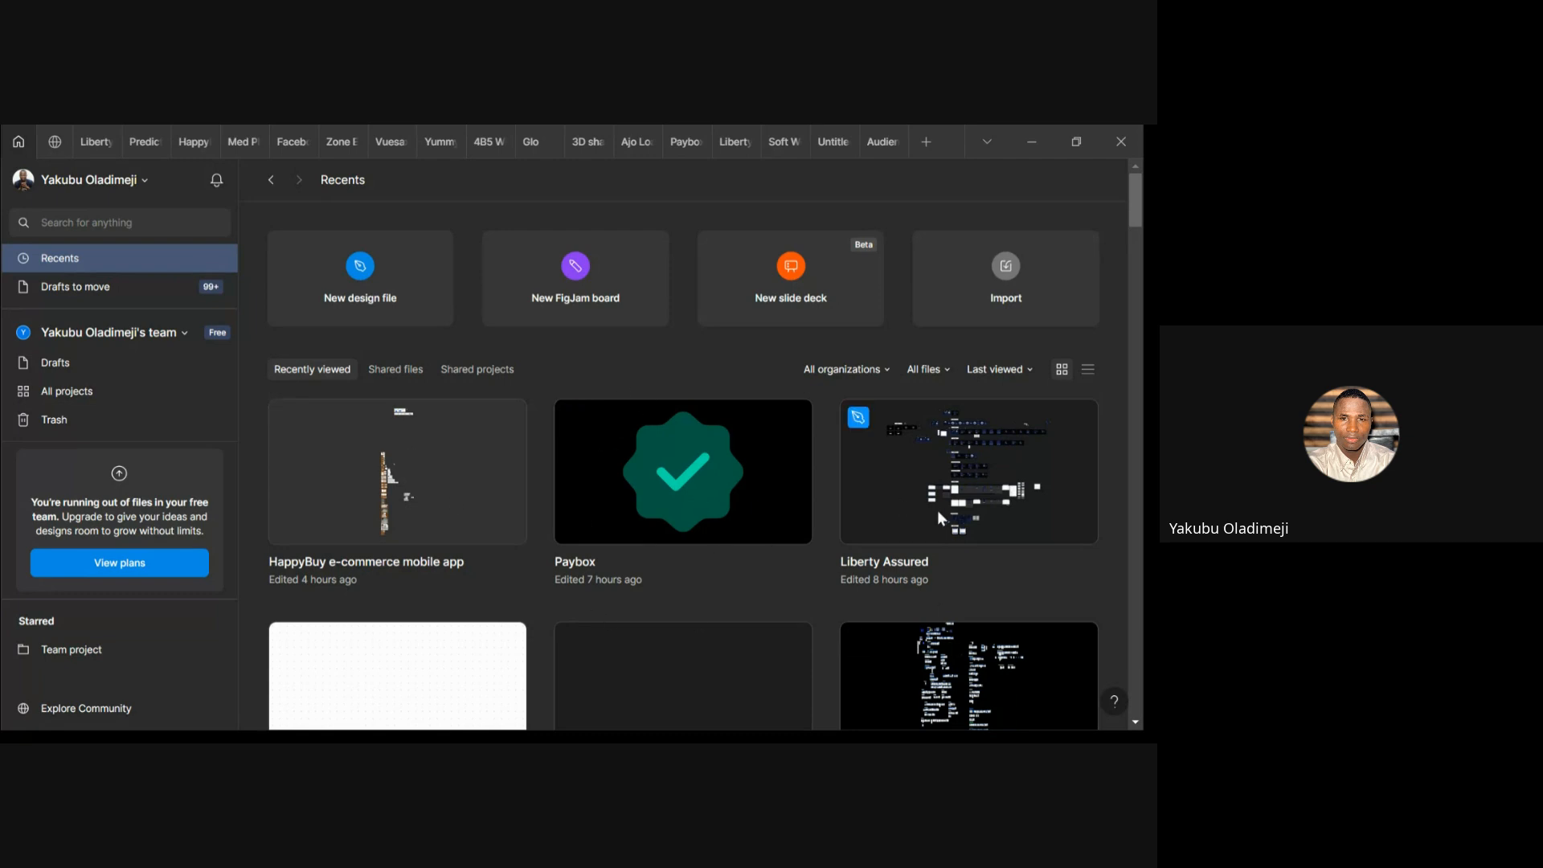
left_click(107, 292)
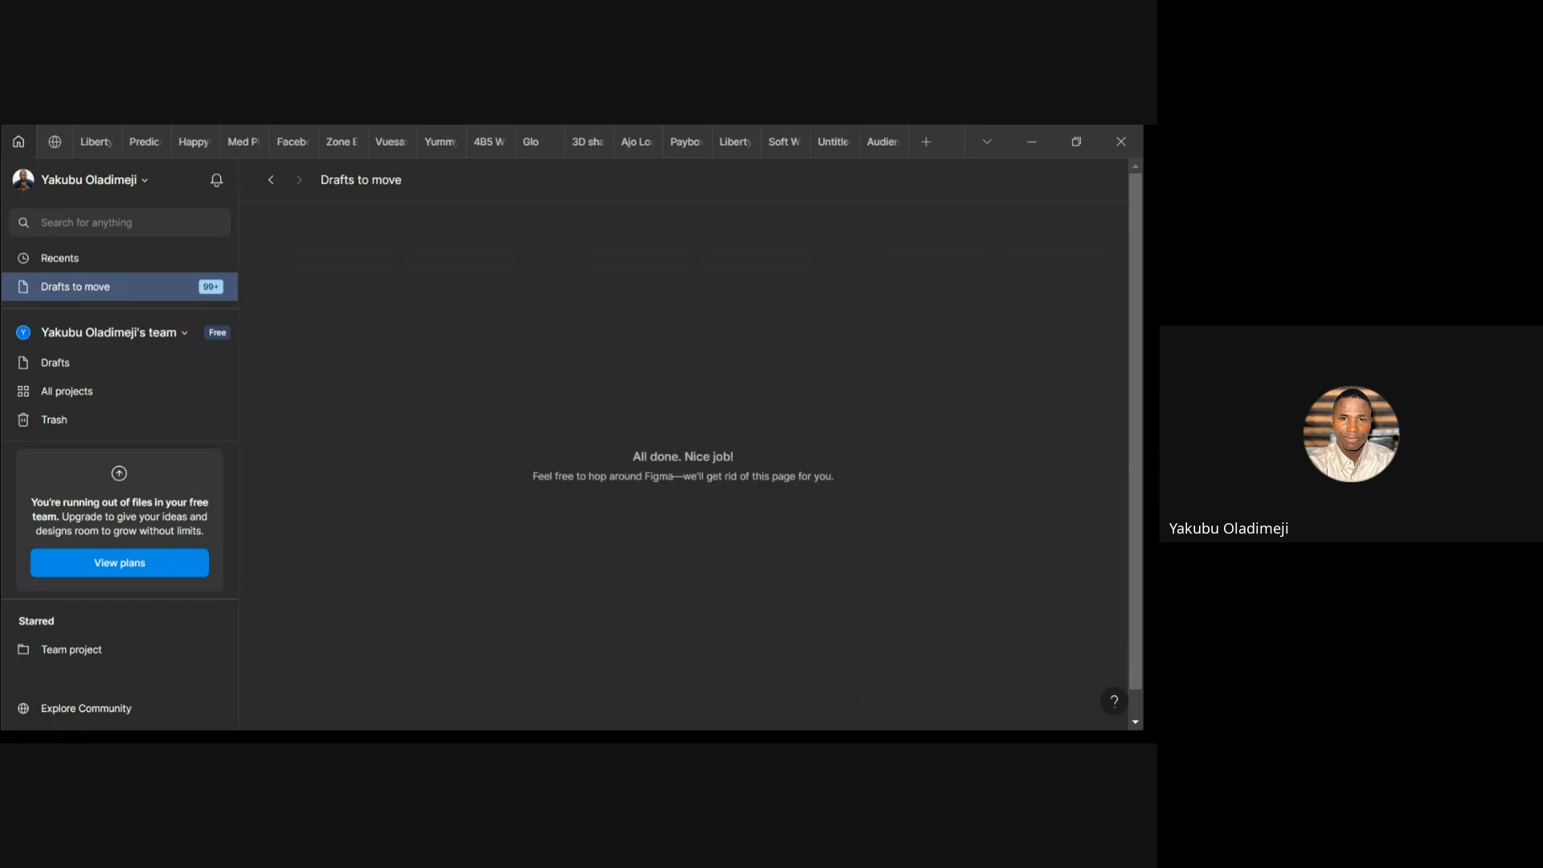
Return to the Recents list in the file browser
left_click(96, 270)
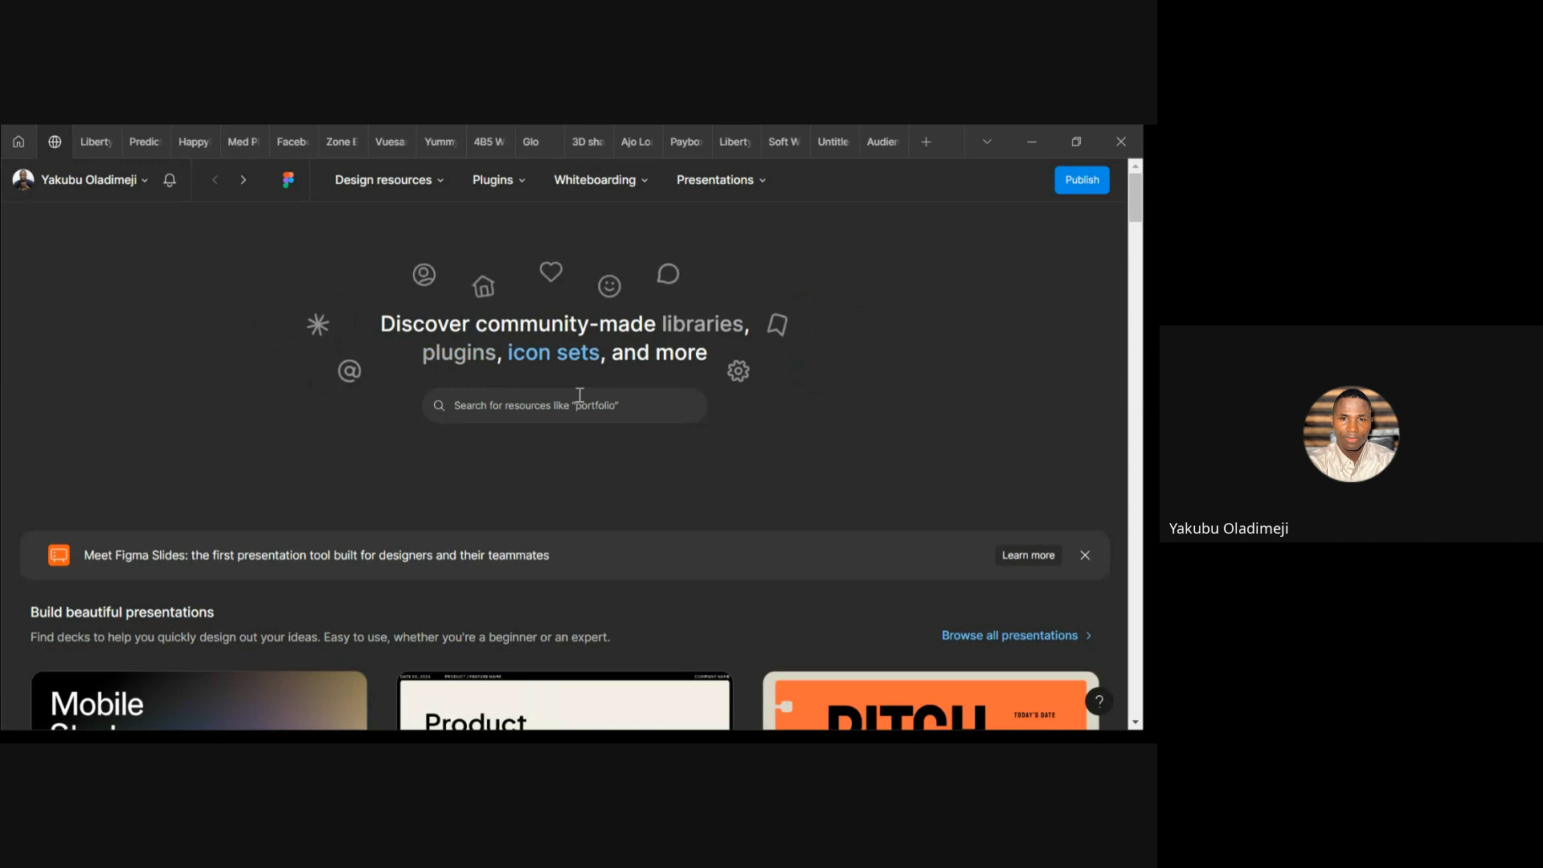
Search the Community for 'butoon', which returns 0 results in every category
mouse_move(436, 192)
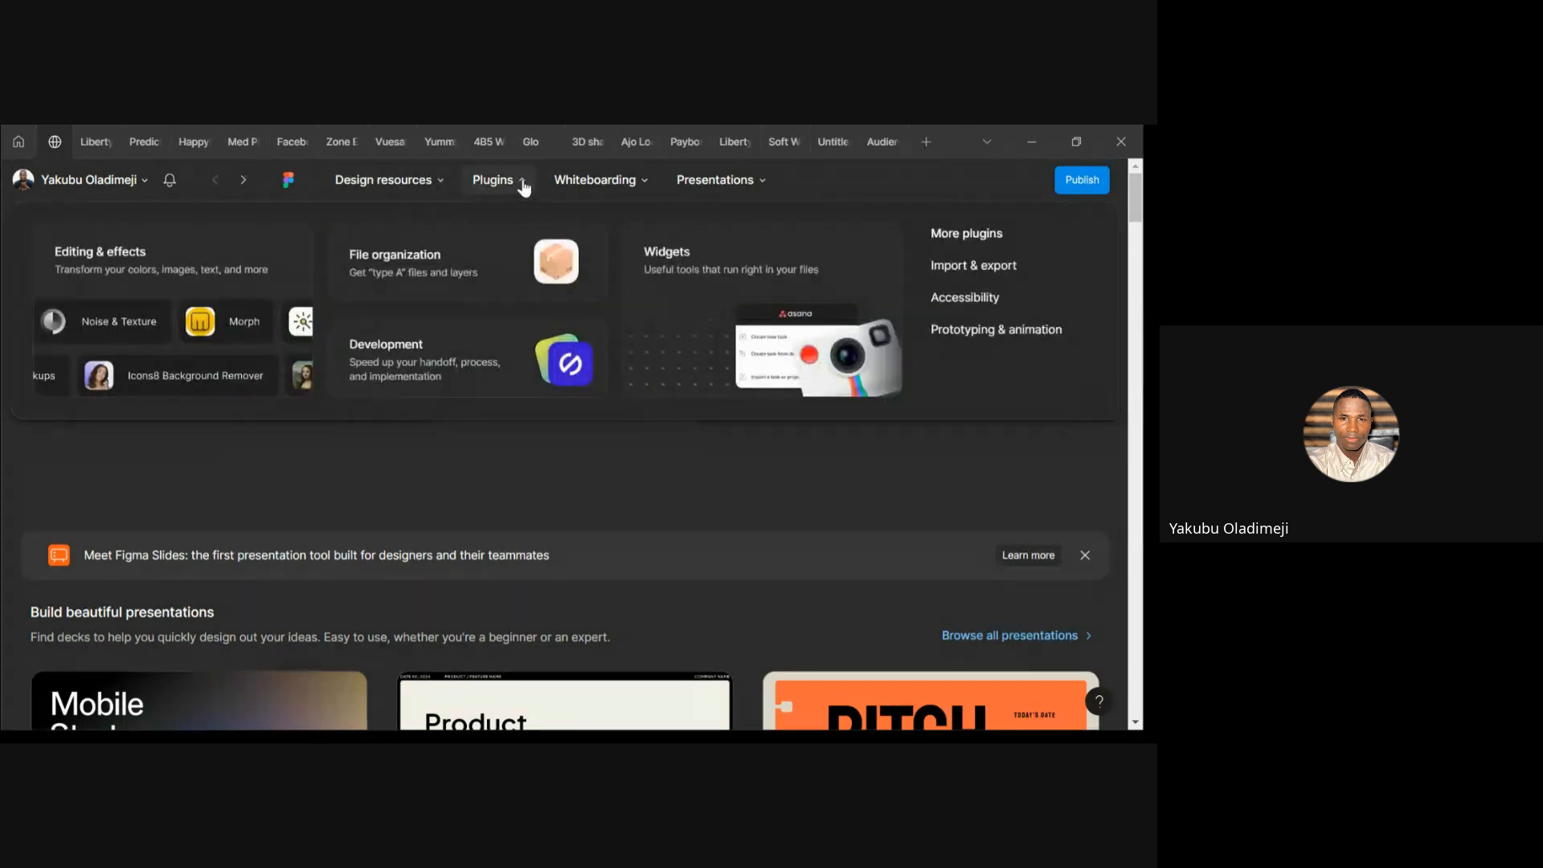
mouse_move(637, 181)
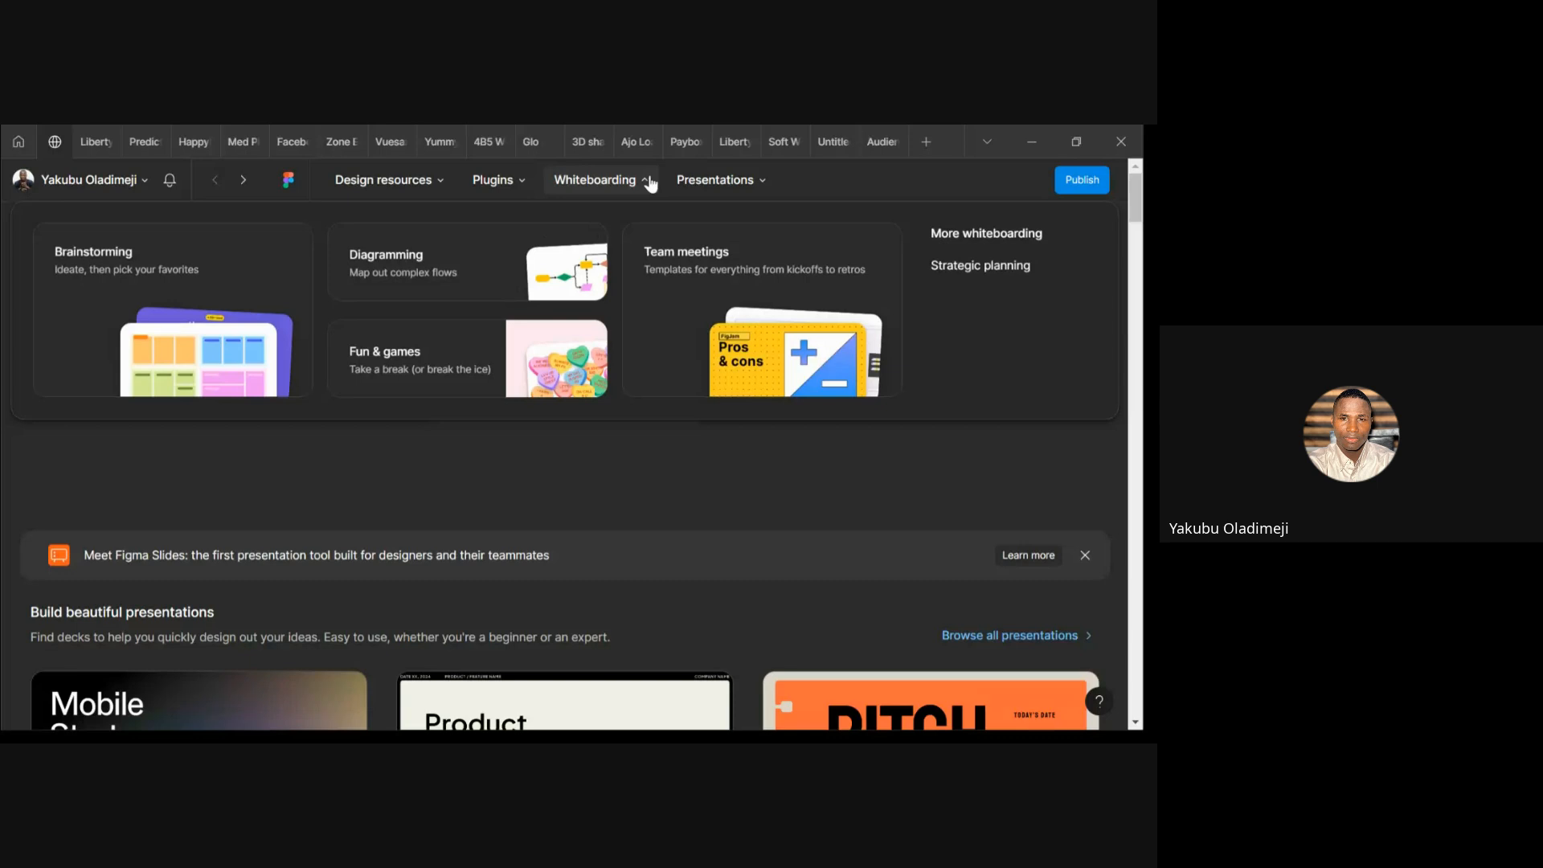
mouse_move(760, 182)
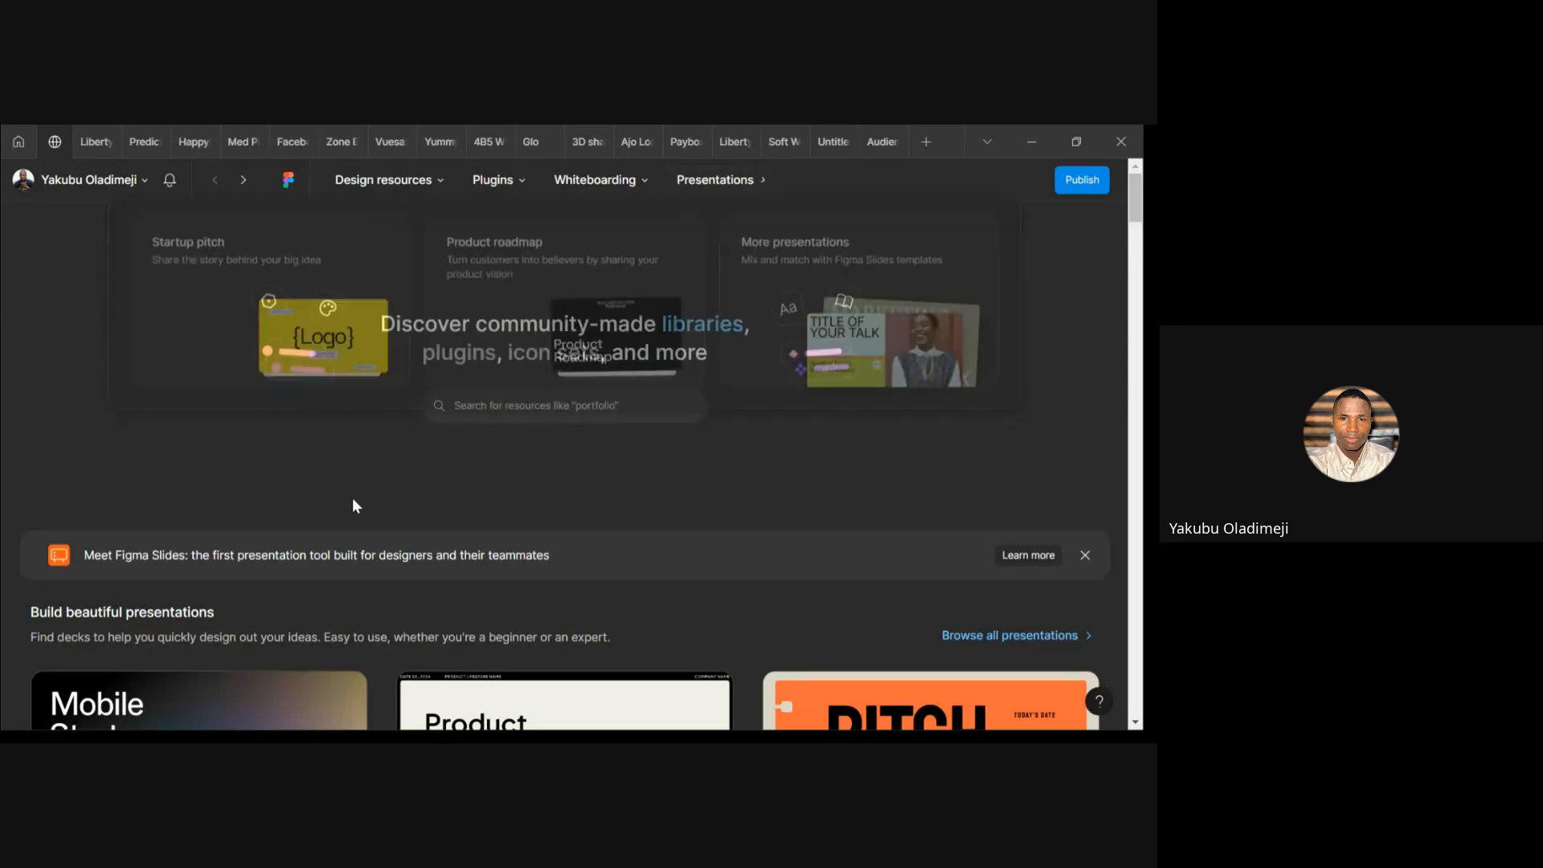
left_click(525, 397)
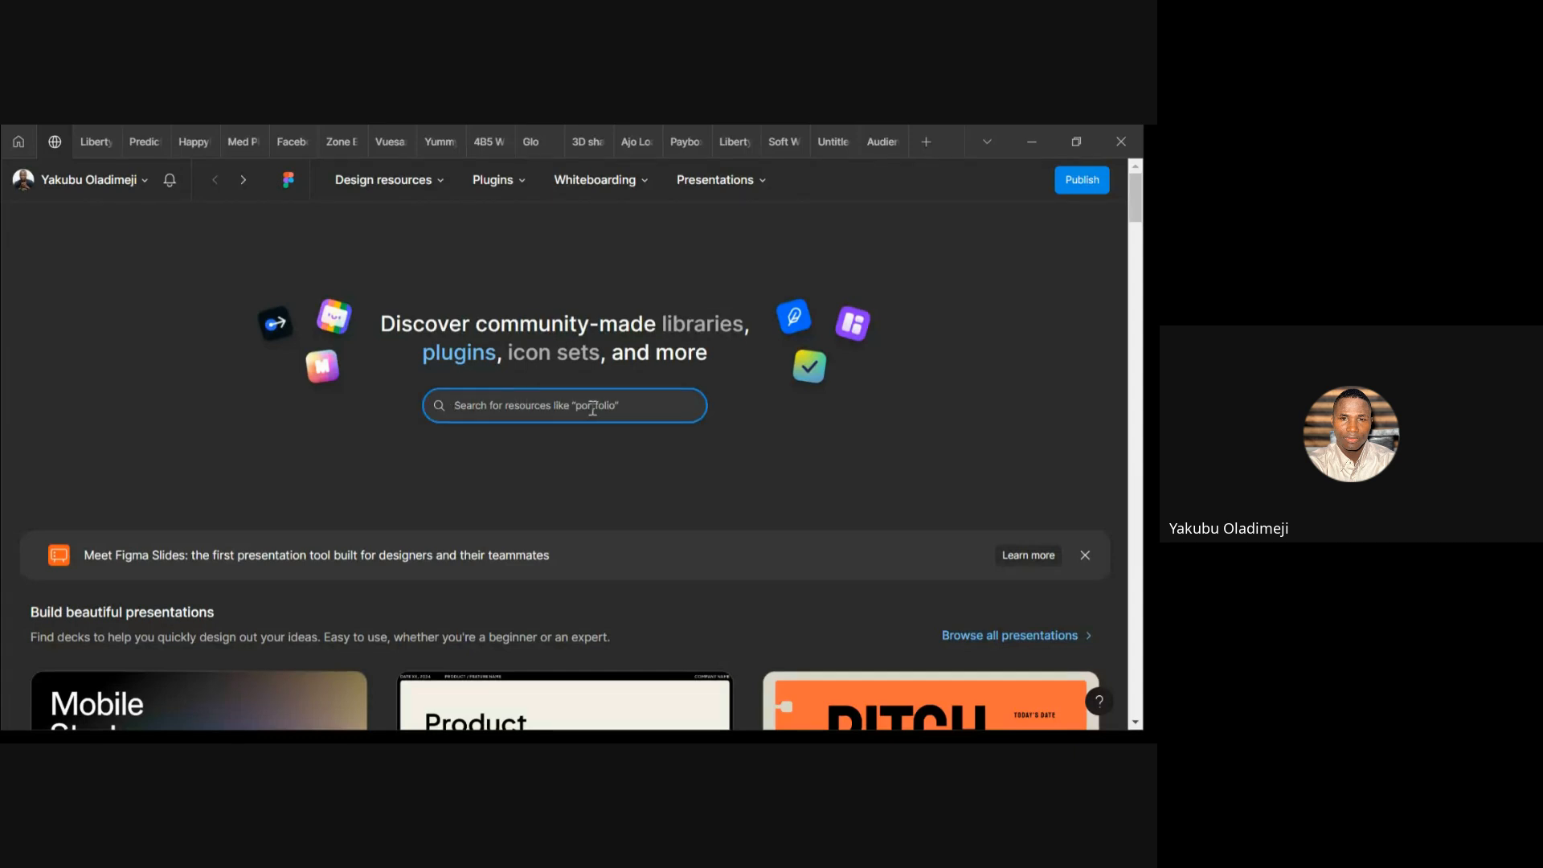
type("butoo")
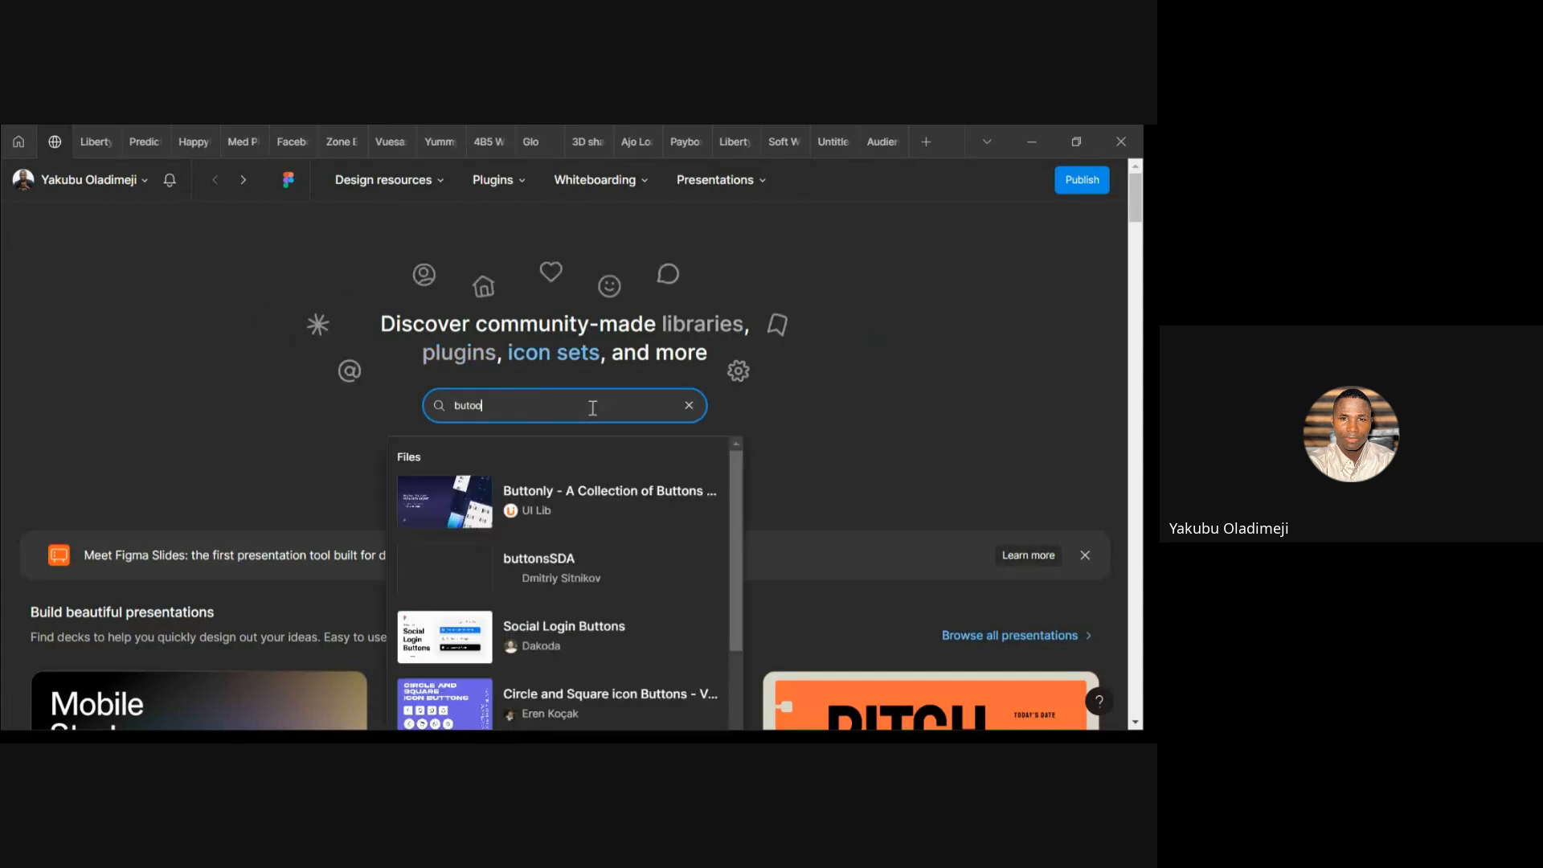
type("n")
key("Return")
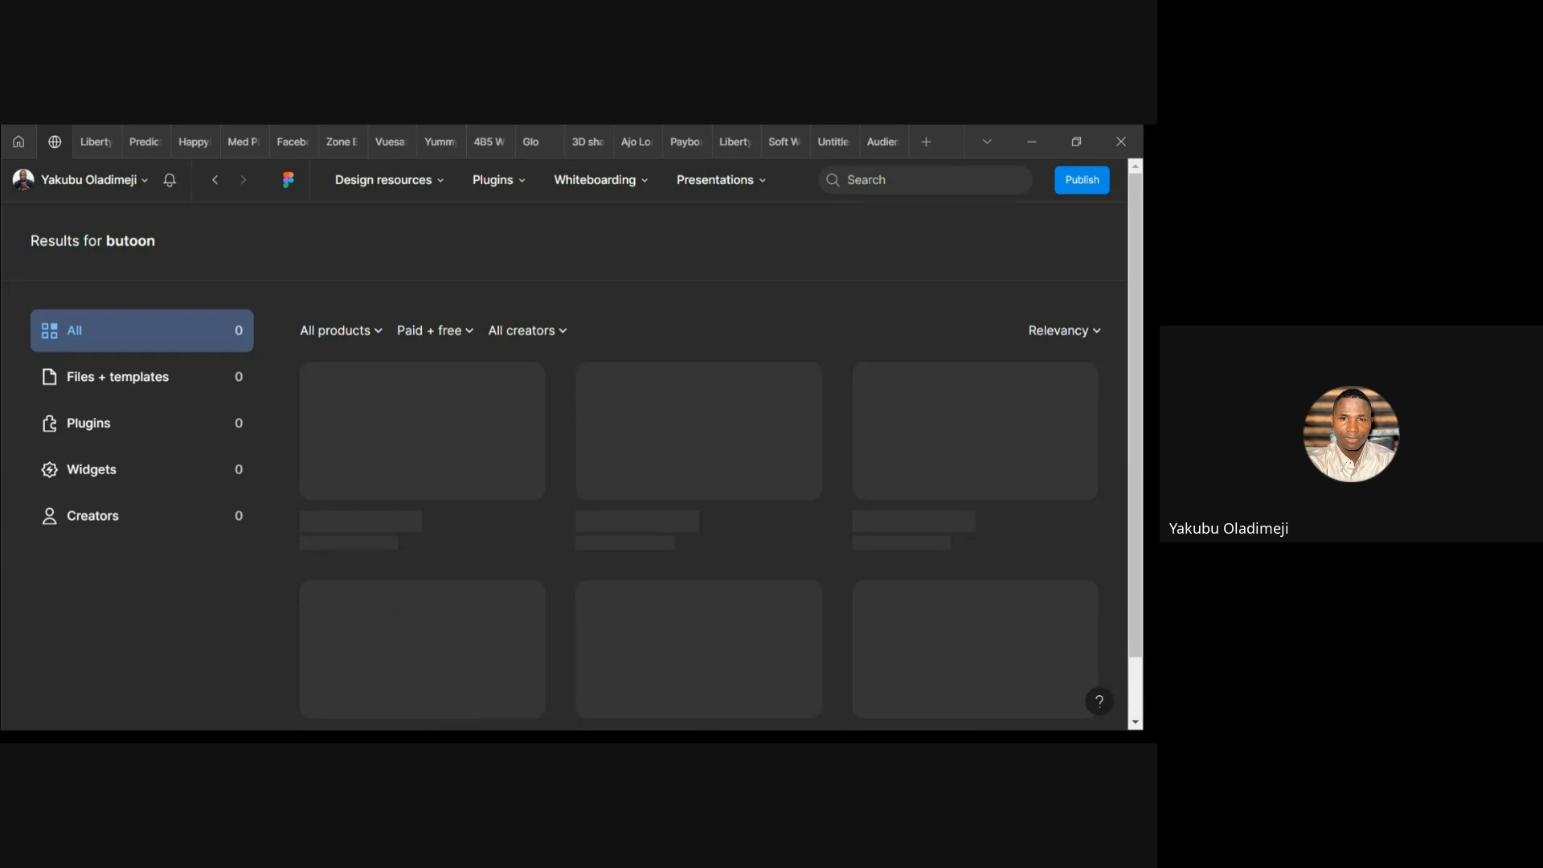
scroll(543, 560, "down", 5)
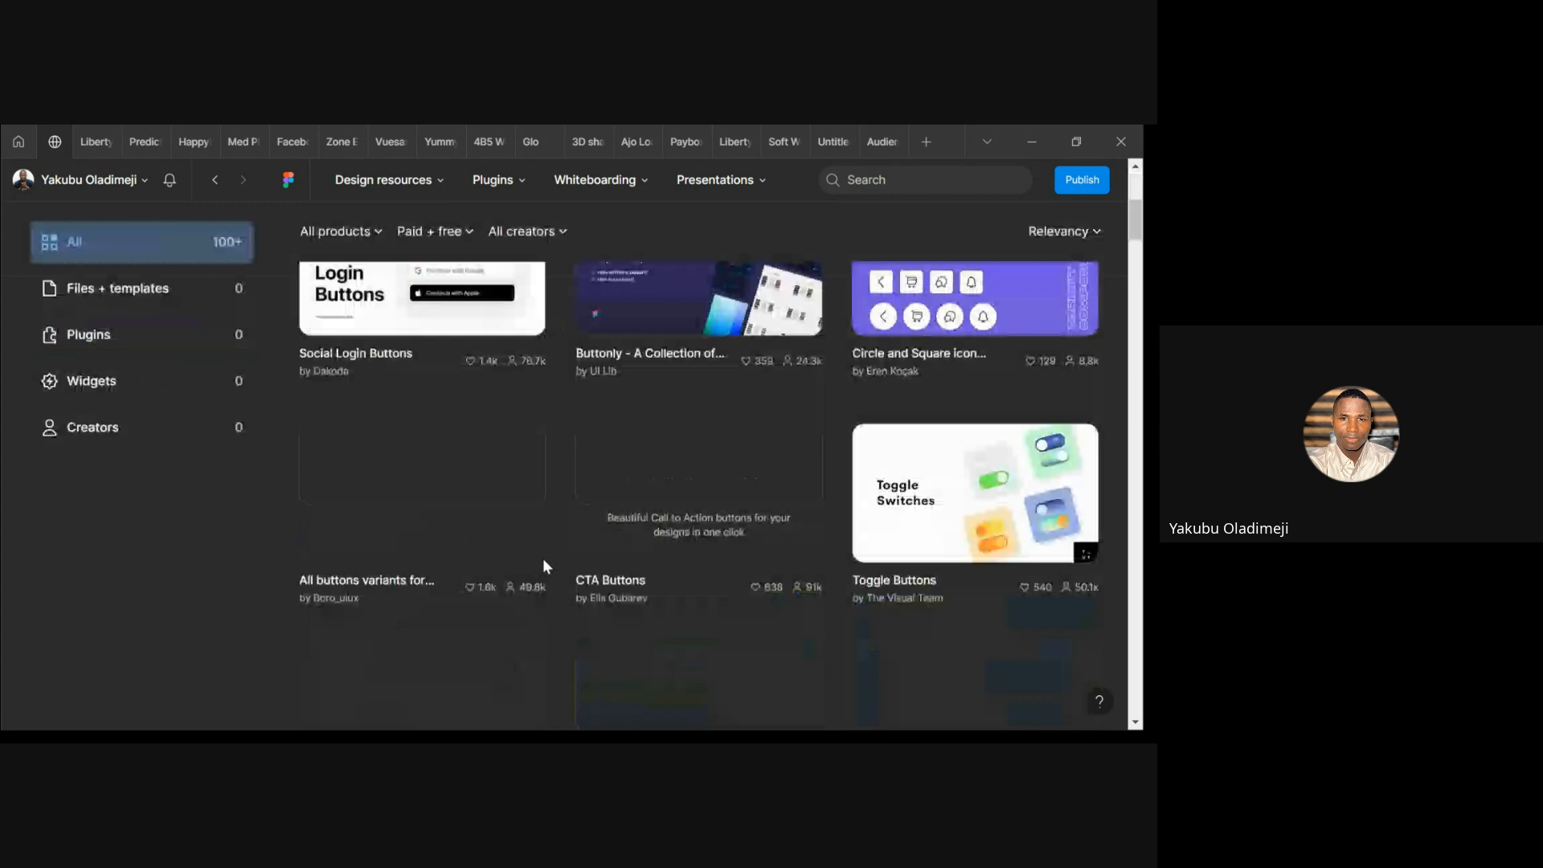
scroll(543, 560, "up", 5)
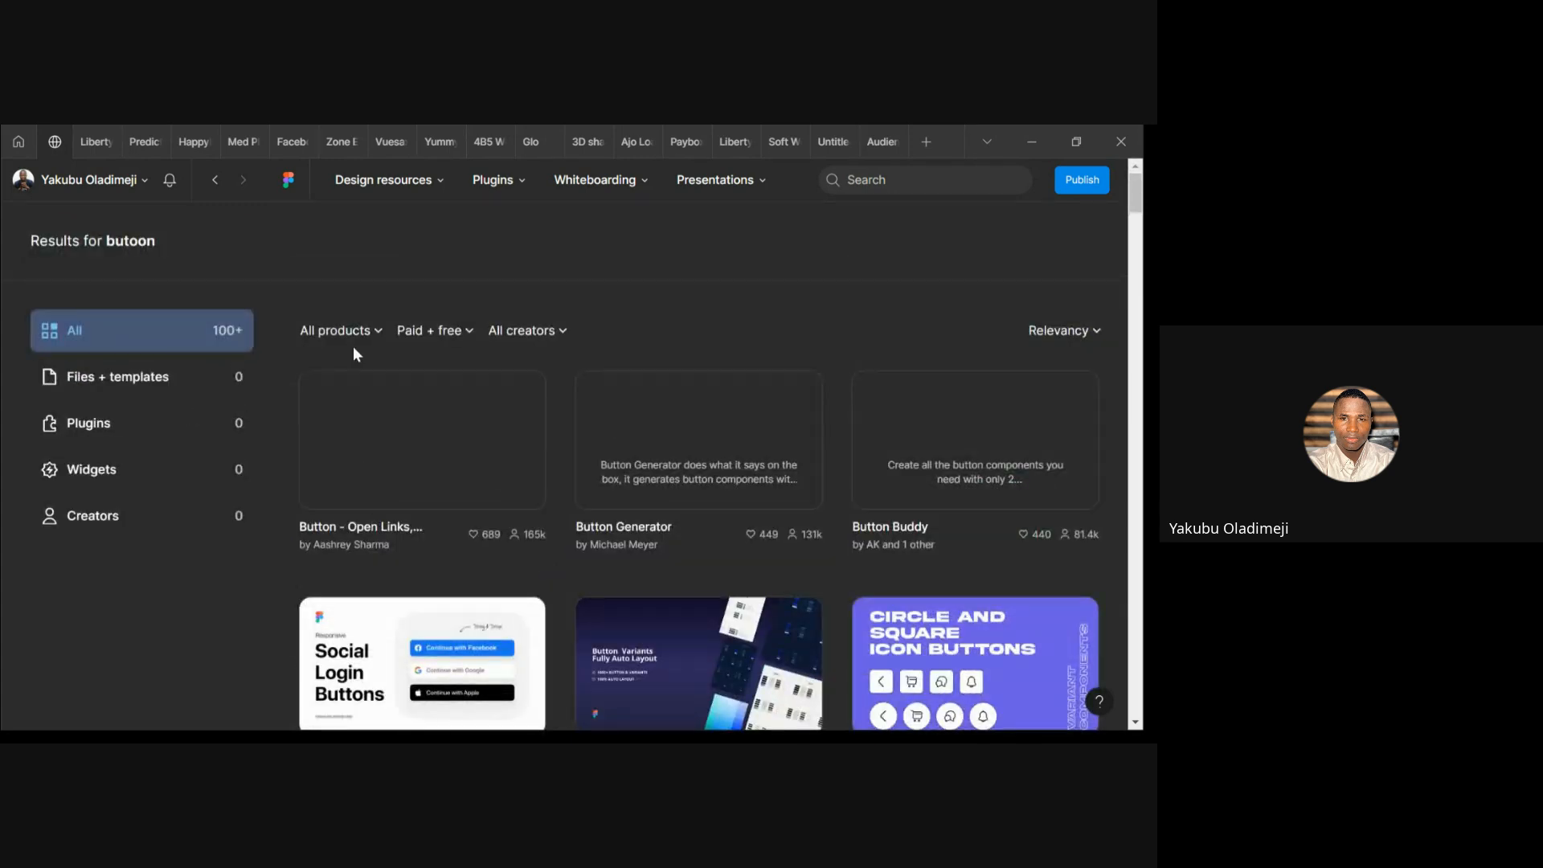
scroll(485, 482, "down", 6)
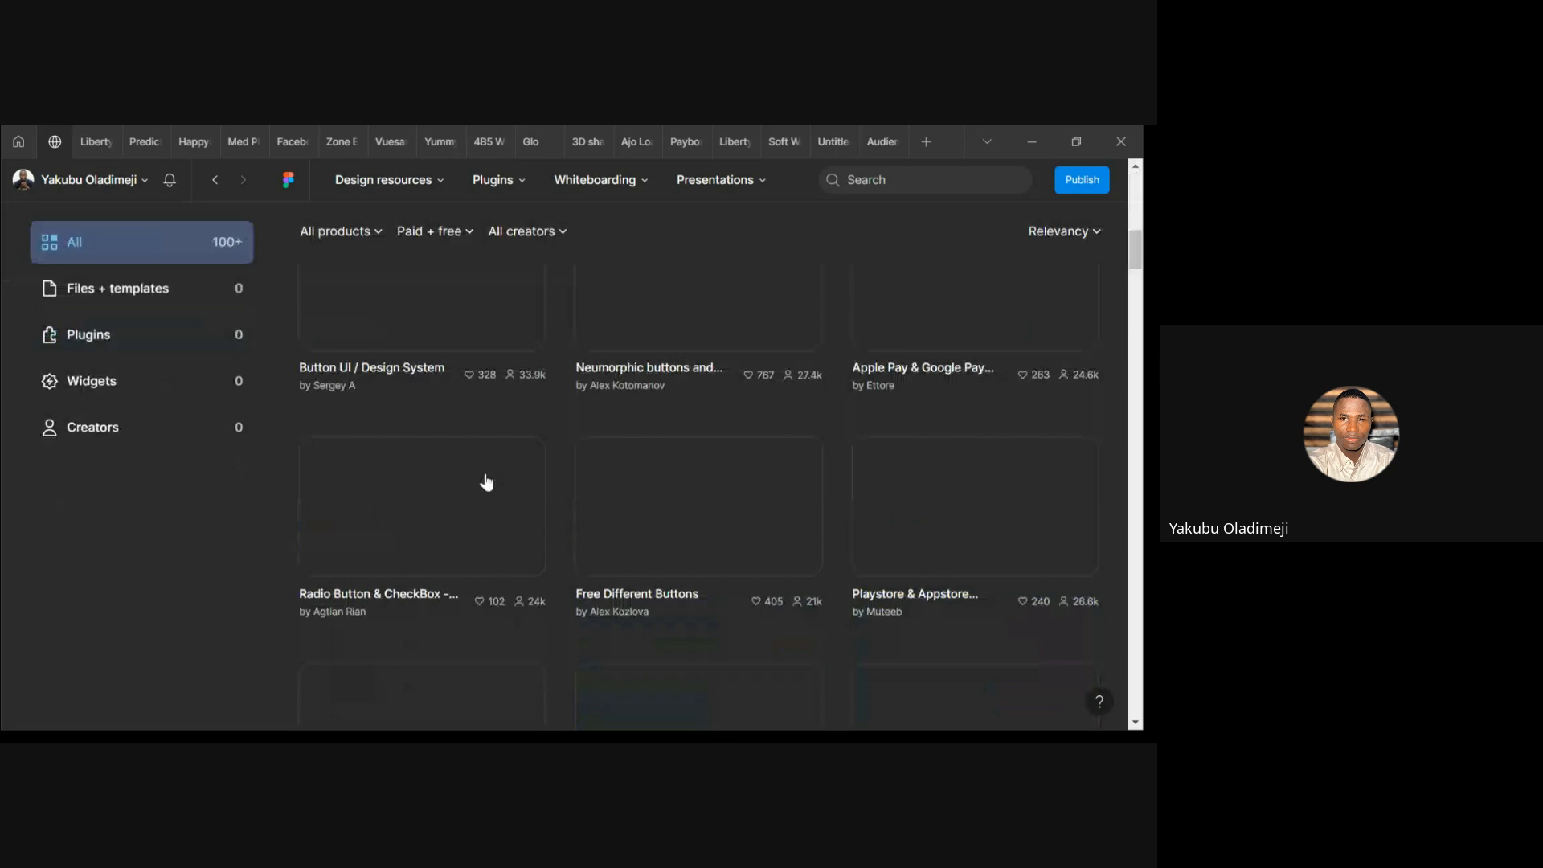
scroll(485, 483, "up", 7)
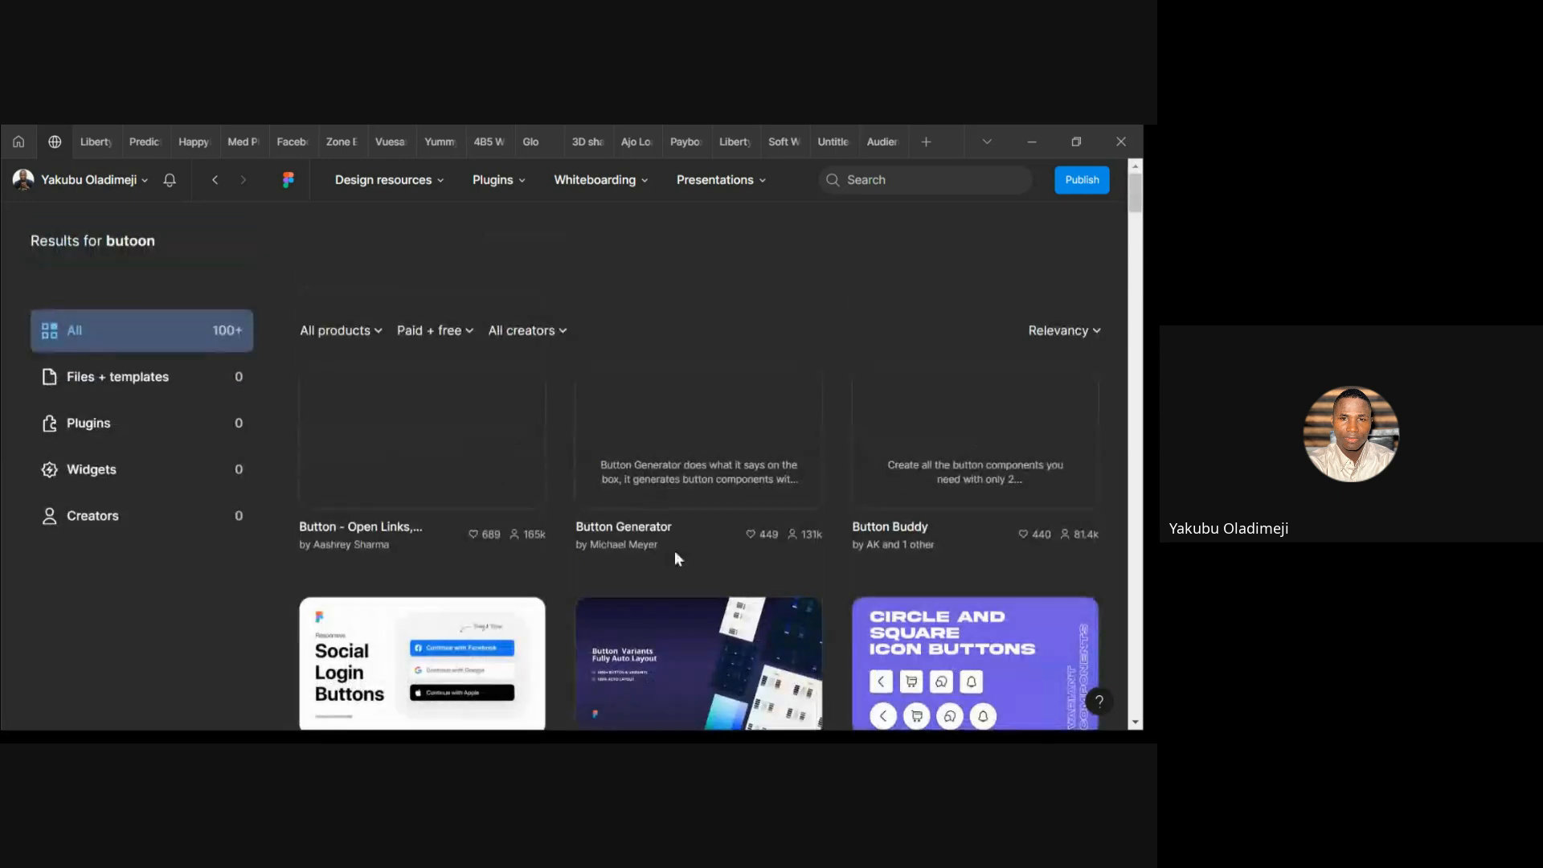
scroll(673, 551, "down", 6)
scroll(673, 551, "up", 6)
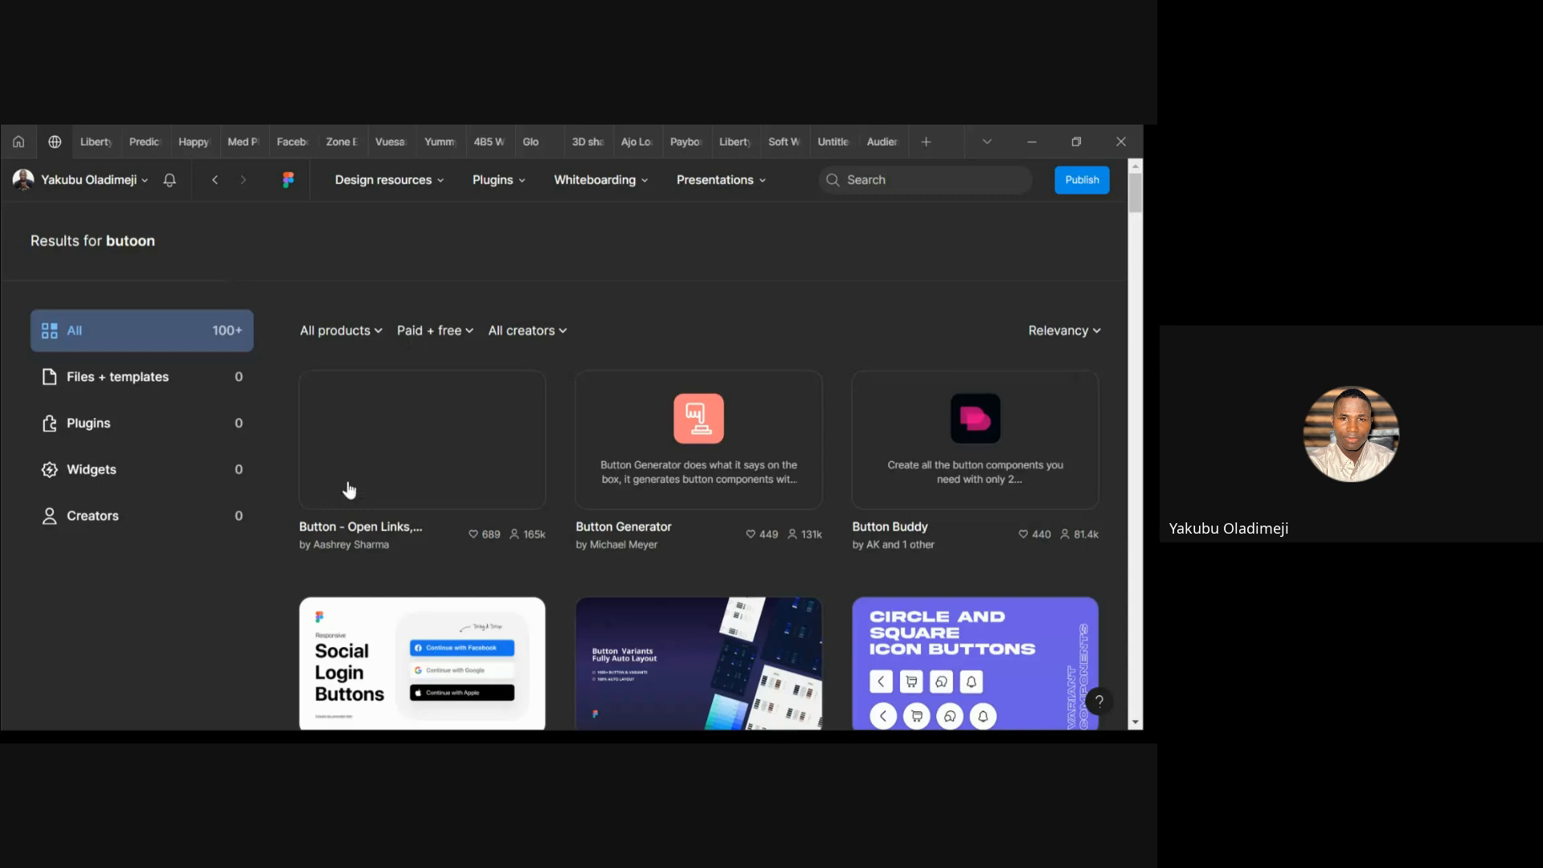
scroll(348, 489, "down", 5)
scroll(349, 489, "up", 5)
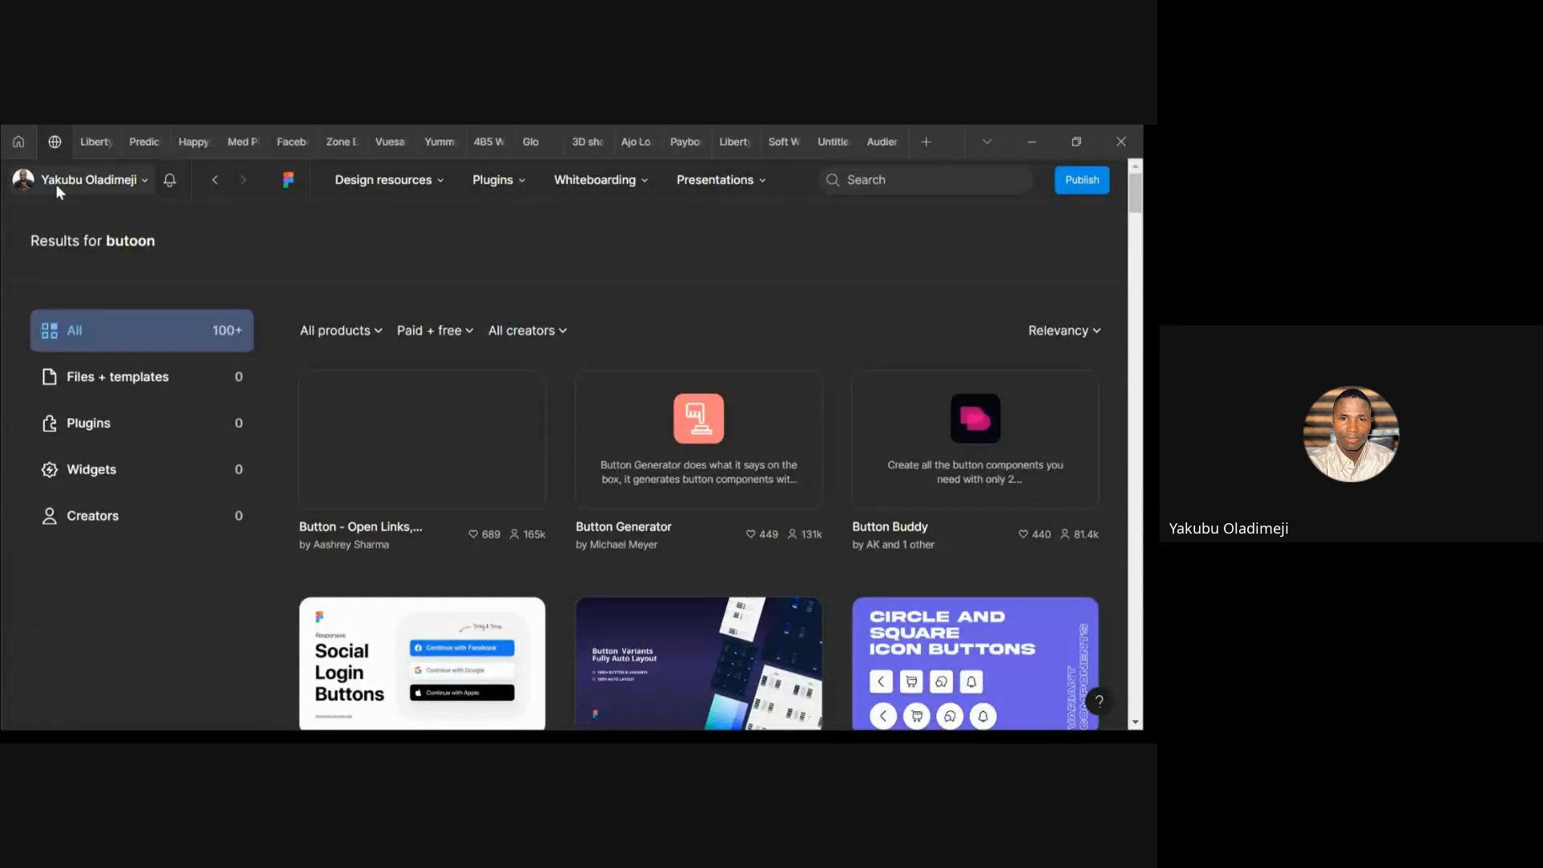
Leave the Community search and land on Recents, listing HappyBuy, Paybox and Liberty Assured
left_click(214, 181)
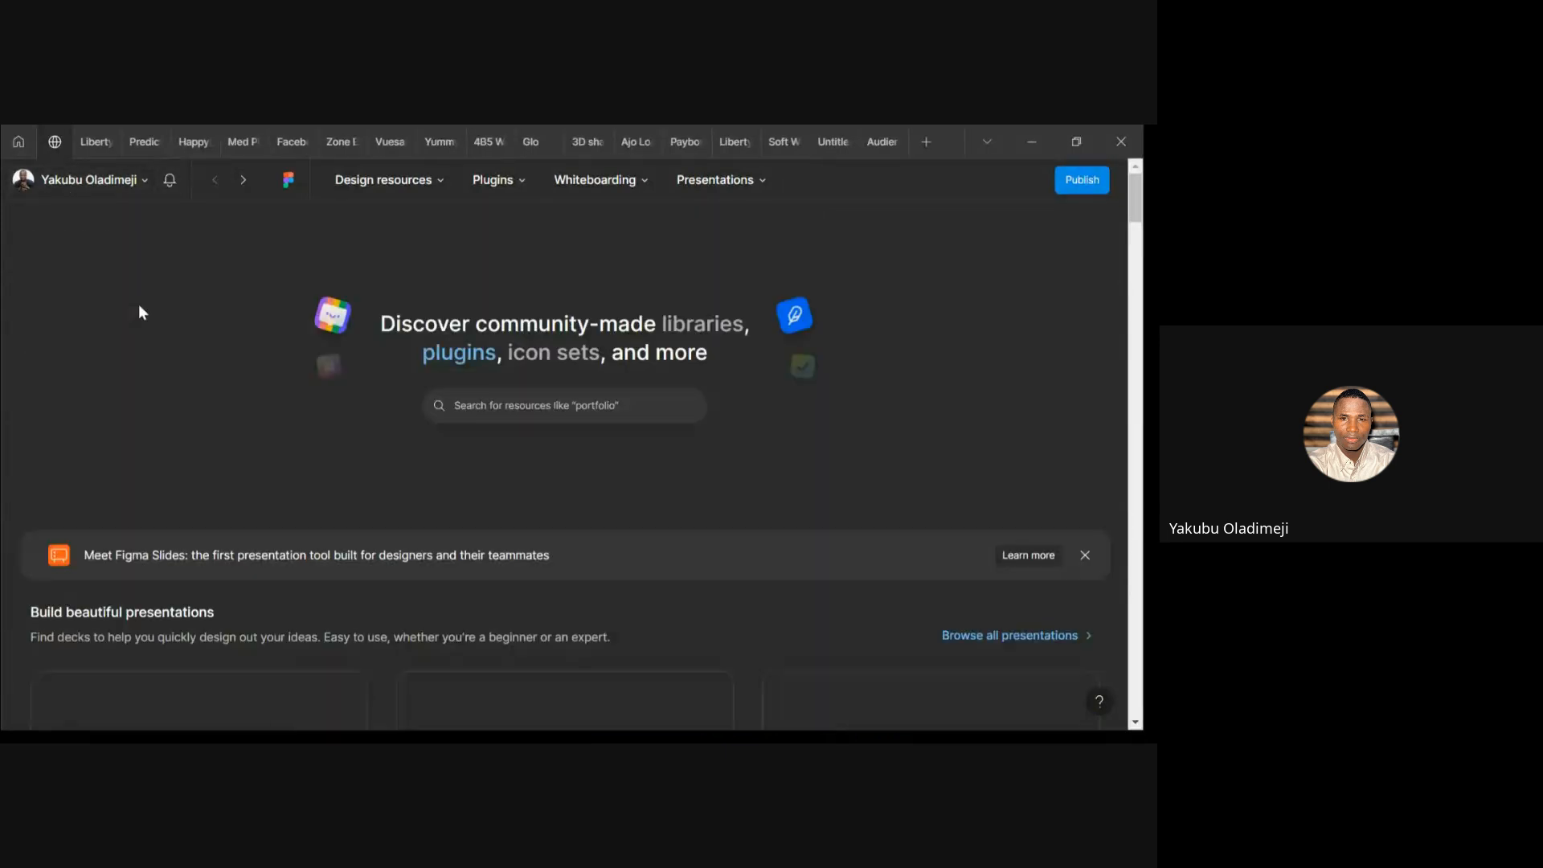
left_click(18, 145)
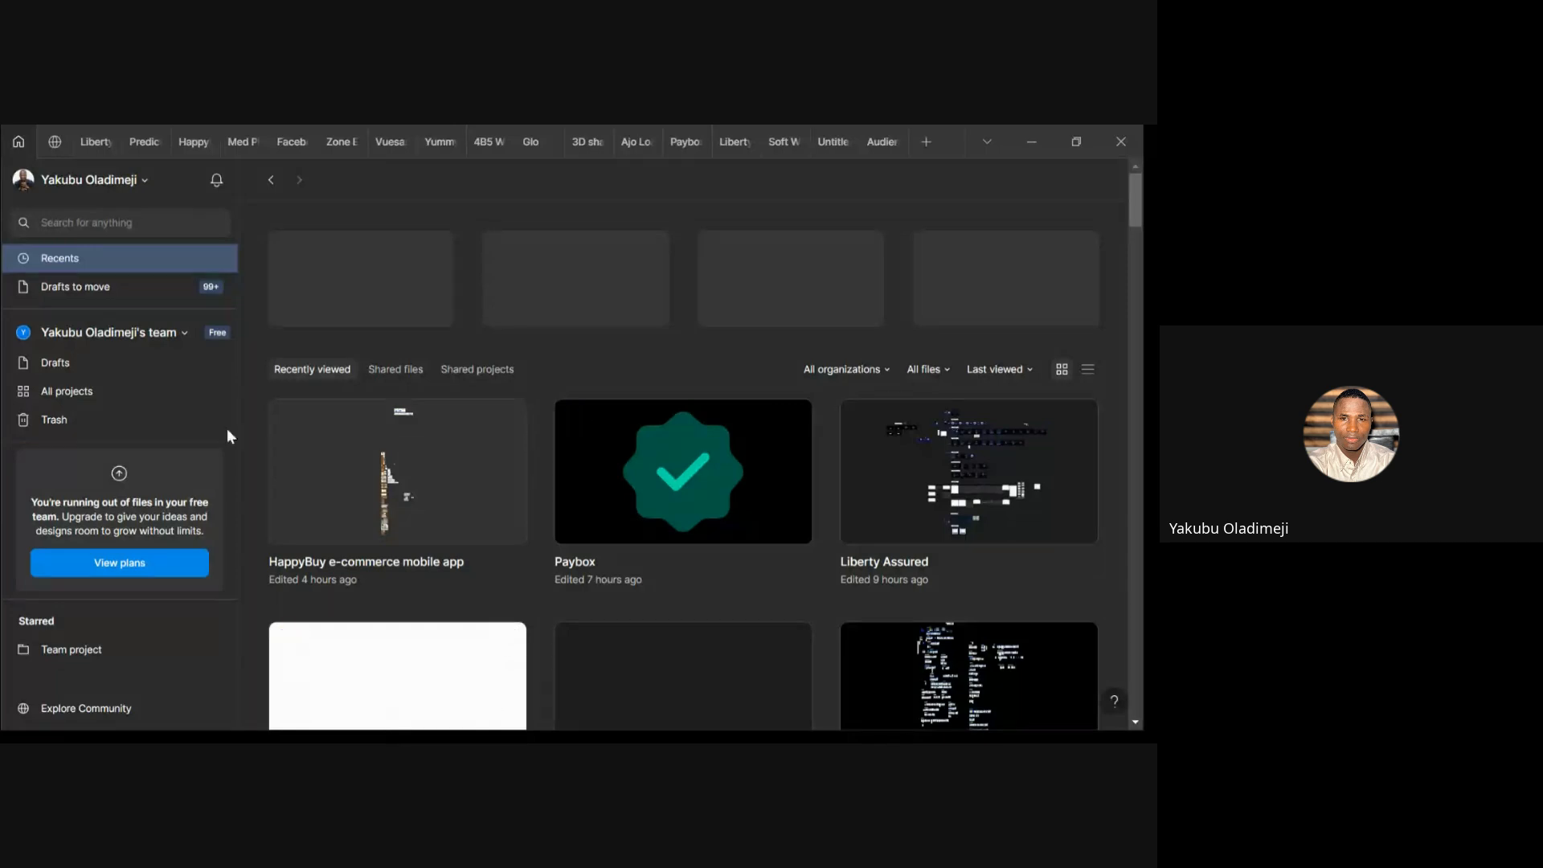
left_click(119, 285)
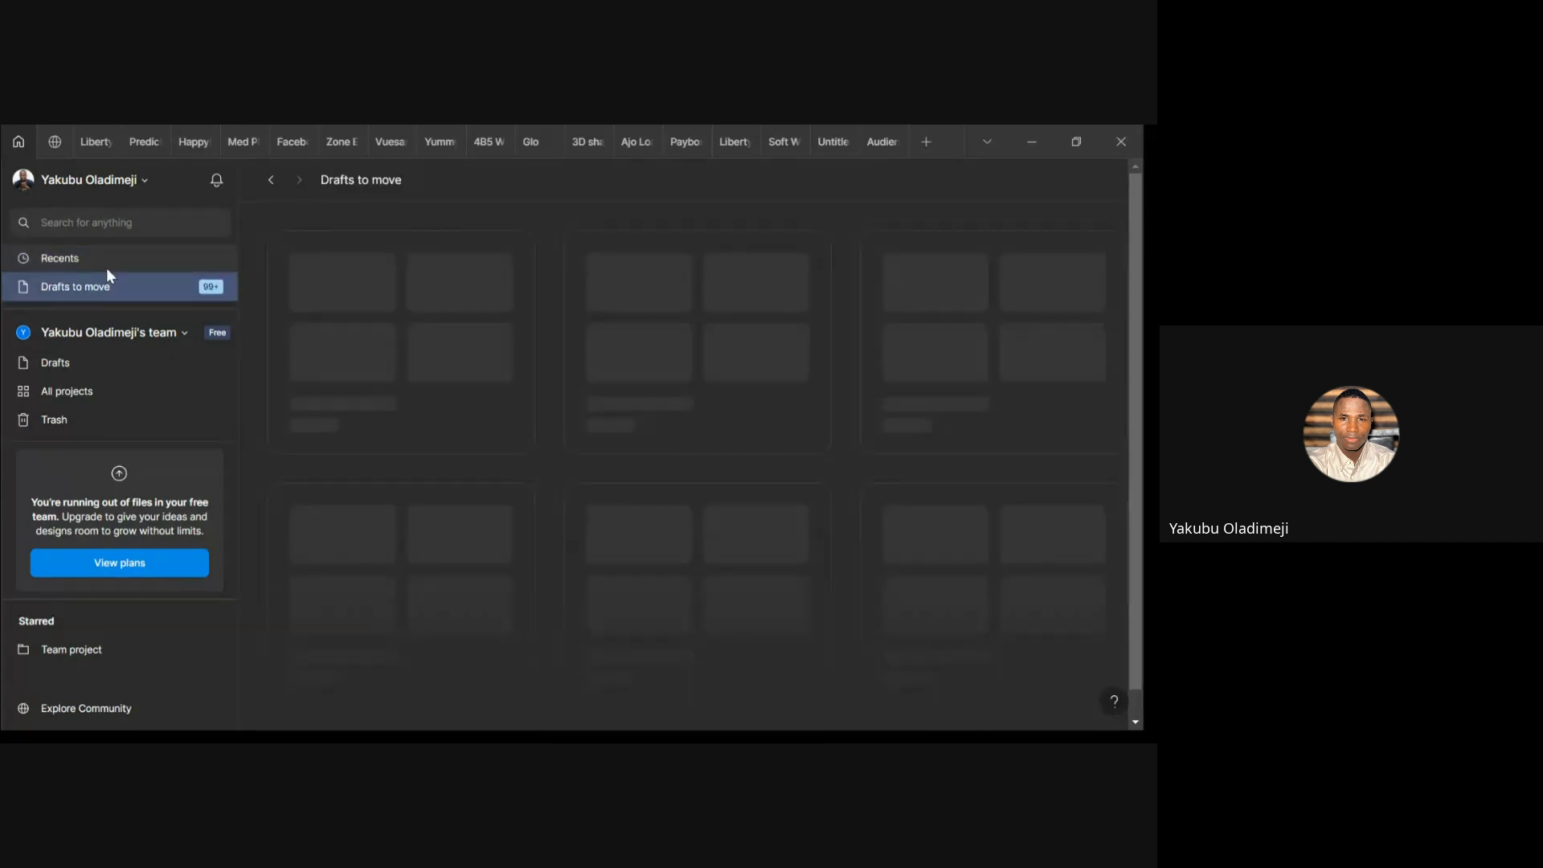
left_click(106, 267)
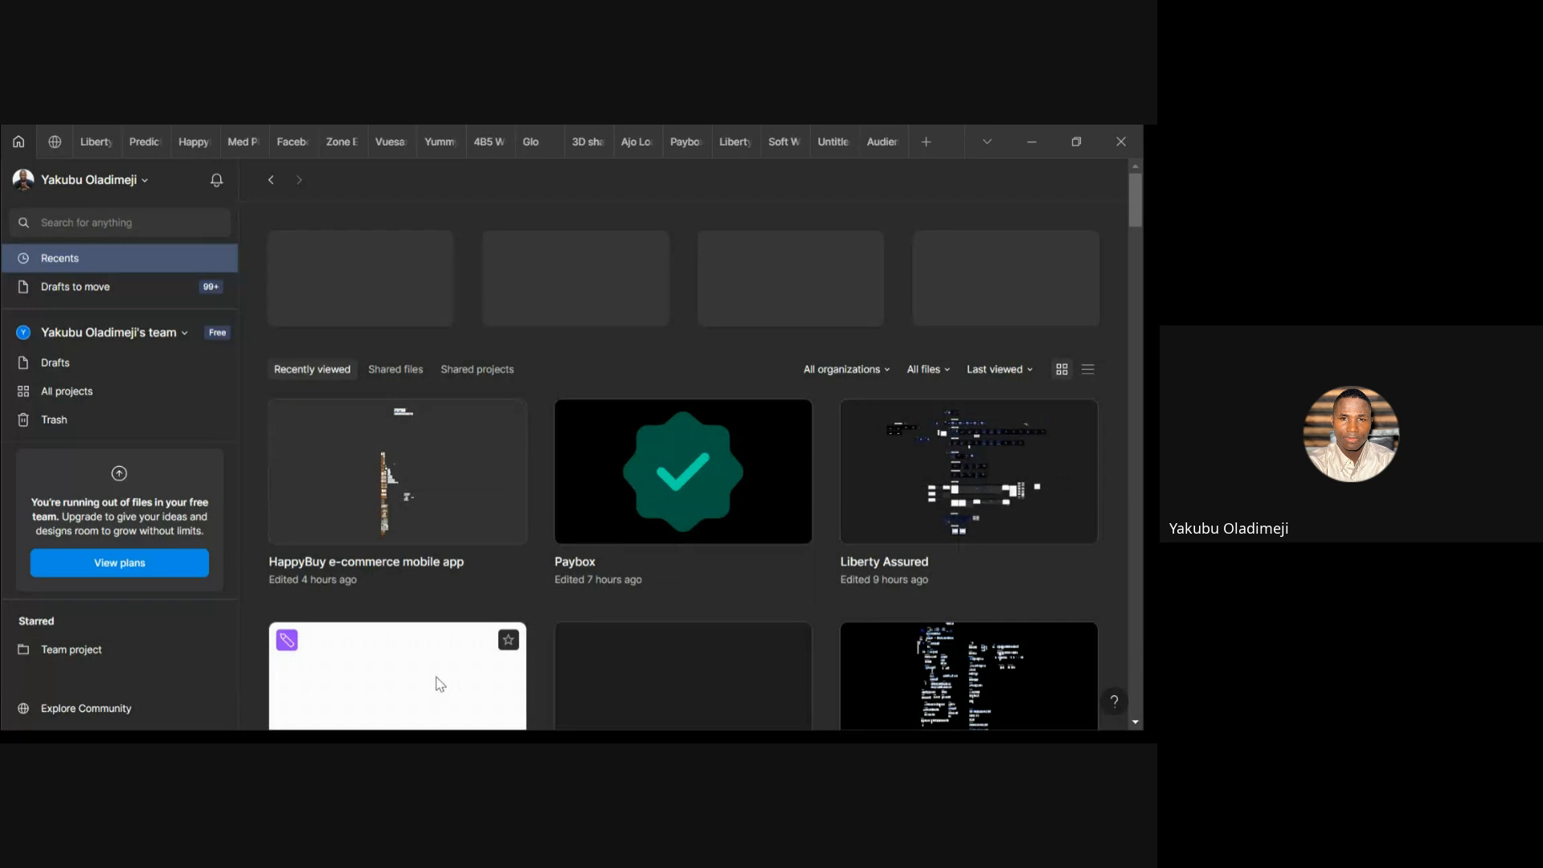
scroll(561, 604, "down", 4)
scroll(561, 604, "up", 4)
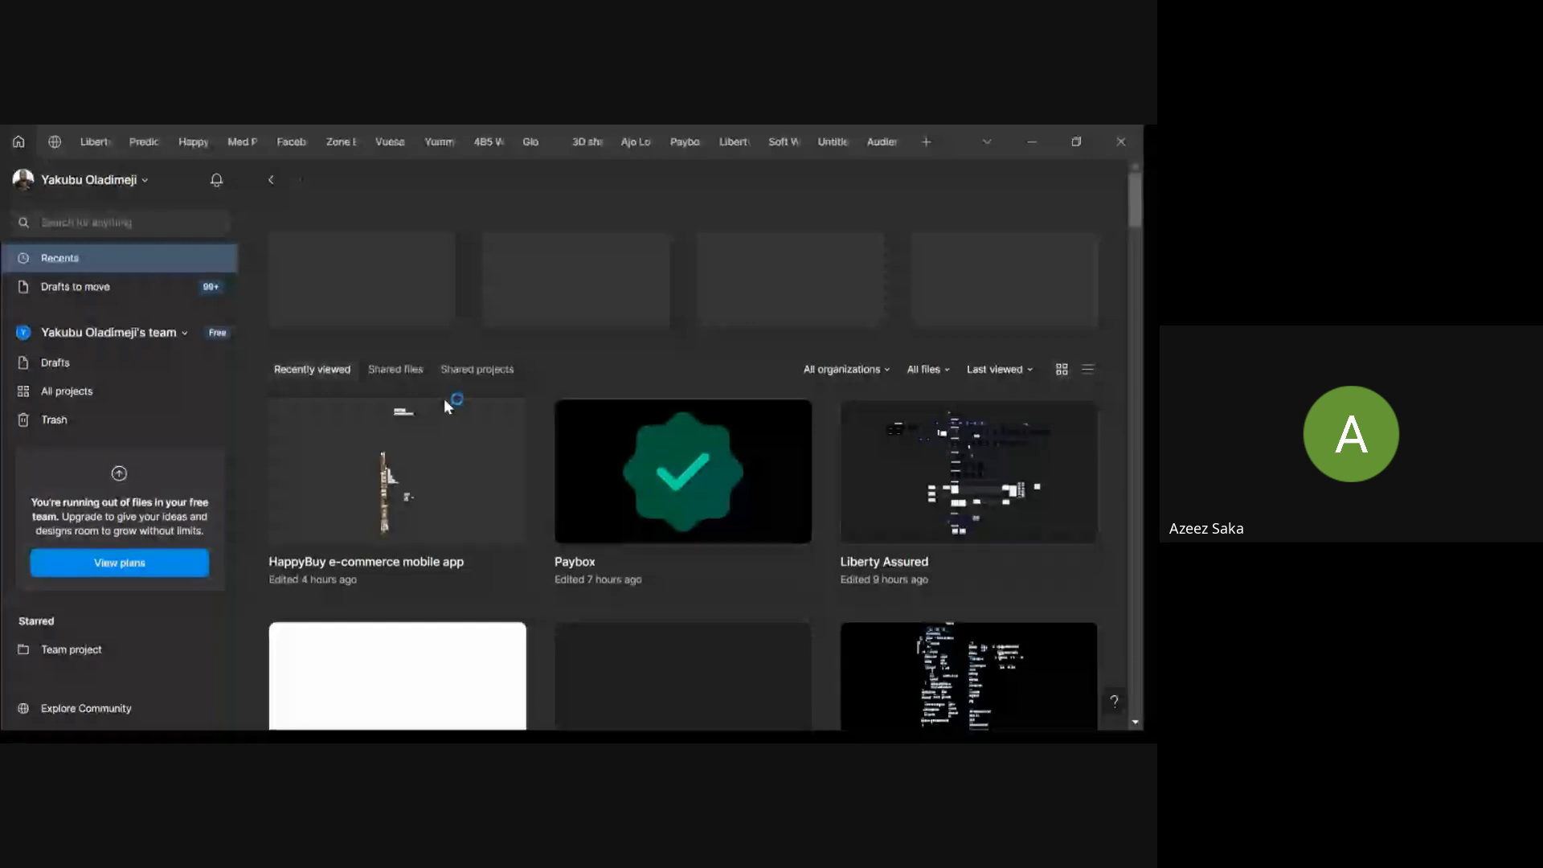
double_click(148, 252)
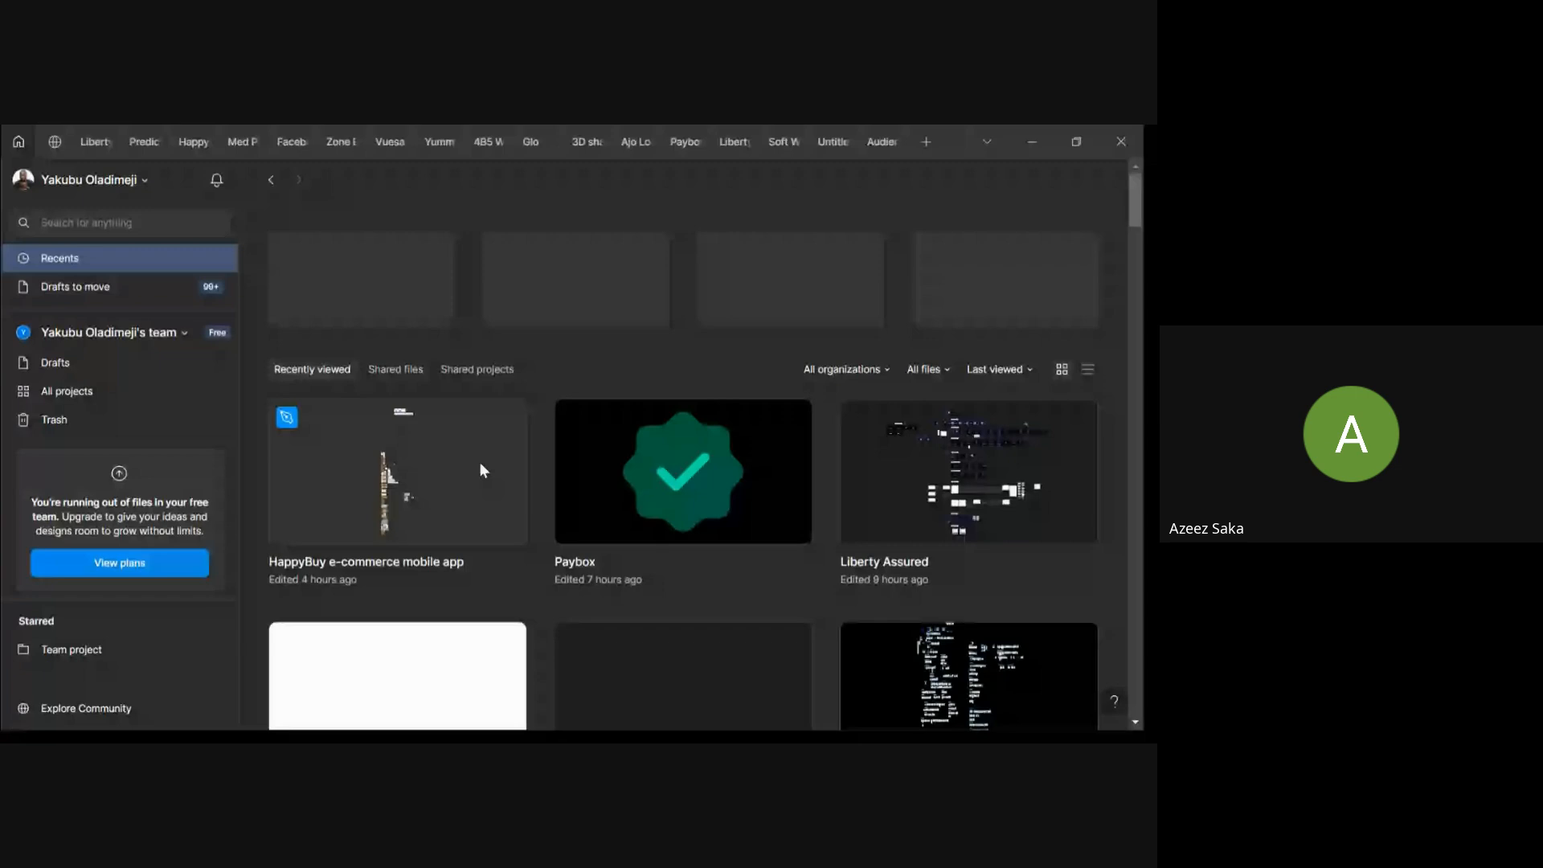
scroll(483, 470, "down", 5)
scroll(483, 469, "up", 10)
scroll(600, 590, "down", 2)
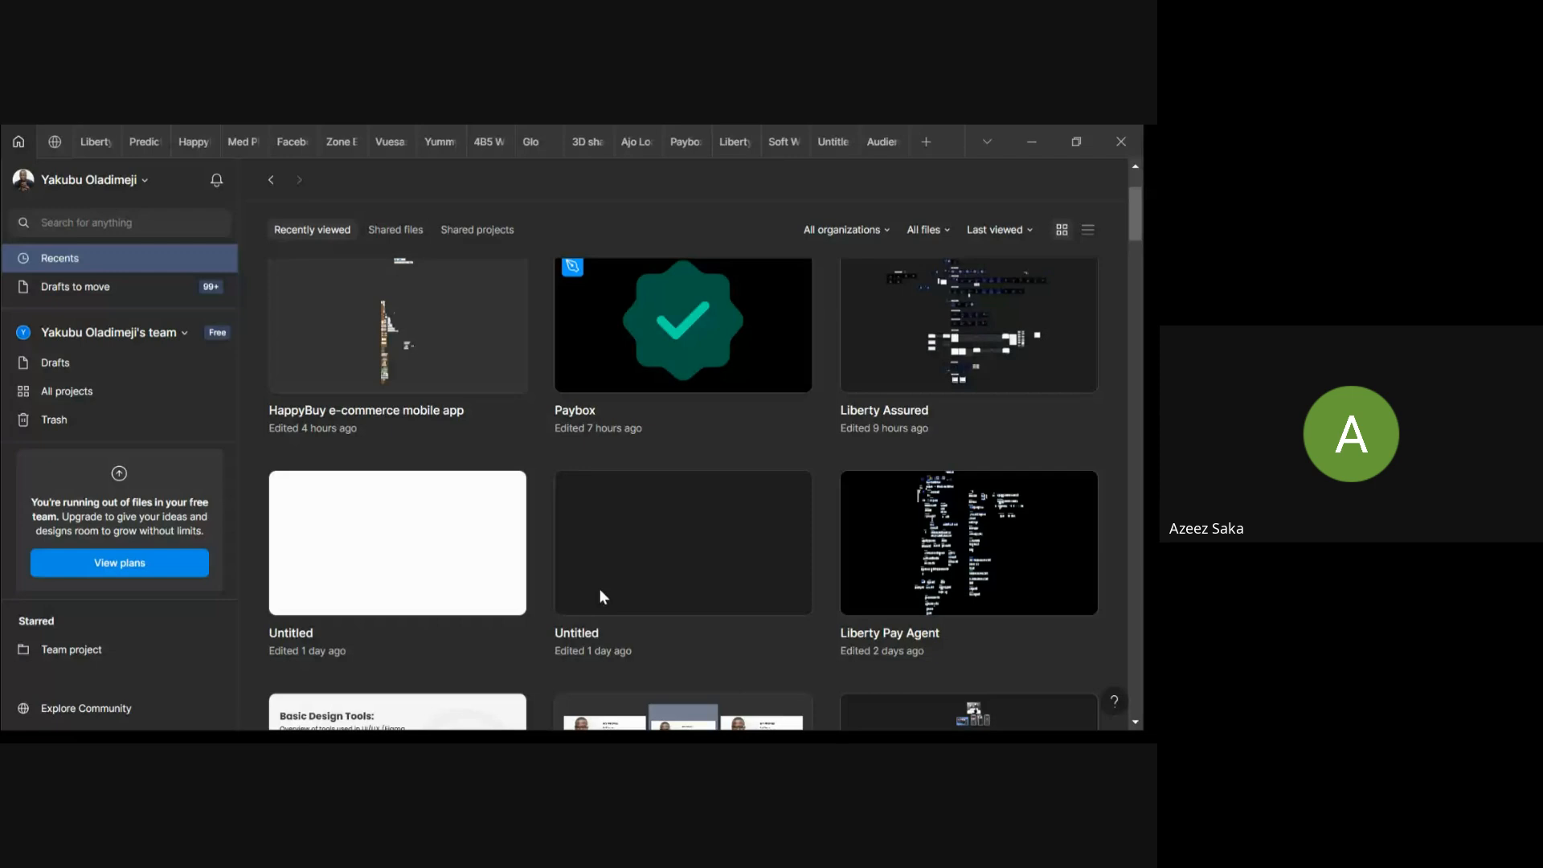
scroll(600, 597, "down", 1)
scroll(599, 596, "up", 3)
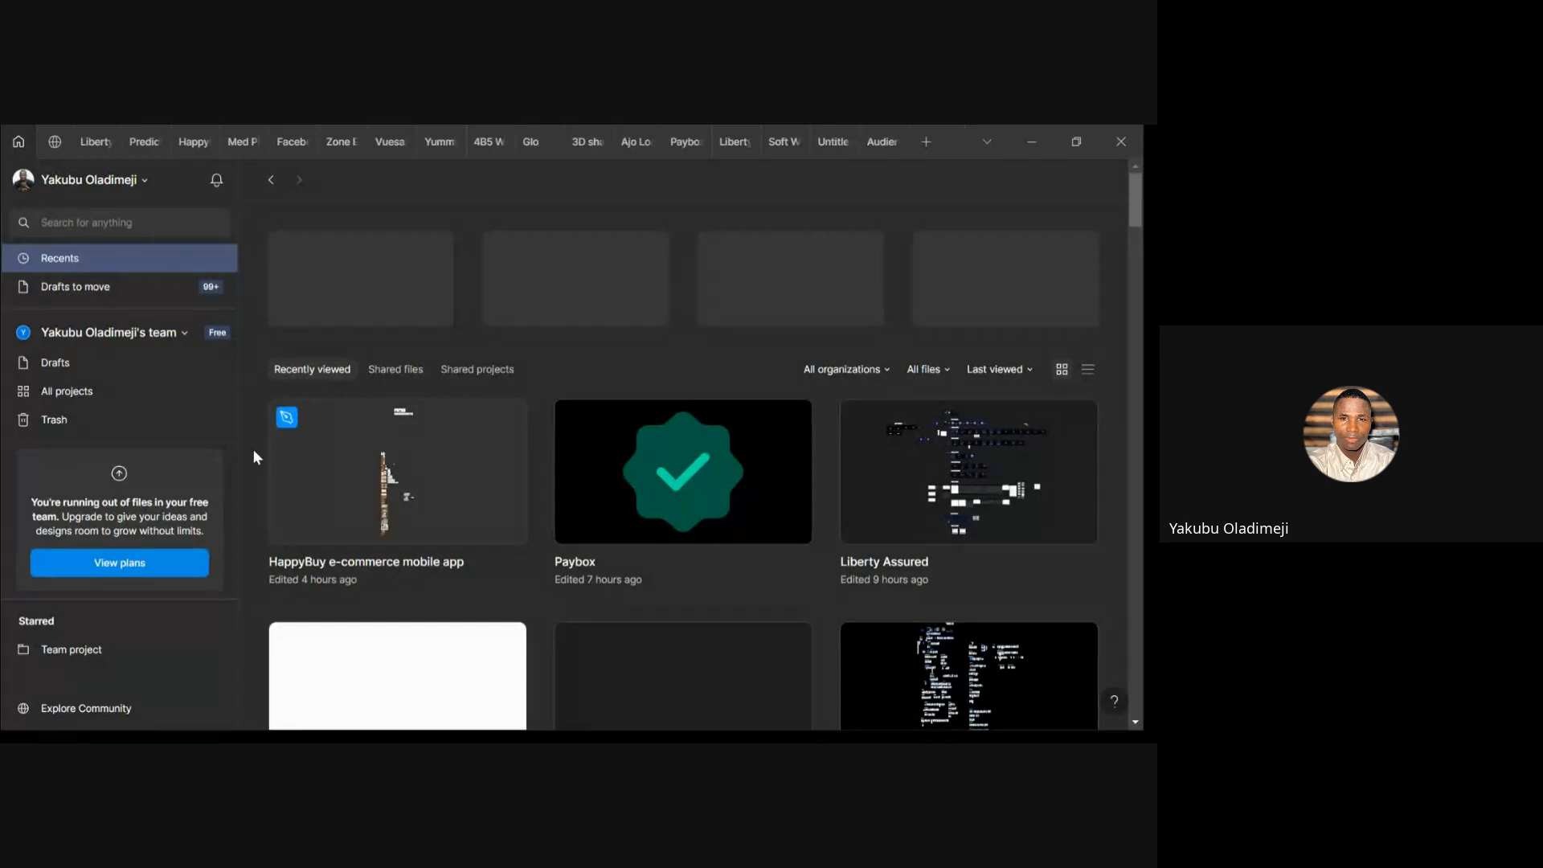
left_click(146, 181)
mouse_move(147, 328)
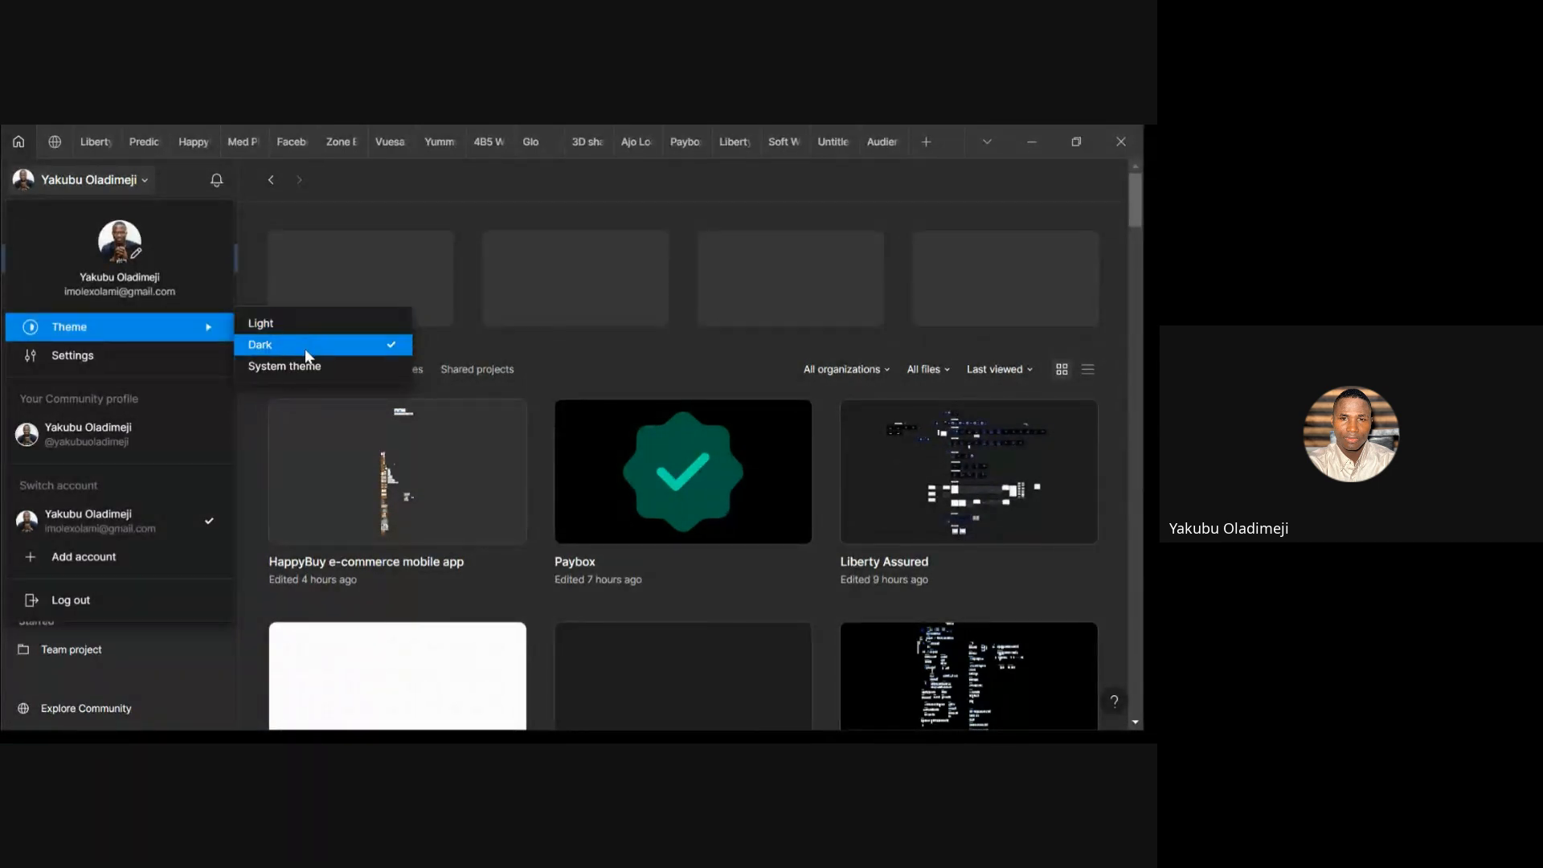
left_click(157, 357)
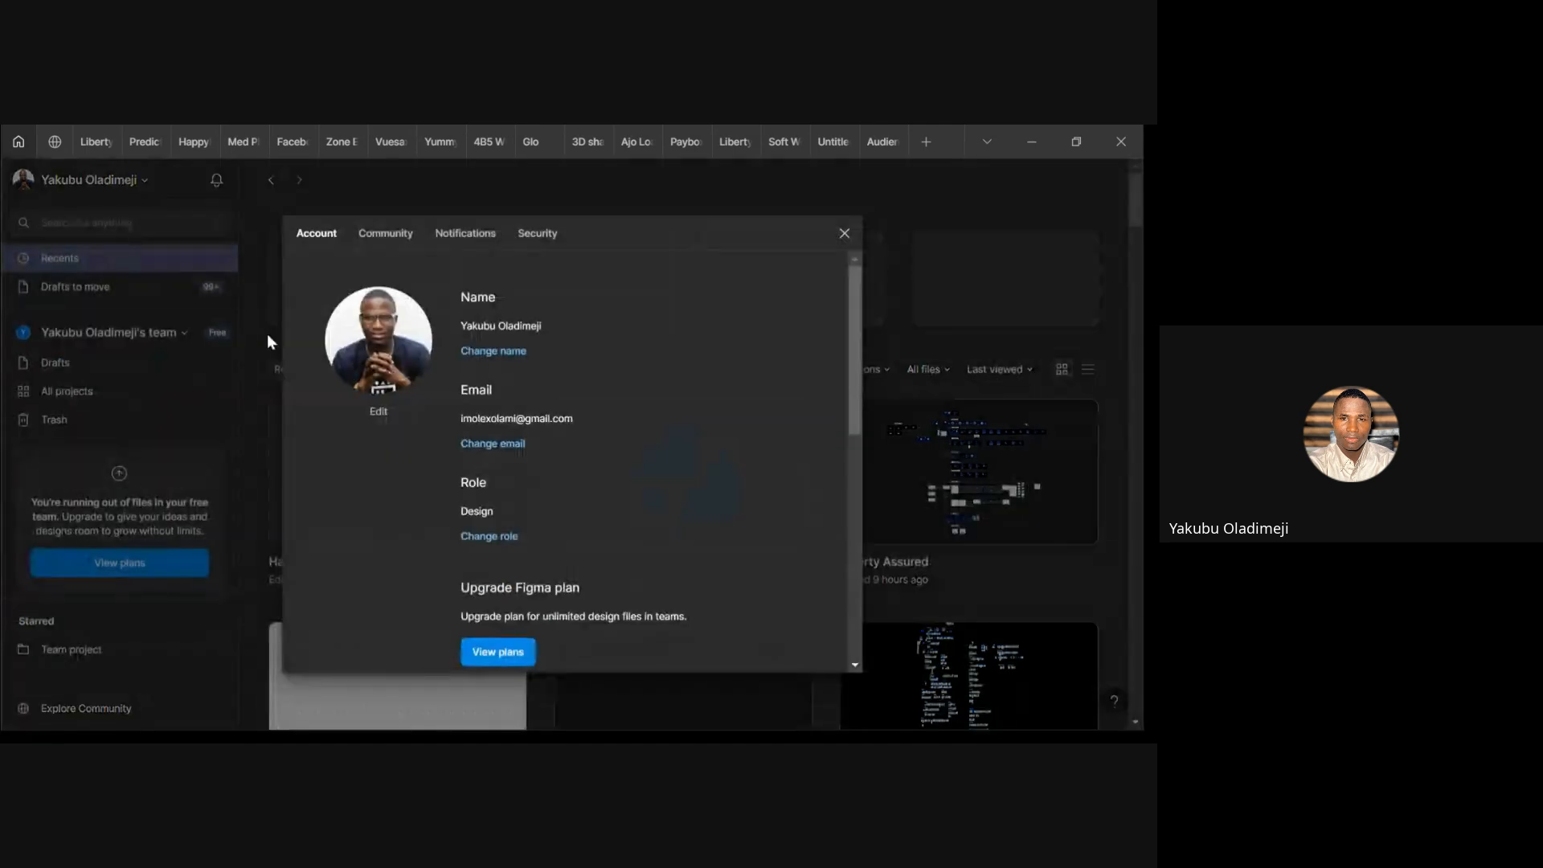
scroll(678, 388, "down", 5)
scroll(678, 387, "up", 5)
scroll(472, 324, "down", 5)
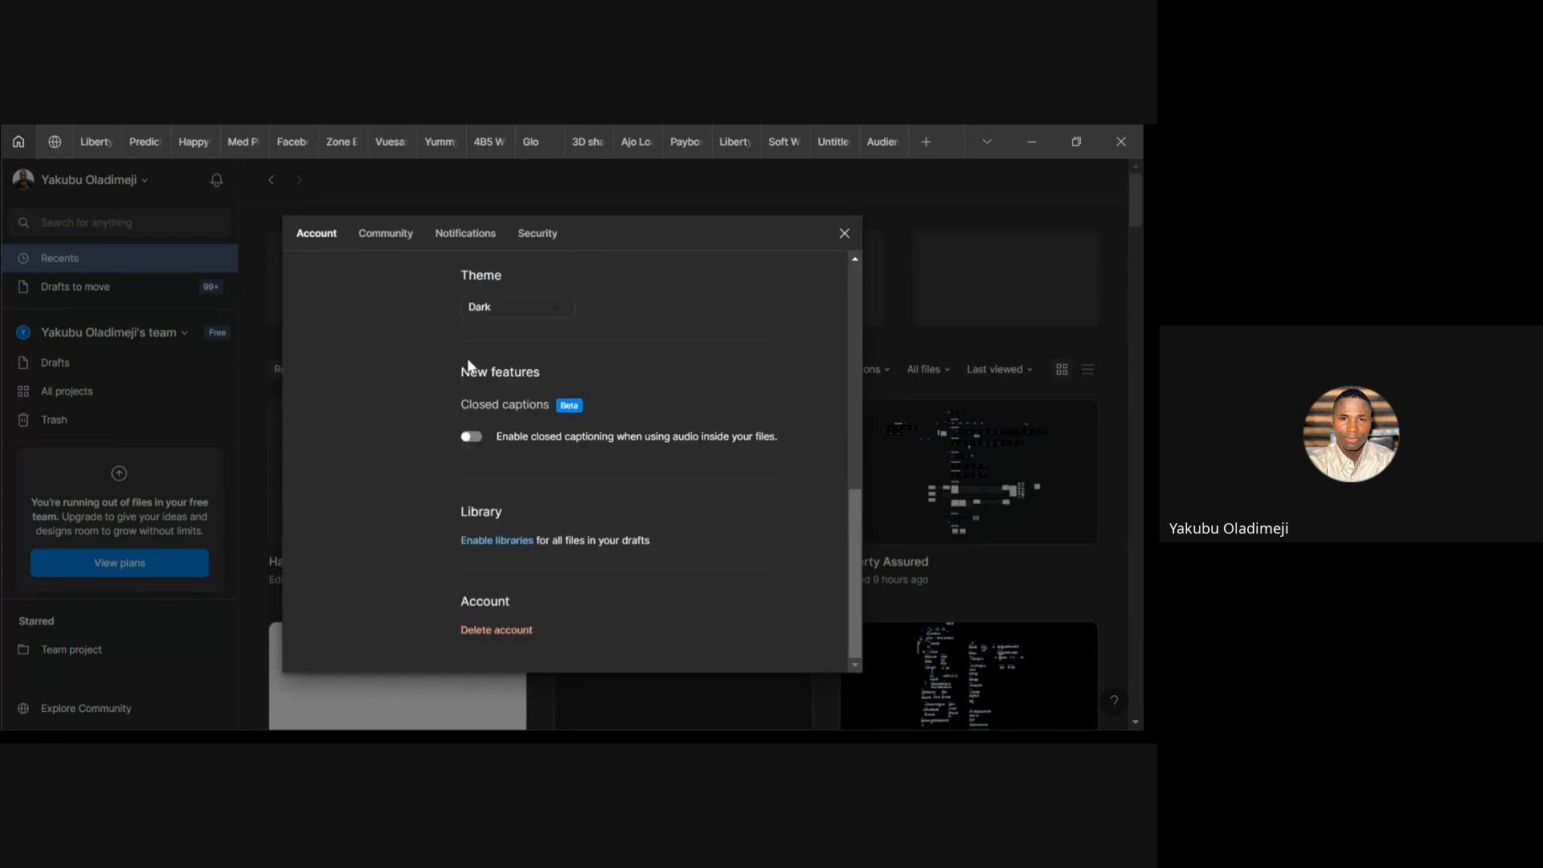
scroll(665, 245, "up", 5)
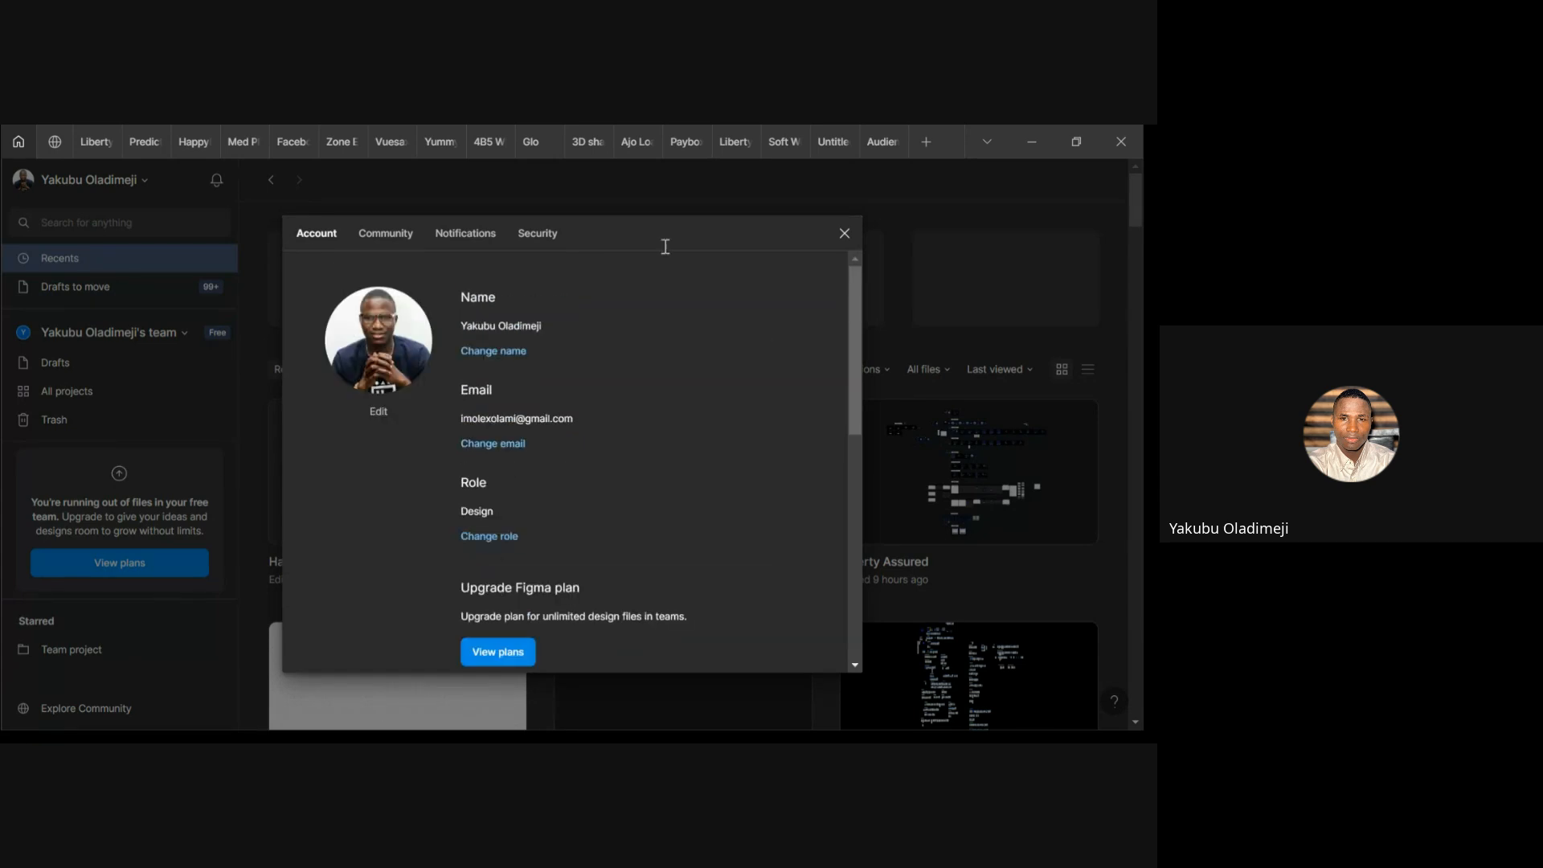
left_click(843, 234)
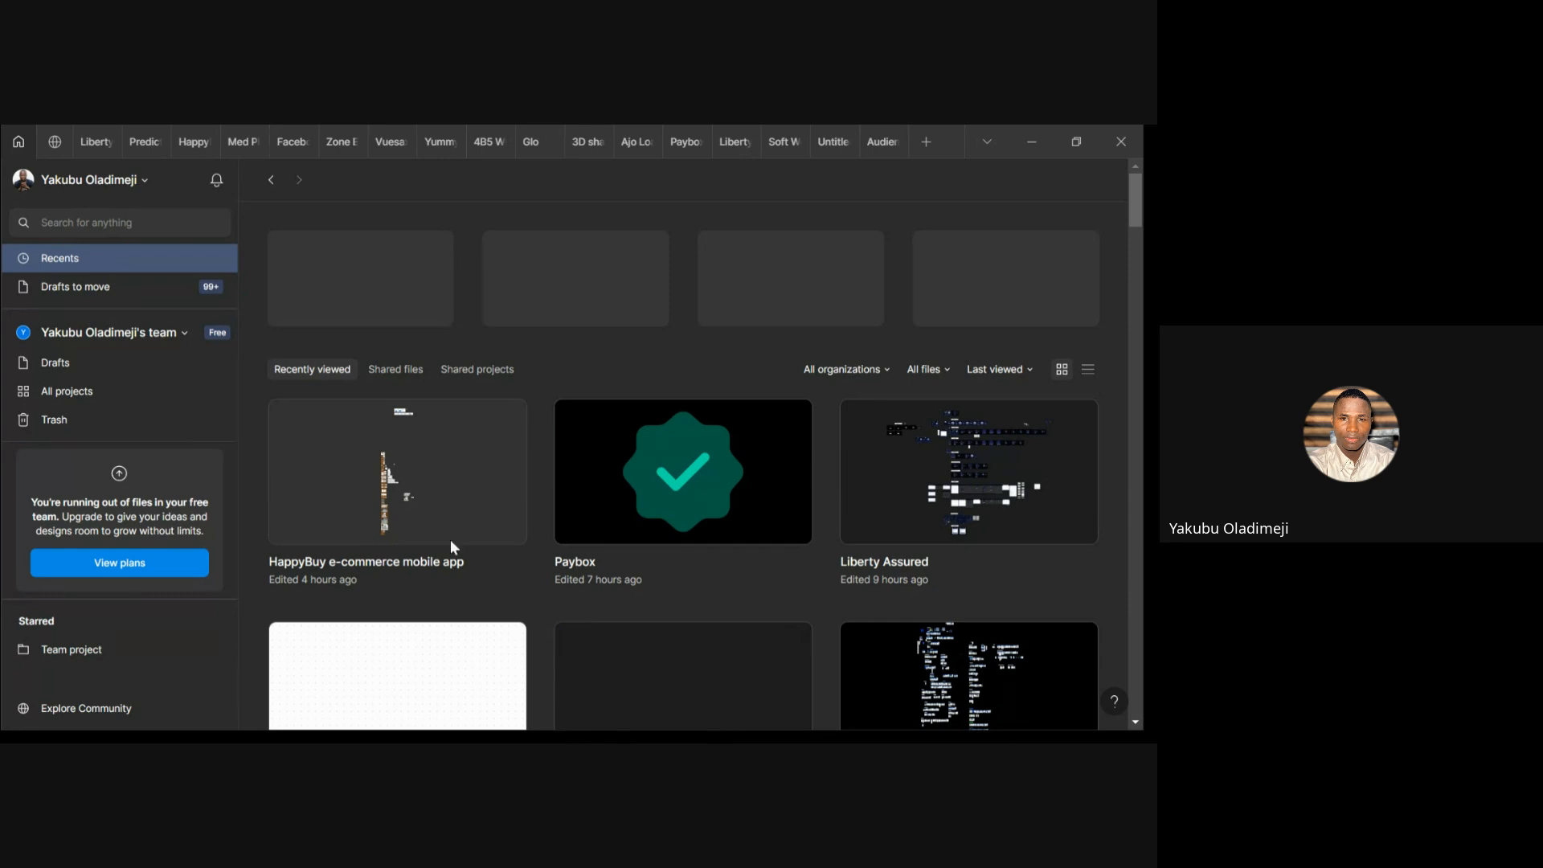
Start a new file in a new tab, then cancel it and close the tab
left_click(921, 148)
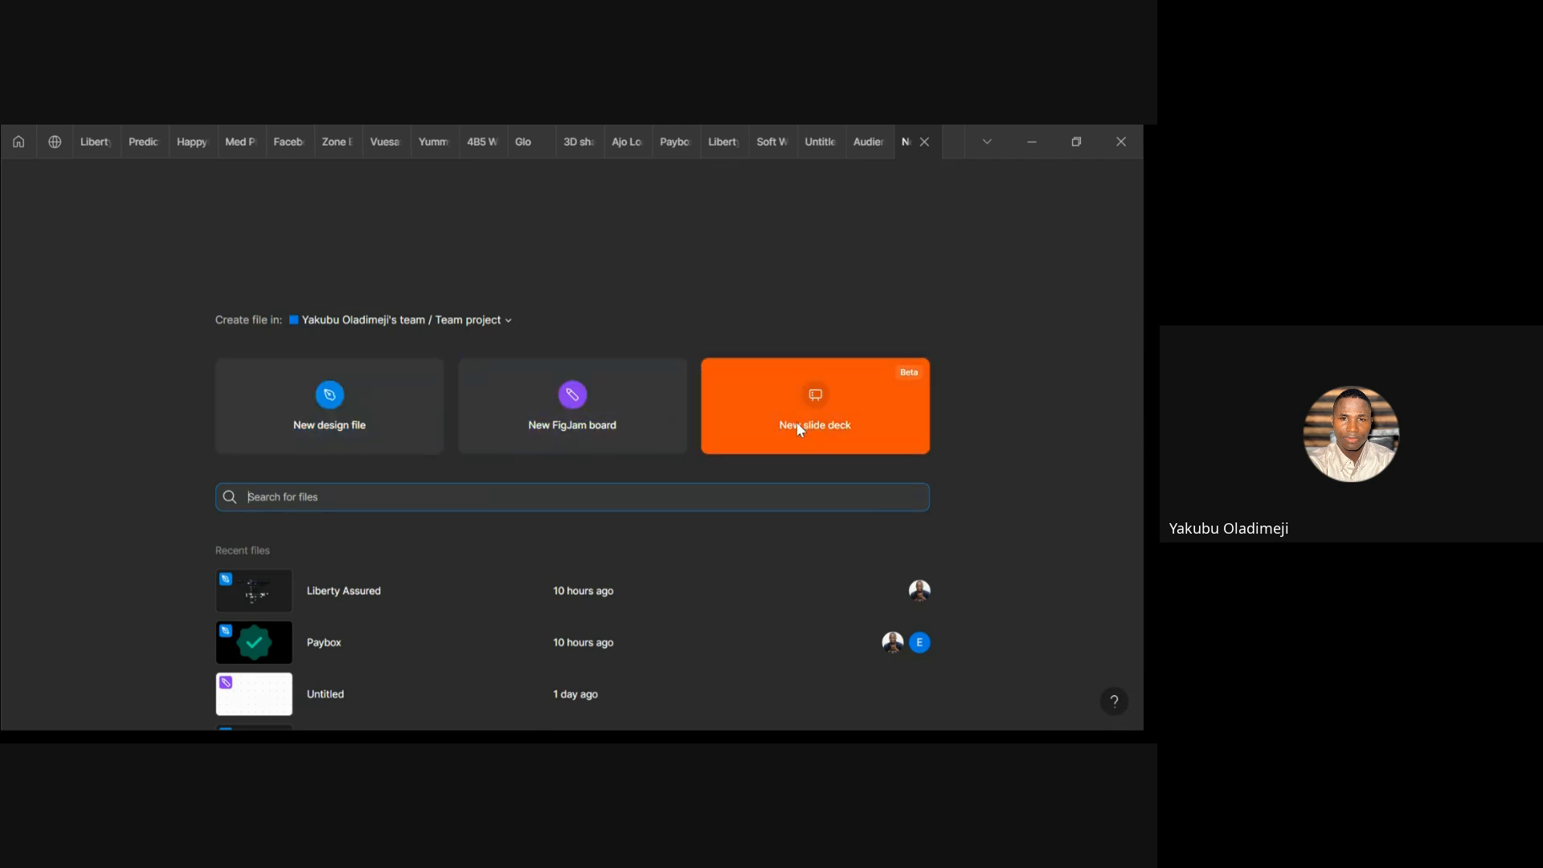
left_click(347, 423)
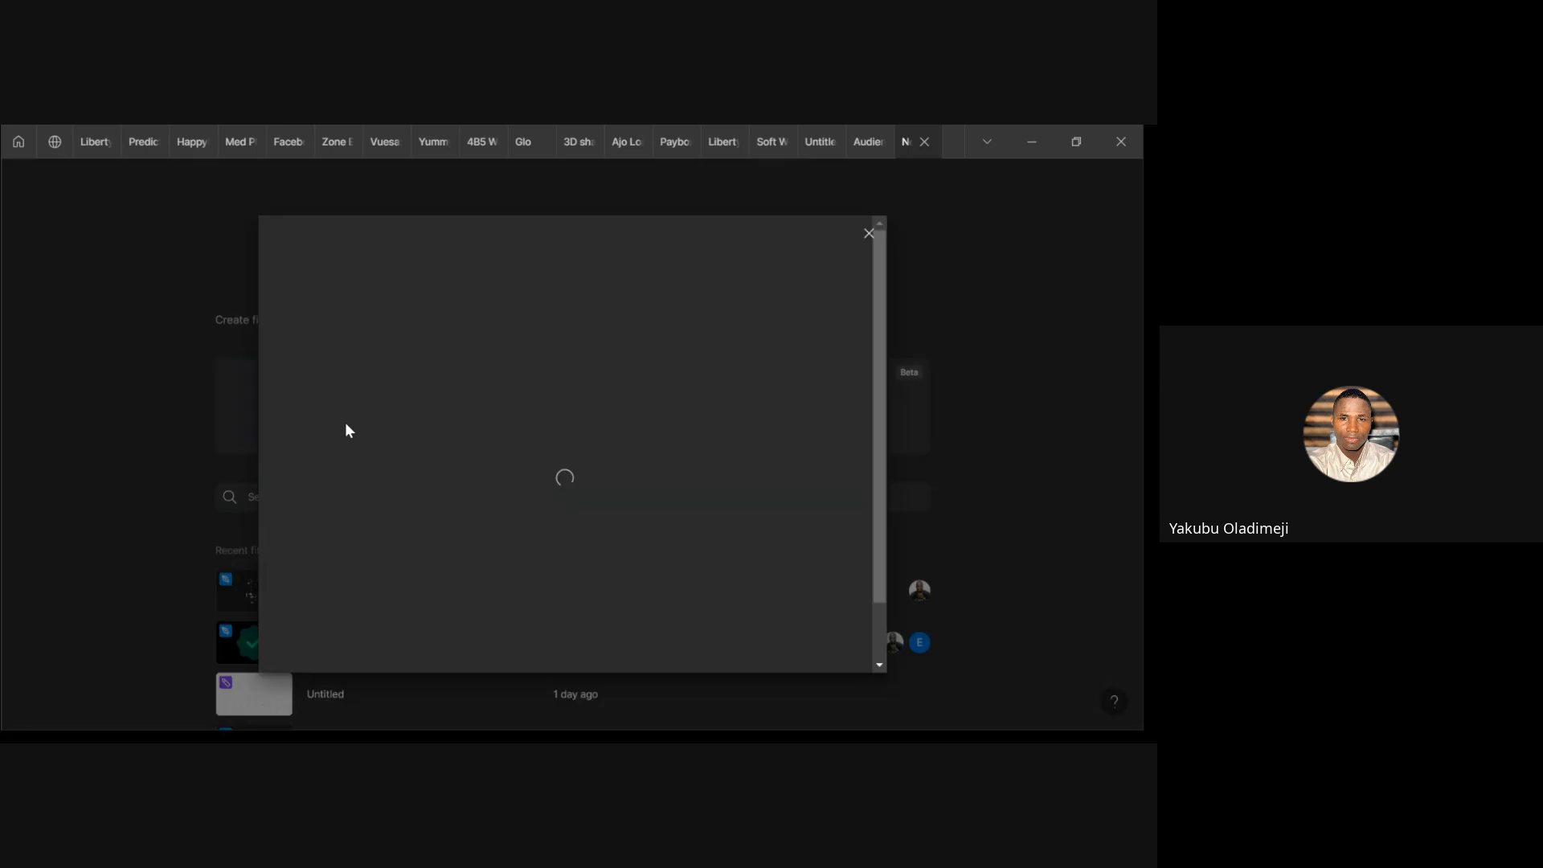
left_click(868, 238)
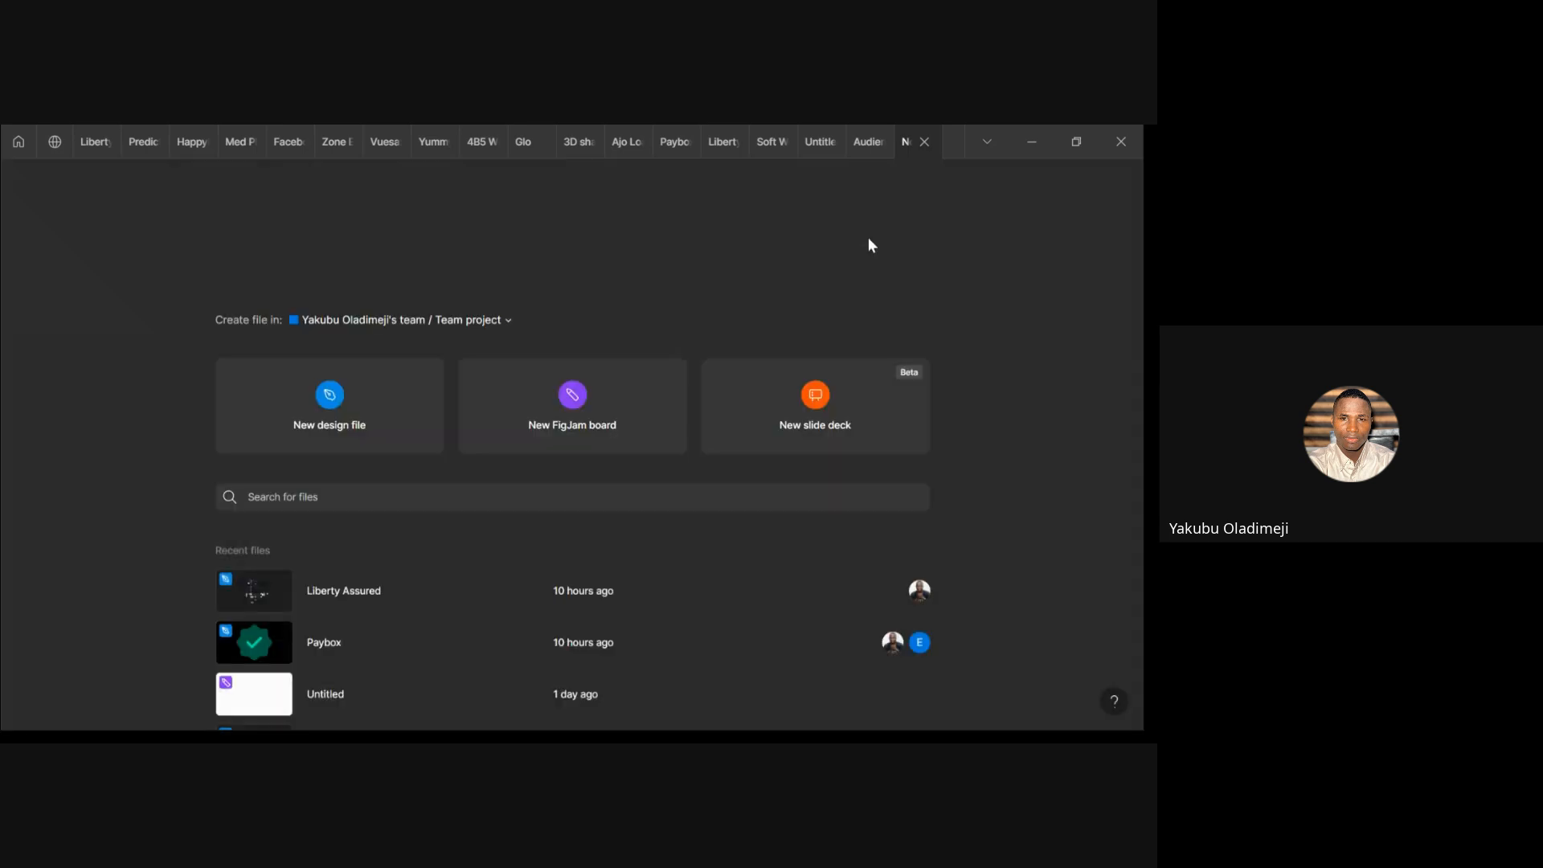
left_click(924, 142)
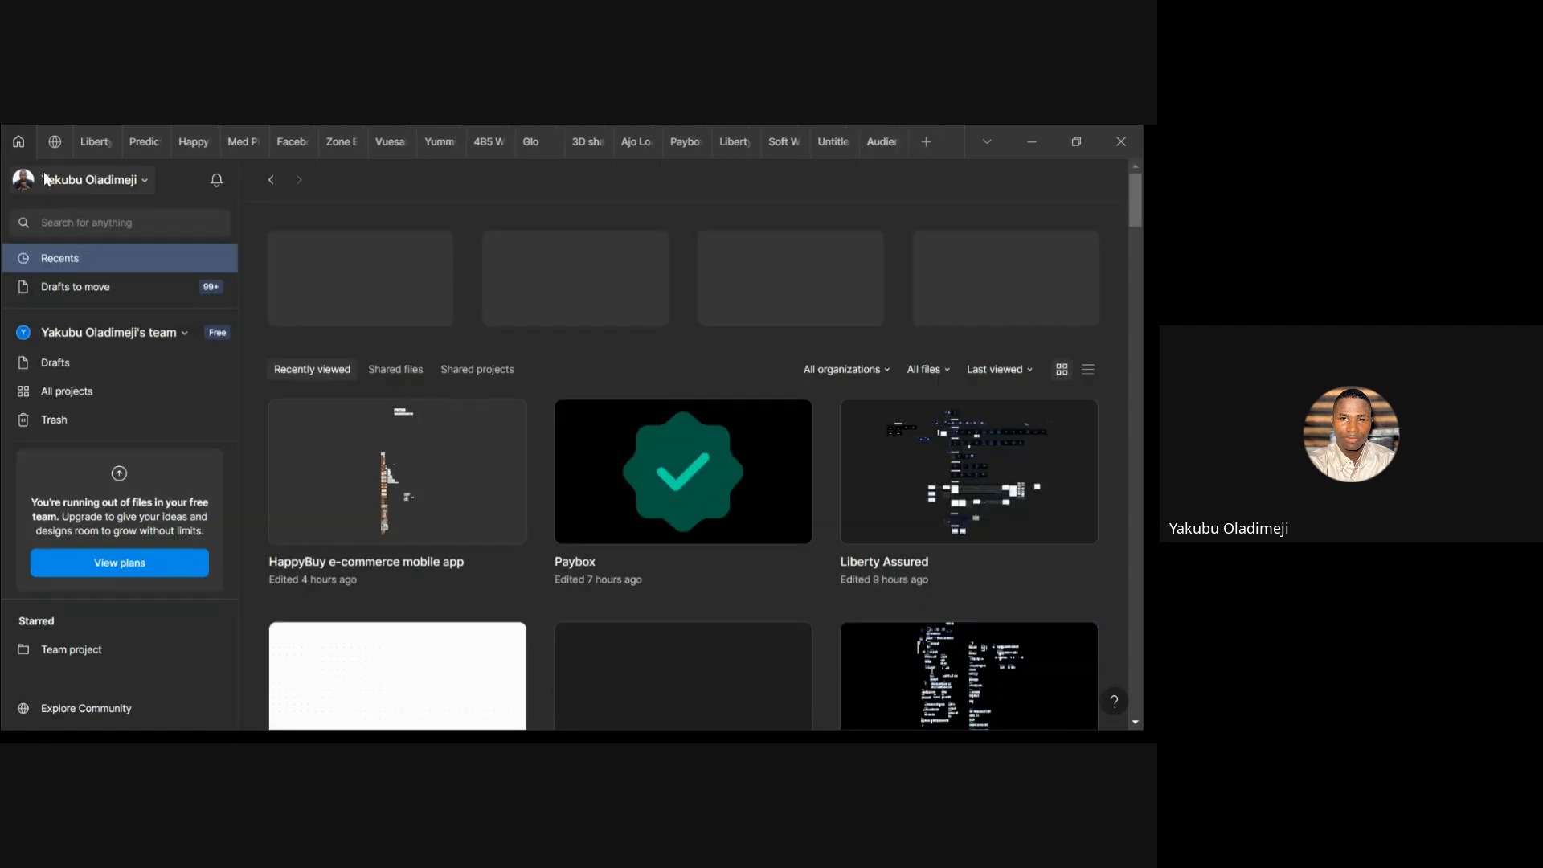
Open the HappyBuy e-commerce mobile app file and pan to the Product Design Class and Dive Africa Bootcamp slides
mouse_move(185, 147)
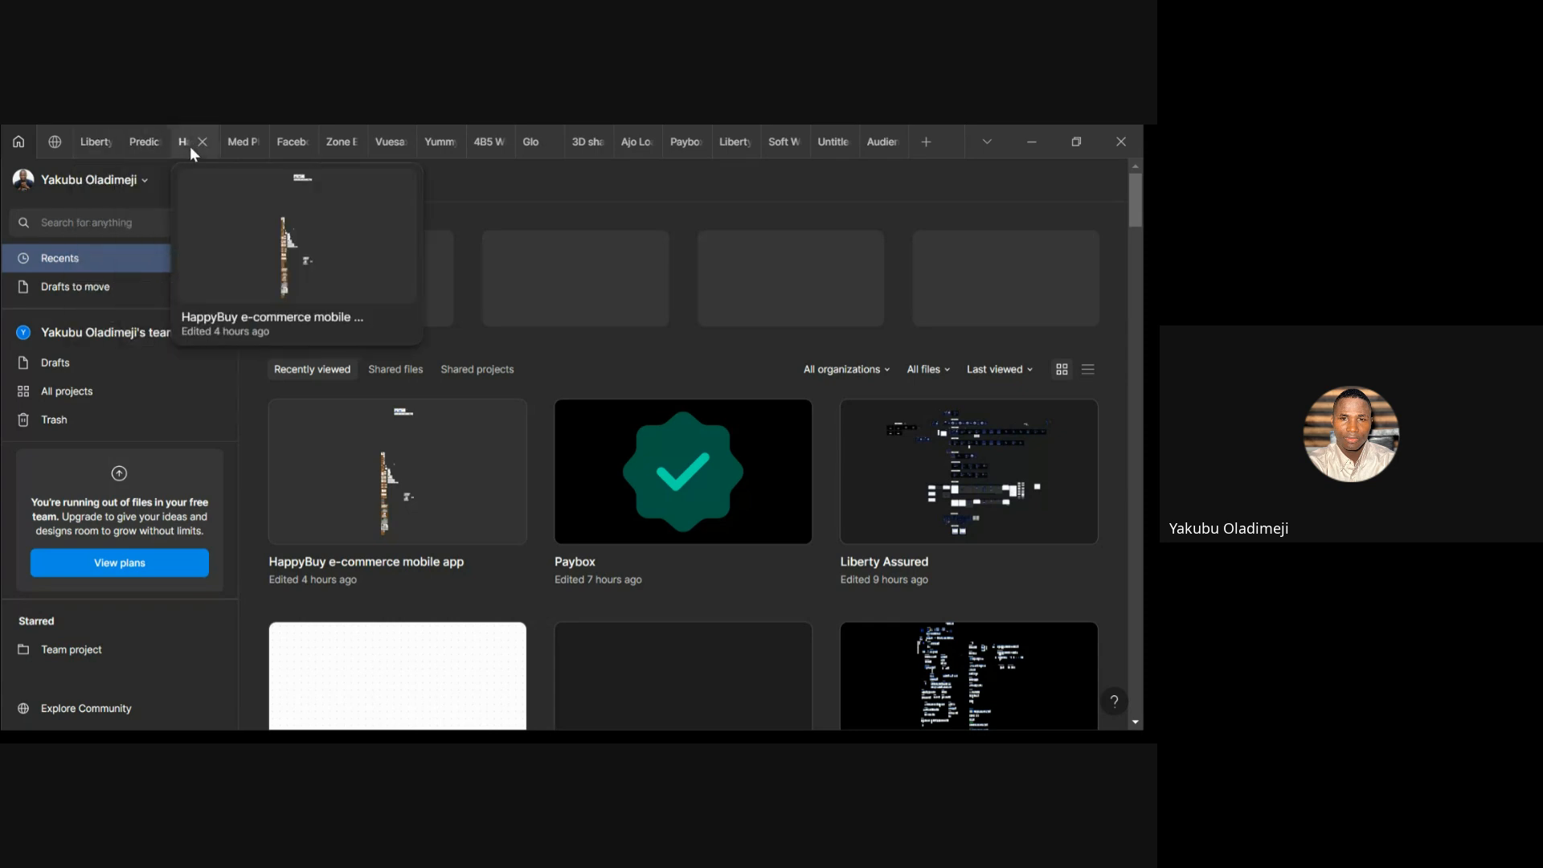
left_click(186, 143)
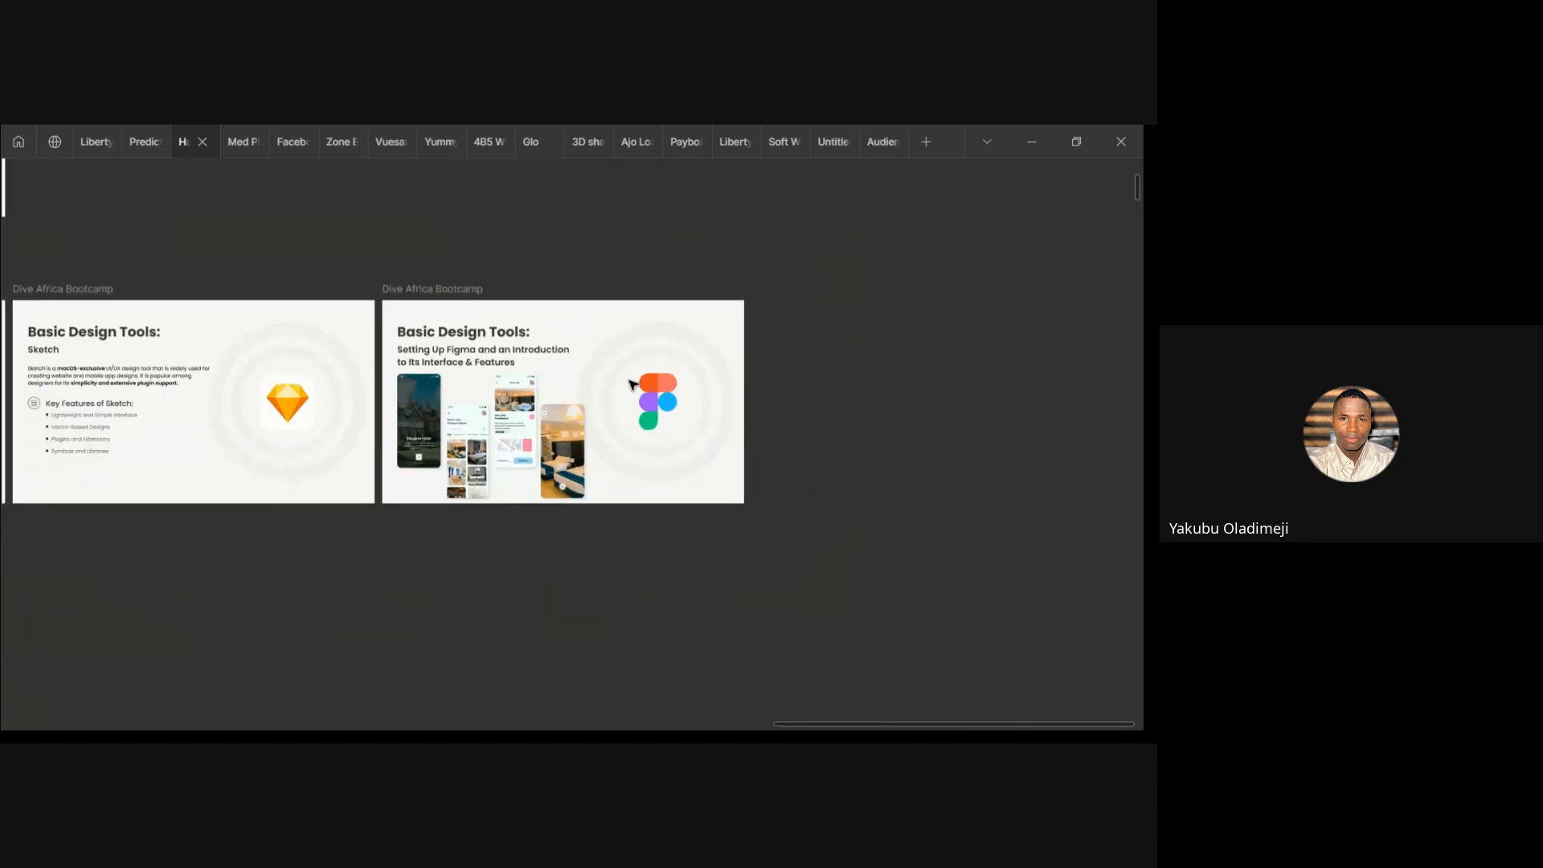
scroll(778, 390, "down", 3)
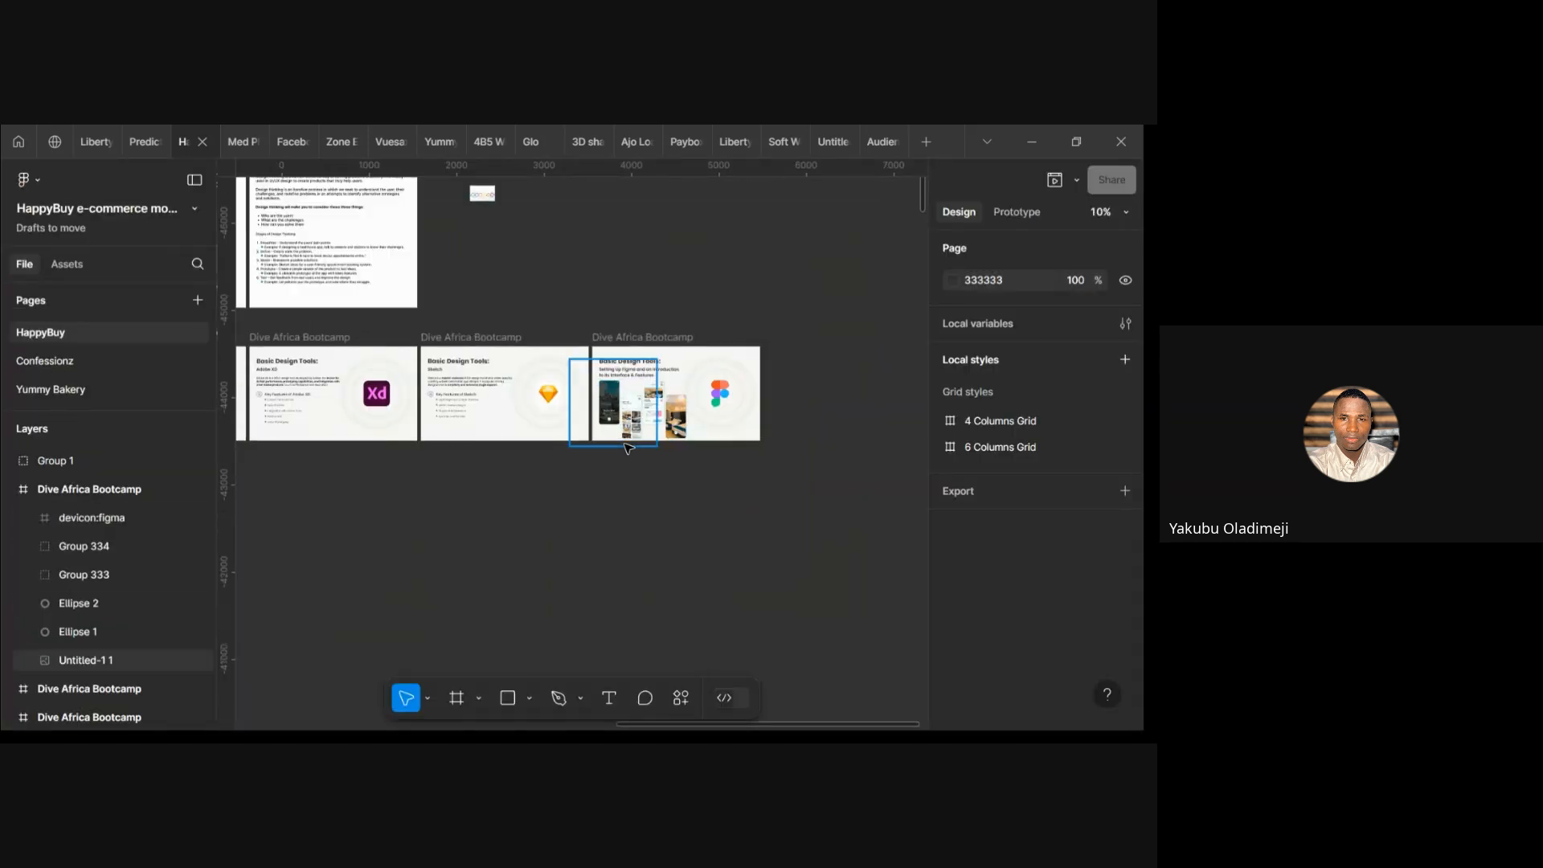
scroll(628, 448, "left", 5)
scroll(628, 448, "right", 10)
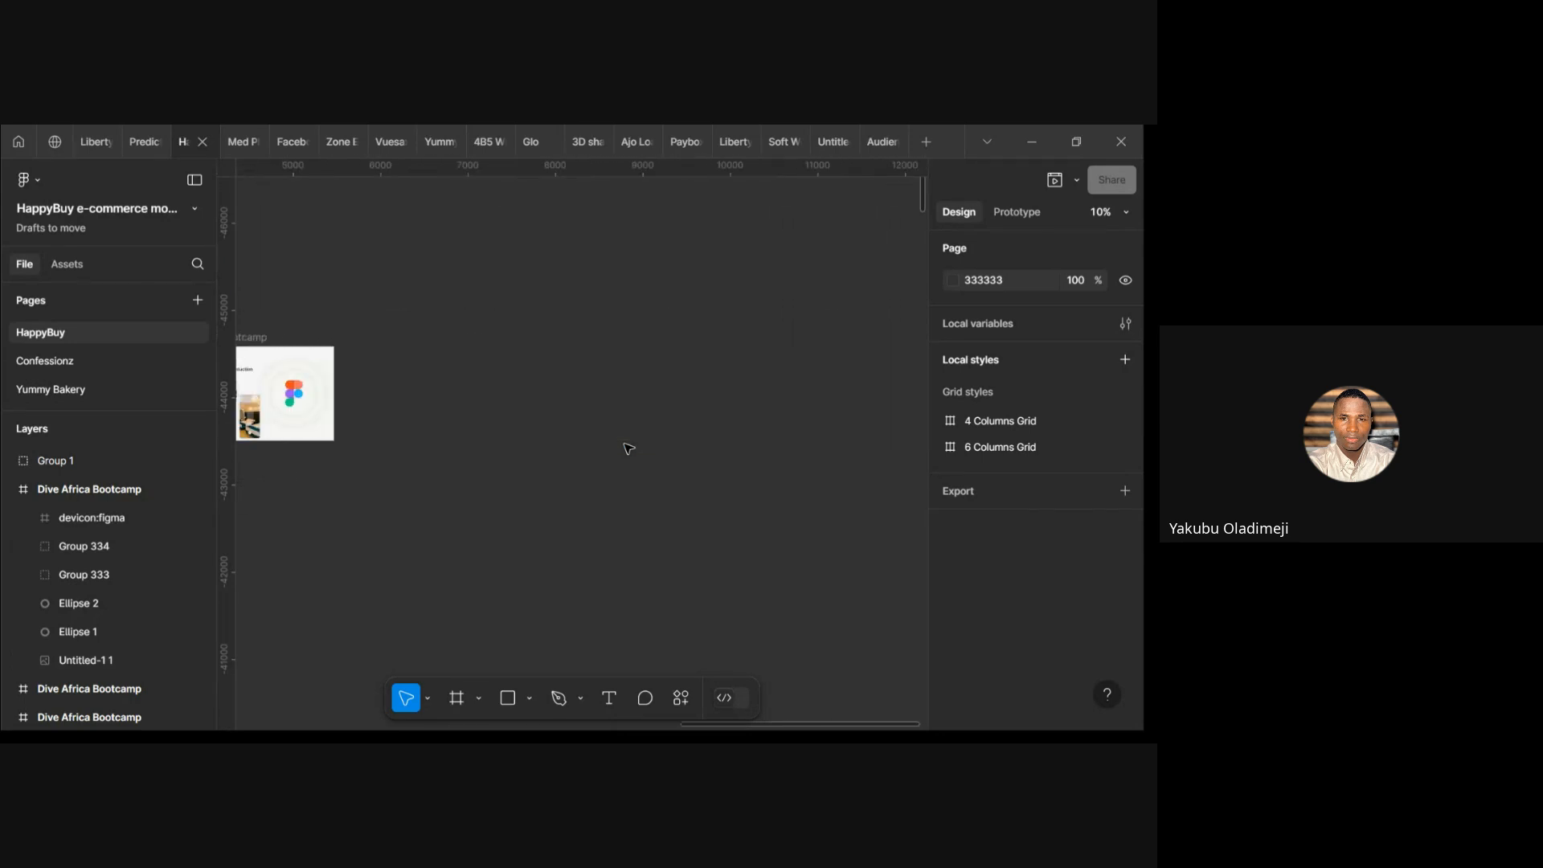
scroll(628, 447, "left", 6)
scroll(628, 448, "left", 3)
scroll(628, 448, "up", 1)
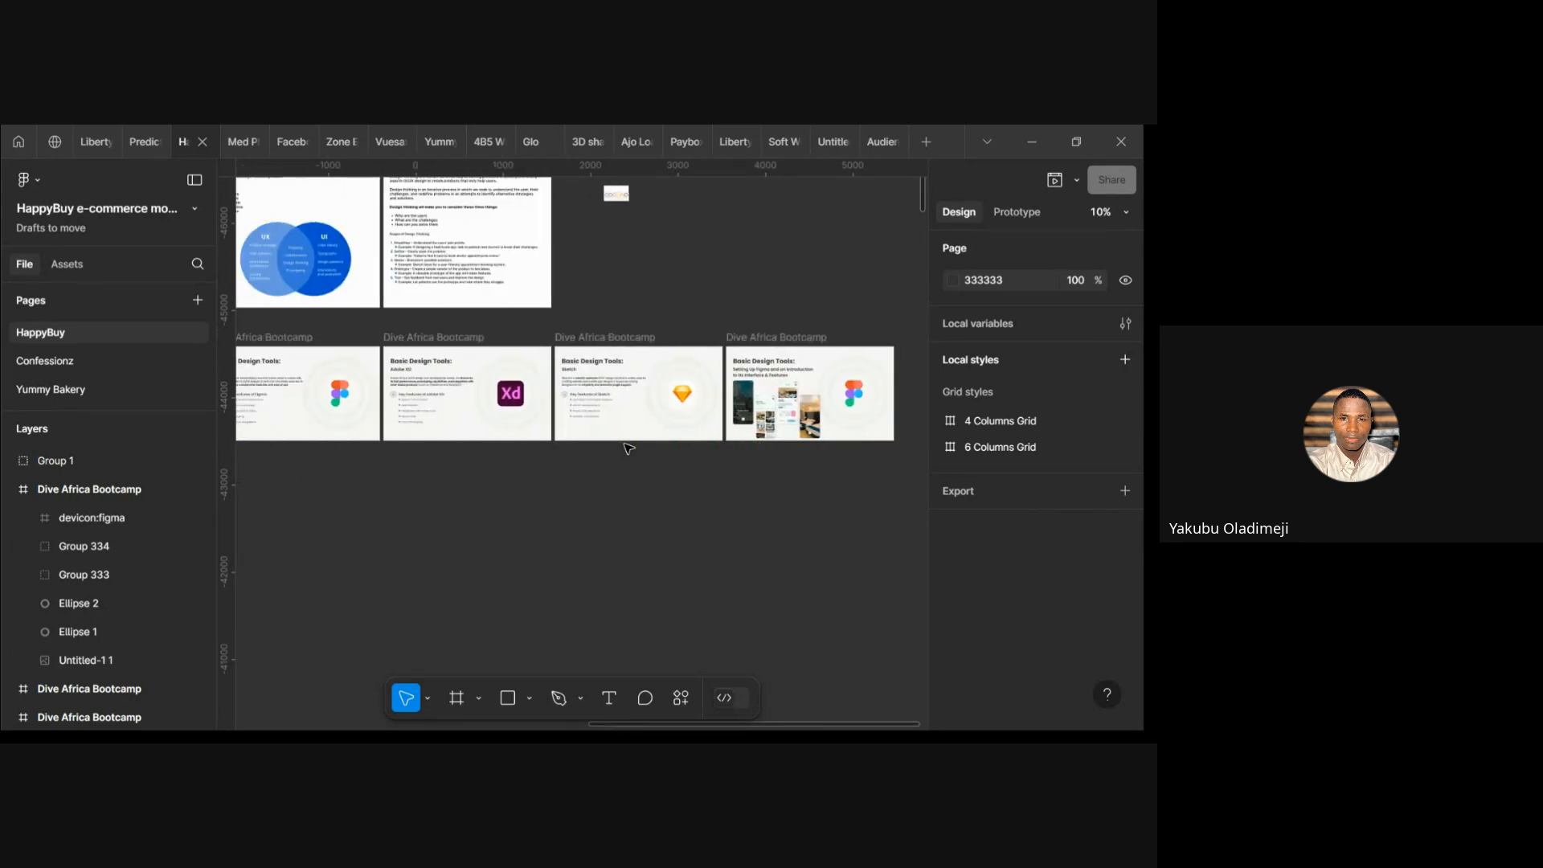
scroll(628, 448, "left", 1)
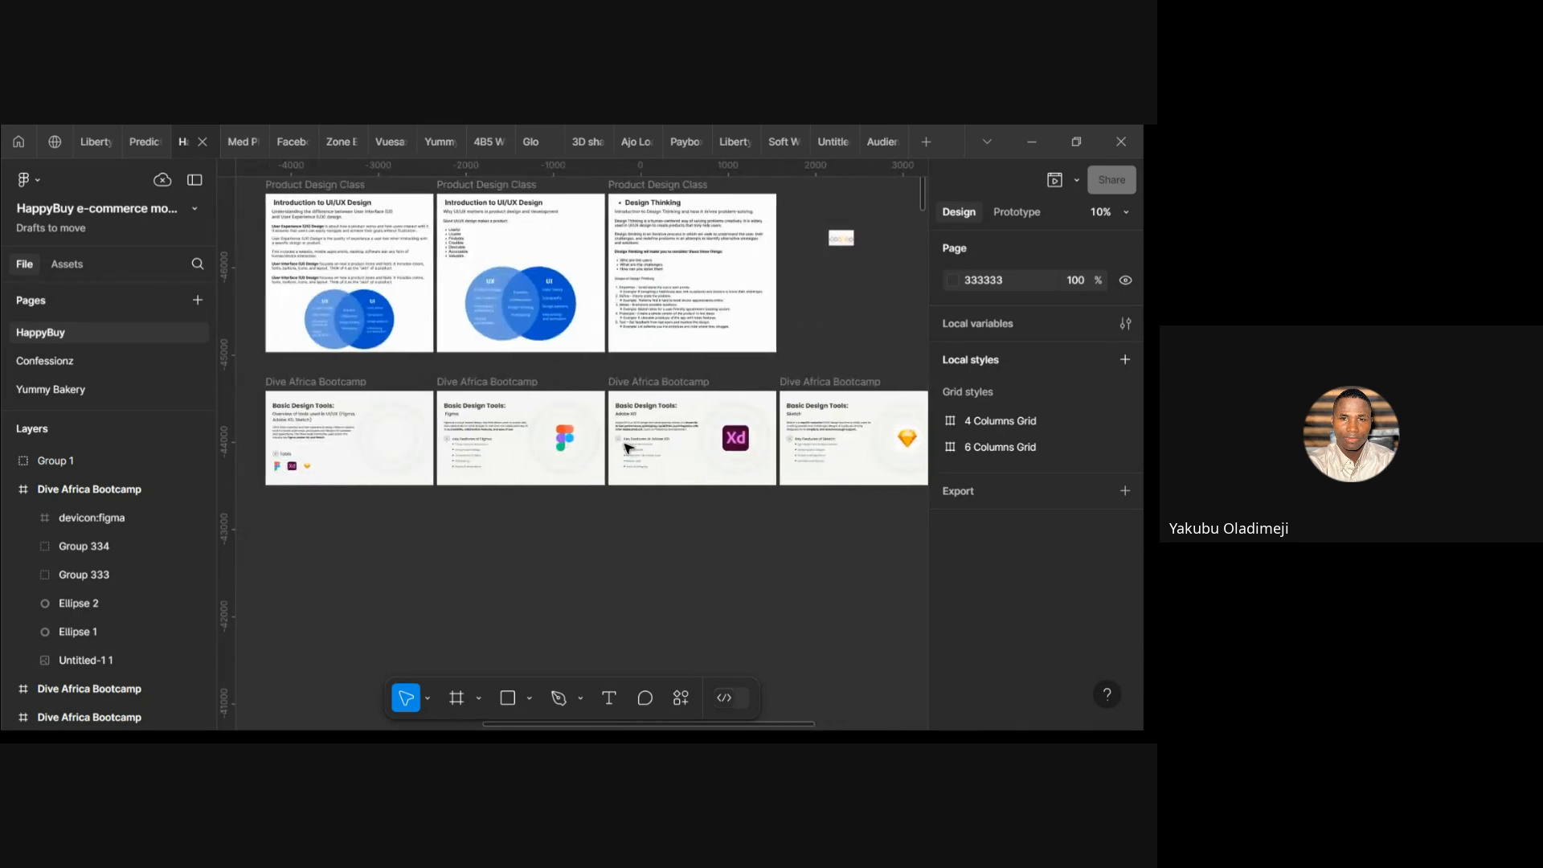
scroll(628, 447, "up", 2)
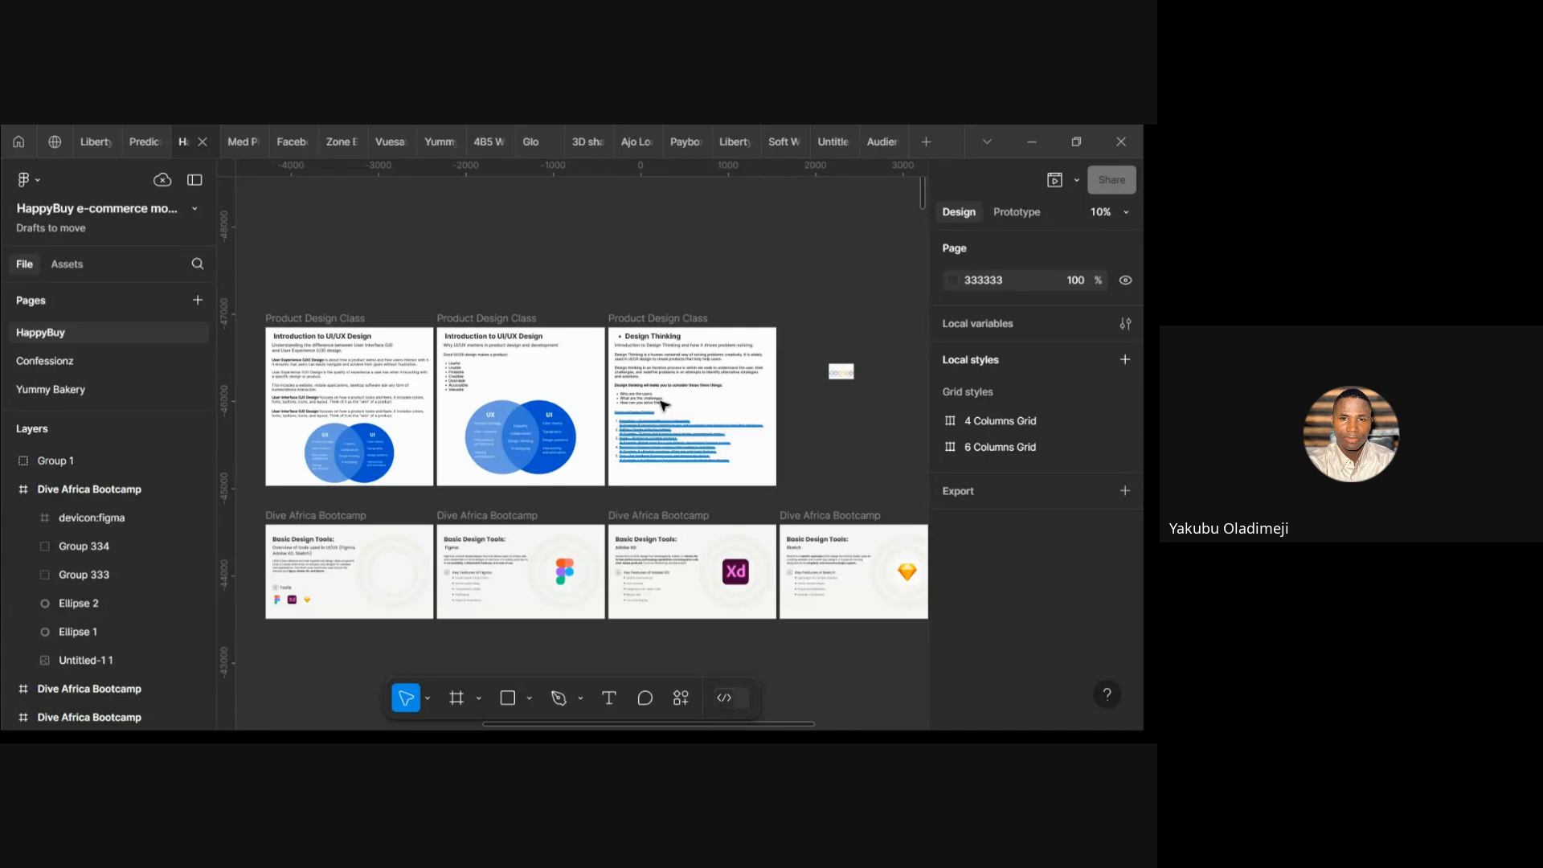
scroll(662, 404, "down", 2)
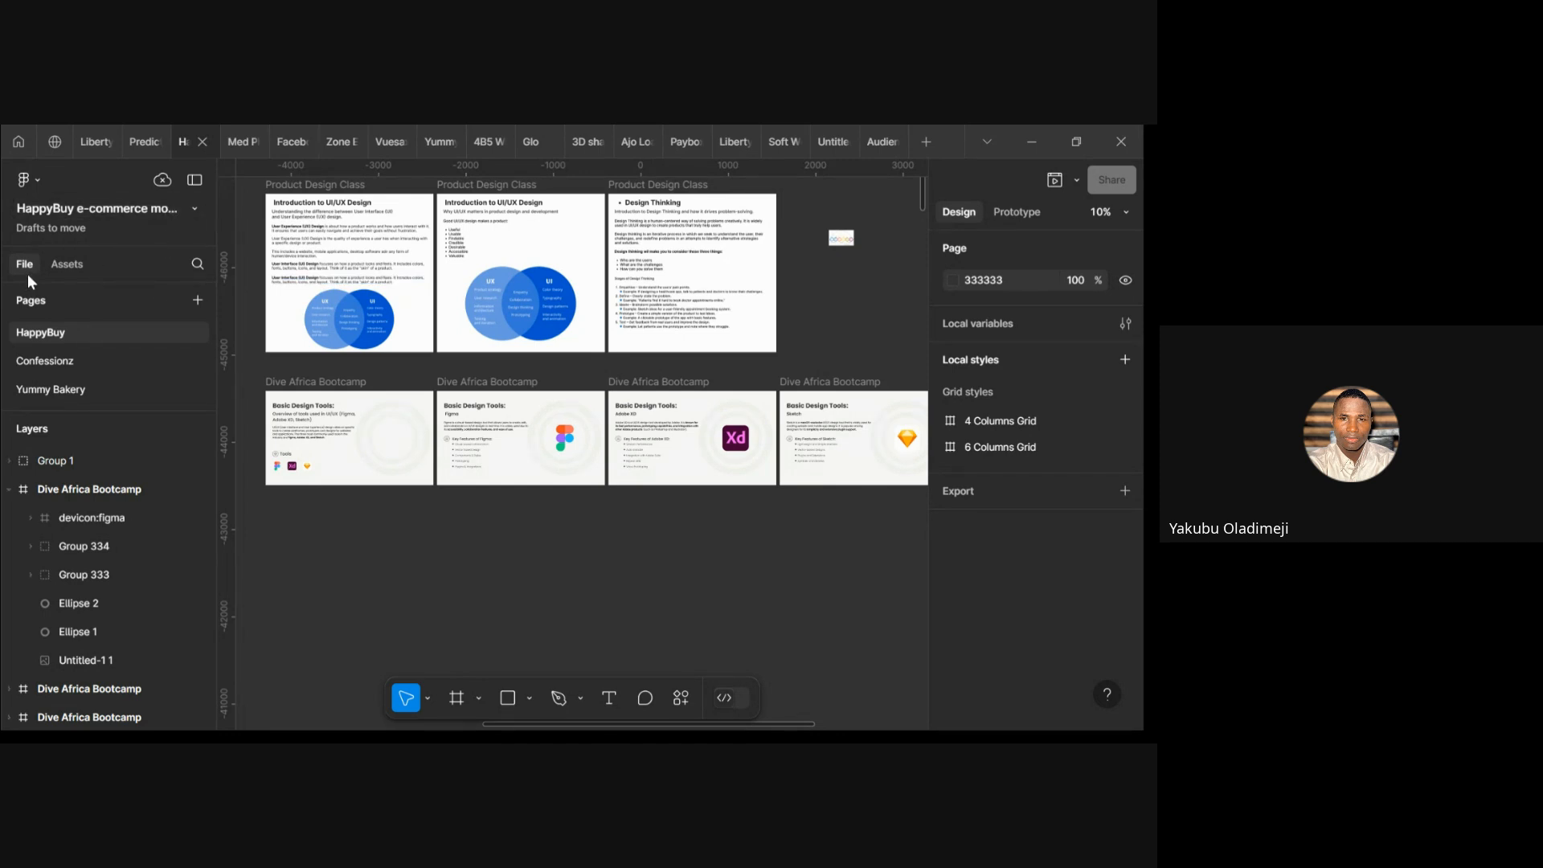
left_click(198, 301)
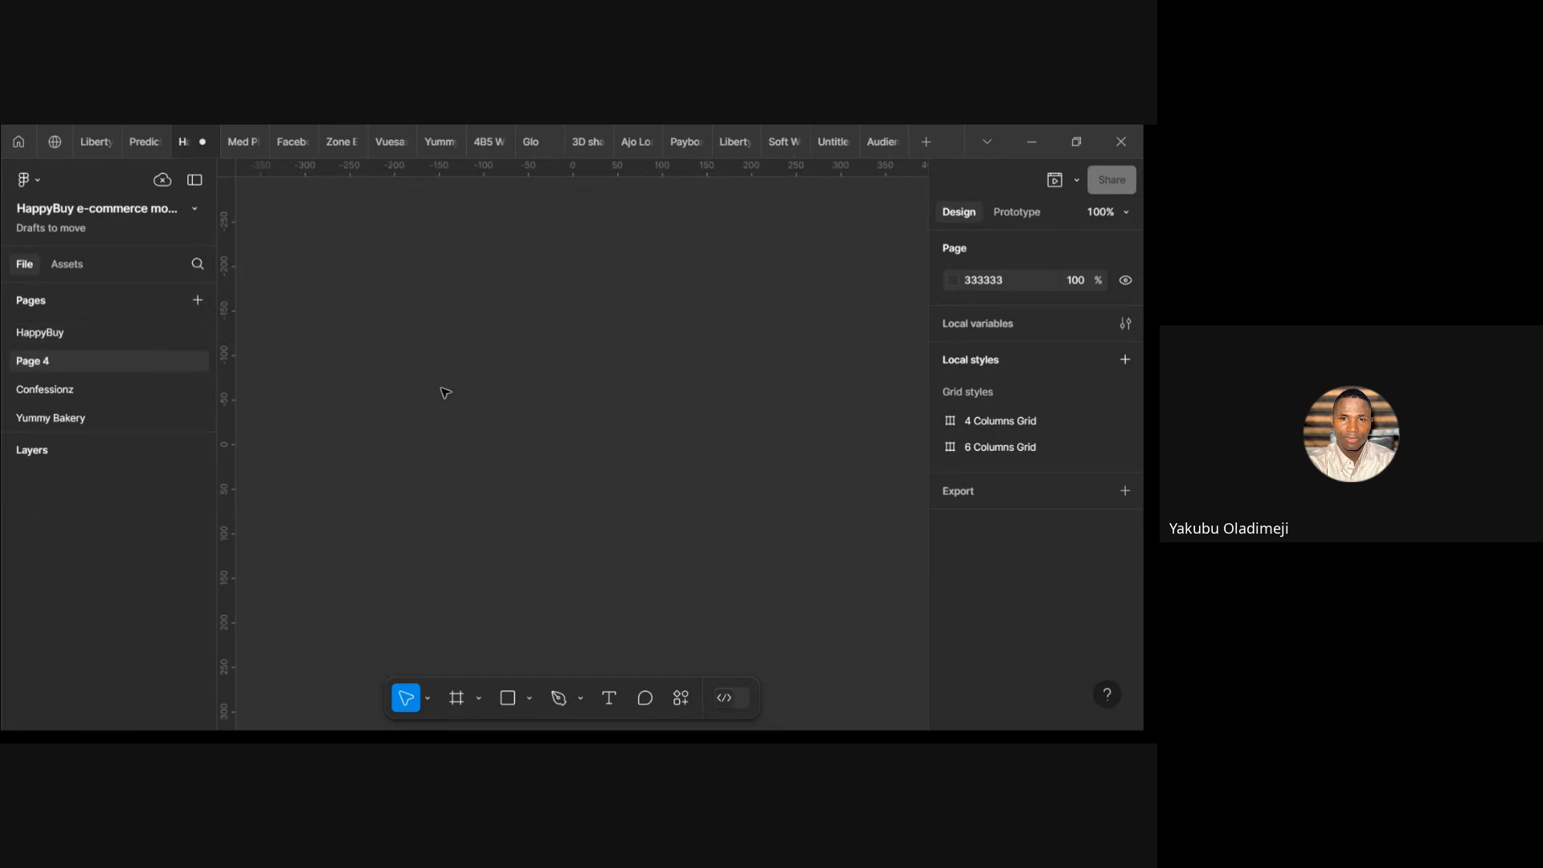
right_click(109, 362)
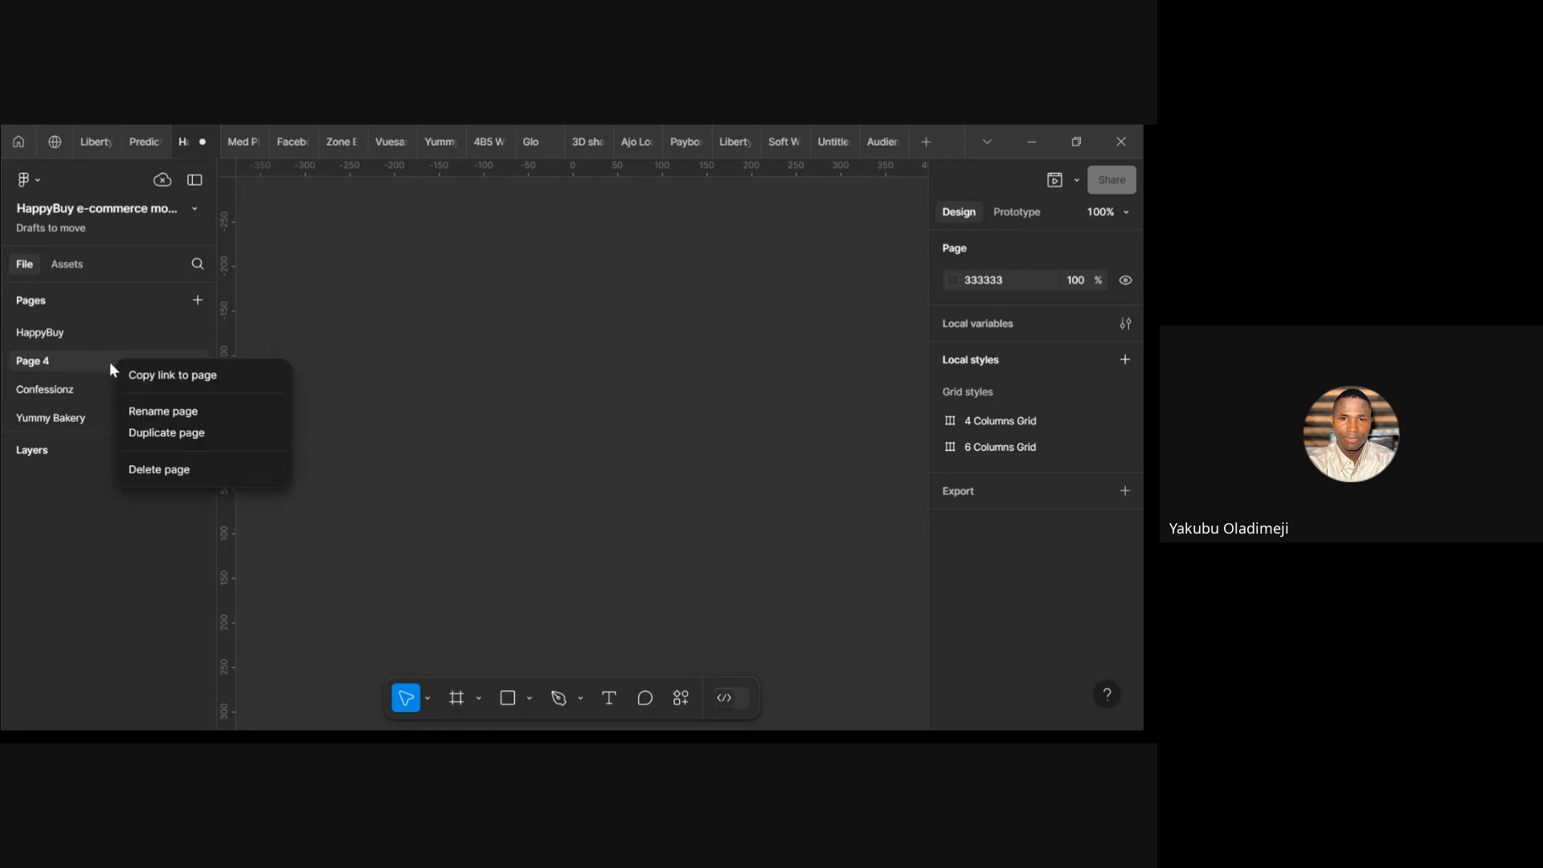
left_click(165, 468)
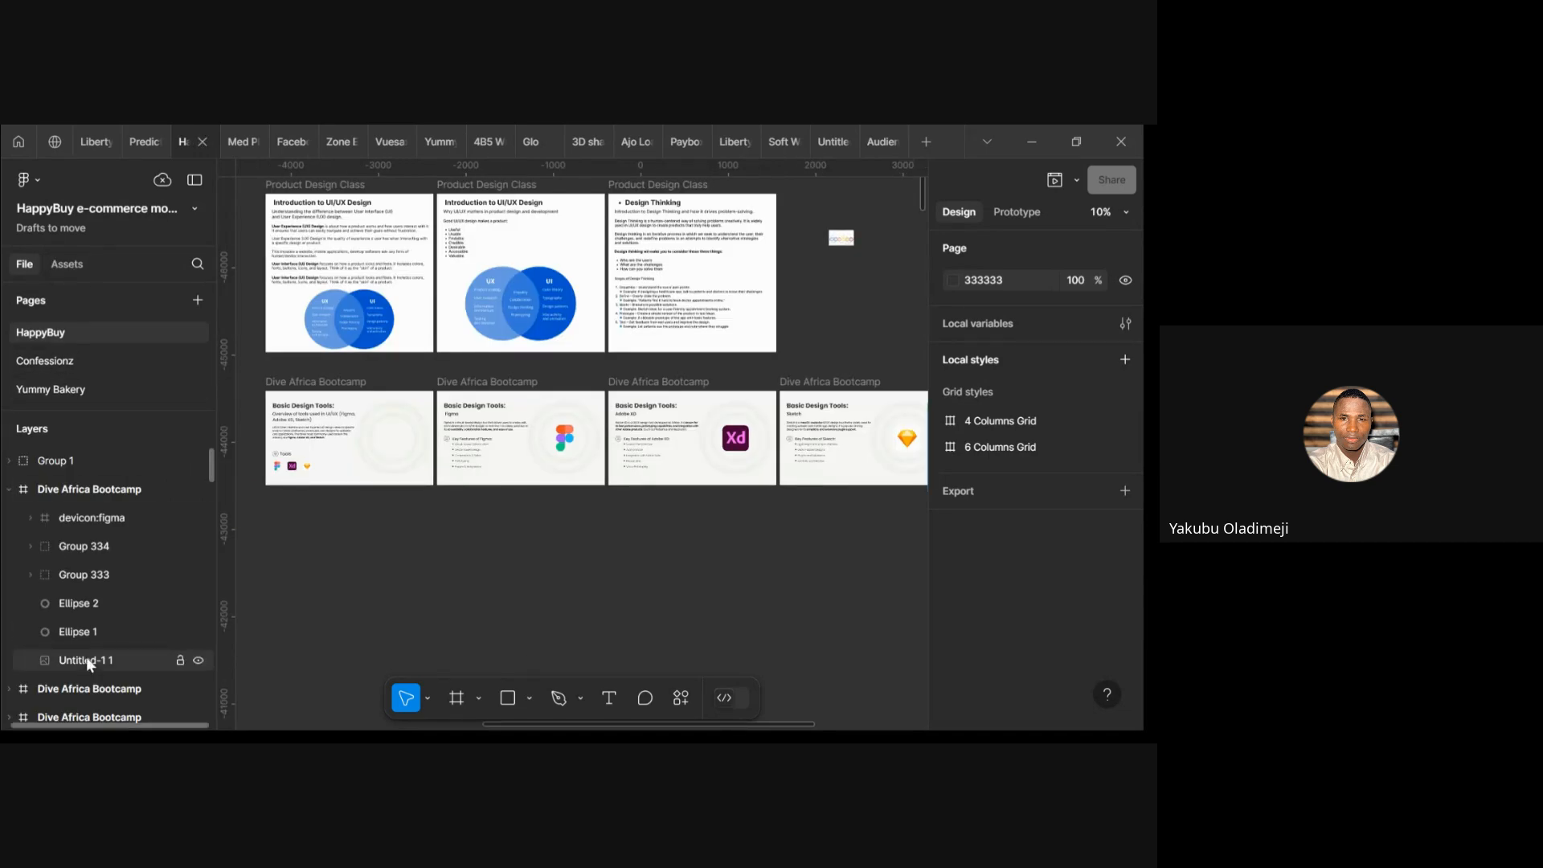
scroll(85, 657, "down", 10)
scroll(80, 578, "up", 6)
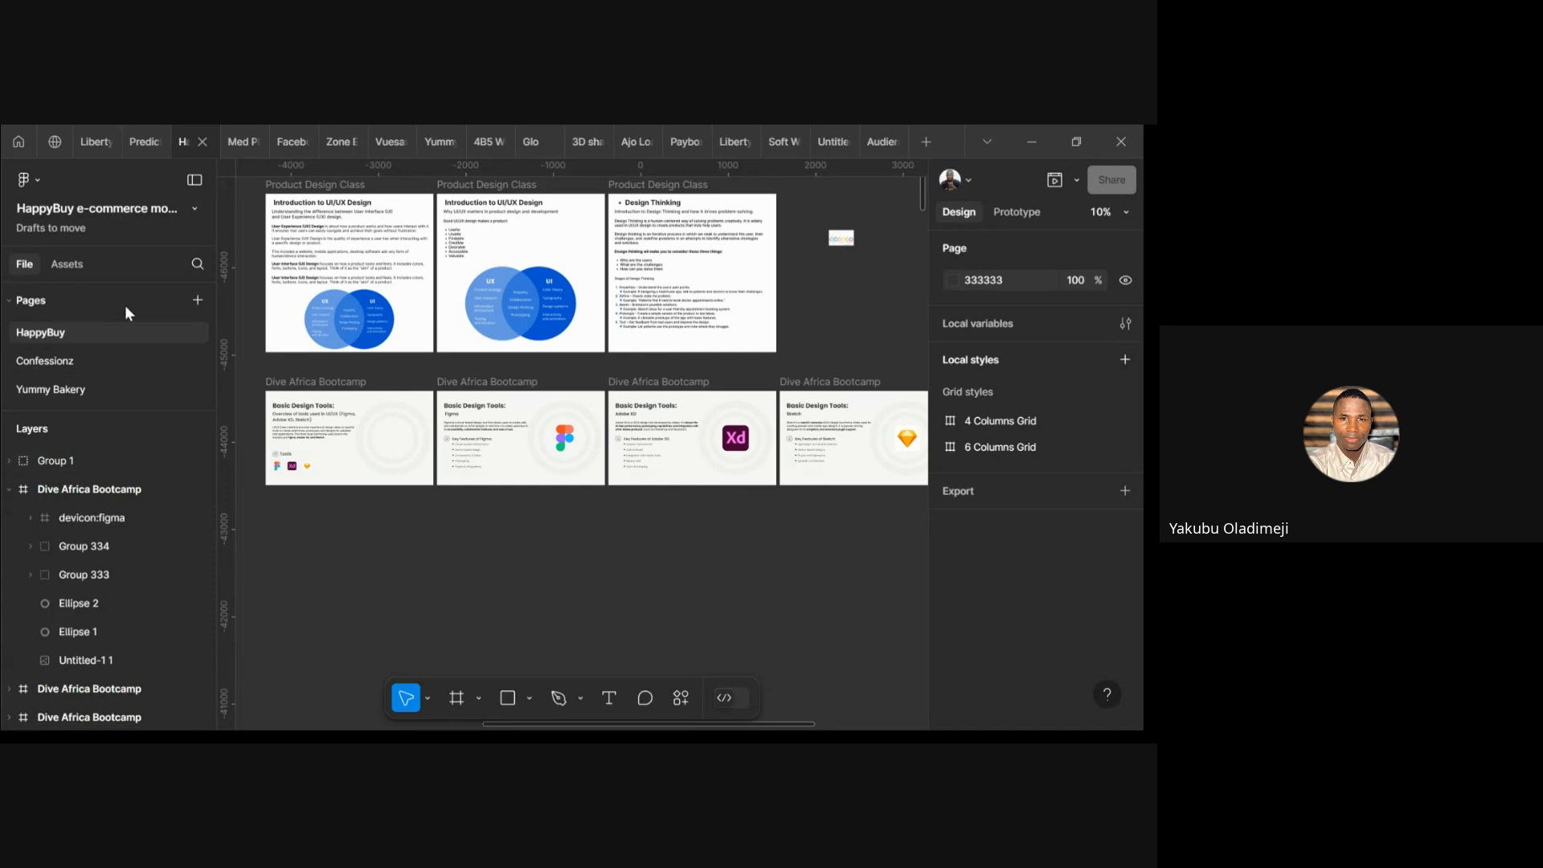
Show the Assets panel with one local component and the iOS 18 and iPadOS 18 UI kit
left_click(65, 270)
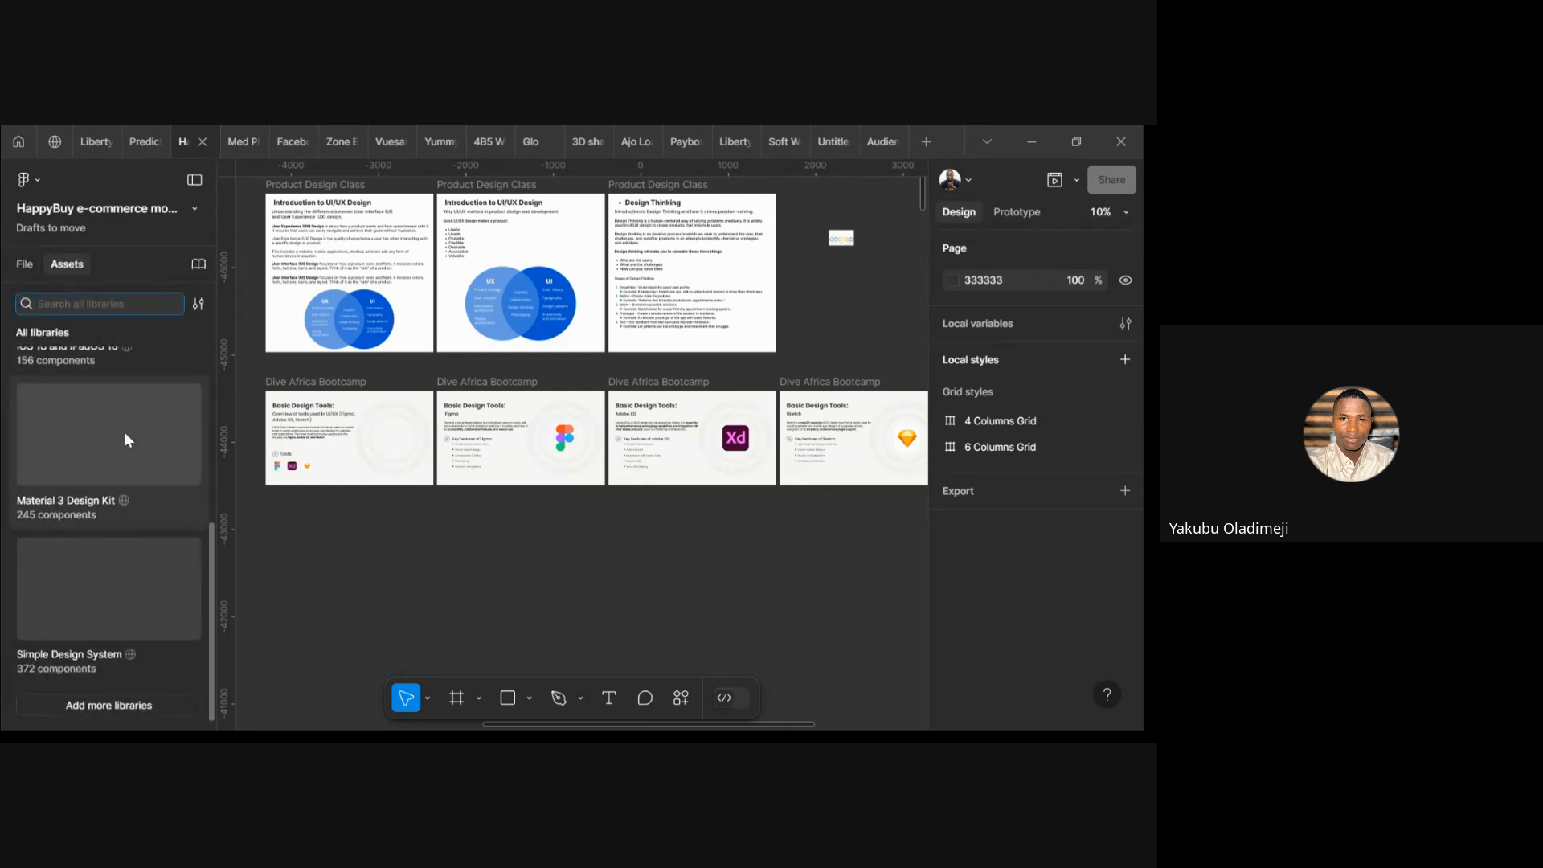
scroll(125, 450, "up", 5)
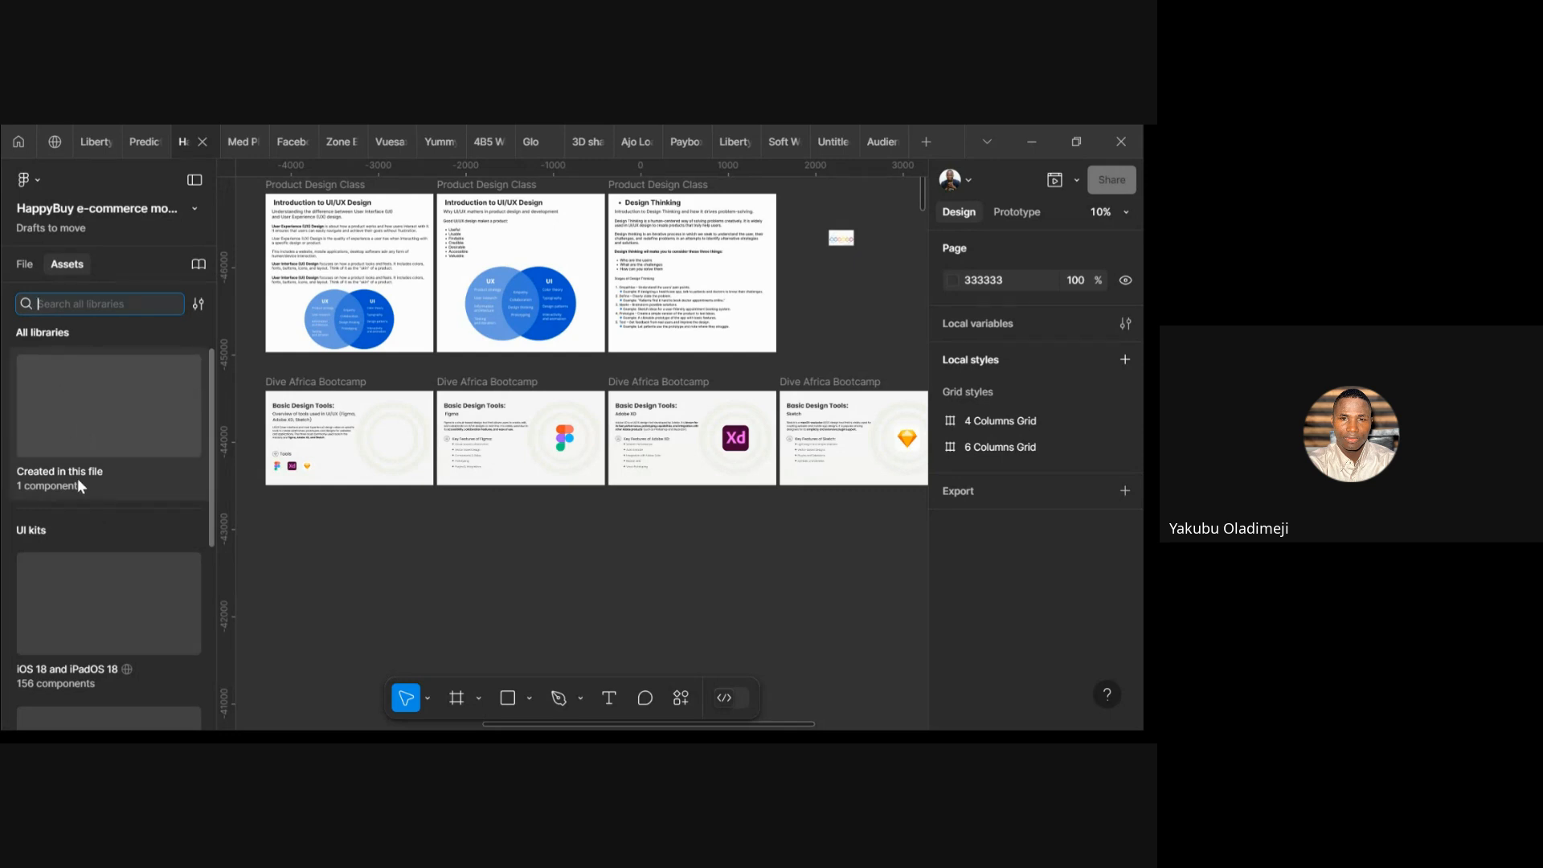
left_click(227, 325)
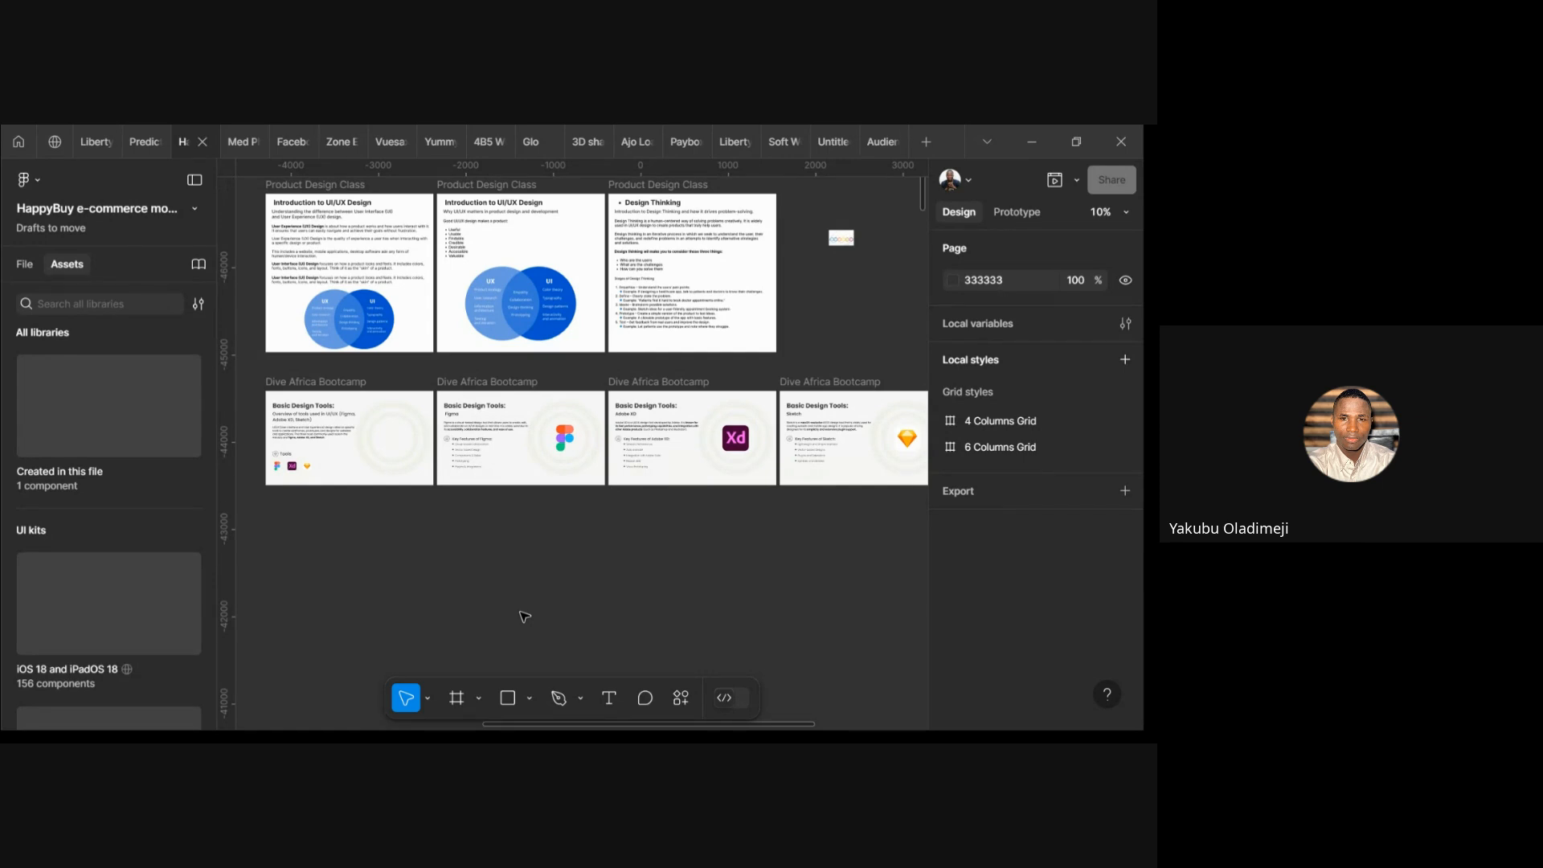
left_click(480, 698)
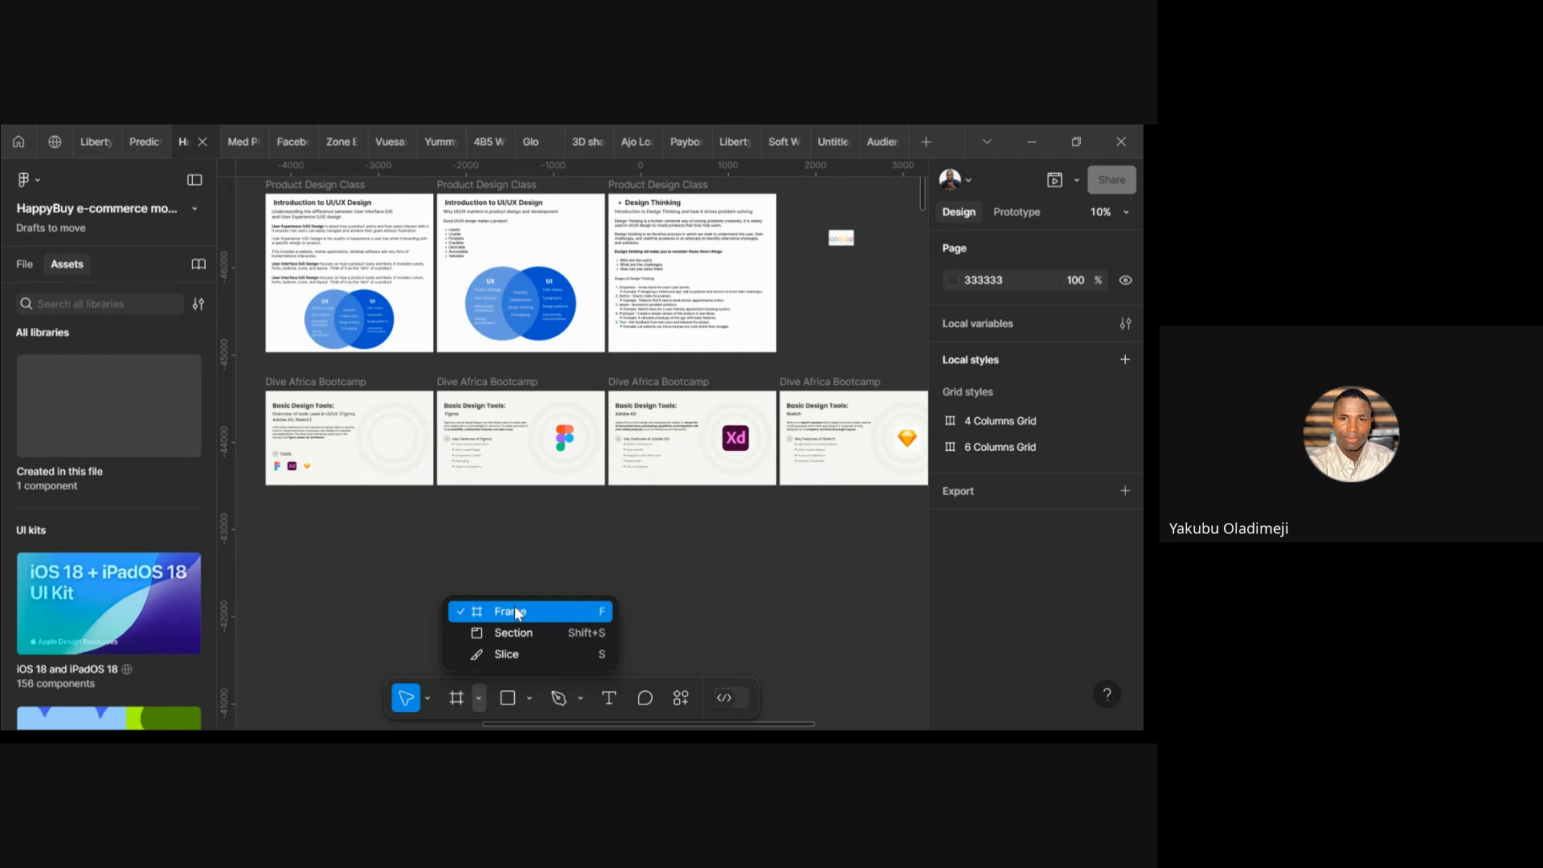
Pick the Frame tool and expand the Phone presets, including iPhone 16 393×852
left_click(515, 612)
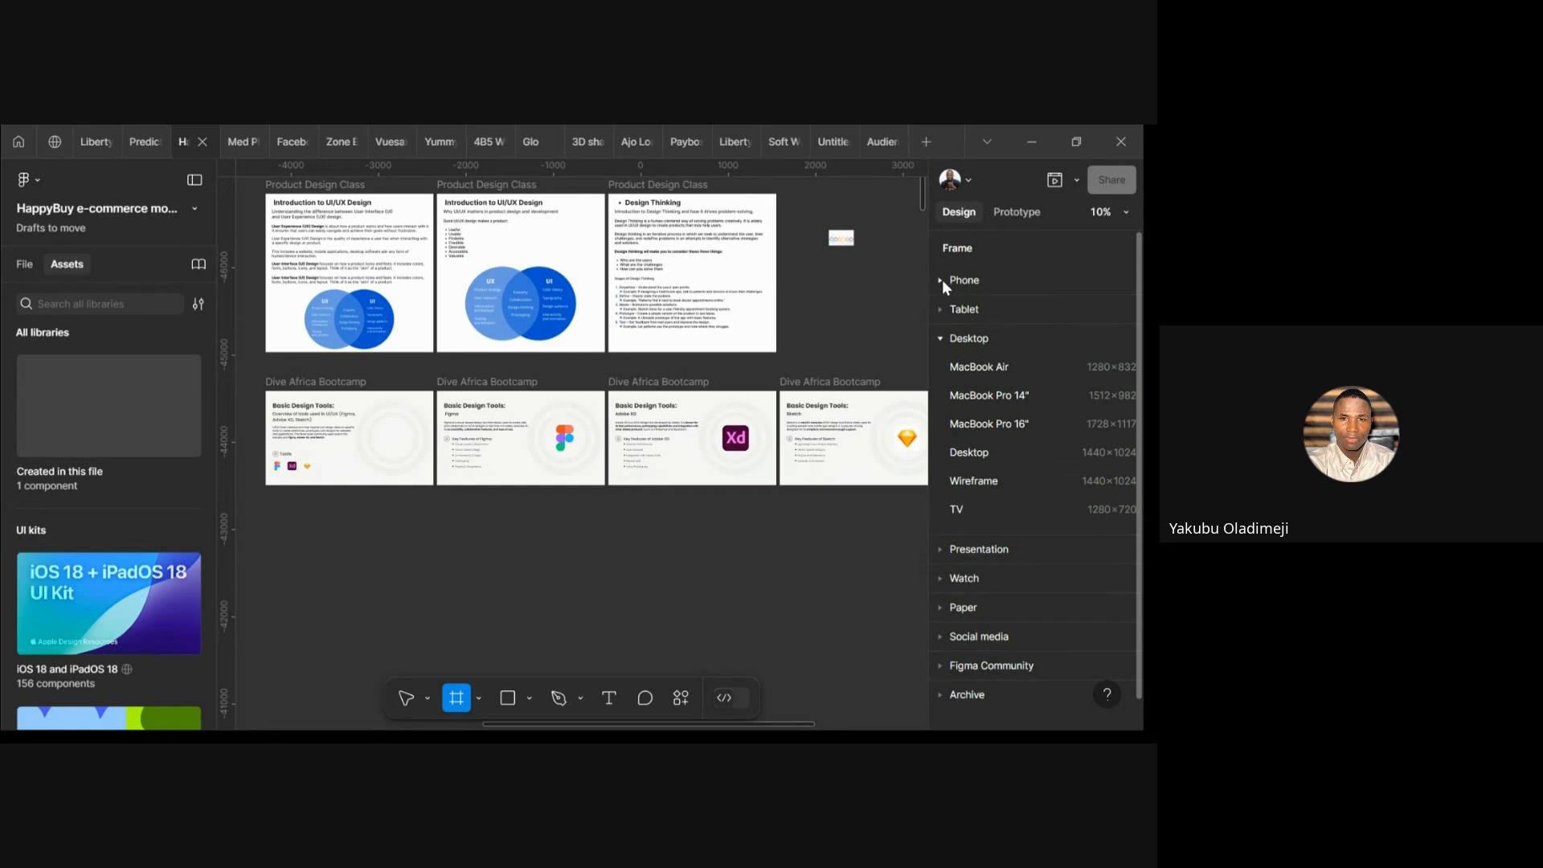
left_click(942, 279)
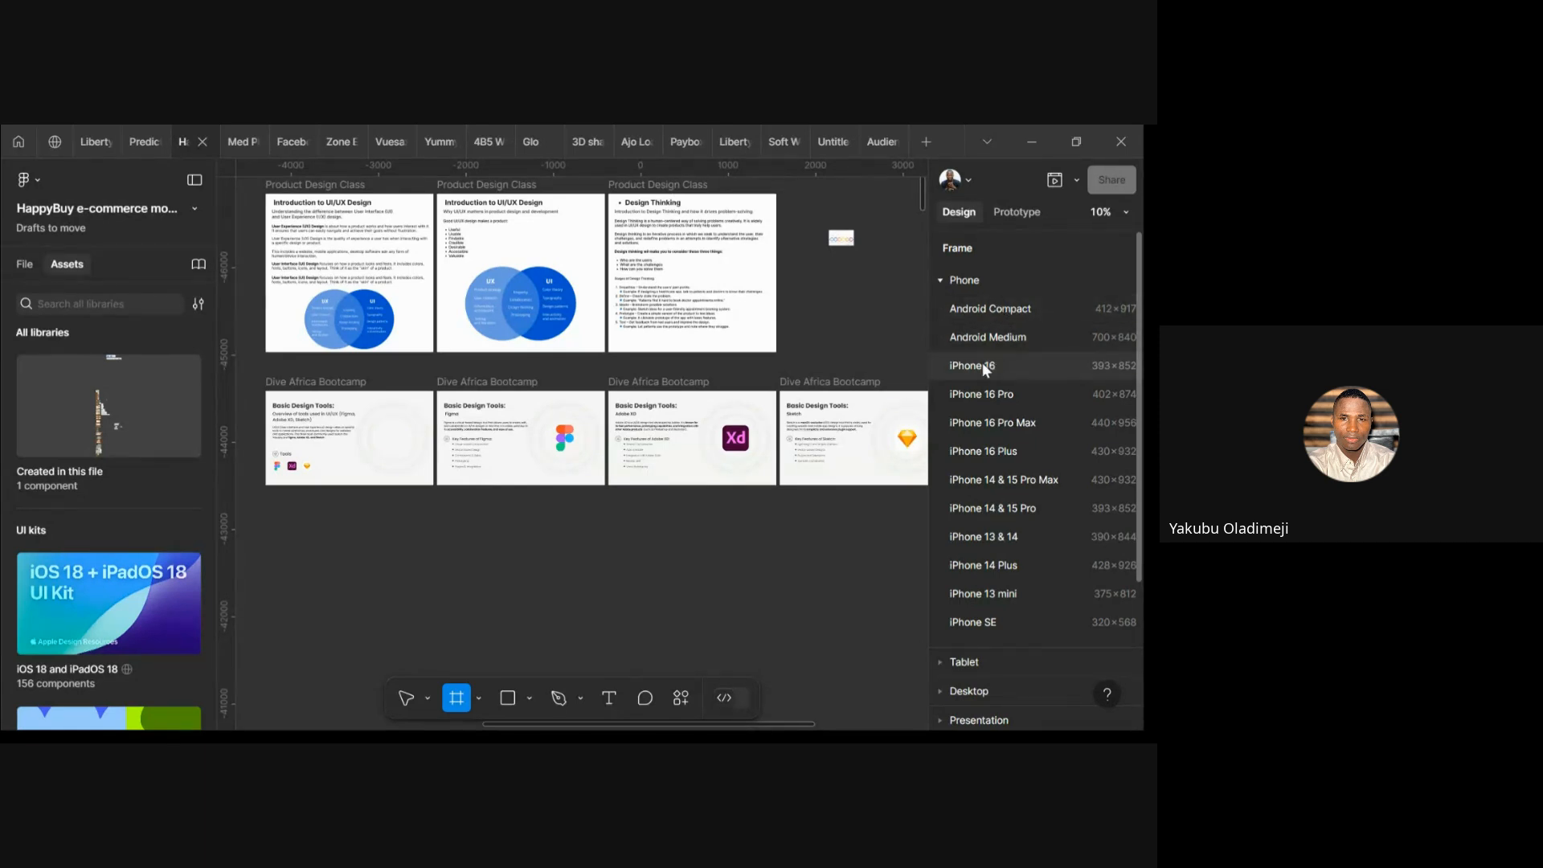
scroll(1000, 434, "down", 3)
scroll(1003, 437, "up", 3)
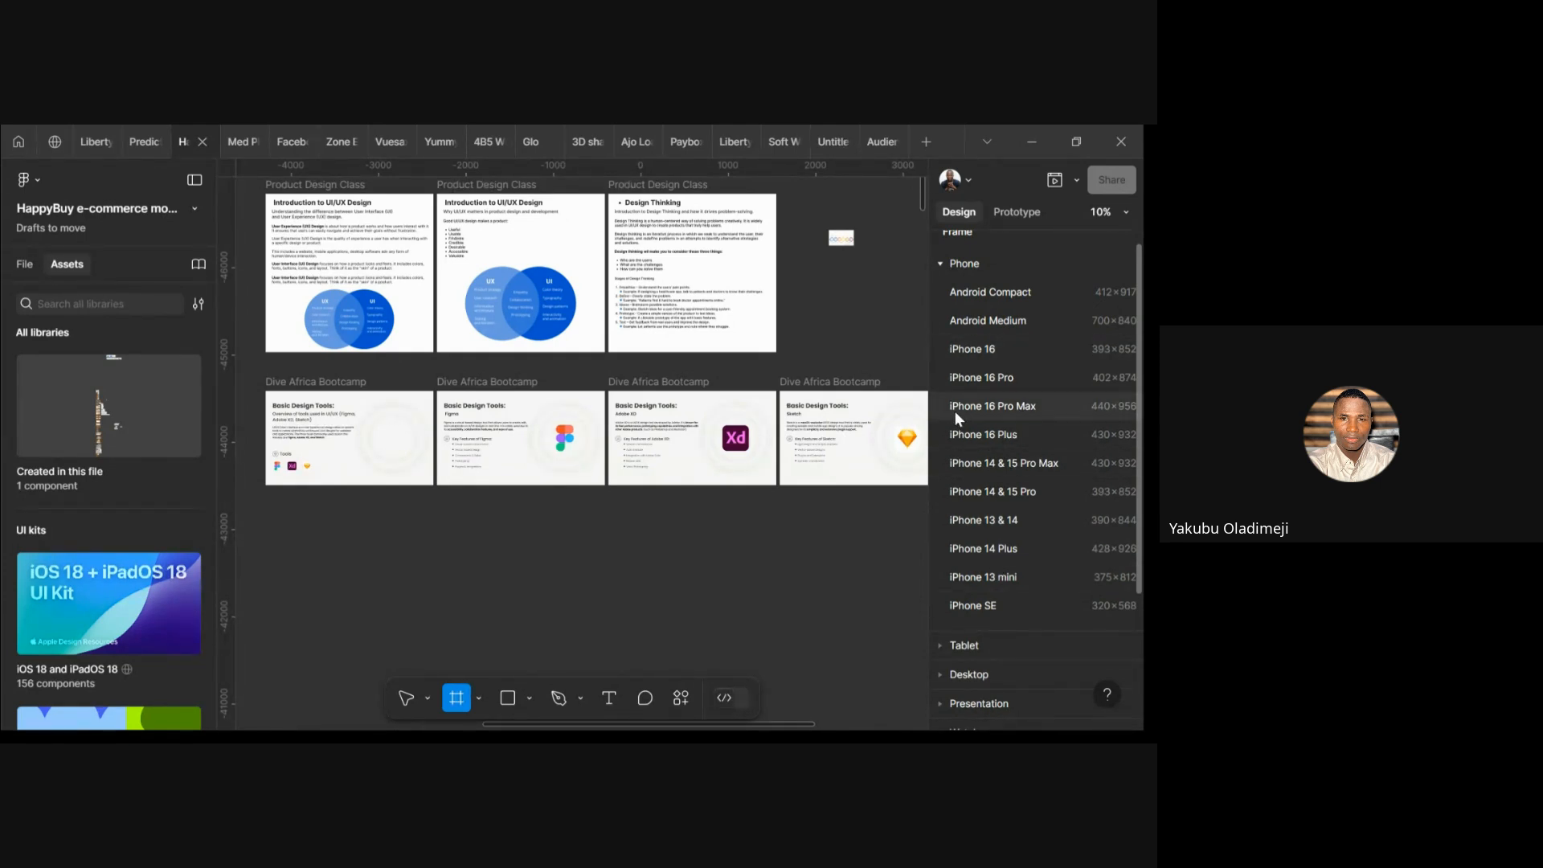
Add a white 393×852 iPhone 16 frame from the presets and zoom in on it
left_click(990, 350)
scroll(890, 501, "up", 5)
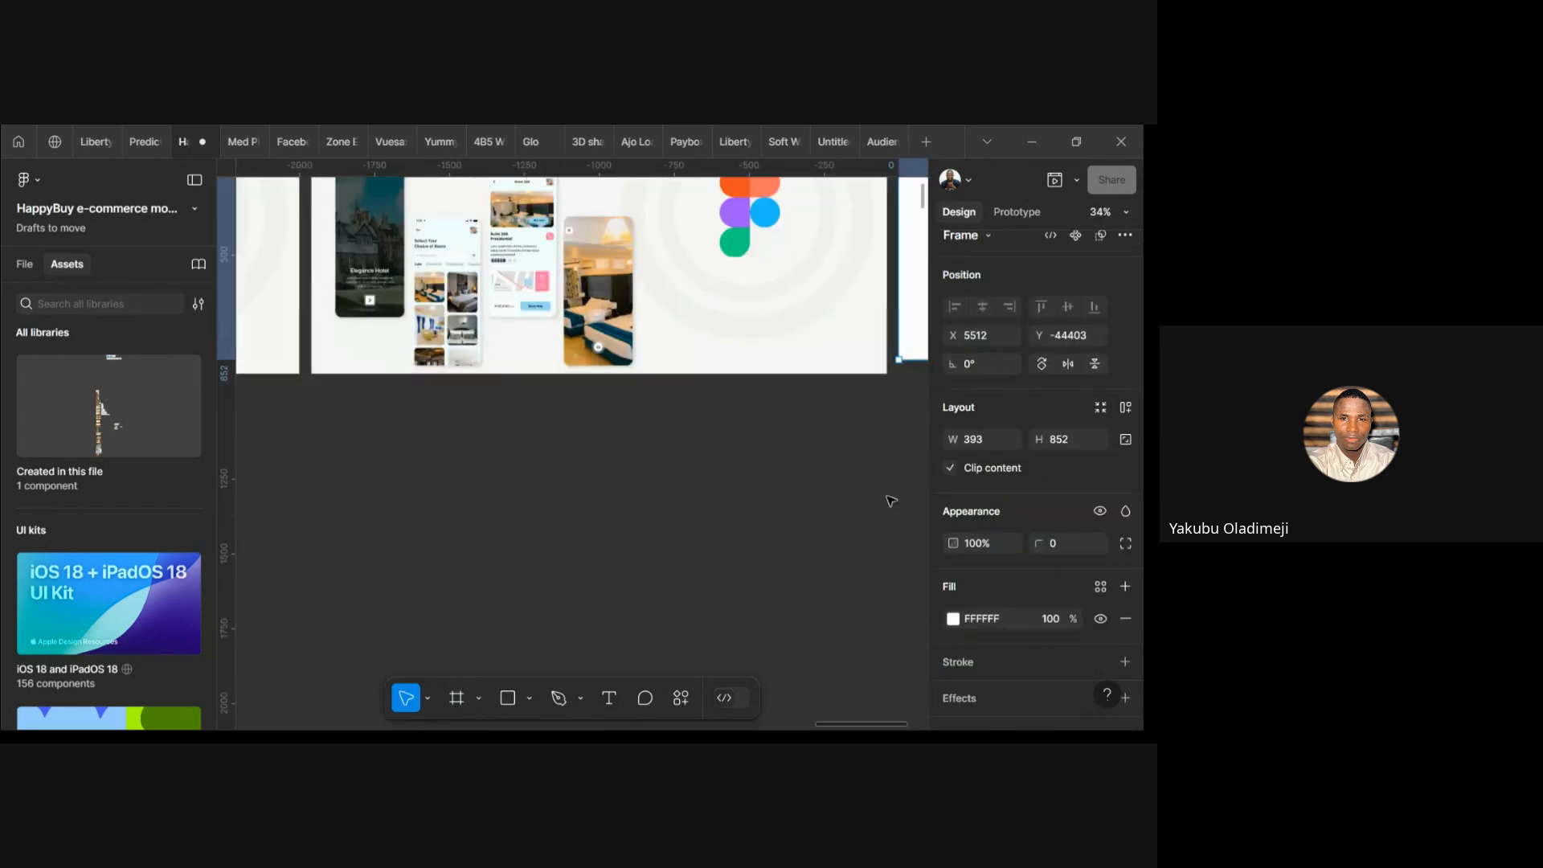
scroll(890, 501, "up", 3)
scroll(891, 501, "right", 8)
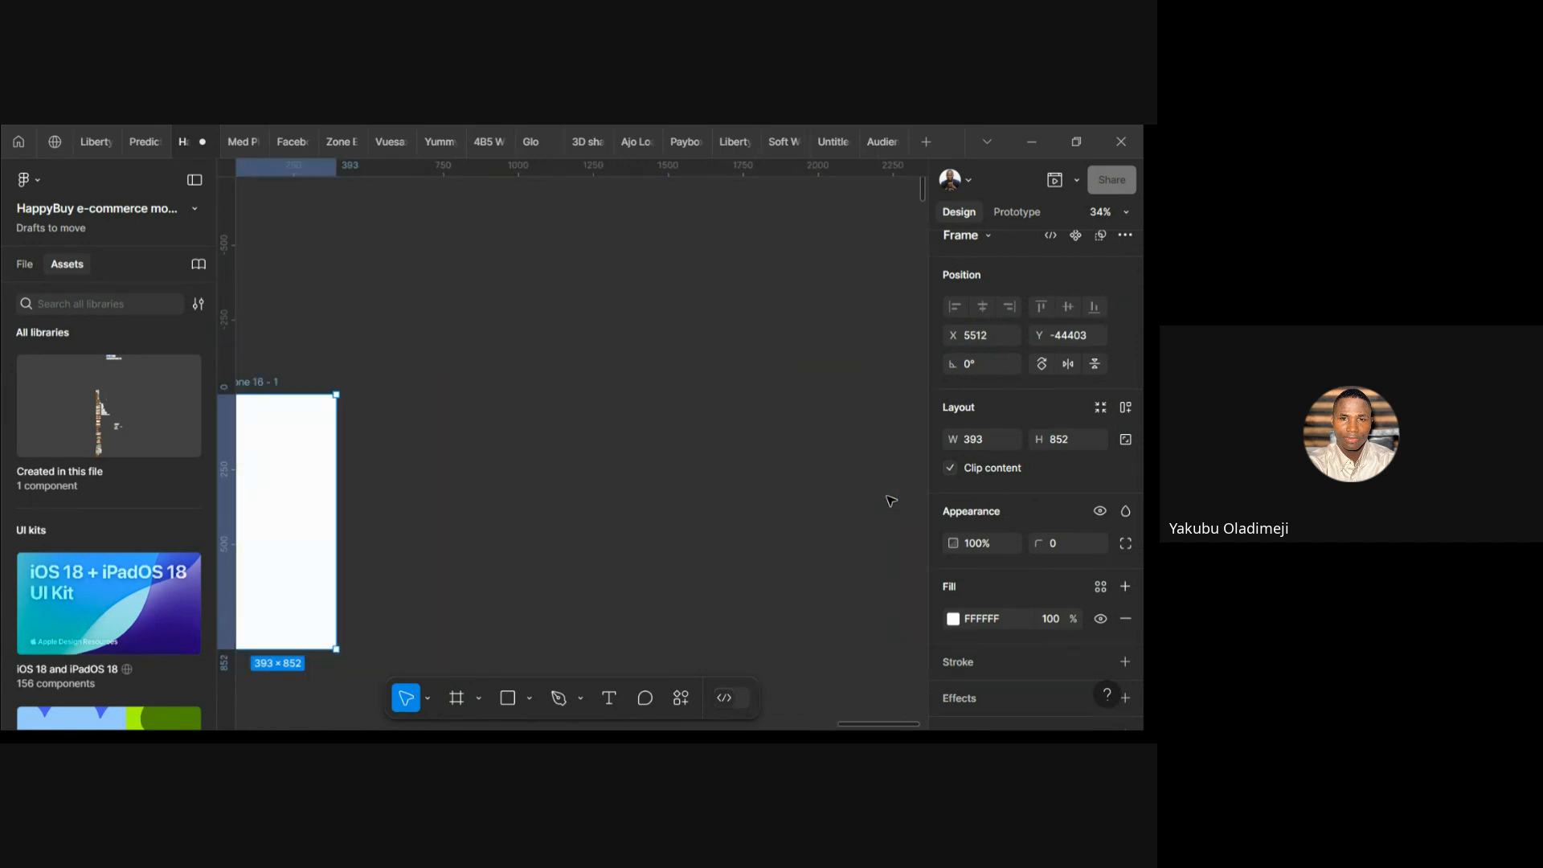
scroll(890, 501, "left", 5)
scroll(394, 568, "up", 5)
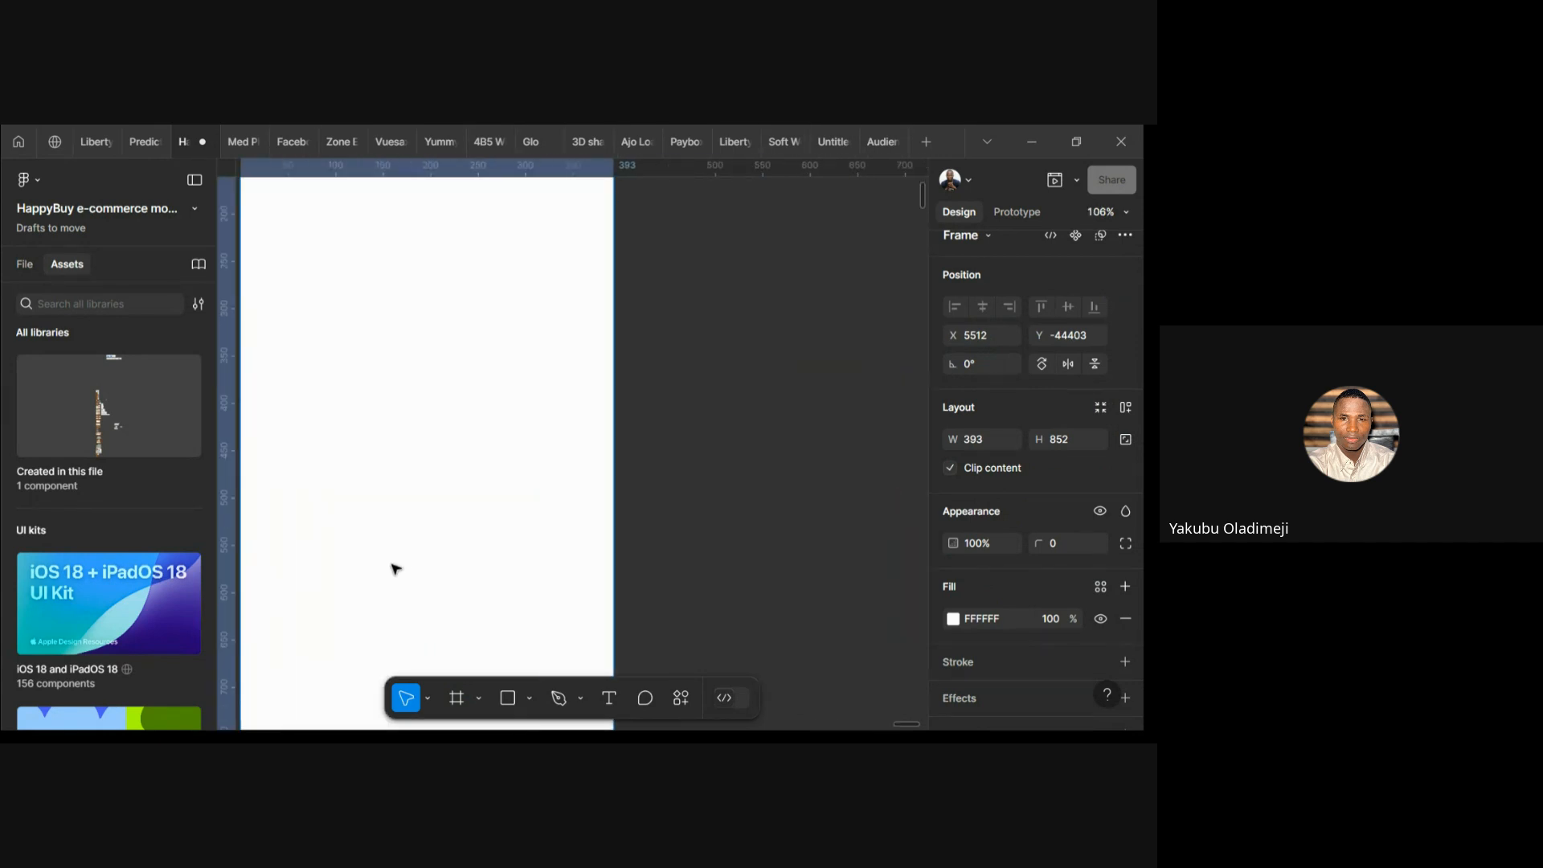
scroll(394, 568, "down", 4)
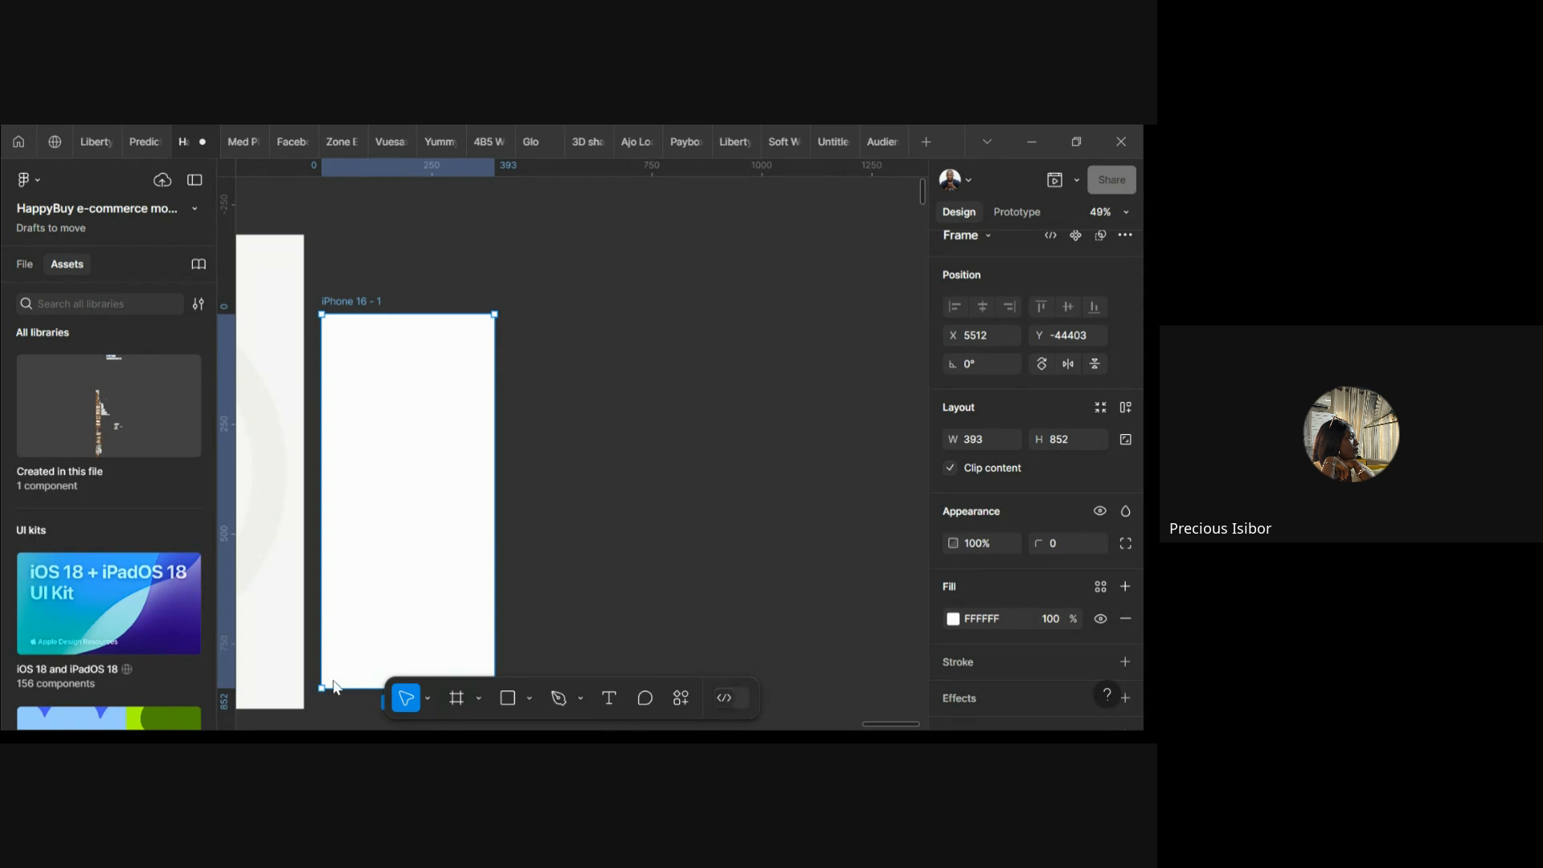
Drag the iPhone 16 frame up and right, clear of the existing slides
left_click(542, 562)
left_click_drag(472, 520, 572, 461)
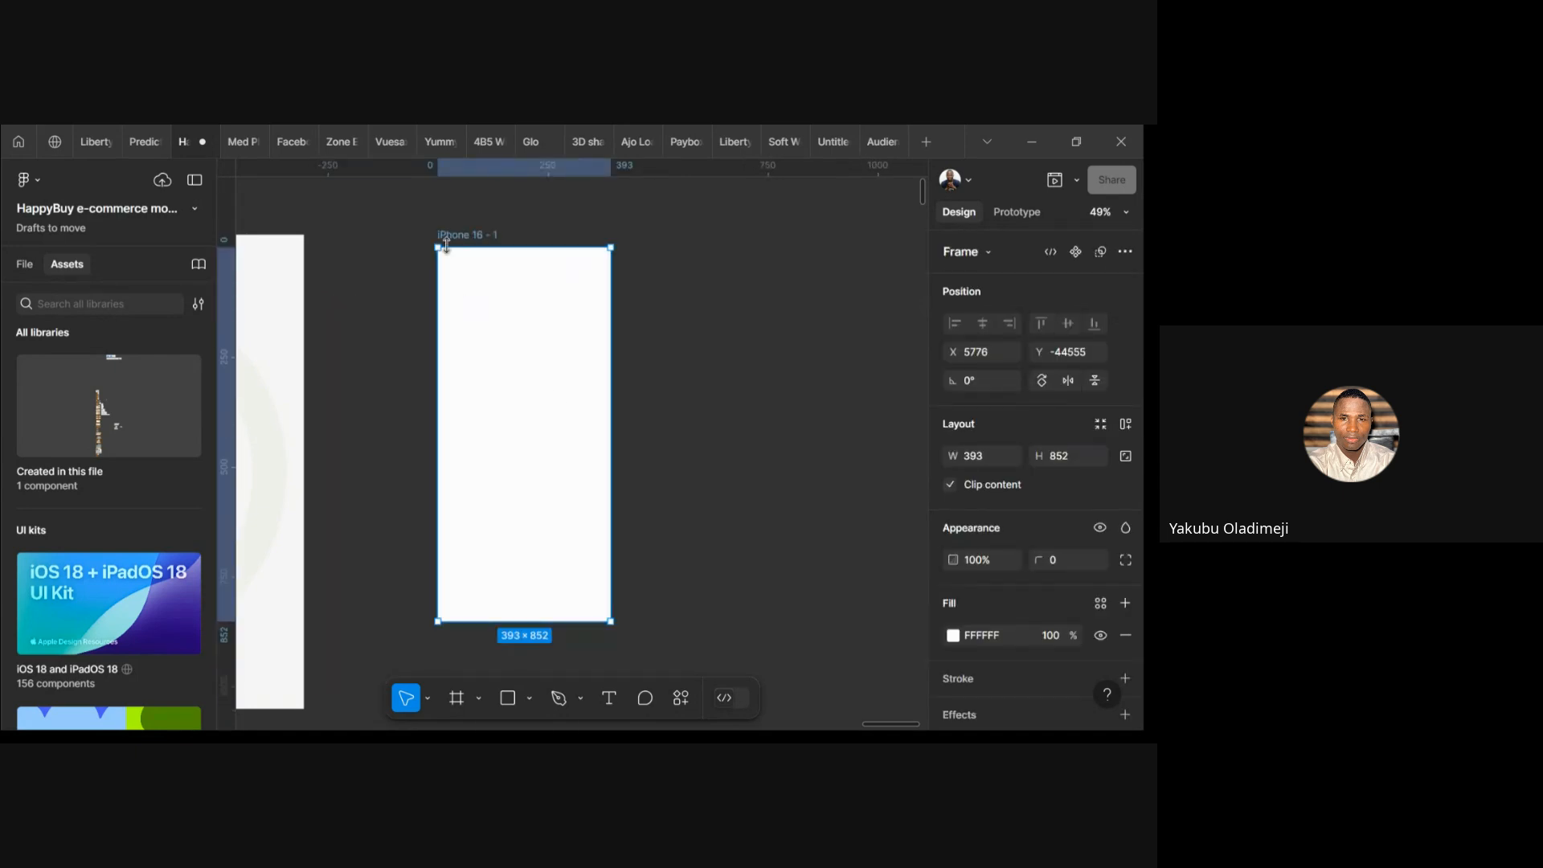
left_click(723, 436)
left_click(526, 422)
left_click(529, 698)
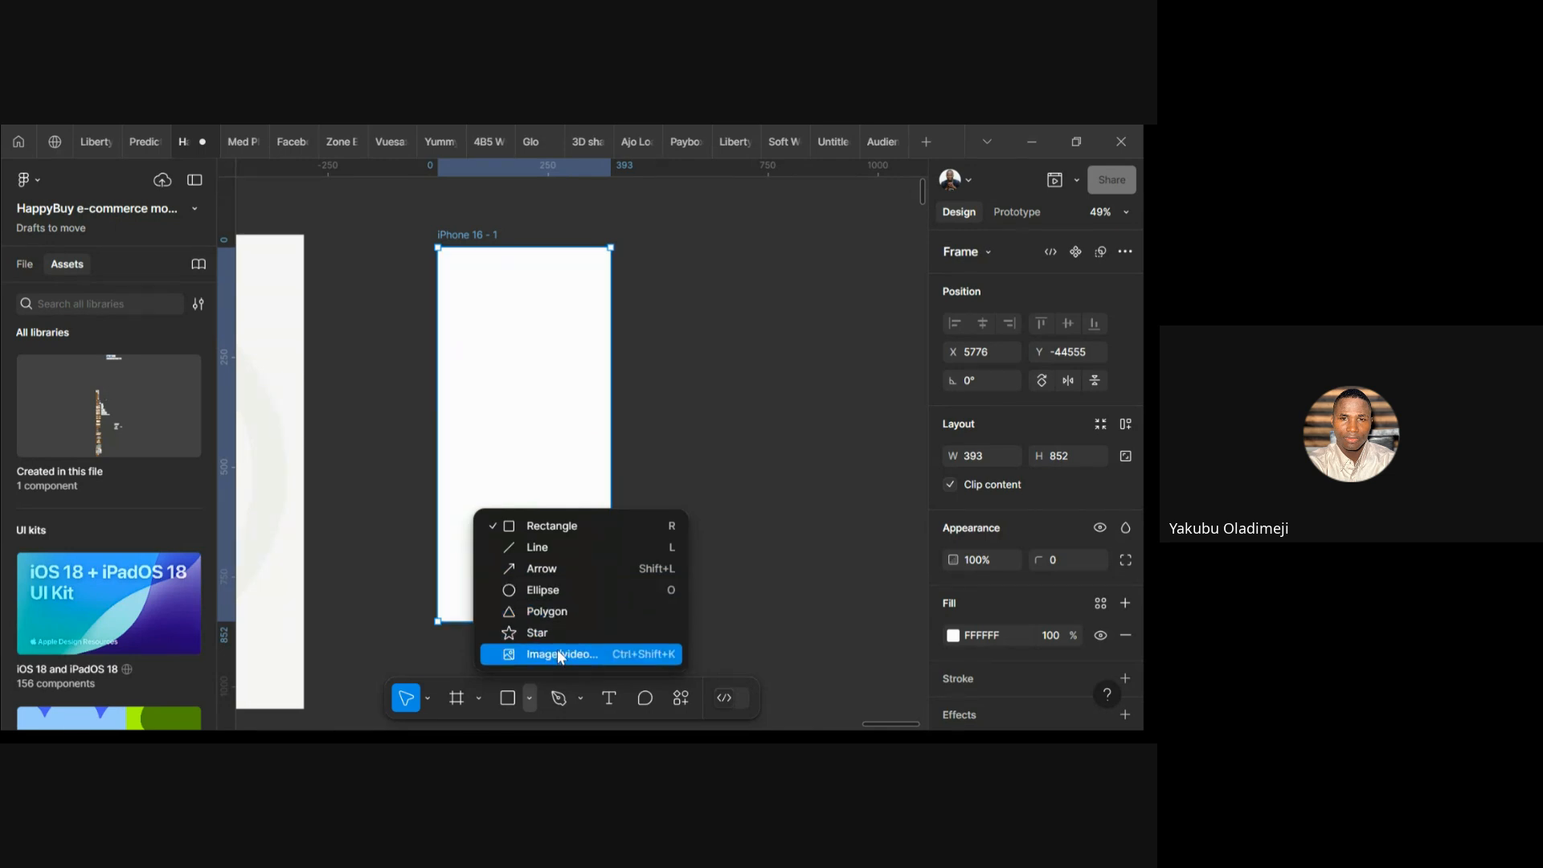
left_click(761, 536)
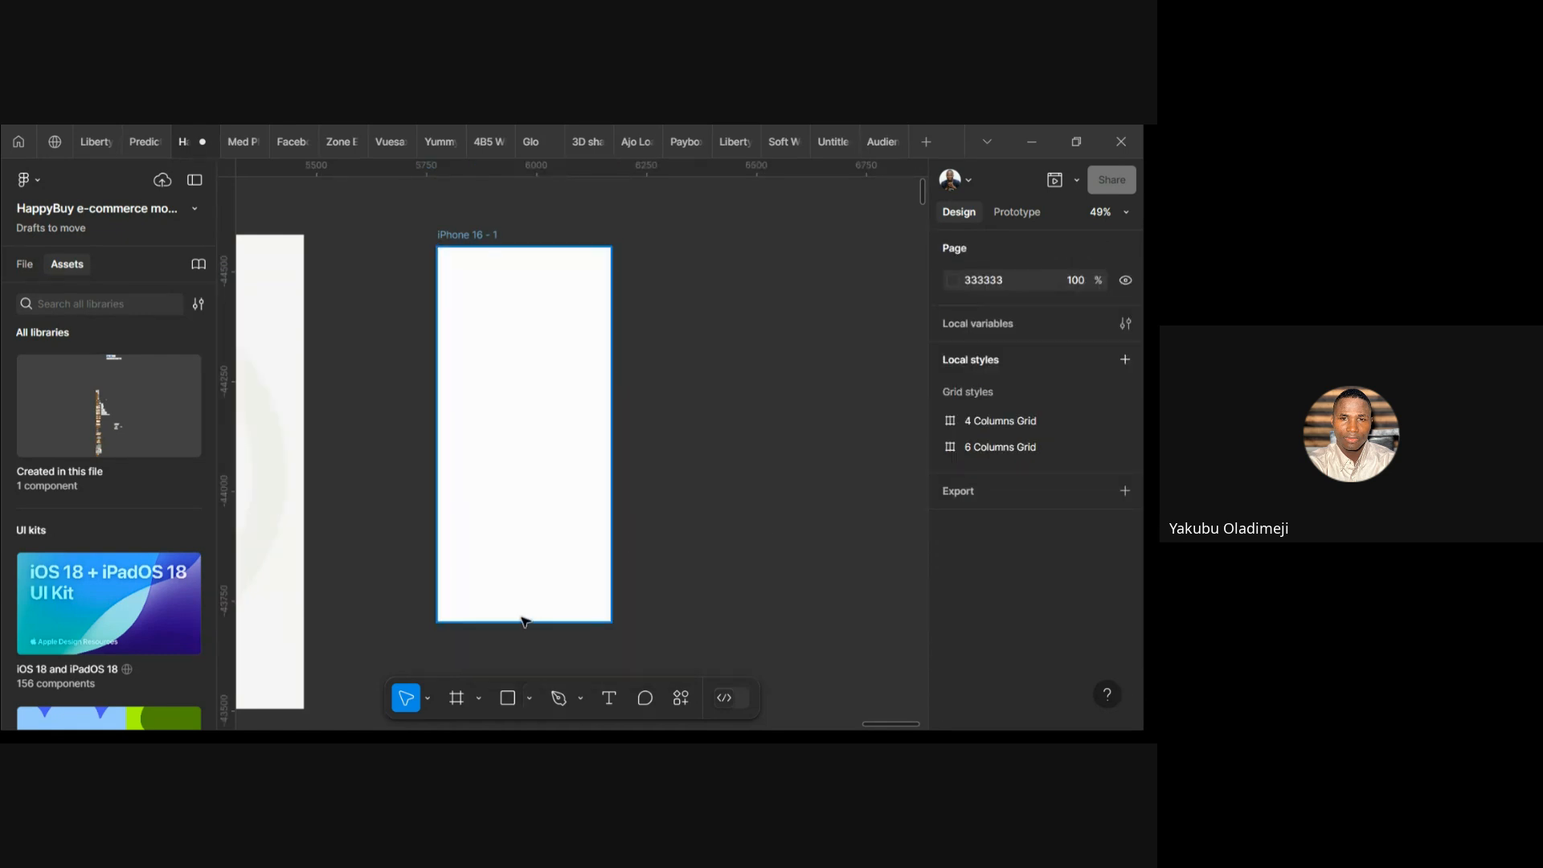
left_click(528, 706)
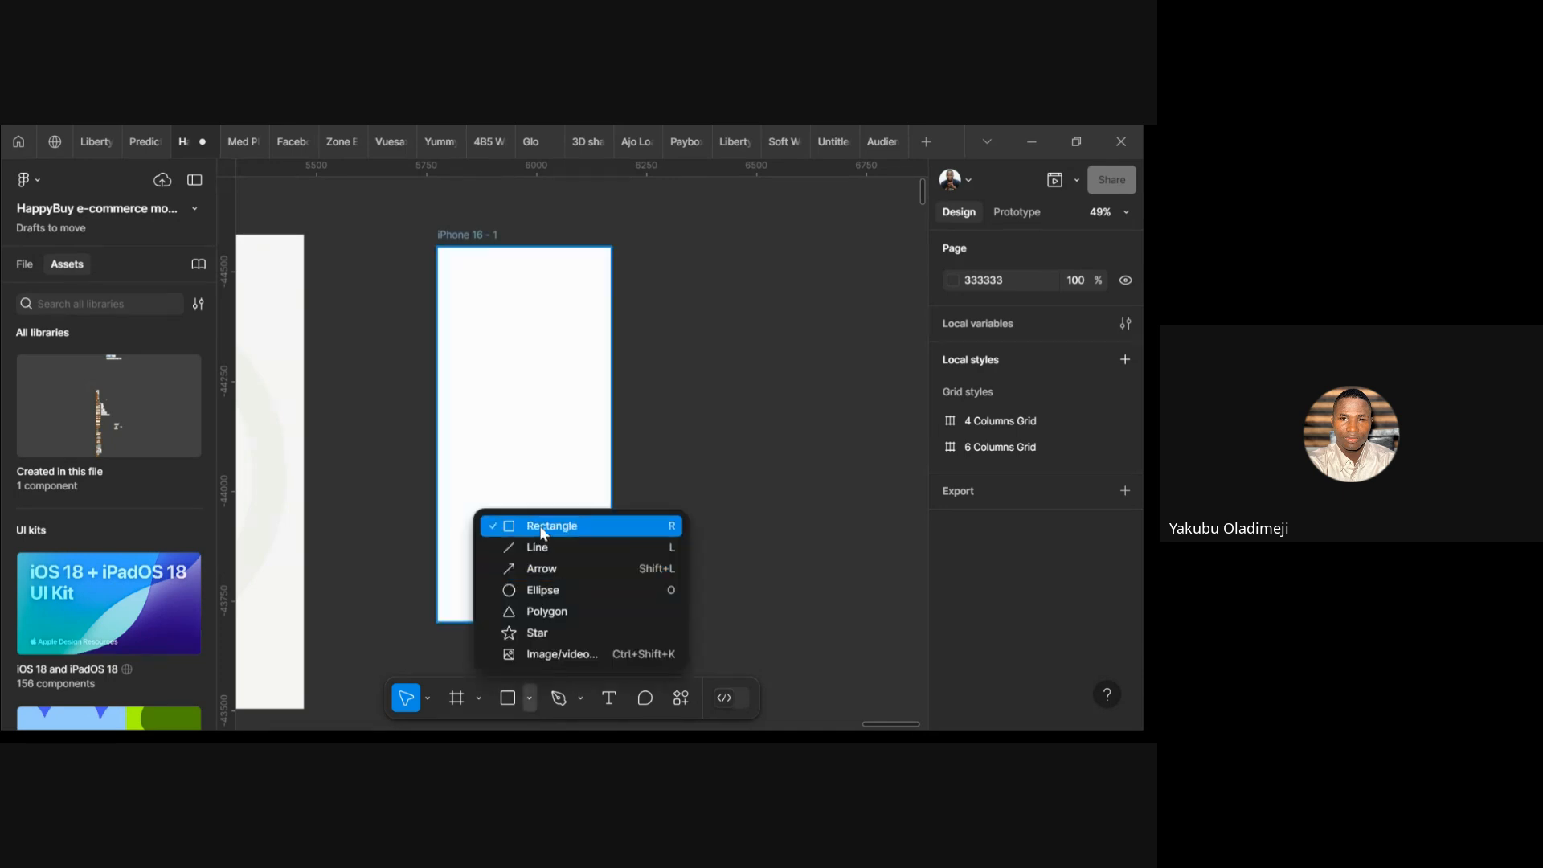
left_click(624, 522)
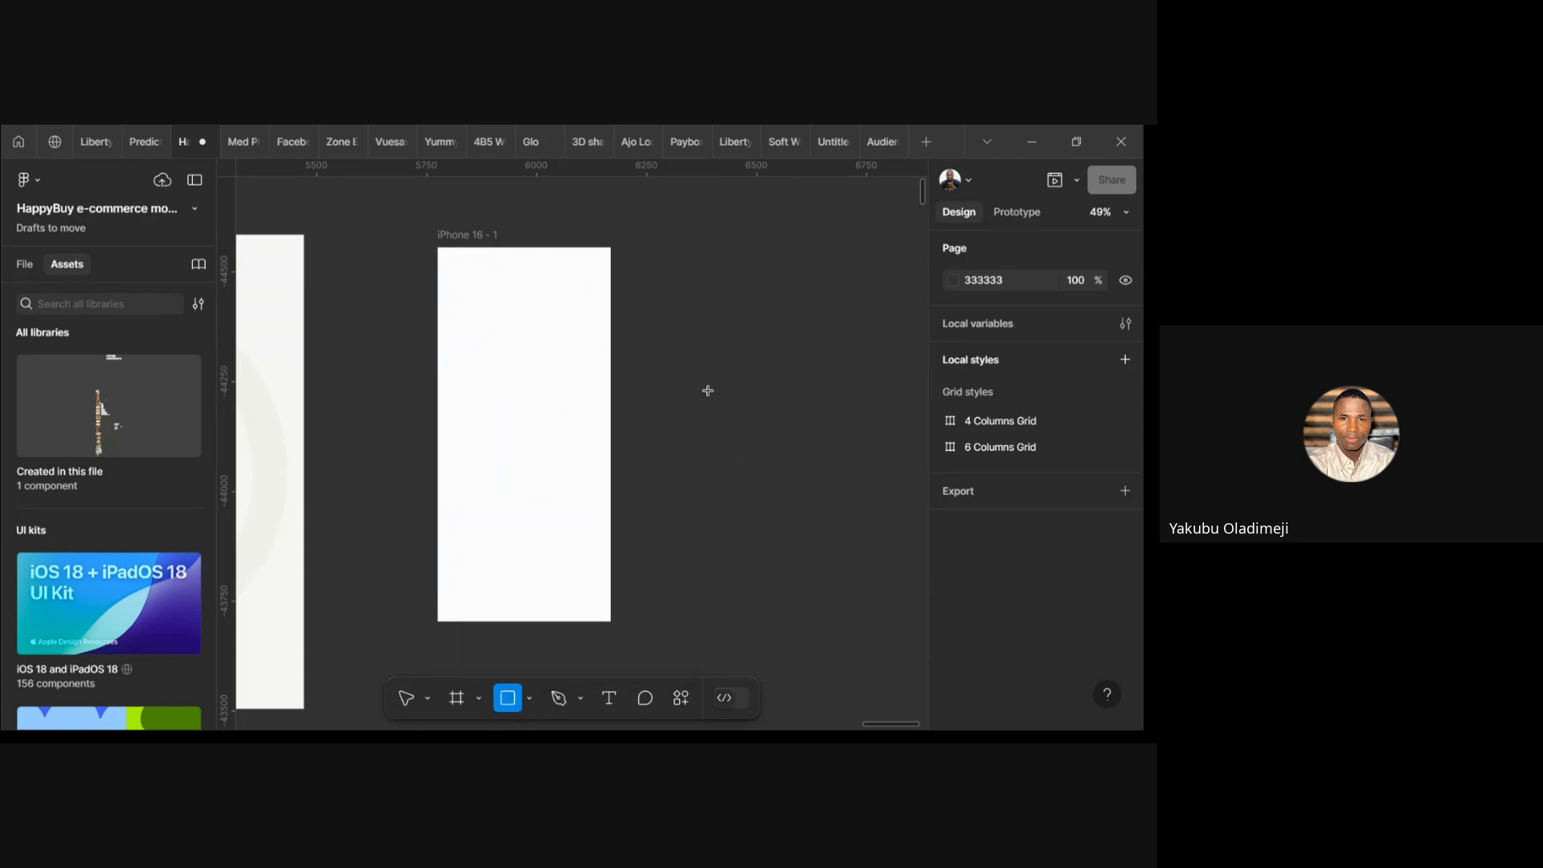
key("v")
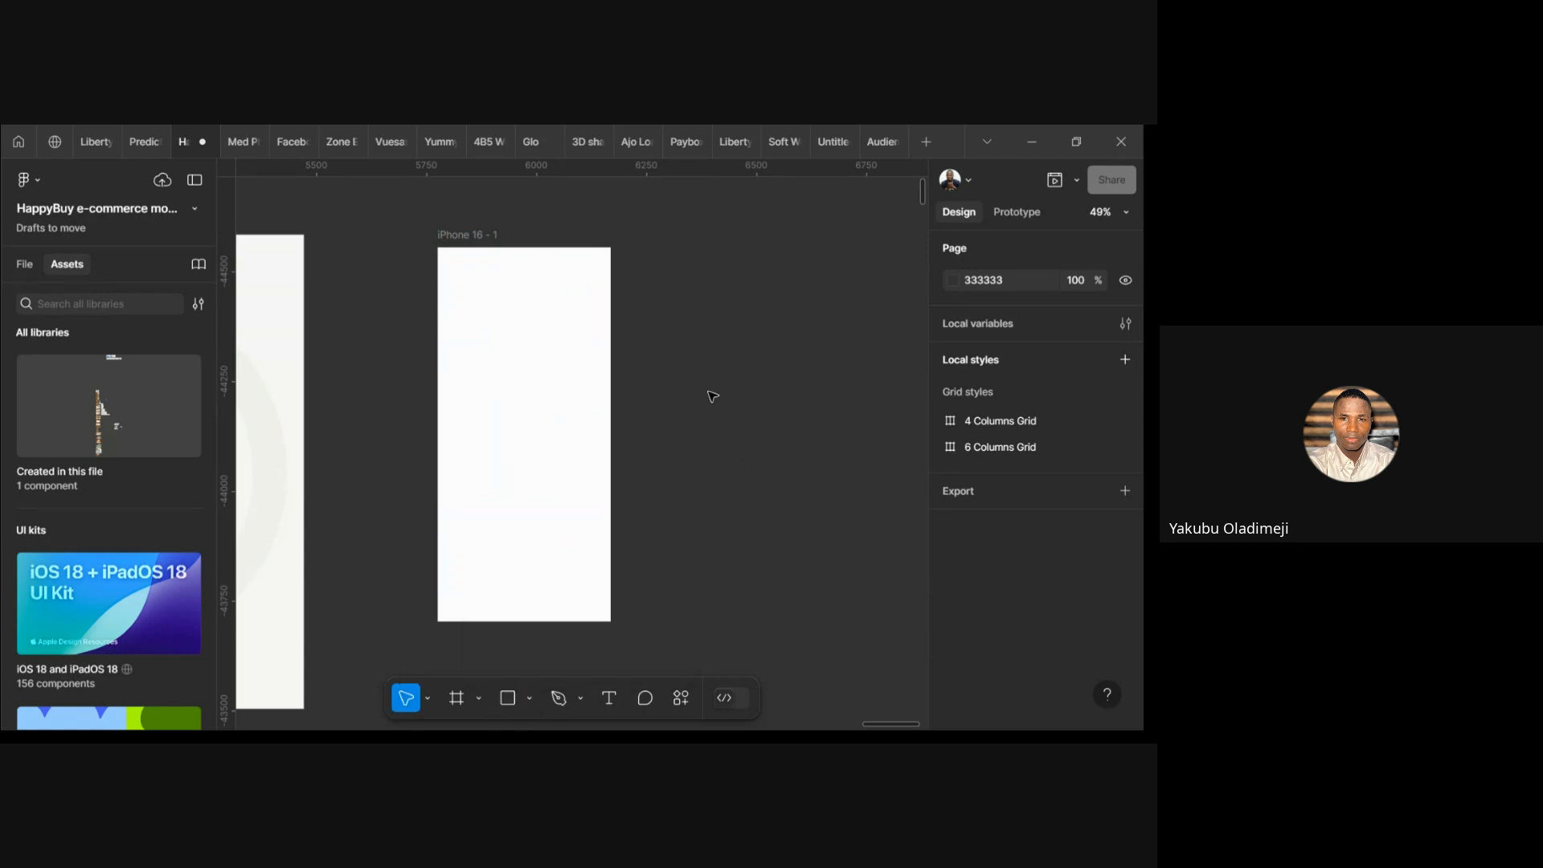
left_click(534, 699)
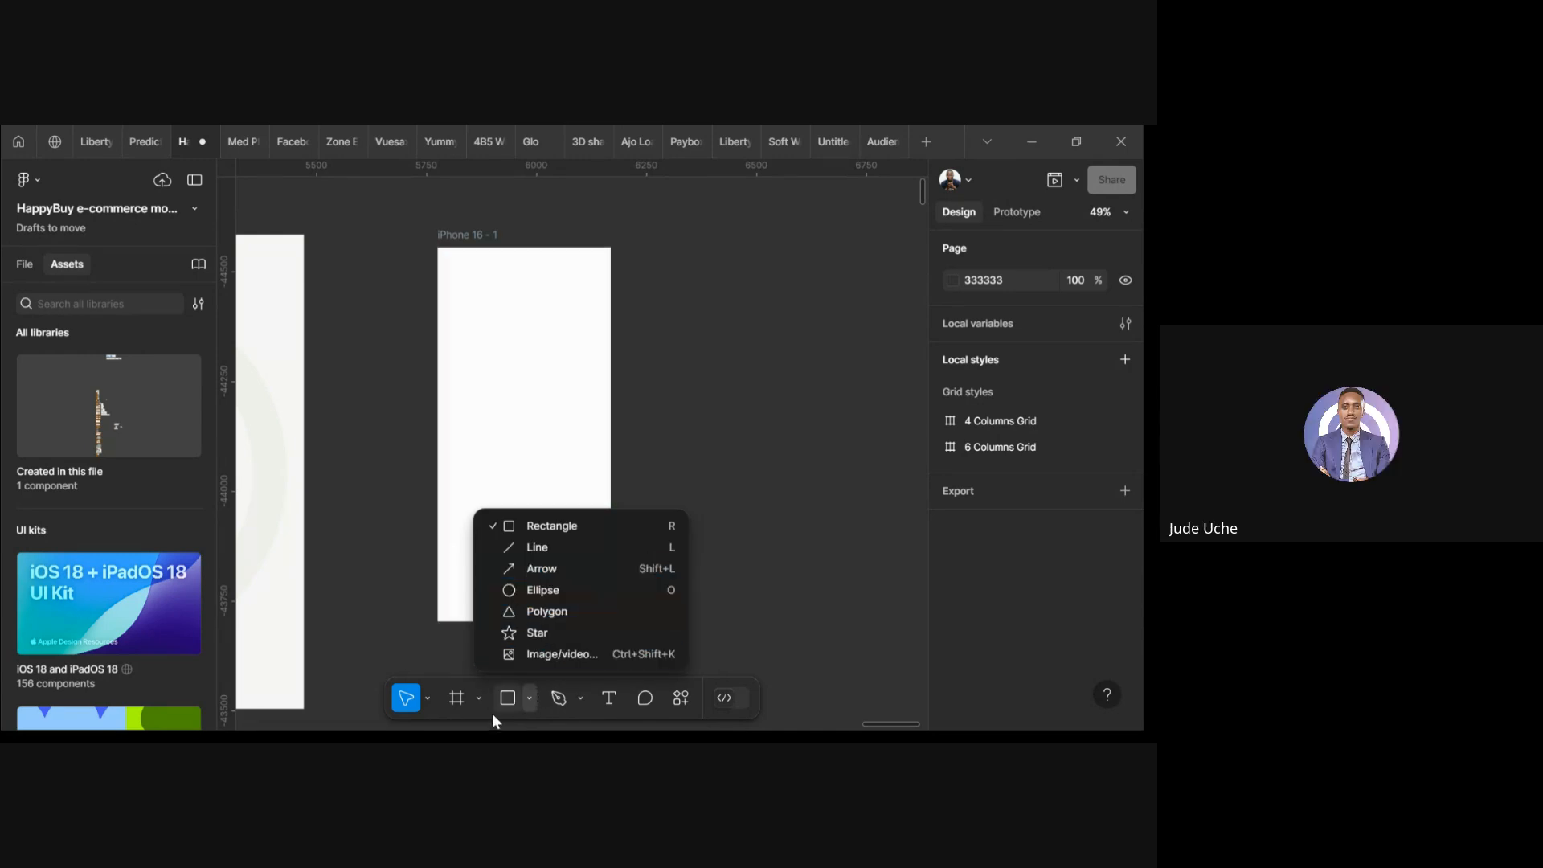
key("Escape")
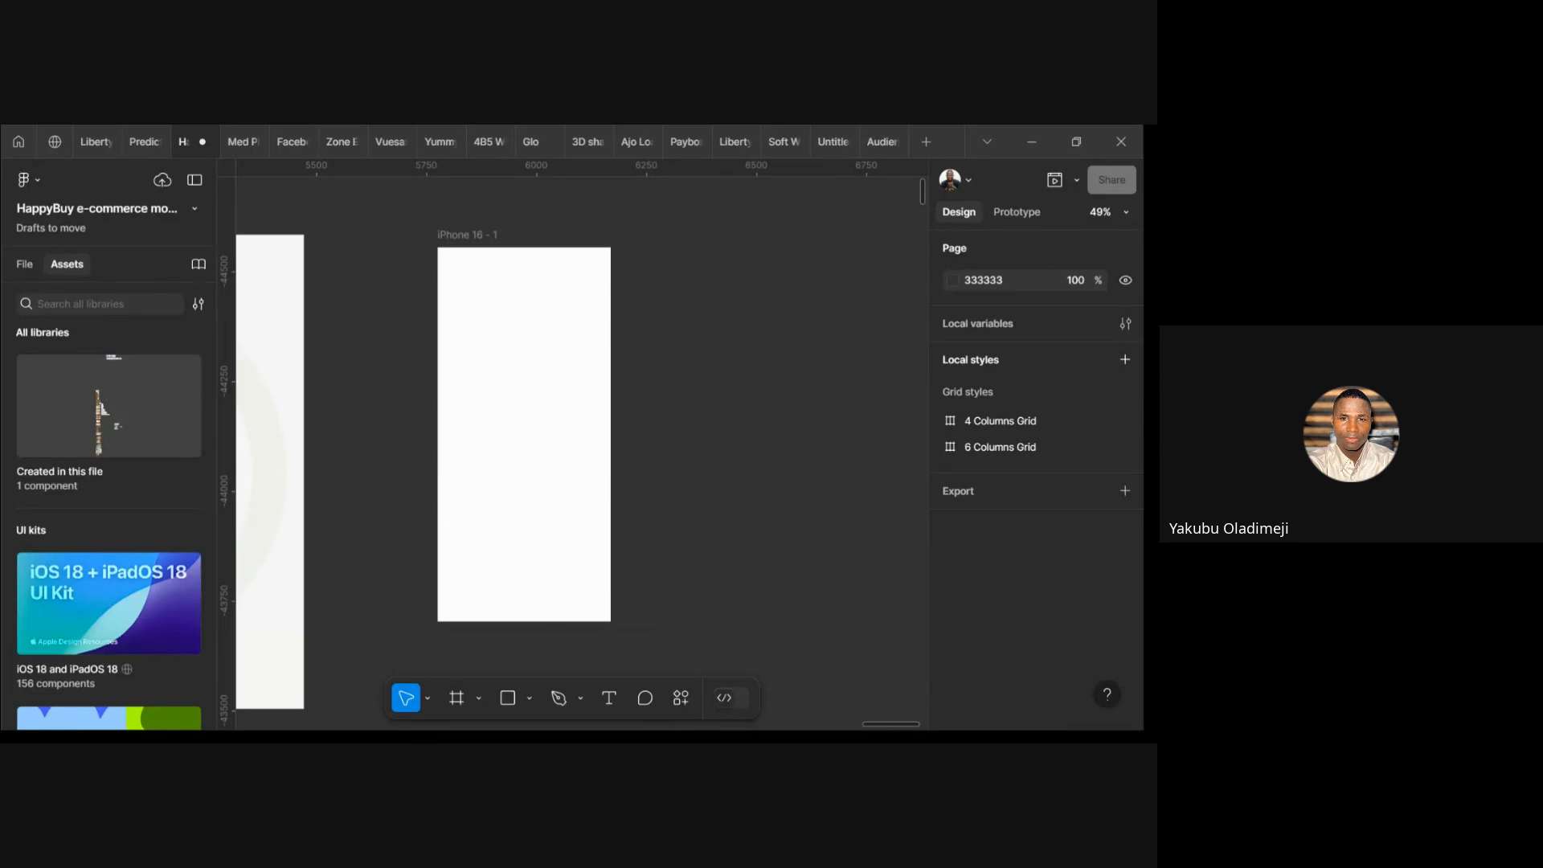
left_click(530, 698)
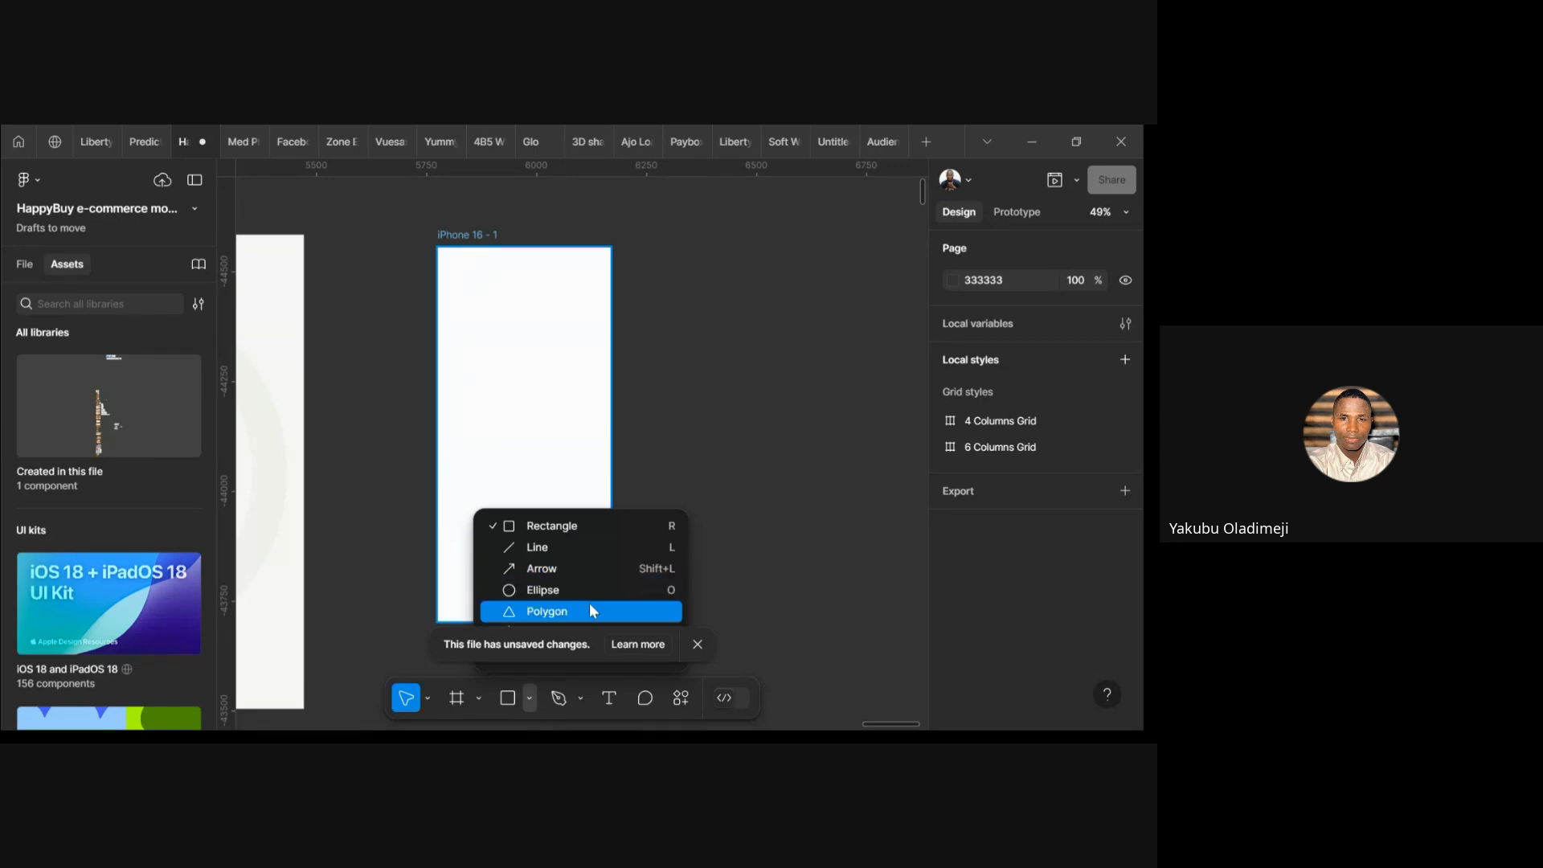
left_click(766, 556)
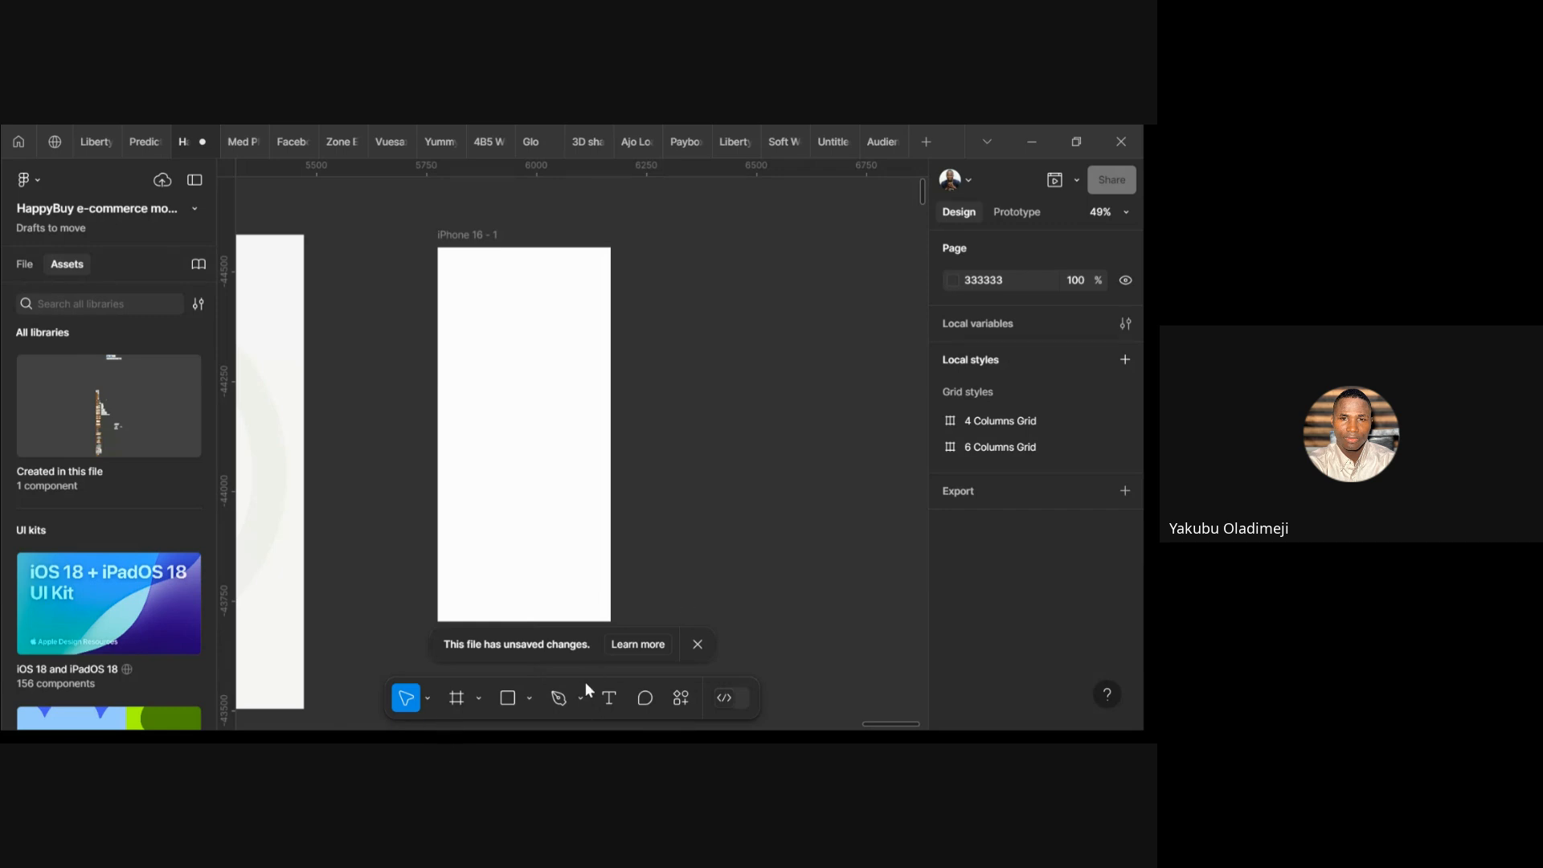
left_click(699, 647)
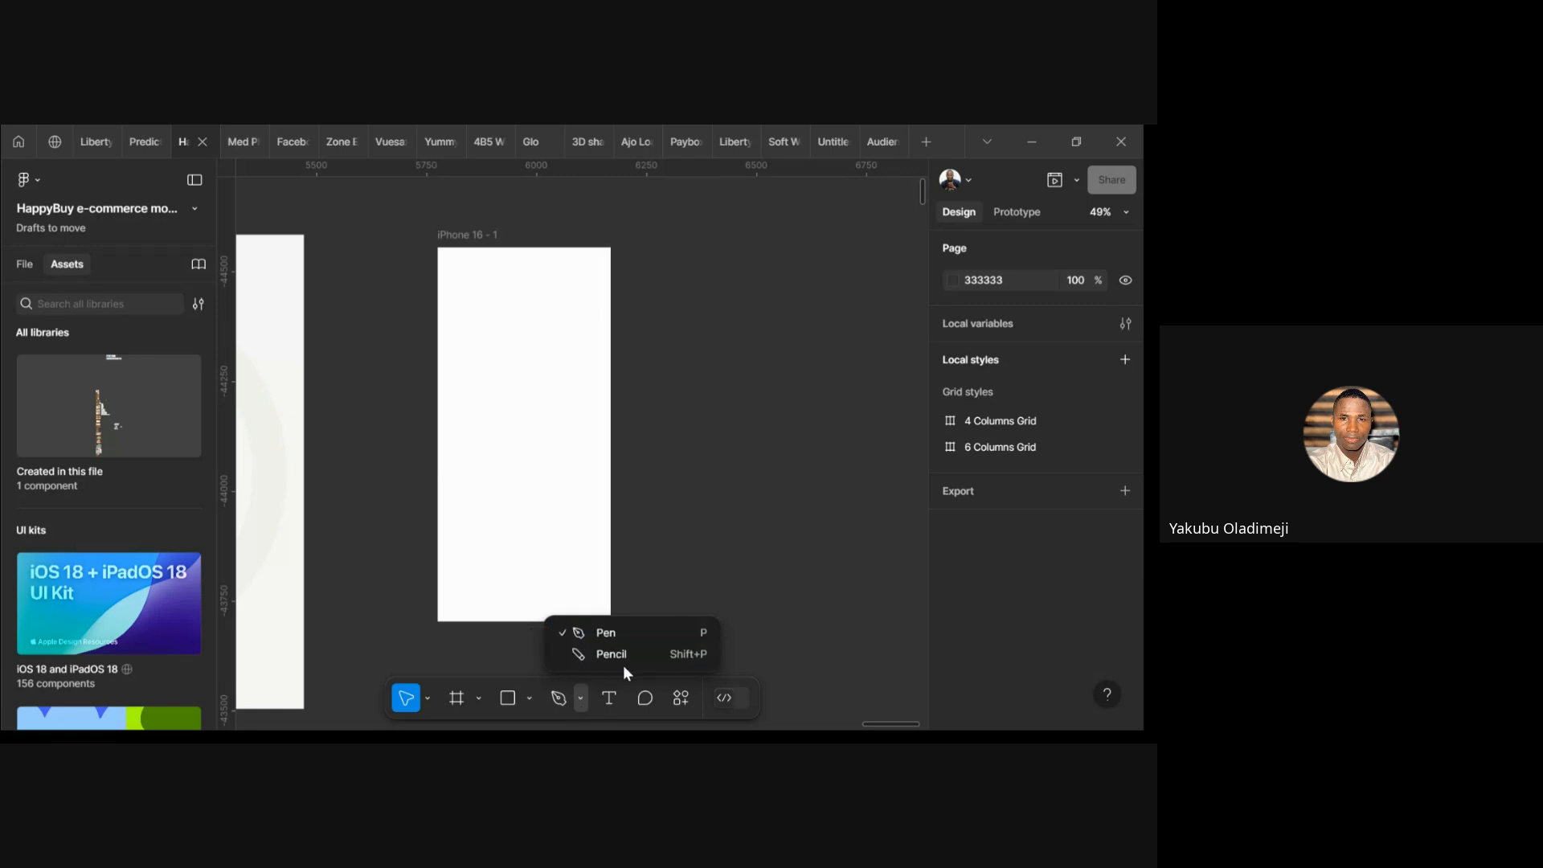
left_click(747, 568)
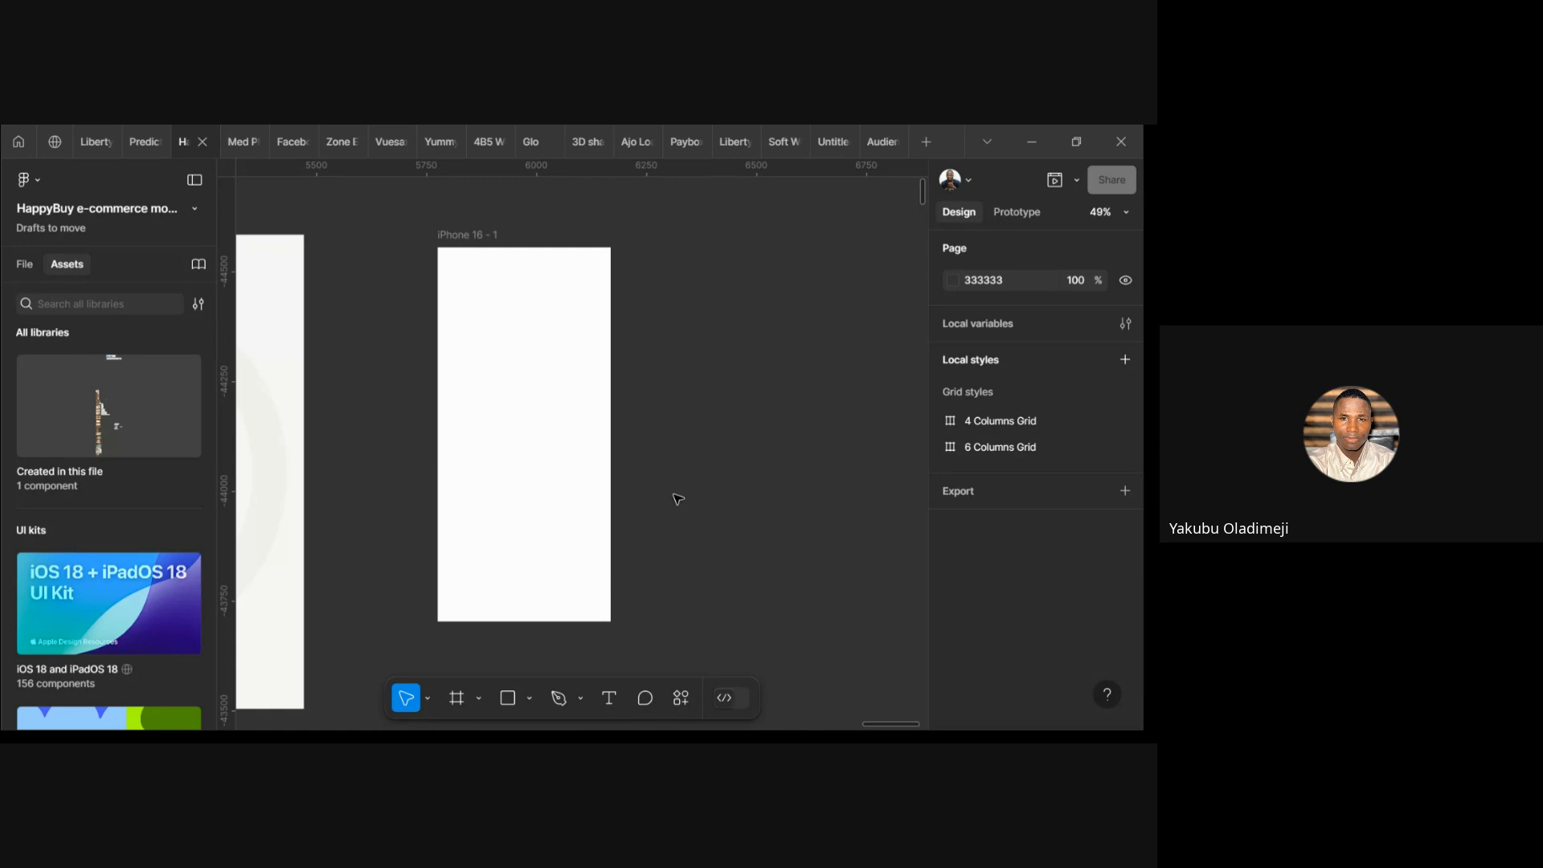
Post comment #1 reading 'This is the home home' beside the iPhone 16 - 1 frame
left_click(645, 697)
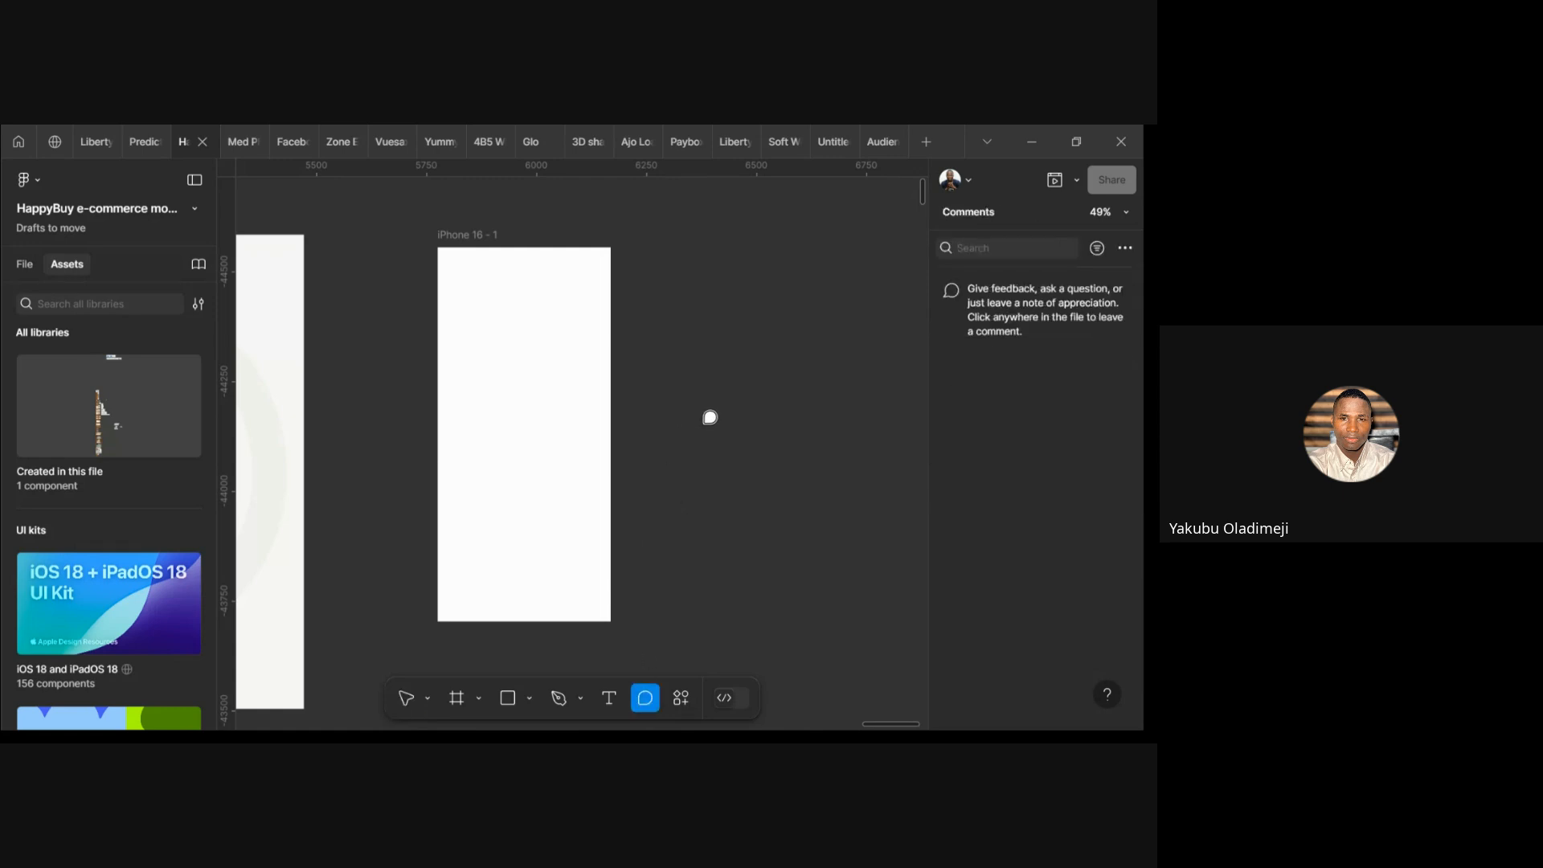
left_click(679, 398)
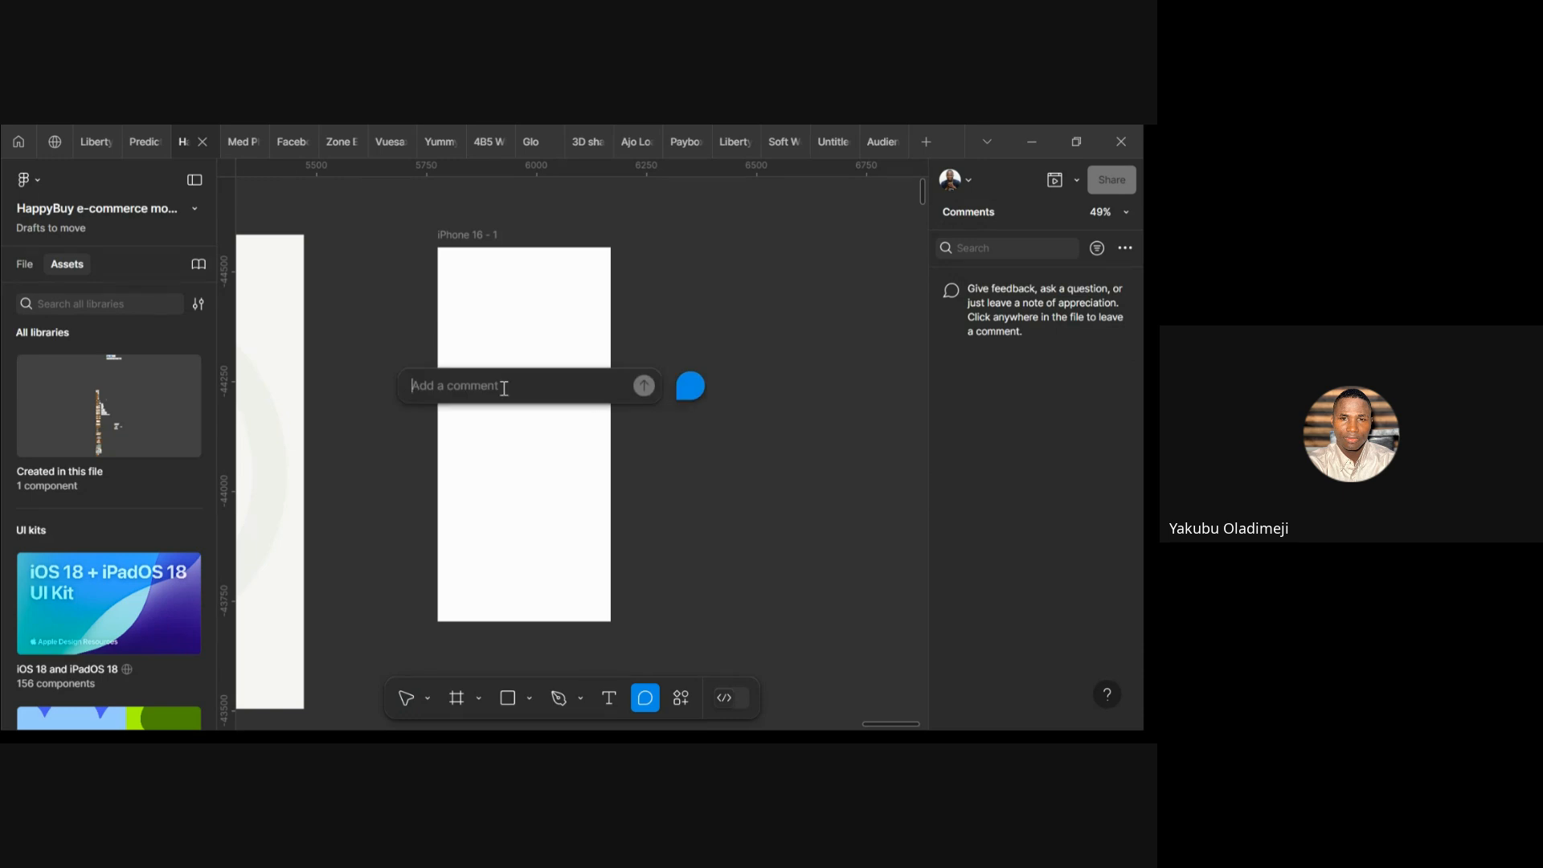
type("This")
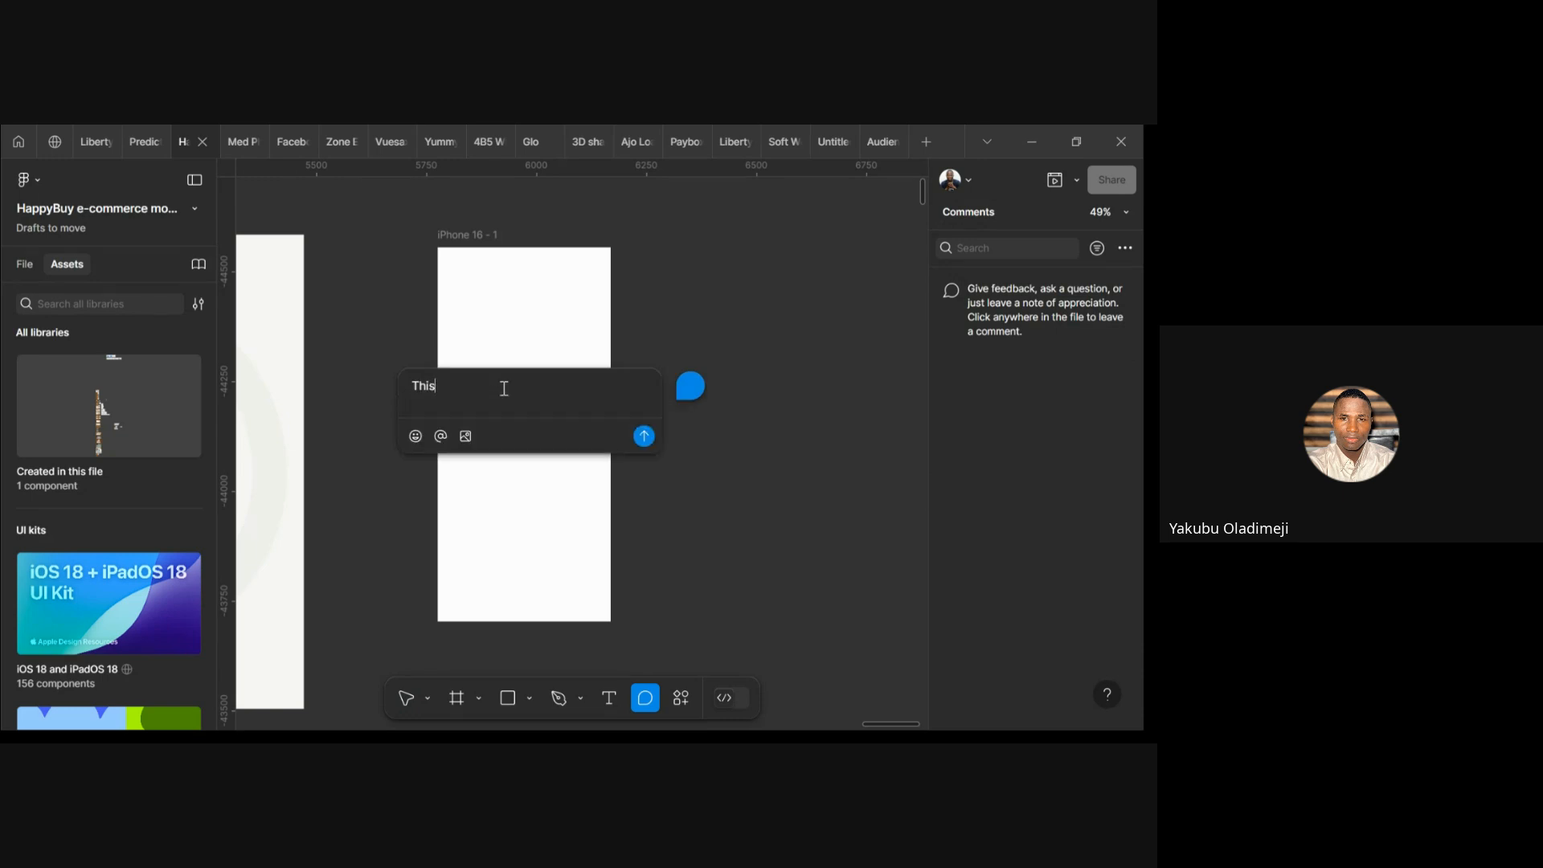
type(" is the o")
key("BackSpace")
type("home oage")
key("BackSpace")
key("BackSpace")
key("BackSpace")
key("BackSpace")
type("home")
left_click(644, 436)
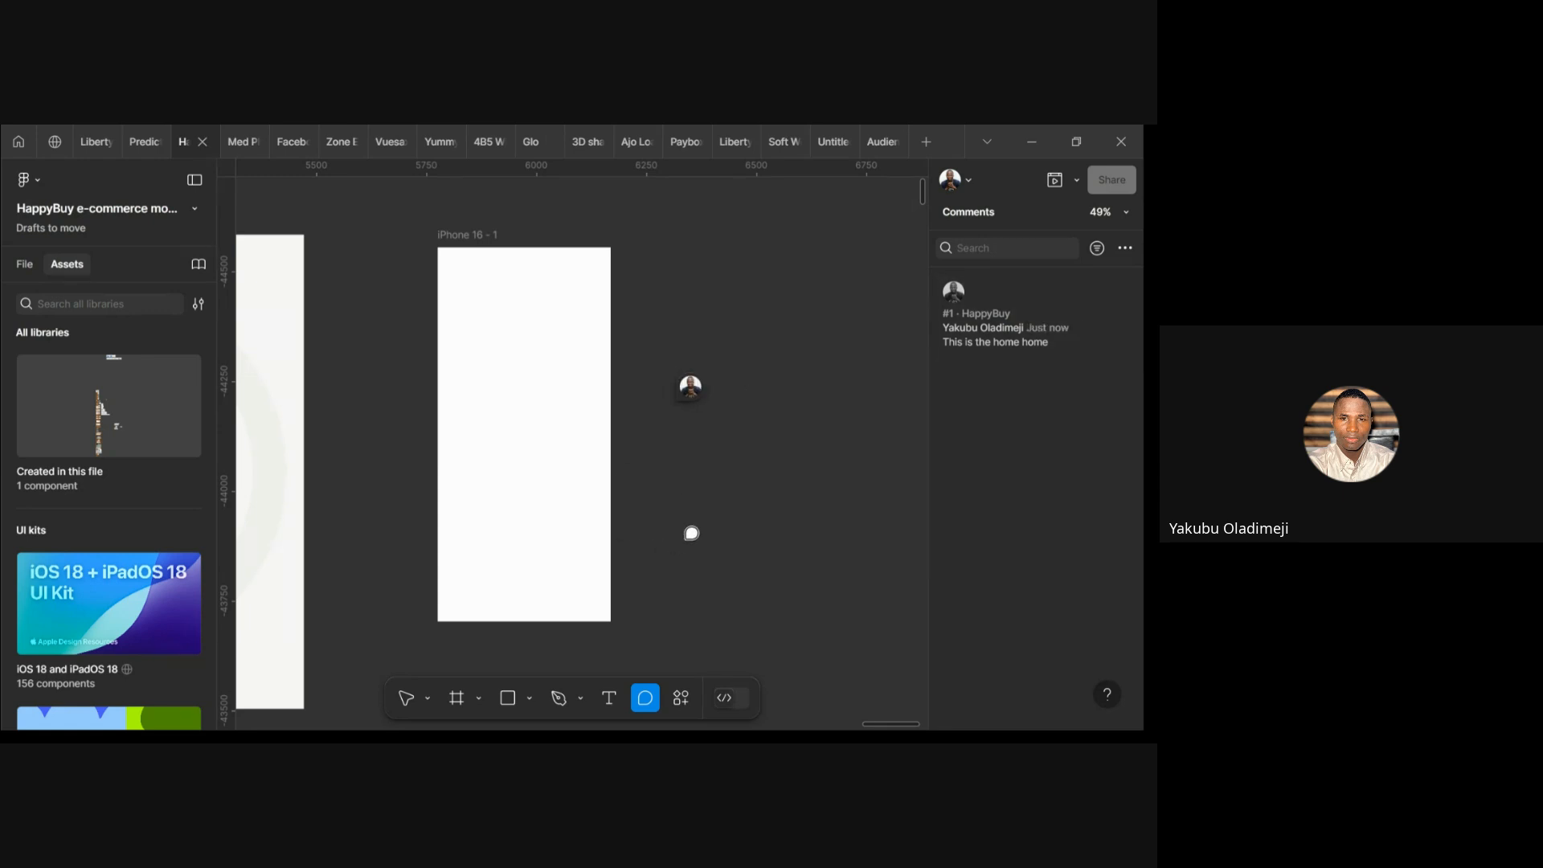
key("Escape")
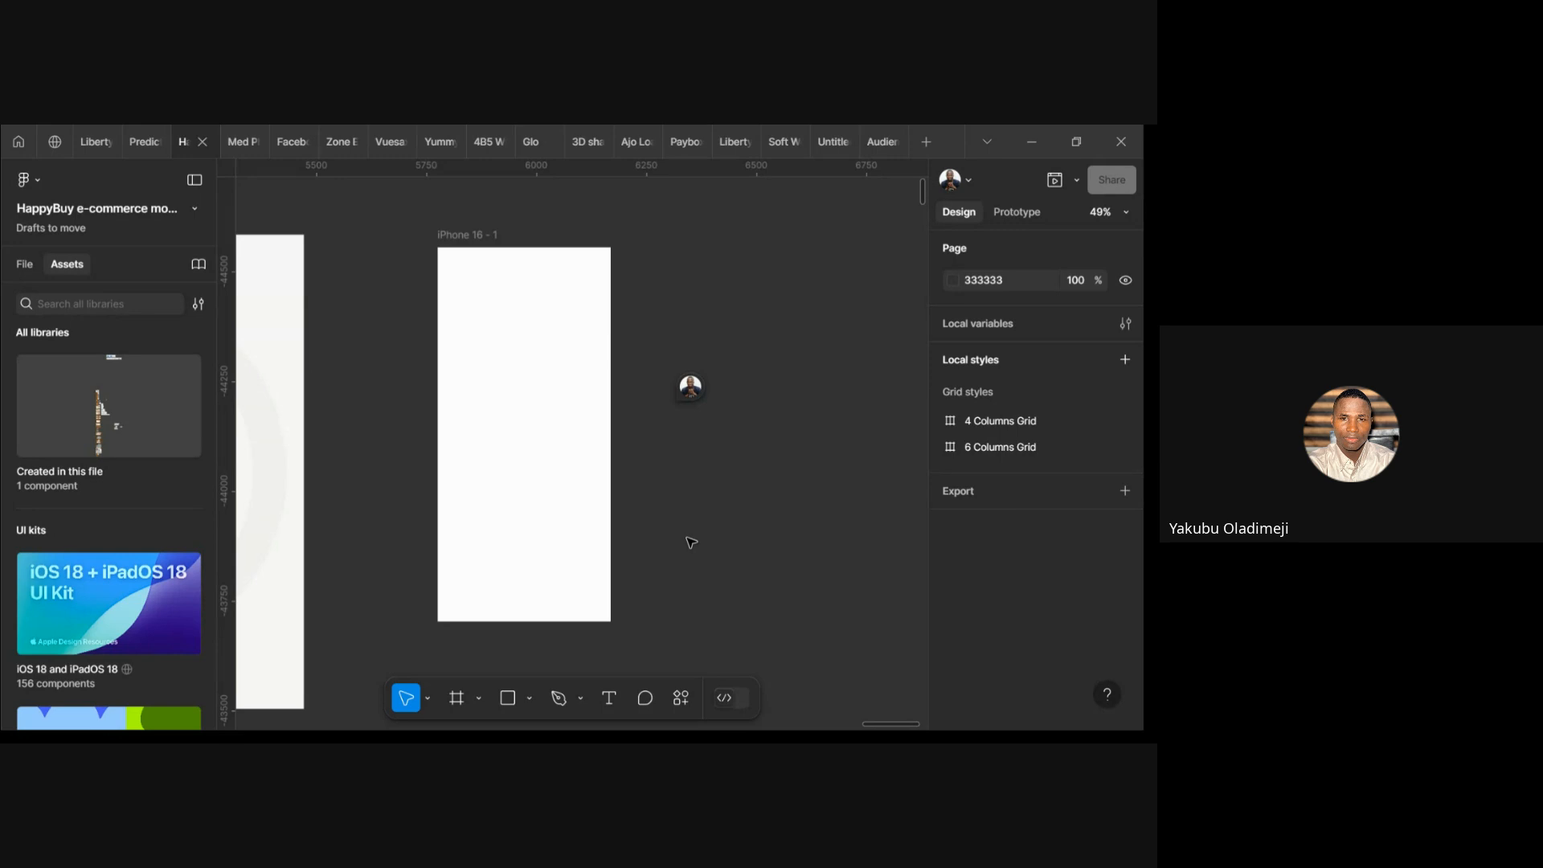
left_click(687, 701)
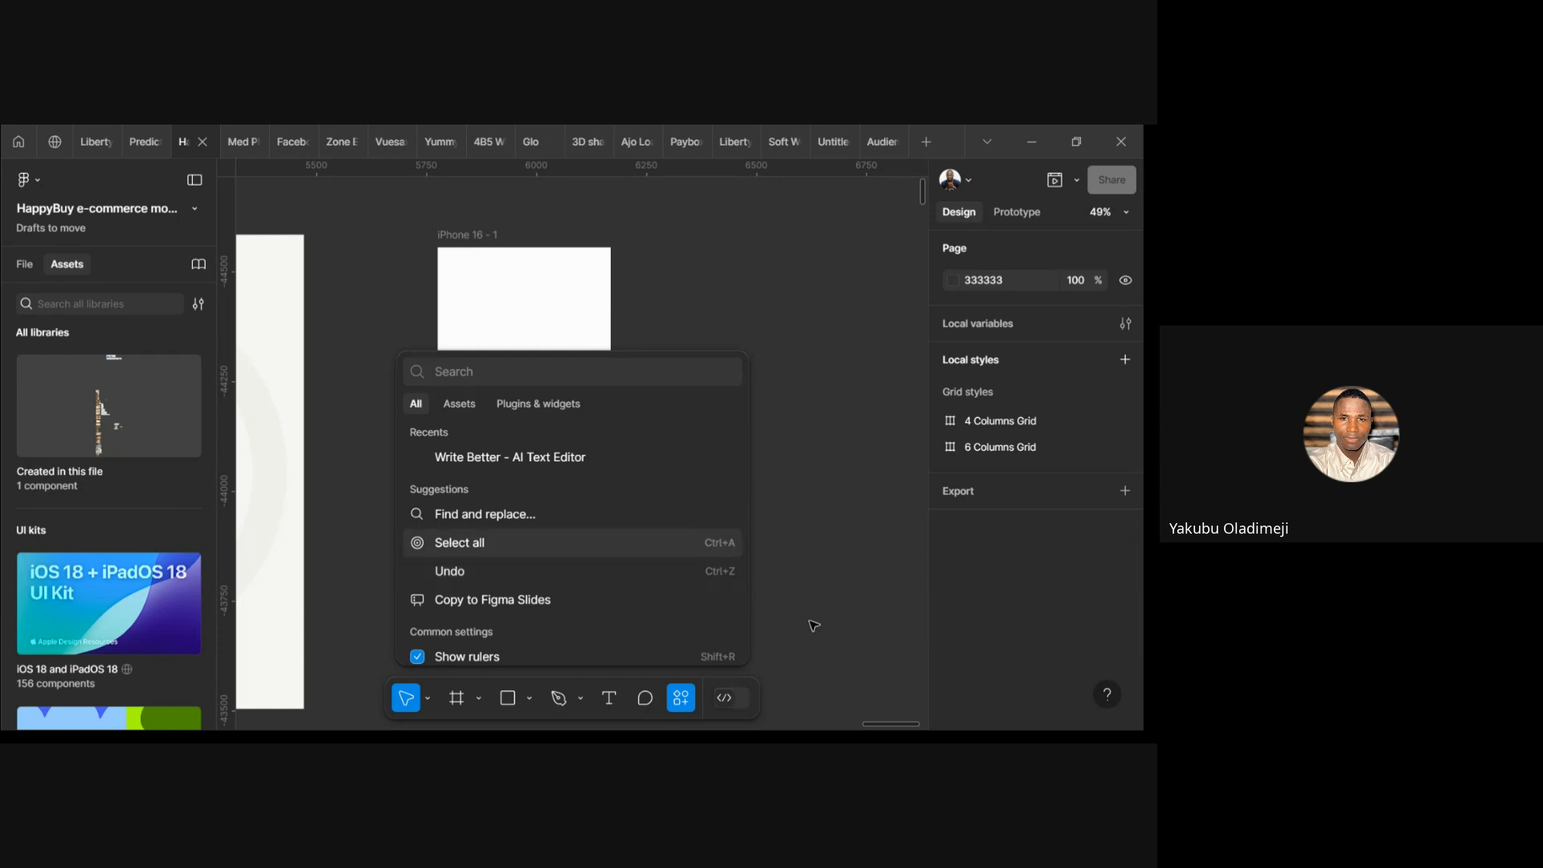
scroll(482, 608, "down", 3)
scroll(481, 603, "up", 3)
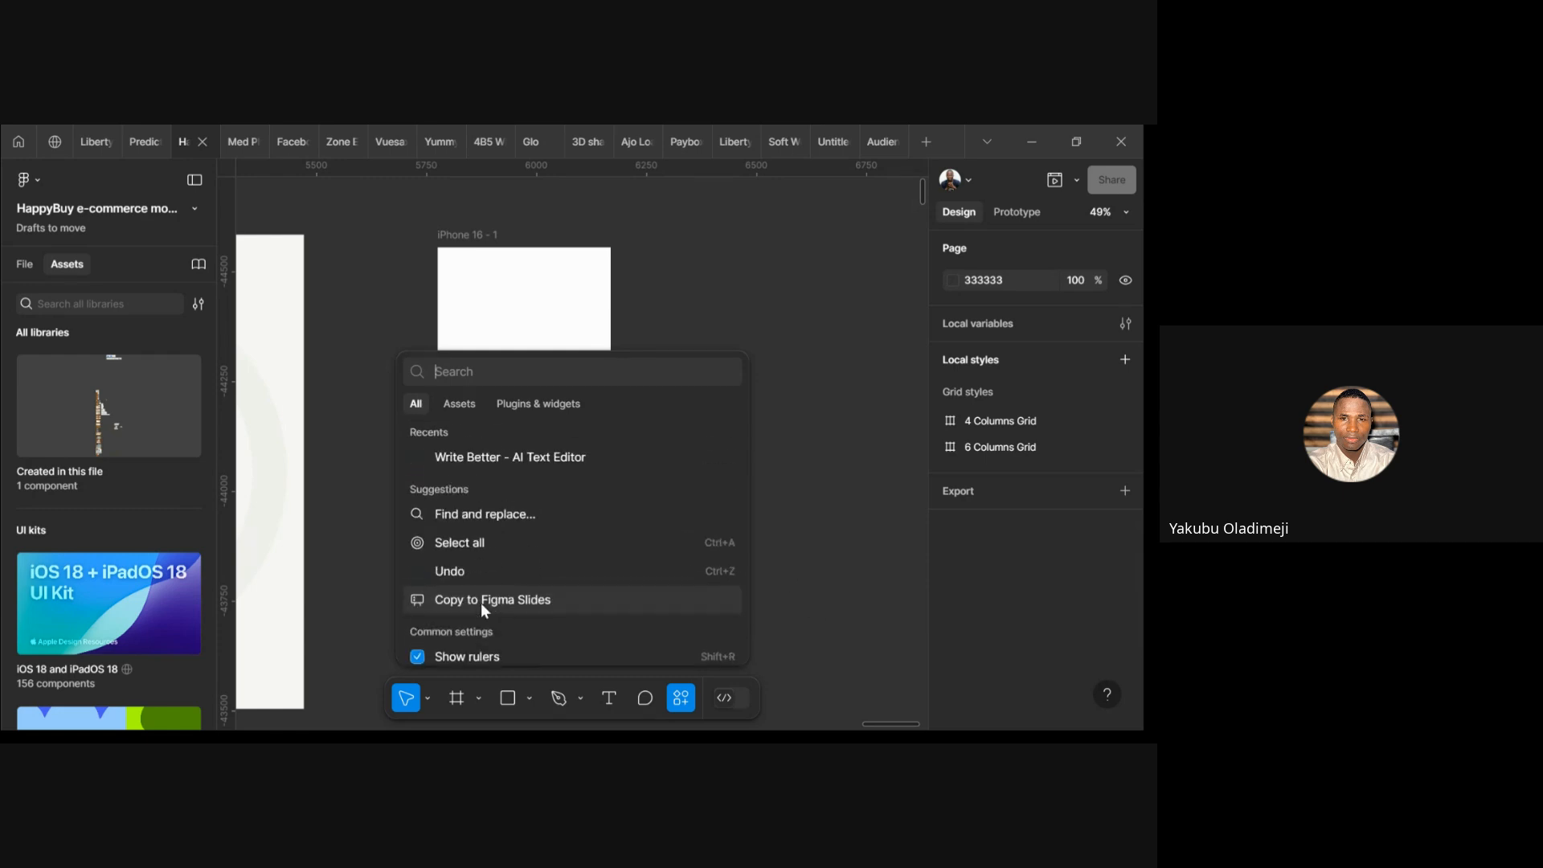
left_click(830, 557)
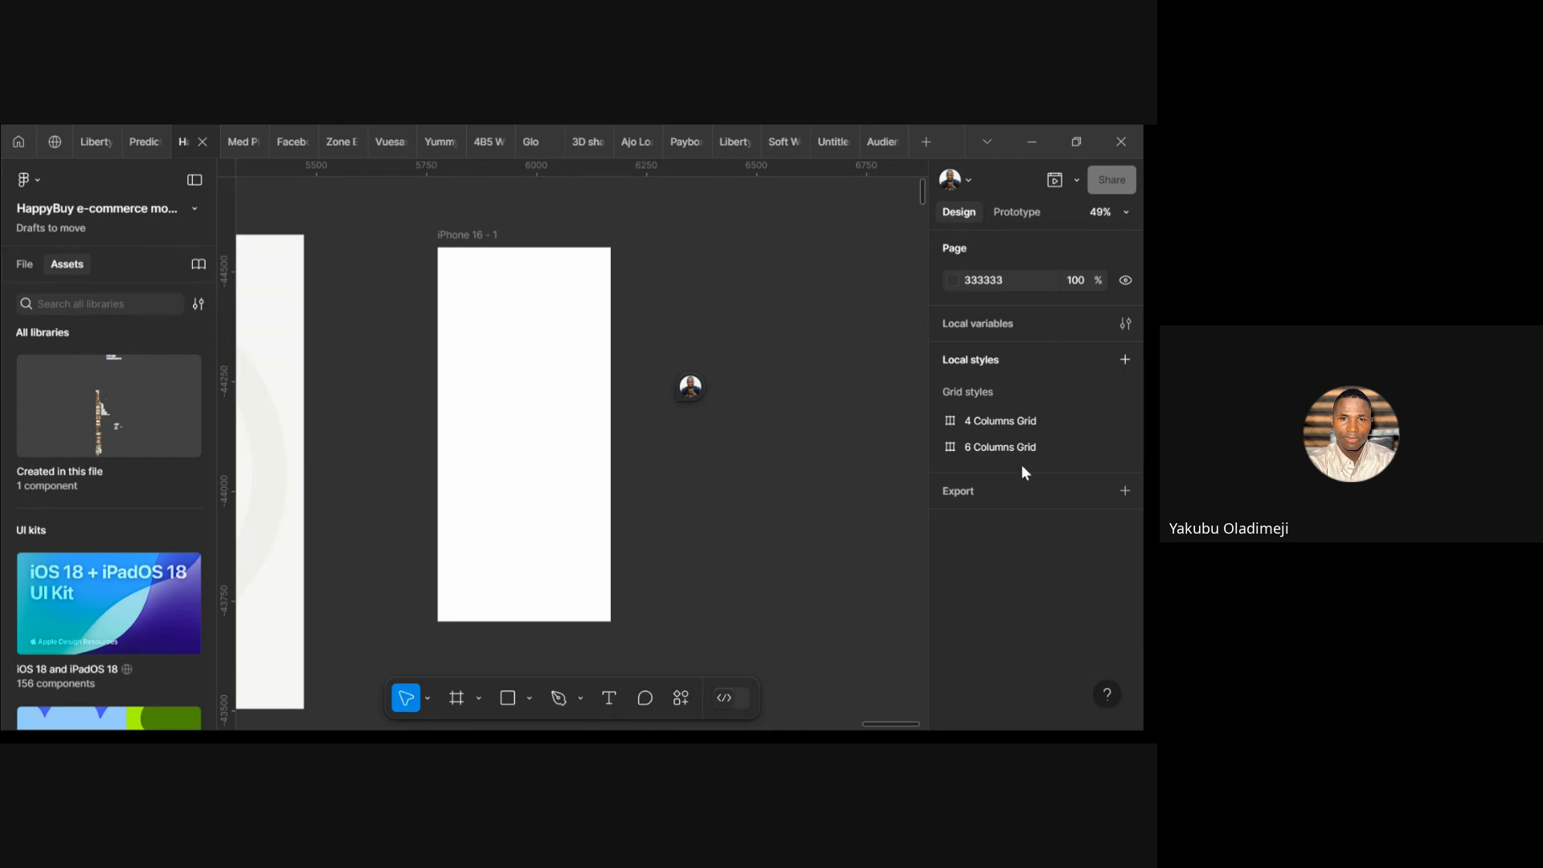
Select the iPhone 16 - 1 frame and check its Frame type presets, leaving it a frame
left_click(448, 248)
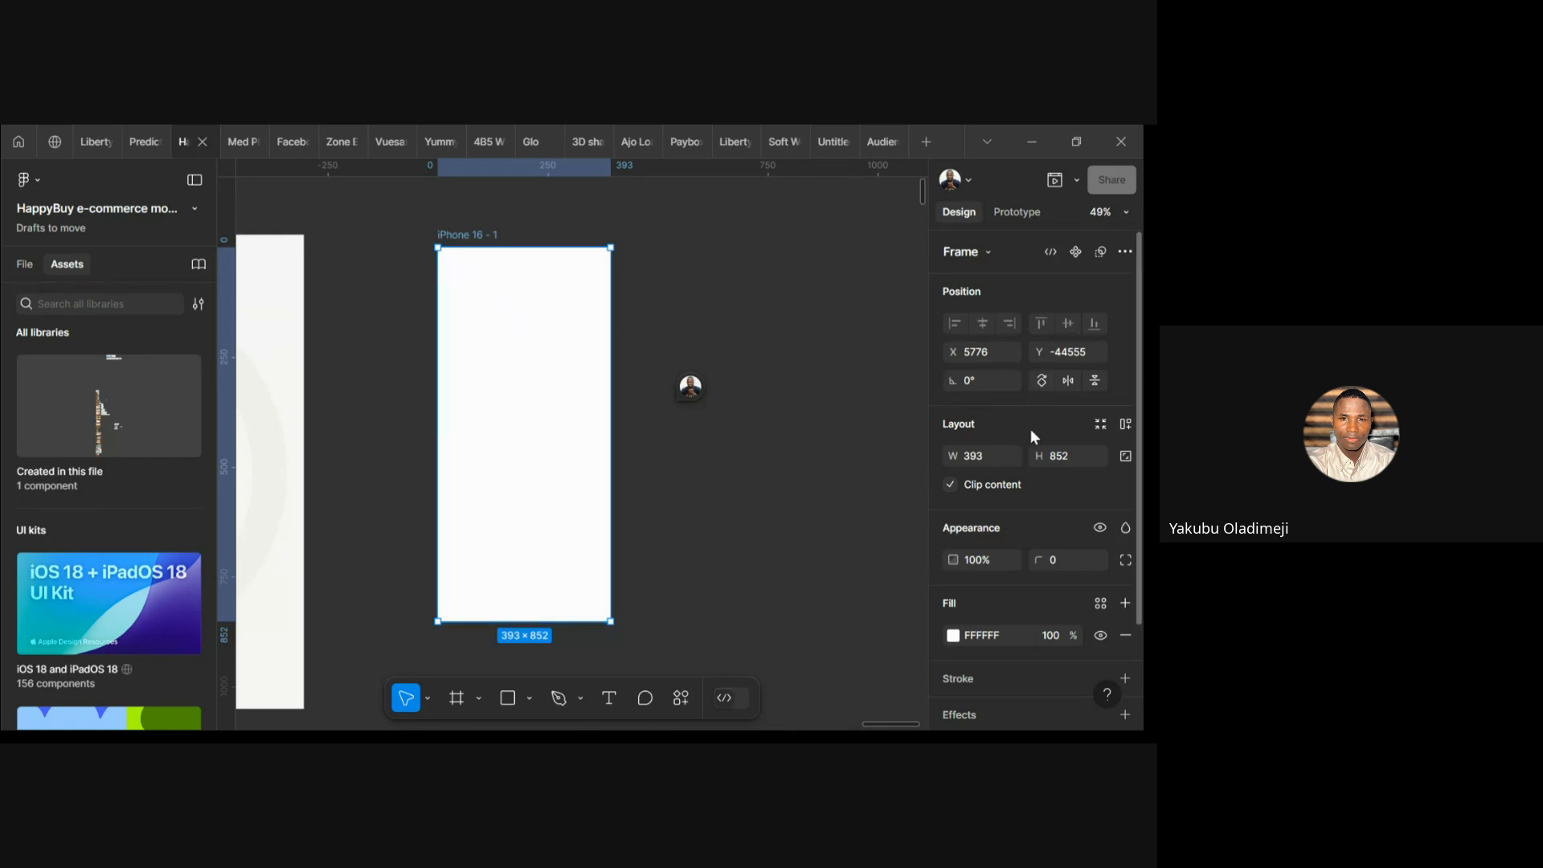
scroll(1030, 428, "down", 1)
scroll(1030, 429, "up", 1)
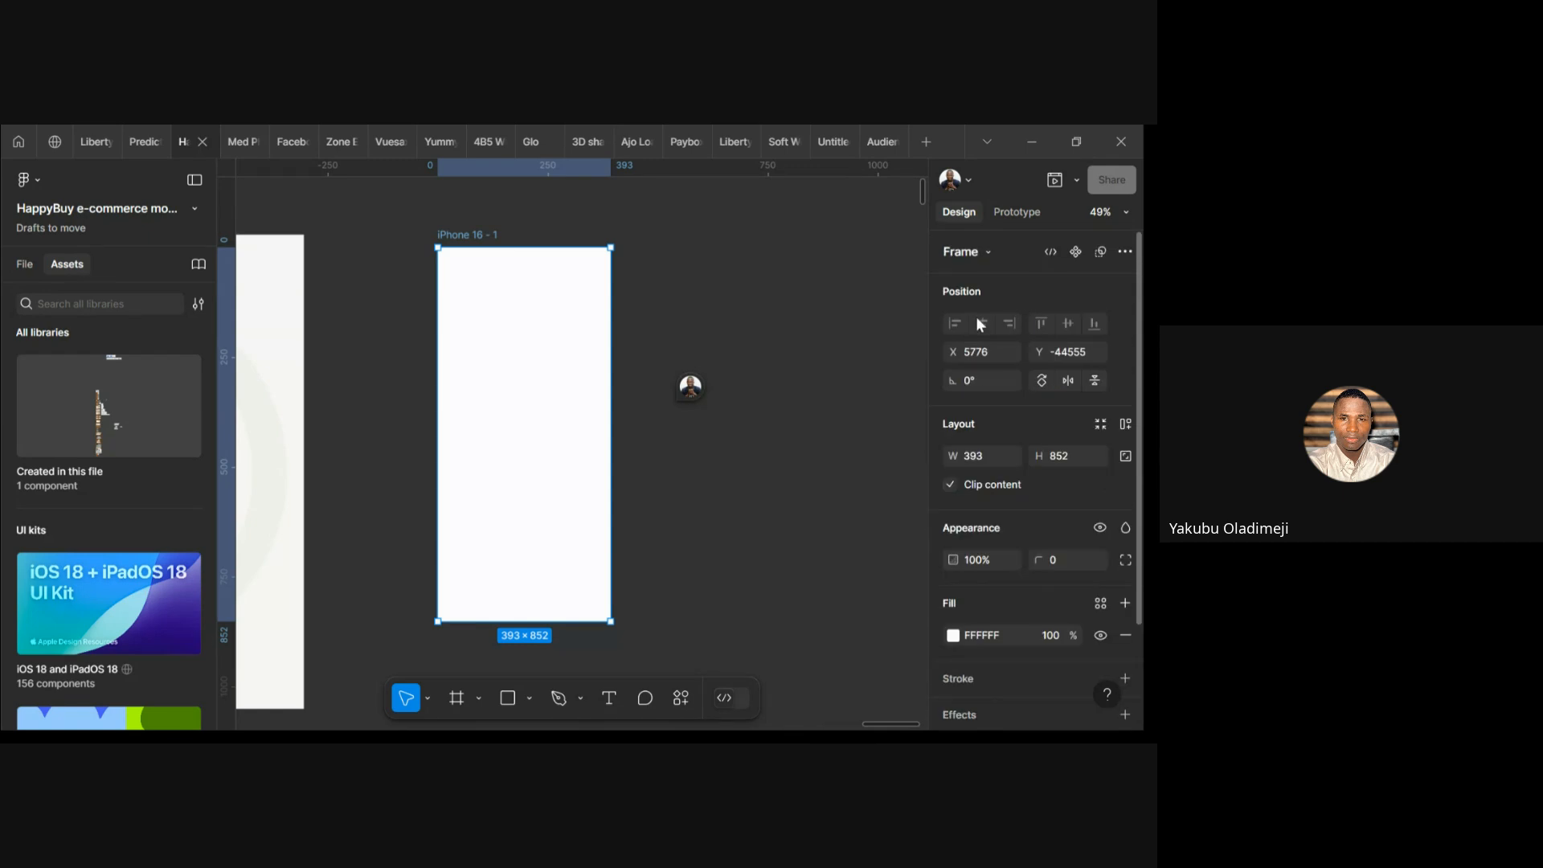
left_click(995, 253)
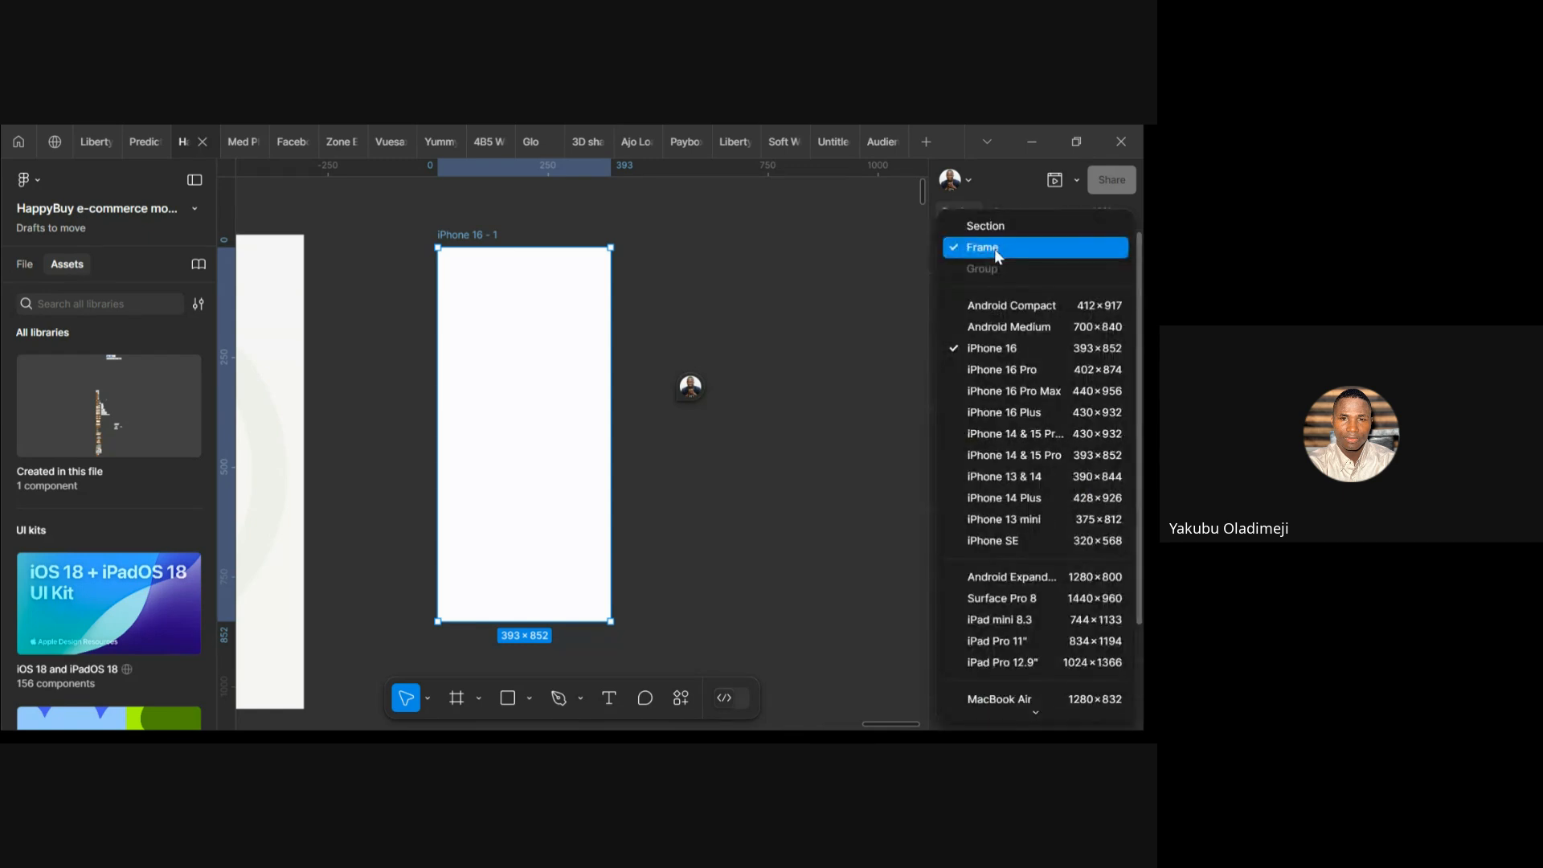
left_click(995, 249)
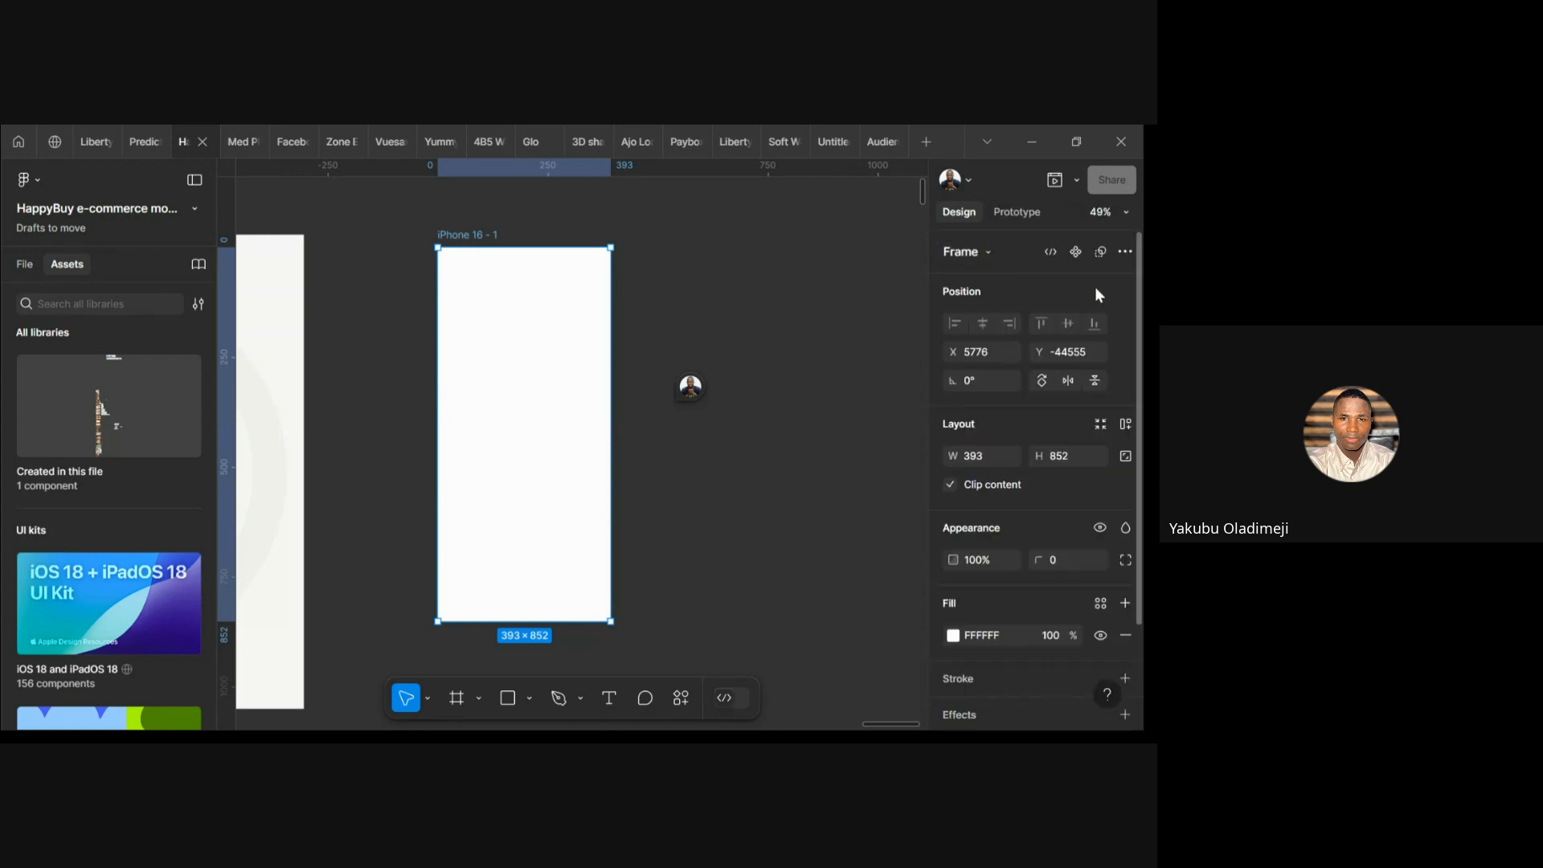
Glance at the frame's Prototype settings, then review its 393×852 size, position and fill in Design
left_click(1019, 214)
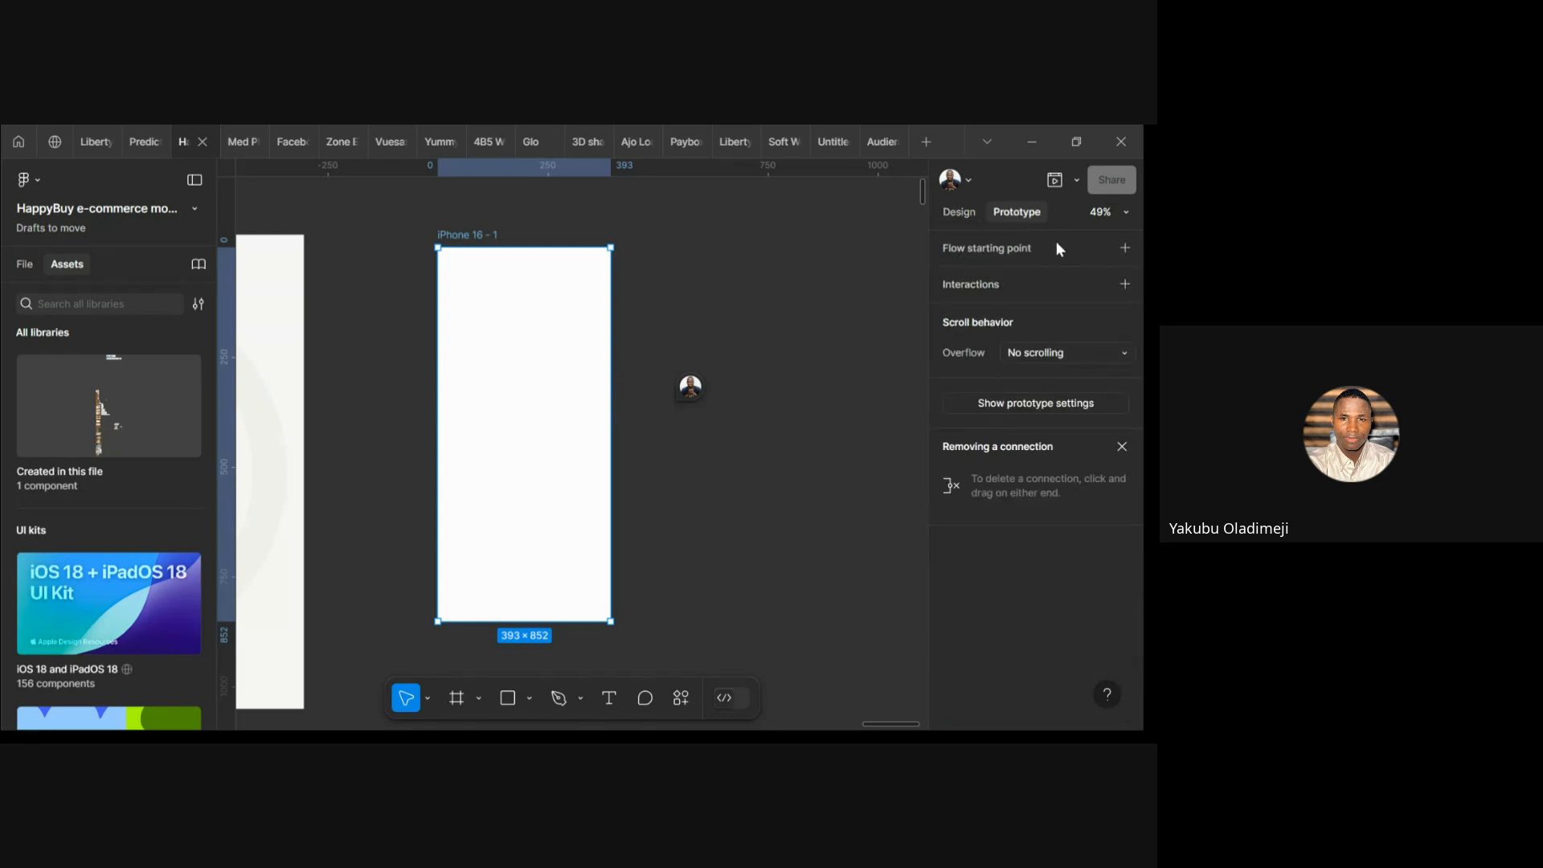
left_click(976, 218)
scroll(1046, 319, "down", 2)
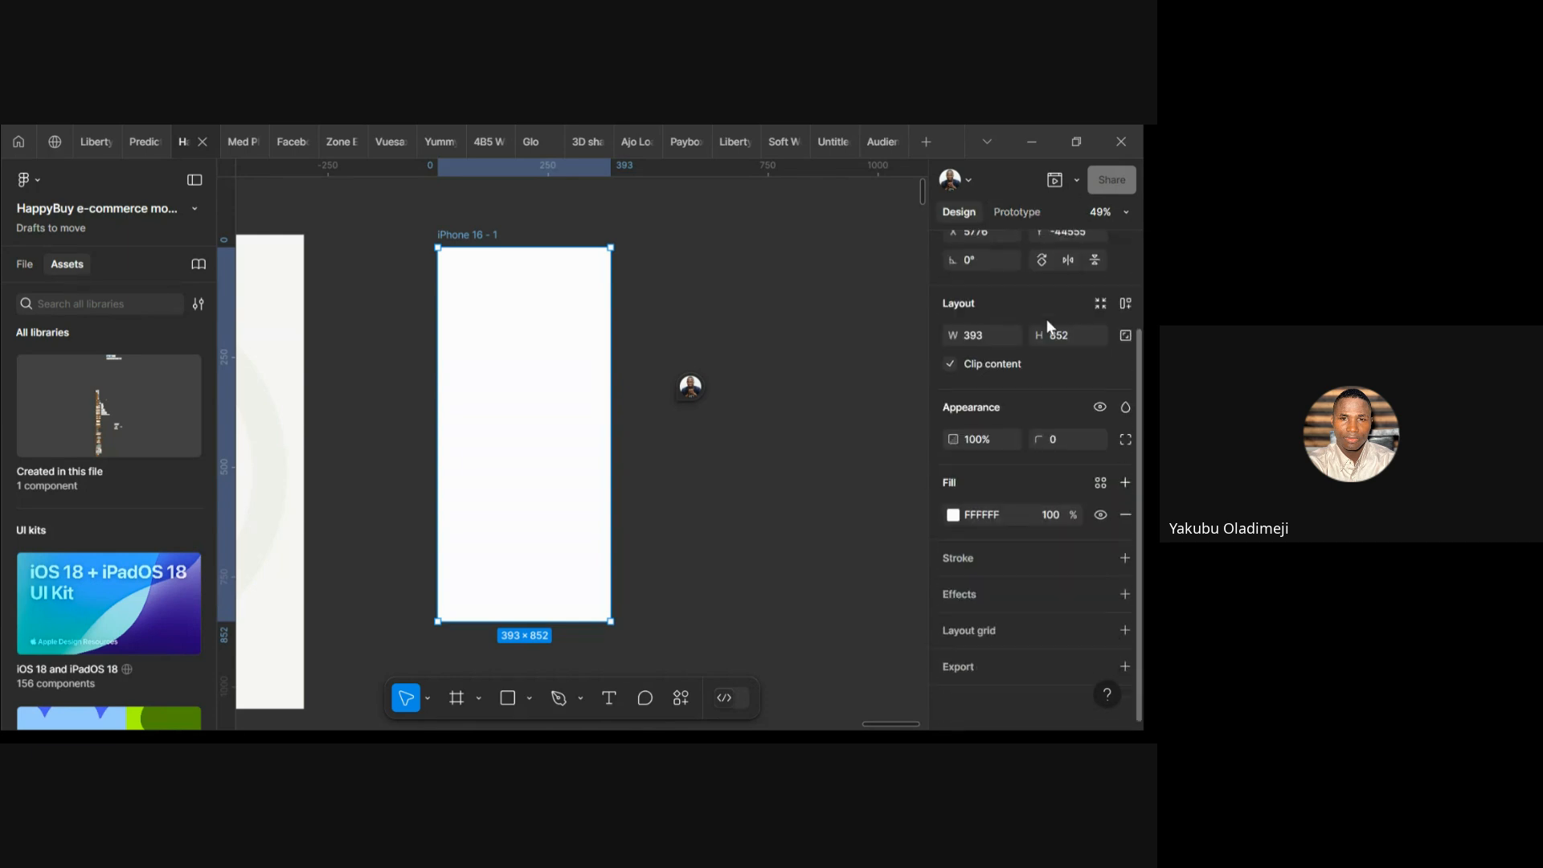
scroll(1047, 320, "up", 2)
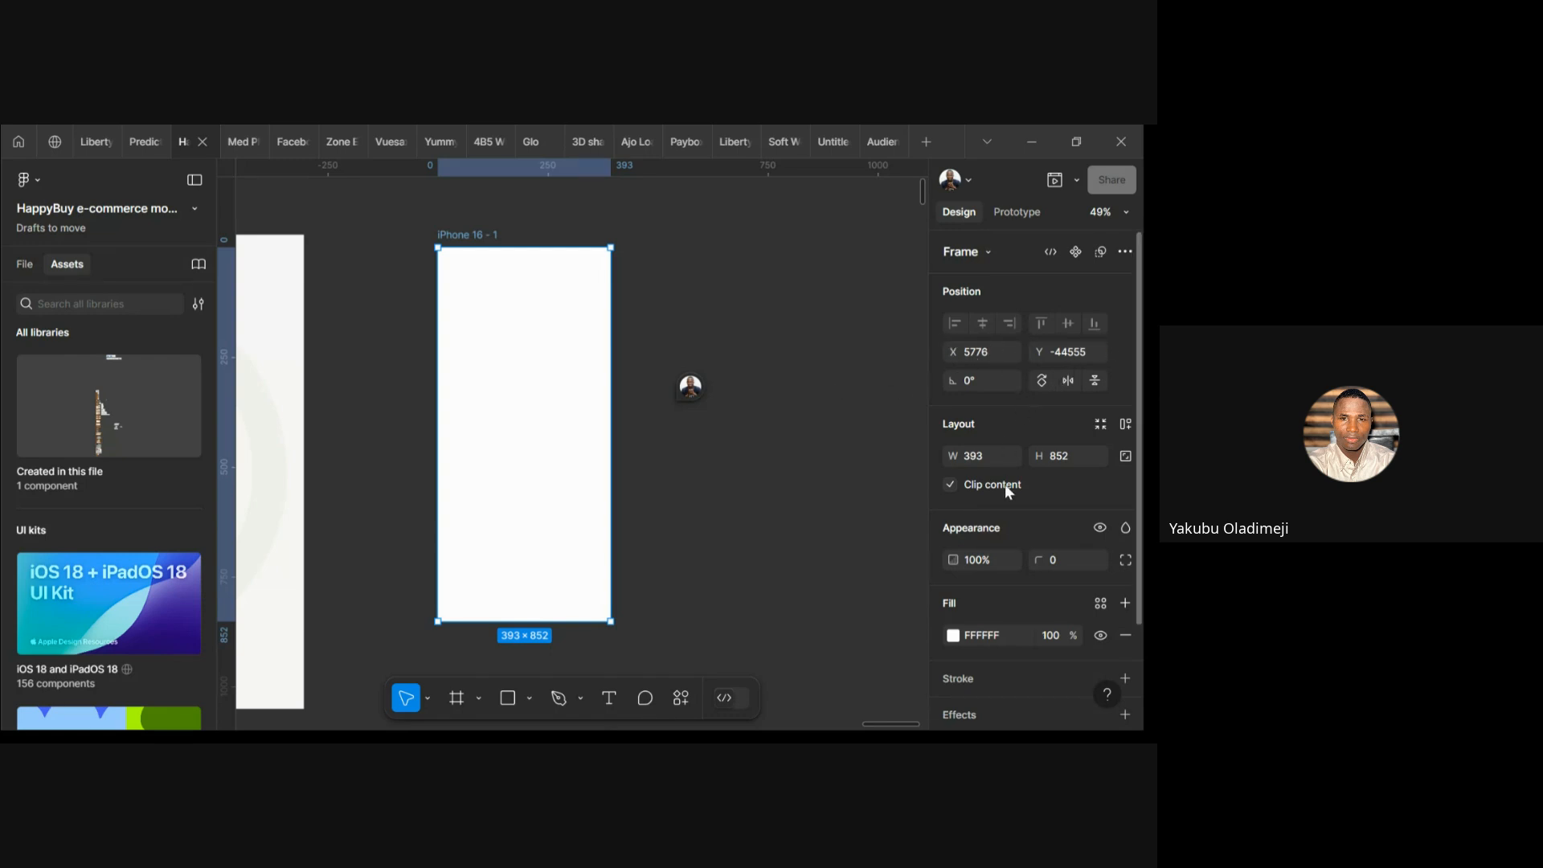
scroll(1005, 486, "down", 2)
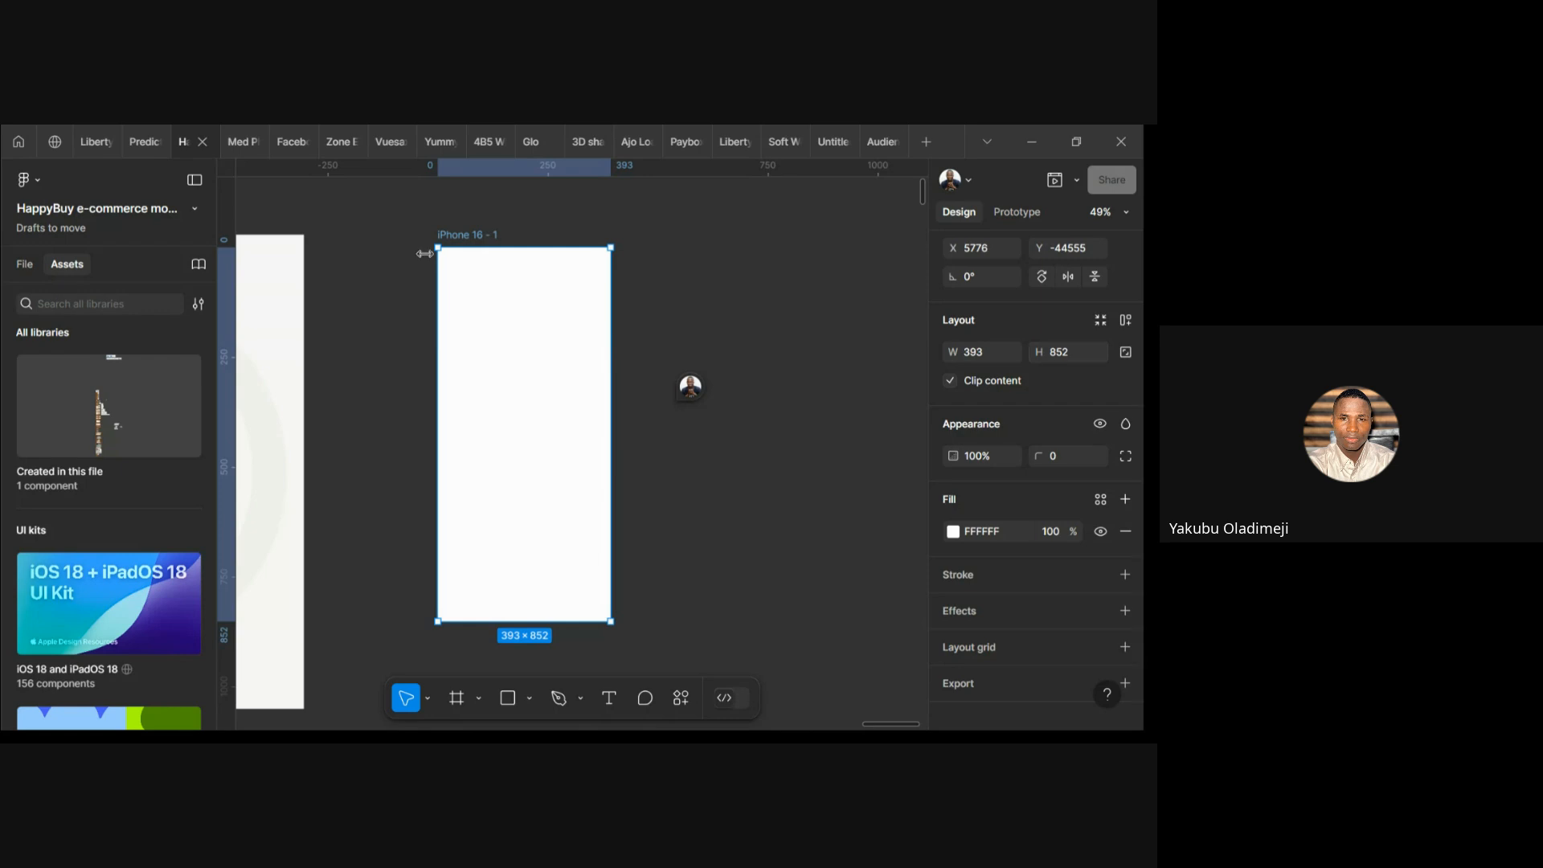
left_click(792, 291)
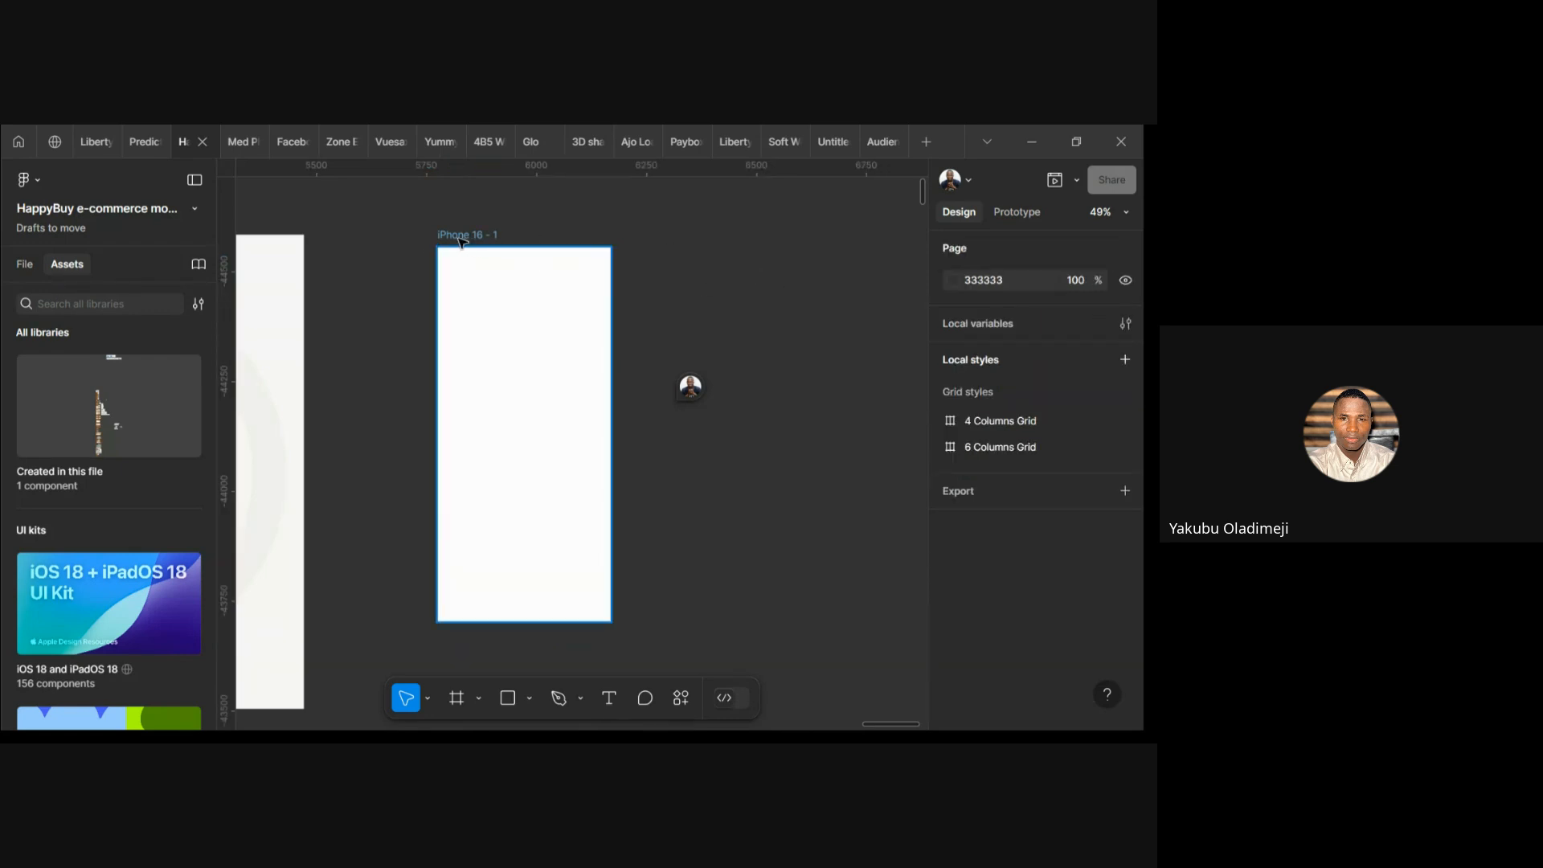
left_click(534, 311)
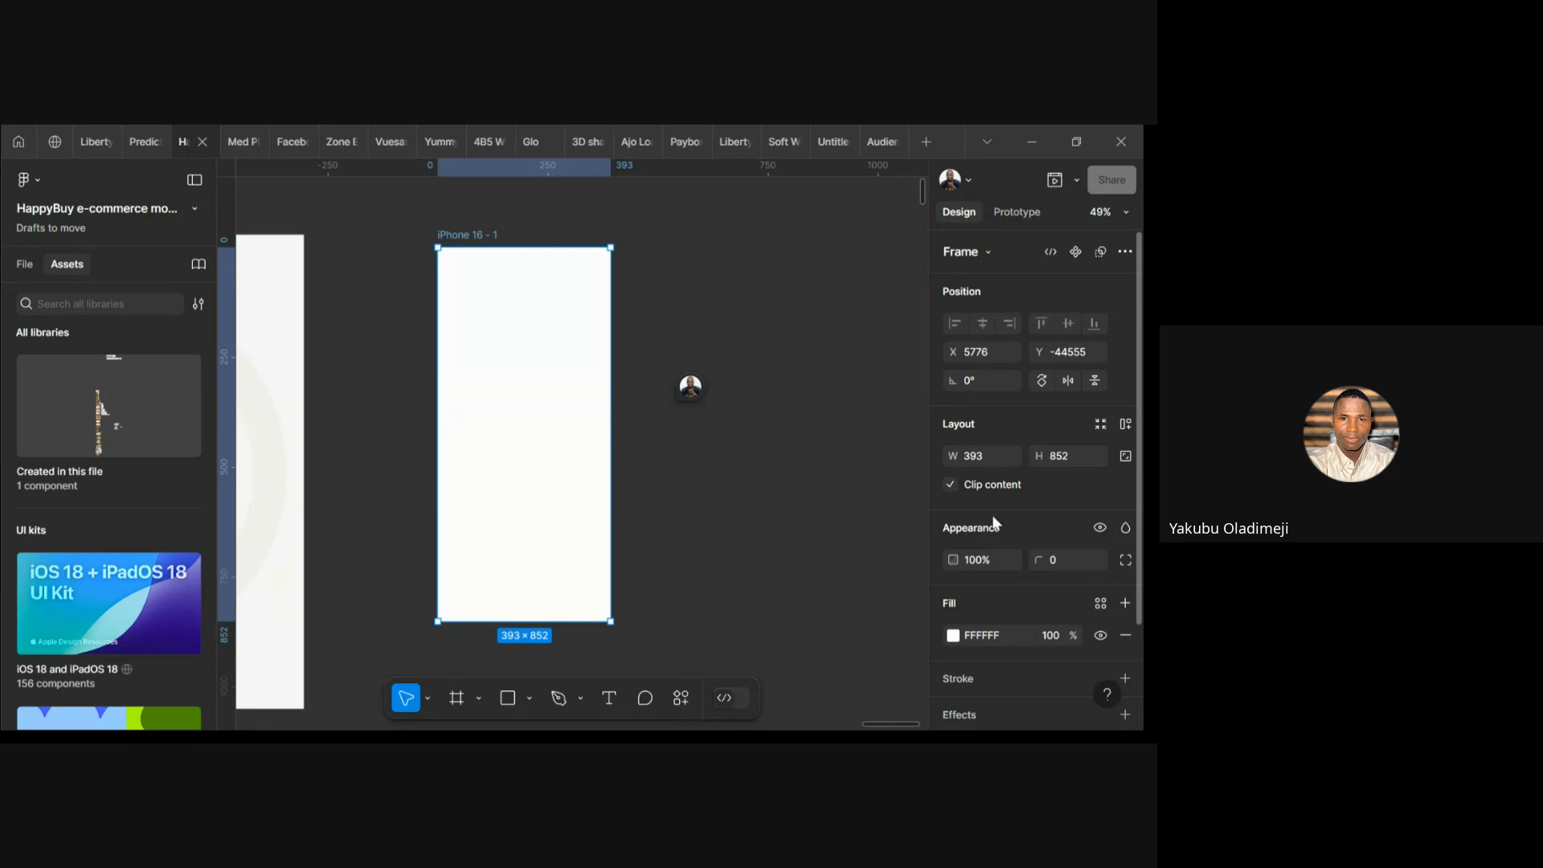
scroll(1009, 519, "down", 3)
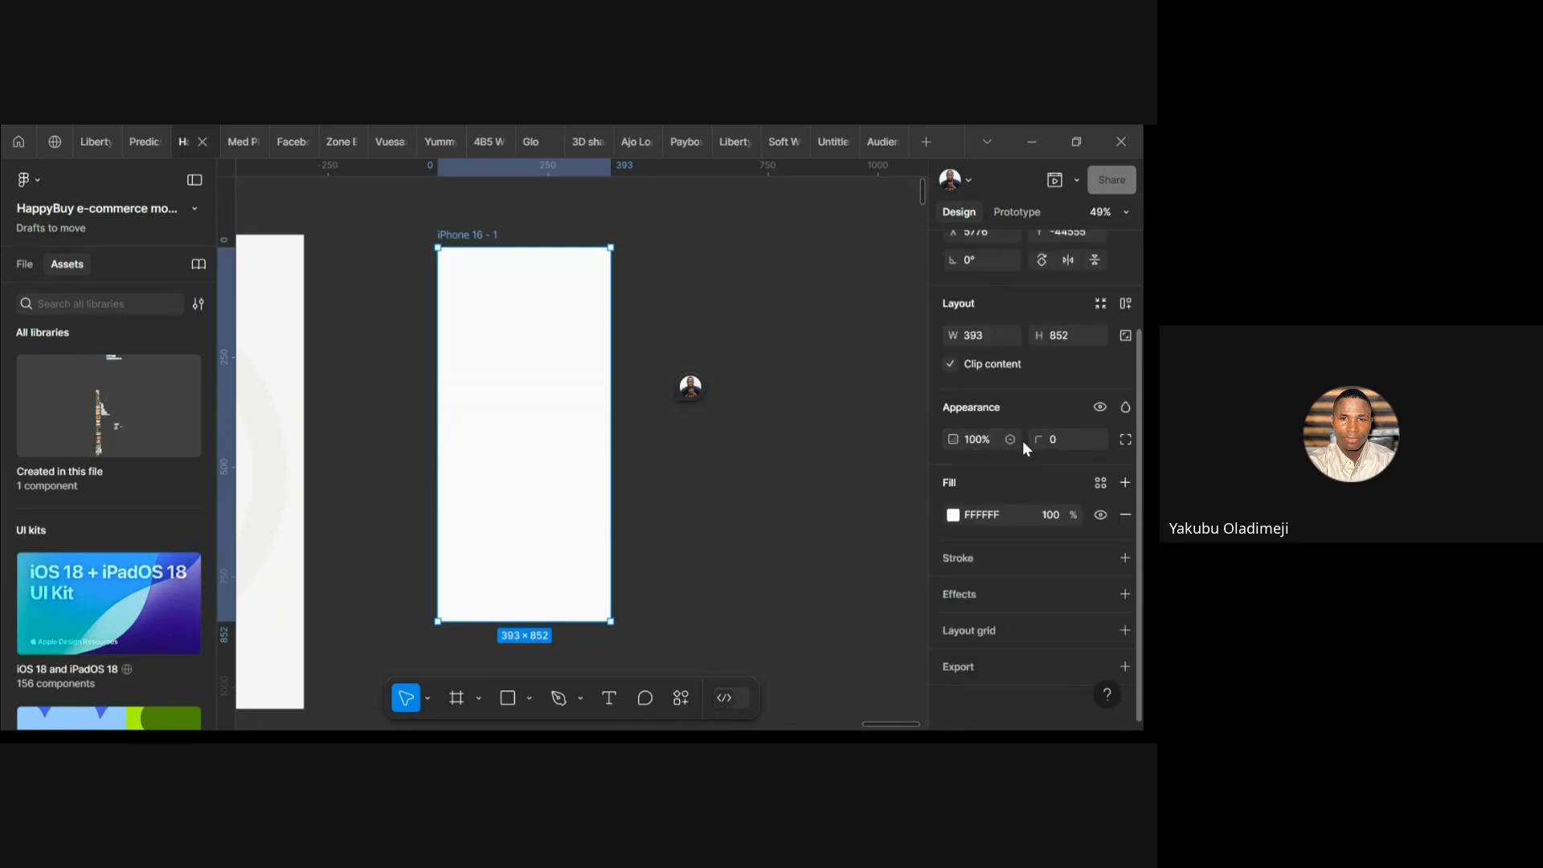
left_click(981, 442)
key("Return")
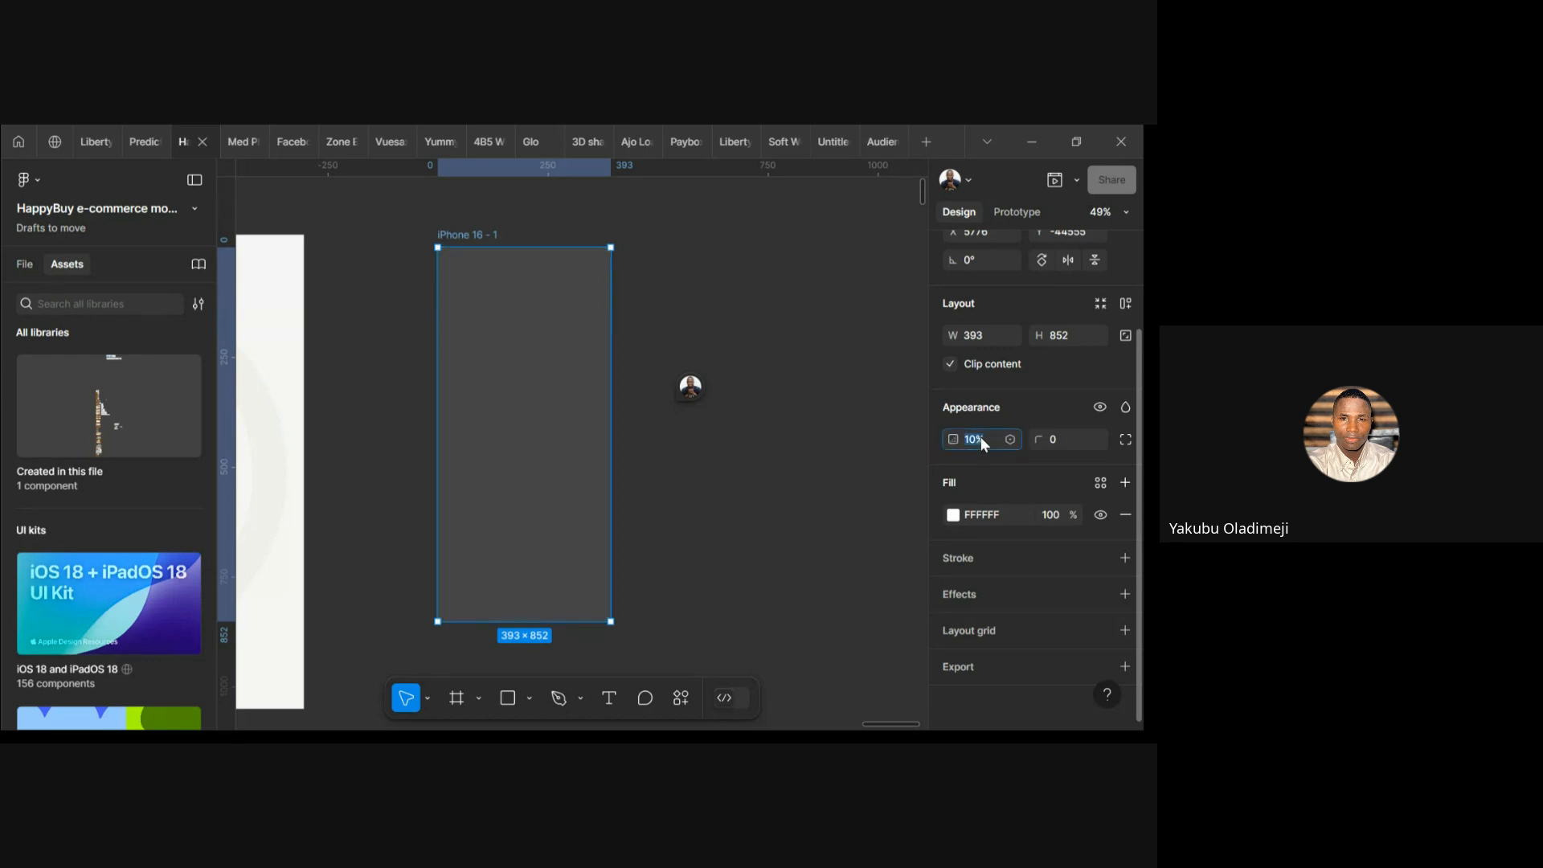
key("Return")
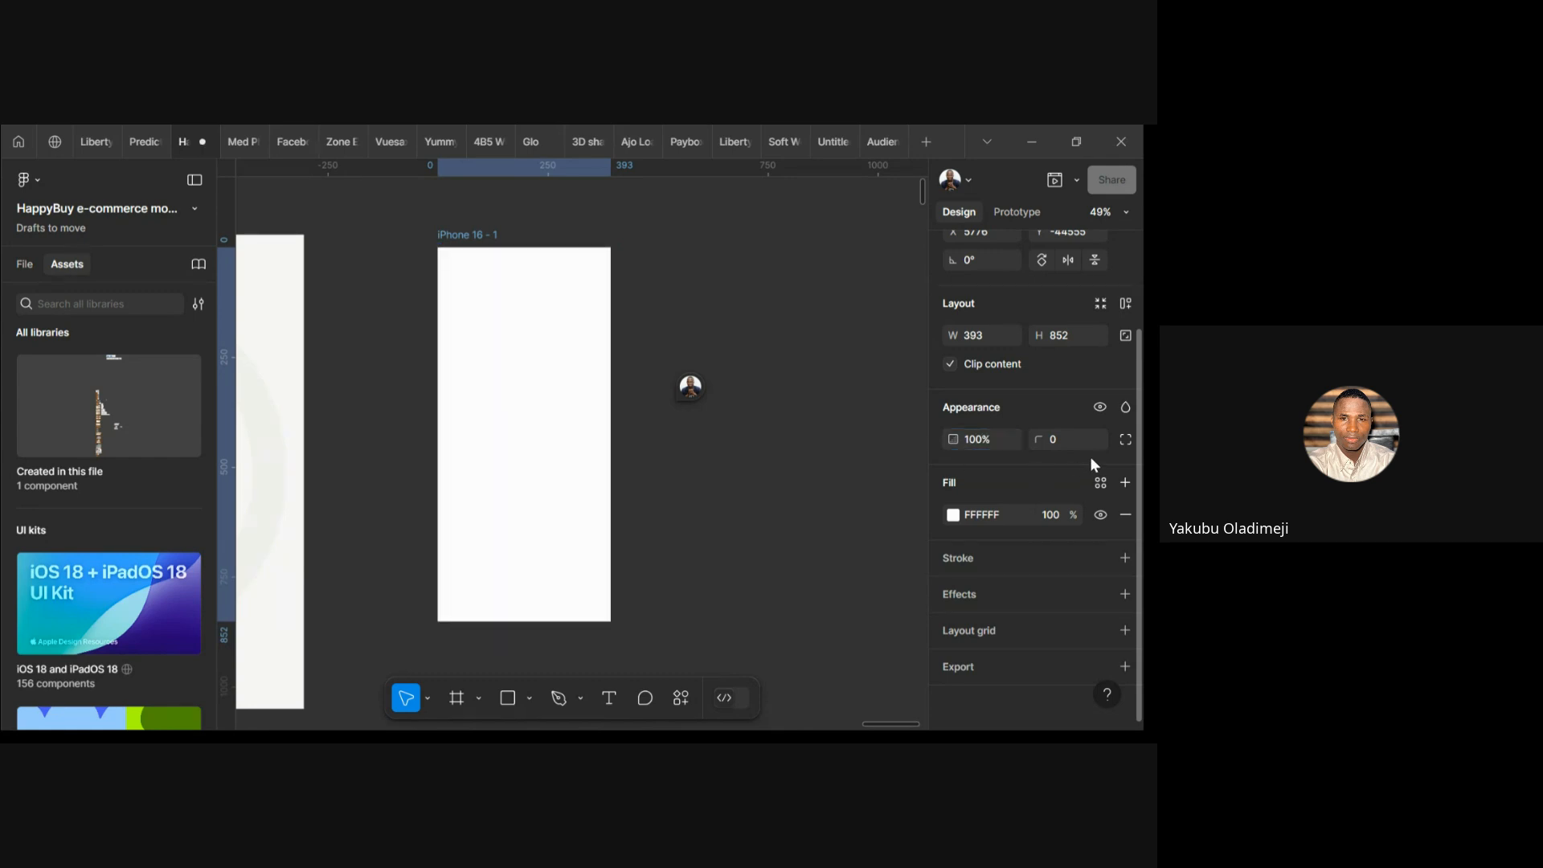
left_click(1062, 442)
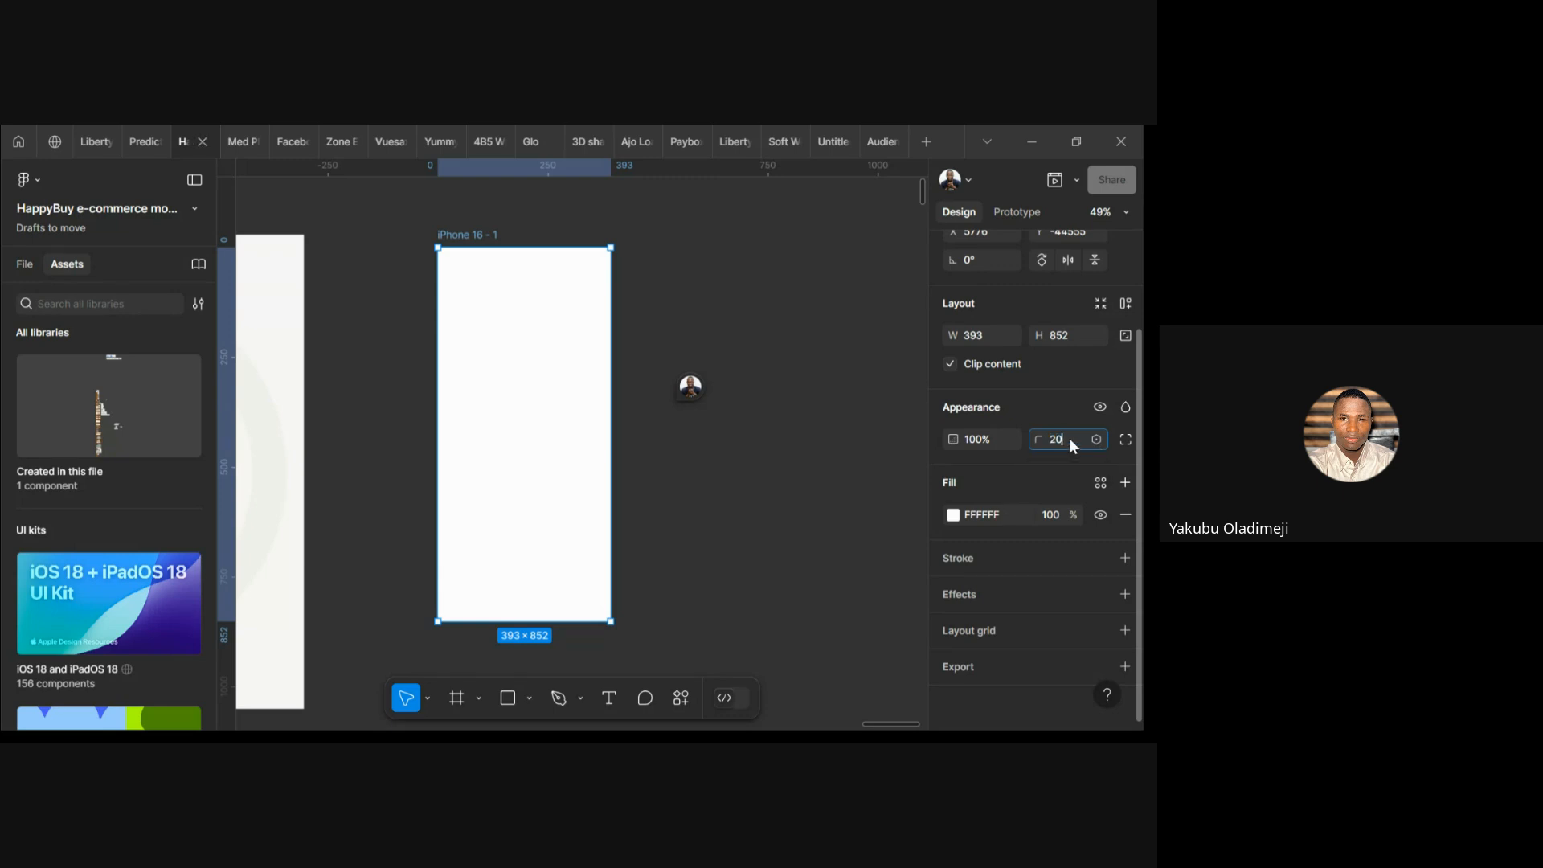
type("20")
key("Return")
key("Return")
Switch to independent corners and round only the top-left corner to 20
left_click(1123, 442)
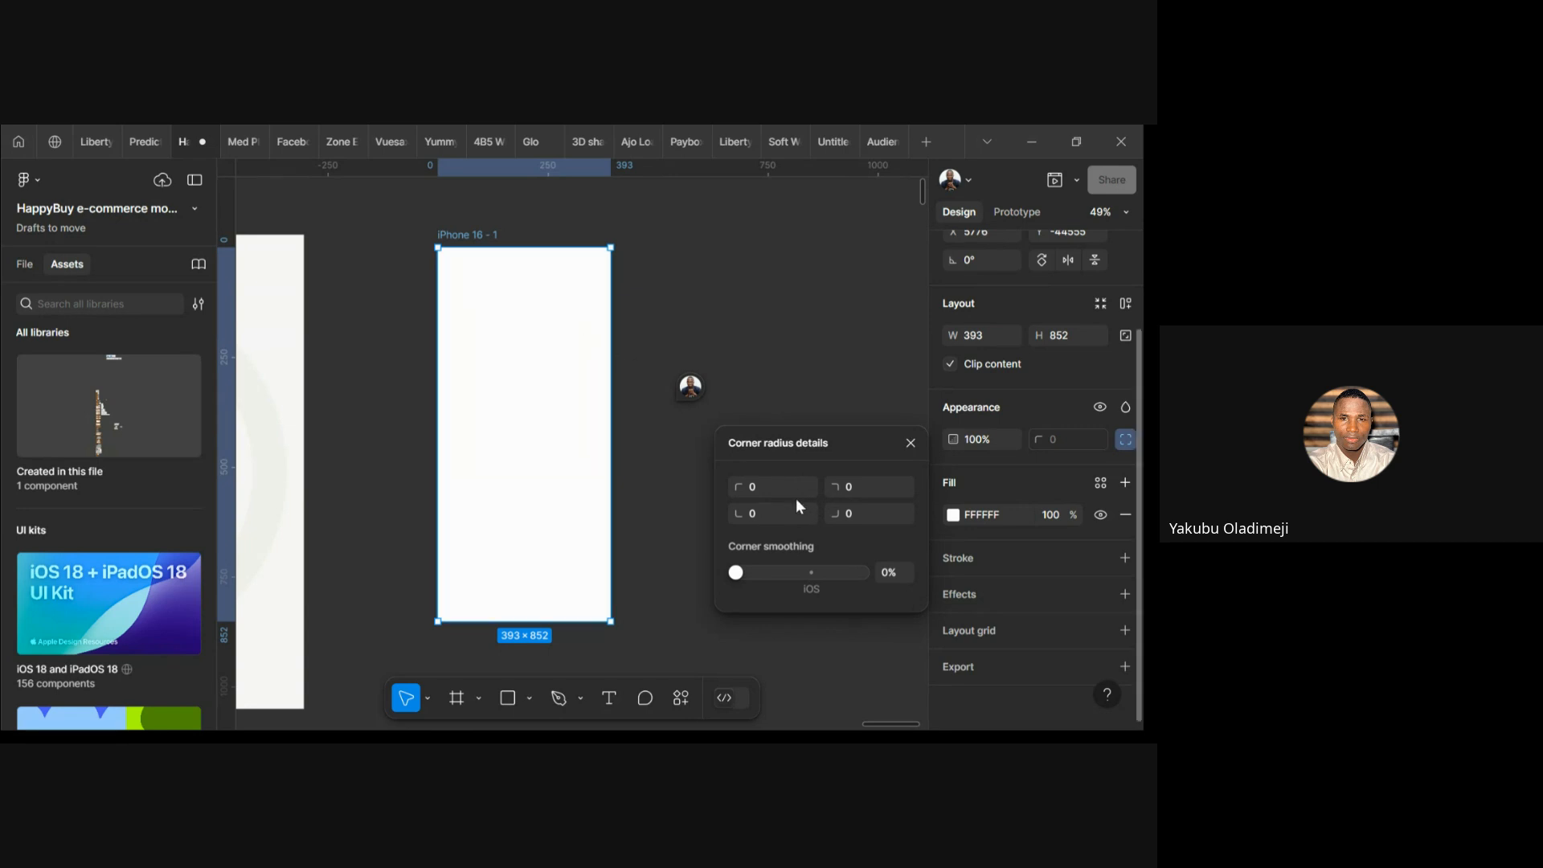
type("20")
key("Return")
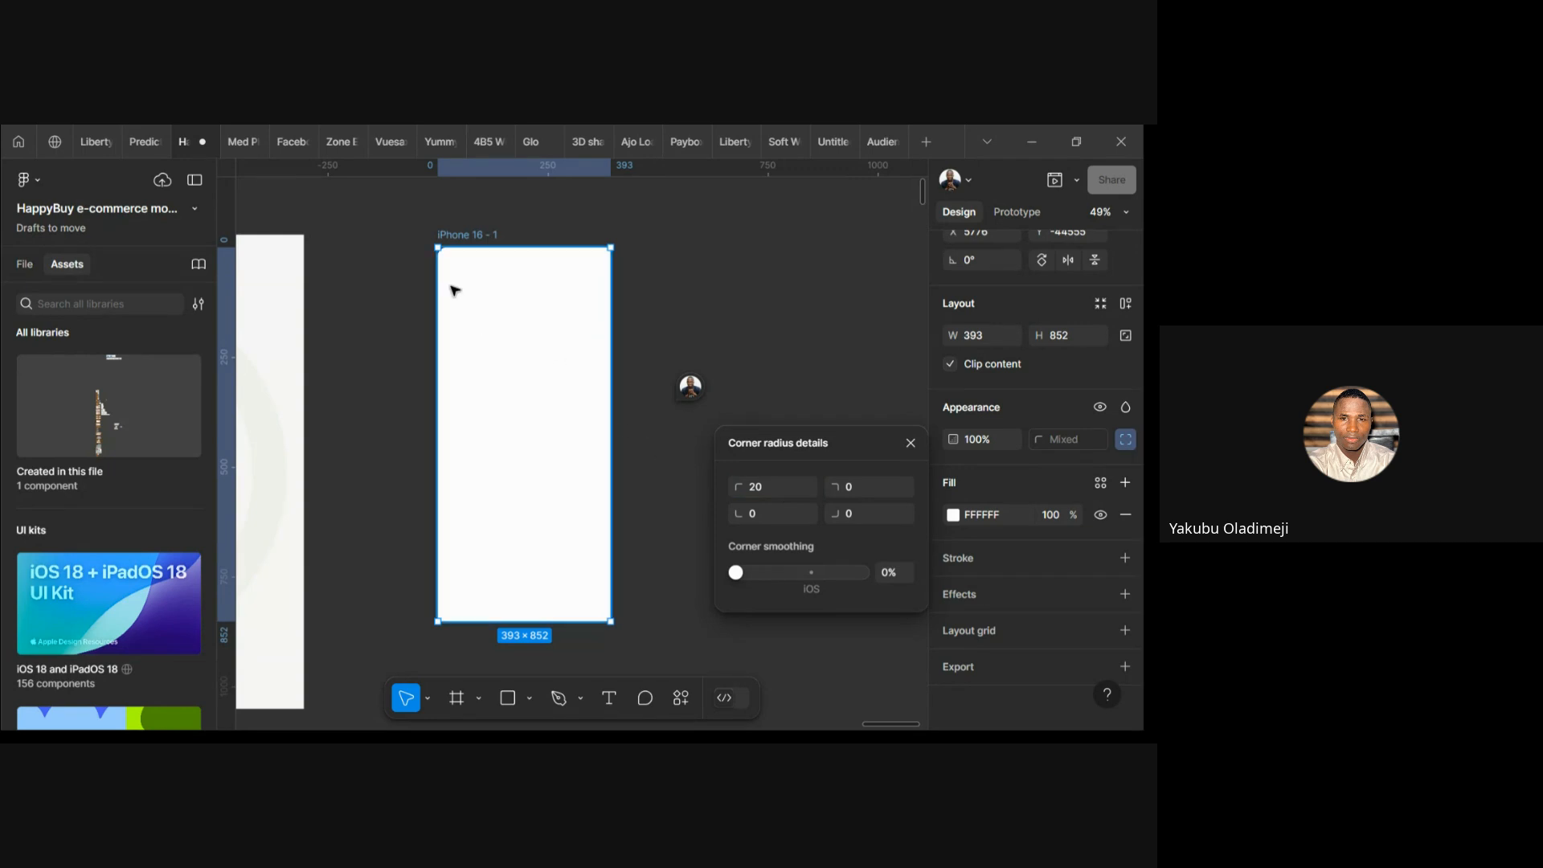
left_click(689, 301)
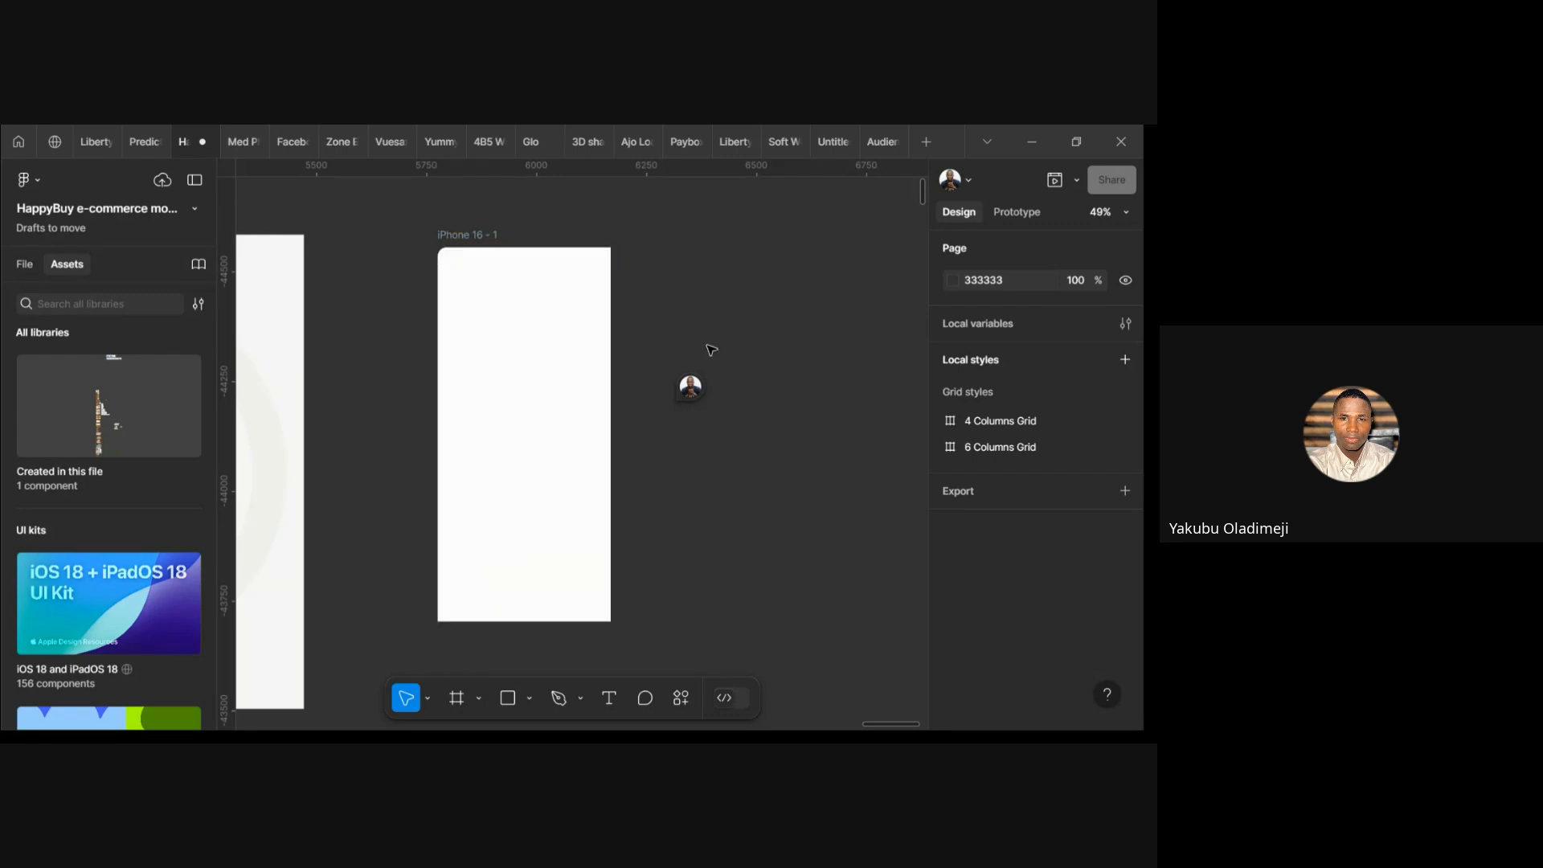
Reselect the frame, lock its proportions, and set the top-left radius back to 0
left_click(480, 246)
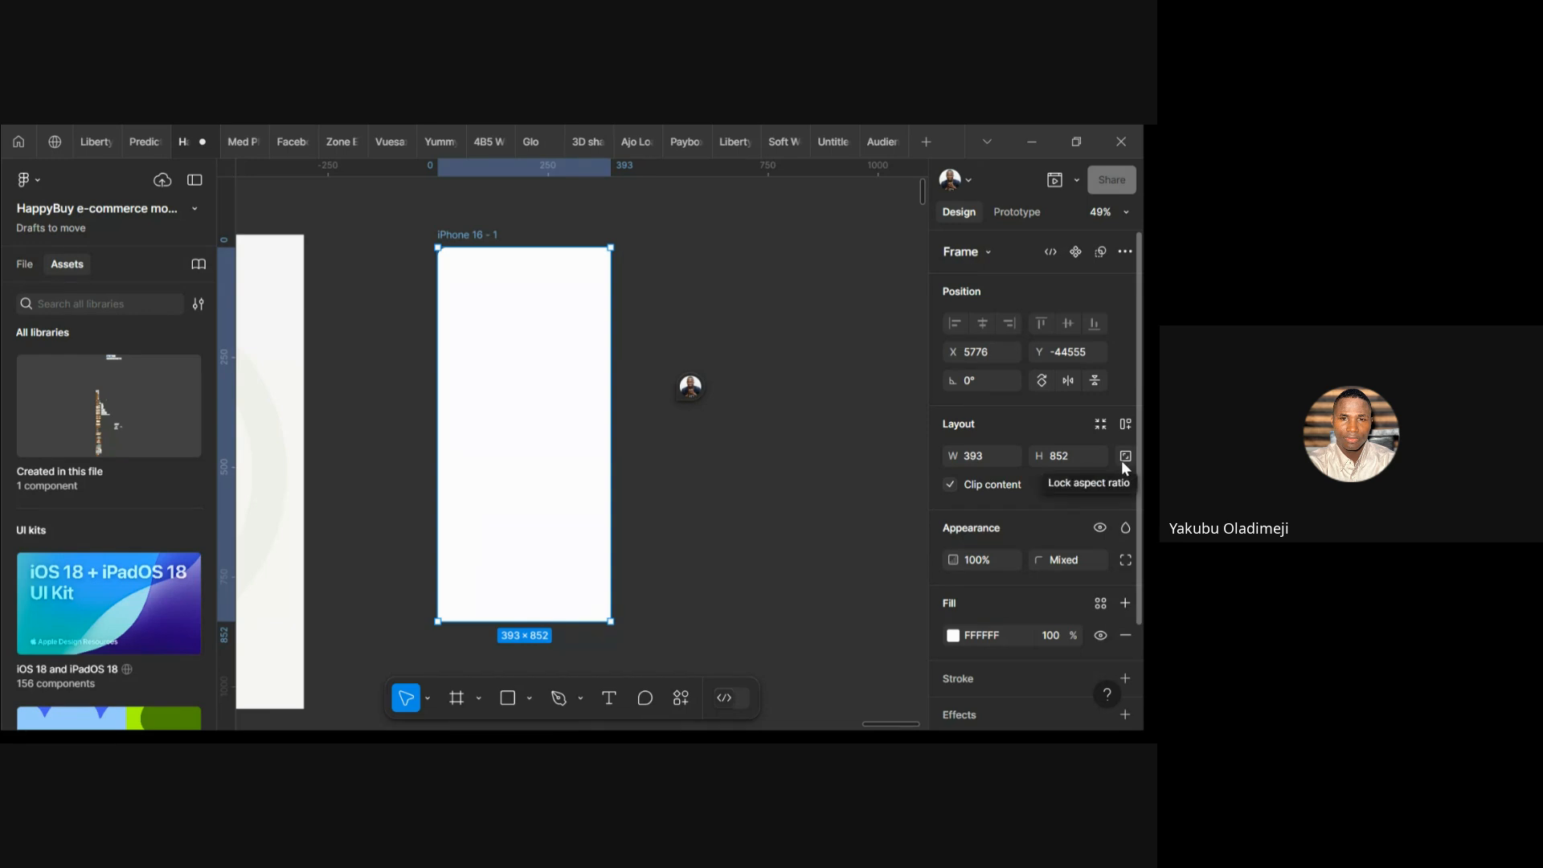
left_click(1124, 457)
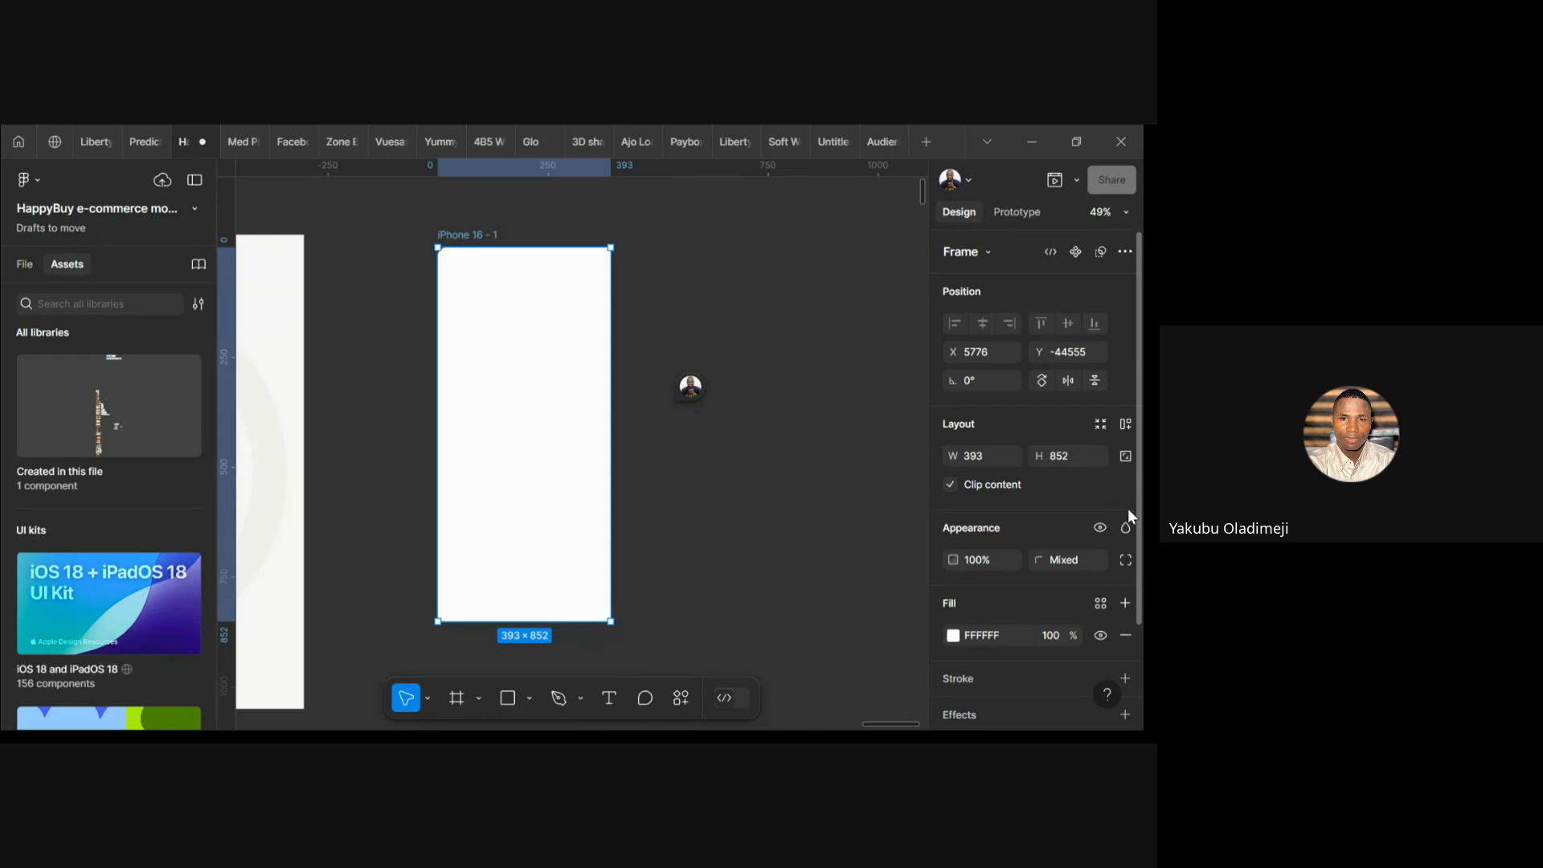
left_click(1124, 558)
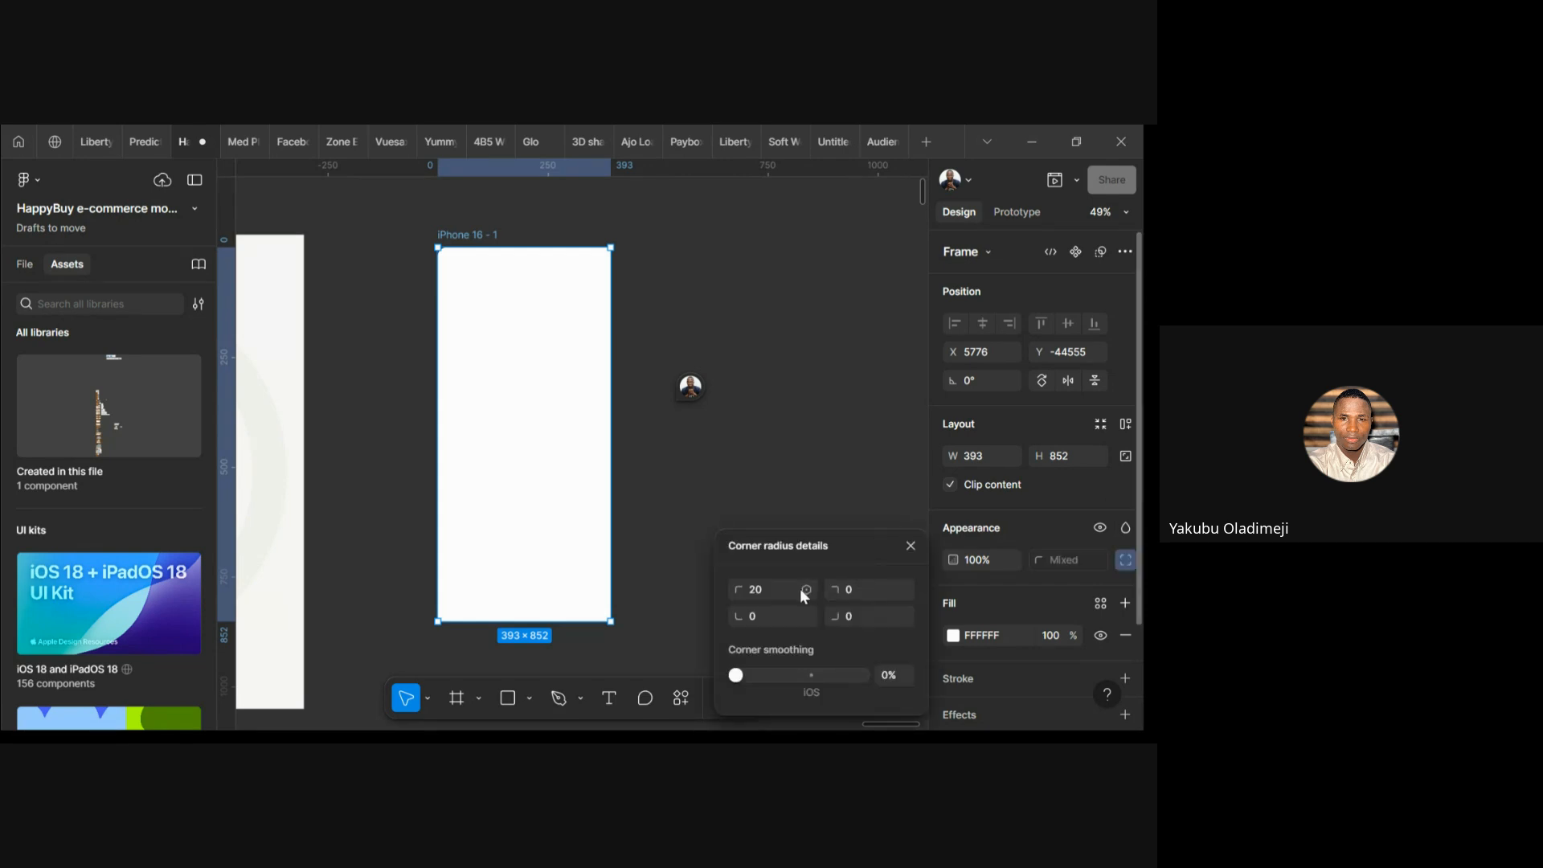
left_click(769, 591)
key("BackSpace")
type("0")
key("Return")
left_click(908, 547)
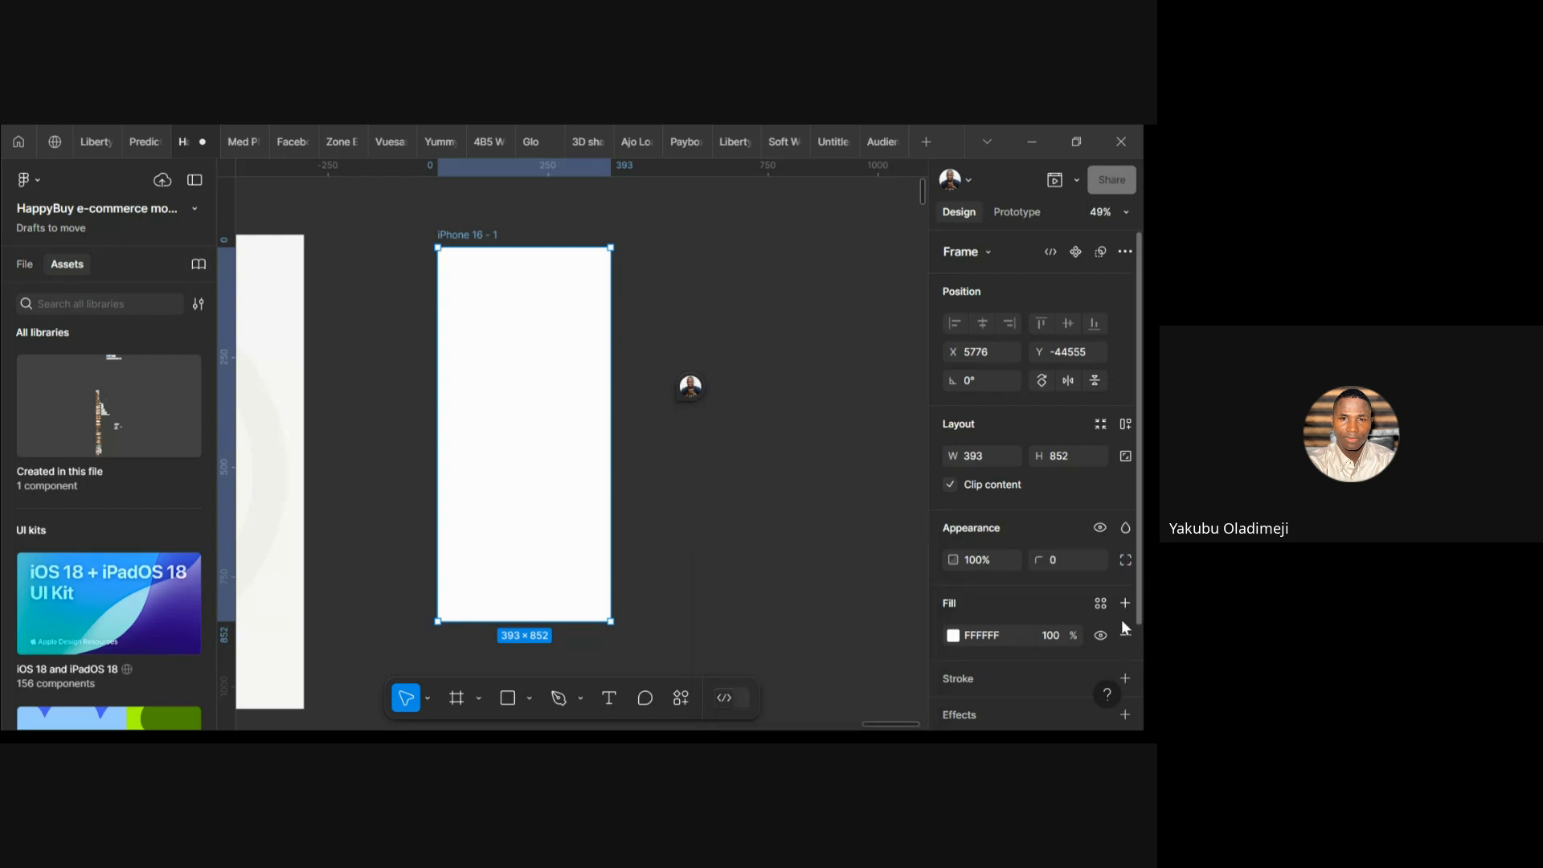
scroll(1082, 572, "down", 3)
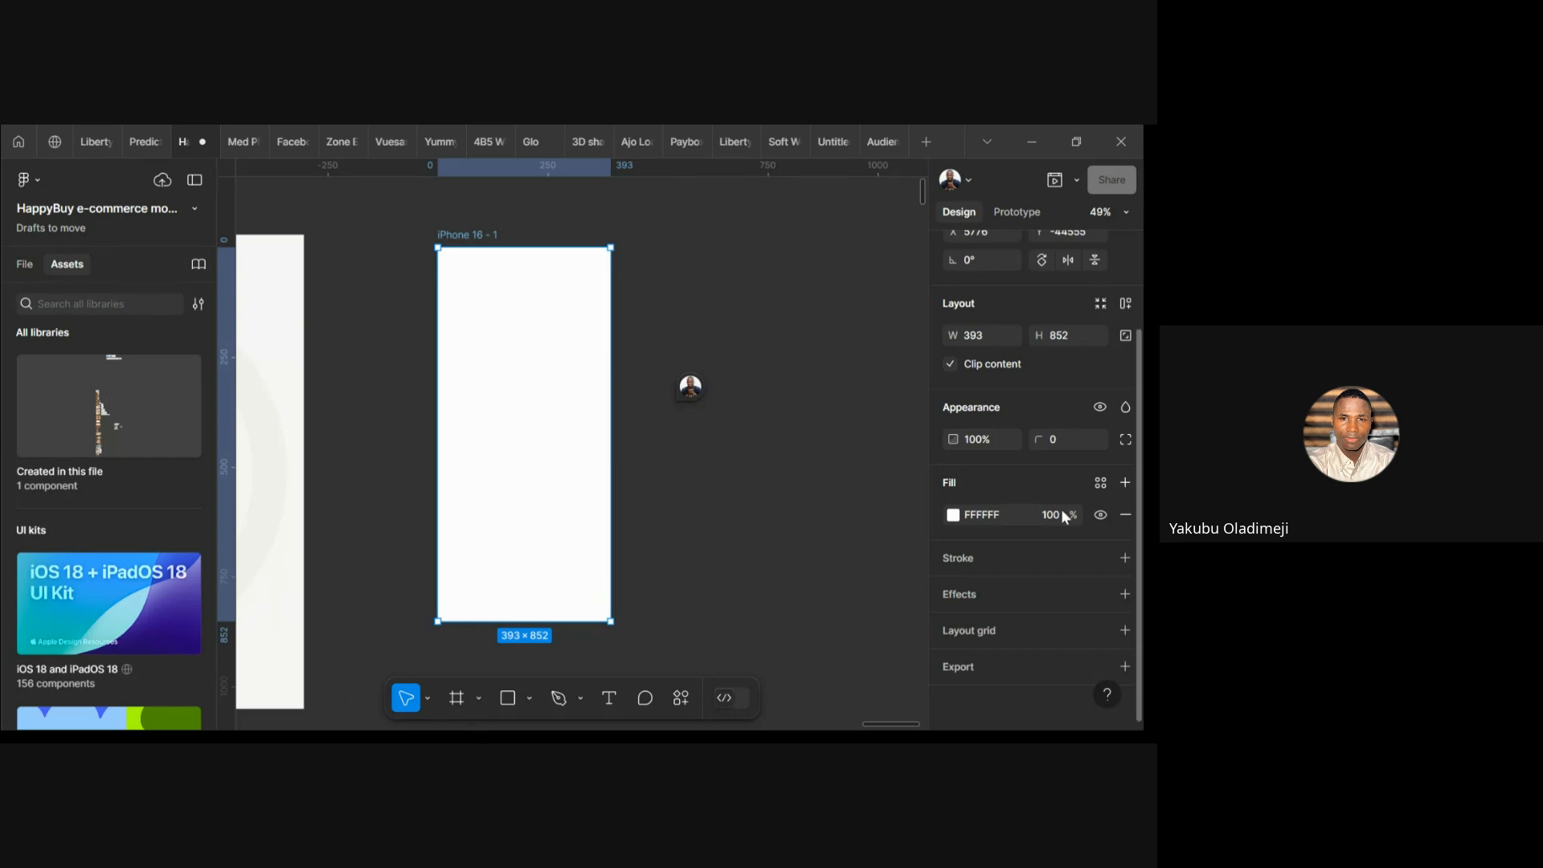
After trying some reds, set the iPhone frame's fill to dark grey 222222
left_click(954, 518)
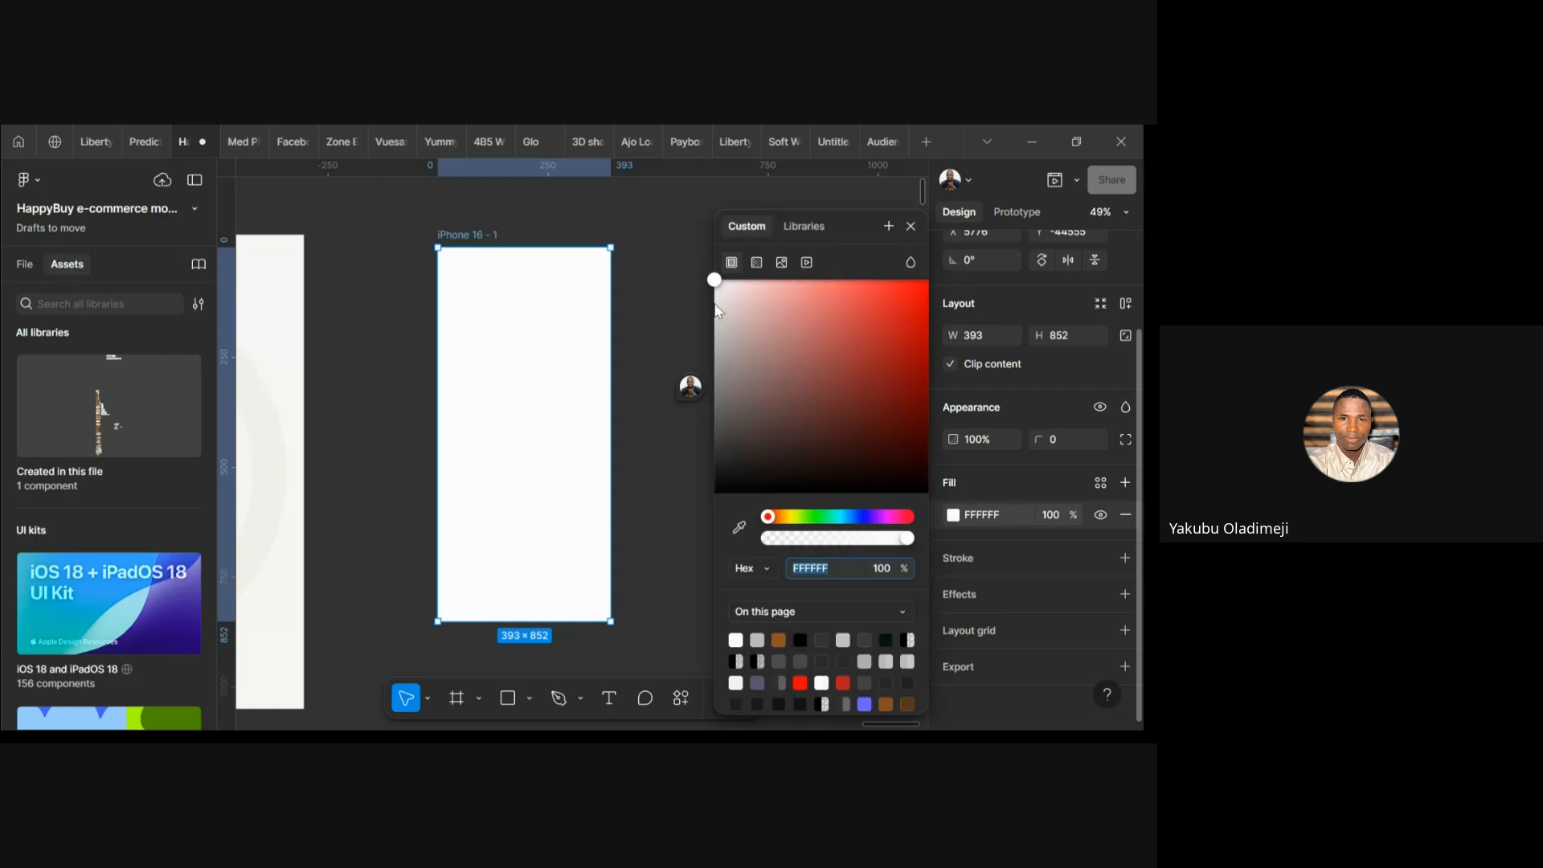
left_click_drag(715, 280, 728, 478)
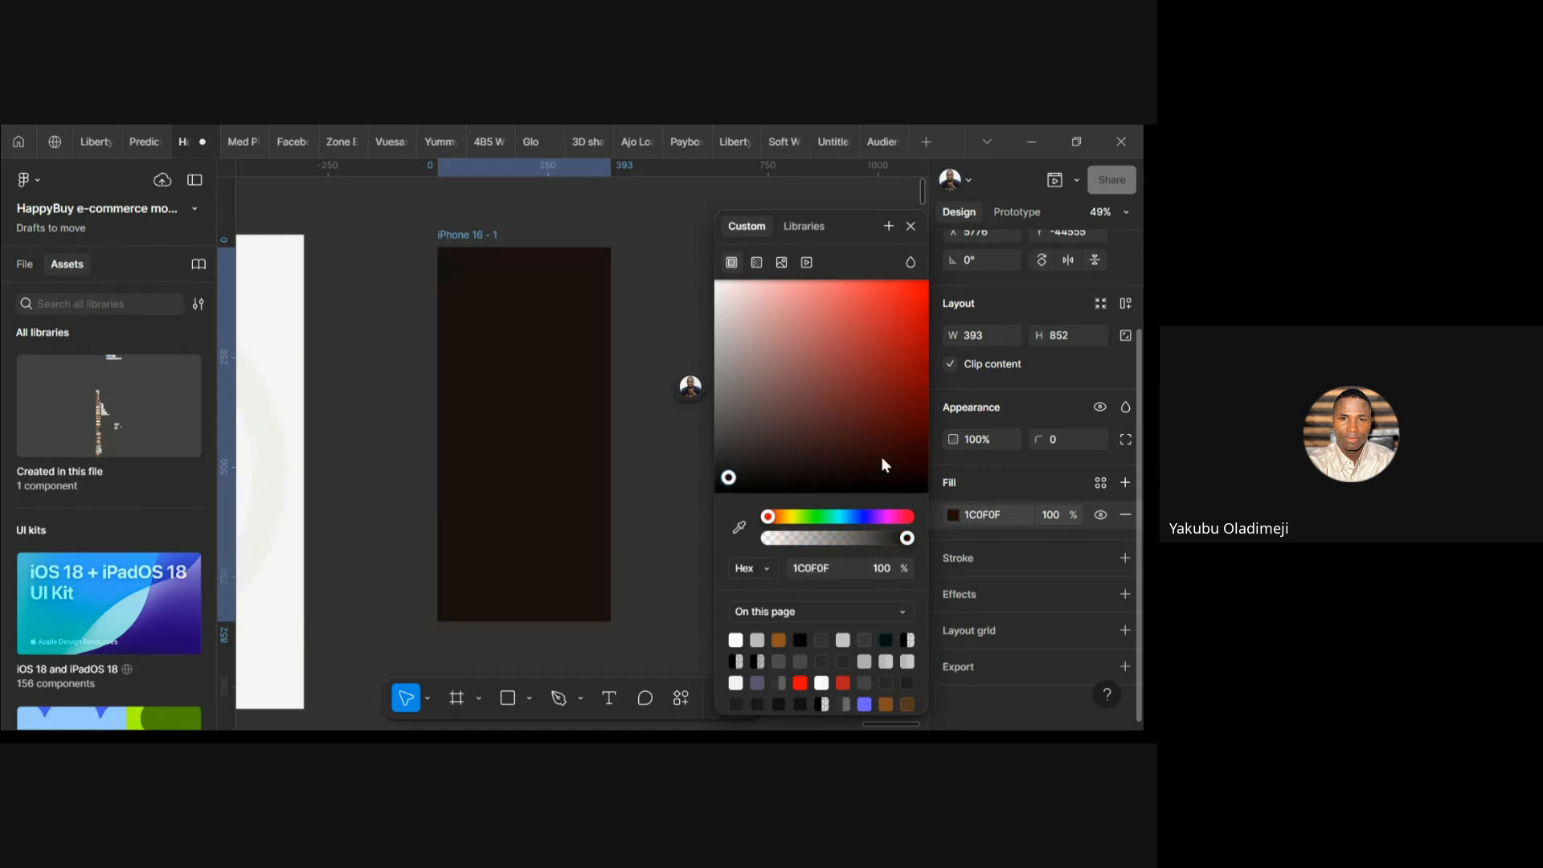
left_click_drag(884, 464, 903, 302)
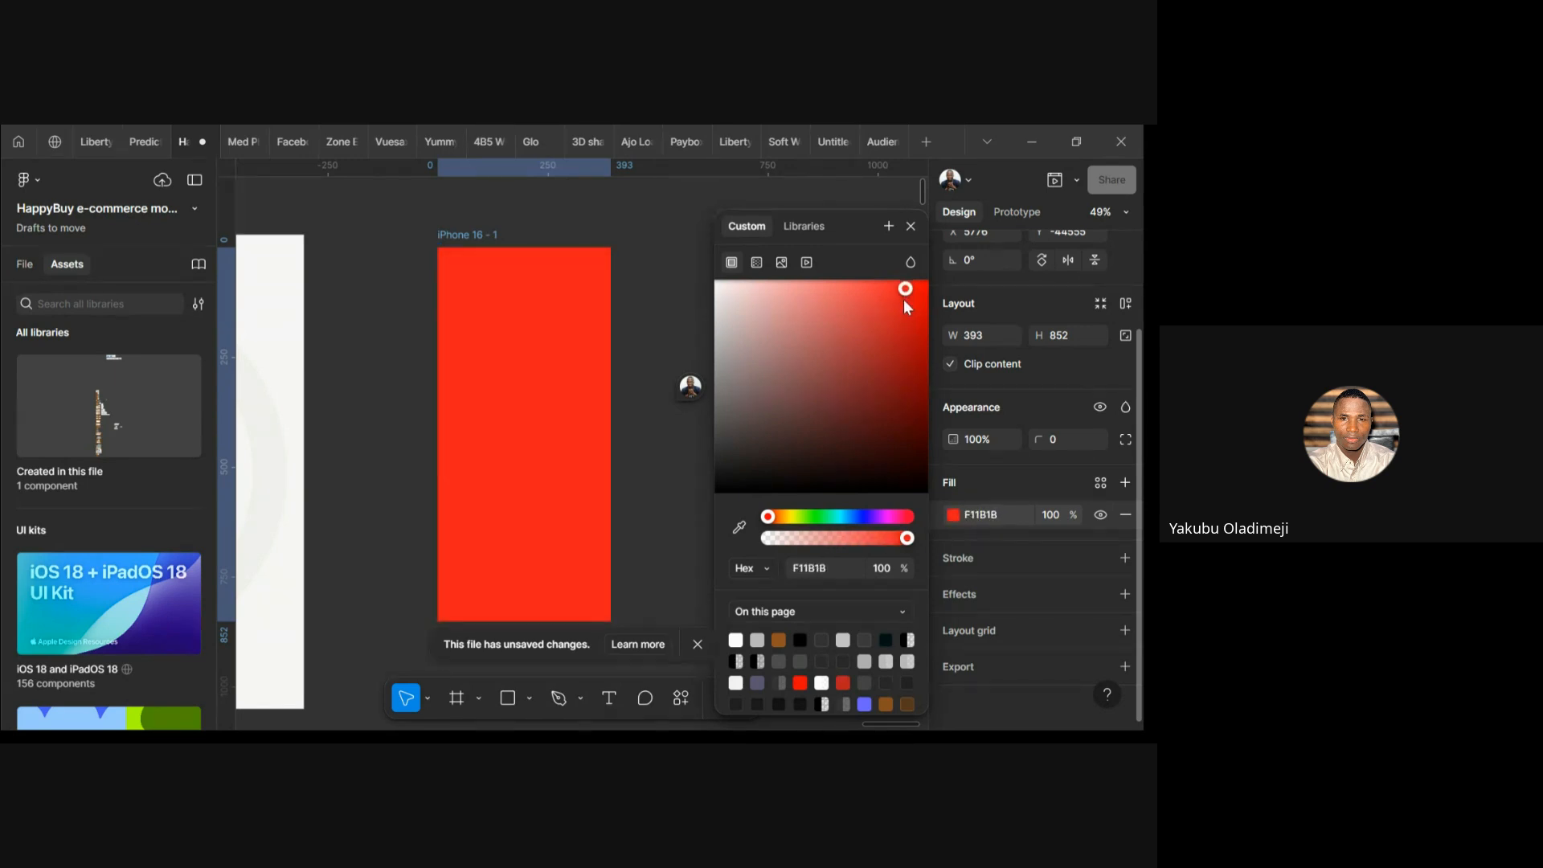
left_click(999, 514)
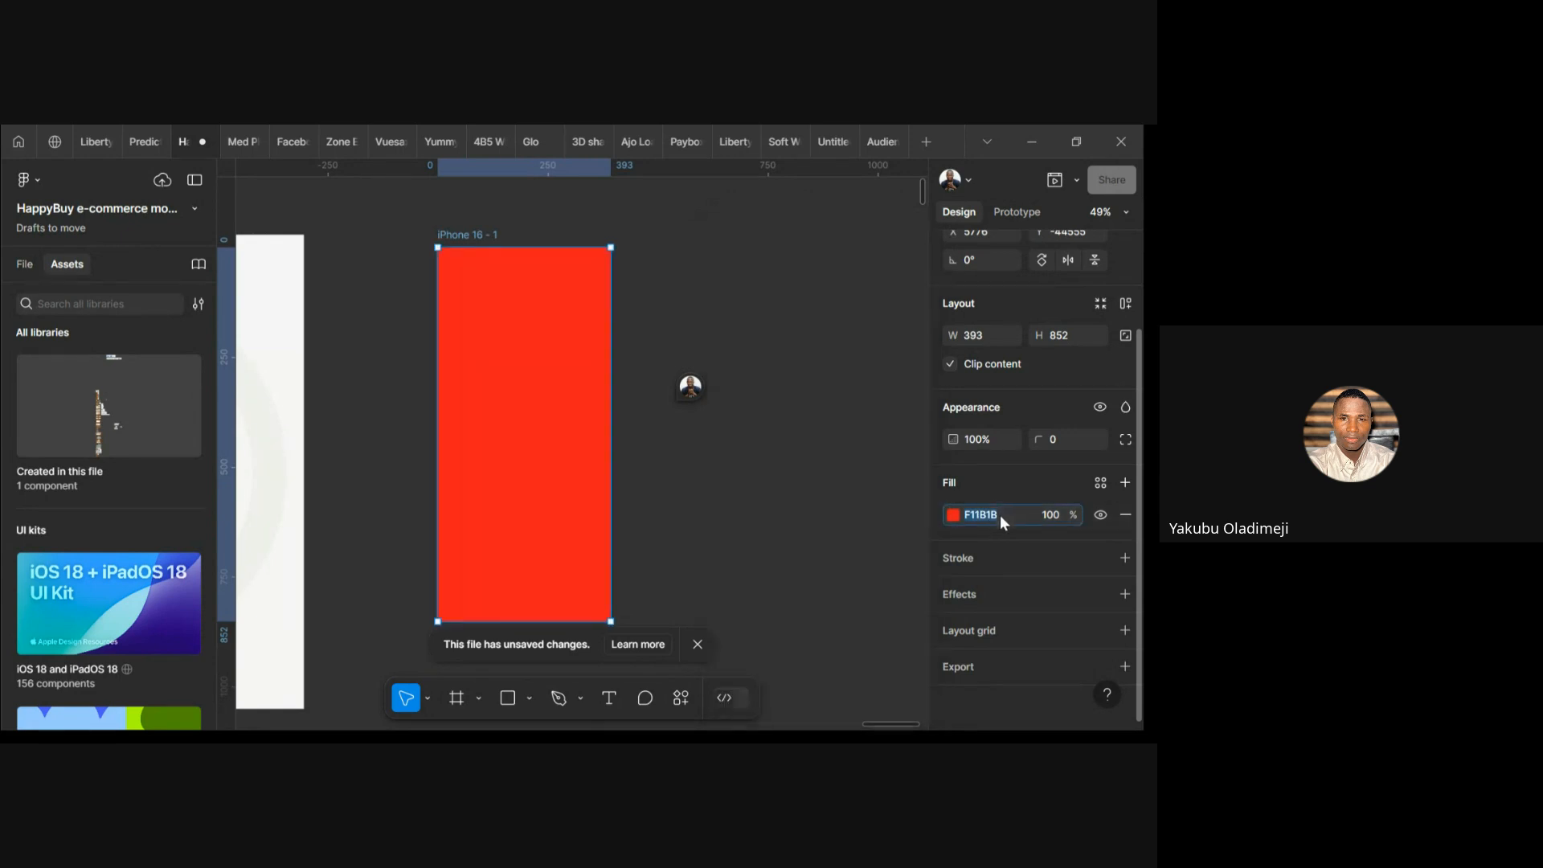
type("222222")
key("Return")
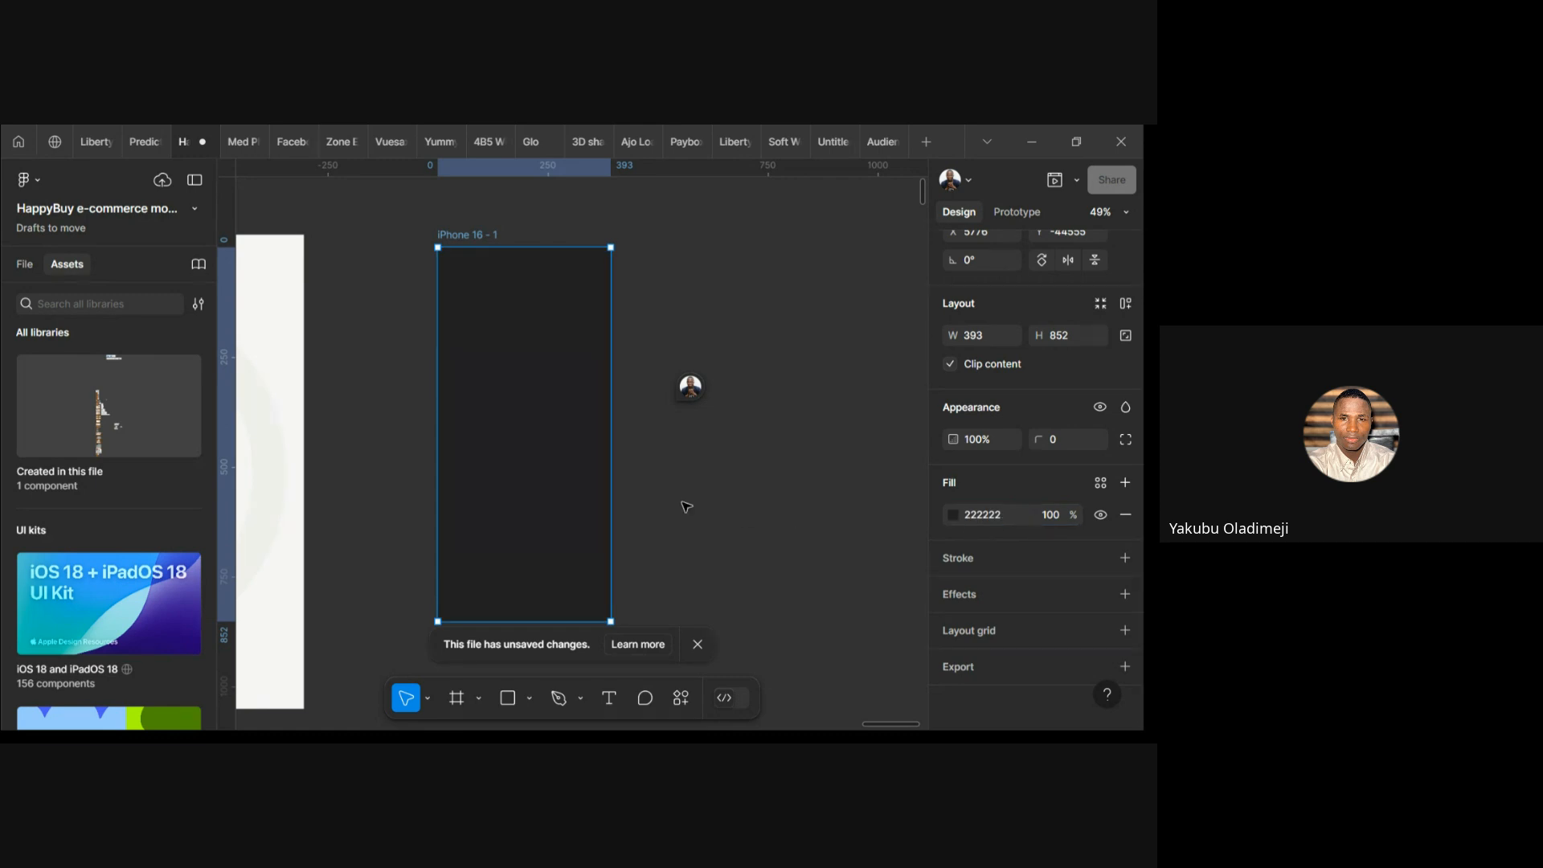
Select the dark iPhone frame and change its fill hex to 242424
left_click_drag(681, 502, 837, 514)
scroll(525, 470, "left", 6)
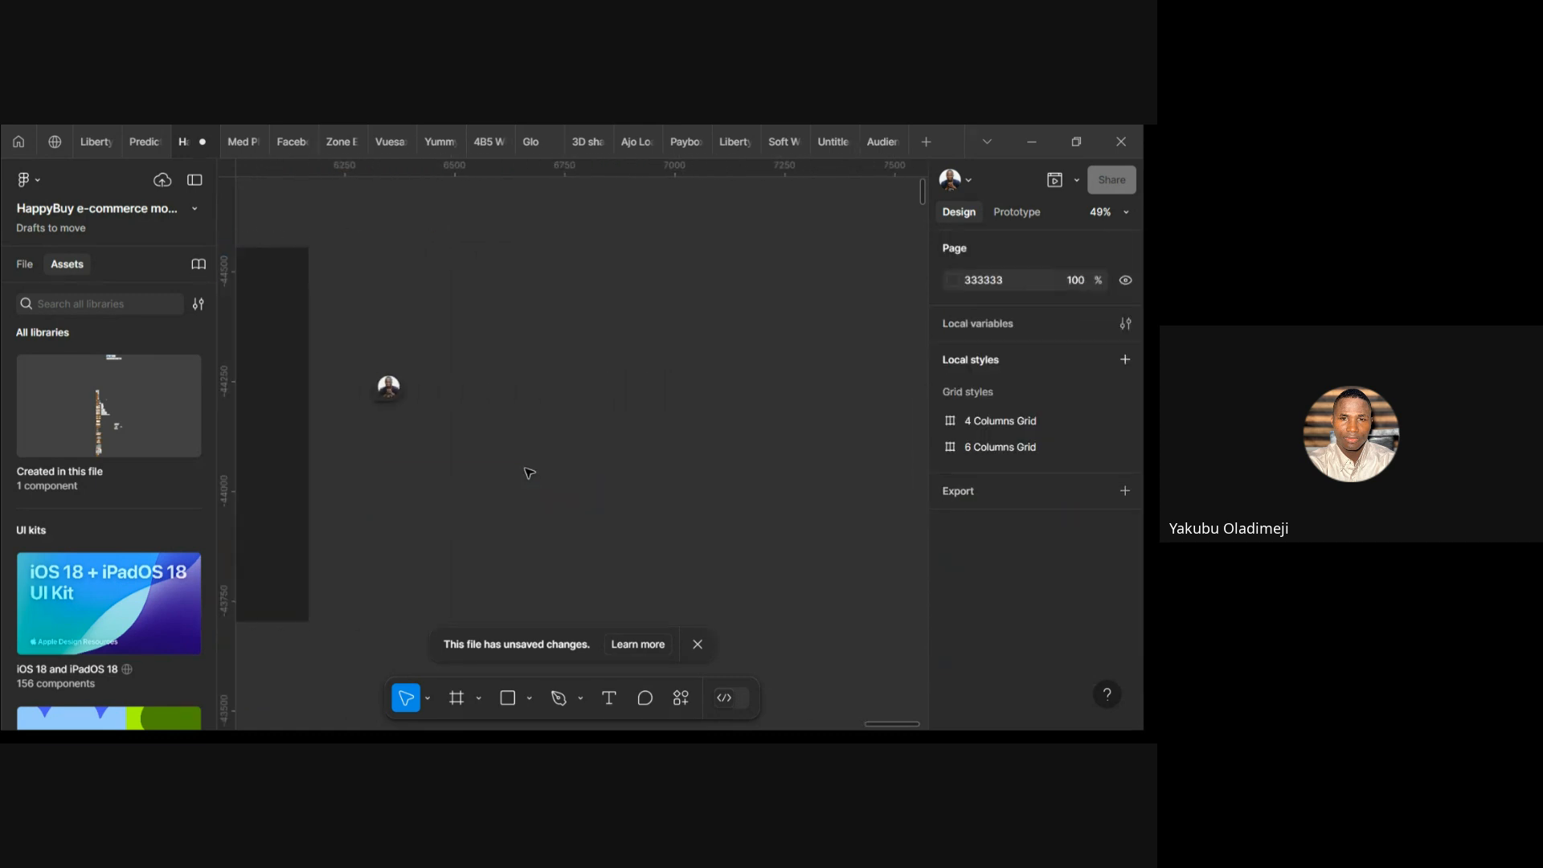
scroll(528, 472, "right", 5)
scroll(638, 479, "up", 3)
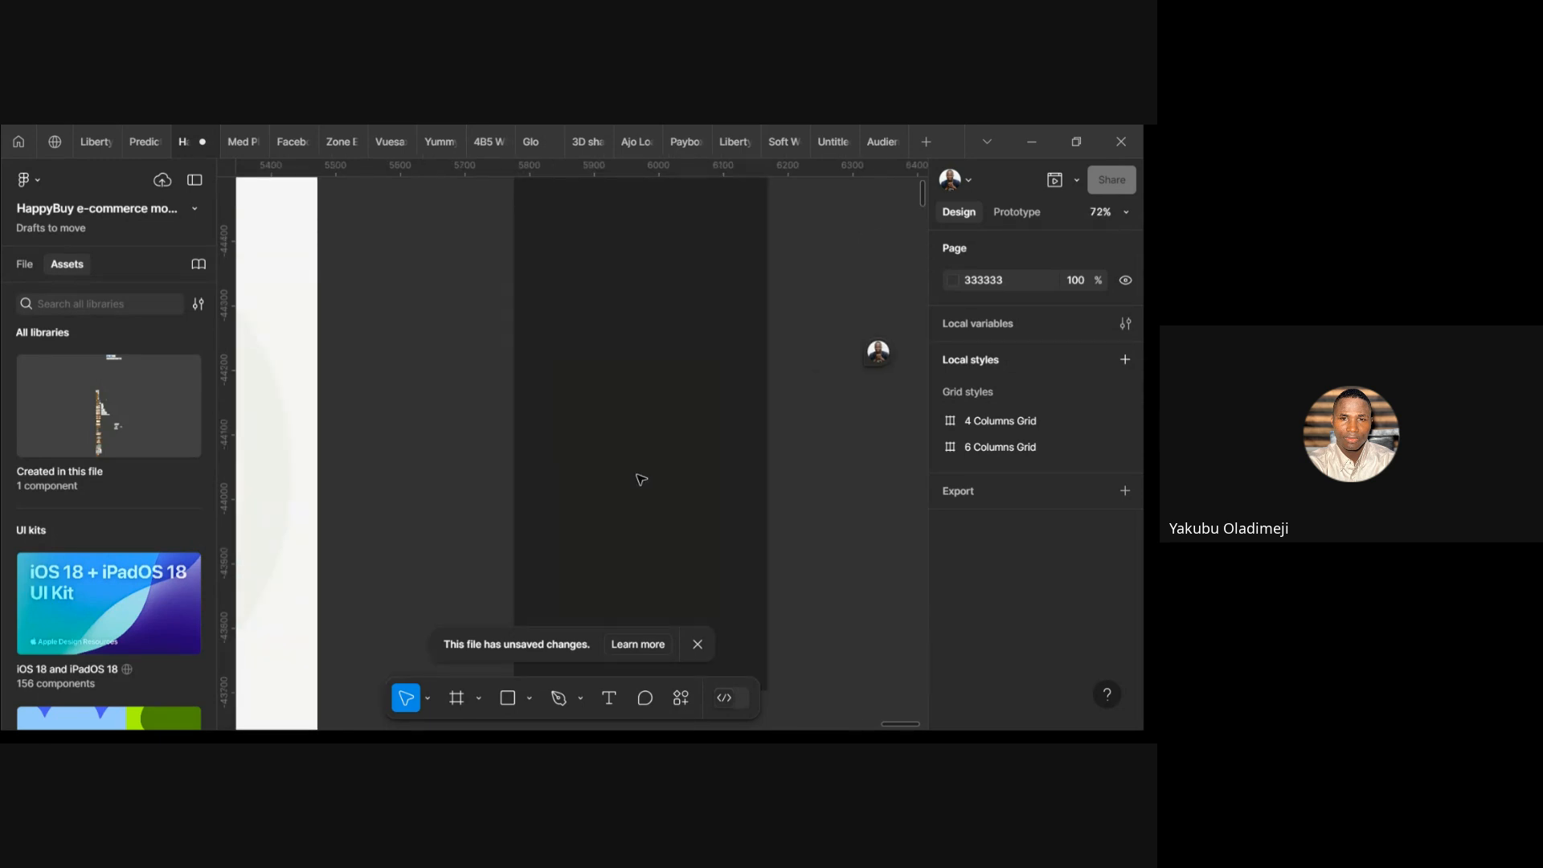
left_click(702, 455)
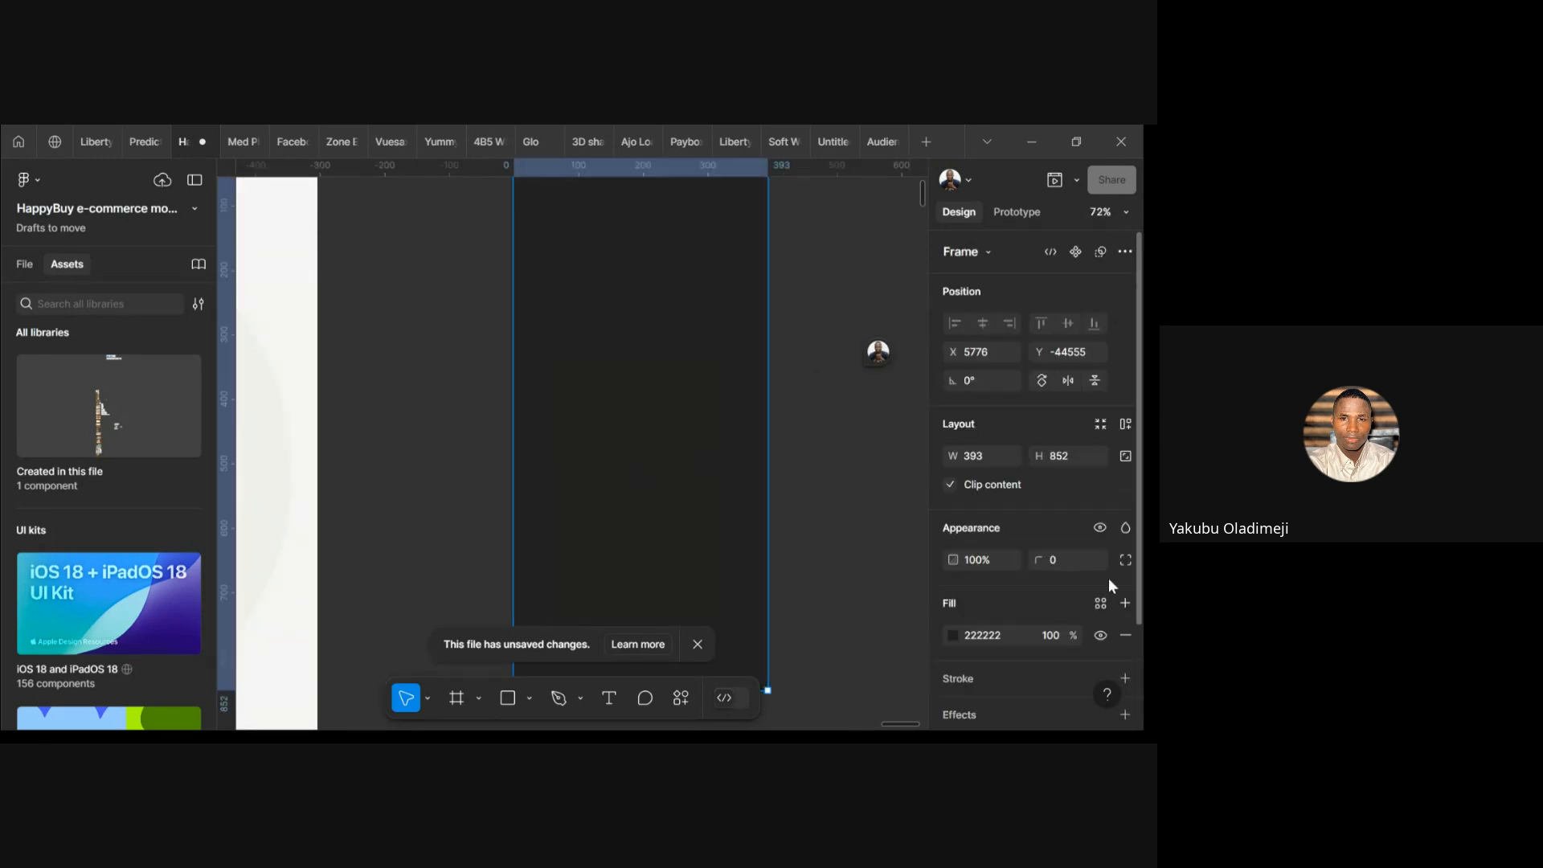
left_click(977, 632)
type("242424")
key("Return")
Try 50% fill opacity, then restore the frame's fill to 100%
scroll(1094, 566, "down", 2)
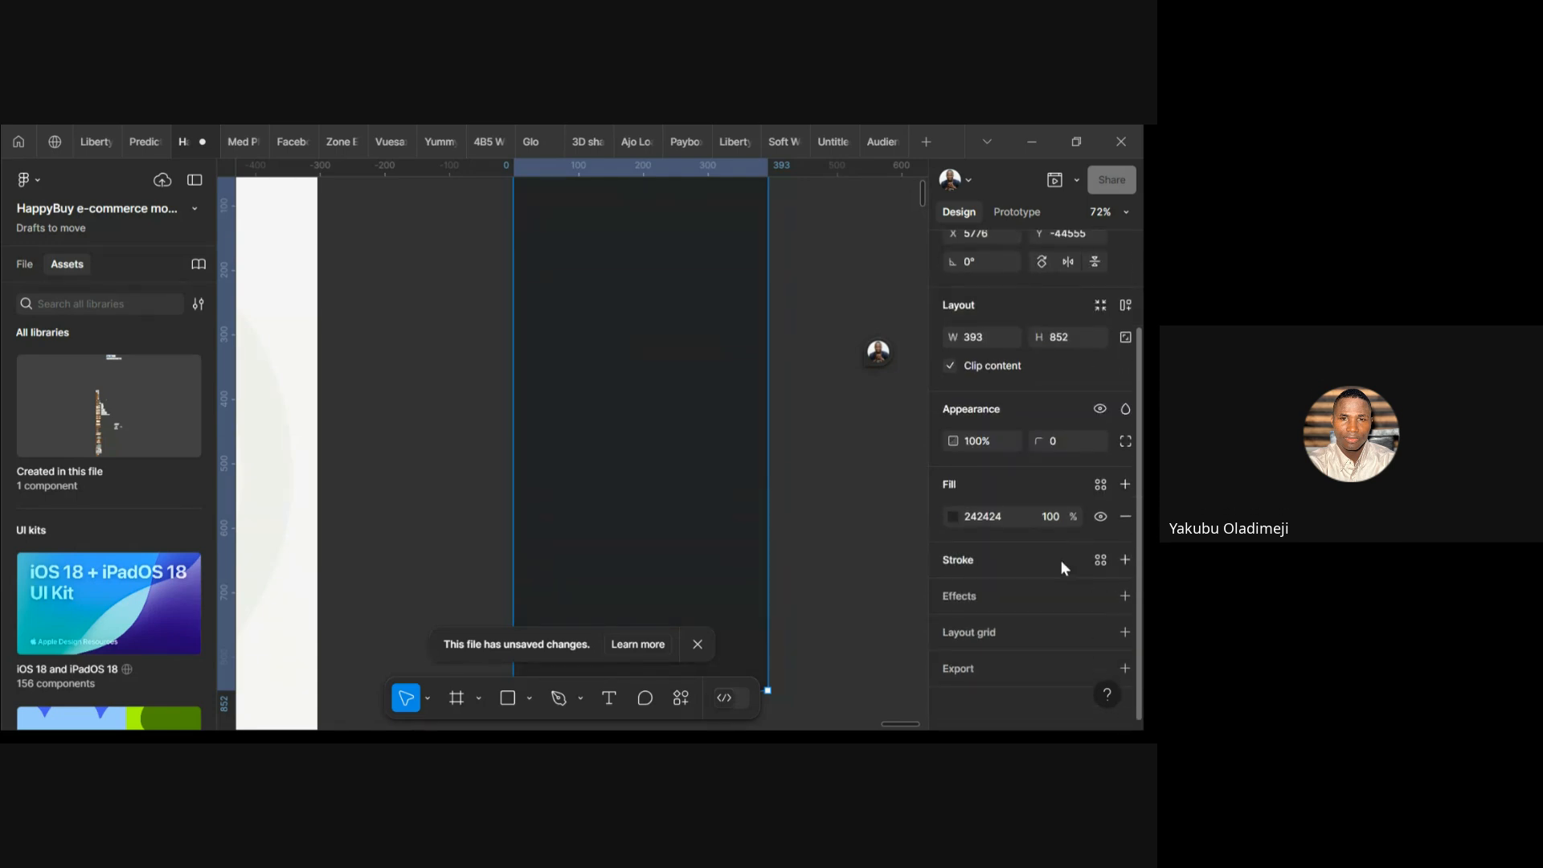
left_click(1054, 516)
type("50")
key("Return")
left_click(1053, 514)
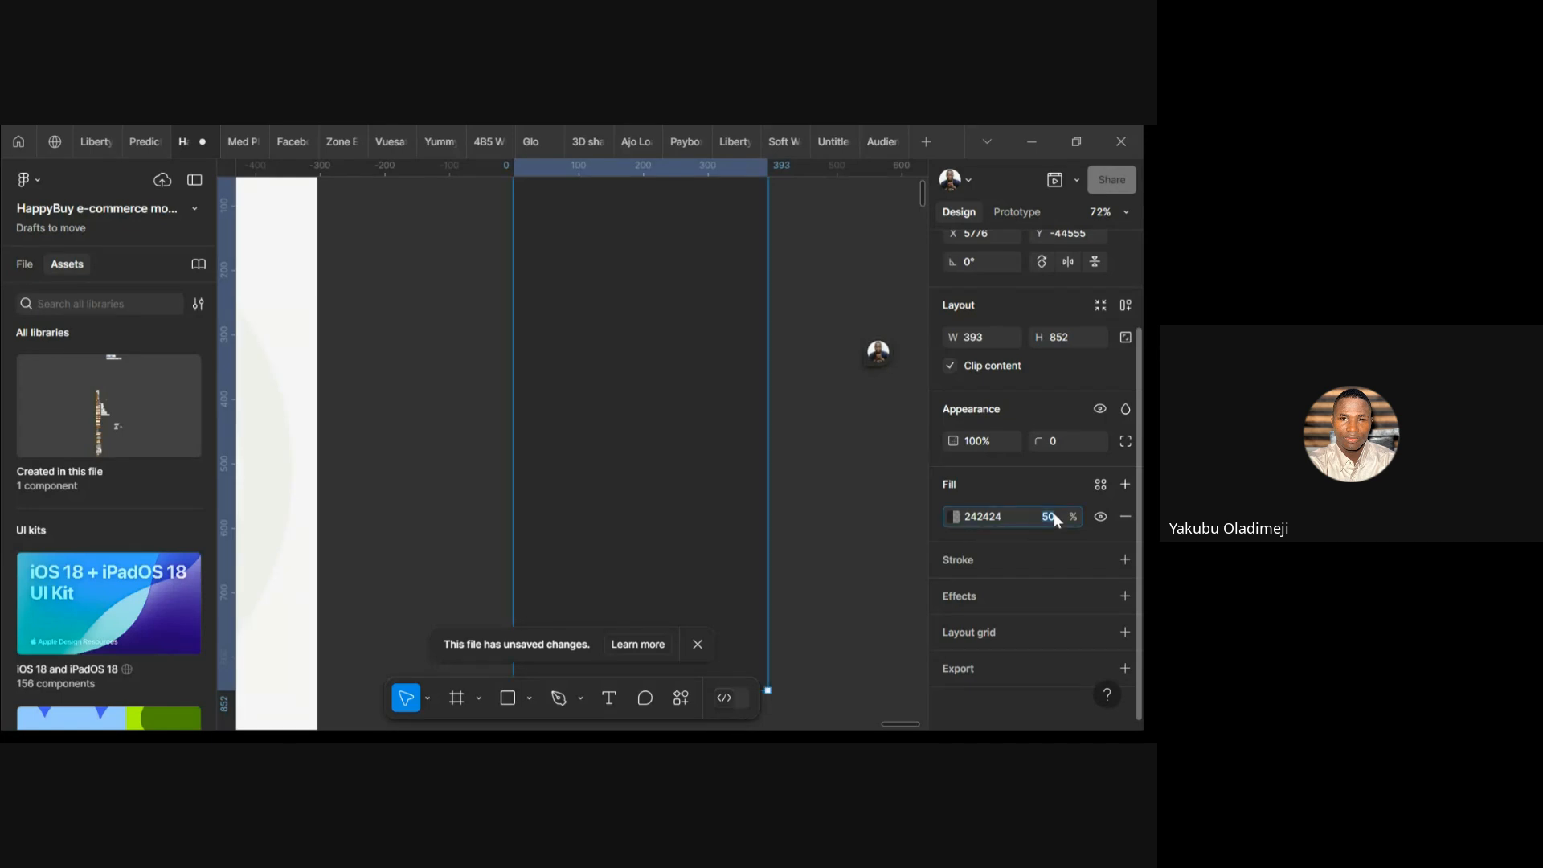
type("100")
key("Return")
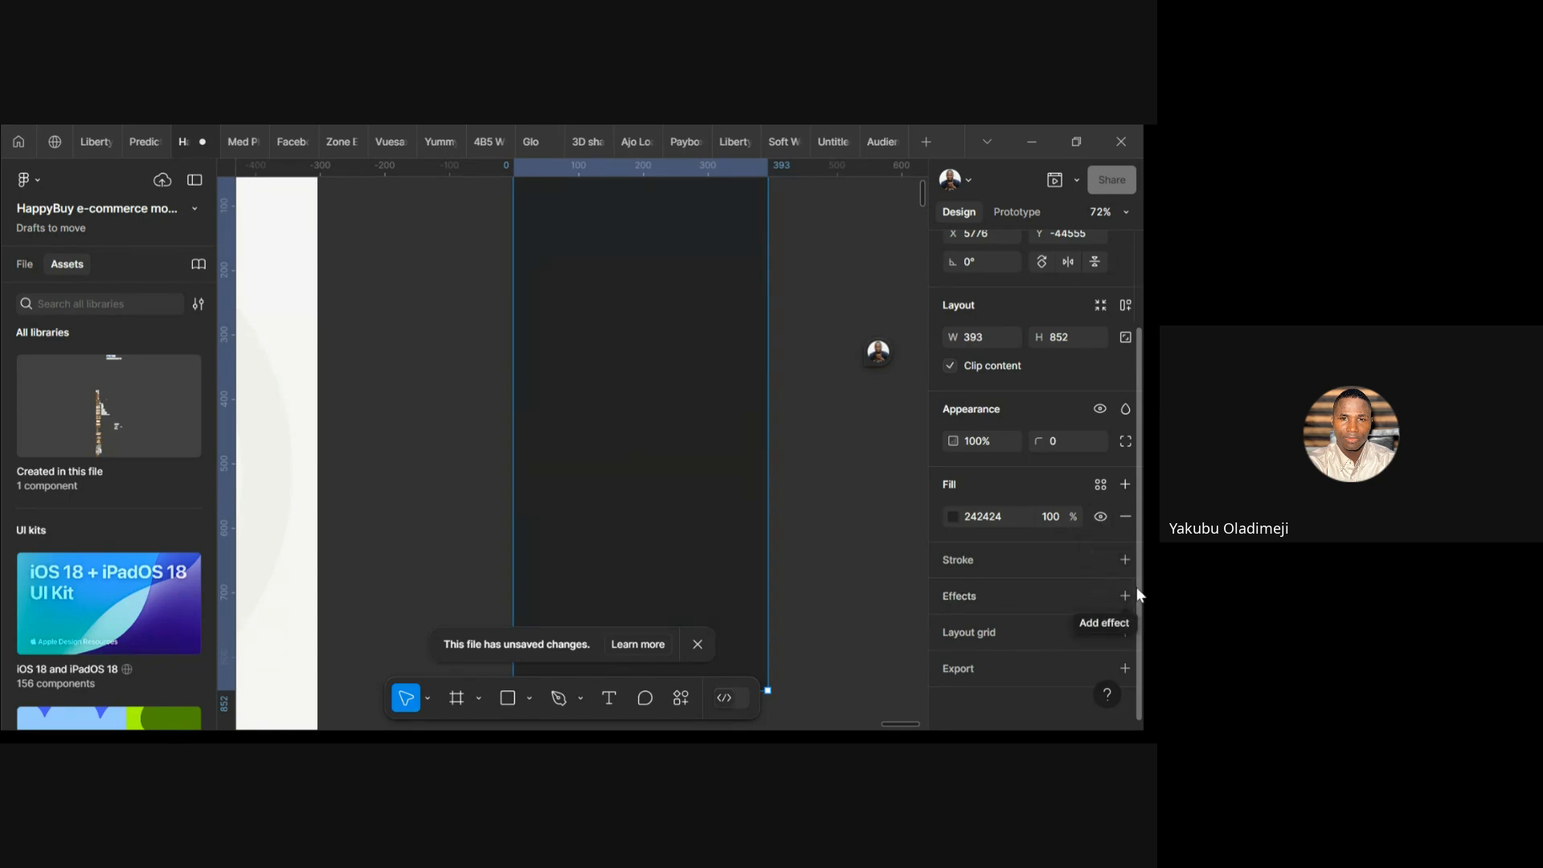
left_click(1102, 520)
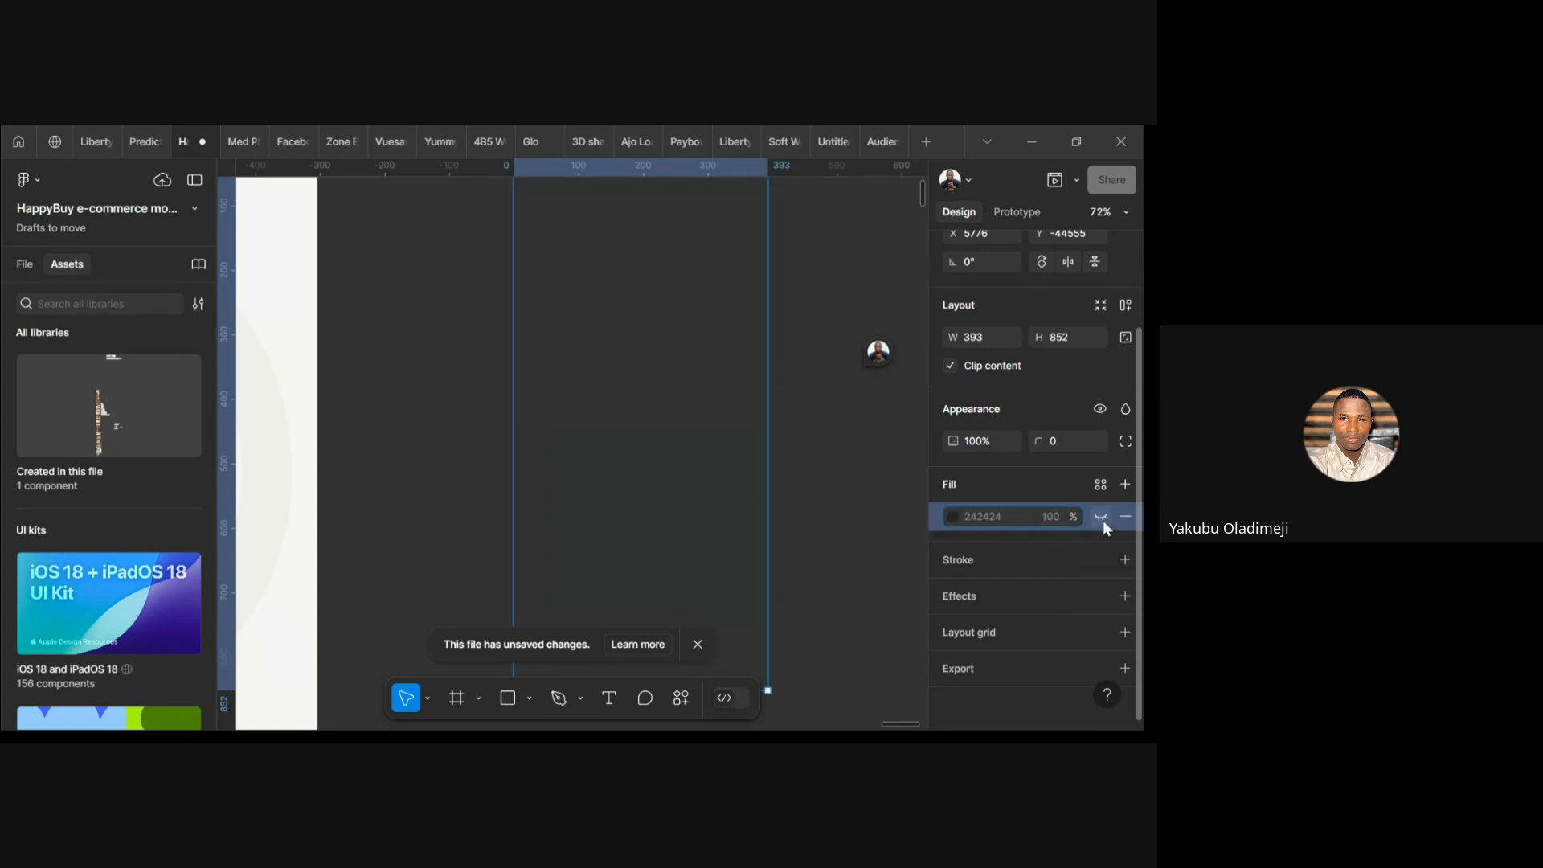
left_click(1101, 517)
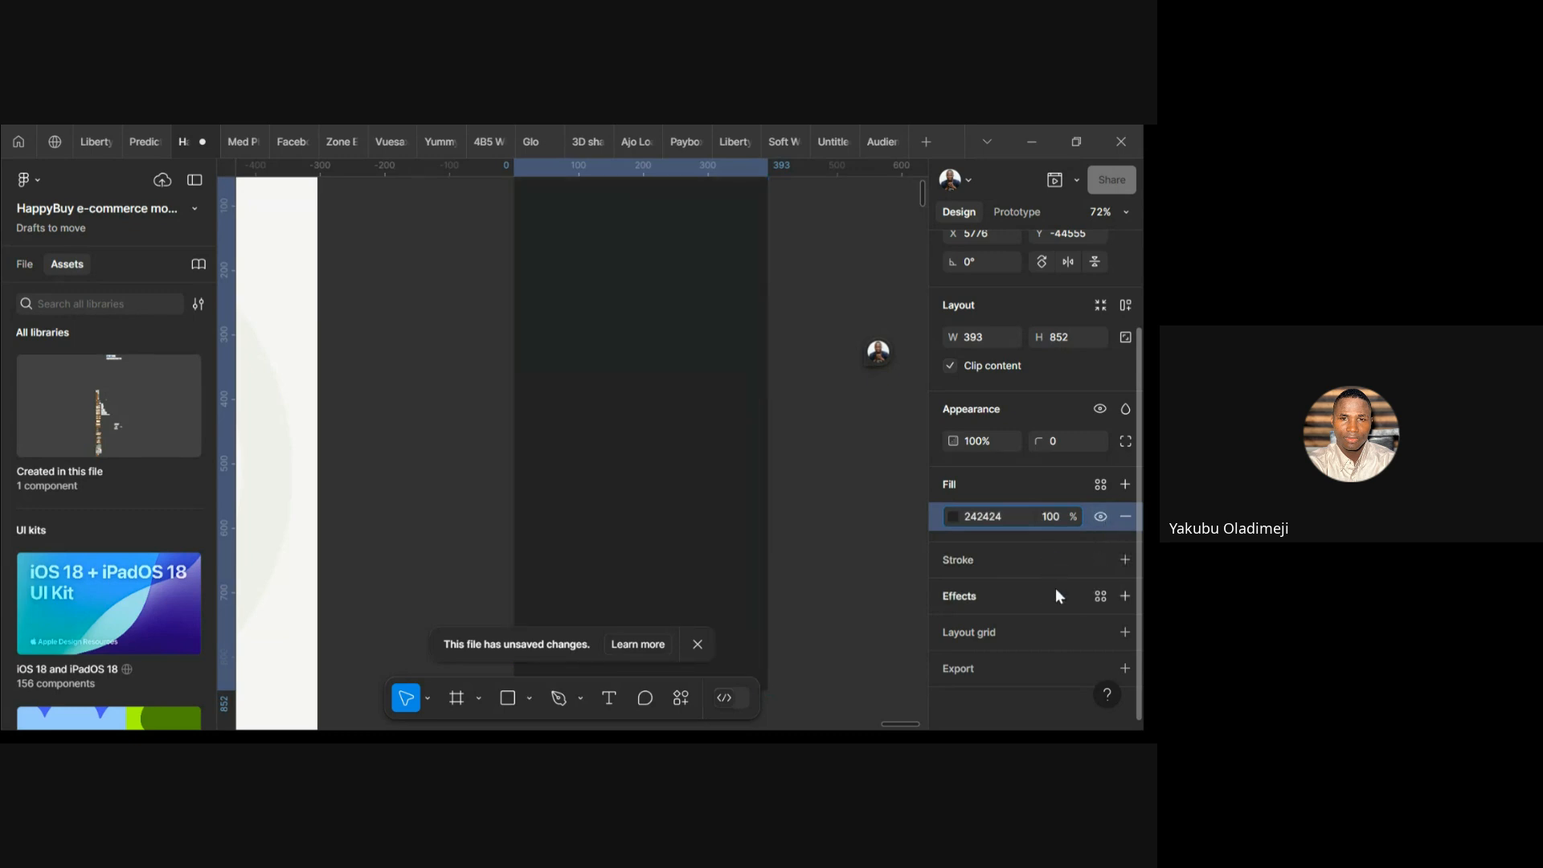
left_click(1119, 488)
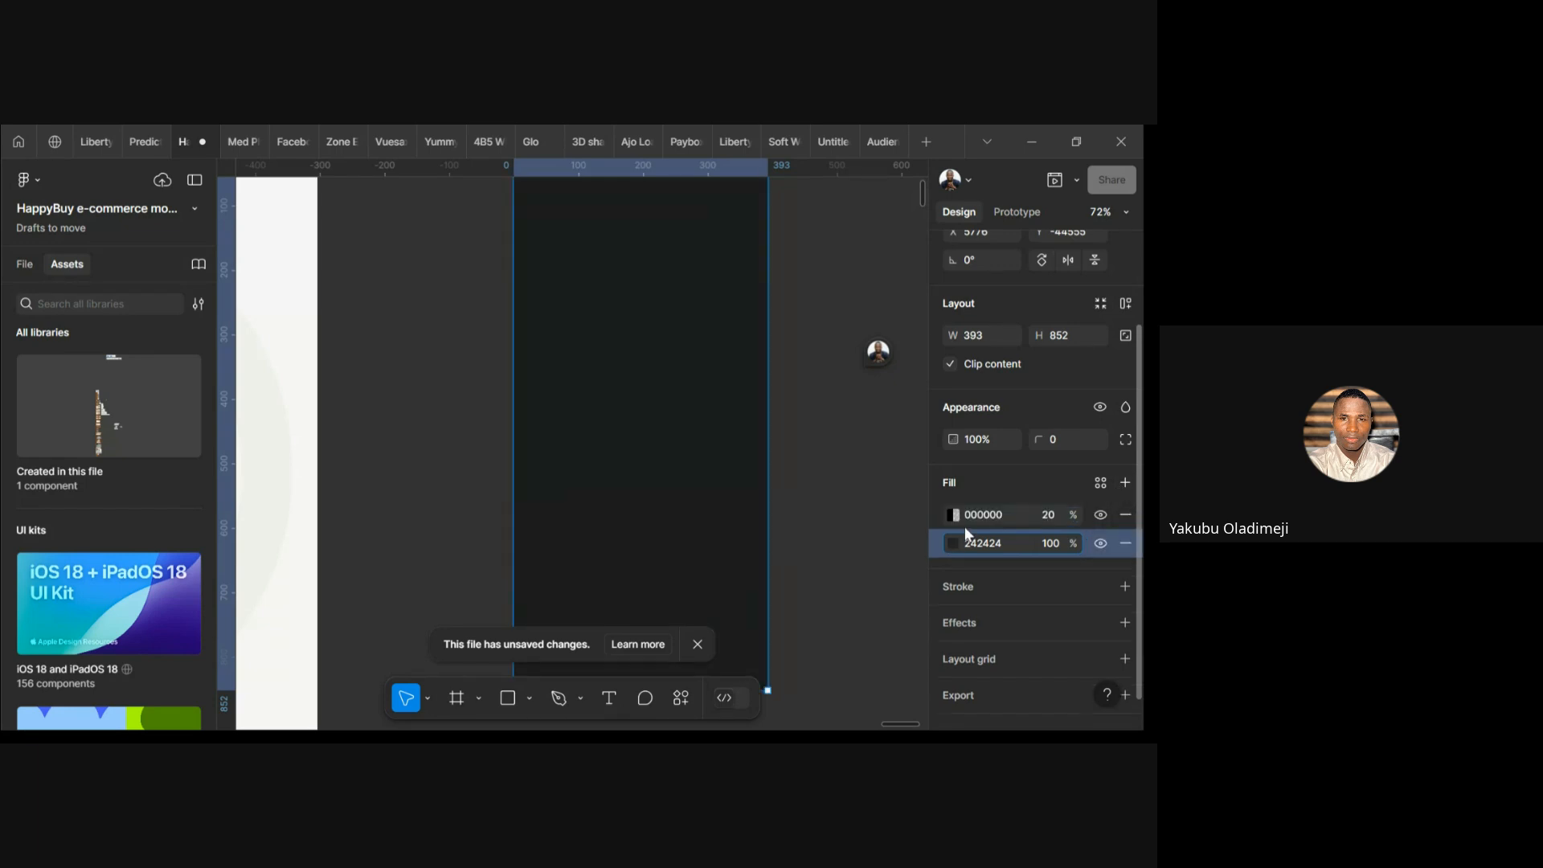
left_click(1124, 518)
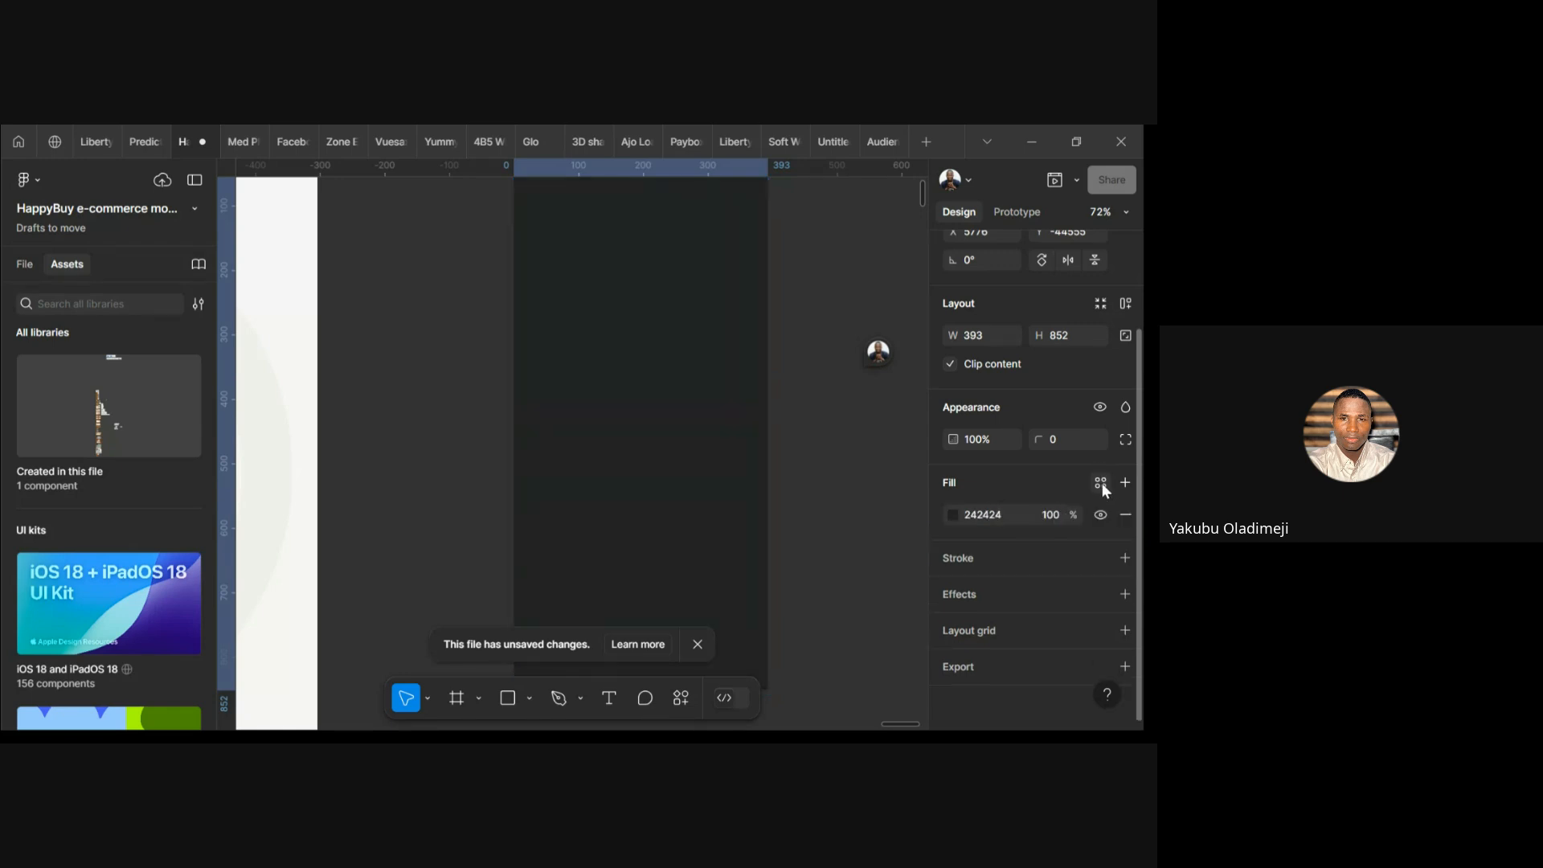
left_click(1101, 484)
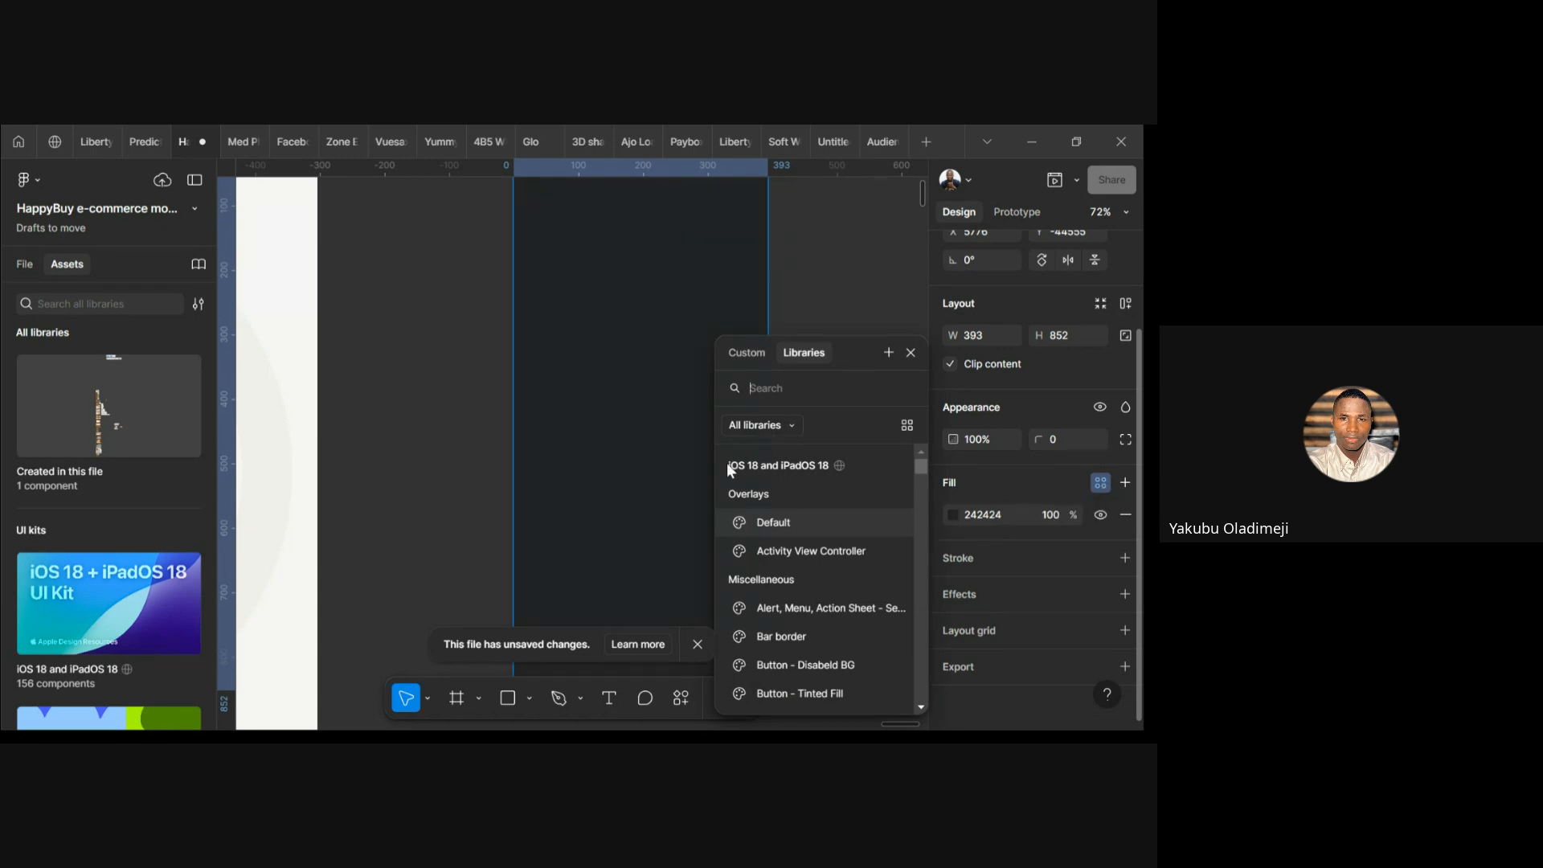
left_click(773, 390)
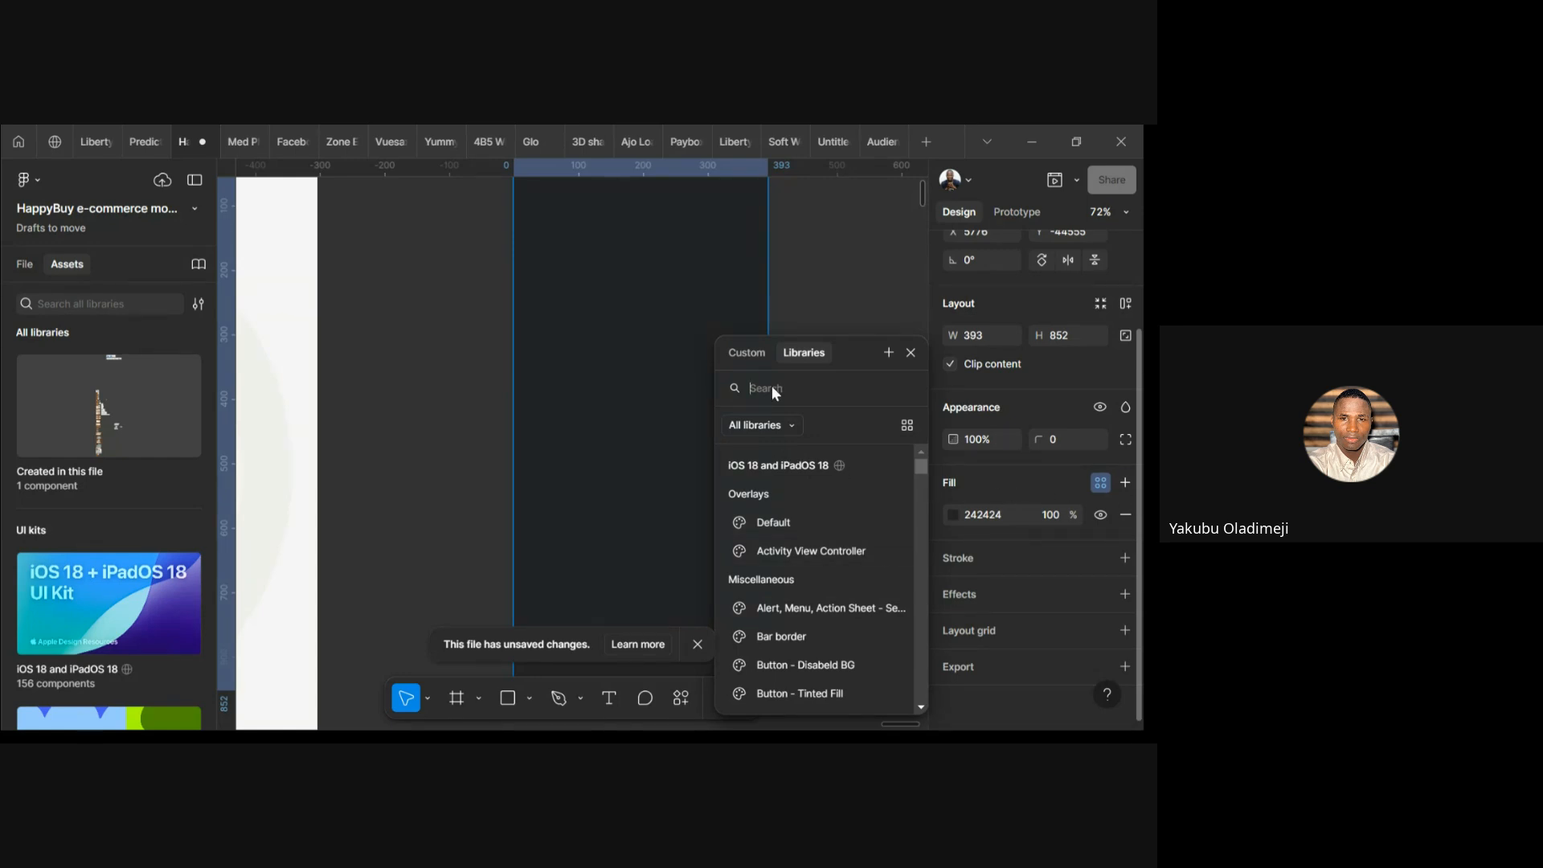
left_click(910, 355)
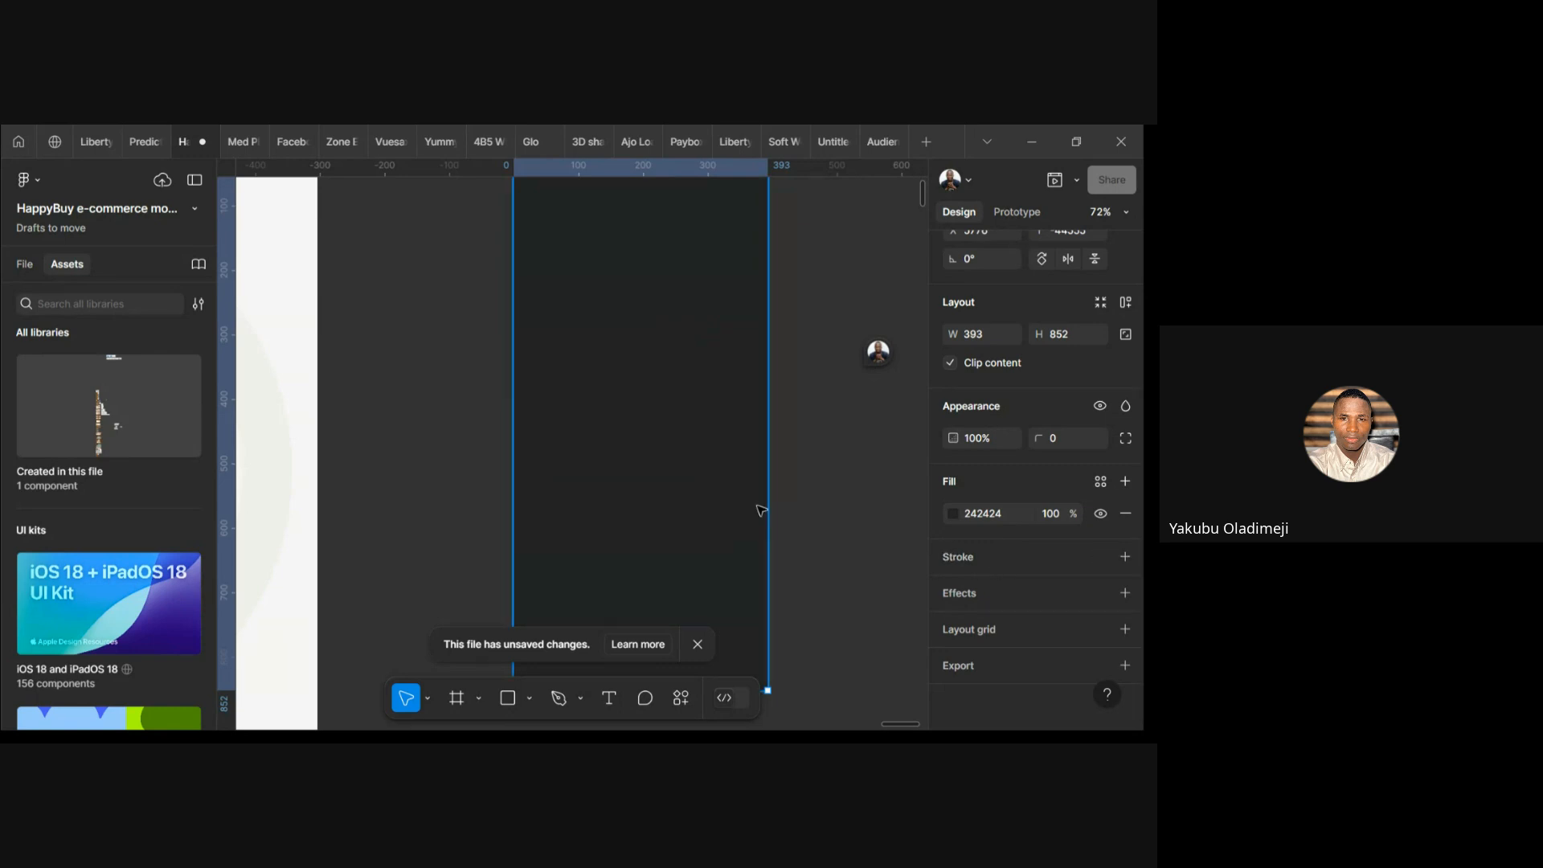
scroll(761, 507, "down", 5)
Reselect the iPhone 16 - 1 frame and pick Ellipse from the shape tools list
left_click(828, 522)
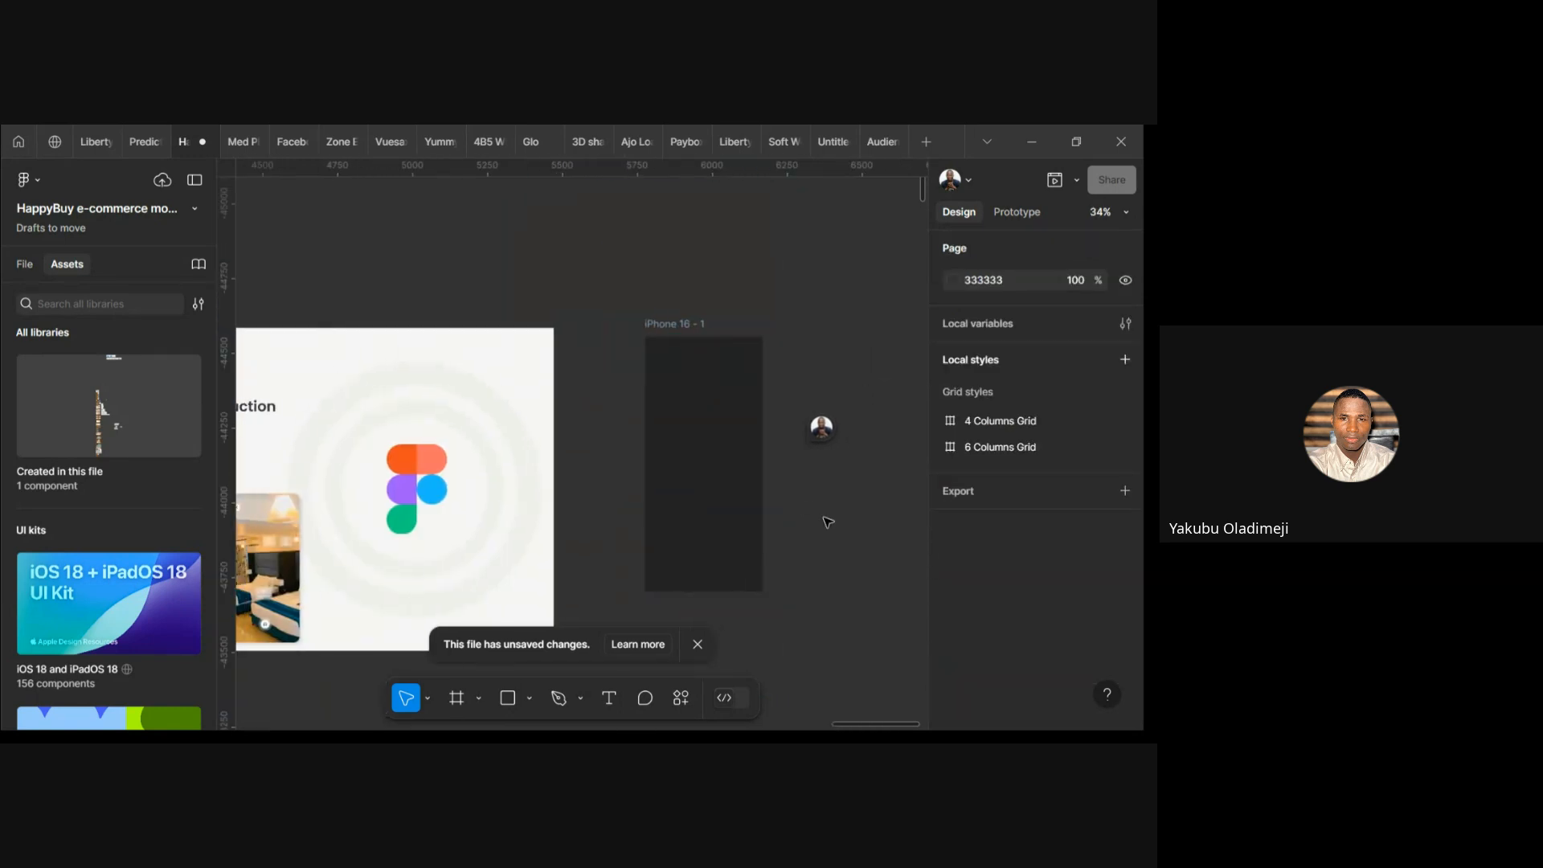
left_click(657, 318)
scroll(728, 447, "up", 5)
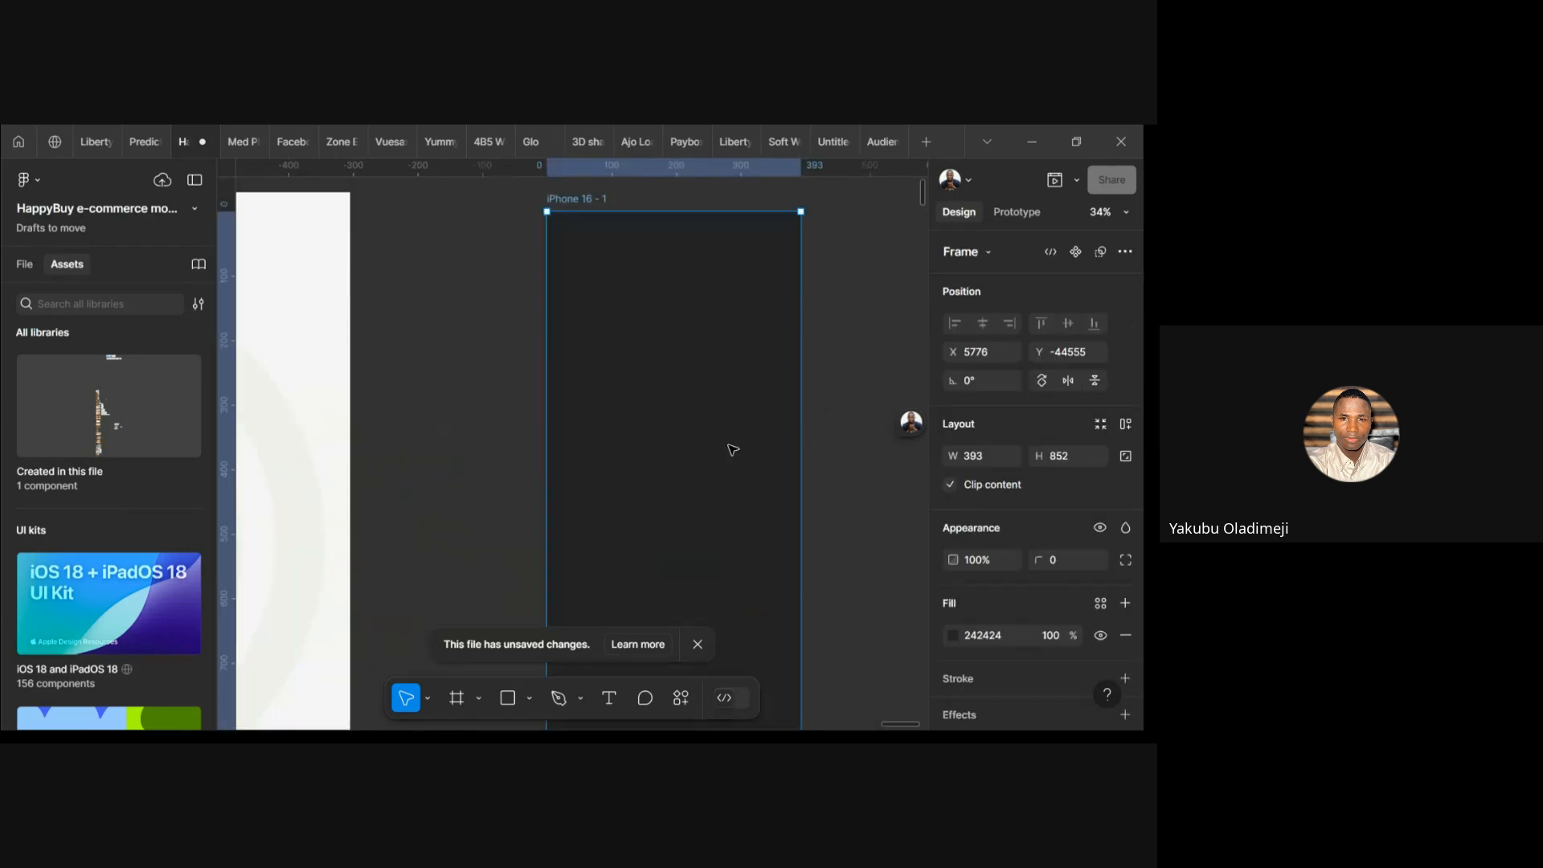
scroll(675, 442, "down", 4)
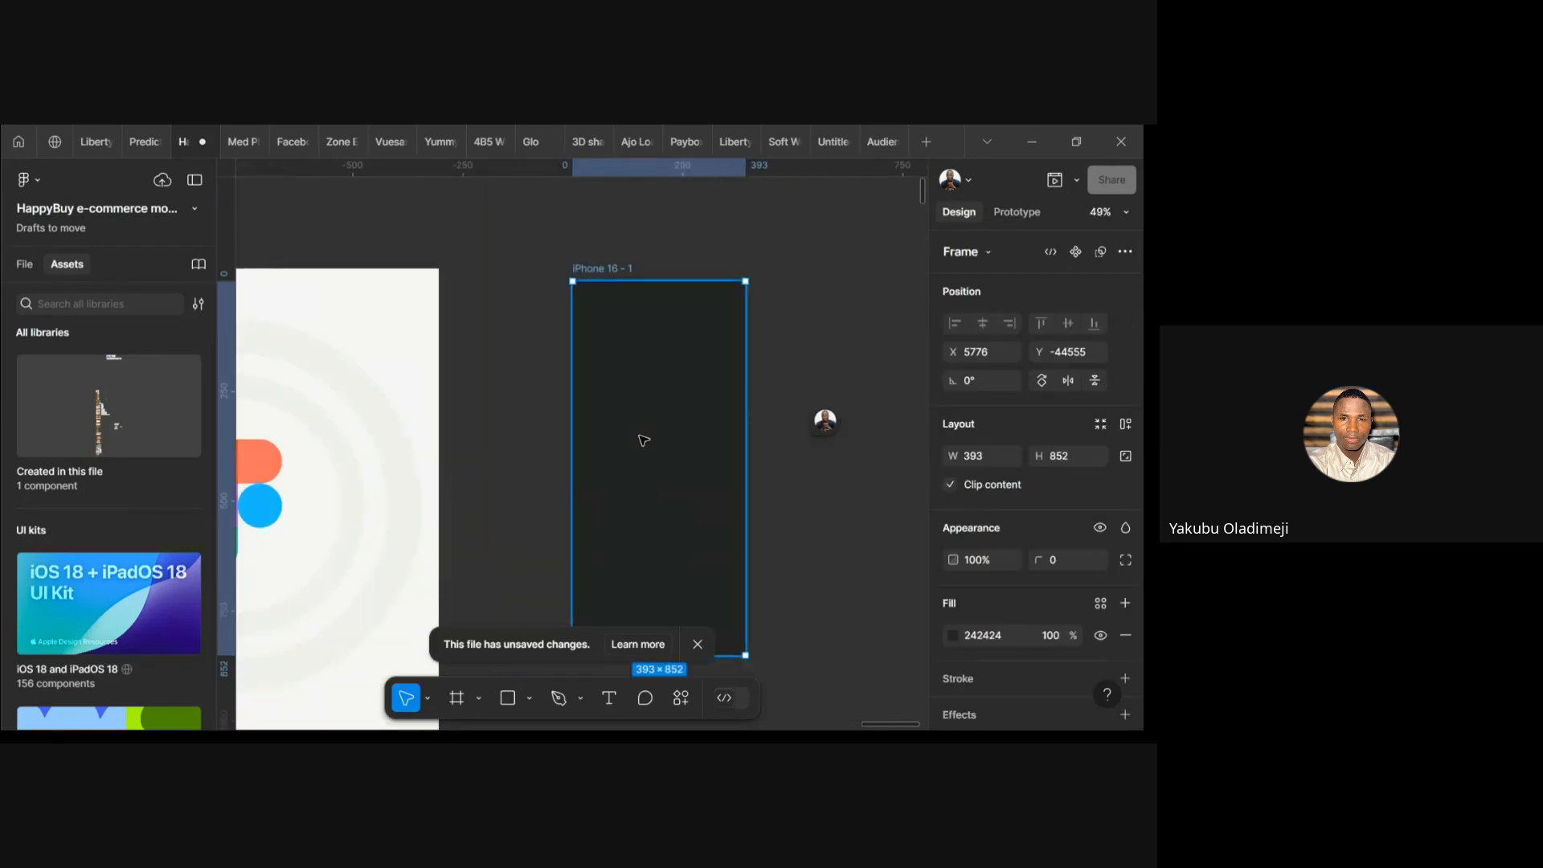
key("o")
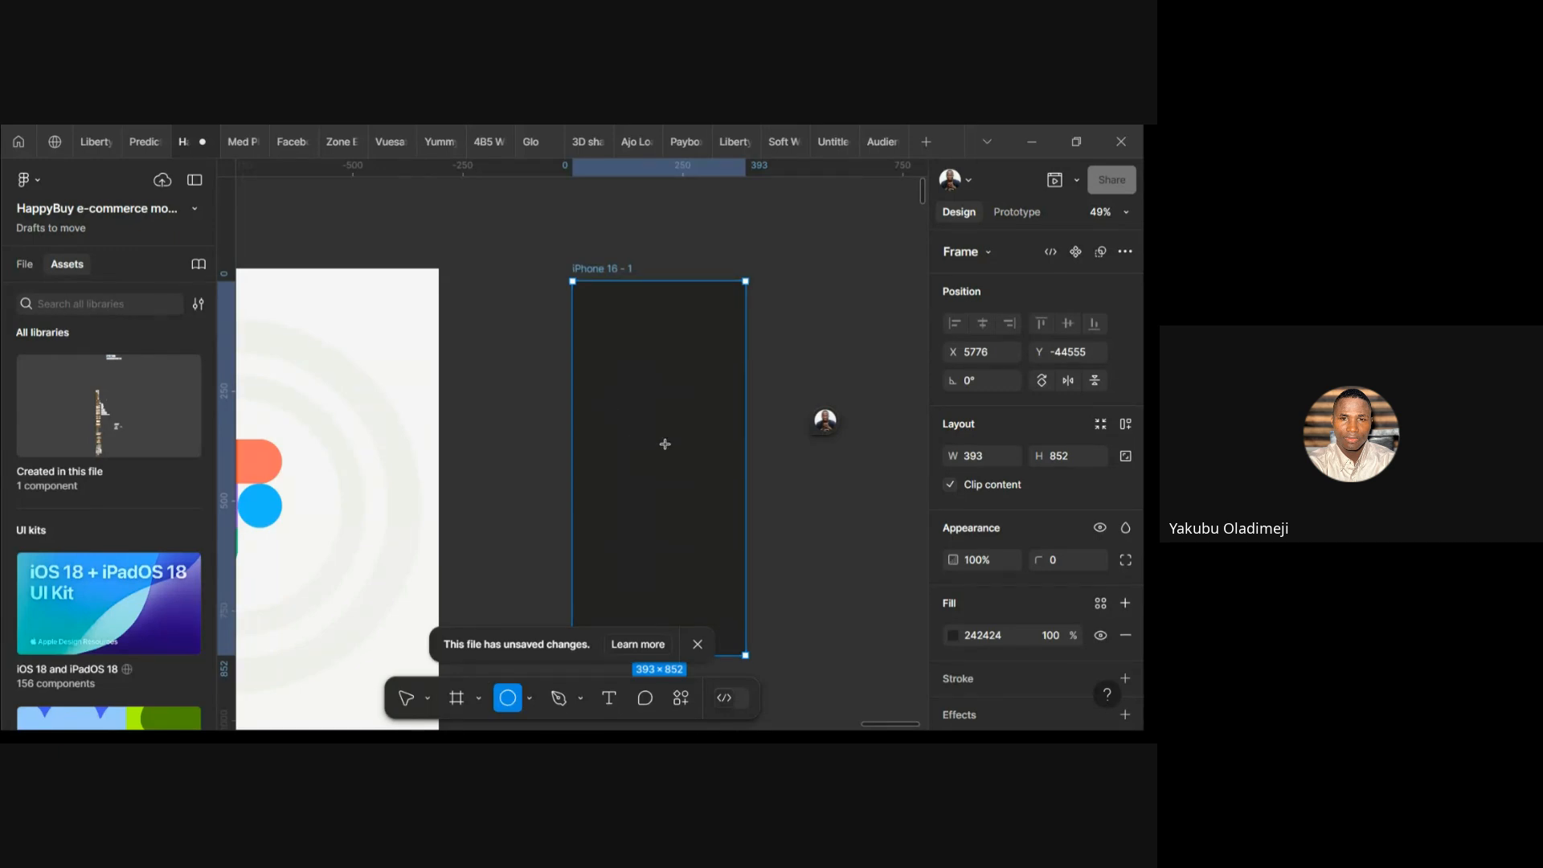
key("v")
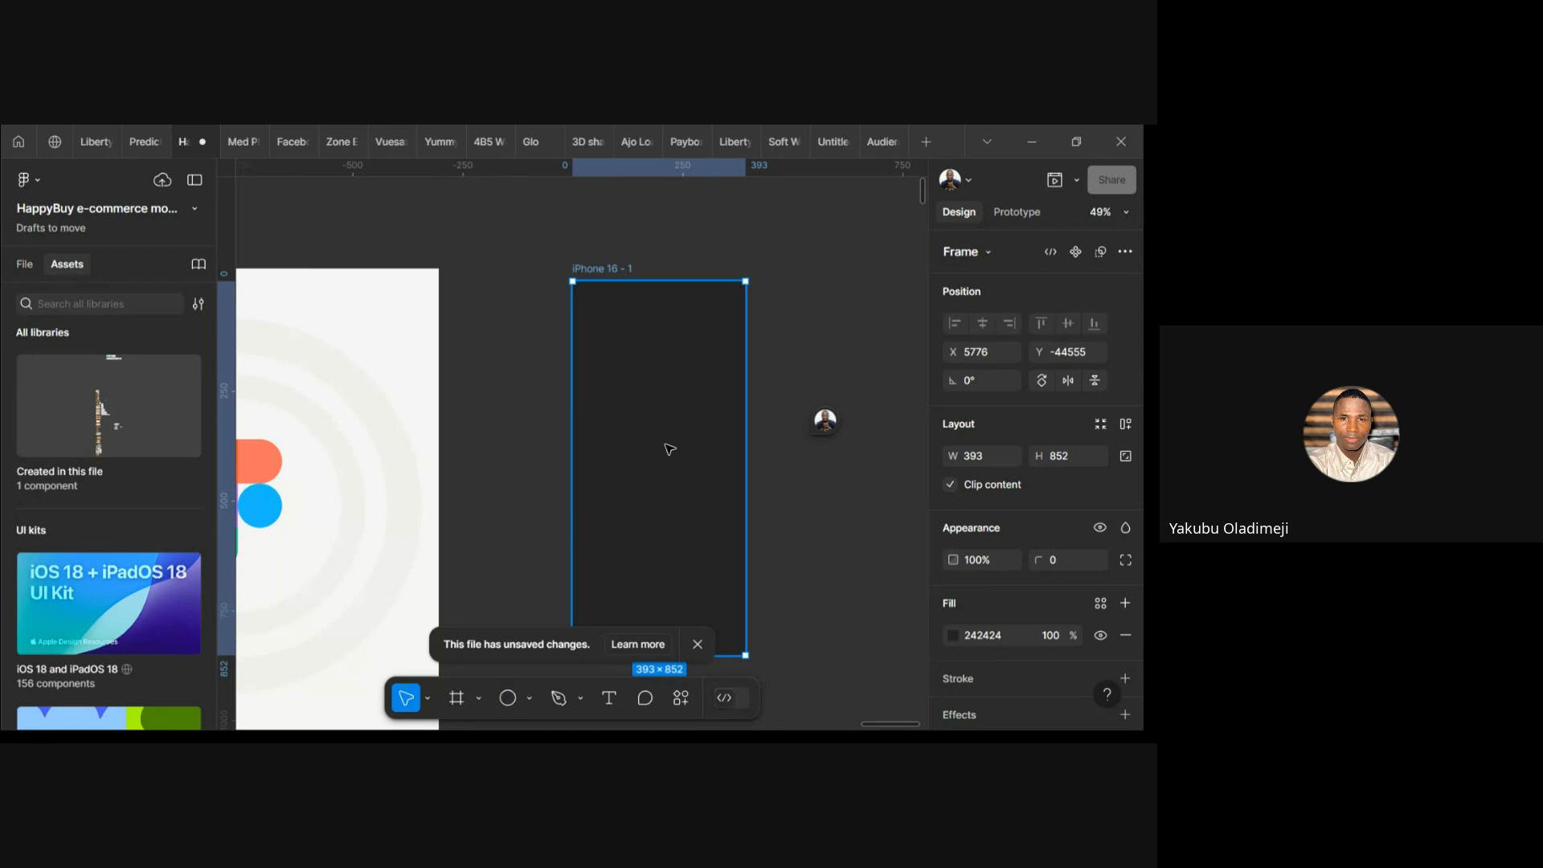
left_click(530, 699)
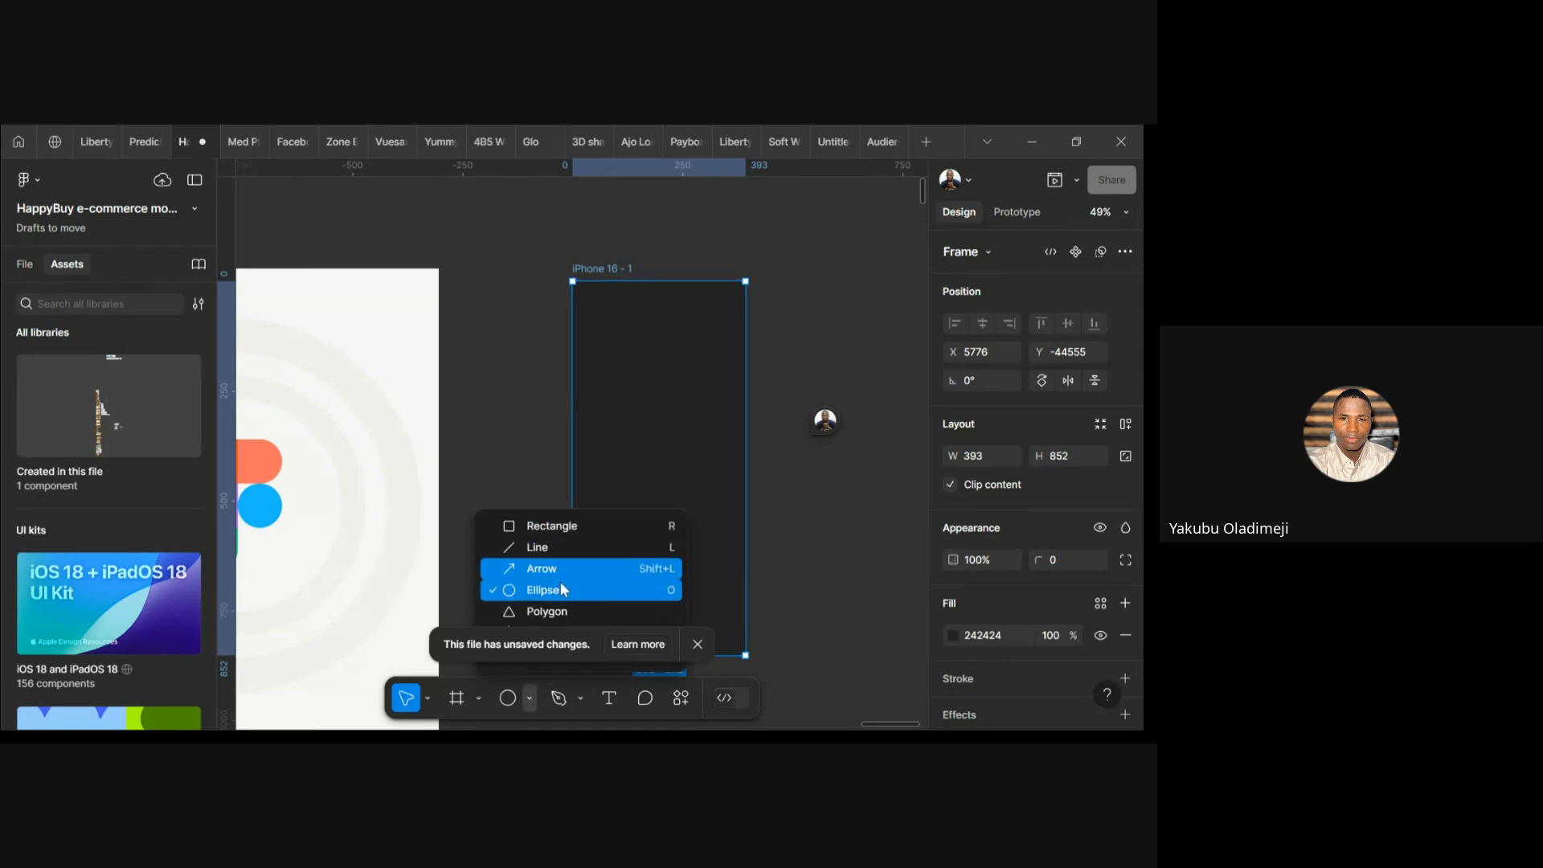
left_click(562, 591)
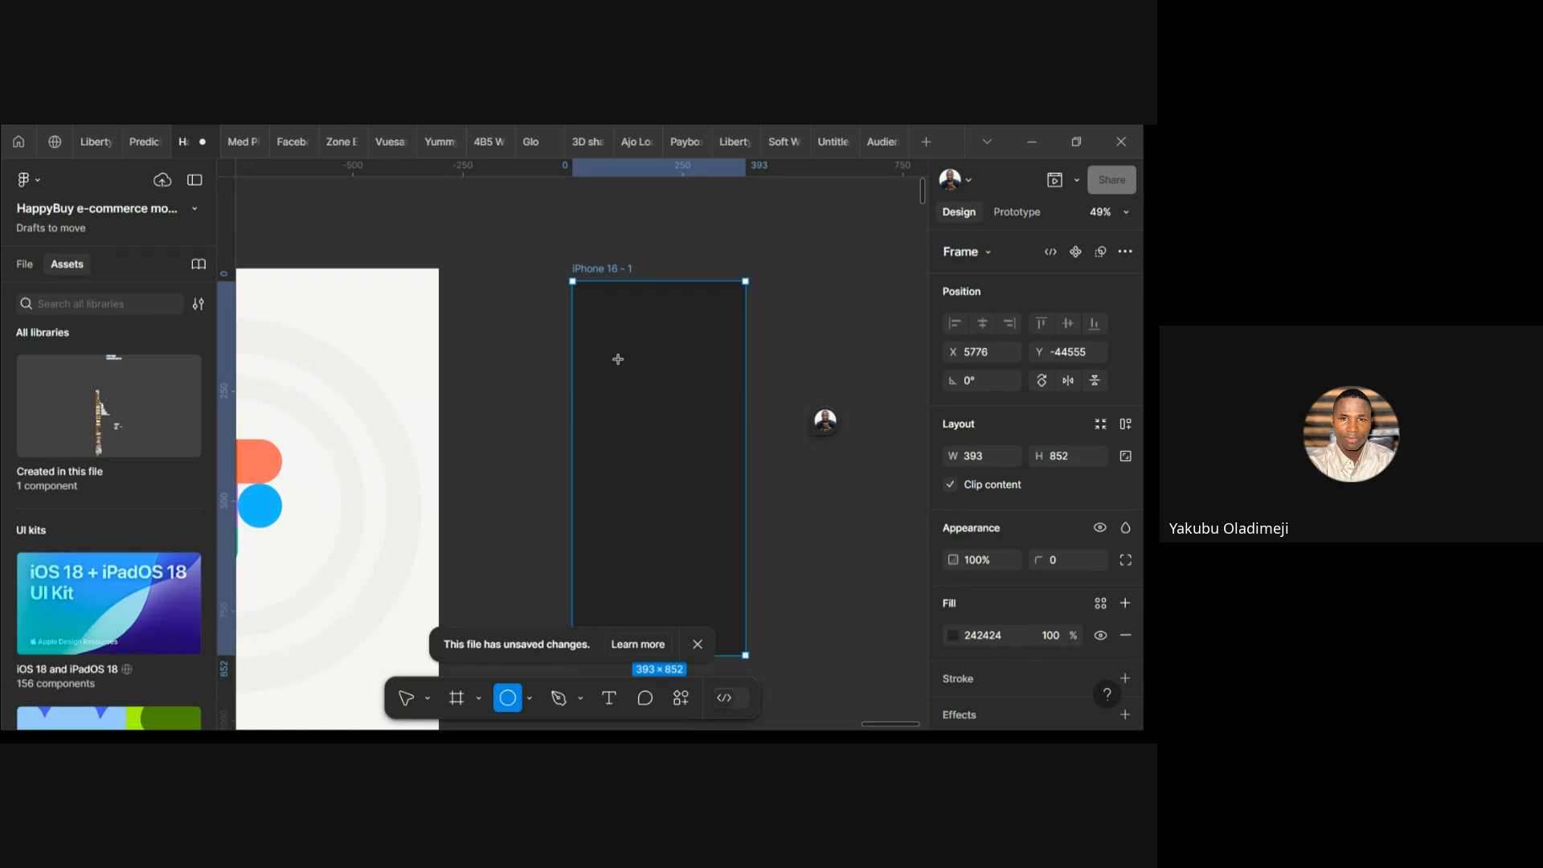
Draw a 247×247 circle in the upper half of the iPhone 16 frame
left_click_drag(618, 359, 728, 468)
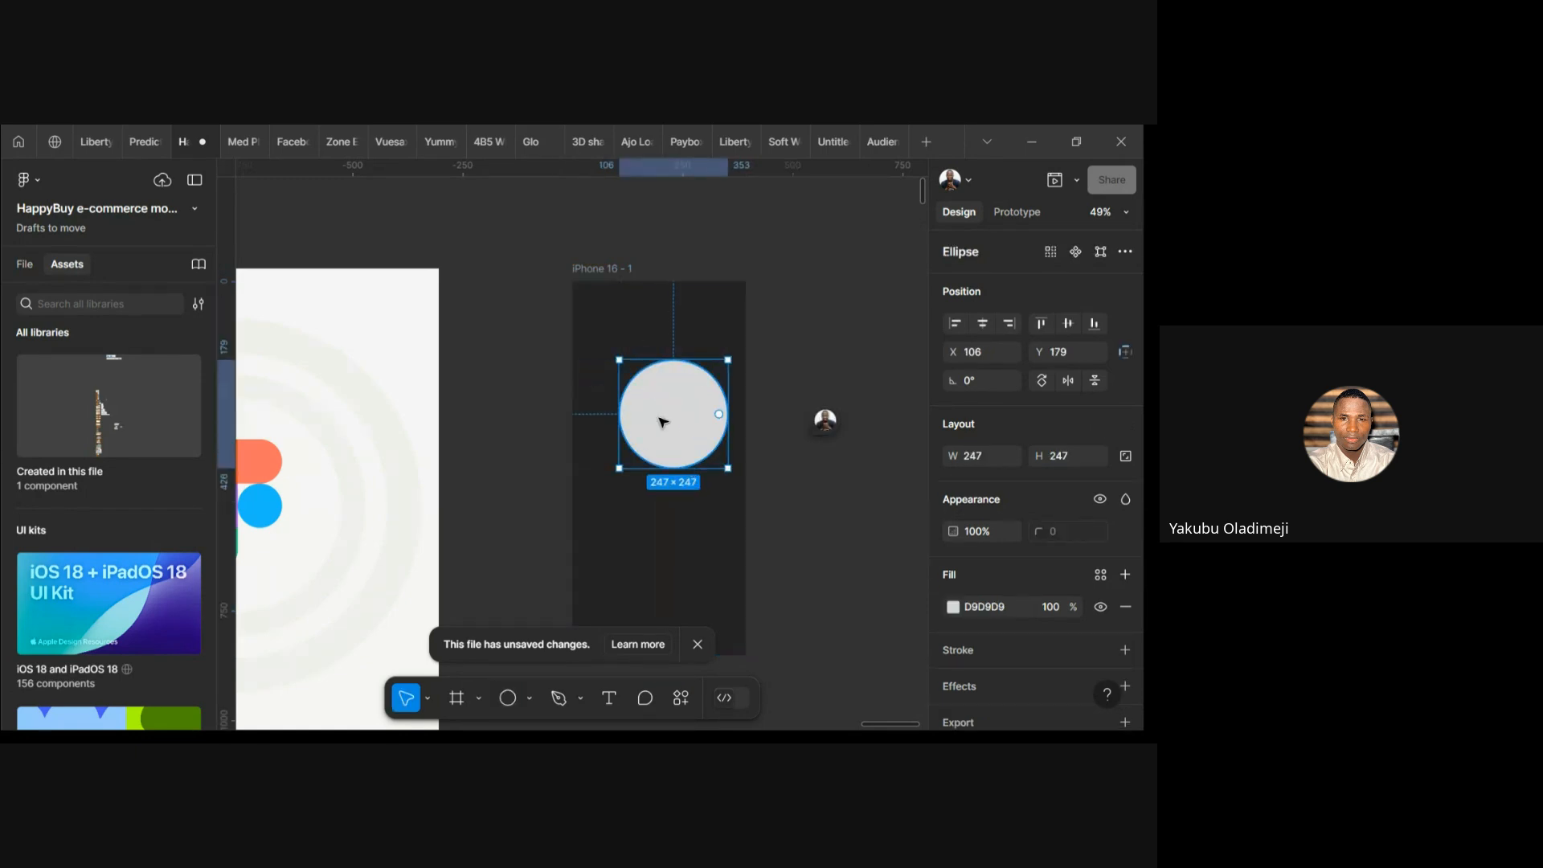
Try the align buttons, ending with the circle centred both ways at X 73, Y 302
left_click(984, 324)
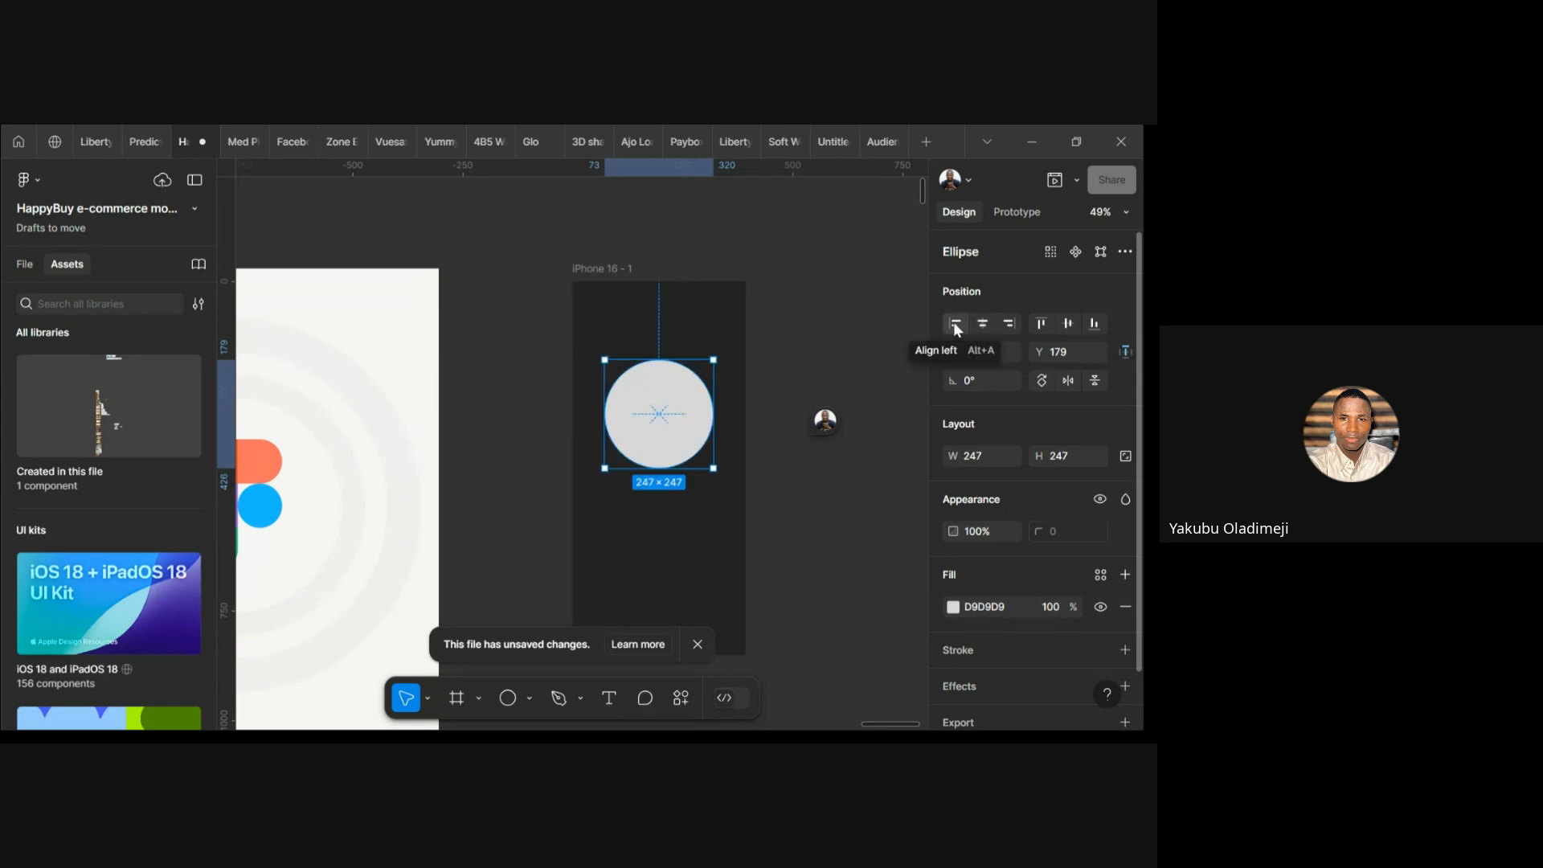
left_click(956, 325)
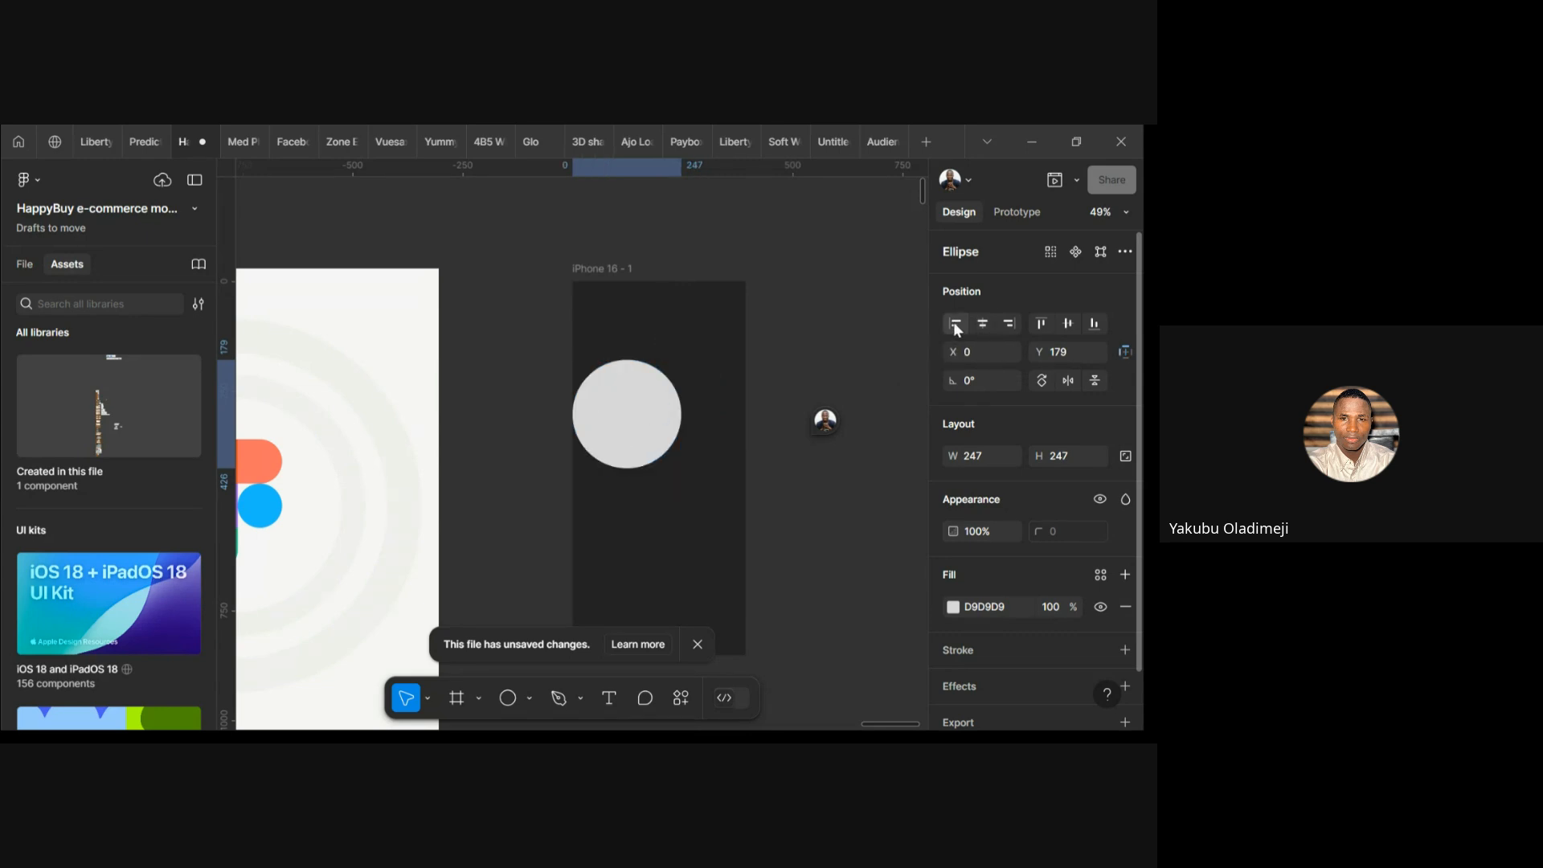
left_click(1008, 325)
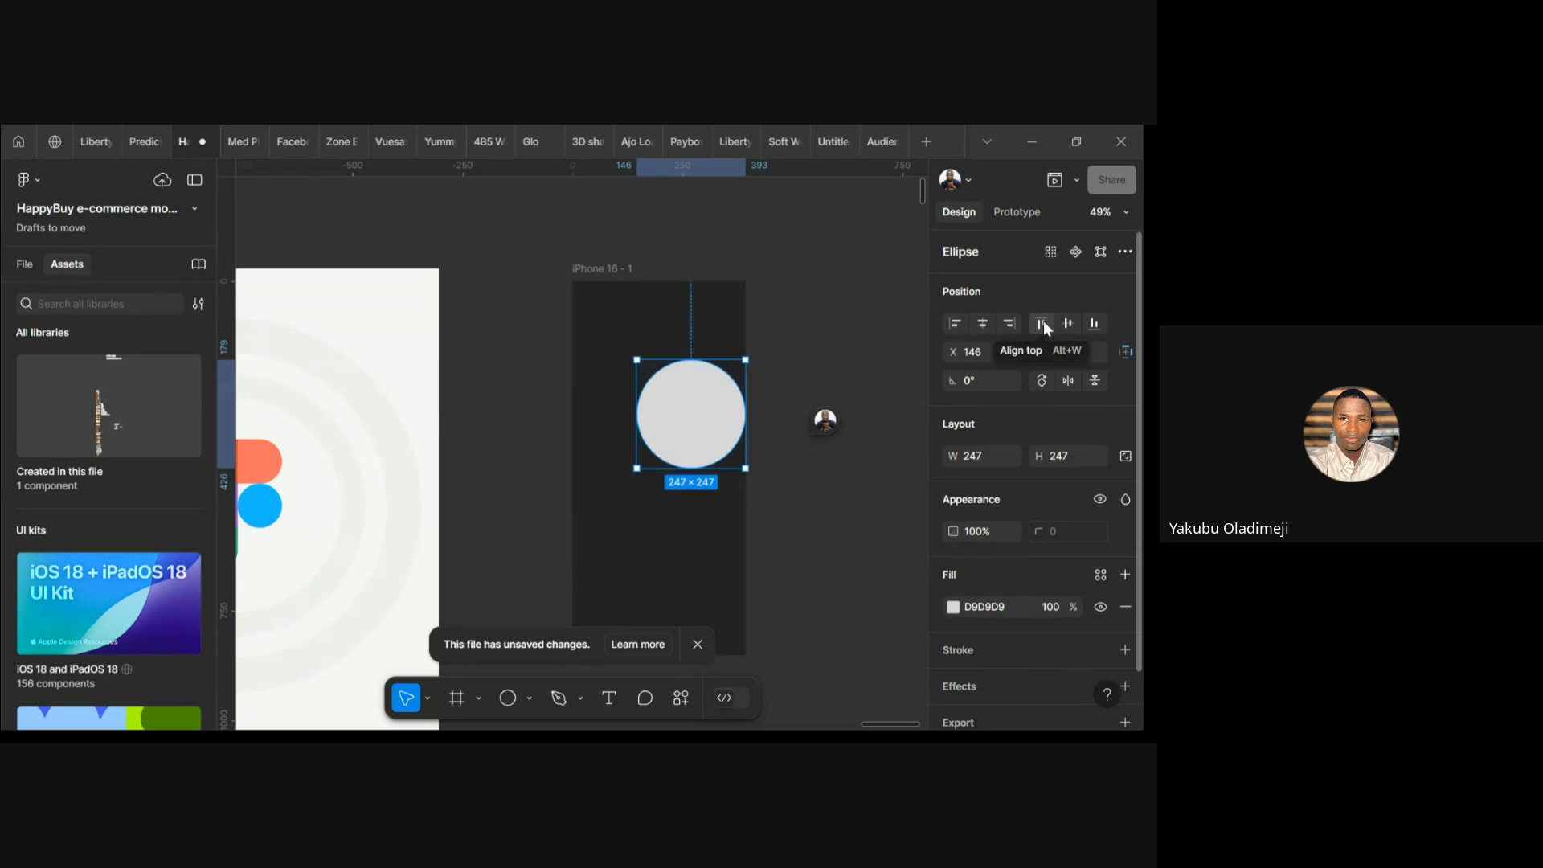
left_click(1042, 323)
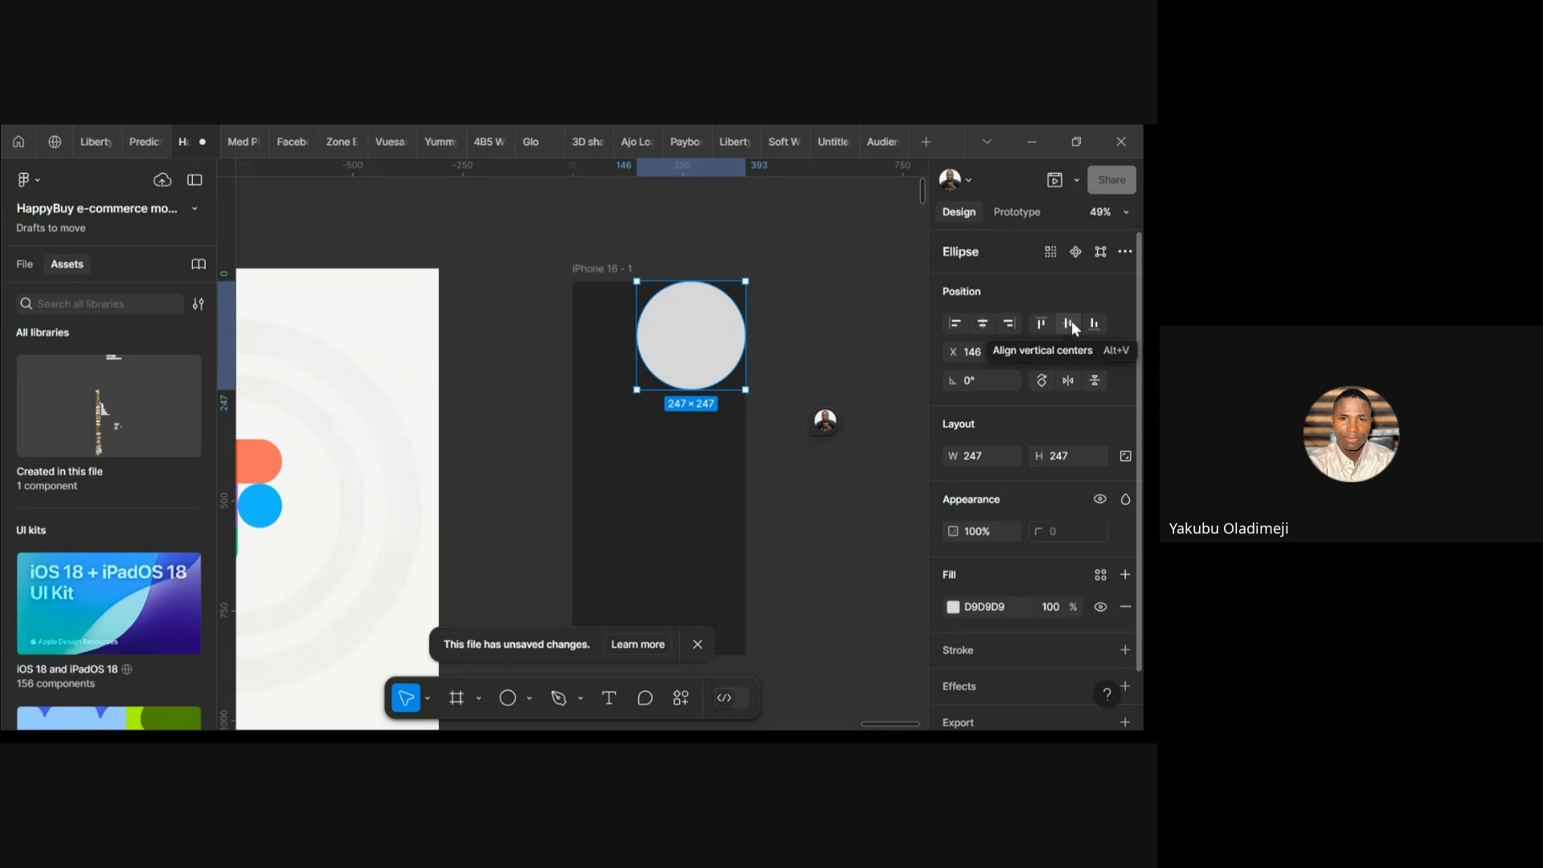
left_click(1072, 323)
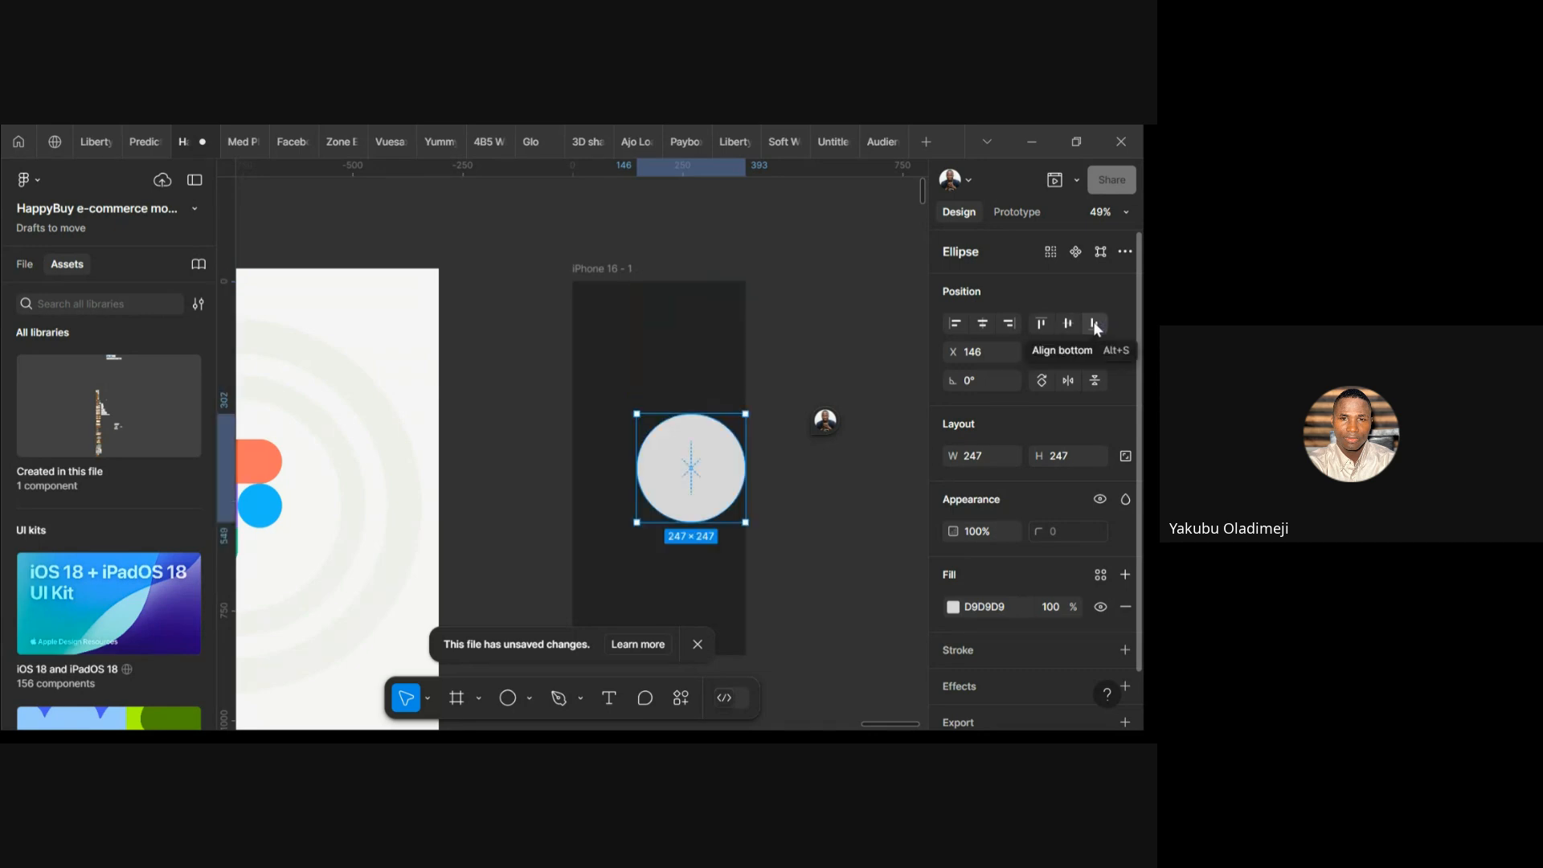
left_click(1095, 326)
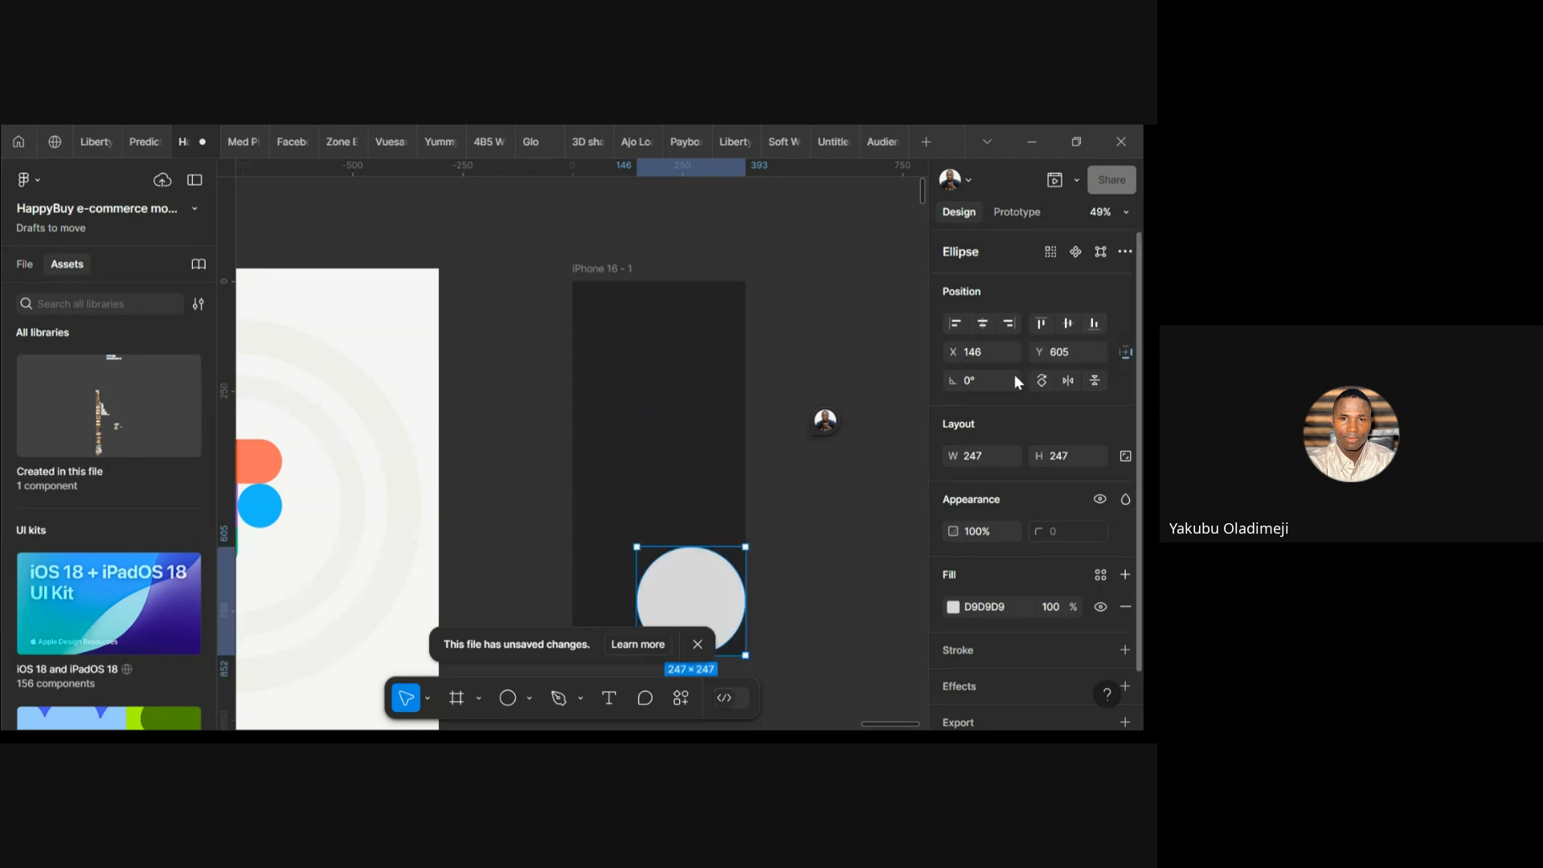
left_click(993, 325)
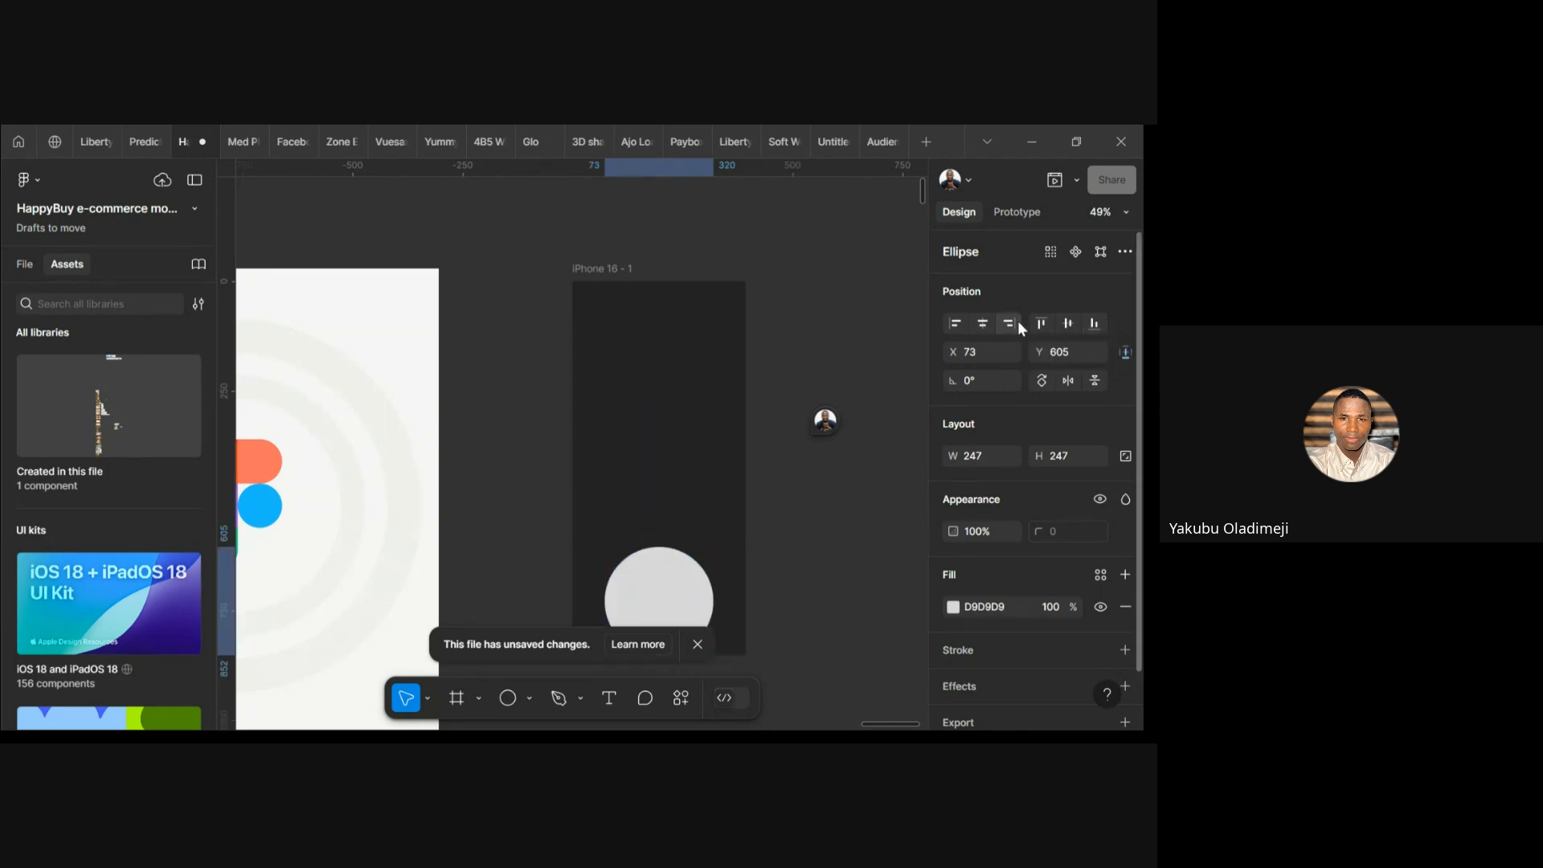
left_click(1040, 324)
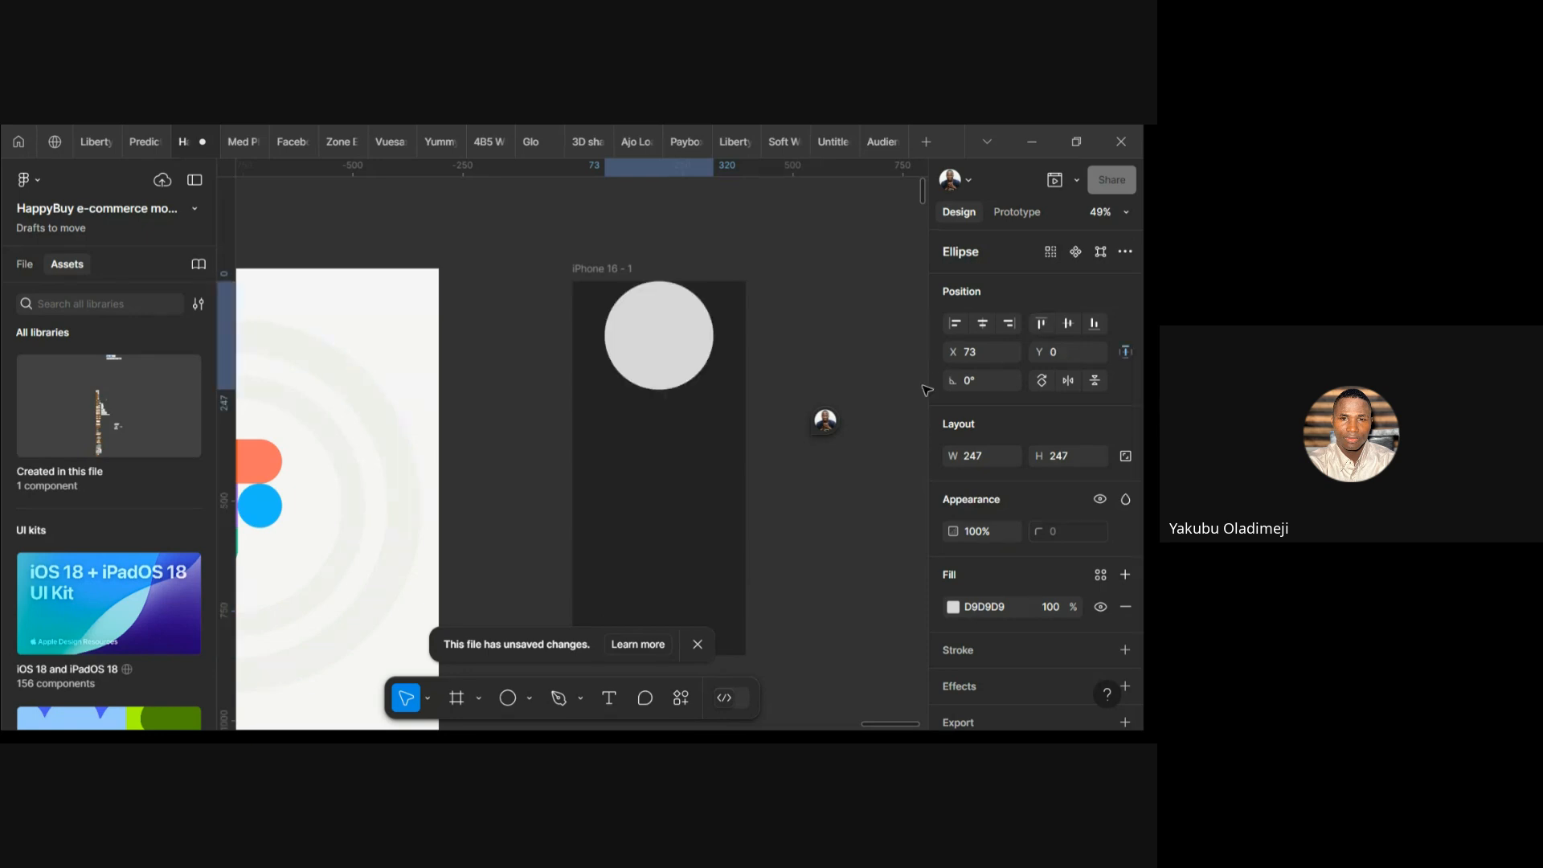
left_click(1065, 325)
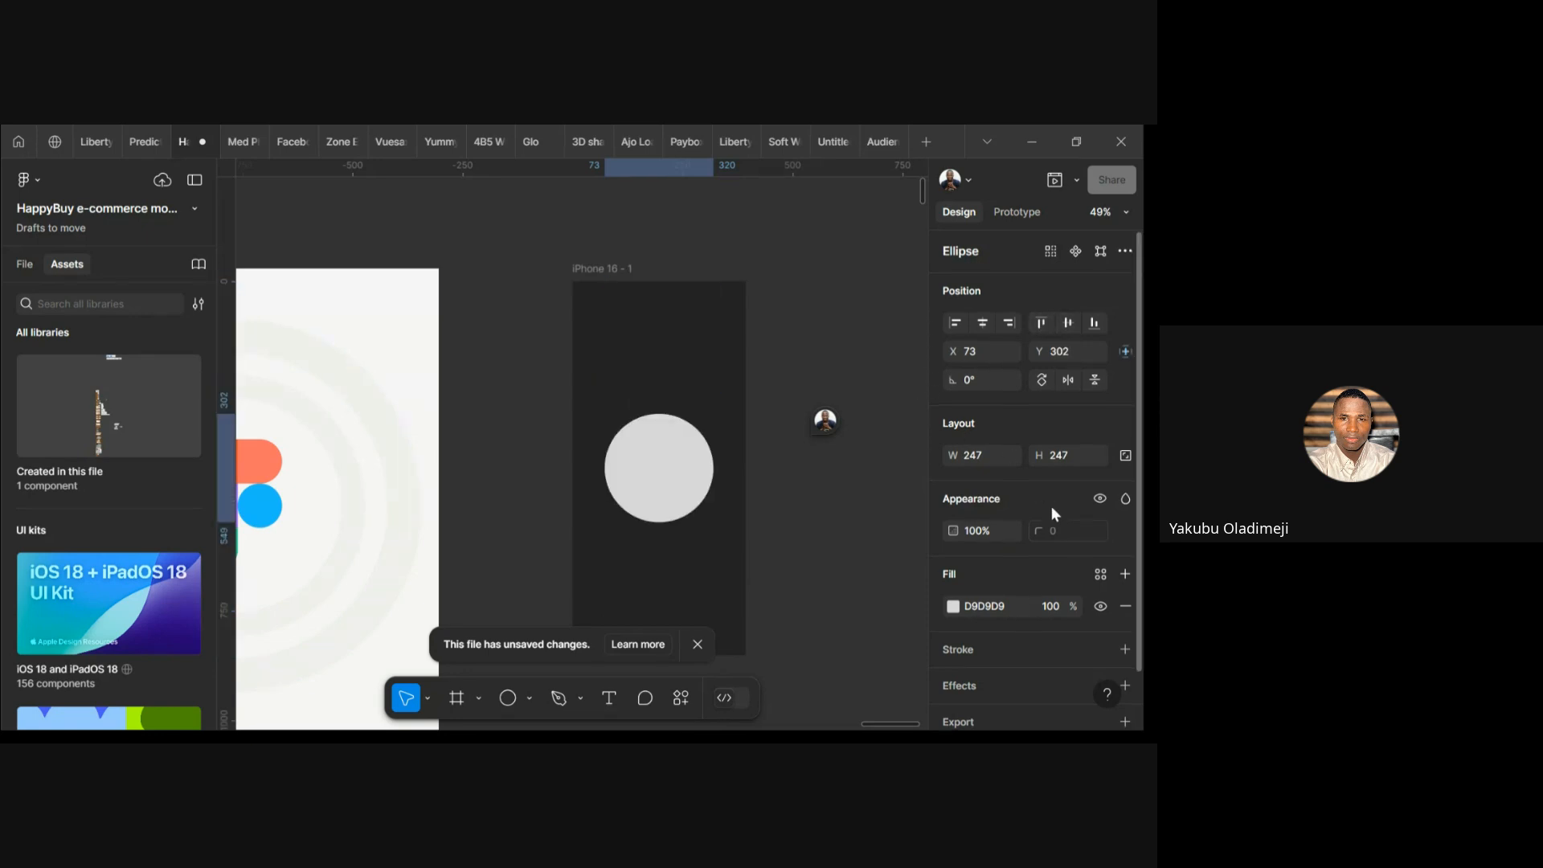
scroll(1053, 510, "down", 1)
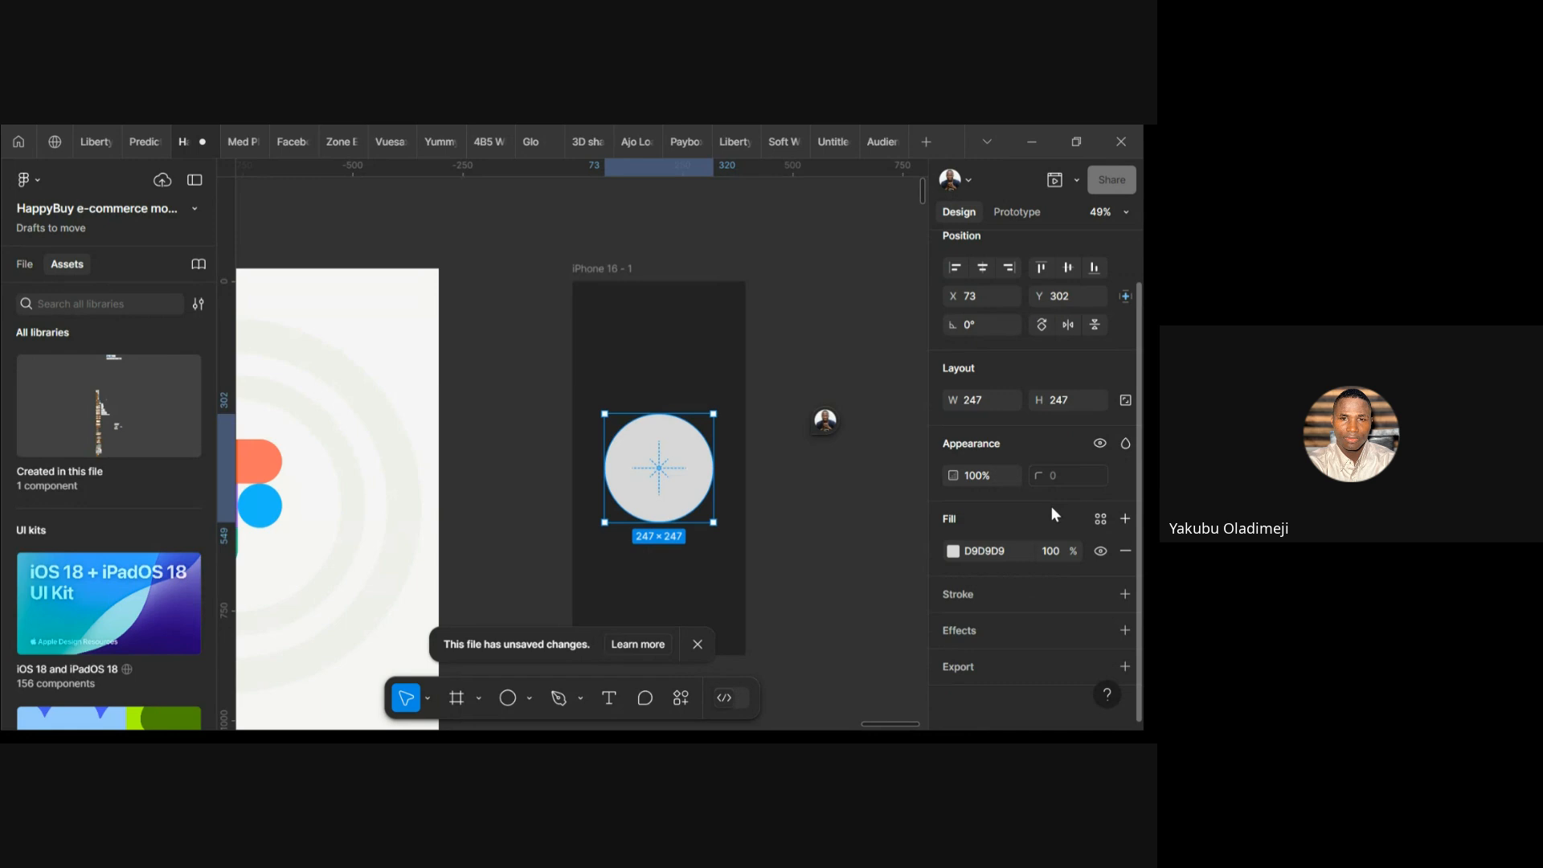
Give the circle a black 000000 stroke, 10 thick and inside its edge
left_click(1125, 595)
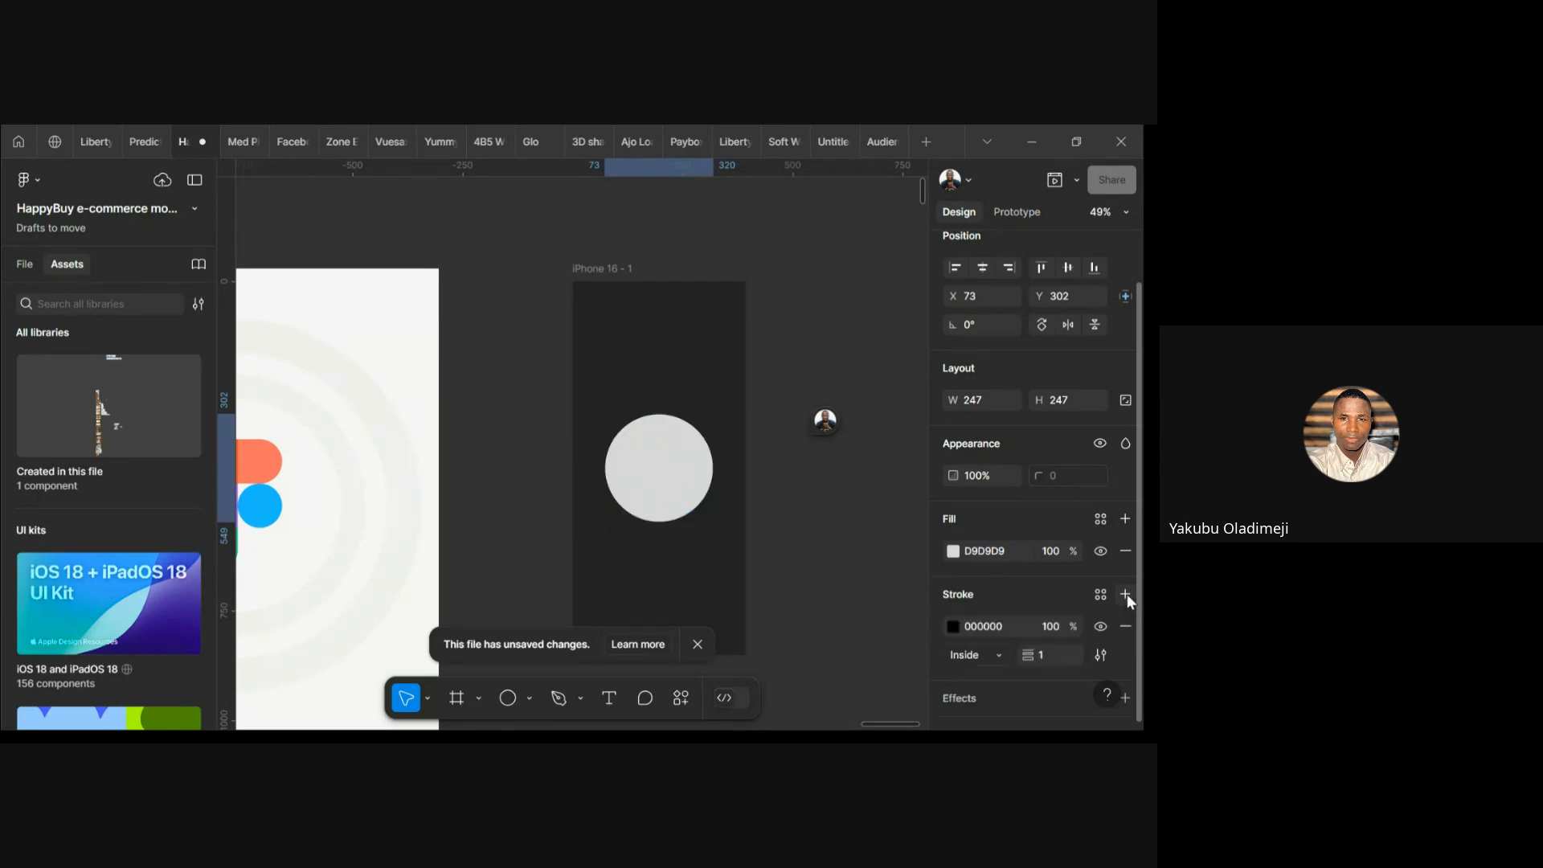
scroll(999, 560, "down", 1)
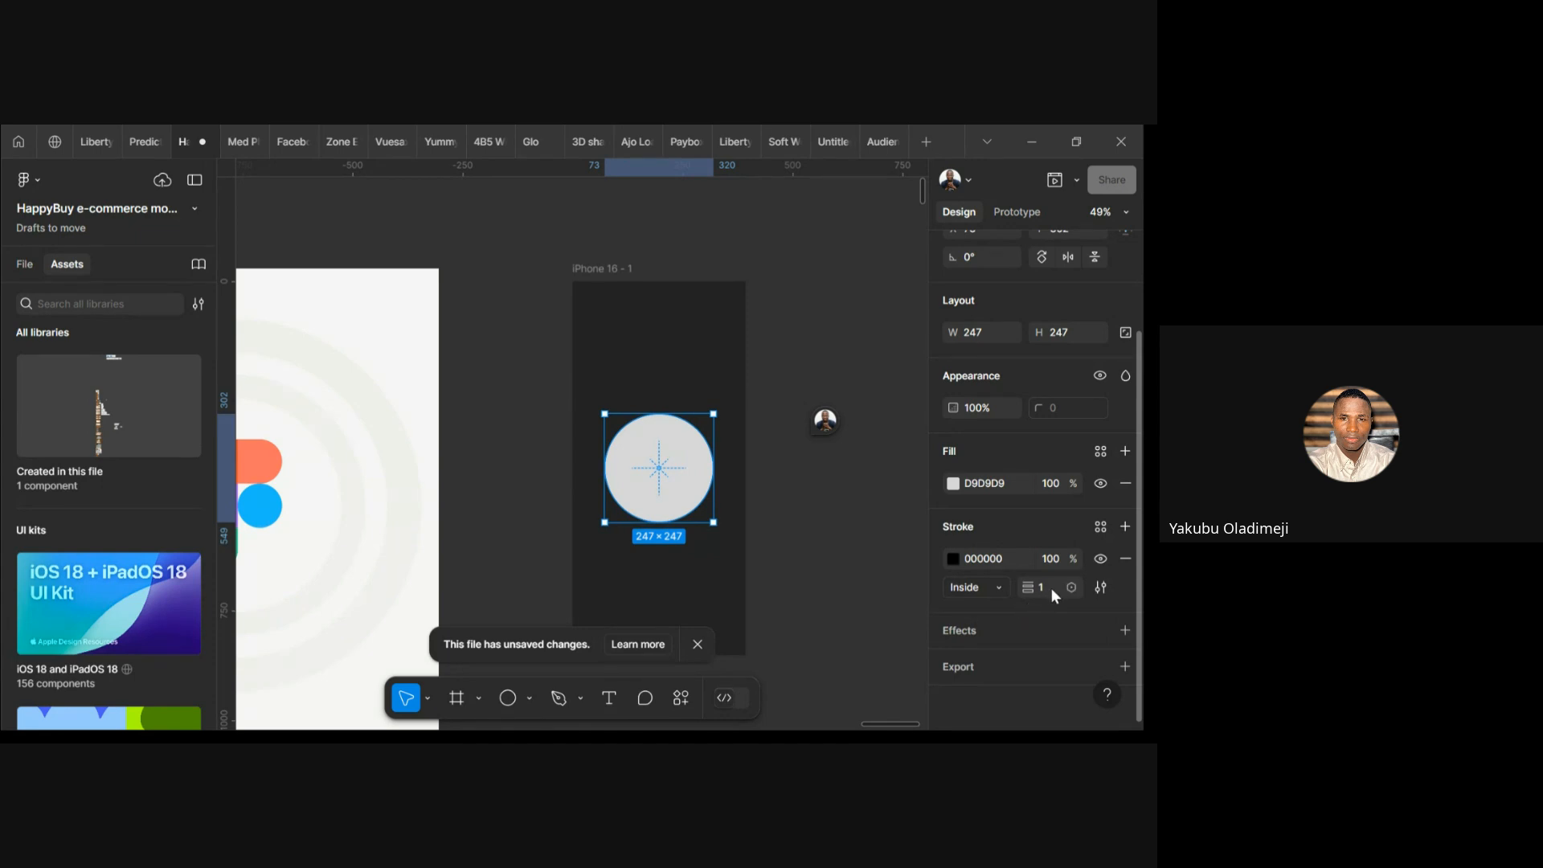
key("Up")
key("Up")
key("Up")
key("Up")
key("Up")
key("Up")
key("Up")
key("Up")
key("Up")
key("Up")
key("Up")
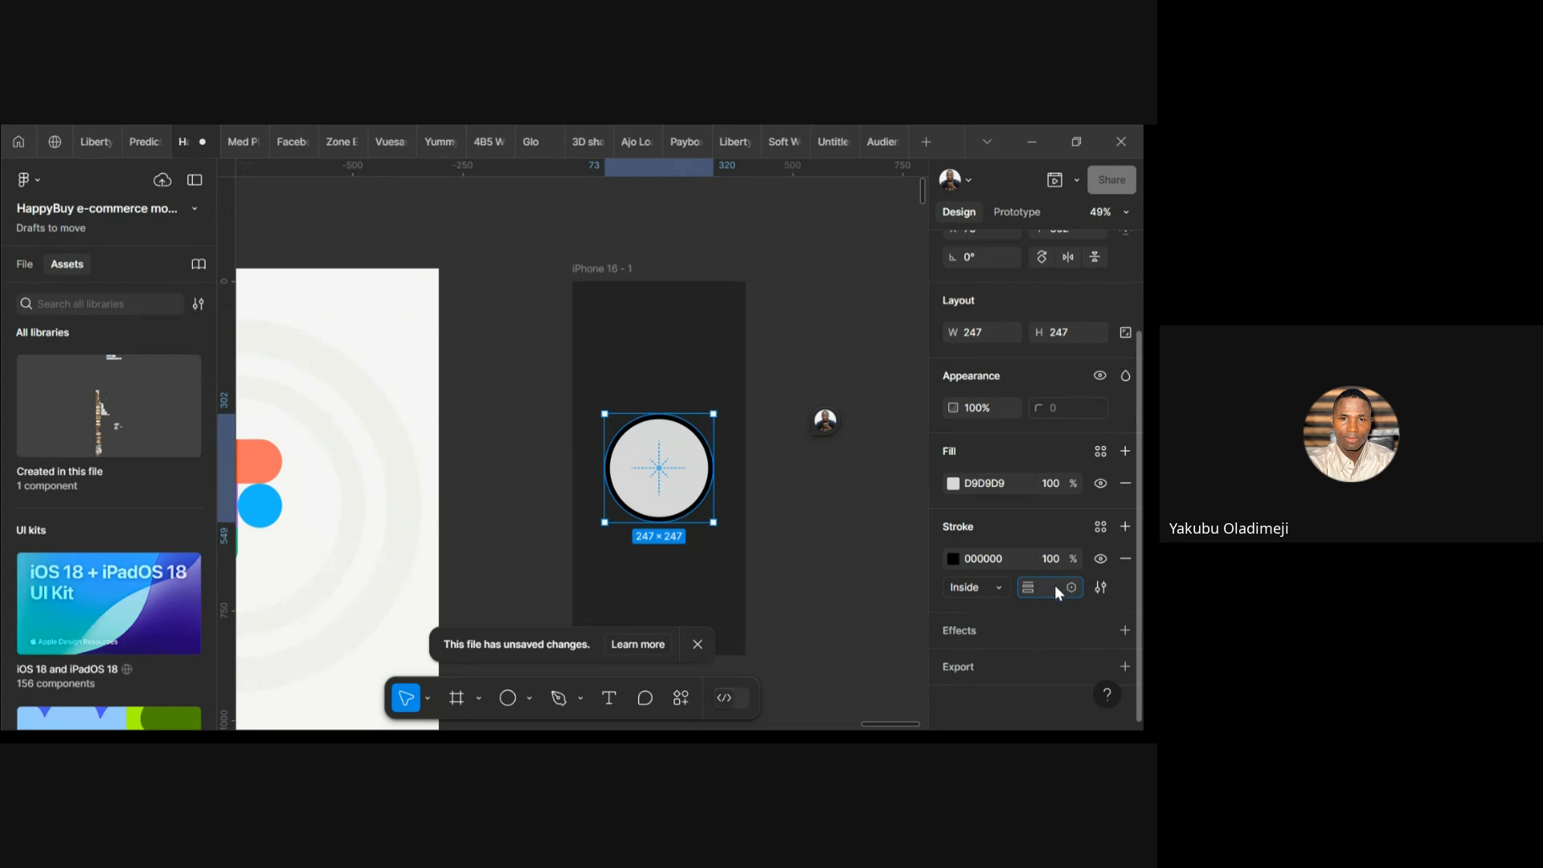
key("Return")
scroll(686, 544, "up", 5)
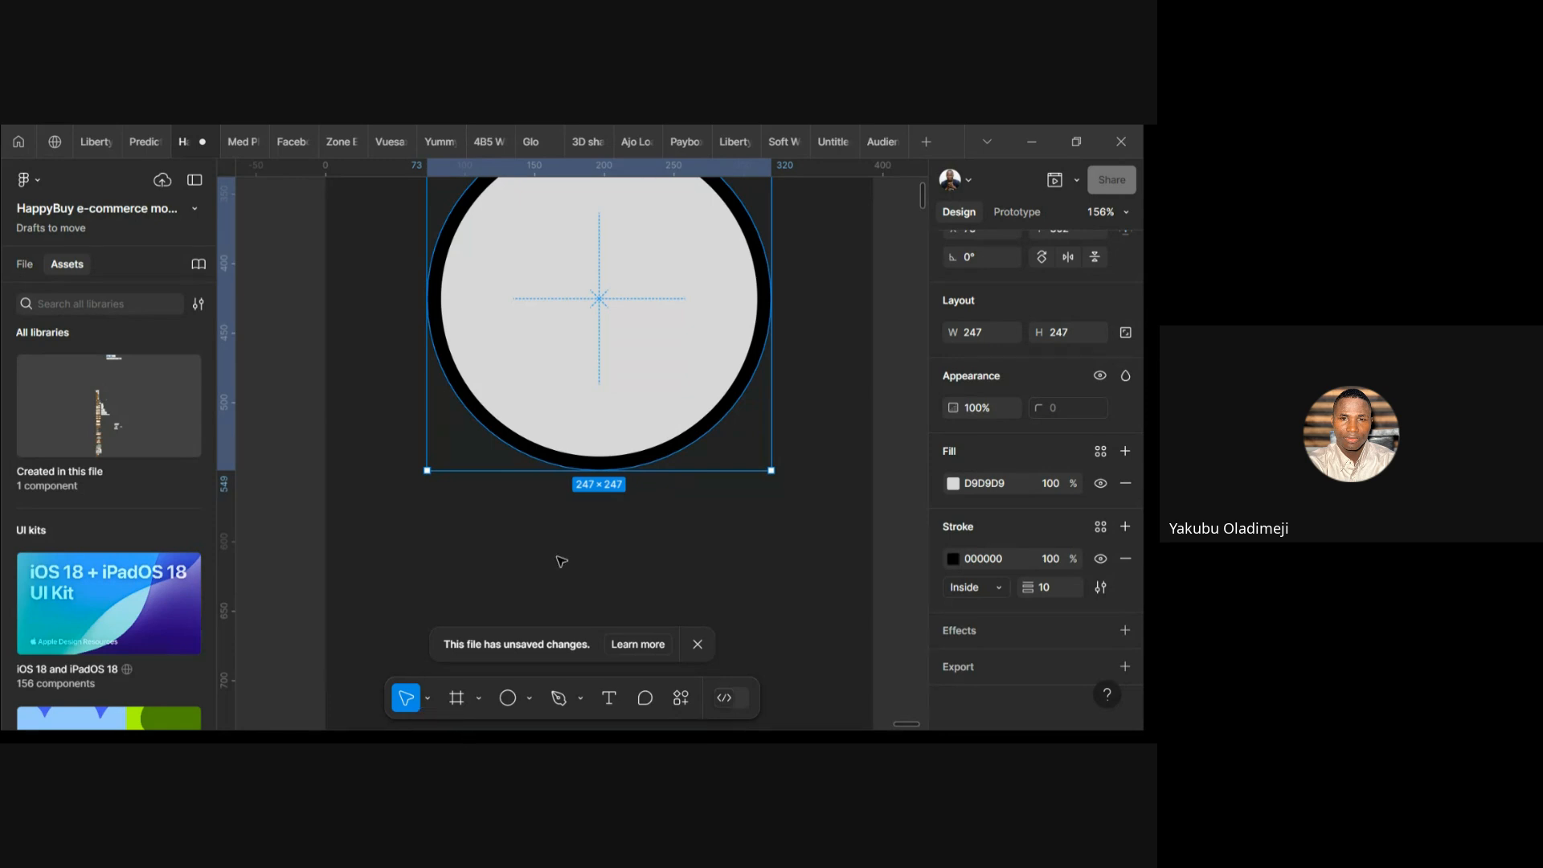
scroll(562, 560, "up", 4)
scroll(562, 561, "down", 2)
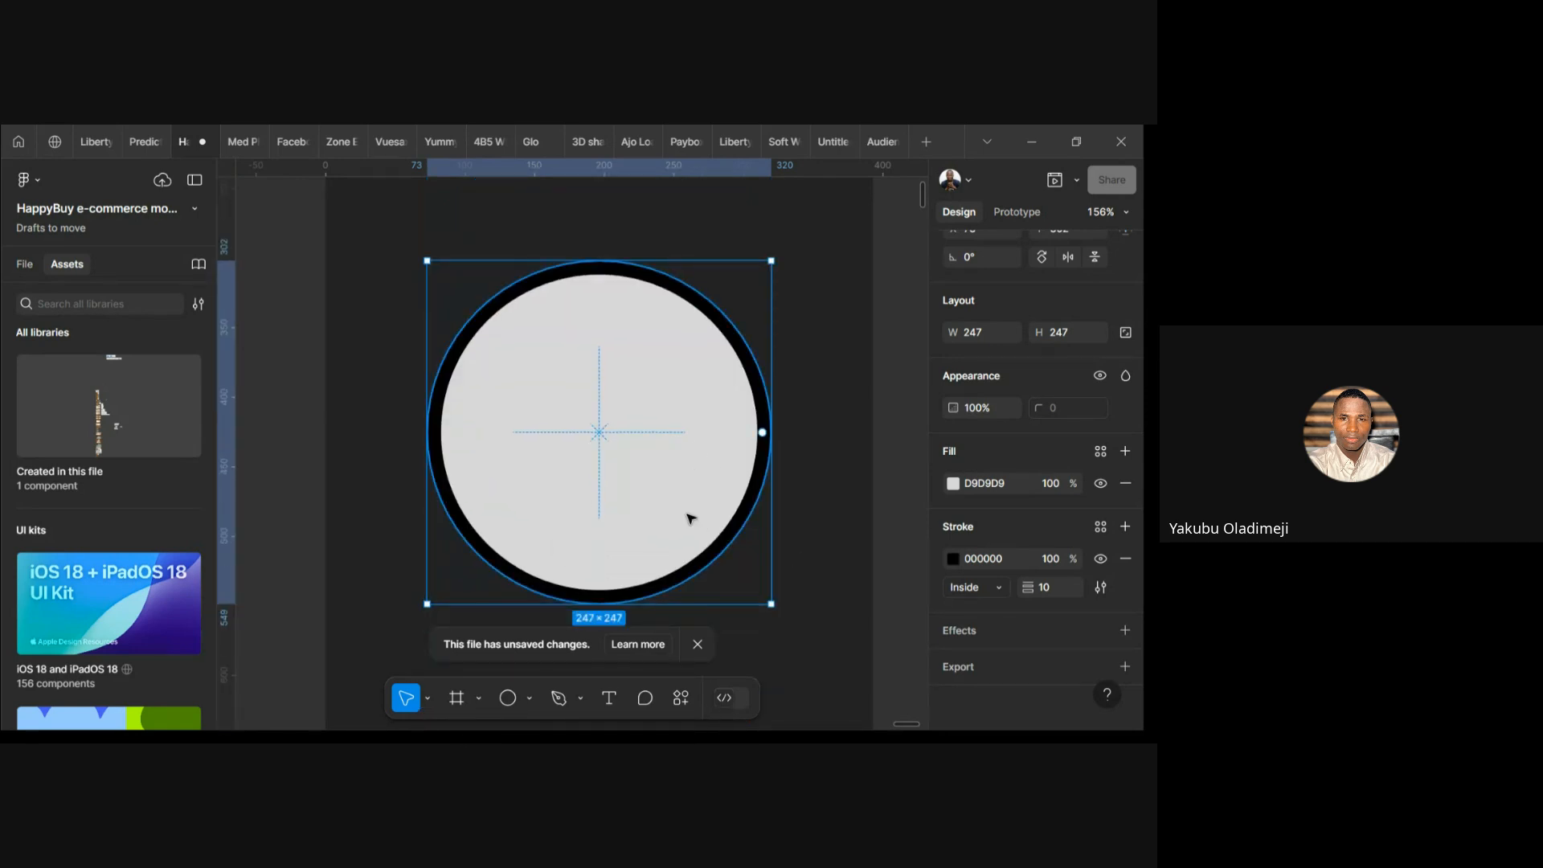
scroll(799, 519, "down", 5)
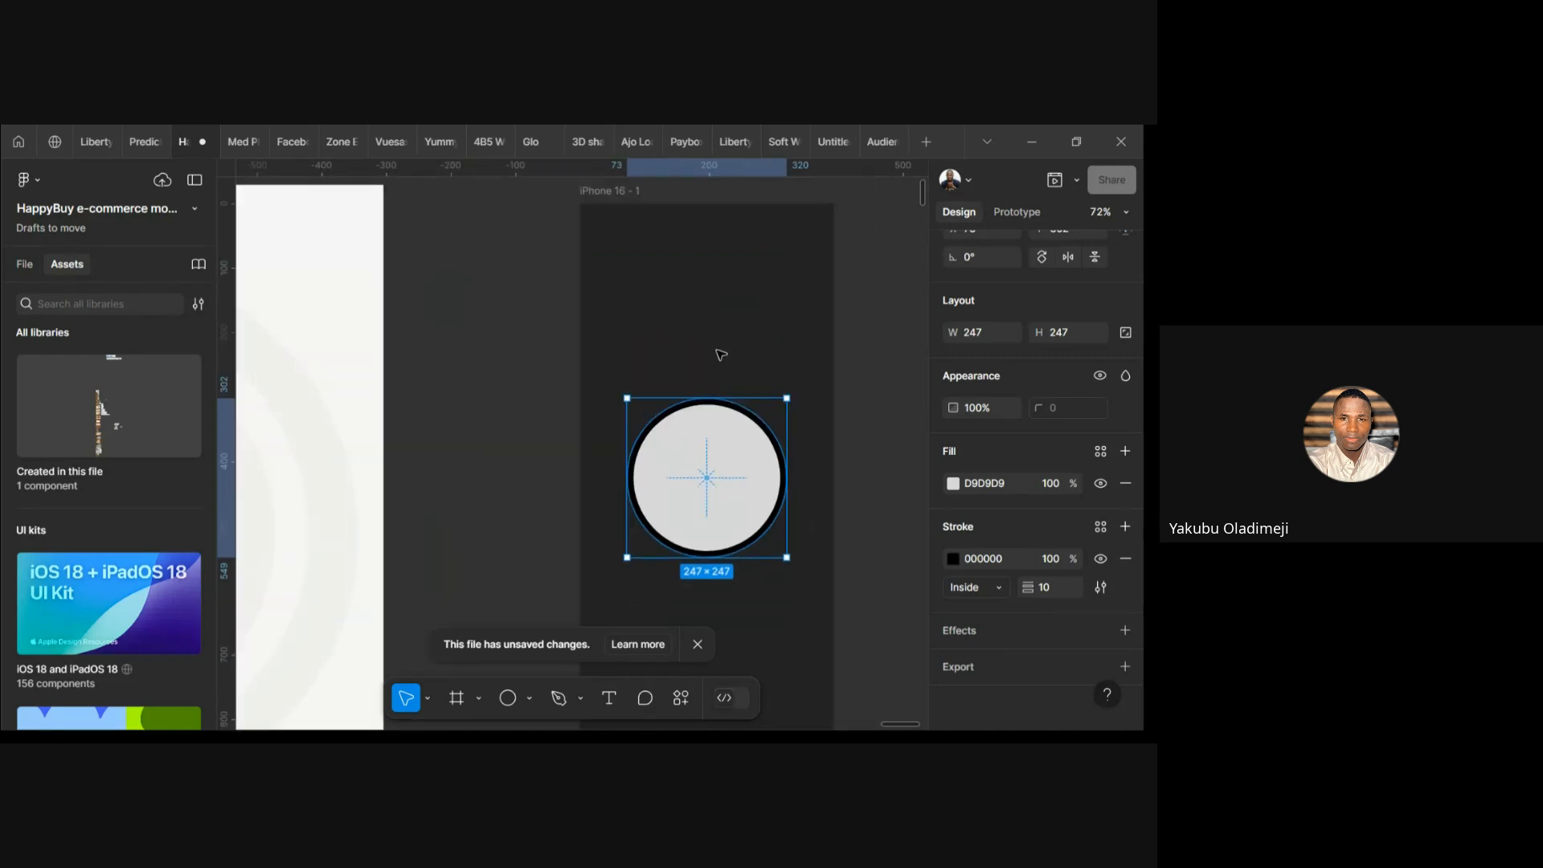
With the frame selected, change Selection colors D9D9D9 and 242424 to FFFFFF, then reselect the circle
left_click(620, 194)
scroll(1014, 604, "down", 3)
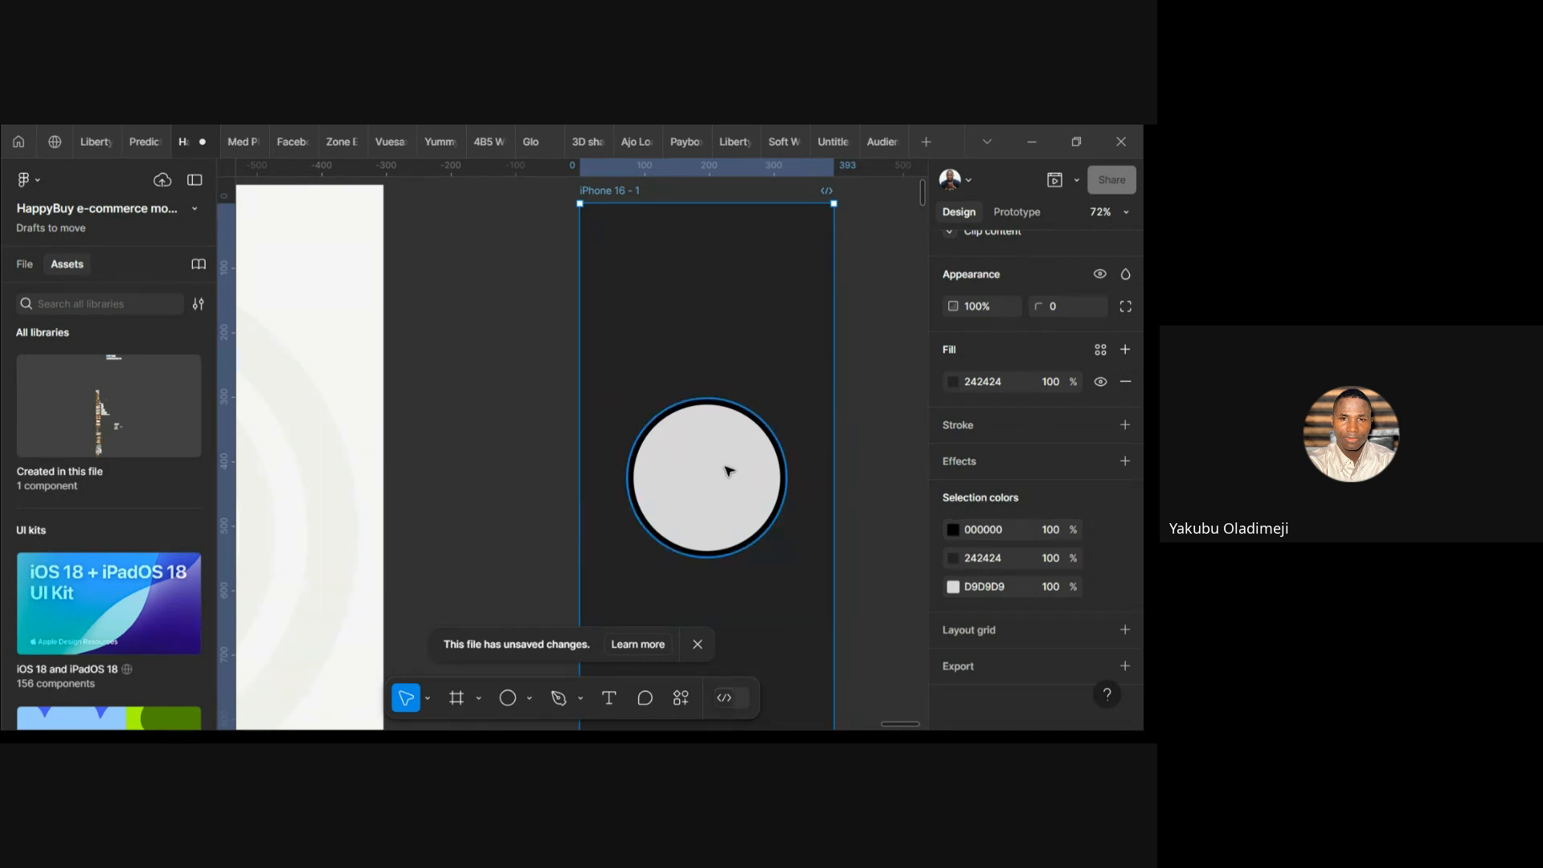
left_click(994, 587)
type("f")
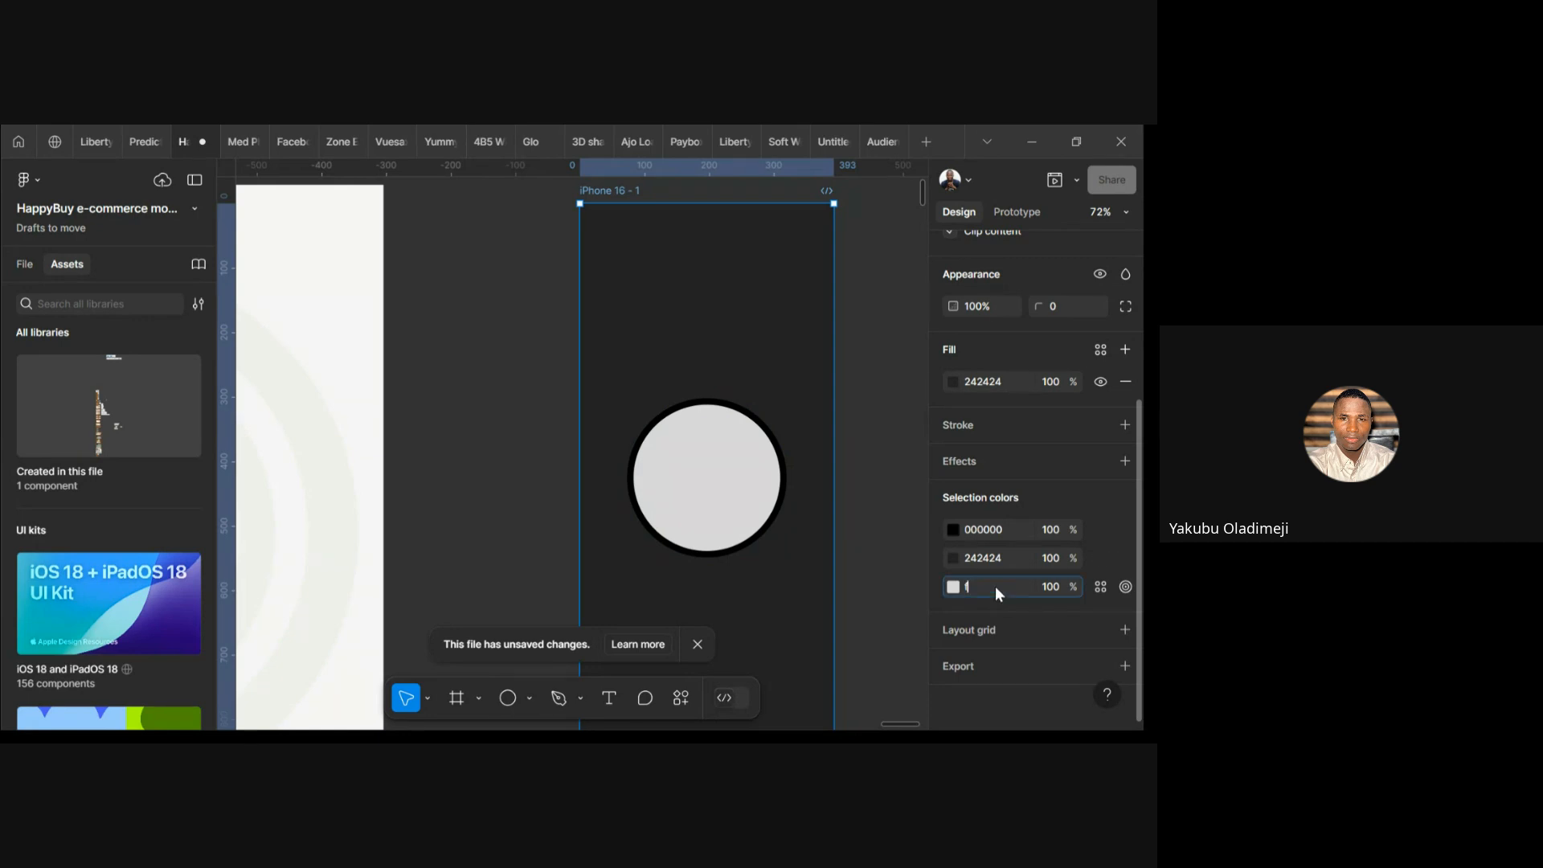
key("Return")
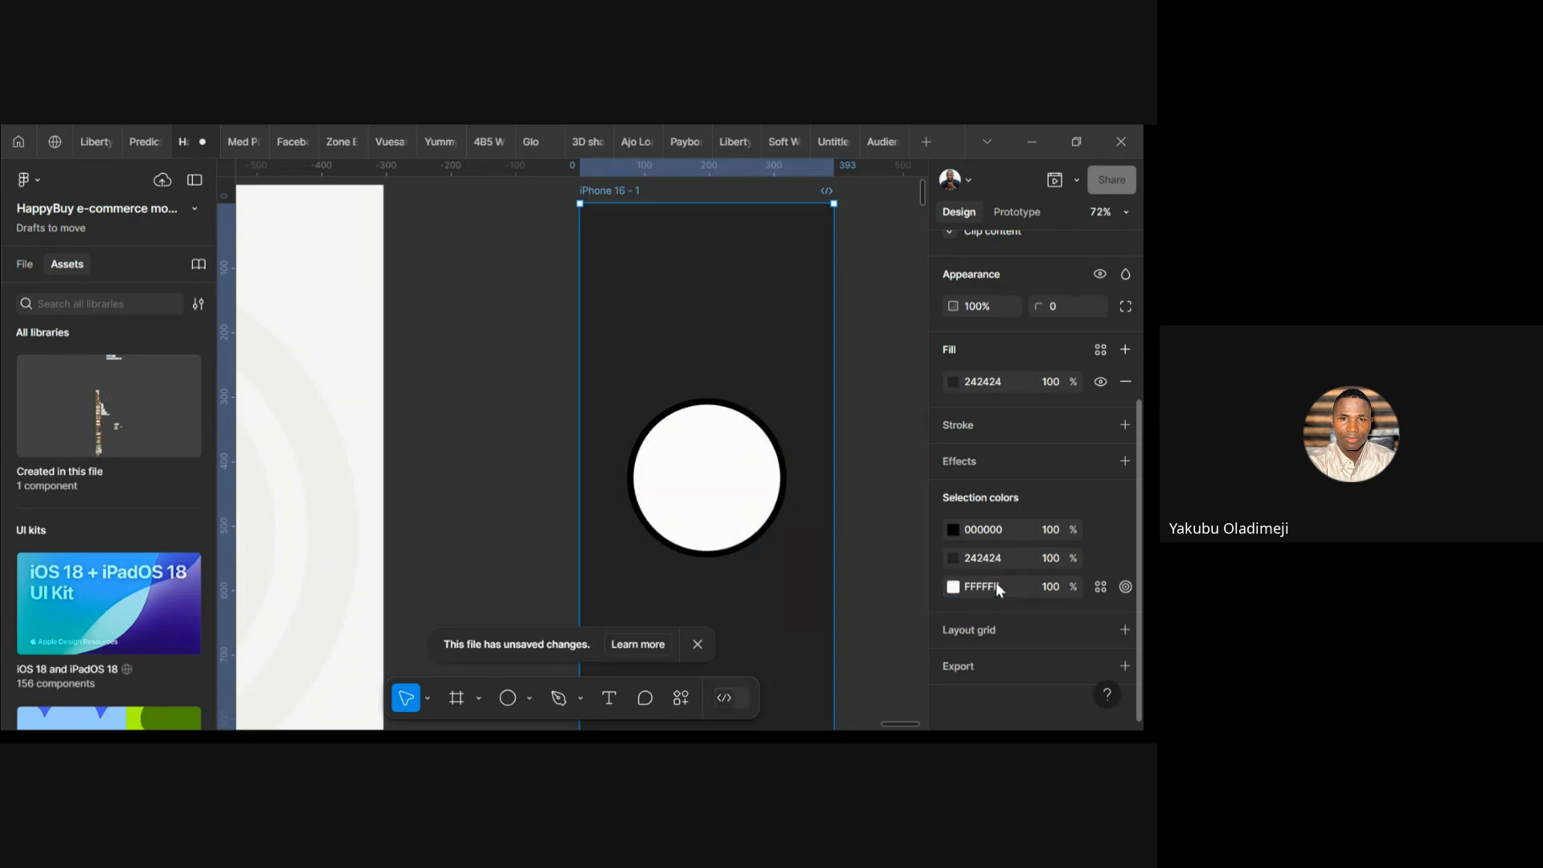
left_click(998, 560)
type("f")
key("Return")
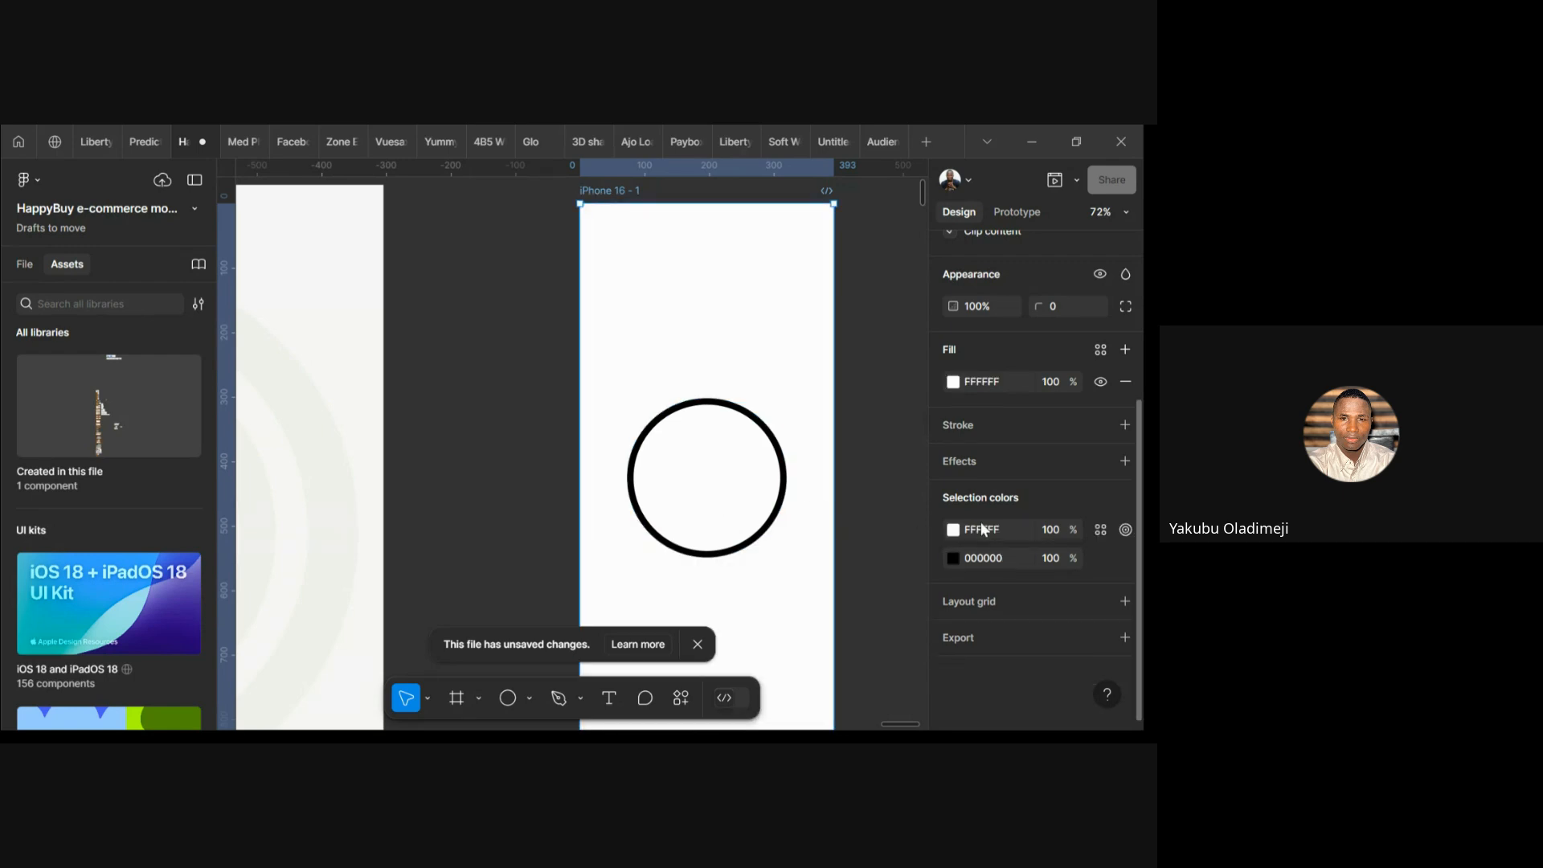
left_click(716, 530)
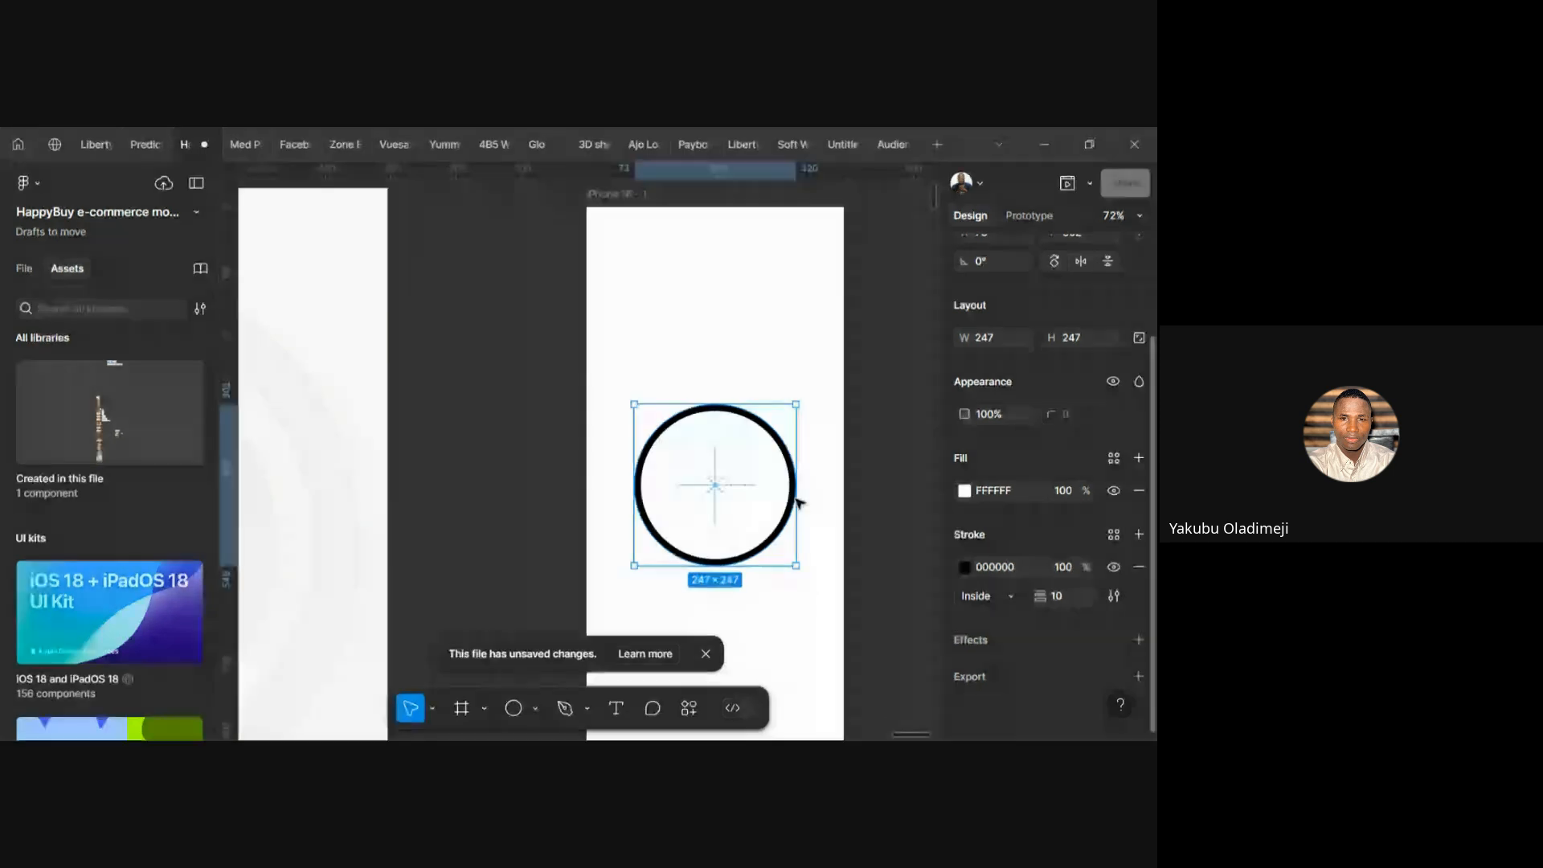
Recolour the circle's fill to dusty pink D19494 in the colour picker
left_click(952, 483)
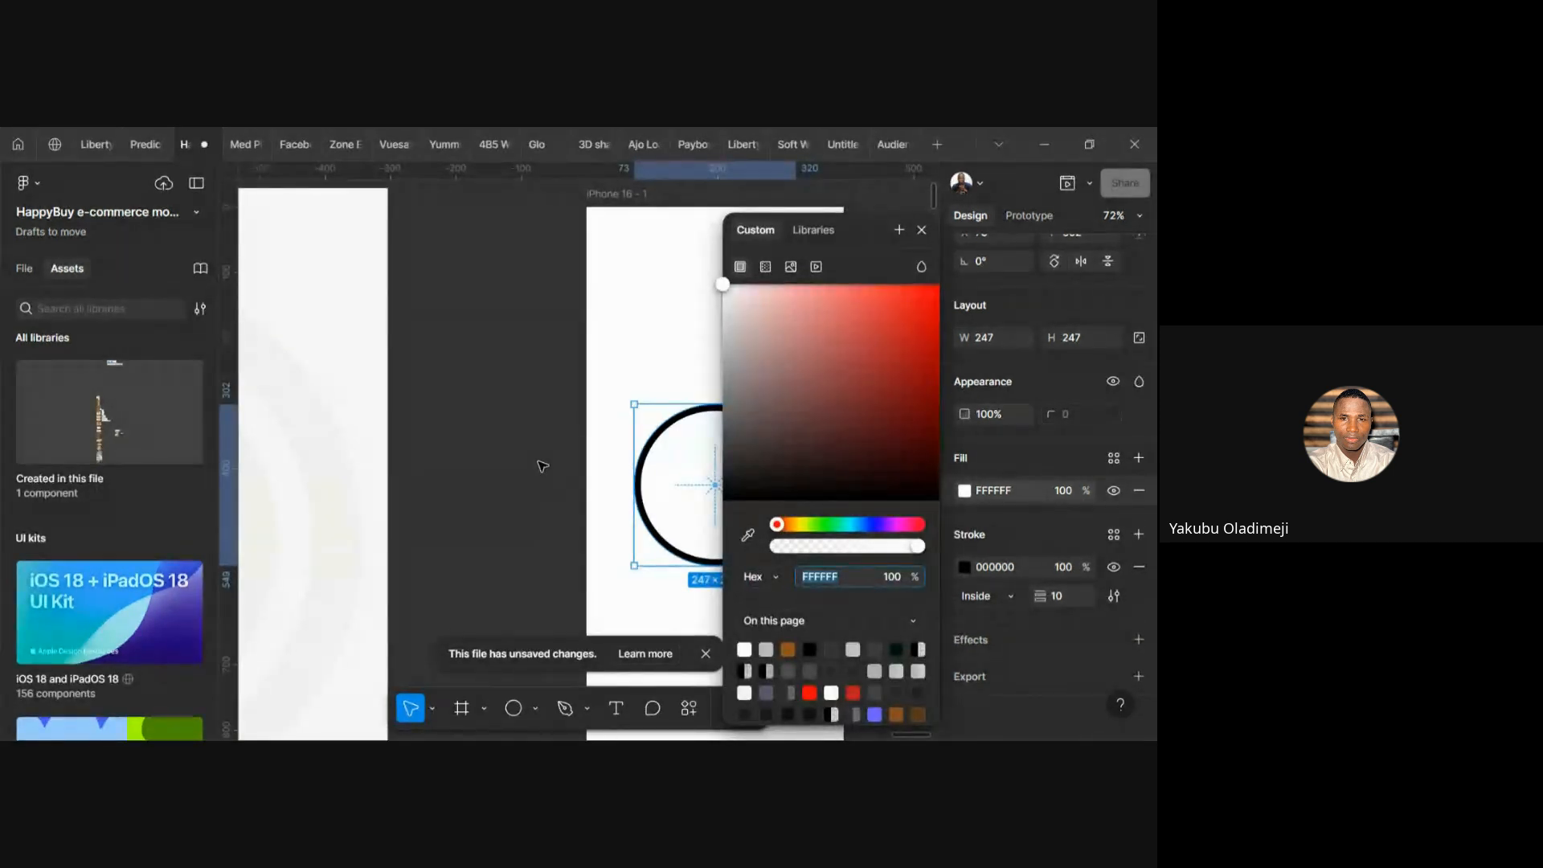
left_click(542, 466)
left_click(695, 479)
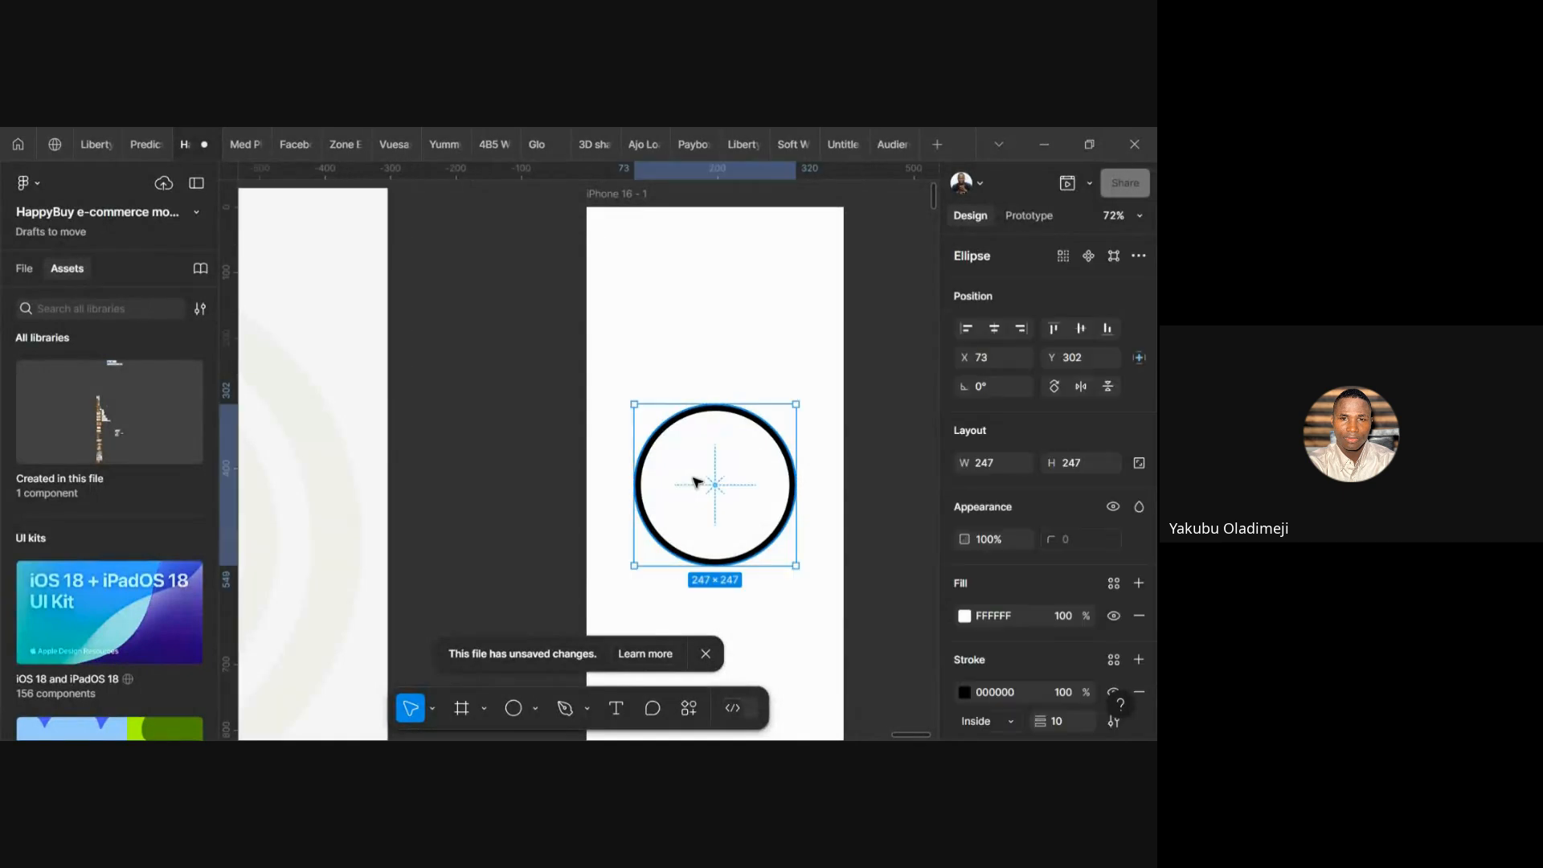
left_click(965, 617)
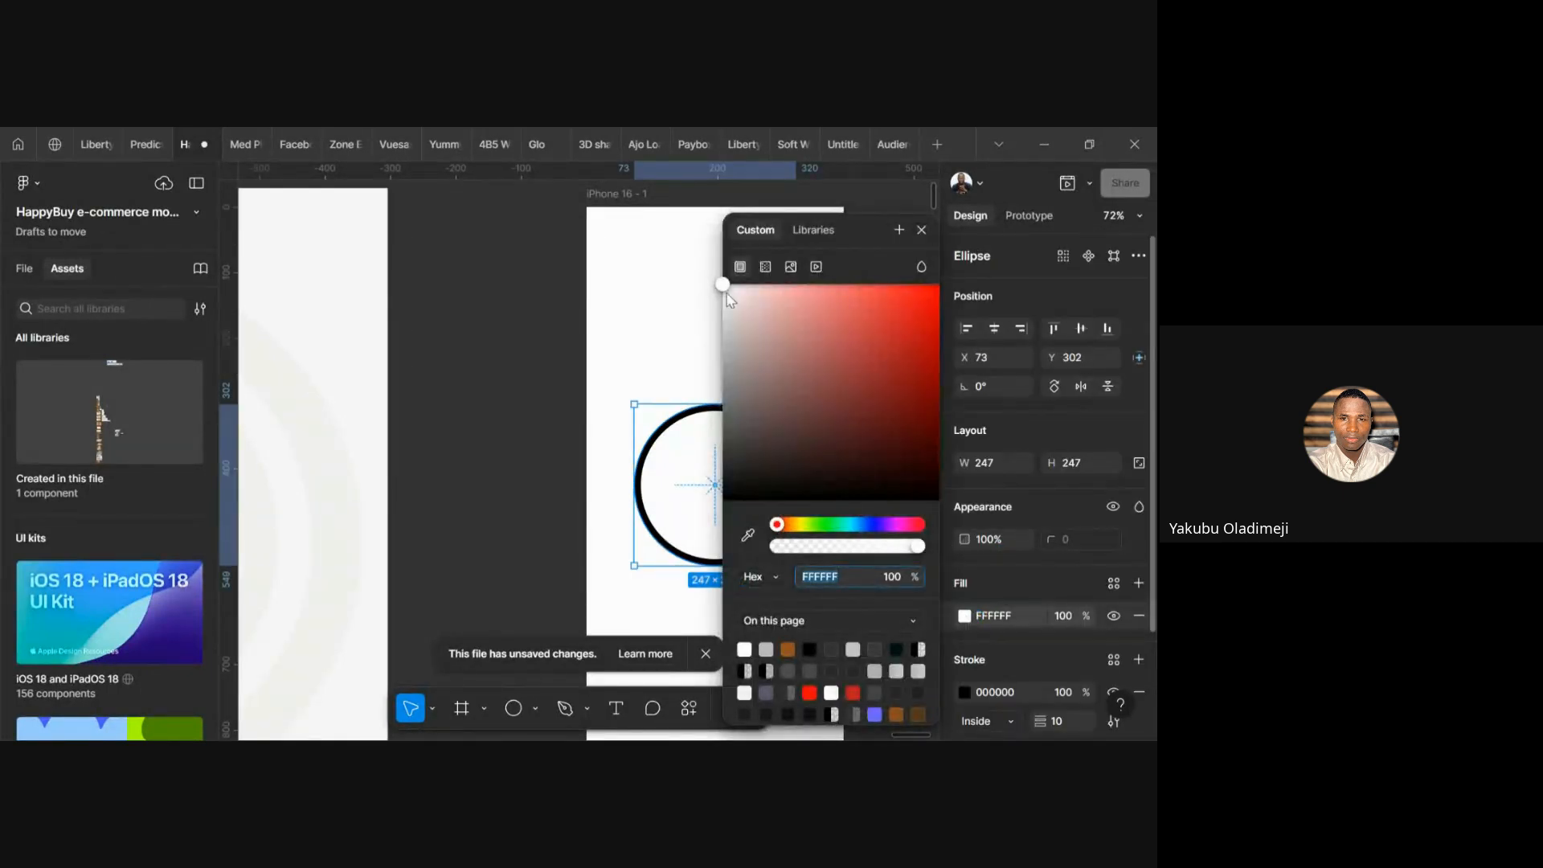
left_click_drag(728, 299, 786, 323)
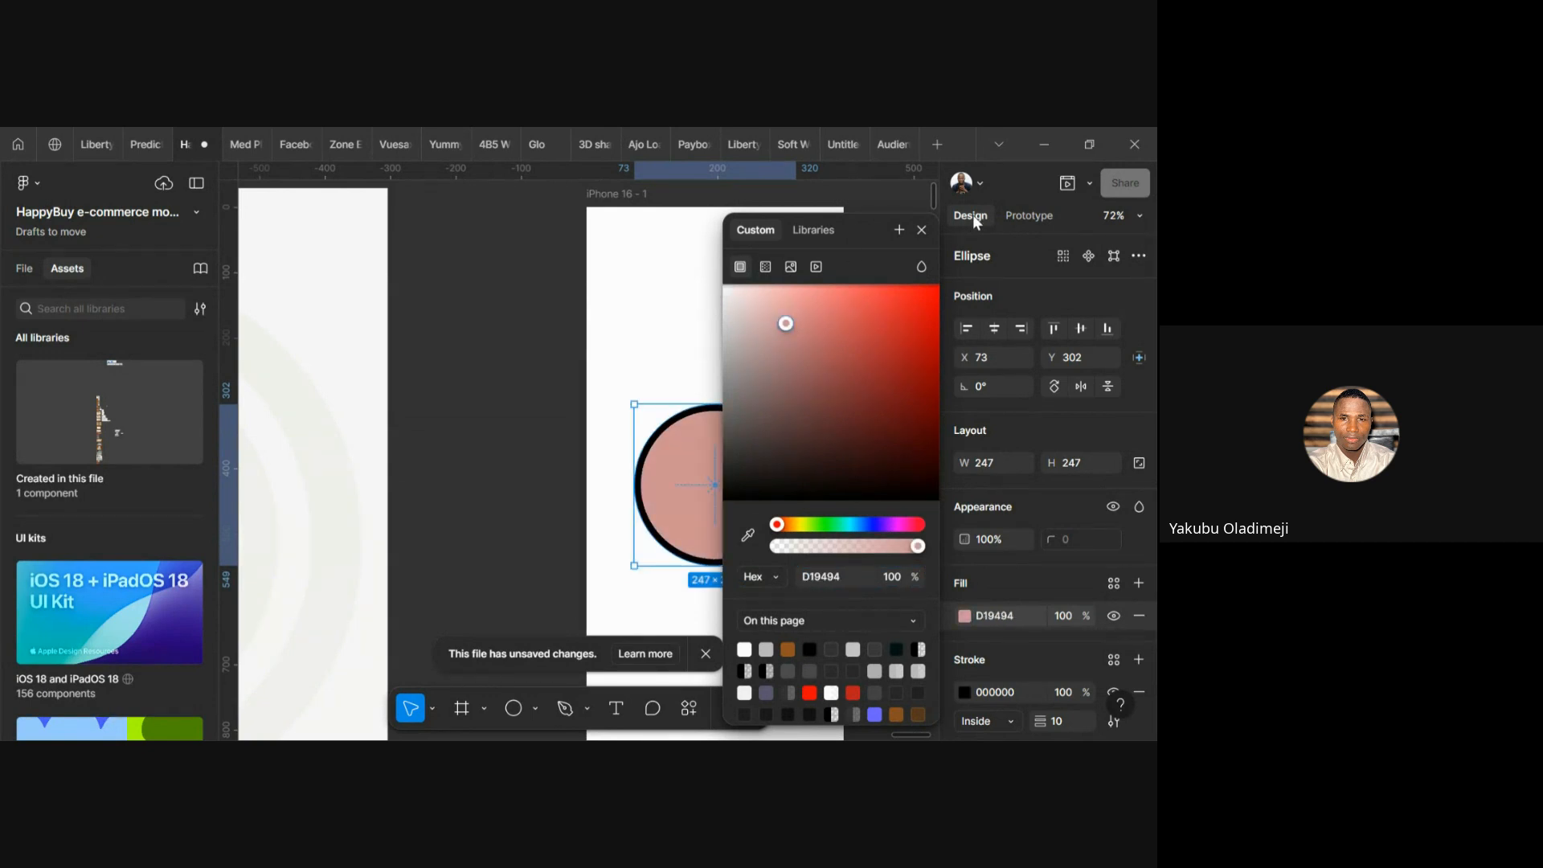
left_click(922, 231)
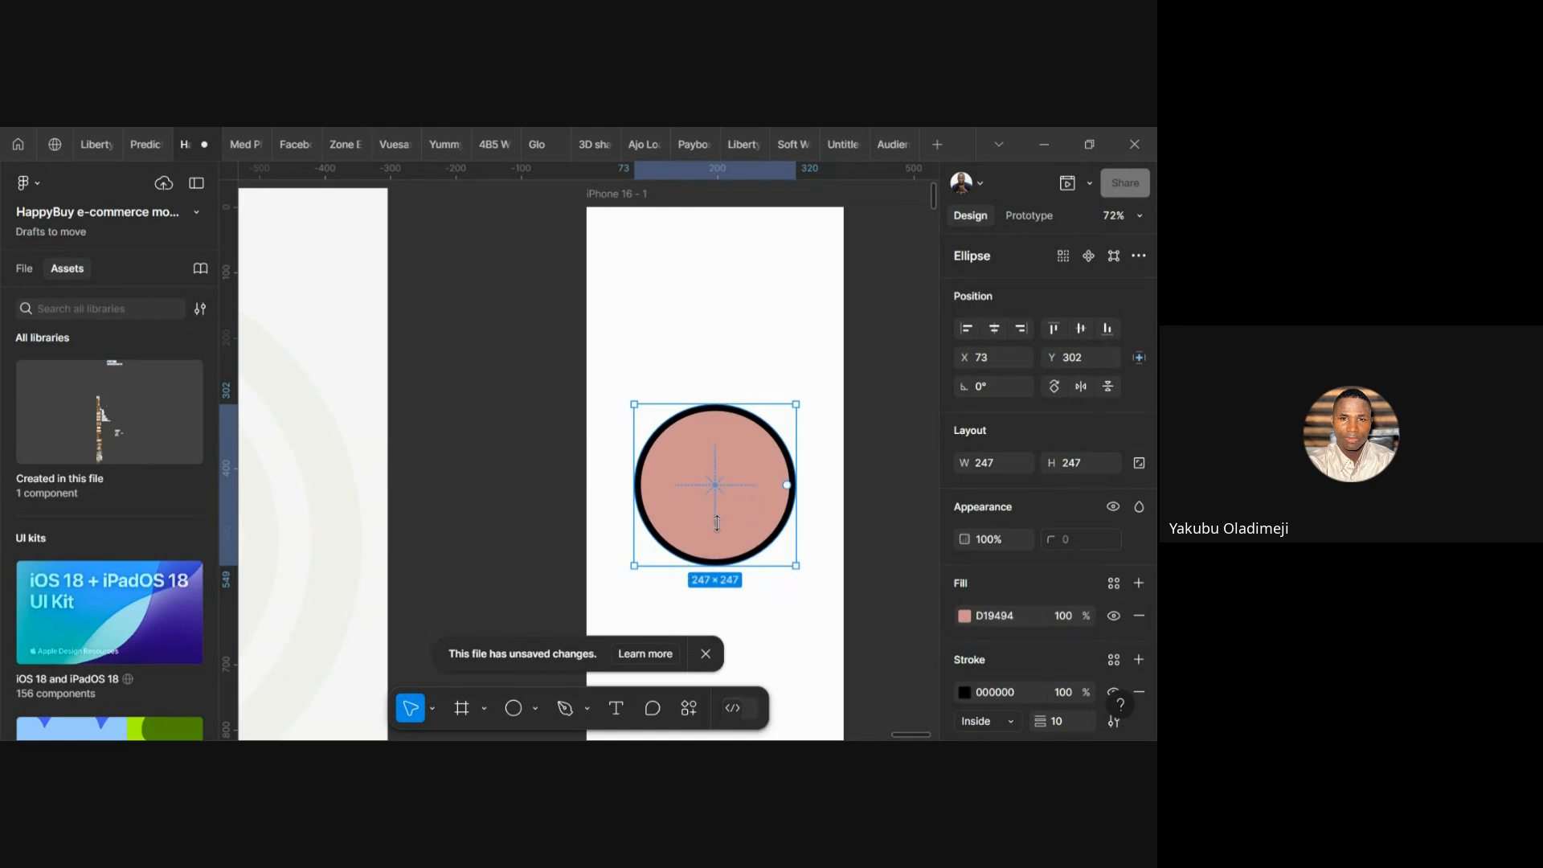
scroll(1028, 601, "down", 3)
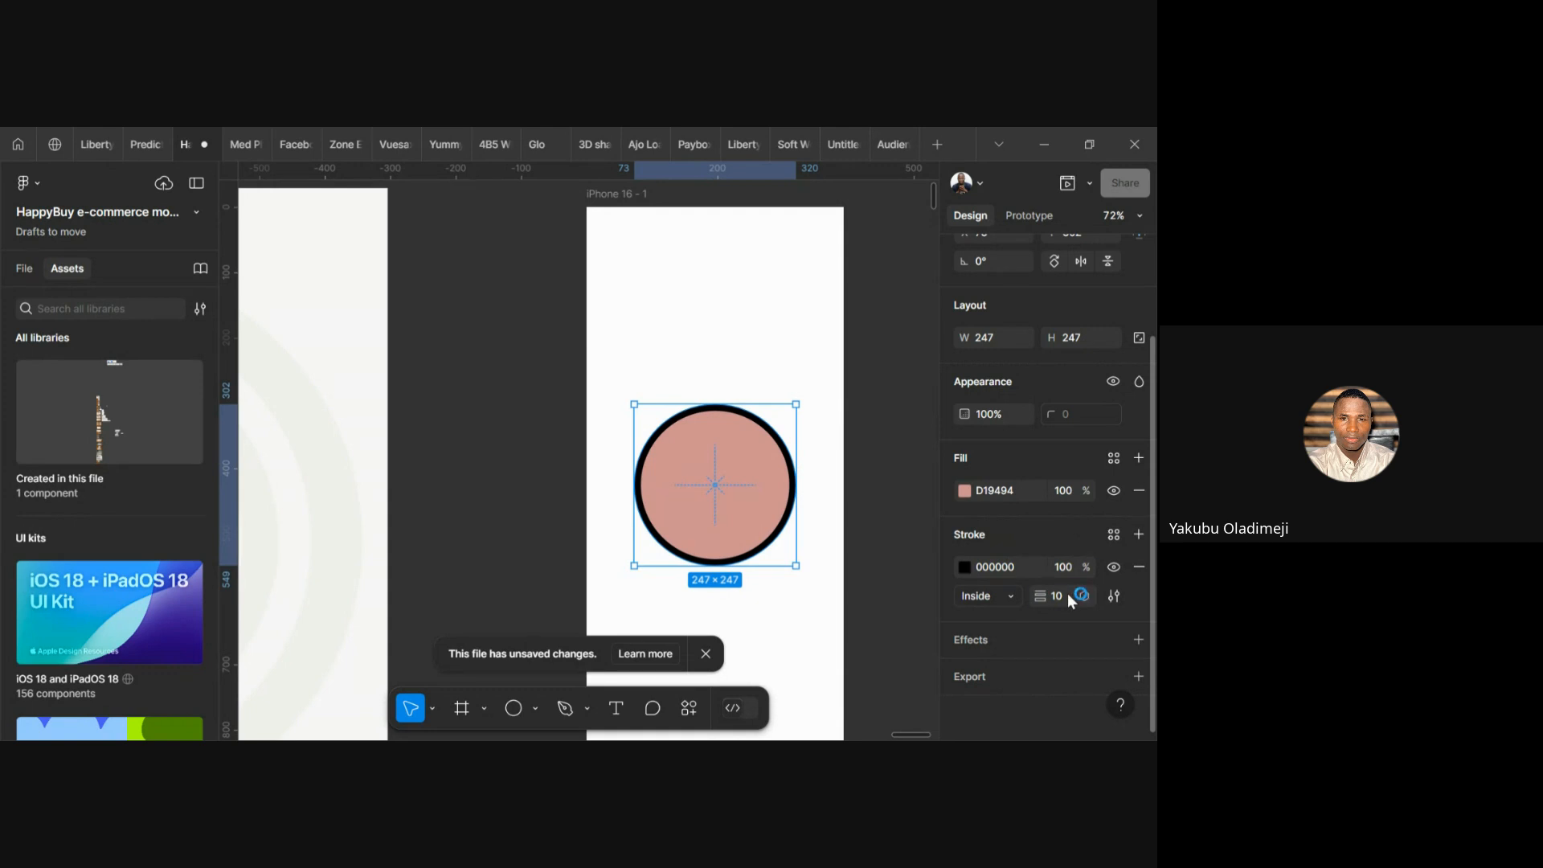
Reduce the circle's black outline weight from 10 to 5, keeping the position Inside
key("Down")
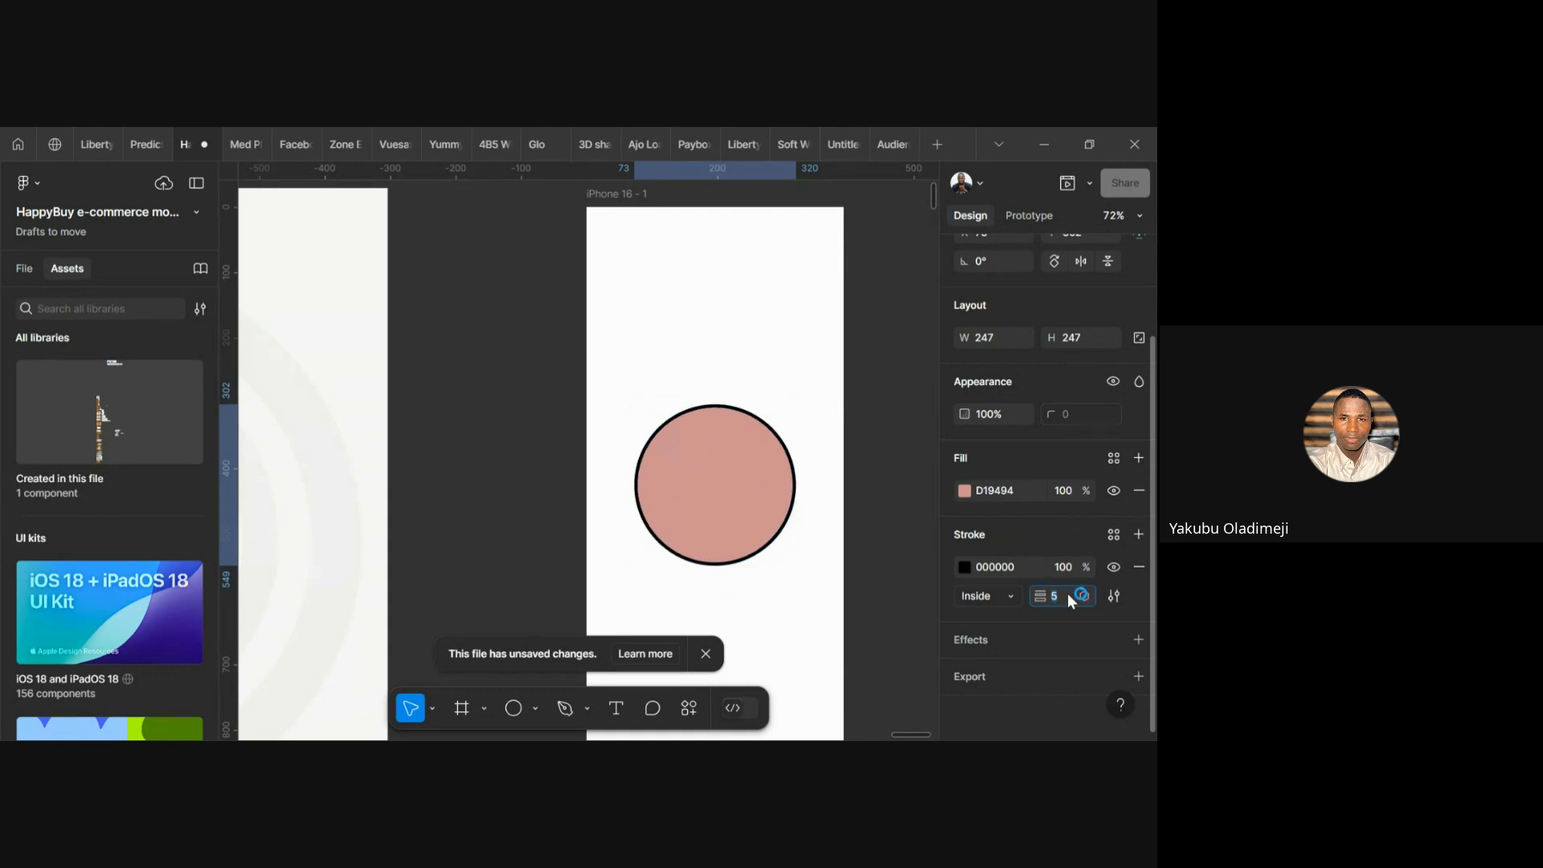
key("Return")
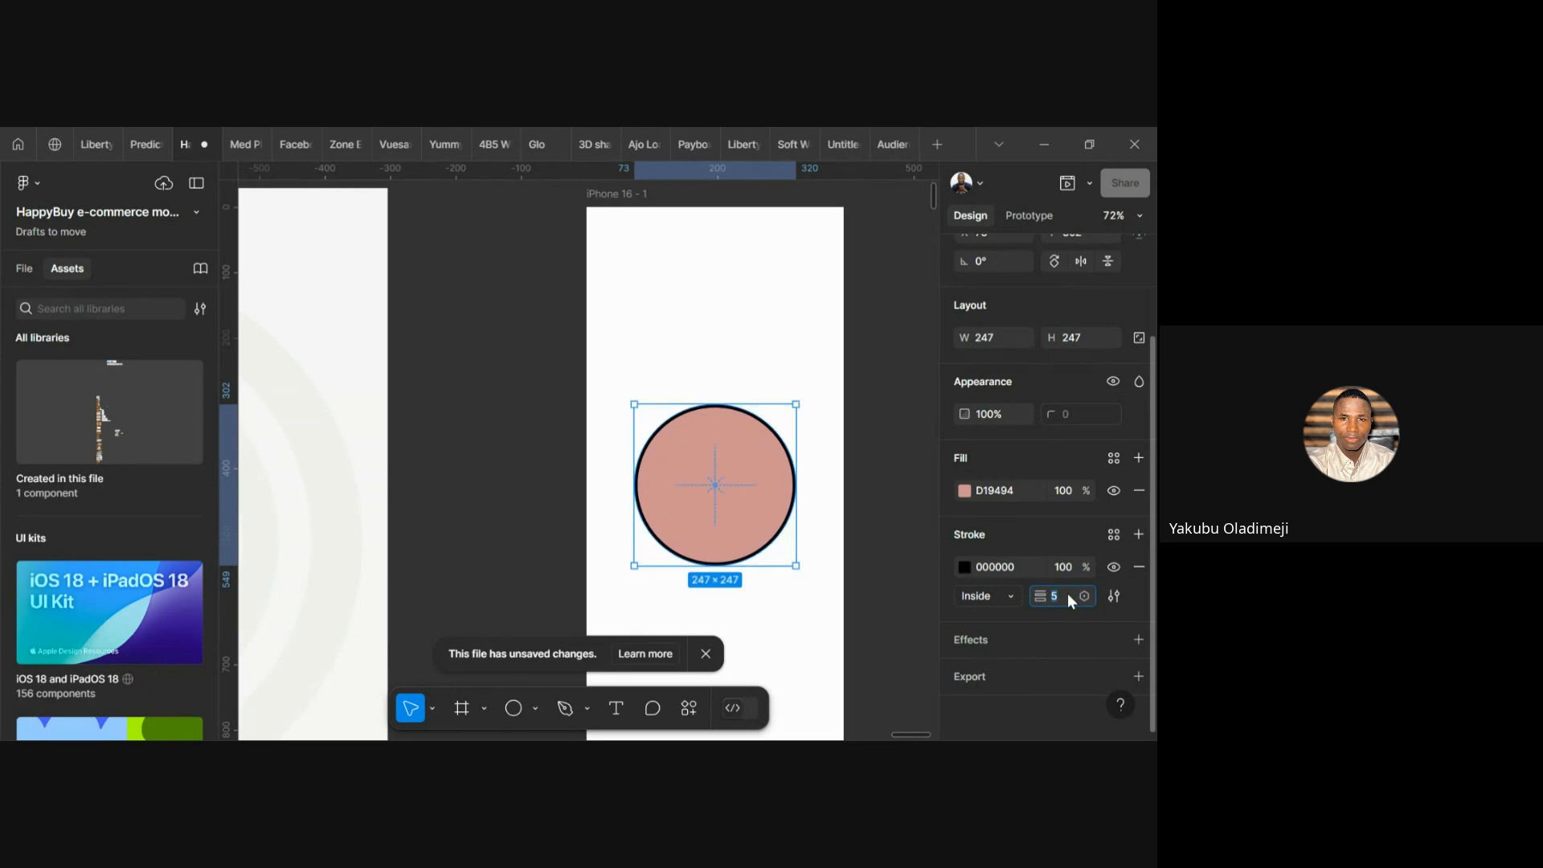
left_click(819, 517)
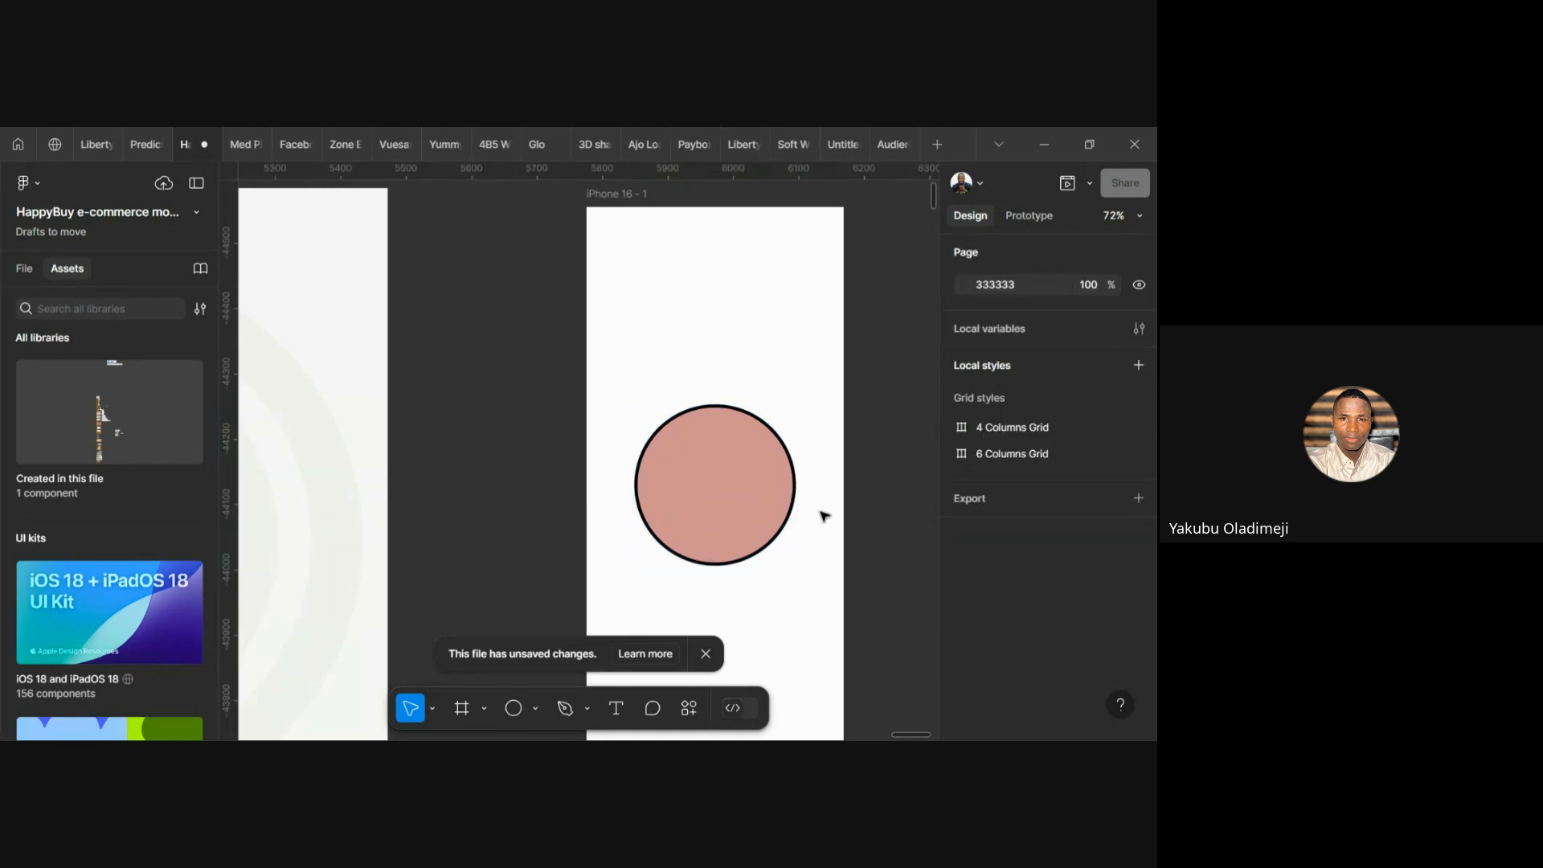
left_click(749, 496)
scroll(1014, 619, "down", 3)
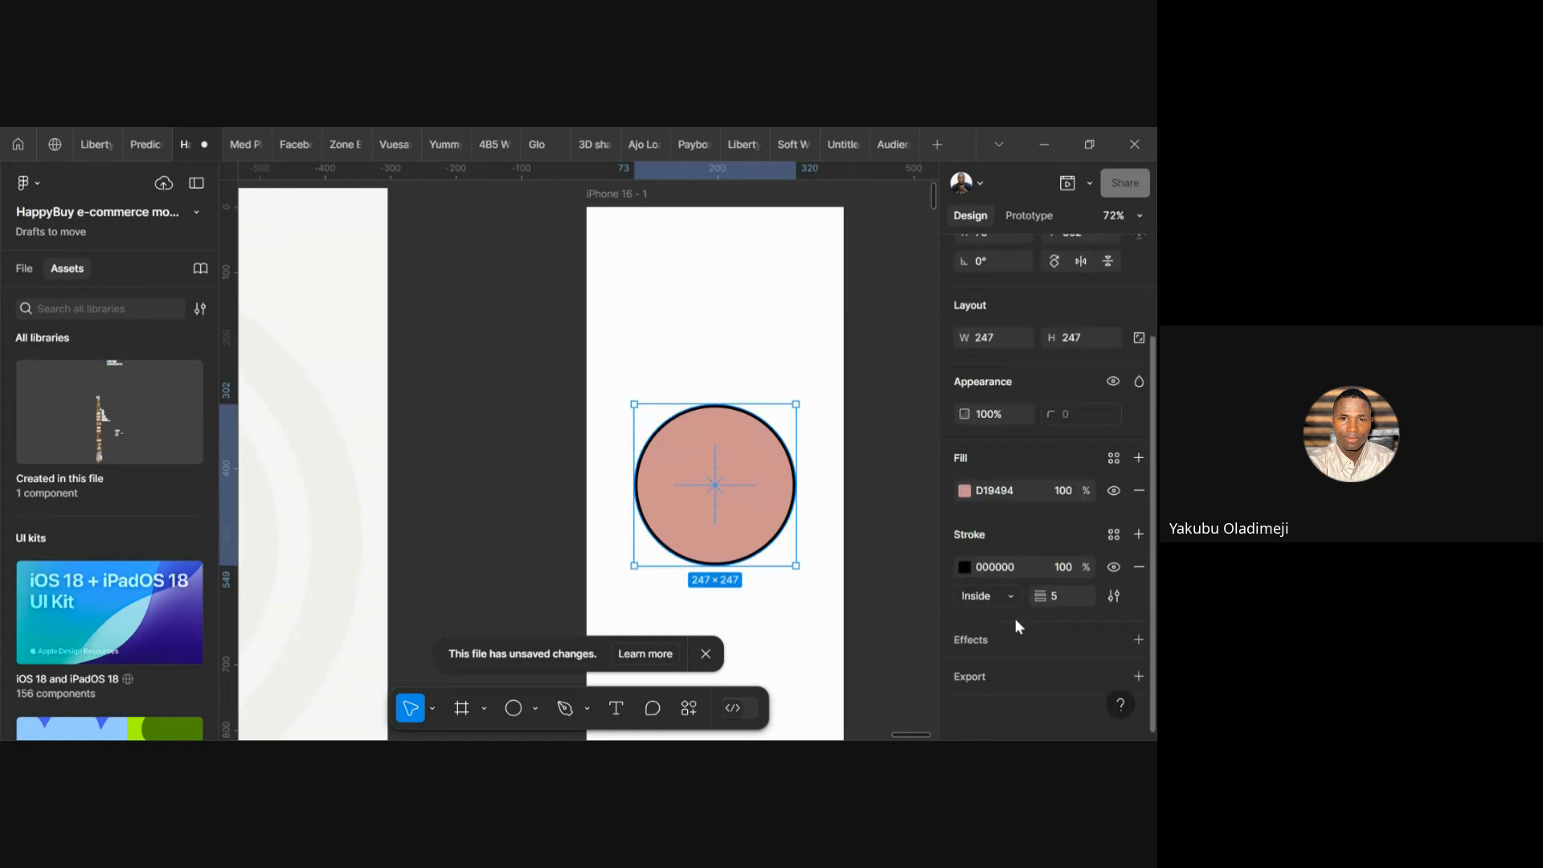
left_click(1014, 597)
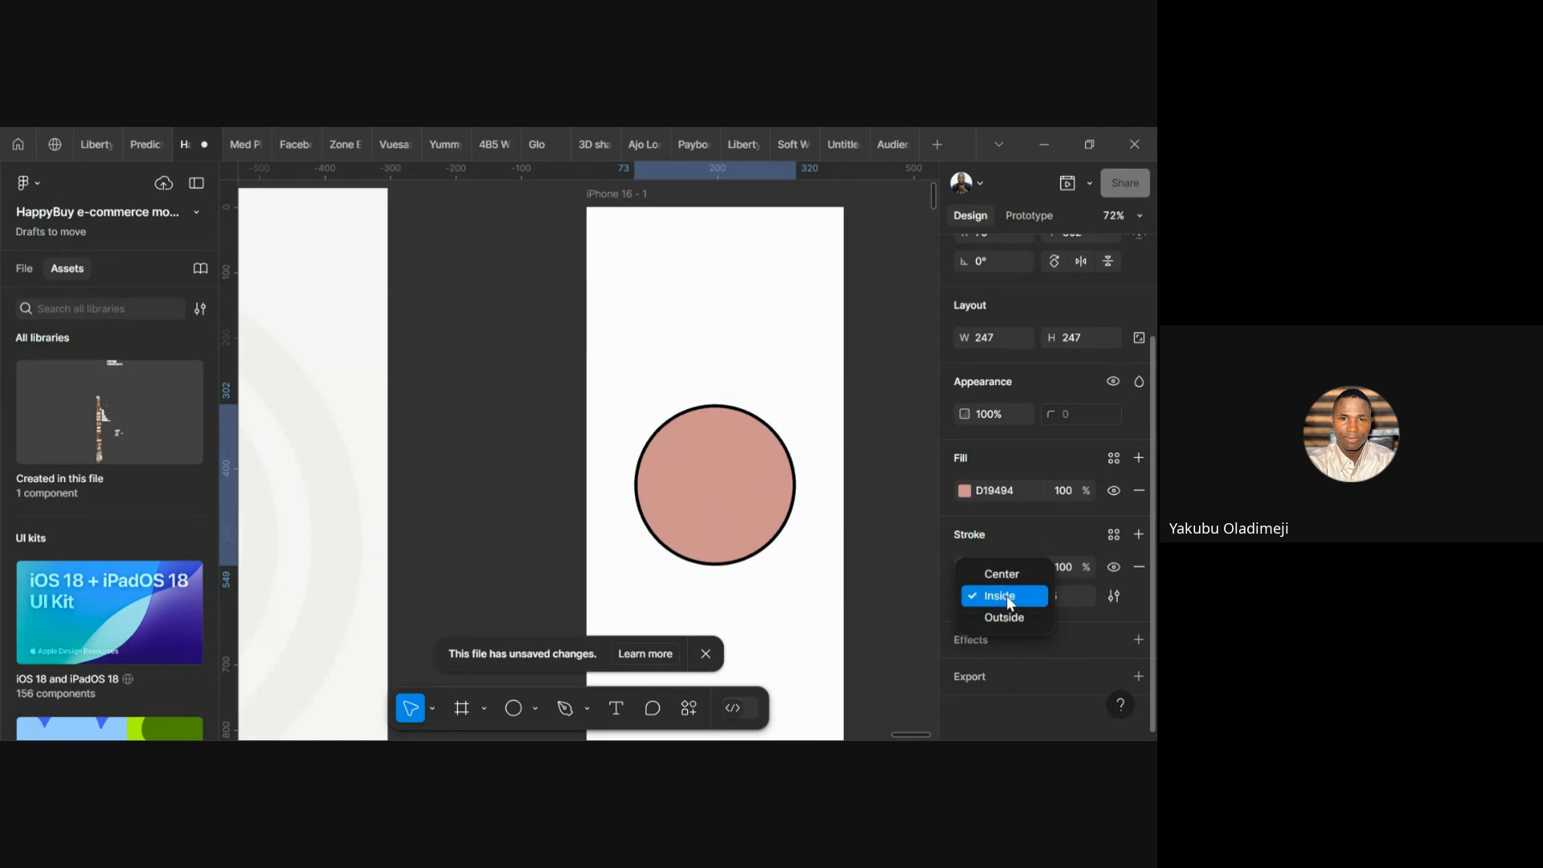
left_click(897, 582)
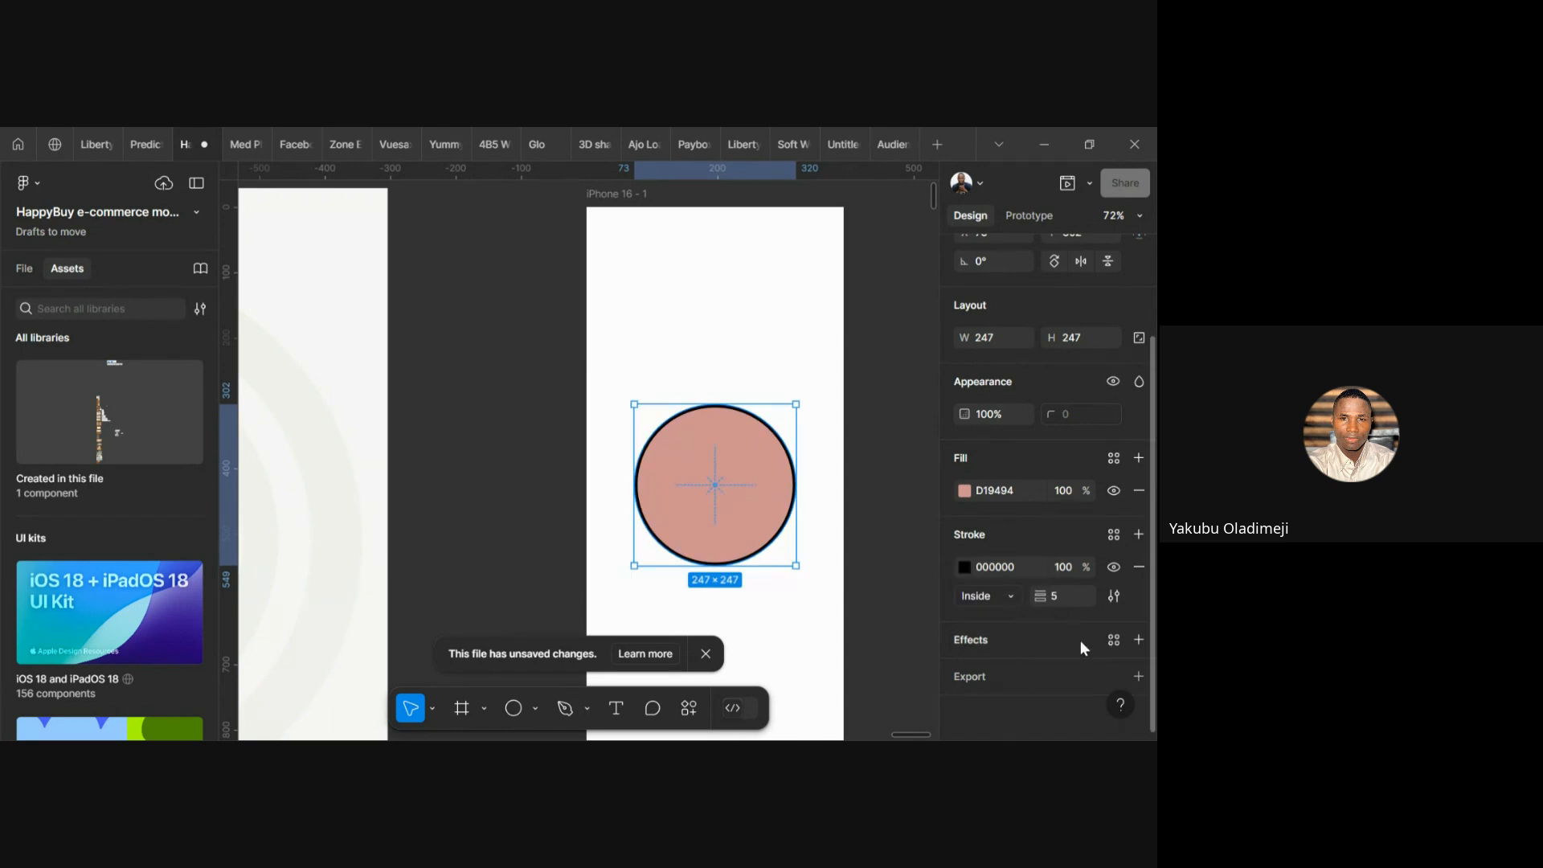
Add a Drop shadow effect to the pink circle, then select the iPhone 16 - 1 frame
left_click(1139, 639)
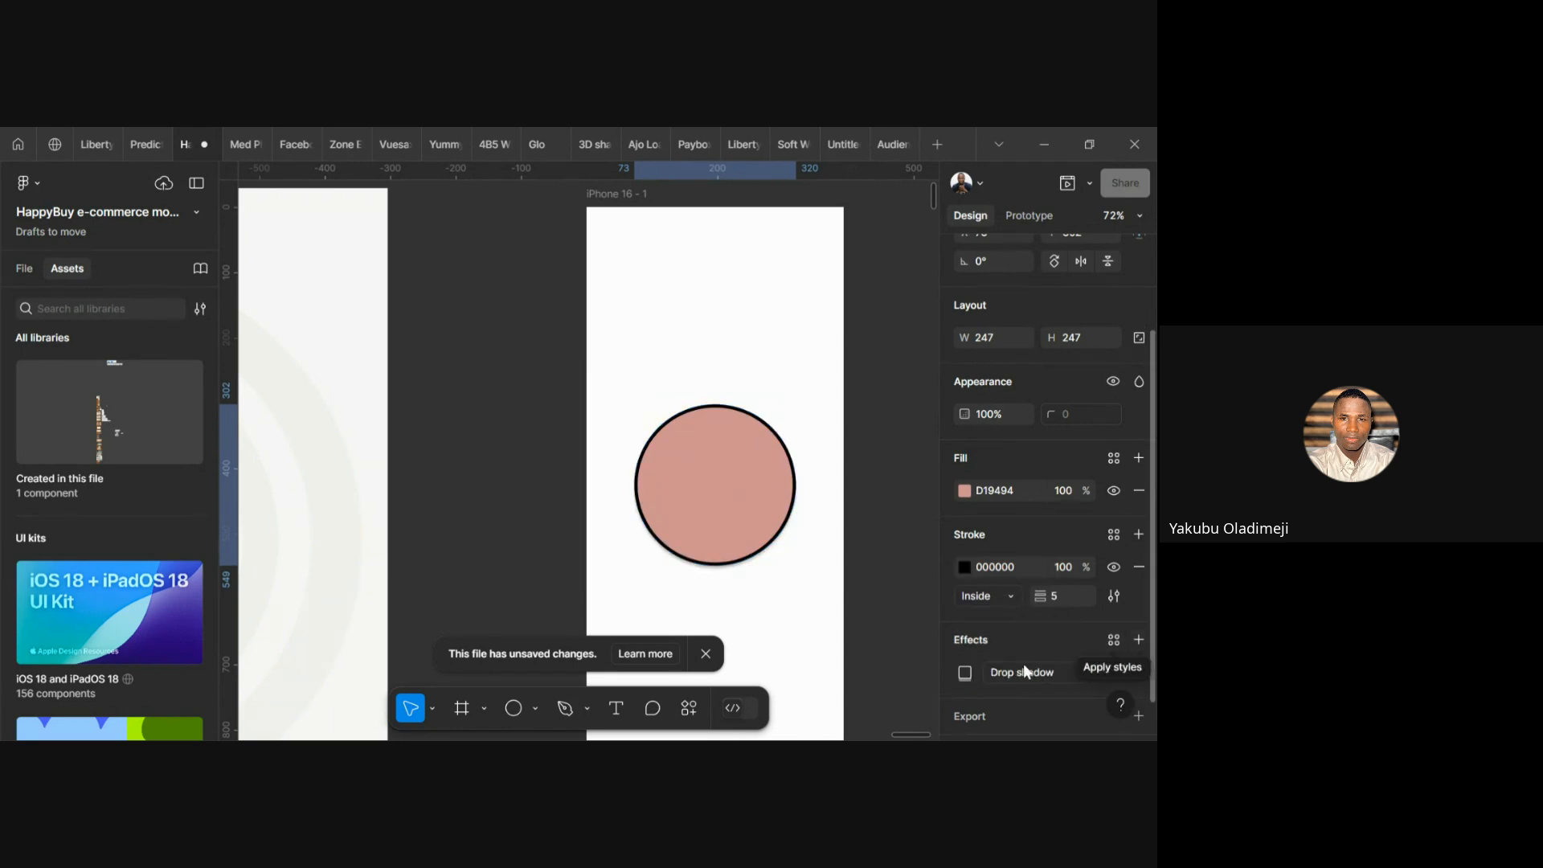
scroll(1024, 663, "down", 1)
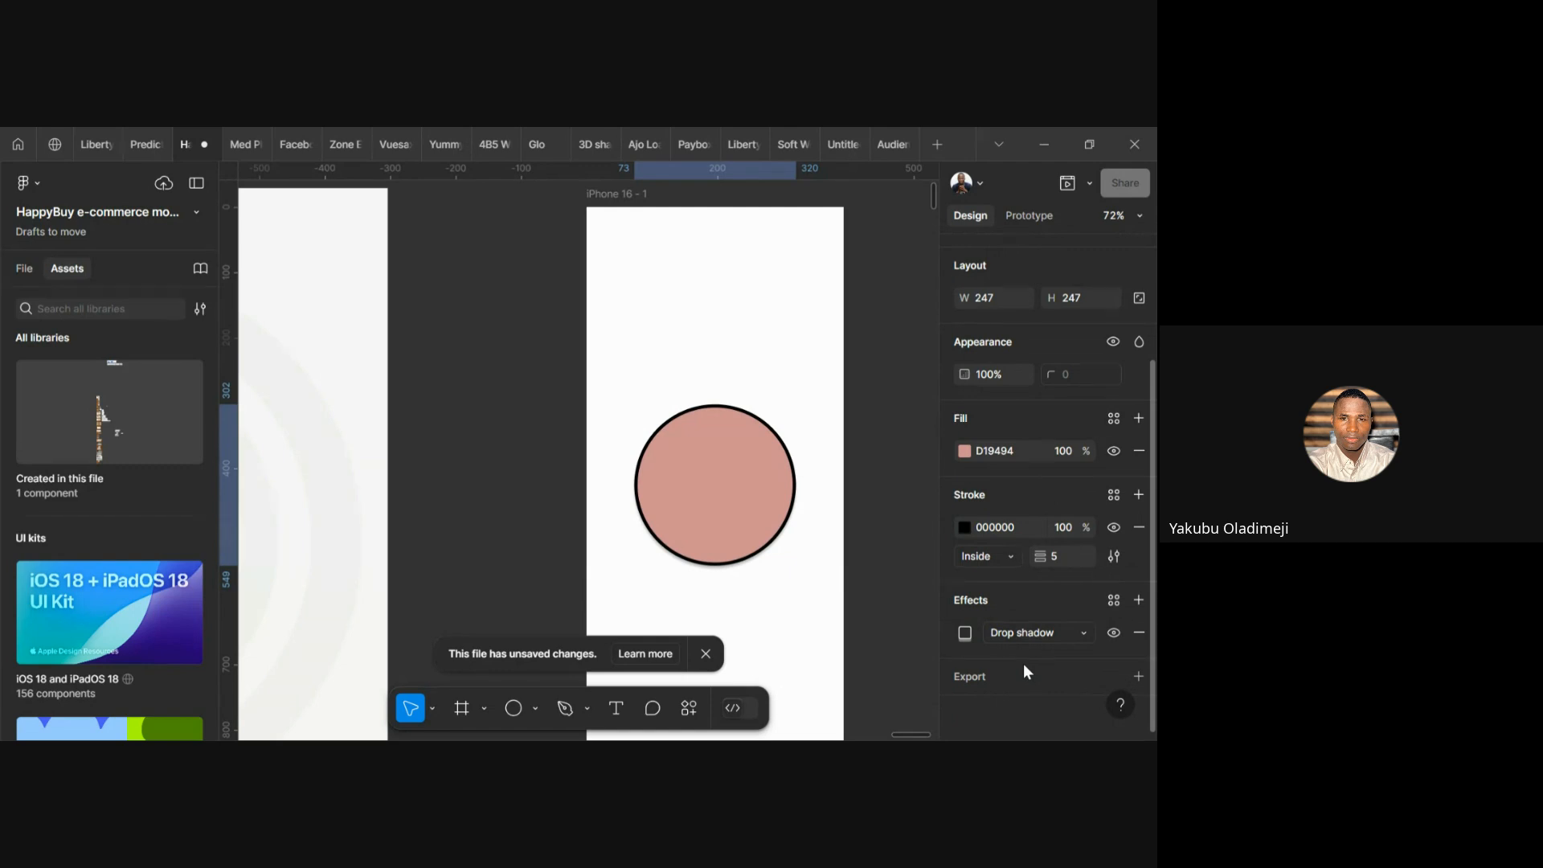
left_click(1084, 634)
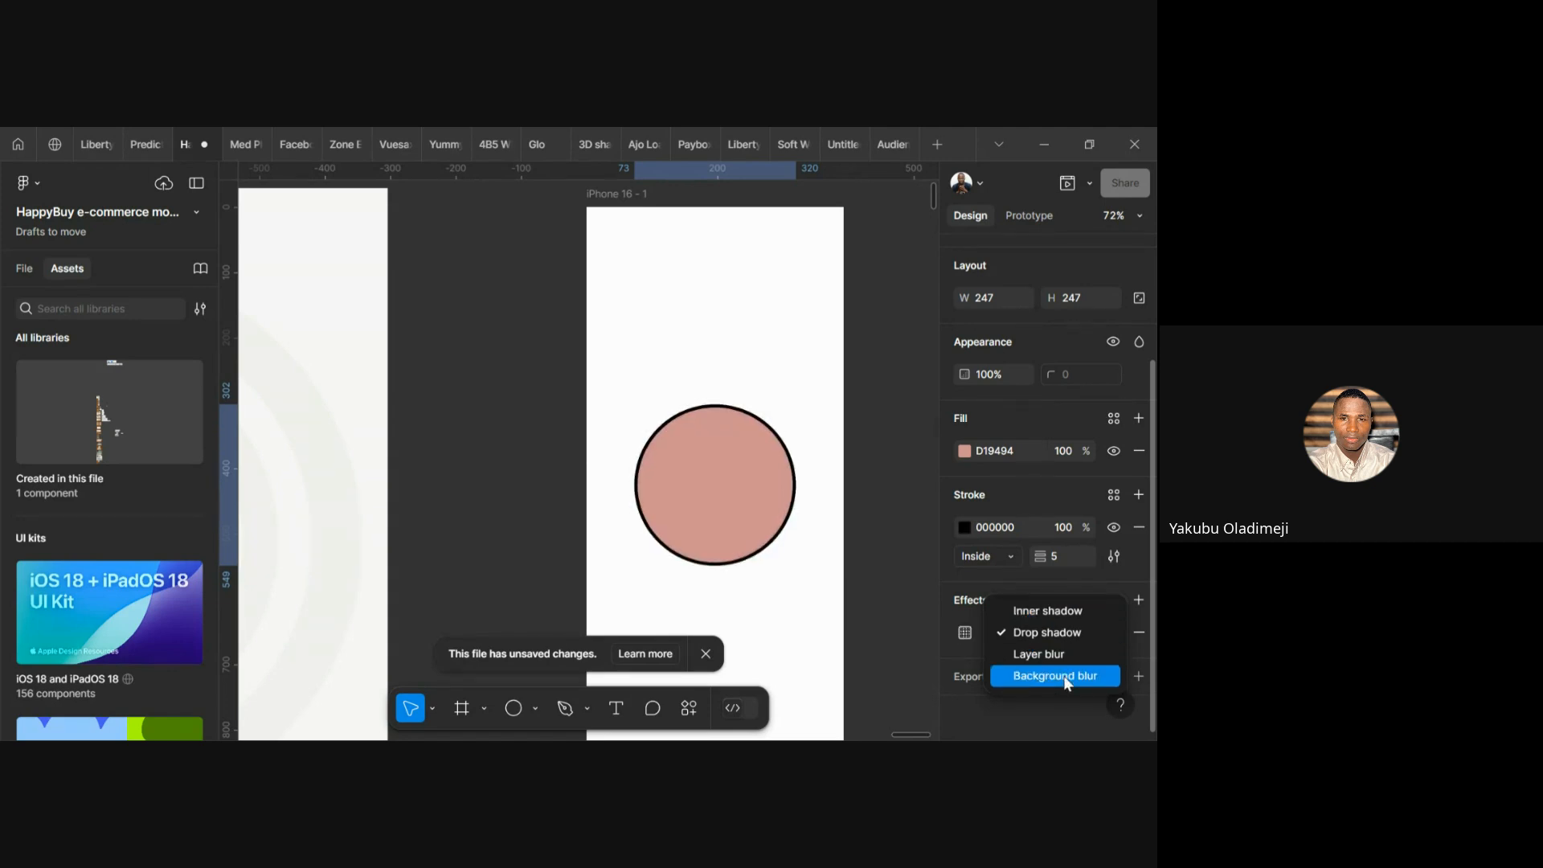
left_click(879, 558)
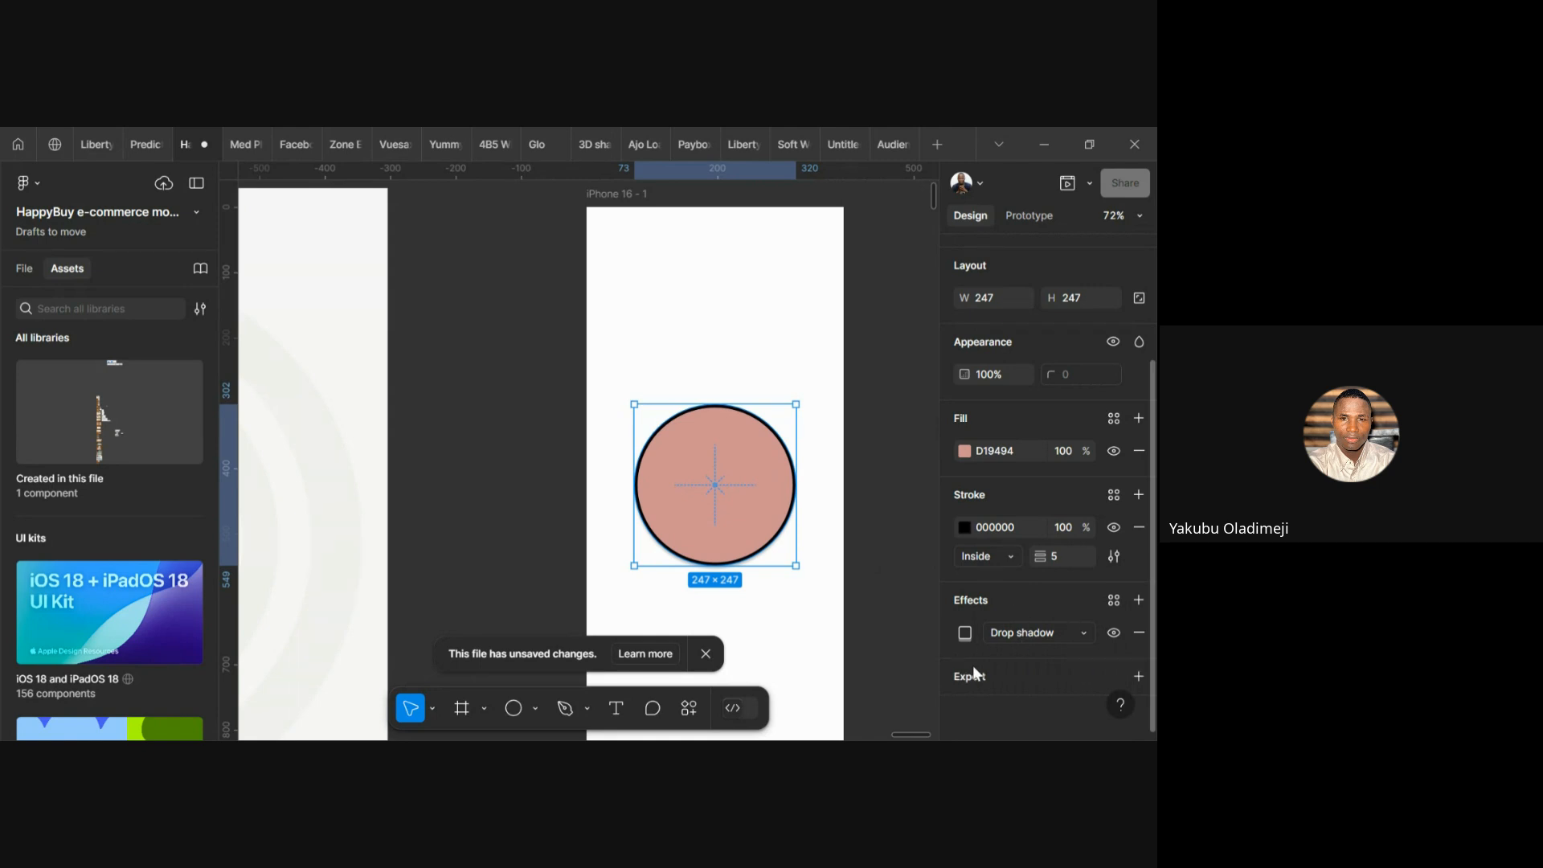
scroll(820, 486, "down", 5)
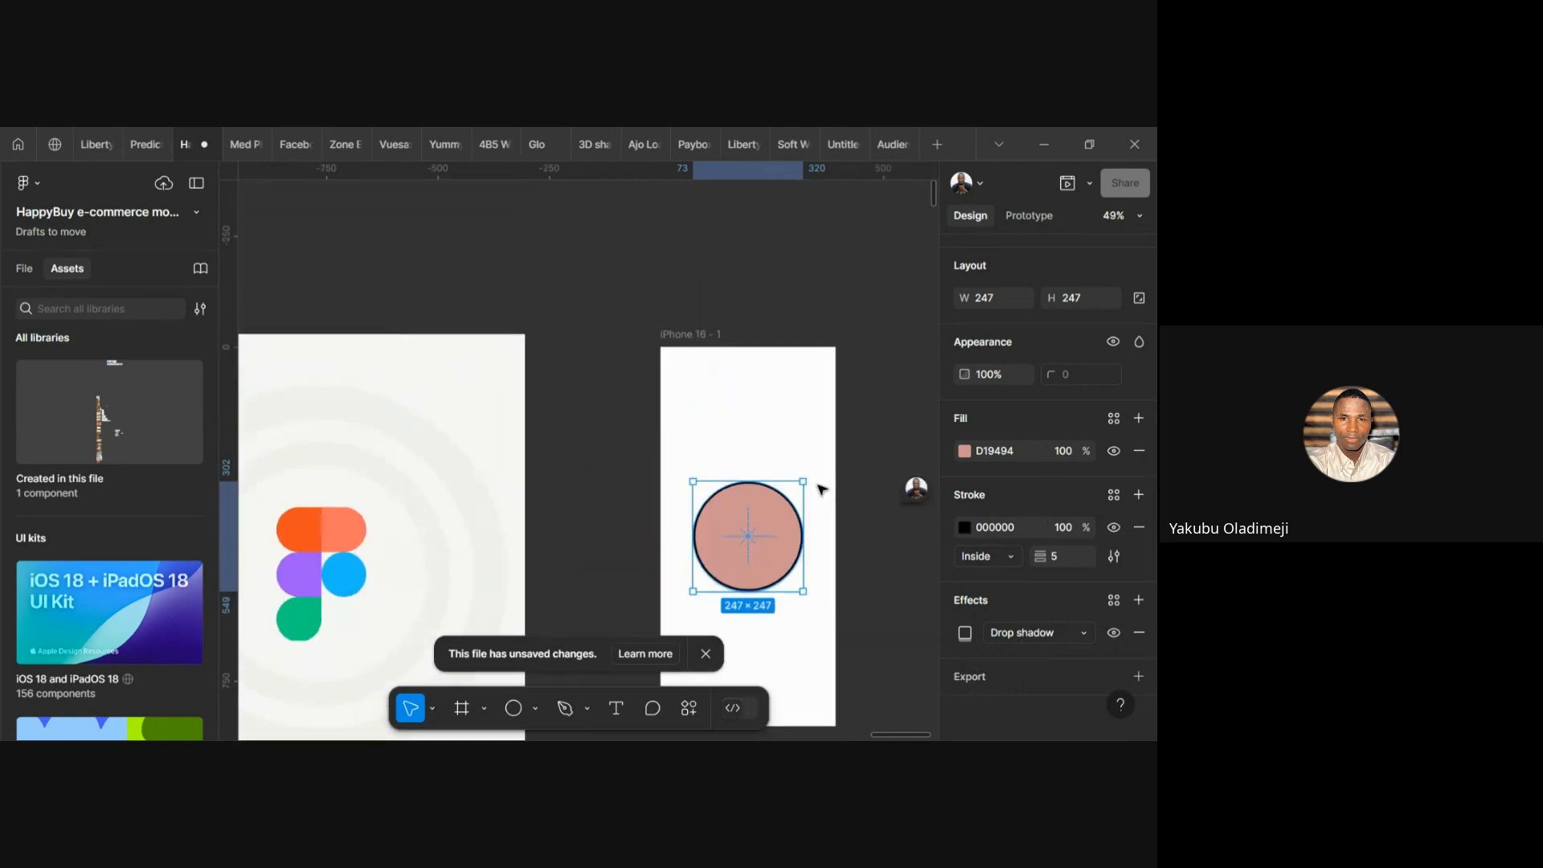
scroll(821, 488, "up", 1)
left_click(689, 356)
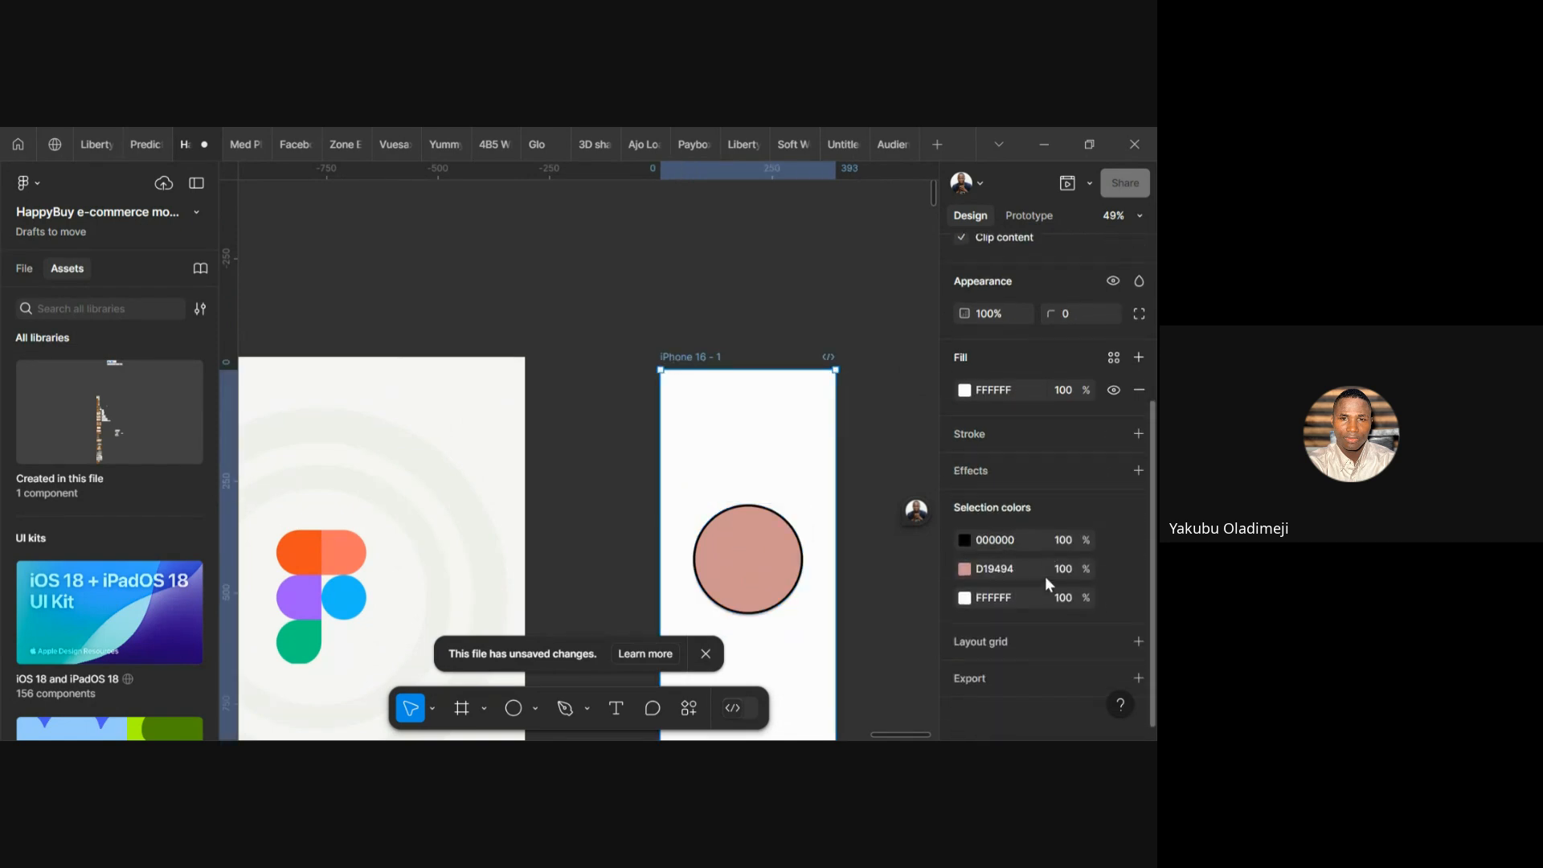
Add an export setting to iPhone 16 - 1, changing scale from 1x to 3x with PNG format
scroll(1045, 576, "down", 1)
left_click(972, 676)
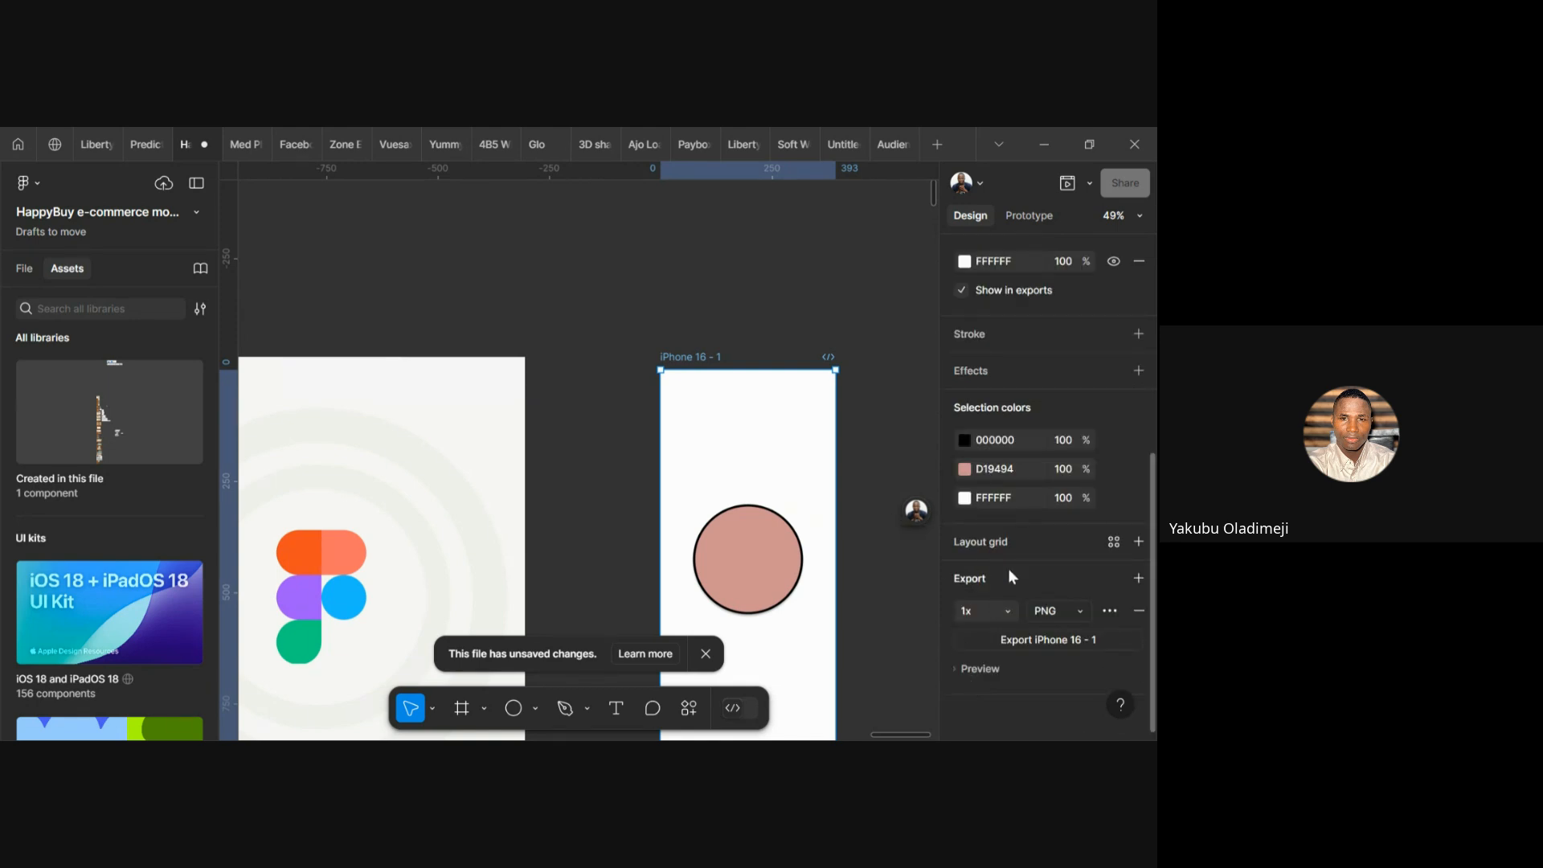
left_click(1006, 612)
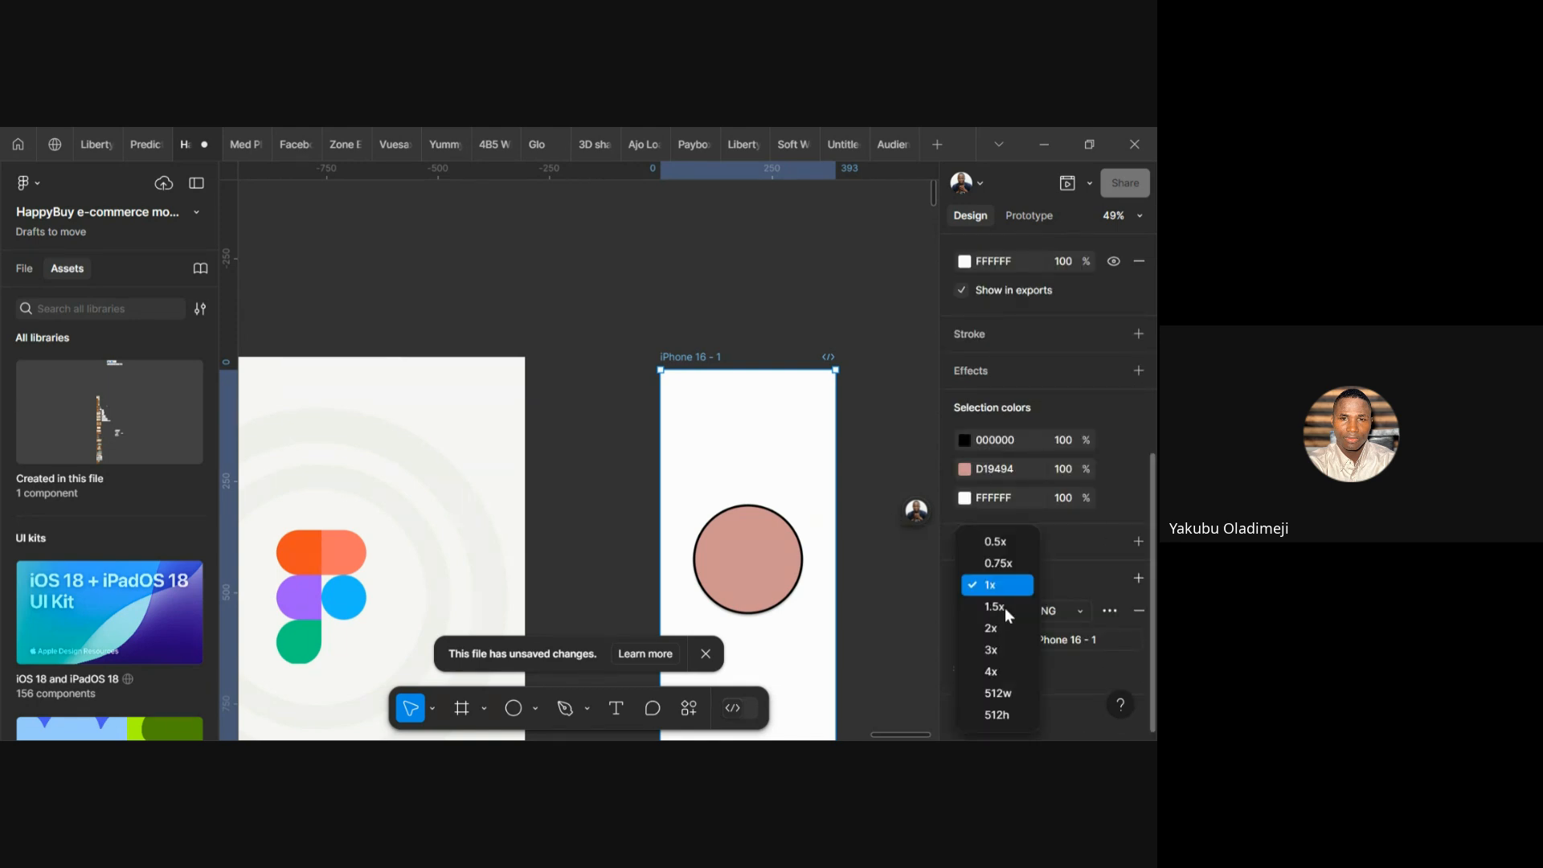
left_click(993, 649)
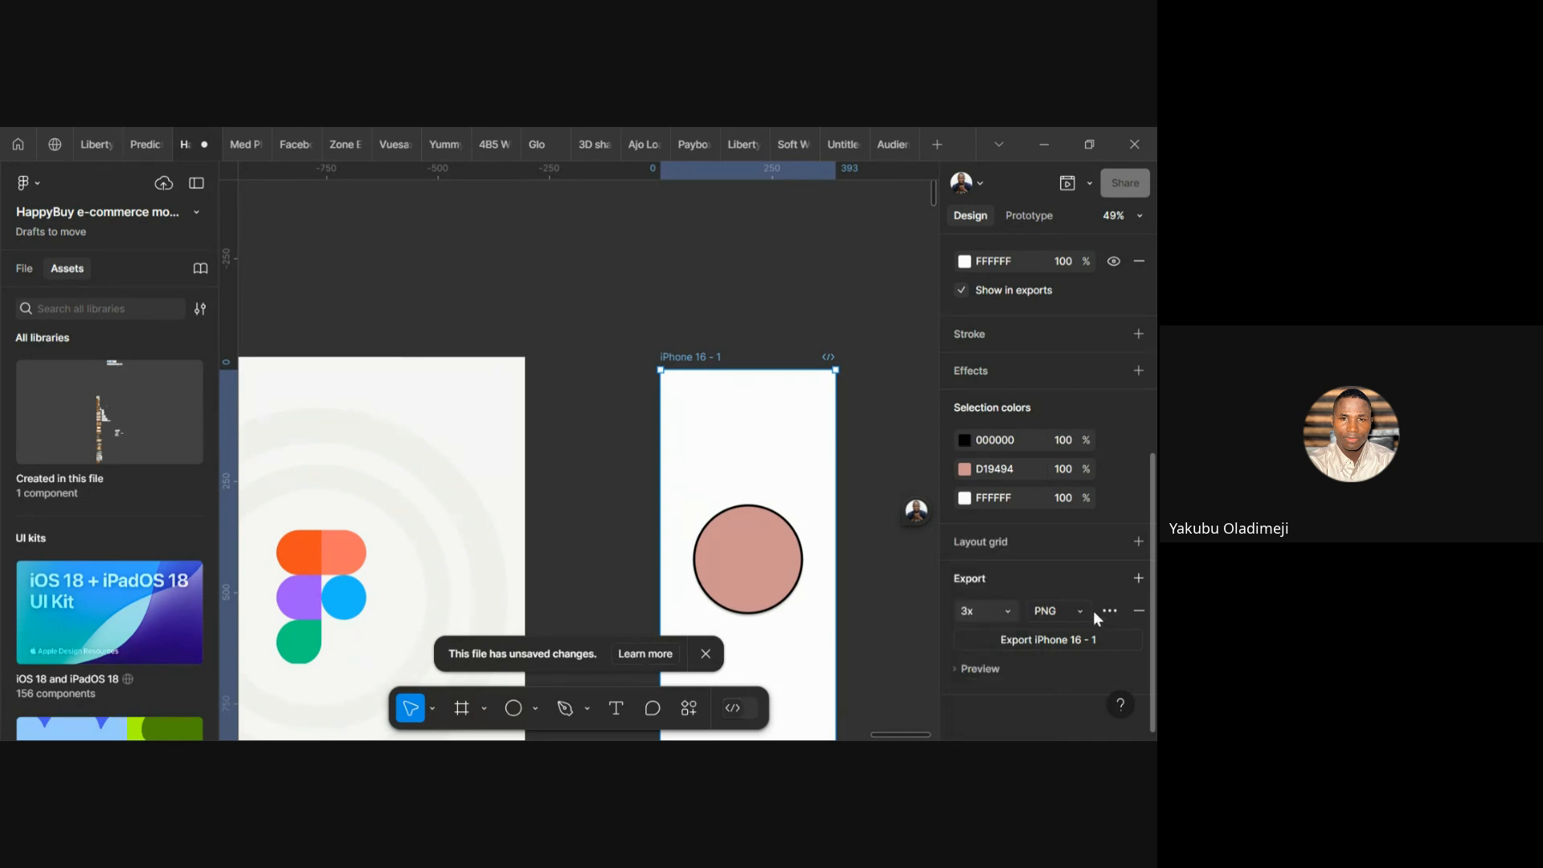
left_click(1095, 613)
left_click(1085, 613)
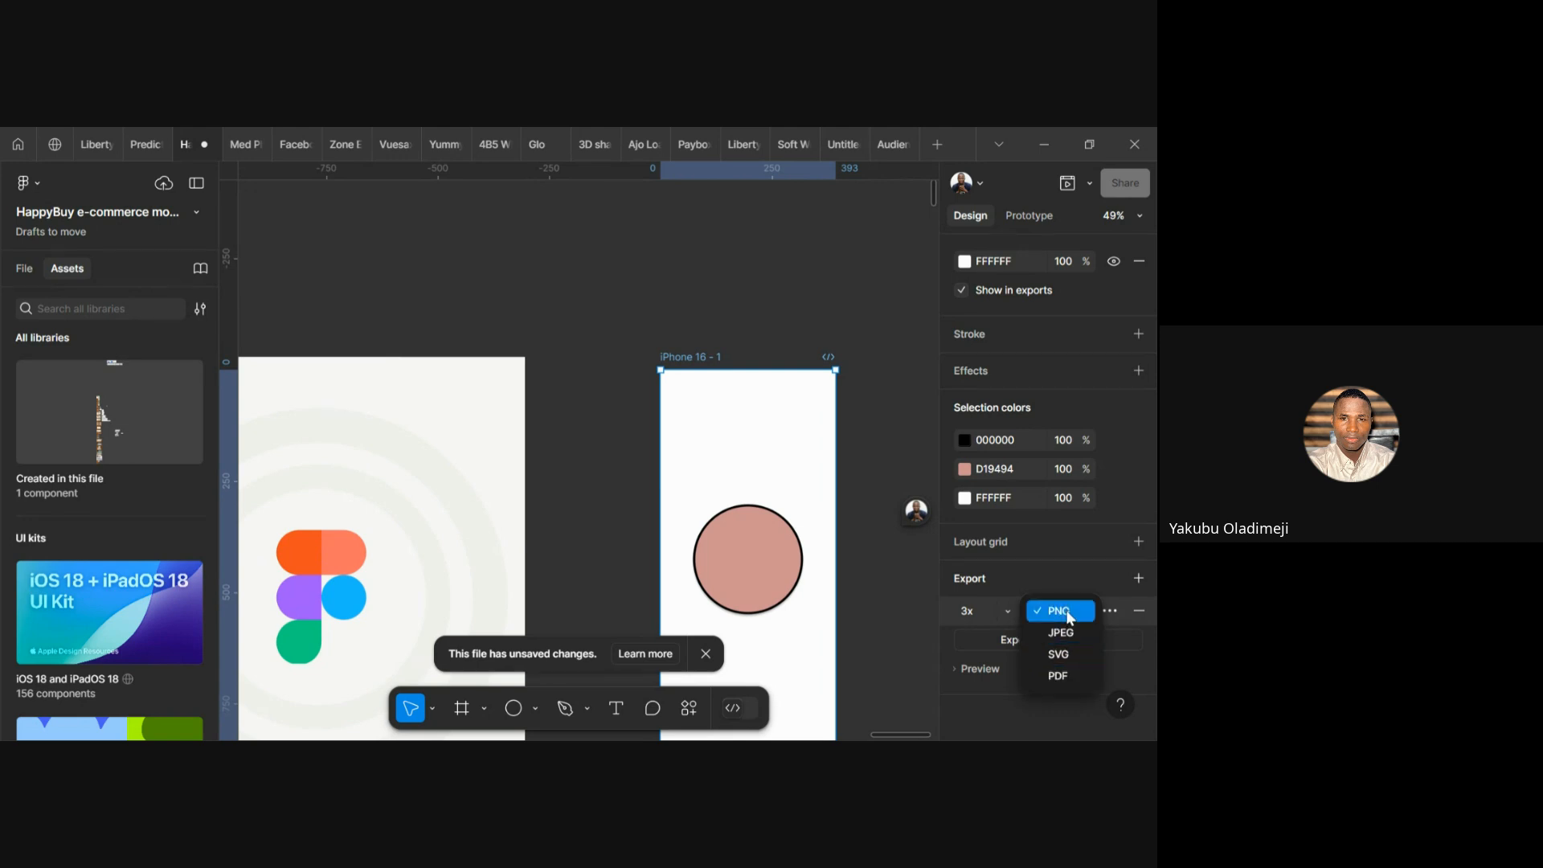
left_click(1069, 618)
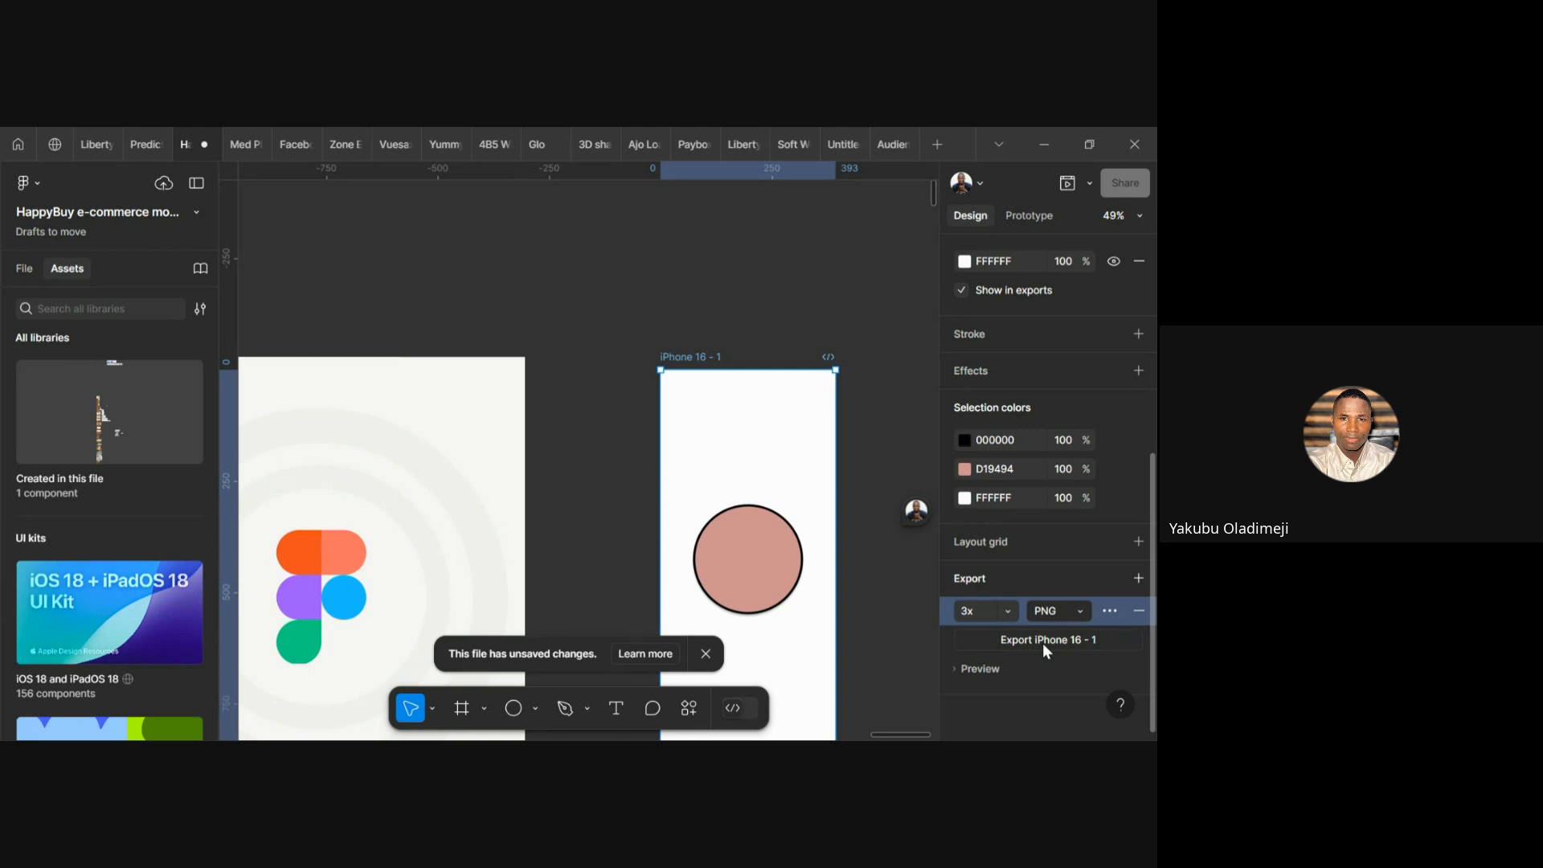
left_click(1043, 643)
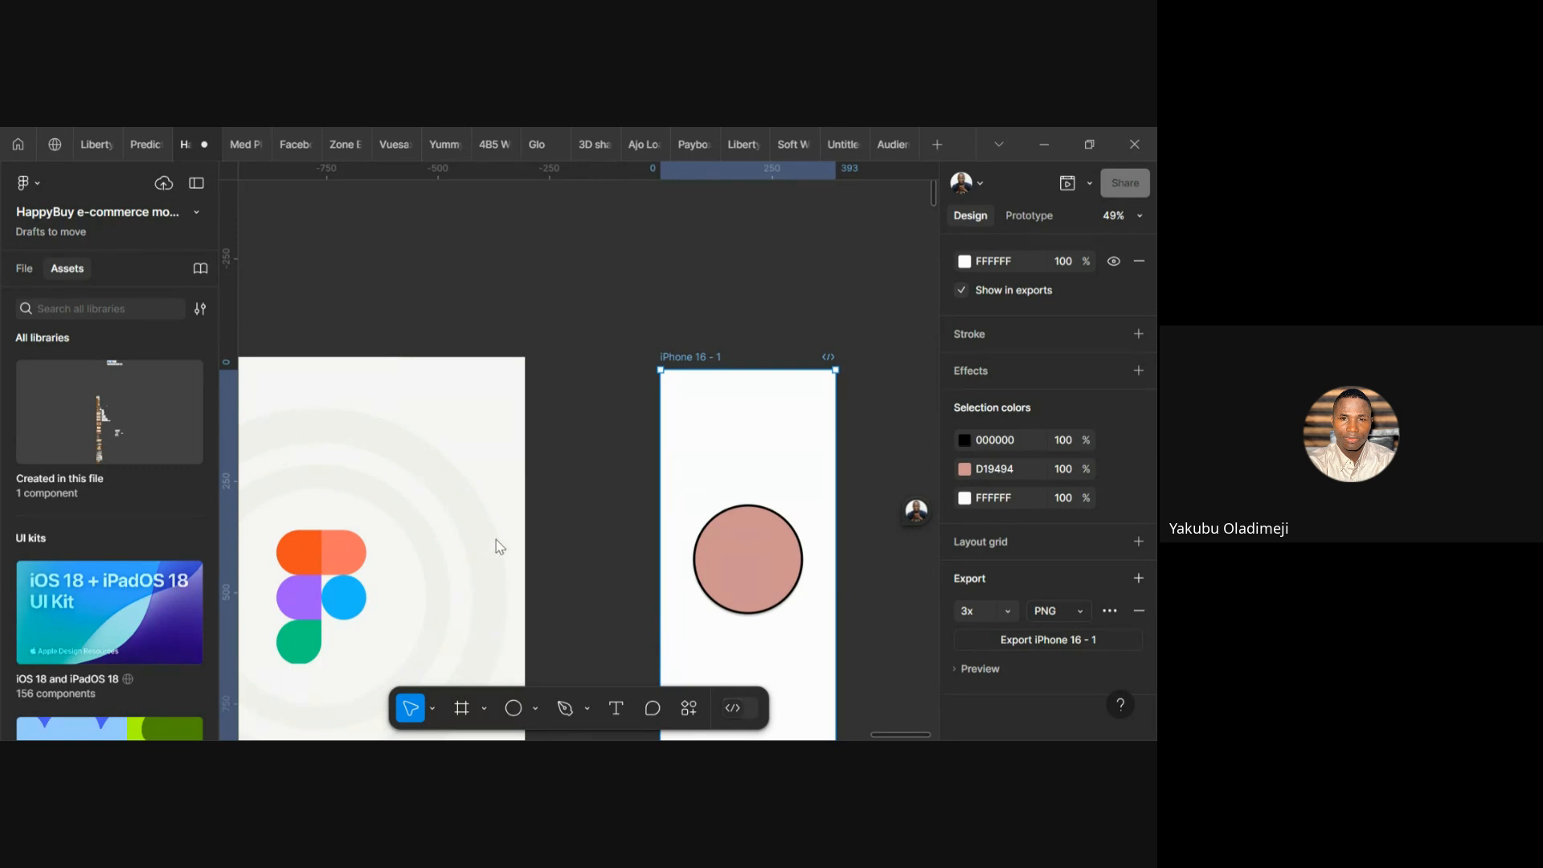
Select the pink circle and drag it up and left within the frame
left_click(873, 447)
scroll(871, 444, "down", 4)
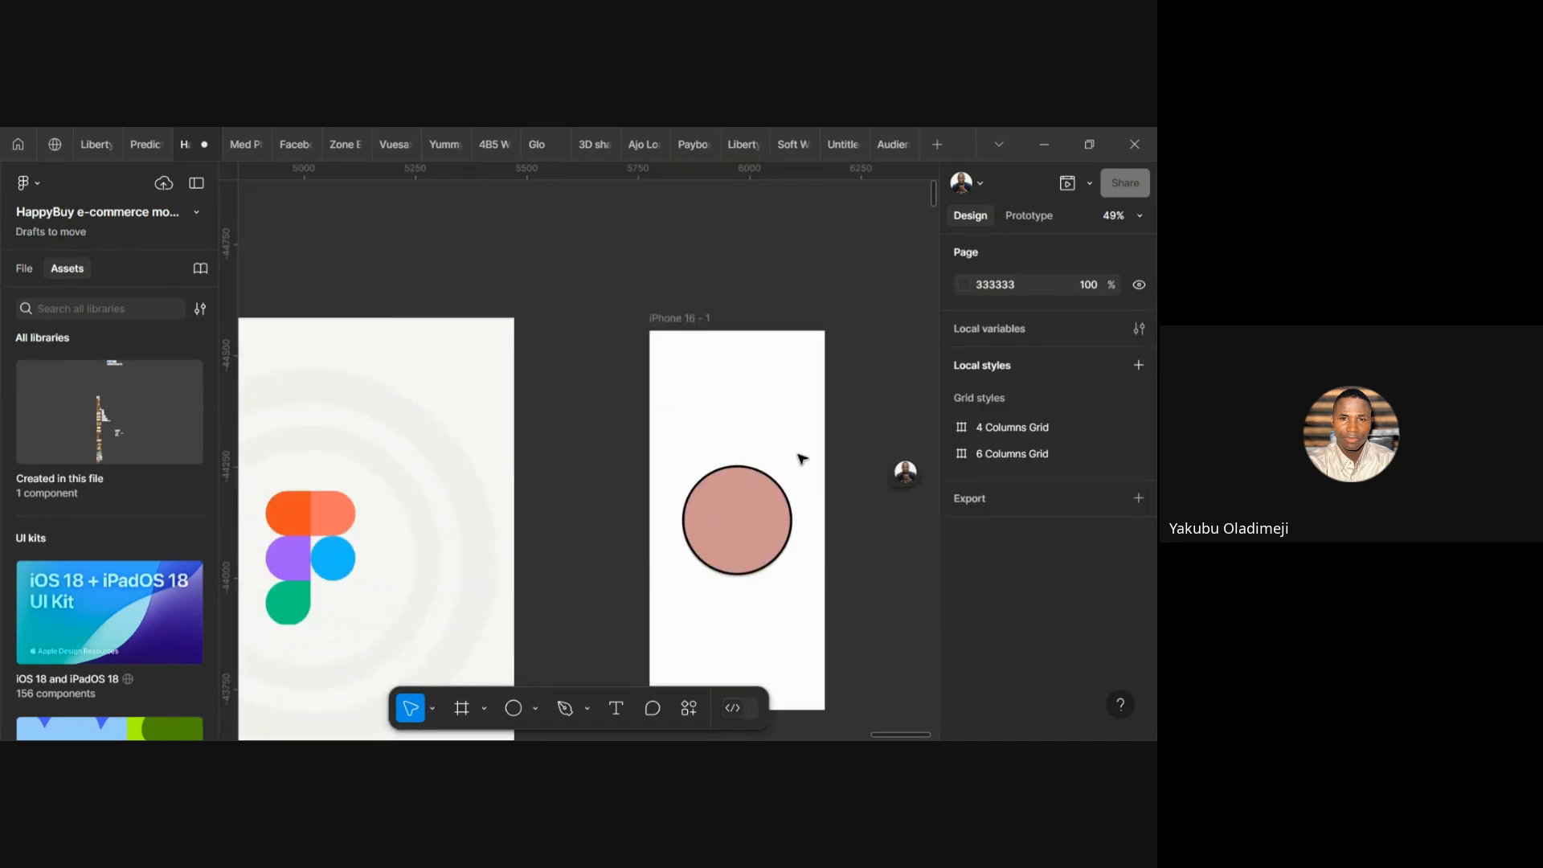
scroll(800, 457, "up", 5)
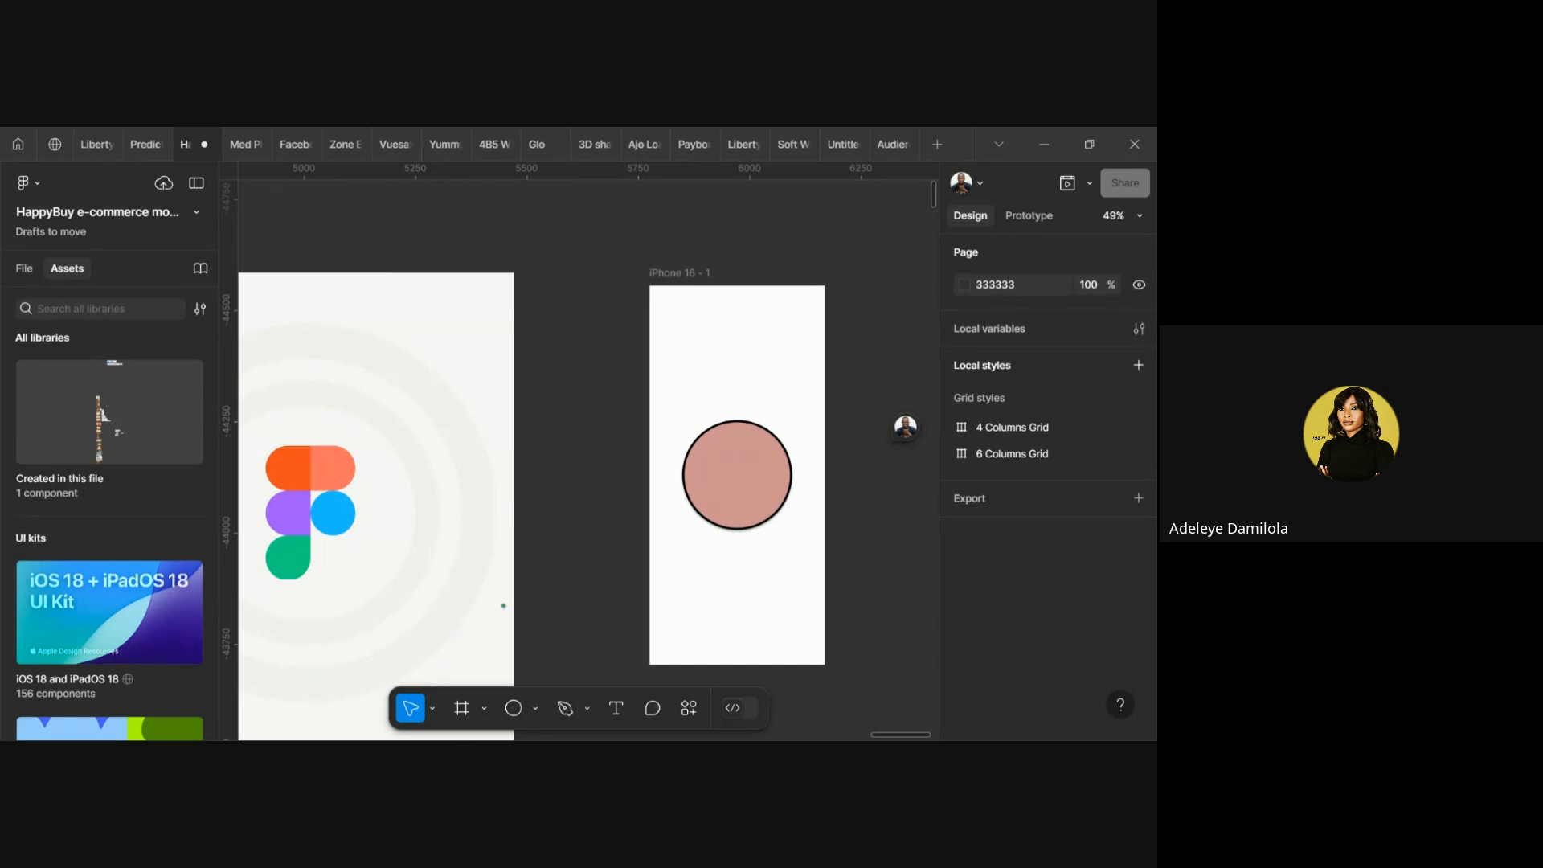
left_click(737, 475)
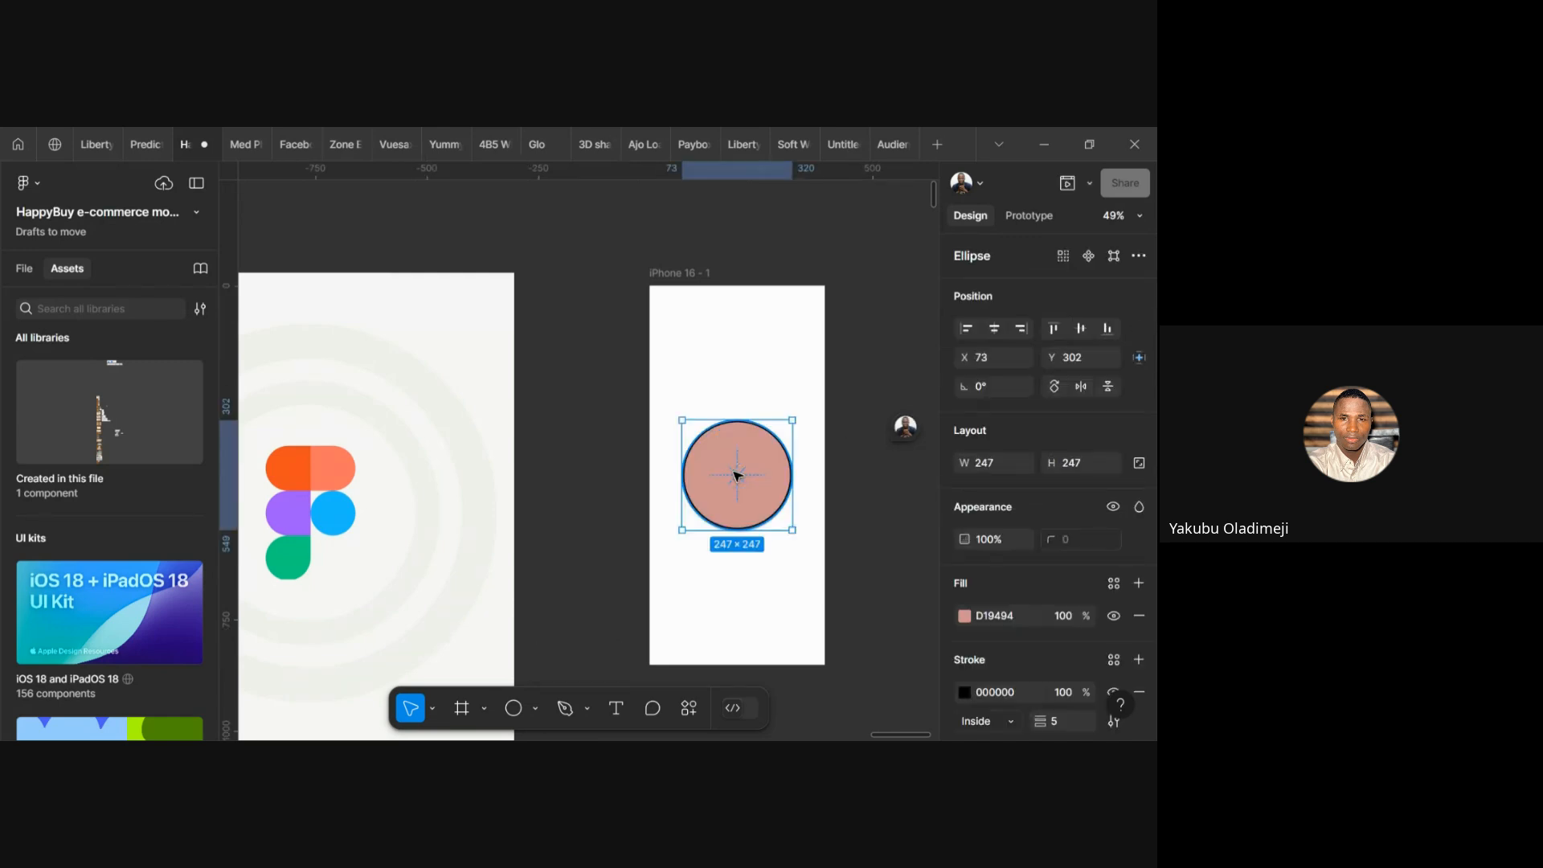
left_click_drag(736, 475, 724, 399)
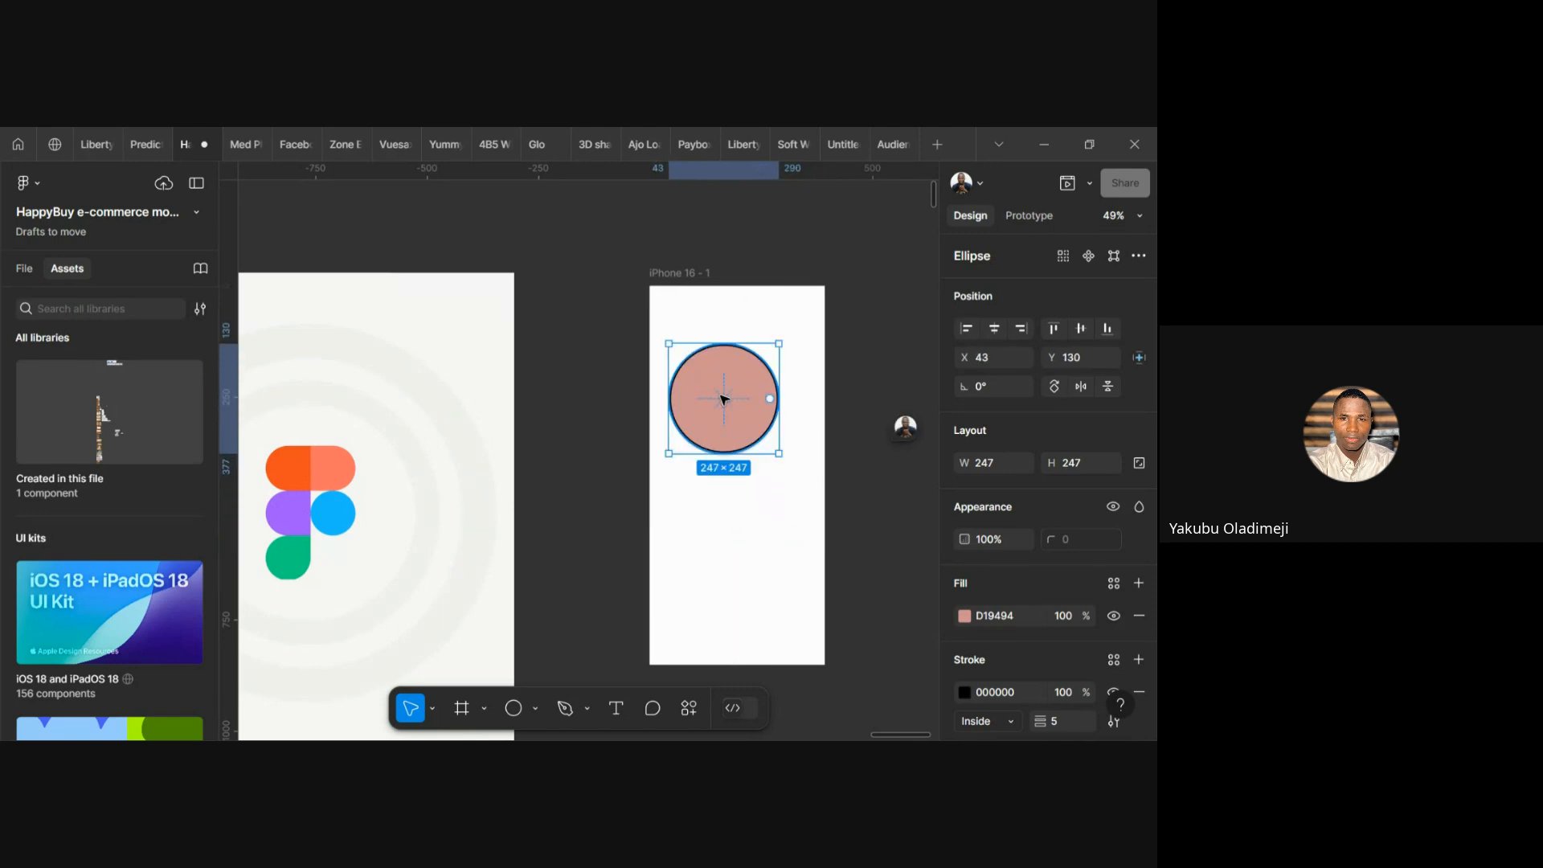
scroll(1118, 552, "down", 3)
scroll(1029, 281, "up", 3)
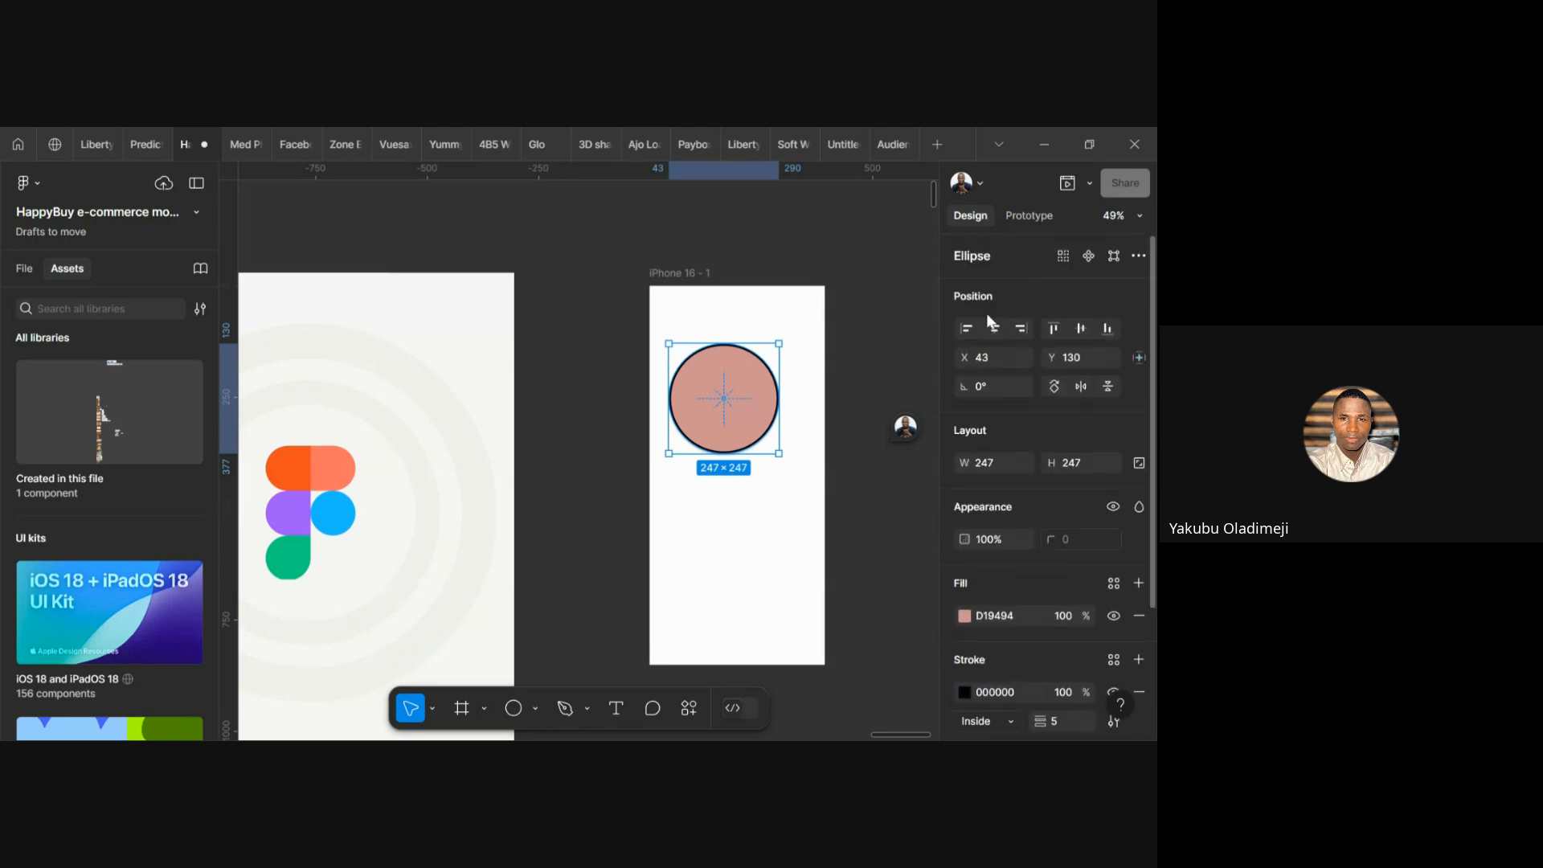
Align the circle horizontally centred, to the top, then vertically centred, ending at X 73, Y 302
left_click(994, 328)
left_click(1055, 328)
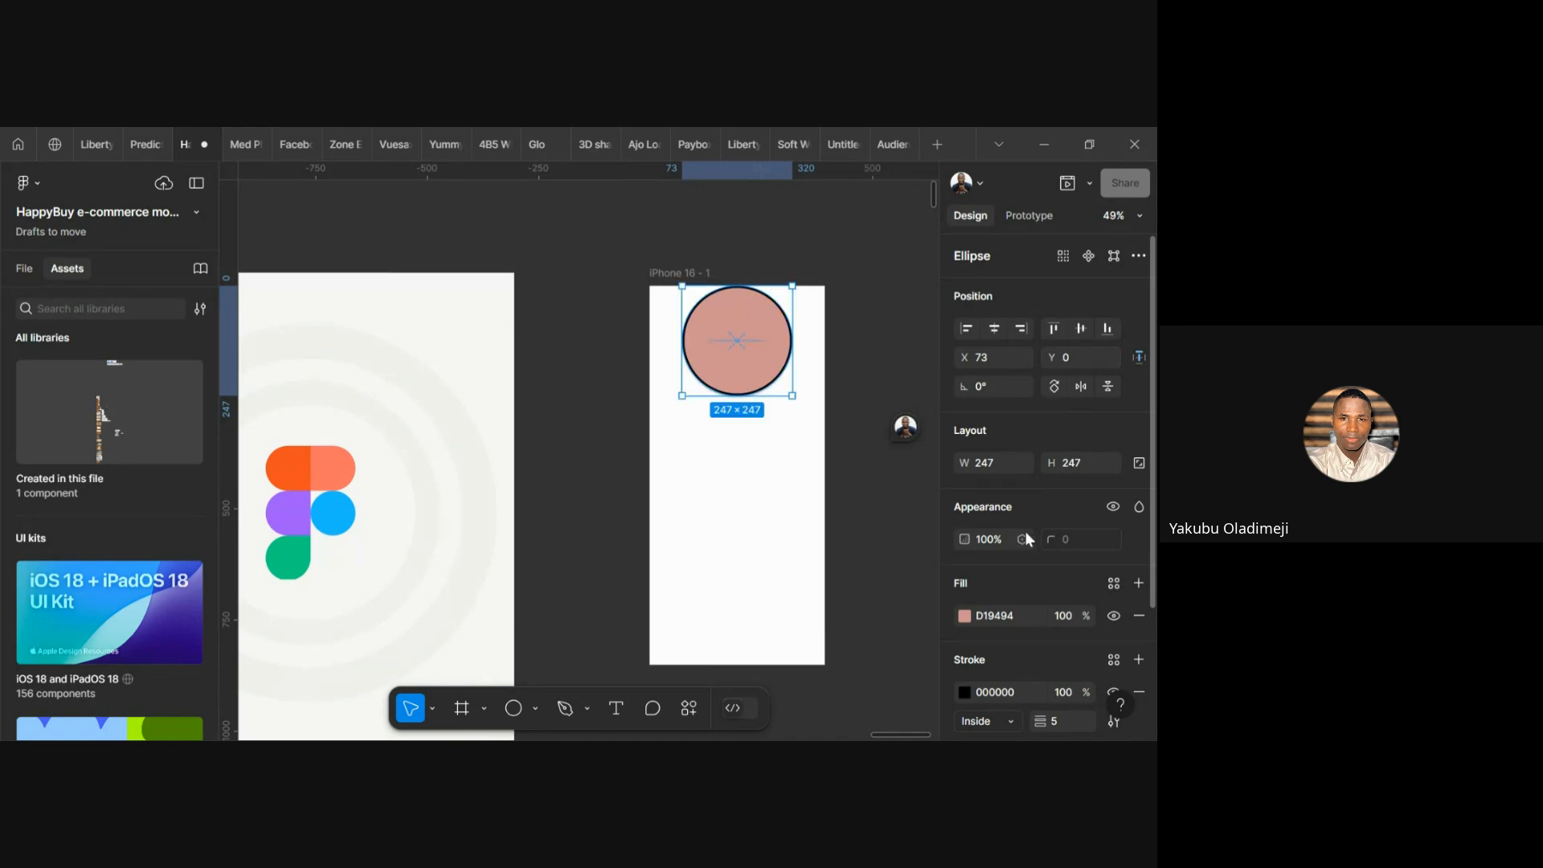
scroll(1025, 532, "down", 2)
scroll(1034, 440, "up", 2)
left_click(1083, 328)
scroll(1051, 482, "down", 2)
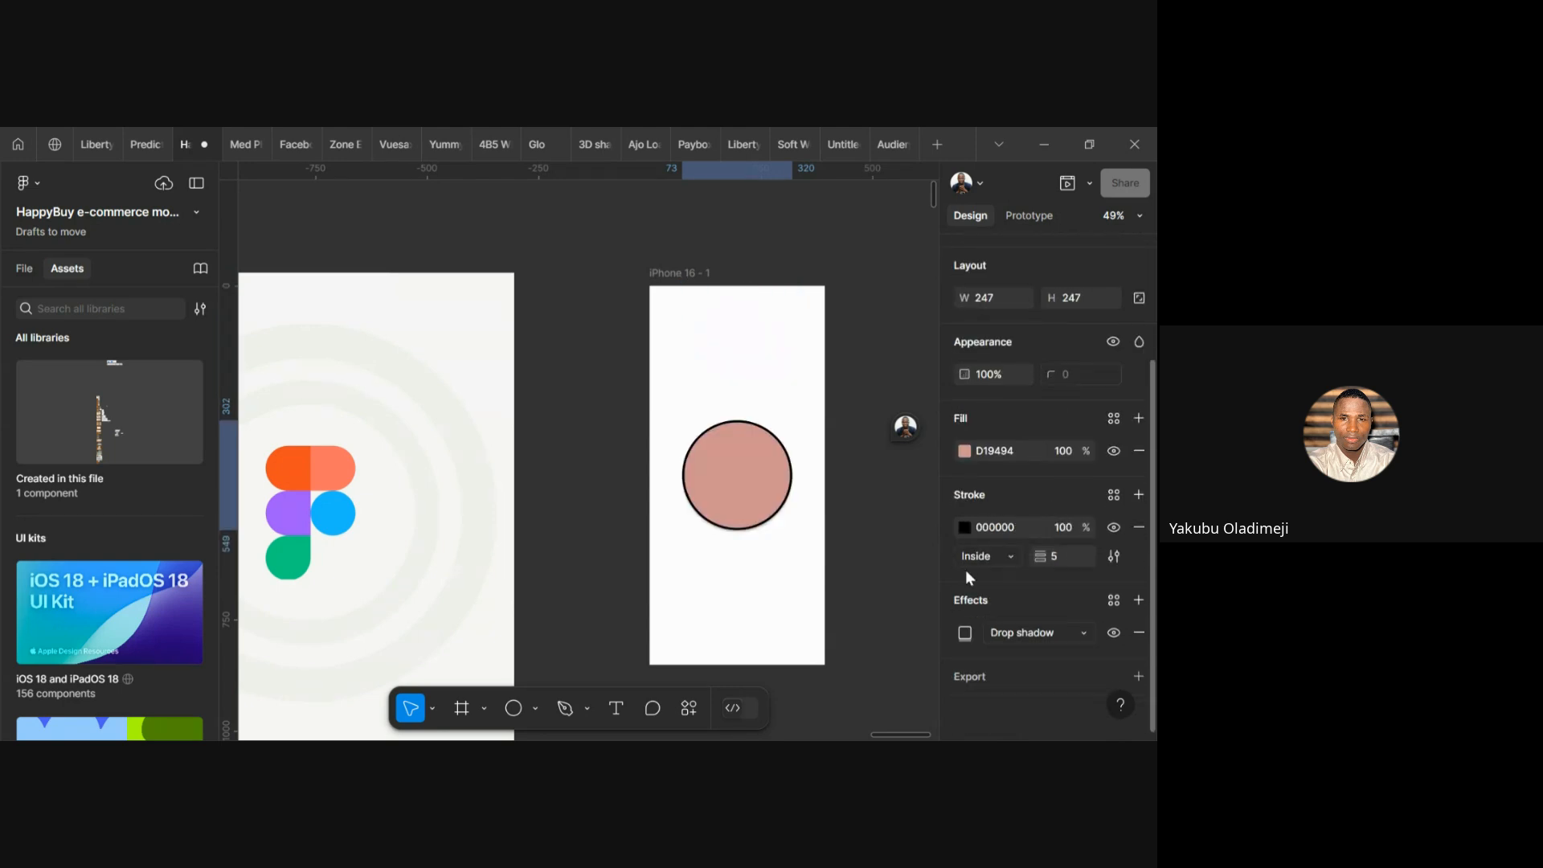
Remove the circle's 5-px stroke and drop shadow, then add a new 1-px black inside stroke
left_click(1139, 529)
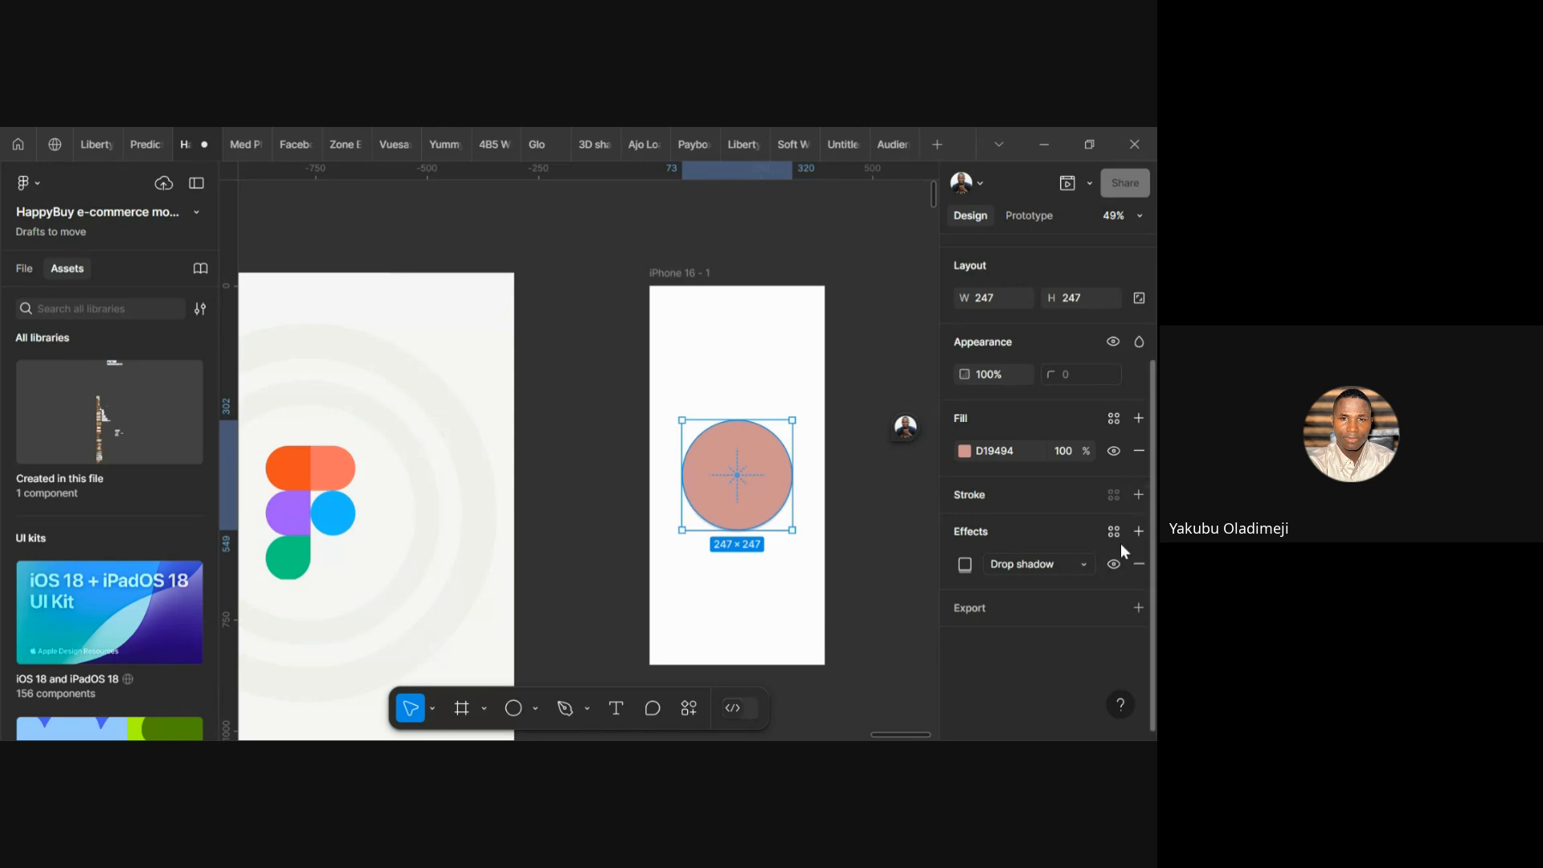
left_click(1140, 563)
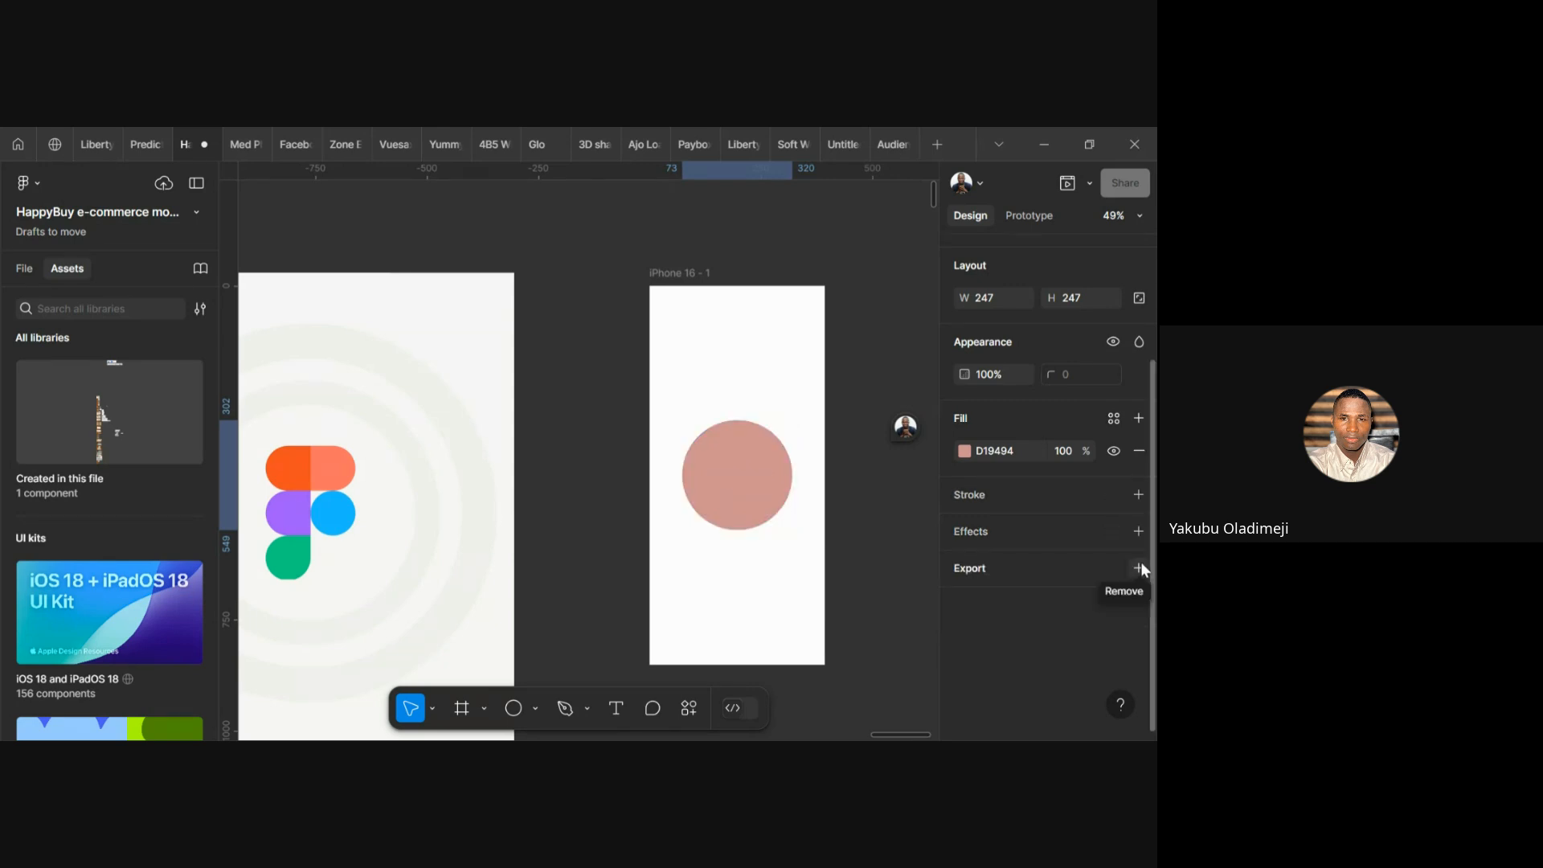
left_click(1138, 494)
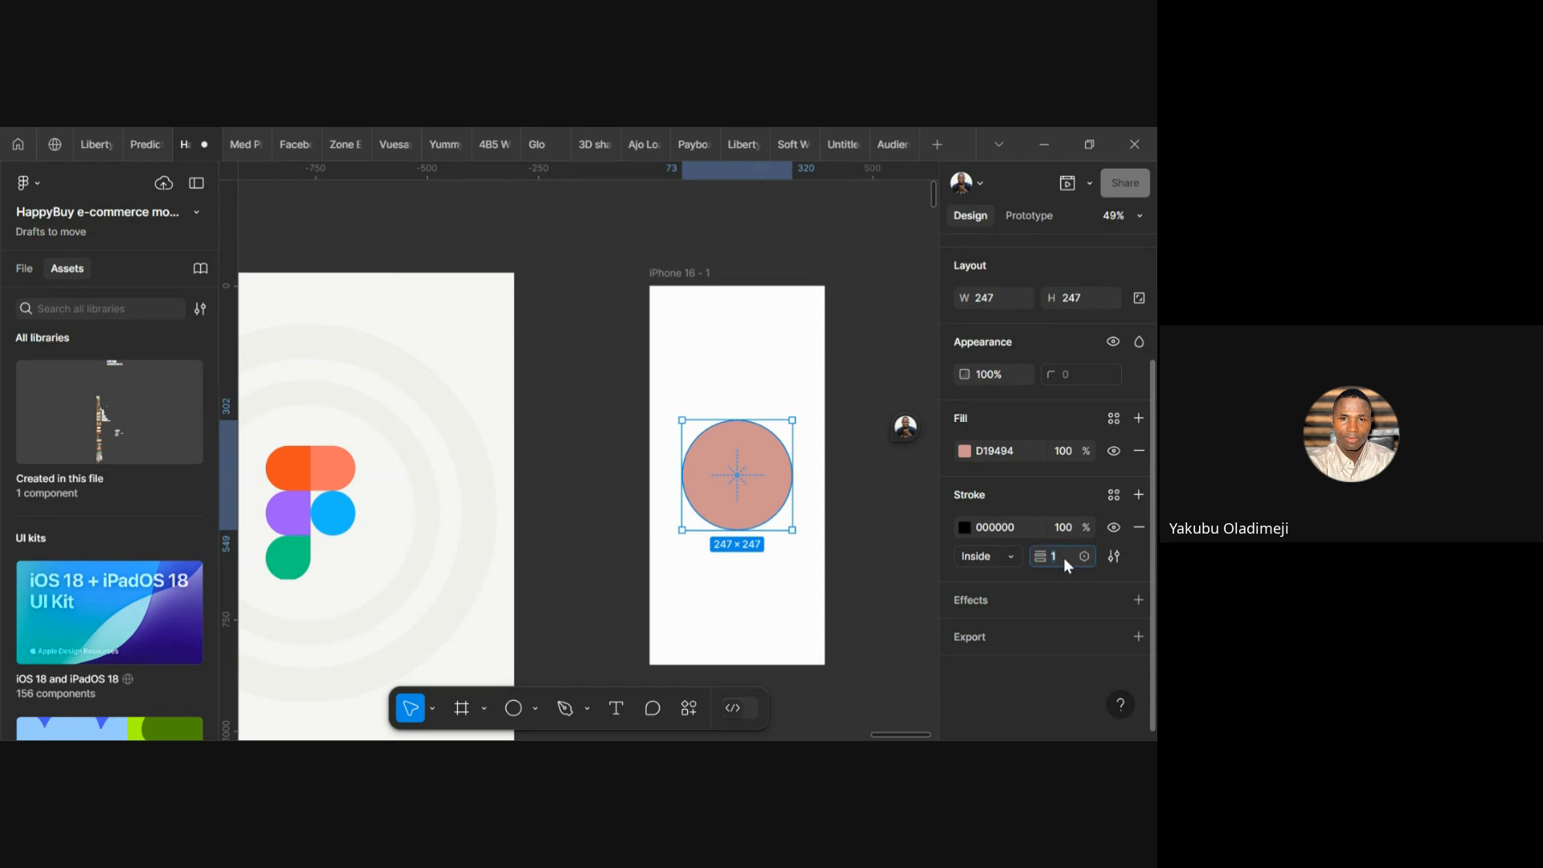
Keep the new black stroke Inside and set its weight to 41, then down to 21
left_click(1011, 562)
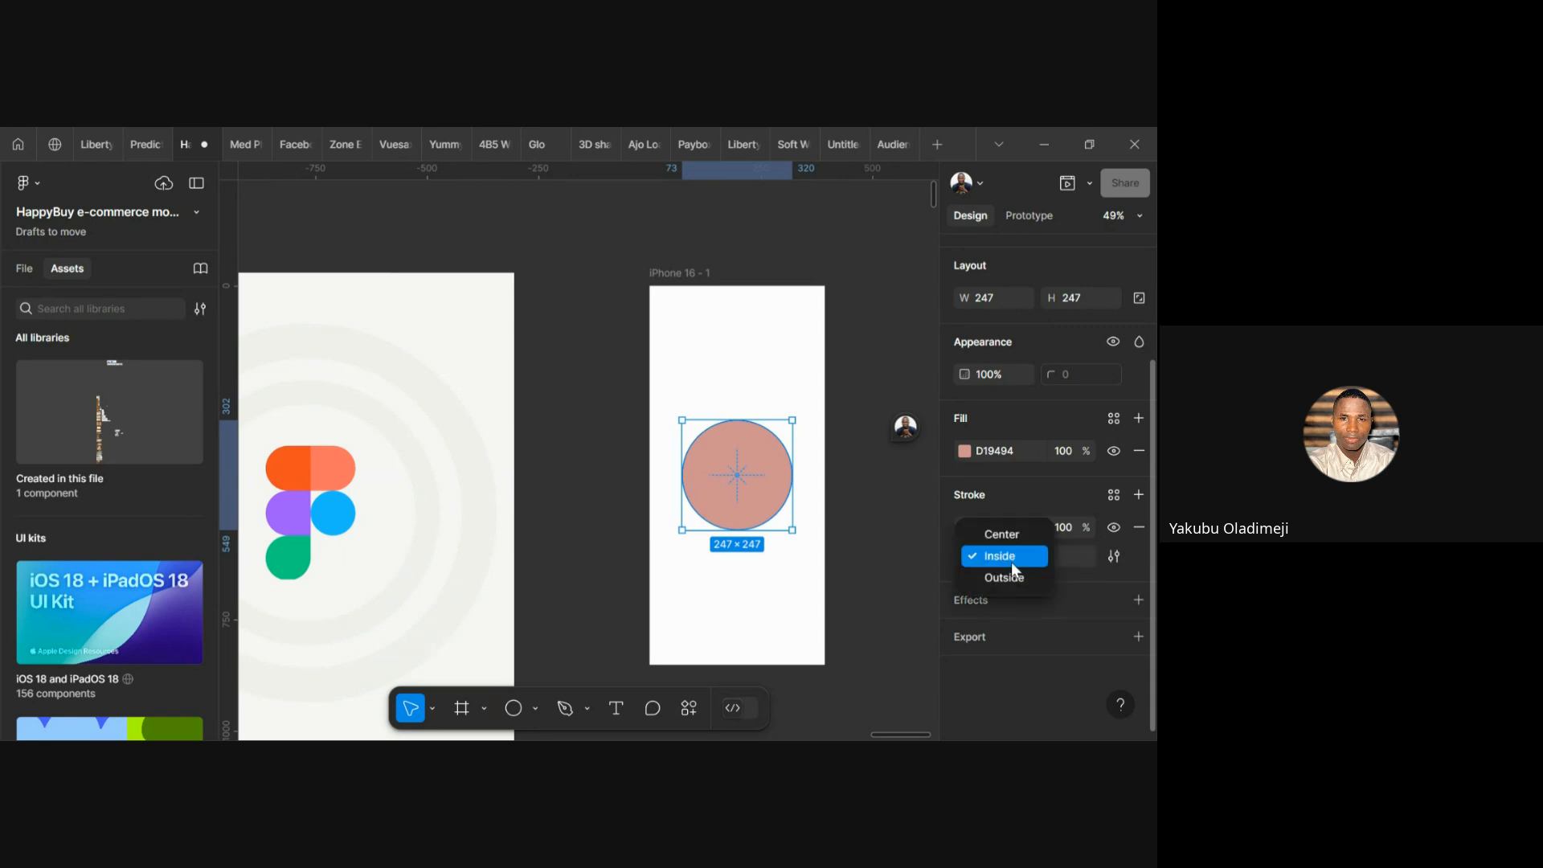
left_click(1064, 588)
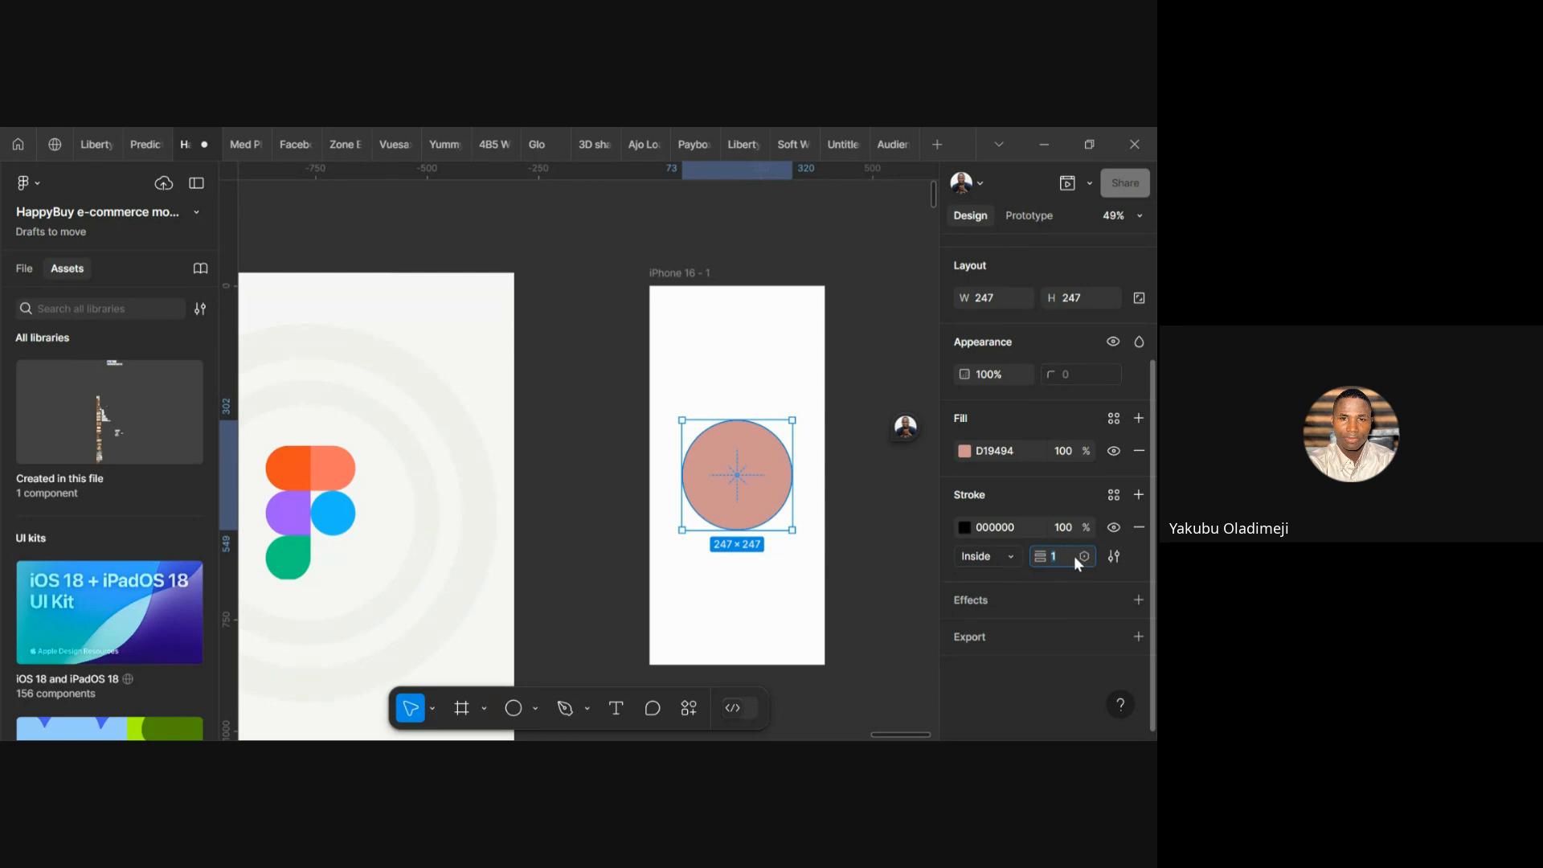
type("41")
key("Return")
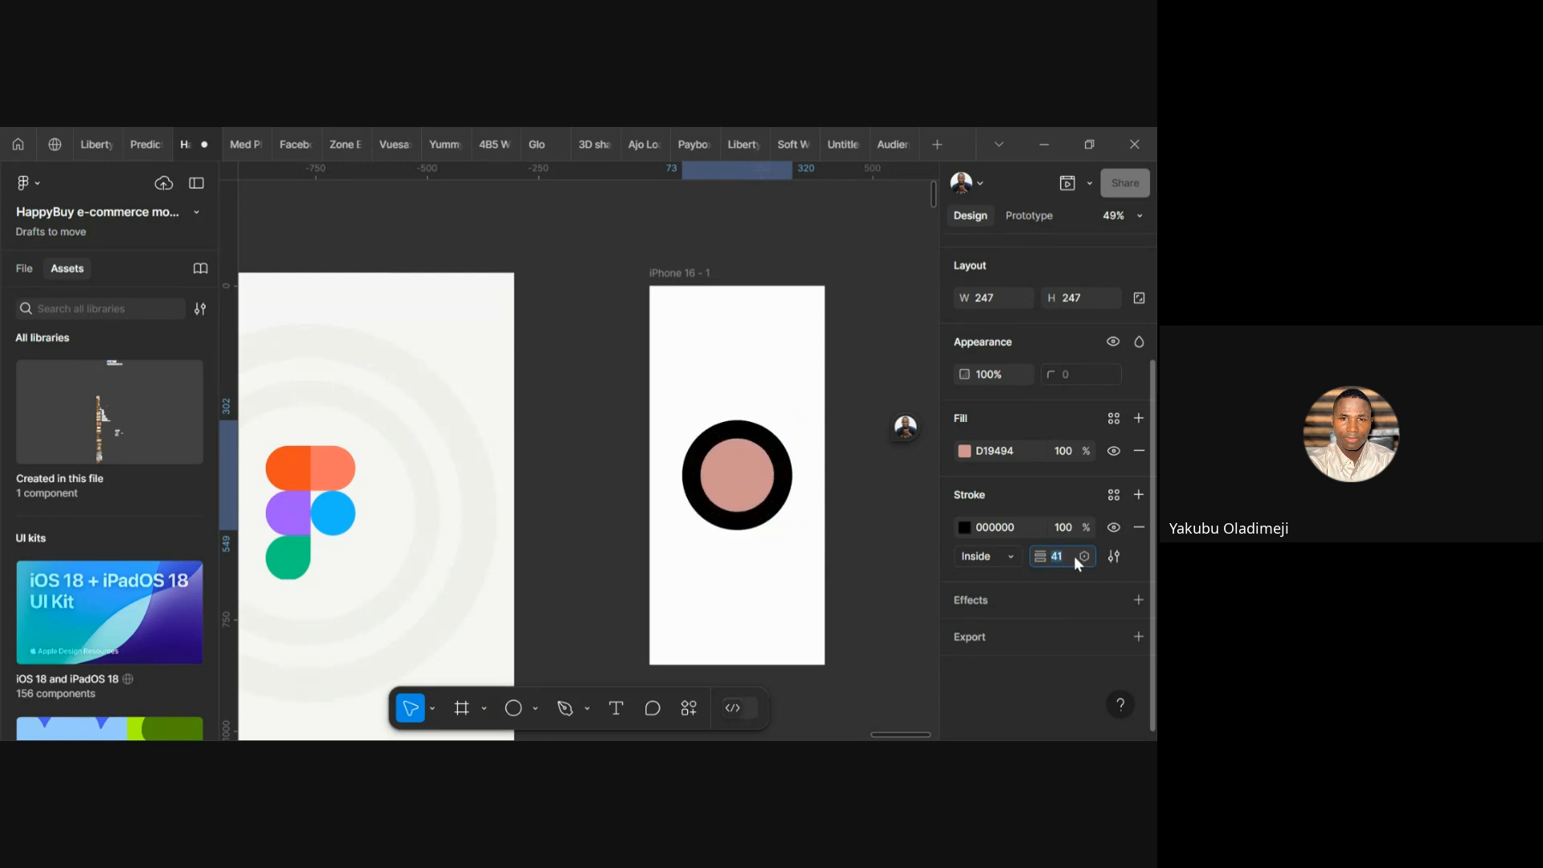
key("shift+Up")
key("shift+Up")
key("shift+Down")
key("shift+Down")
key("shift+Down")
key("shift+Down")
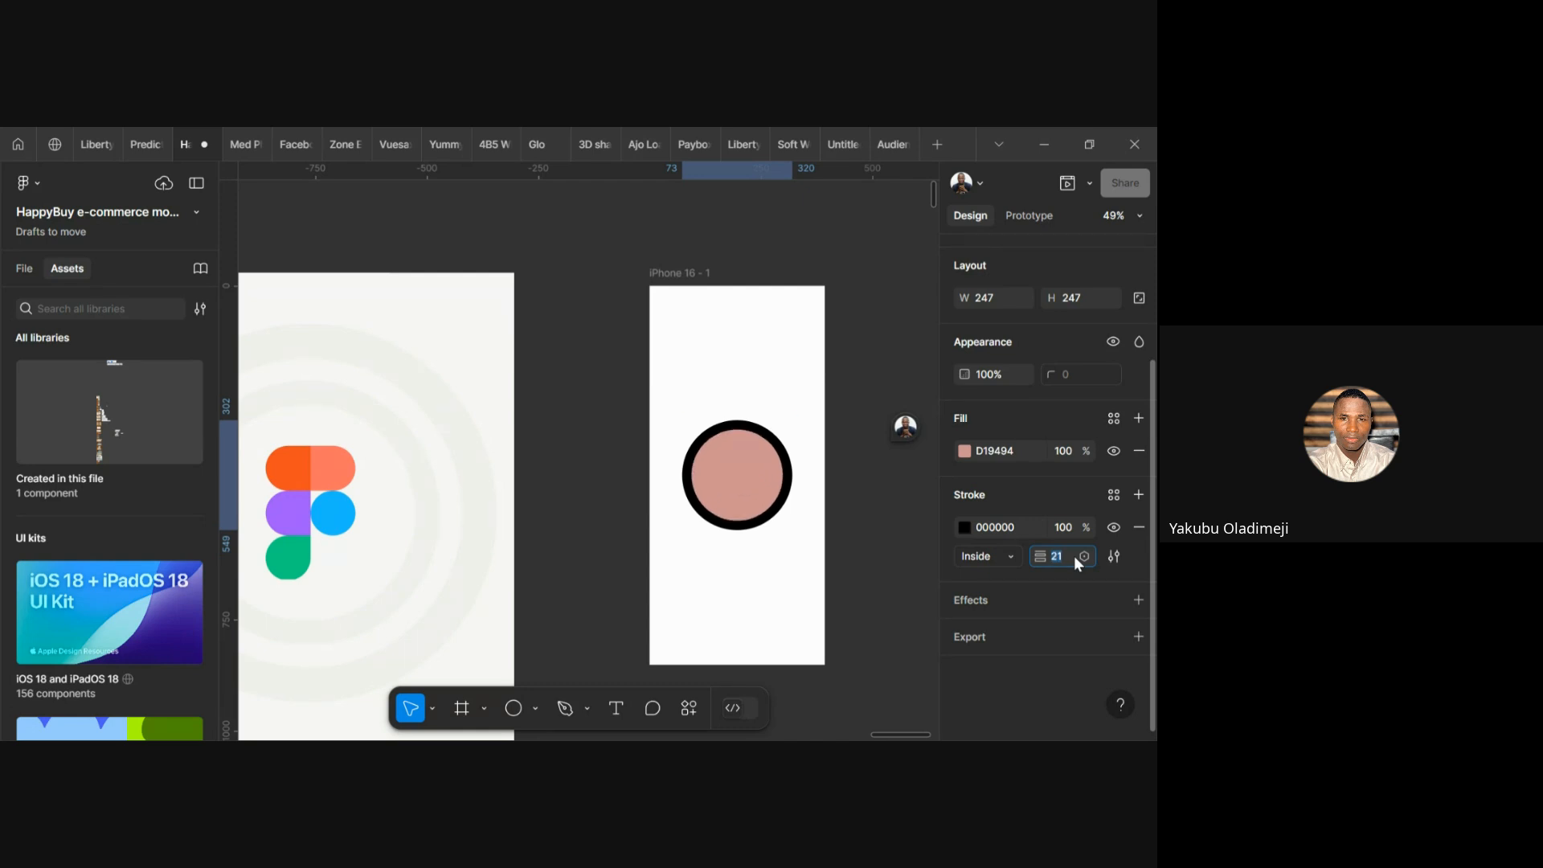
left_click(881, 528)
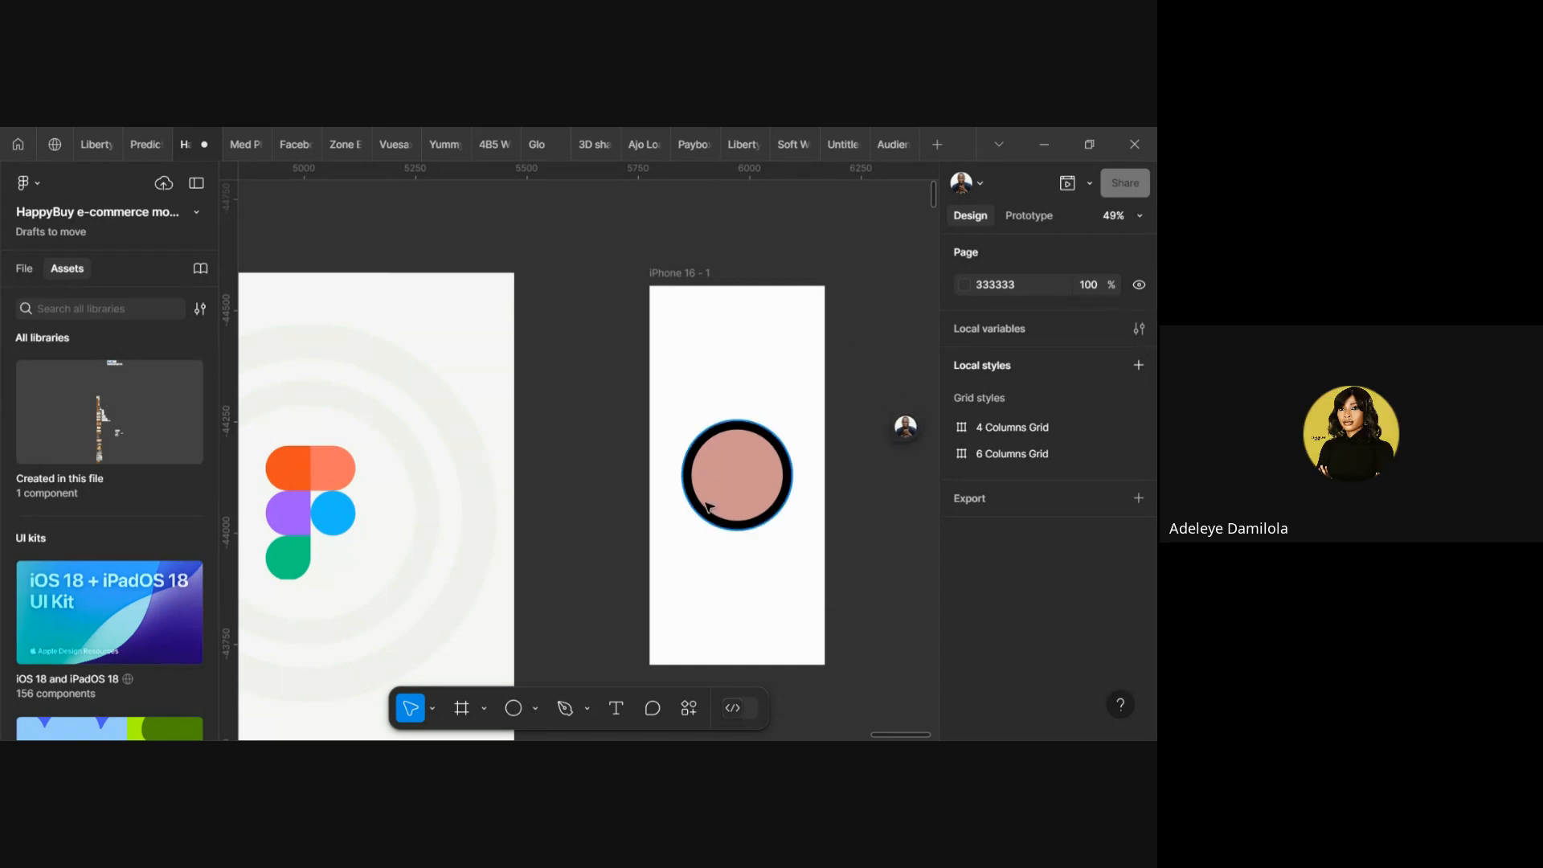
Fine-tune the circle's stroke weight with the arrow keys, between roughly 25 and 29
left_click(737, 486)
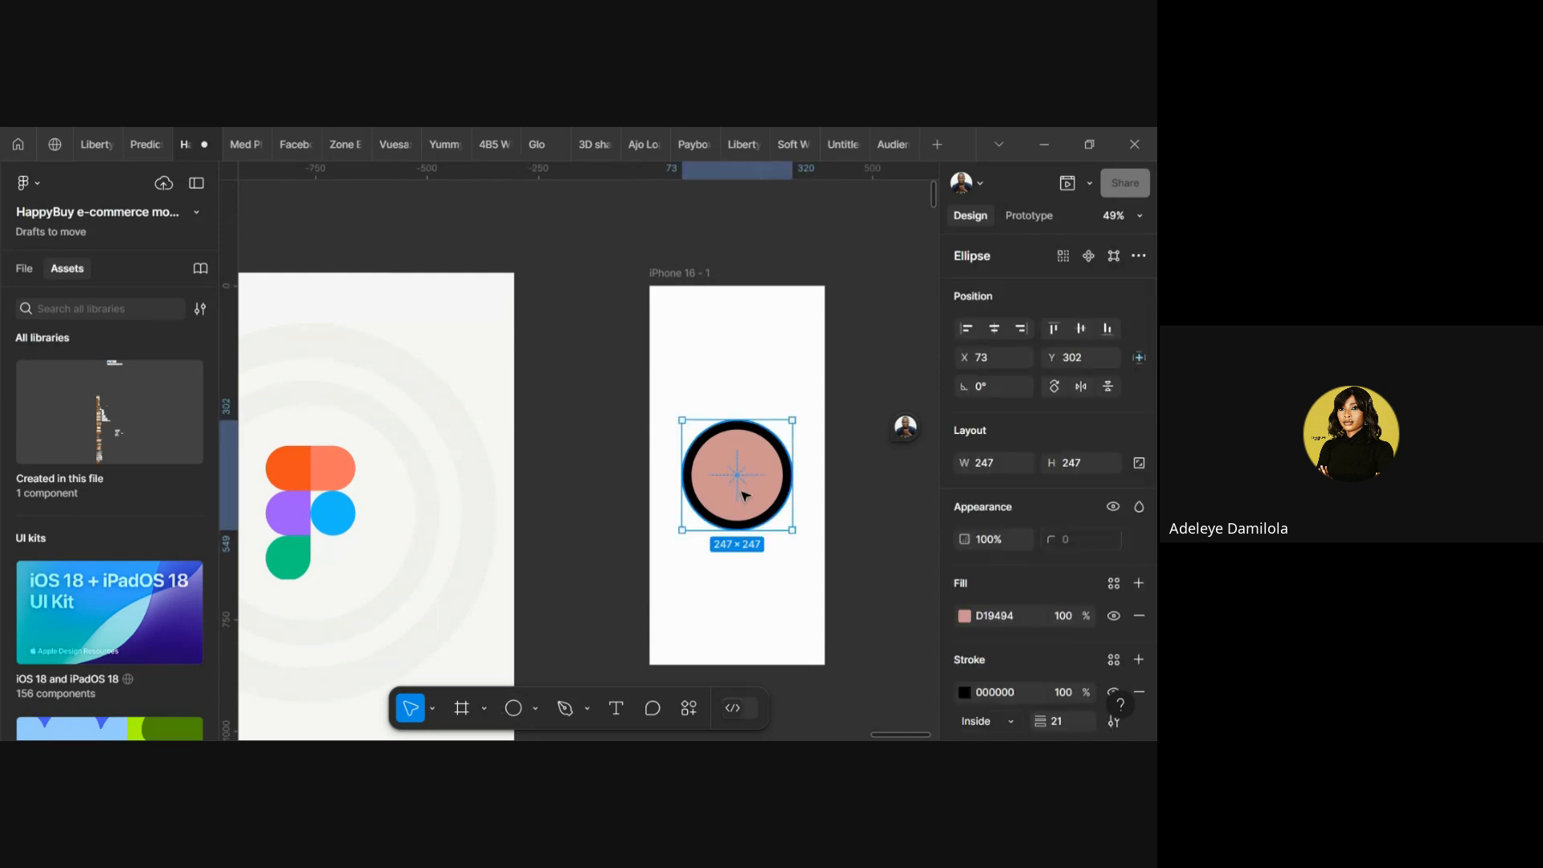
scroll(1045, 637, "down", 2)
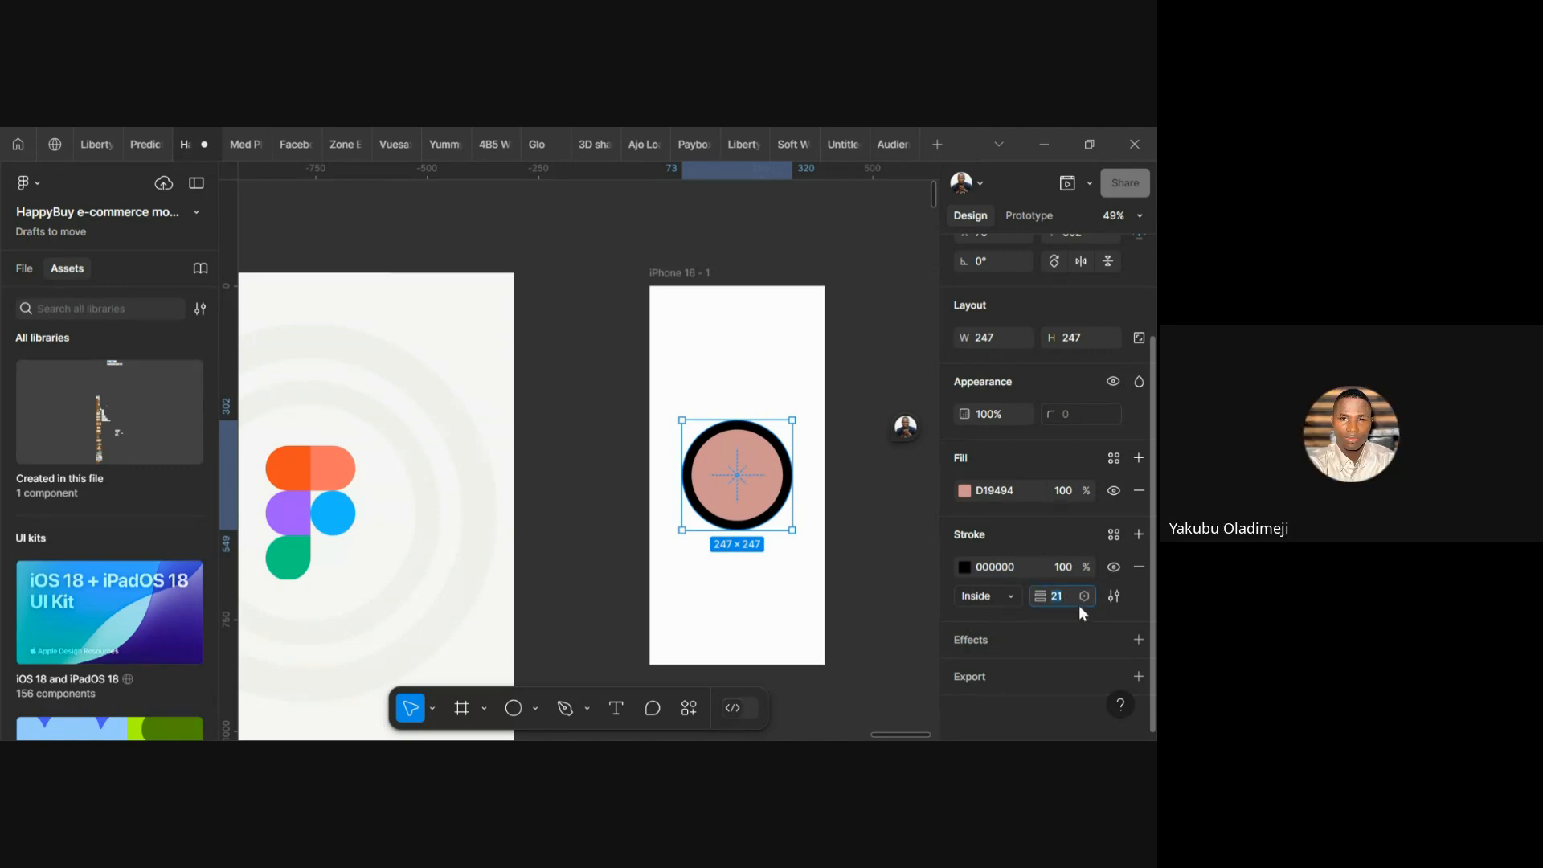
key("Up")
key("Up")
key("Up")
key("Up")
key("Up")
key("Up")
key("Up")
key("Up")
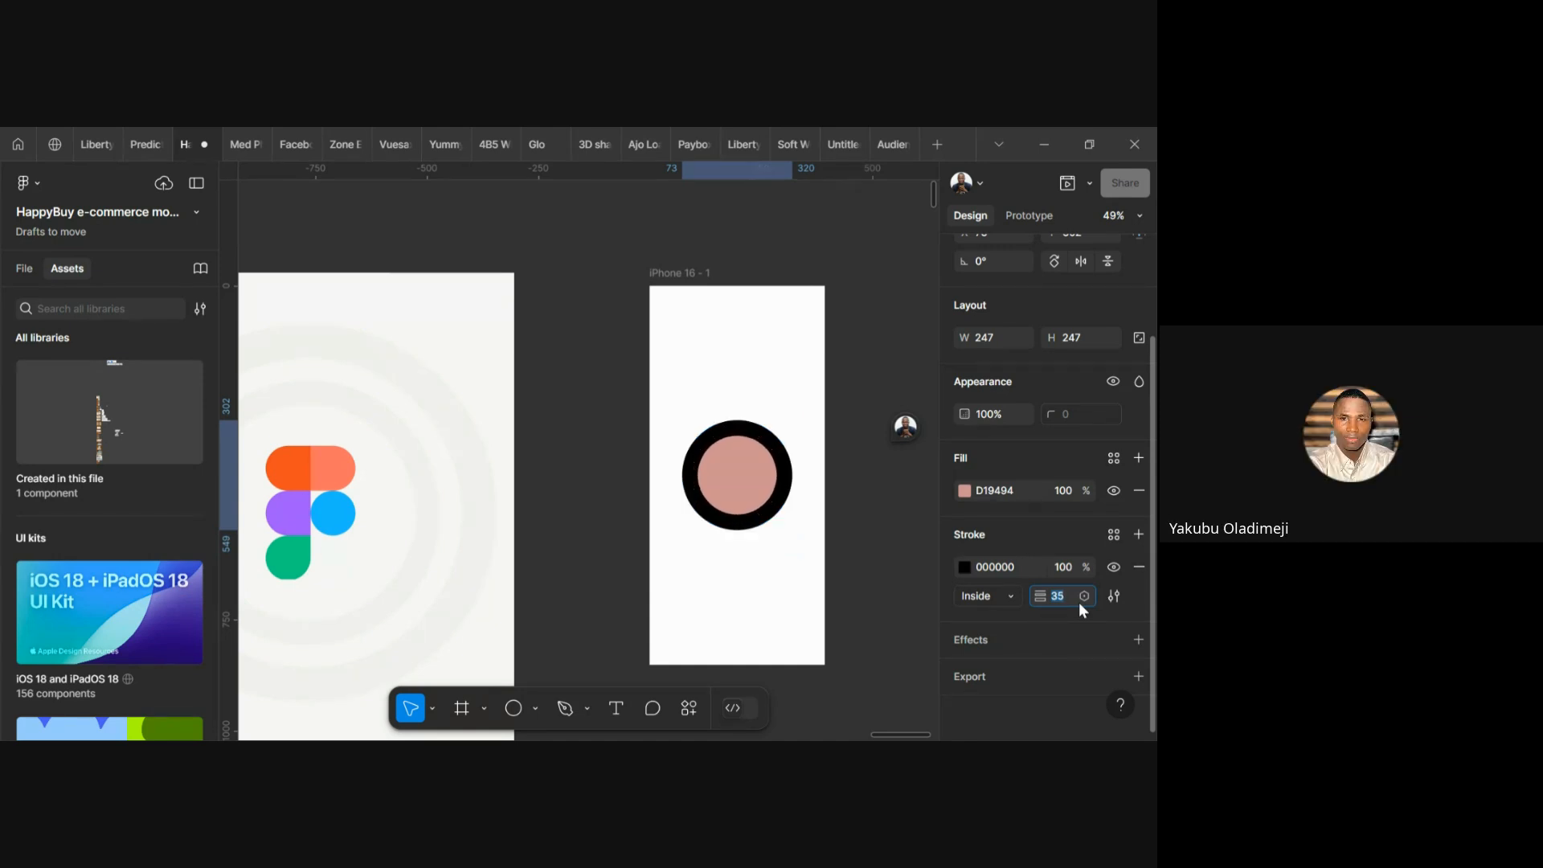
key("Down")
key("Down")
key("Down")
key("Down")
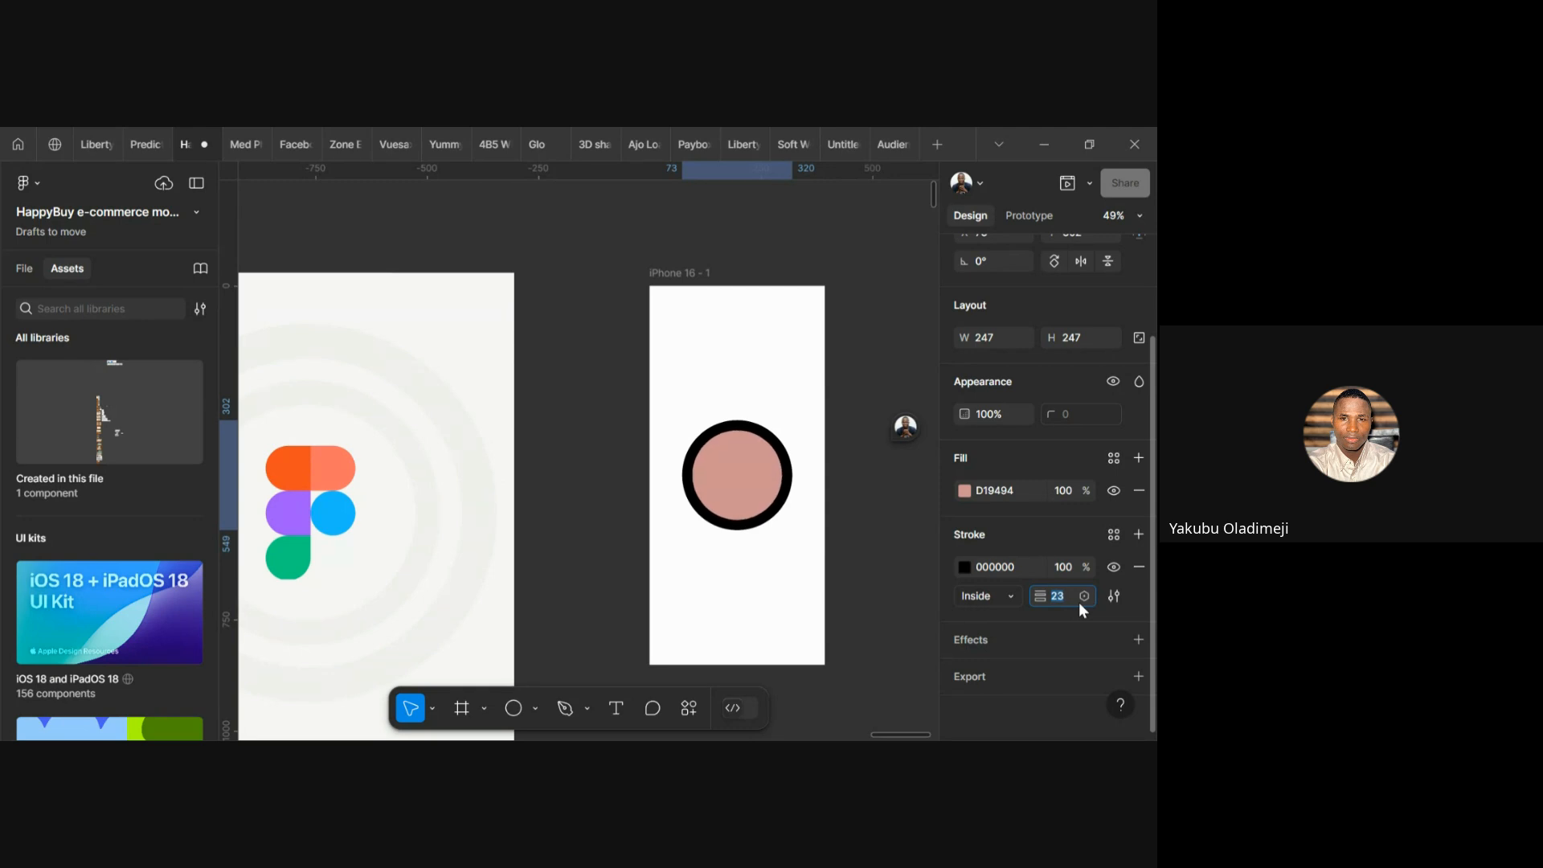
key("Up")
key("Up")
key("Down")
key("Down")
key("Down")
key("Down")
key("Down")
key("Down")
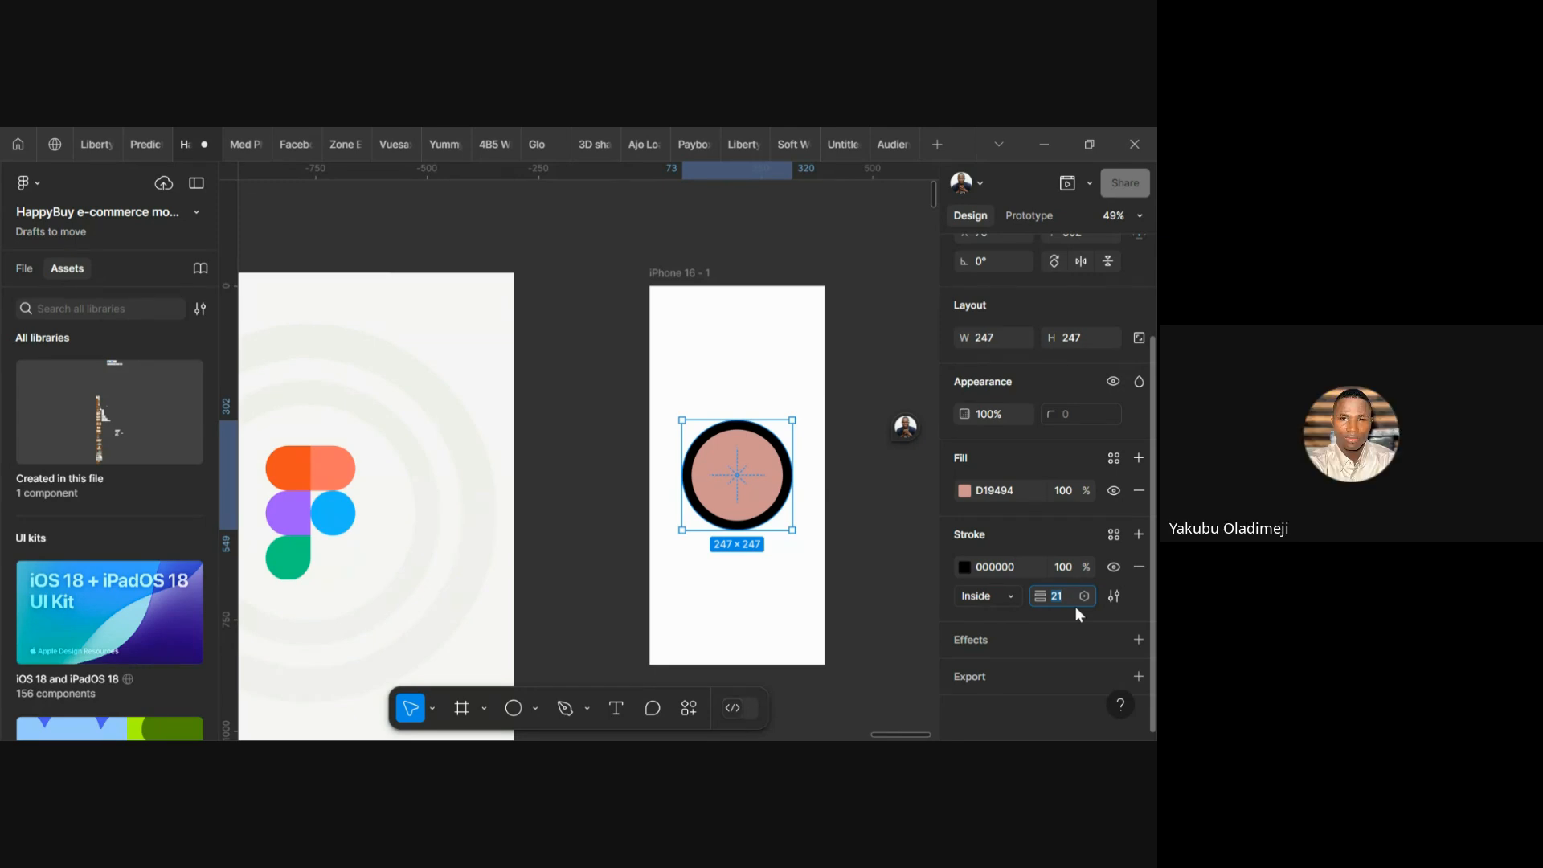
left_click(902, 611)
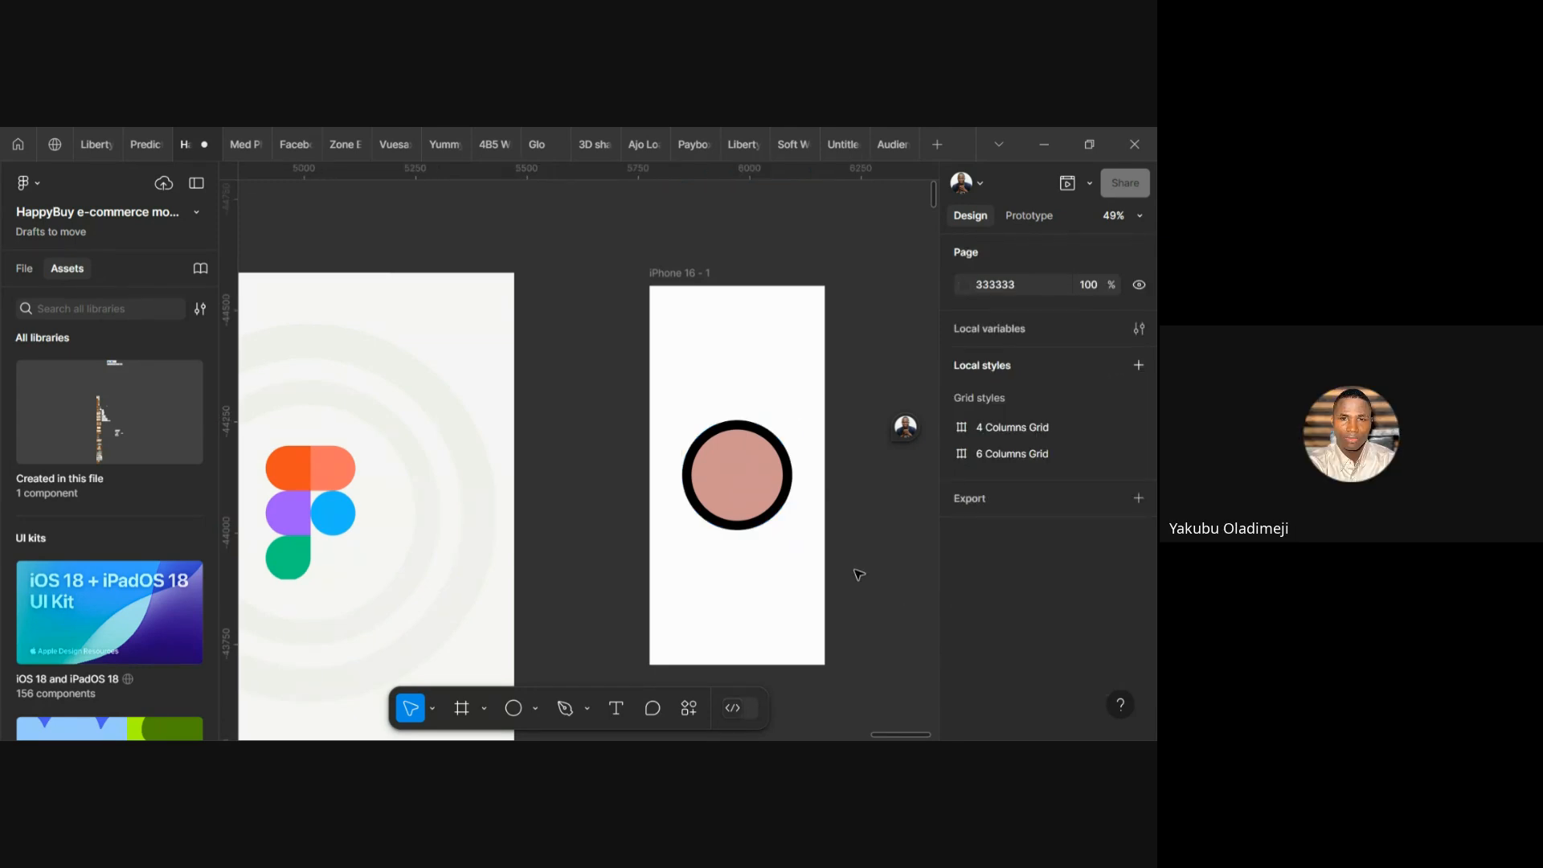
scroll(858, 574, "down", 2)
scroll(857, 573, "right", 1)
scroll(857, 574, "up", 2)
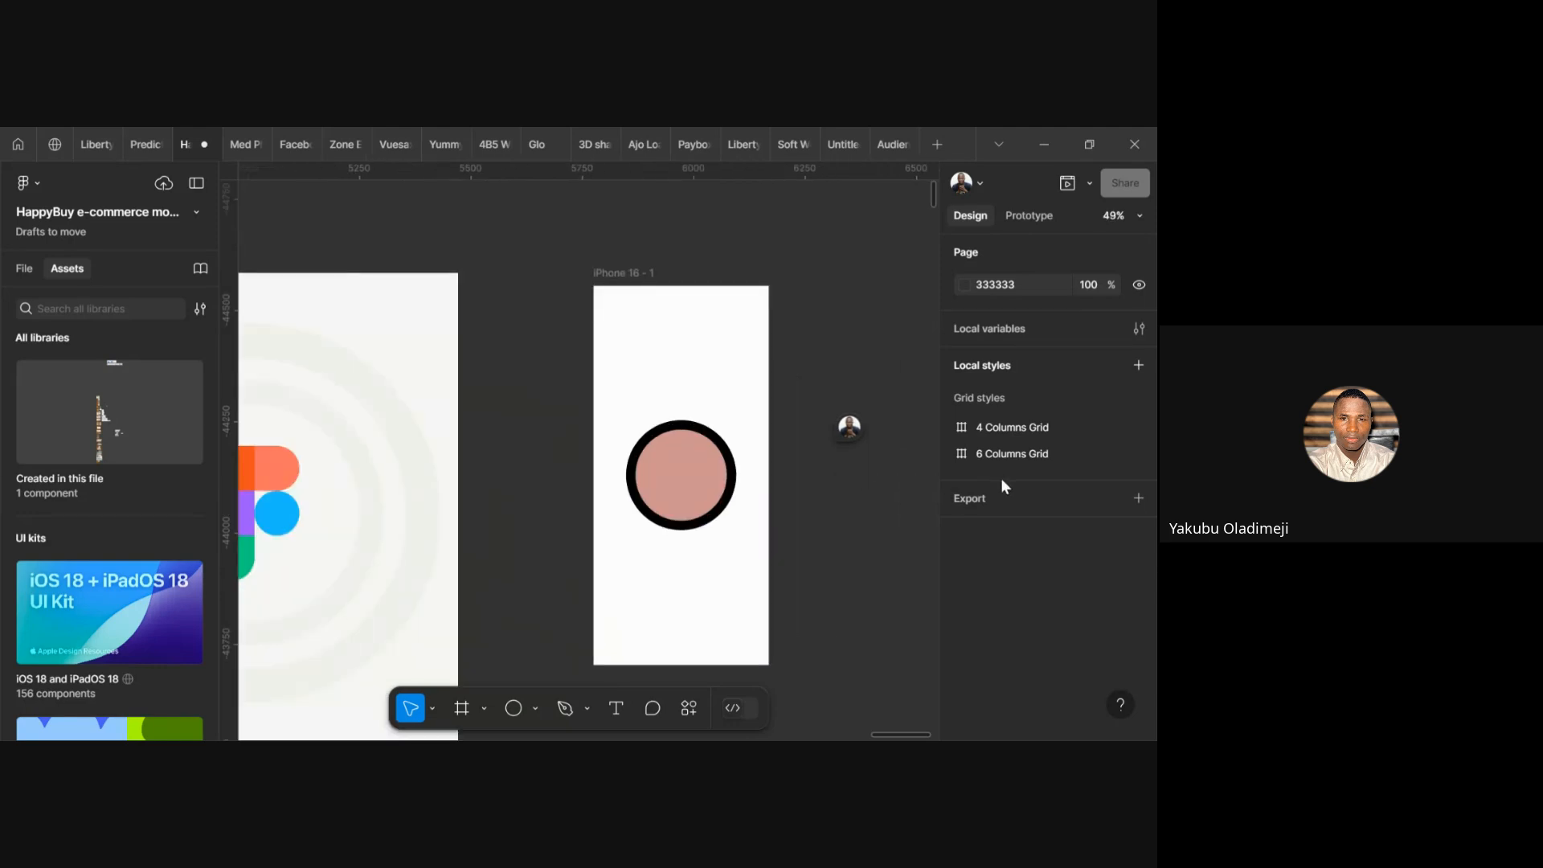
left_click(618, 273)
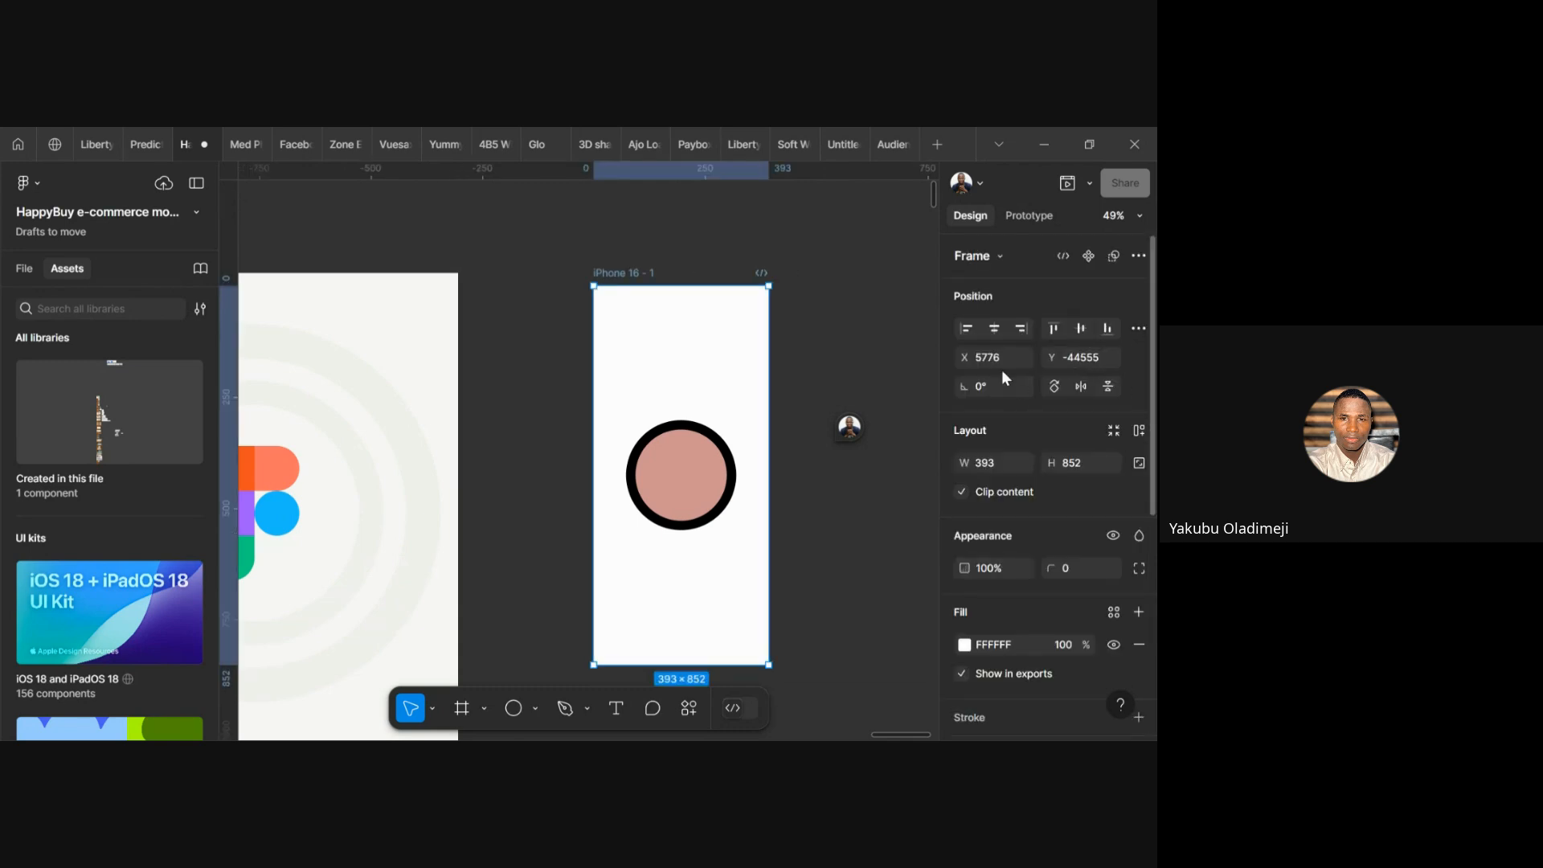
left_click(884, 359)
scroll(885, 359, "down", 5)
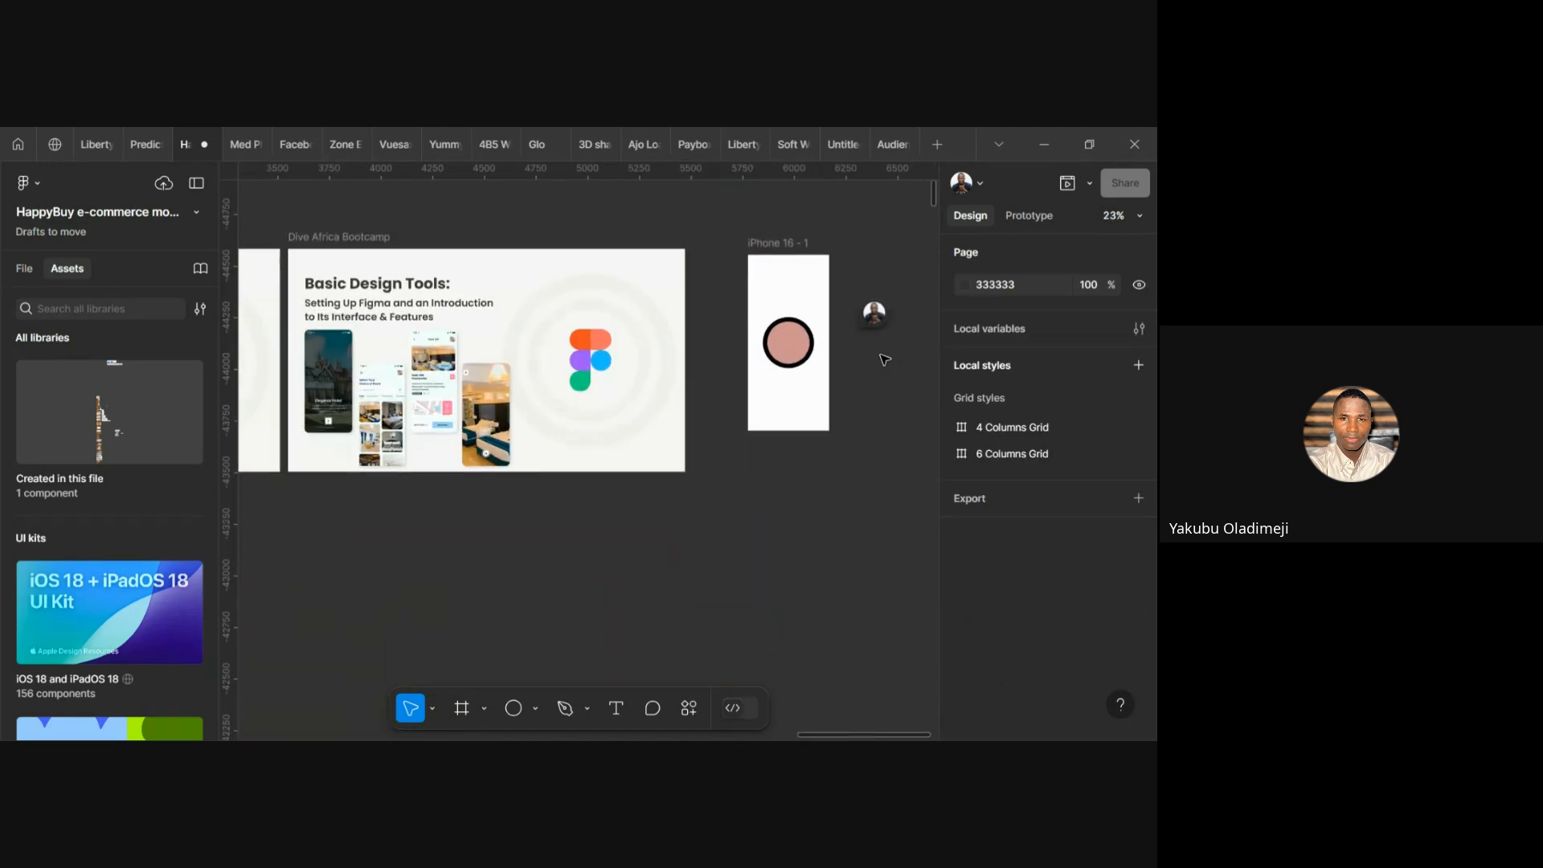
scroll(884, 359, "up", 2)
scroll(884, 359, "down", 5)
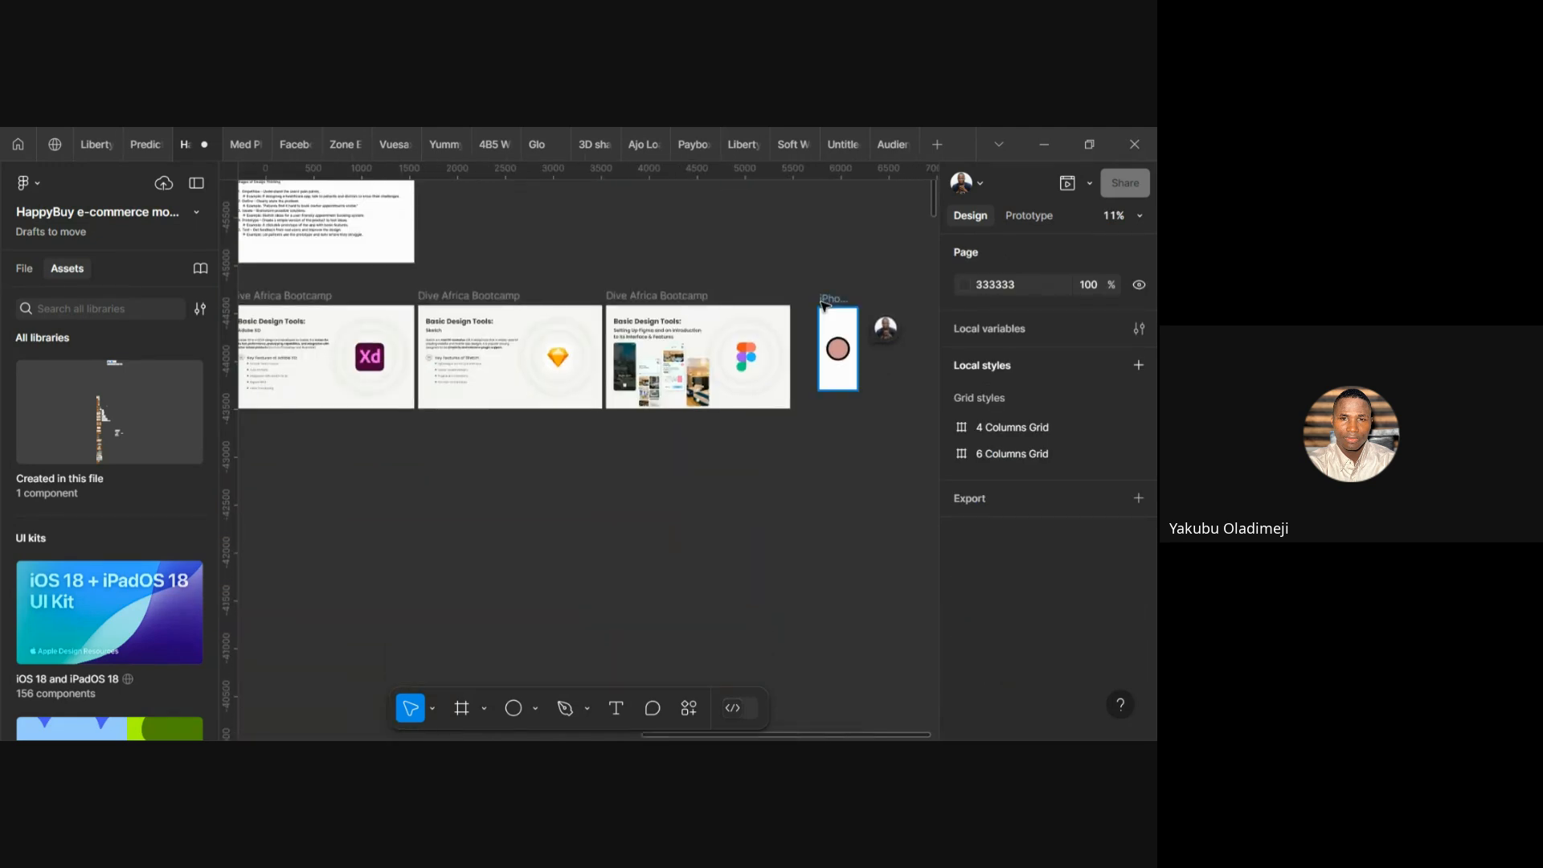
left_click(821, 304)
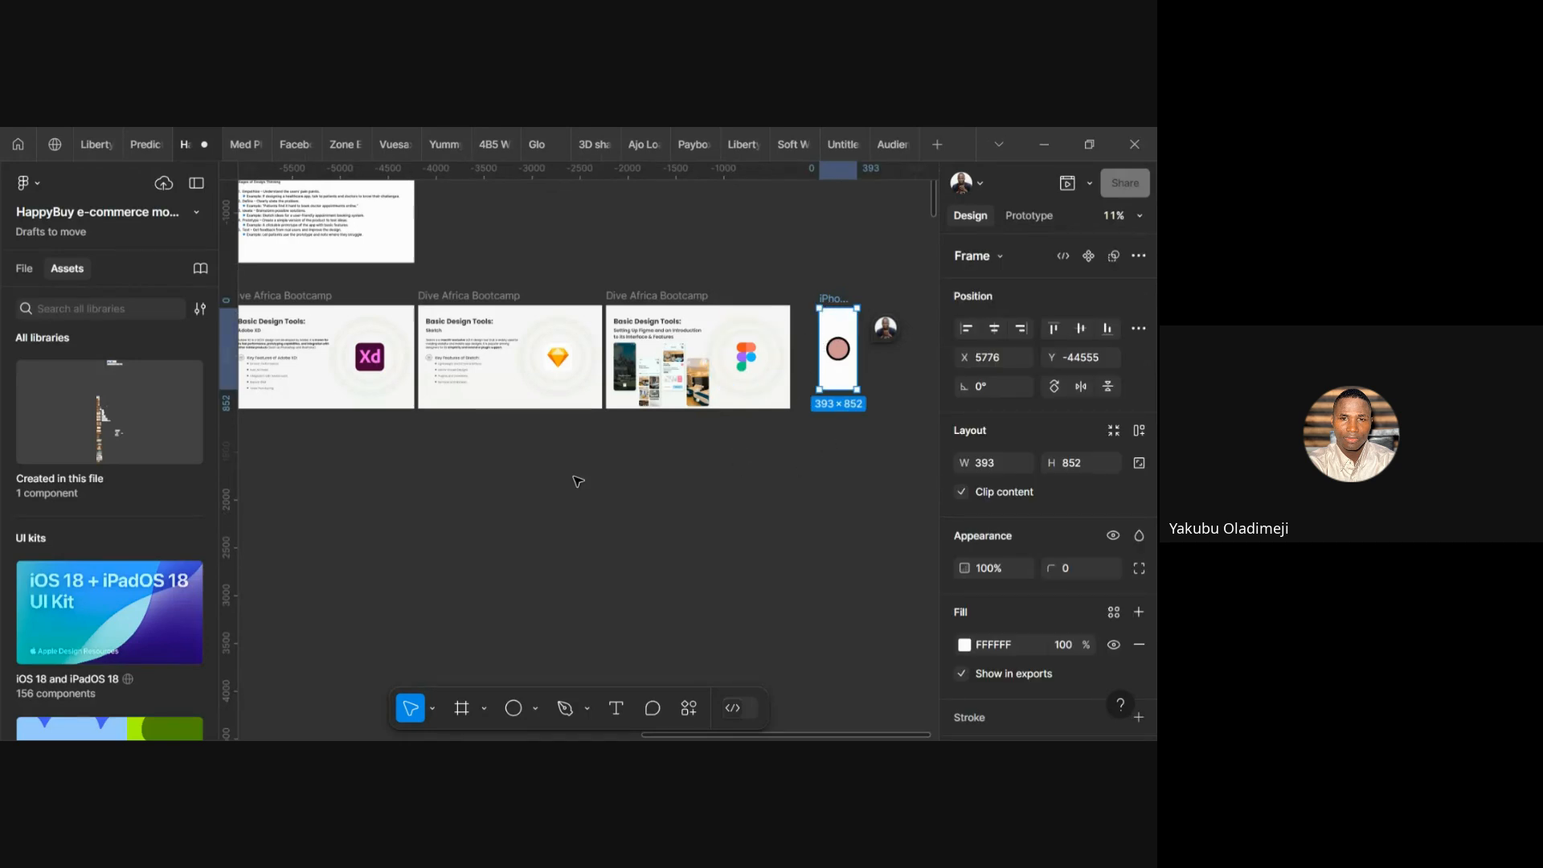
scroll(403, 556, "up", 2)
scroll(403, 557, "left", 3)
scroll(403, 556, "down", 2)
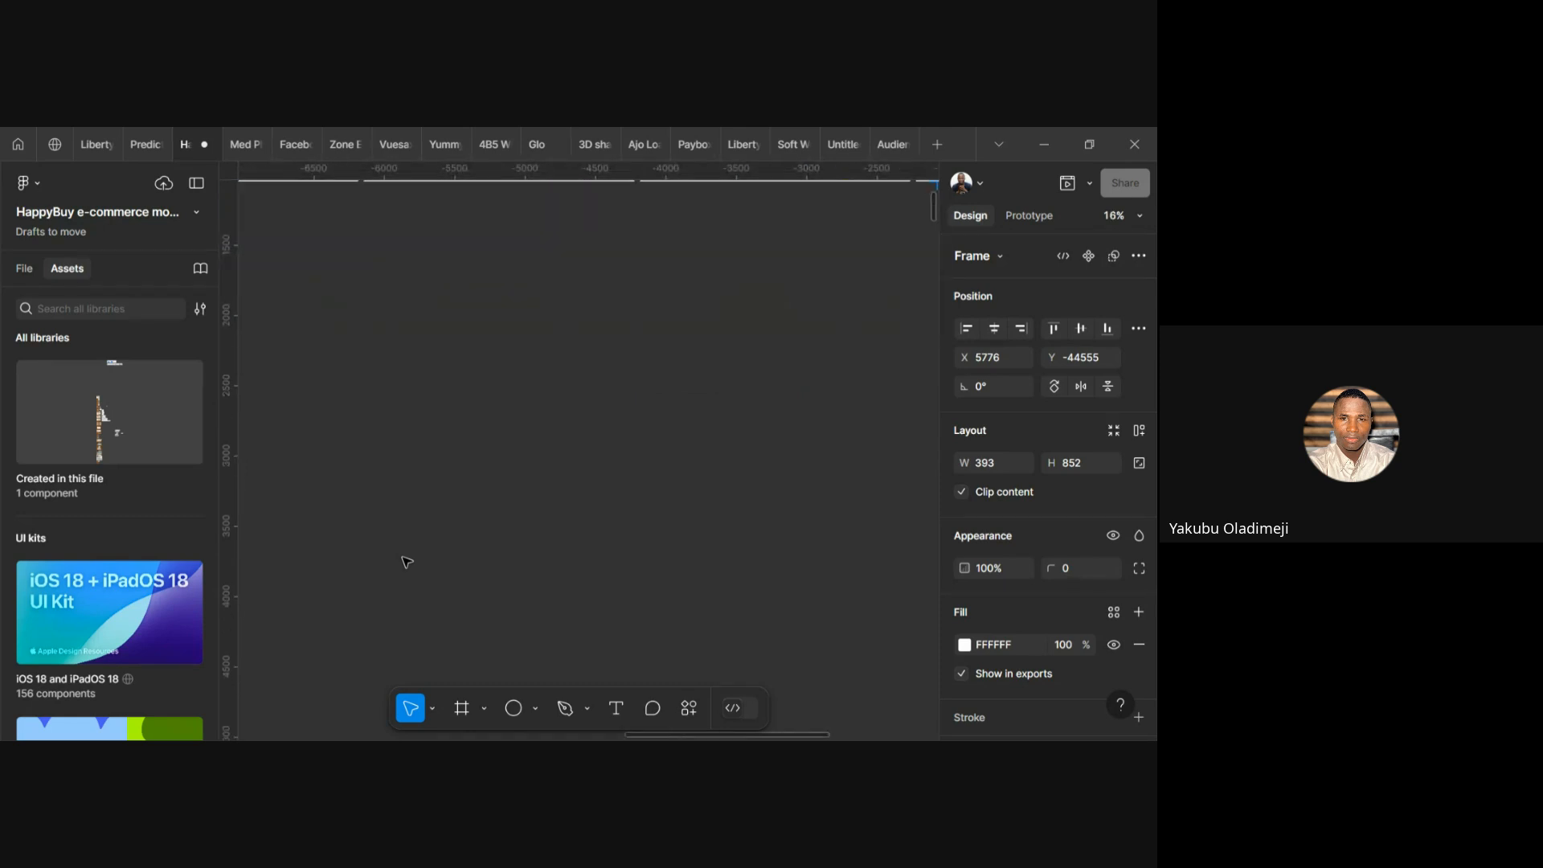
scroll(402, 557, "down", 4)
scroll(682, 448, "up", 5)
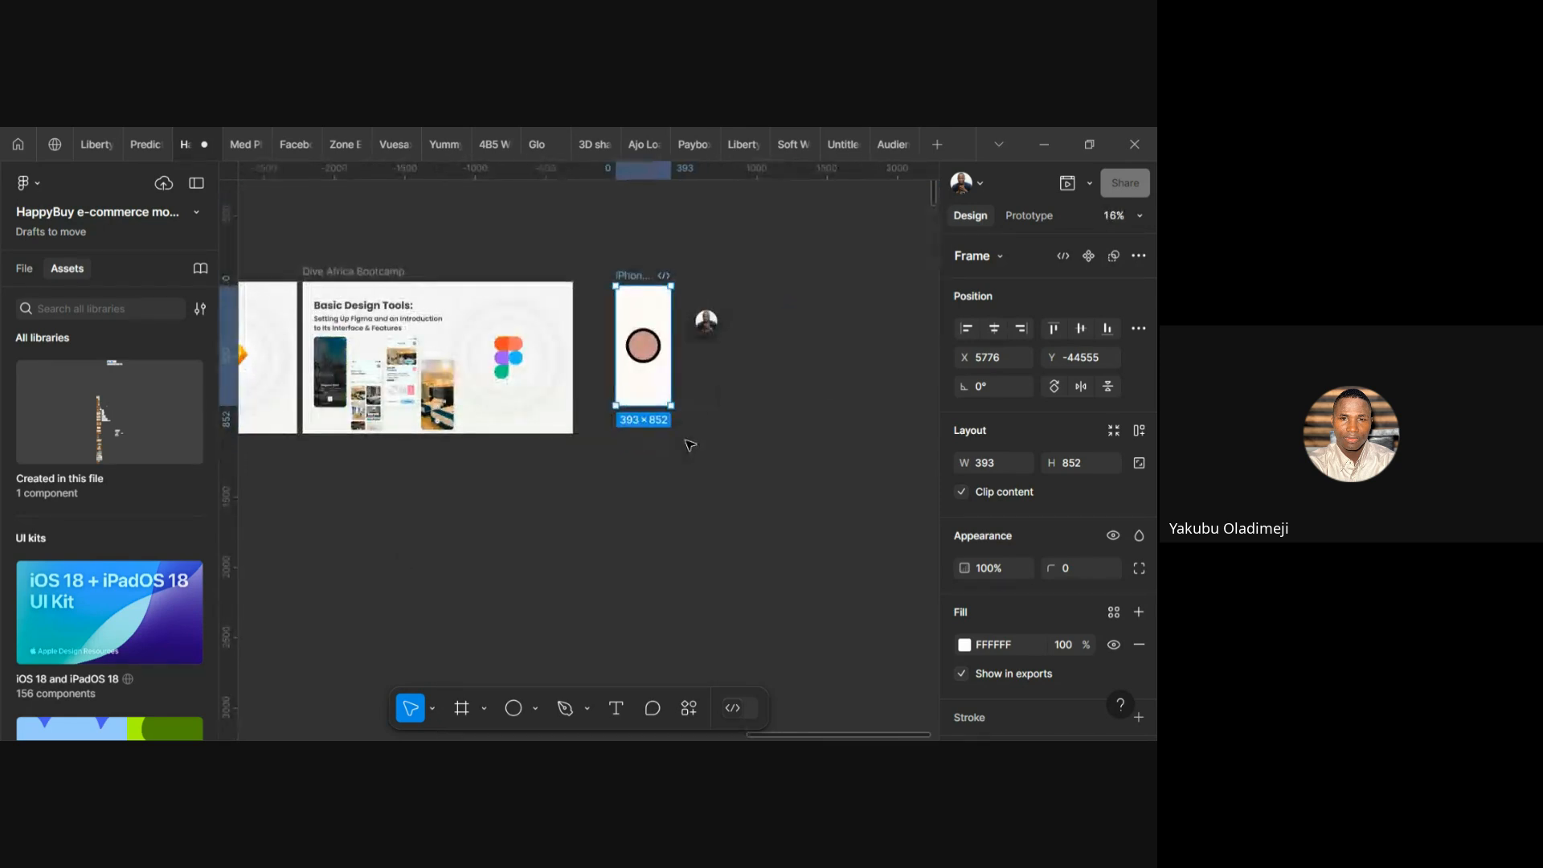
scroll(689, 444, "left", 3)
scroll(689, 445, "down", 4)
scroll(702, 481, "up", 4)
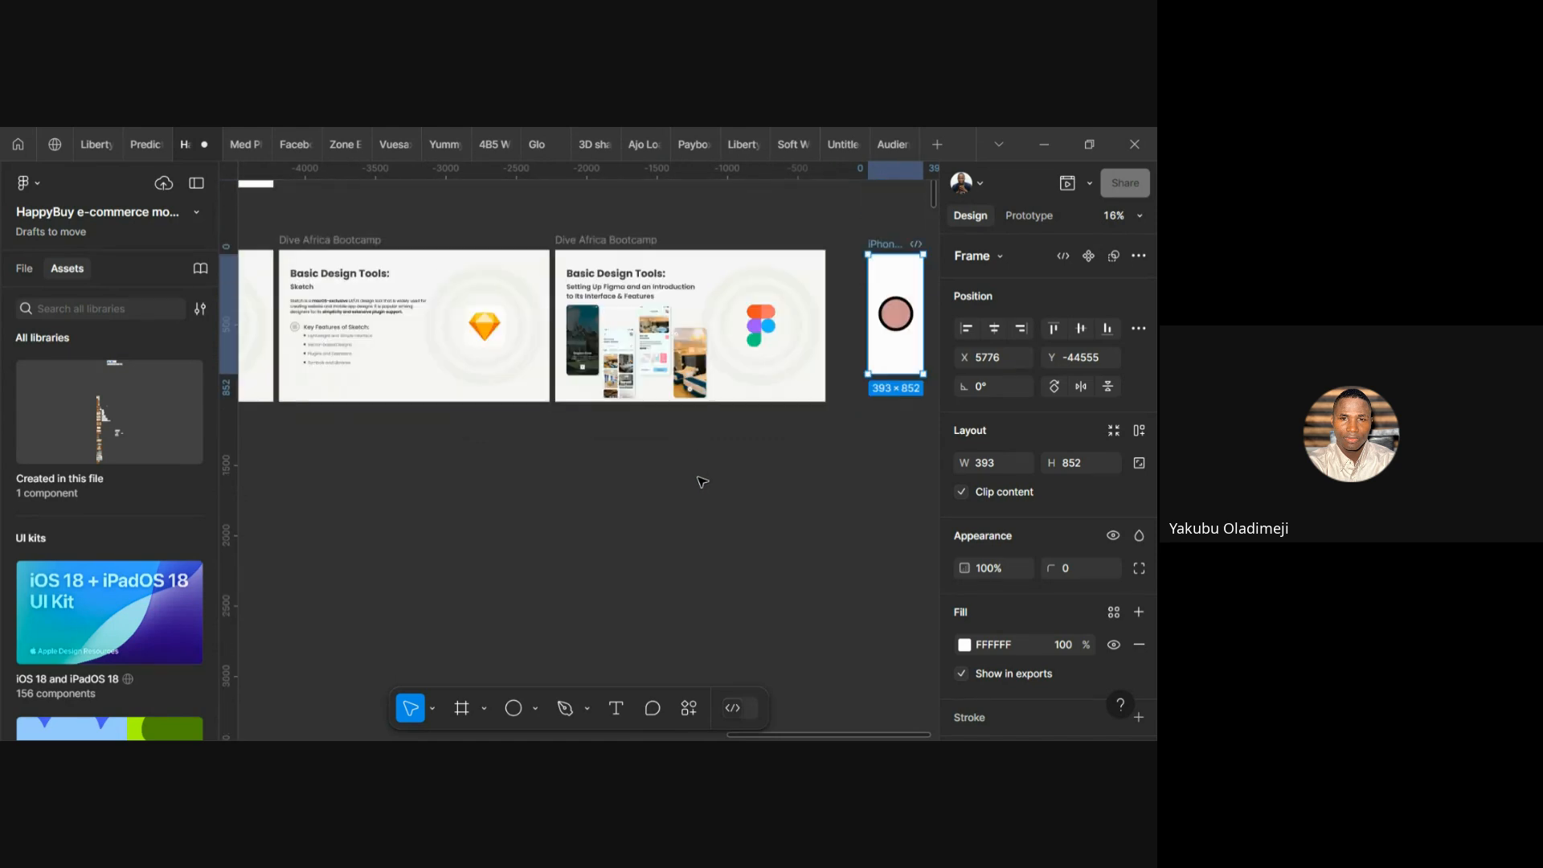
scroll(701, 482, "left", 3)
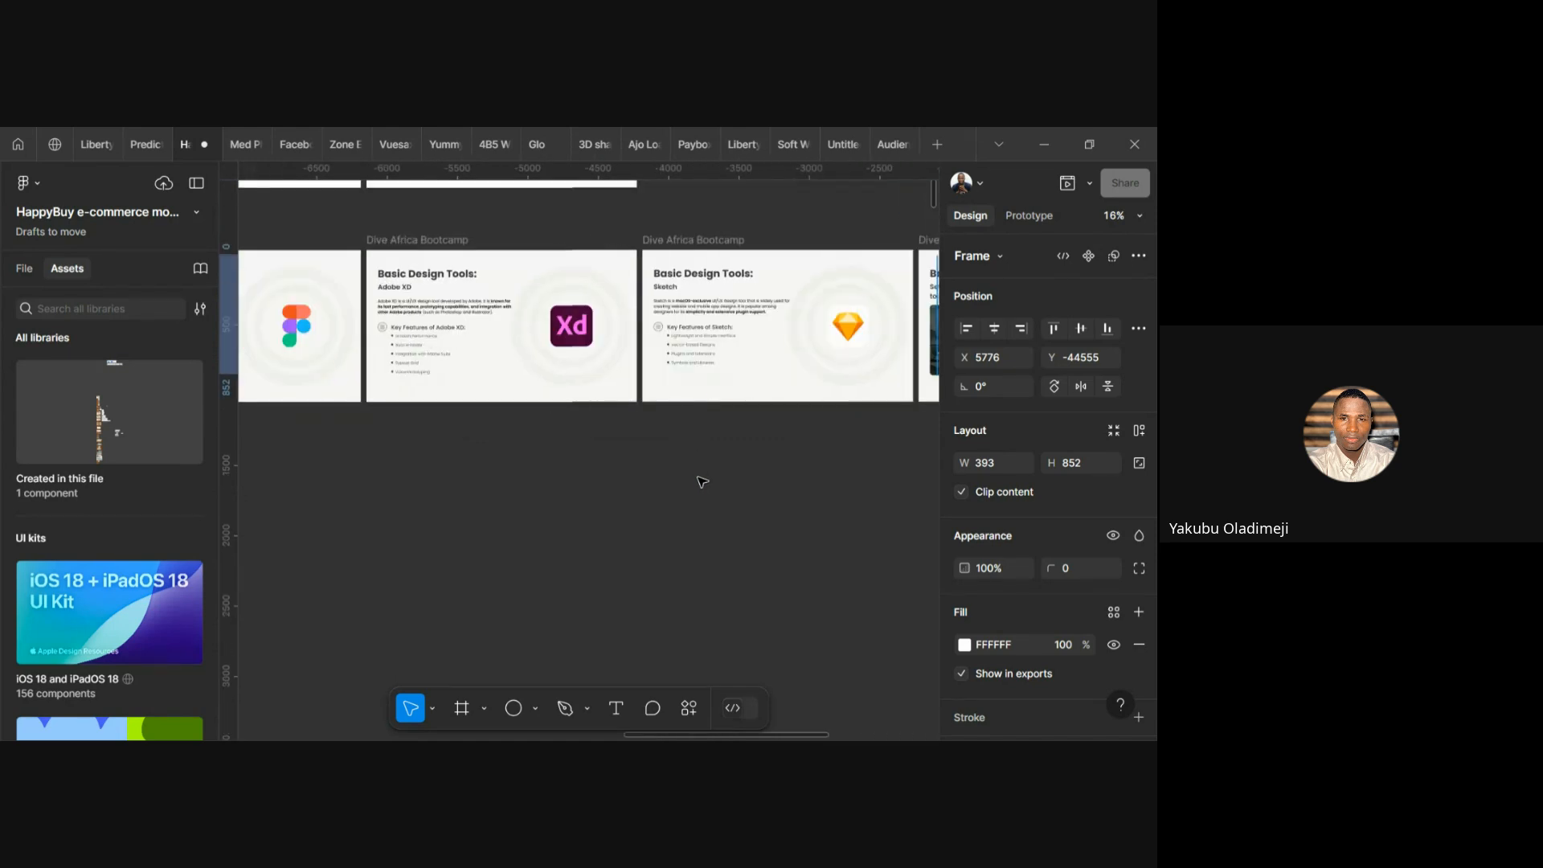
Switch to the Frame tool (F) and browse Phone presets like iPhone 16 393×852 and Android Compact
key("f")
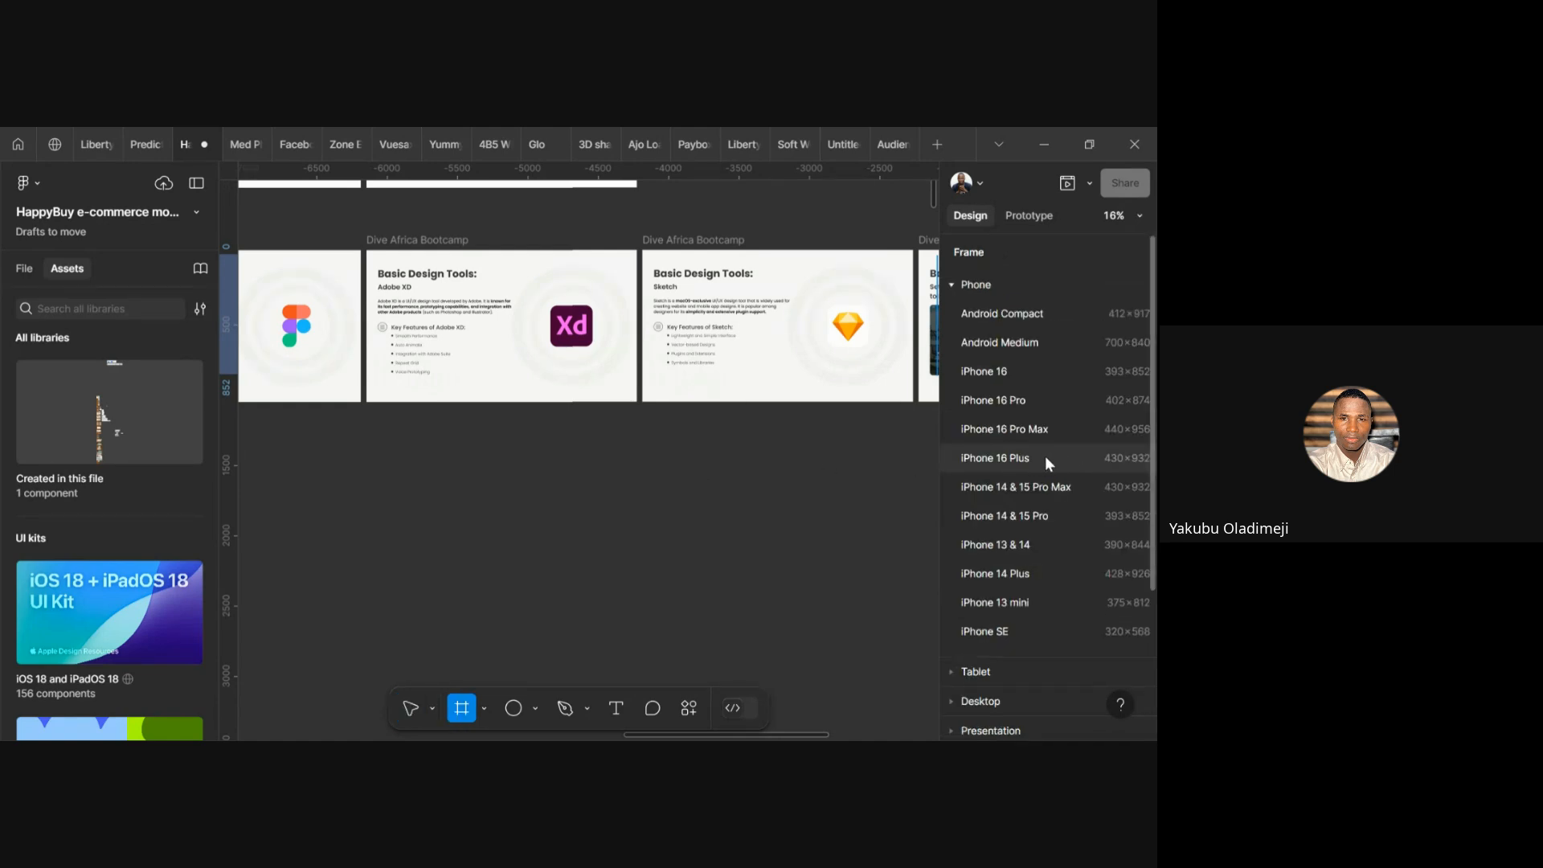
scroll(1023, 487, "down", 3)
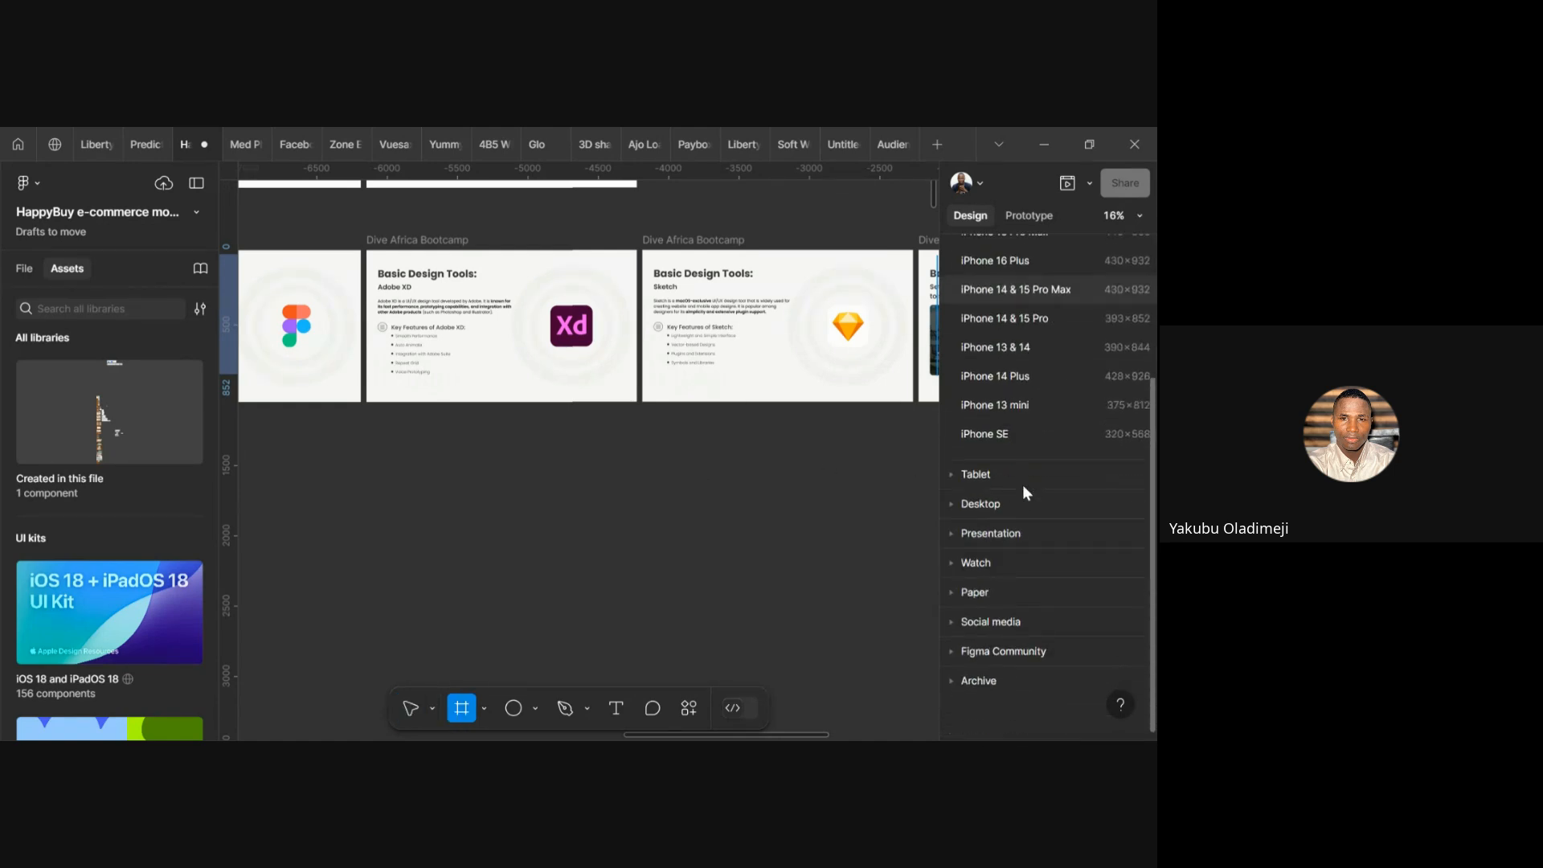
scroll(1023, 492, "up", 3)
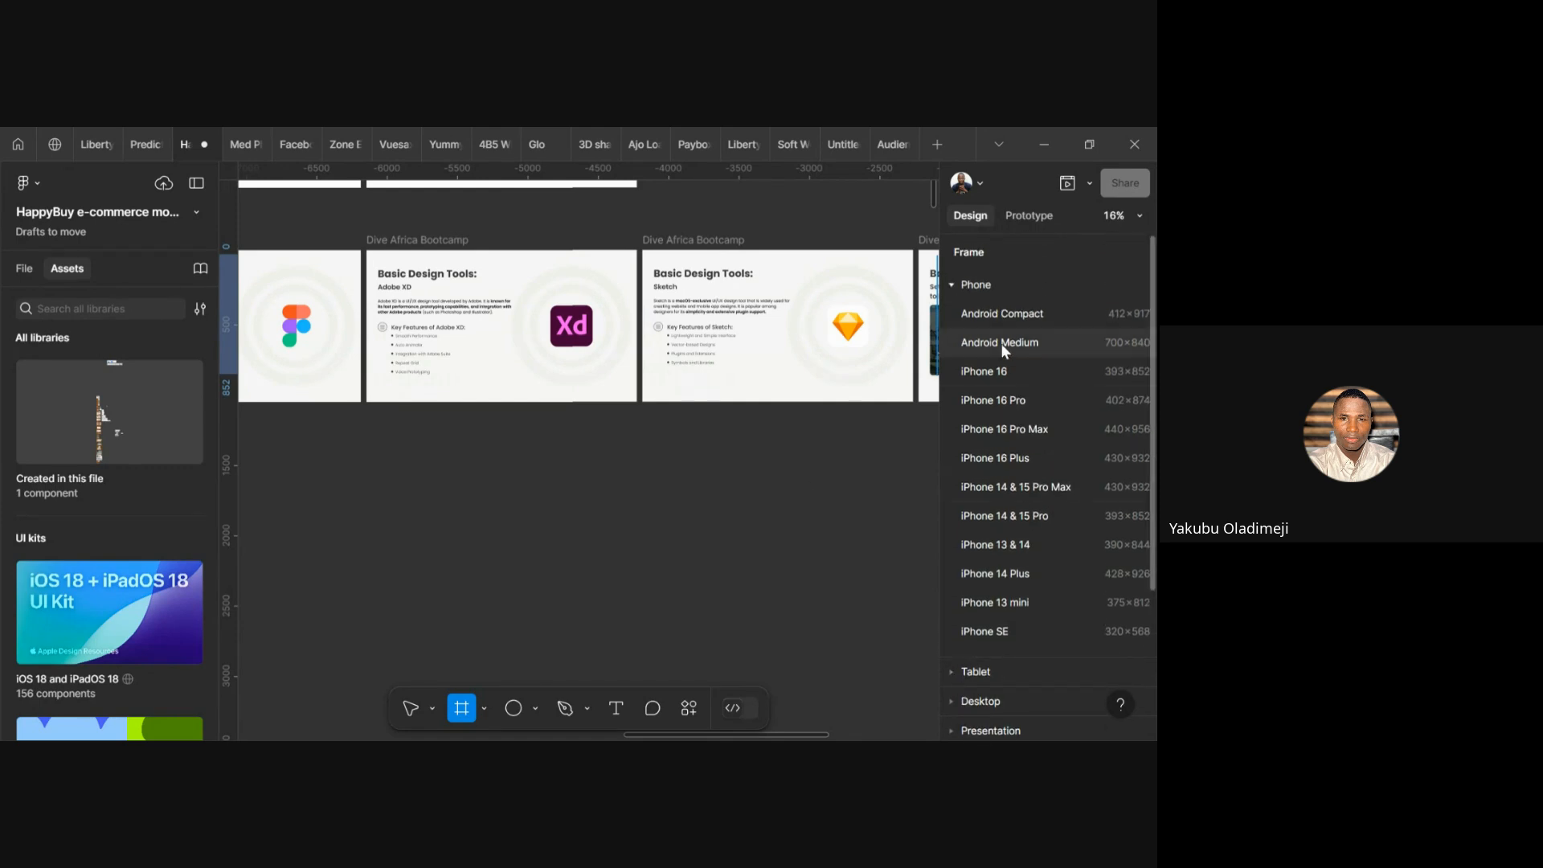
scroll(1001, 346, "down", 3)
scroll(1005, 357, "up", 3)
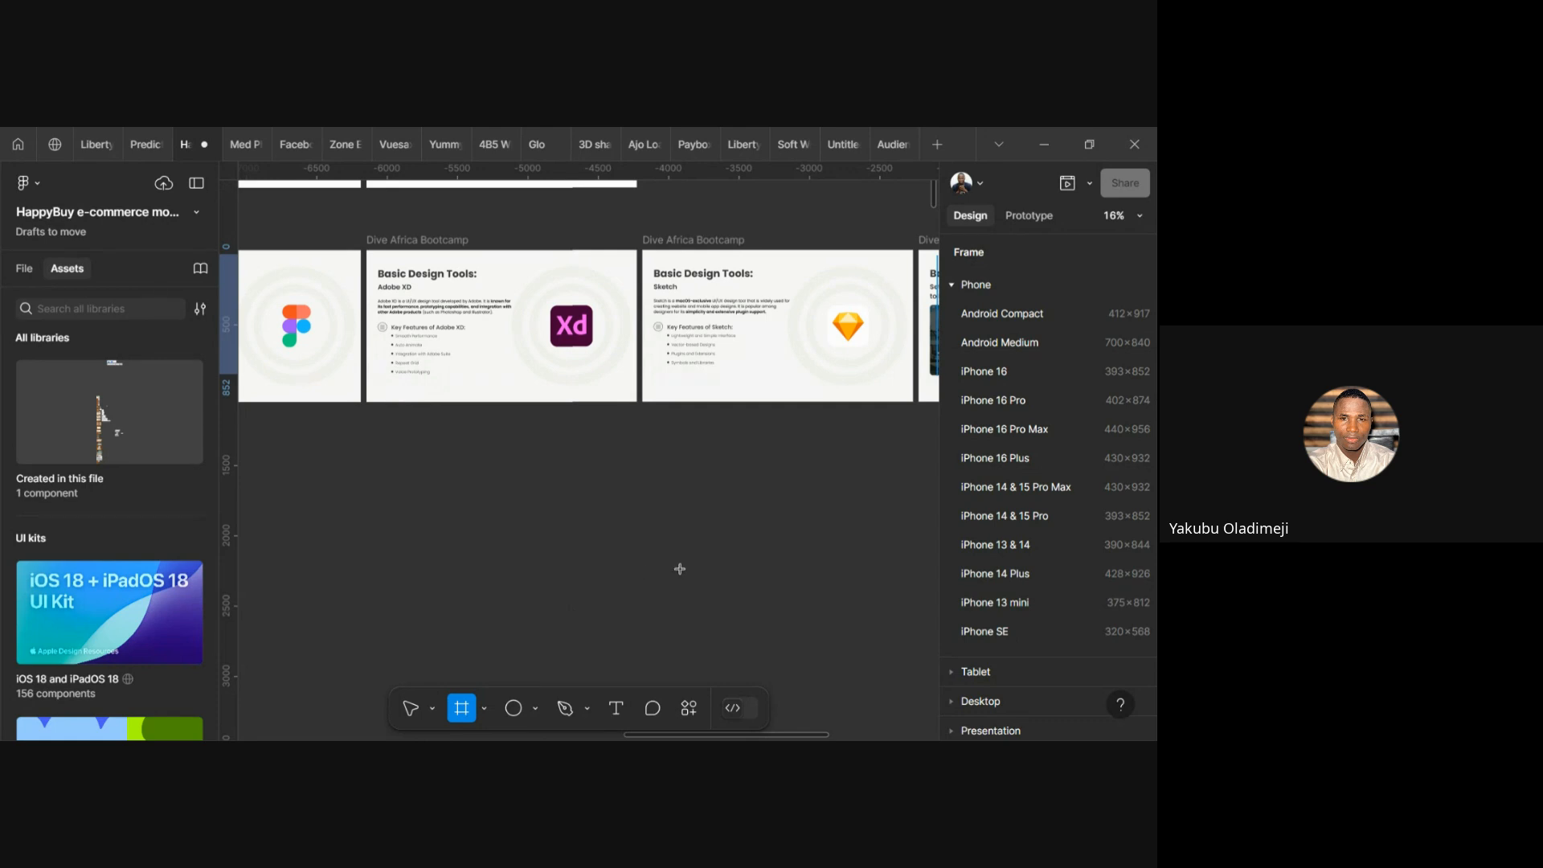
scroll(1063, 512, "down", 1)
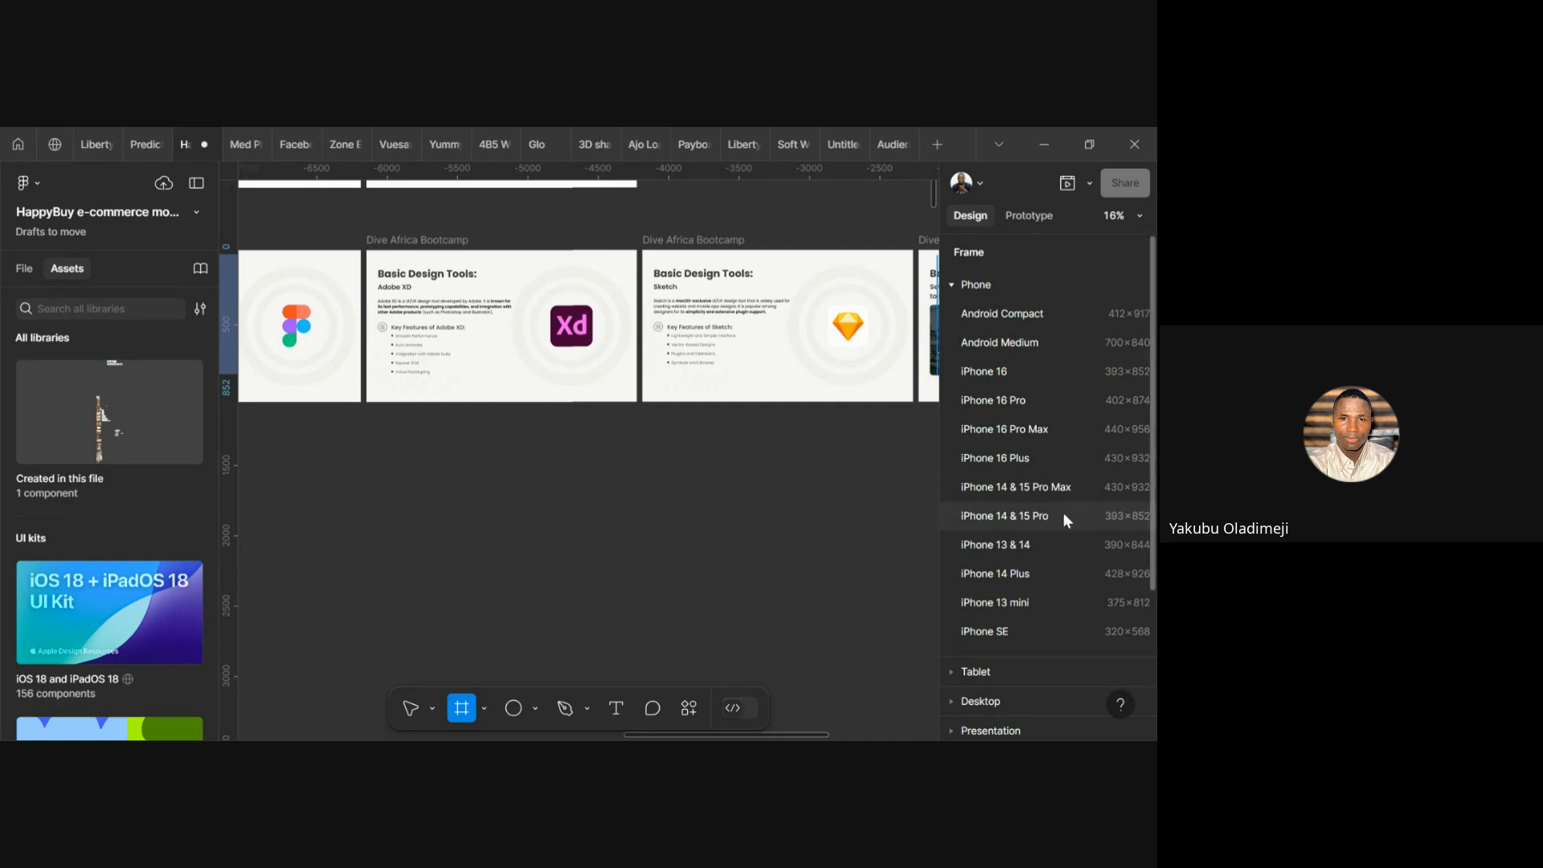
scroll(1071, 536, "up", 1)
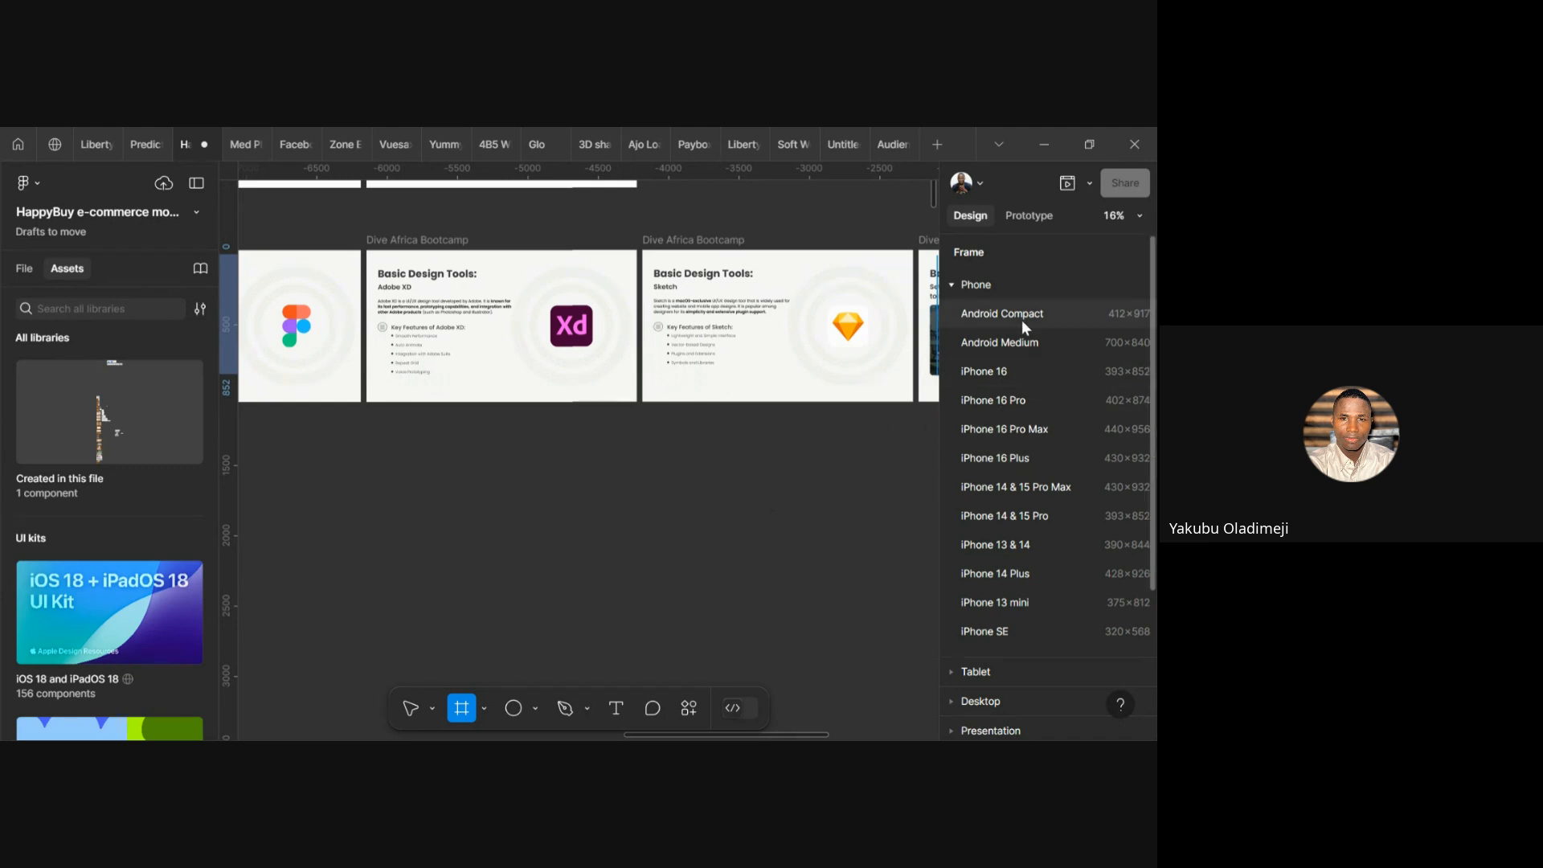
Create a 393×852 iPhone 16 frame and position it below the slides
left_click(1000, 369)
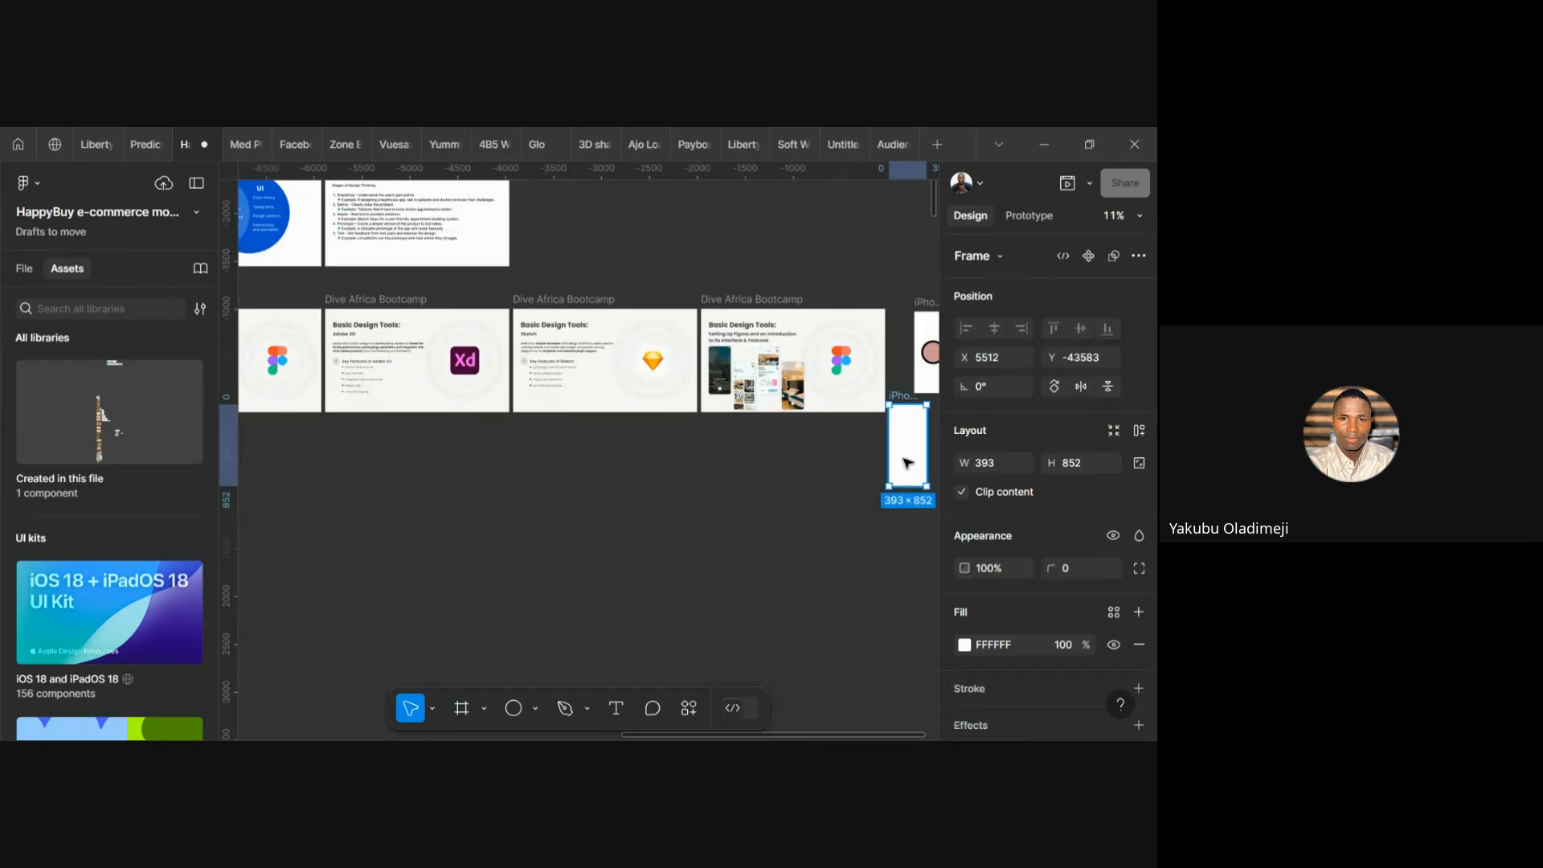
left_click_drag(820, 510, 526, 541)
scroll(526, 541, "up", 2)
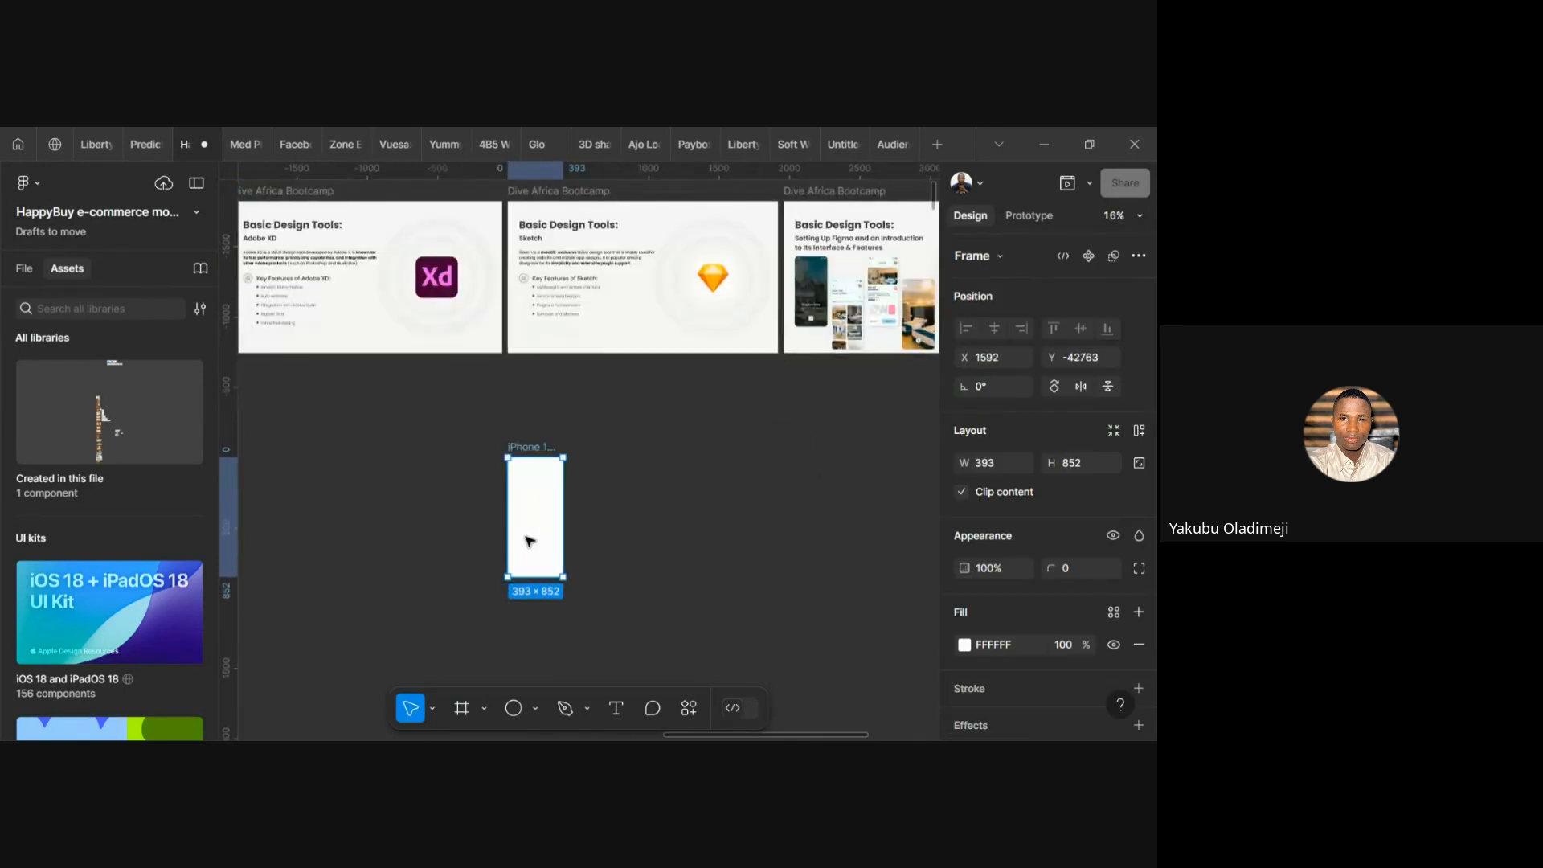
scroll(671, 490, "down", 3)
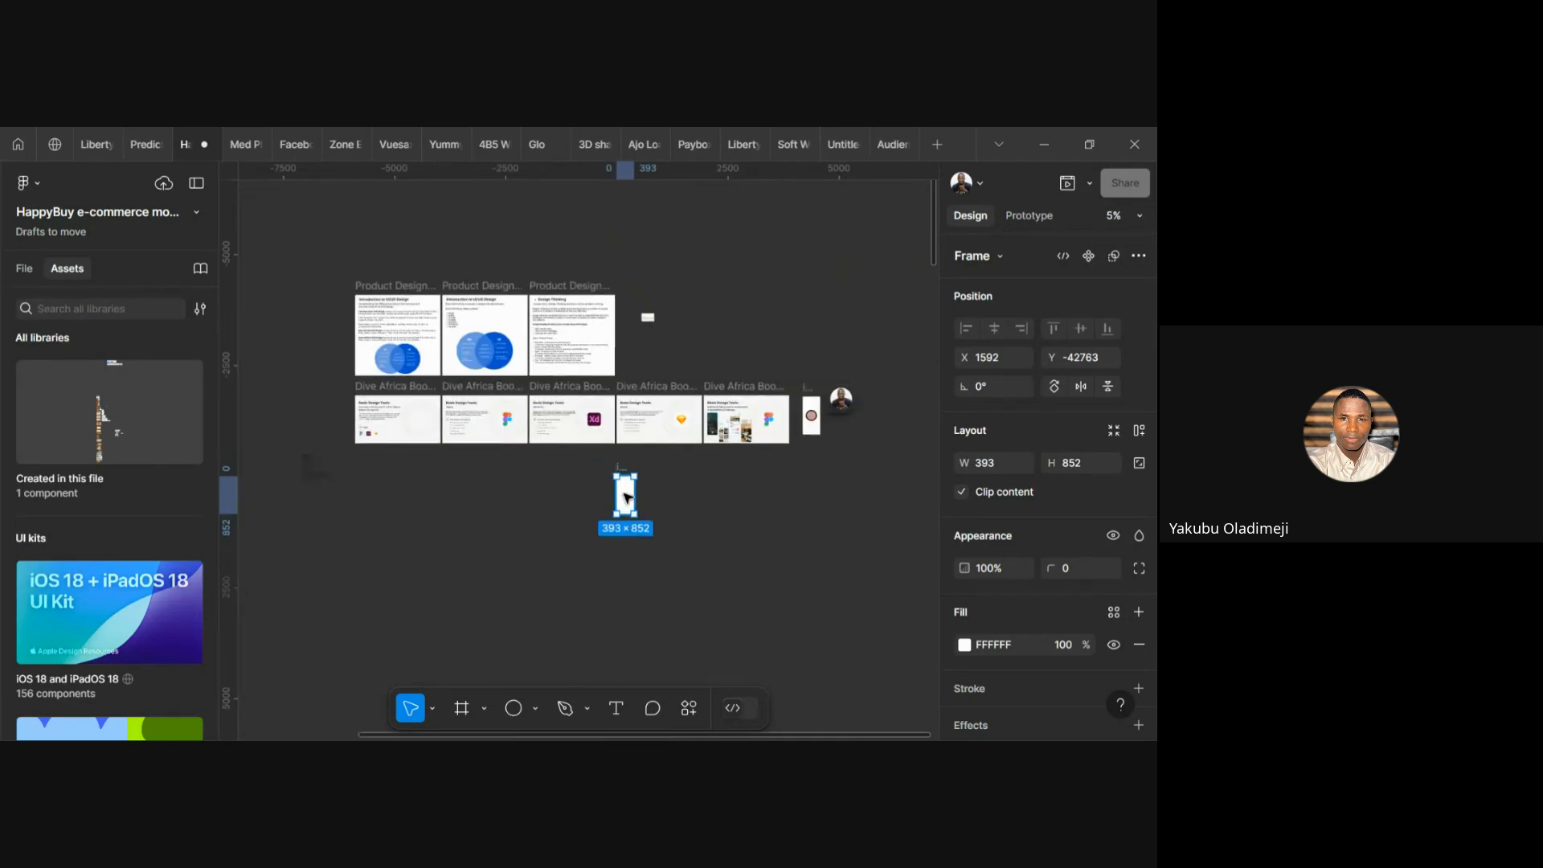
scroll(626, 498, "up", 4)
scroll(626, 498, "up", 4)
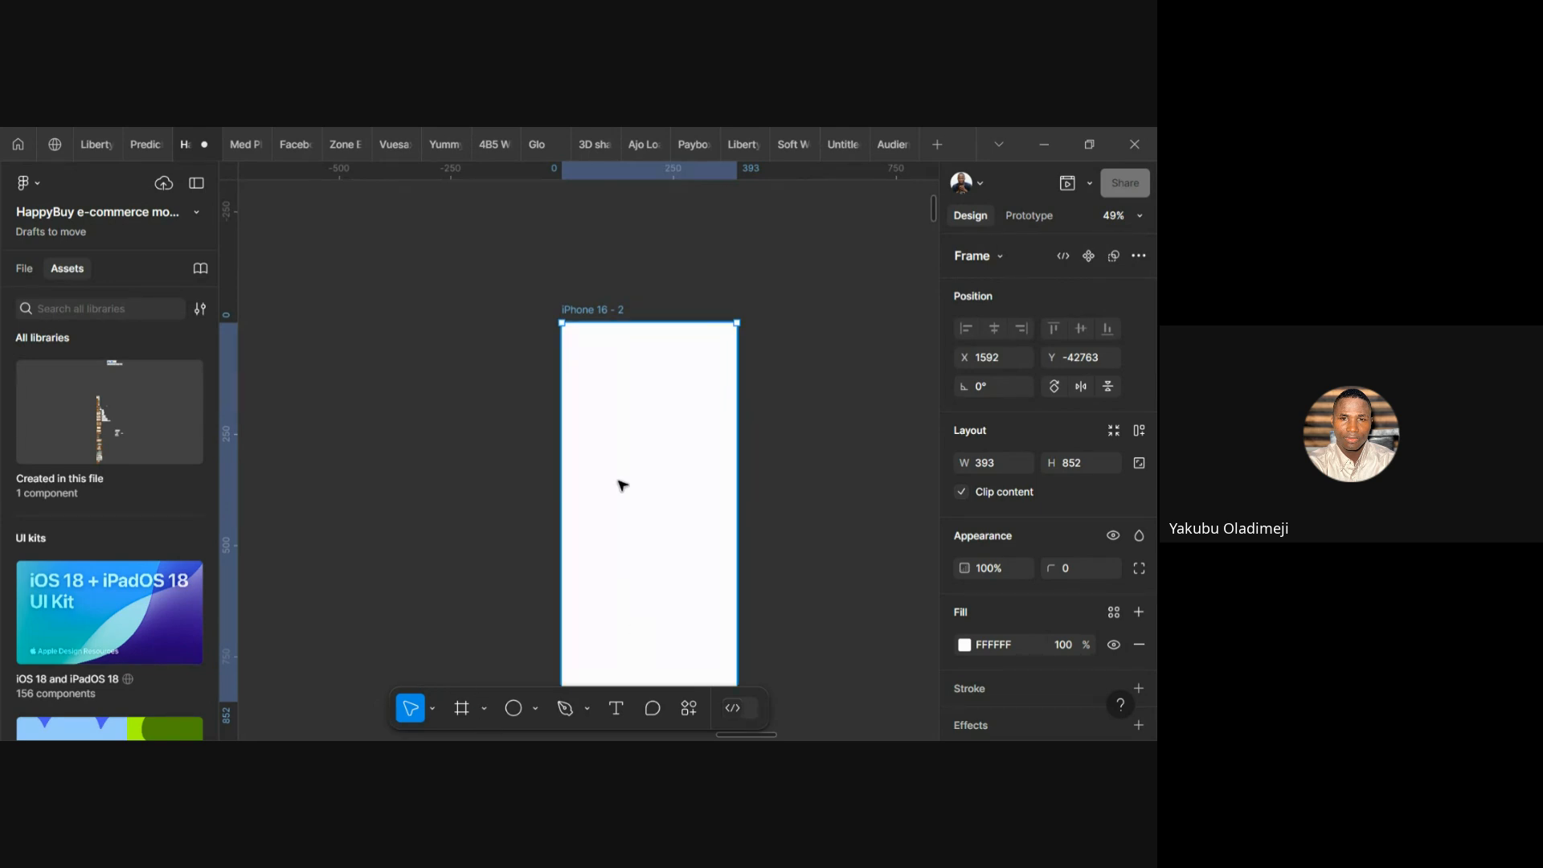
left_click_drag(622, 486, 612, 447)
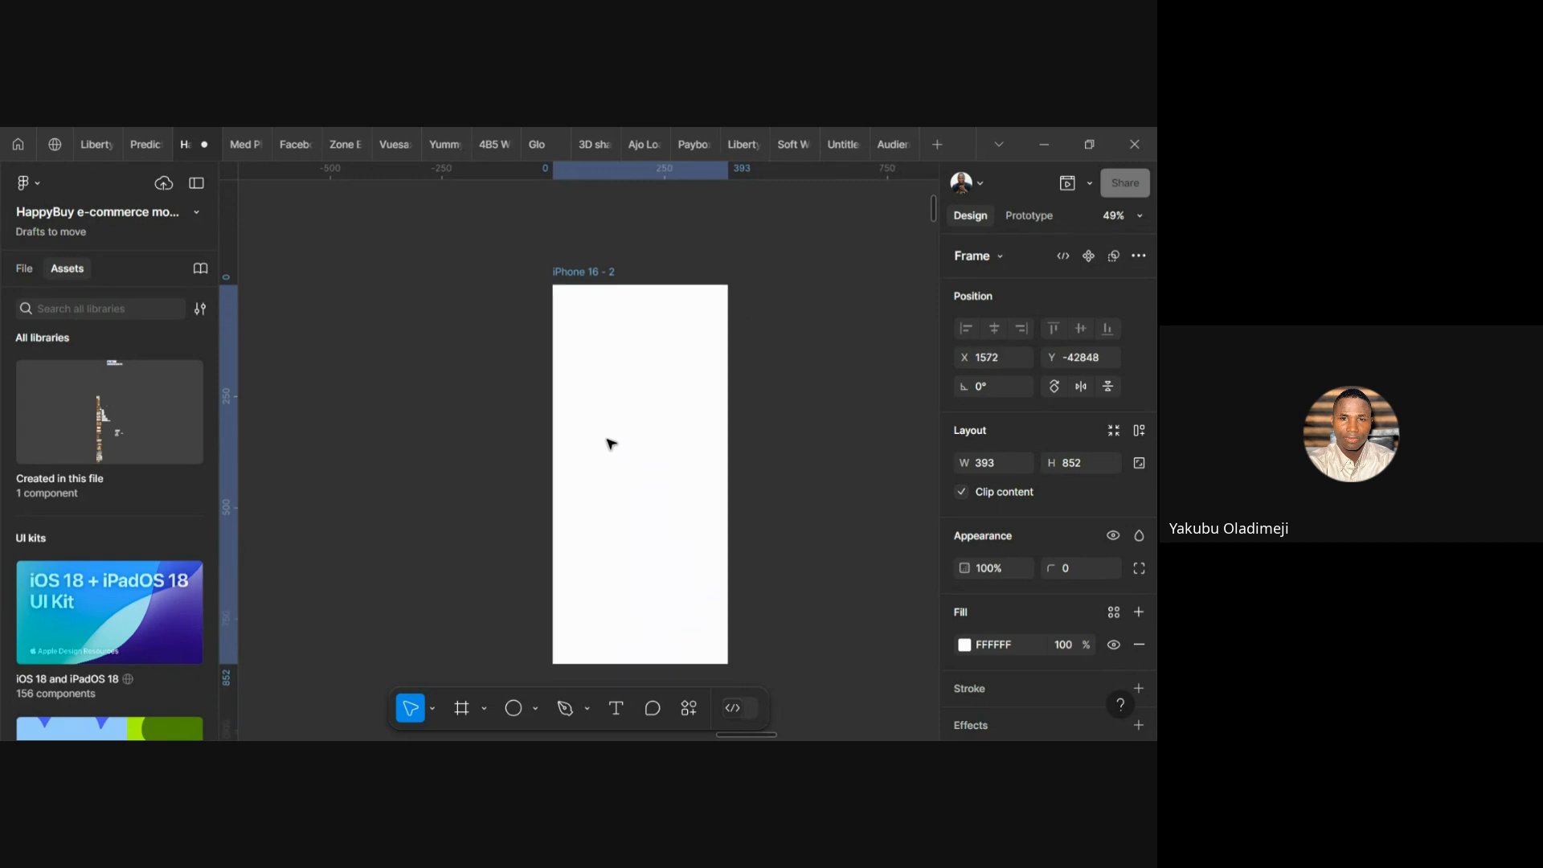
Double-click the iPhone 16 - 2 name label, then deselect the frame
double_click(583, 273)
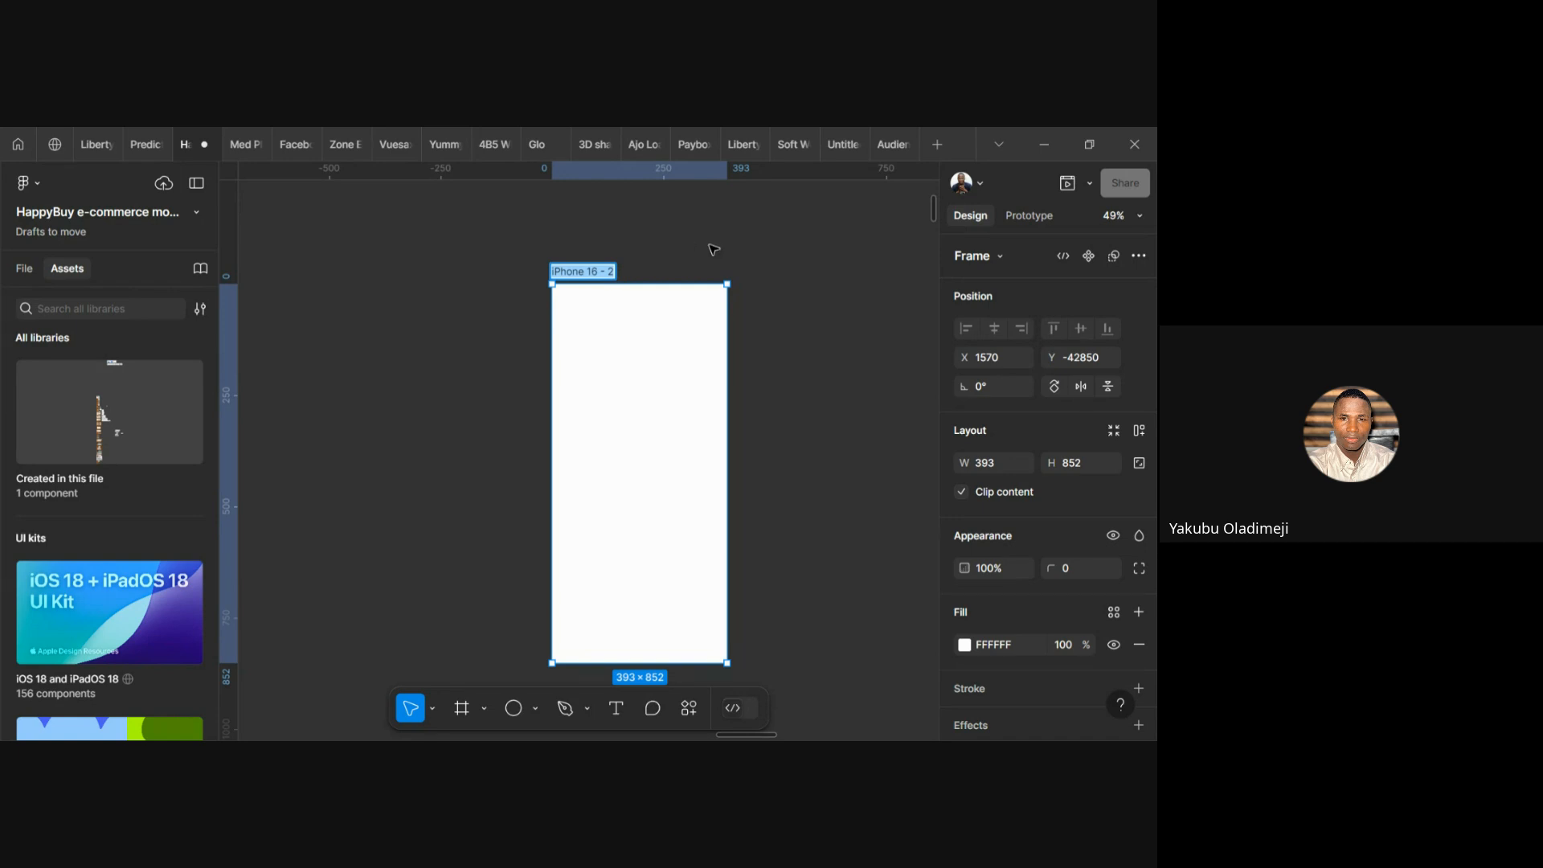
left_click(650, 273)
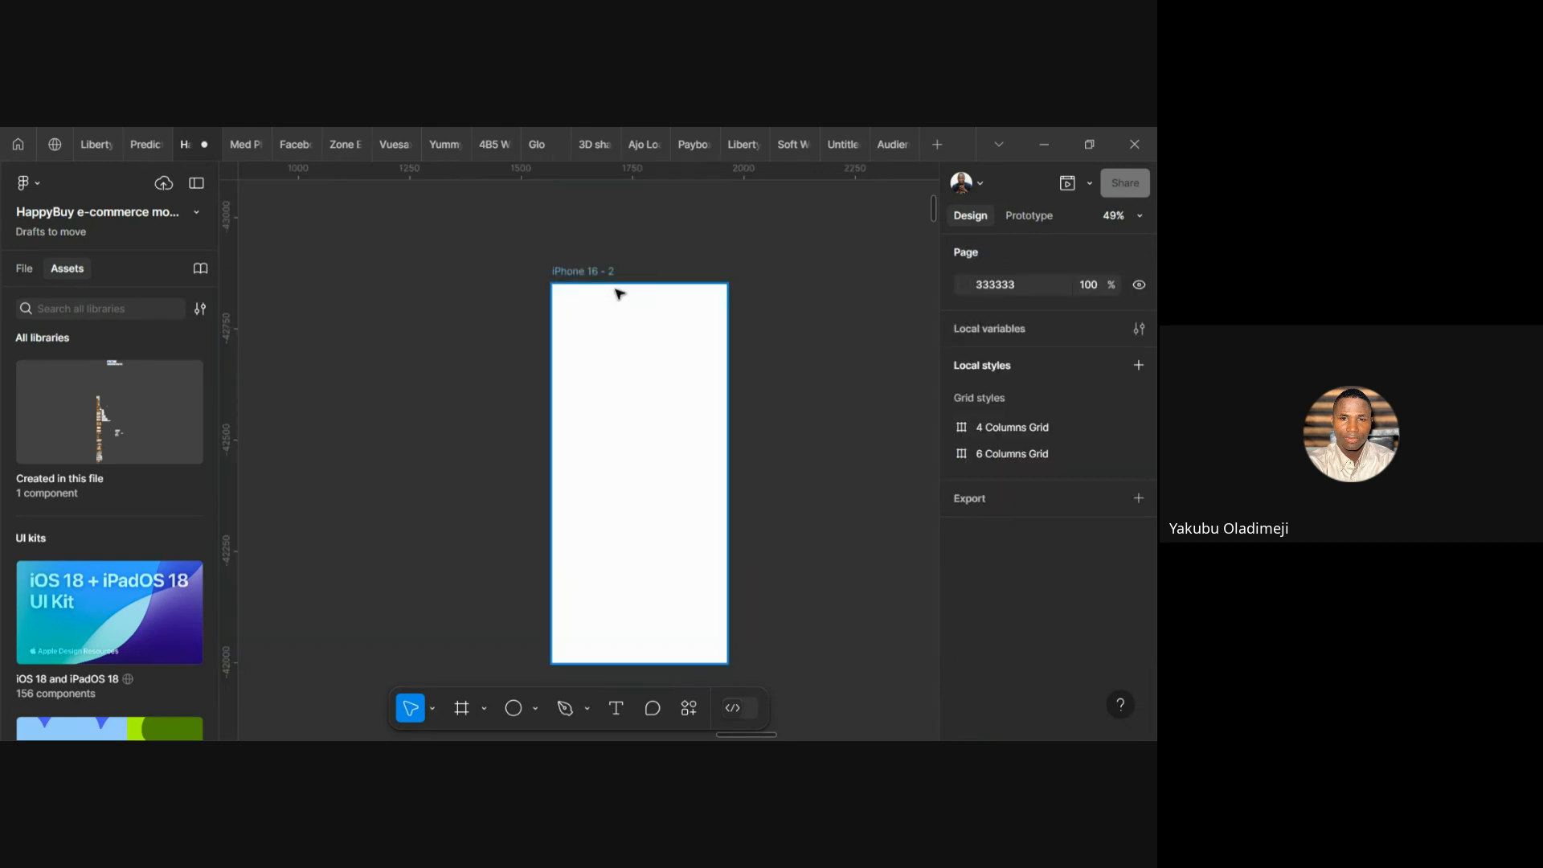
scroll(631, 294, "up", 3)
scroll(631, 294, "down", 2)
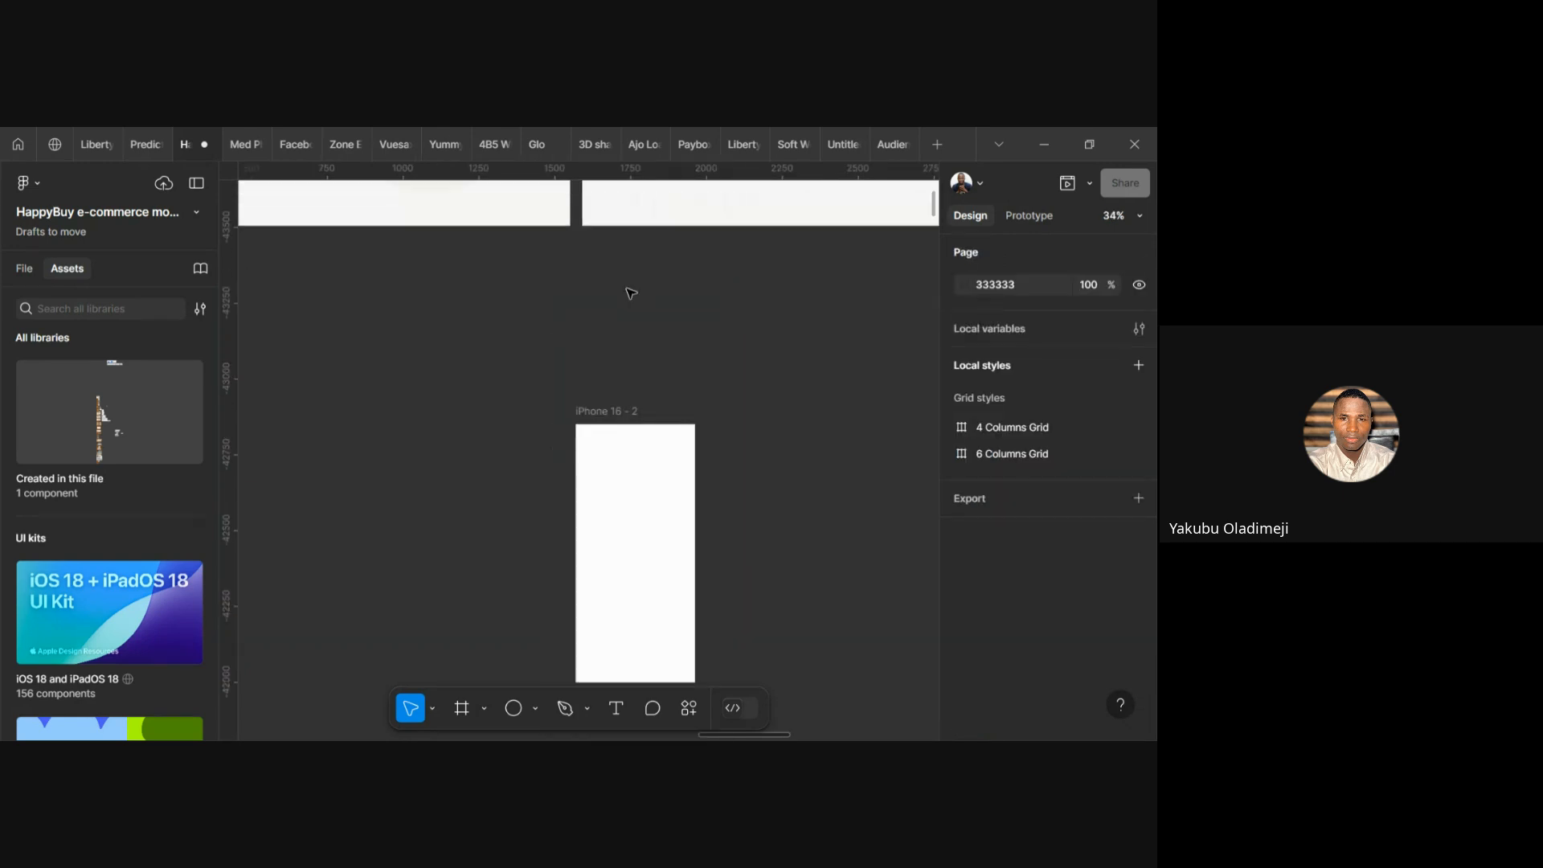
scroll(631, 293, "down", 2)
scroll(622, 371, "up", 3)
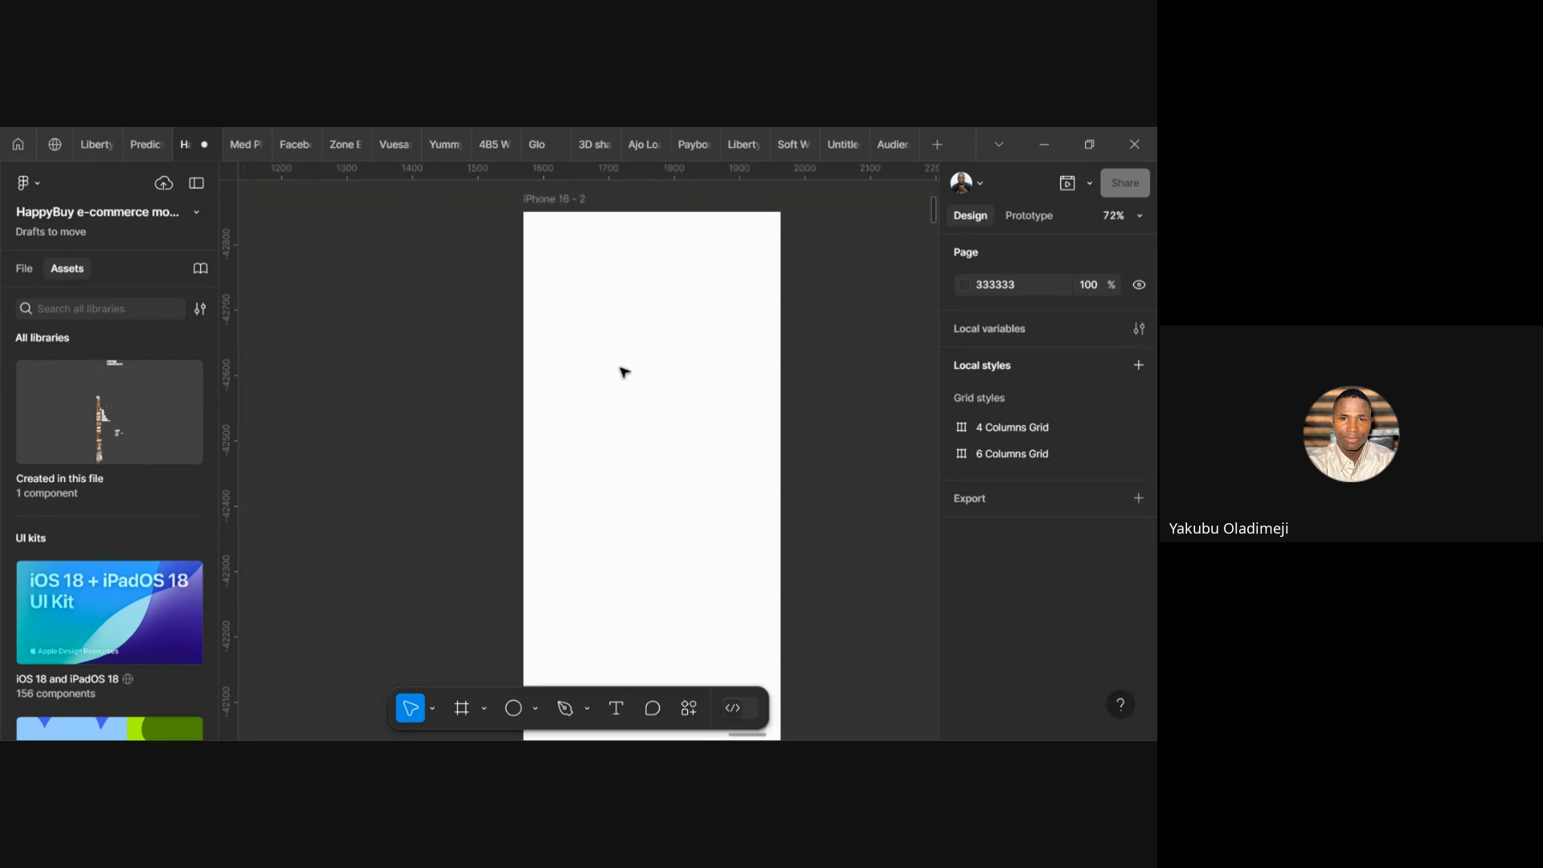
scroll(625, 371, "down", 3)
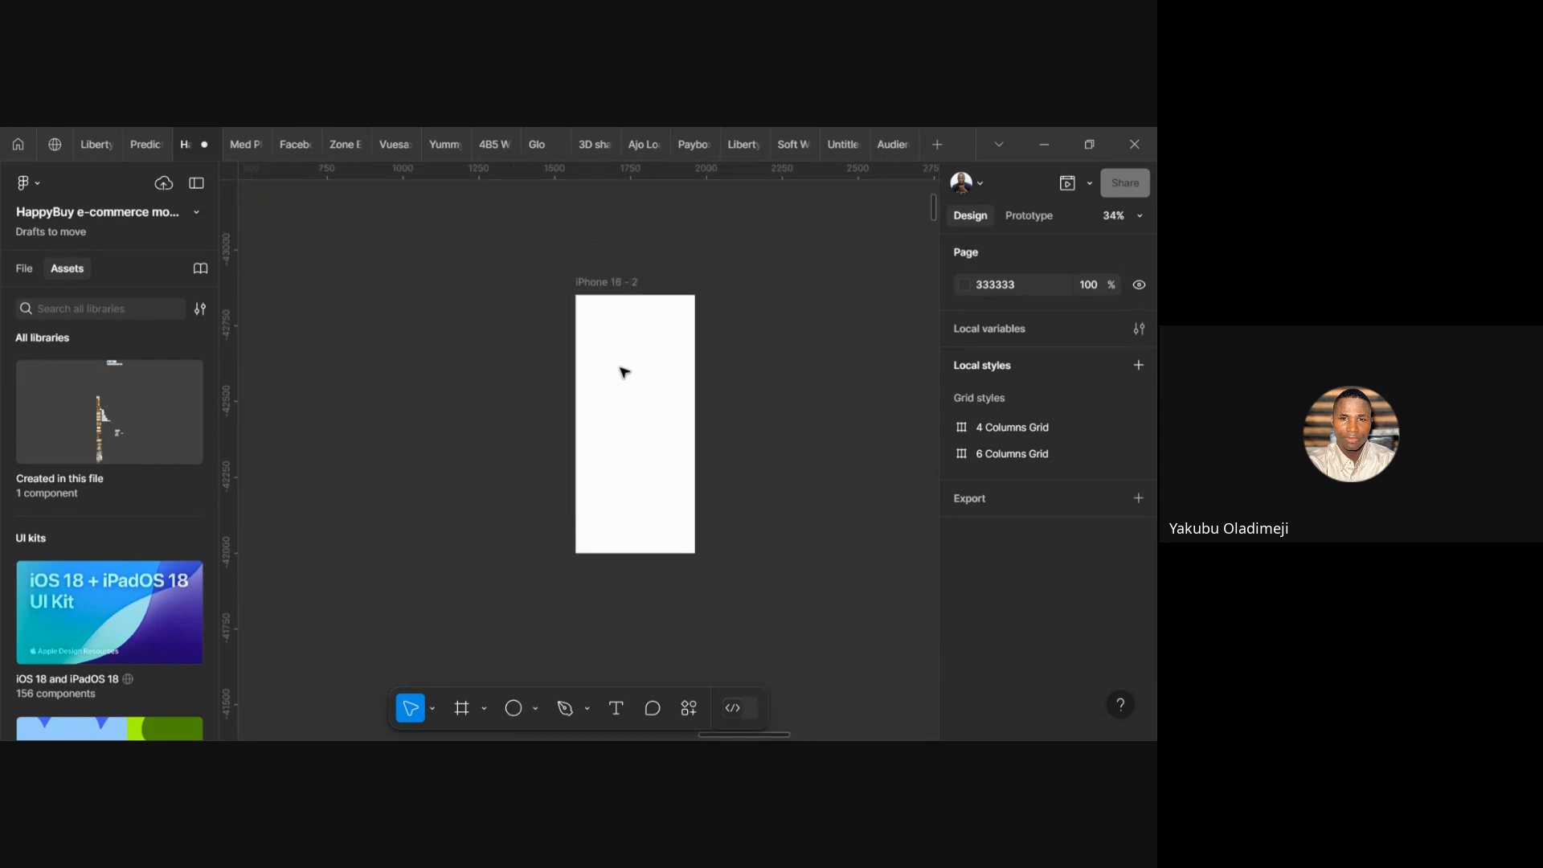
scroll(624, 372, "up", 2)
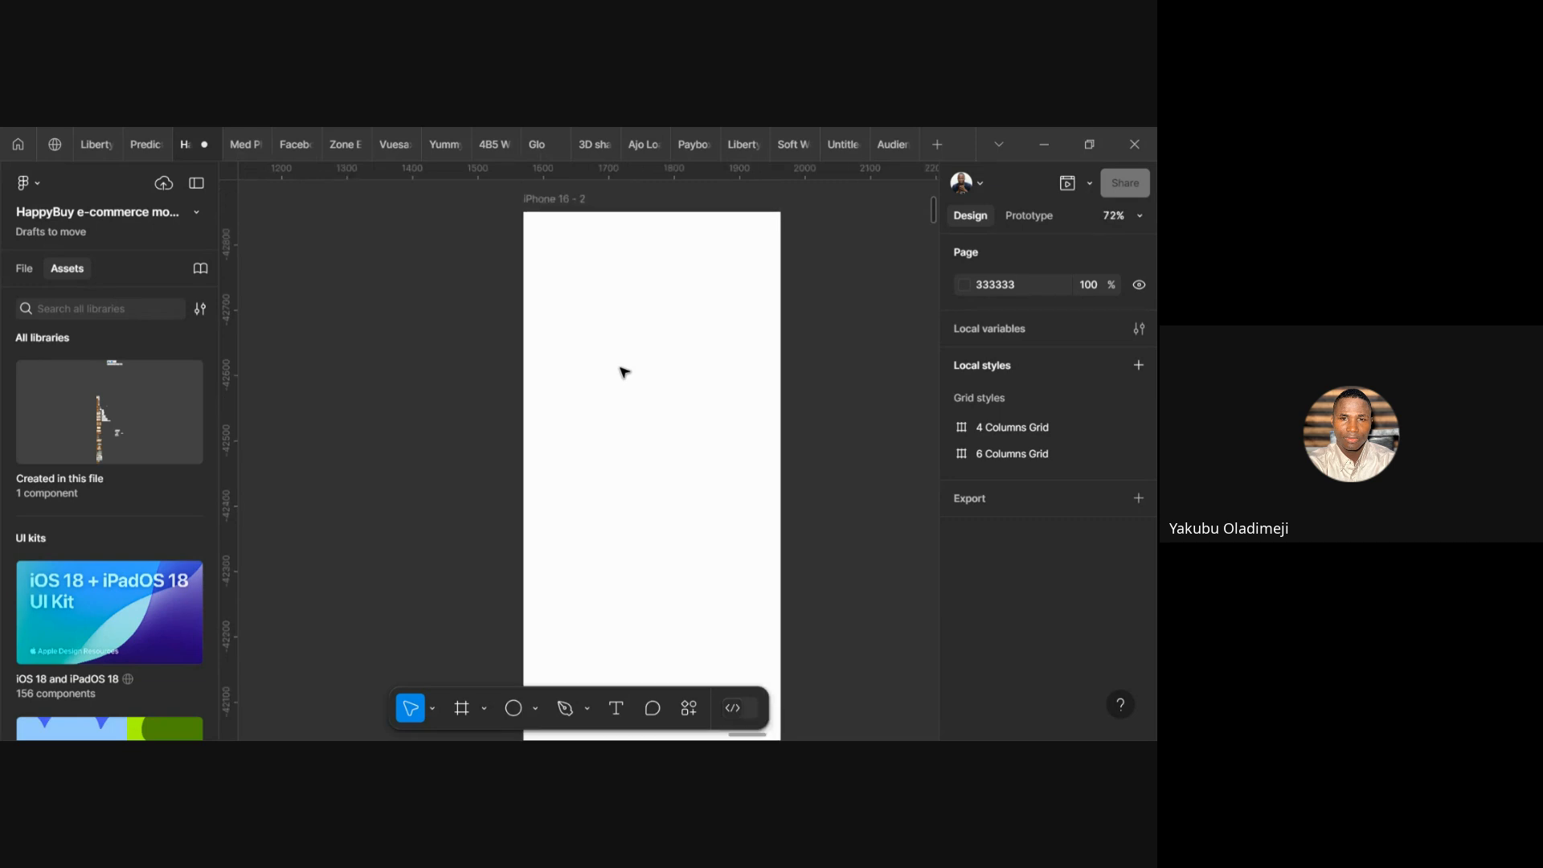
scroll(673, 403, "down", 1)
scroll(673, 402, "down", 3)
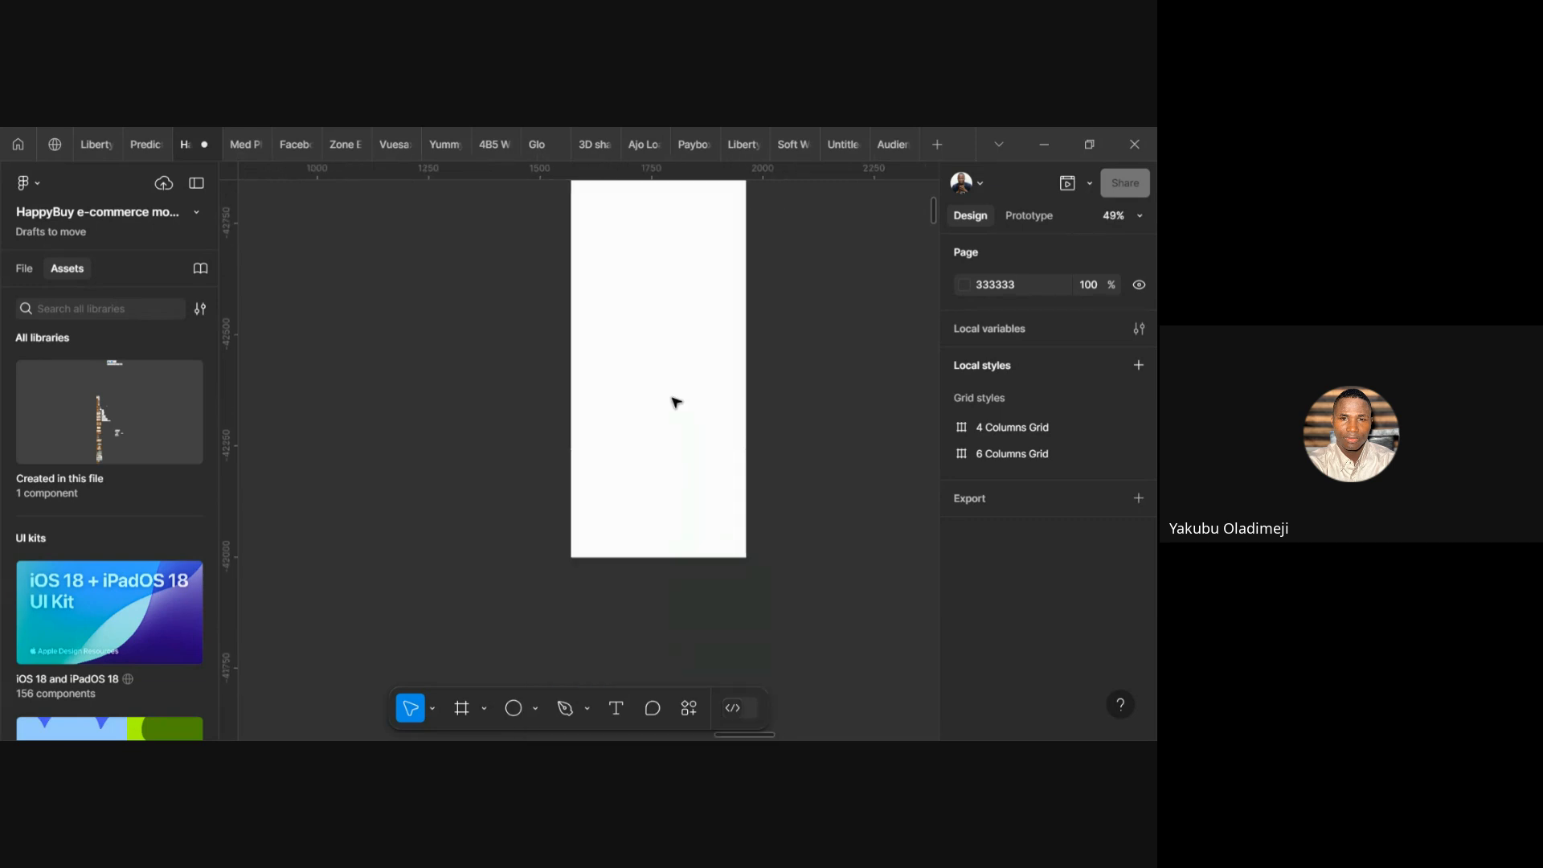
scroll(673, 403, "up", 2)
Change the iPhone 16 - 2 frame's fill from white to dark blue 170E82 in the colour picker
left_click(607, 309)
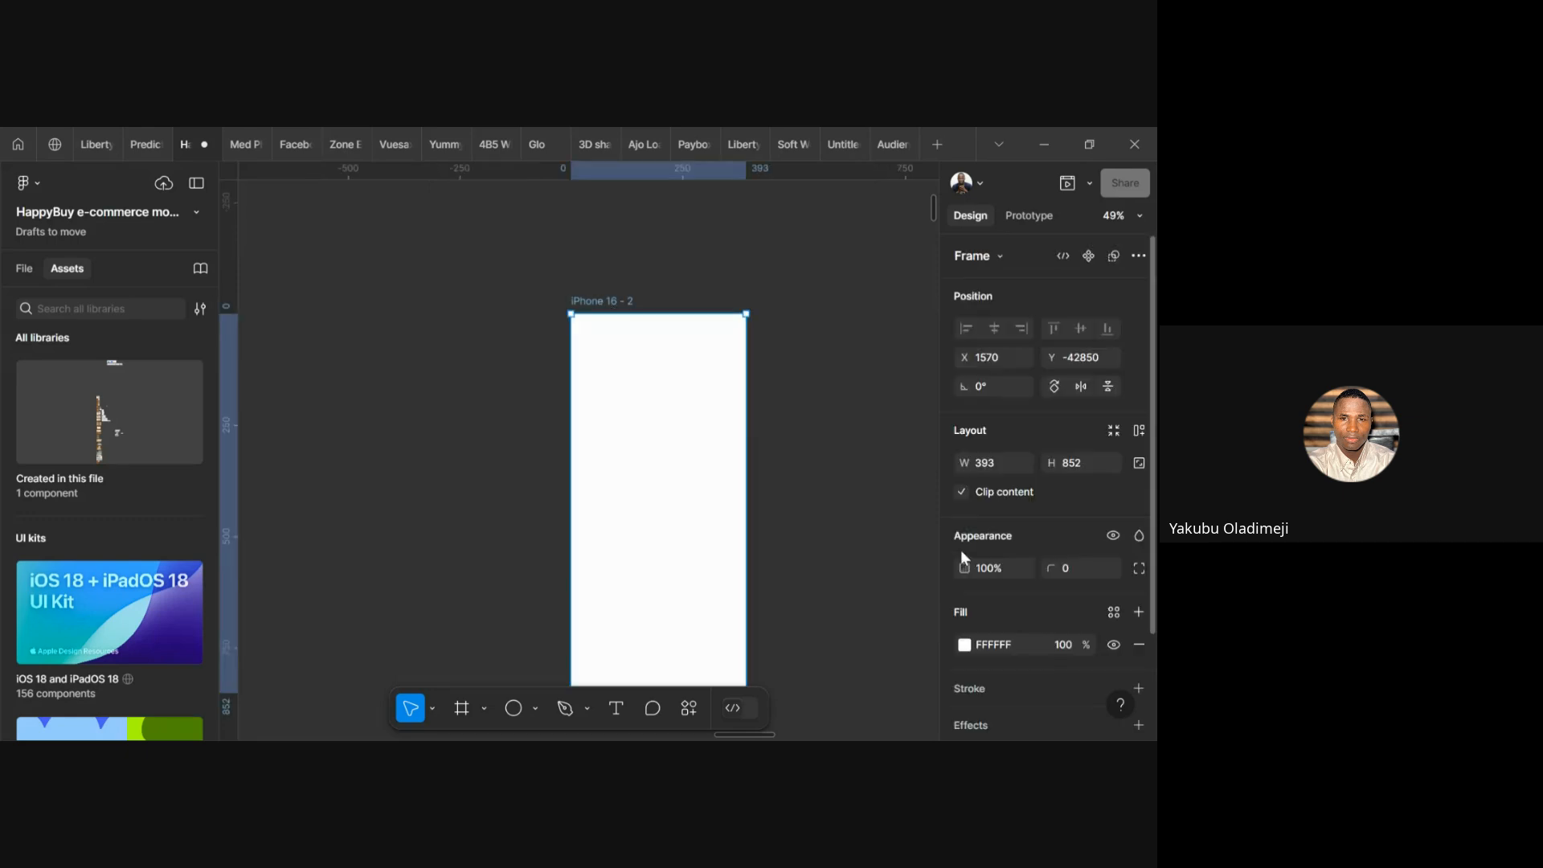
left_click(967, 645)
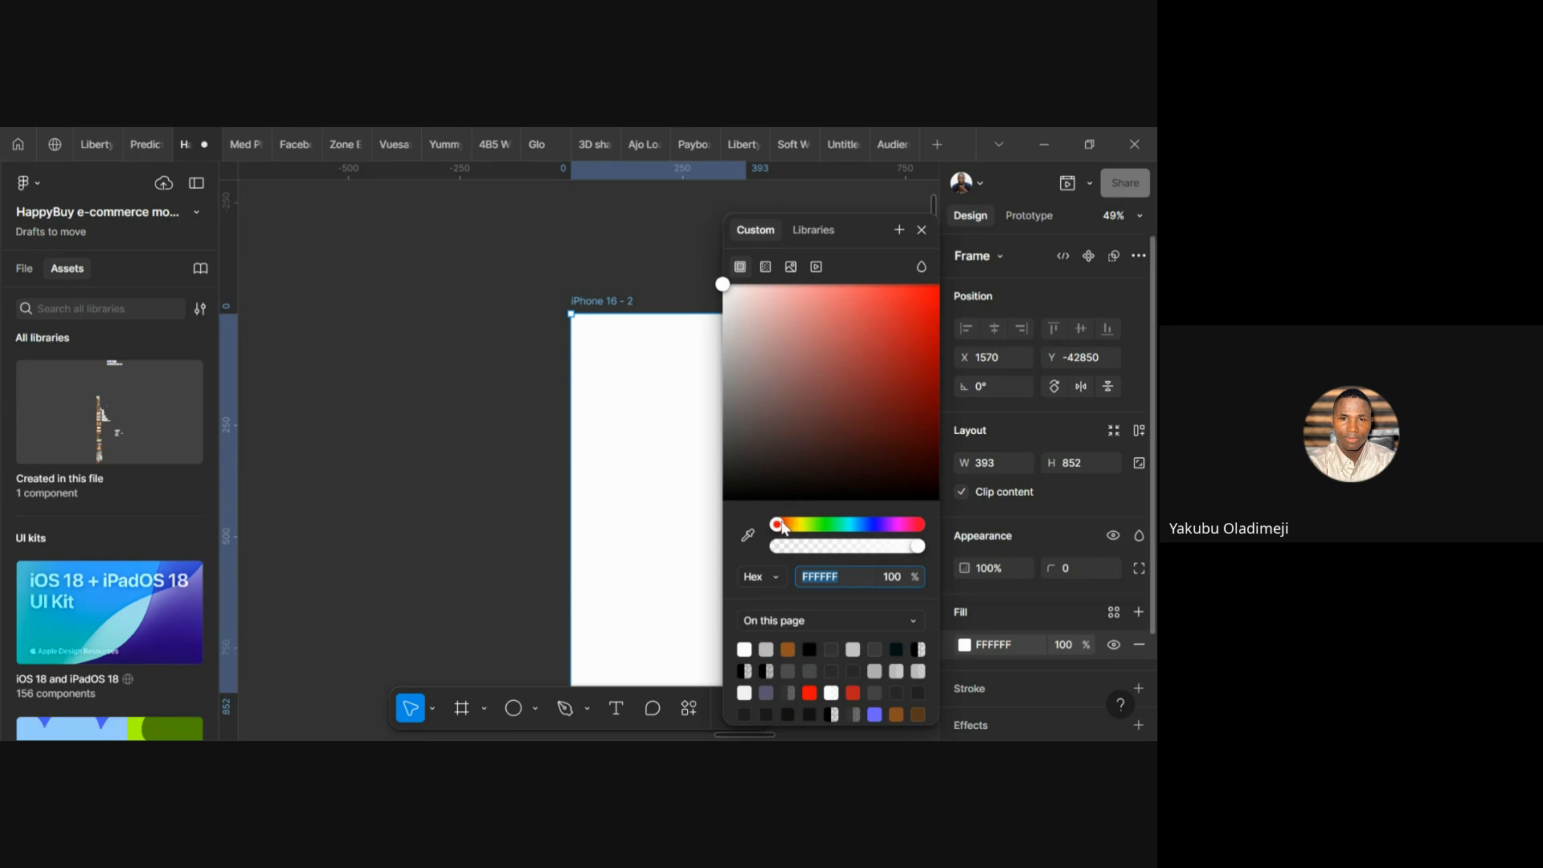
left_click_drag(785, 528, 876, 531)
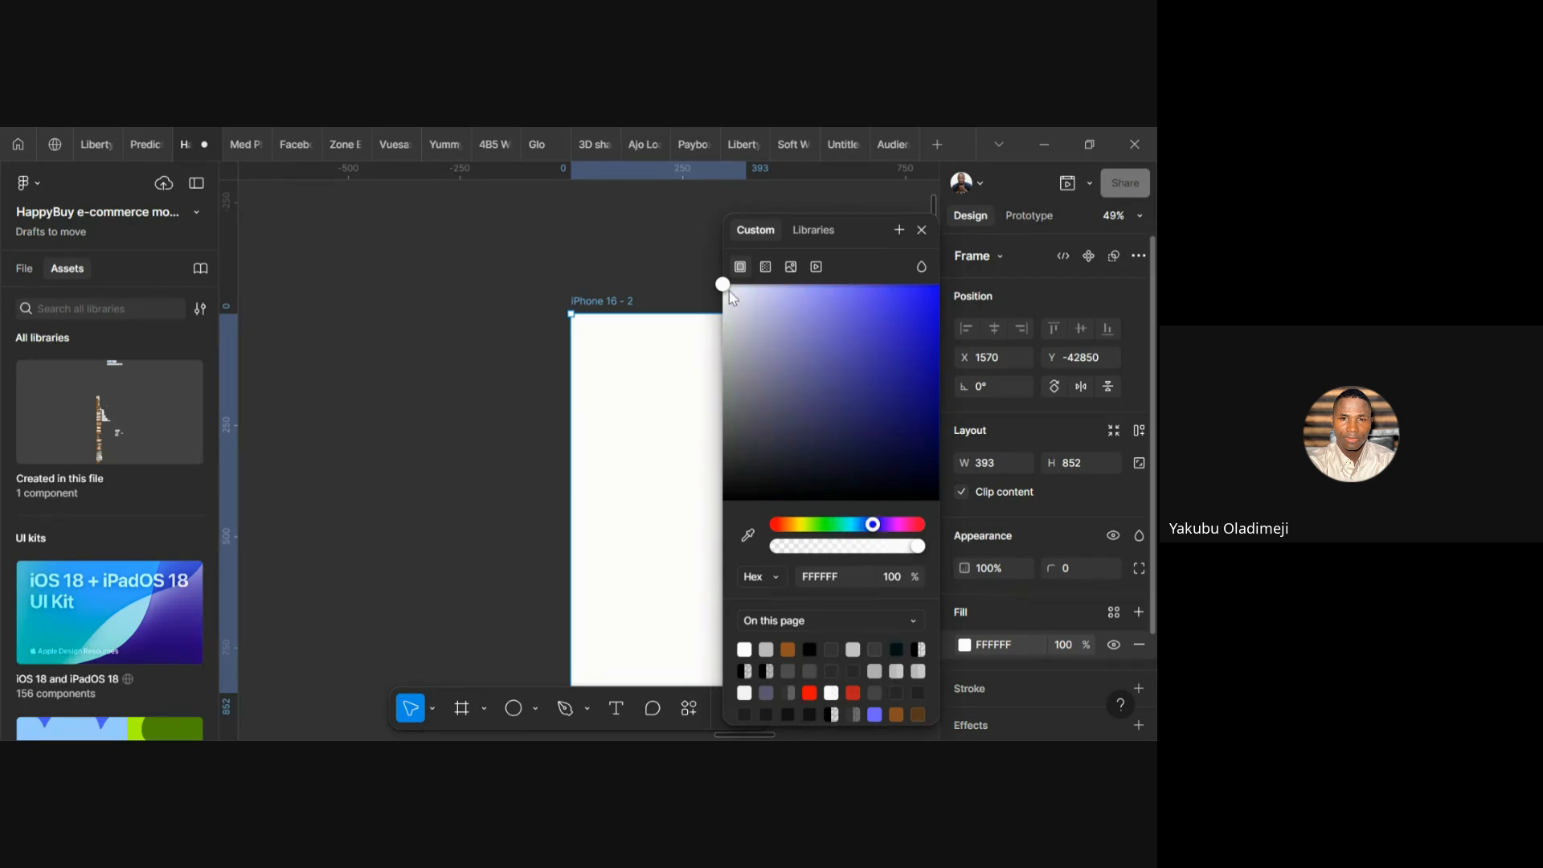
left_click_drag(732, 289, 916, 397)
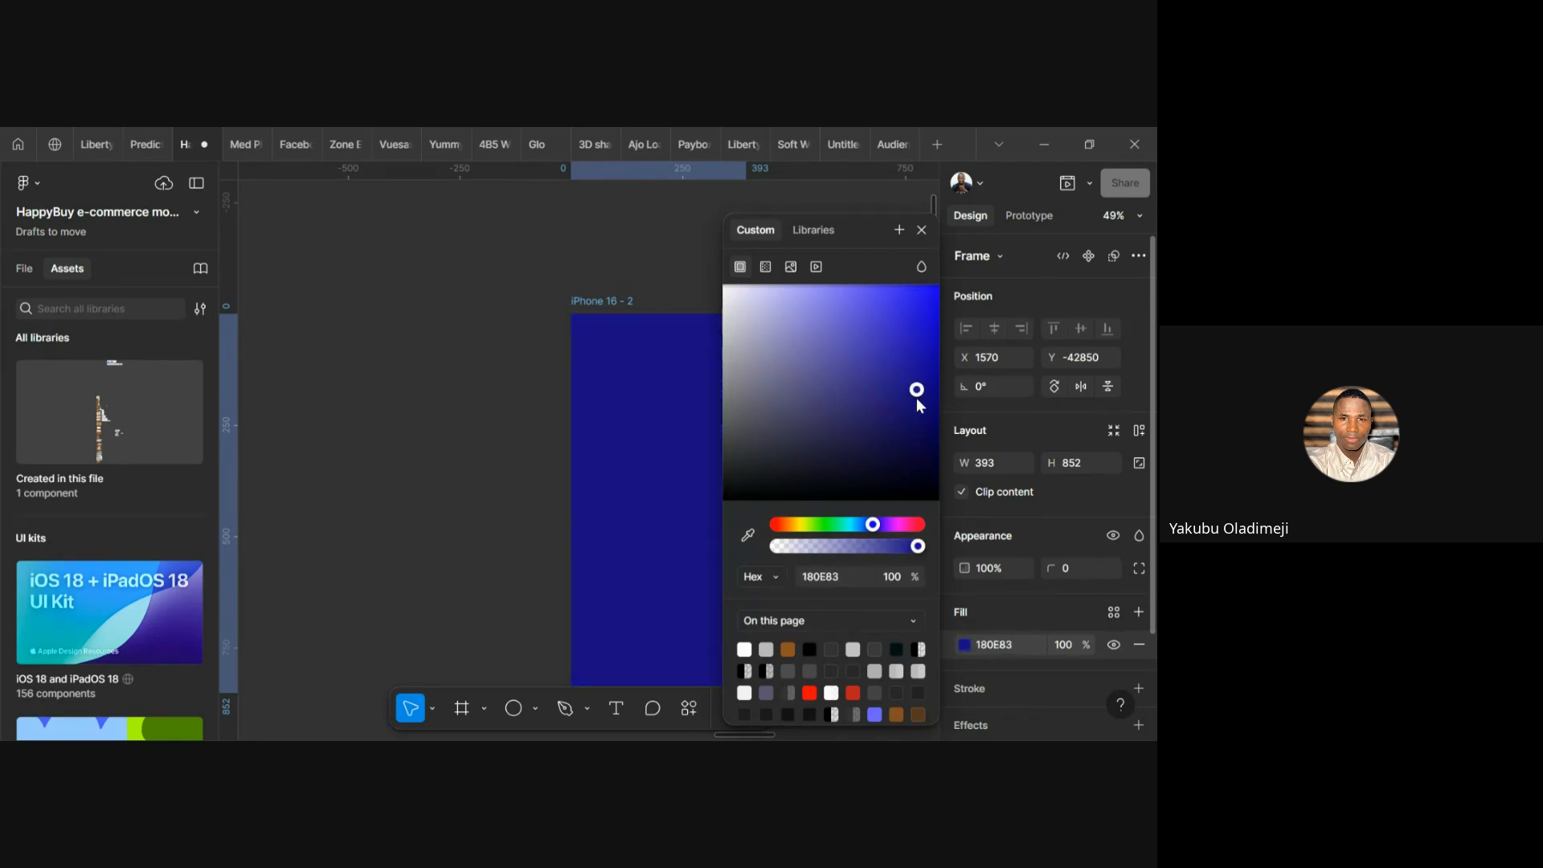
left_click(394, 292)
scroll(640, 448, "down", 2)
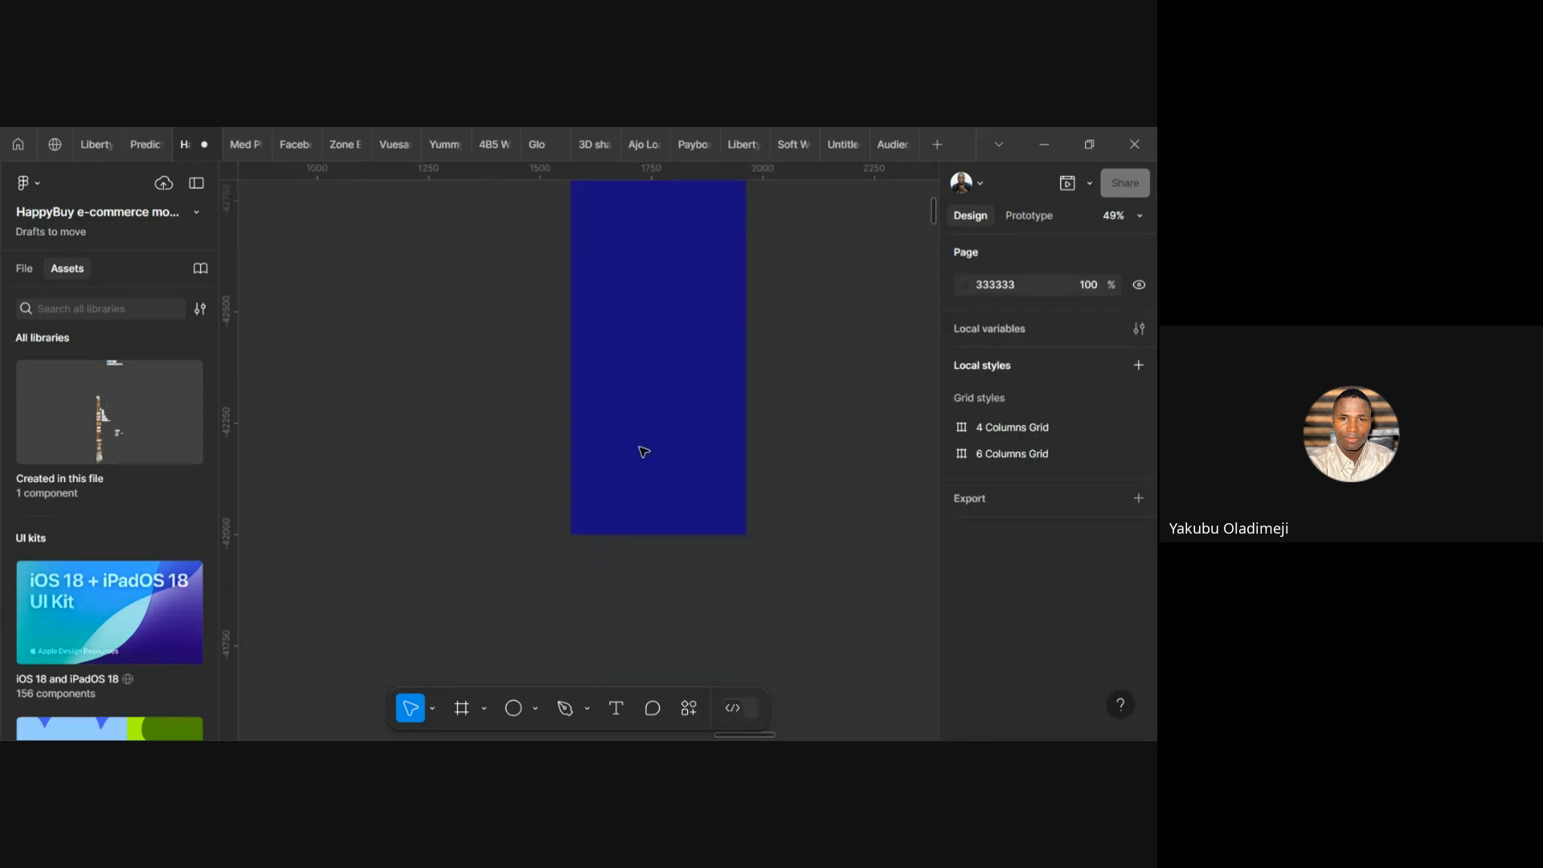
scroll(640, 447, "up", 2)
left_click(592, 259)
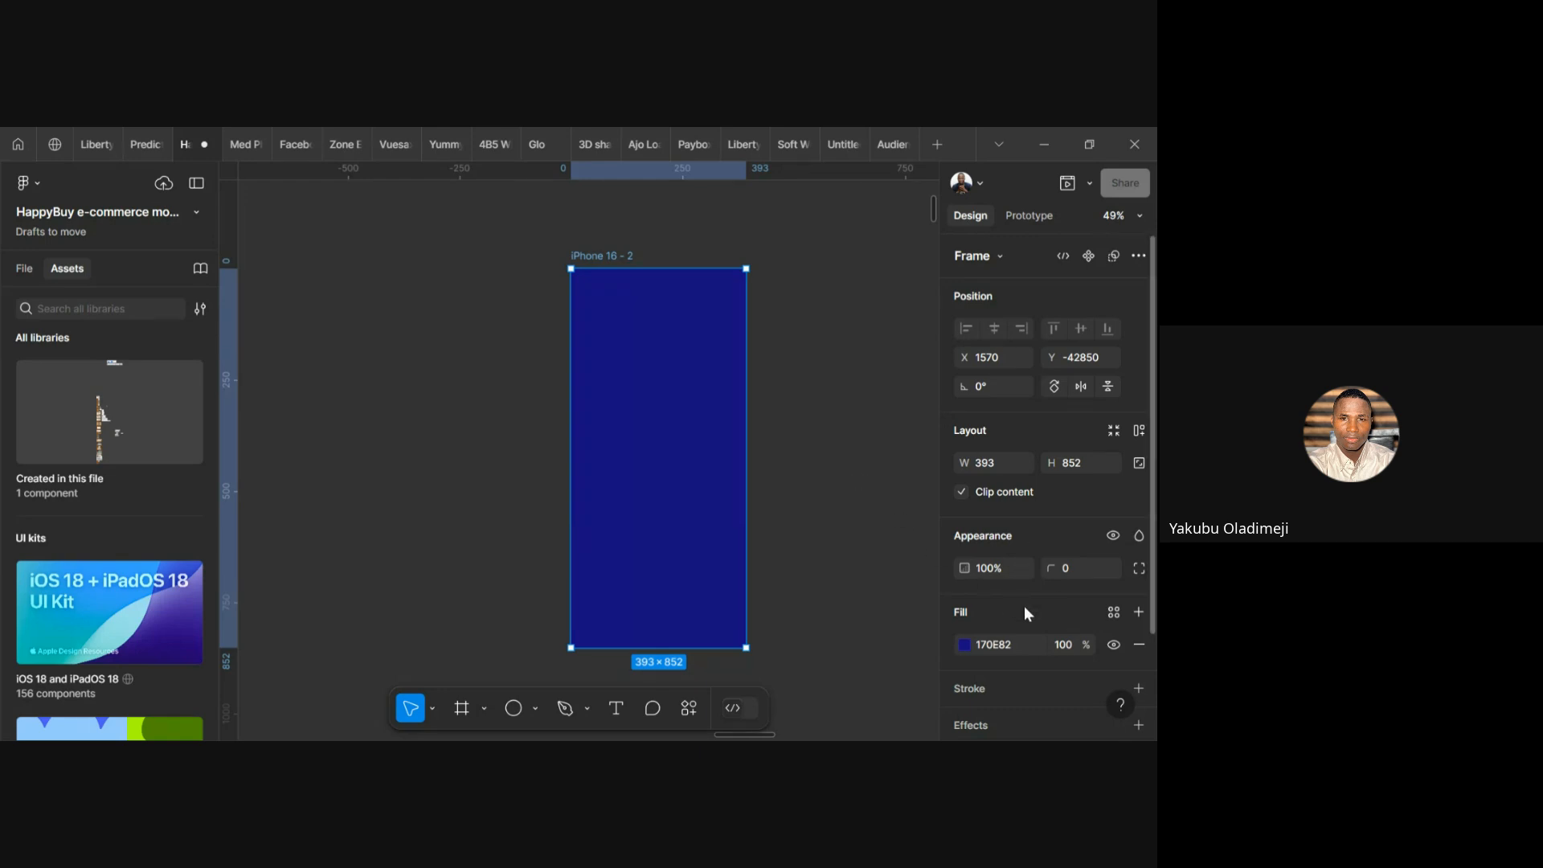
scroll(1024, 606, "down", 3)
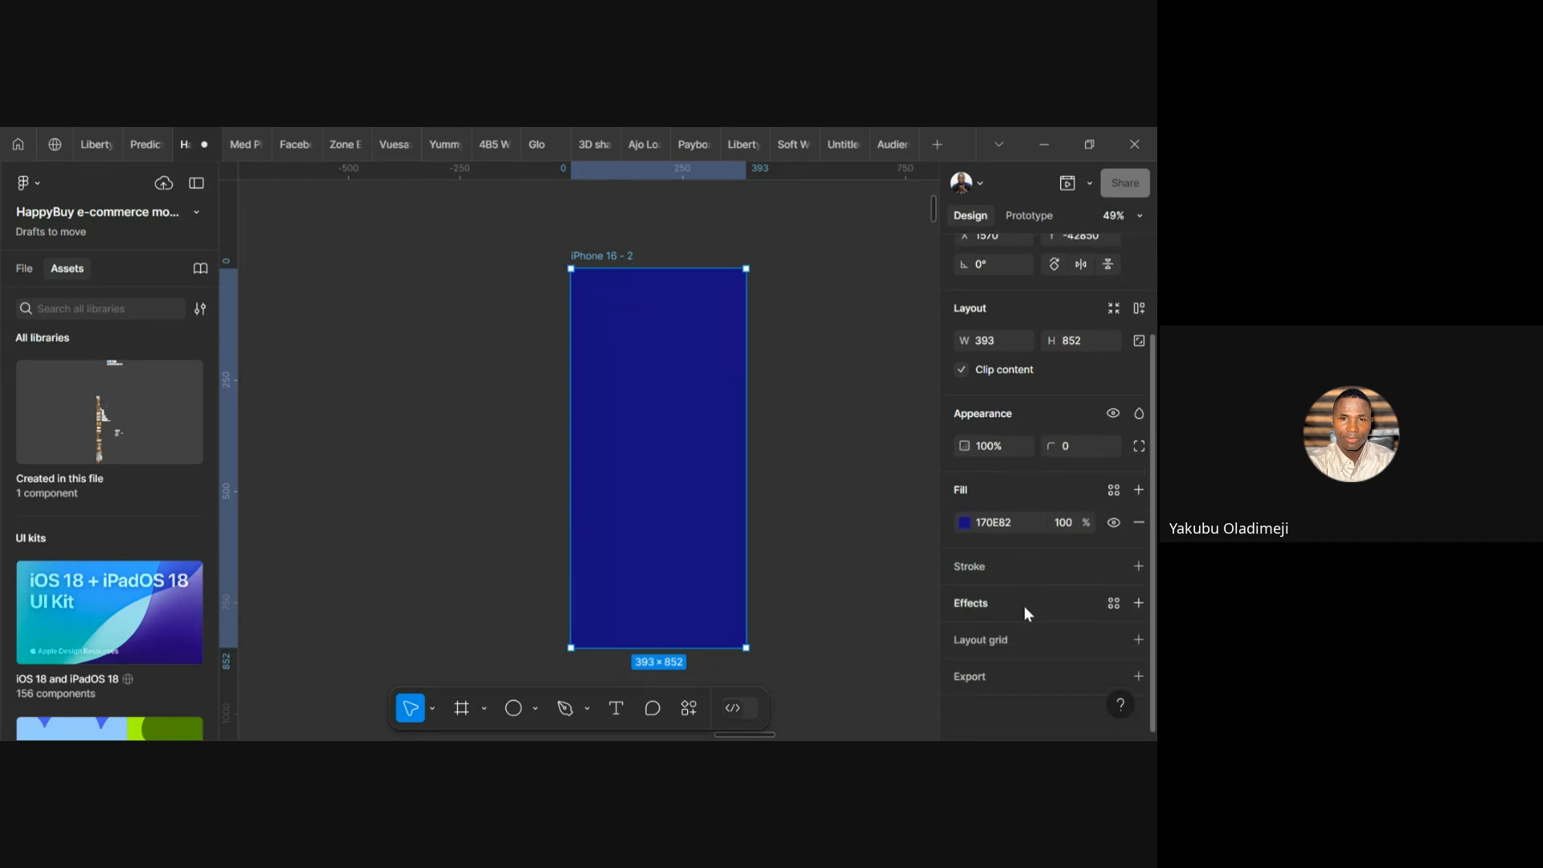
left_click(964, 523)
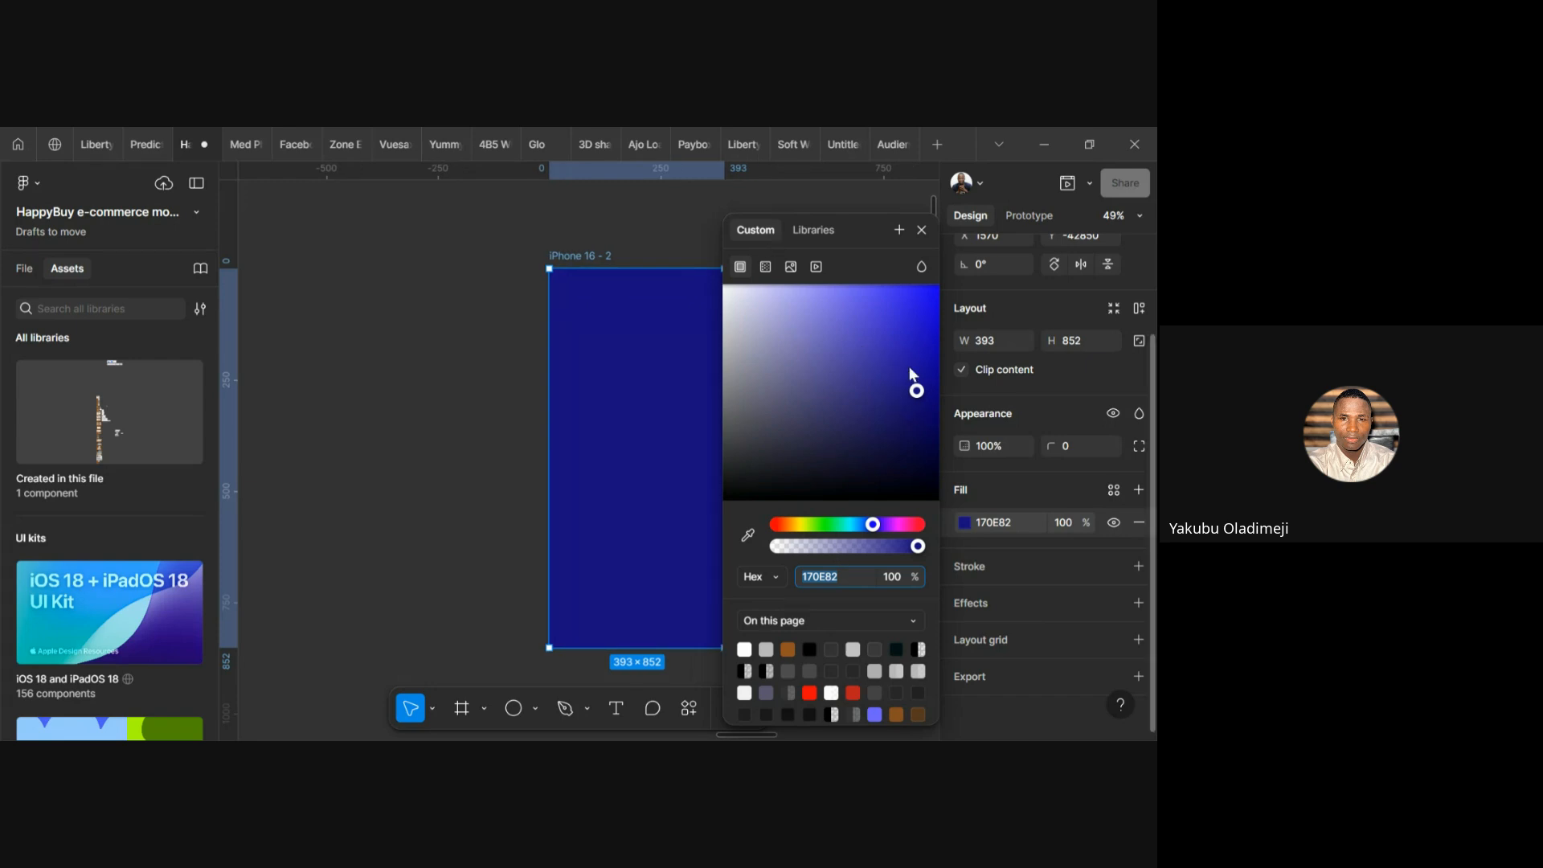
Switch the fill to a linear gradient and set its 100% stop to violet 756AED
left_click(765, 267)
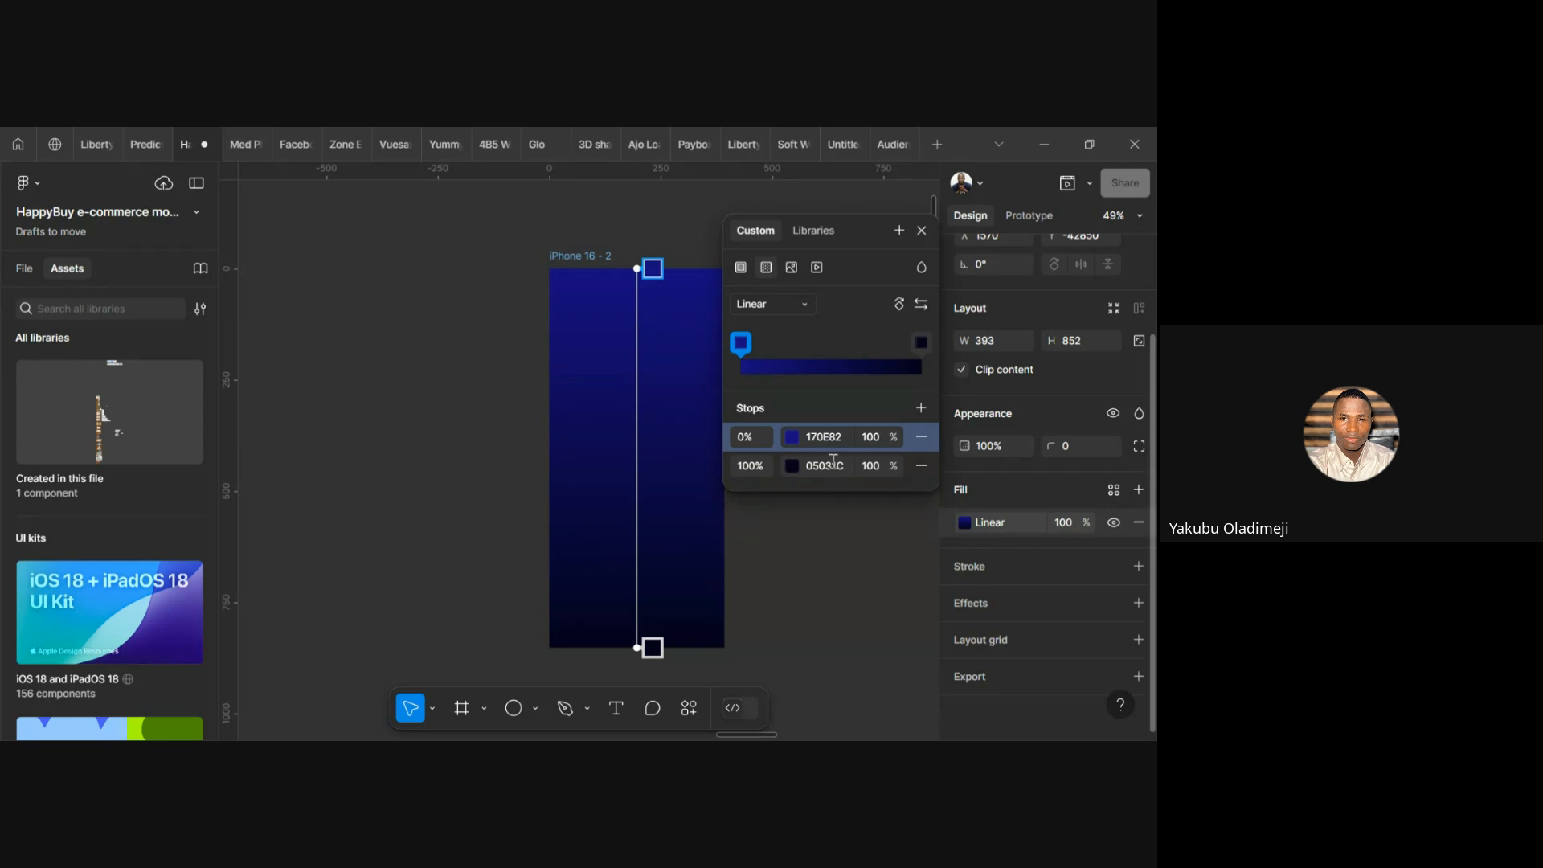
left_click(791, 470)
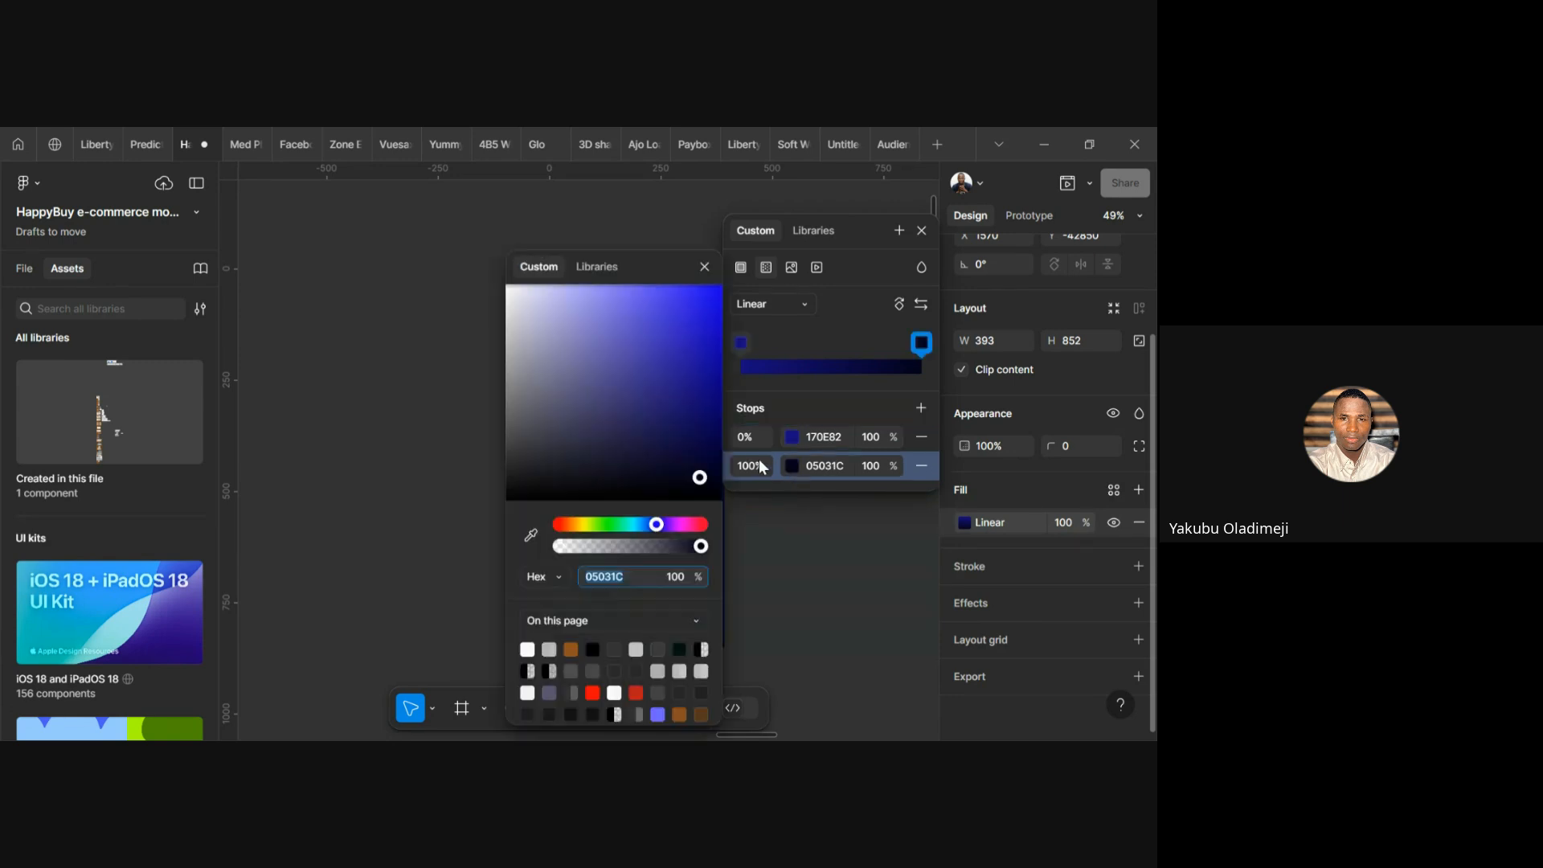
left_click(625, 299)
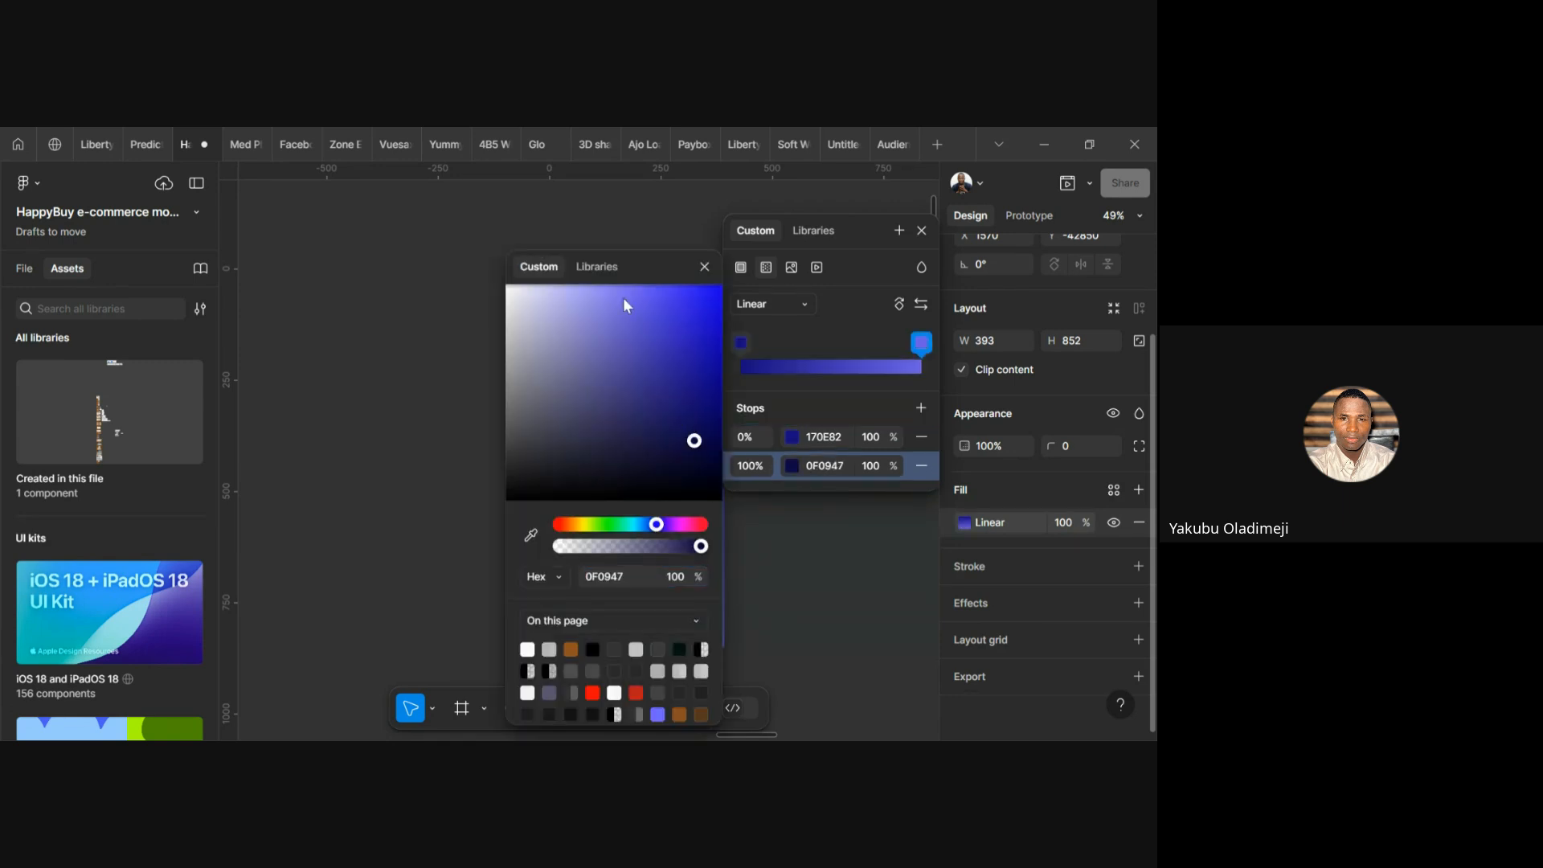
left_click(704, 268)
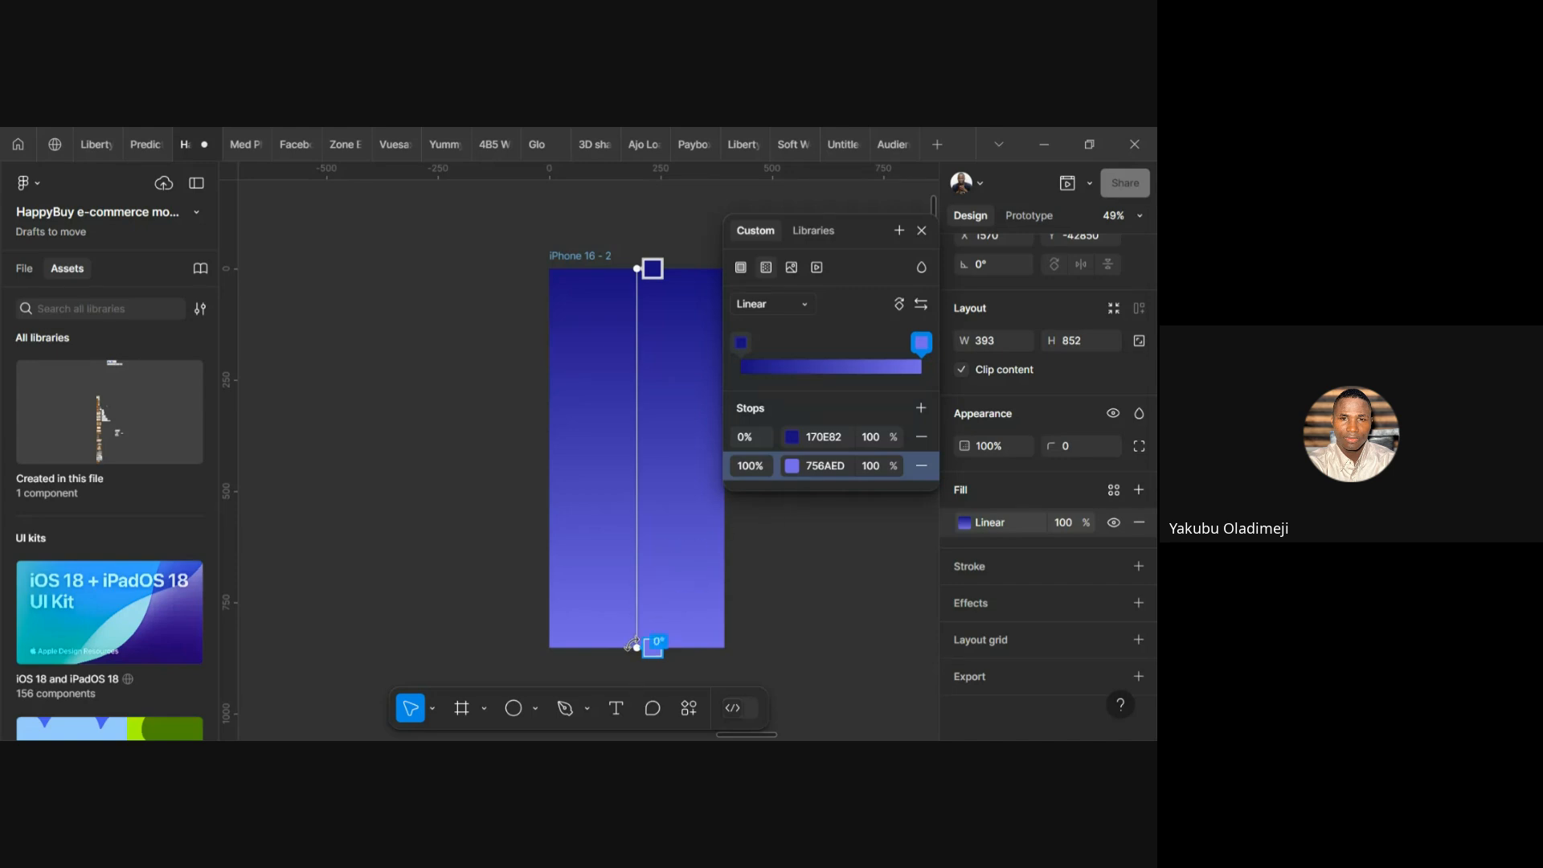
Angle the gradient diagonally across the frame and delete the duplicate Linear fill row
left_click_drag(664, 664, 728, 689)
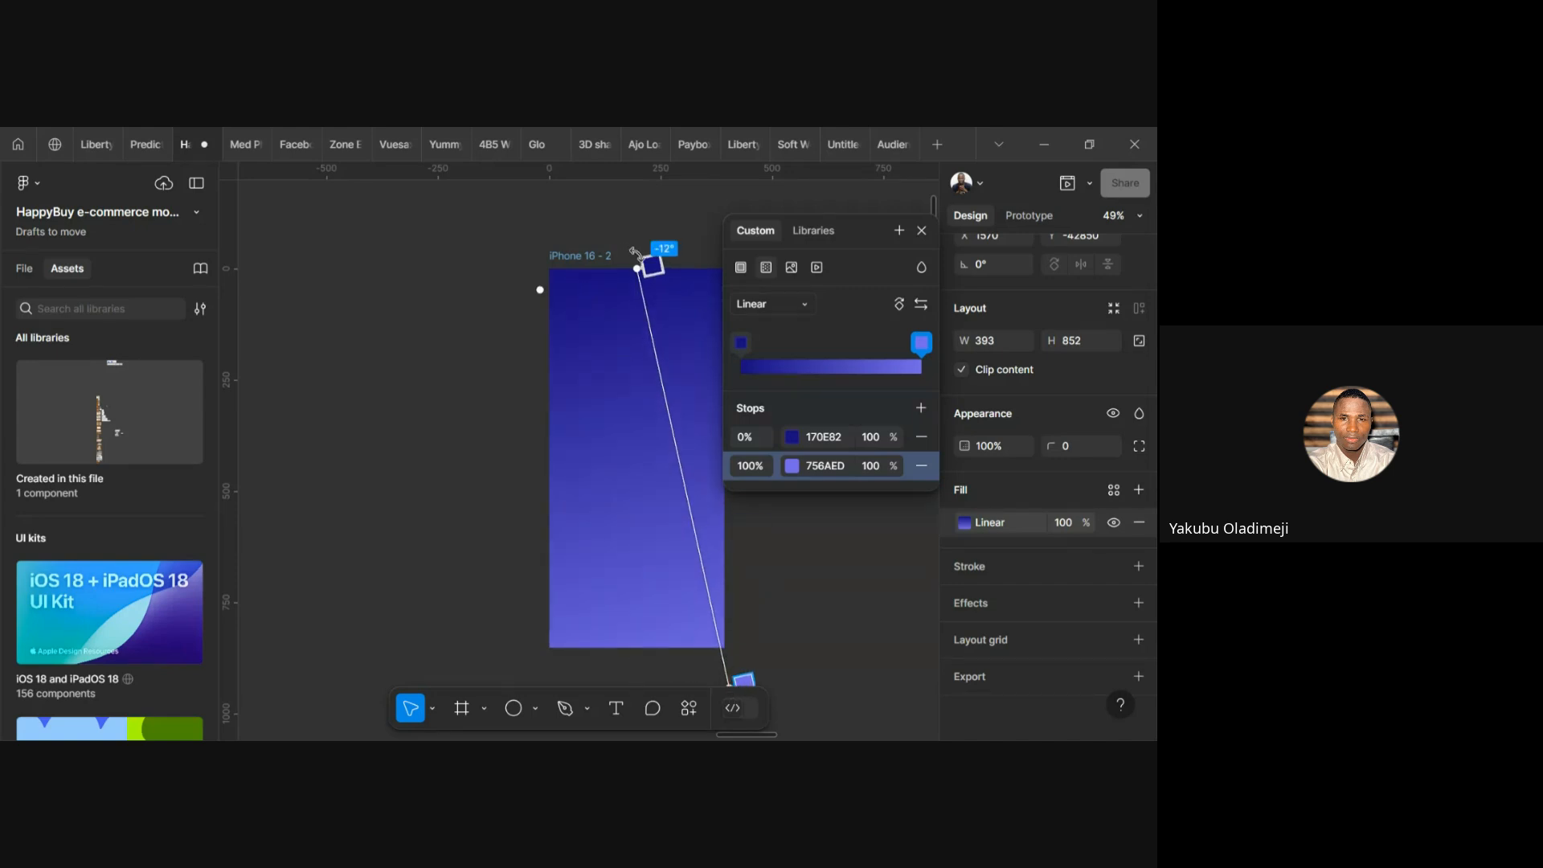
left_click_drag(639, 272, 627, 361)
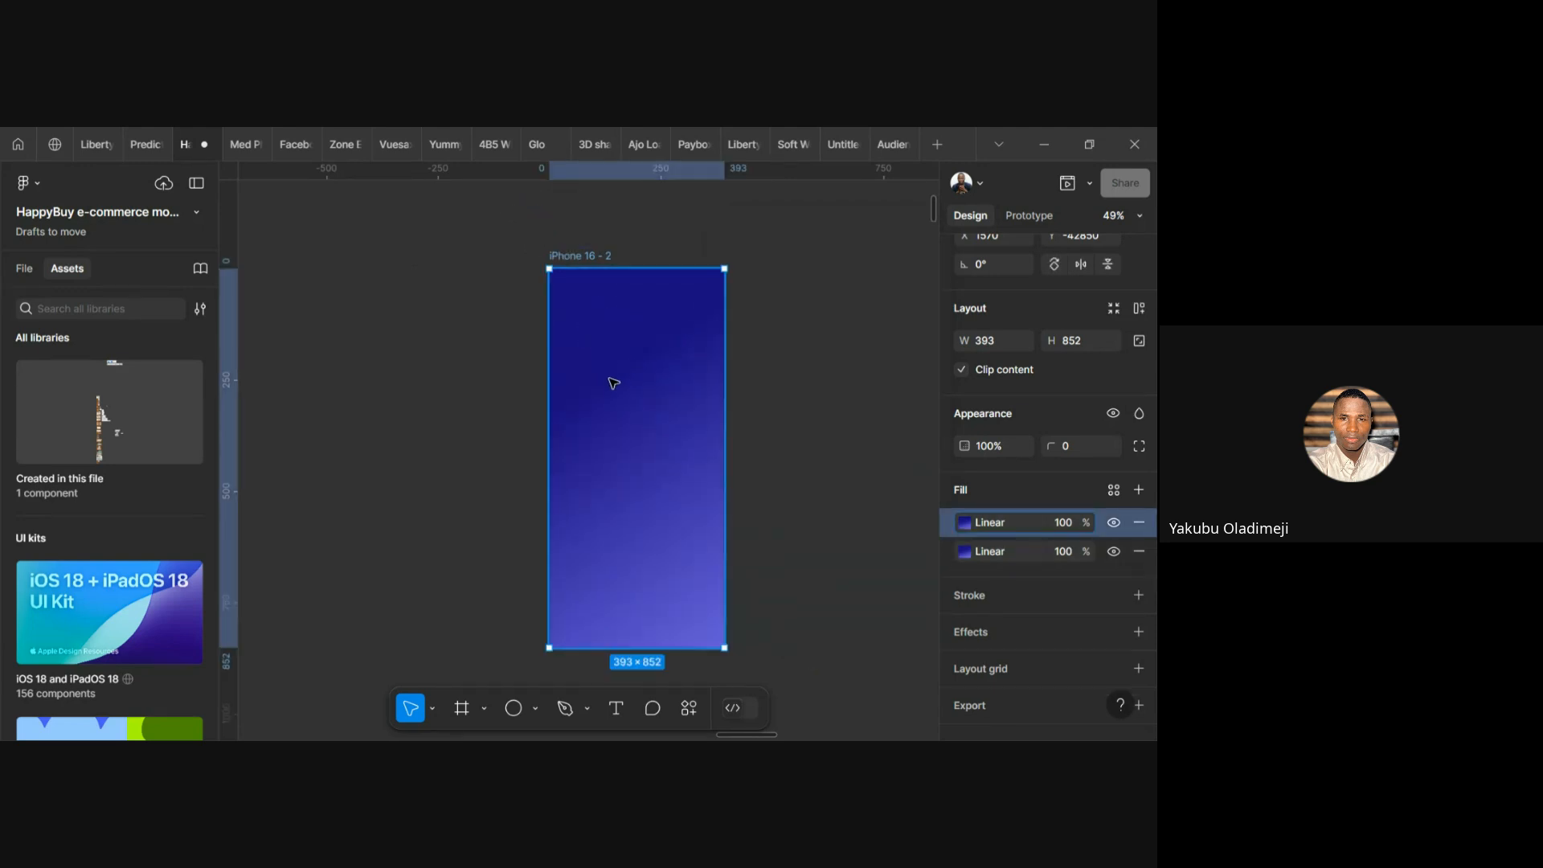
double_click(618, 395)
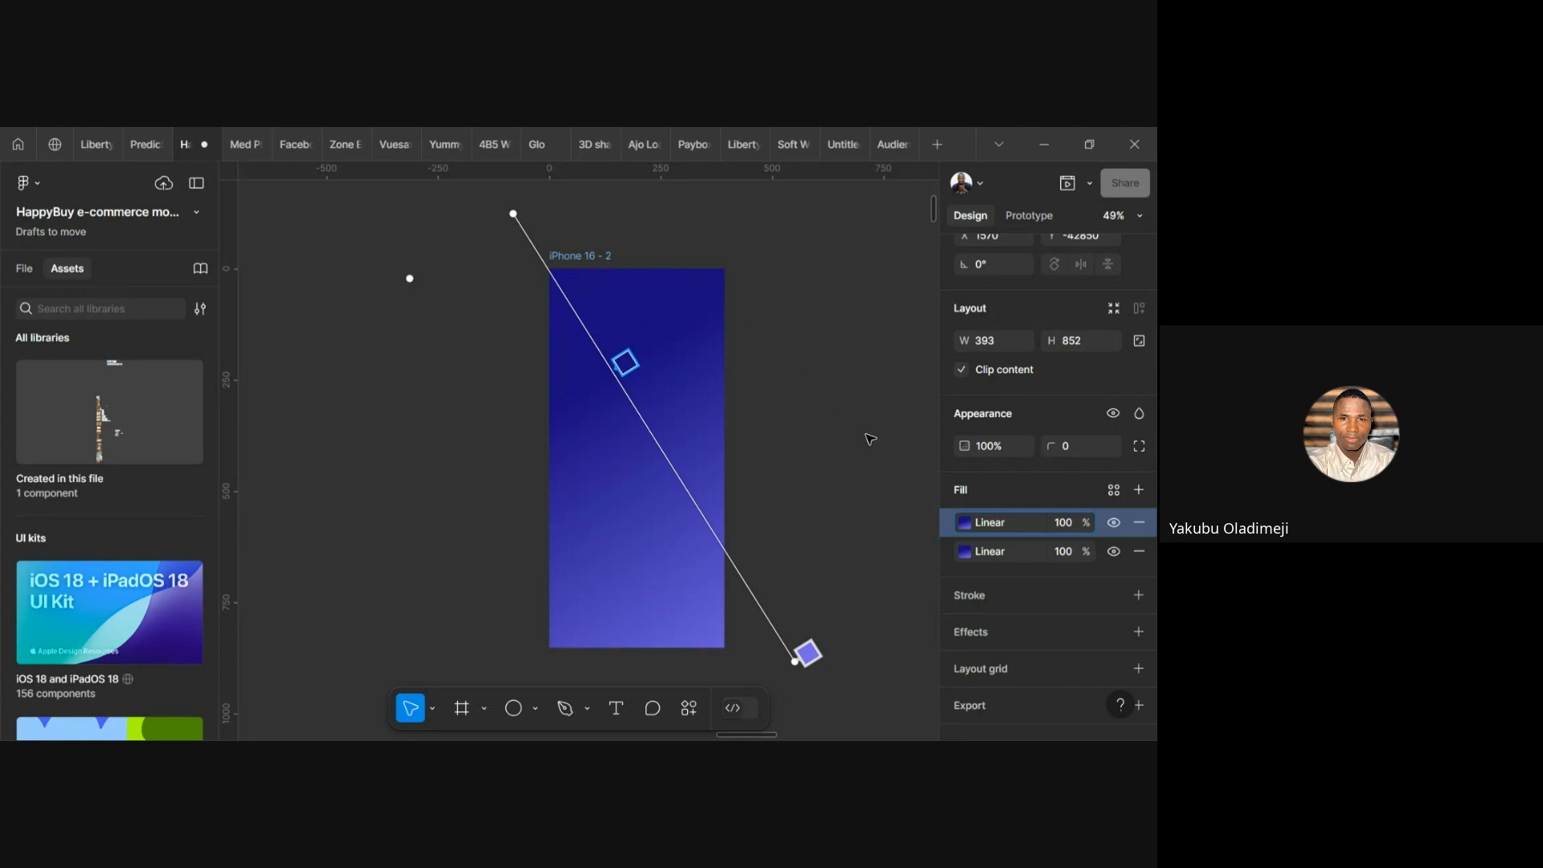
left_click(1138, 523)
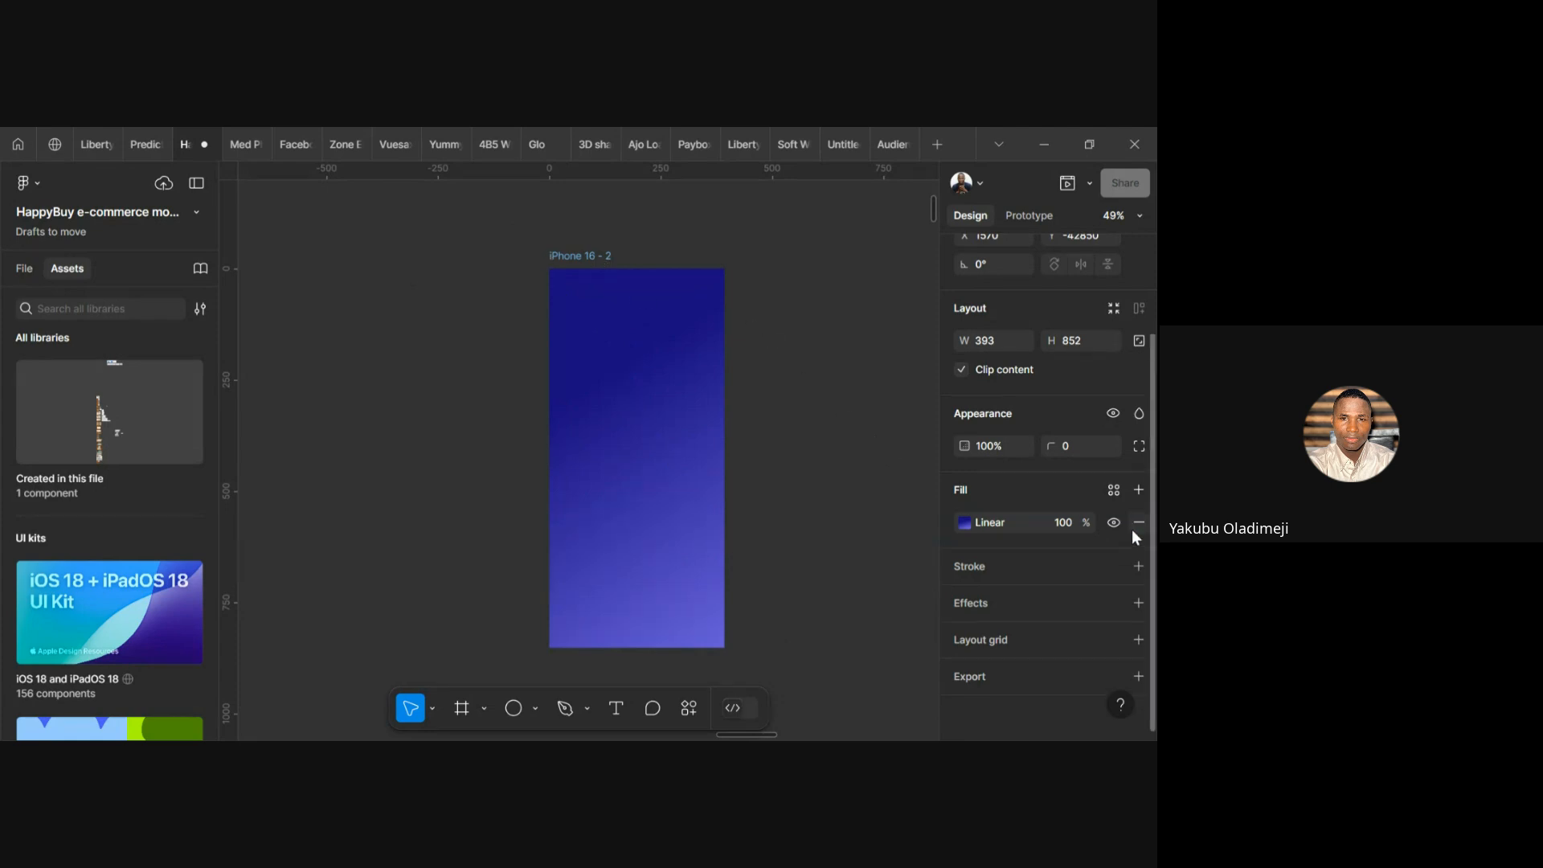
left_click(967, 523)
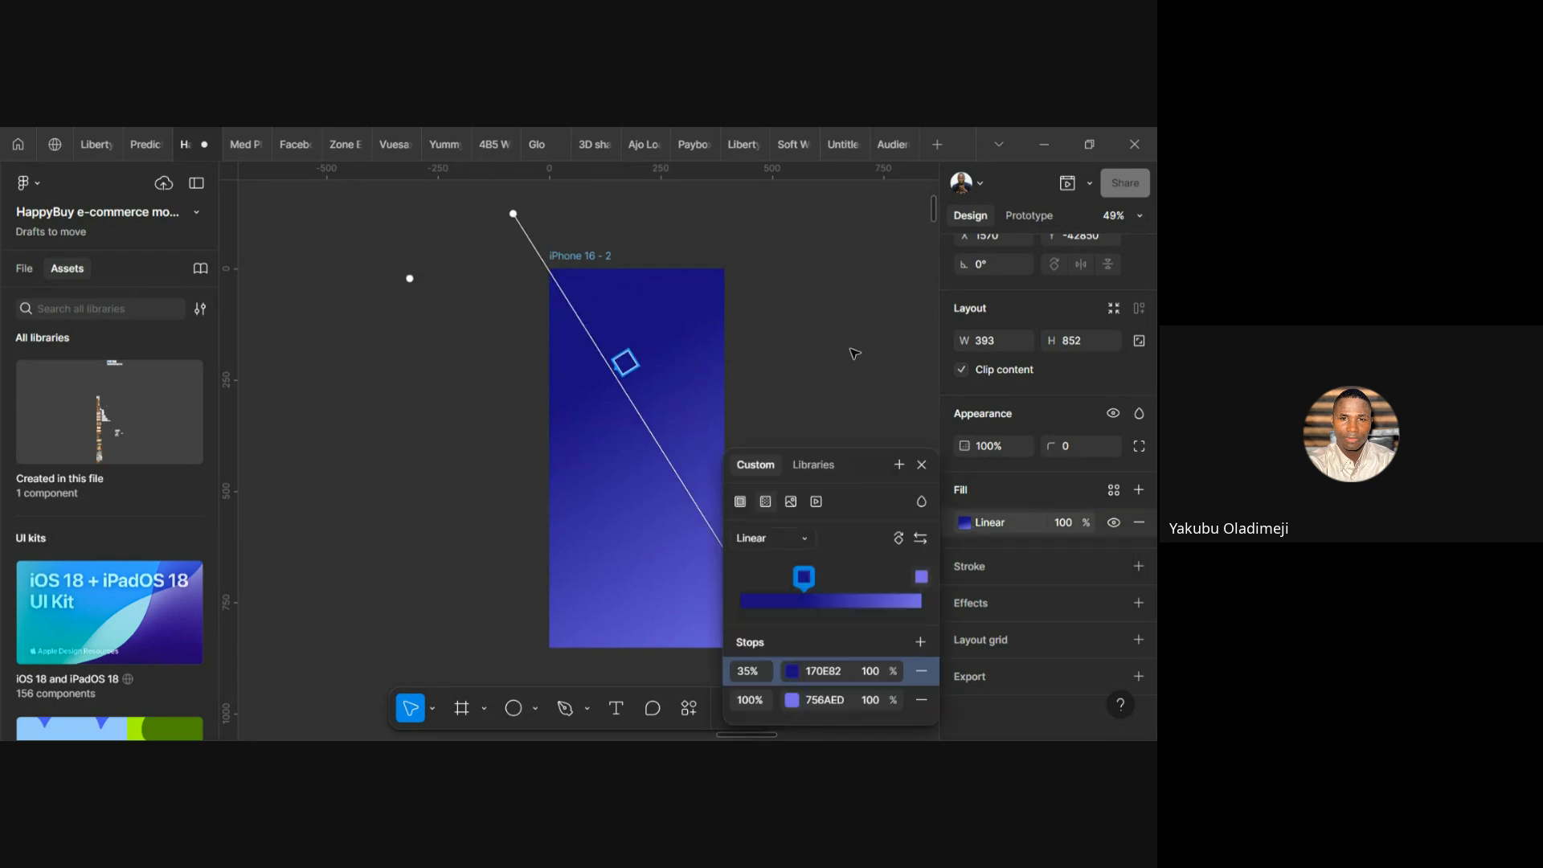
Try an Image fill on the frame, keeping its scaling option at Fill, then close it
left_click(791, 503)
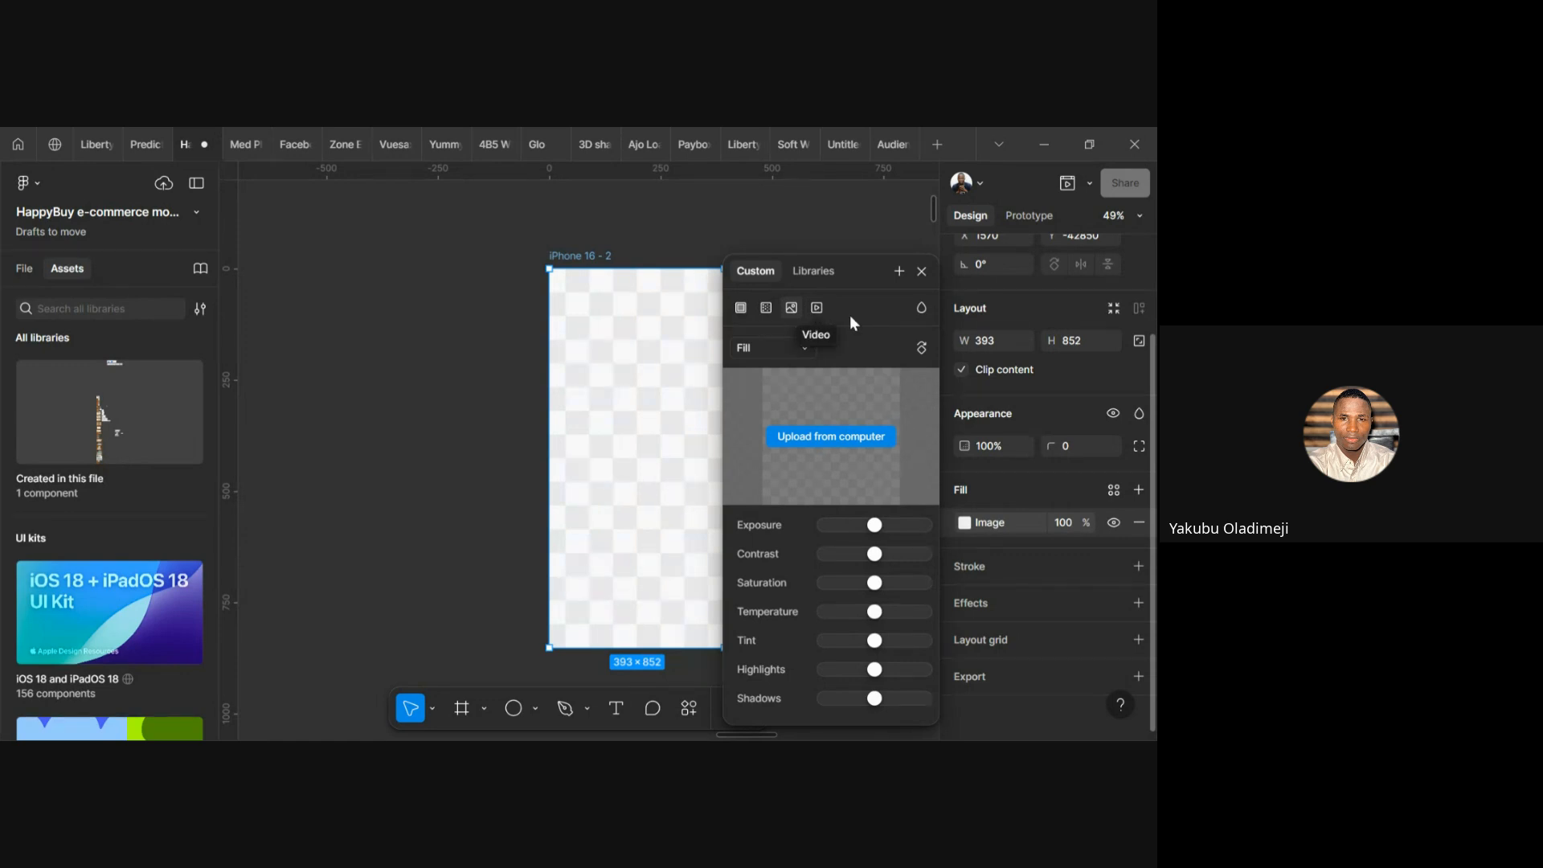
left_click(806, 349)
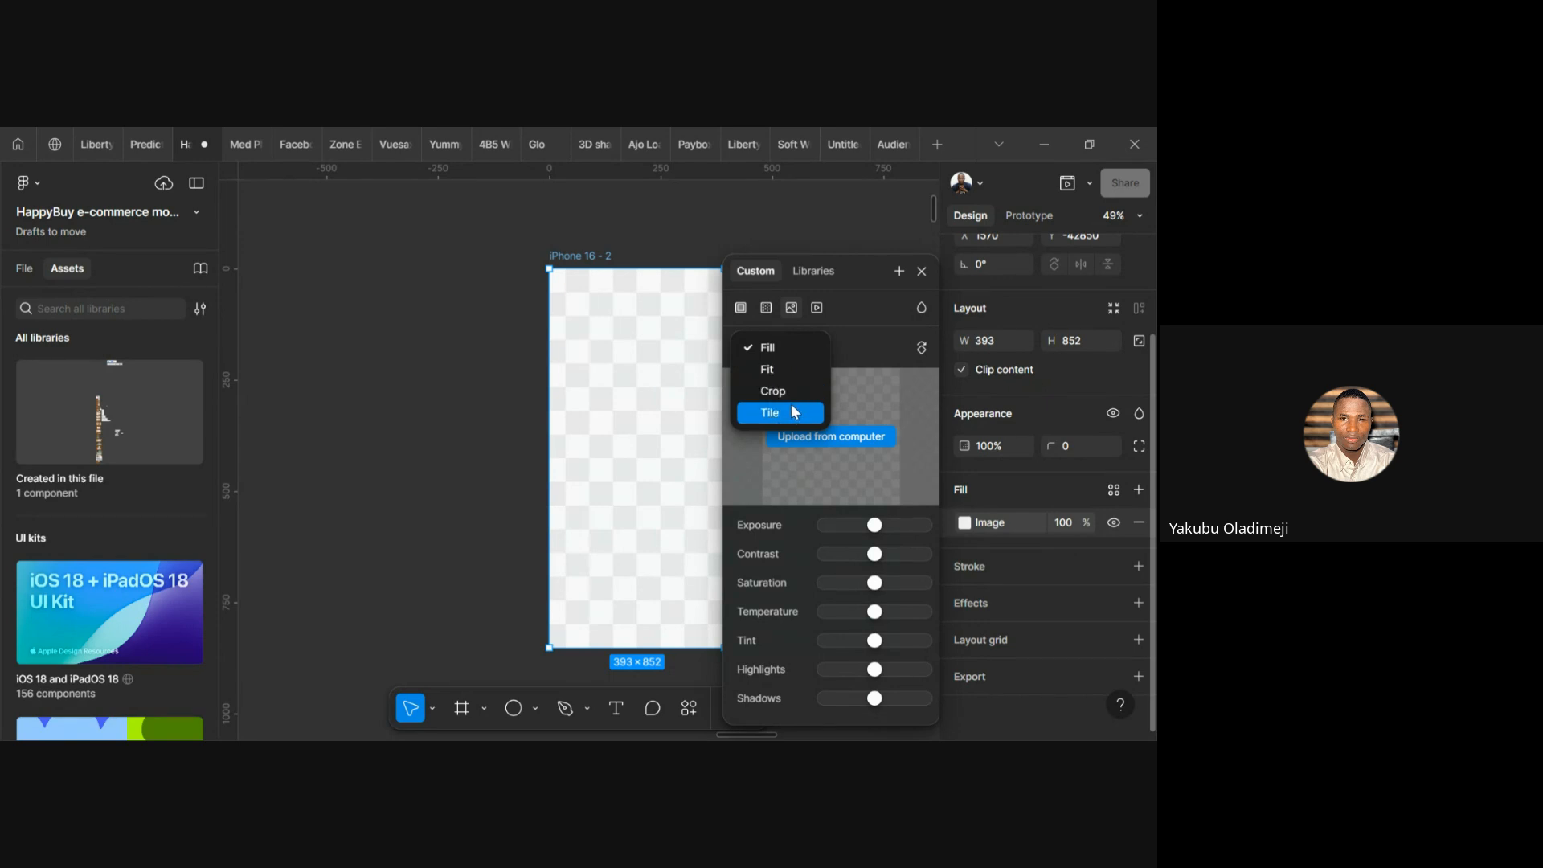
left_click(870, 248)
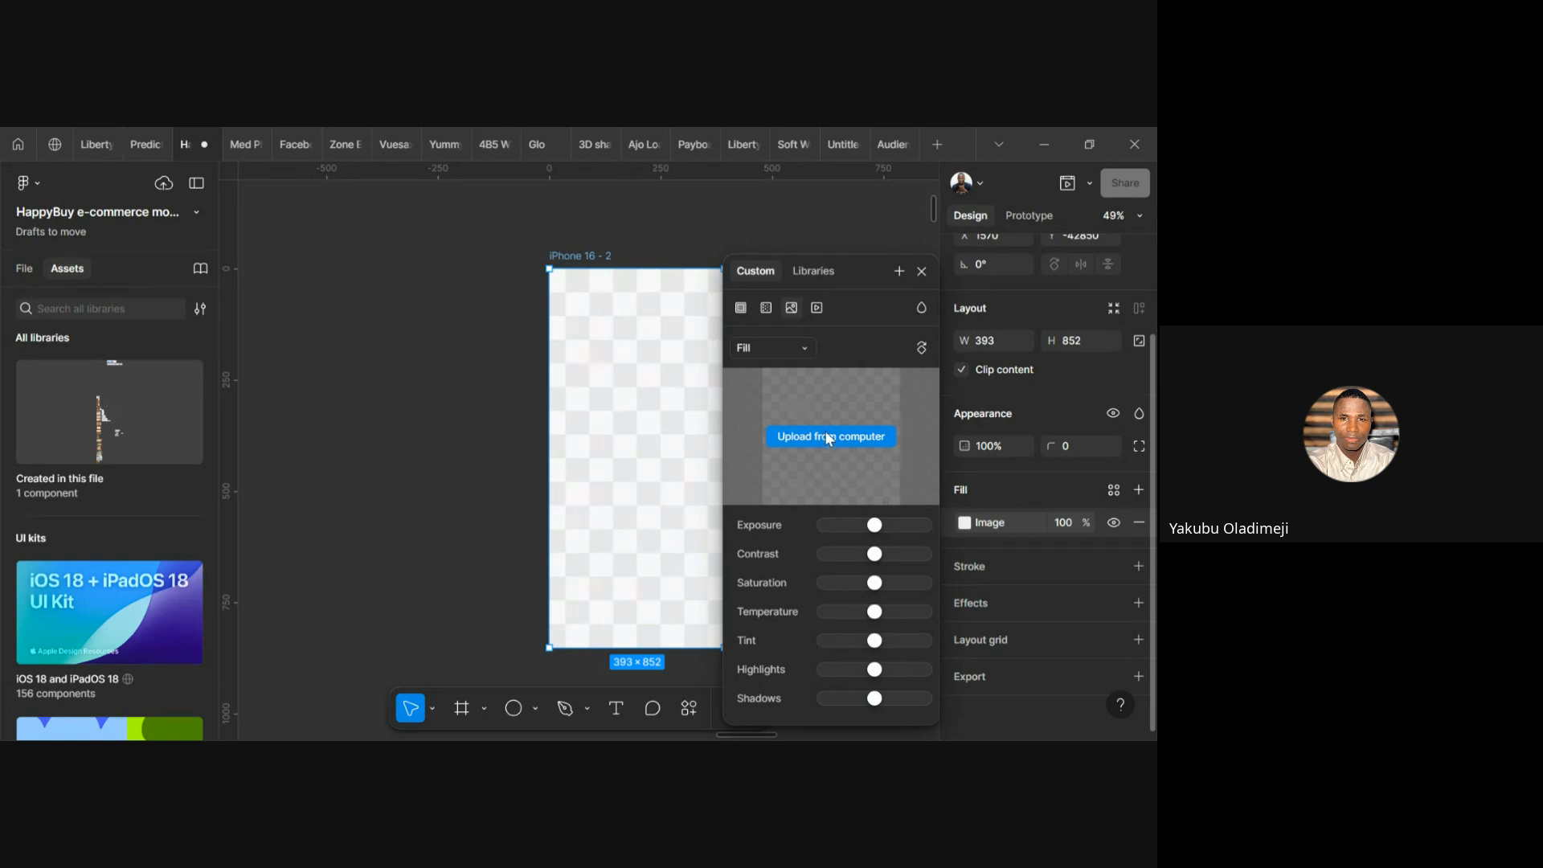
left_click(921, 272)
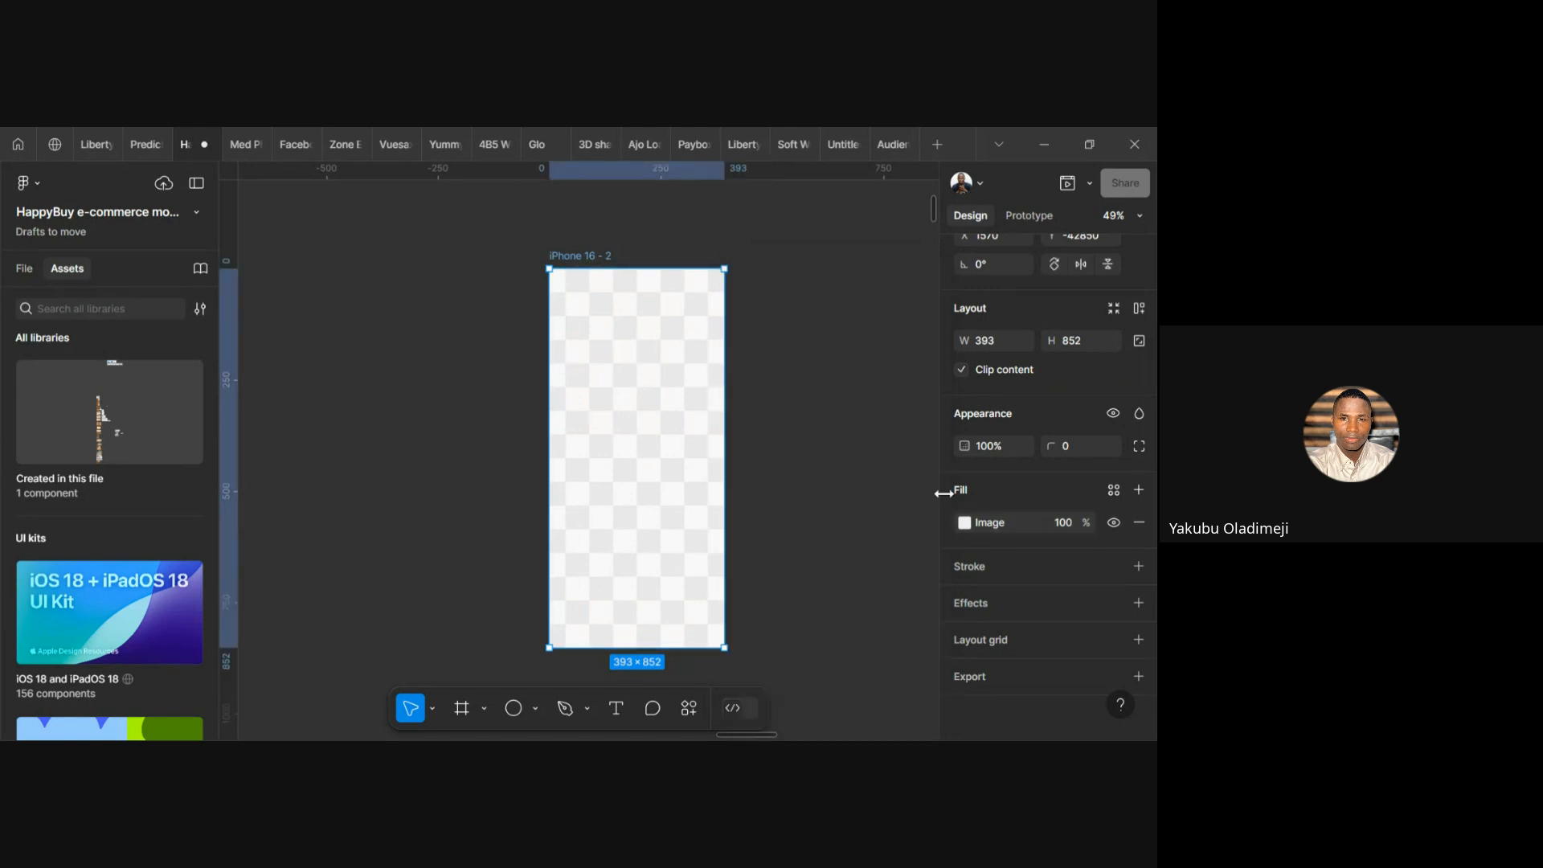
Switch the iPhone 16 - 2 frame's fill back to solid dark blue 170E82
left_click(965, 523)
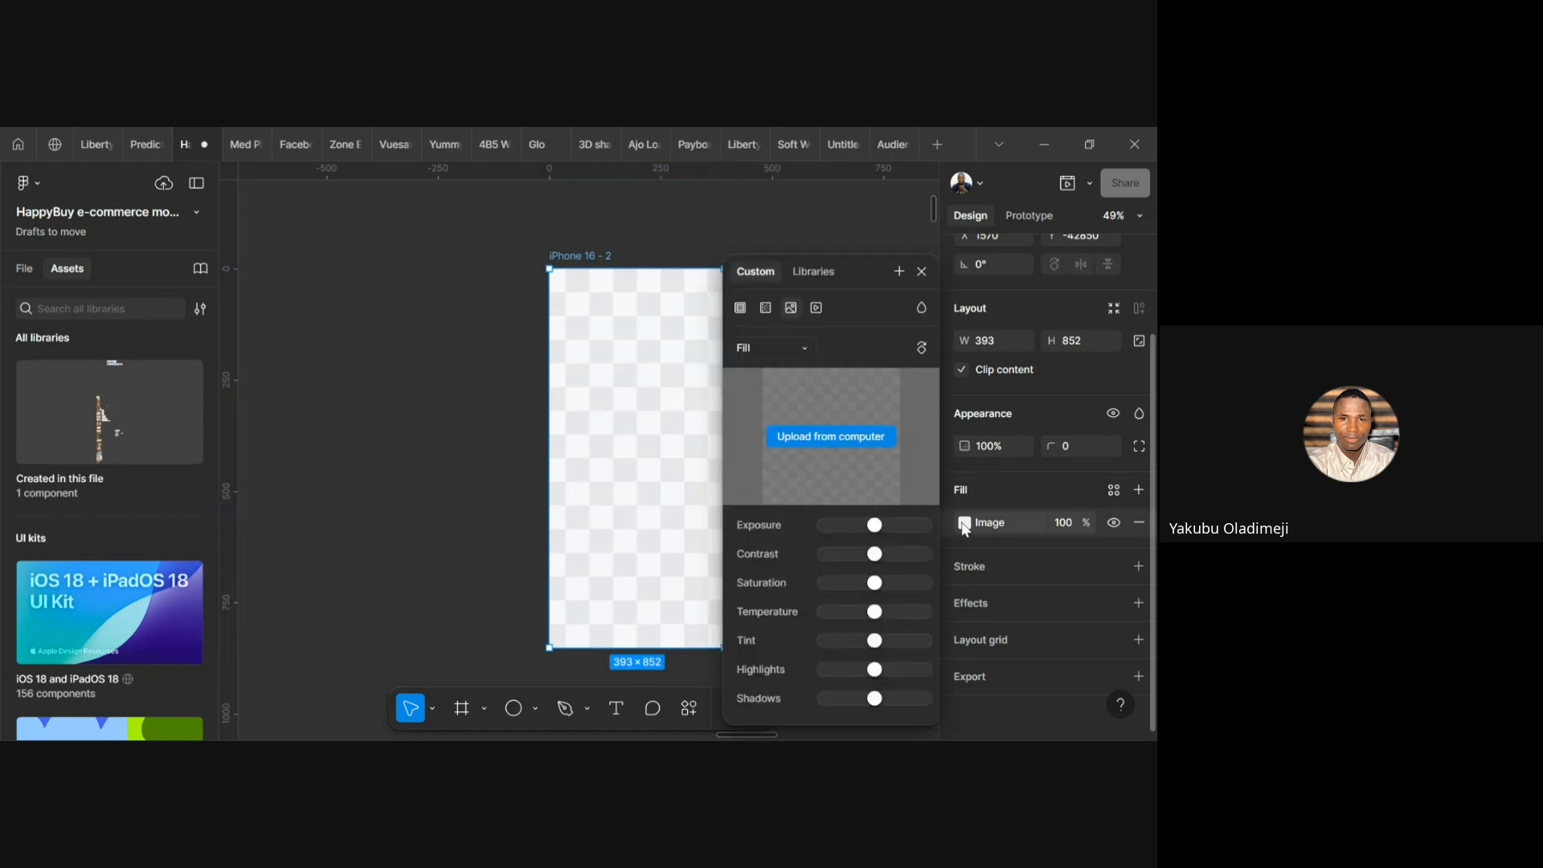
left_click(740, 308)
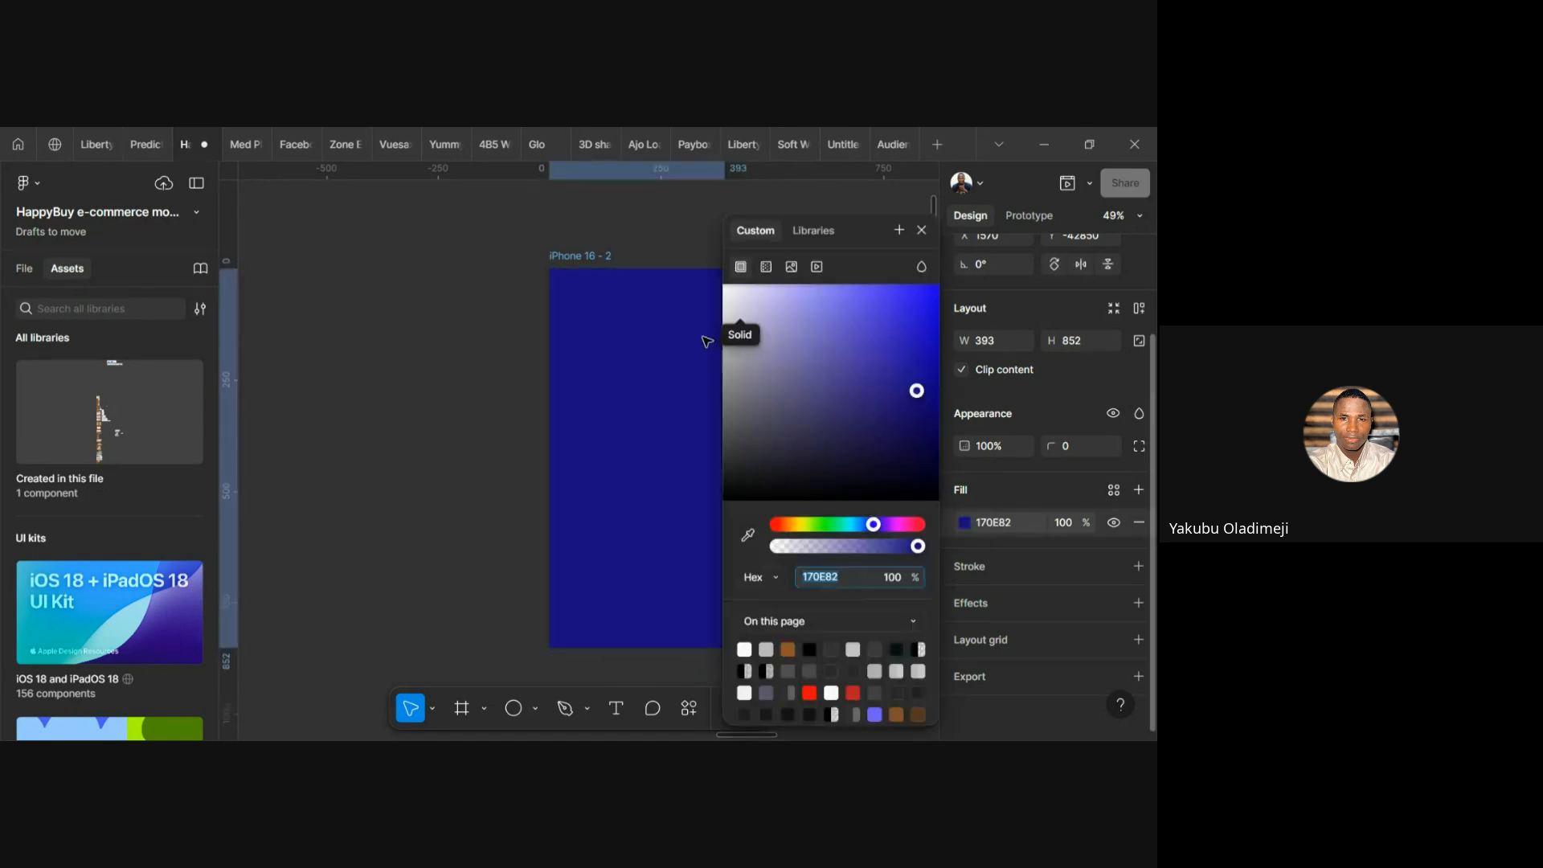
left_click(506, 368)
left_click(685, 448)
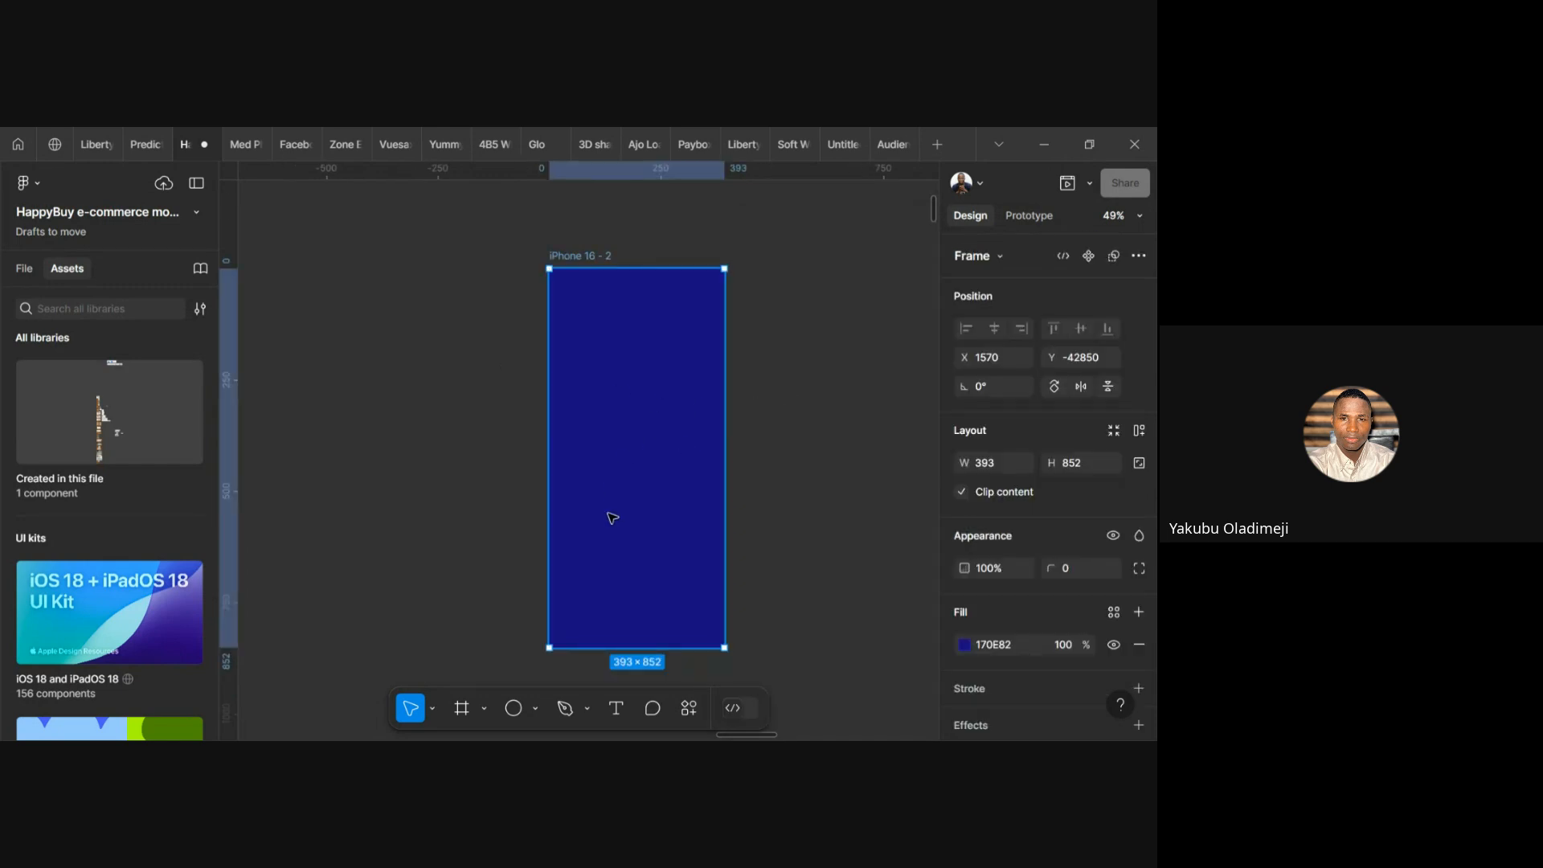
scroll(607, 509, "down", 3)
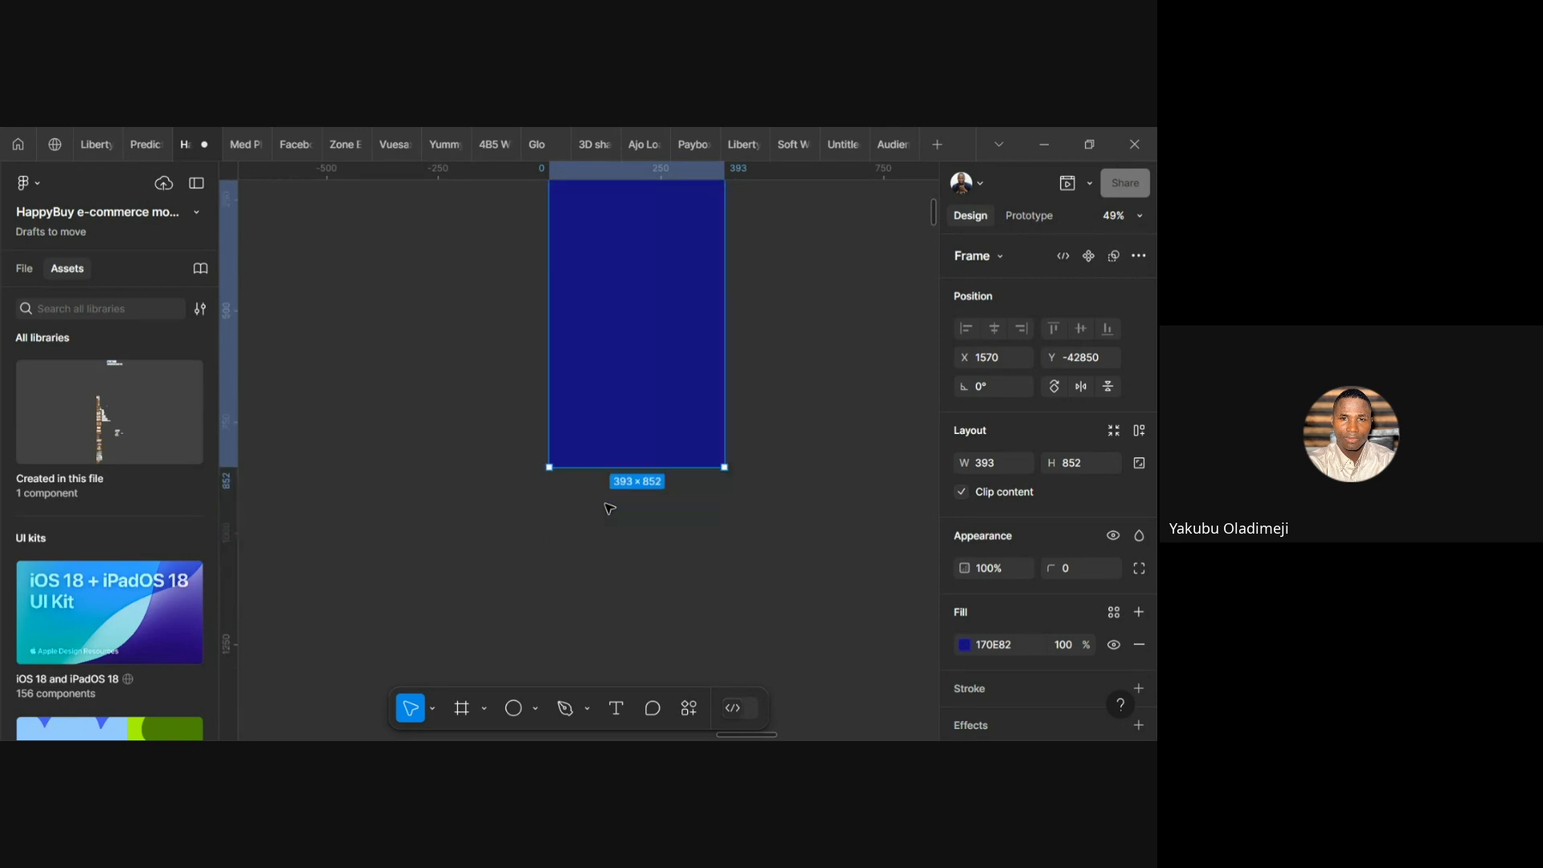
scroll(609, 507, "up", 3)
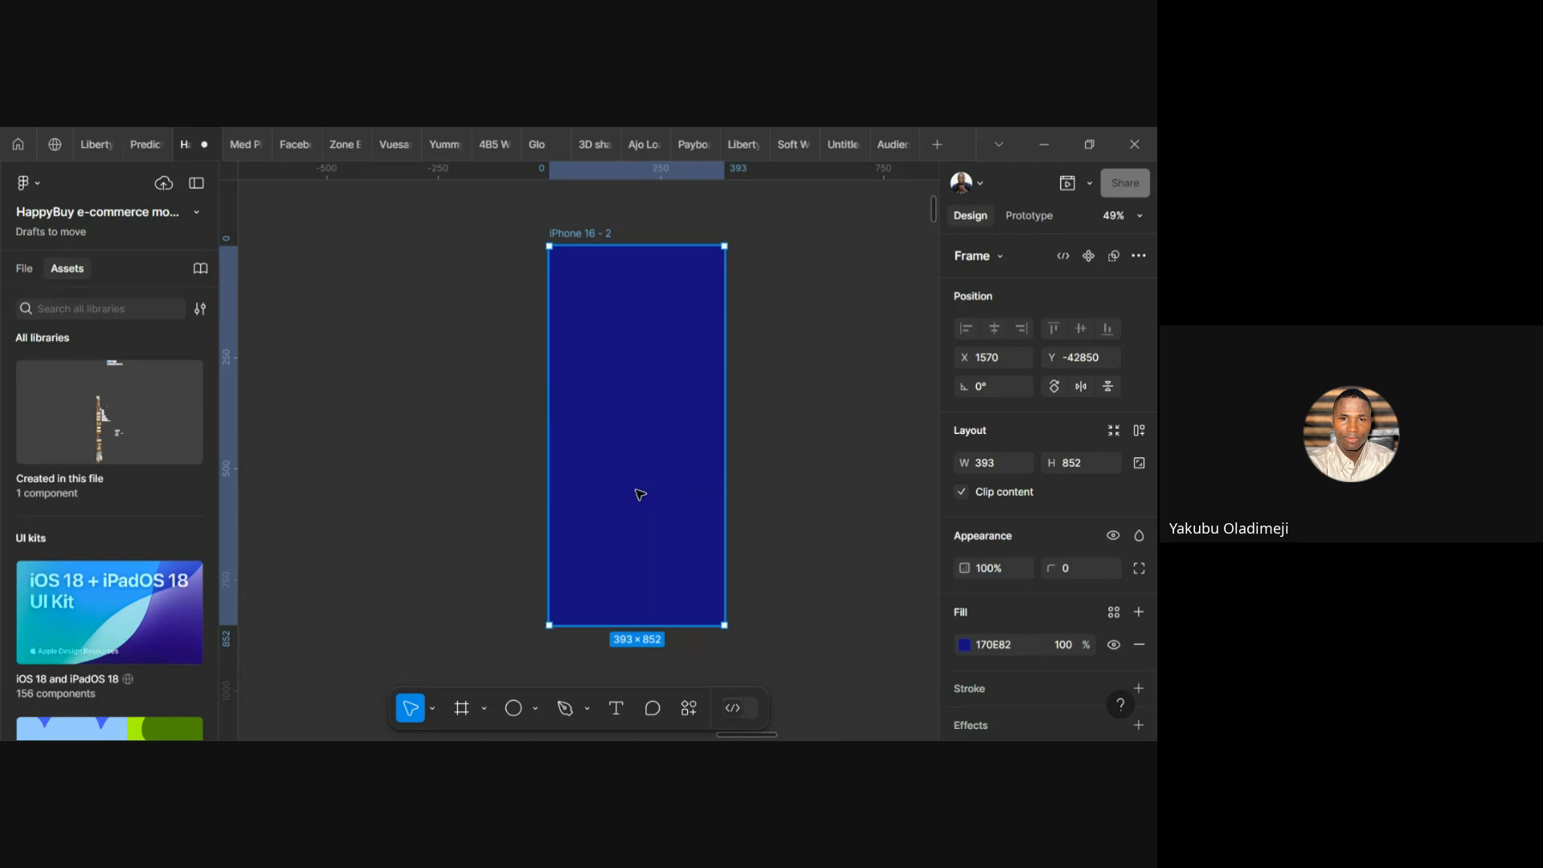
Draw a 332×55 frame inside iPhone 16 - 2 at X 31, Y 554 with a white fill
key("f")
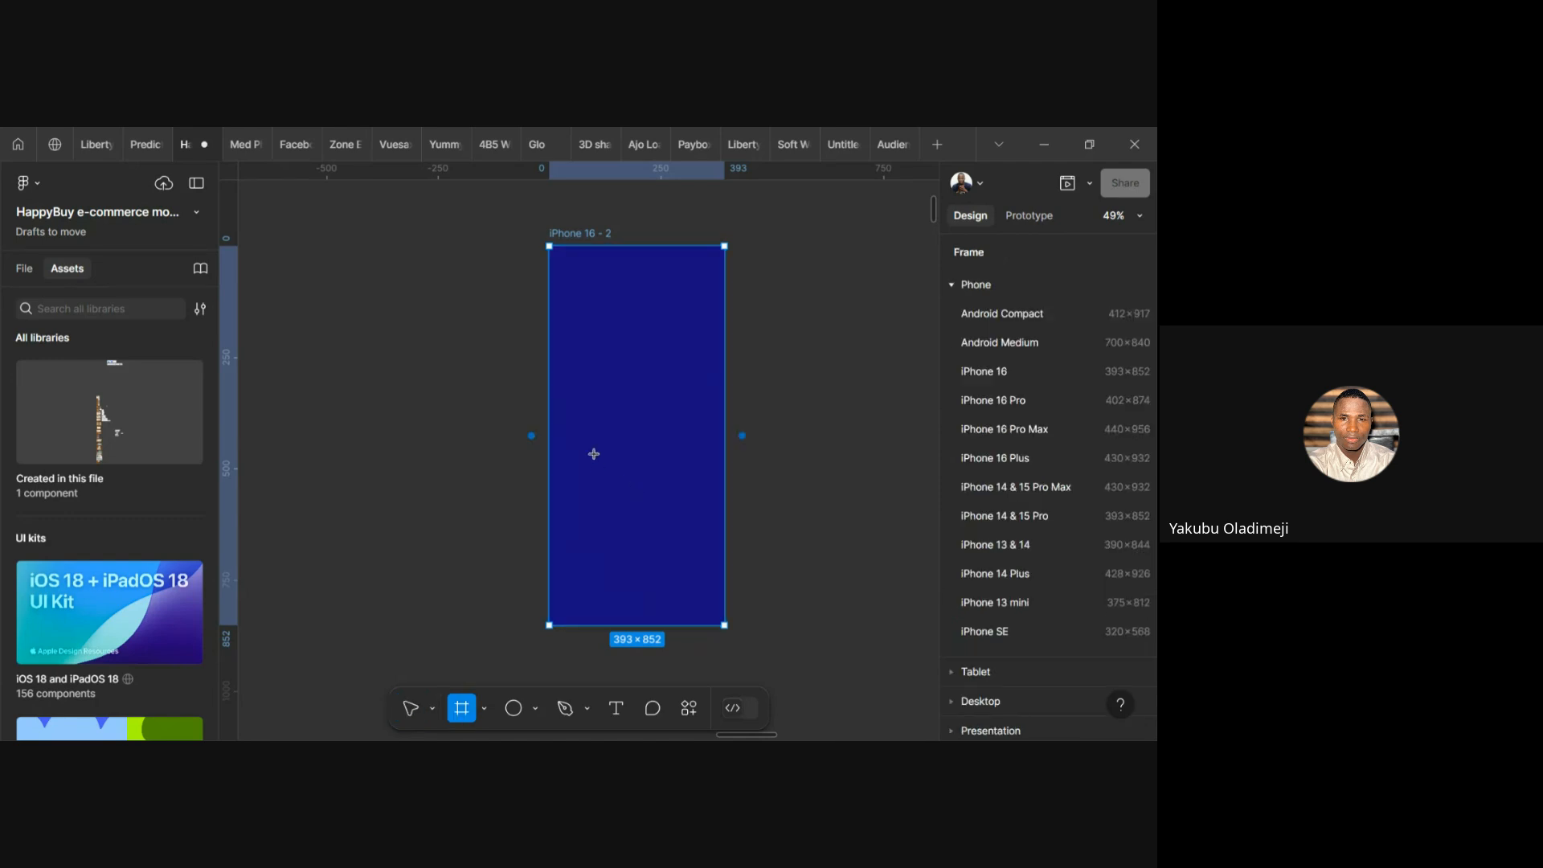
left_click_drag(590, 464, 653, 503)
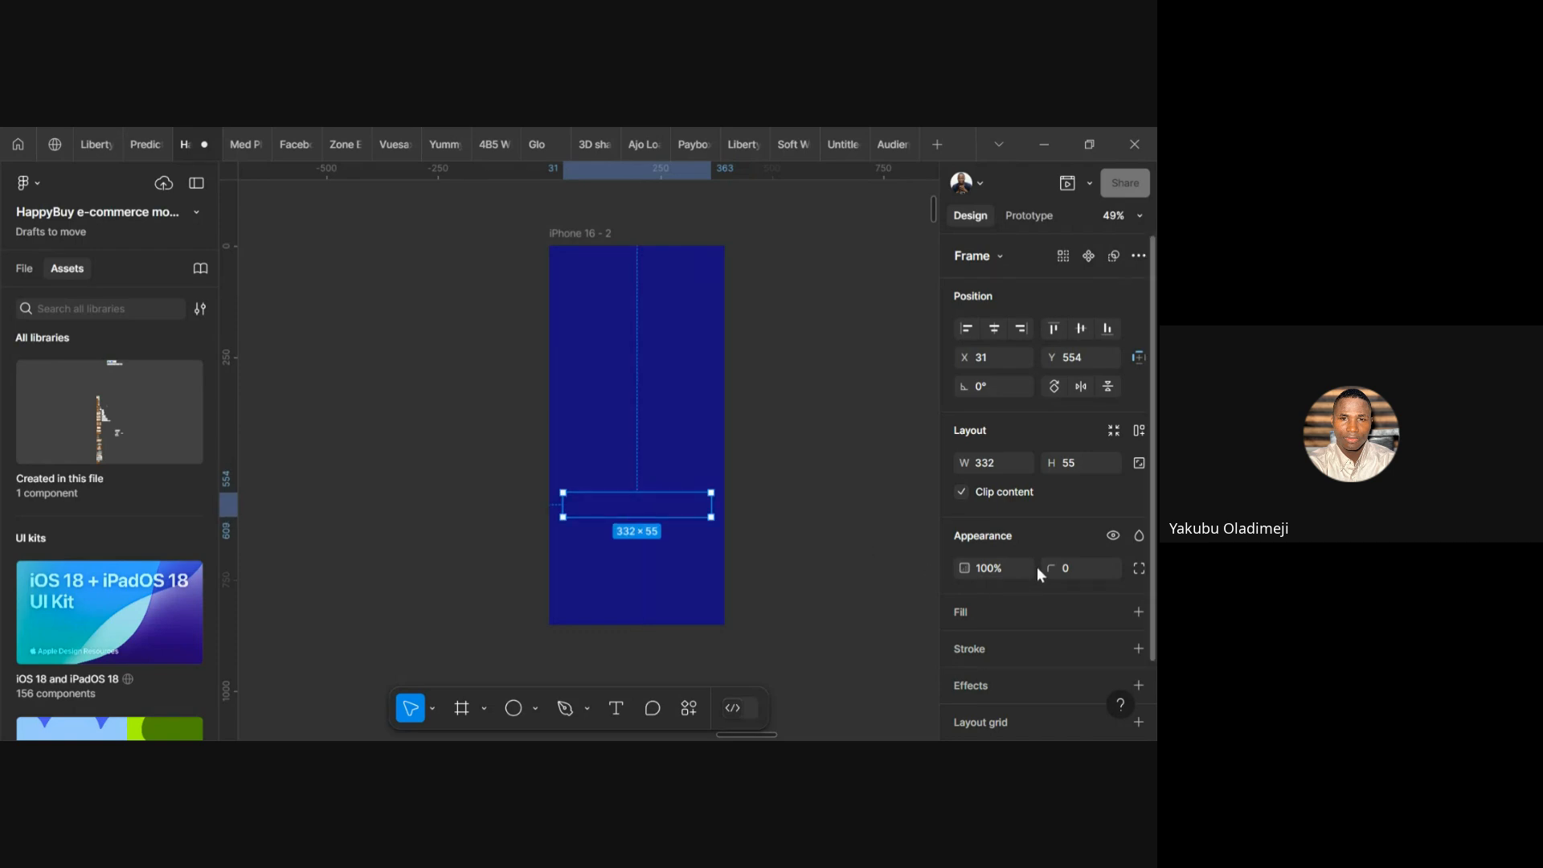
scroll(1036, 566, "down", 2)
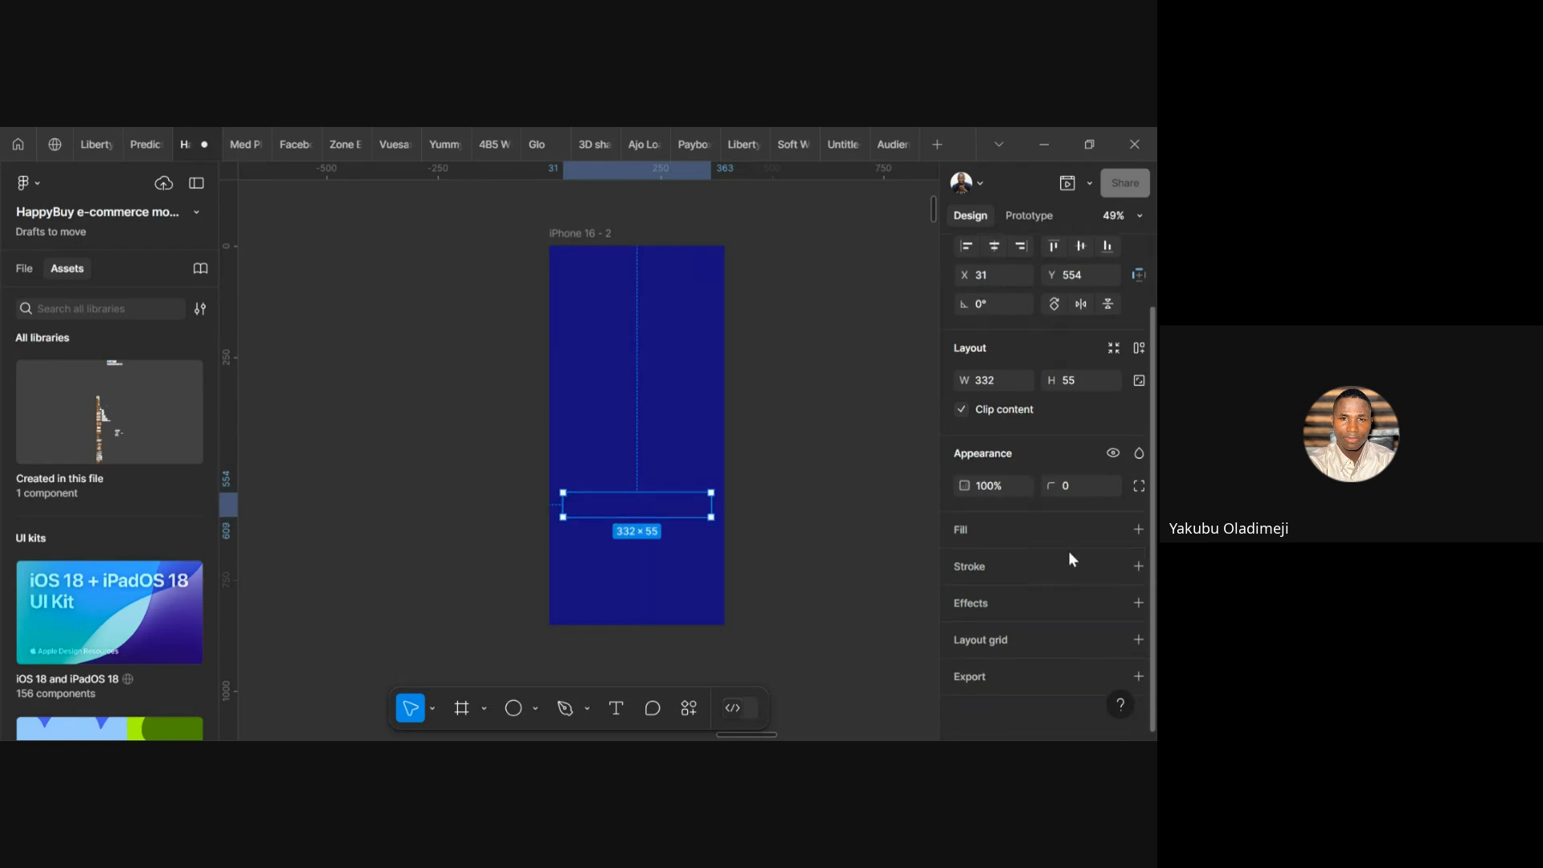
left_click(1138, 529)
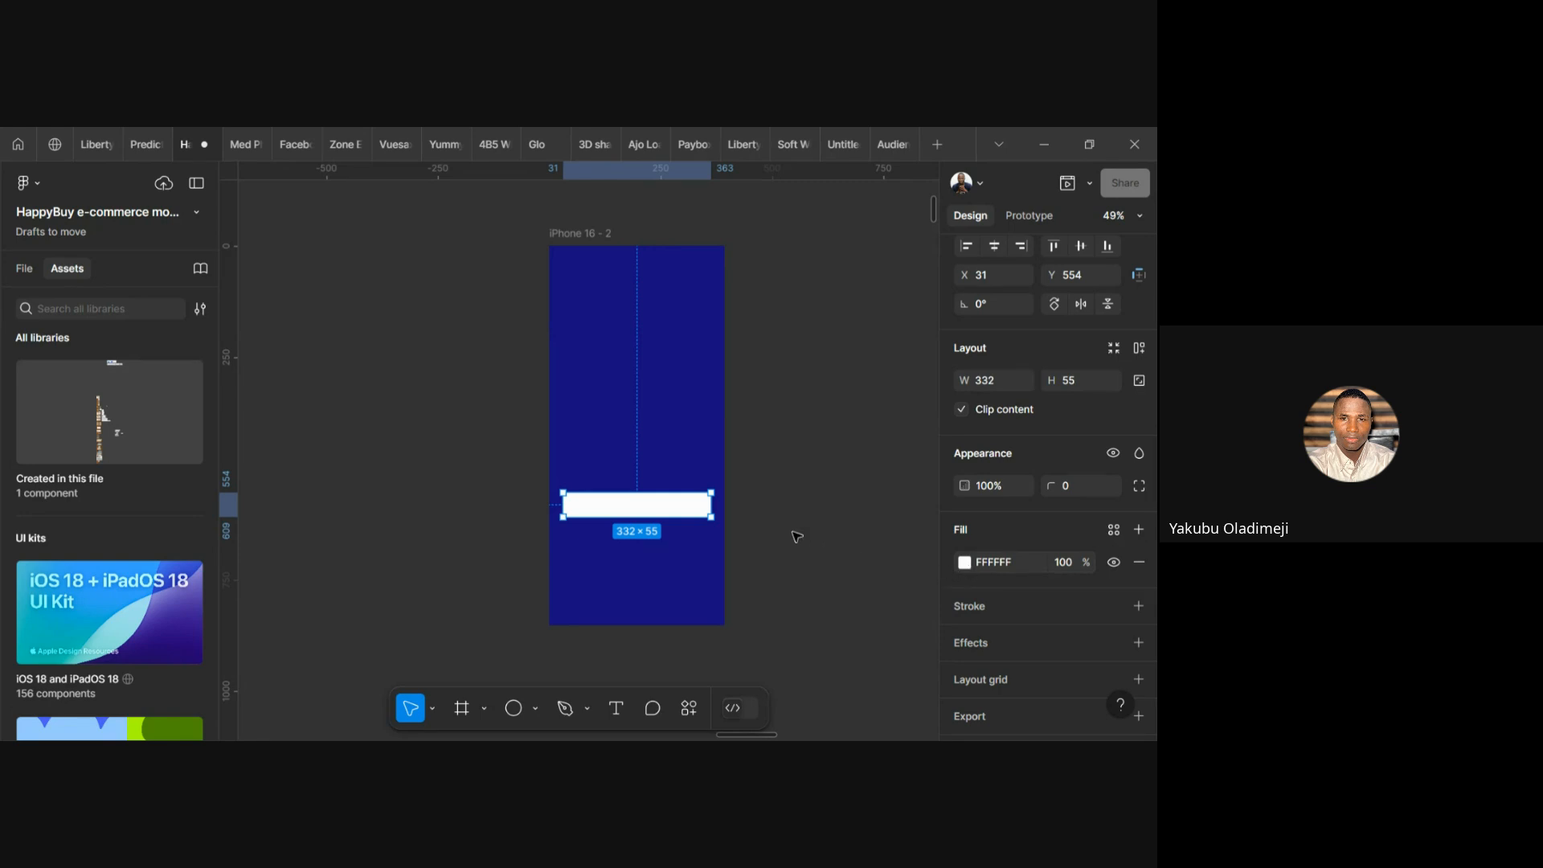
Set the white 332×55 bar's corner radius to 12, then reselect it on the canvas
scroll(605, 503, "up", 4)
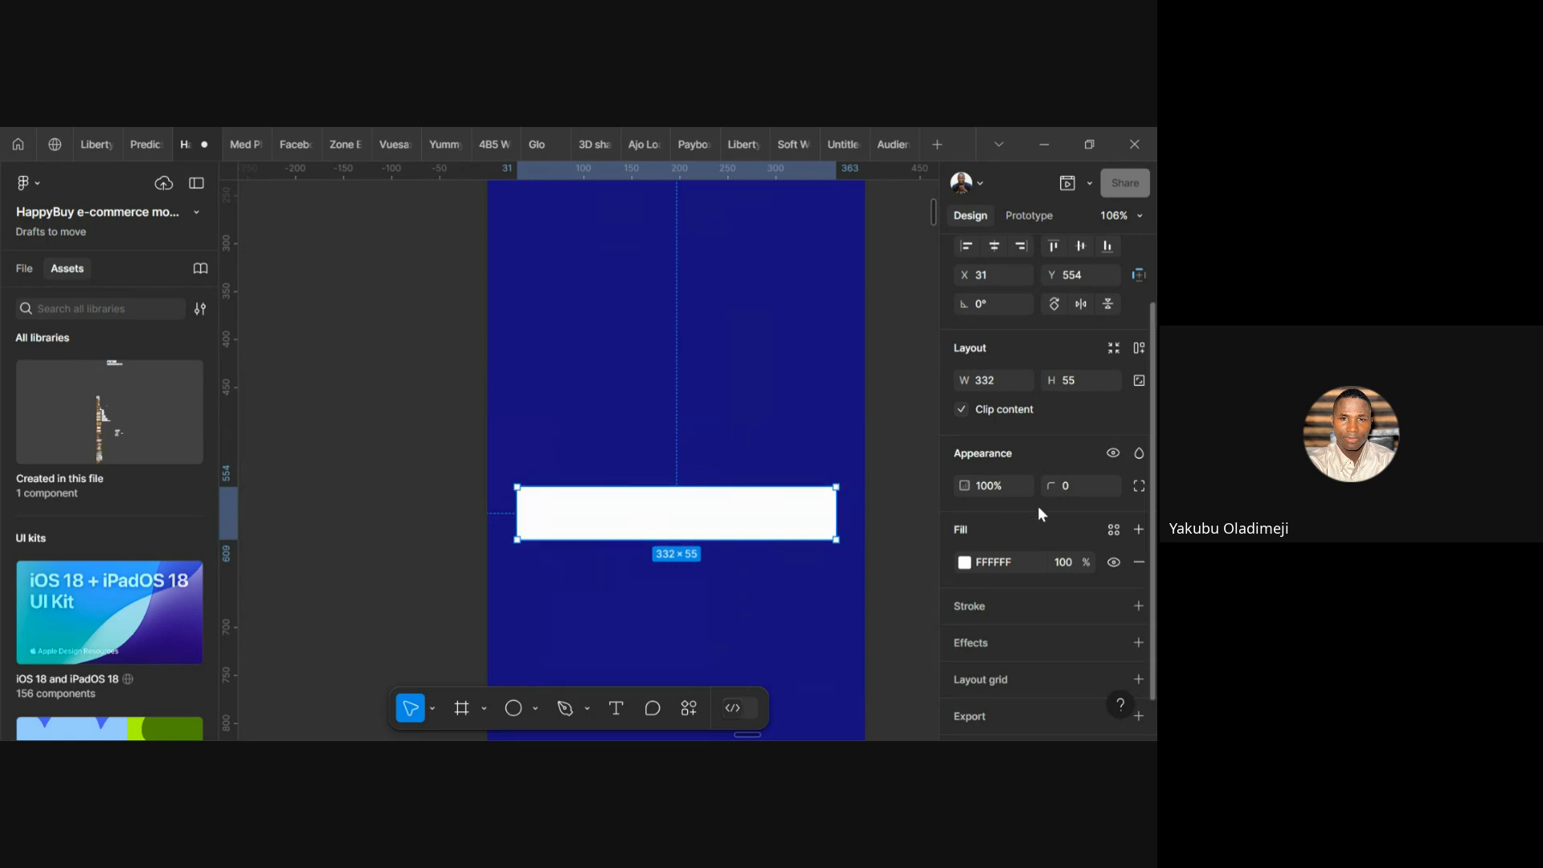
left_click(1137, 486)
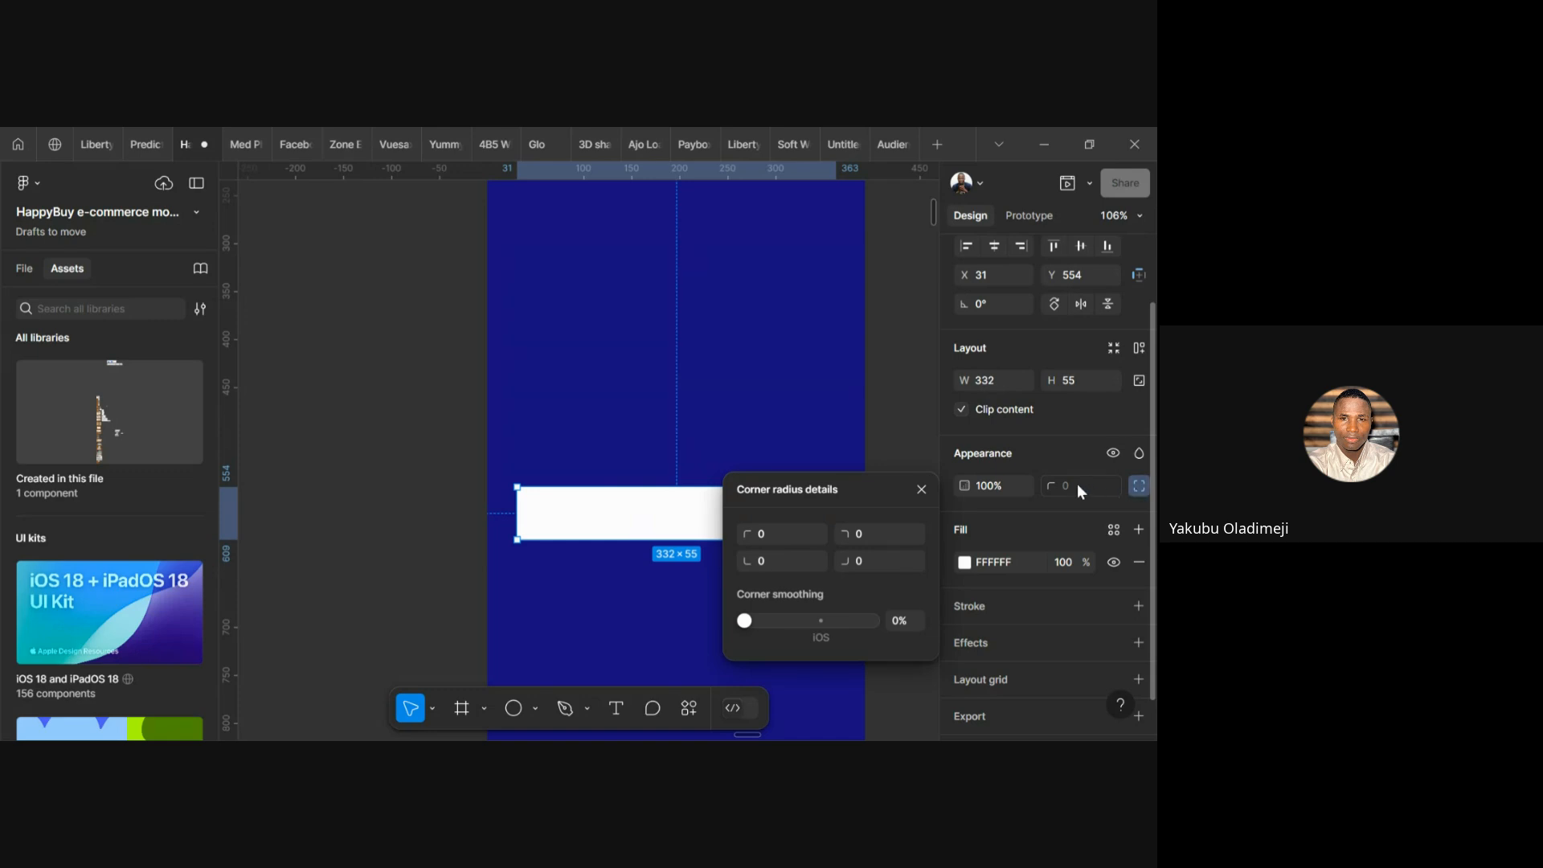
left_click(1139, 492)
type("16")
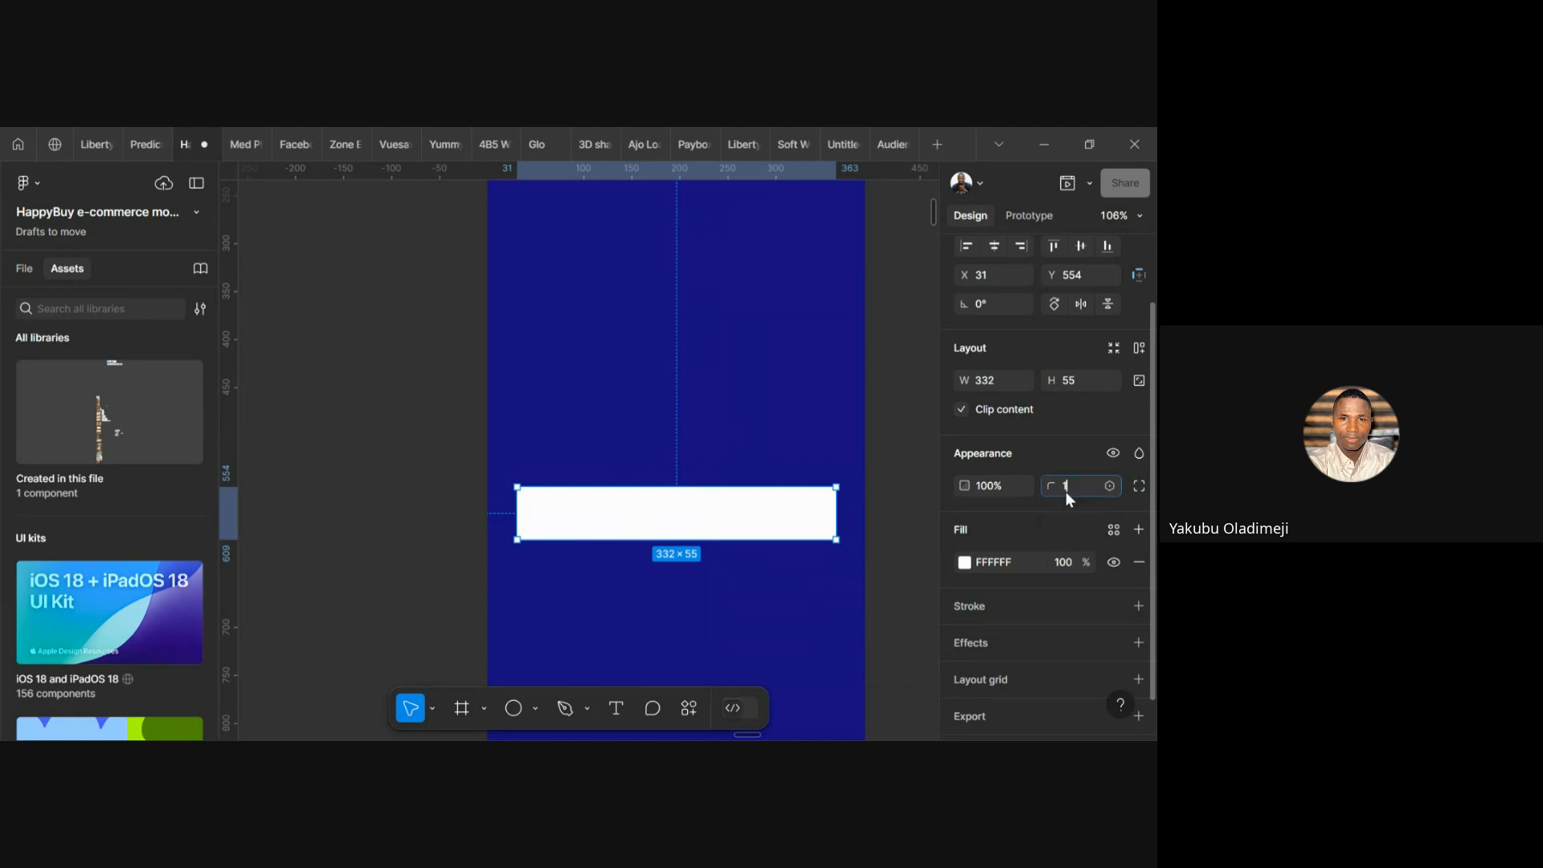
key("Return")
type("12")
key("Return")
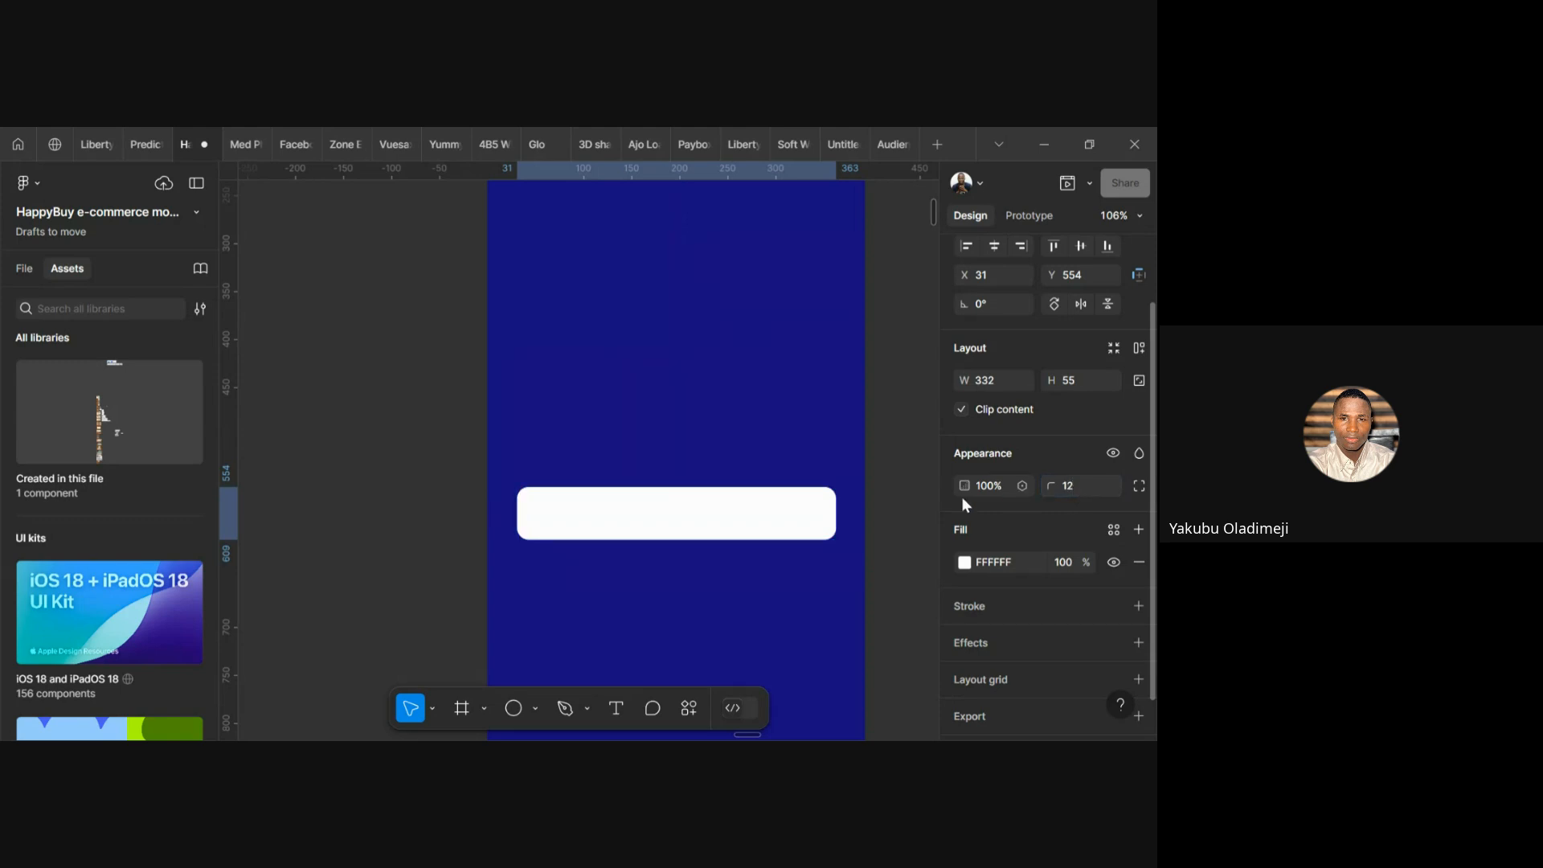
left_click(795, 575)
scroll(733, 547, "up", 3)
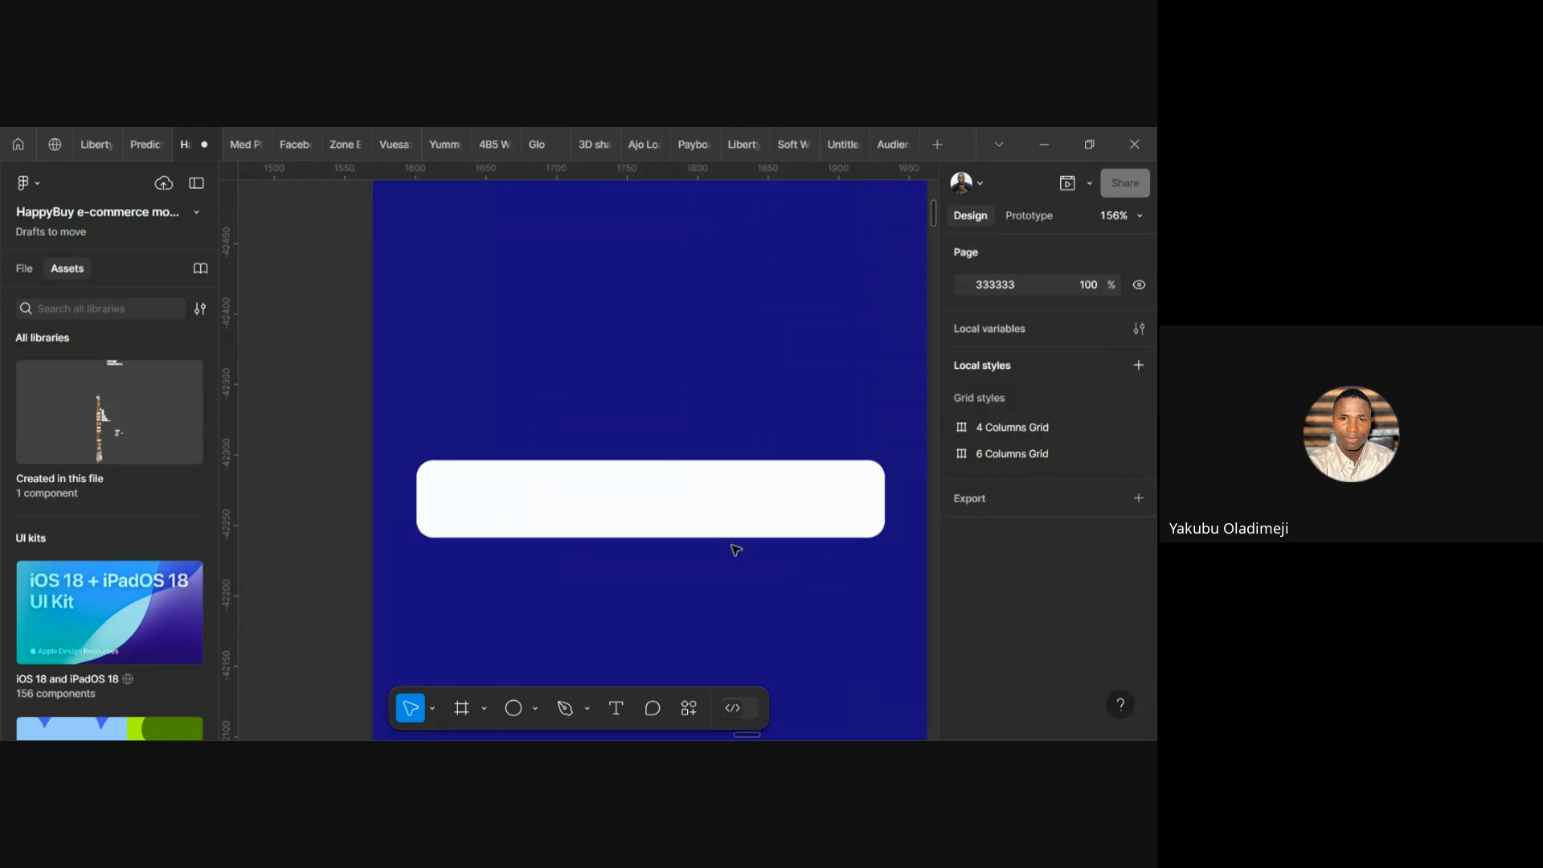
scroll(734, 548, "down", 5)
left_click(702, 534)
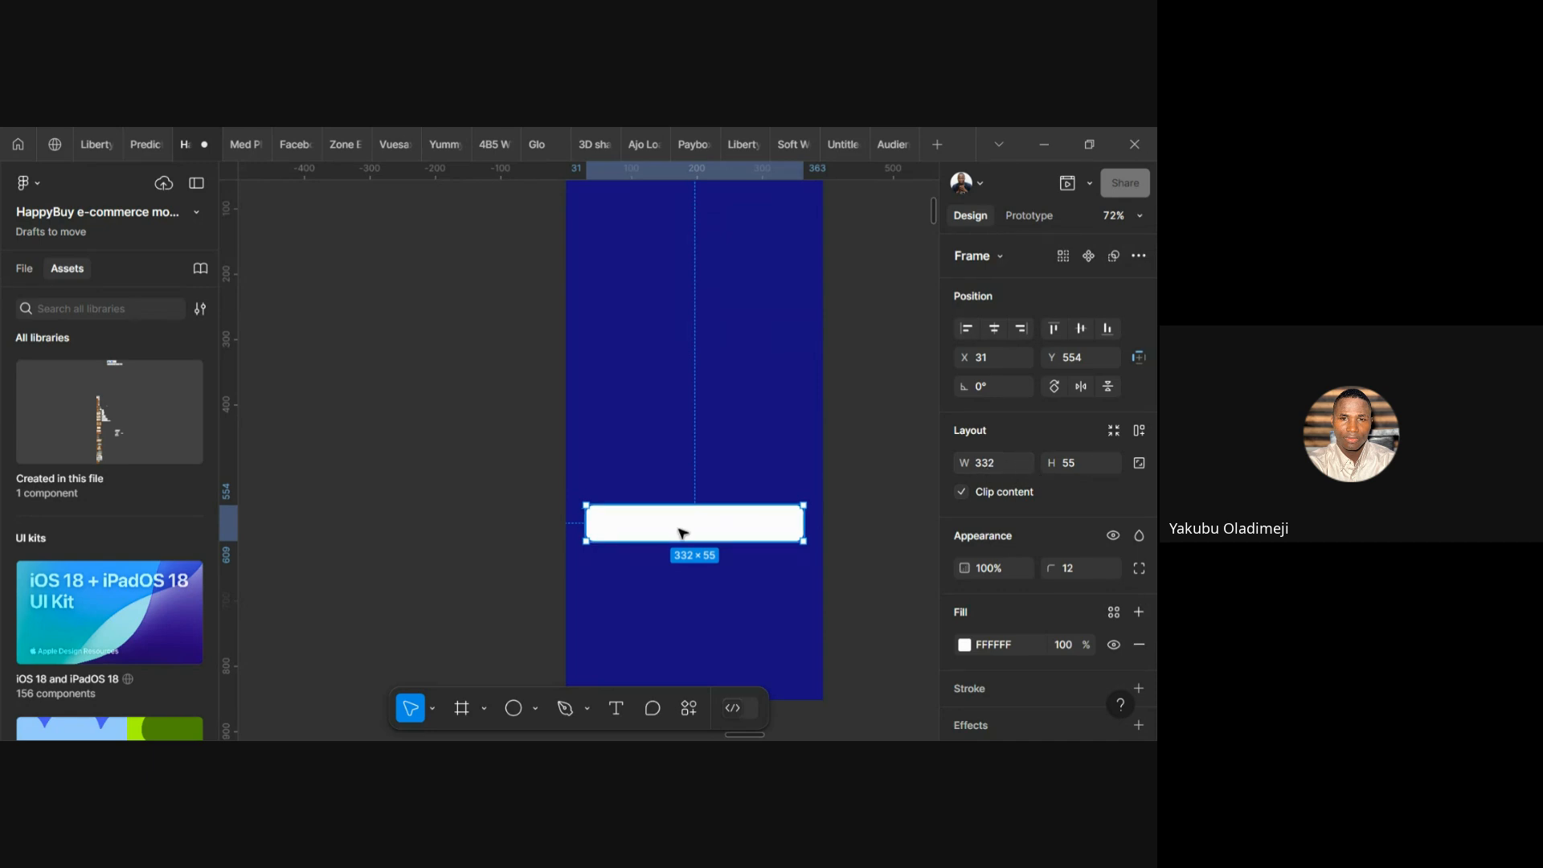
Move the white button bar to X 24 and drag its right edge wider to about 343
scroll(679, 533, "up", 3)
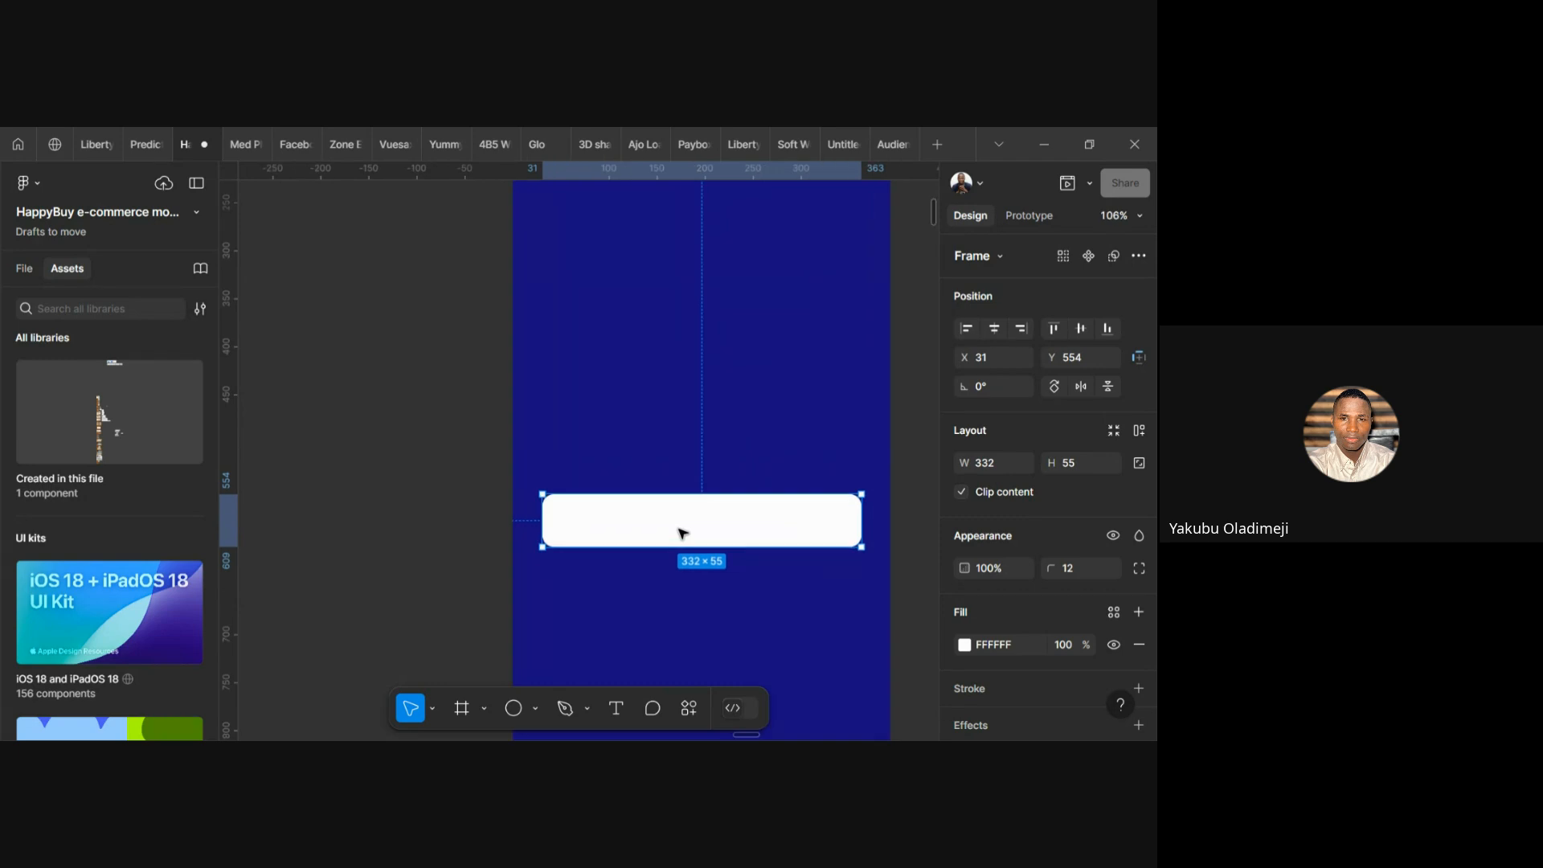
key("alt")
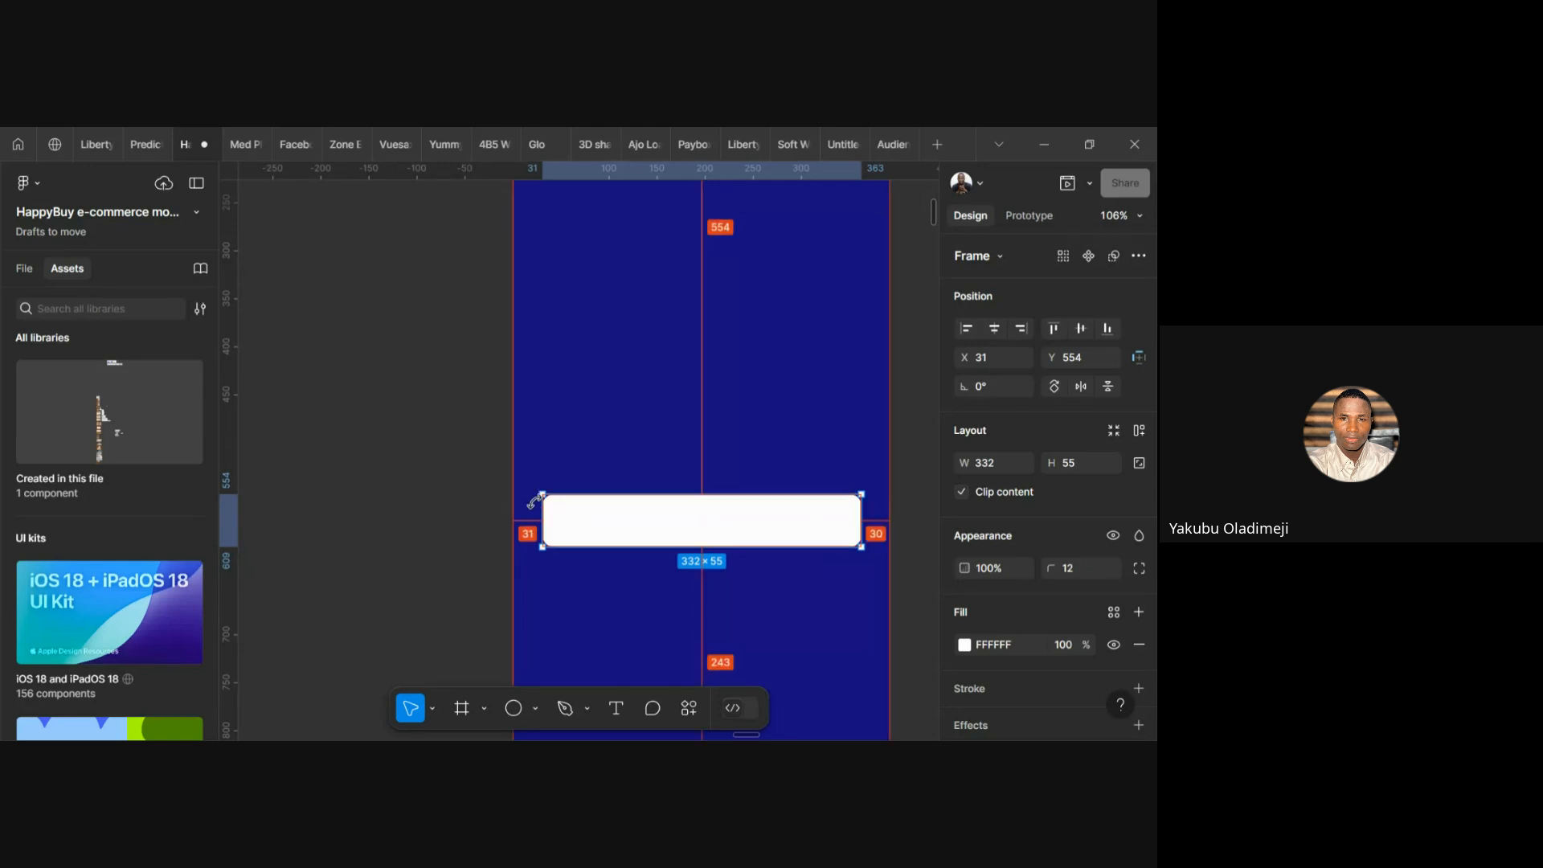
key("shift+Left")
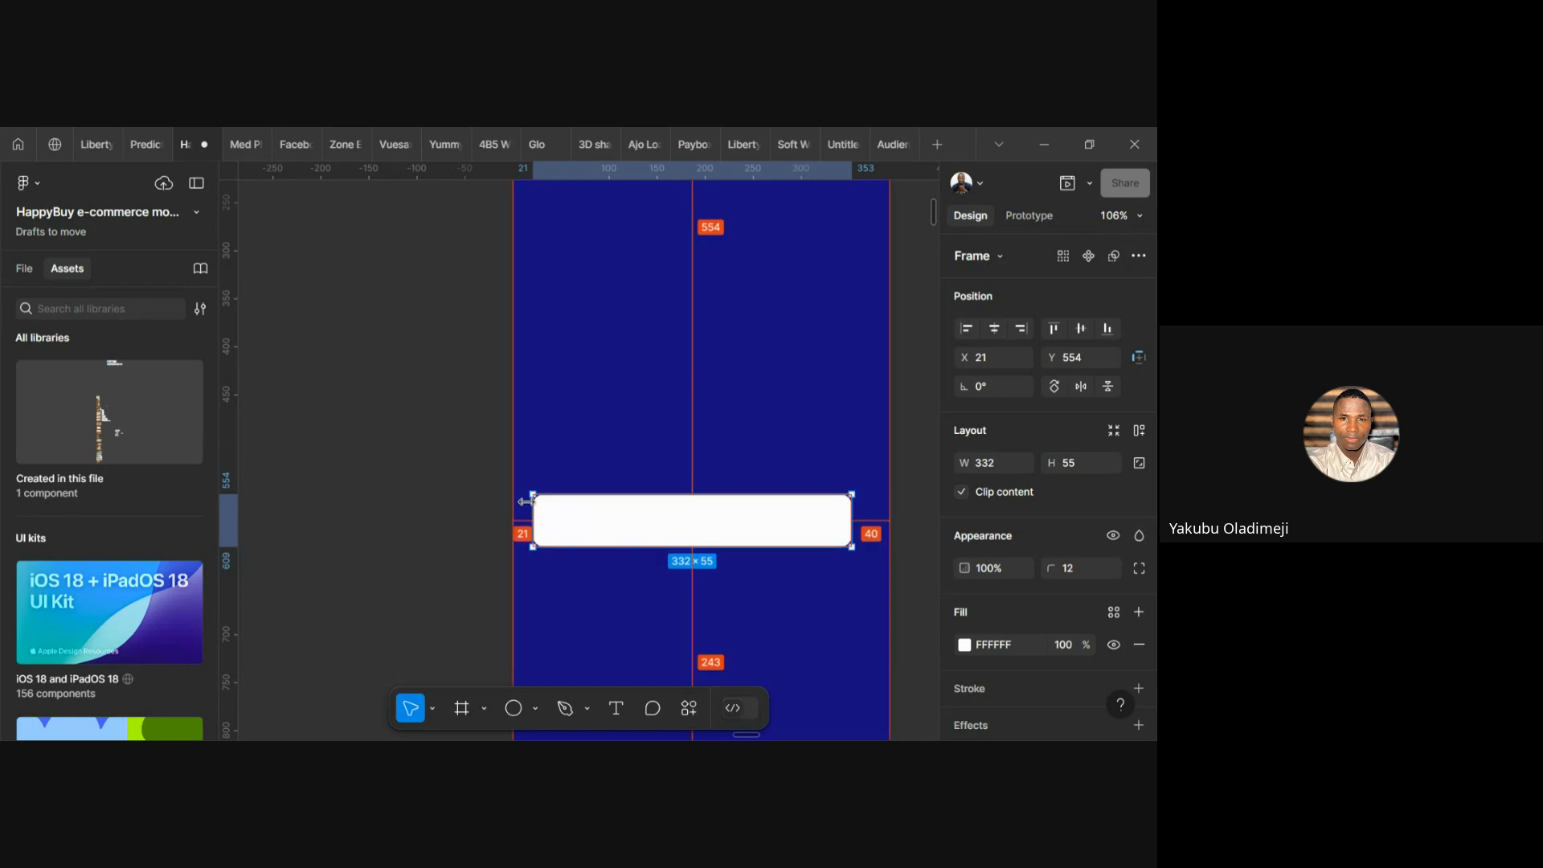
key("Right")
key("Right")
key("Right")
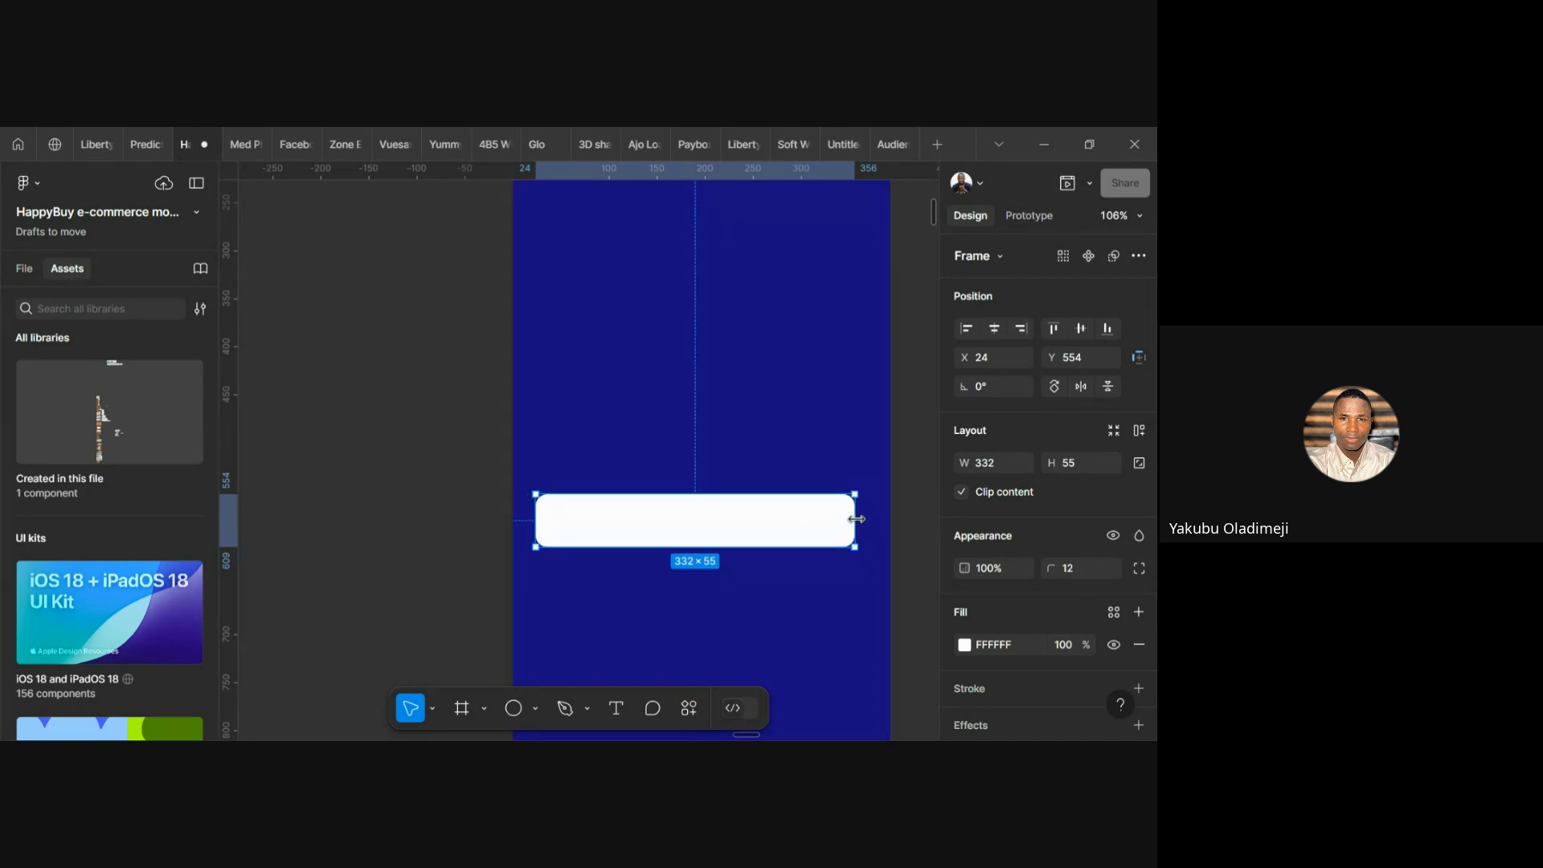
left_click_drag(856, 519, 865, 518)
key("alt")
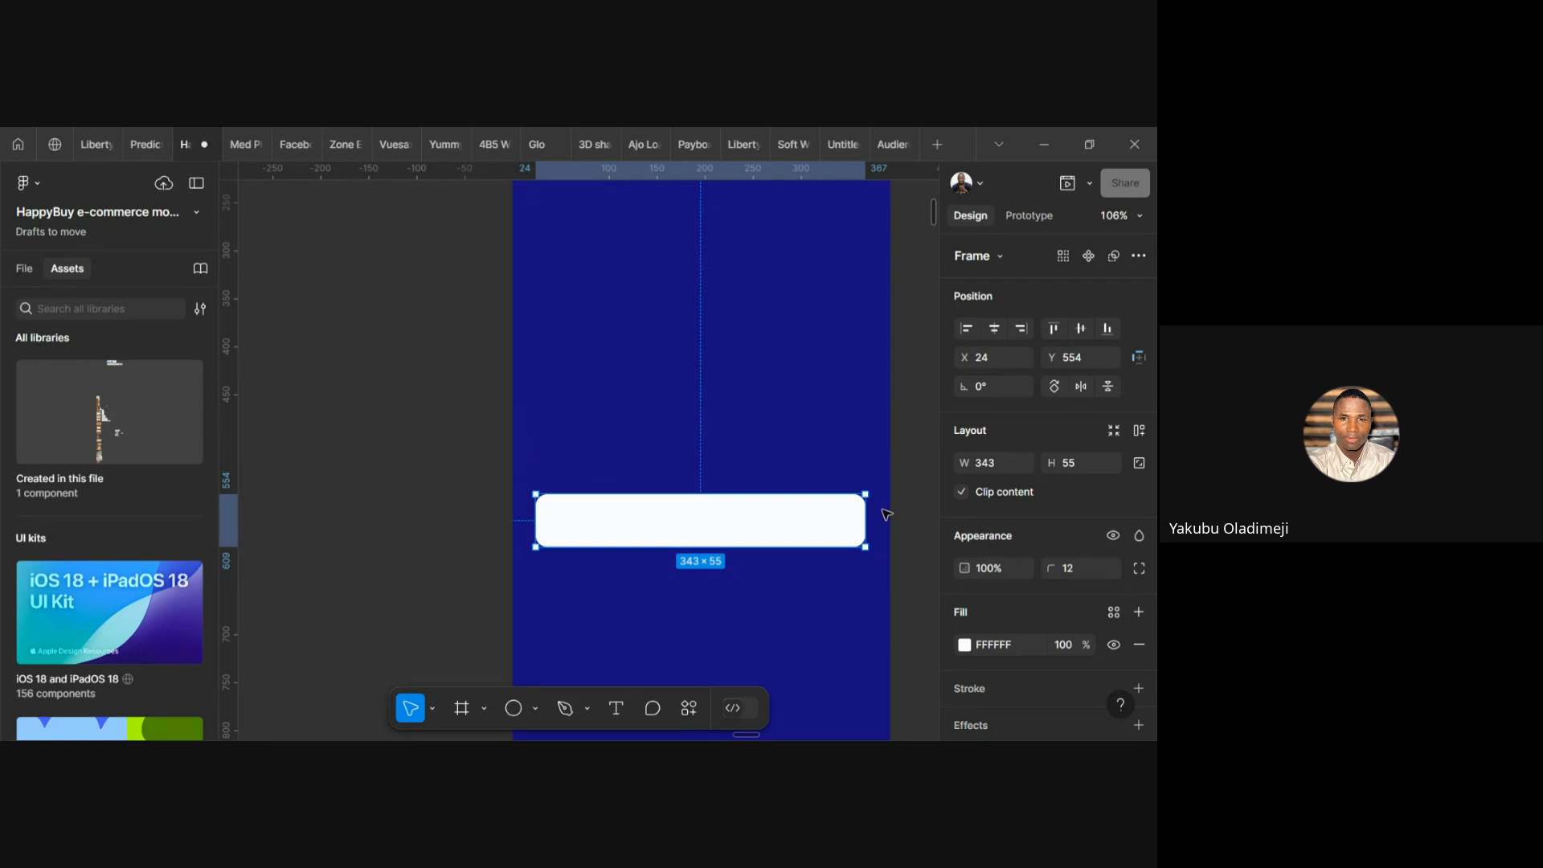
Fine-tune the bar's width to 345 so both side margins measure 24
key("alt")
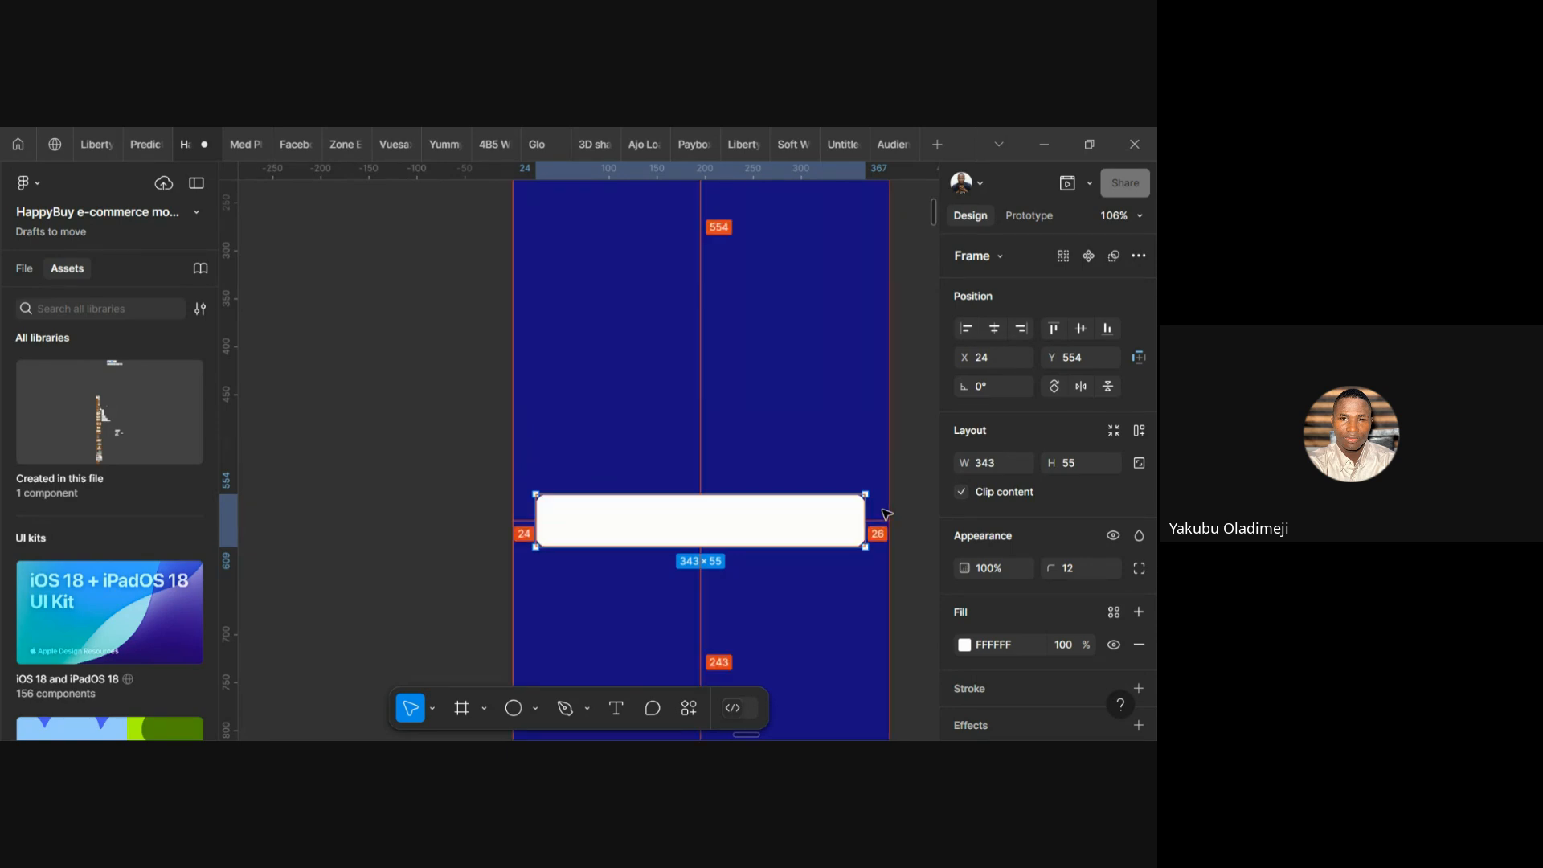
left_click(1006, 466)
key("Down")
key("Down")
key("Return")
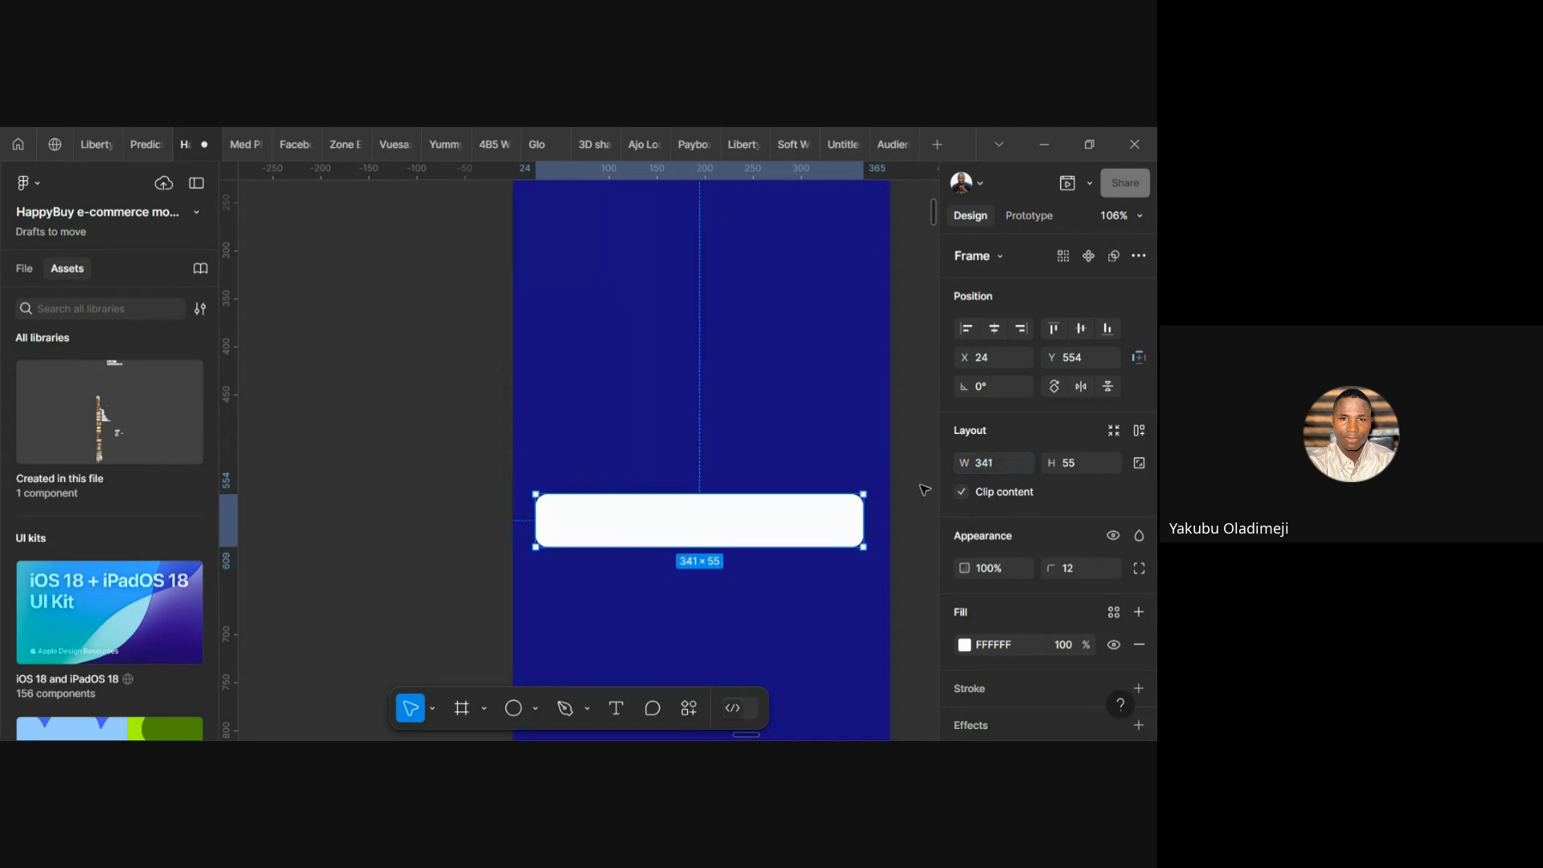
key("alt")
key("alt")
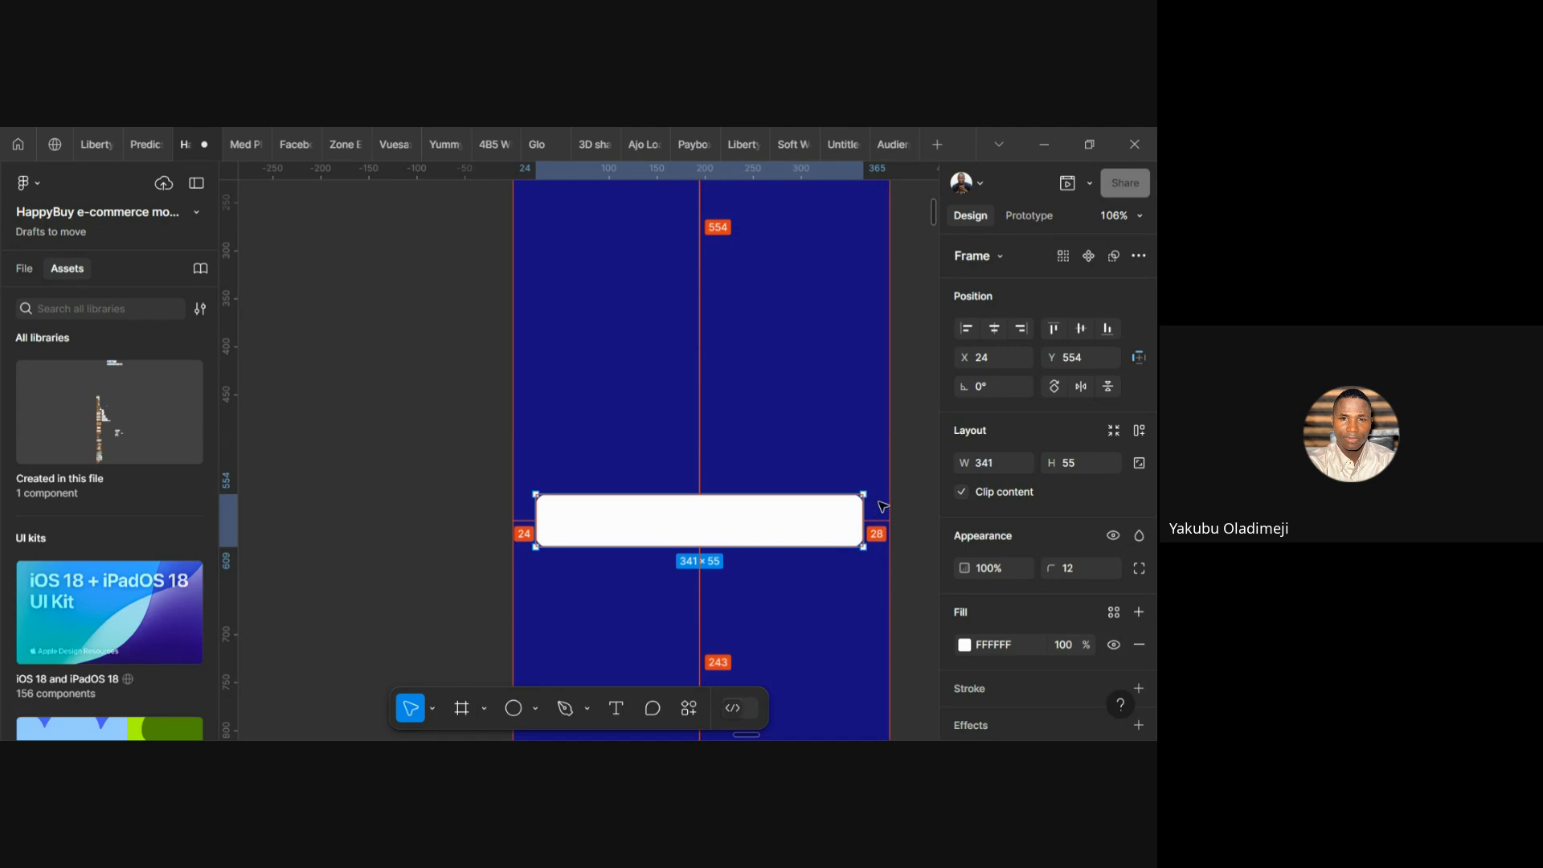
left_click(1001, 466)
key("Up")
key("Up")
key("Up")
key("Up")
key("Up")
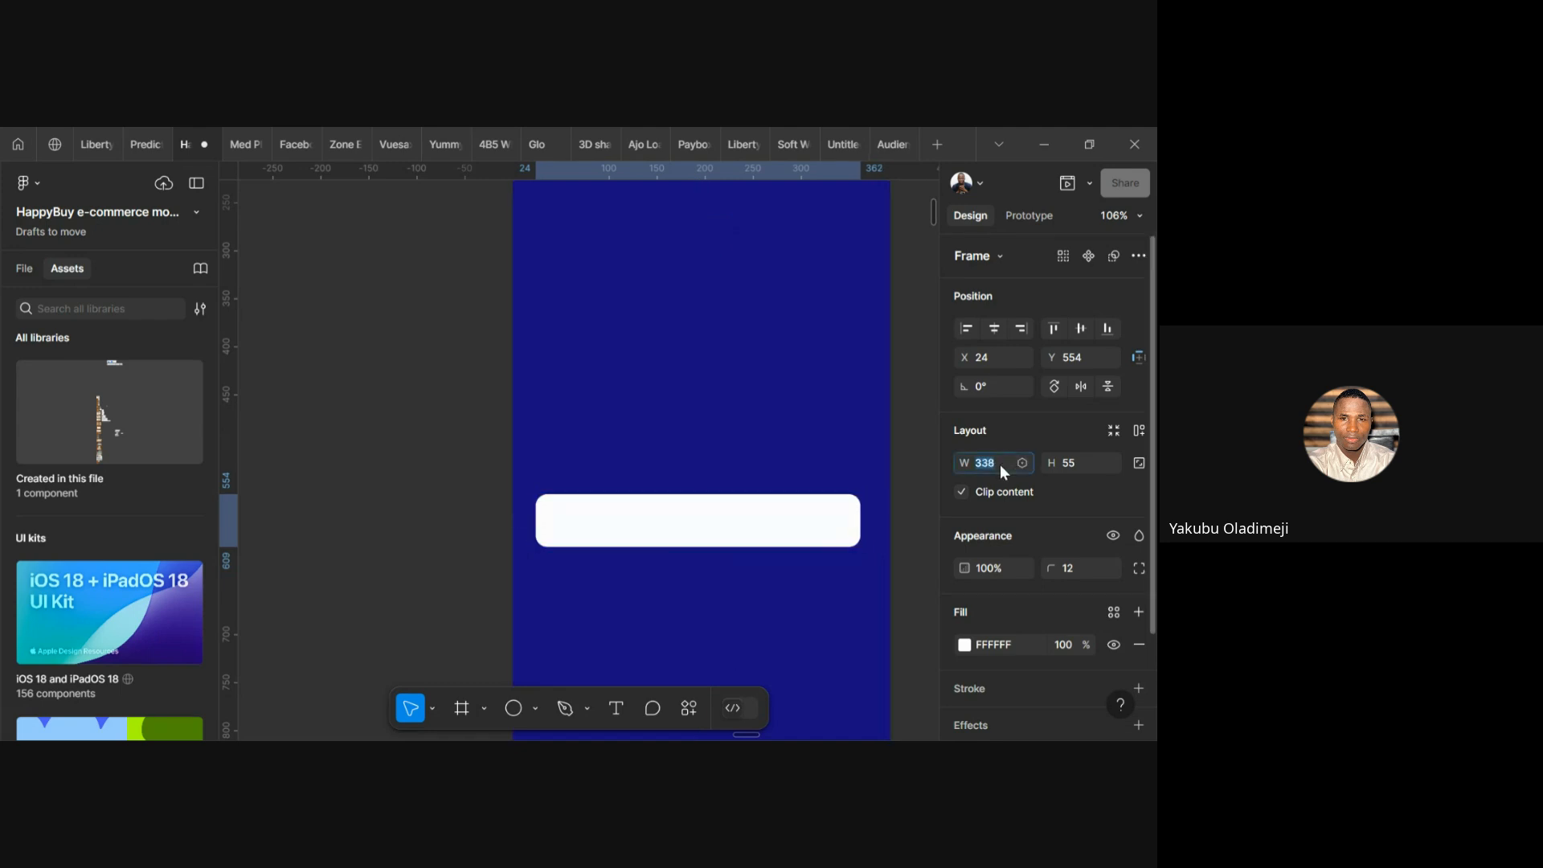
key("Up")
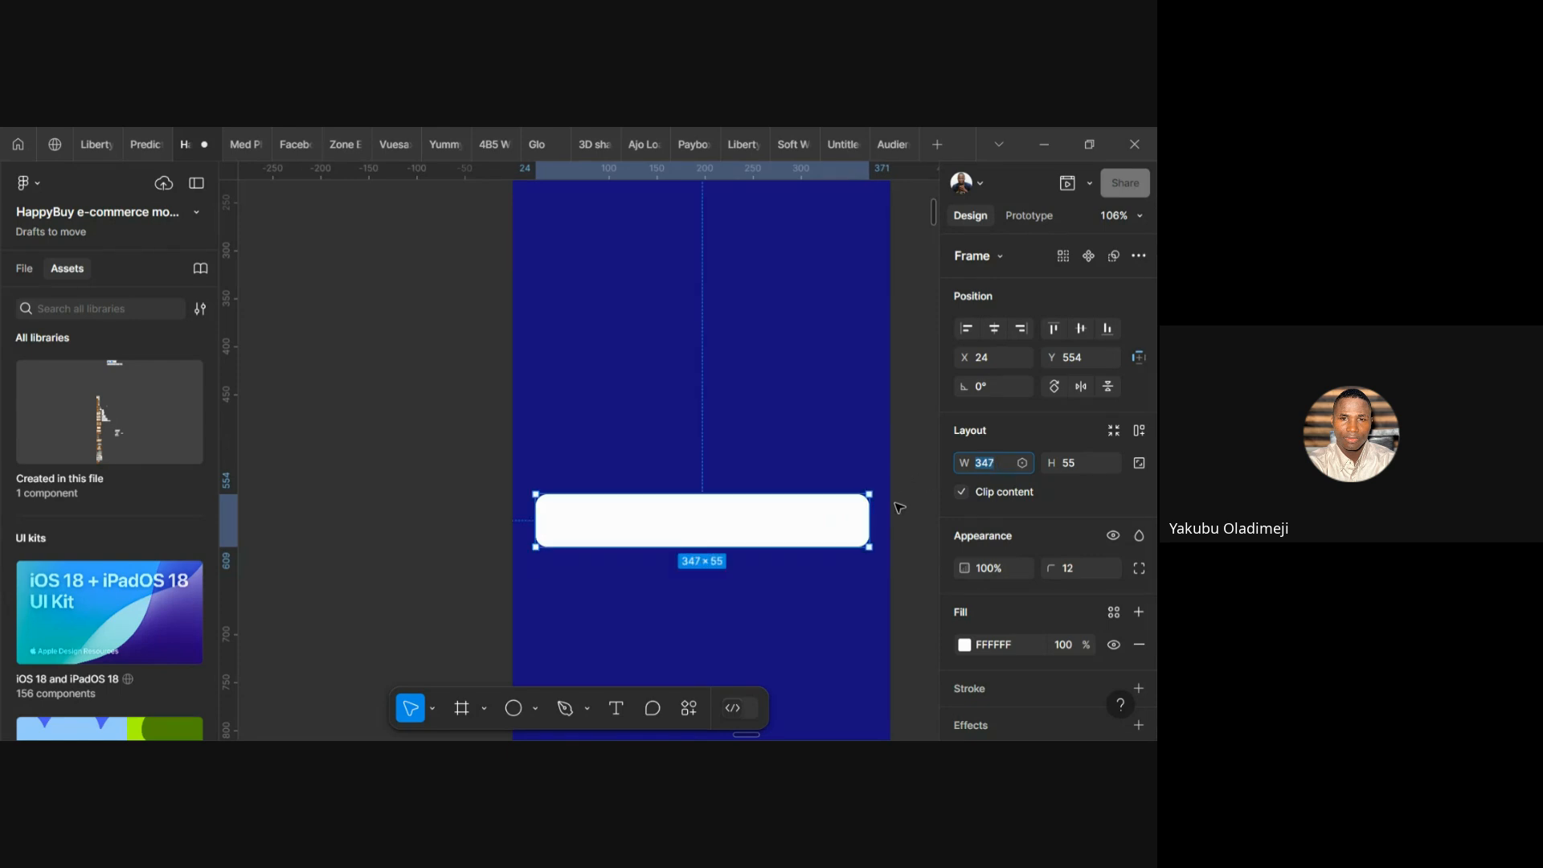
key("alt")
key("Down")
key("Down")
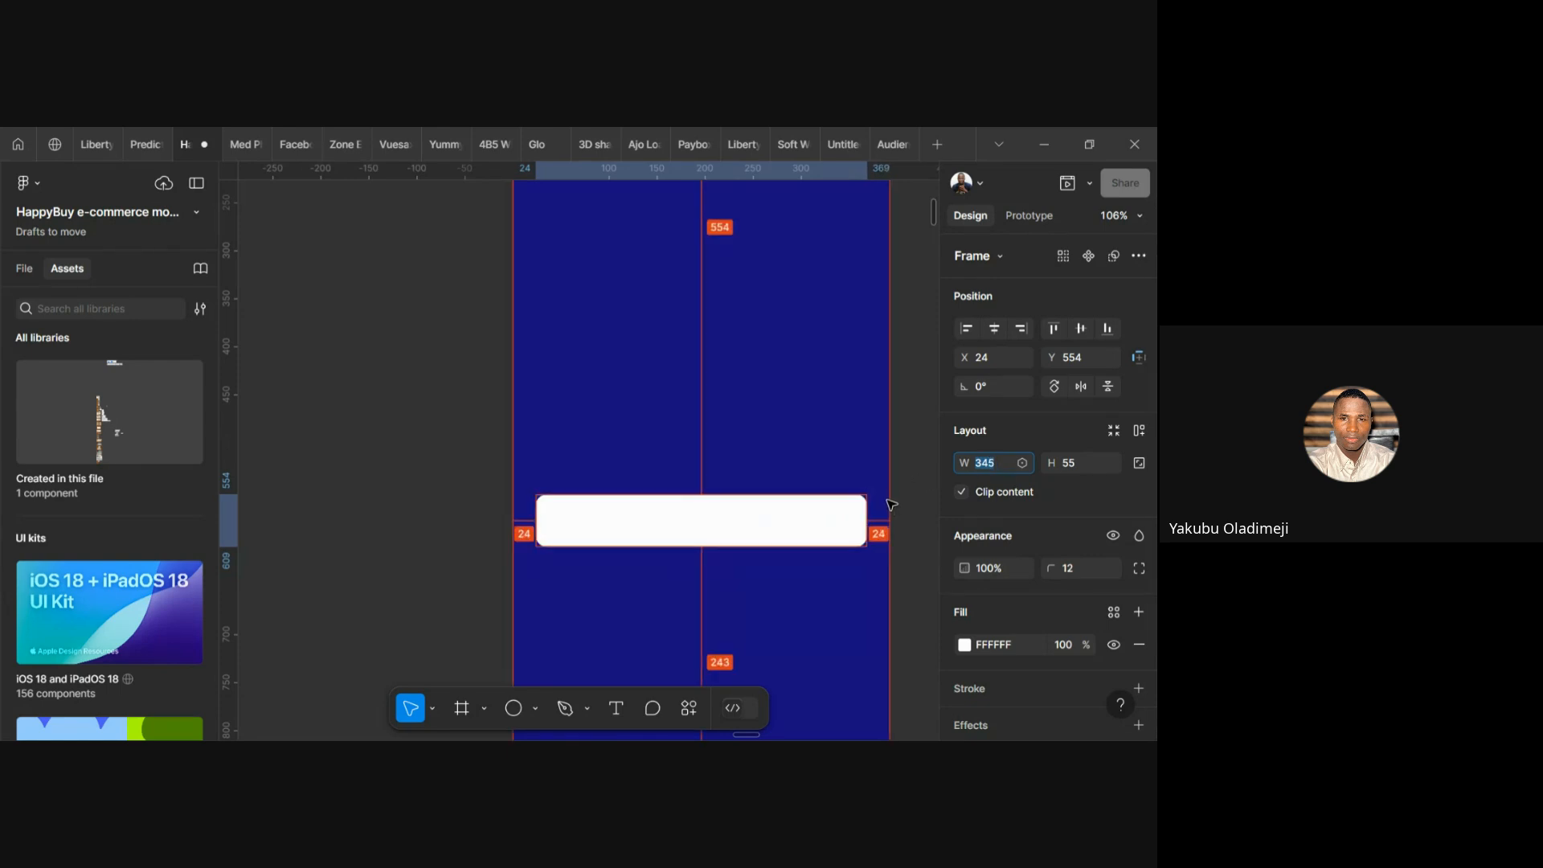
key("alt")
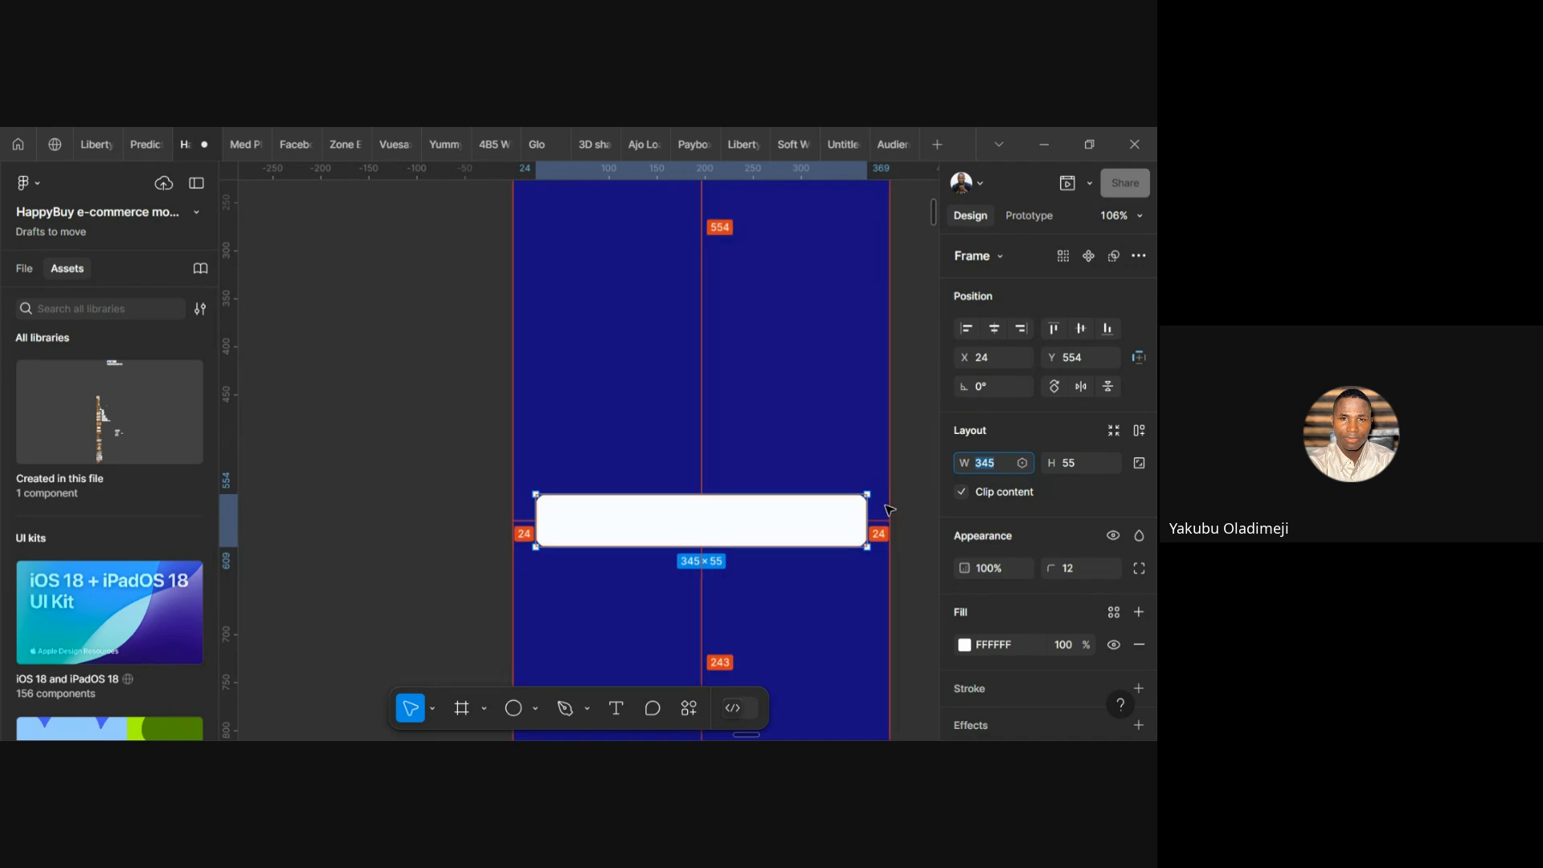
key("alt")
left_click(810, 569)
left_click(738, 537)
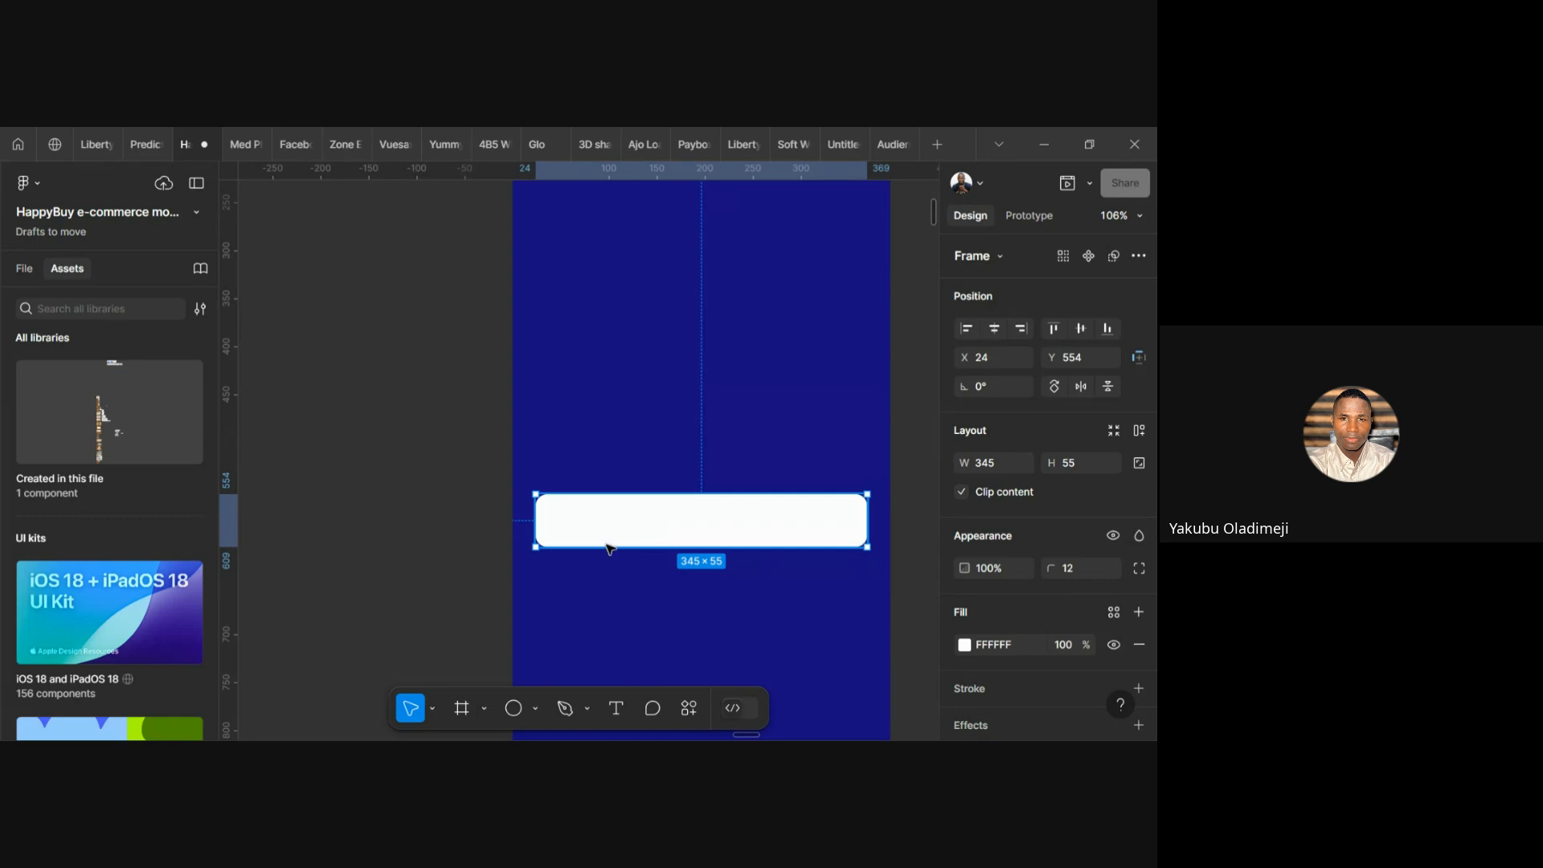
Add a 'Get Started' text label on the white button bar, correcting the capitalised letters
left_click(615, 709)
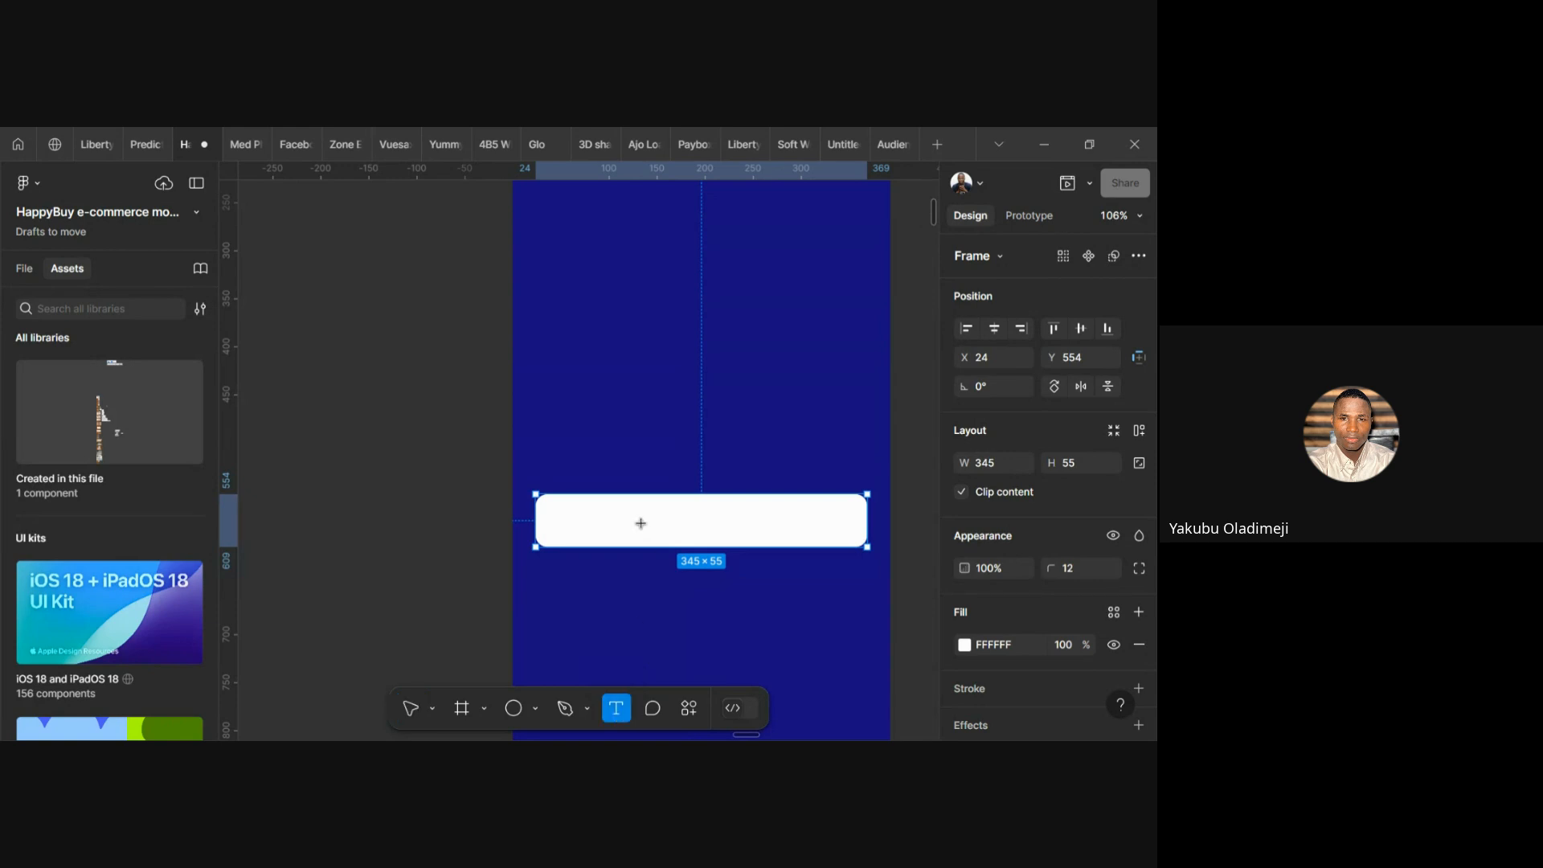
left_click(644, 521)
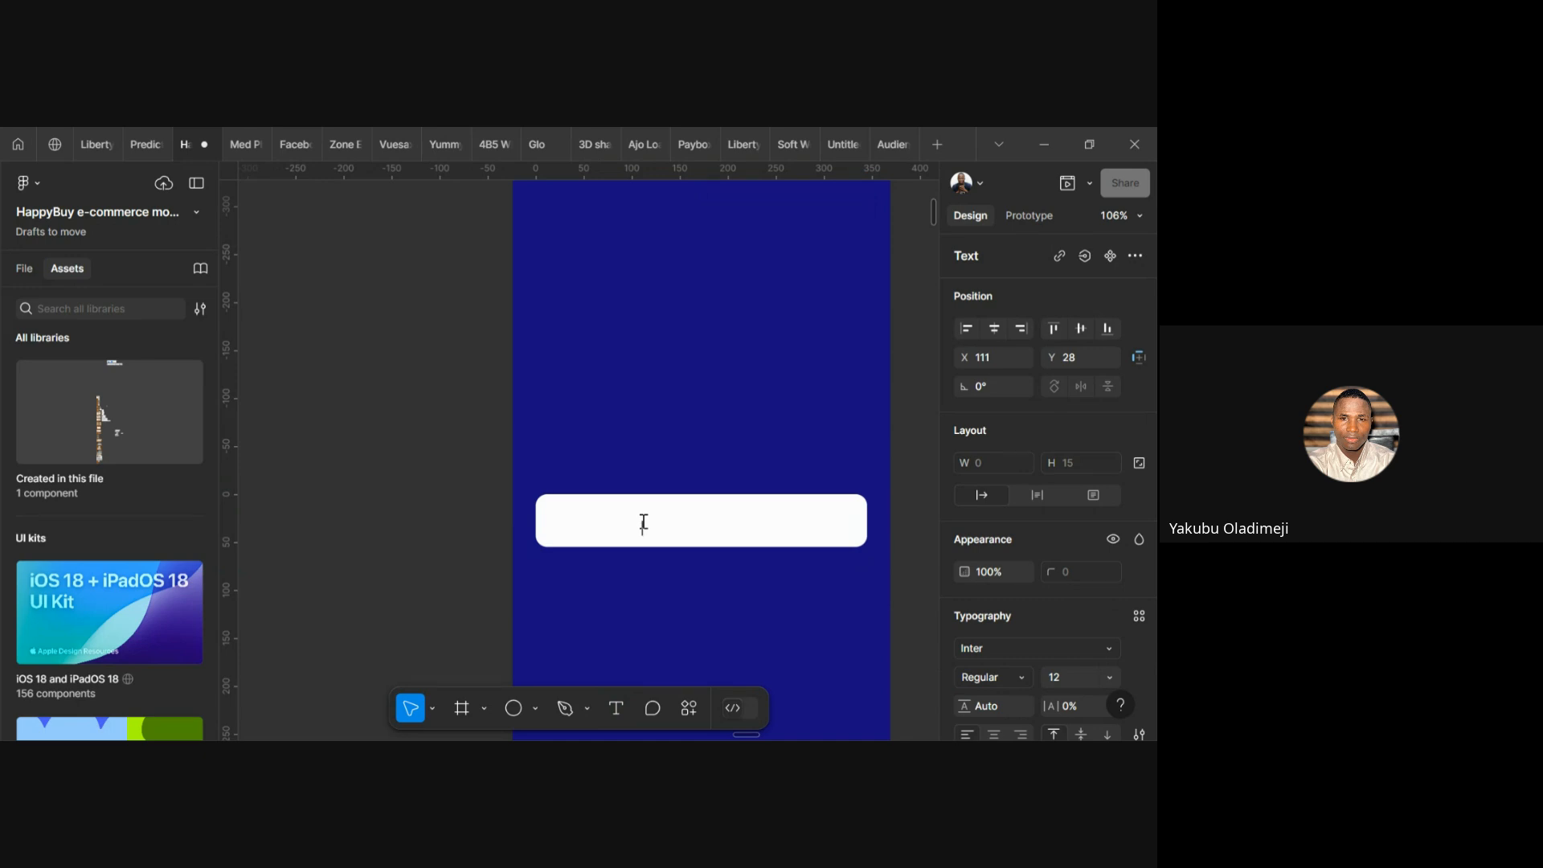
type("Get STARTED")
scroll(736, 528, "up", 5)
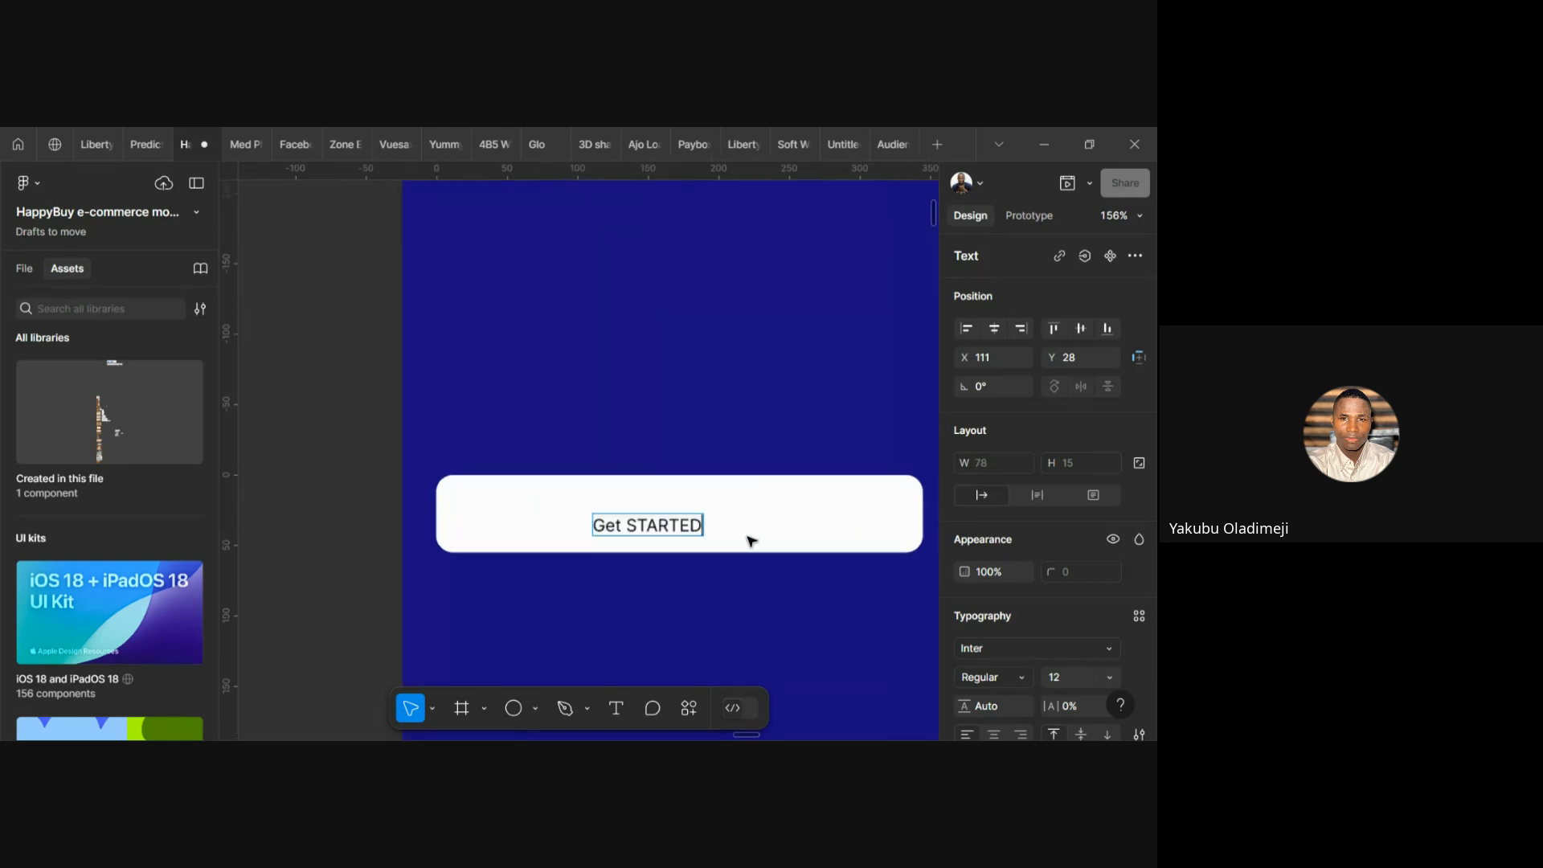
key("BackSpace")
key("BackSpace")
key("BackSpace")
key("BackSpace")
key("BackSpace")
key("BackSpace")
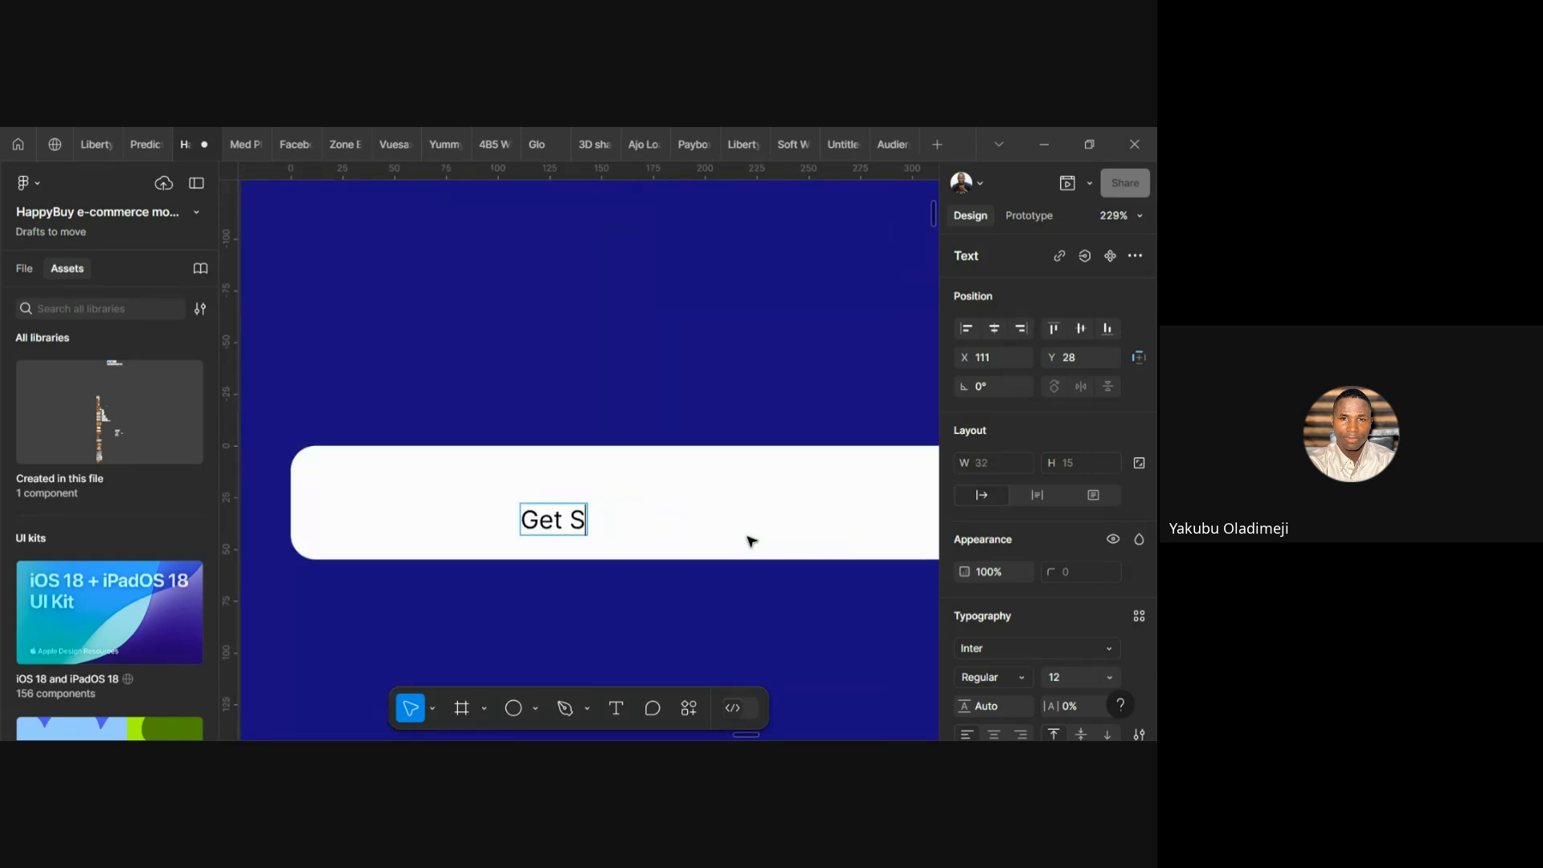
type("tarted")
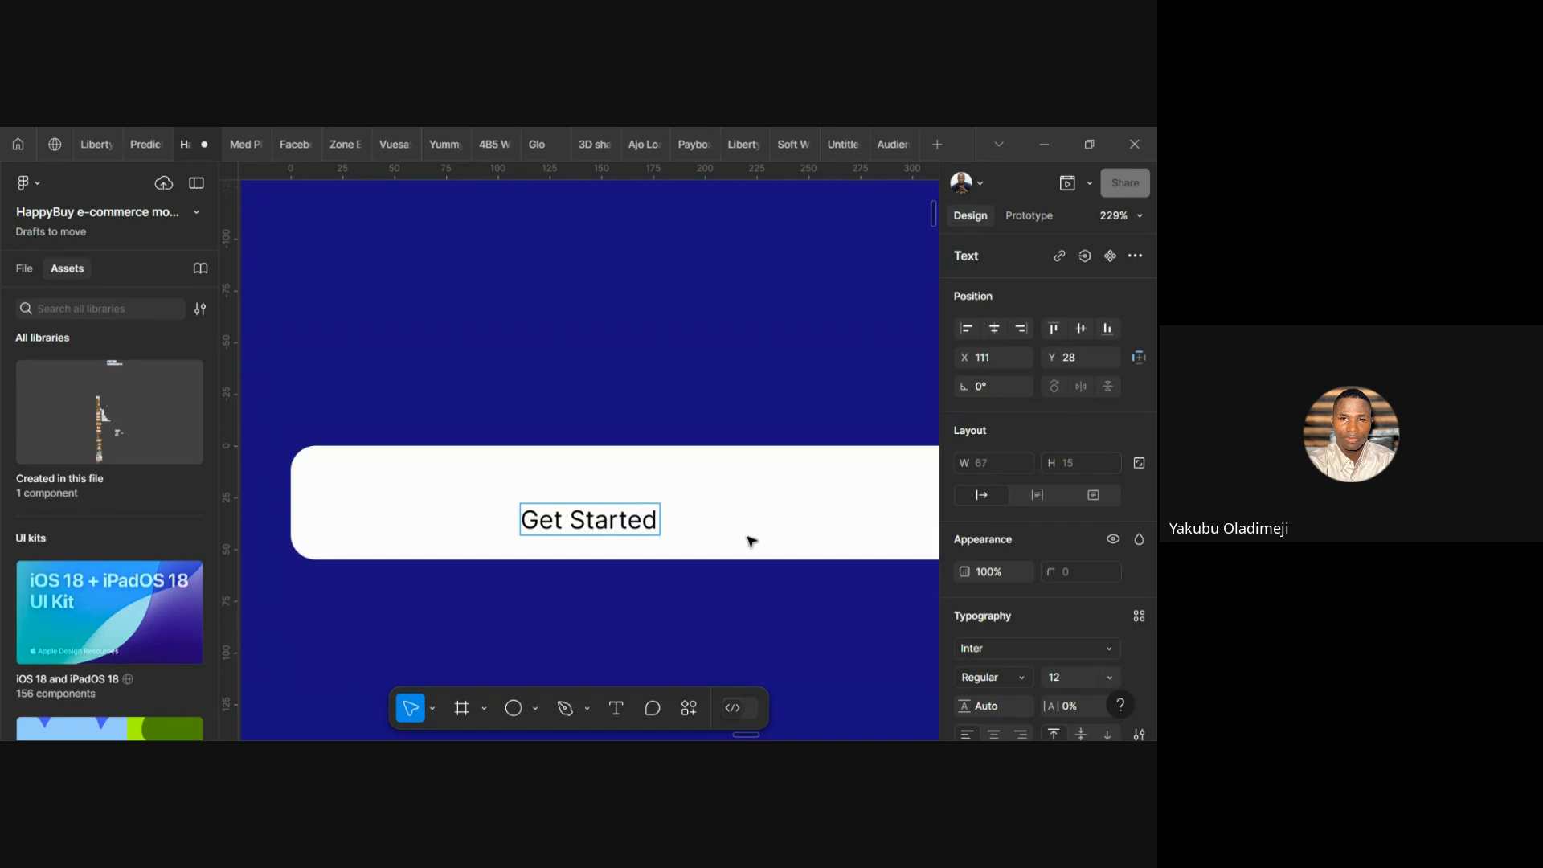
key("Escape")
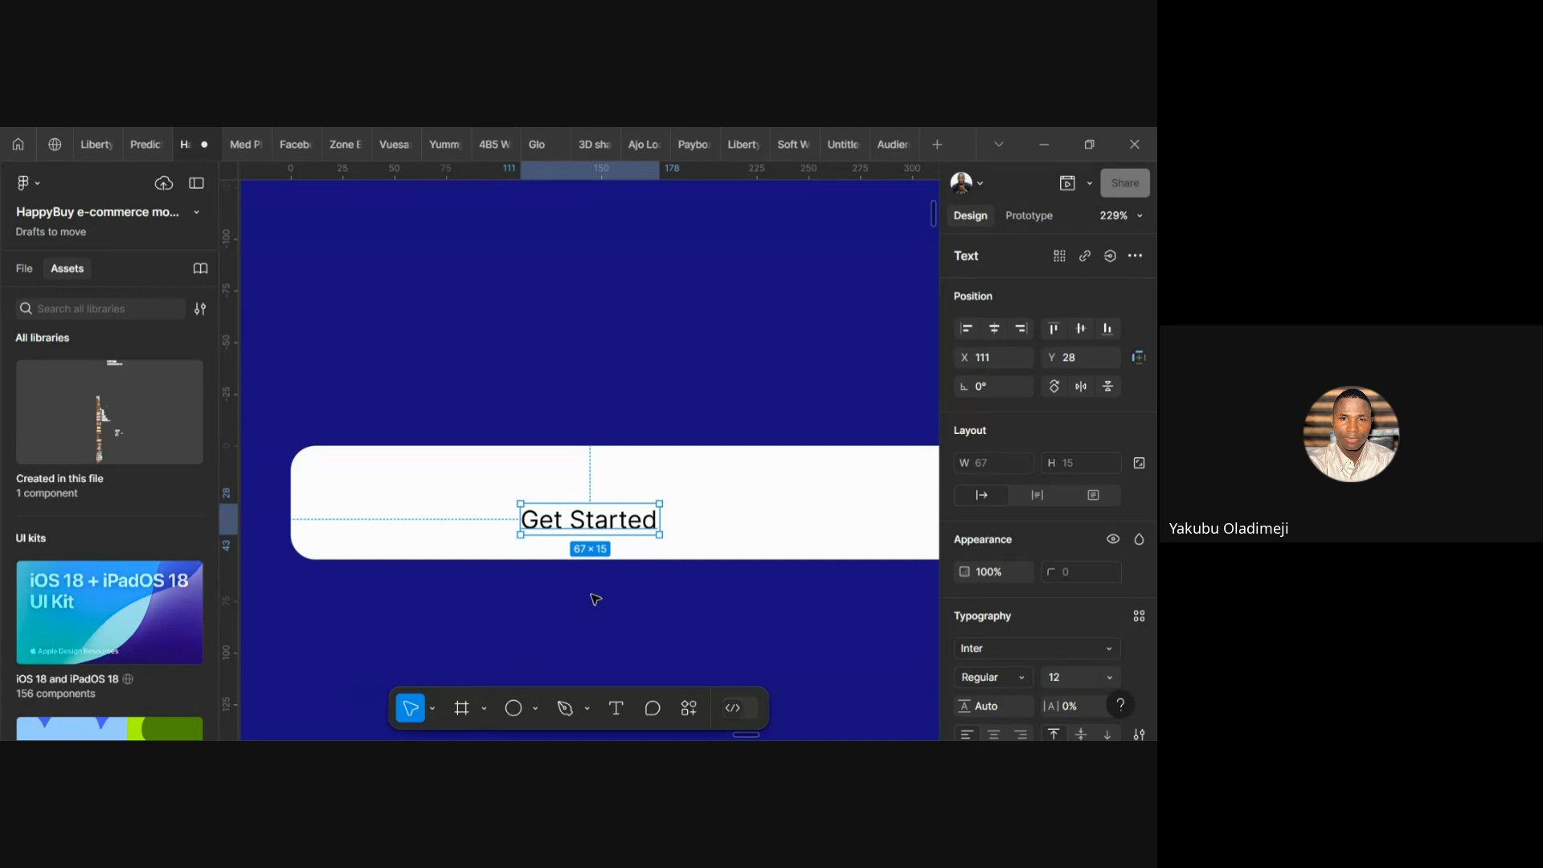
scroll(592, 596, "down", 3)
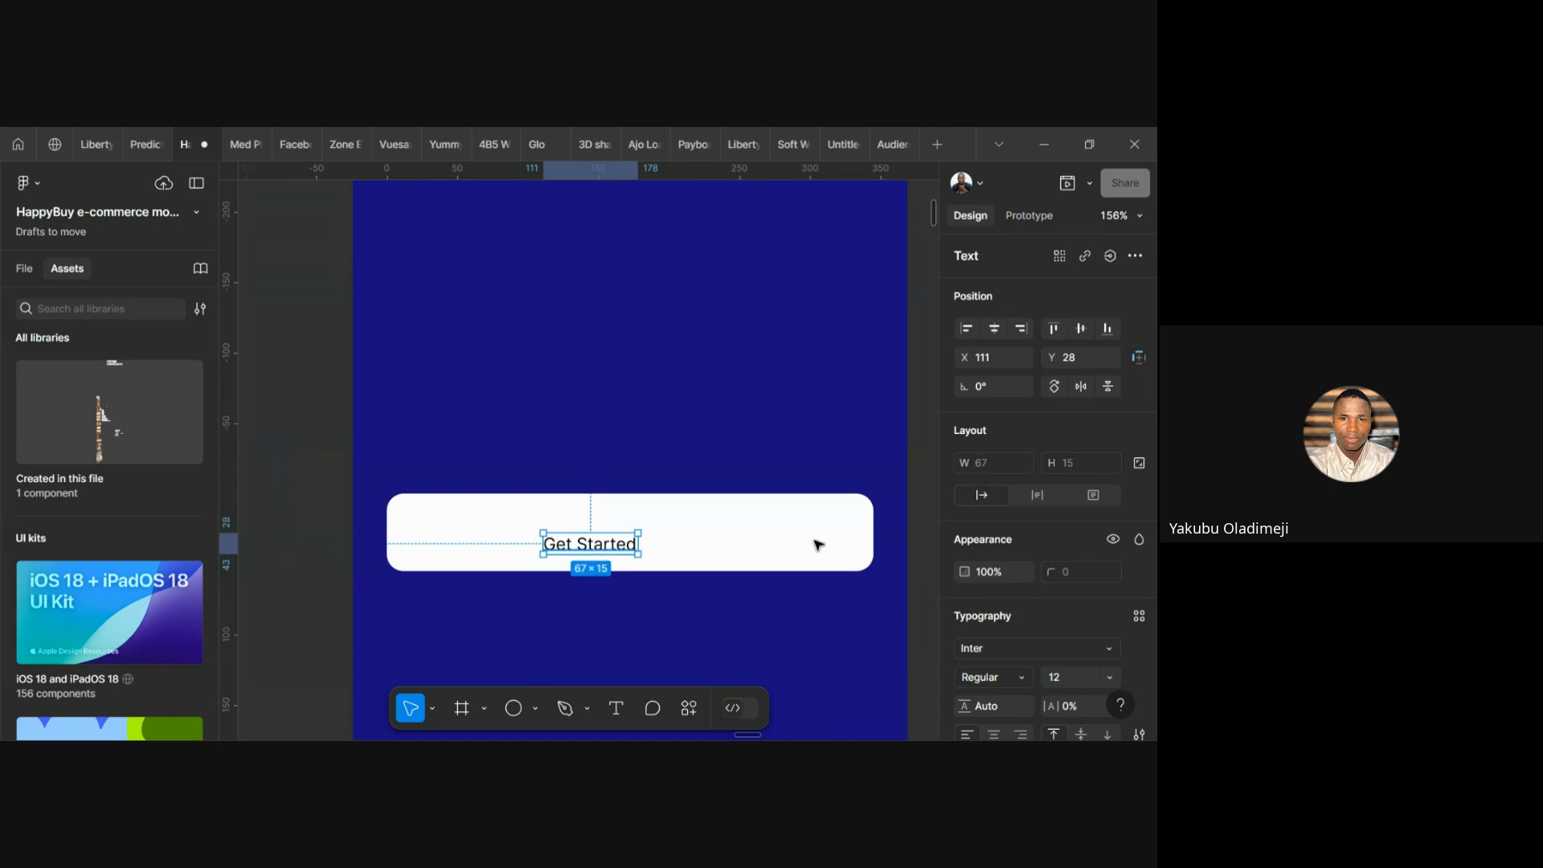
scroll(1082, 635, "down", 3)
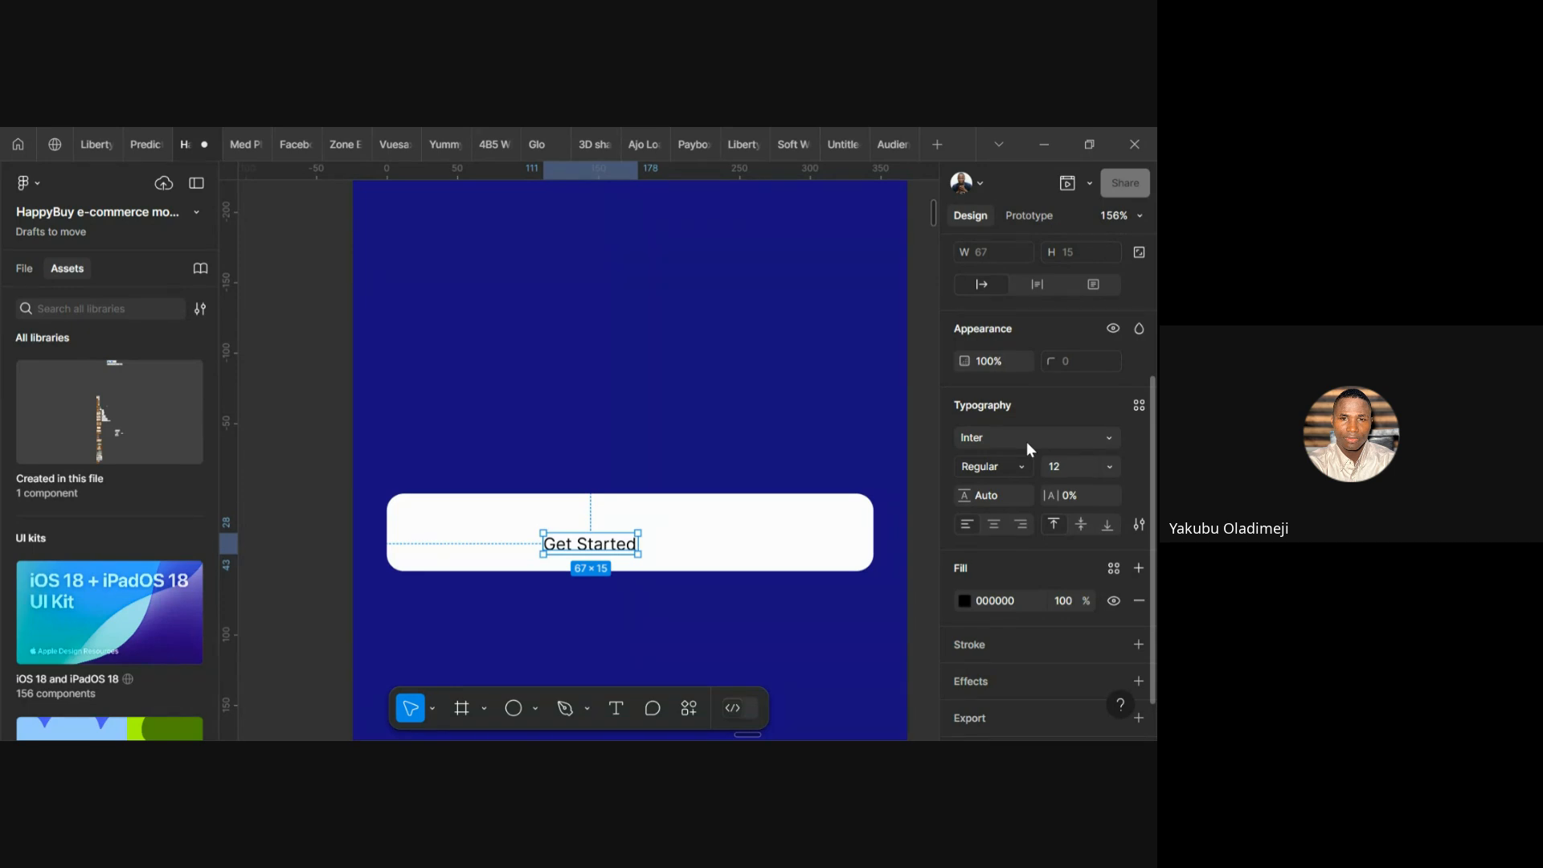
Open the Typography font dropdown for the 'Get Started' label and browse the font list
left_click(1118, 444)
scroll(863, 455, "down", 5)
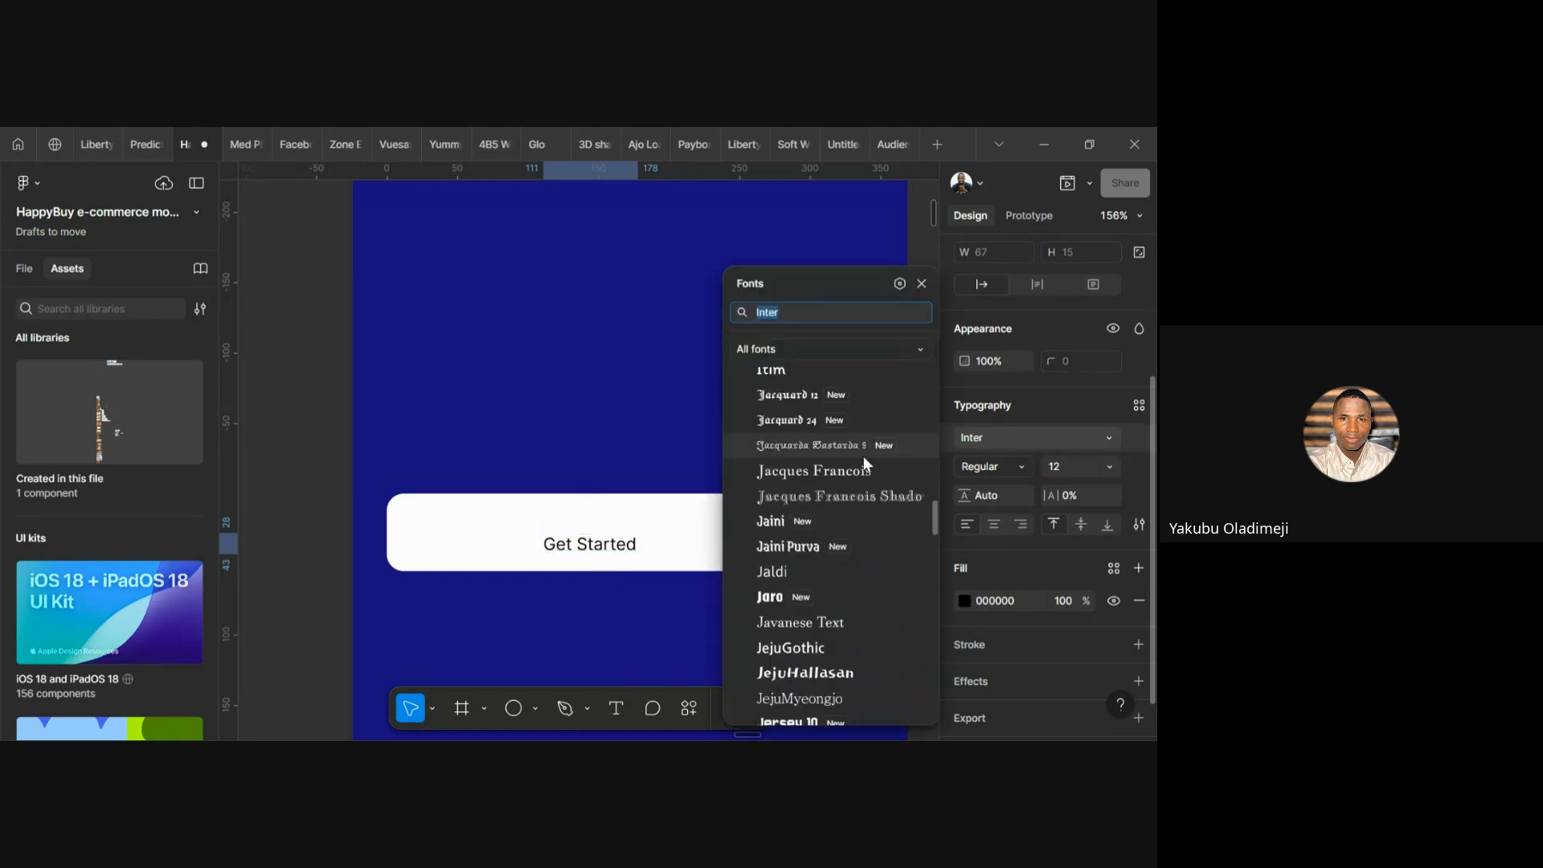
scroll(863, 455, "up", 5)
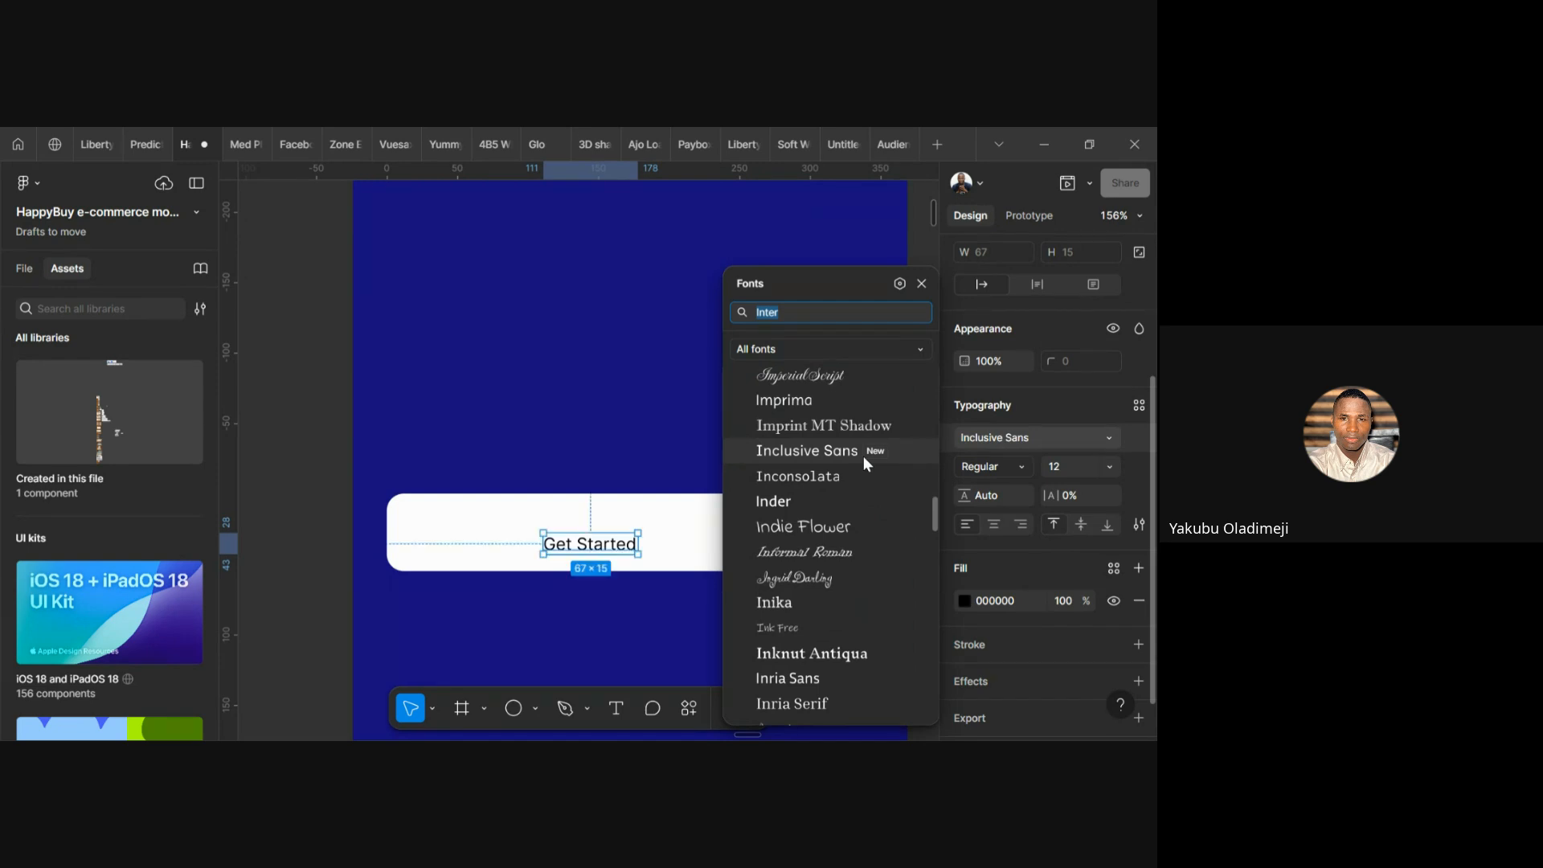
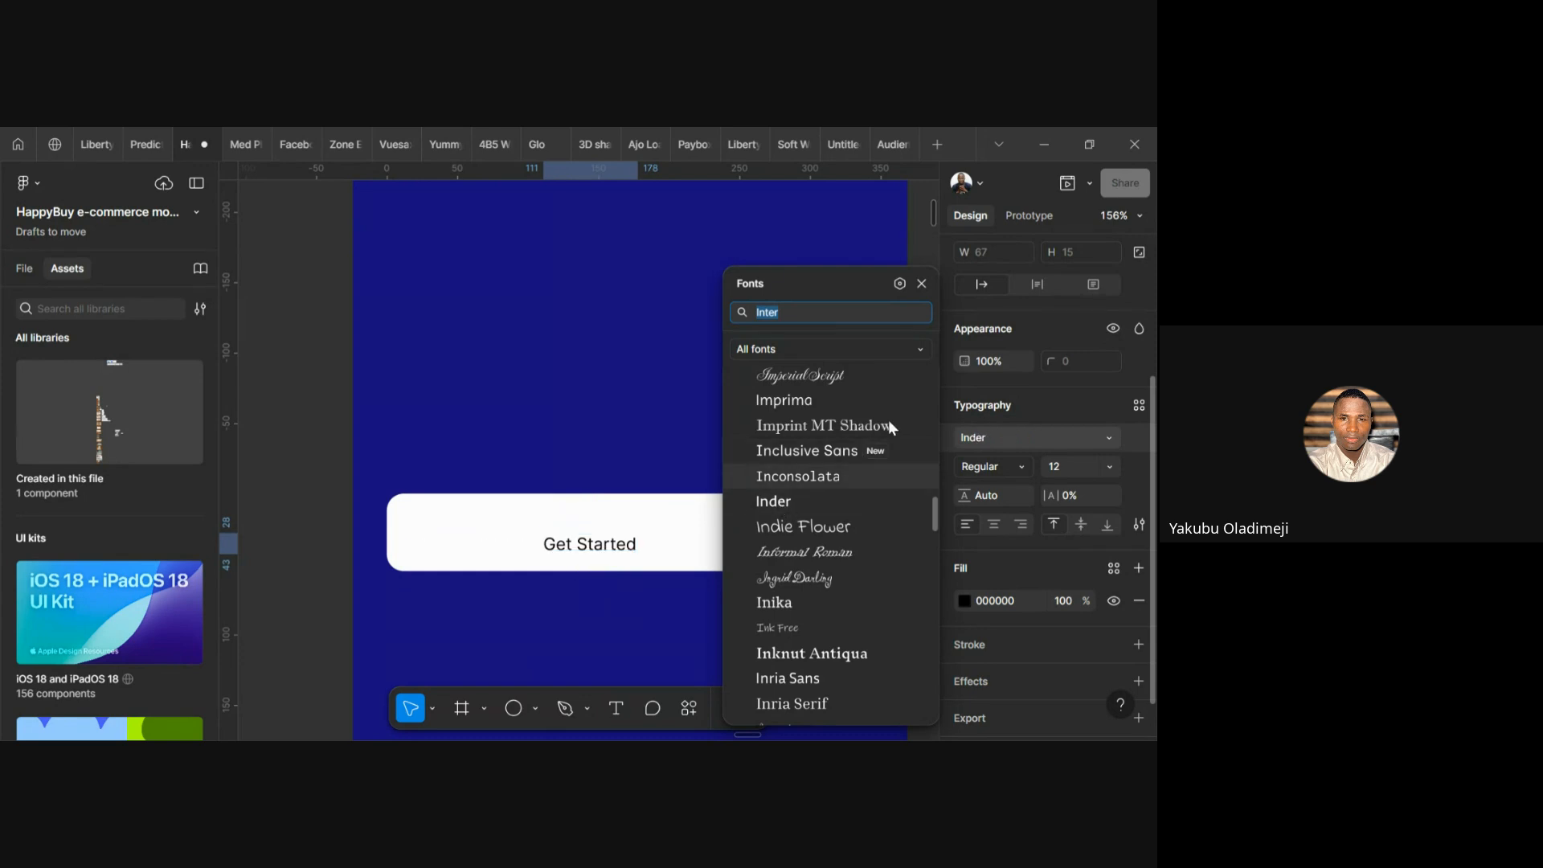
Apply DM Sans in Medium weight to the Get Started label
scroll(836, 565, "up", 3)
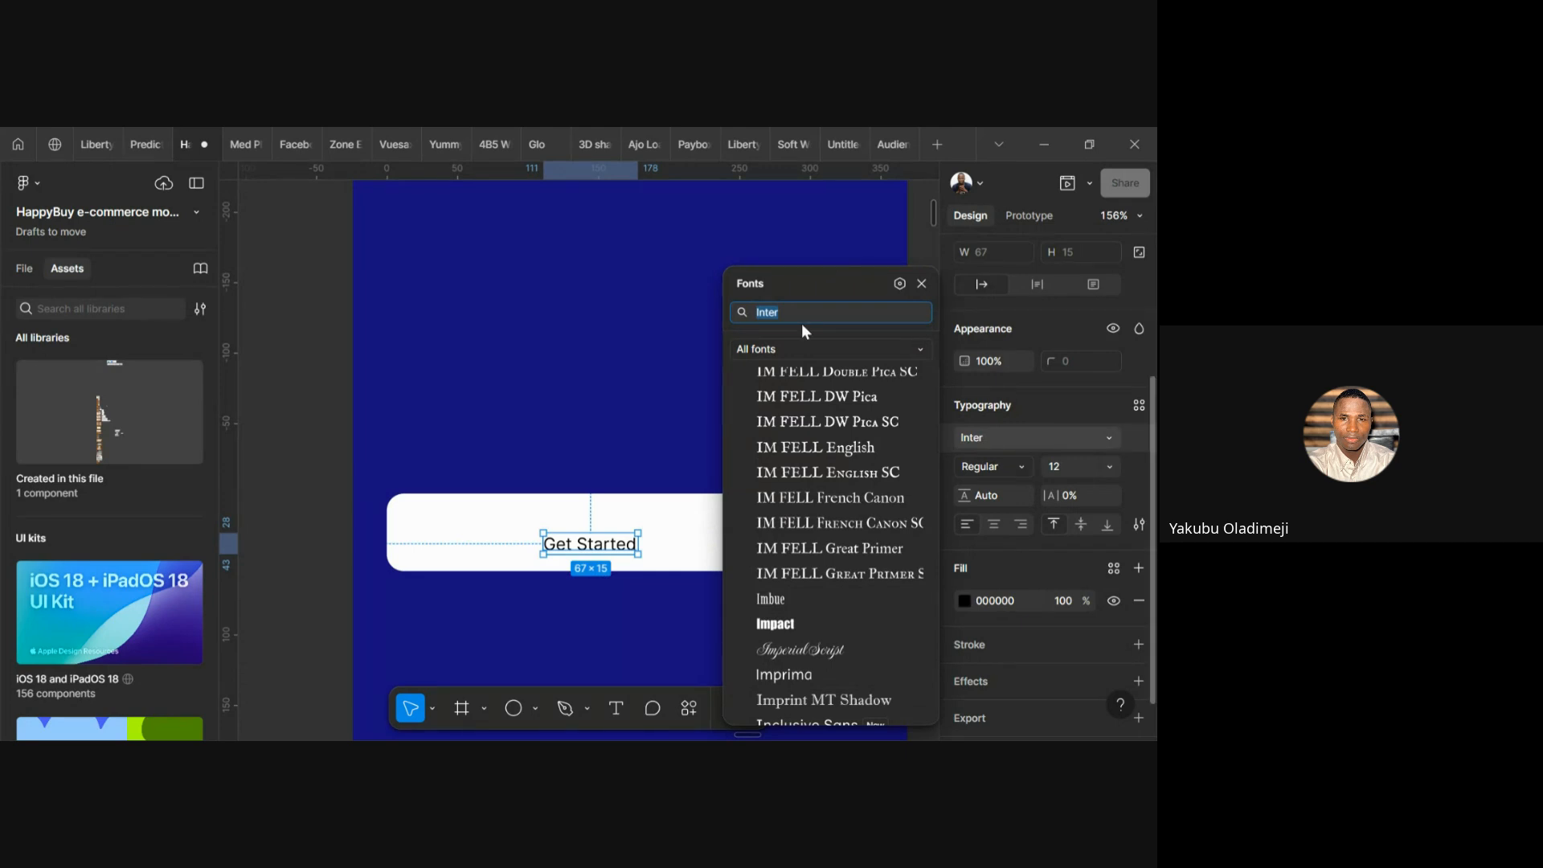
type("dm sa")
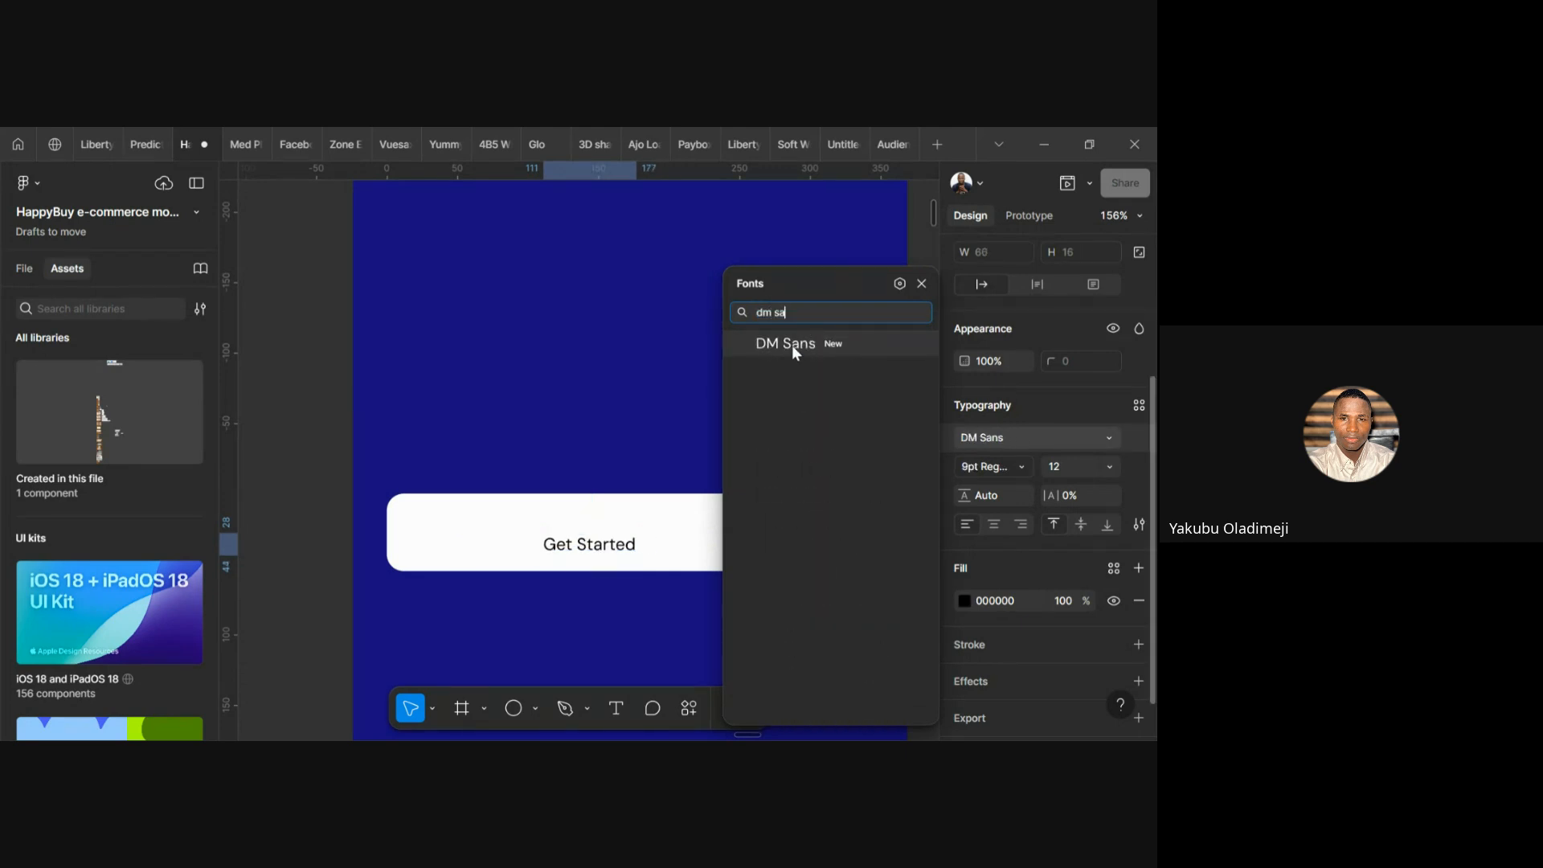
left_click(792, 345)
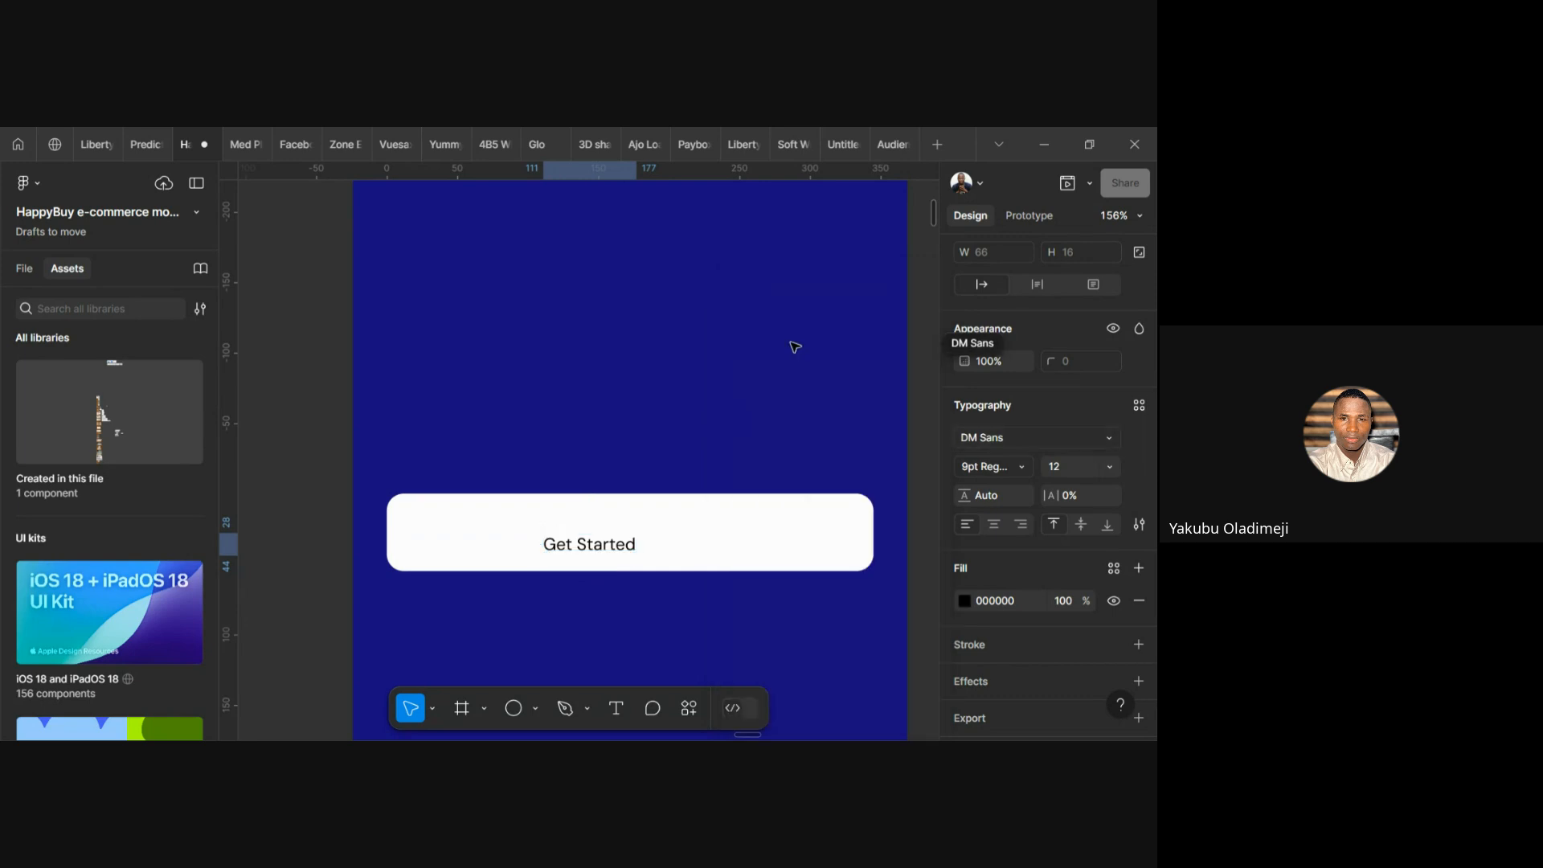
left_click(1021, 469)
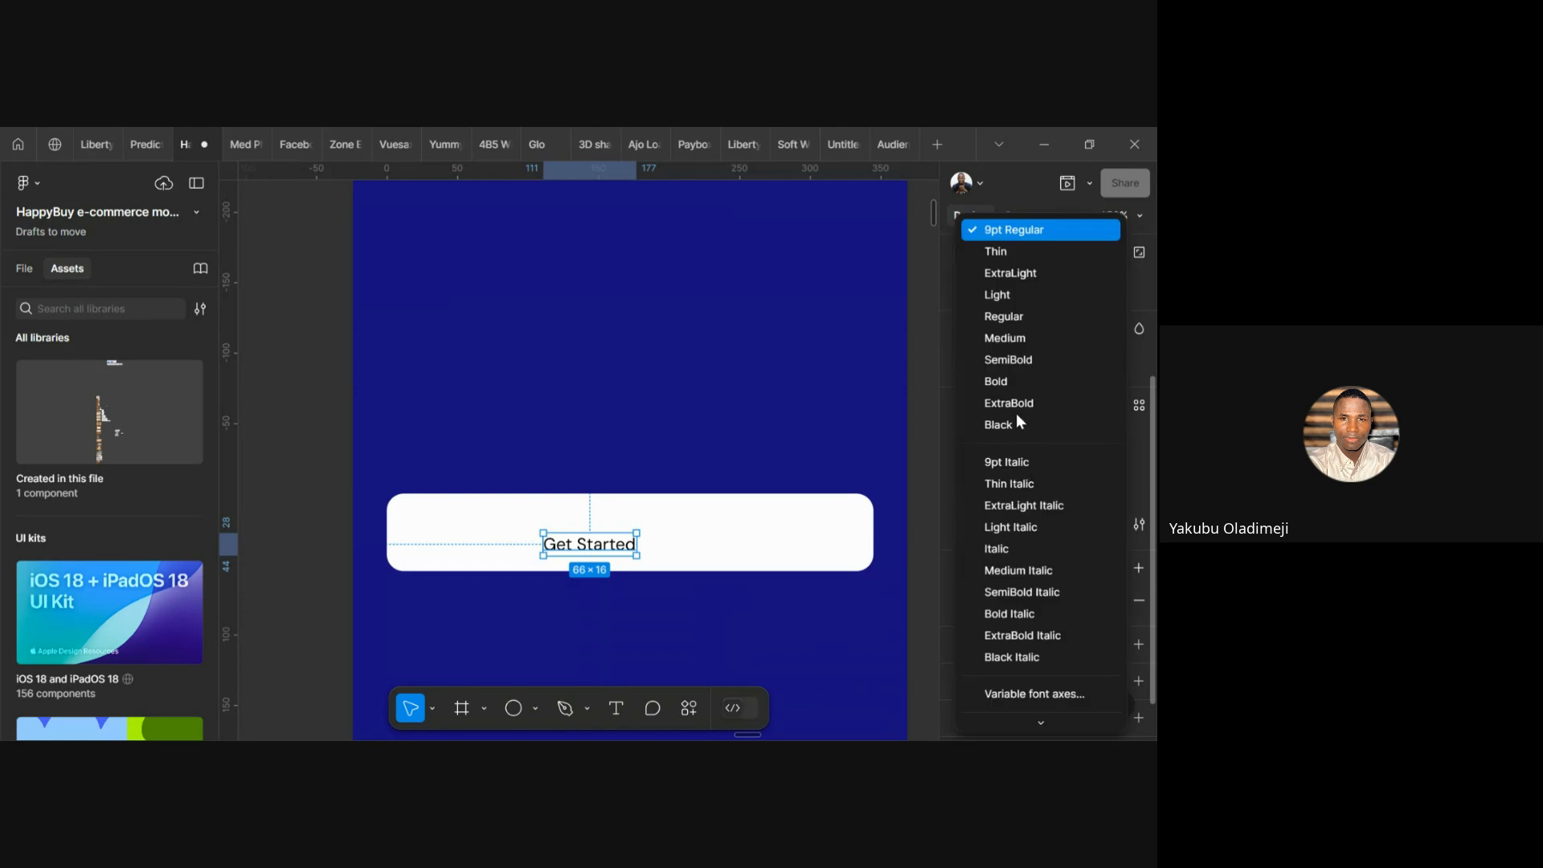
left_click(1033, 340)
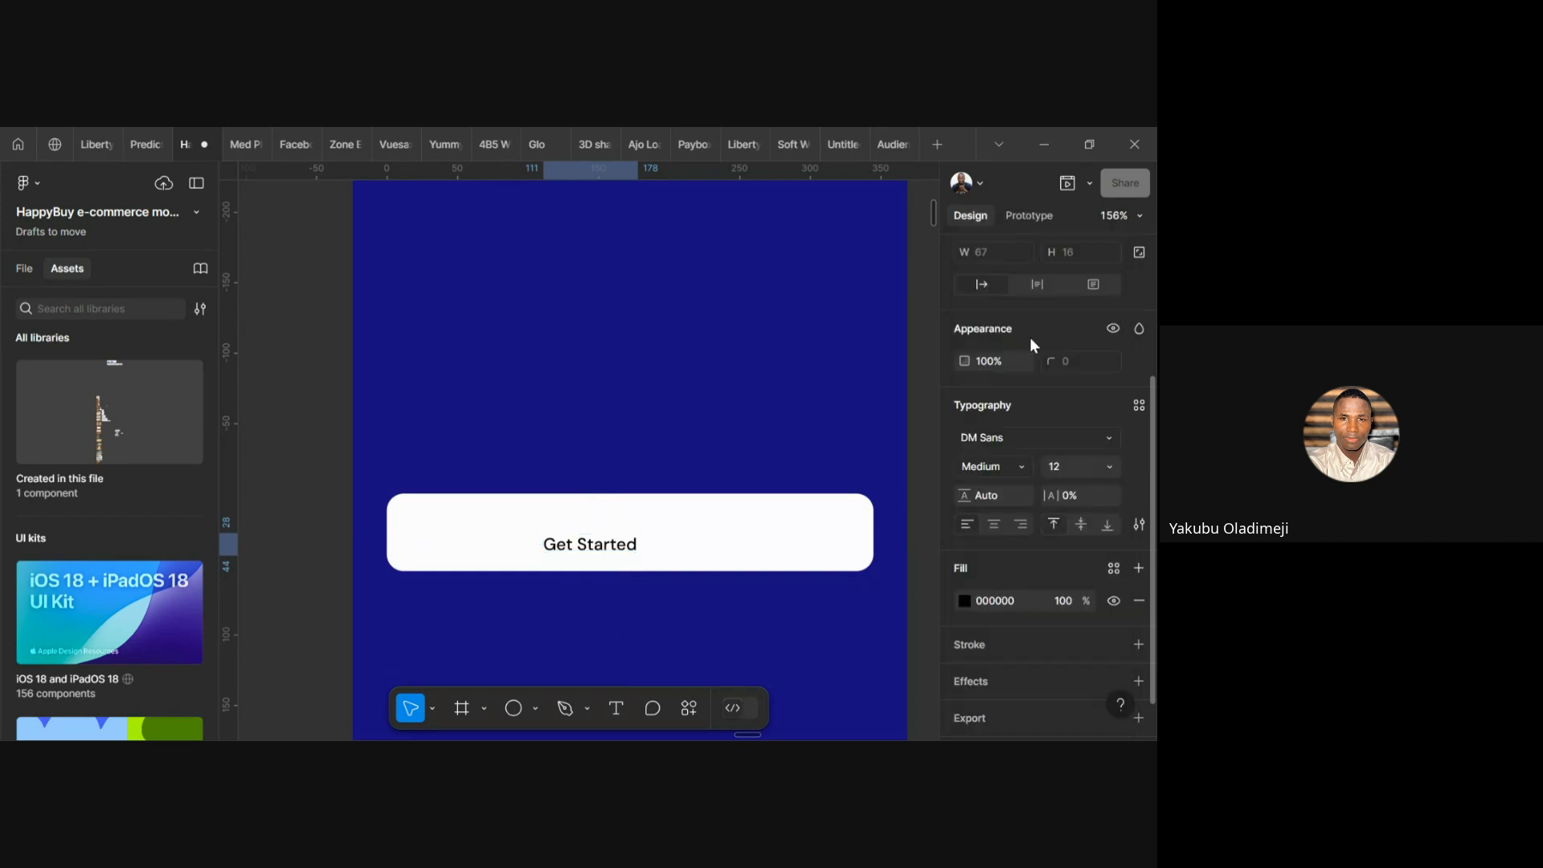
Reduce the label's font size from 24 to 16 and reselect the text
left_click(1071, 475)
type("24")
key("Return")
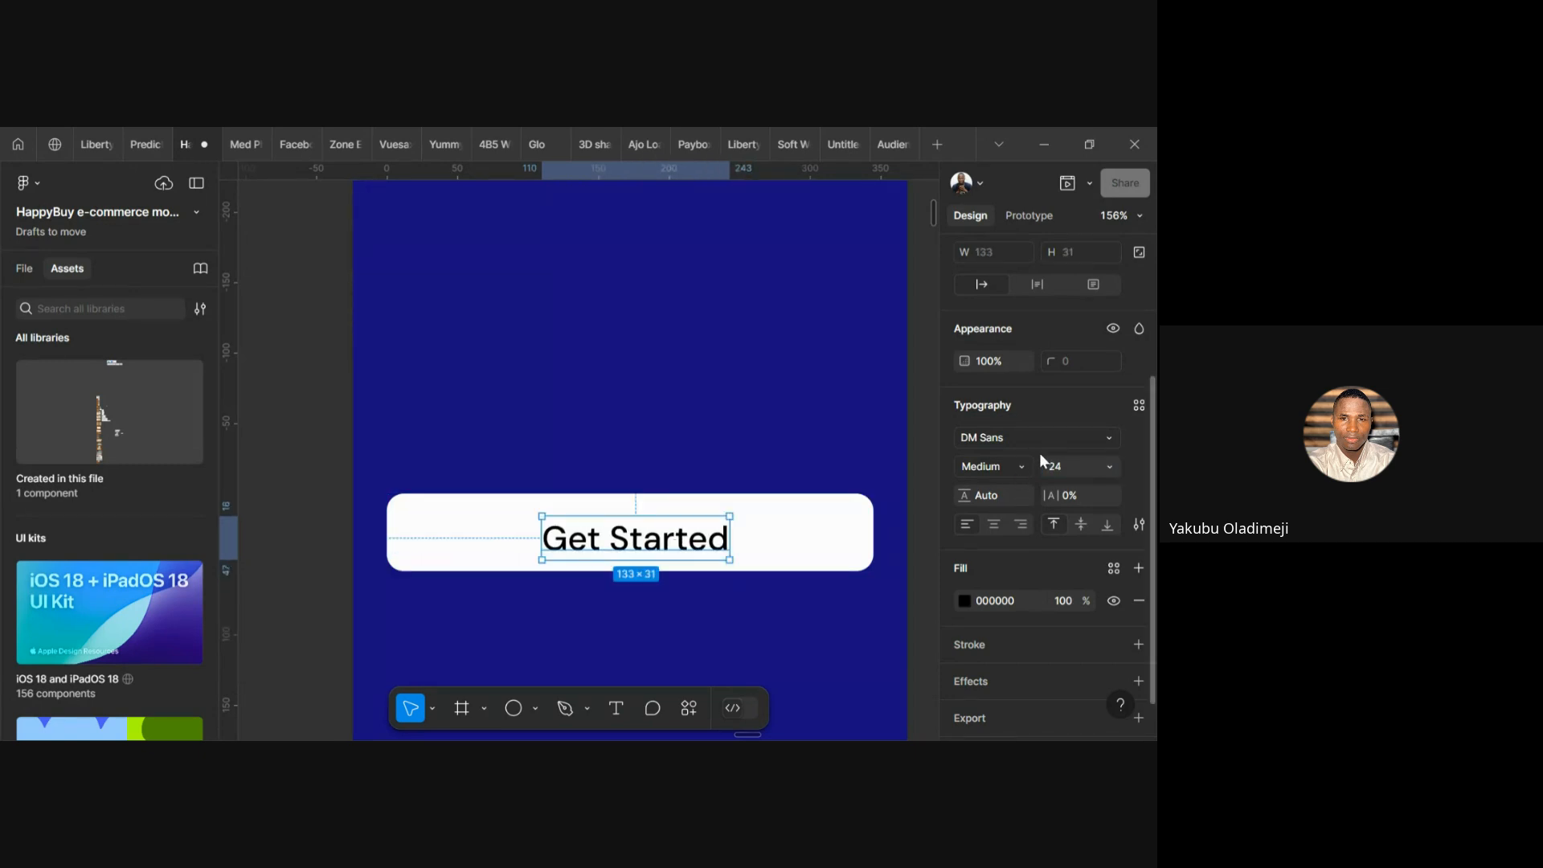
left_click(1064, 465)
type("16")
key("Return")
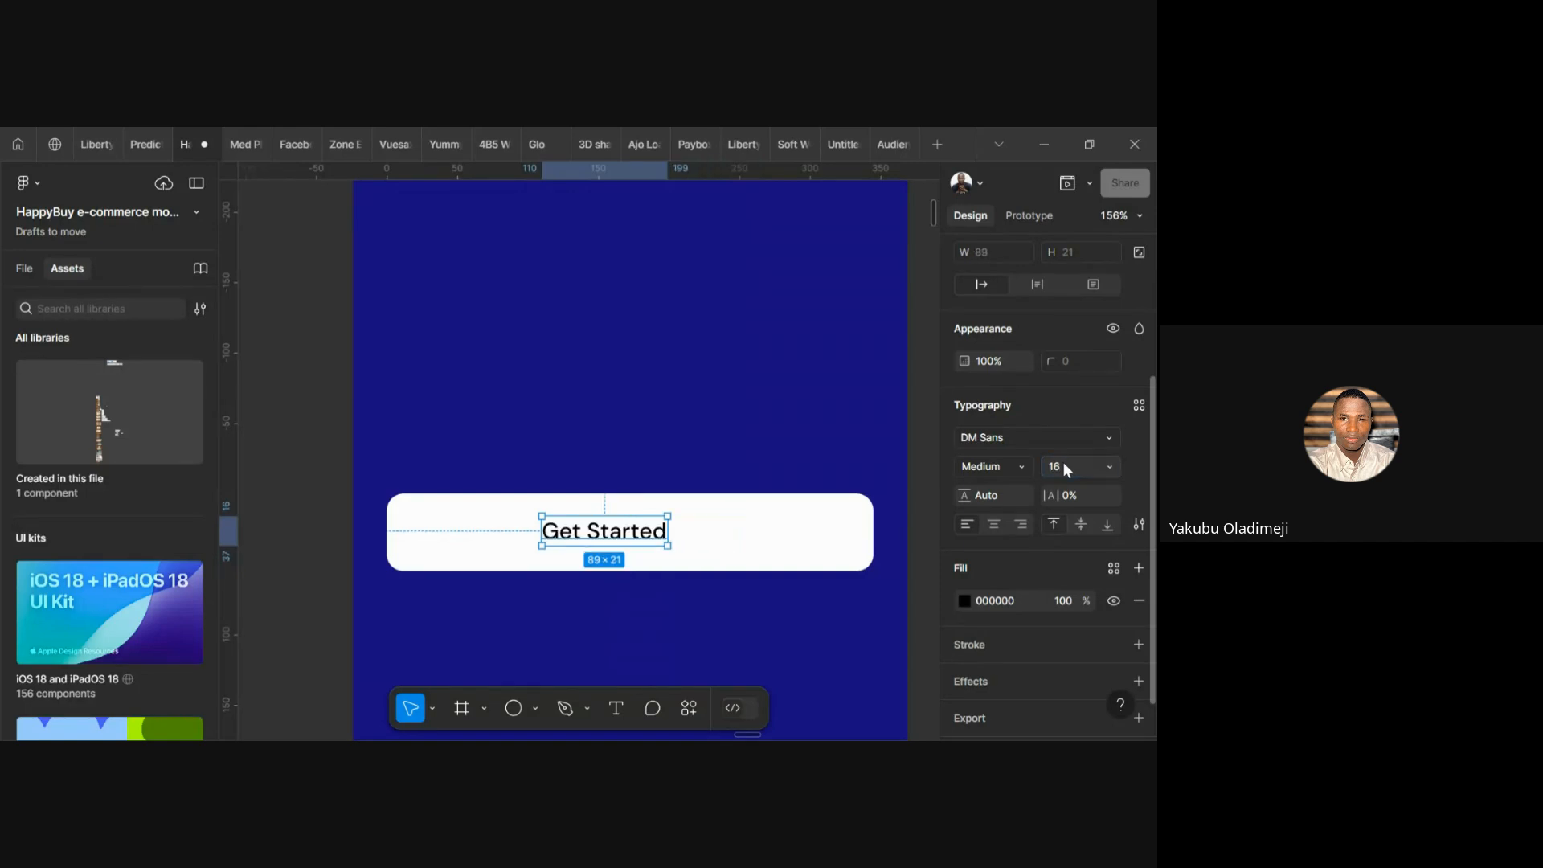
left_click(729, 543)
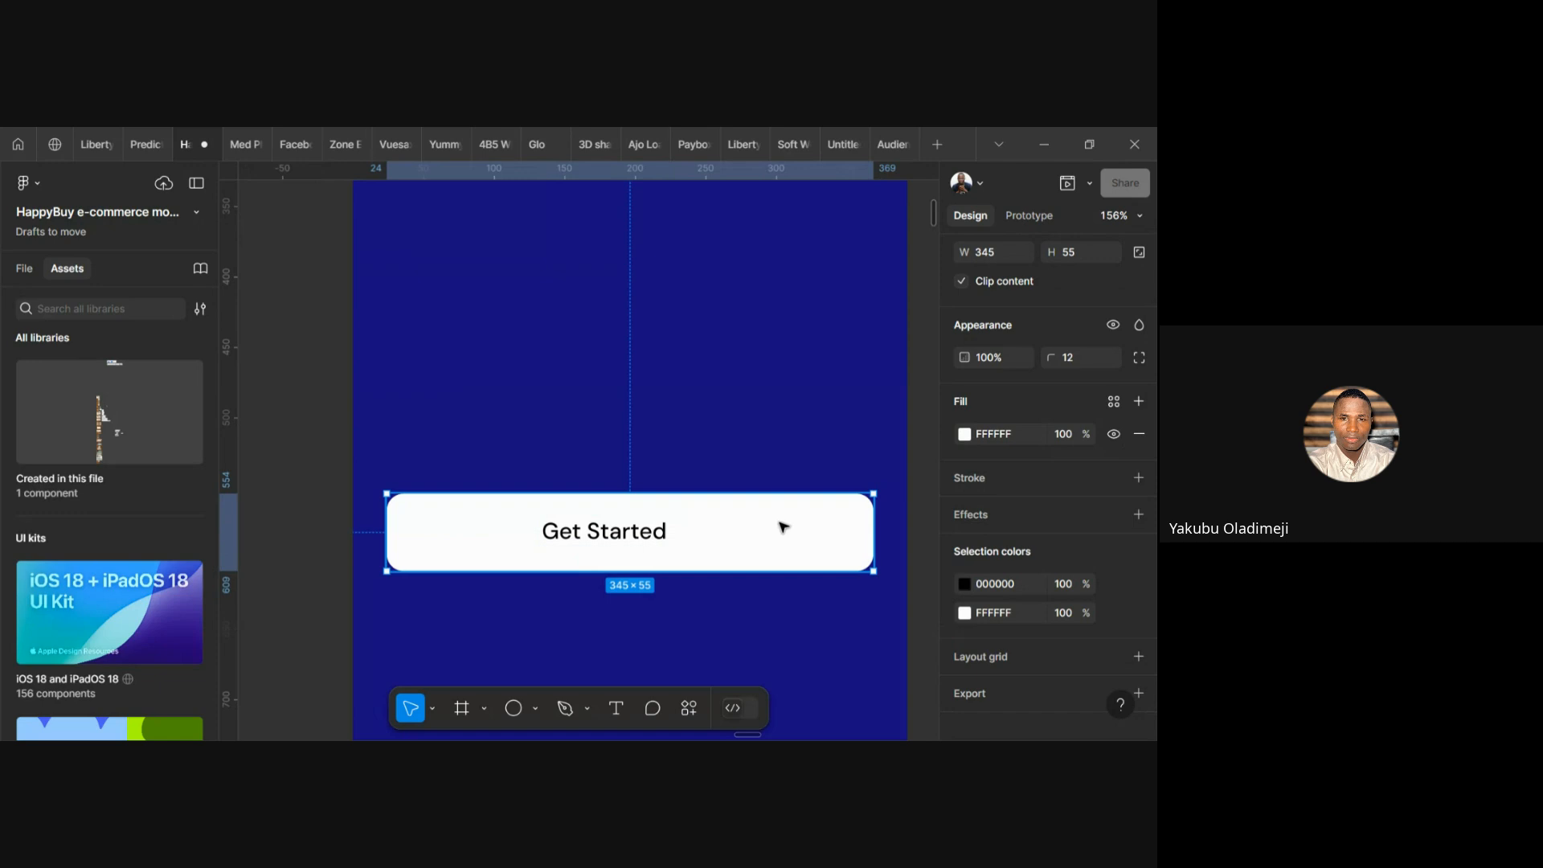
left_click(625, 534)
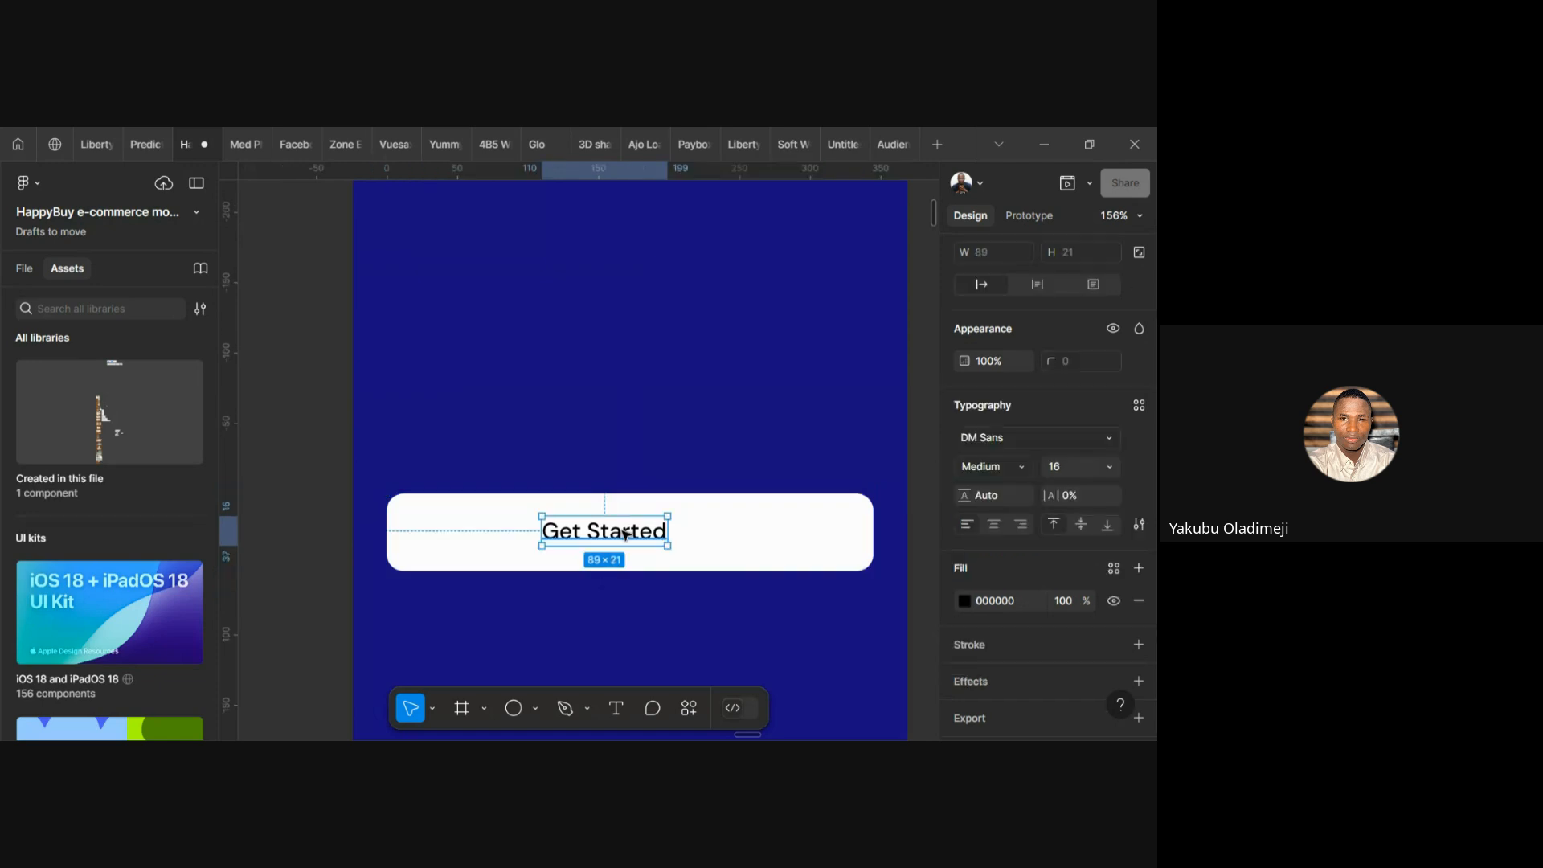
scroll(1094, 566, "down", 2)
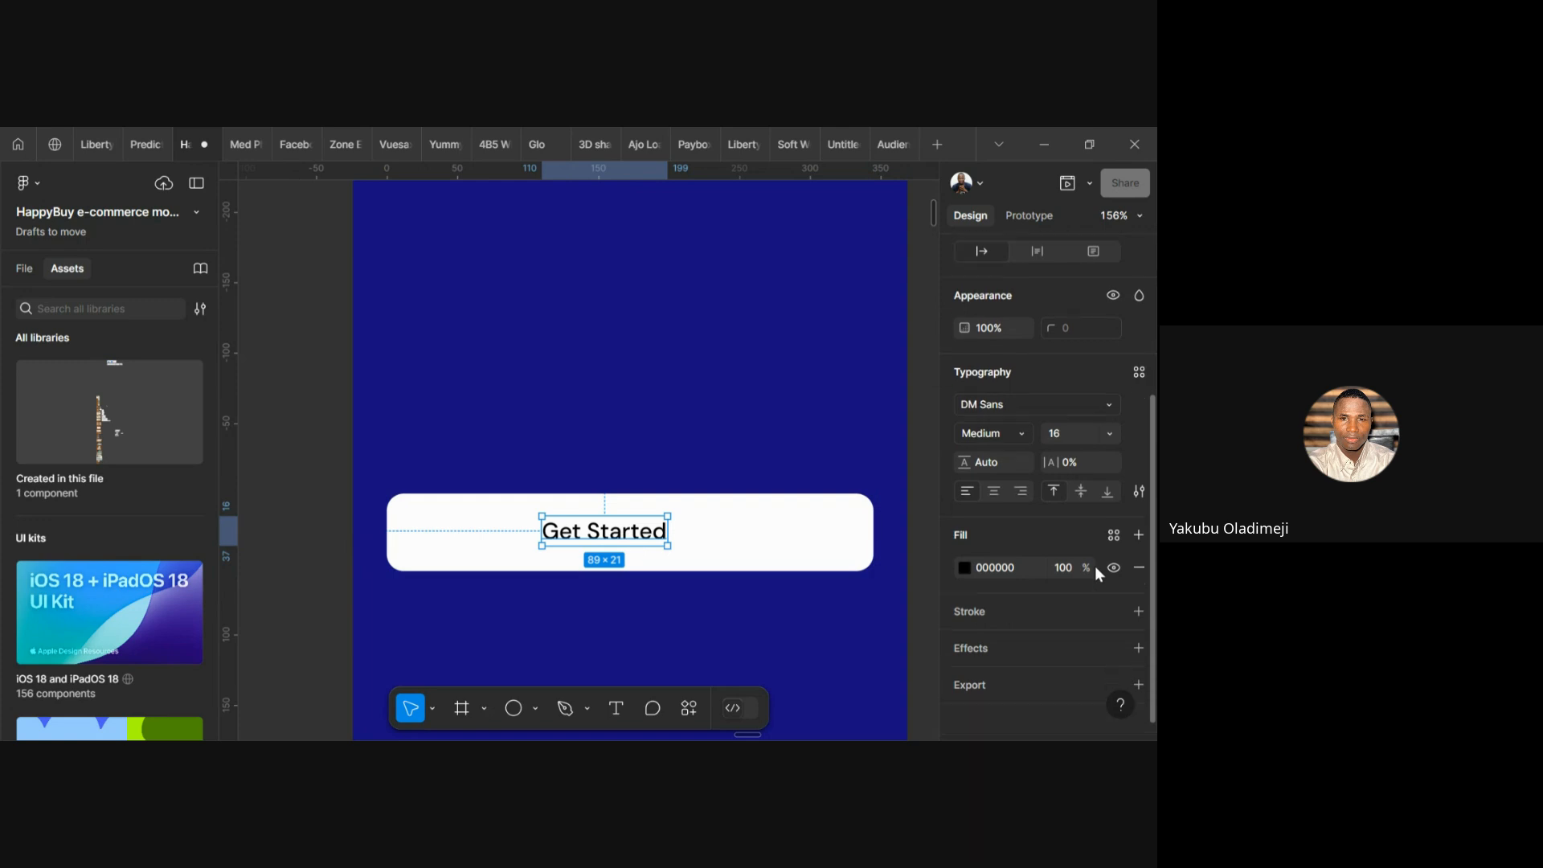
Fill the Get Started text with the frame's dark blue 170E82, sampled by eyedropper
left_click(964, 560)
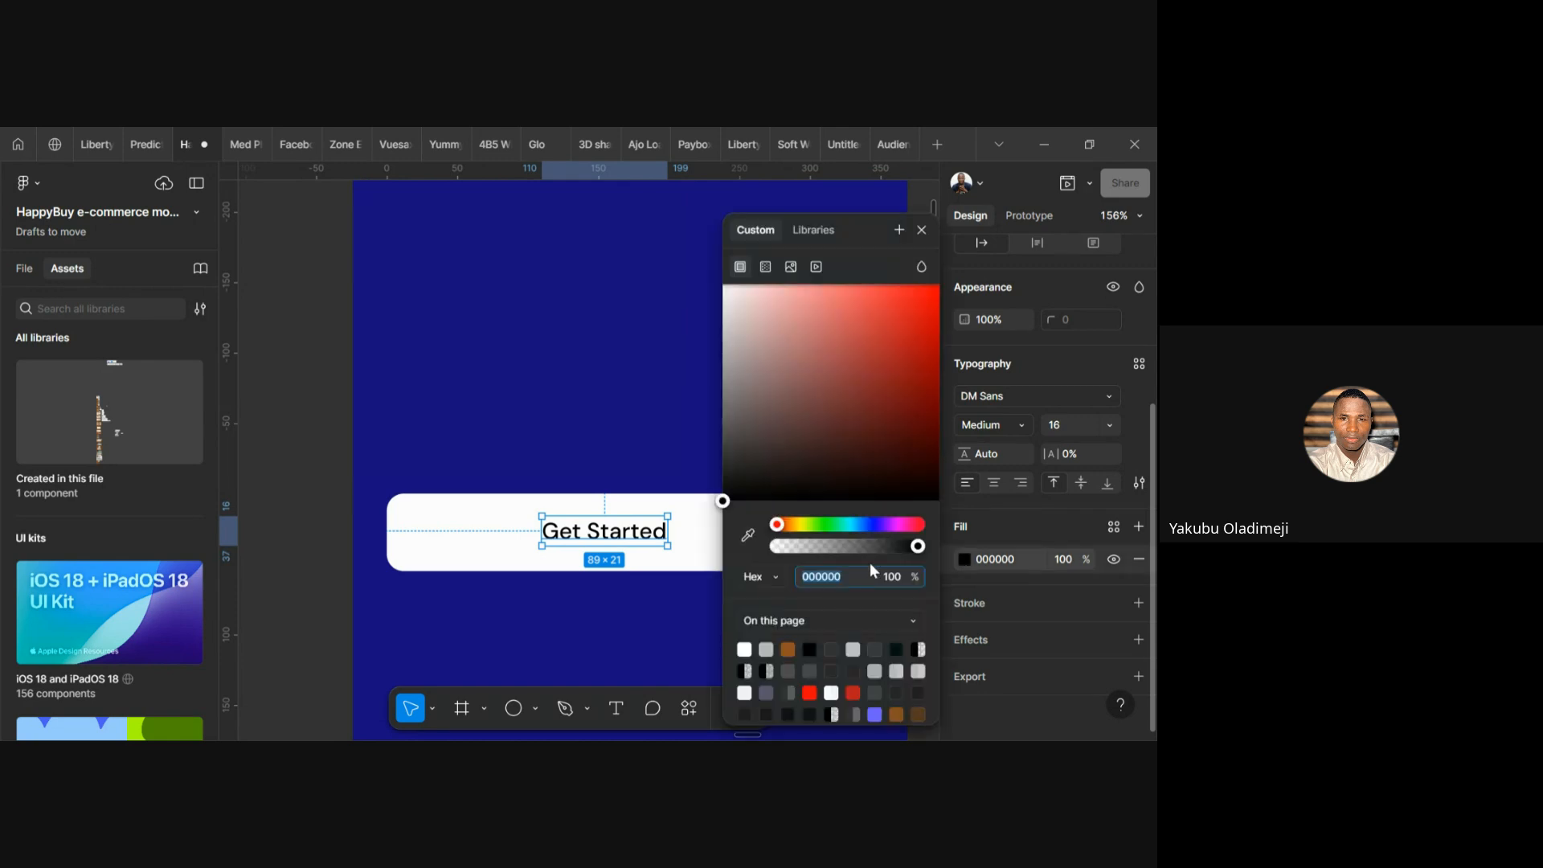
left_click(749, 536)
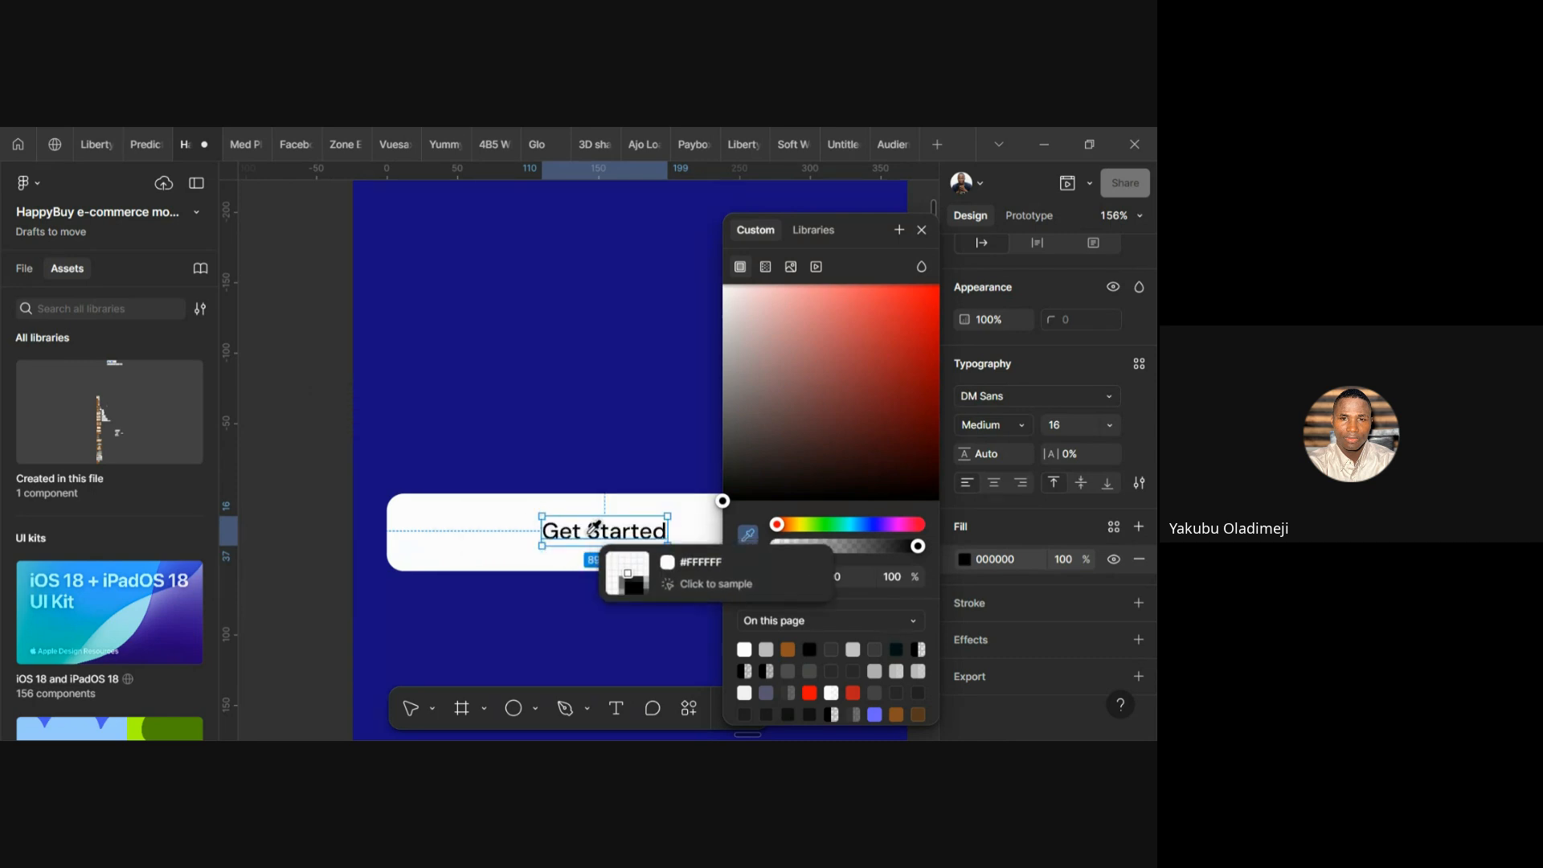
left_click(527, 412)
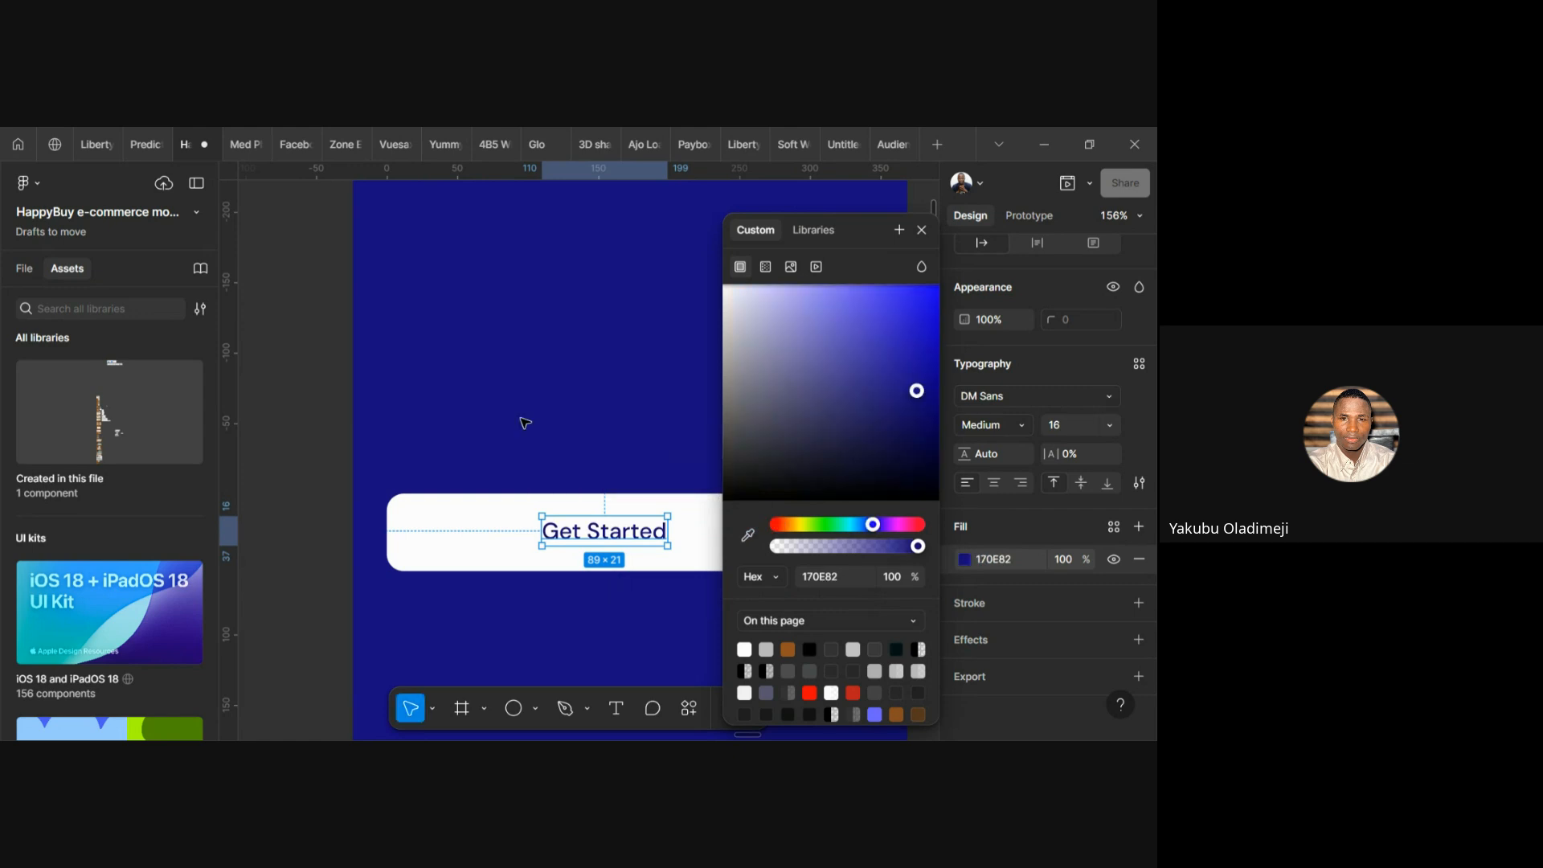
left_click(697, 568)
double_click(594, 528)
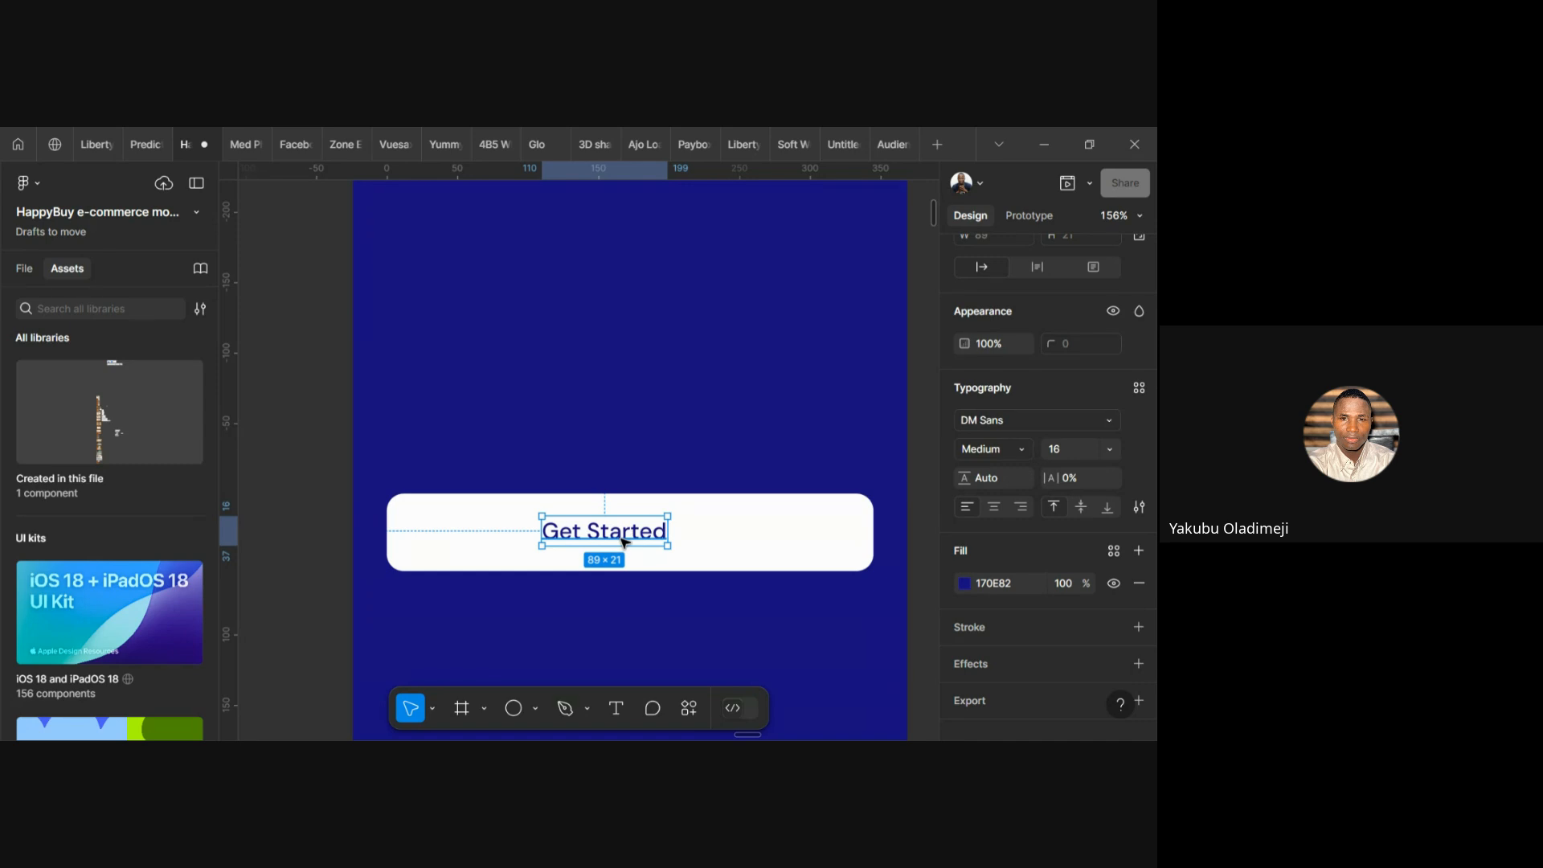
Wrap the label in a 10-padding auto-layout frame and centre it on the button
key("shift+a")
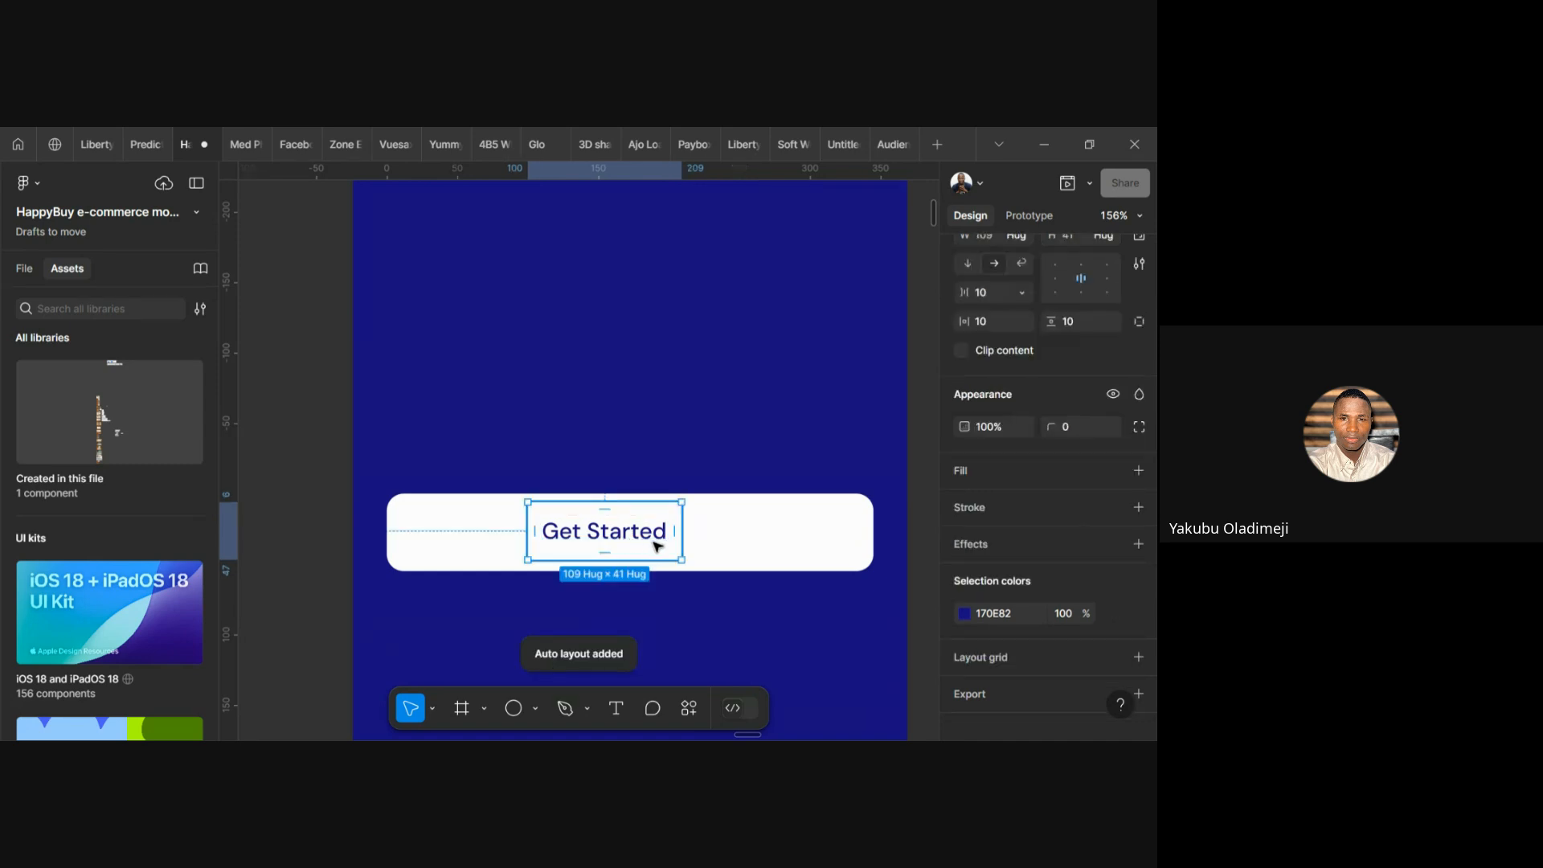
left_click_drag(620, 535, 647, 540)
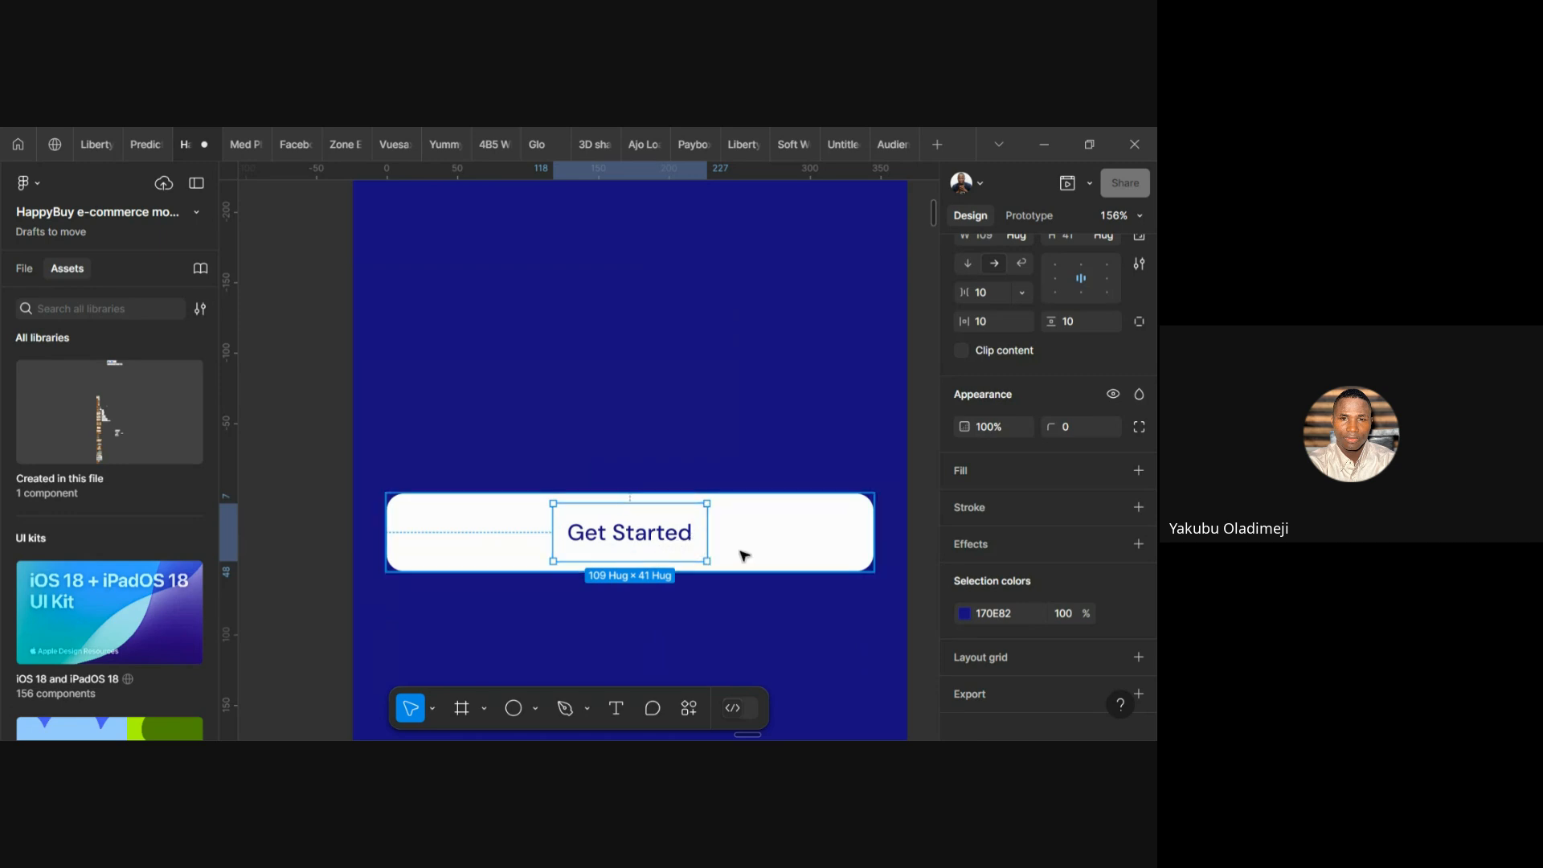
left_click(765, 555)
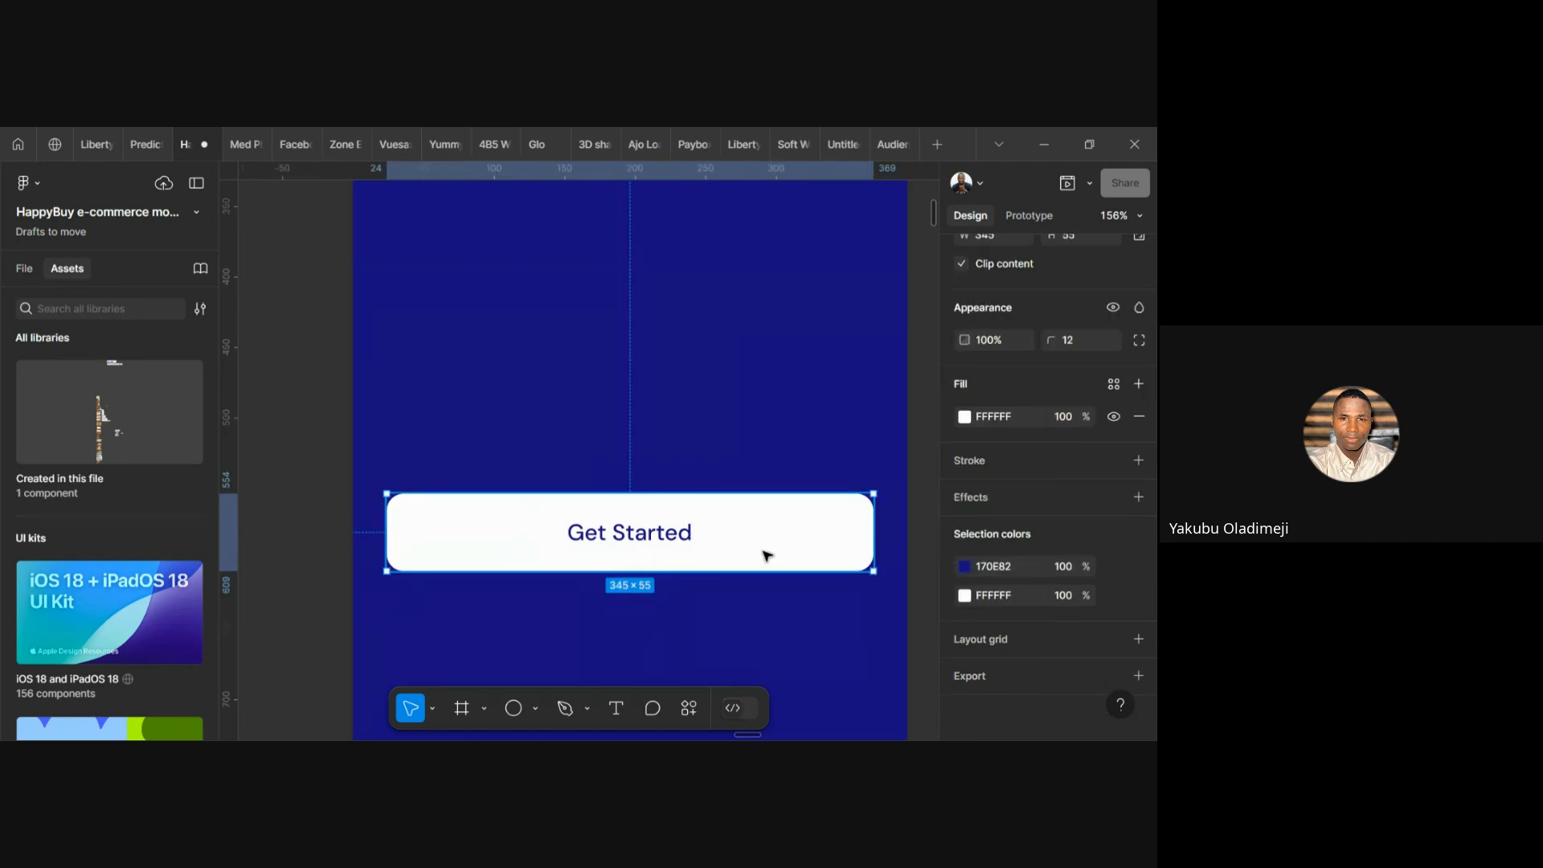
left_click(647, 534)
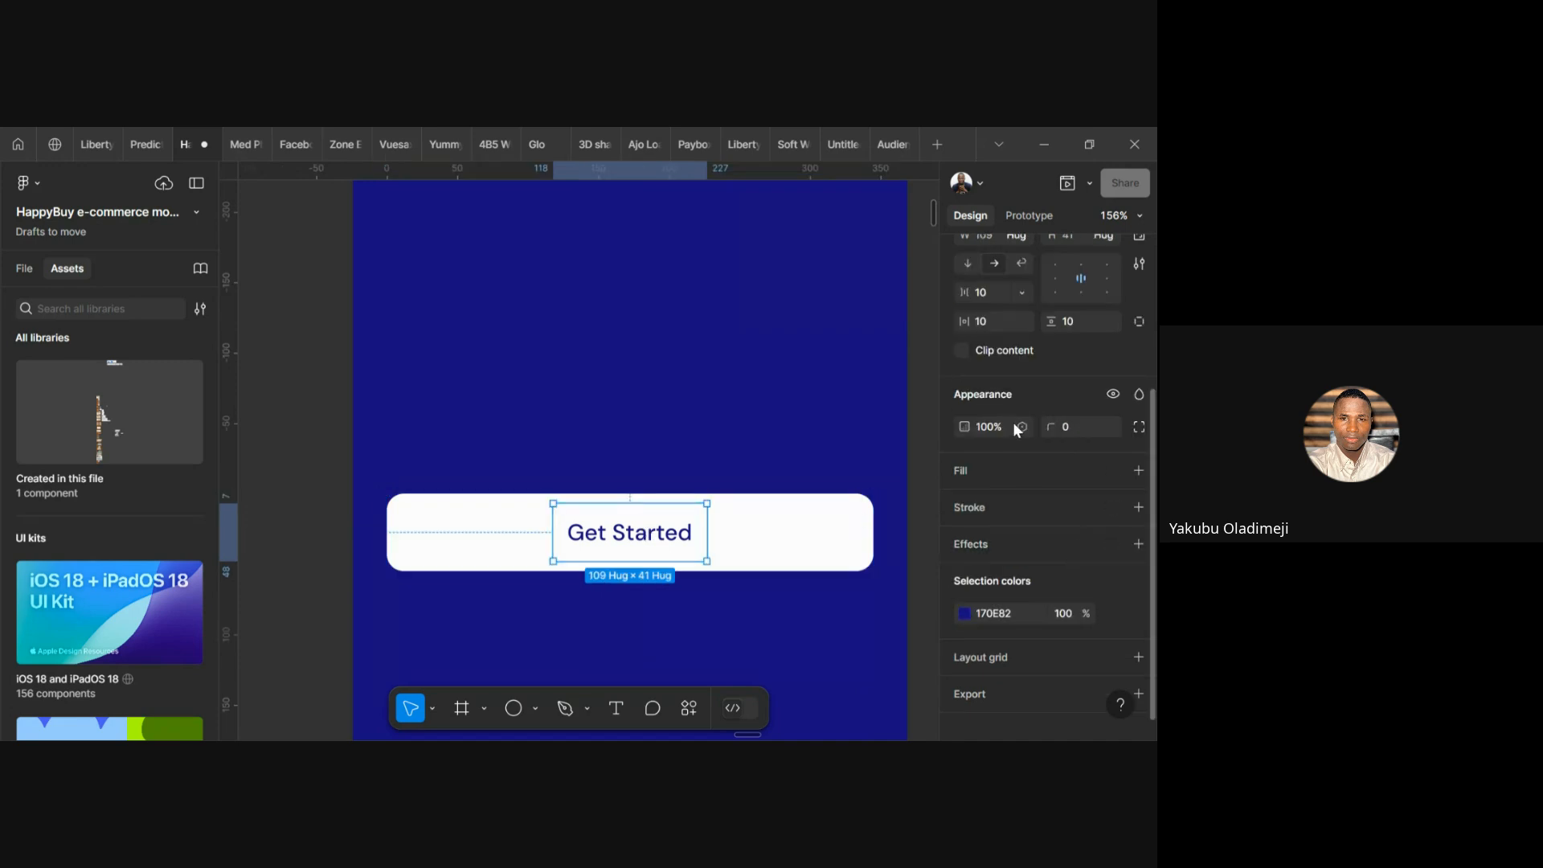
scroll(1014, 426, "up", 3)
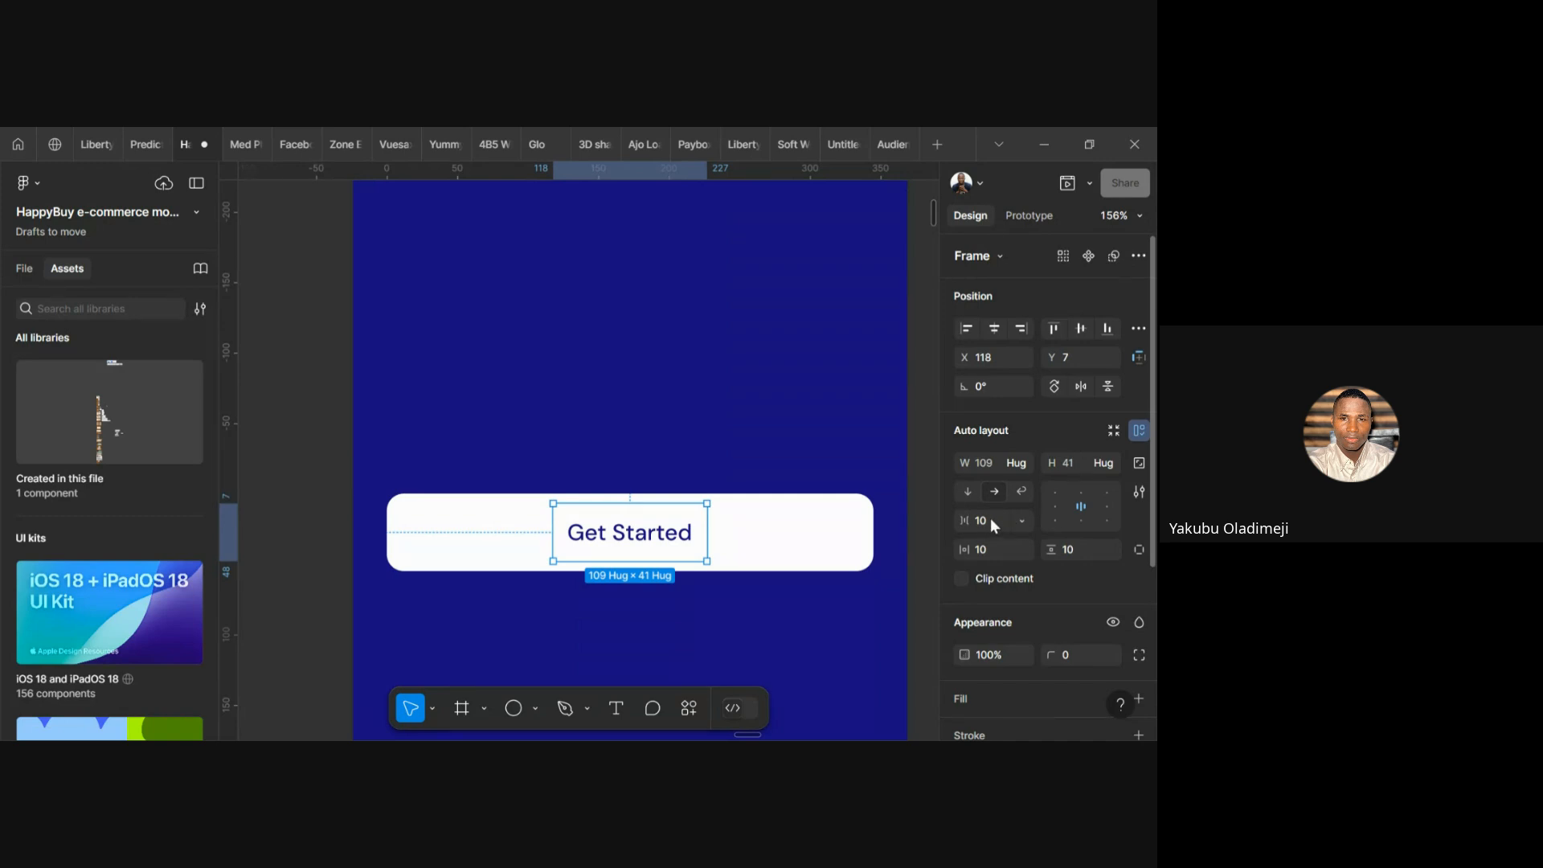
scroll(743, 552, "down", 2)
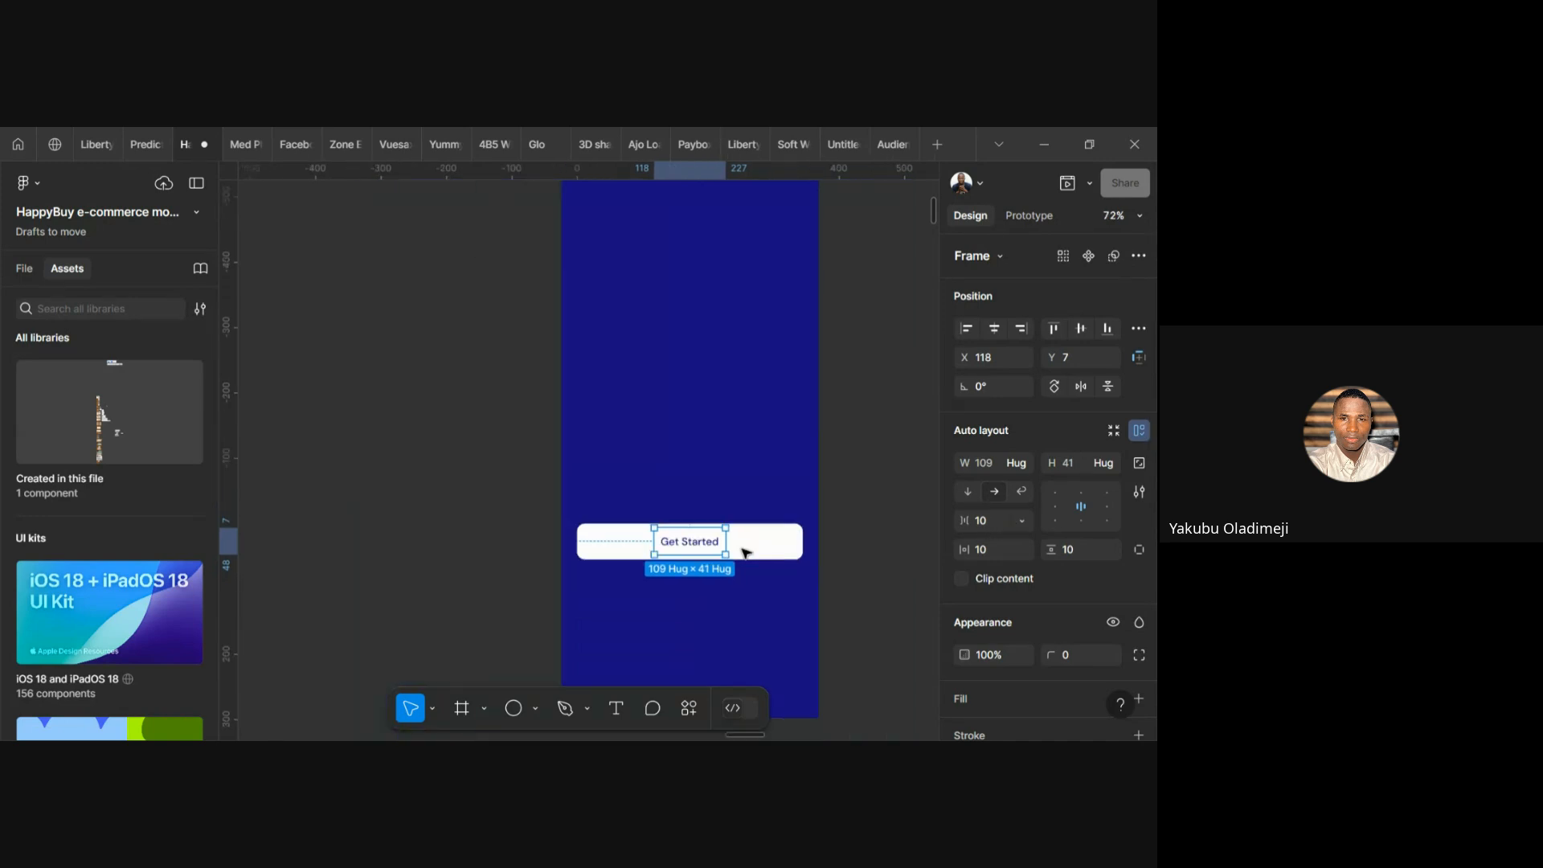
scroll(743, 552, "up", 2)
Try the context menus of the blue phone frame and the Get Started button
left_click(700, 448)
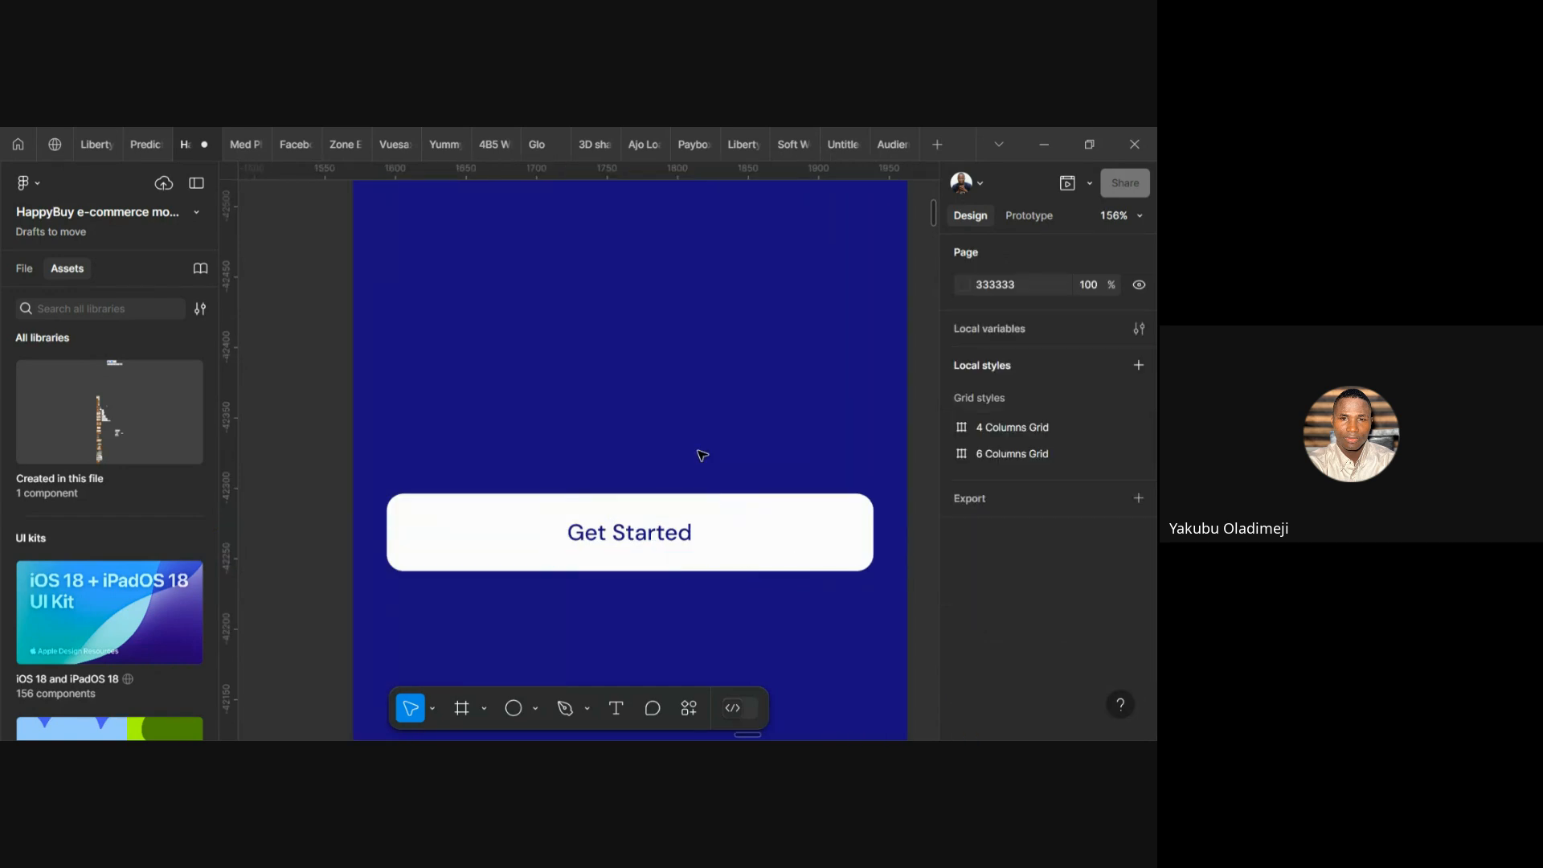
scroll(699, 448, "down", 3)
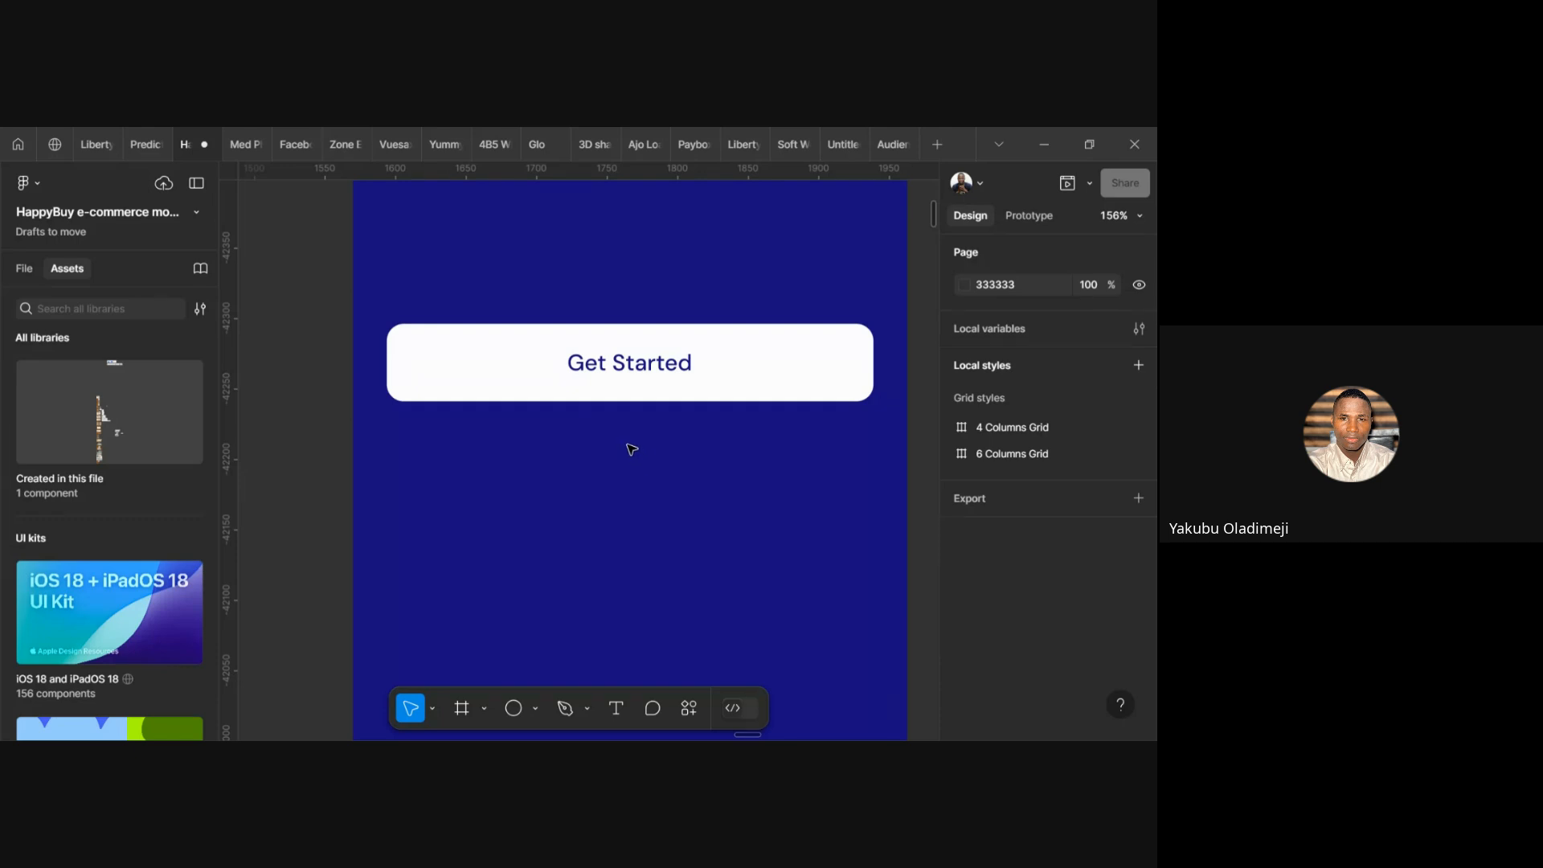
right_click(632, 448)
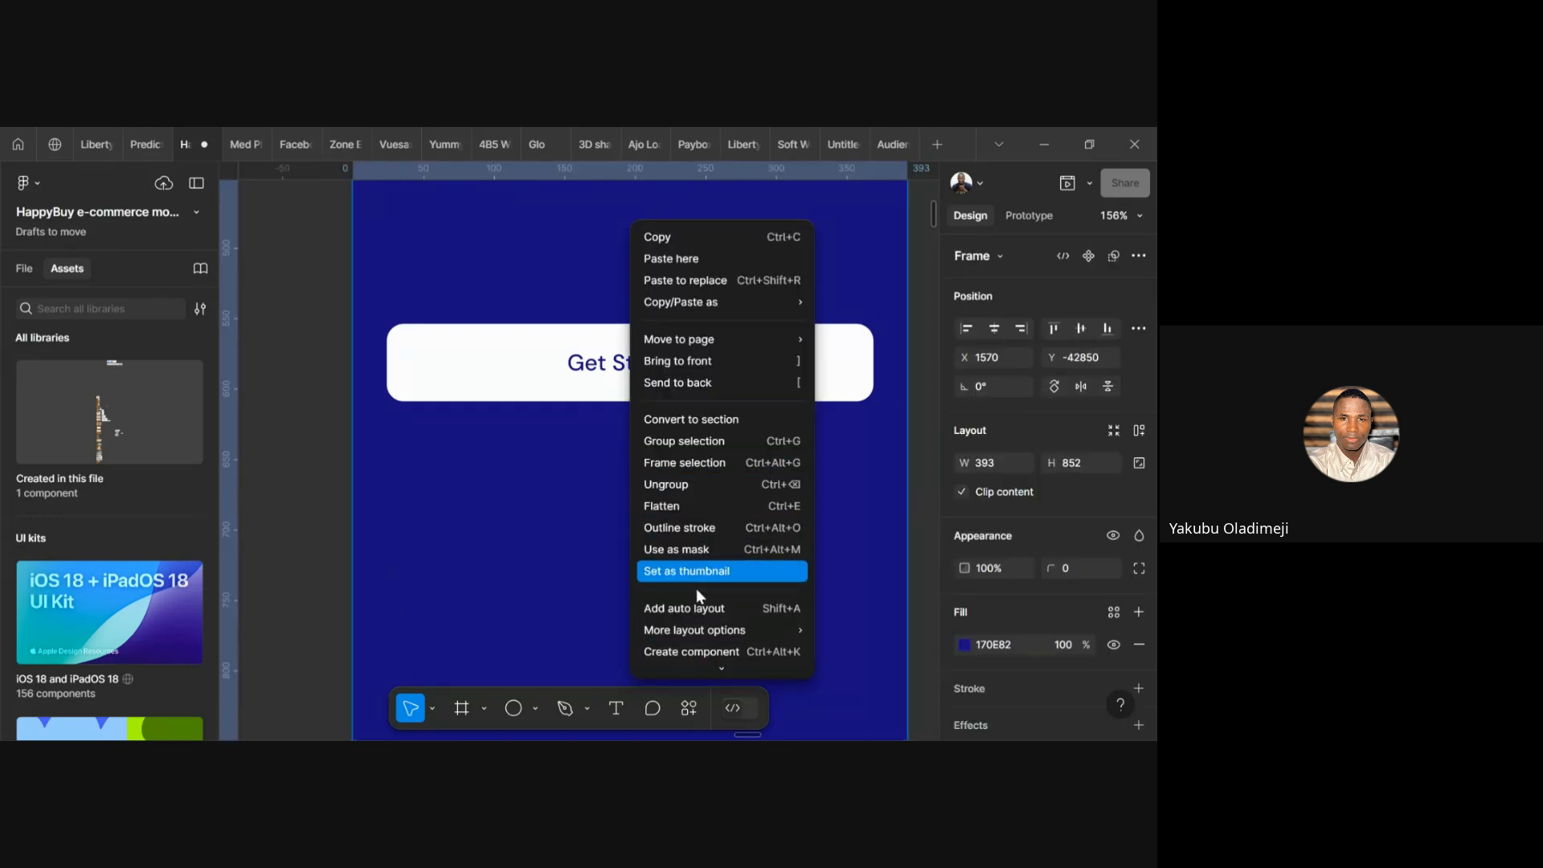
left_click(547, 467)
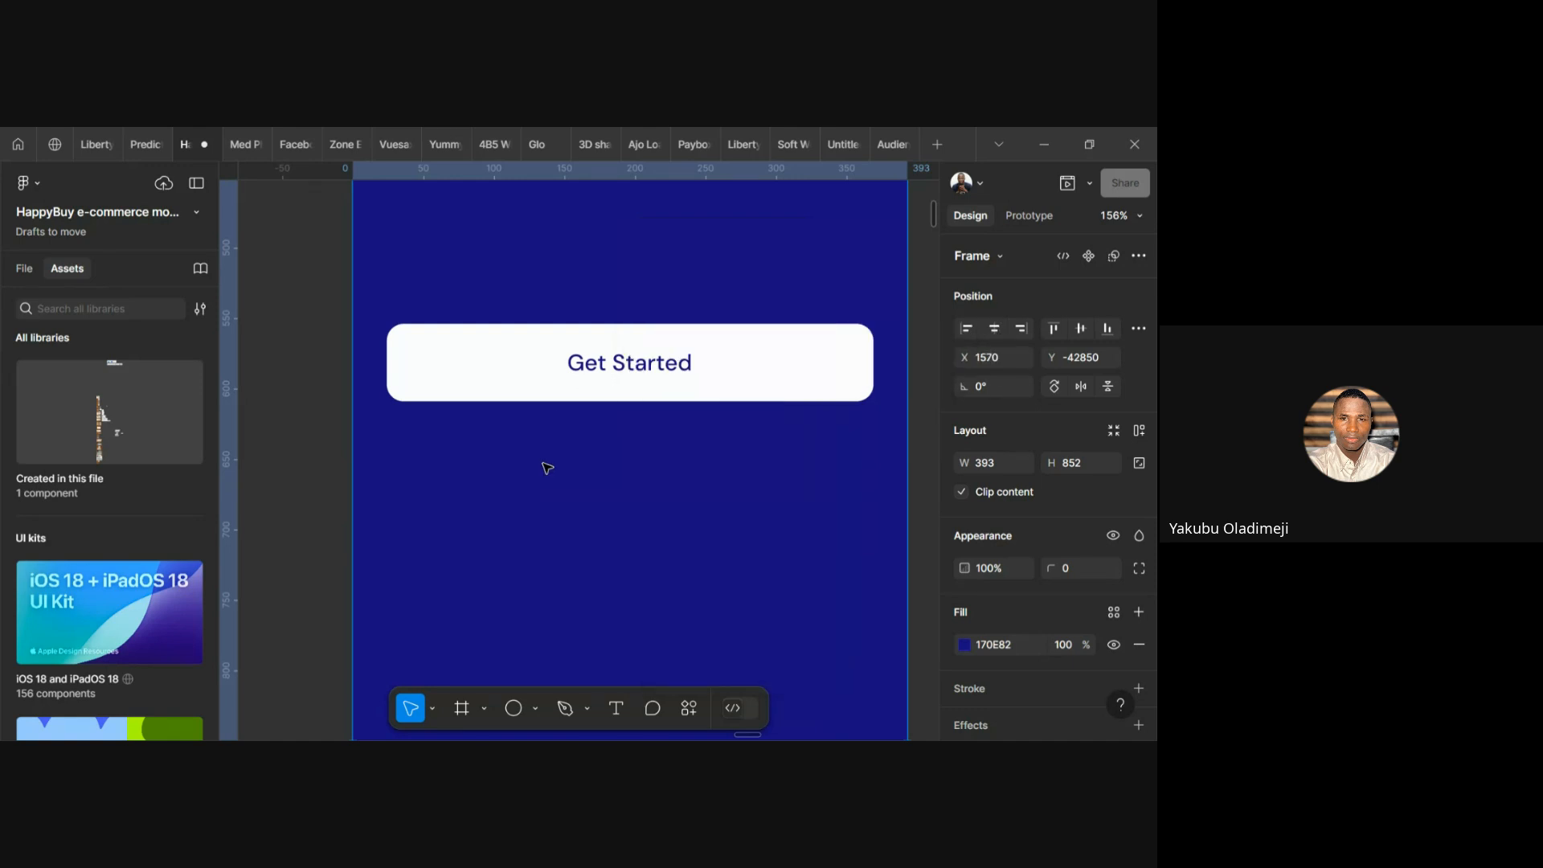
right_click(547, 466)
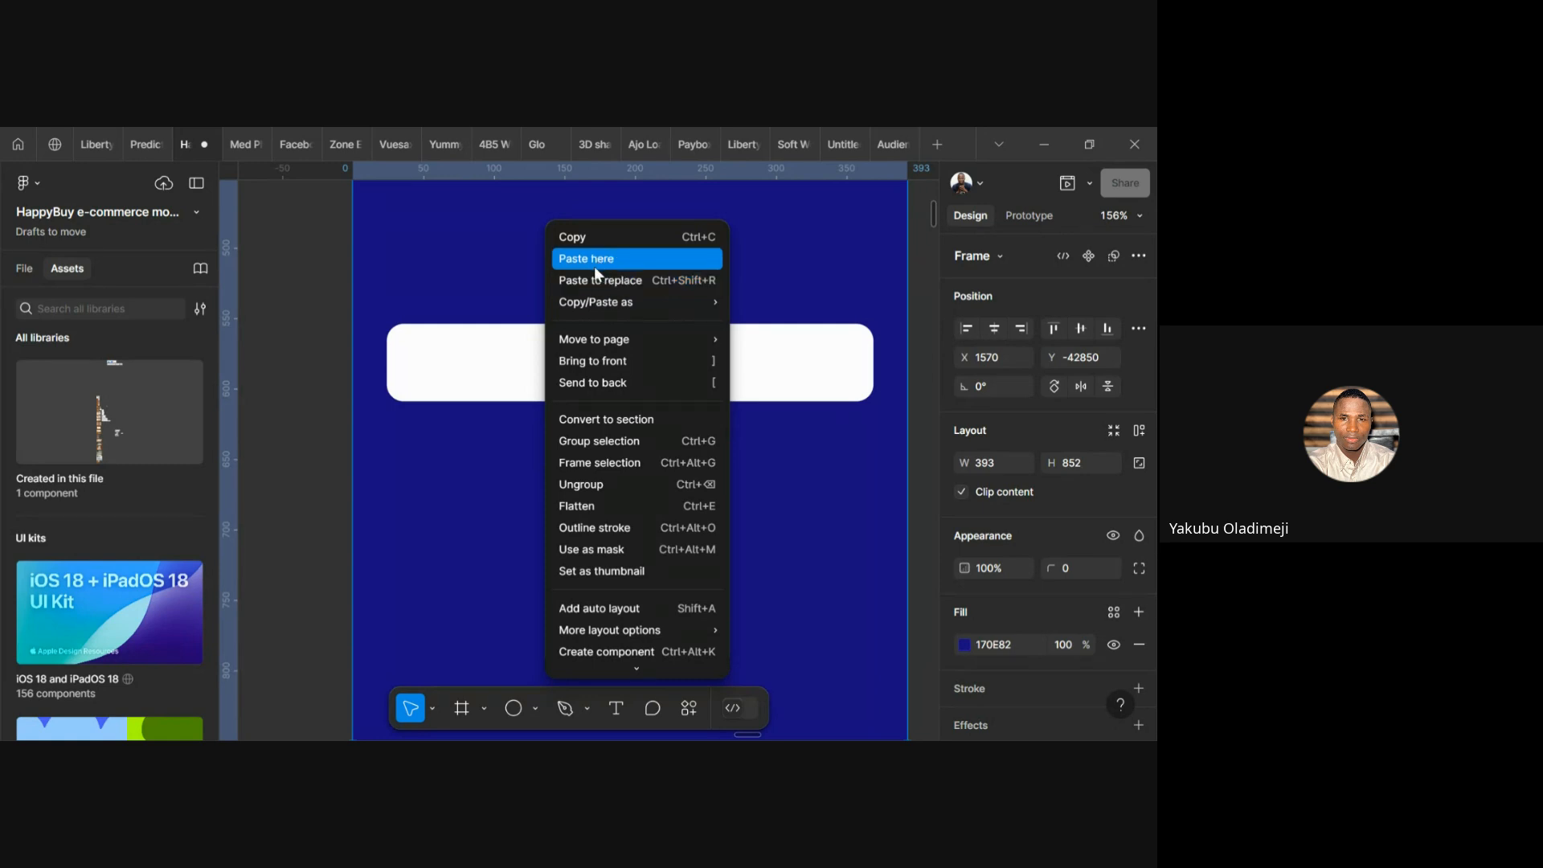
left_click(471, 501)
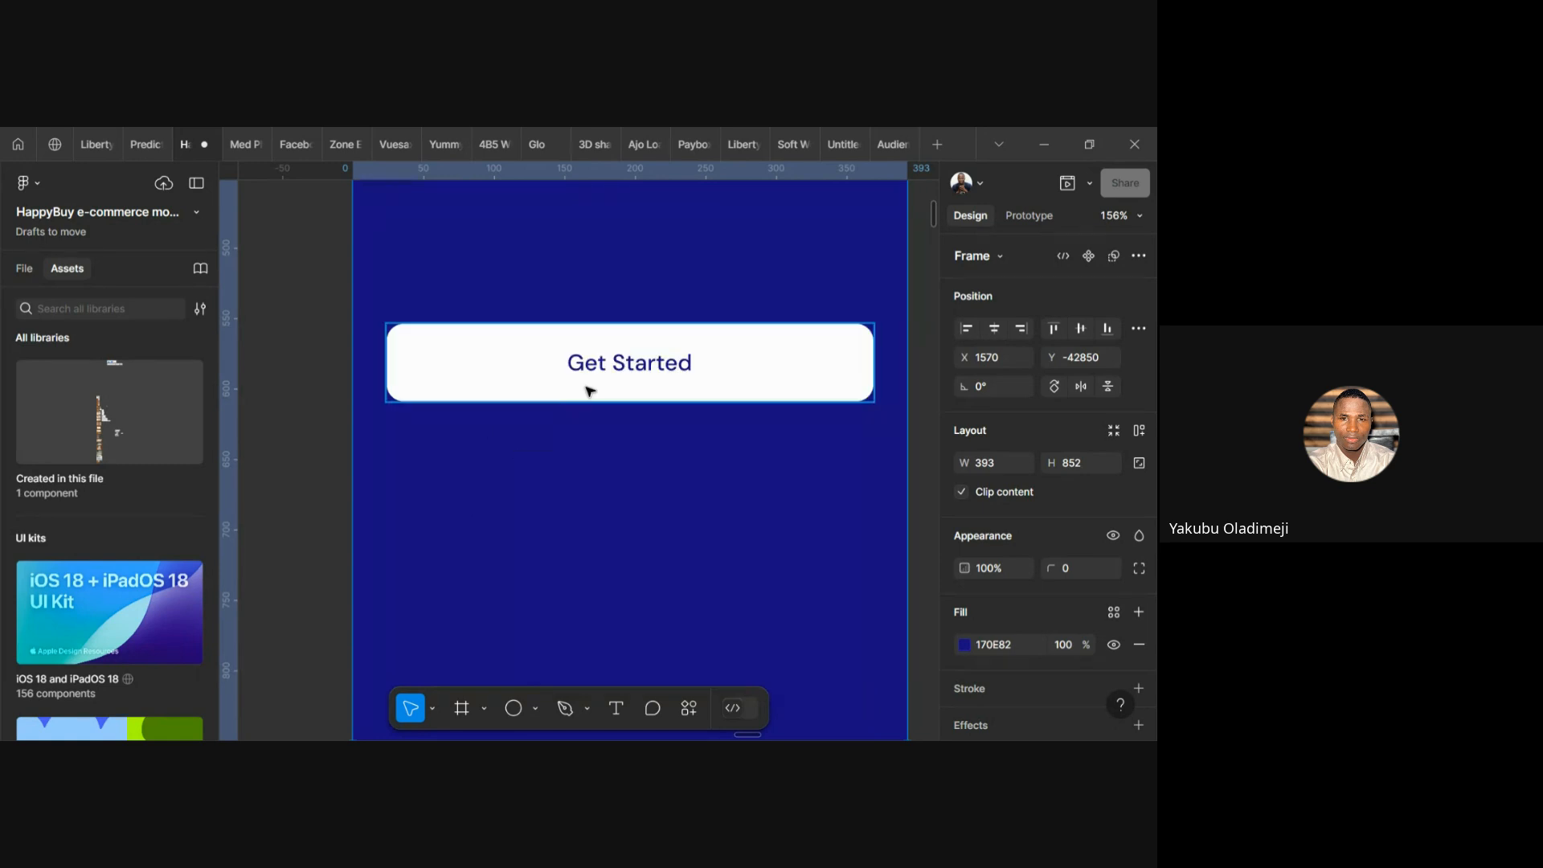
left_click(482, 346)
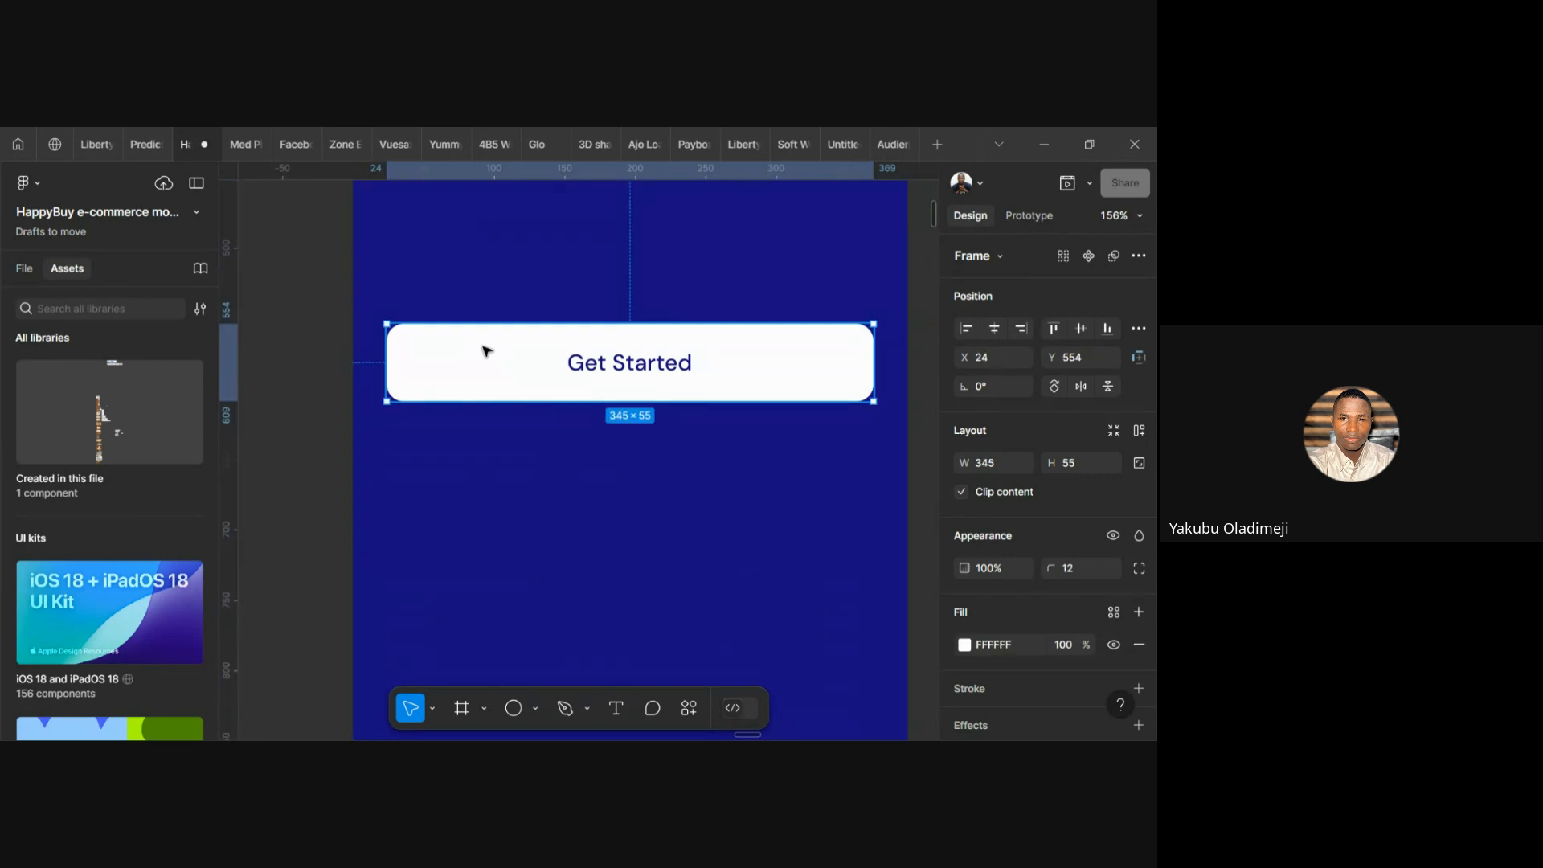
right_click(484, 350)
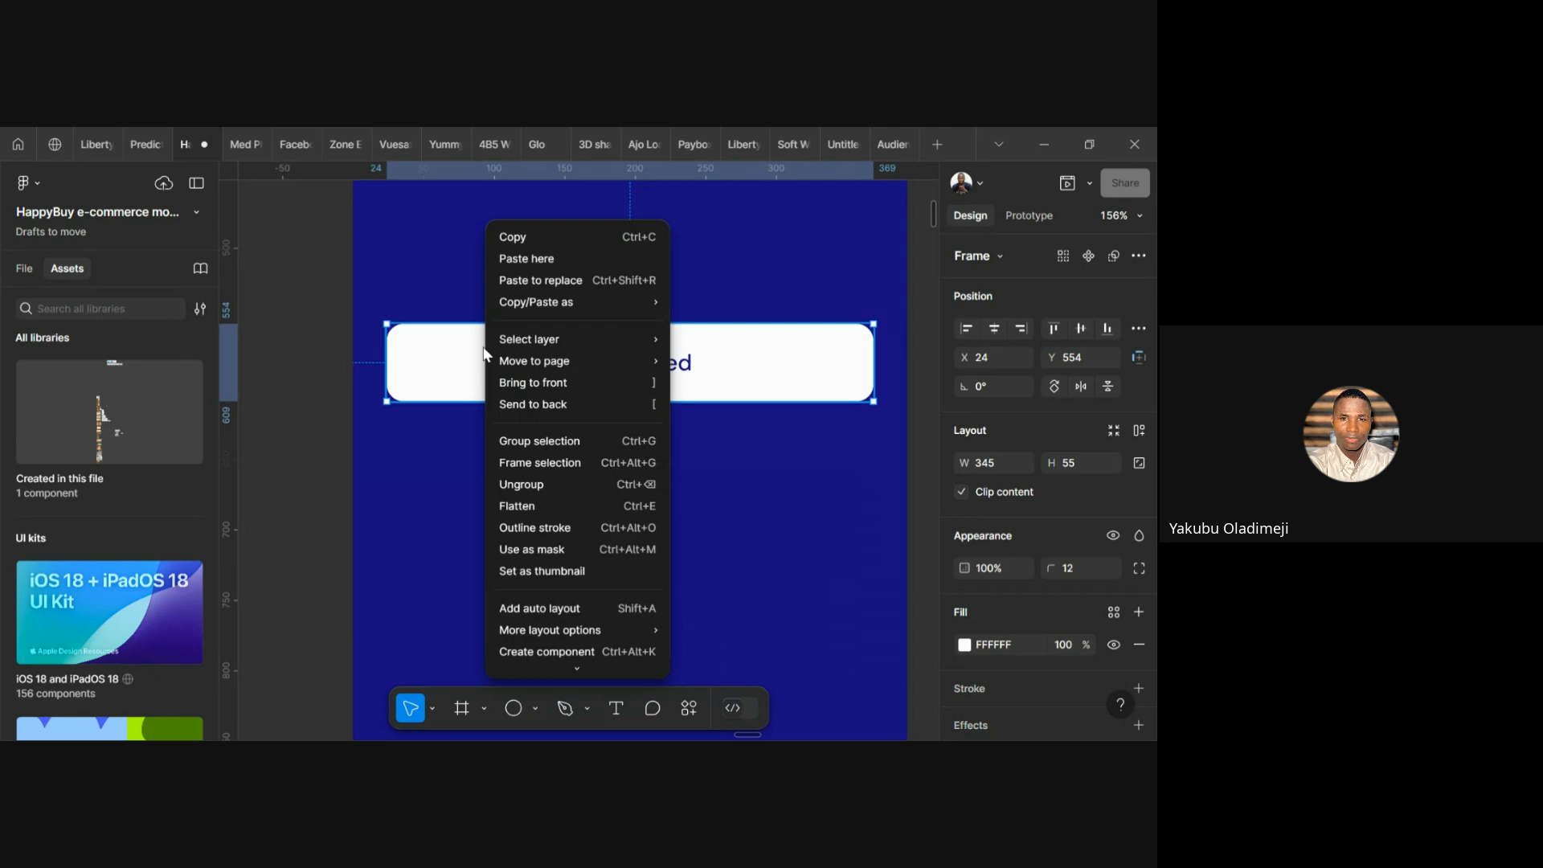
left_click(432, 286)
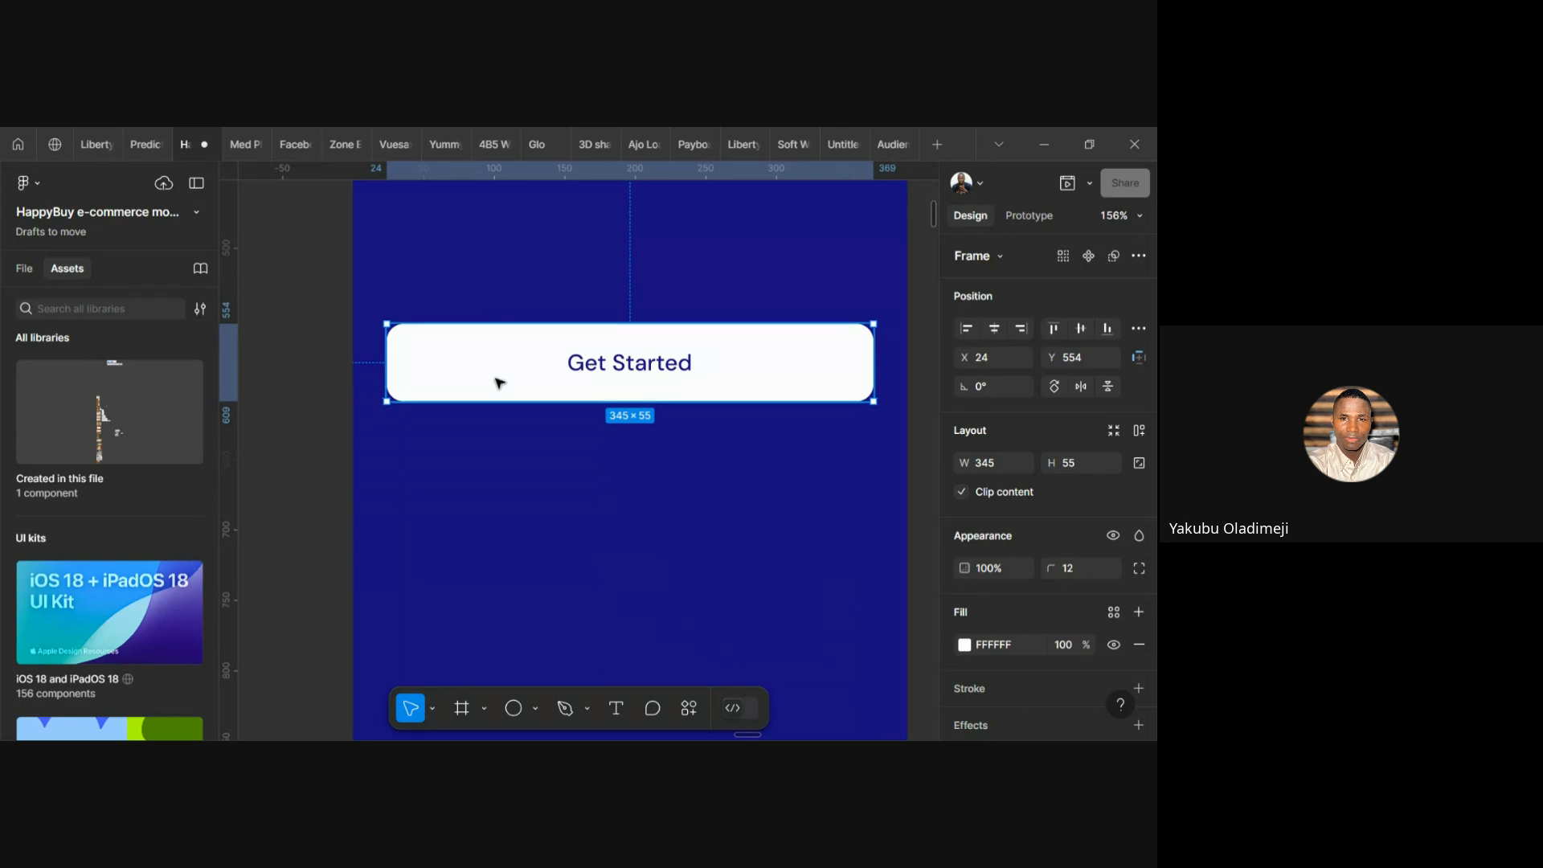
Deselect the Get Started button and bring up the phone frame's context menu
scroll(532, 462, "down", 1)
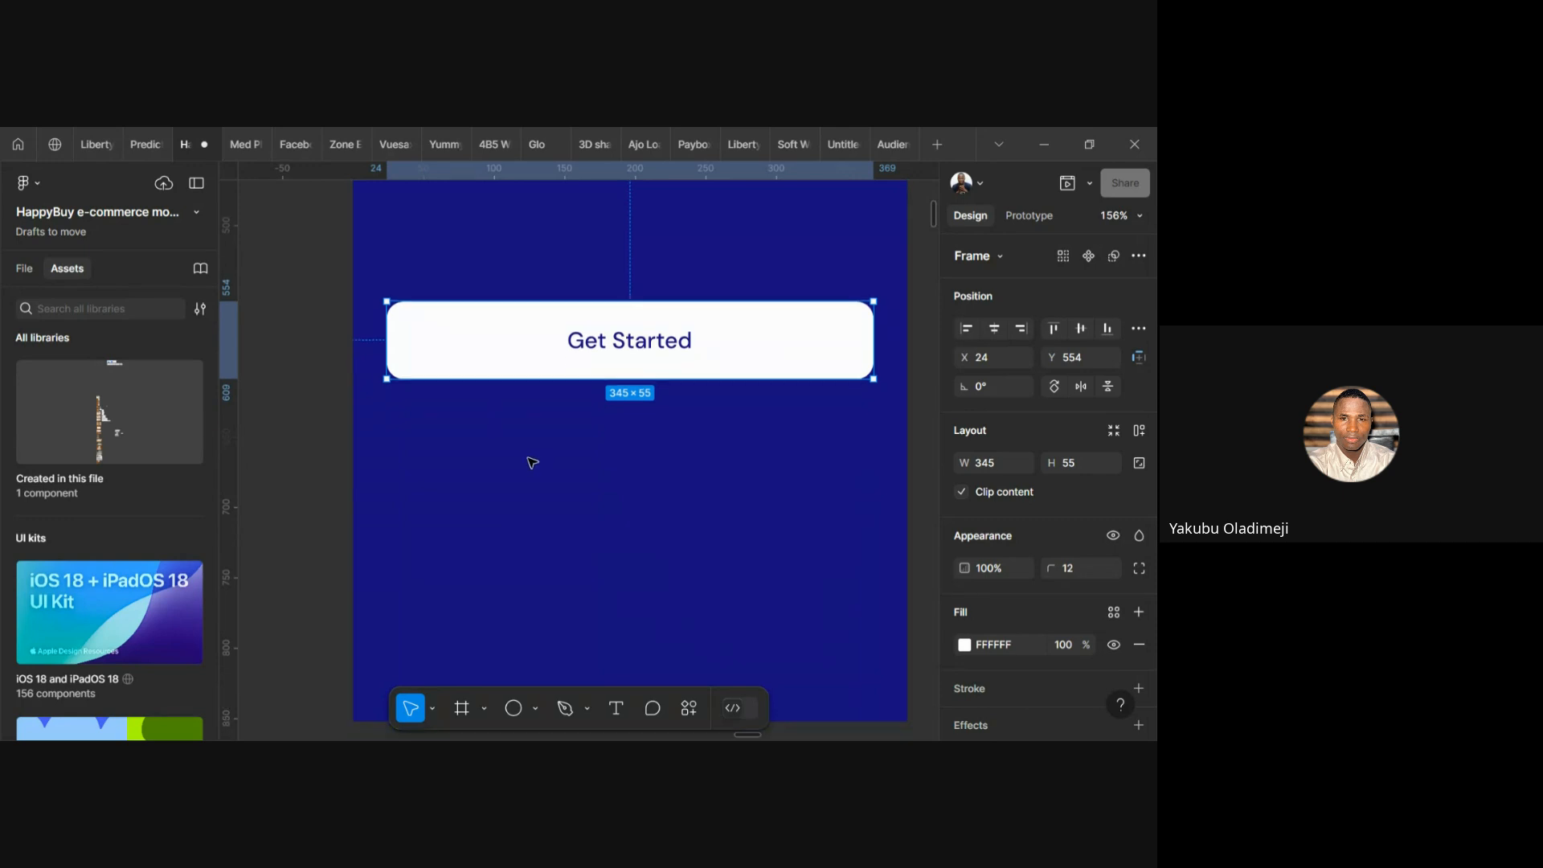
left_click(487, 508)
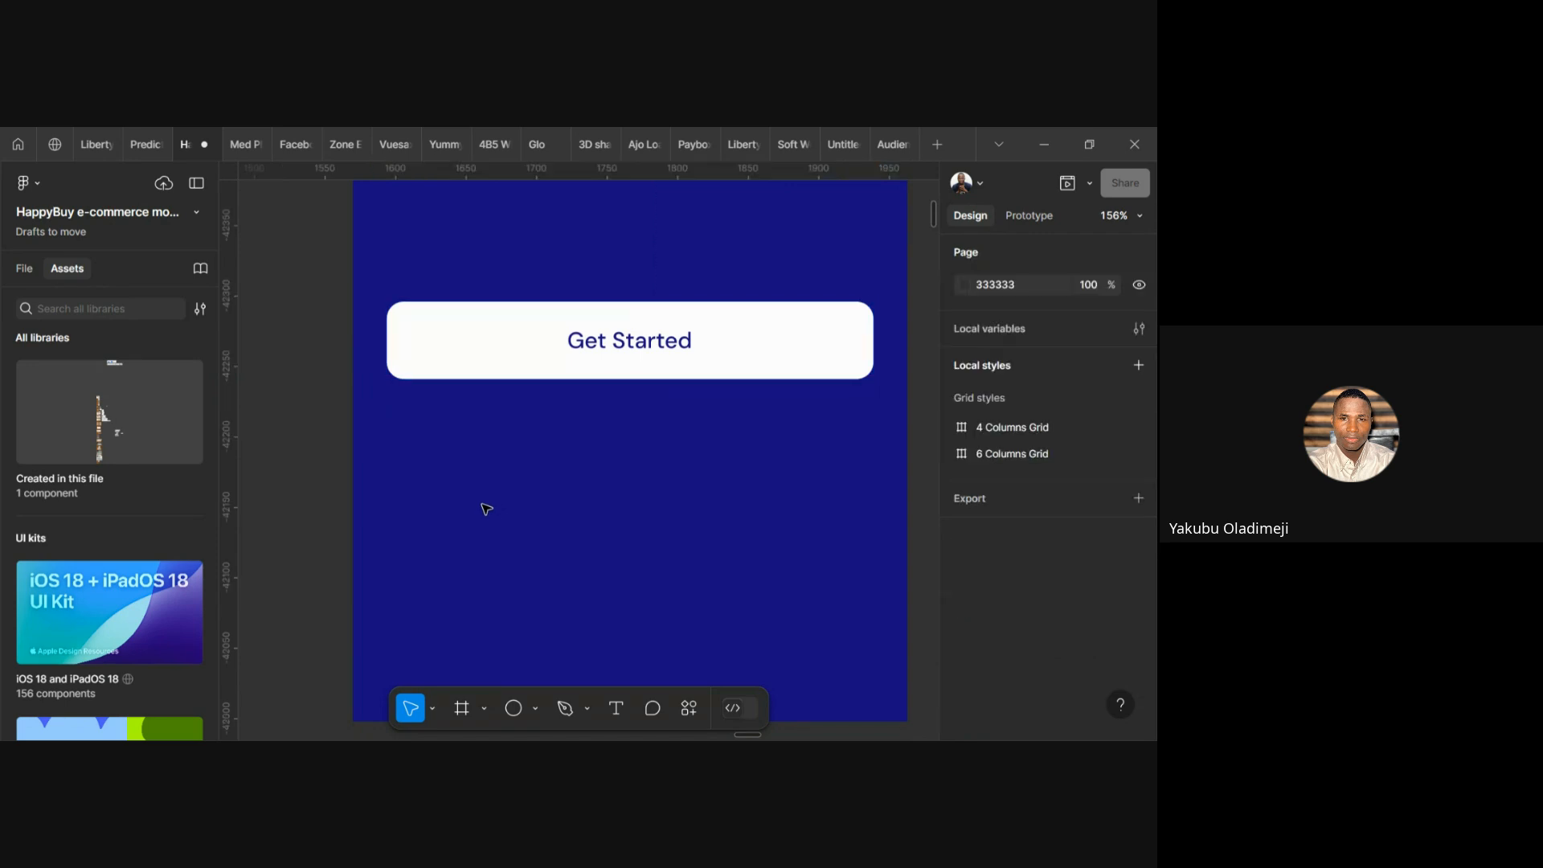
left_click(463, 368)
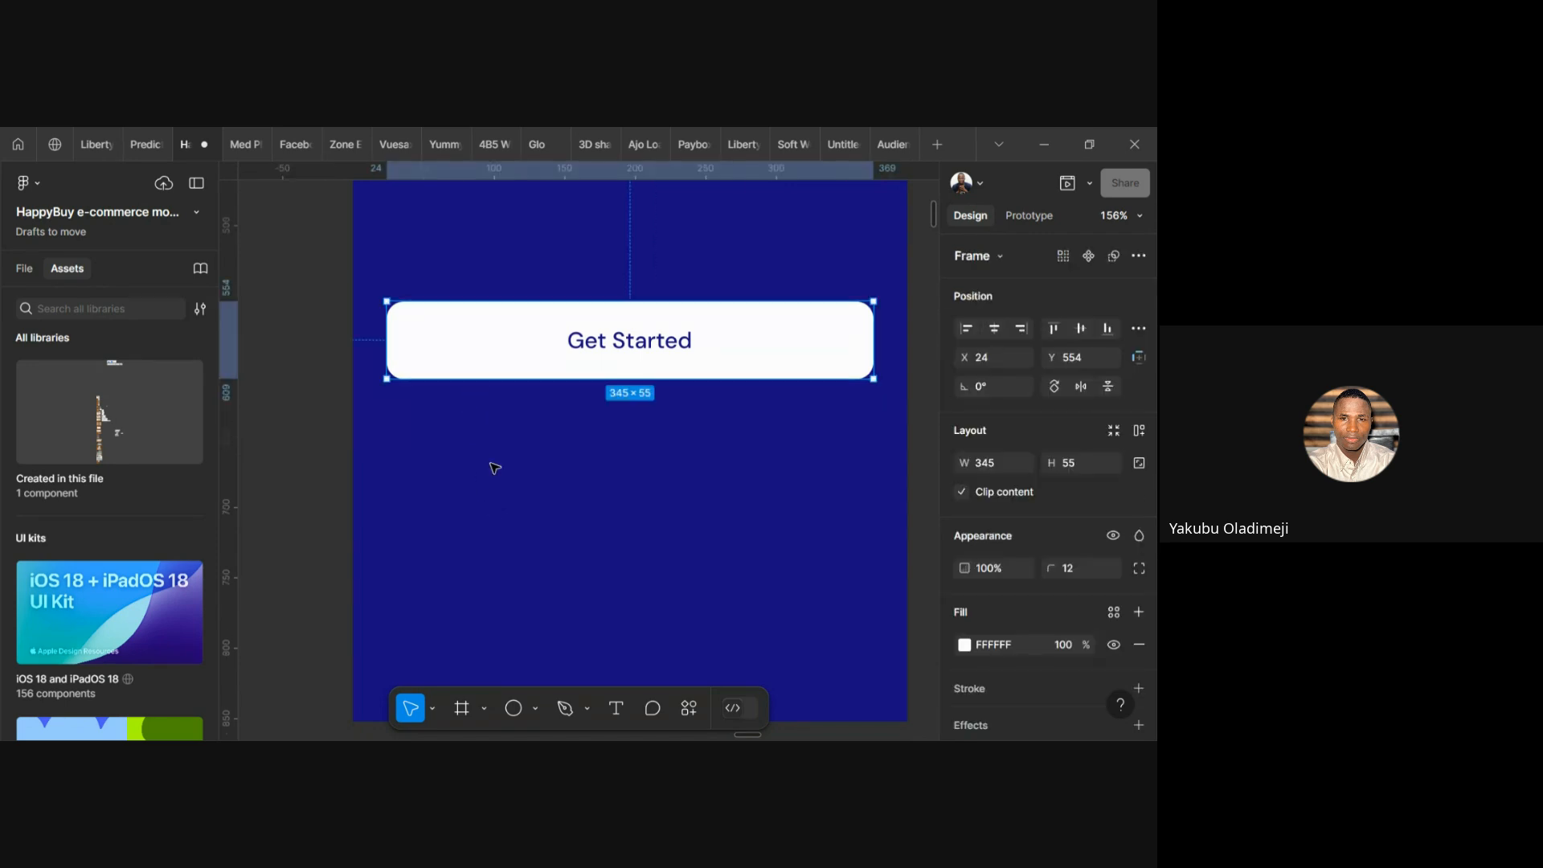
left_click(493, 465)
right_click(493, 465)
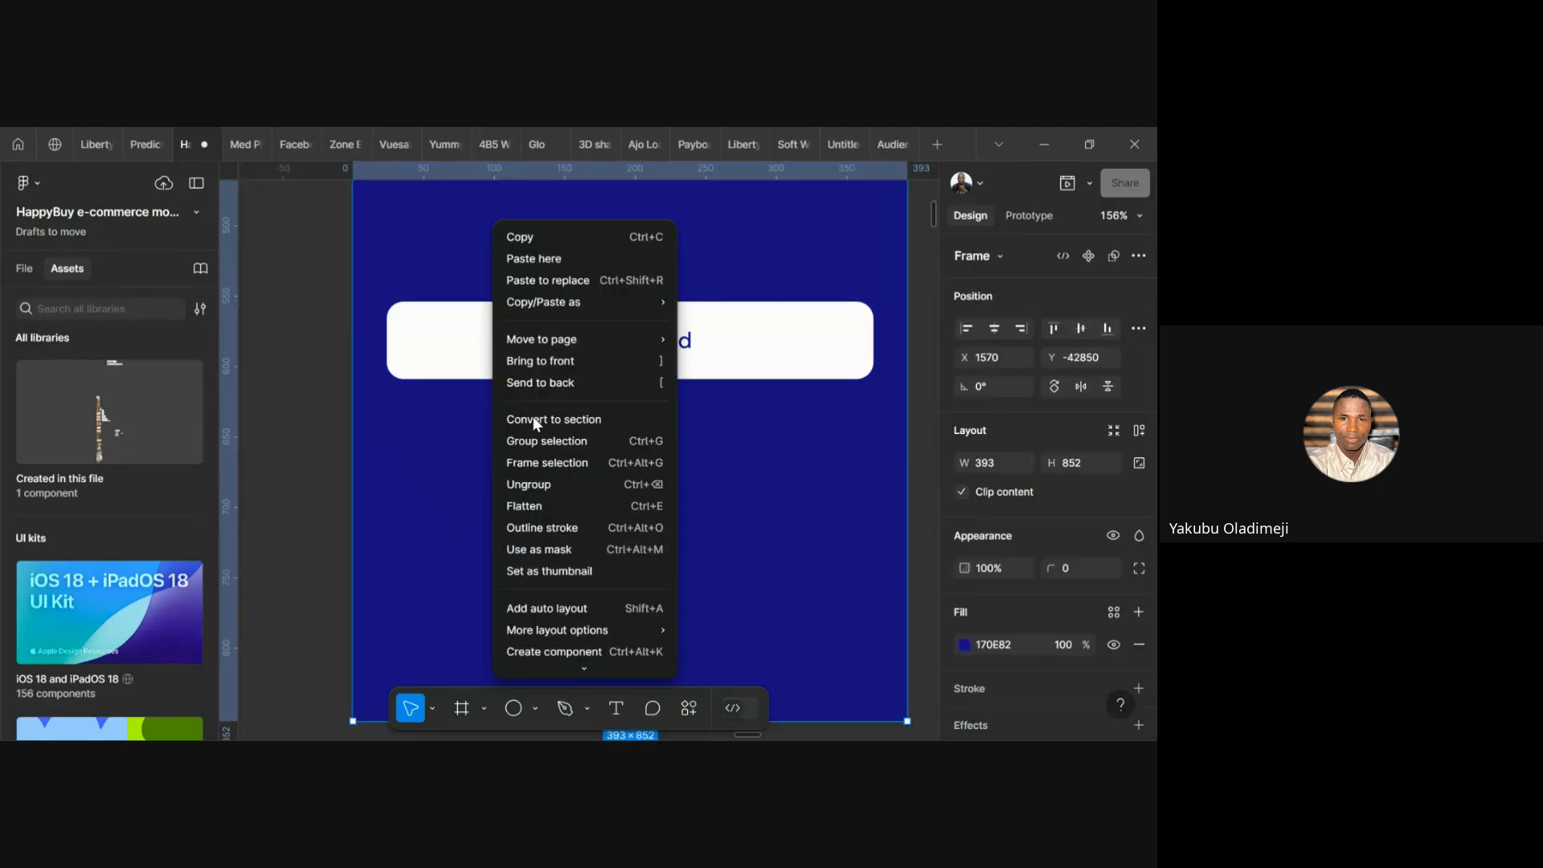
Paste a copy of the Get Started button and snap it below the original at Y 656
left_click(527, 259)
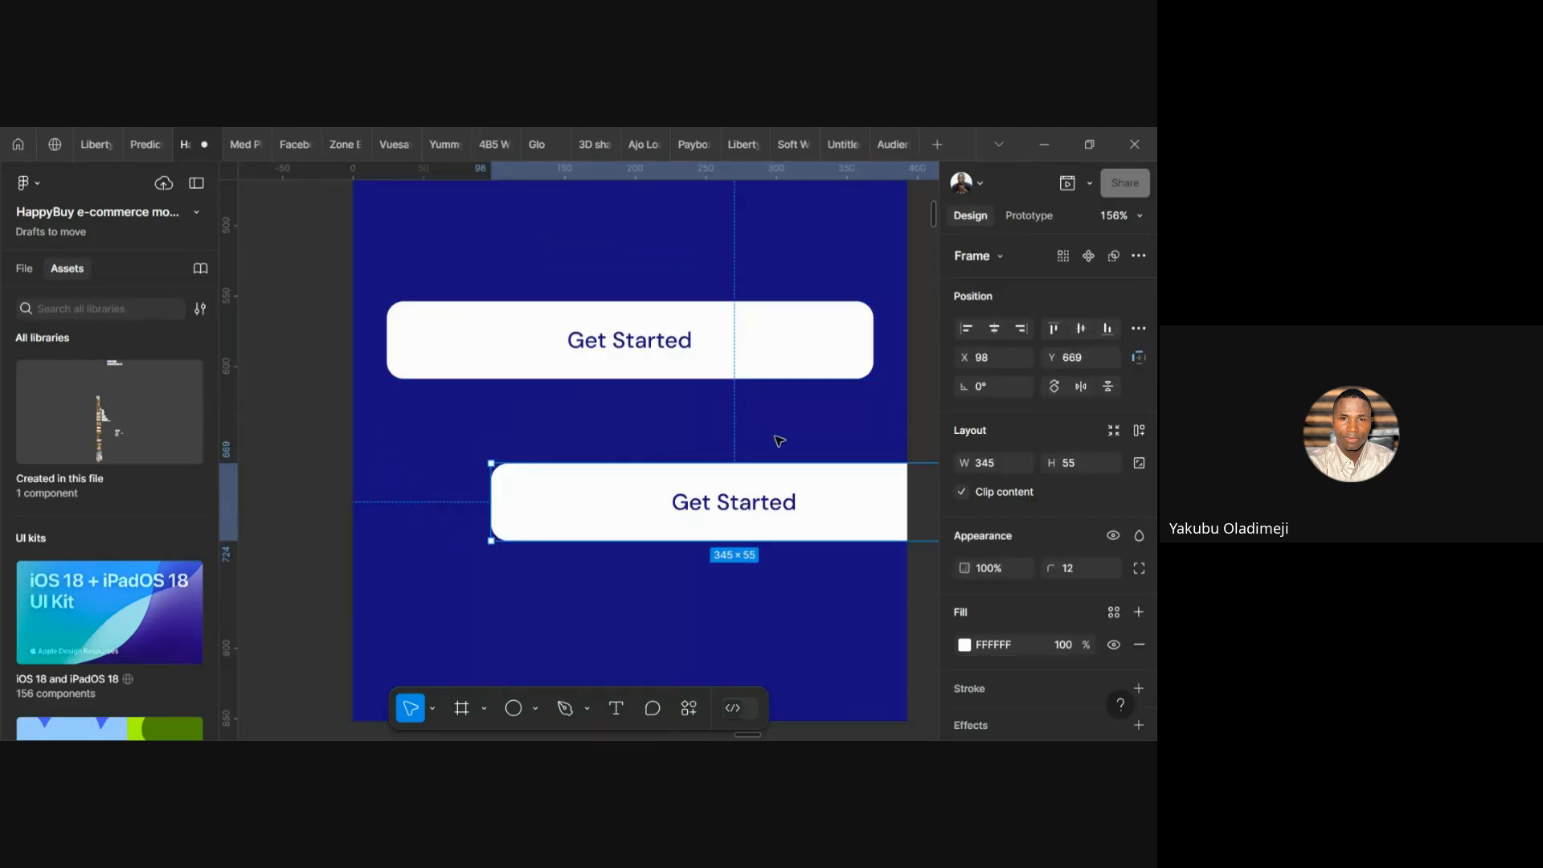
left_click_drag(847, 506, 749, 488)
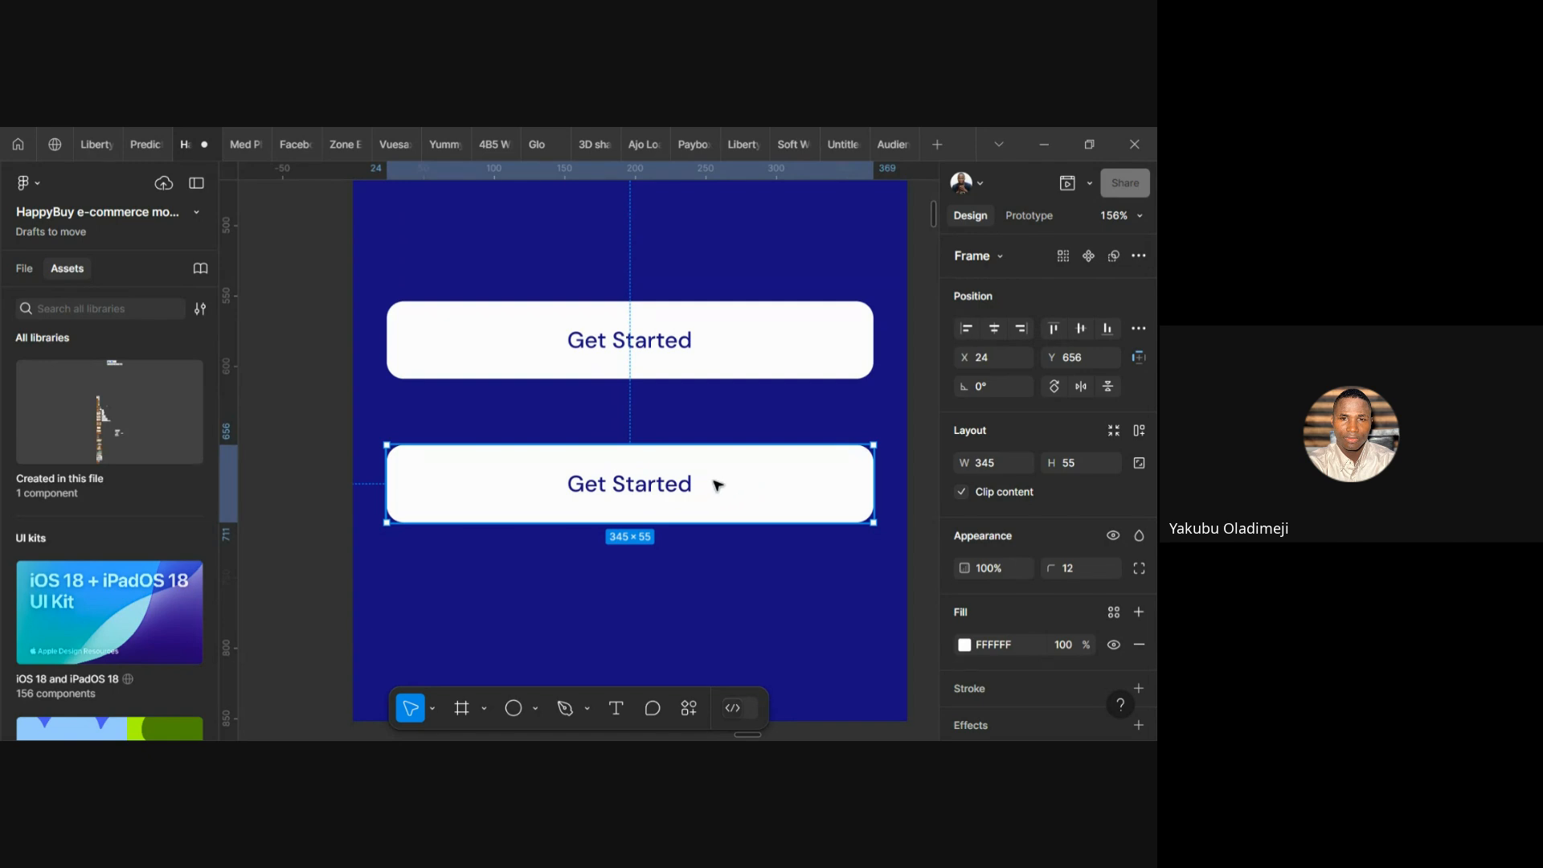
scroll(716, 484, "down", 3)
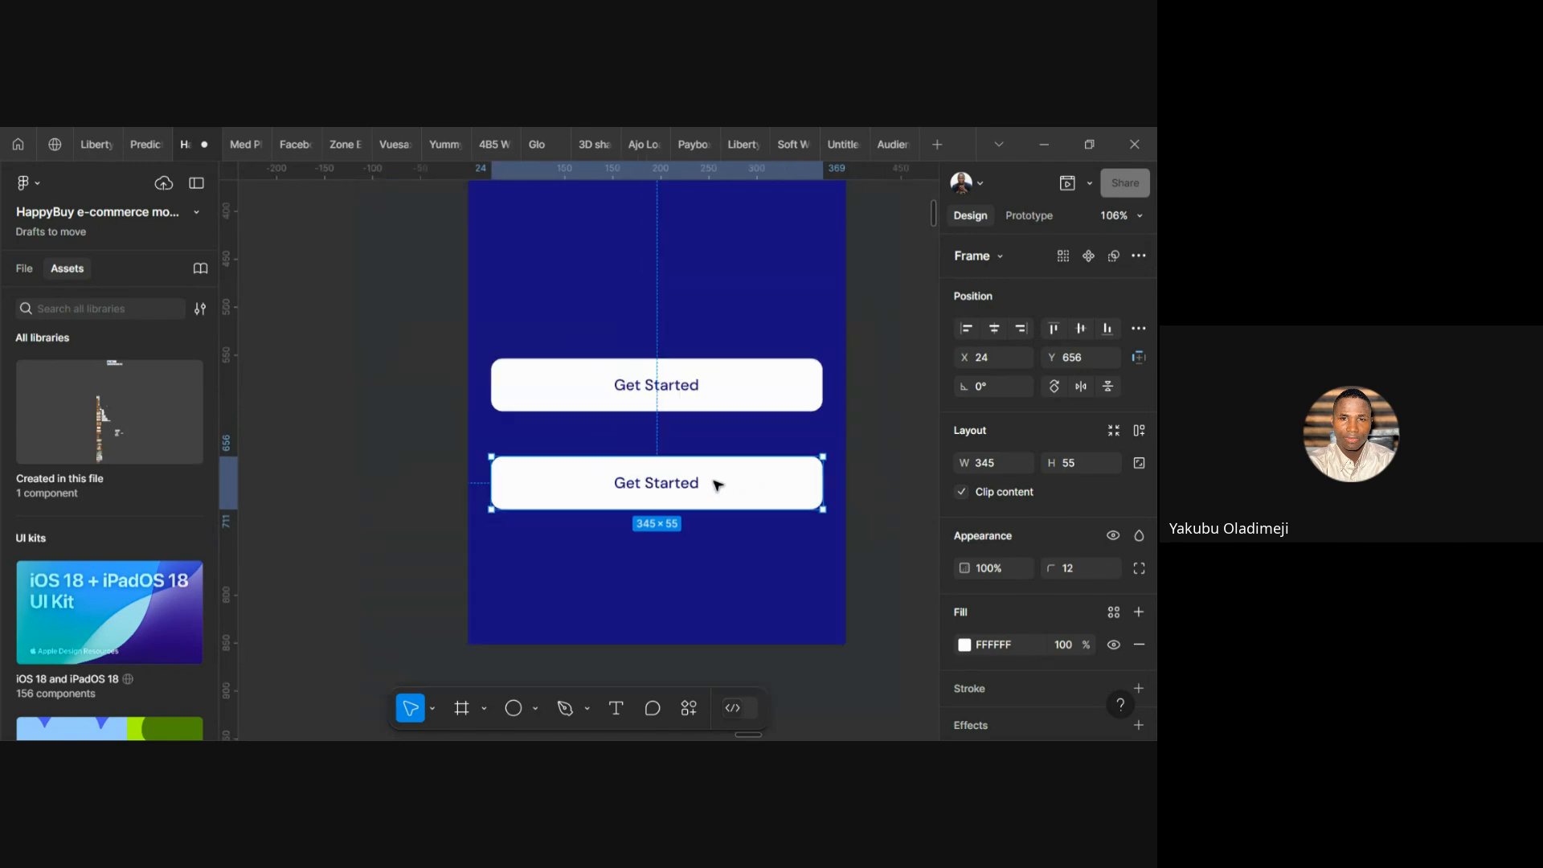
right_click(712, 395)
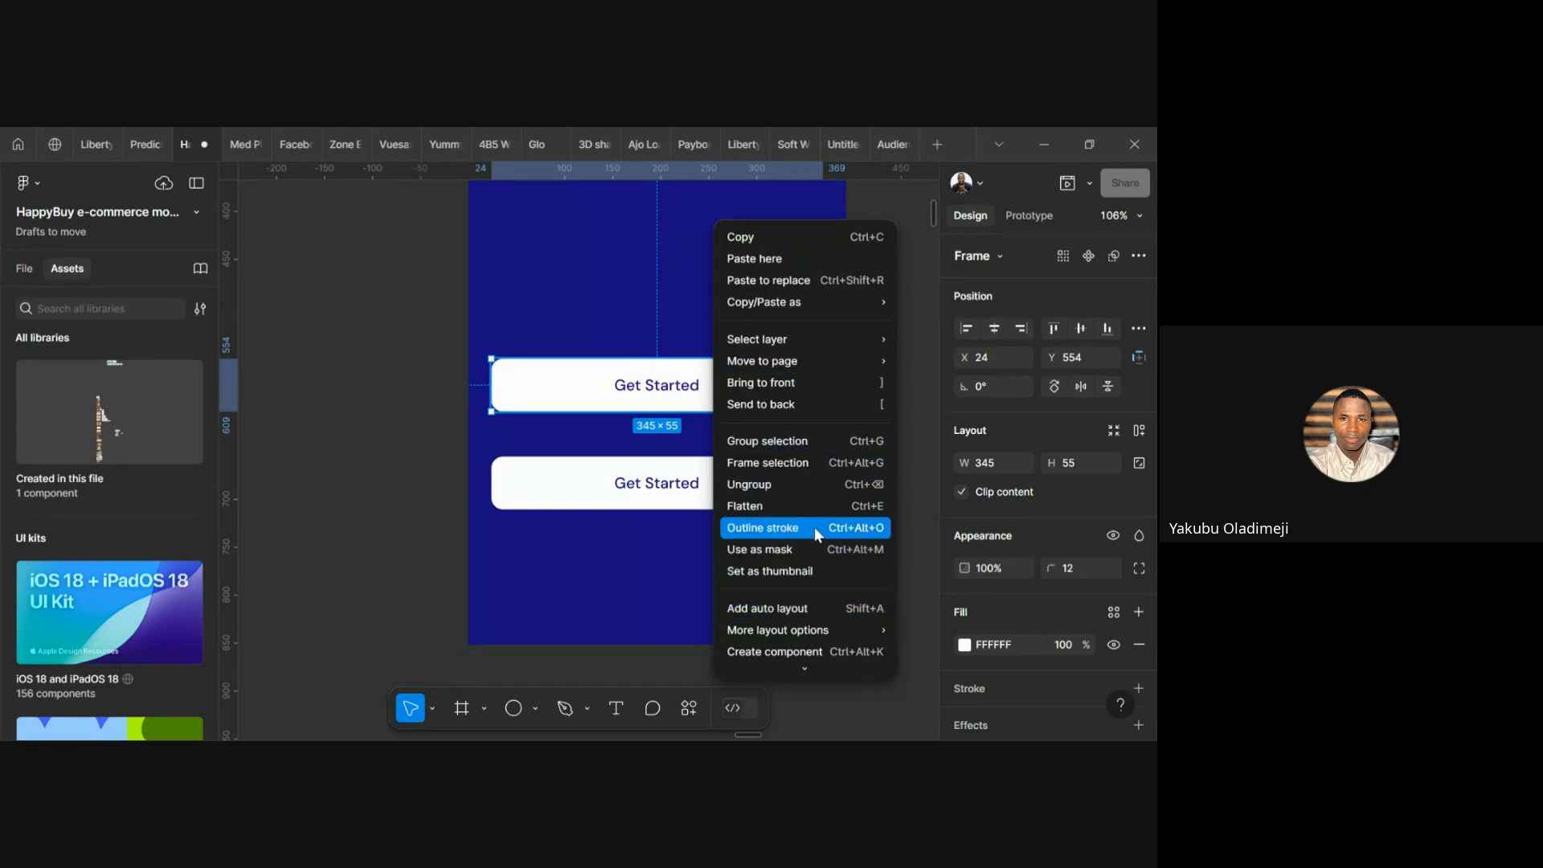
left_click(642, 572)
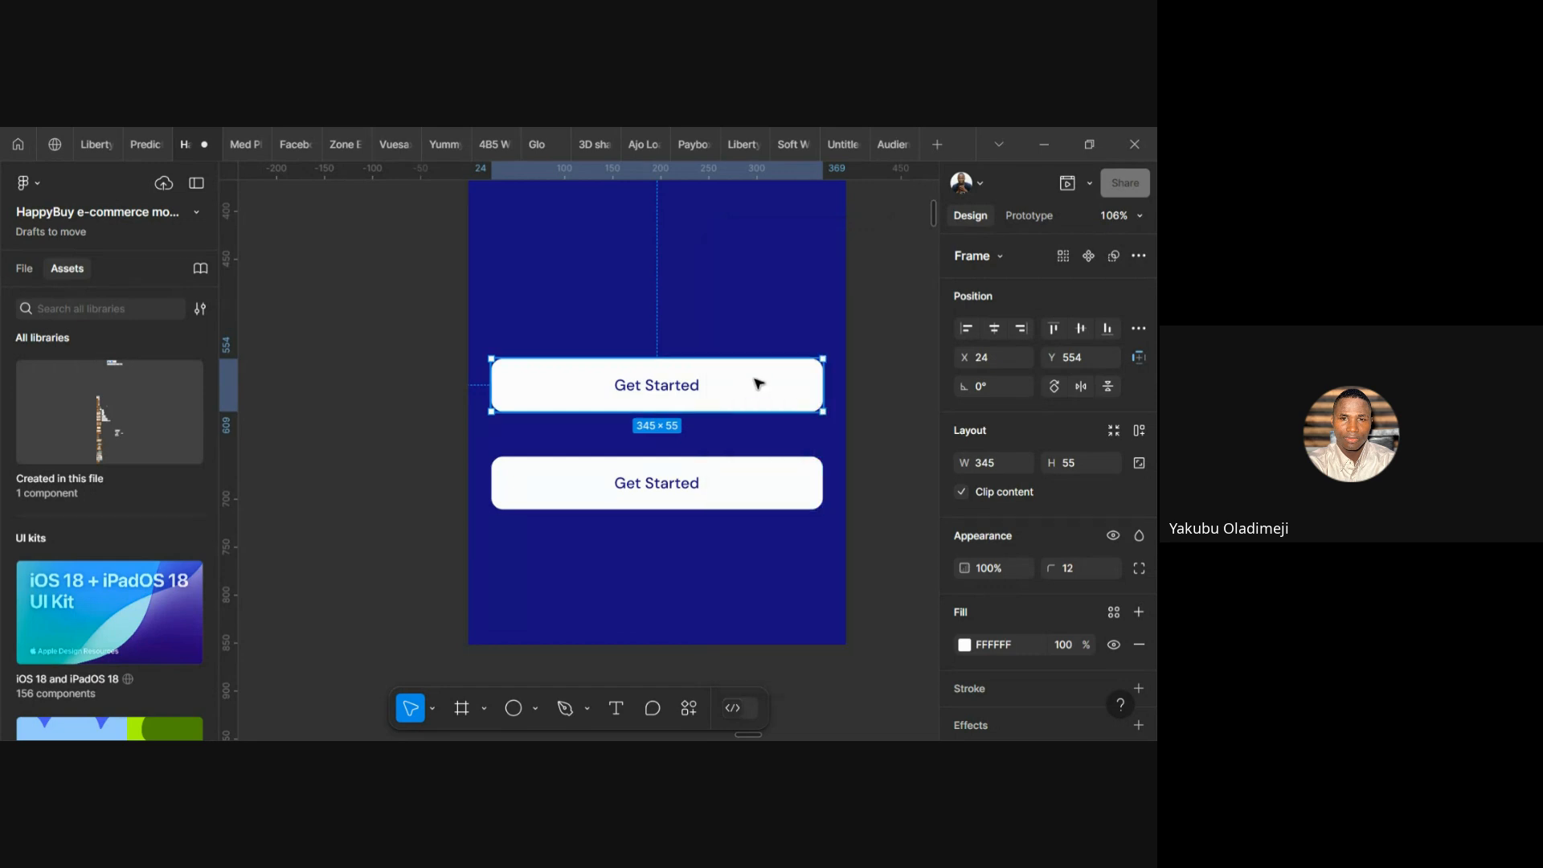
left_click(735, 576)
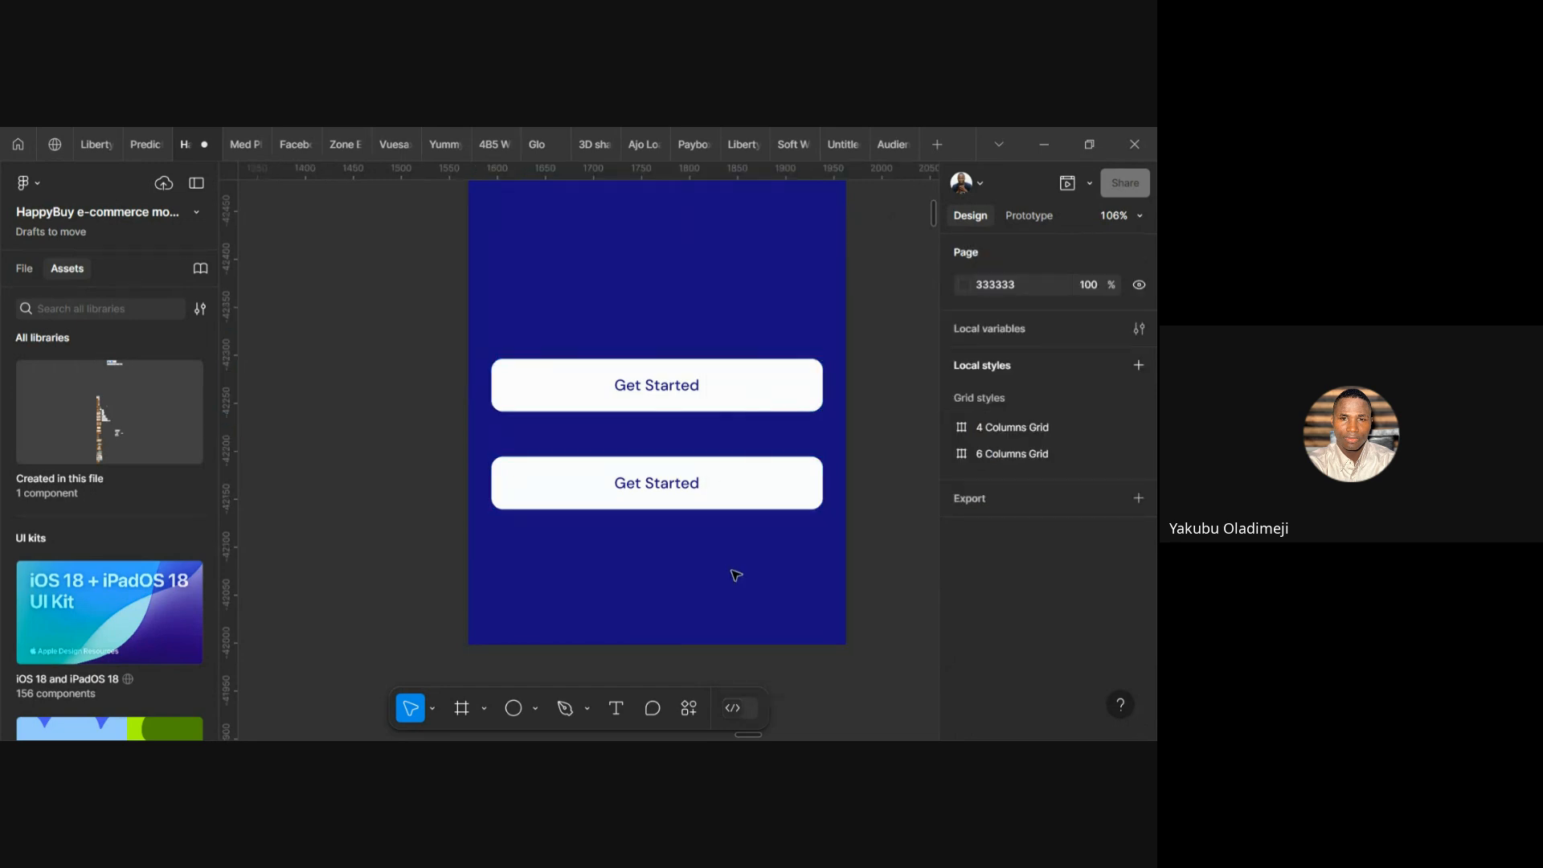
right_click(735, 576)
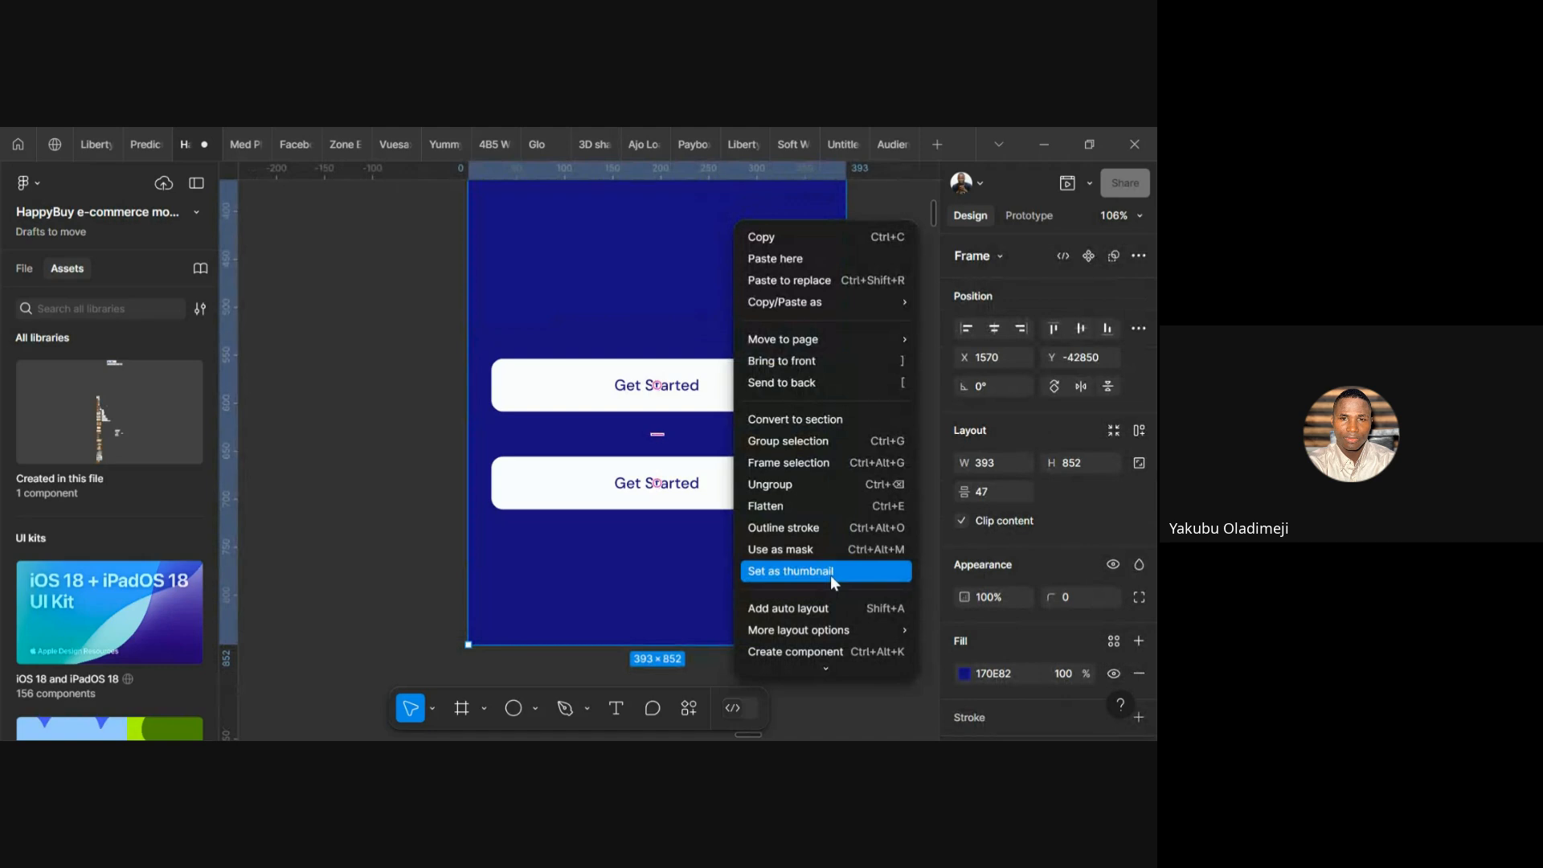
left_click(677, 522)
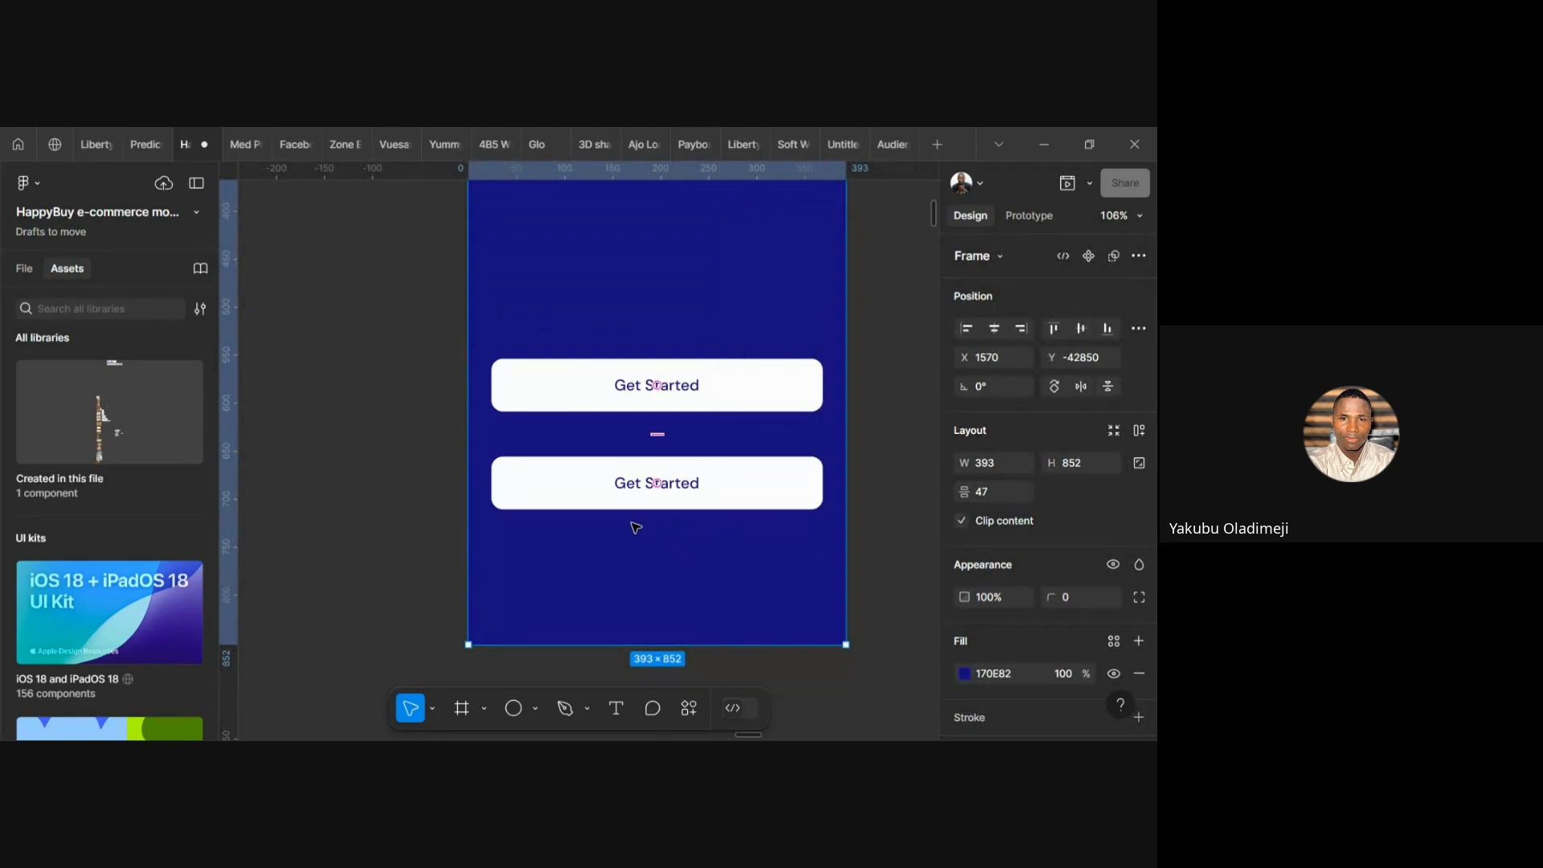
right_click(890, 499)
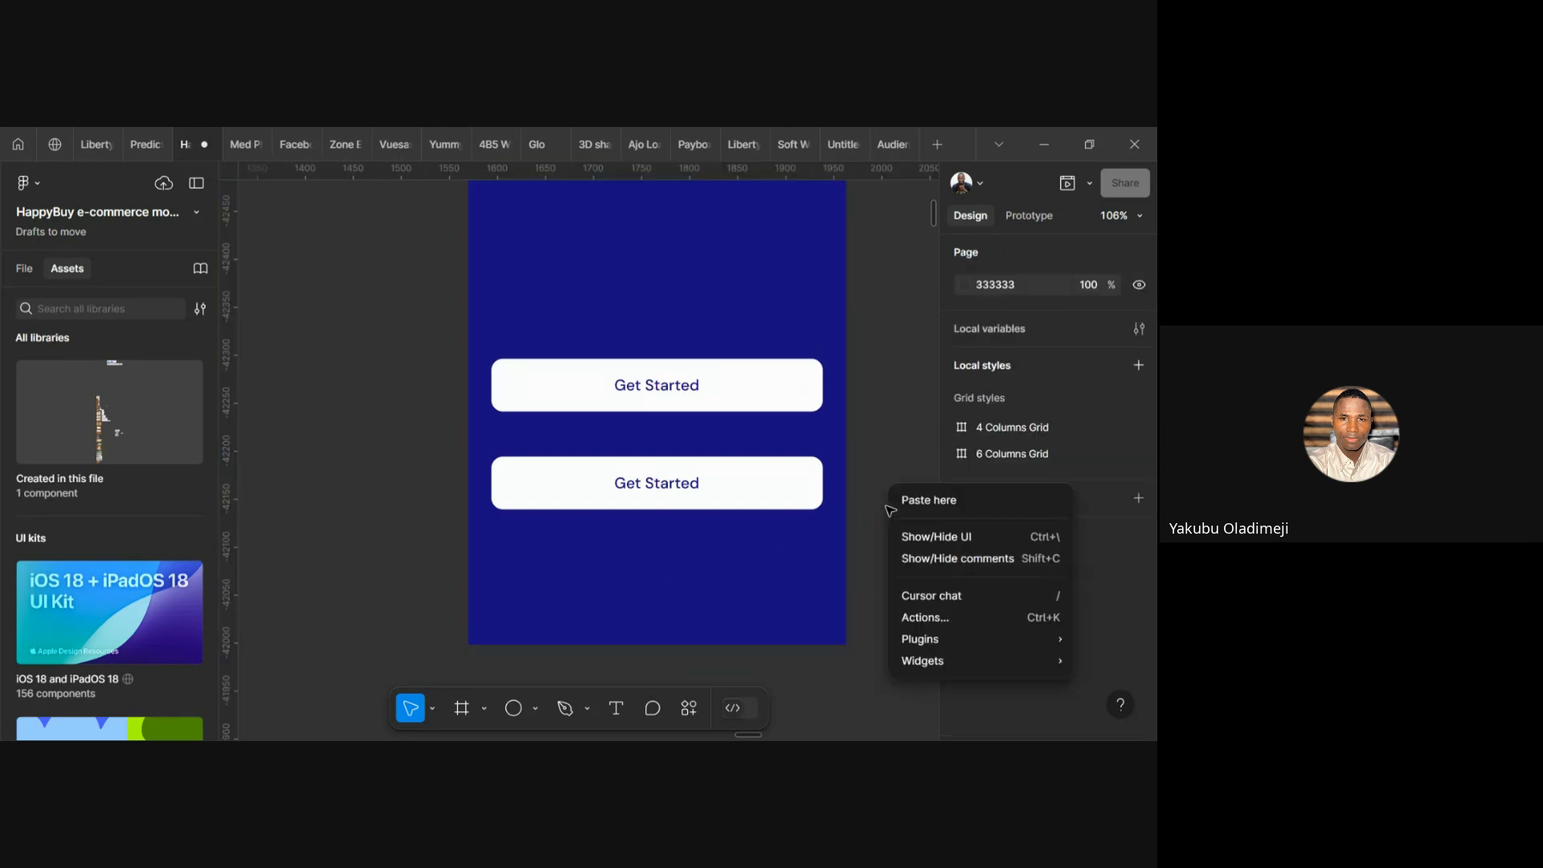
mouse_move(961, 642)
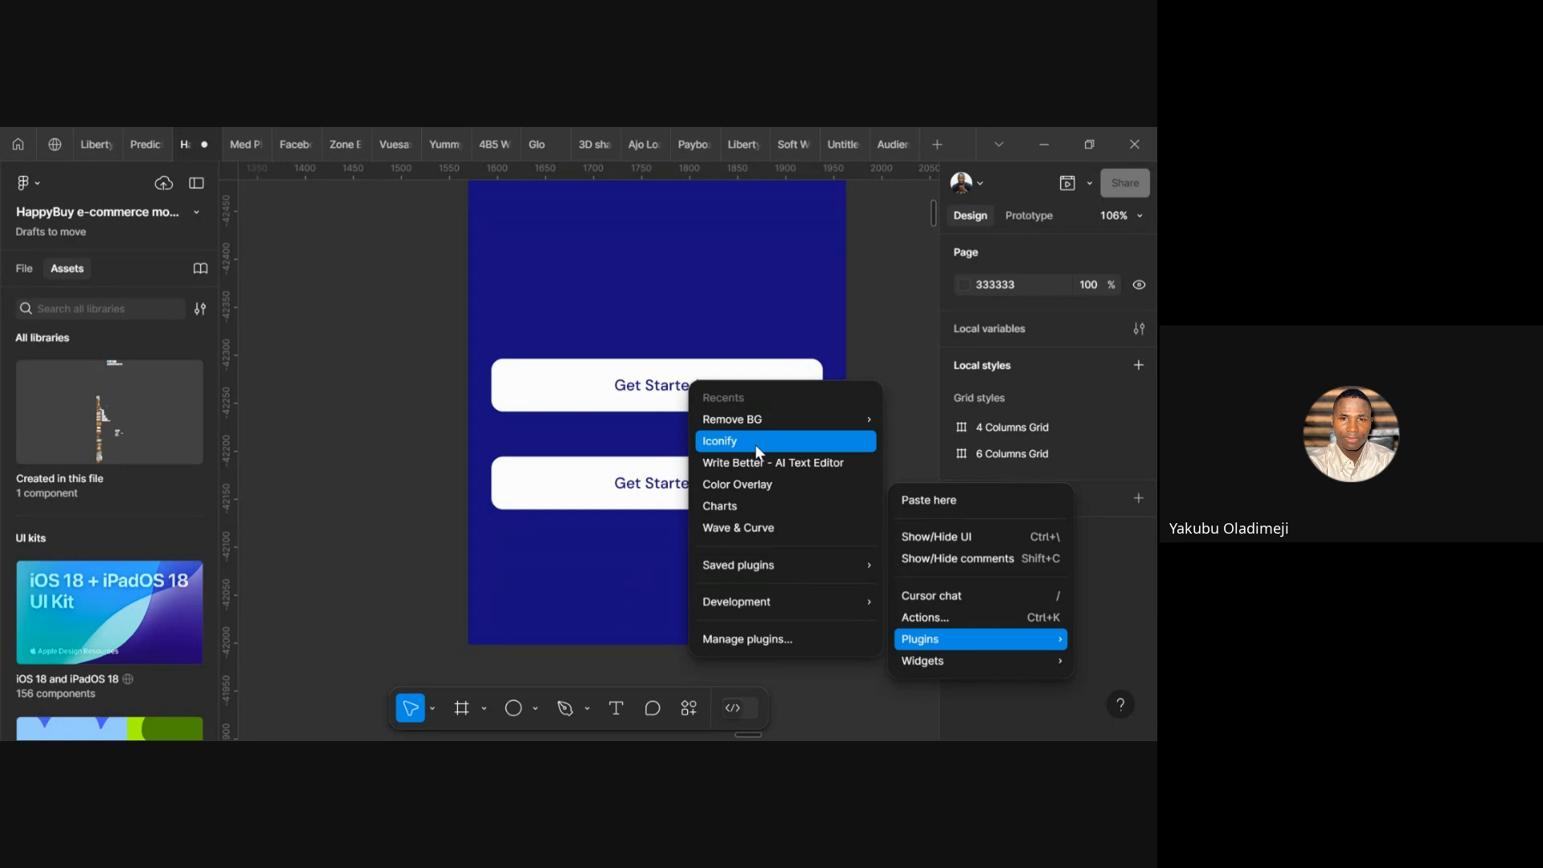
left_click(357, 413)
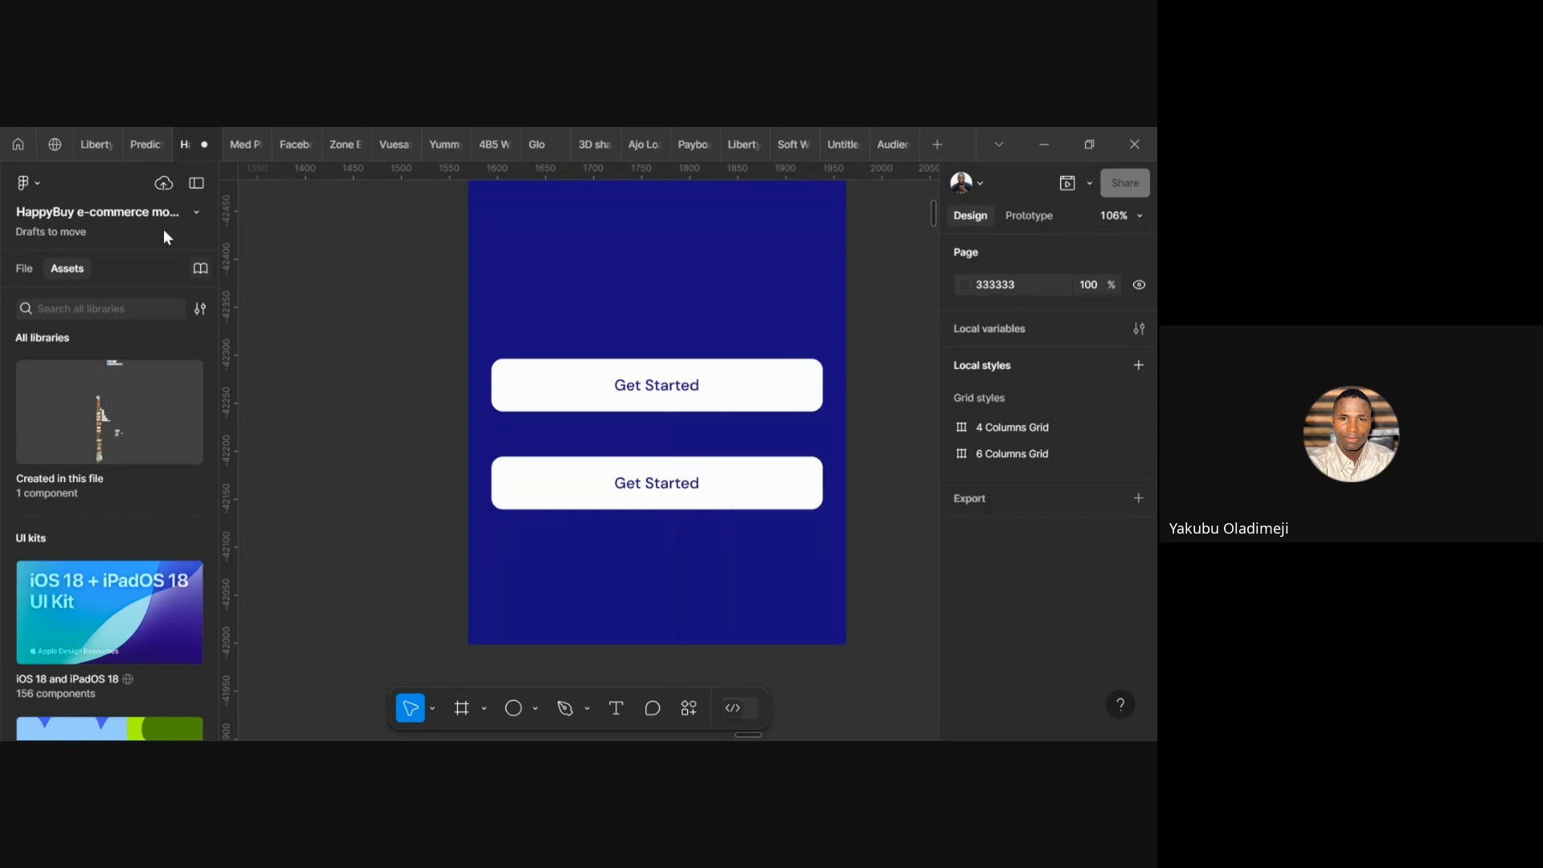
left_click(17, 145)
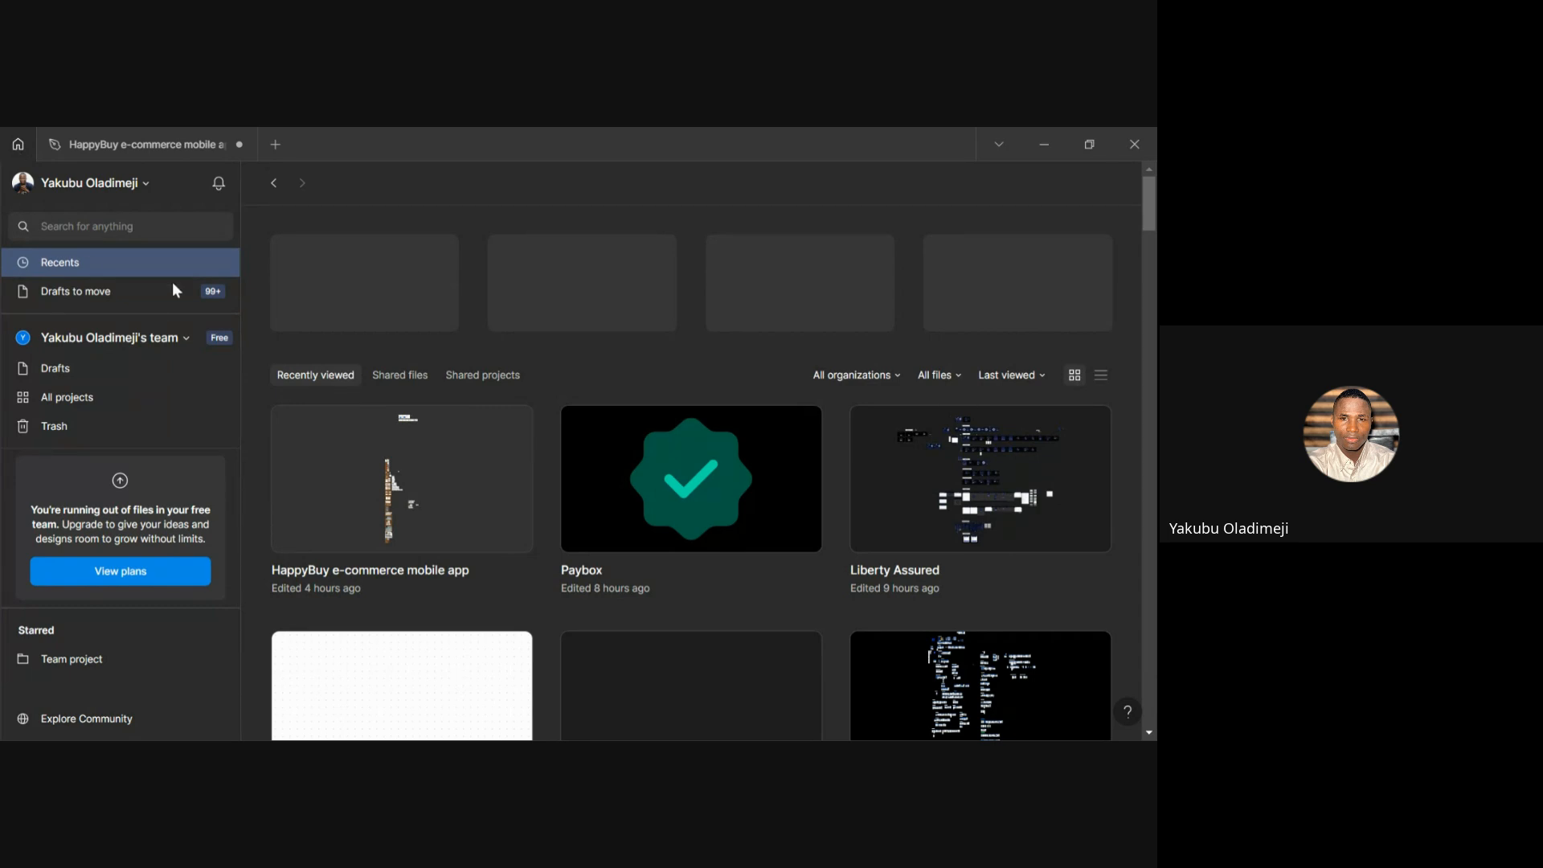
scroll(468, 454, "down", 1)
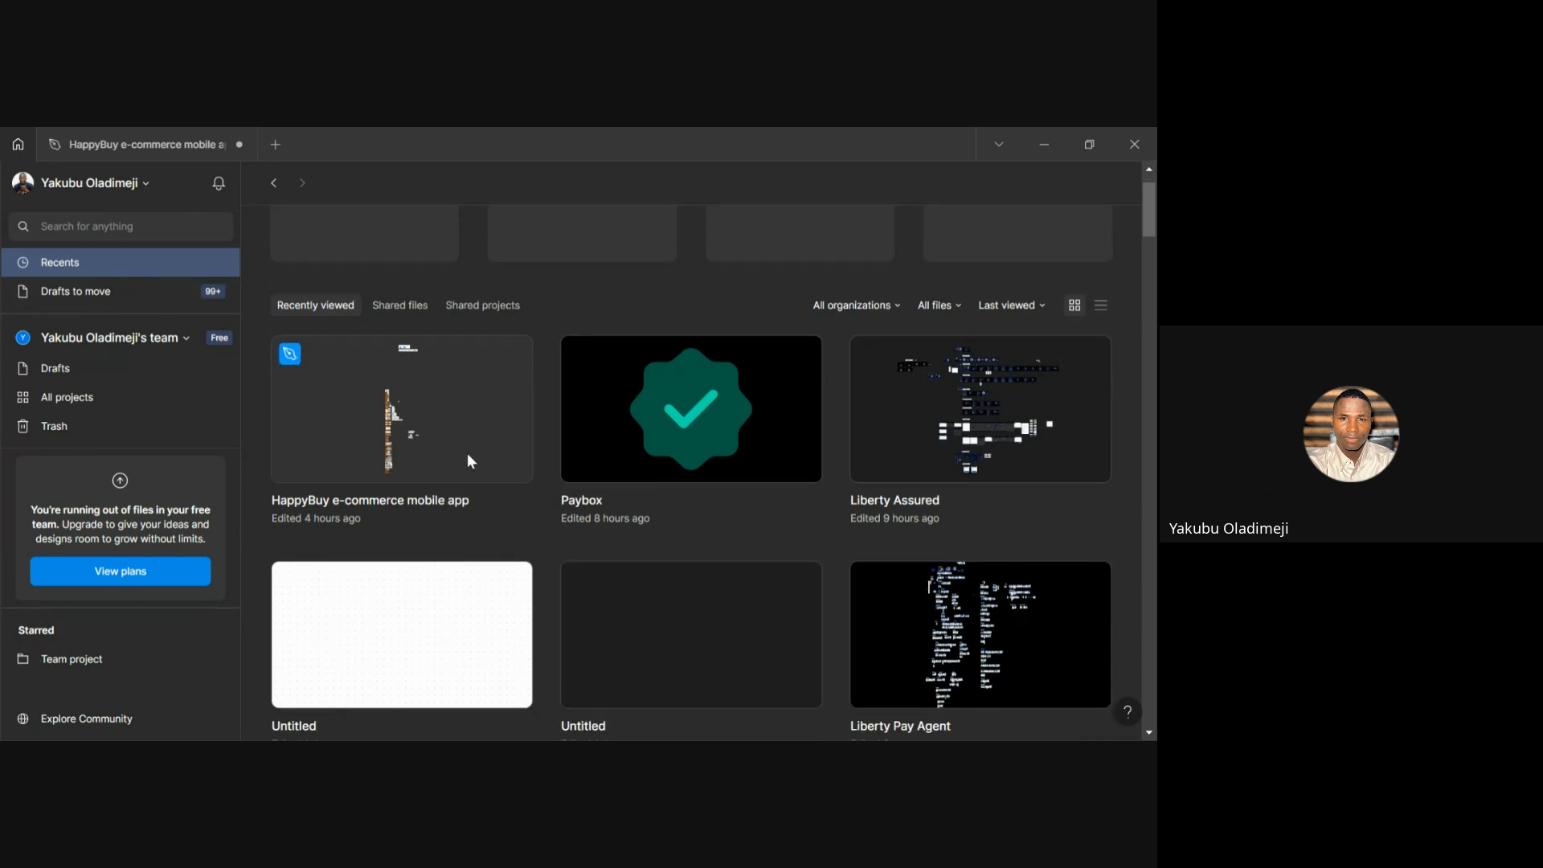
scroll(468, 462, "up", 1)
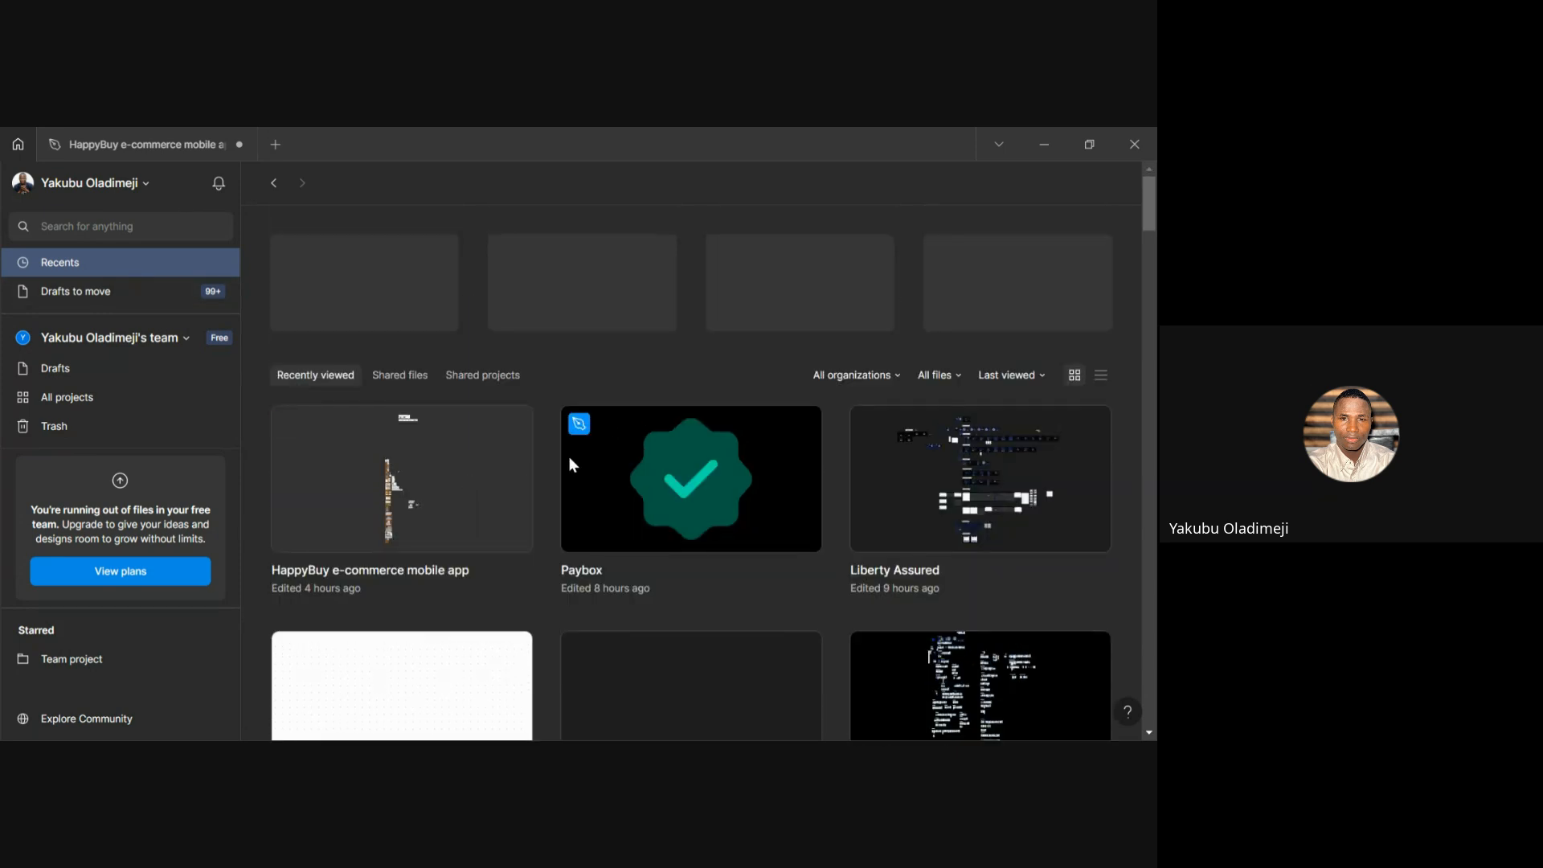
double_click(478, 510)
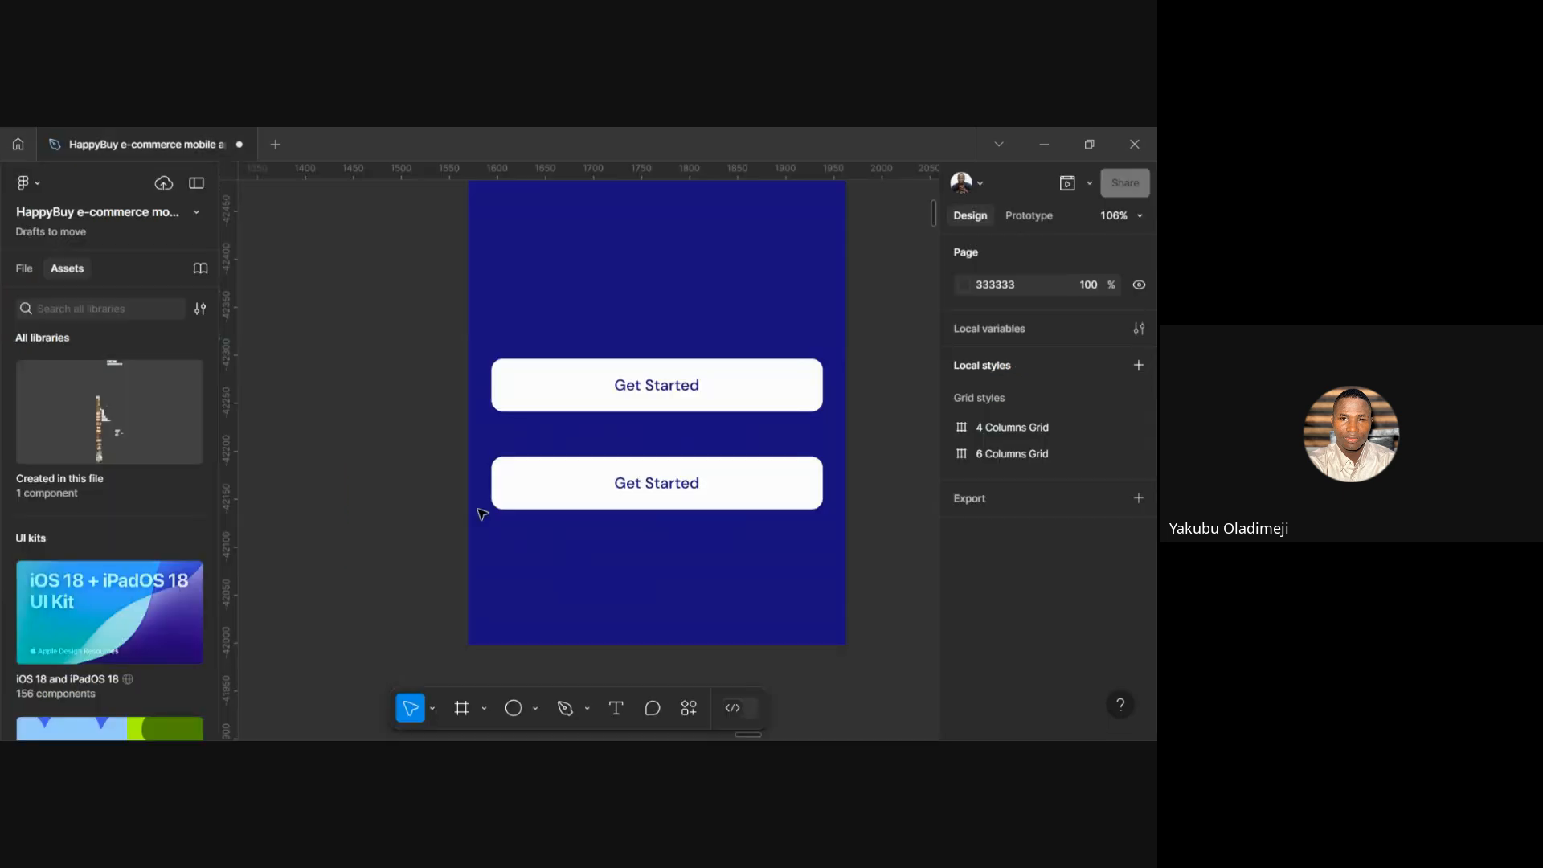
left_click(18, 144)
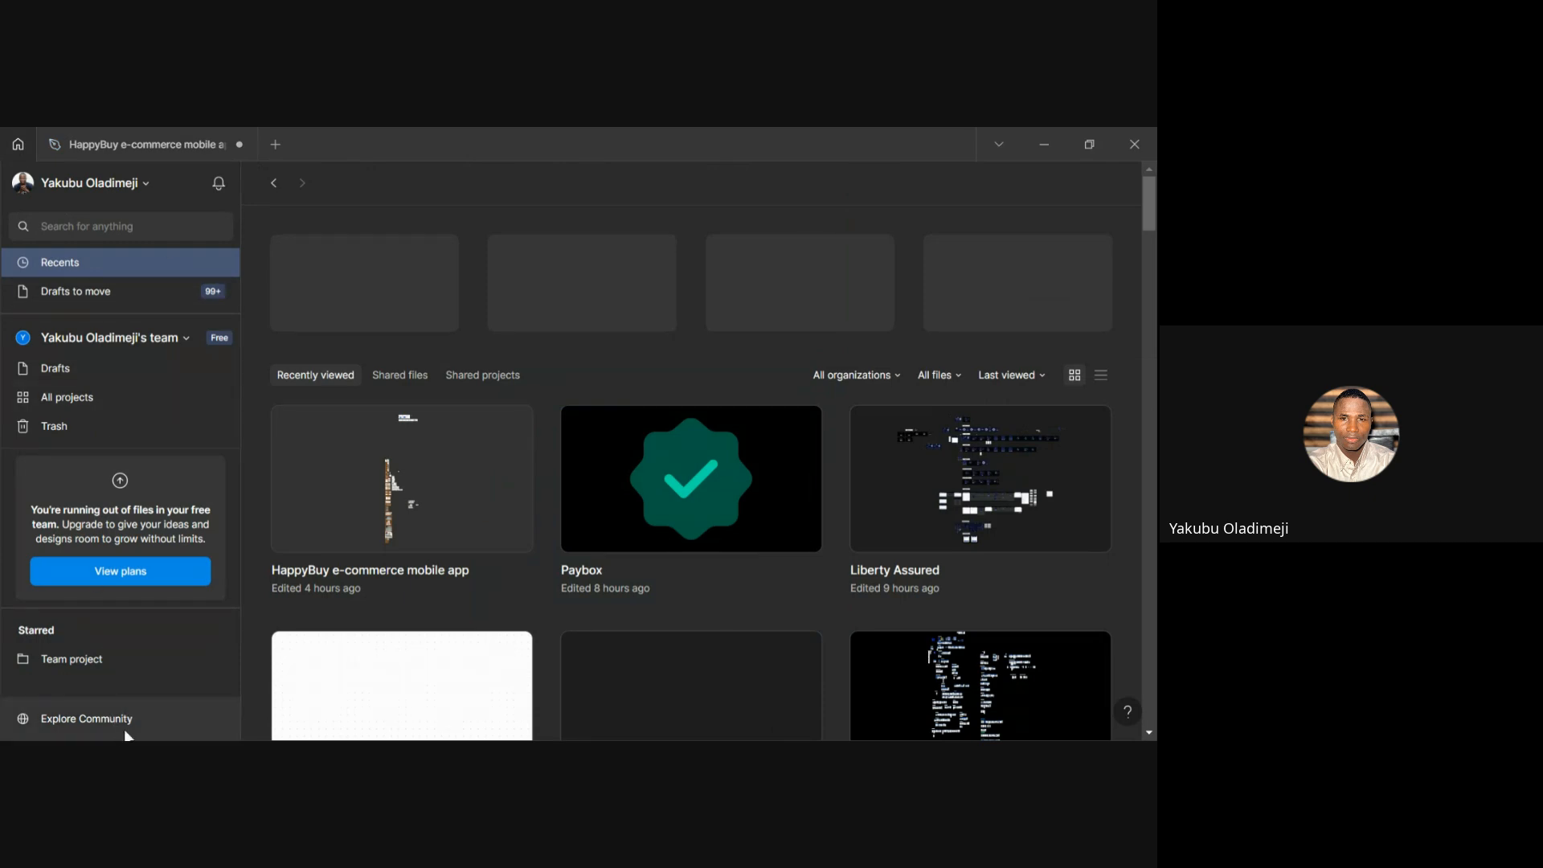
left_click(87, 719)
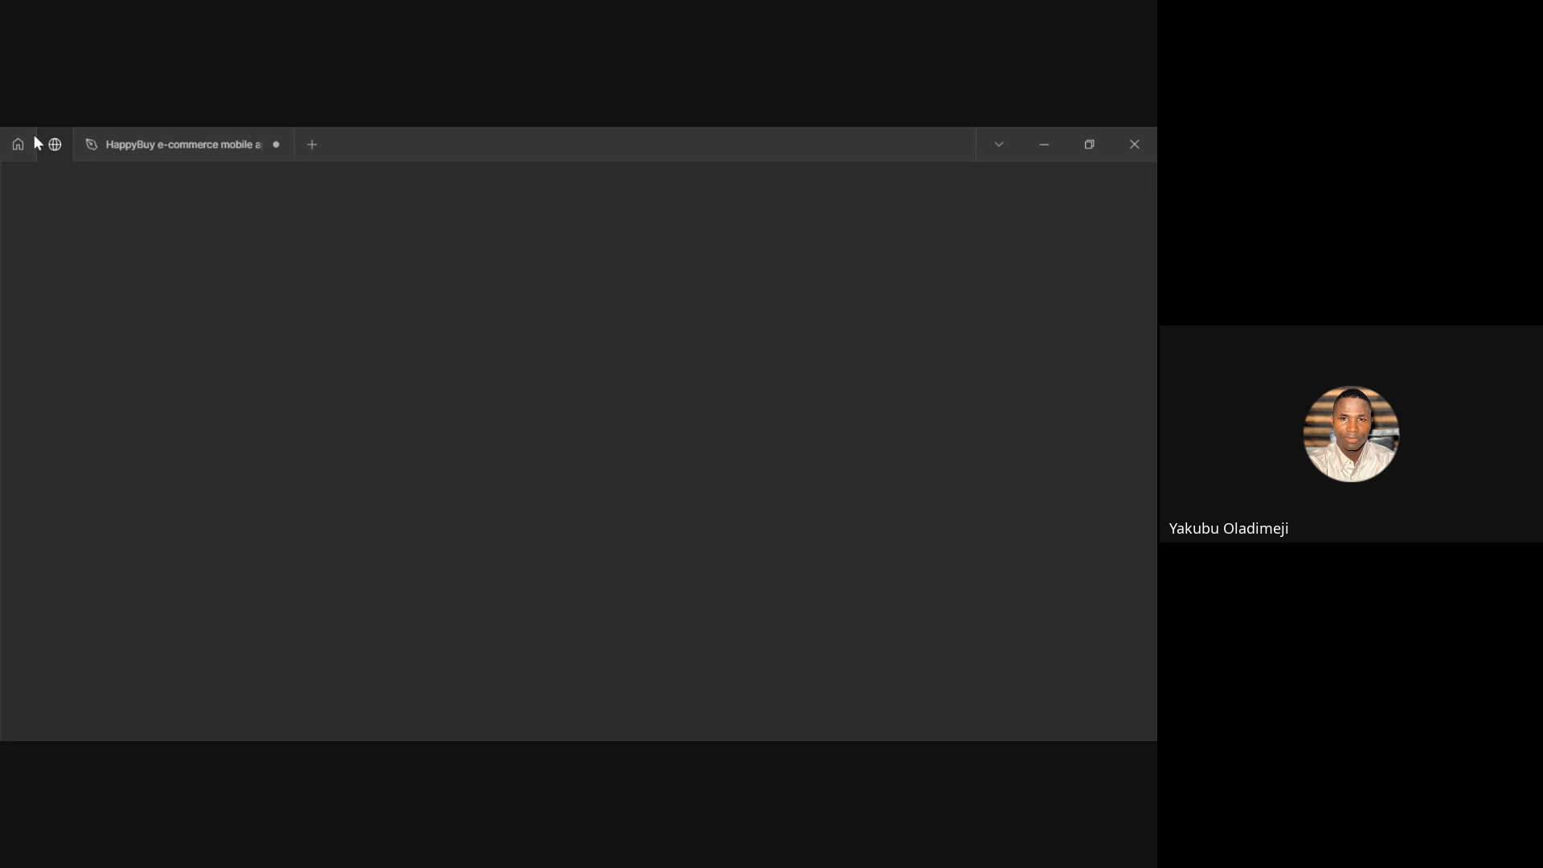
mouse_move(123, 147)
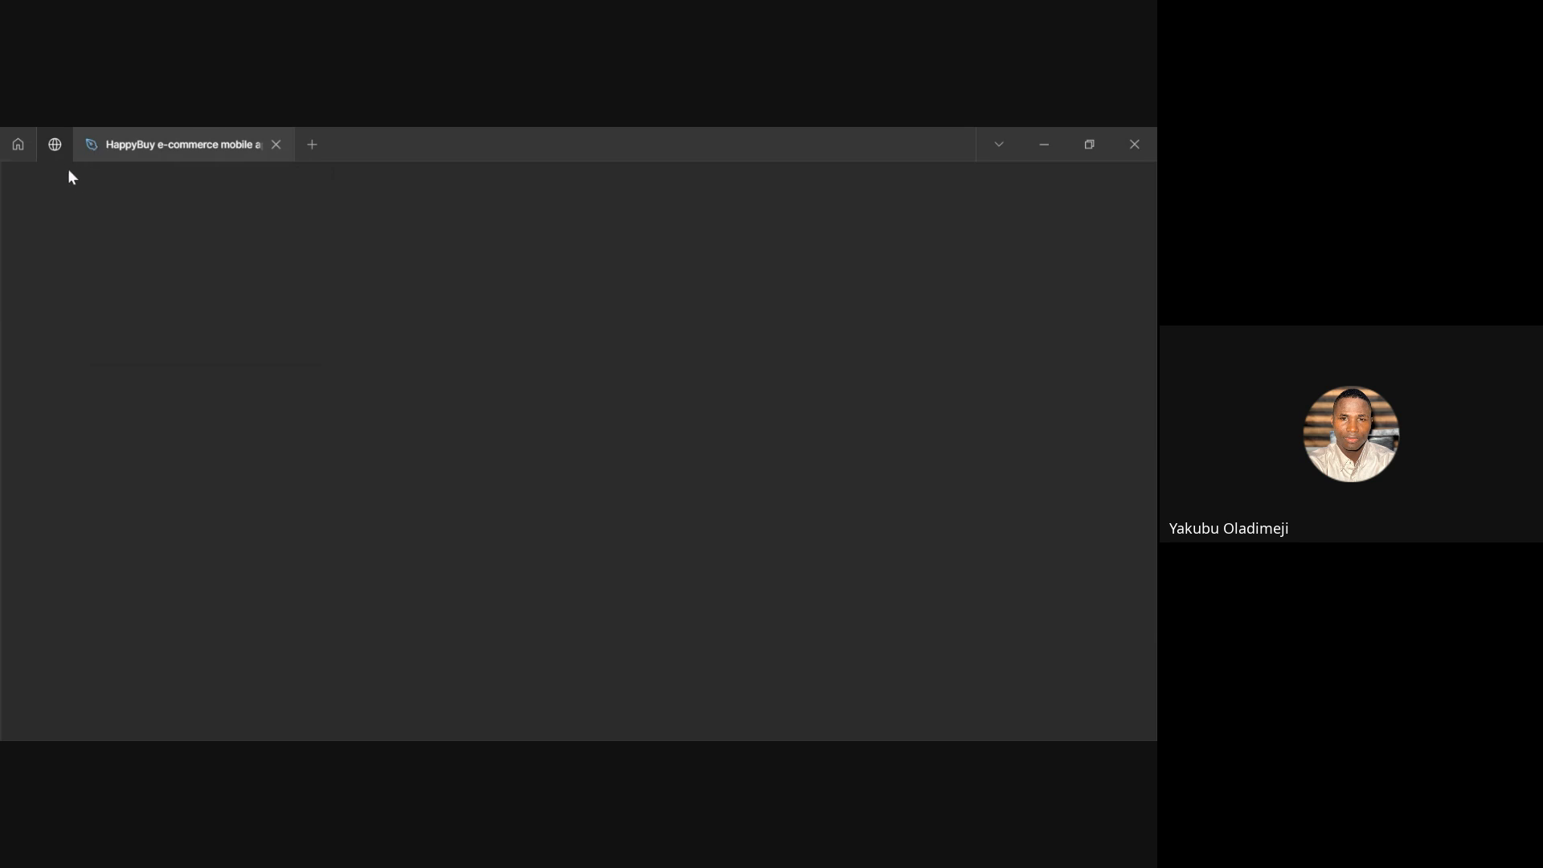
left_click(16, 150)
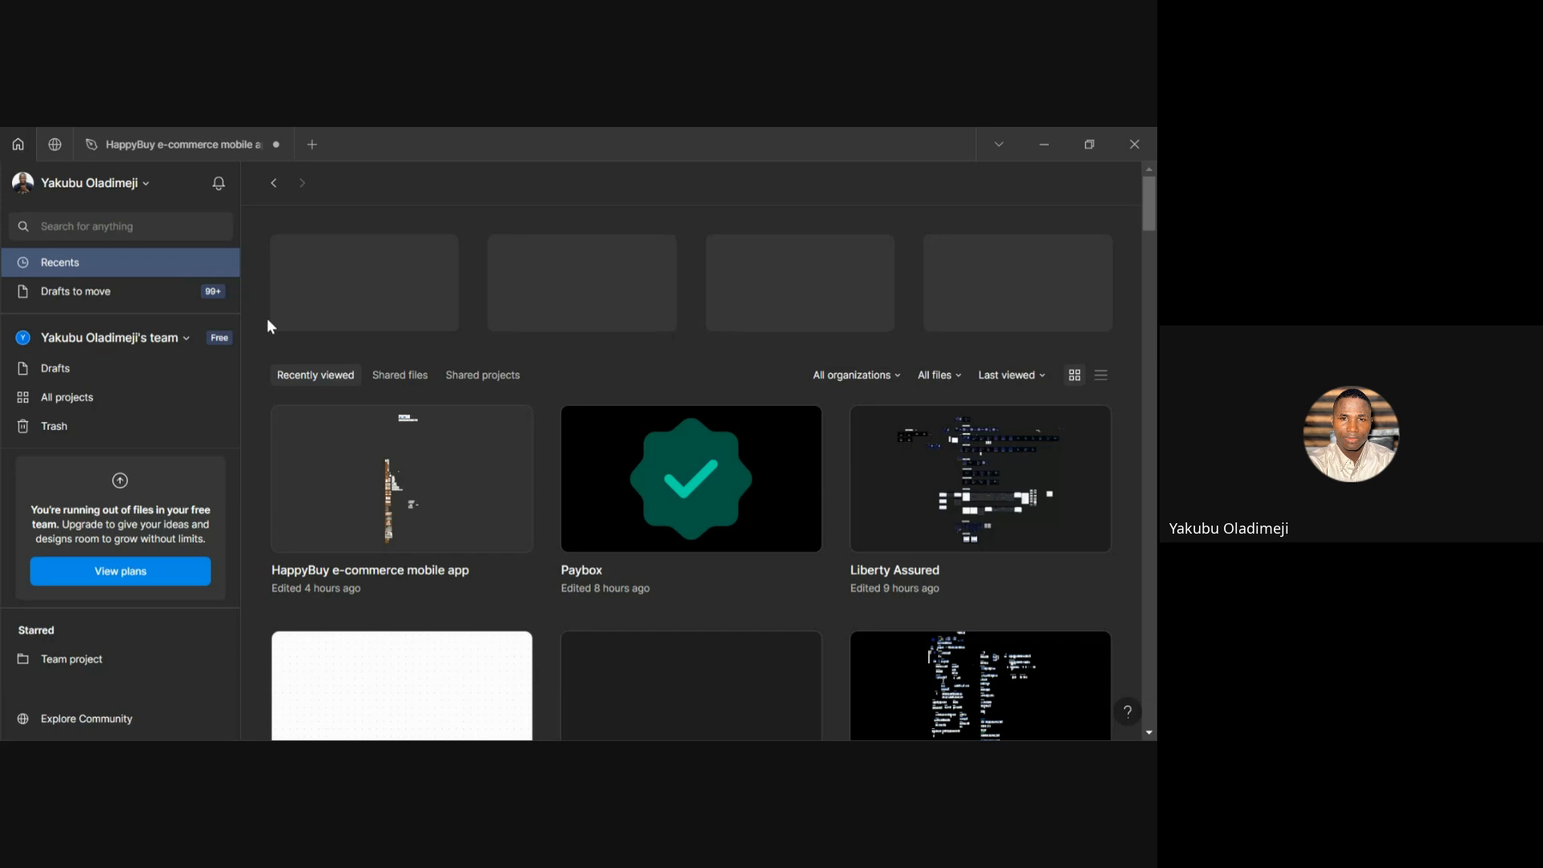
left_click(116, 718)
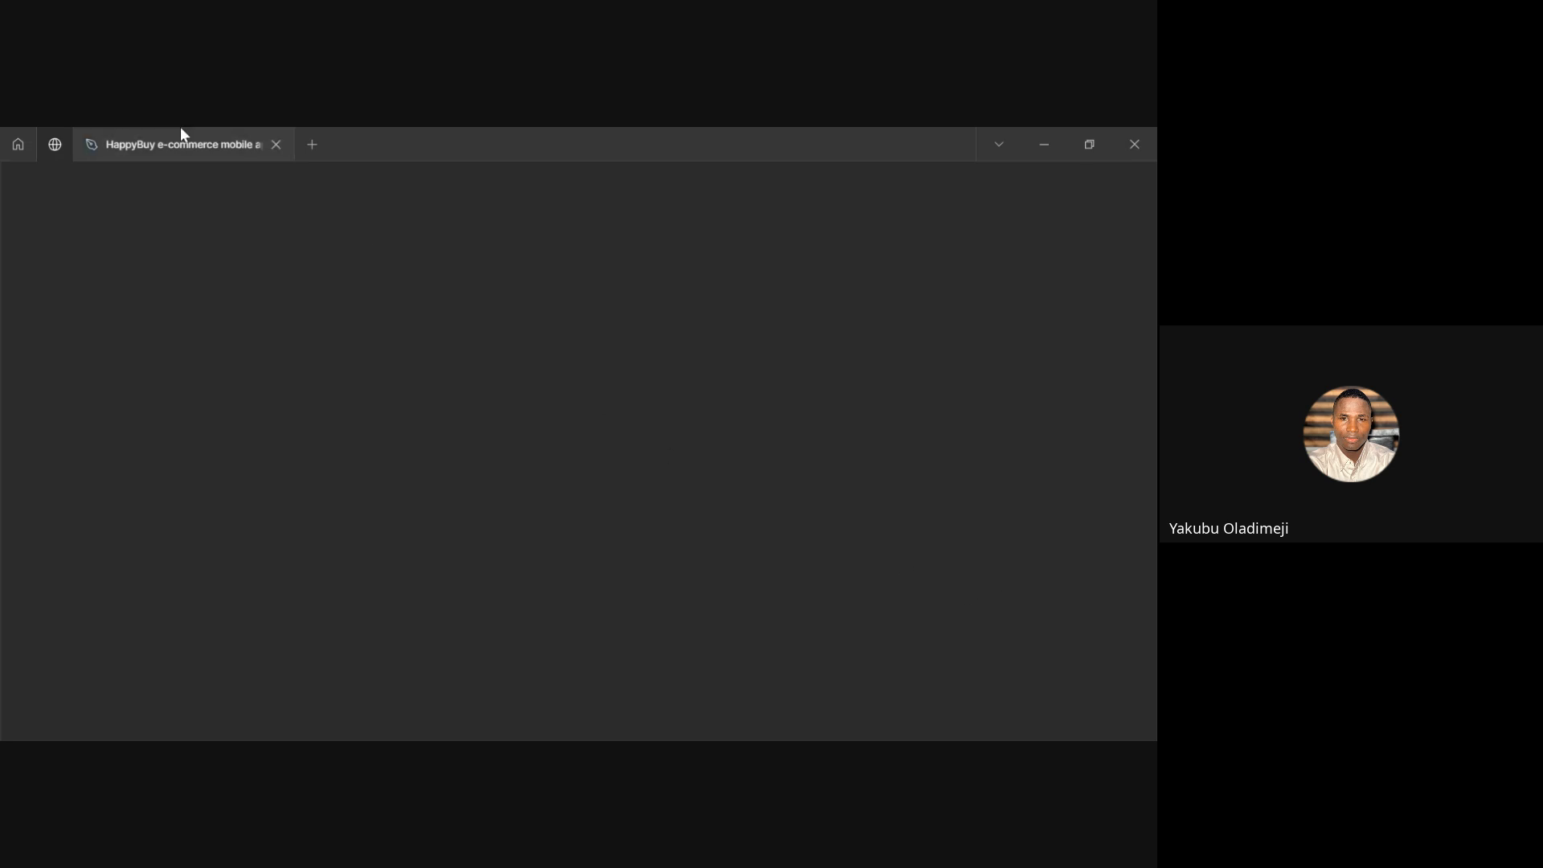
mouse_move(155, 149)
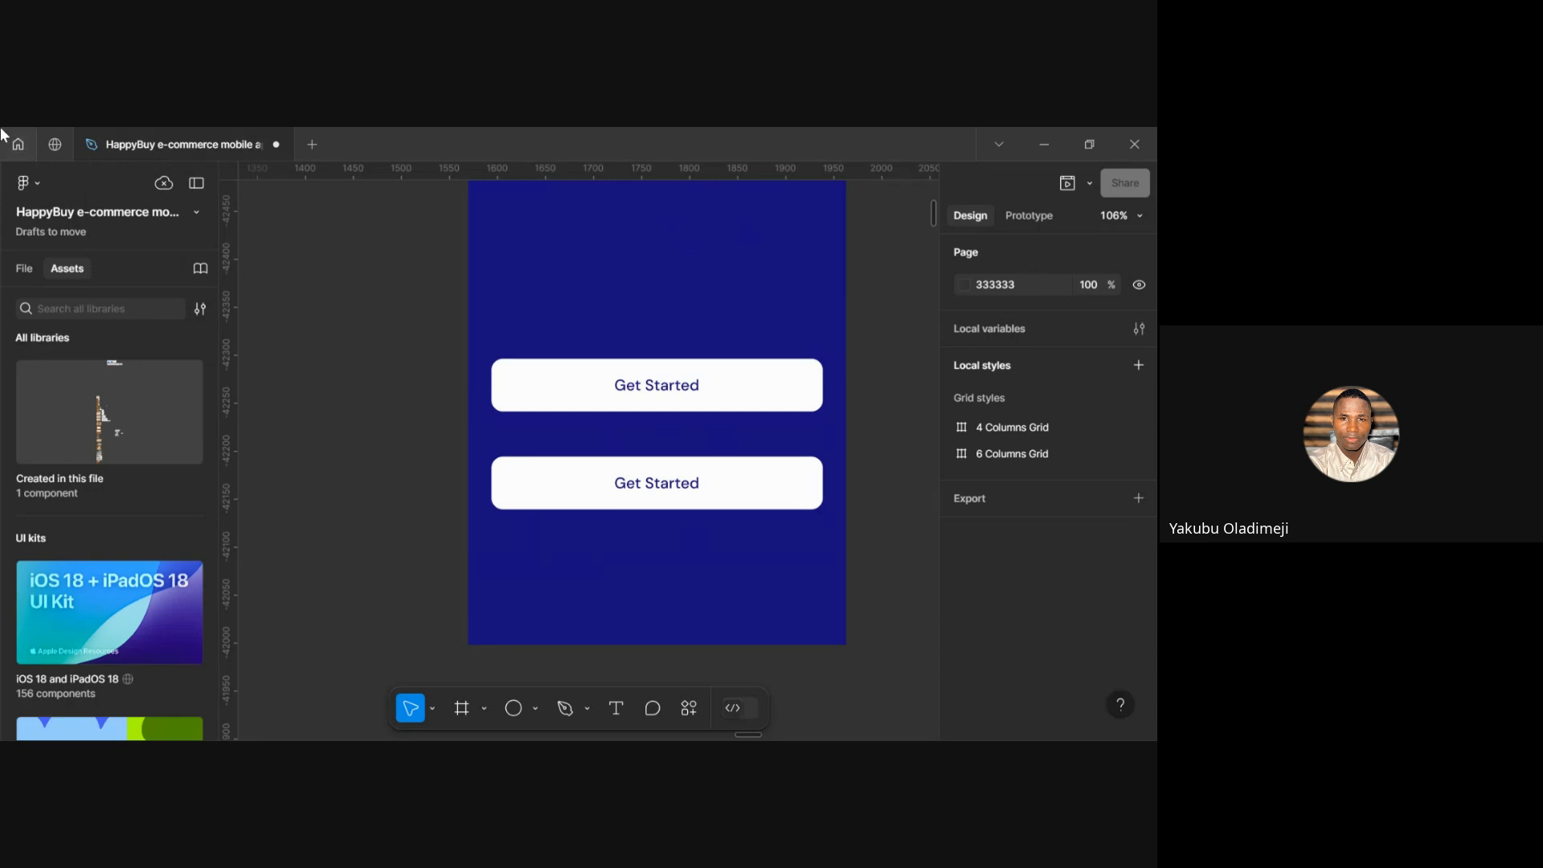
Move between the Community page and the home file browser tabs
left_click(53, 148)
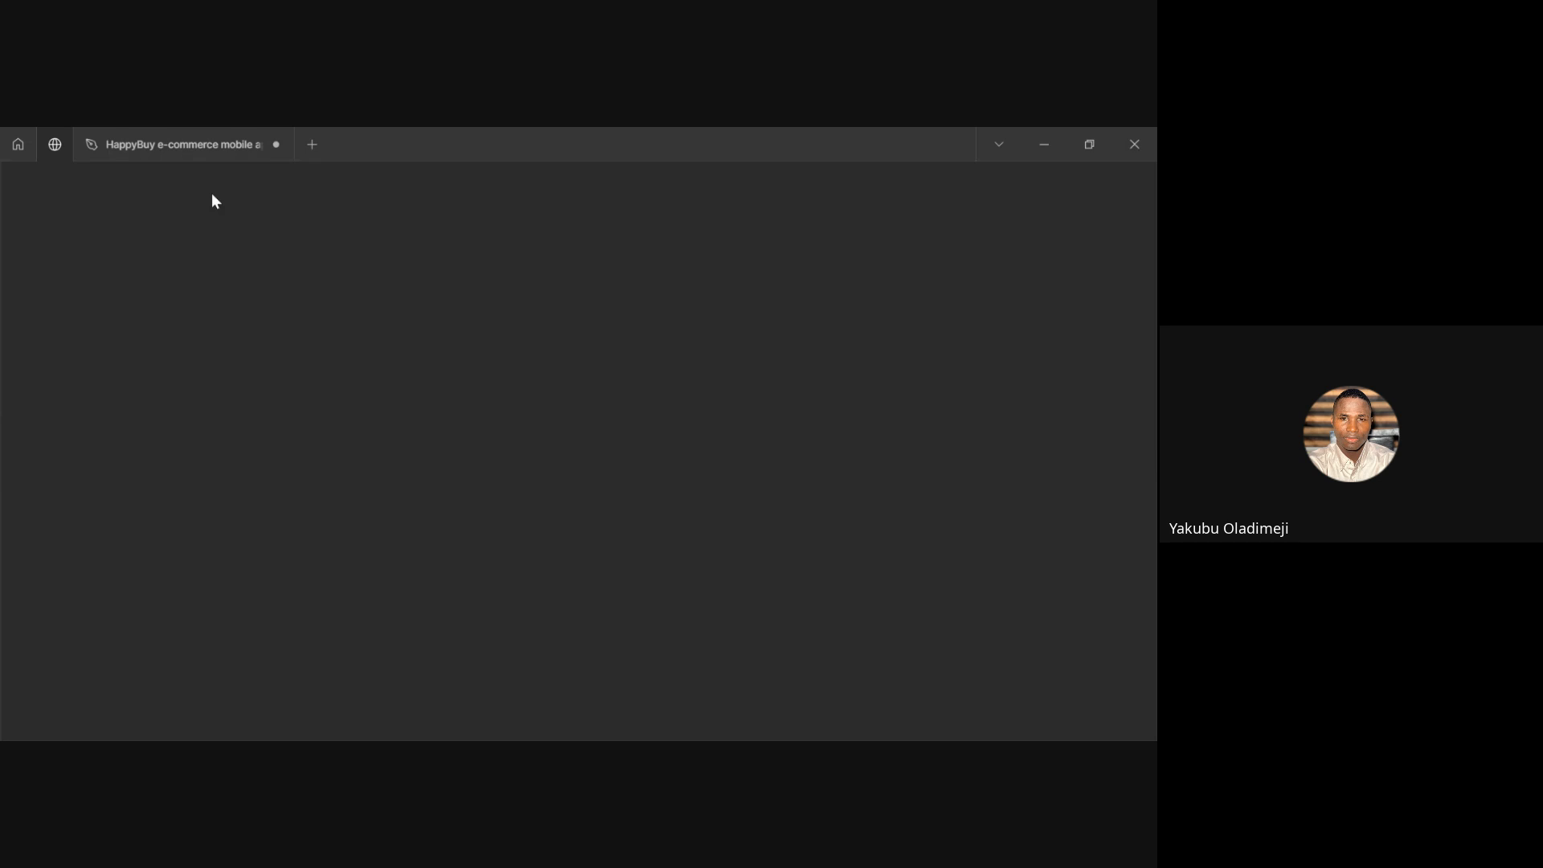
mouse_move(154, 160)
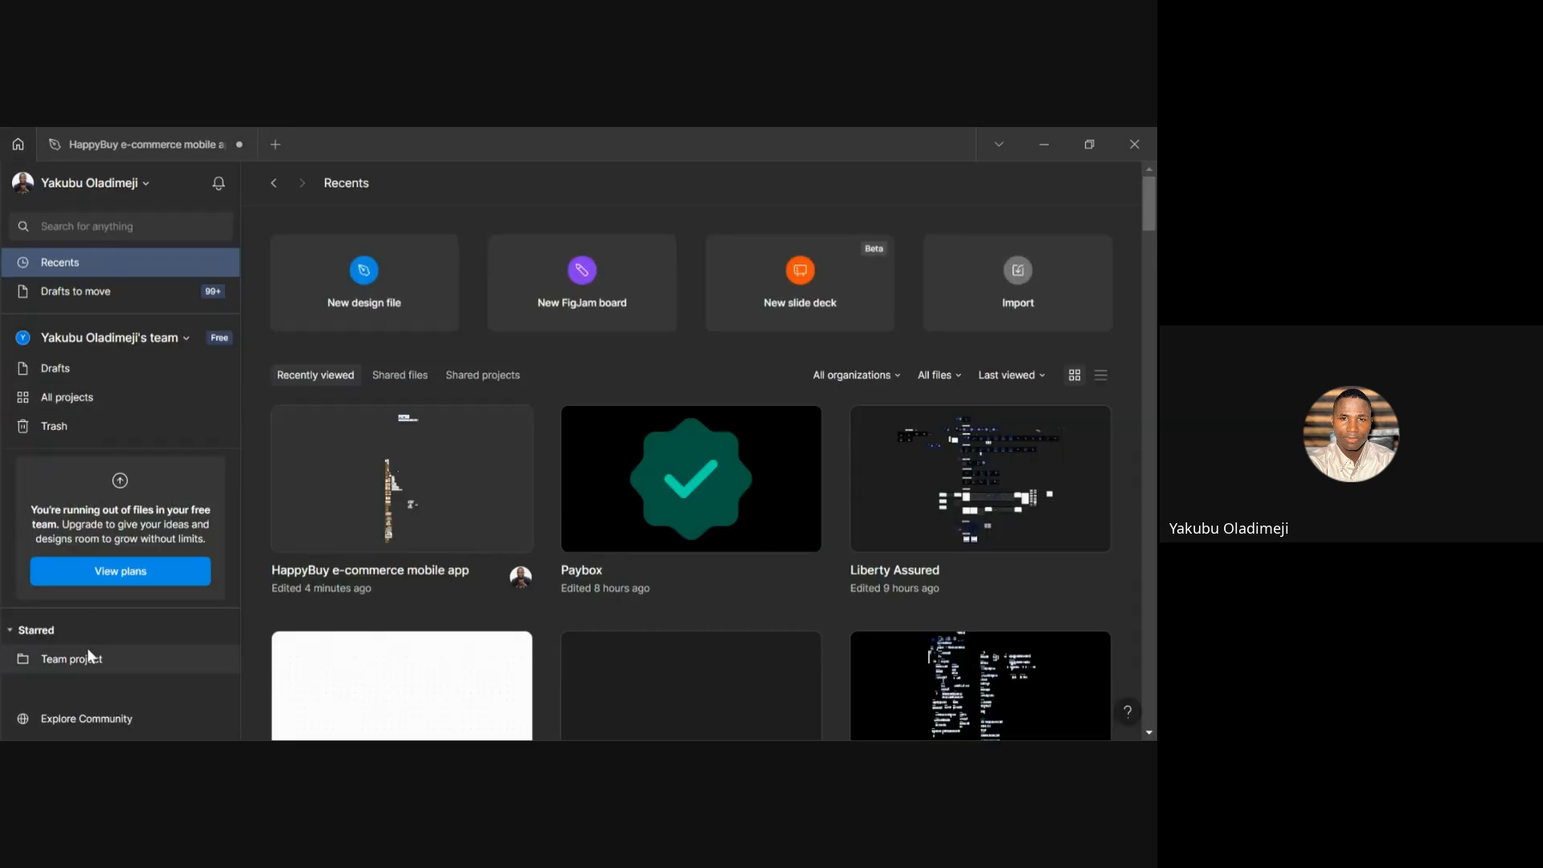
double_click(98, 718)
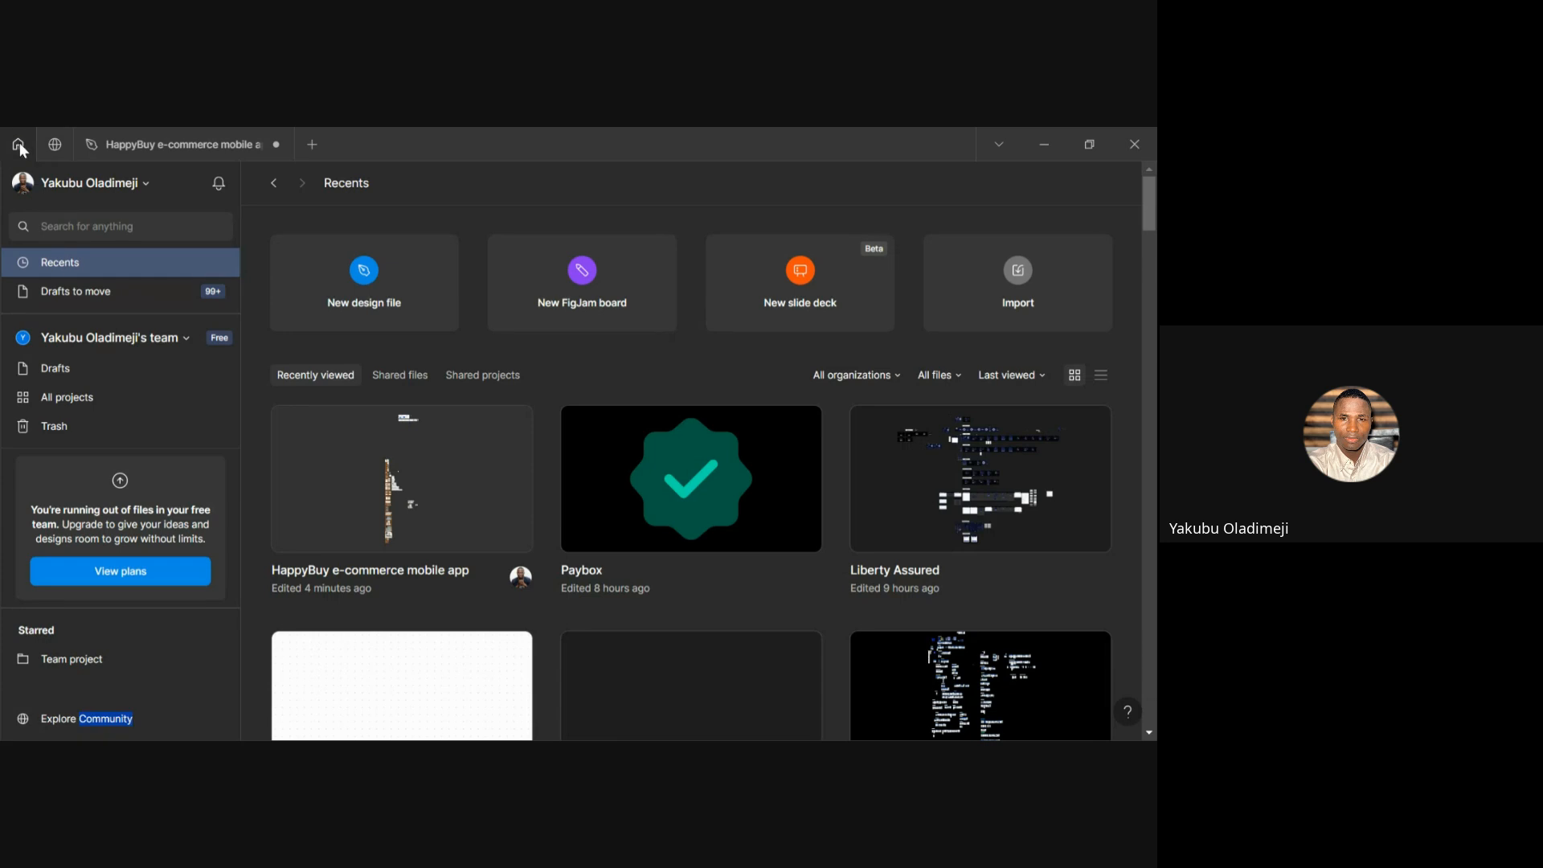
left_click(53, 150)
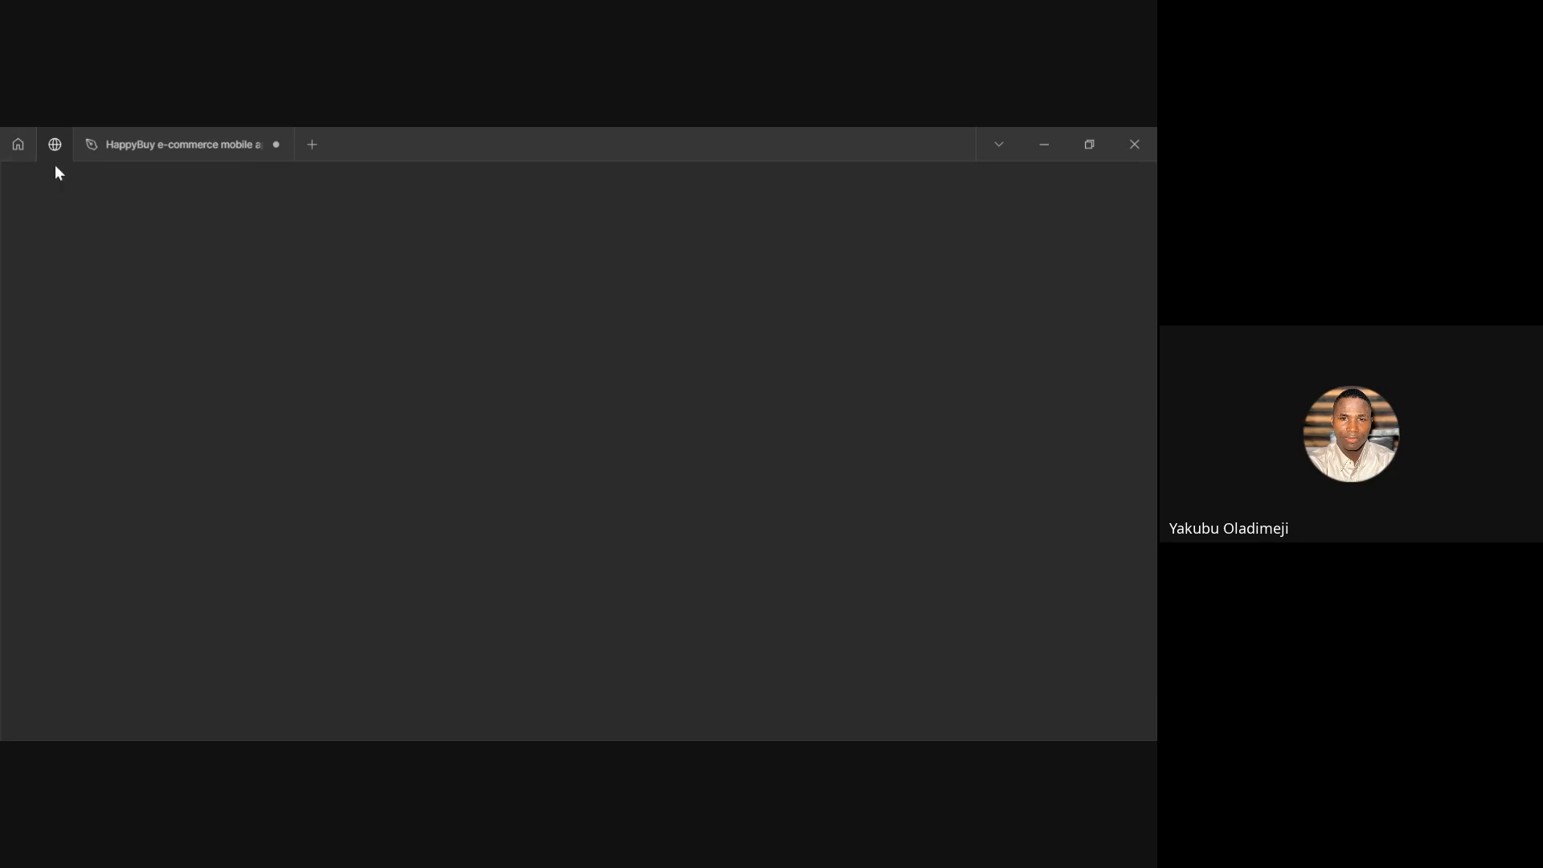
left_click(16, 146)
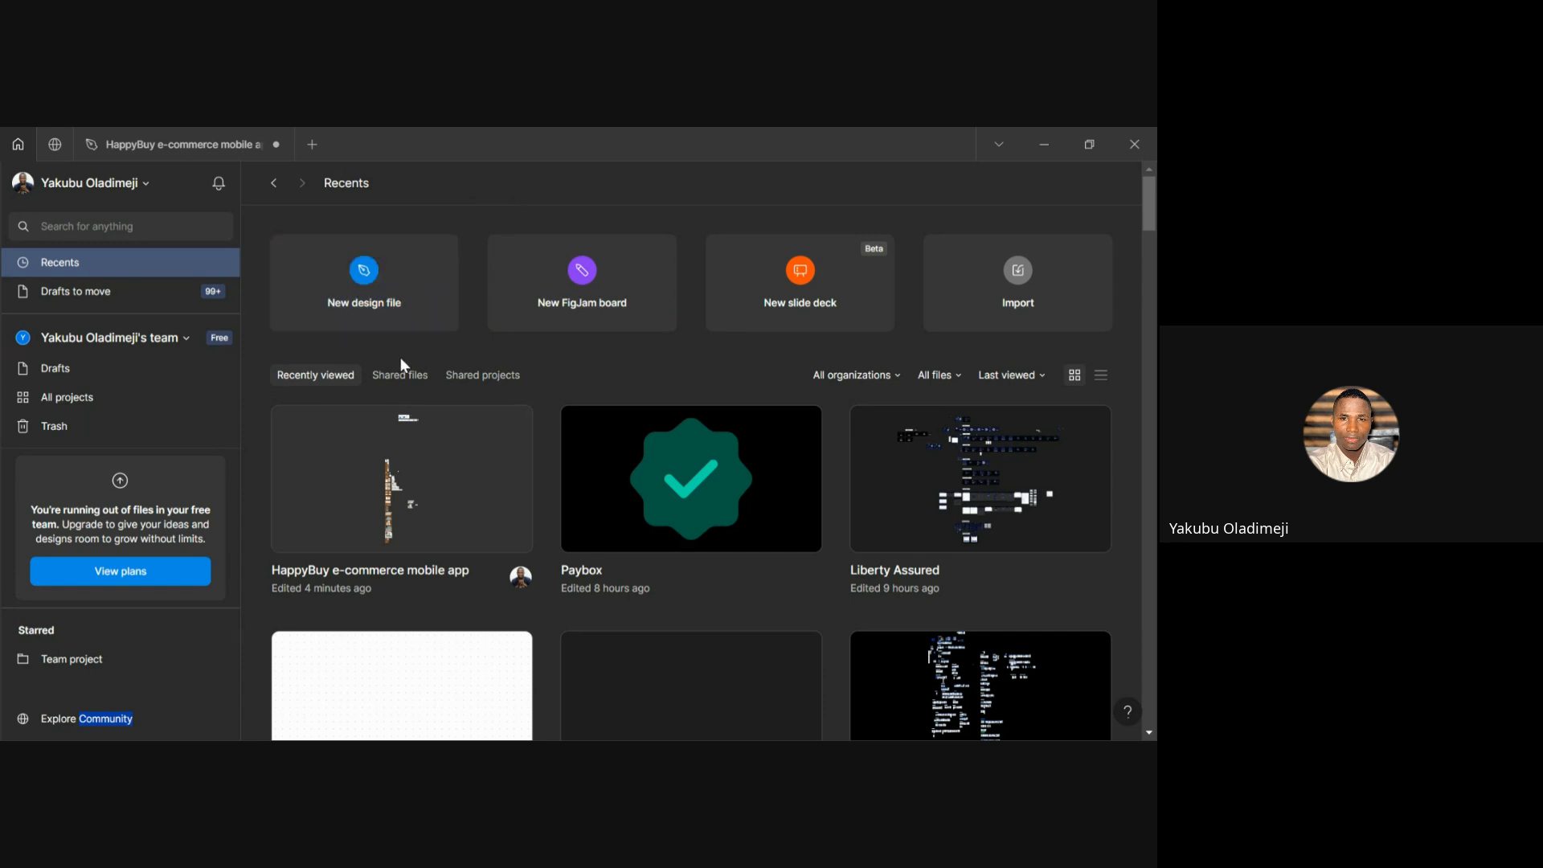
left_click(49, 146)
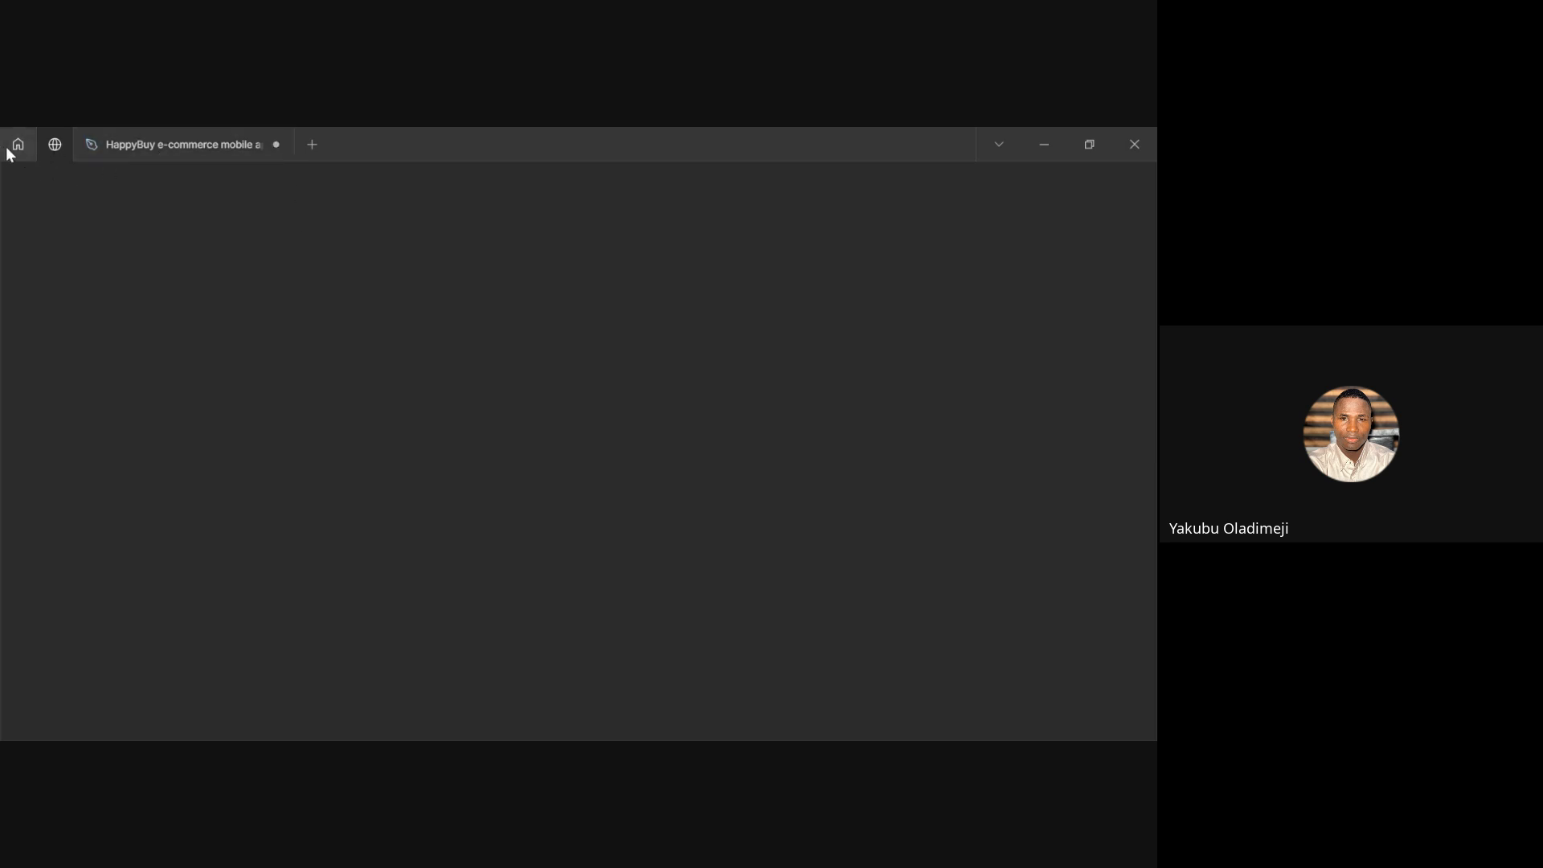
Reopen the HappyBuy design file and pan around its canvas
left_click(178, 146)
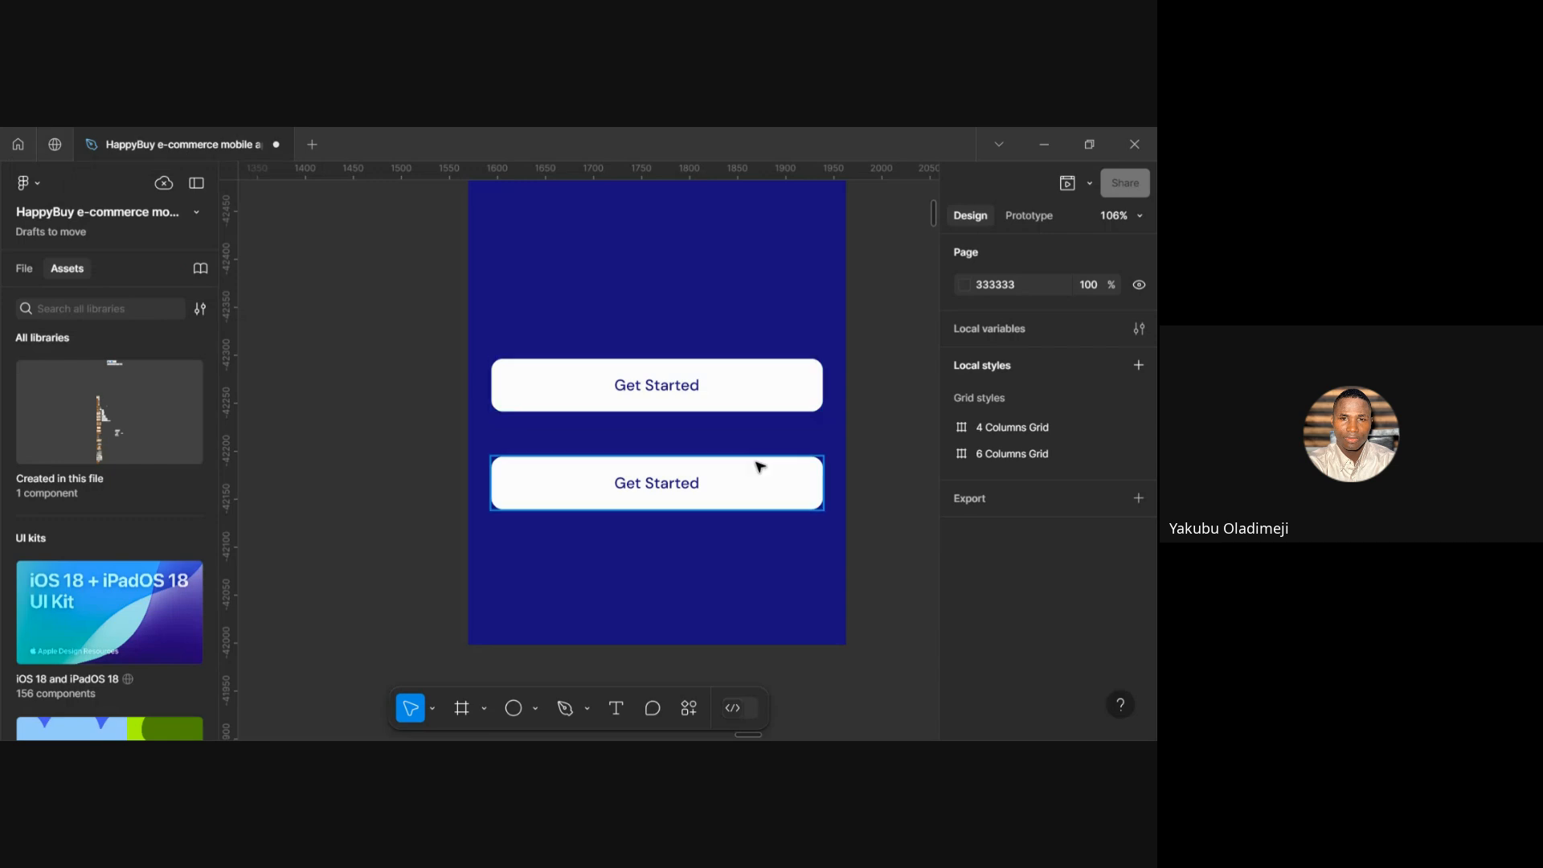
scroll(757, 464, "right", 4)
scroll(759, 464, "down", 3)
scroll(616, 501, "up", 5)
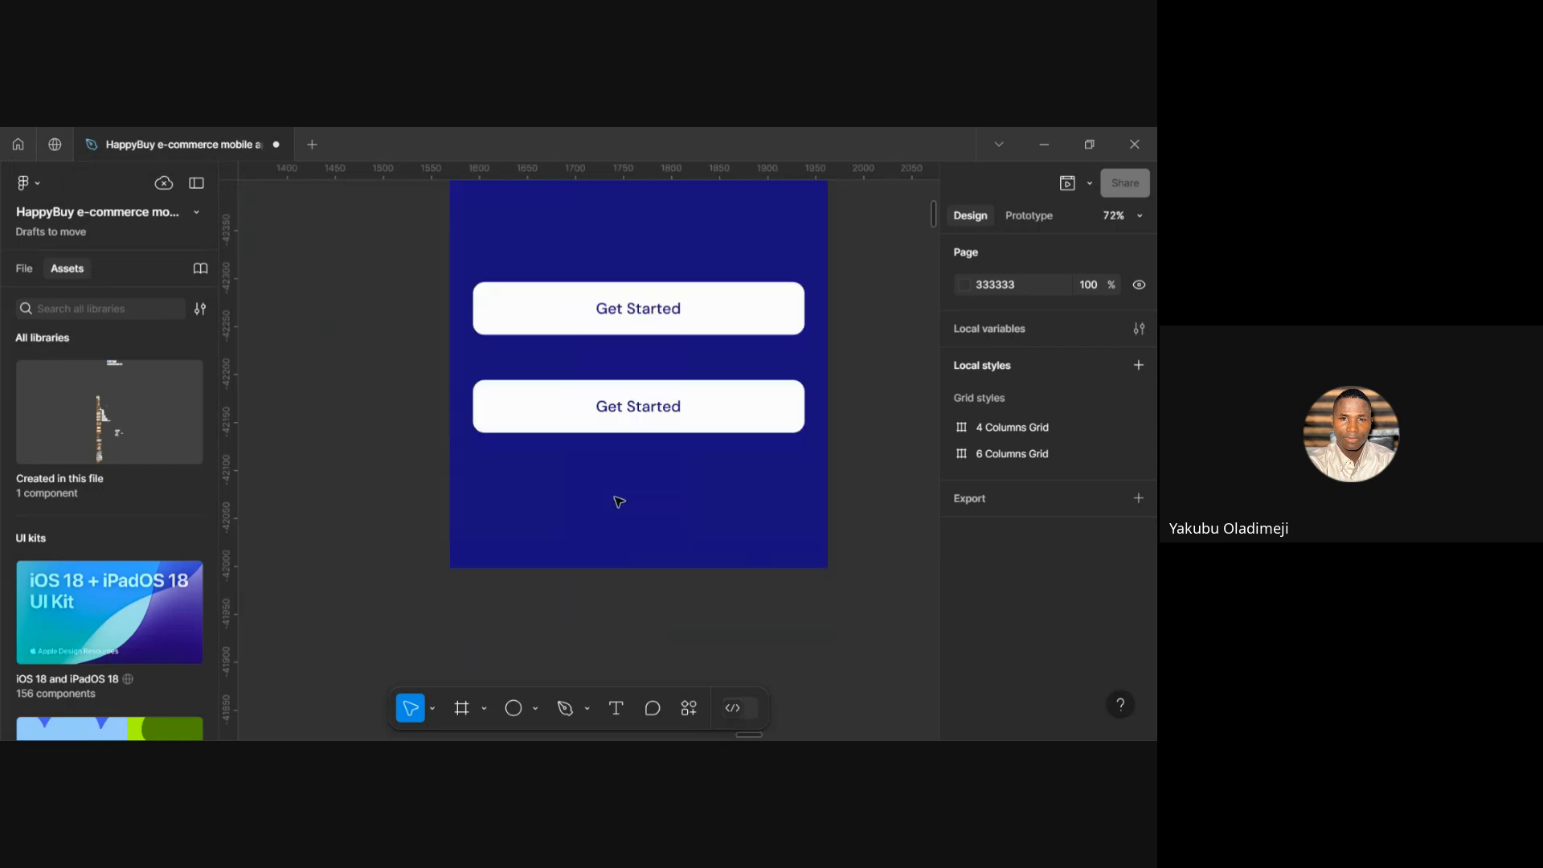
scroll(619, 502, "up", 3)
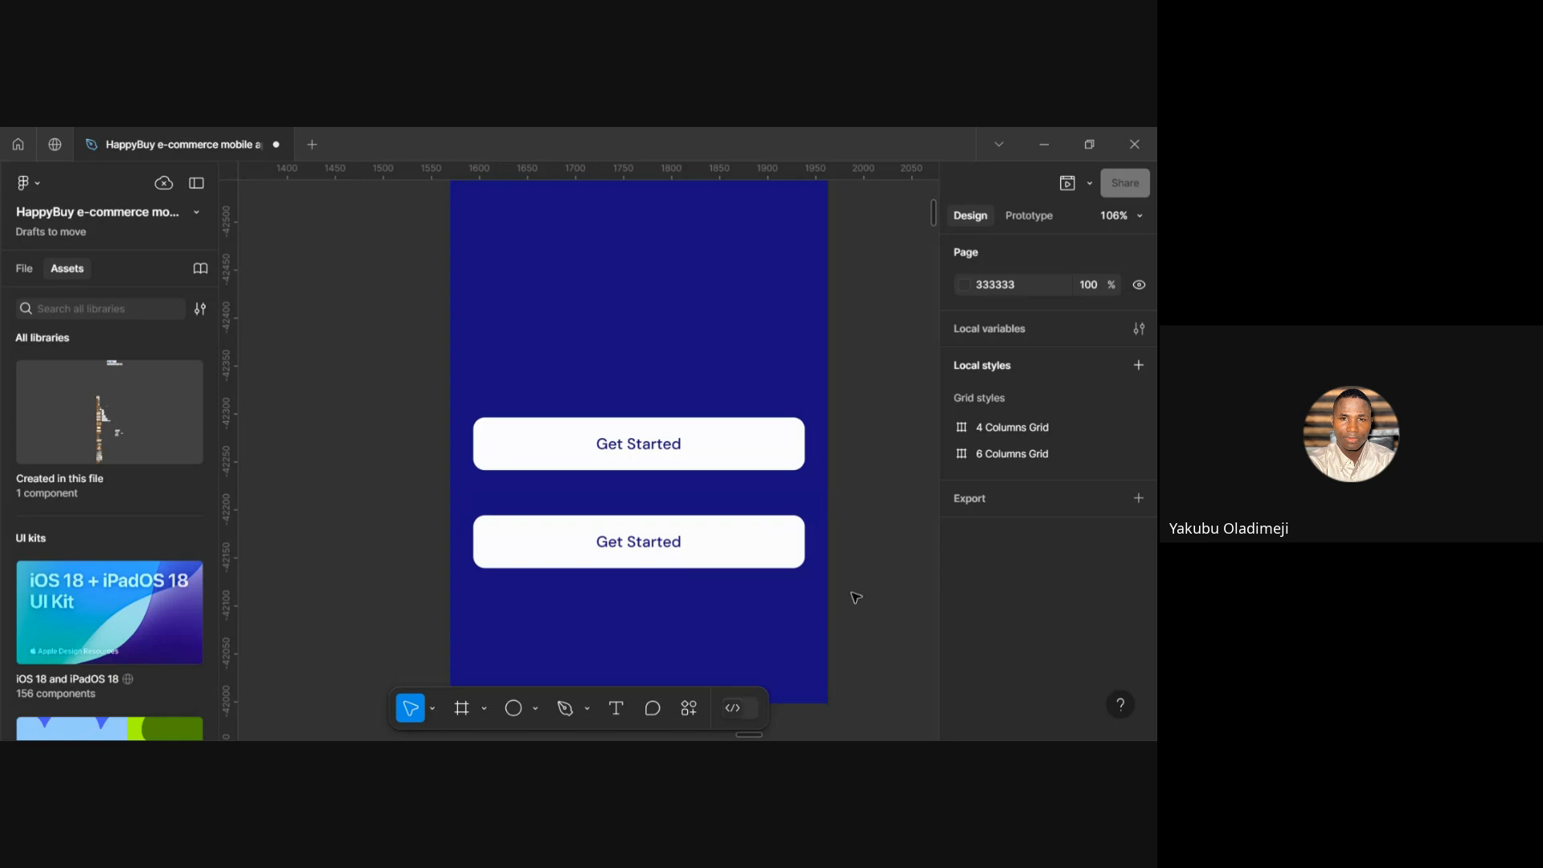
Launch the Iconify plugin from Plugins in the canvas menu, then leave for the start pages
right_click(890, 577)
mouse_move(940, 647)
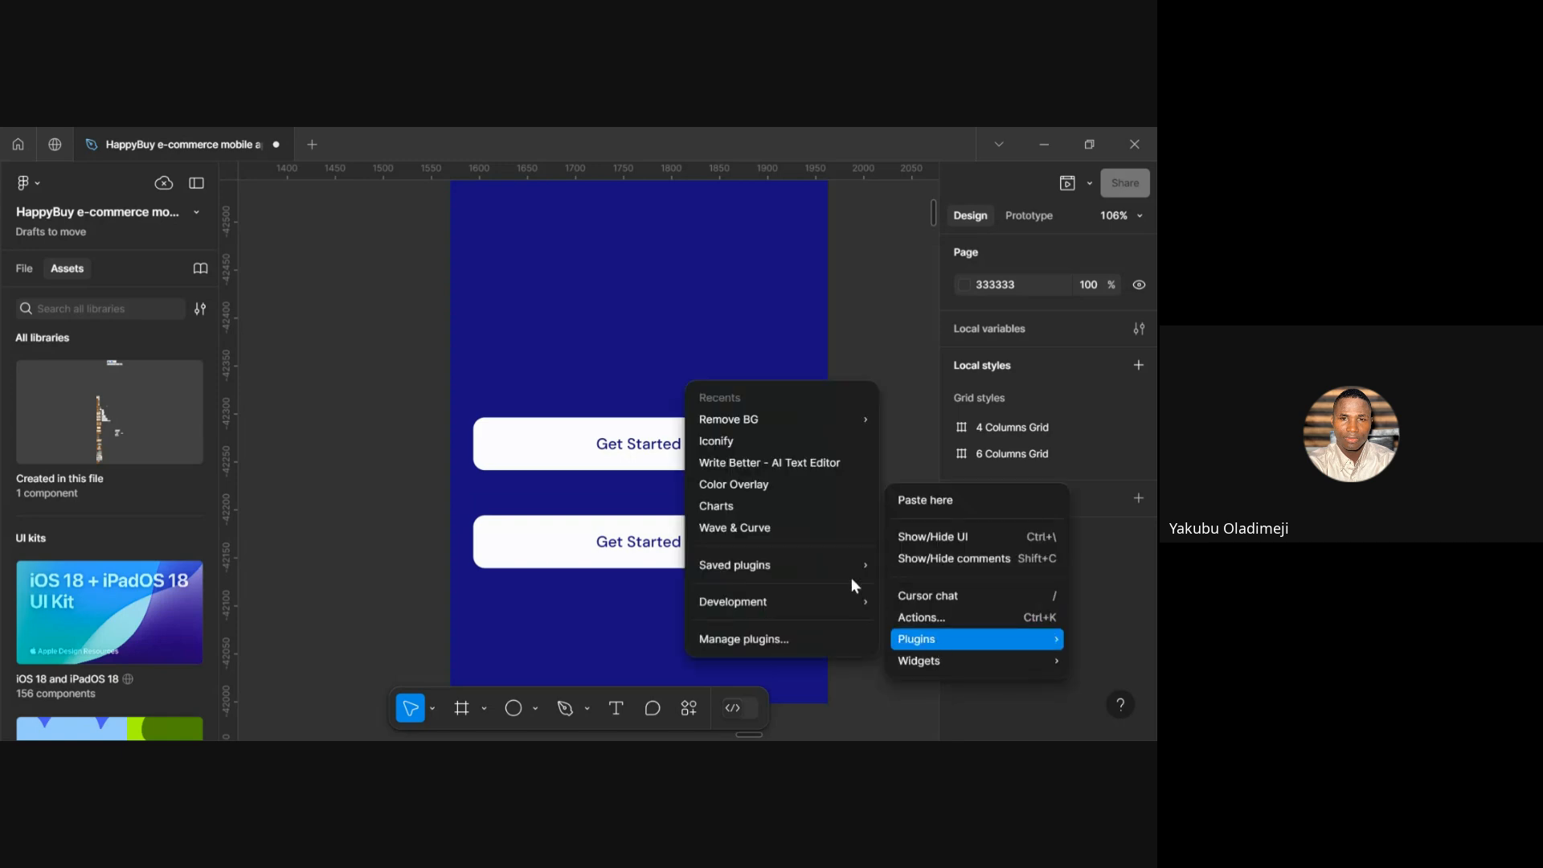
left_click(739, 450)
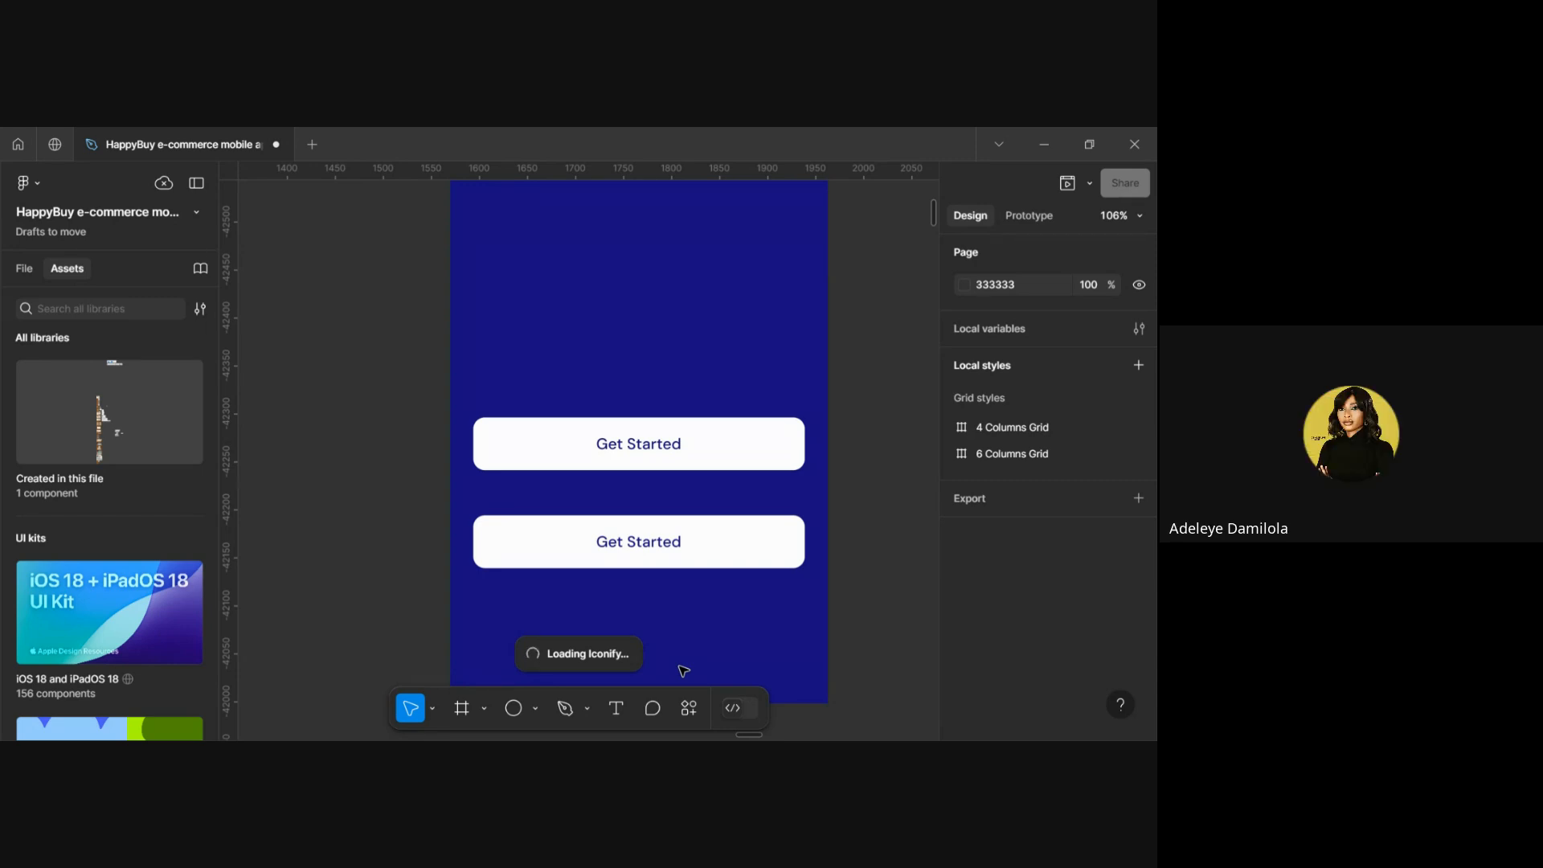
scroll(683, 670, "down", 2)
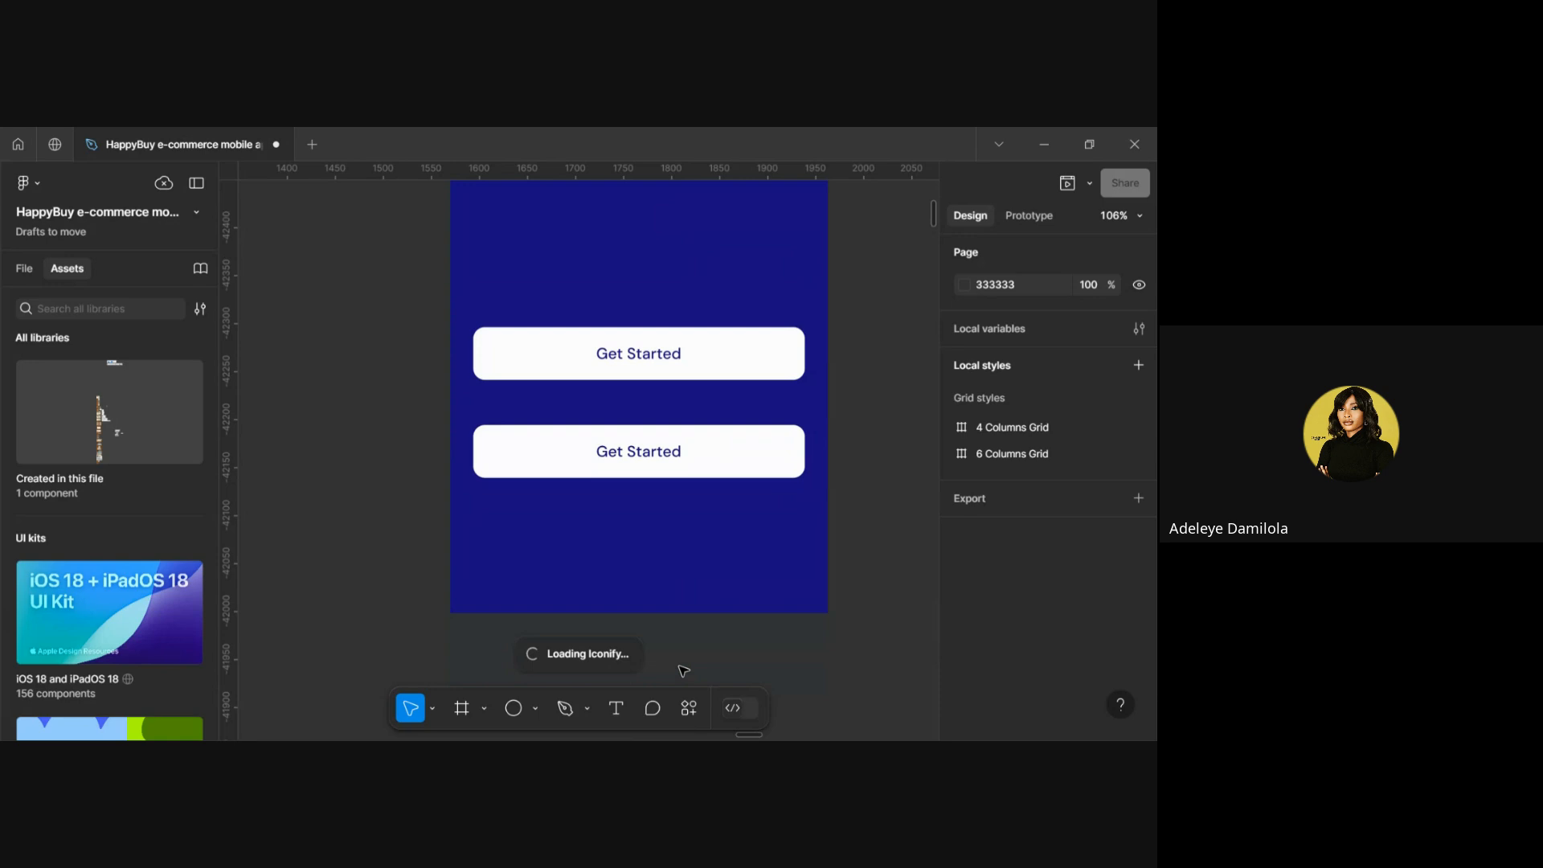
scroll(683, 670, "up", 3)
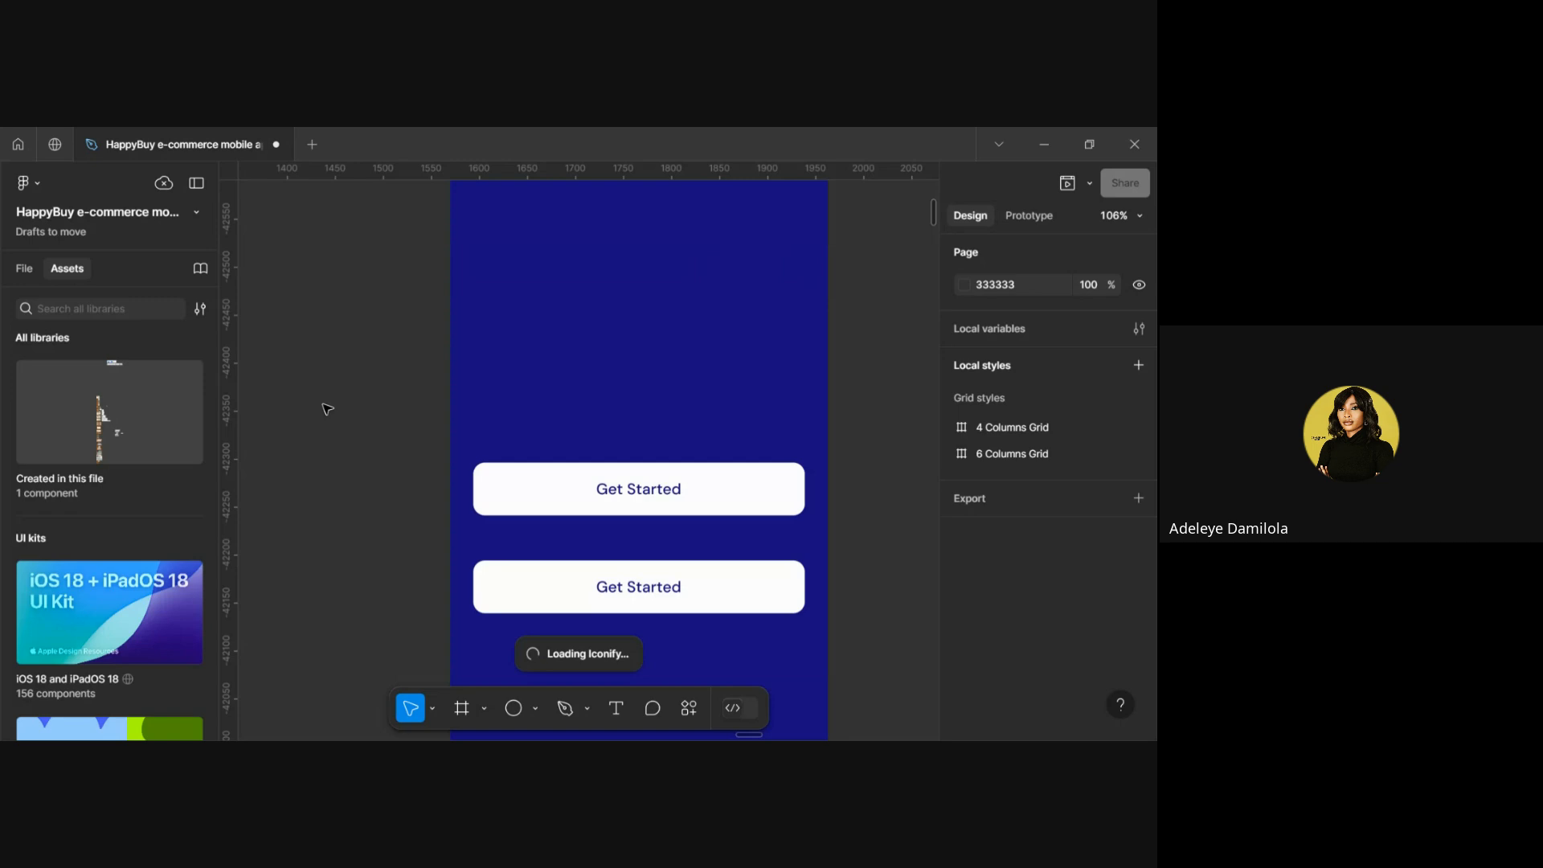
left_click(47, 158)
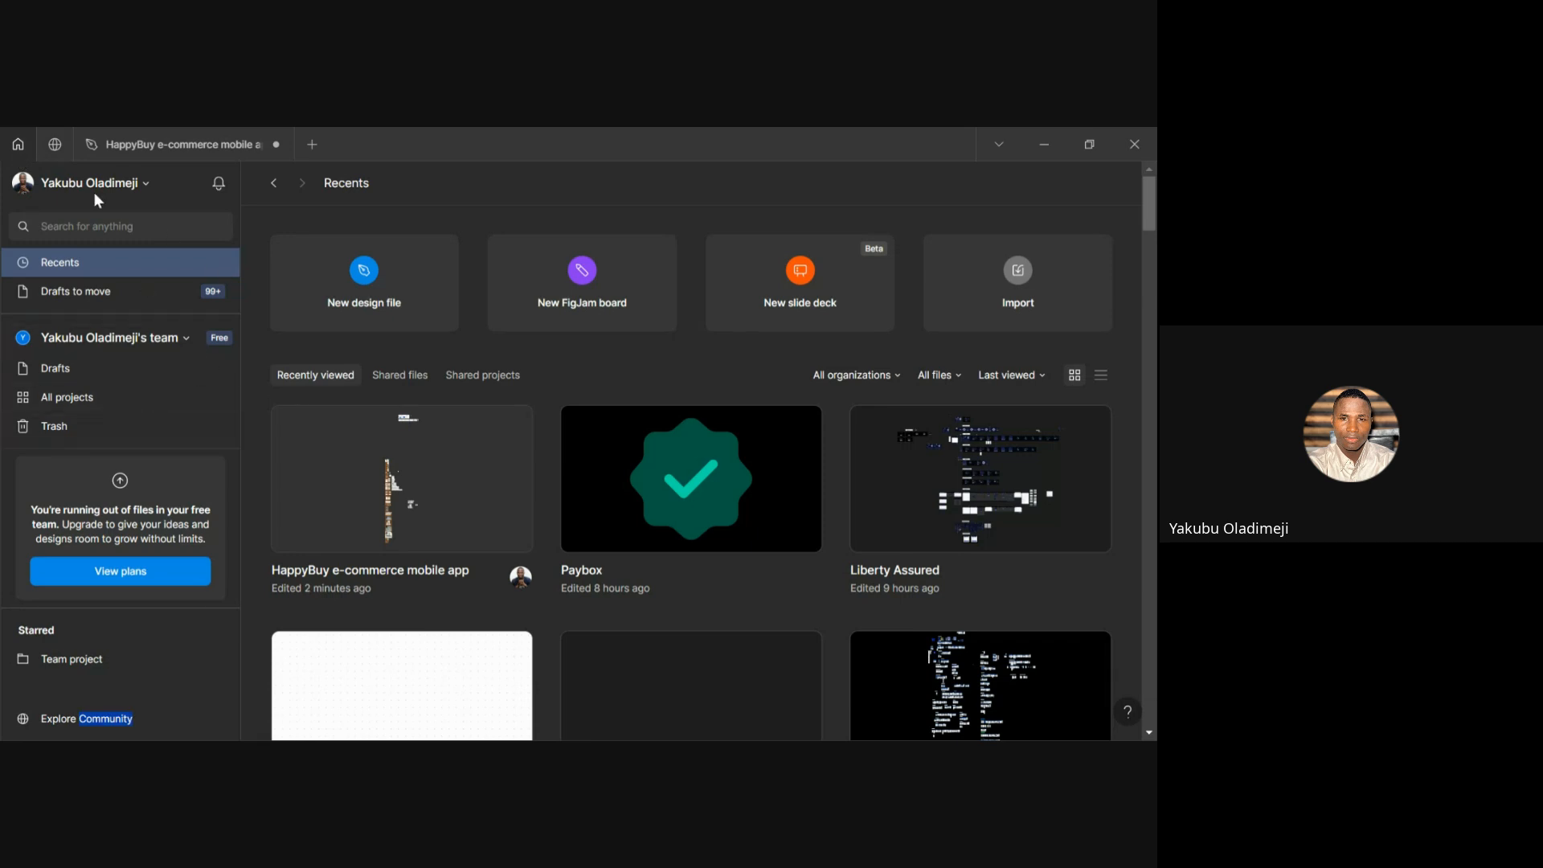
left_click(138, 148)
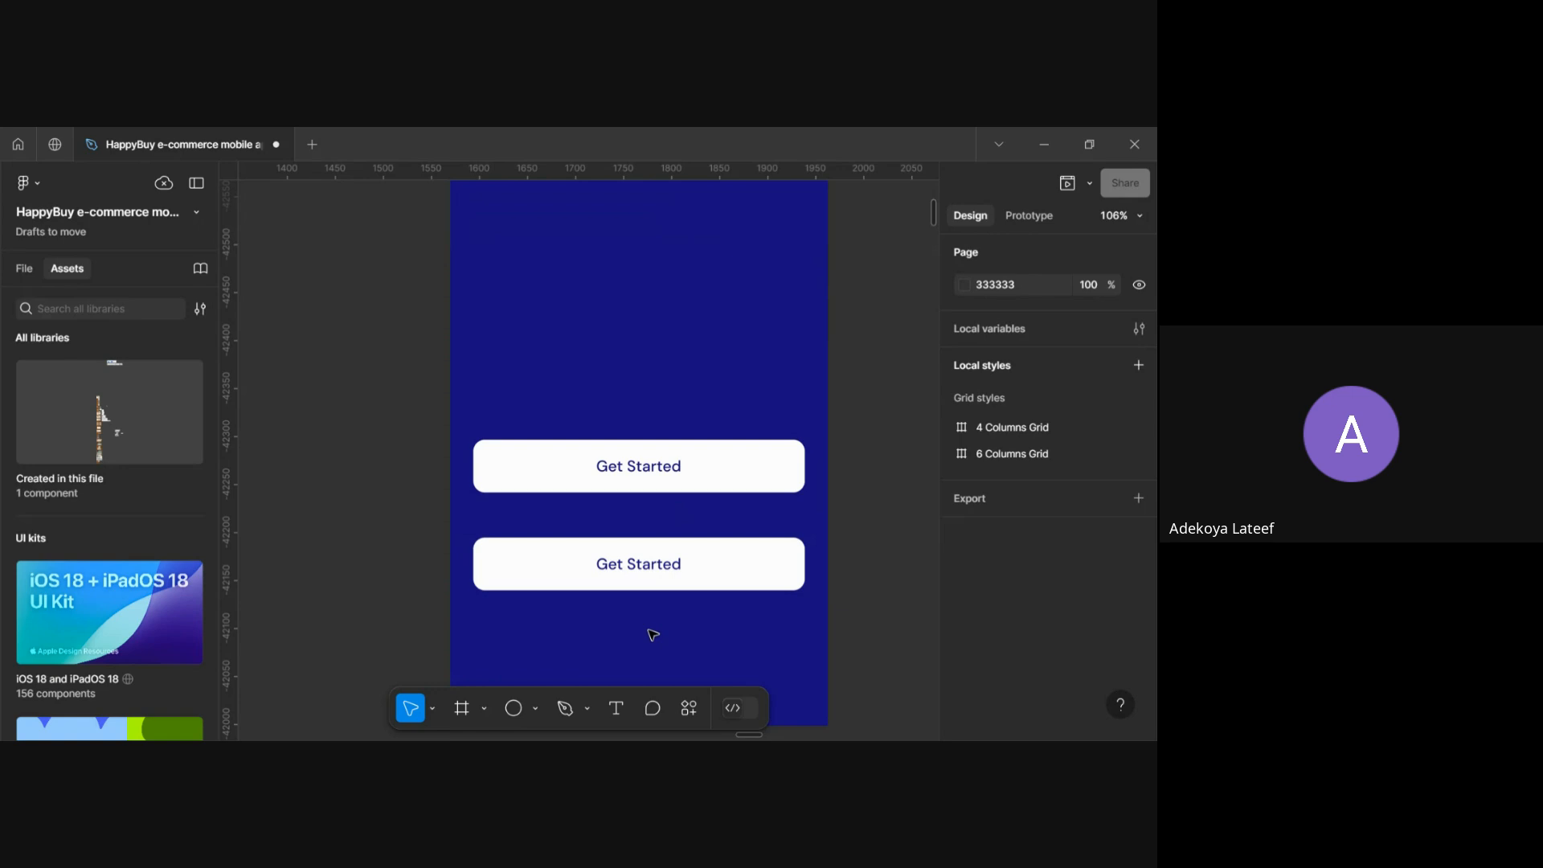
scroll(653, 635, "down", 5)
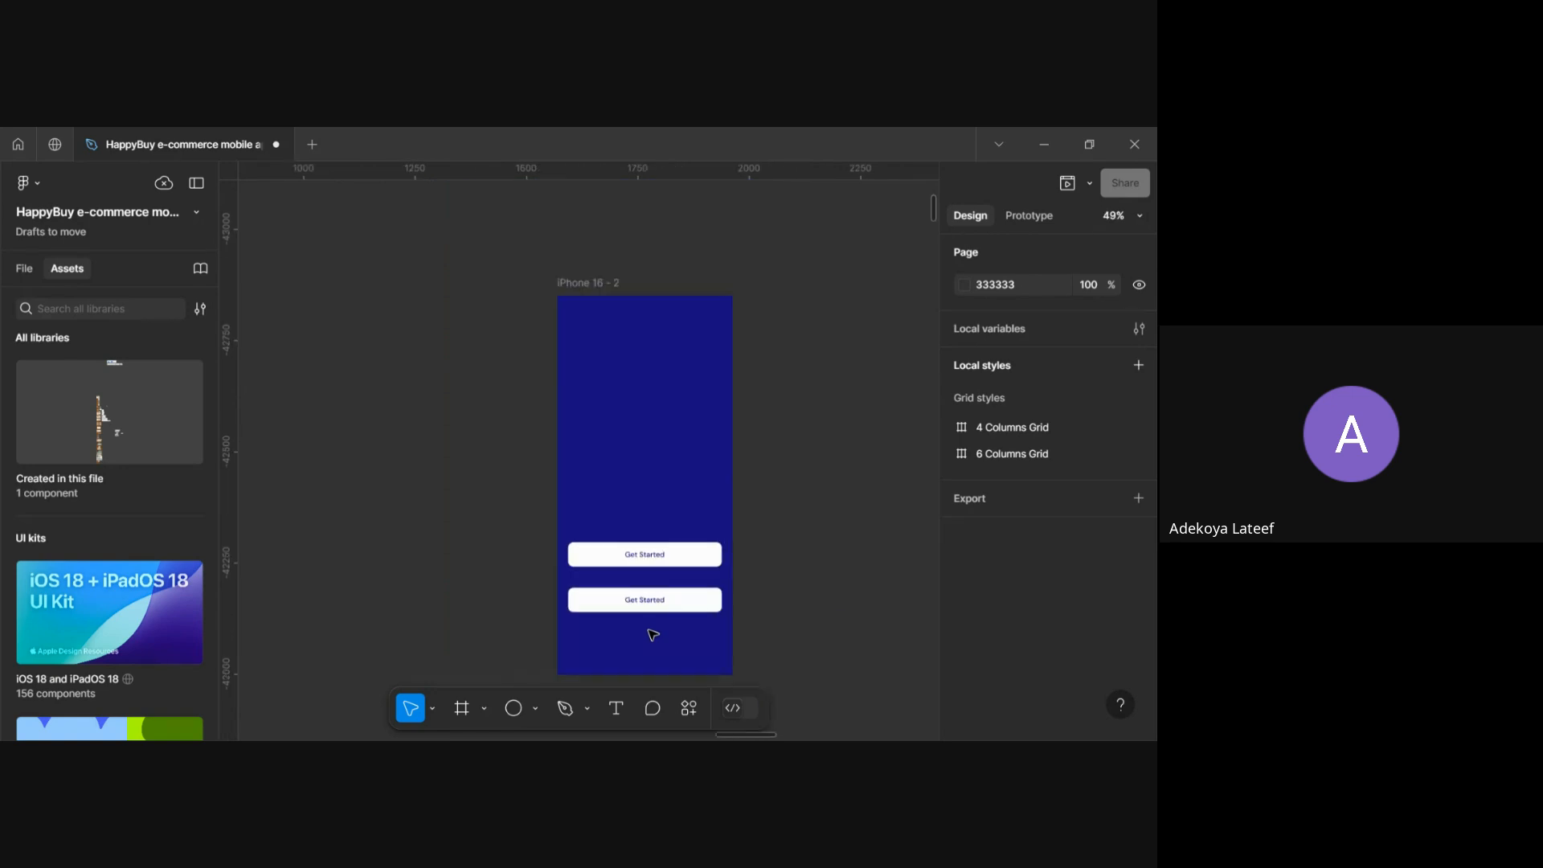
scroll(755, 572, "down", 1)
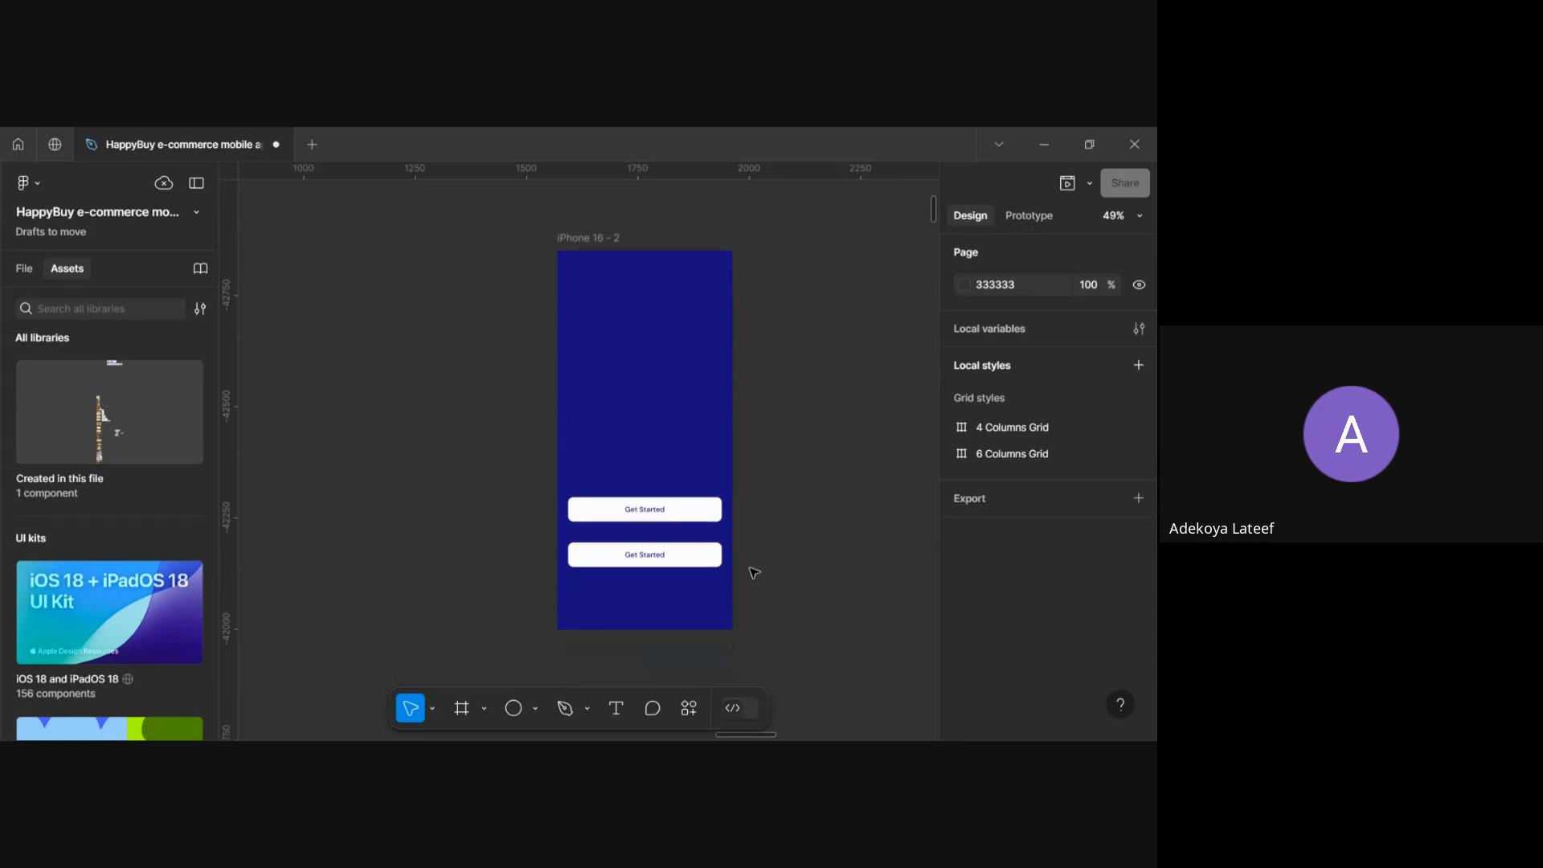
left_click(50, 153)
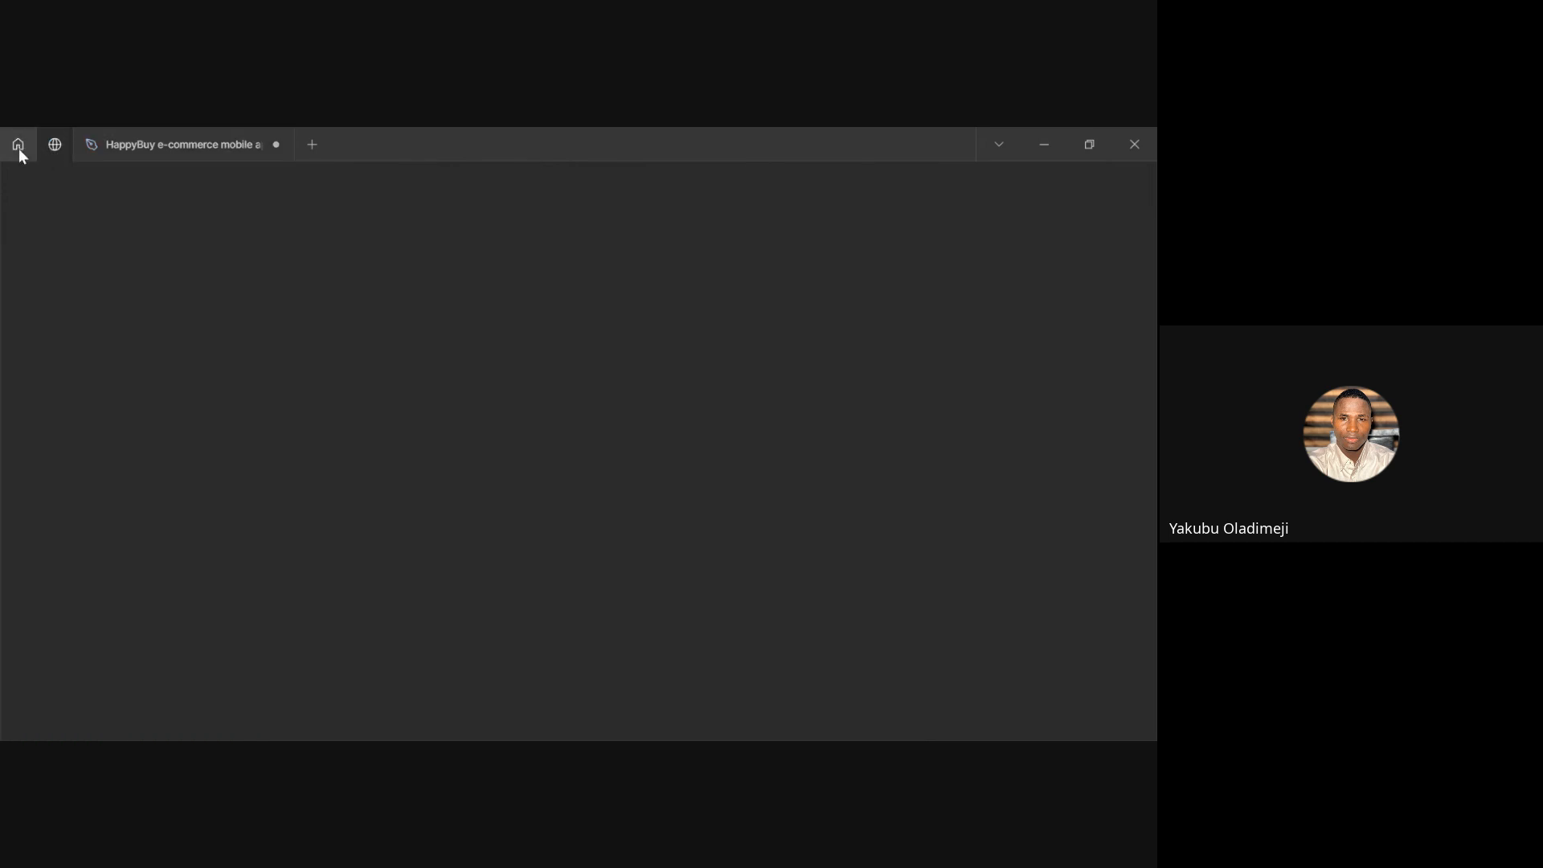
left_click(19, 150)
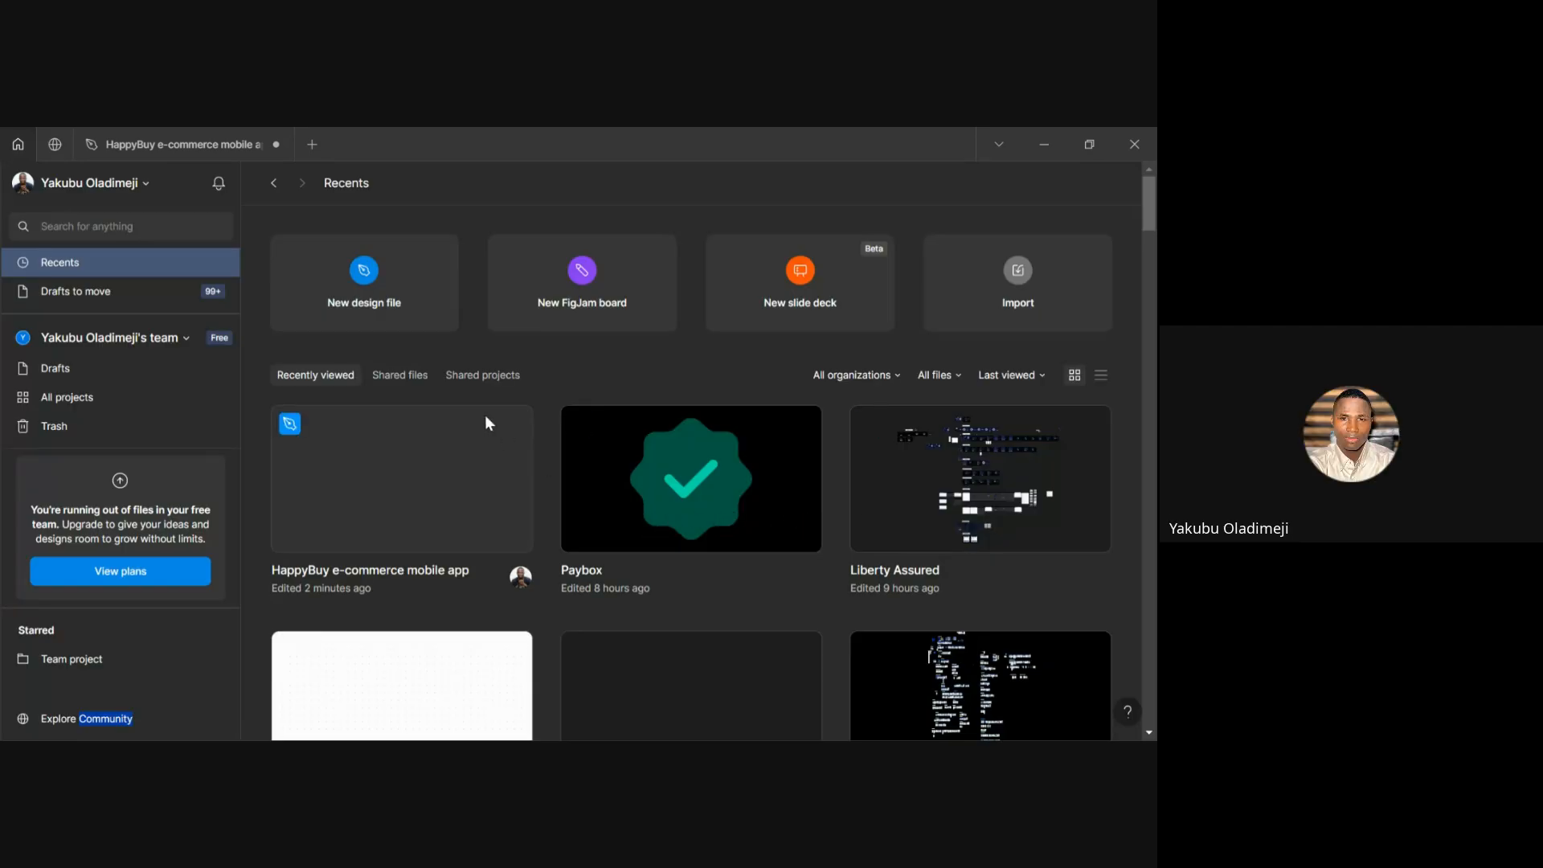
left_click(55, 144)
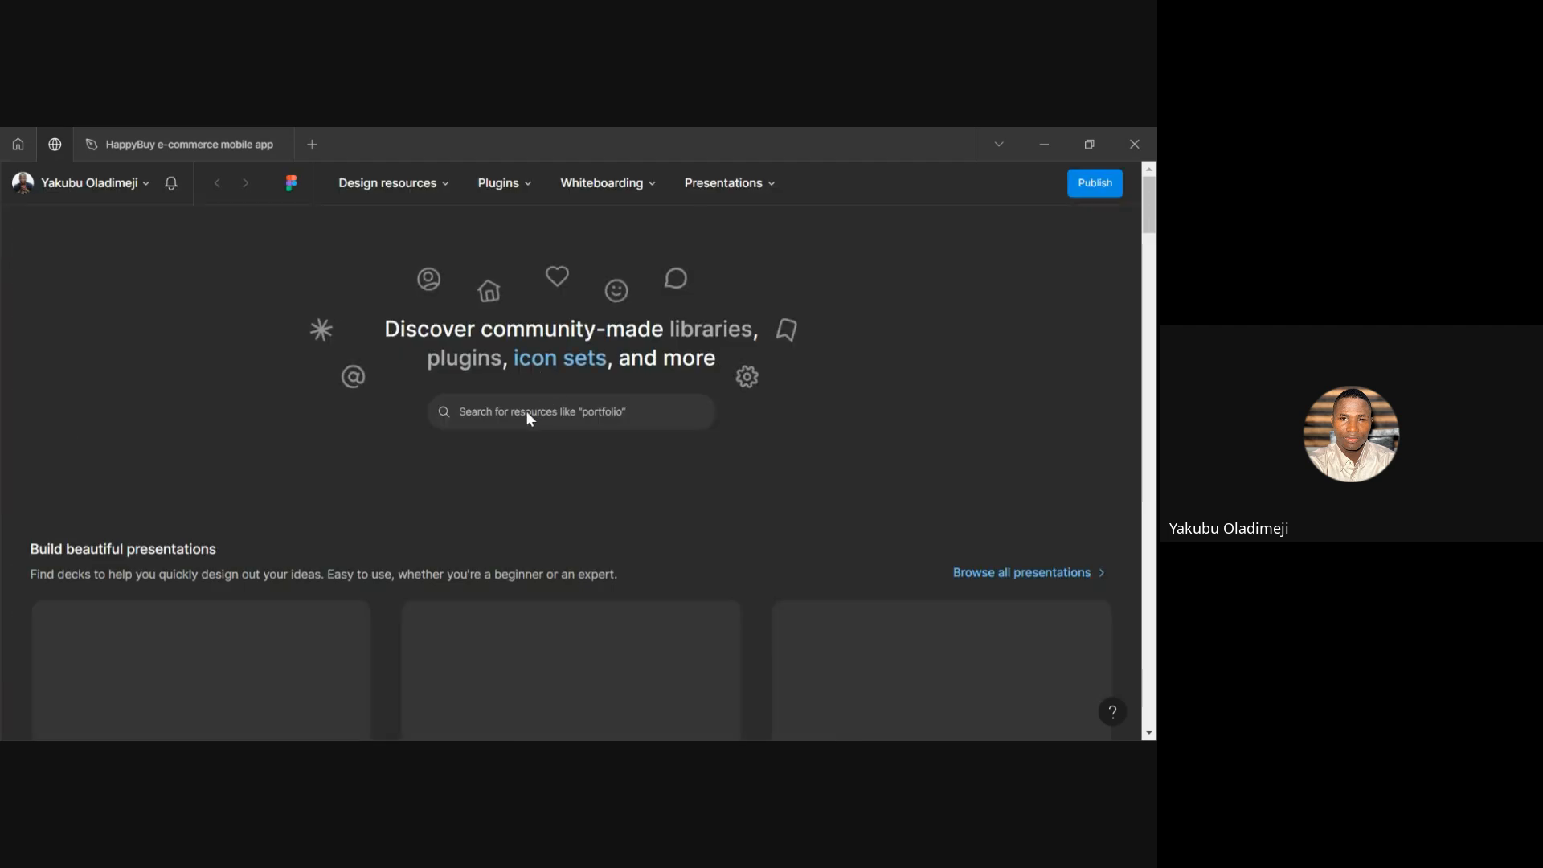
Search the Community for 'iconify', fixing the misspelled 'iconofy'
left_click(528, 411)
type("i")
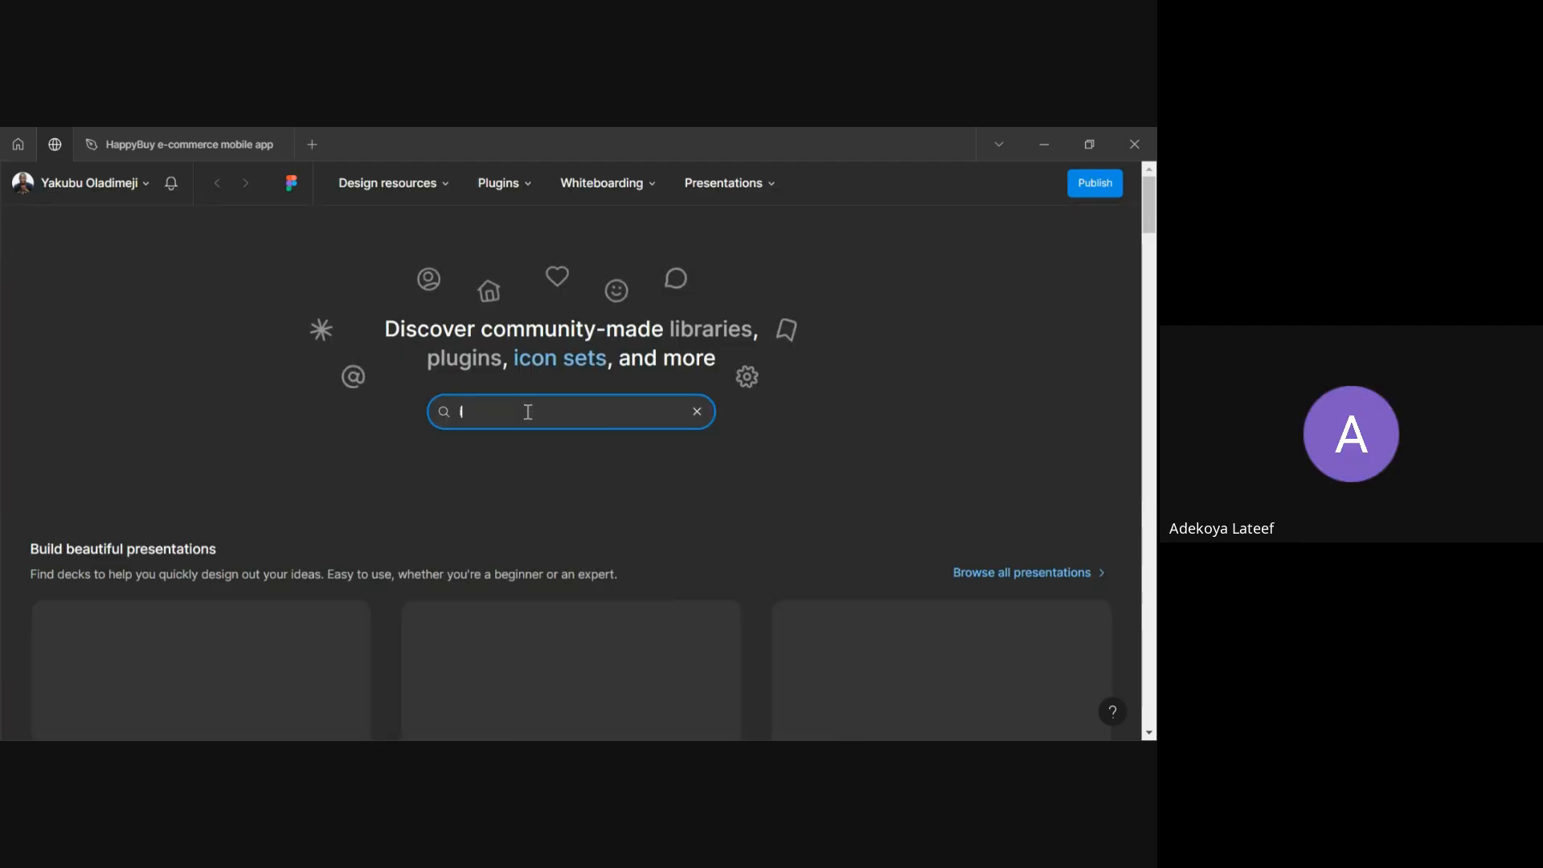
type("conofy")
key("BackSpace")
key("BackSpace")
key("BackSpace")
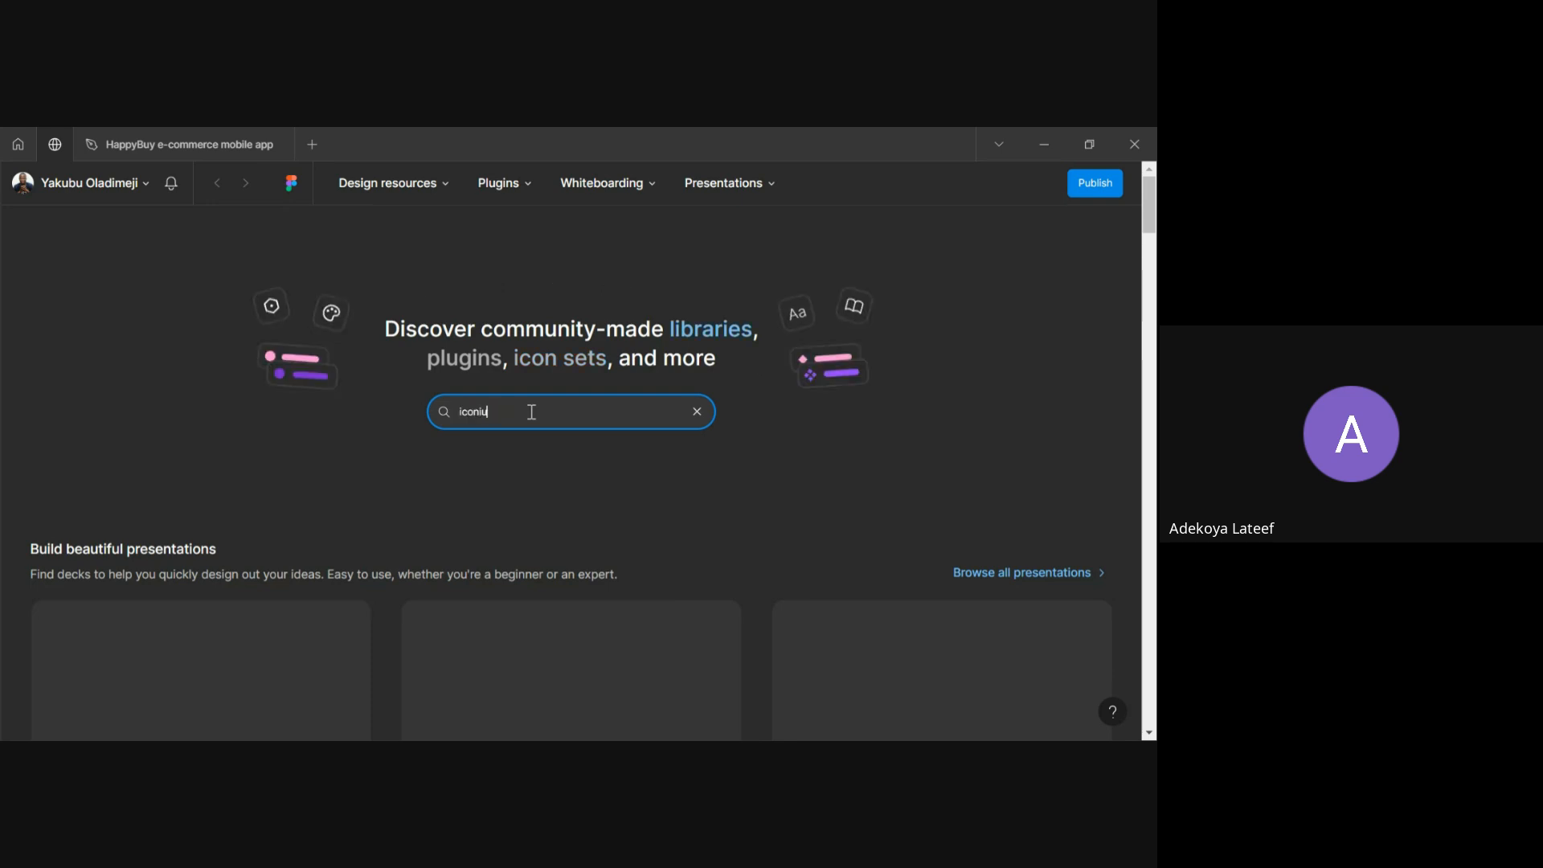
type("ify")
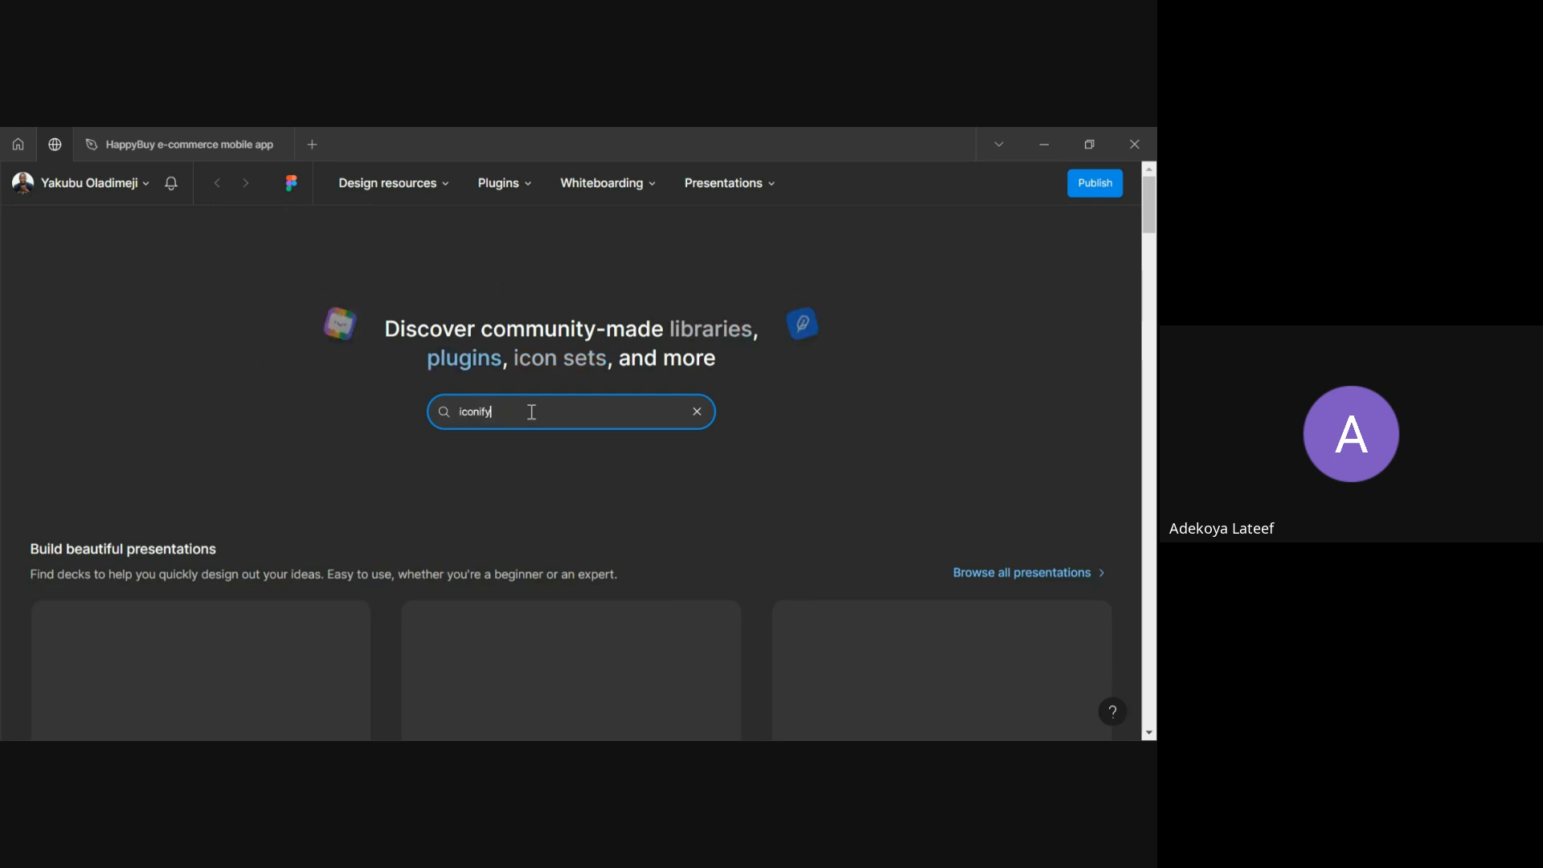
key("Return")
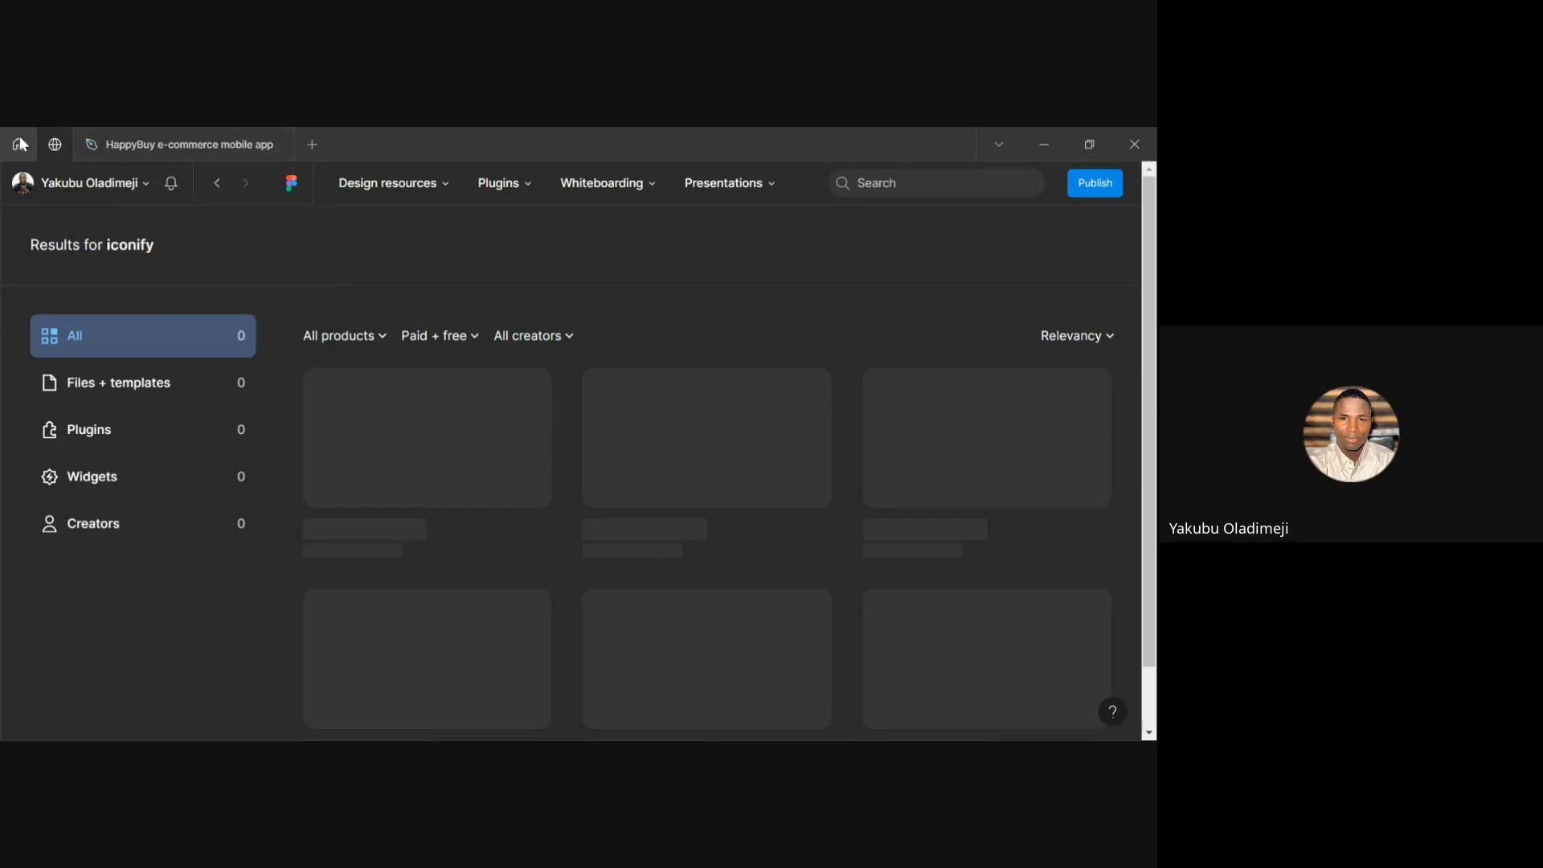
Glance at the HappyBuy design file, then return to the iconify search results
mouse_move(178, 152)
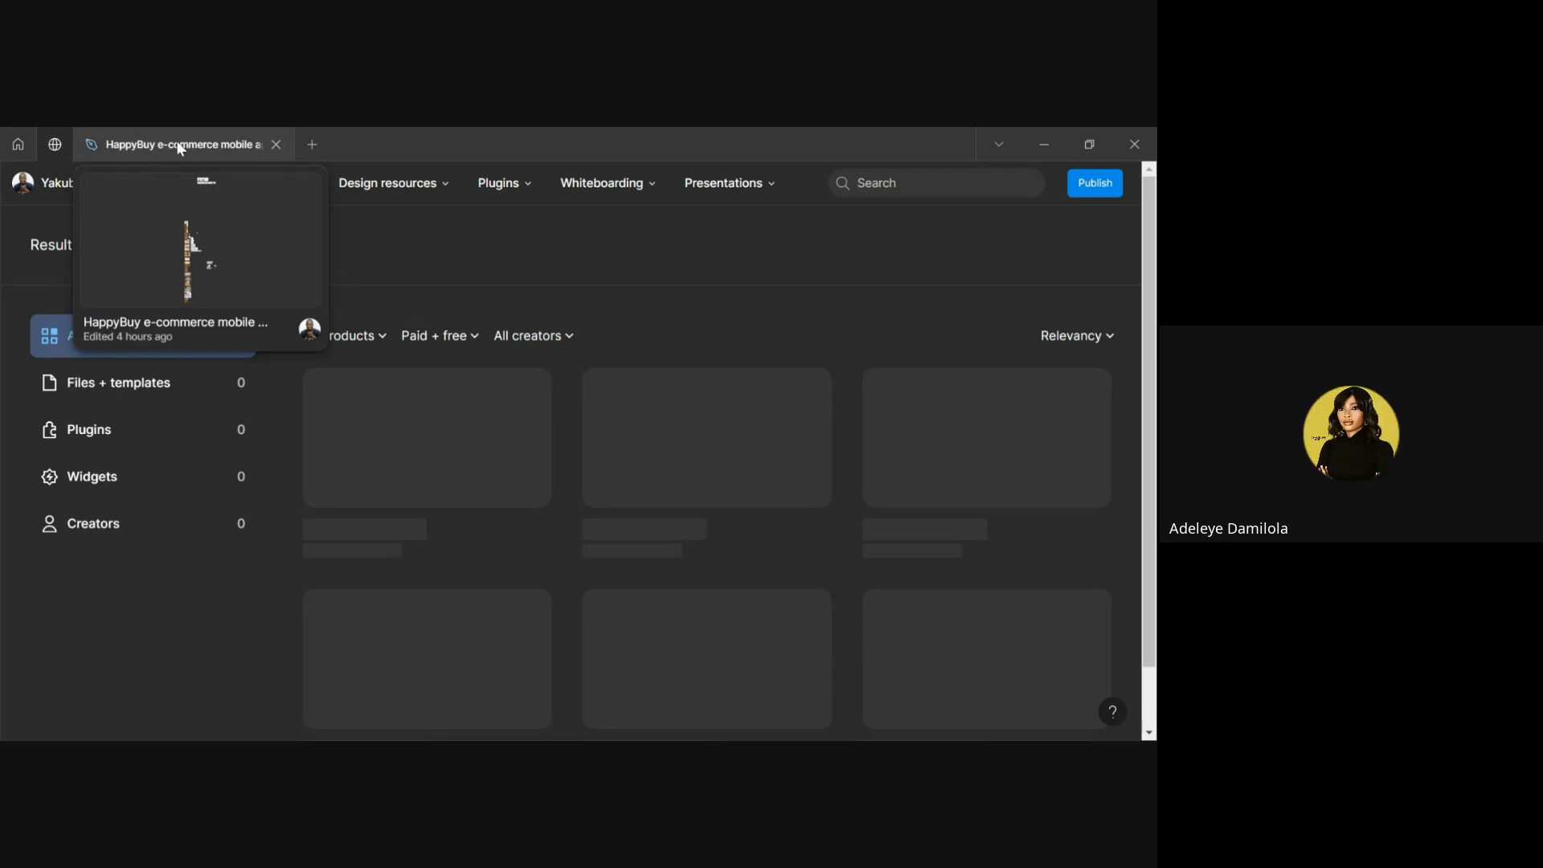
left_click(178, 147)
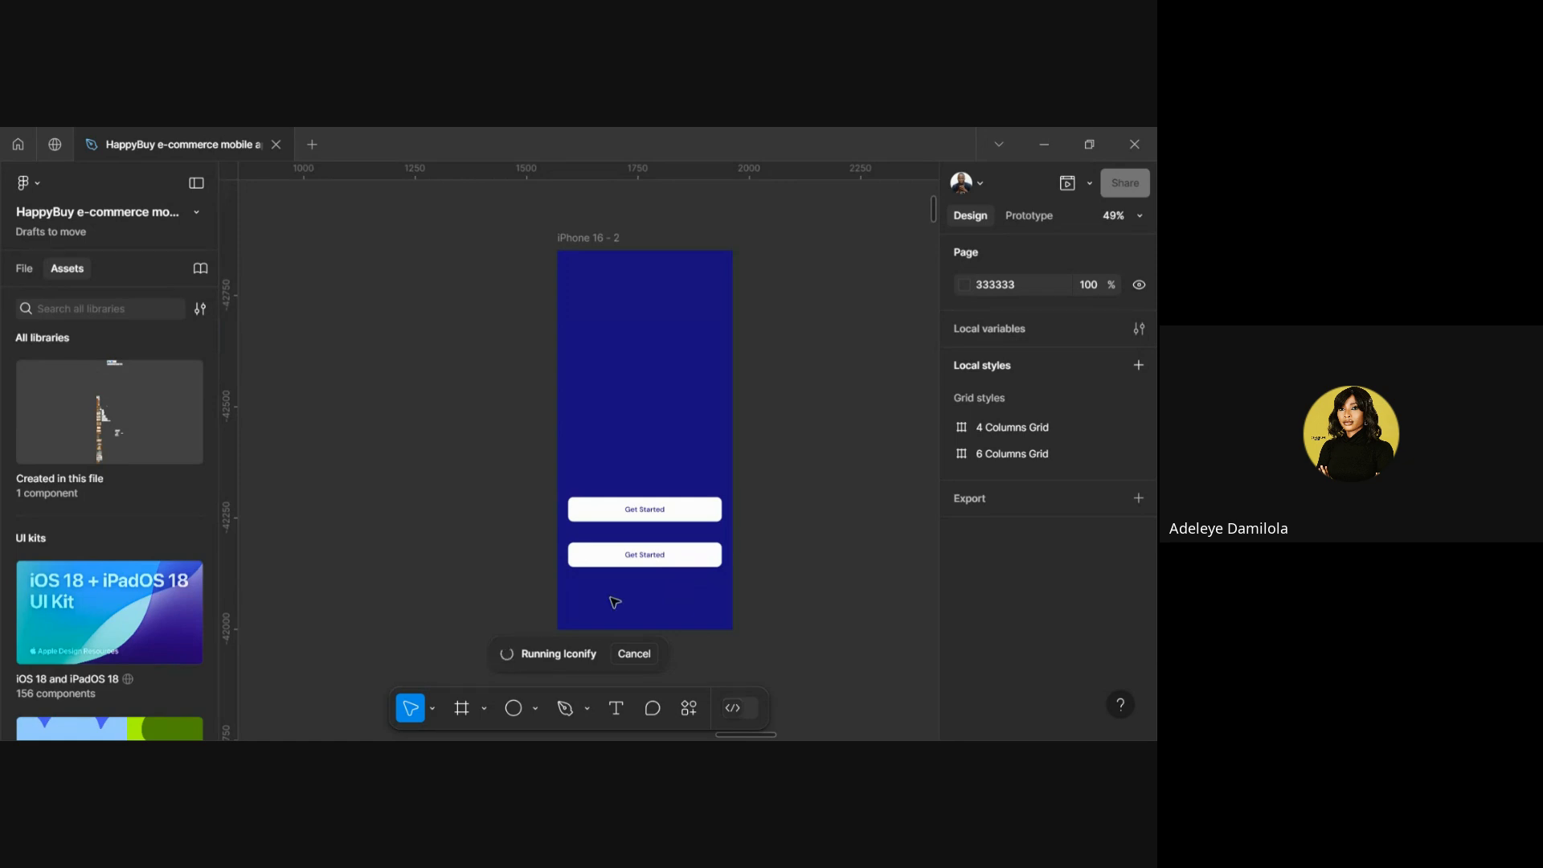
left_click(53, 144)
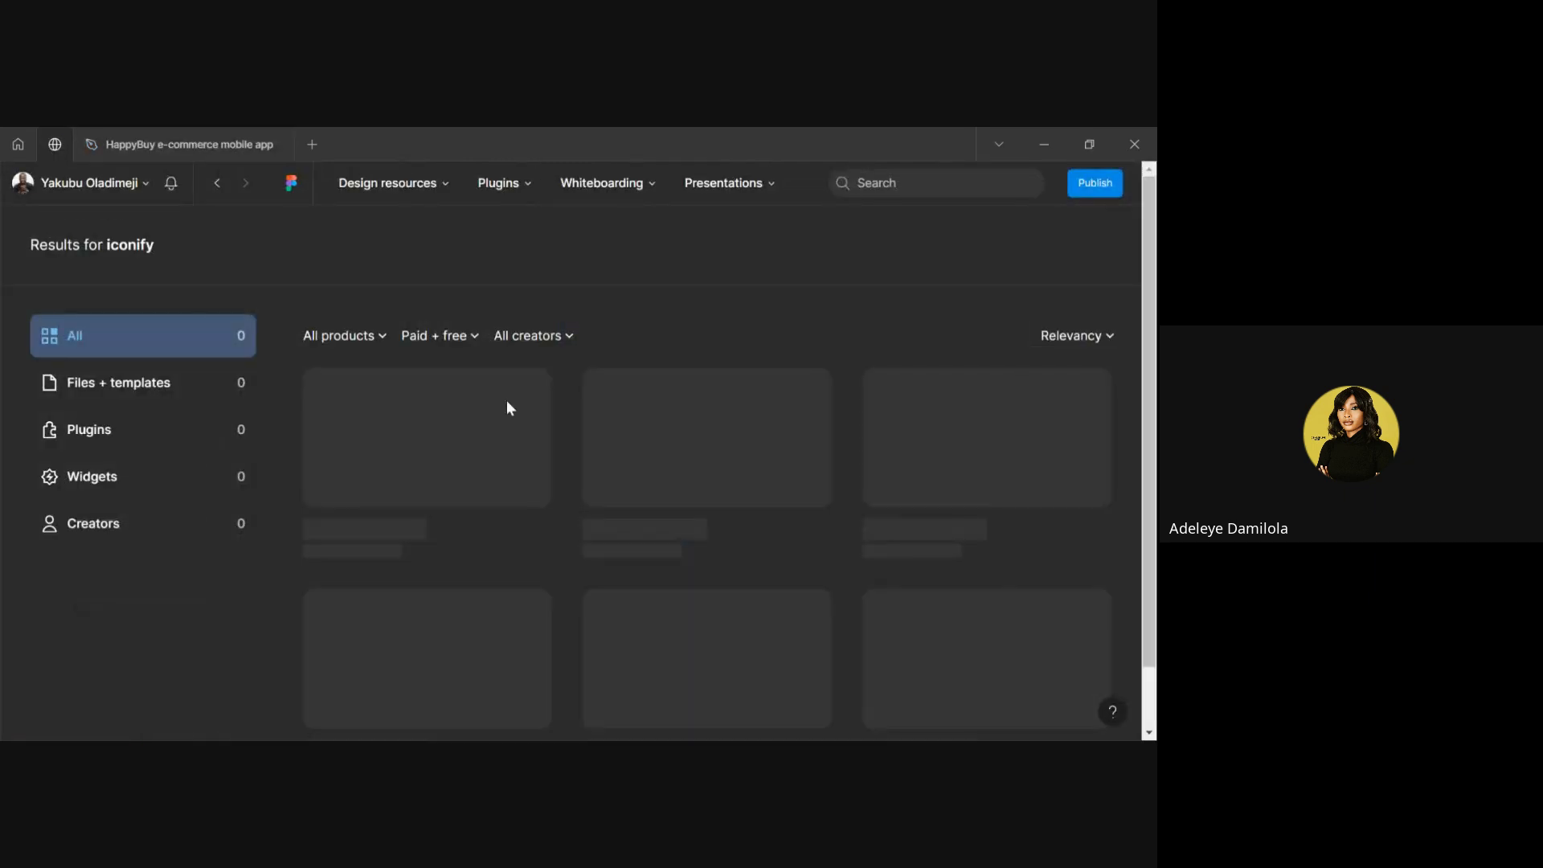
scroll(651, 519, "down", 1)
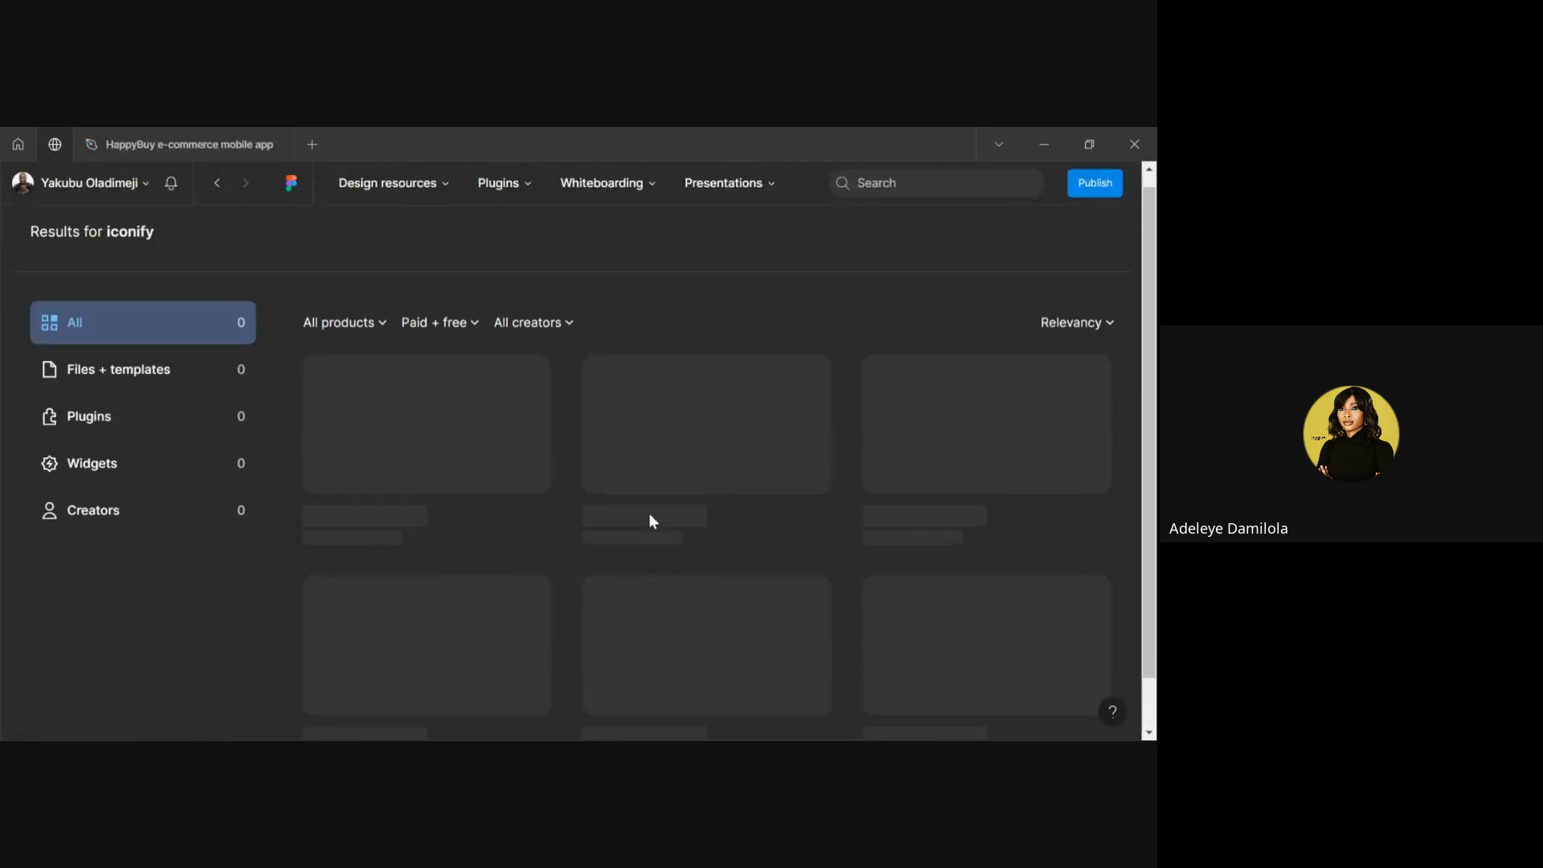
scroll(649, 520, "down", 2)
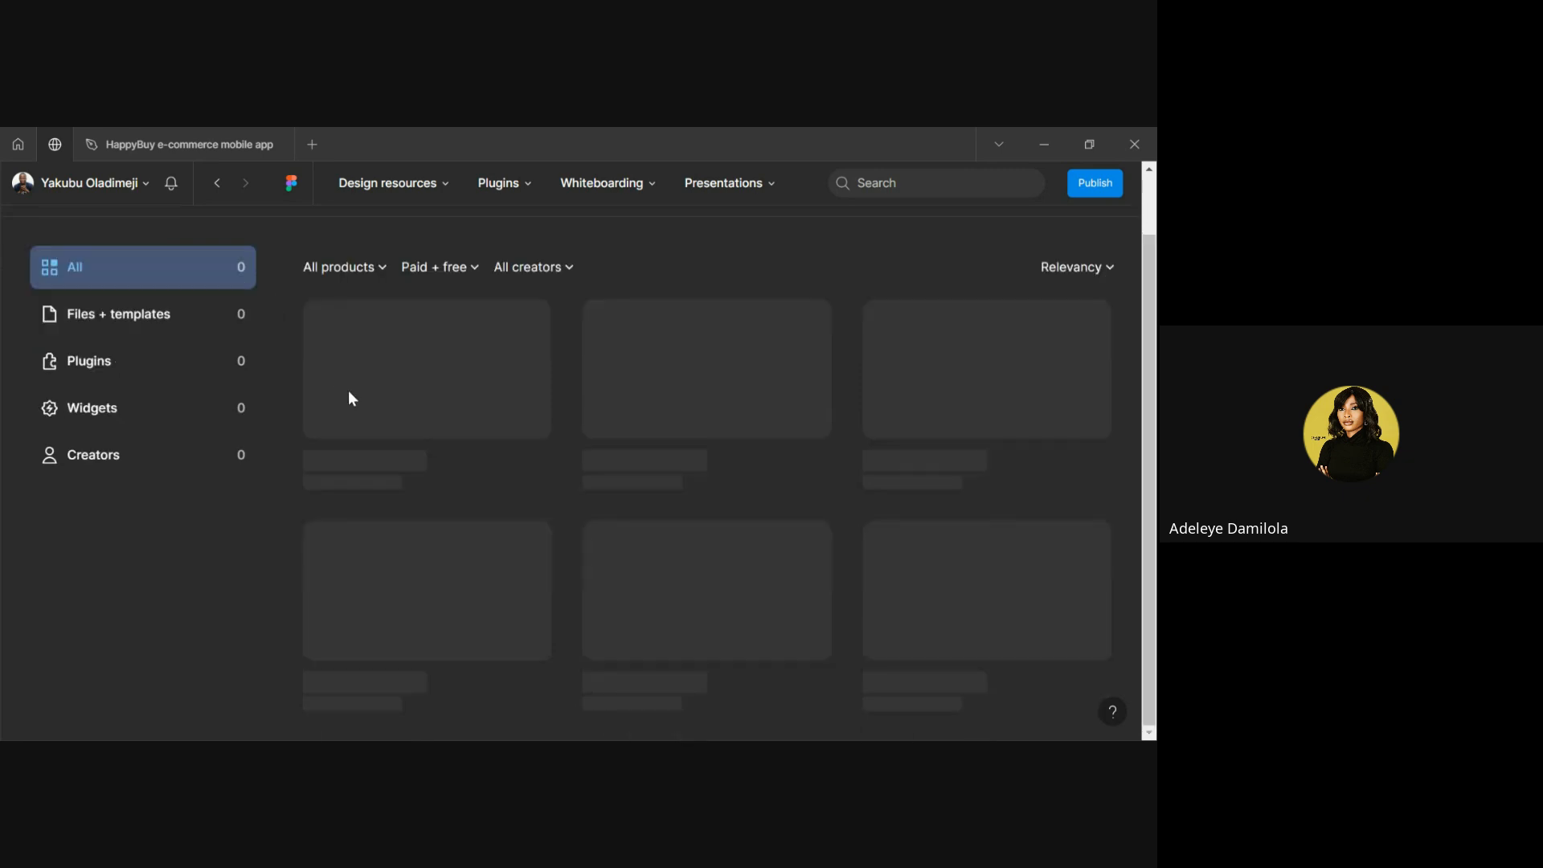
scroll(349, 394, "up", 3)
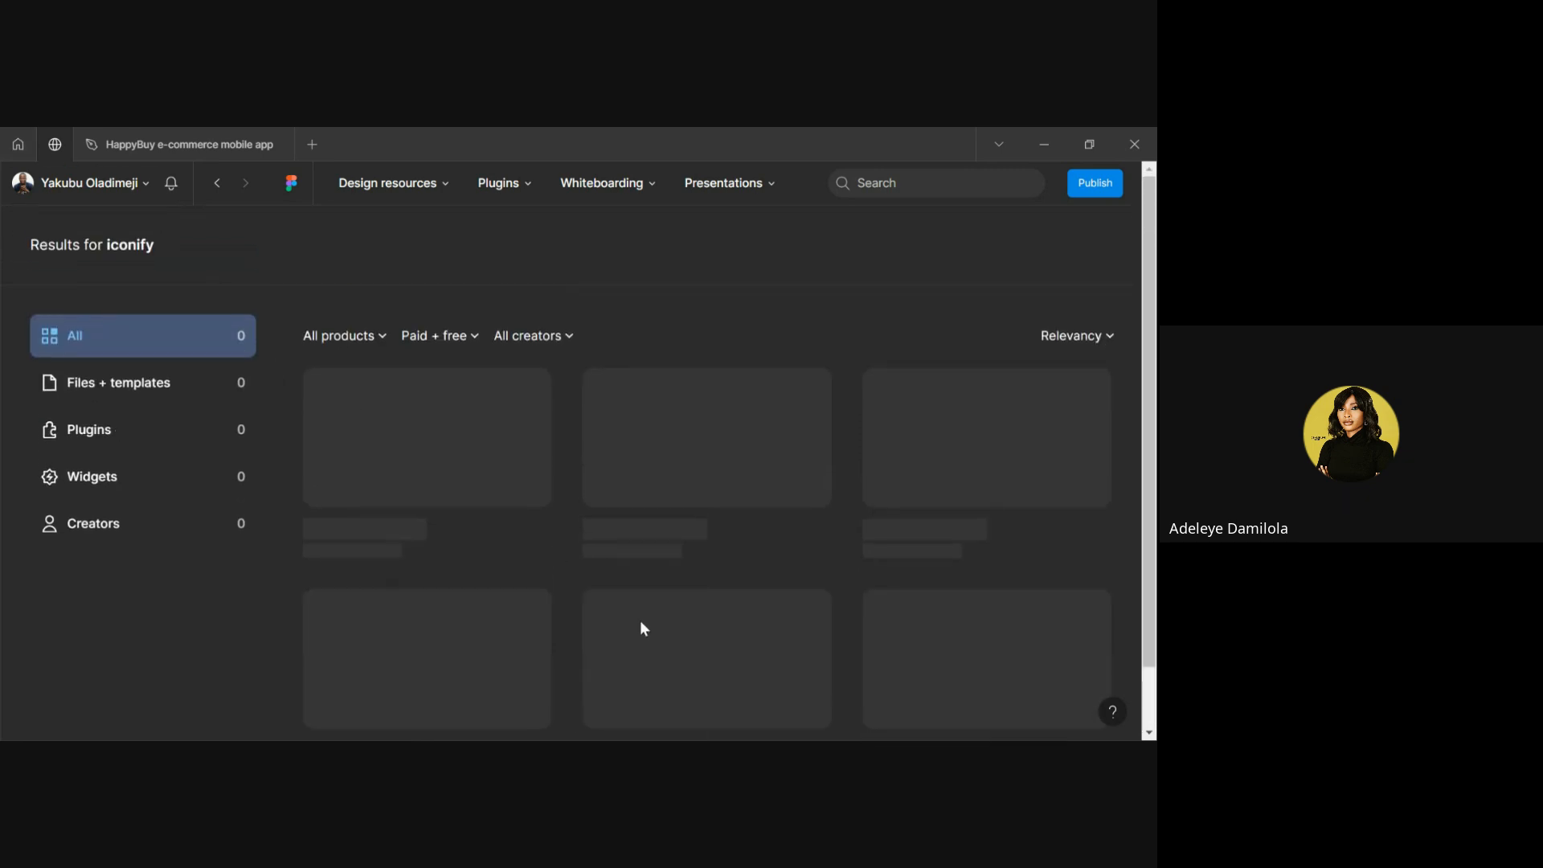
scroll(641, 623, "down", 2)
scroll(643, 628, "up", 2)
Return to the iconify results showing 10 plugins with Iconify listed first
scroll(644, 634, "down", 2)
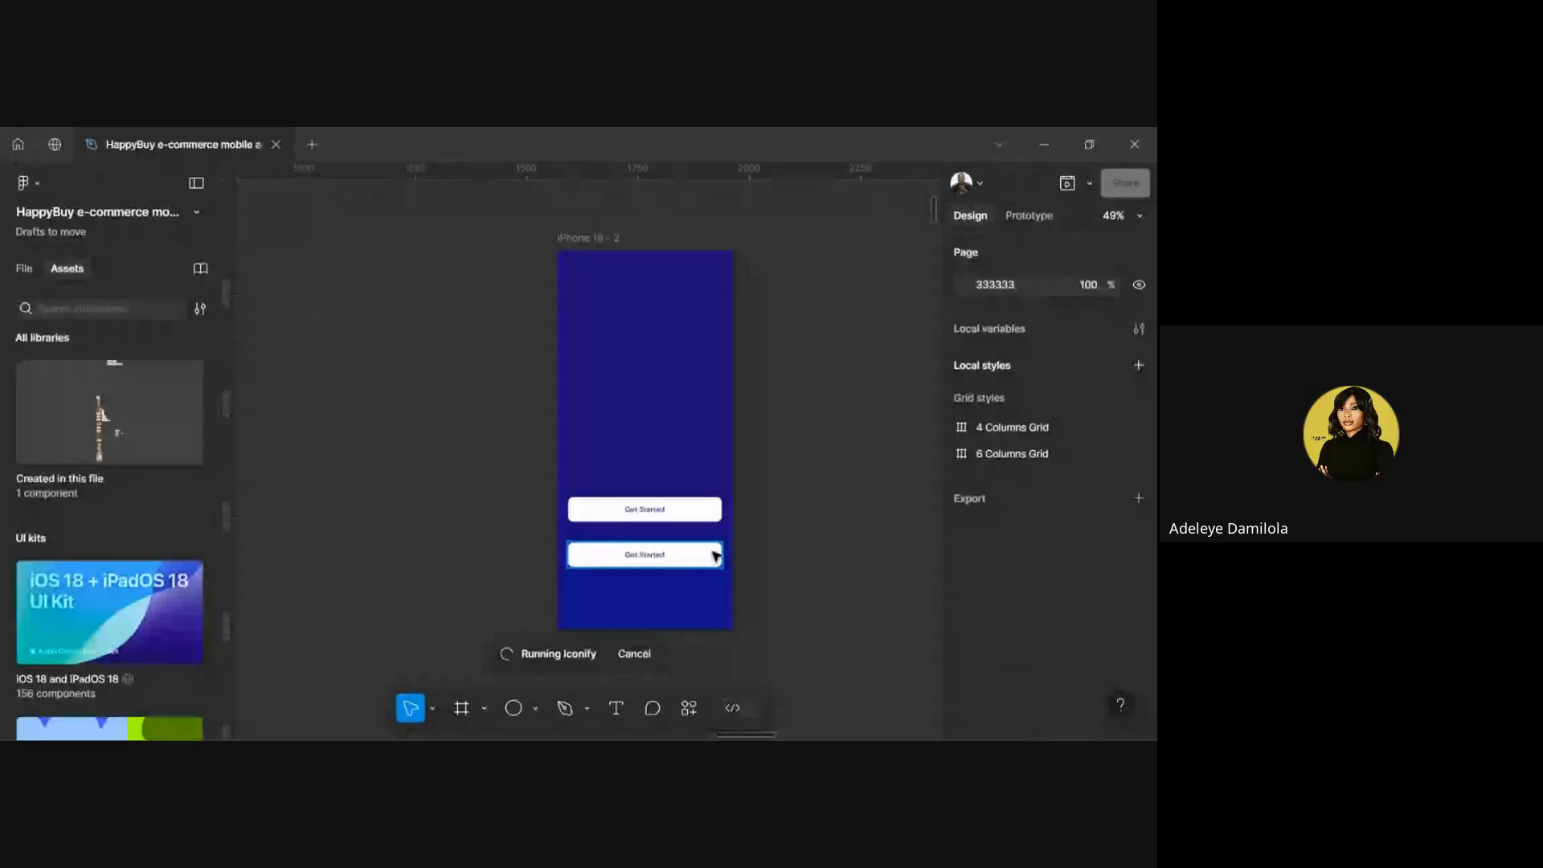
key("ctrl+shift+Tab")
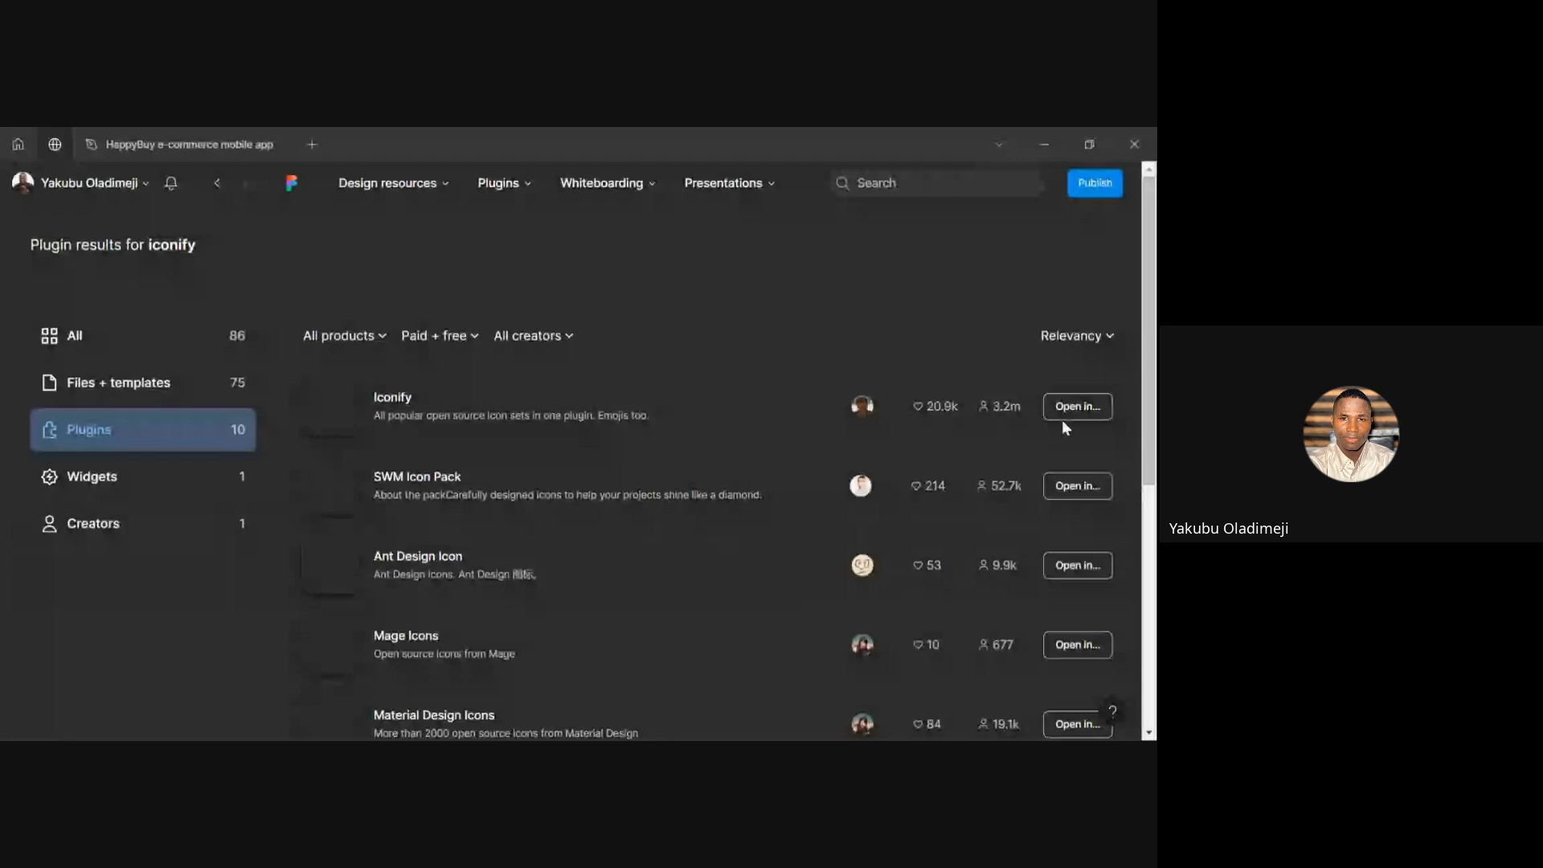
Open the Iconify plugin from the Community results in the HappyBuy design file
scroll(557, 534, "down", 2)
scroll(557, 533, "up", 2)
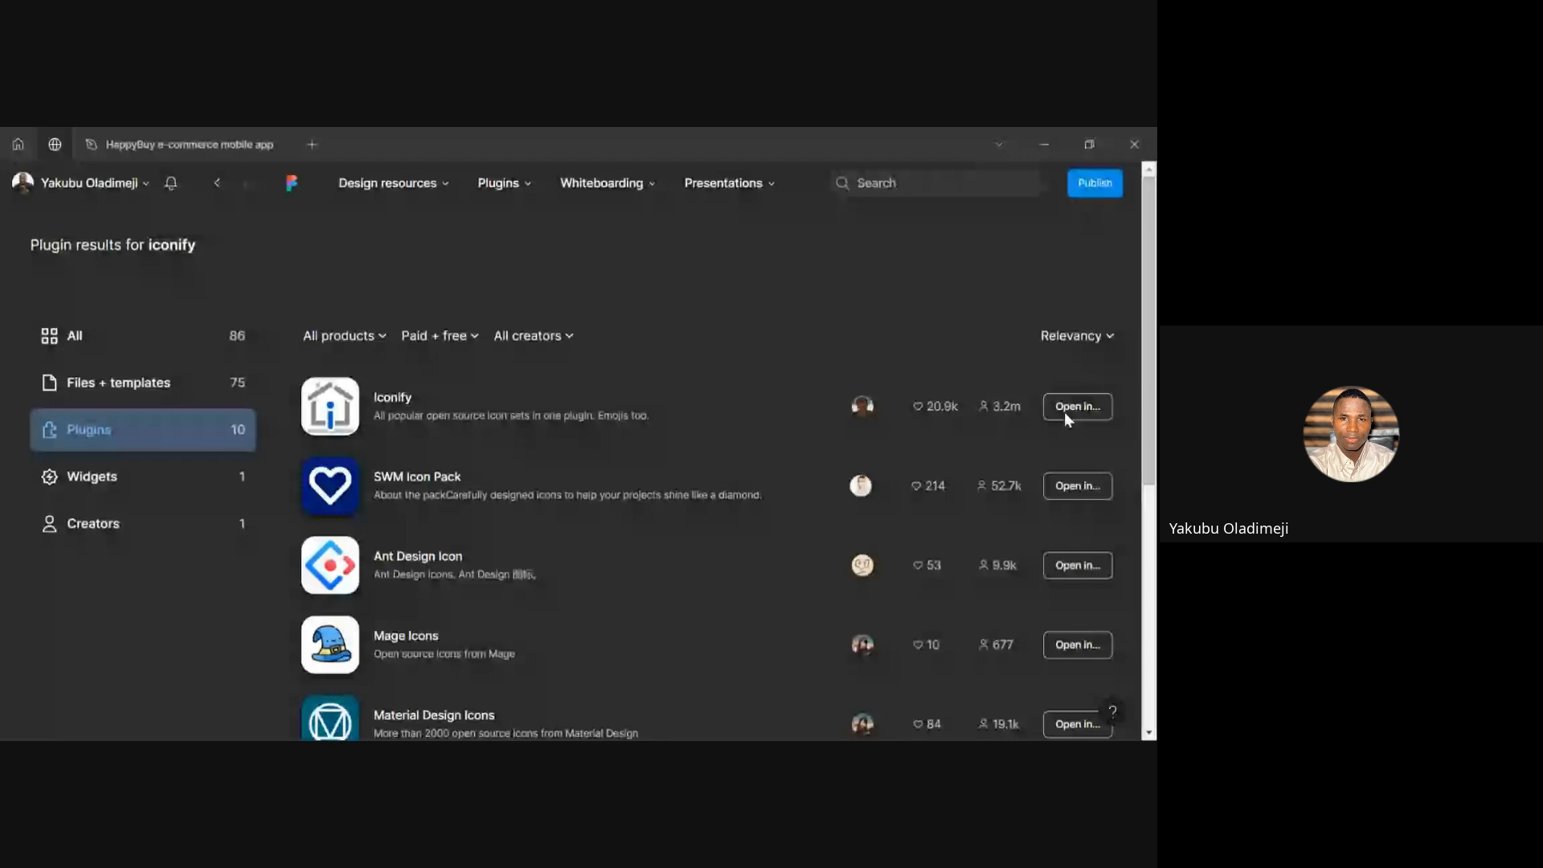
scroll(975, 564, "down", 5)
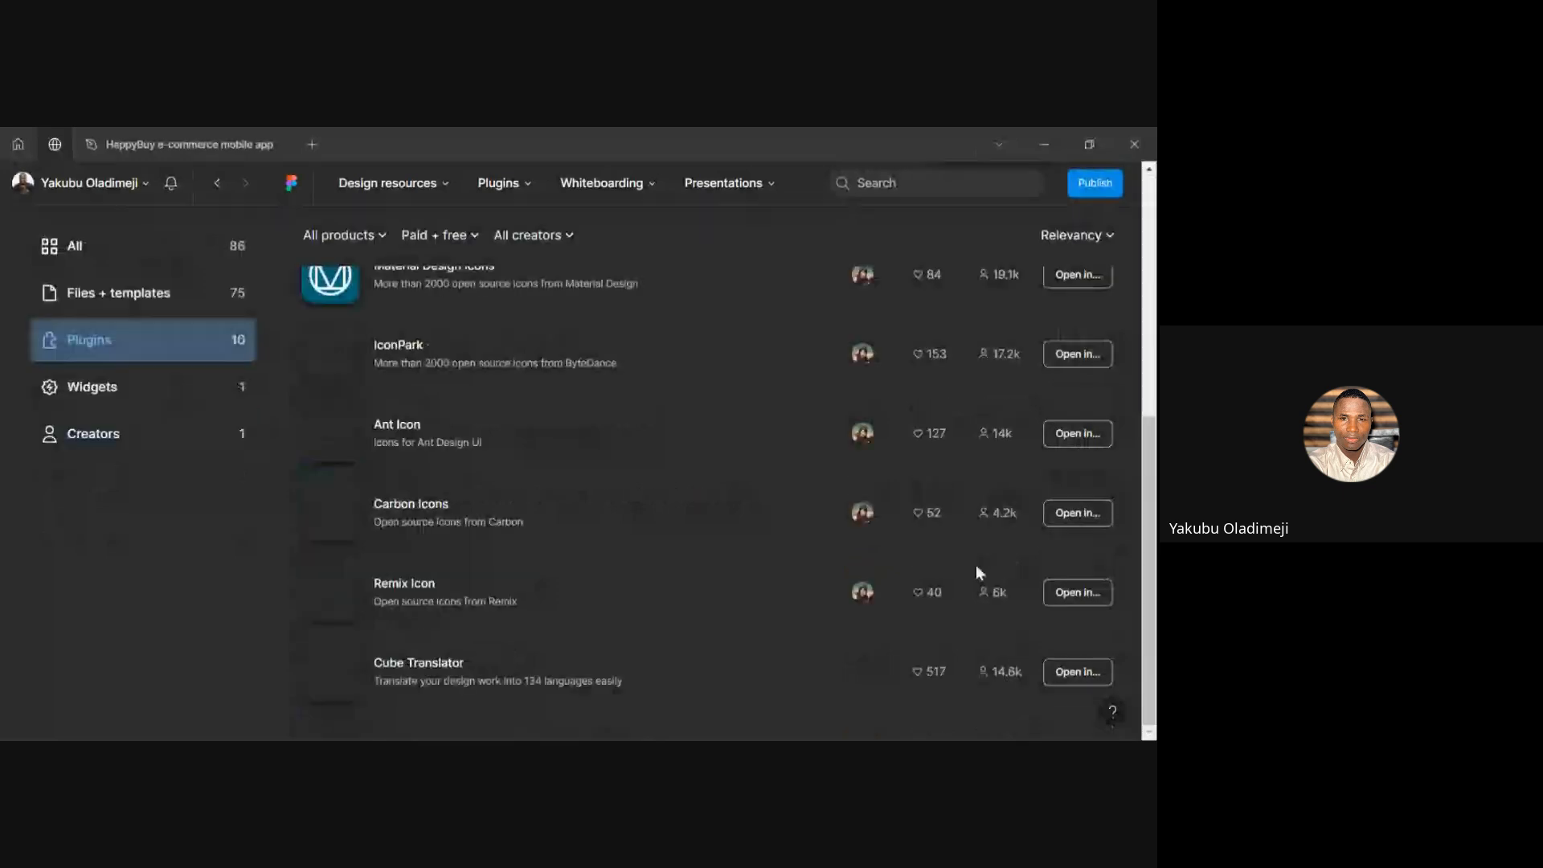
scroll(978, 570, "up", 7)
left_click(1085, 412)
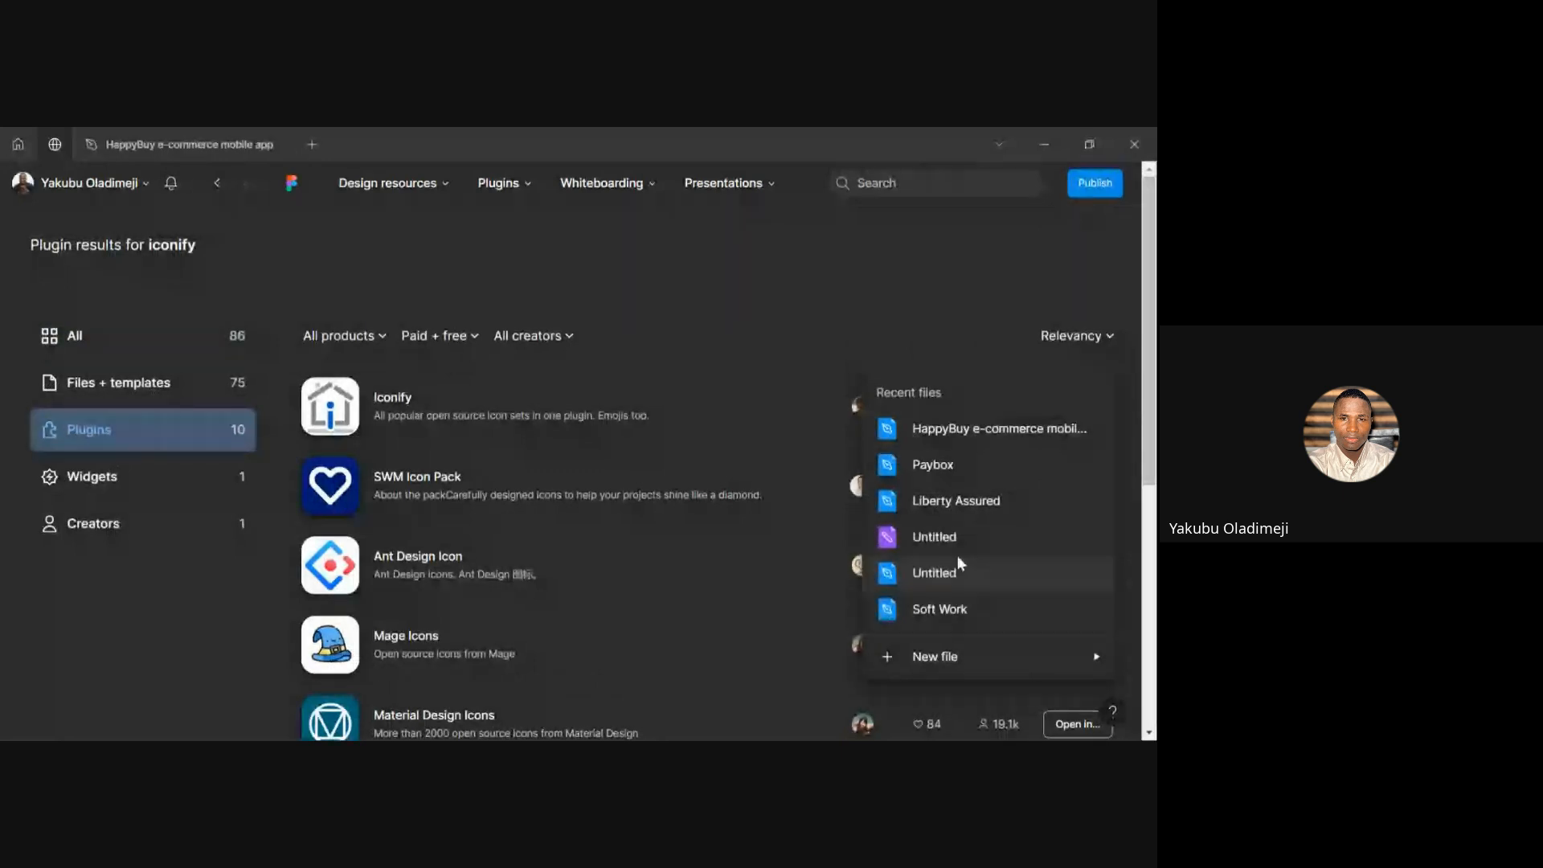
left_click(1063, 413)
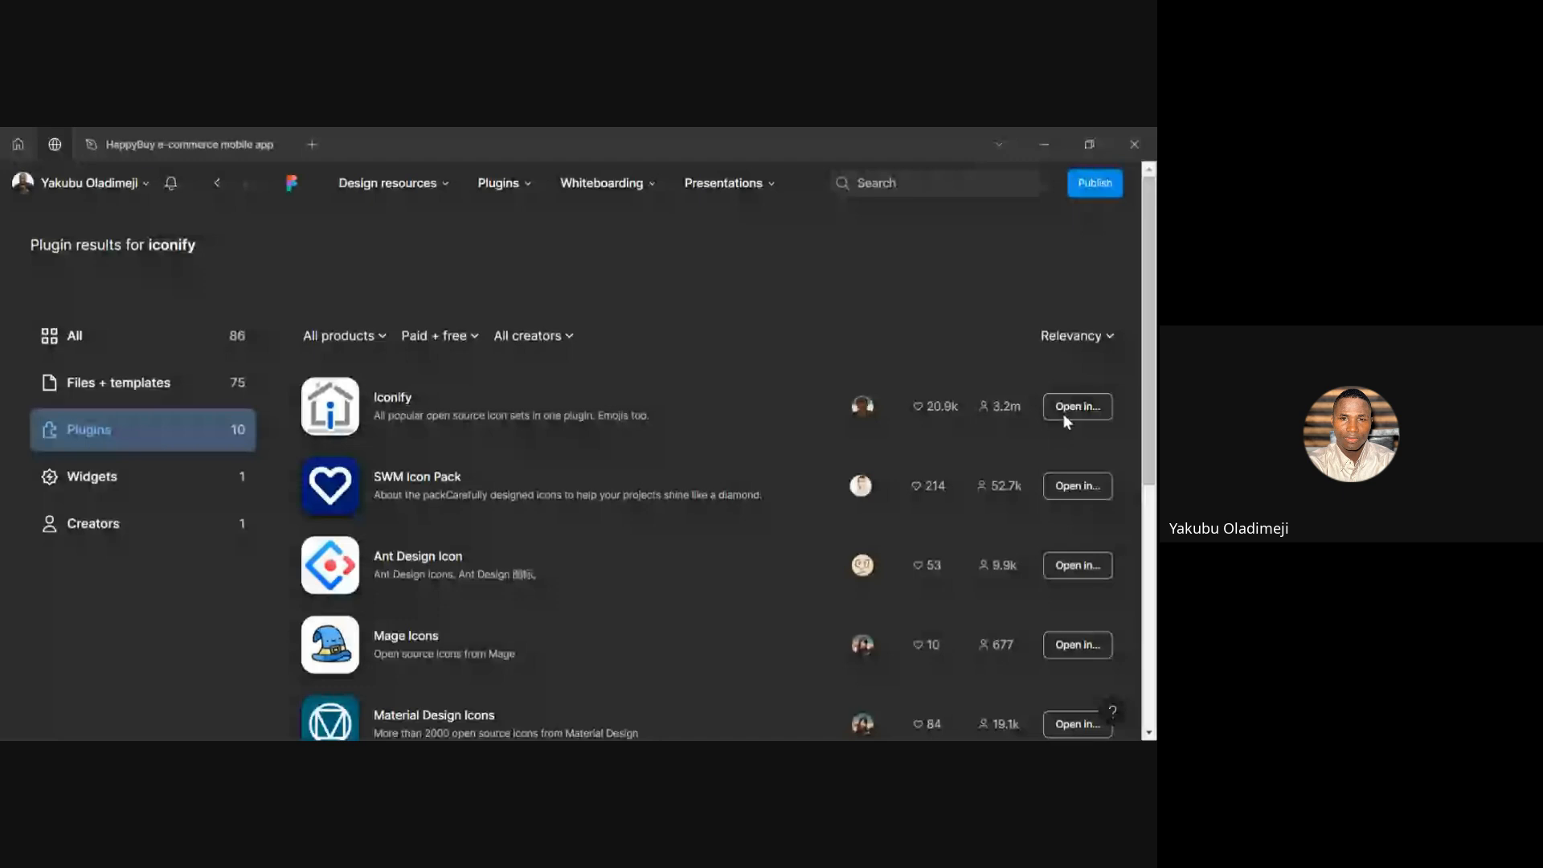
Return to the HappyBuy design file and cancel the stalled Iconify run
left_click(189, 150)
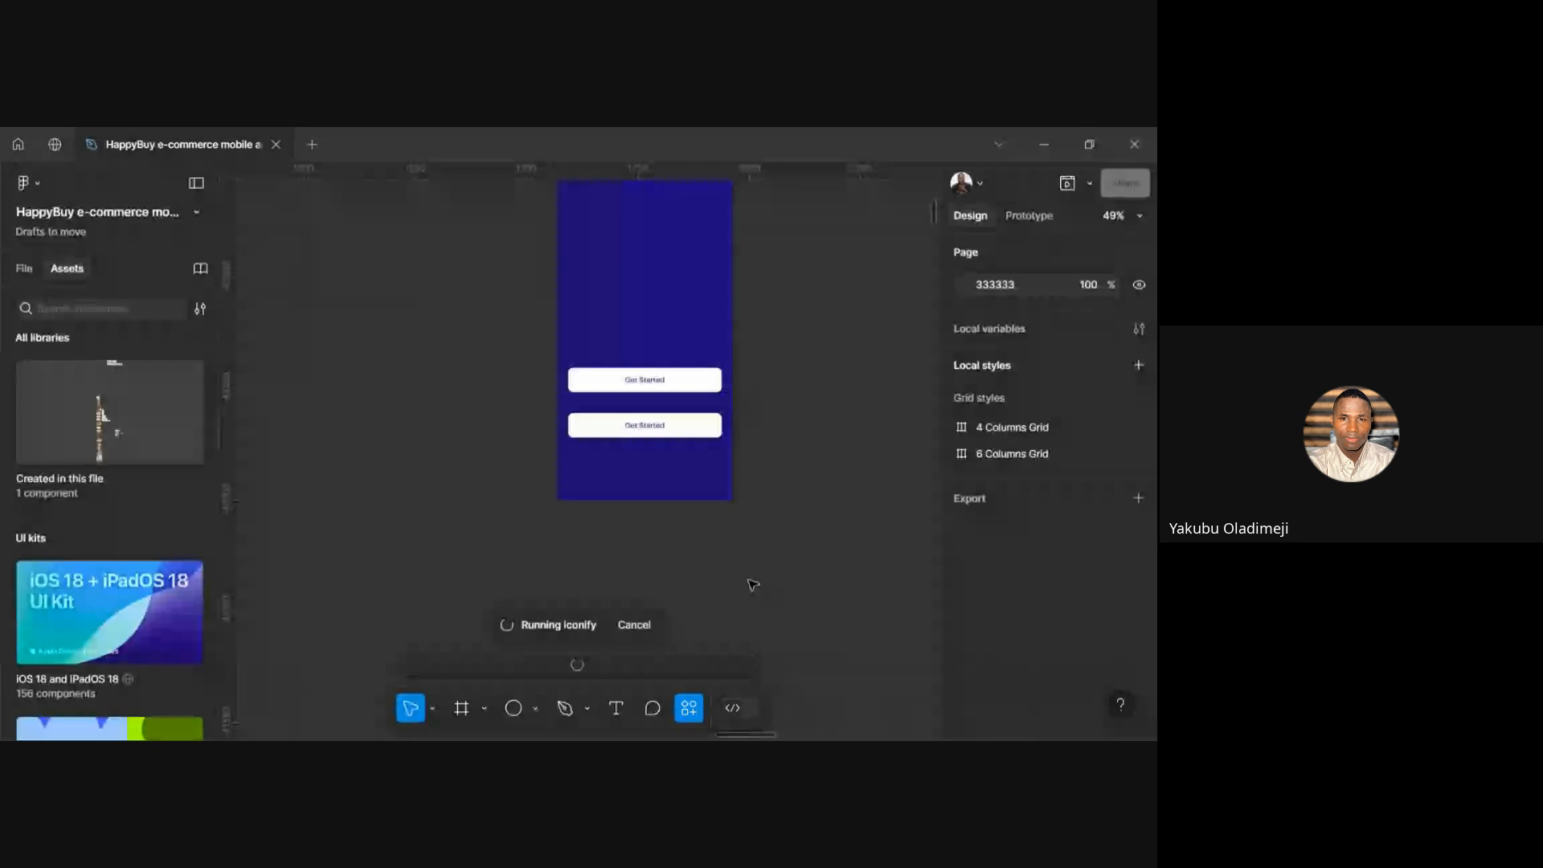
scroll(684, 562, "up", 2)
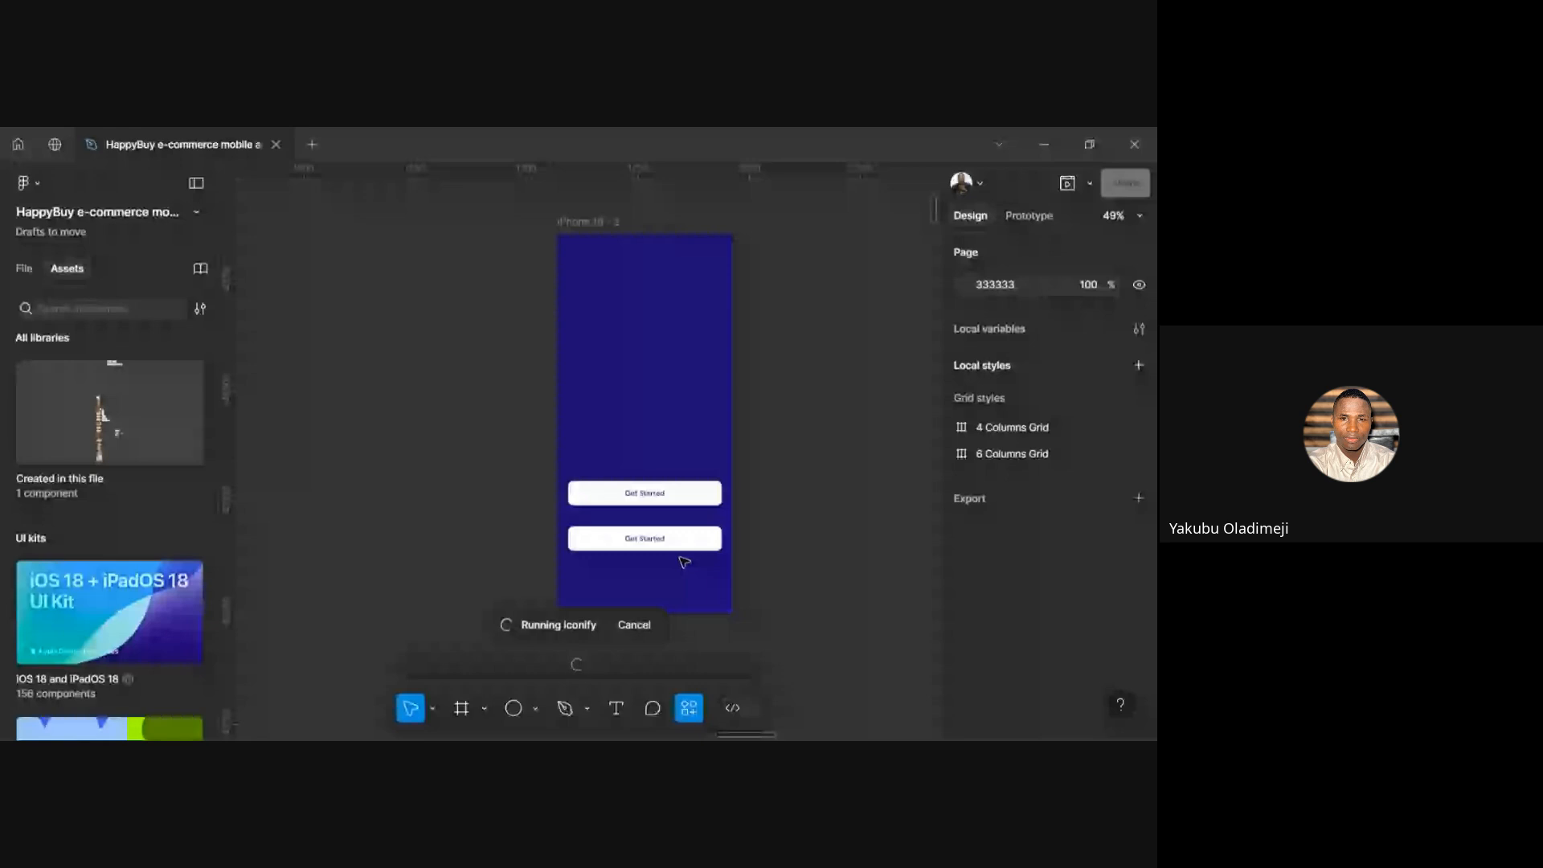
left_click(634, 625)
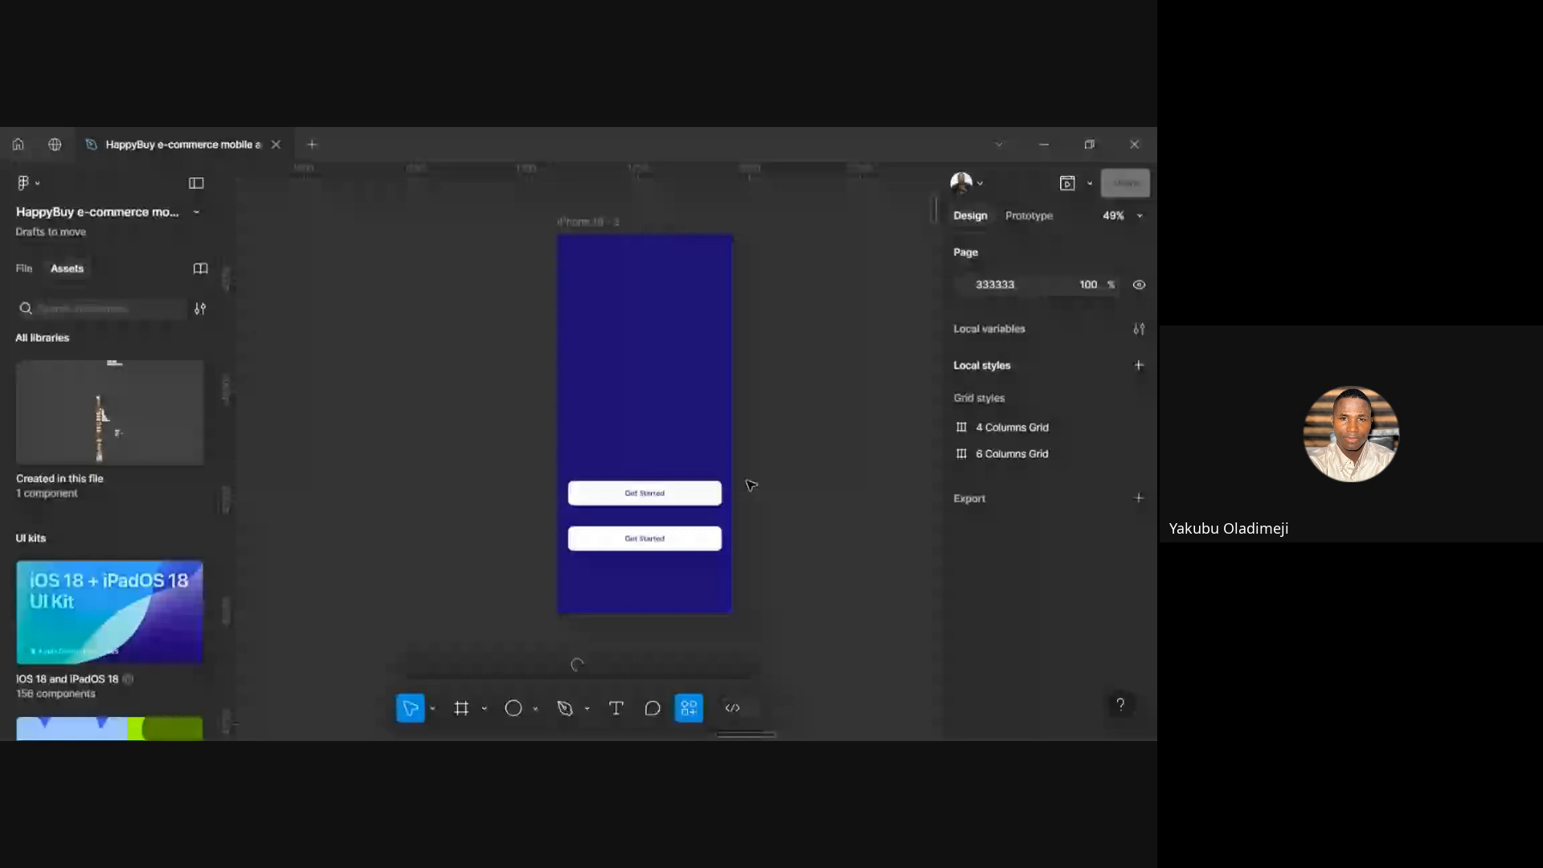
Relaunch Iconify from the canvas menu's Plugins list and select the iPhone 16 - 2 frame
right_click(750, 484)
mouse_move(840, 634)
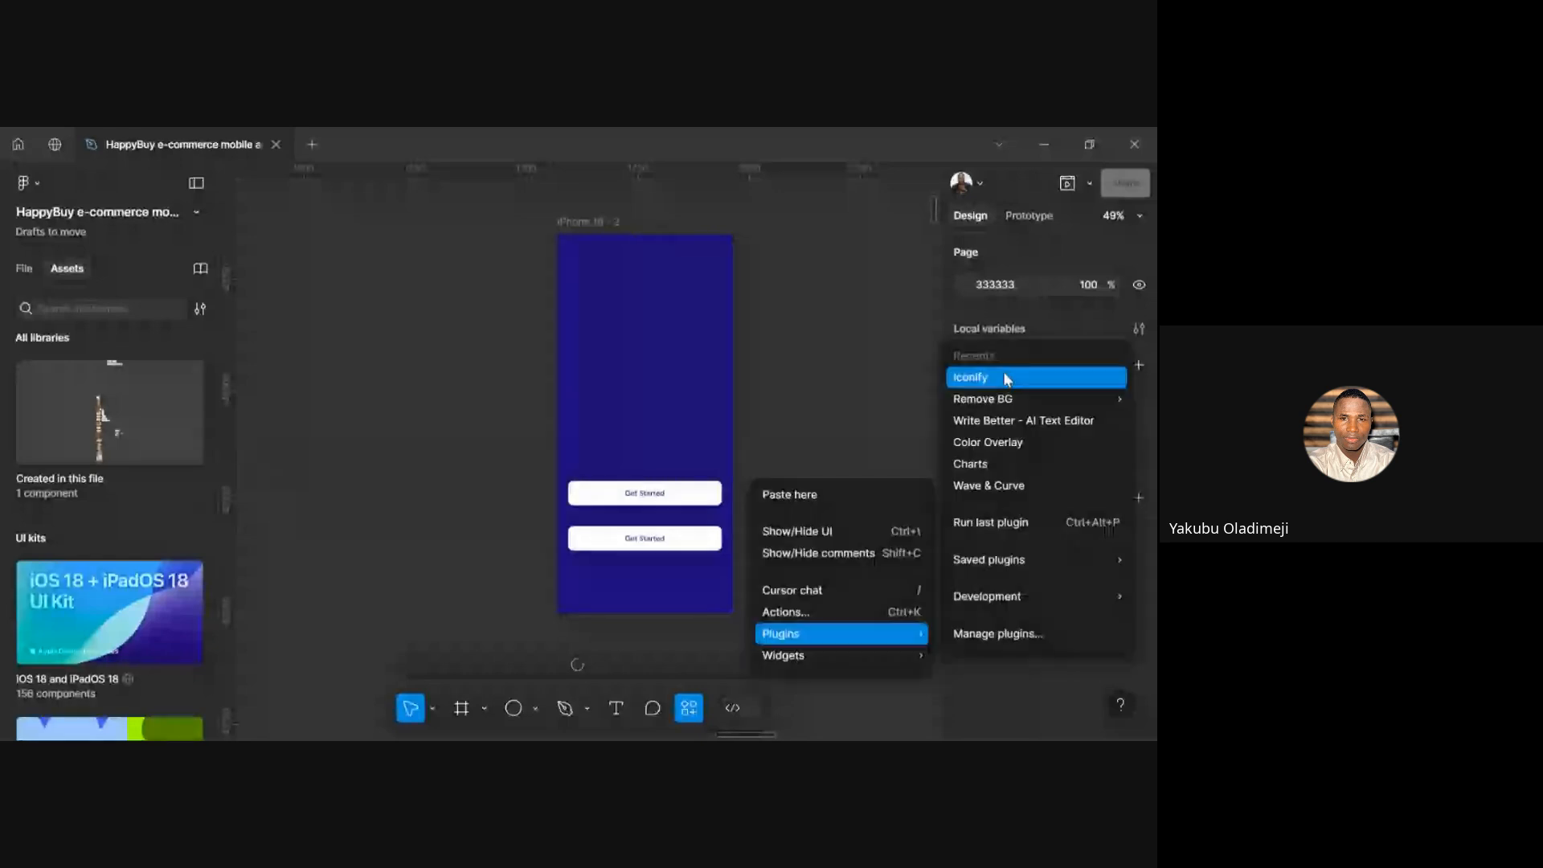
left_click(1003, 377)
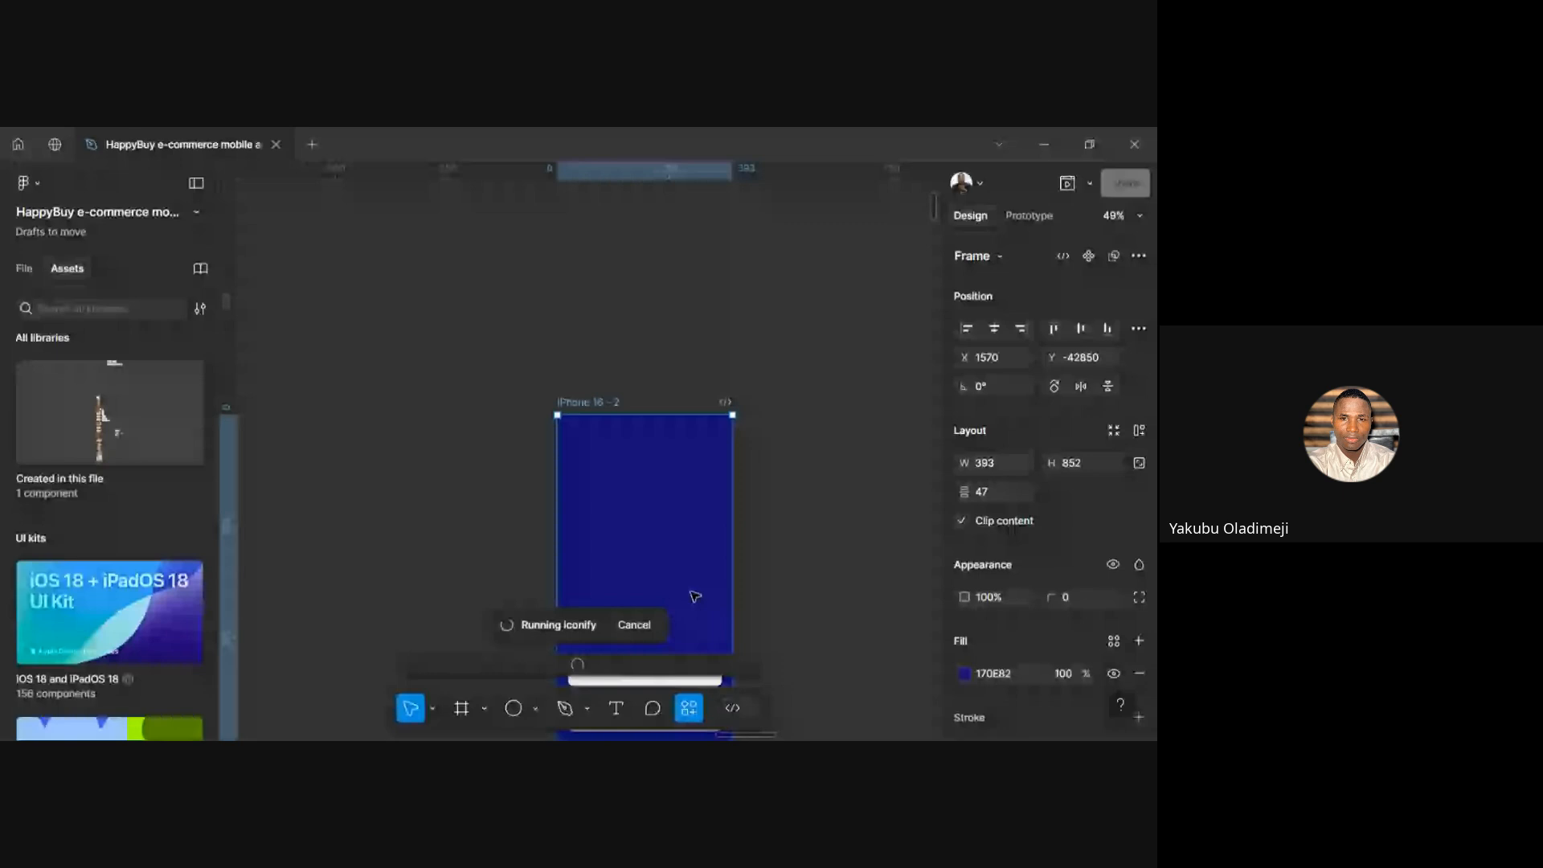
scroll(695, 596, "down", 5)
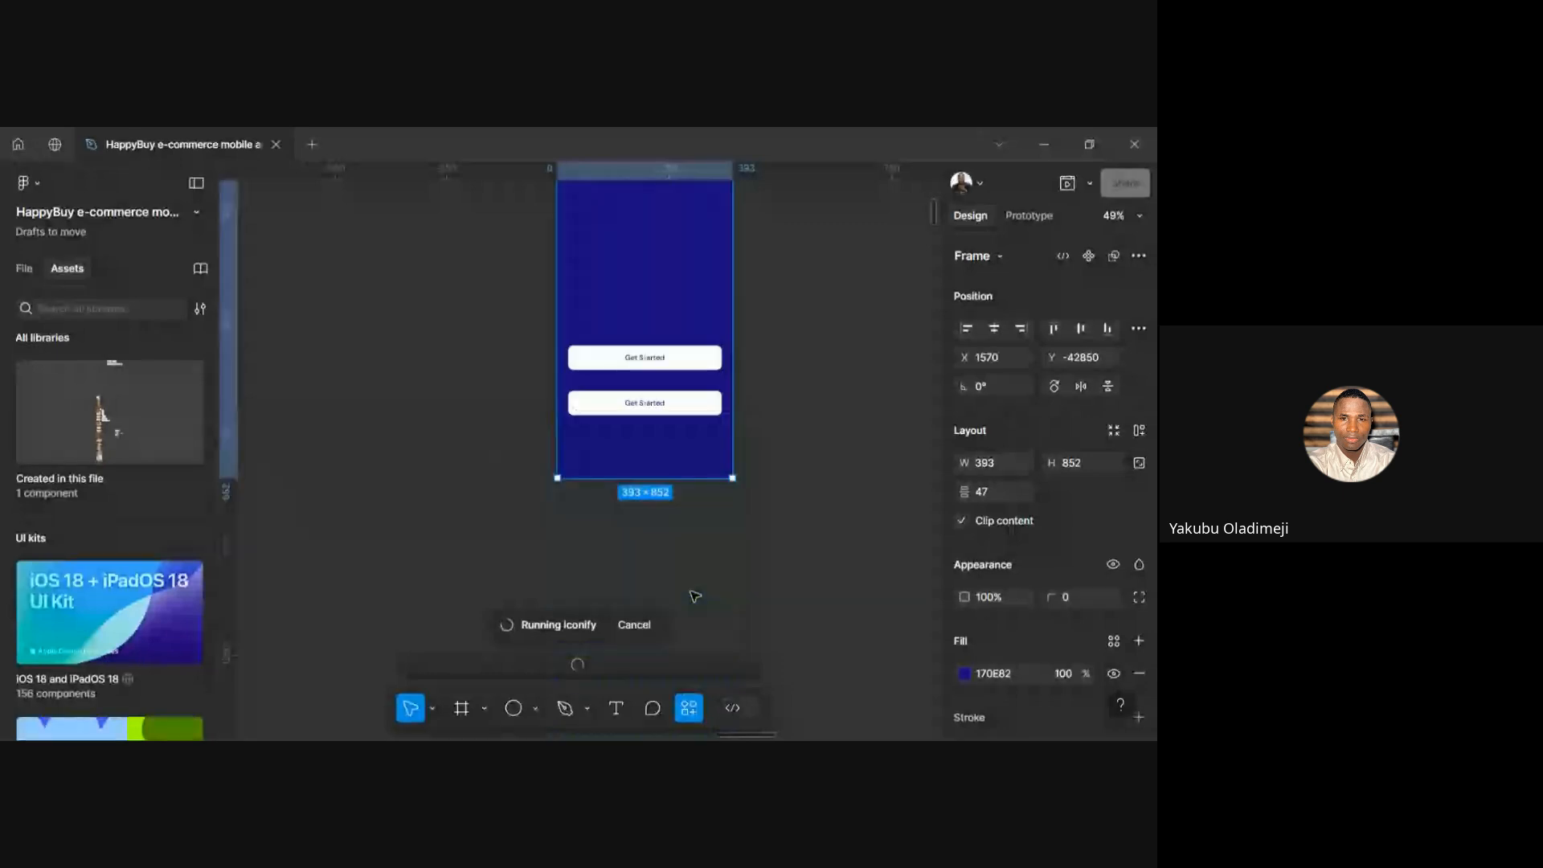
scroll(779, 477, "up", 3)
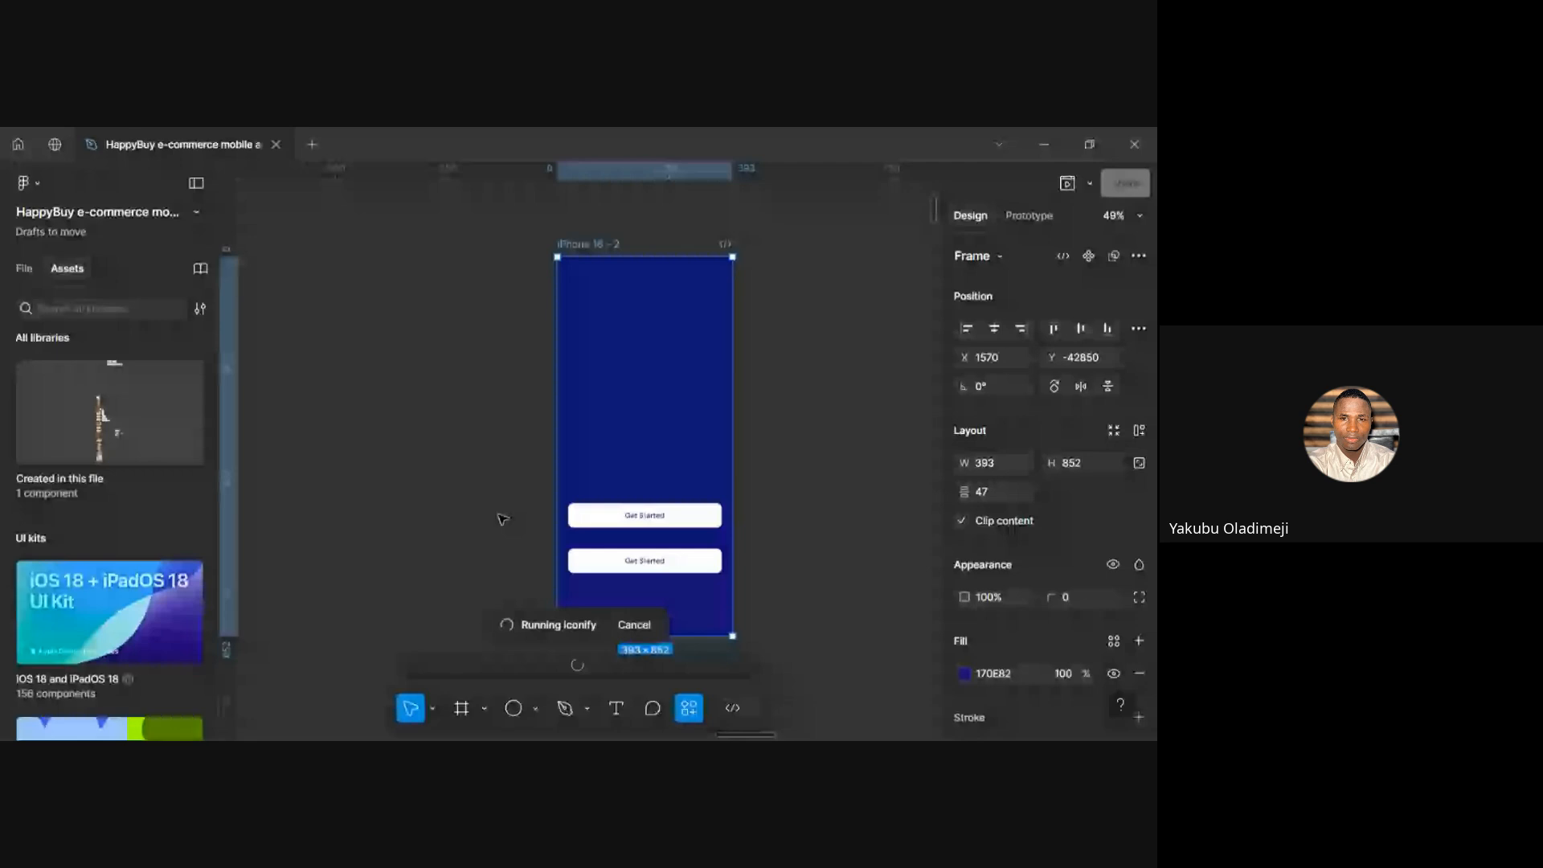
left_click(512, 559)
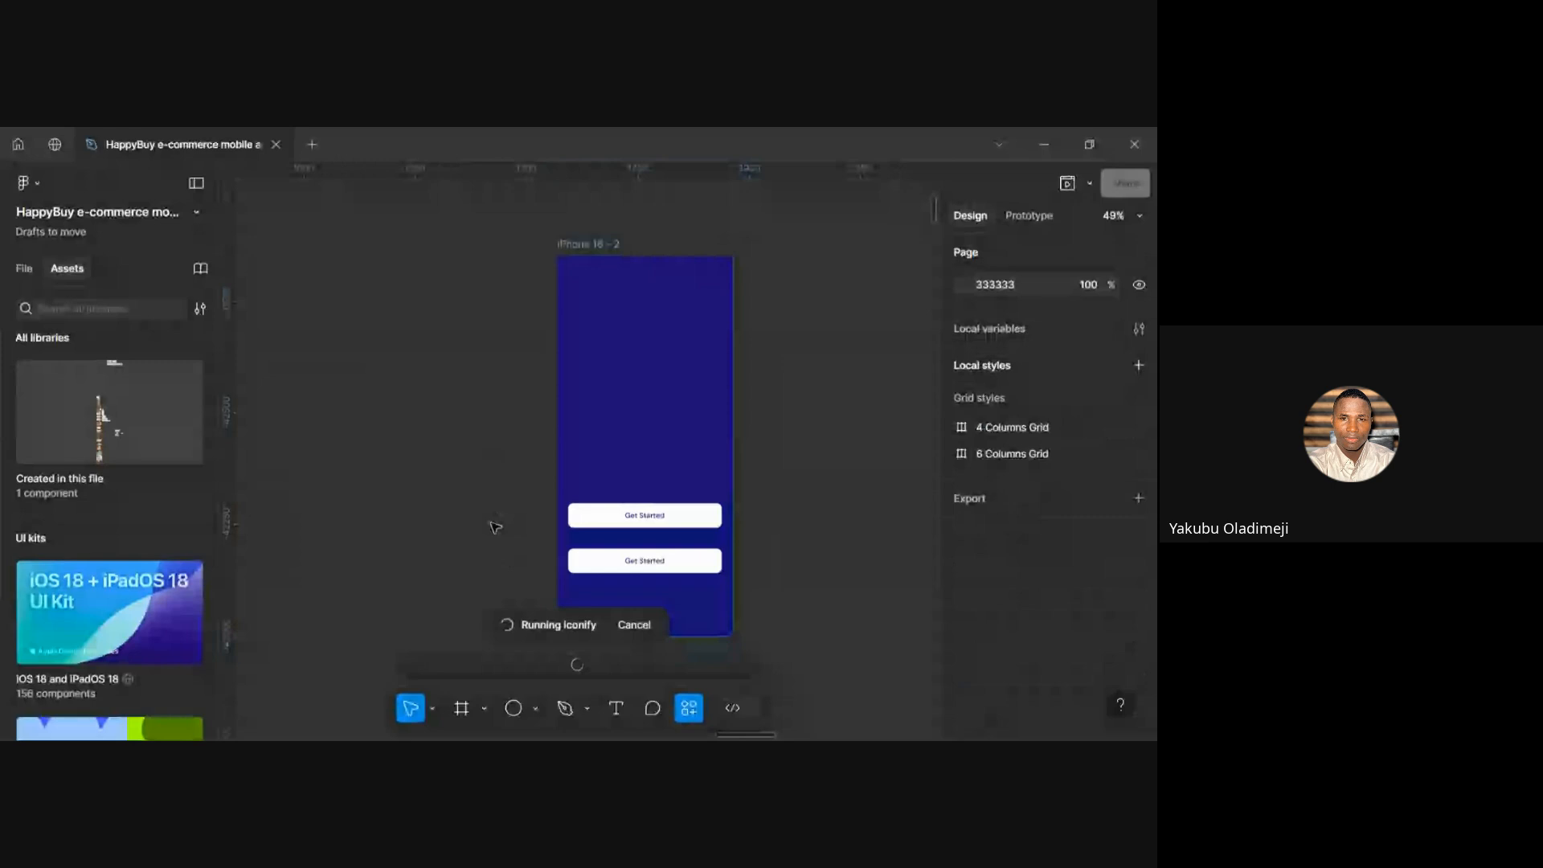
left_click(584, 246)
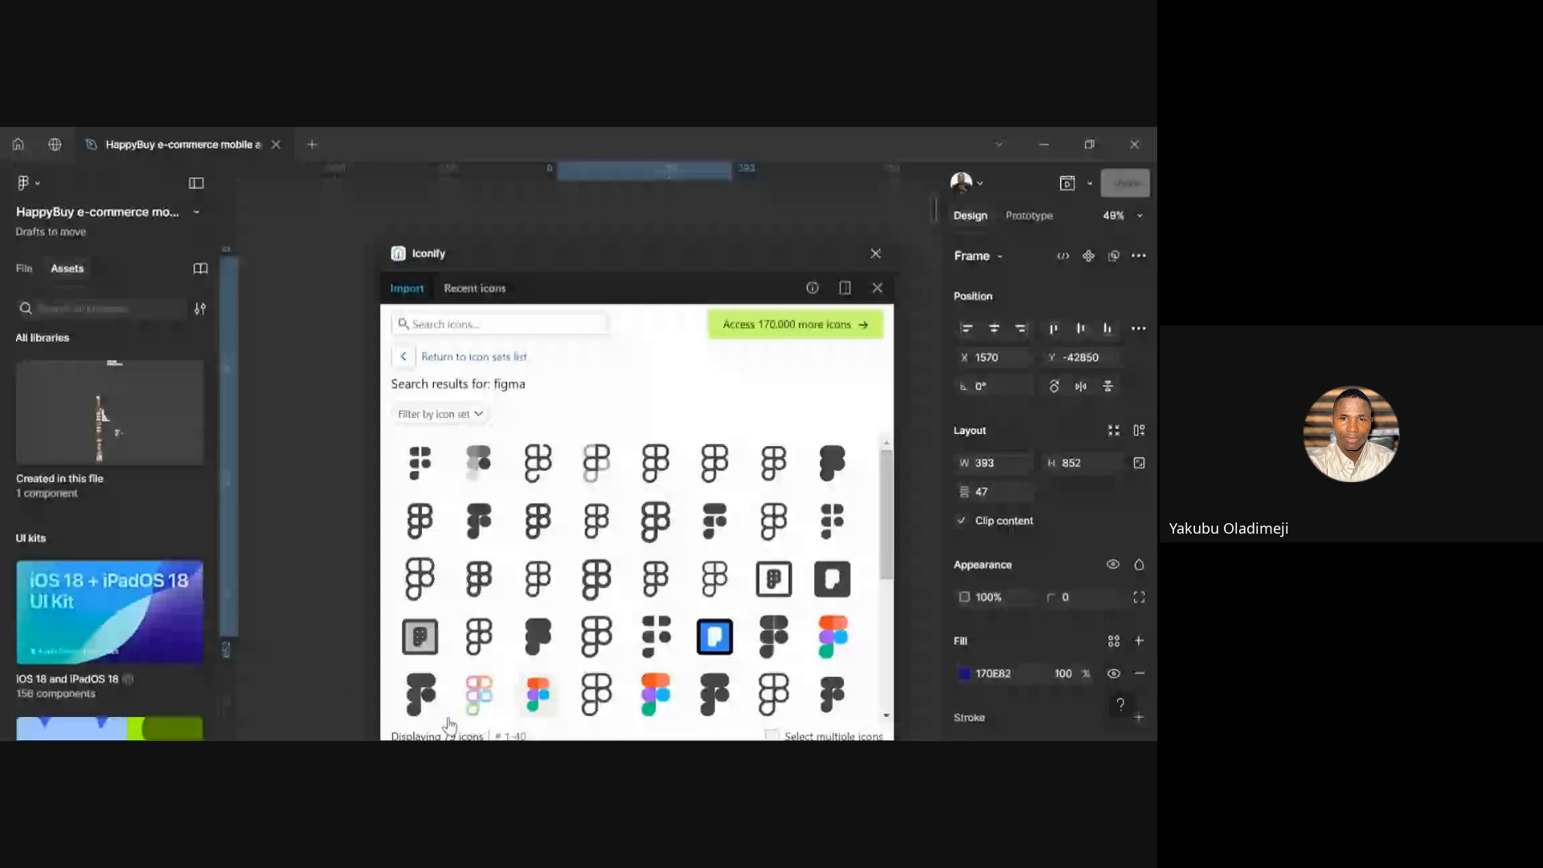
Search Iconify for 'home' and choose the solid filled house icon from the results
scroll(594, 533, "down", 1)
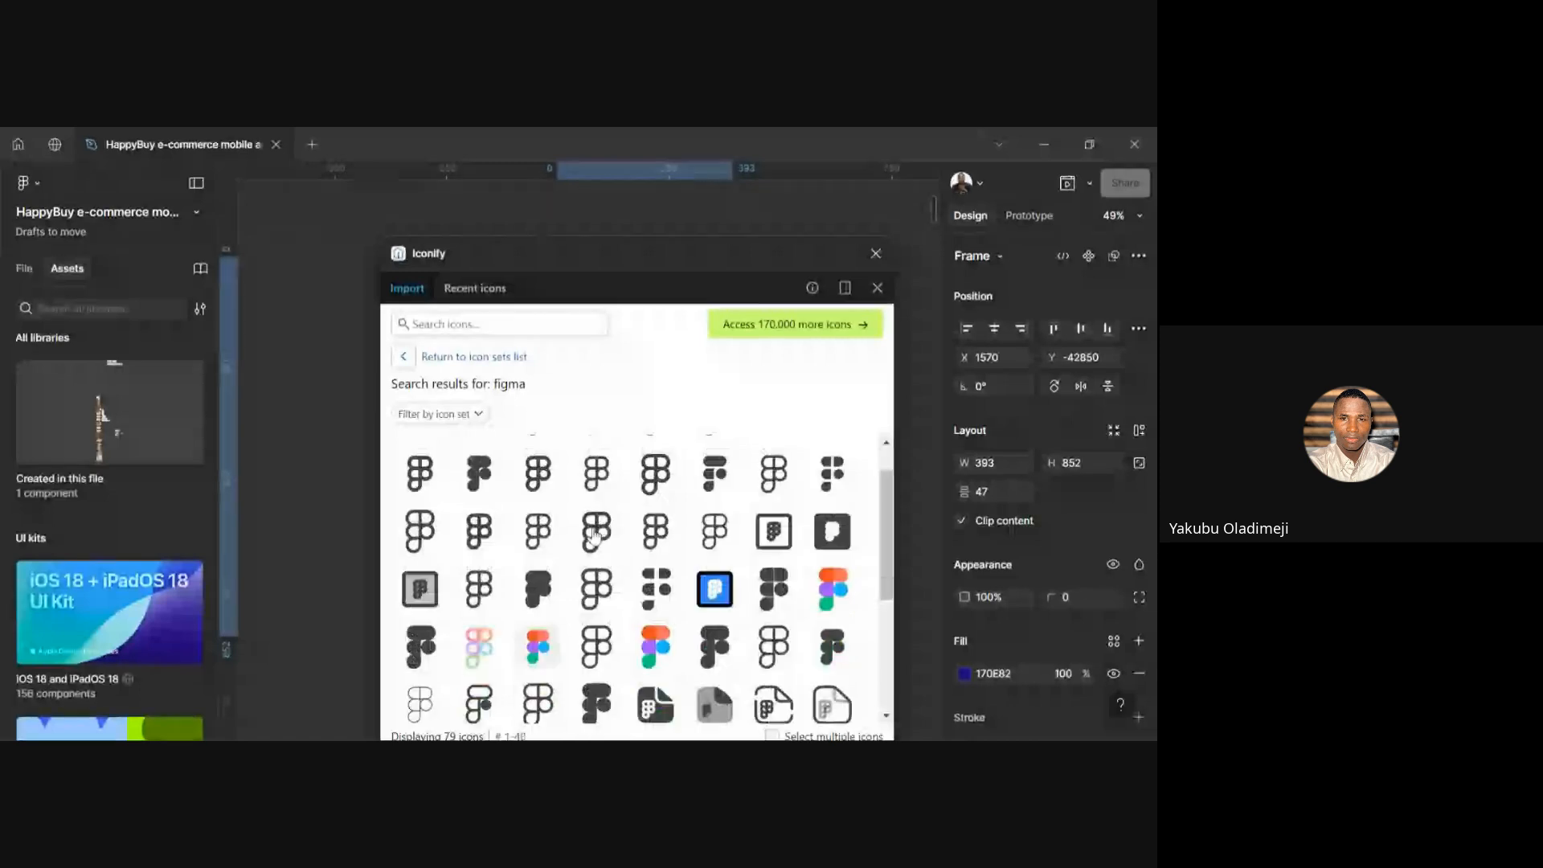
scroll(594, 533, "up", 1)
left_click(472, 325)
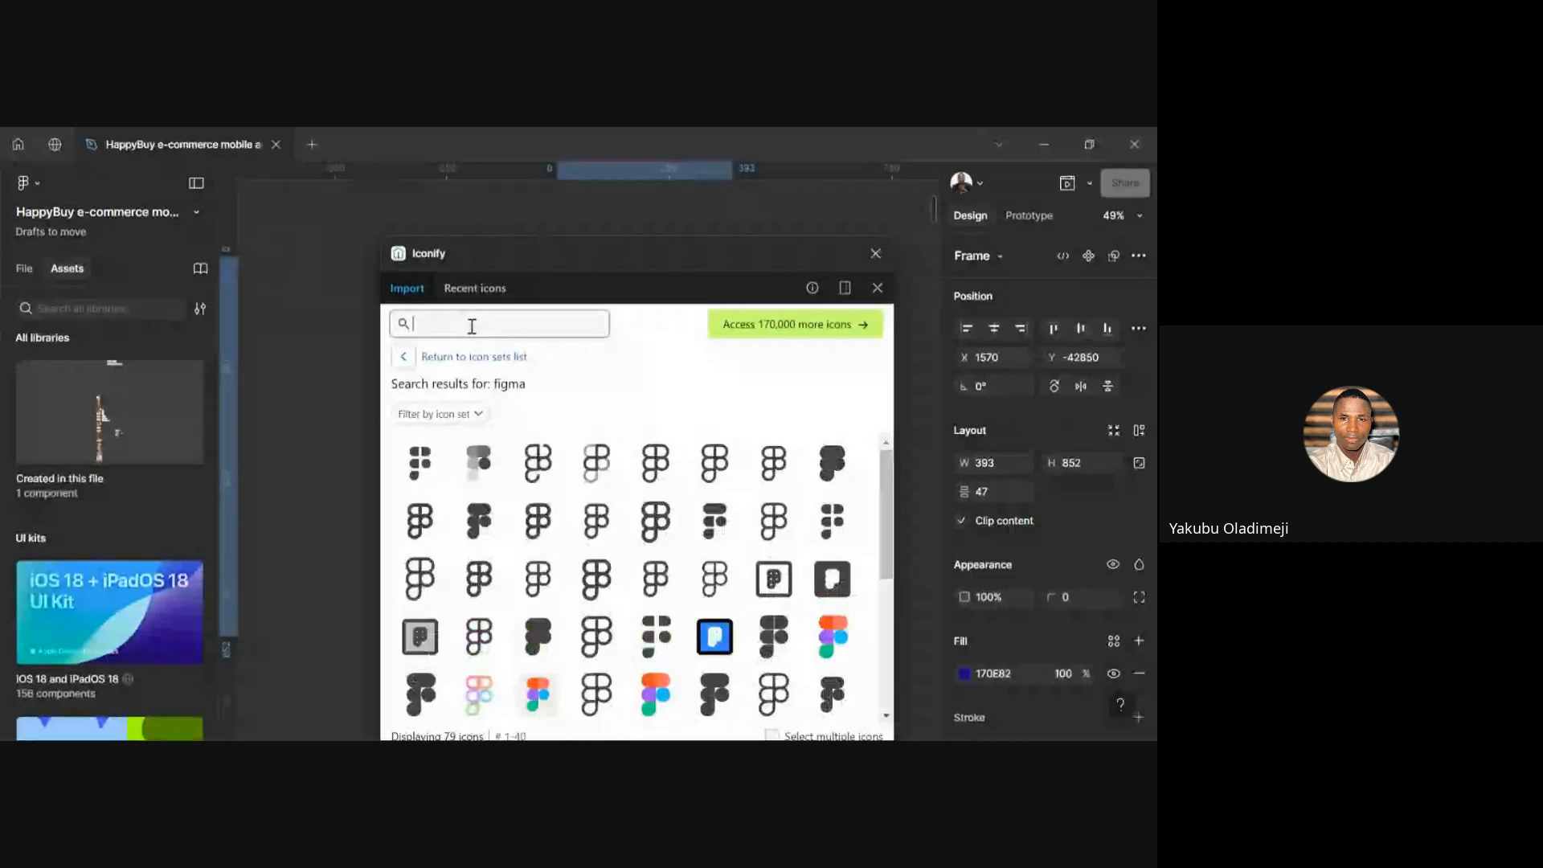
scroll(657, 530, "down", 4)
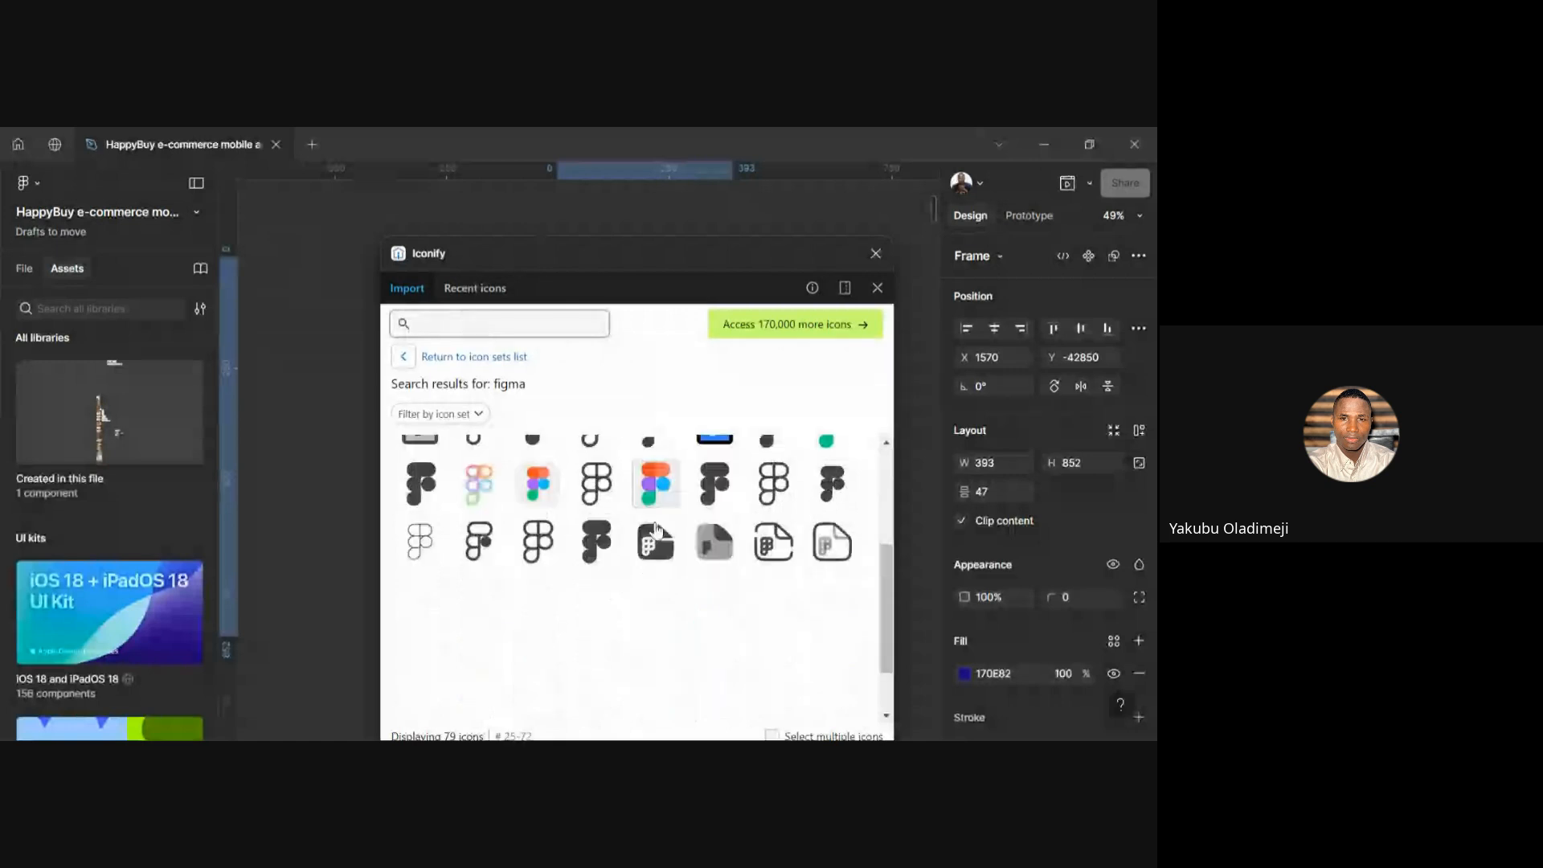
scroll(656, 529, "up", 5)
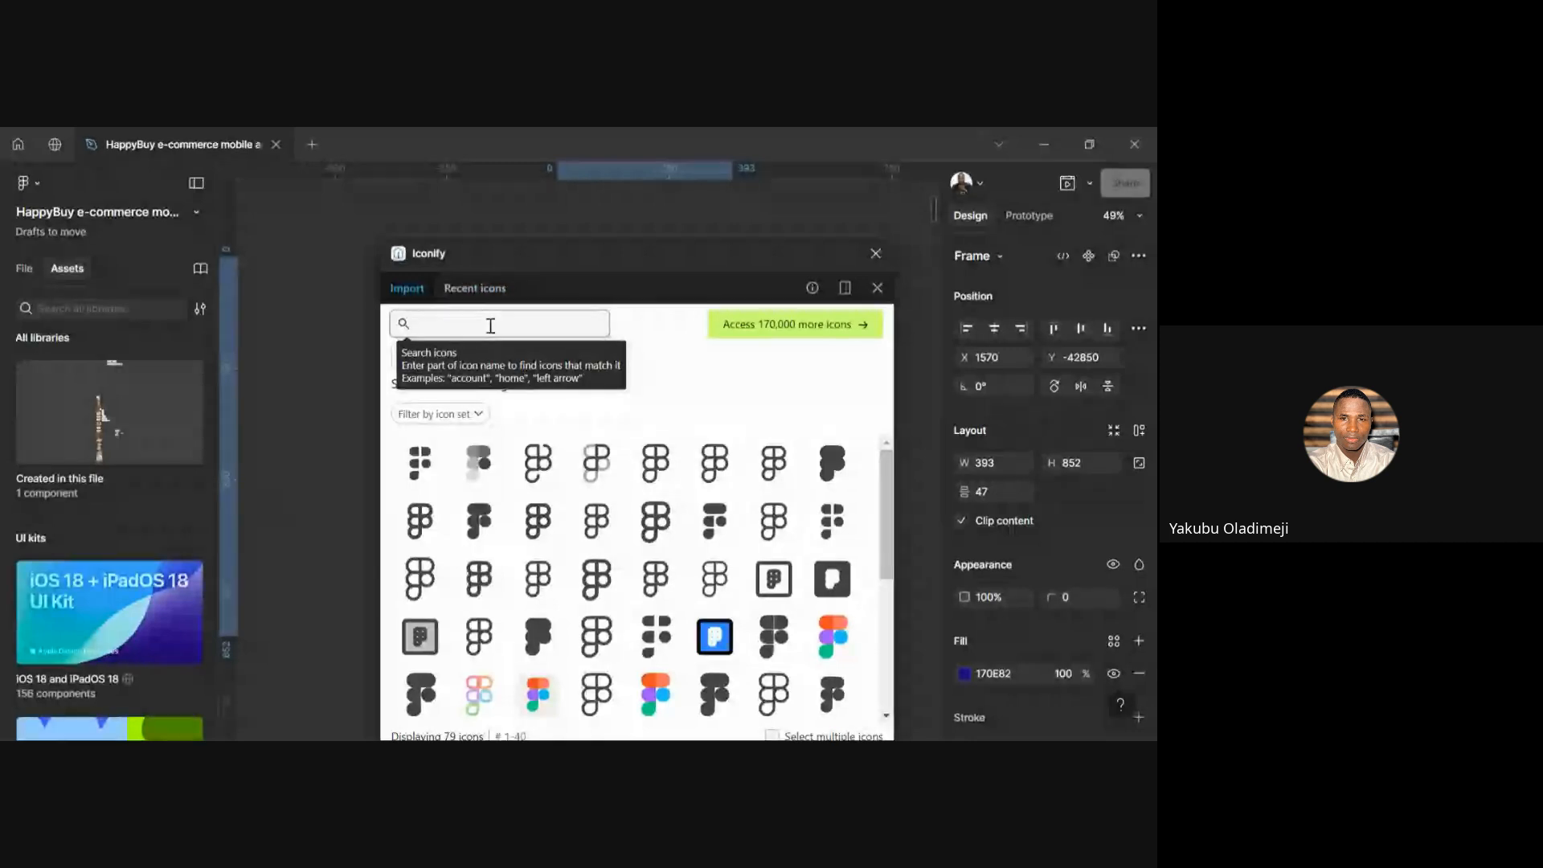
left_click(490, 325)
type("home")
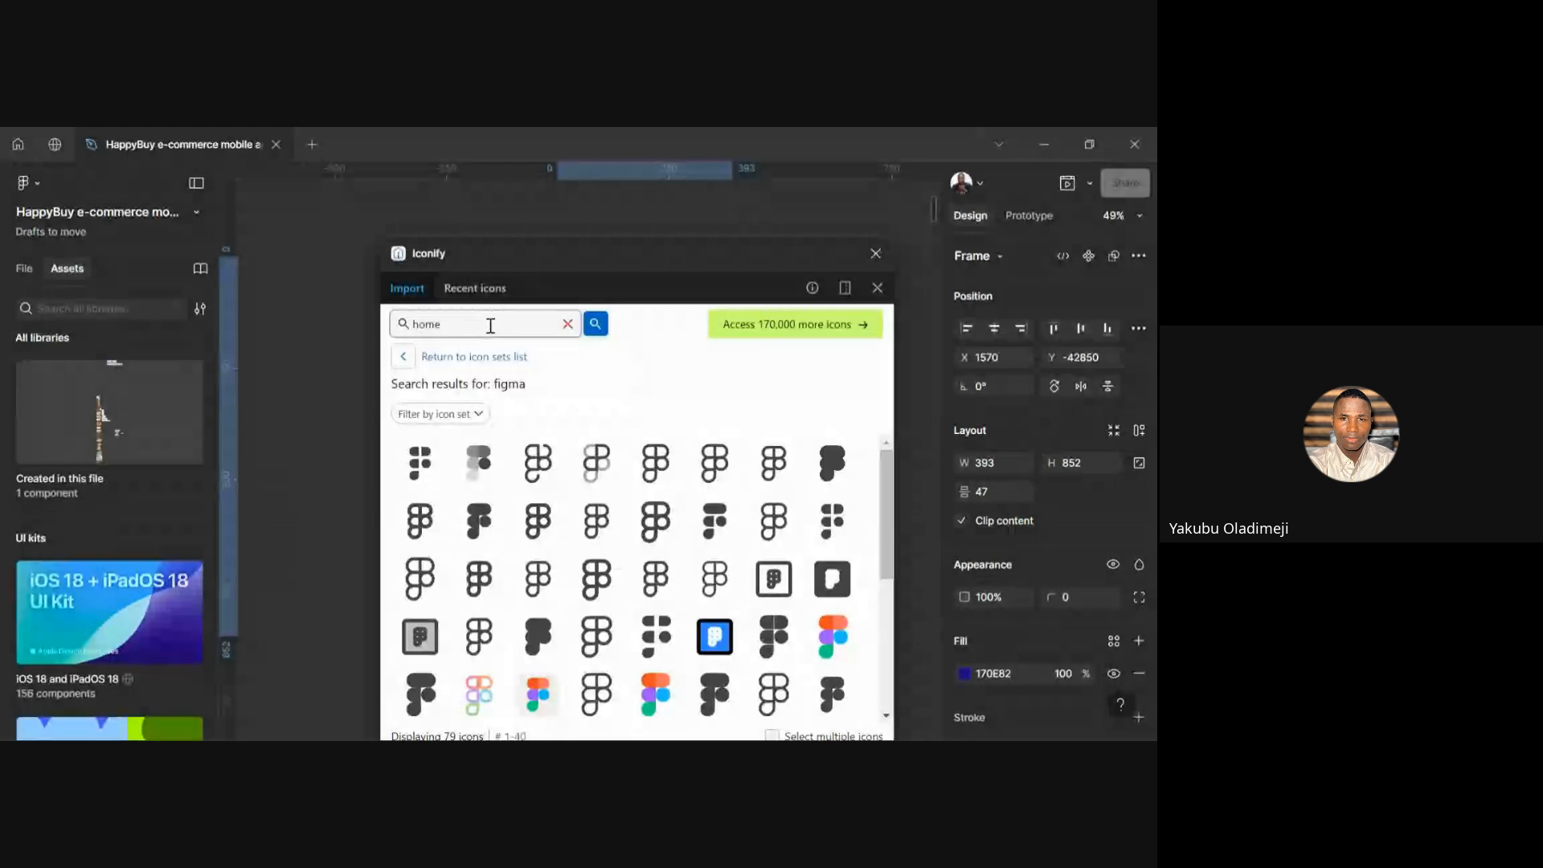
key("Return")
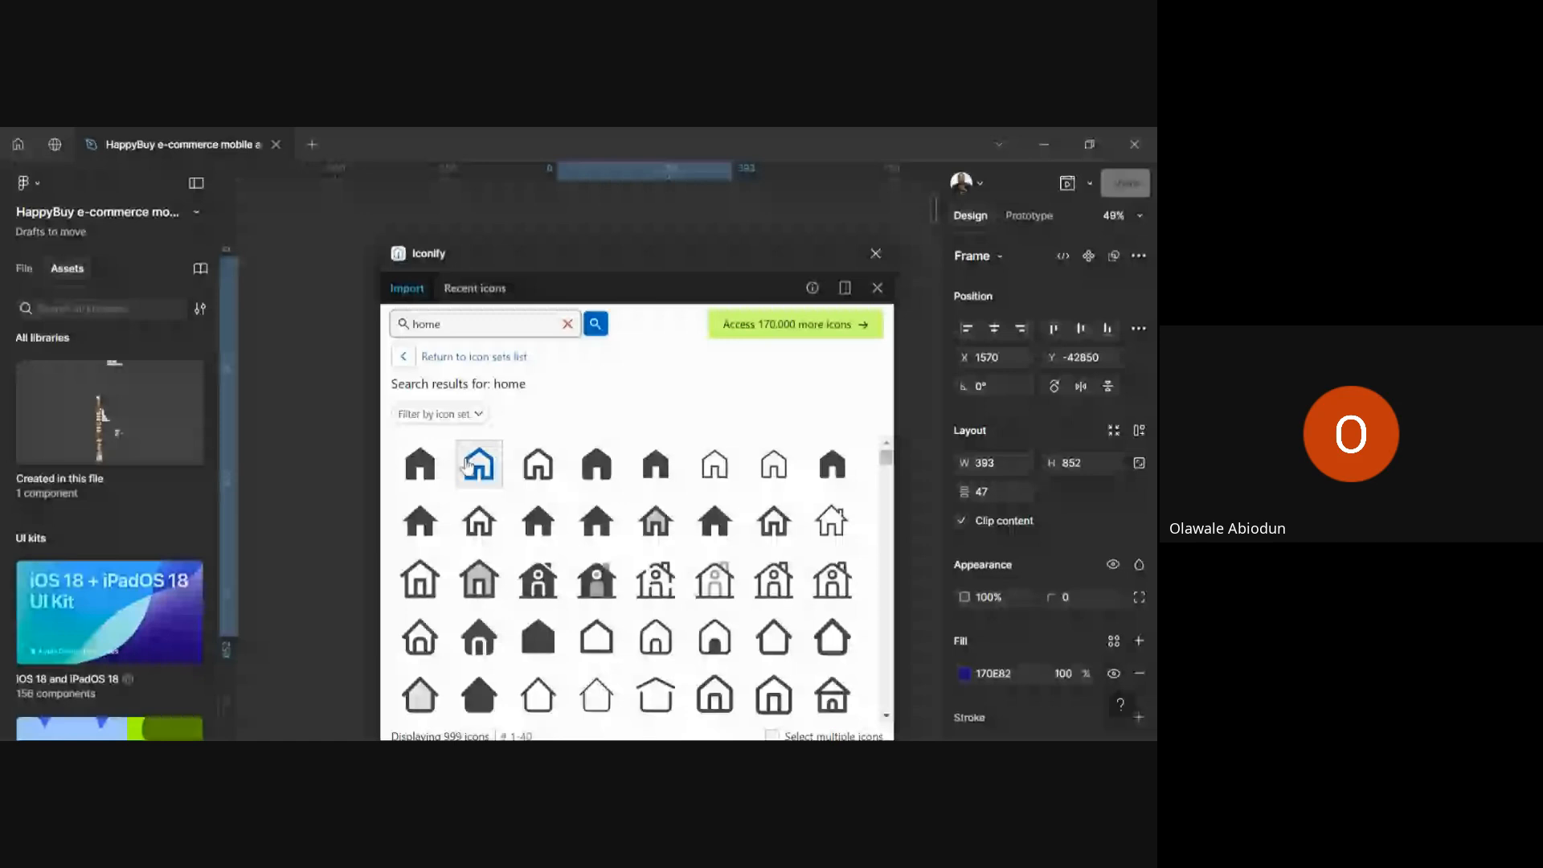
left_click(656, 464)
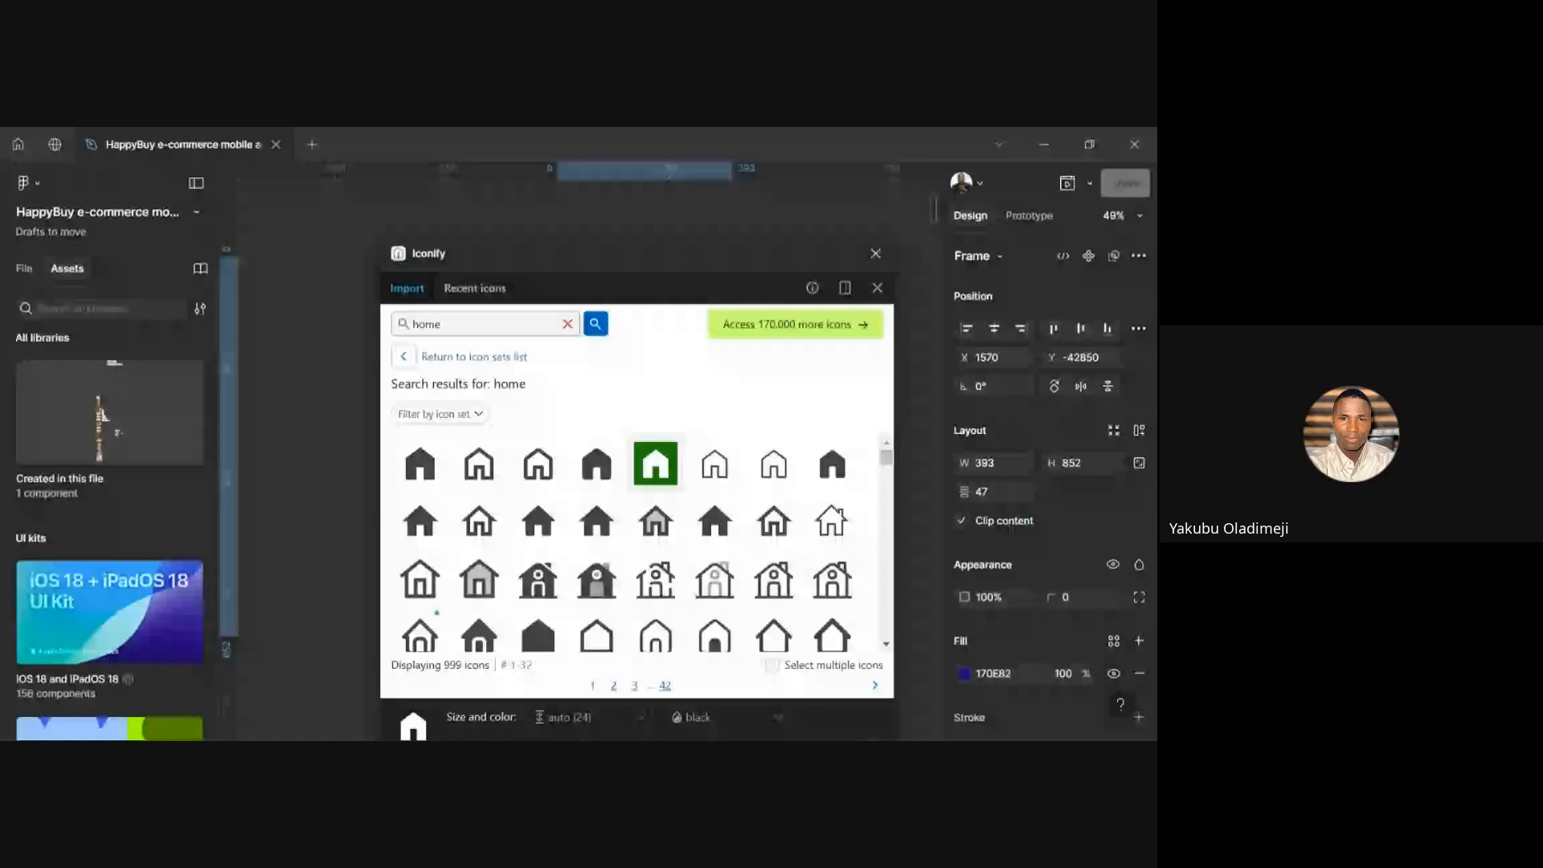
left_click(45, 147)
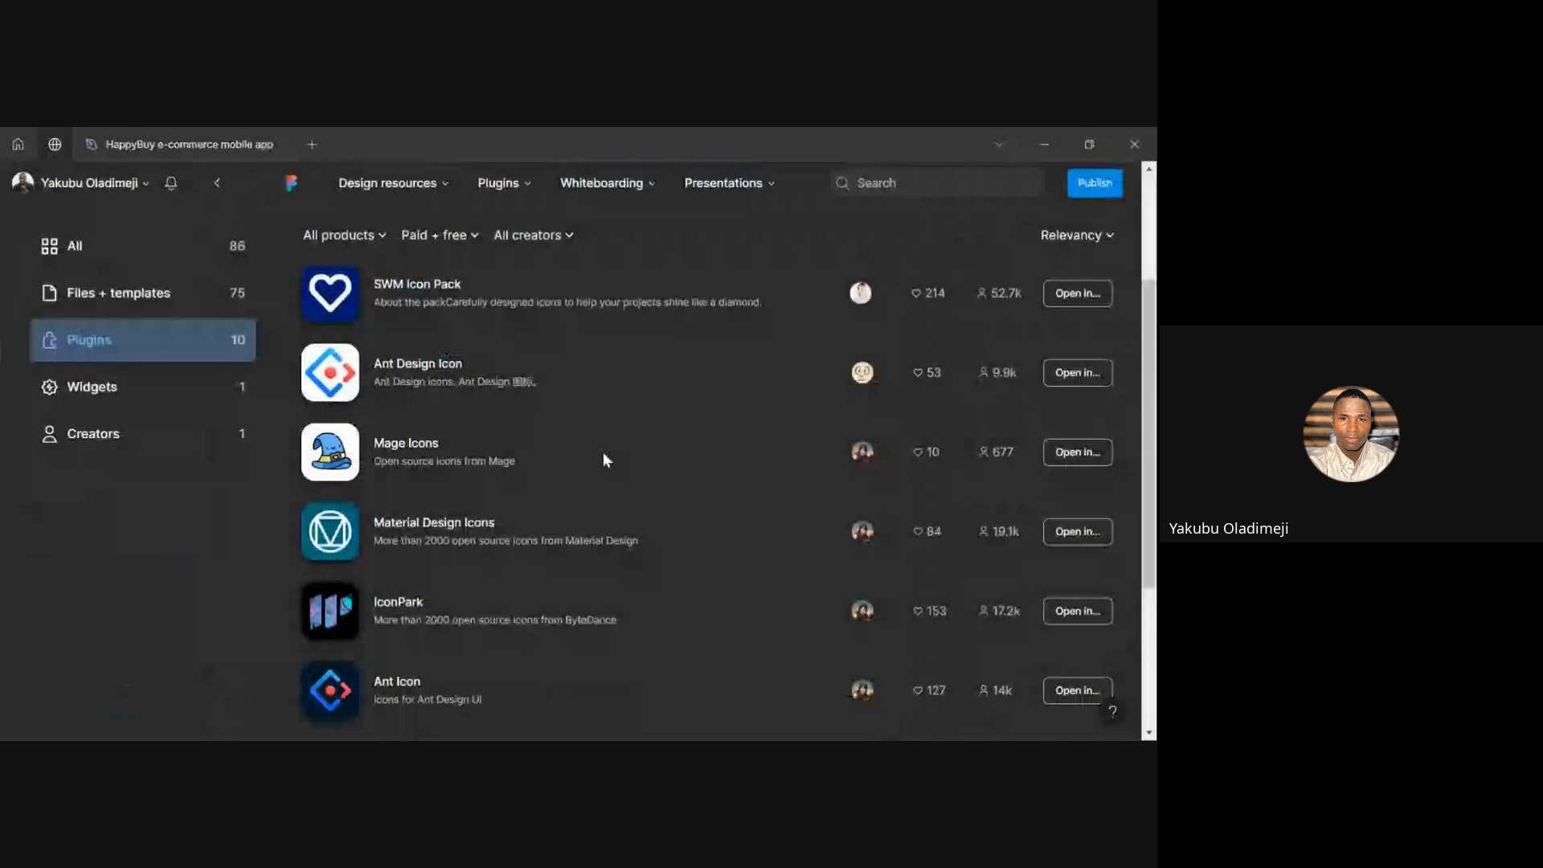
scroll(603, 452, "up", 3)
left_click(1076, 406)
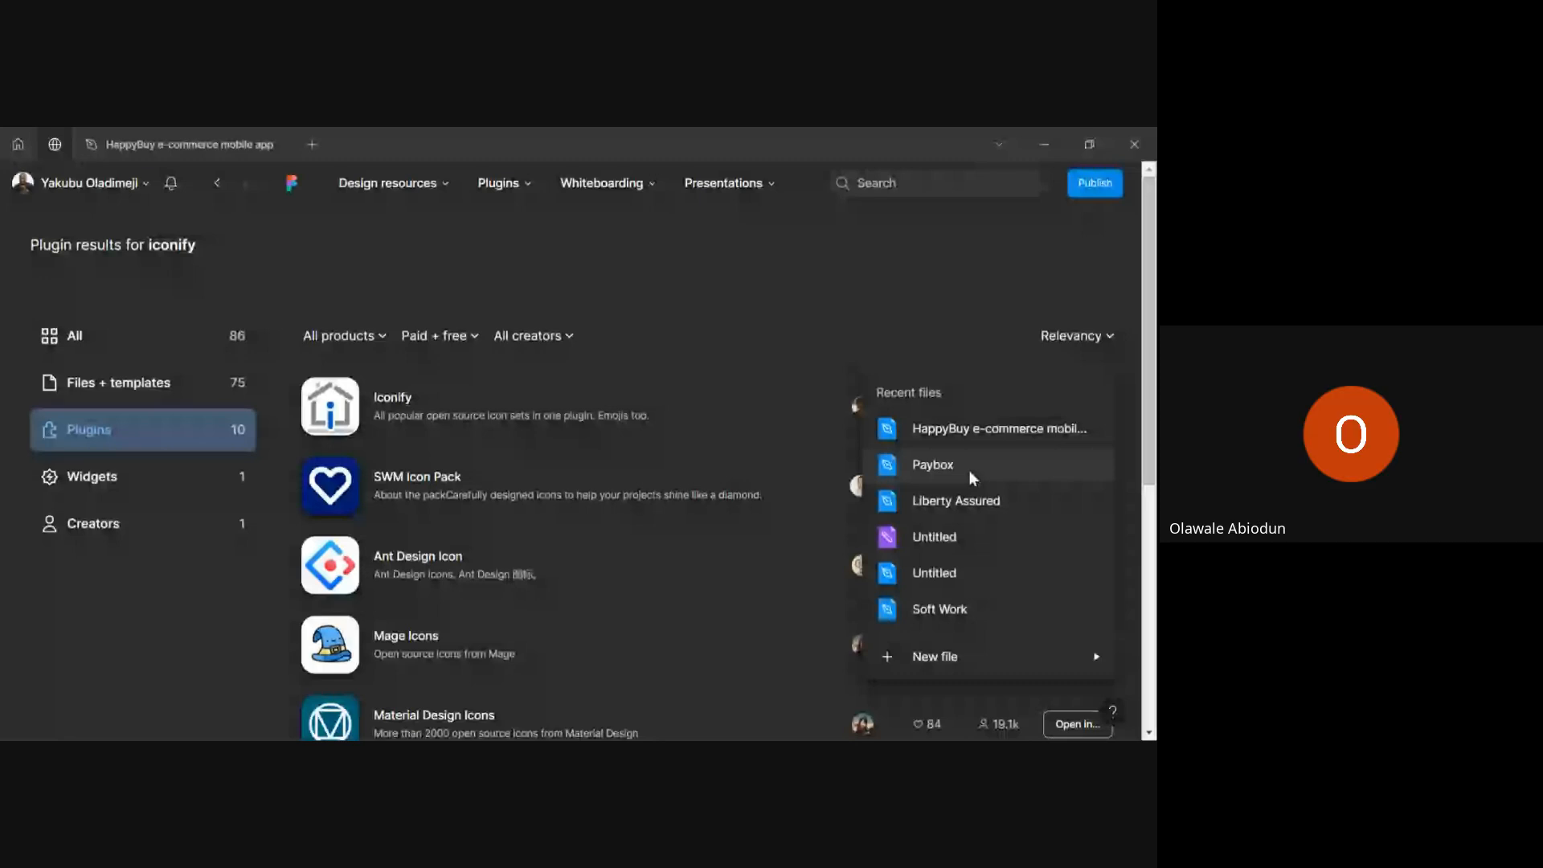
left_click(638, 495)
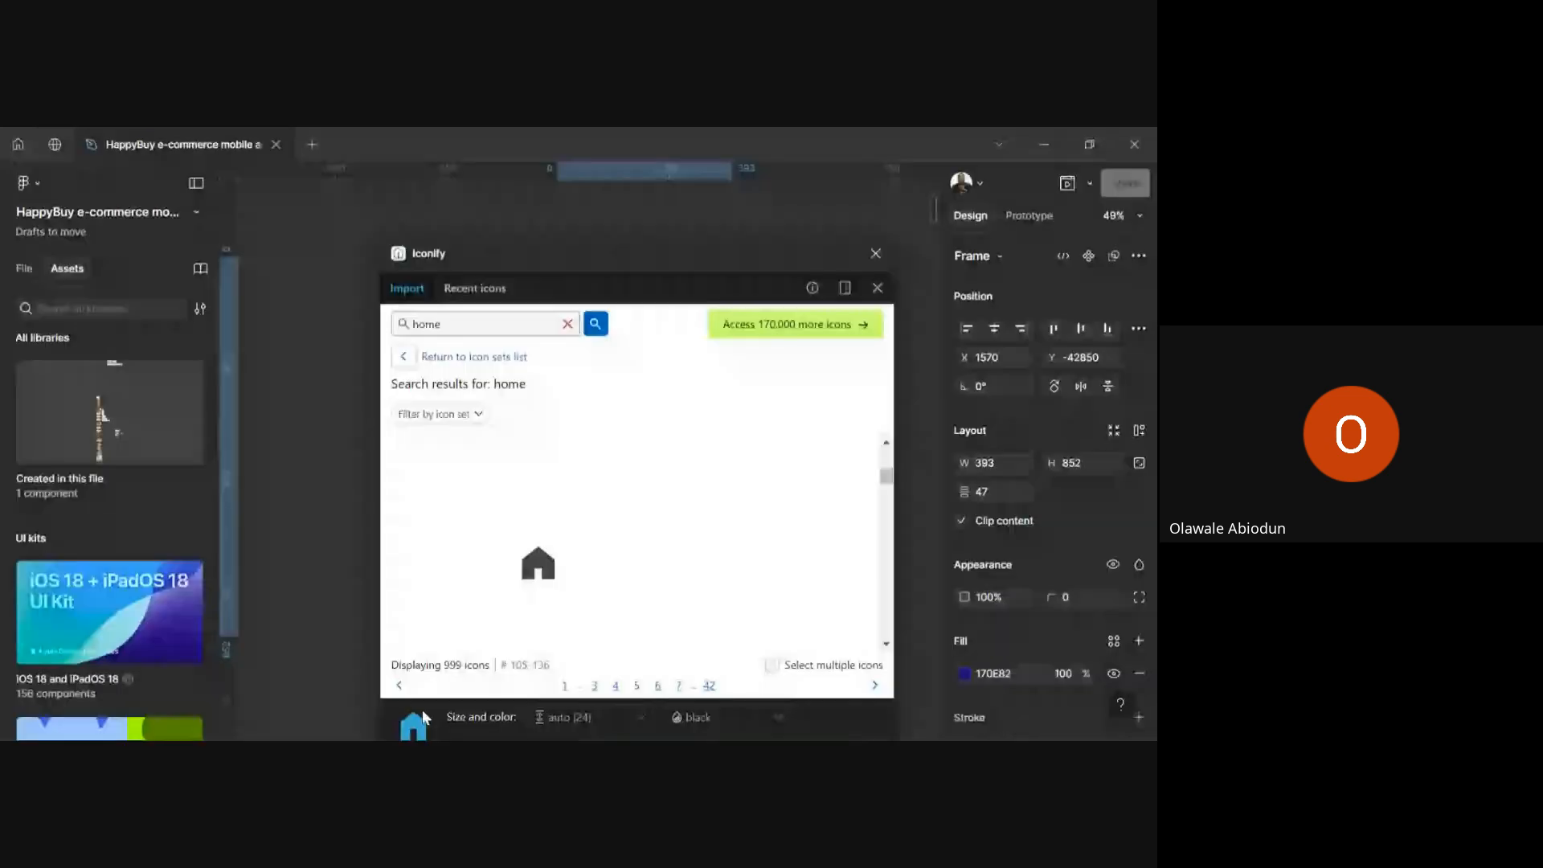
Place the 24×24 house icon in the blue frame at X 297, Y 726, then close Iconify
left_click_drag(422, 710, 321, 588)
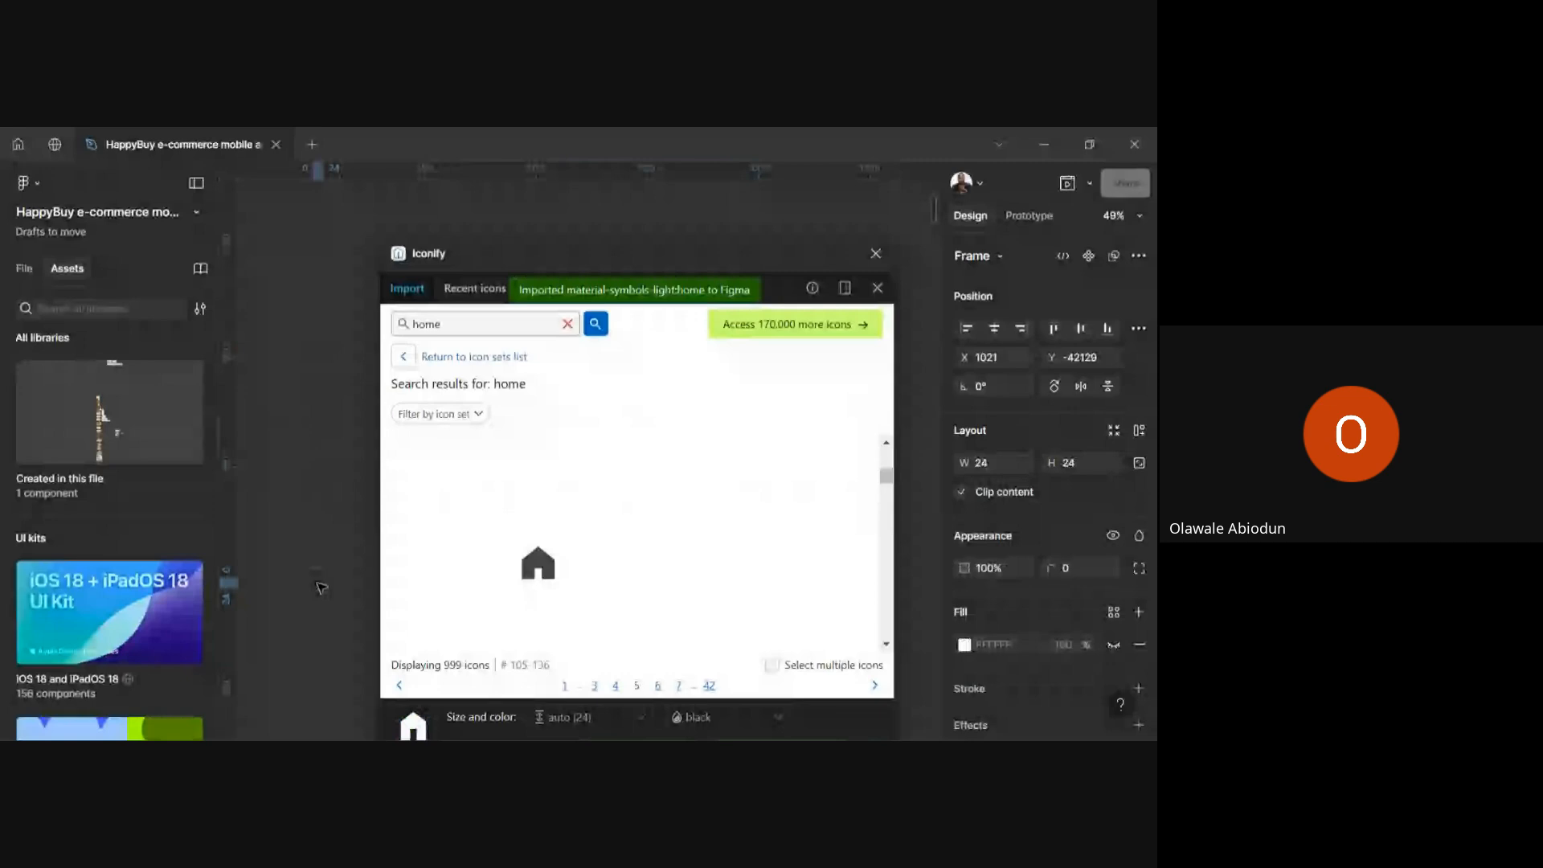
left_click(879, 290)
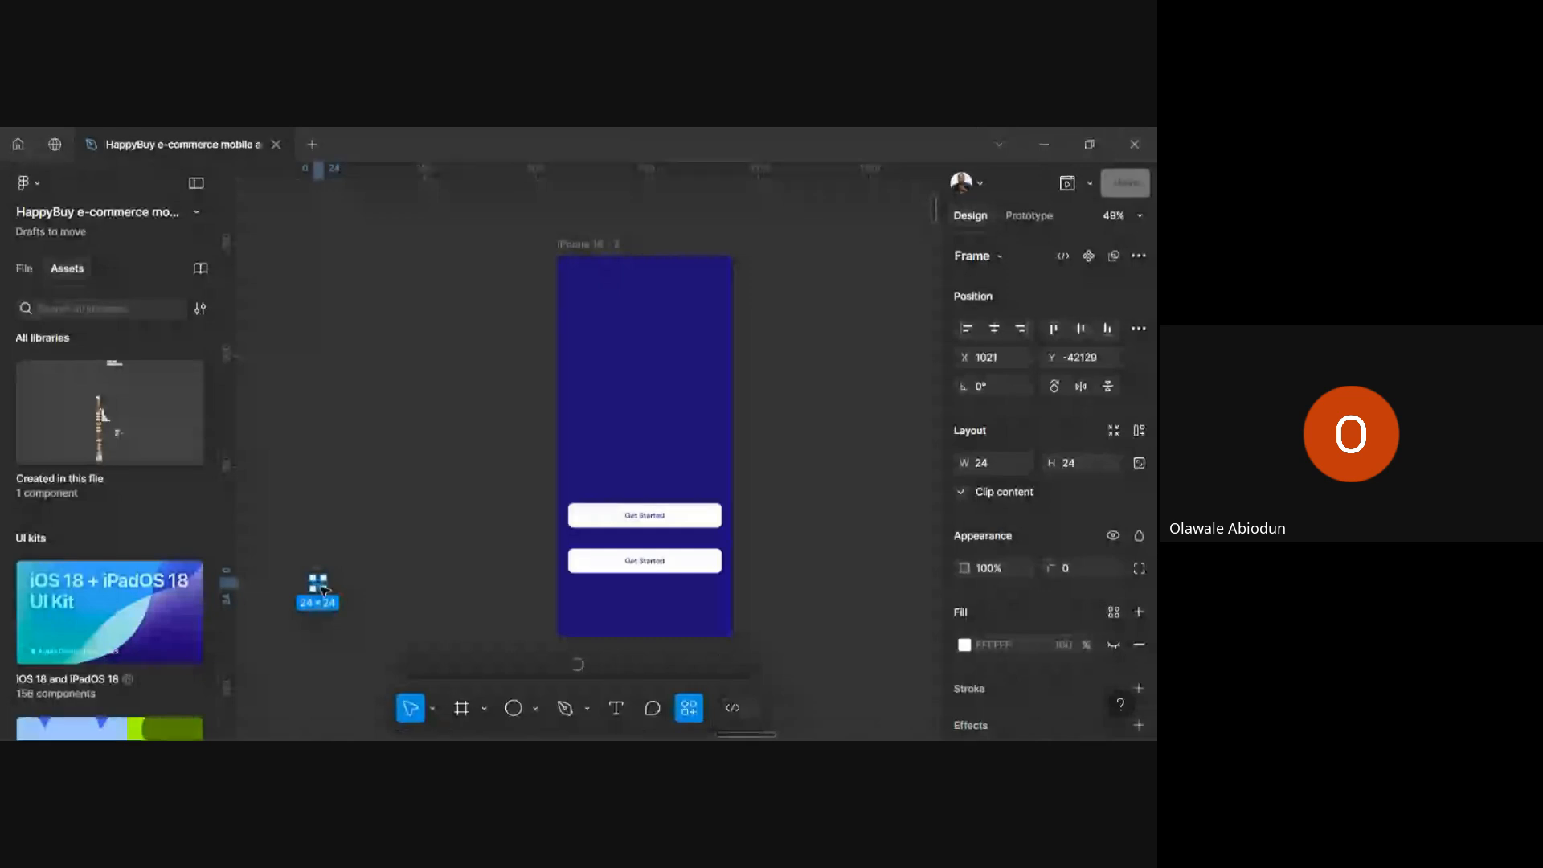
scroll(322, 591, "up", 5)
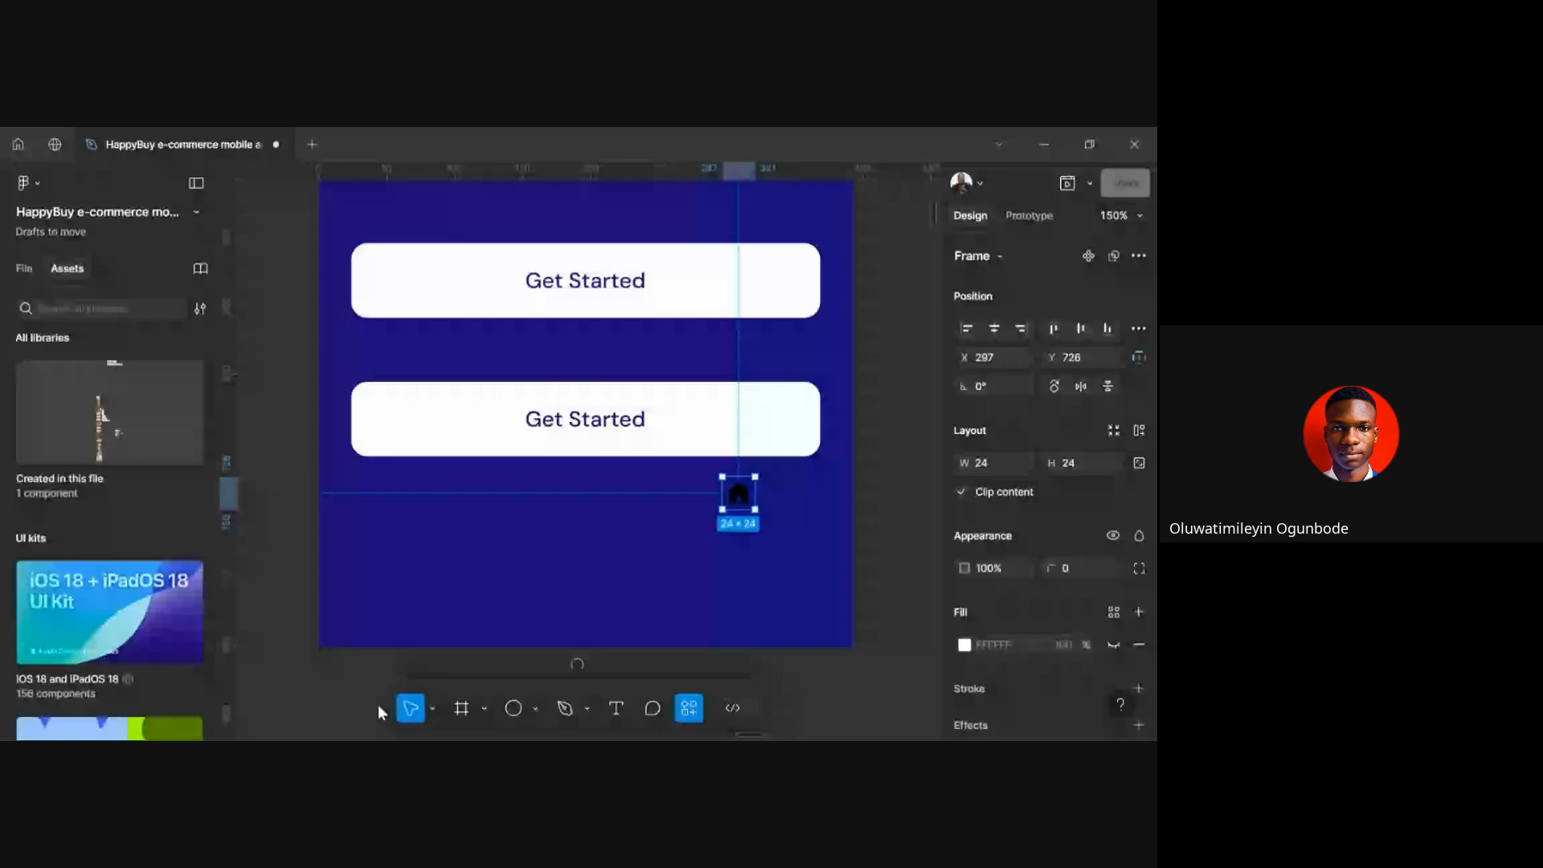
scroll(659, 567, "down", 5)
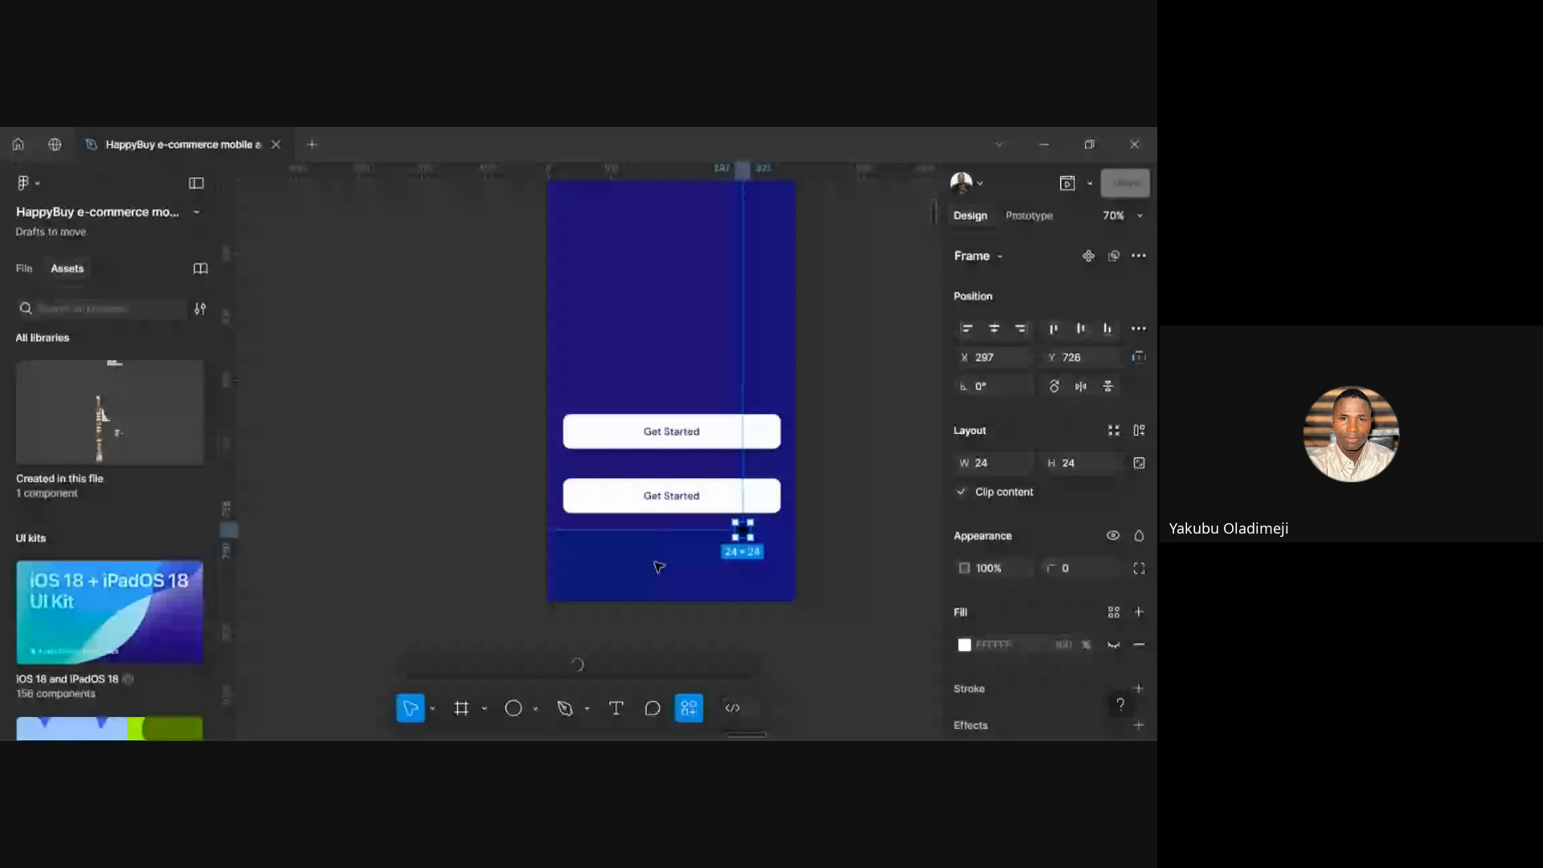
scroll(659, 567, "up", 5)
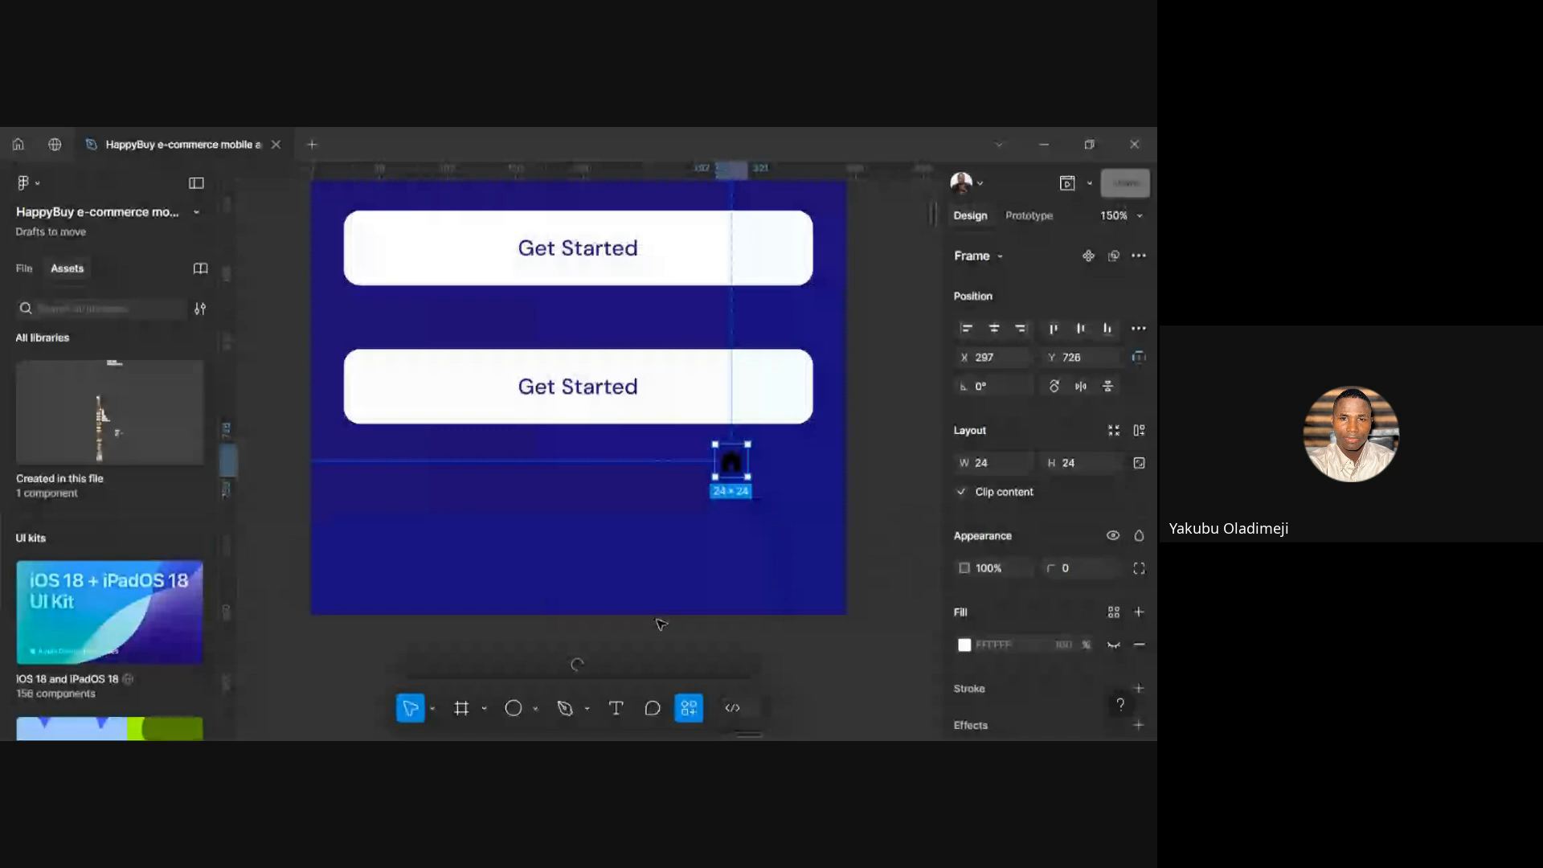
scroll(660, 623, "up", 3)
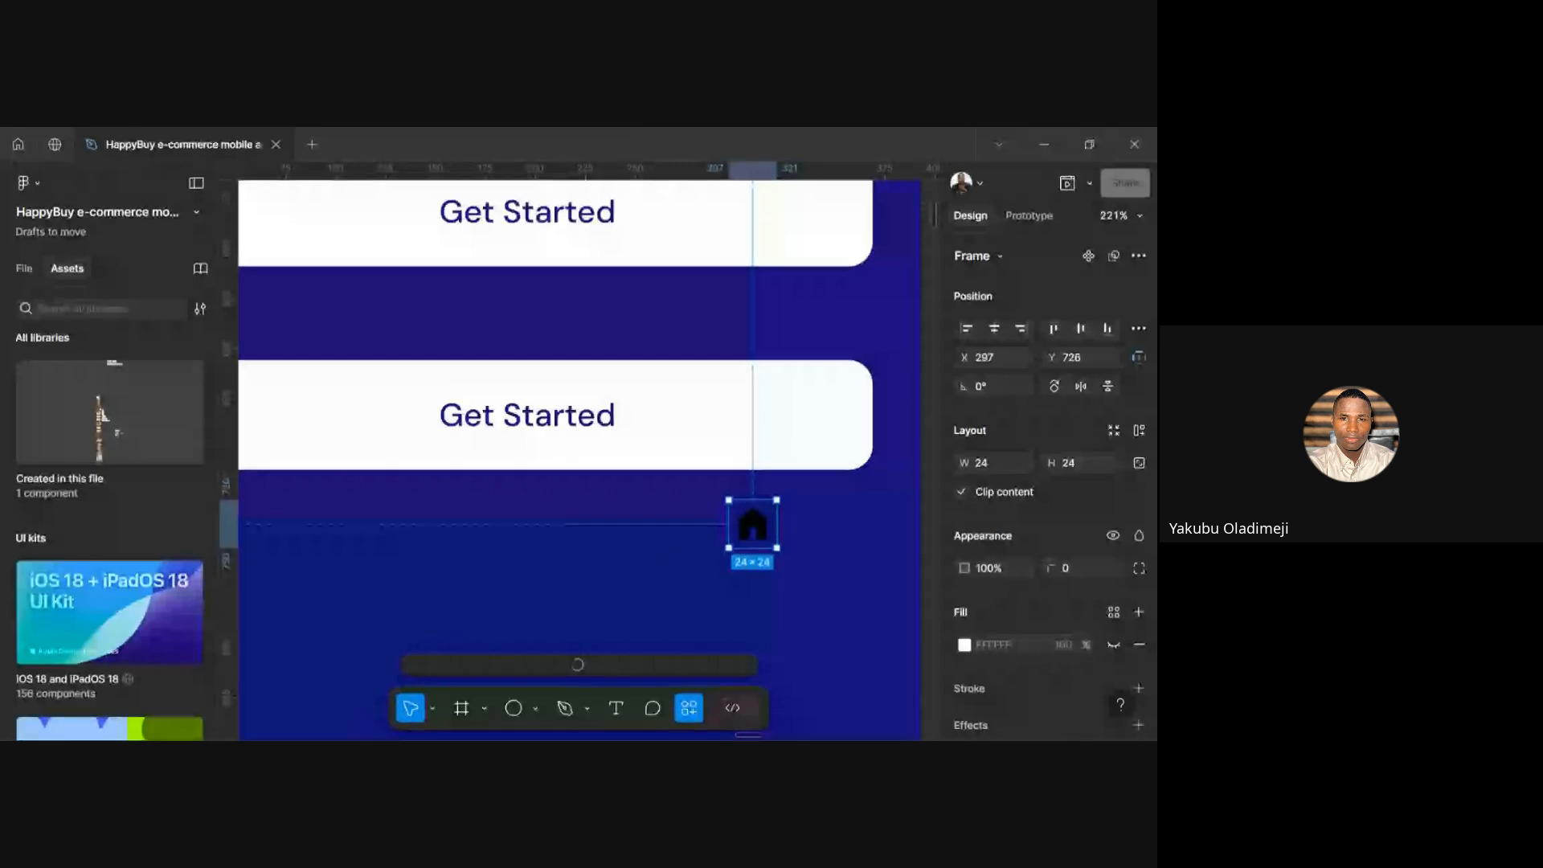
left_click(553, 613)
scroll(553, 613, "down", 2)
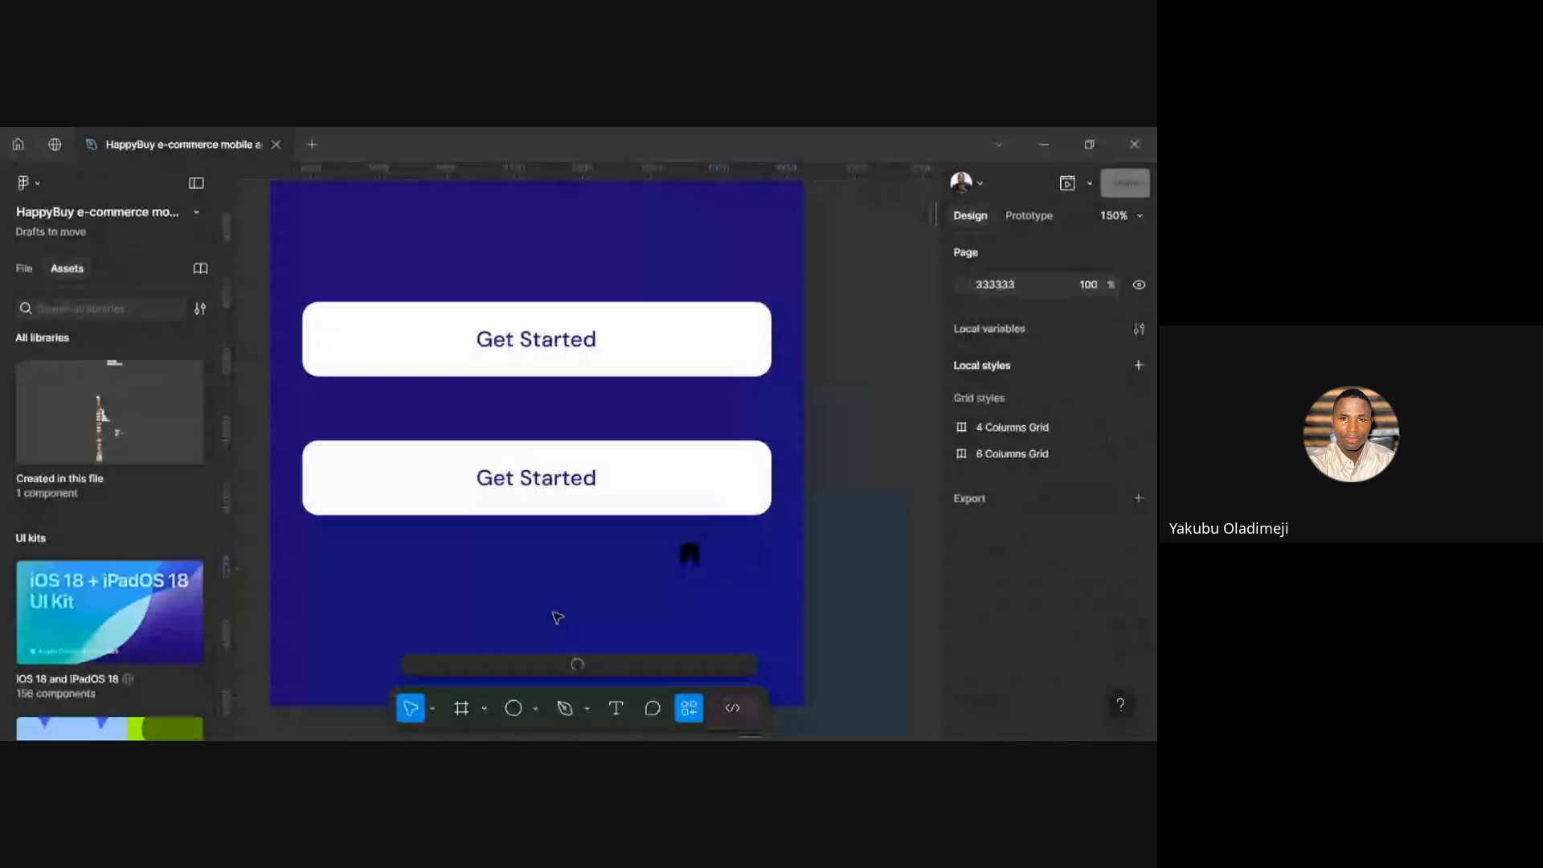
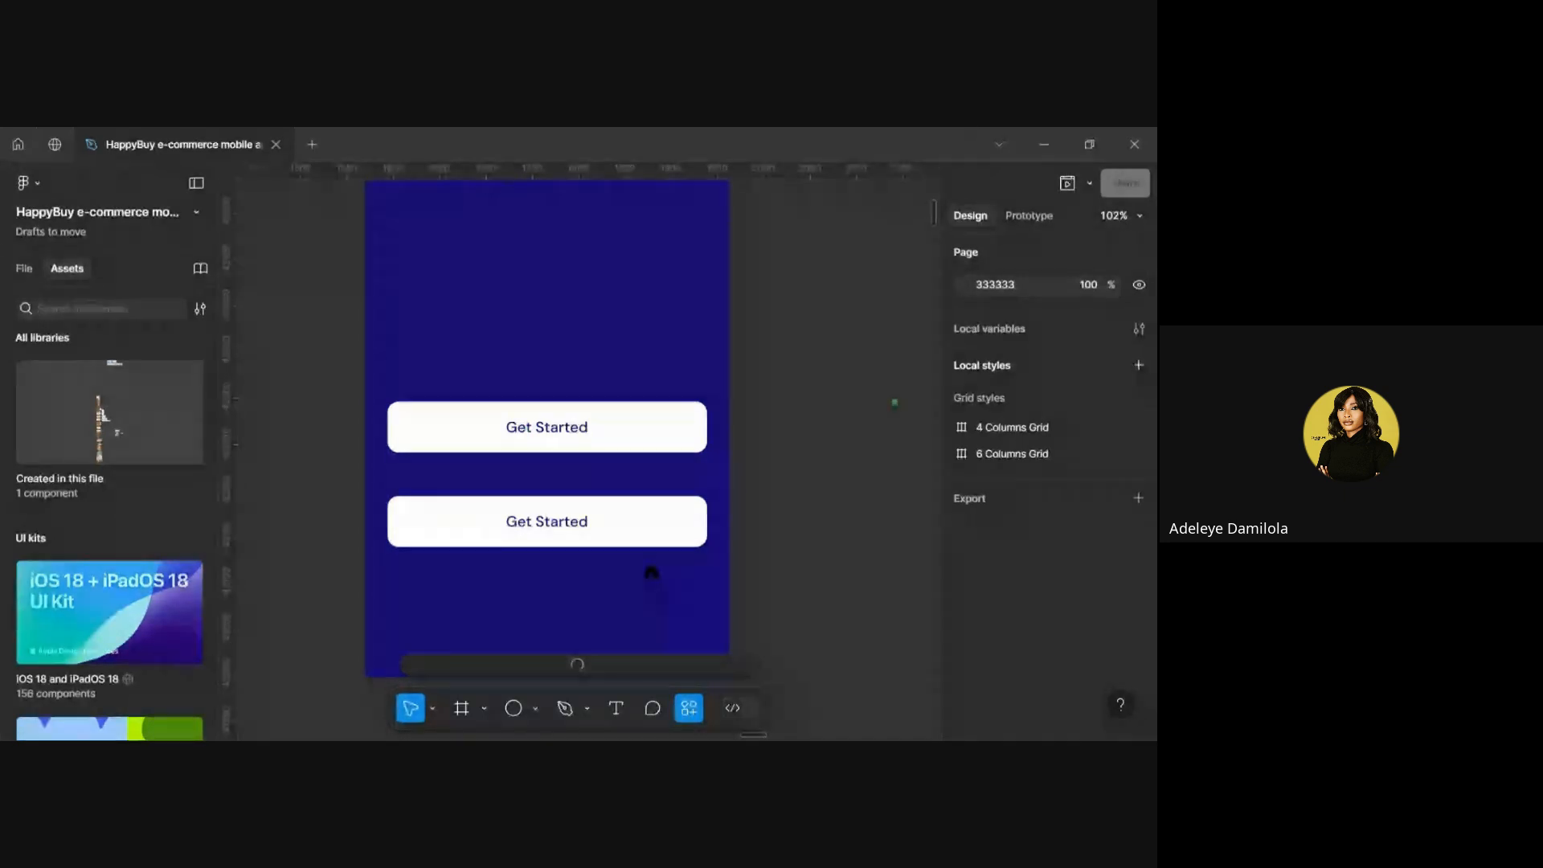
Scroll through the Iconify plugin's details page, with its preview image and Run button
scroll(535, 506, "down", 3)
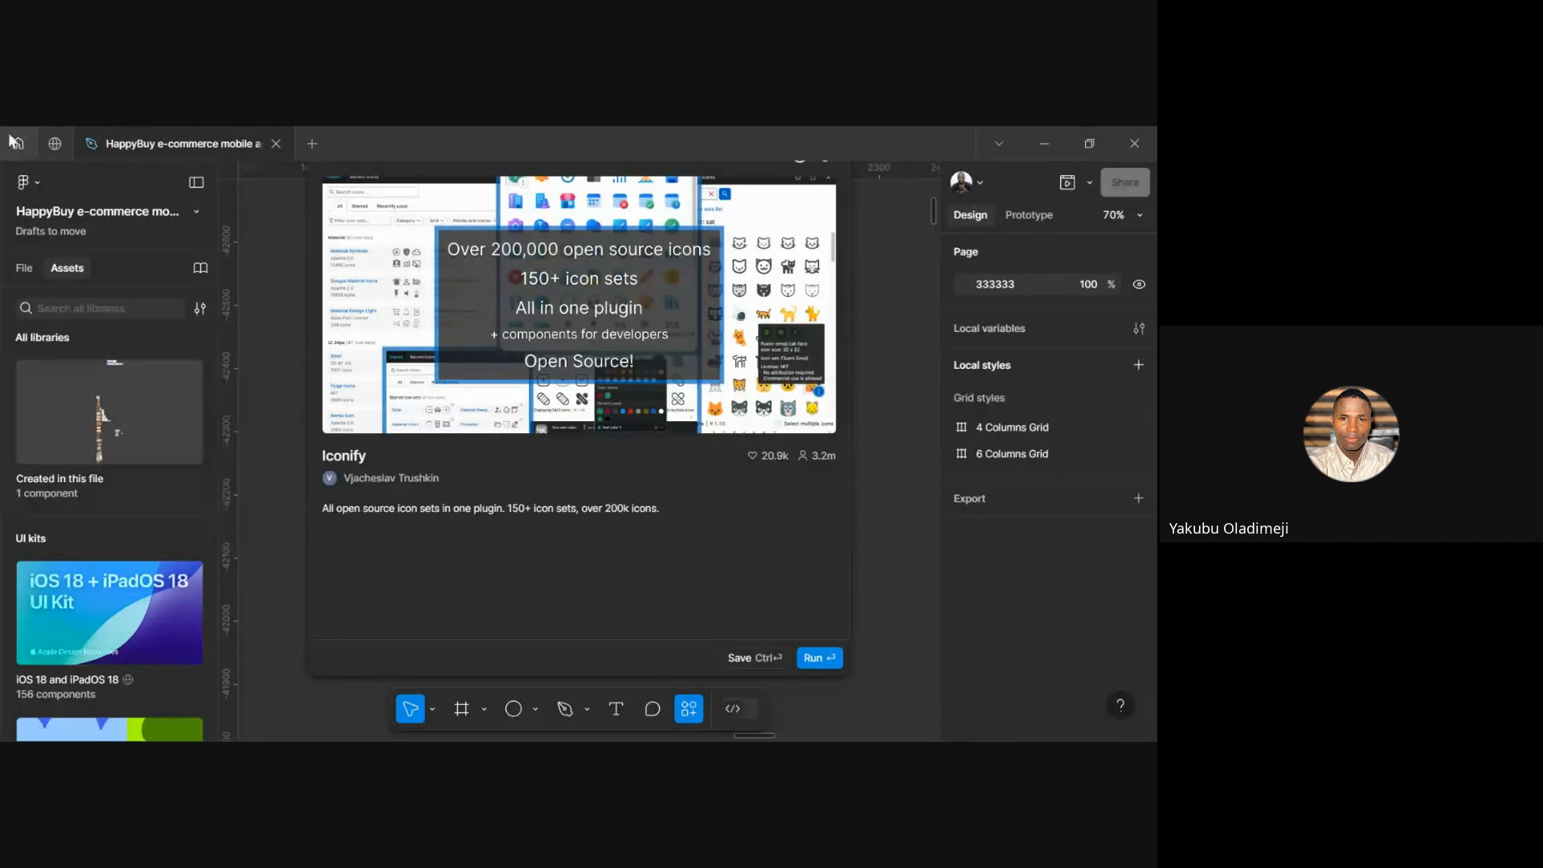
Check the Community results for iconify, then return to the file and run Iconify
left_click(54, 144)
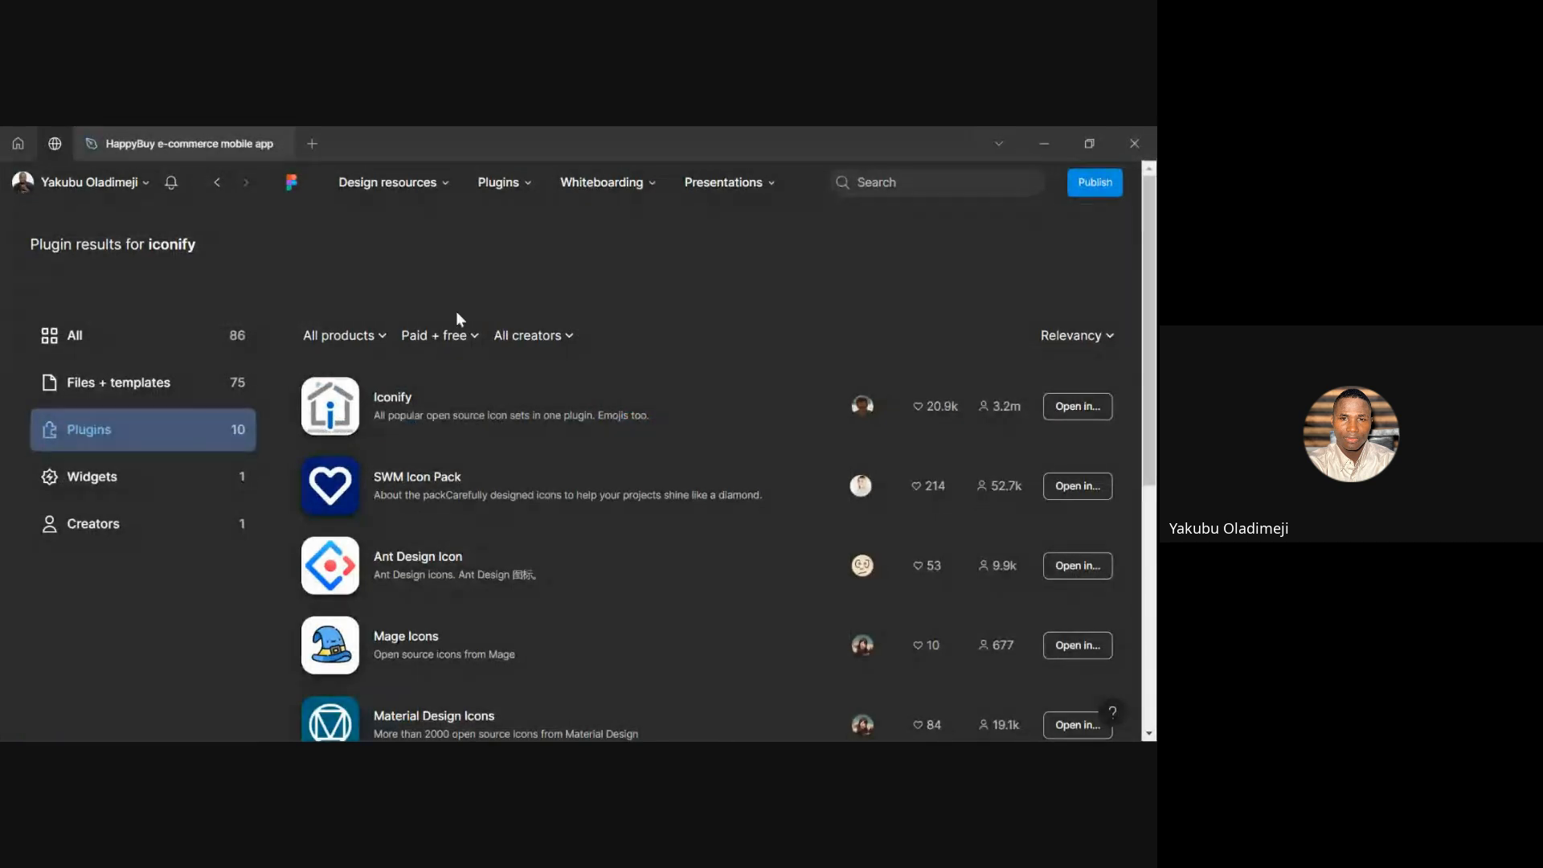
left_click(140, 156)
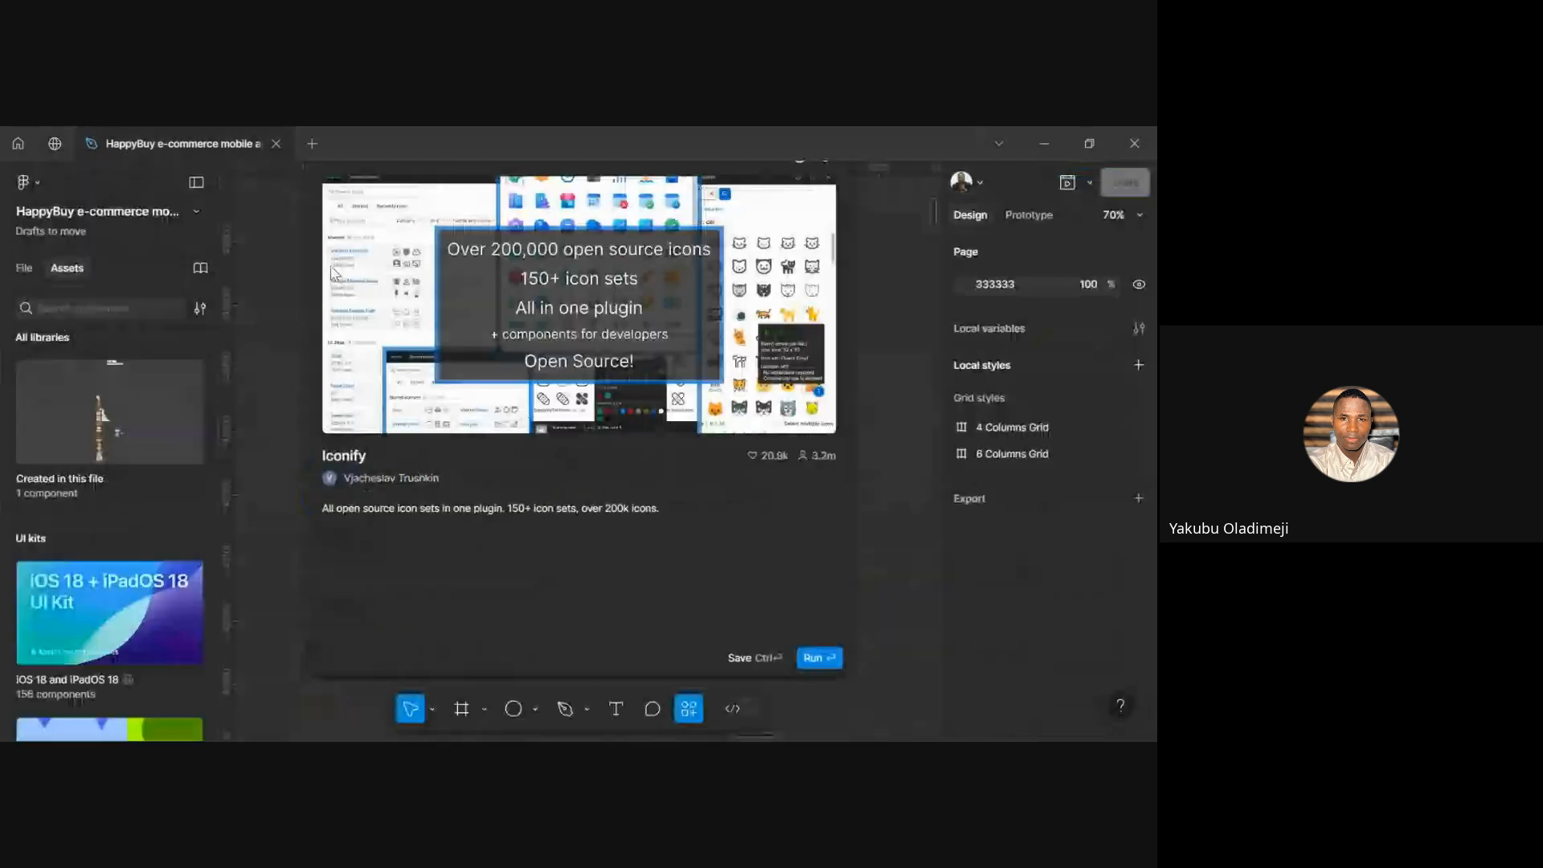
left_click(818, 657)
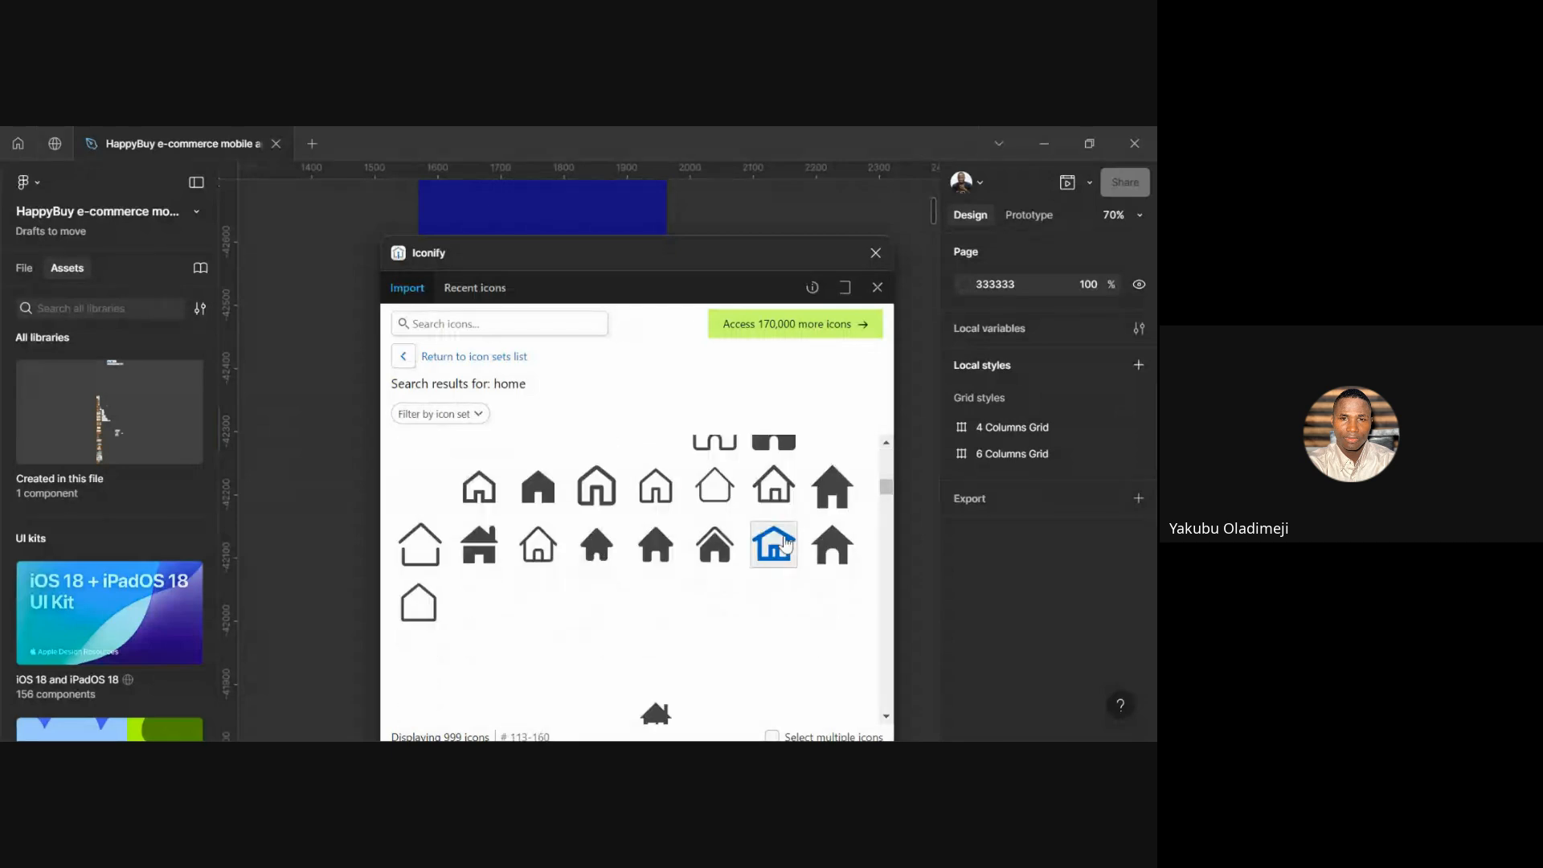
Browse Iconify's home icon results, then close the plugin
scroll(786, 545, "down", 2)
scroll(715, 551, "down", 1)
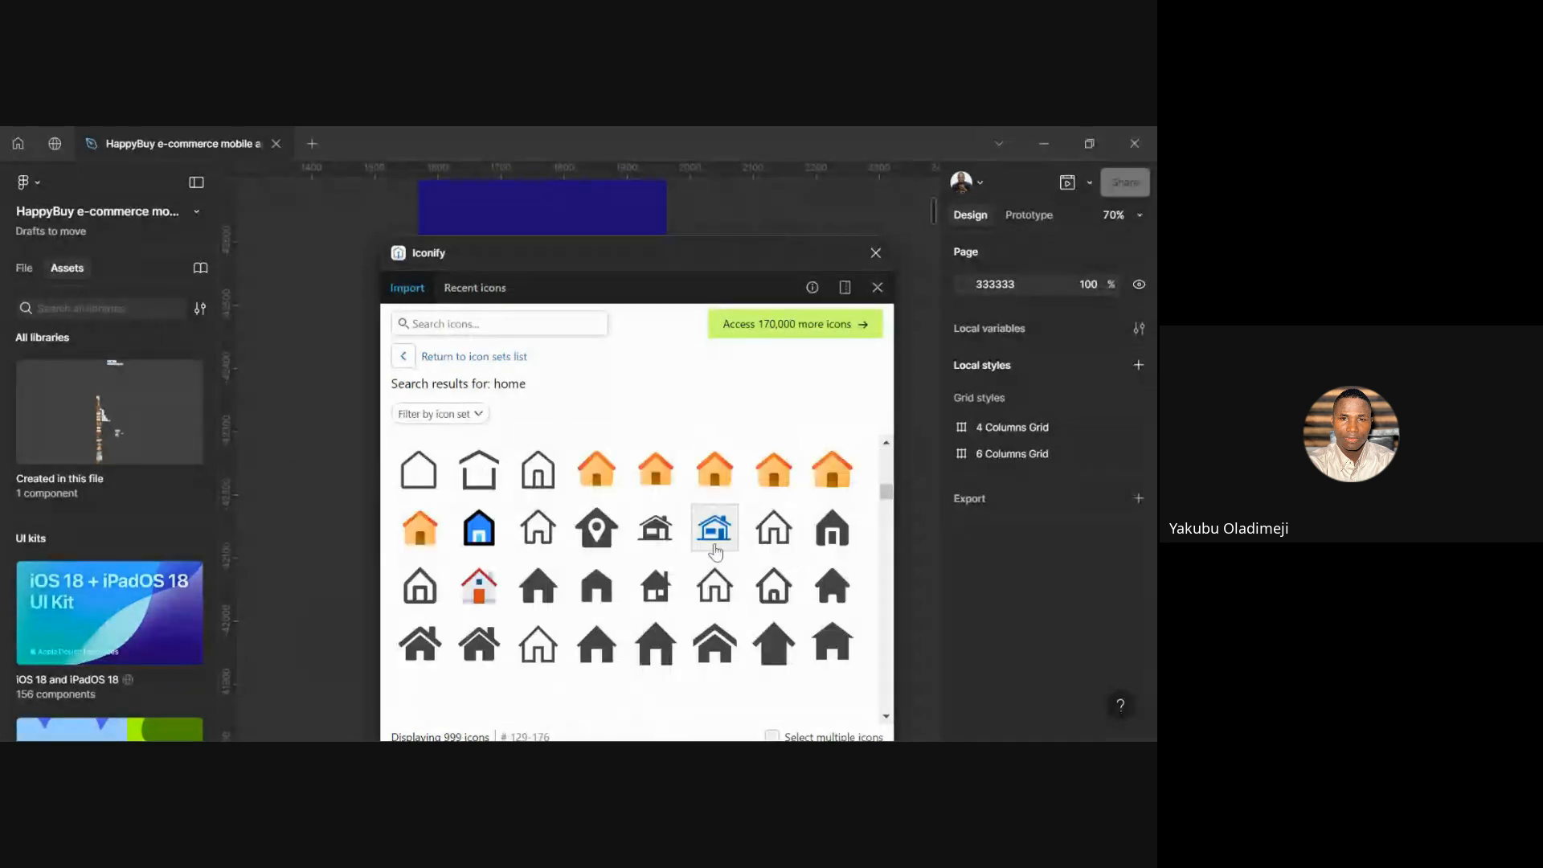
scroll(716, 551, "up", 10)
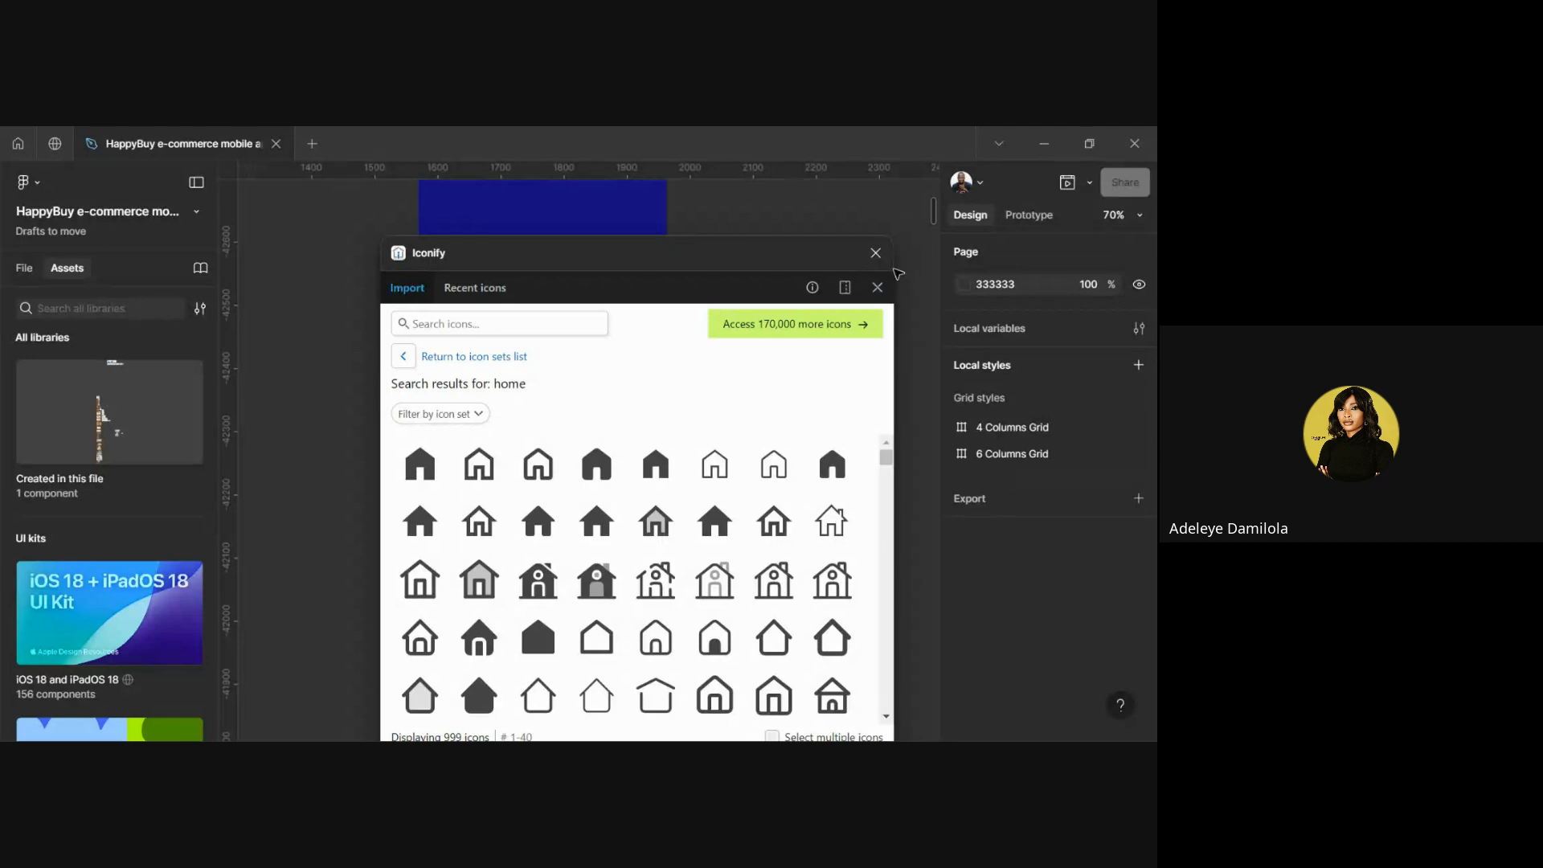
left_click(877, 256)
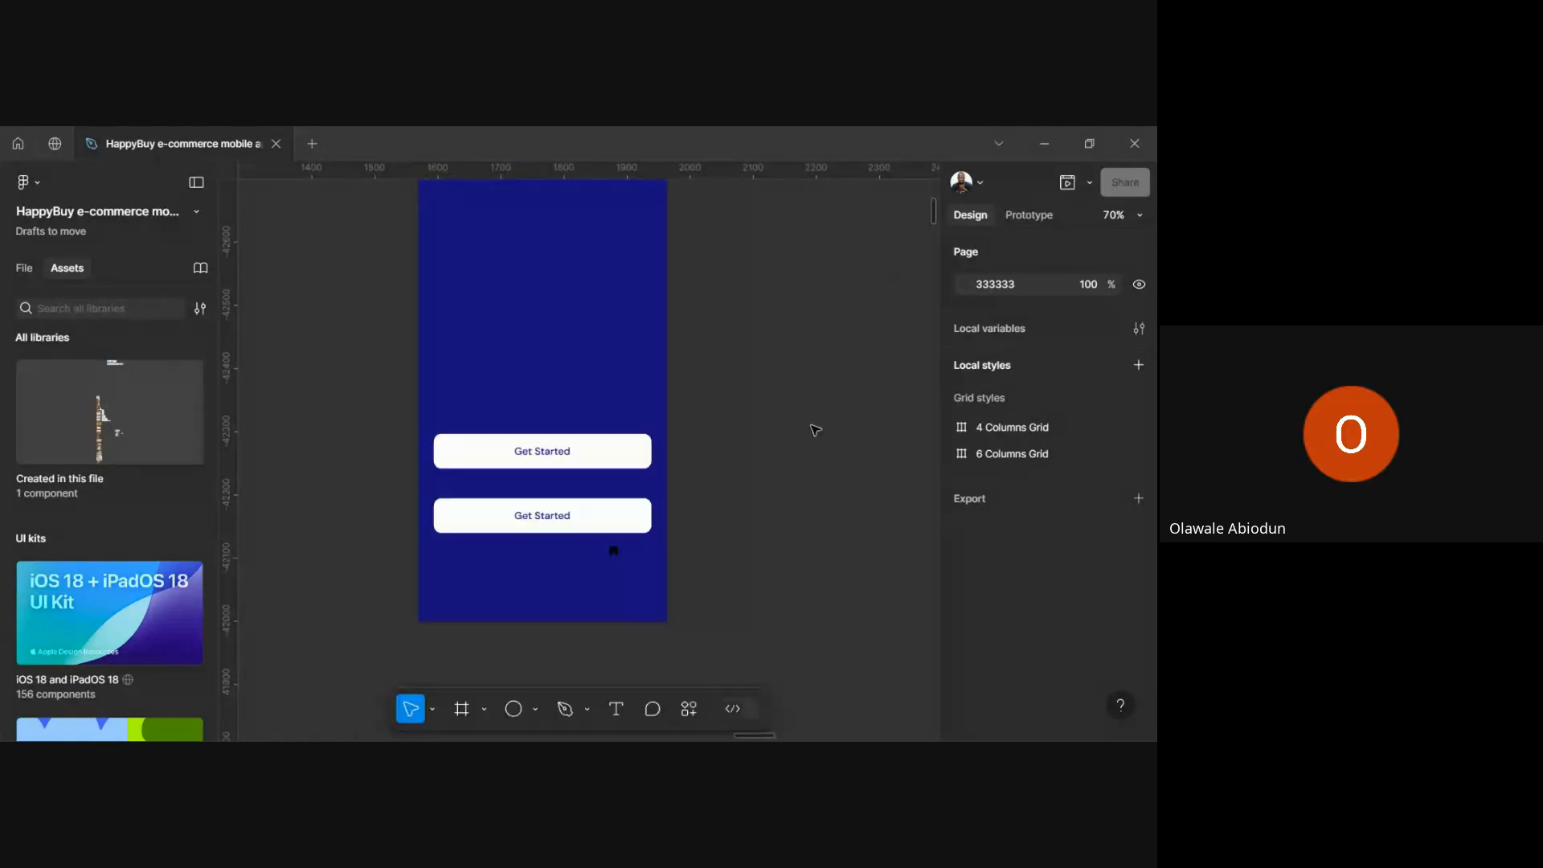
Relaunch Iconify from the blue frame's right-click Plugins menu
scroll(624, 578, "up", 5)
scroll(625, 580, "down", 5)
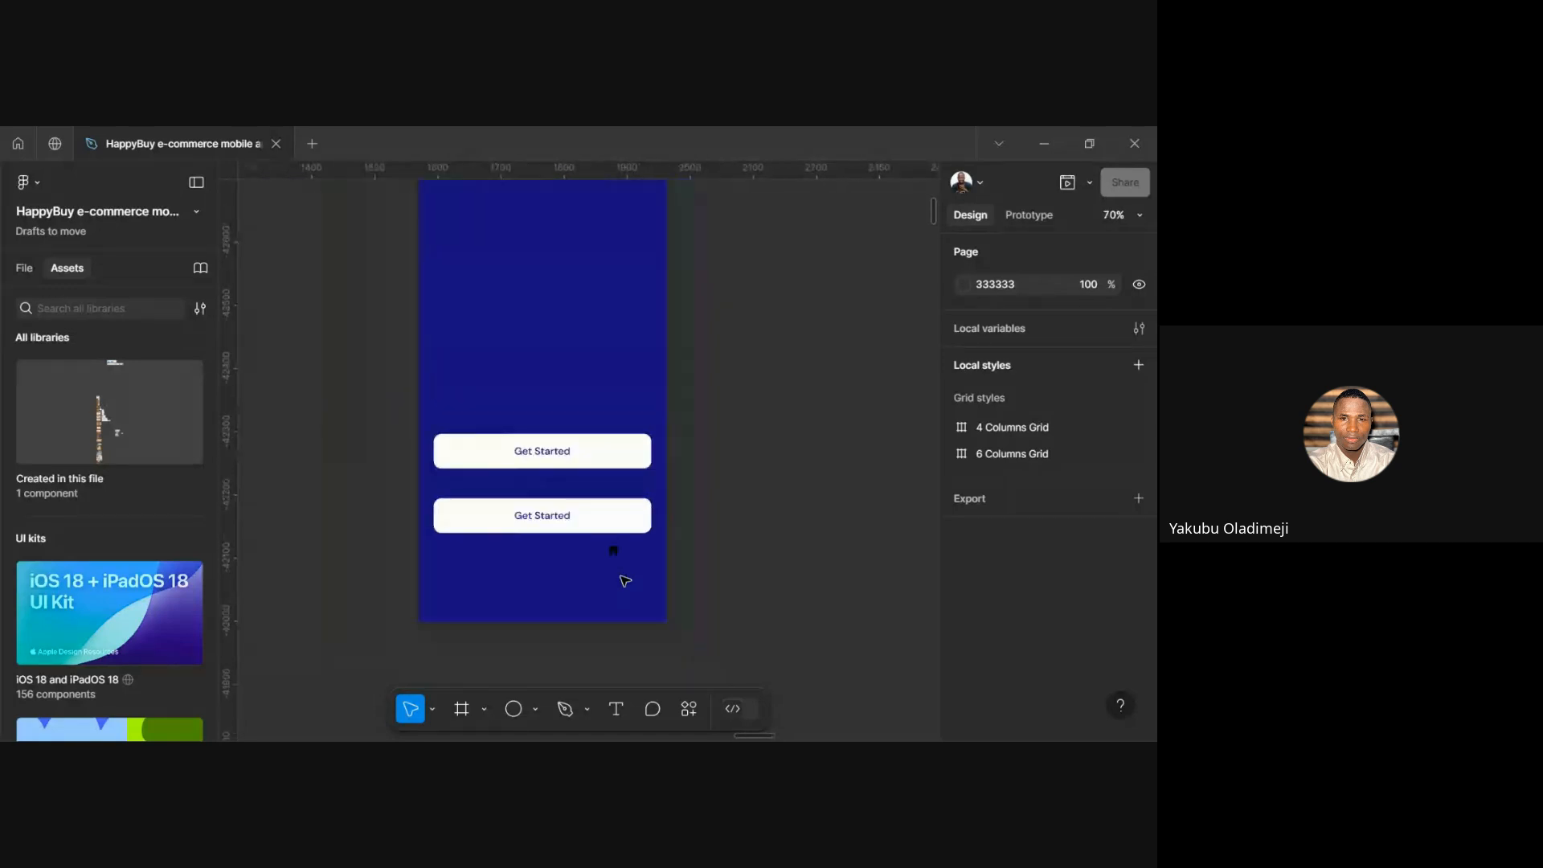
right_click(607, 474)
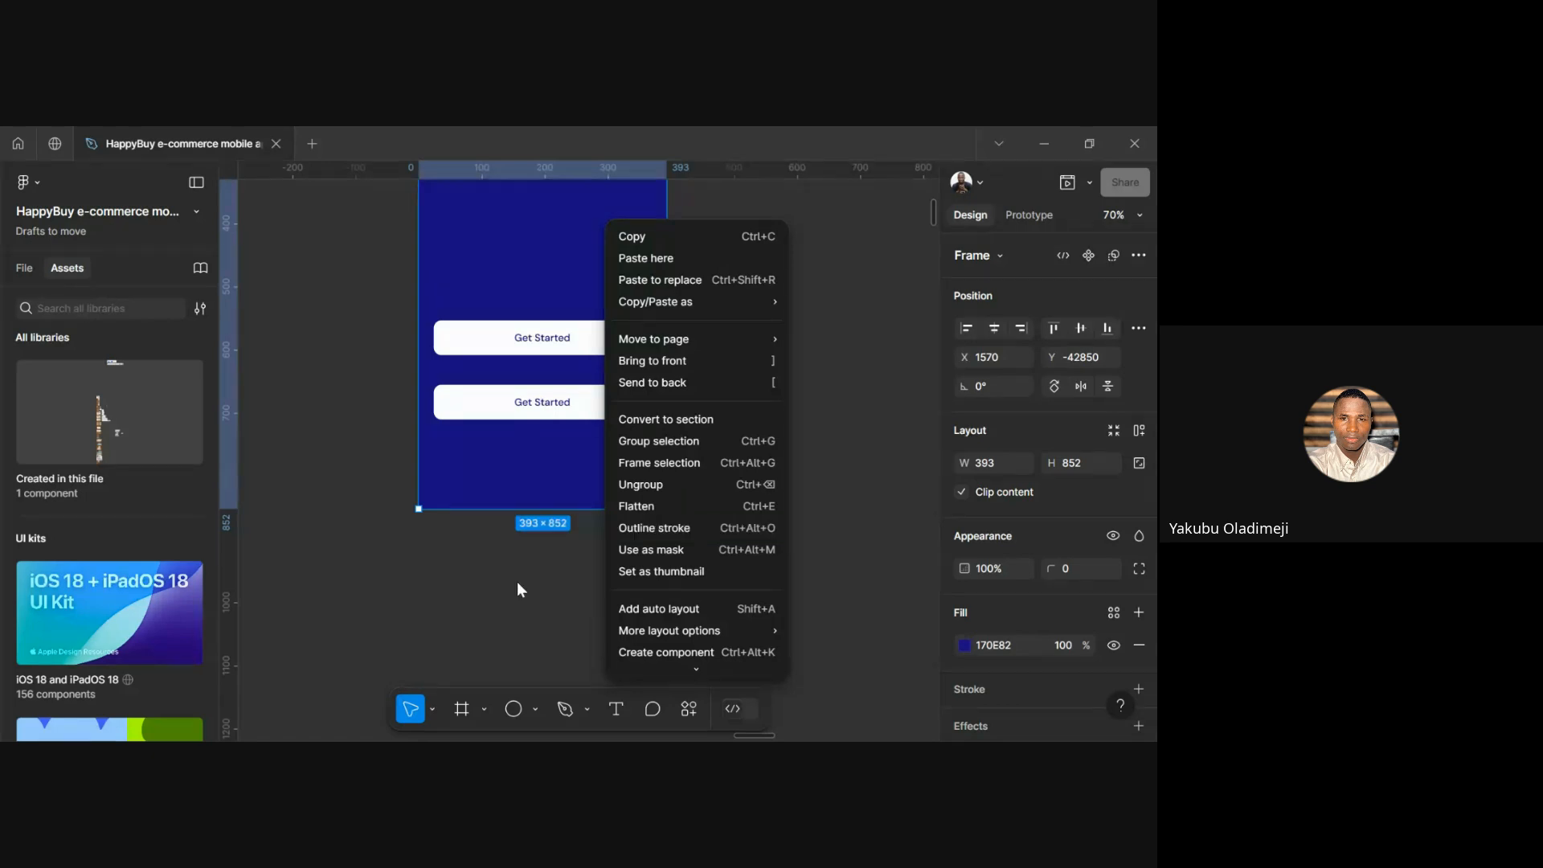
scroll(651, 608, "down", 3)
mouse_move(685, 528)
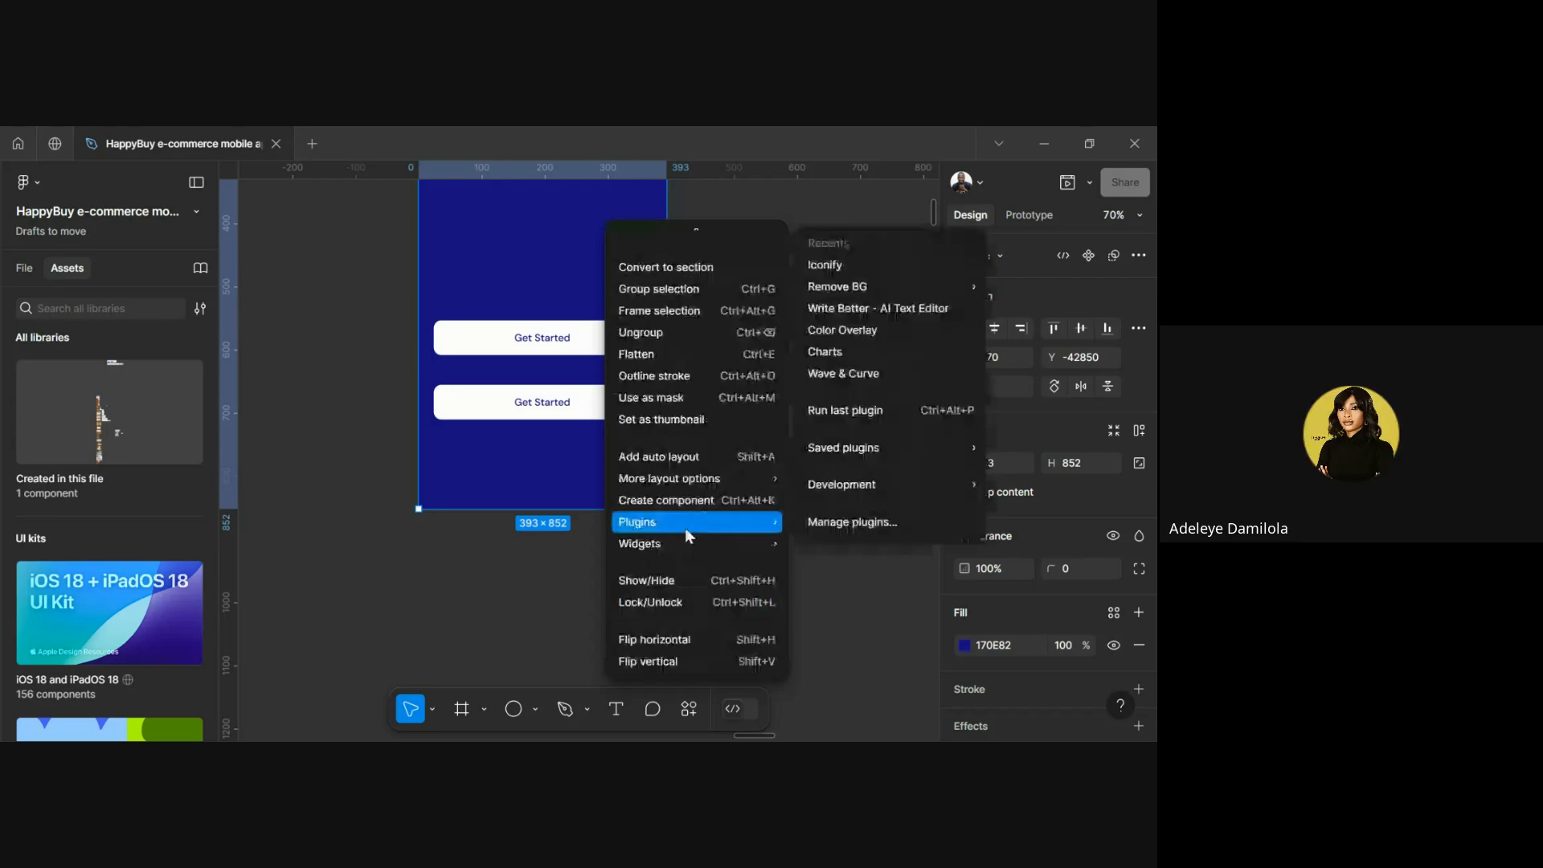
mouse_move(852, 287)
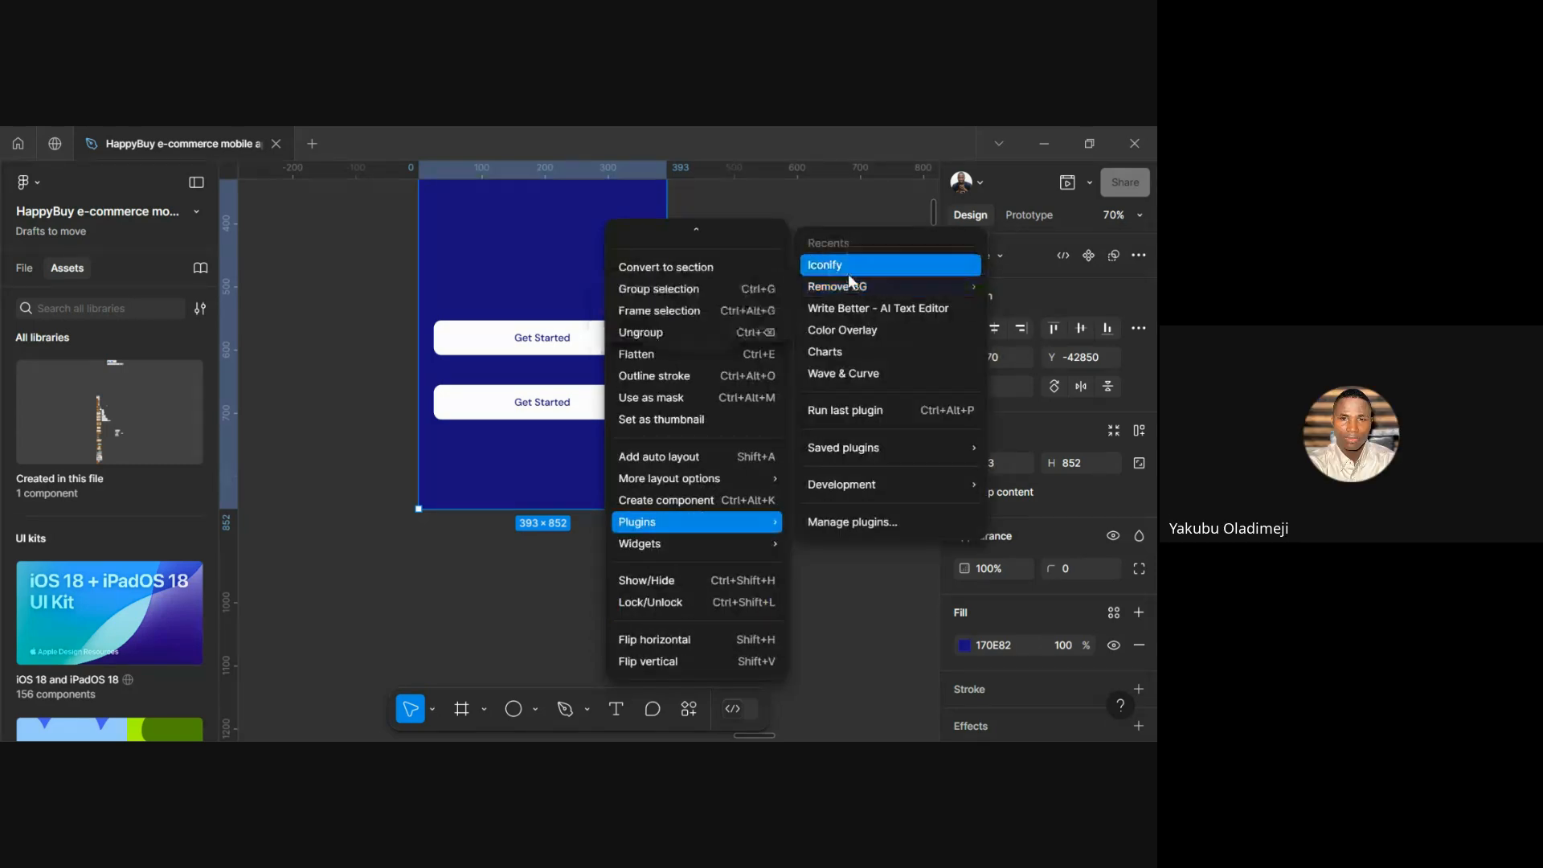
left_click(848, 273)
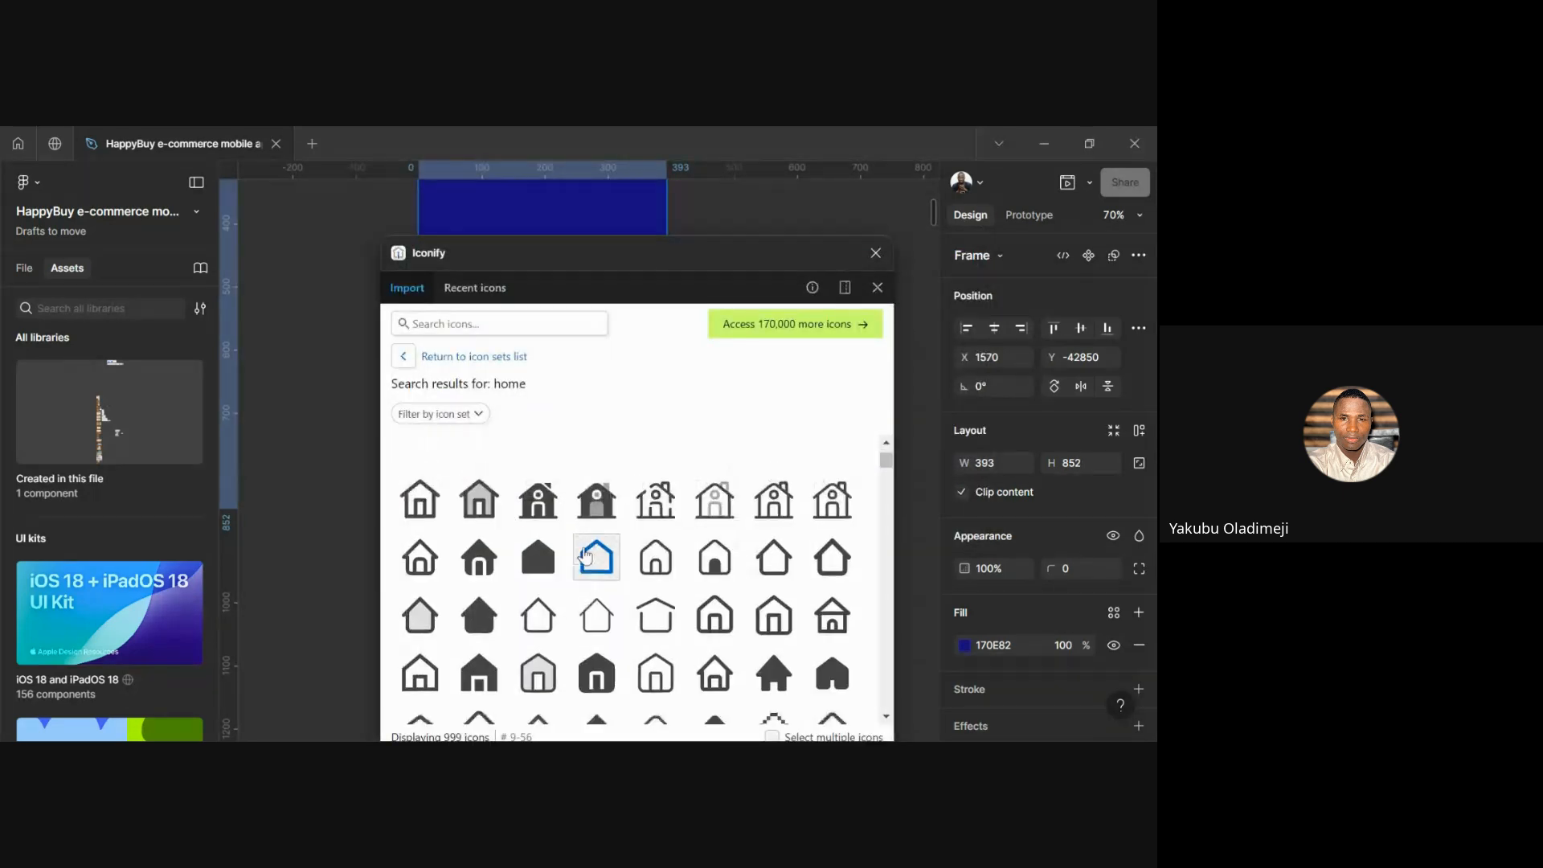
Clear the previous 'home' query from Iconify's search box
left_click(527, 326)
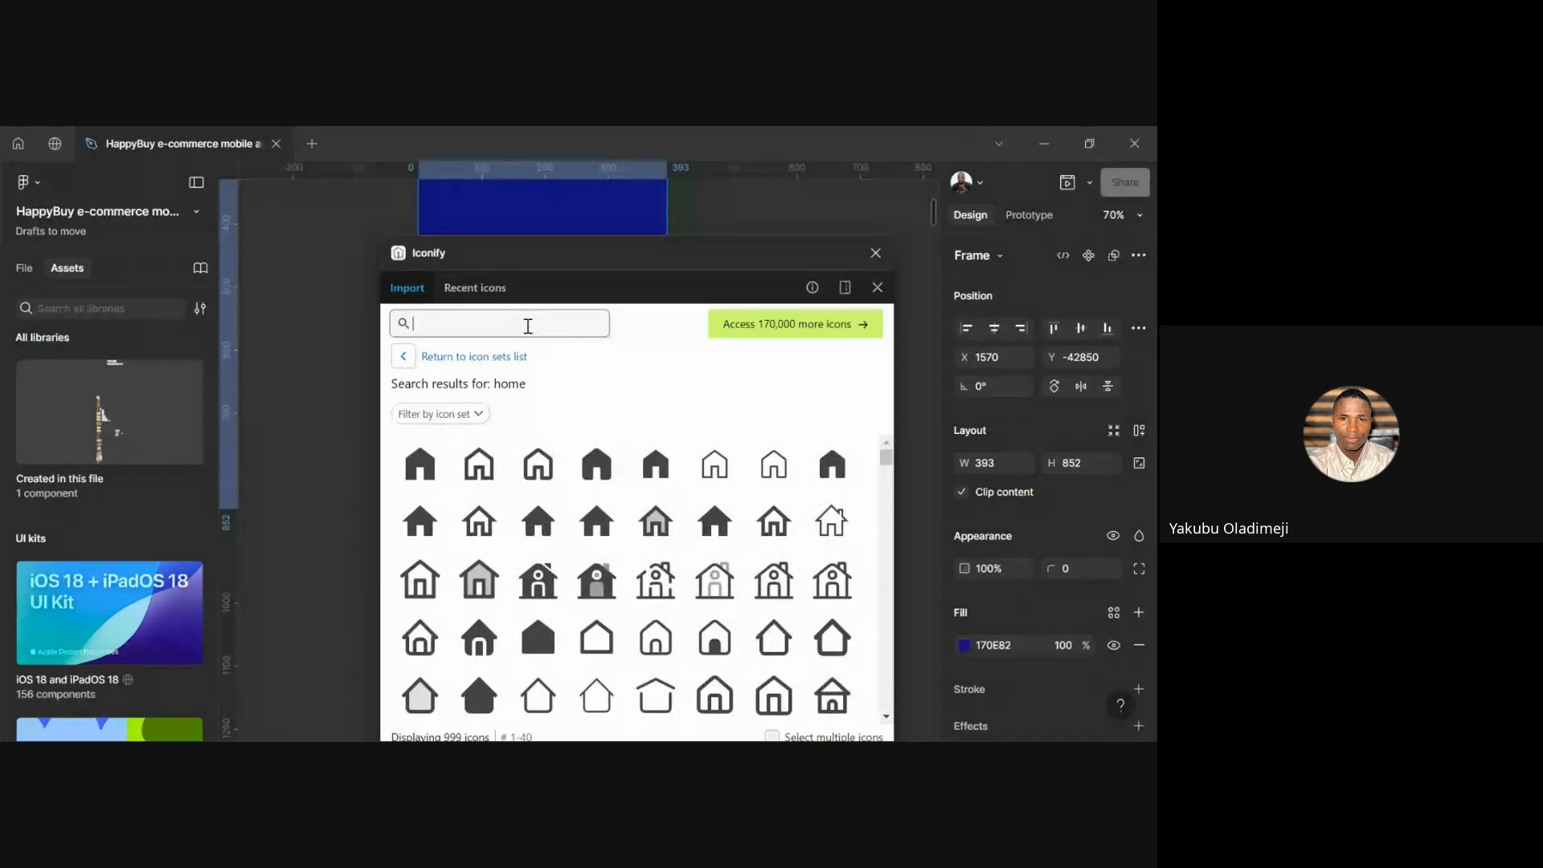
type("arrow")
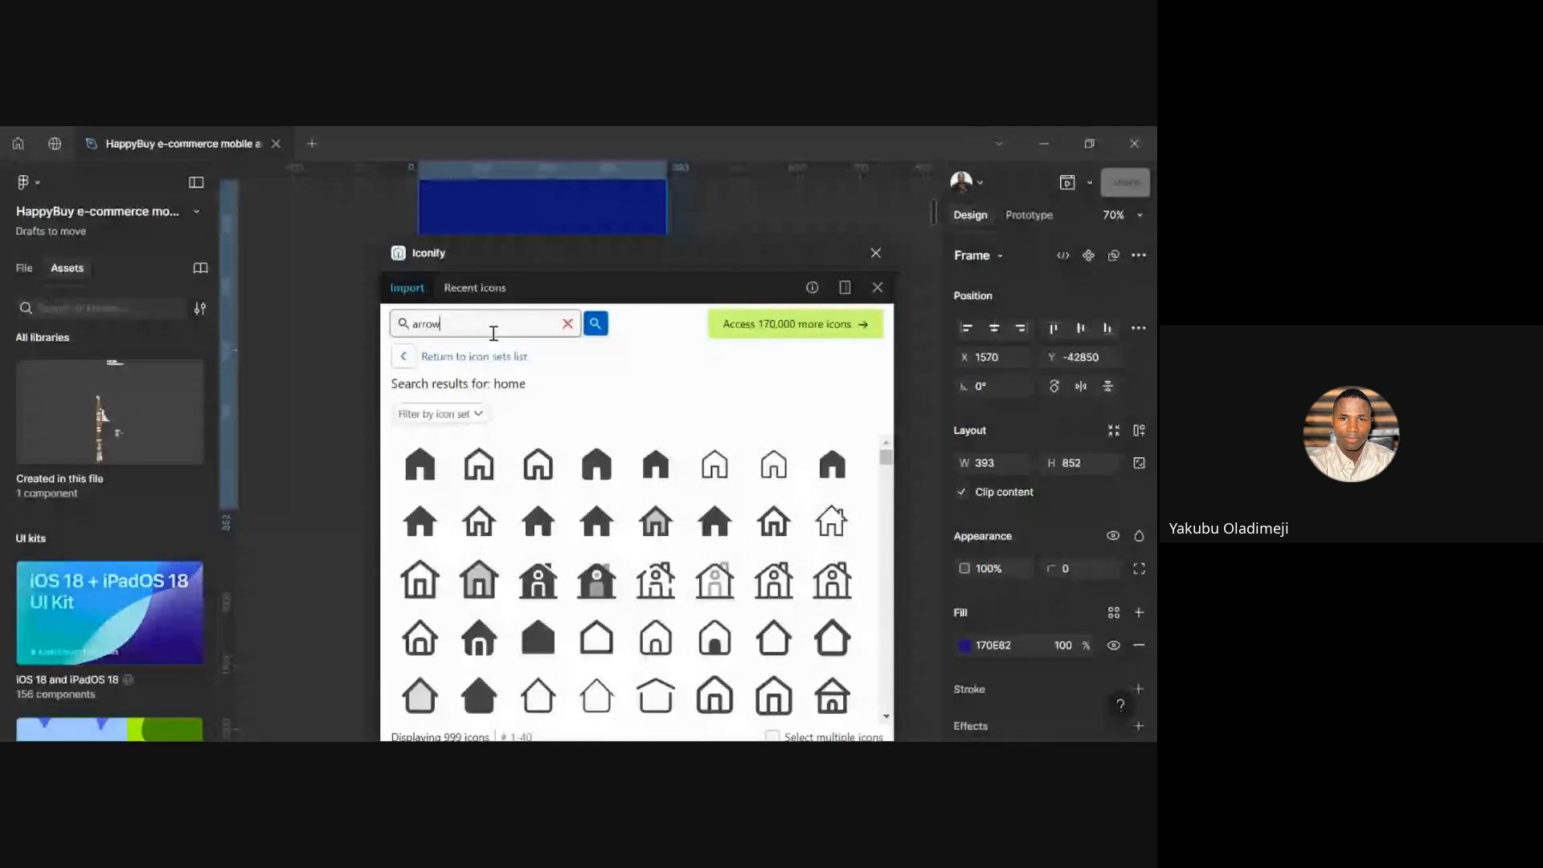
Search Iconify for 'arrow' and browse the results
key("Return")
scroll(561, 591, "down", 3)
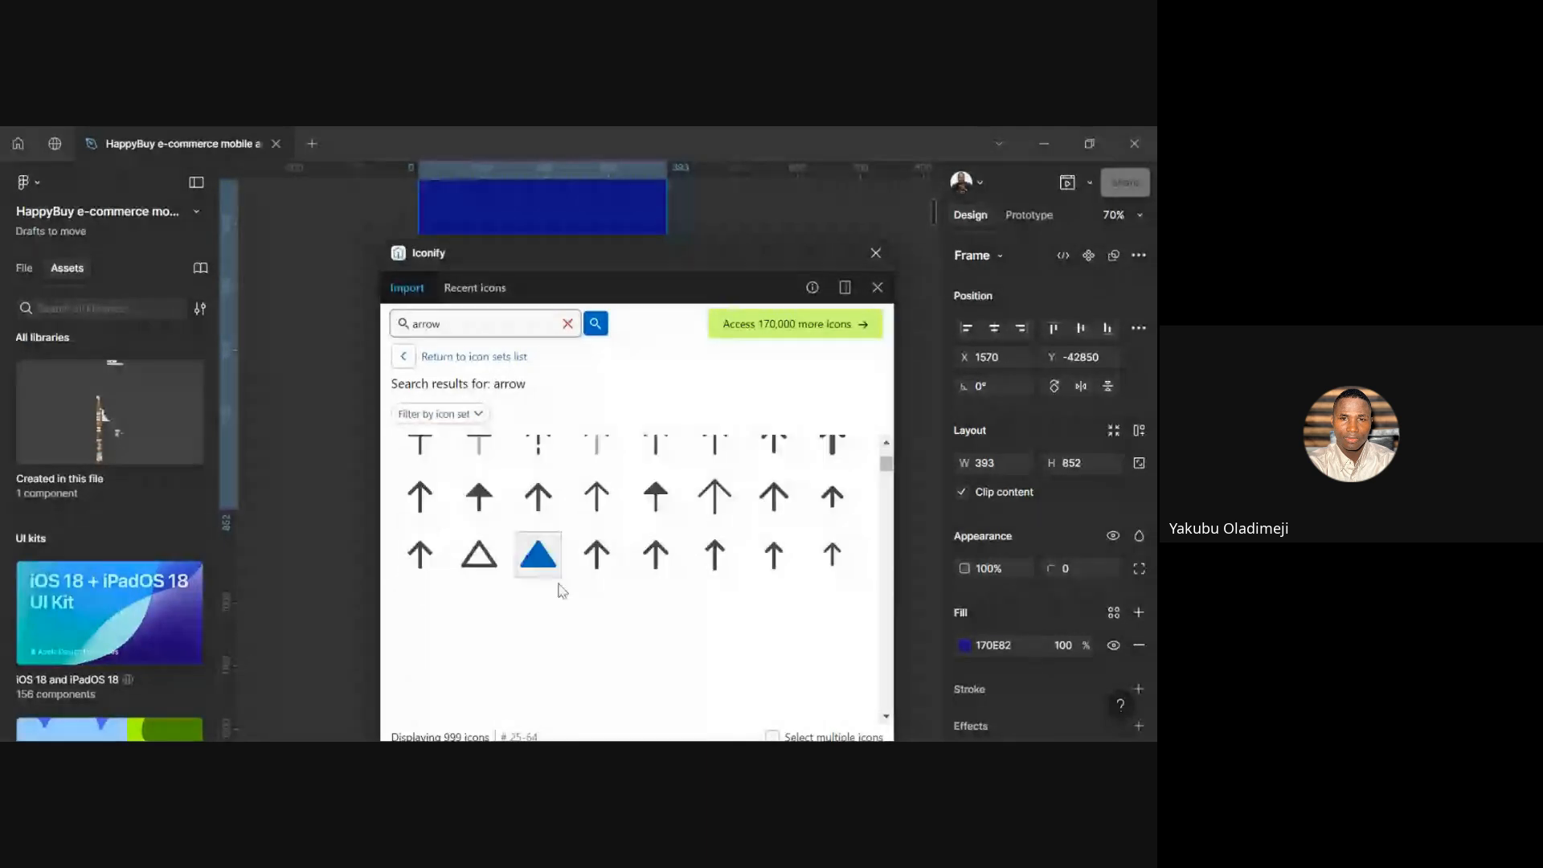
scroll(587, 628, "up", 1)
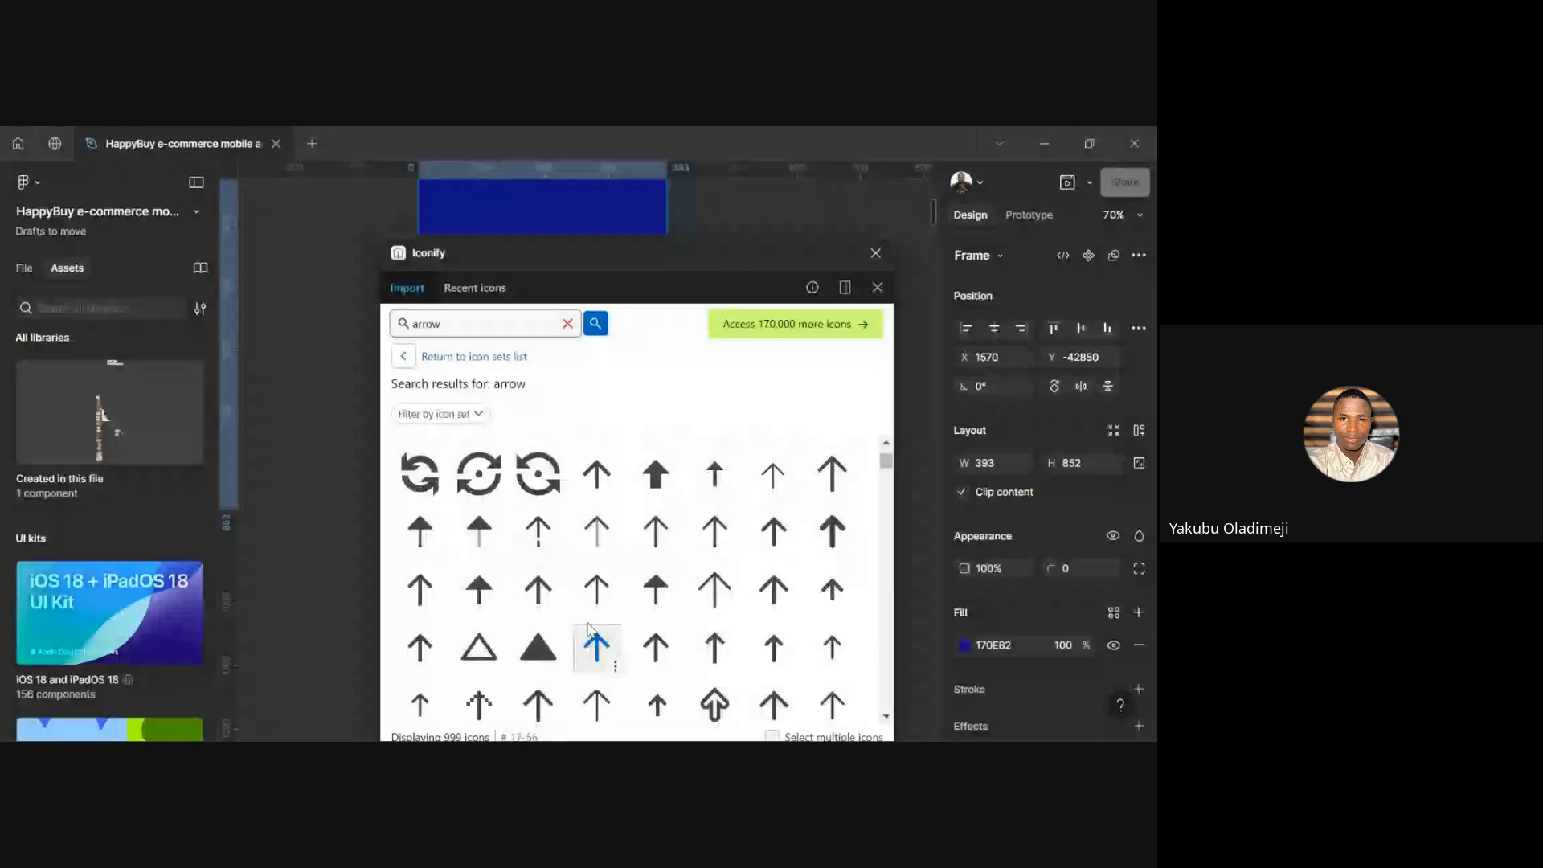
scroll(701, 612, "down", 3)
scroll(701, 612, "up", 5)
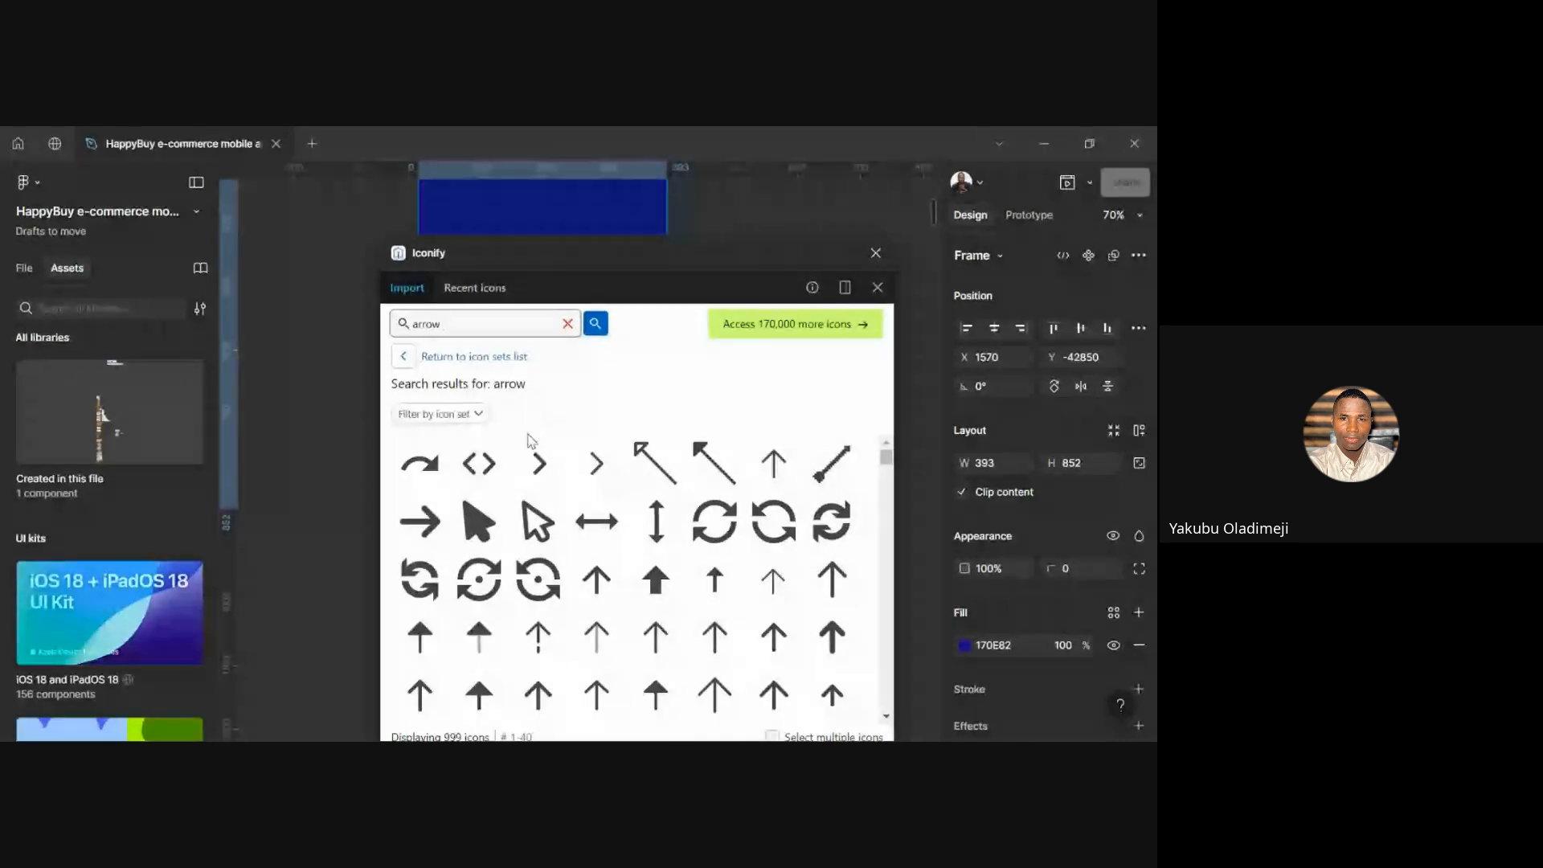
Drag the weui arrow-outlined chevron onto the canvas as a 12×24 icon
scroll(656, 519, "down", 2)
scroll(655, 518, "up", 2)
scroll(645, 553, "down", 1)
scroll(643, 553, "down", 3)
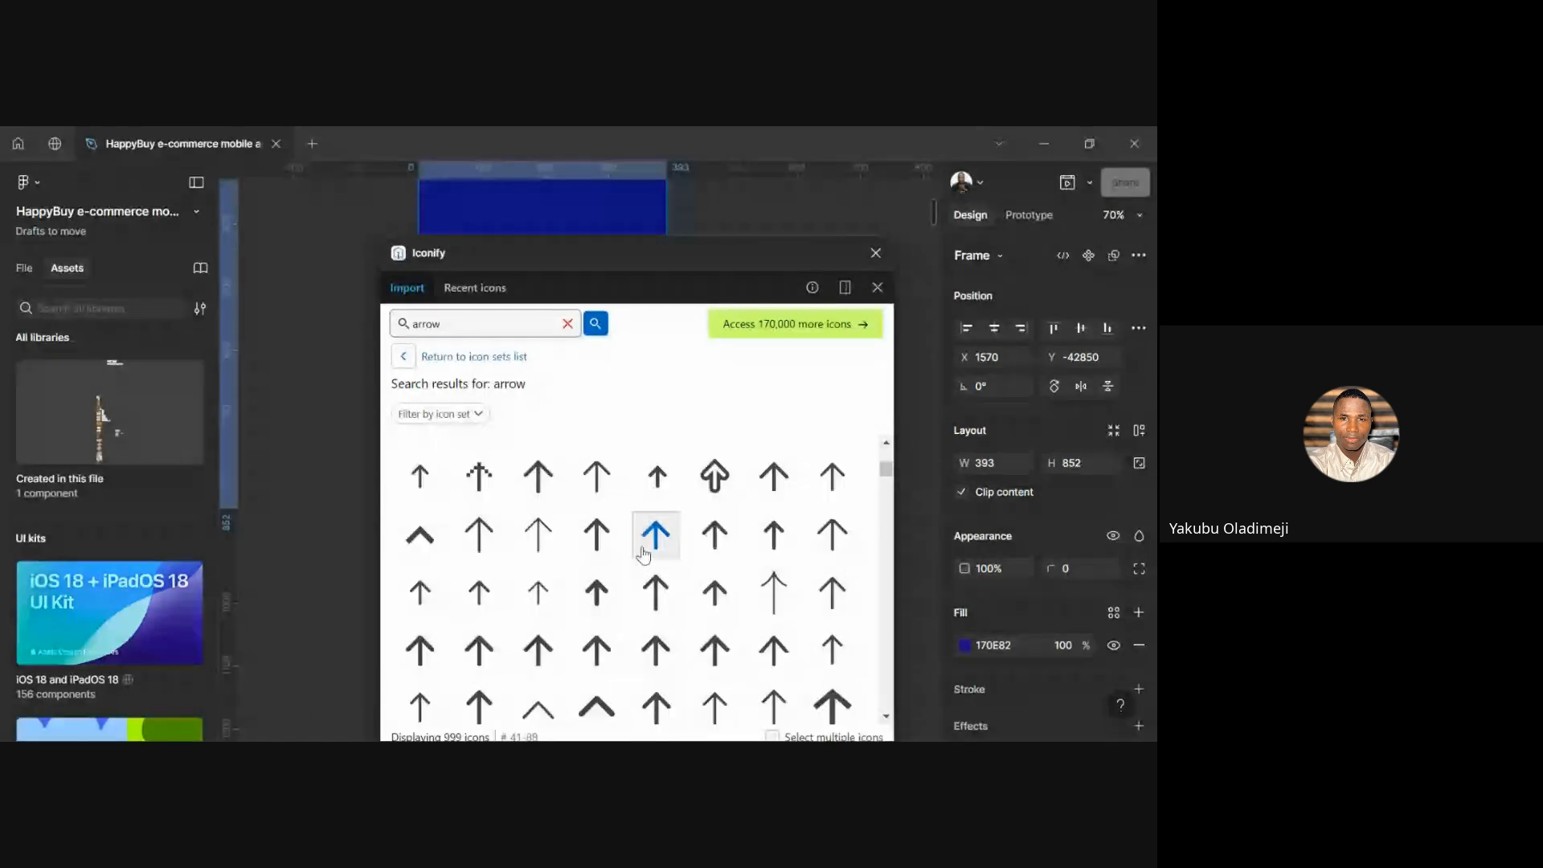
scroll(643, 553, "up", 5)
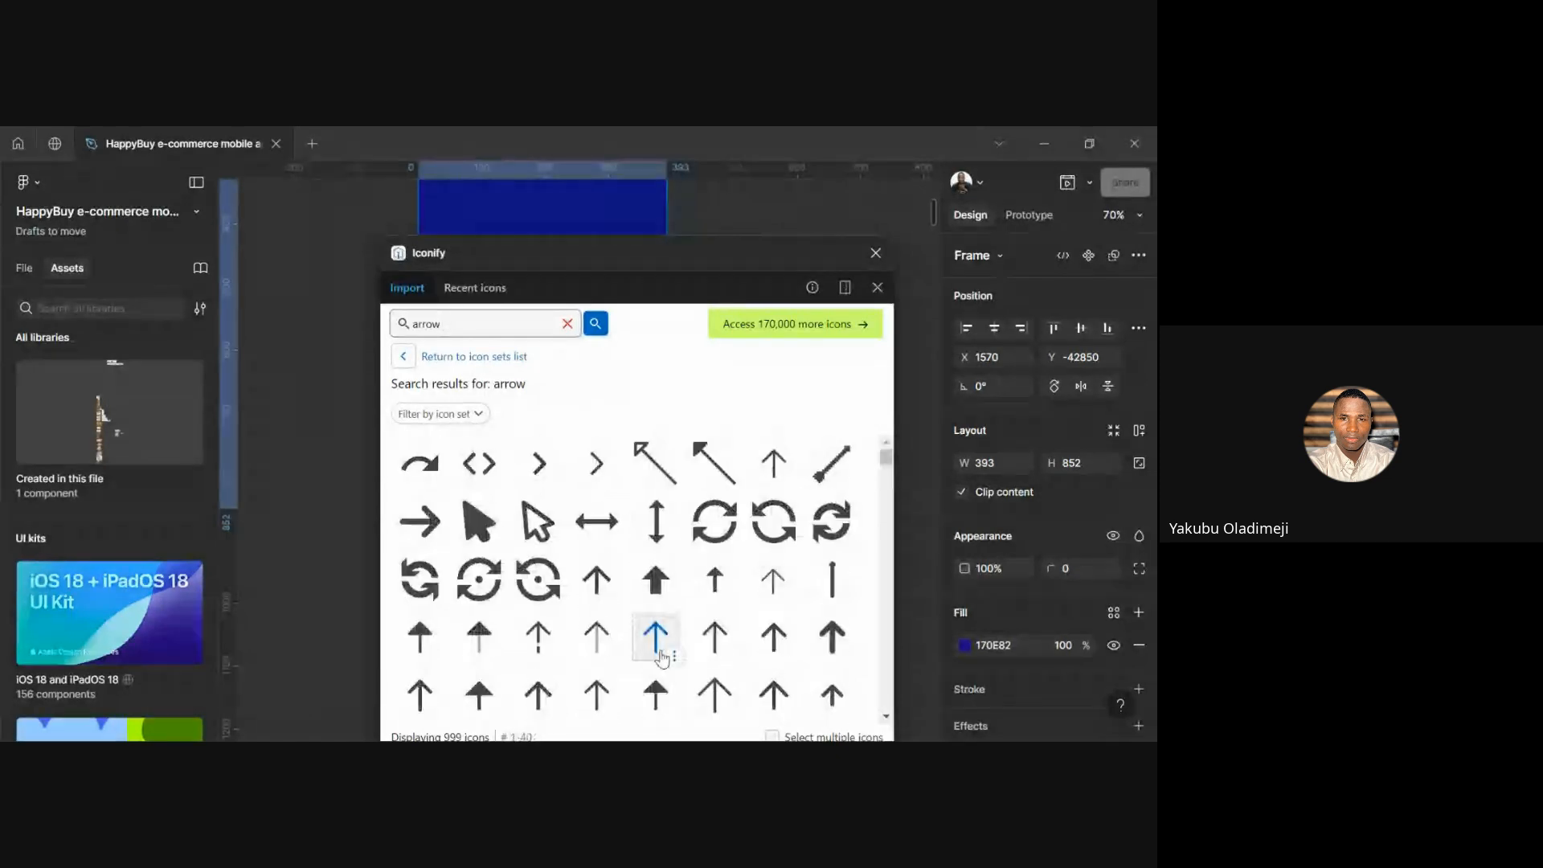
left_click(591, 480)
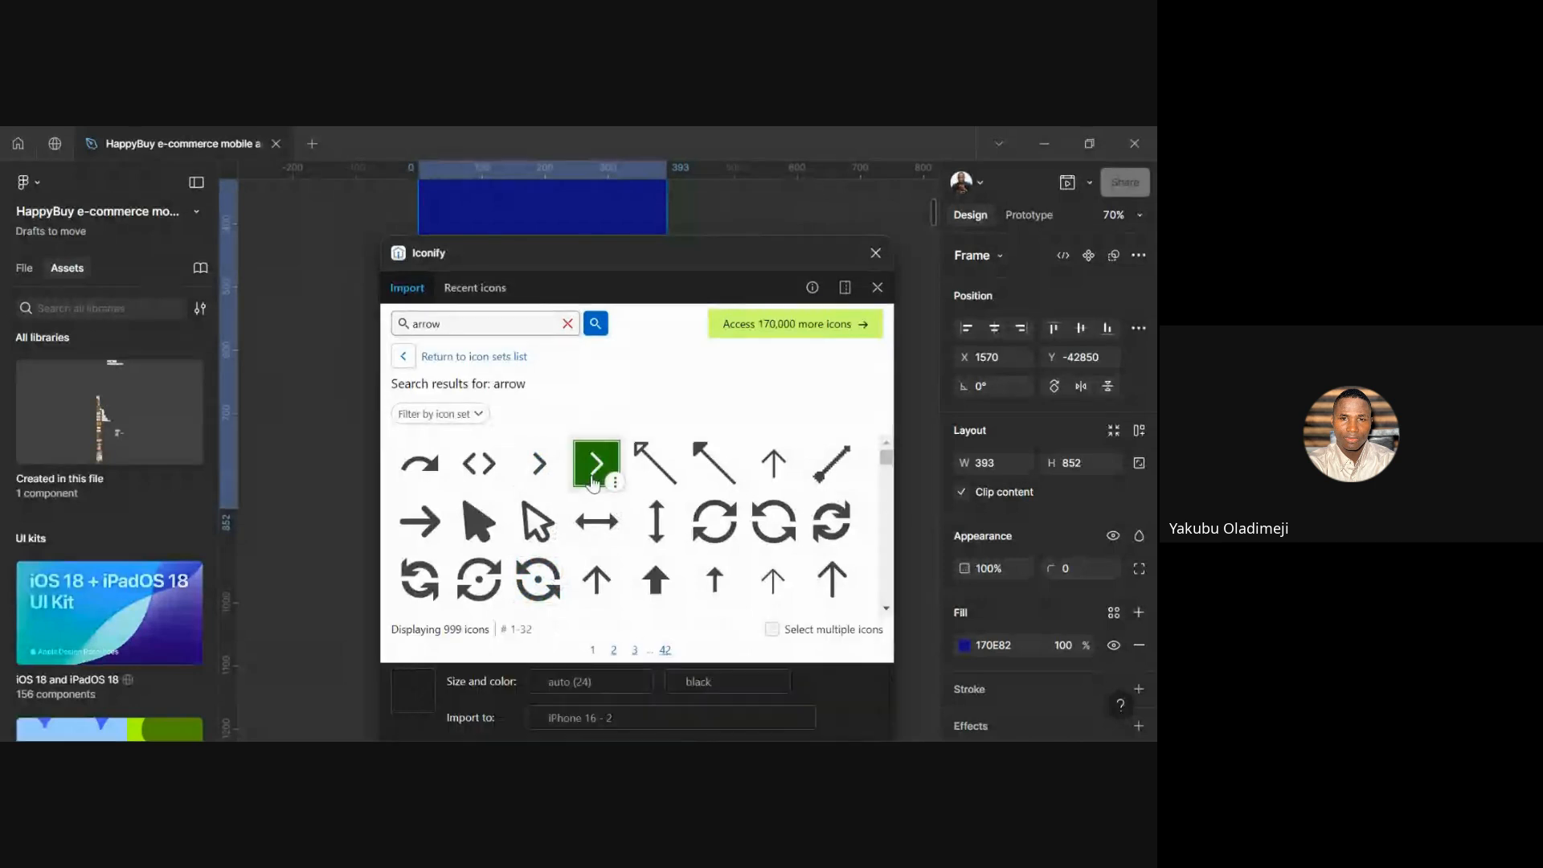
left_click_drag(422, 710, 303, 563)
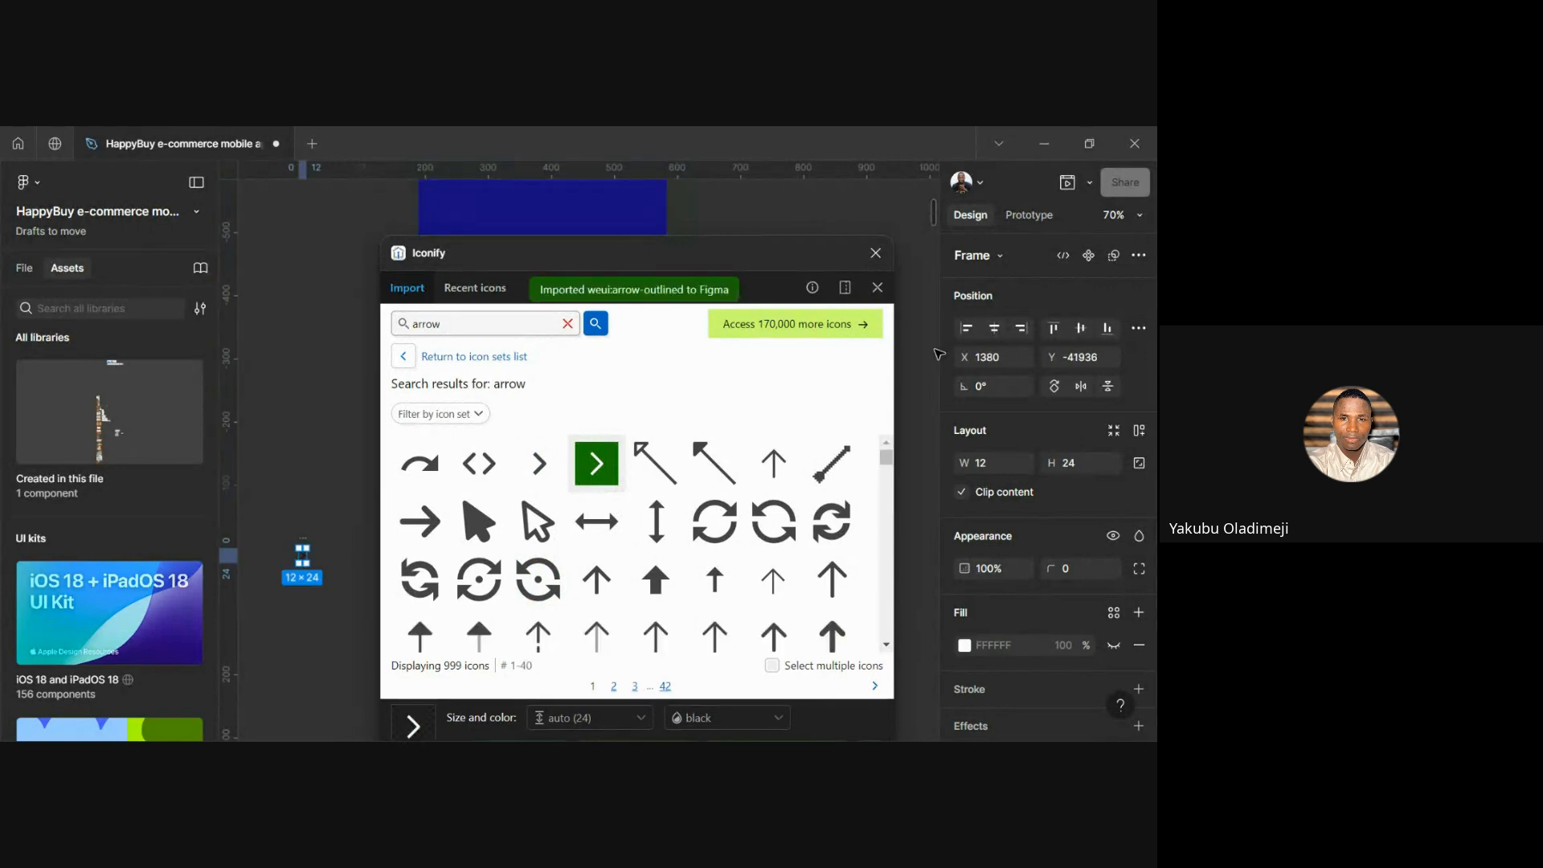
Close Iconify and move the chevron into the blue frame below the Get Started buttons
left_click(876, 253)
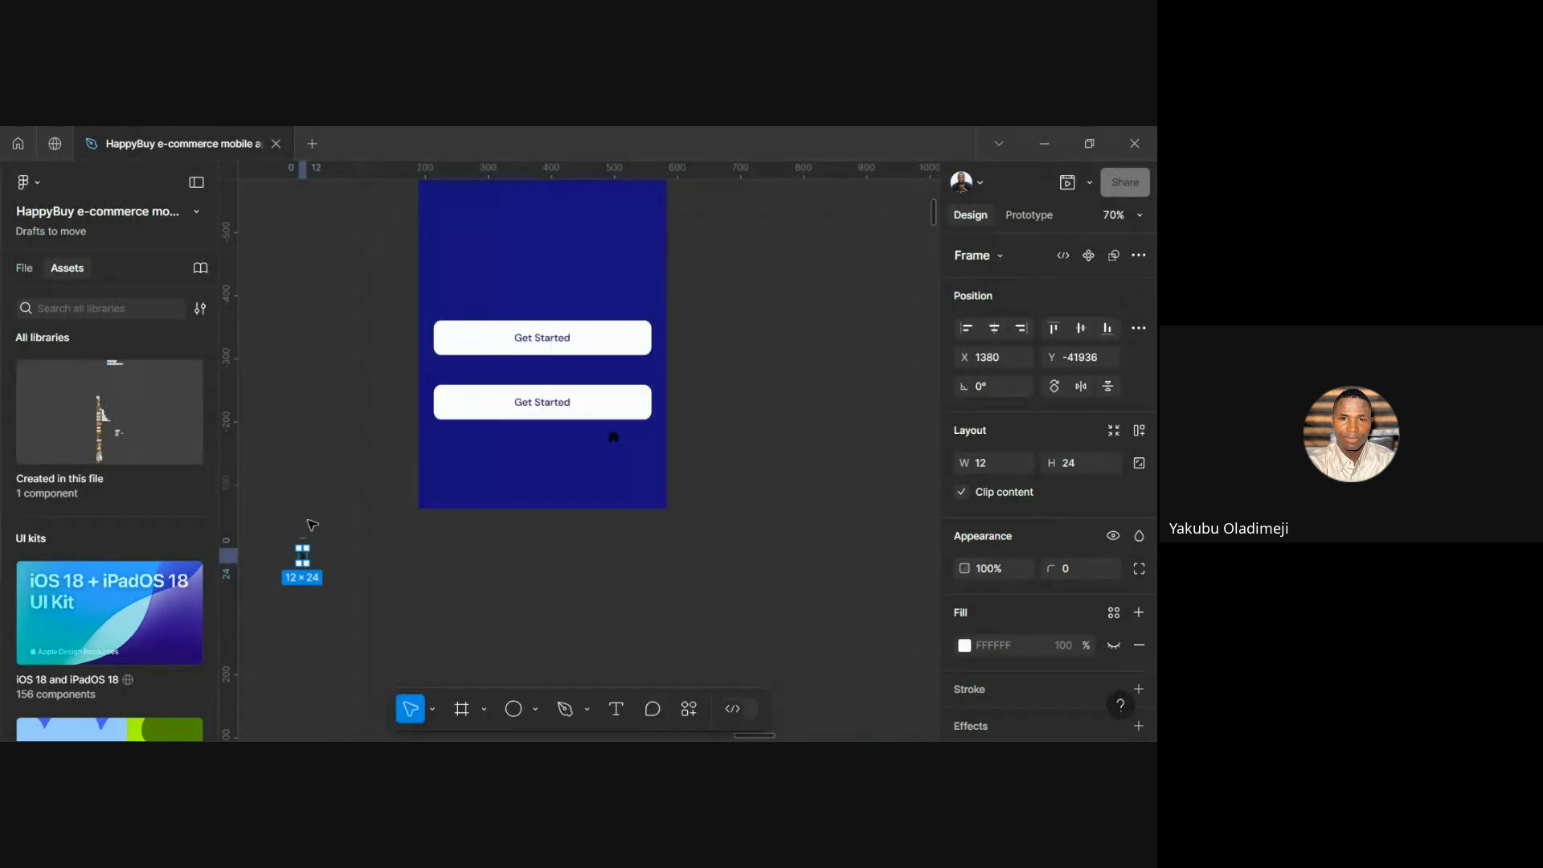
left_click_drag(301, 560, 508, 466)
scroll(508, 466, "up", 3)
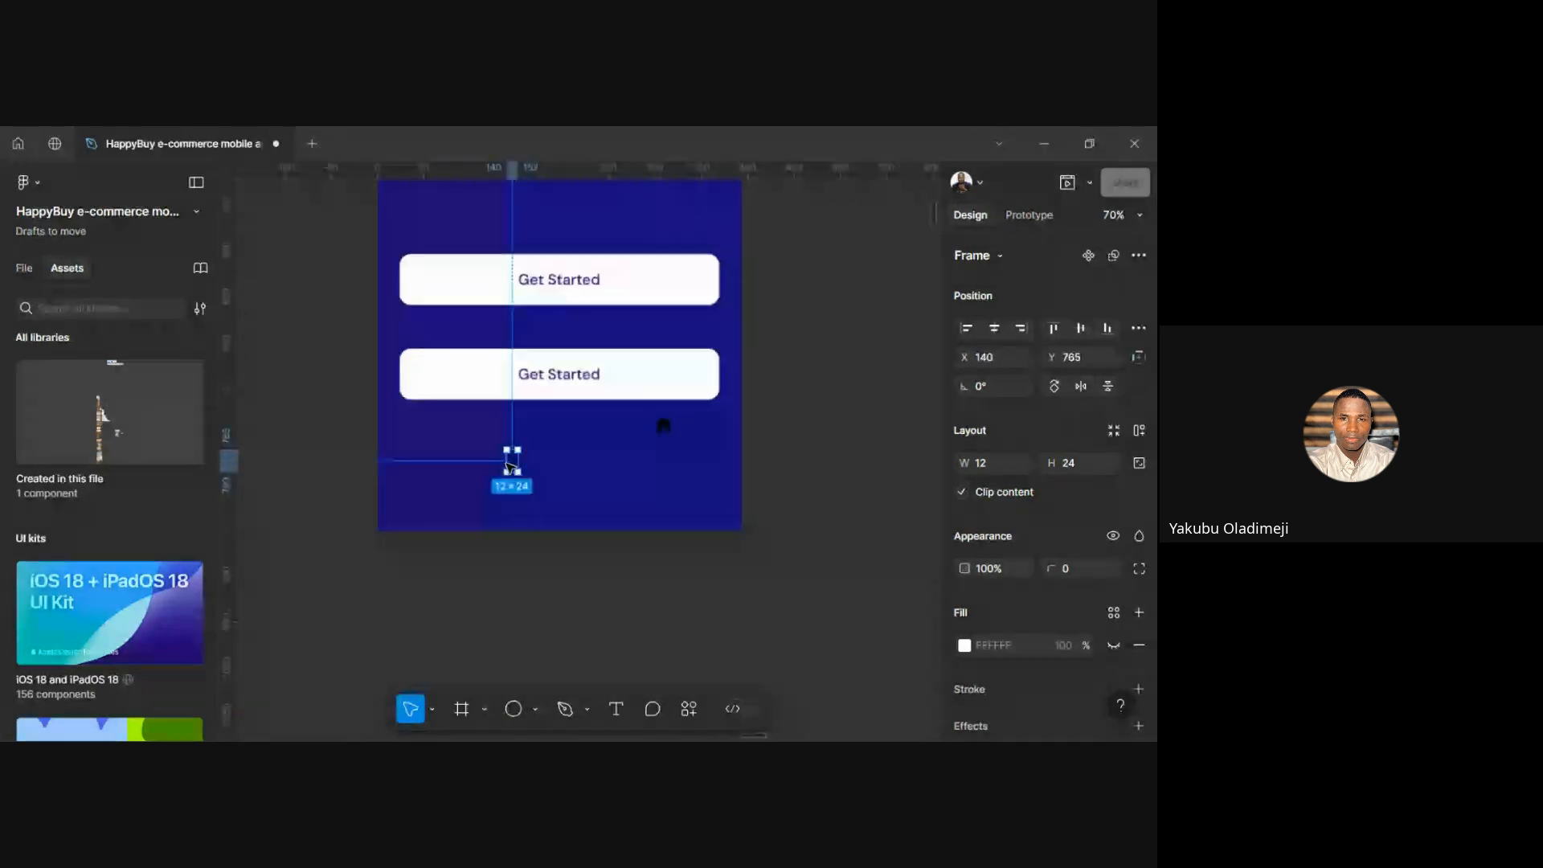
scroll(507, 466, "up", 5)
scroll(1011, 522, "down", 2)
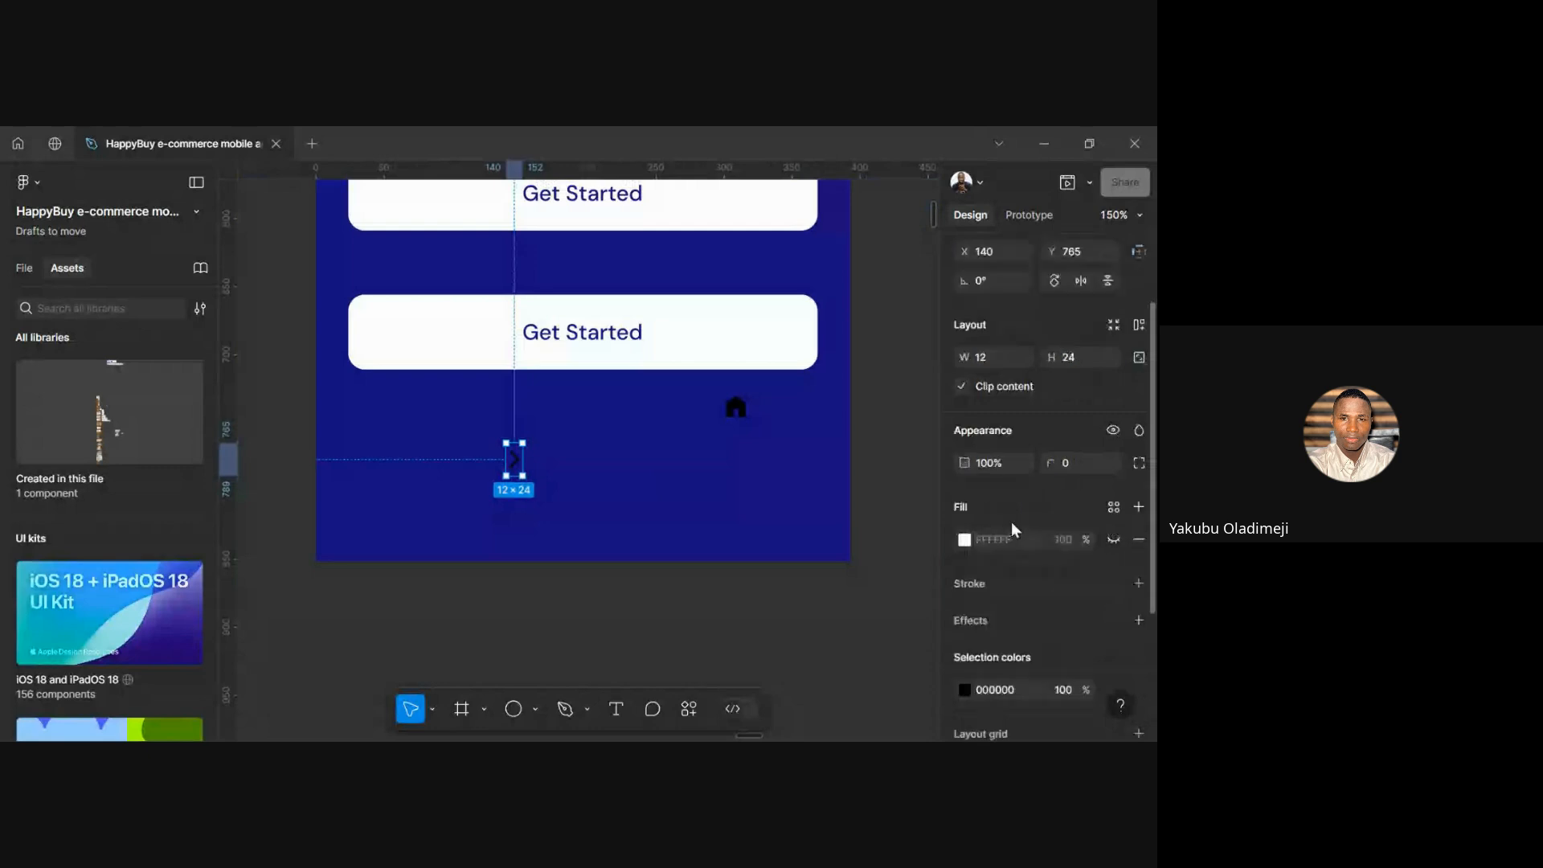
scroll(1011, 522, "up", 2)
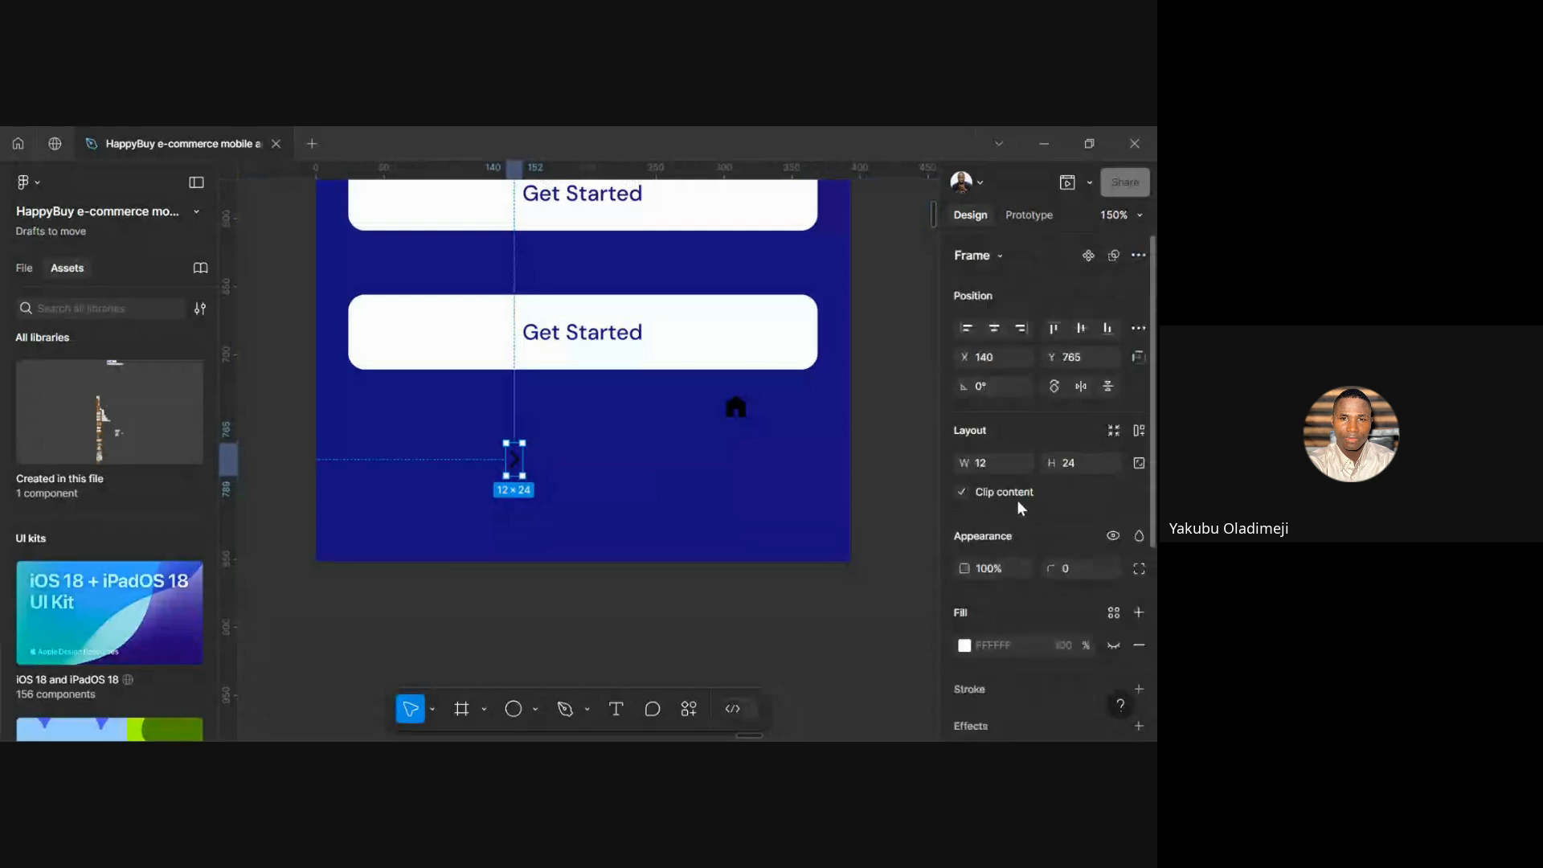
Try width 24 on the chevron, undo back to 12, and lock its aspect ratio
left_click(995, 462)
type("24")
key("Return")
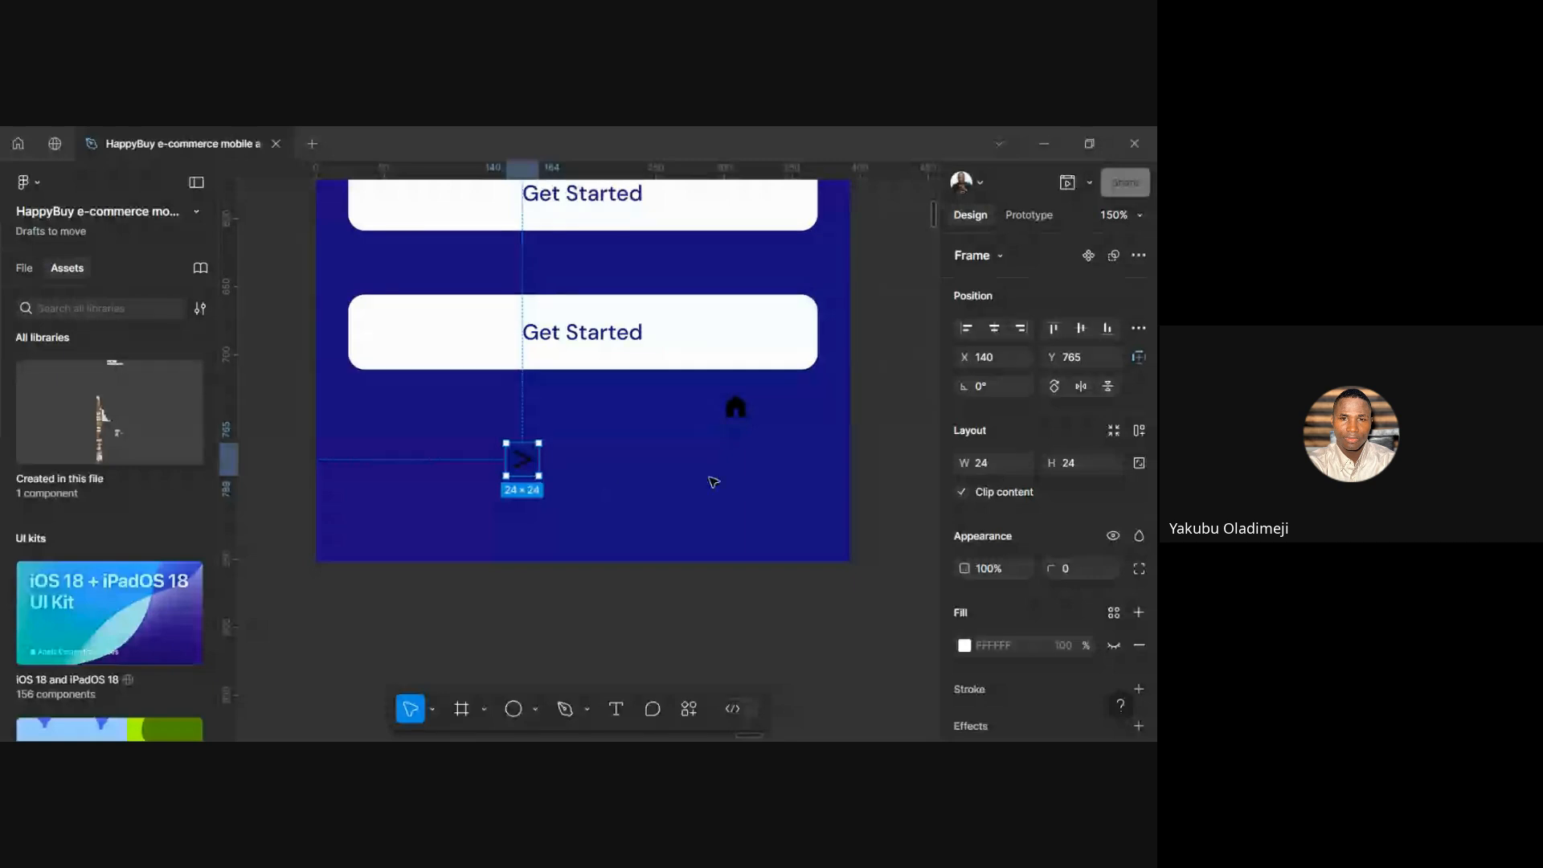
key("ctrl+z")
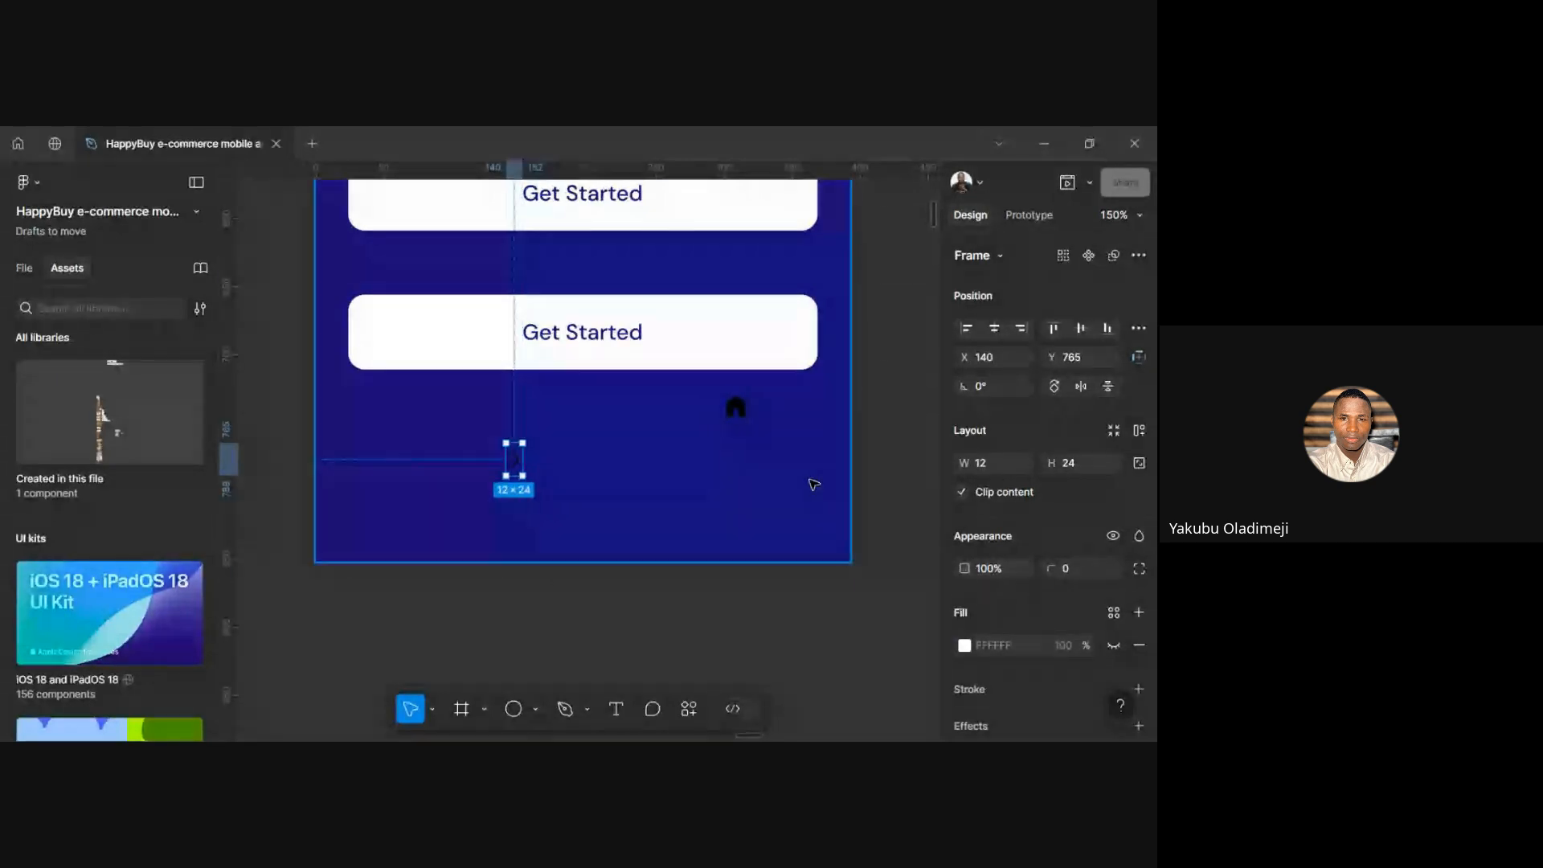
left_click(1136, 463)
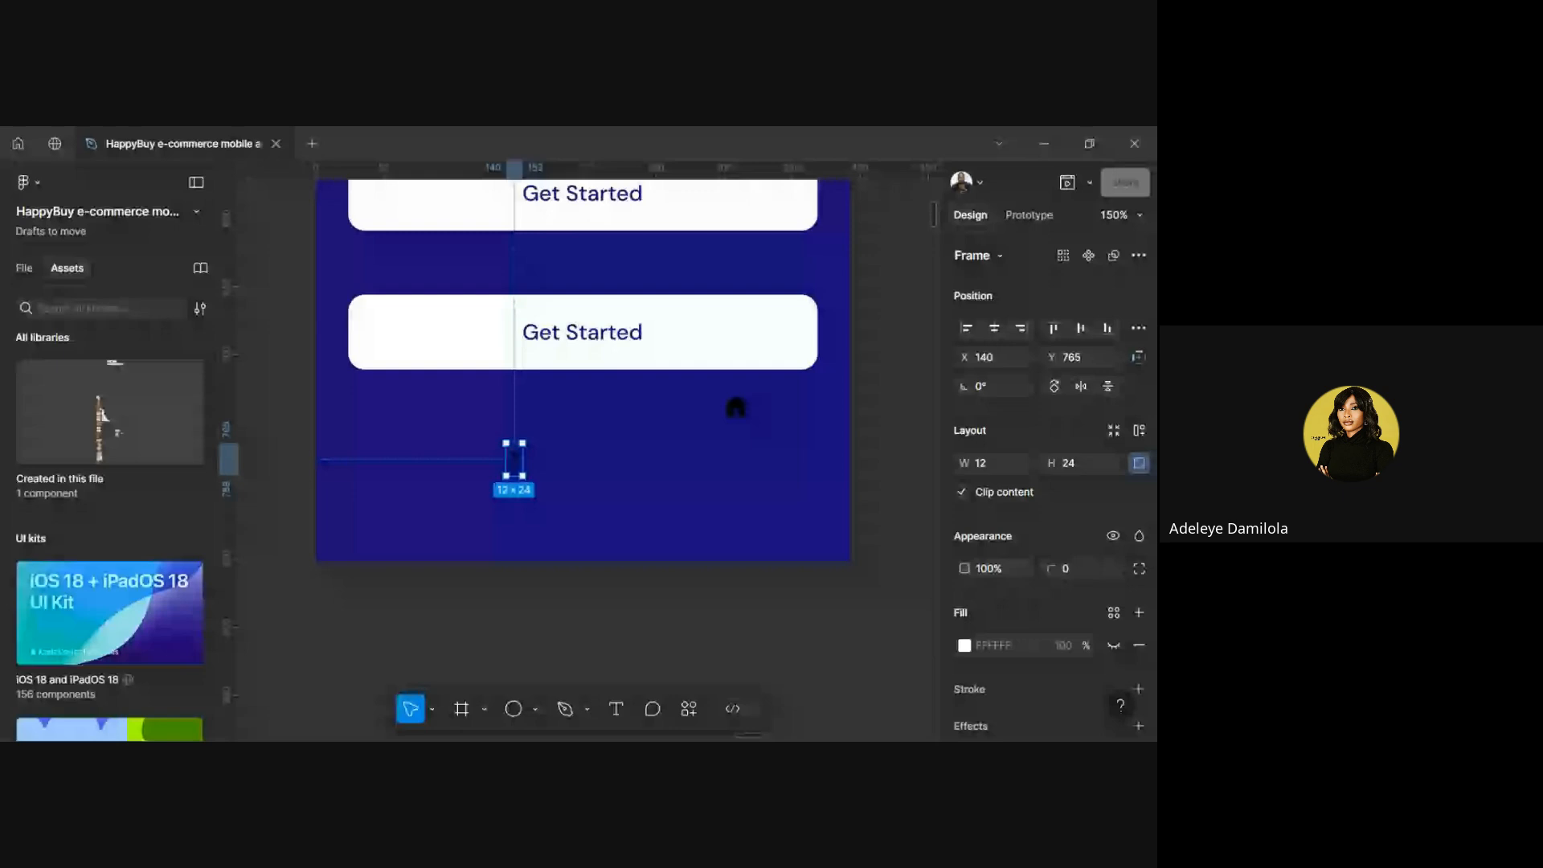
Deselect the chevron icon, then select it again
scroll(505, 469, "up", 5)
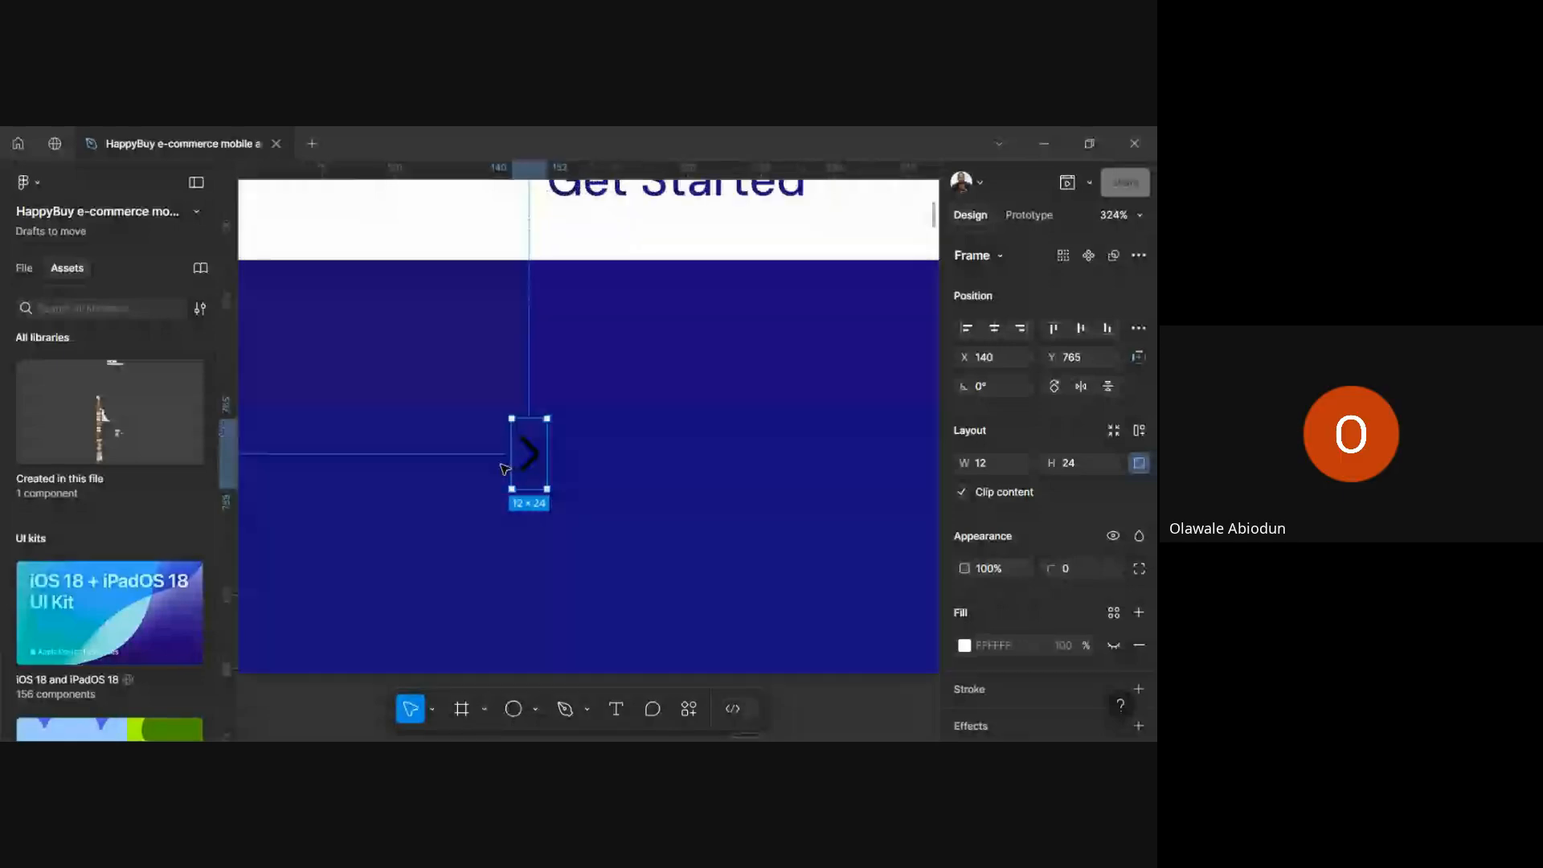
scroll(505, 468, "down", 5)
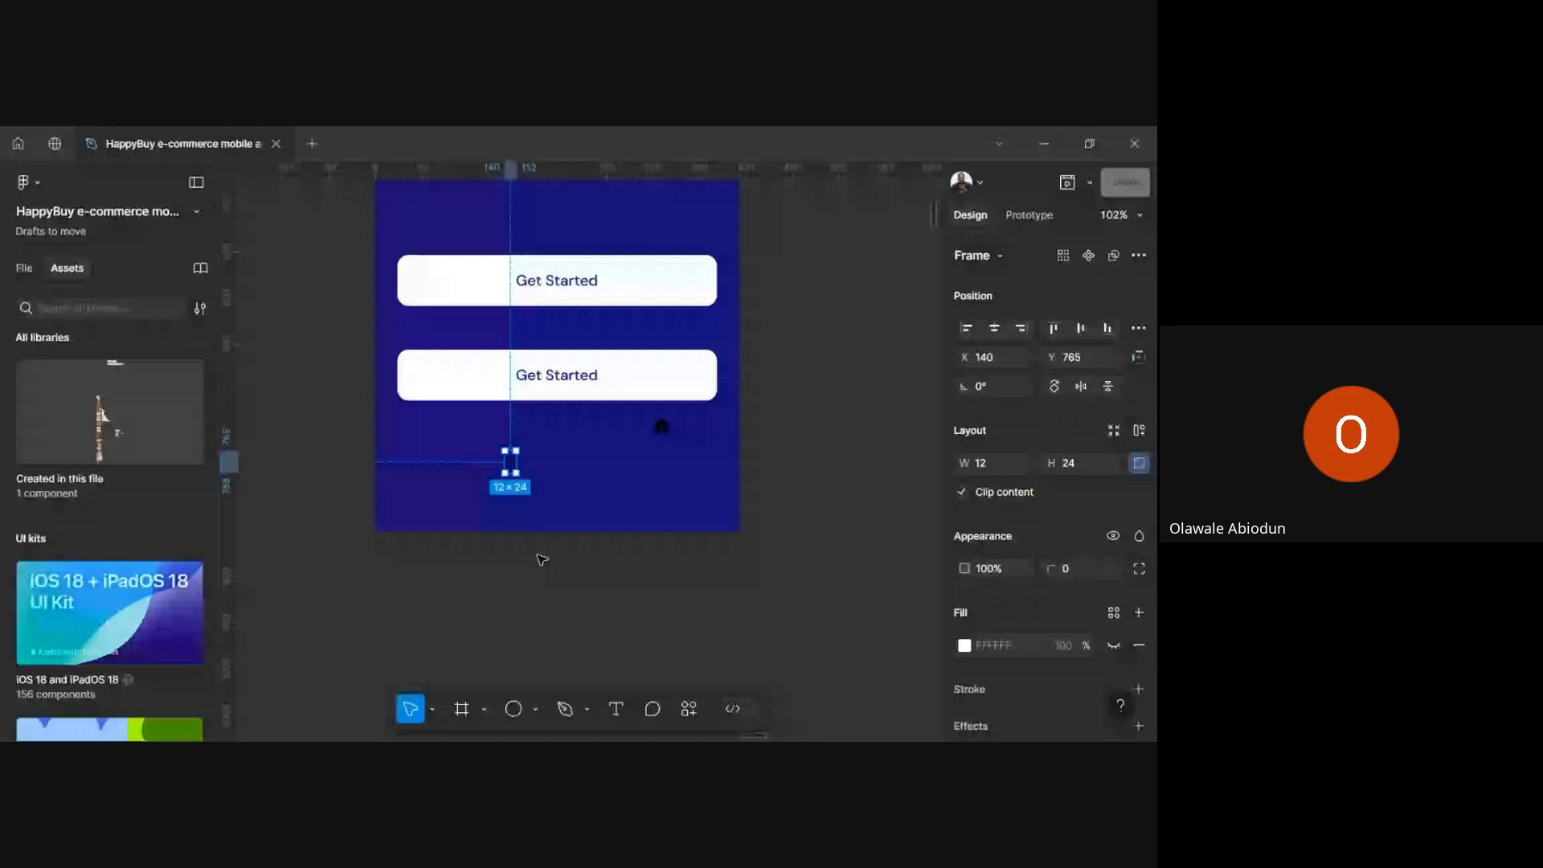
left_click(541, 559)
scroll(514, 474, "up", 2)
left_click(508, 451)
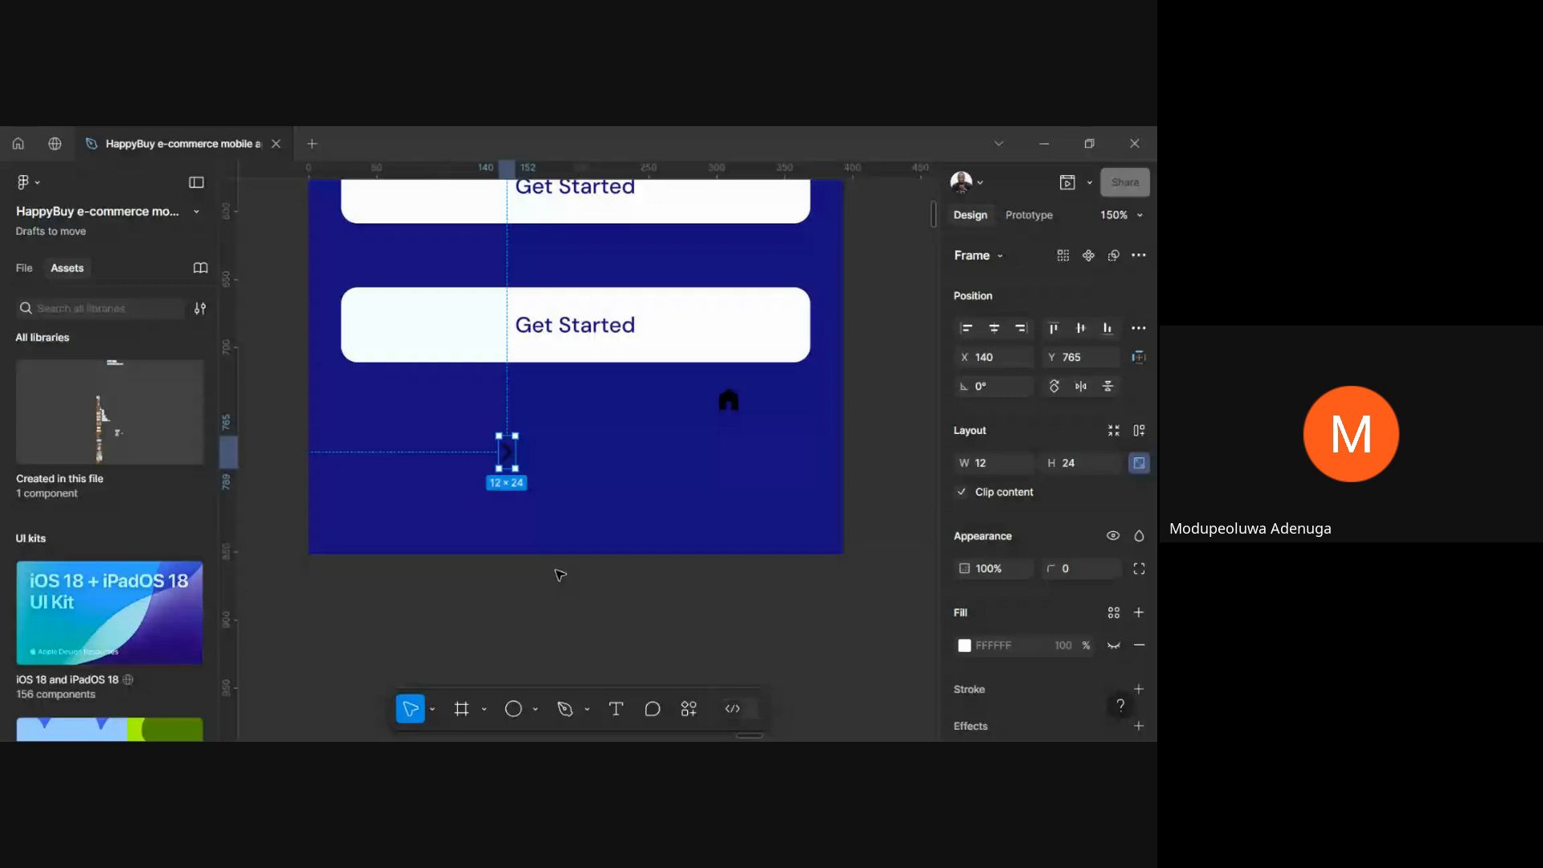
Relaunch Iconify from the iPhone 16 - 2 frame and drag a chevron onto the phone screen
left_click(22, 267)
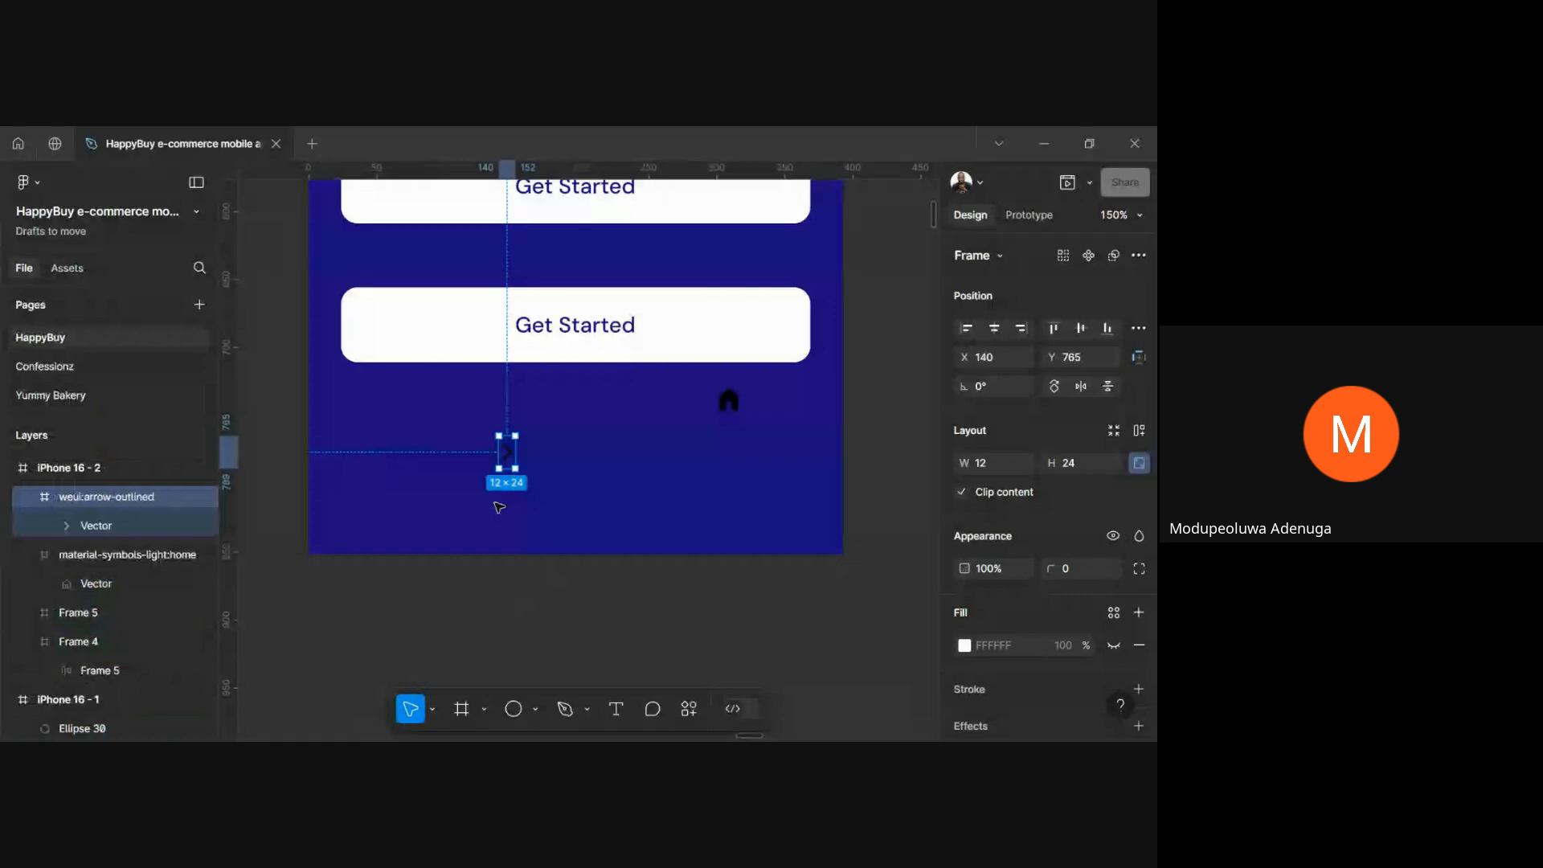
scroll(510, 454, "up", 2)
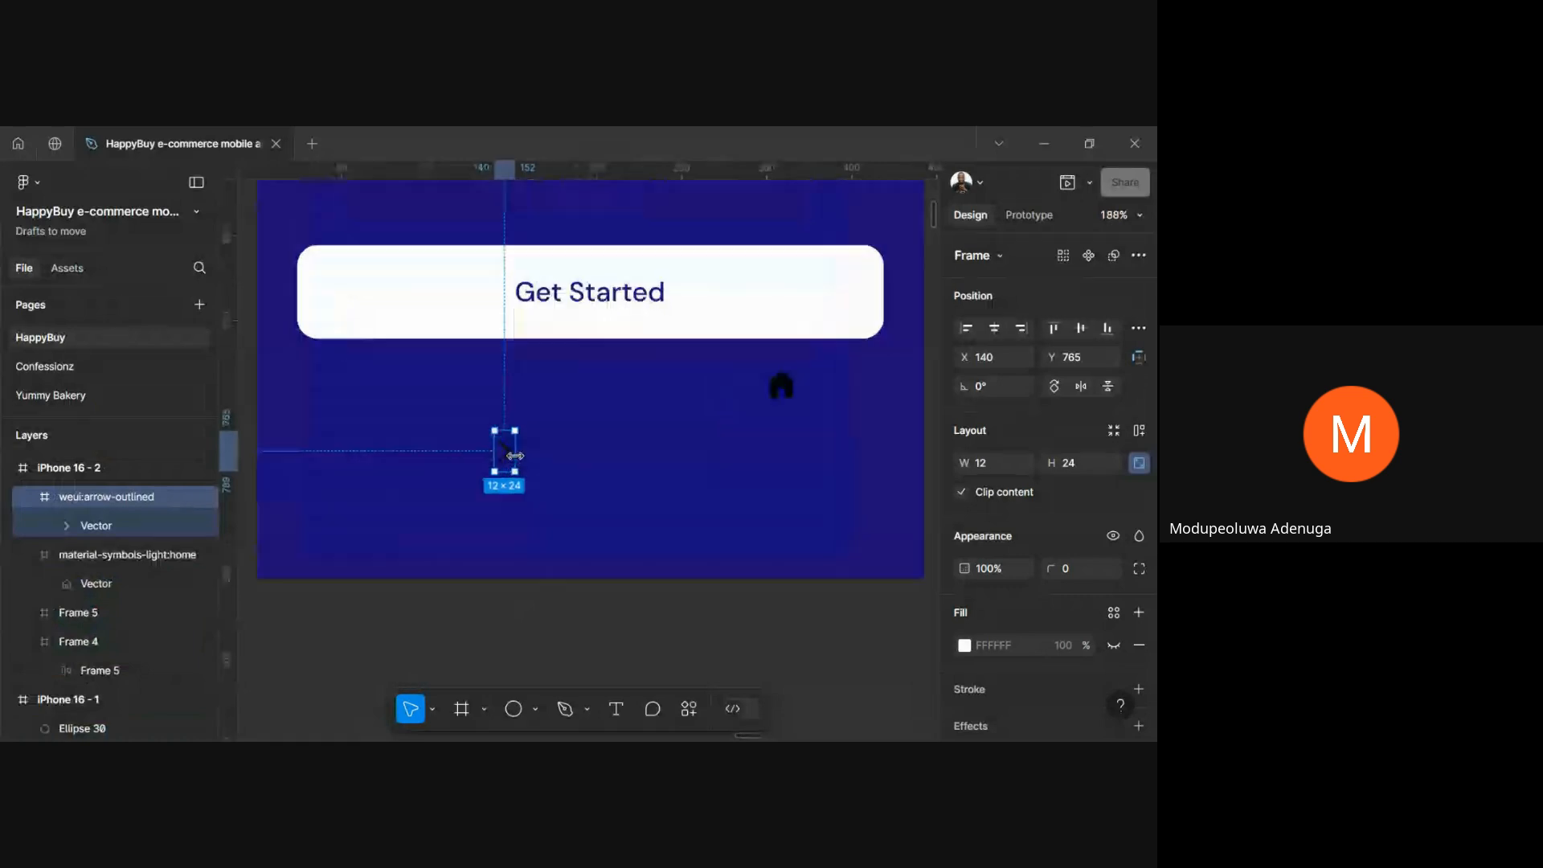
right_click(561, 489)
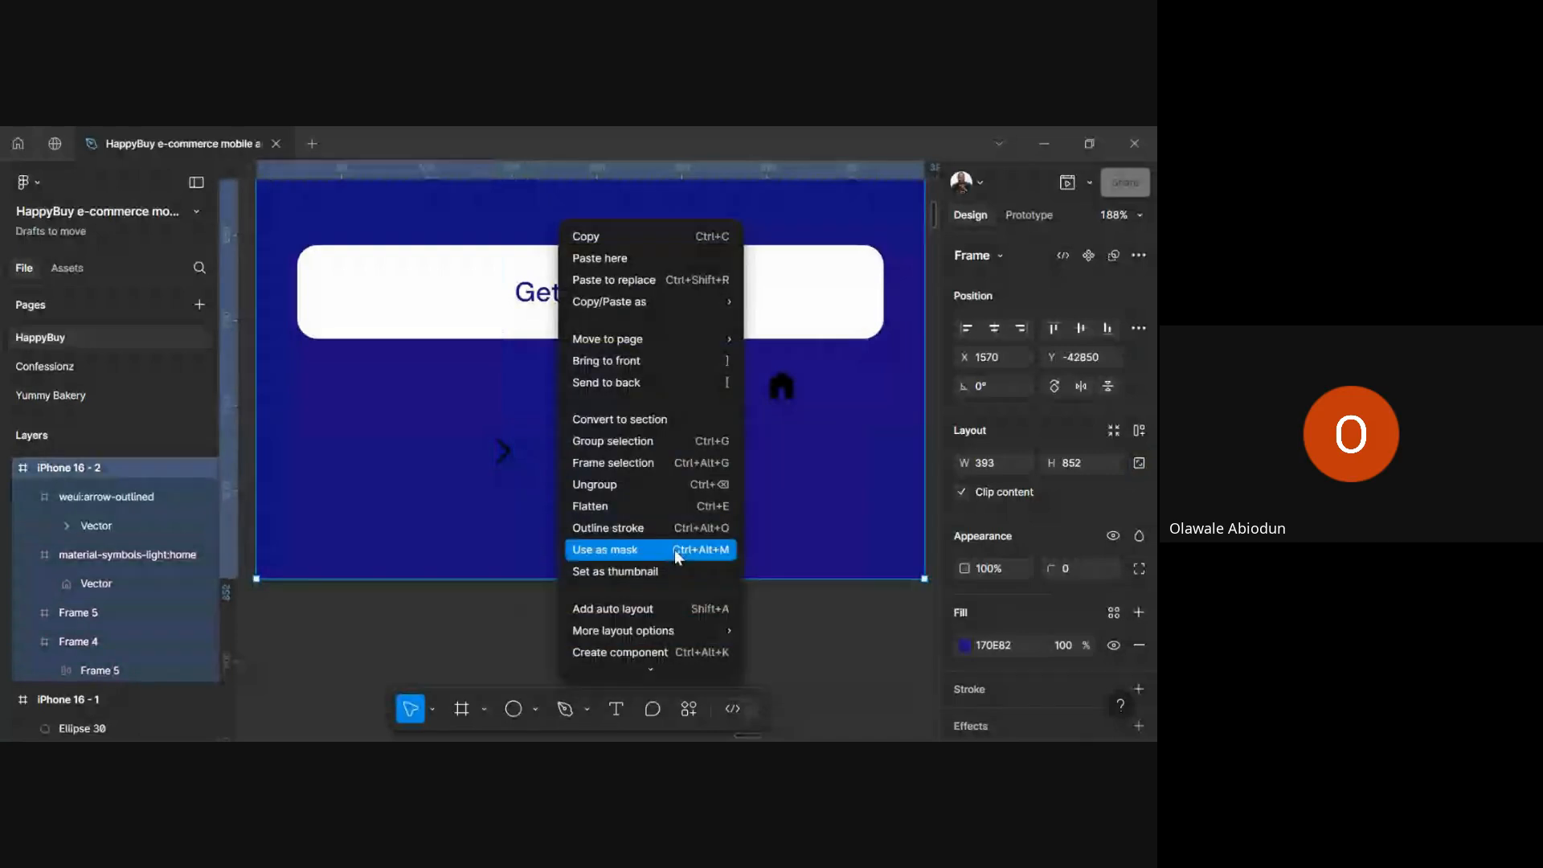
scroll(673, 549, "down", 3)
mouse_move(663, 527)
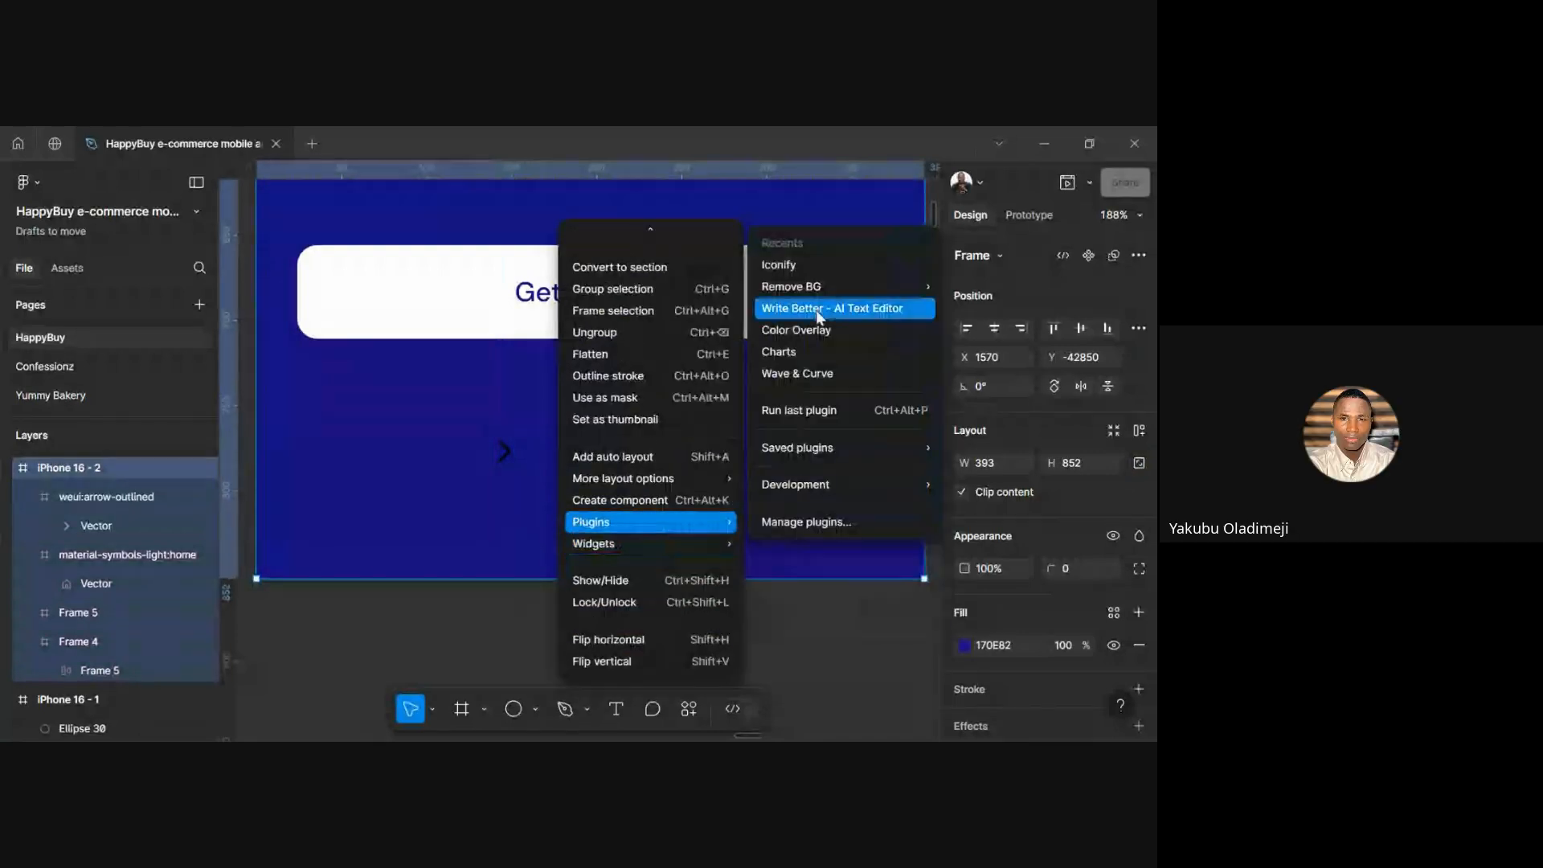
left_click(803, 272)
scroll(678, 573, "down", 3)
scroll(675, 576, "down", 3)
scroll(676, 577, "up", 10)
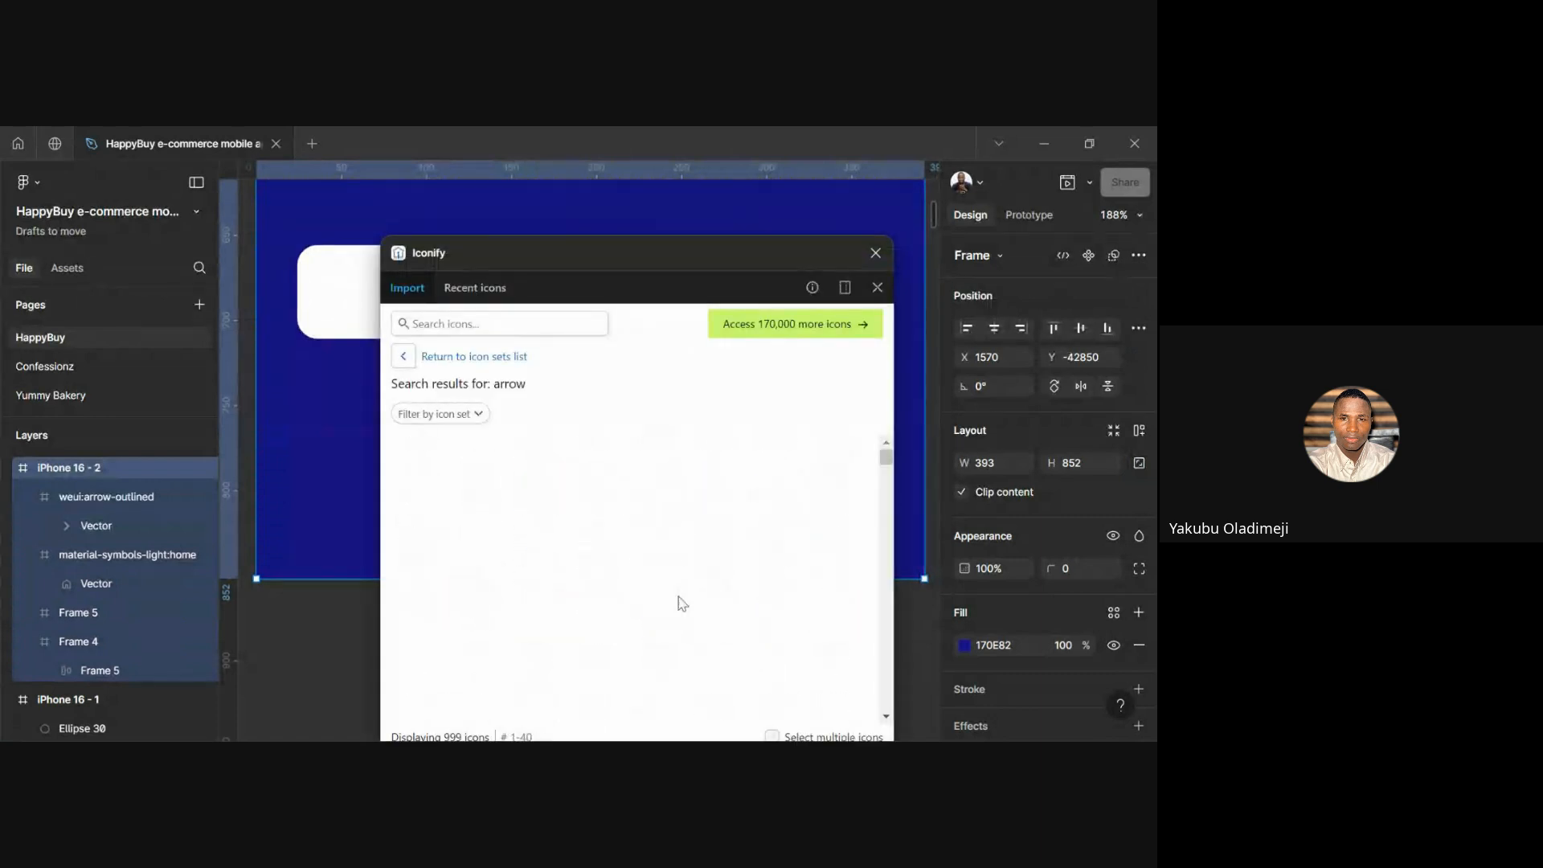
left_click(596, 463)
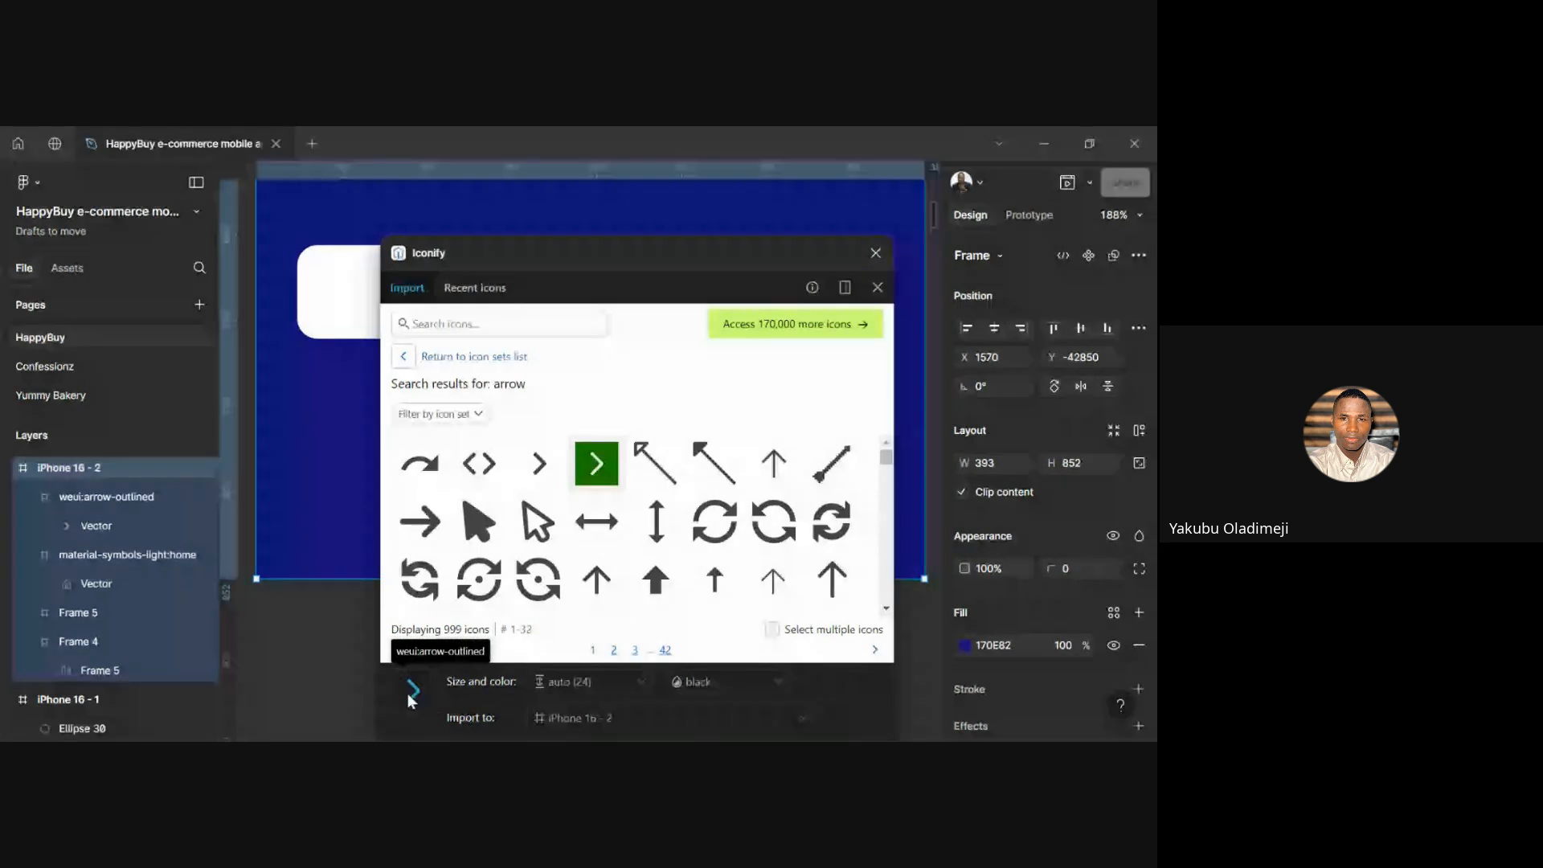
left_click_drag(412, 685, 305, 496)
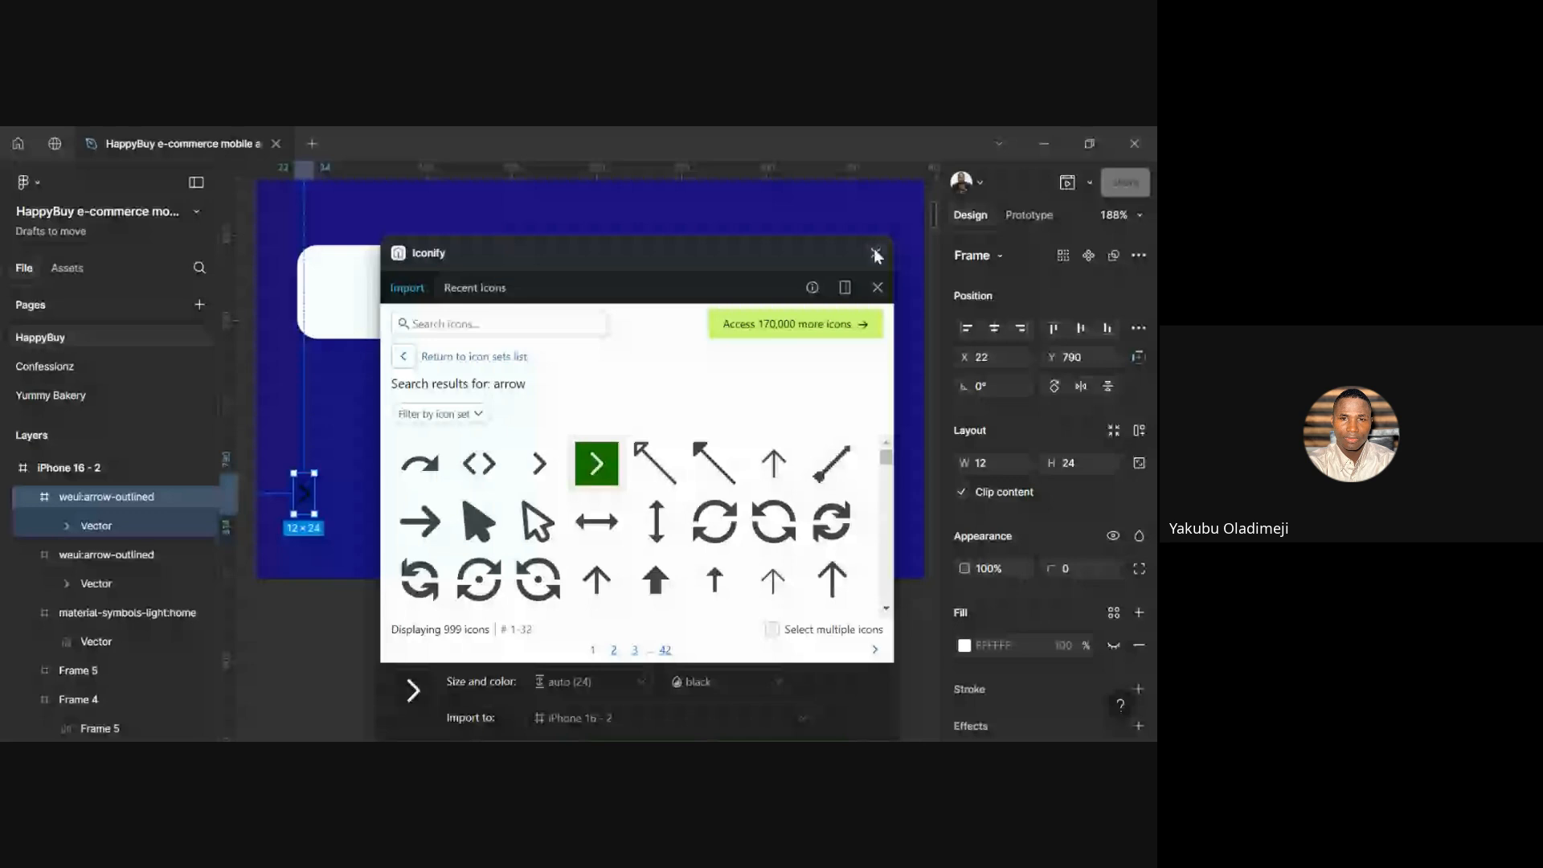
Close and reopen Iconify, then drag another chevron onto the phone screen
left_click(876, 254)
right_click(587, 449)
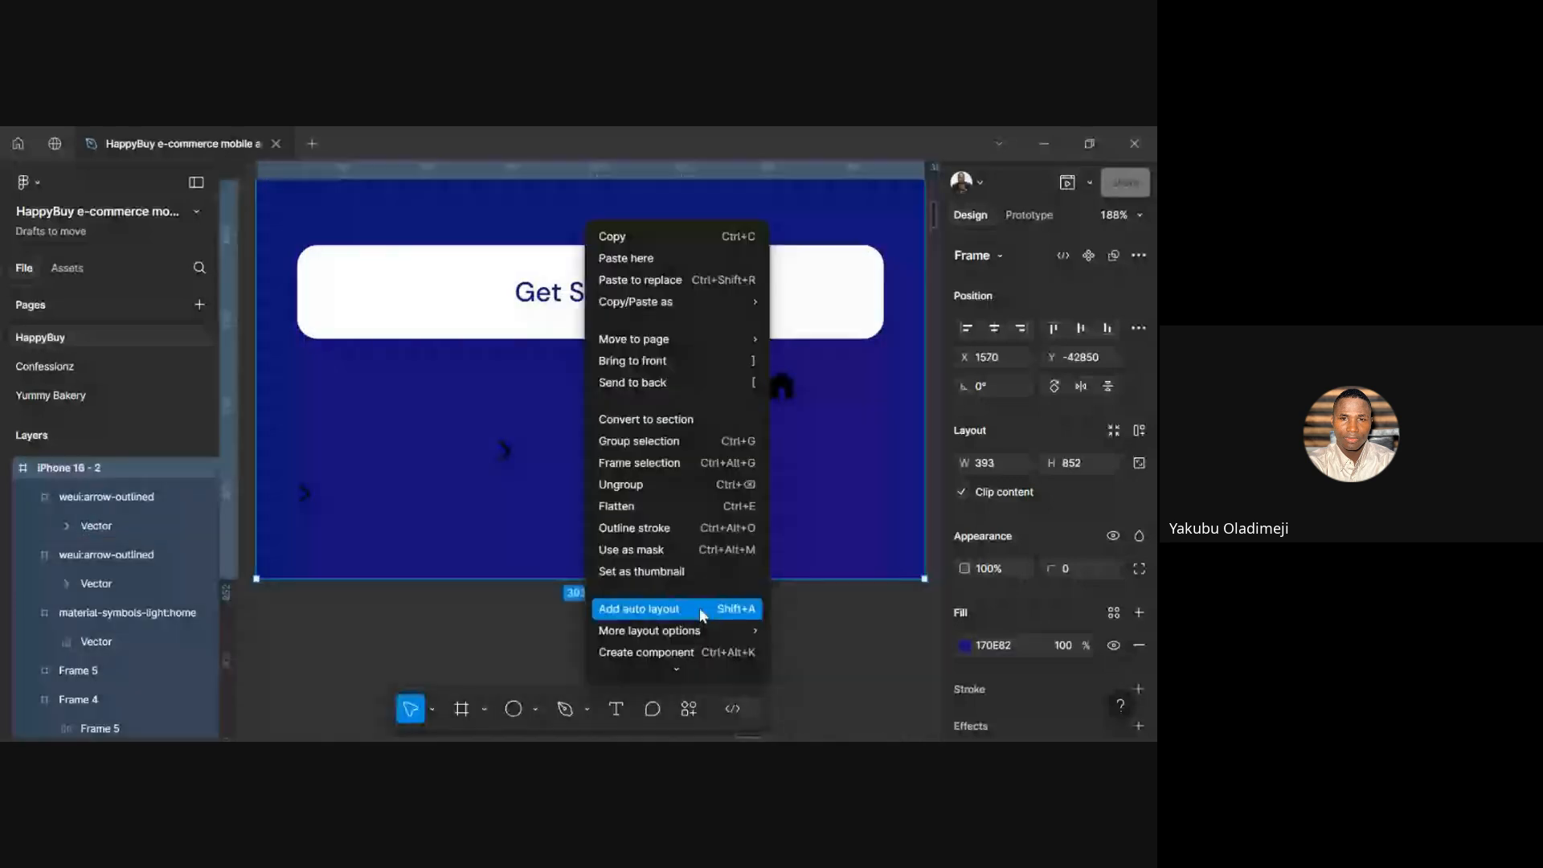
scroll(699, 608, "down", 2)
mouse_move(723, 521)
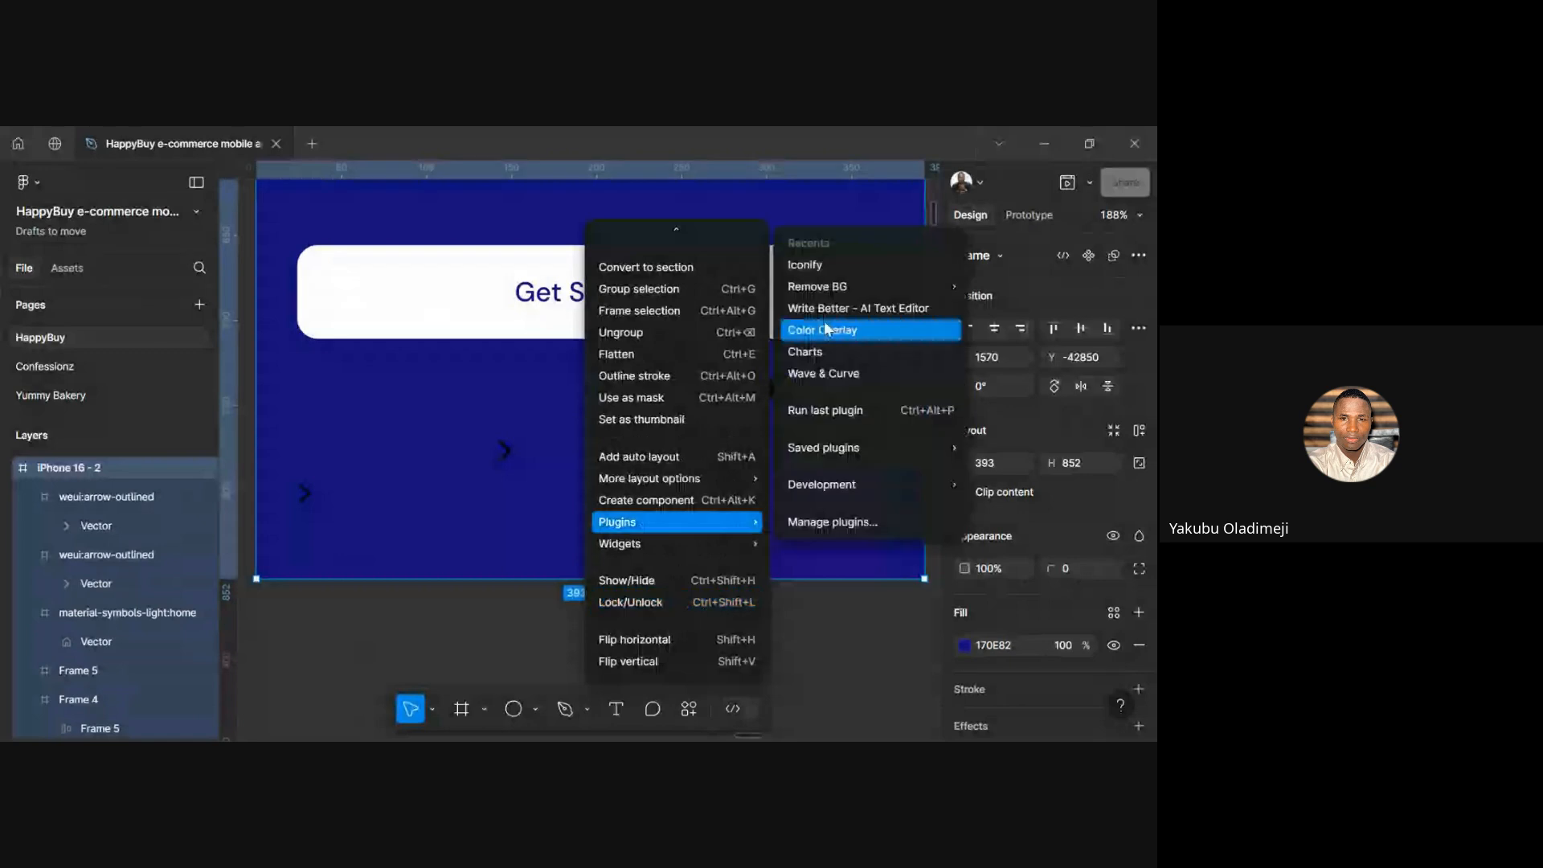
left_click(827, 266)
scroll(574, 617, "down", 15)
scroll(567, 603, "up", 15)
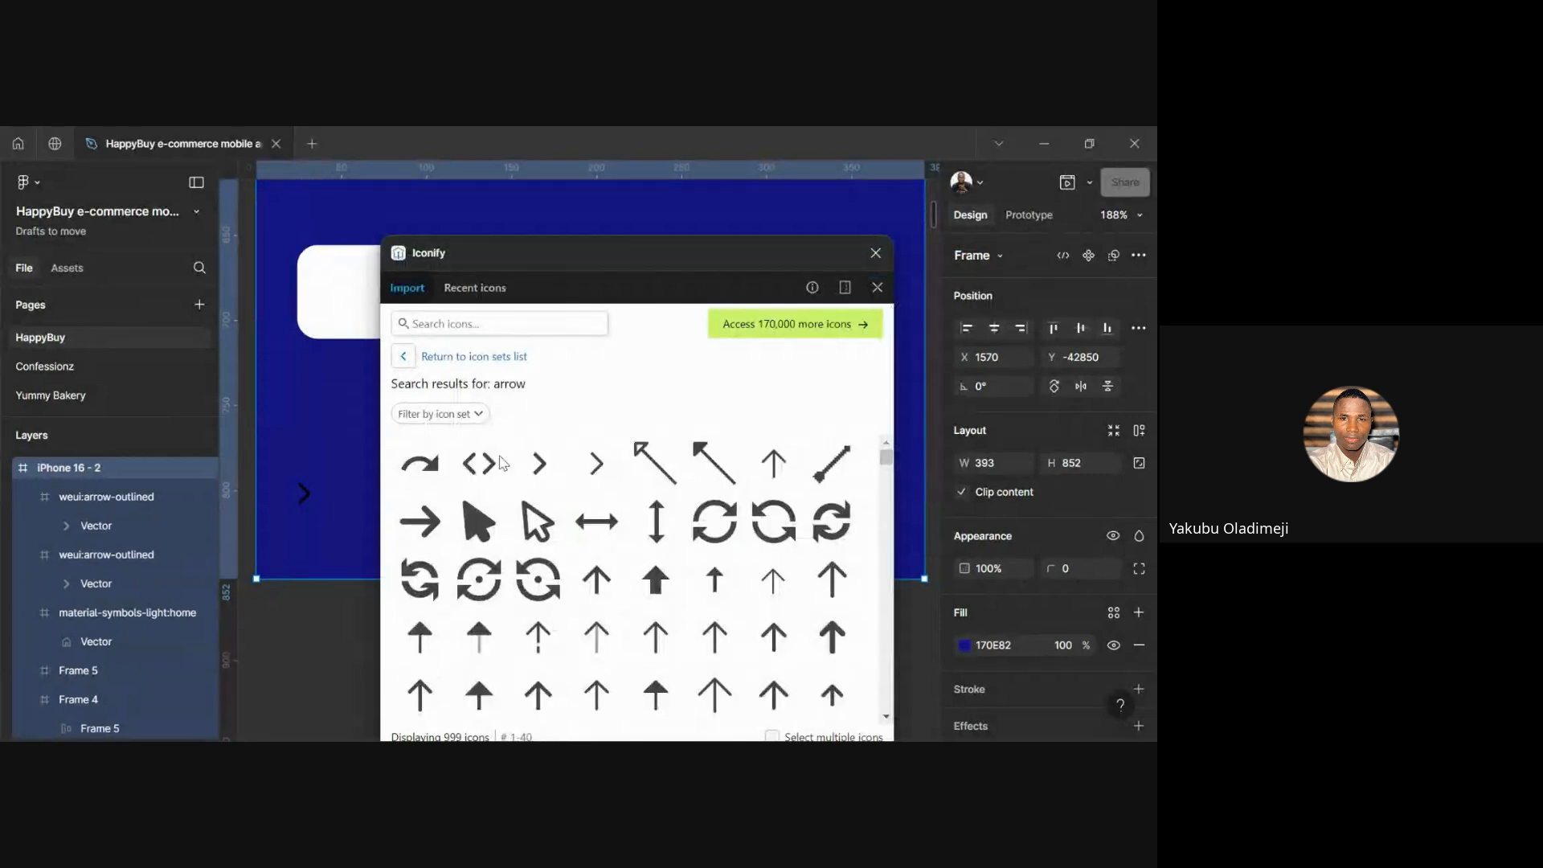
left_click(596, 463)
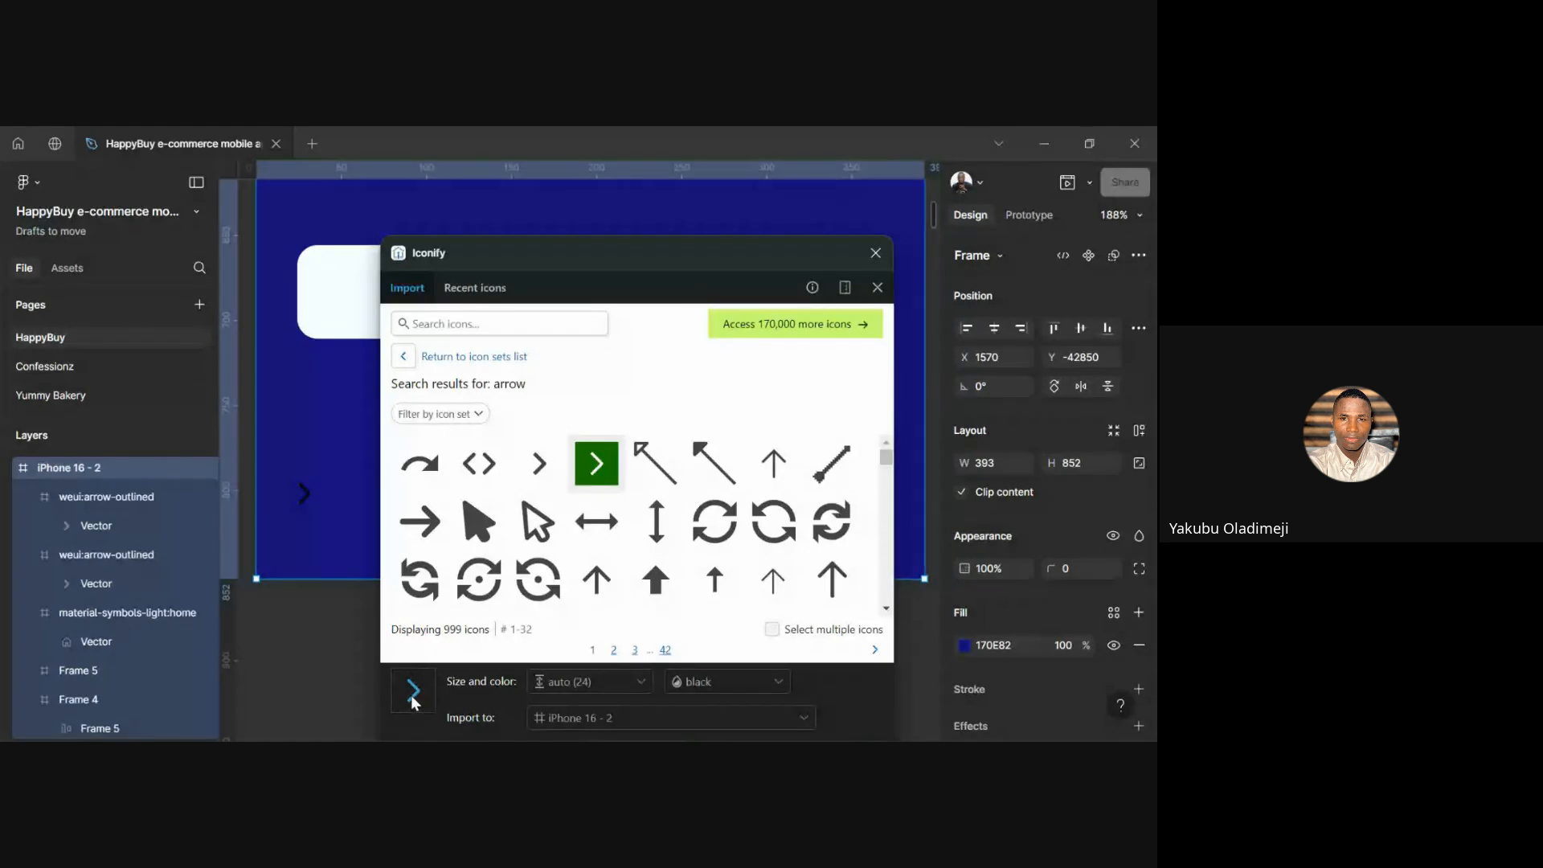
left_click_drag(412, 696, 307, 548)
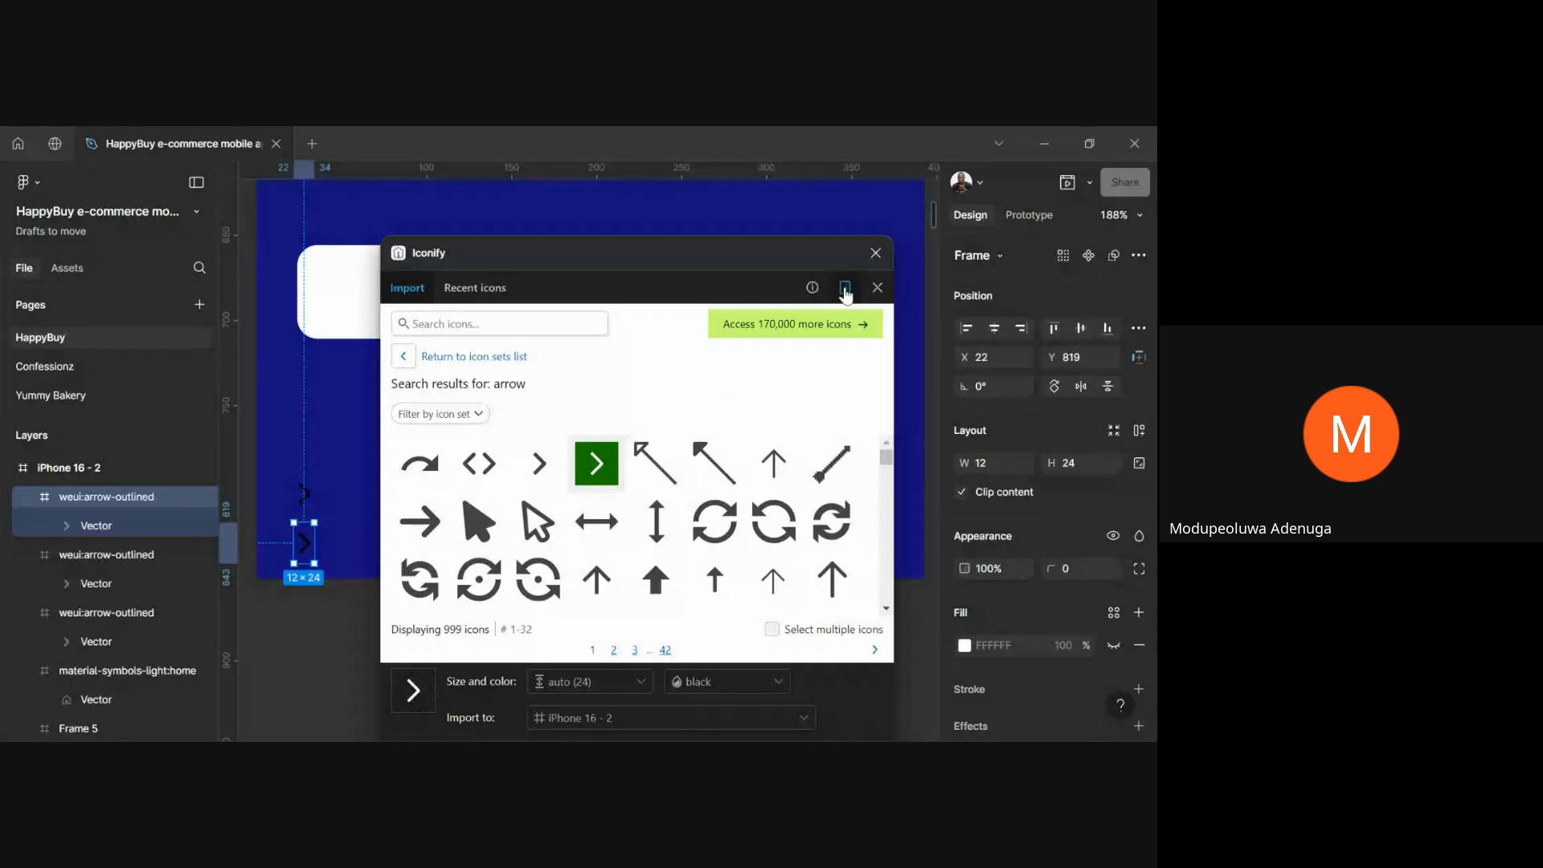
Delete the two extra arrows and toggle lock aspect ratio on the original chevron at X 140, Y 765
left_click(875, 252)
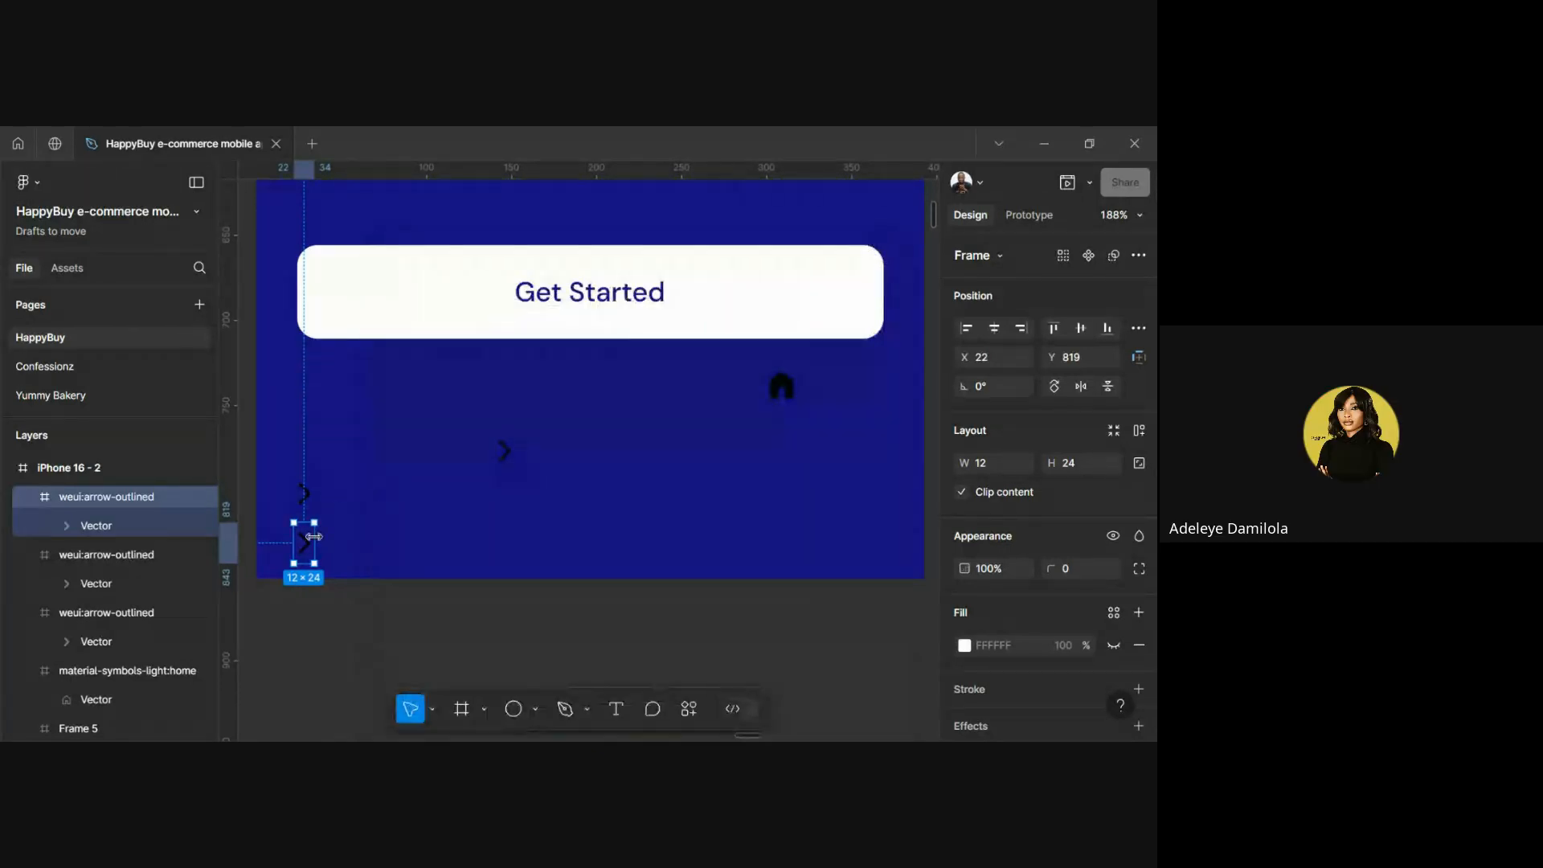
scroll(313, 560, "up", 5)
scroll(313, 560, "down", 5)
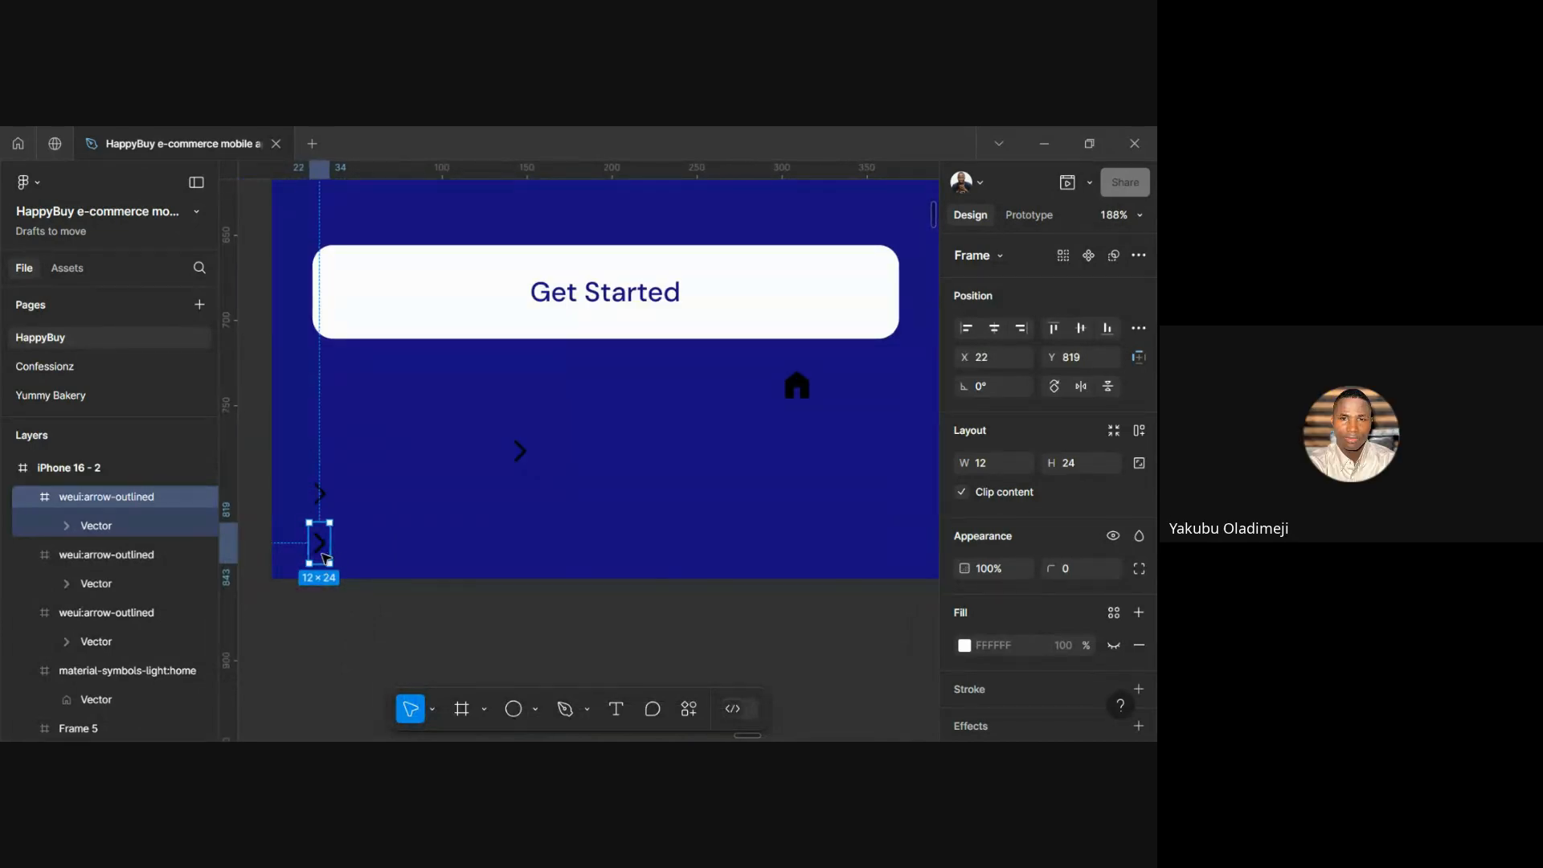
left_click_drag(324, 557, 624, 508)
key("Delete")
left_click(320, 496)
key("Delete")
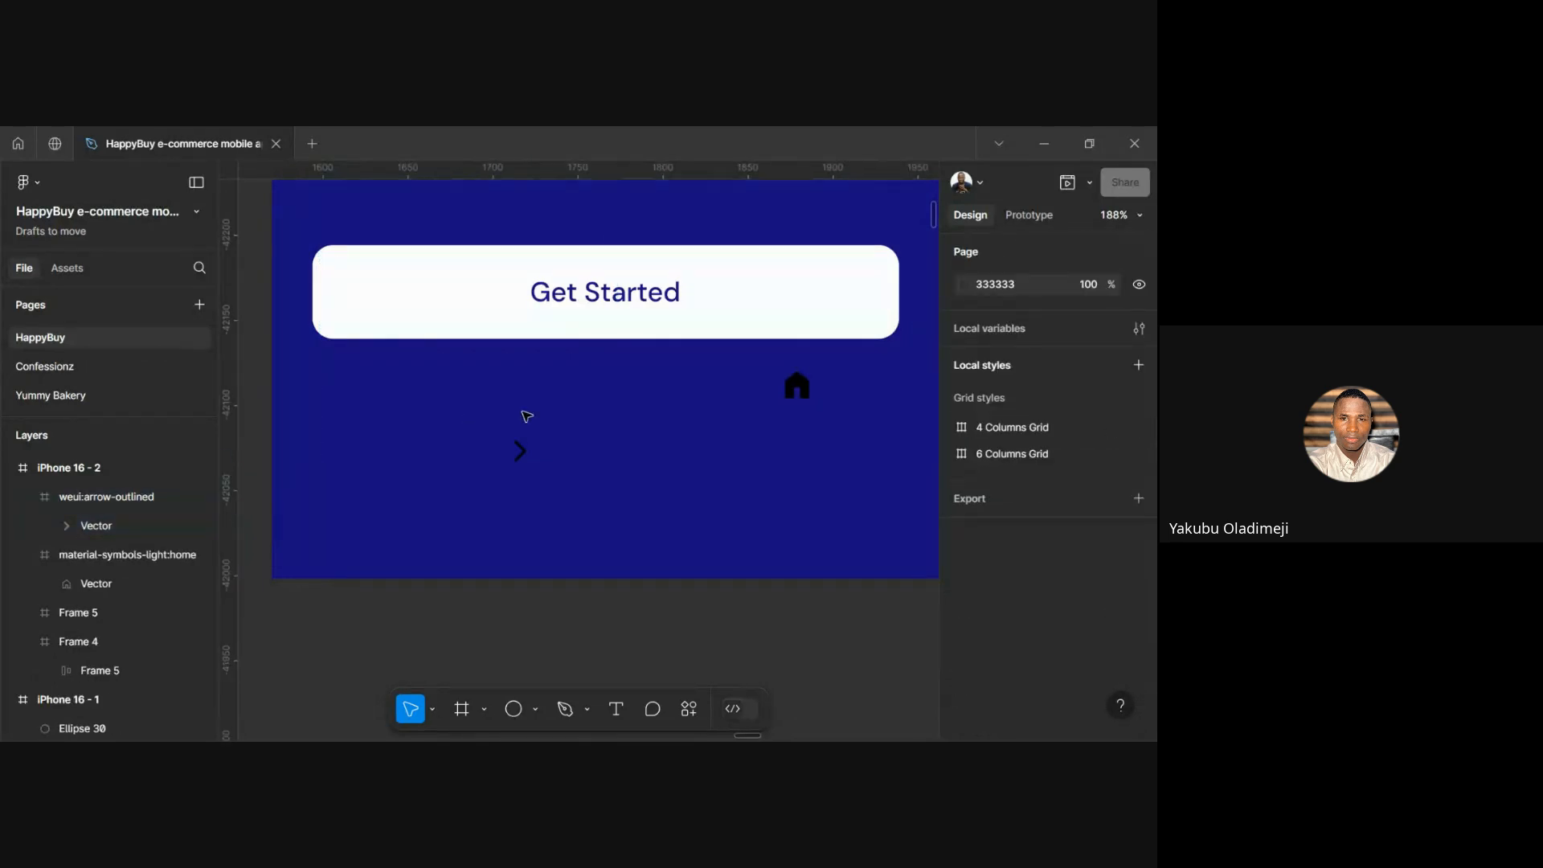
left_click(522, 460)
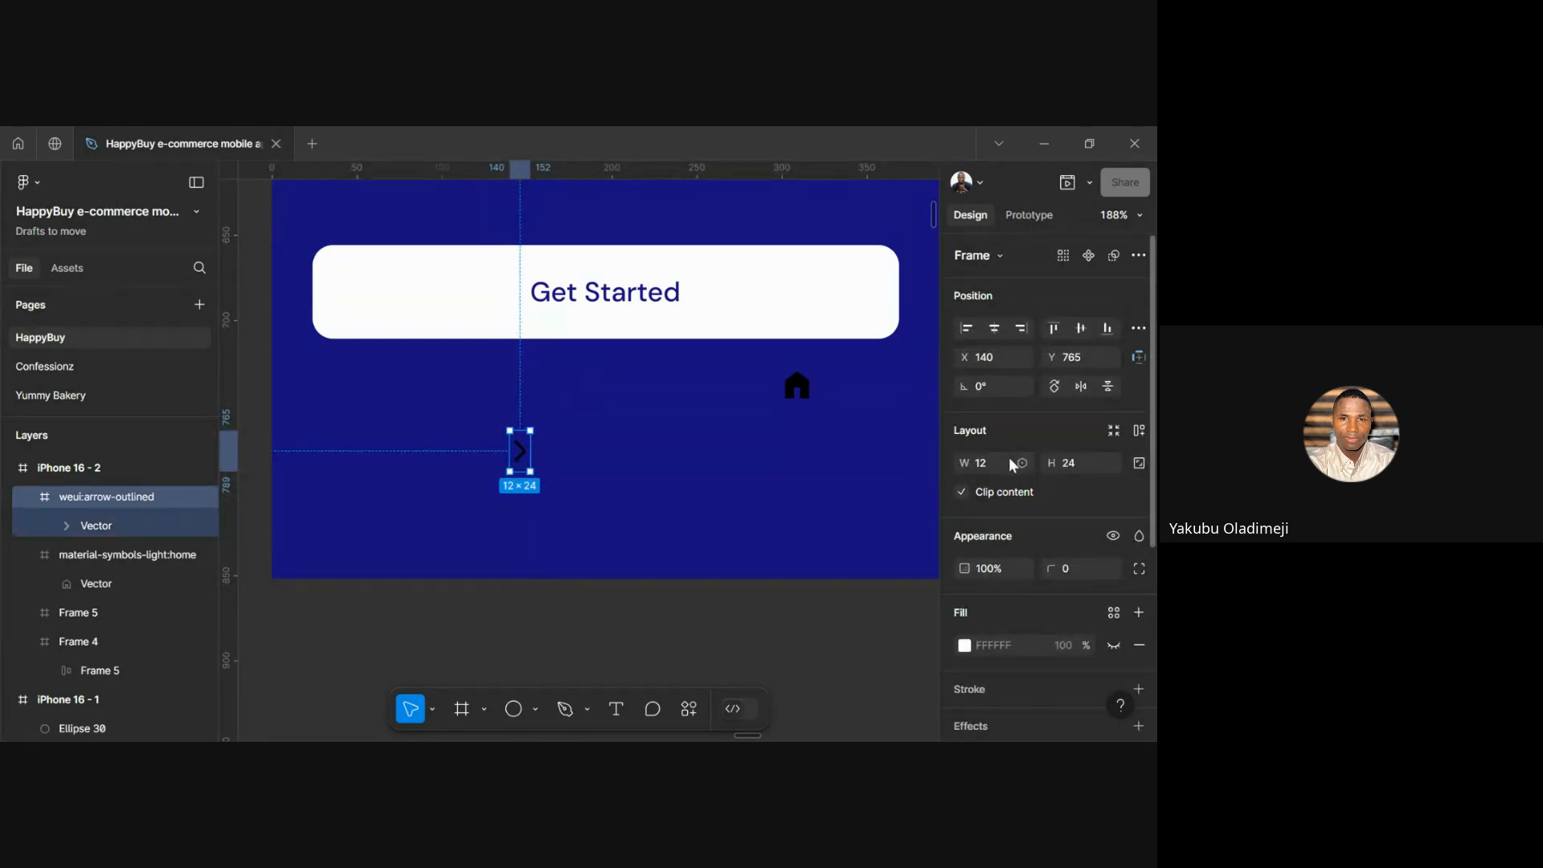
left_click(1138, 464)
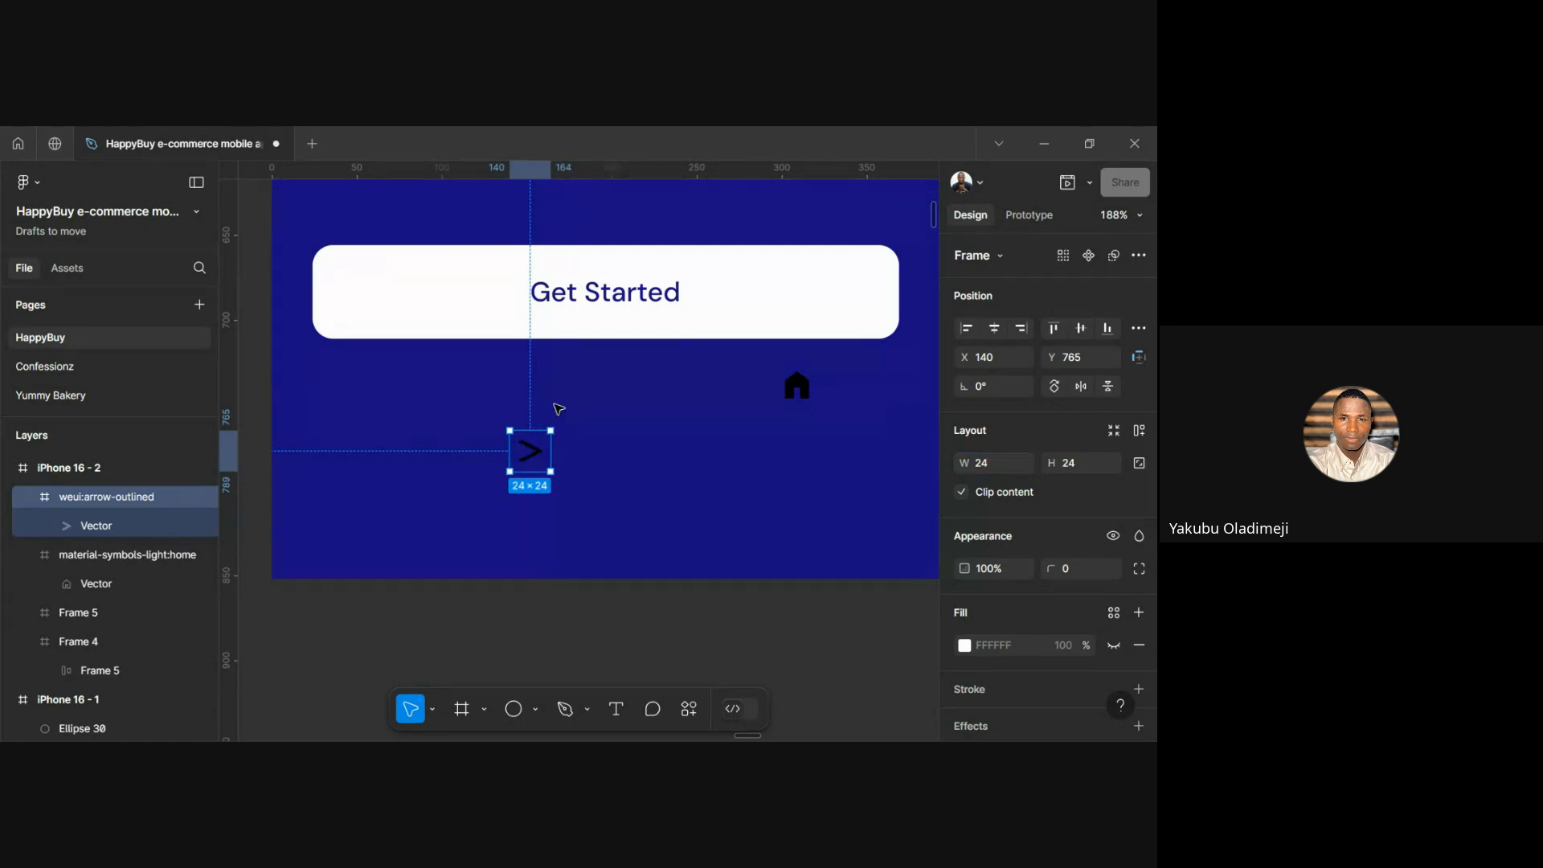
Toggle the arrow's proportion lock and change its width, making it 29×29
scroll(504, 412, "up", 5)
scroll(638, 523, "down", 5)
scroll(638, 523, "down", 2)
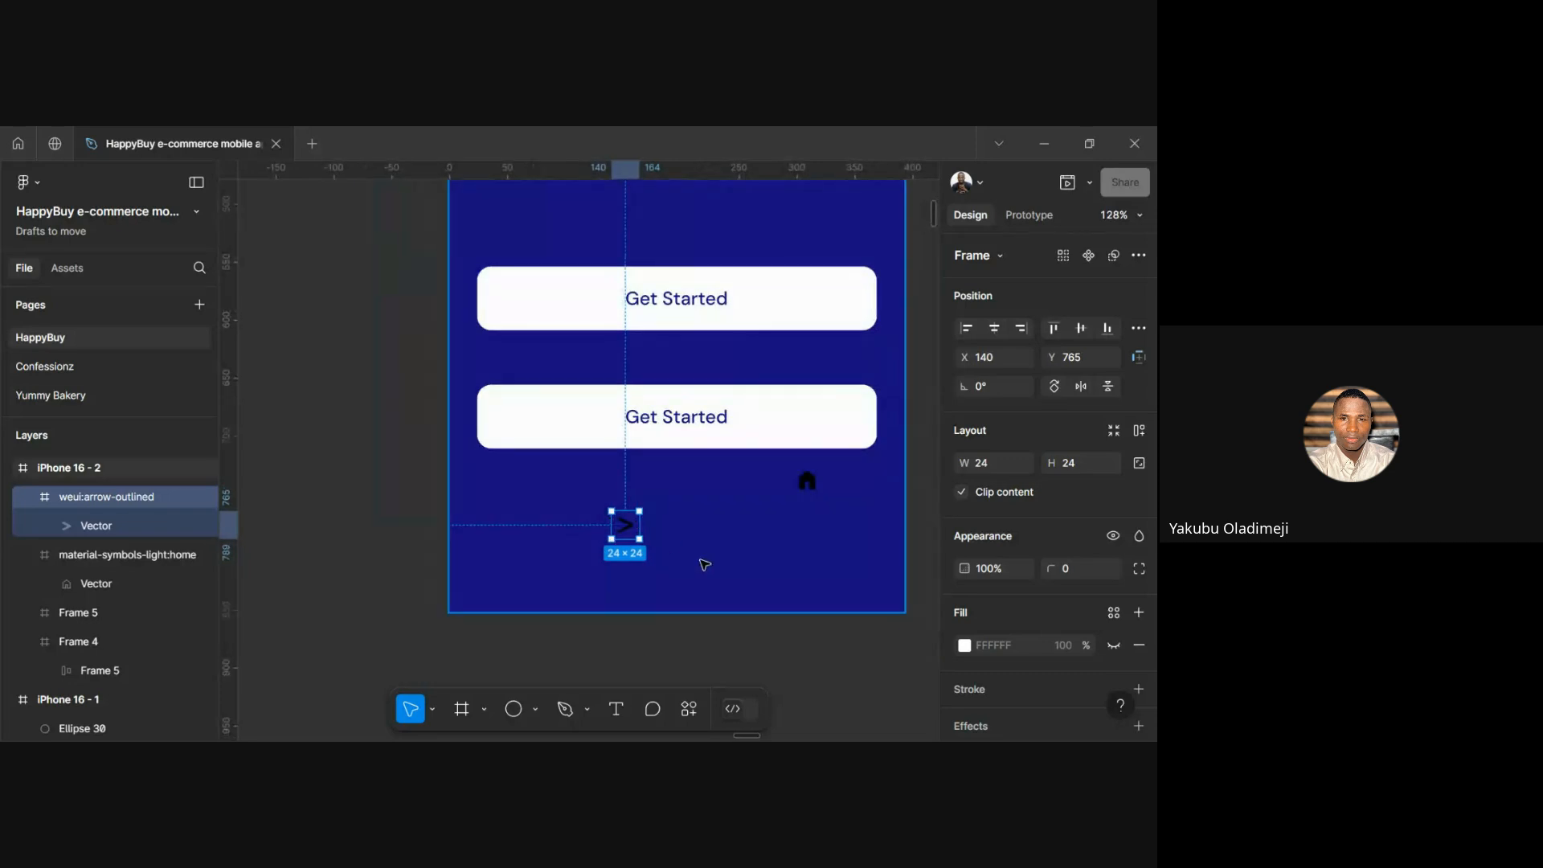
scroll(703, 563, "up", 4)
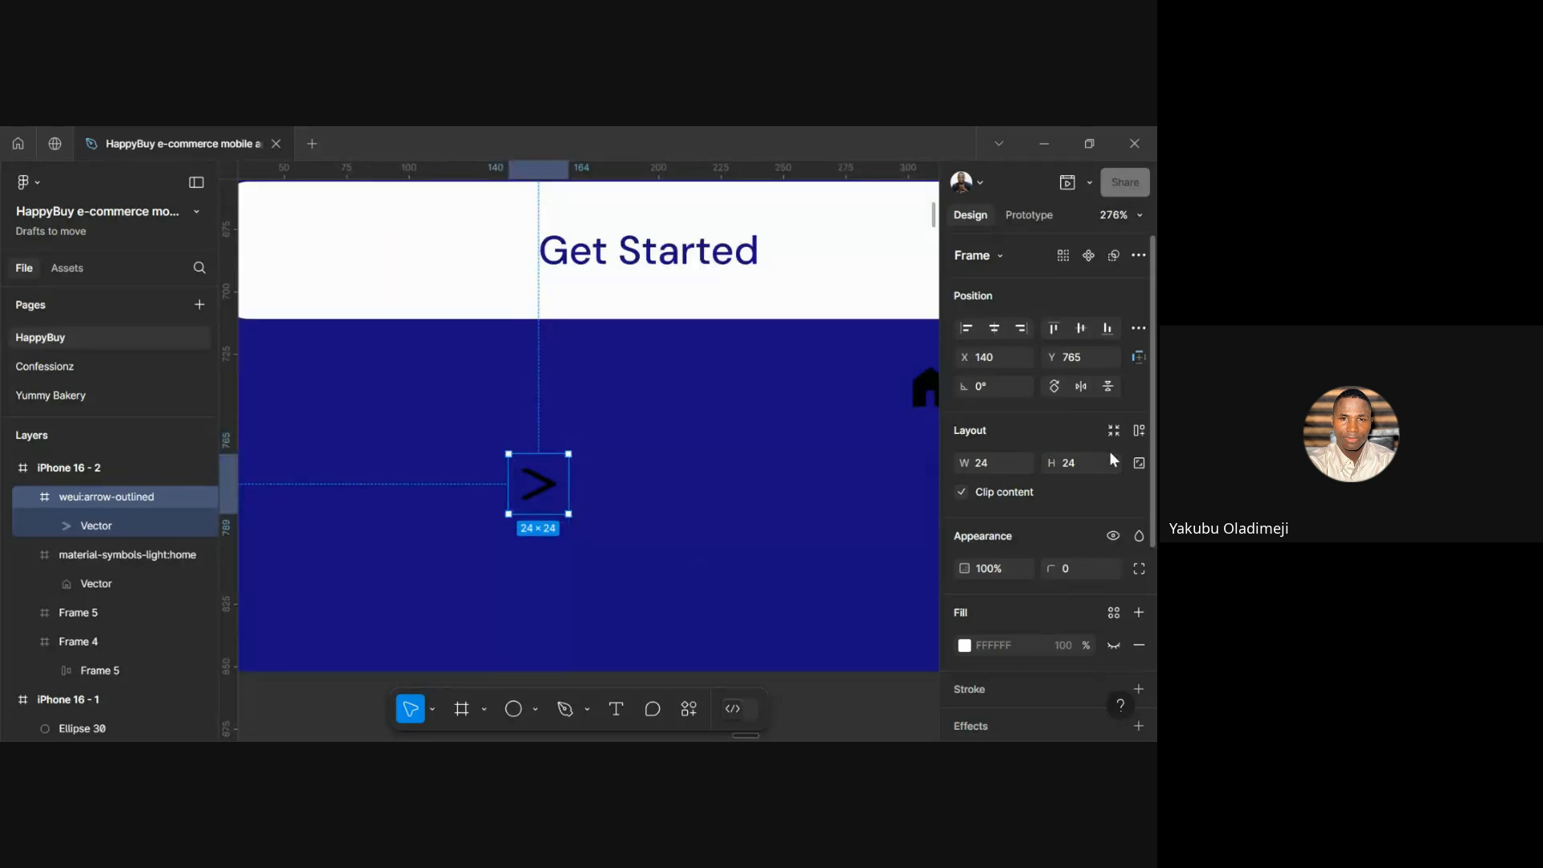
left_click(1137, 464)
left_click(990, 461)
type("0")
key("Return")
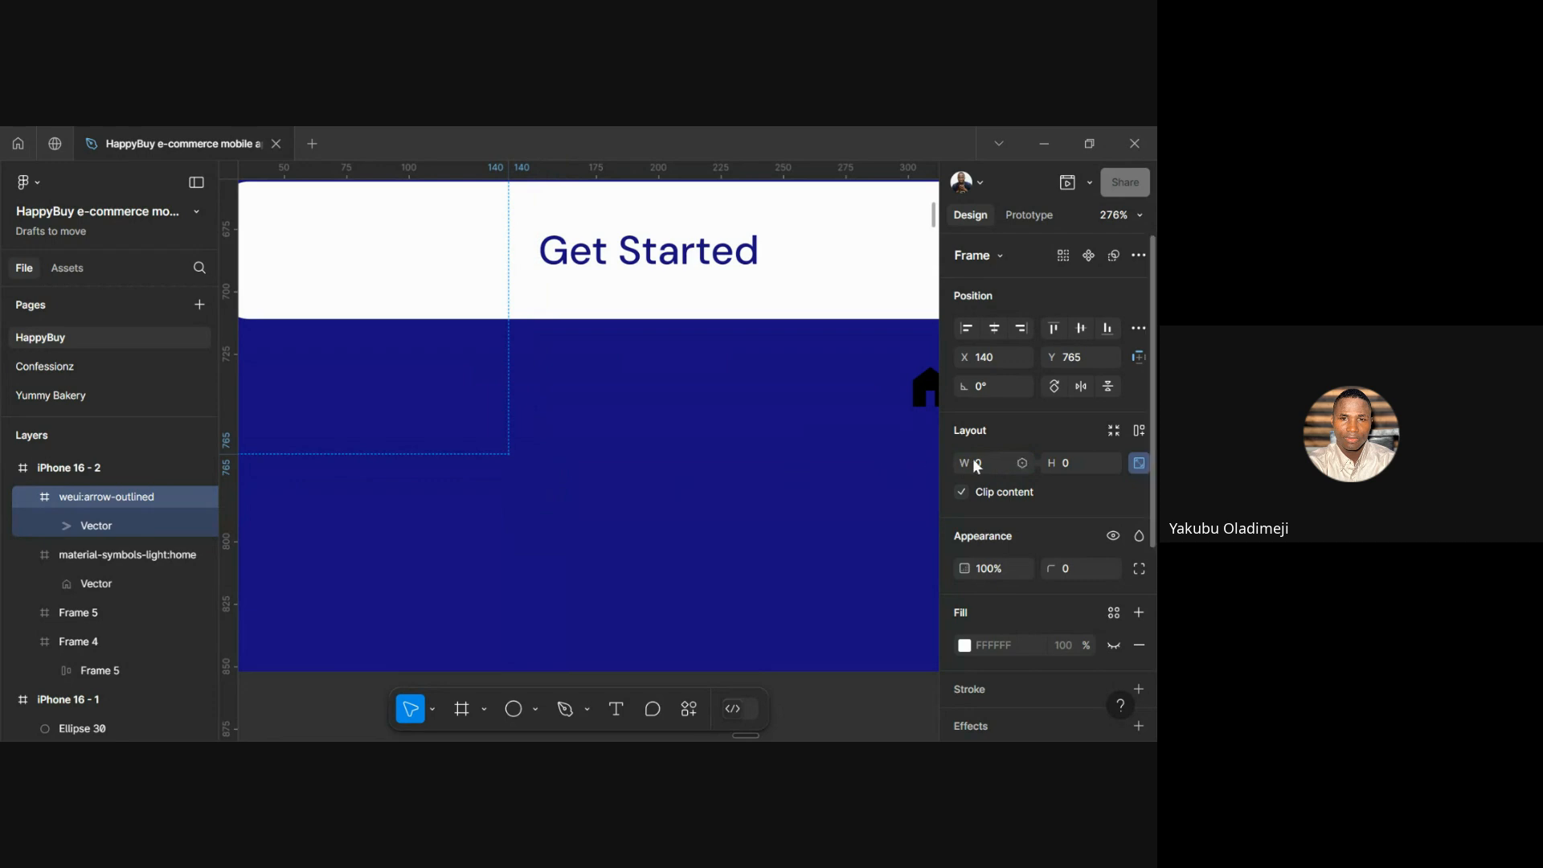
key("Return")
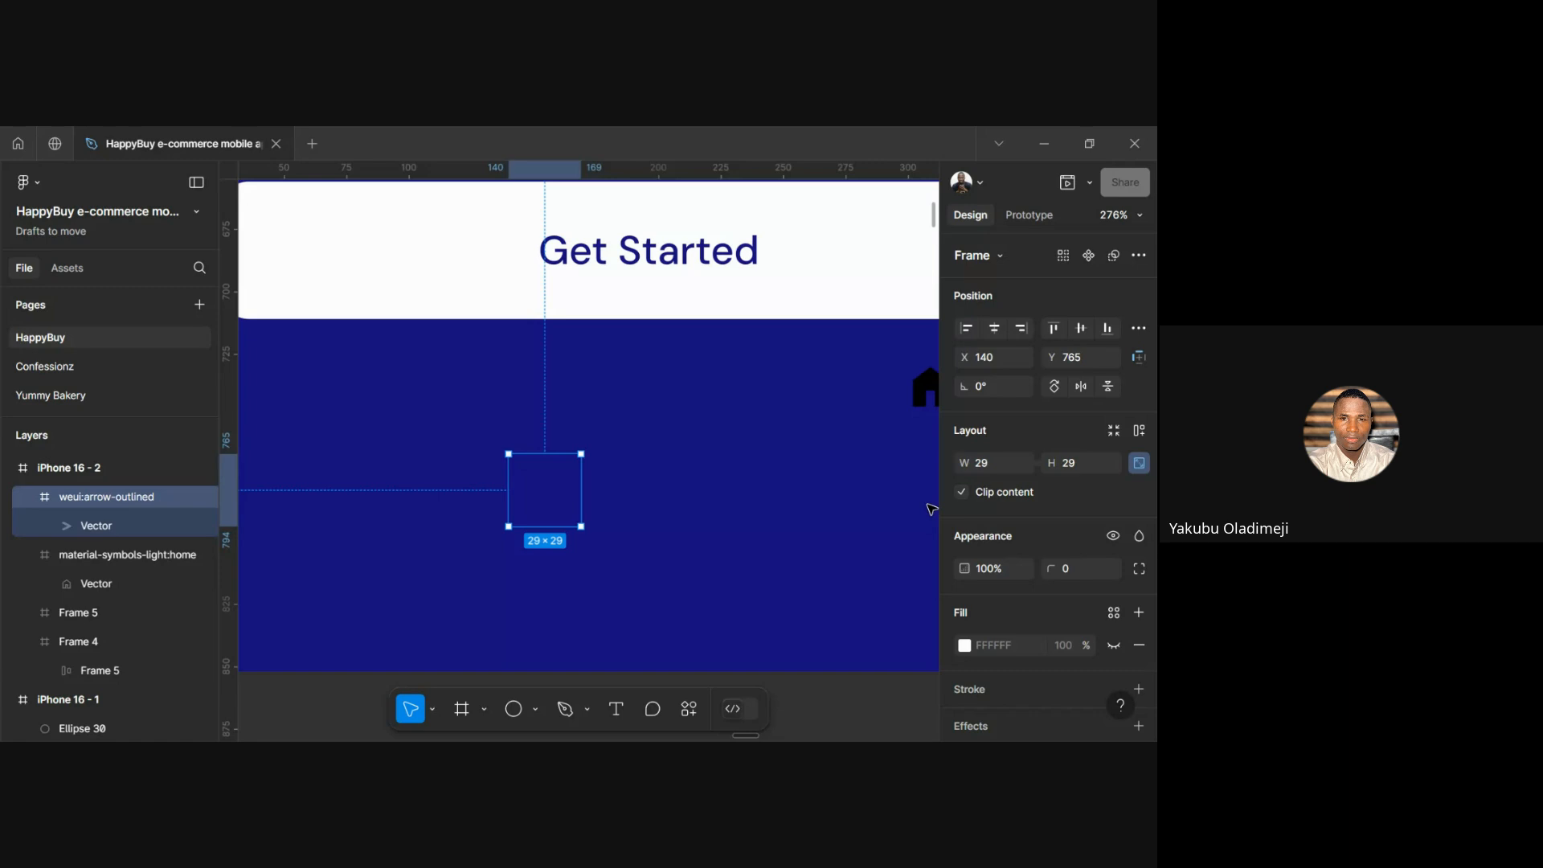
scroll(573, 521, "up", 3, "ctrl")
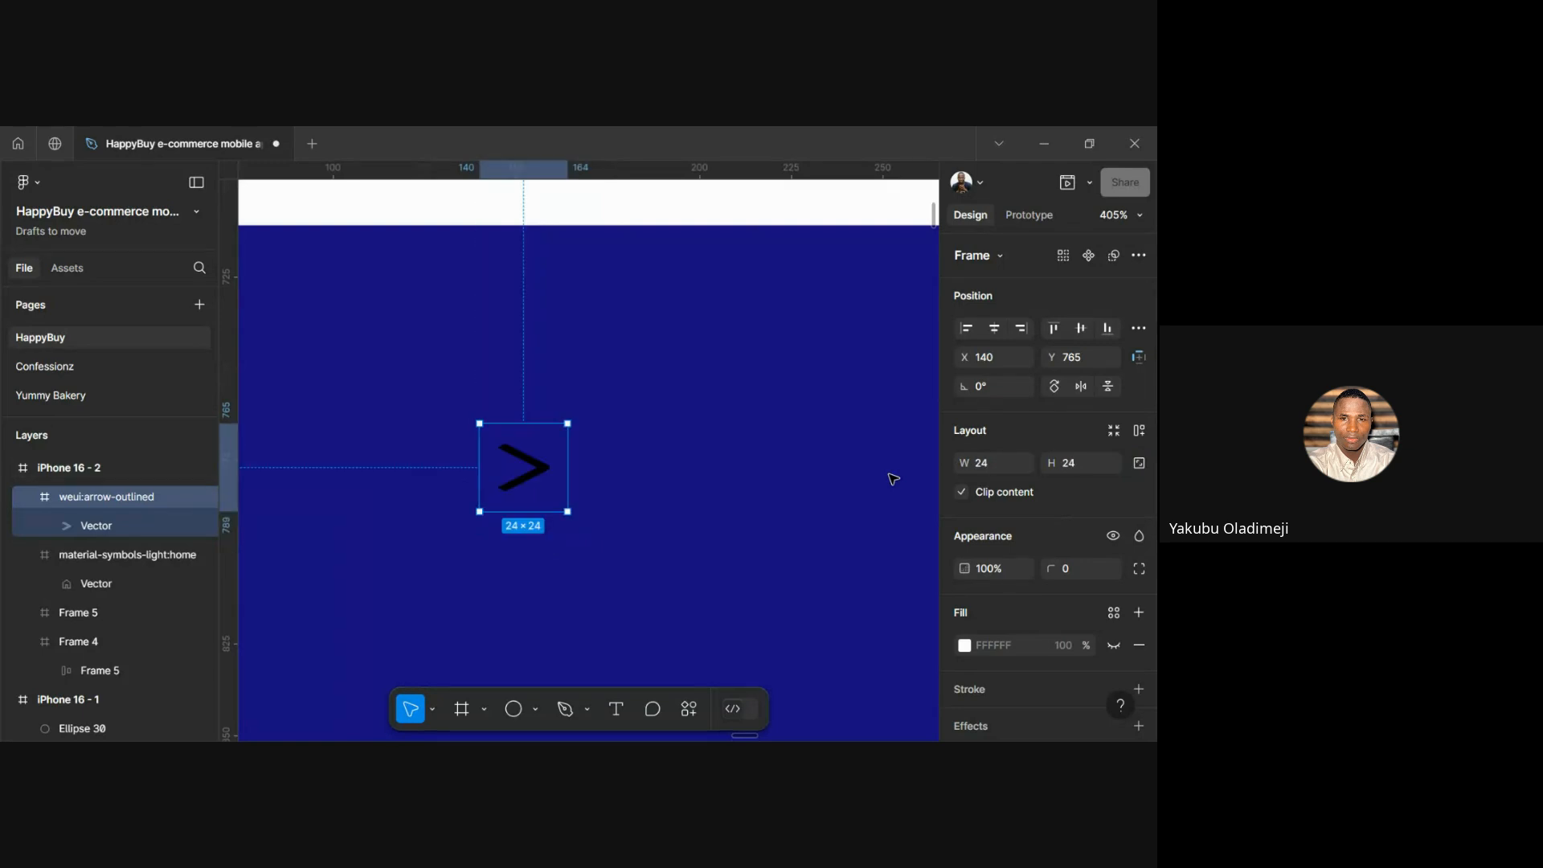
Scale the arrow to 42×42, test an unlocked 62-wide stretch, then undo it
left_click(1137, 463)
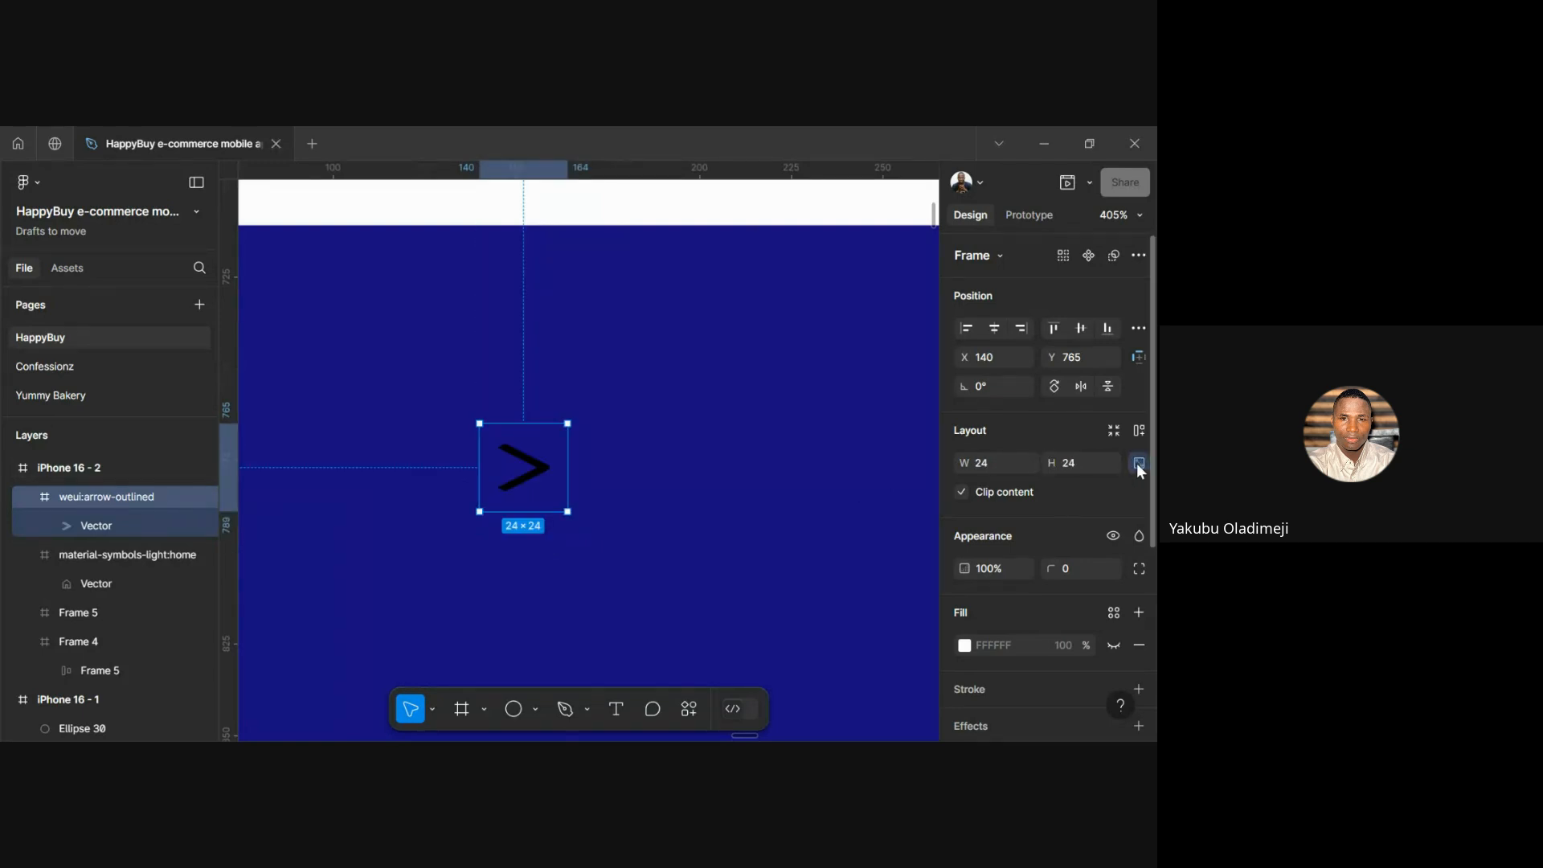
left_click(994, 463)
type("42")
key("Return")
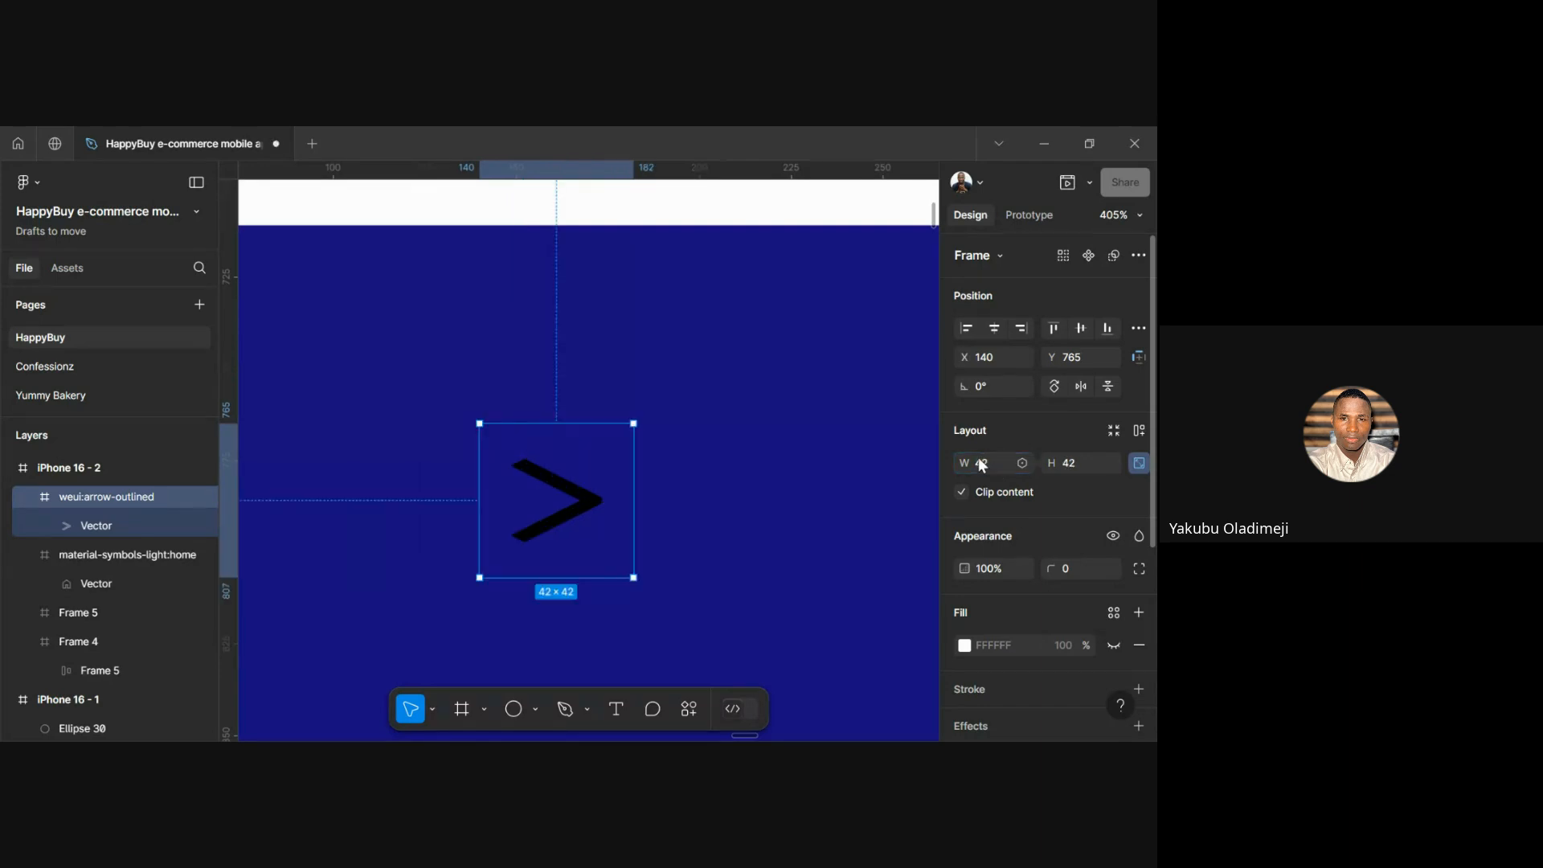
left_click(1138, 466)
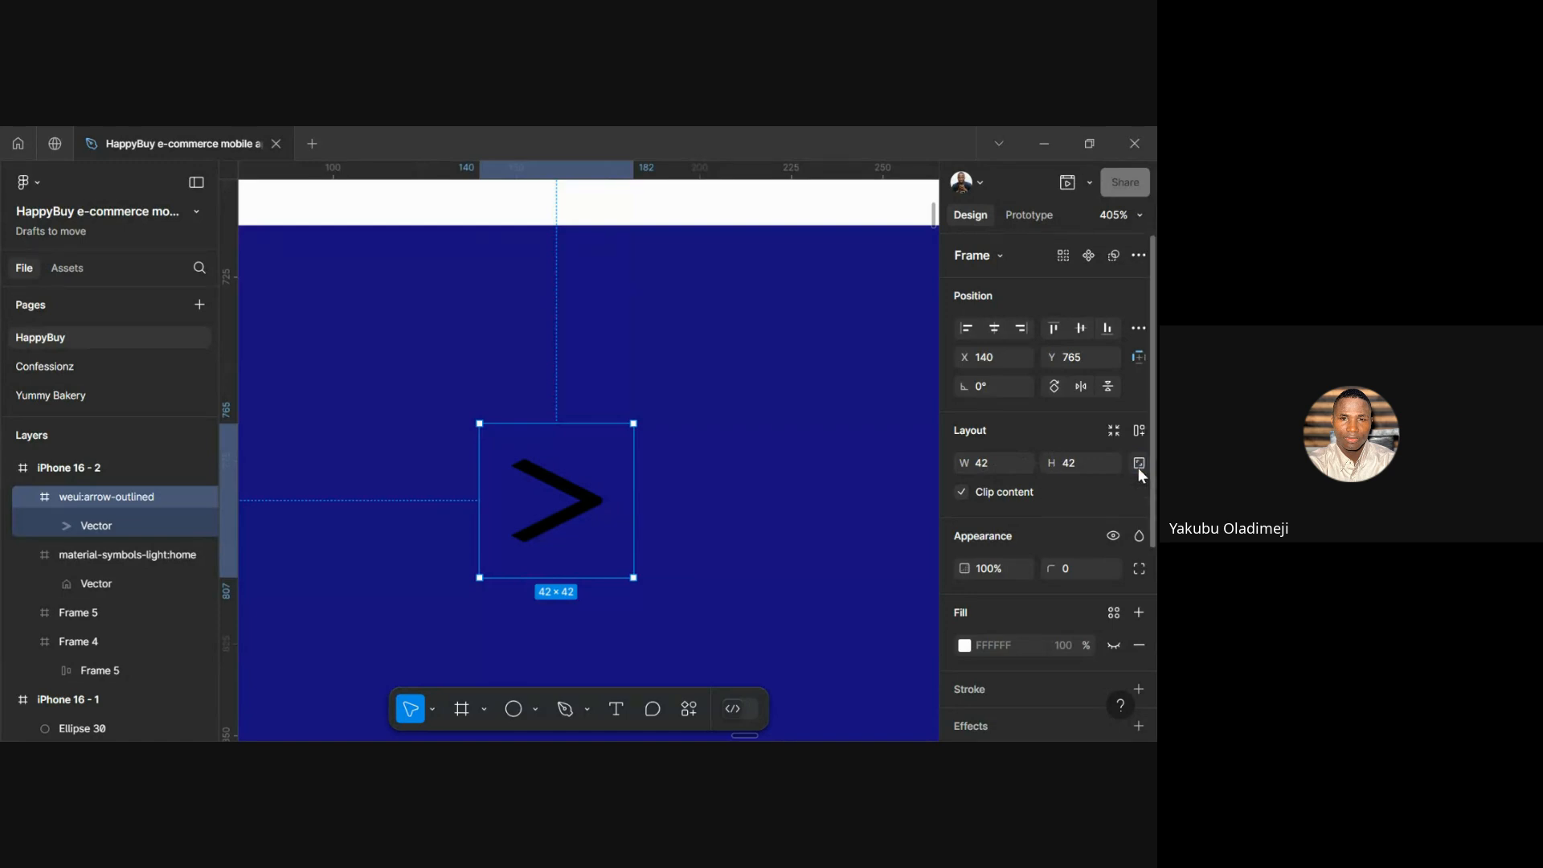
left_click(990, 463)
type("62")
key("Return")
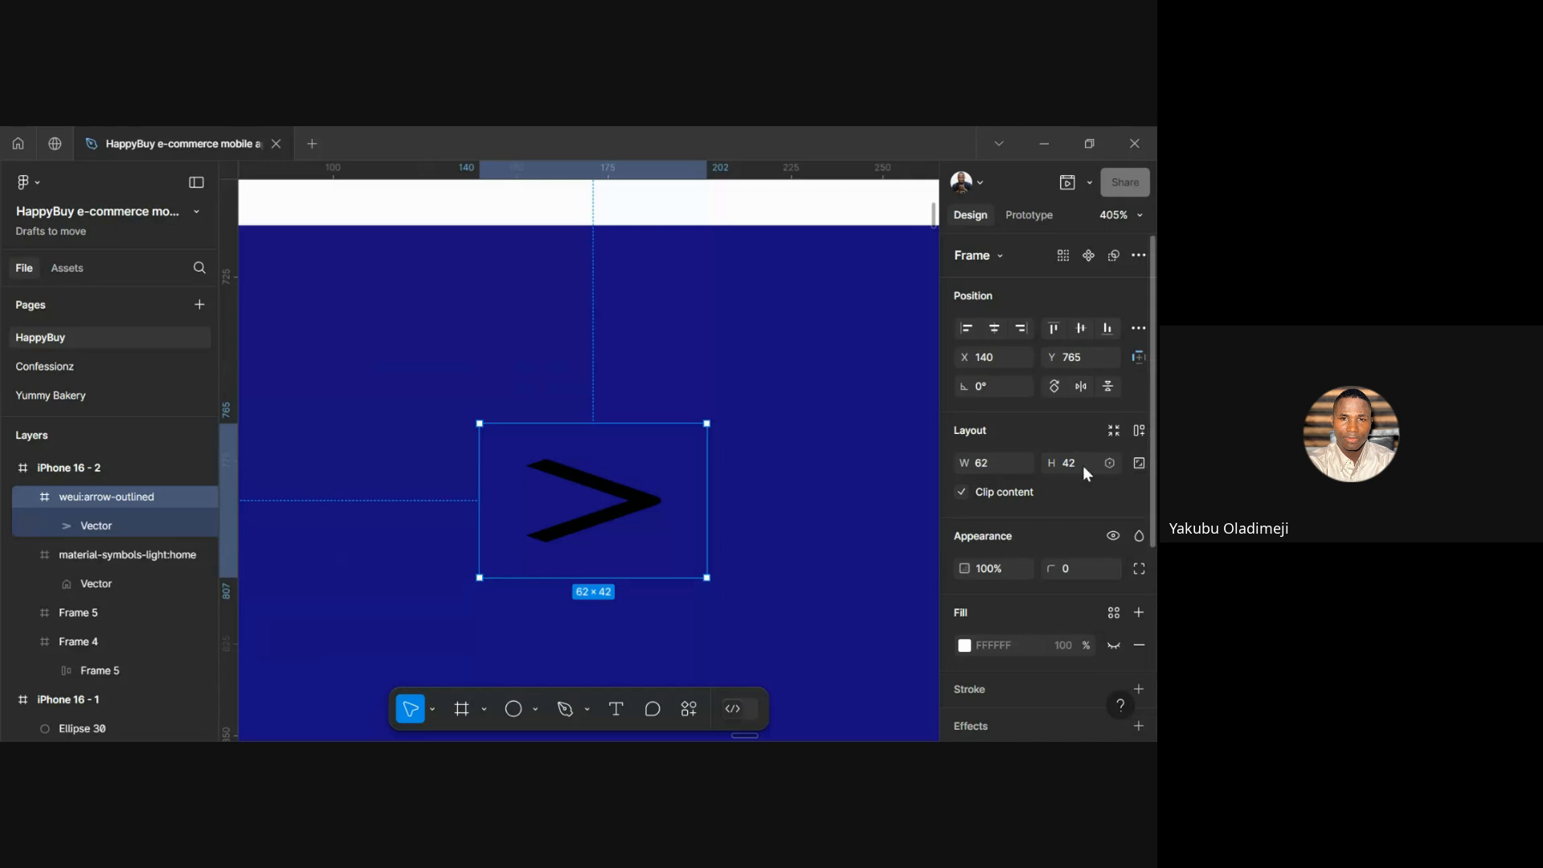
key("ctrl+z")
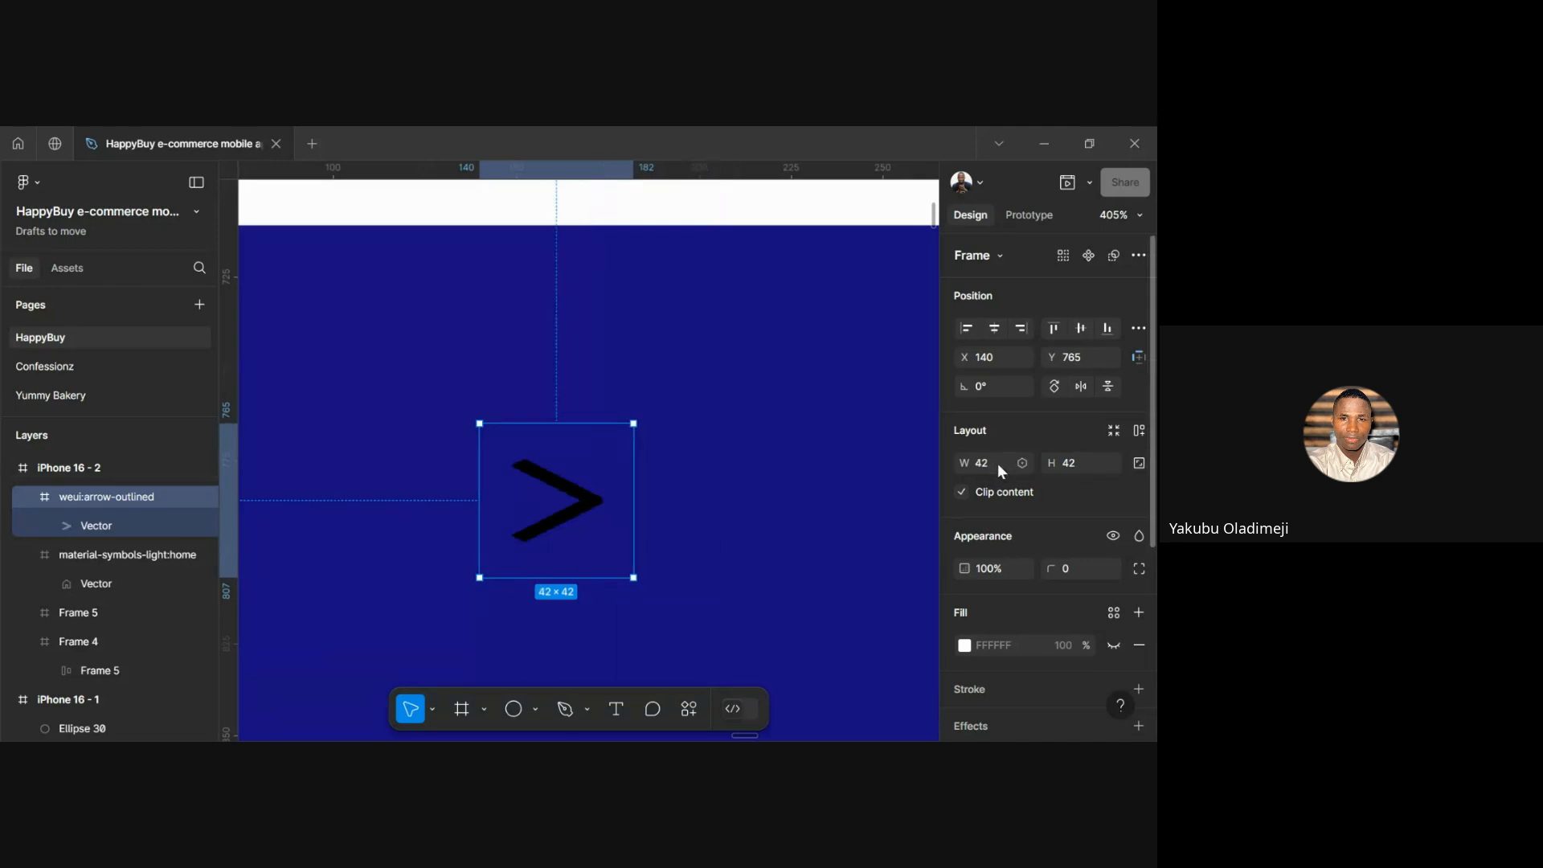
Relock the proportions and set the arrow's width to 24 for a 24×24 chevron
left_click(1140, 463)
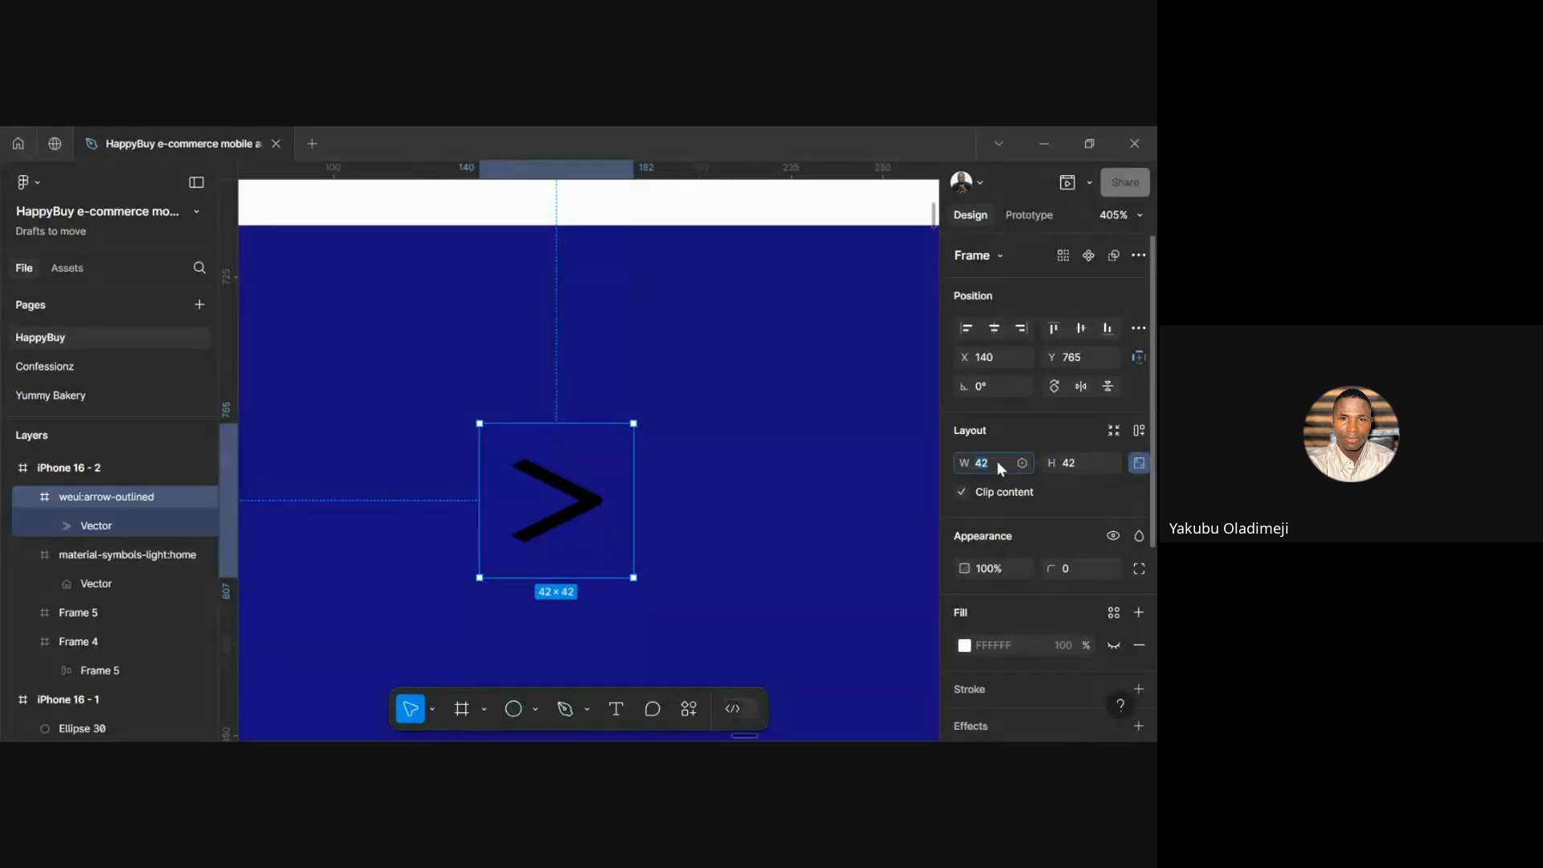
type("24")
key("Return")
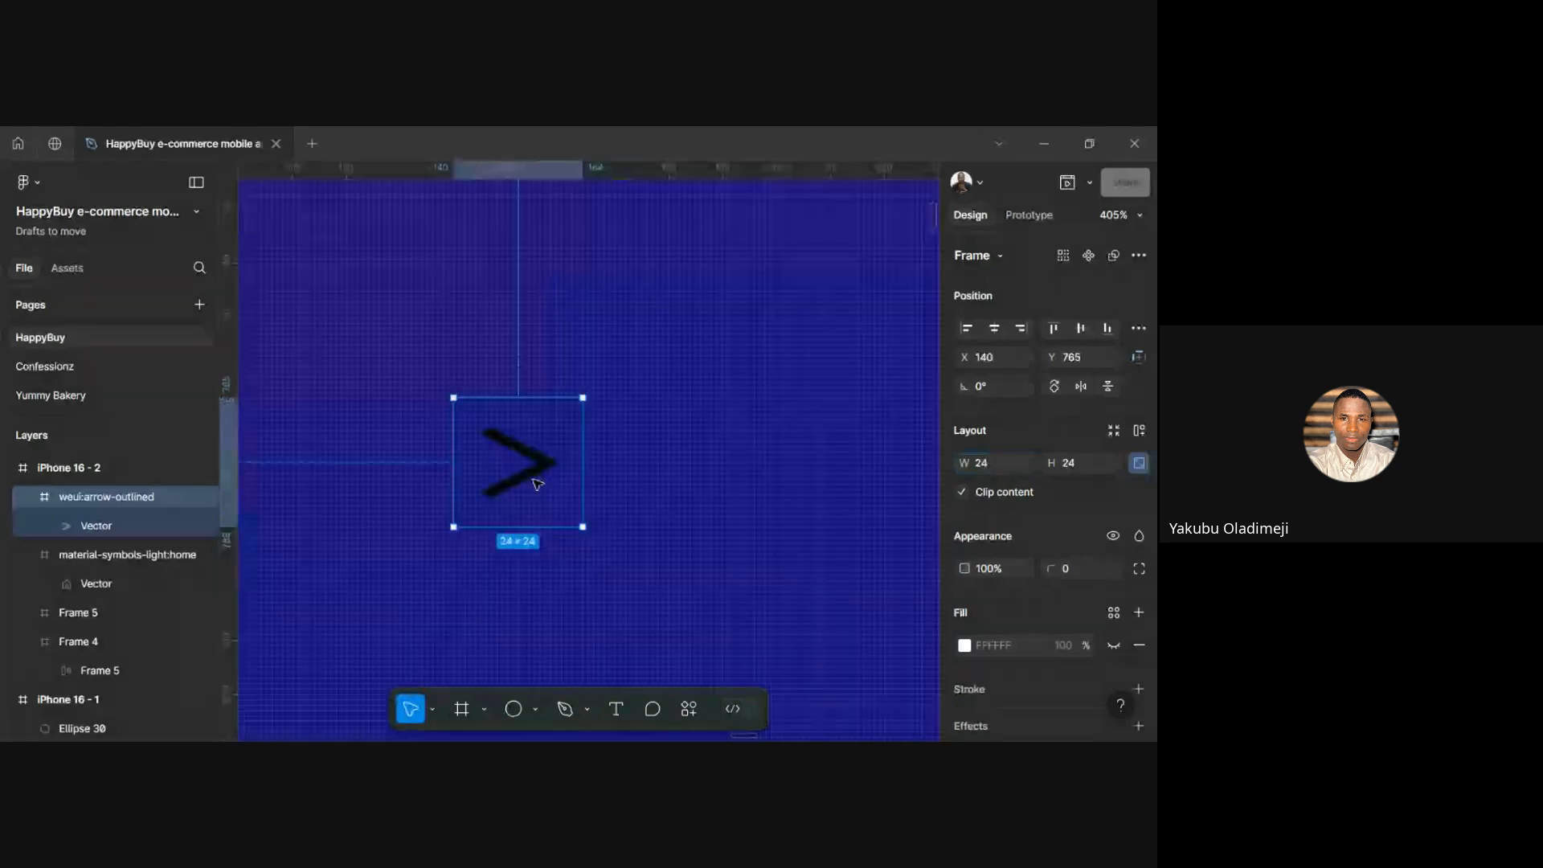
scroll(537, 483, "down", 5)
Move the arrow into the second Get Started button and relaunch Iconify from the phone frame
left_click_drag(536, 483, 675, 378)
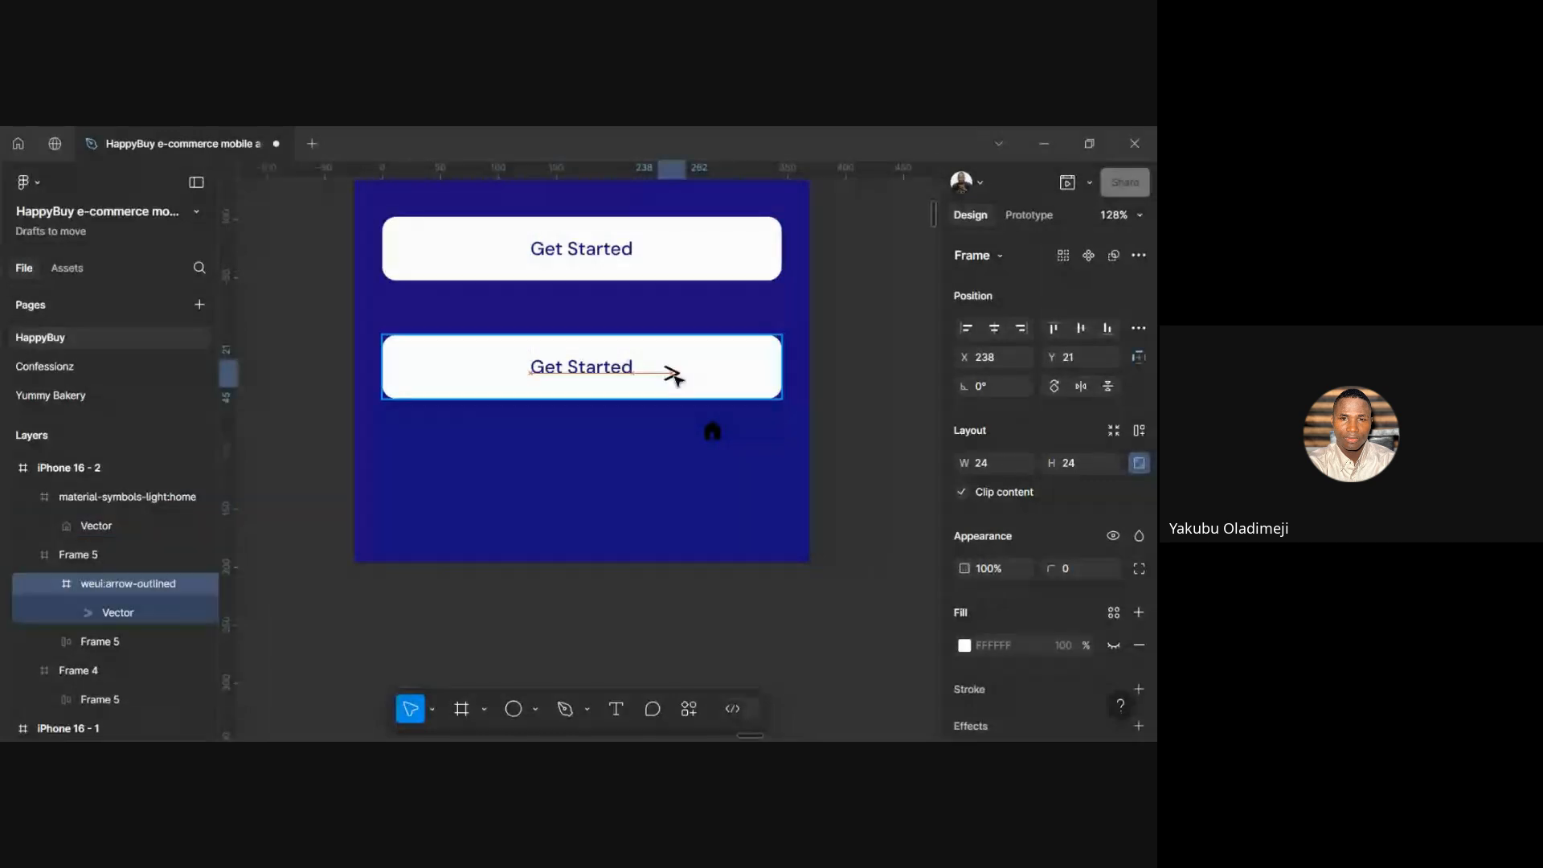
scroll(675, 377, "up", 3)
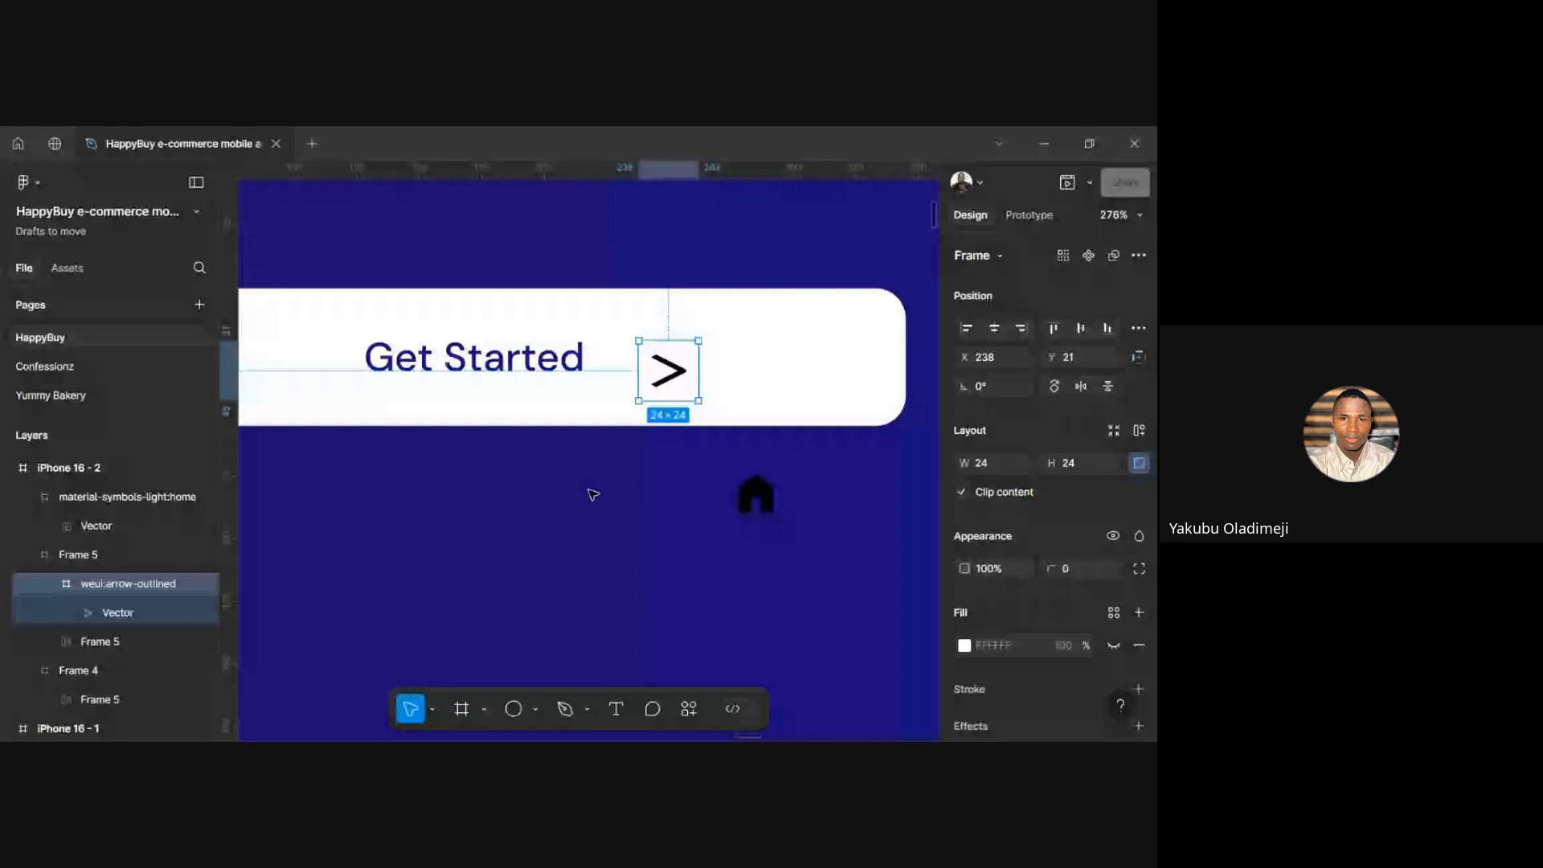
right_click(593, 494)
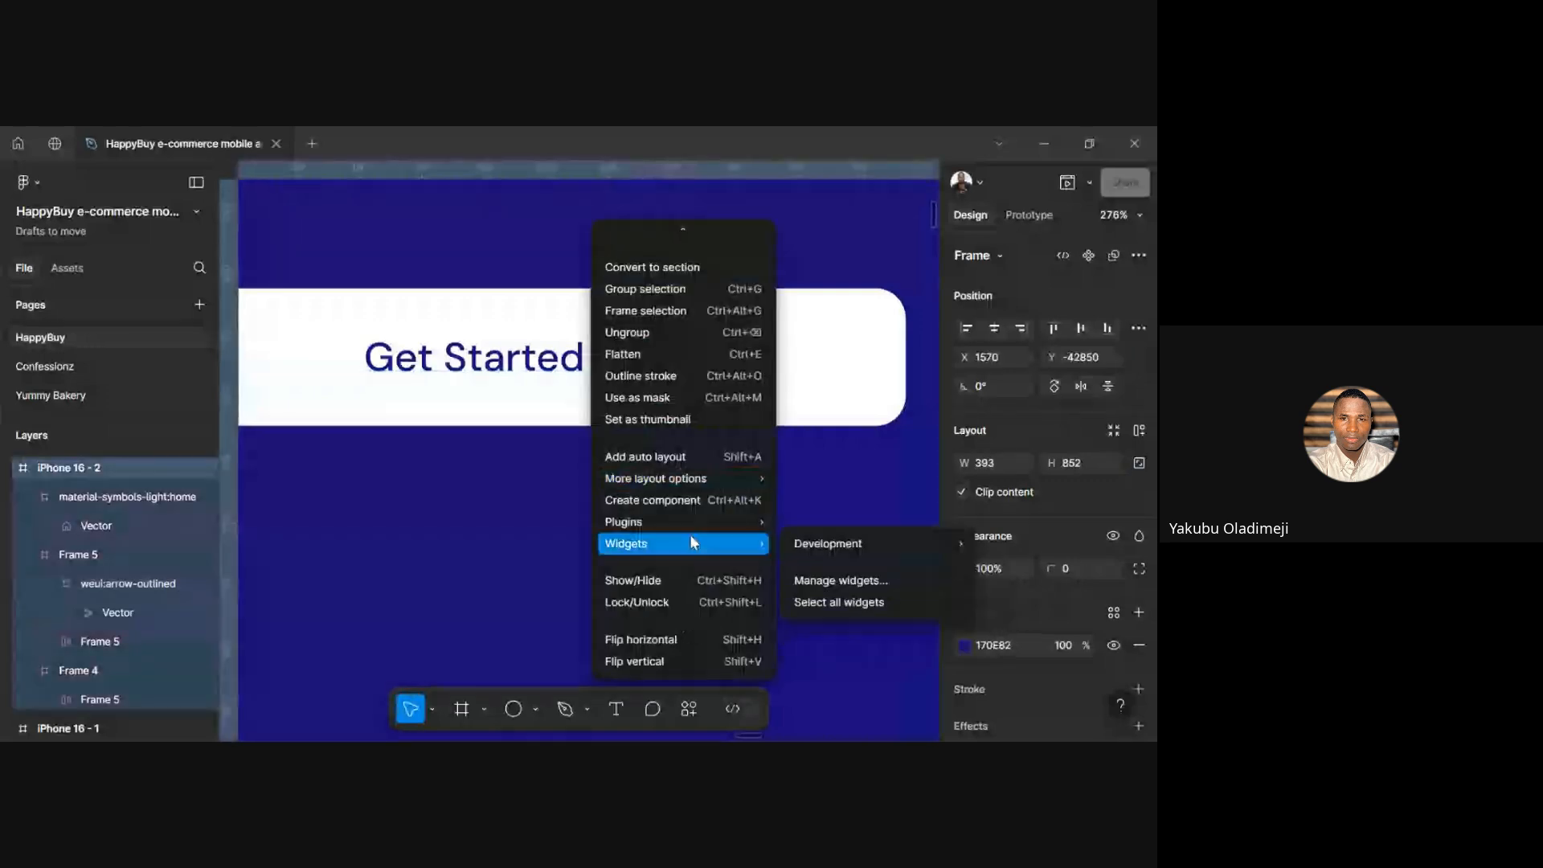
mouse_move(690, 523)
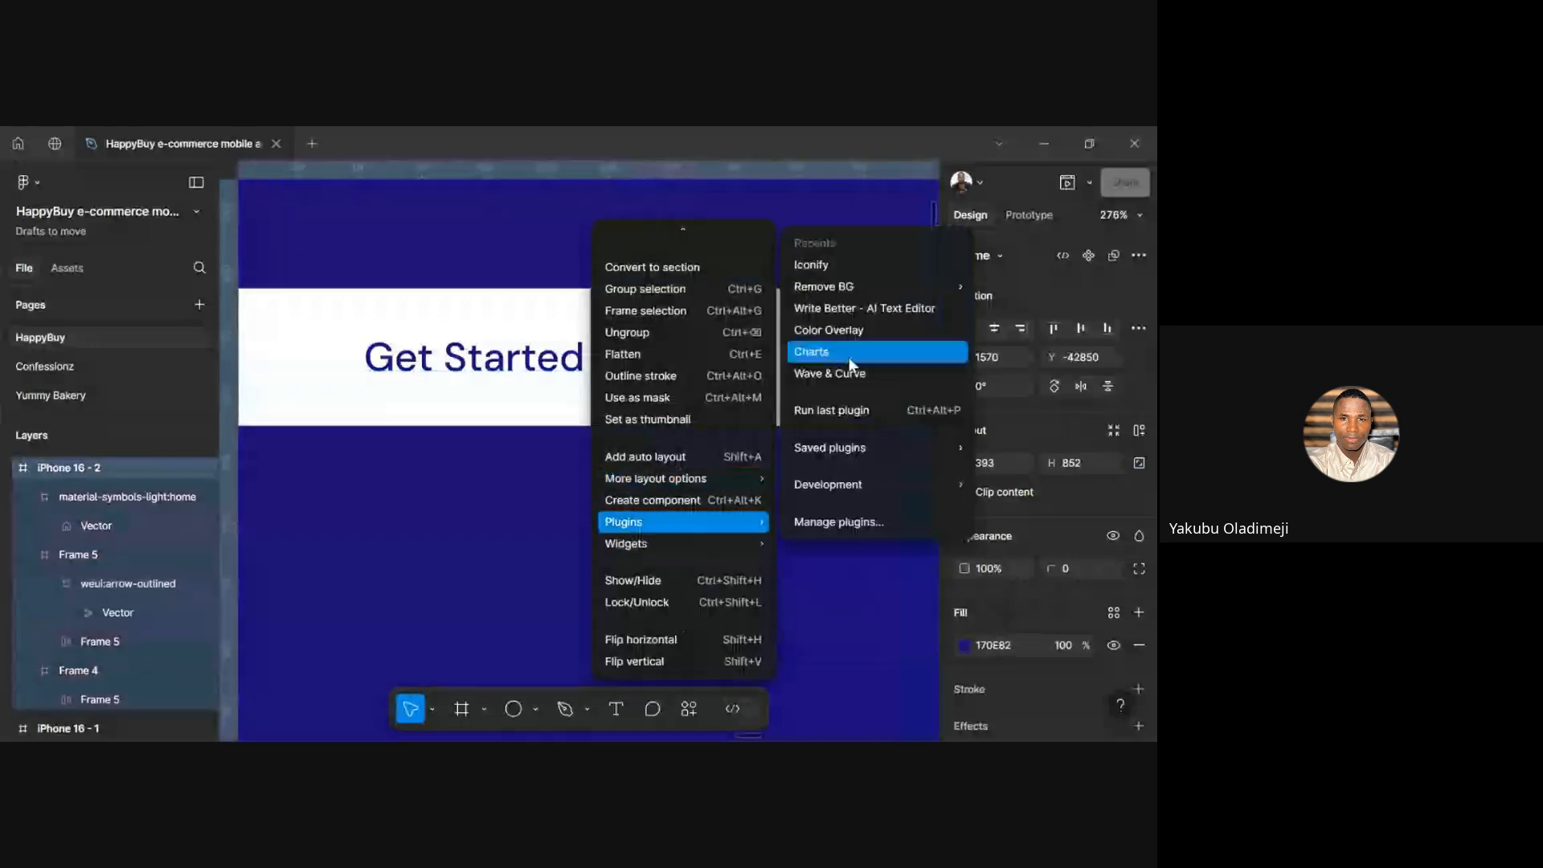
left_click(831, 272)
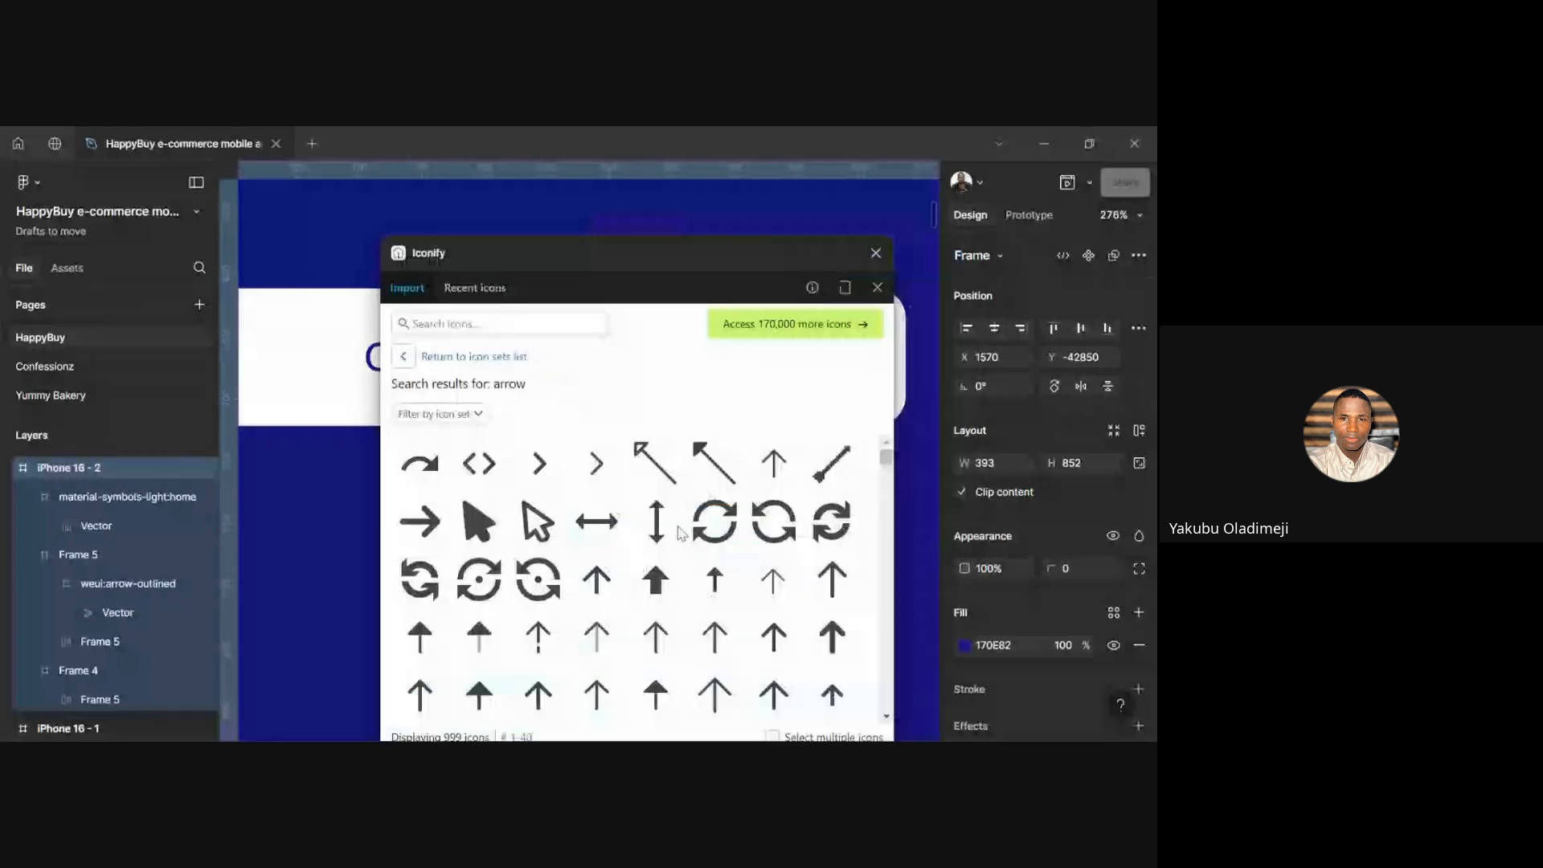
Import the filled right-pointing chevron onto the screen and select the old outlined arrow
left_click(550, 474)
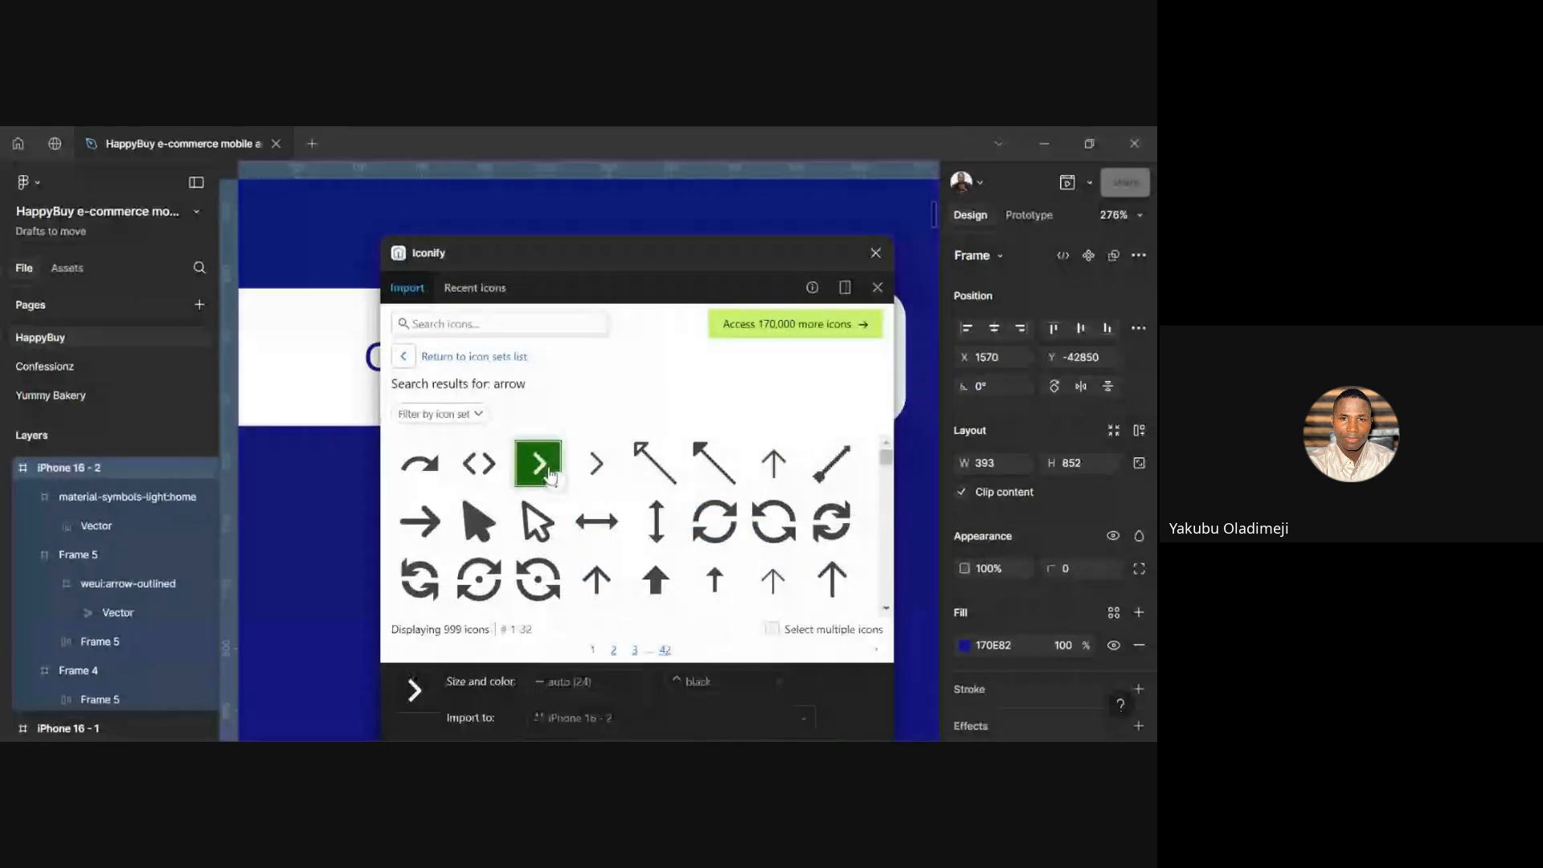
left_click(426, 692)
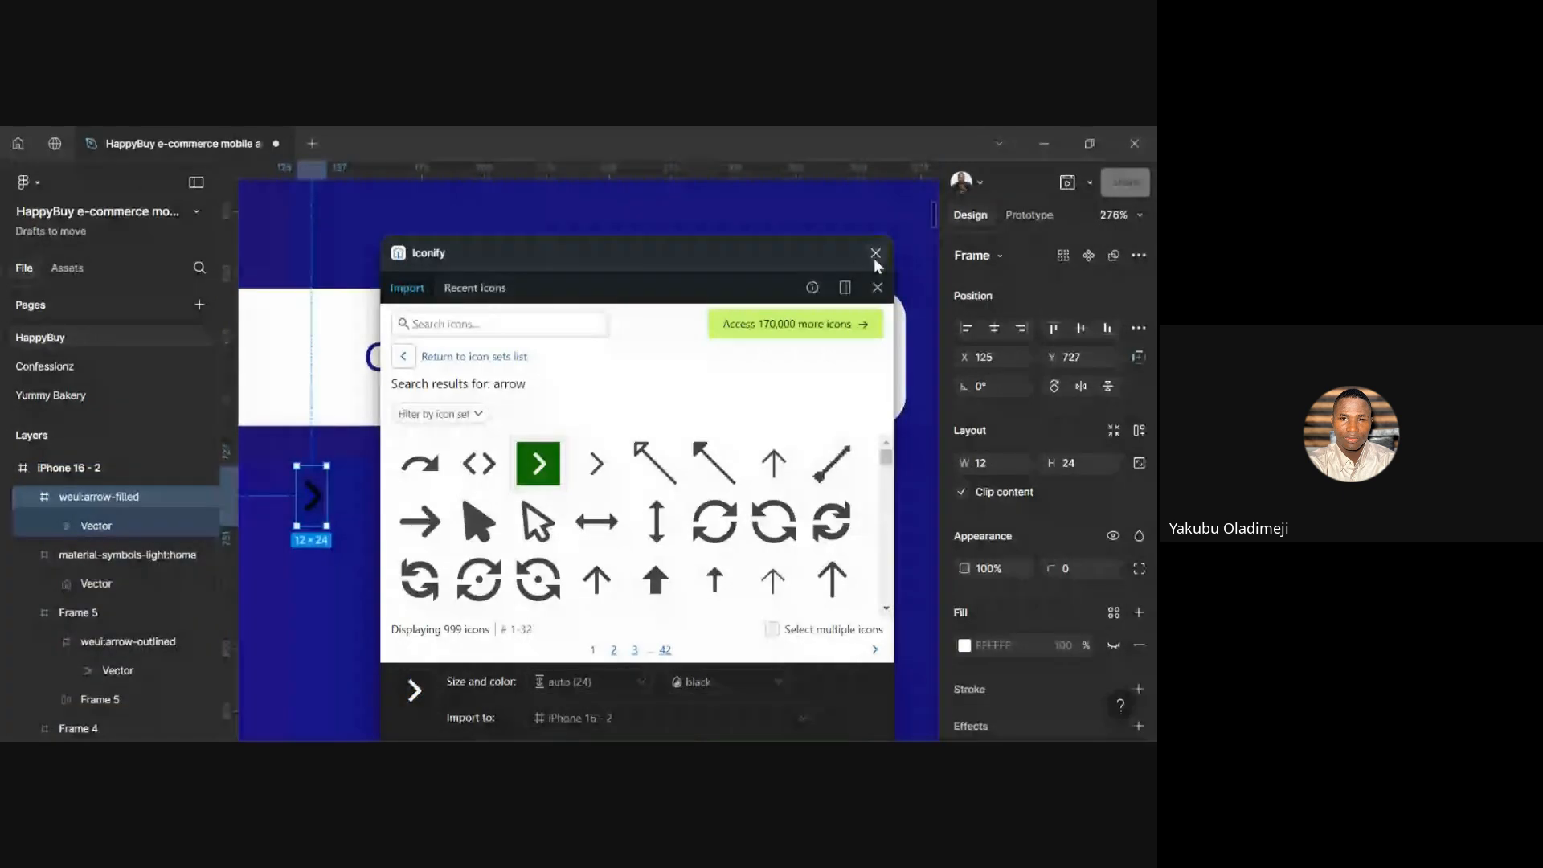
left_click(875, 254)
left_click_drag(314, 499, 603, 517)
left_click(686, 373)
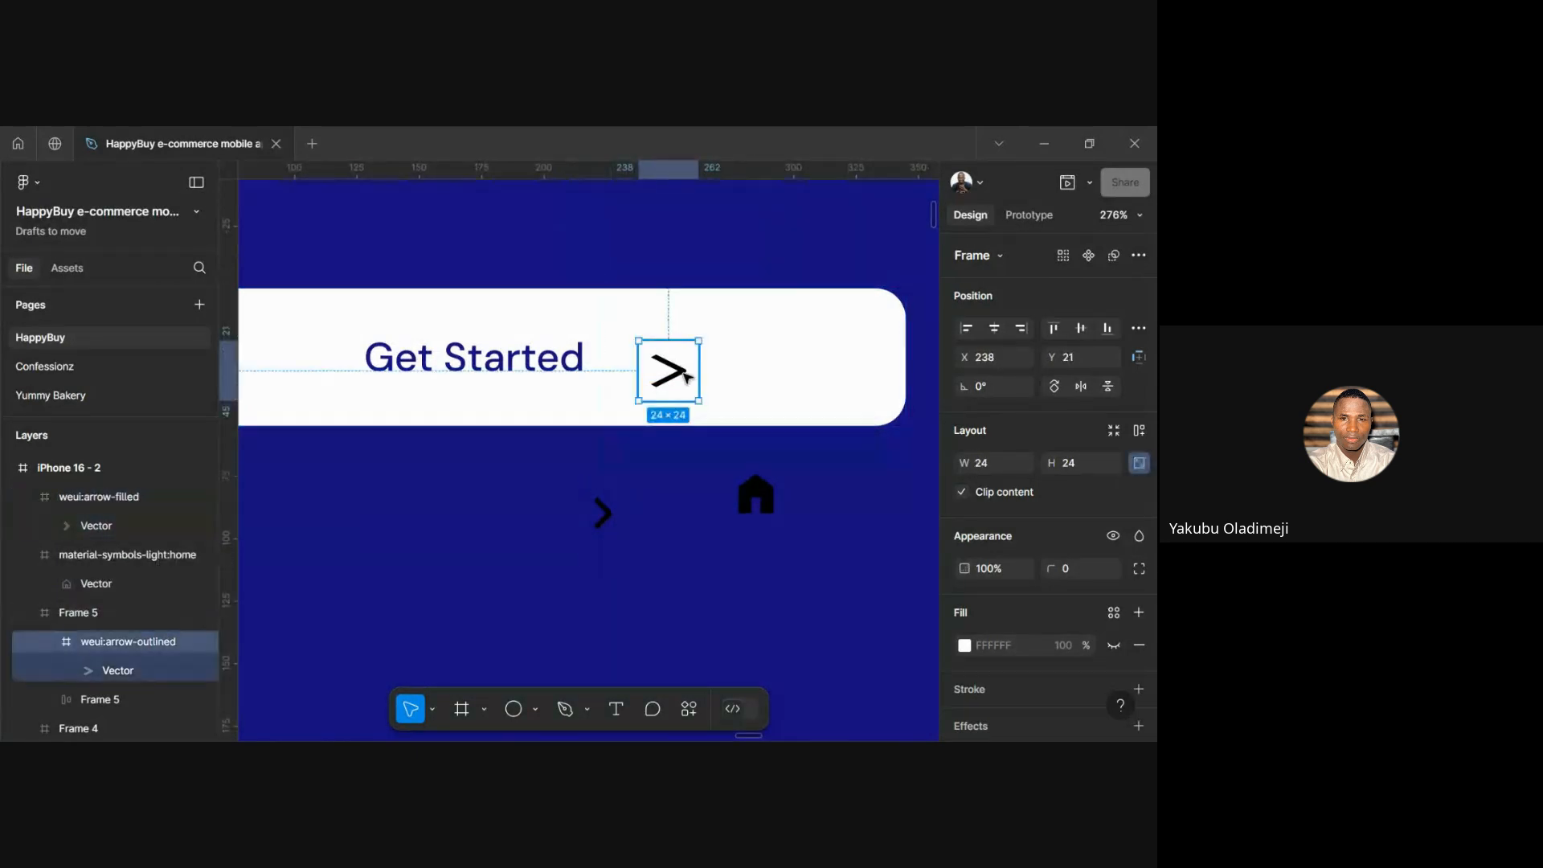
Delete the outlined arrow and scale the locked filled chevron to width 24
key("Delete")
left_click(607, 508)
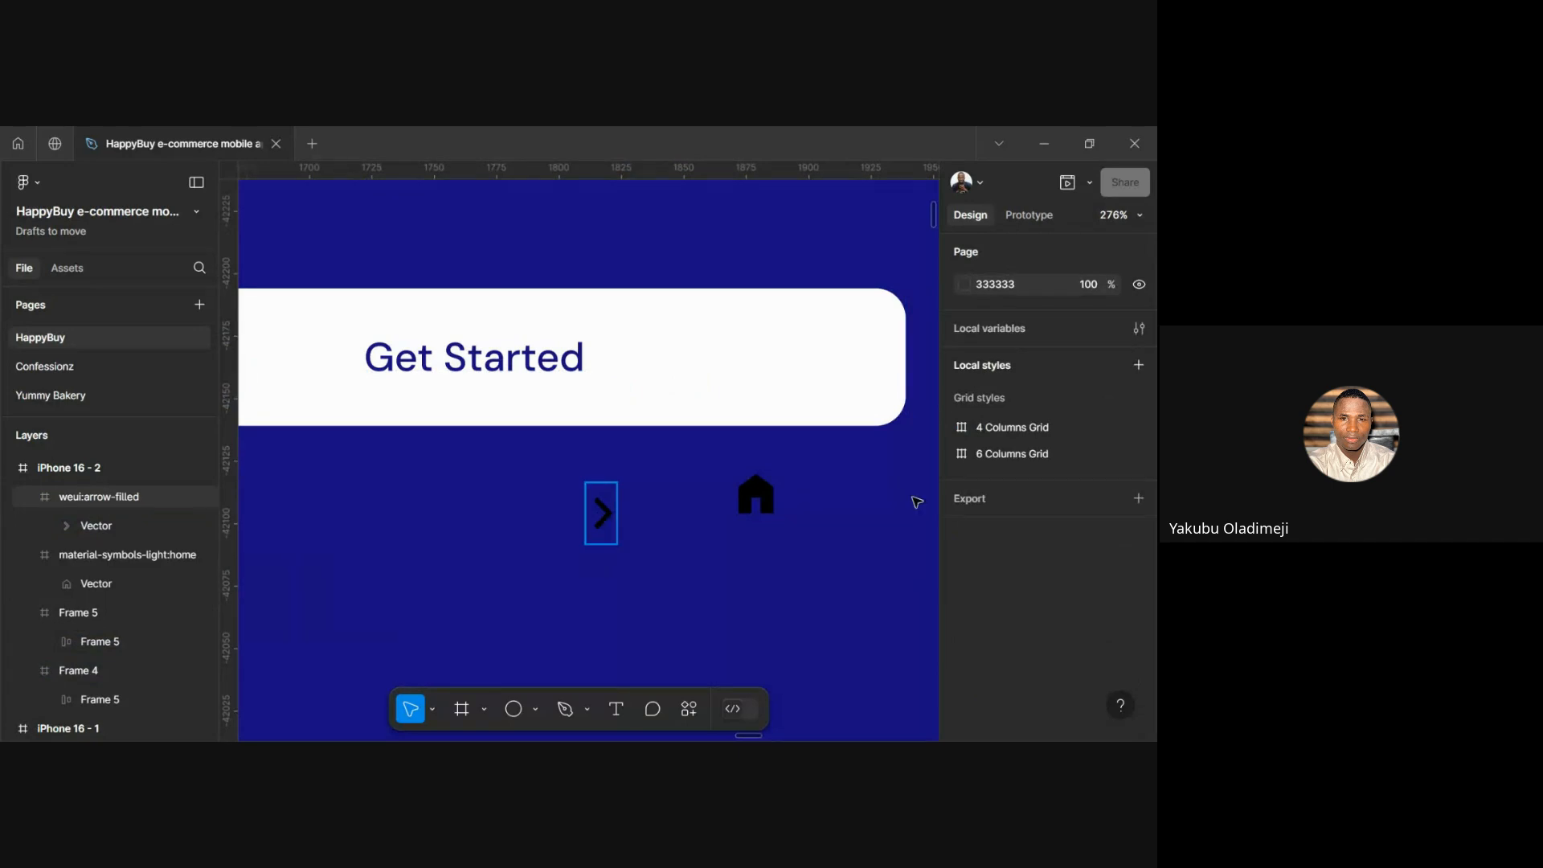
left_click(1137, 463)
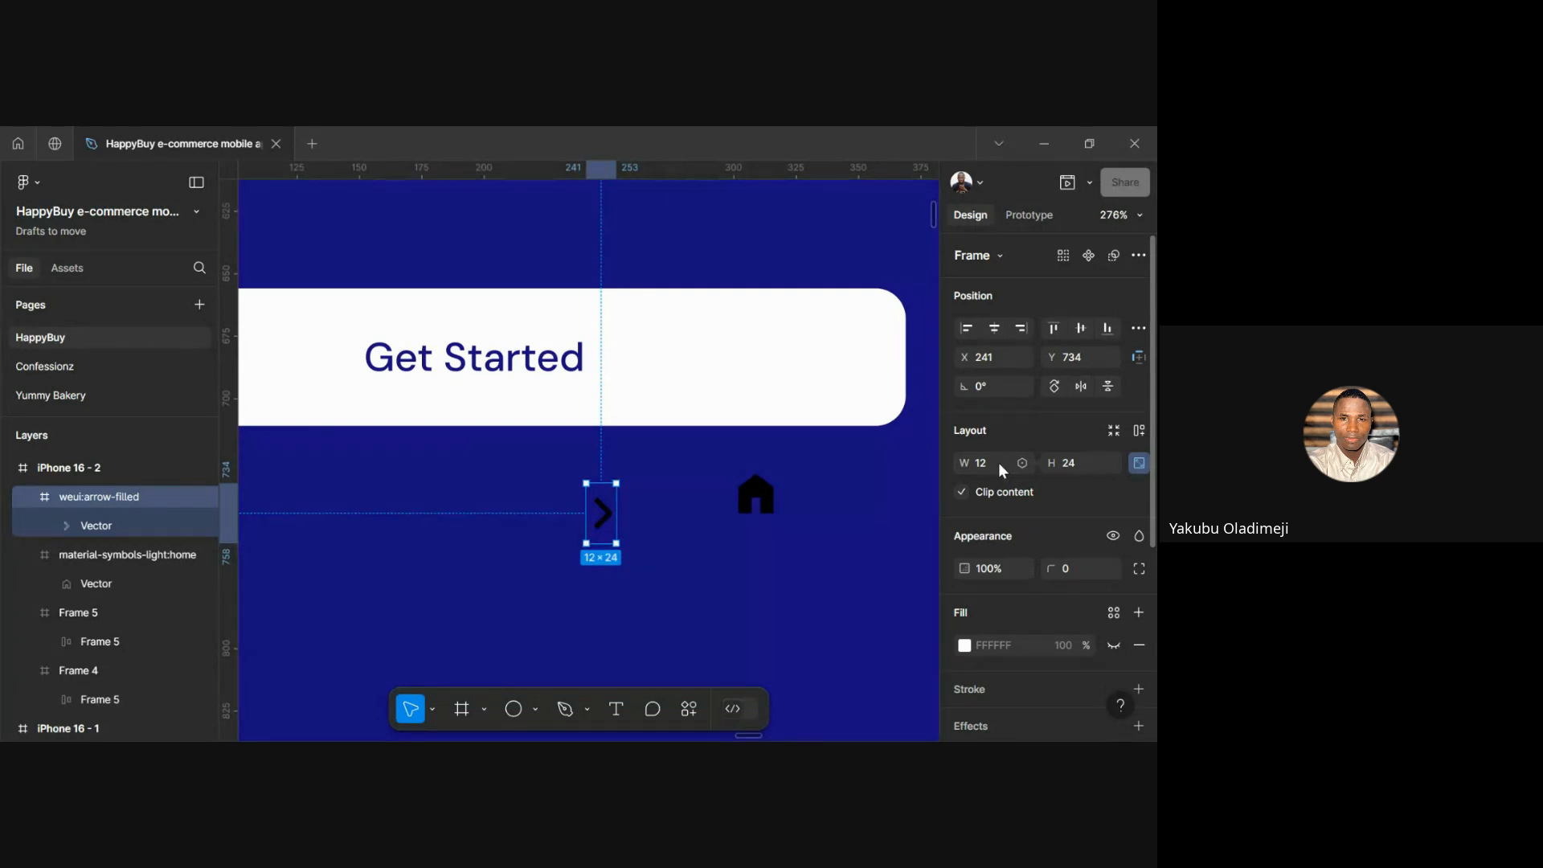
left_click(1001, 469)
type("24")
key("Return")
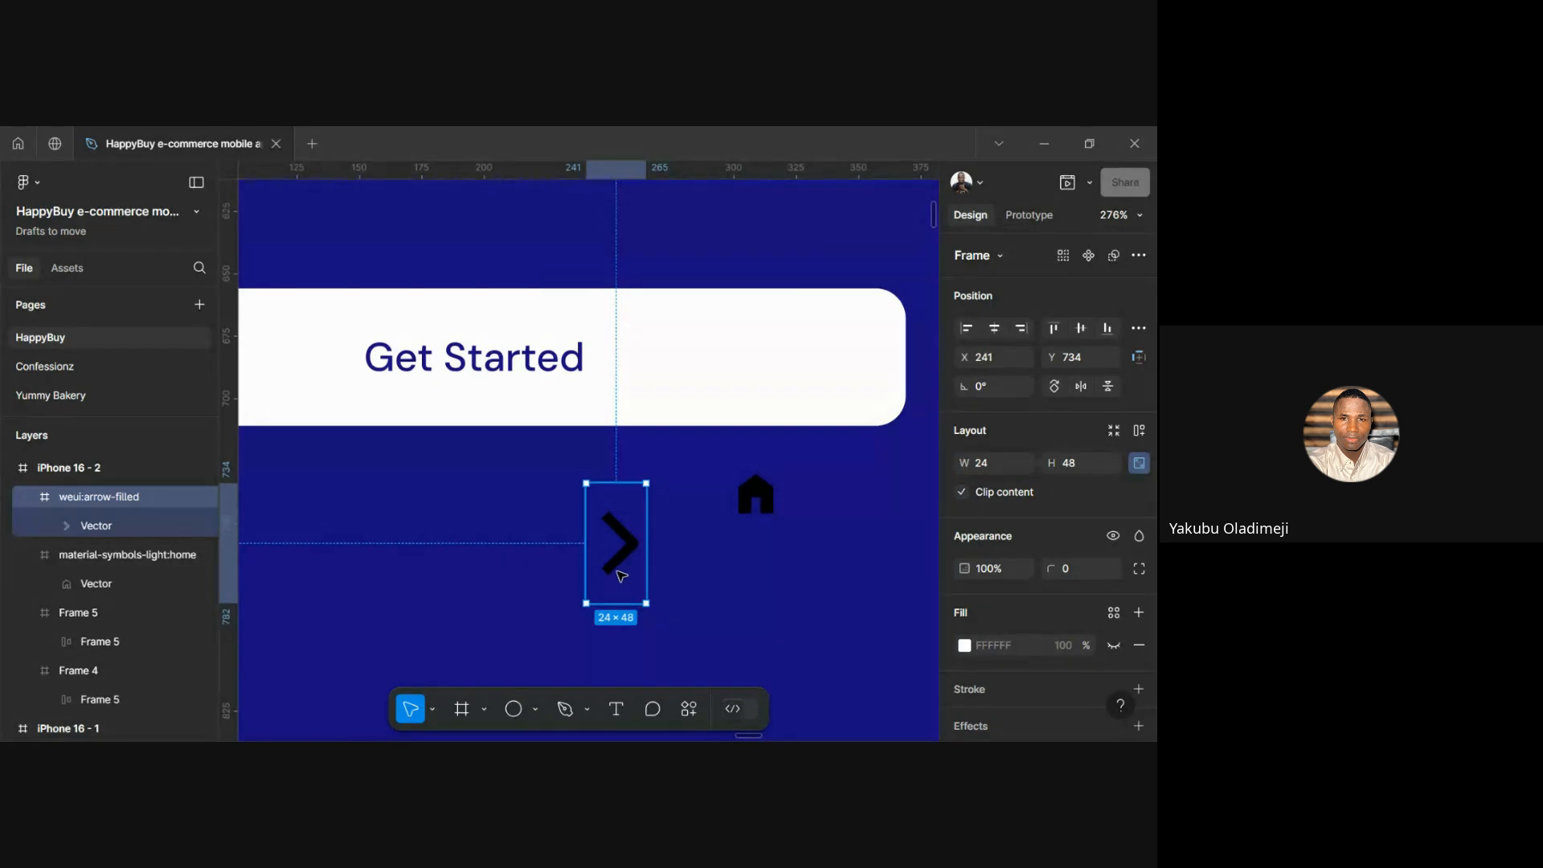
Place the chevron in the Get Started button at 14×28, beside the label text
left_click_drag(617, 564, 551, 513)
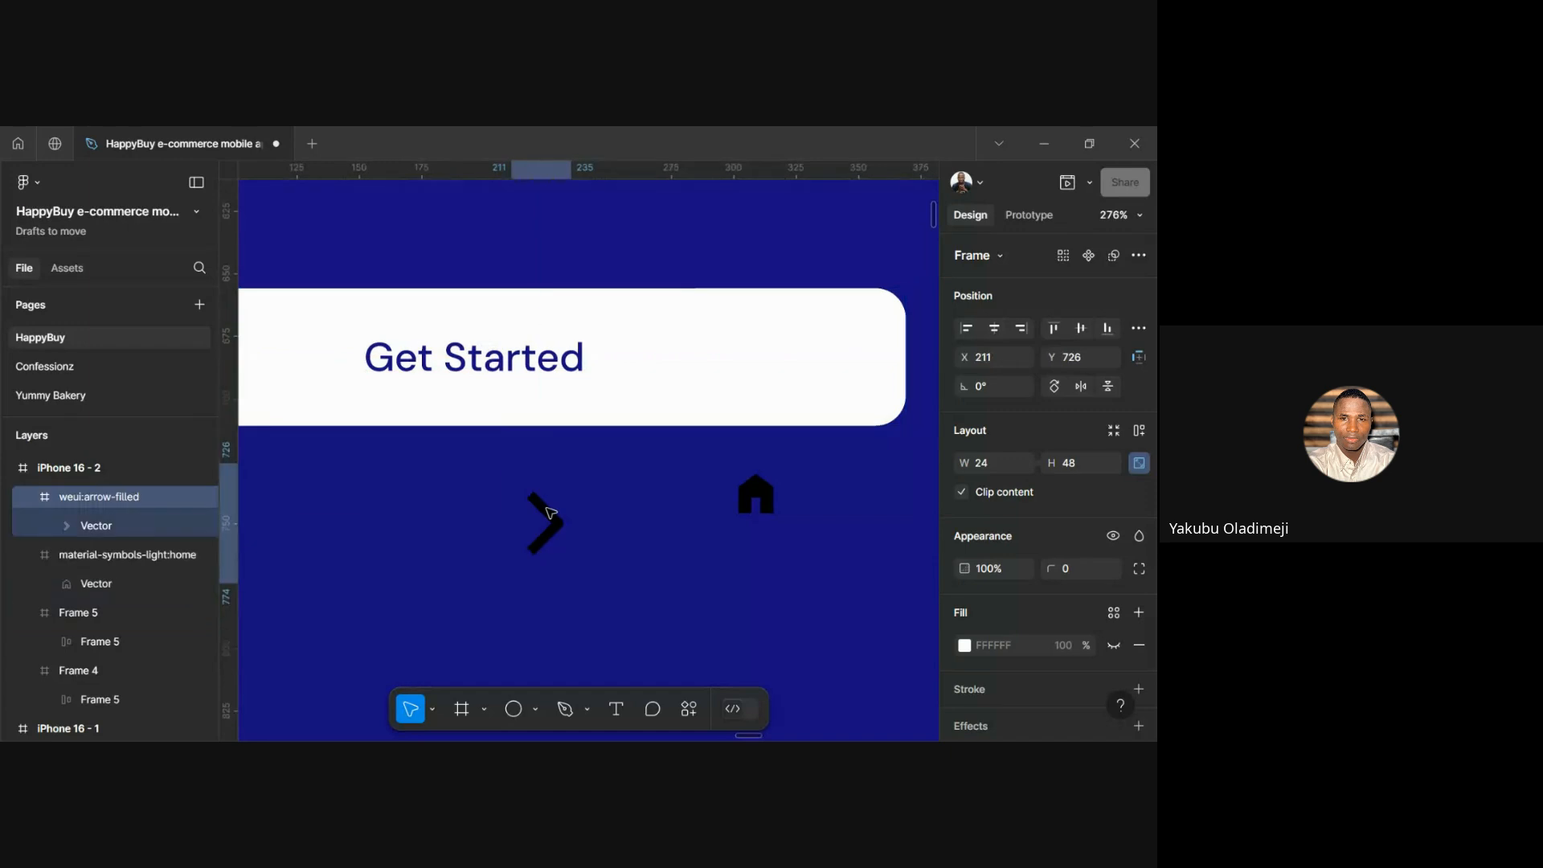
double_click(496, 377)
left_click_drag(554, 509, 702, 364)
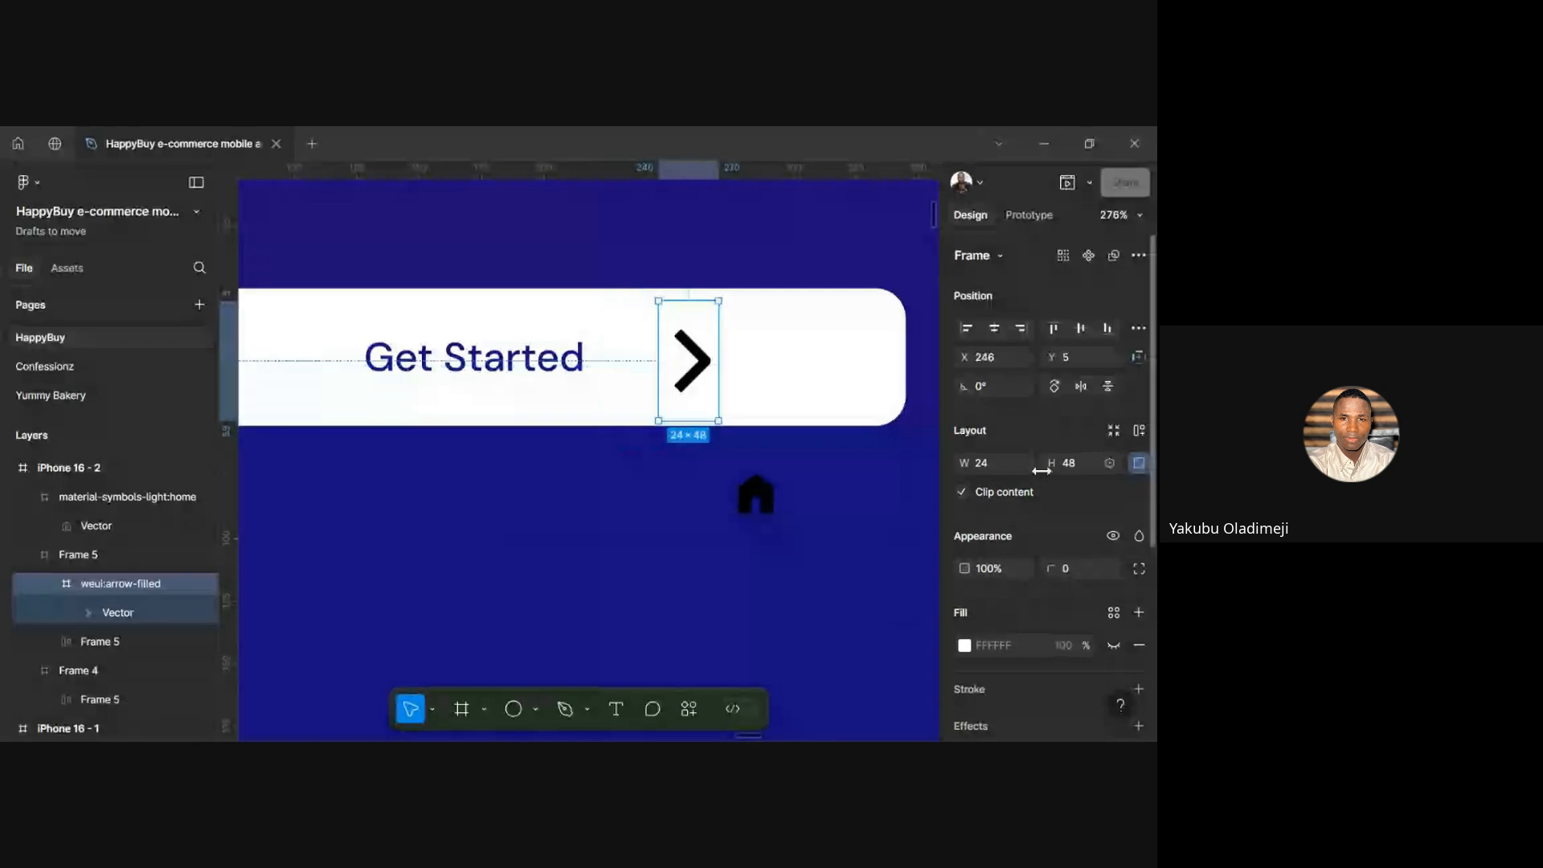
left_click(987, 459)
key("shift+Down")
key("shift+Down")
key("shift+Up")
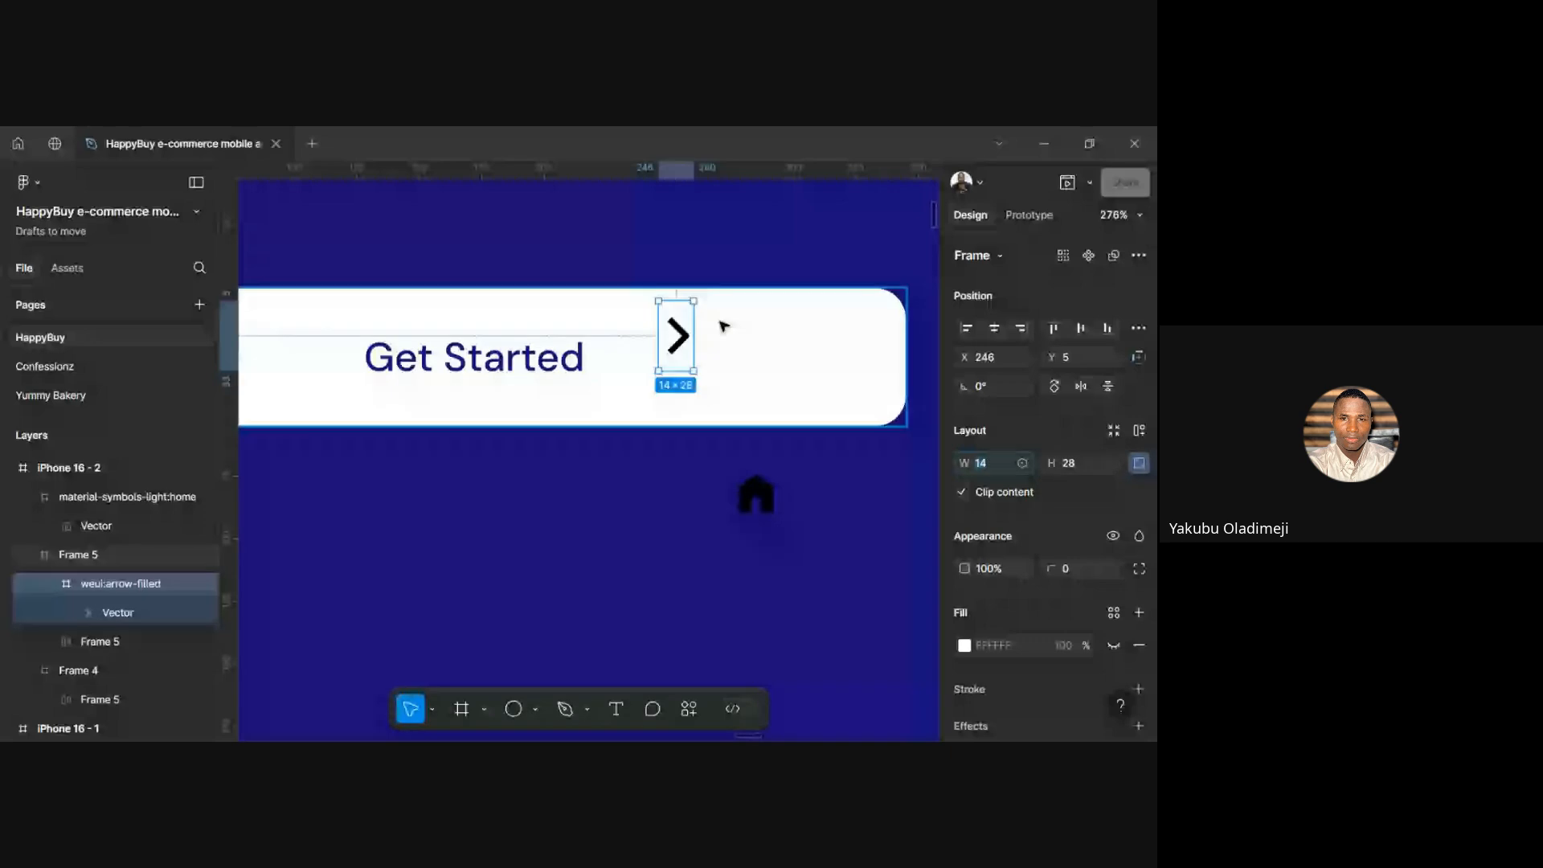
left_click_drag(681, 344, 651, 367)
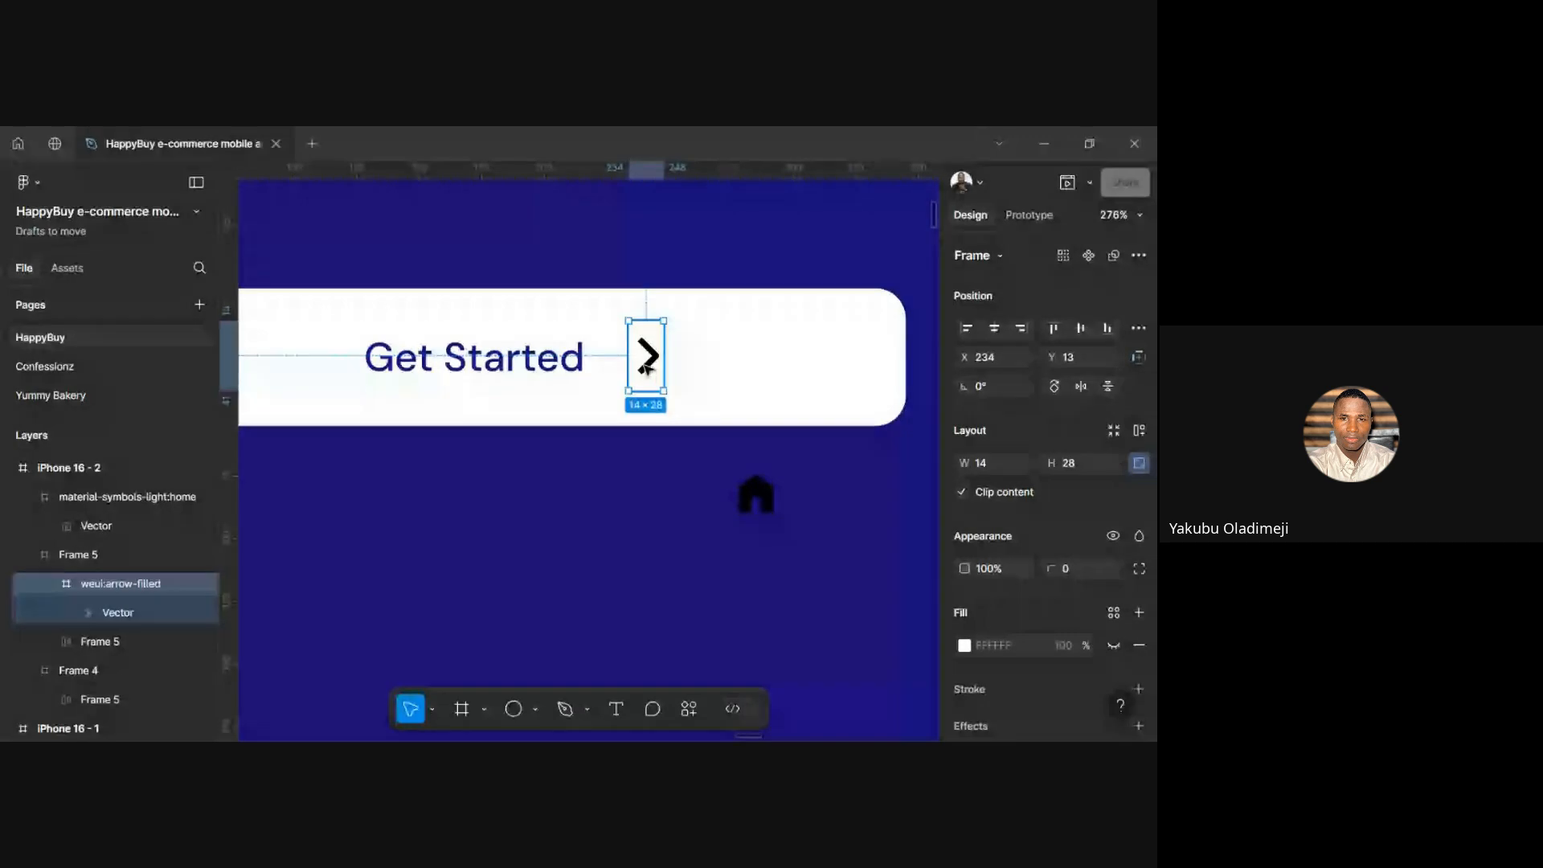
mouse_move(646, 367)
left_mouse_down()
mouse_move(666, 377)
mouse_move(592, 366)
left_mouse_up()
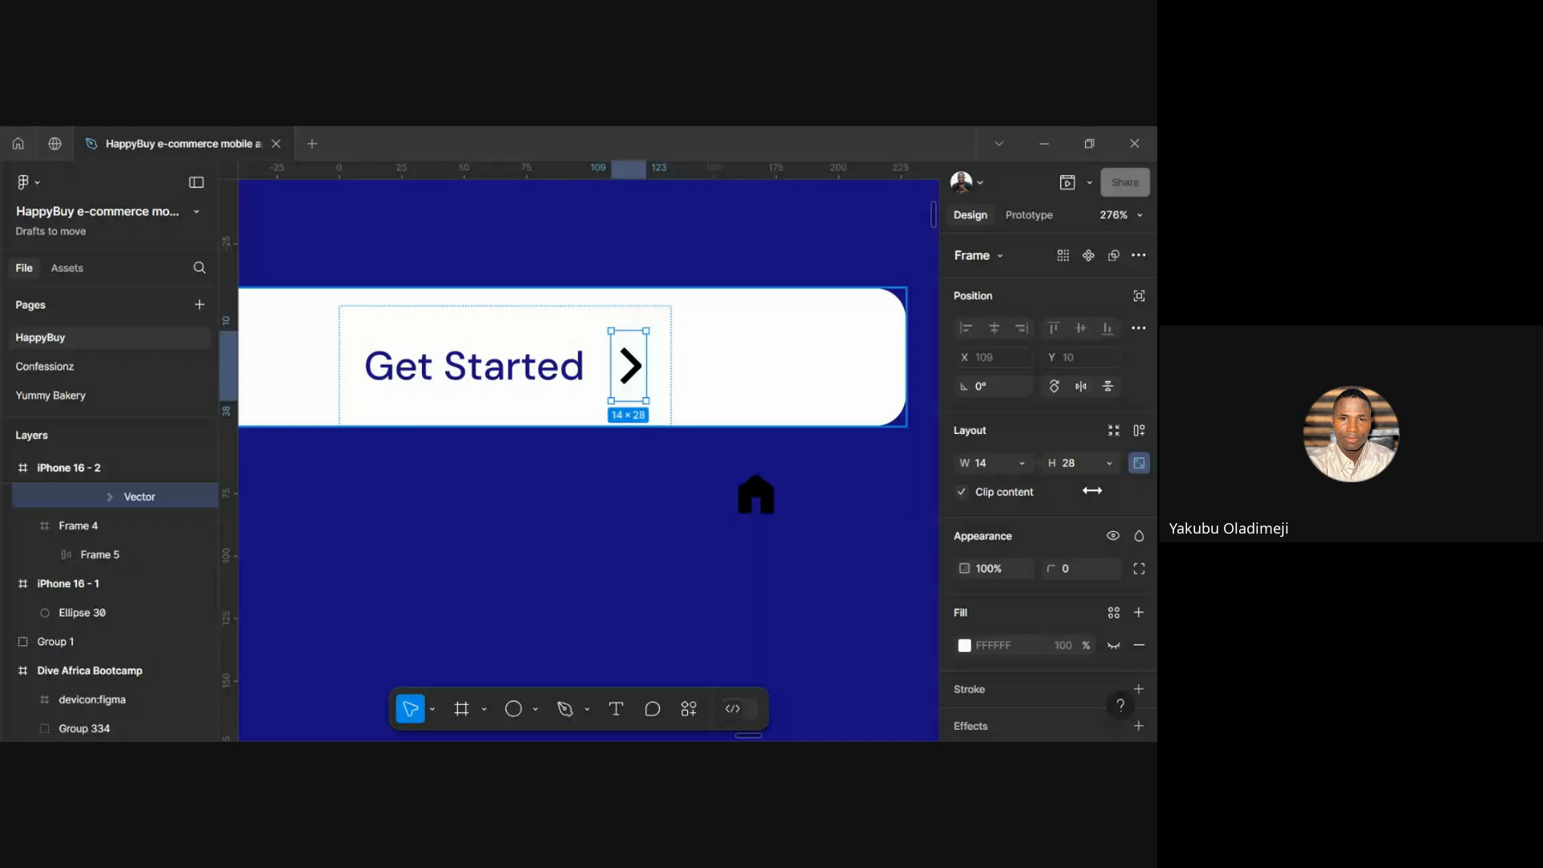
Replace the chevron's black 000000 fill with navy #170E82 sampled from the canvas
scroll(1059, 549, "down", 4)
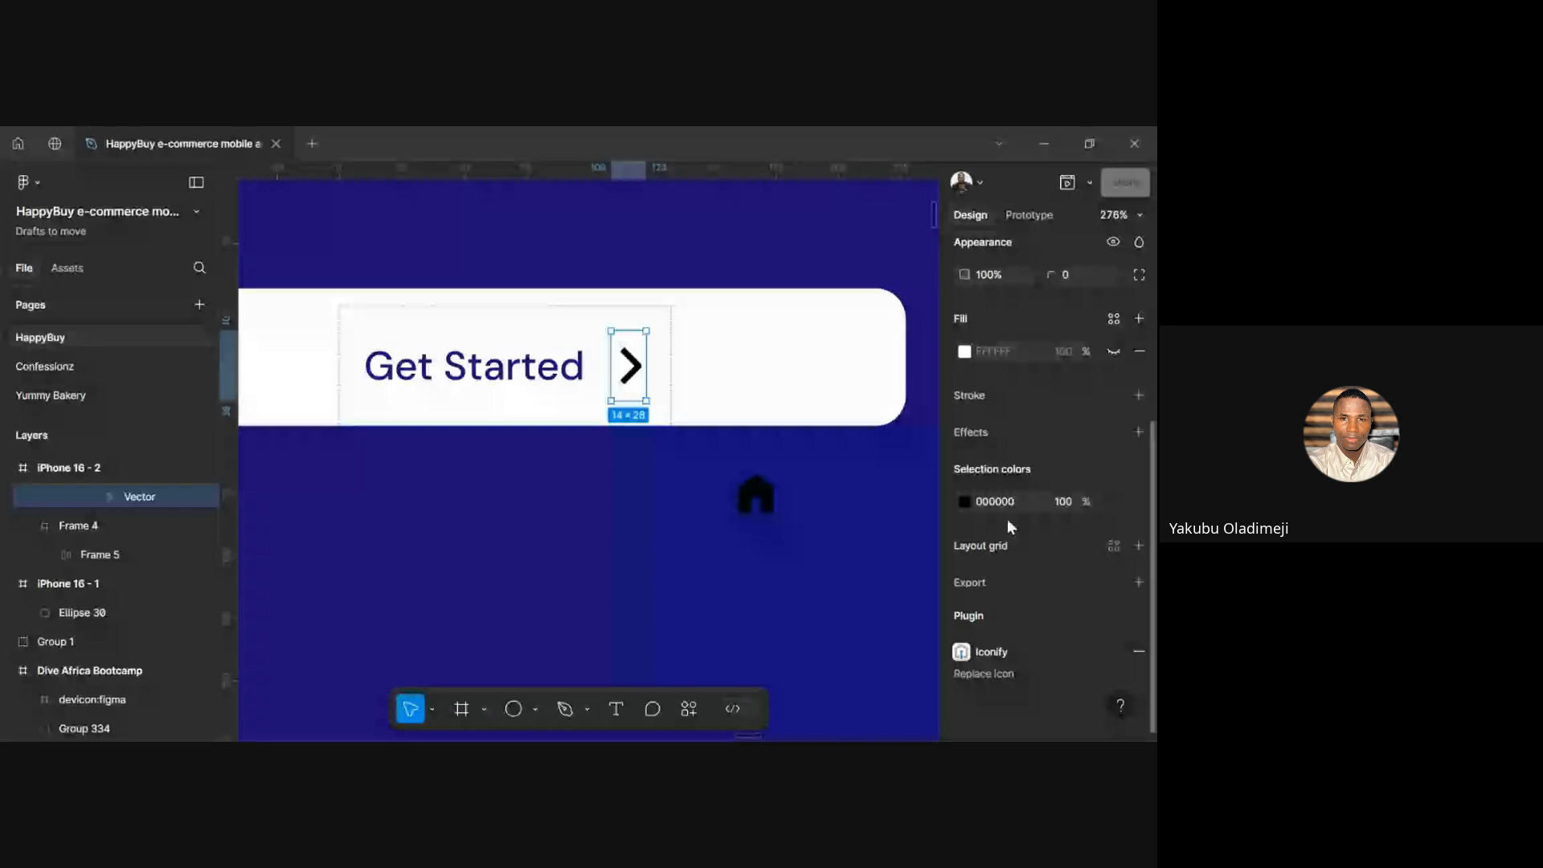
left_click(963, 495)
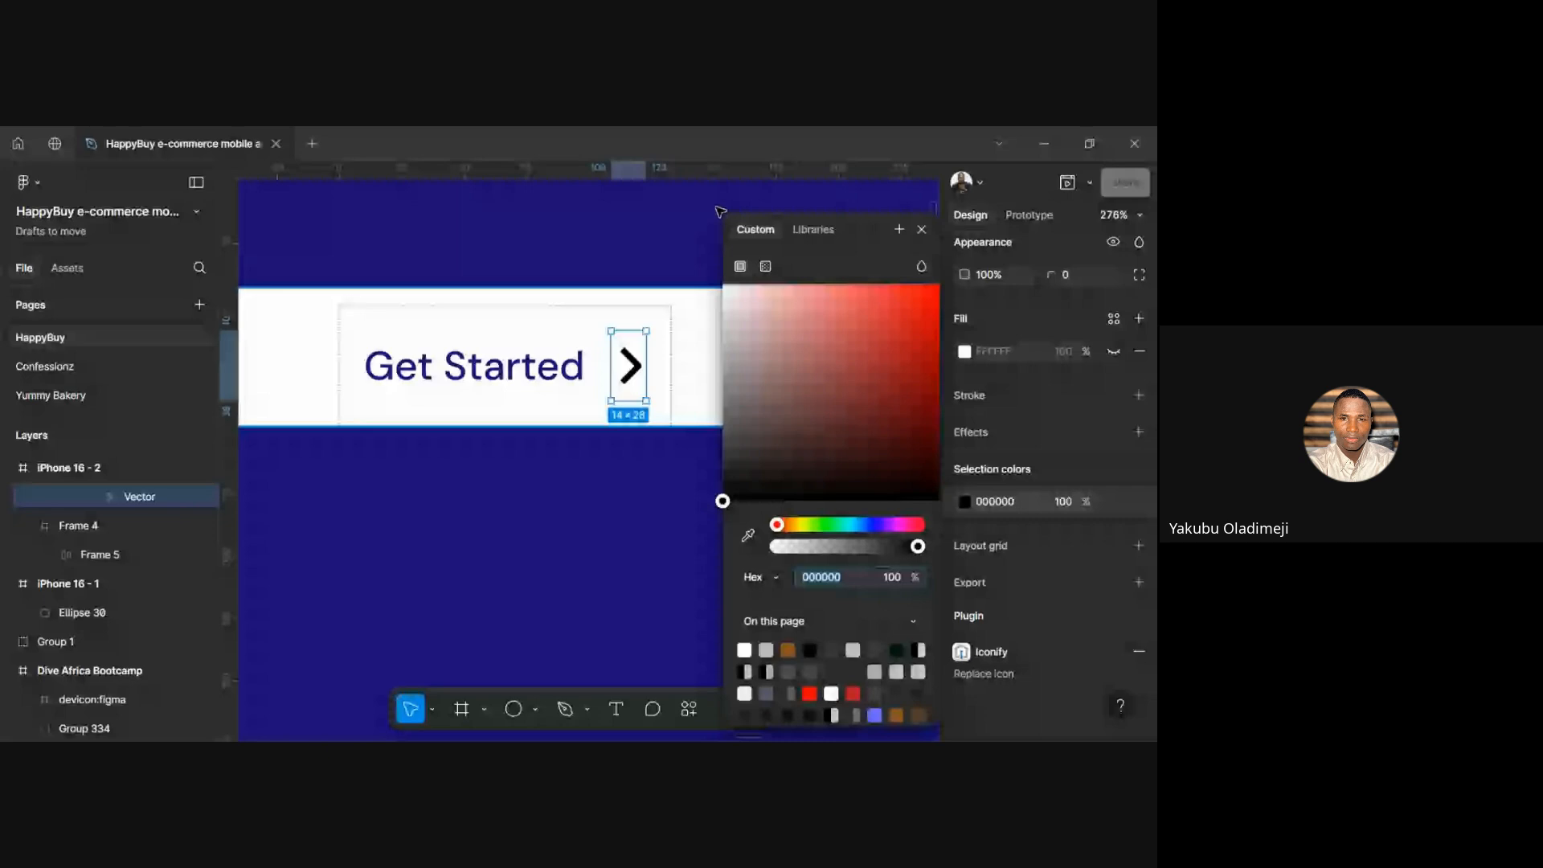
left_click(749, 536)
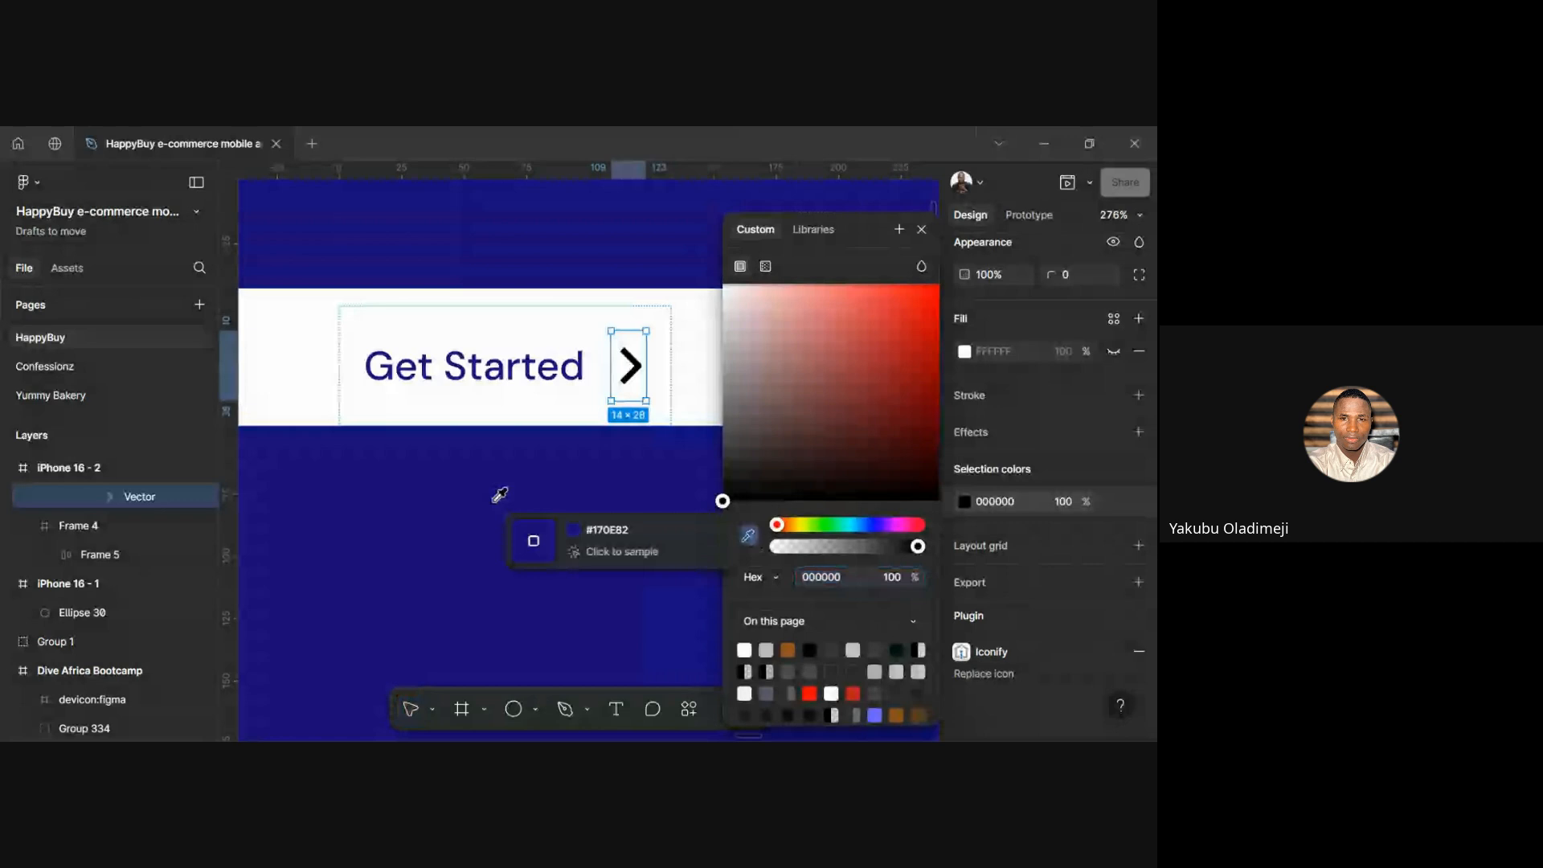
key("Escape")
left_click(485, 384)
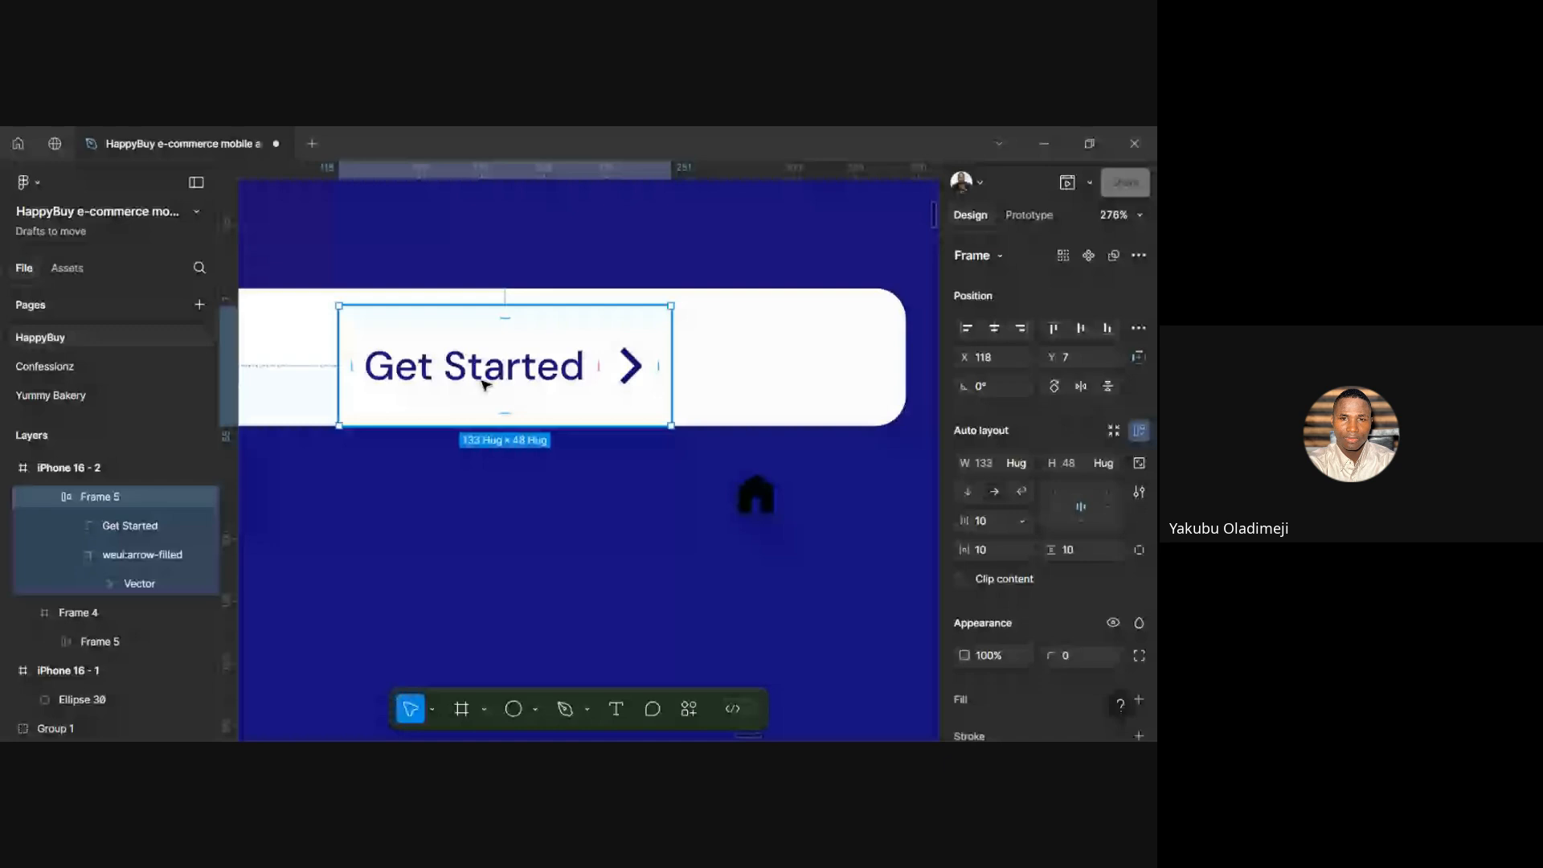
left_click(617, 503)
scroll(614, 502, "down", 2)
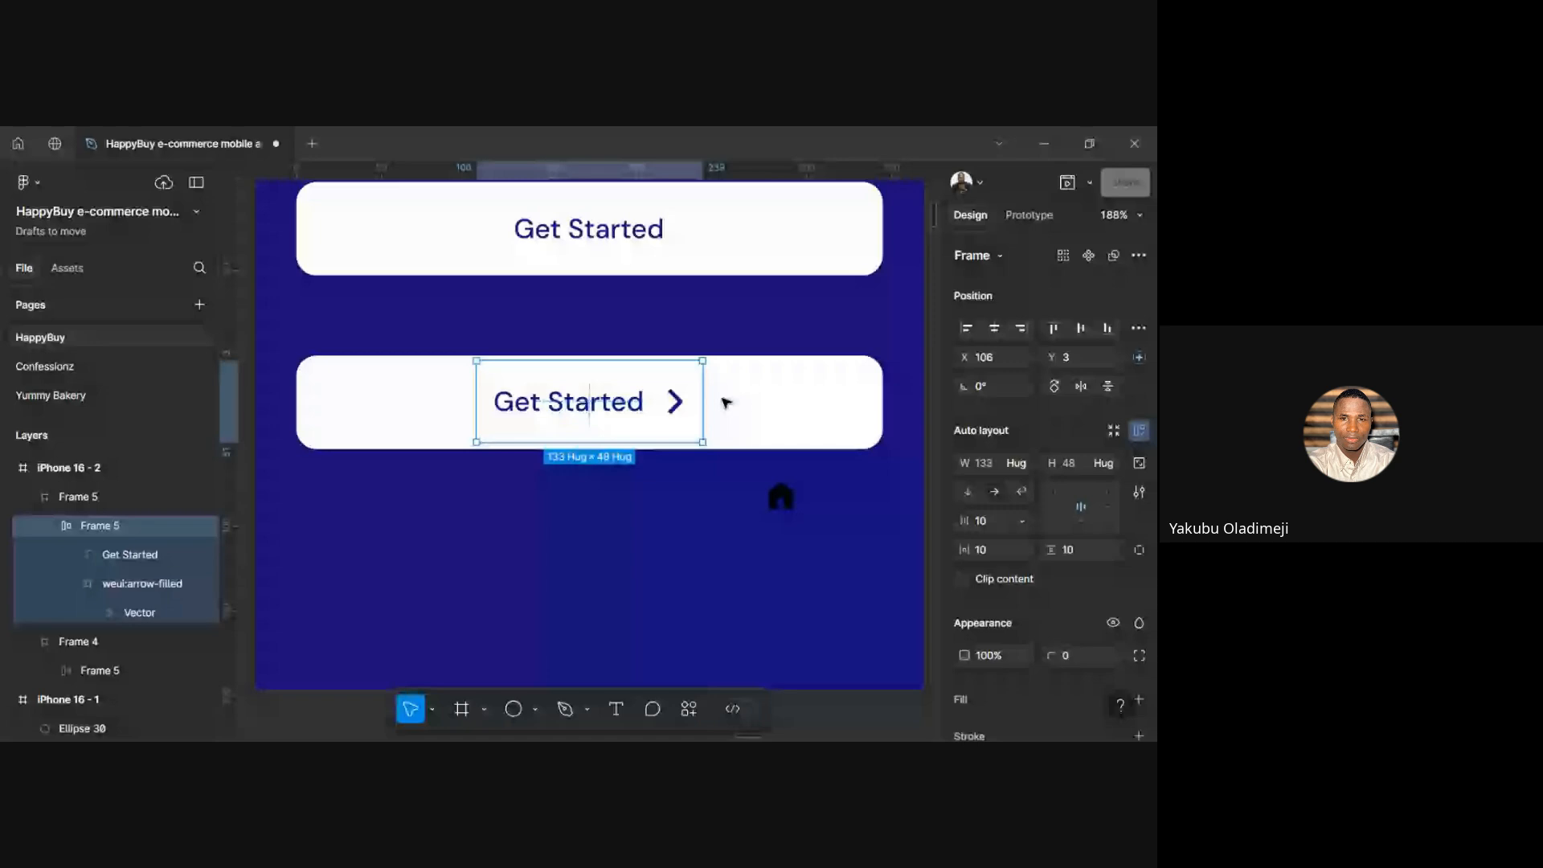
left_click(692, 523)
scroll(691, 523, "down", 2)
scroll(691, 523, "up", 2)
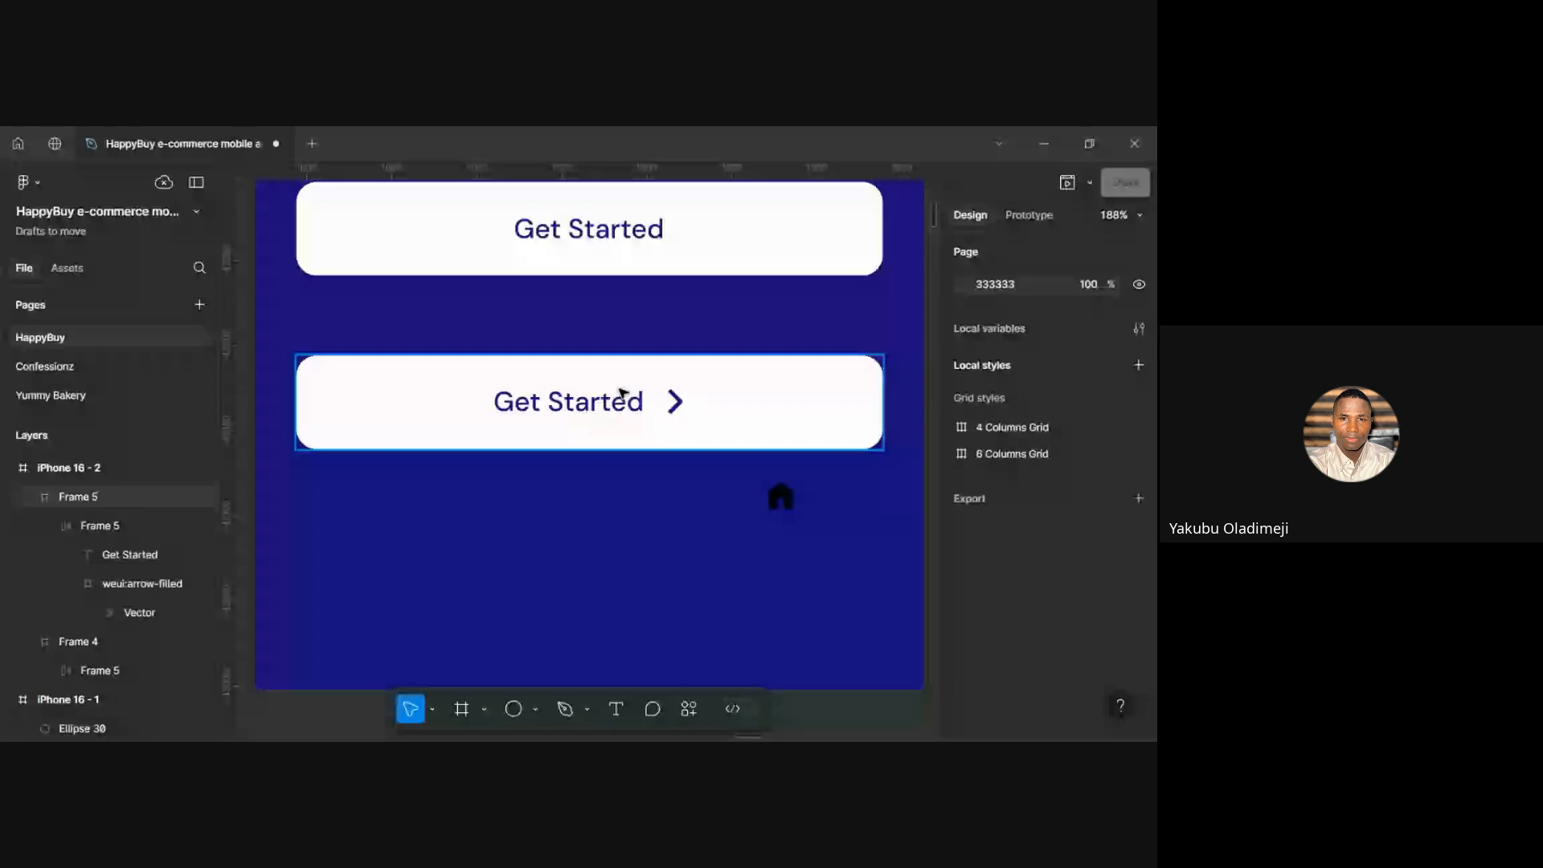
double_click(623, 392)
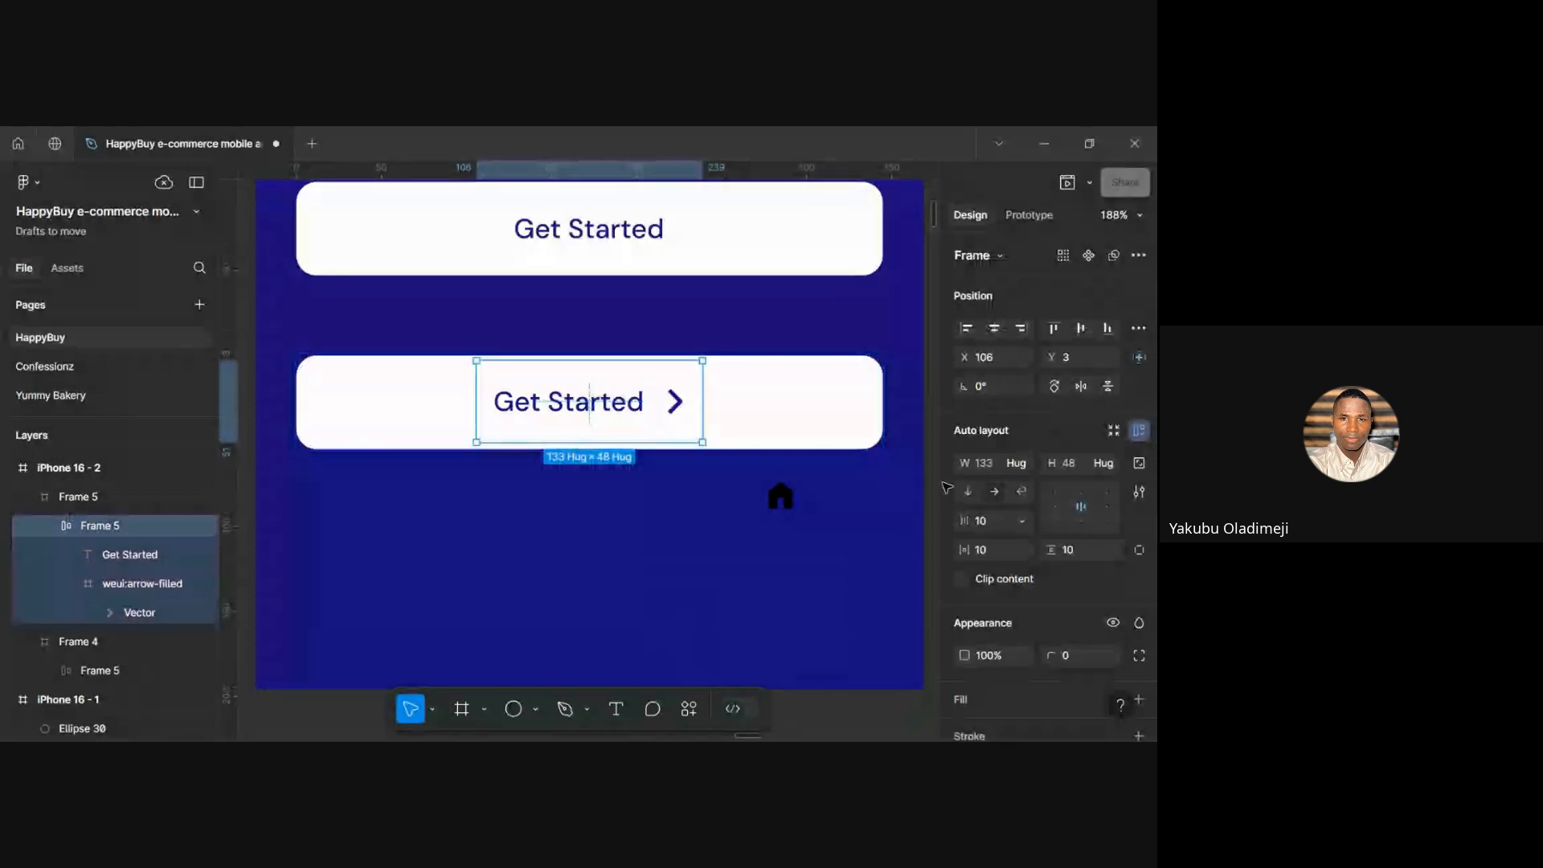
Change the auto-layout gap between label and chevron from 10 to 4, then to 8
left_click(996, 522)
type("4")
key("Return")
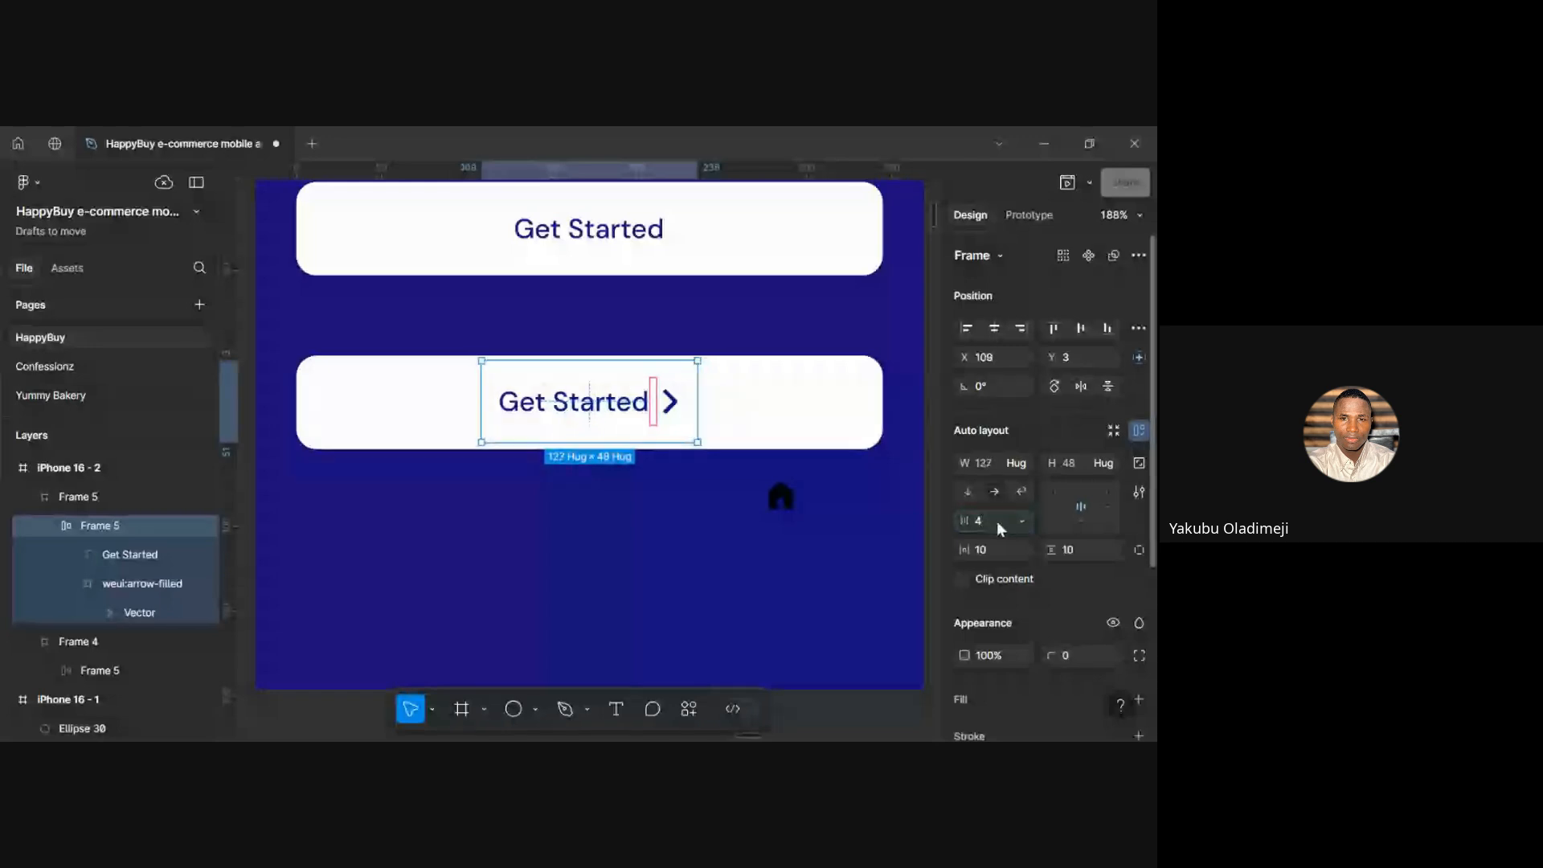
type("8")
key("Return")
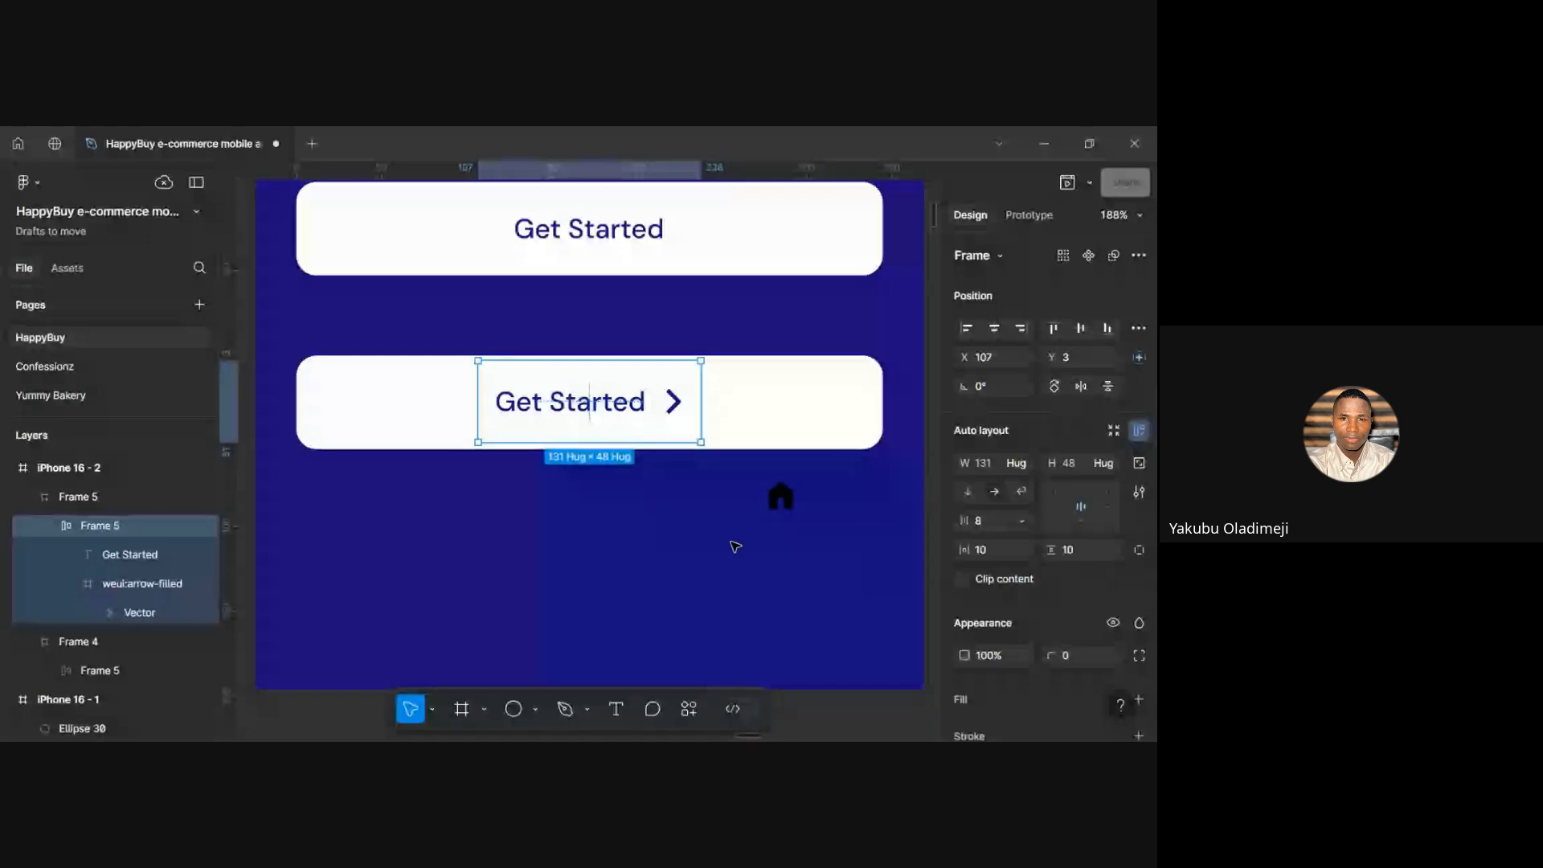
left_click(736, 546)
scroll(732, 542, "down", 3)
scroll(719, 469, "up", 3)
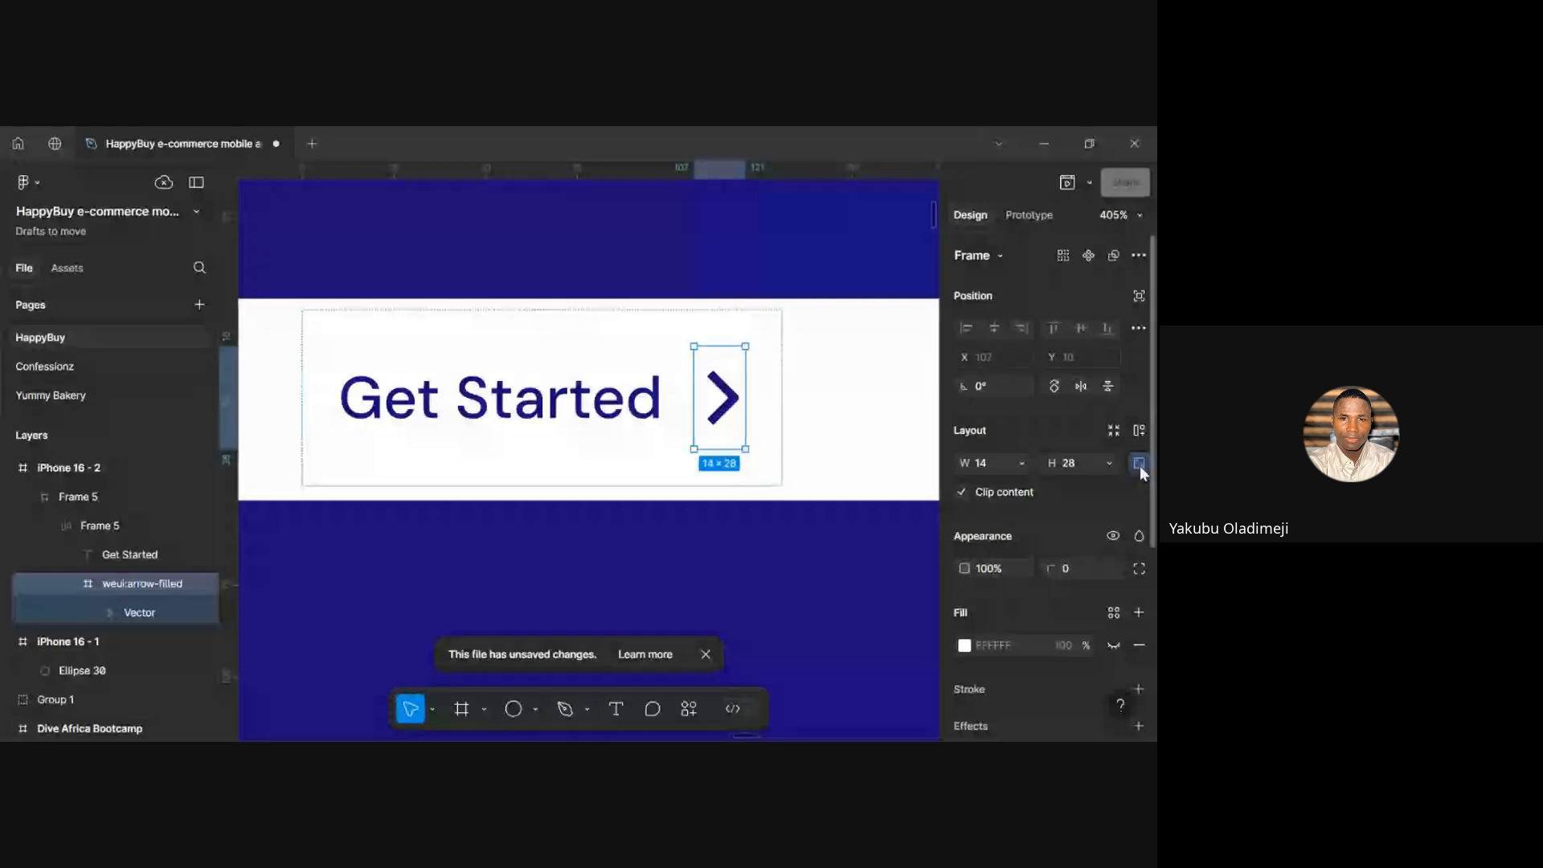
Lock the weui:arrow-filled icon's W/H aspect ratio, then reselect the arrow
left_click(1139, 464)
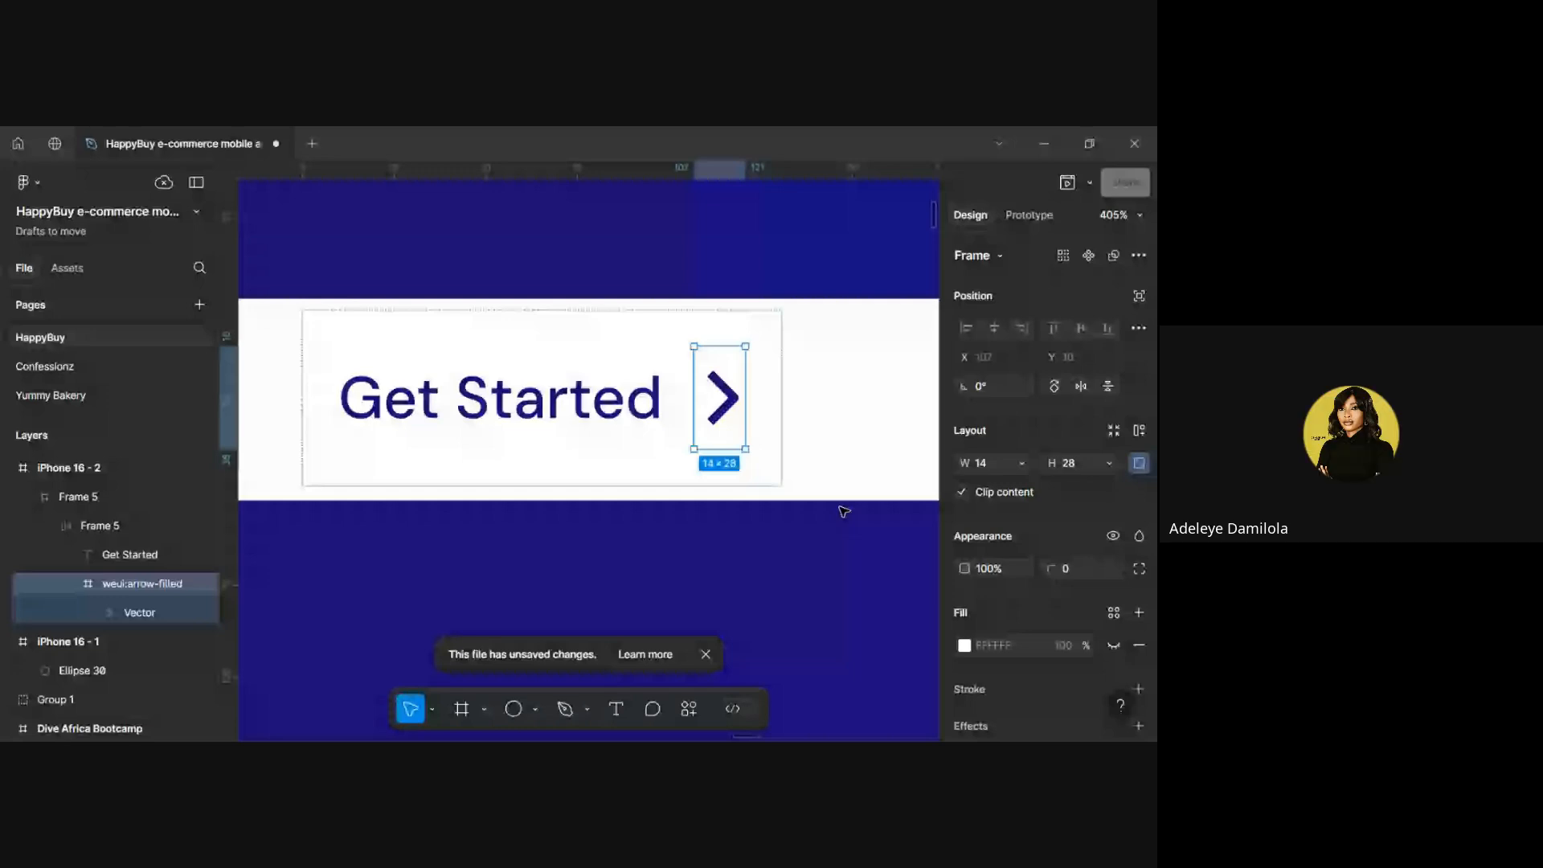
left_click(792, 551)
scroll(793, 551, "down", 5)
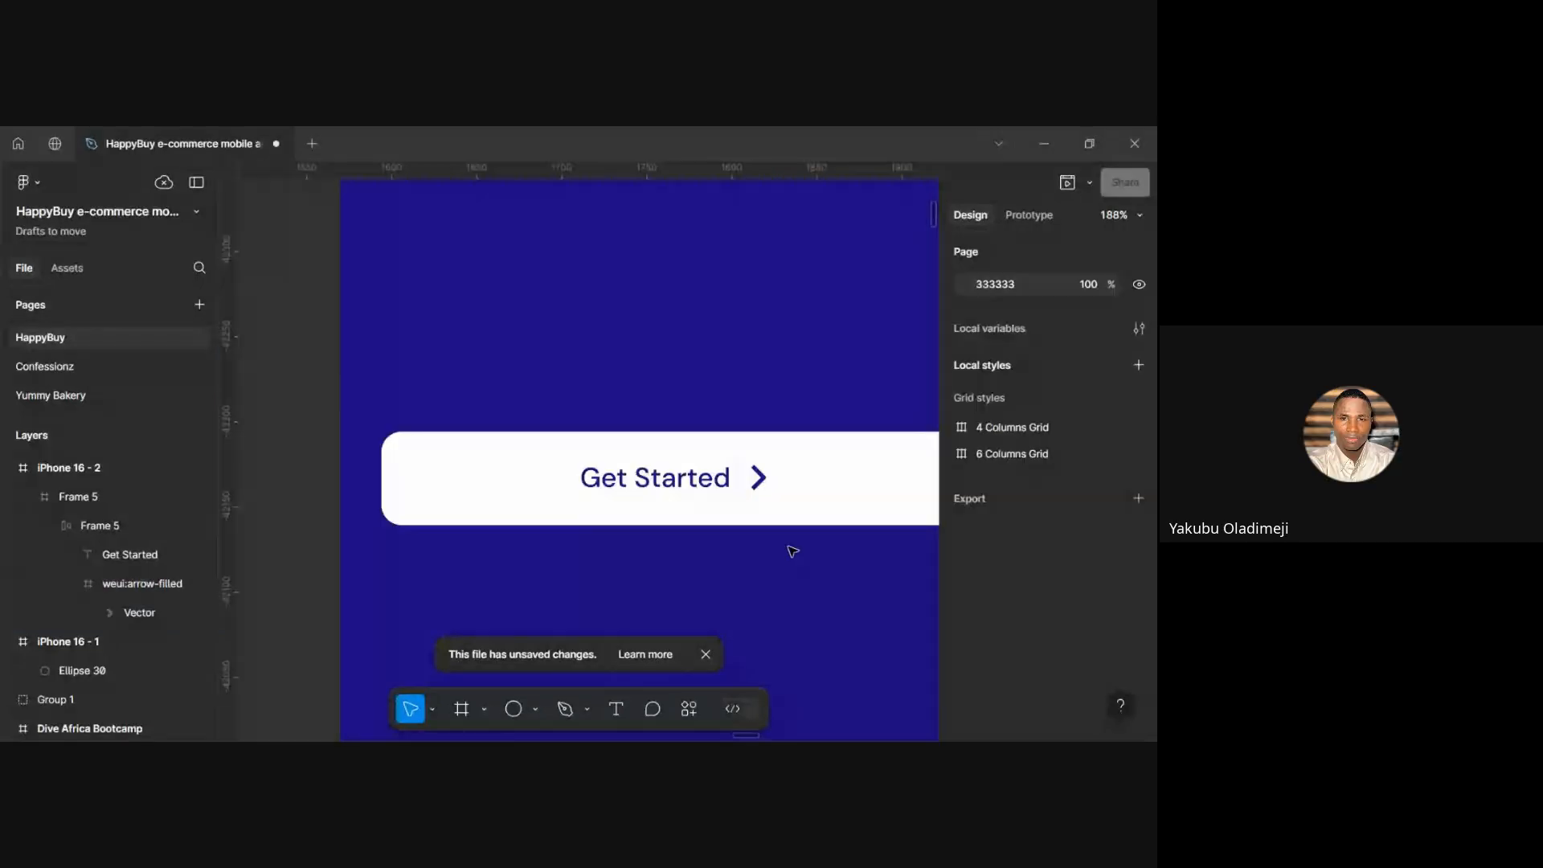
scroll(775, 508, "up", 2)
left_click(752, 470, "ctrl")
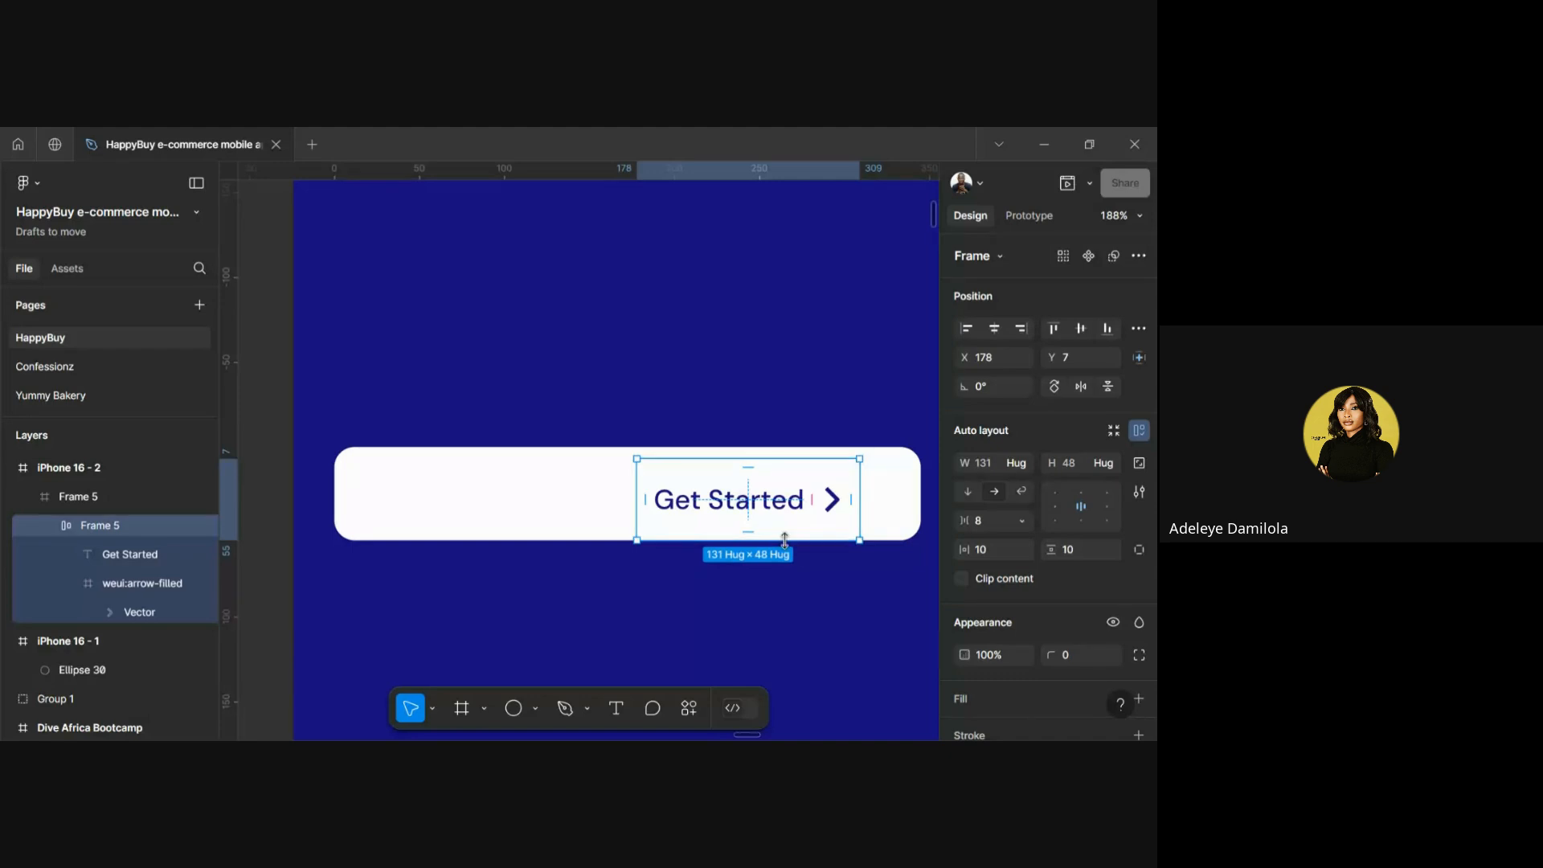
Select the chevron icon inside the Get Started button's label group
double_click(832, 511)
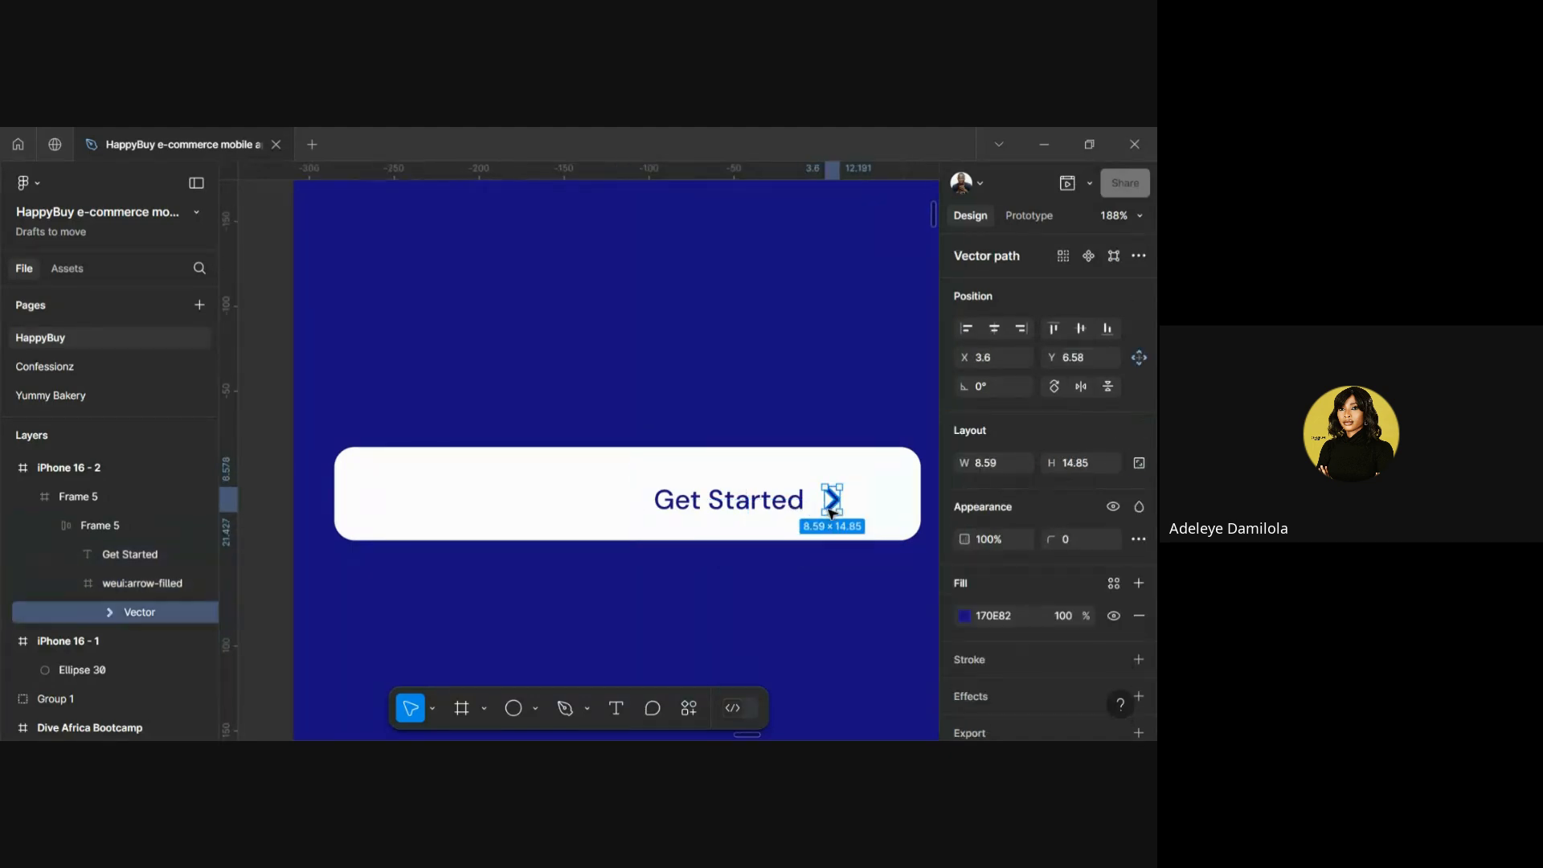
left_click(830, 586)
double_click(842, 511)
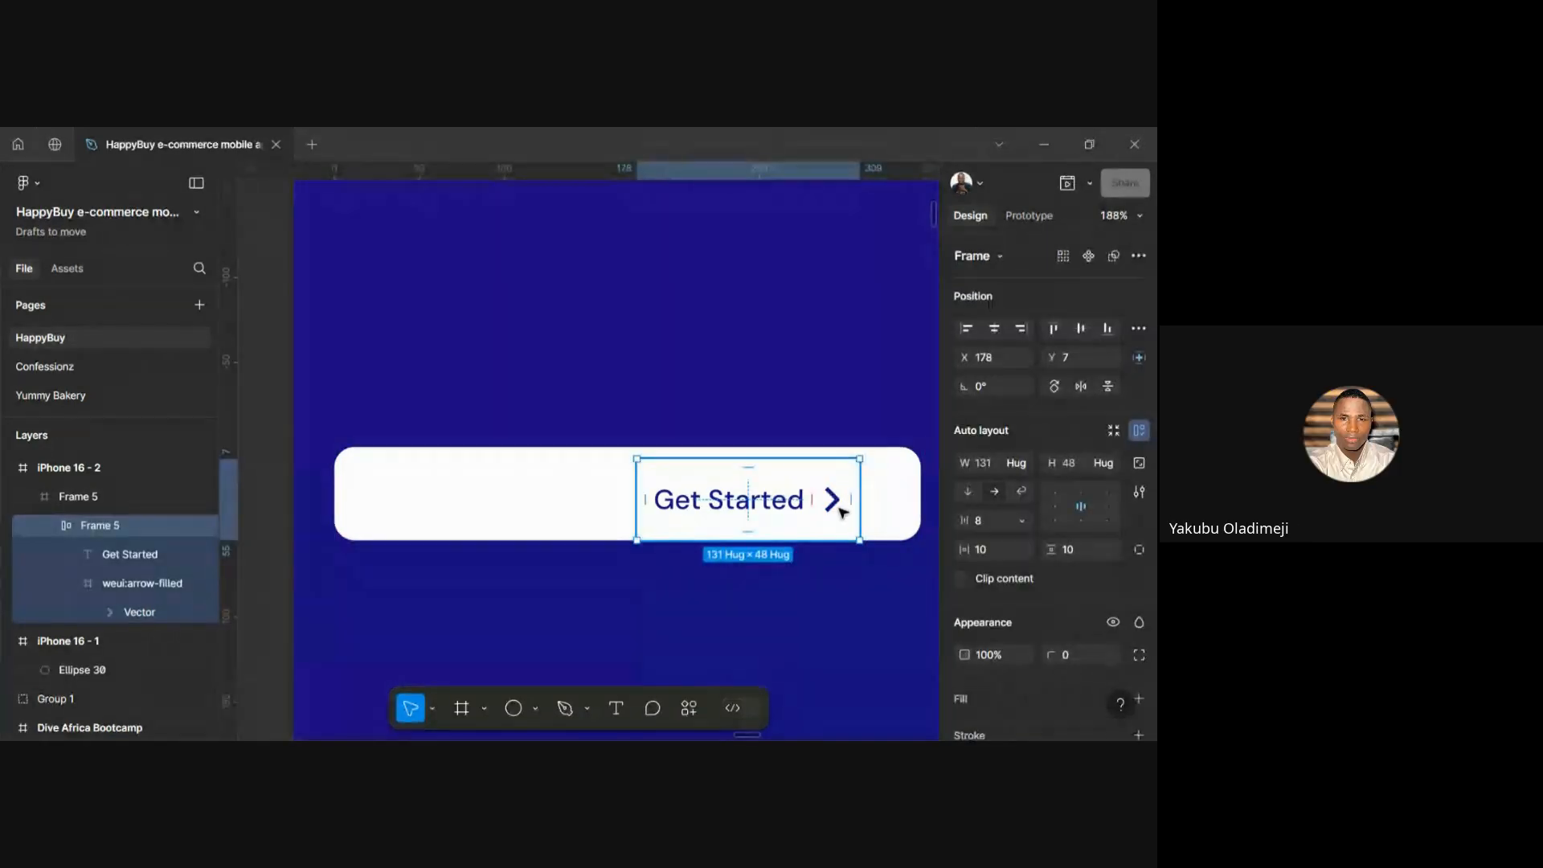
left_click(841, 509)
scroll(1016, 572, "down", 5)
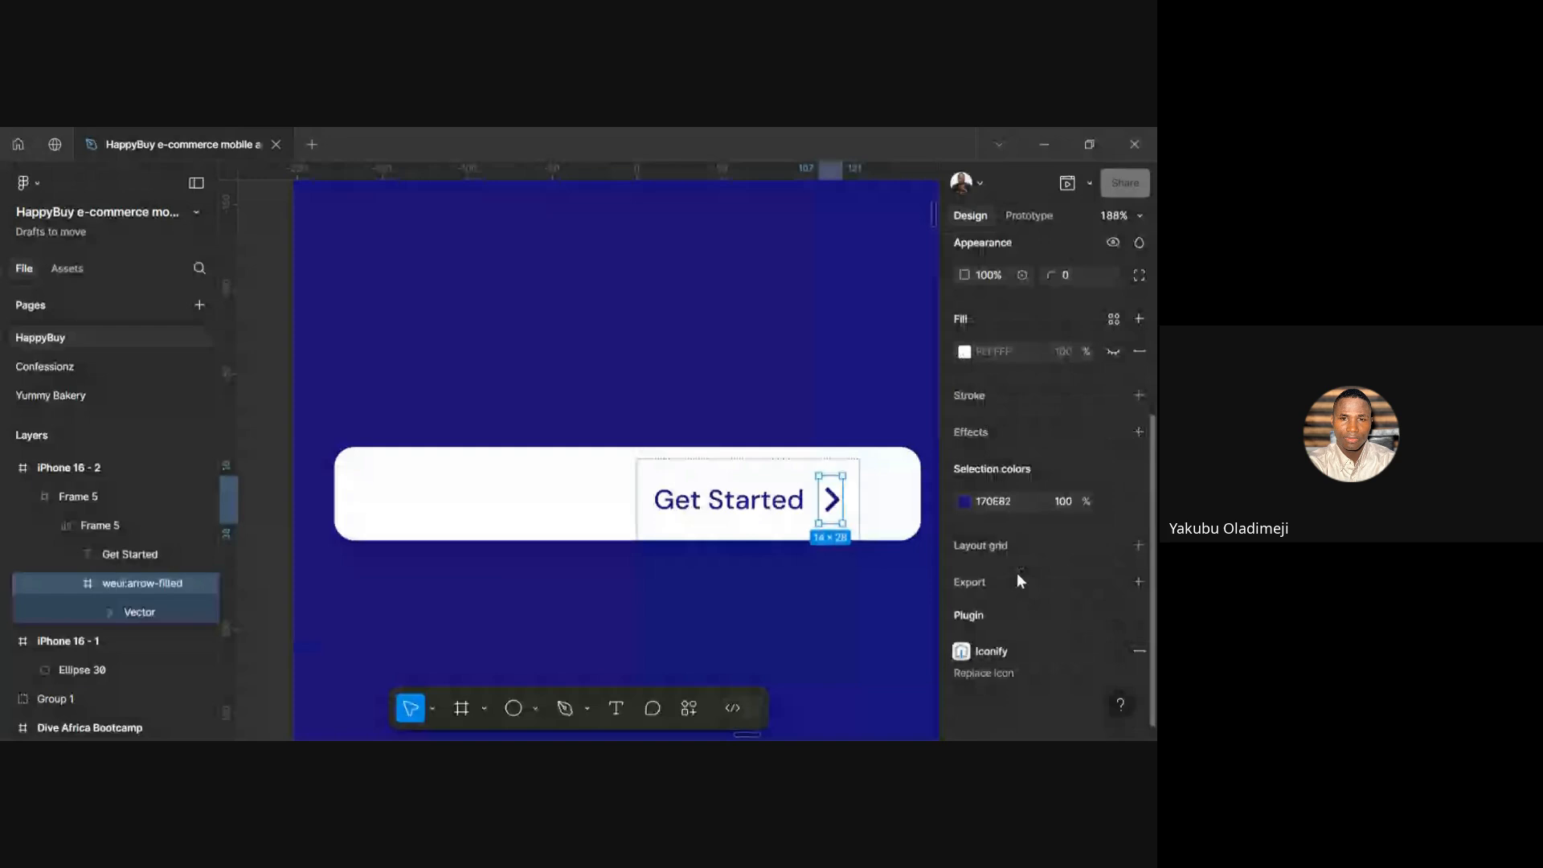
Fill the chevron with #170E82 sampled from the blue background via the eyedropper
left_click(964, 502)
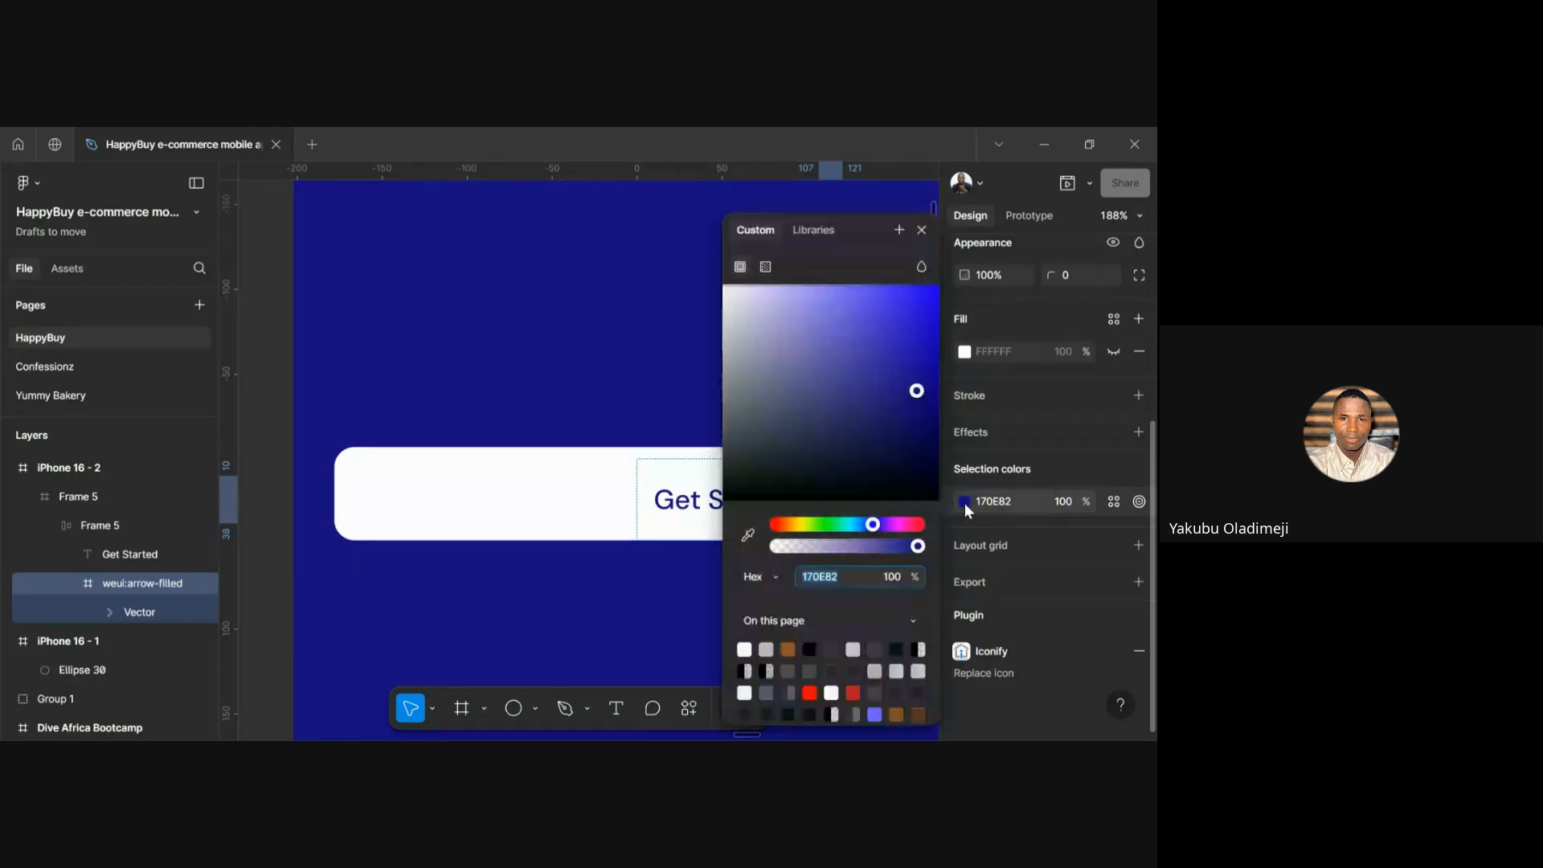
left_click(748, 537)
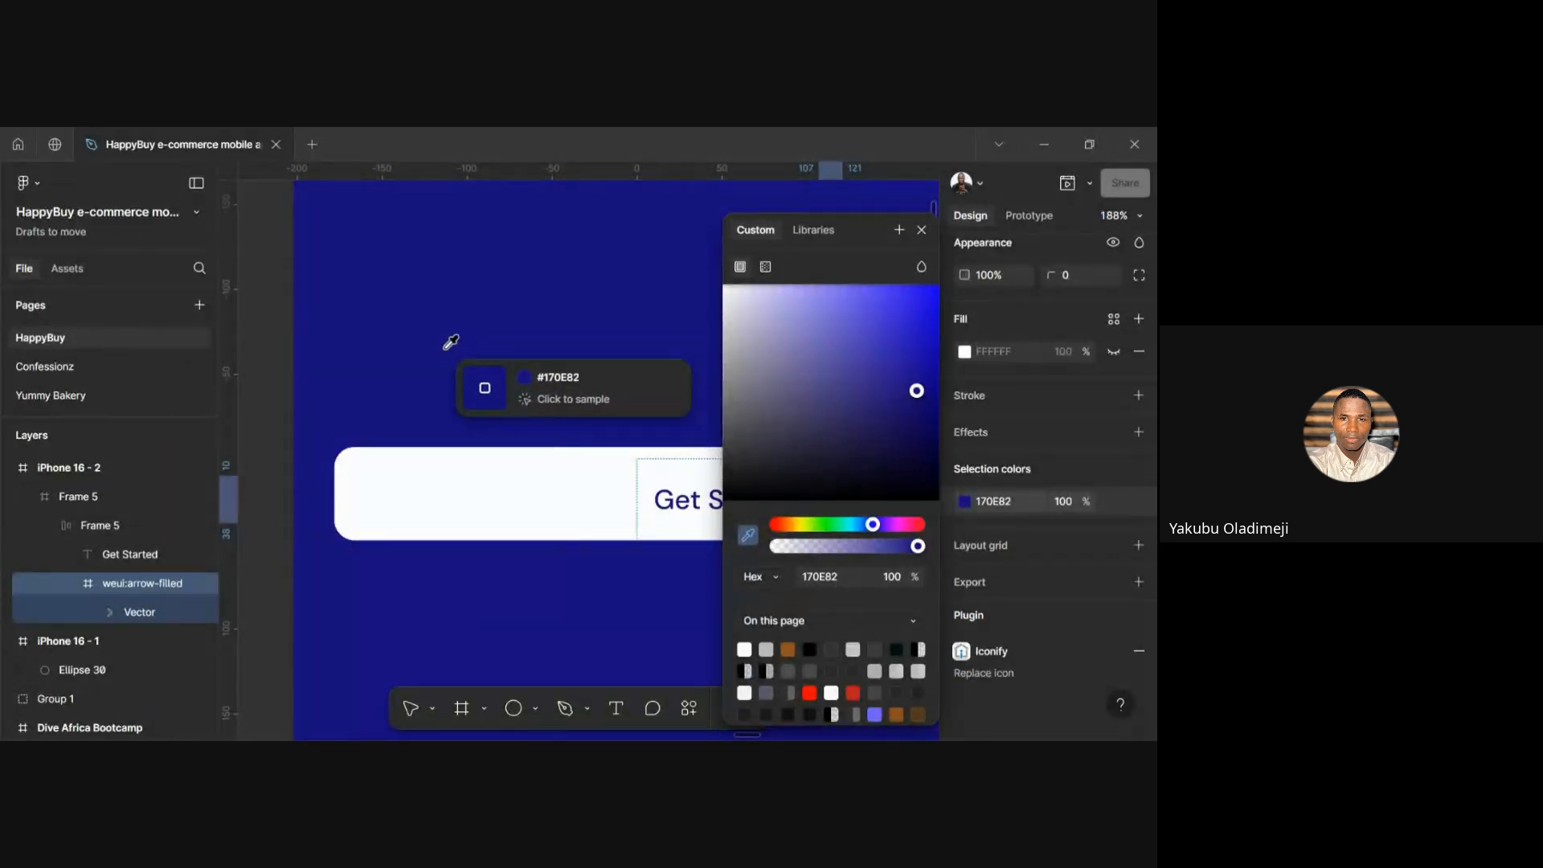
left_click(487, 351)
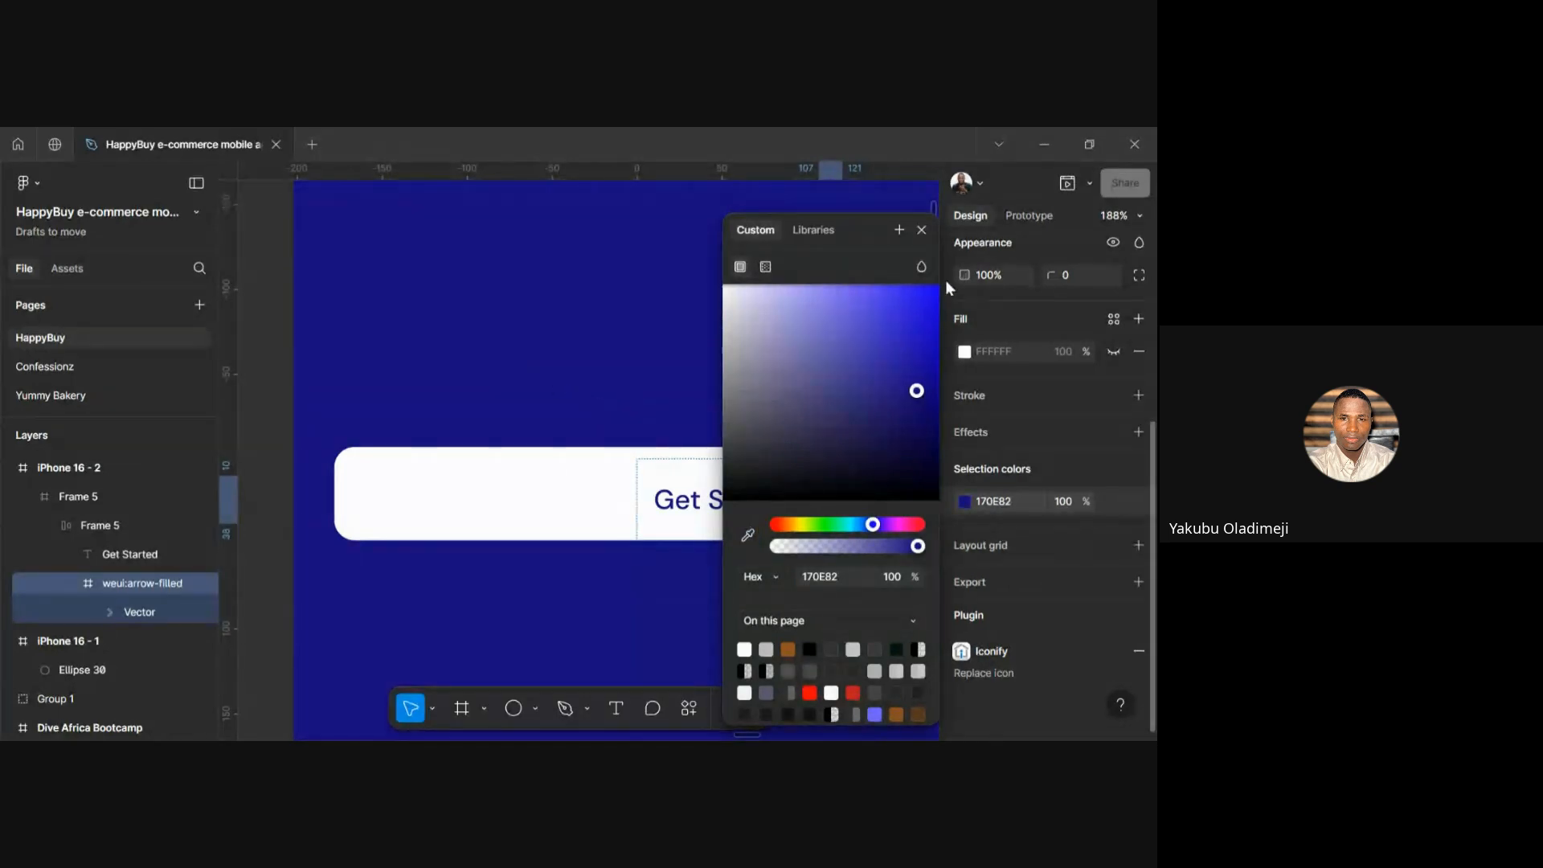
left_click(921, 231)
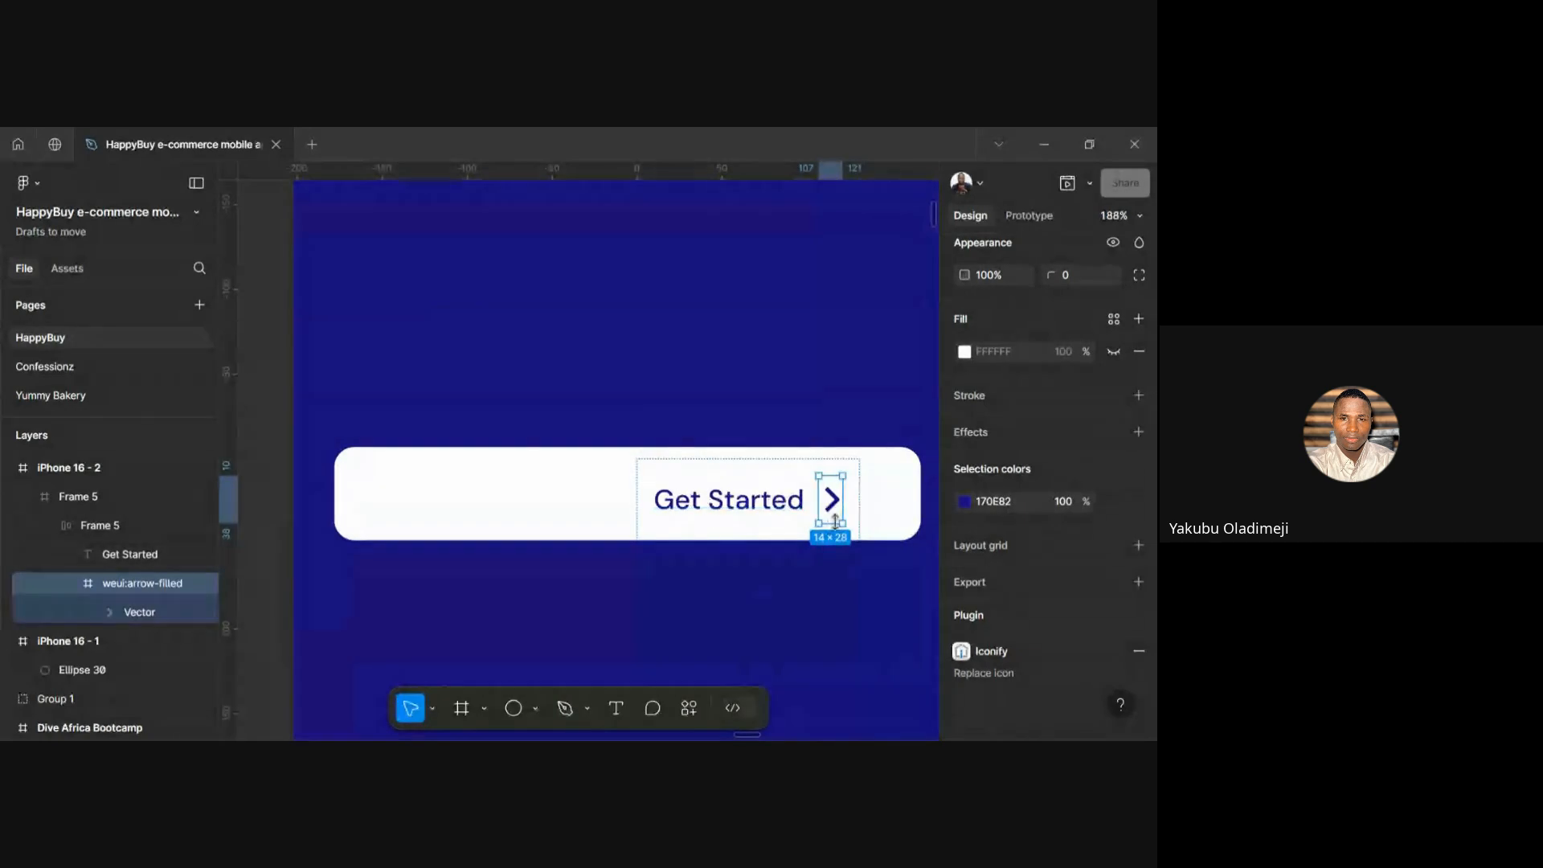
scroll(830, 516, "up", 5)
scroll(836, 522, "down", 5)
scroll(833, 523, "up", 2)
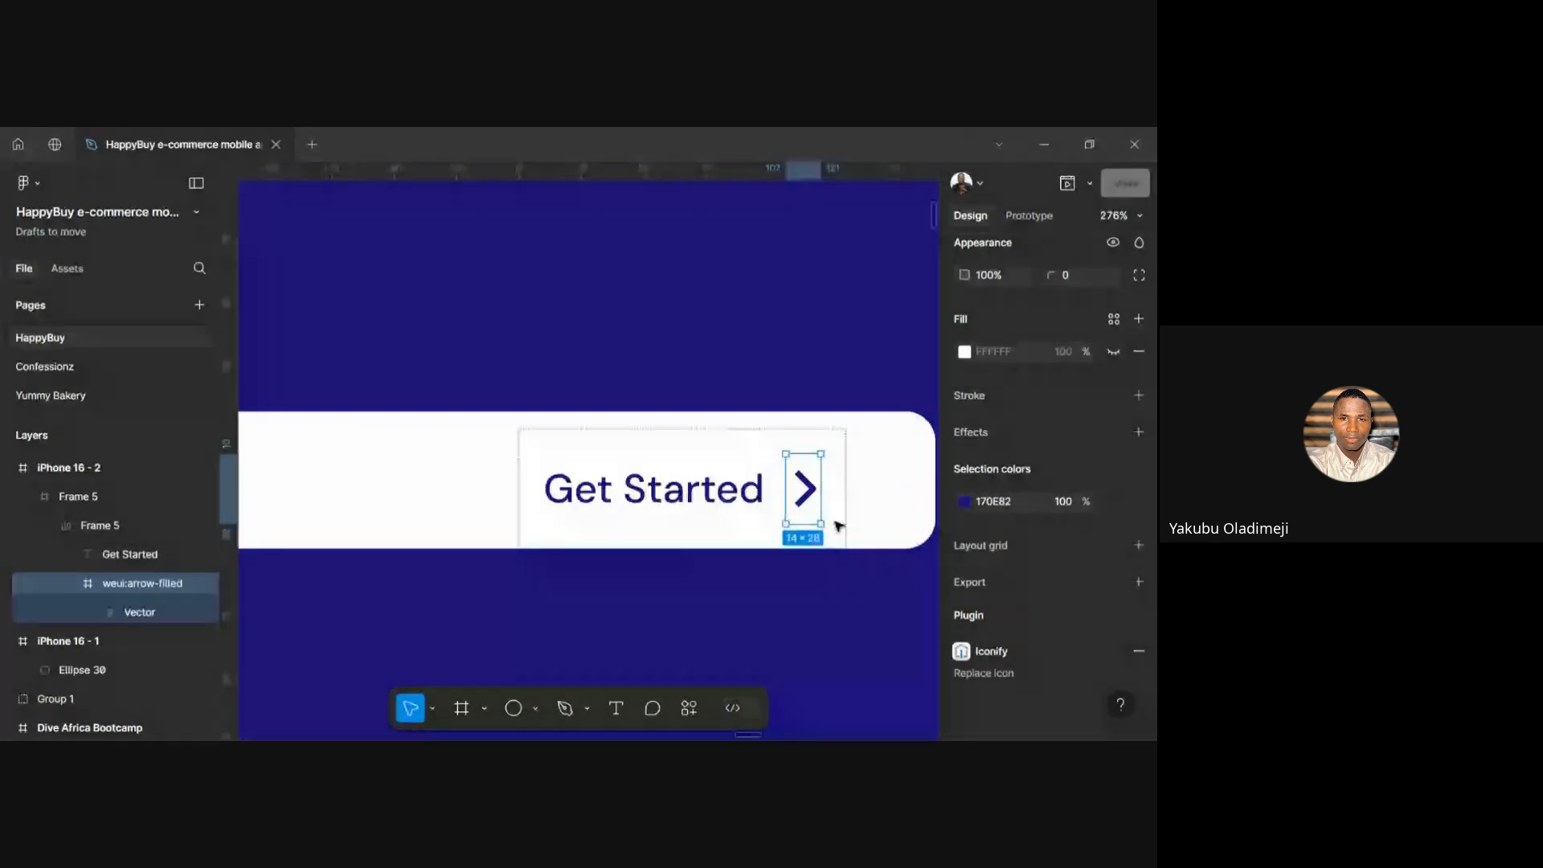
scroll(835, 520, "down", 2)
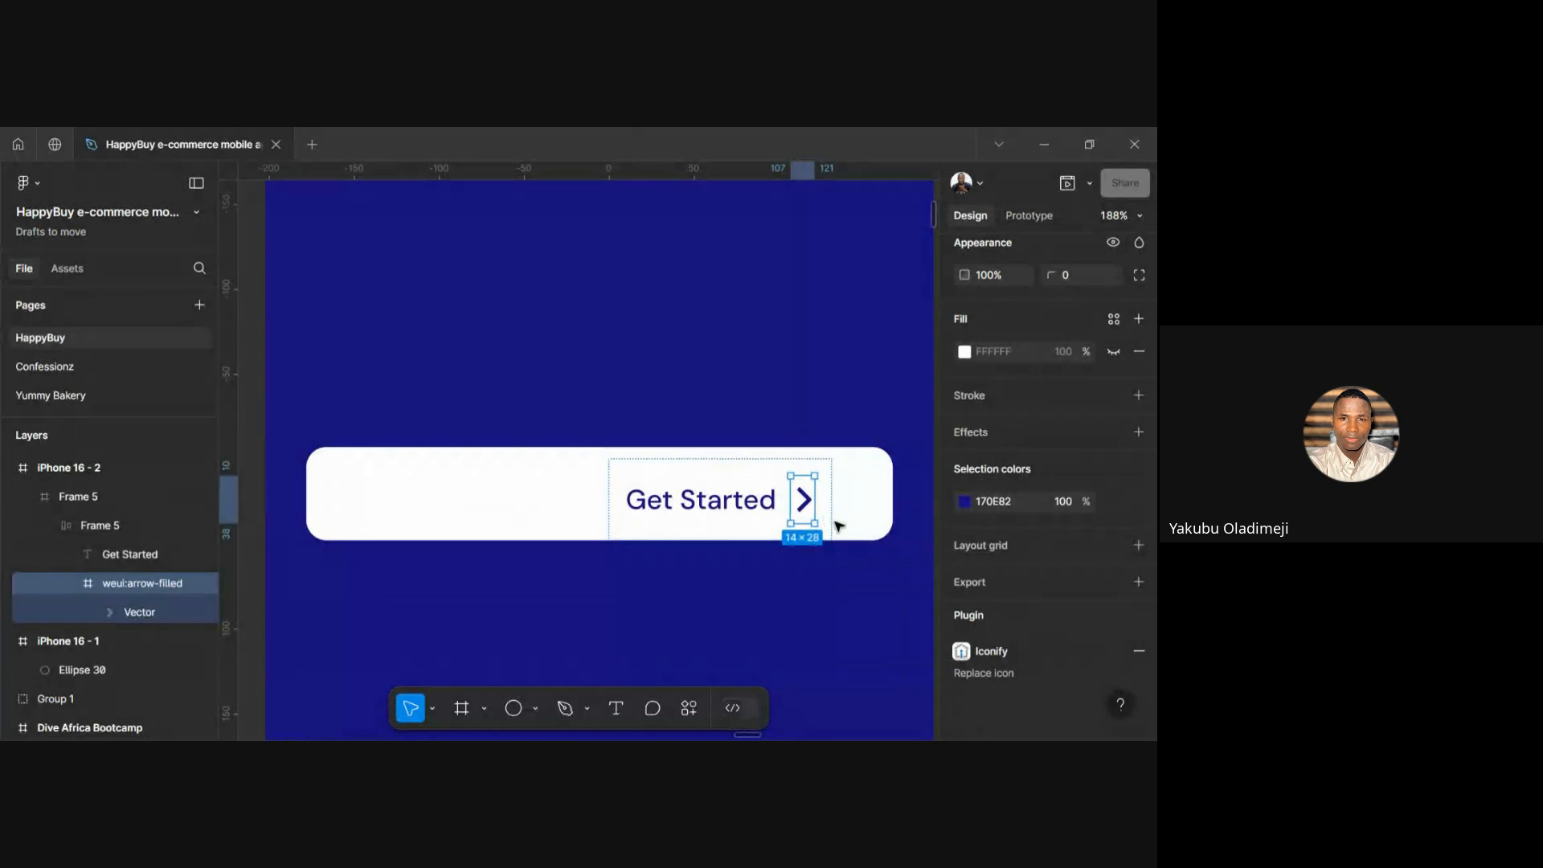
left_click(821, 621)
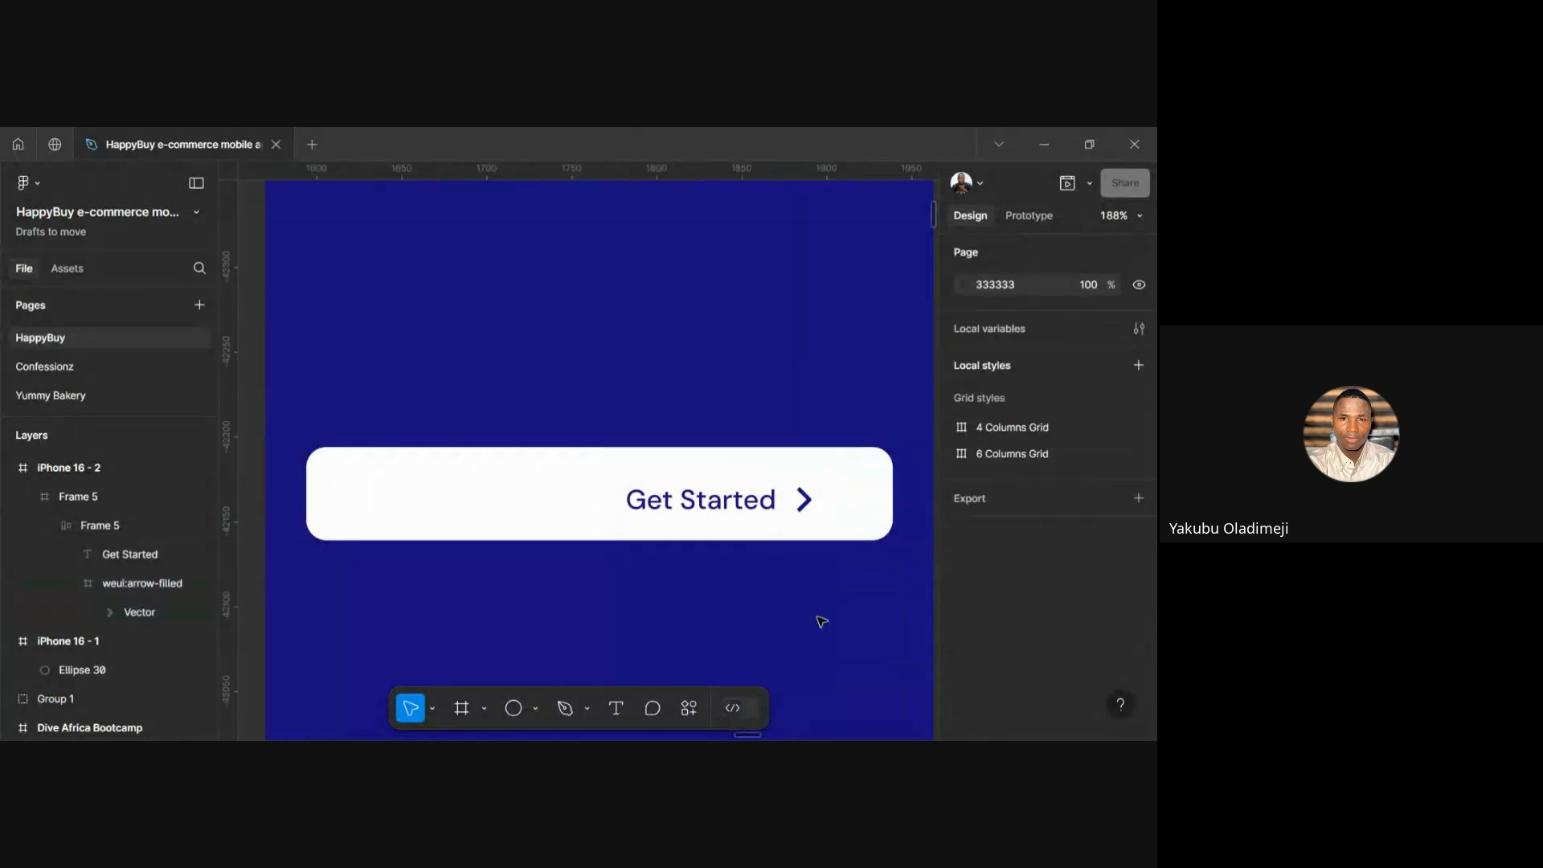
Align the inner label-and-chevron frame to horizontal and vertical centres of the white button
double_click(751, 524)
scroll(1072, 595, "down", 3)
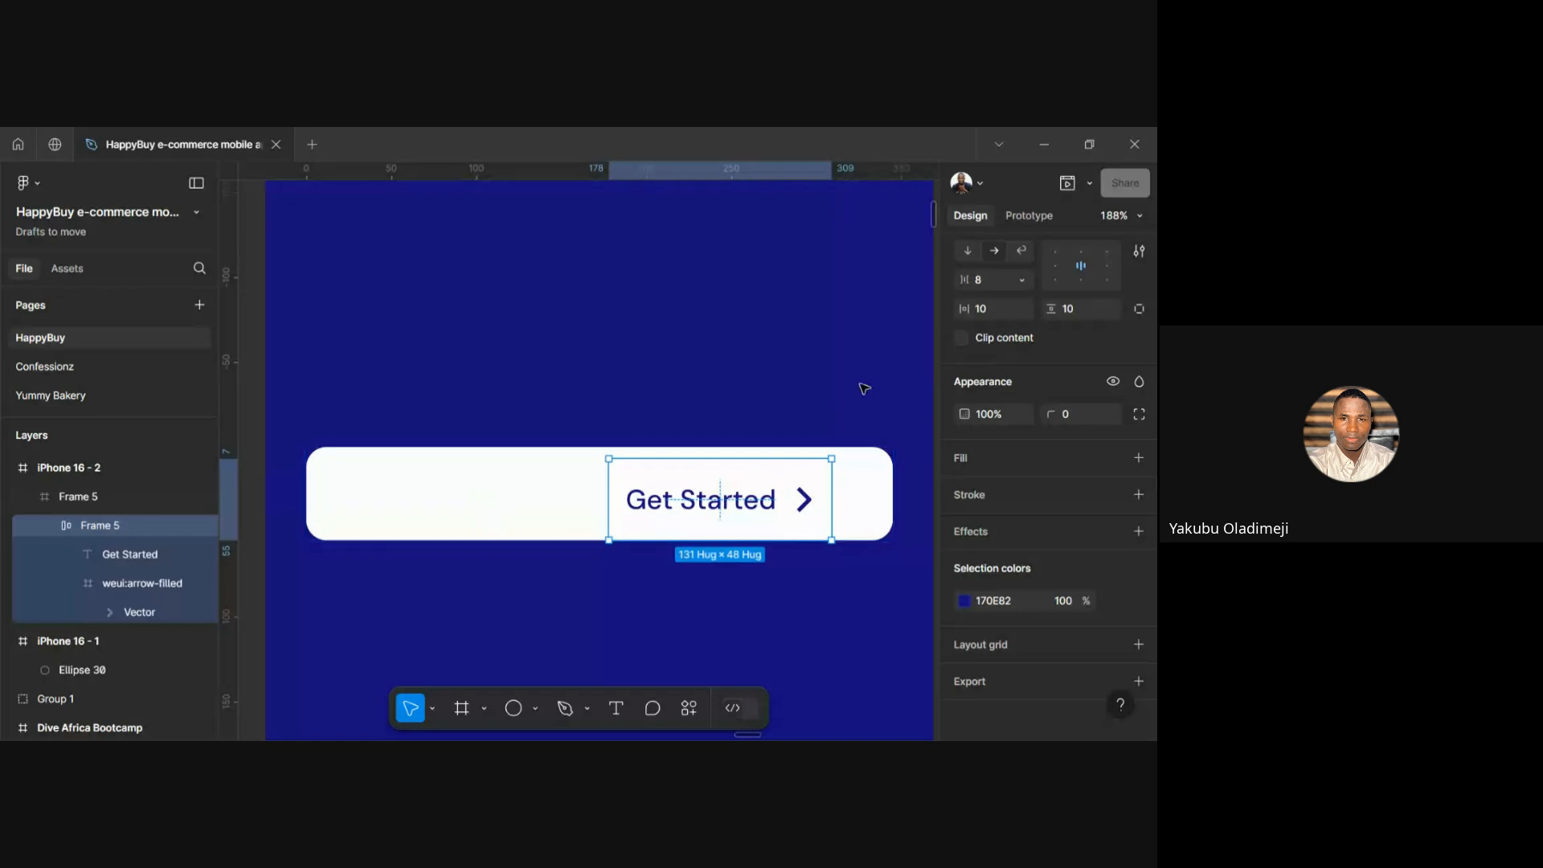
scroll(965, 361, "up", 3)
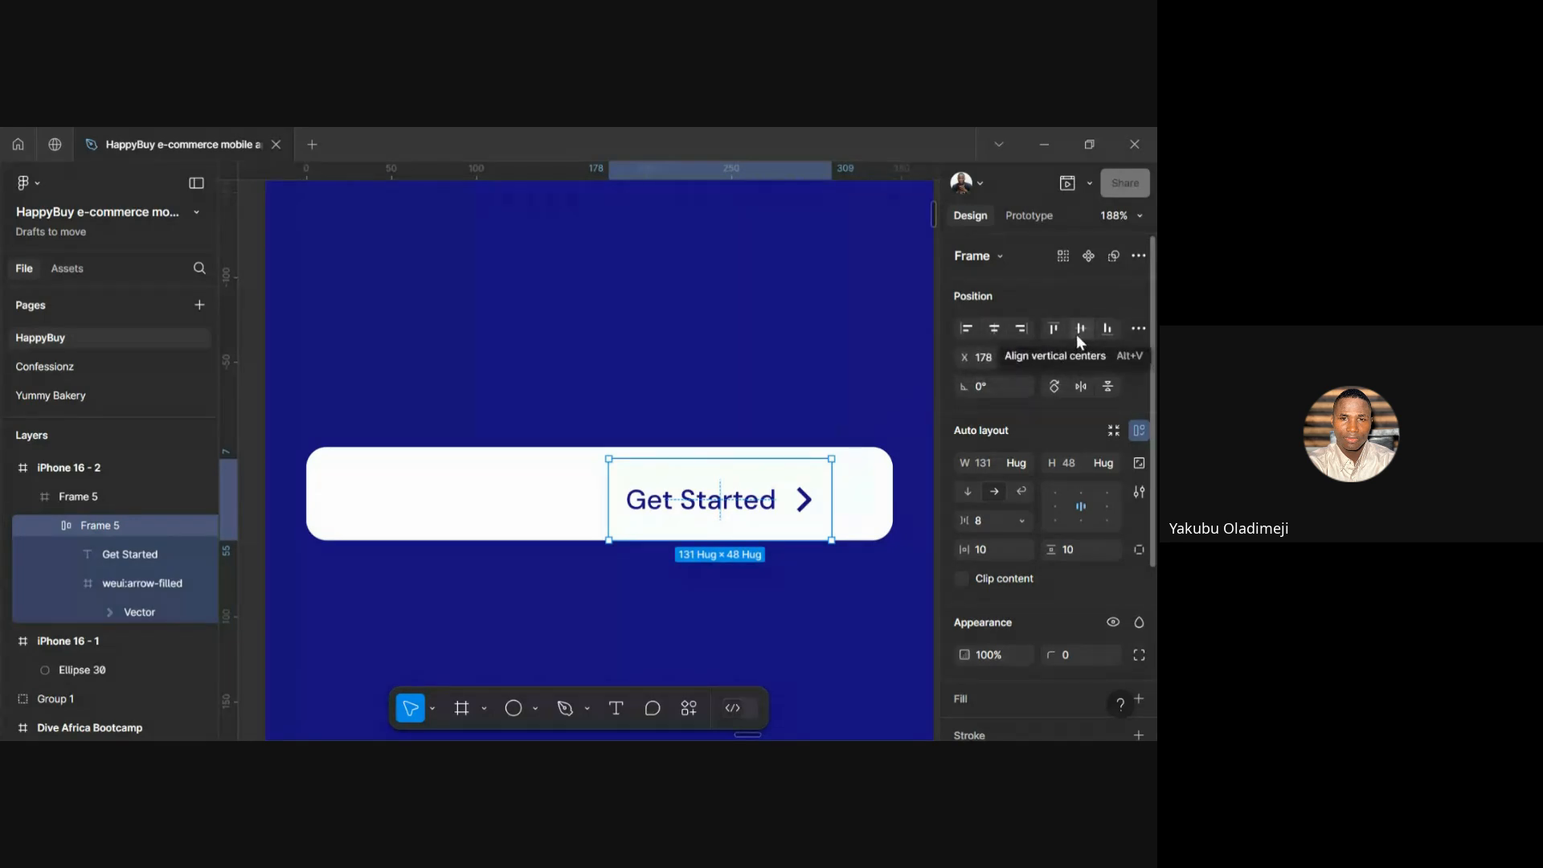
left_click(993, 329)
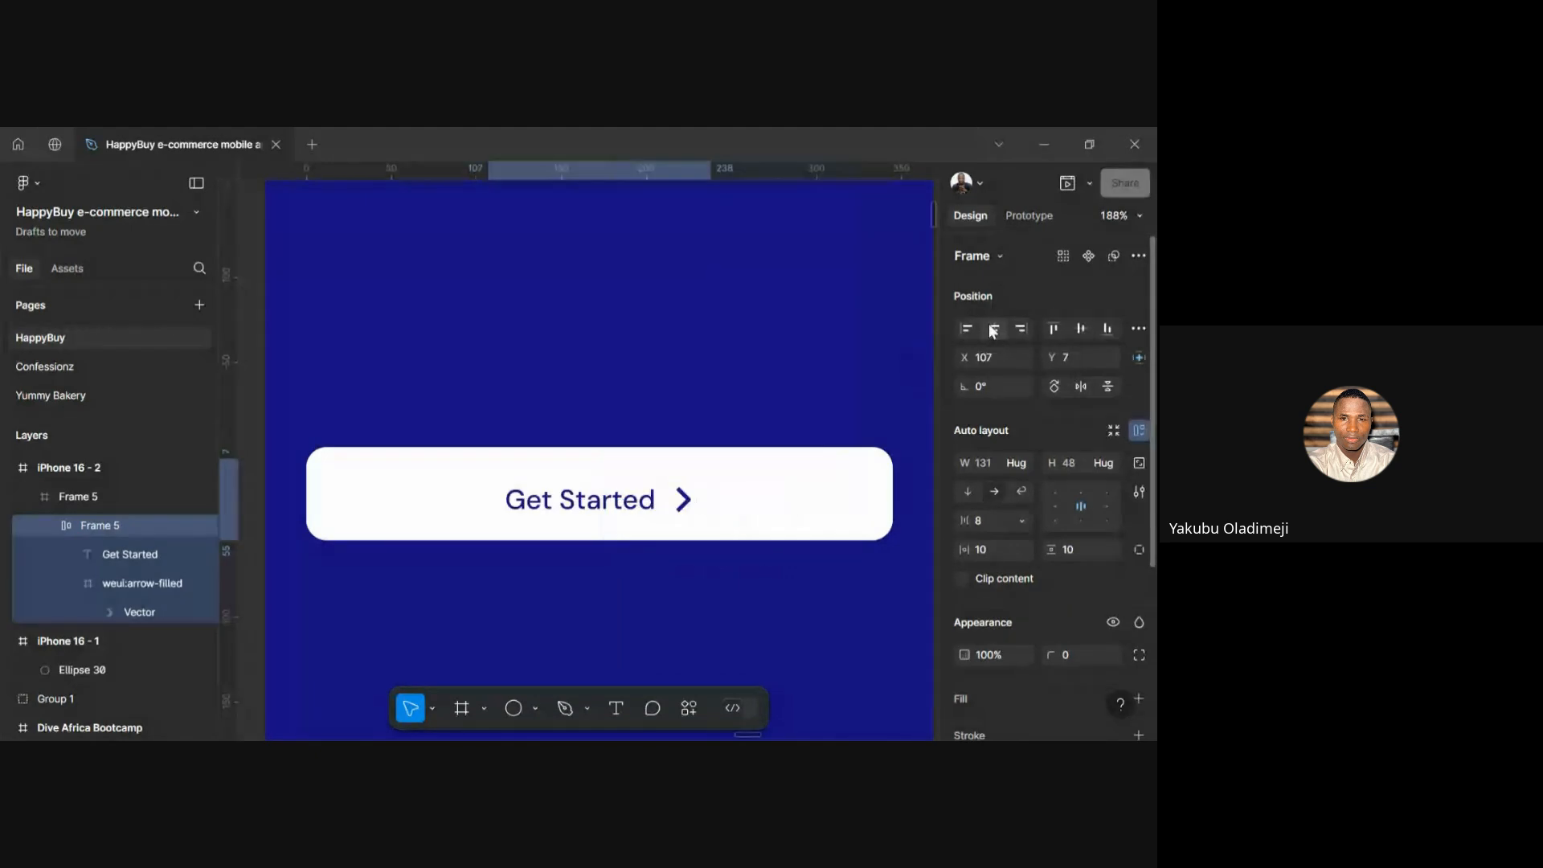
left_click(1081, 329)
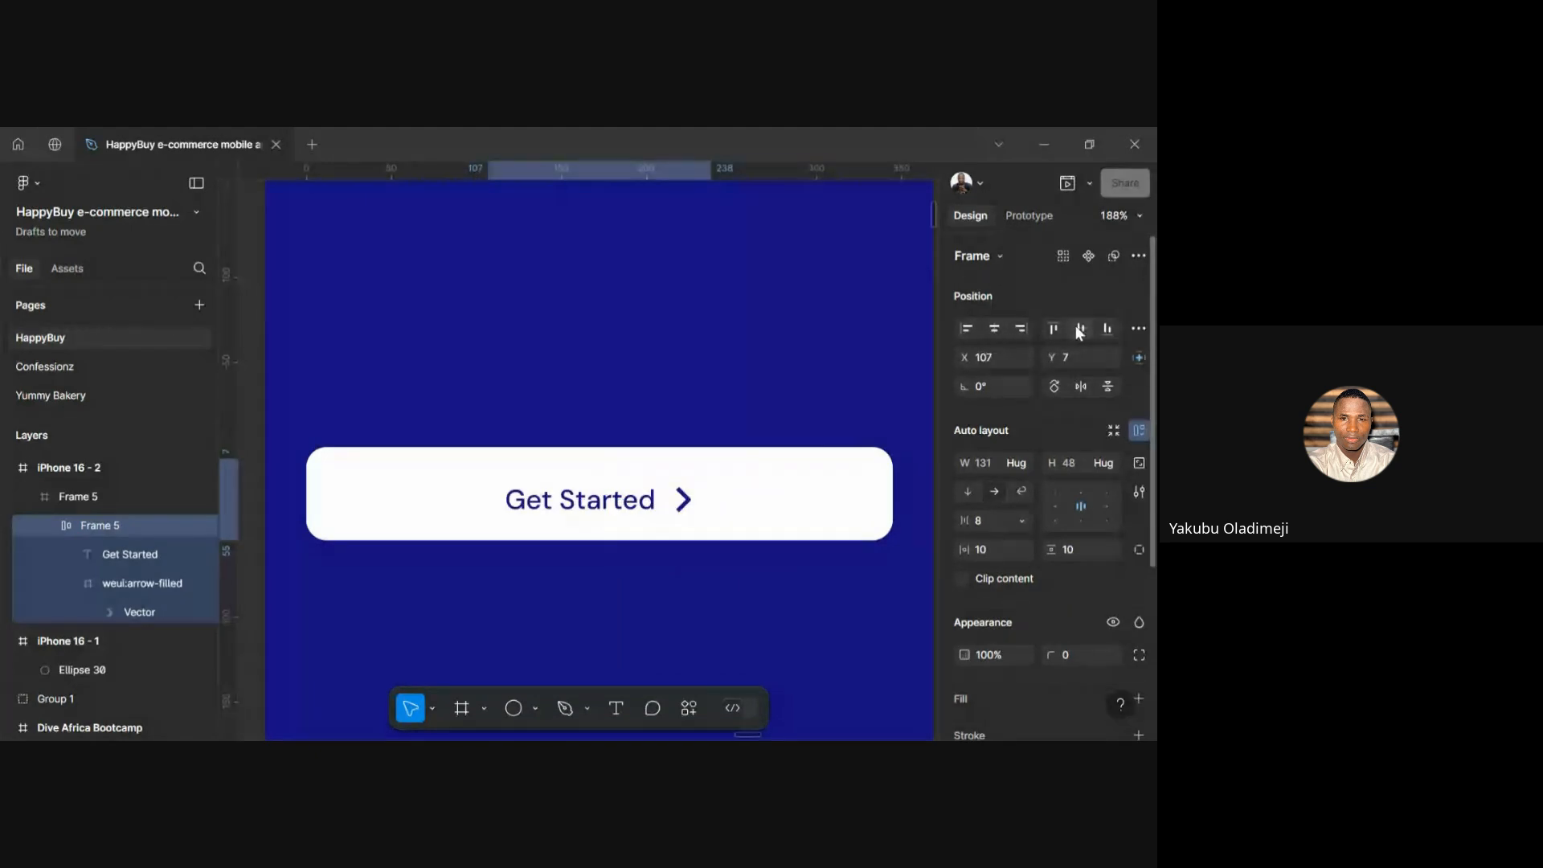
left_click(474, 402)
scroll(474, 402, "down", 5)
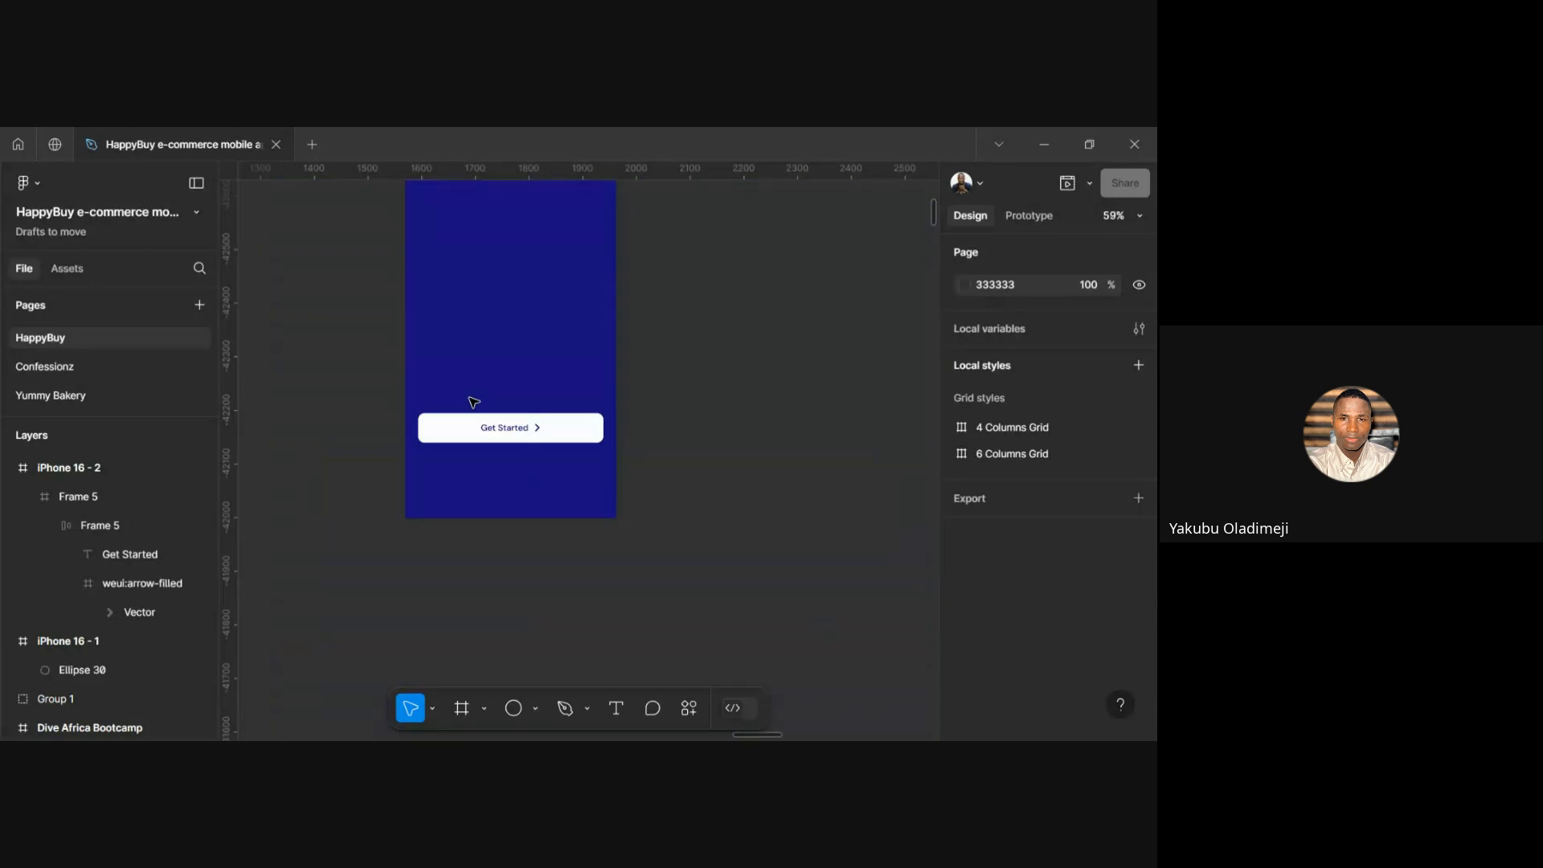
scroll(506, 443, "up", 5)
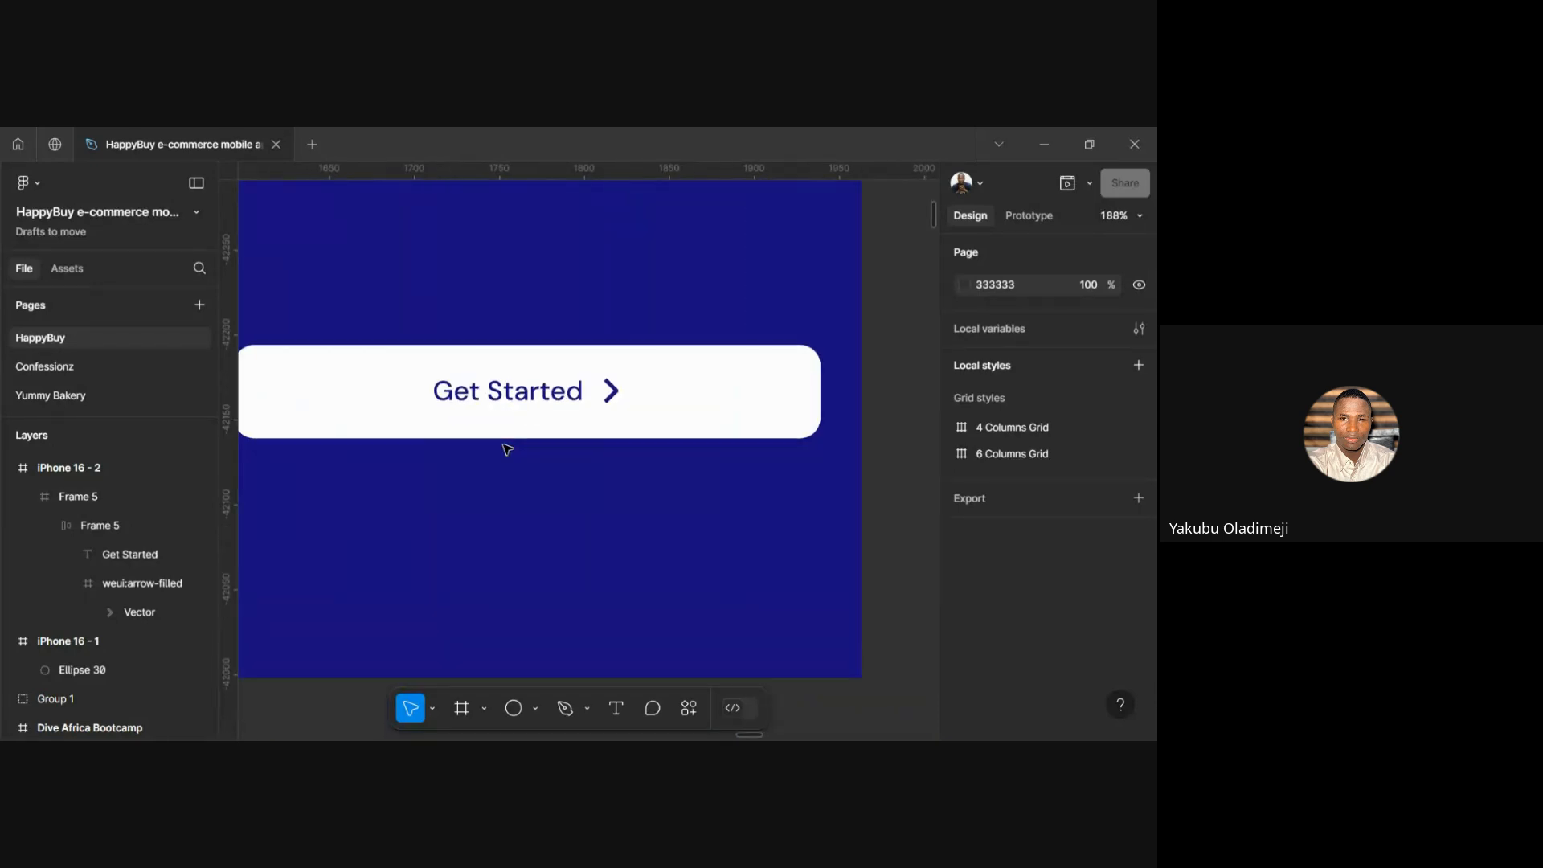
scroll(507, 448, "up", 1)
scroll(507, 448, "down", 3)
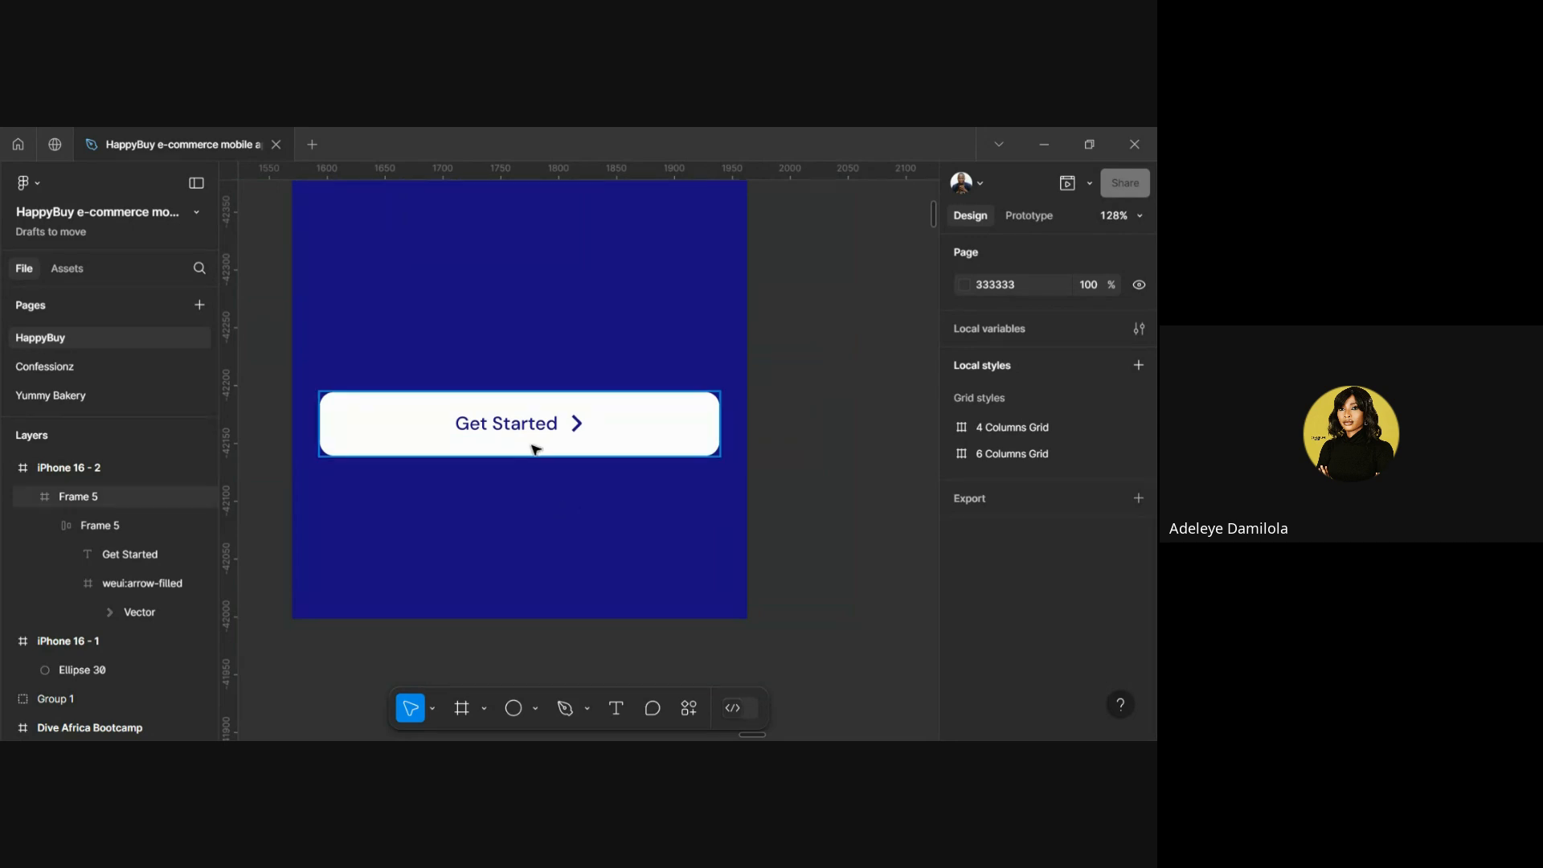
left_click(535, 448)
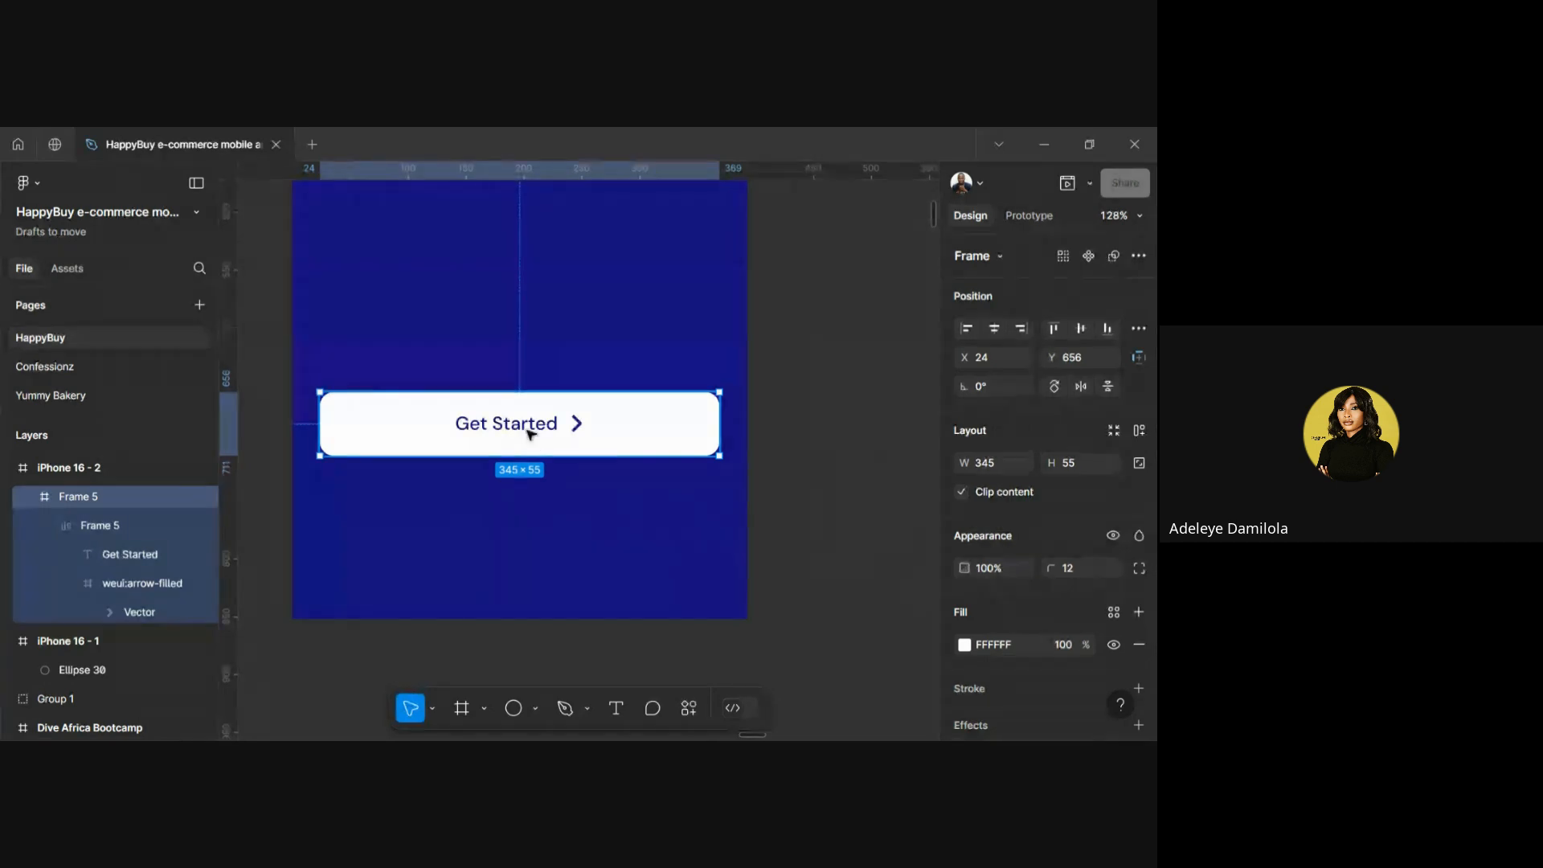
double_click(530, 434)
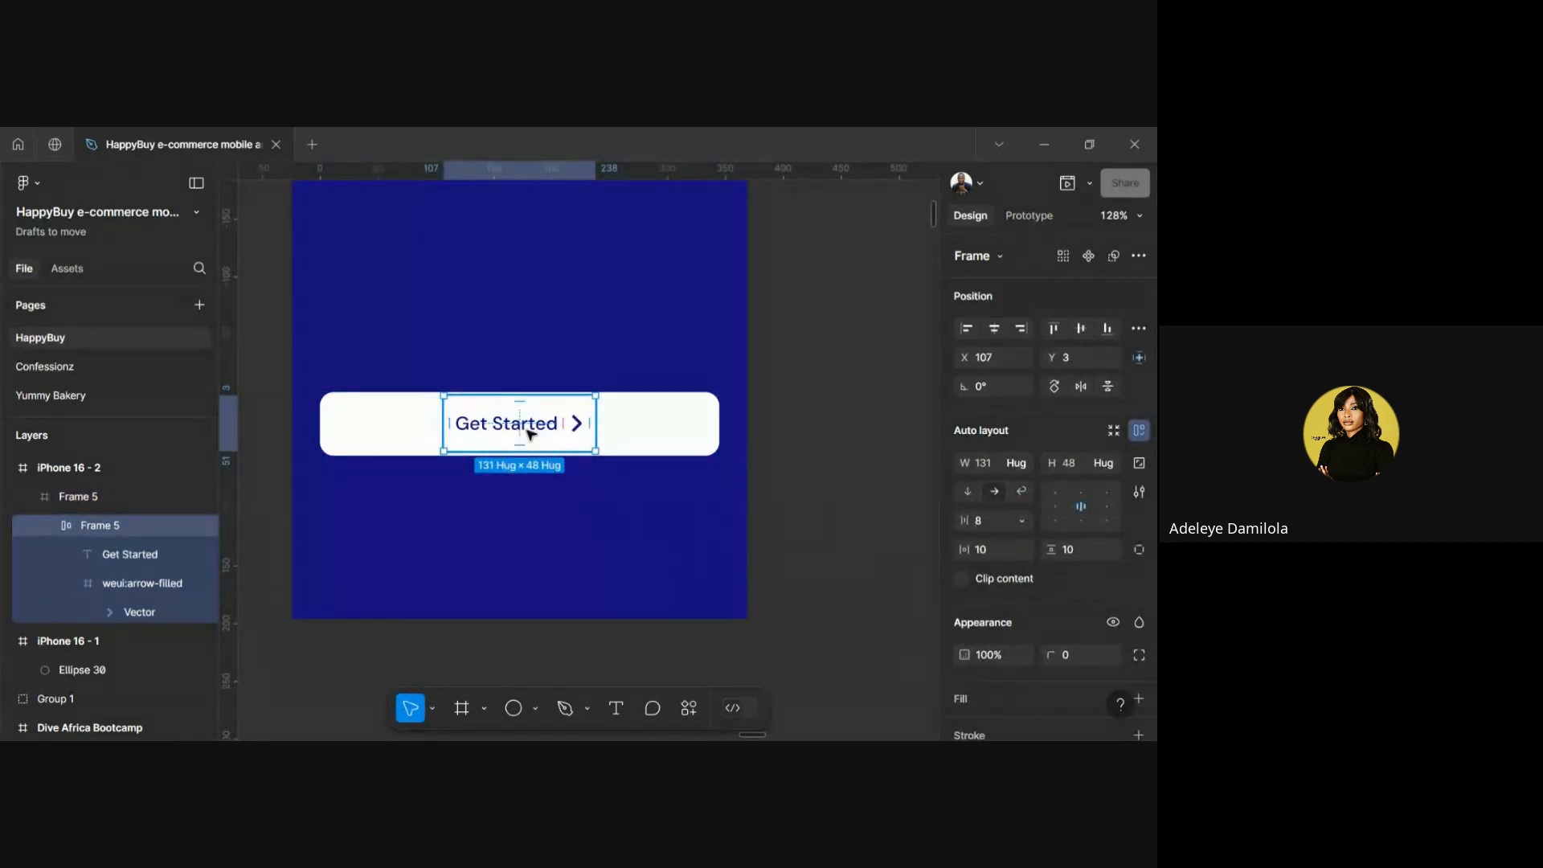
left_click(507, 503)
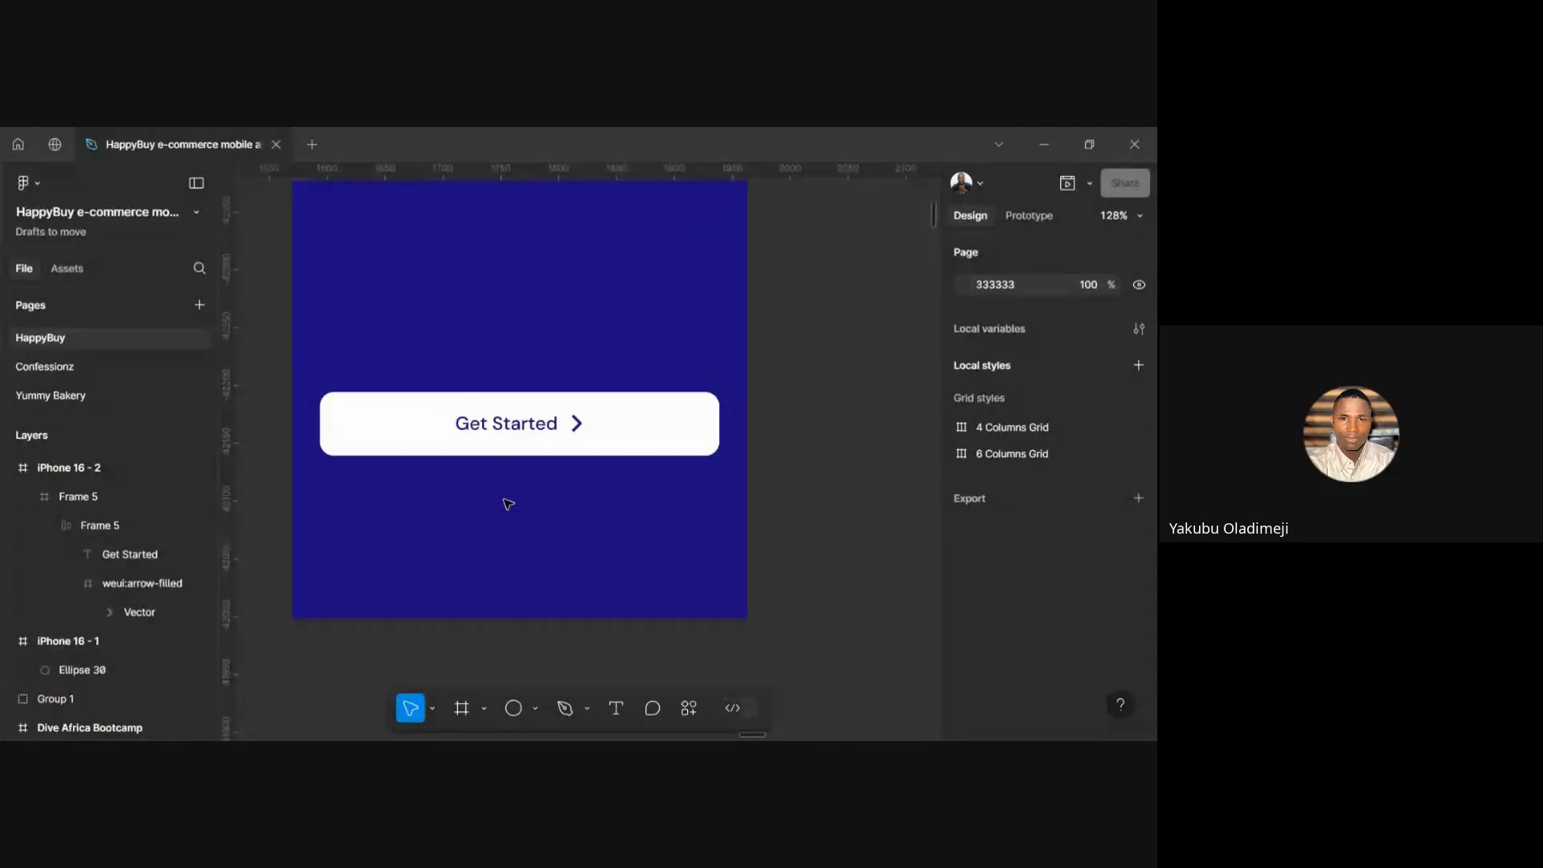
scroll(508, 504, "down", 2)
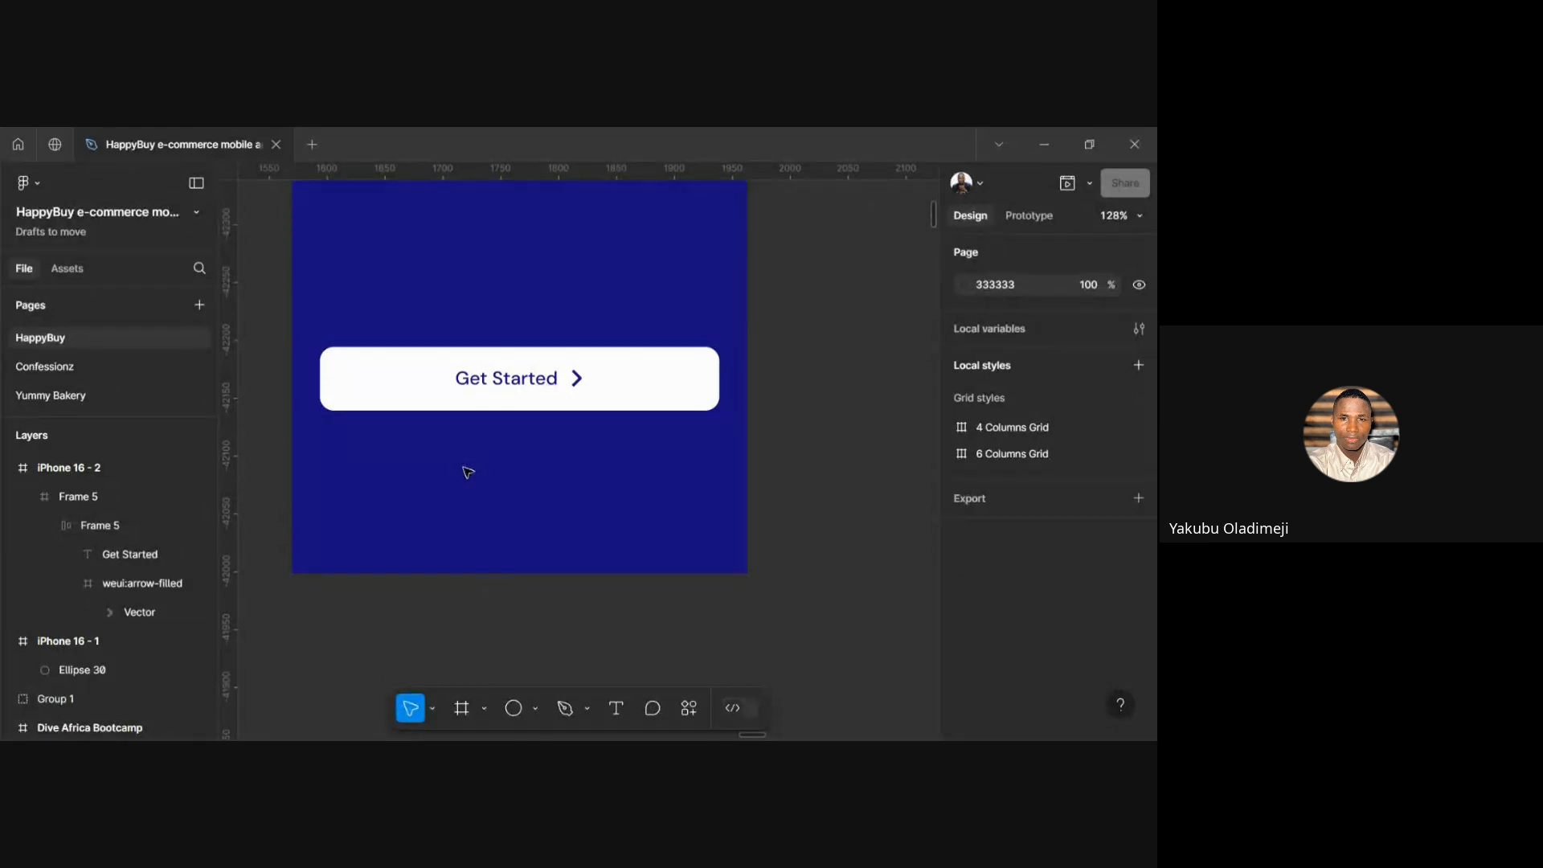
Add a 'Get Started' text below the button and wrap it in an auto-layout frame
key("t")
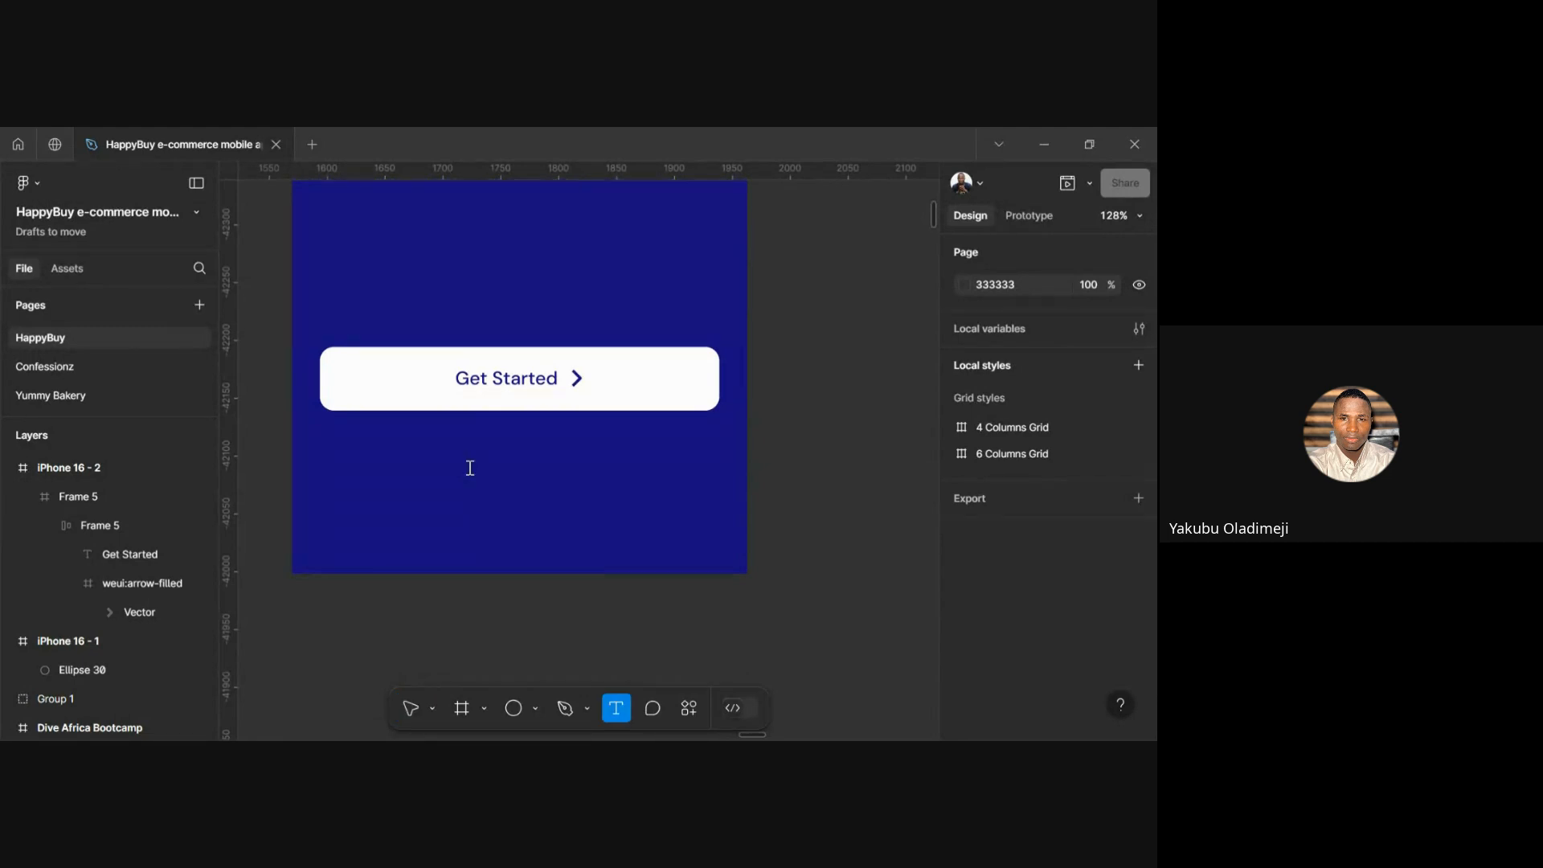
left_click(470, 467)
type("Get Started")
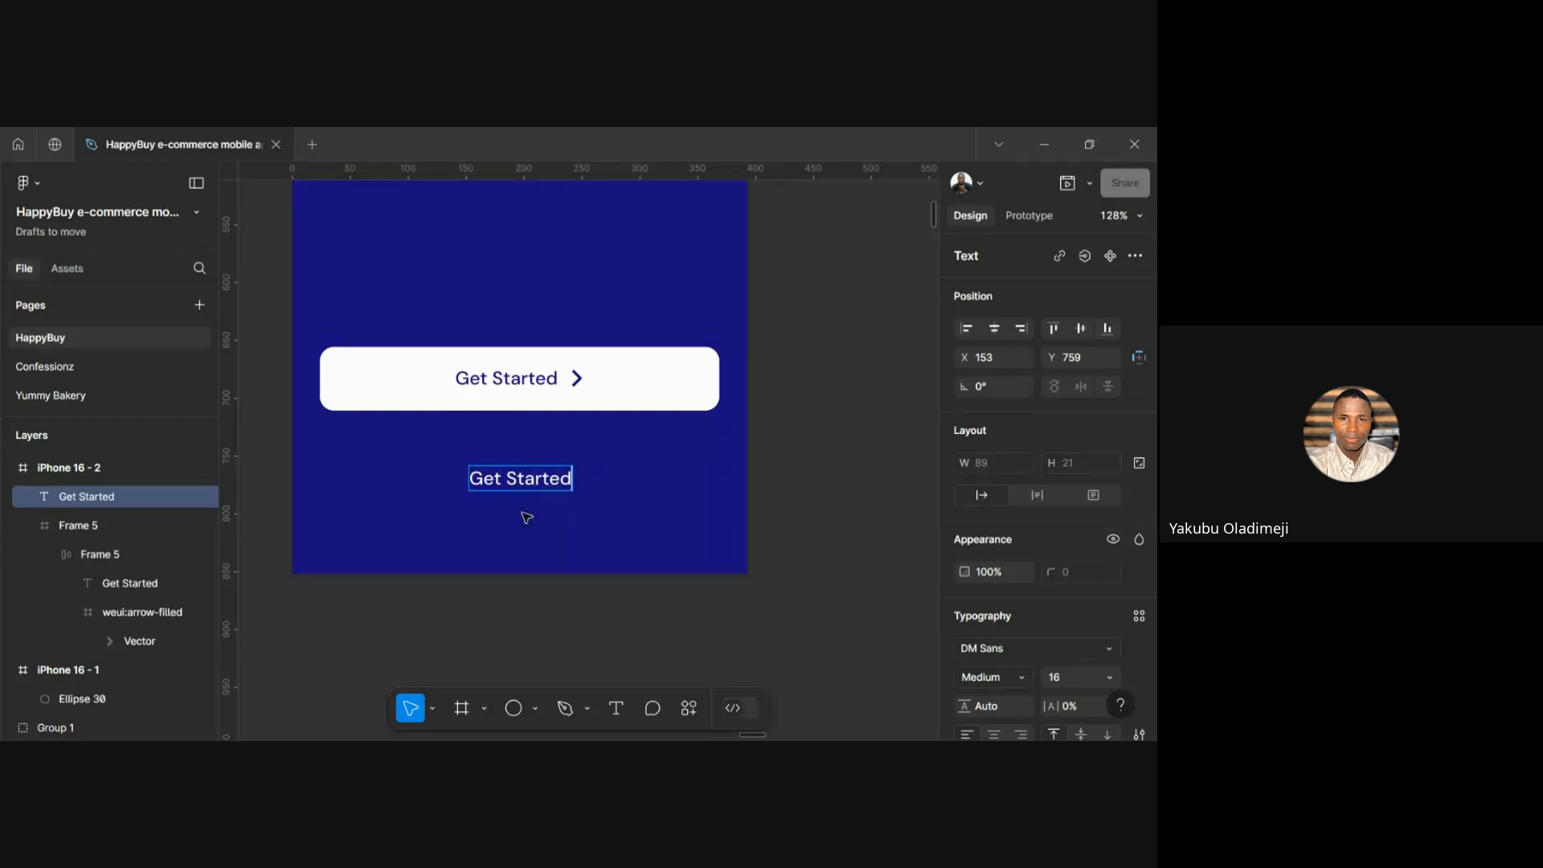
key("Escape")
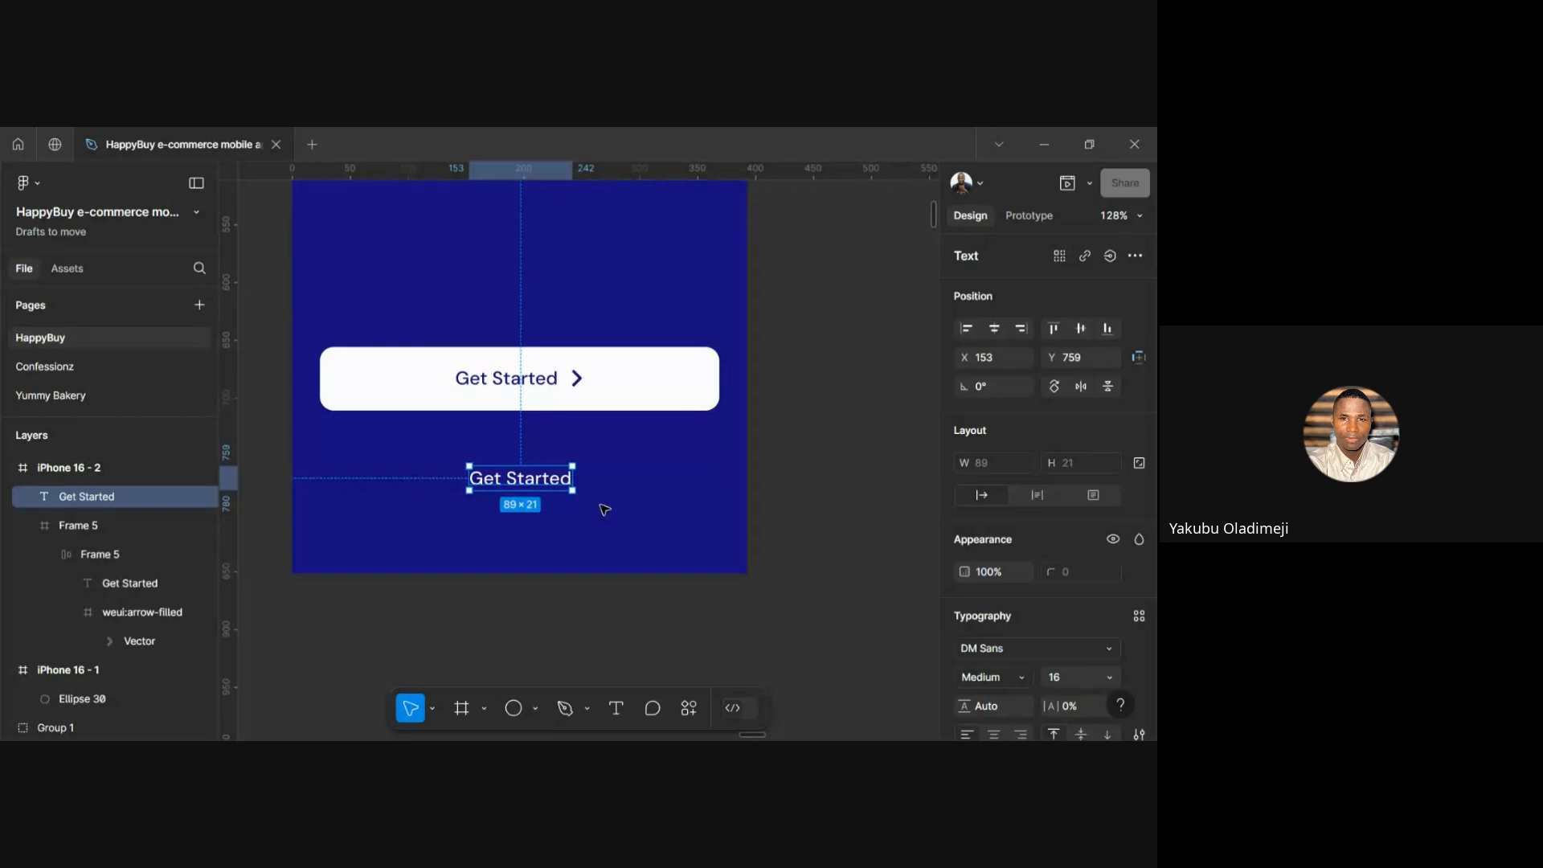
key("shift+a")
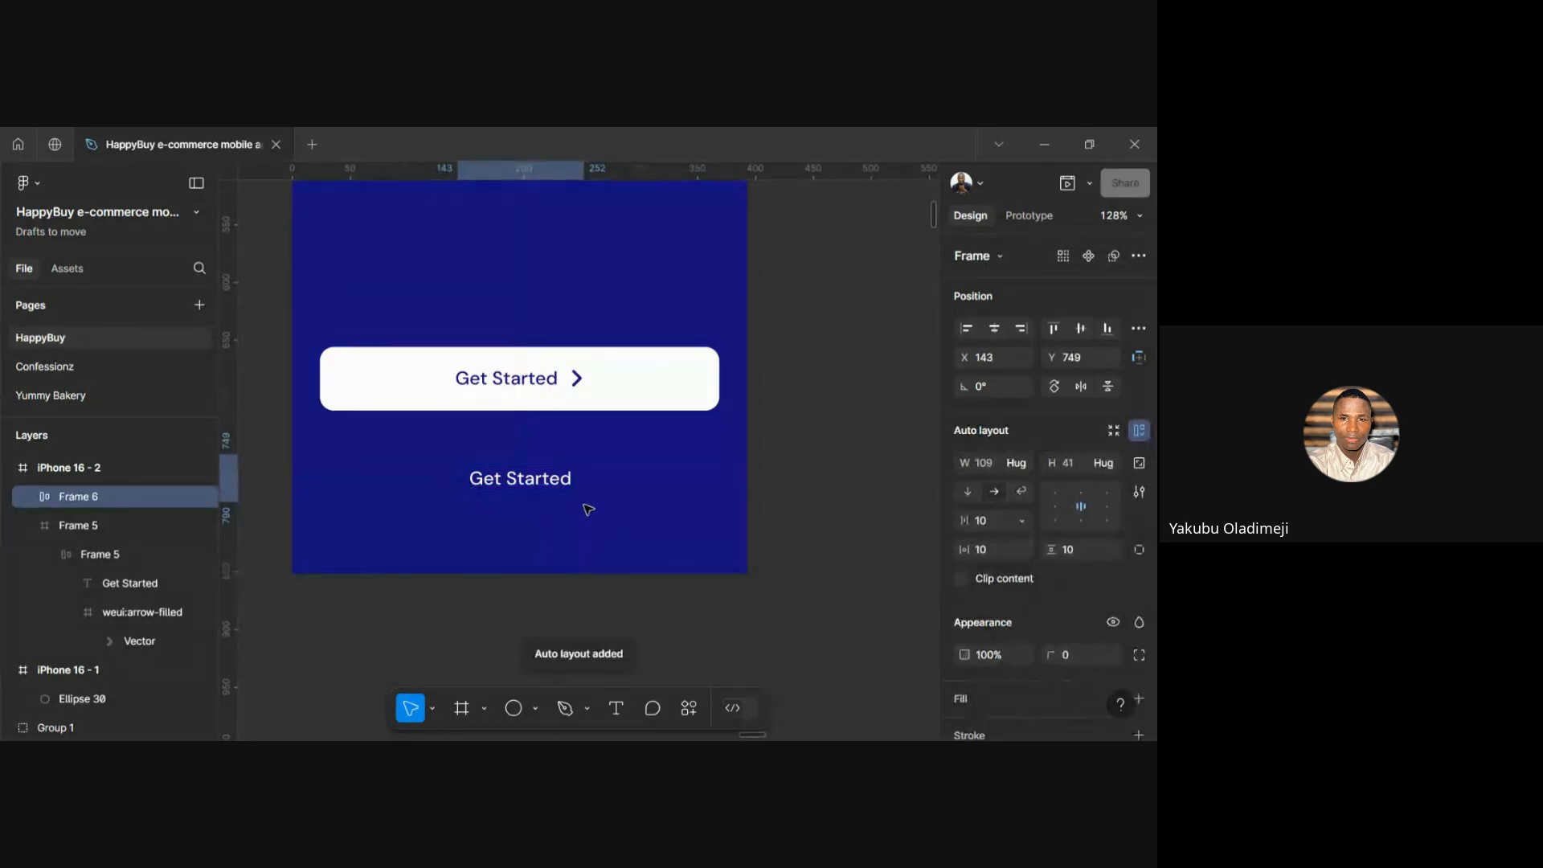
Colour the new text navy #170E82 sampled from the canvas background
scroll(947, 599, "down", 3)
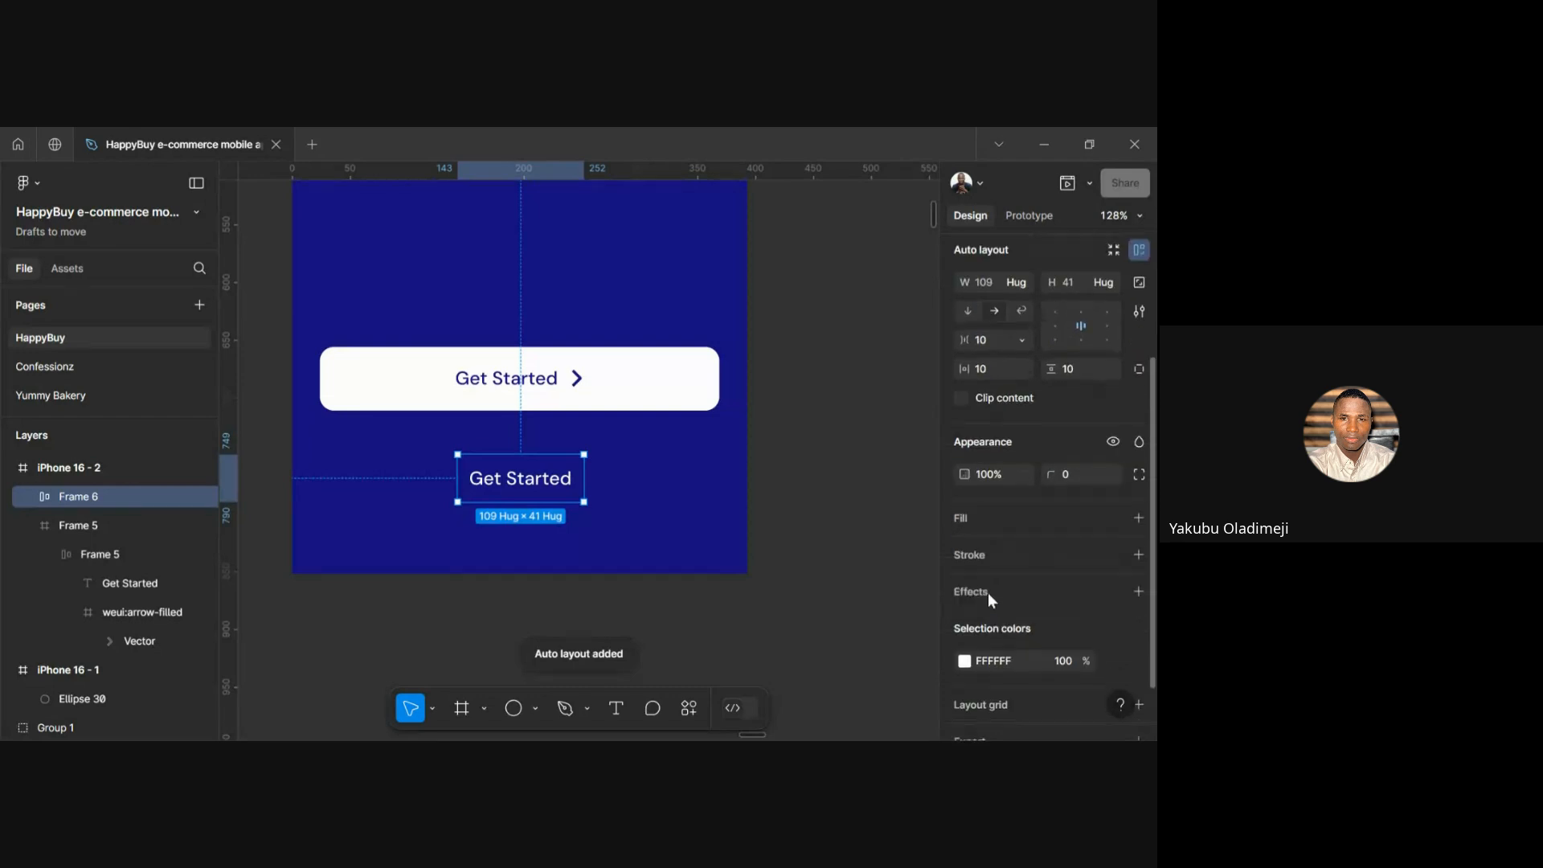
scroll(1054, 536, "down", 2)
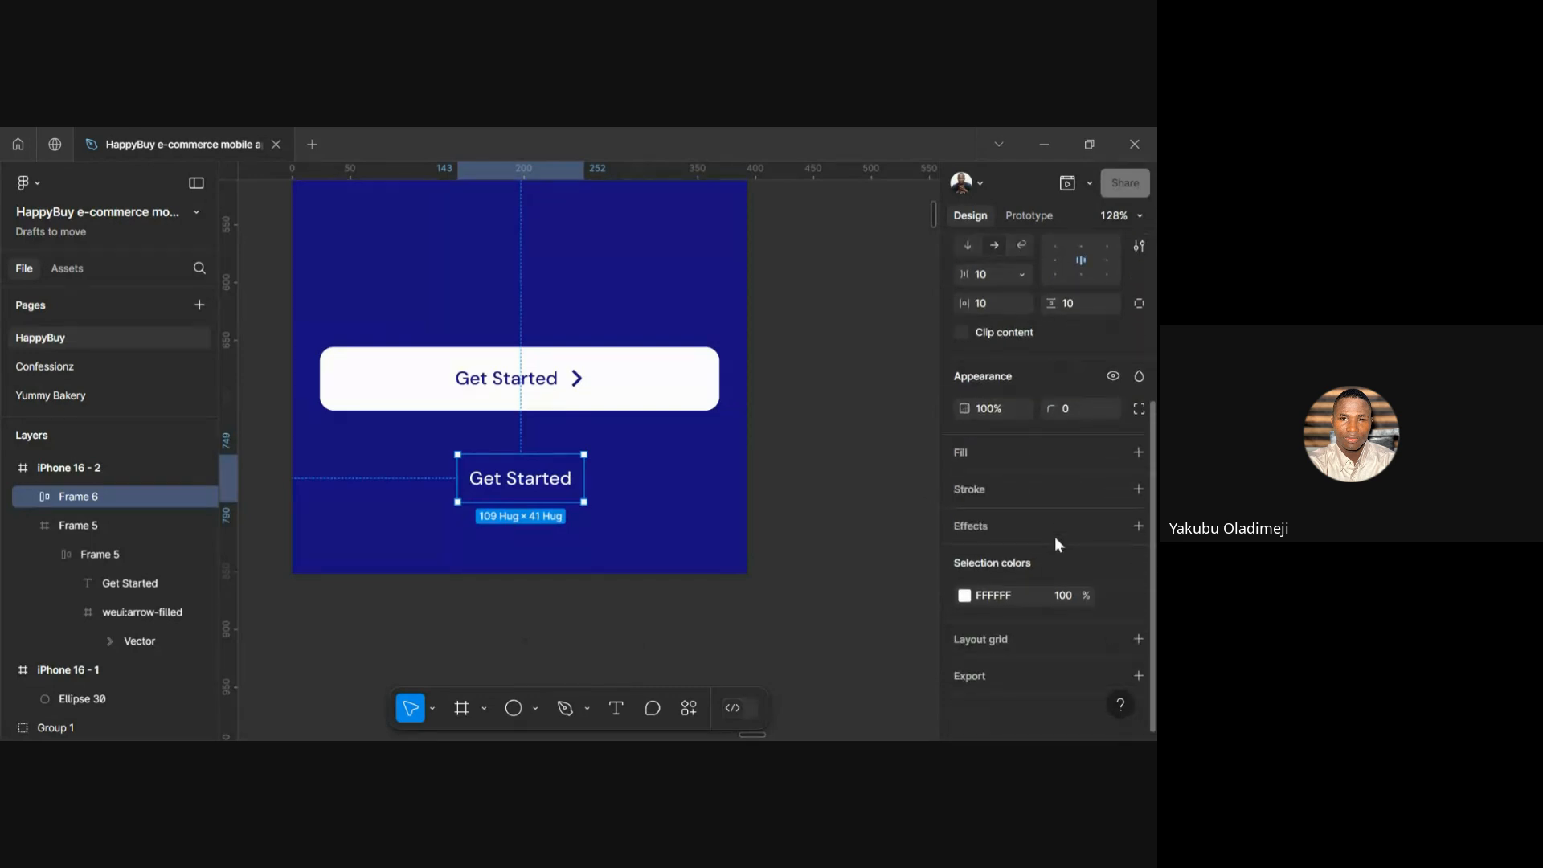
left_click(964, 596)
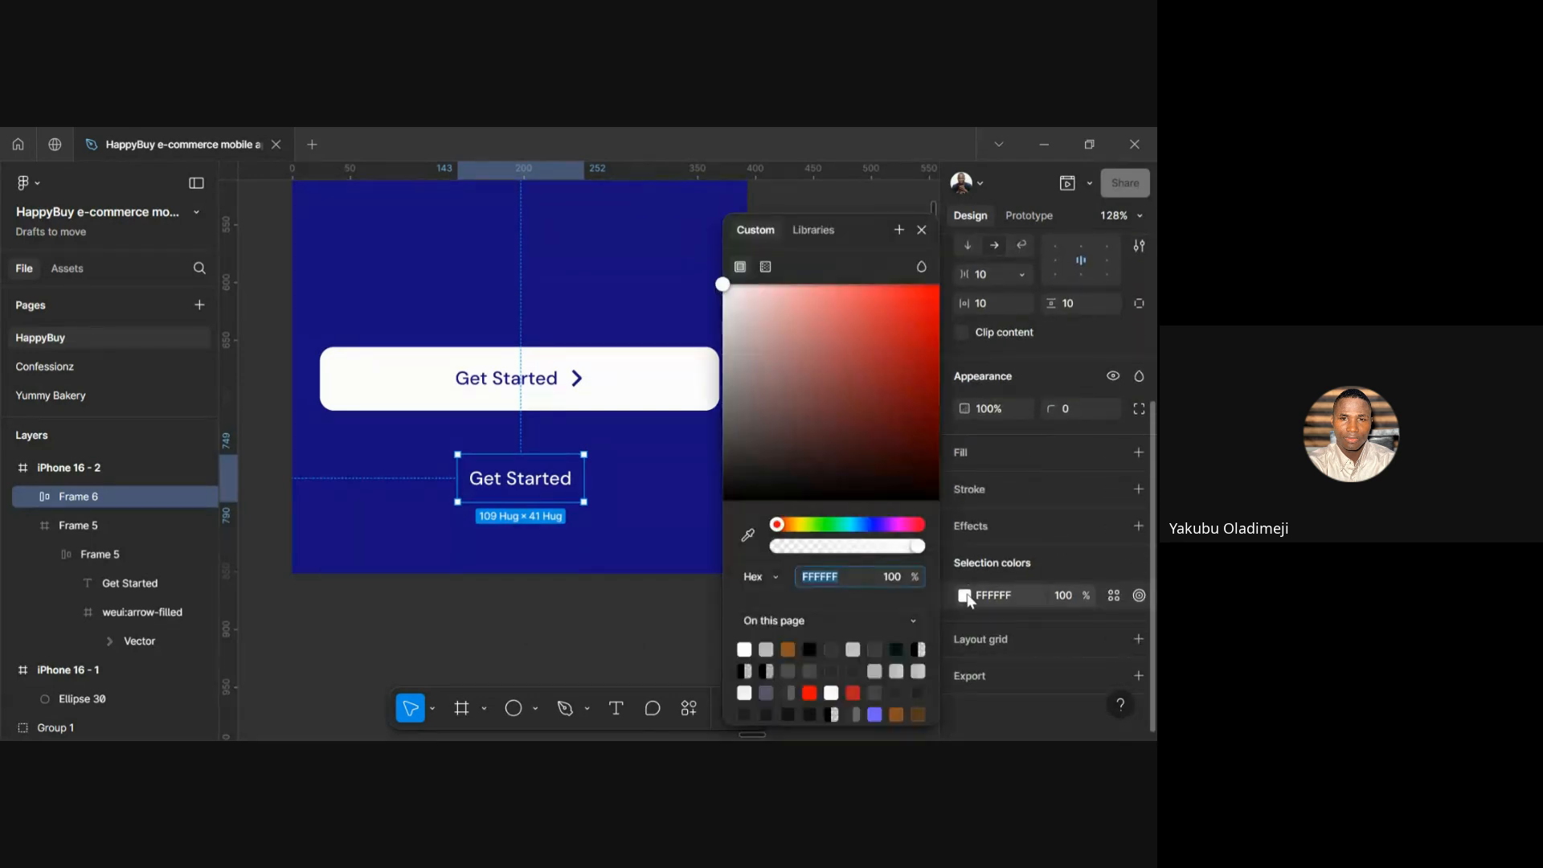
left_click(748, 535)
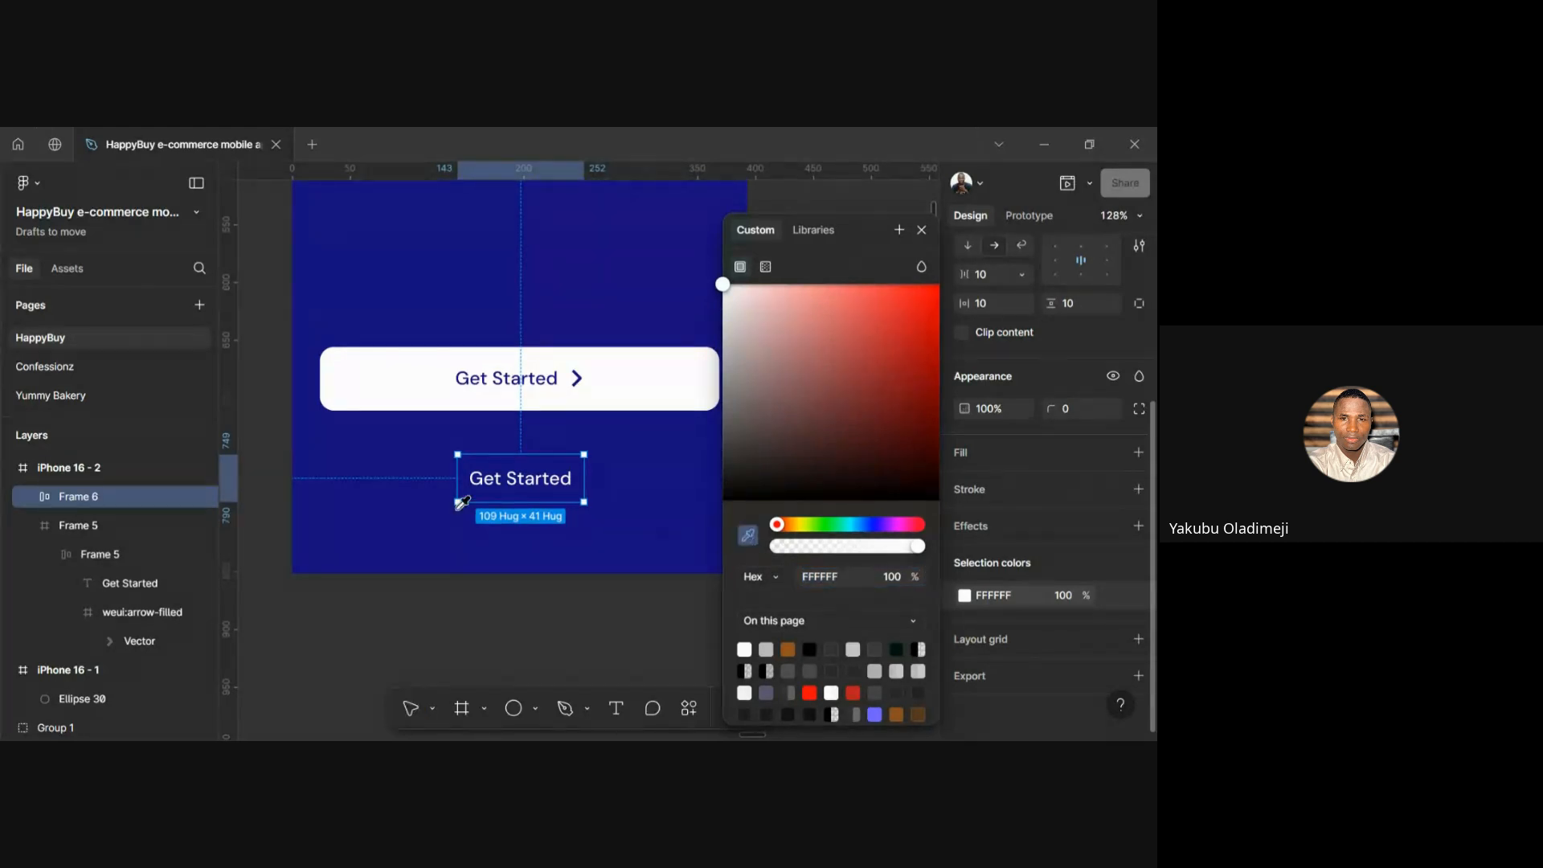
left_click(388, 496)
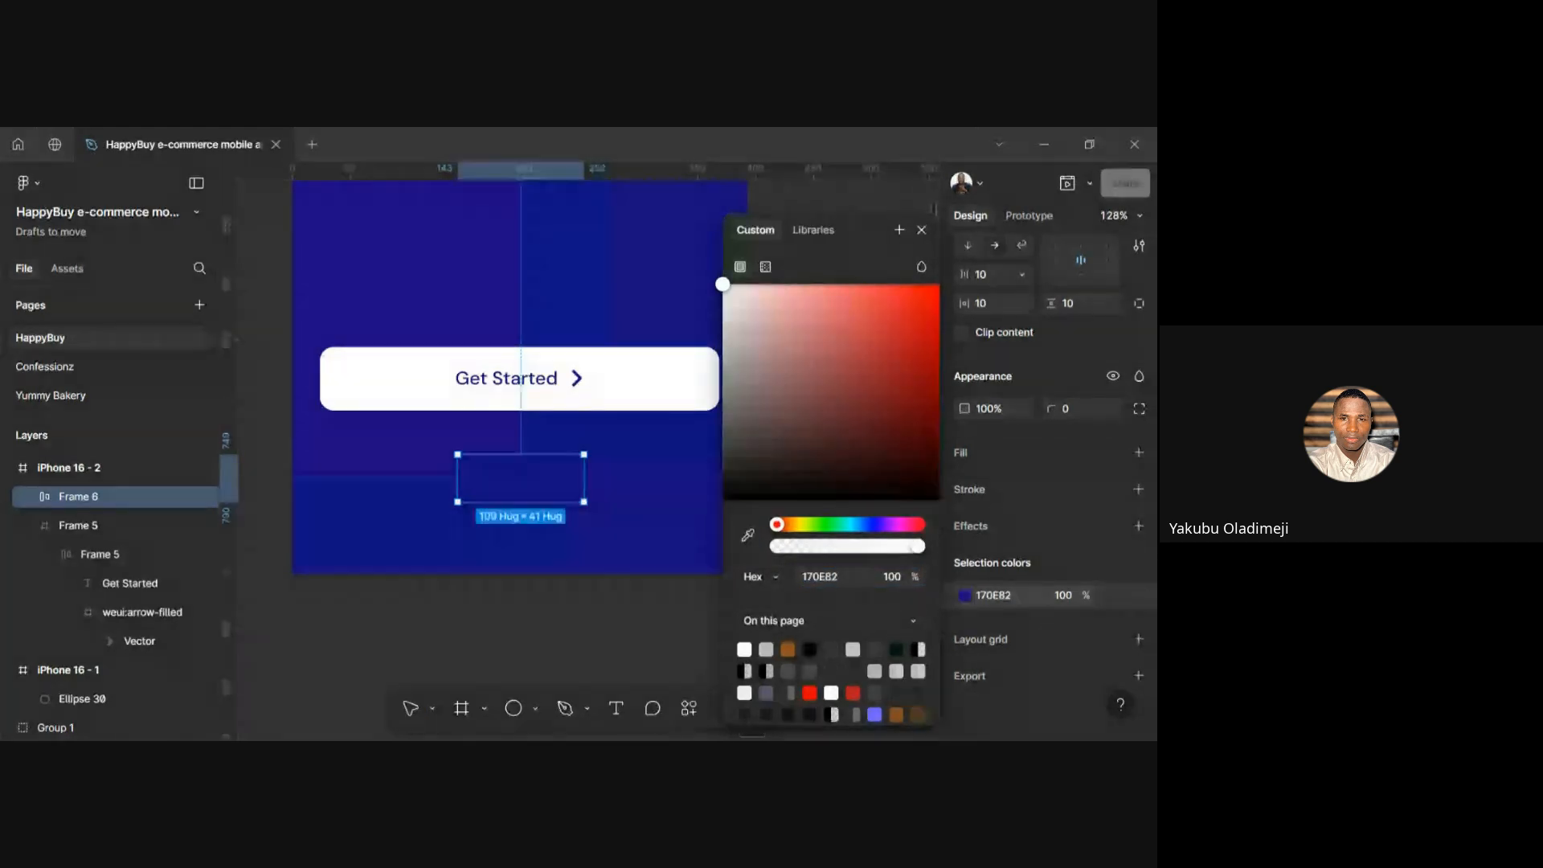
left_click(644, 500)
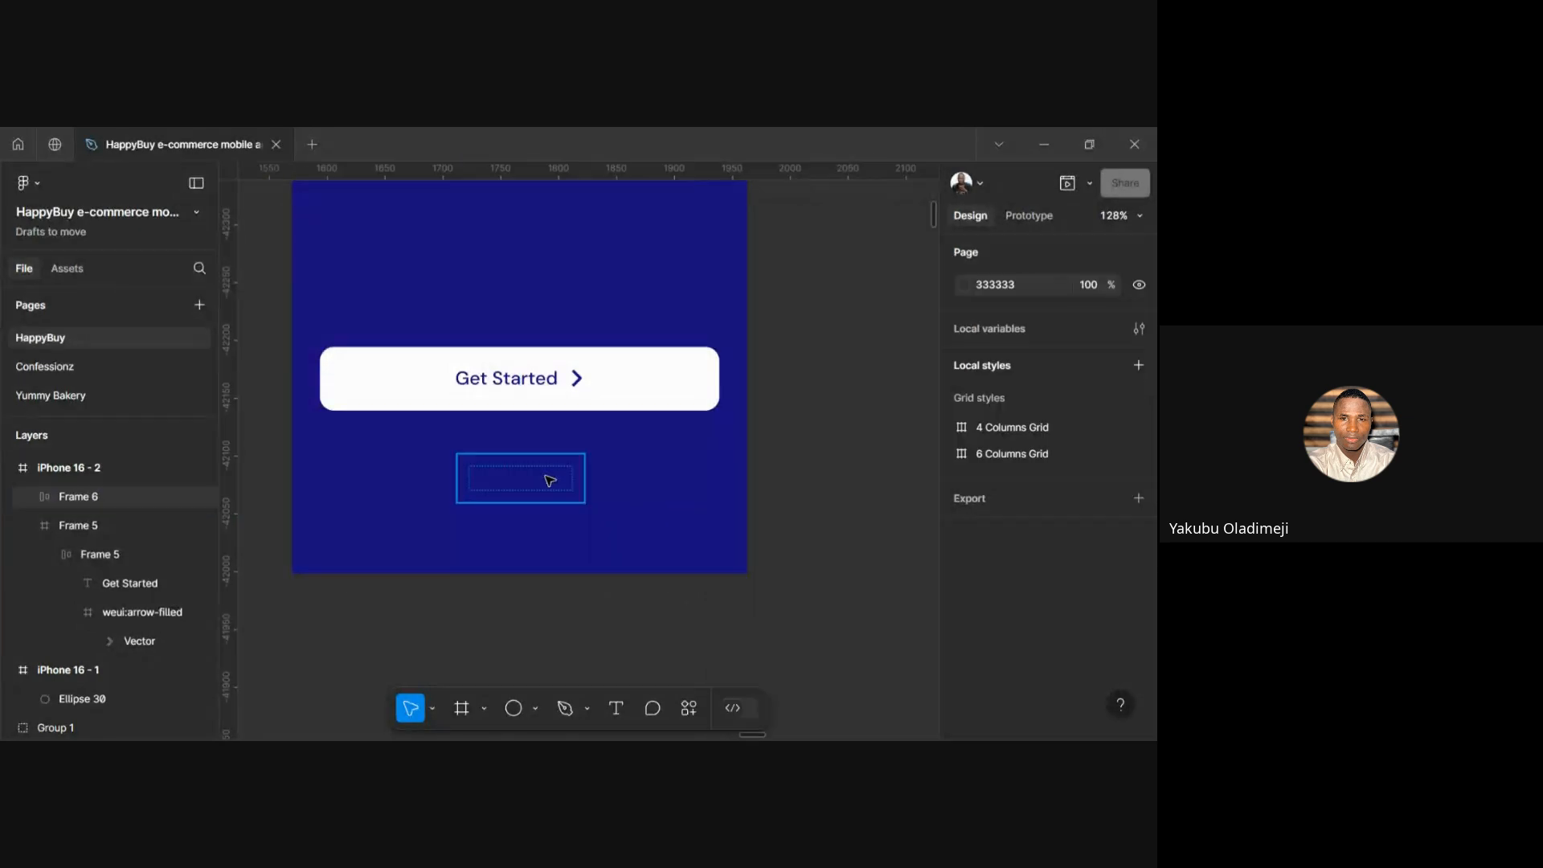
Alt-drag a copy of the 345×55 Get Started button upward, creating Frame 7
left_click(550, 480)
left_click(551, 394)
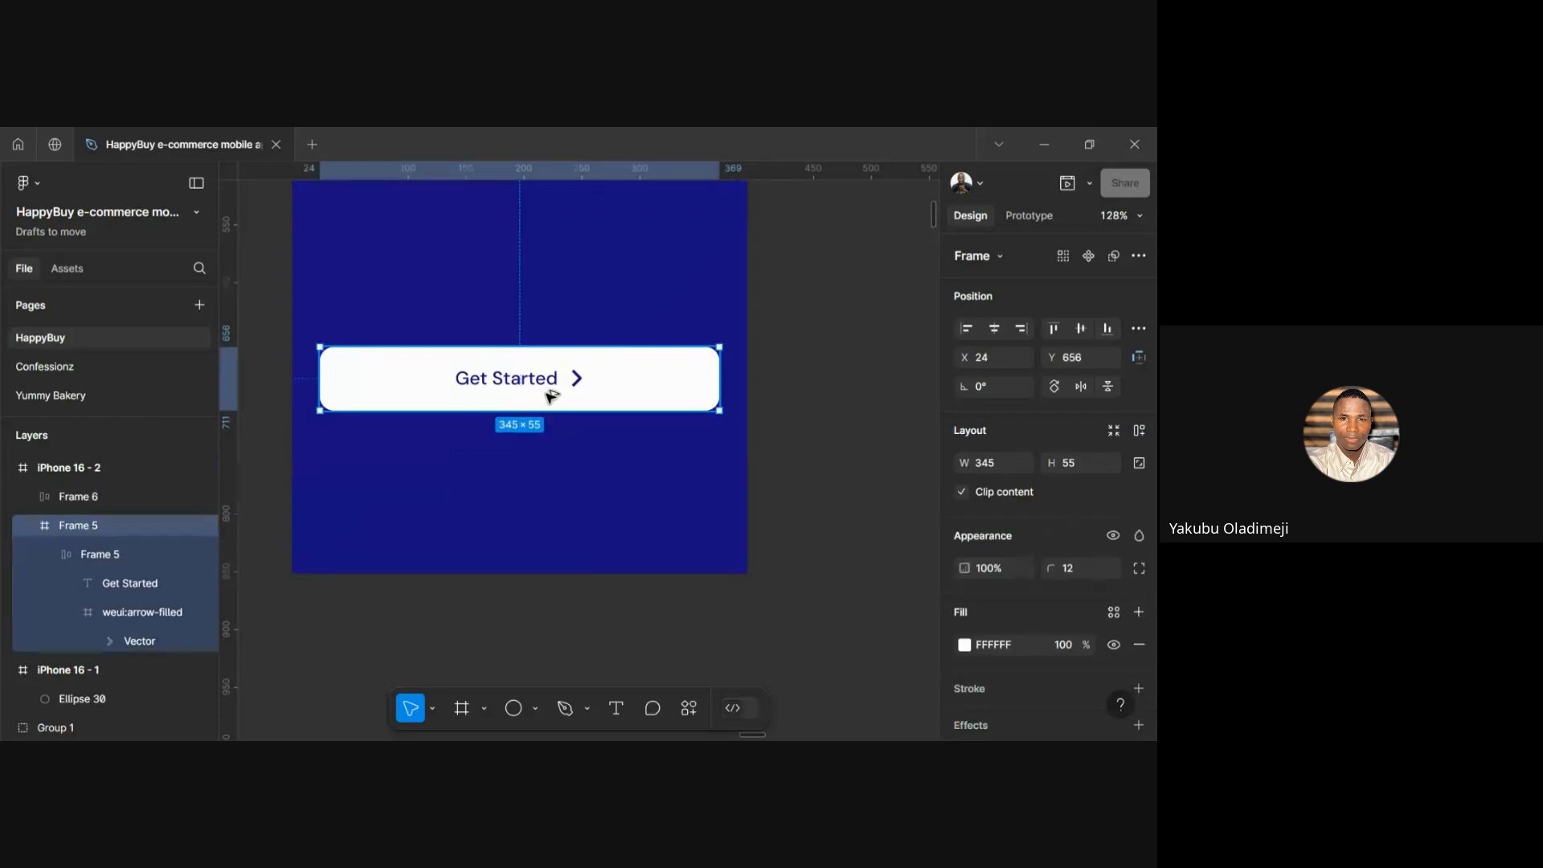
left_click_drag(551, 395, 547, 275)
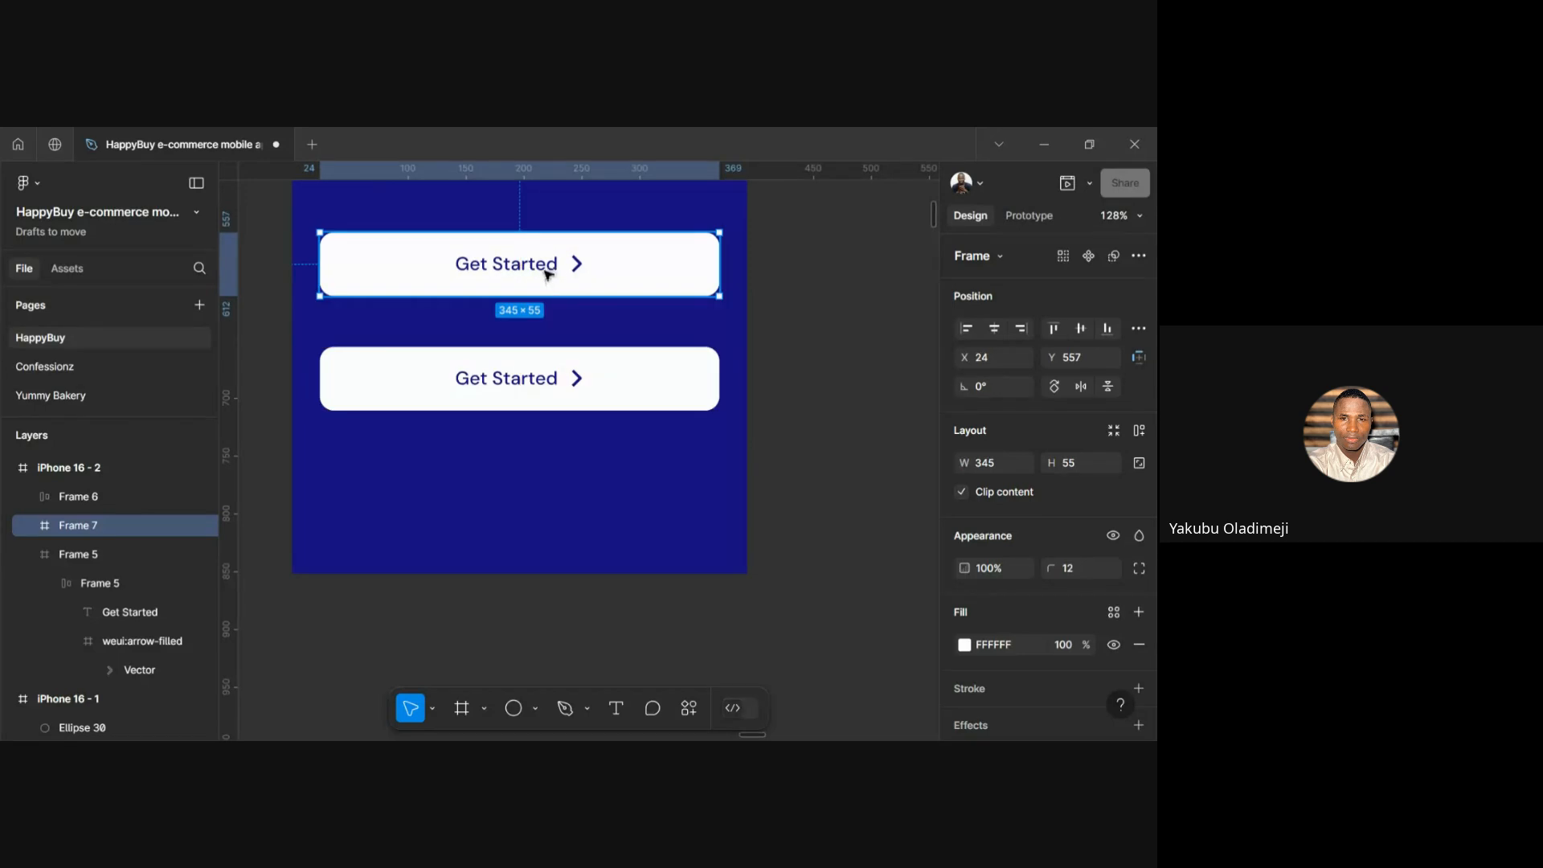
double_click(547, 275)
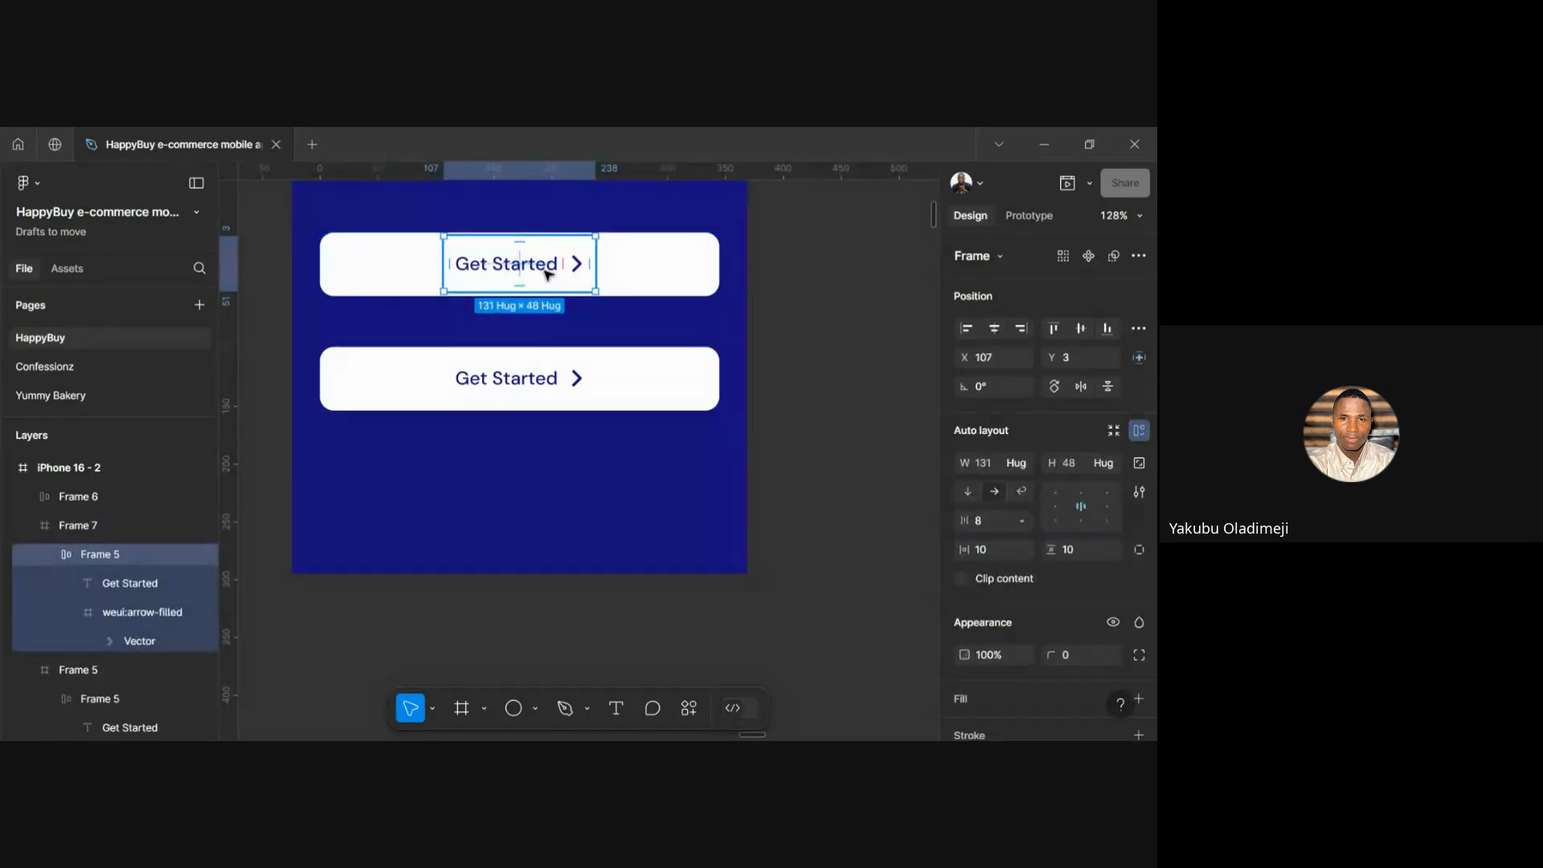
left_click(507, 329)
Move the separate blue Get Started text frame into the top button
left_click(520, 474)
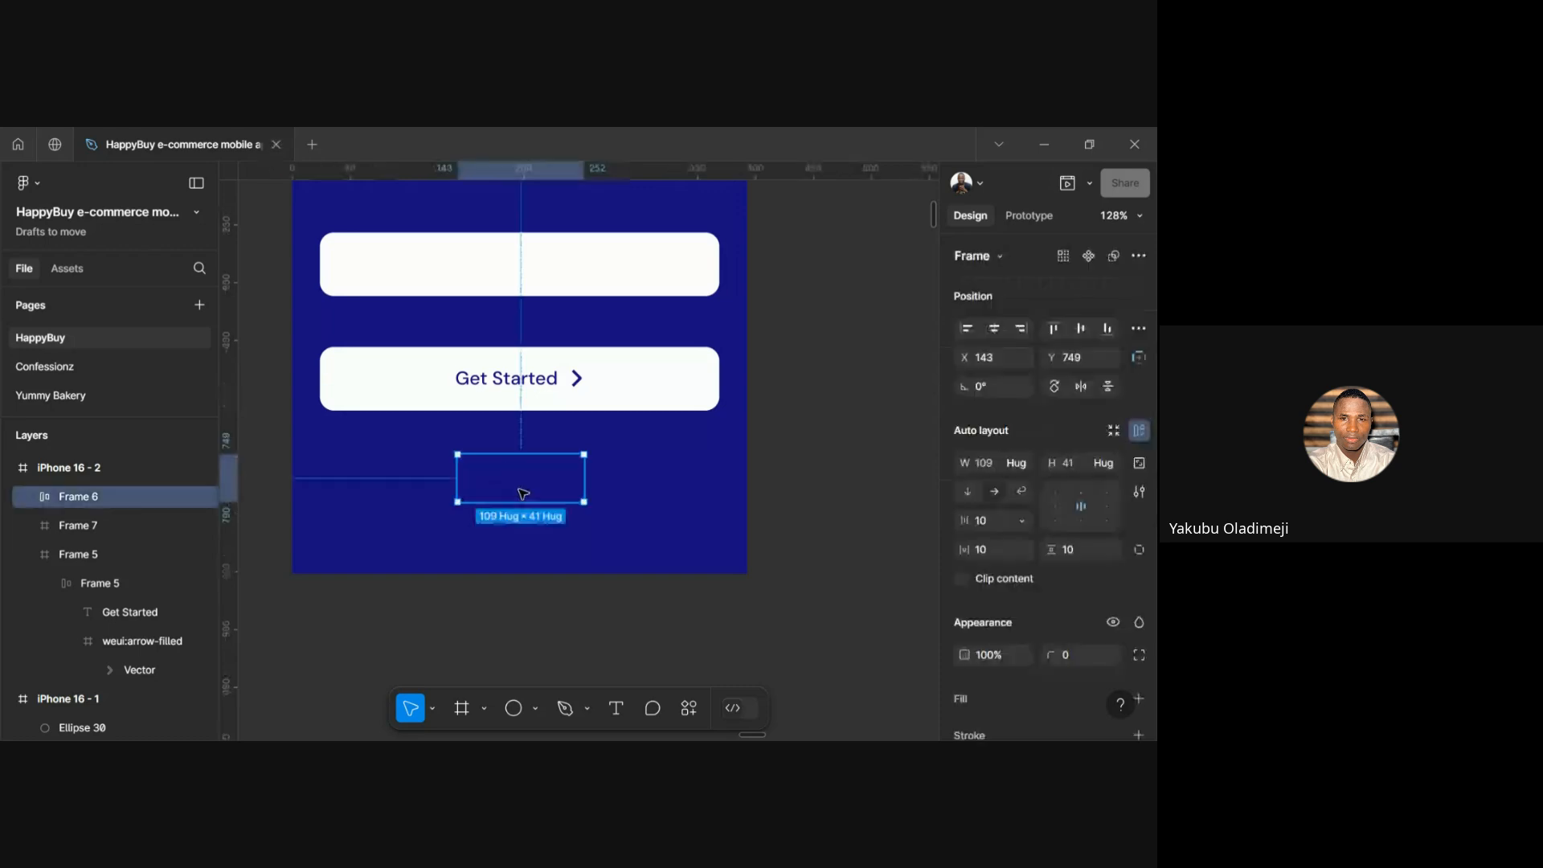
left_click_drag(520, 474, 507, 276)
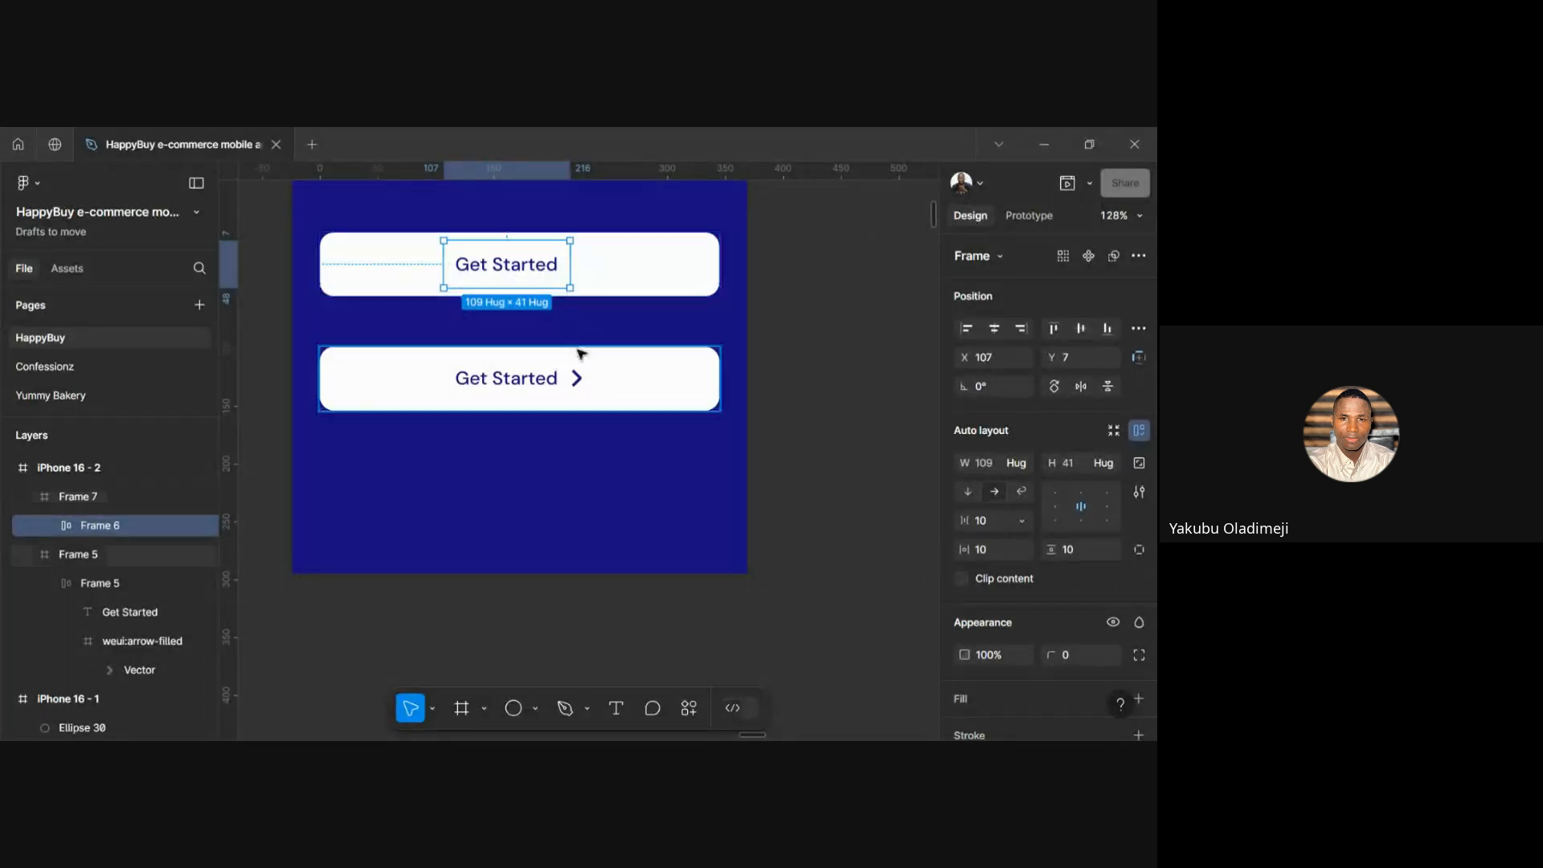
scroll(575, 396, "up", 3)
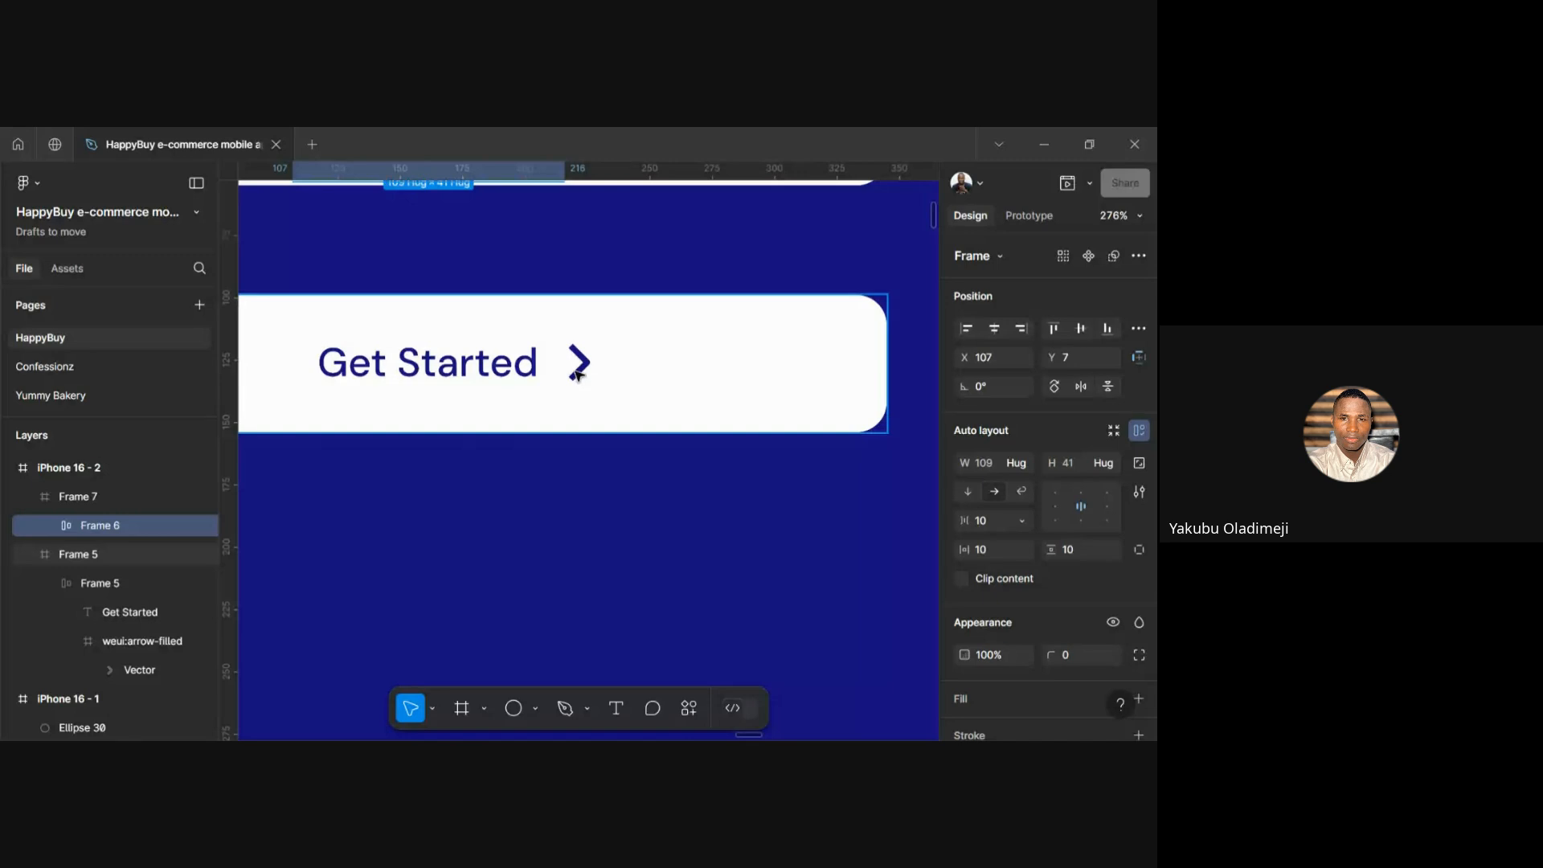
Paste the lower button's chevron into the top button, right of its Get Started text
left_click(577, 375)
left_click(577, 376)
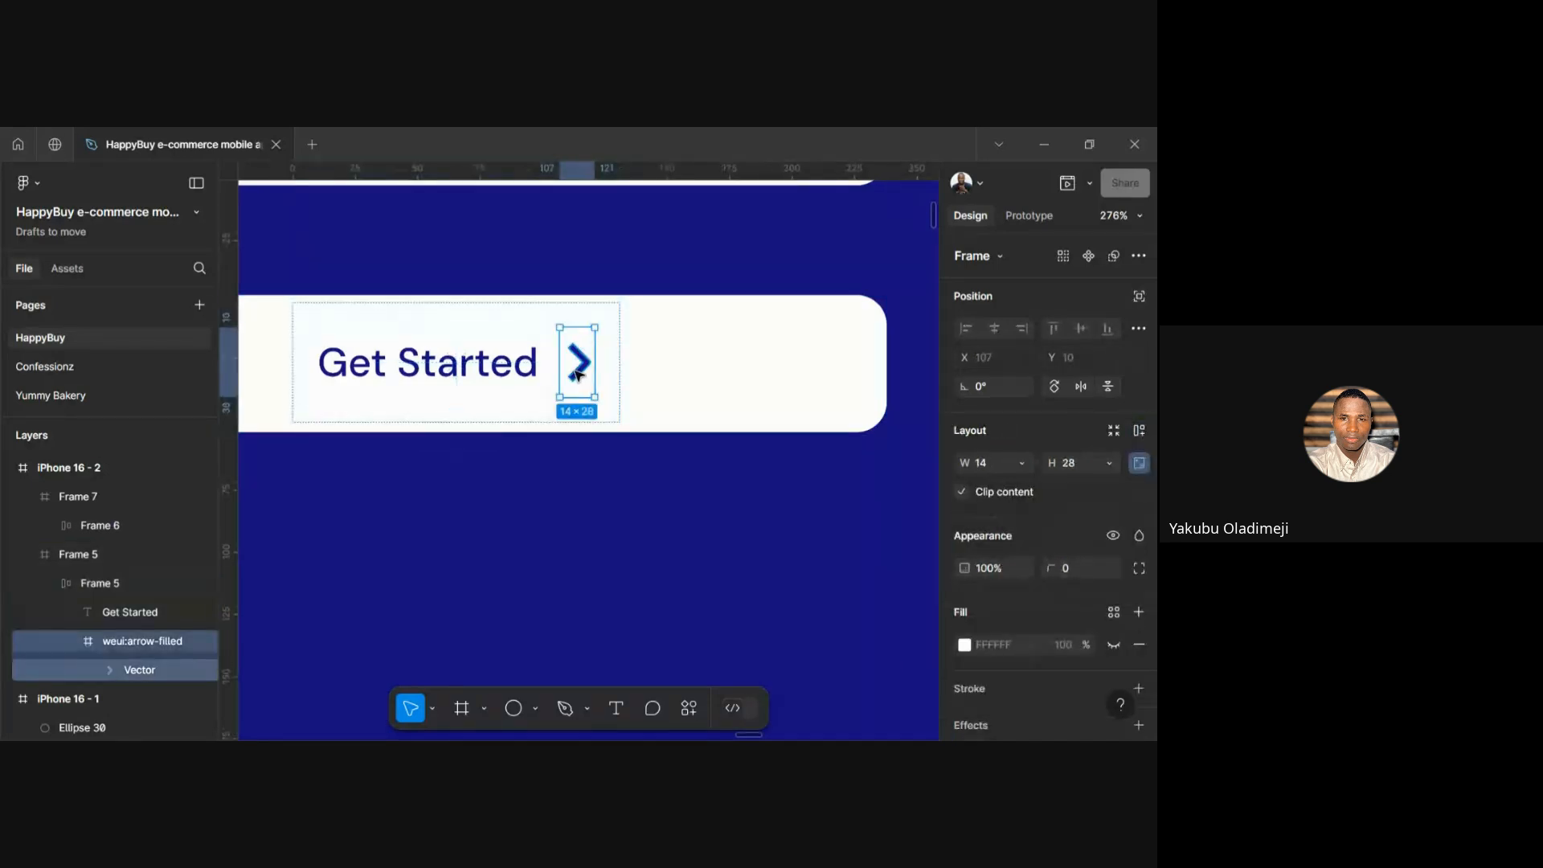
scroll(579, 375, "up", 5)
scroll(577, 376, "down", 3)
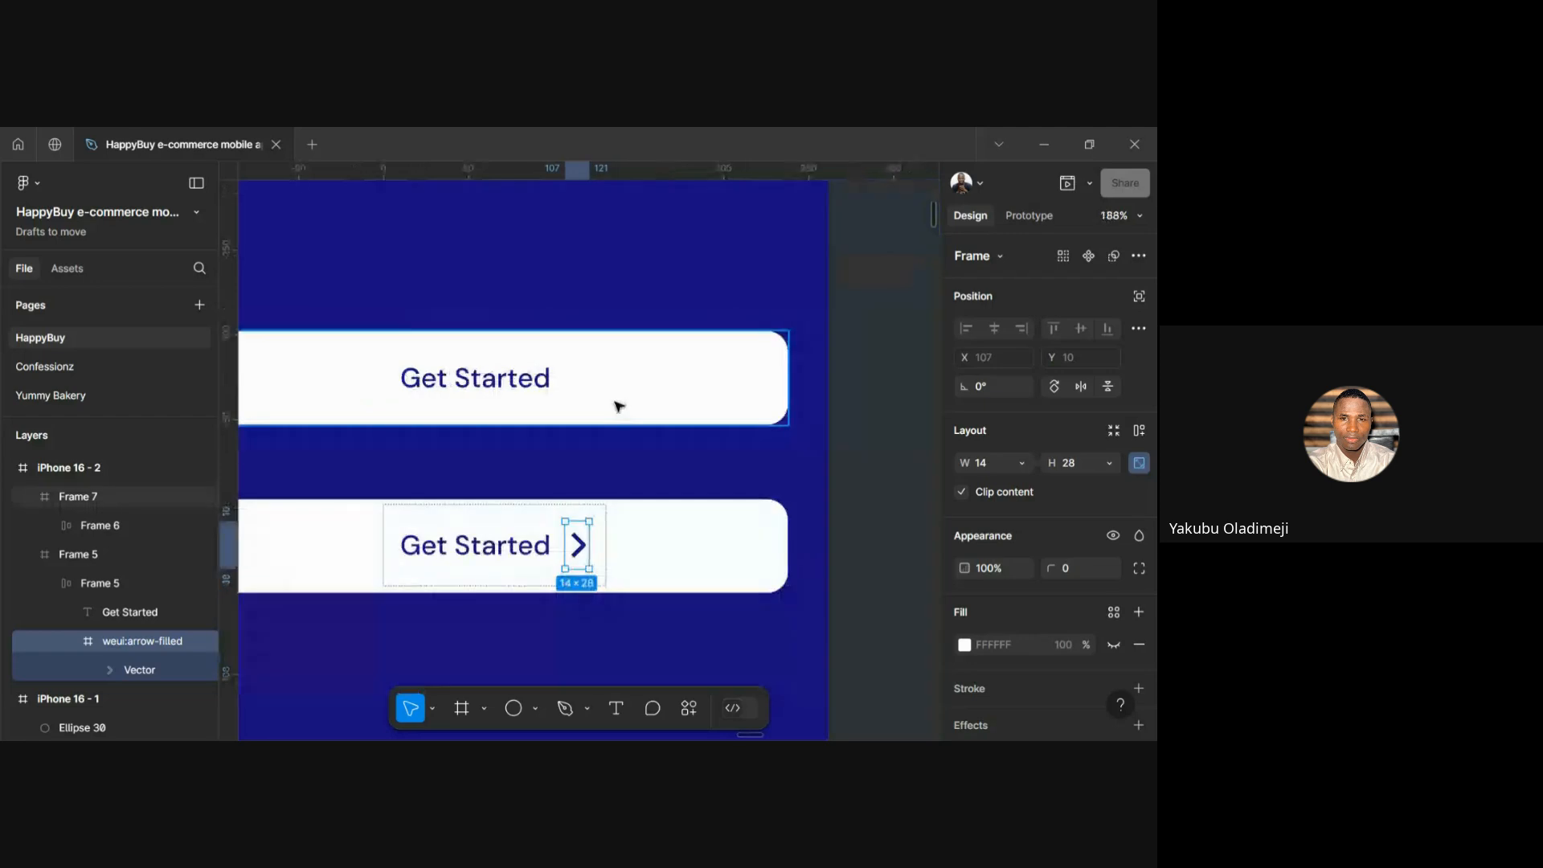
left_click(617, 406)
right_click(616, 407)
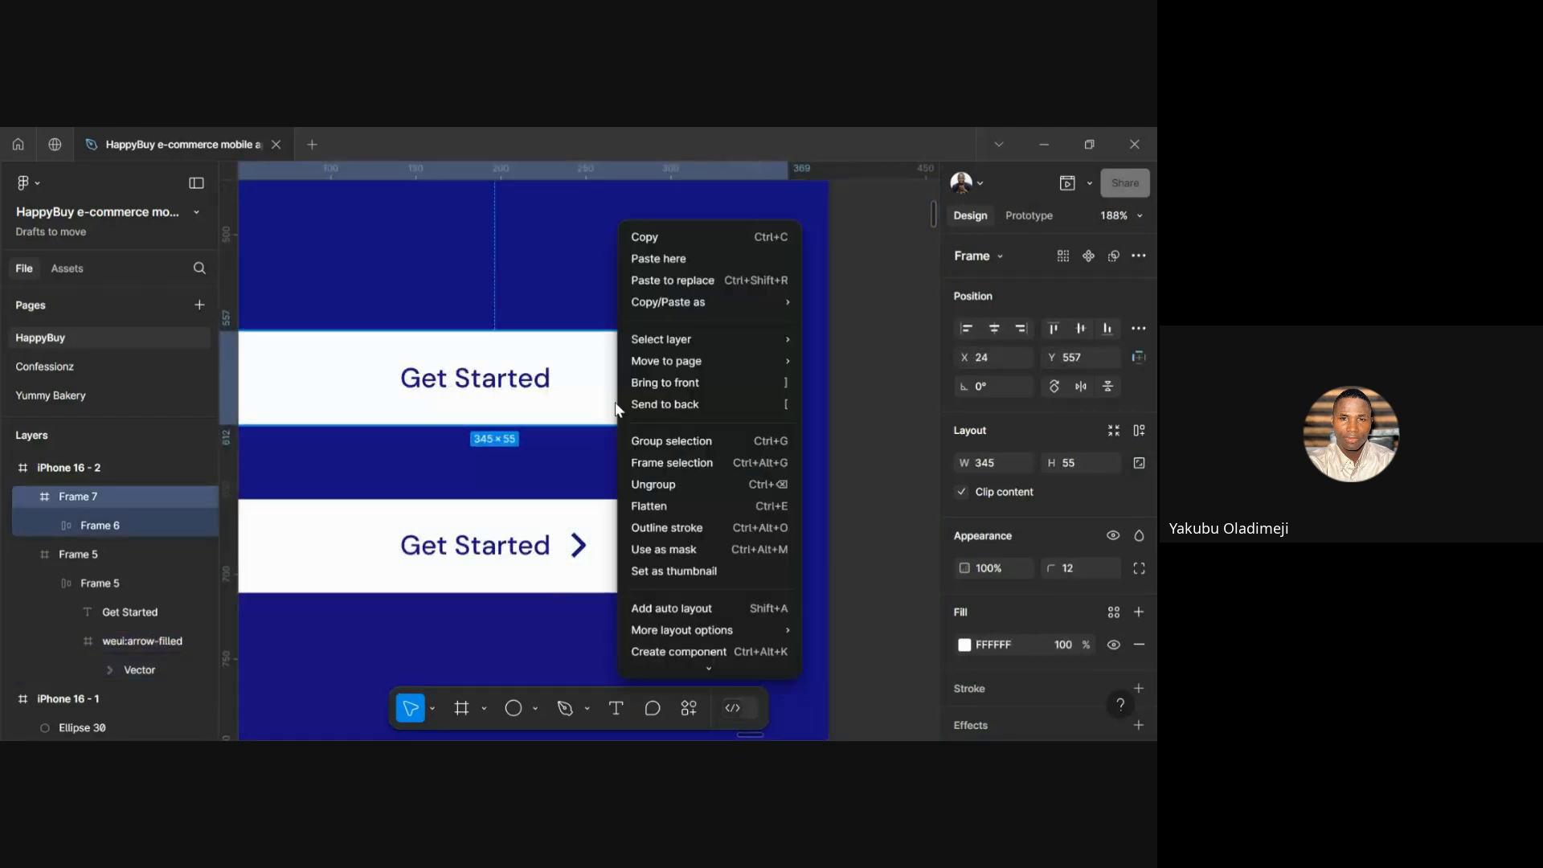
left_click(691, 256)
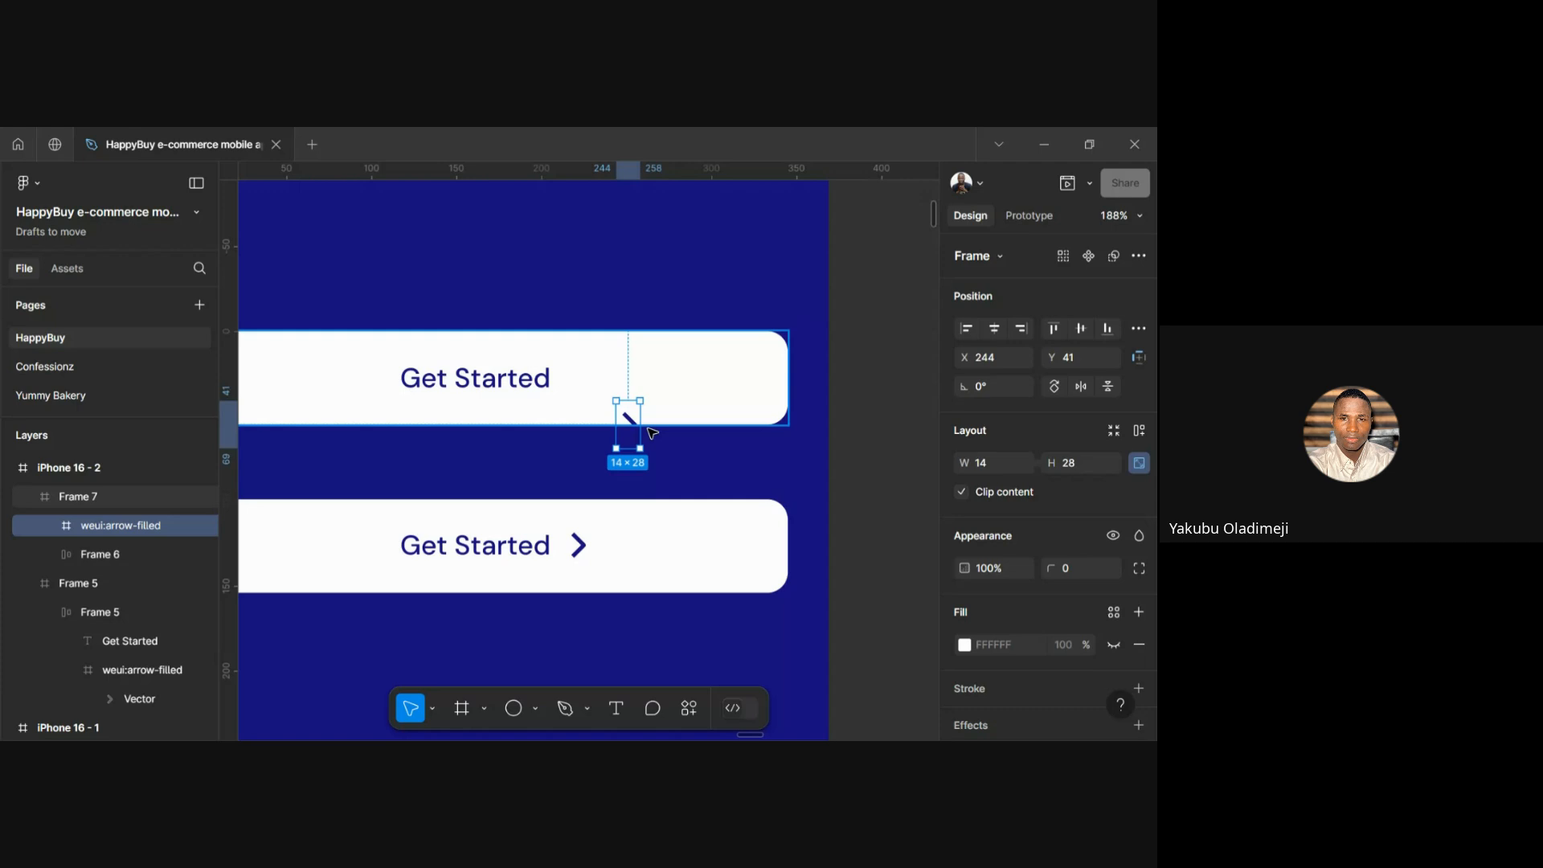
left_click_drag(631, 430, 561, 393)
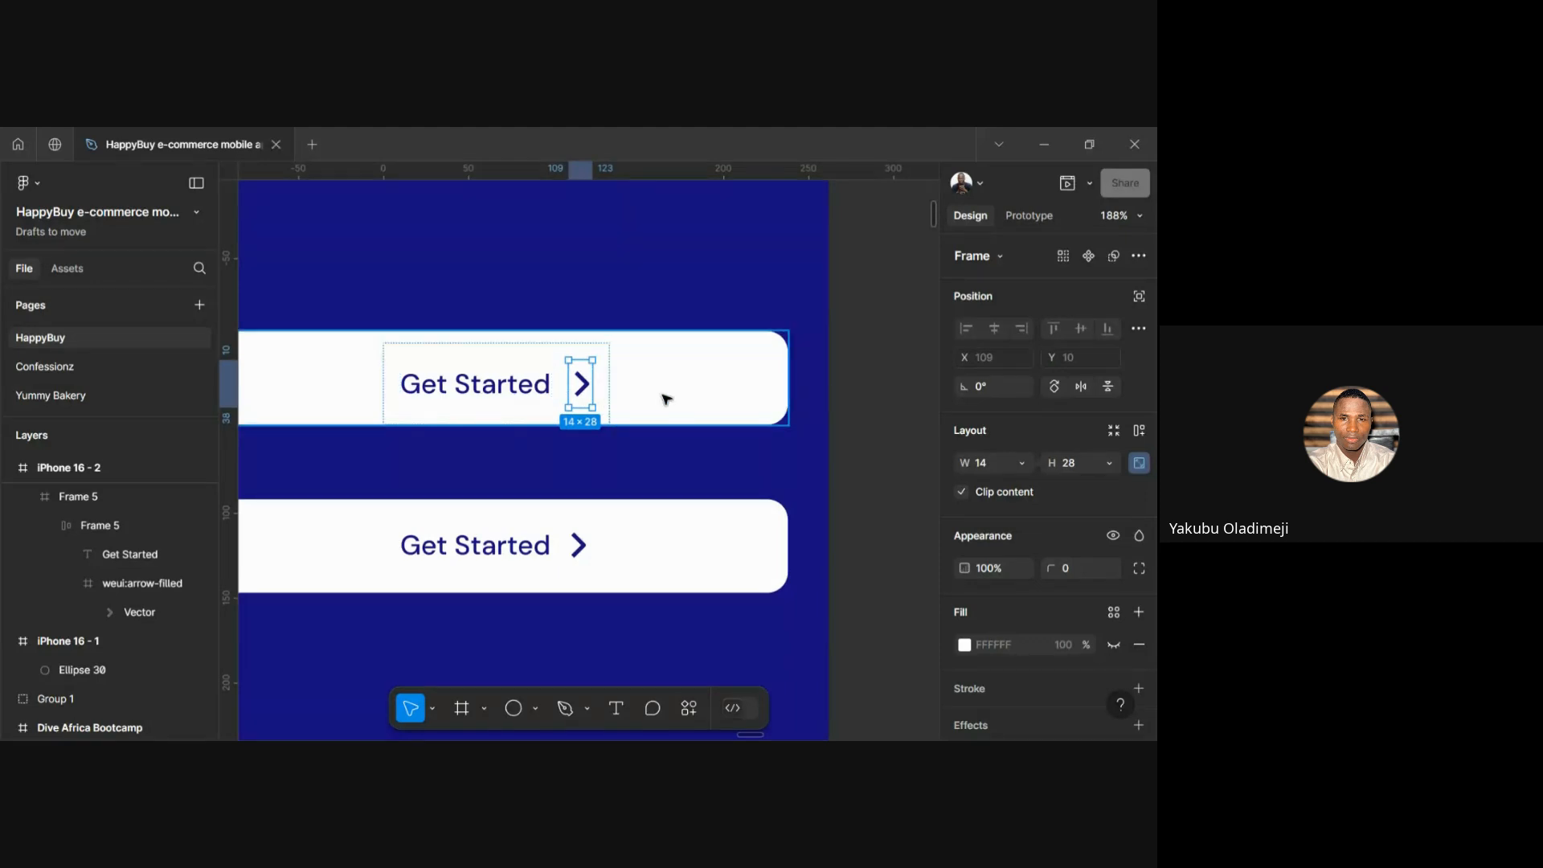
Centre Frame 6 horizontally and vertically within Frame 7, placing it at X 106, Y 3
left_click(482, 385)
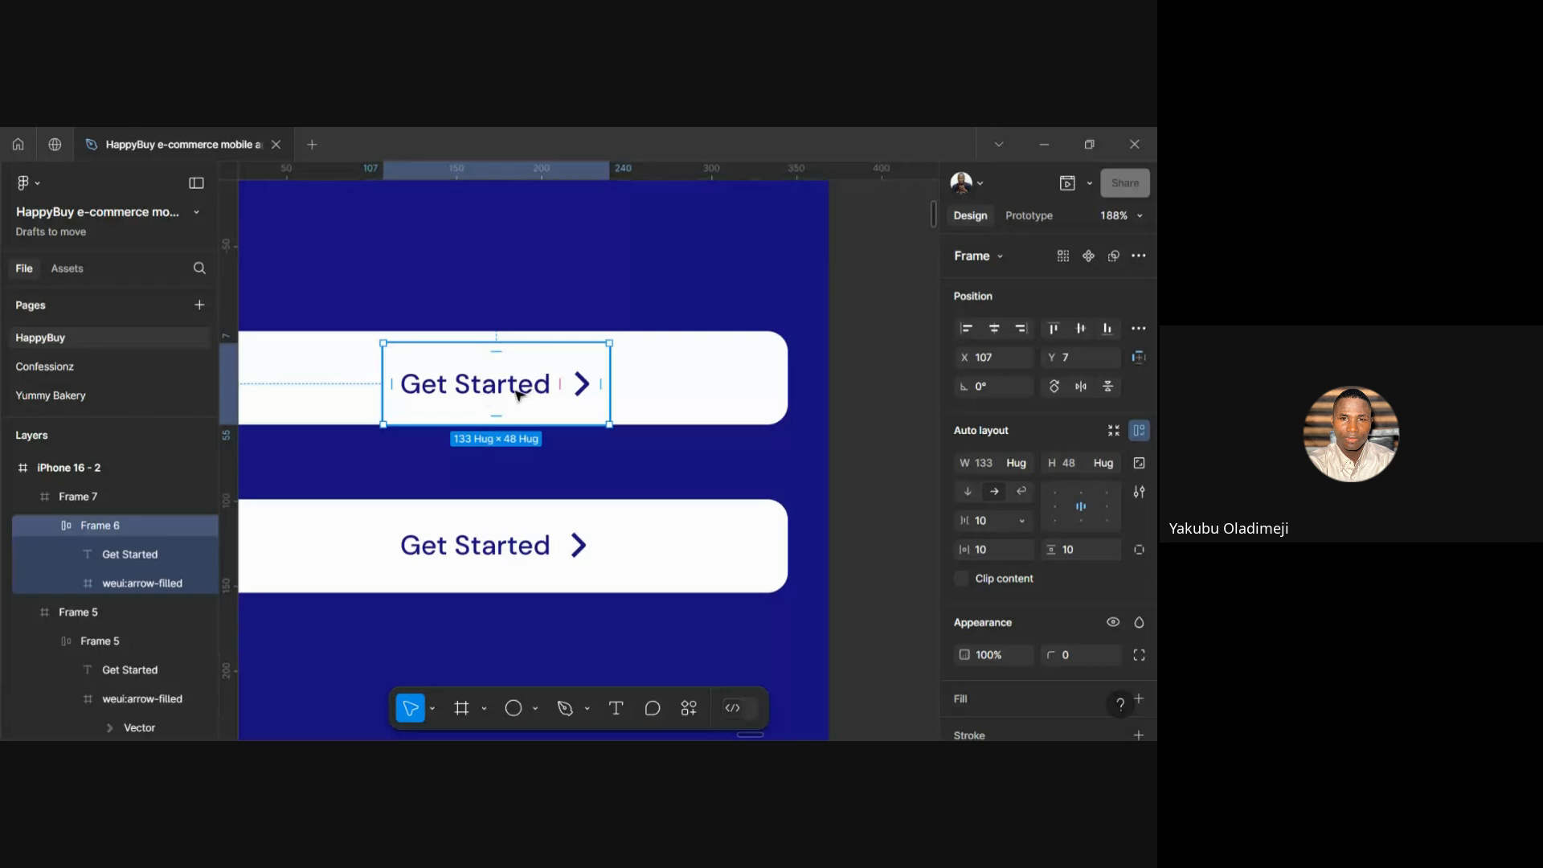
scroll(1030, 514, "down", 1)
scroll(1029, 514, "down", 3)
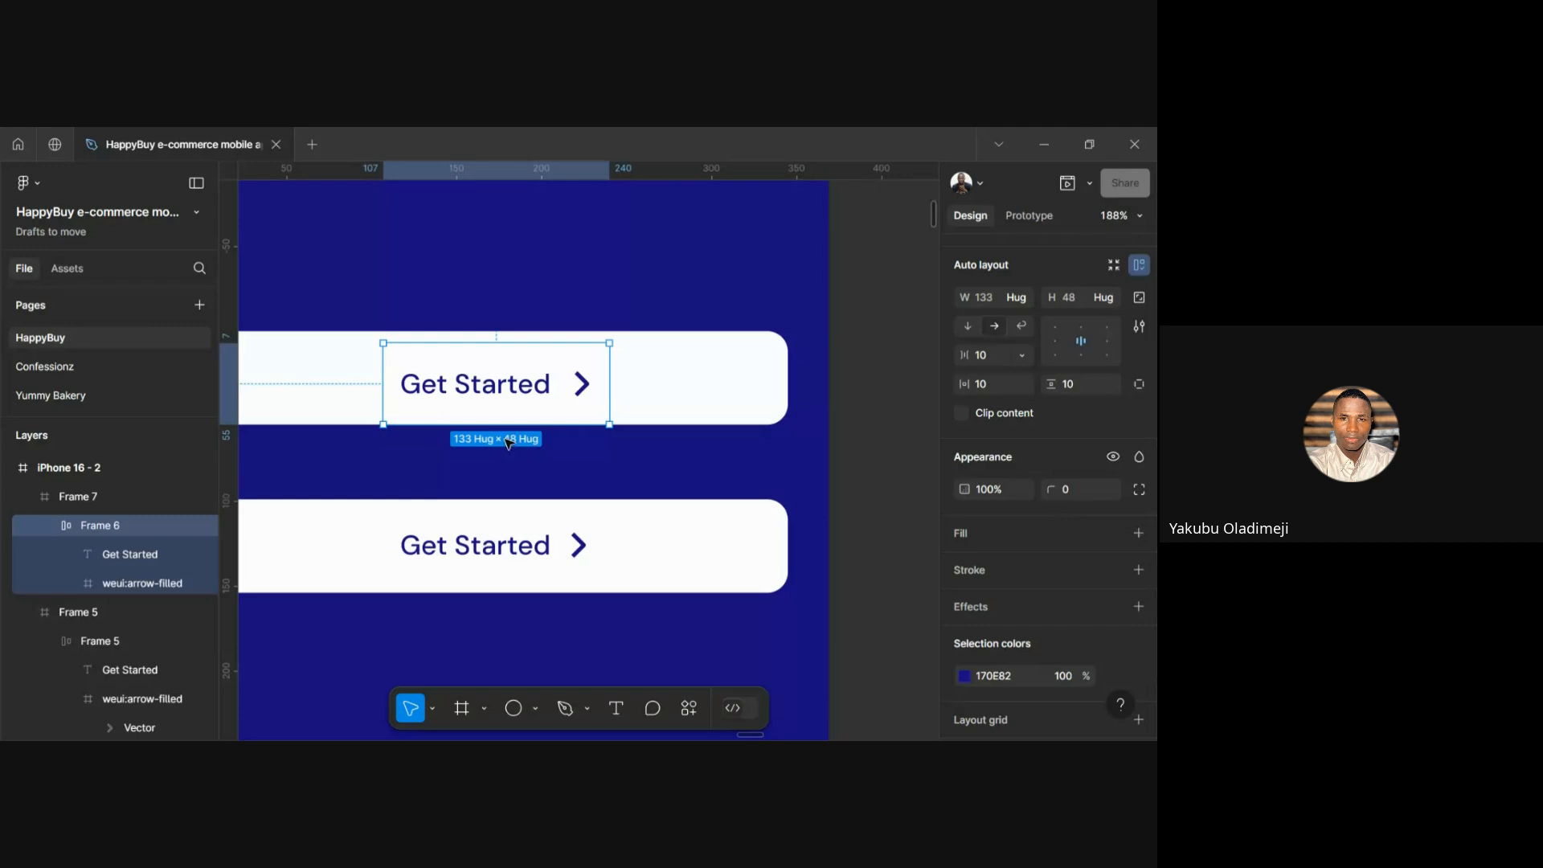
left_click(643, 442)
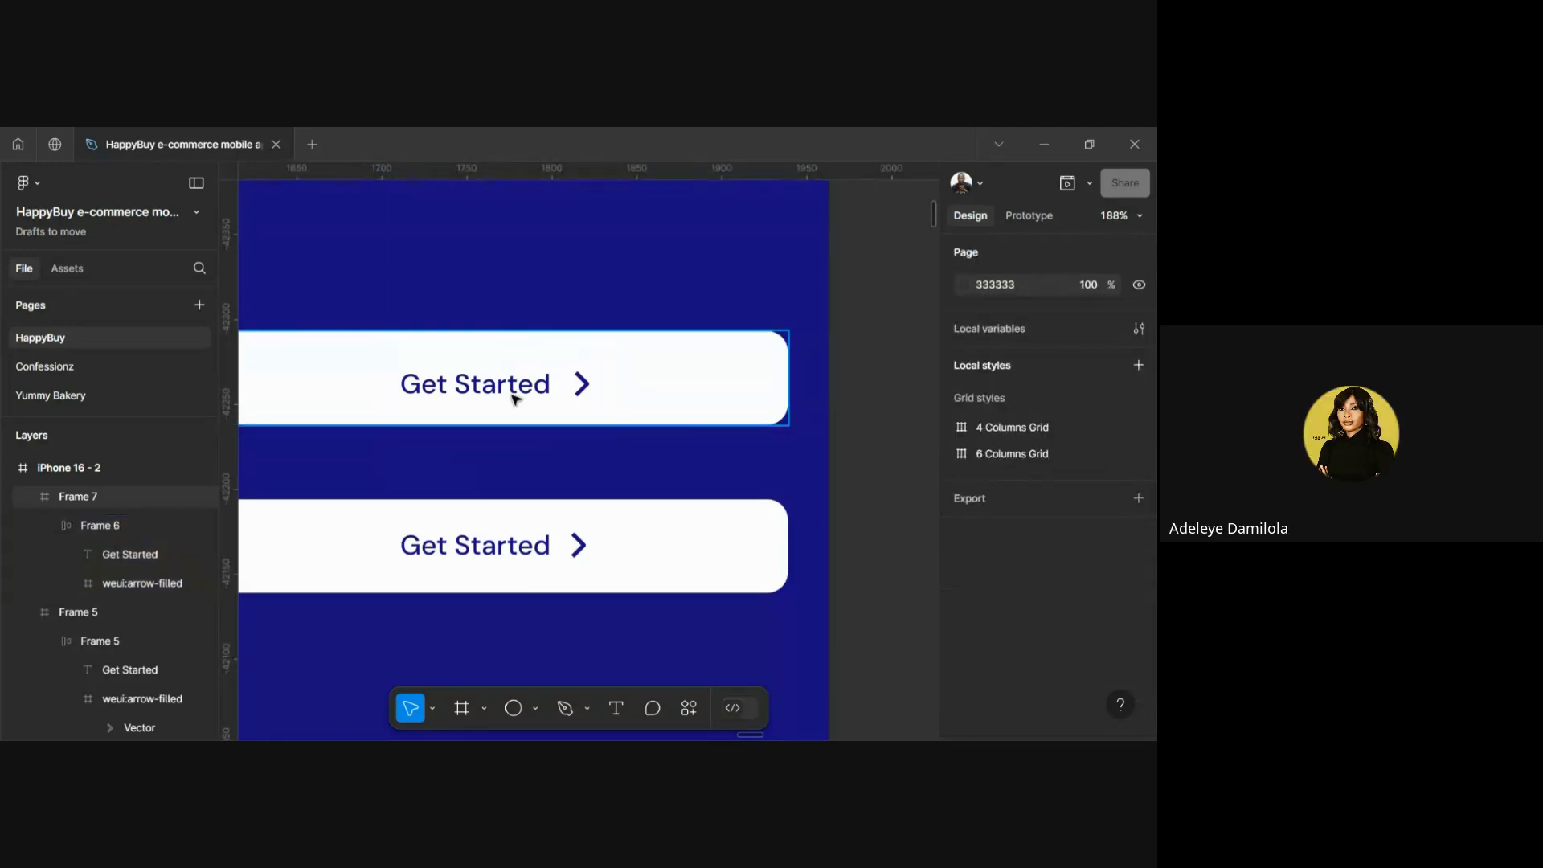
double_click(515, 400)
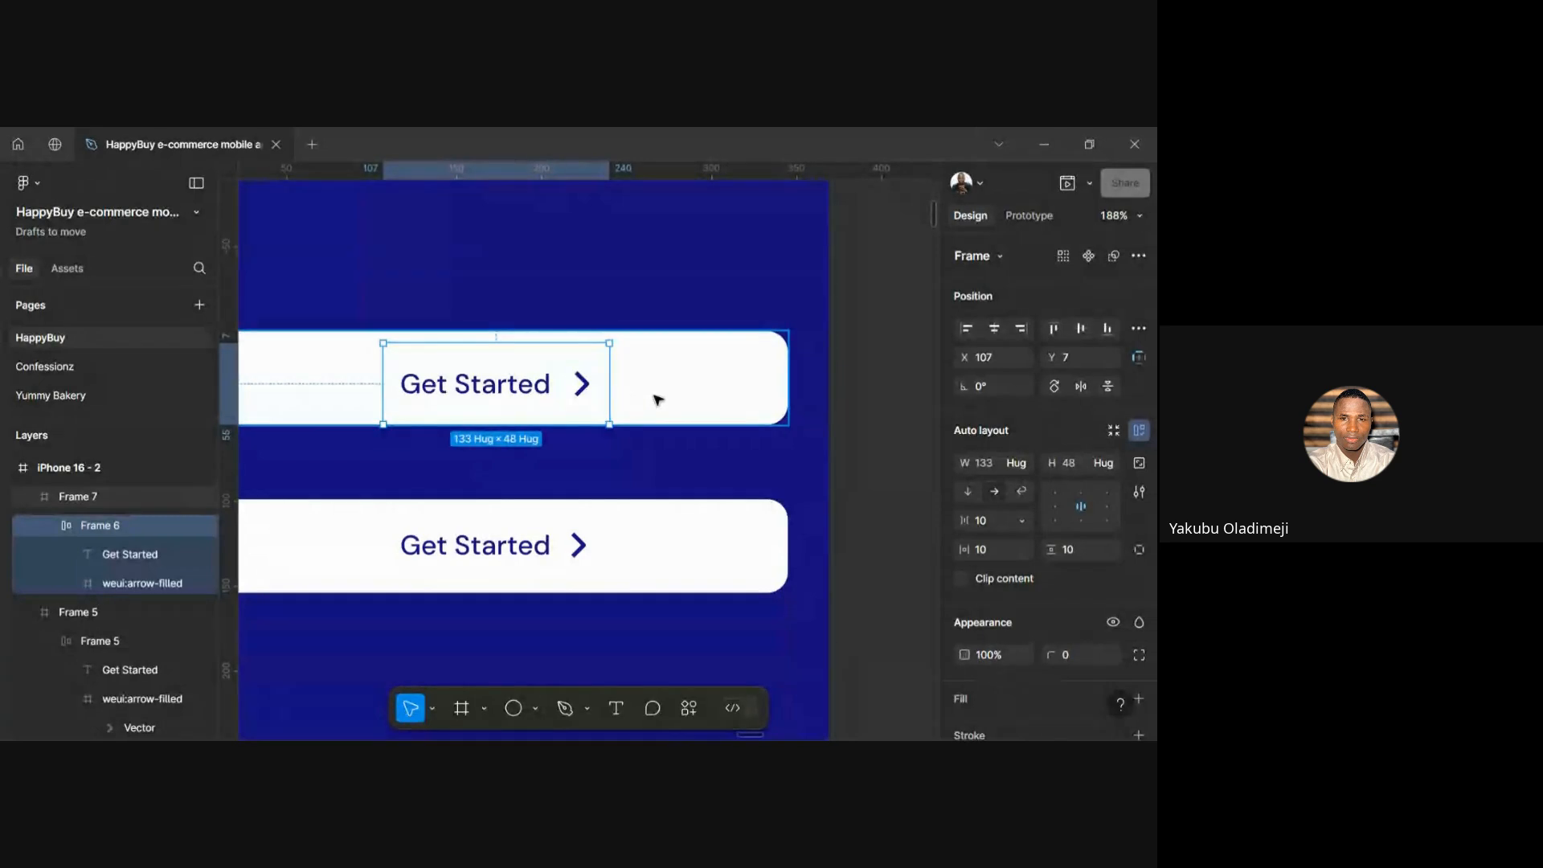
left_click(657, 399)
left_click(517, 382)
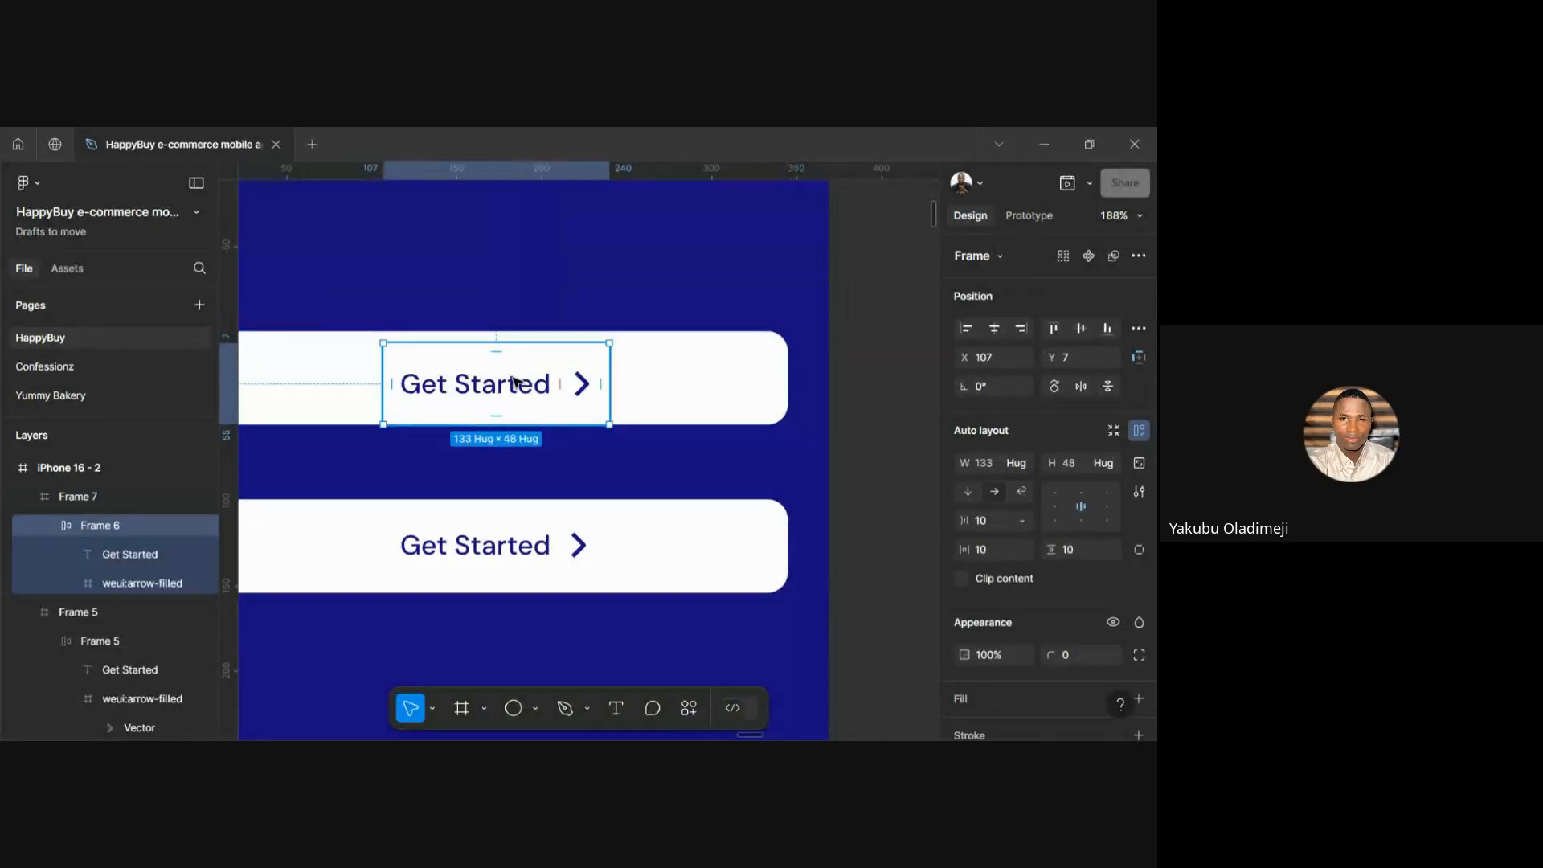
left_click(991, 334)
left_click(1080, 336)
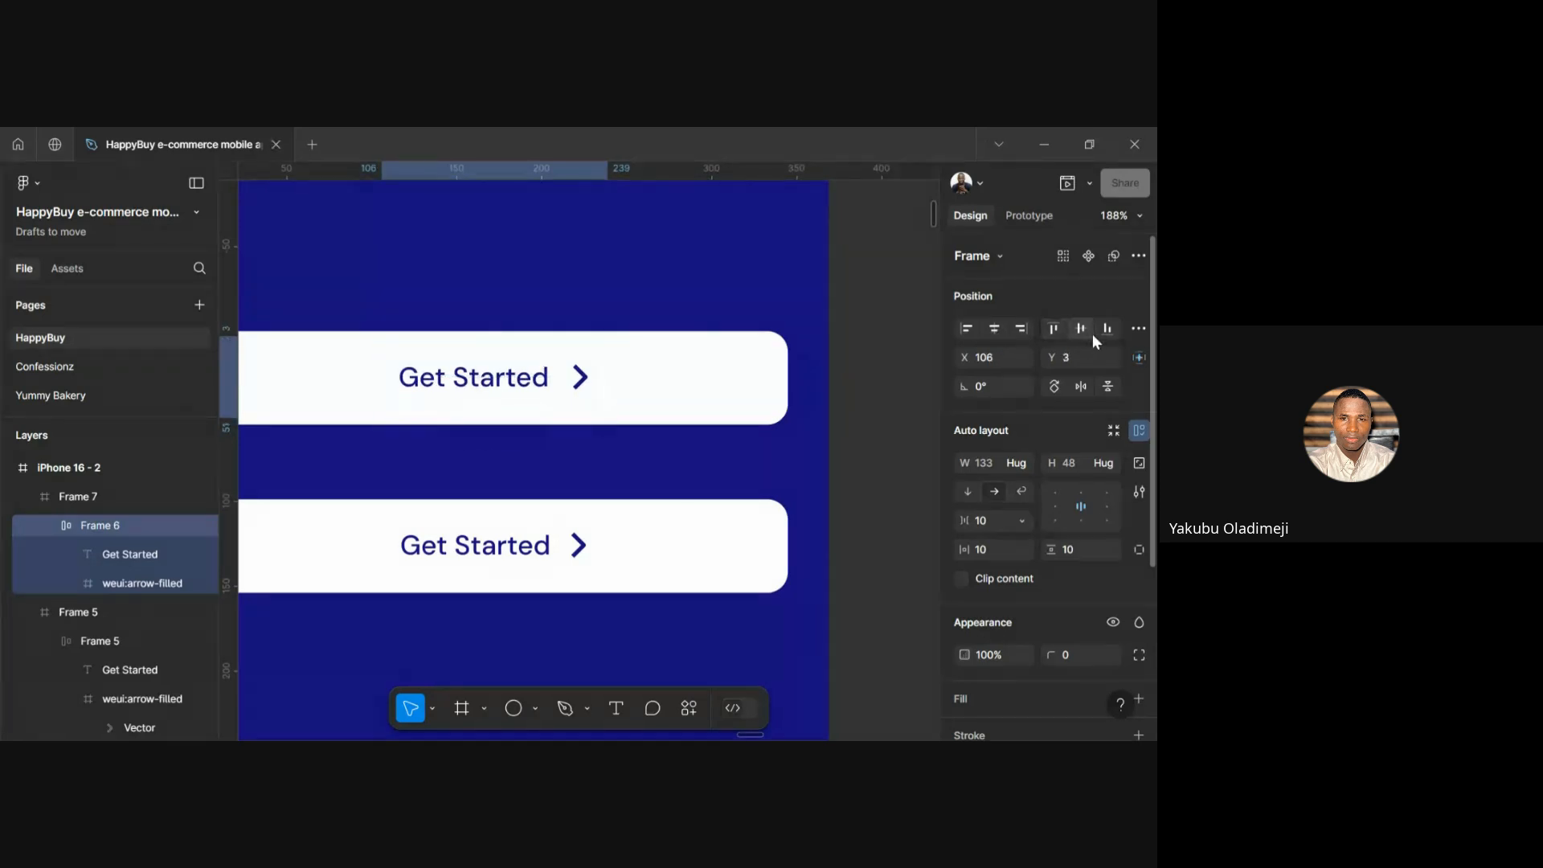
scroll(588, 424, "left", 2)
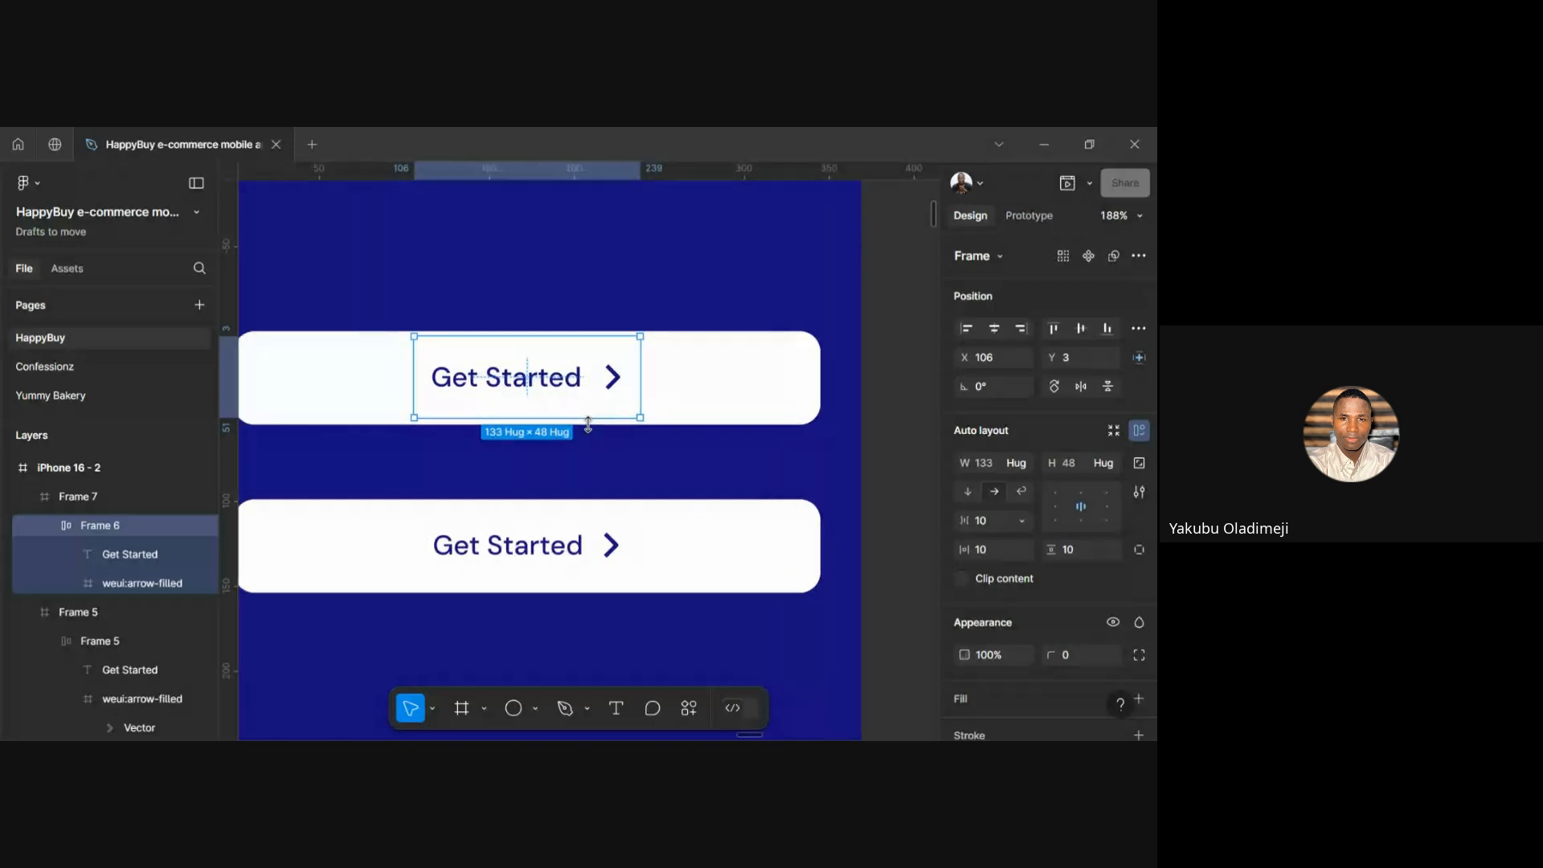
scroll(588, 424, "down", 5, "ctrl")
left_click(787, 383)
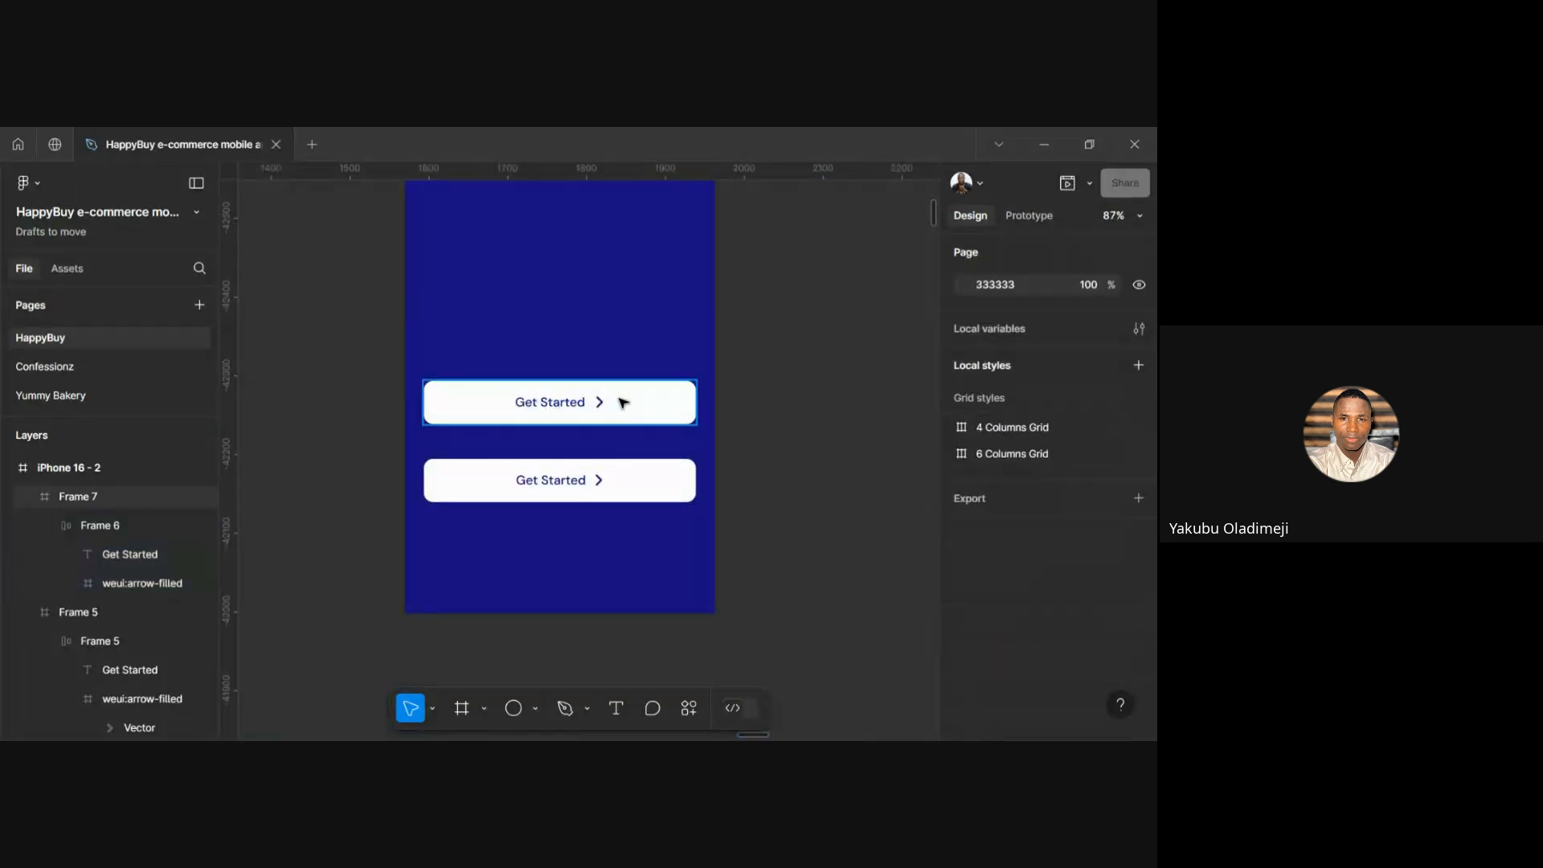
Delete the upper Get Started button, Frame 7
left_click(621, 410)
key("Delete")
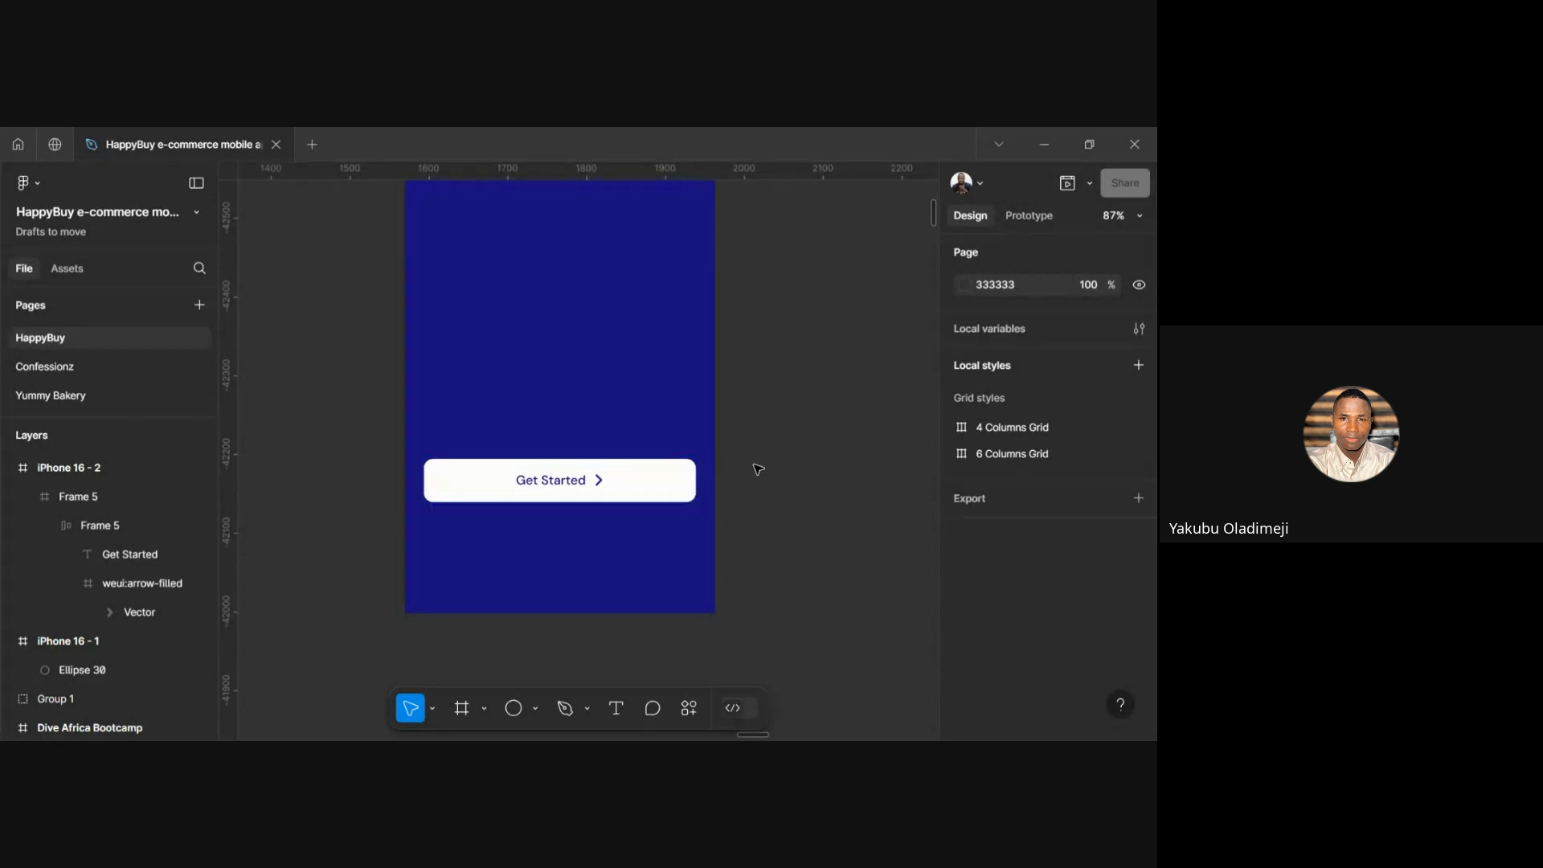
scroll(754, 465, "down", 3)
scroll(723, 449, "up", 2)
scroll(723, 449, "down", 2)
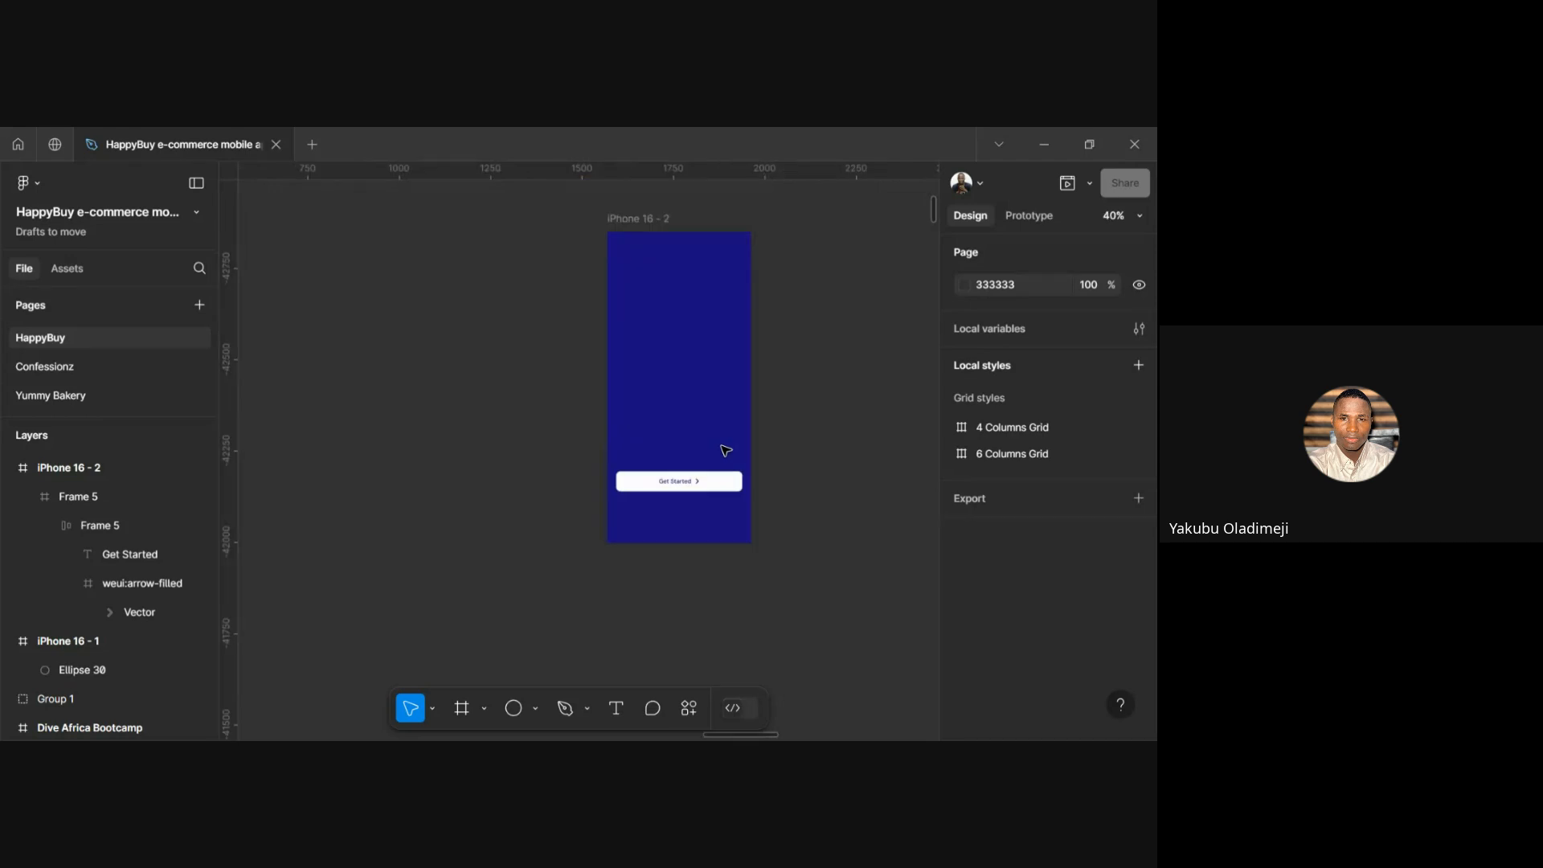
scroll(724, 449, "right", 5)
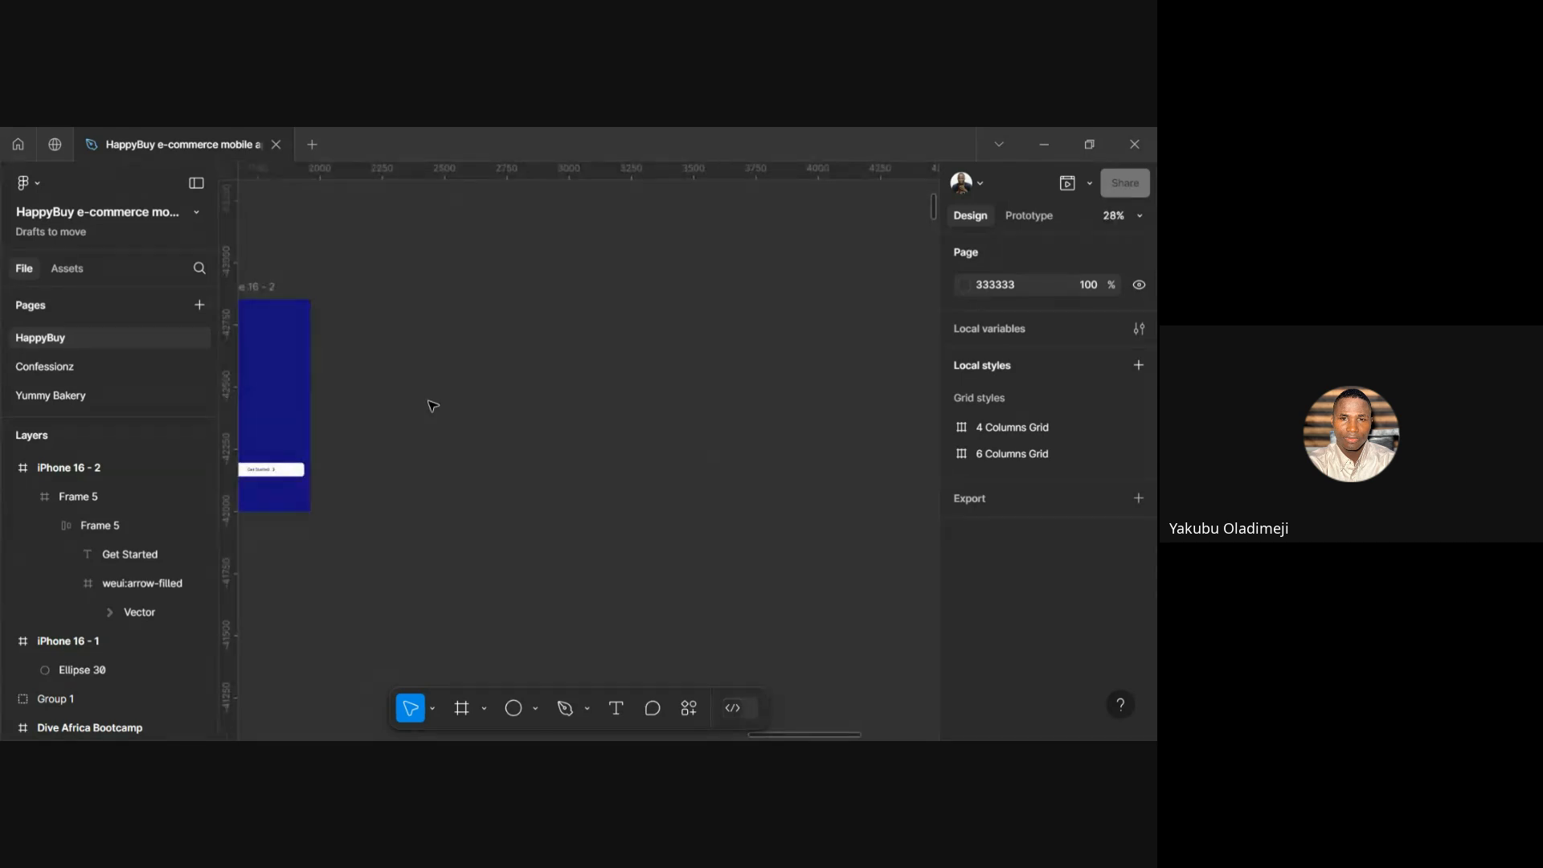
scroll(433, 405, "left", 5)
Check the 393×852 iPhone 16 - 2 frame now shows a single Get Started button
left_click(678, 291)
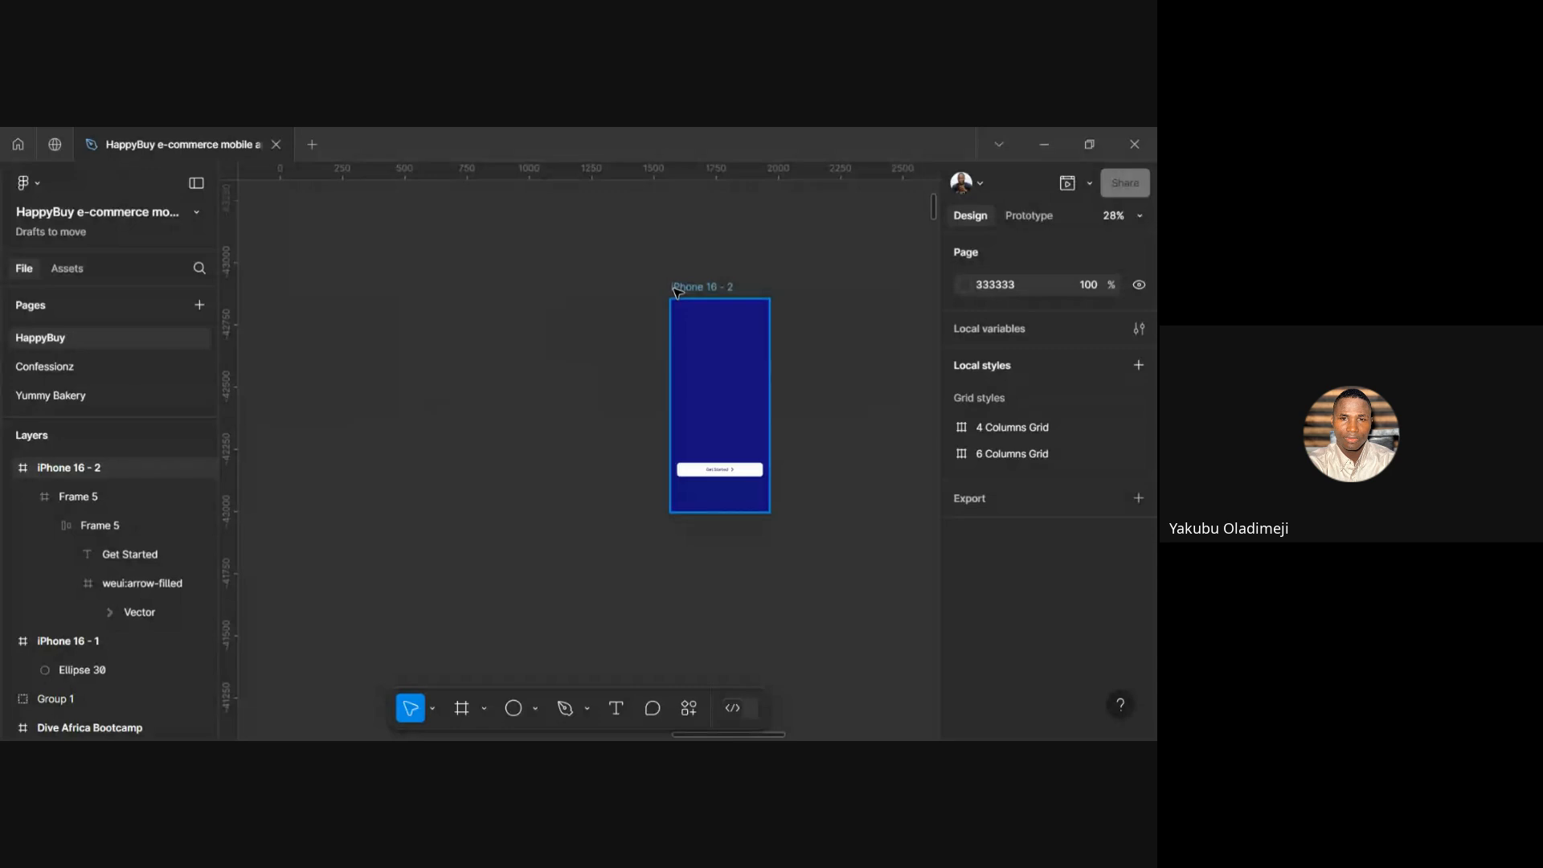
scroll(699, 313, "right", 3)
left_click(723, 348)
scroll(726, 349, "right", 5)
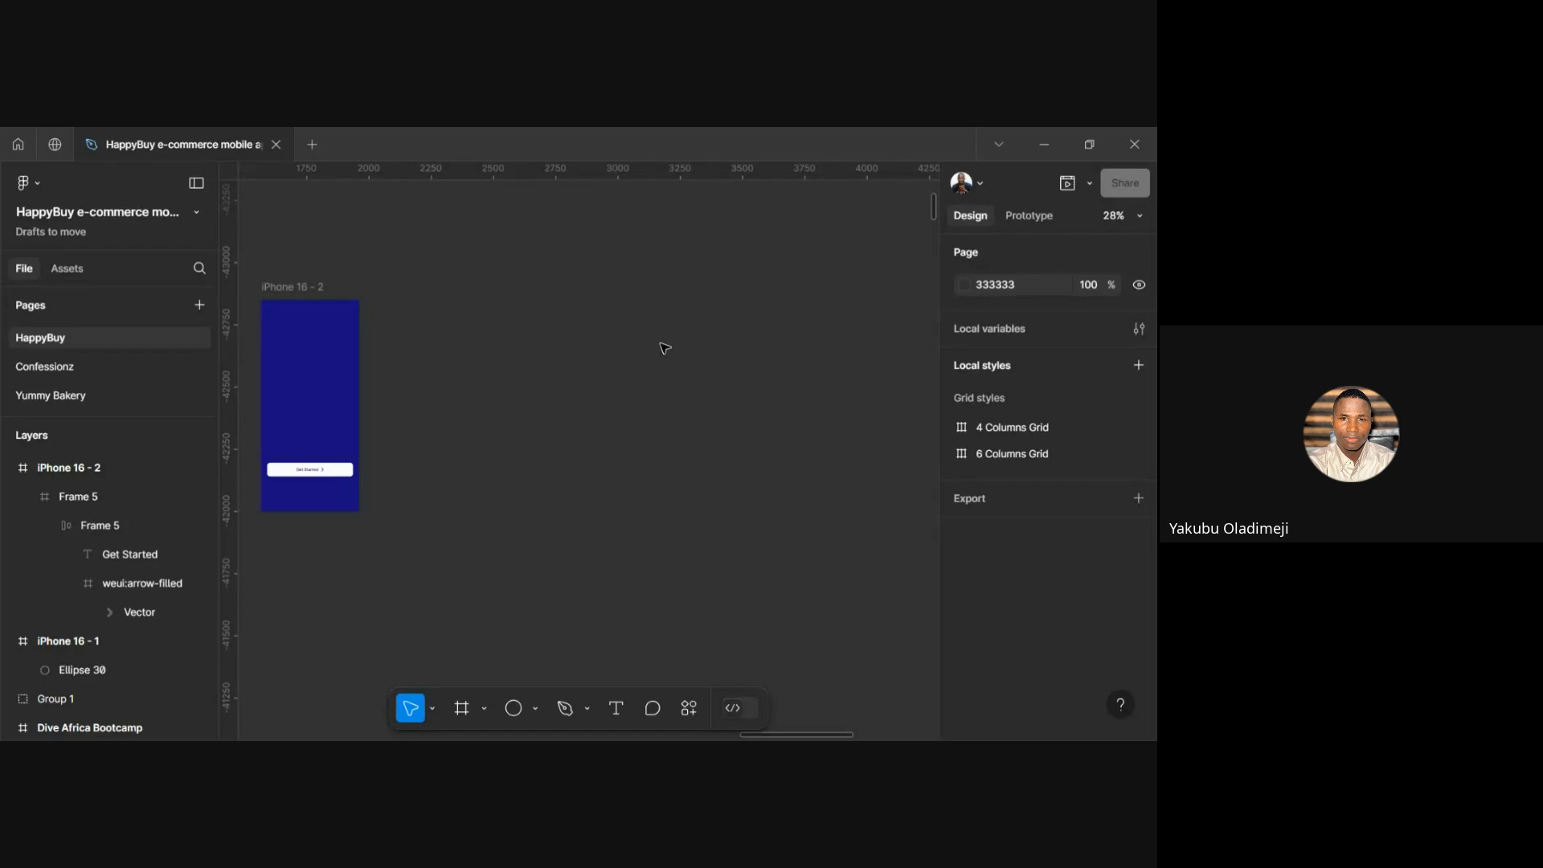
left_click(287, 300)
left_click(489, 397)
scroll(489, 396, "down", 3)
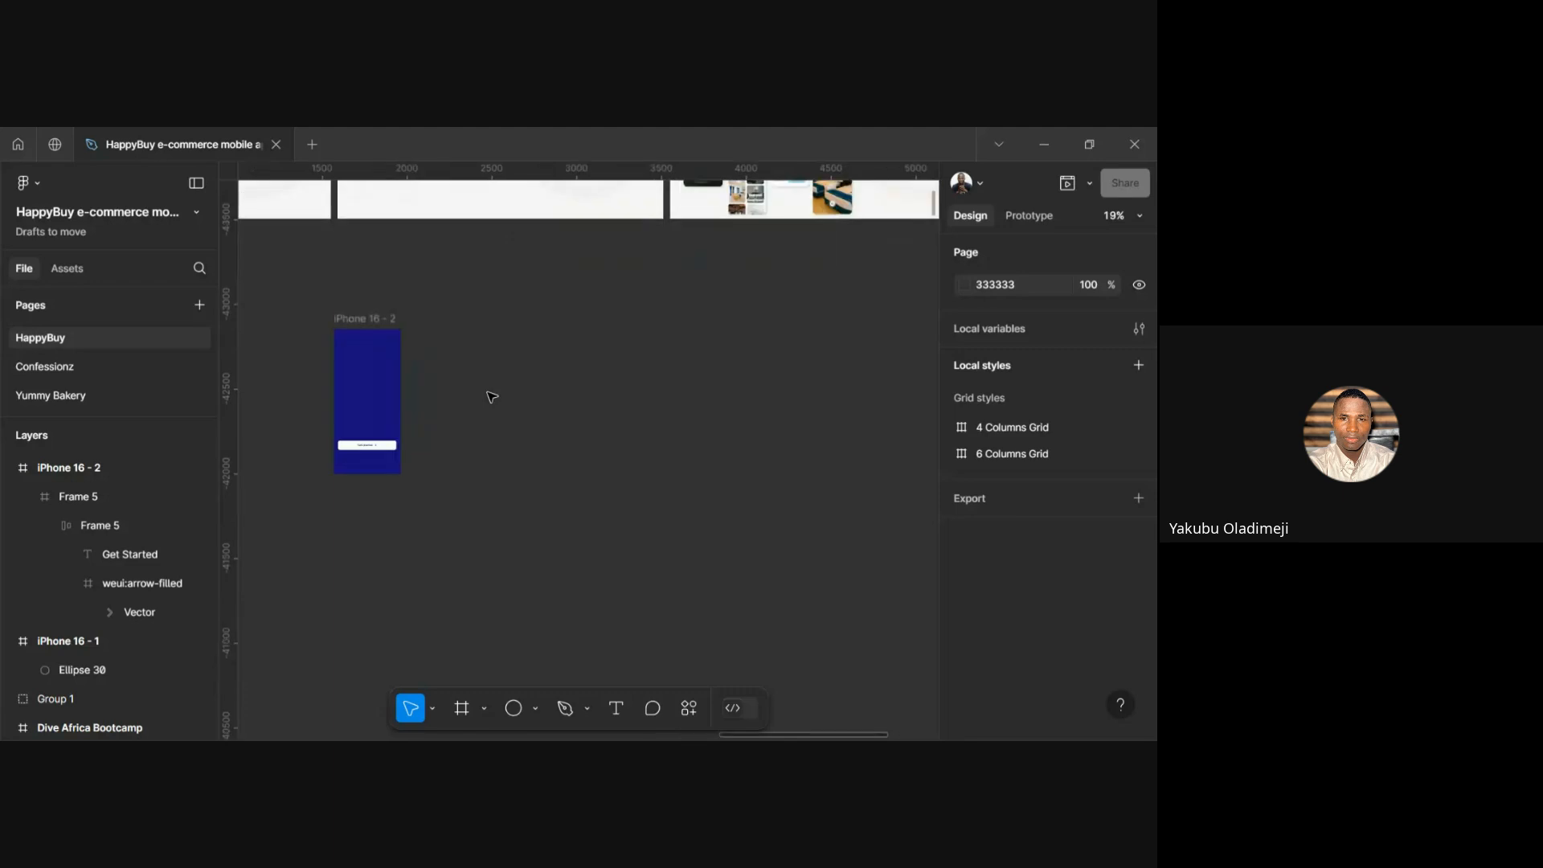
scroll(492, 396, "up", 3)
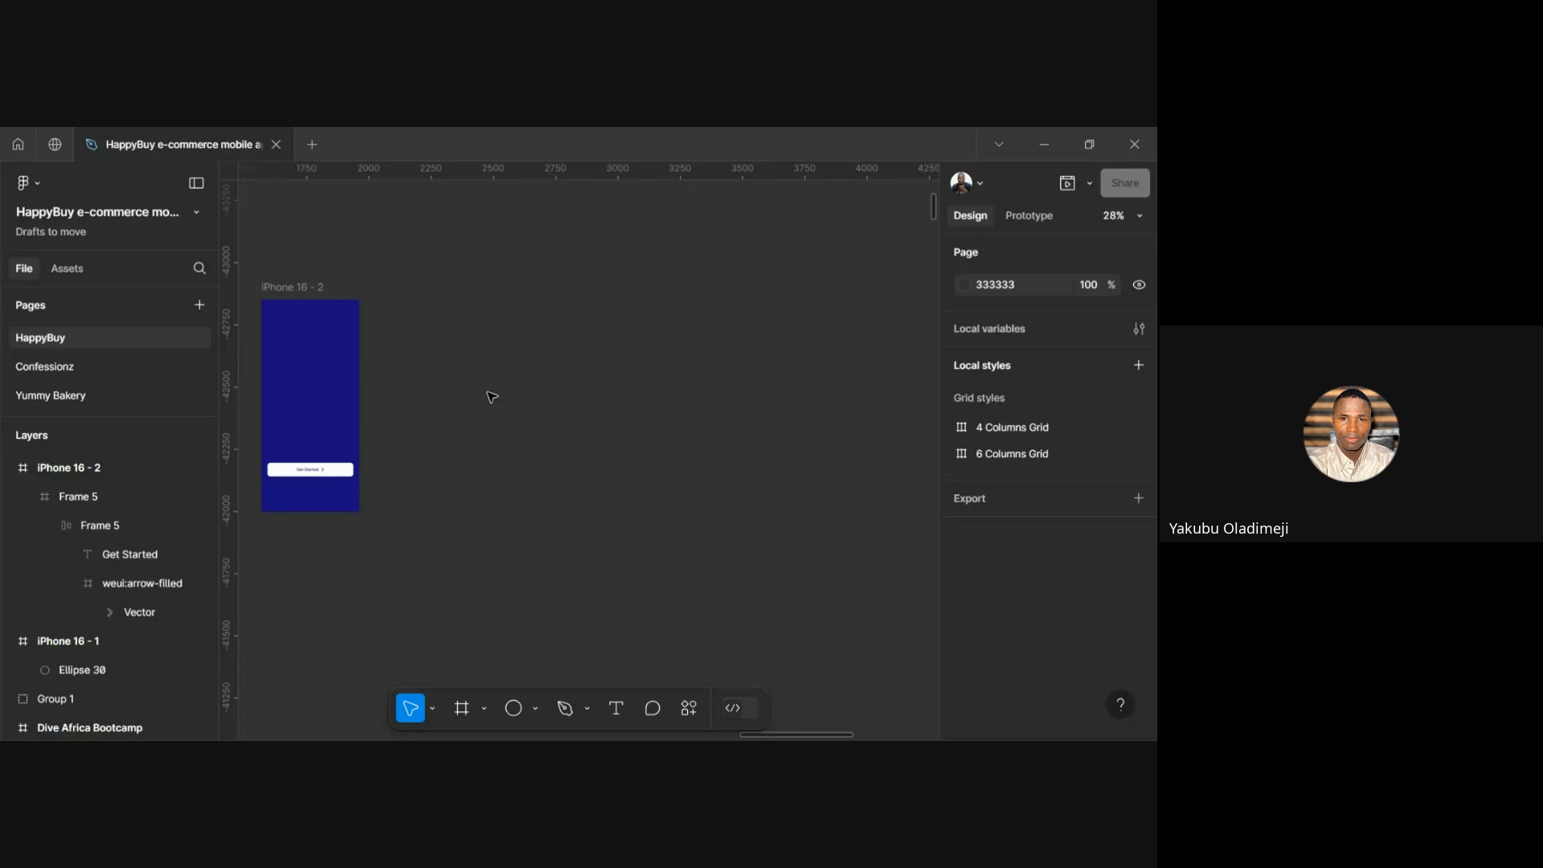
Create a 1280×832 MacBook Air frame from the Desktop presets, top-aligned beside iPhone 16 - 2
key("f")
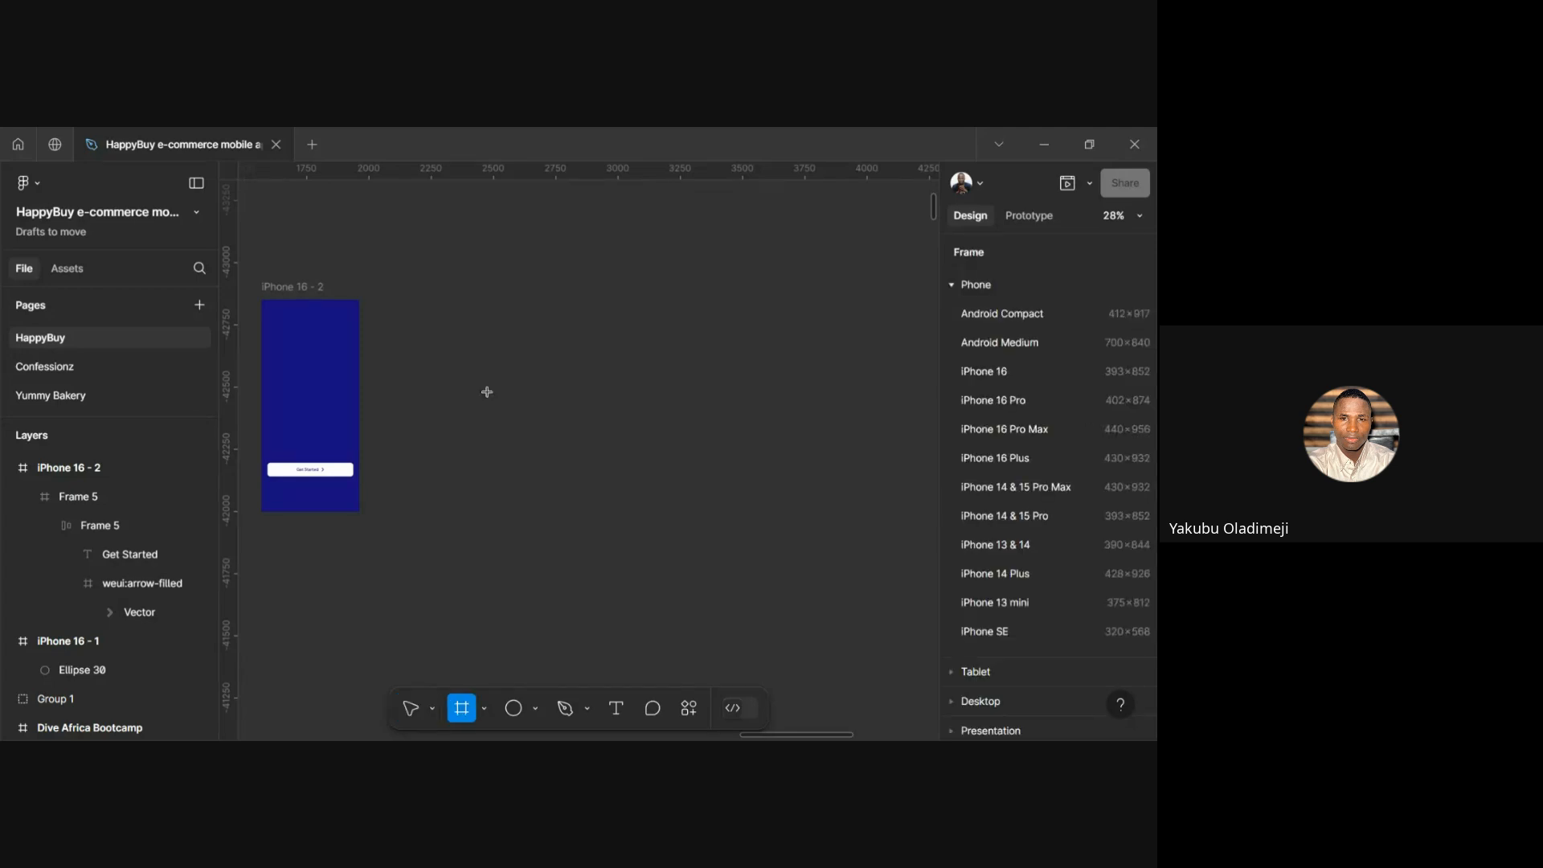
scroll(996, 461, "down", 3)
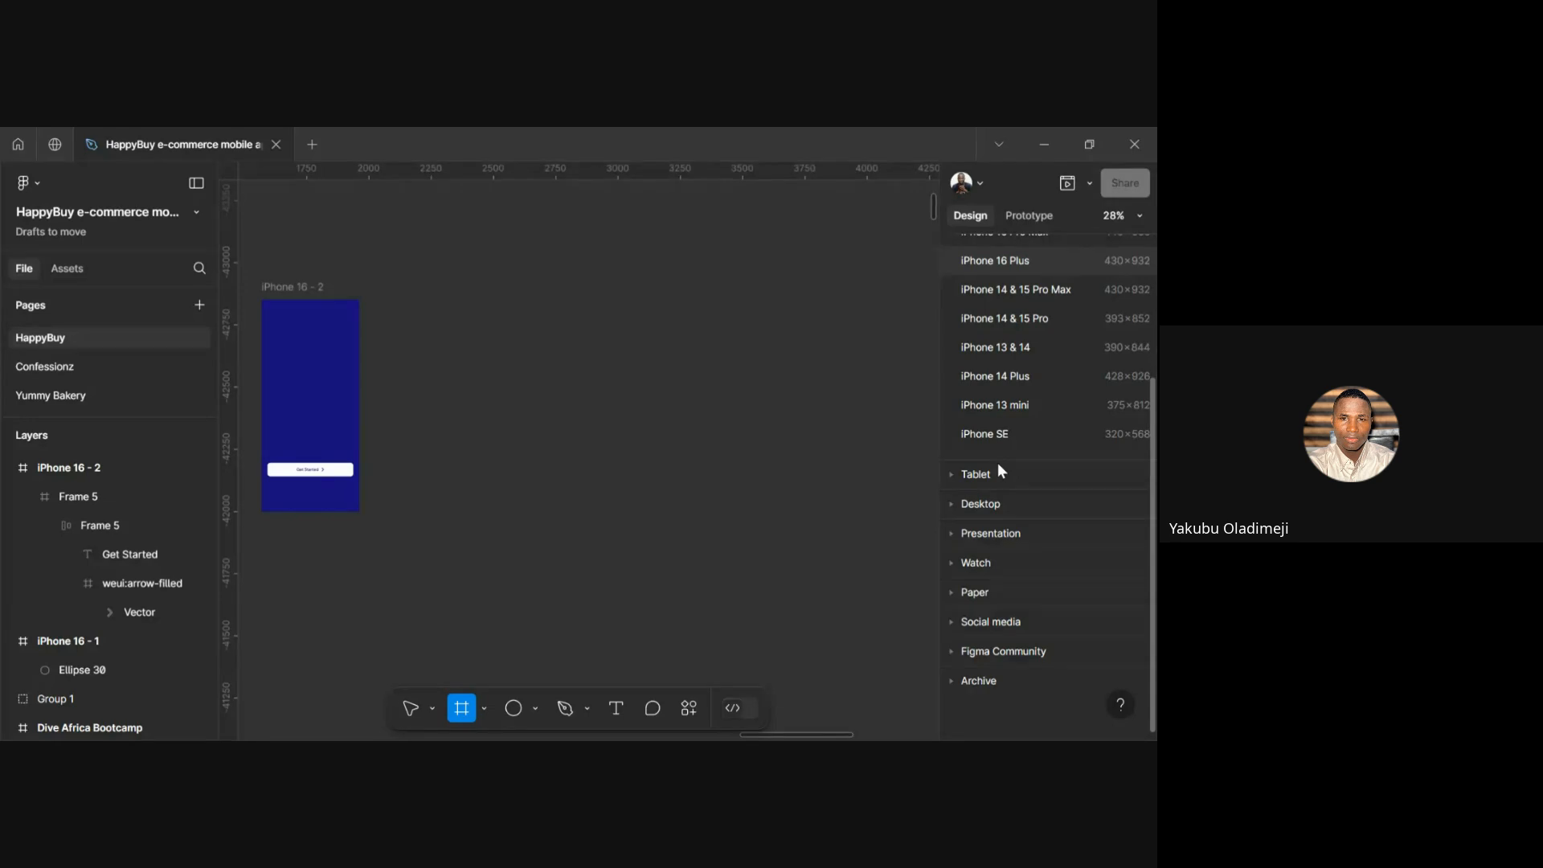
left_click(951, 503)
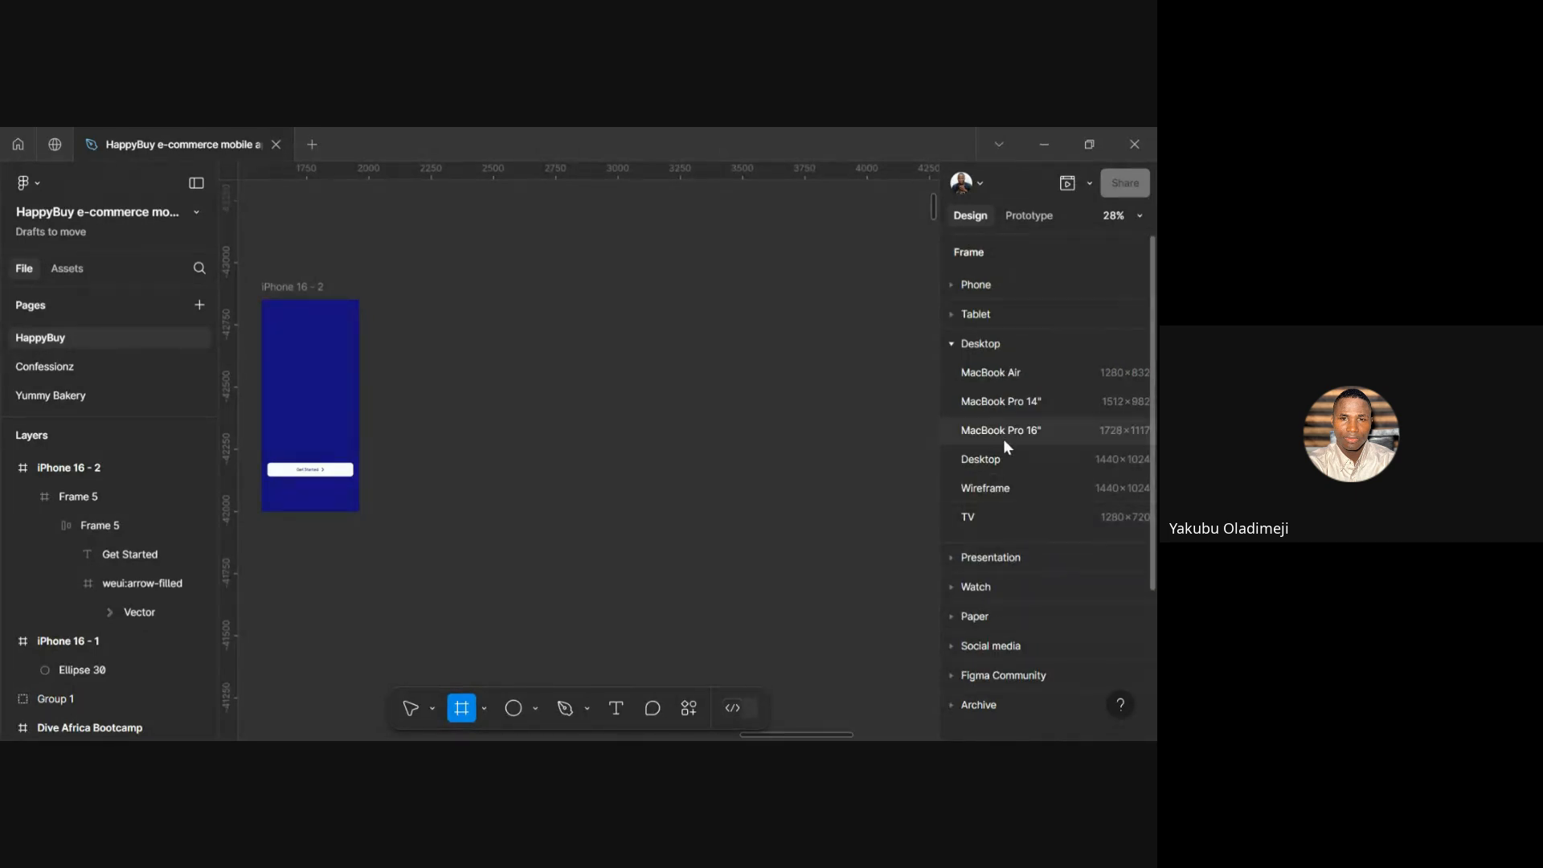
left_click(985, 374)
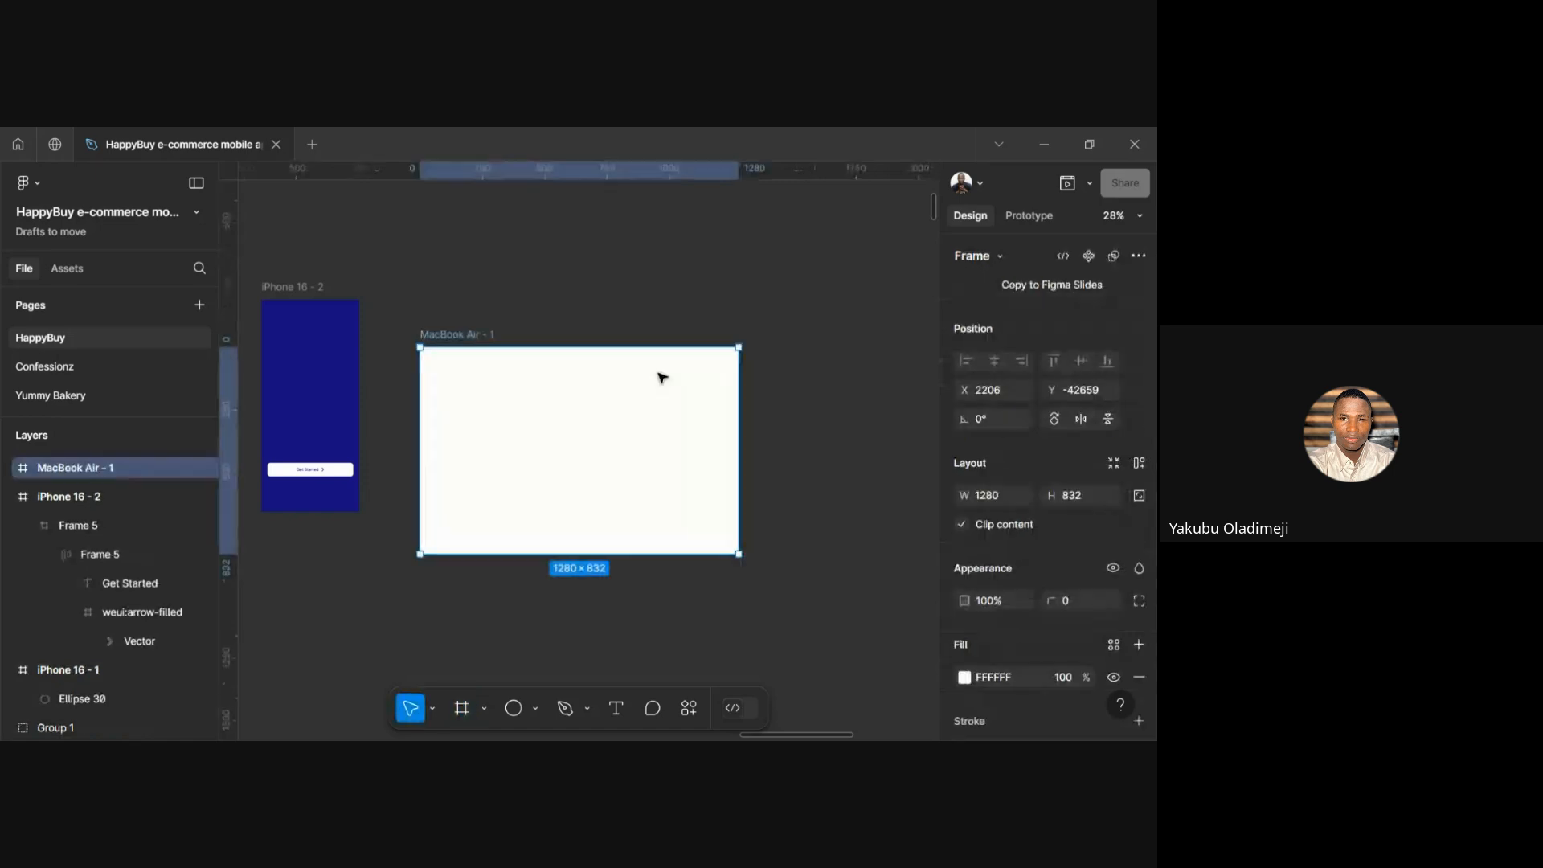
left_click_drag(520, 399, 512, 372)
Rename the MacBook Air - 1 frame to 'My Profile' and select it
double_click(438, 289)
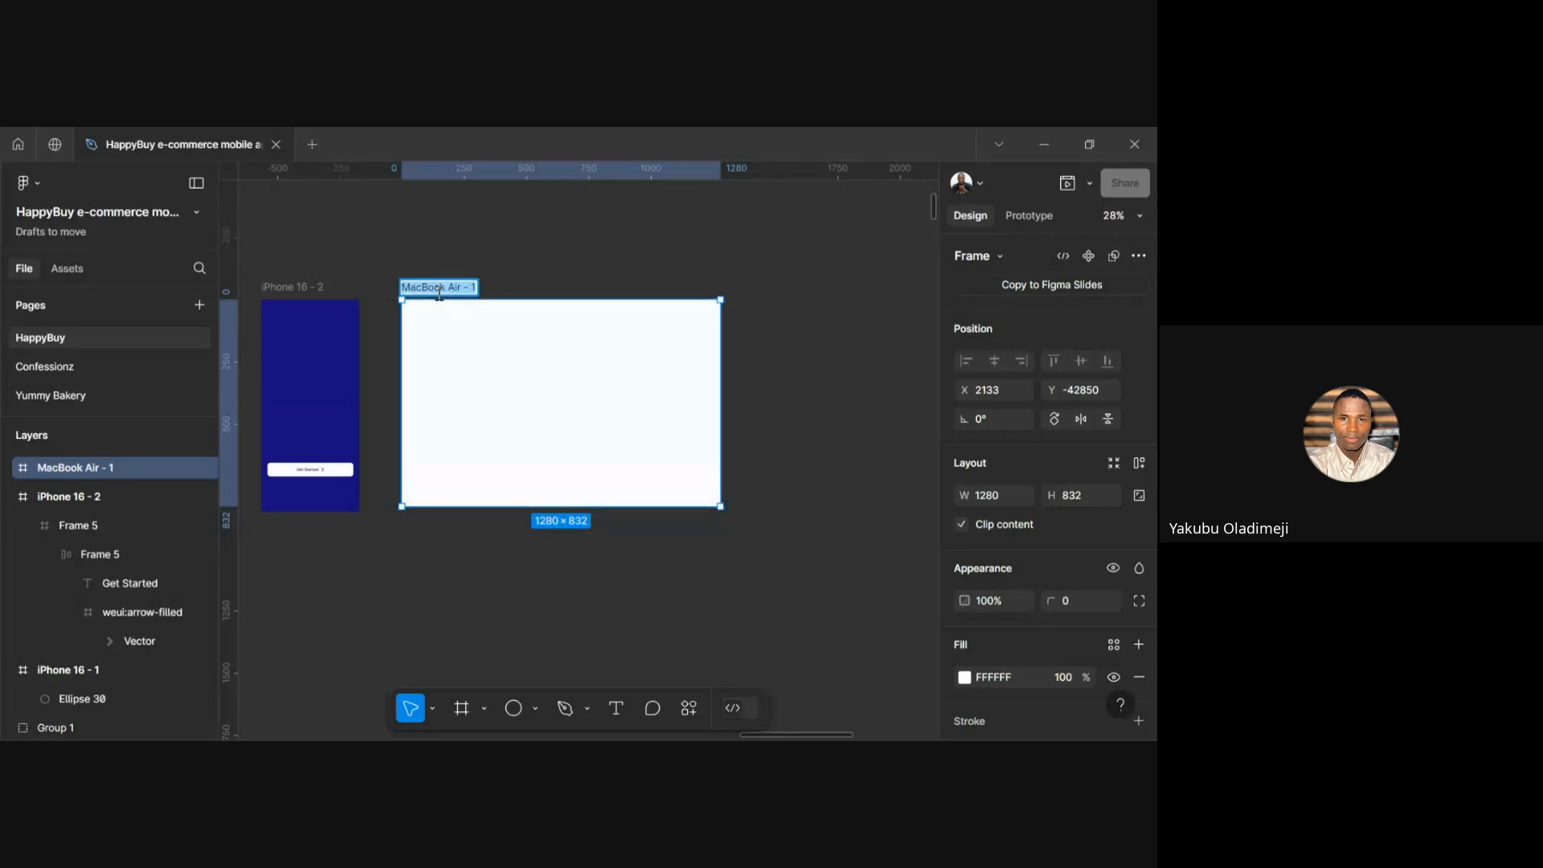
type("My PROFIL")
key("BackSpace")
key("BackSpace")
key("BackSpace")
key("BackSpace")
key("BackSpace")
type("rofile")
left_click(533, 280)
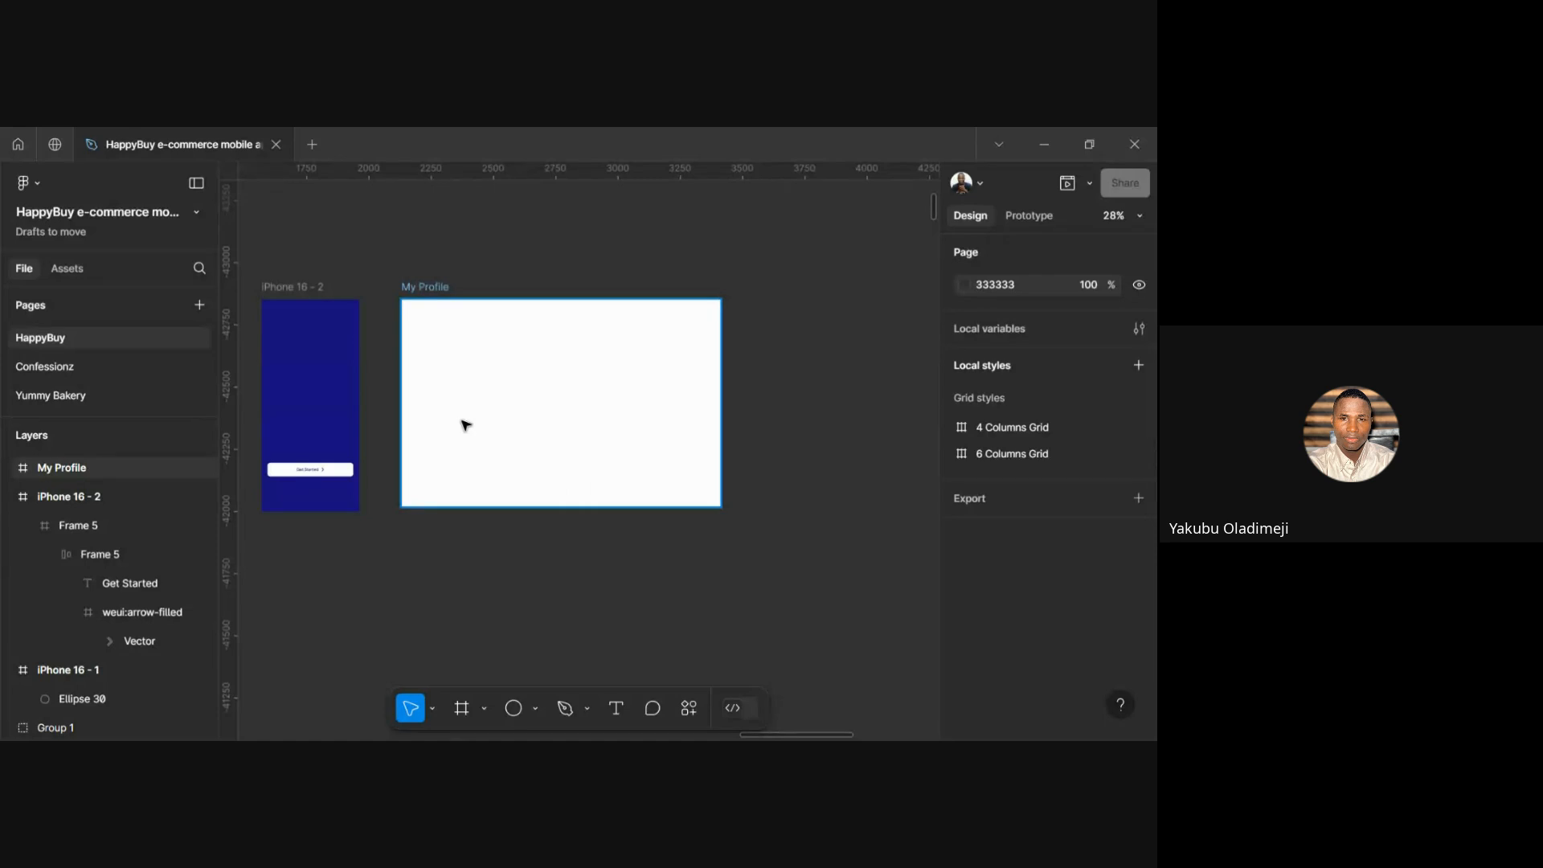
scroll(465, 425, "up", 5)
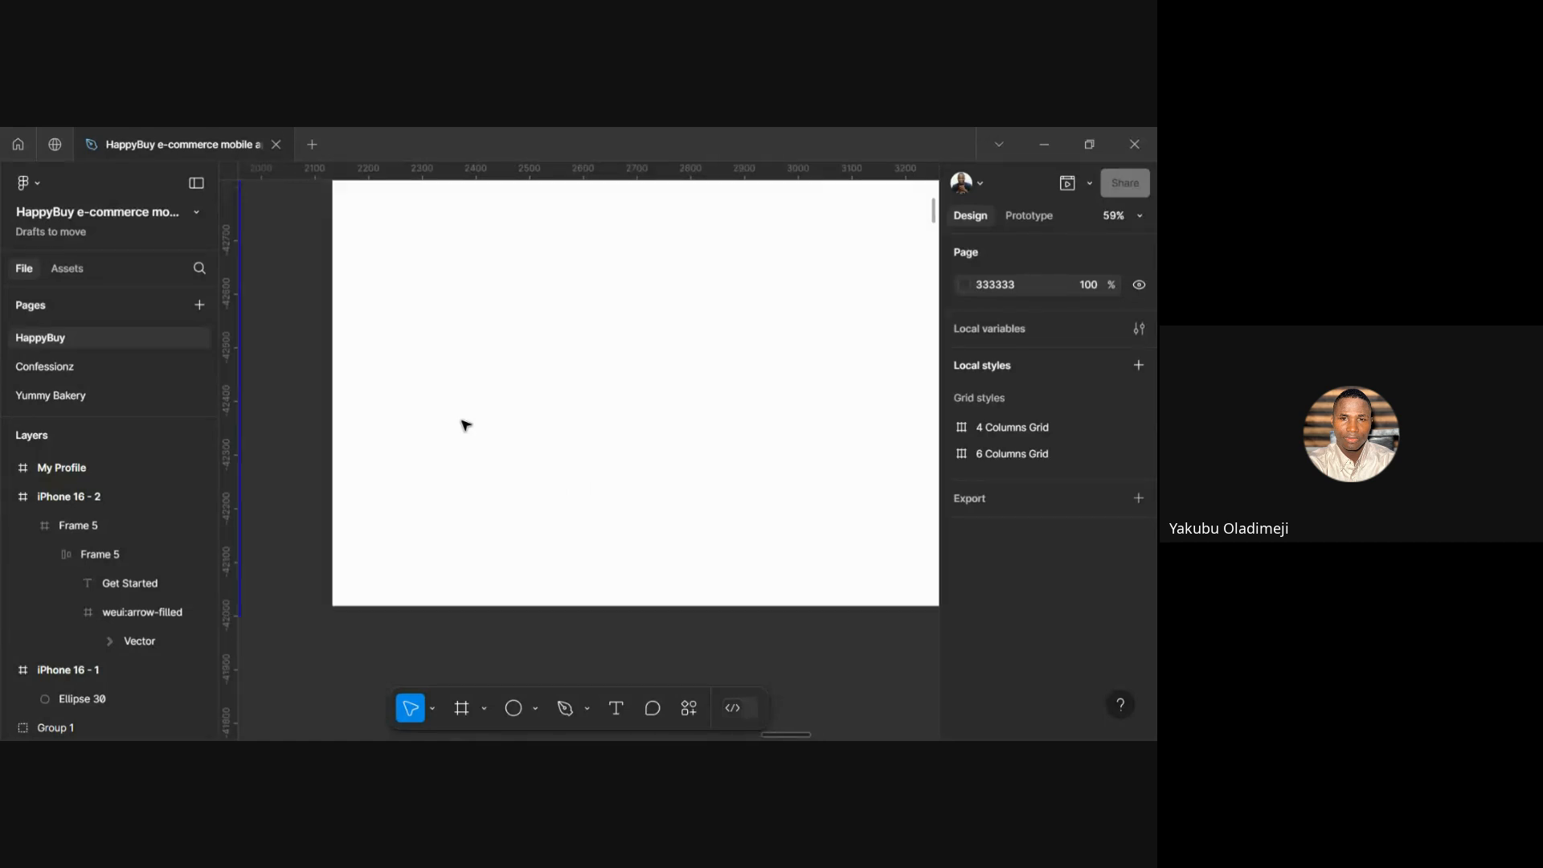
scroll(466, 425, "up", 3)
scroll(465, 424, "down", 2)
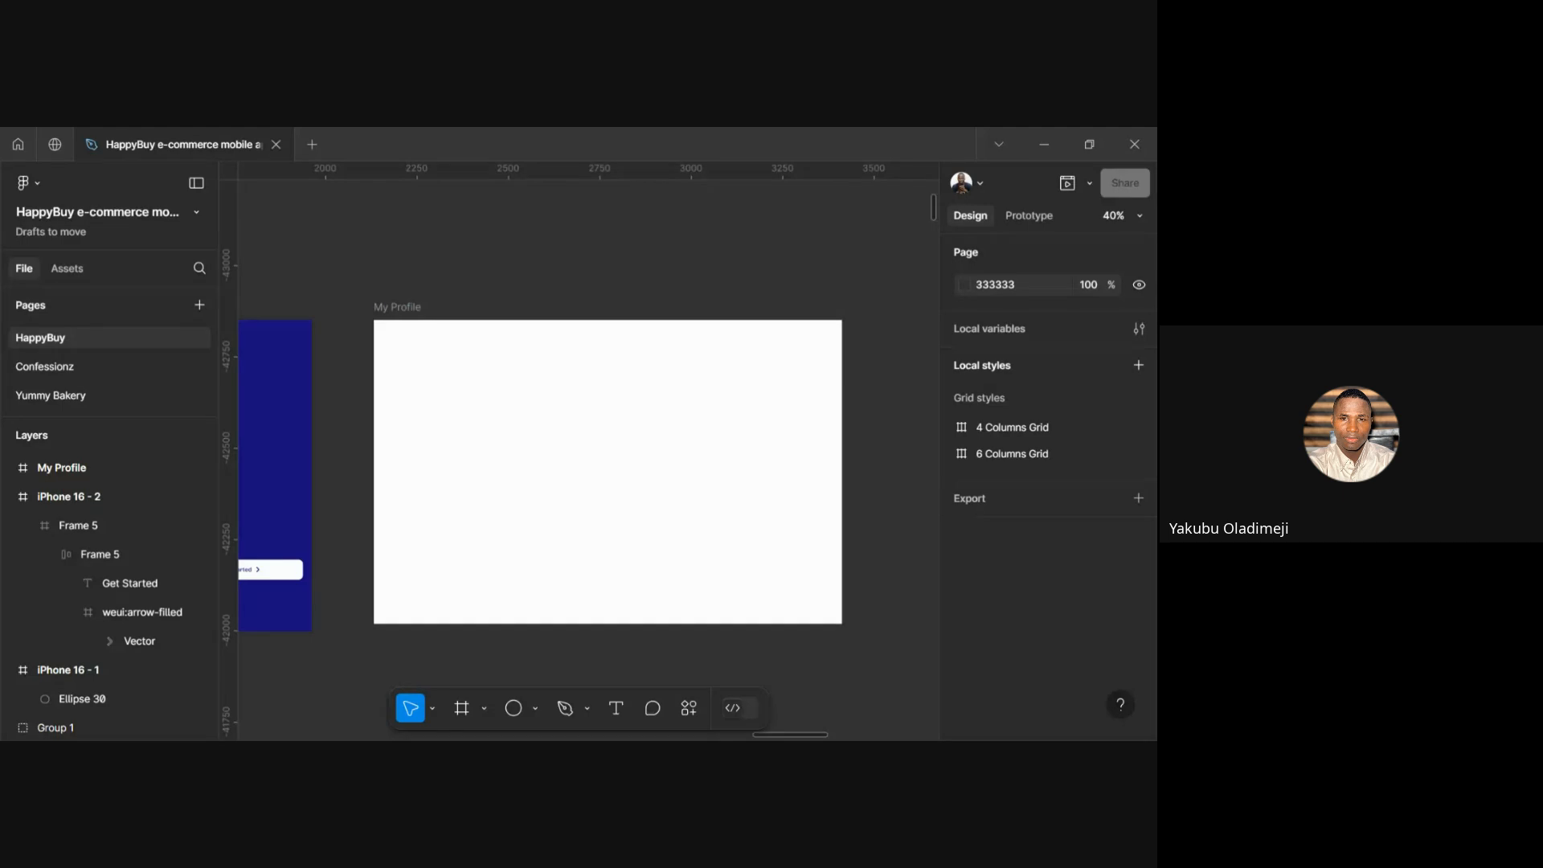
left_click(535, 559)
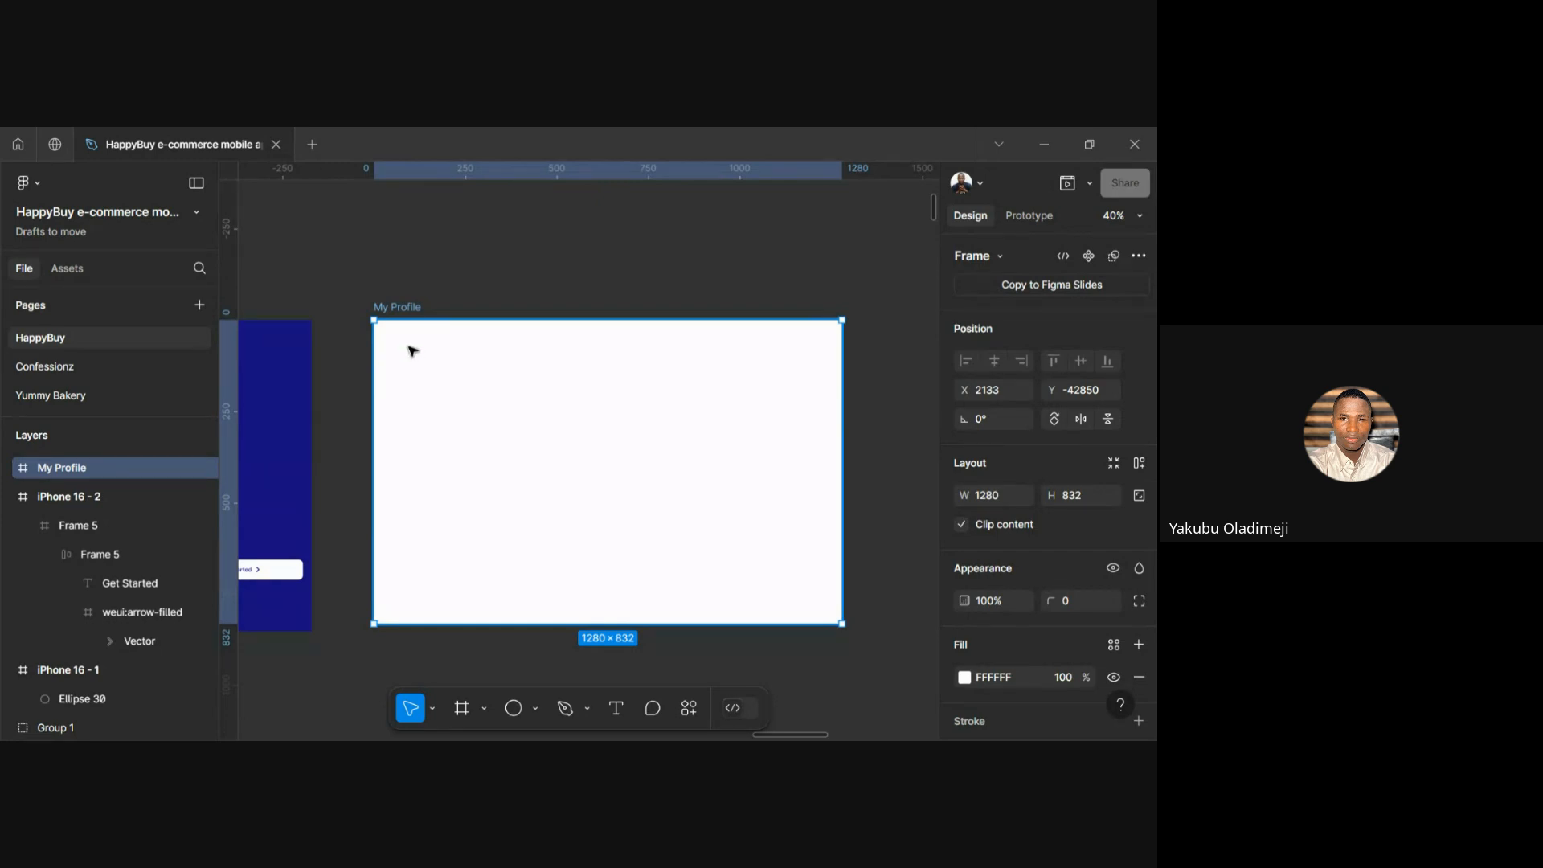
Draw Frame 6 inside My Profile and stretch it to the parent's top and left edges
key("f")
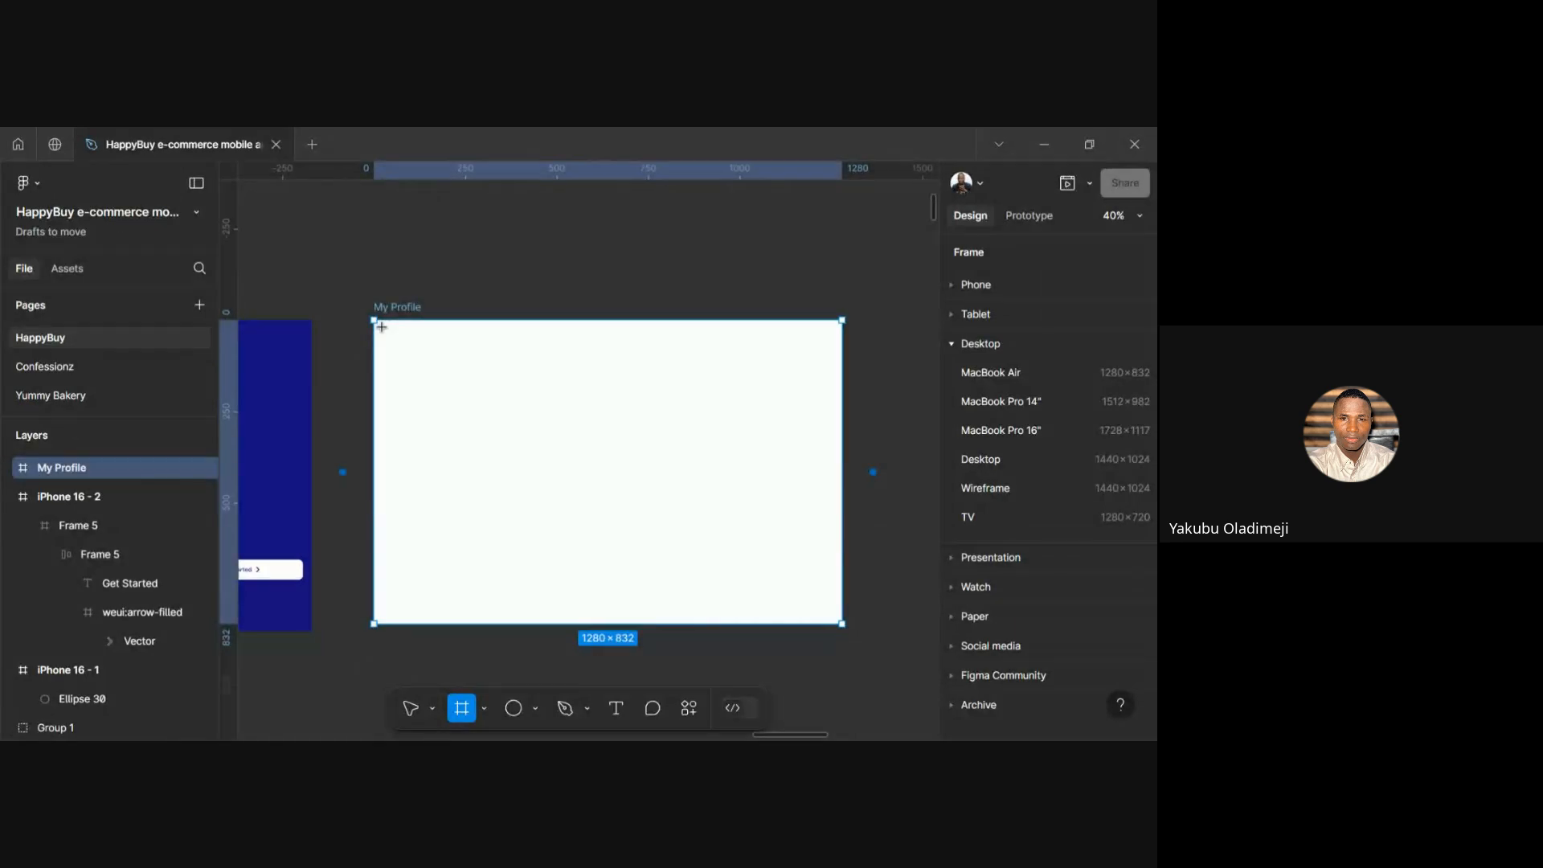
left_click_drag(381, 327, 558, 424)
left_click_drag(571, 446, 601, 622)
left_click_drag(474, 324, 473, 319)
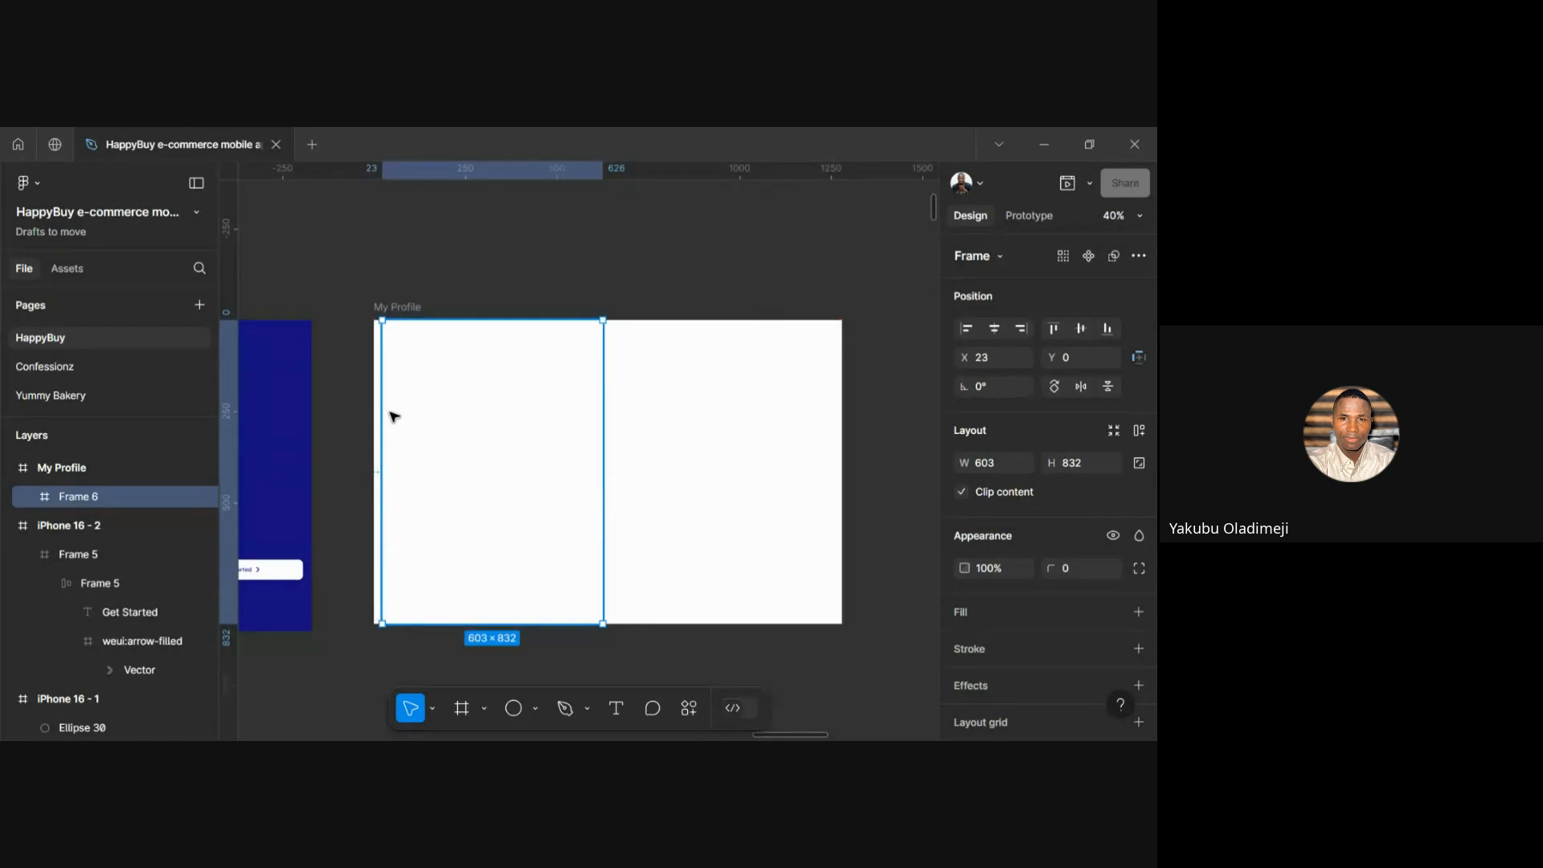
scroll(389, 416, "up", 4)
left_click_drag(364, 434, 354, 434)
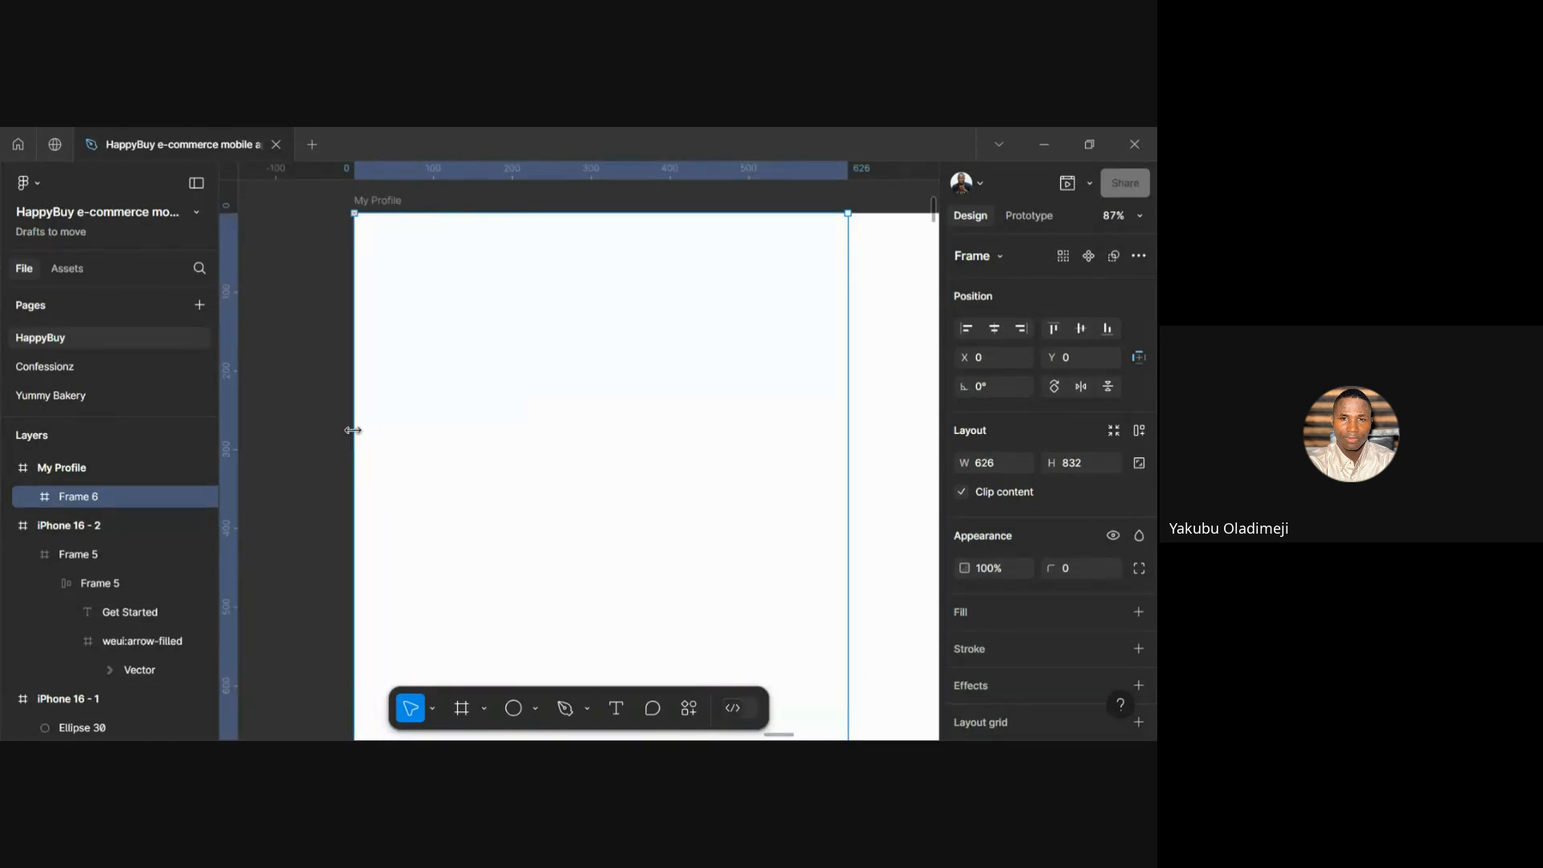
scroll(468, 458, "down", 5)
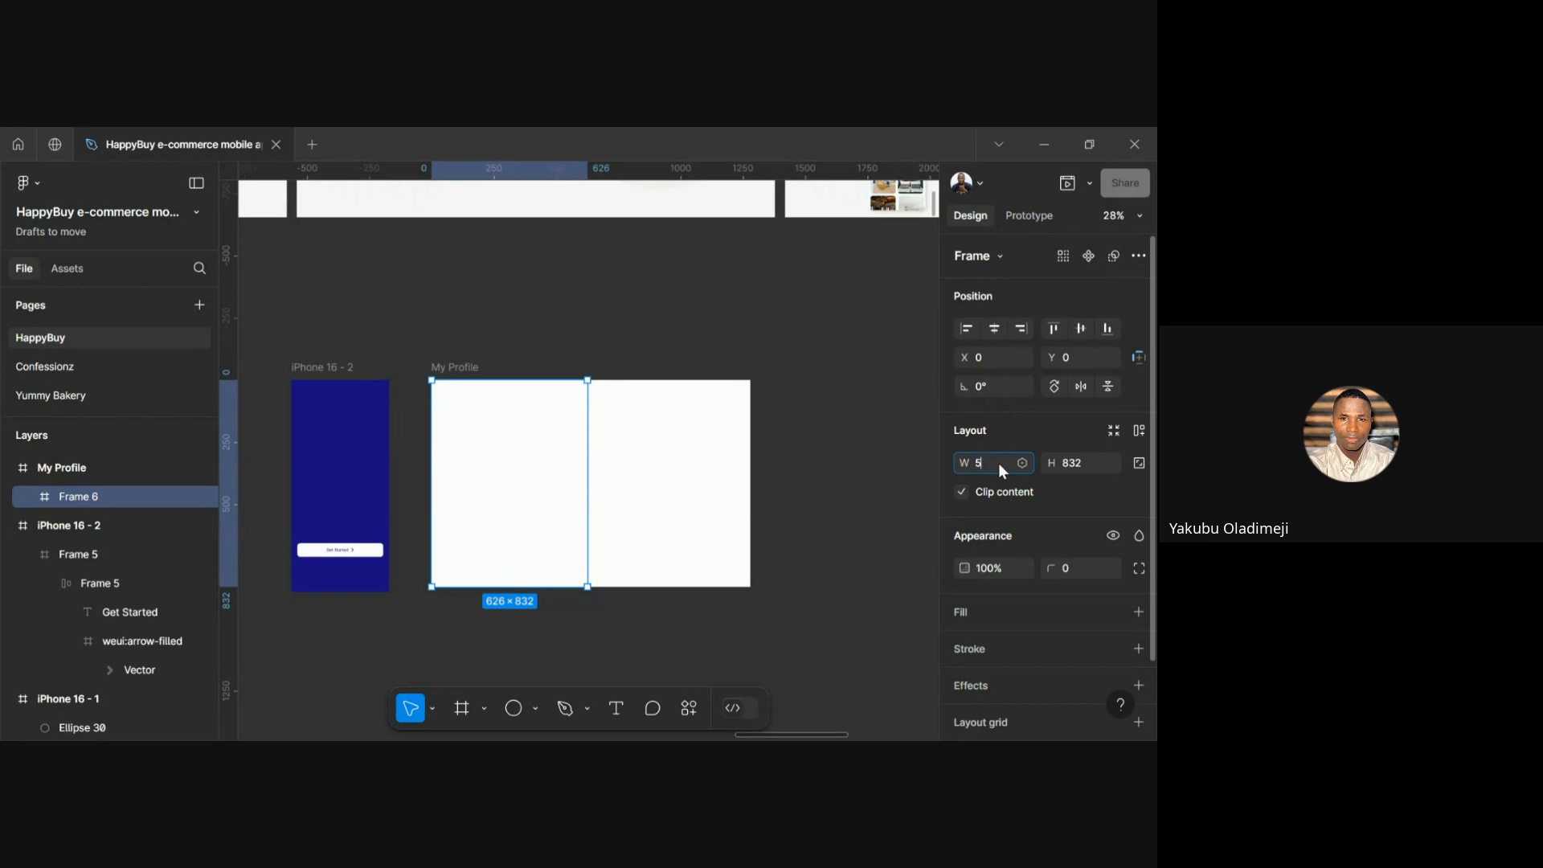
Set Frame 6's width to 587
key("Return")
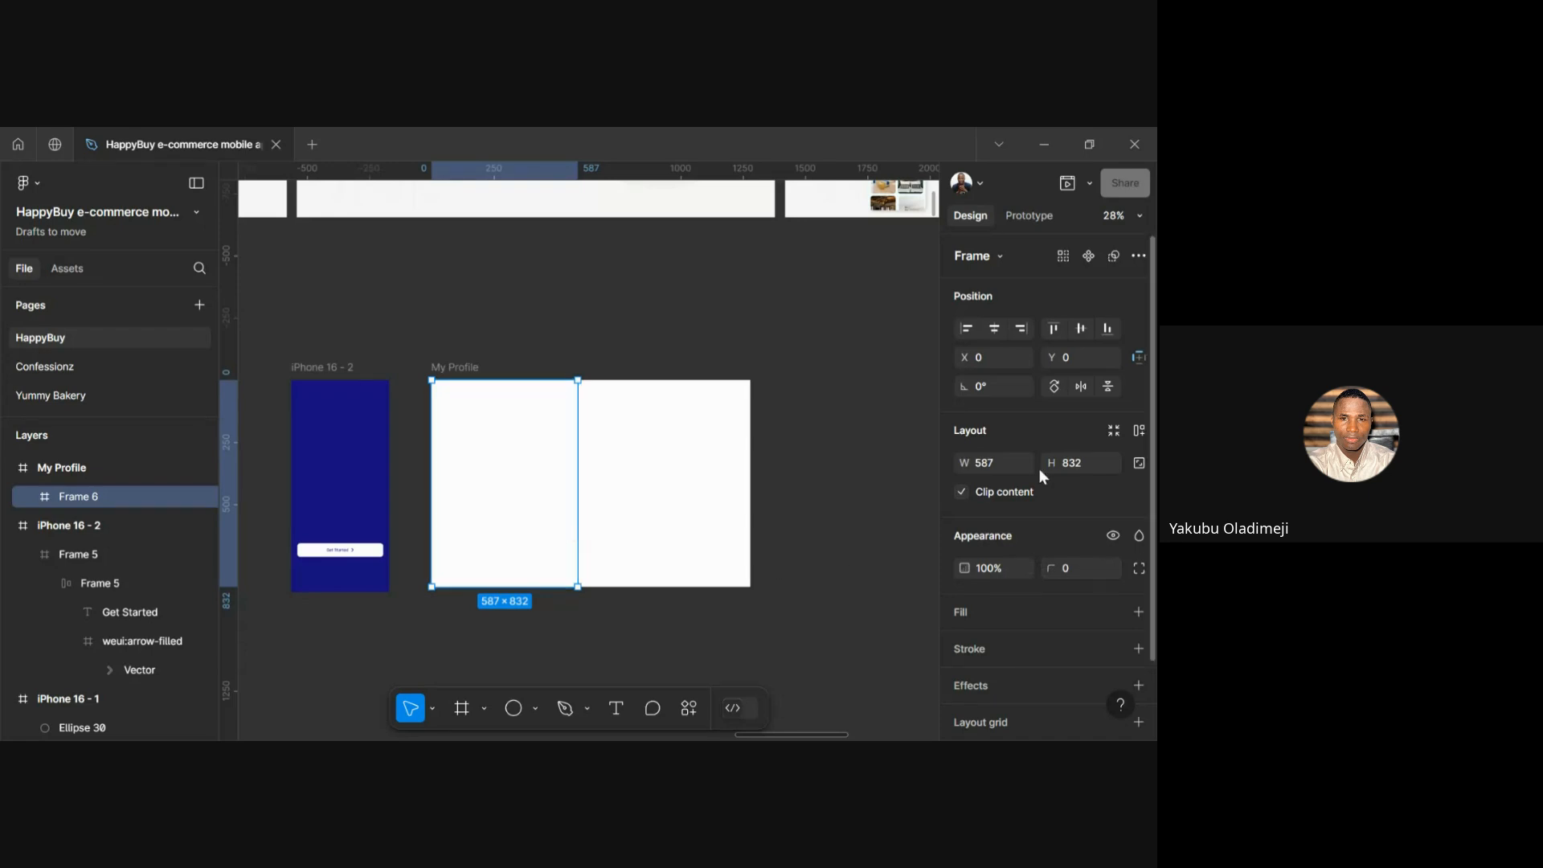
left_click(465, 368)
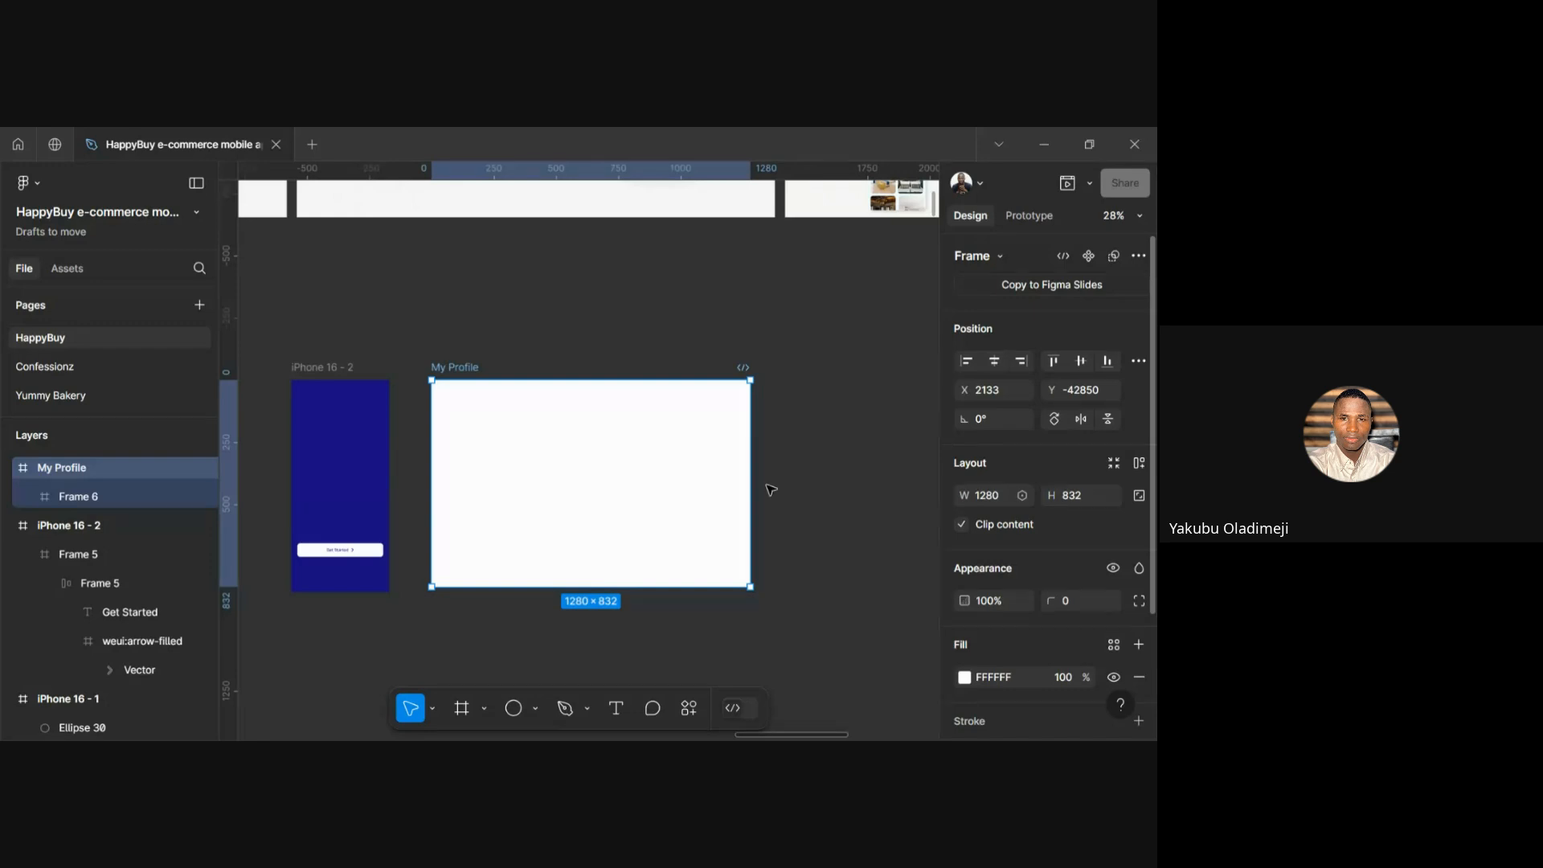
left_click(556, 434)
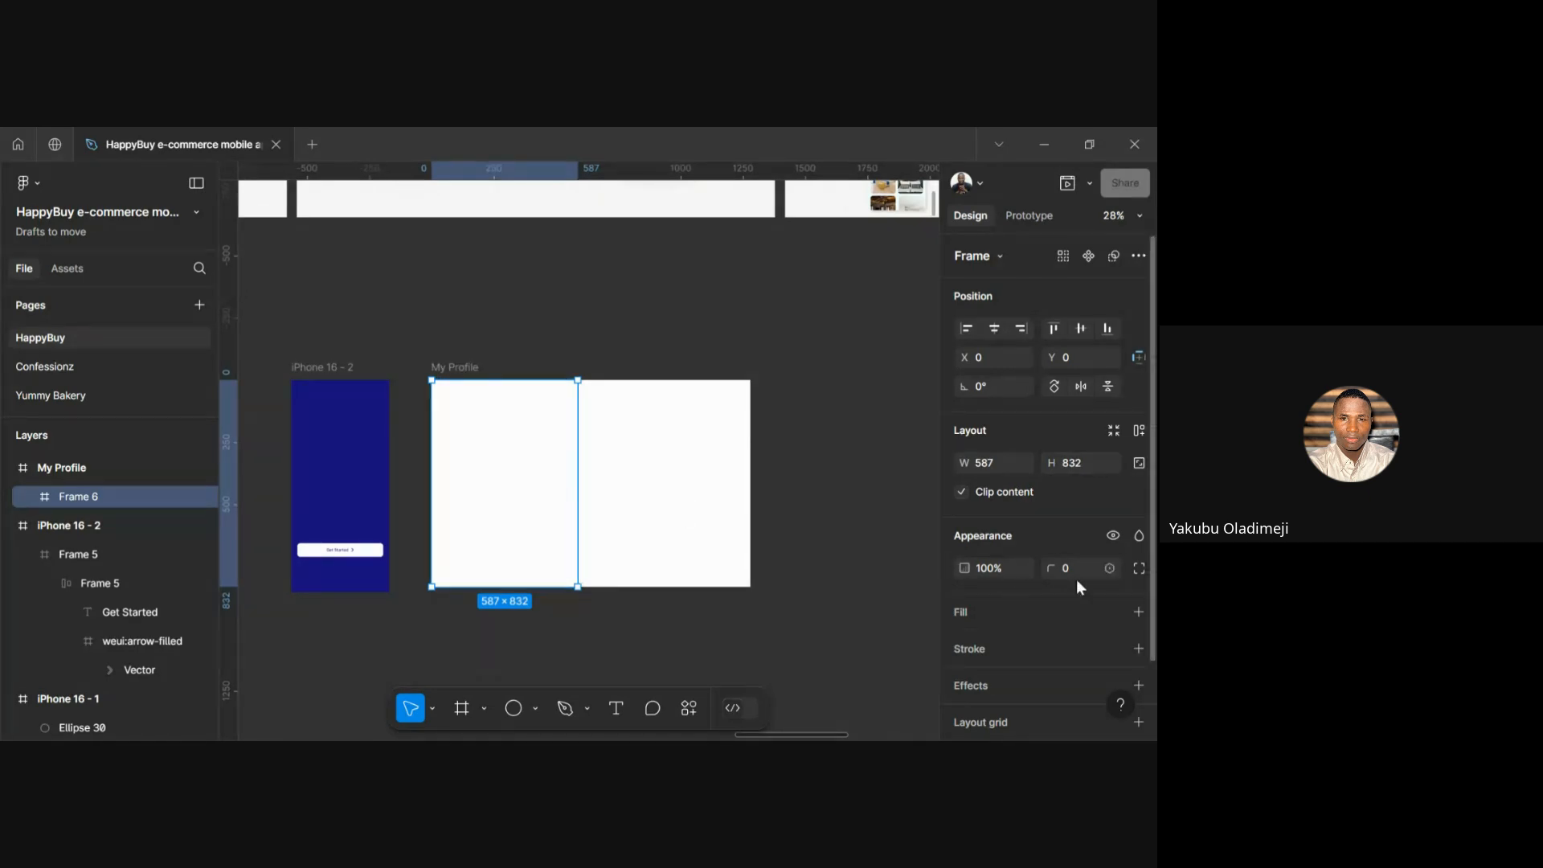
Replace Frame 6's fills with a single white FFFFFF fill and open its colour settings
scroll(1076, 578, "down", 2)
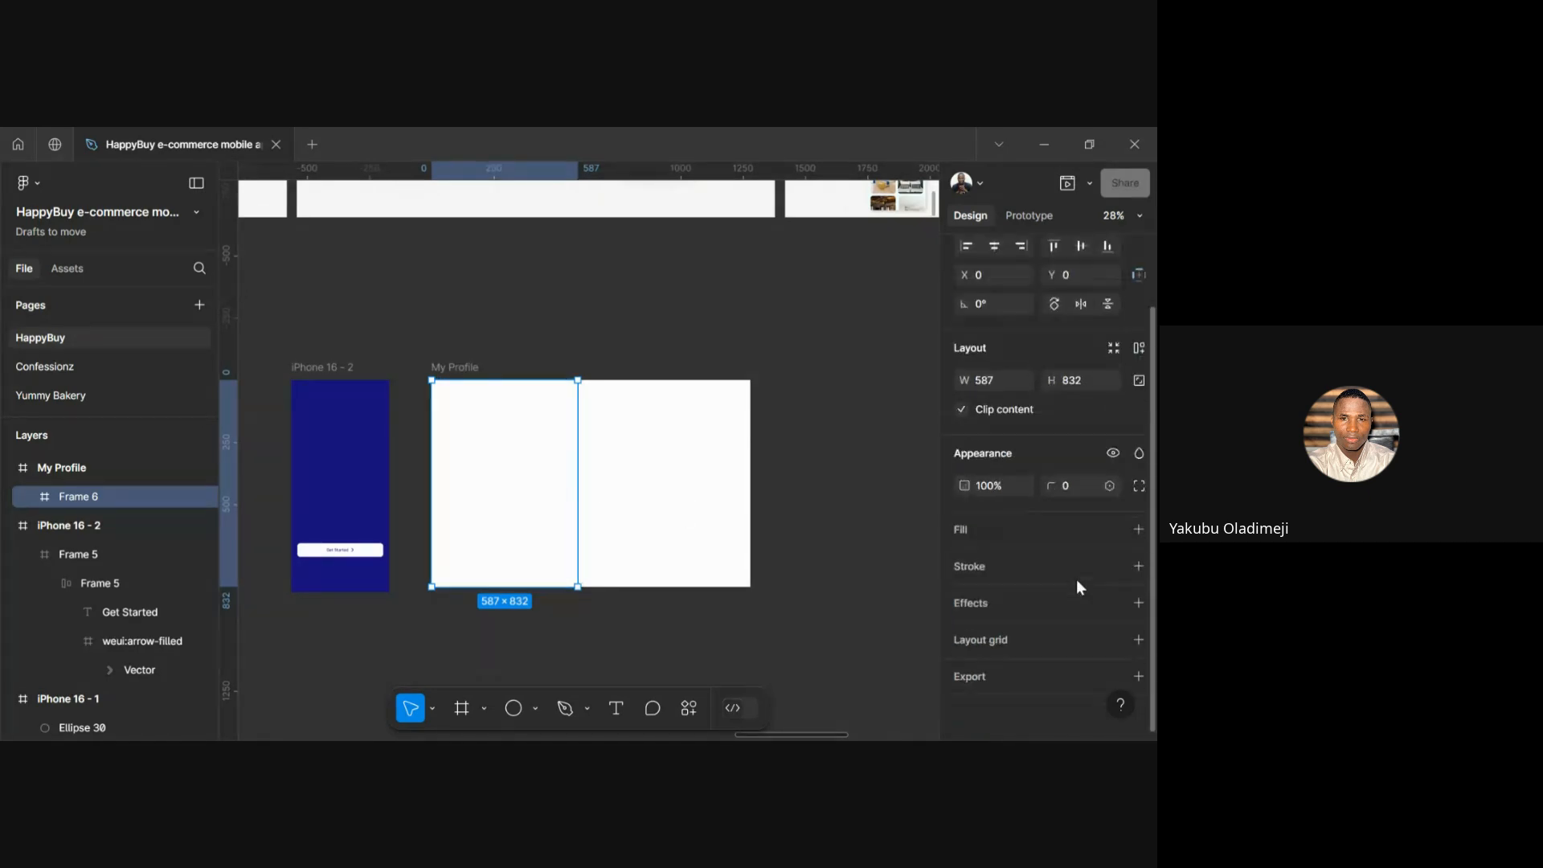
left_click(1139, 529)
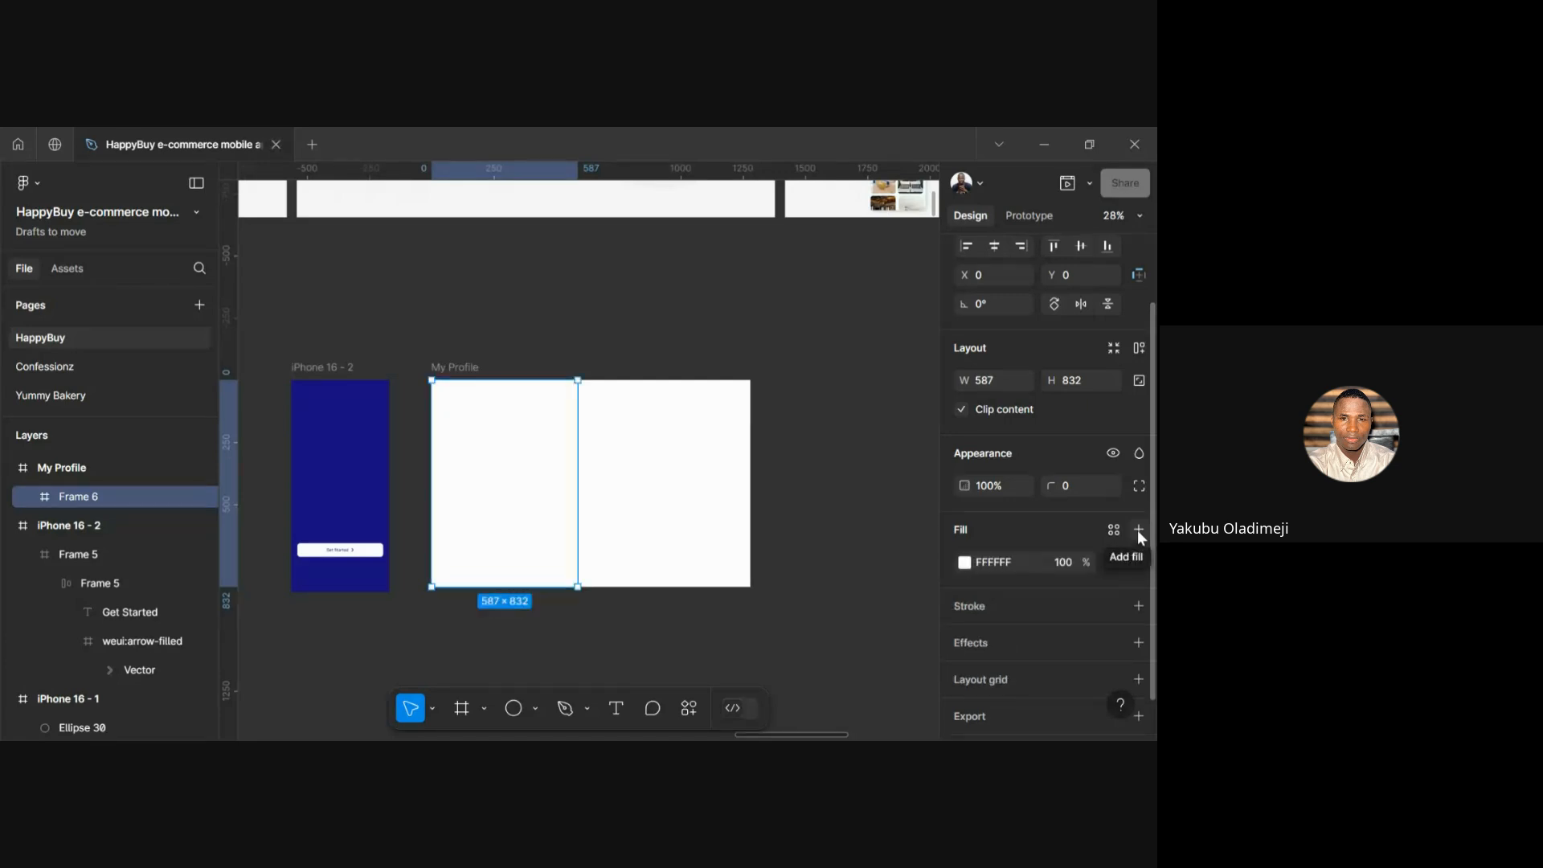
left_click(1139, 529)
left_click(1139, 562)
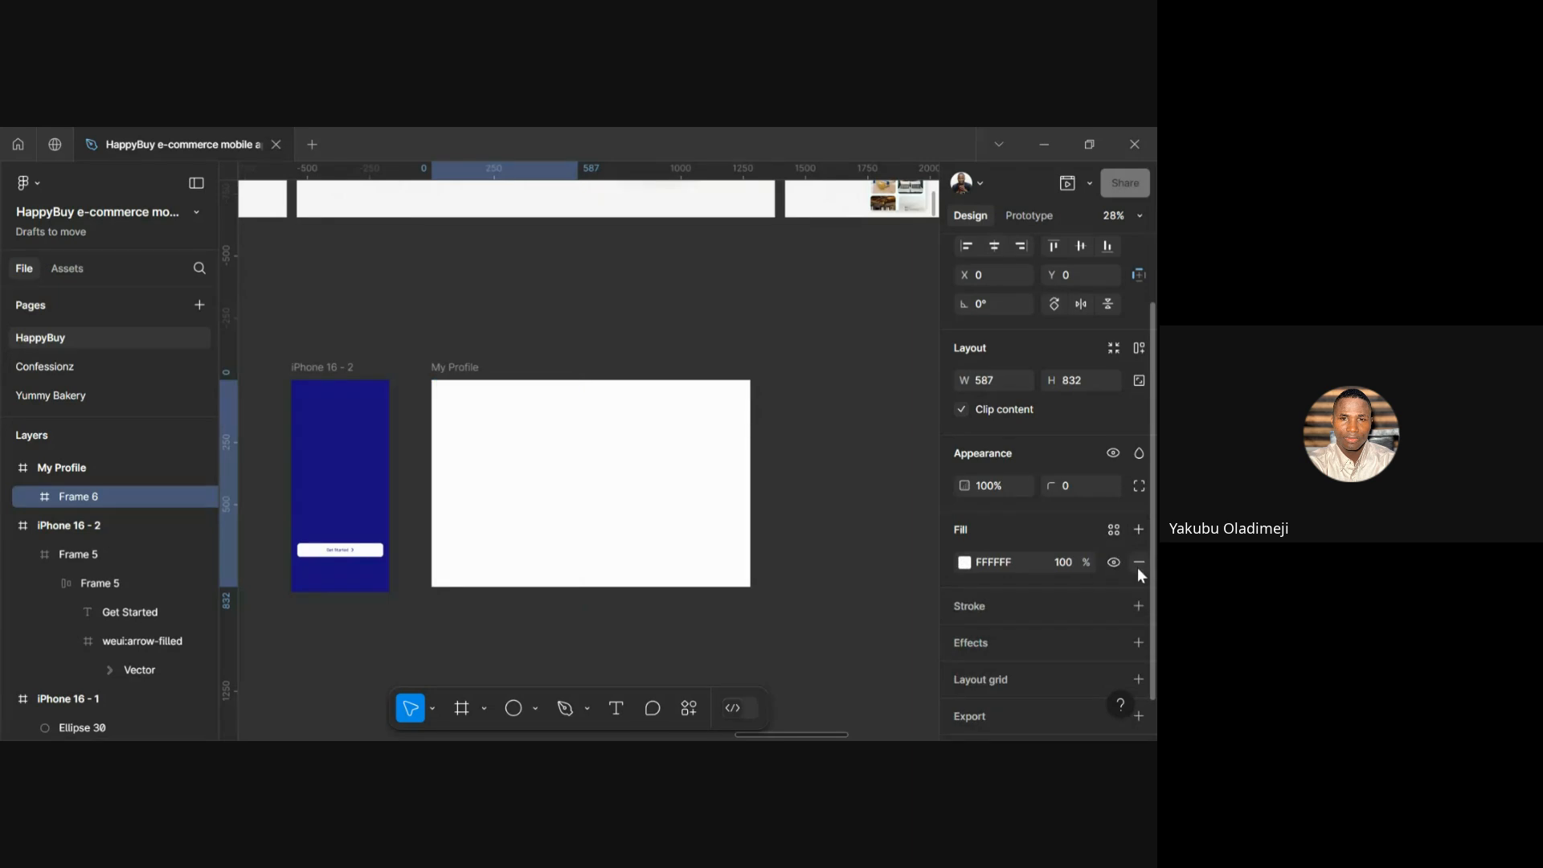
left_click(1139, 563)
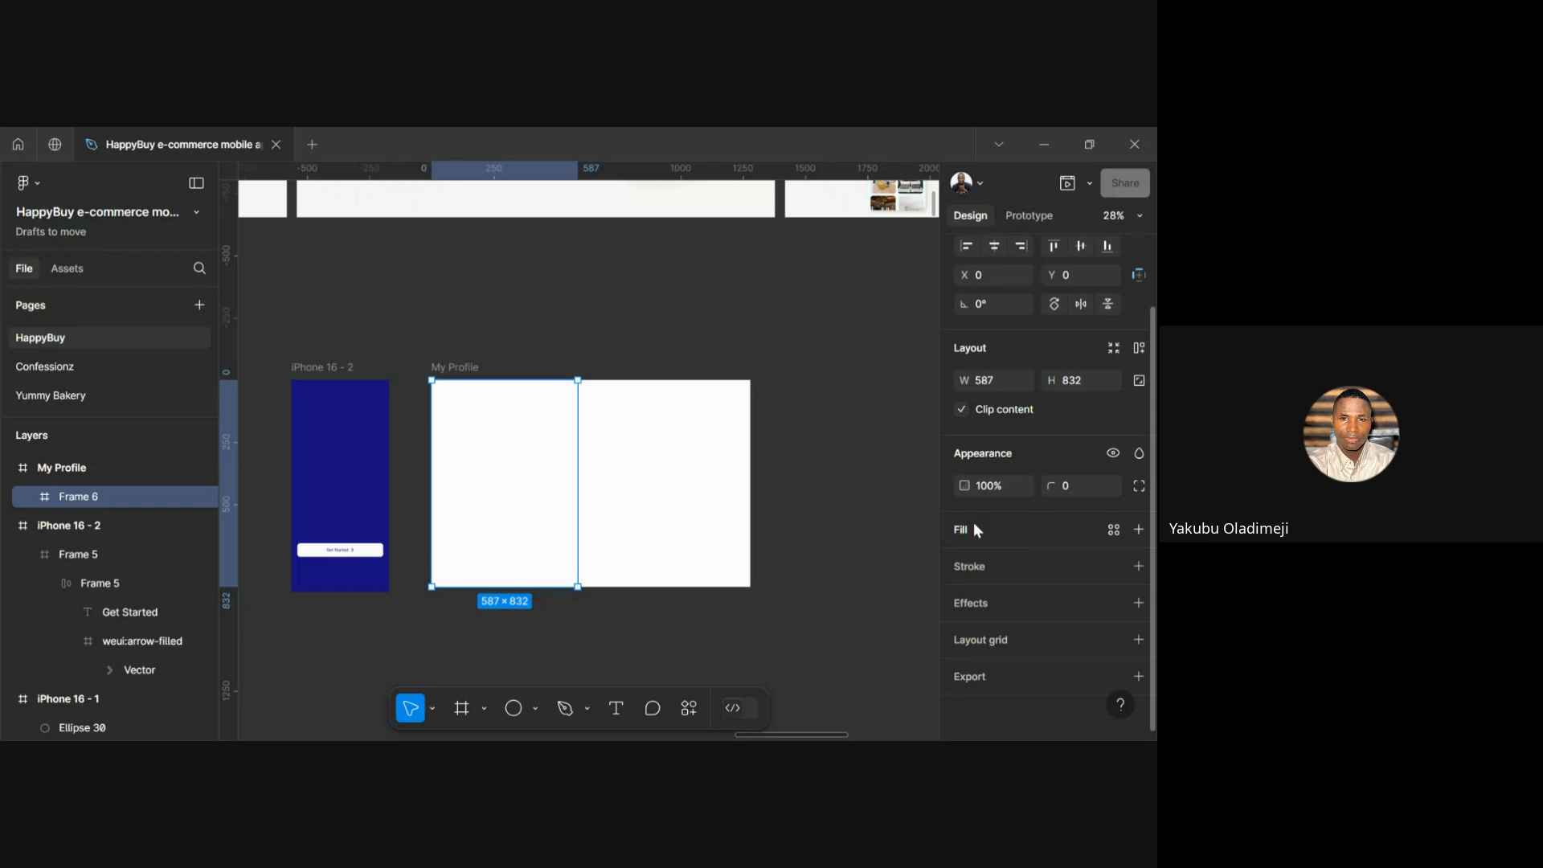
left_click(1138, 530)
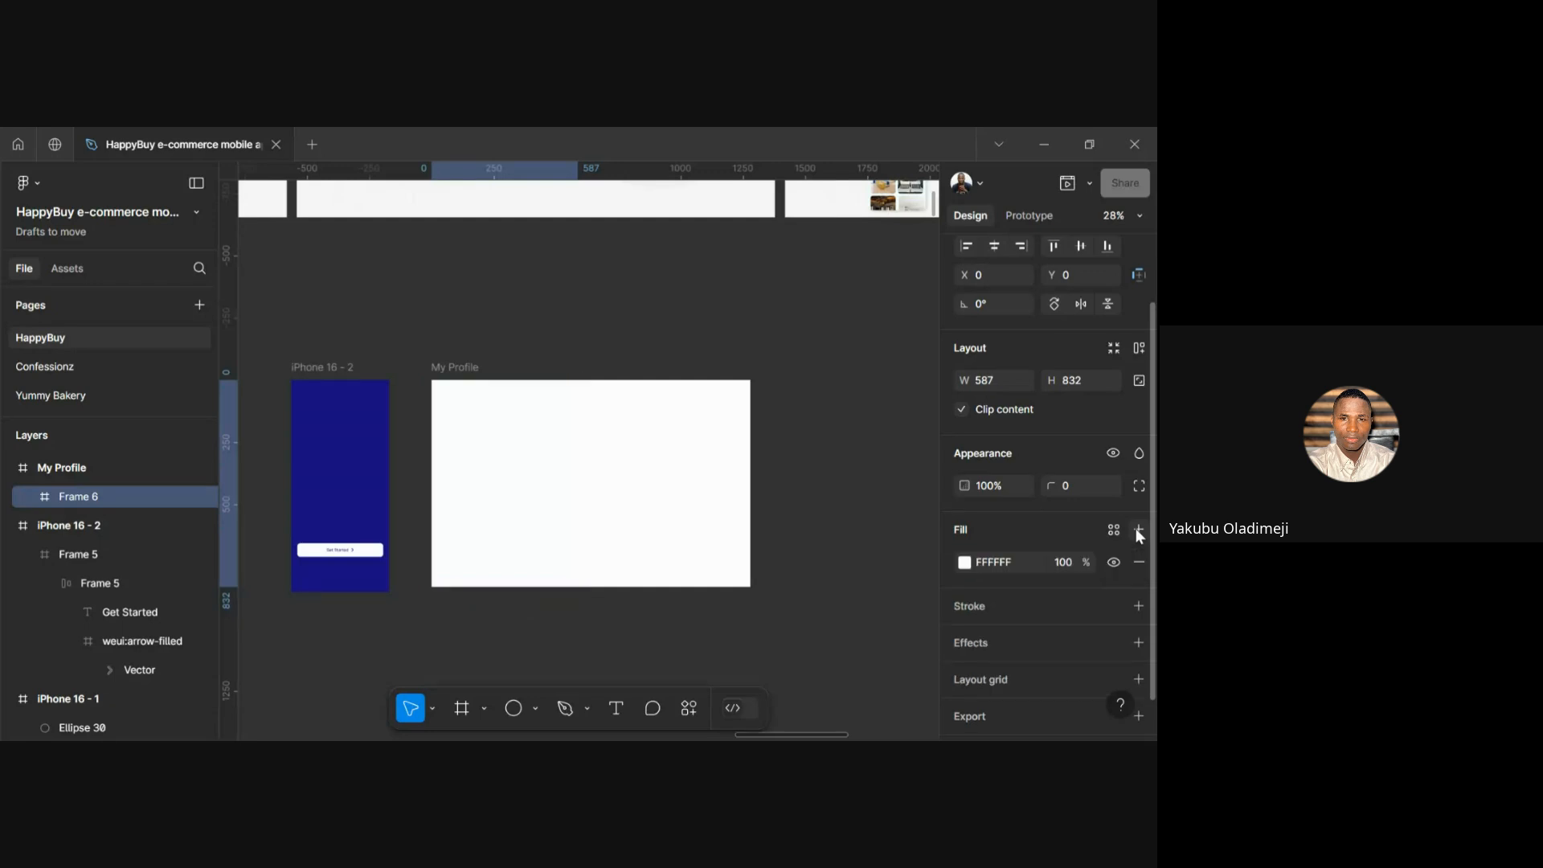
left_click(965, 562)
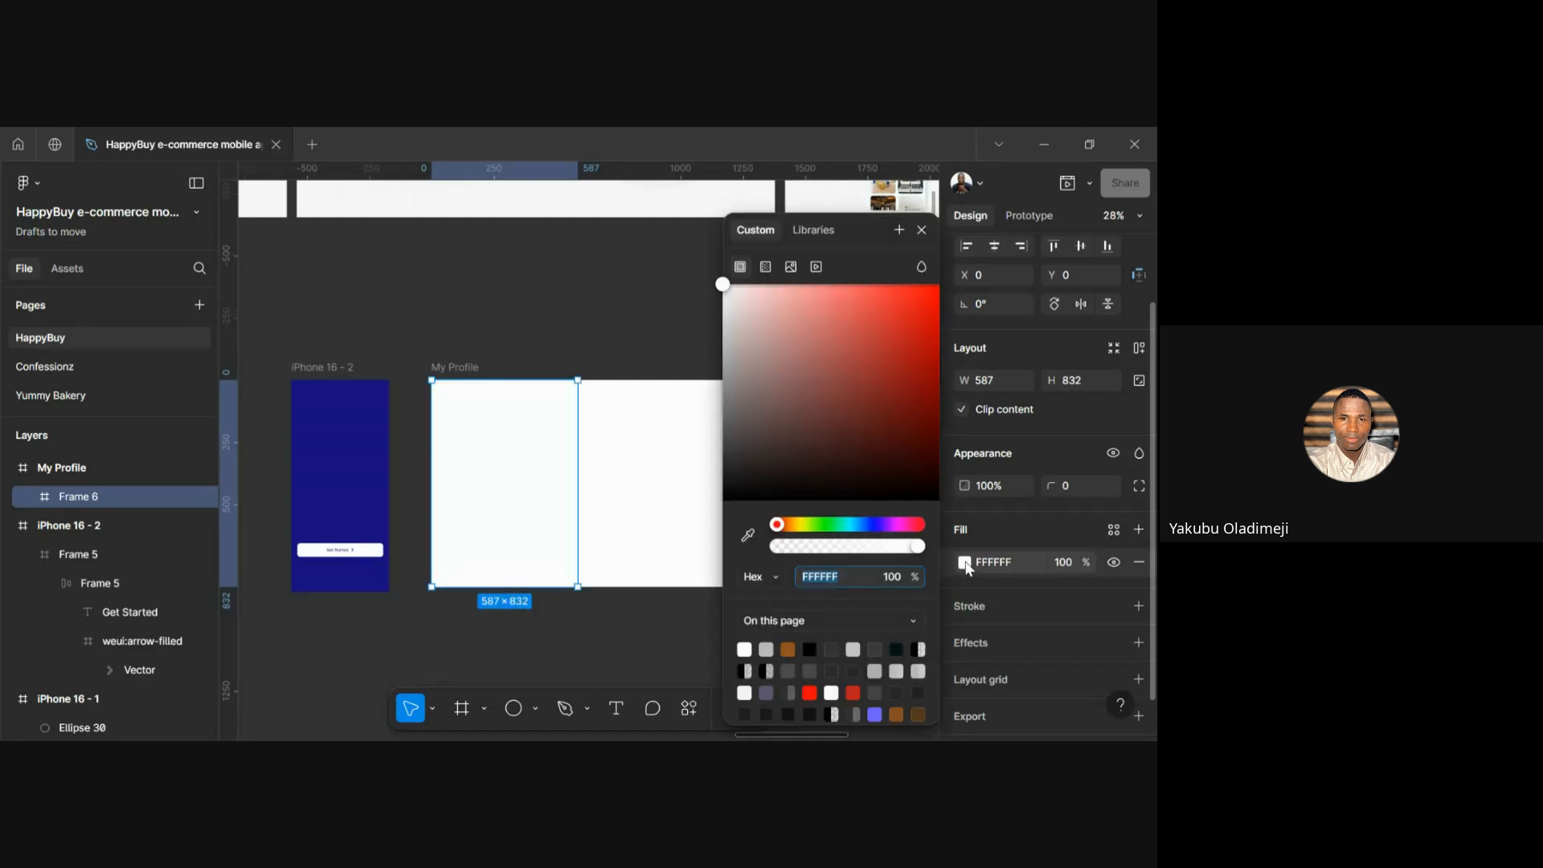
Give Frame 6 an image fill of the grey-blazer portrait, trying Fit and Tile before settling on Fill
left_click(793, 275)
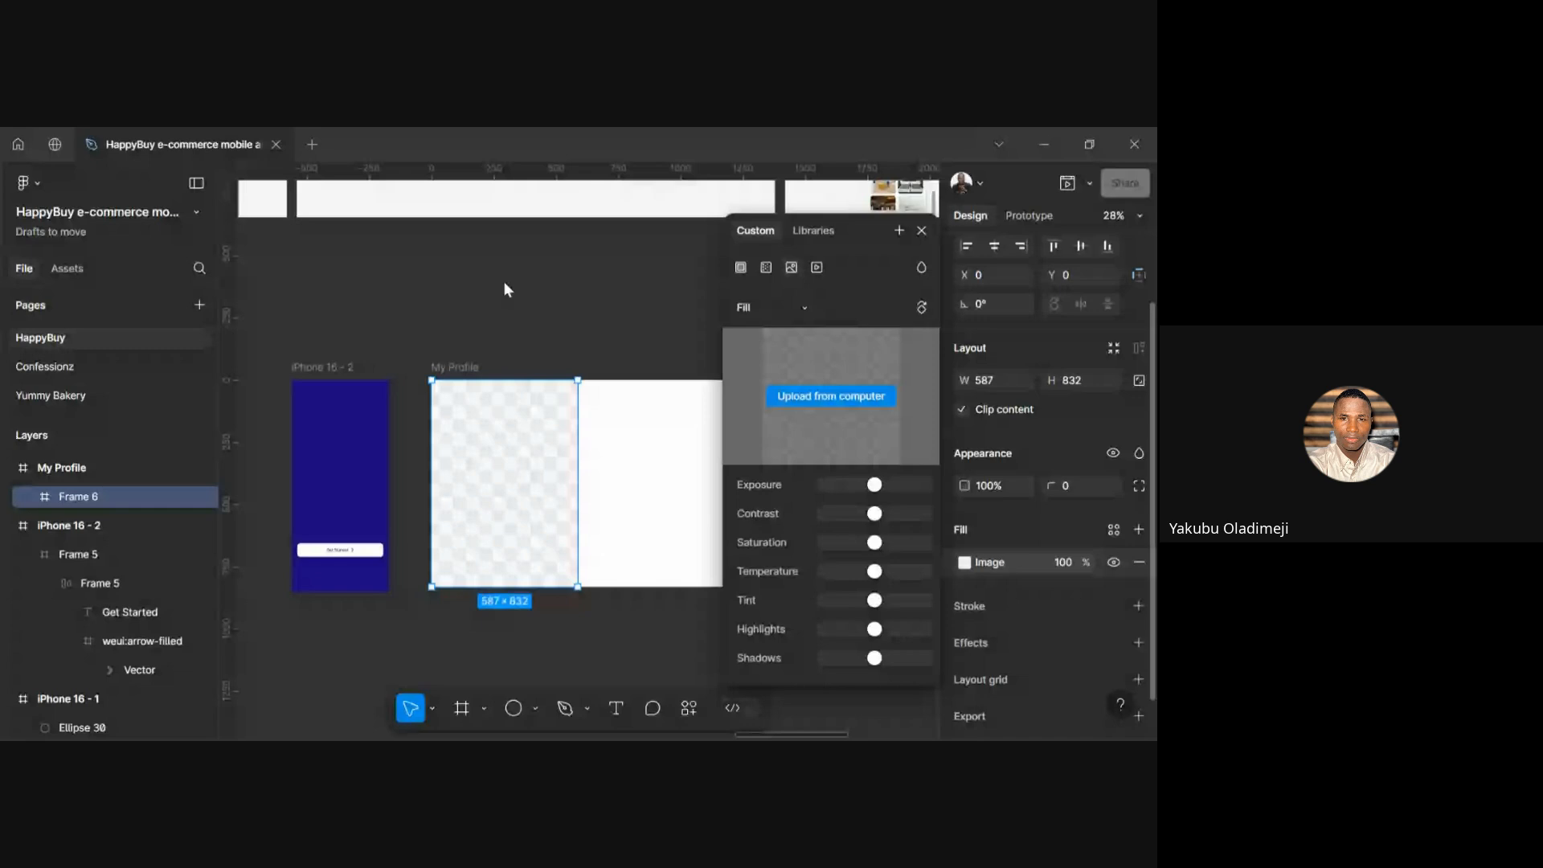
left_click(800, 310)
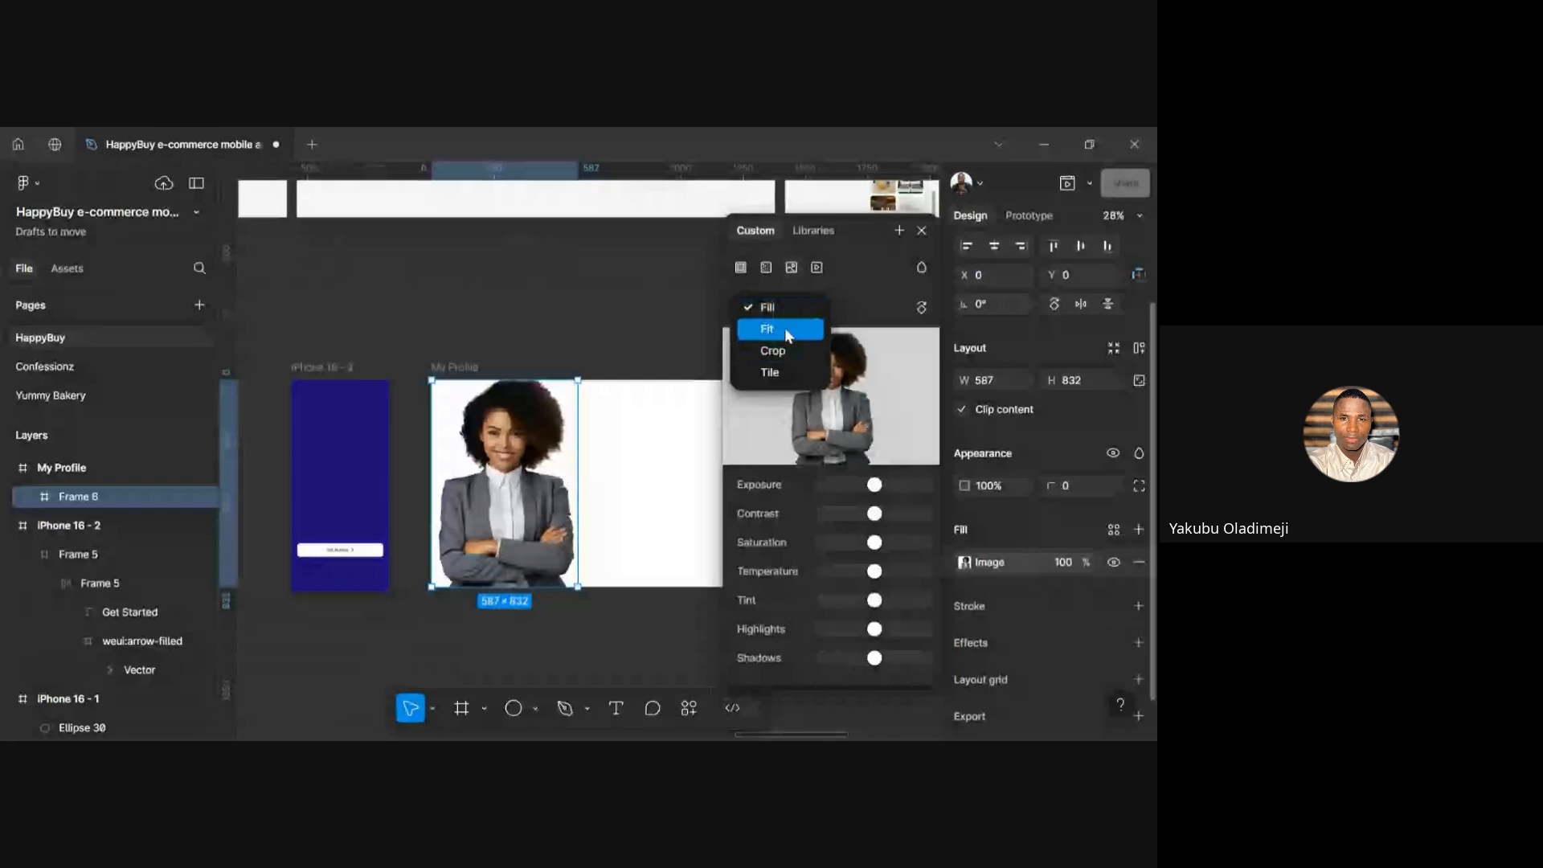
left_click(784, 328)
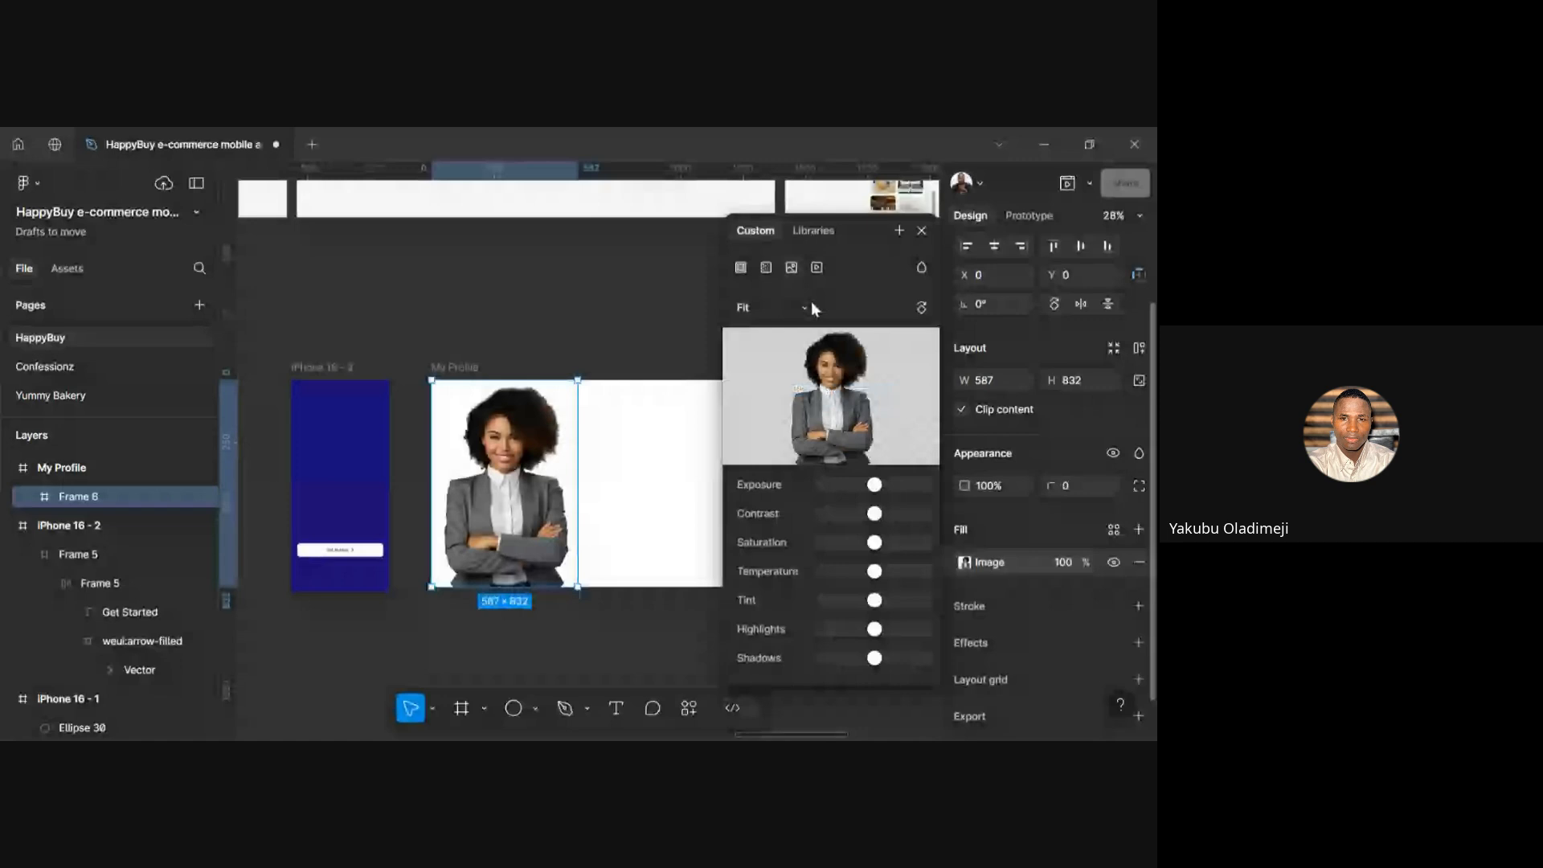
left_click(812, 304)
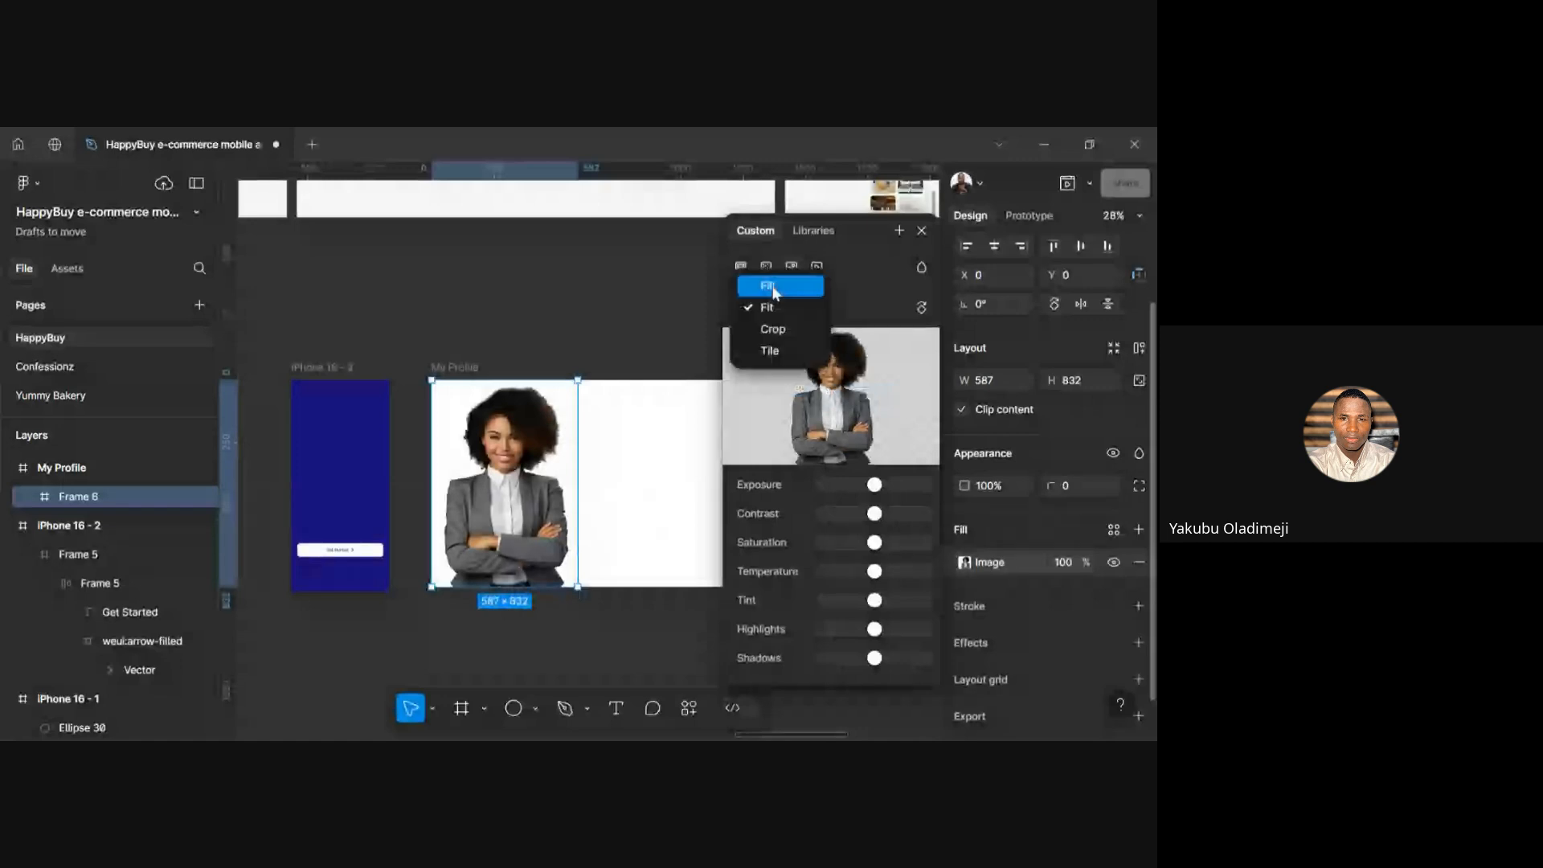
left_click(774, 287)
left_click(805, 309)
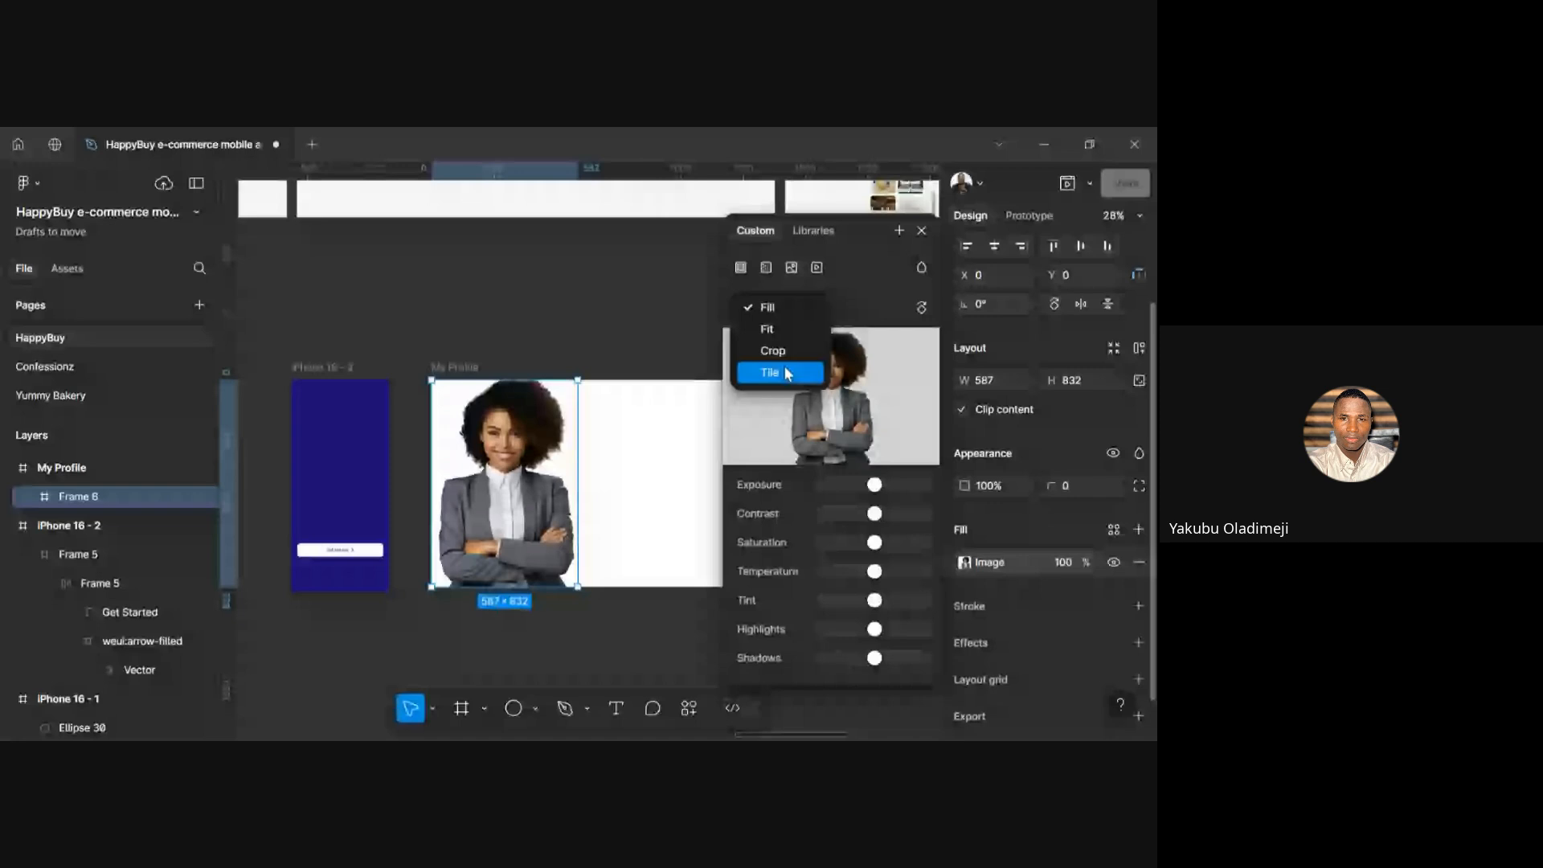
left_click(787, 373)
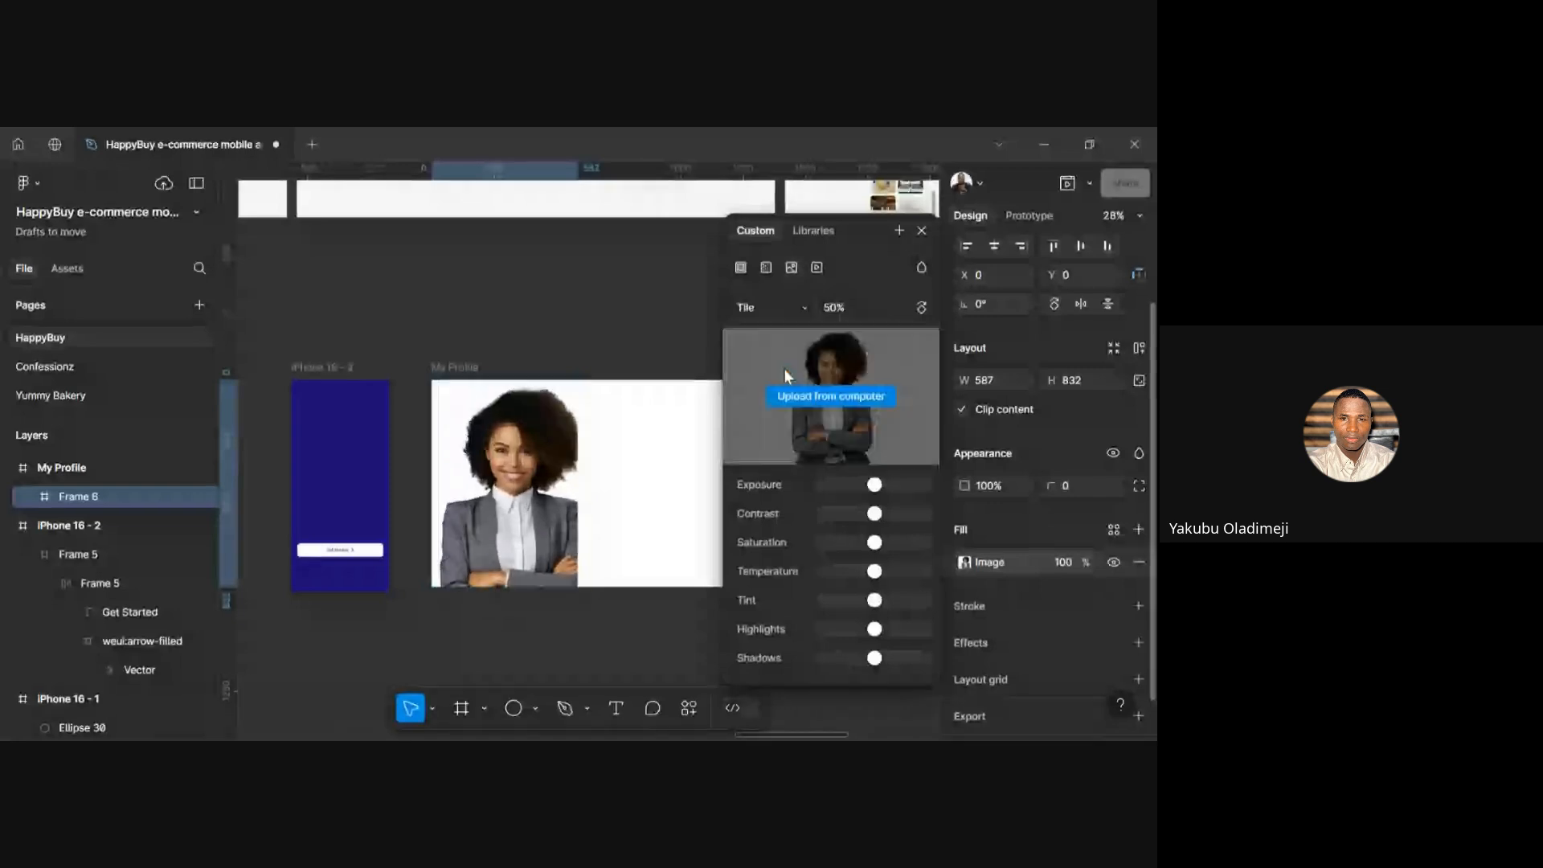
left_click(804, 309)
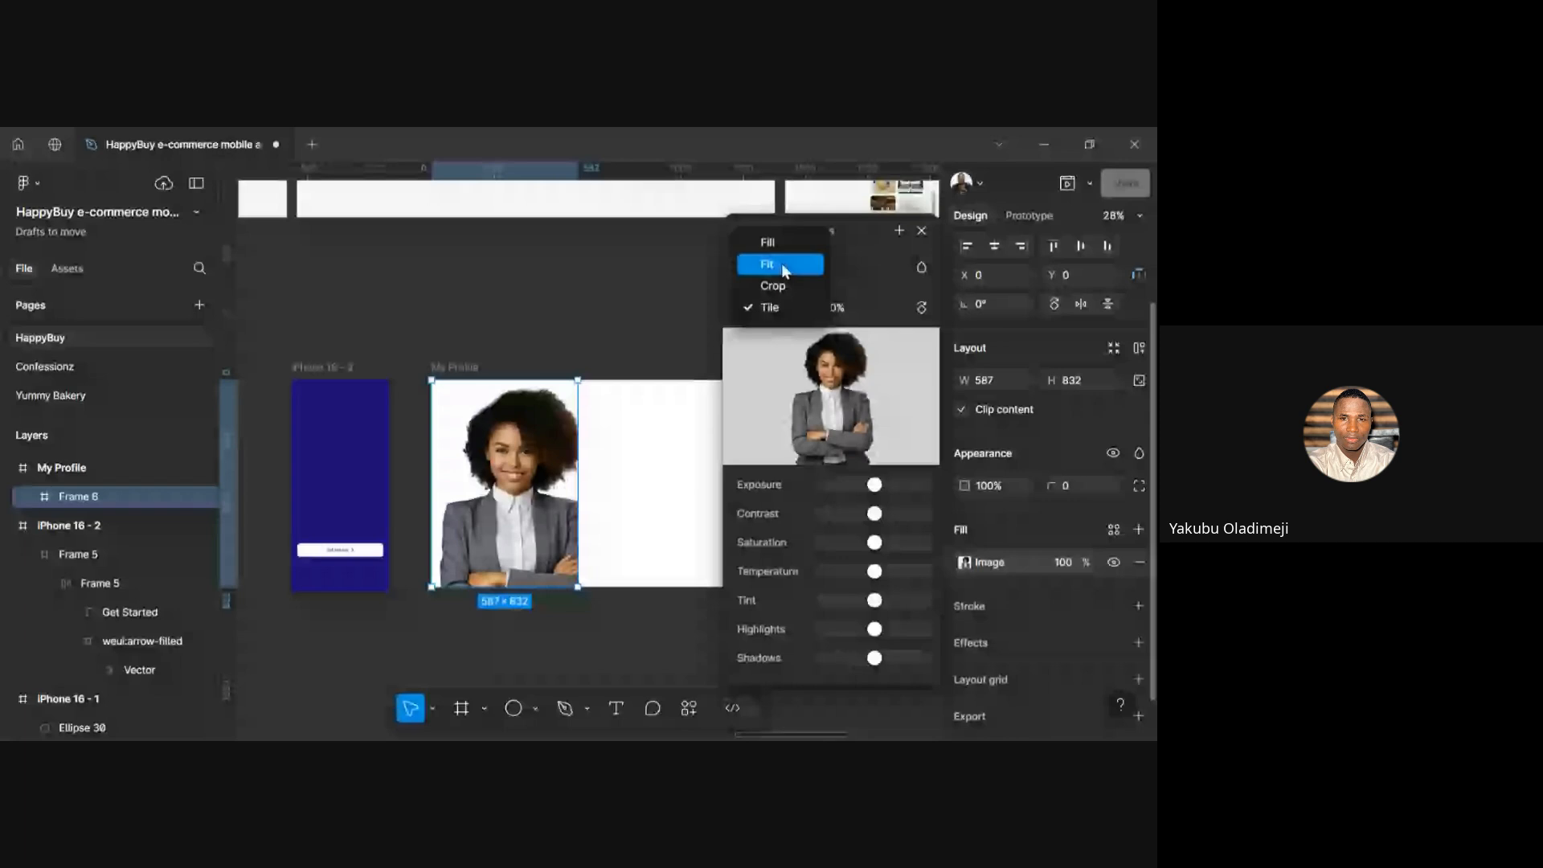
left_click(781, 265)
left_click(684, 291)
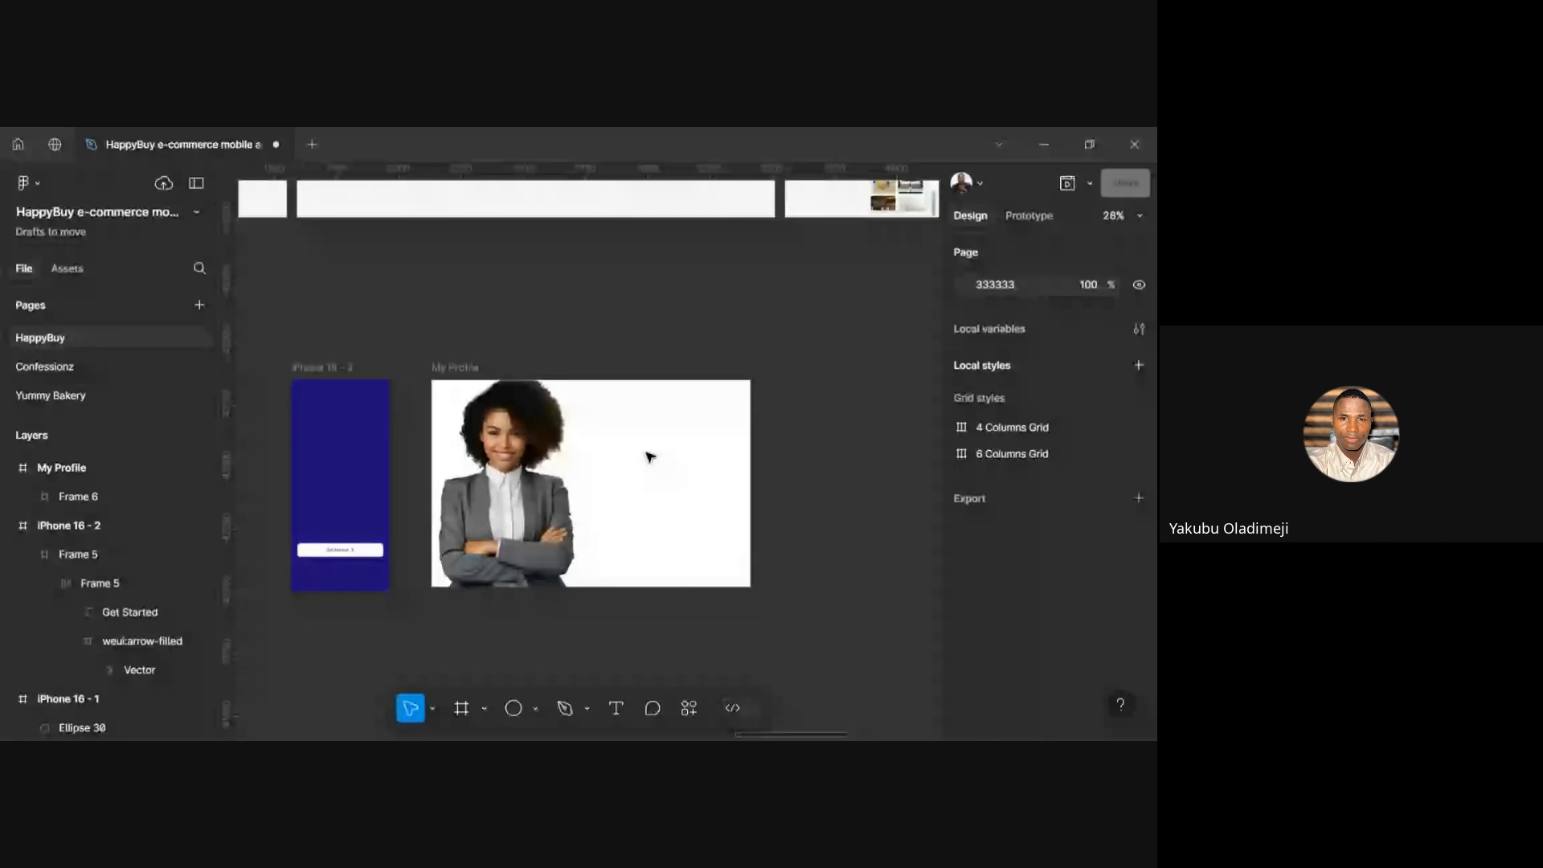
left_click(568, 471)
scroll(1043, 563, "down", 2)
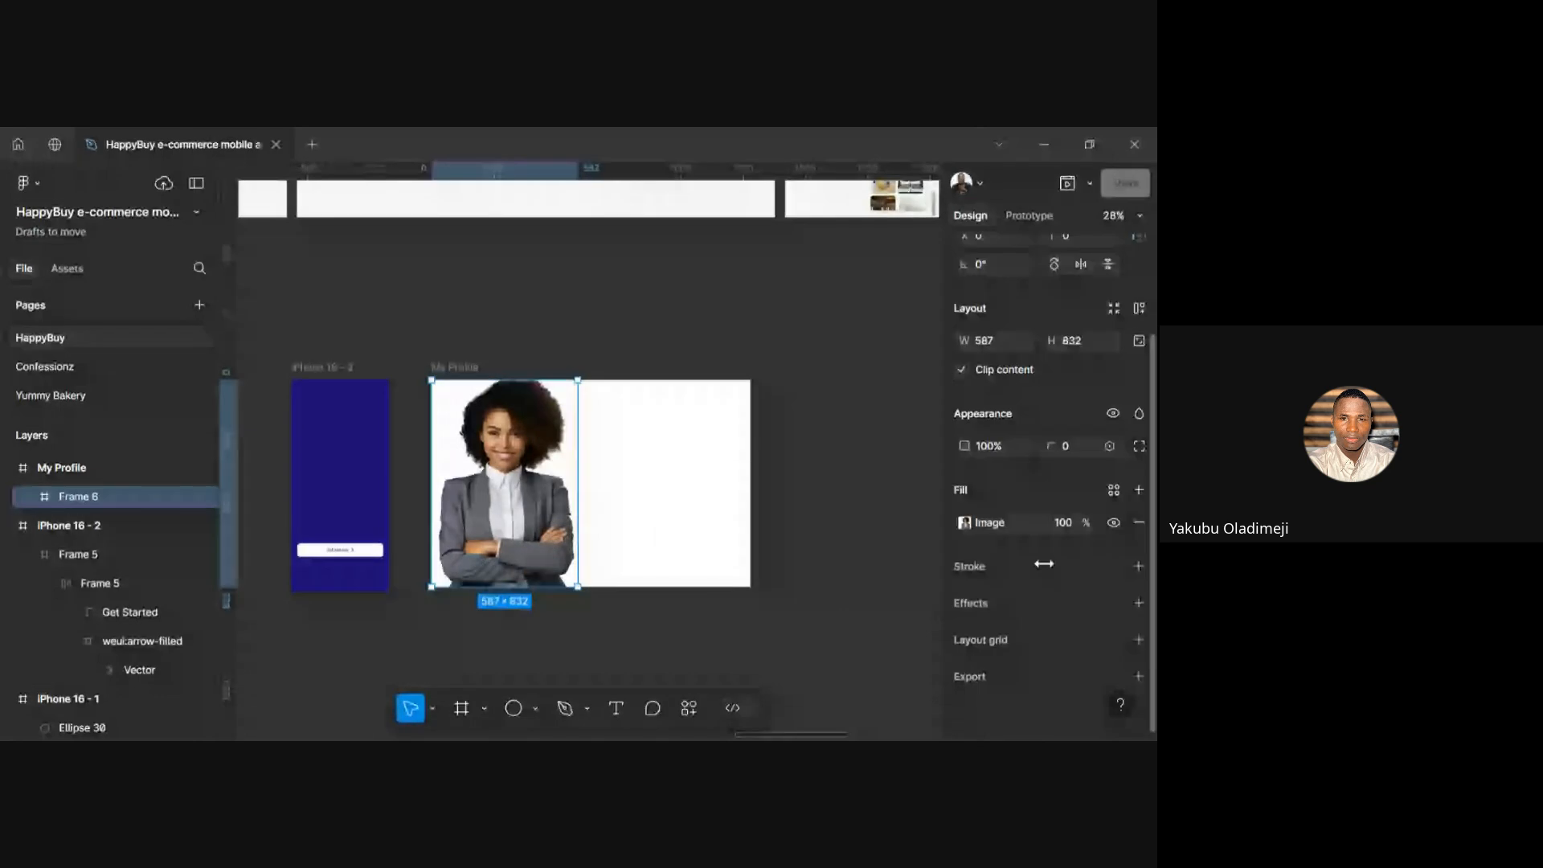
left_click(1139, 566)
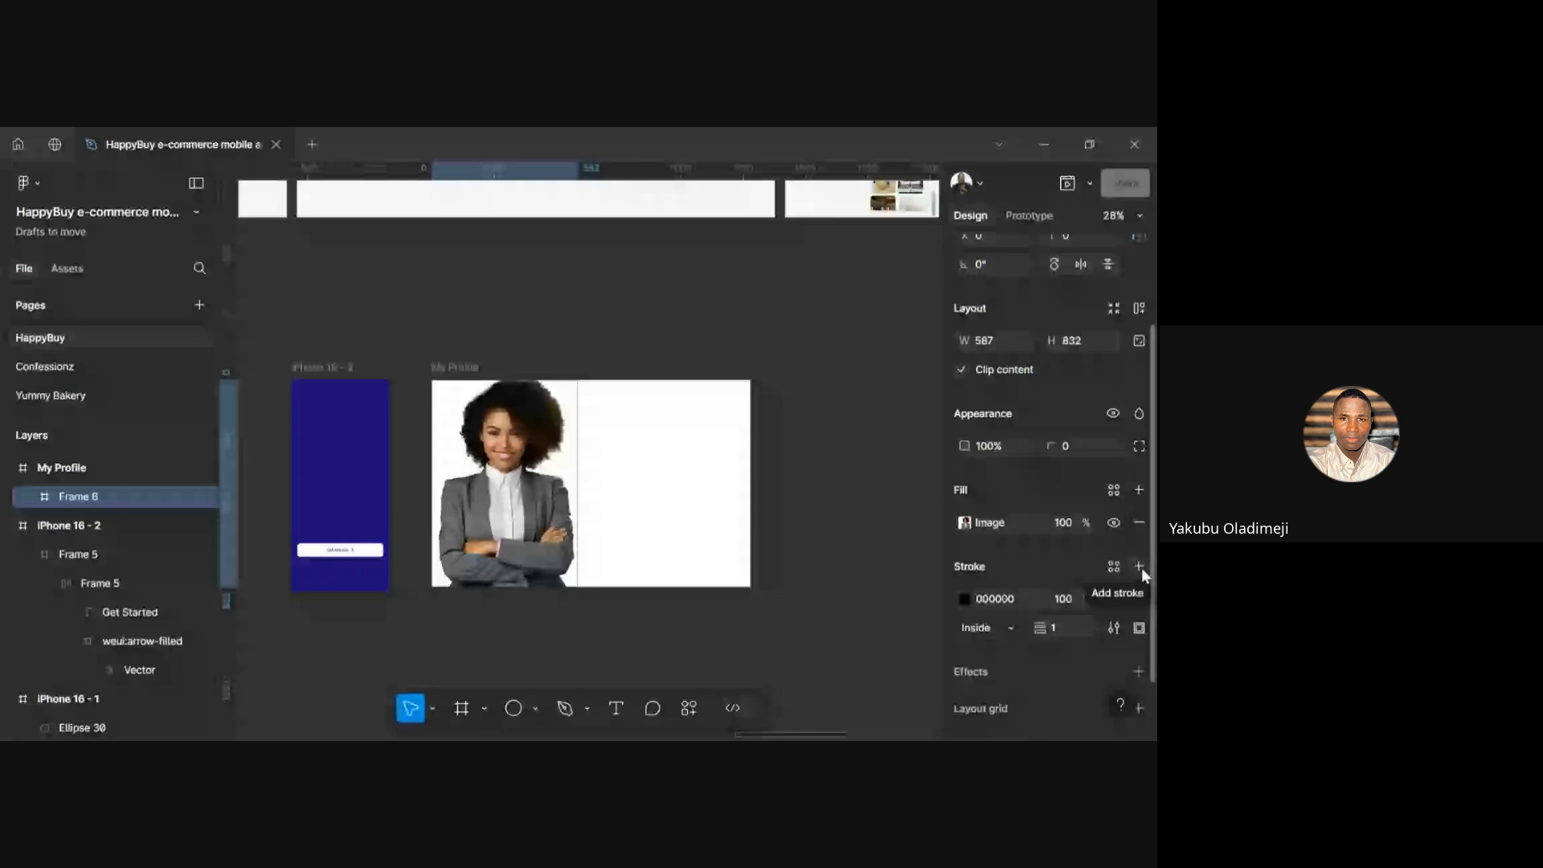
scroll(1006, 533, "down", 2)
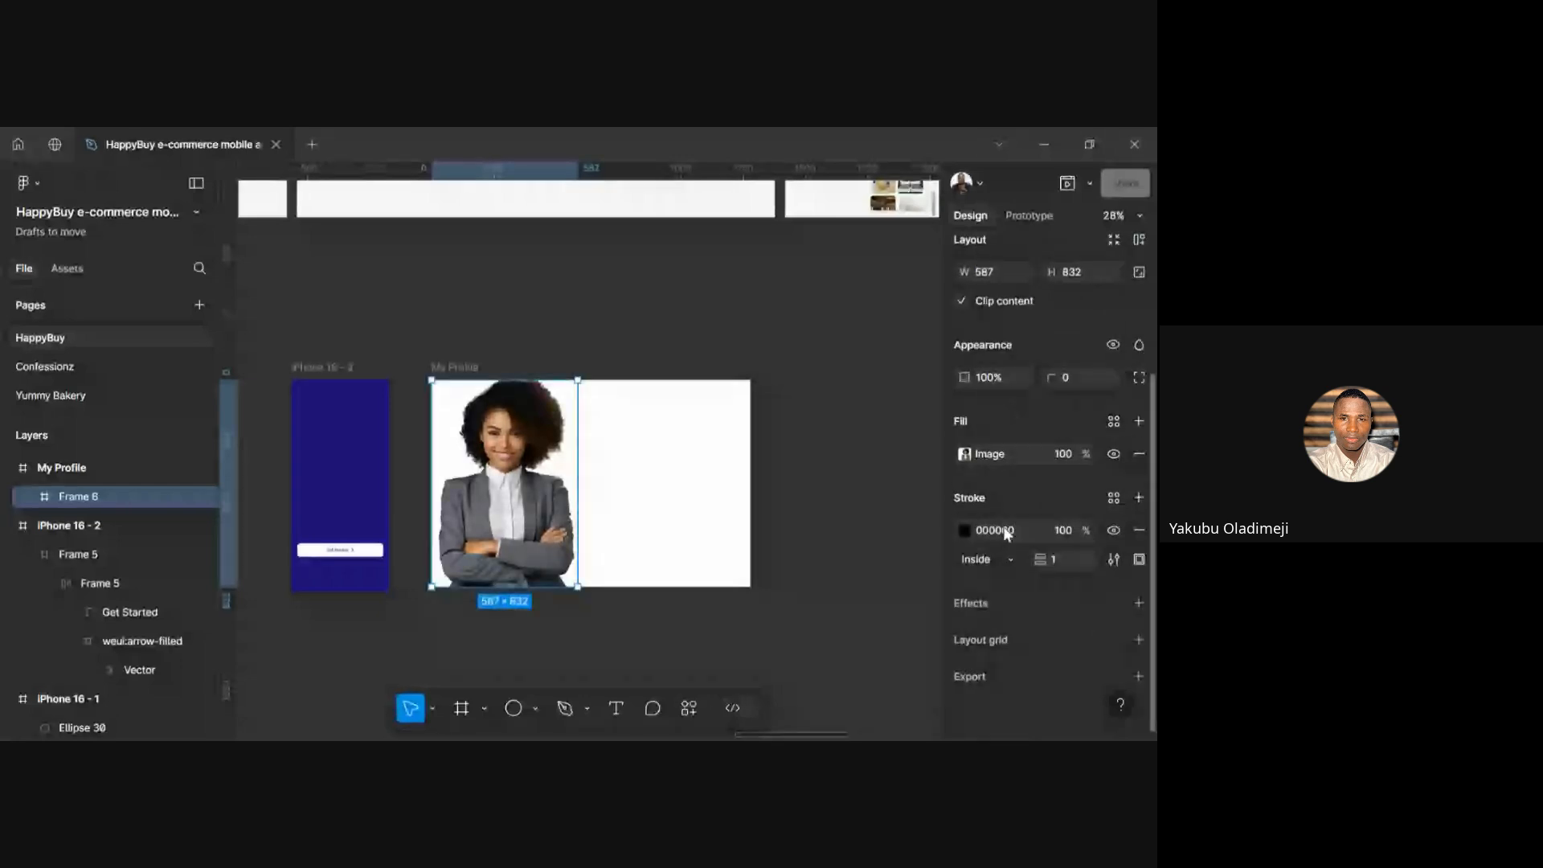
left_click(1006, 534)
type("242424")
key("Return")
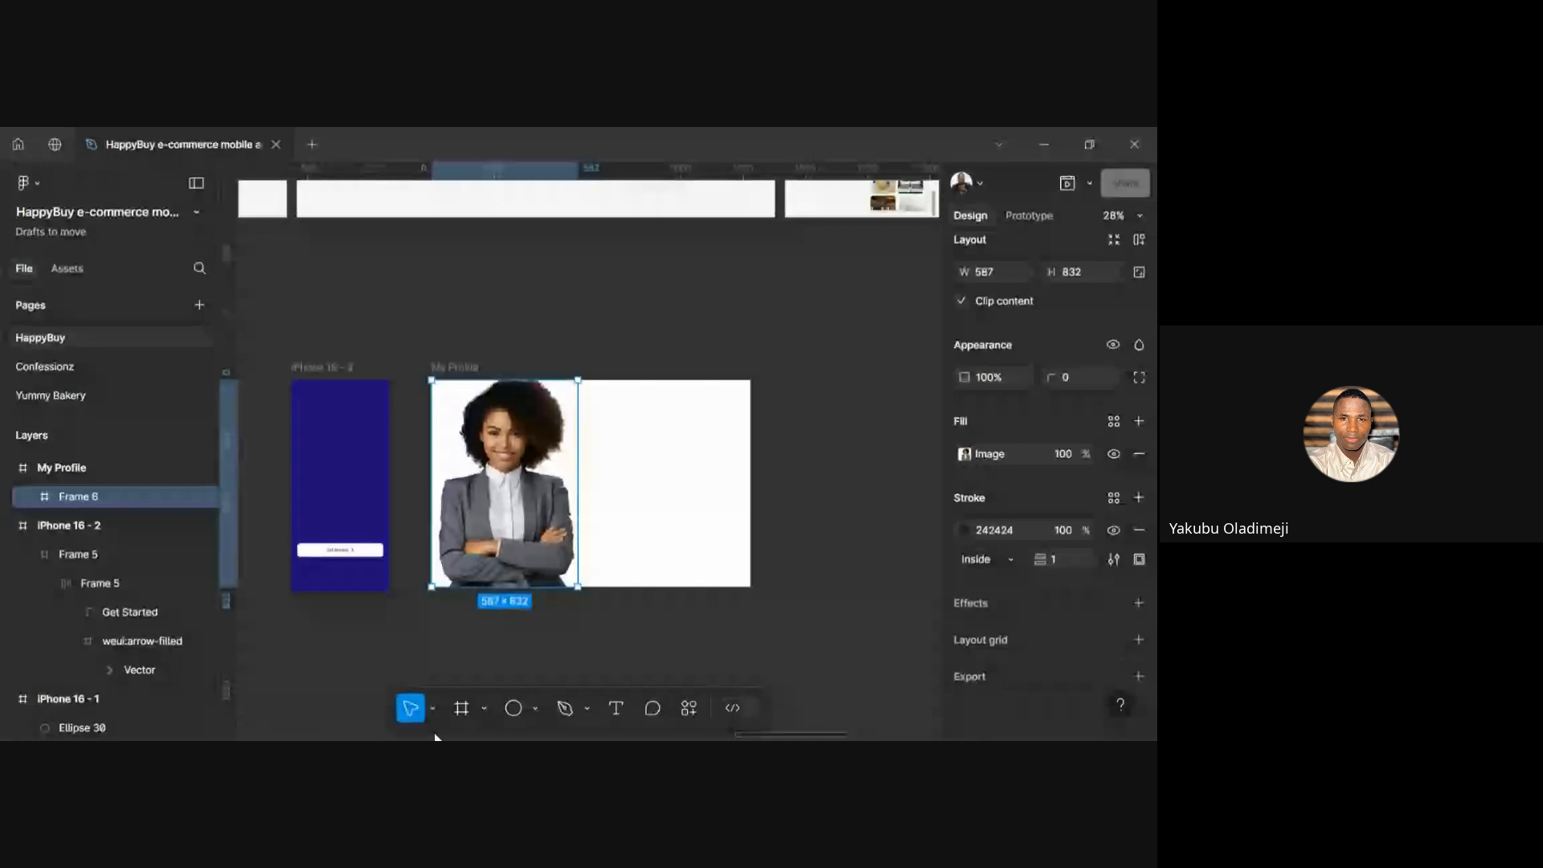
scroll(530, 532, "up", 3)
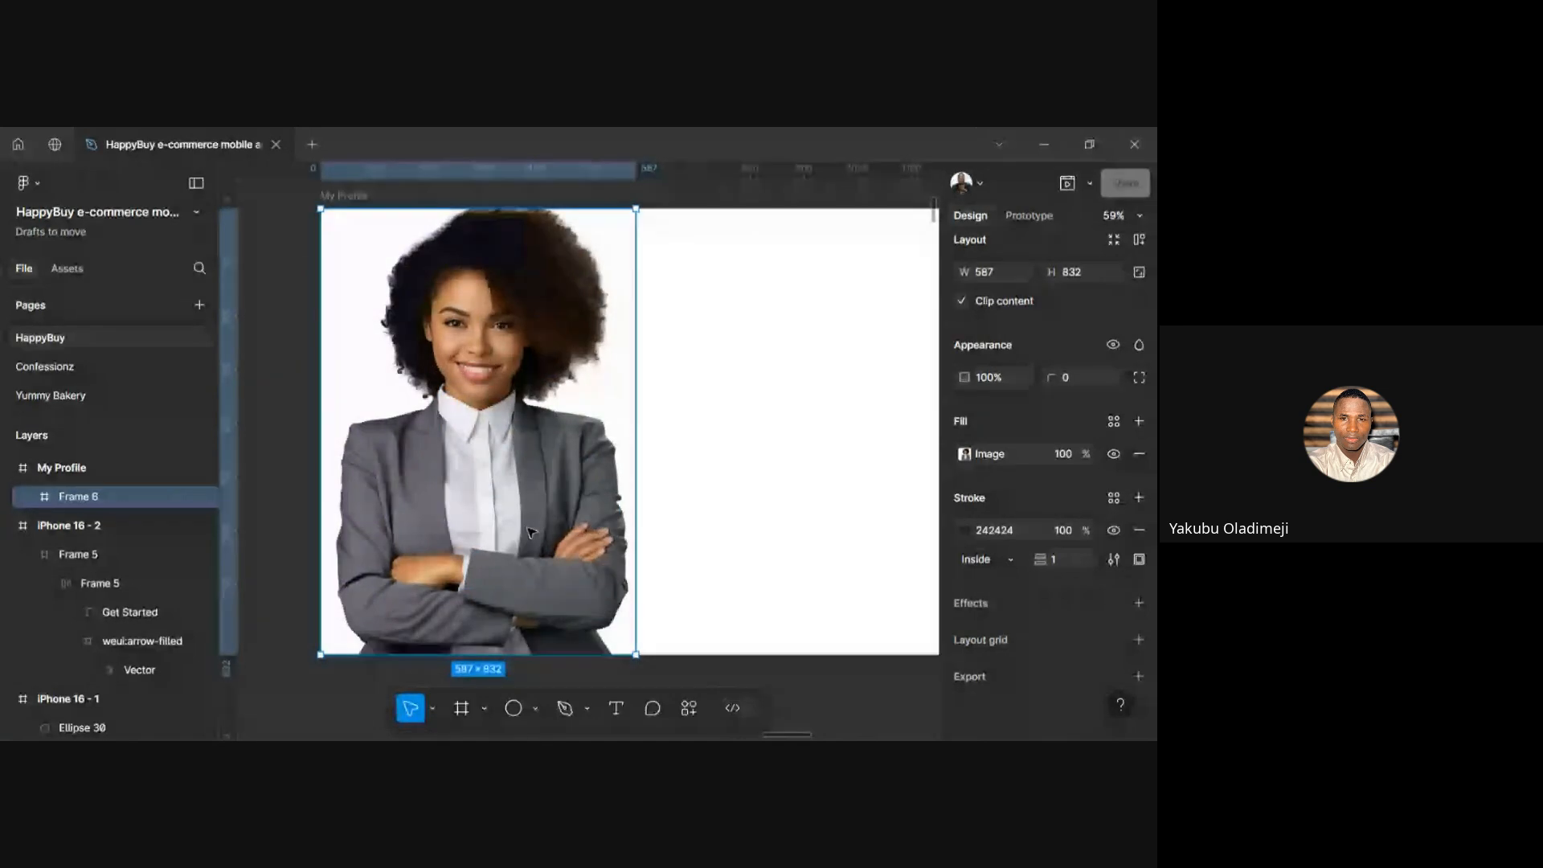
scroll(531, 532, "right", 2)
scroll(530, 531, "right", 2)
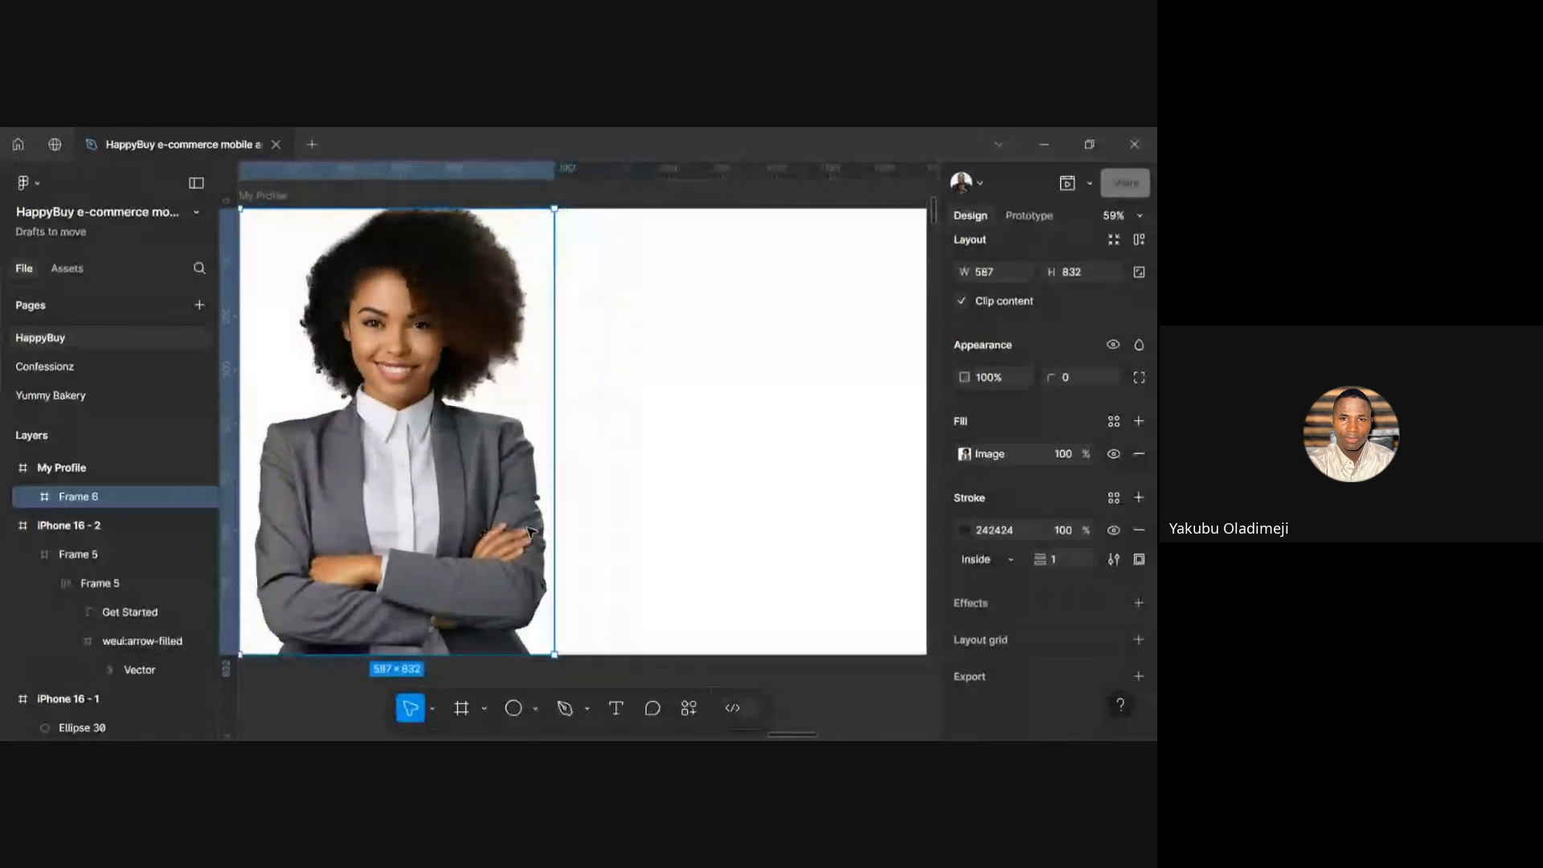
scroll(579, 552, "up", 2)
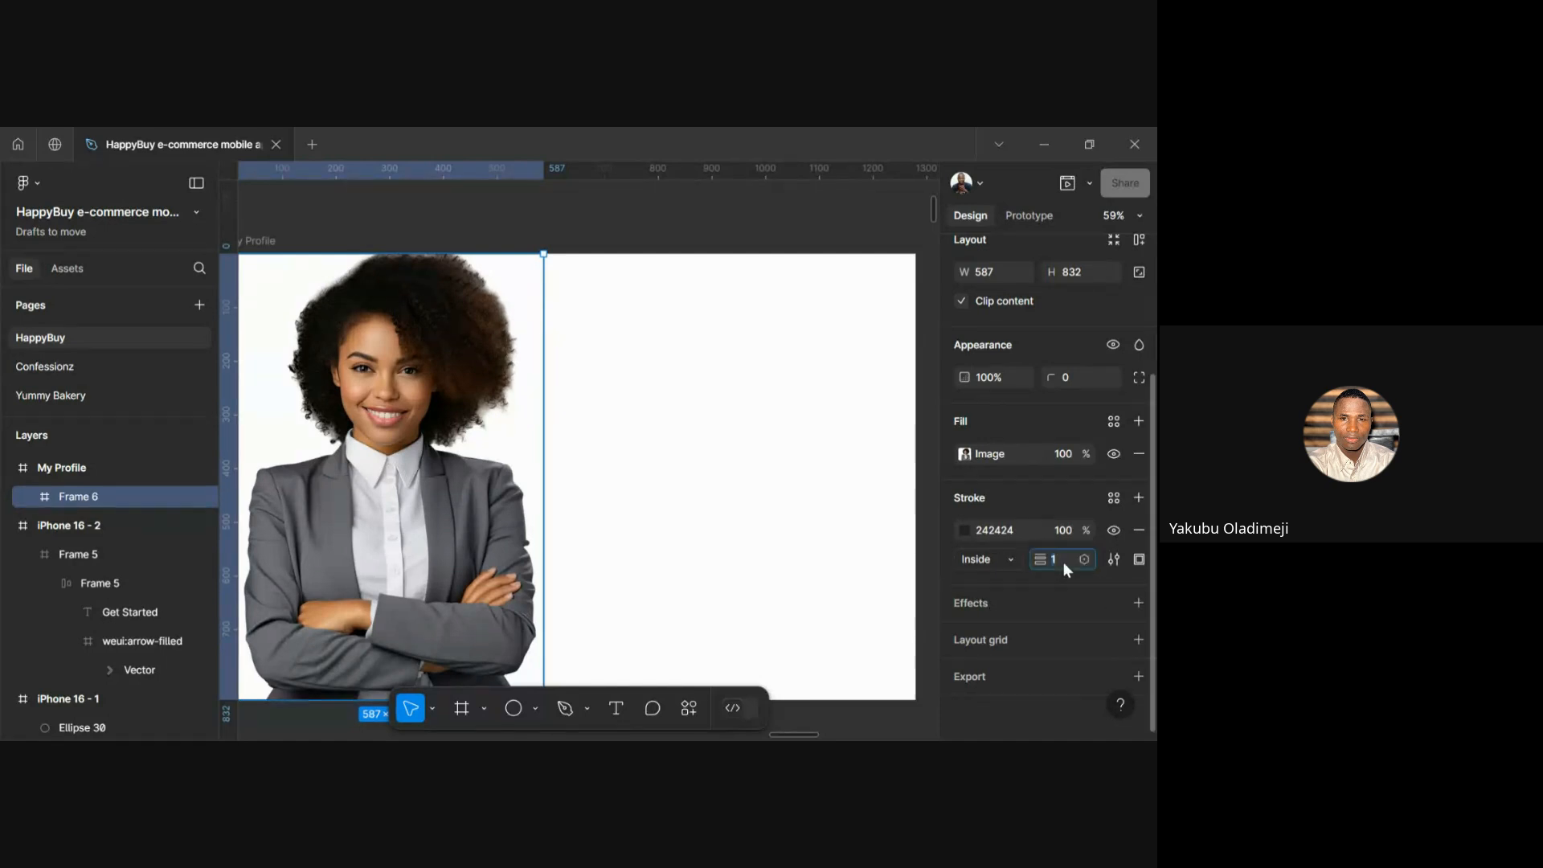
key("Up")
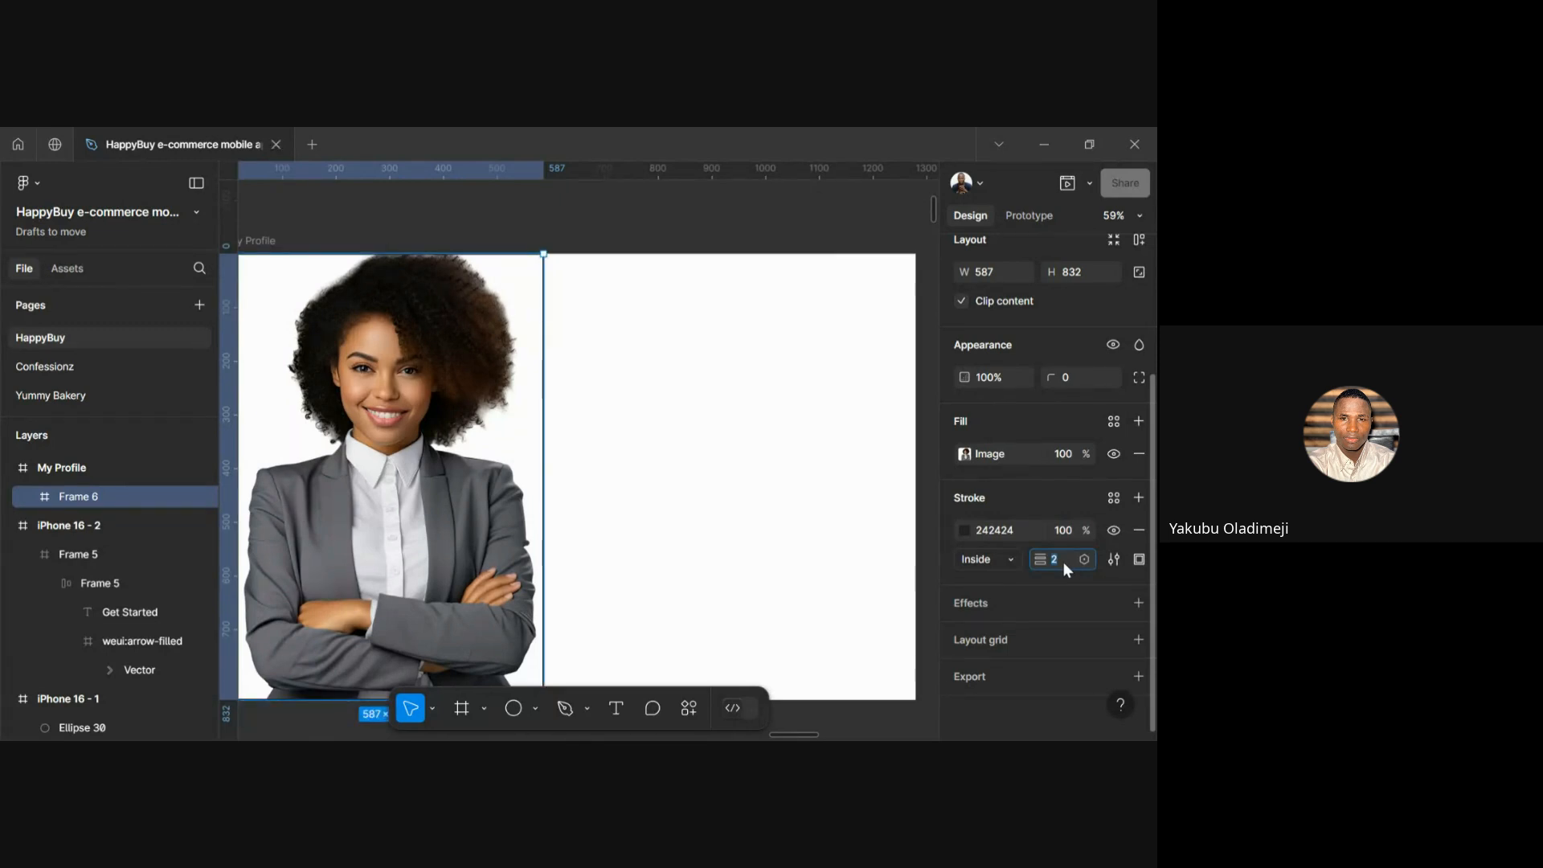
type("1.6")
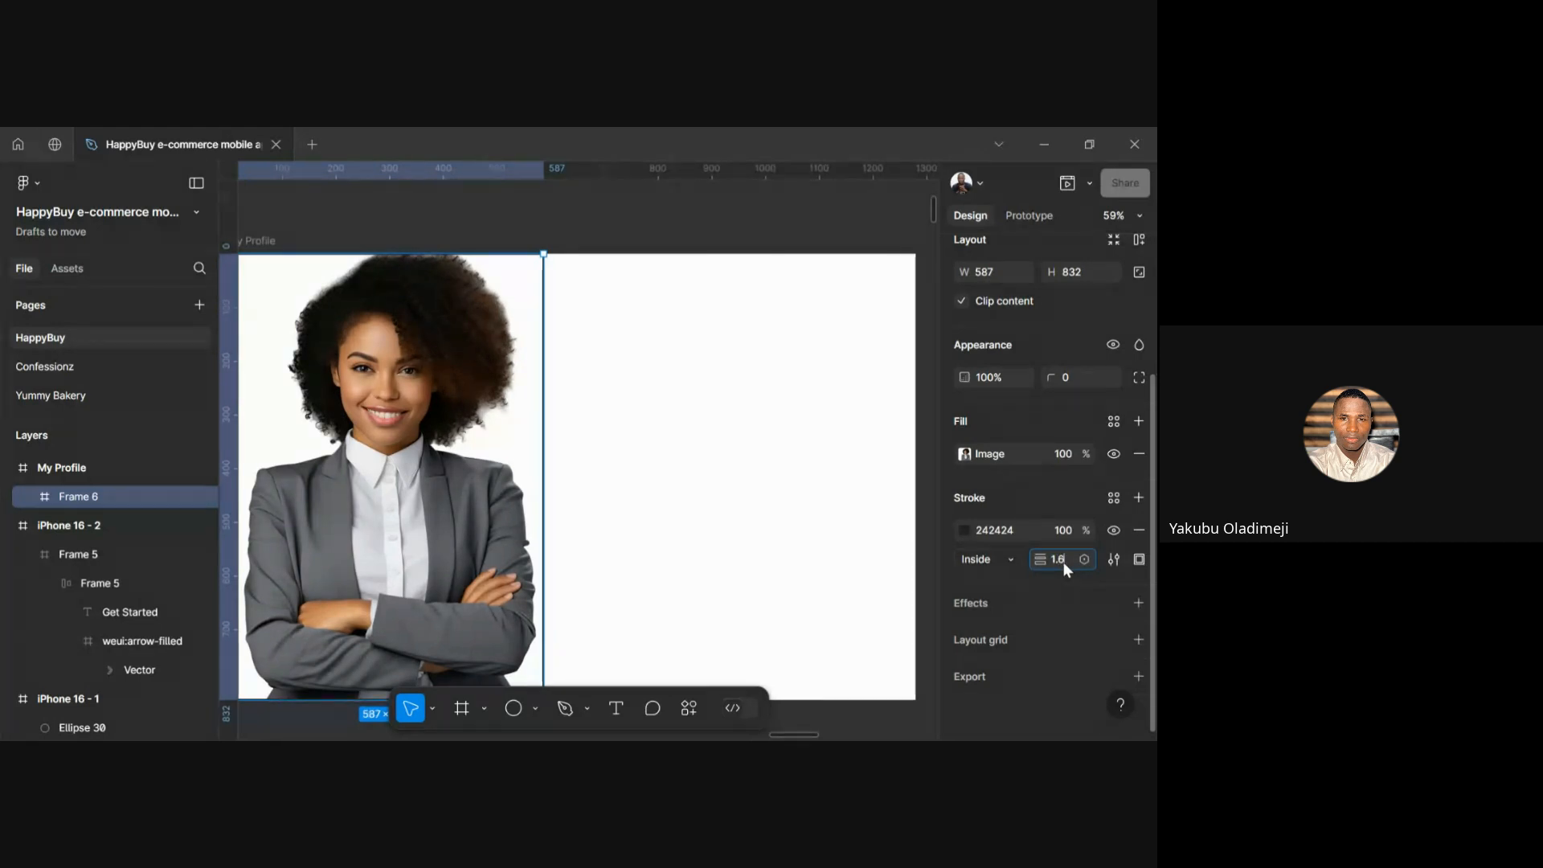
key("Return")
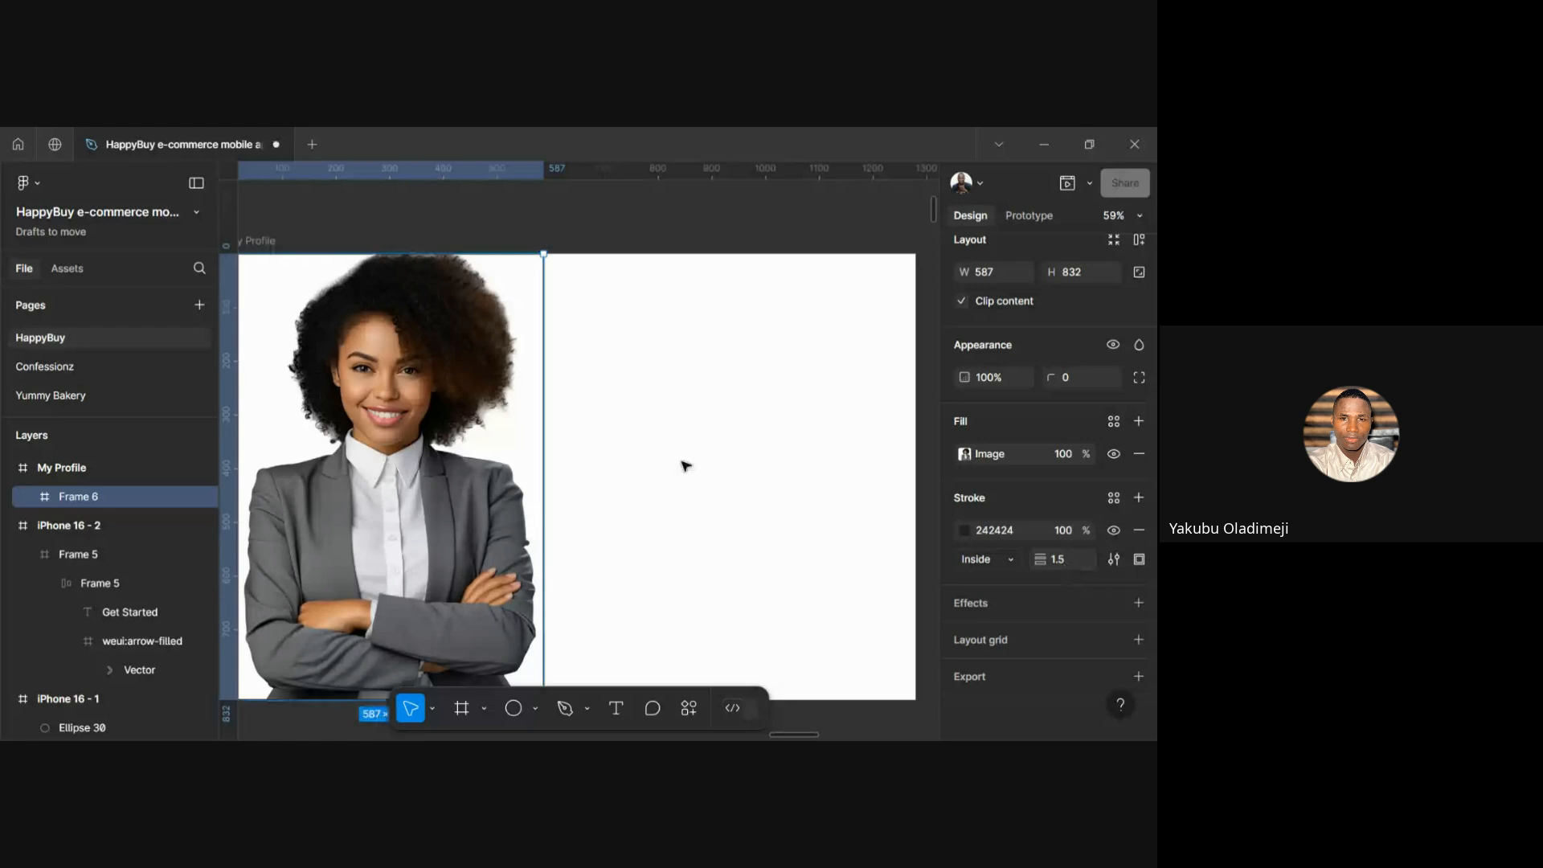
left_click(675, 466)
scroll(674, 466, "down", 3)
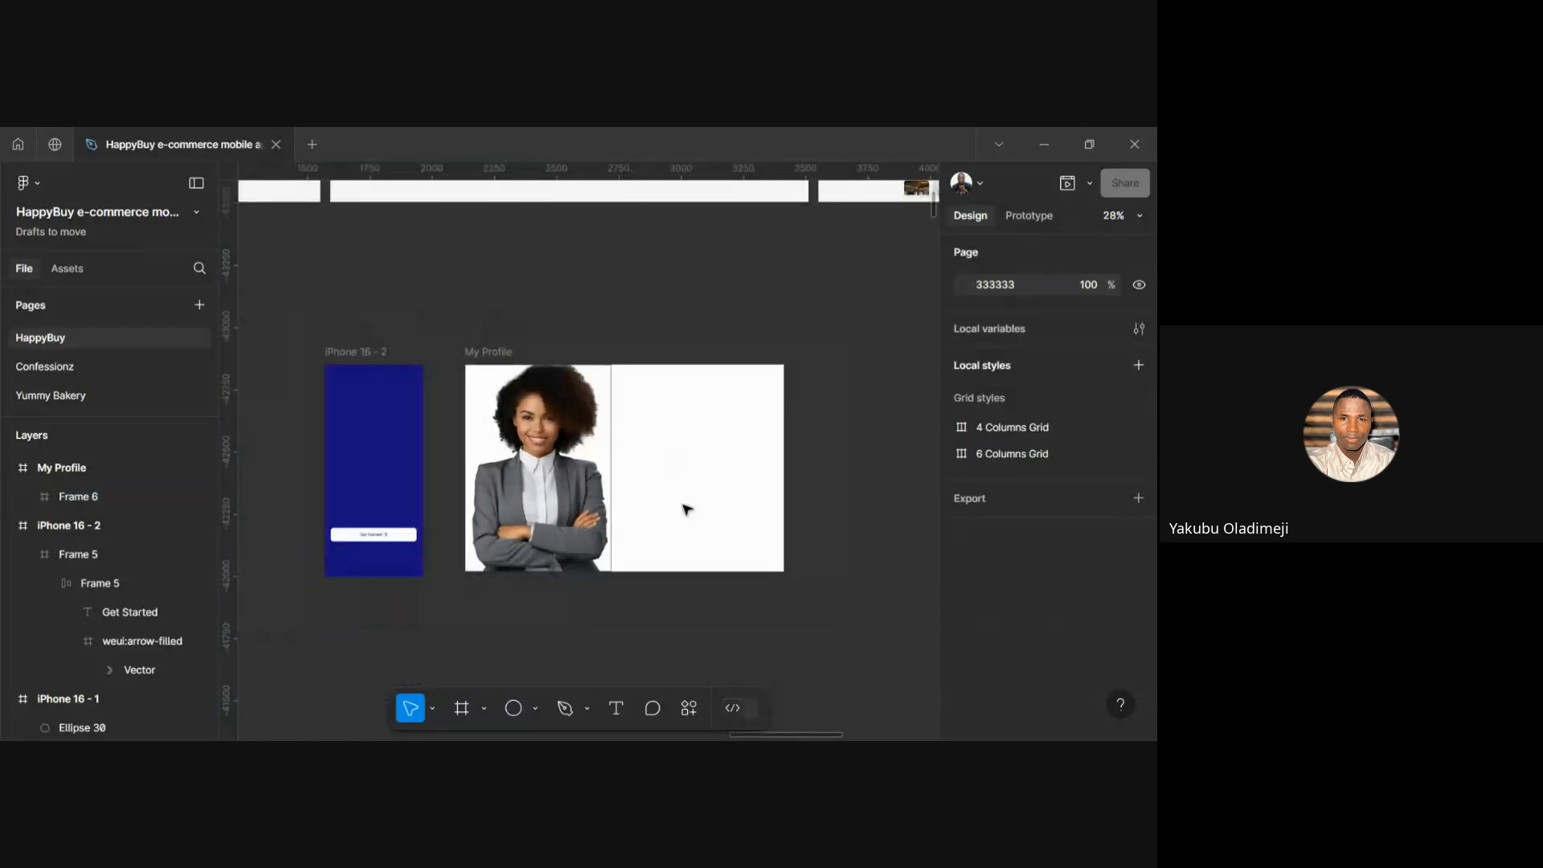
scroll(687, 509, "up", 3)
scroll(687, 510, "down", 2)
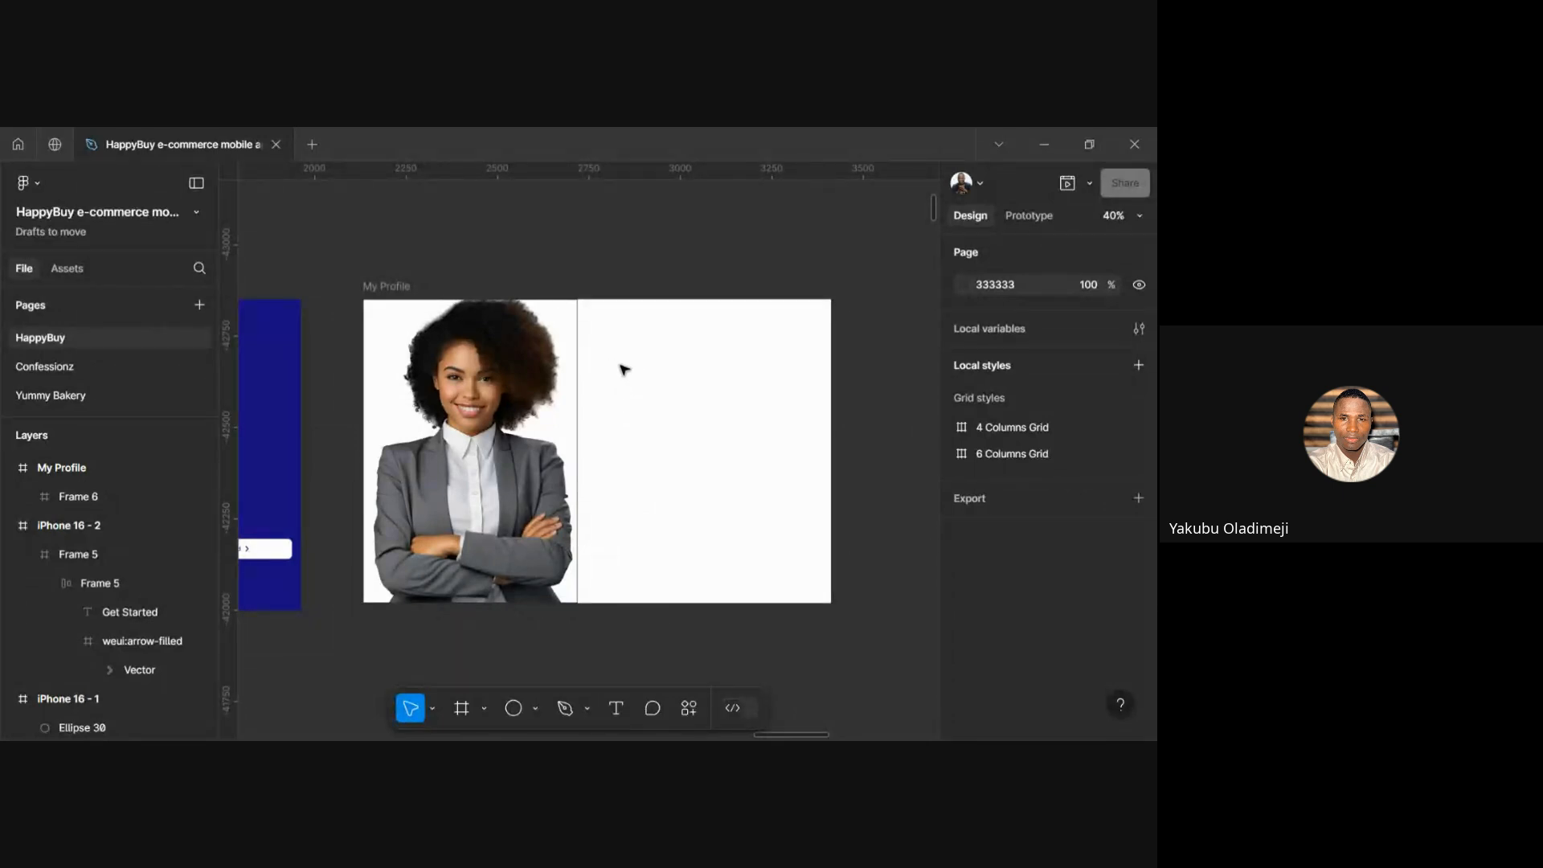
Add a 'My Profile' text in the frame's white right area
key("t")
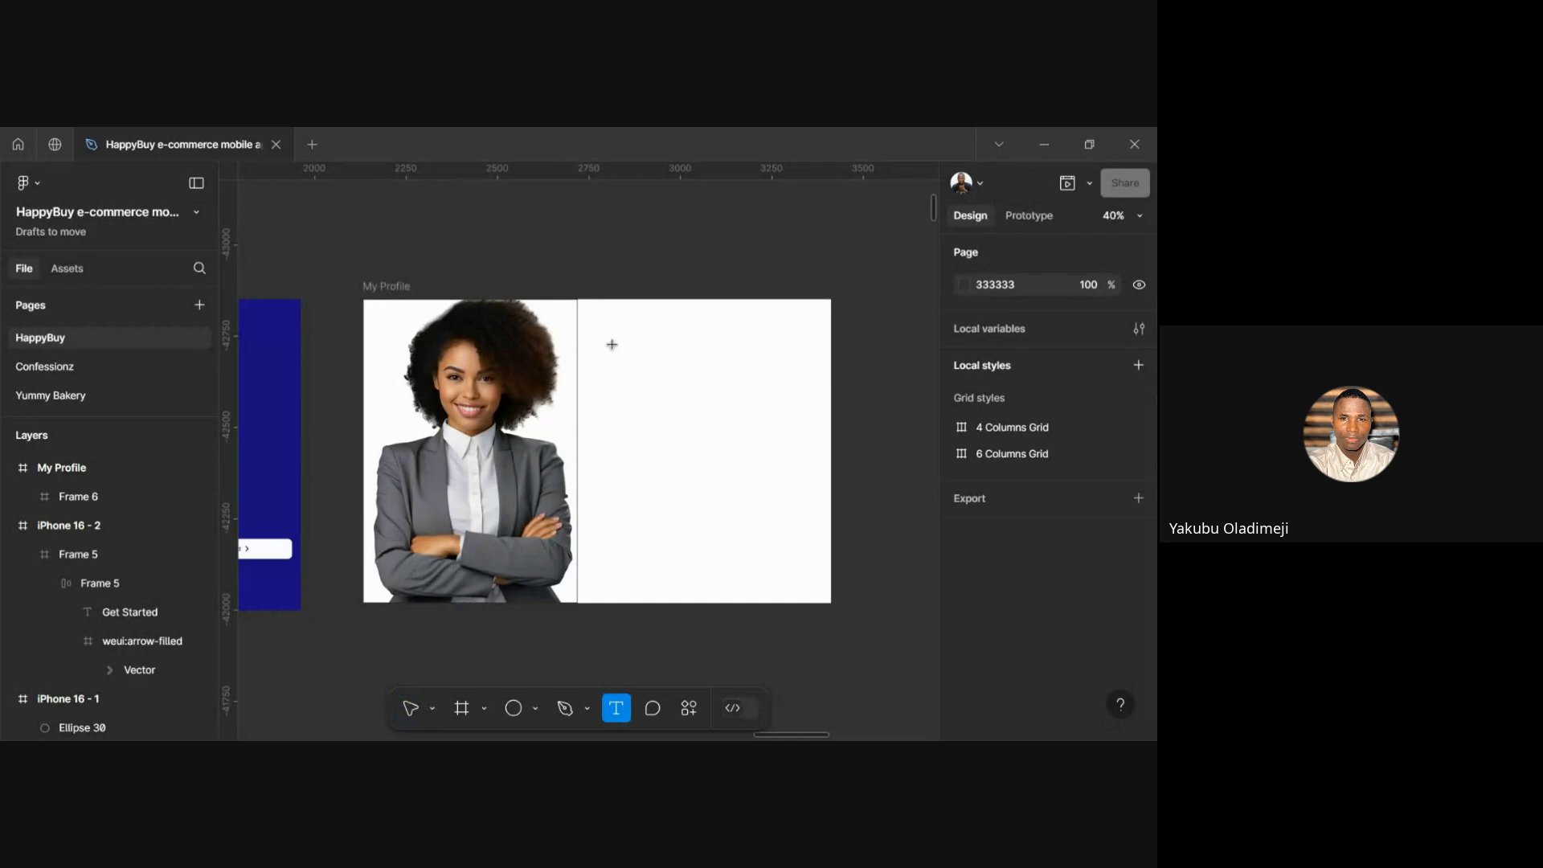
left_click(614, 346)
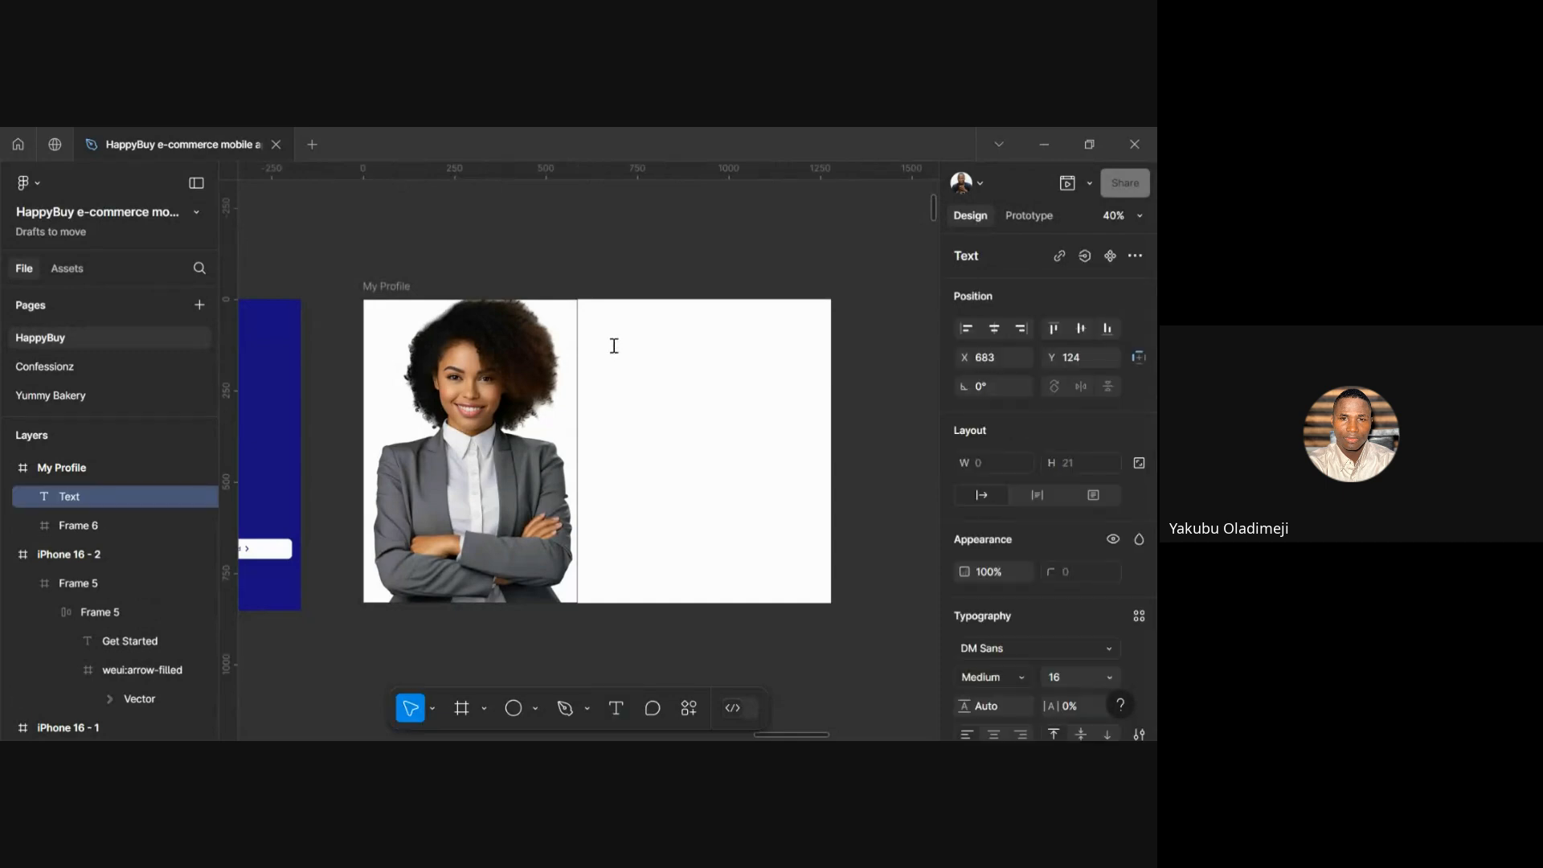
type("My Profile")
key("Escape")
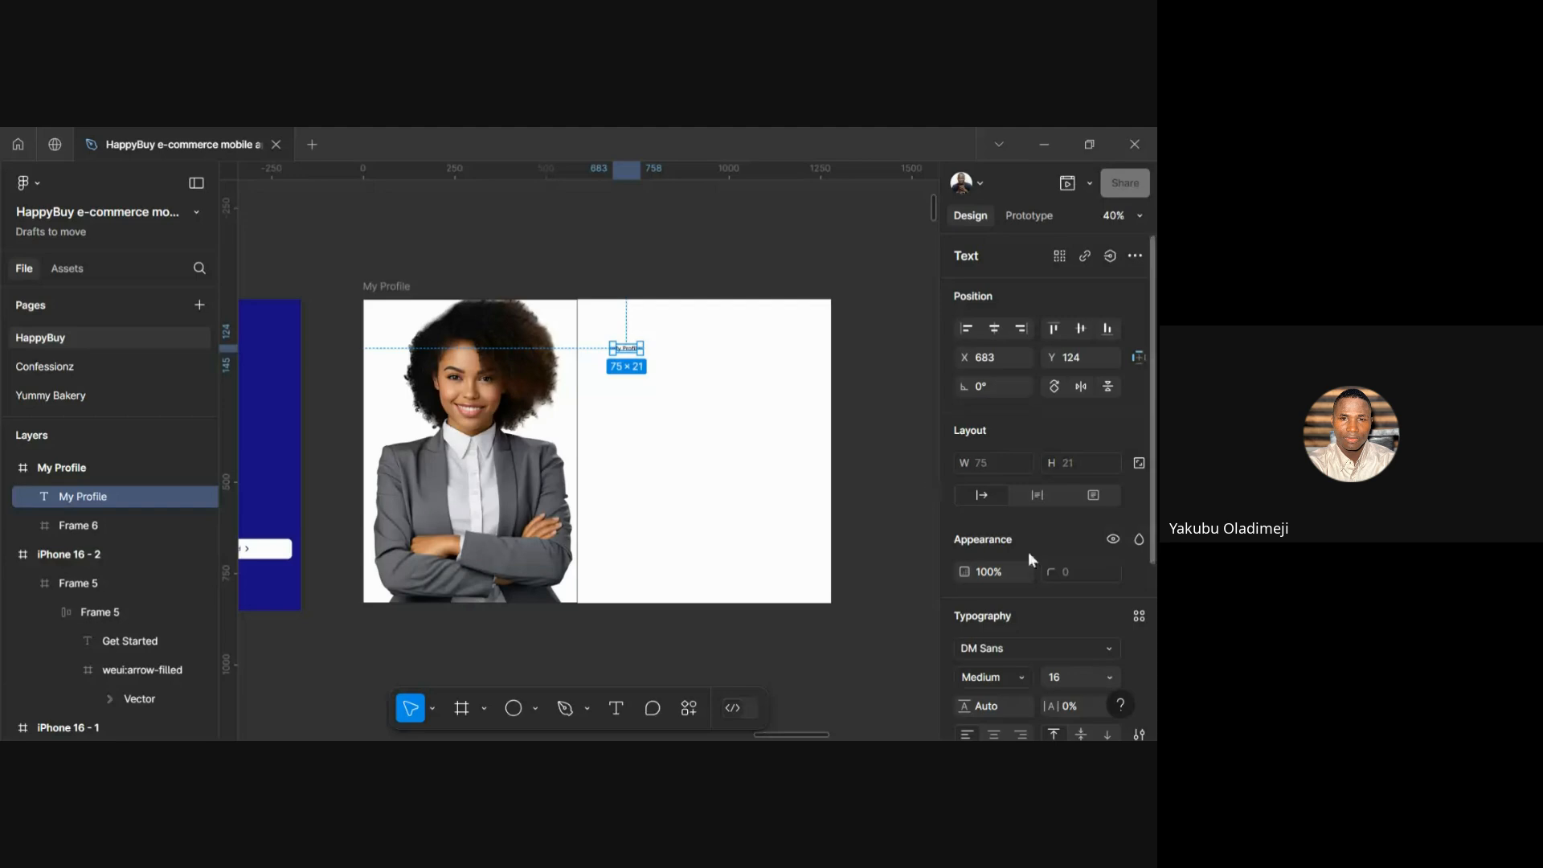
Set the My Profile text's font to Poppins
scroll(1031, 567, "down", 3)
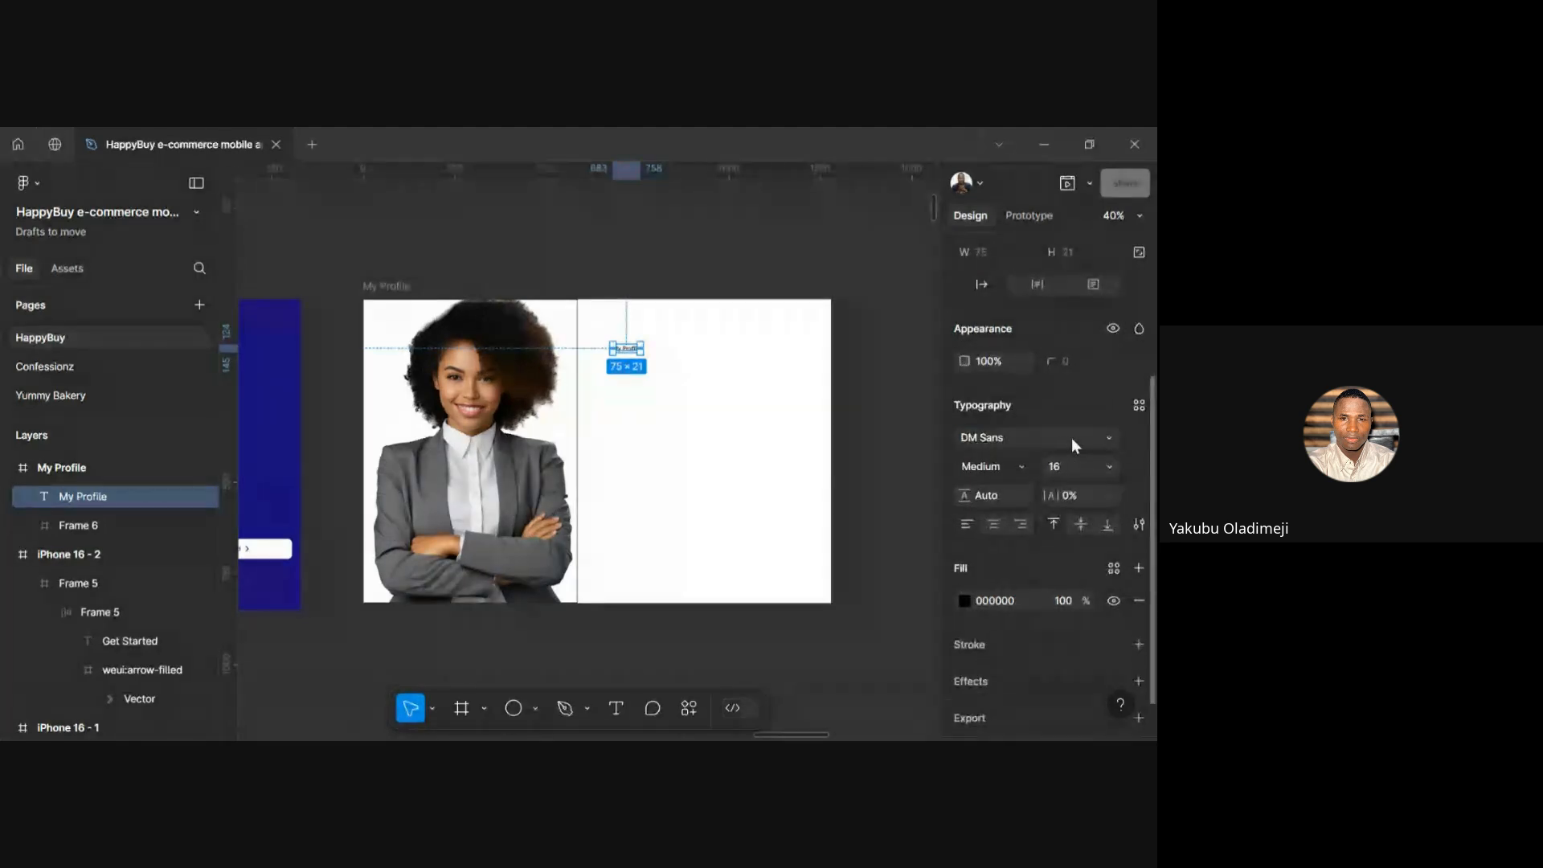
left_click(1072, 437)
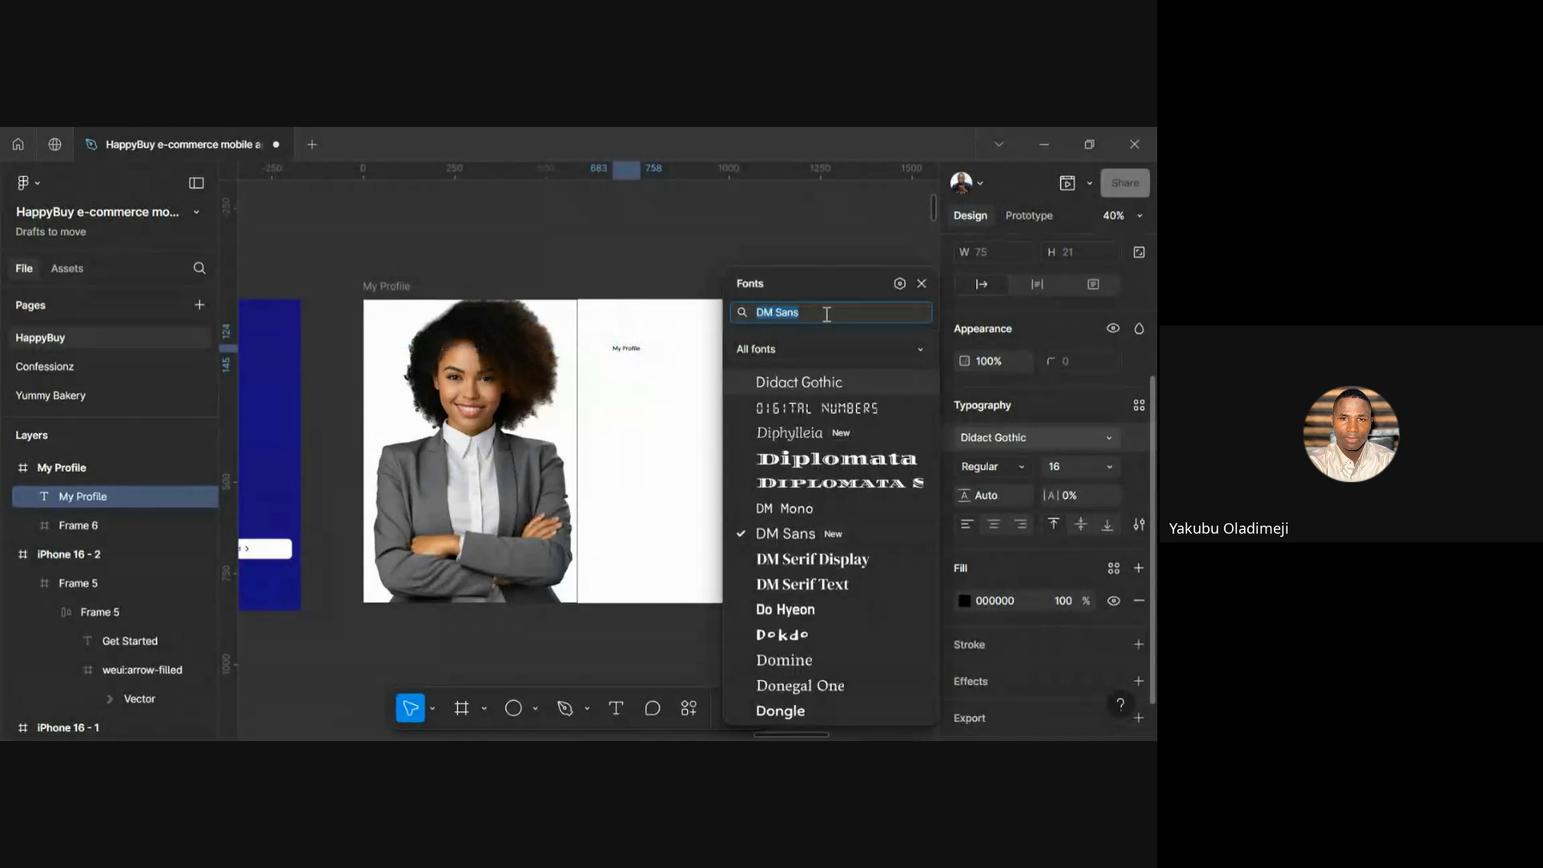
key("BackSpace")
type("o")
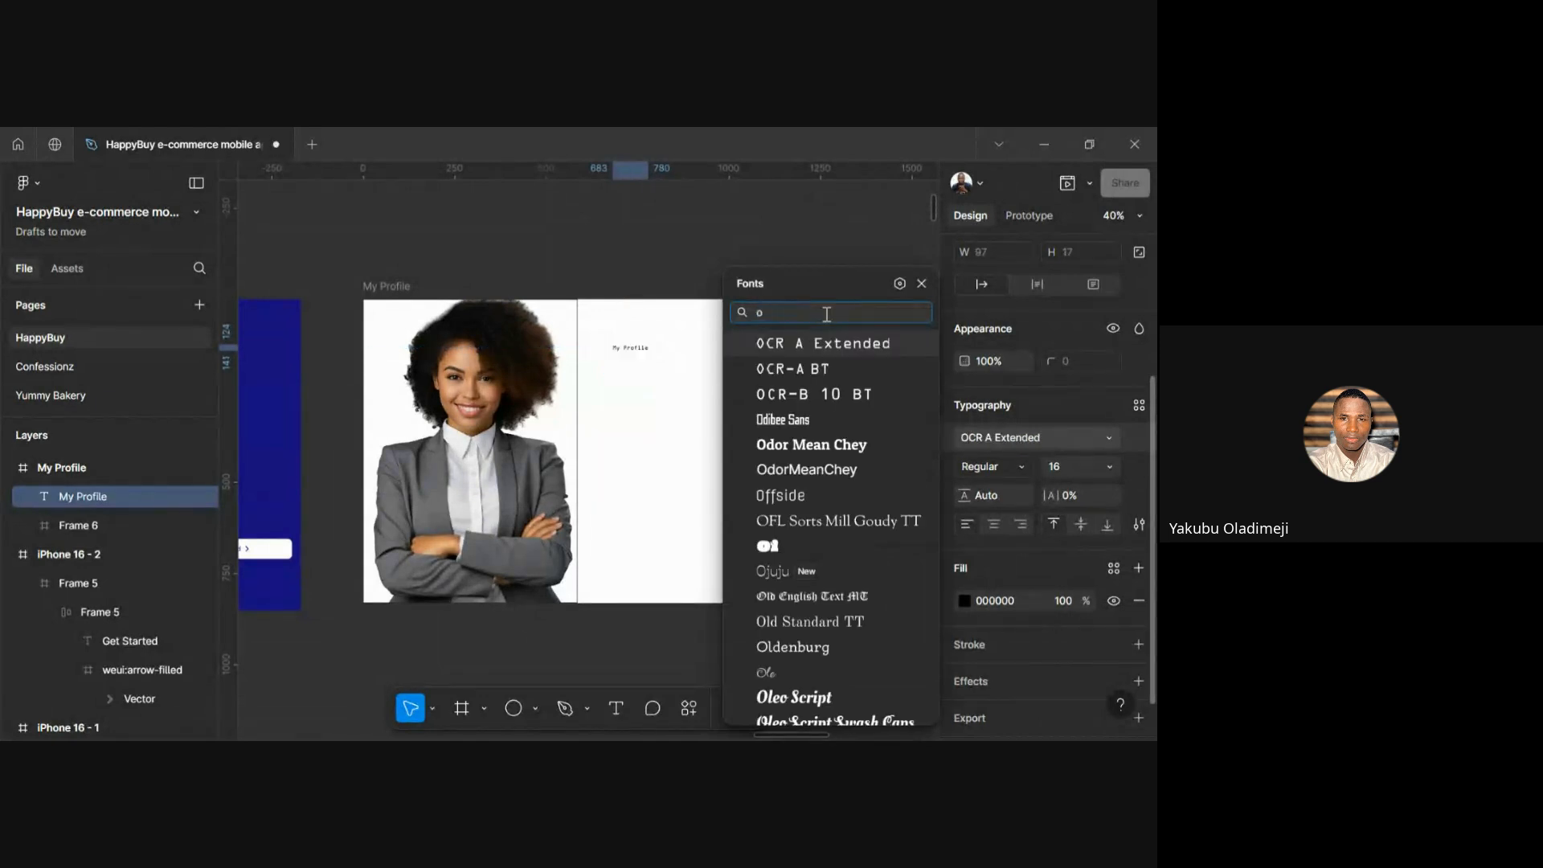
key("BackSpace")
type("poo")
key("BackSpace")
key("BackSpace")
key("BackSpace")
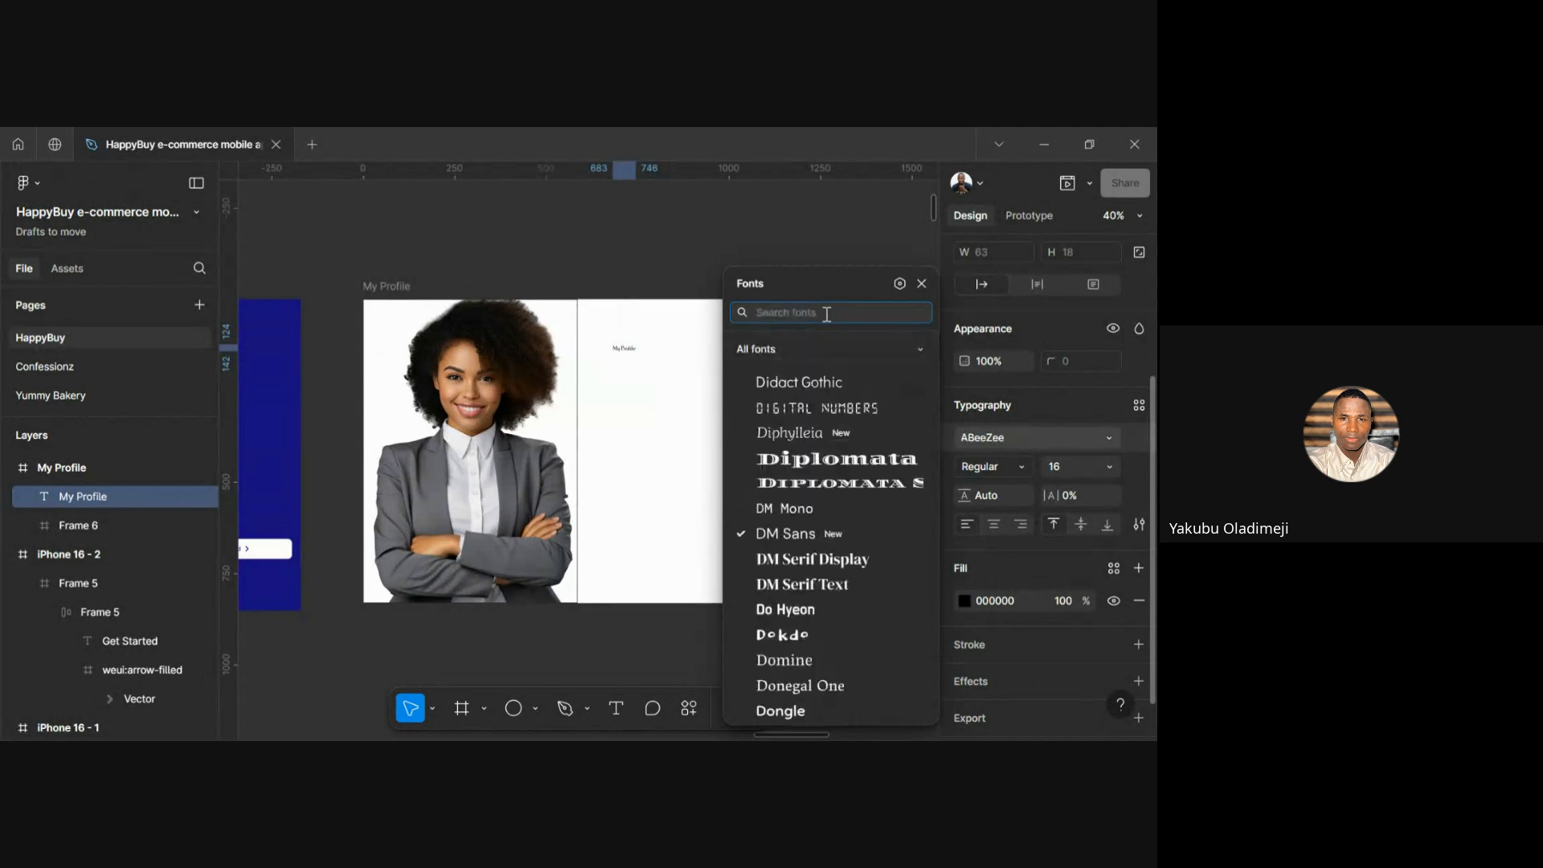
type("popp")
key("Return")
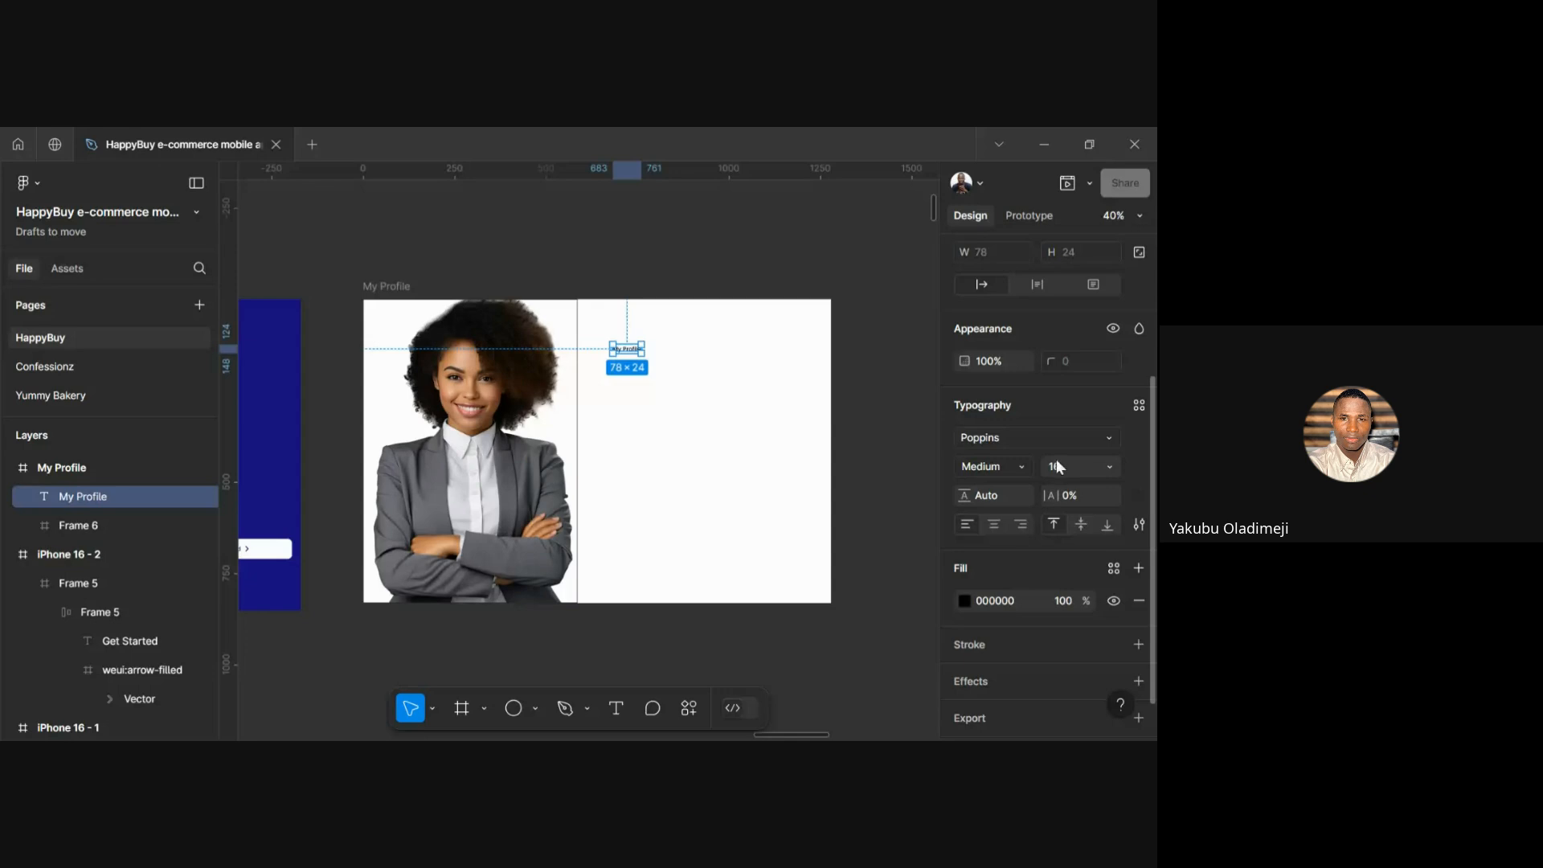
Make the heading Poppins Bold at size 40
left_click(1024, 463)
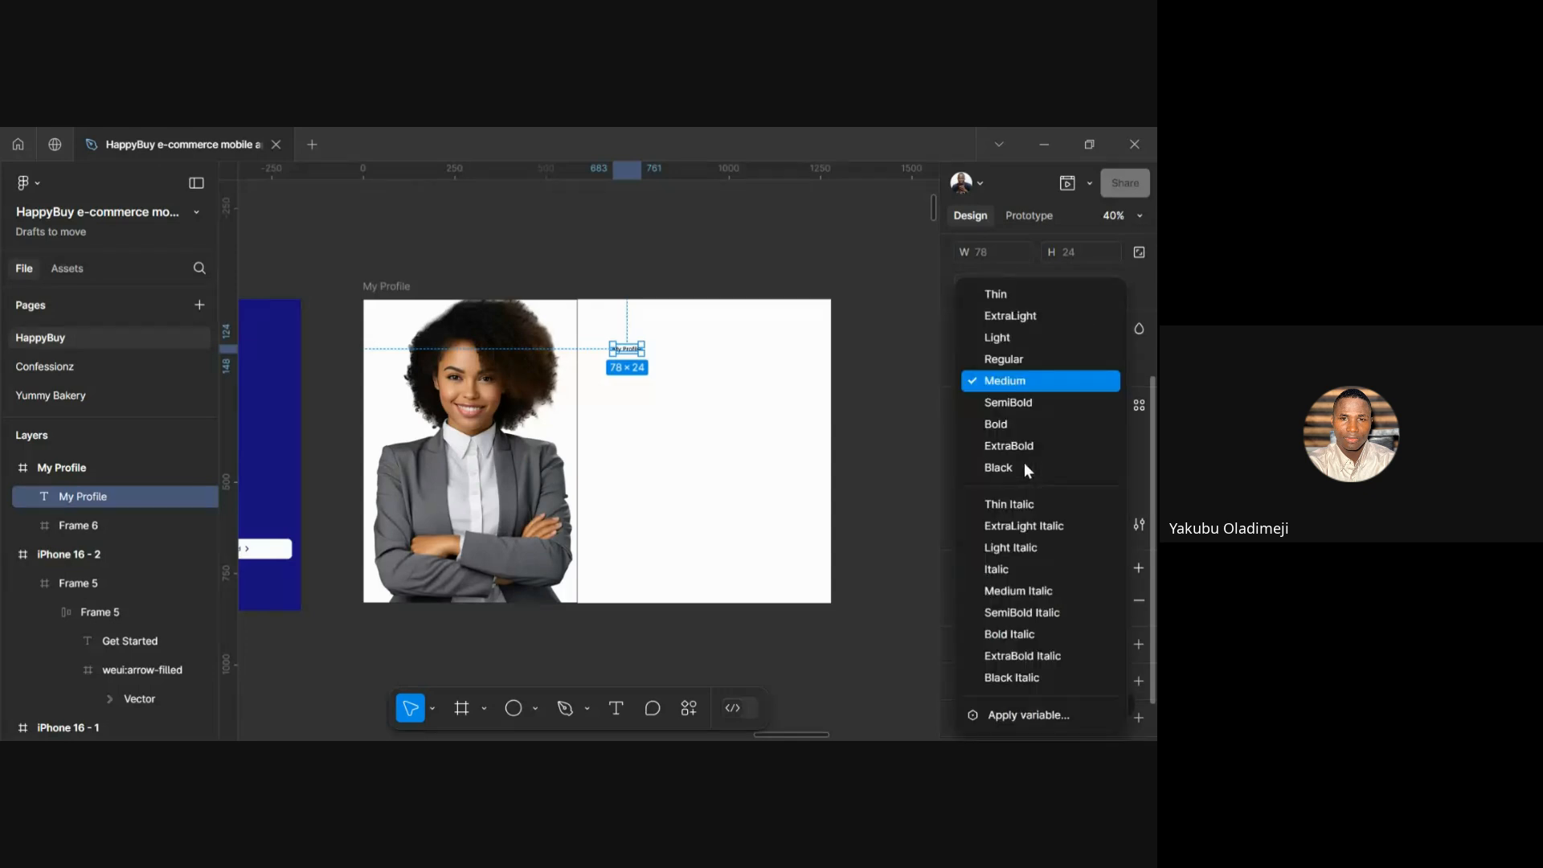
left_click(1011, 435)
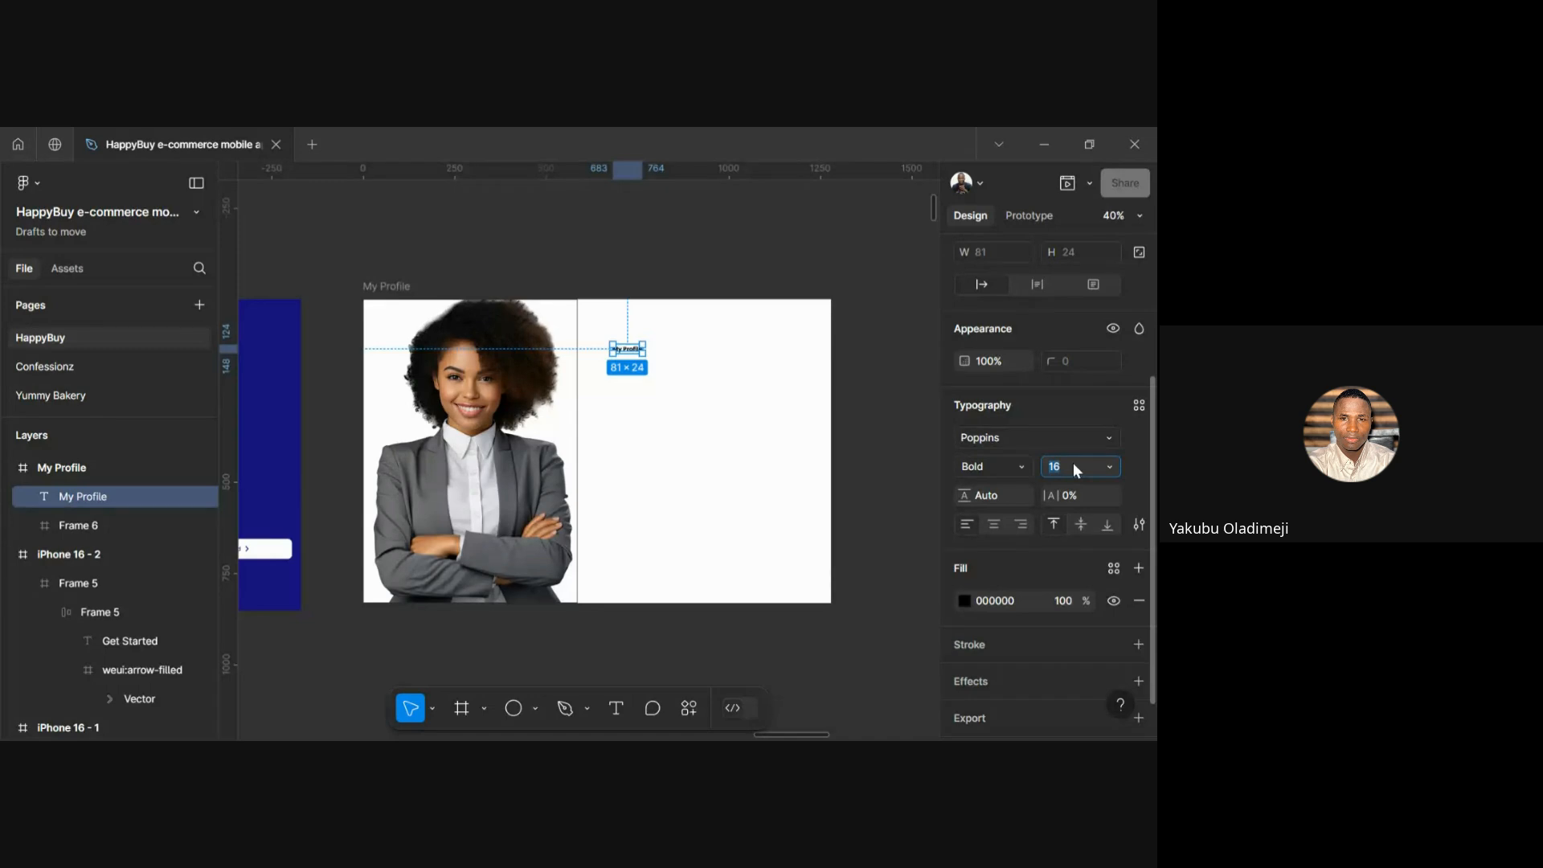
left_click(1072, 463)
type("40")
key("Return")
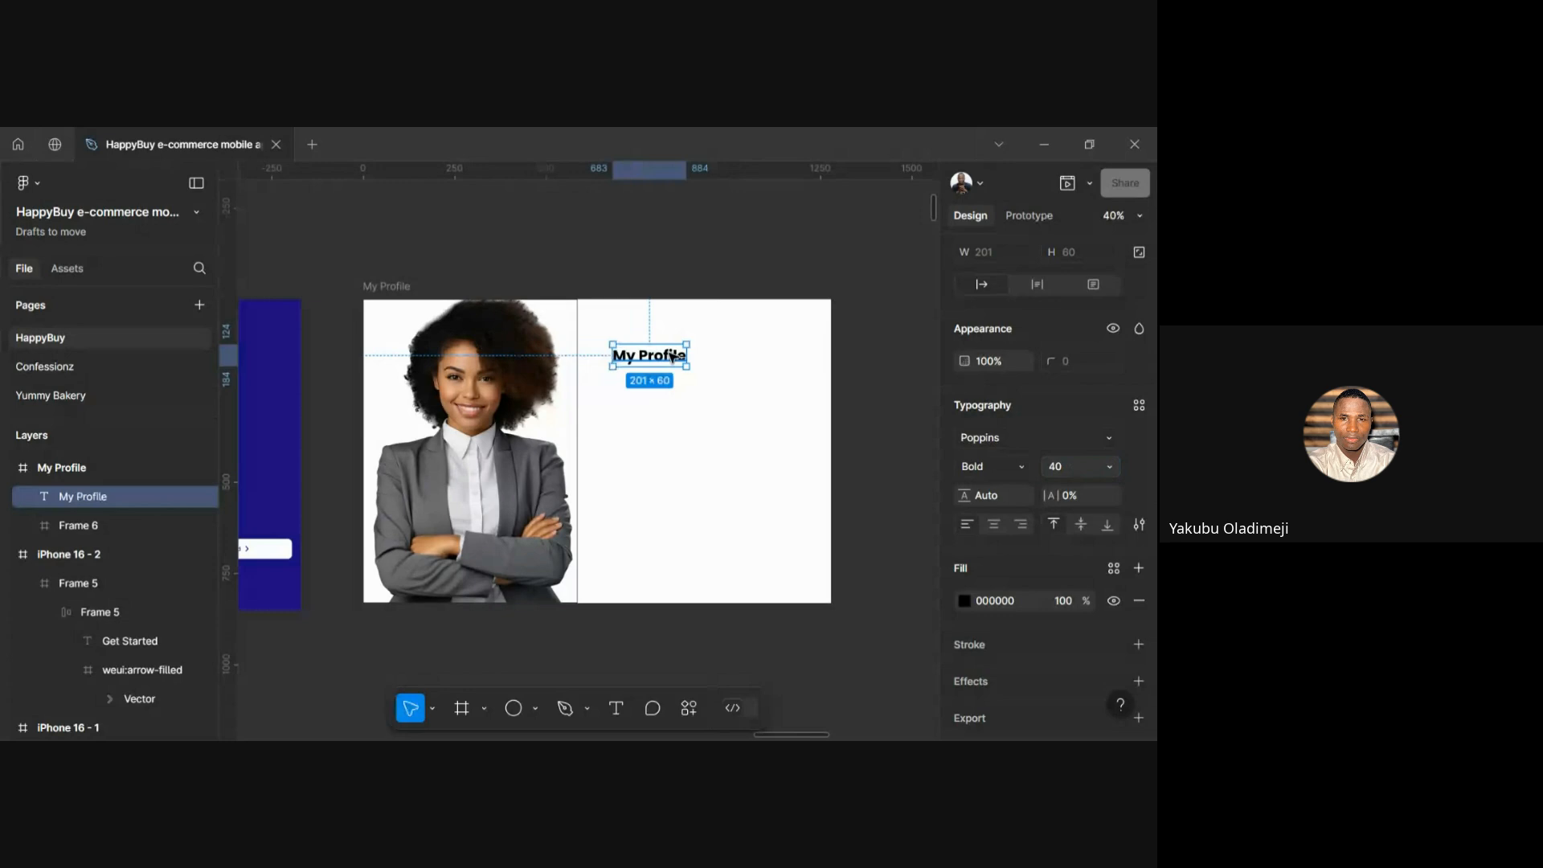
Move the heading up to sit 47 from the frame's top edge
left_click_drag(673, 356, 651, 328)
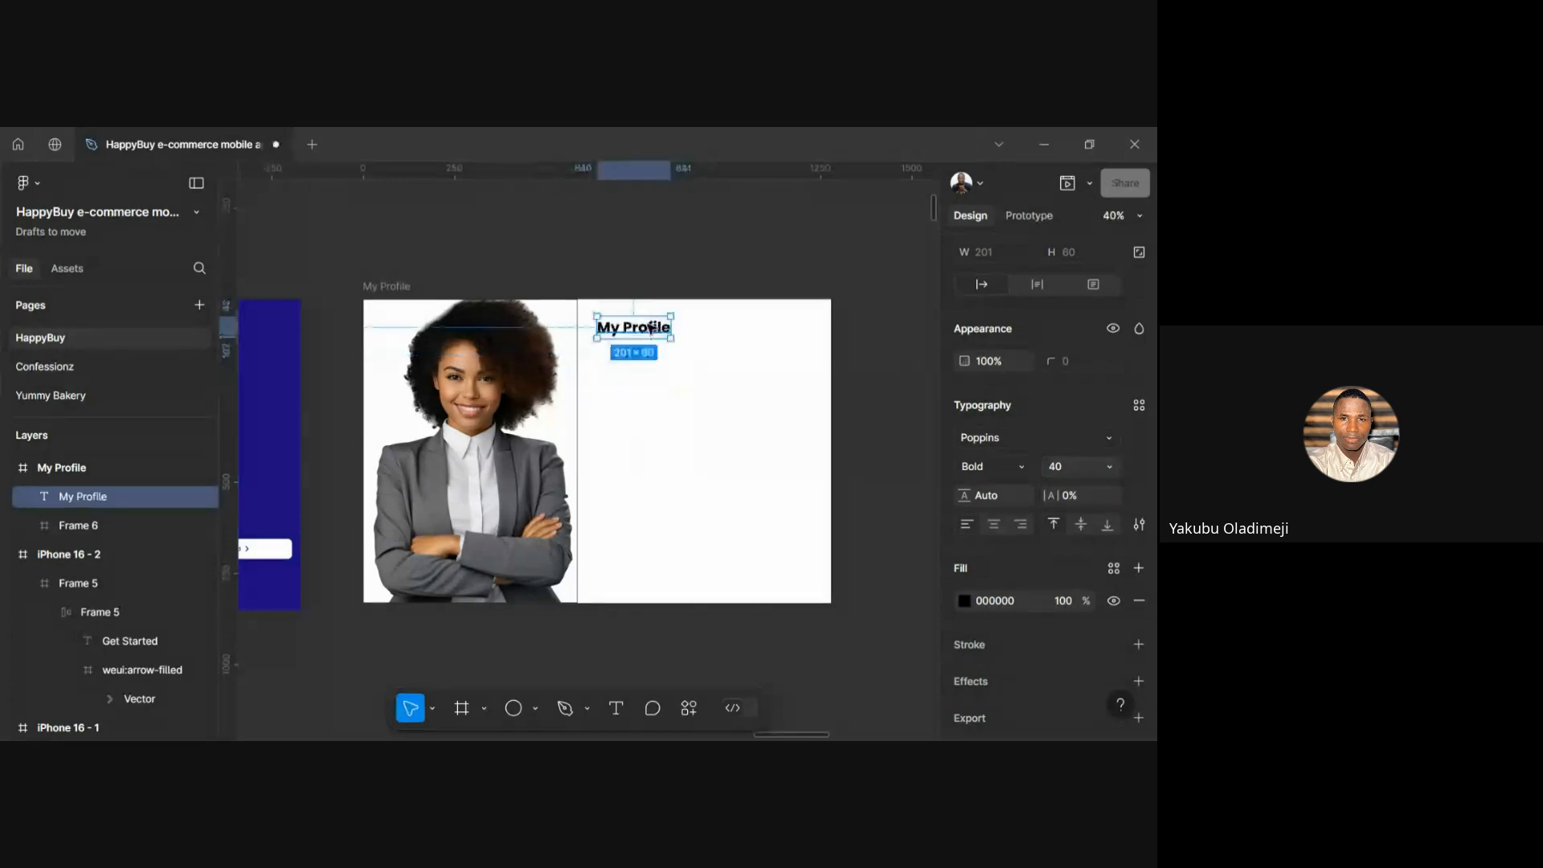
scroll(647, 309, "up", 3)
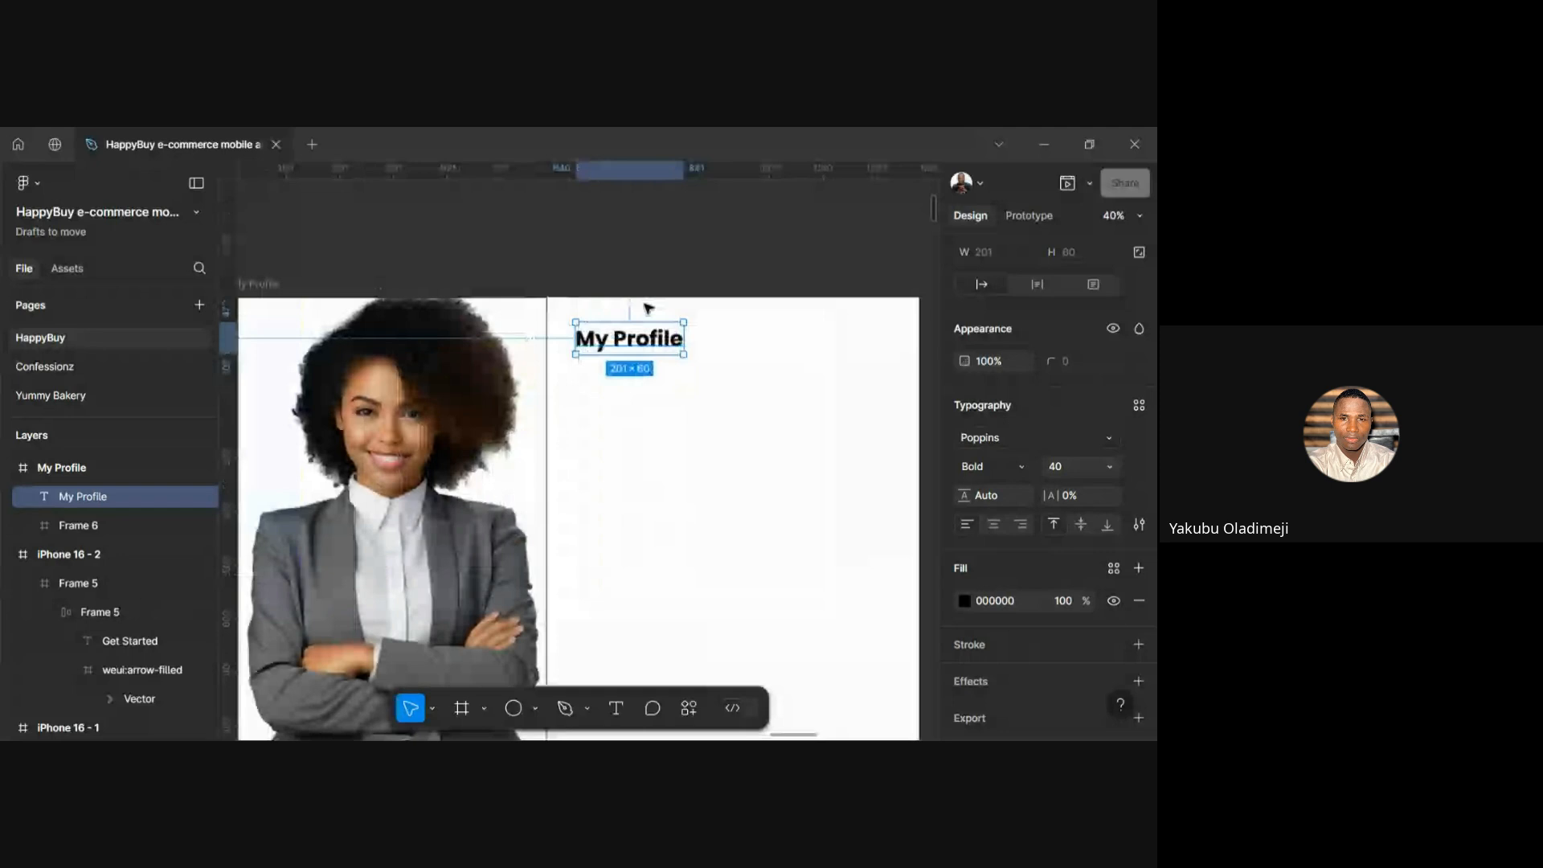
key("alt")
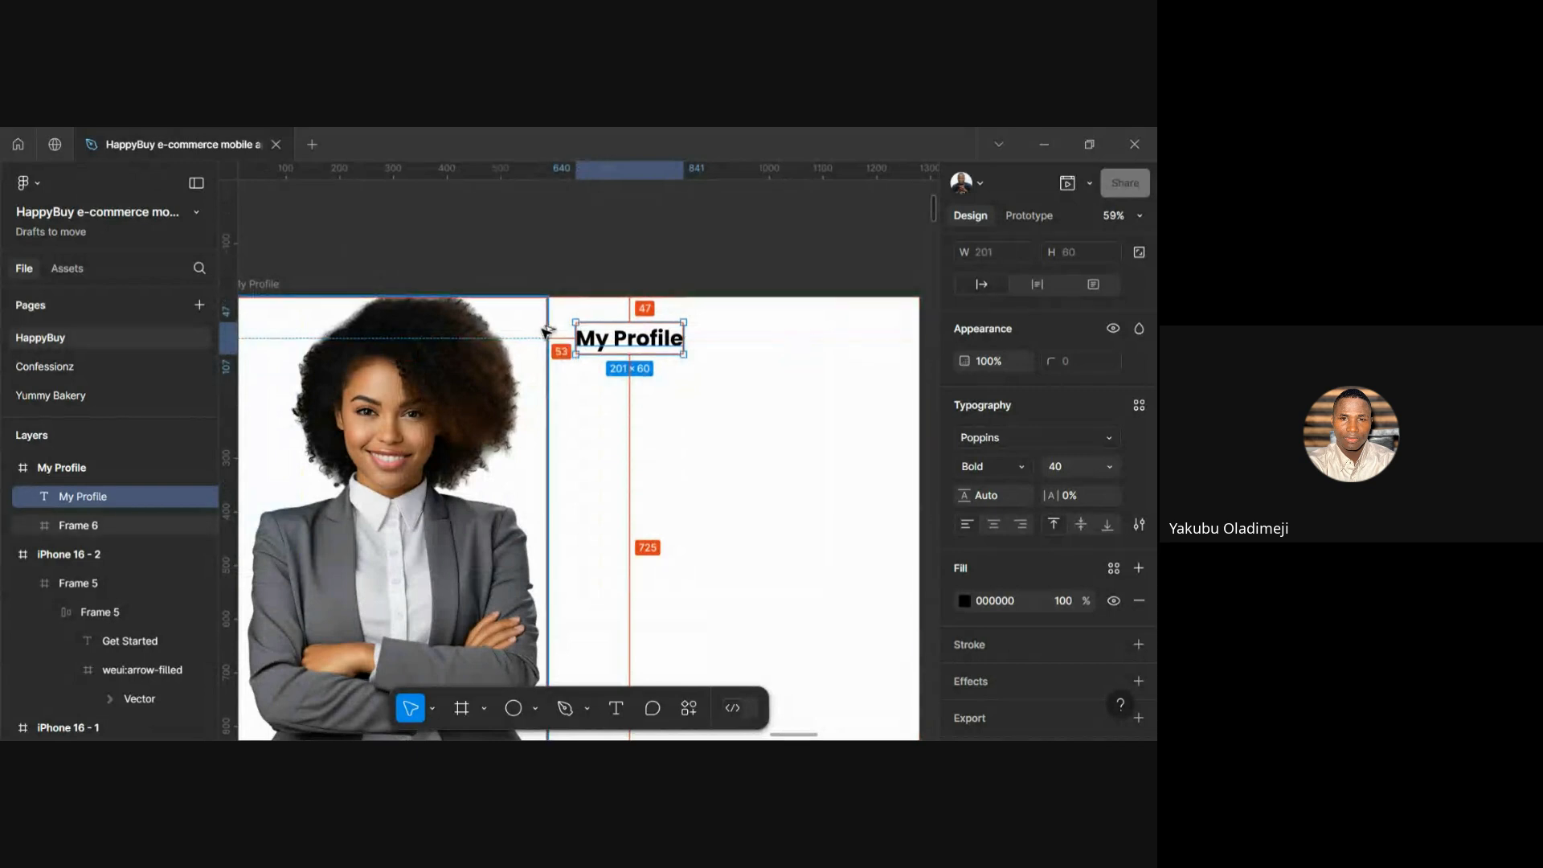
key("shift+Left")
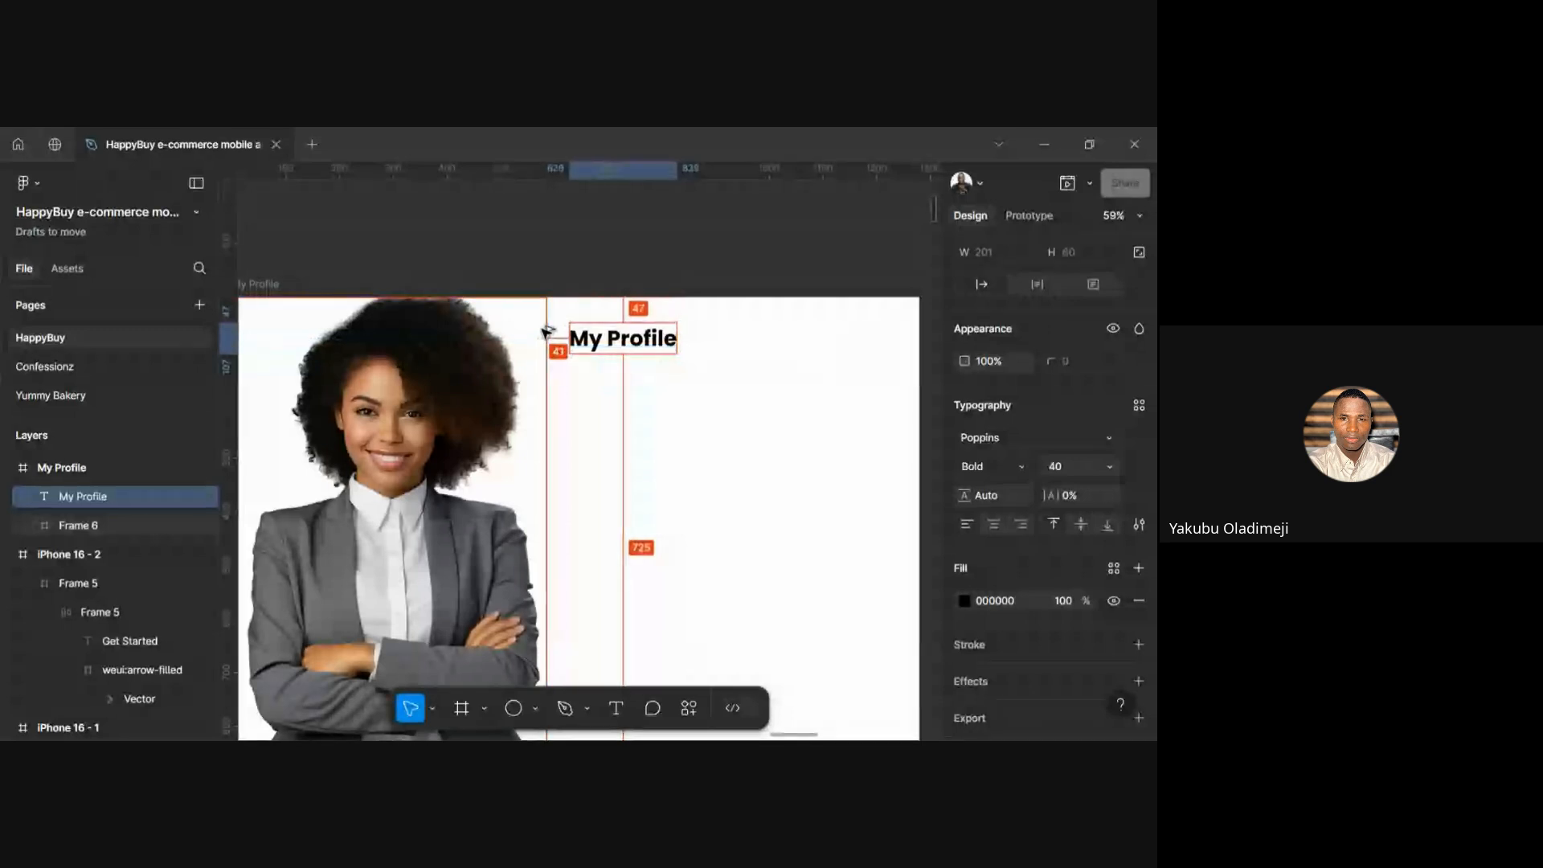
key("alt")
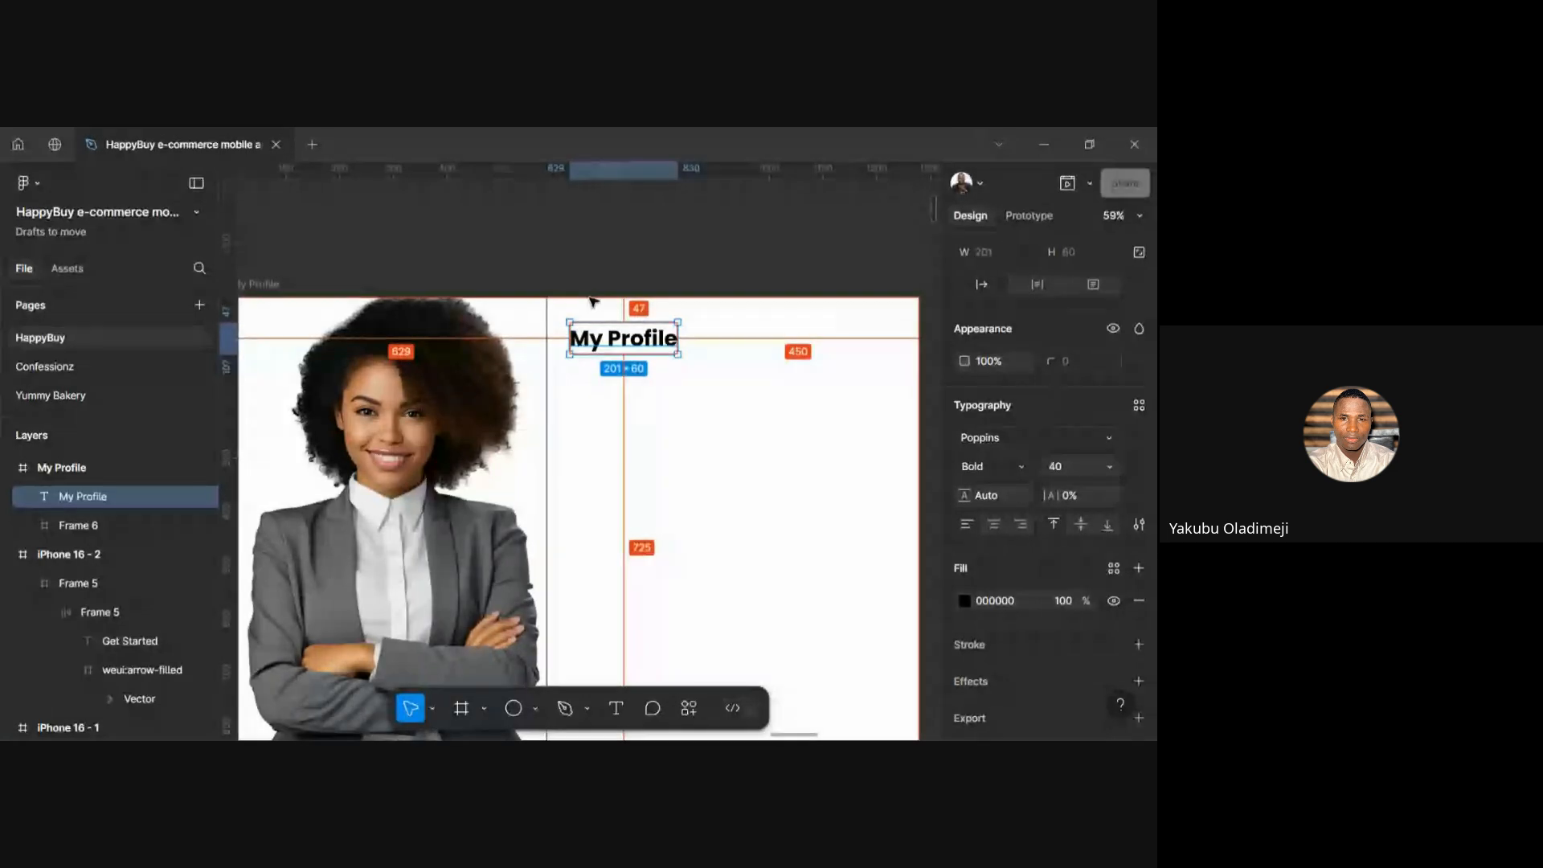
key("Down")
key("Down")
key("Down")
key("Down")
key("Down")
key("Down")
key("Down")
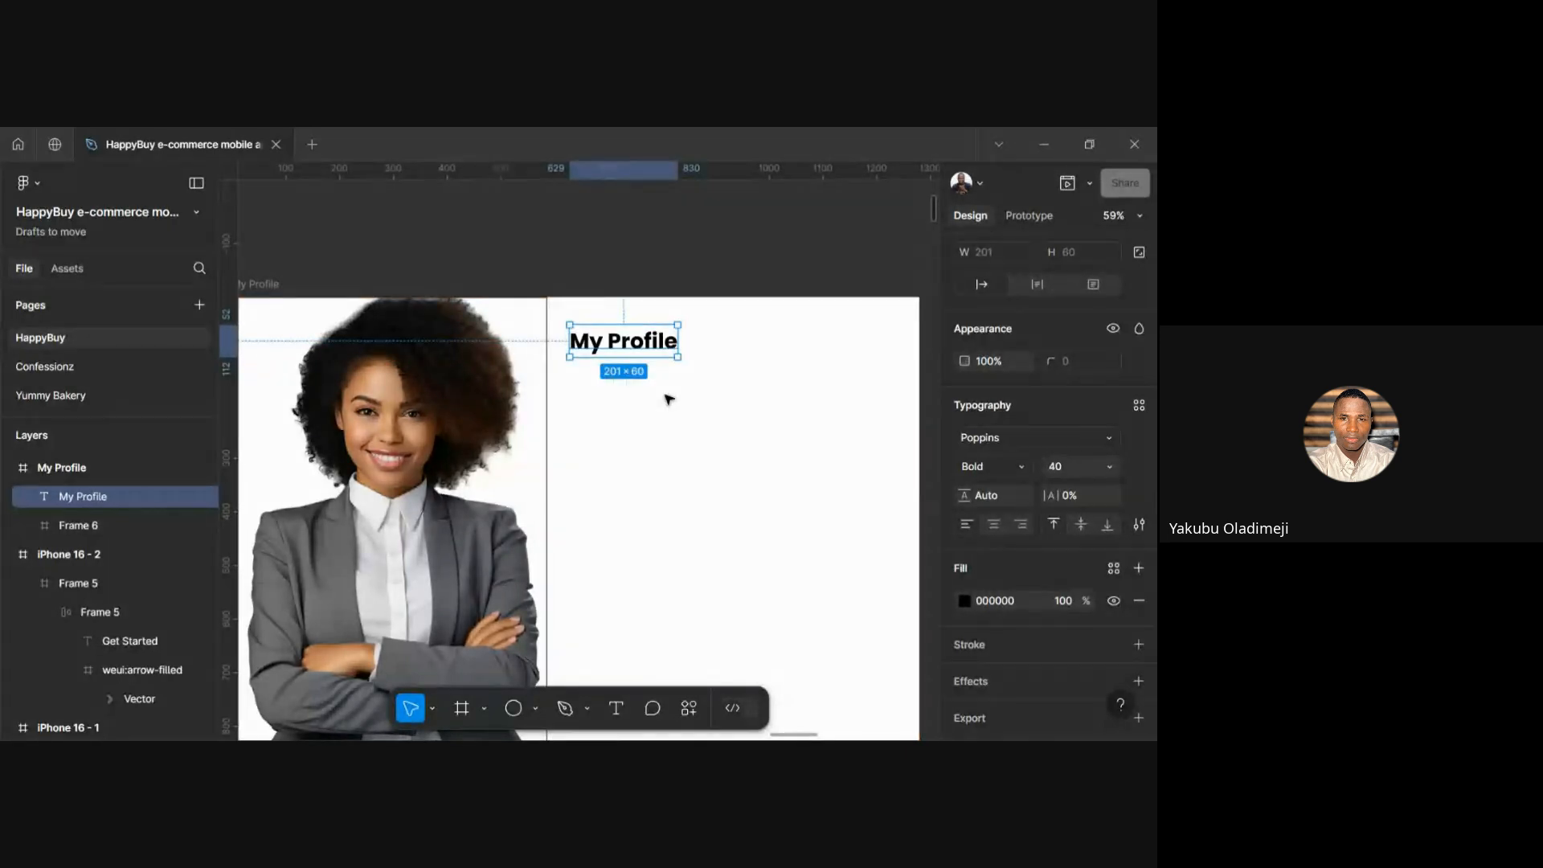
Move the reference design Group 1 just right of the My Profile frame
scroll(692, 468, "down", 5)
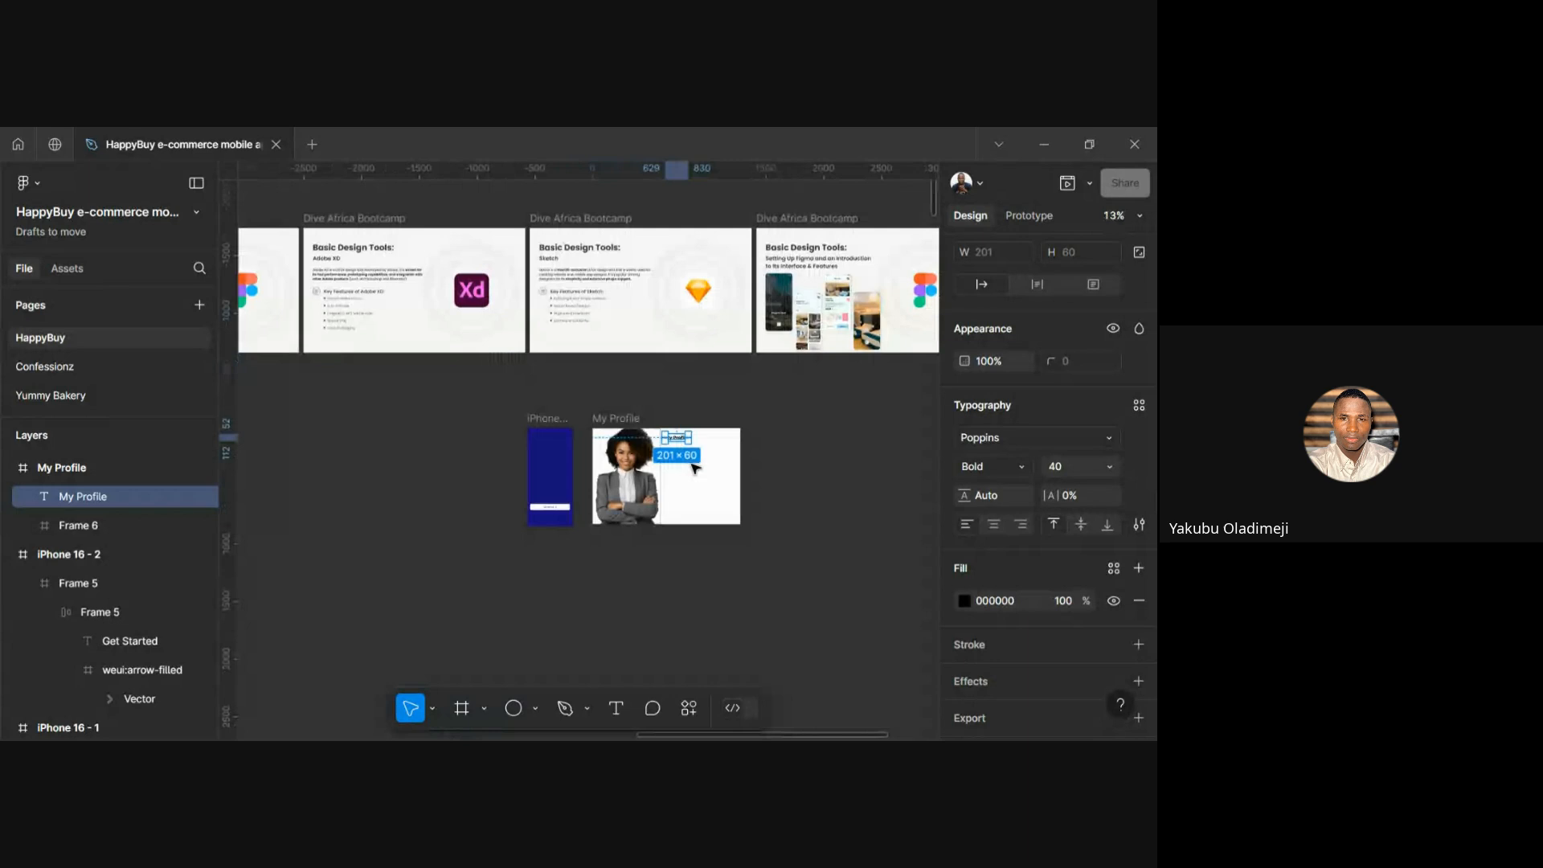
left_click(807, 511)
scroll(808, 510, "down", 4)
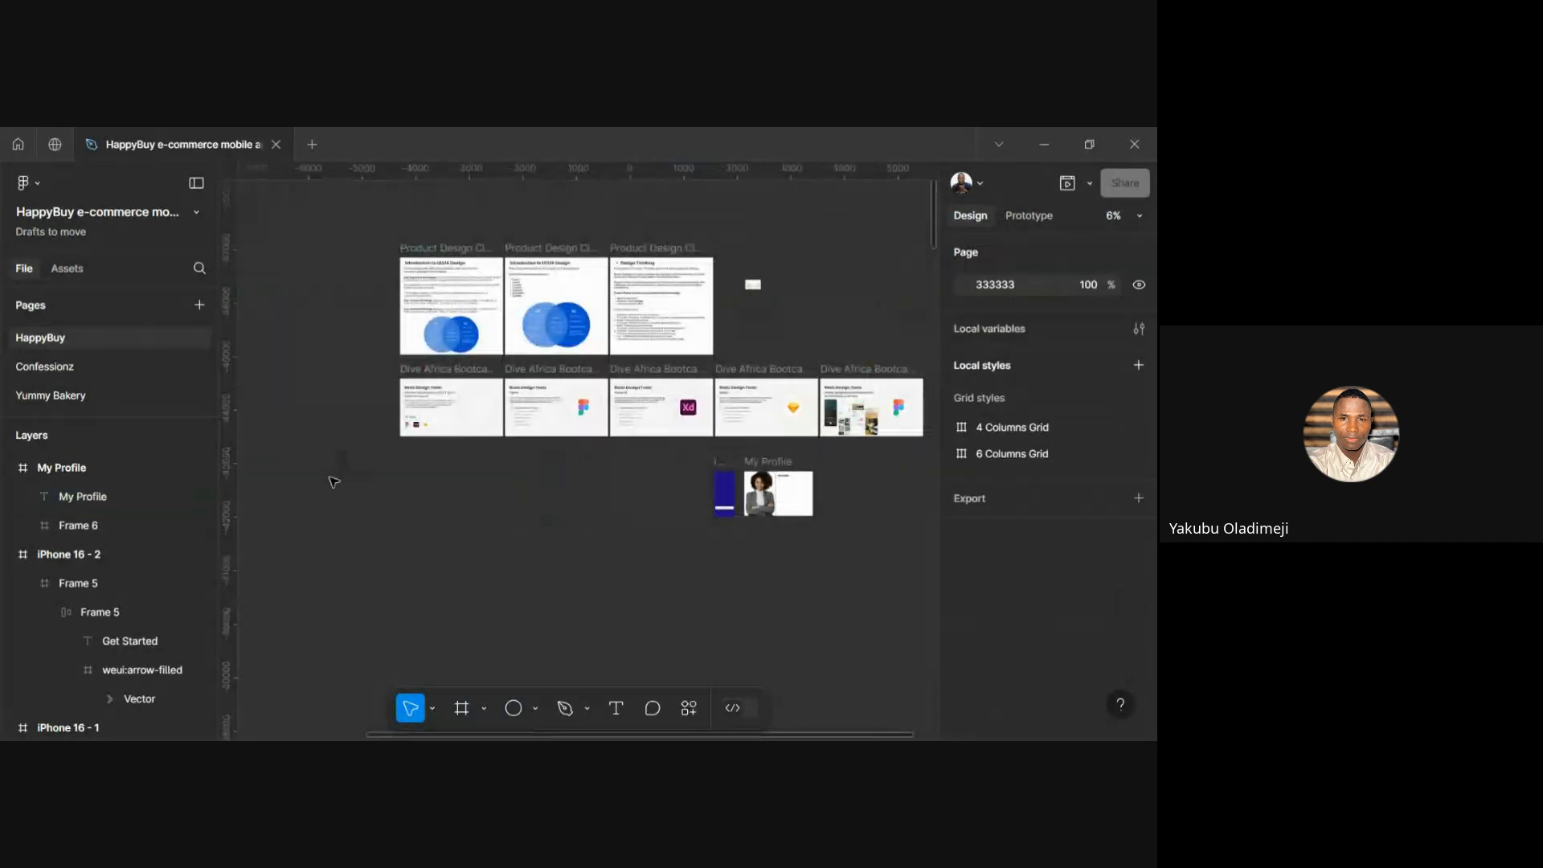
left_click(346, 478)
left_click_drag(353, 474, 825, 511)
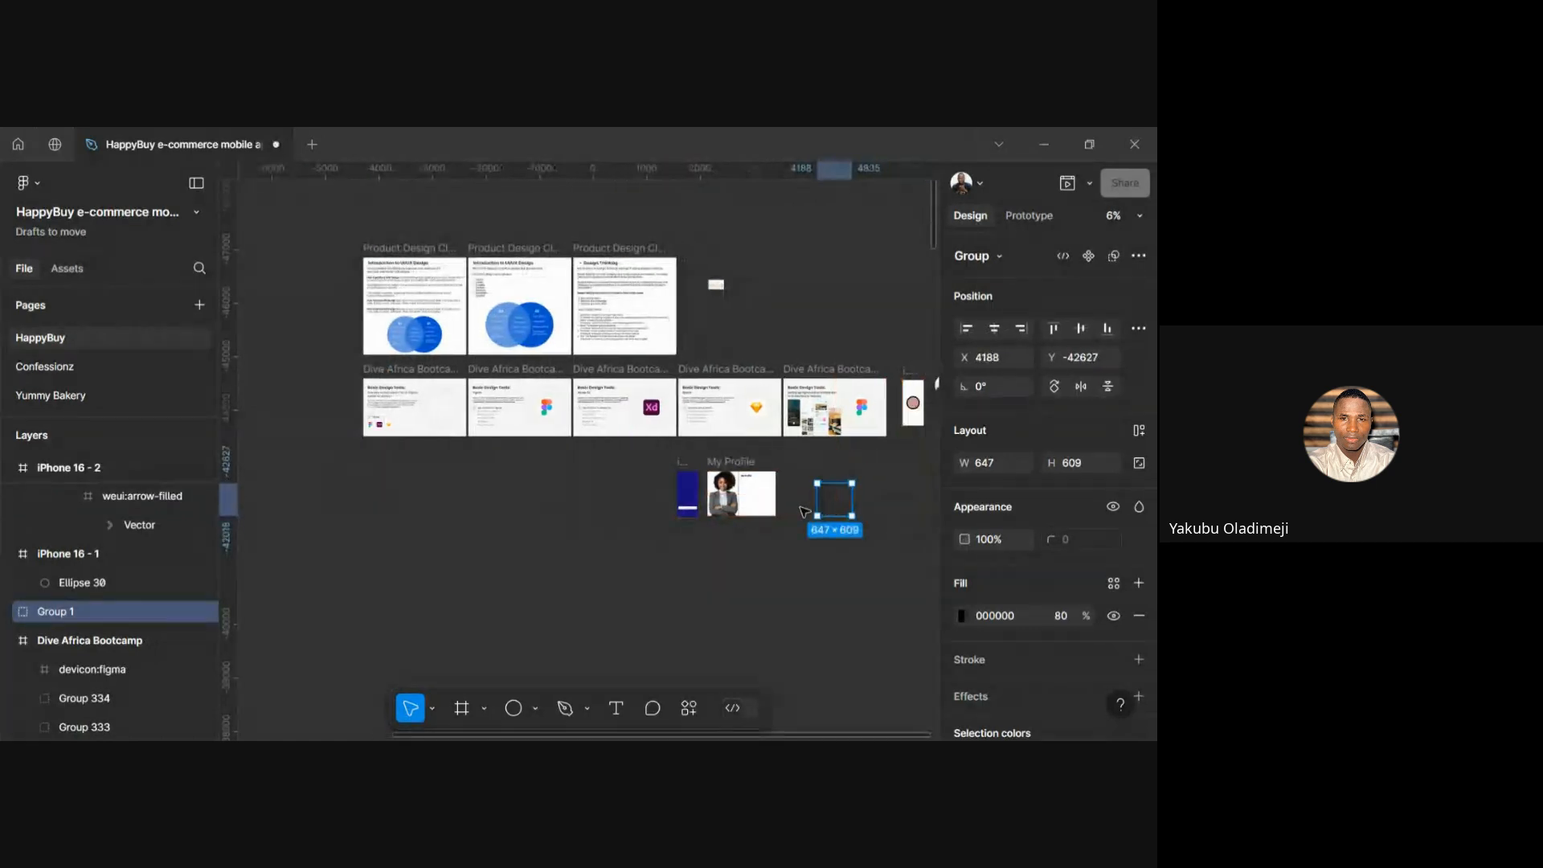
scroll(803, 509, "up", 5)
scroll(641, 427, "up", 5)
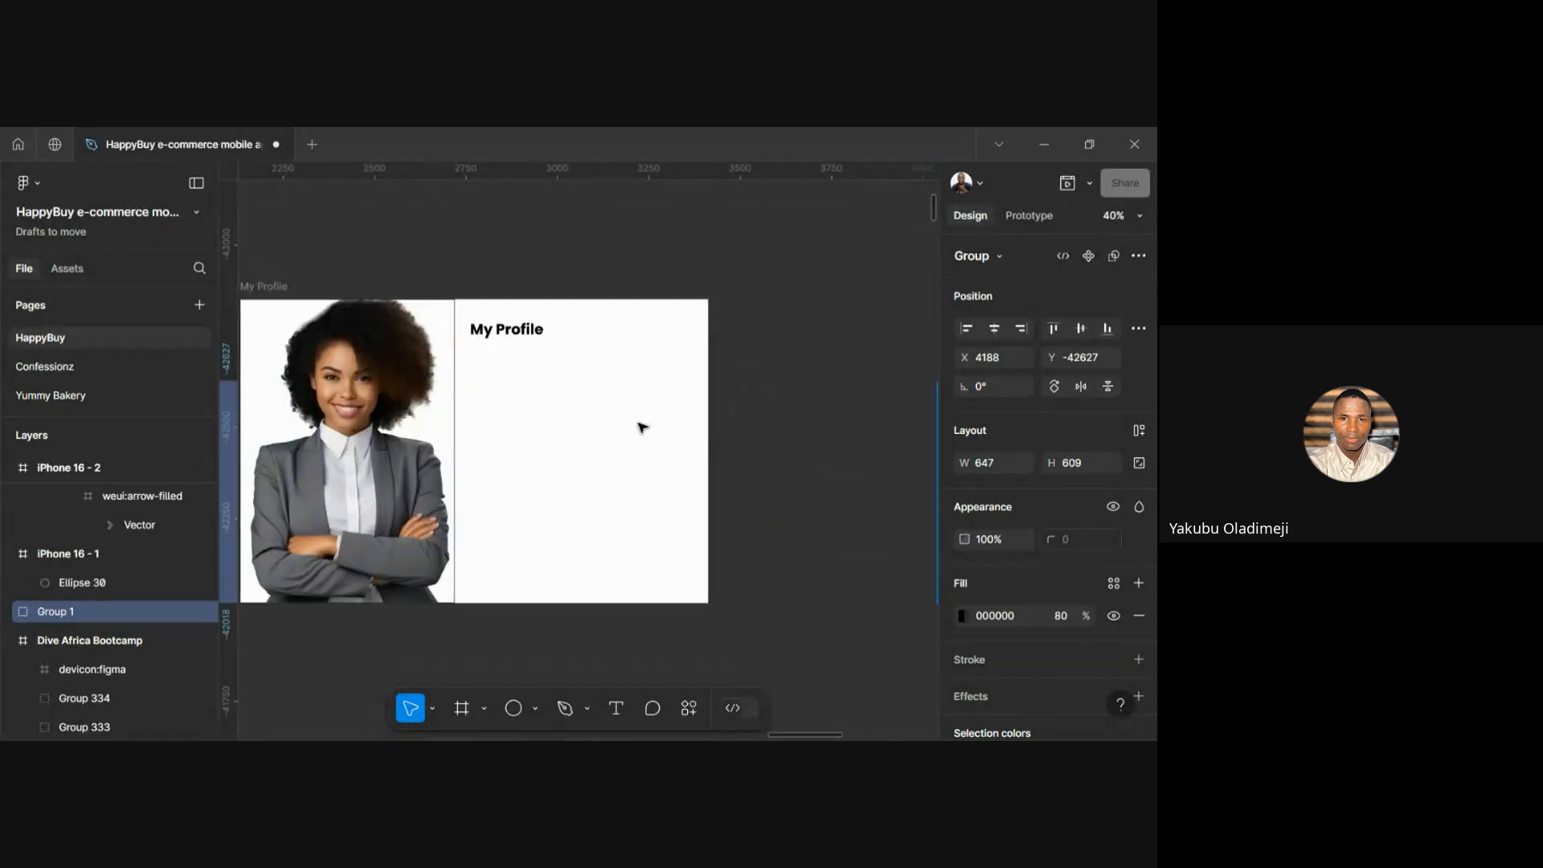
scroll(642, 428, "right", 4)
left_click_drag(814, 478, 560, 393)
scroll(593, 377, "left", 6)
Retype the heading as uppercase 'MY PROFILE'
double_click(382, 281)
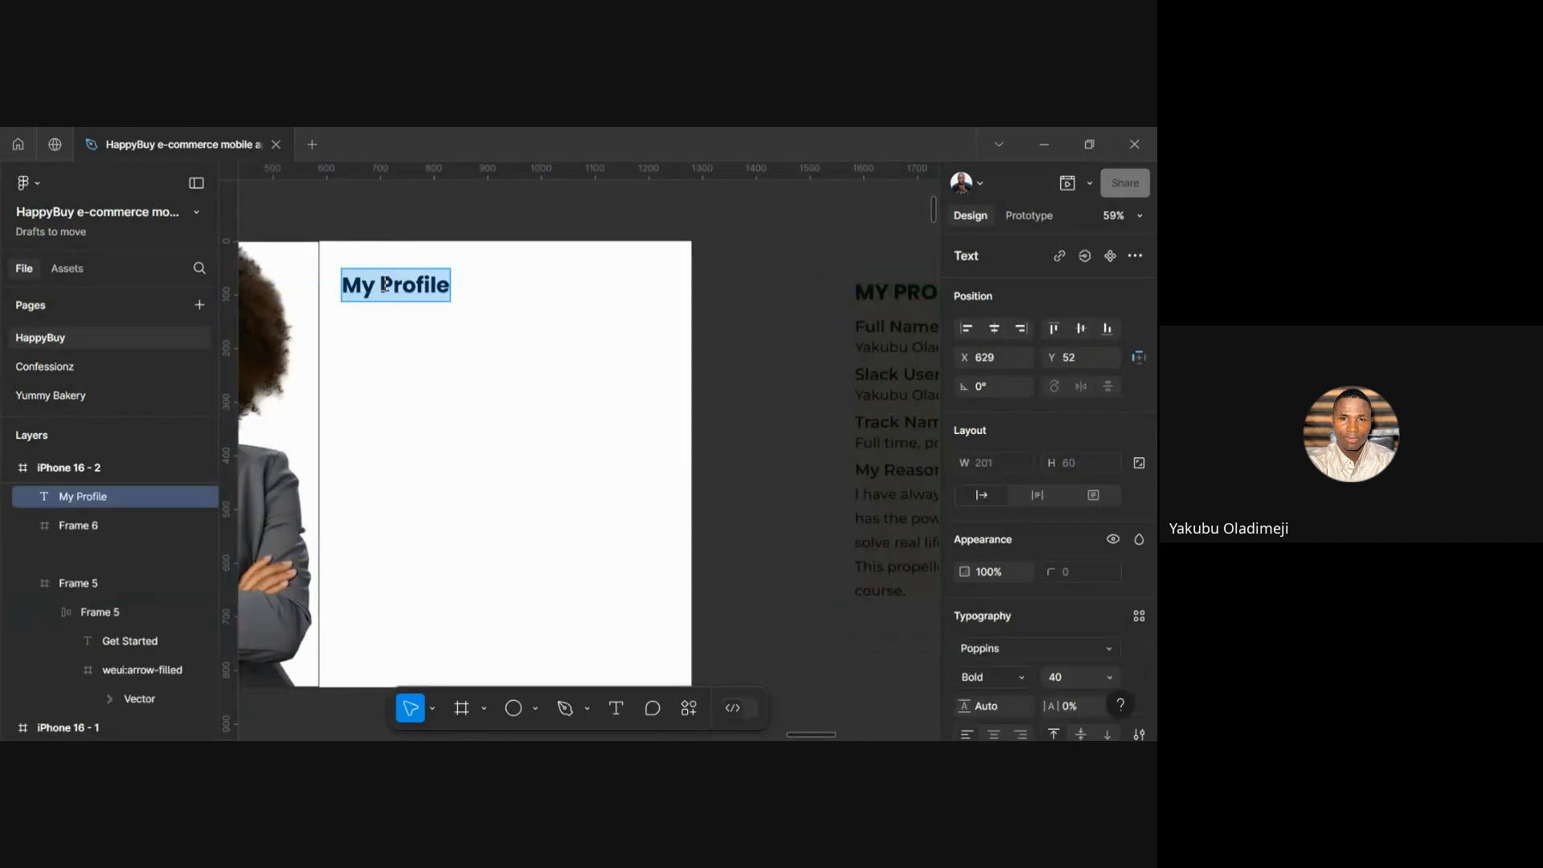
type("MY PROFILE")
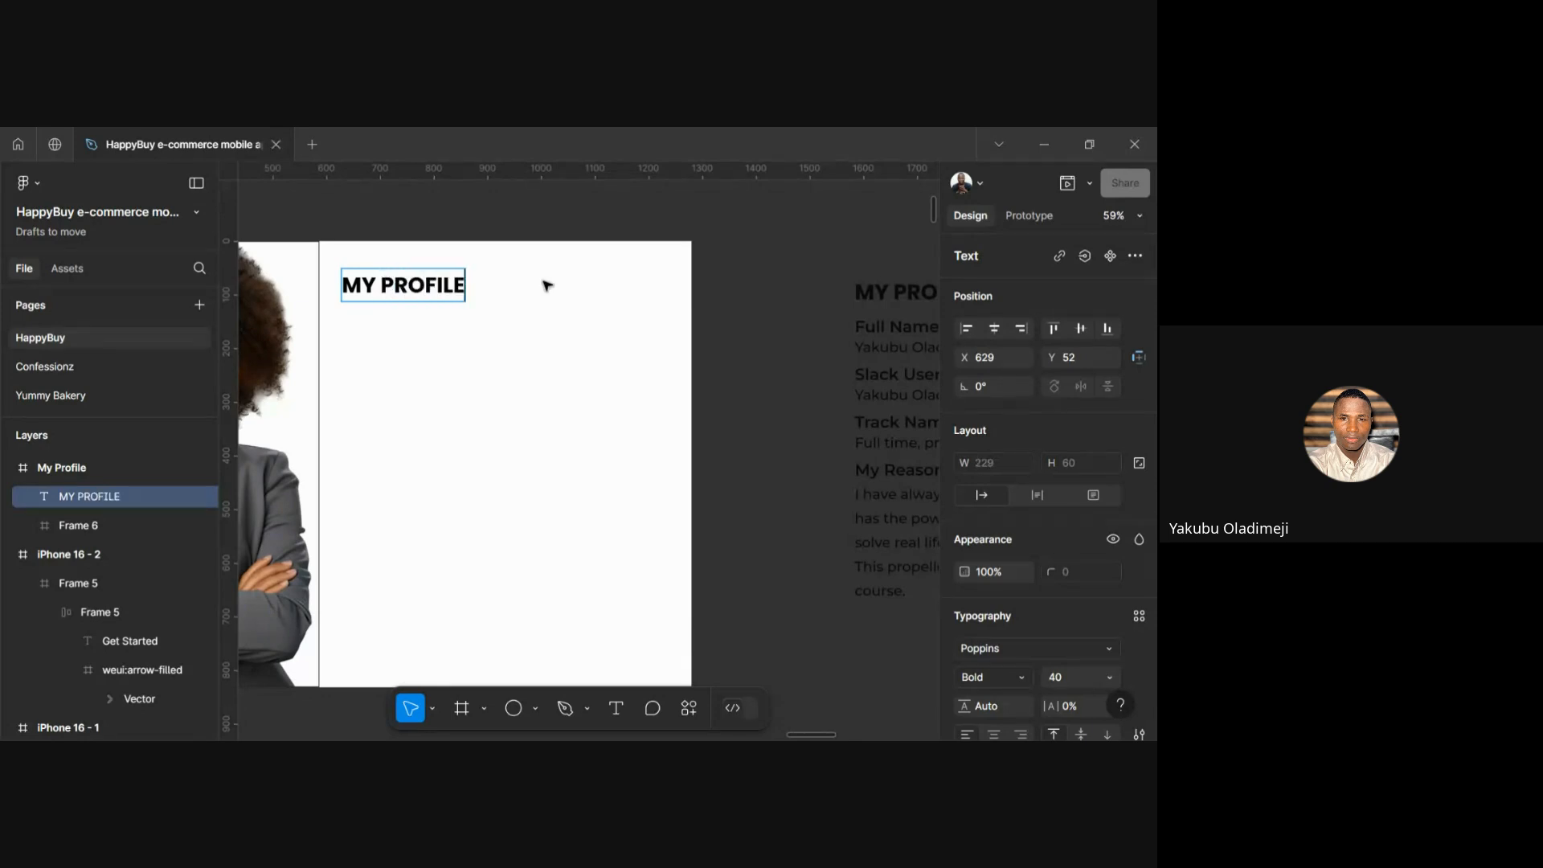
key("Escape")
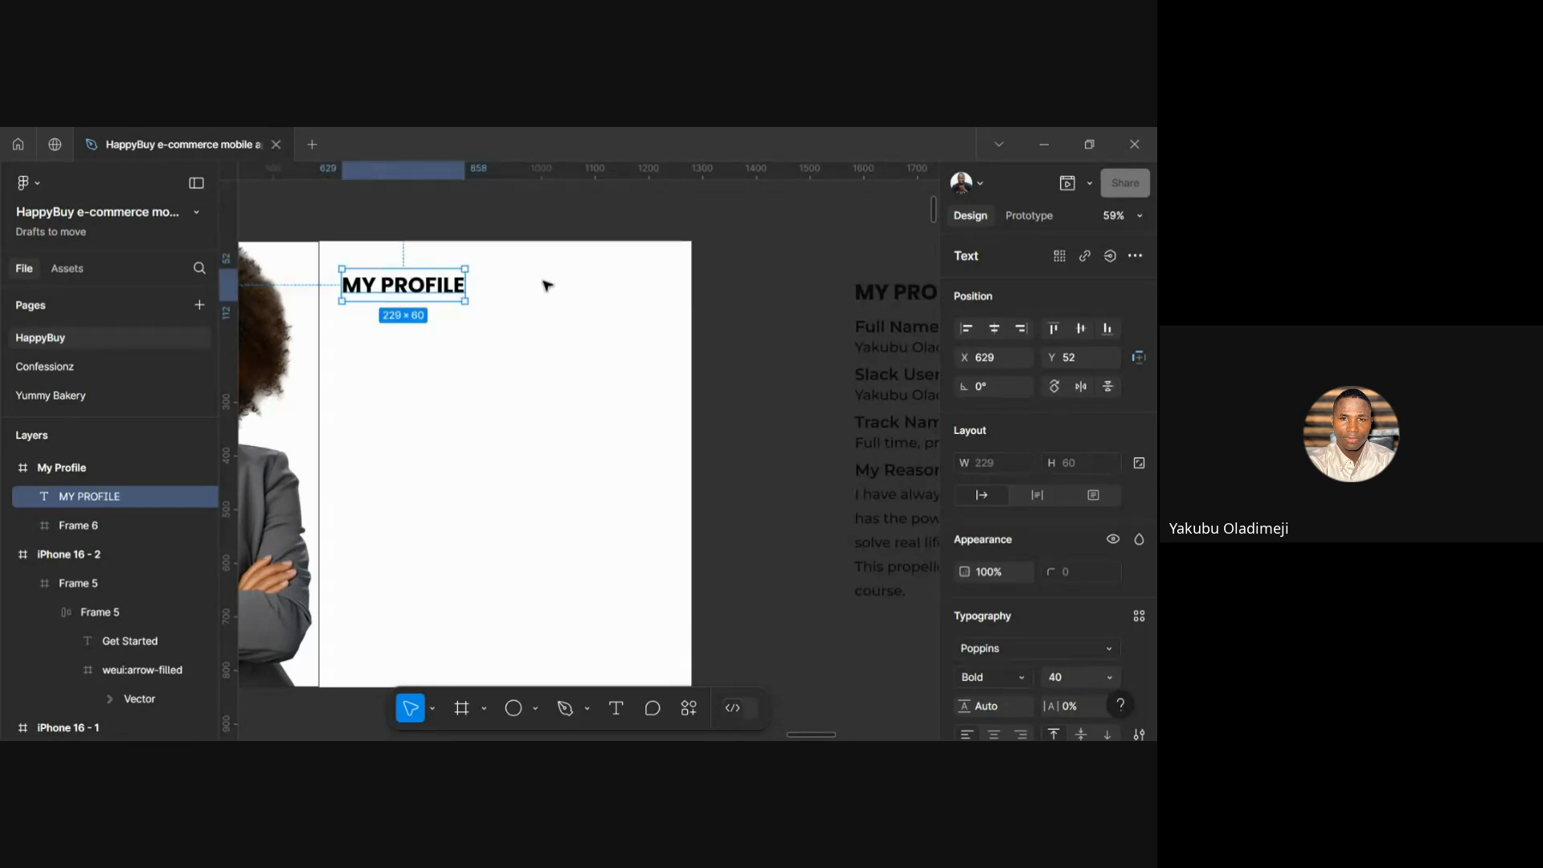
left_click(511, 308)
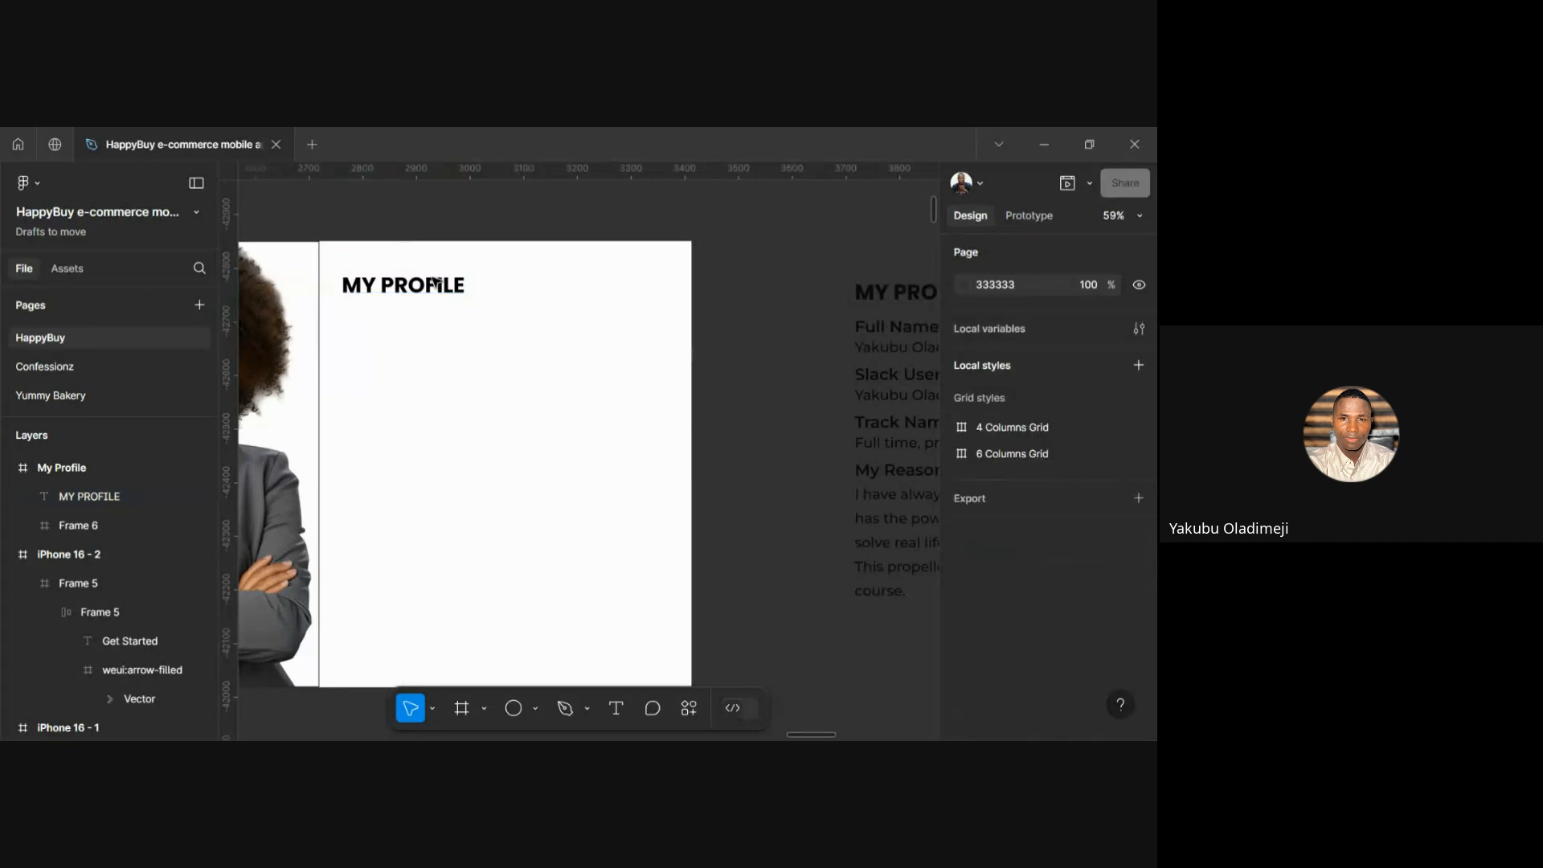
left_click(407, 300)
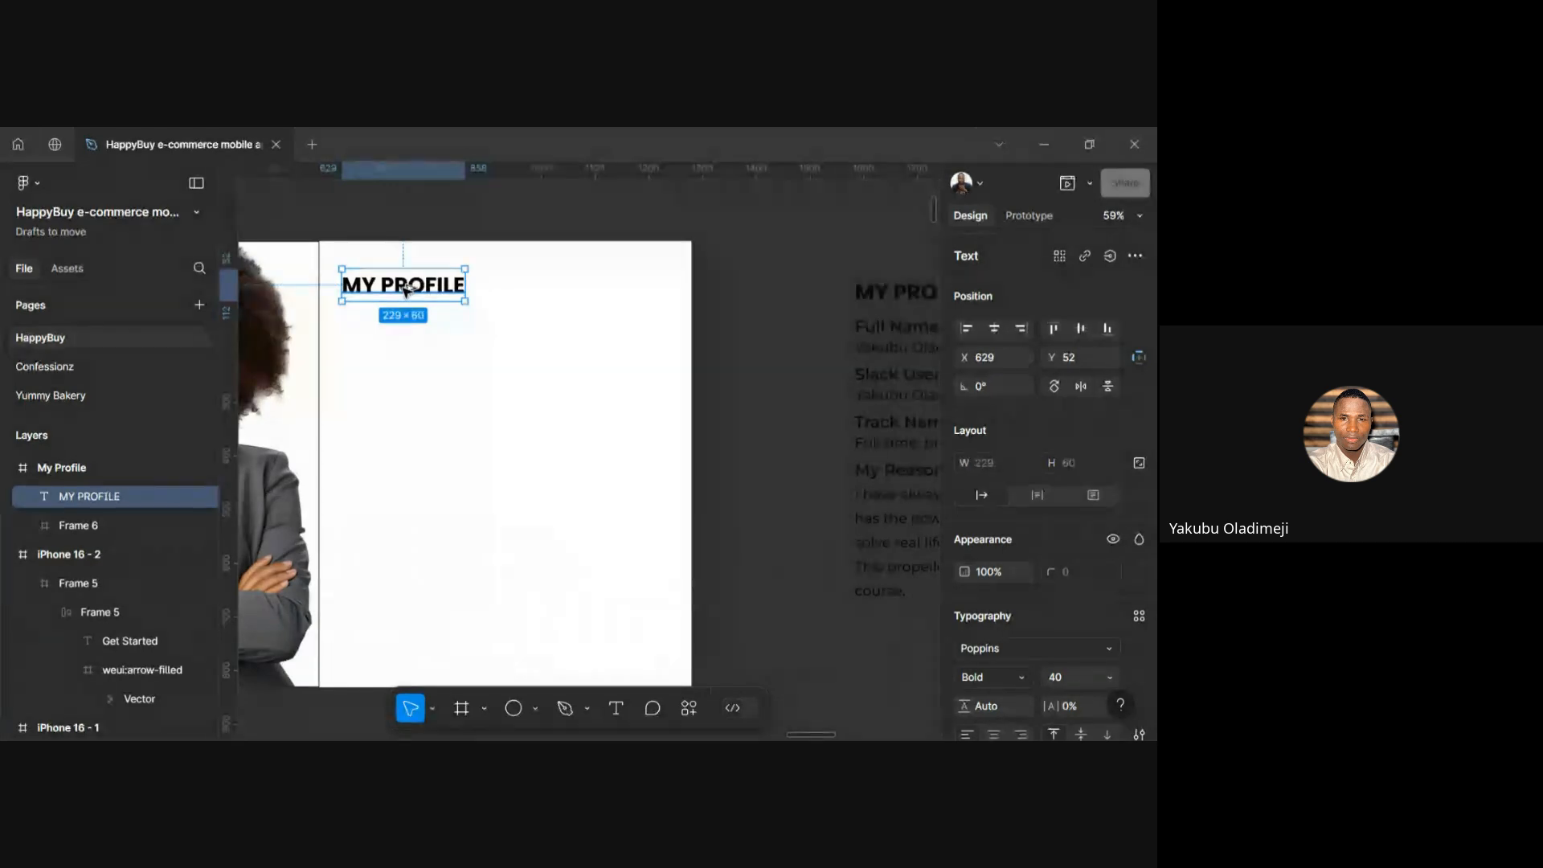
Duplicate the MY PROFILE heading and place the copy 14 below it
left_click_drag(407, 301, 406, 344)
key("Delete")
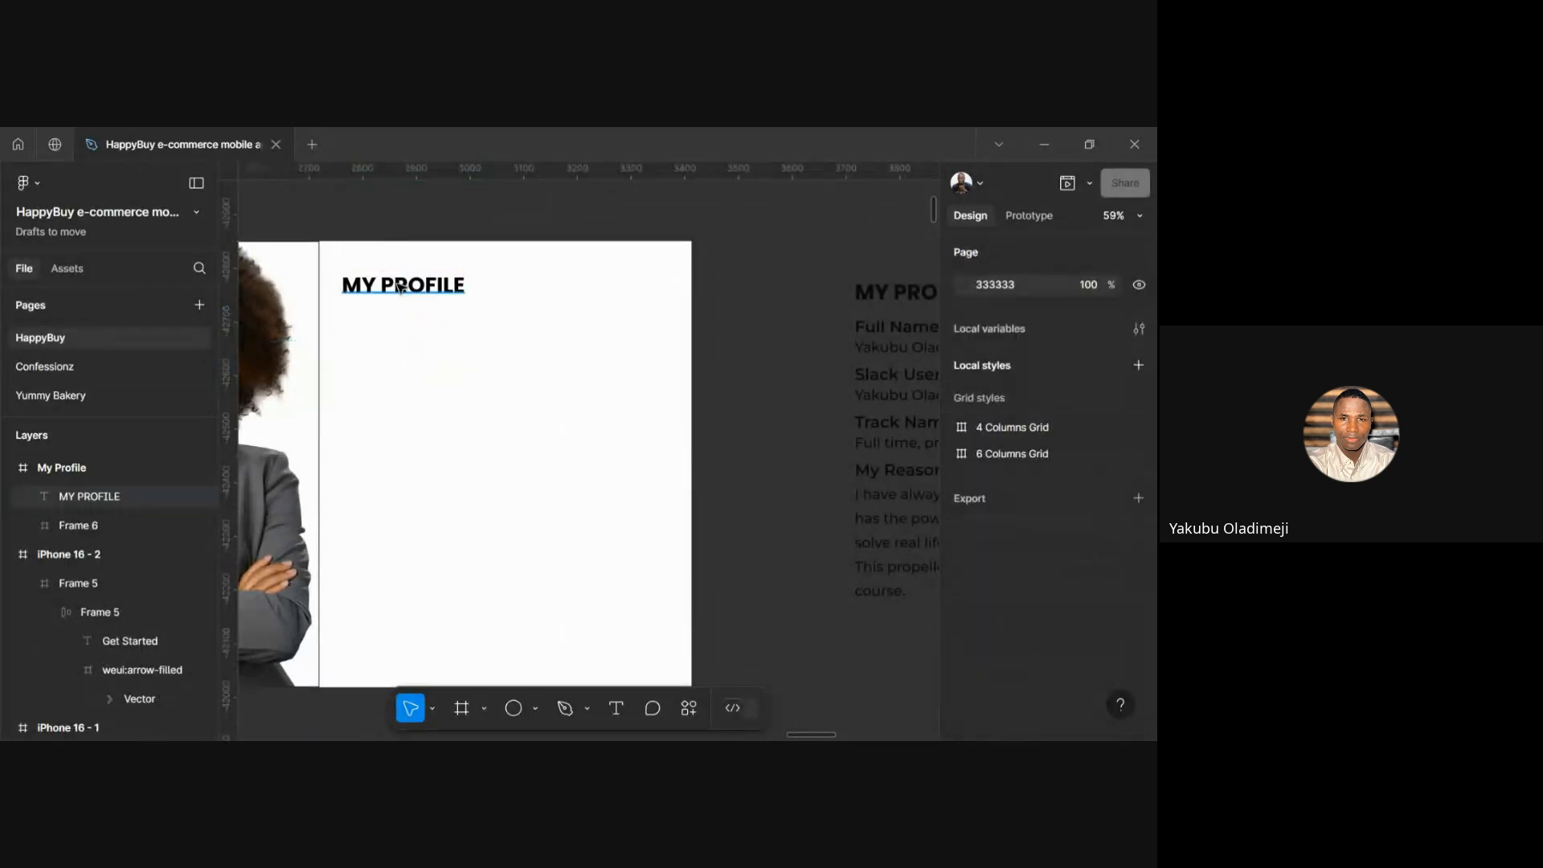
left_click(400, 288)
key("ctrl+d")
left_click_drag(400, 288, 398, 328)
key("alt")
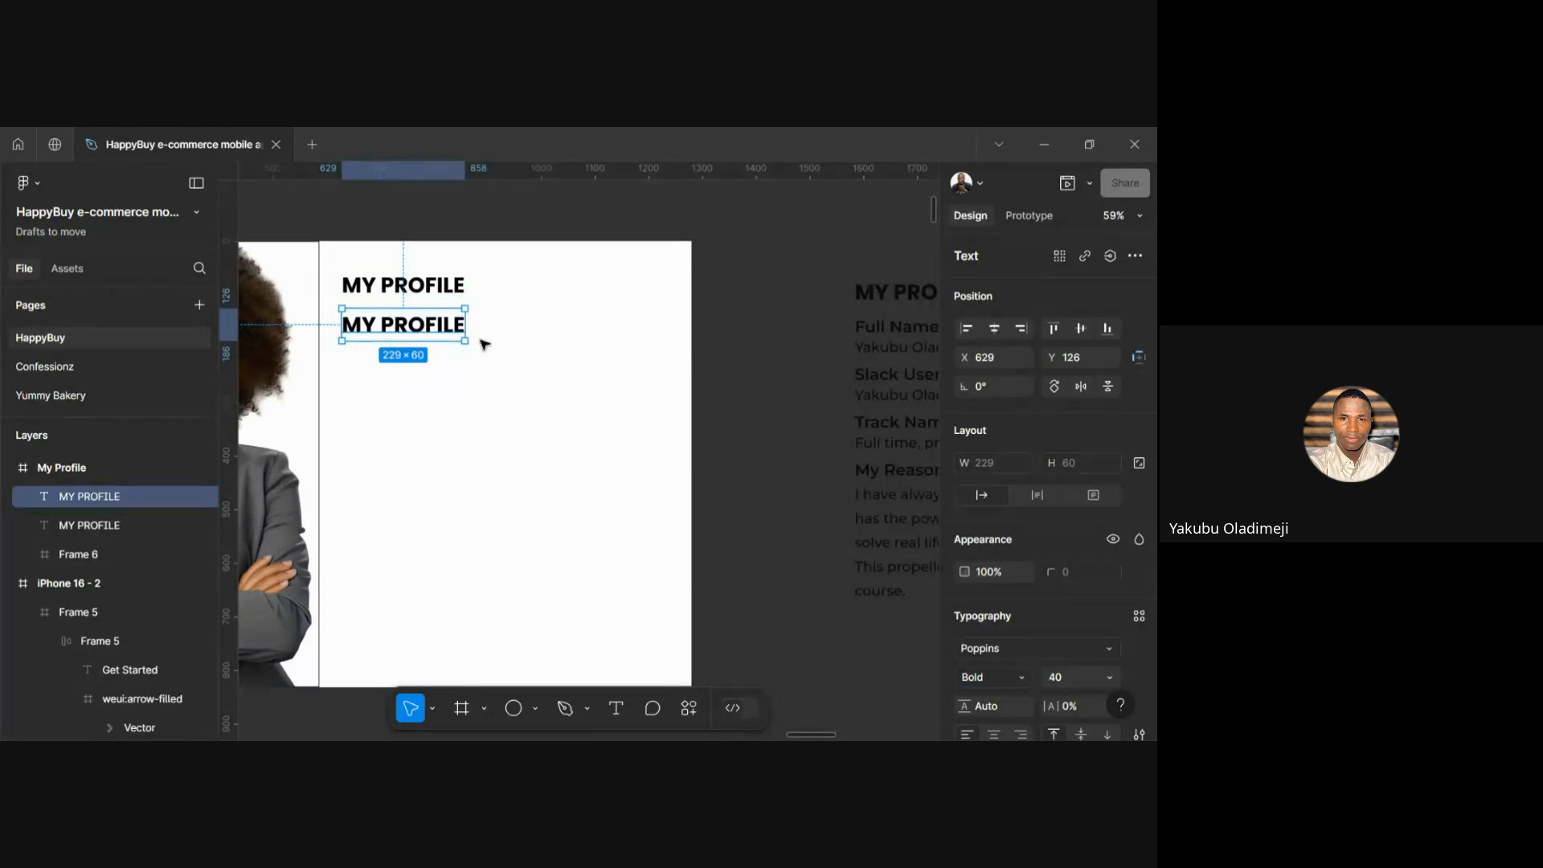
Change the copied heading to 'Full Name' in Poppins SemiBold size 30
double_click(436, 339)
type("F")
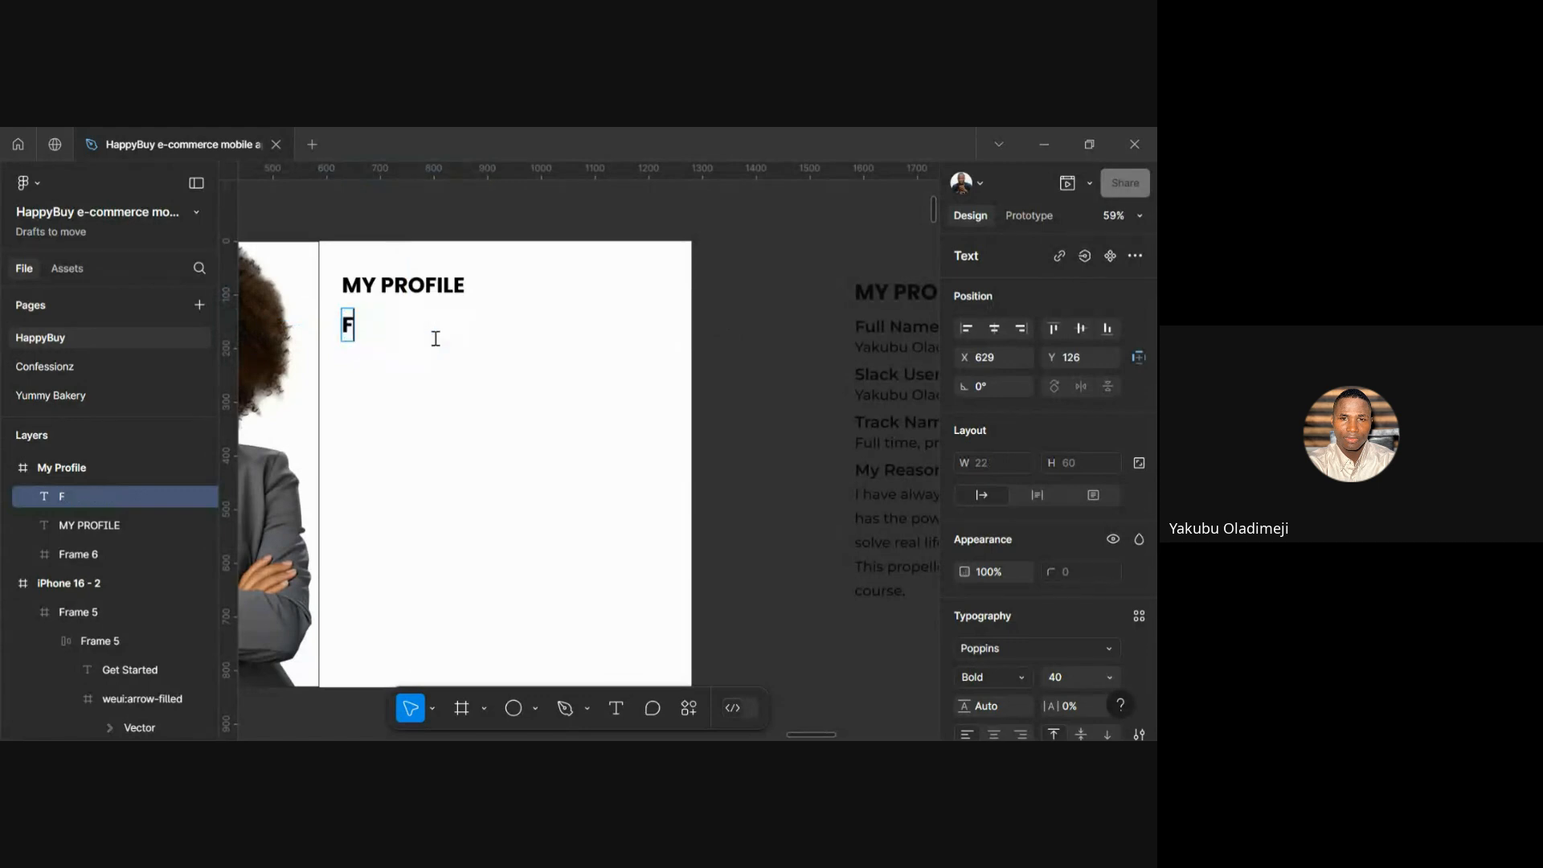
type("ull Name")
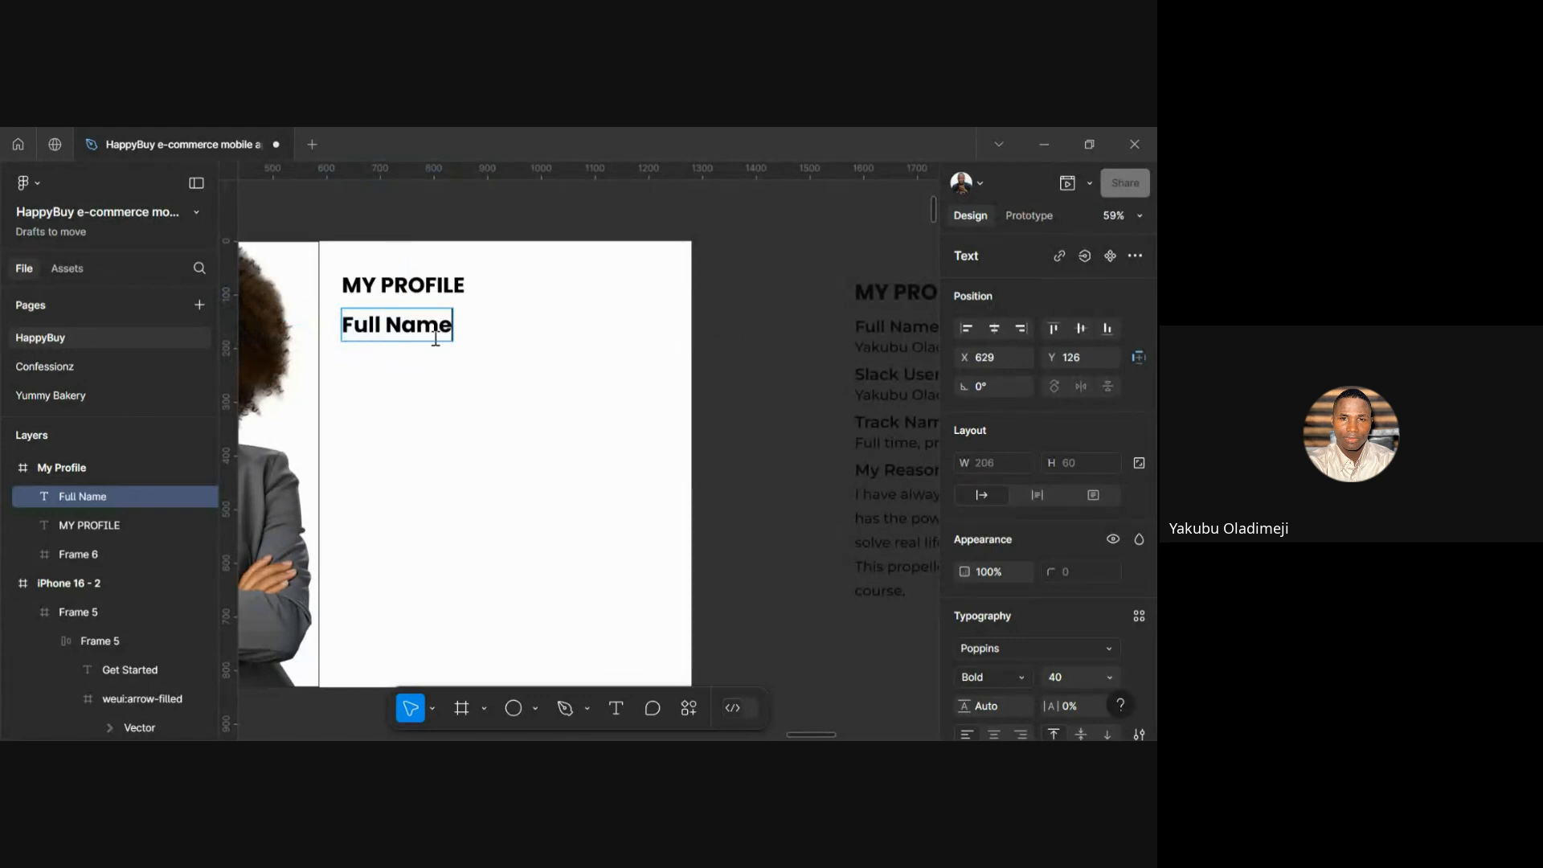
key("Escape")
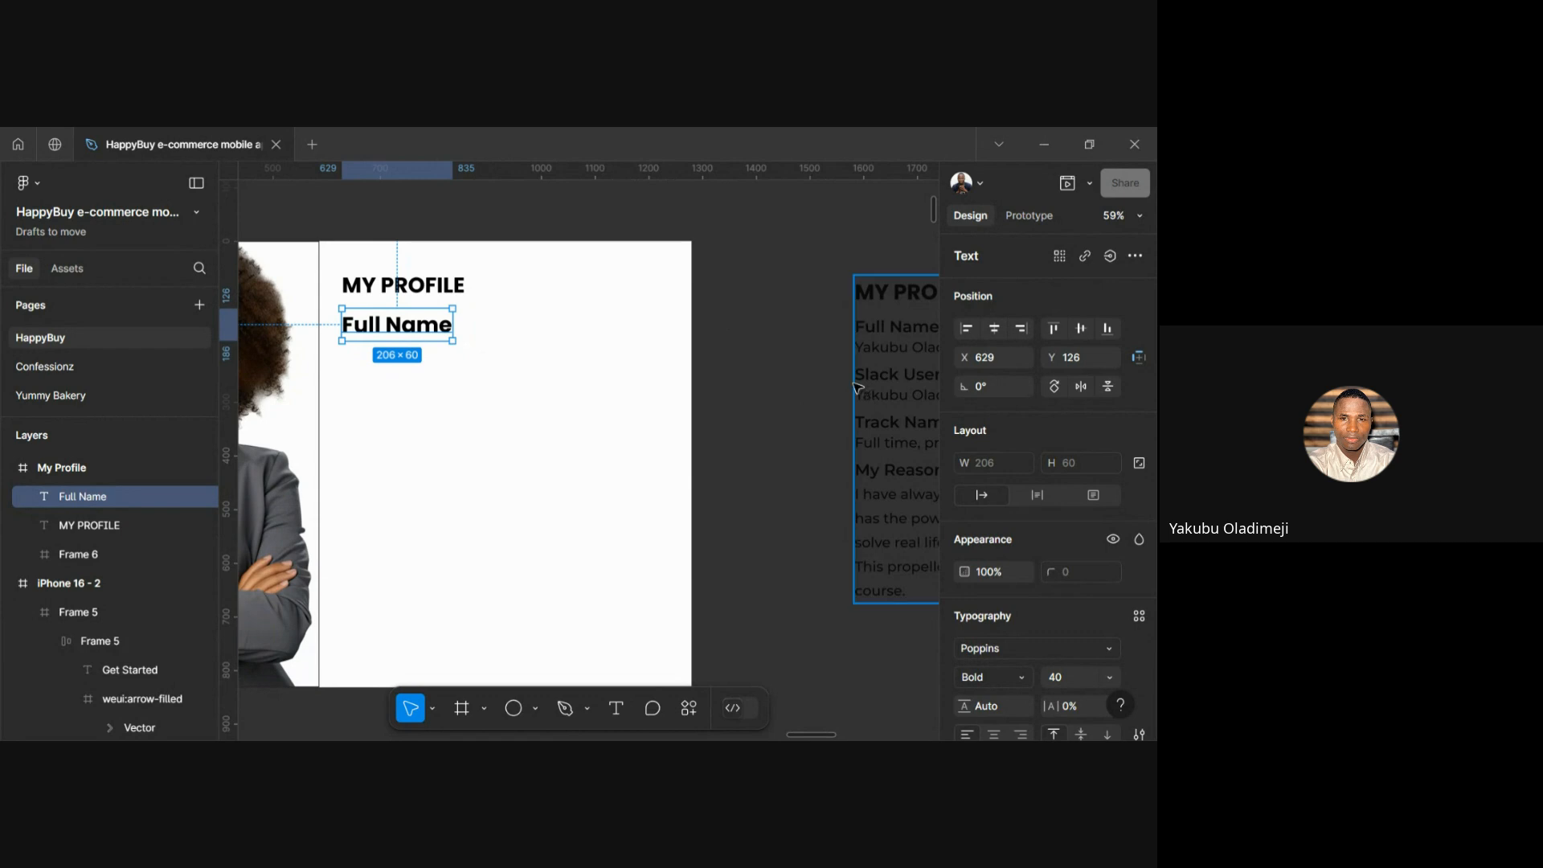
scroll(1019, 621, "down", 3)
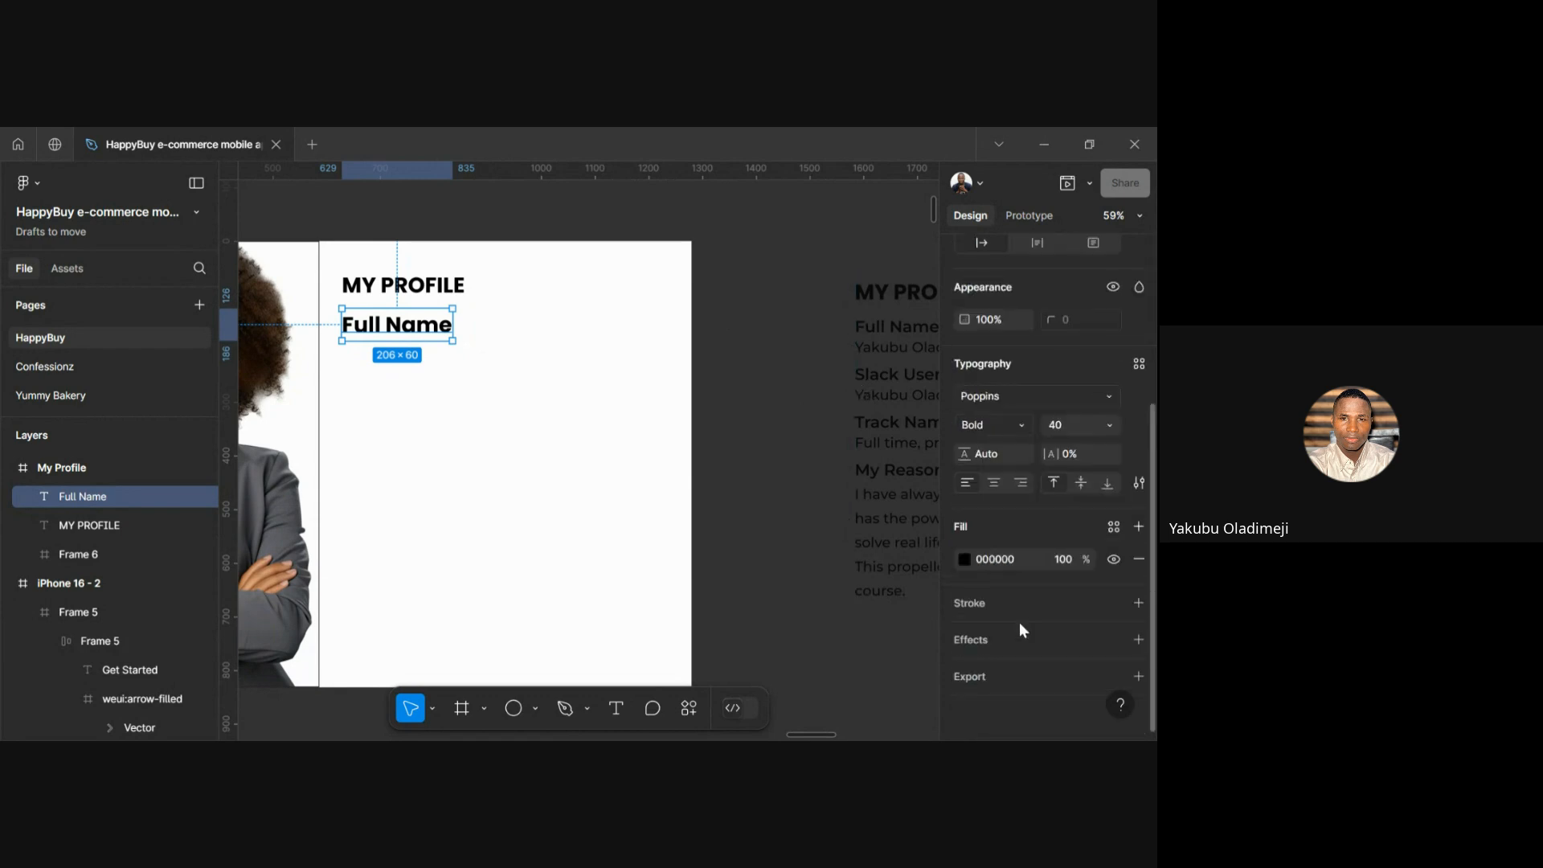
left_click(1023, 428)
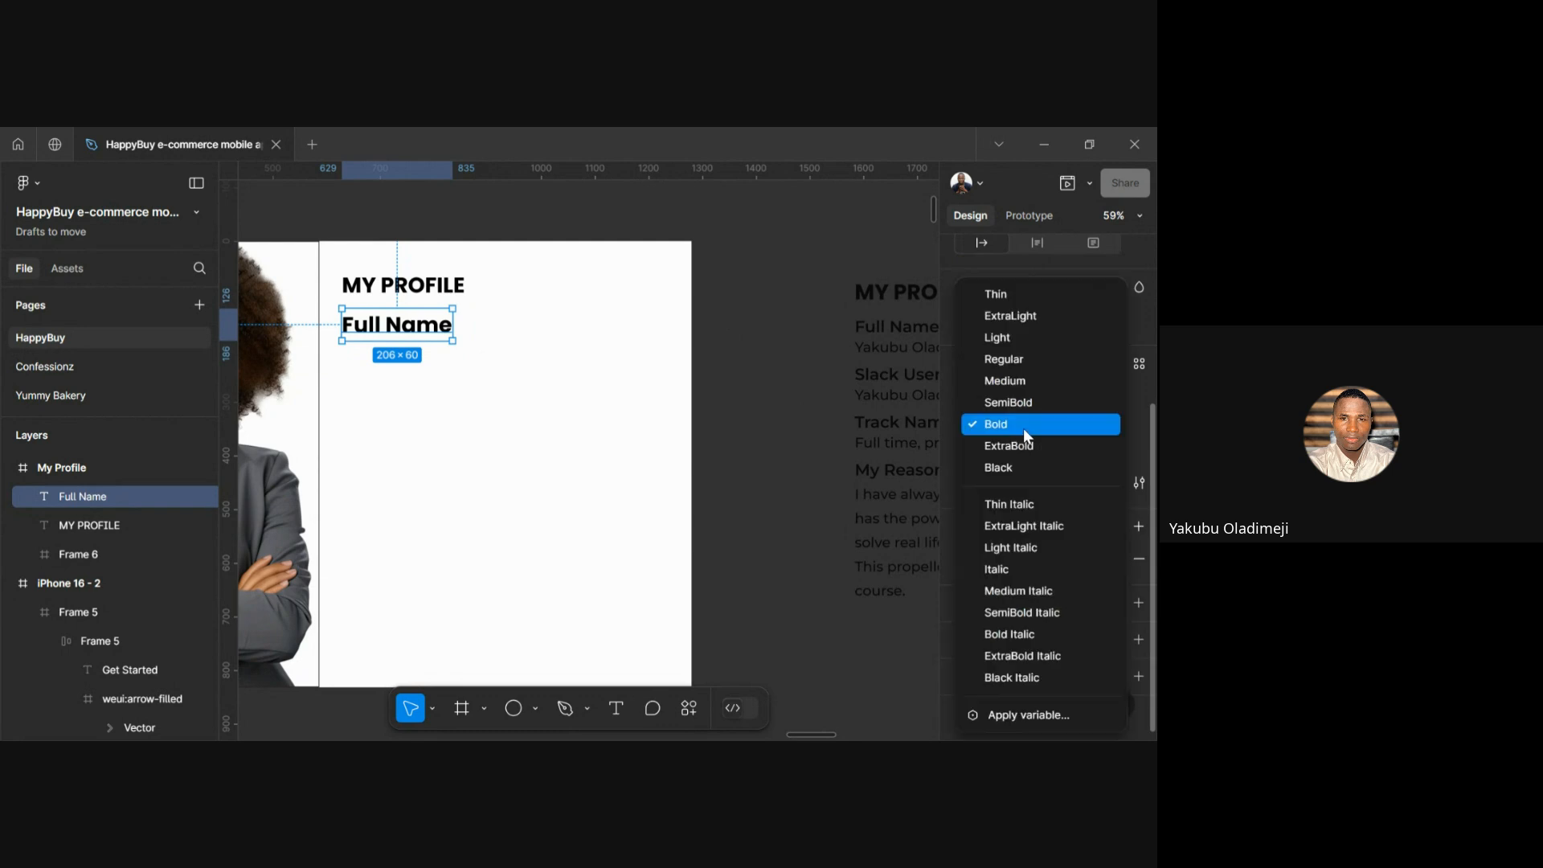
left_click(1011, 402)
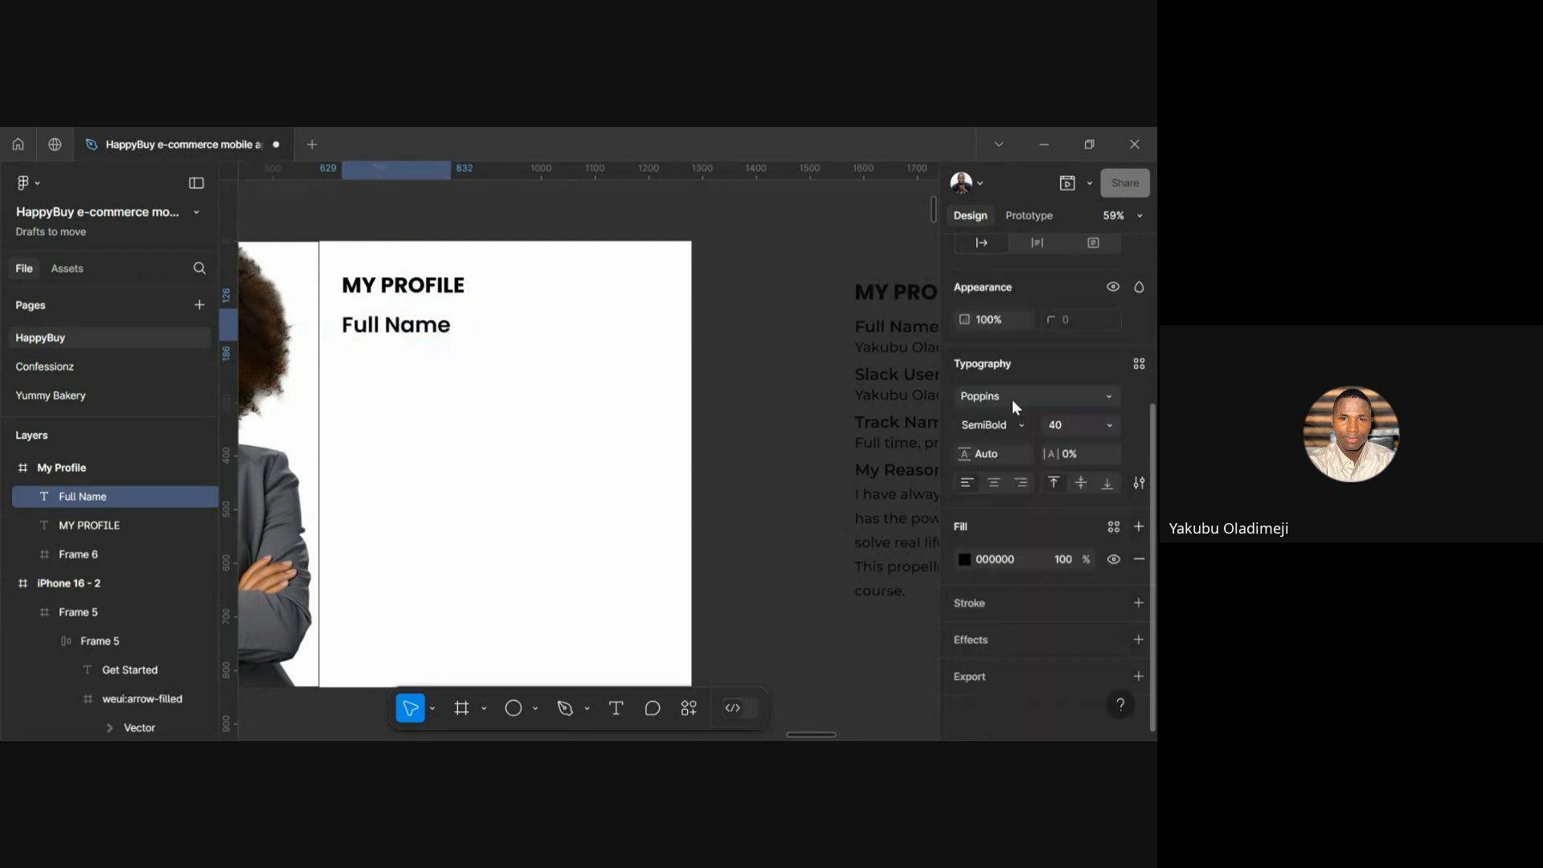
left_click(1074, 424)
type("30")
key("Return")
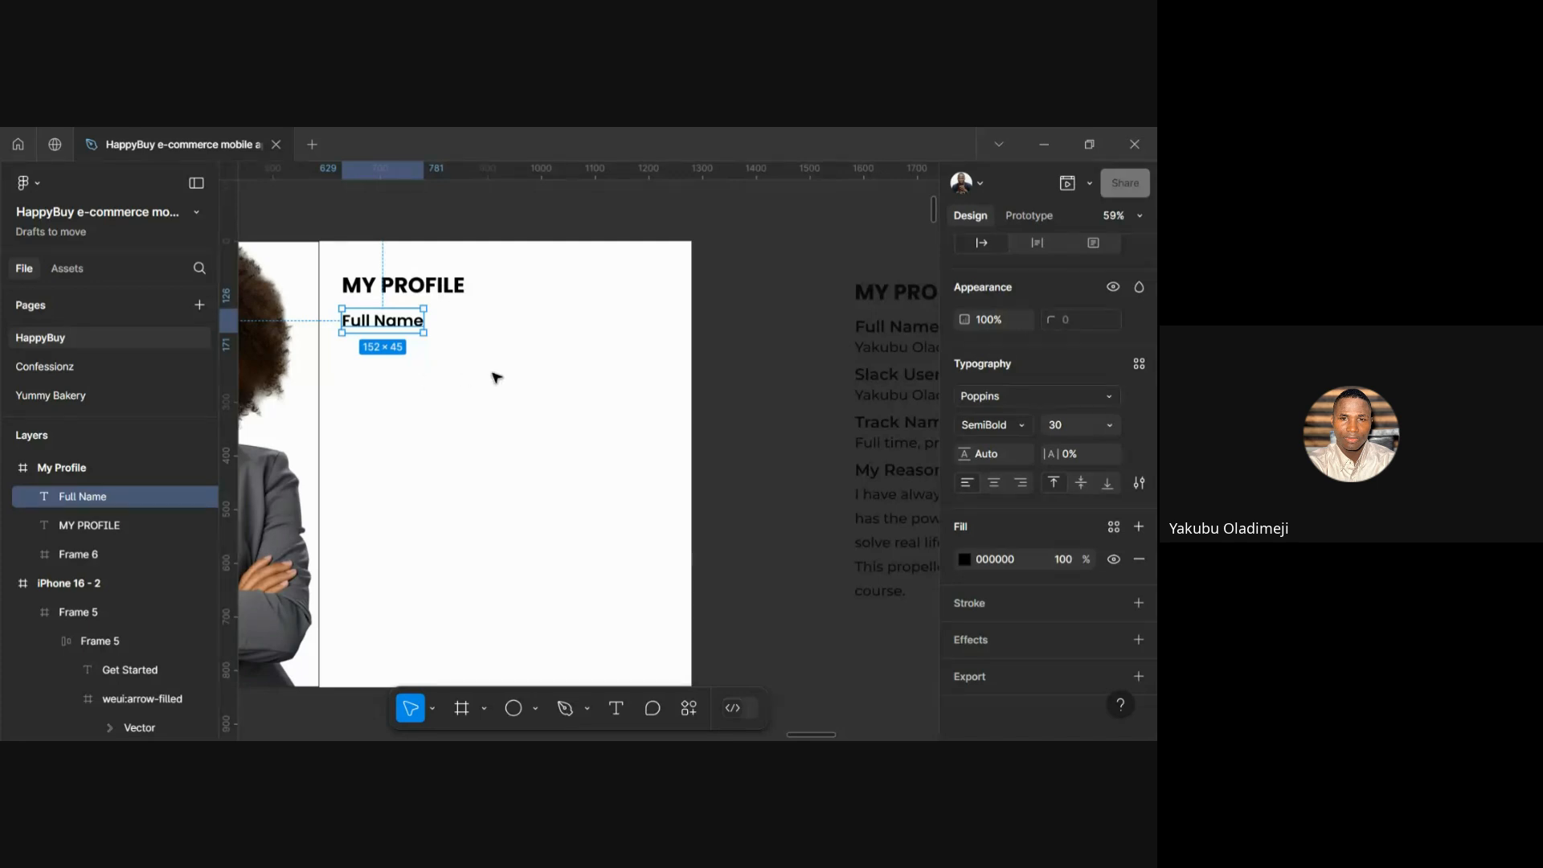
Nudge Full Name further below the heading and duplicate it underneath
key("alt")
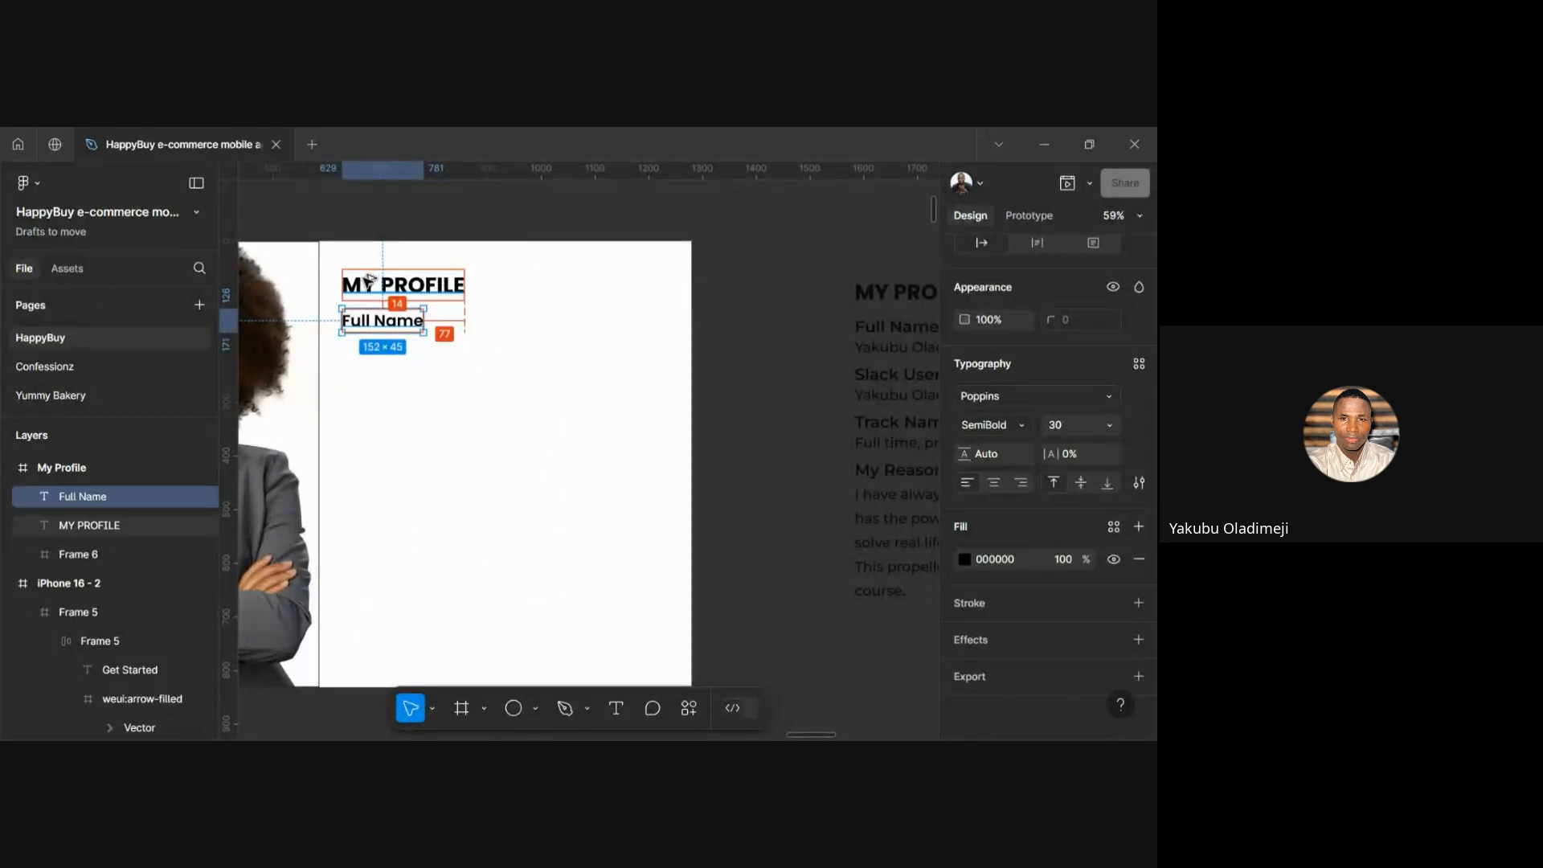
key("shift+Down")
key("shift+Down")
key("shift+Down")
key("Up")
key("Up")
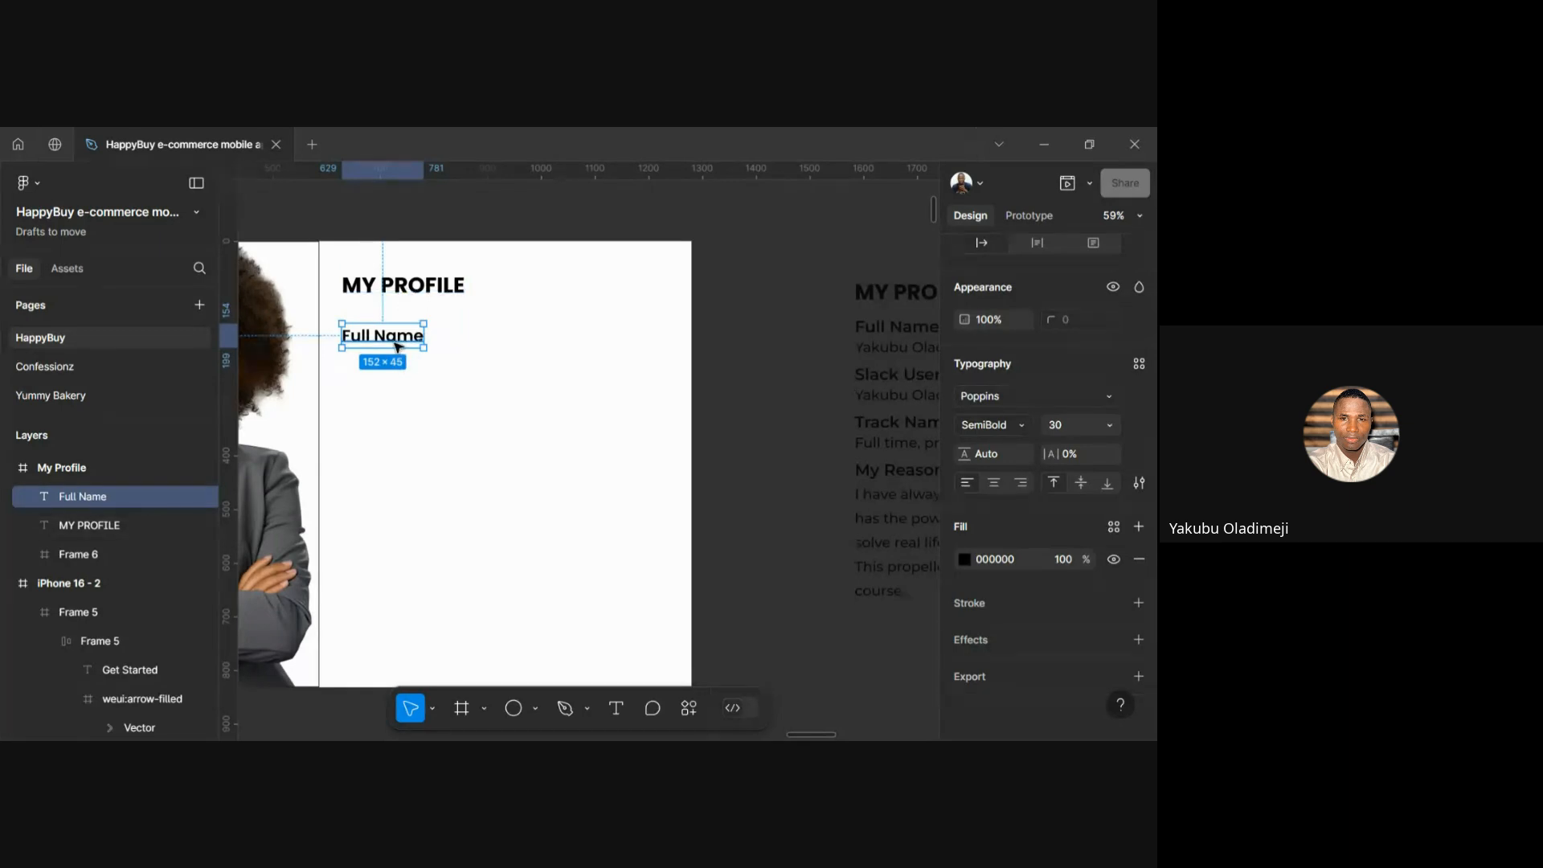
left_click_drag(396, 346, 397, 379)
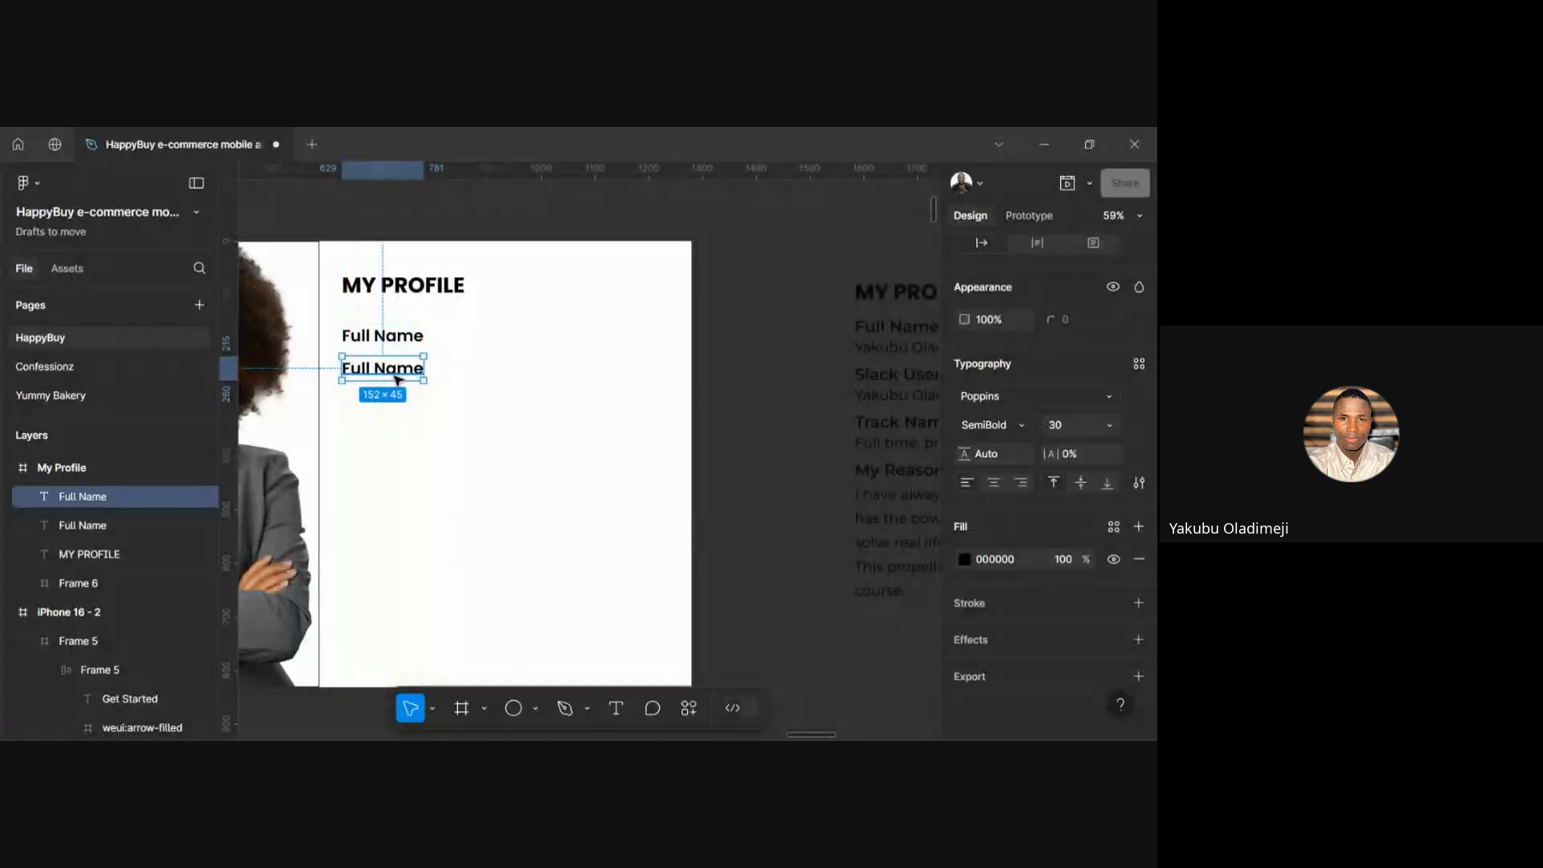
Change the duplicated label to the profile owner's full name, correcting a typo
double_click(395, 376)
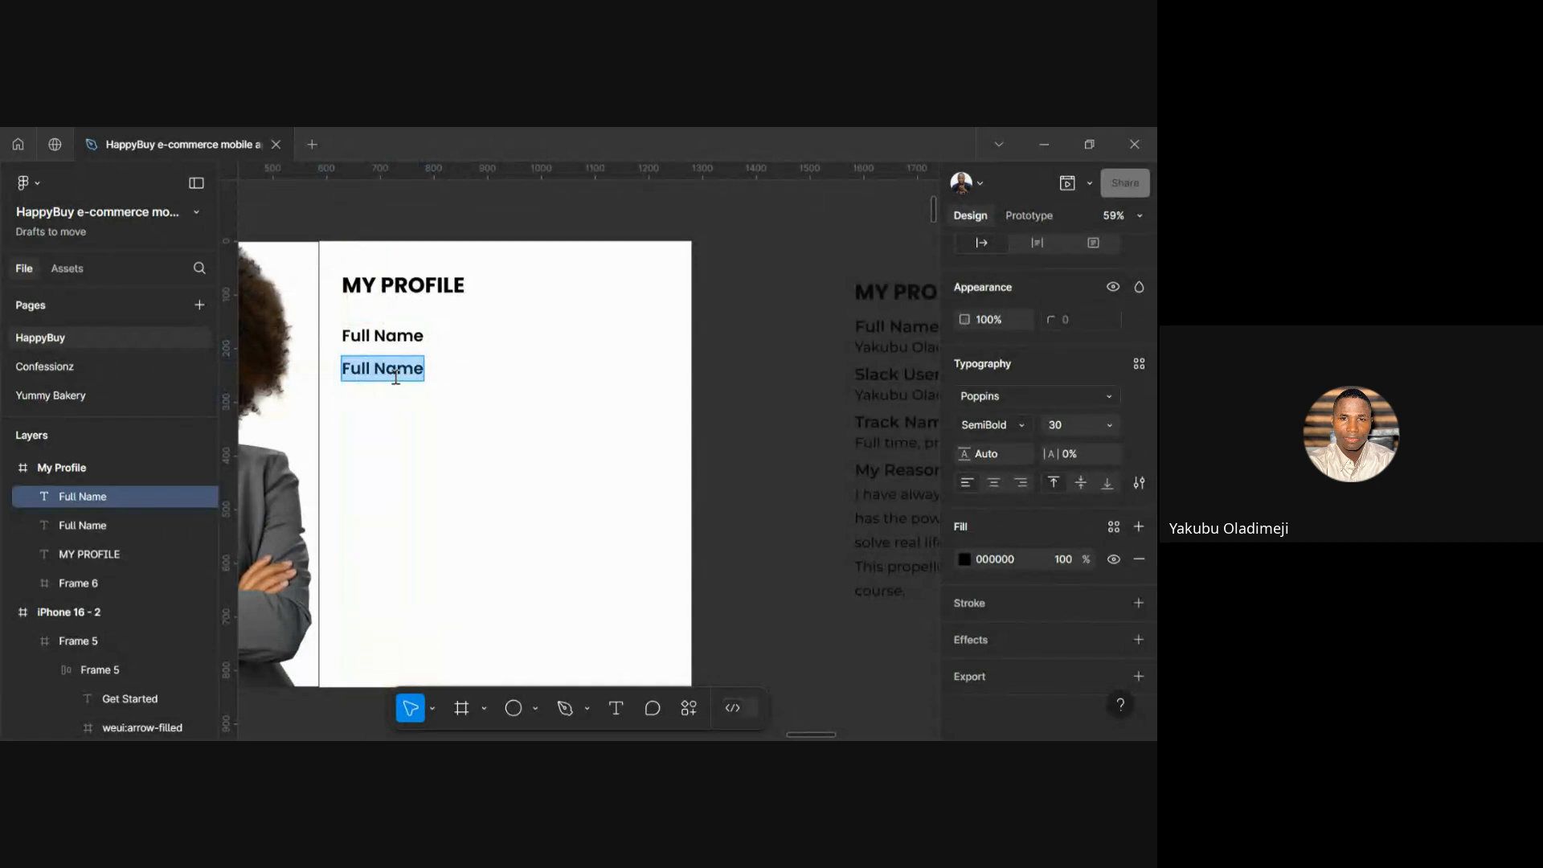
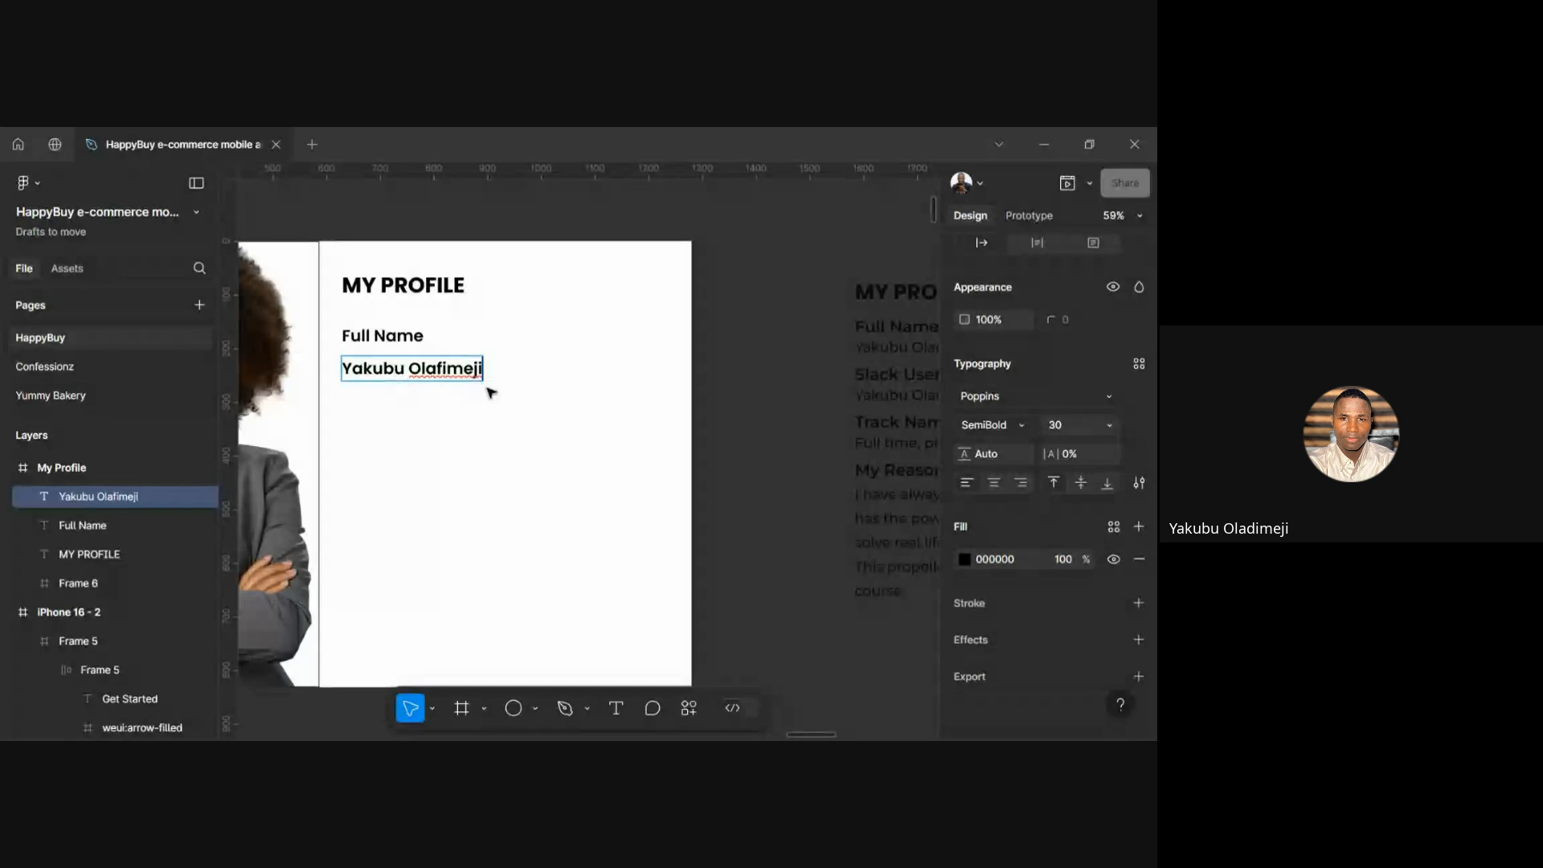
left_click(447, 368)
key("BackSpace")
key("BackSpace")
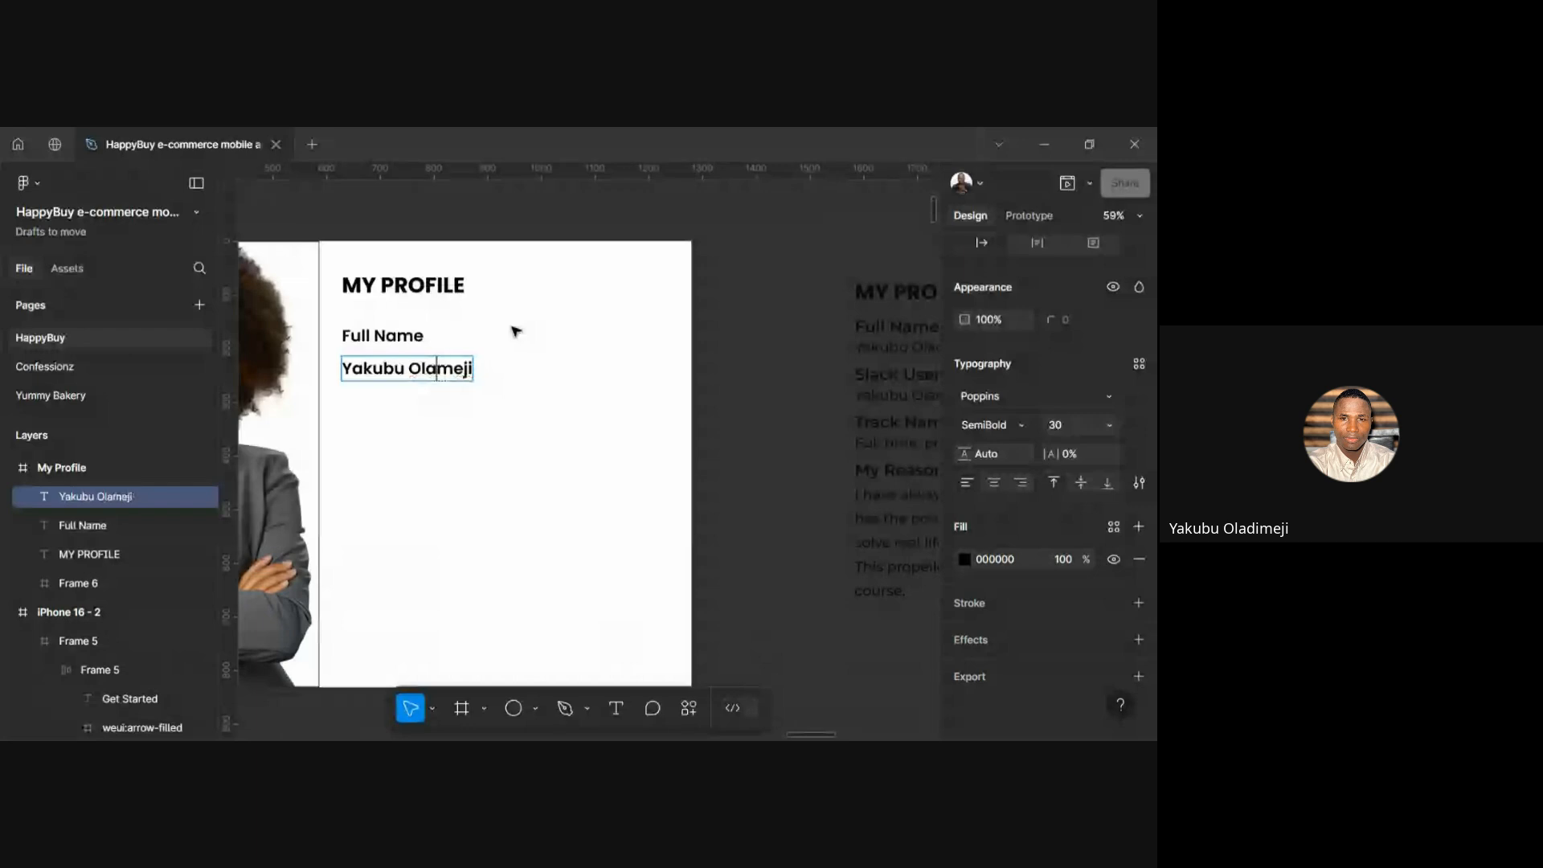
type("di")
key("Escape")
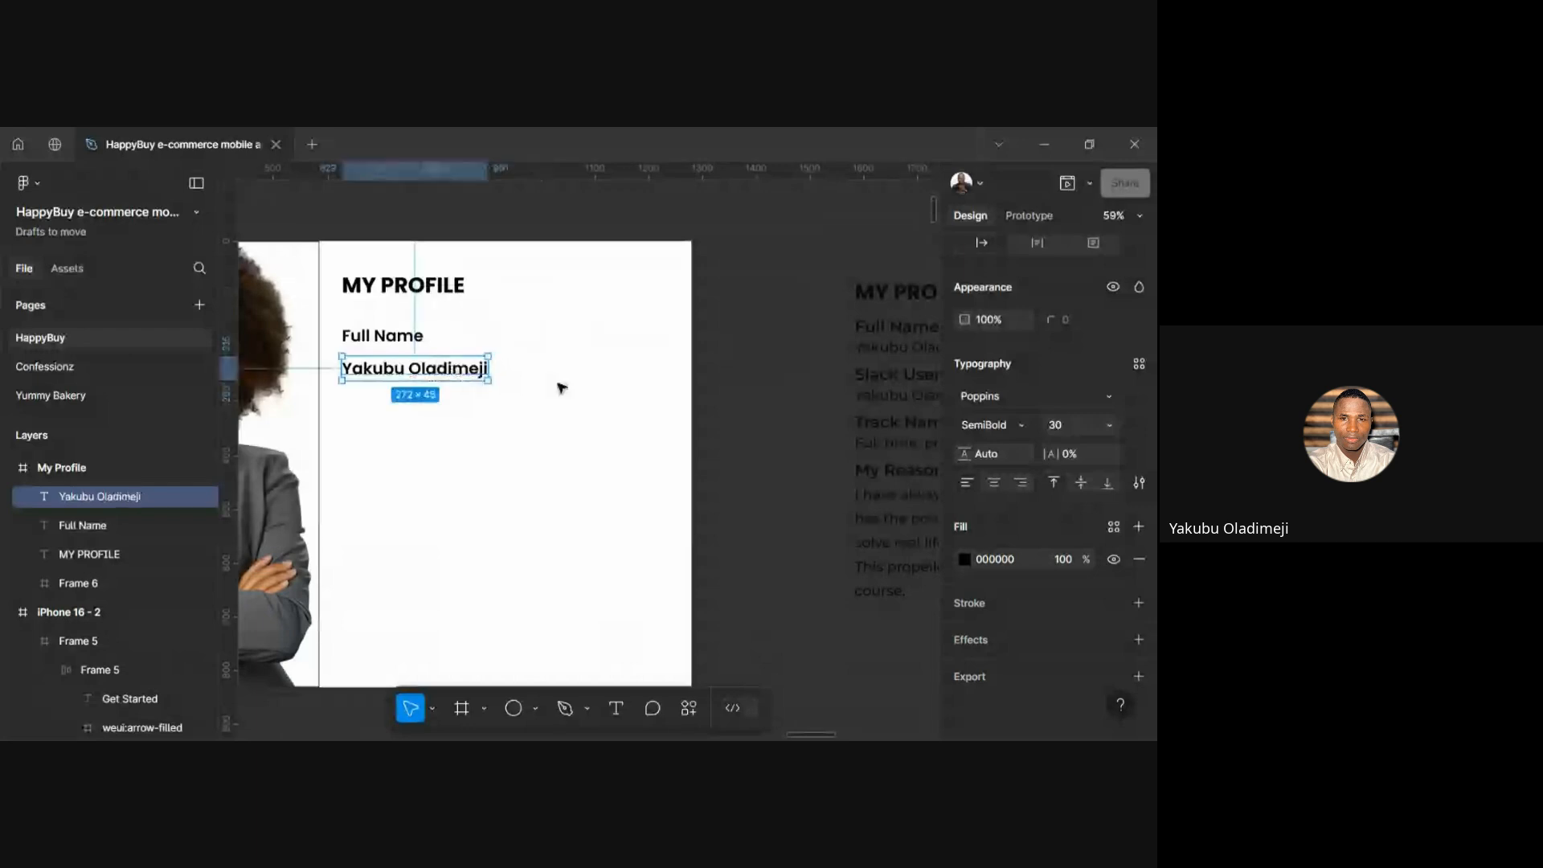
Recolour the MY PROFILE heading, Full Name label and name text to 333333
left_click(431, 297)
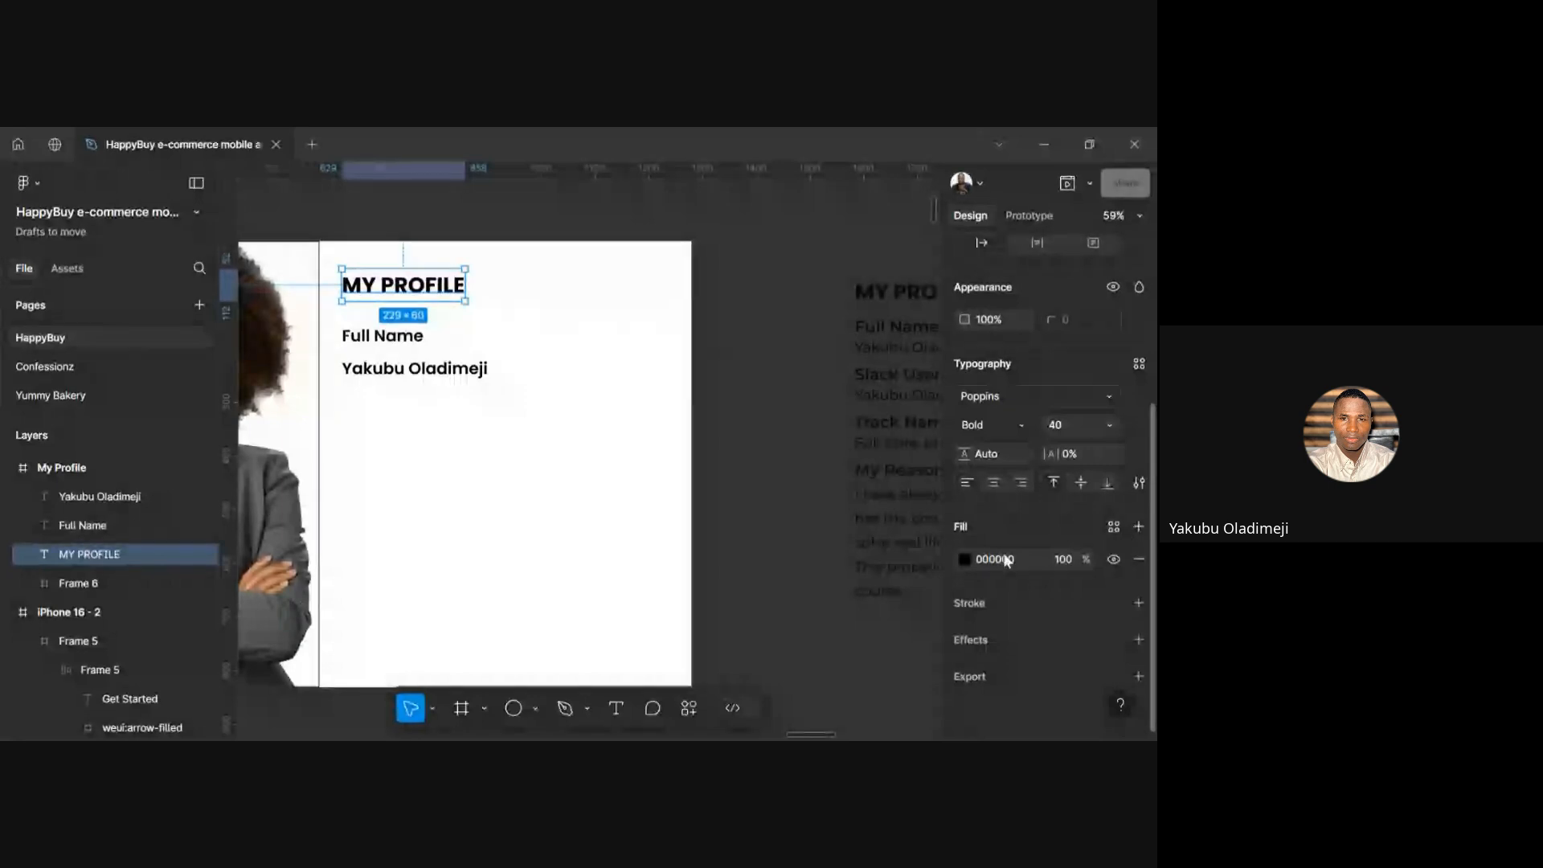
key("BackSpace")
key("BackSpace")
type("333")
key("Return")
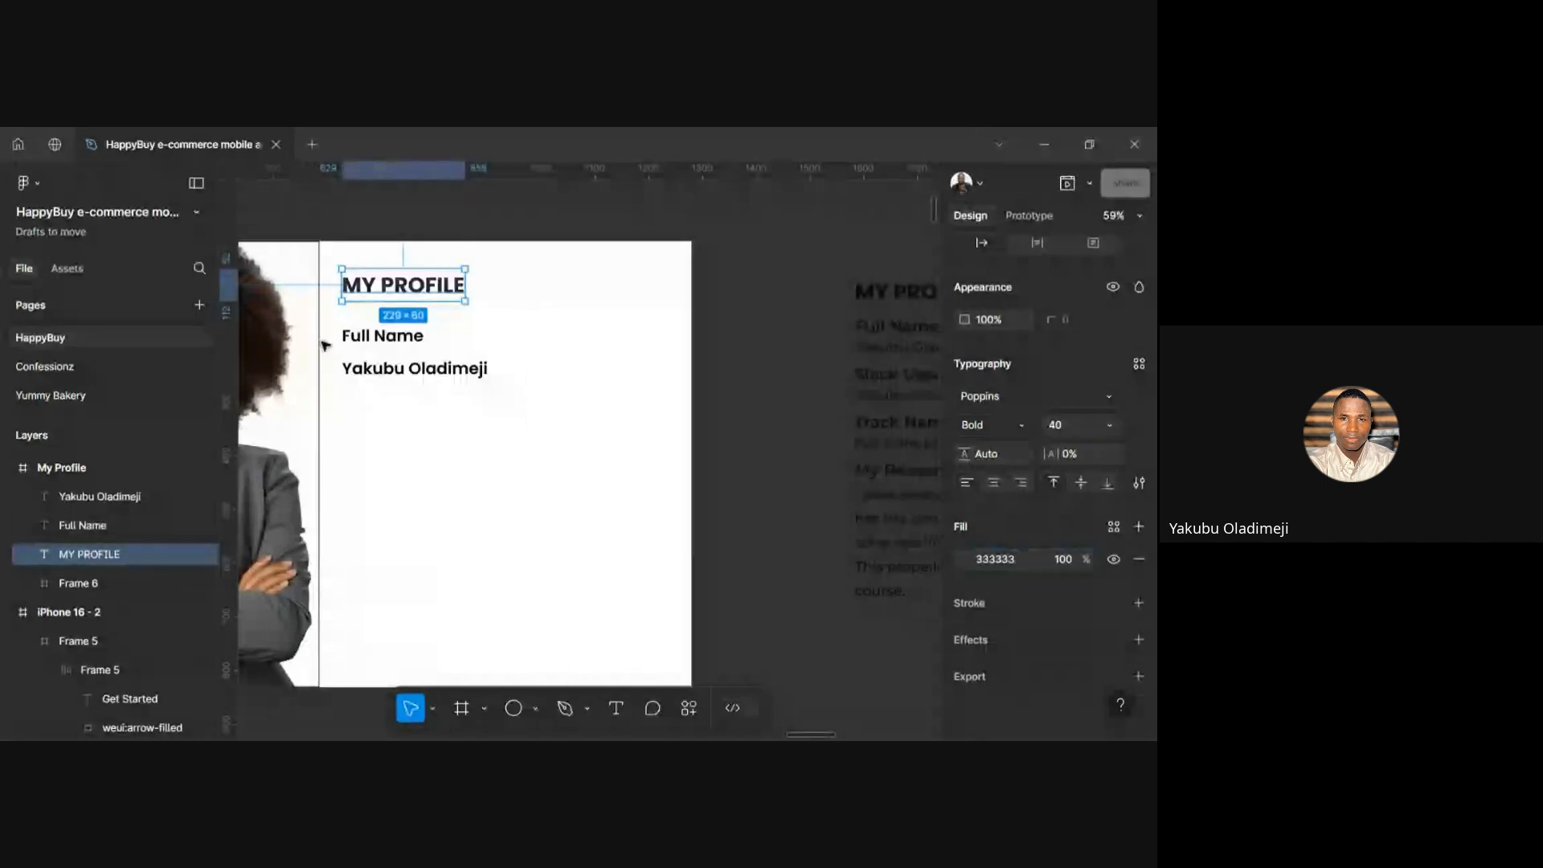
left_click(379, 342)
left_click(1004, 561)
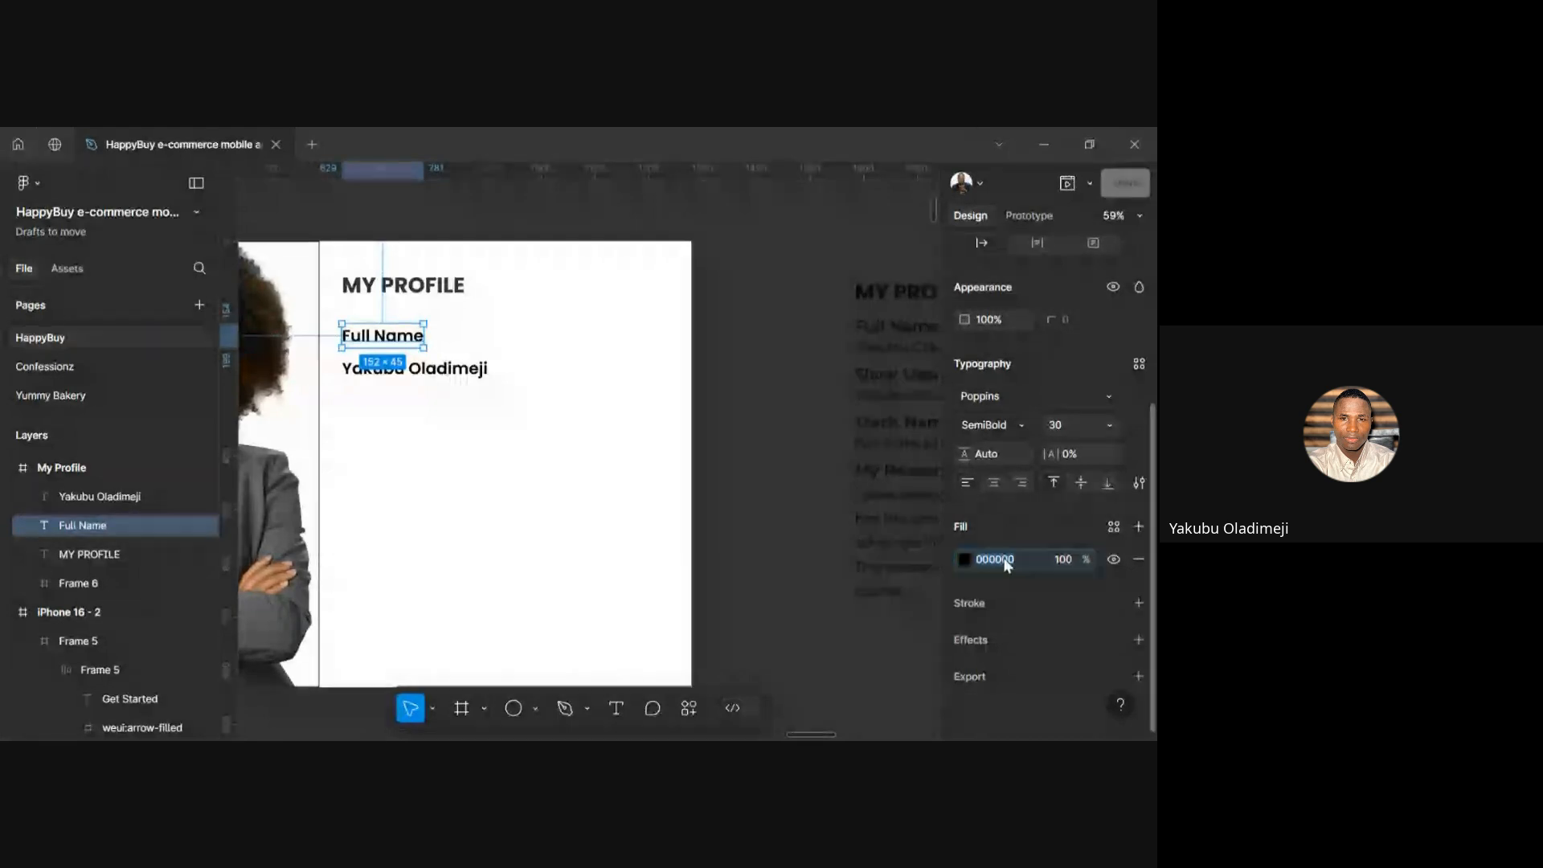
type("333333")
key("Return")
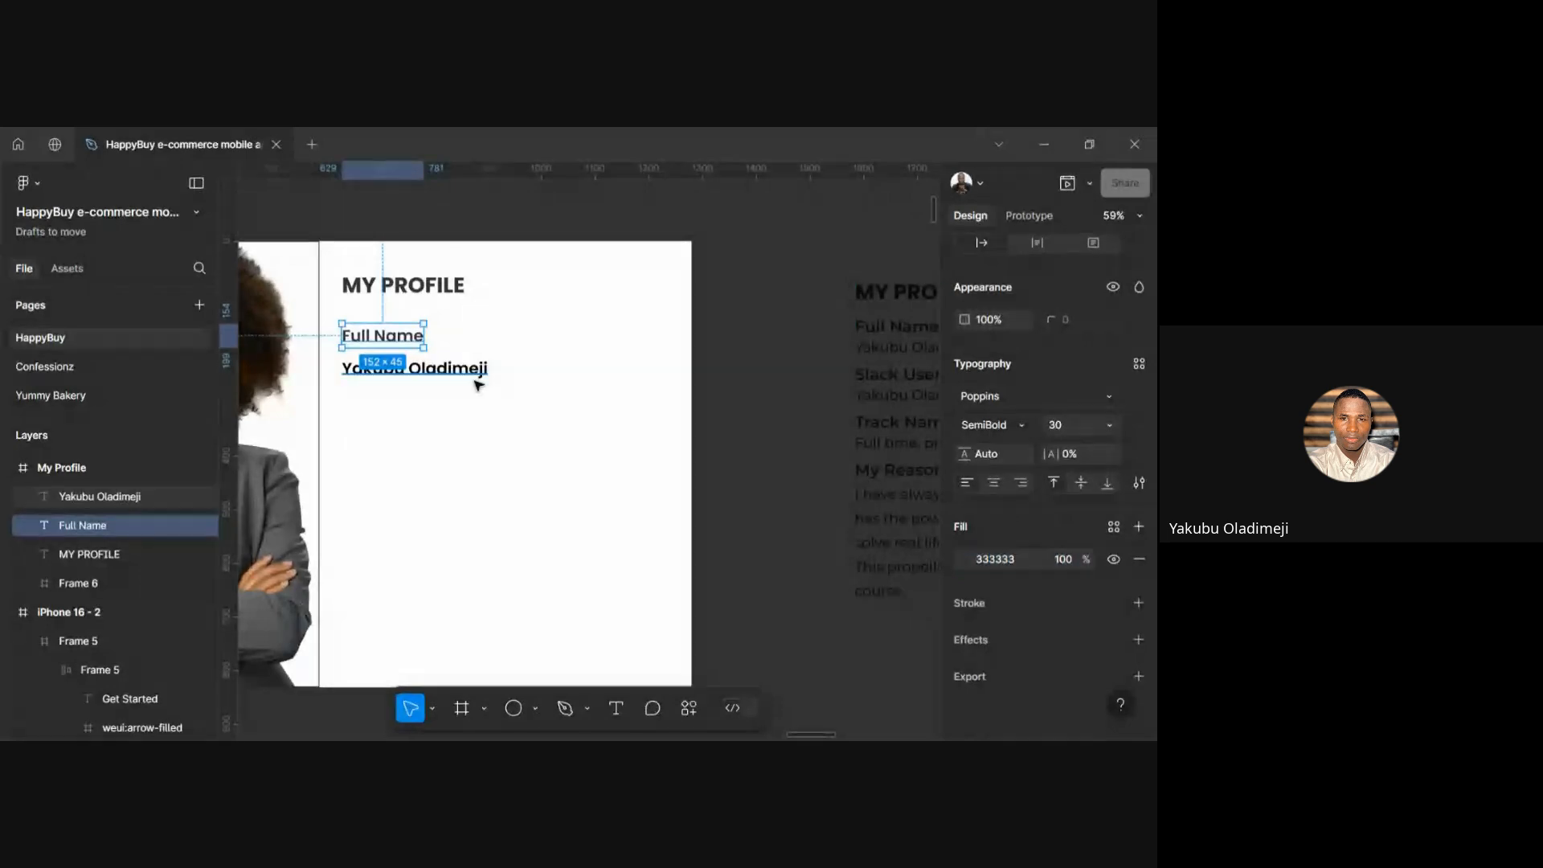
left_click(479, 384)
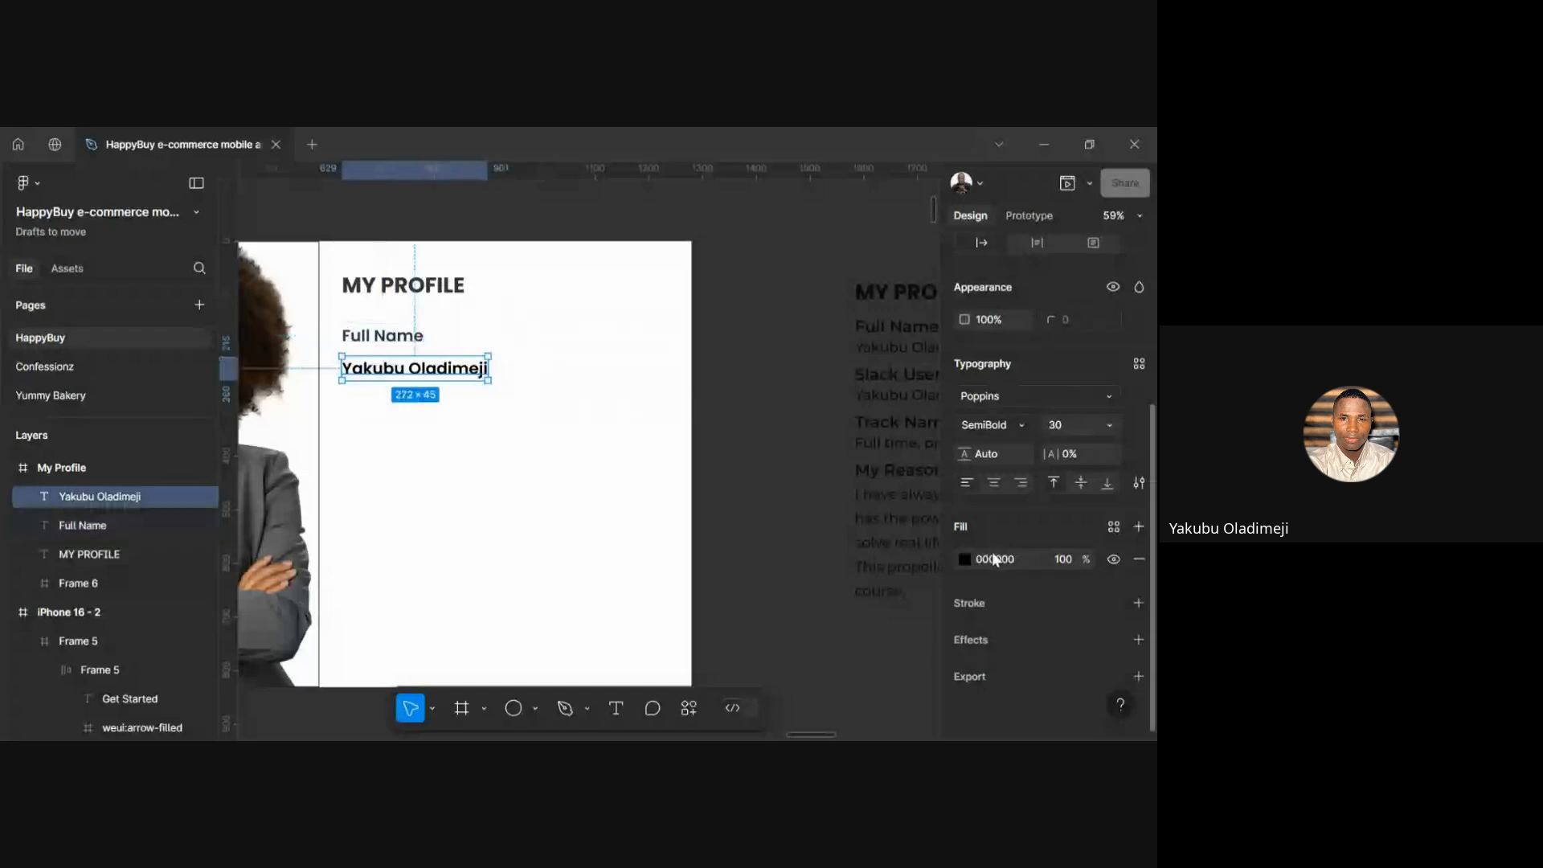
left_click(993, 558)
type("333333")
key("Return")
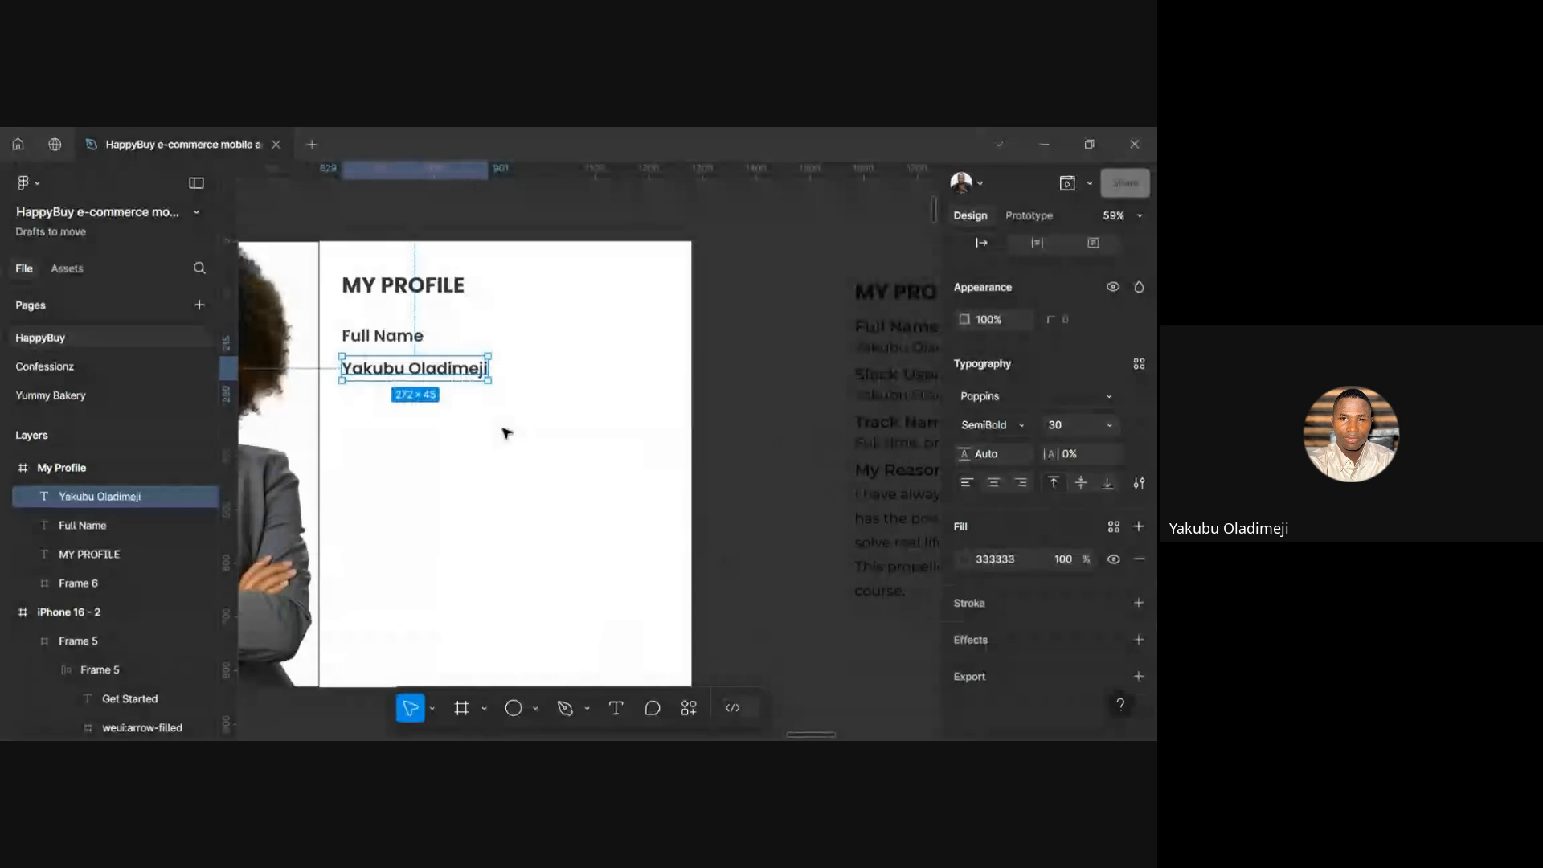
Nudge the name up to sit 12 below the Full Name label
key("alt")
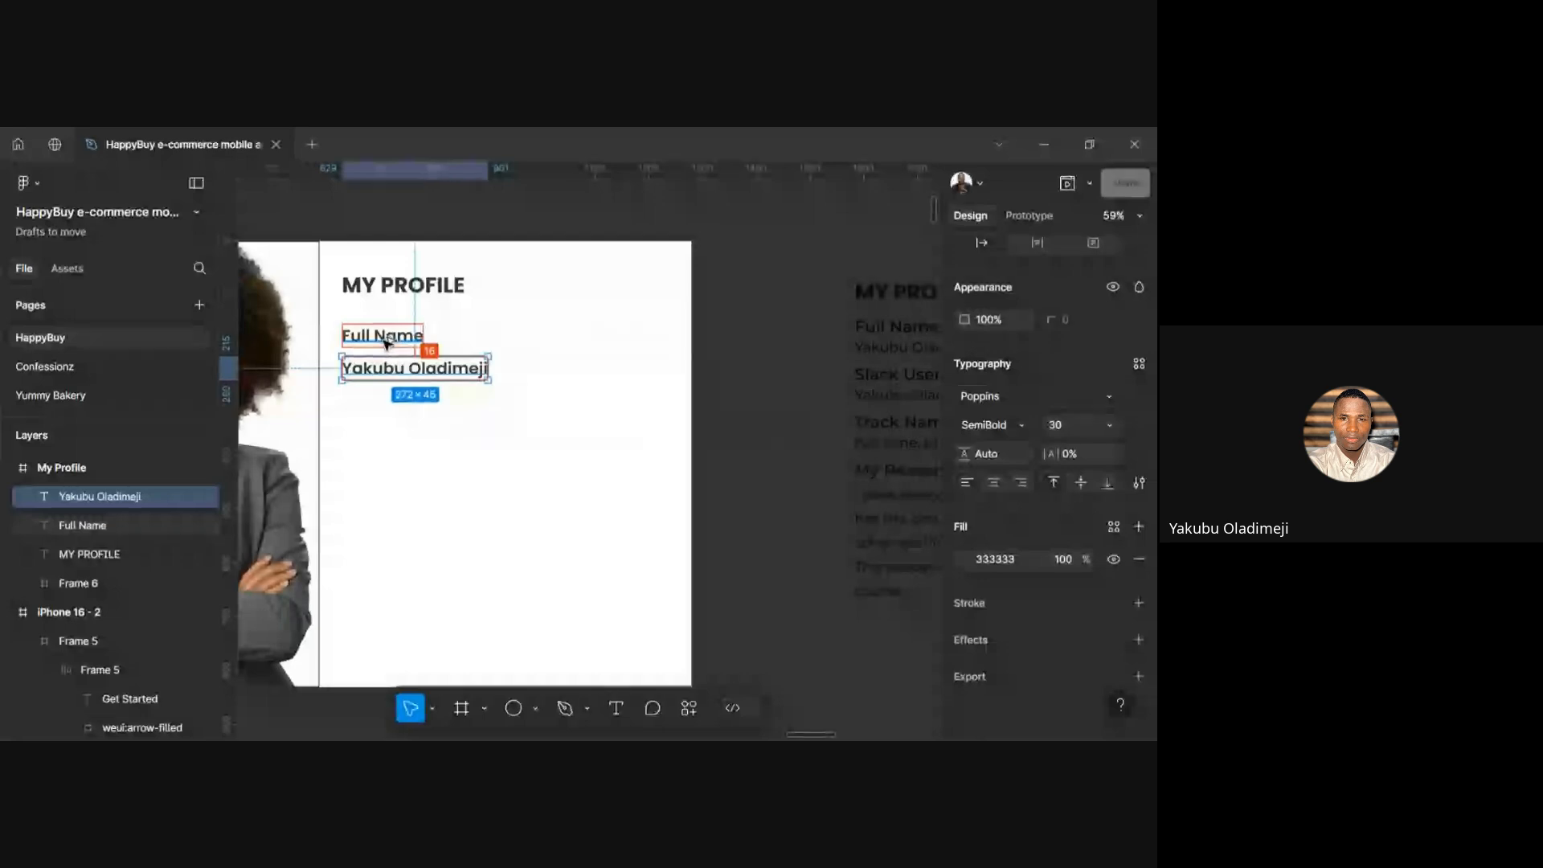
key("Up")
key("Up")
key("Up")
key("Up")
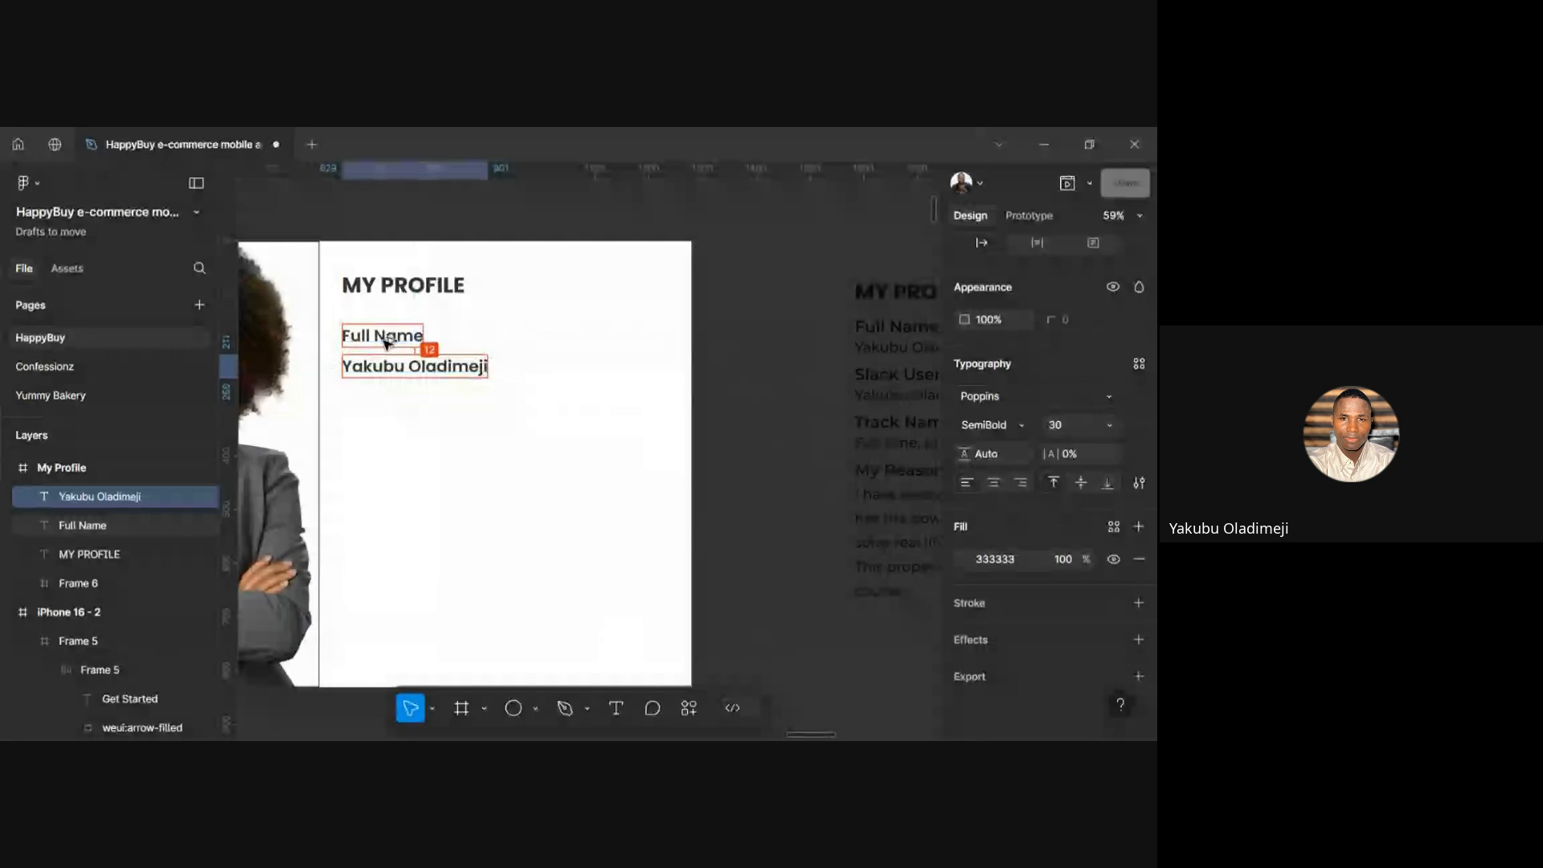
left_click(449, 442)
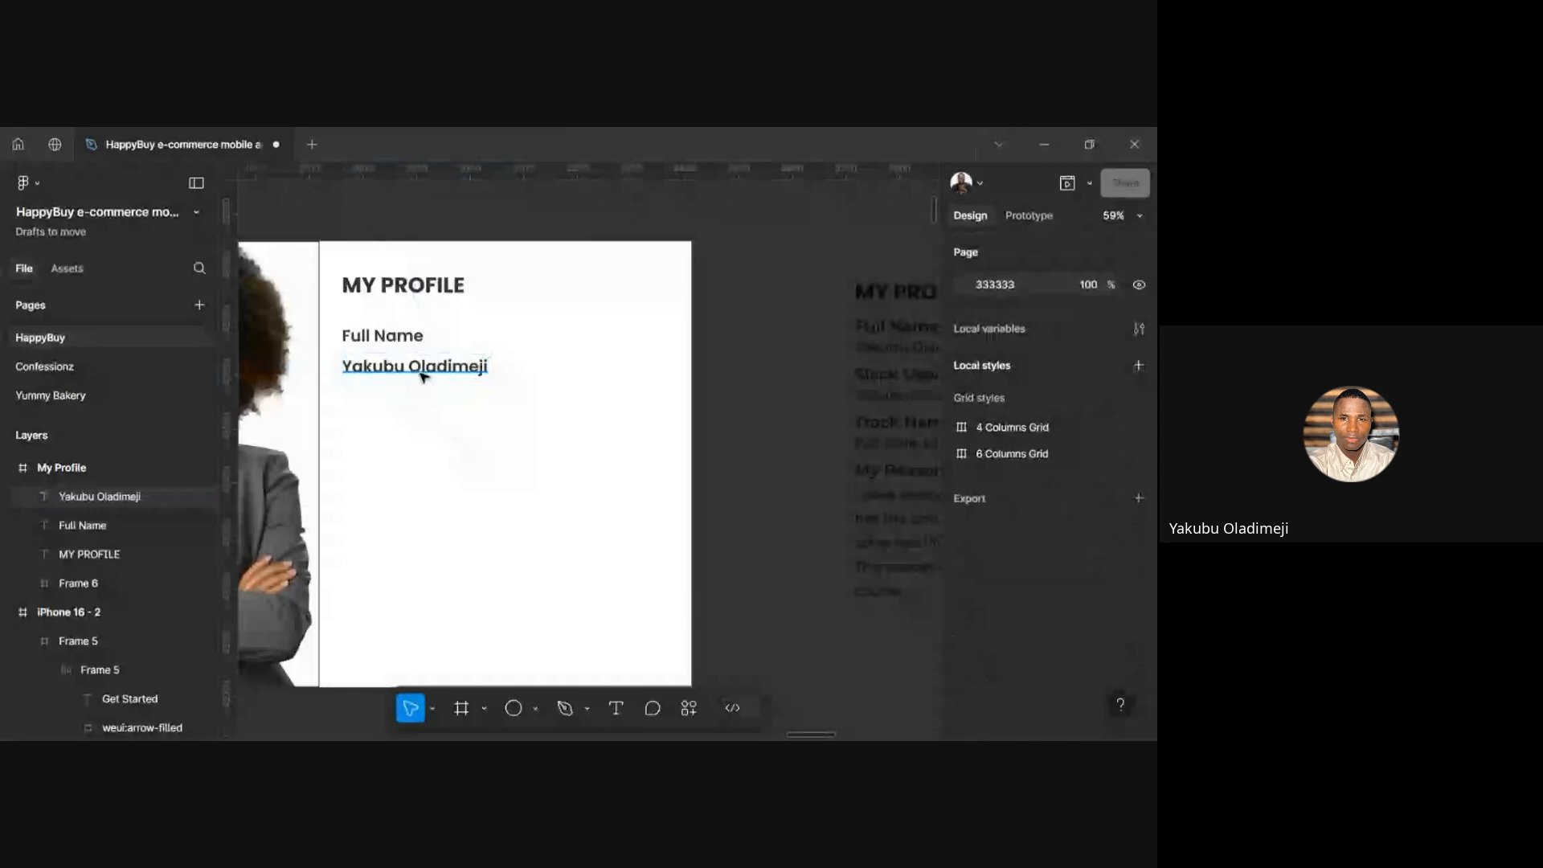
Select the name text and Full Name label together and set their vertical spacing to 4
left_click(423, 376)
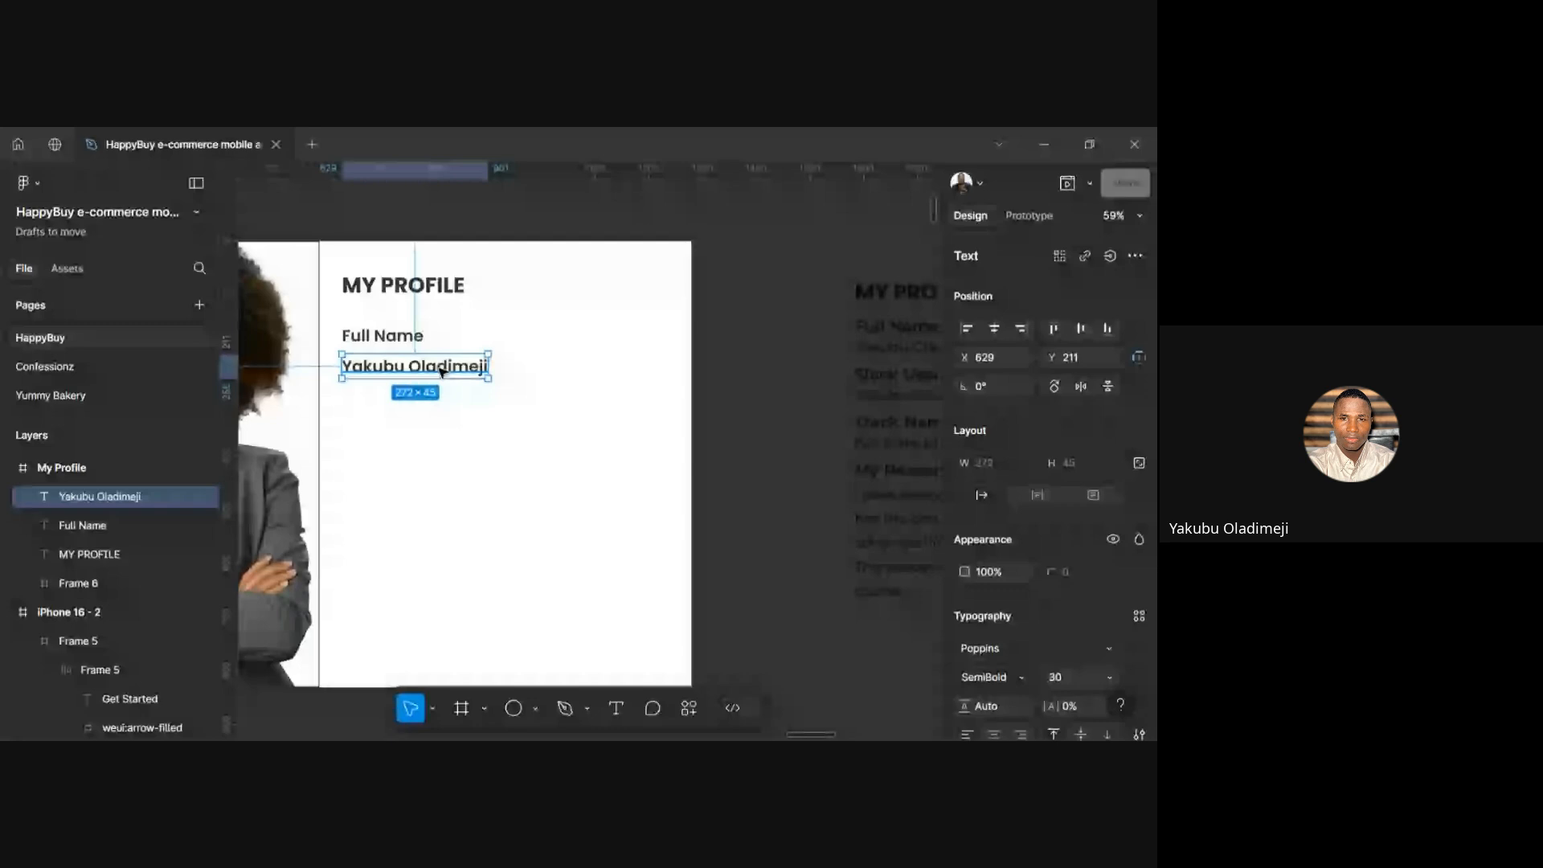
left_click(406, 336, "shift")
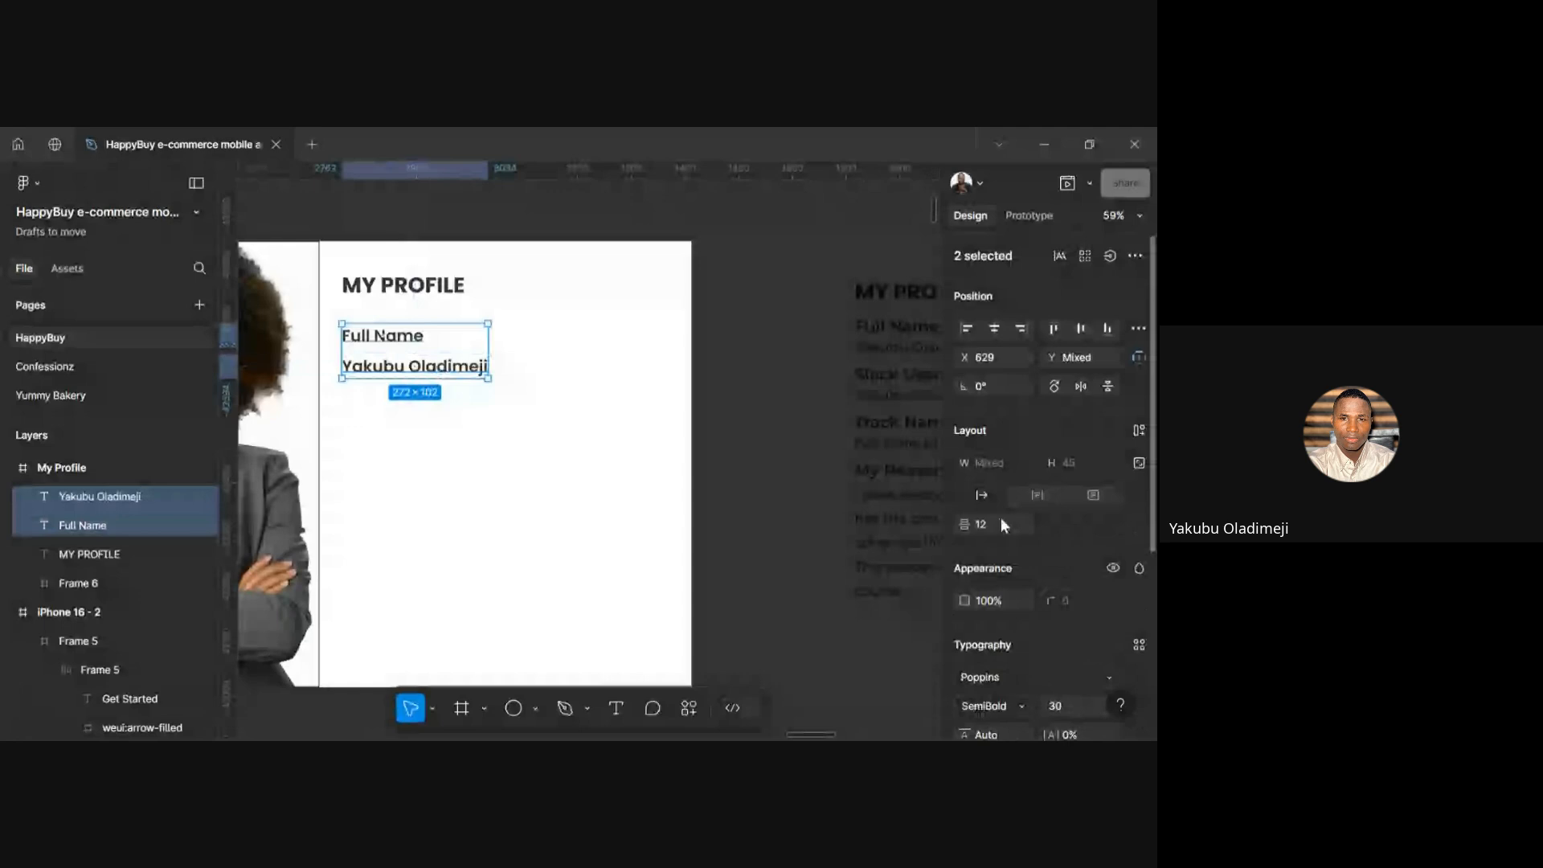
type("6")
key("BackSpace")
type("4")
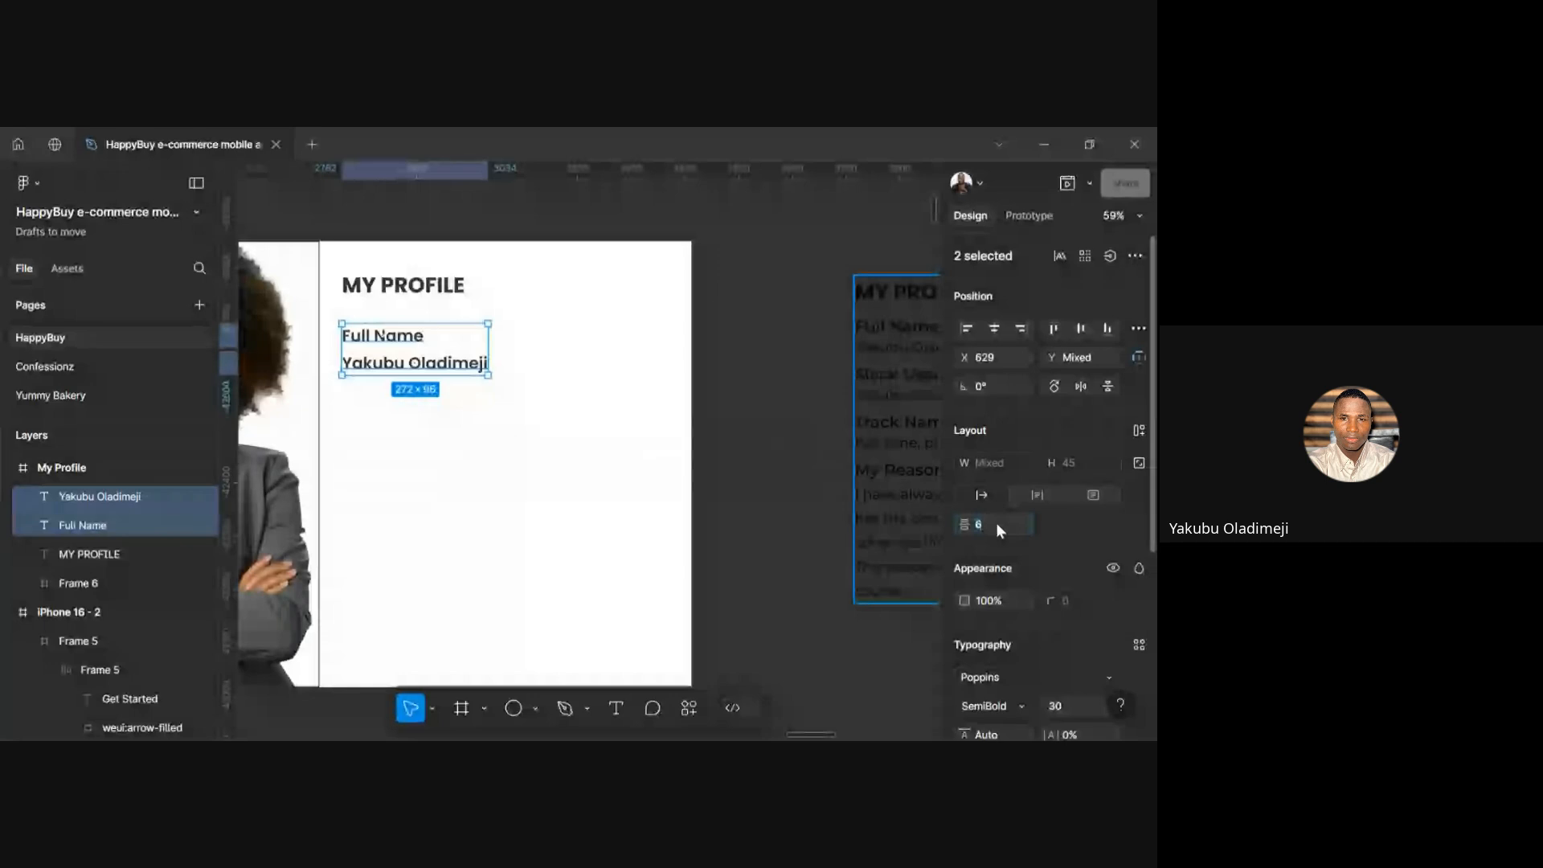
key("Return")
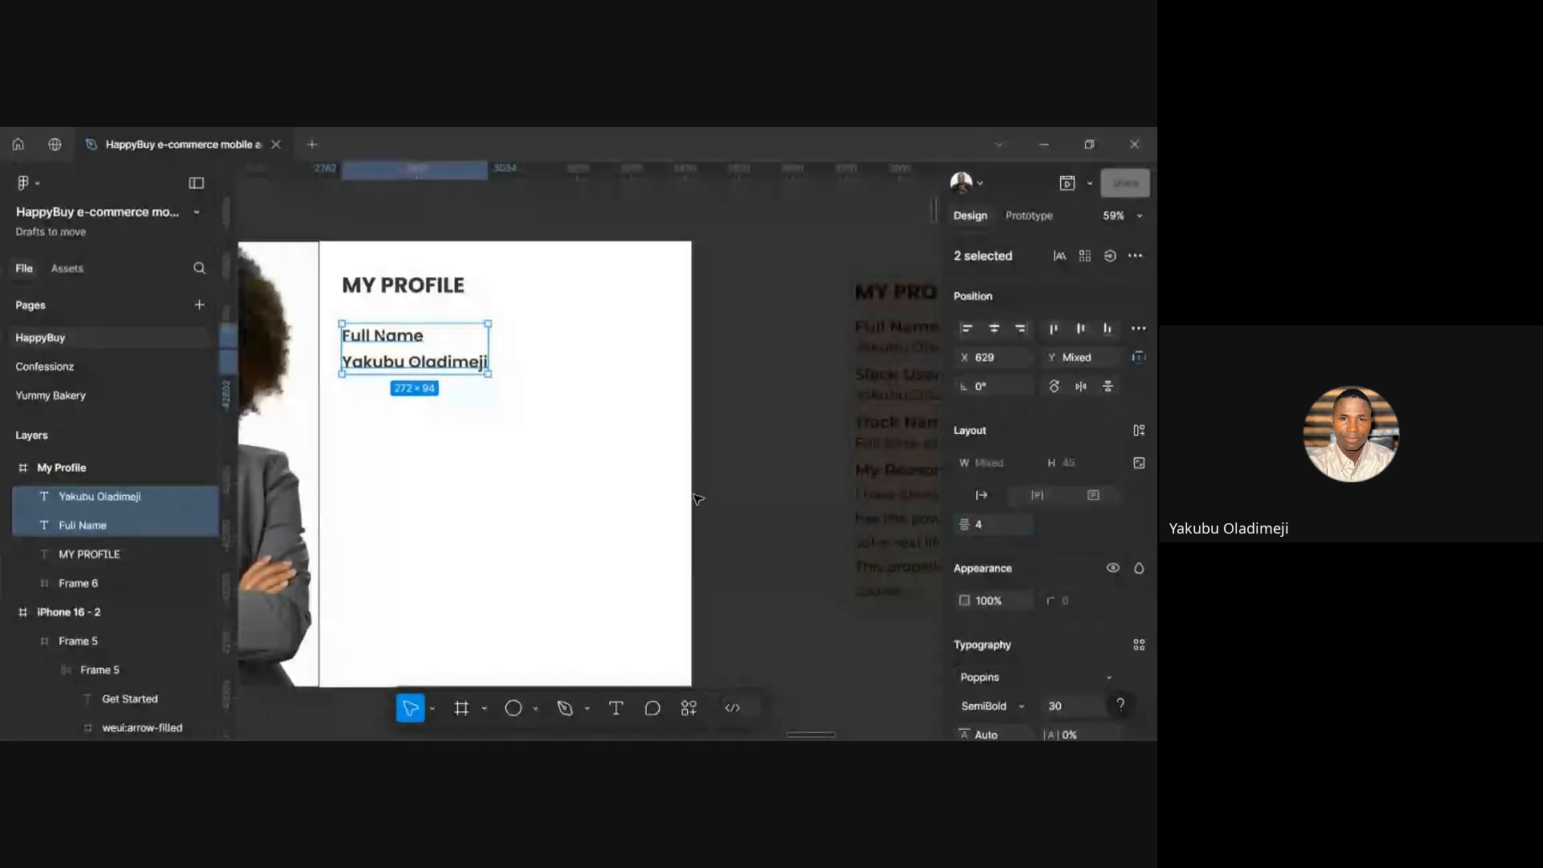
left_click(434, 366)
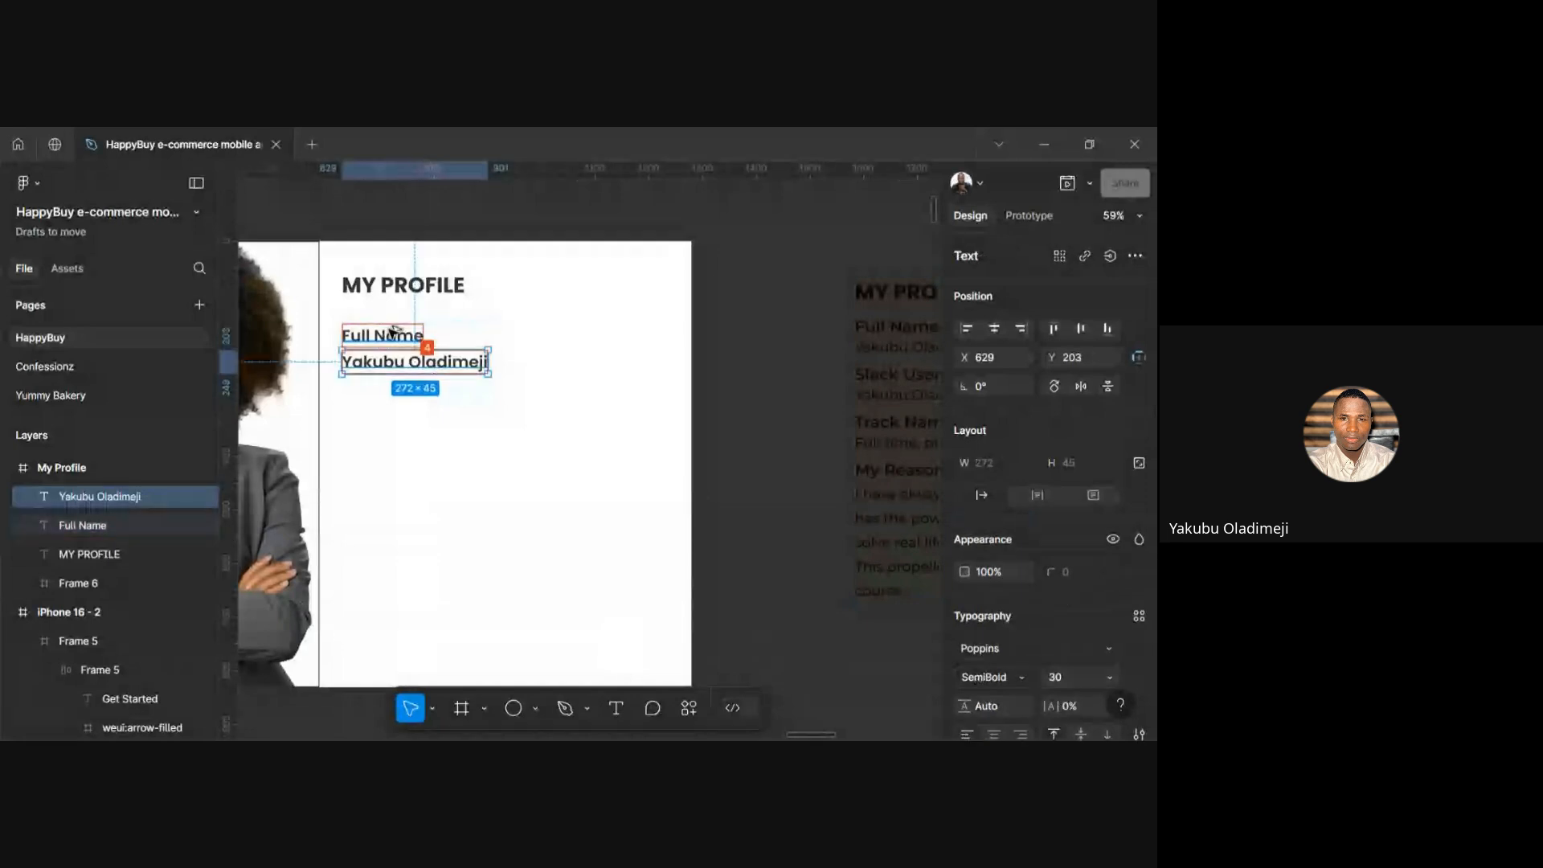
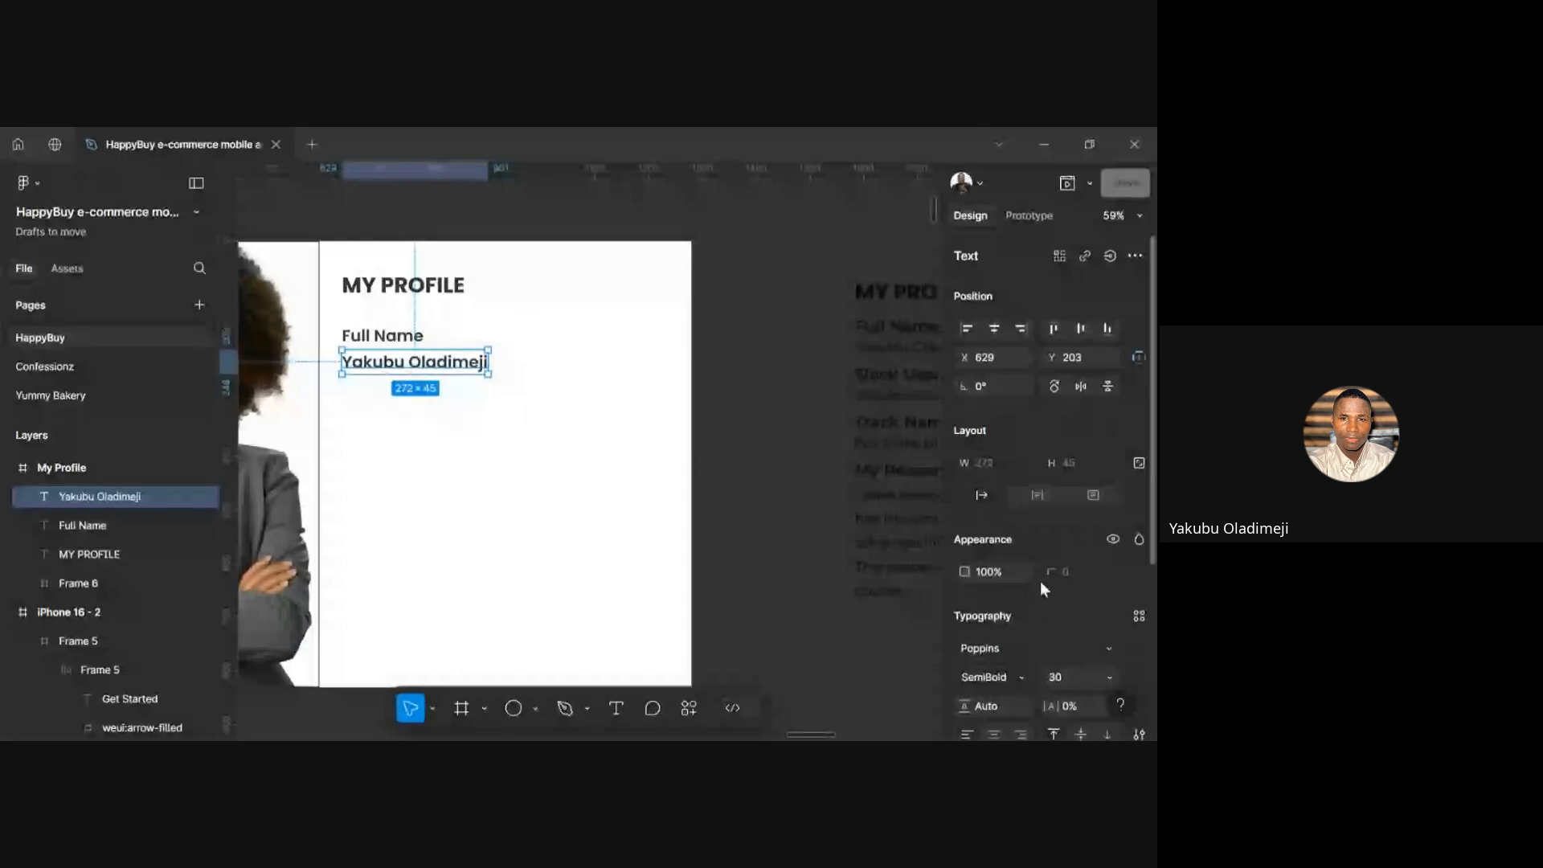
Set the name text under Full Name to Medium weight at font size 26
scroll(1040, 581, "down", 2)
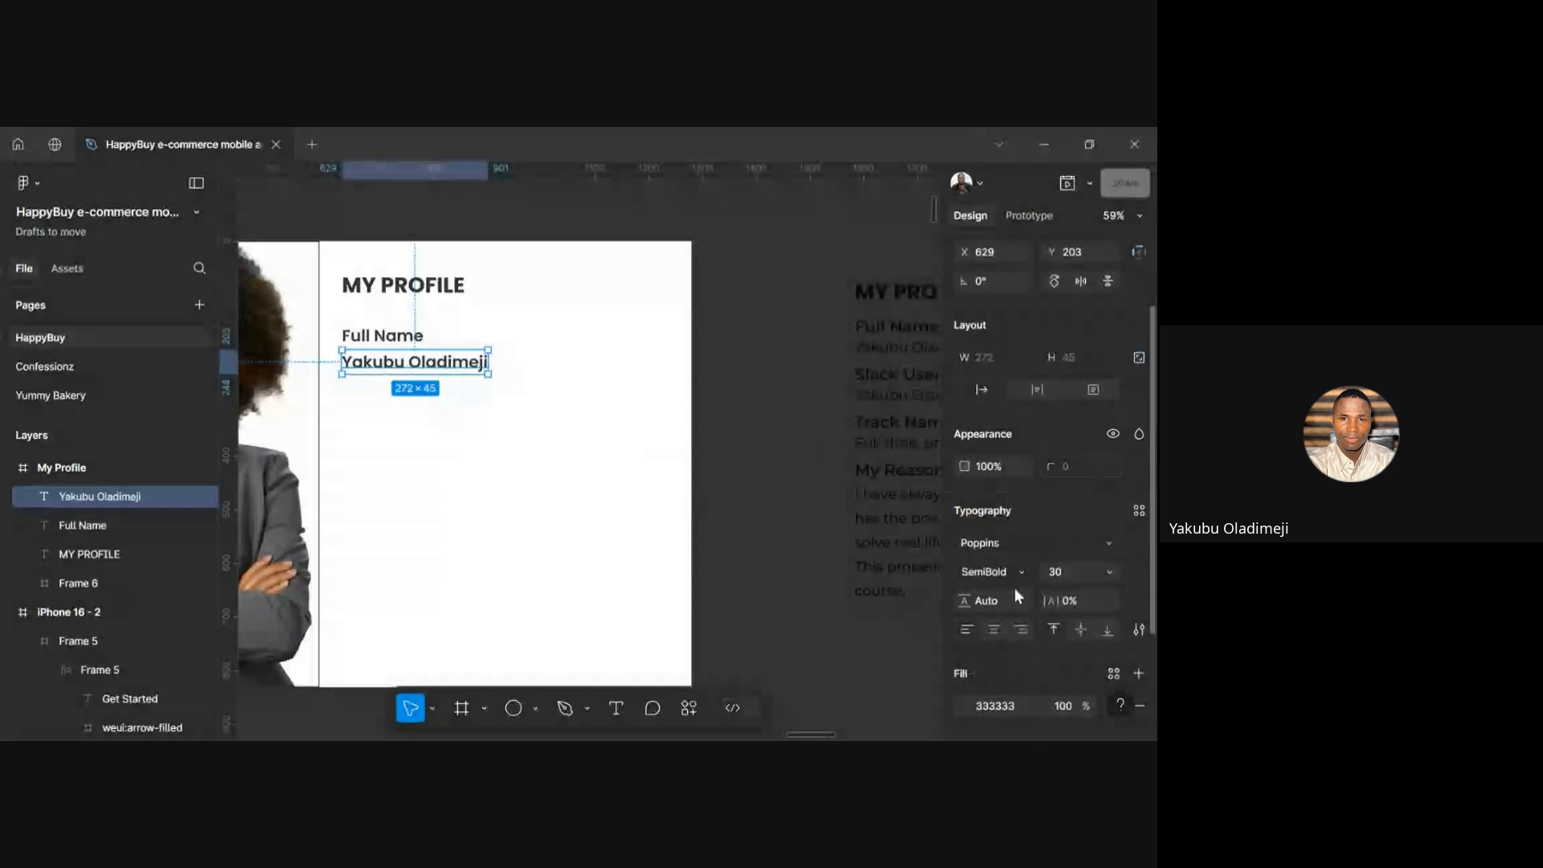
left_click(1016, 573)
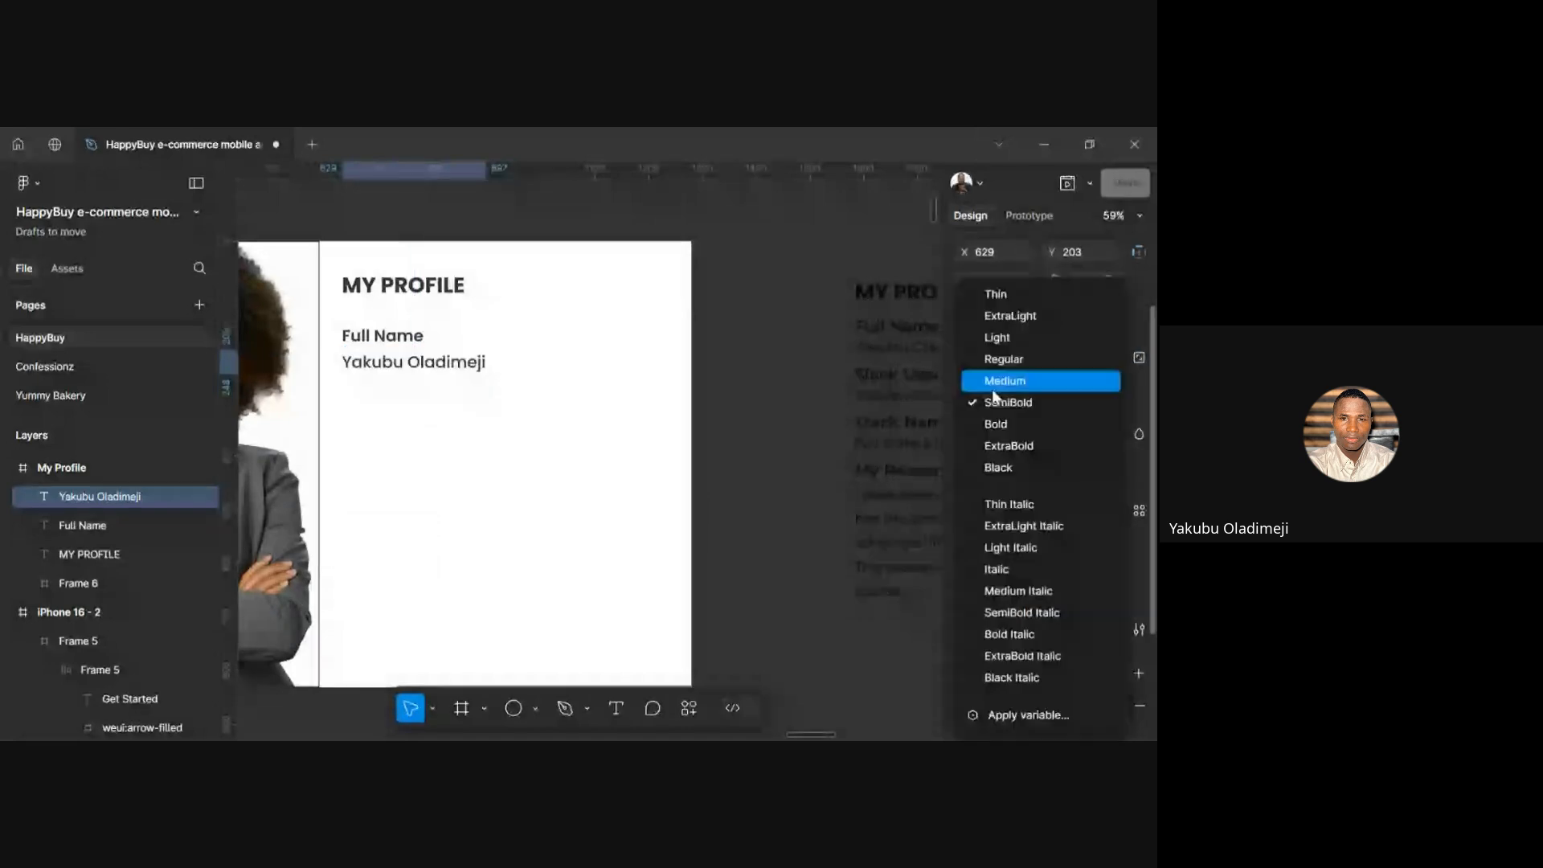
left_click(994, 393)
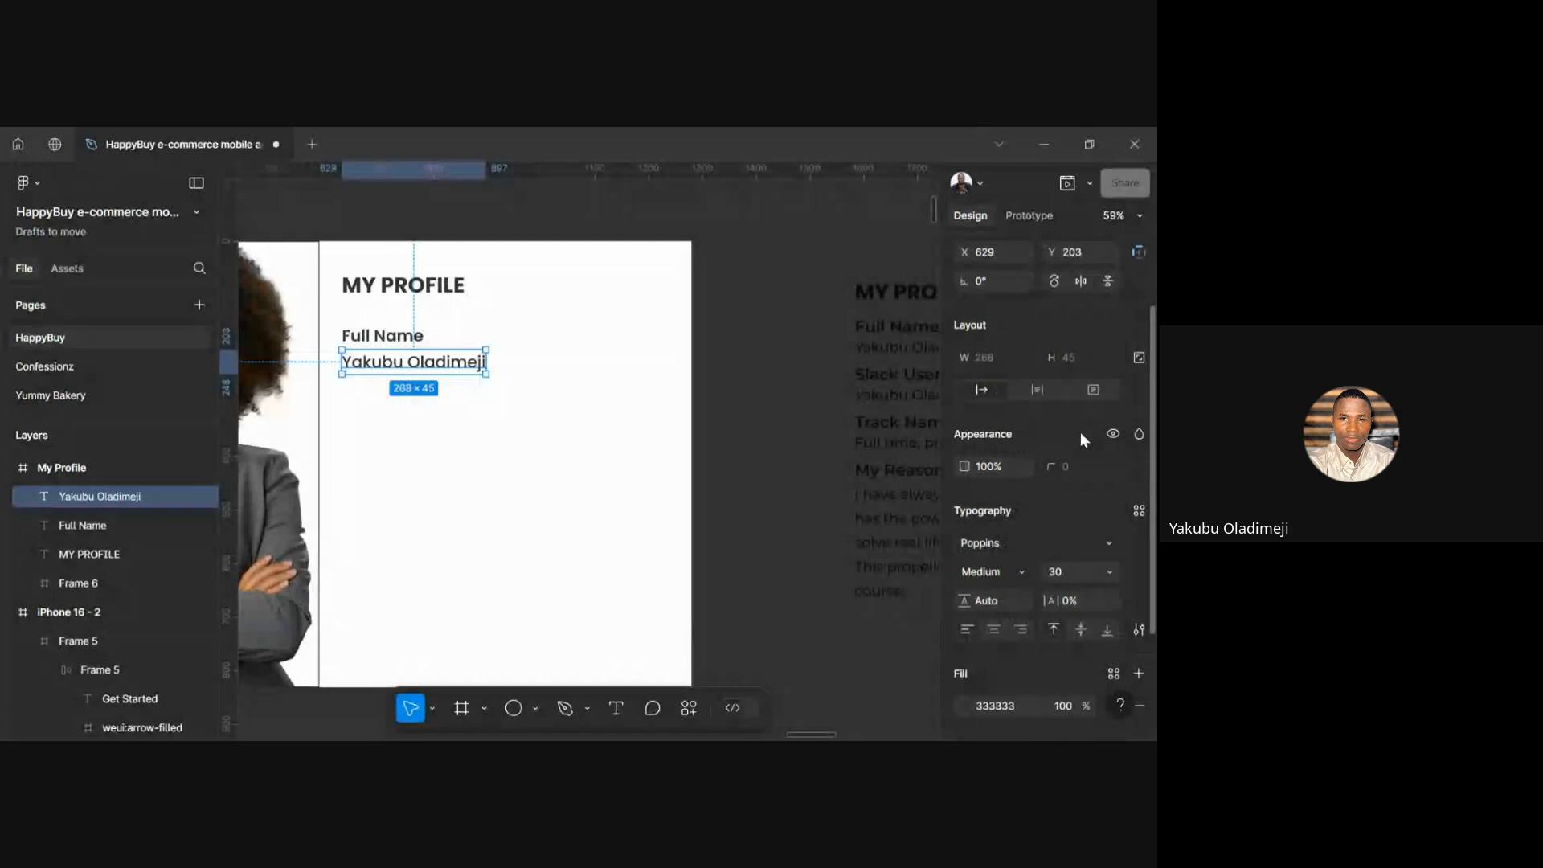
left_click(1065, 571)
type("26")
key("Return")
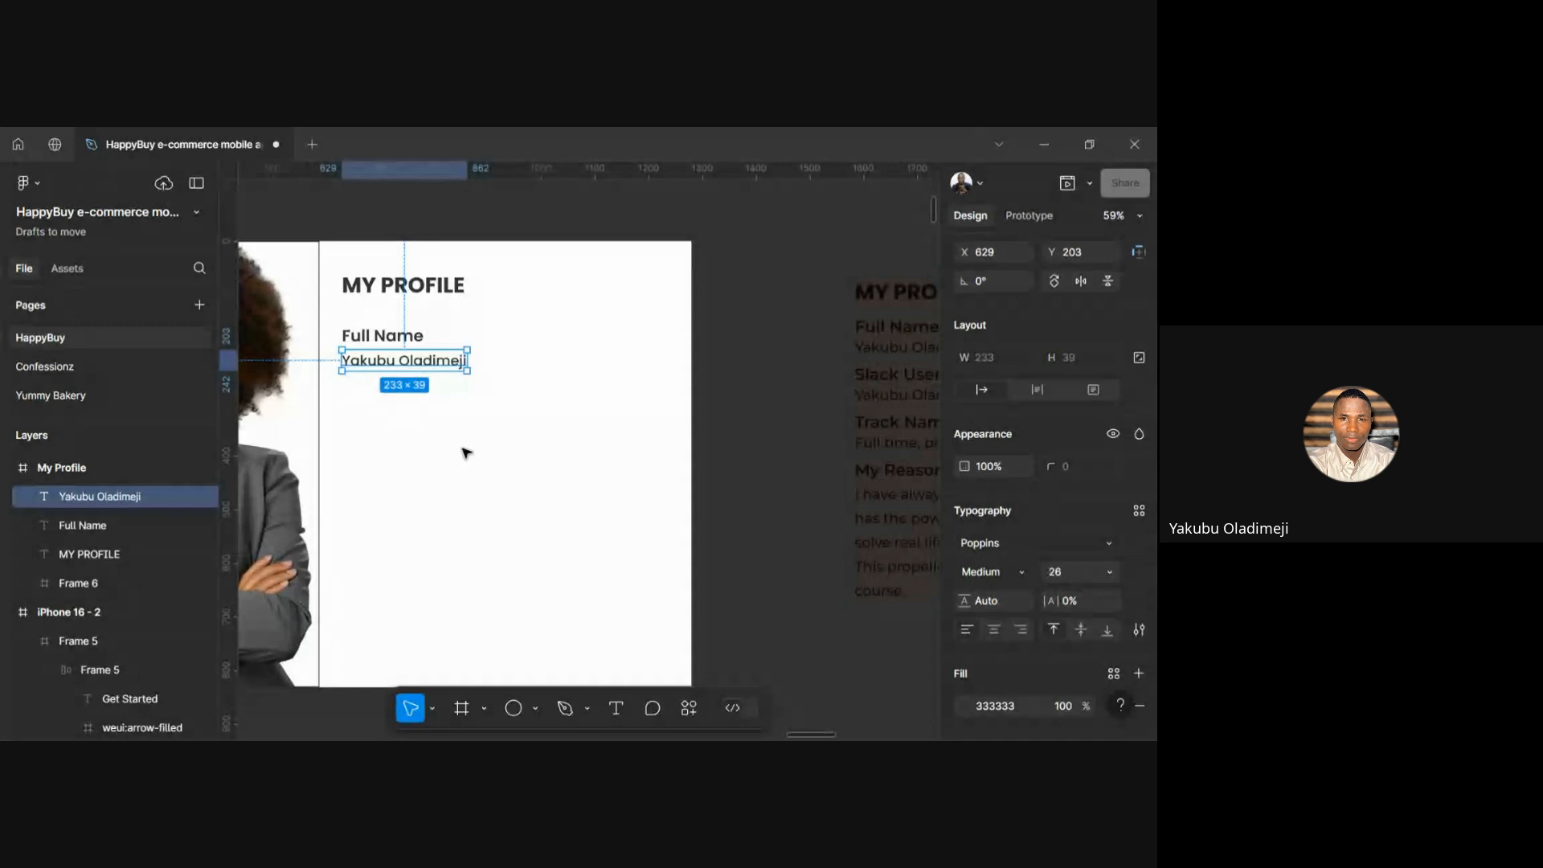
left_click(467, 453)
scroll(438, 421, "left", 1)
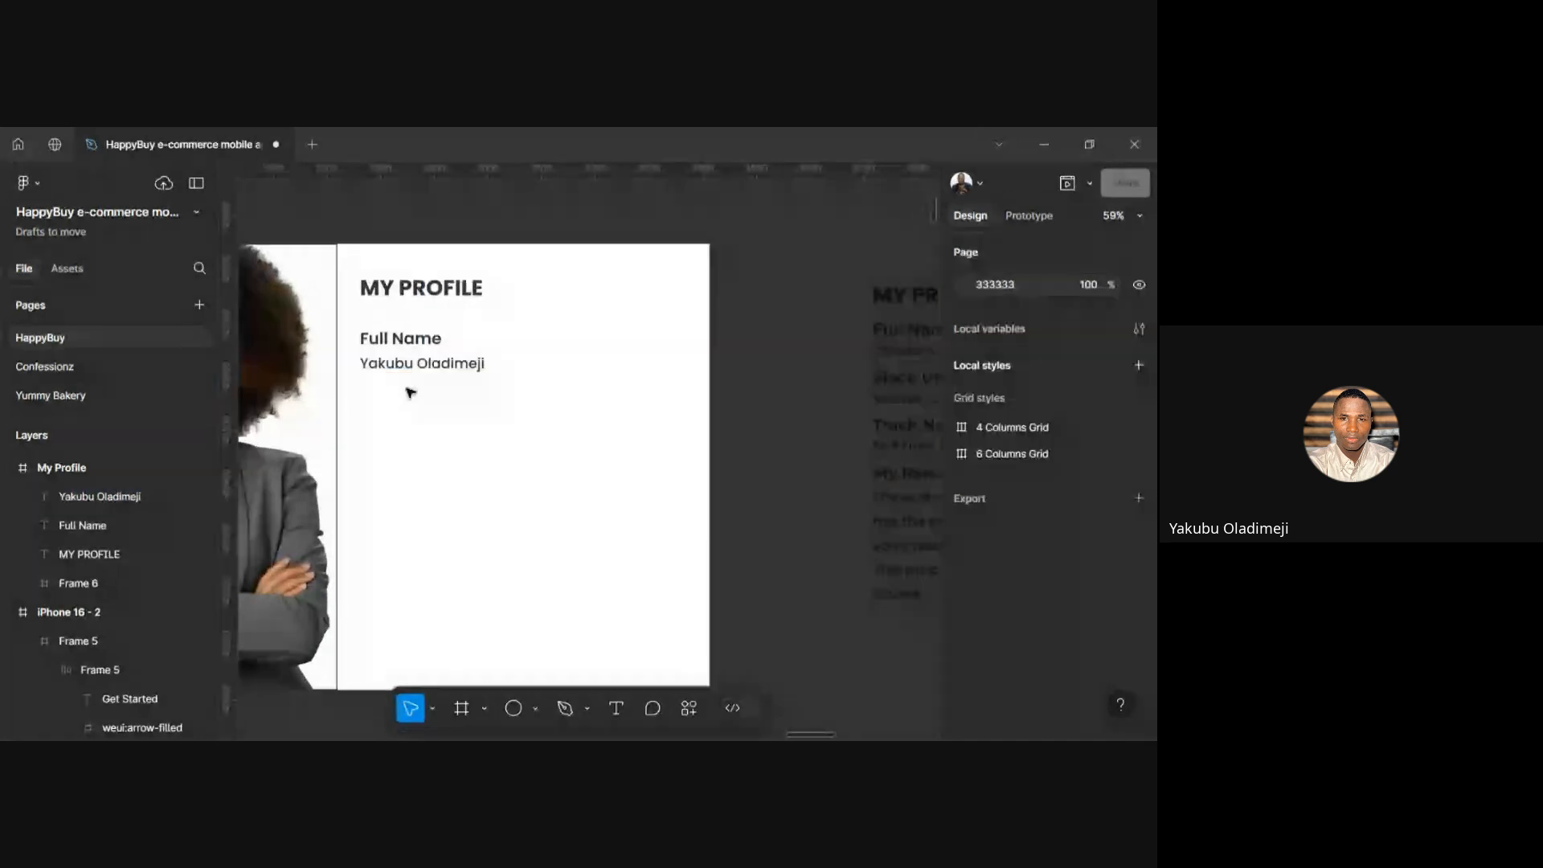
Select the Full Name label and the name value, and wrap them in auto layout with Shift+A
scroll(410, 392, "up", 4)
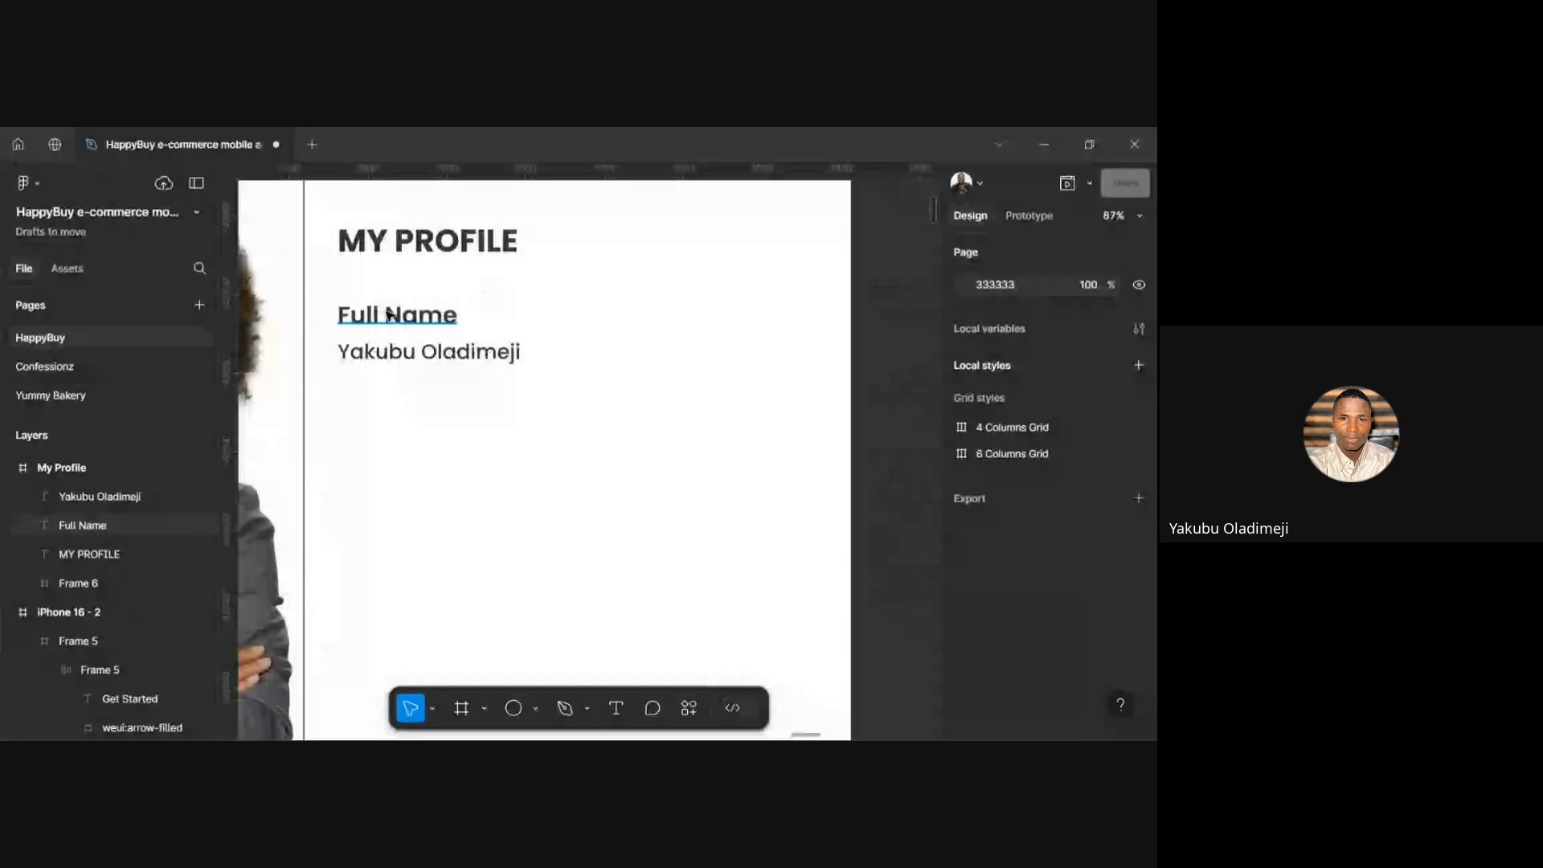
left_click(389, 314)
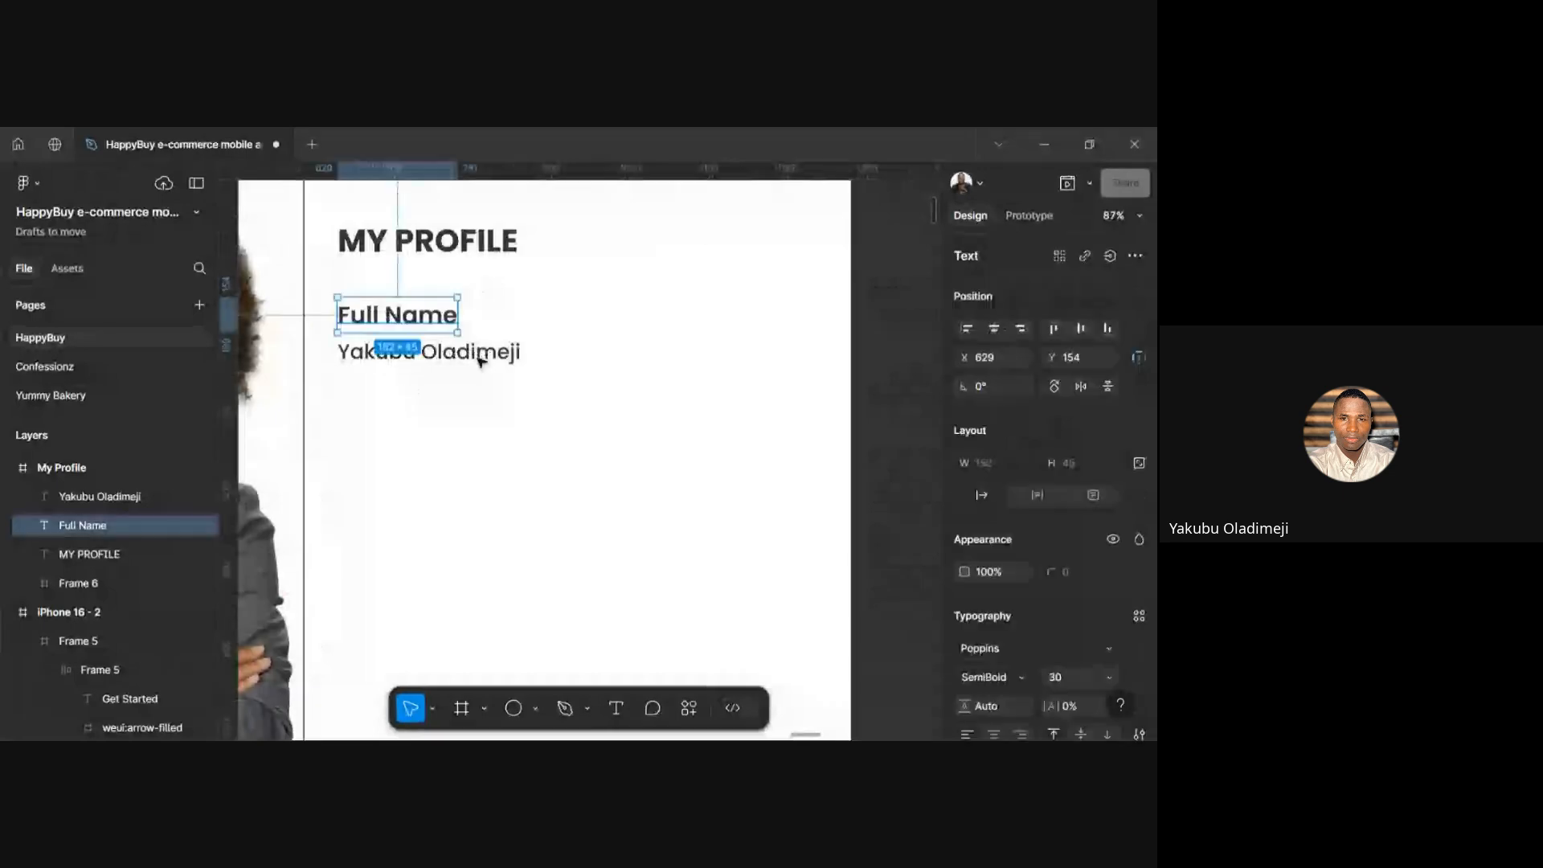
left_click(474, 356, "shift")
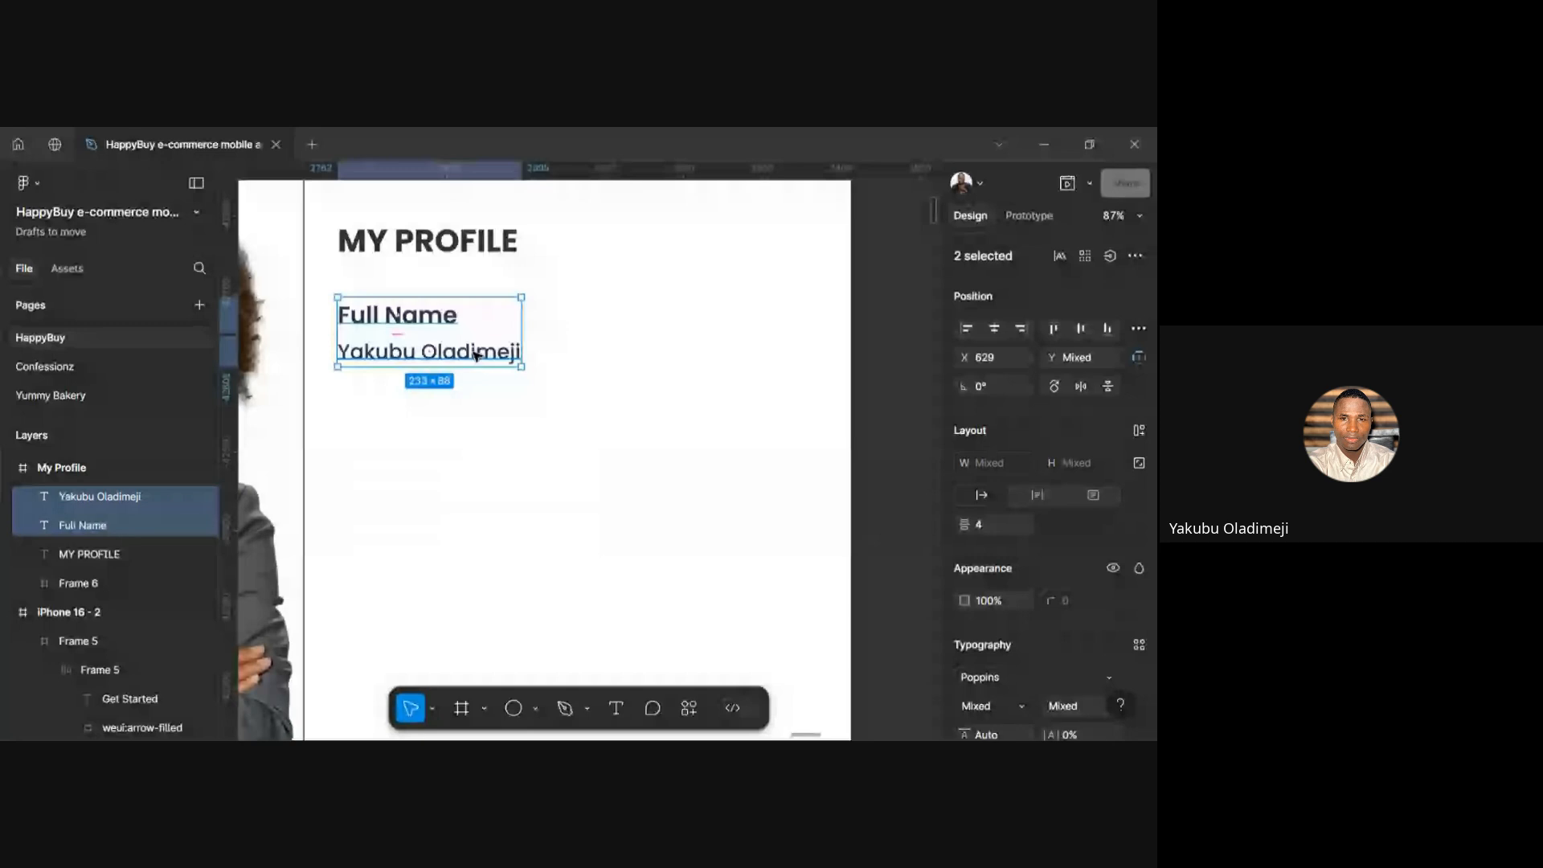
key("shift+a")
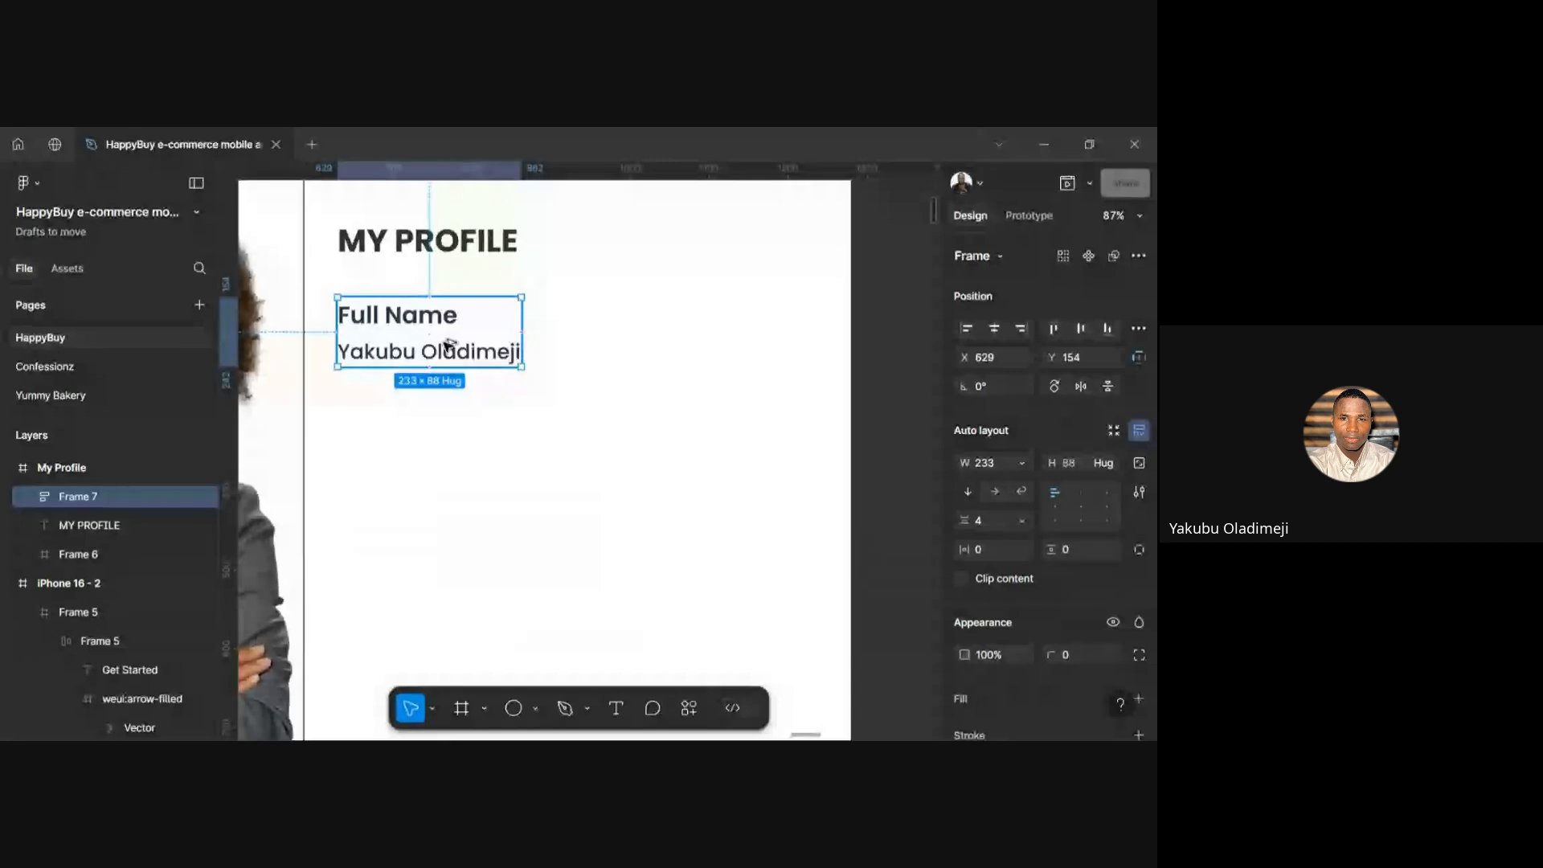
Duplicate the Full Name pair just below the original and nudge it into position
left_click_drag(451, 344, 455, 431)
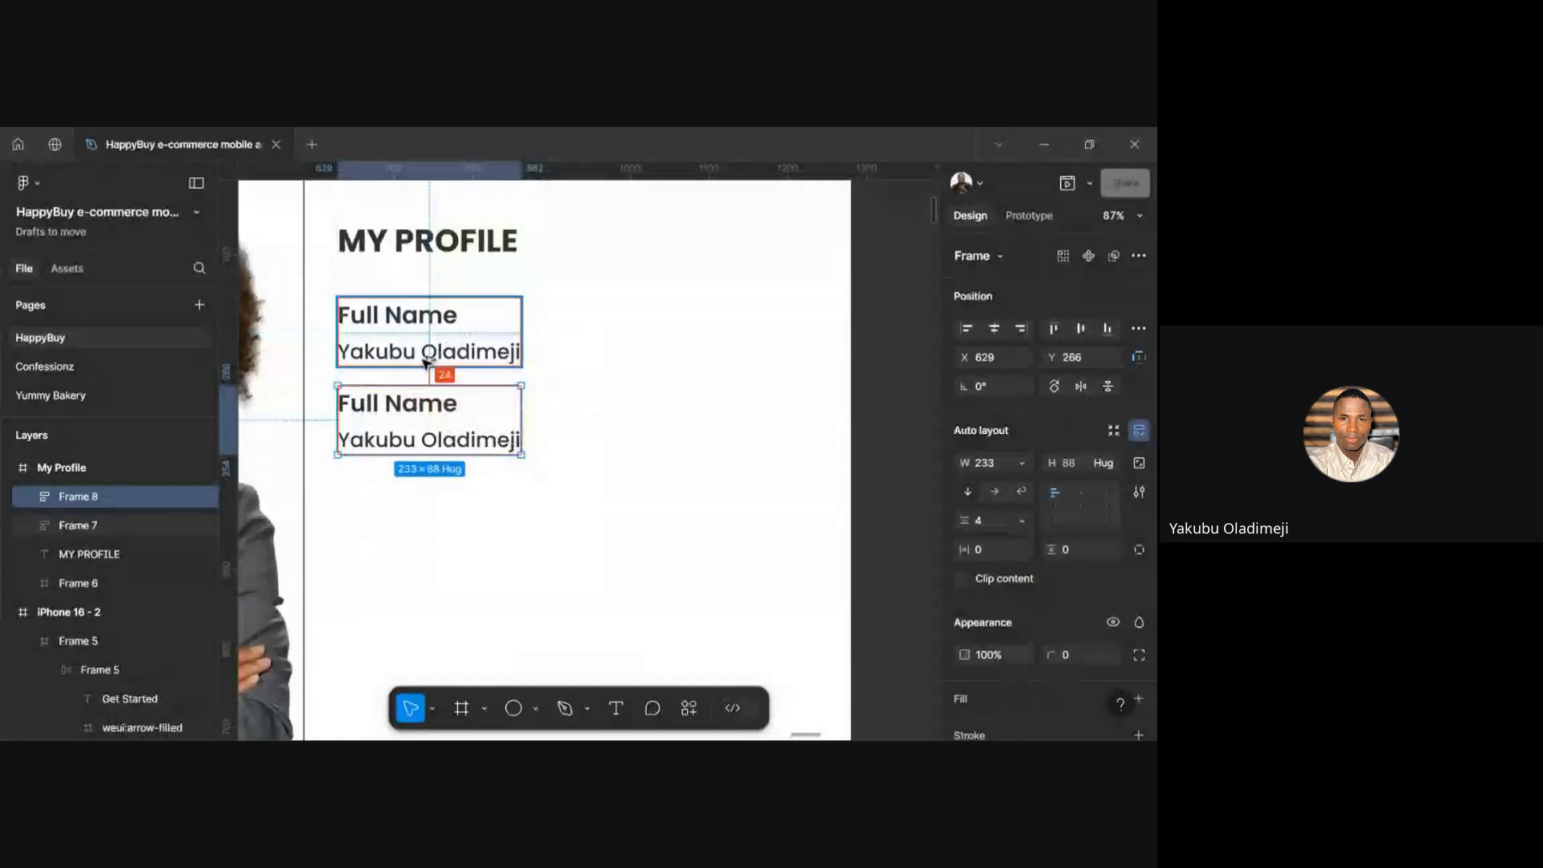
key("shift+Up")
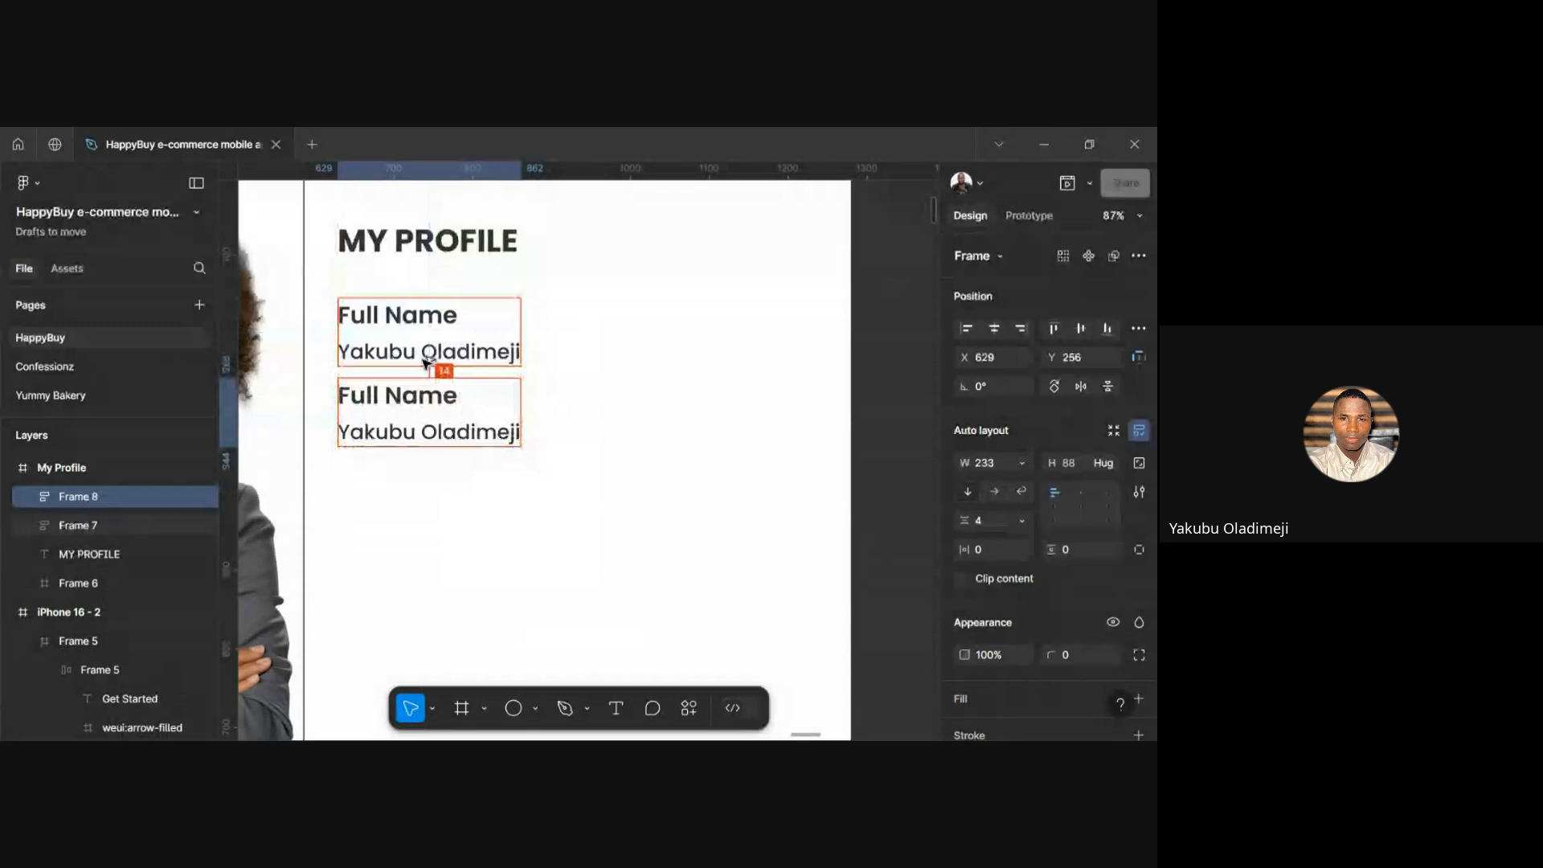
key("Down")
key("Down")
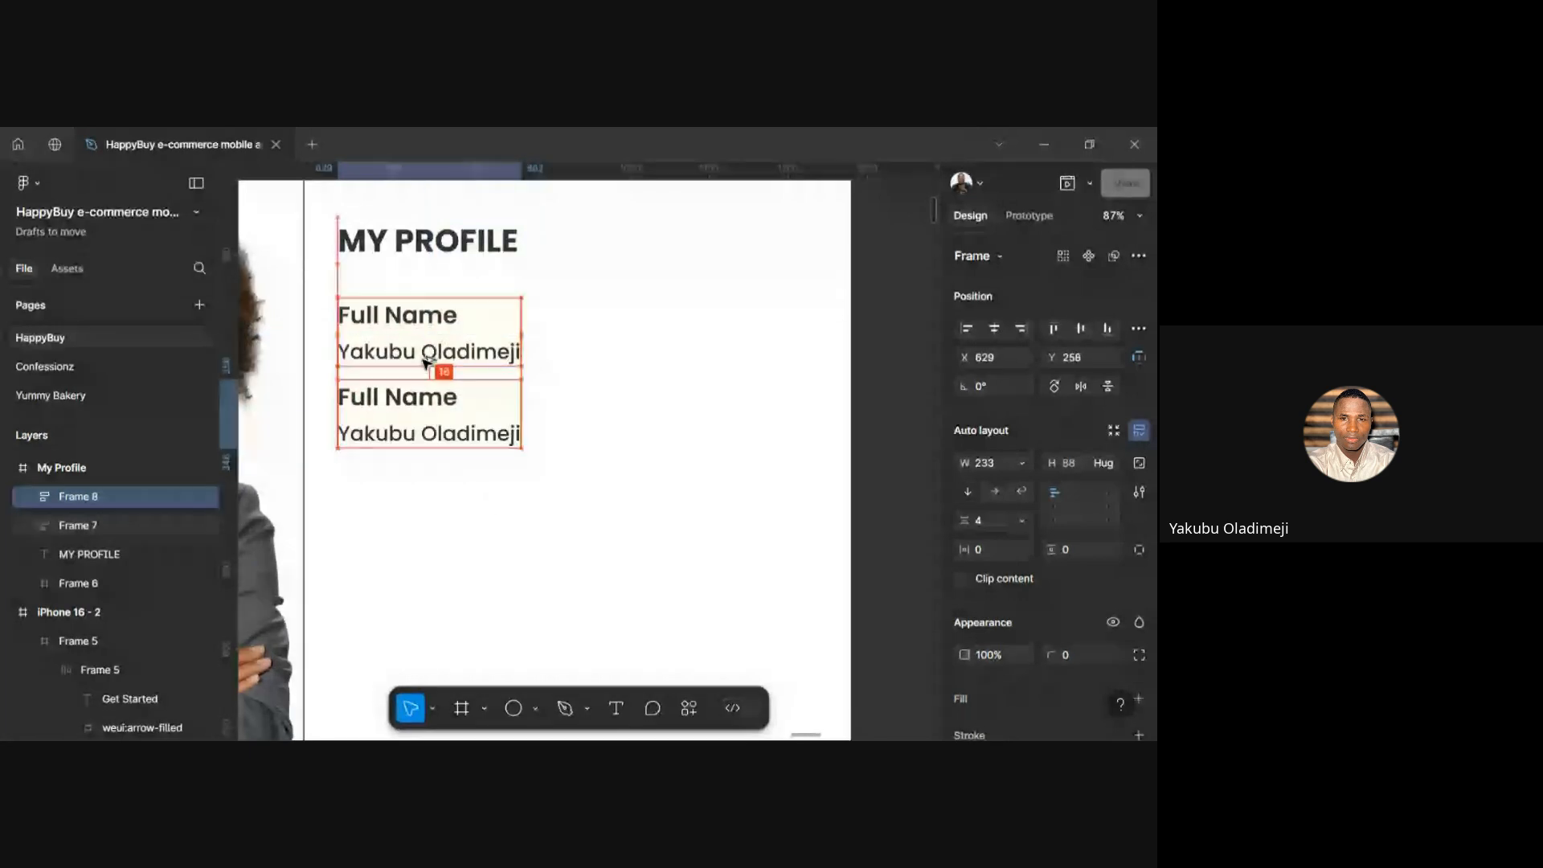
key("Down")
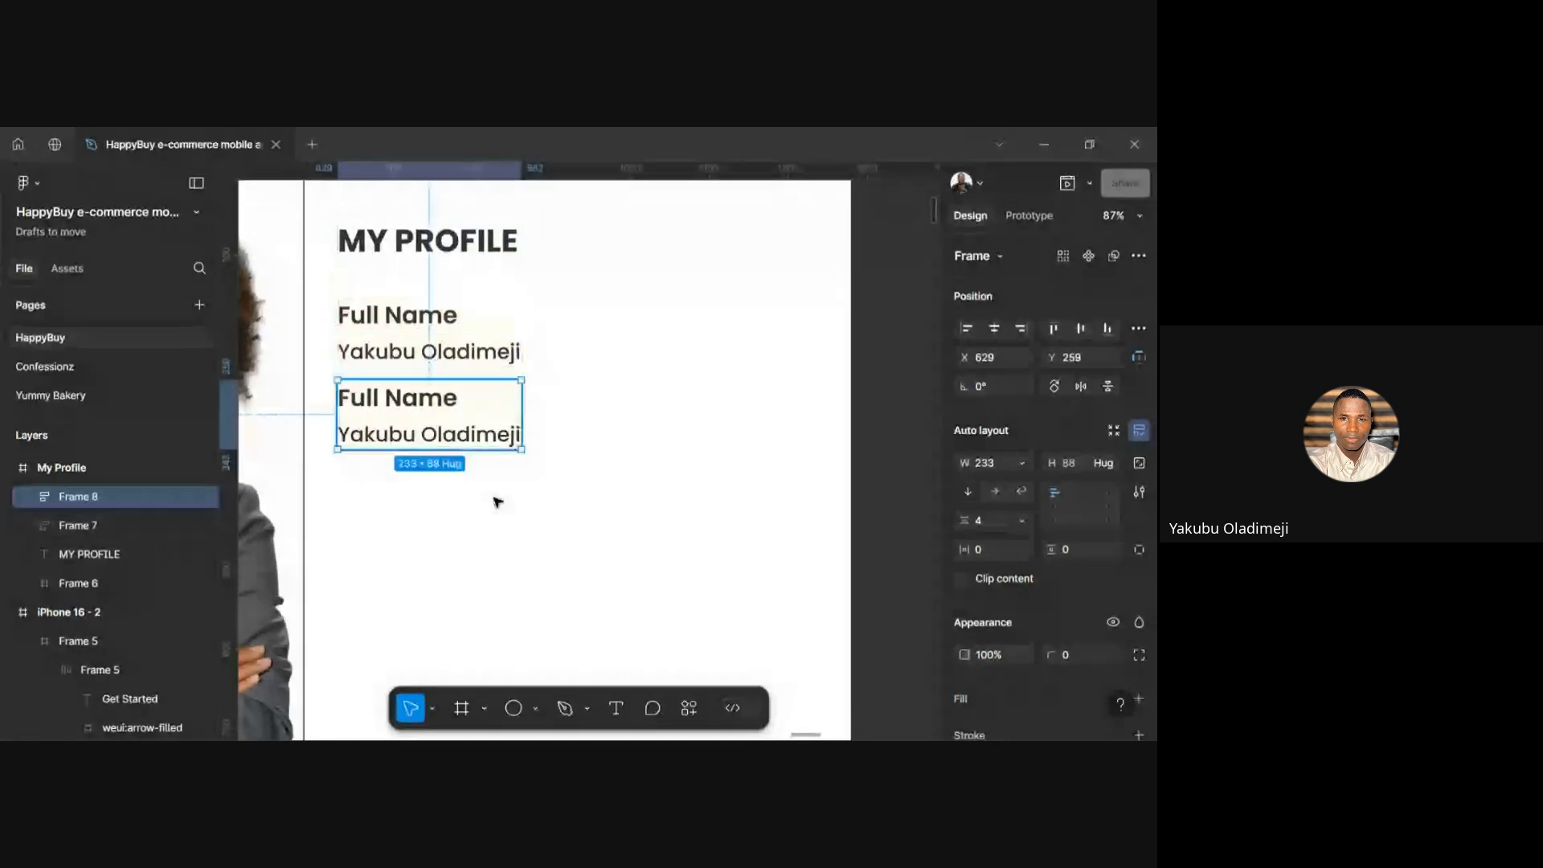
Retype the copied label as 'Slack Username' and widen it to fit on one line
double_click(423, 410)
key("Return")
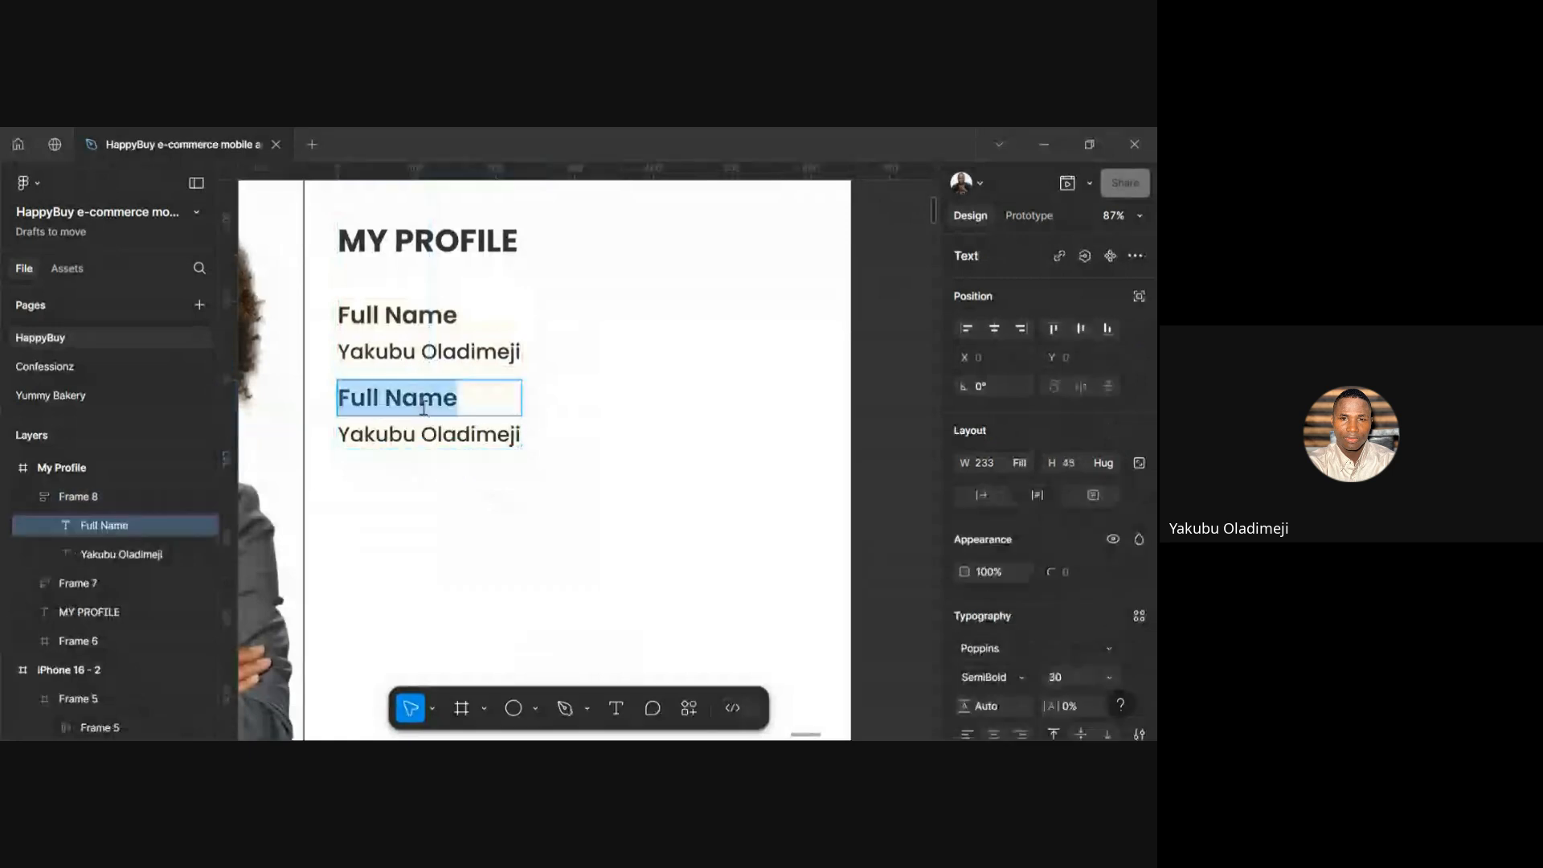
type("Slack")
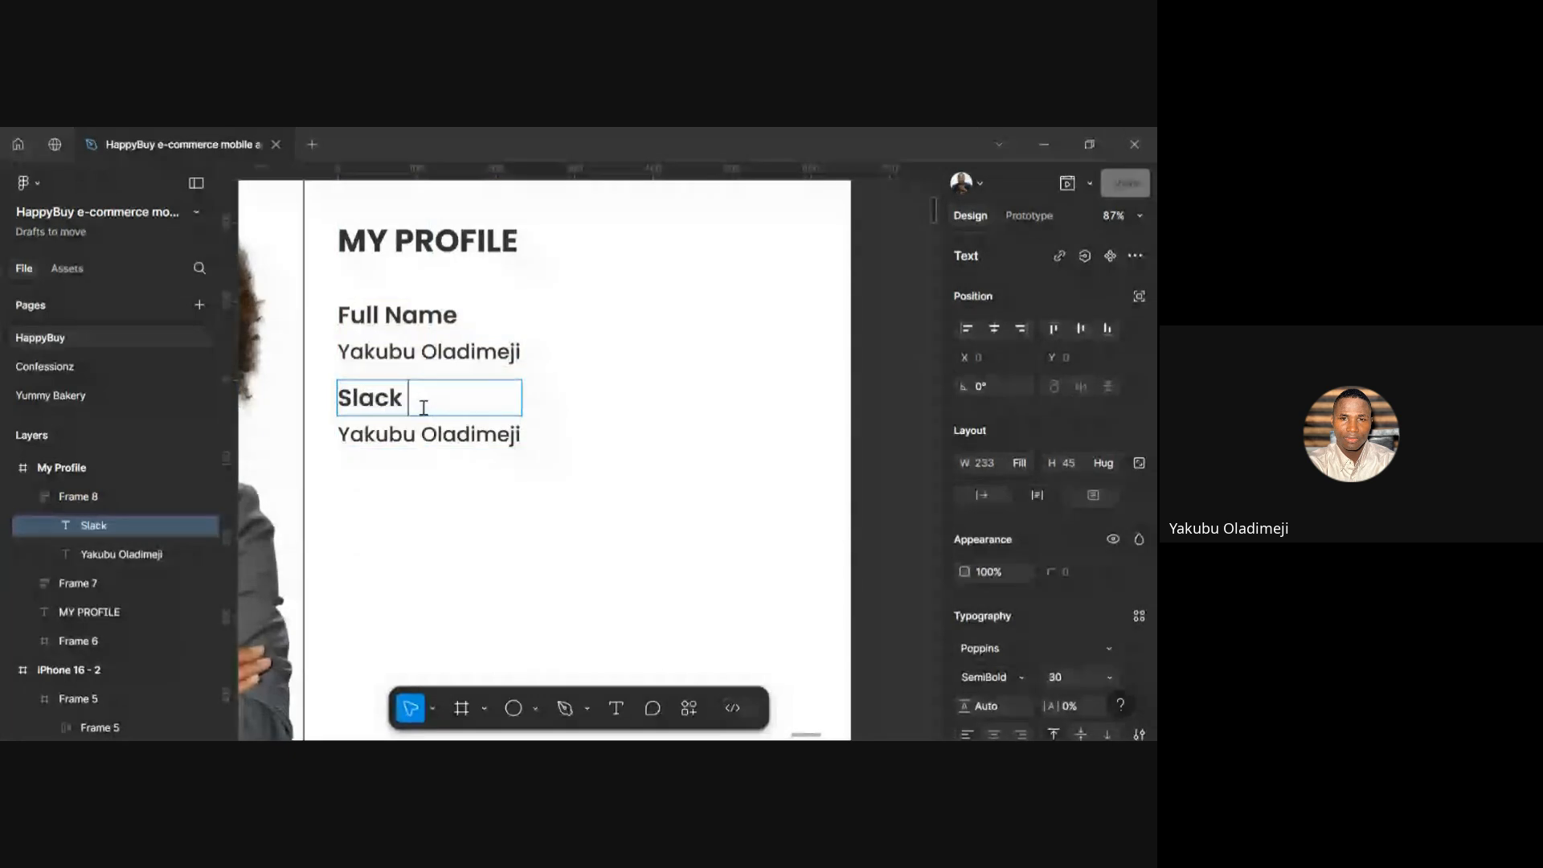
type(" Username")
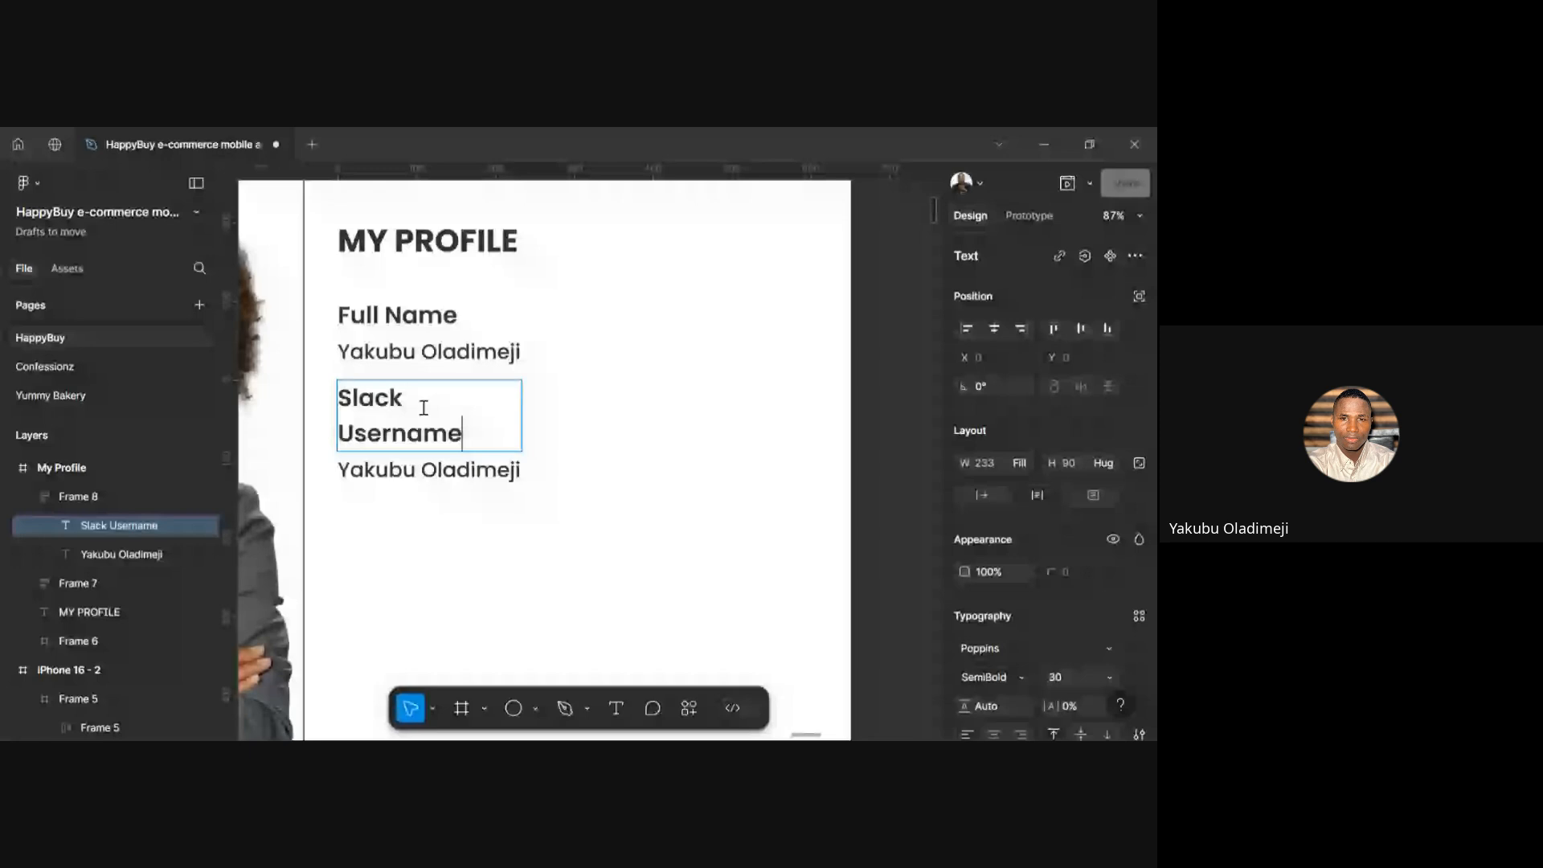
key("Escape")
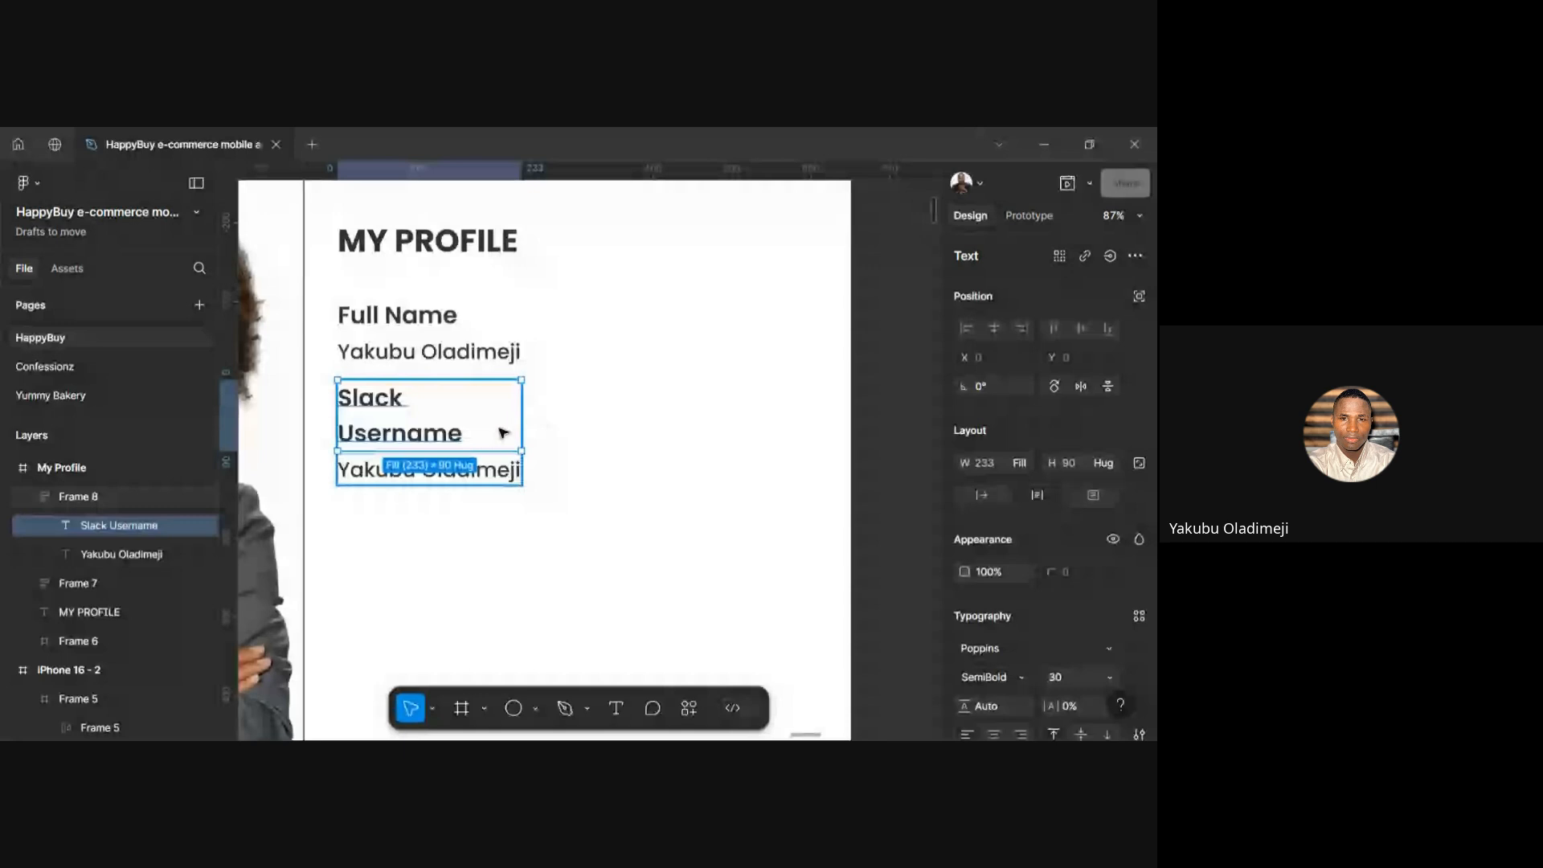
left_click_drag(536, 412, 553, 412)
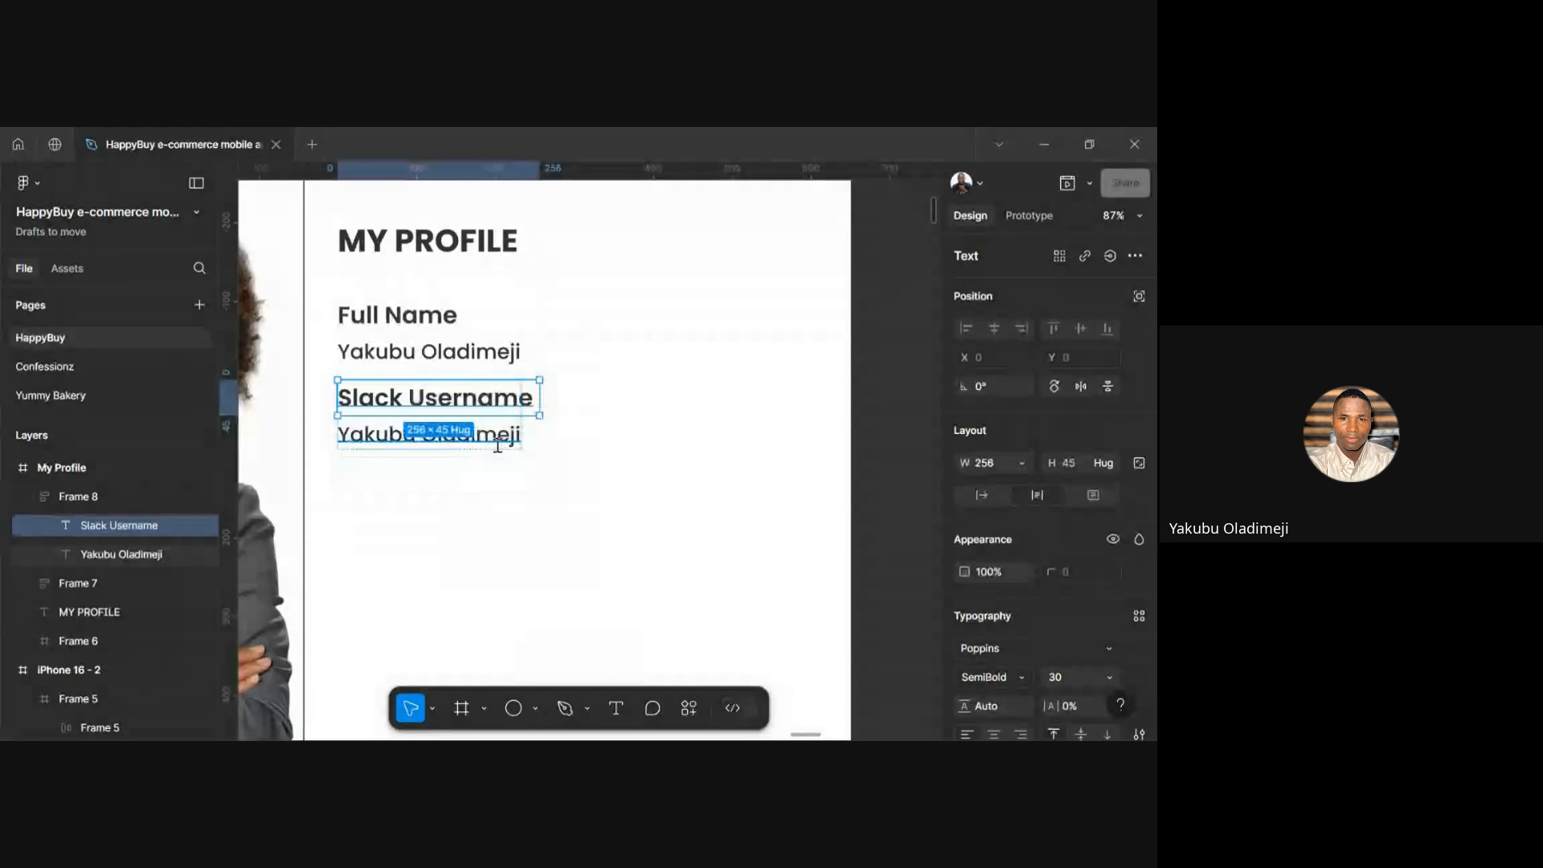
double_click(494, 438)
key("Escape")
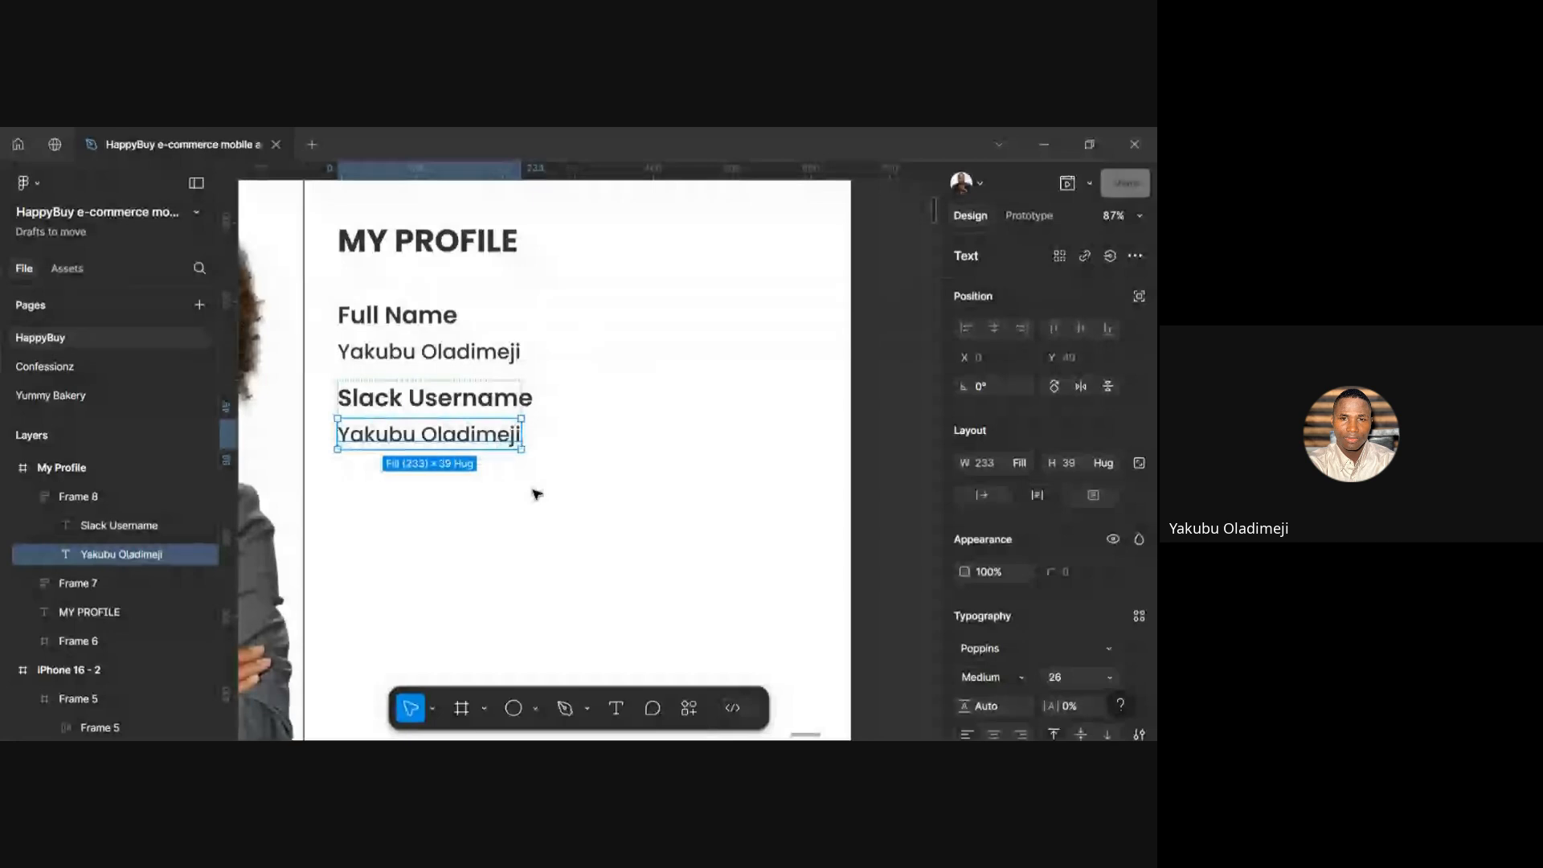
left_click(553, 451)
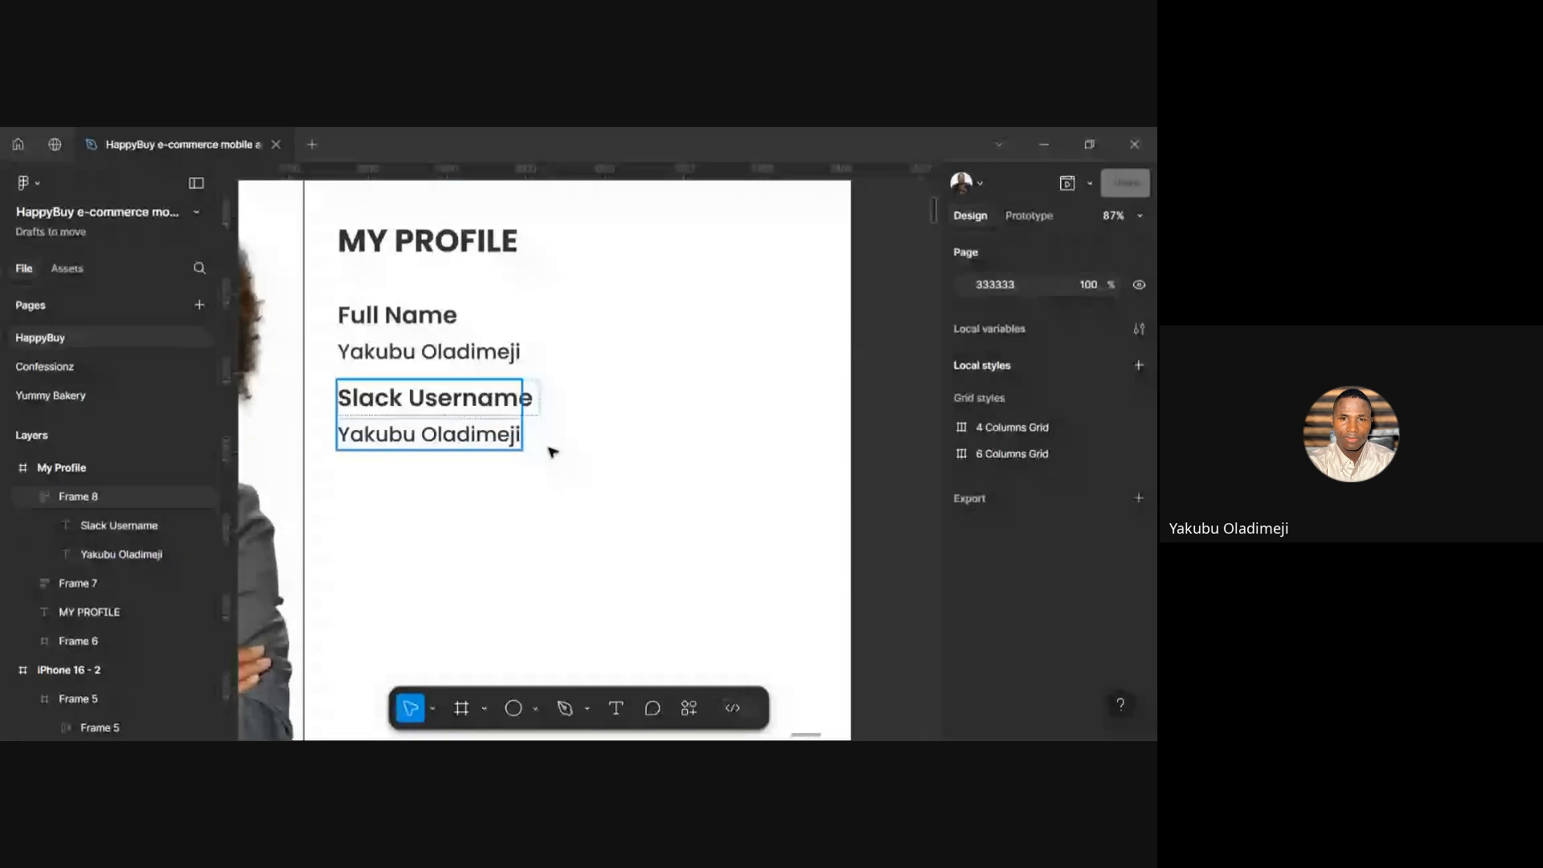
left_click(469, 412)
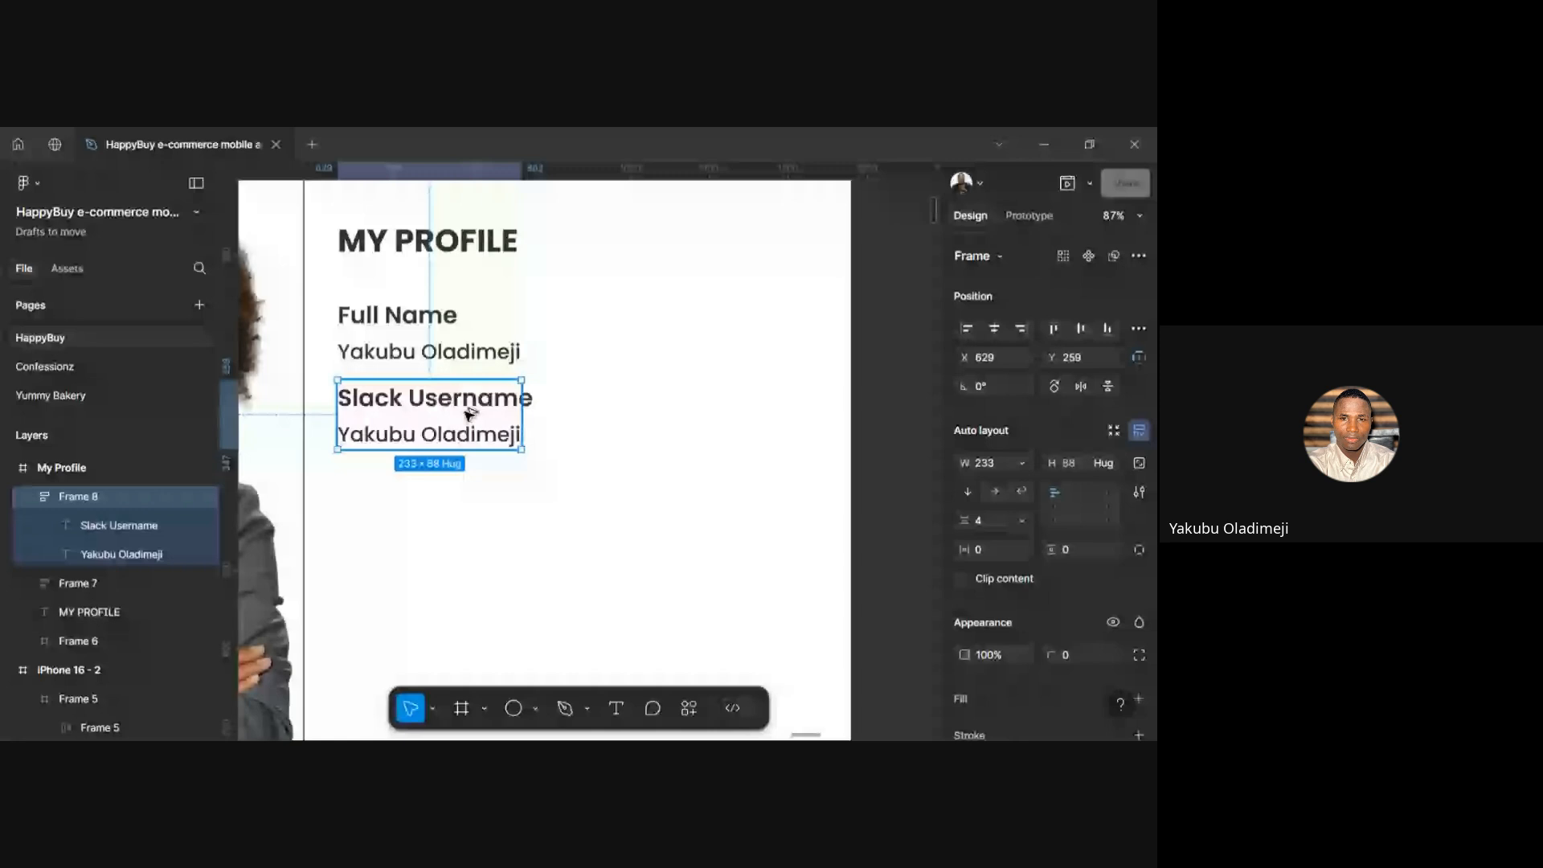
Add a third copy of the pair further down and widen the Slack Username pair to 248
left_click_drag(470, 412, 470, 509, "alt")
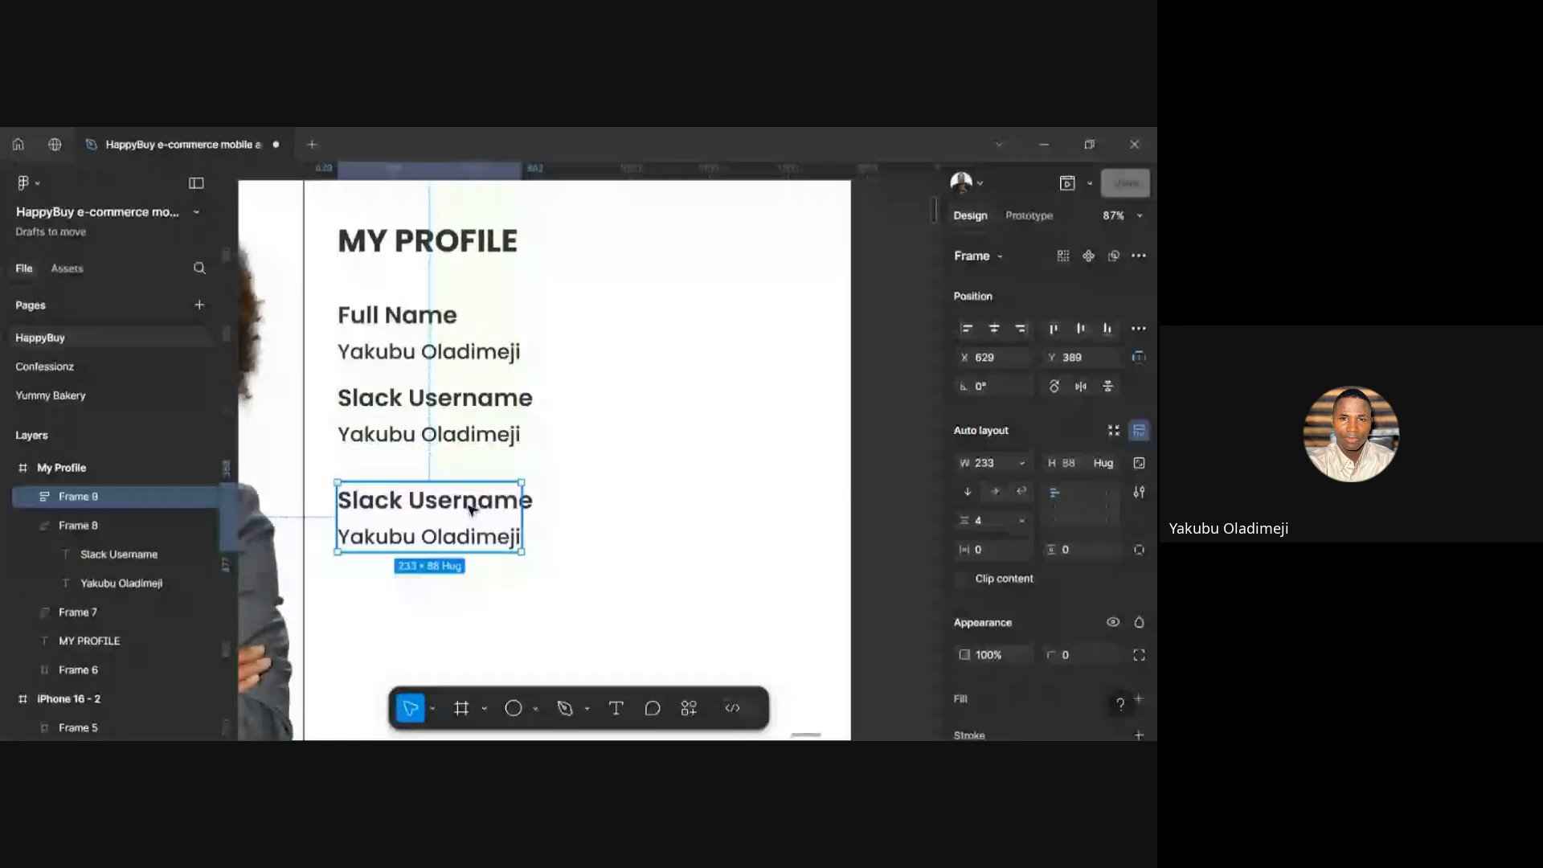
left_click_drag(509, 400, 528, 415)
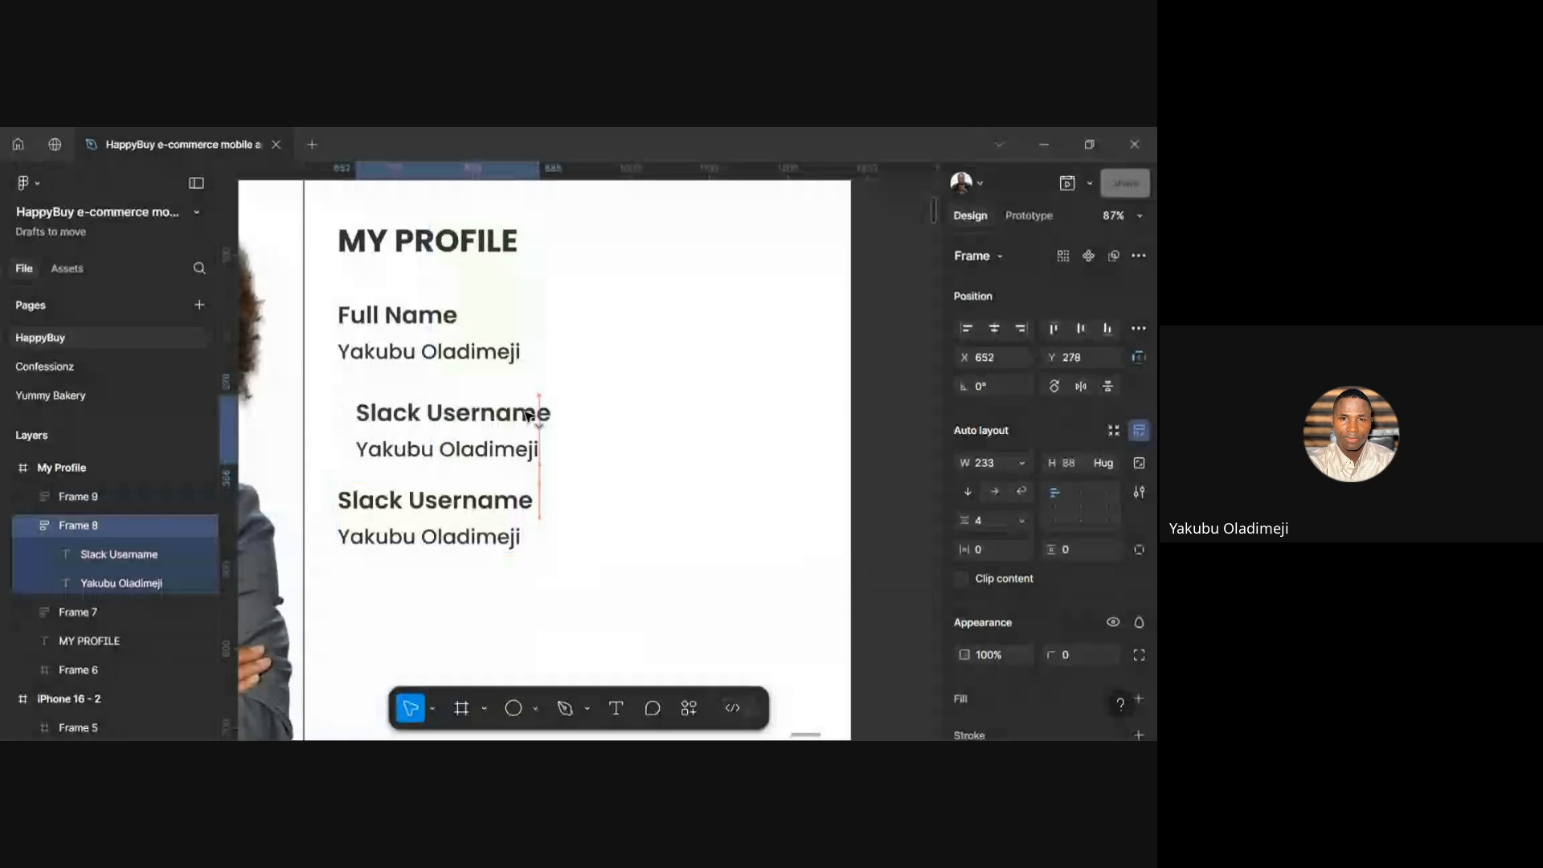
key("ctrl+z")
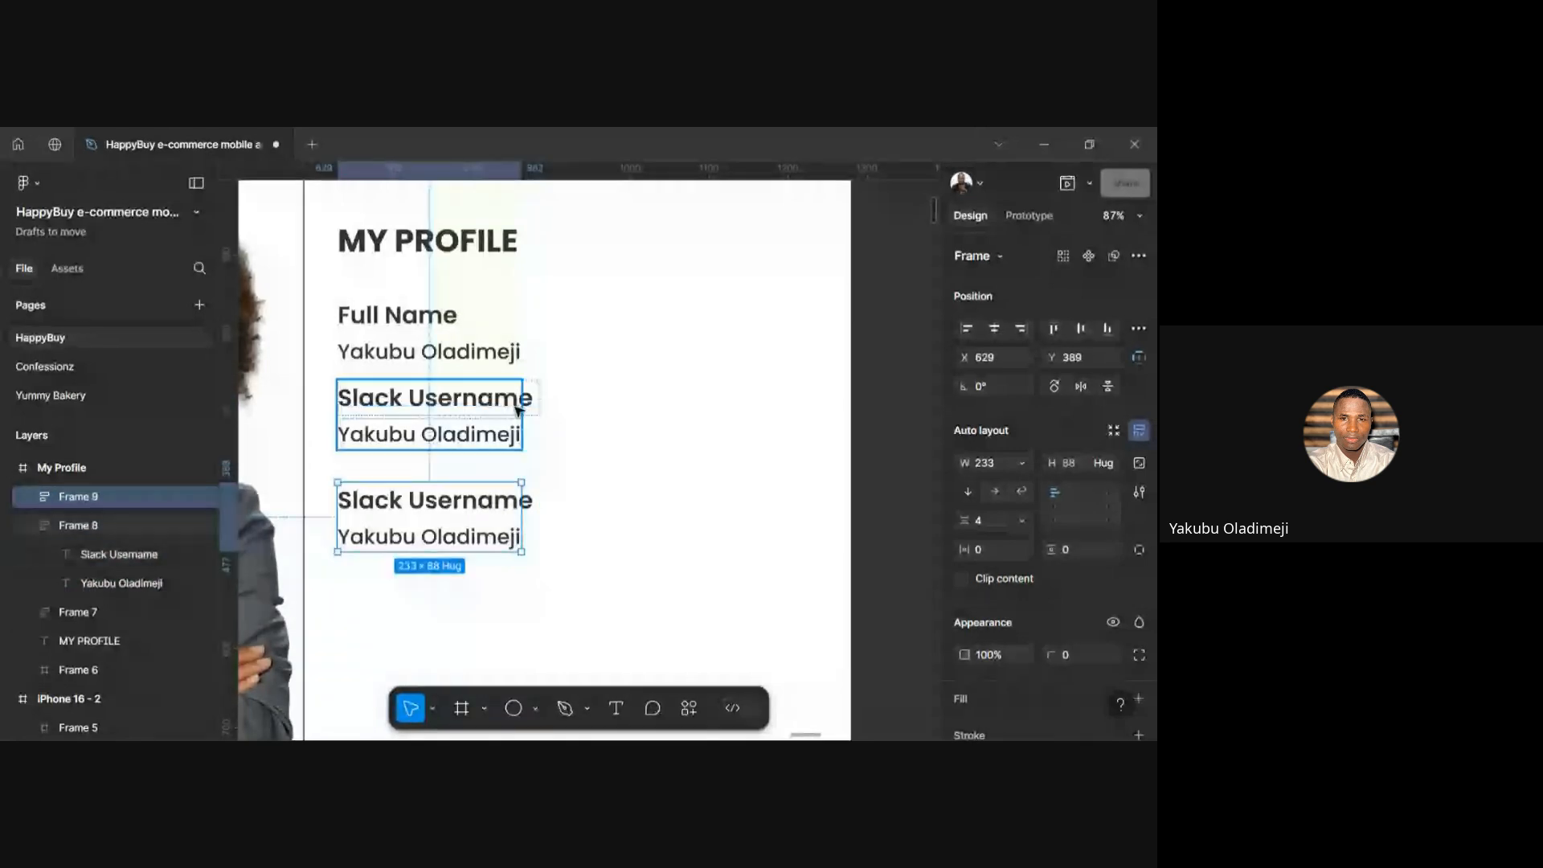
left_click(518, 410)
left_click_drag(522, 410, 535, 410)
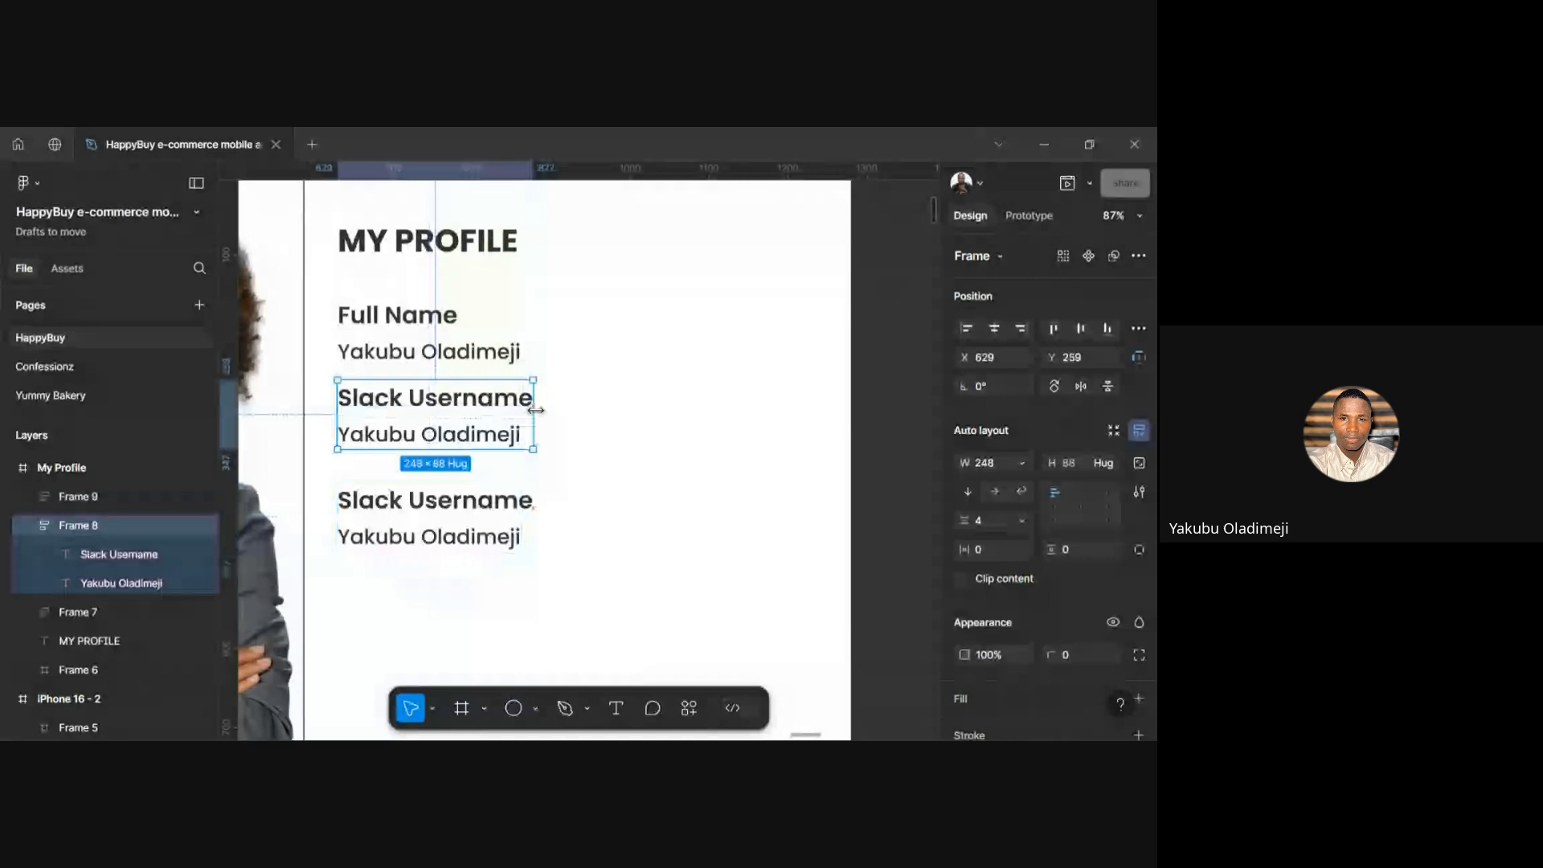
Nudge the third pair and the Full Name pair upward to even out the gaps
left_click(425, 551)
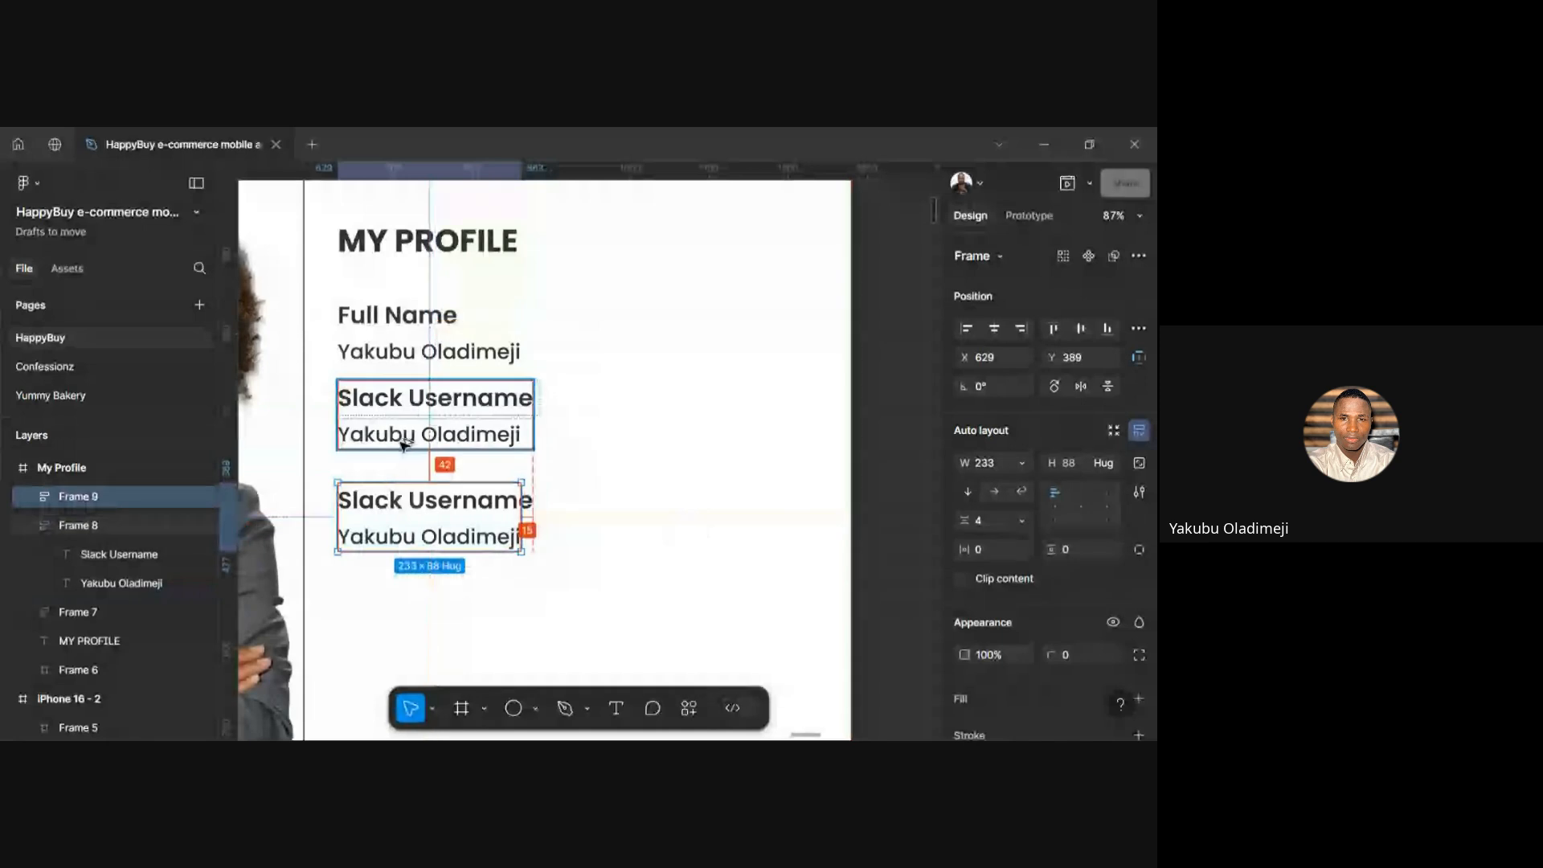
key("shift+Up")
key("shift+Up")
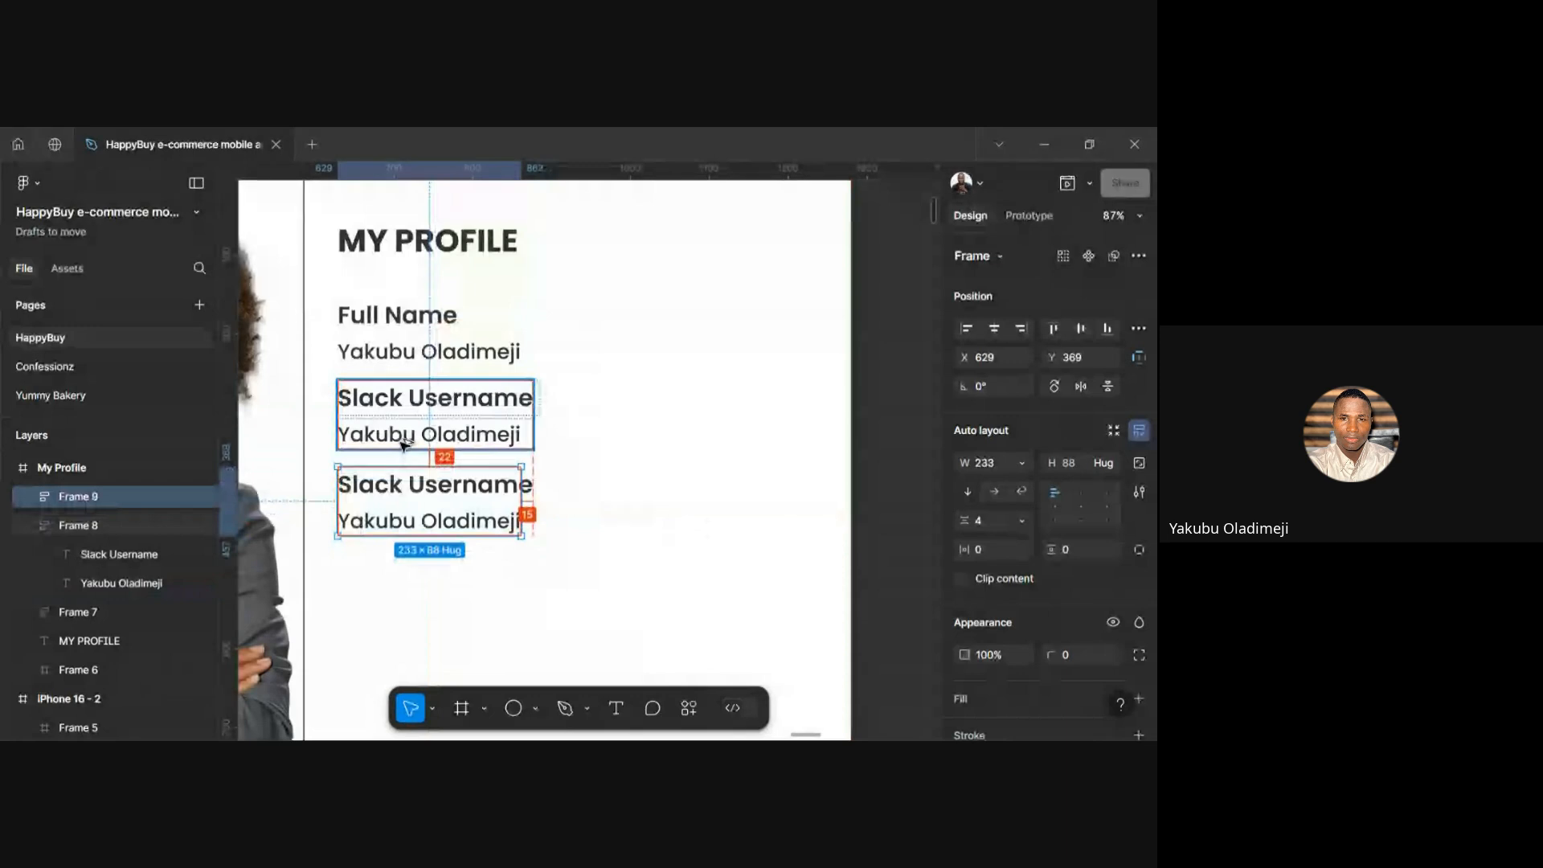
key("Up")
key("Up")
key("Up")
key("Up")
key("Up")
key("Up")
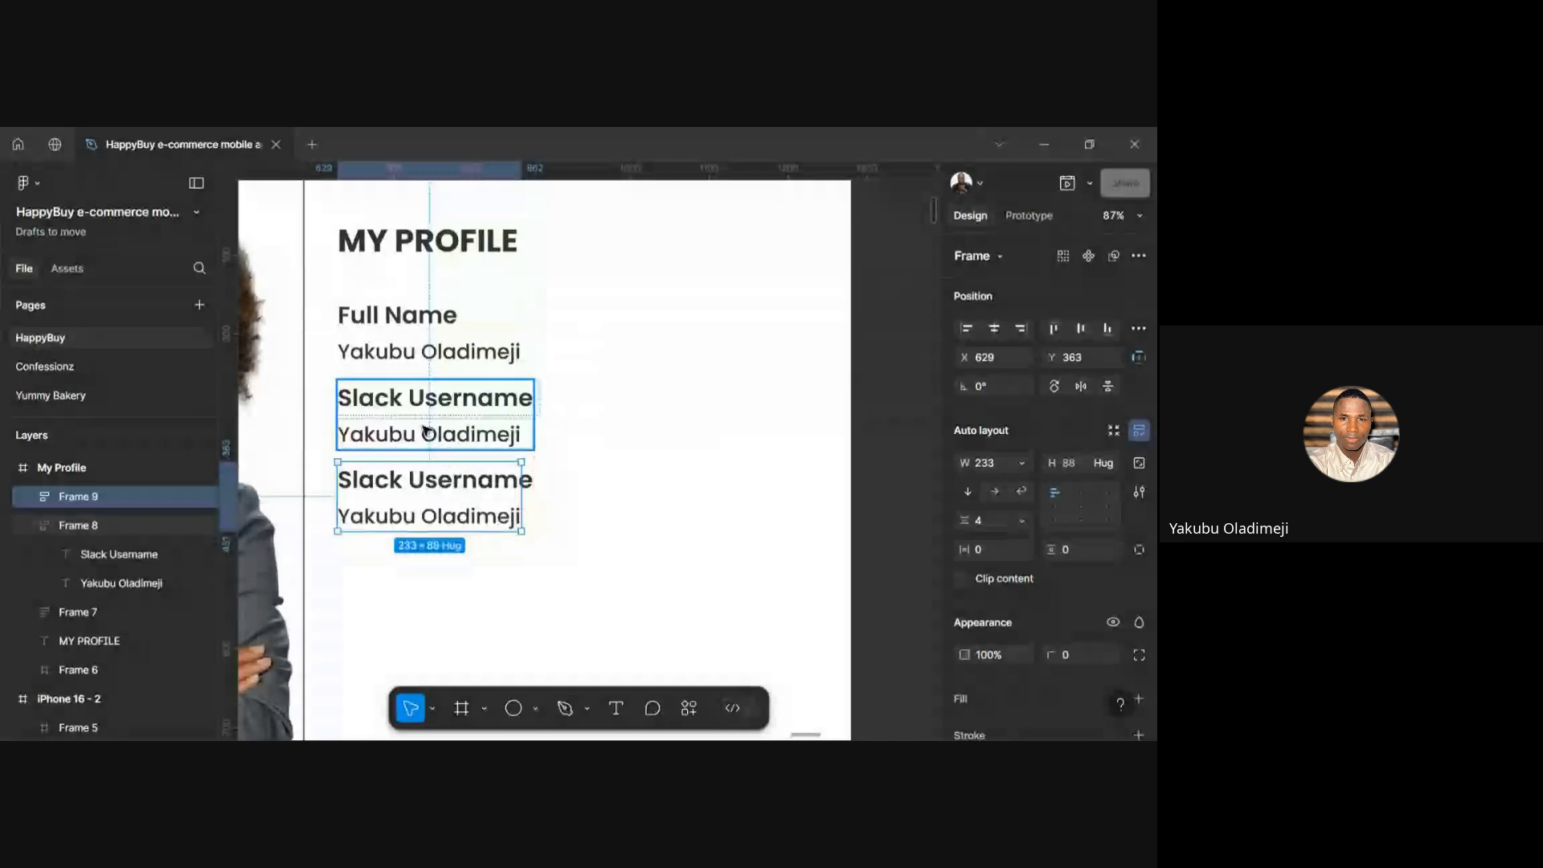
left_click(426, 430)
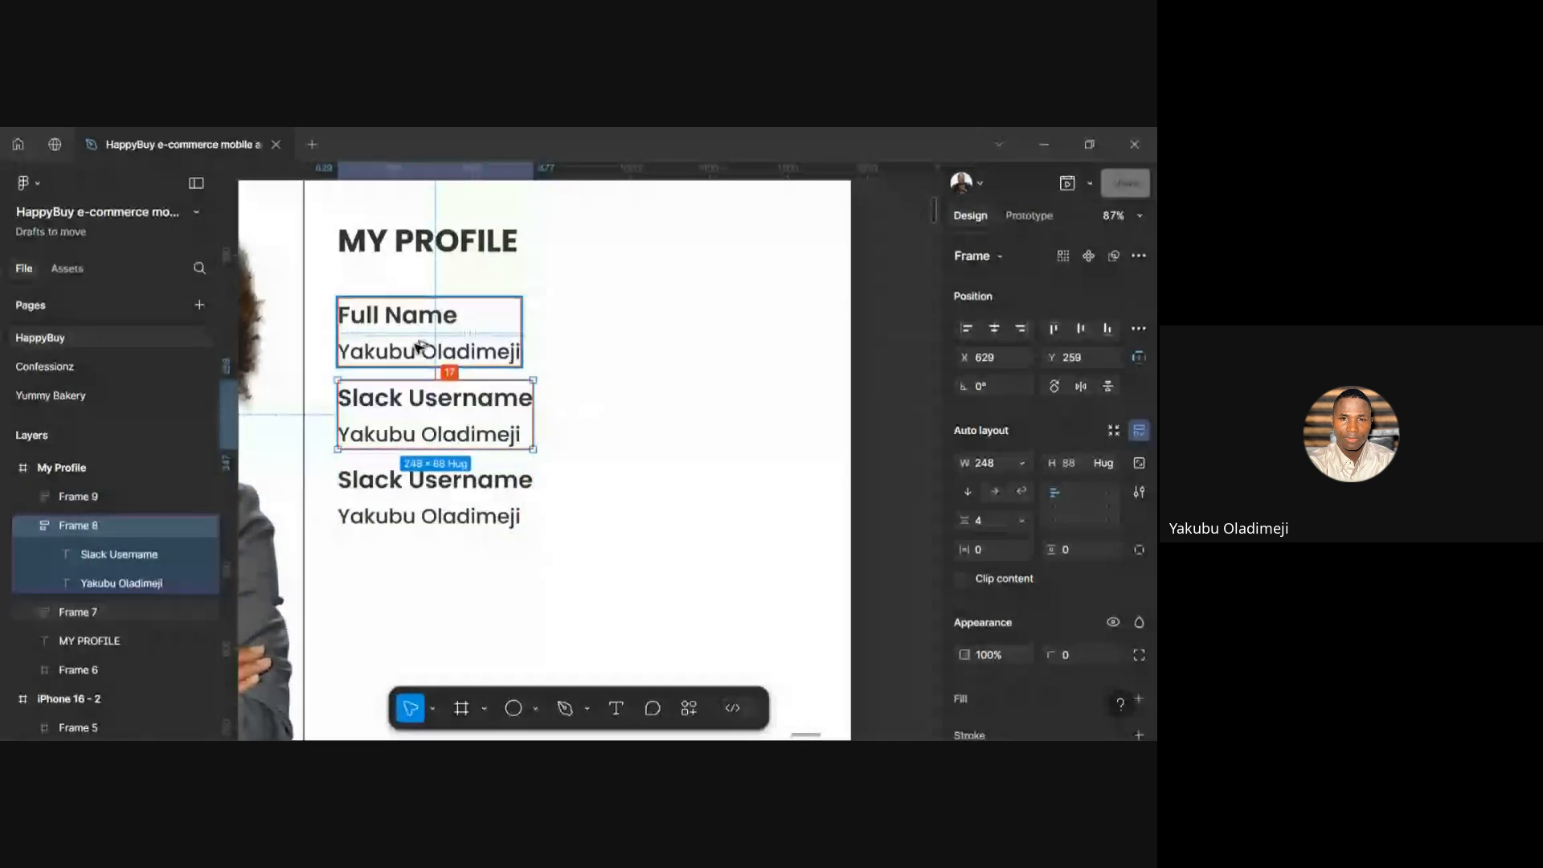
key("Up")
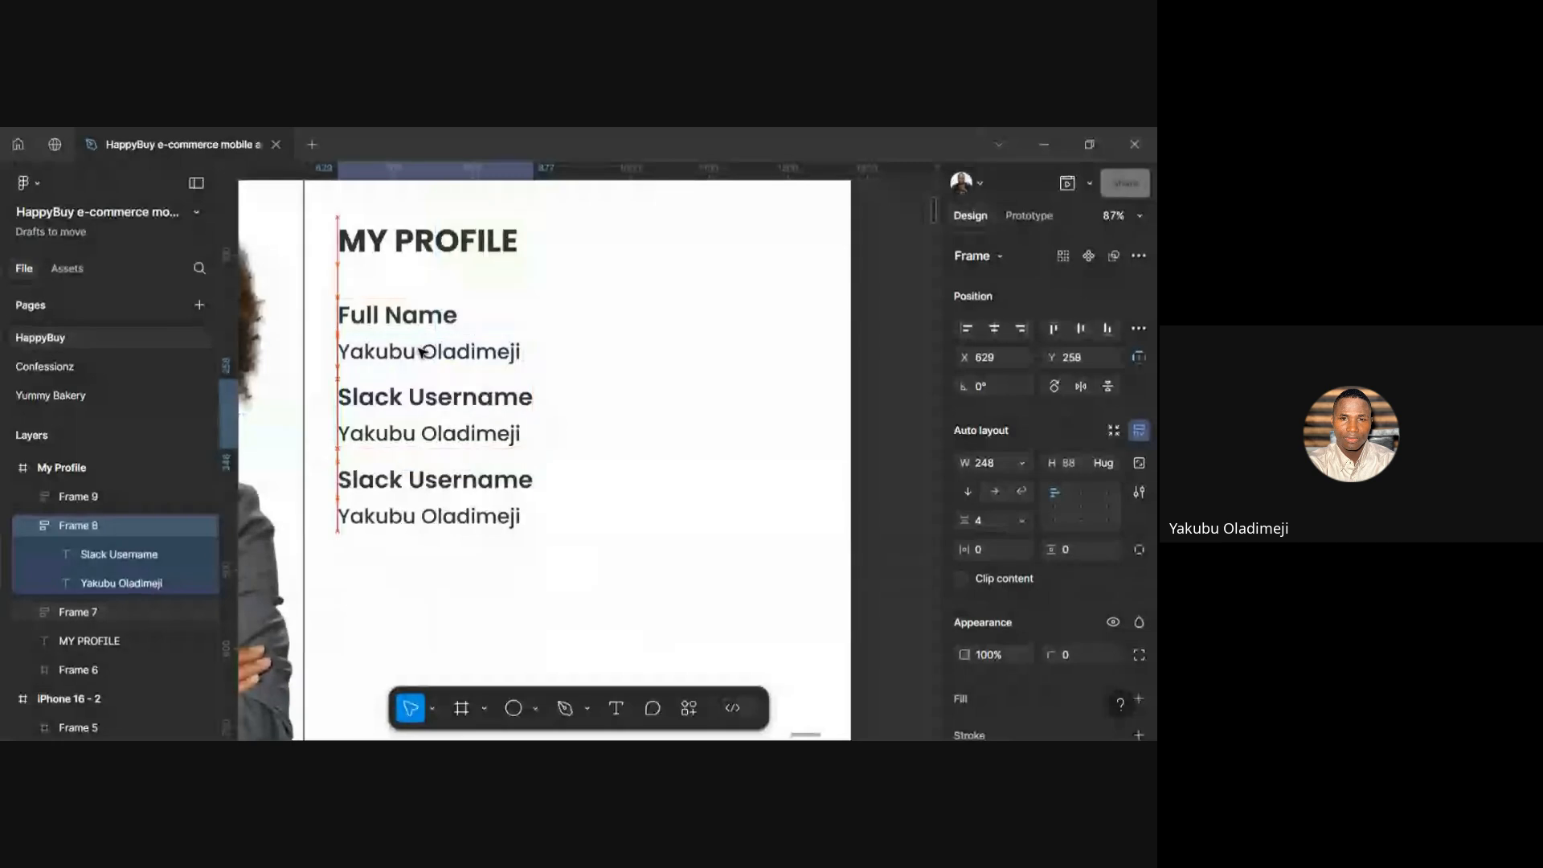
left_click(450, 497)
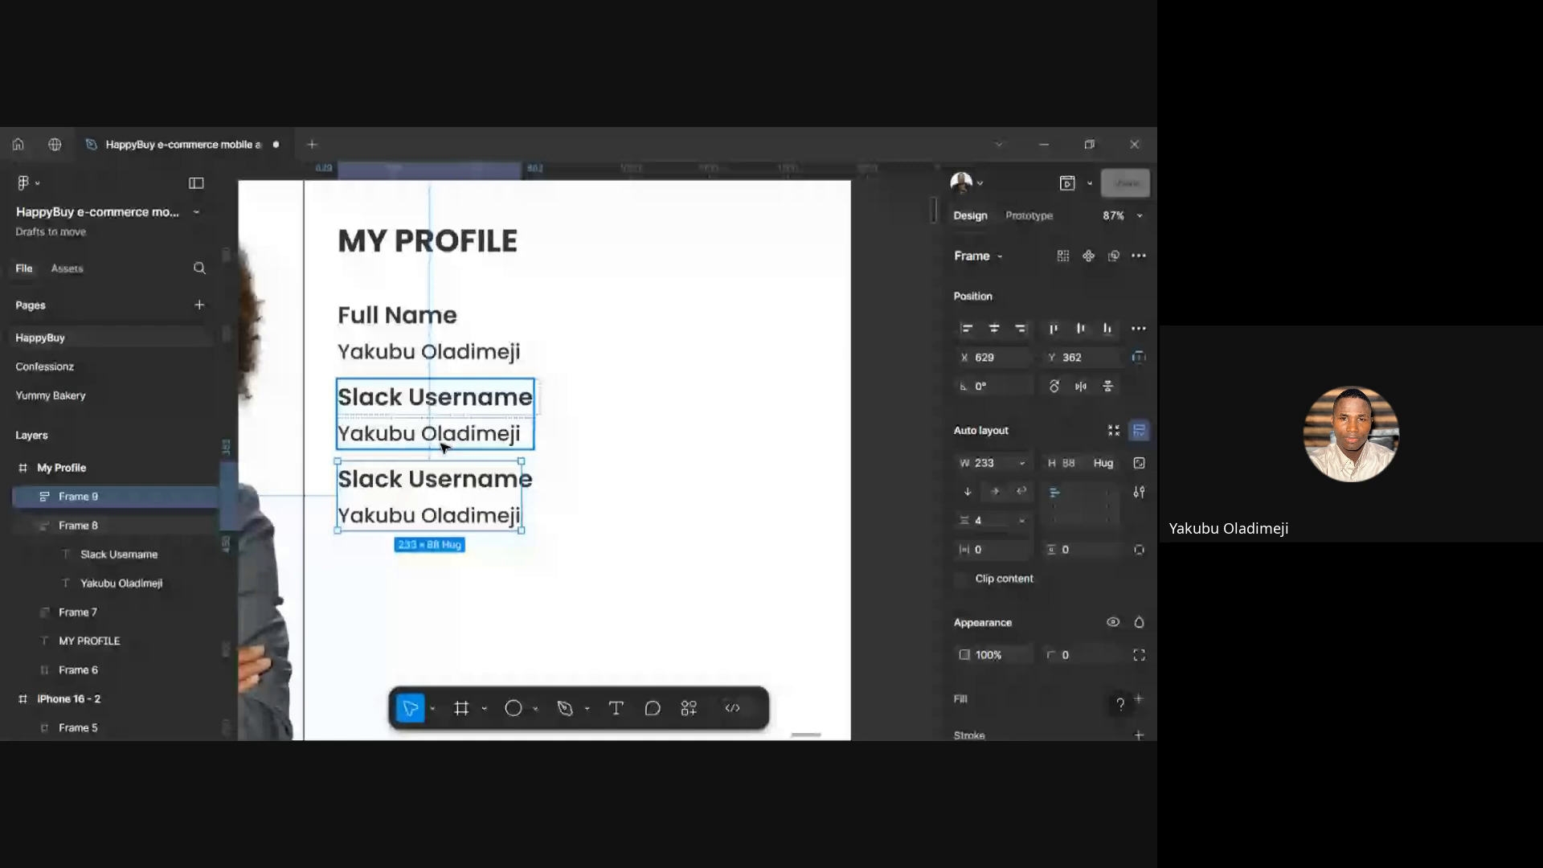
double_click(455, 491)
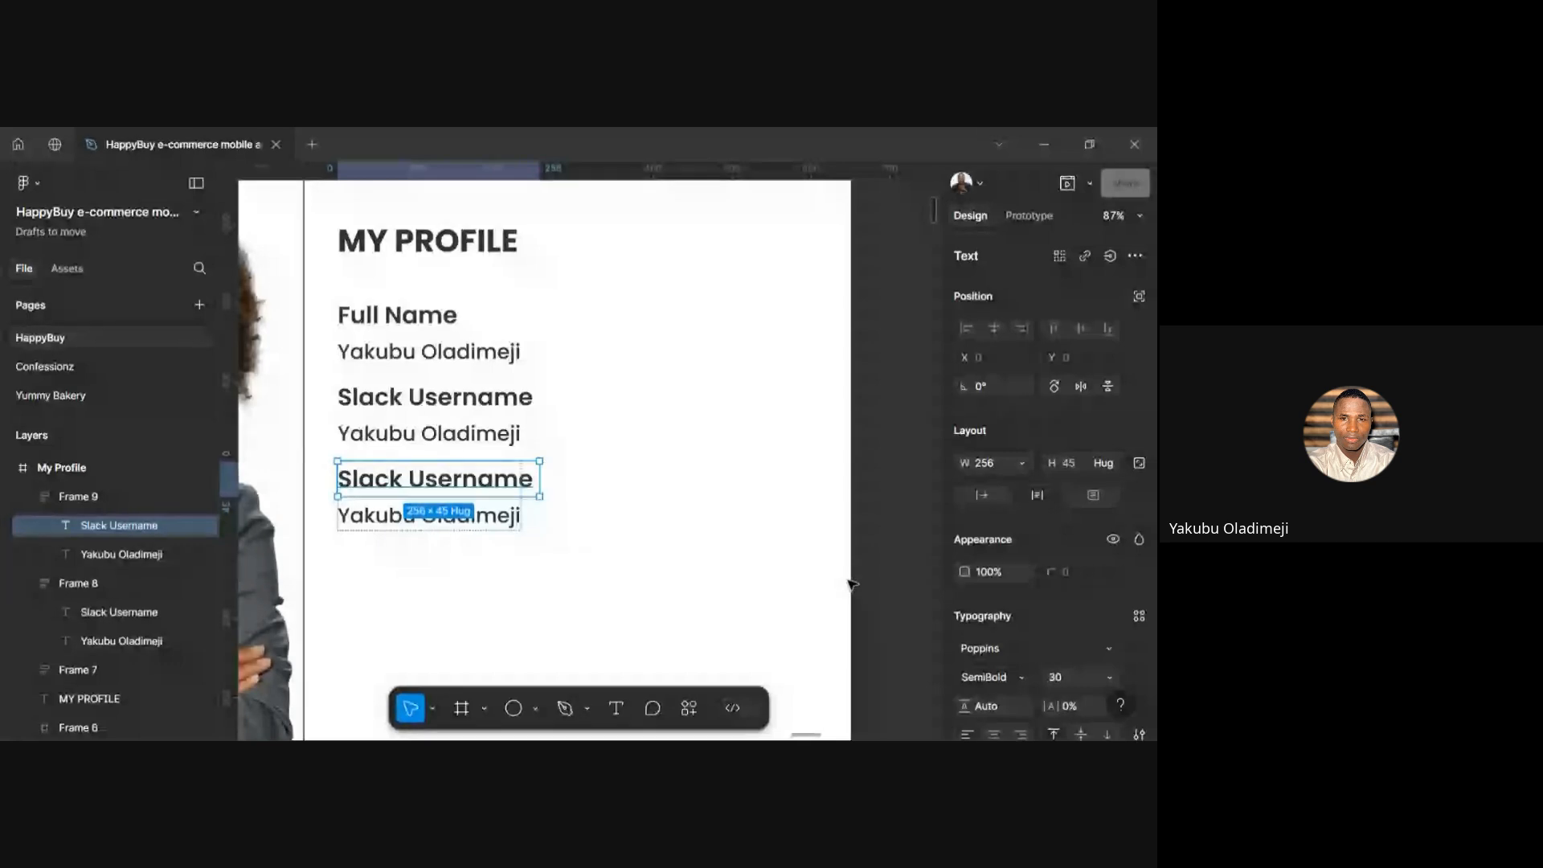
left_click(658, 640)
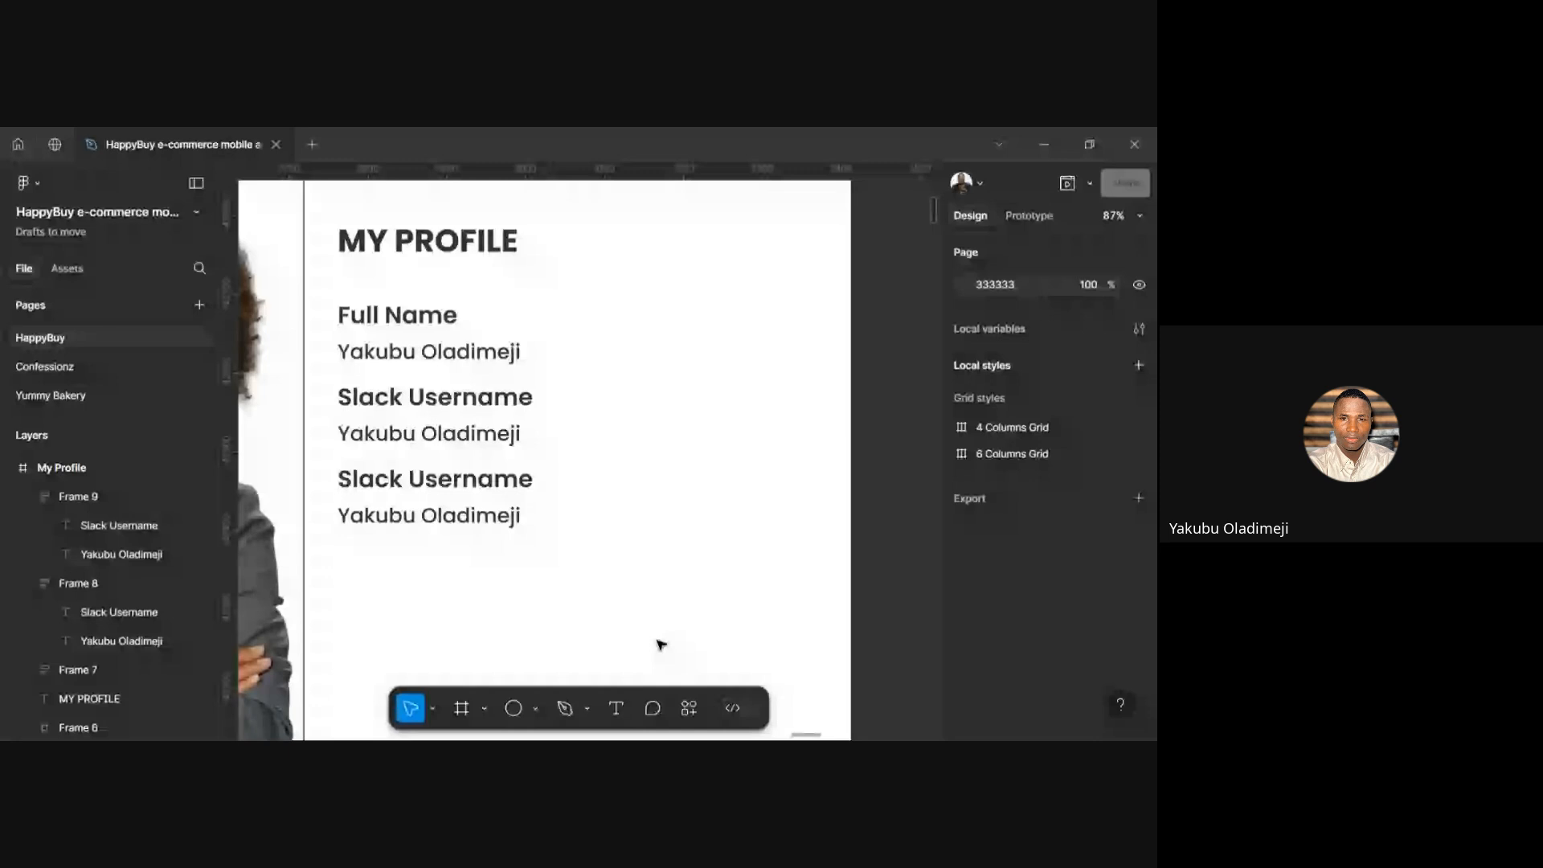
Relabel the third pair's Slack Username label as 'Track'
scroll(661, 644, "right", 5)
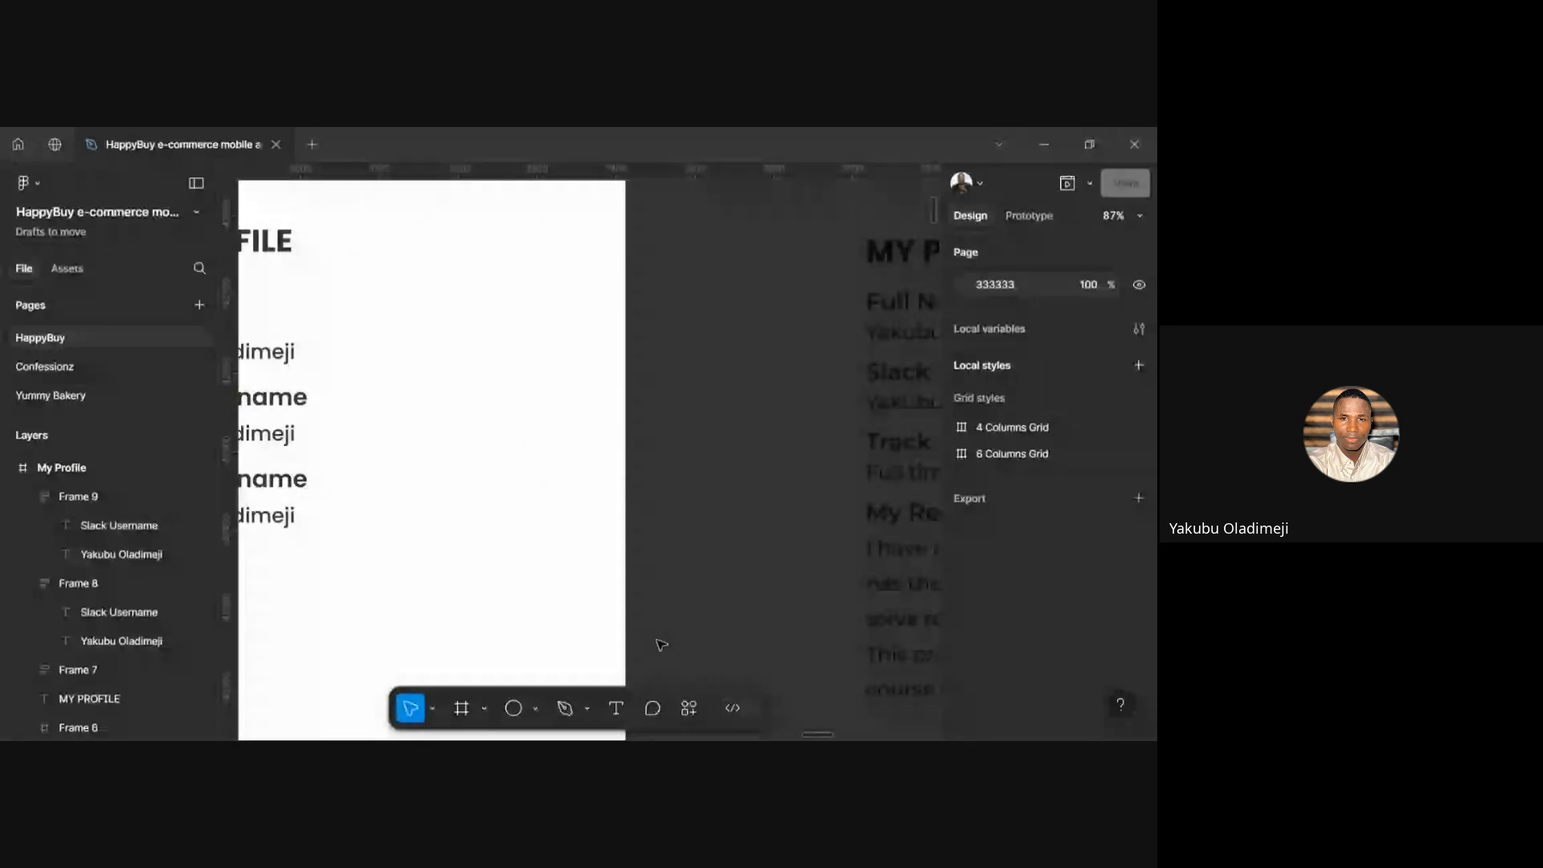
scroll(660, 643, "left", 10)
scroll(655, 480, "right", 2)
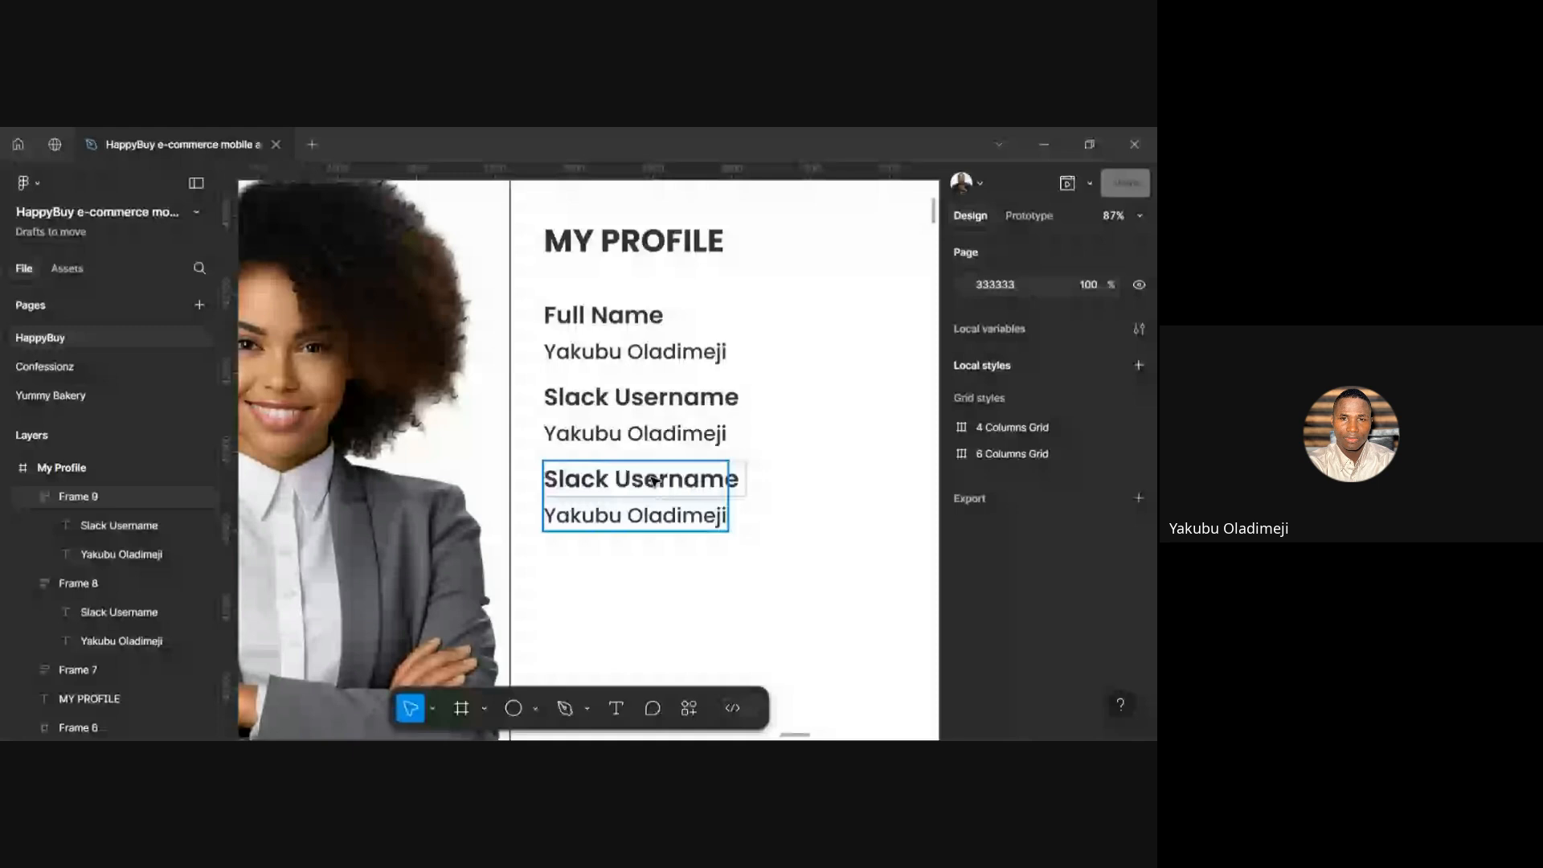
double_click(653, 480)
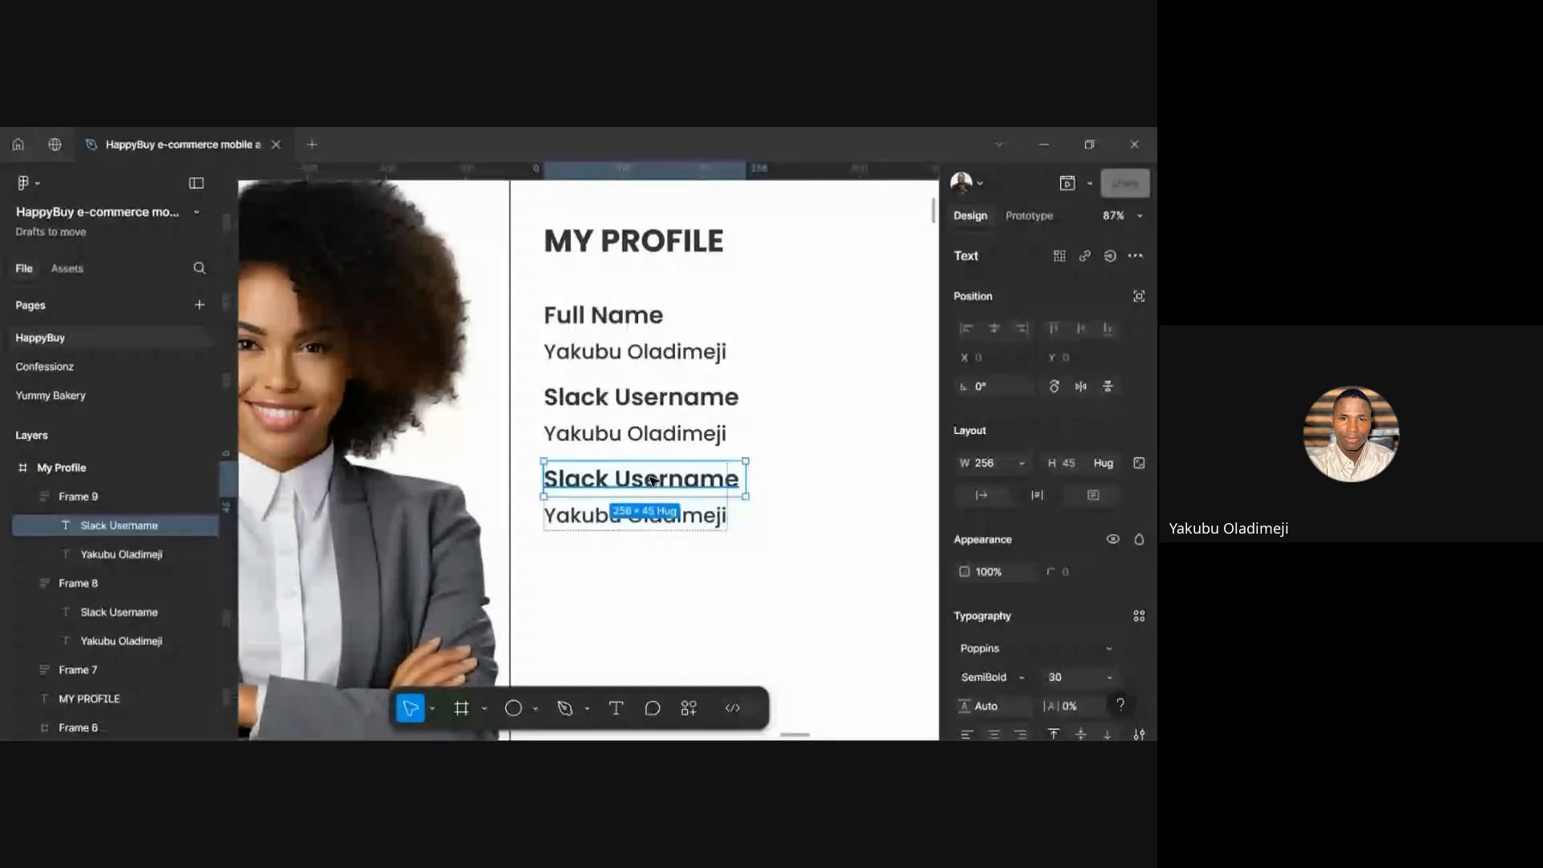
key("Return")
type("Track")
key("Escape")
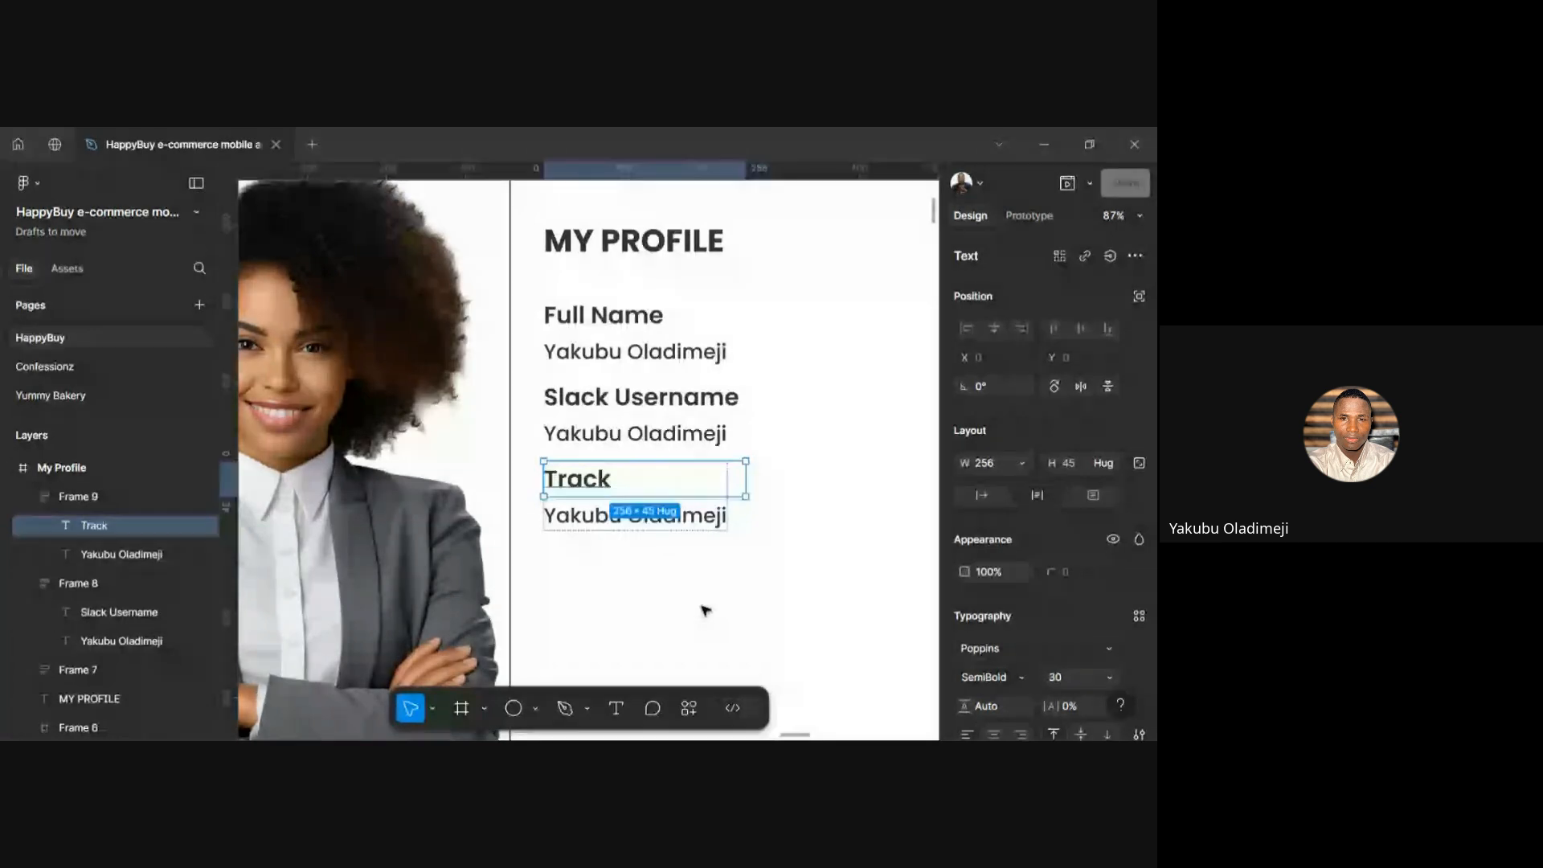
Change the value under Track to 'Product Design' and duplicate the pair below it
double_click(691, 519)
type("P")
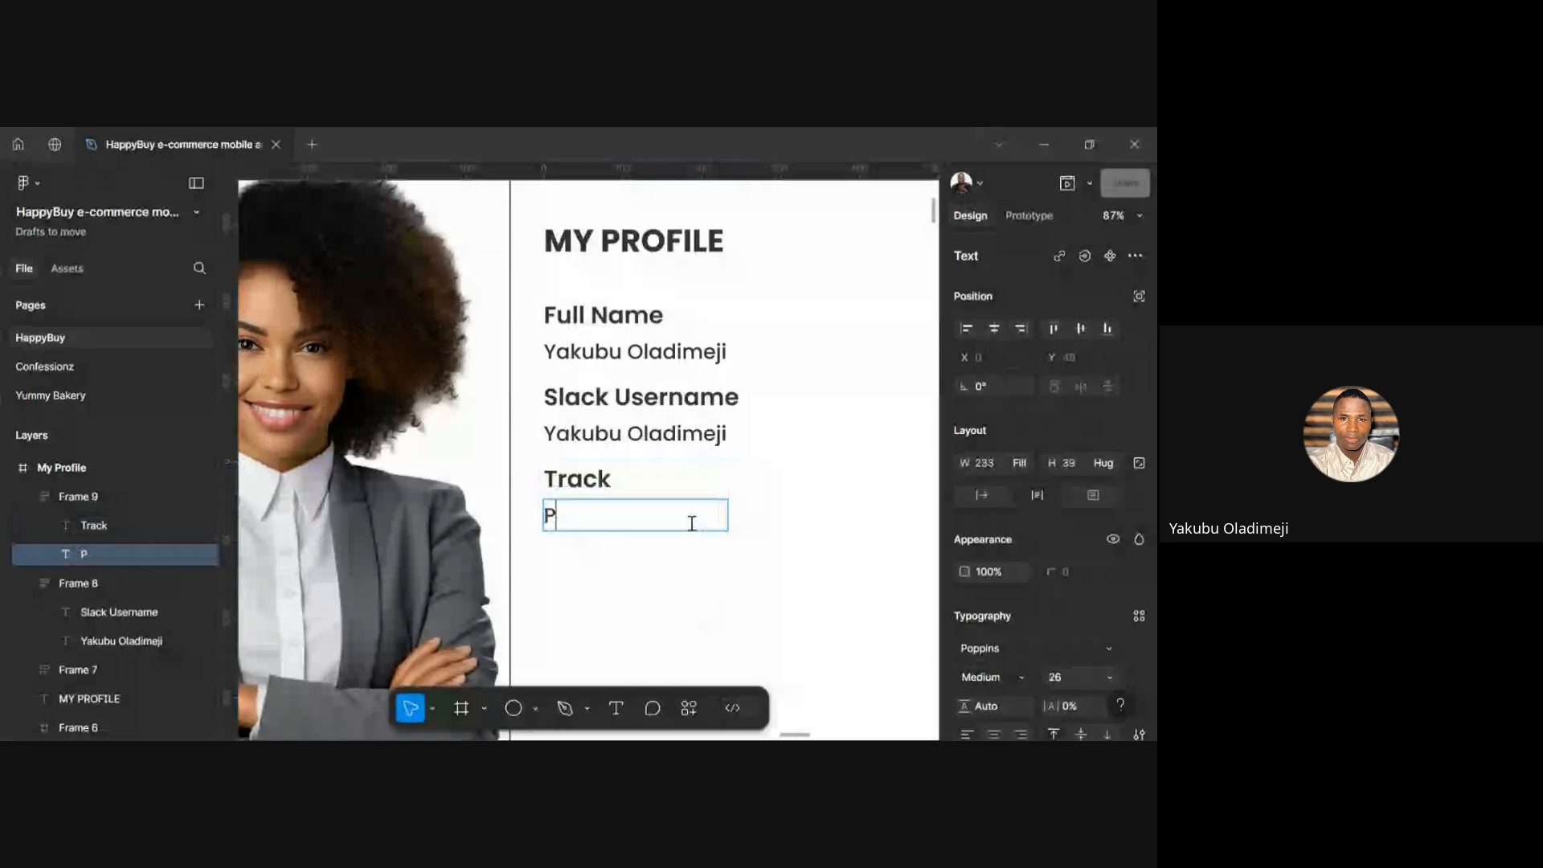
type("roduct Design")
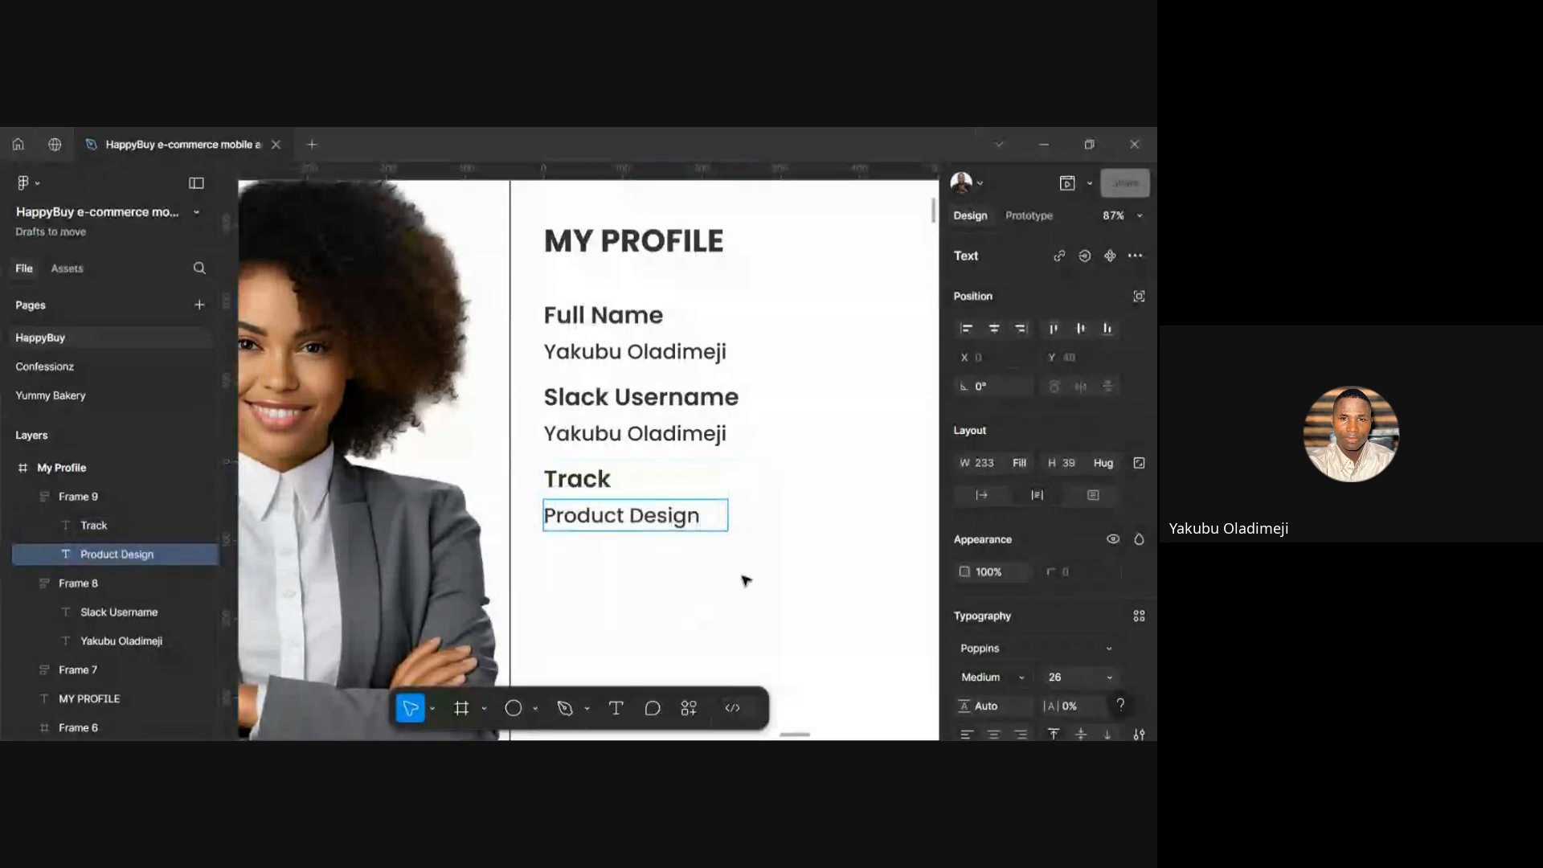
key("Escape")
key("Escape")
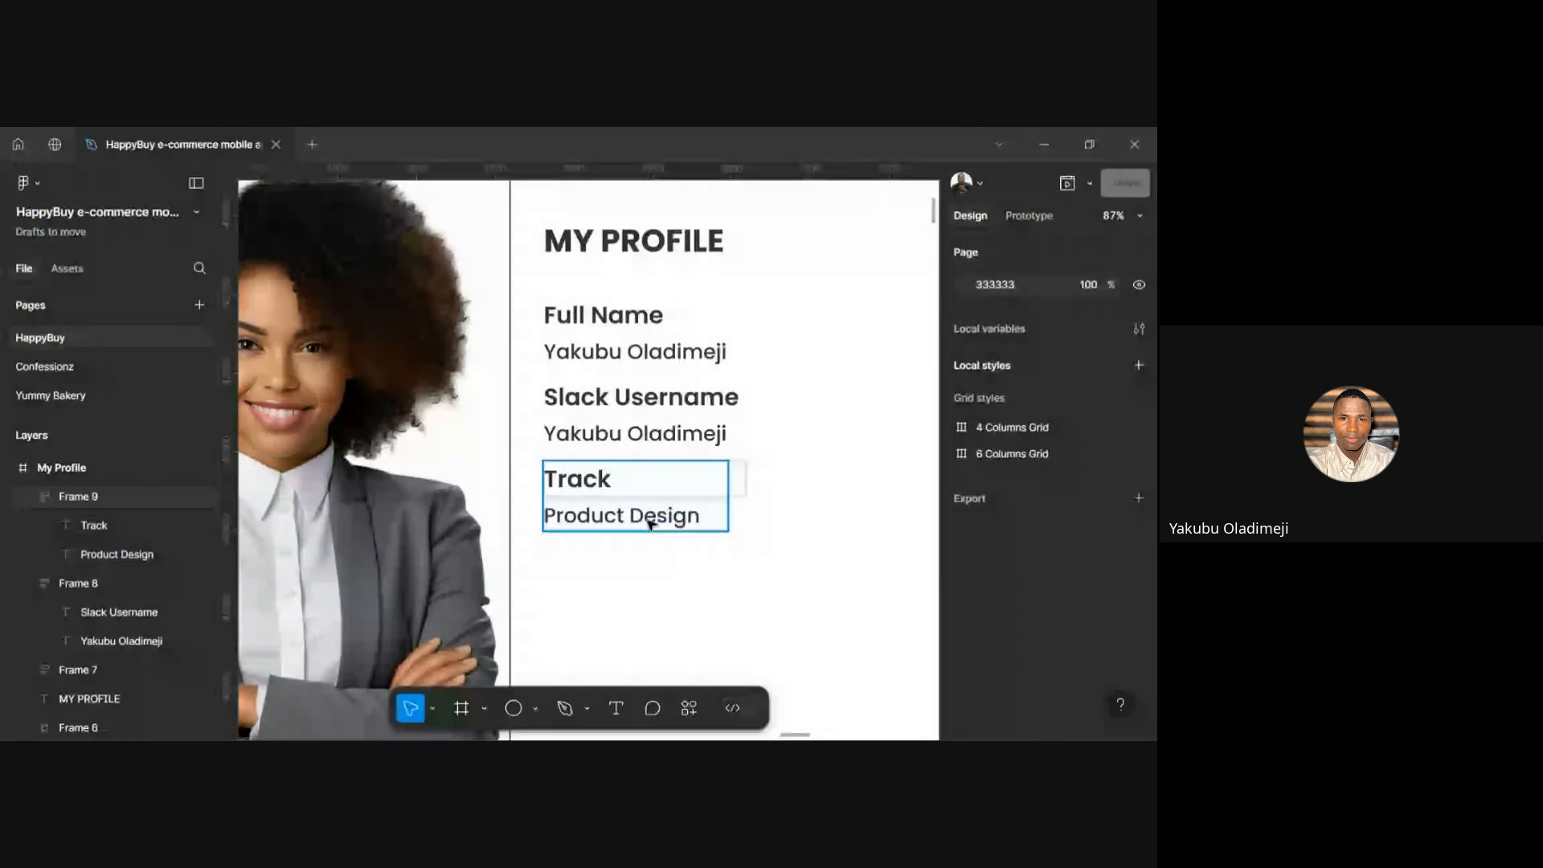
left_click(650, 523)
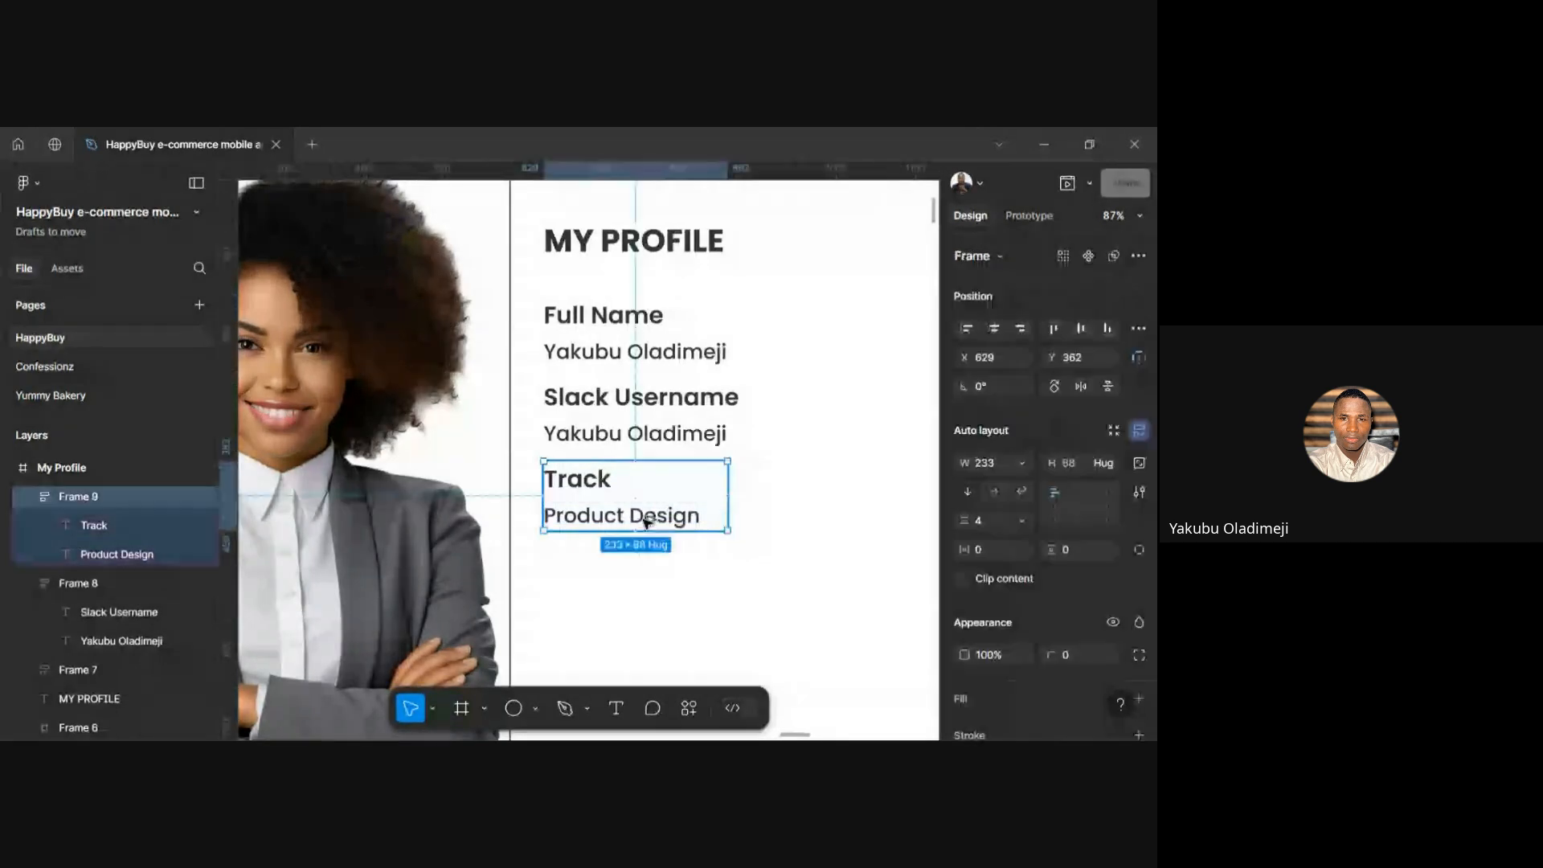
left_click_drag(649, 523, 649, 605)
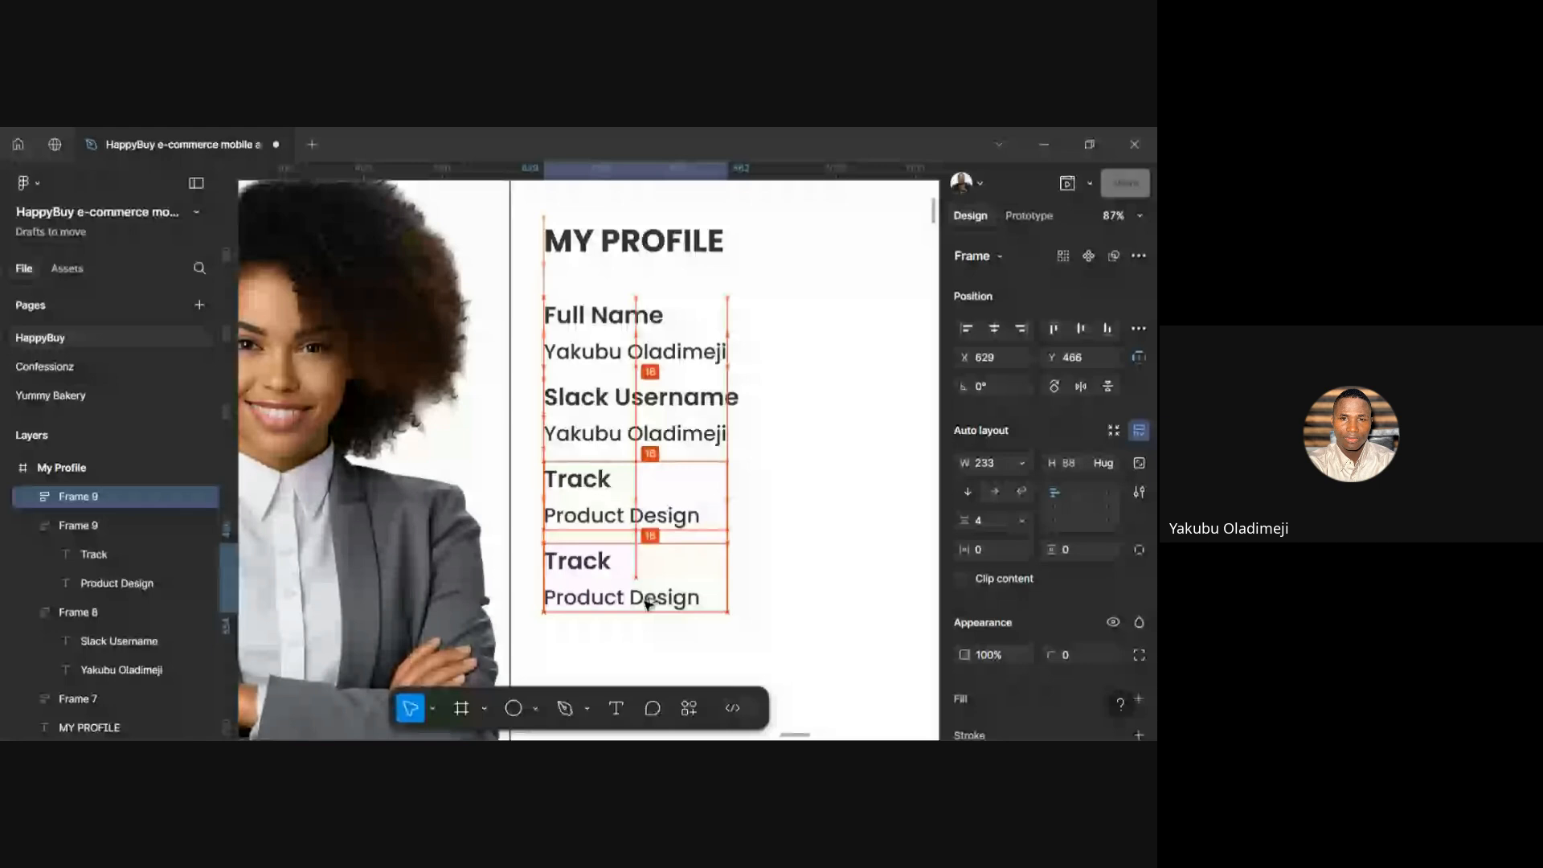
Relabel the duplicated pair's label as 'Reason:'
scroll(649, 604, "down", 1)
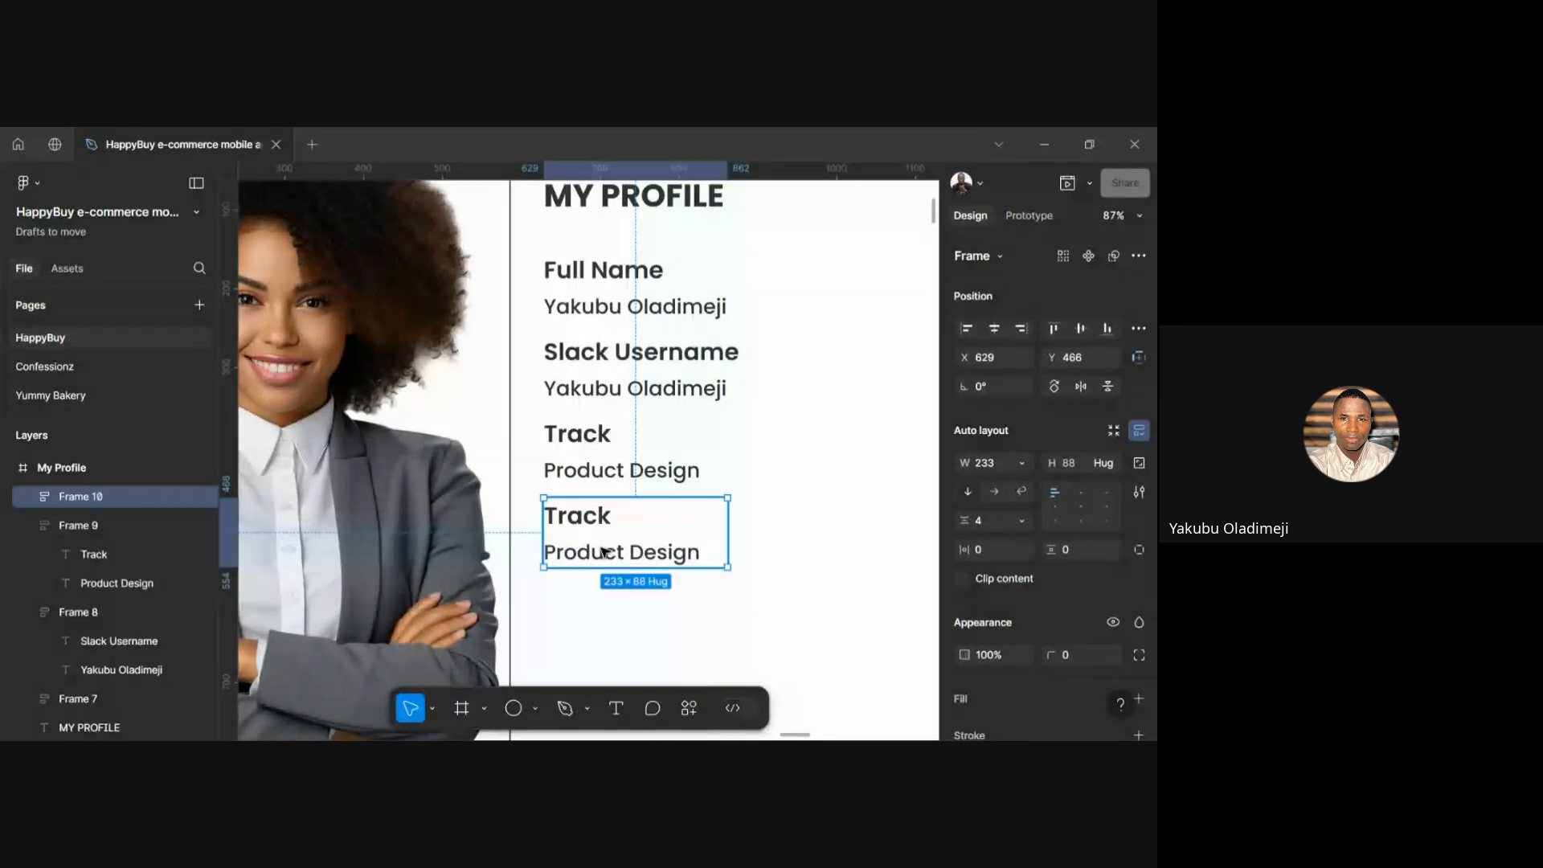
double_click(590, 524)
type("Reason")
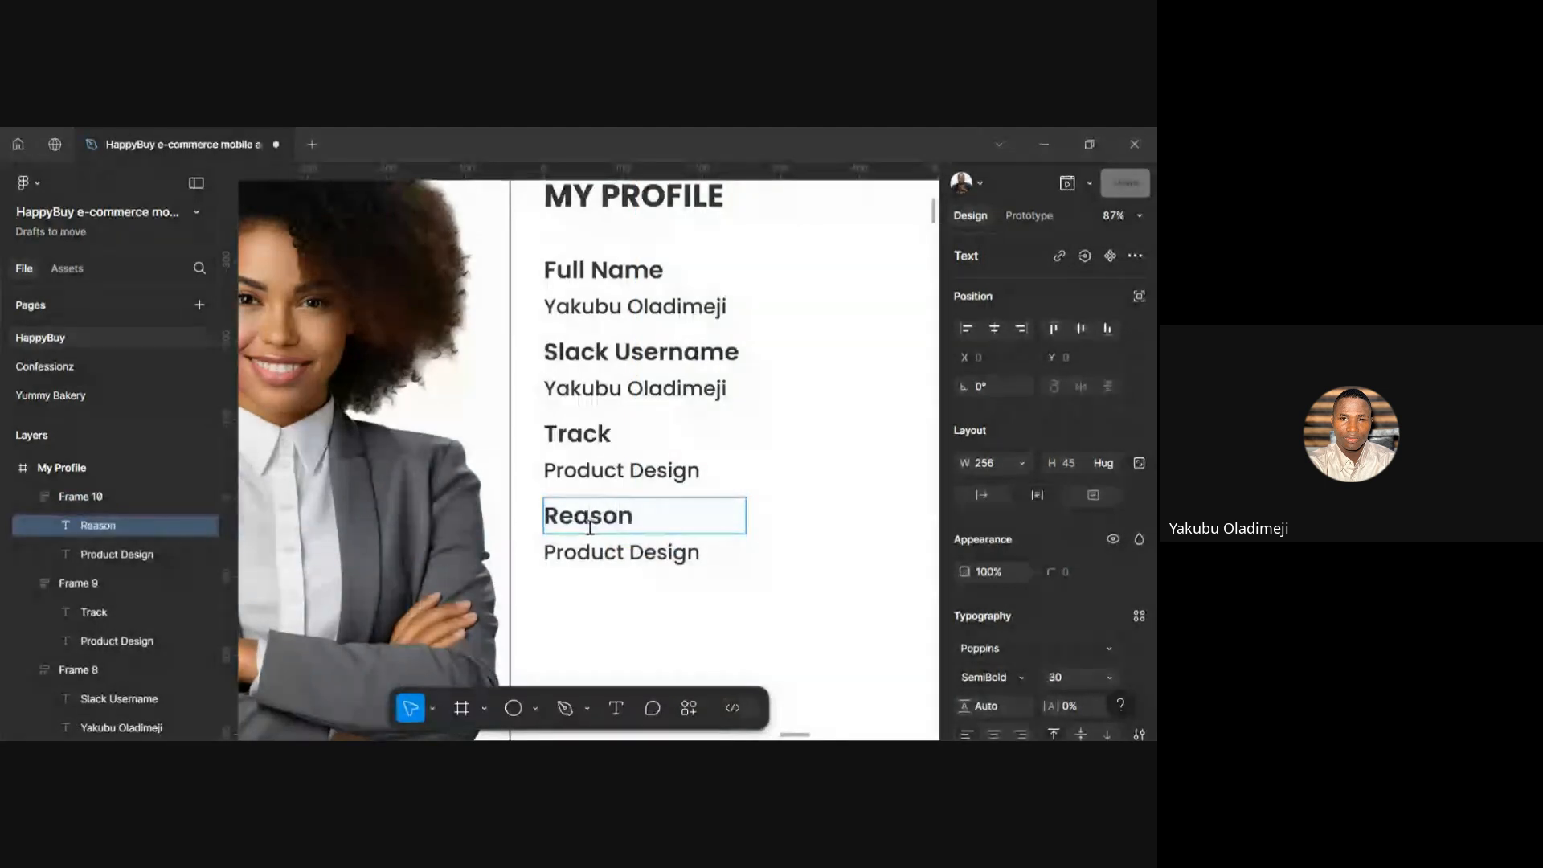
type(":")
key("Escape")
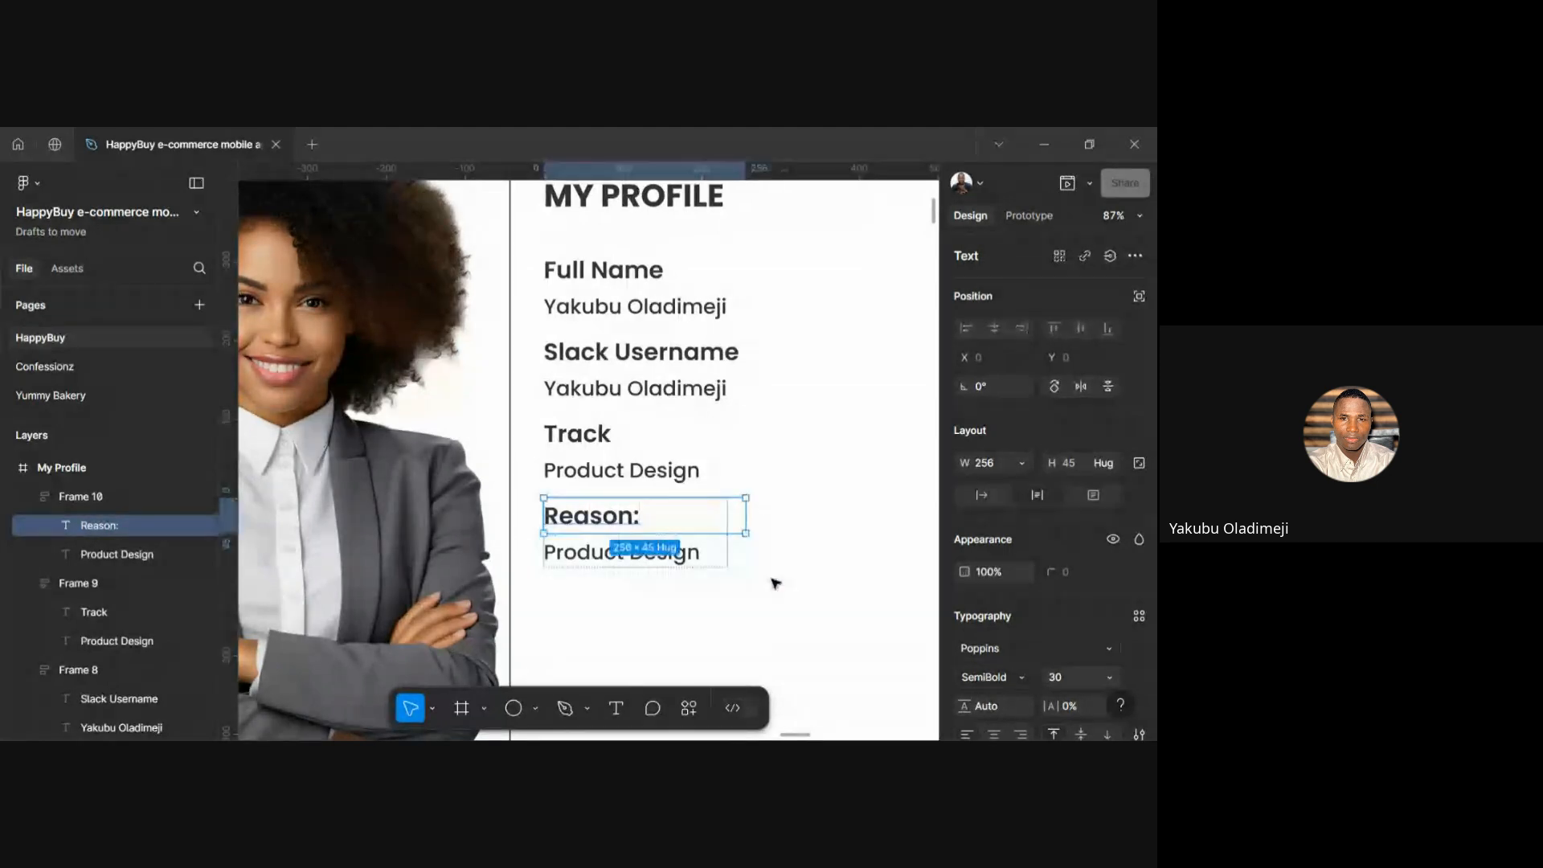
left_click(774, 583)
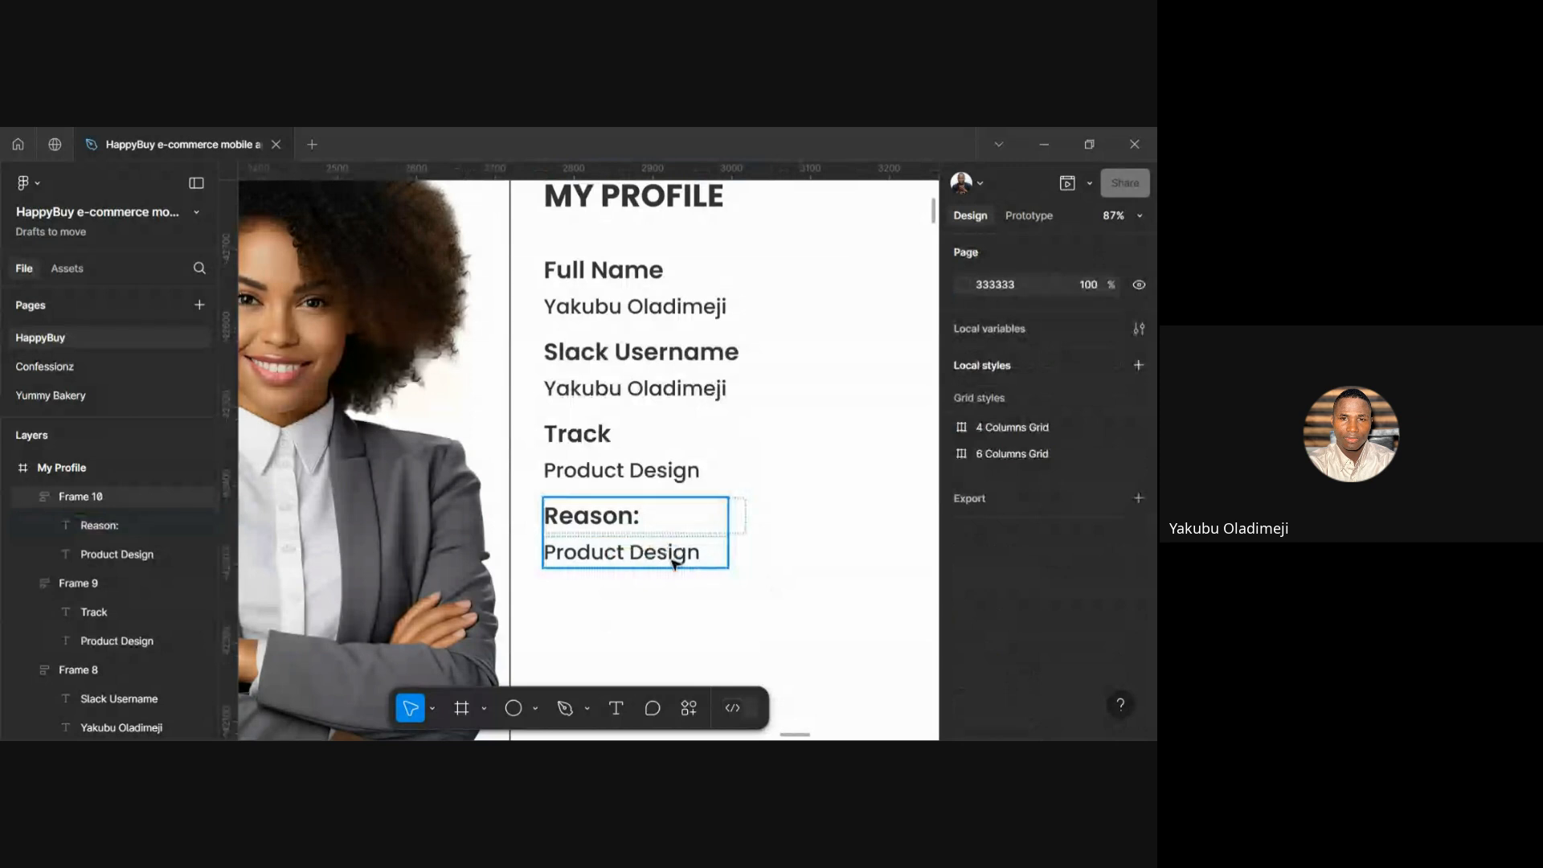
Ungroup the Reason pair with Ctrl+Shift+G so its two texts become separate layers
left_click(674, 563)
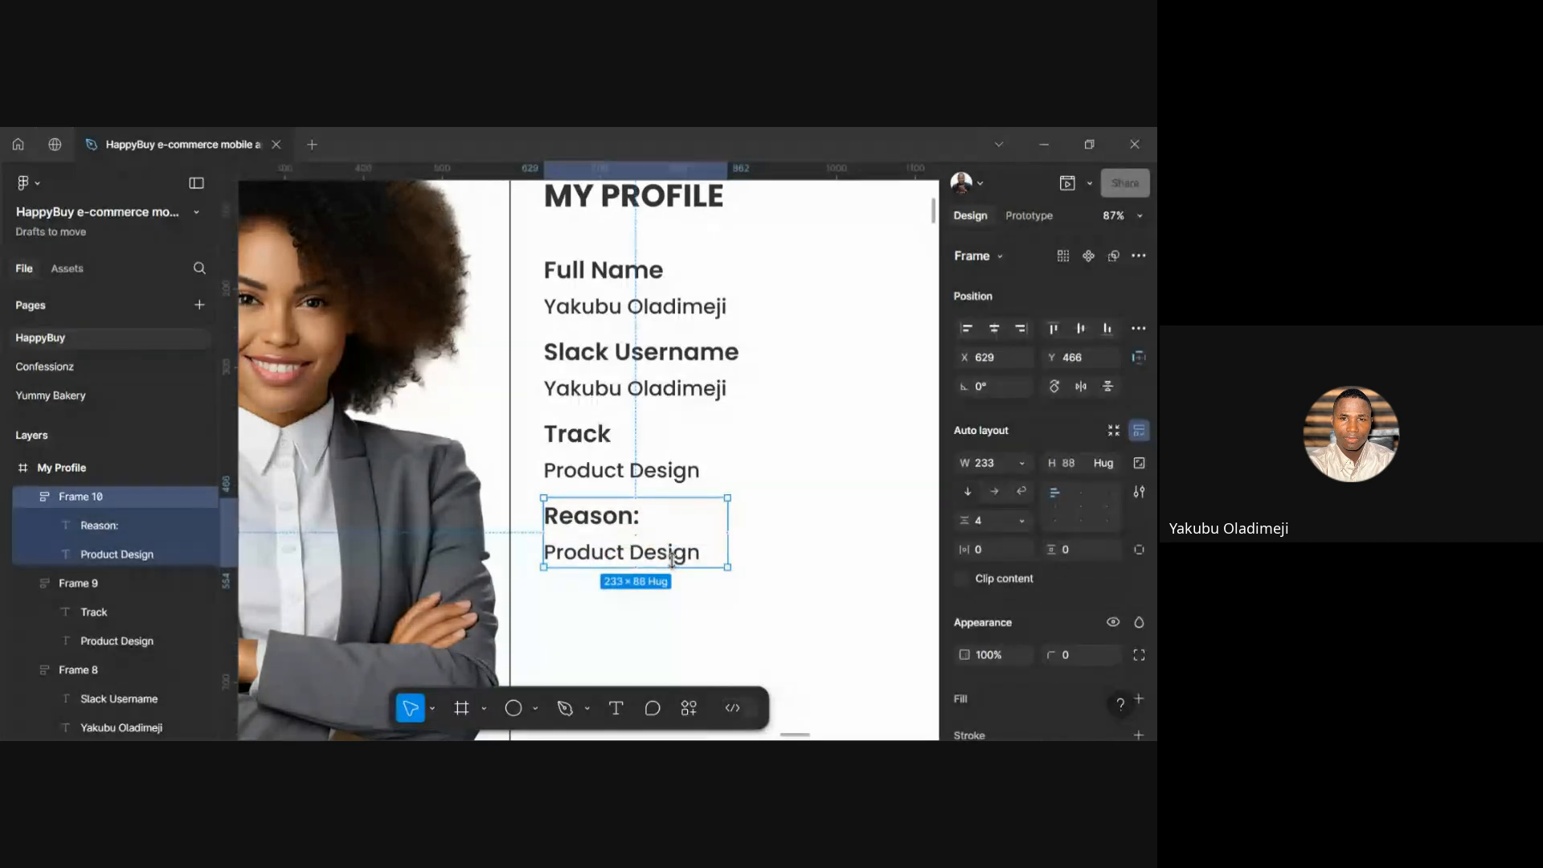
left_click(751, 607)
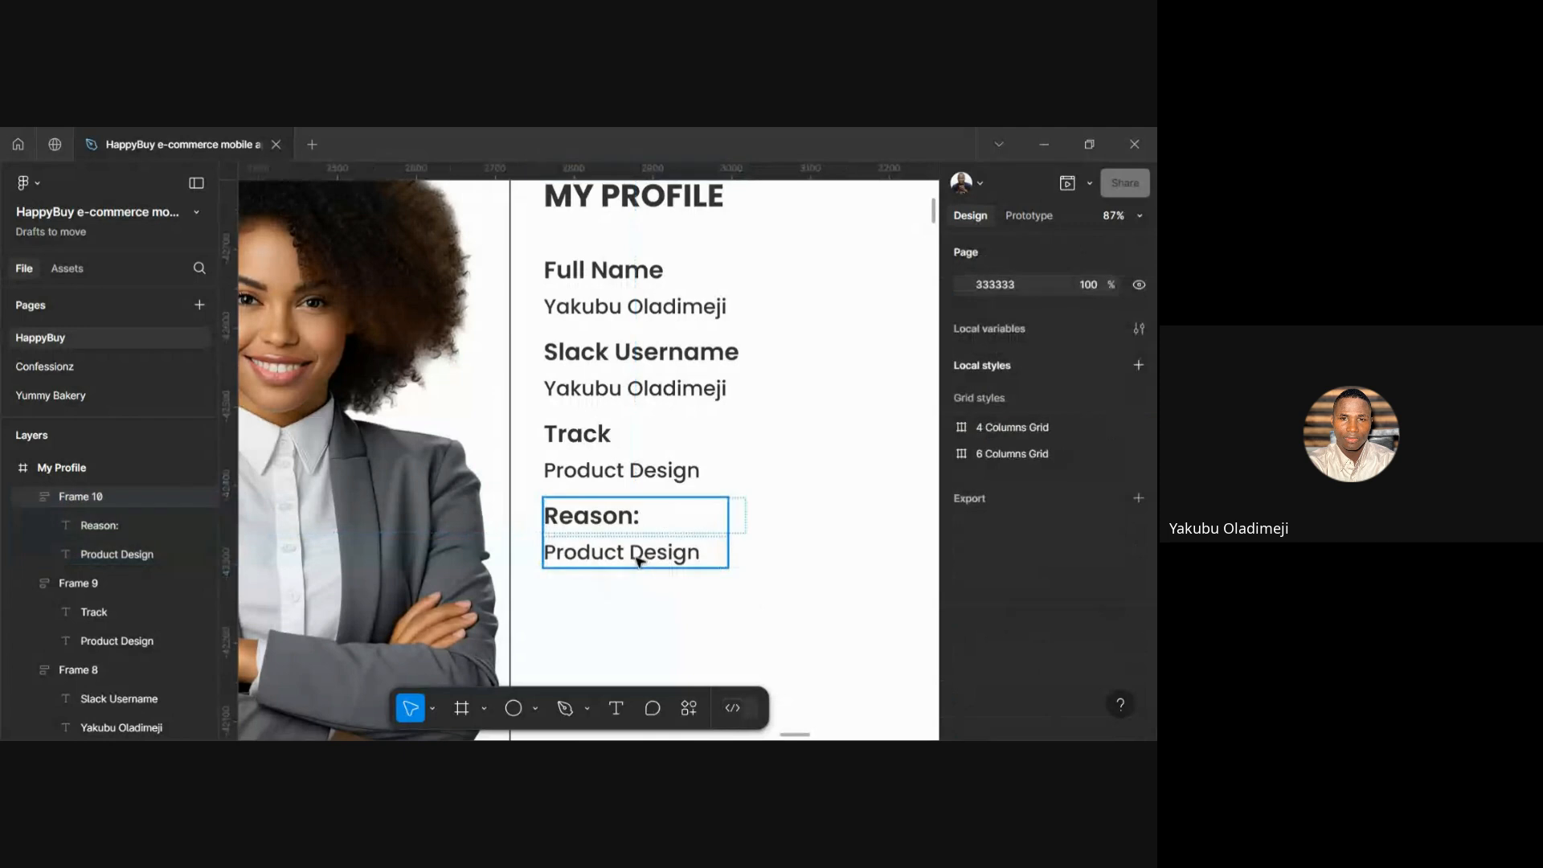
double_click(643, 562)
left_click(683, 611)
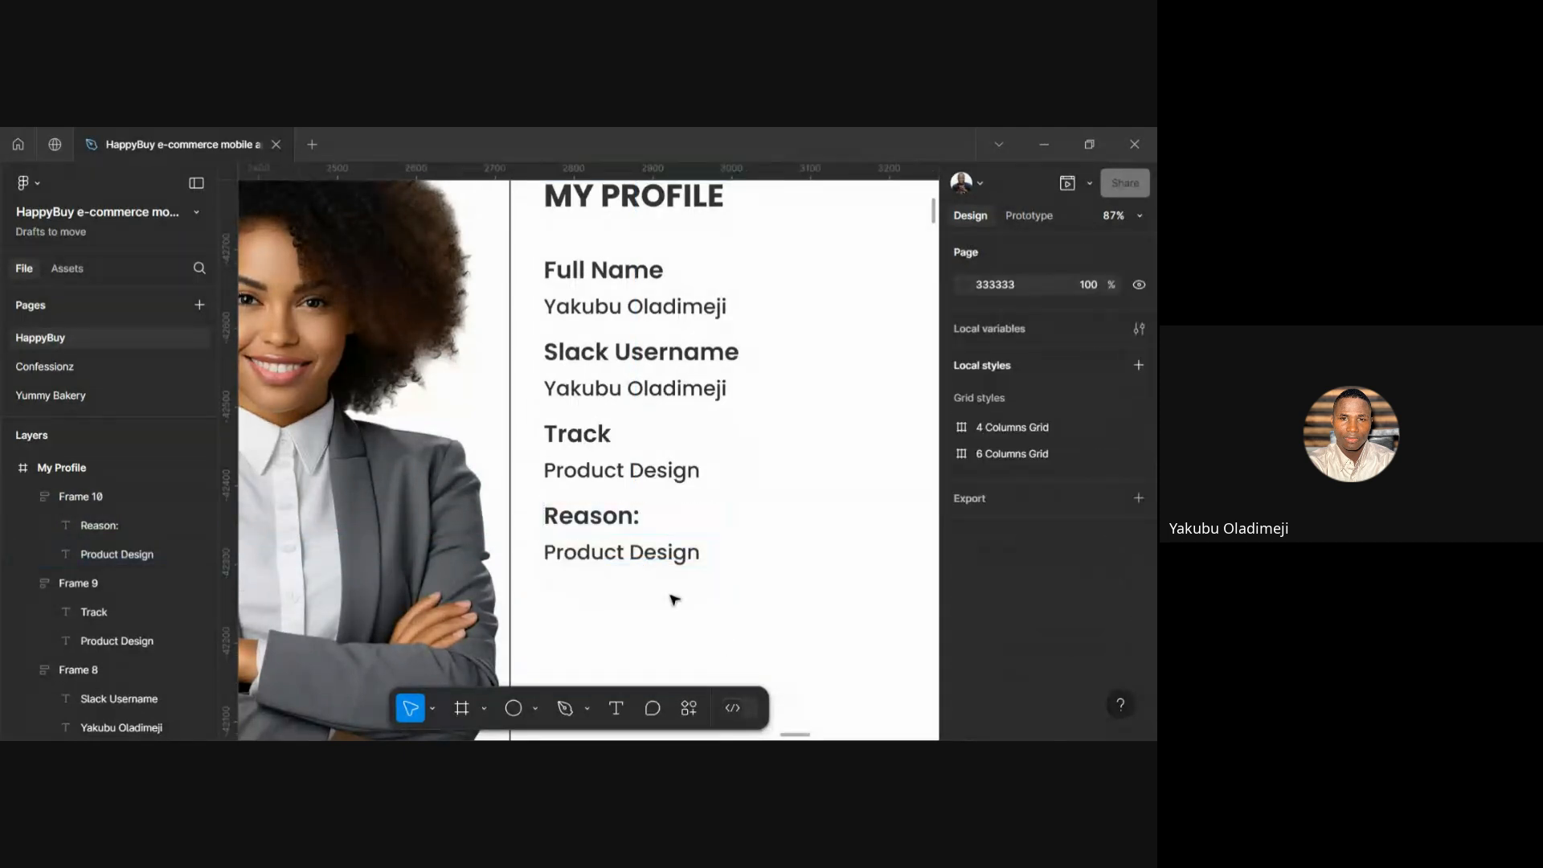
left_click(611, 560)
key("ctrl+shift+g")
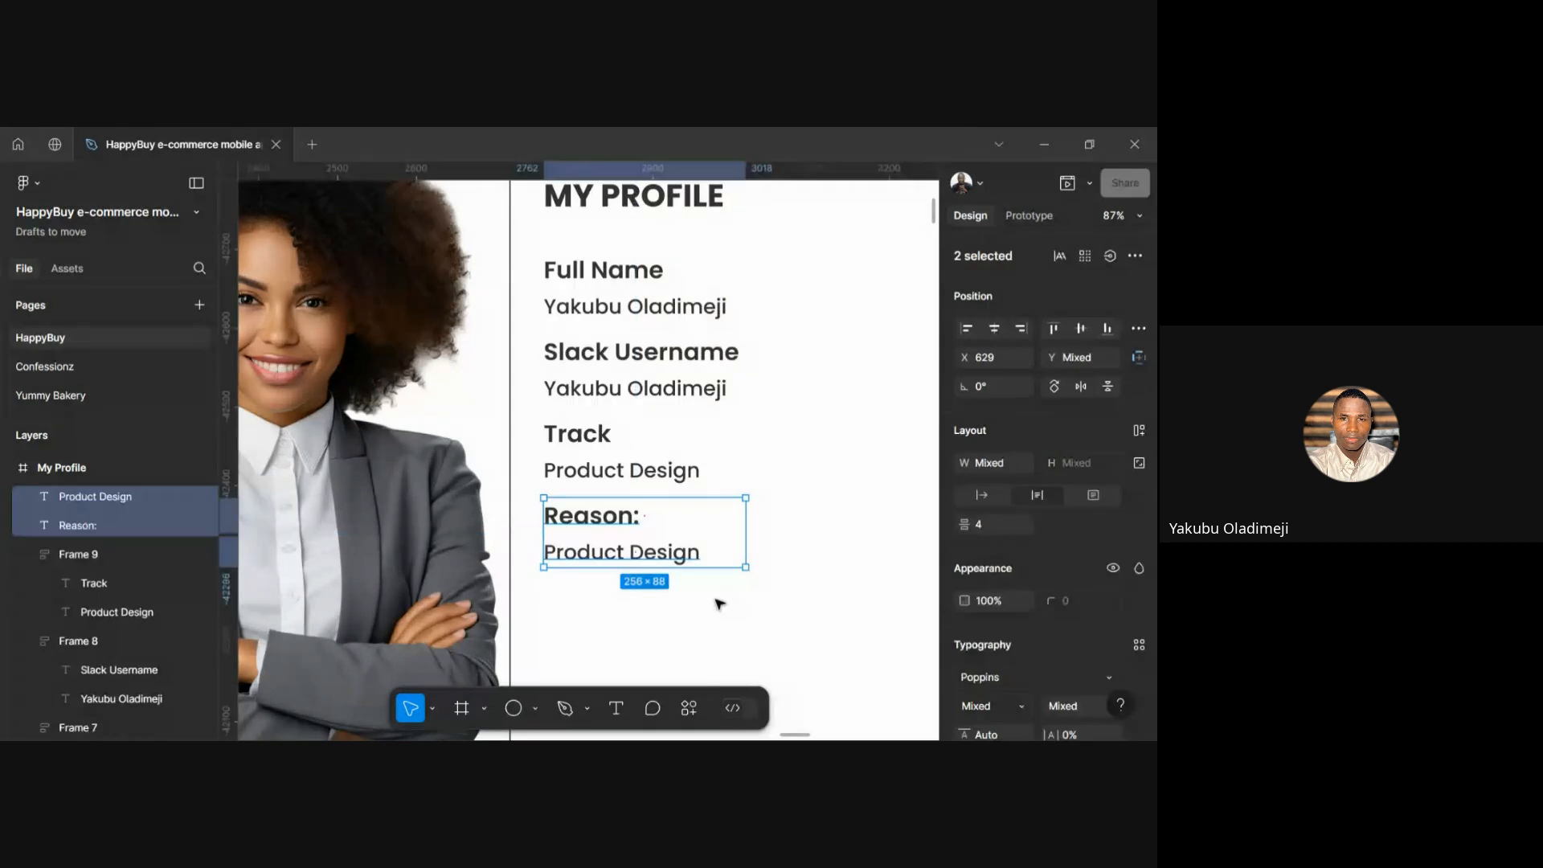
double_click(662, 551)
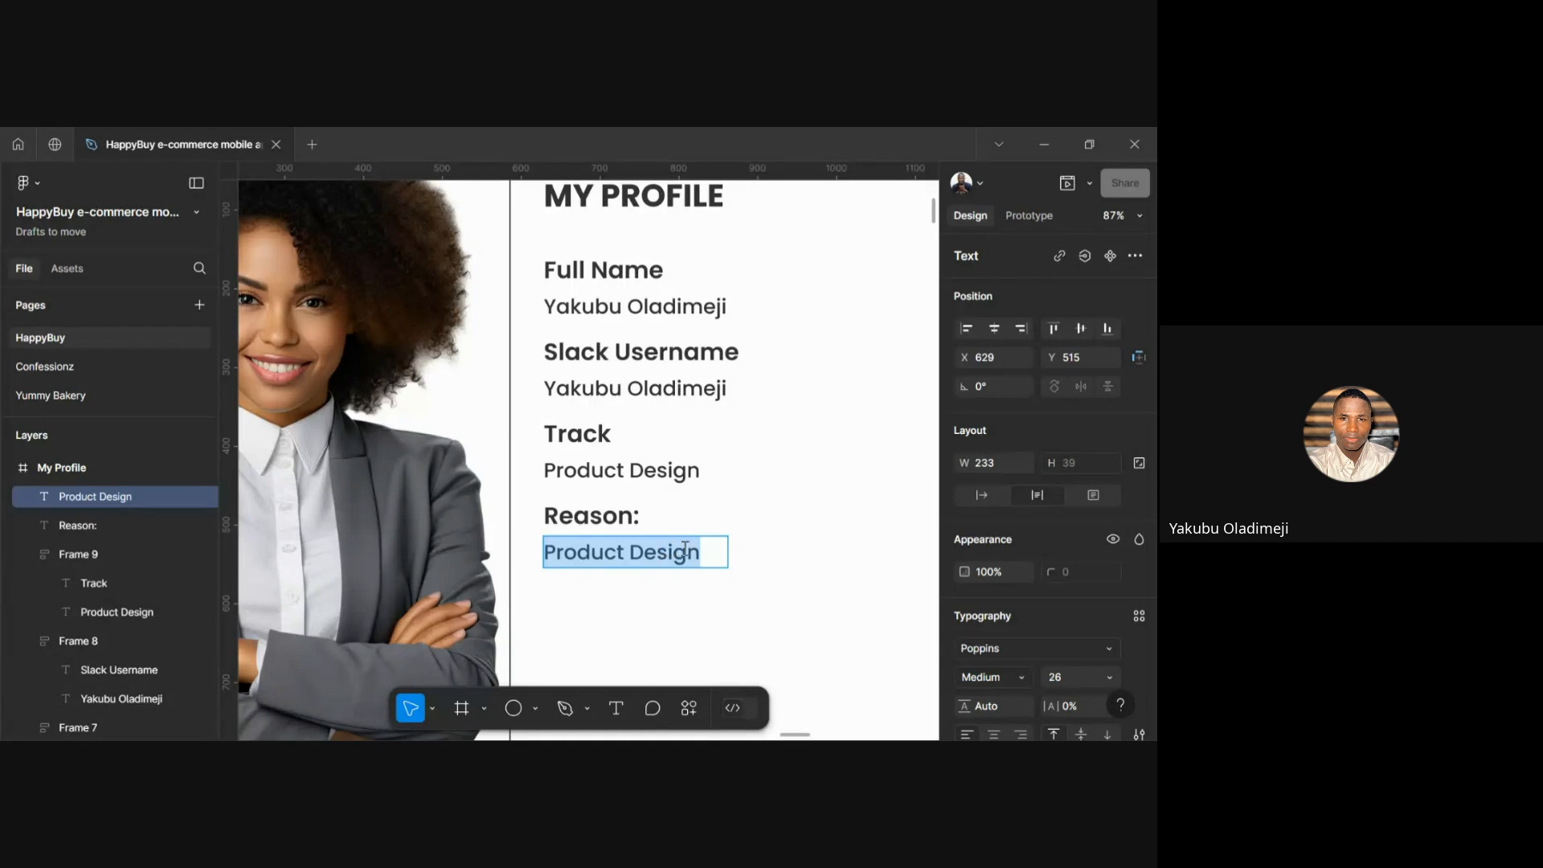
left_click(742, 548)
Select the reference reason paragraph, then paste it into Product Design and undo that paste
scroll(740, 548, "right", 8)
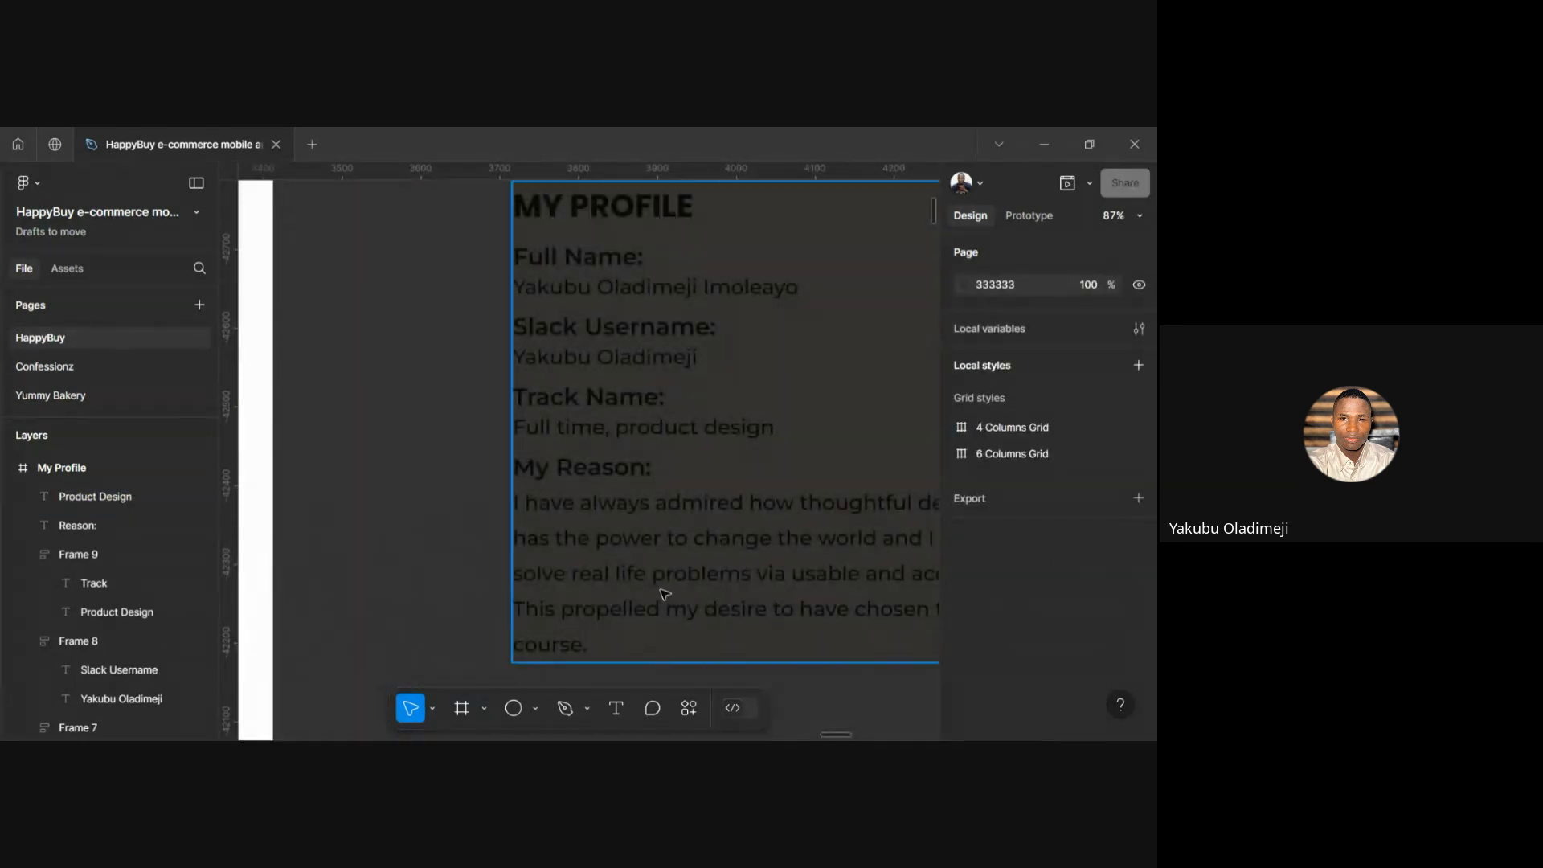
double_click(663, 594)
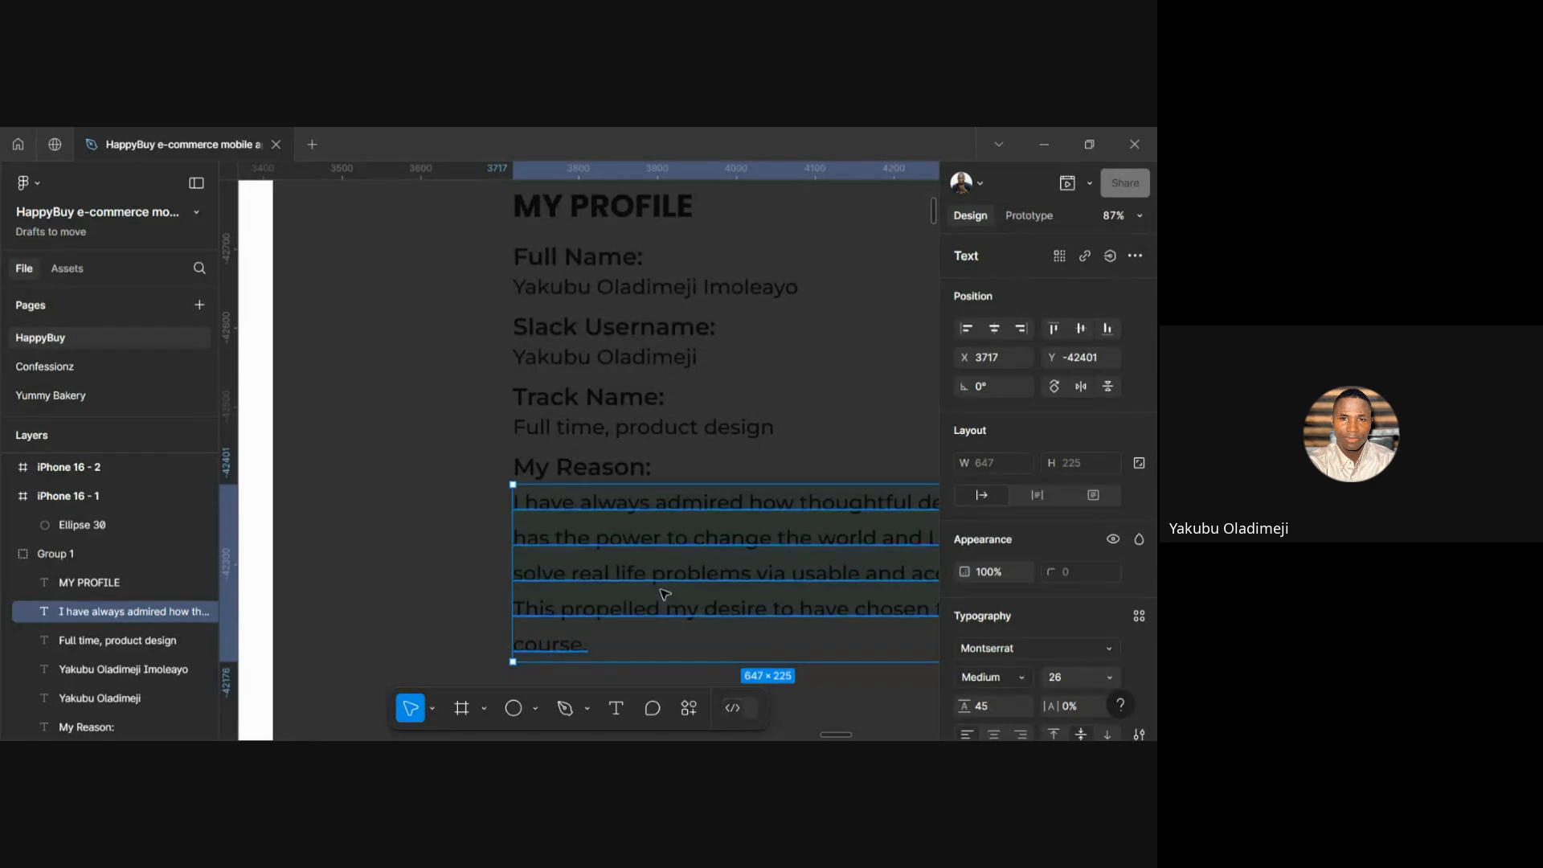
scroll(664, 594, "left", 10)
scroll(673, 563, "down", 2)
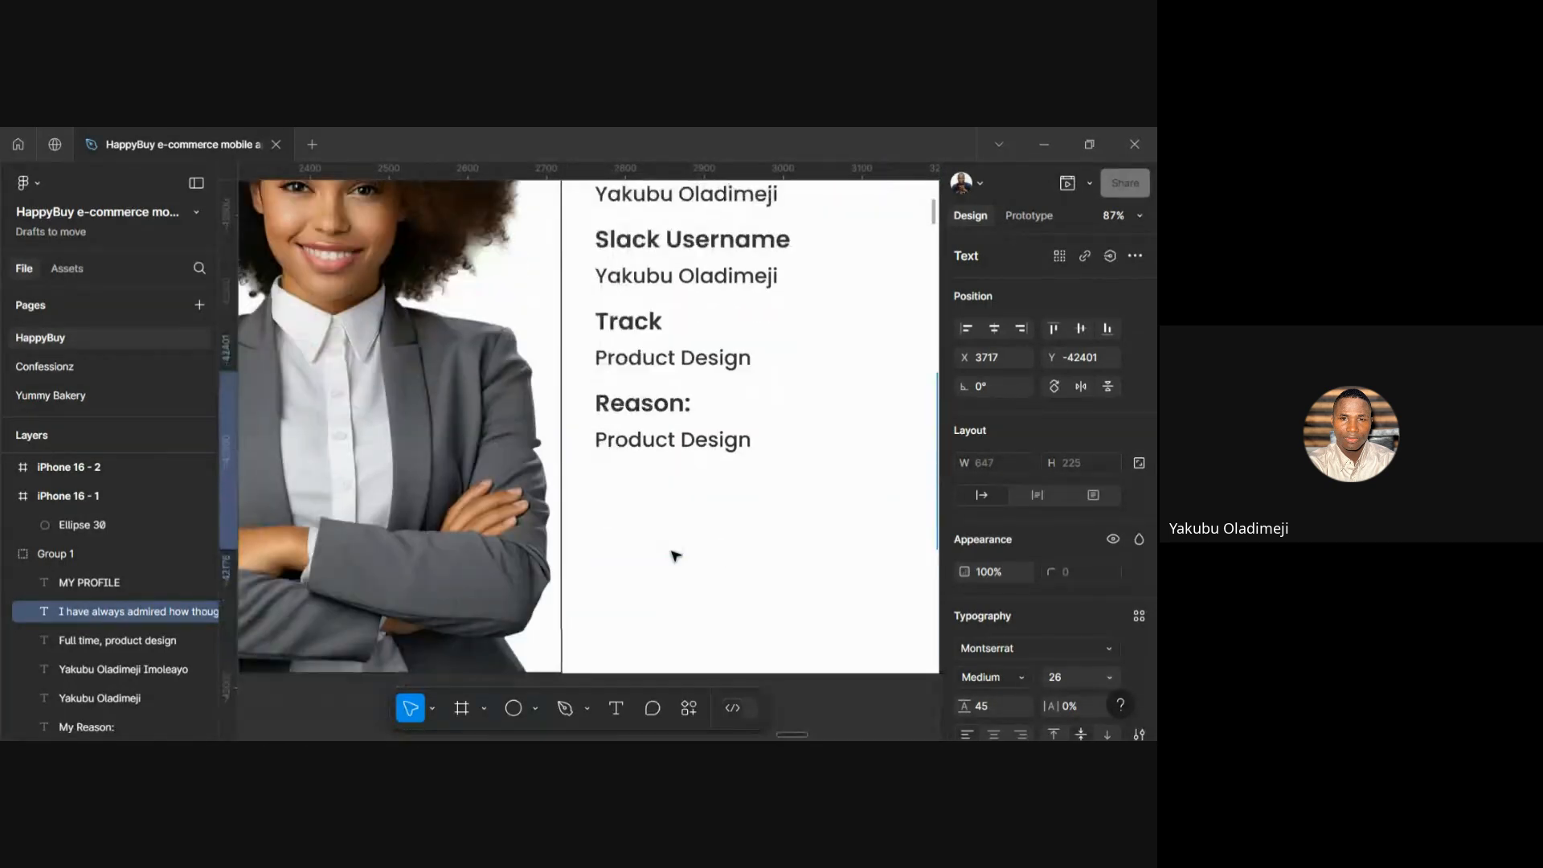
scroll(673, 556, "right", 1)
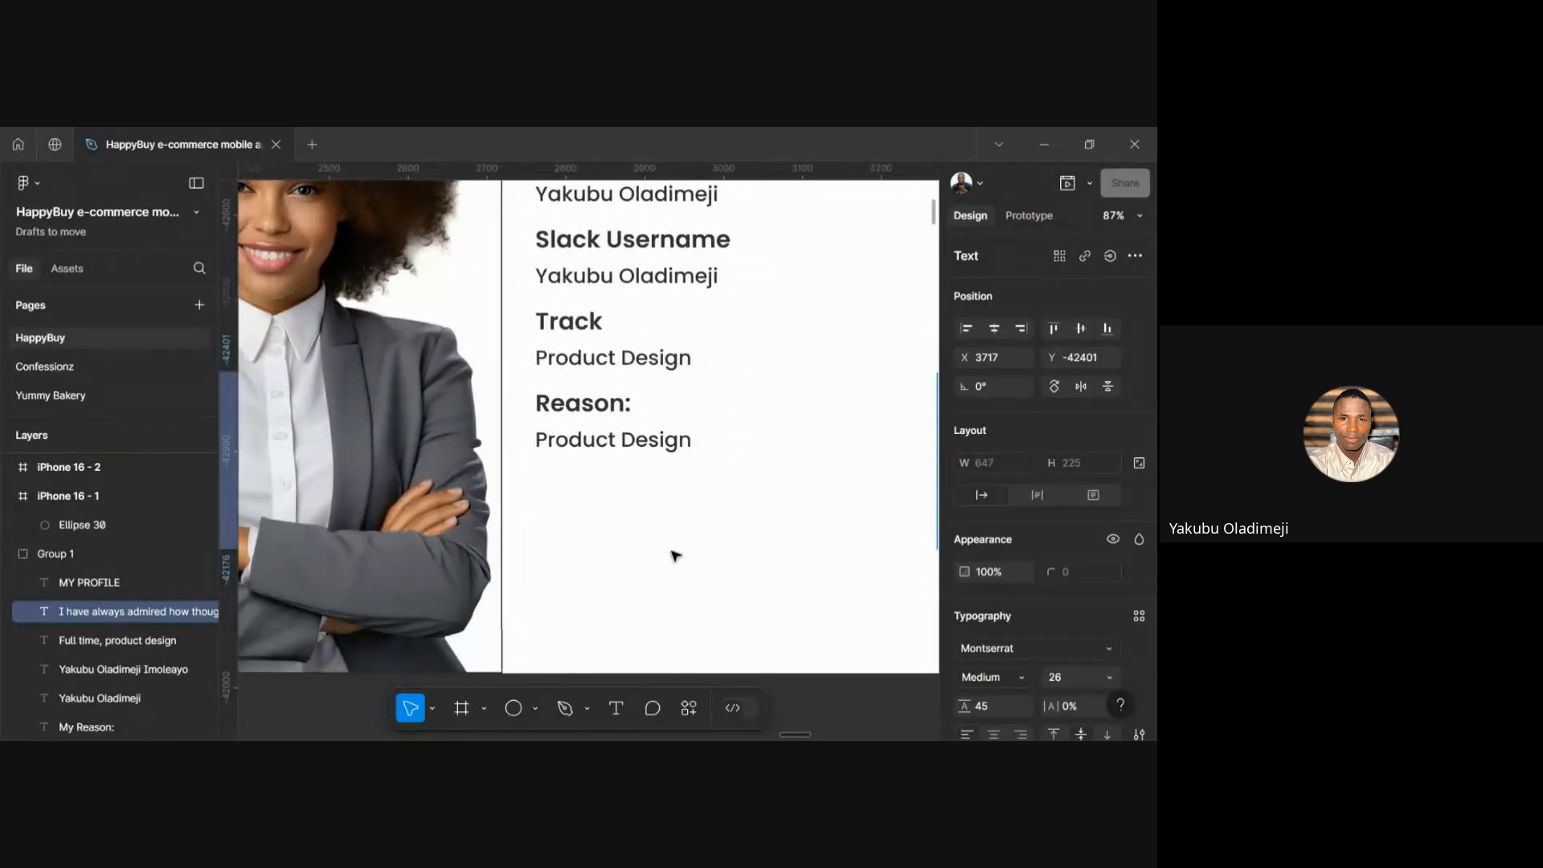
left_click(631, 451)
double_click(629, 451)
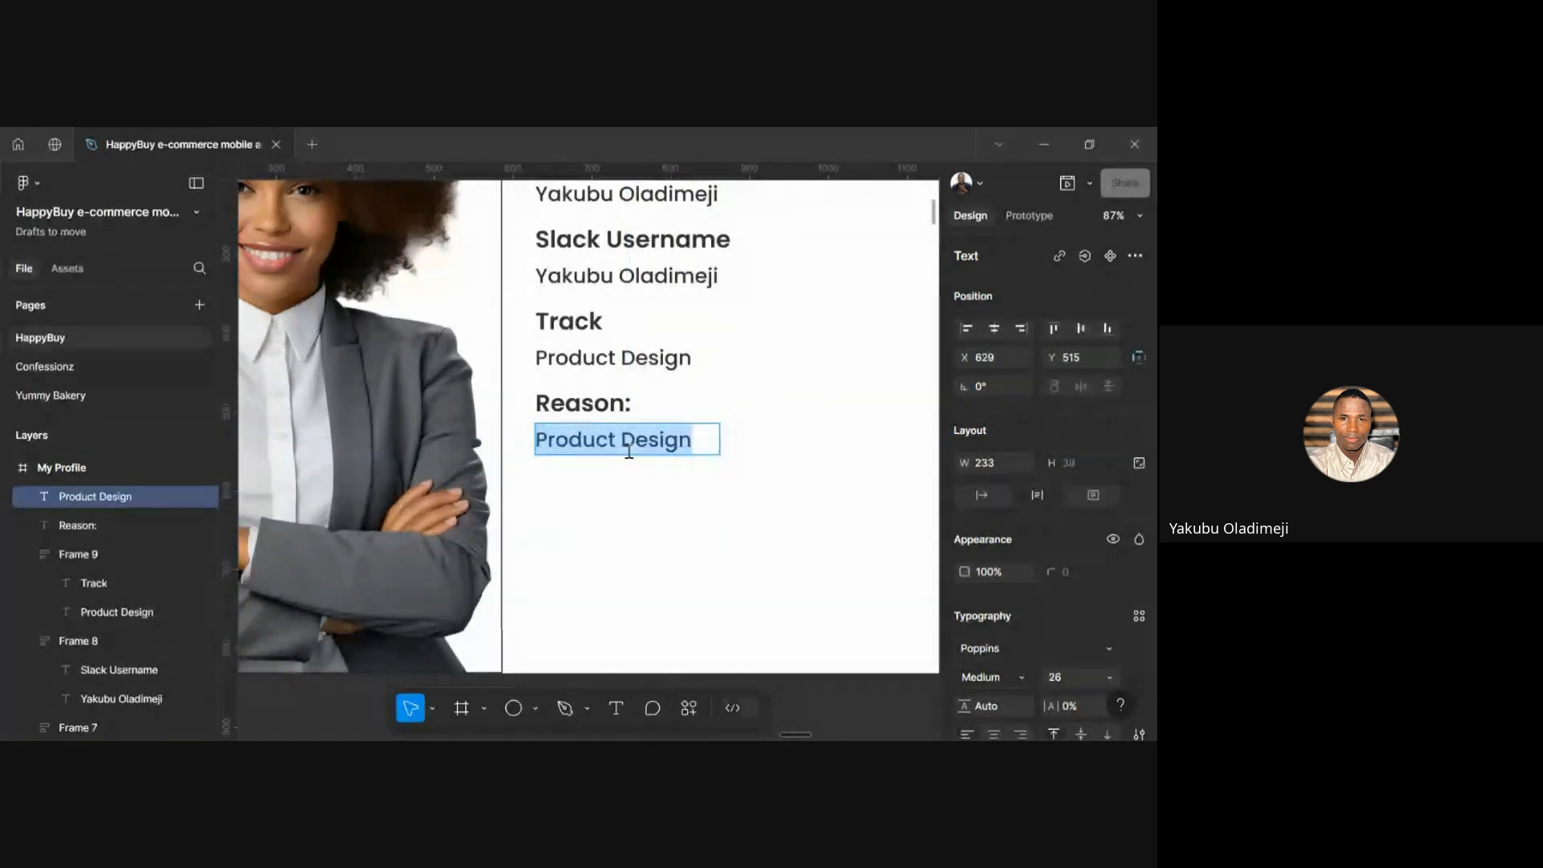
key("ctrl+v")
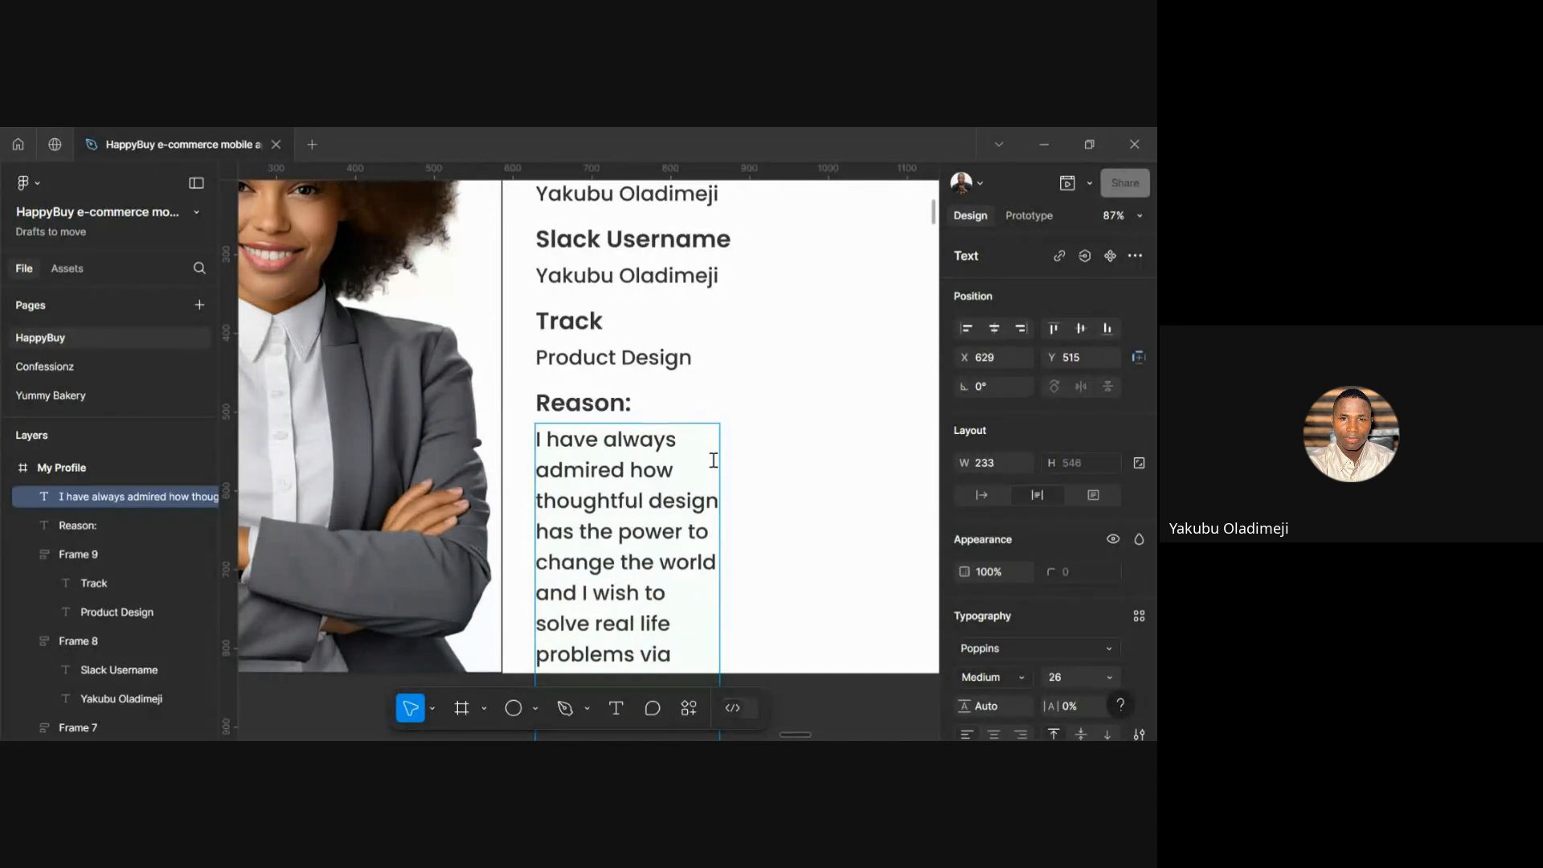
key("ctrl+z")
key("Escape")
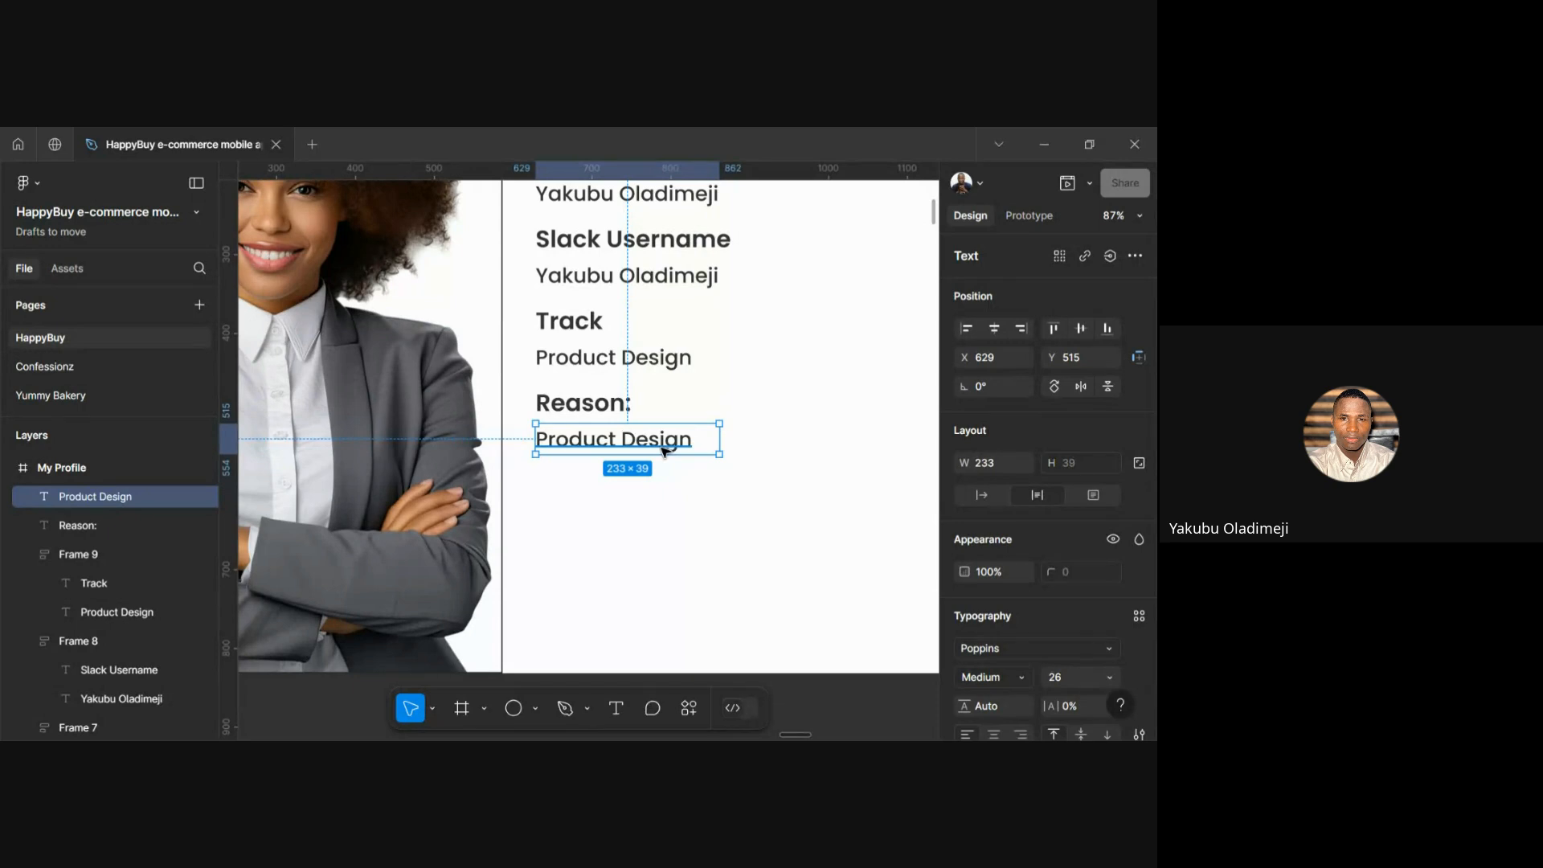
left_click(623, 528)
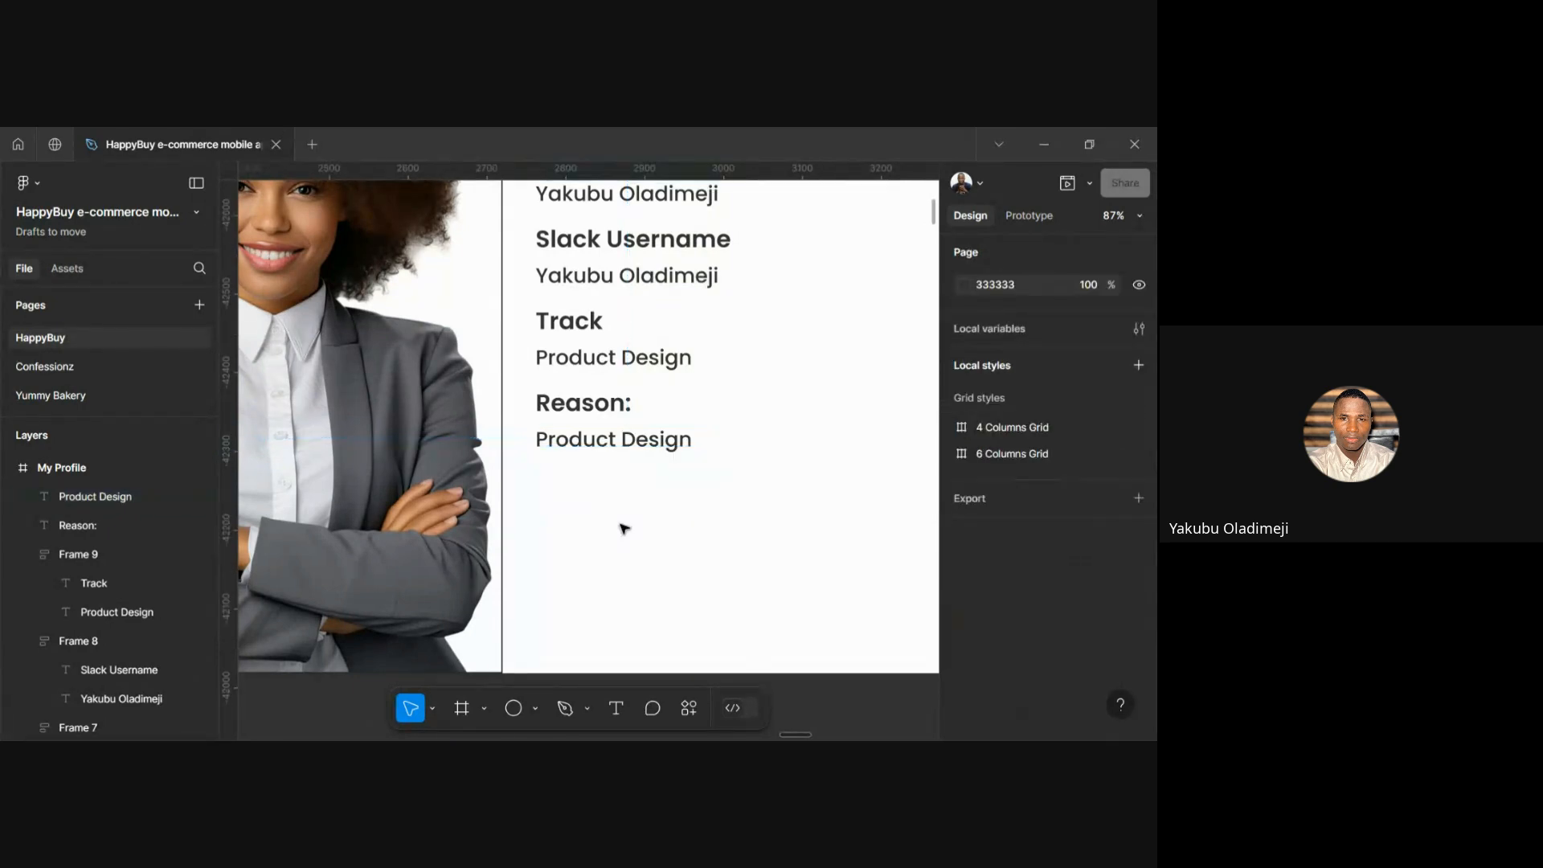
Paste the paragraph onto the frame, move it under Reason:, and delete the Product Design placeholder
right_click(623, 528)
left_click(751, 256)
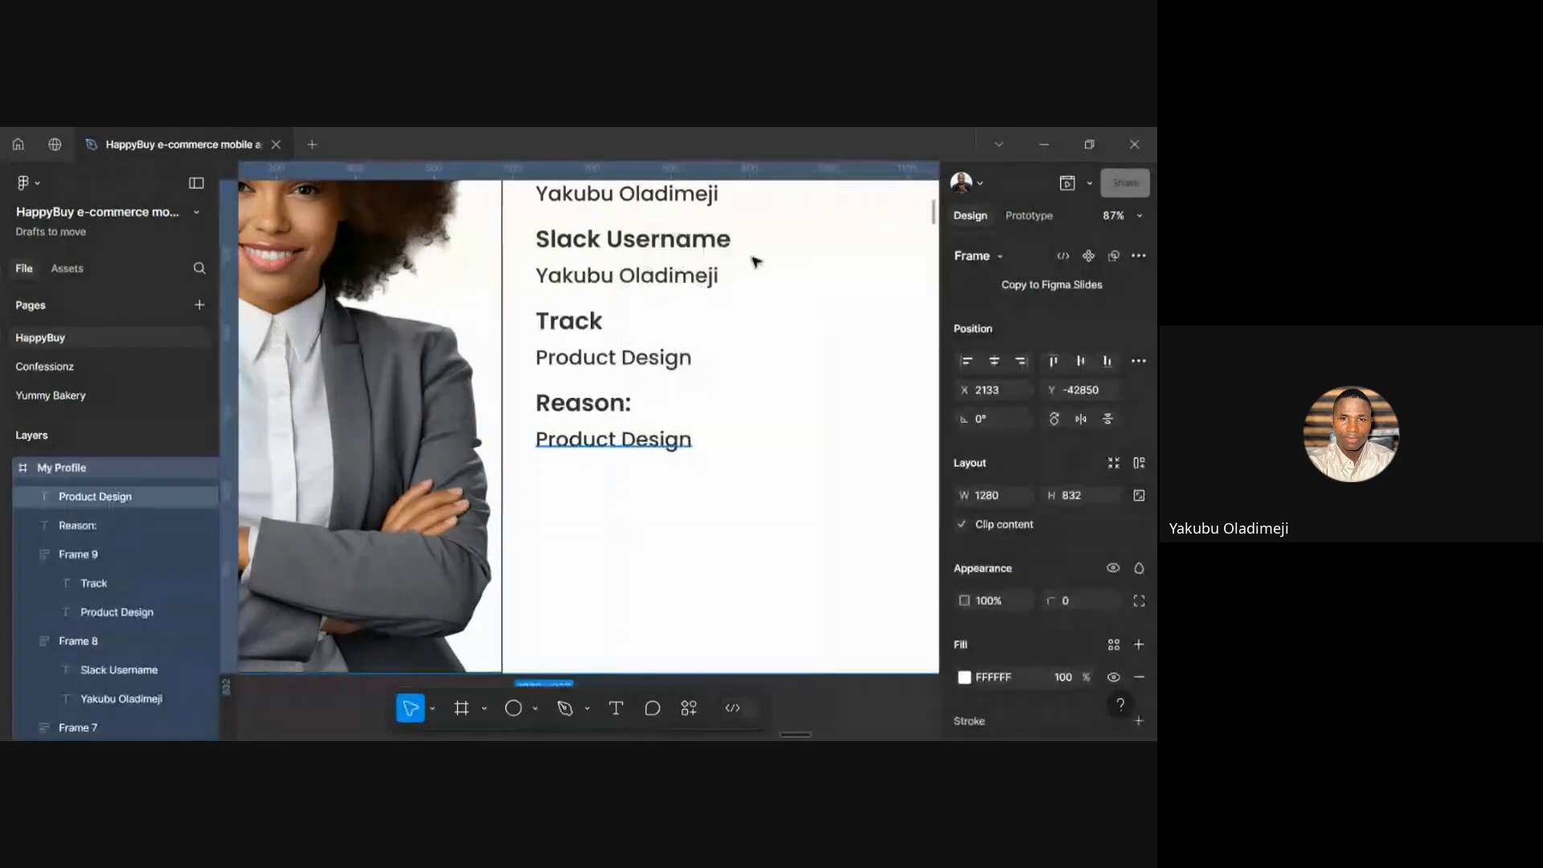
right_click(620, 510)
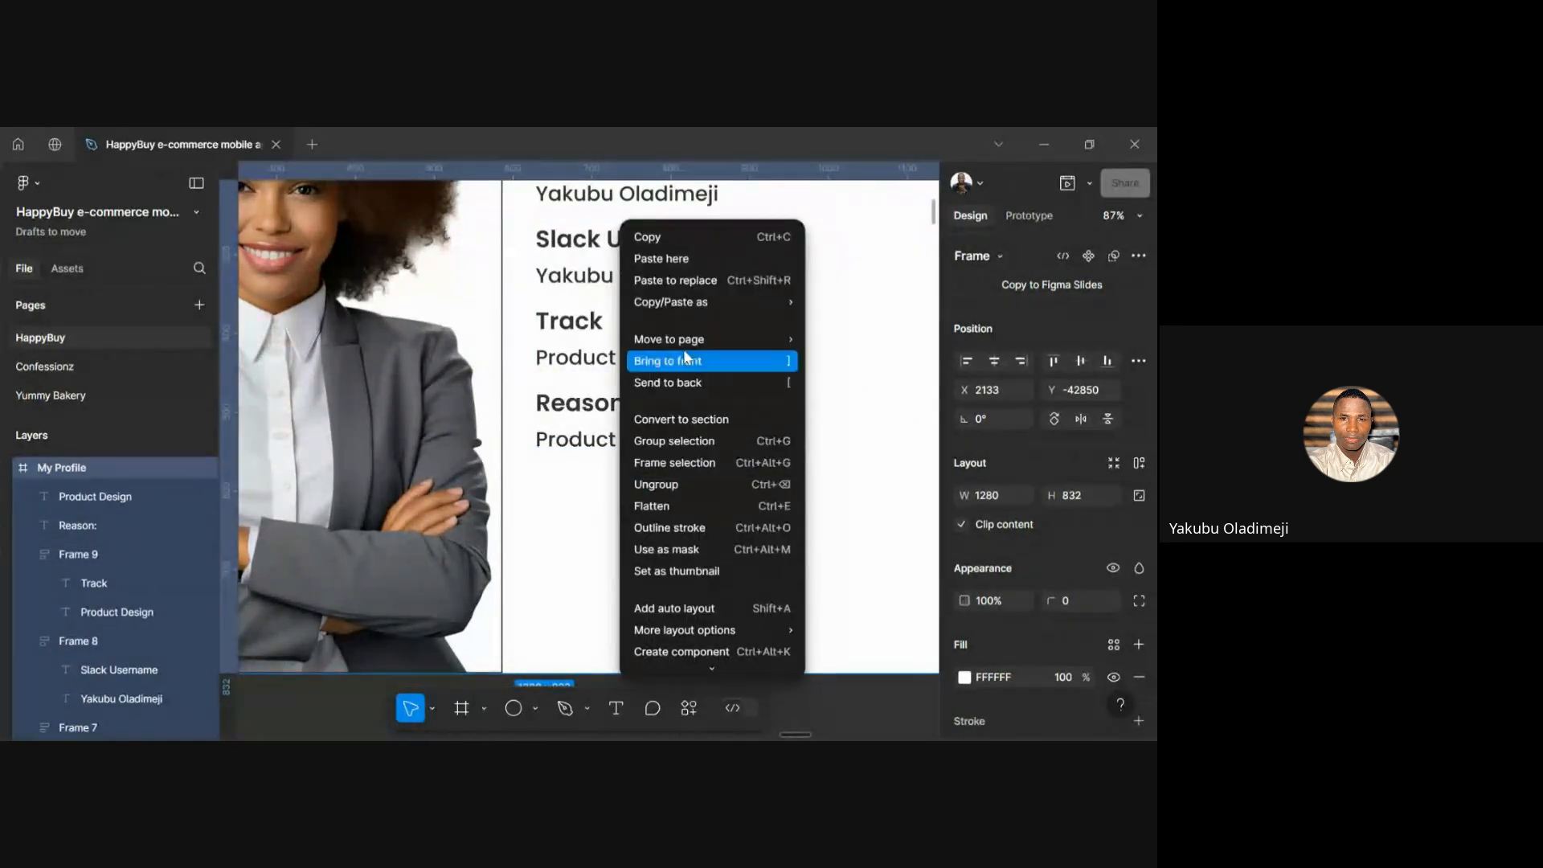
left_click(648, 259)
left_click_drag(727, 548, 660, 511)
left_click(651, 447)
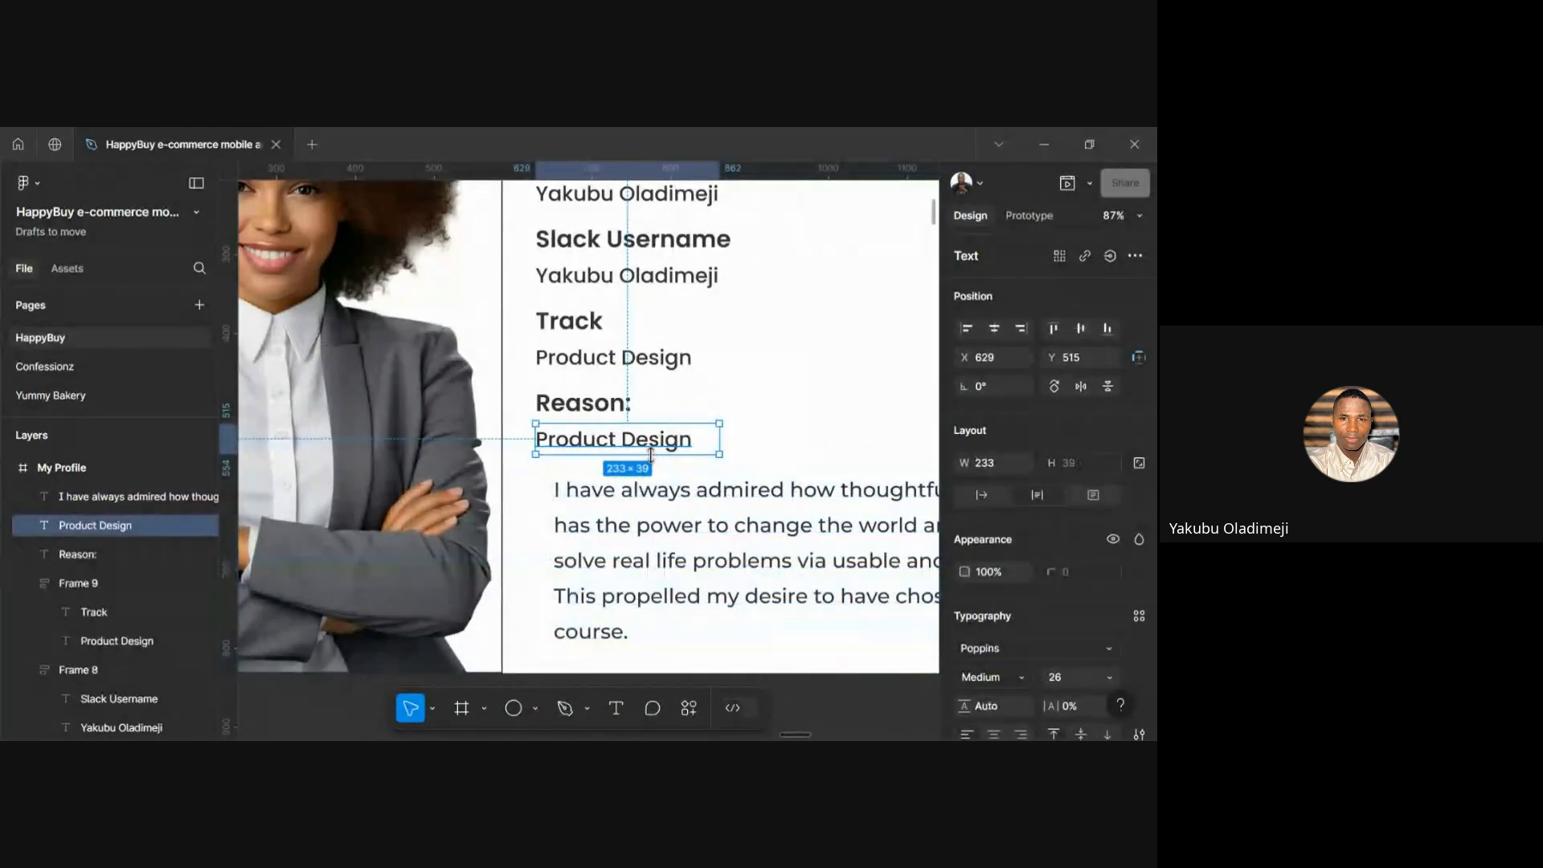
left_click(711, 575)
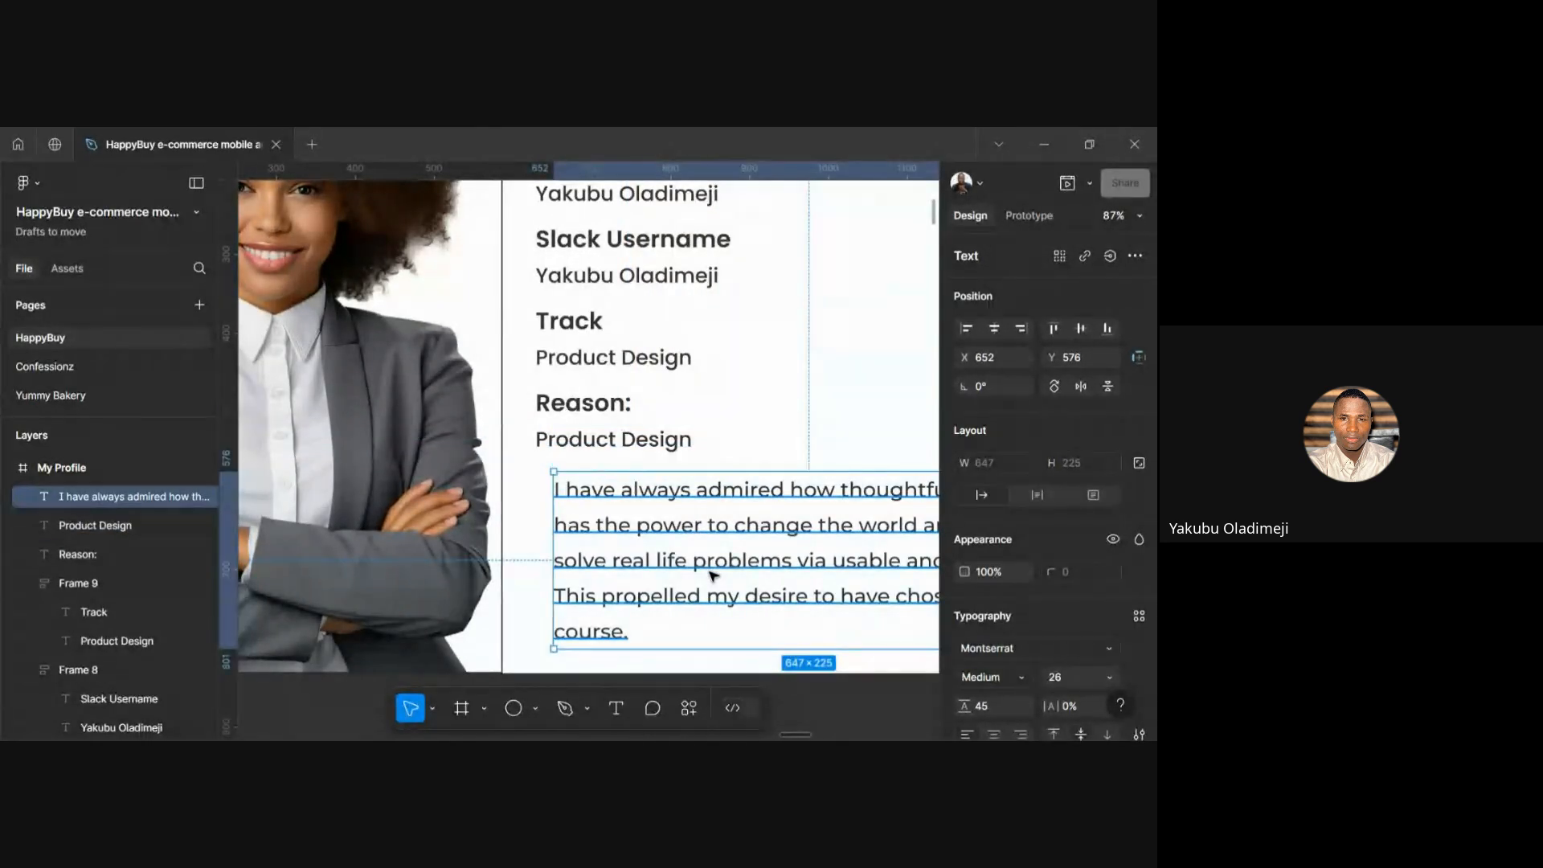
left_click(604, 442)
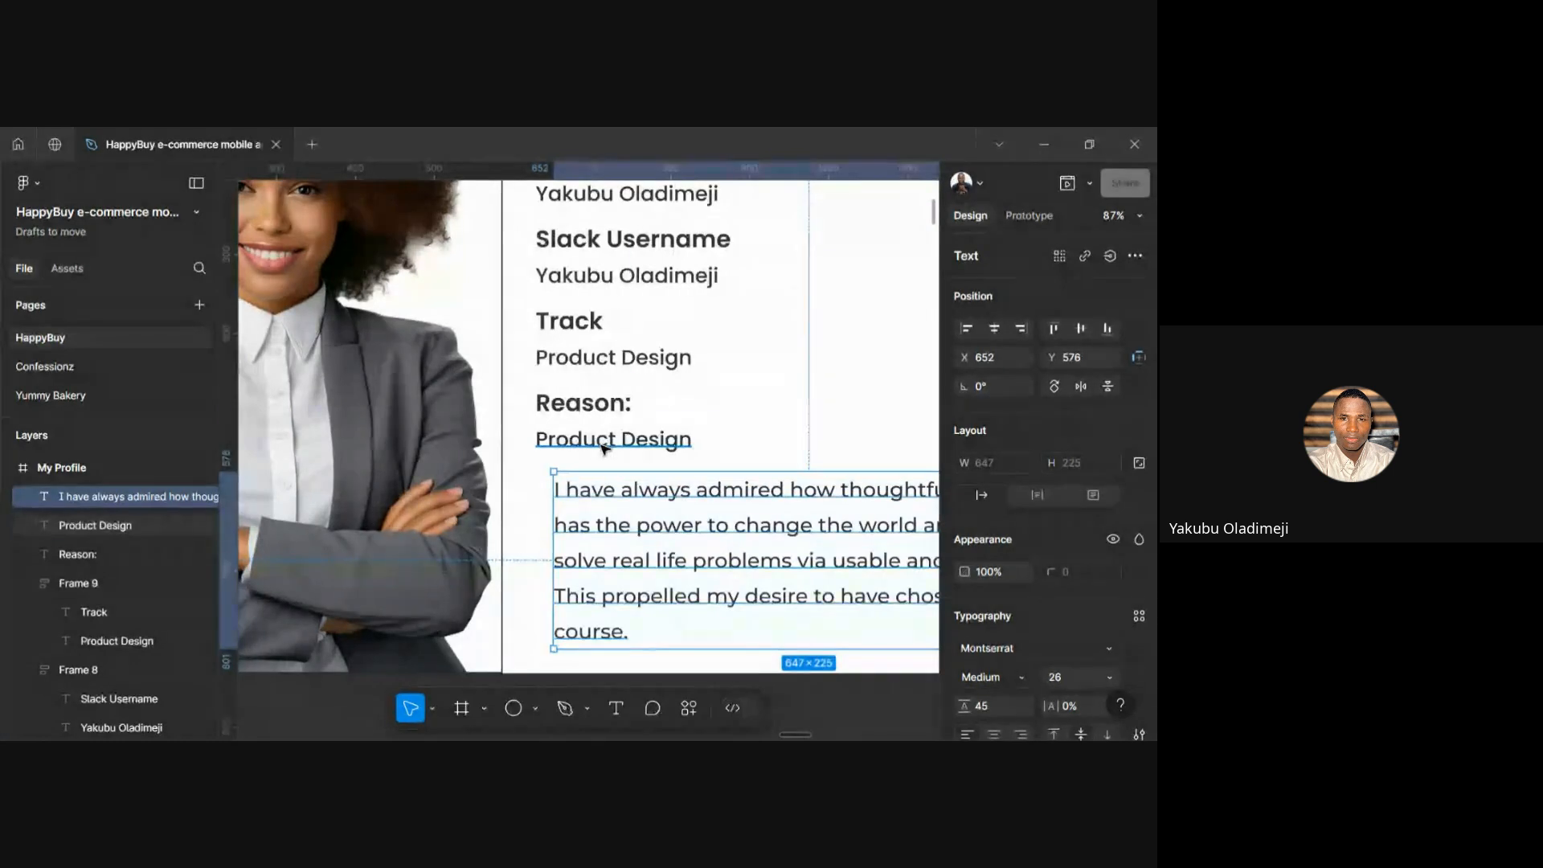
key("Delete")
left_click(664, 492)
Move the reason paragraph under Reason: at X 629 and nudge it up 10
mouse_move(665, 492)
left_mouse_down()
mouse_move(655, 458)
mouse_move(657, 482)
left_mouse_up()
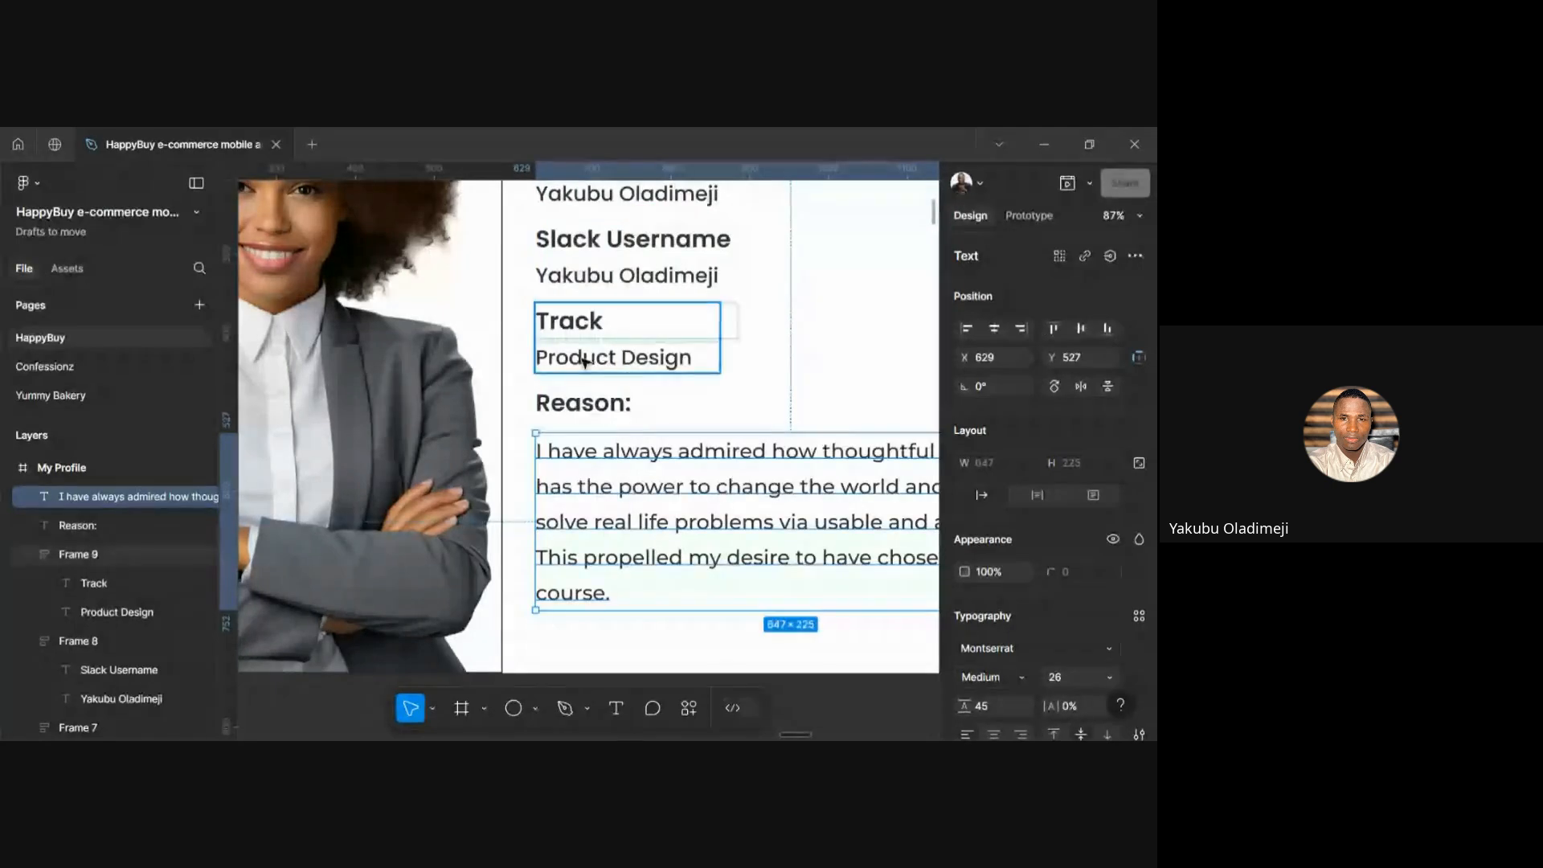
left_click(584, 363)
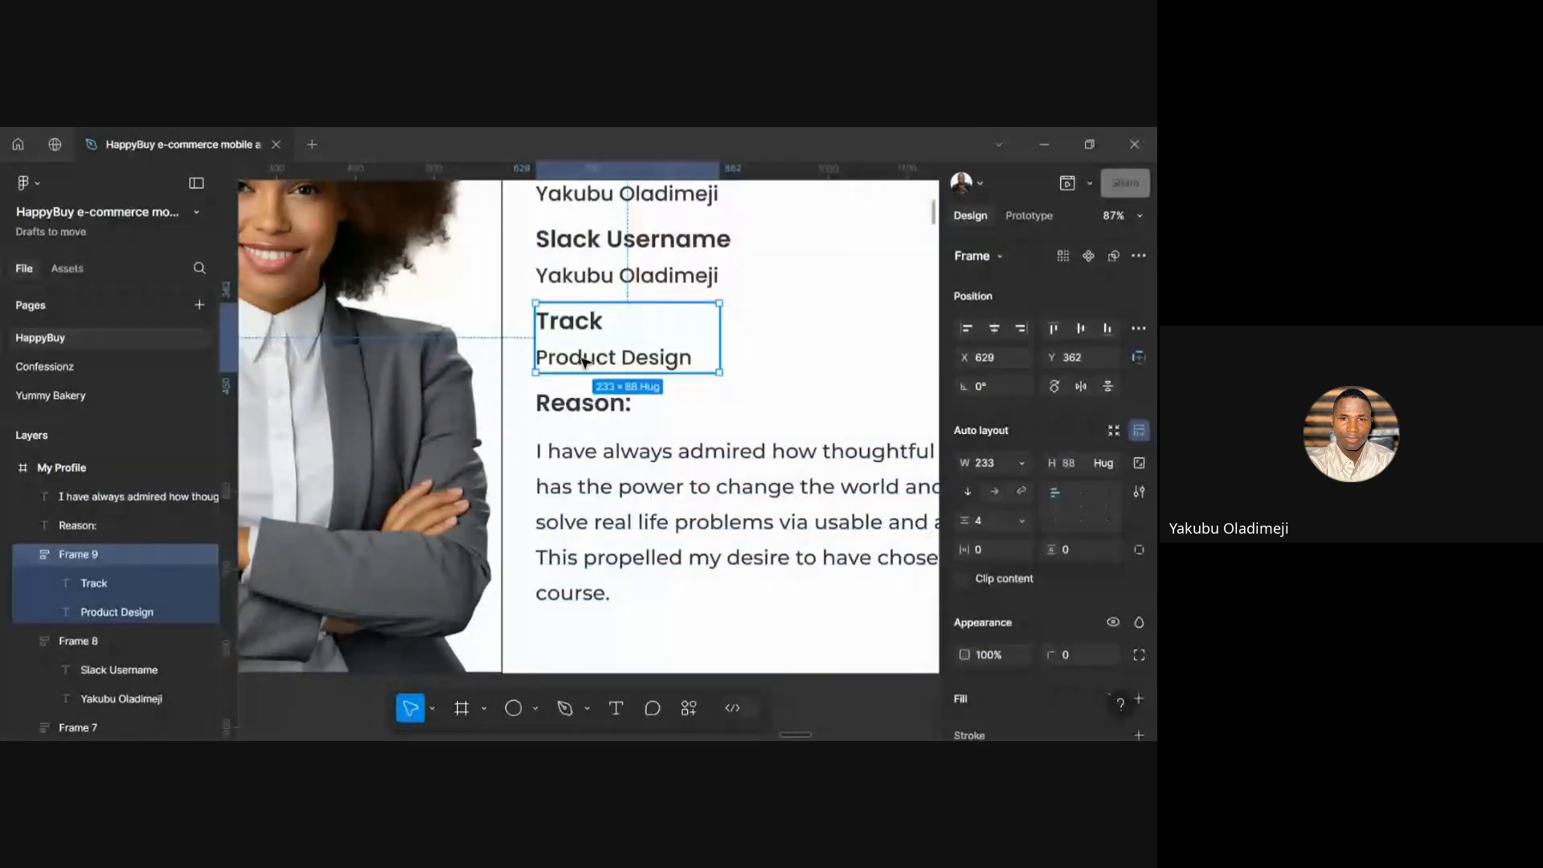
left_click(580, 454)
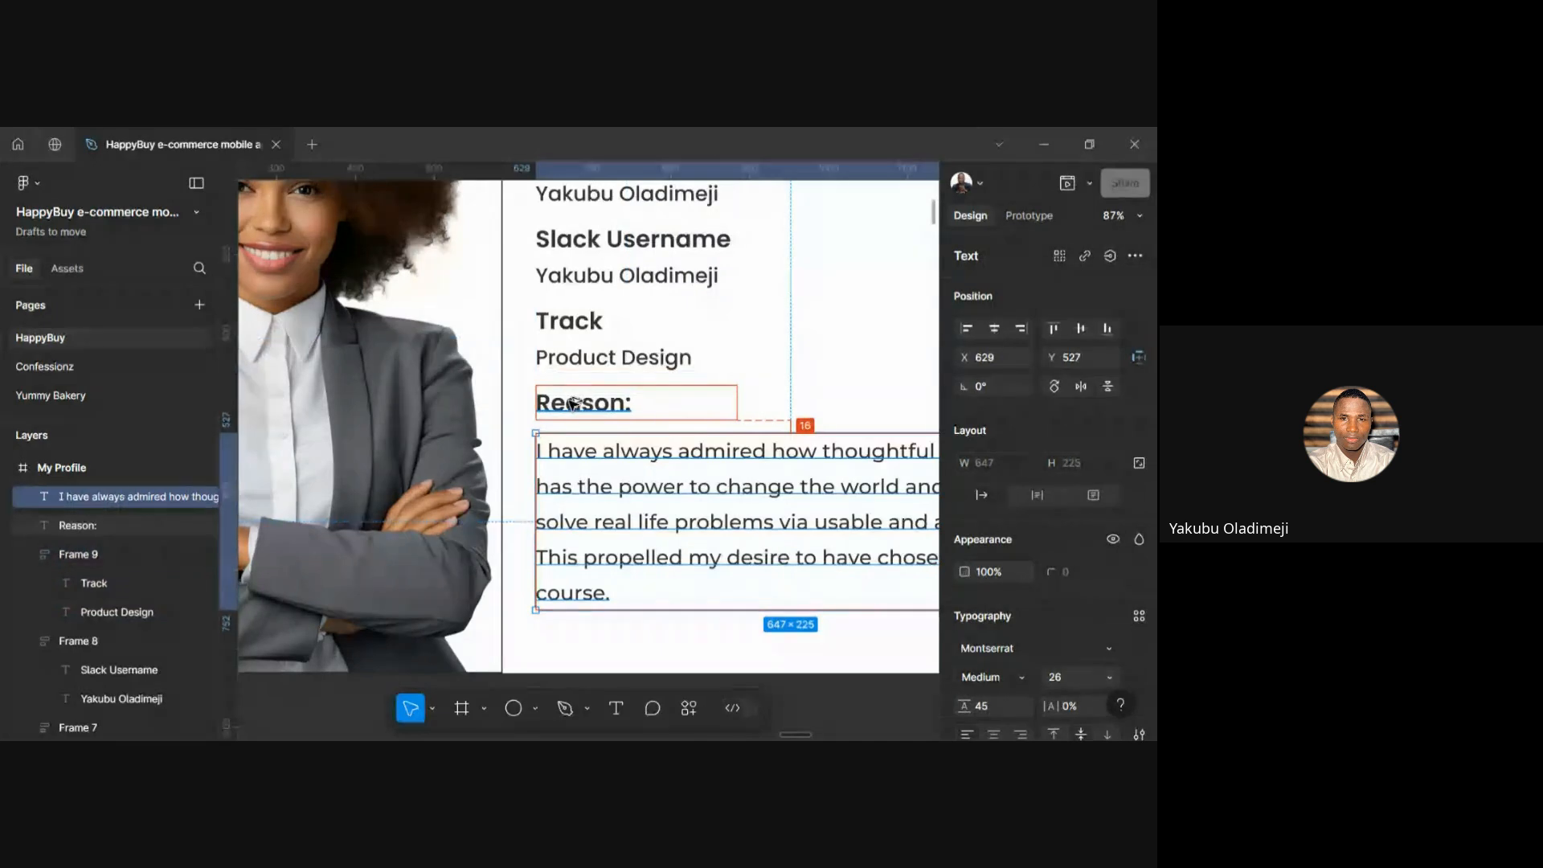
key("shift+Up")
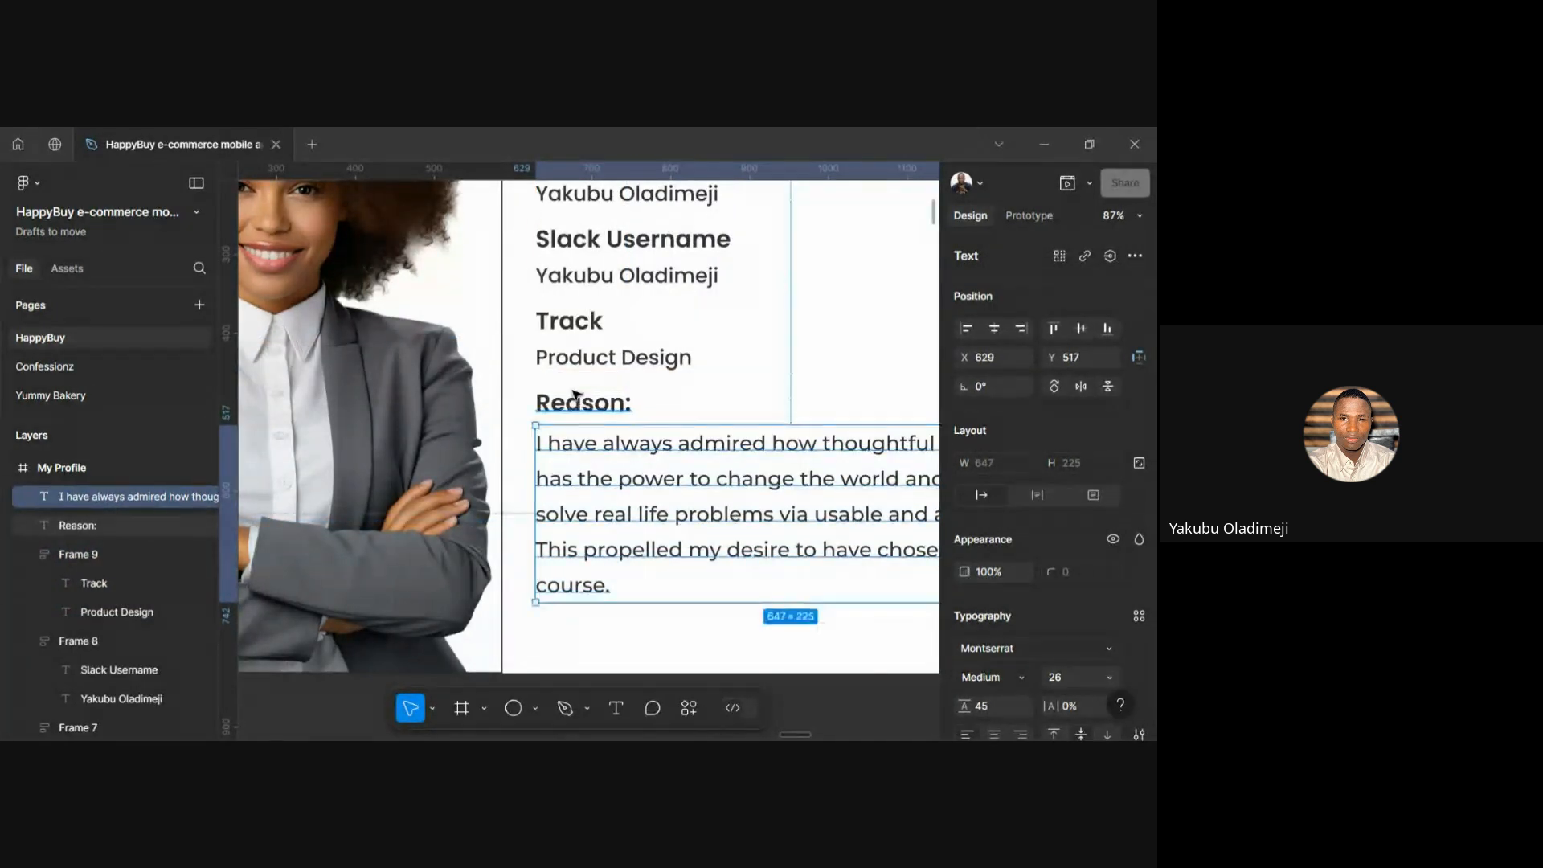
Select the Reason: heading with the paragraph and set their vertical spacing to 4
left_click(577, 398, "shift")
left_click(987, 517)
type("4")
key("Return")
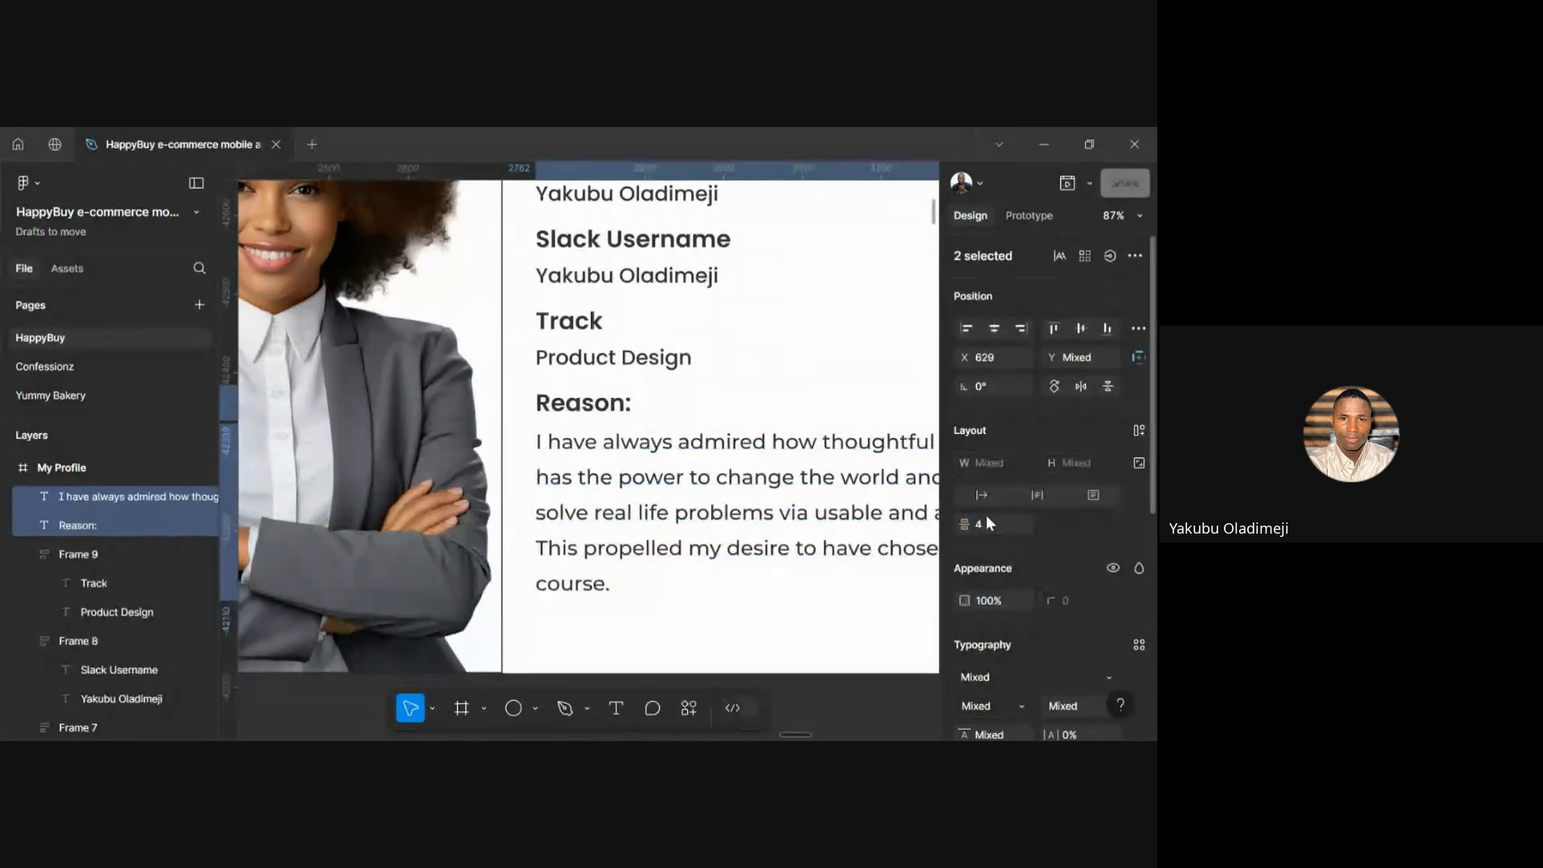
left_click(753, 639)
scroll(753, 639, "down", 3)
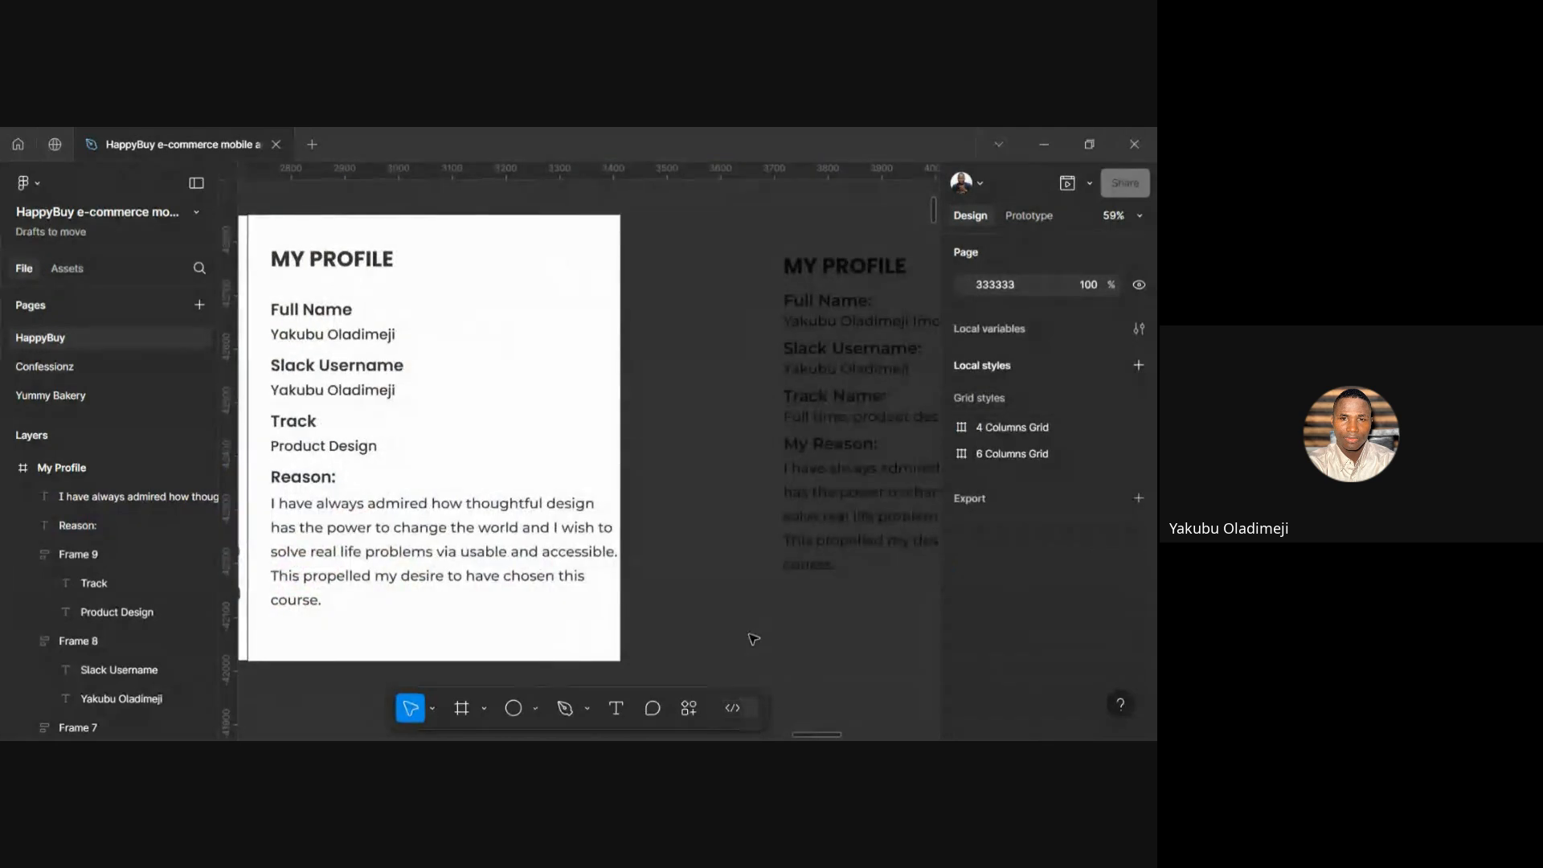
scroll(482, 579, "left", 1)
left_click(470, 567)
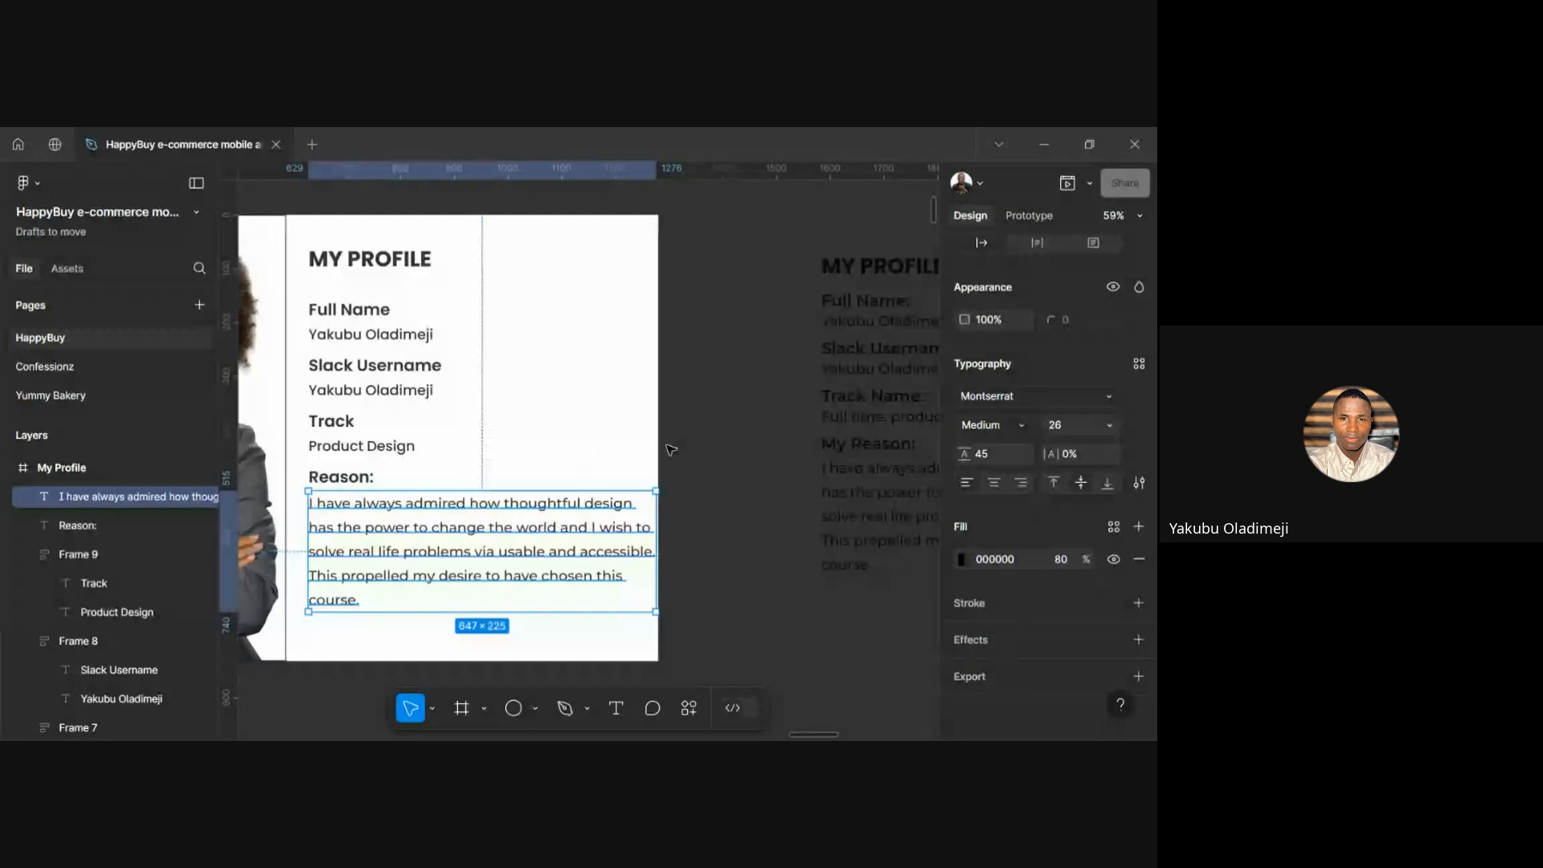
Change the reason paragraph's font family to Poppins
left_click(976, 403)
type("pop")
key("Return")
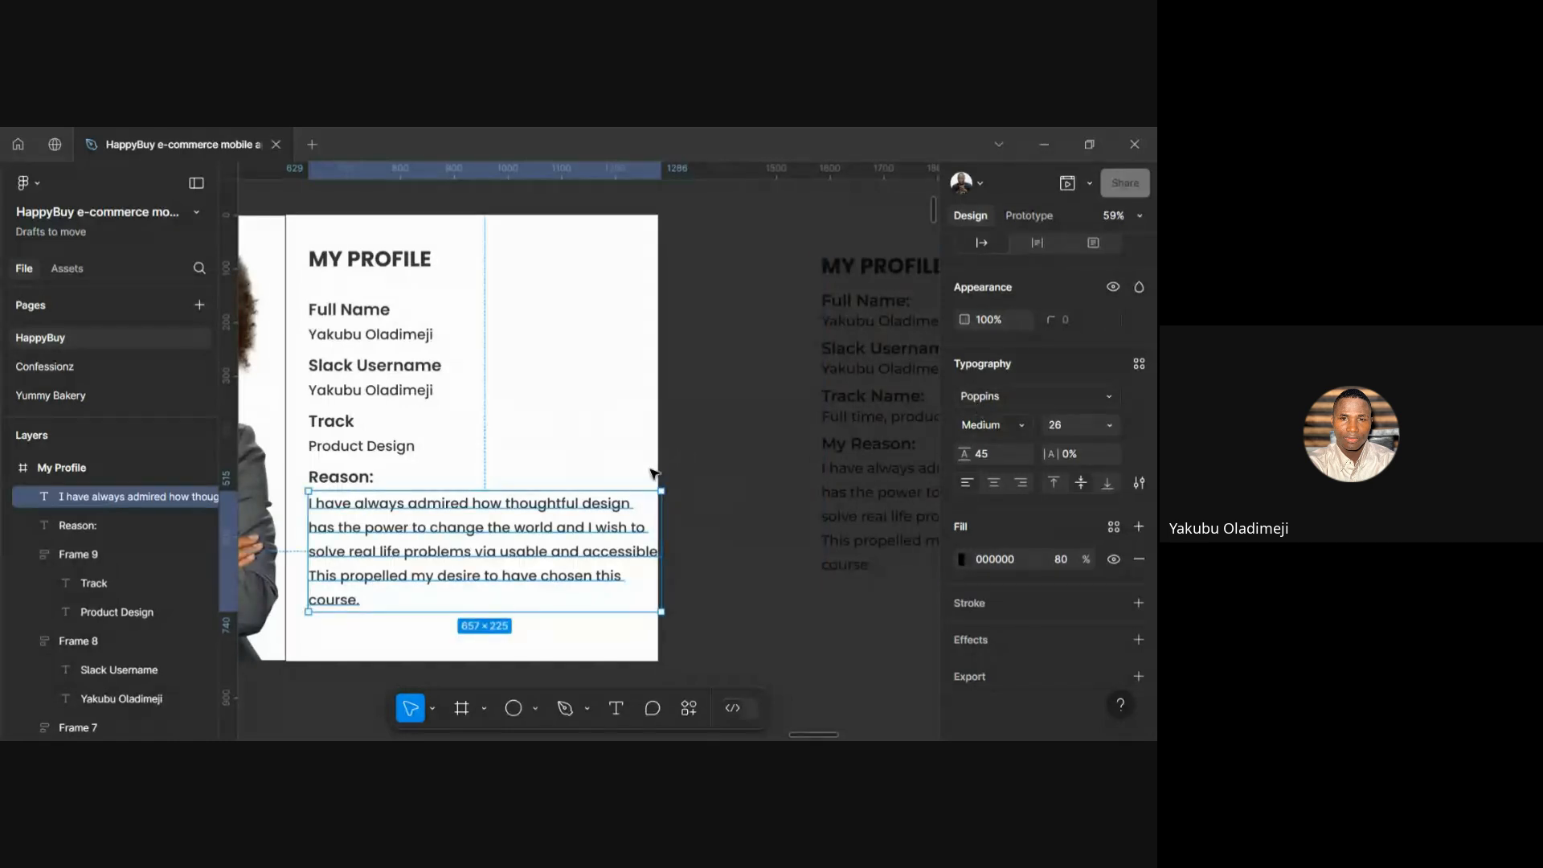
scroll(650, 470, "left", 1)
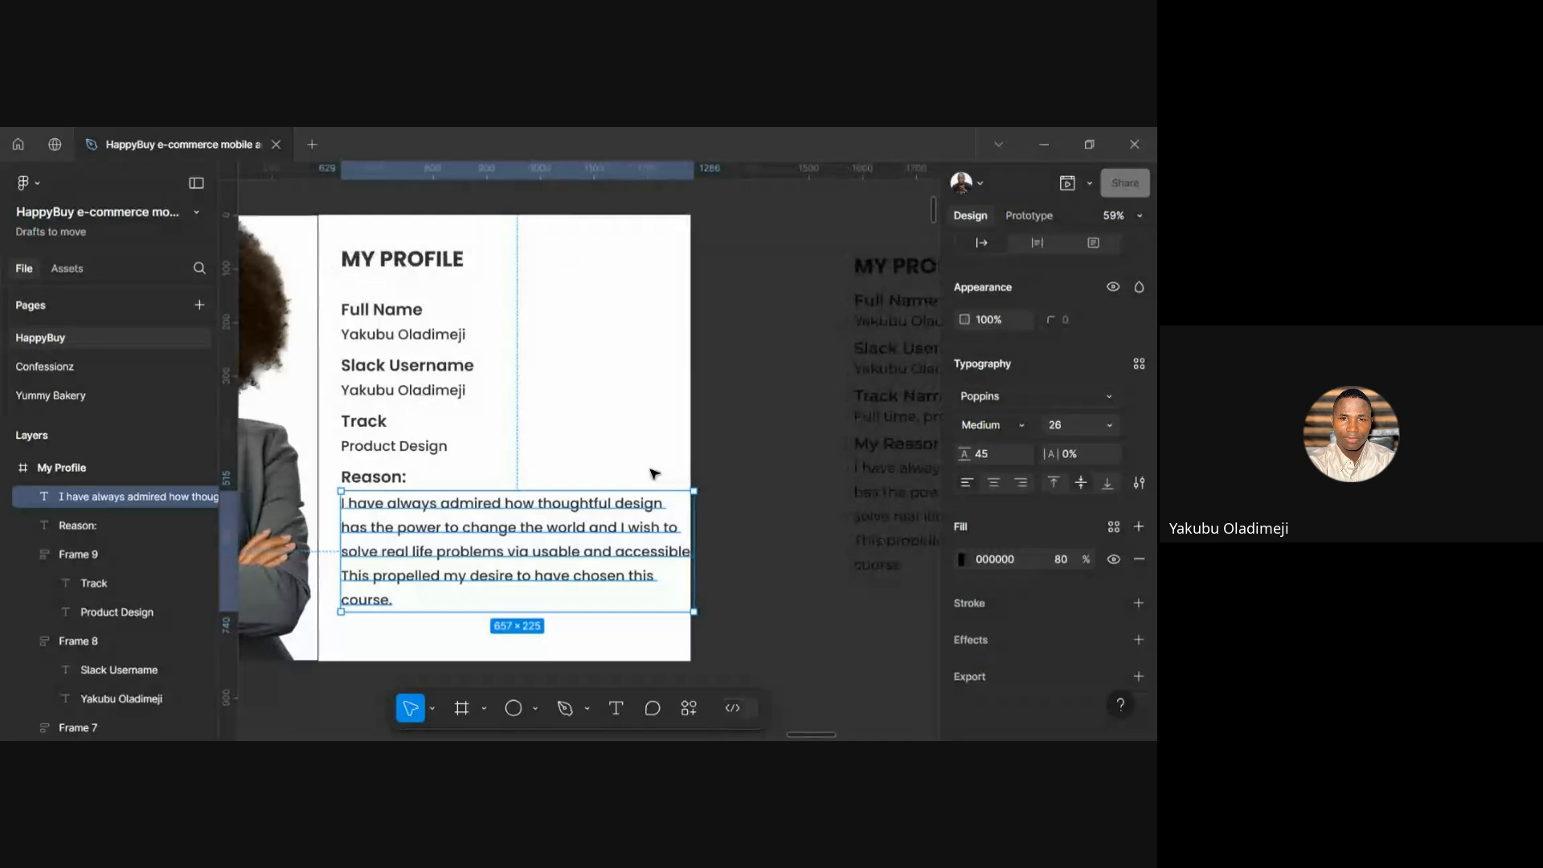
left_click(651, 470)
scroll(651, 470, "down", 2)
scroll(651, 470, "left", 1)
scroll(652, 472, "left", 1)
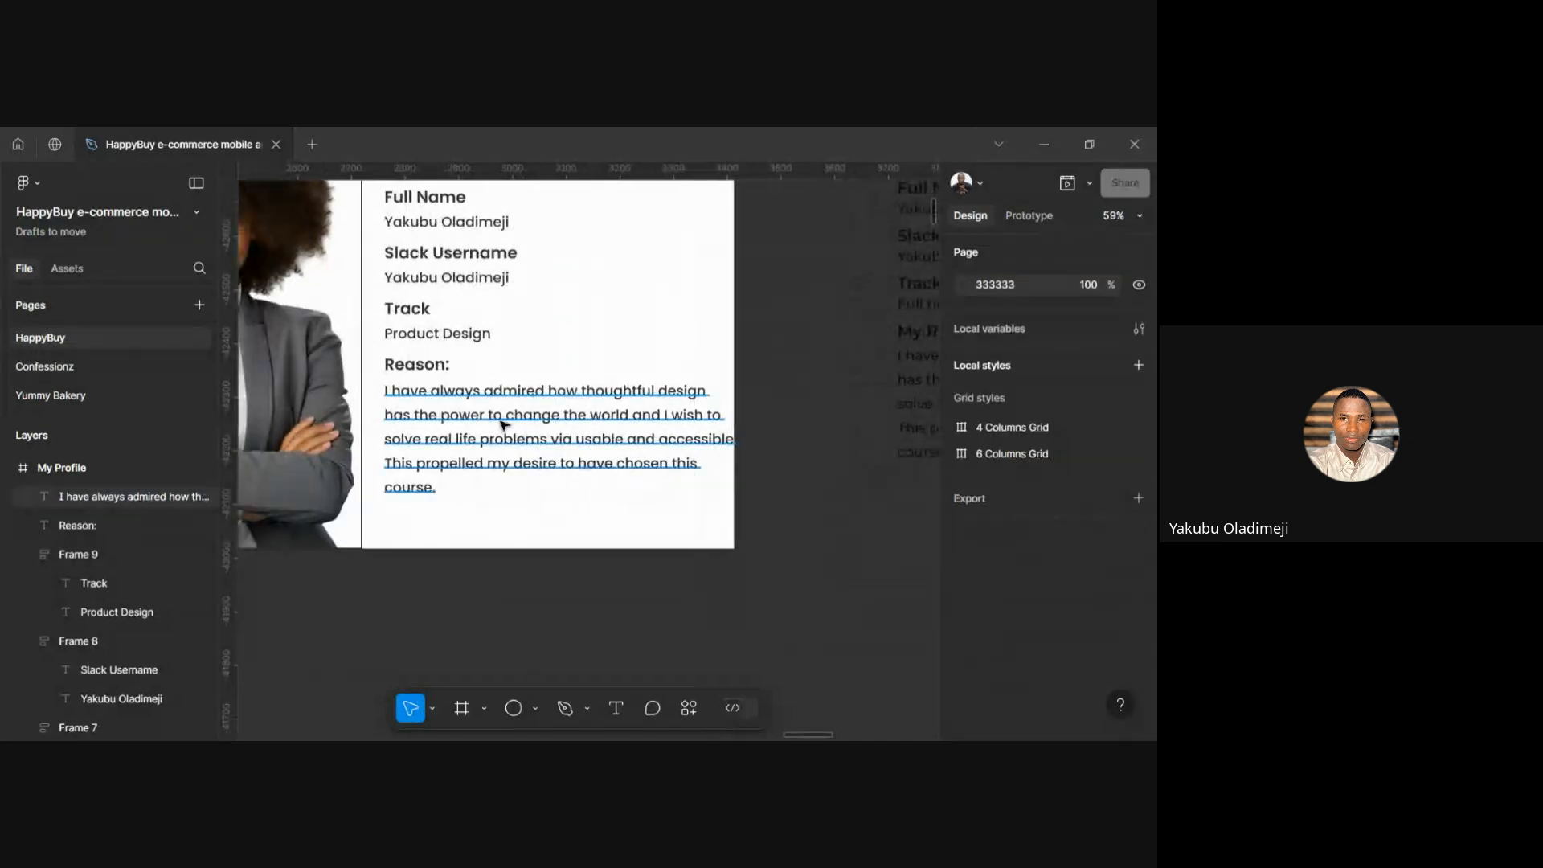
Set the reason paragraph's font weight to Regular
left_click(505, 425)
scroll(1040, 555, "down", 3)
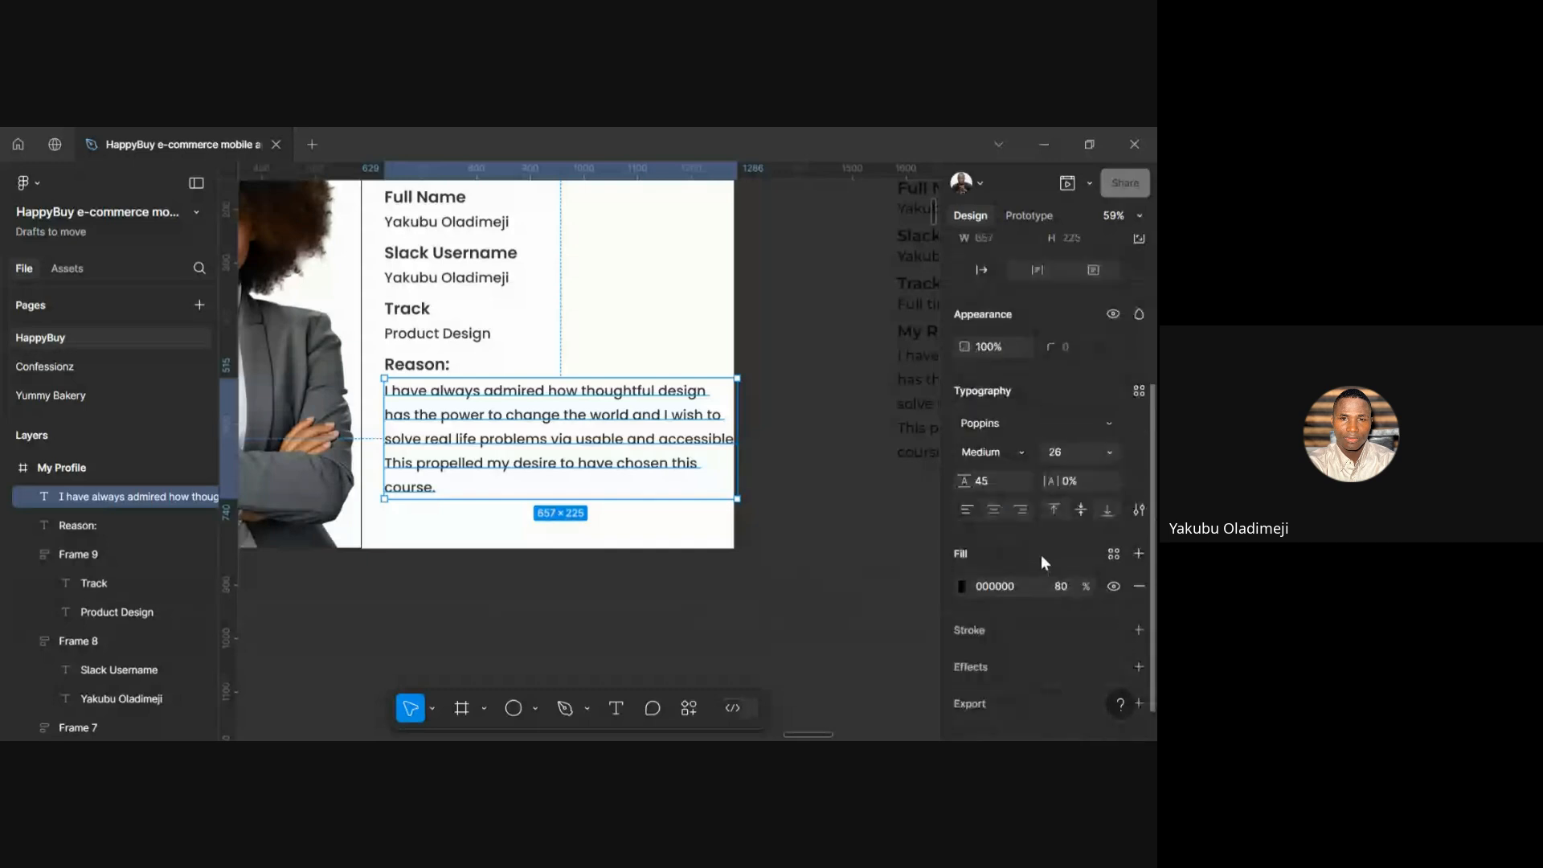
left_click(1030, 450)
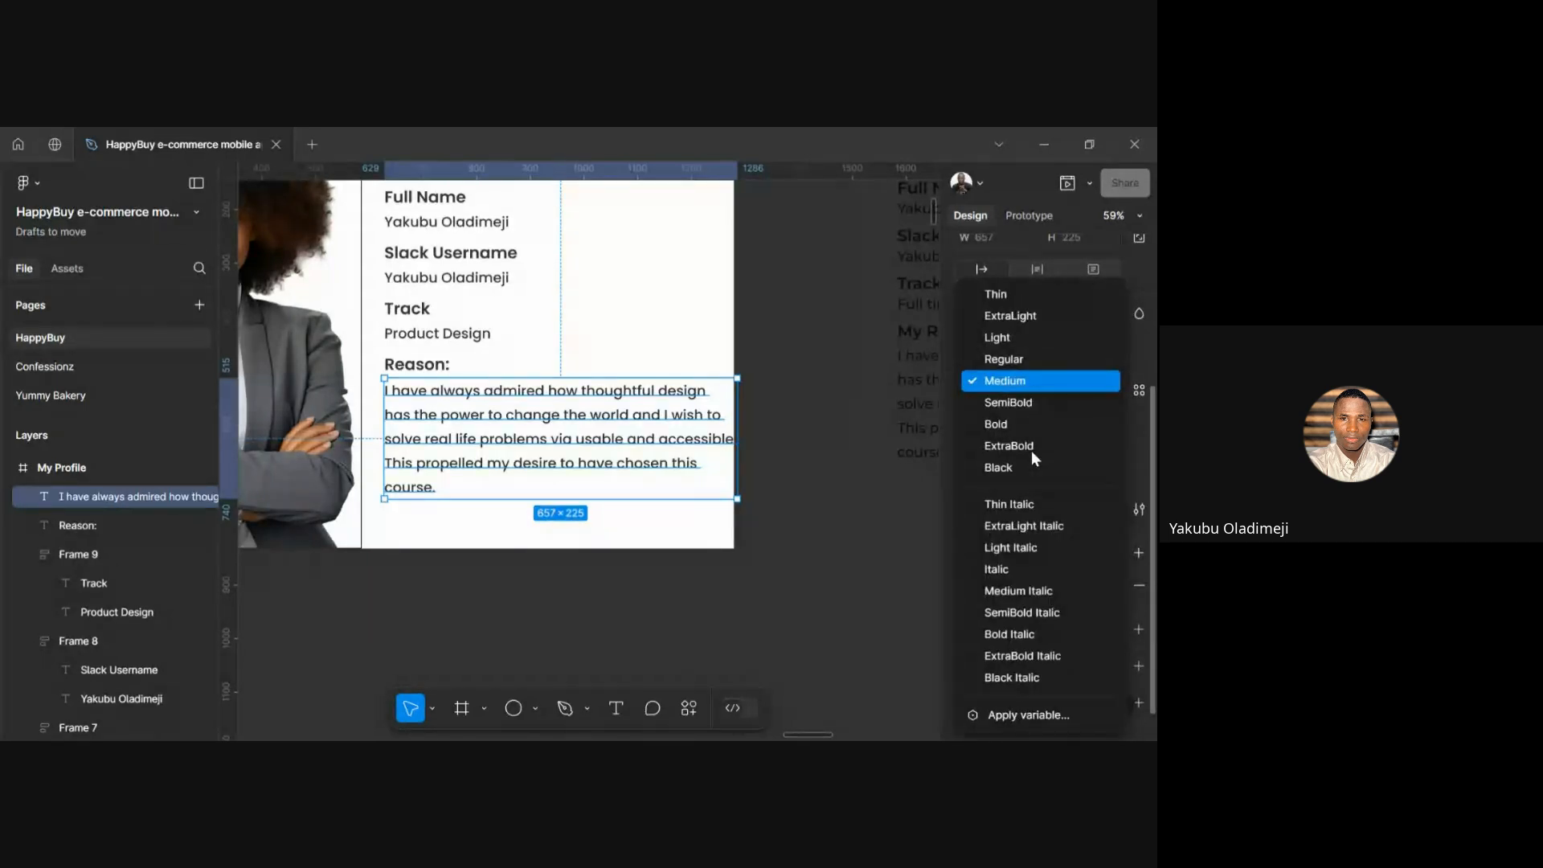
left_click(1005, 364)
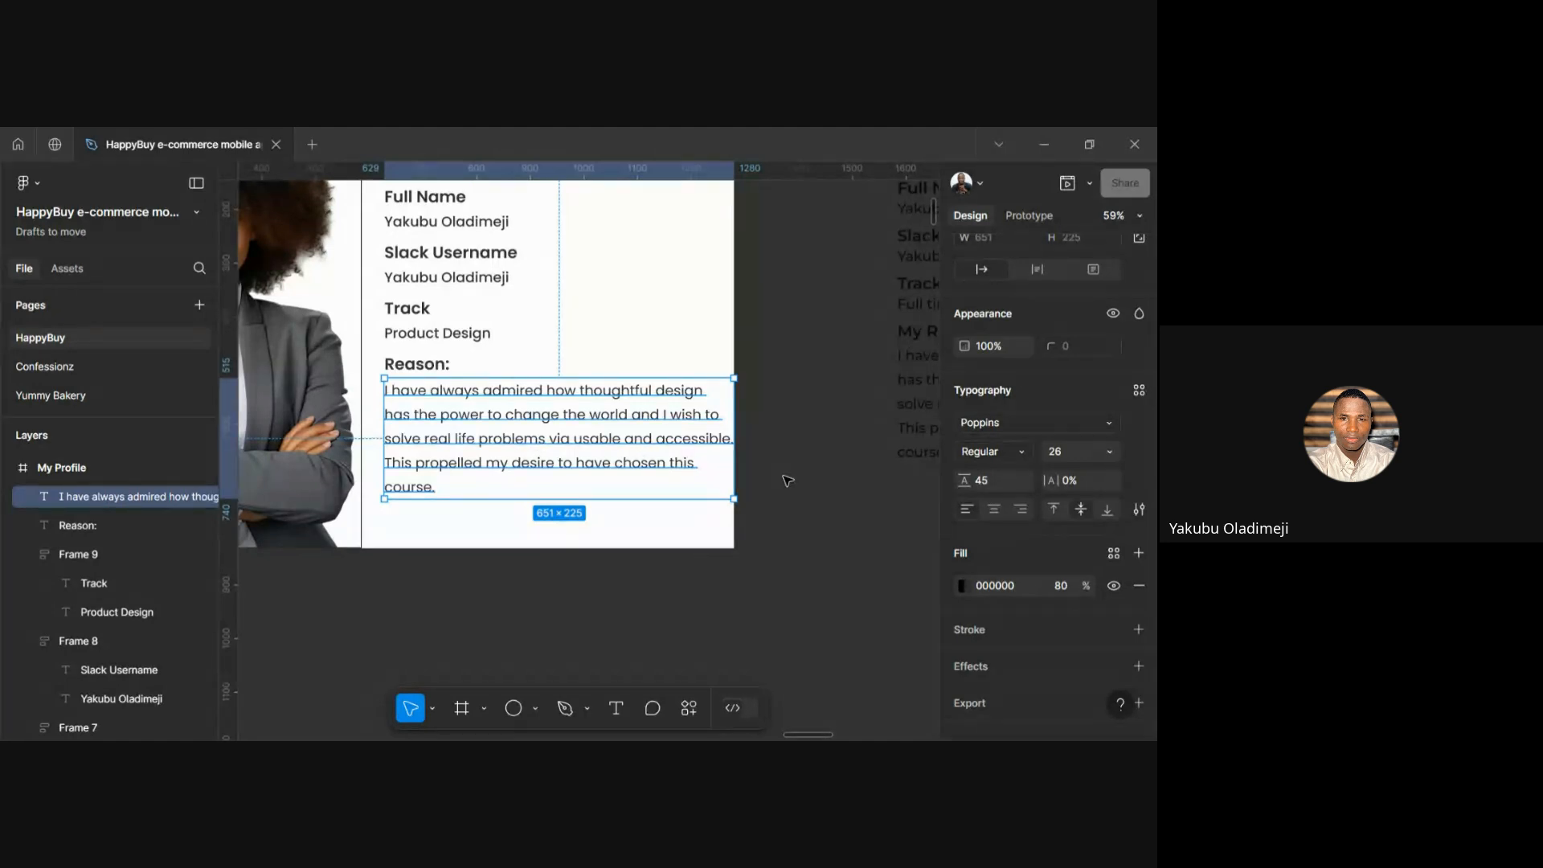
left_click(543, 368)
scroll(543, 368, "down", 3)
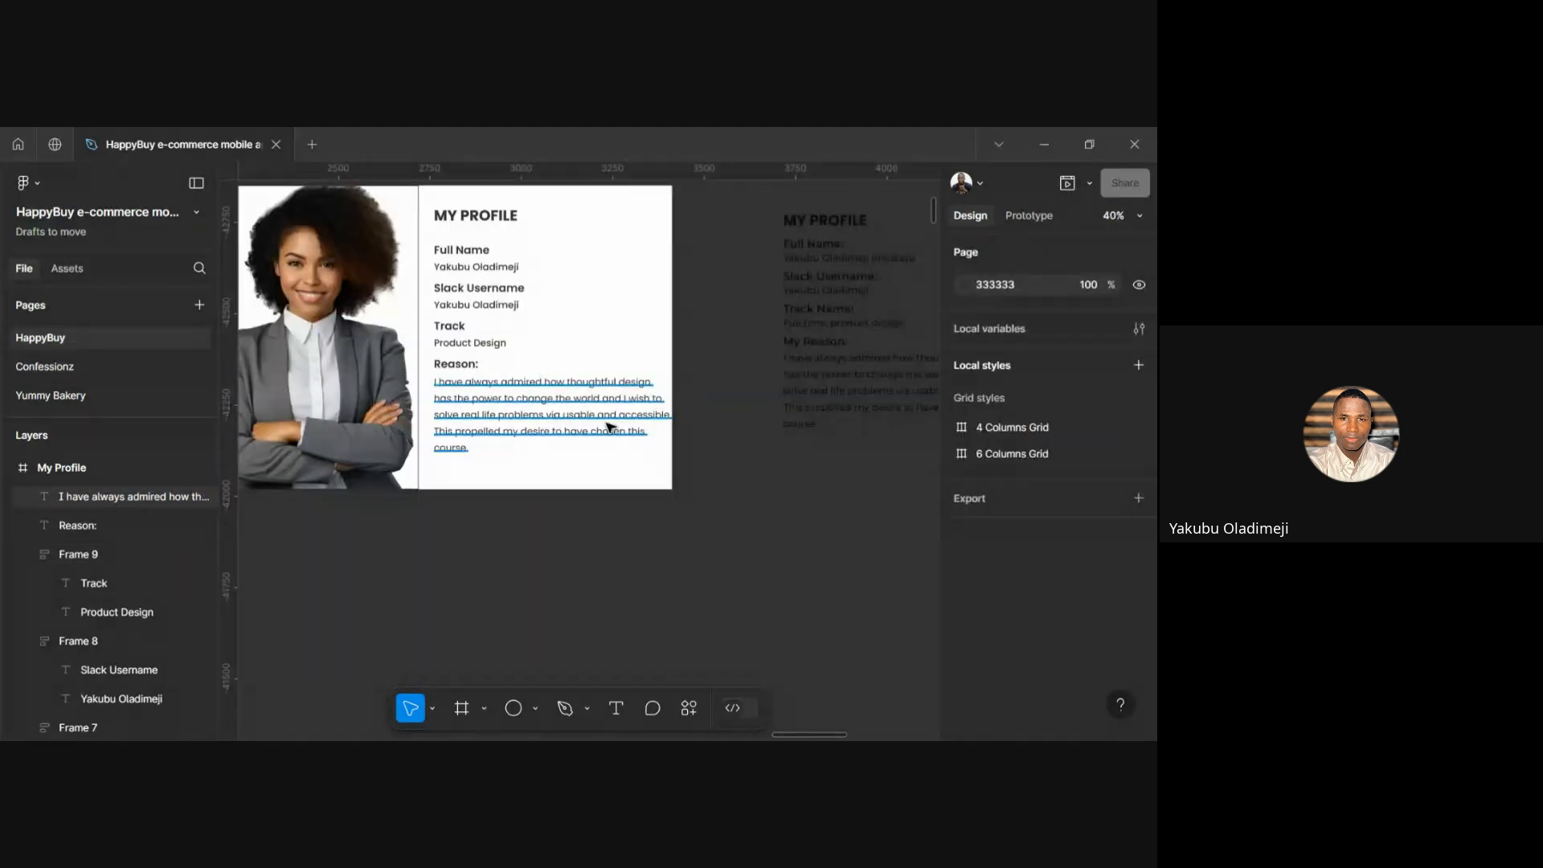
scroll(610, 428, "up", 1)
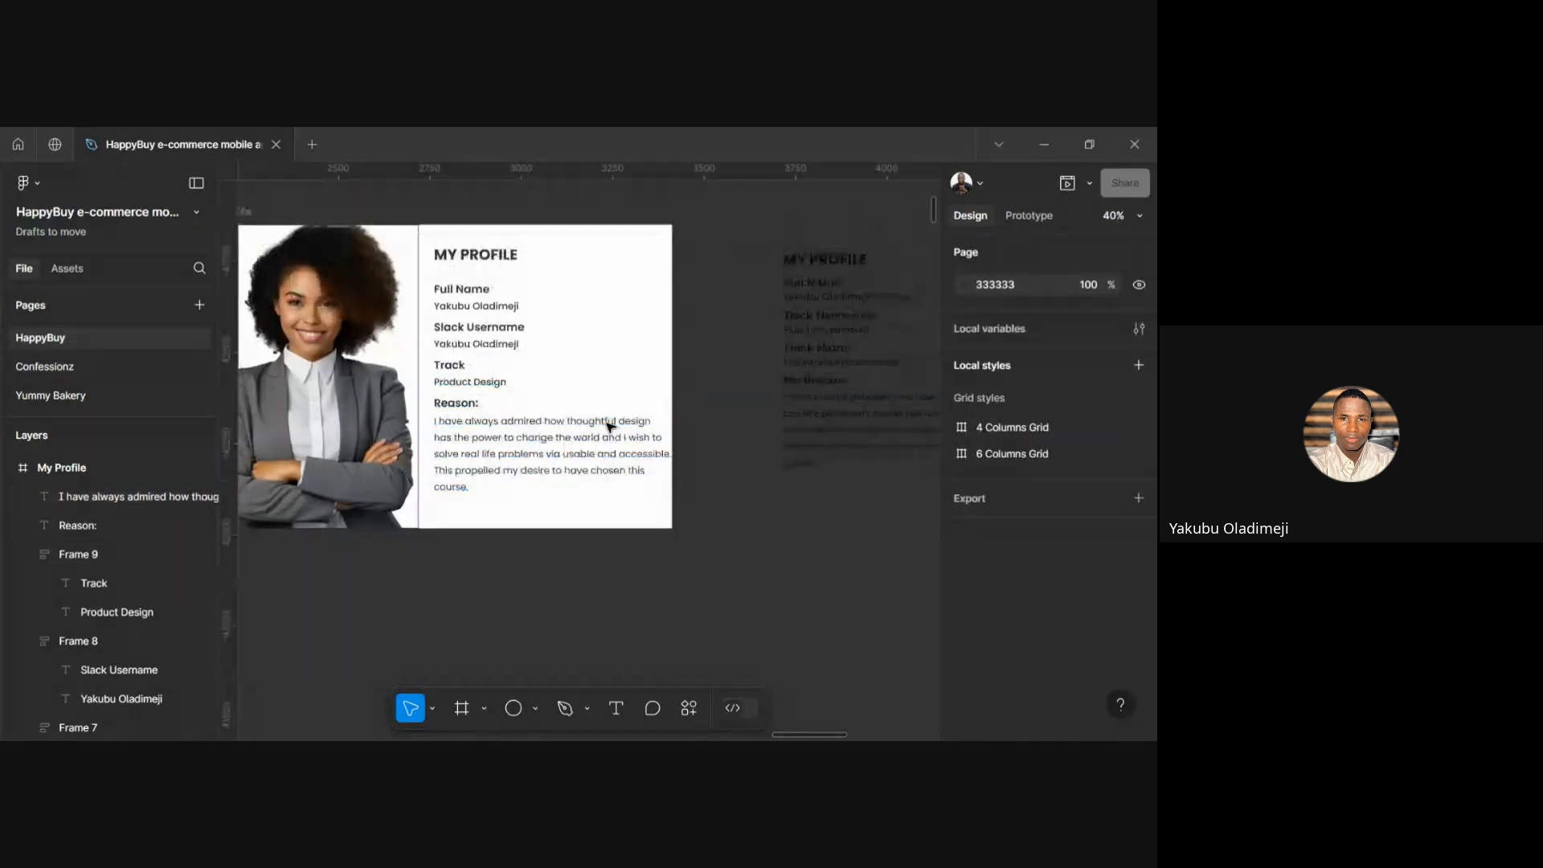
Set the reason paragraph's font size to 24
left_click(551, 456)
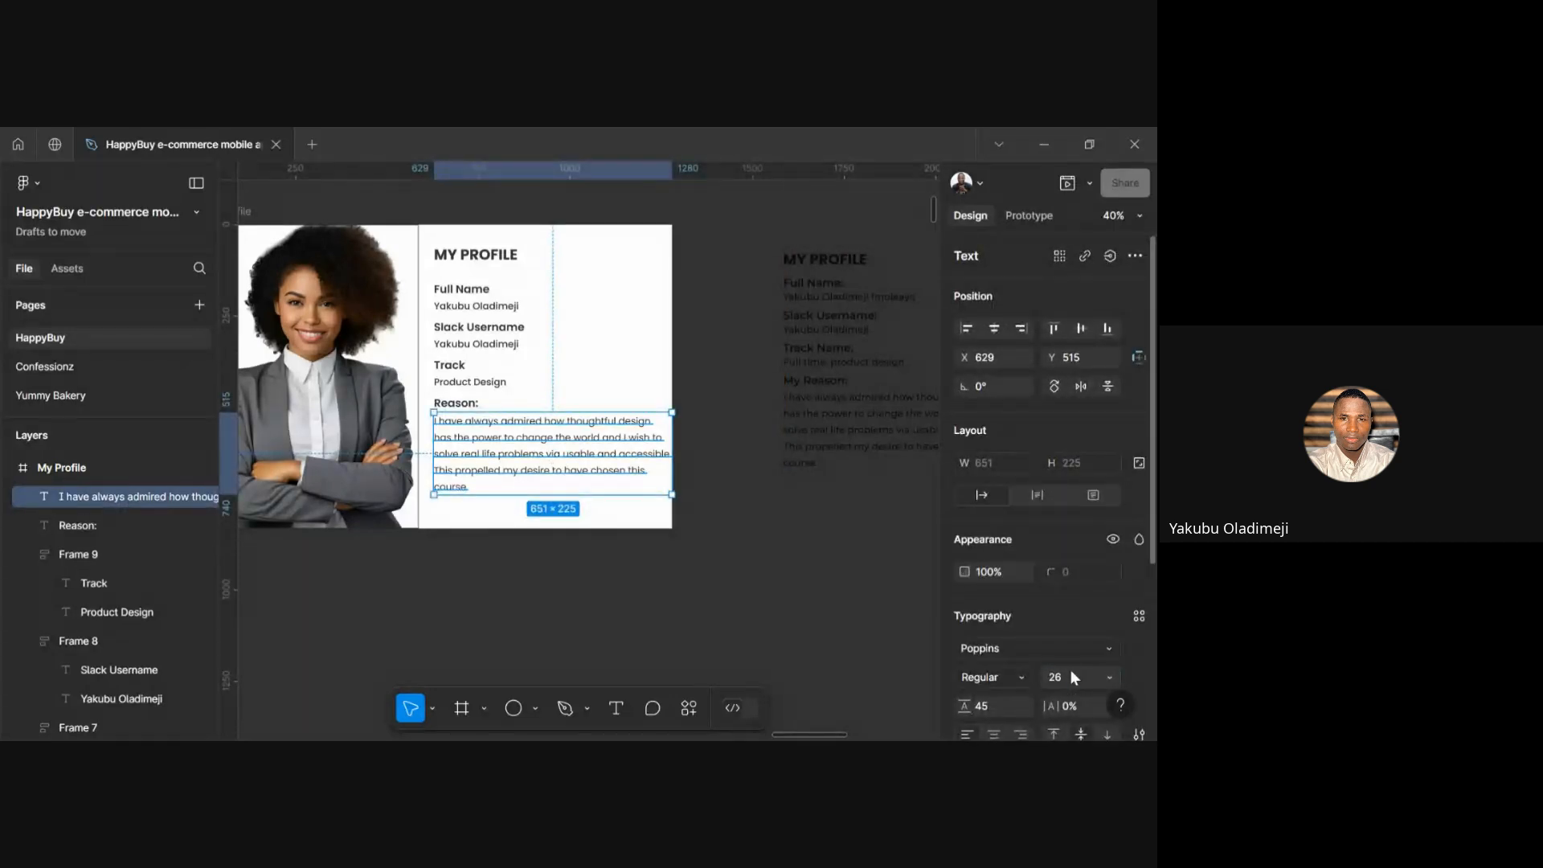
type("24")
key("Return")
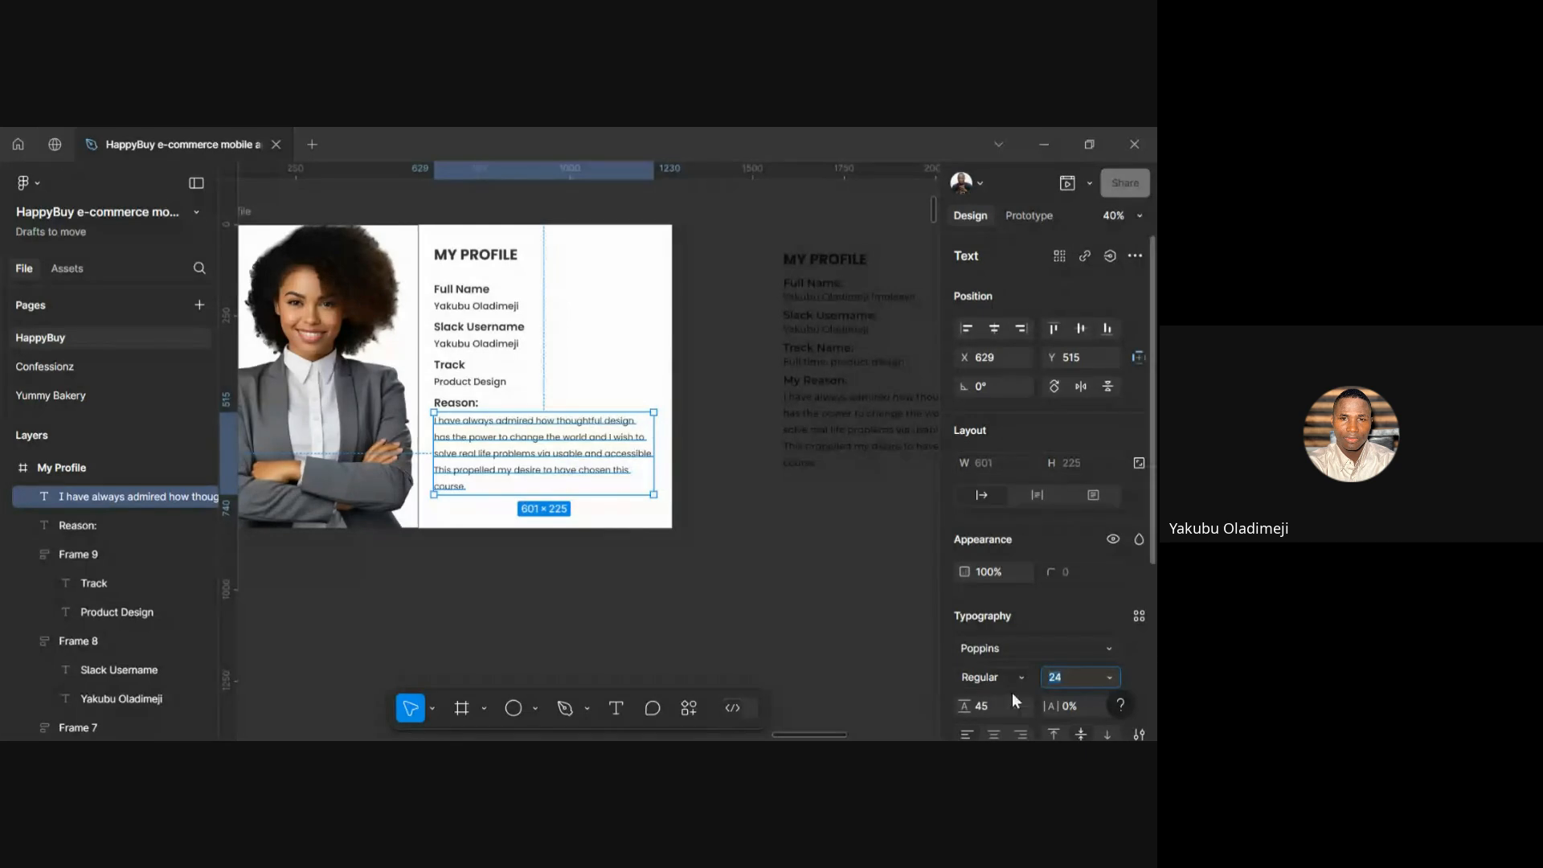
scroll(408, 453, "up", 3)
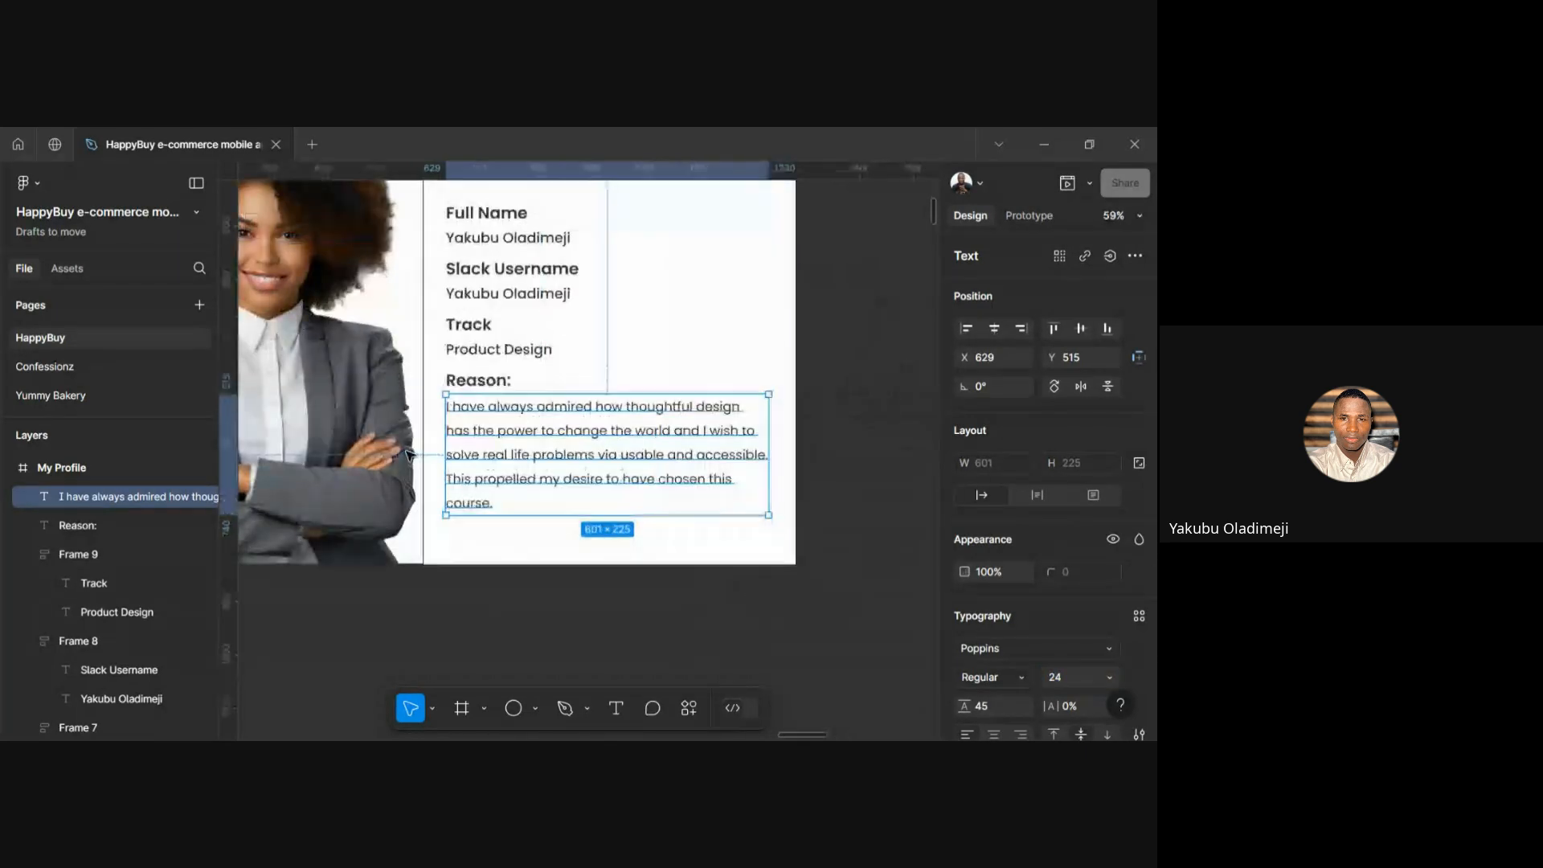
Add the Reason: label to the paragraph selection and wrap both in an auto layout frame, Frame 10
left_click(494, 387, "shift")
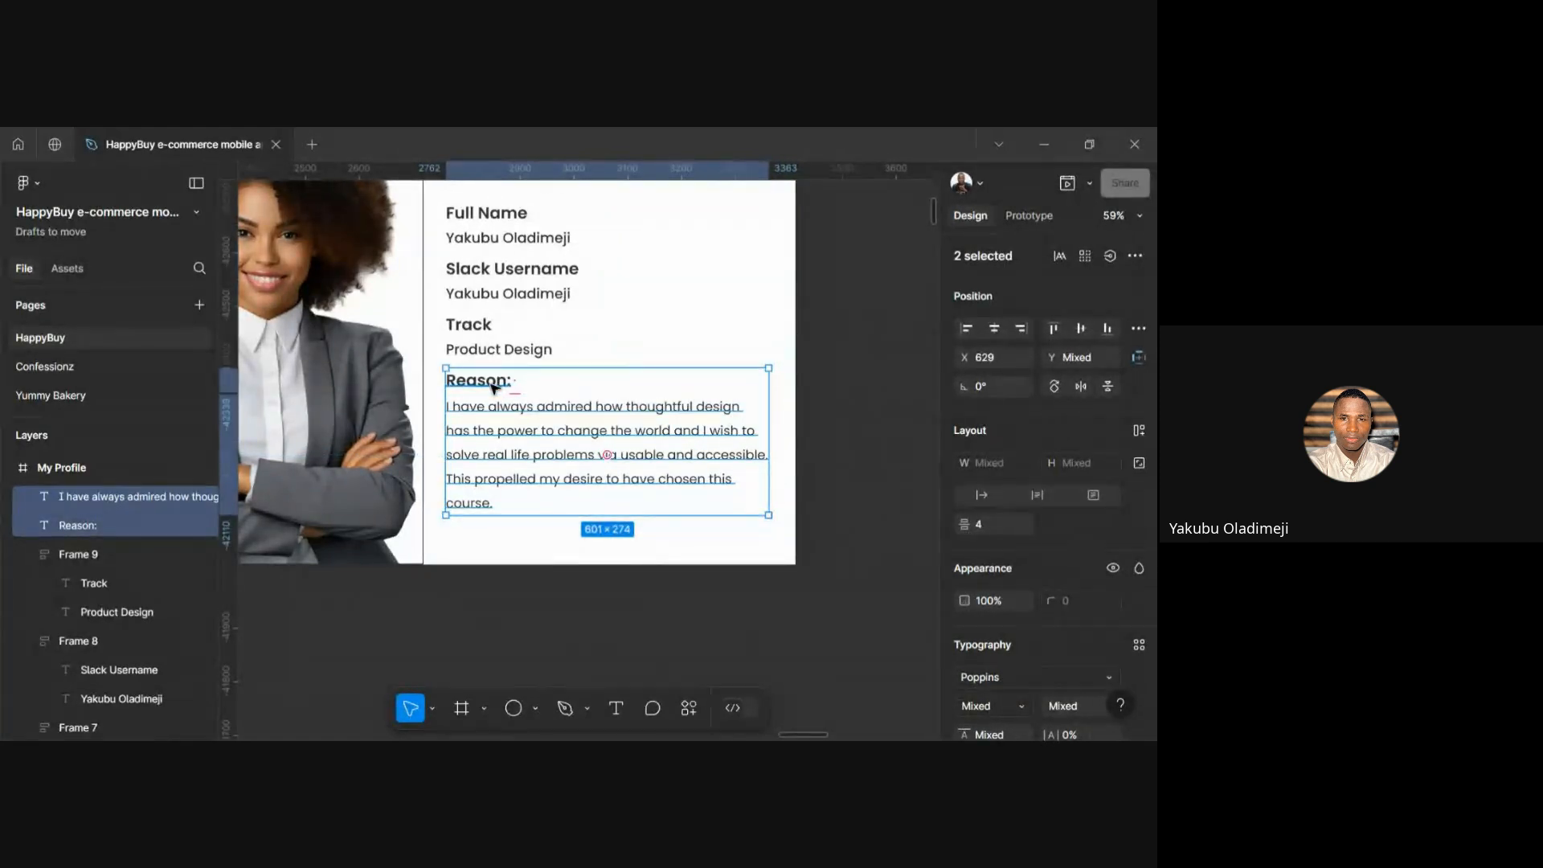
key("shift+a")
scroll(568, 517, "down", 3)
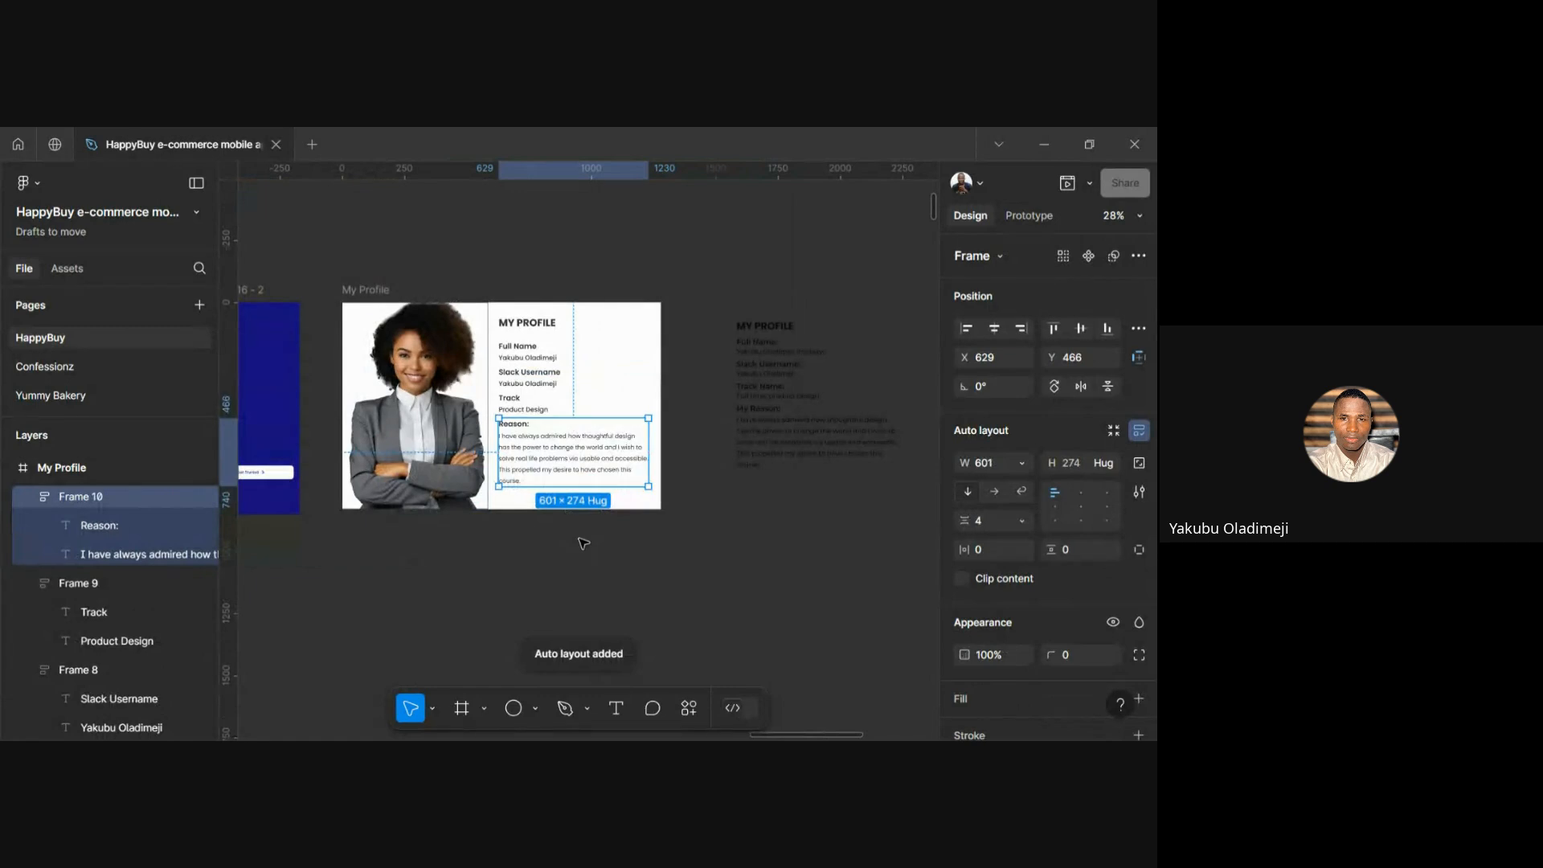
left_click(545, 503)
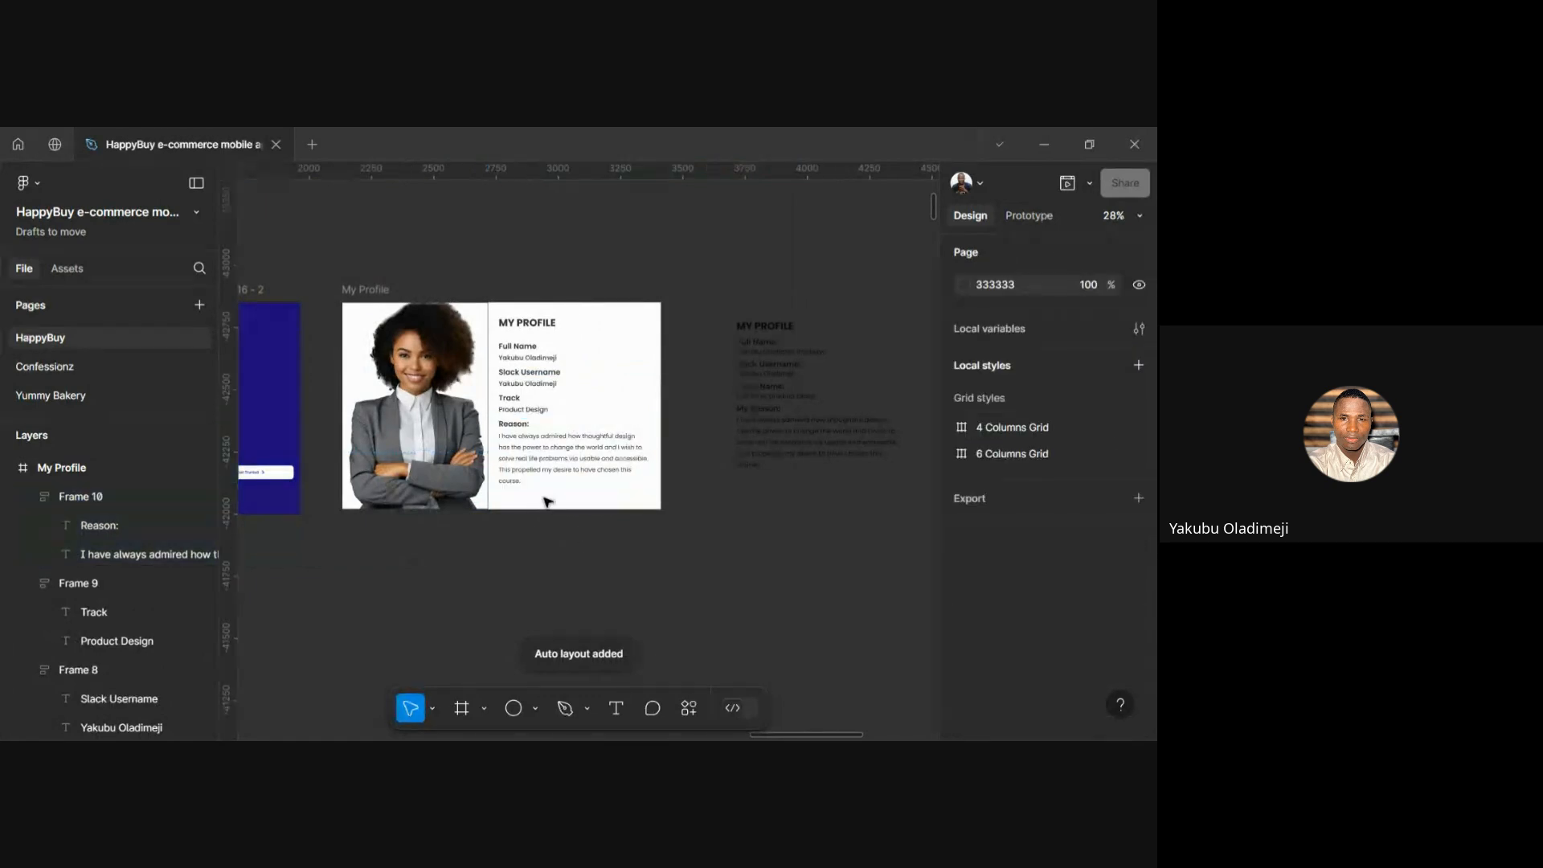
scroll(546, 502, "up", 2)
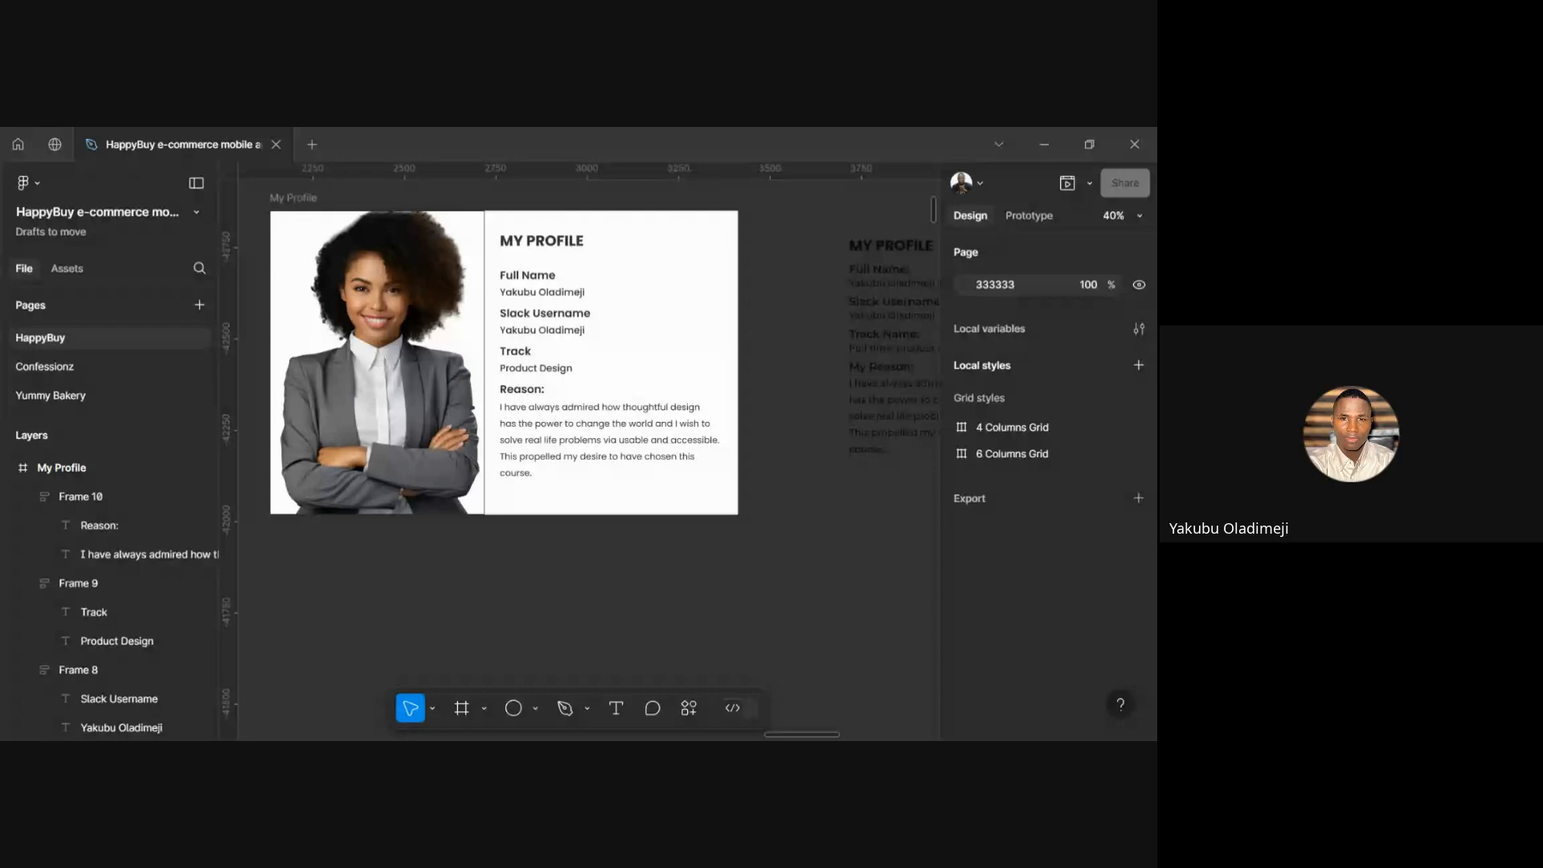
Select the Full Name, Slack Username, Track and Reason label/value pairs together
left_click(528, 435)
left_click(532, 364, "shift")
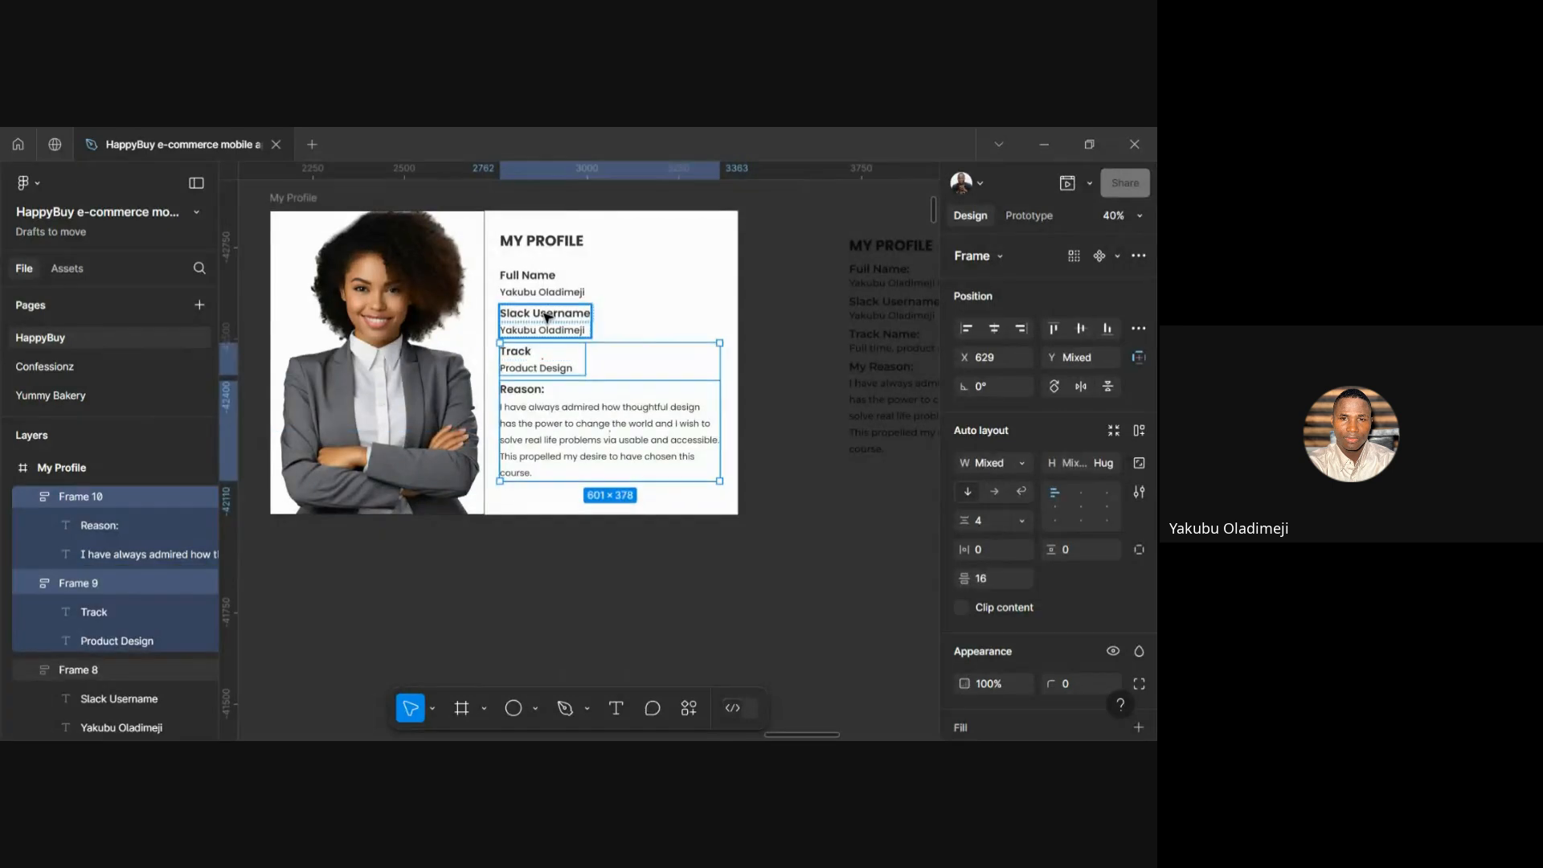
left_click(547, 317, "shift")
left_click(534, 297, "shift")
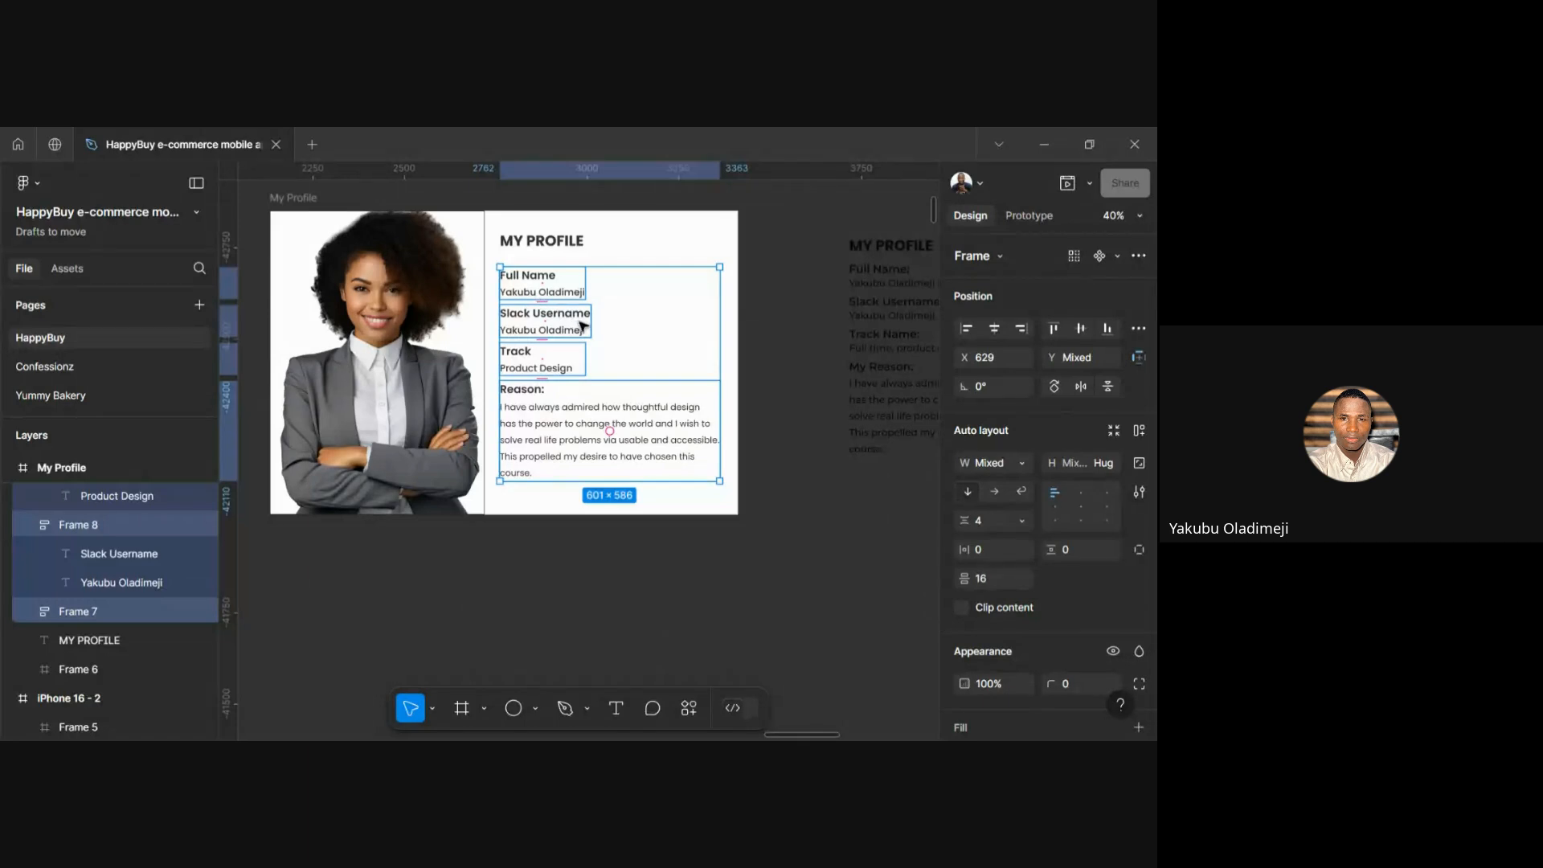
left_click(884, 271)
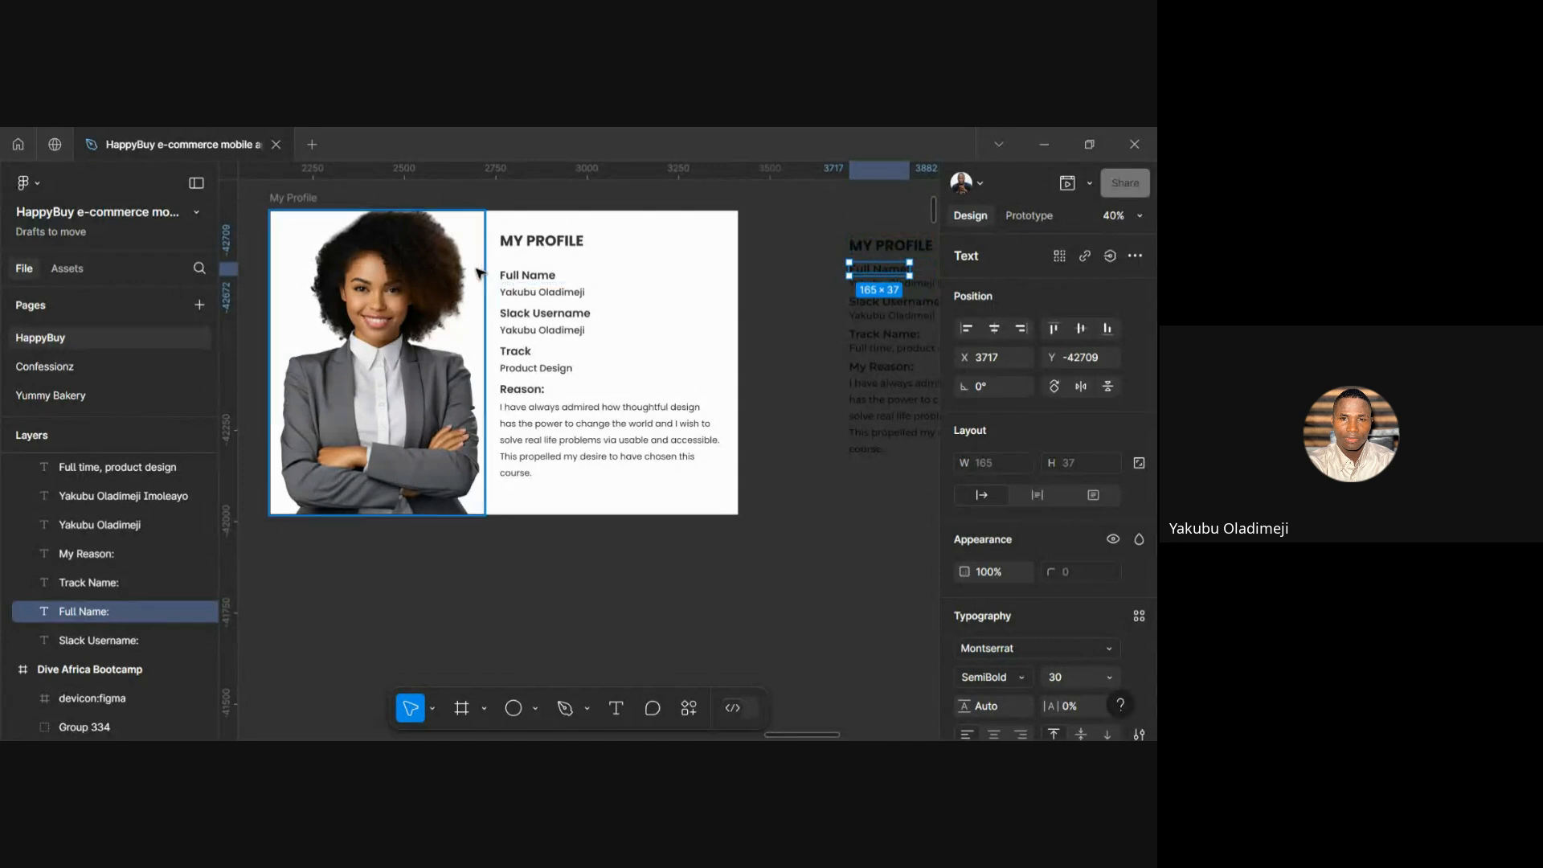
left_click(559, 292)
left_click(547, 316)
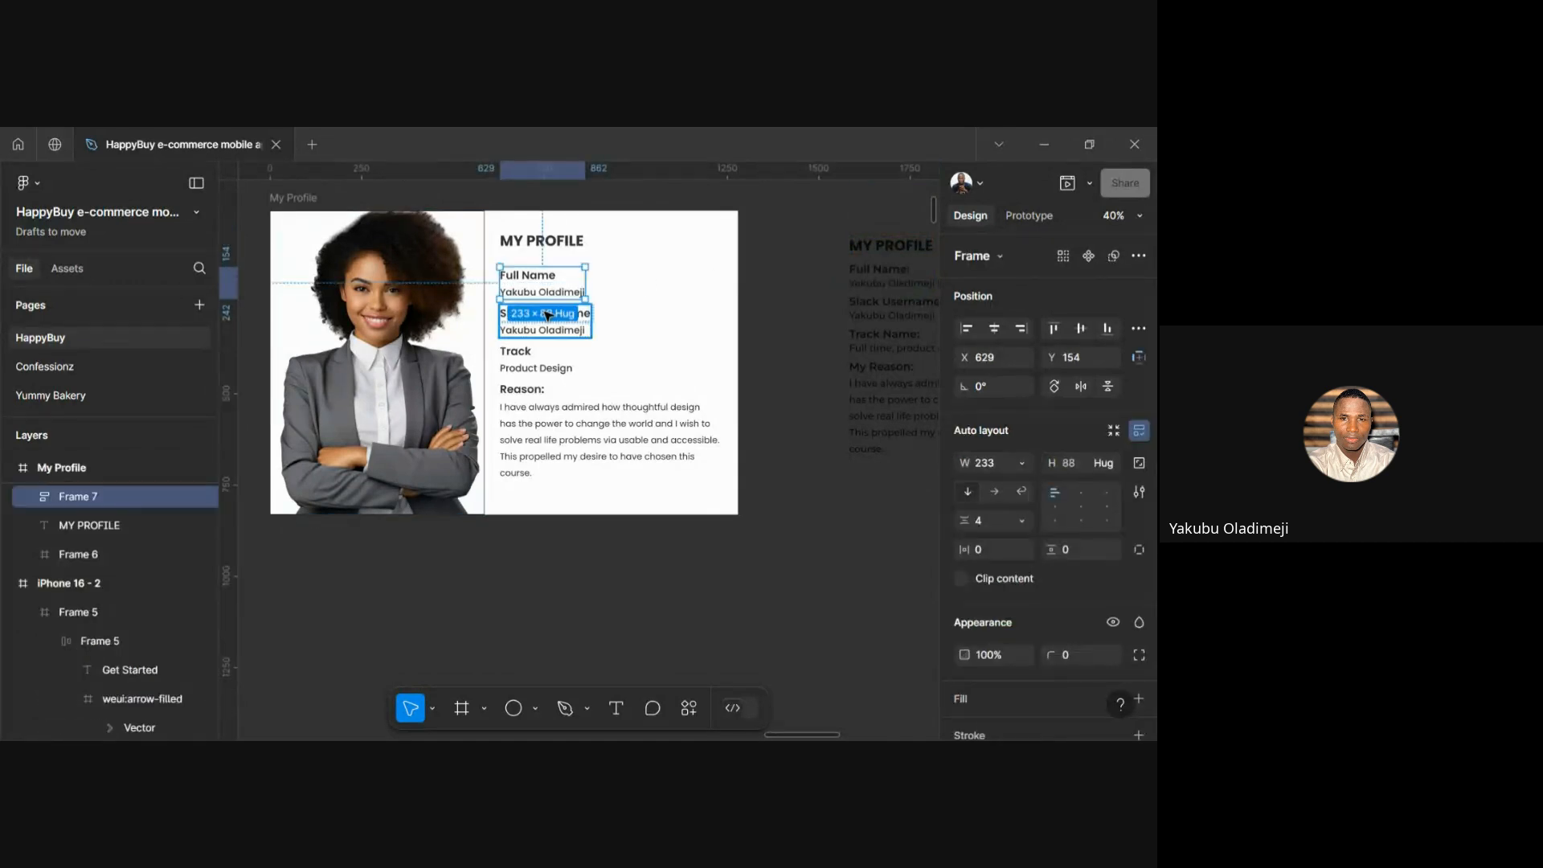
left_click(545, 315, "shift")
left_click(540, 359, "shift")
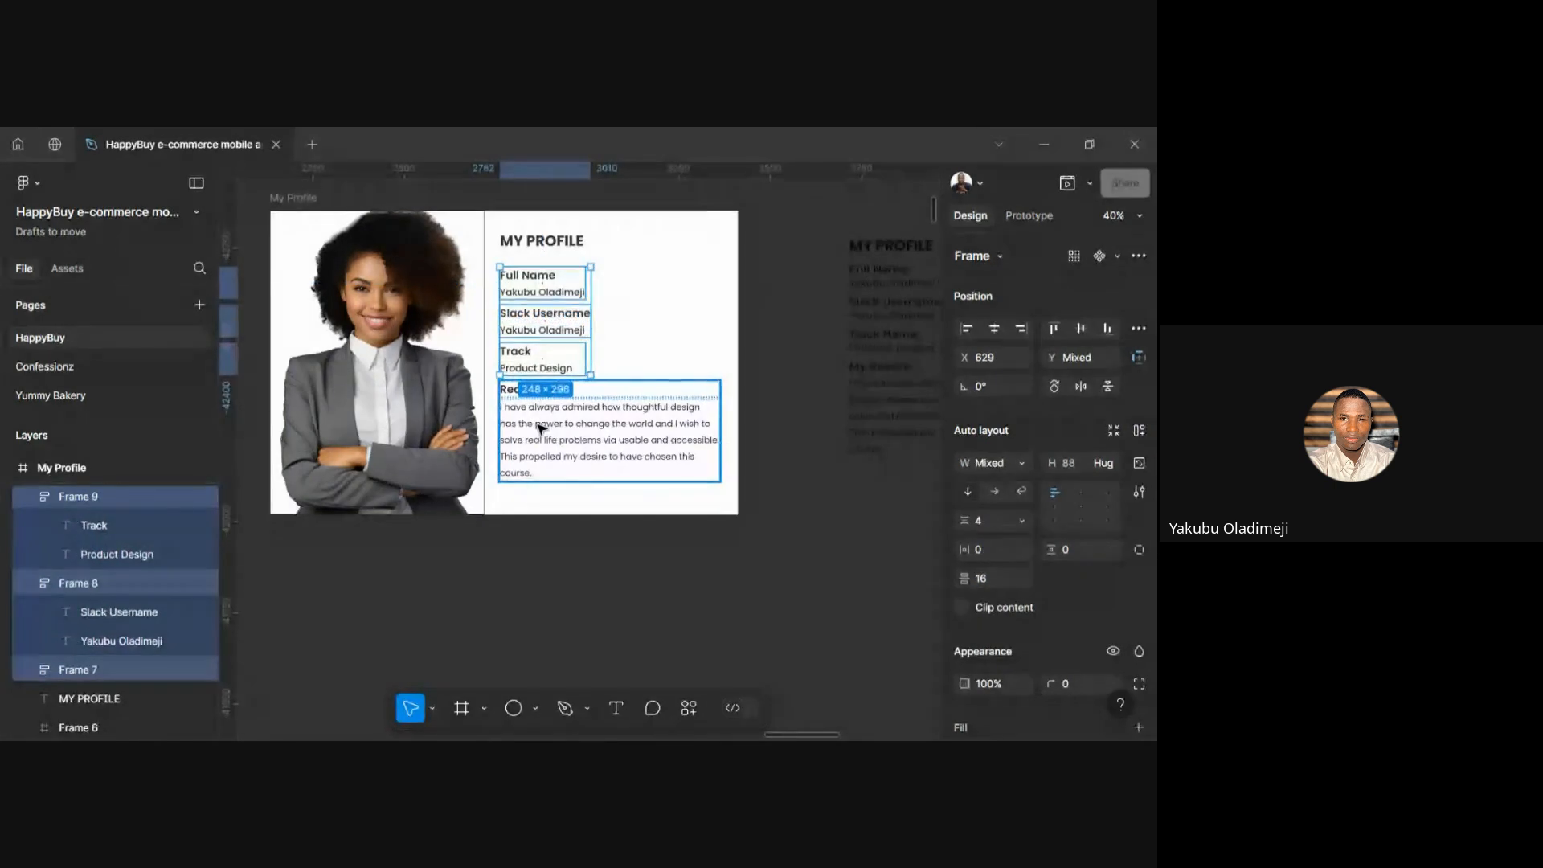
left_click(540, 426, "shift")
Move the pairs up to a 24 gap below MY PROFILE and group them with the title
key("alt")
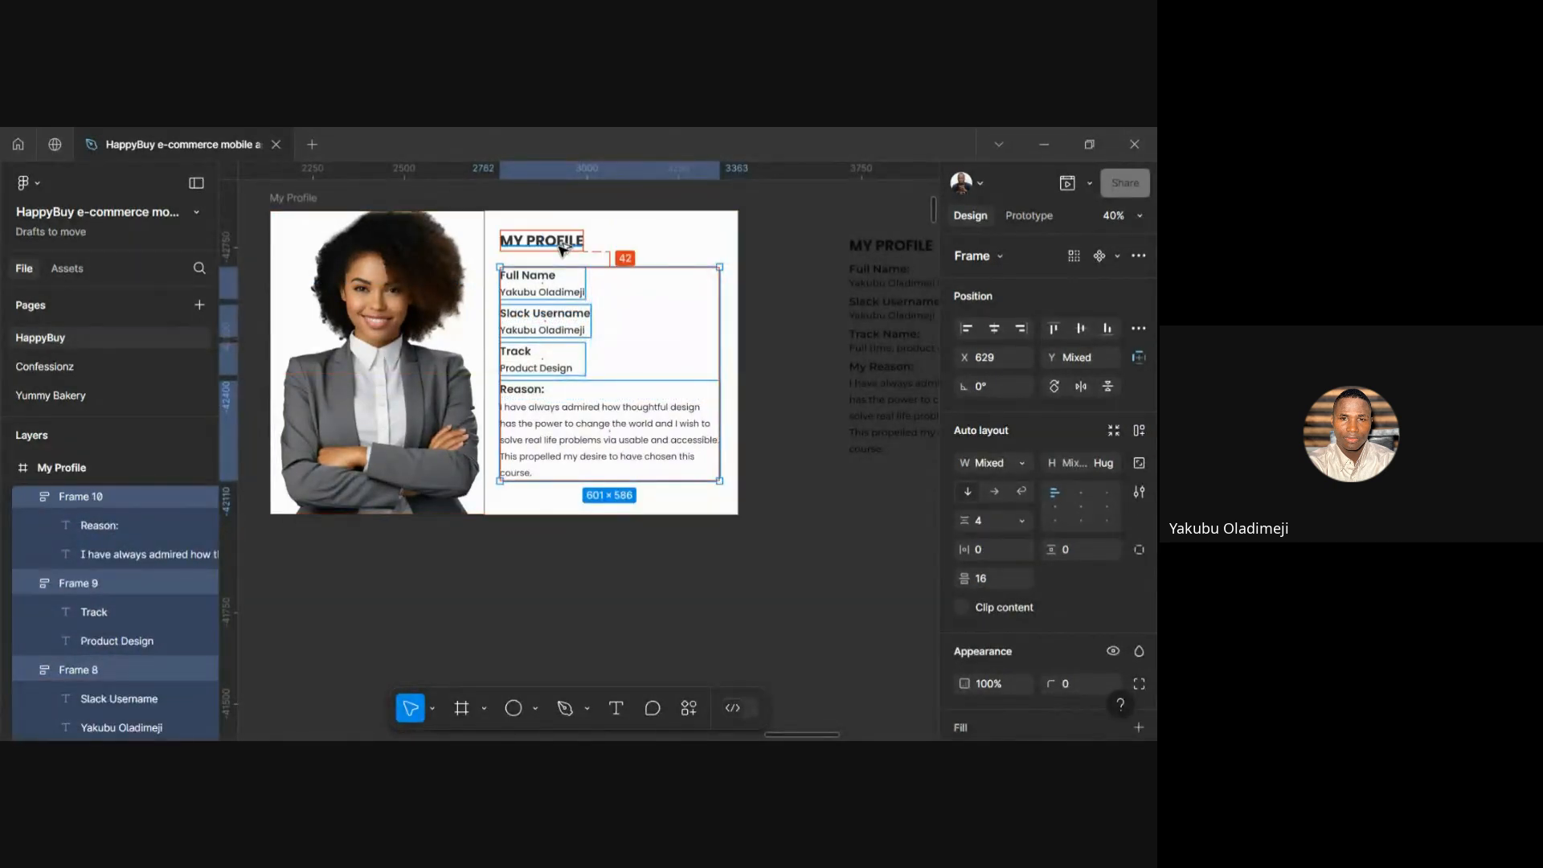
key("shift+Up")
key("shift+Up")
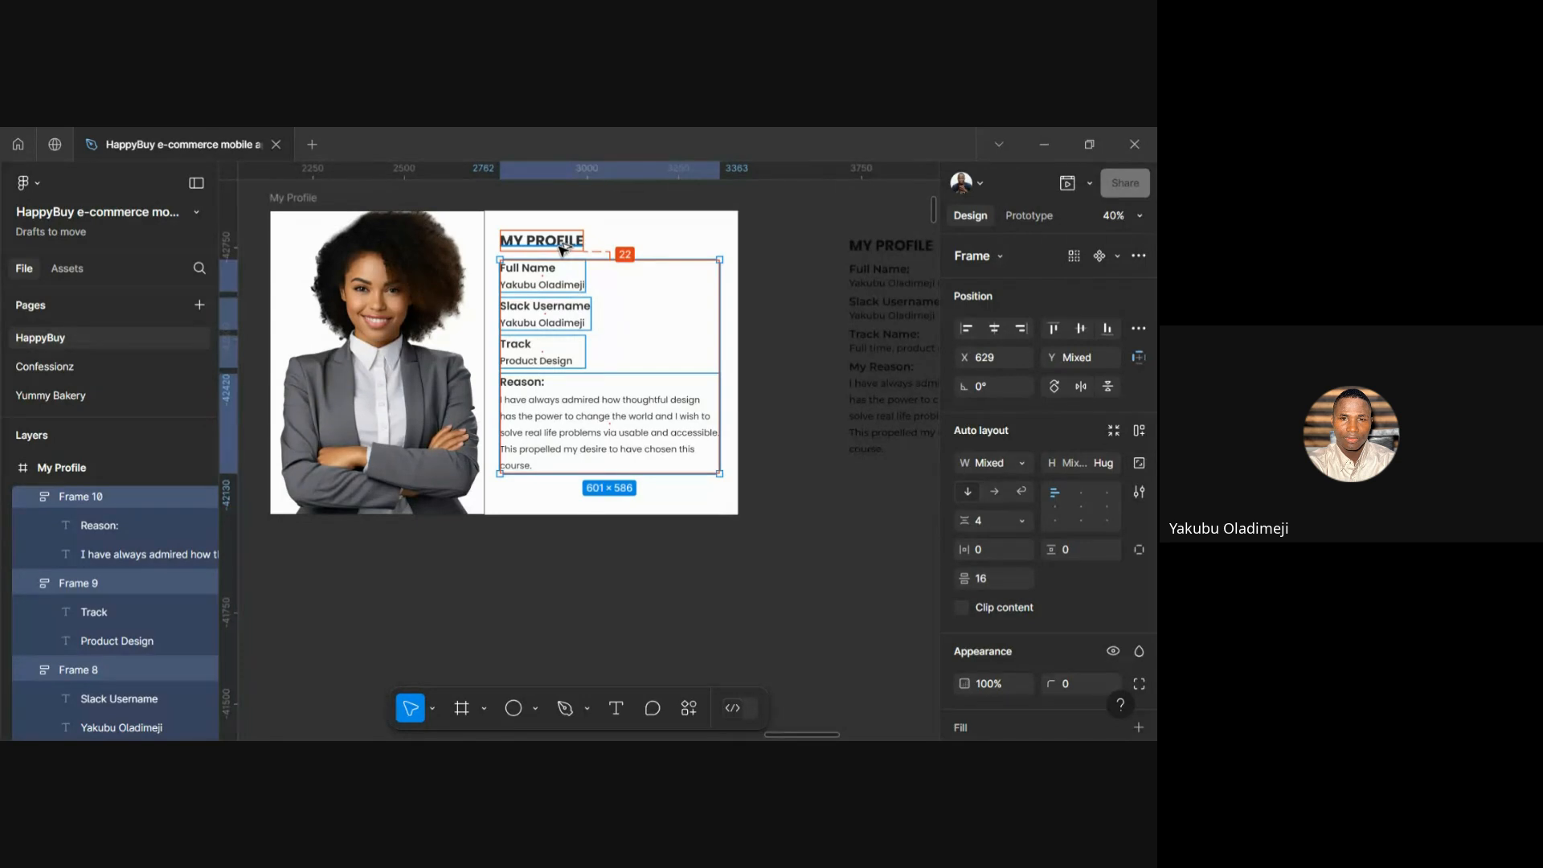
key("Down")
key("Down")
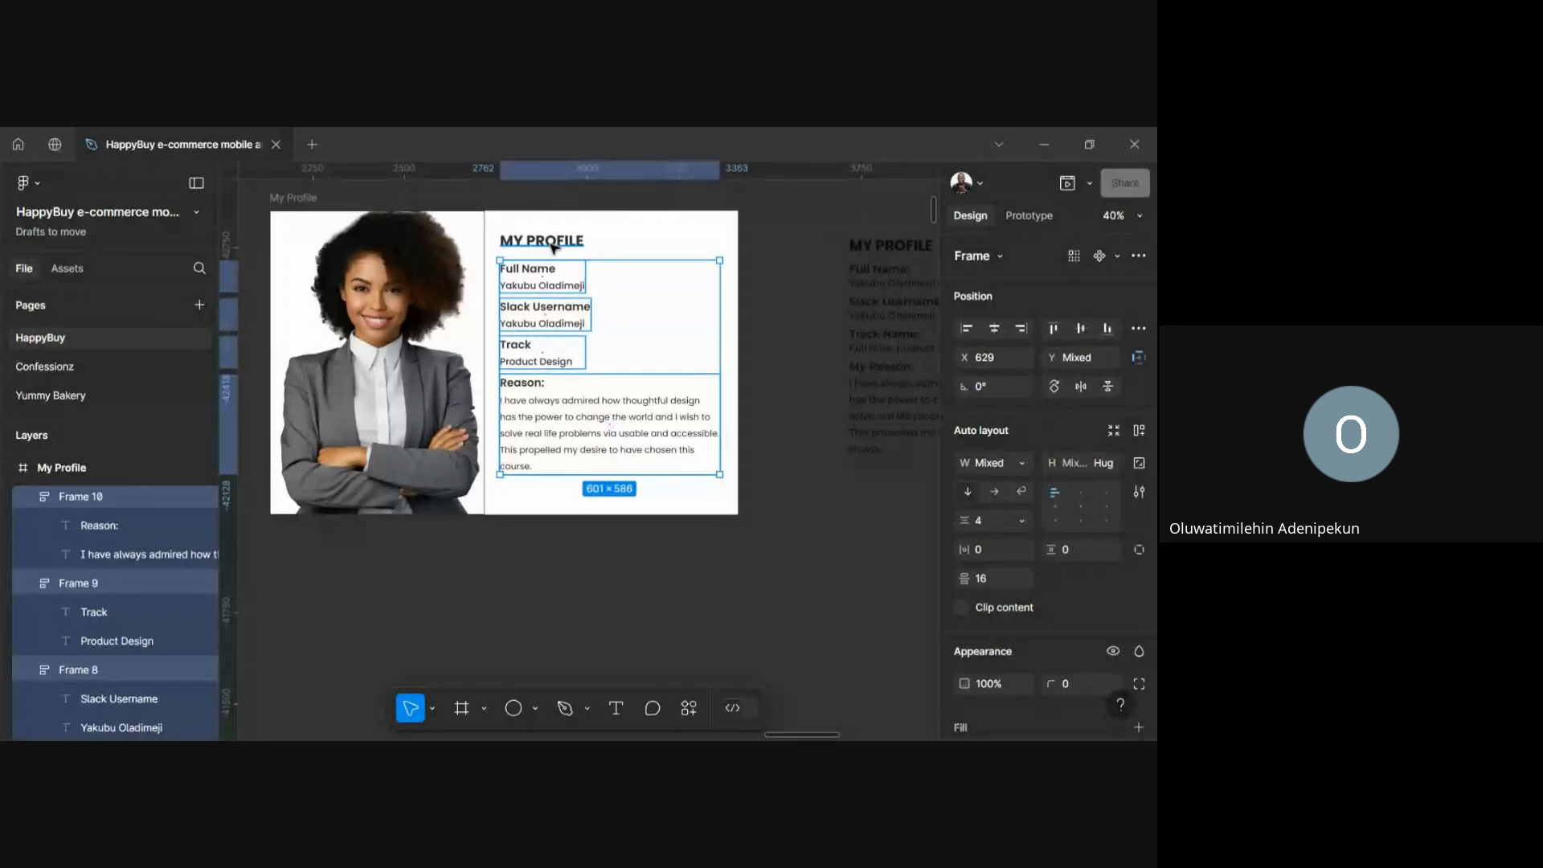
left_click(553, 248, "shift")
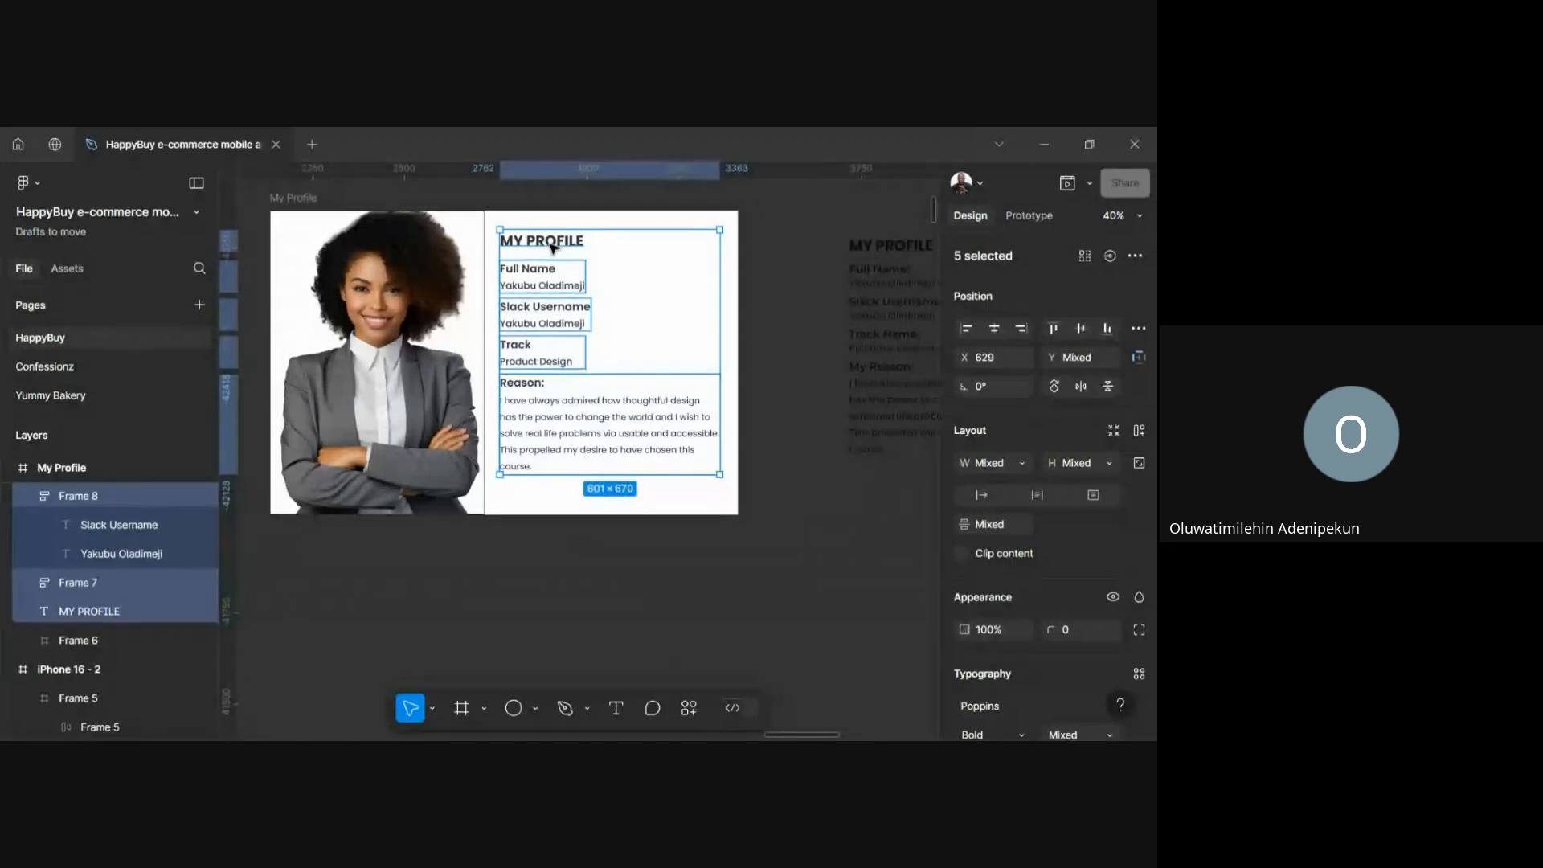
key("ctrl+g")
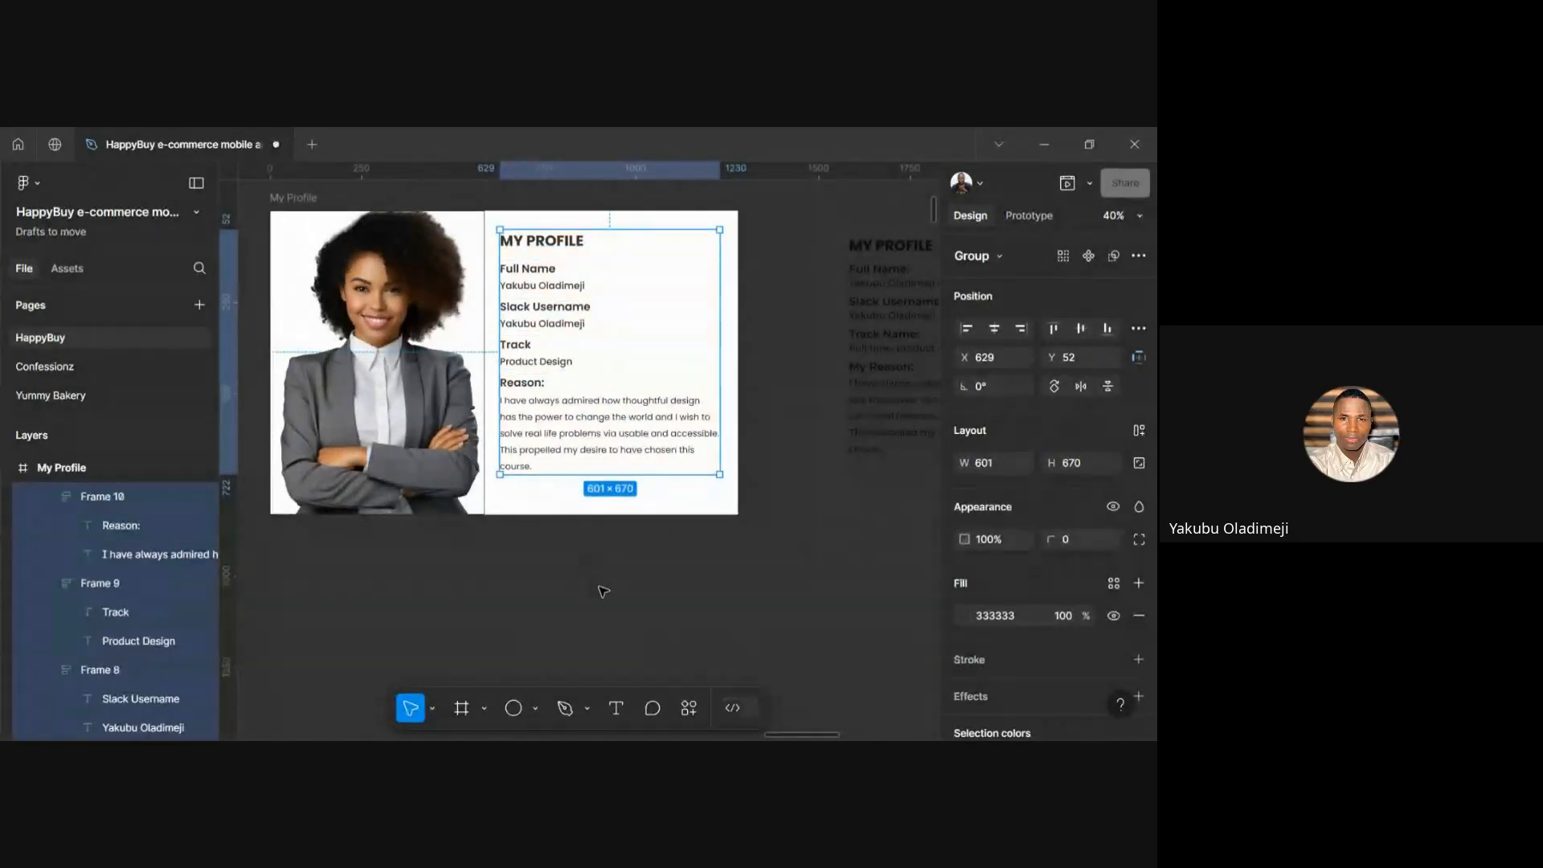
Align the MY PROFILE text group's vertical centre with the portrait frame, landing at Y 81
left_click(604, 591)
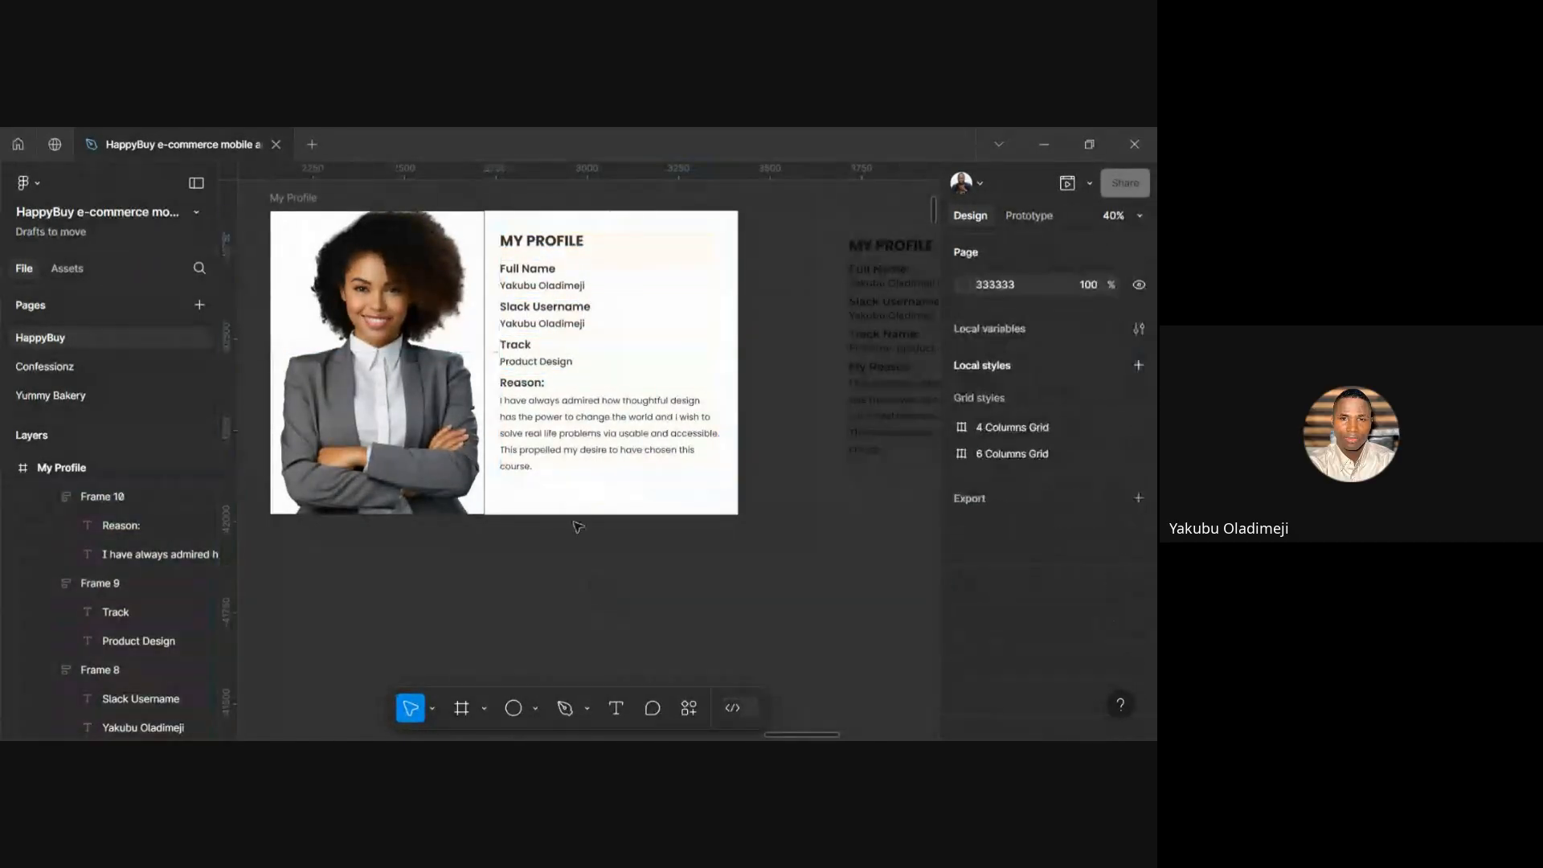
left_click(531, 425)
left_click(375, 362, "shift")
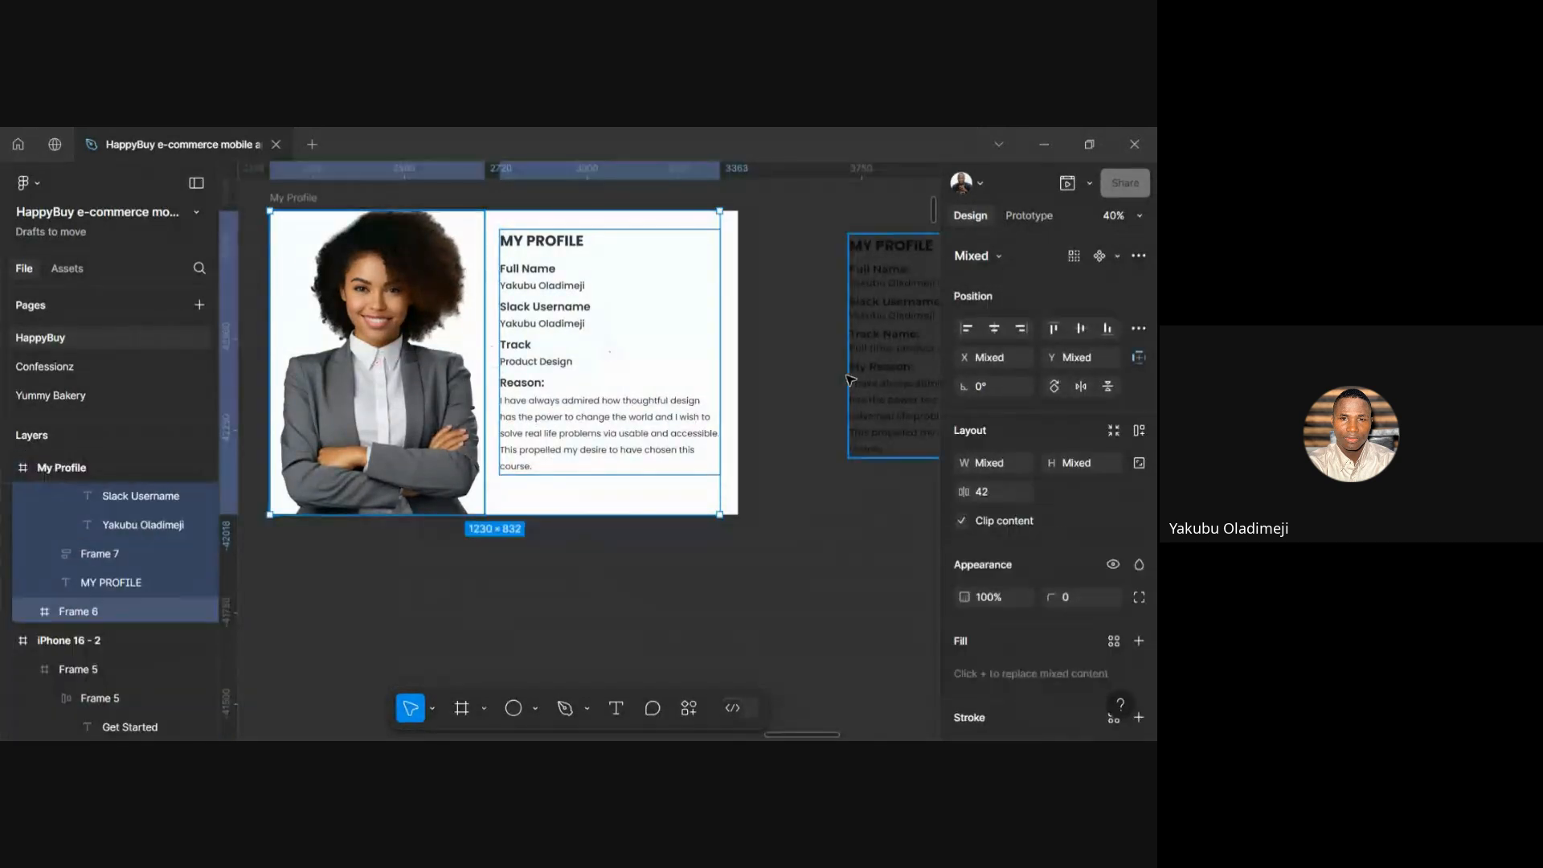
left_click(1079, 327)
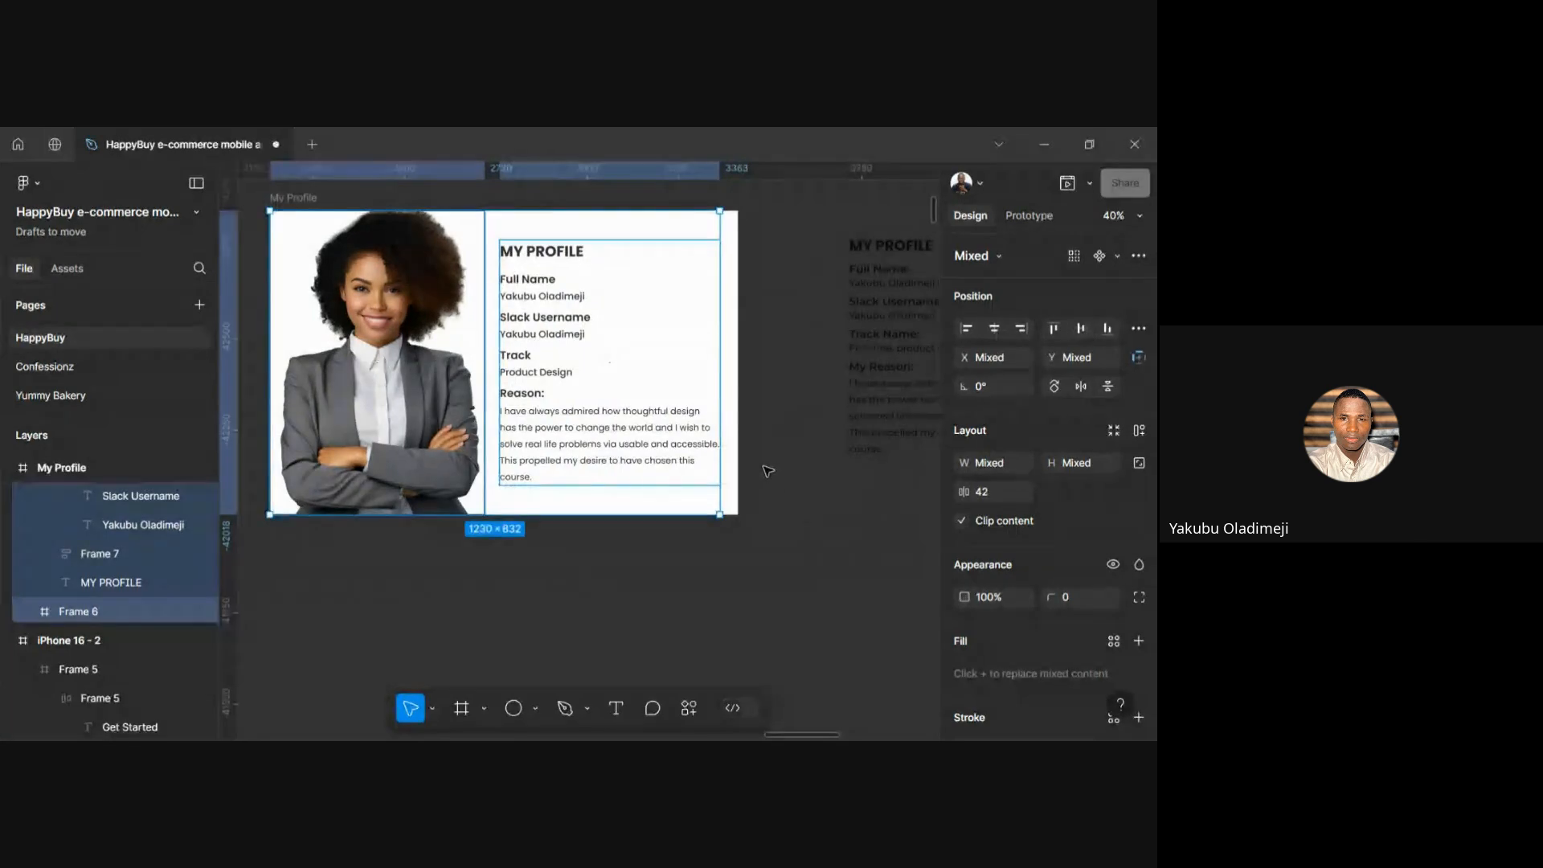
left_click(780, 535)
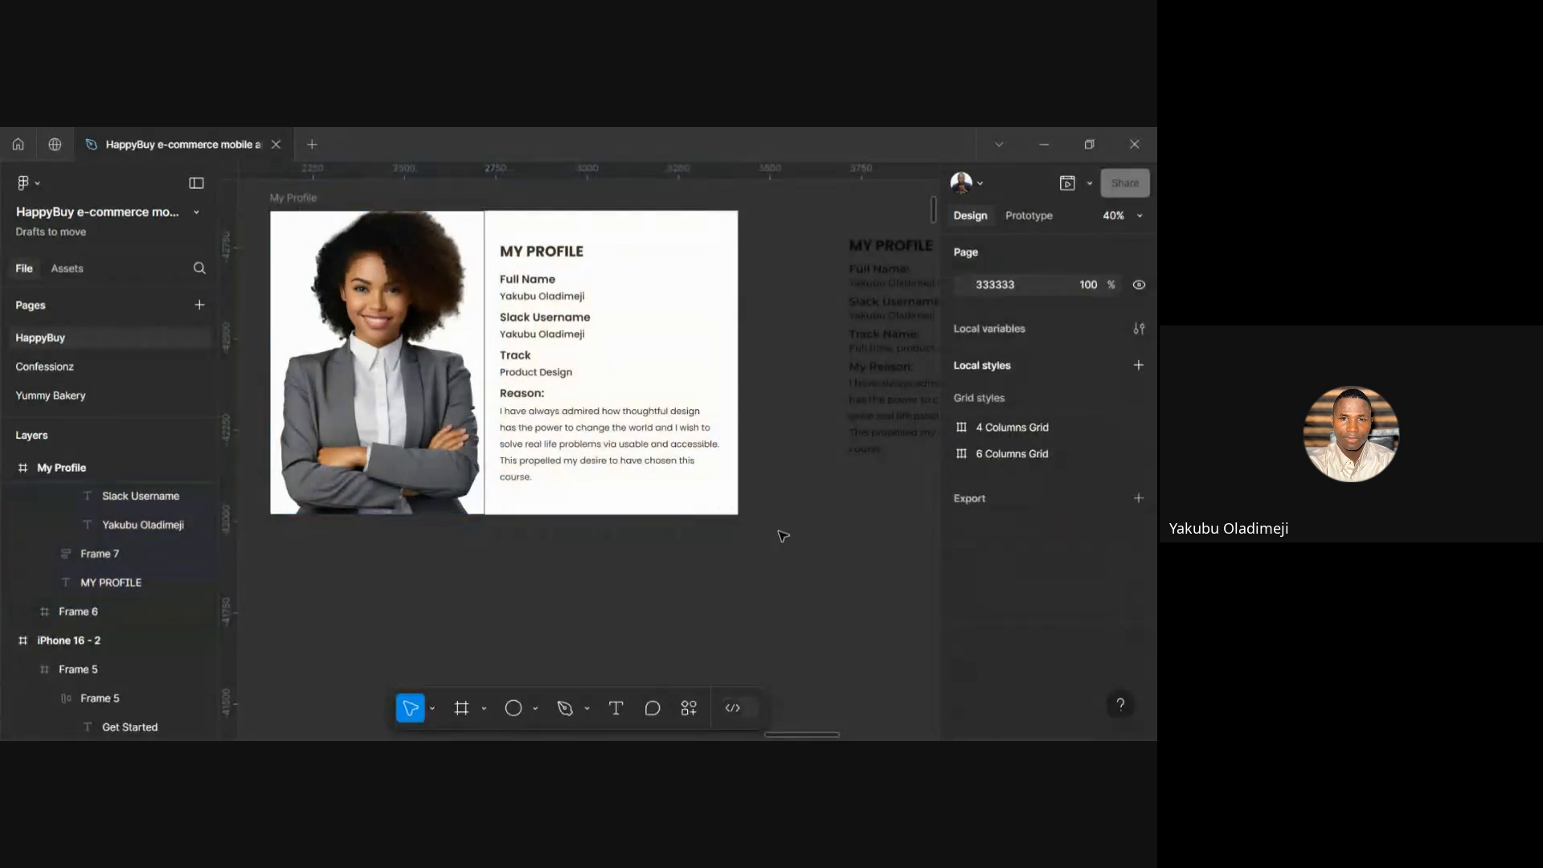
left_click(551, 419)
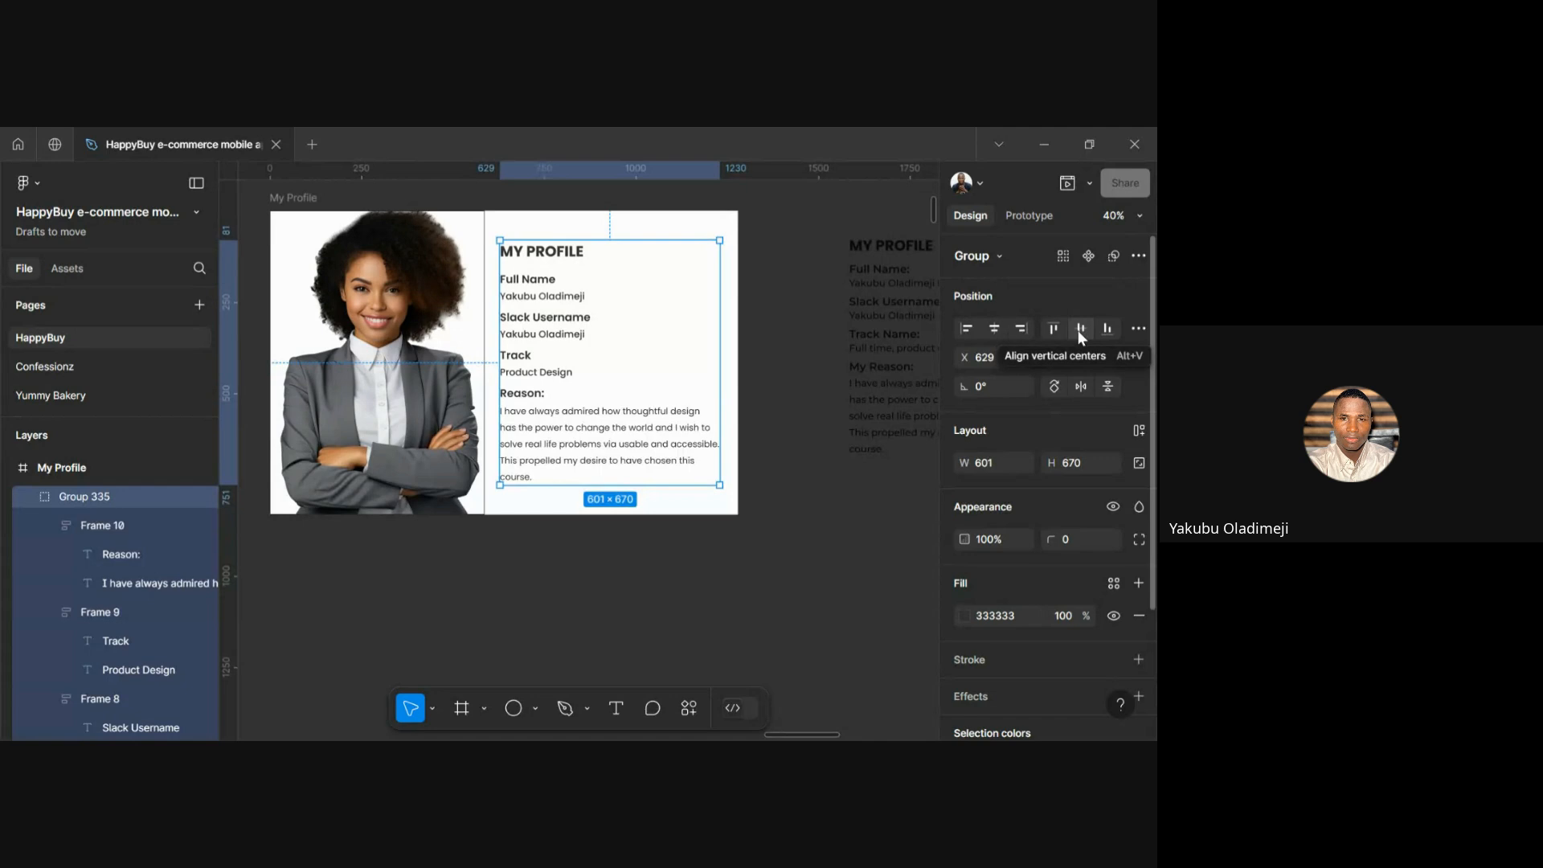
left_click(774, 488)
scroll(664, 494, "down", 5)
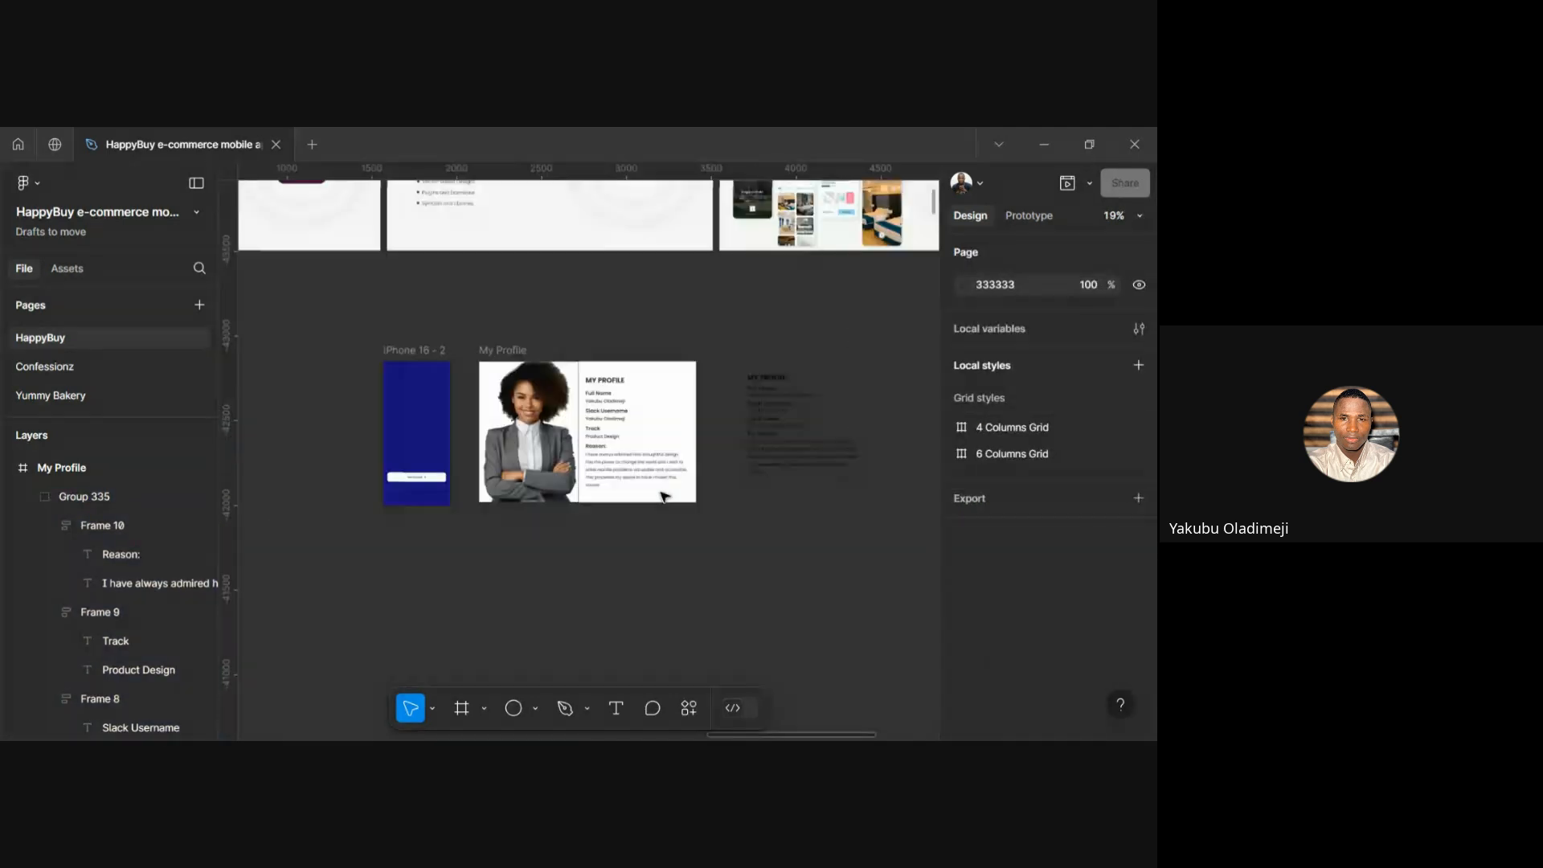
scroll(664, 496, "up", 4)
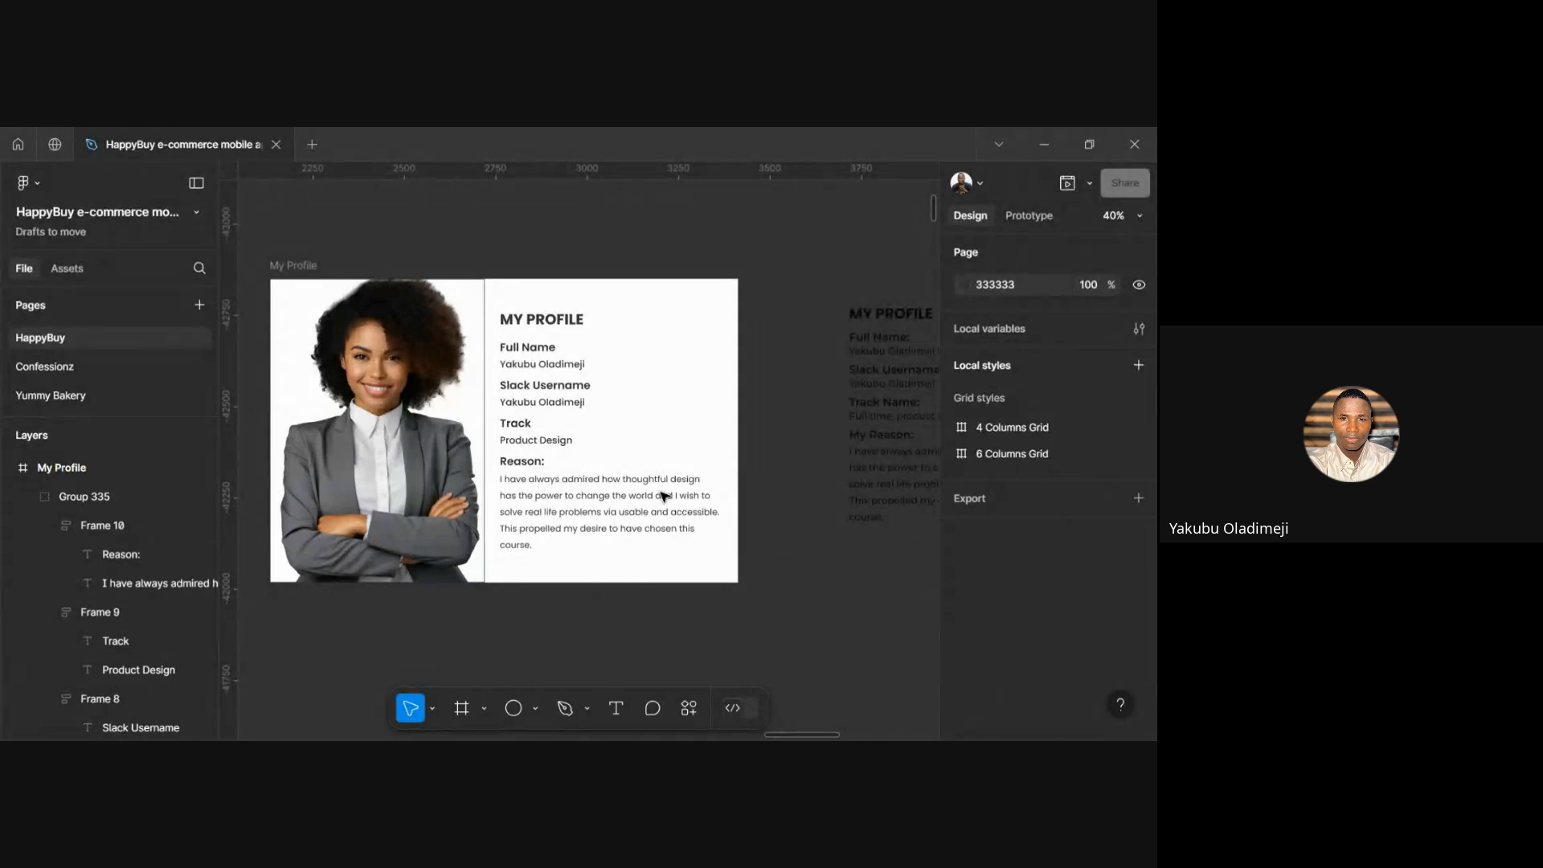
left_click(312, 266)
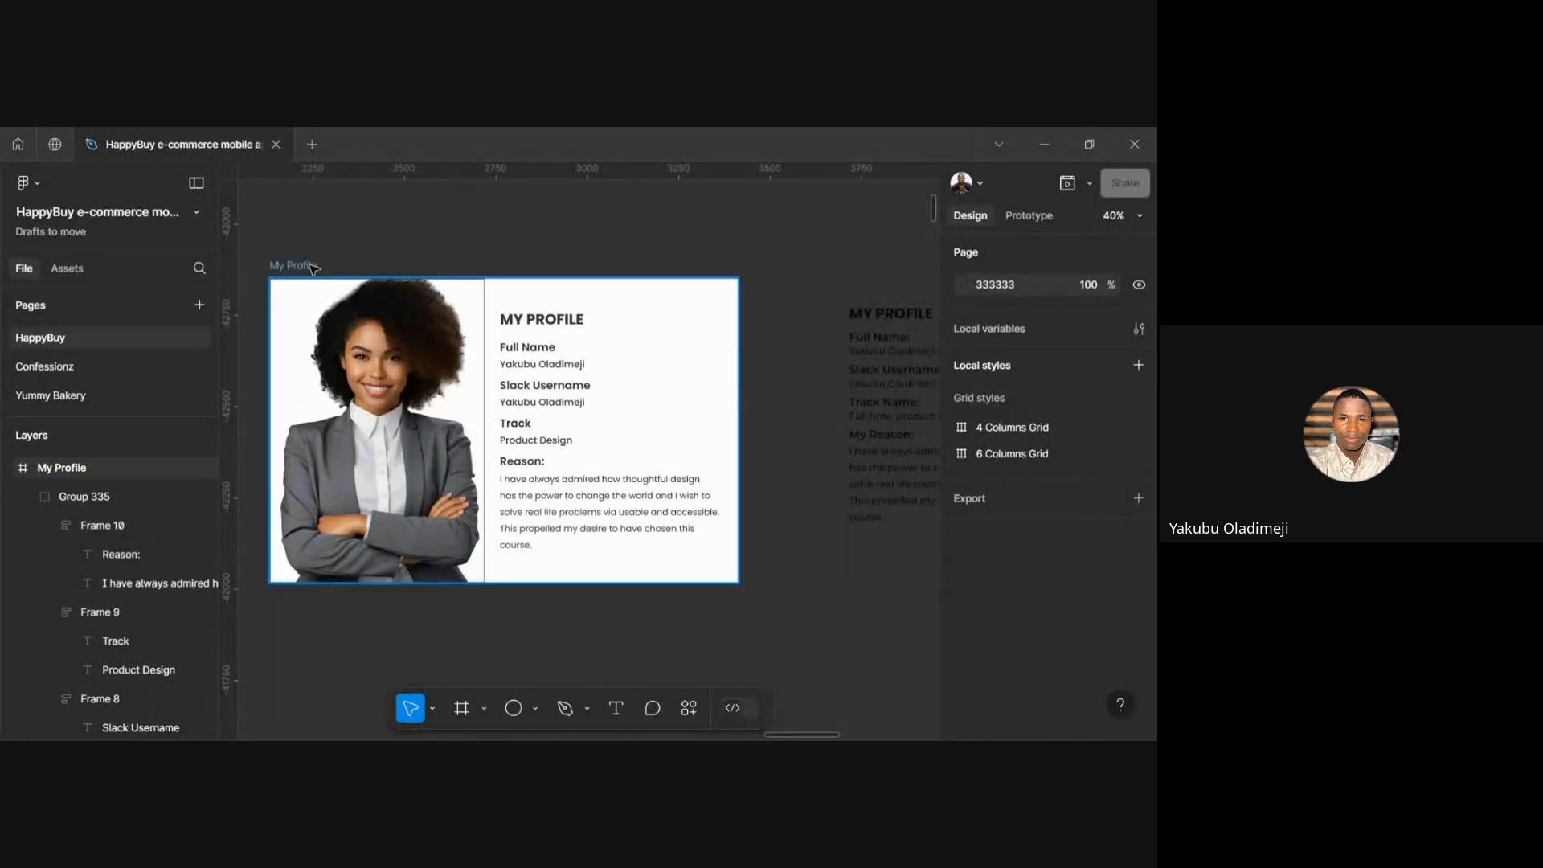
left_click(311, 266)
left_click(440, 258)
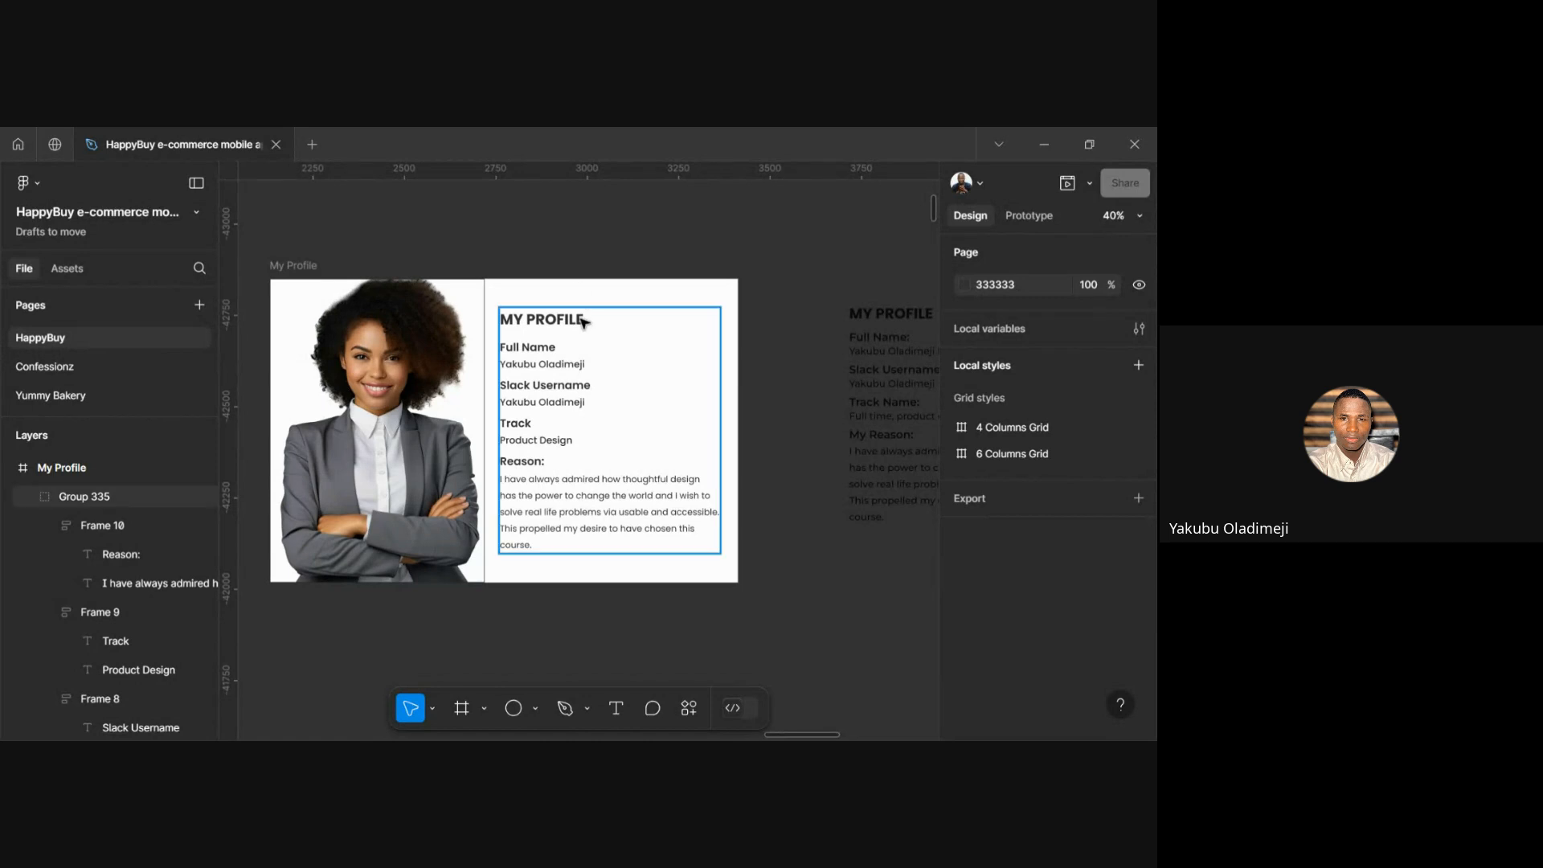
left_click(526, 388)
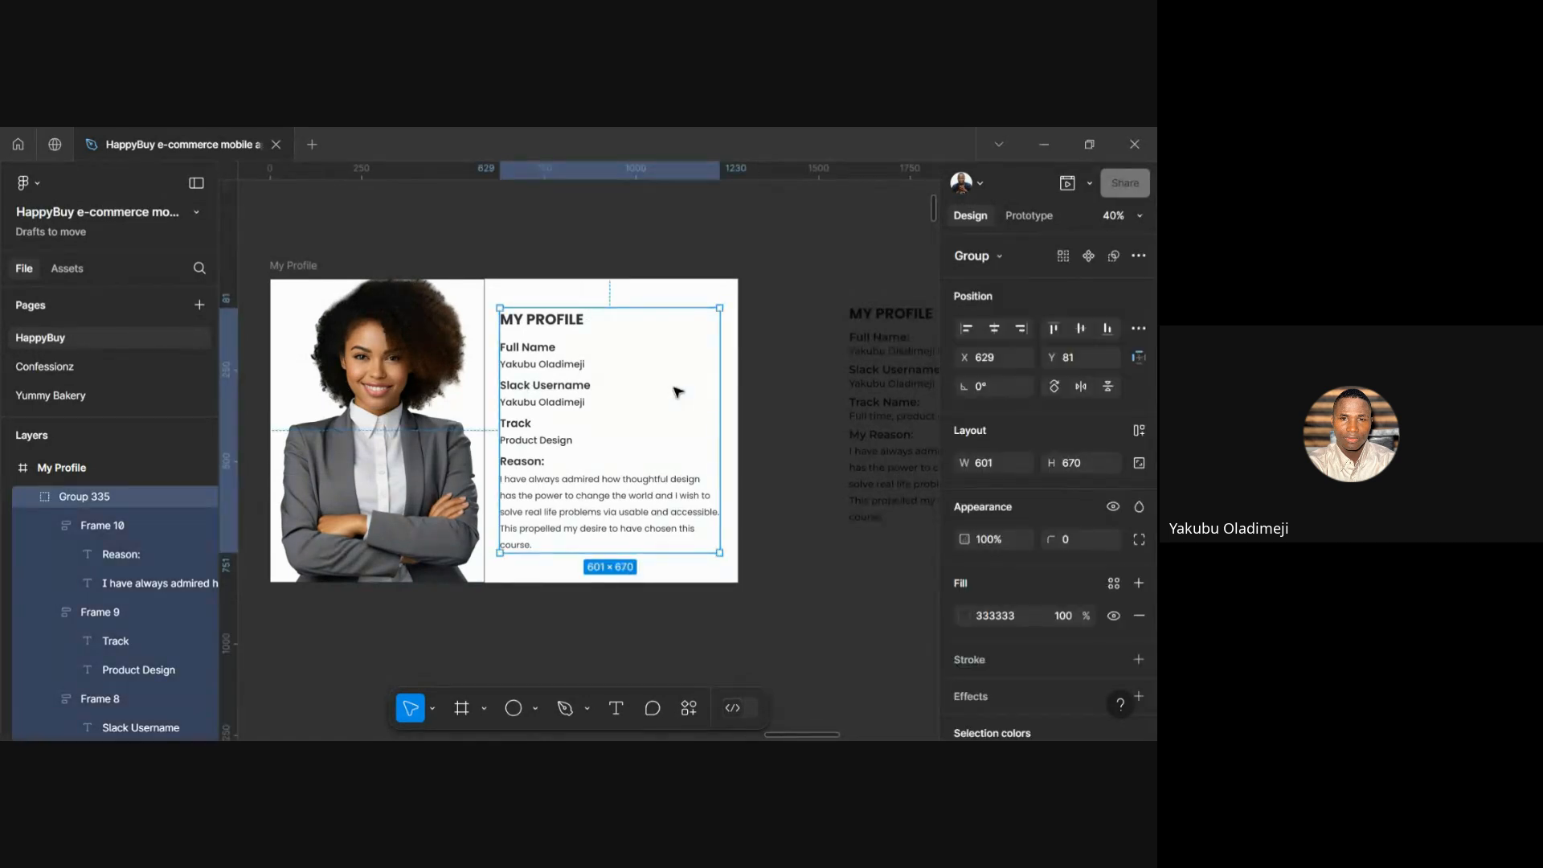
left_click(786, 319)
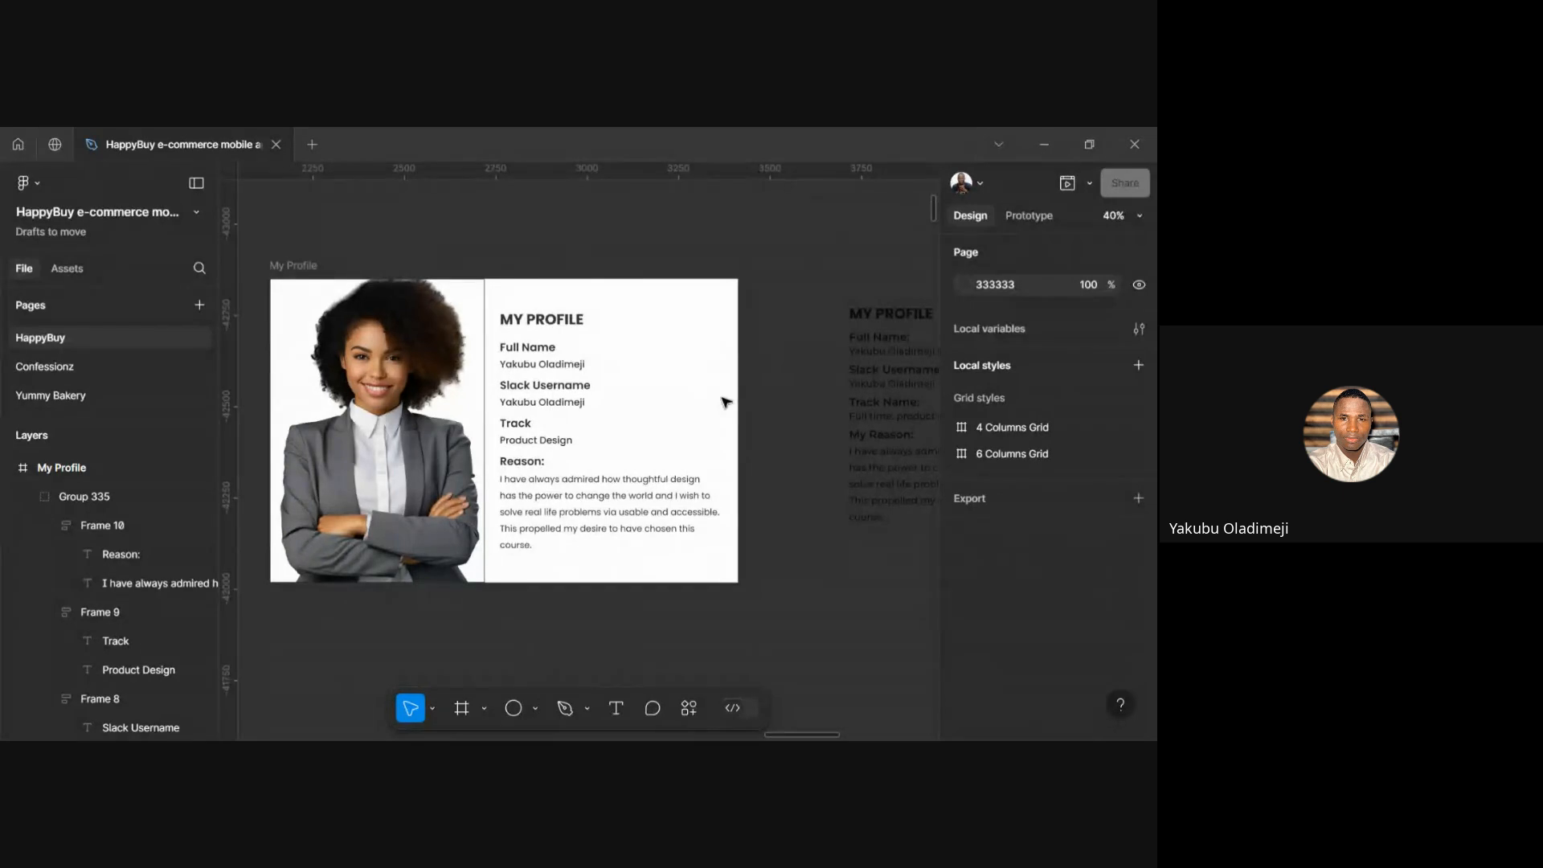
left_click(572, 428)
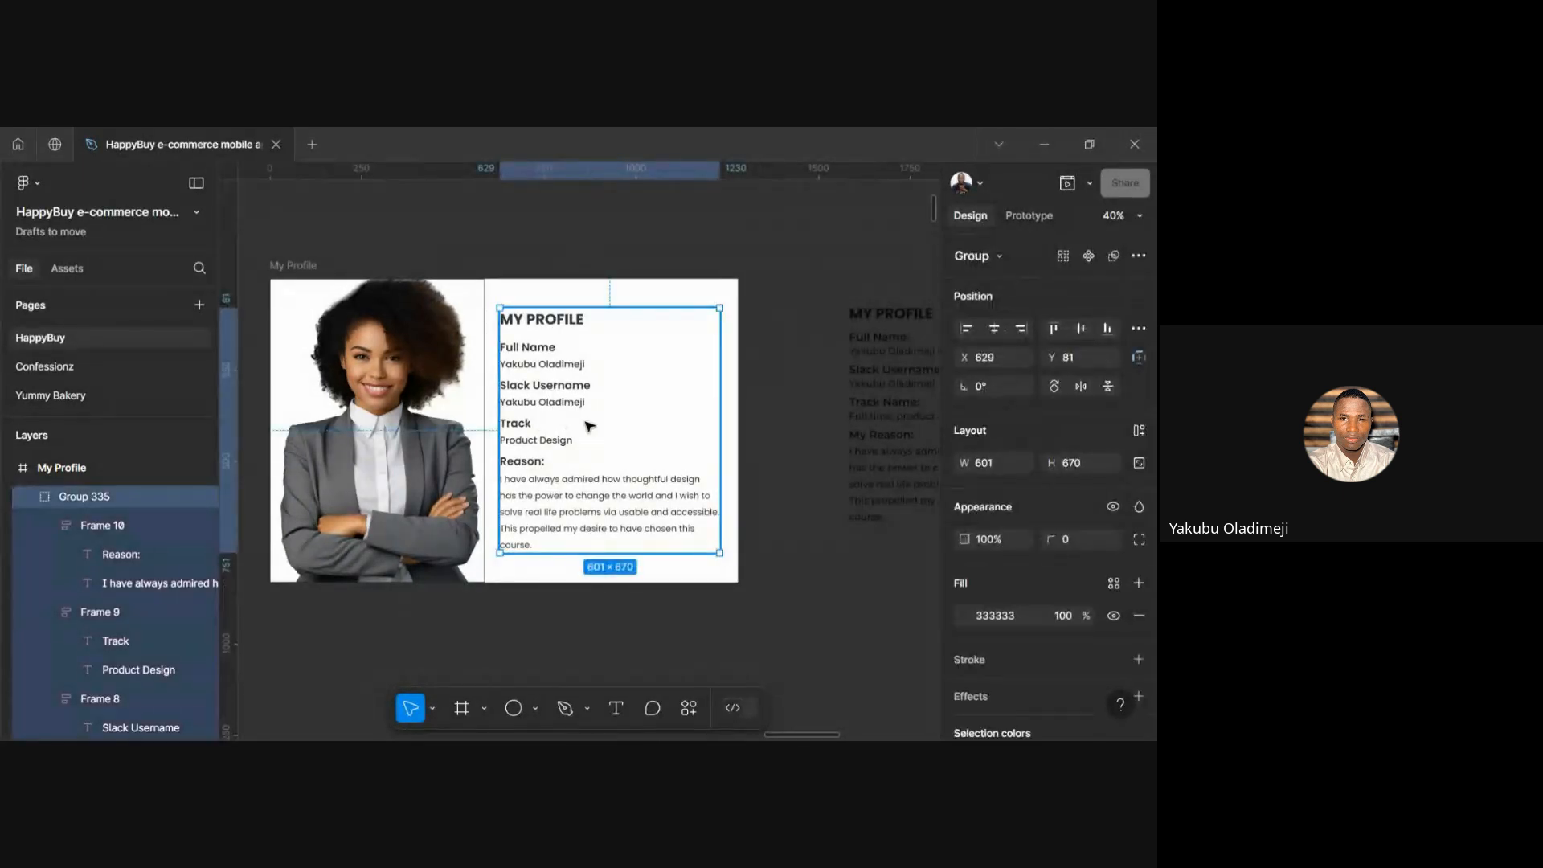
left_click(798, 381)
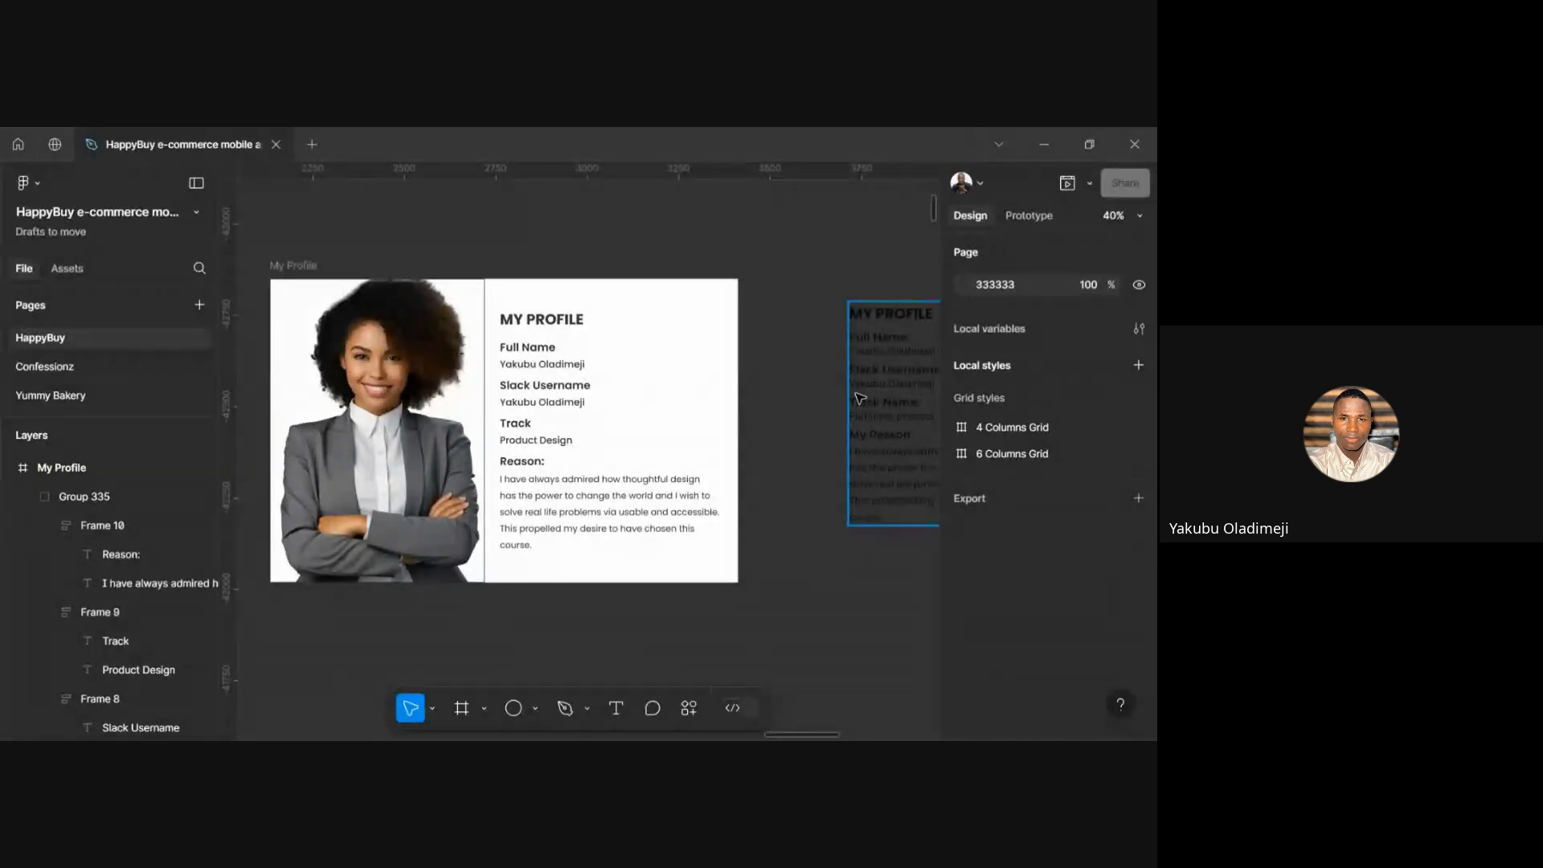
scroll(880, 400, "up", 5)
scroll(879, 402, "right", 4)
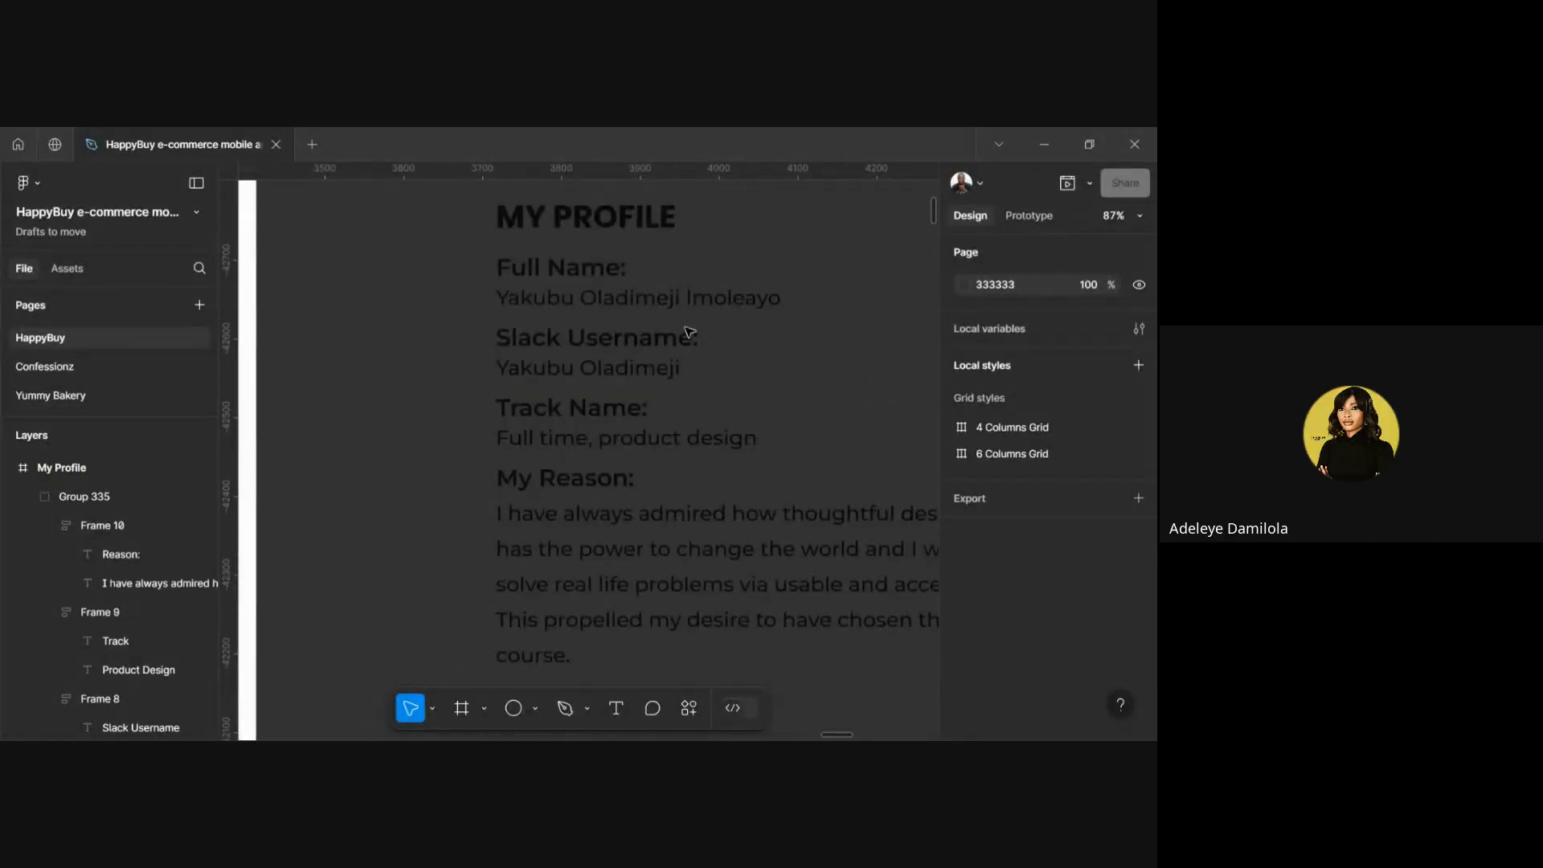
left_click(603, 300)
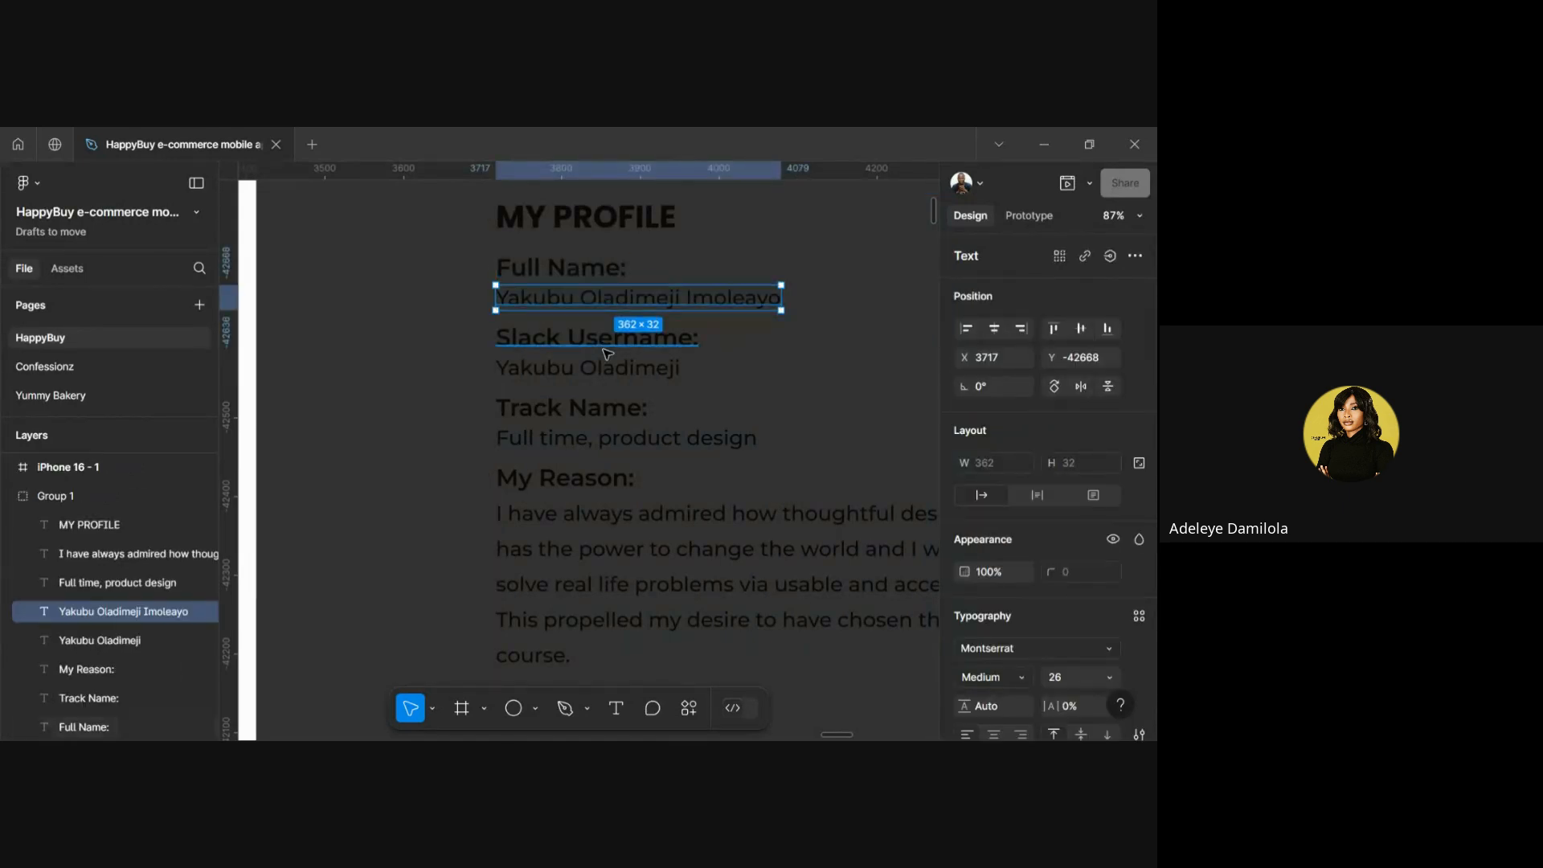
scroll(605, 349, "left", 5)
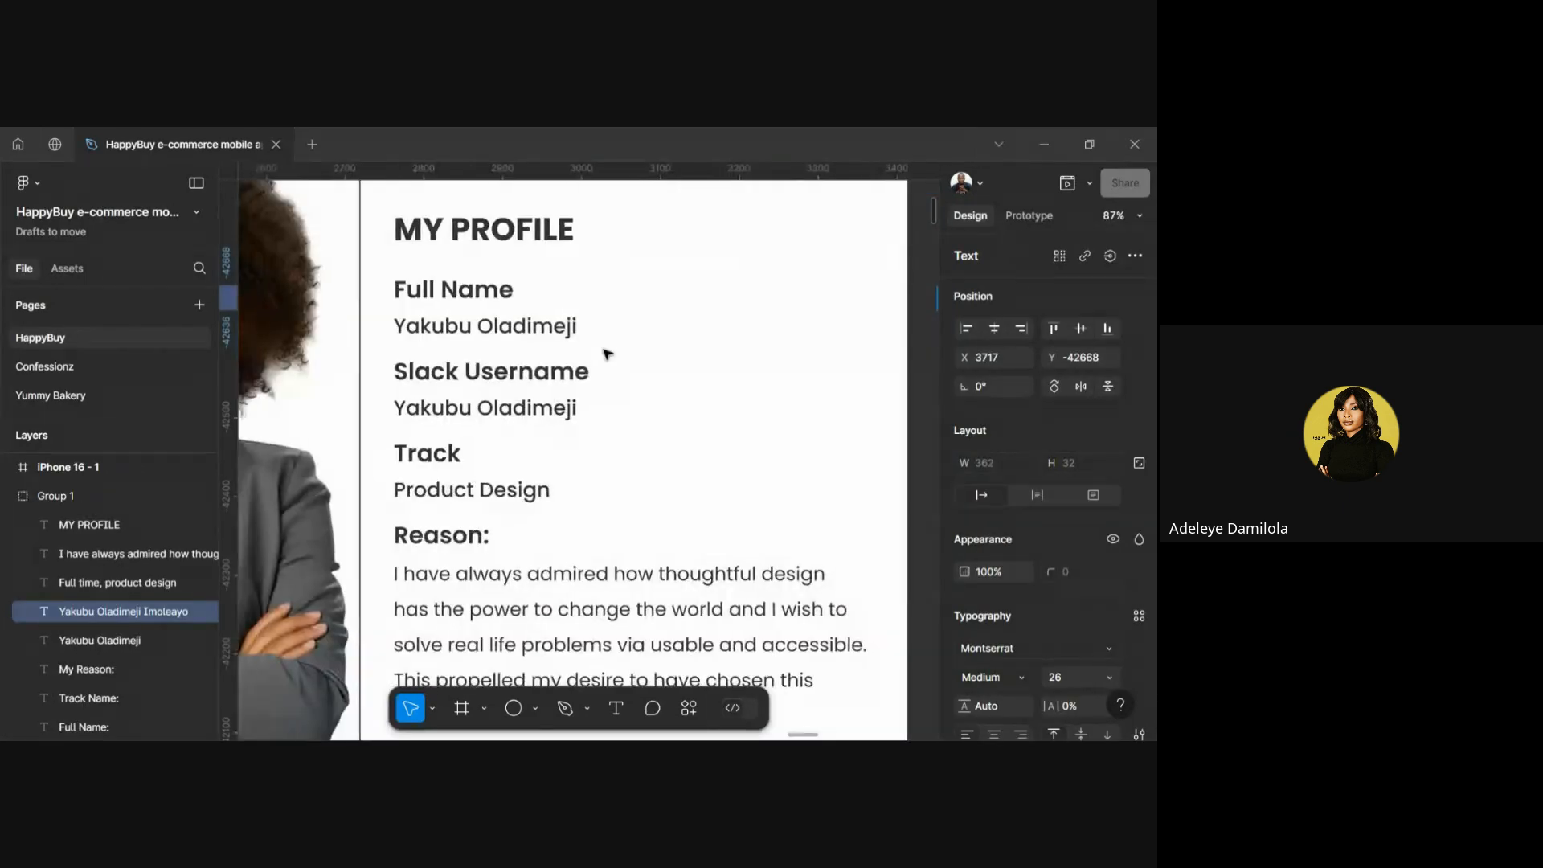
left_click(492, 324)
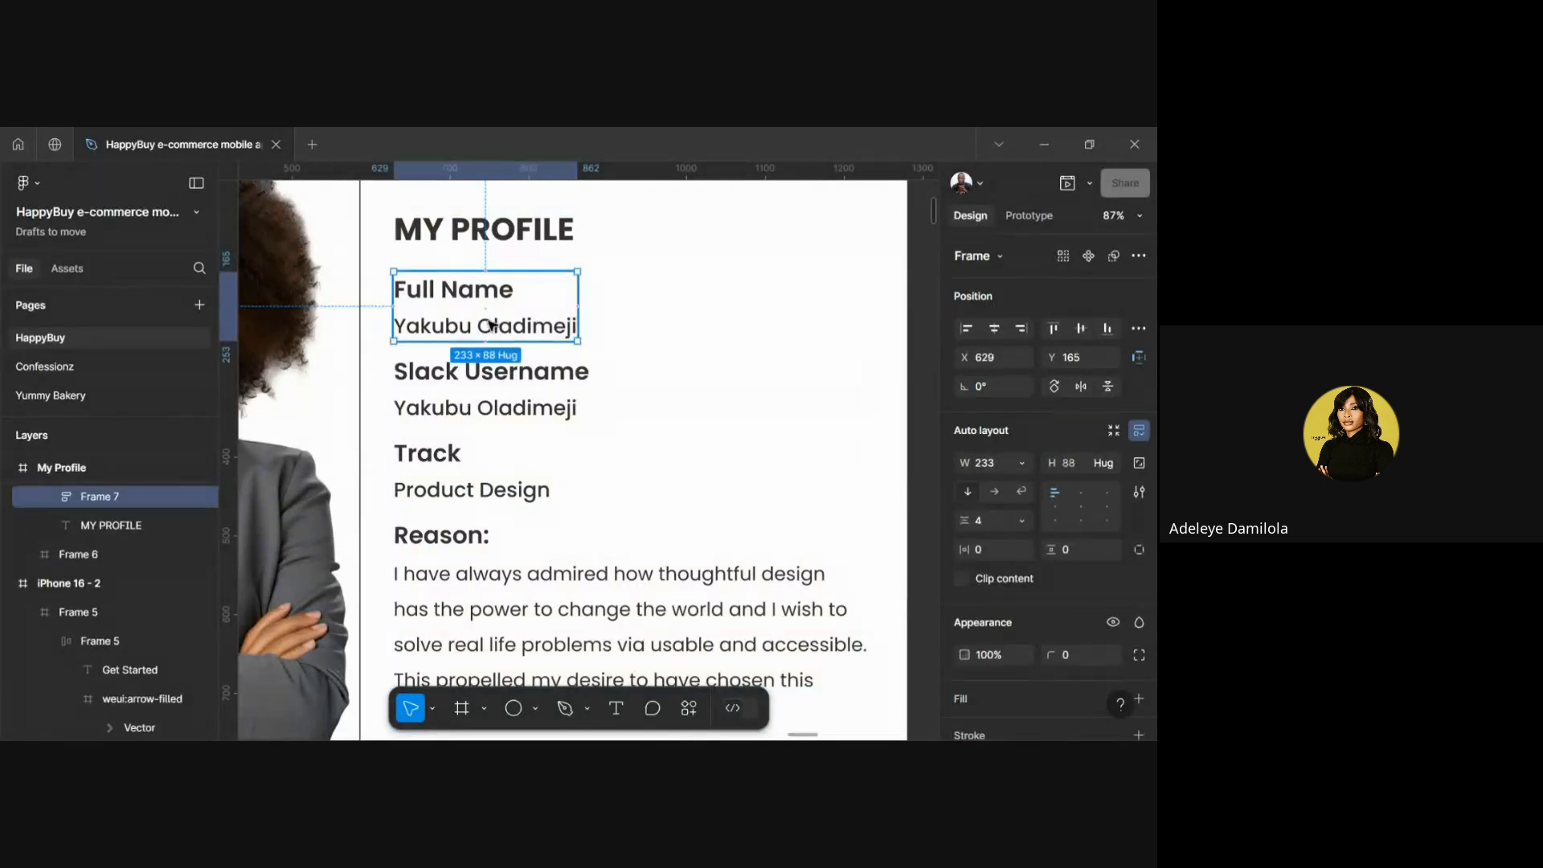
left_click(481, 319)
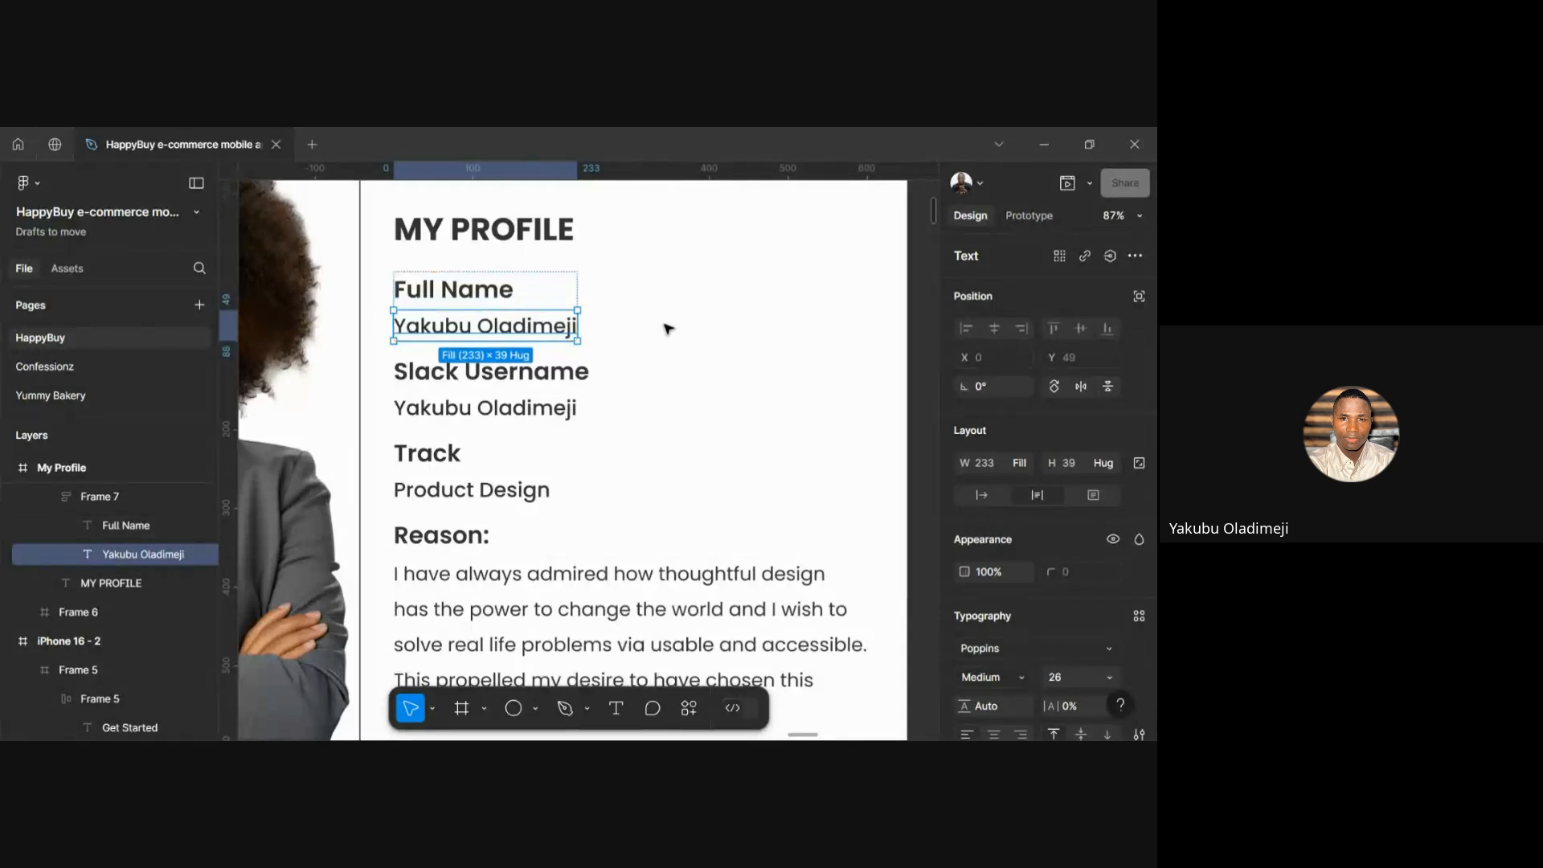
key("Escape")
scroll(667, 328, "down", 5)
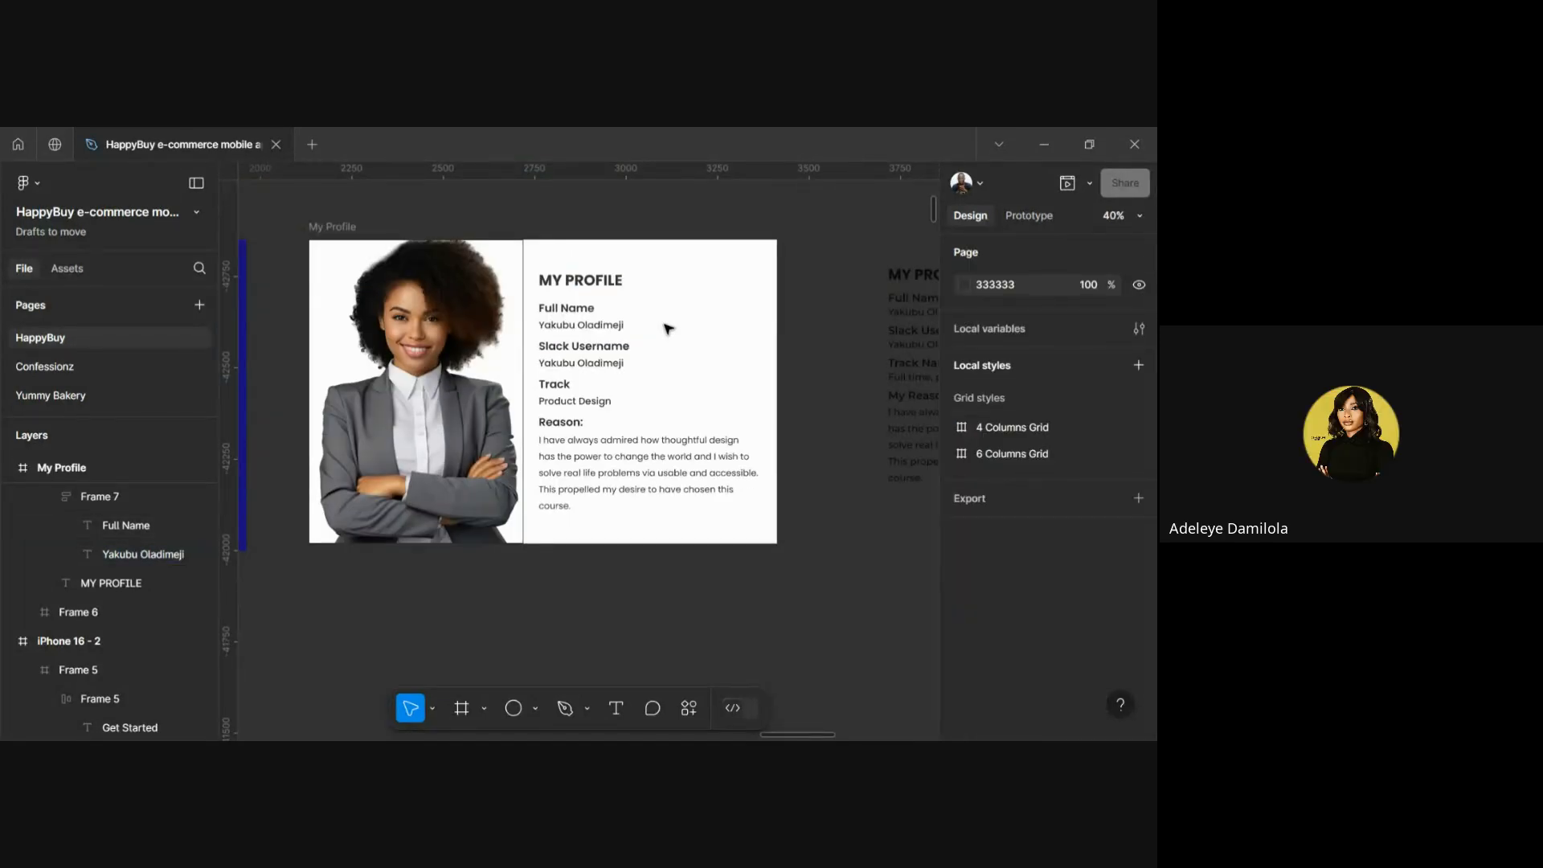
scroll(667, 328, "up", 3)
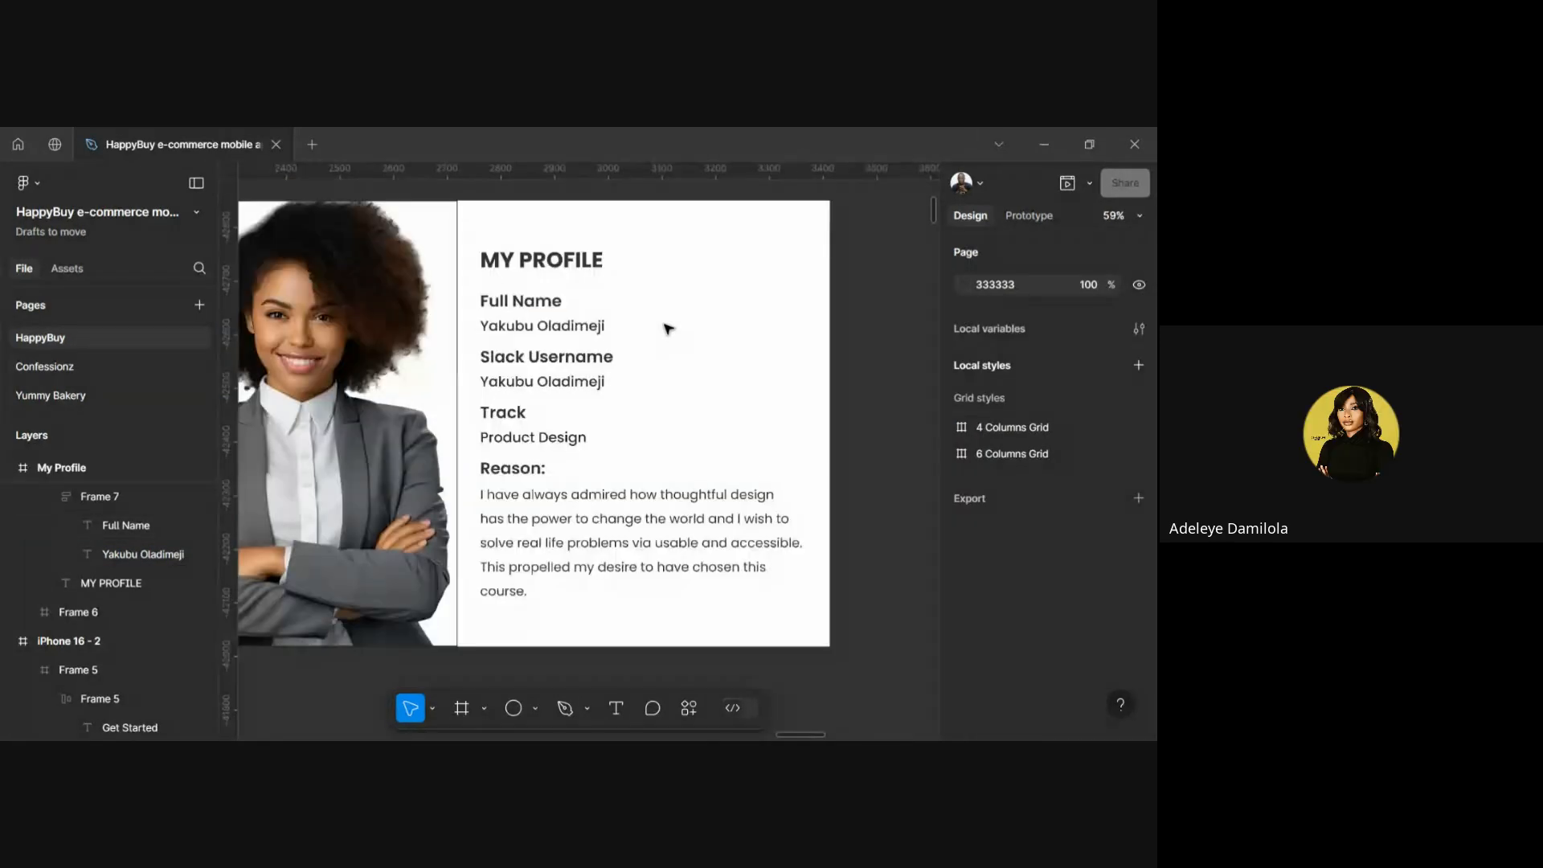
Set the auto layout gap to 2 in the Full Name and Slack Username pairs
left_click(539, 337)
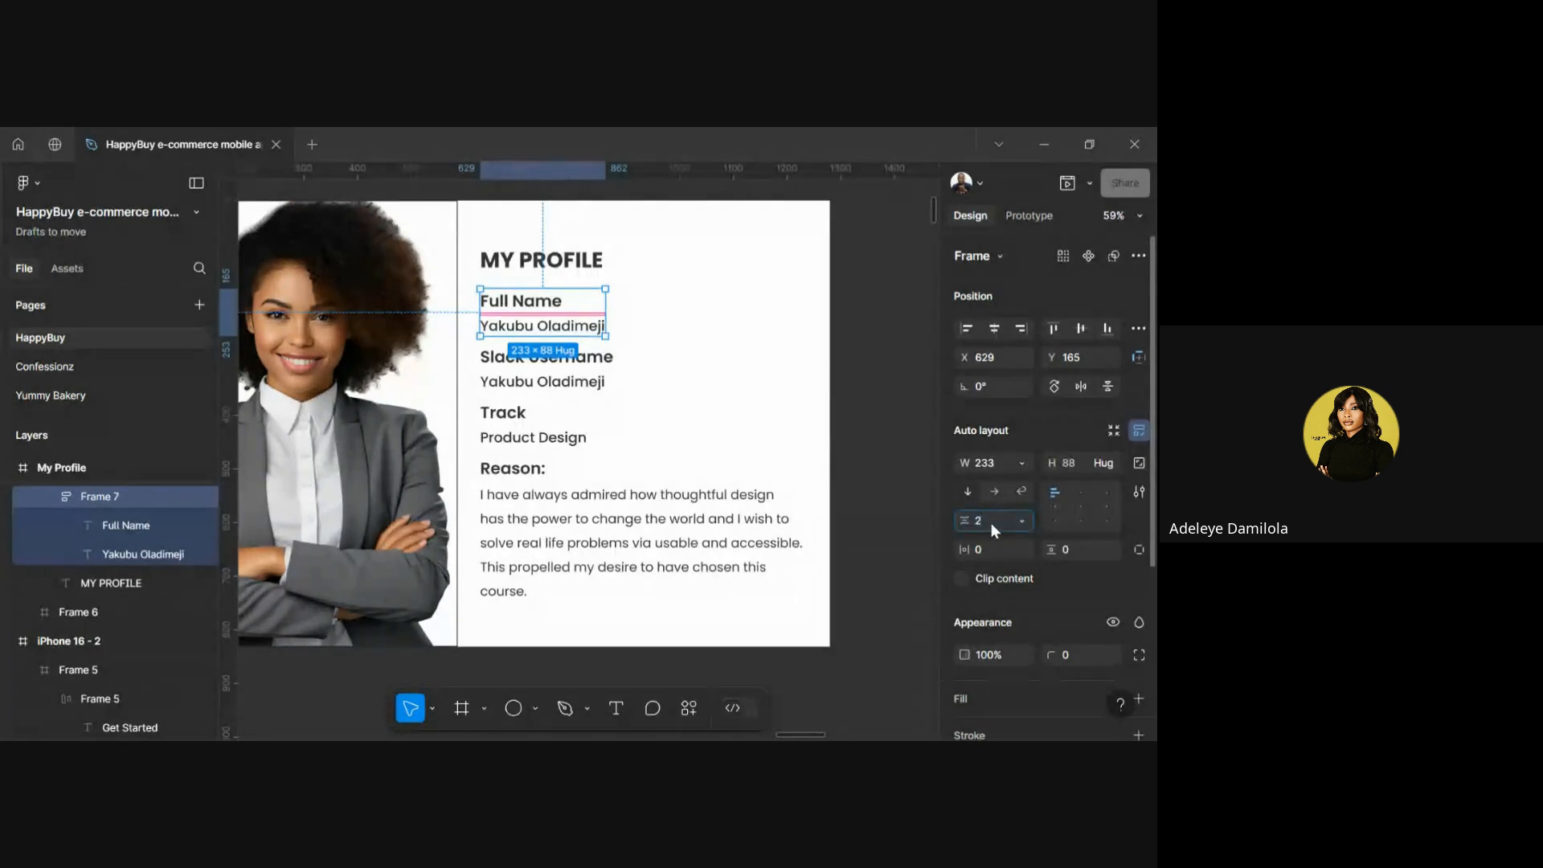
key("Return")
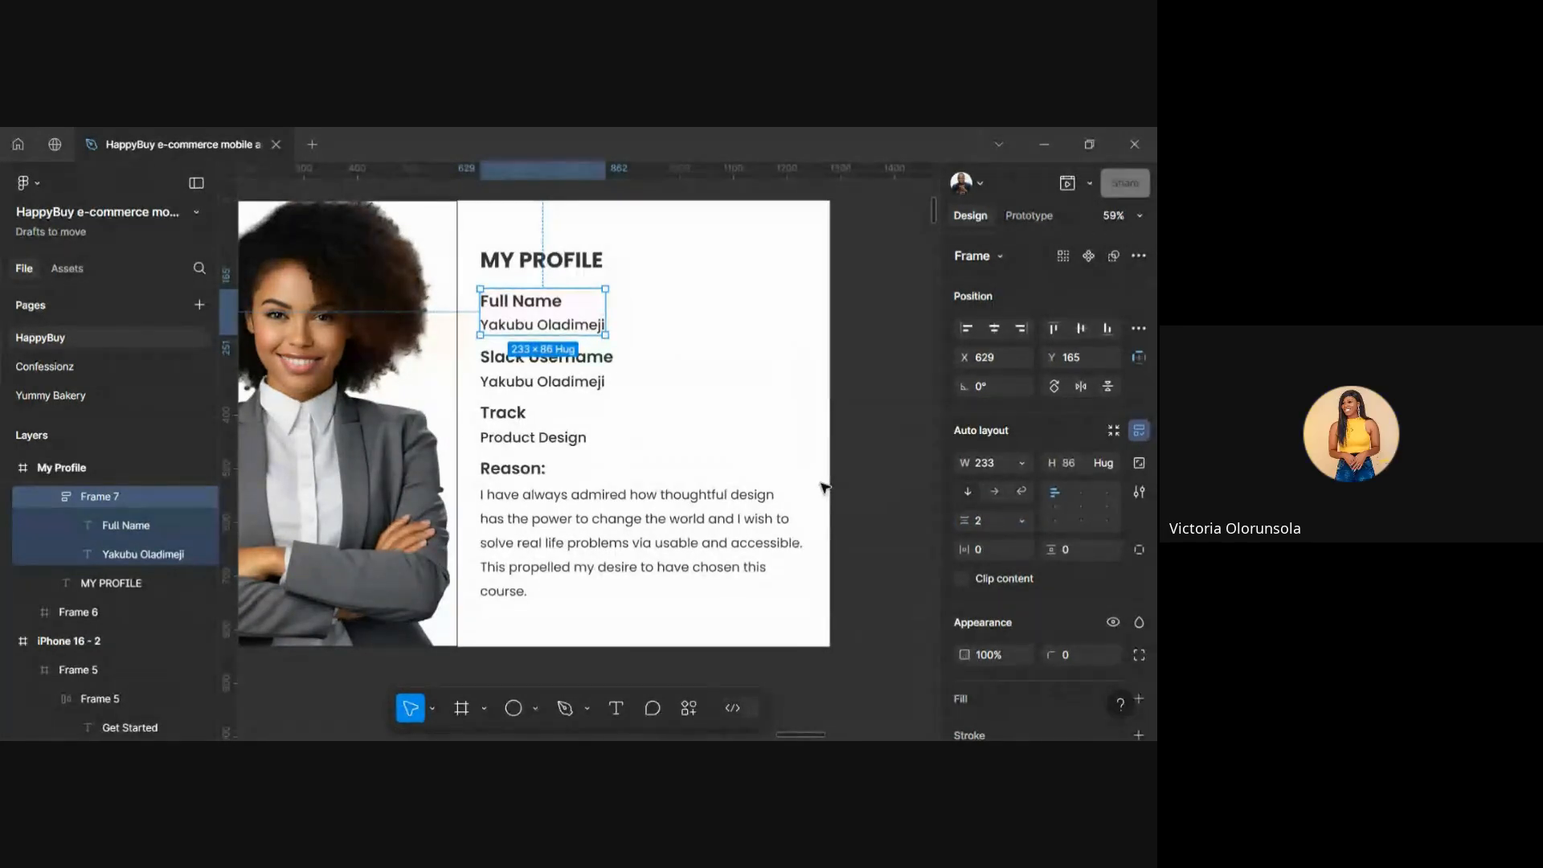
left_click(611, 378)
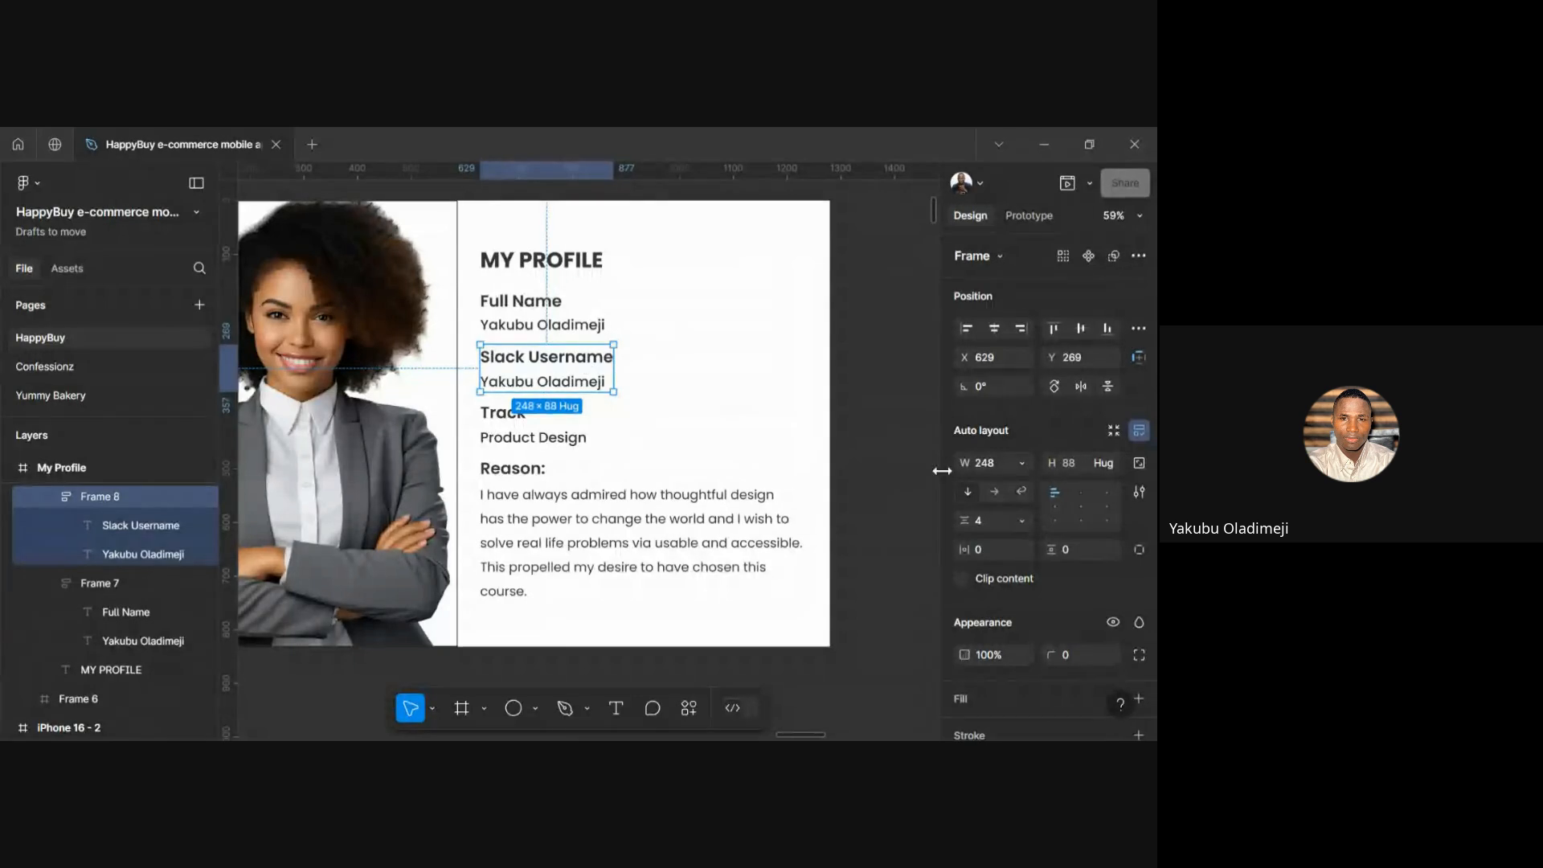
left_click(982, 517)
type("2")
key("Return")
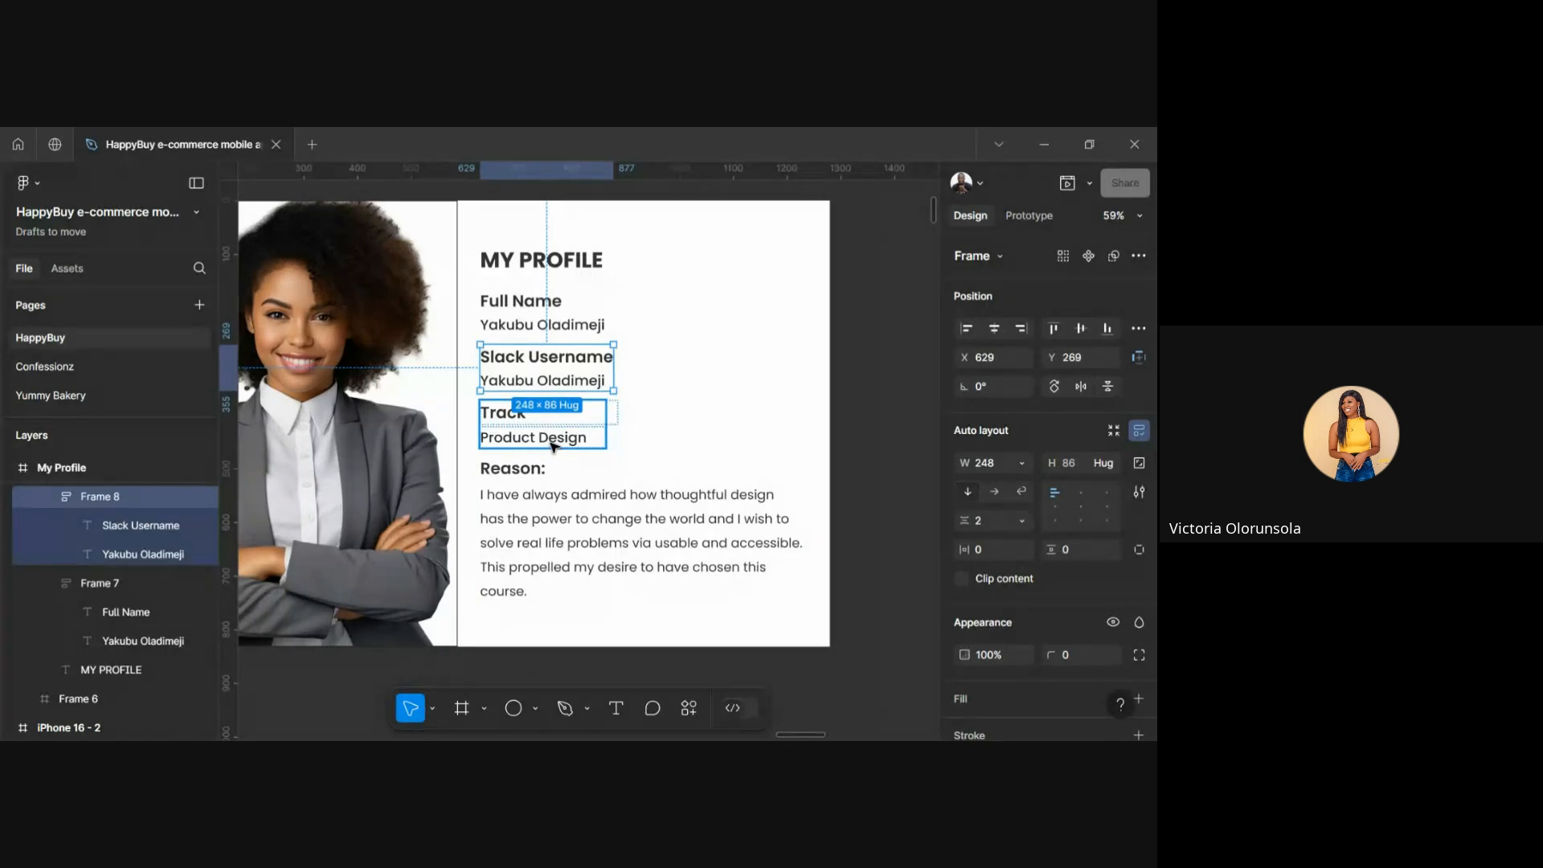
Set the Track pair's gap to 2, then check the Full Name and Slack Username spacing
left_click(552, 446)
left_click(990, 517)
type("2")
key("Return")
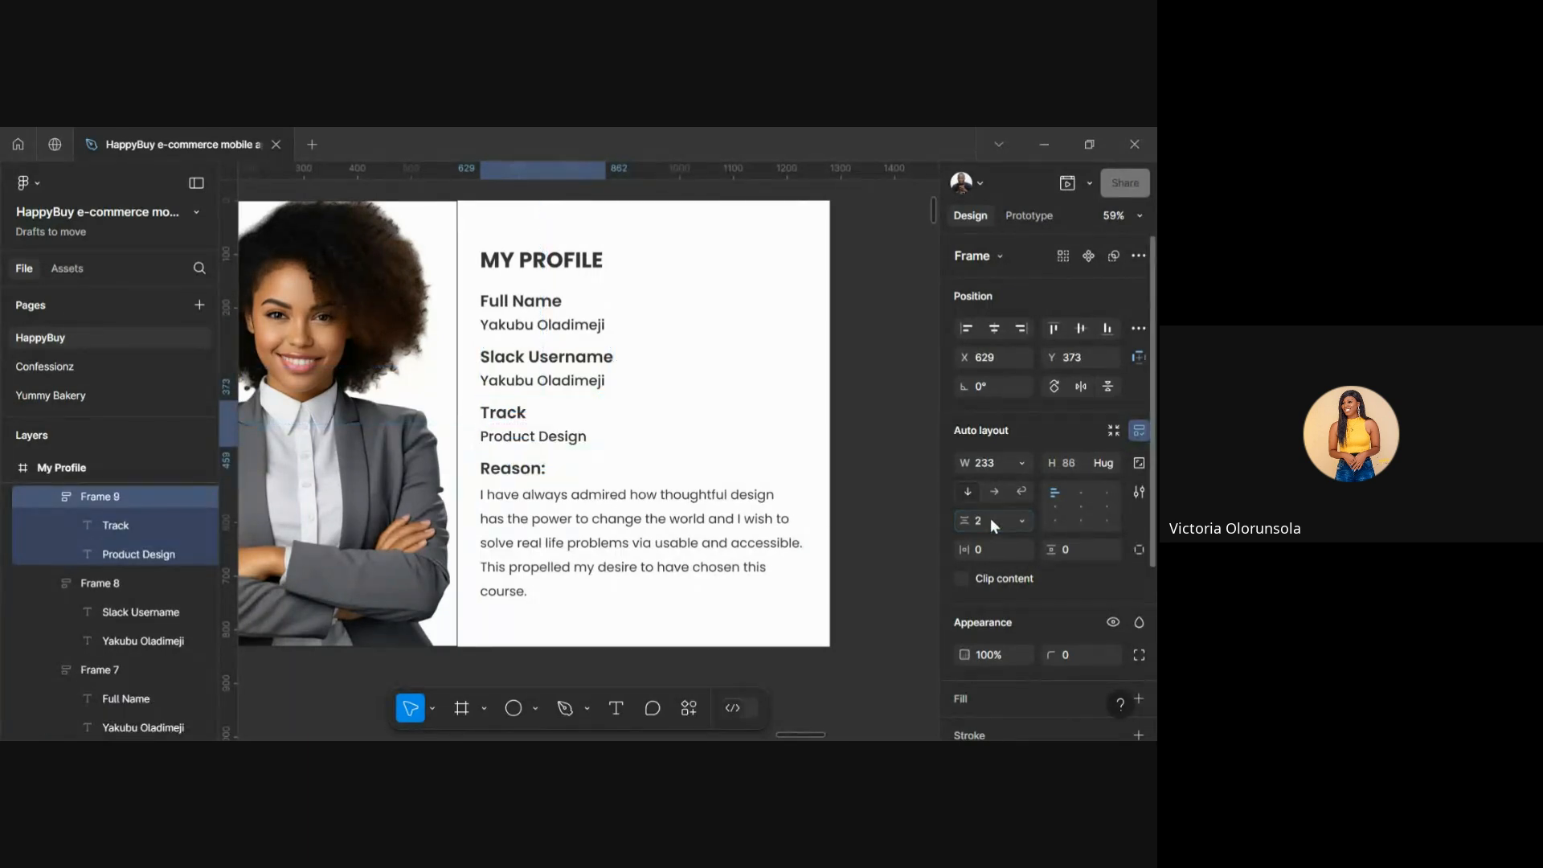
left_click(540, 325)
left_click(546, 379)
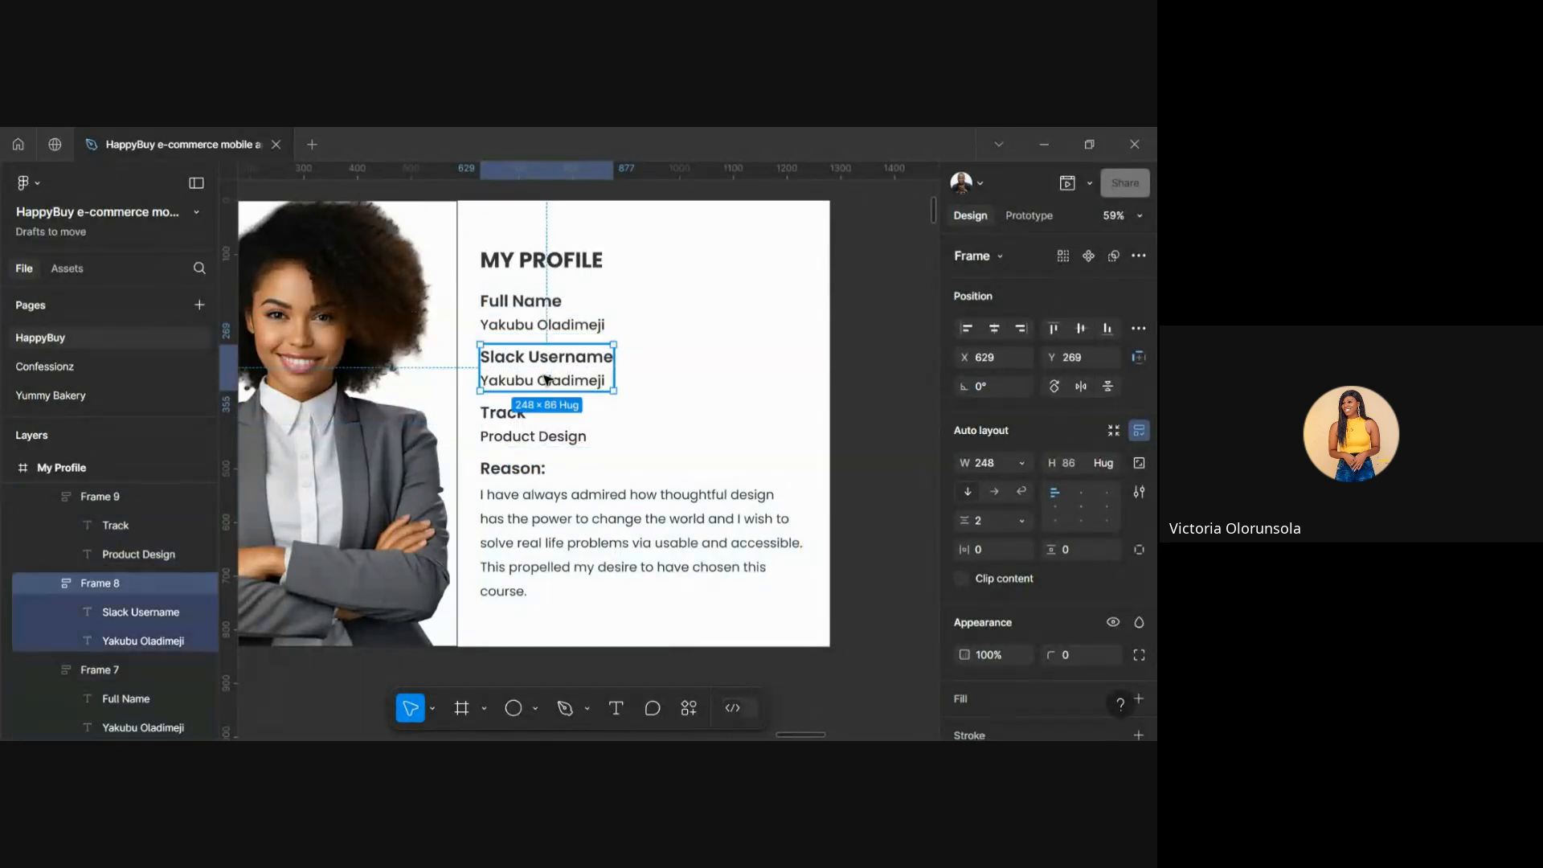
left_click(545, 330)
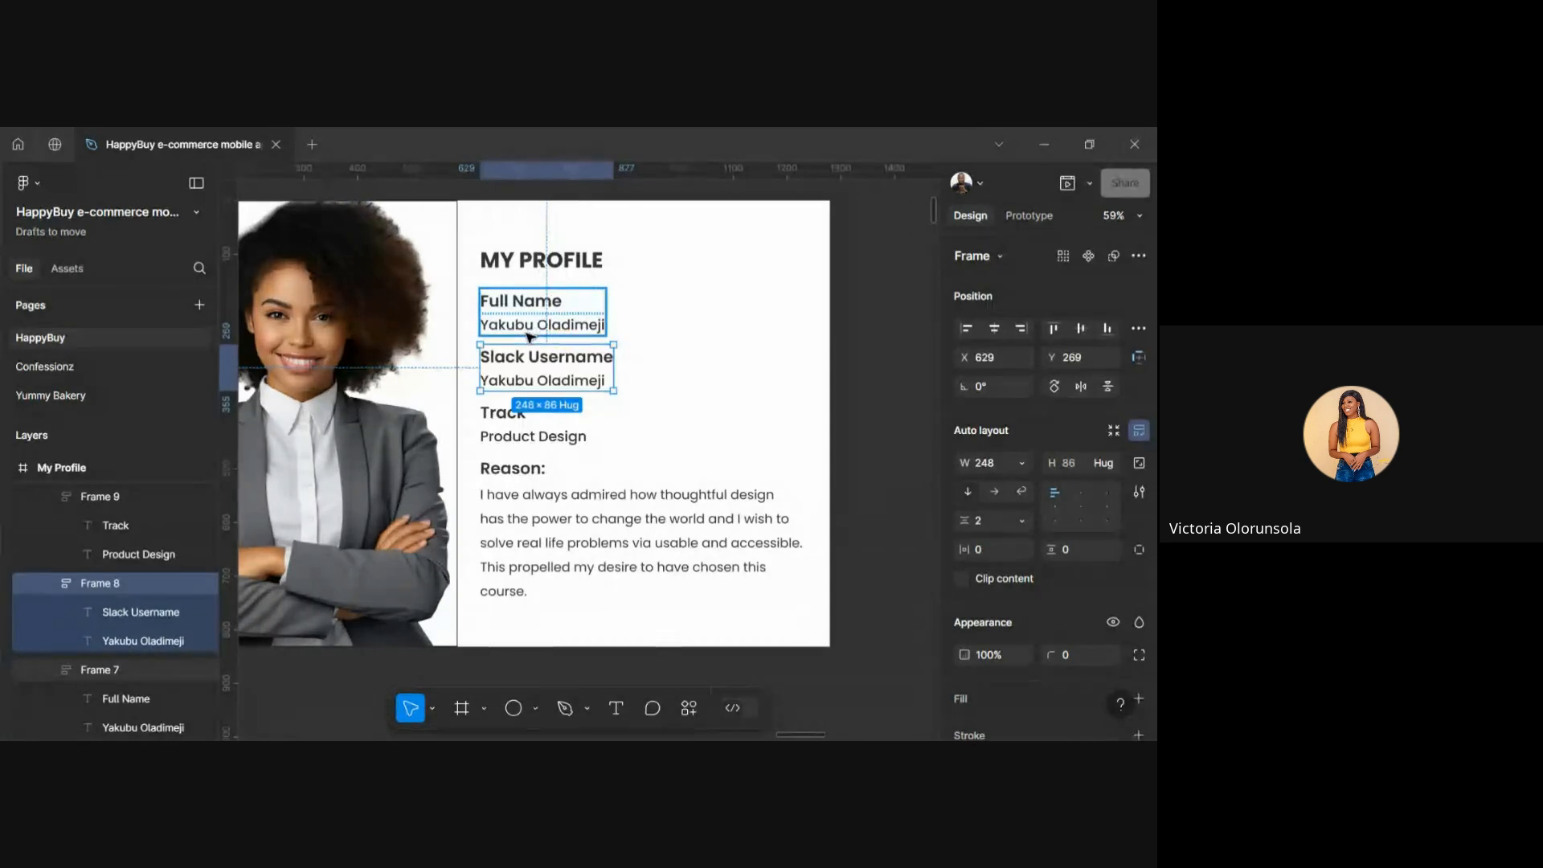
left_click(682, 372)
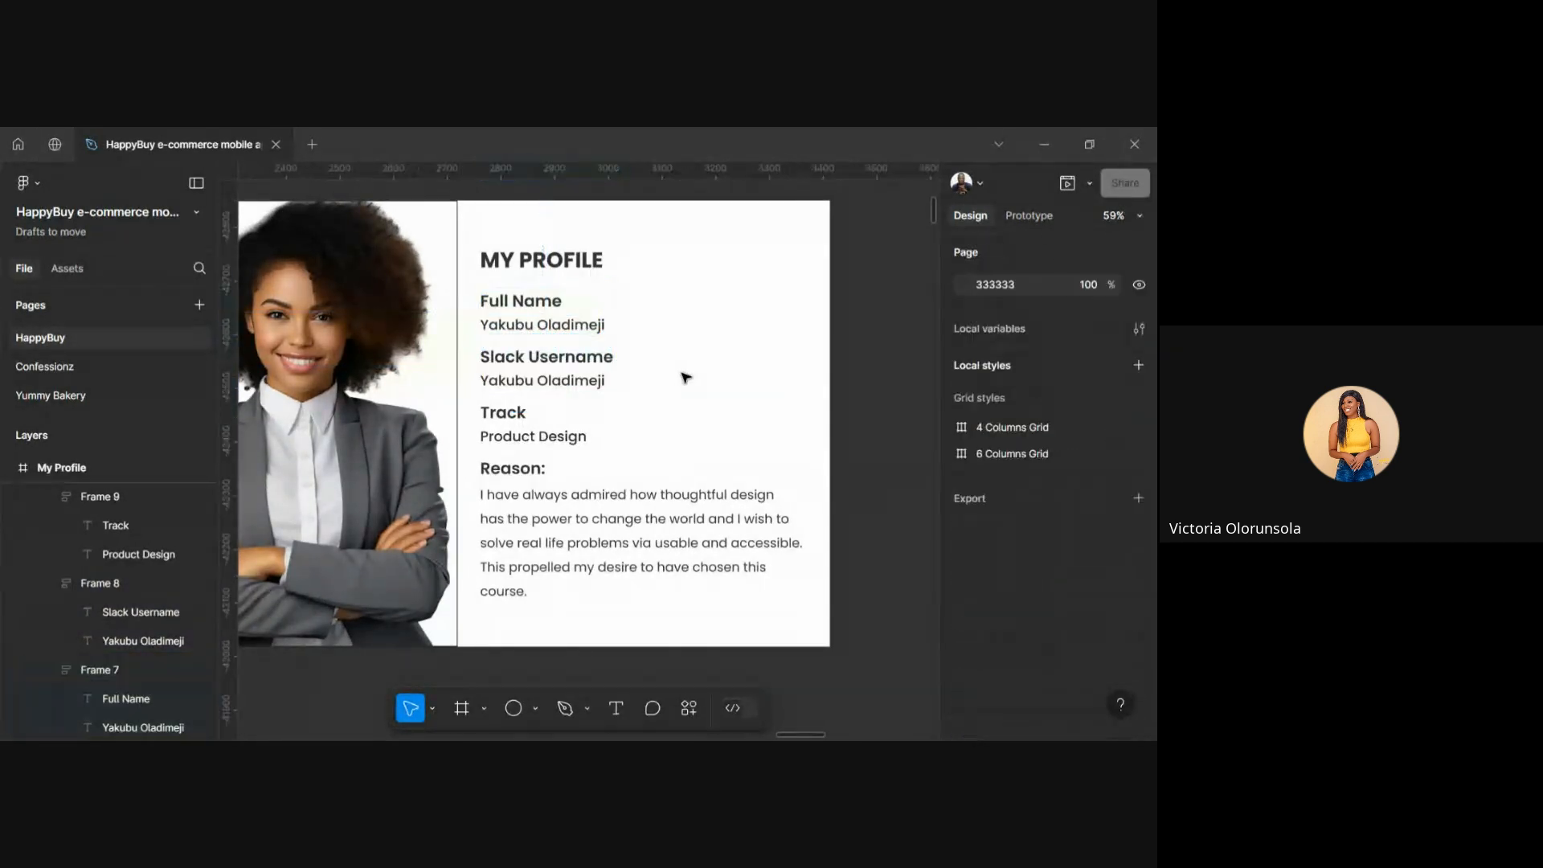
Nudge the Slack Username and Track pairs up to close the spacing
left_click(531, 333)
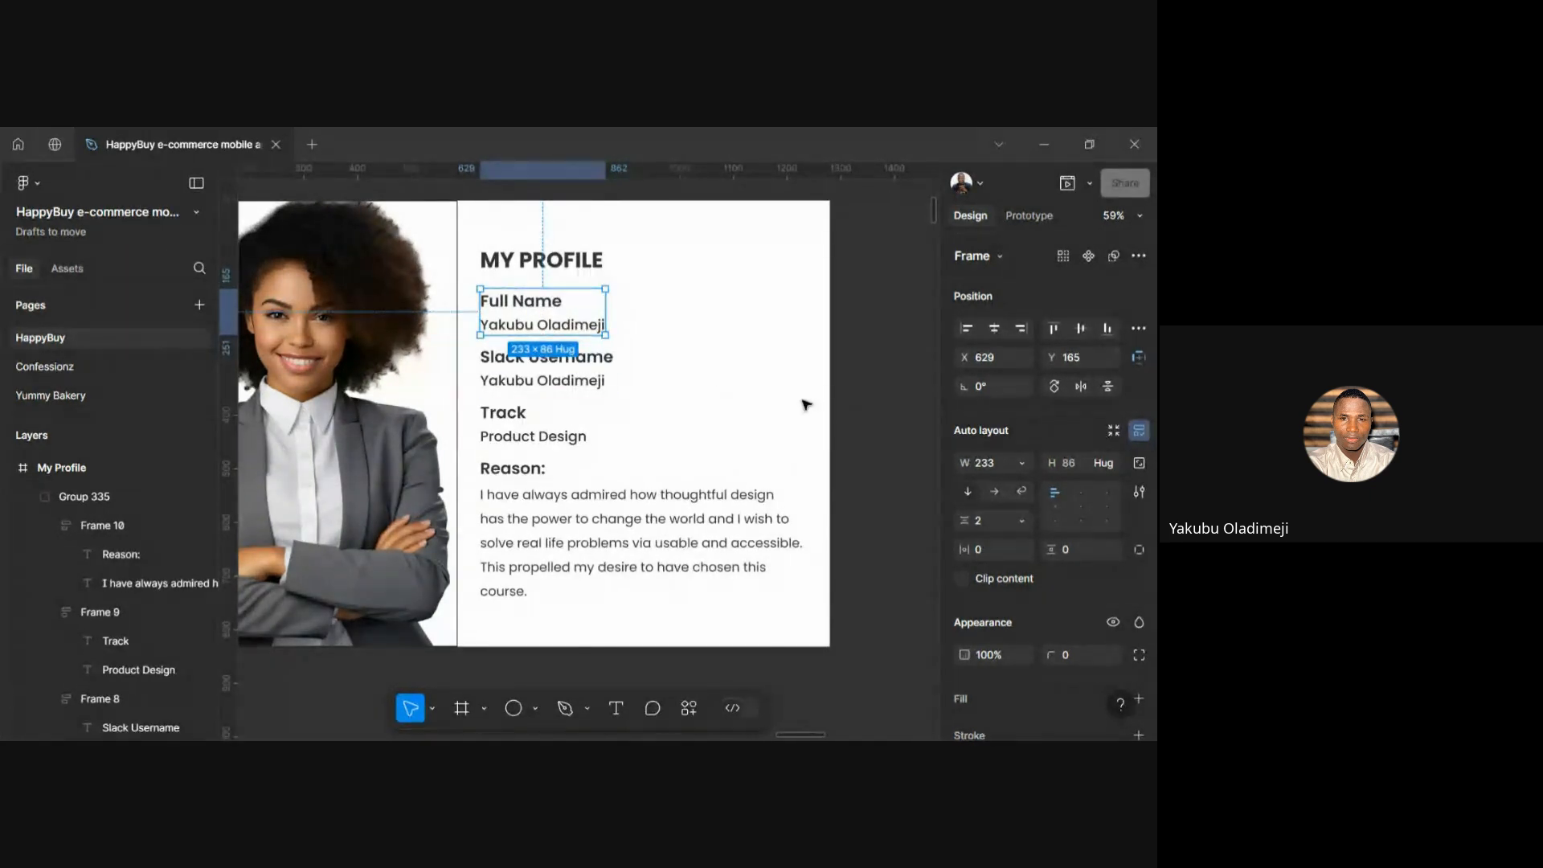
left_click(532, 383)
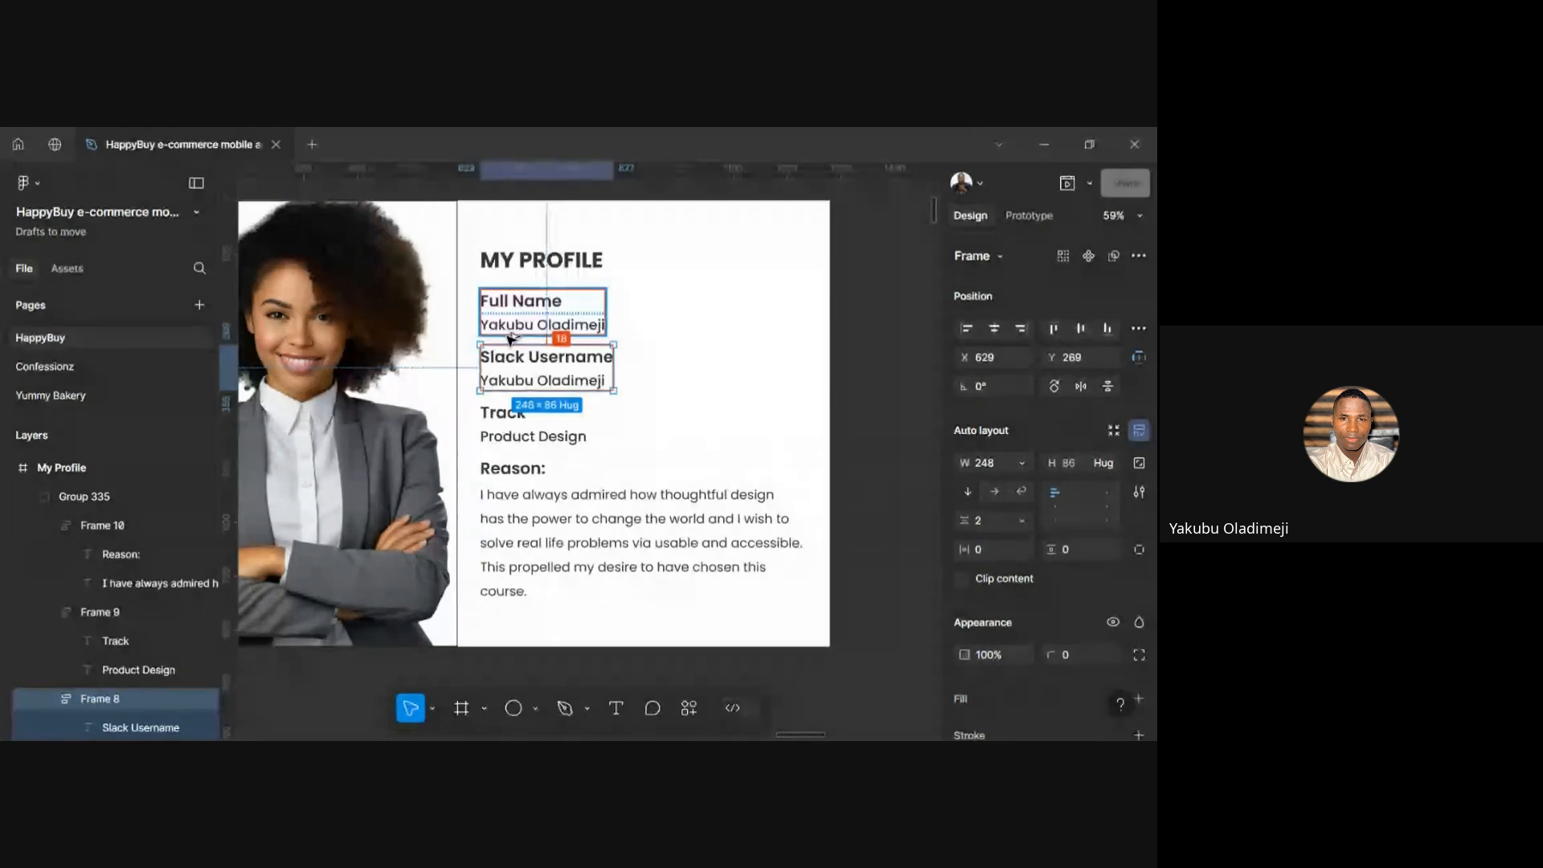
key("Up")
key("Up")
key("Up")
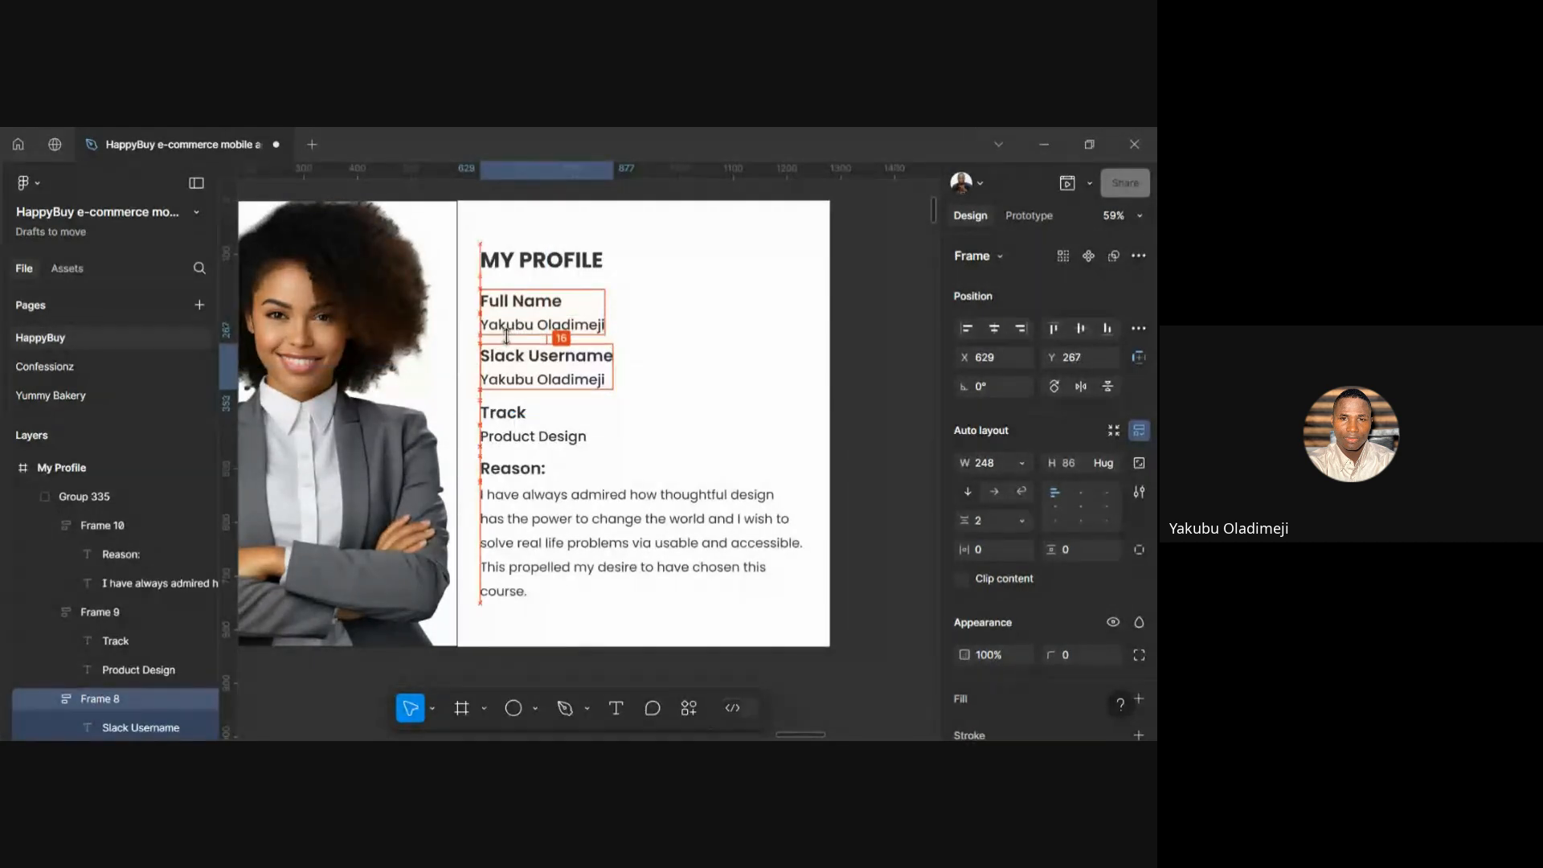
left_click(503, 441)
key("Up")
key("Up")
key("Up")
key("Up")
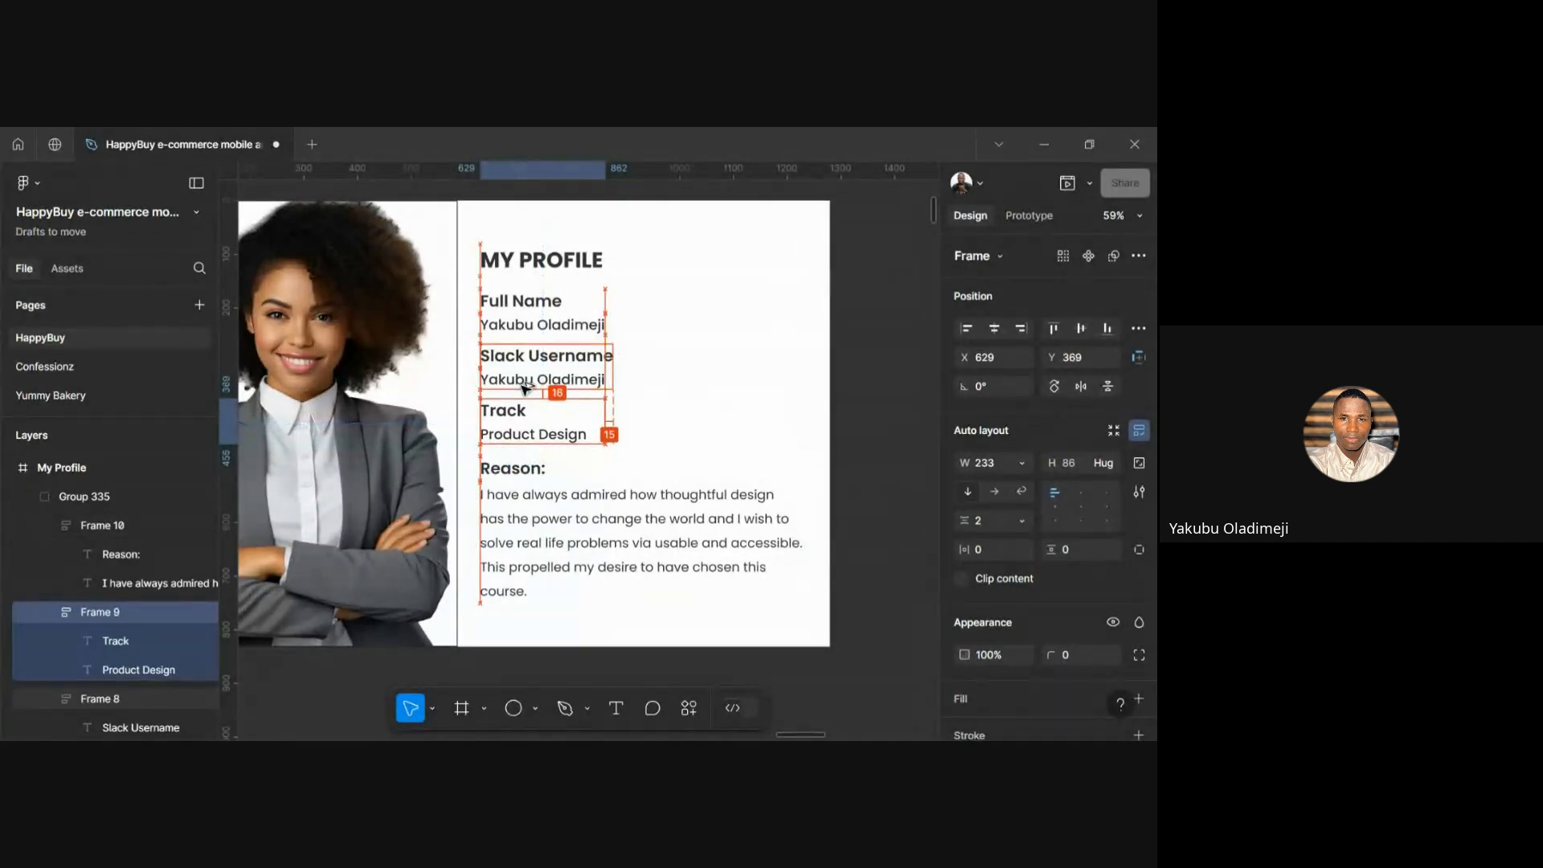
Give the Reason pair a gap of 2, nudge it up 4 pixels, then select Group 335 and Frame 6
left_click(532, 486)
left_click(984, 519)
type("2")
key("Return")
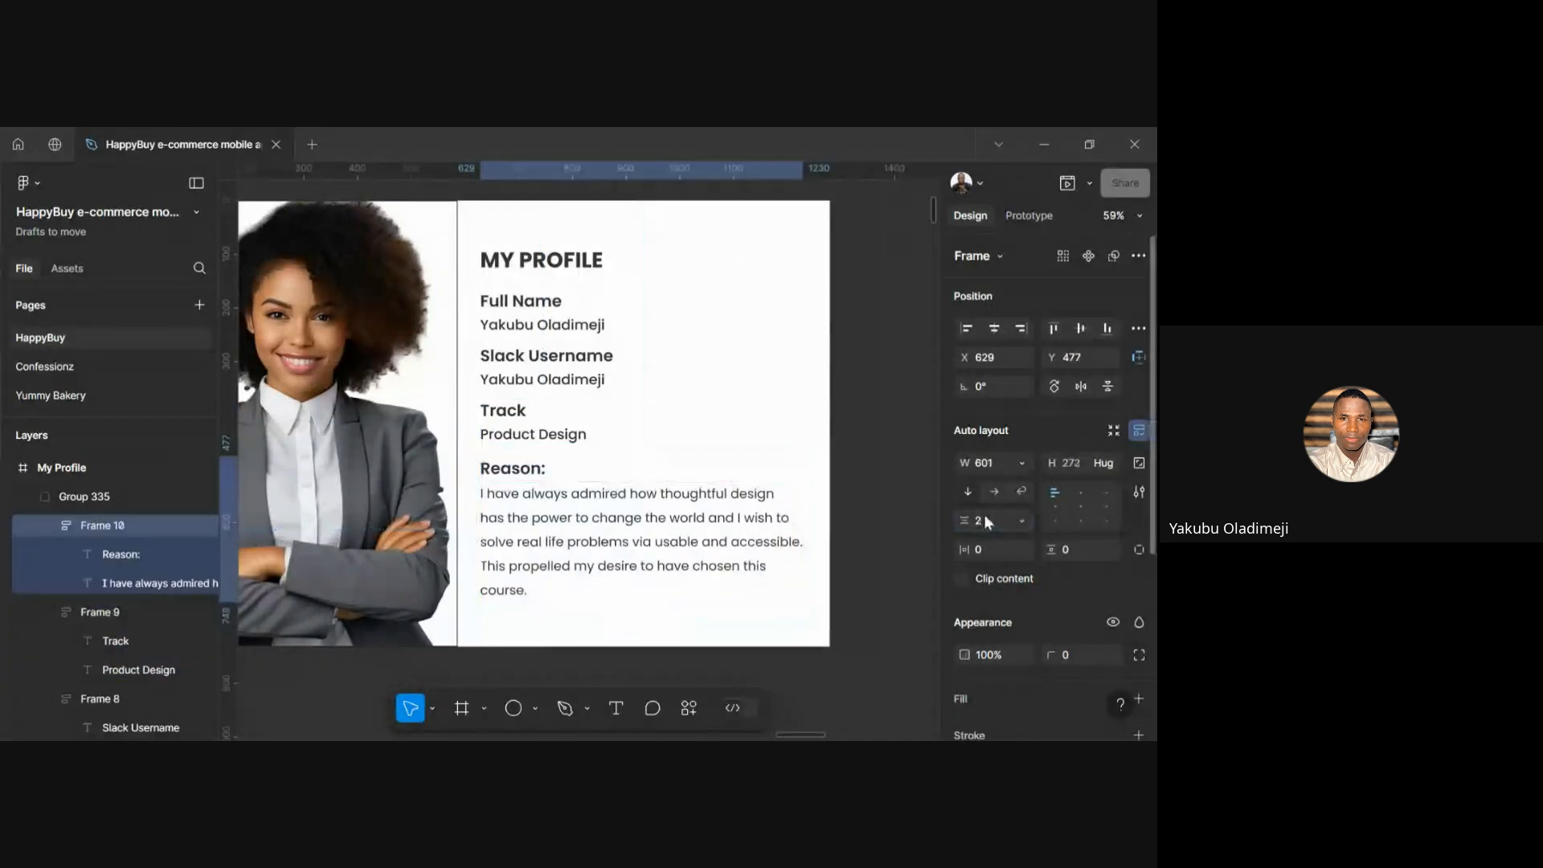
key("alt")
key("Up")
key("Up")
key("Up")
key("Up")
key("Up")
key("Up")
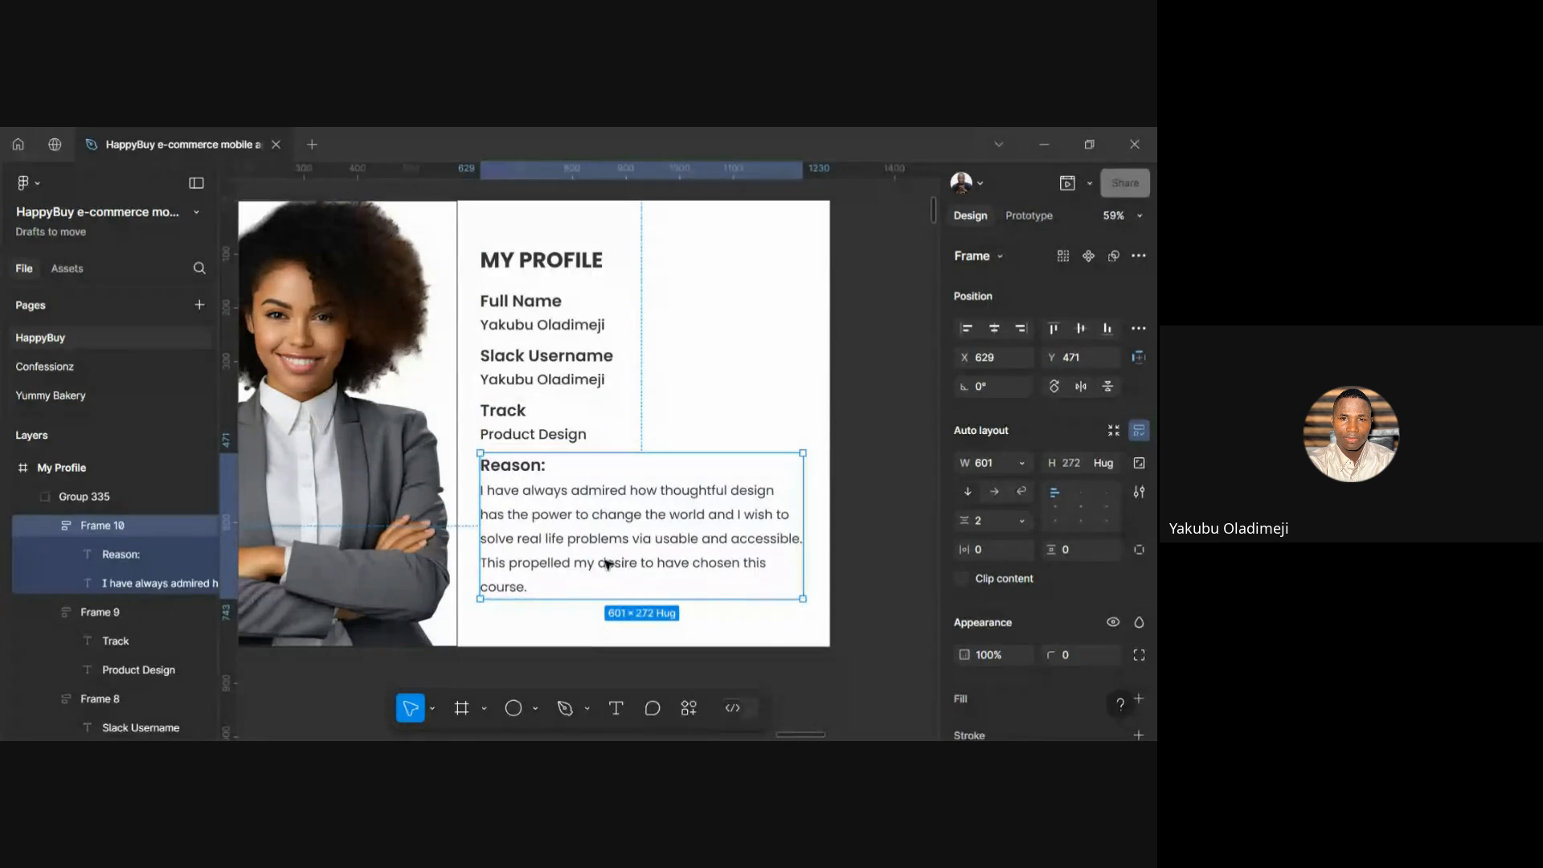
key("Escape")
left_click(562, 460)
key("ctrl+a")
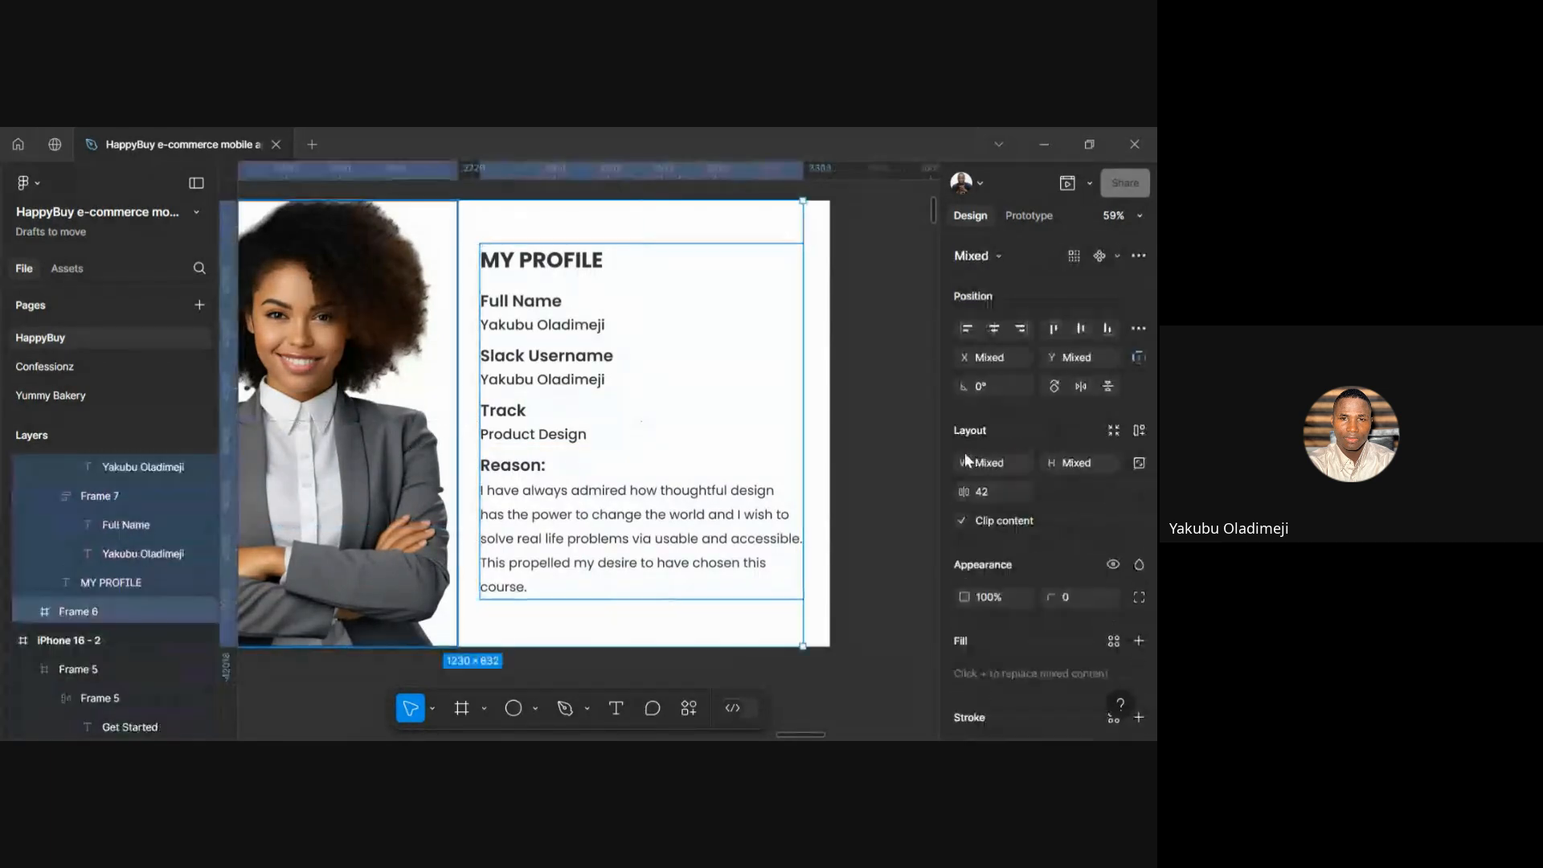
Align Group 335 to the vertical centre of the My Profile frame and zoom out
left_click(1078, 330)
left_click(925, 371)
scroll(925, 371, "down", 3)
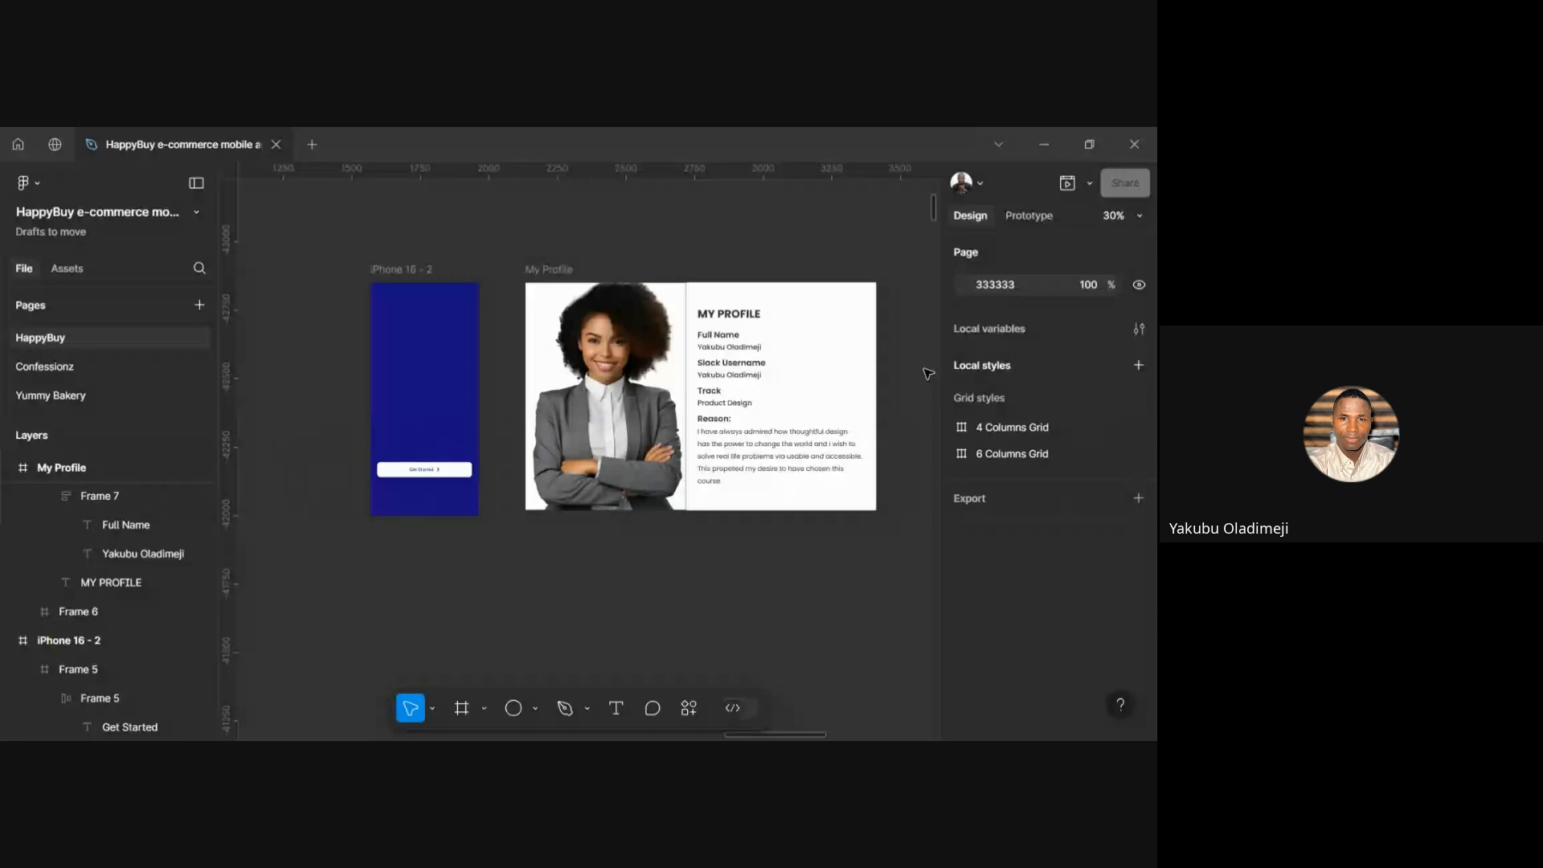
scroll(928, 373, "right", 2)
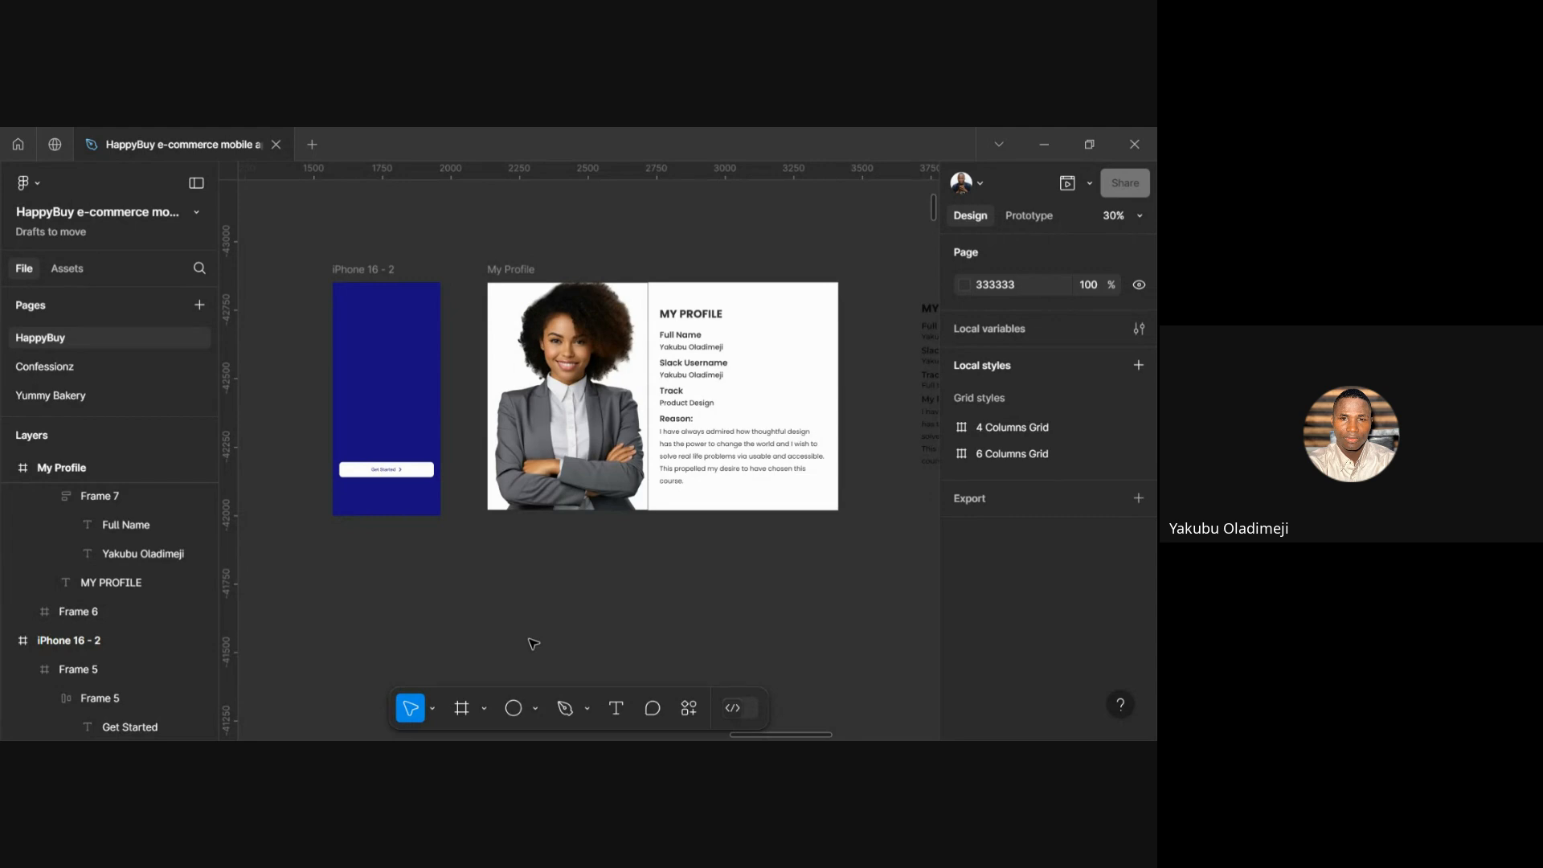
Zoom in on the My Profile card's text block
scroll(691, 348, "up", 5)
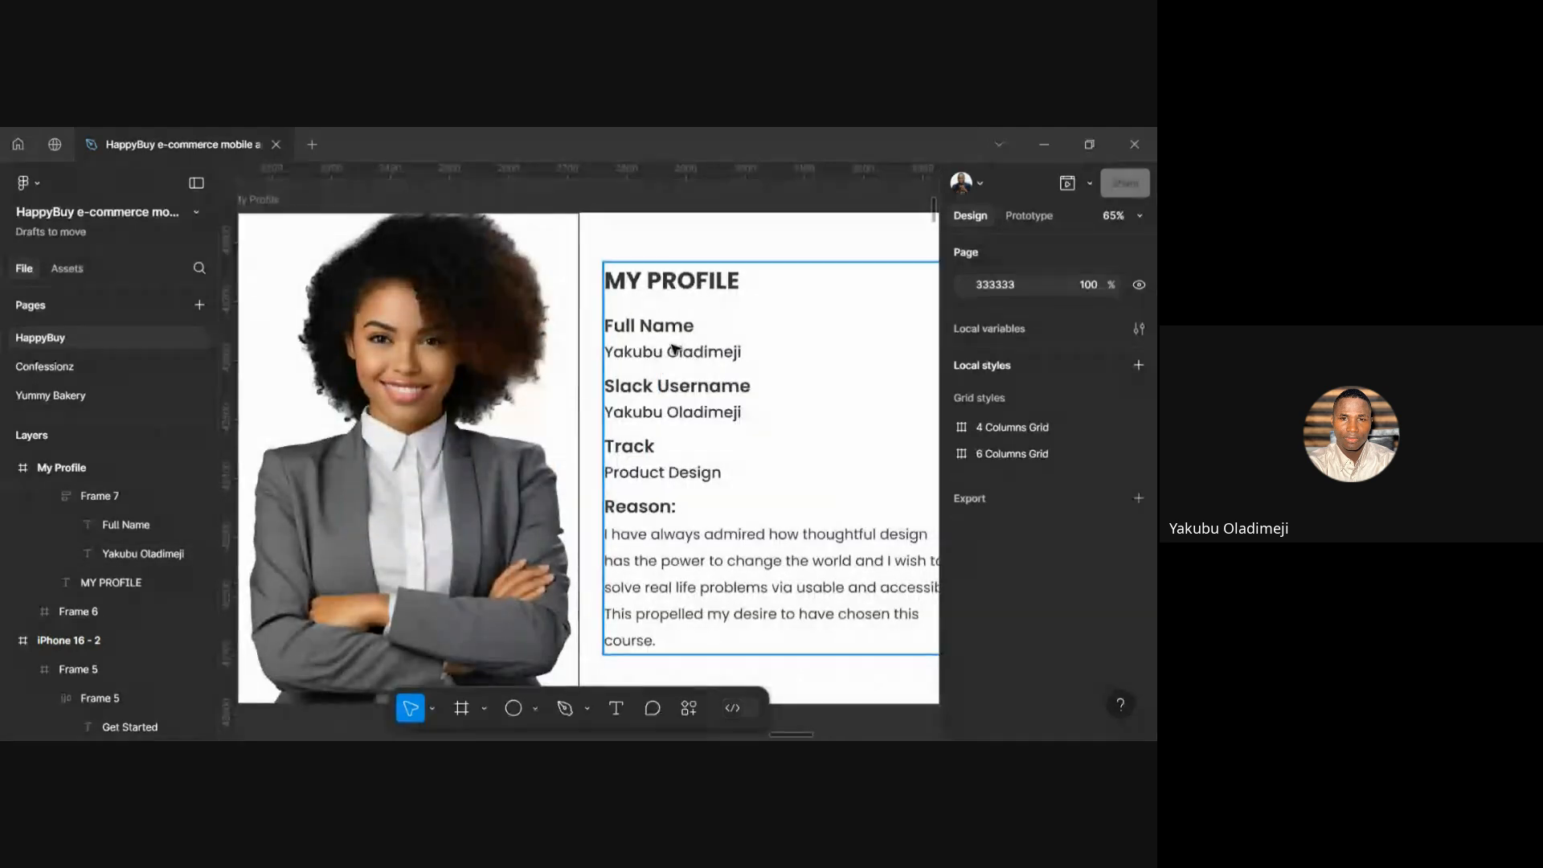
left_click(675, 347)
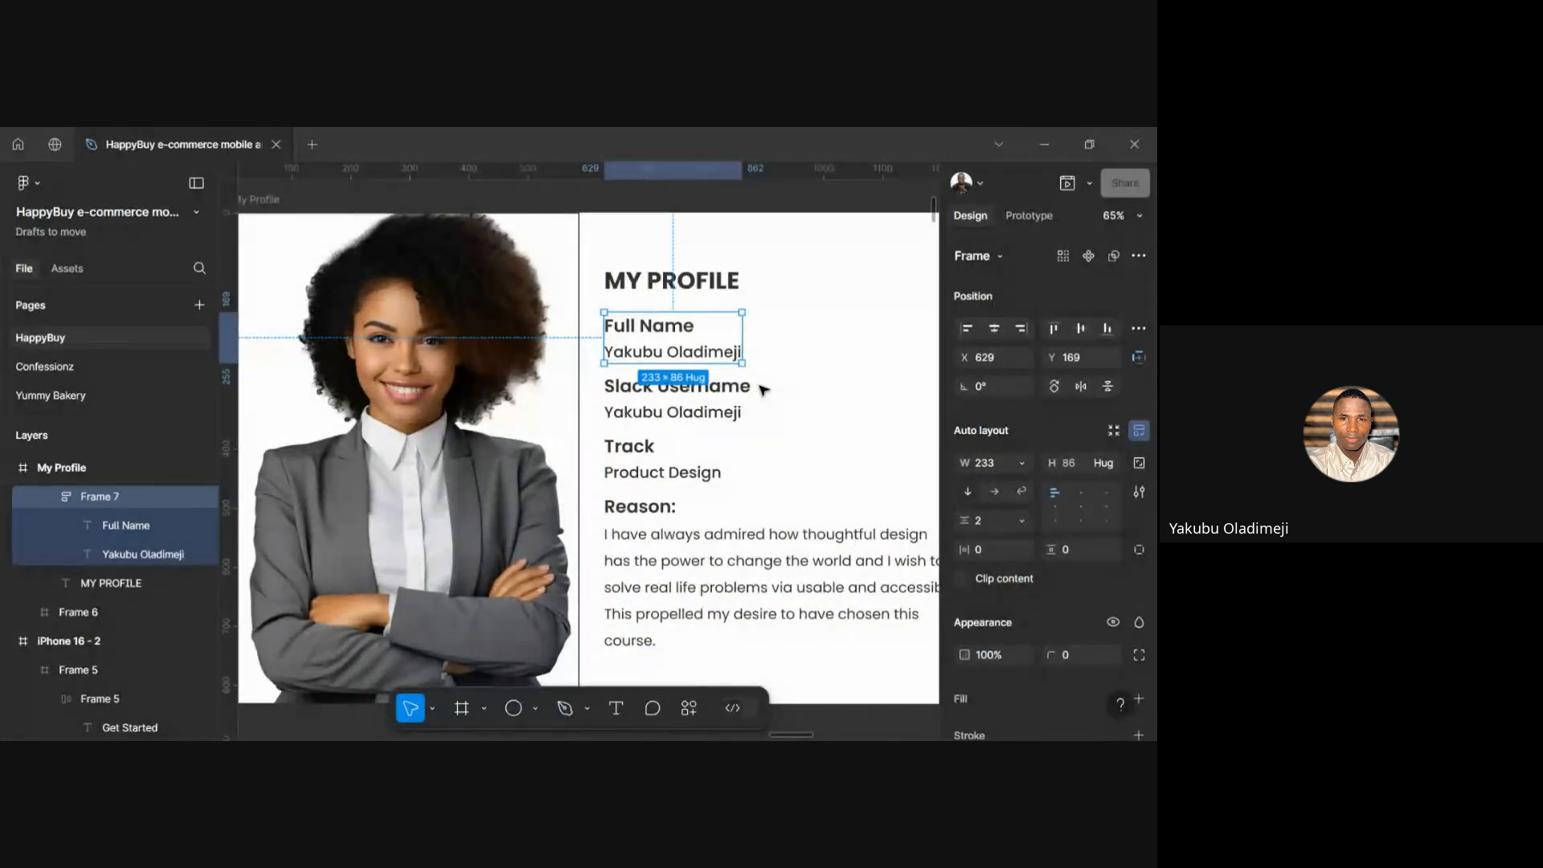
scroll(733, 413, "down", 5)
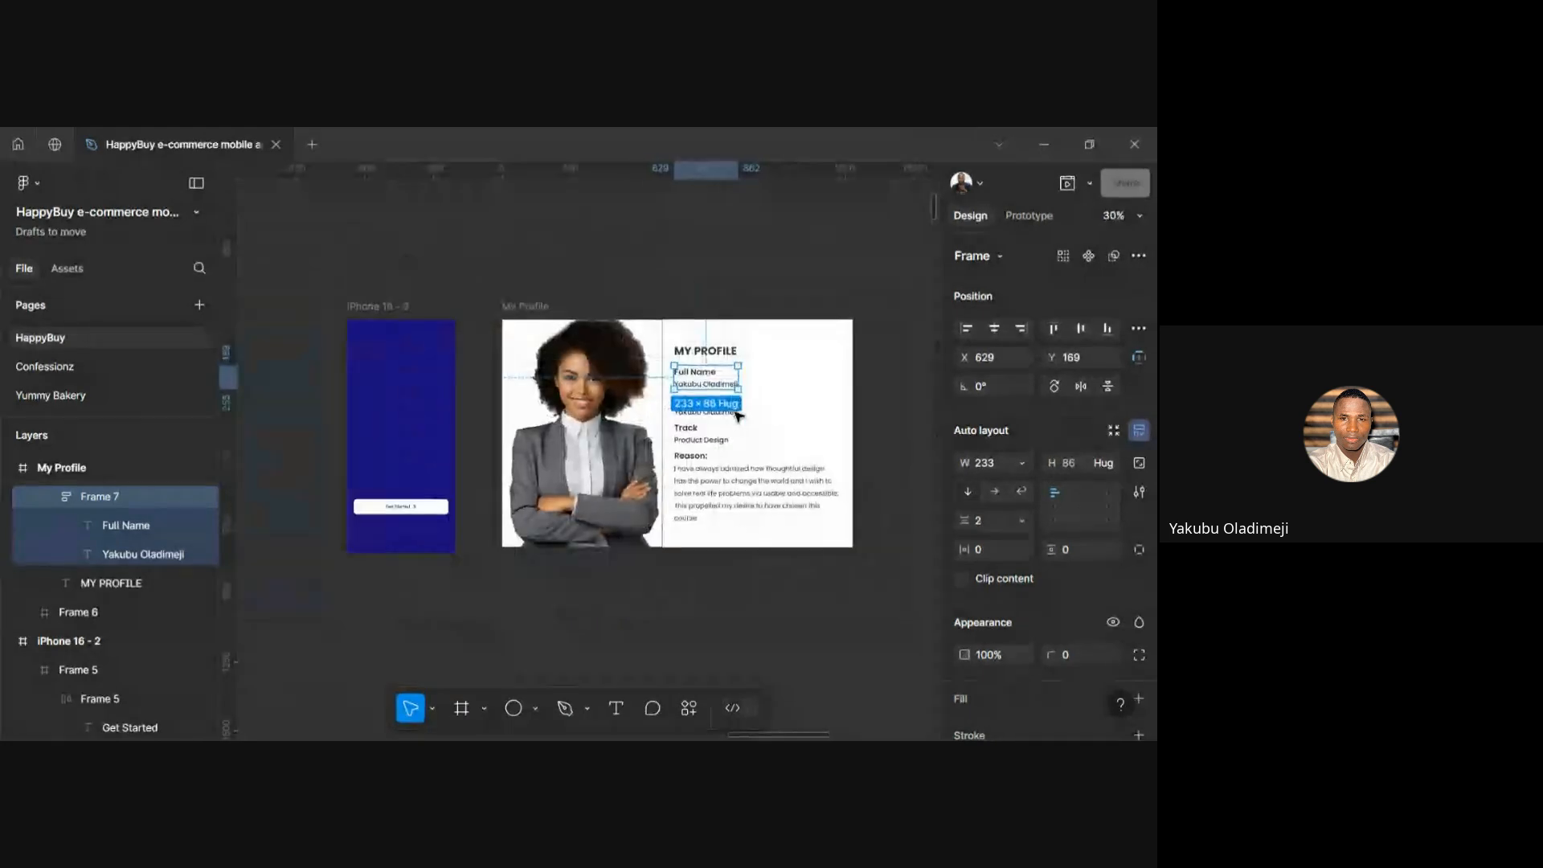
left_click(719, 315)
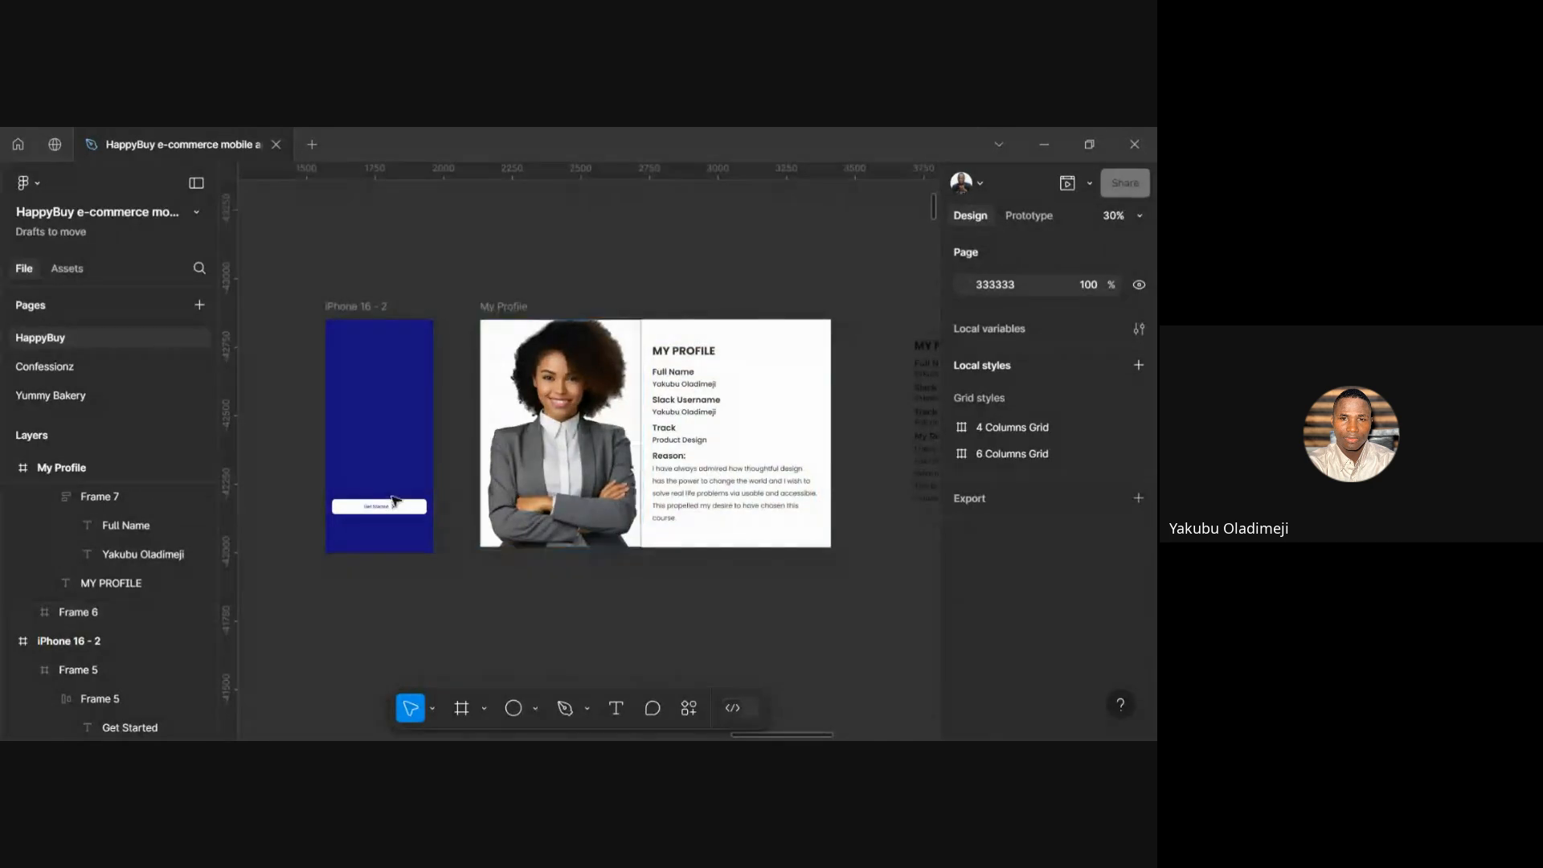
scroll(389, 503, "up", 3)
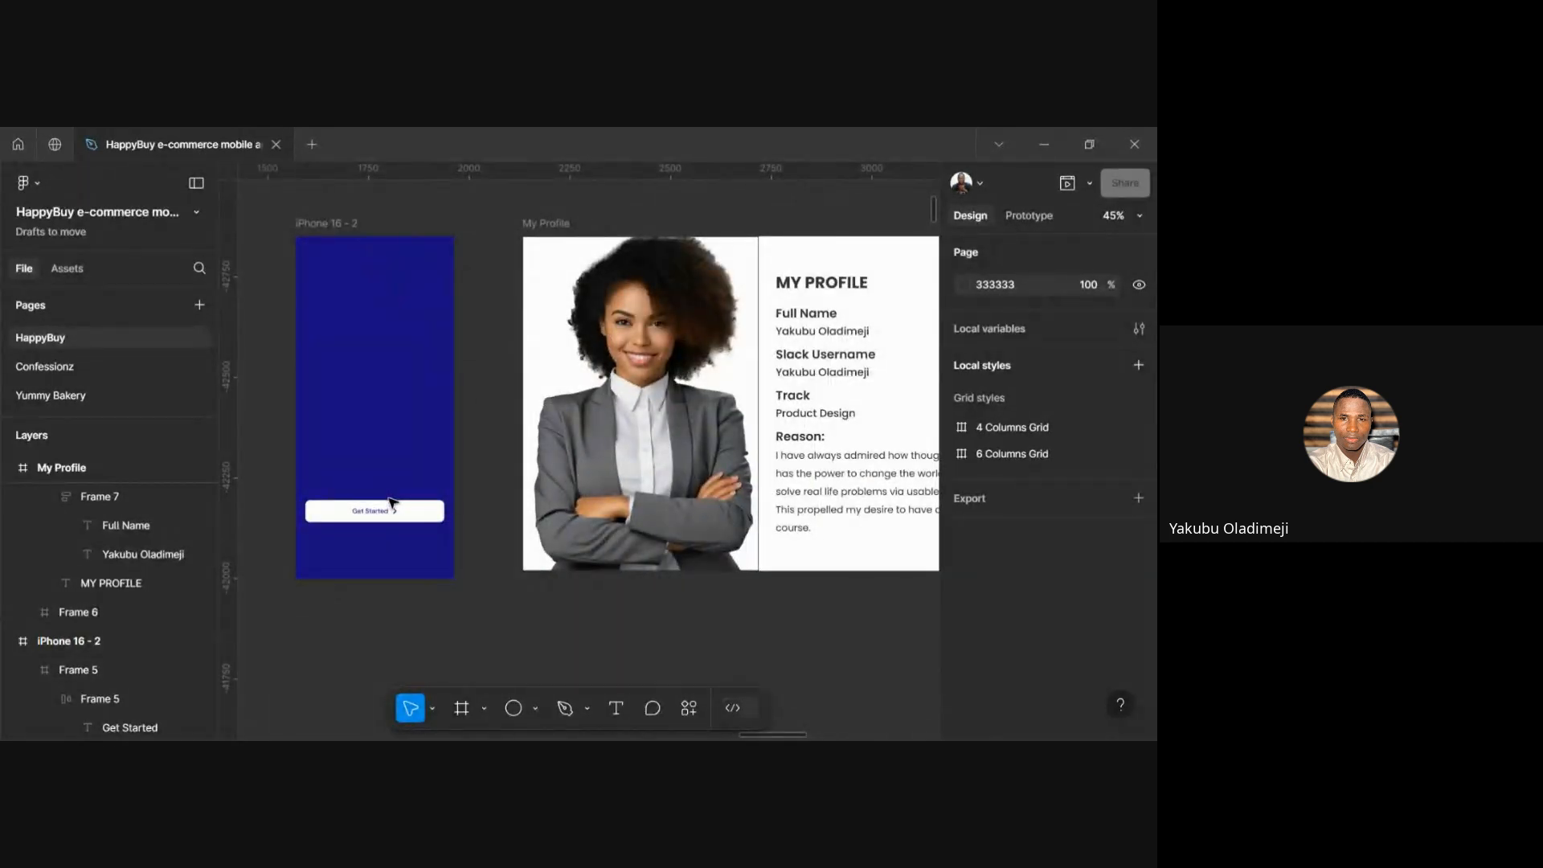
scroll(390, 502, "up", 3)
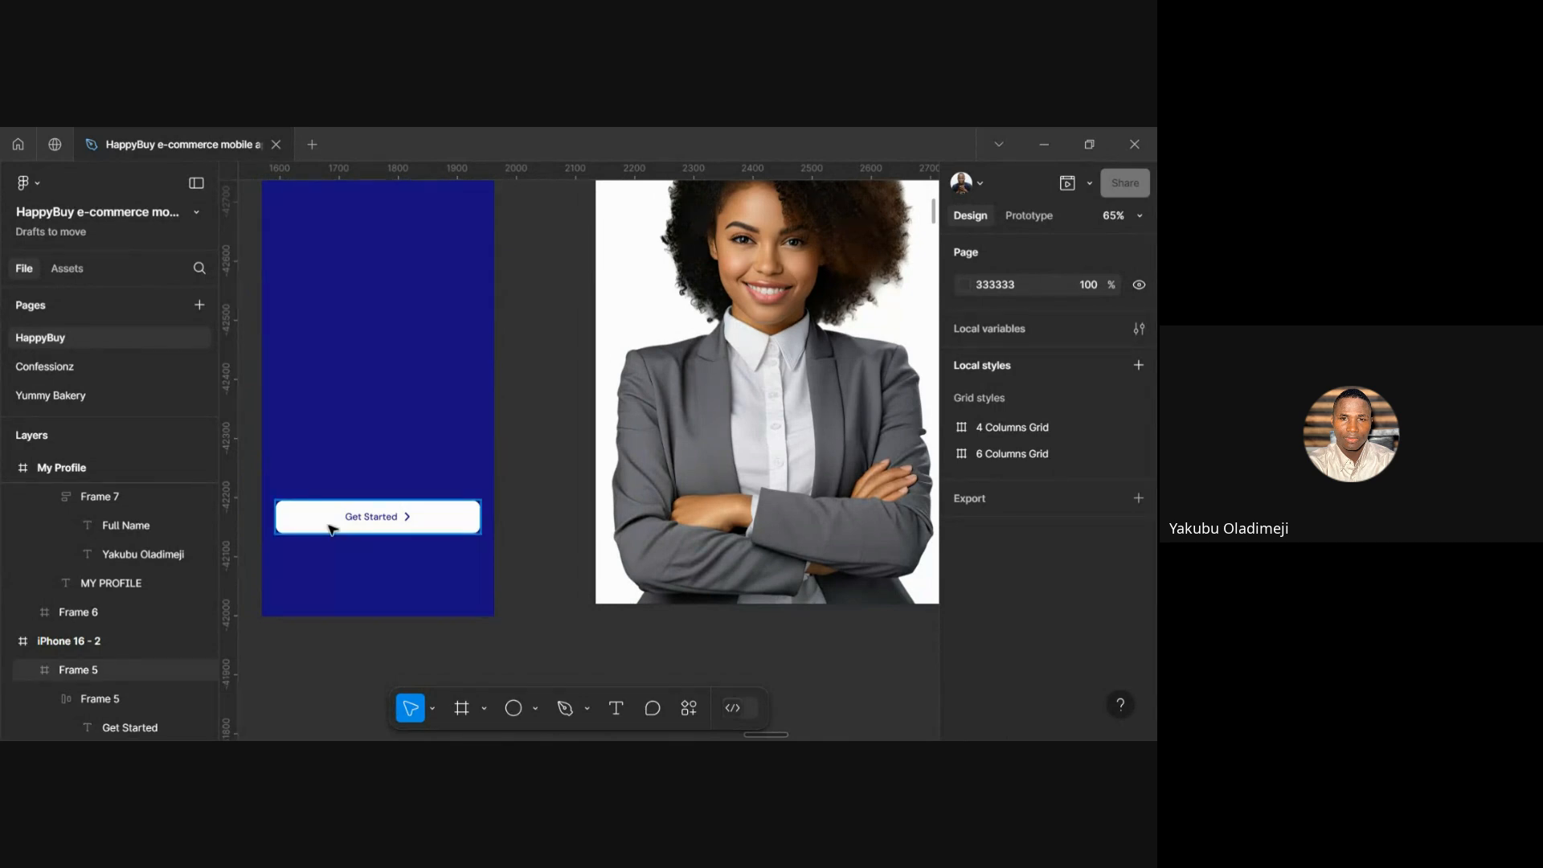
scroll(328, 528, "left", 4)
scroll(330, 527, "right", 6)
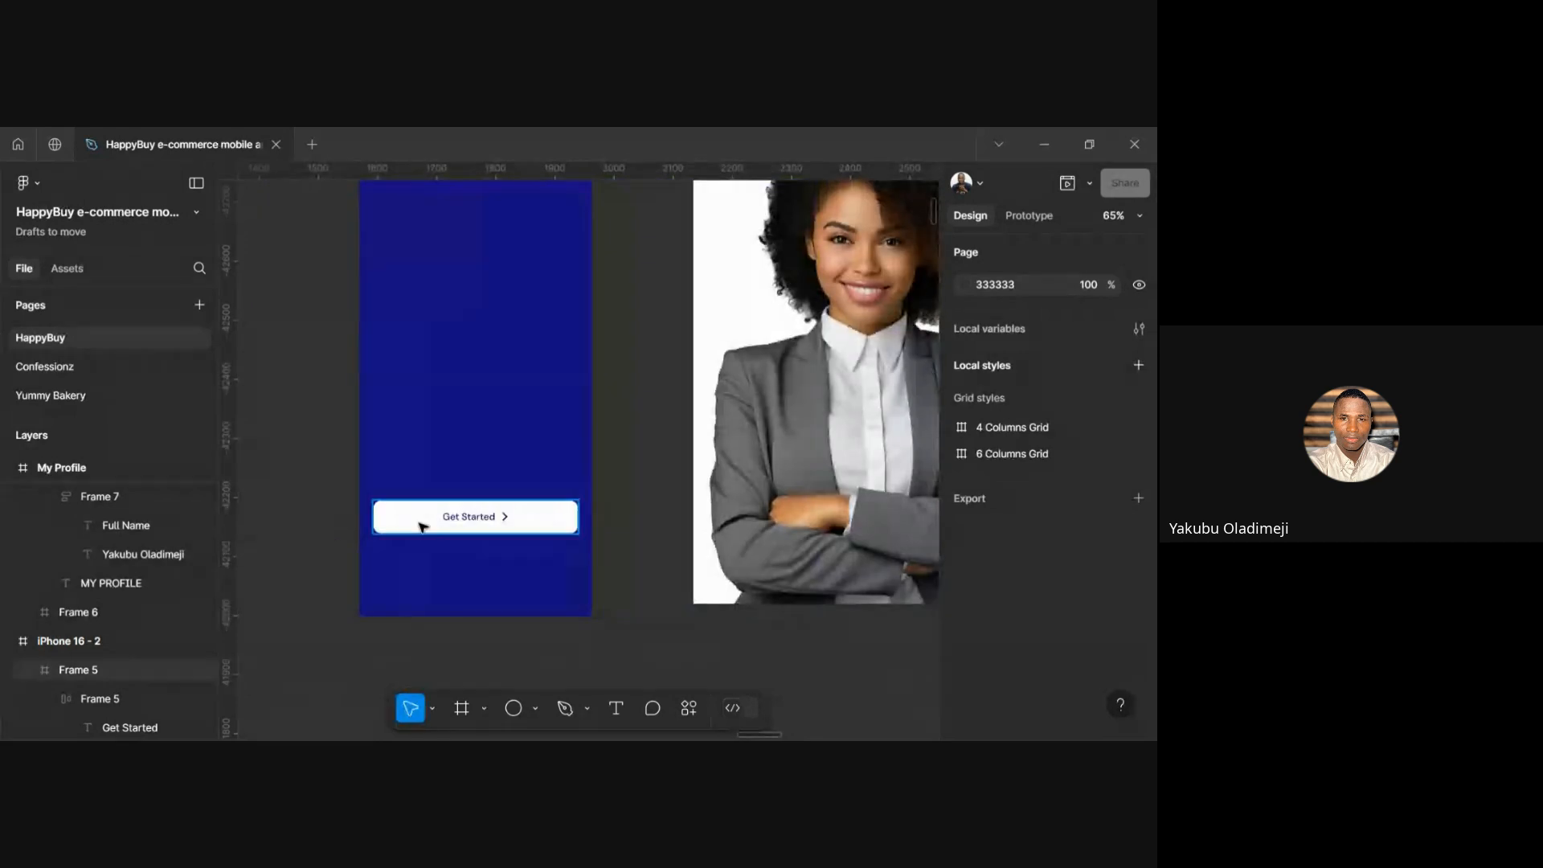
scroll(418, 528, "left", 2)
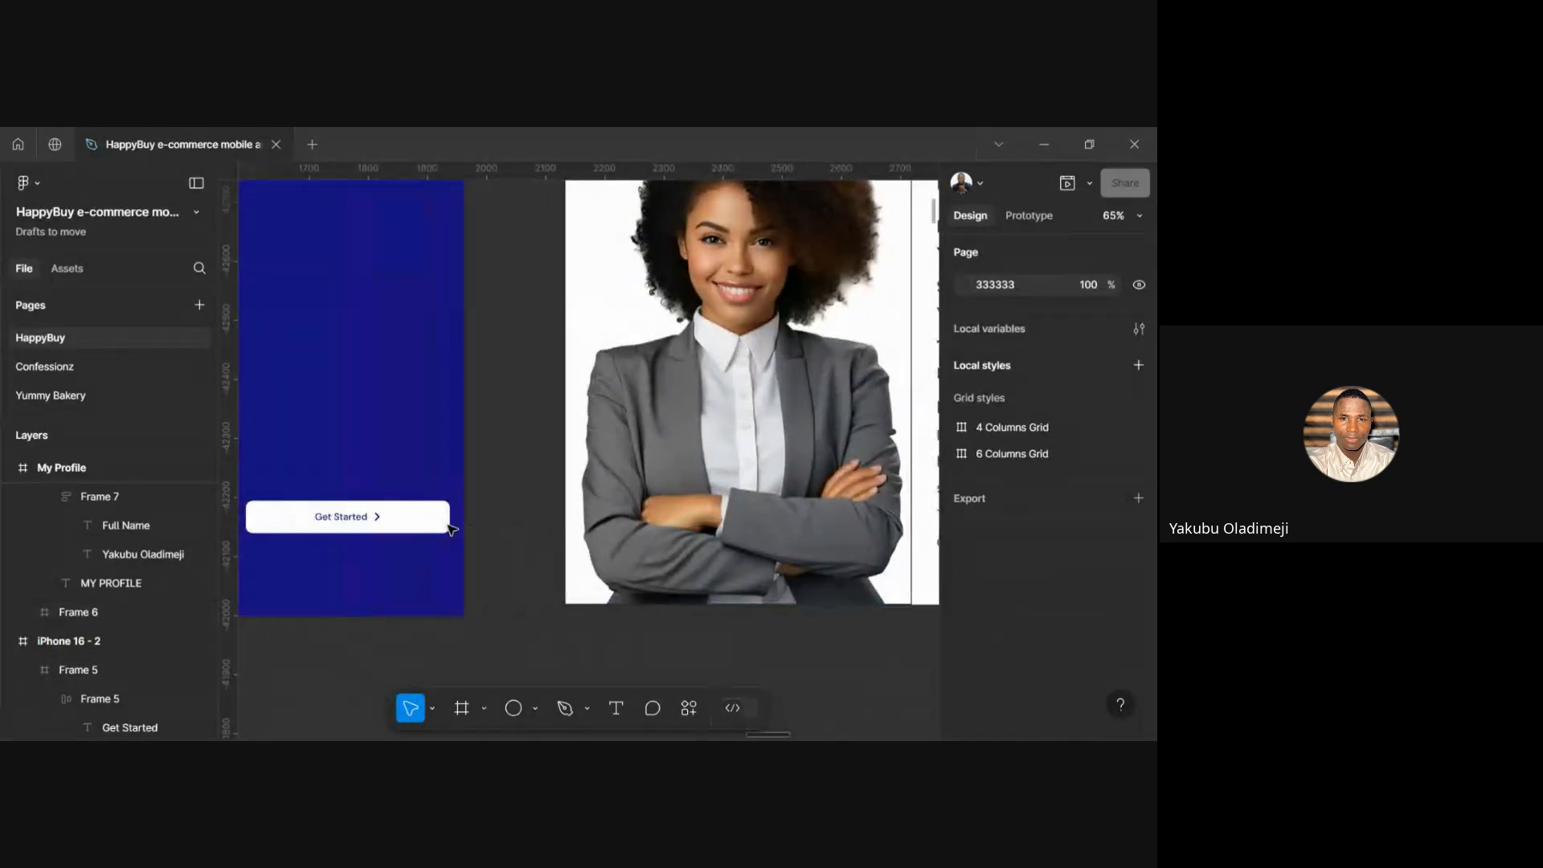
scroll(348, 527, "up", 5)
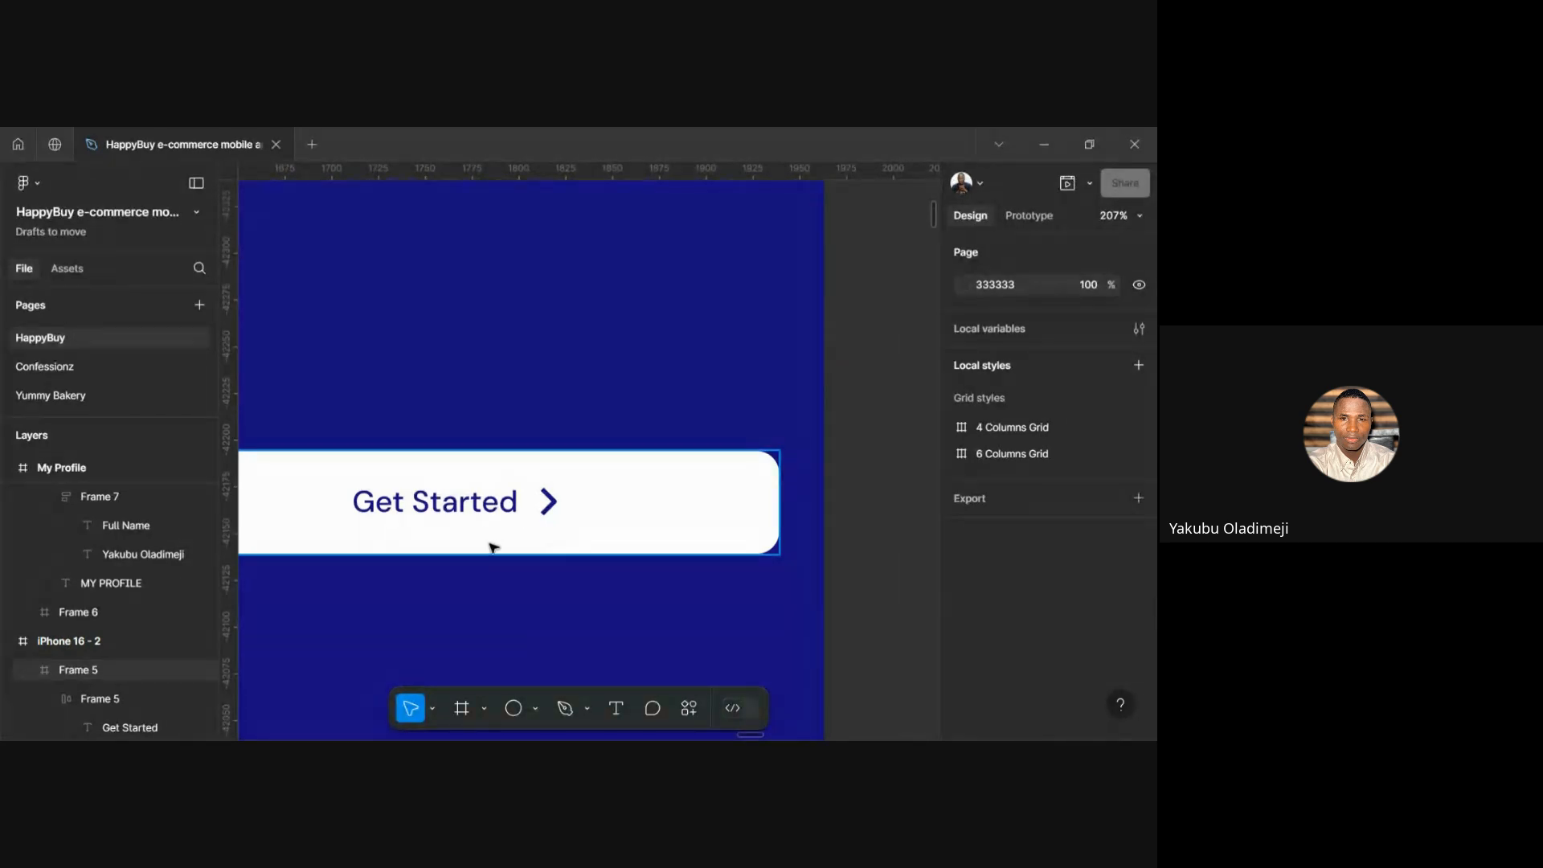
scroll(493, 547, "down", 3)
scroll(451, 571, "left", 3)
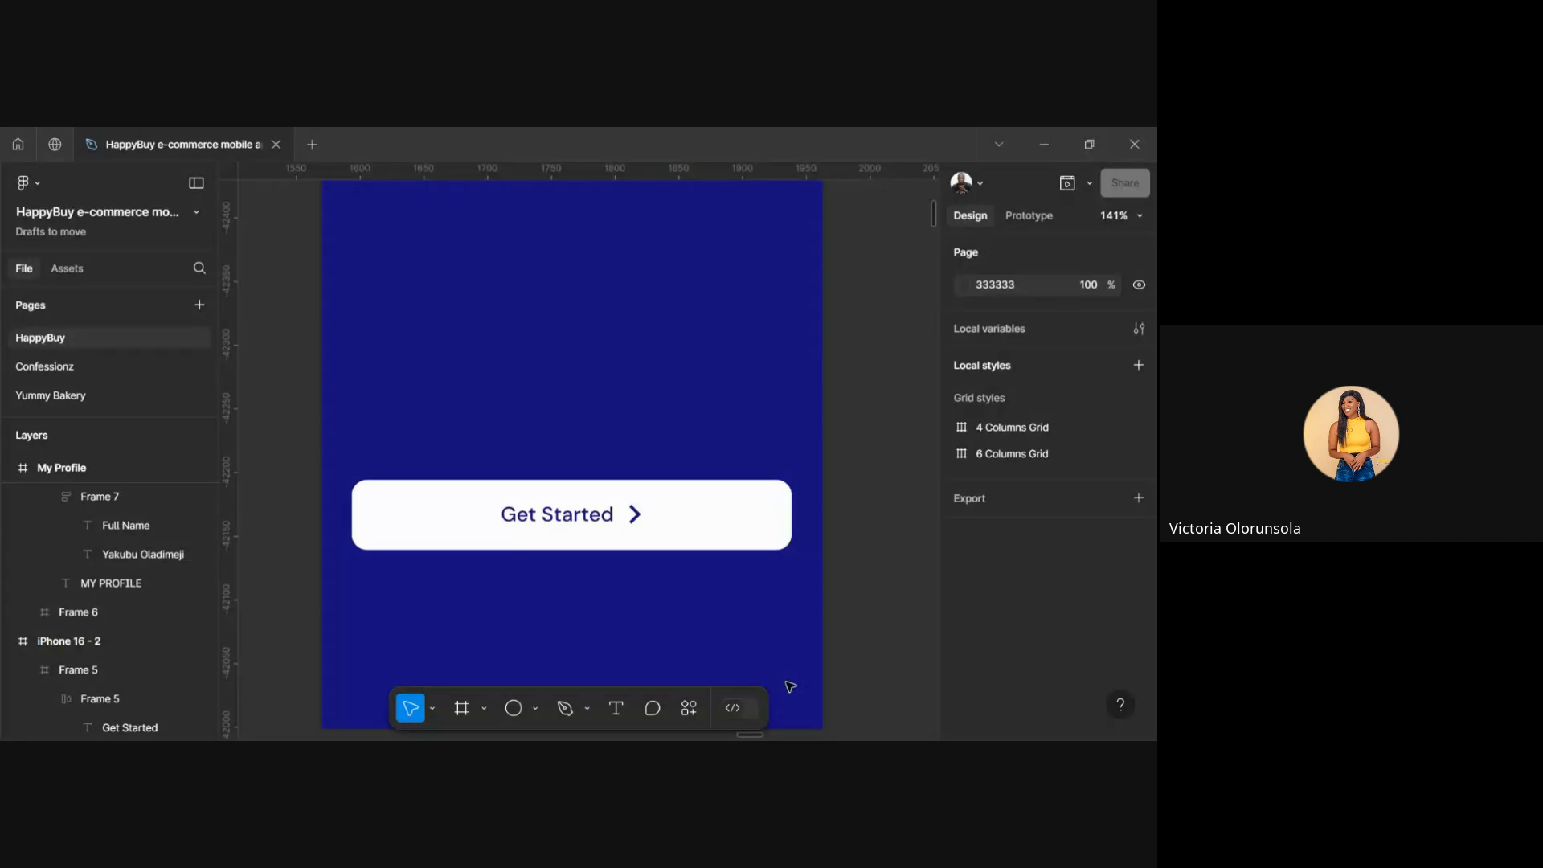
scroll(761, 593, "down", 5)
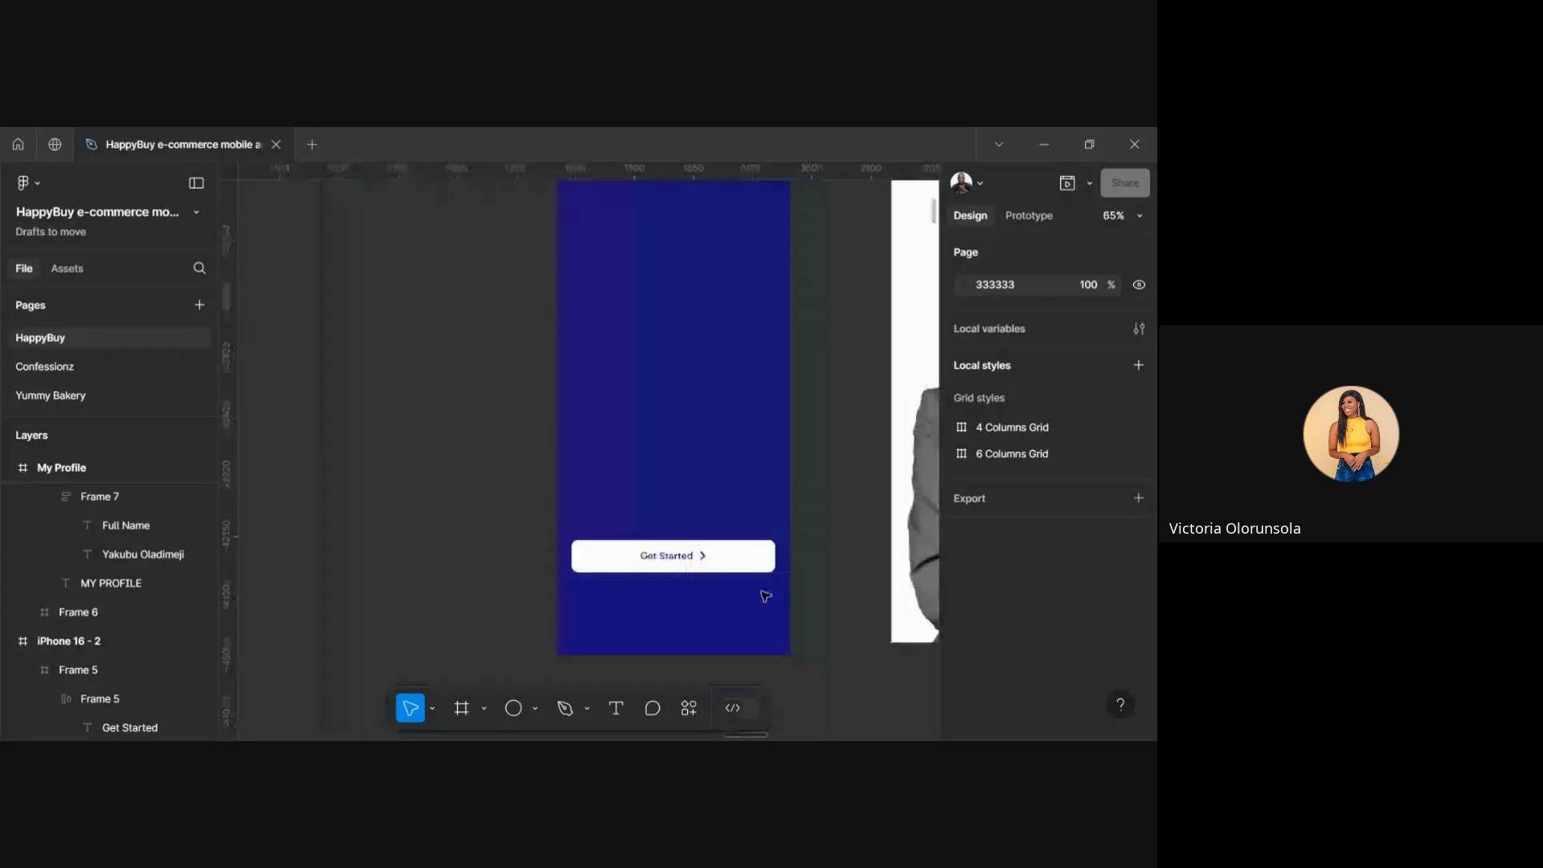
scroll(761, 593, "right", 3)
scroll(761, 593, "right", 5)
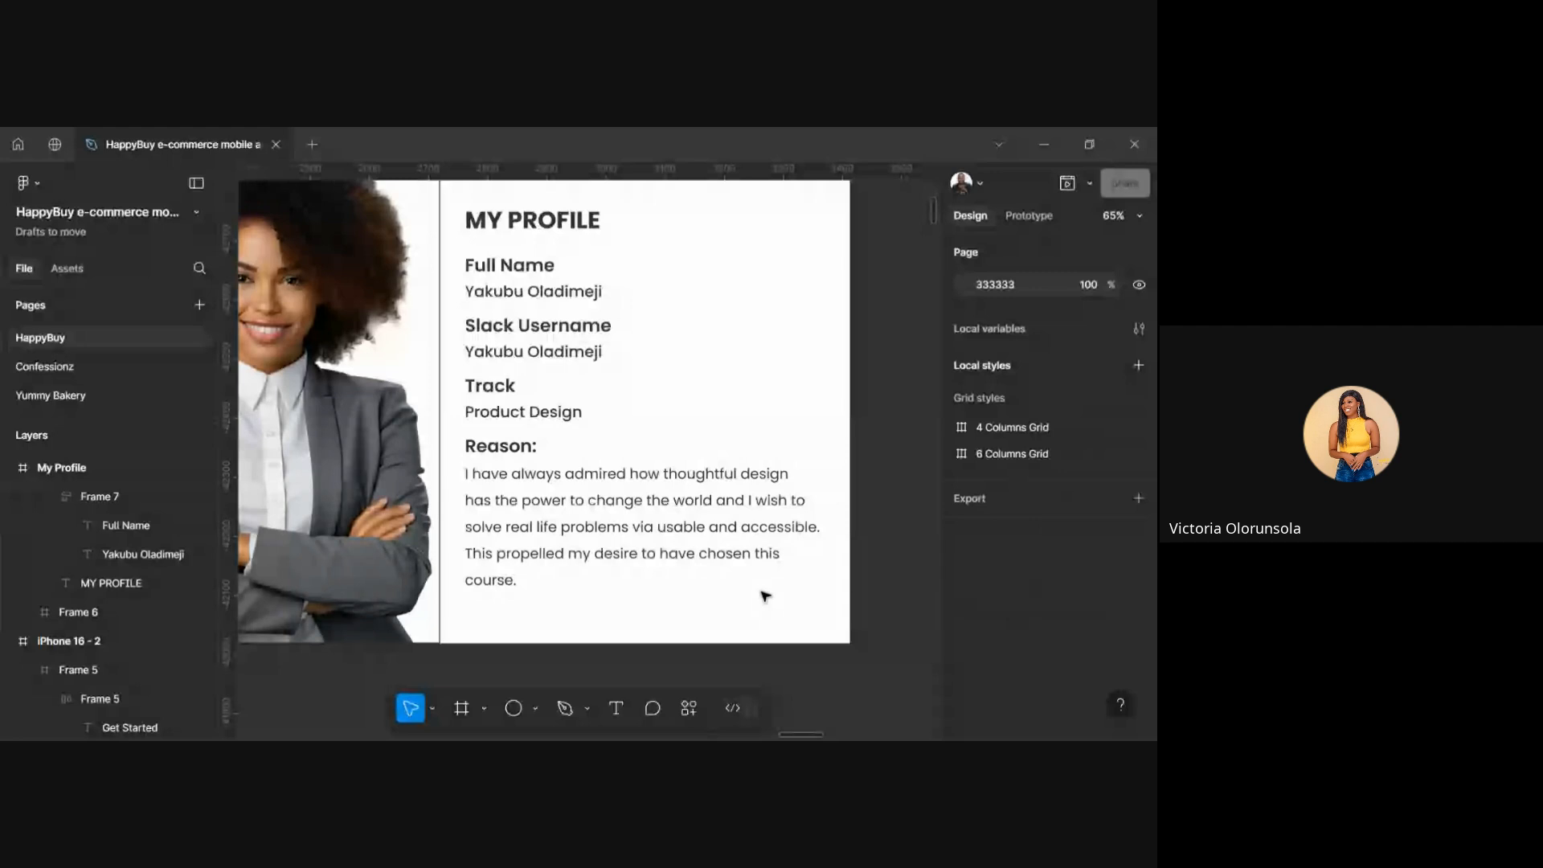
scroll(765, 595, "down", 2)
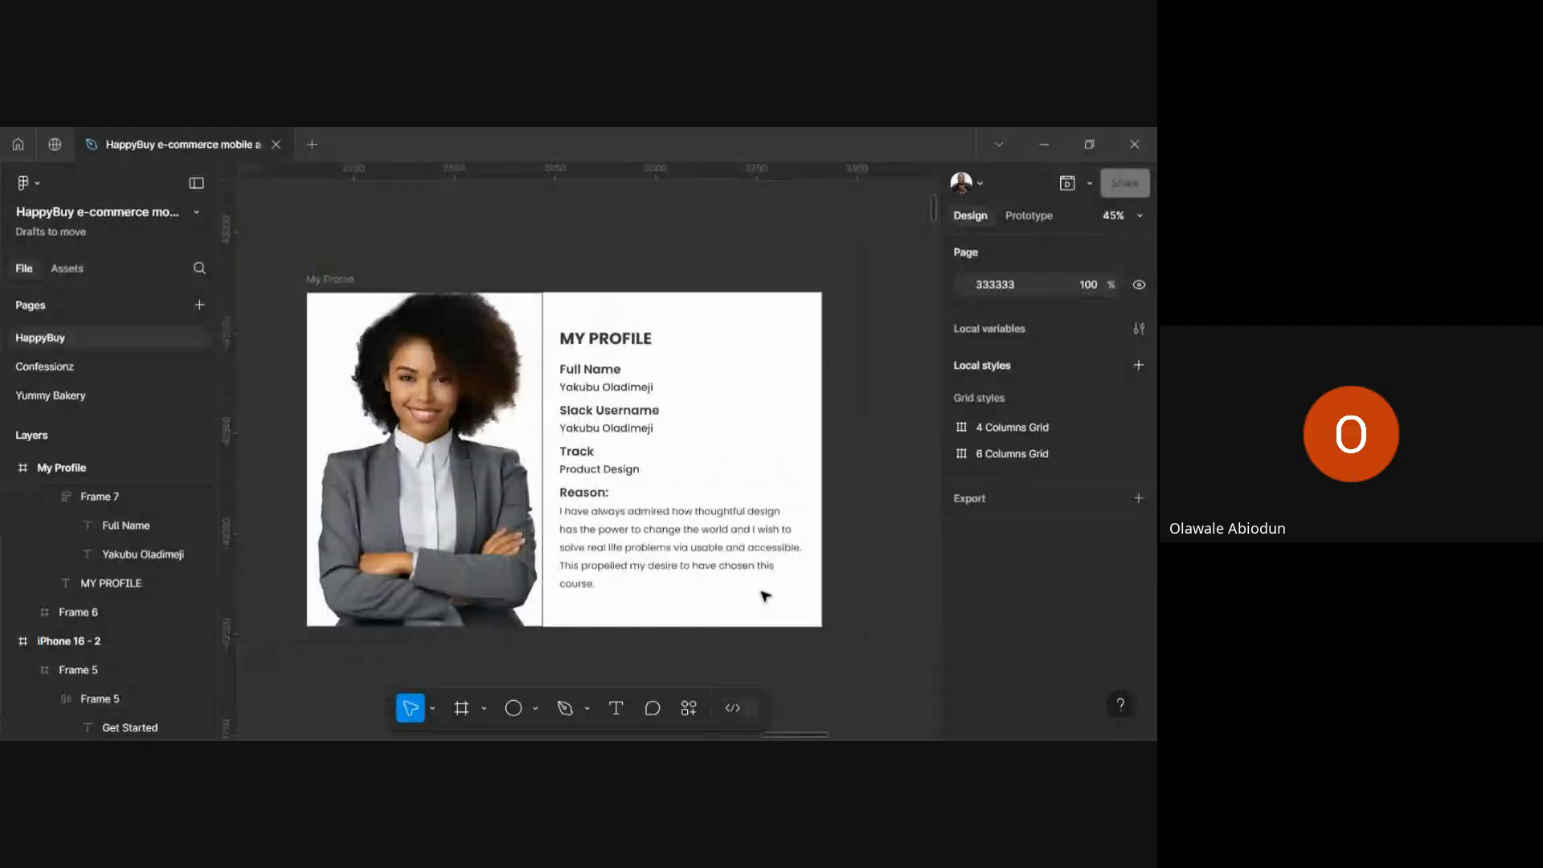
scroll(764, 596, "left", 3)
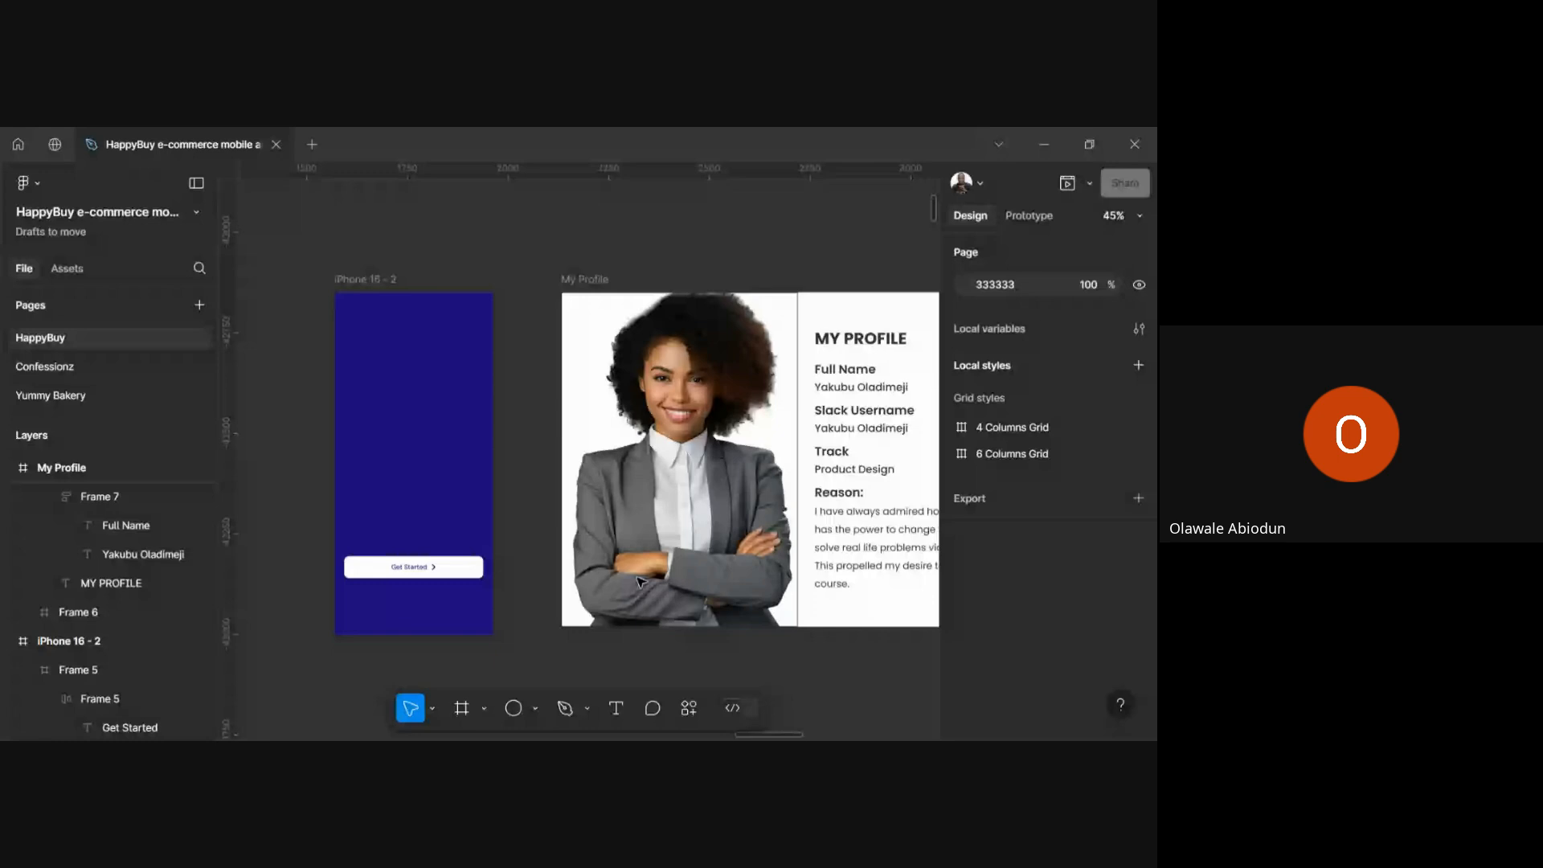
scroll(641, 582, "left", 1)
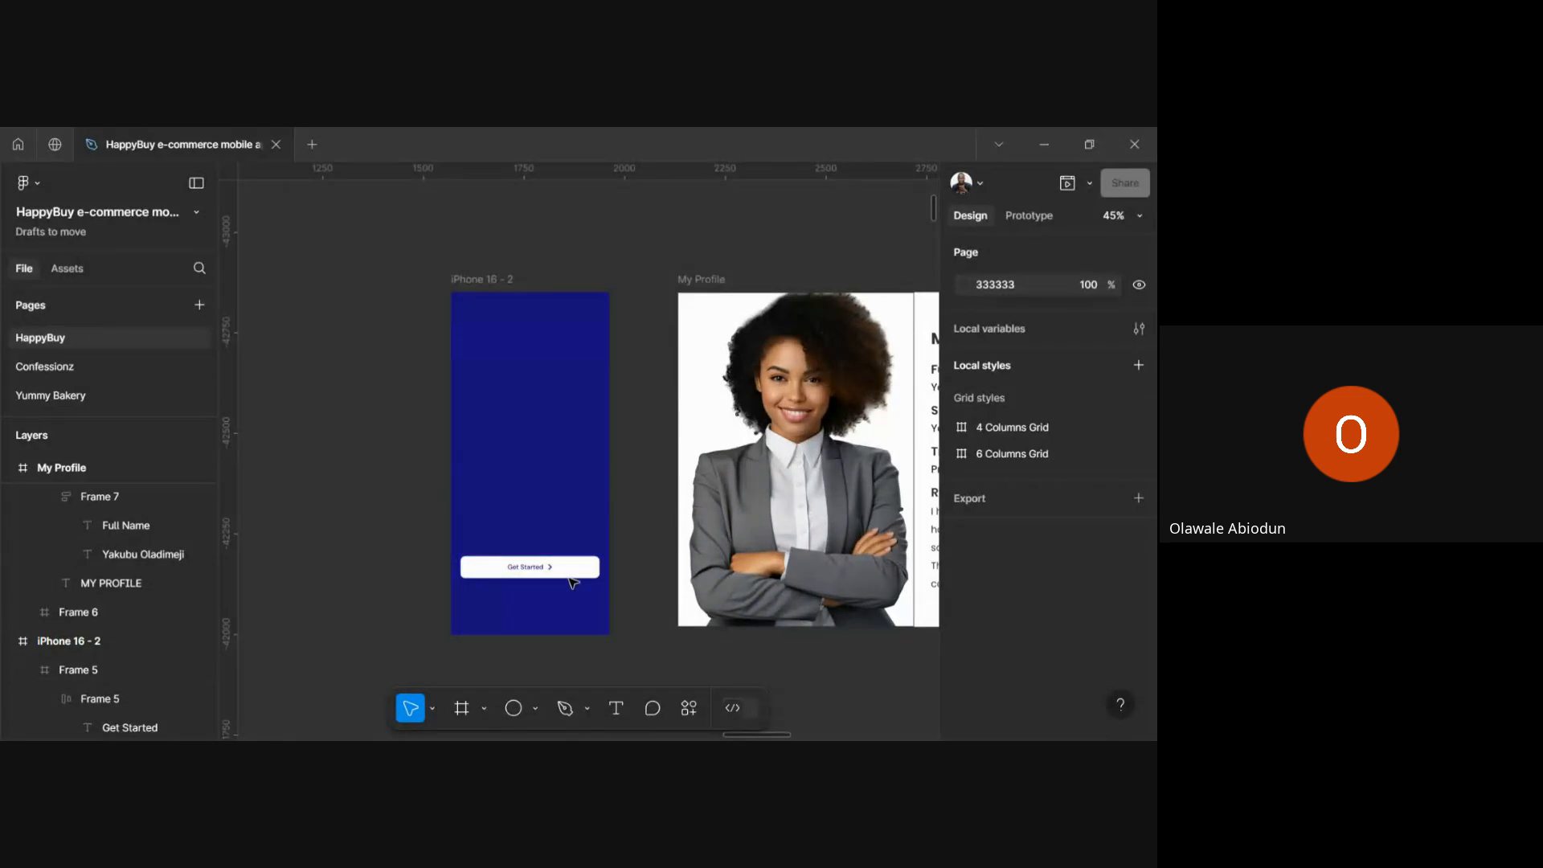
scroll(540, 584, "up", 2)
scroll(540, 584, "down", 2)
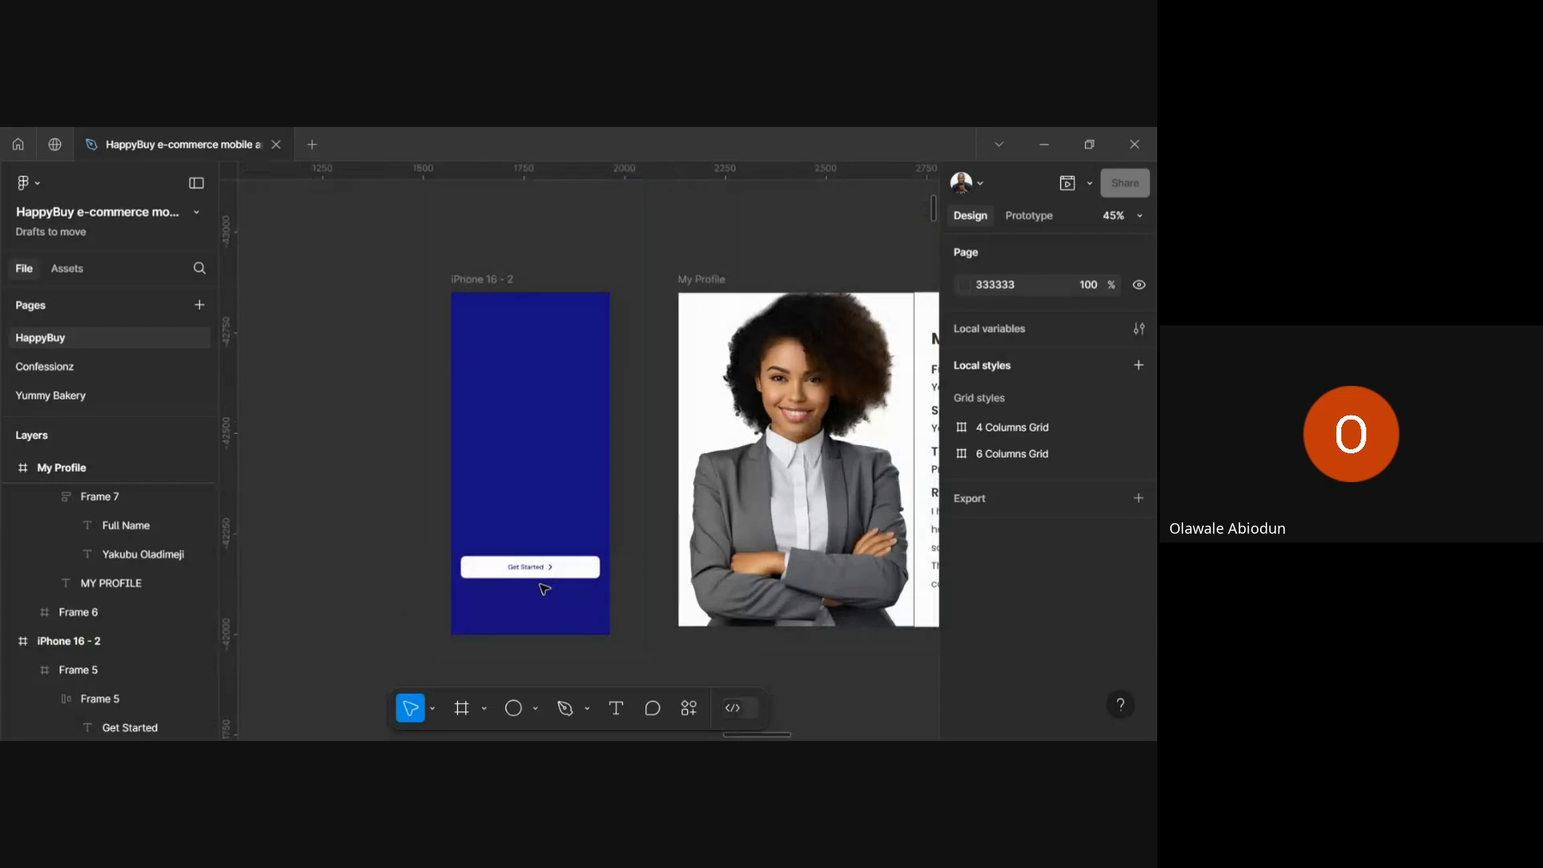
scroll(544, 589, "down", 1)
scroll(544, 589, "right", 5)
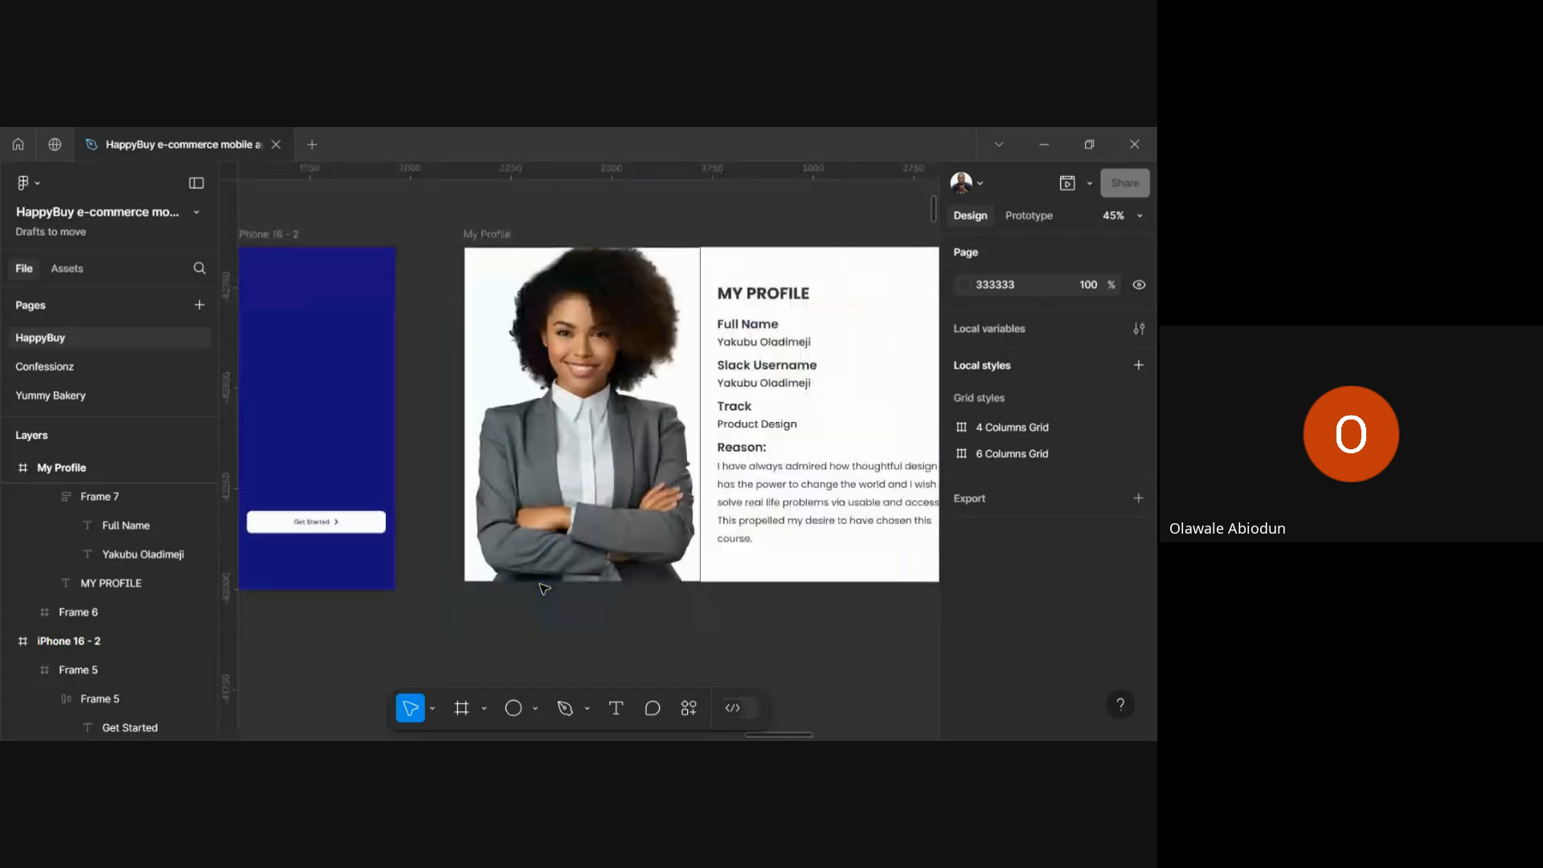
scroll(544, 589, "up", 2)
scroll(544, 589, "down", 2)
scroll(655, 604, "right", 3)
scroll(655, 604, "up", 1)
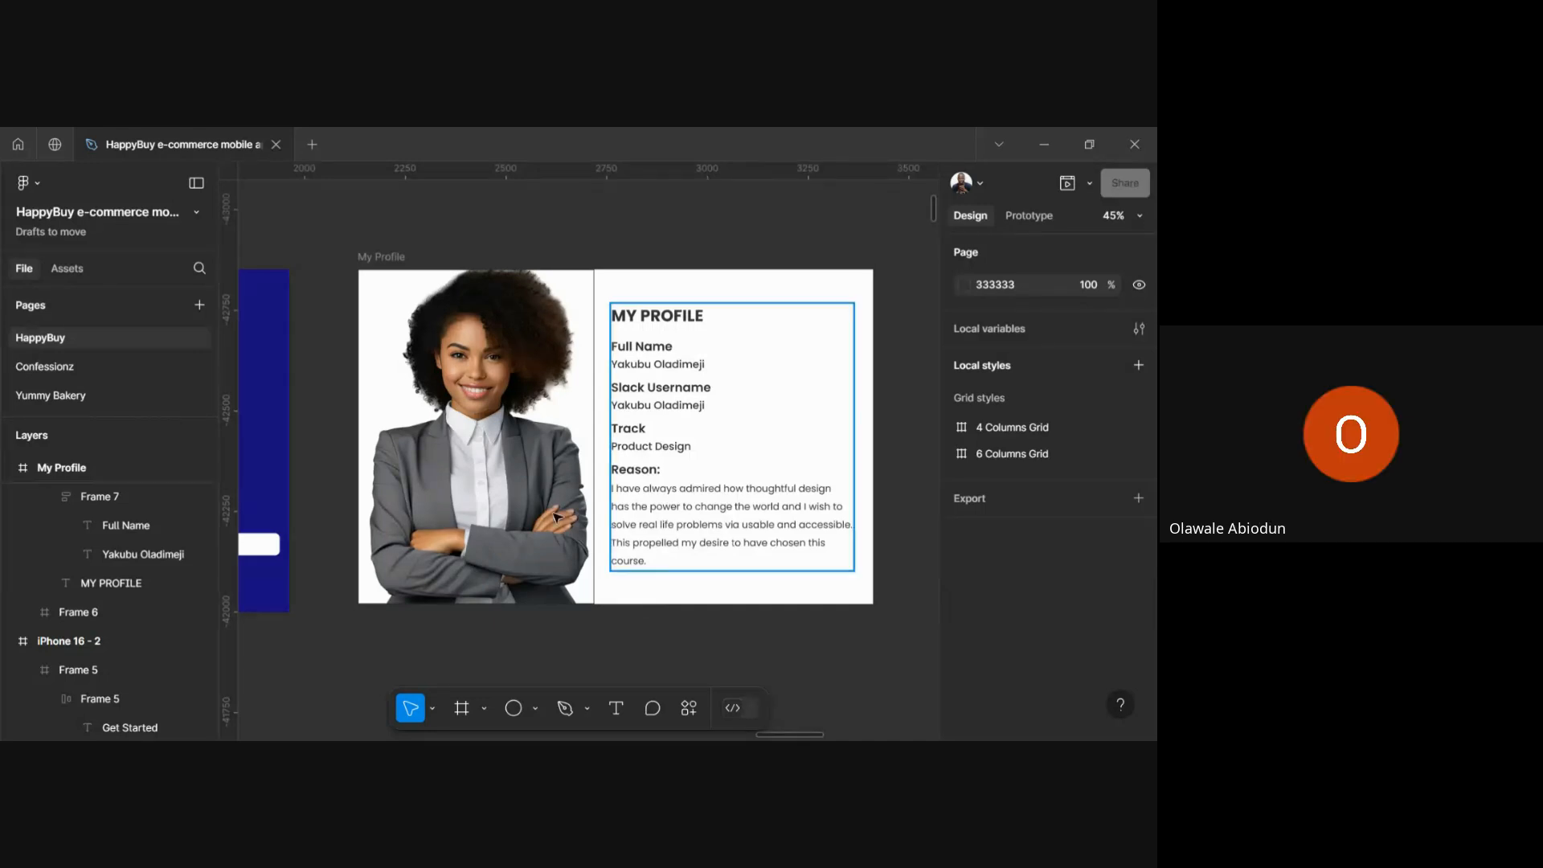
Select the profile photo frame to confirm its 587 × 832 size, then pick the Rectangle tool
left_click(492, 508)
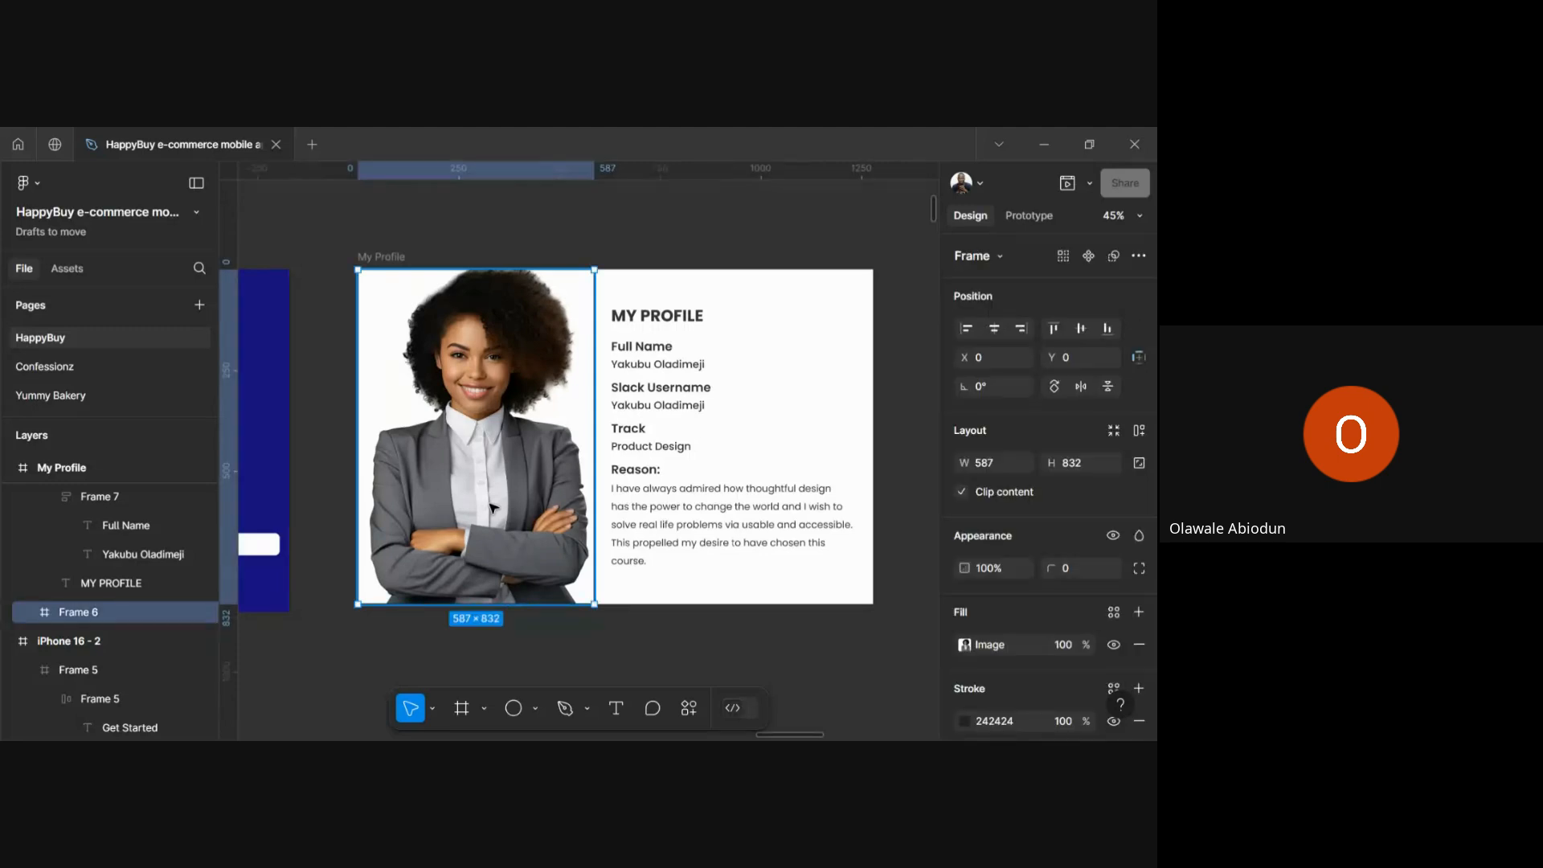
left_click(533, 646)
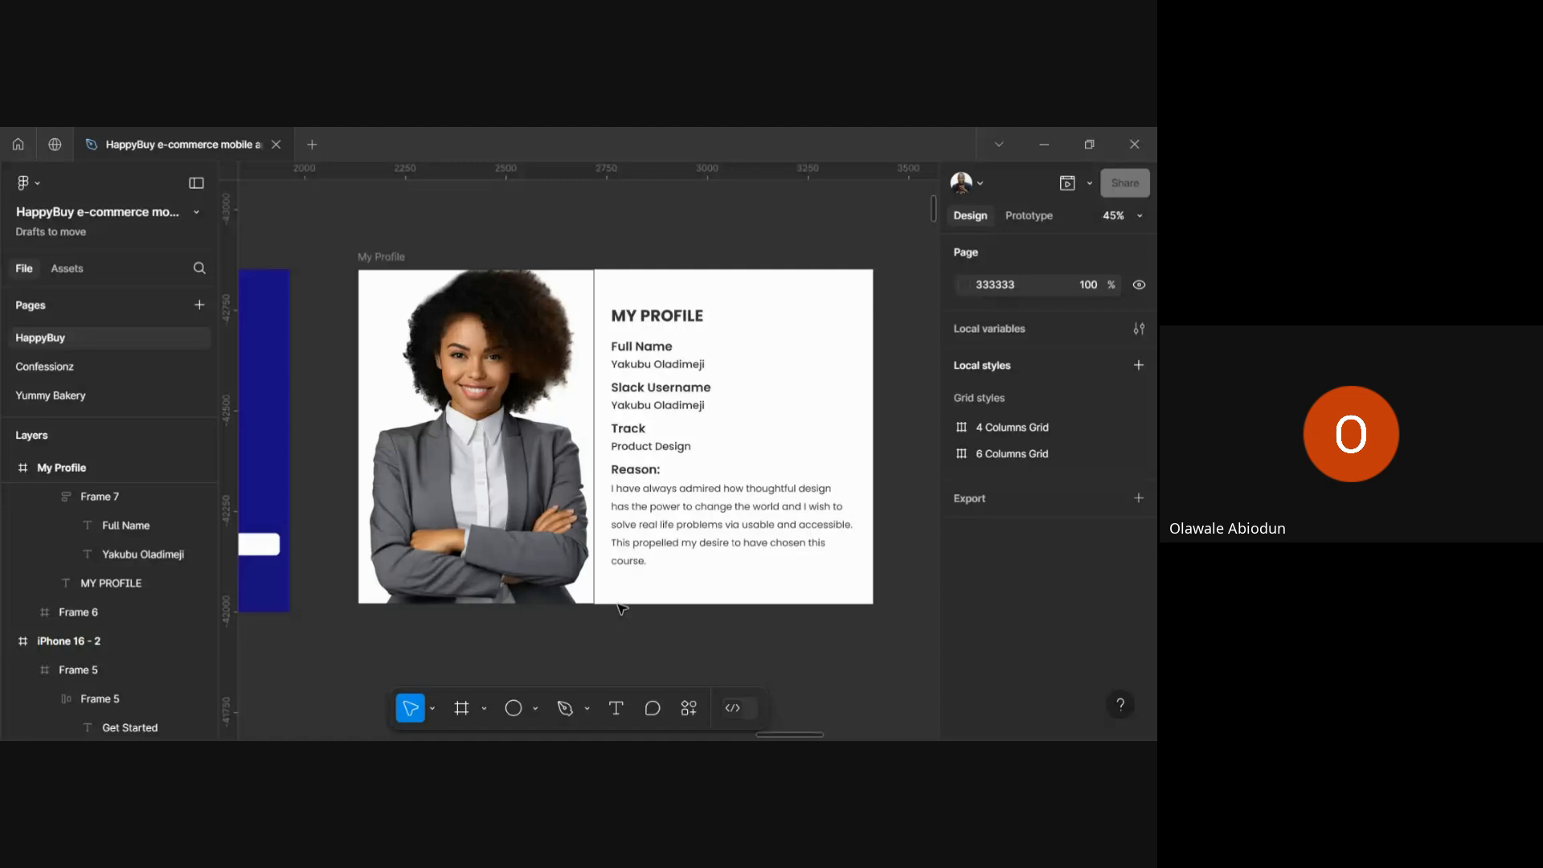
left_click(574, 536)
left_click(585, 636)
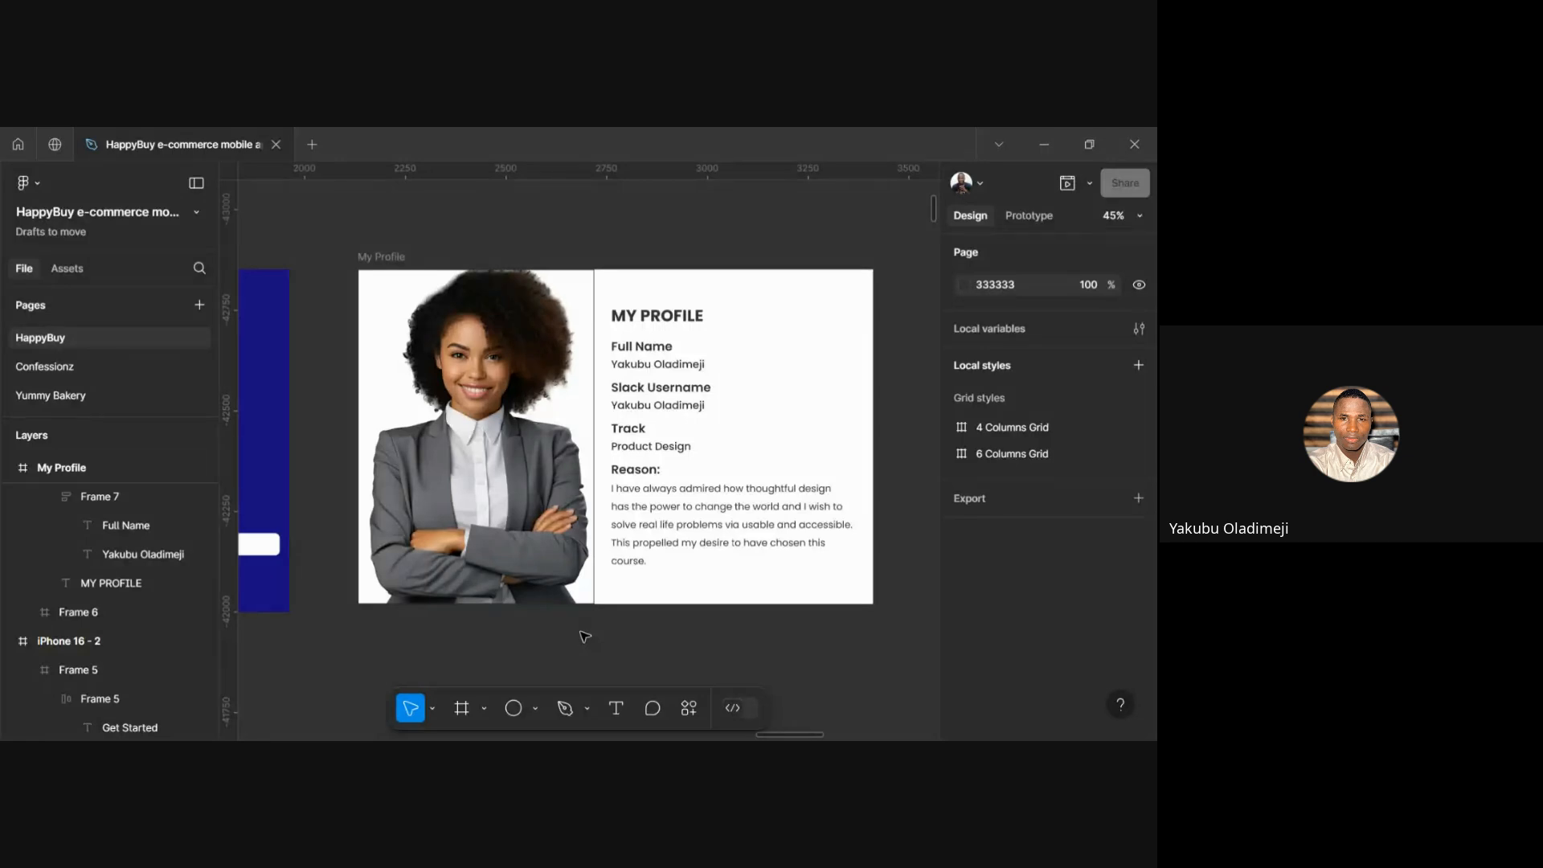
left_click(465, 521)
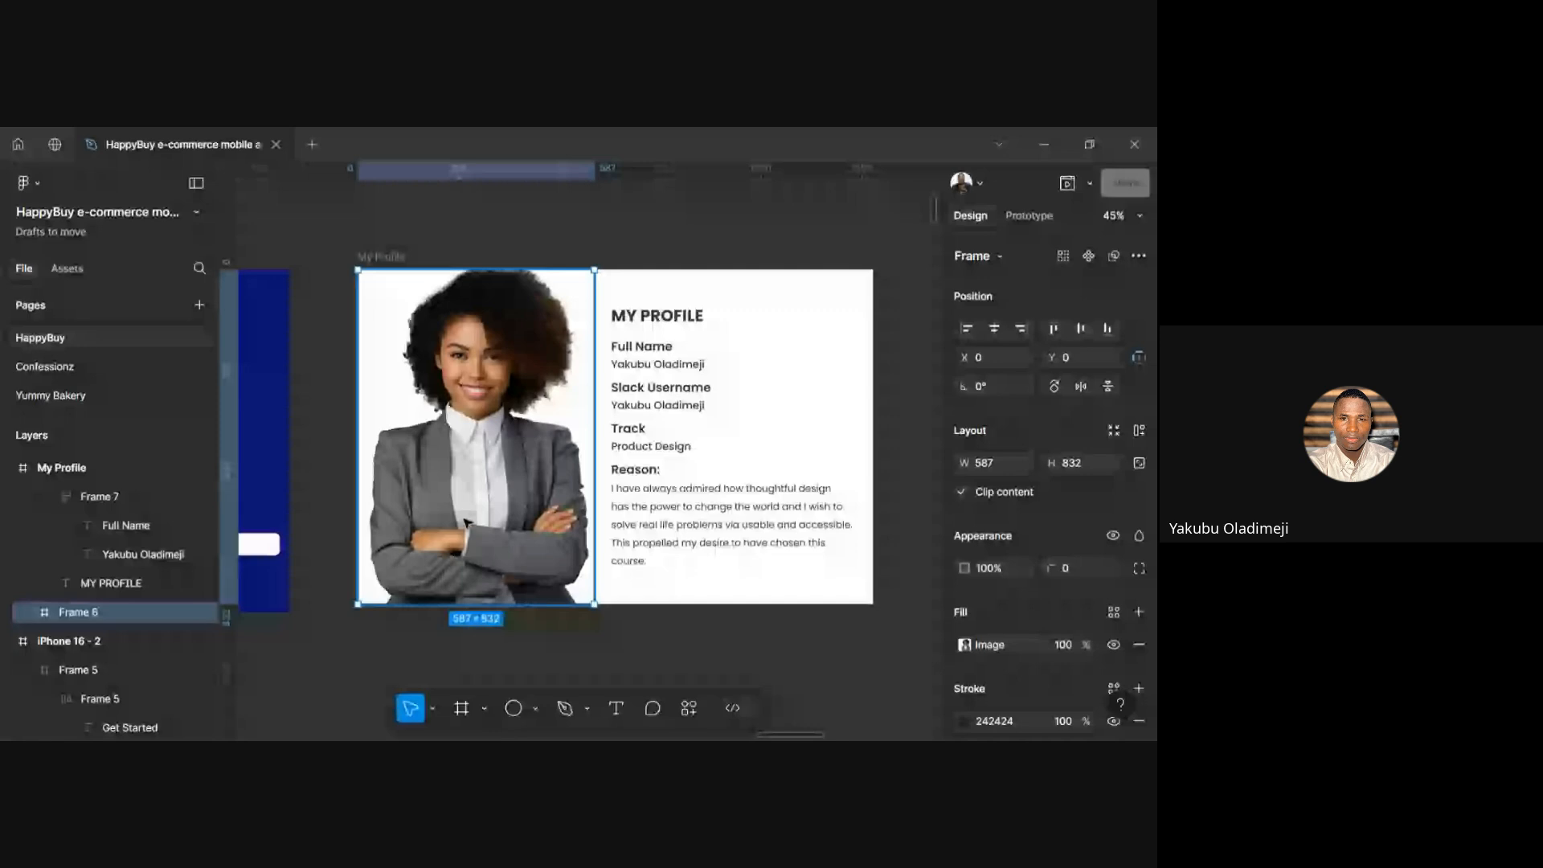
scroll(466, 521, "down", 2)
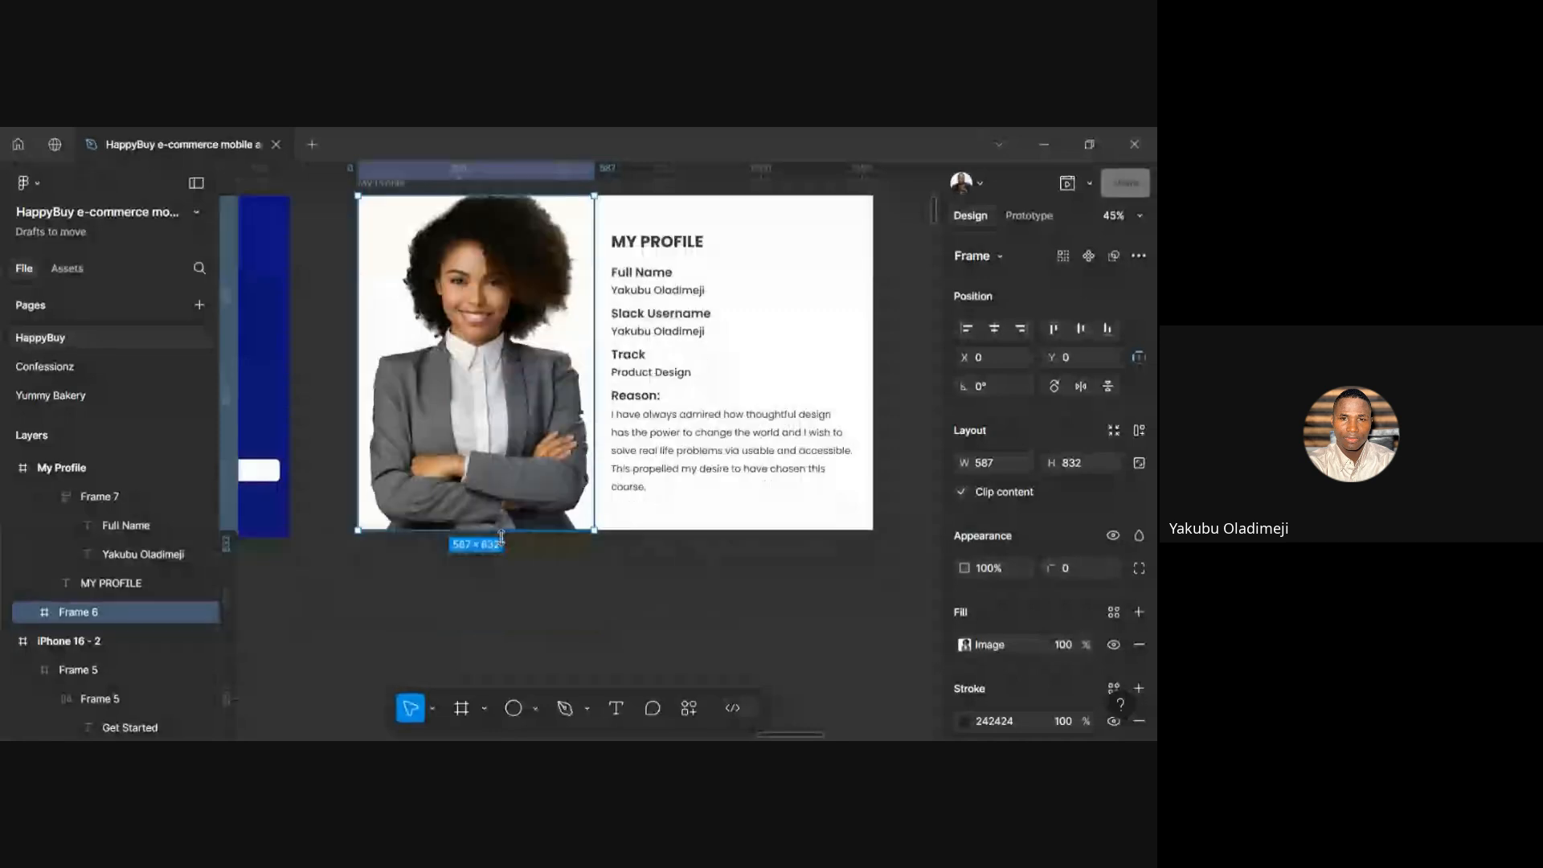
key("r")
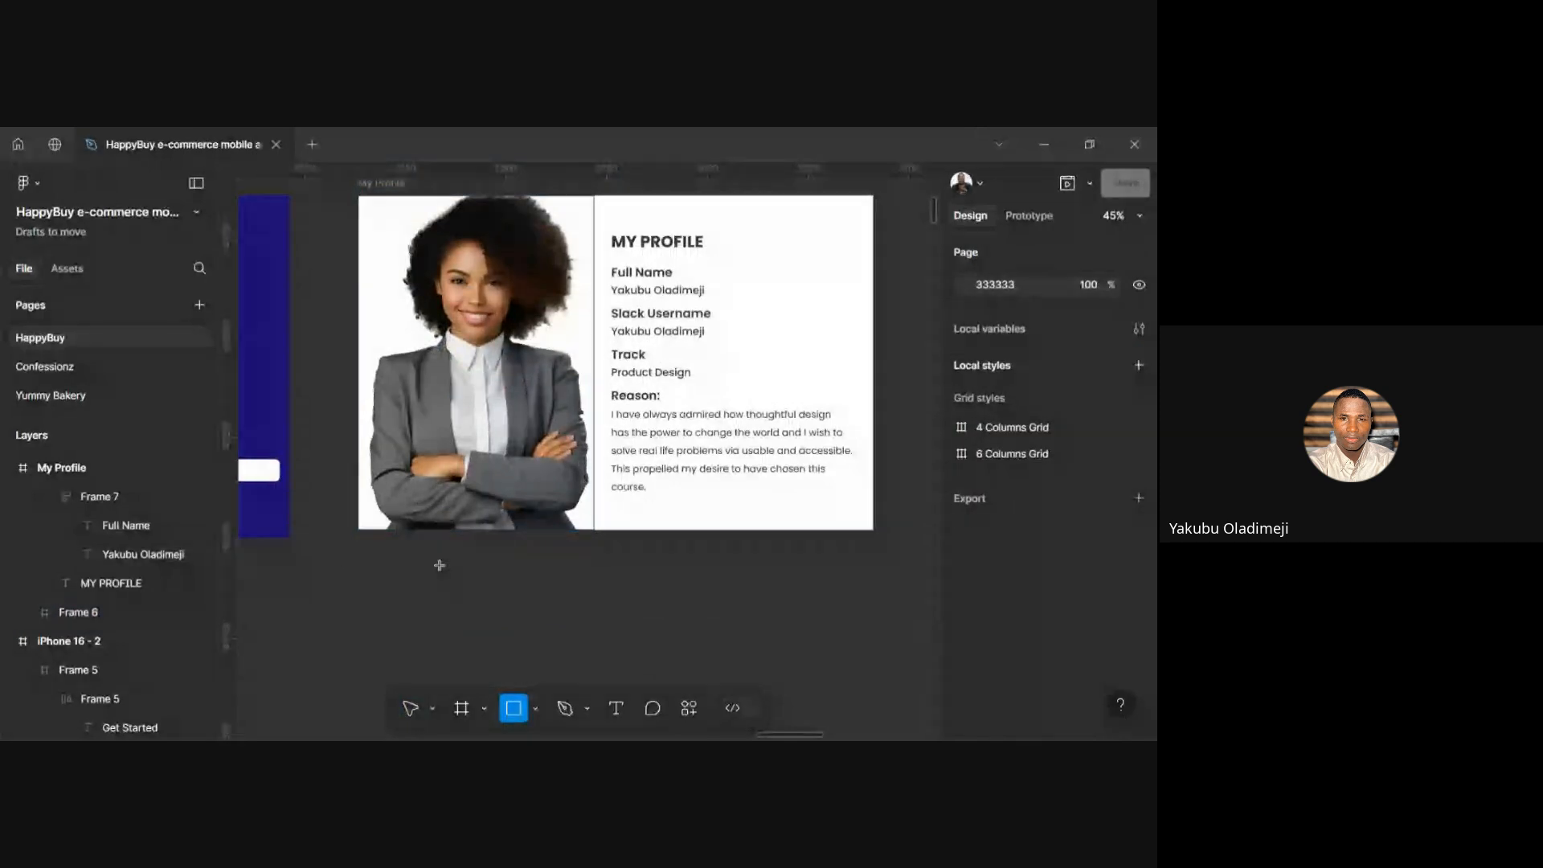
mouse_move(441, 565)
left_mouse_down()
mouse_move(561, 629)
mouse_move(530, 687)
left_mouse_up()
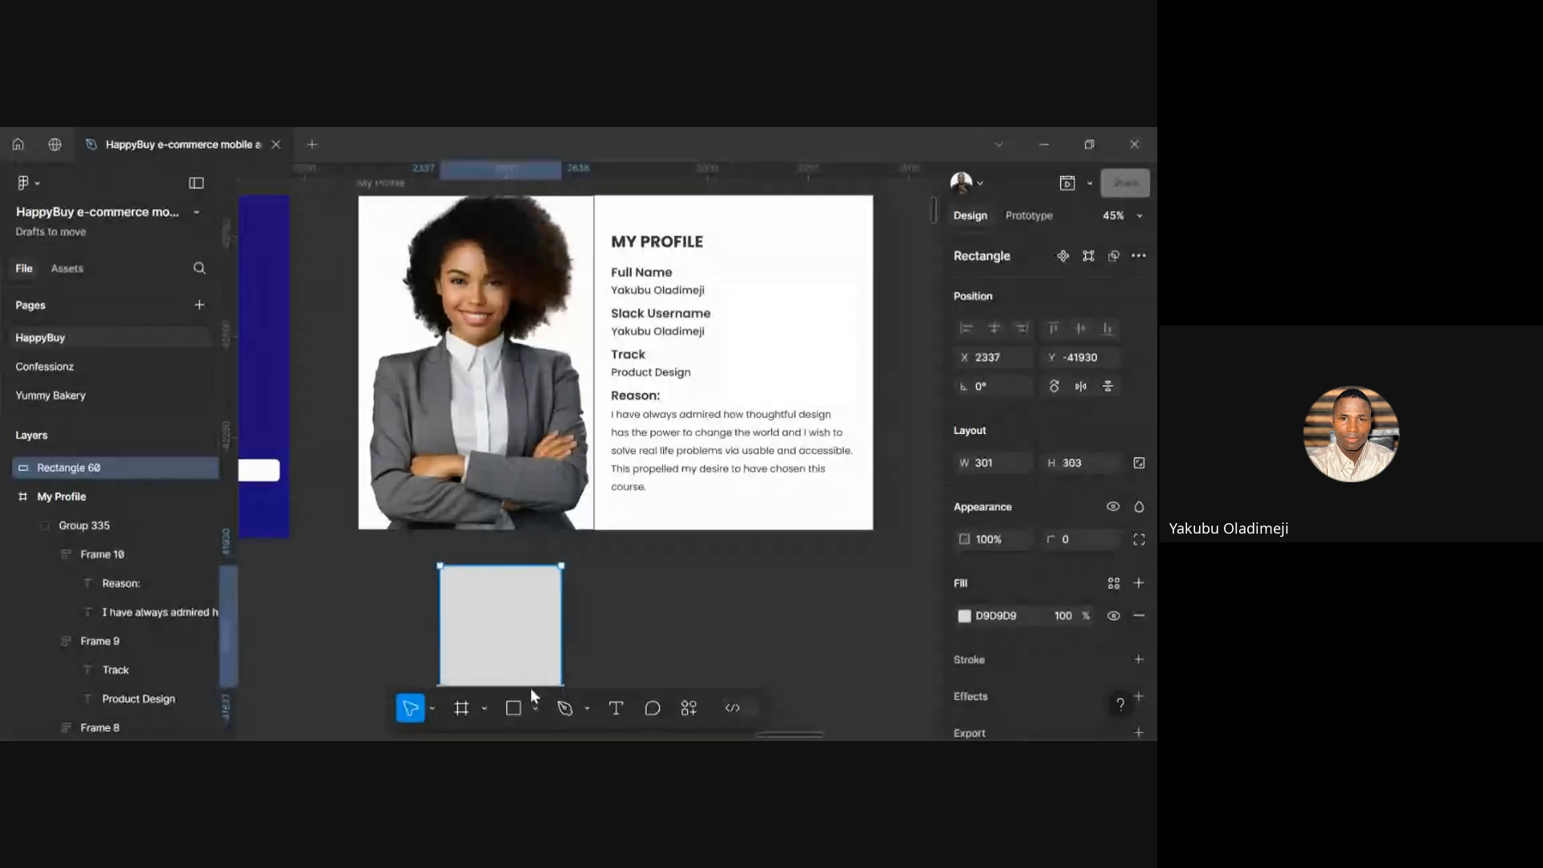
left_click_drag(562, 619, 683, 617)
scroll(563, 675, "down", 4)
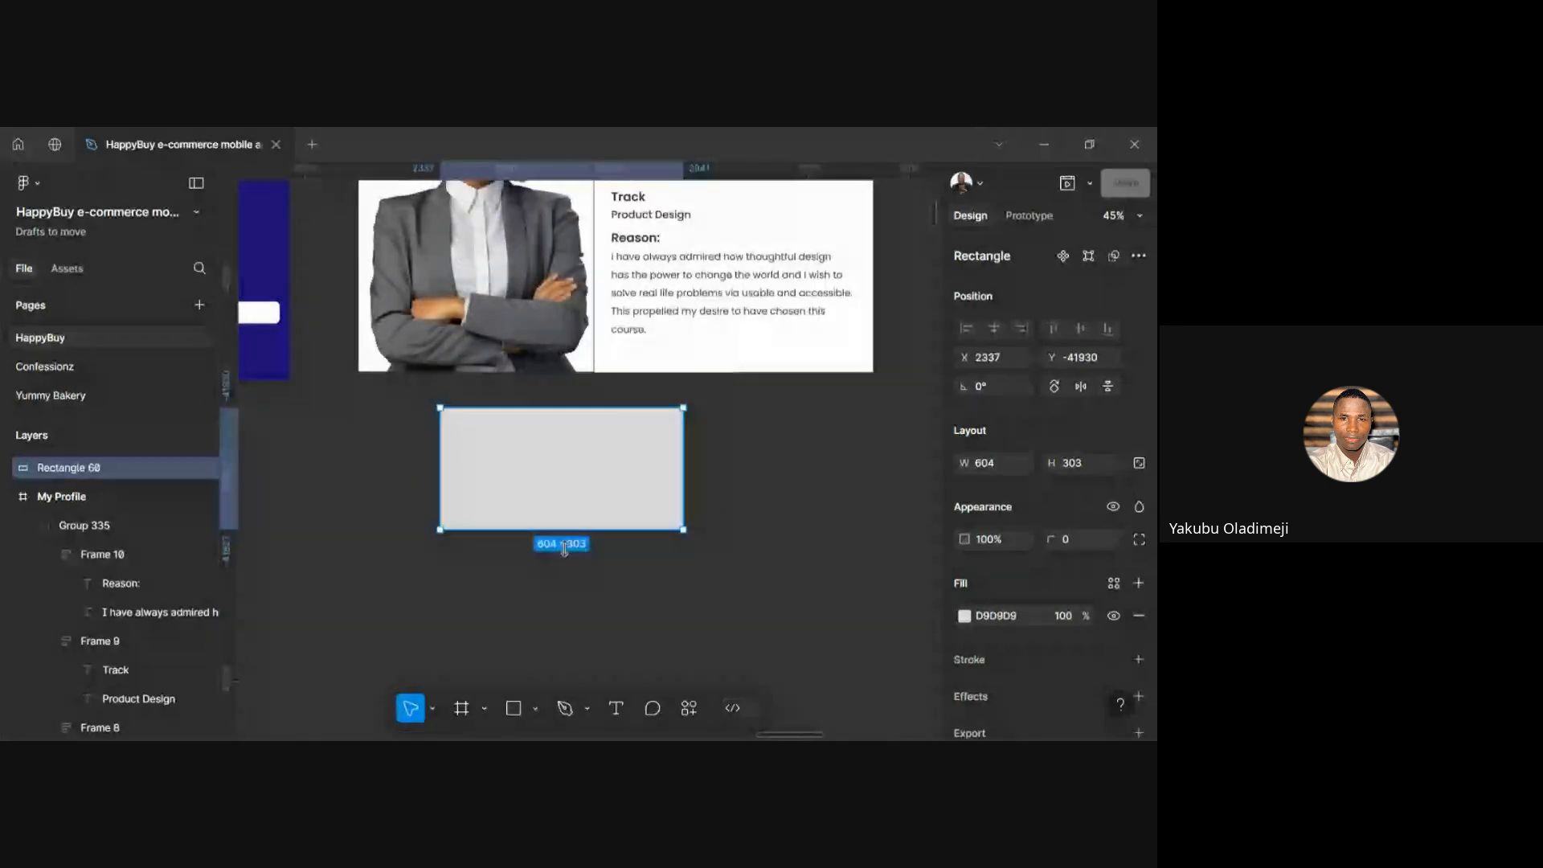
left_click_drag(562, 530, 562, 685)
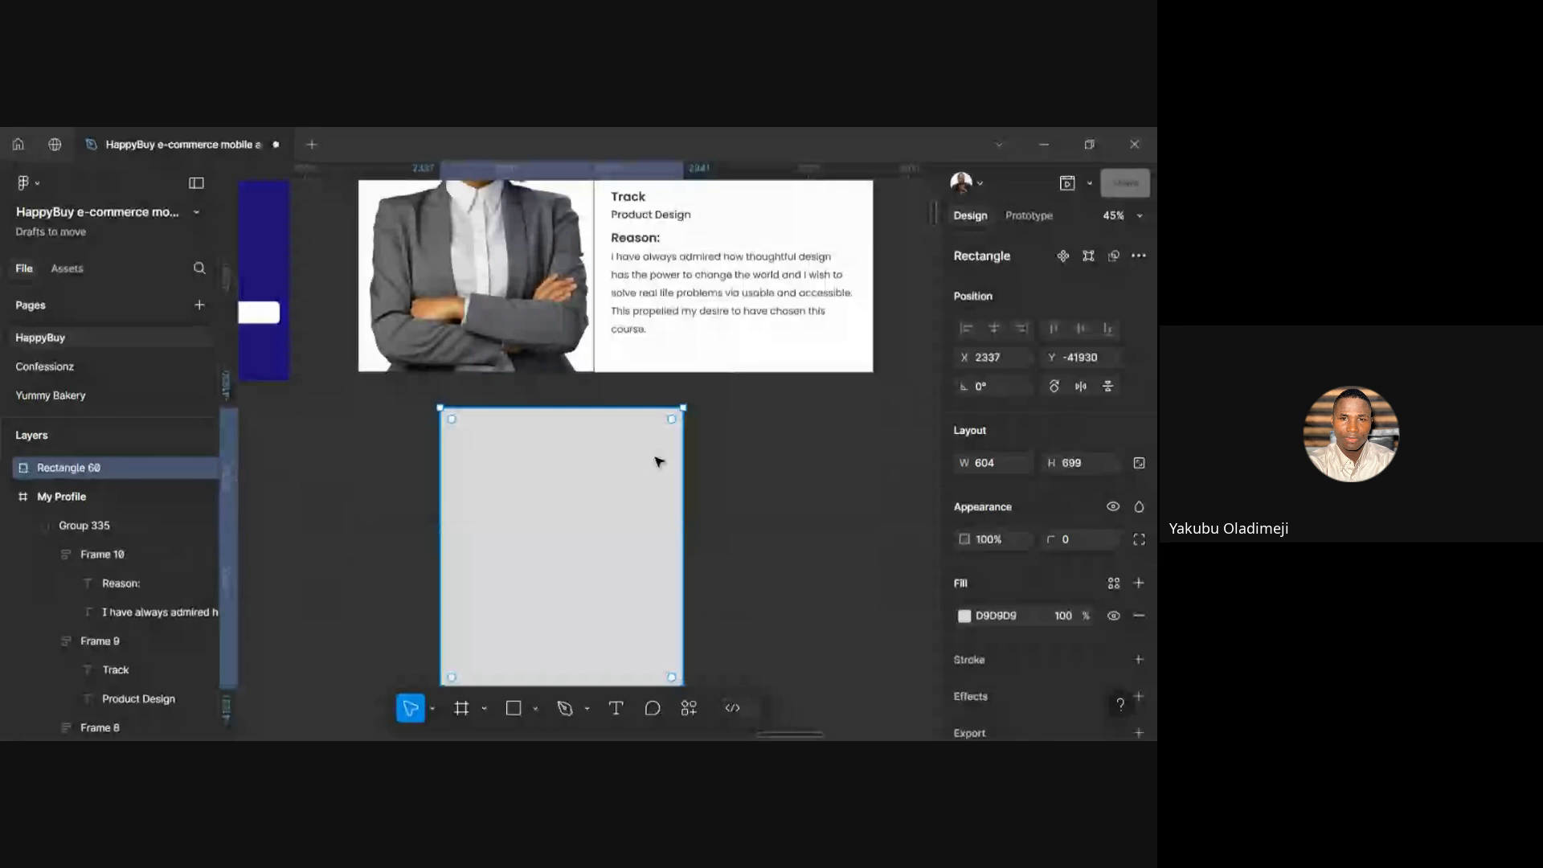
scroll(659, 461, "down", 3)
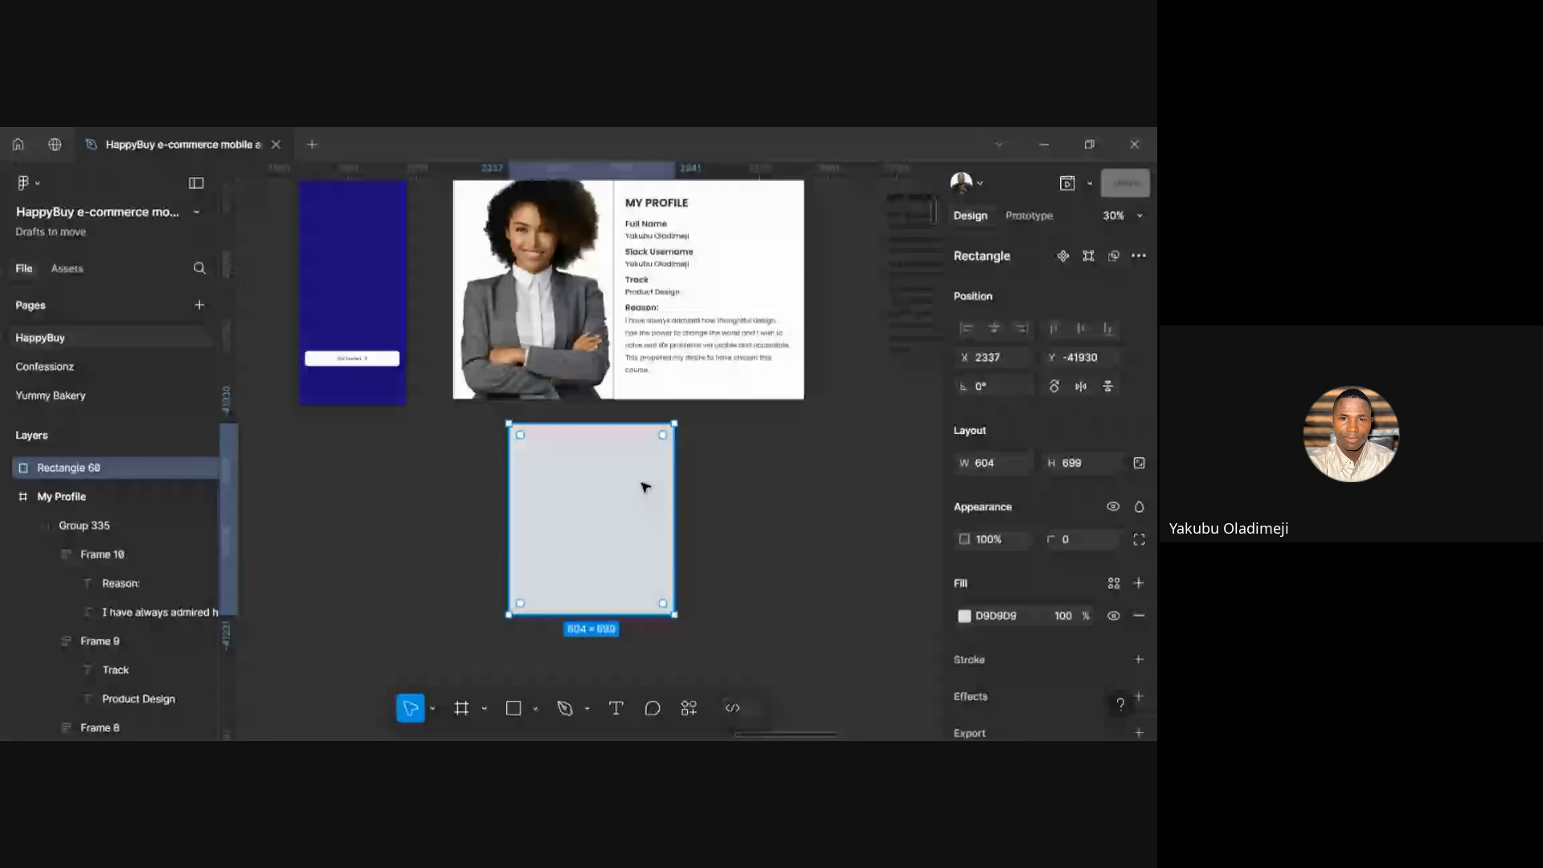
scroll(645, 487, "up", 2)
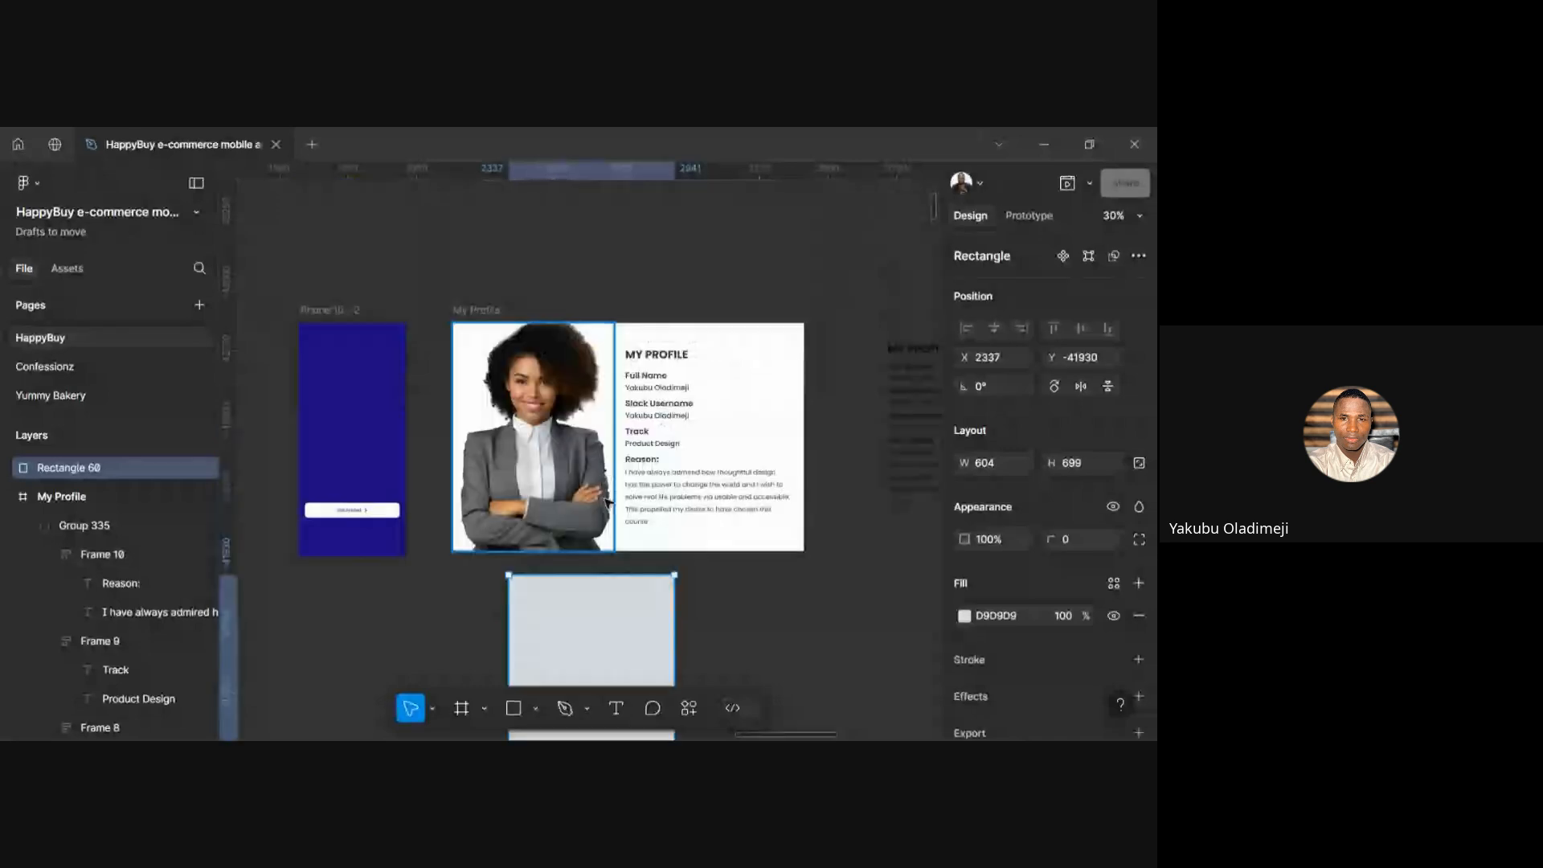
scroll(603, 482, "up", 3)
scroll(652, 526, "down", 2)
scroll(659, 524, "up", 2)
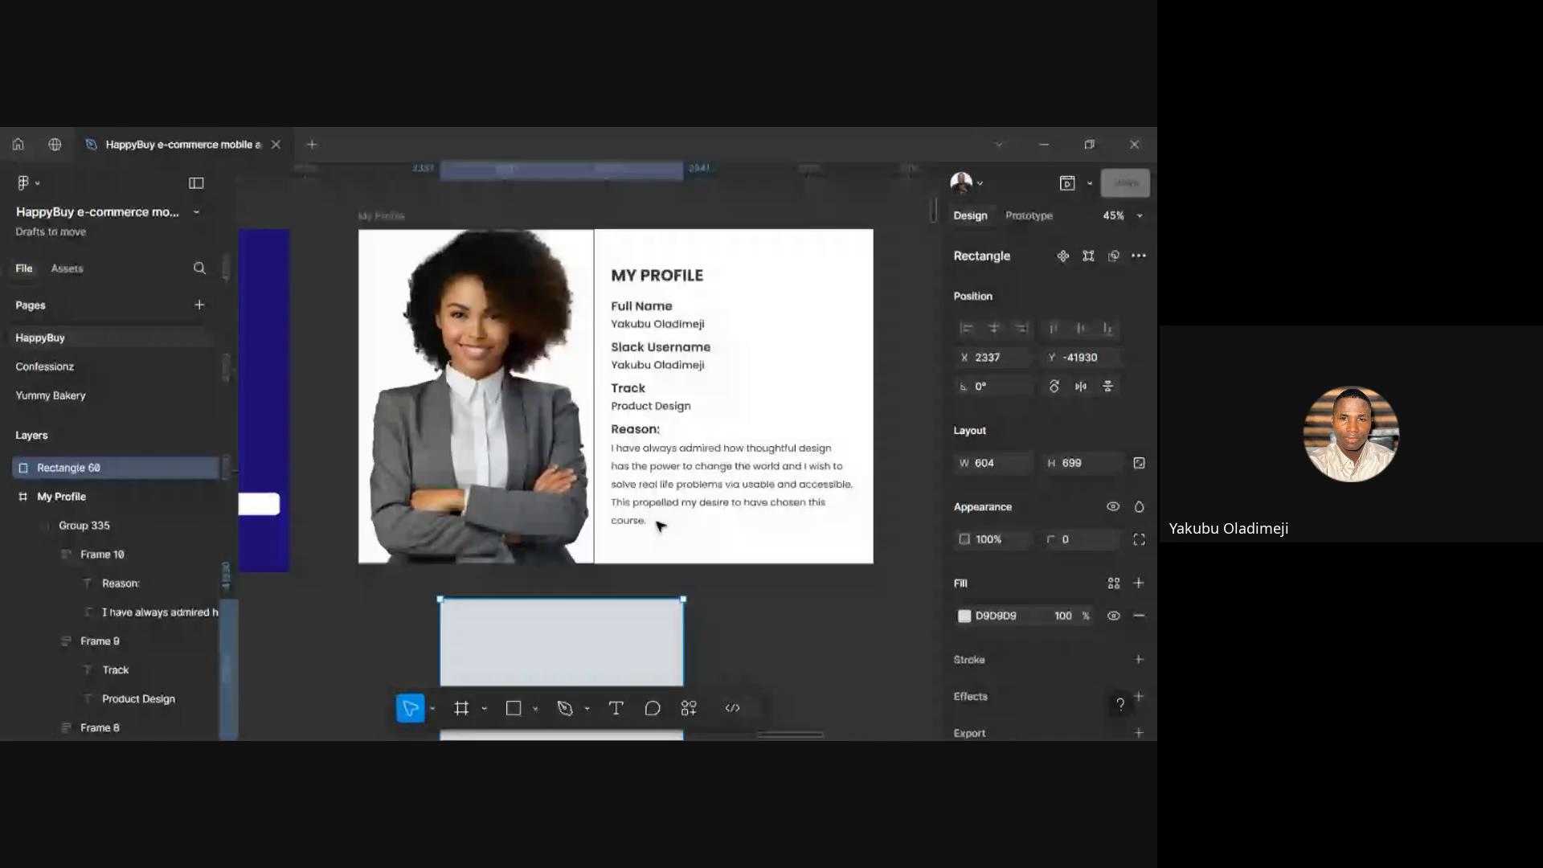
left_click(530, 429)
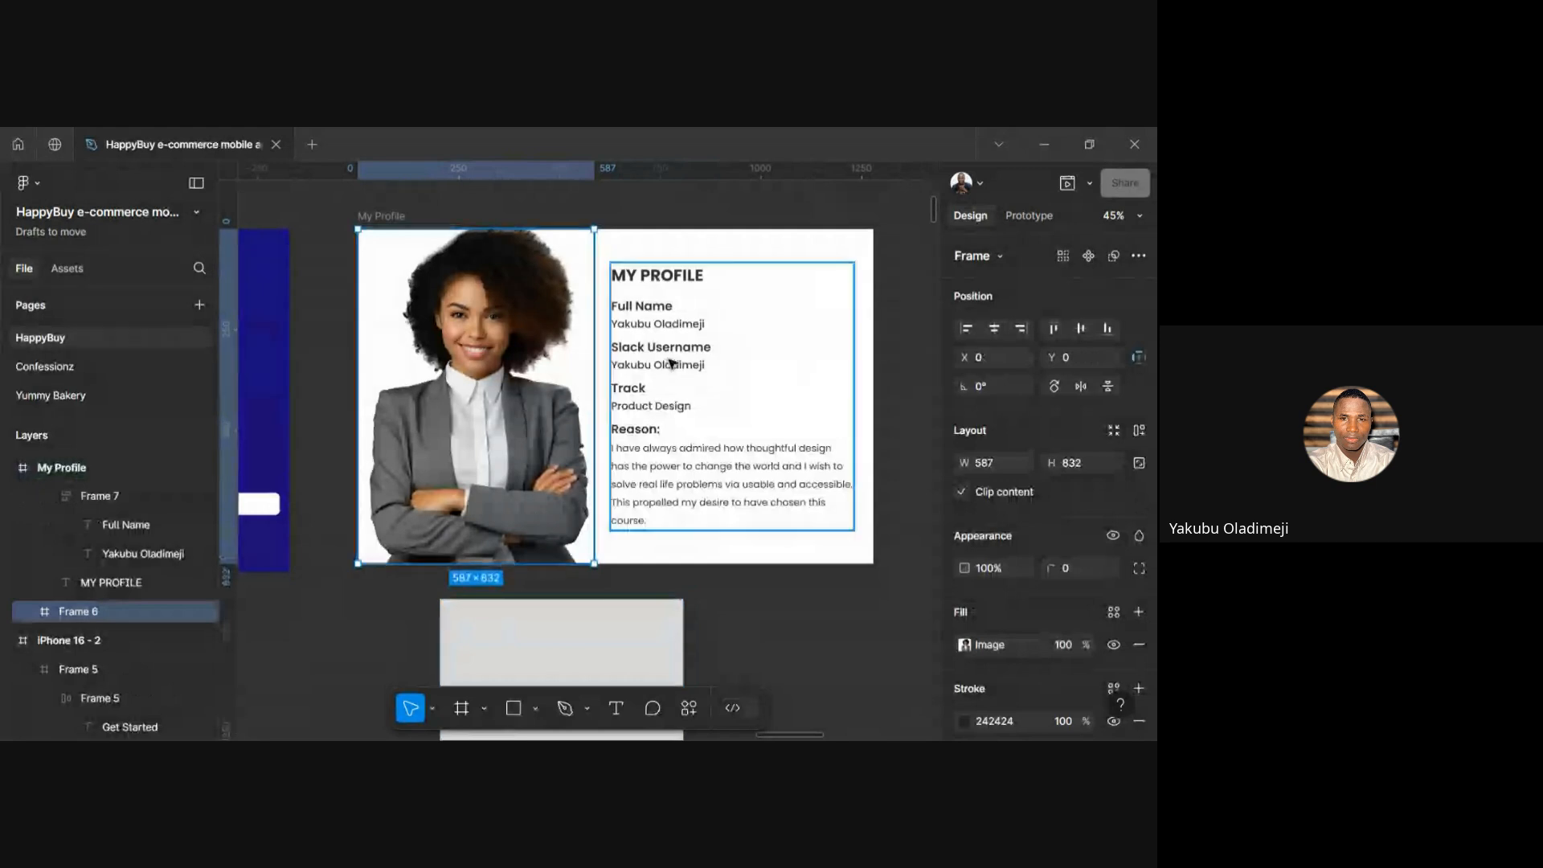
left_click(663, 324)
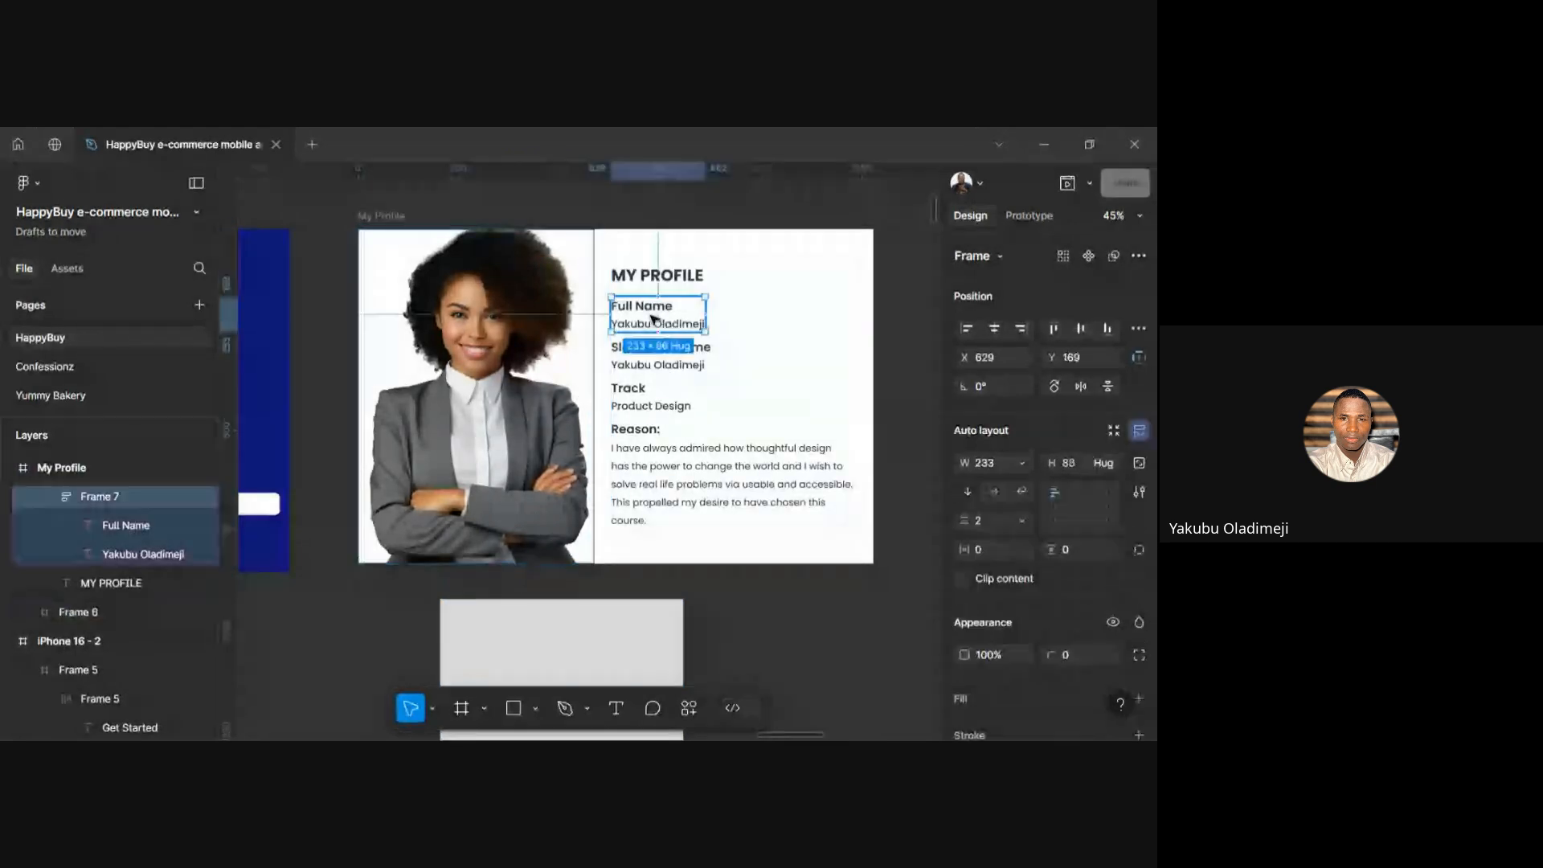
left_click(663, 324)
left_click(796, 334)
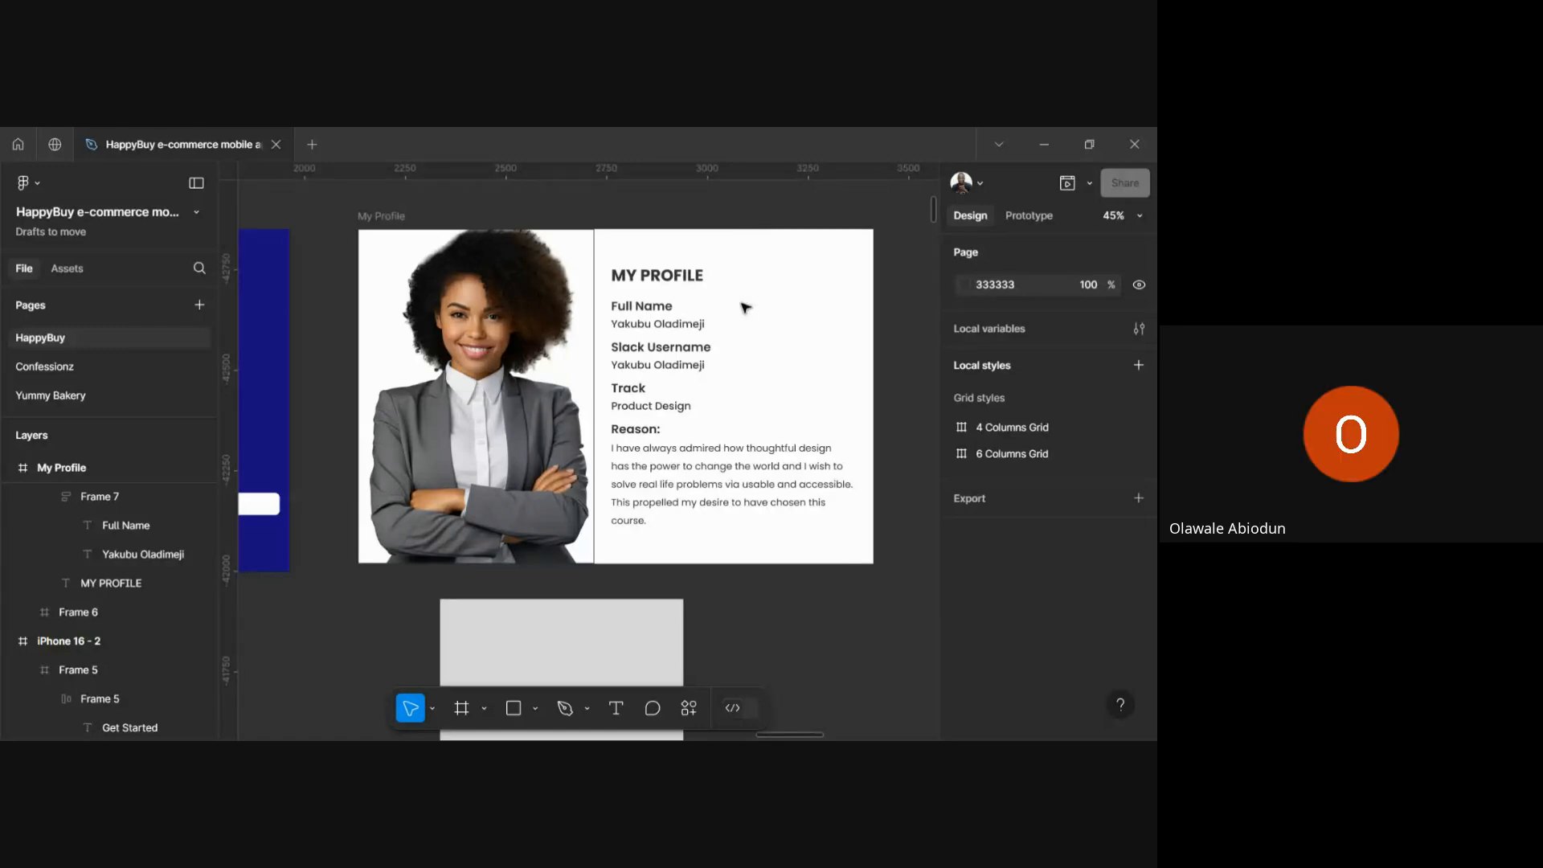
scroll(743, 307, "right", 1)
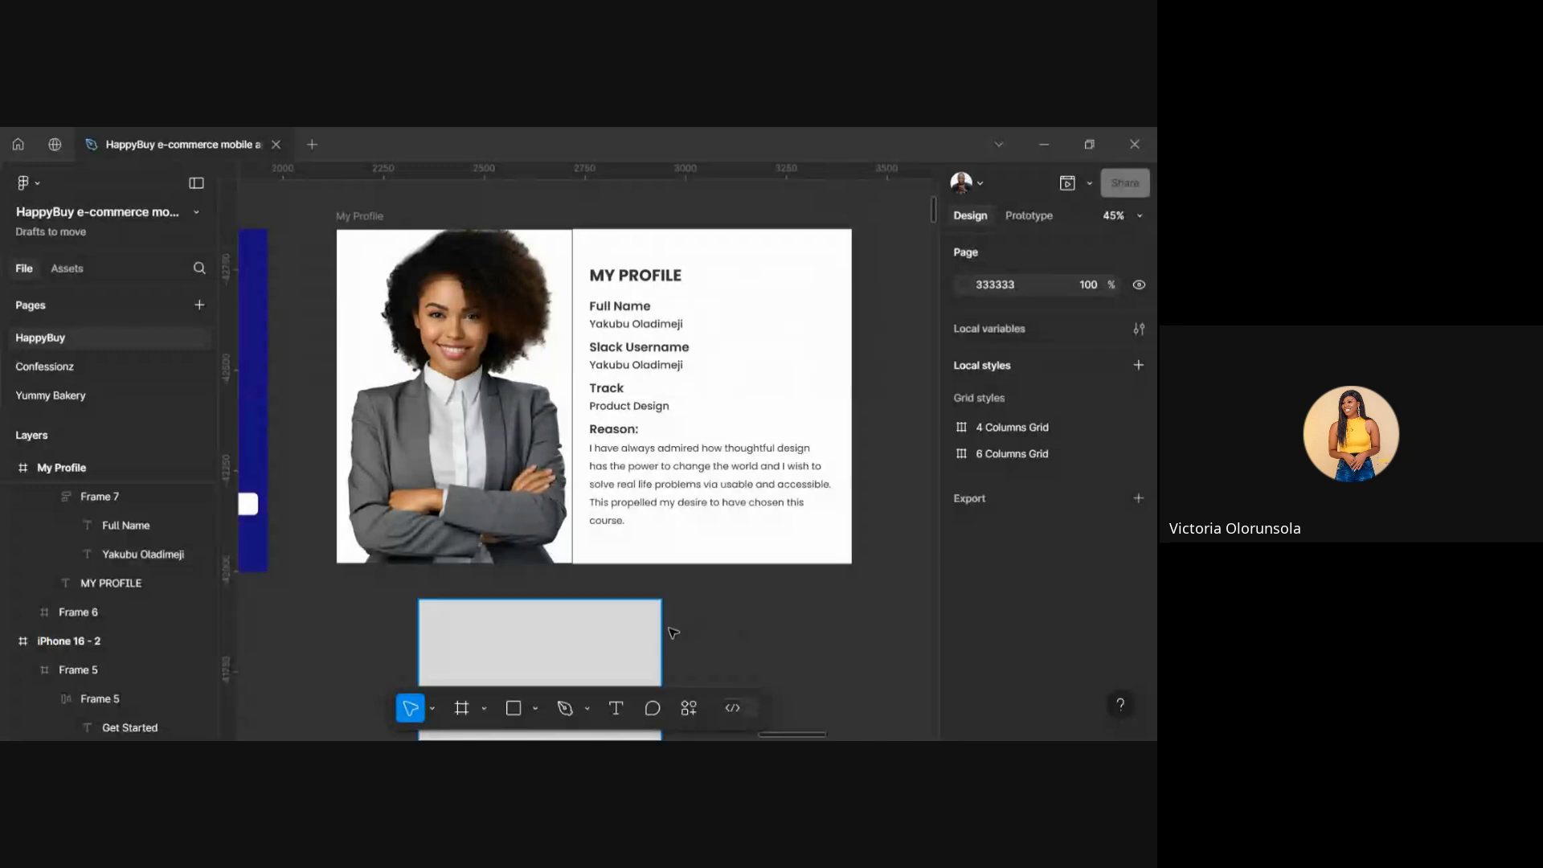
left_click(592, 644)
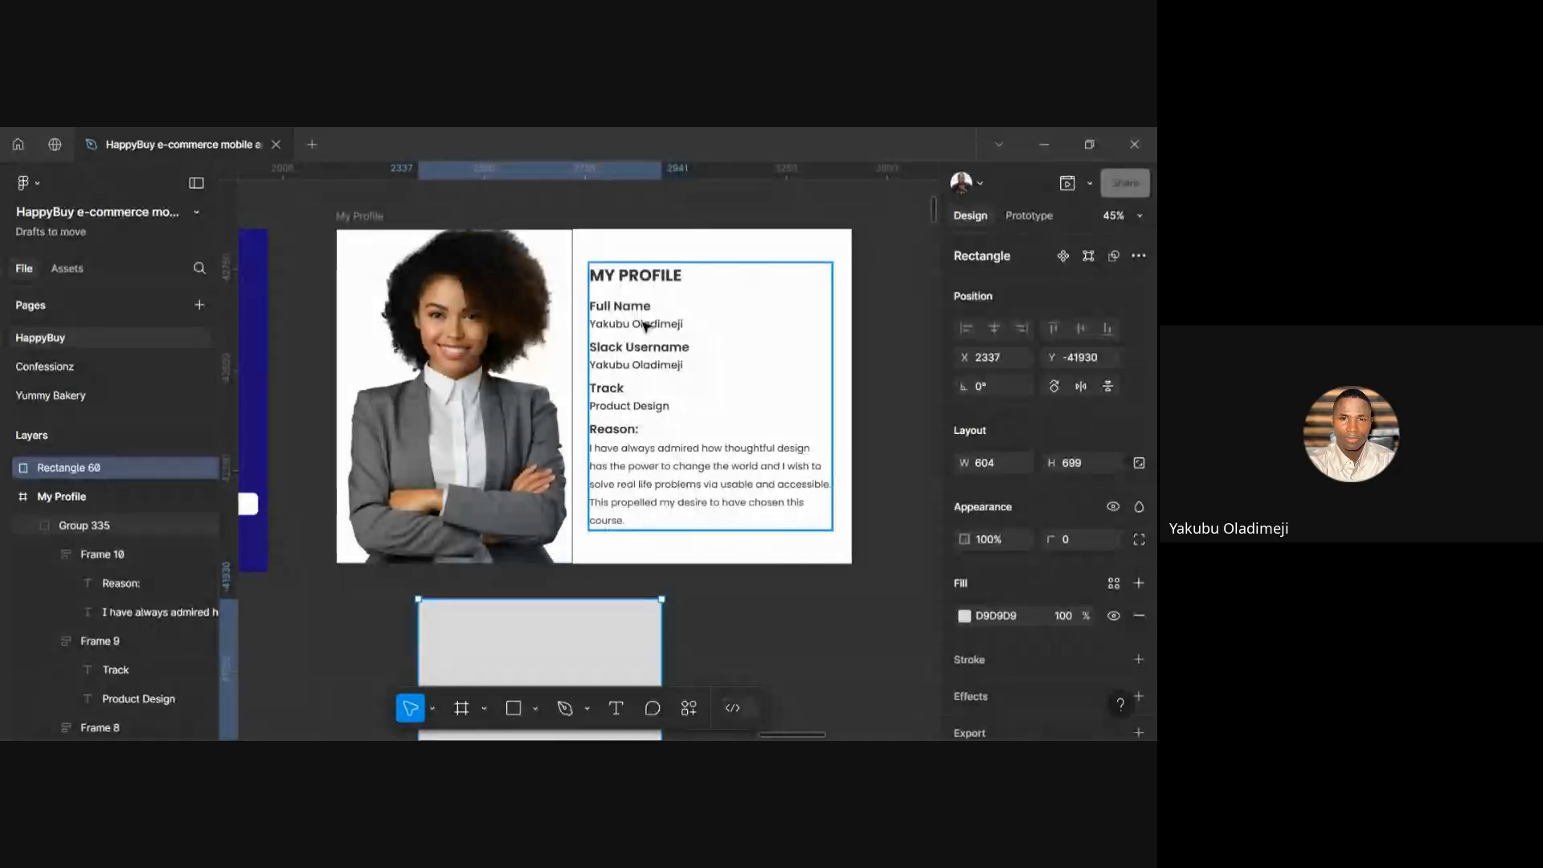
scroll(639, 353, "up", 2)
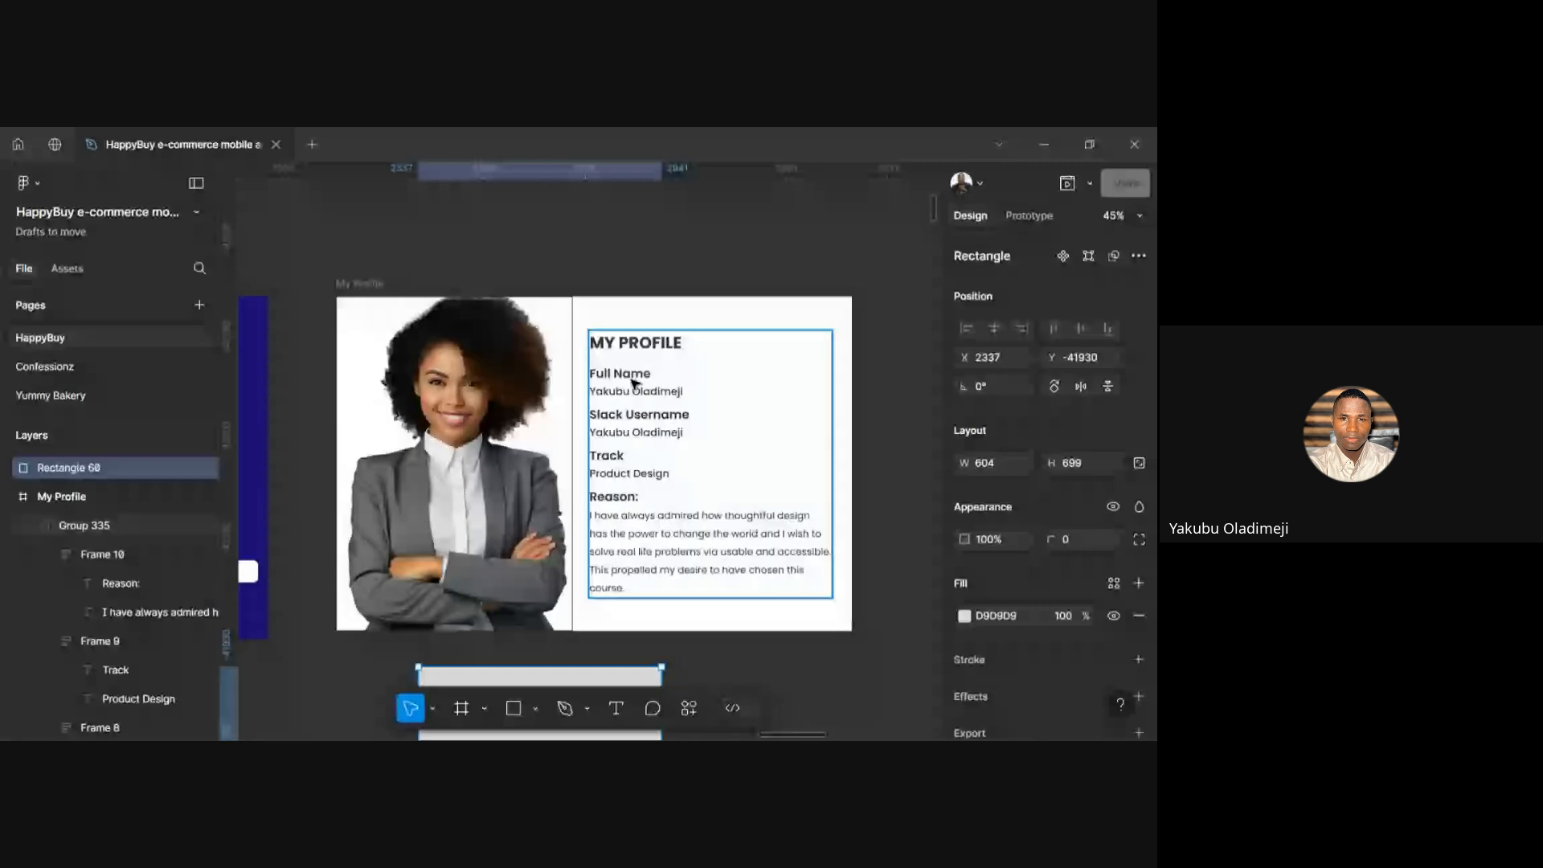
scroll(635, 383, "up", 5)
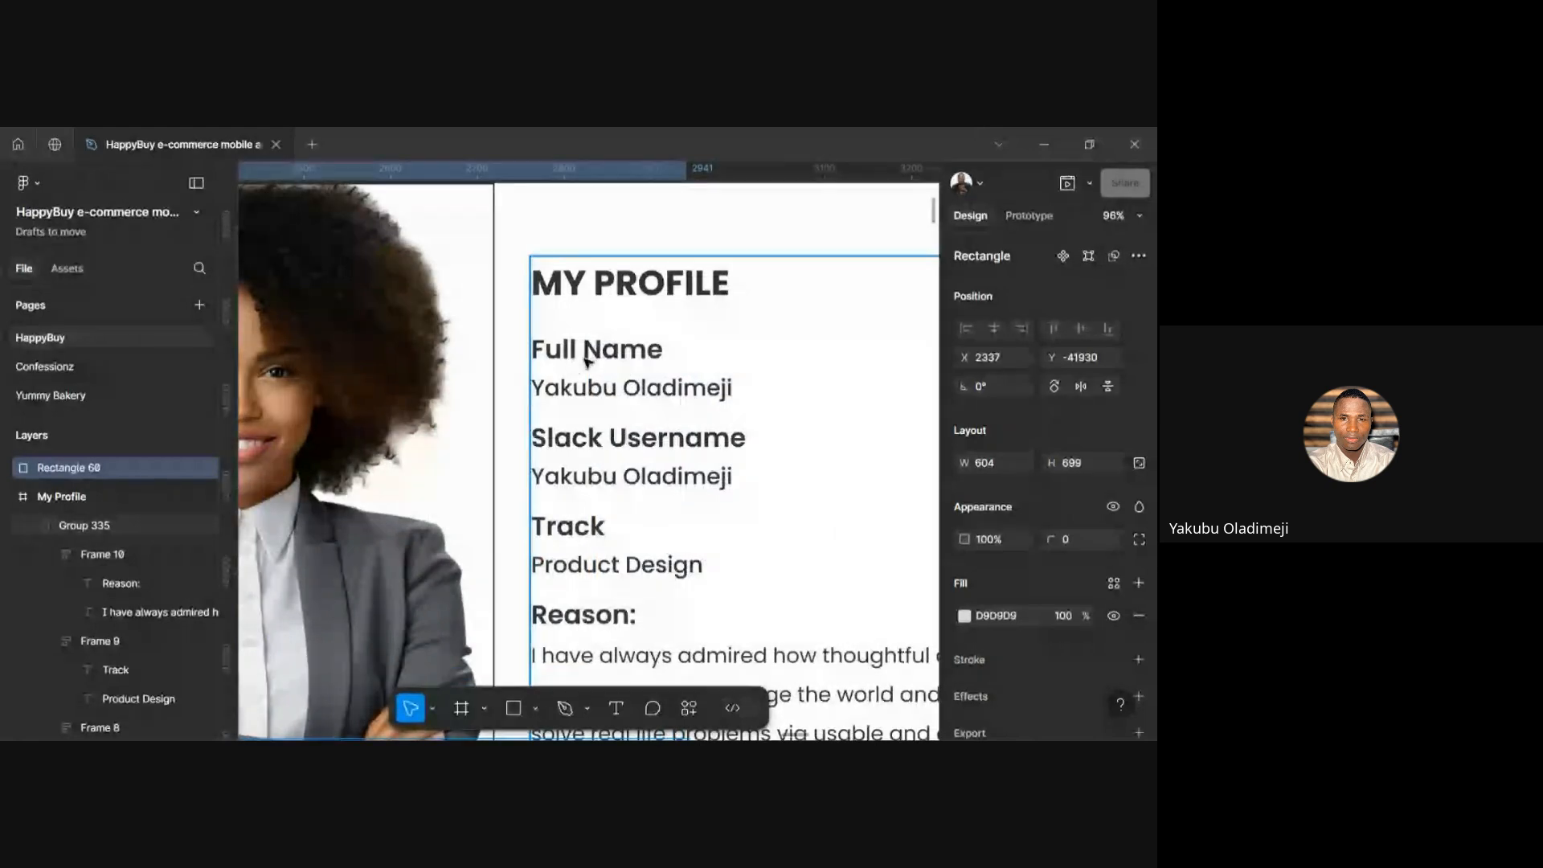
left_click(641, 392)
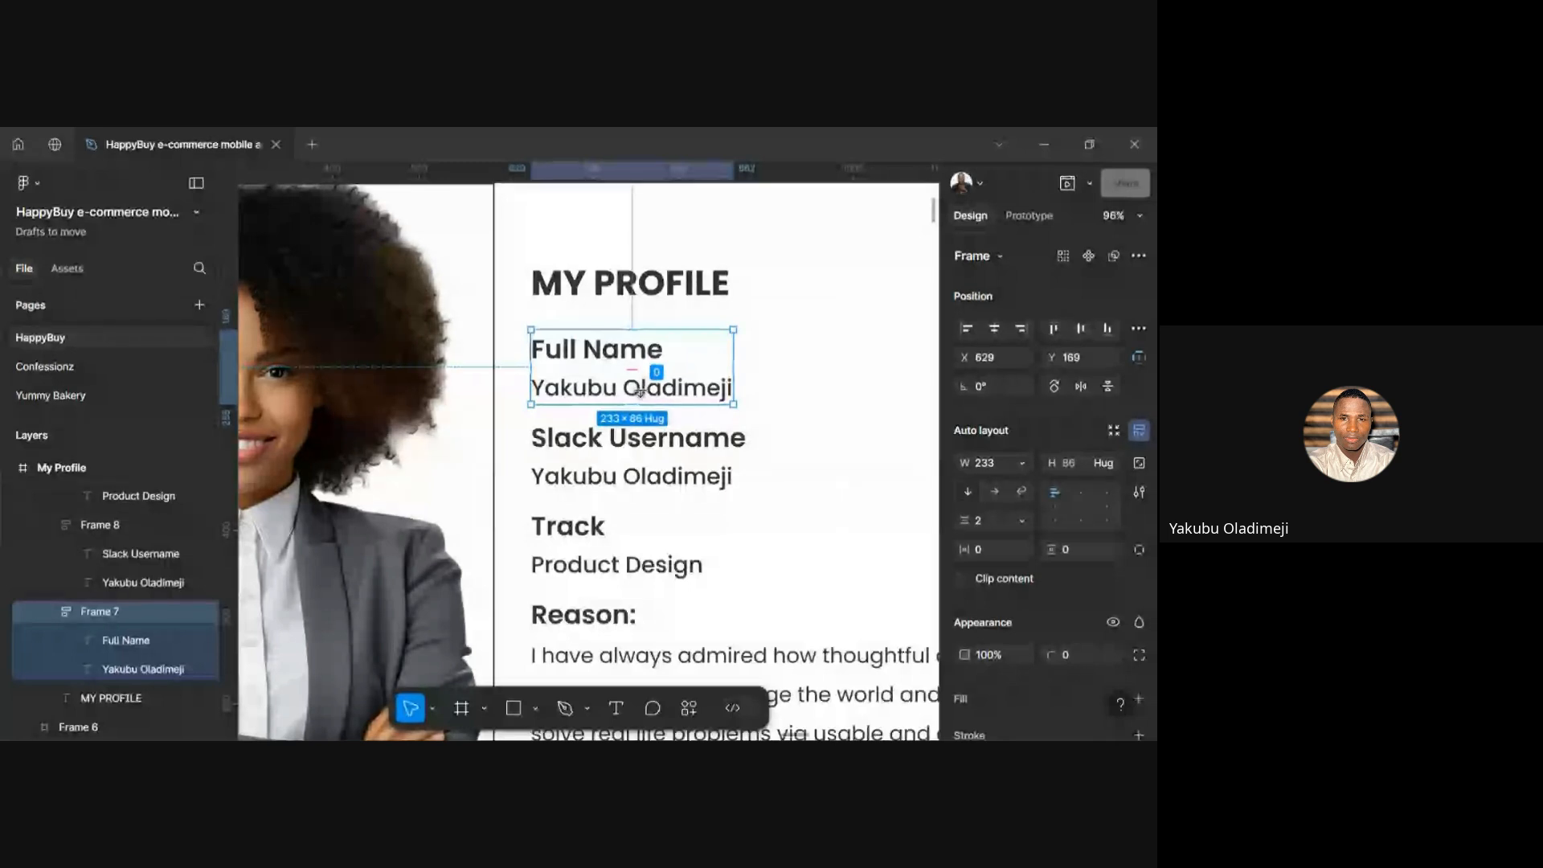
left_click(685, 337)
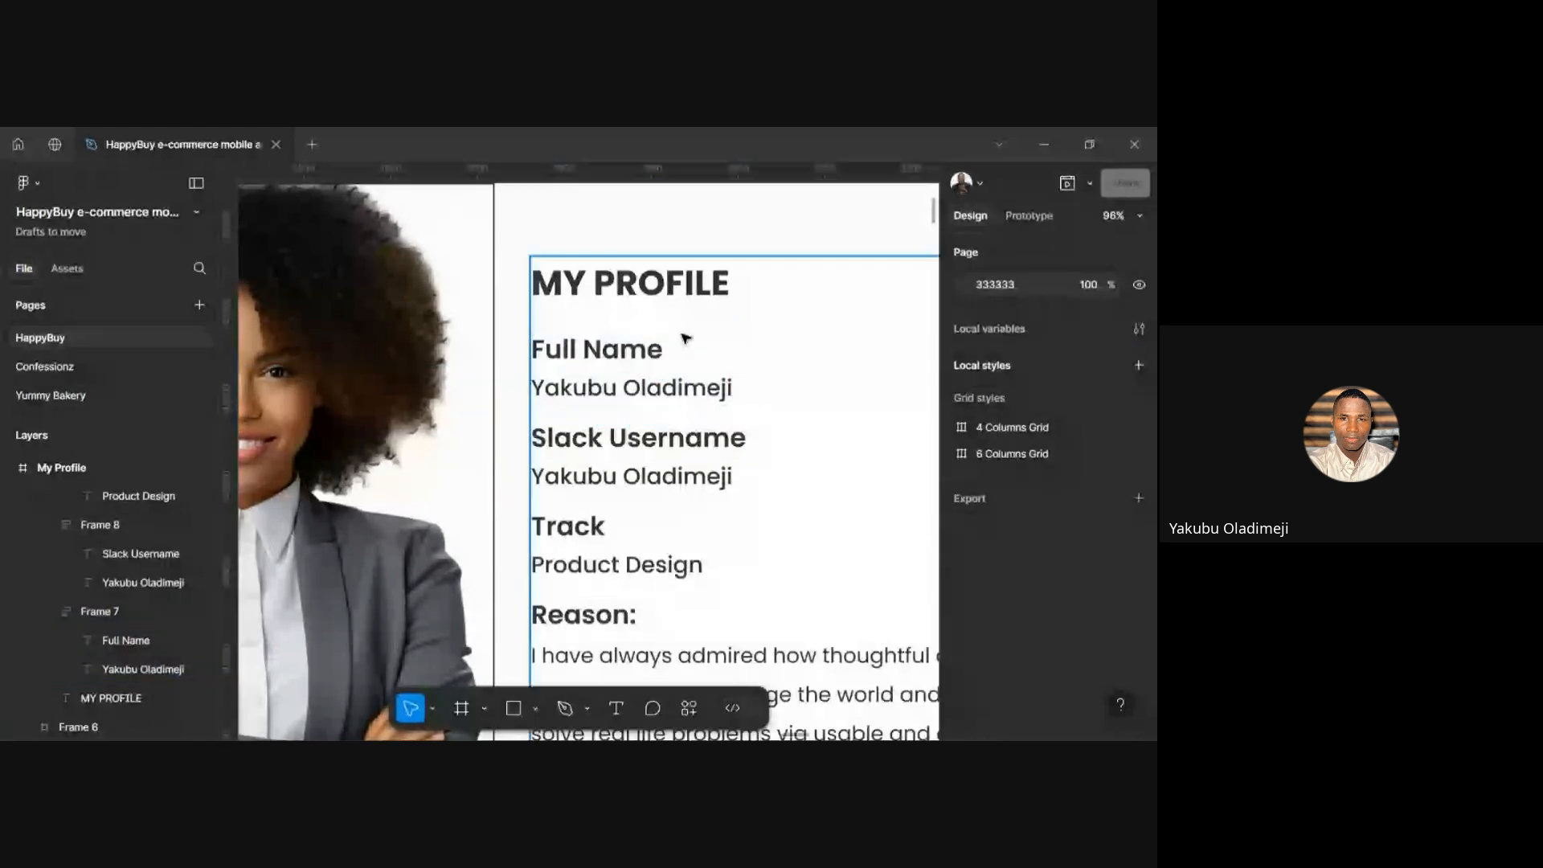
left_click(684, 337)
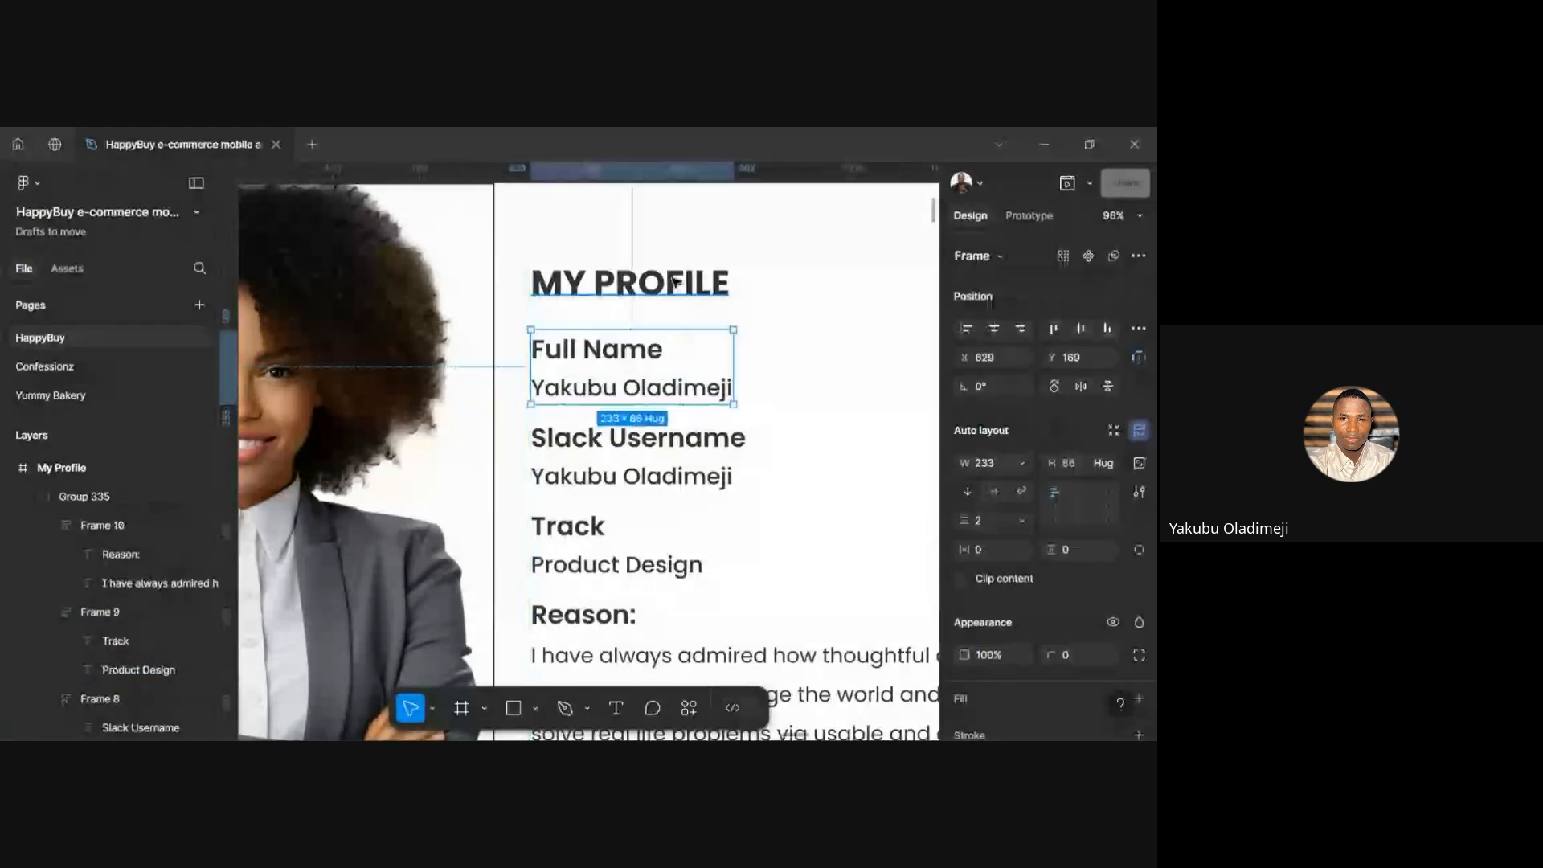
left_click(677, 283)
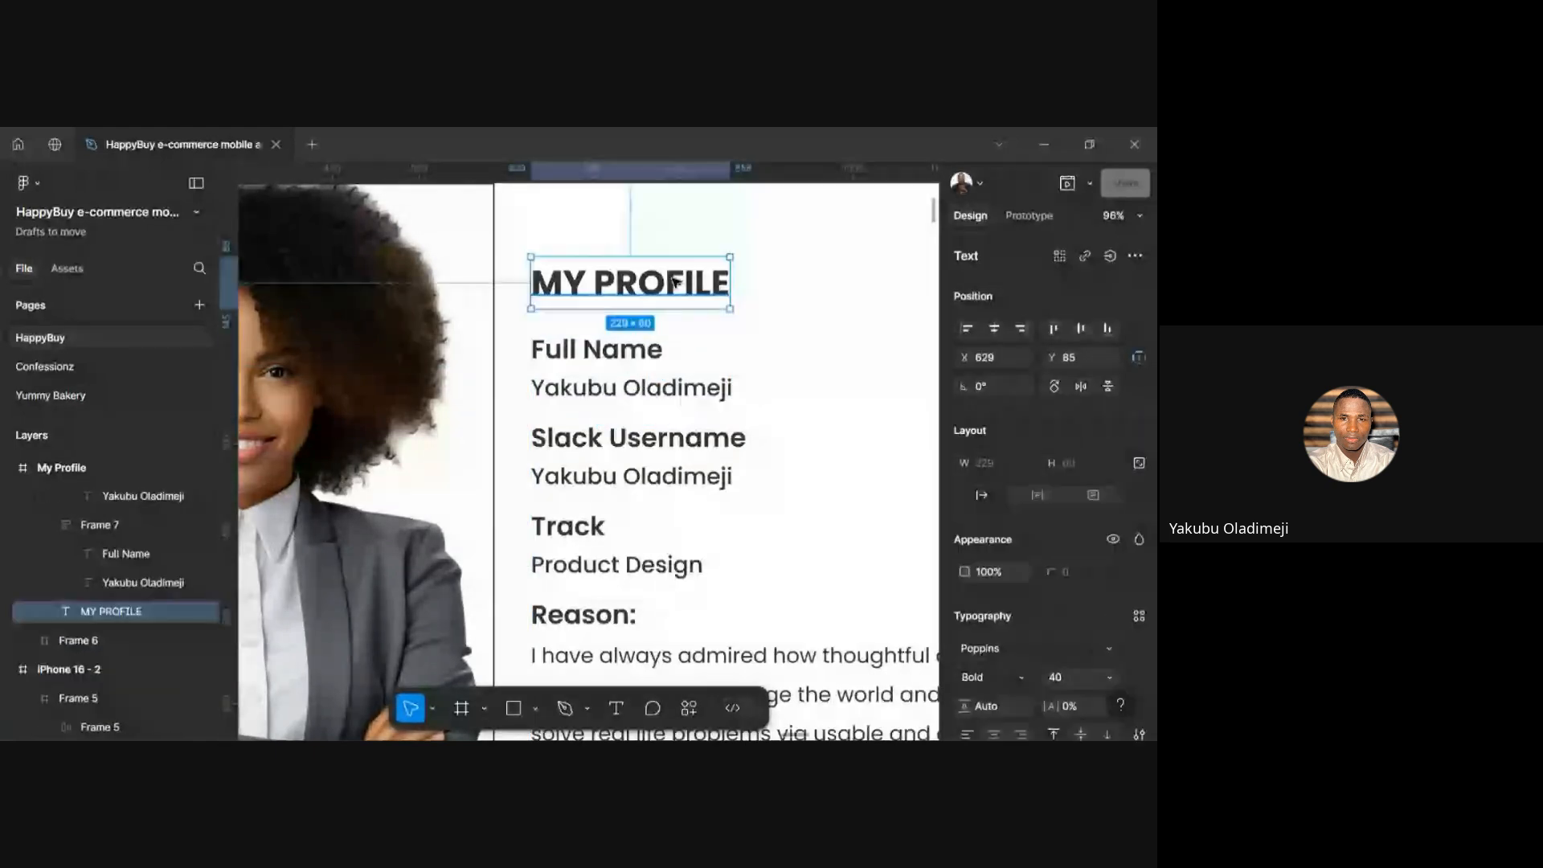
left_click(815, 306)
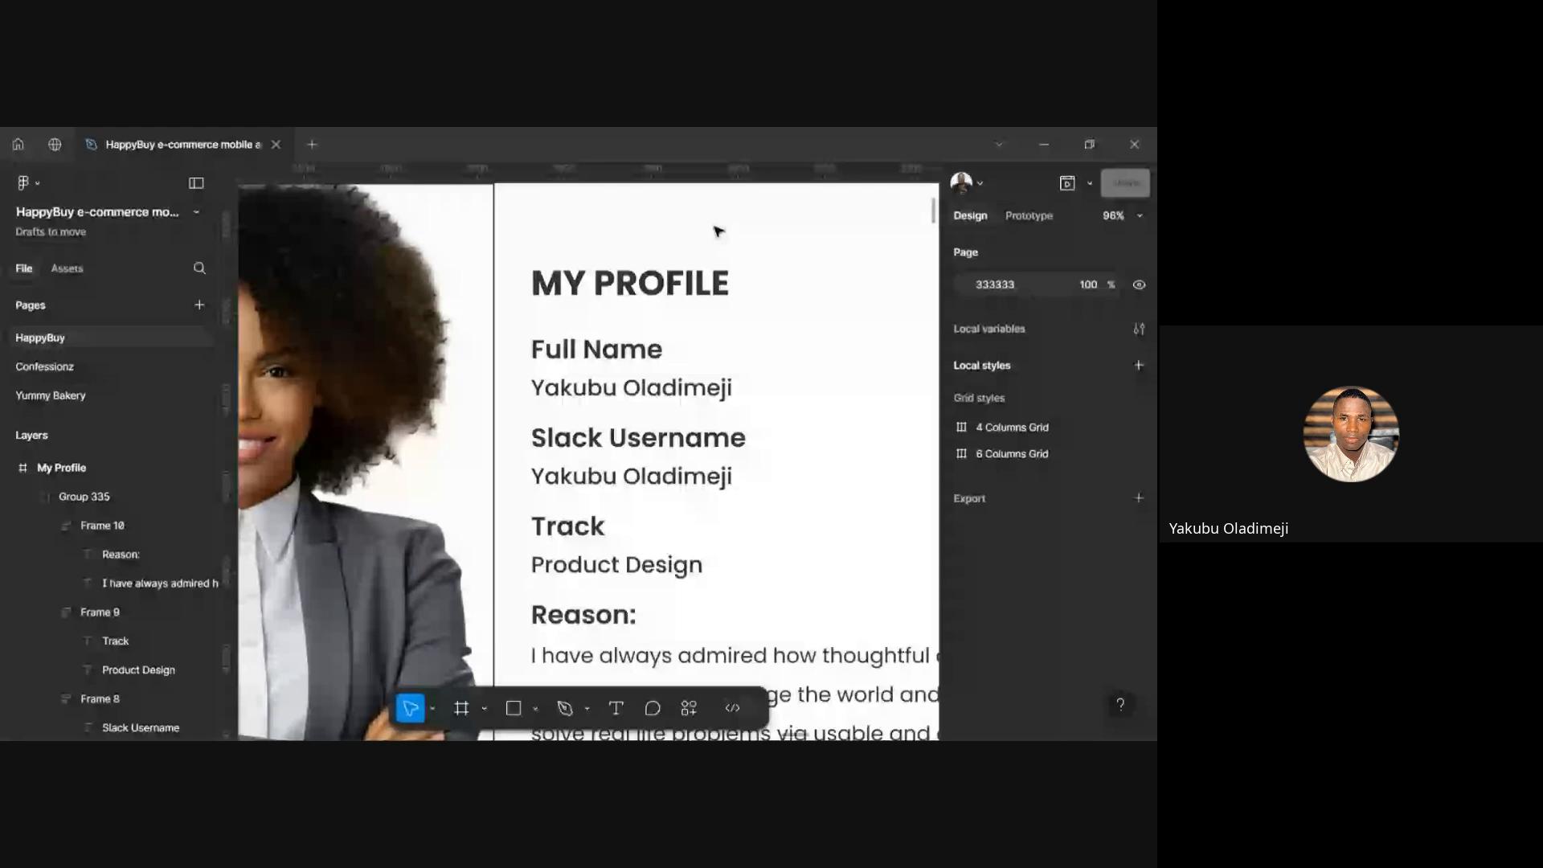
scroll(717, 230, "right", 3)
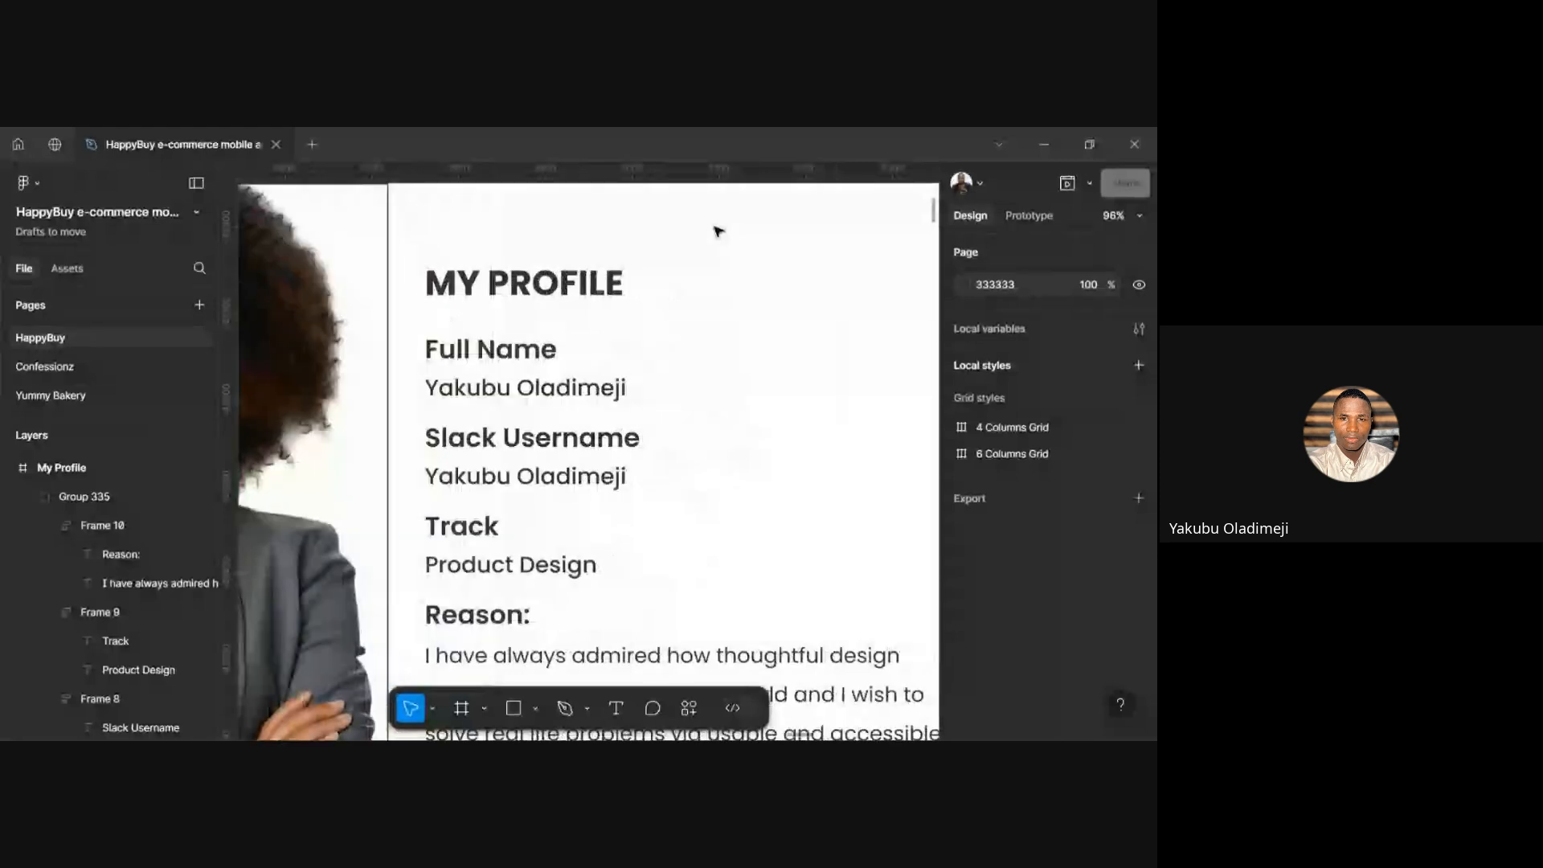
scroll(717, 231, "down", 2)
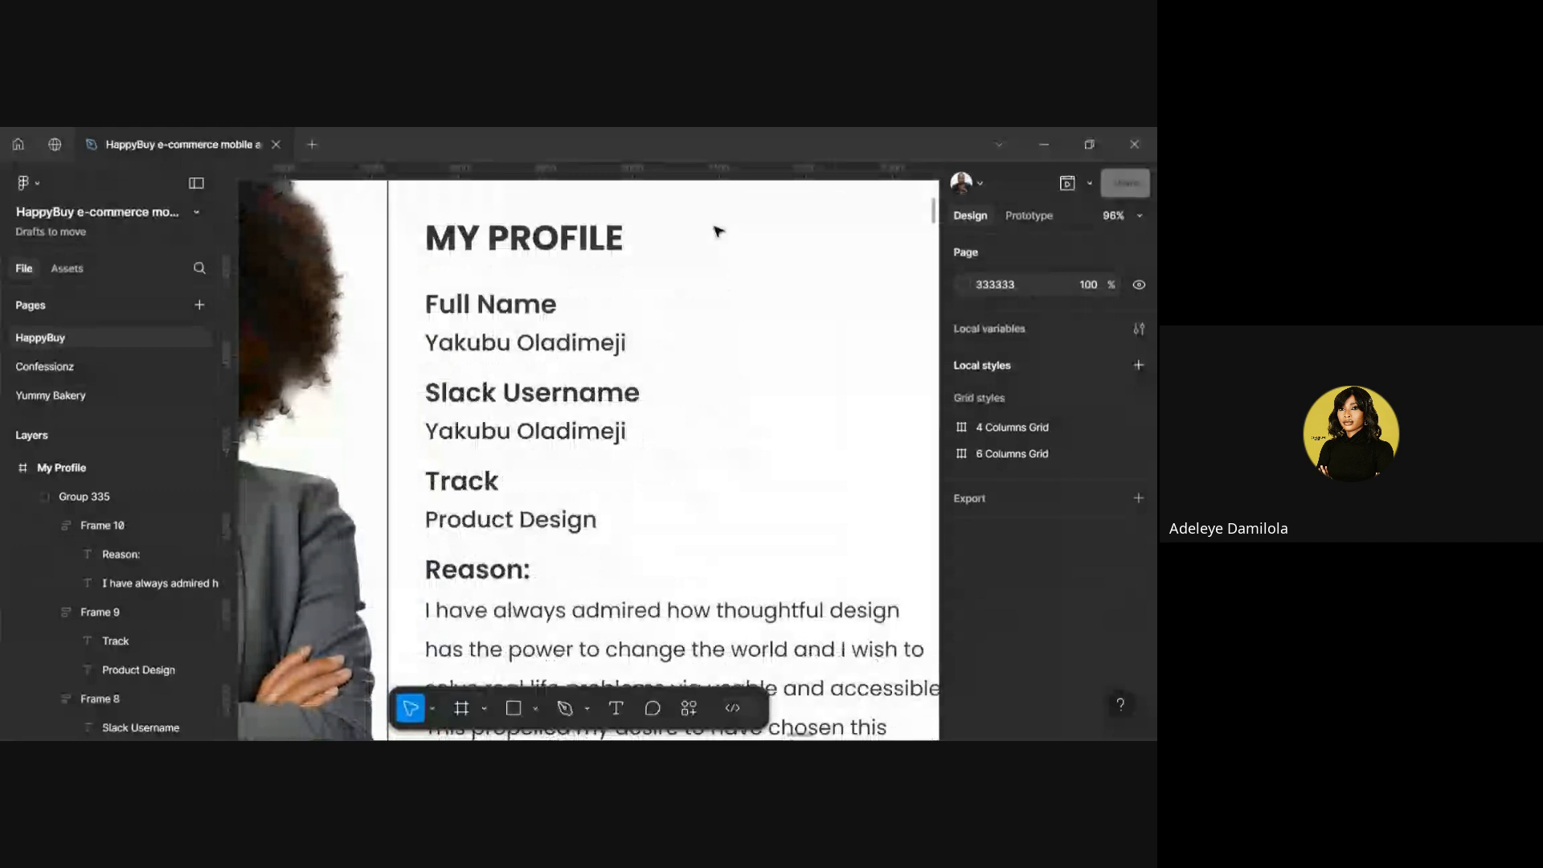
left_click(504, 306)
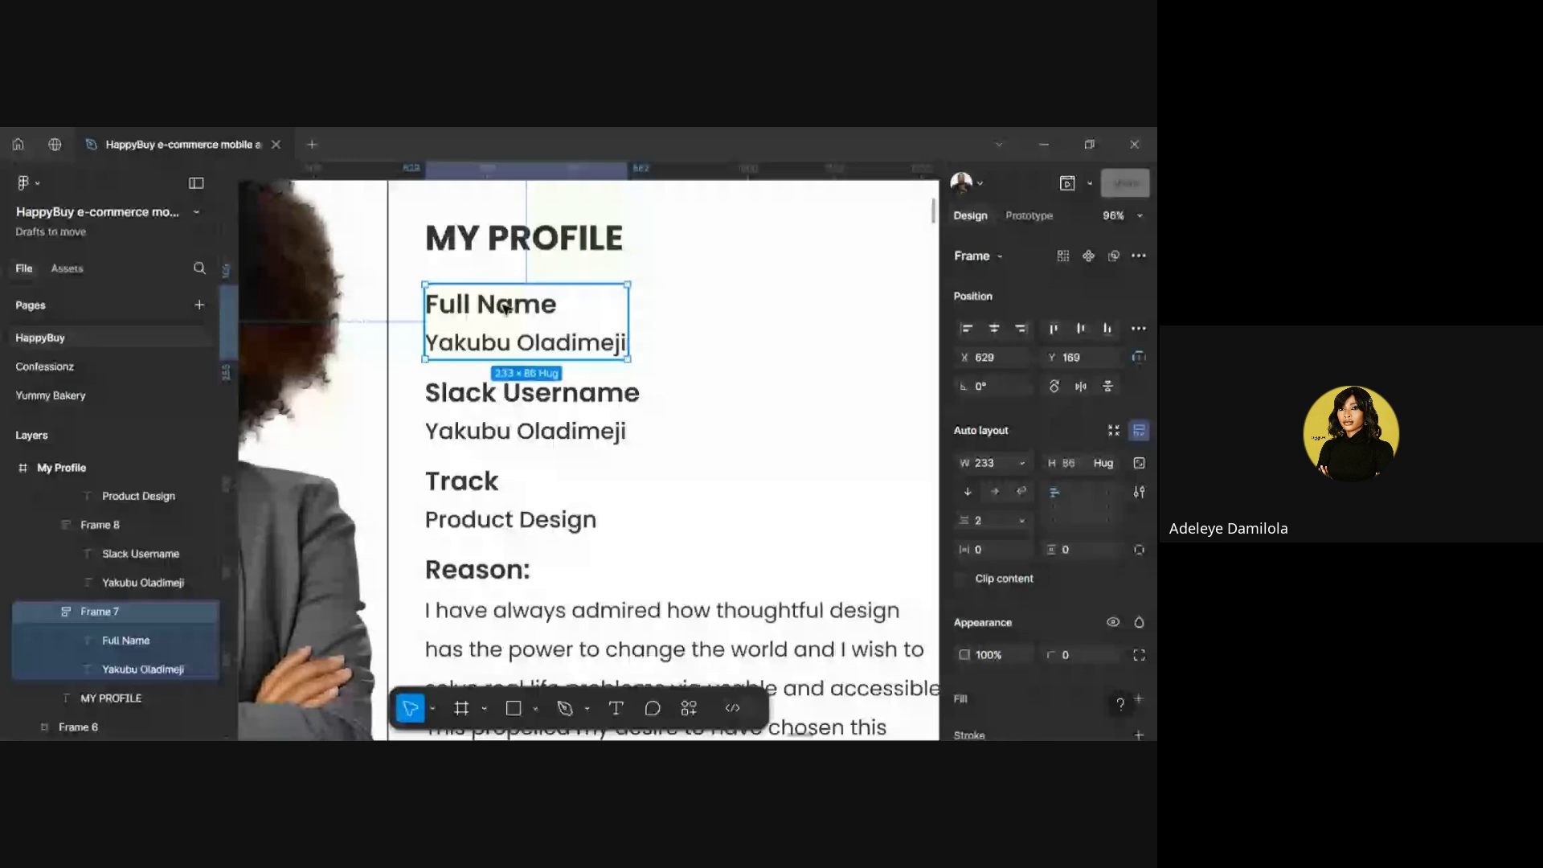
double_click(505, 306)
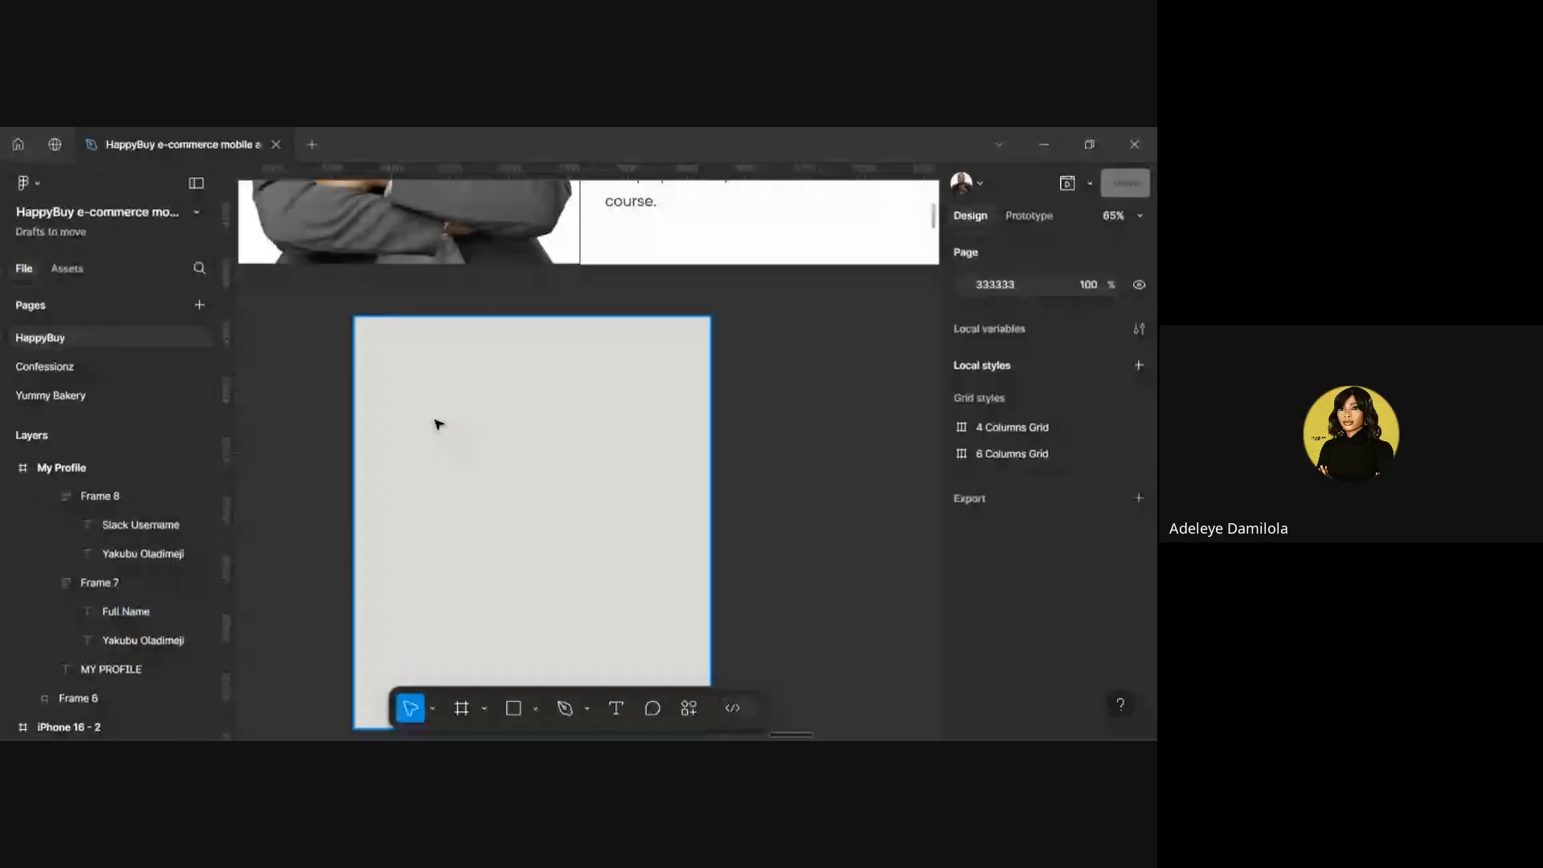
Add a 'Full Name' text with dark grey 232323 fill at the rectangle's top-left
left_click(420, 390)
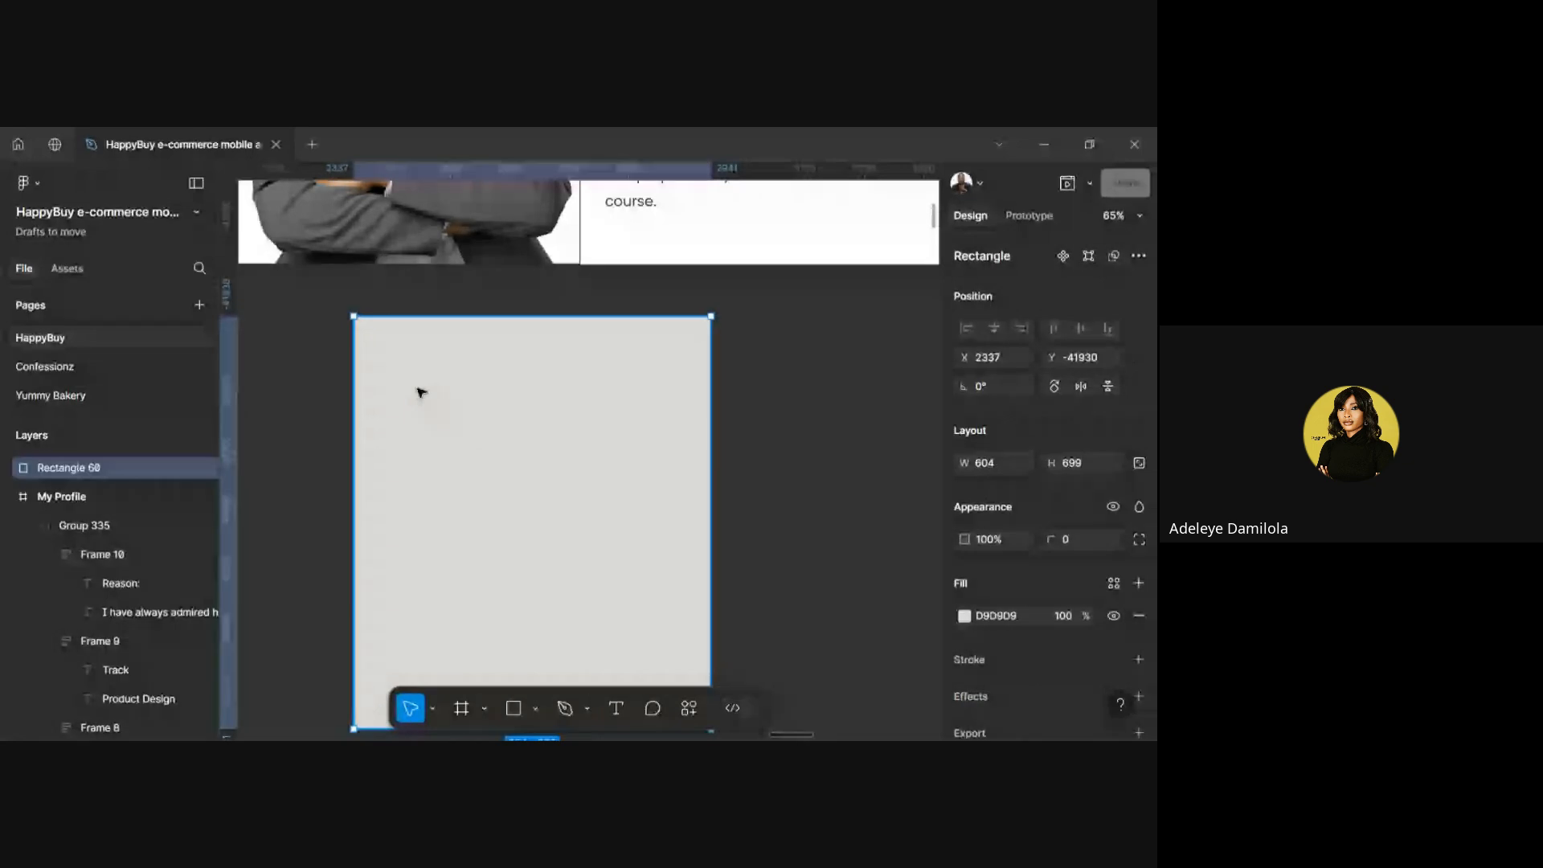
key("t")
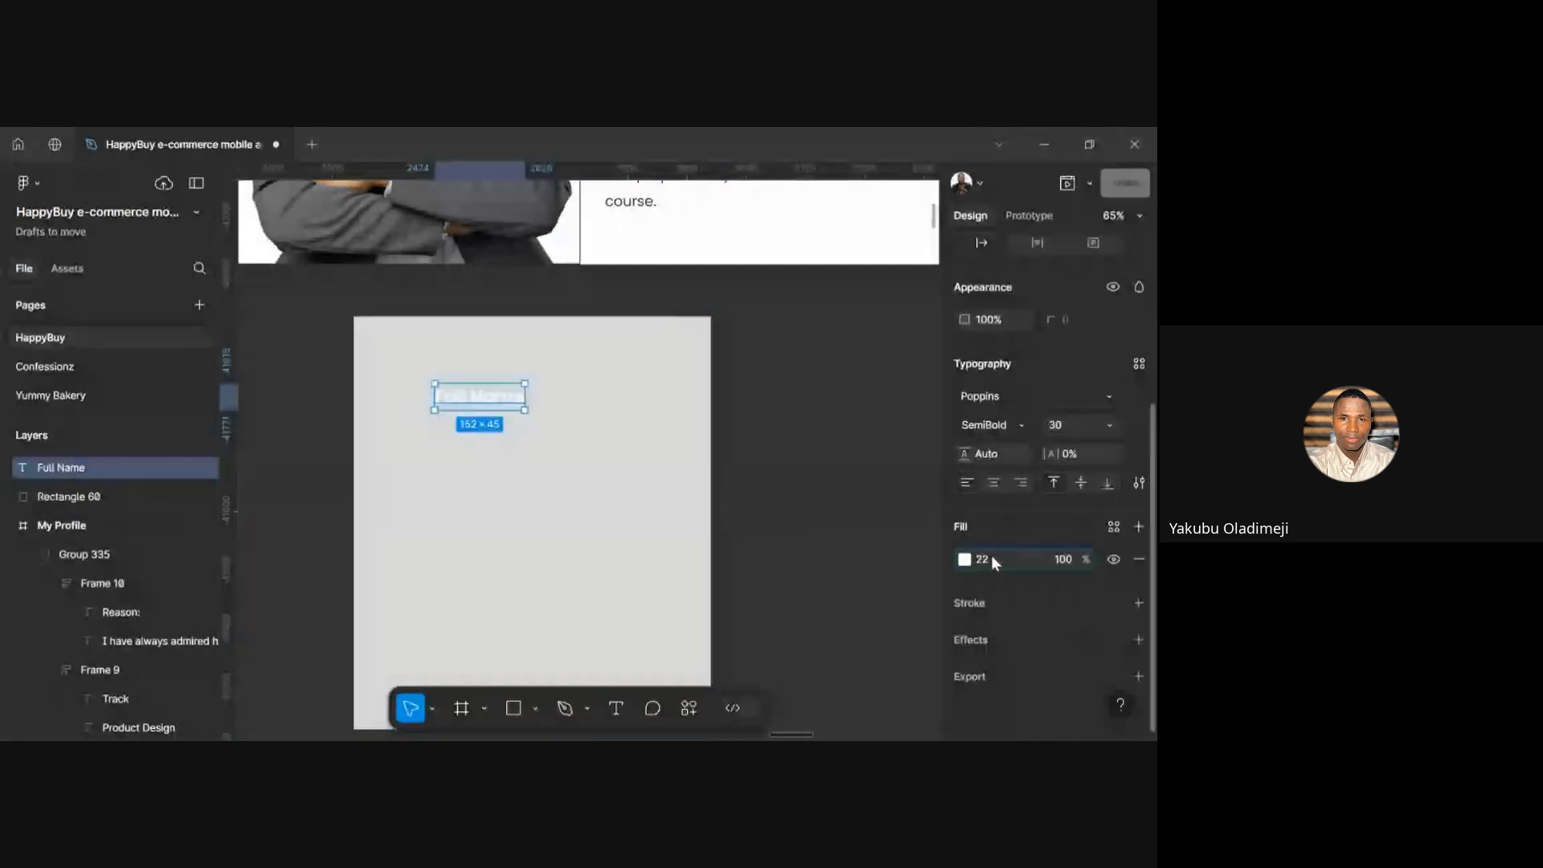
left_click(990, 556)
type("222323")
key("Return")
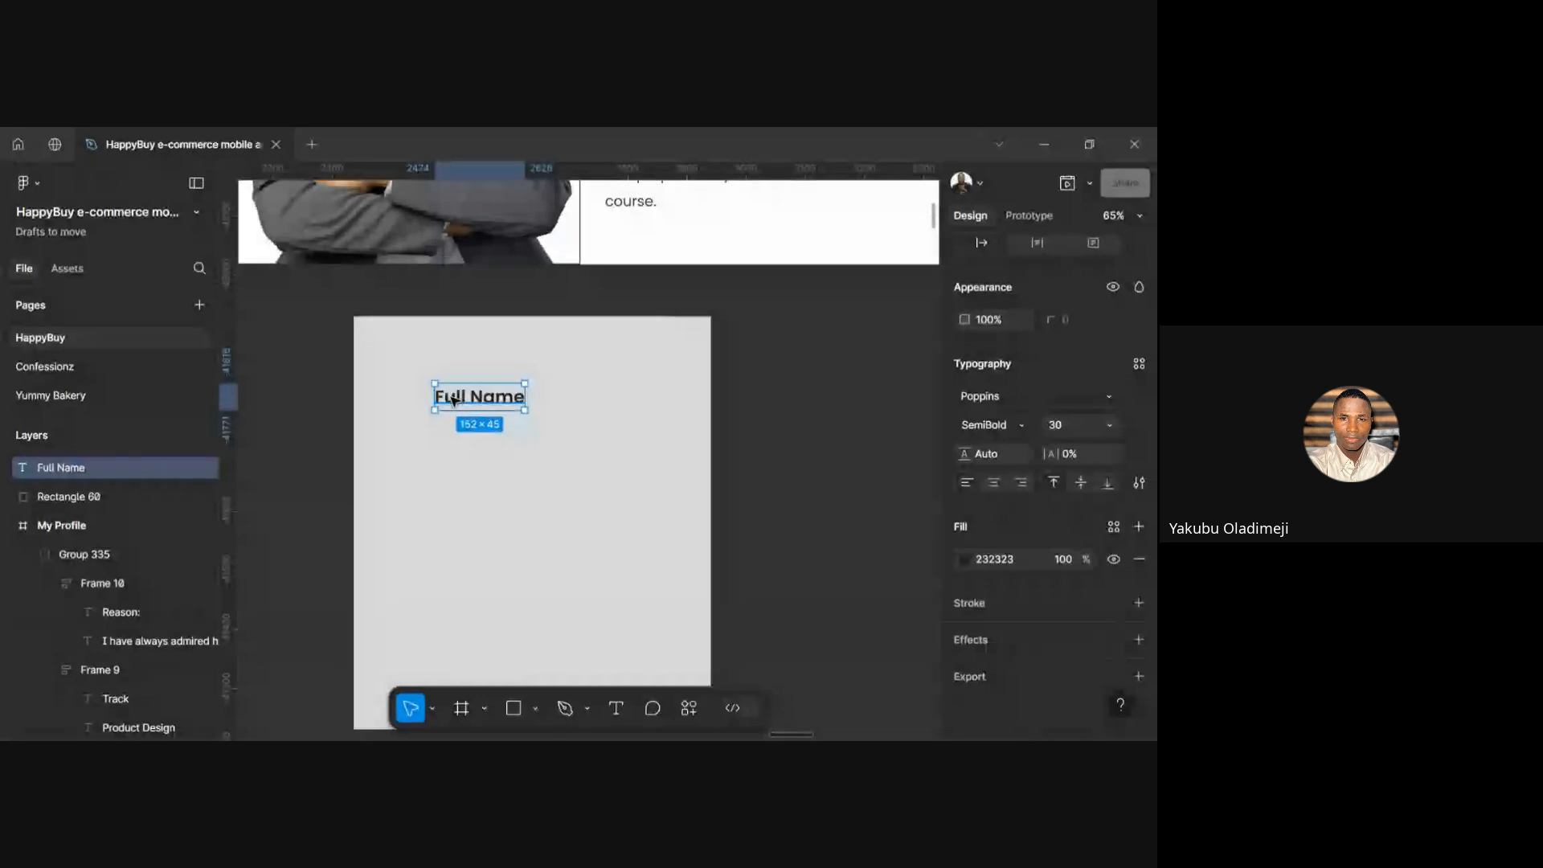
left_click_drag(453, 399, 409, 387)
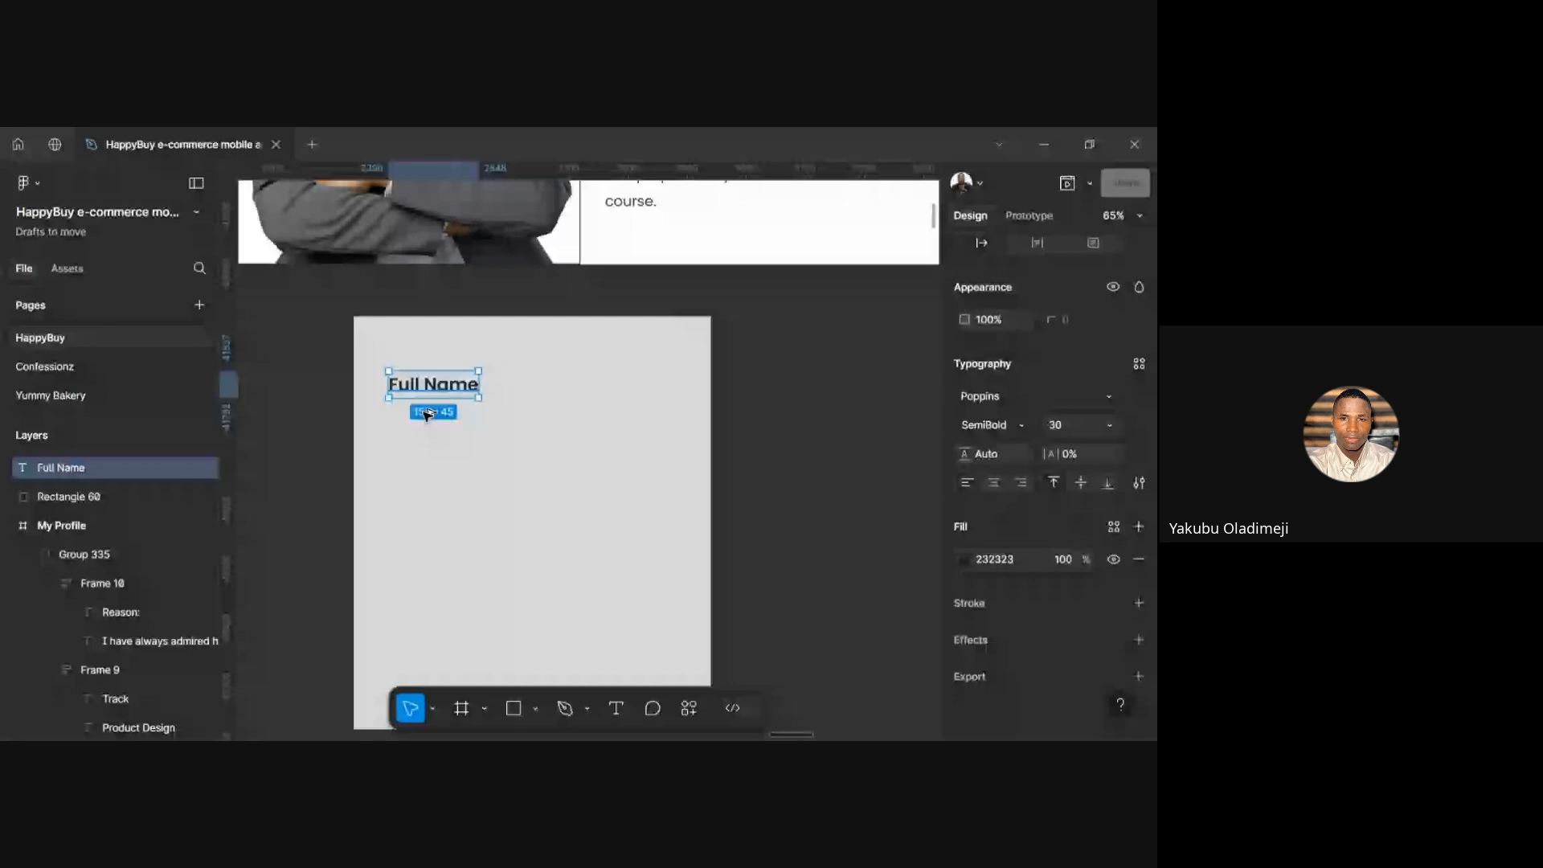
Duplicate the Full Name text and set the lower copy to Medium weight, size 24
key("ctrl+d")
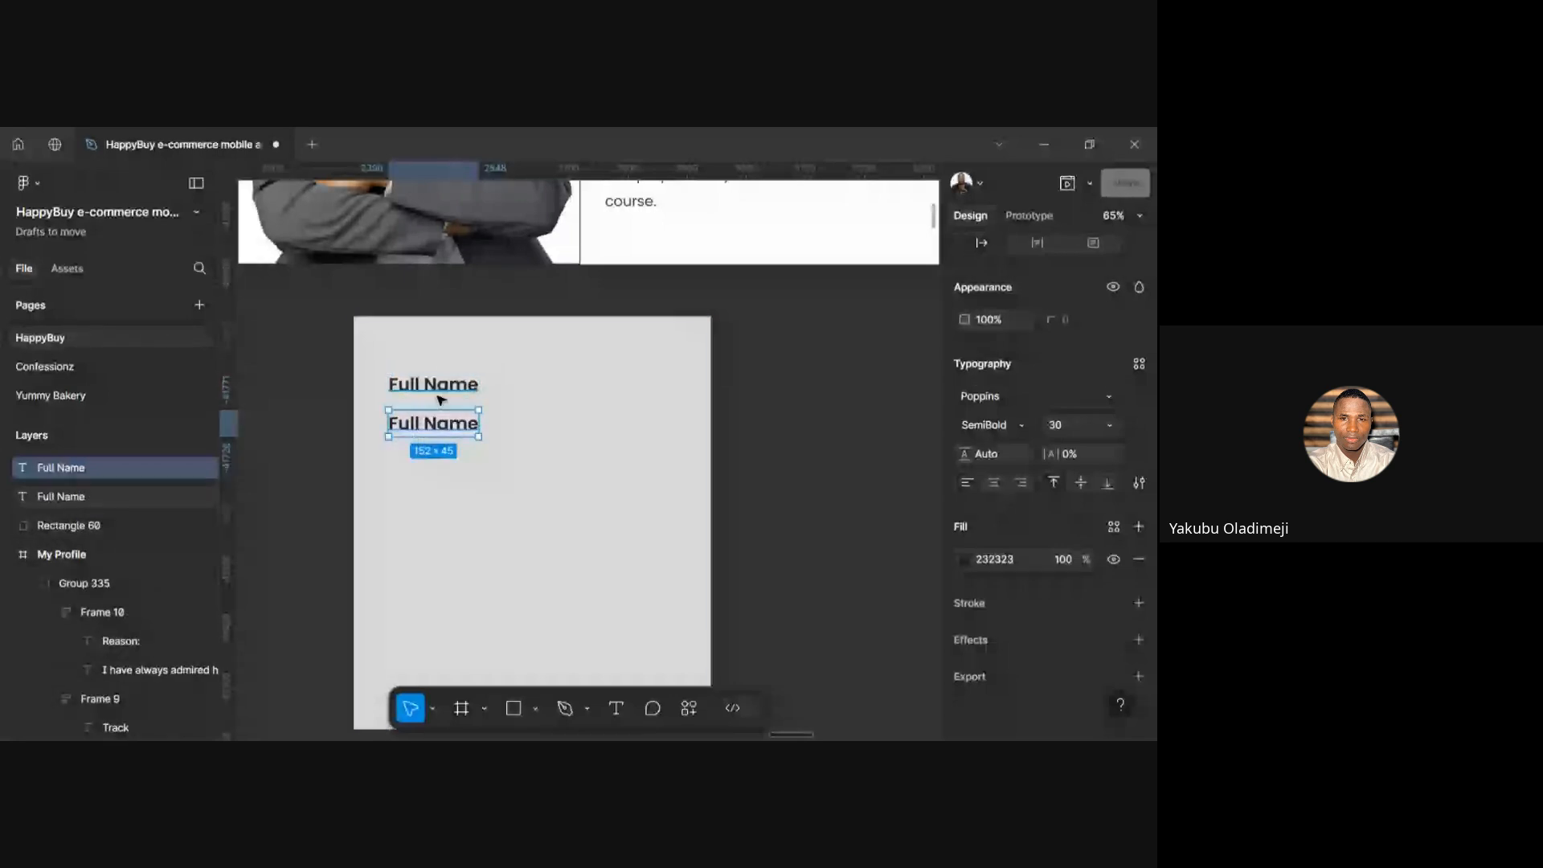
left_click(441, 393)
left_click(433, 422)
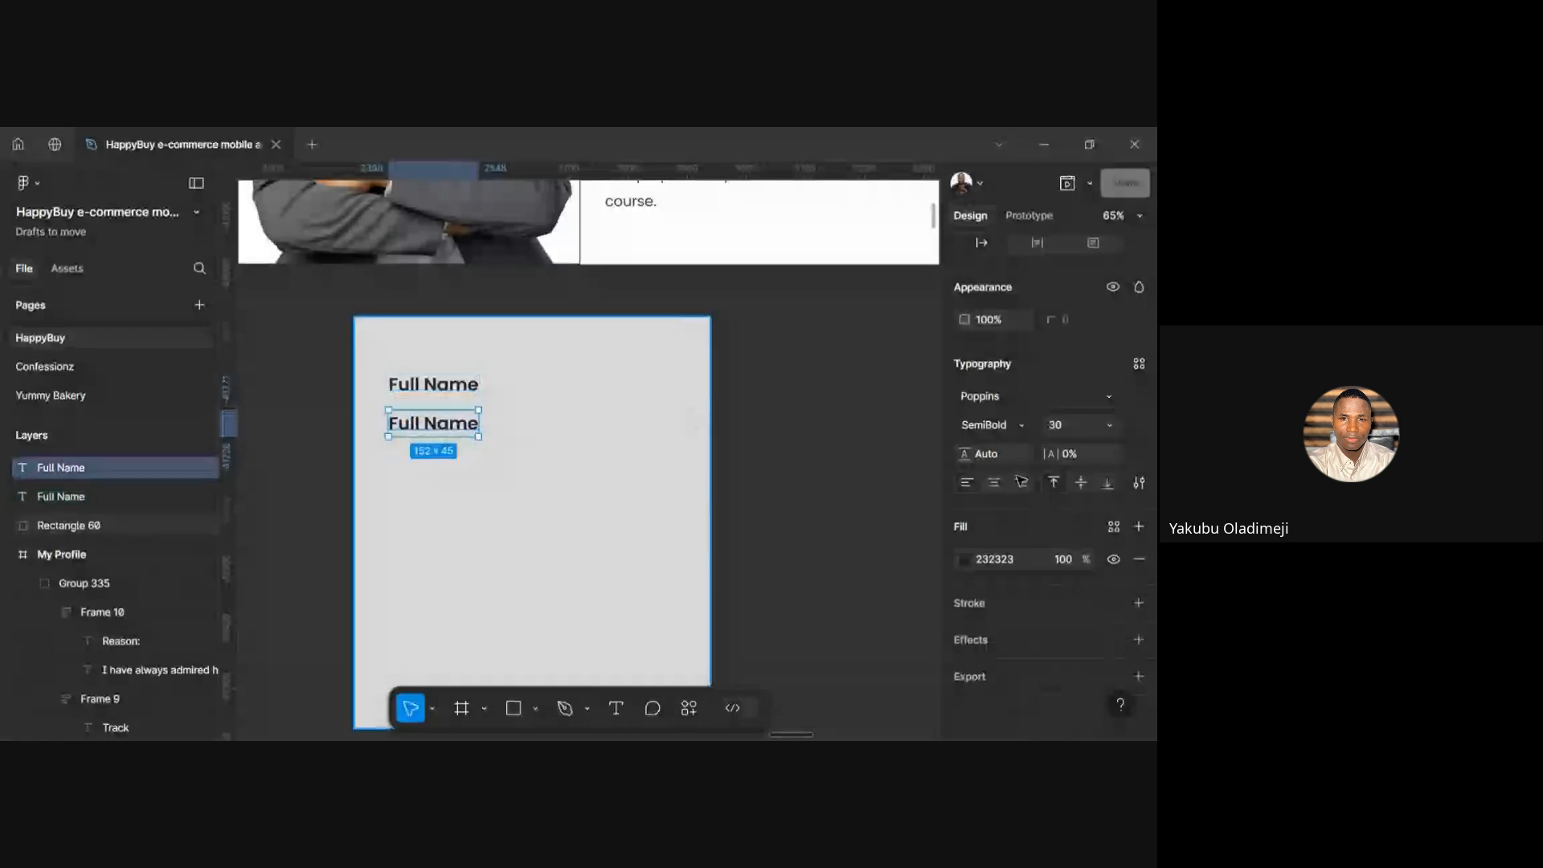
left_click(1021, 420)
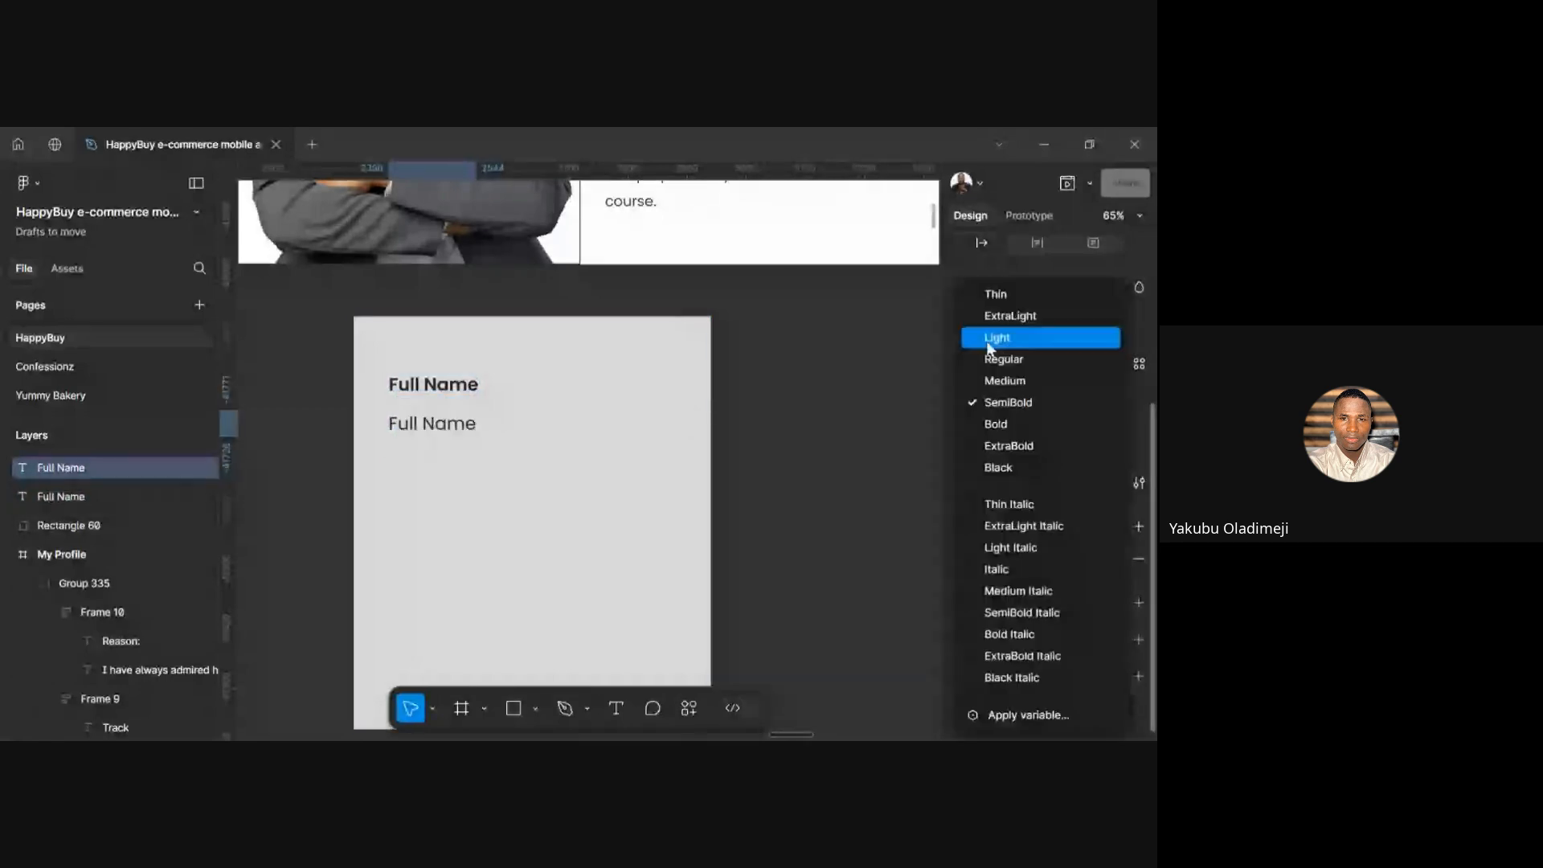
left_click(1003, 380)
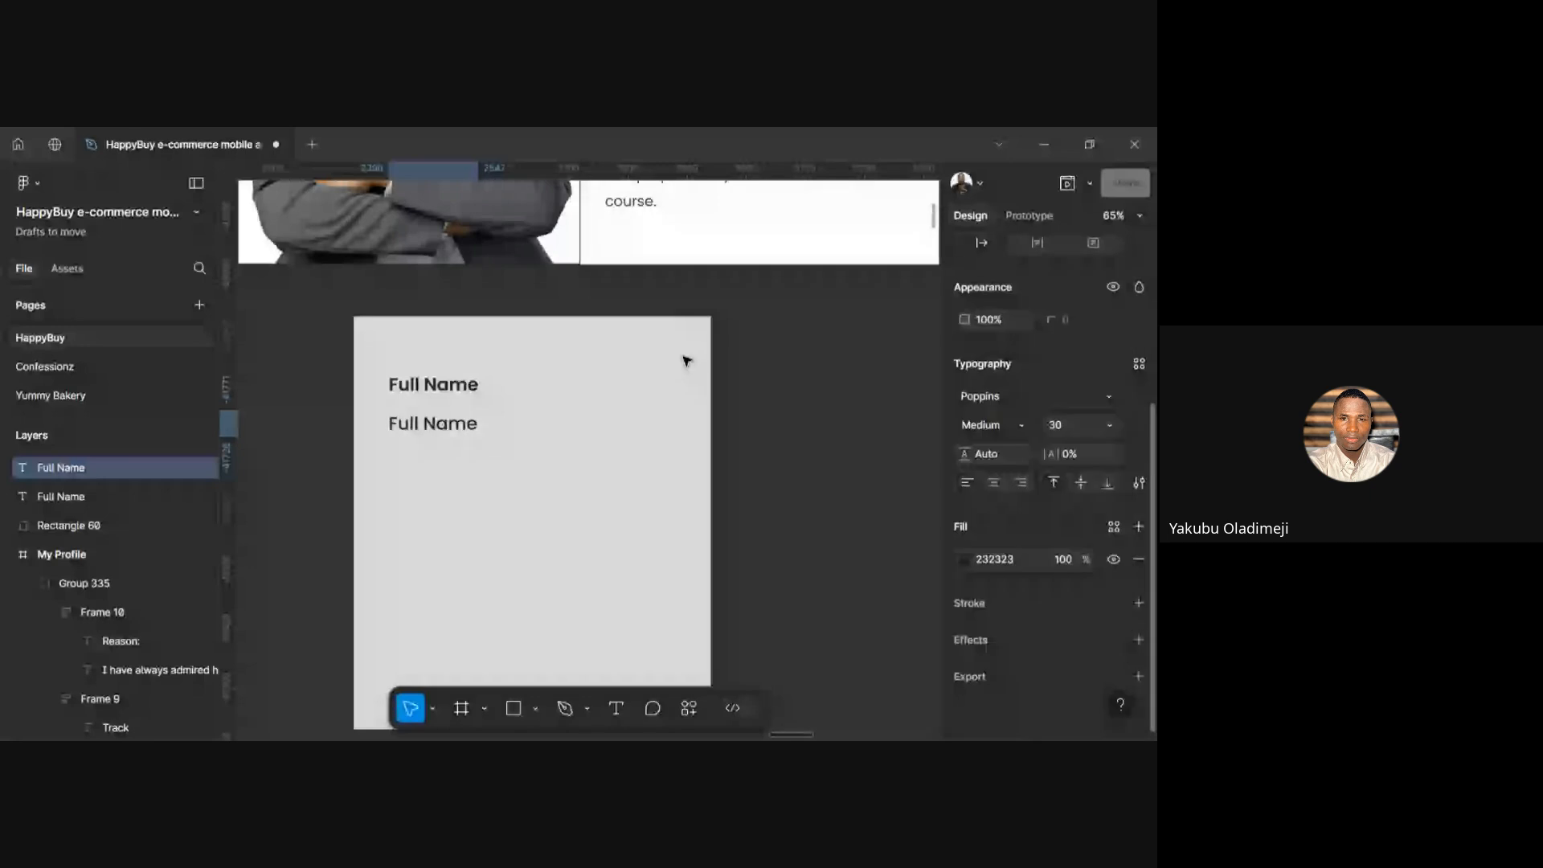
left_click(1066, 431)
type("24")
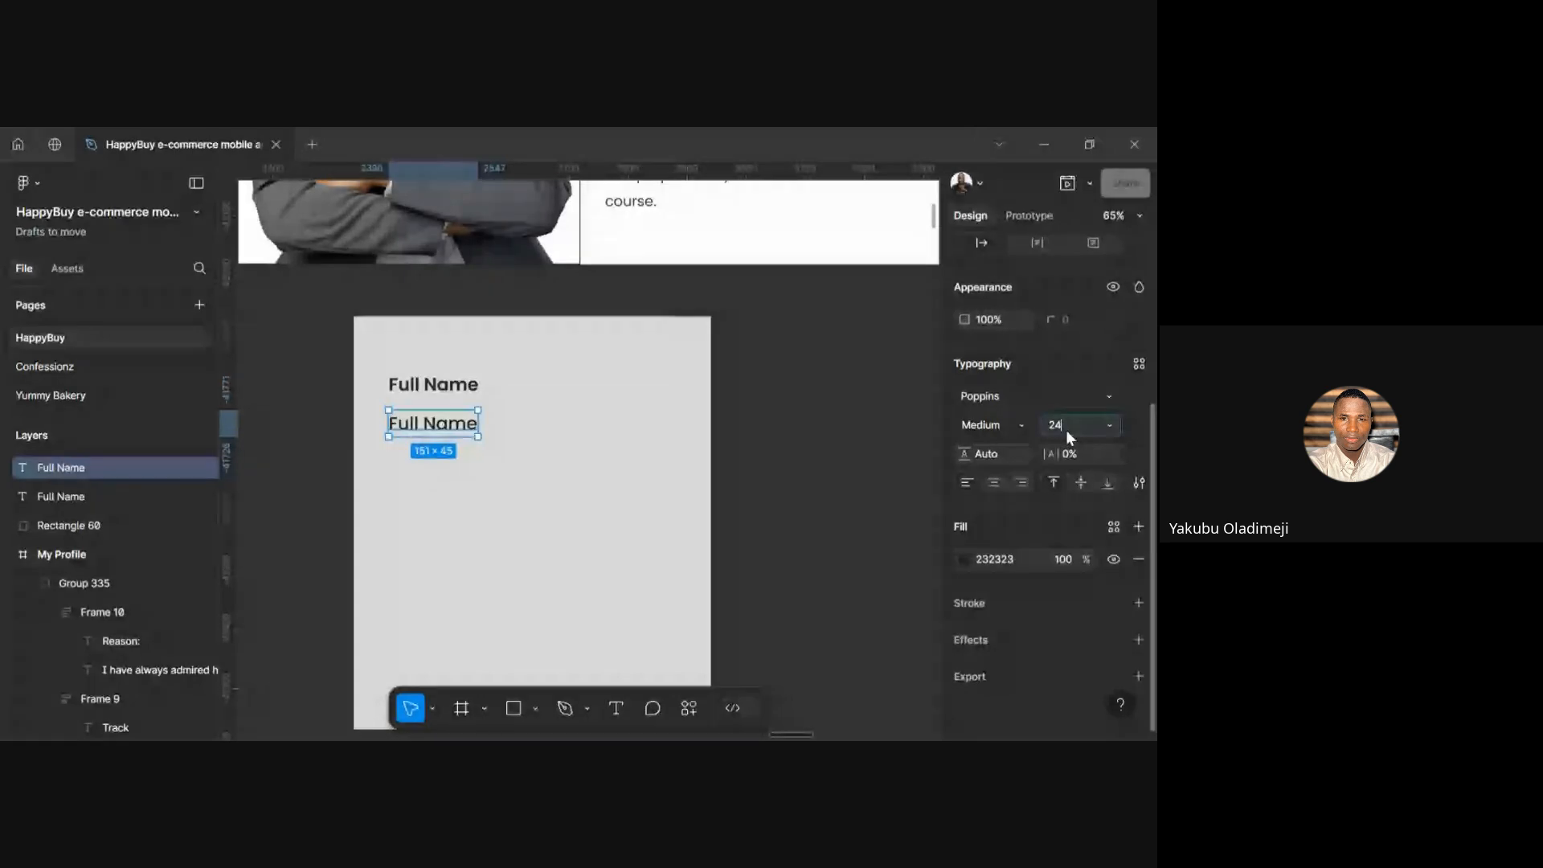
key("Return")
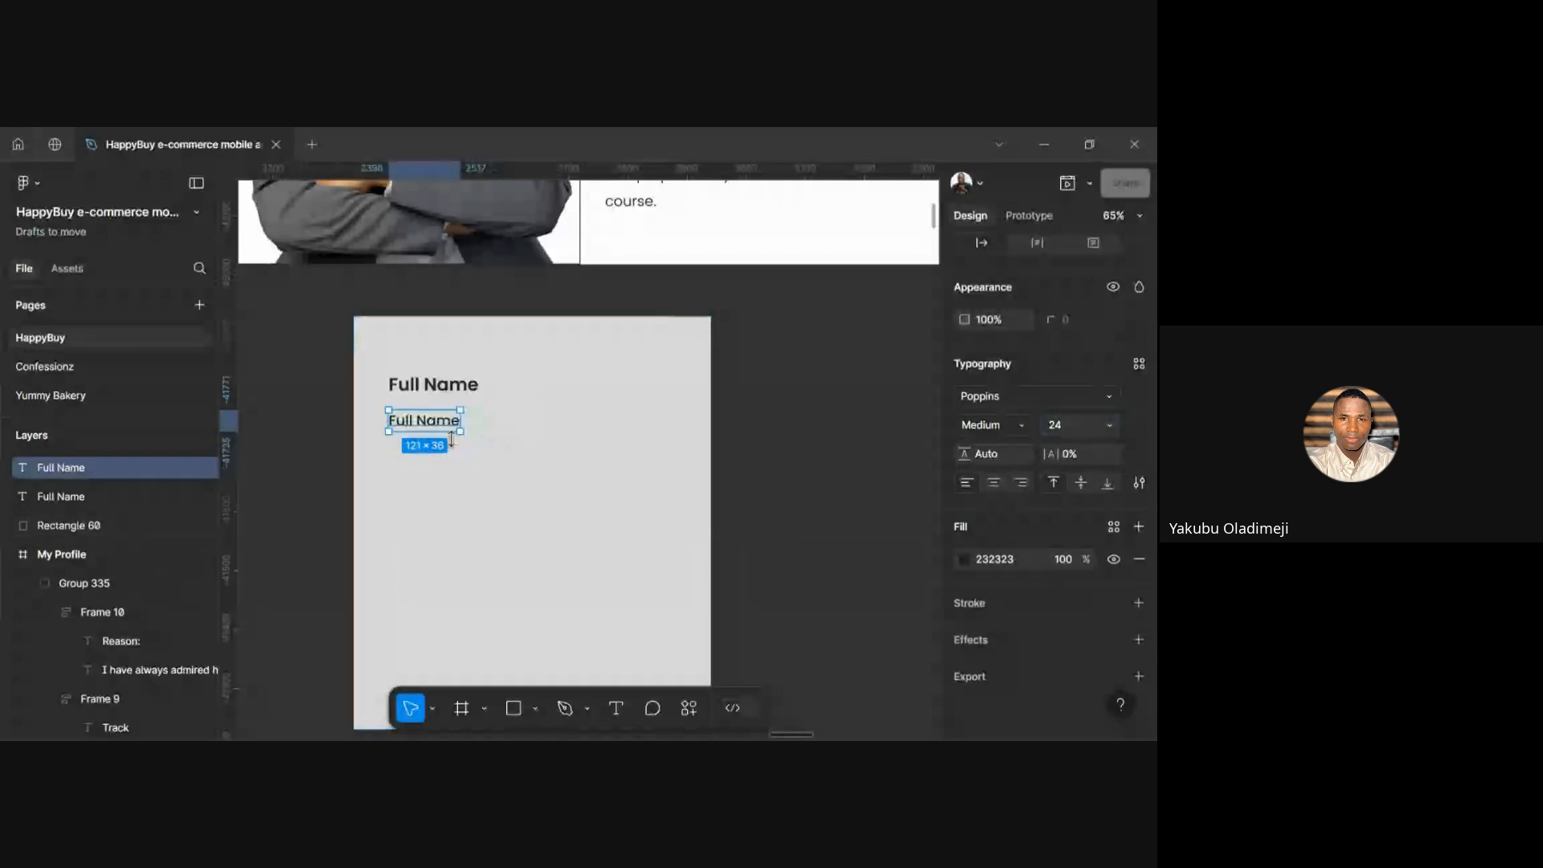
Set the spacing between the two Full Name texts to 4
left_click(442, 389, "shift")
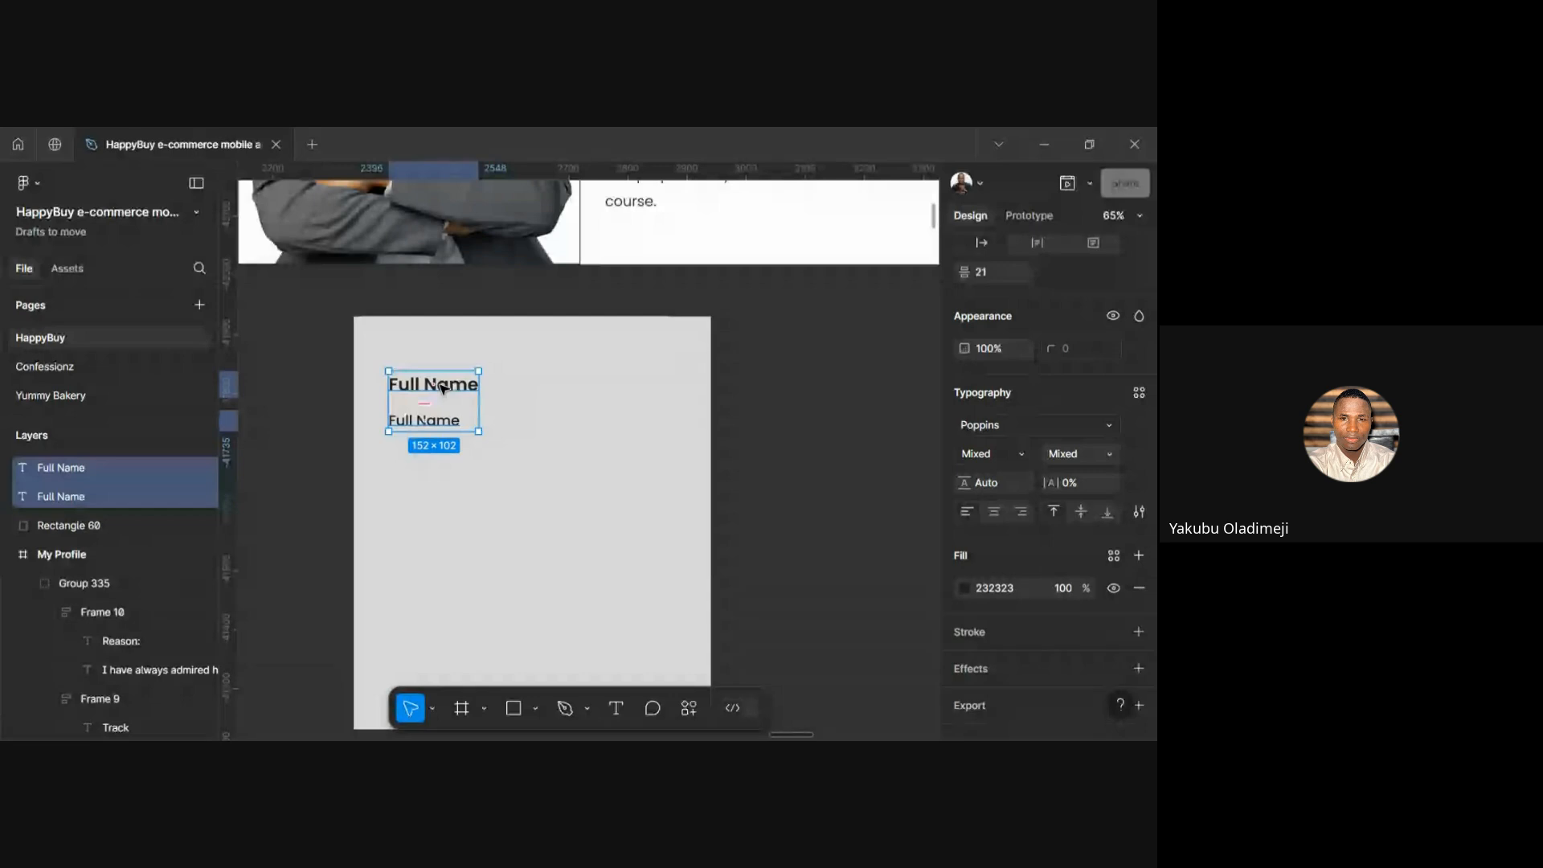
scroll(1017, 431, "up", 3)
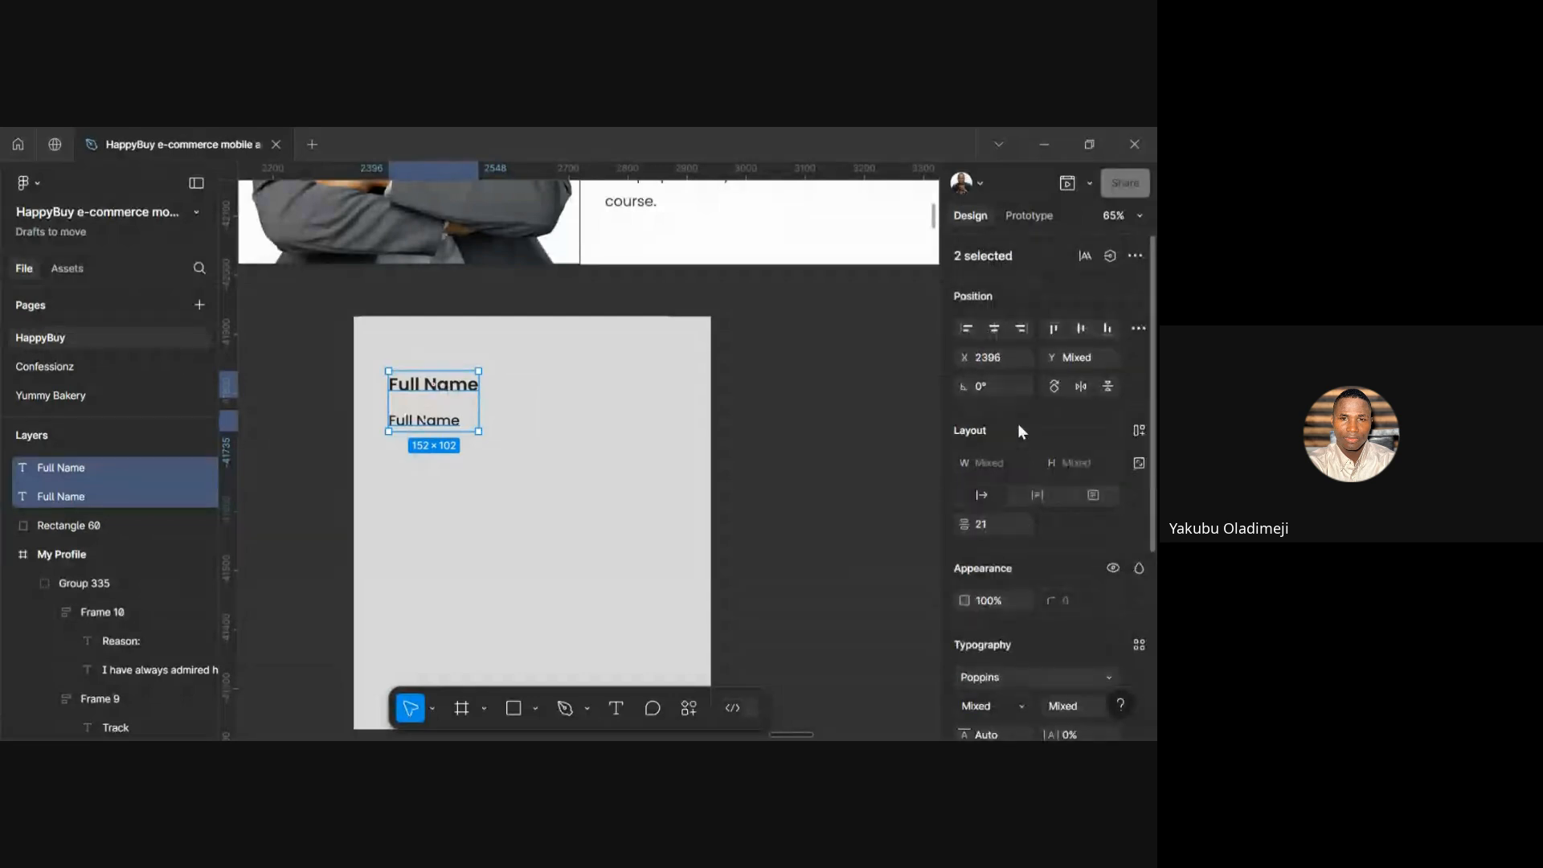
left_click(998, 524)
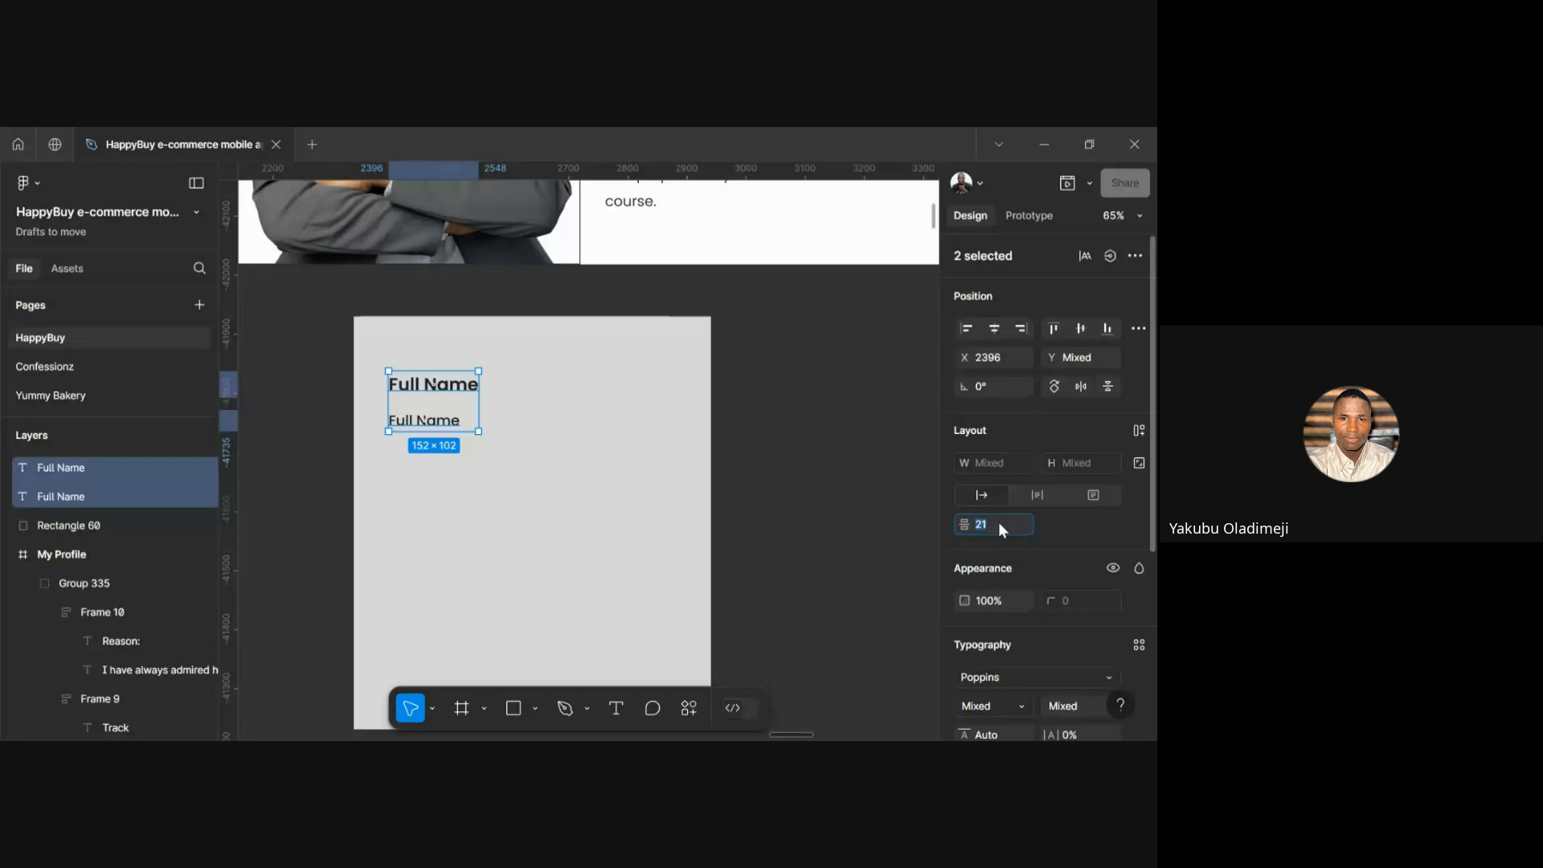
type("4")
key("Return")
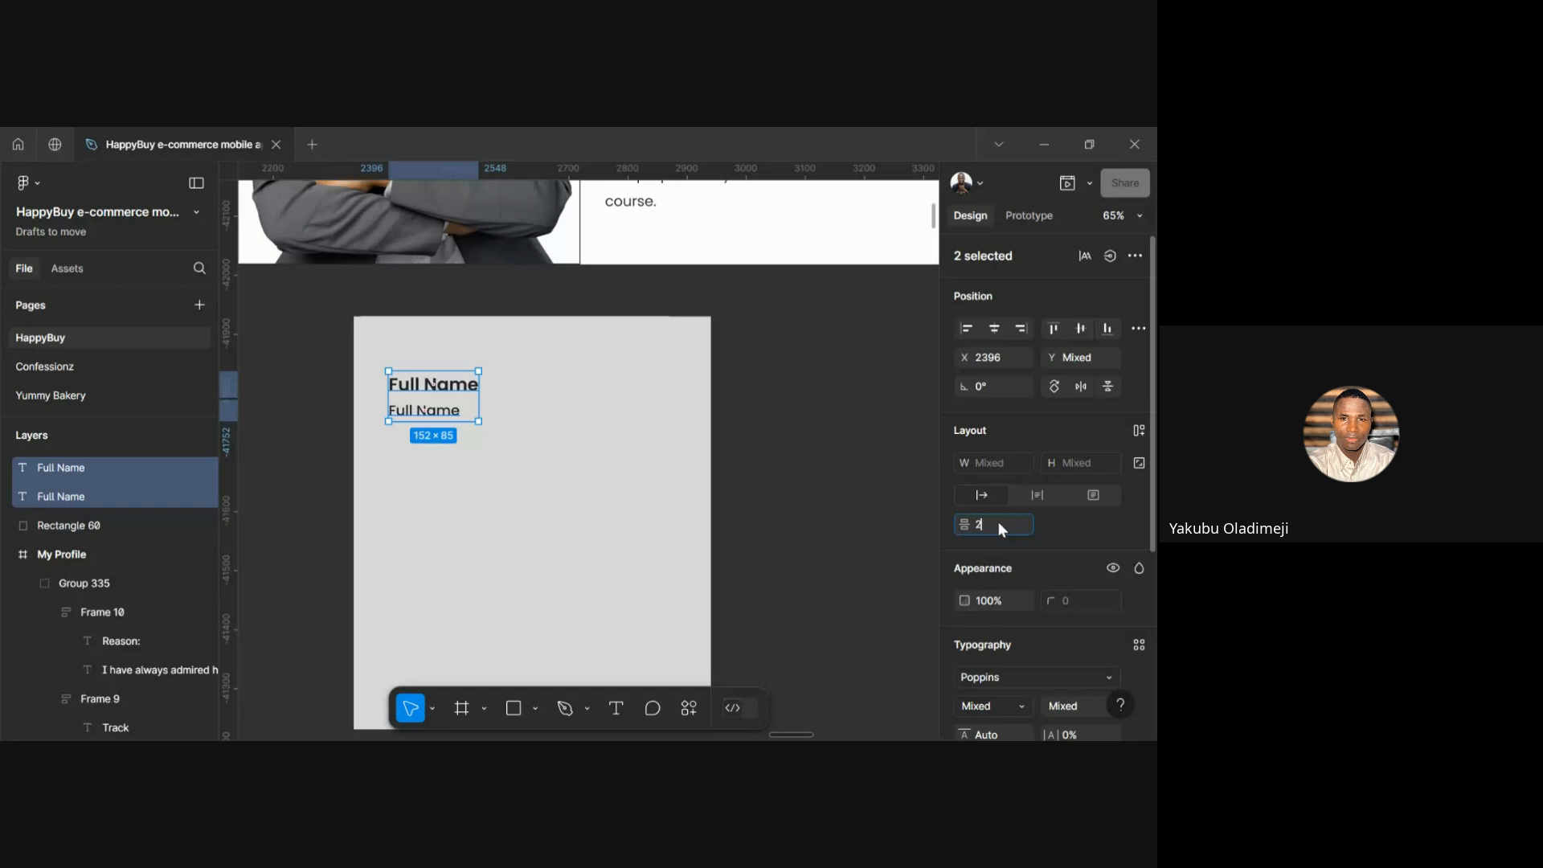
Replace the lower text with a person's name and group both texts as Group 336
left_click(652, 506)
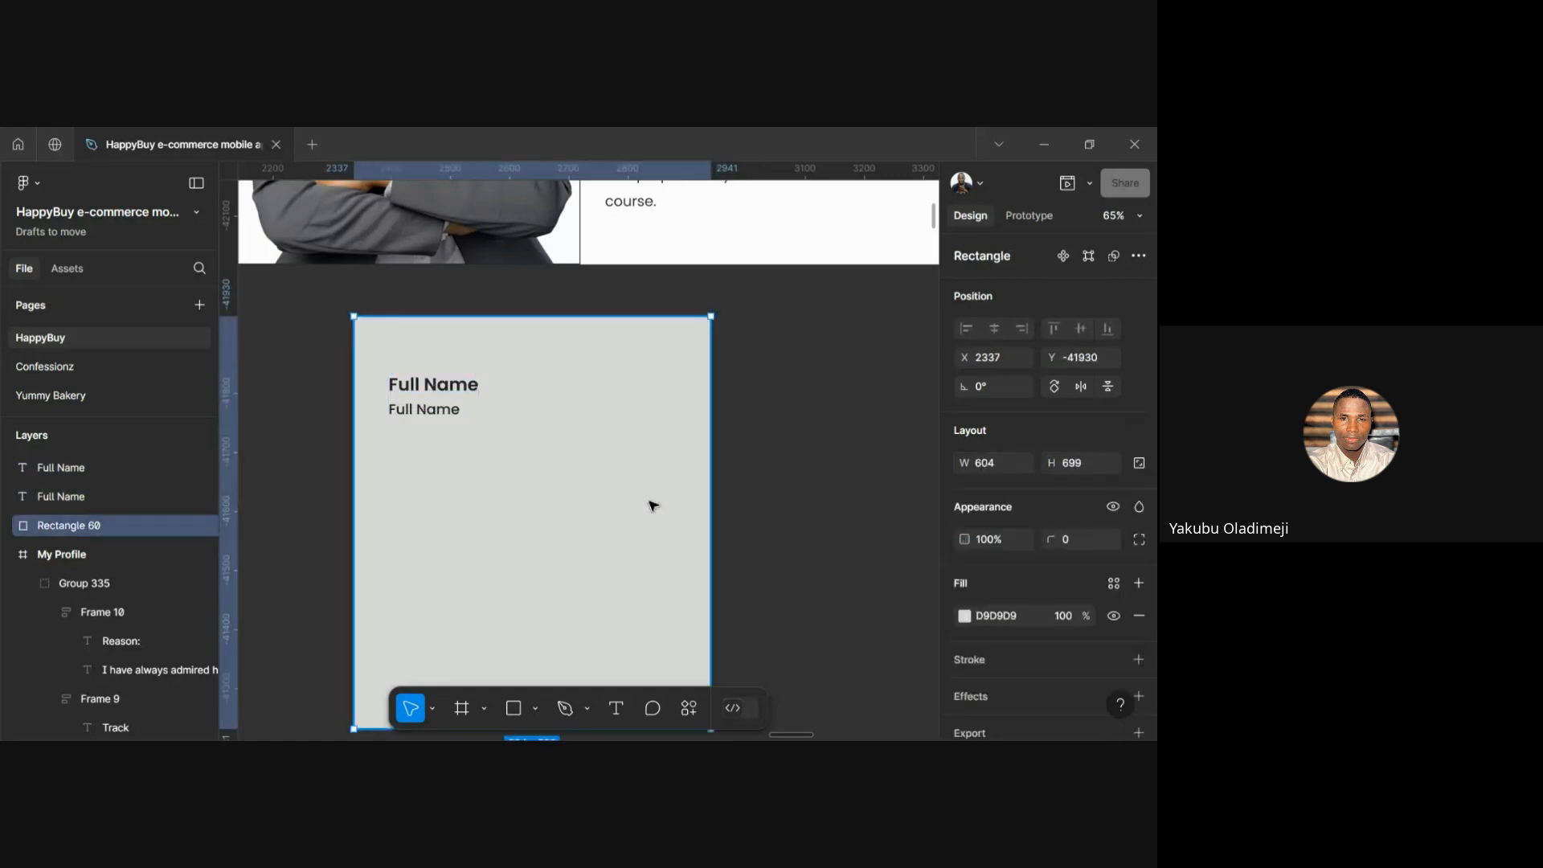
double_click(427, 412)
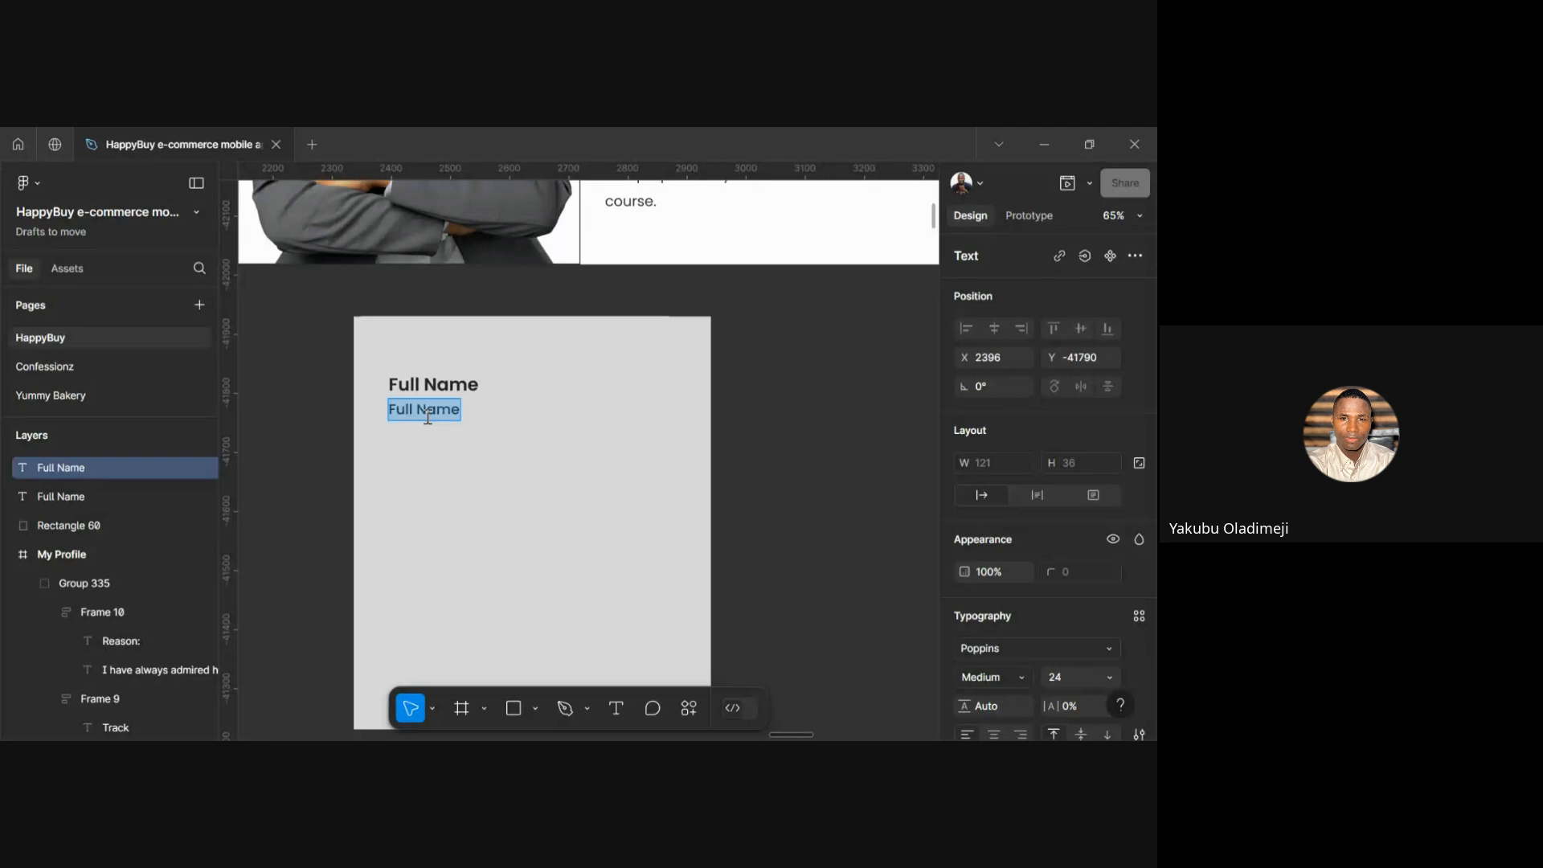
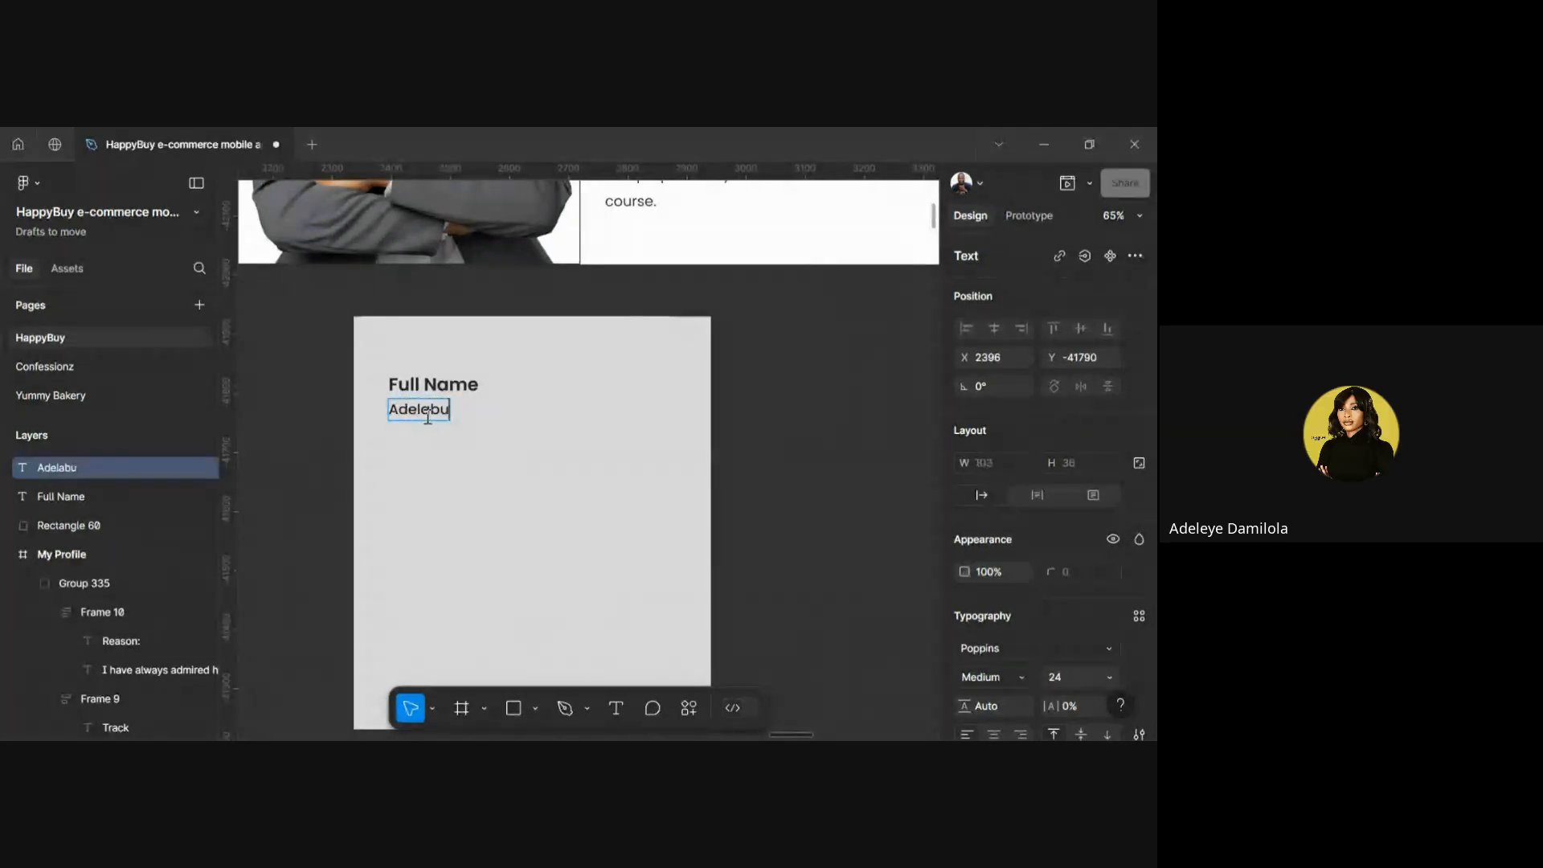
scroll(434, 414, "up", 3)
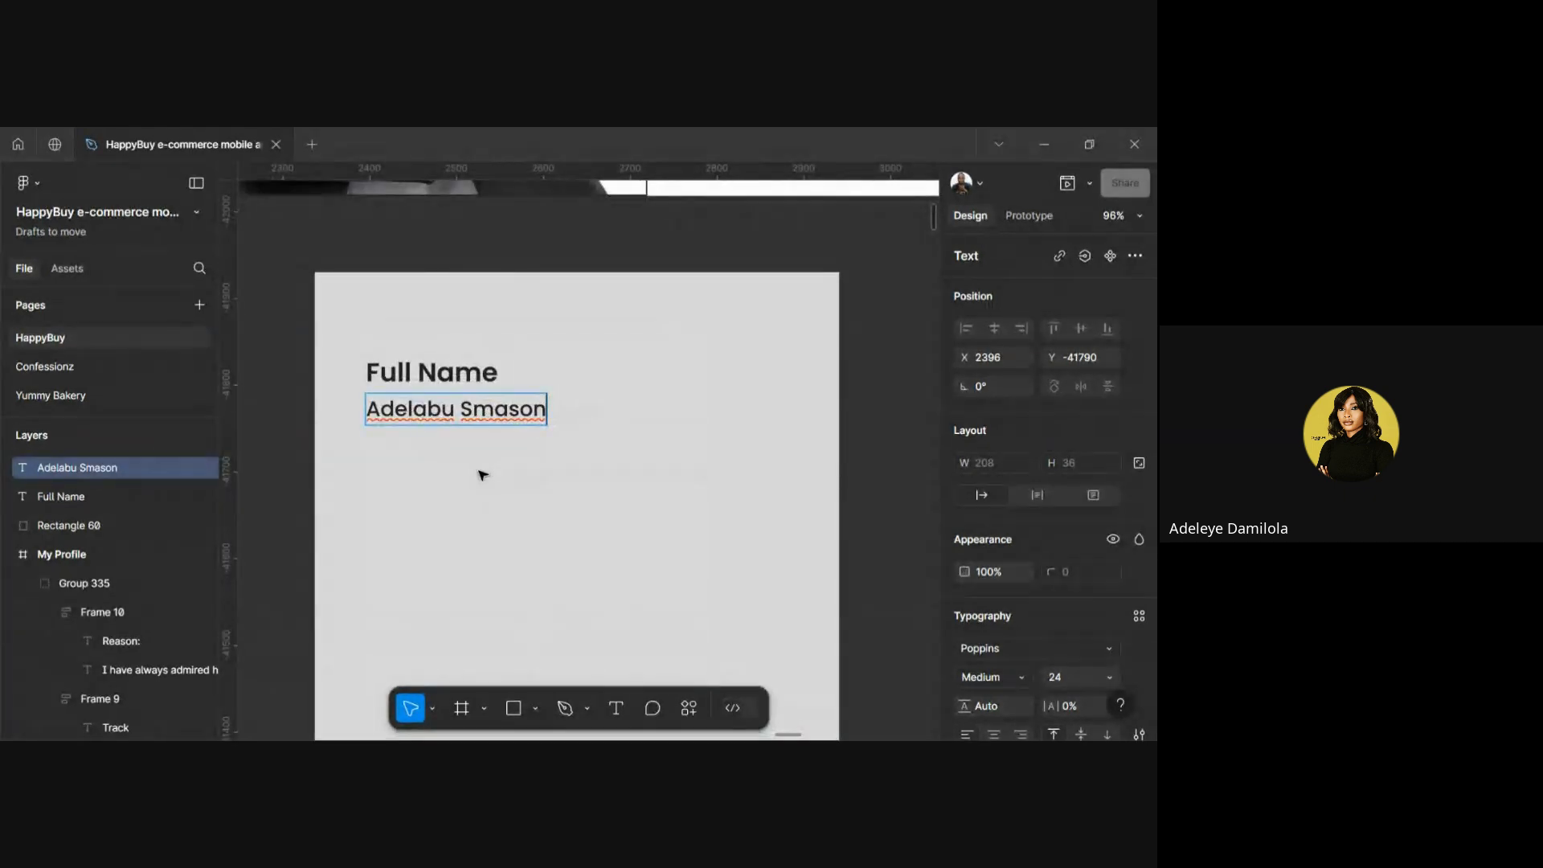
key("Escape")
left_click(467, 375, "shift")
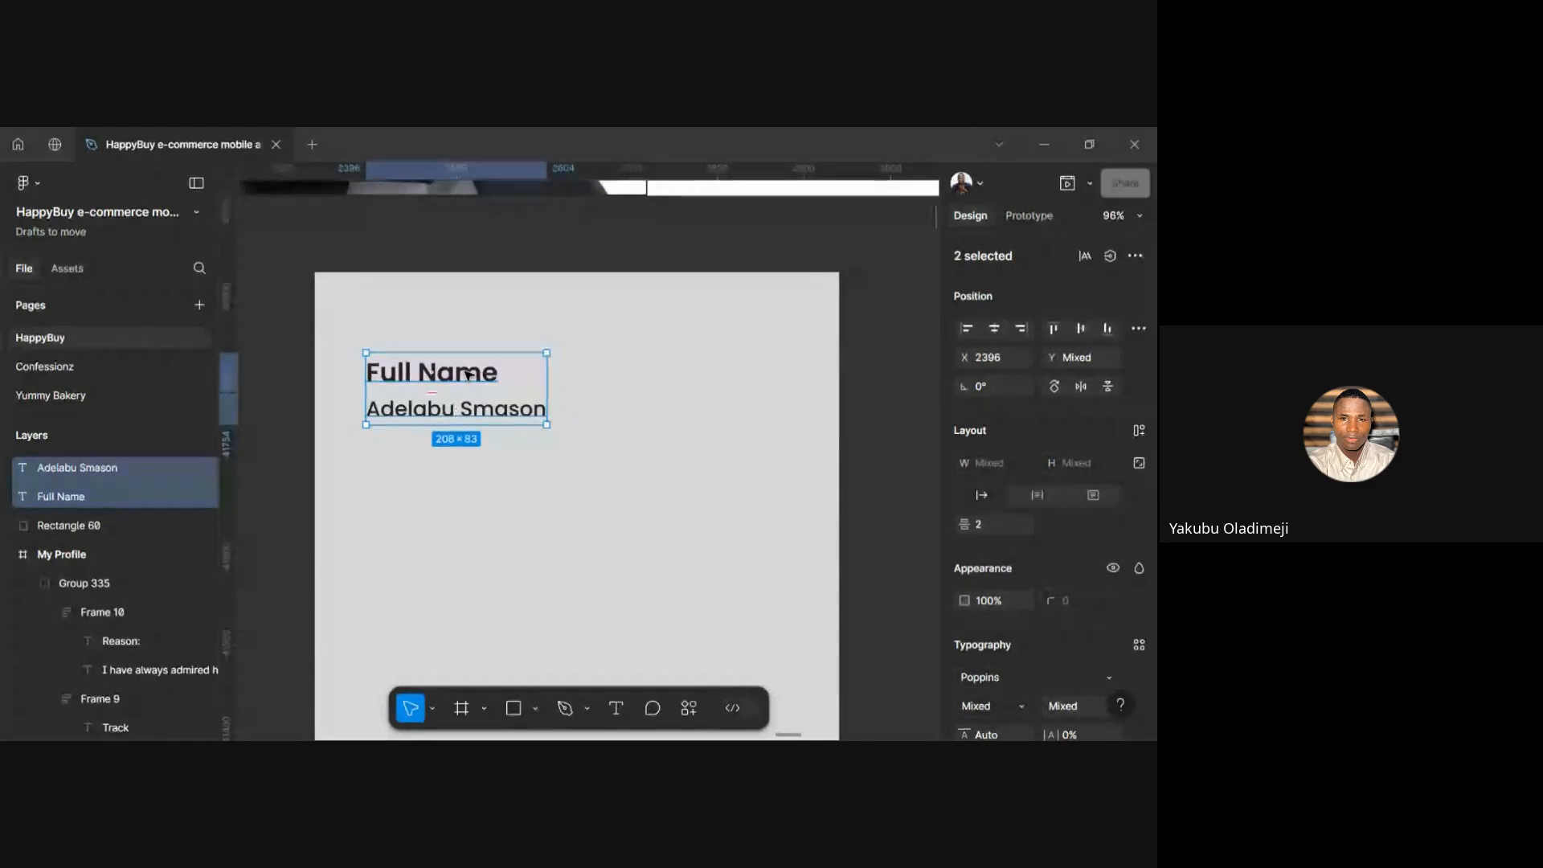
key("ctrl+g")
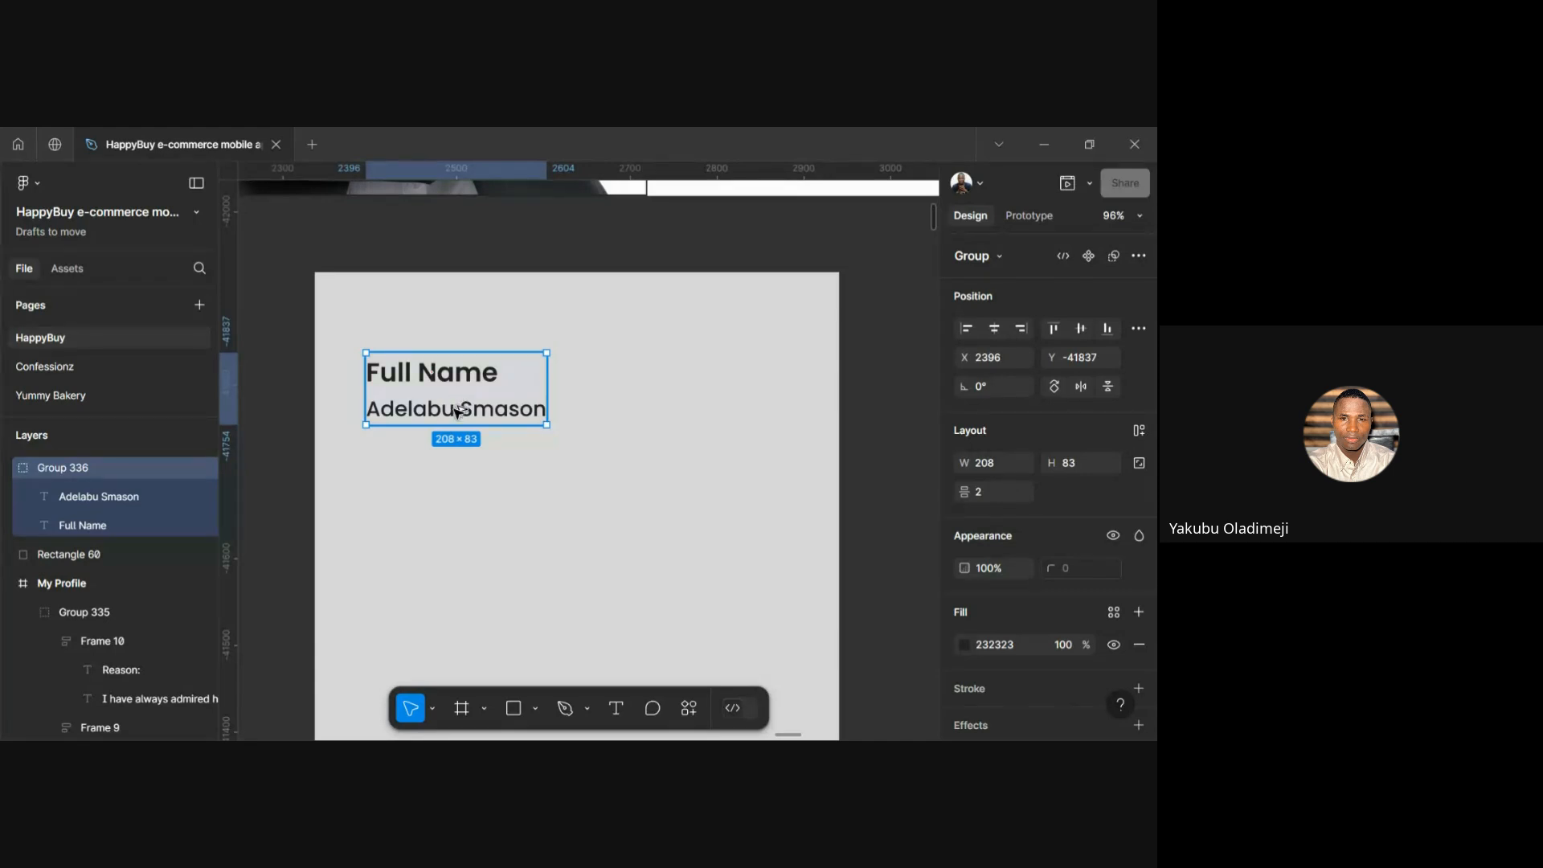
Duplicate the name pair group into a column of five copies below the original
left_click_drag(462, 397, 462, 485)
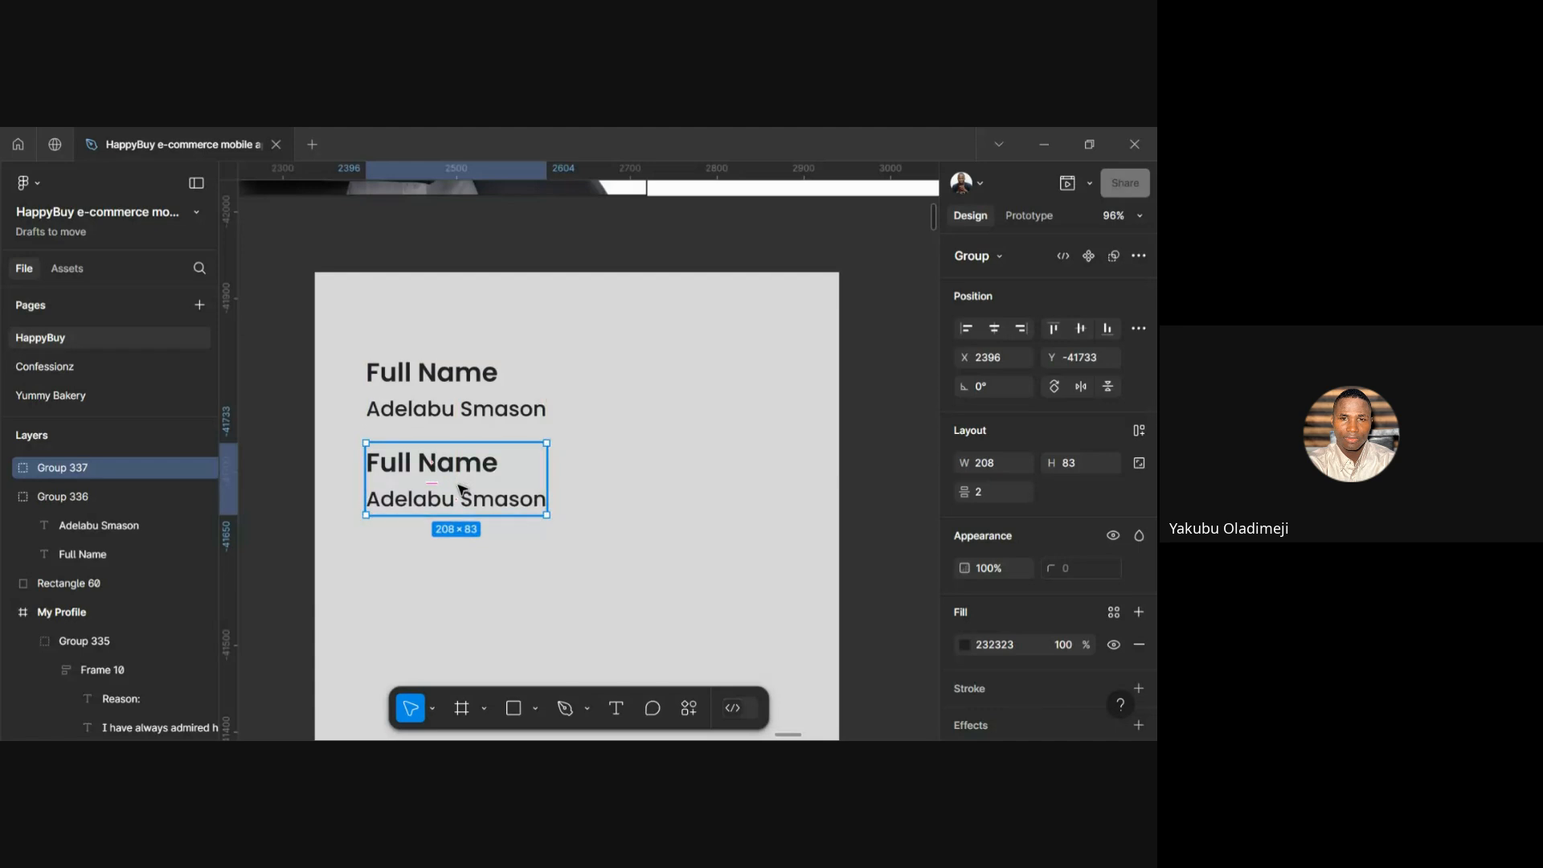
key("Delete")
left_click(438, 380)
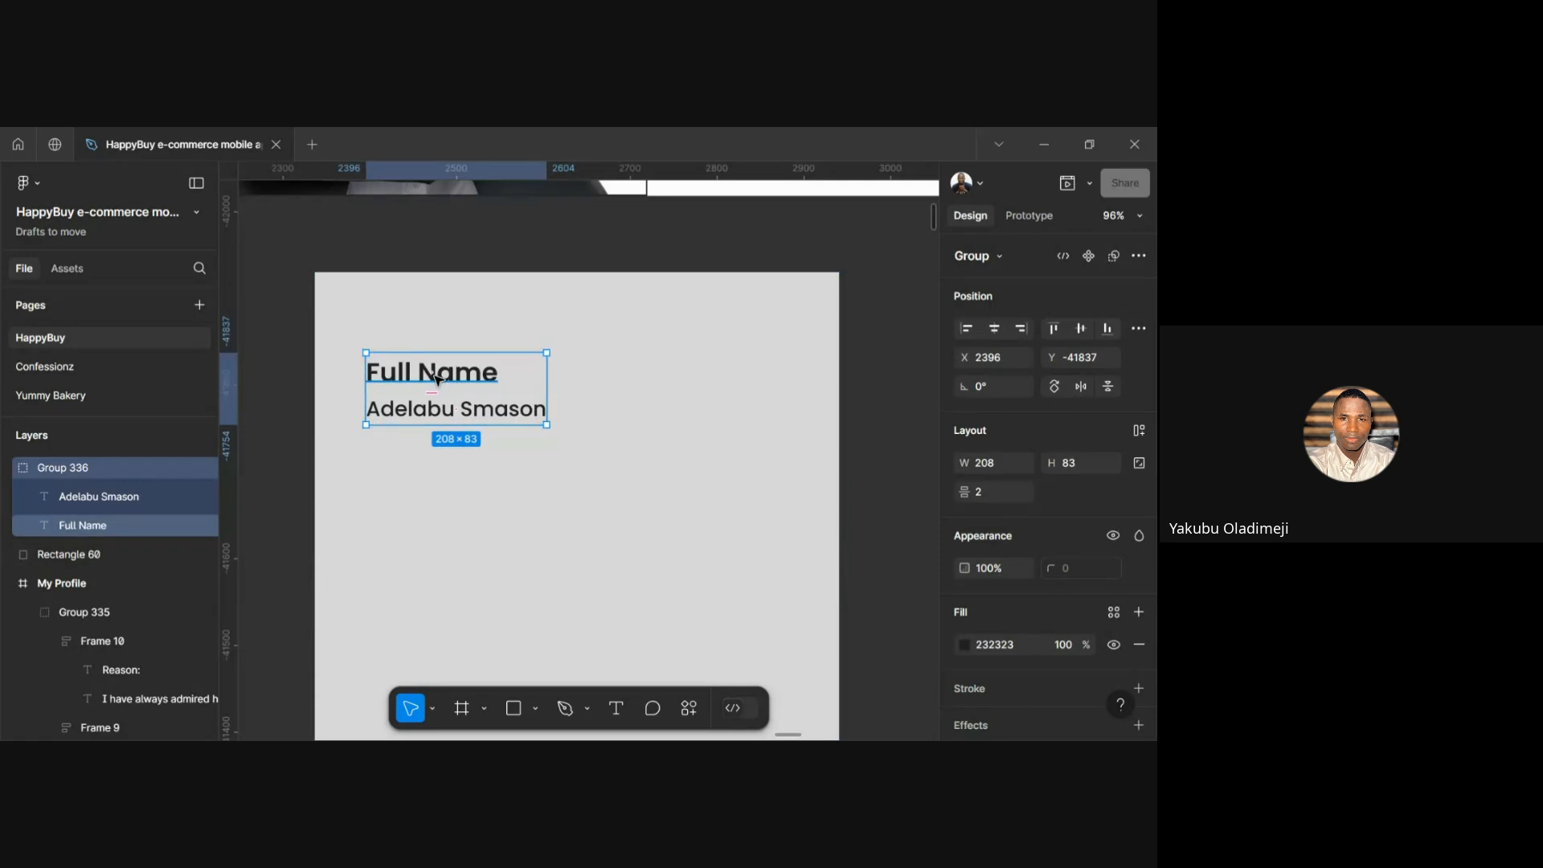
key("ctrl+d")
key("shift+Down")
key("shift+Down")
key("shift+Down")
key("shift+Down")
key("shift+Down")
key("shift+Down")
key("shift+Down")
key("shift+Down")
key("shift+Down")
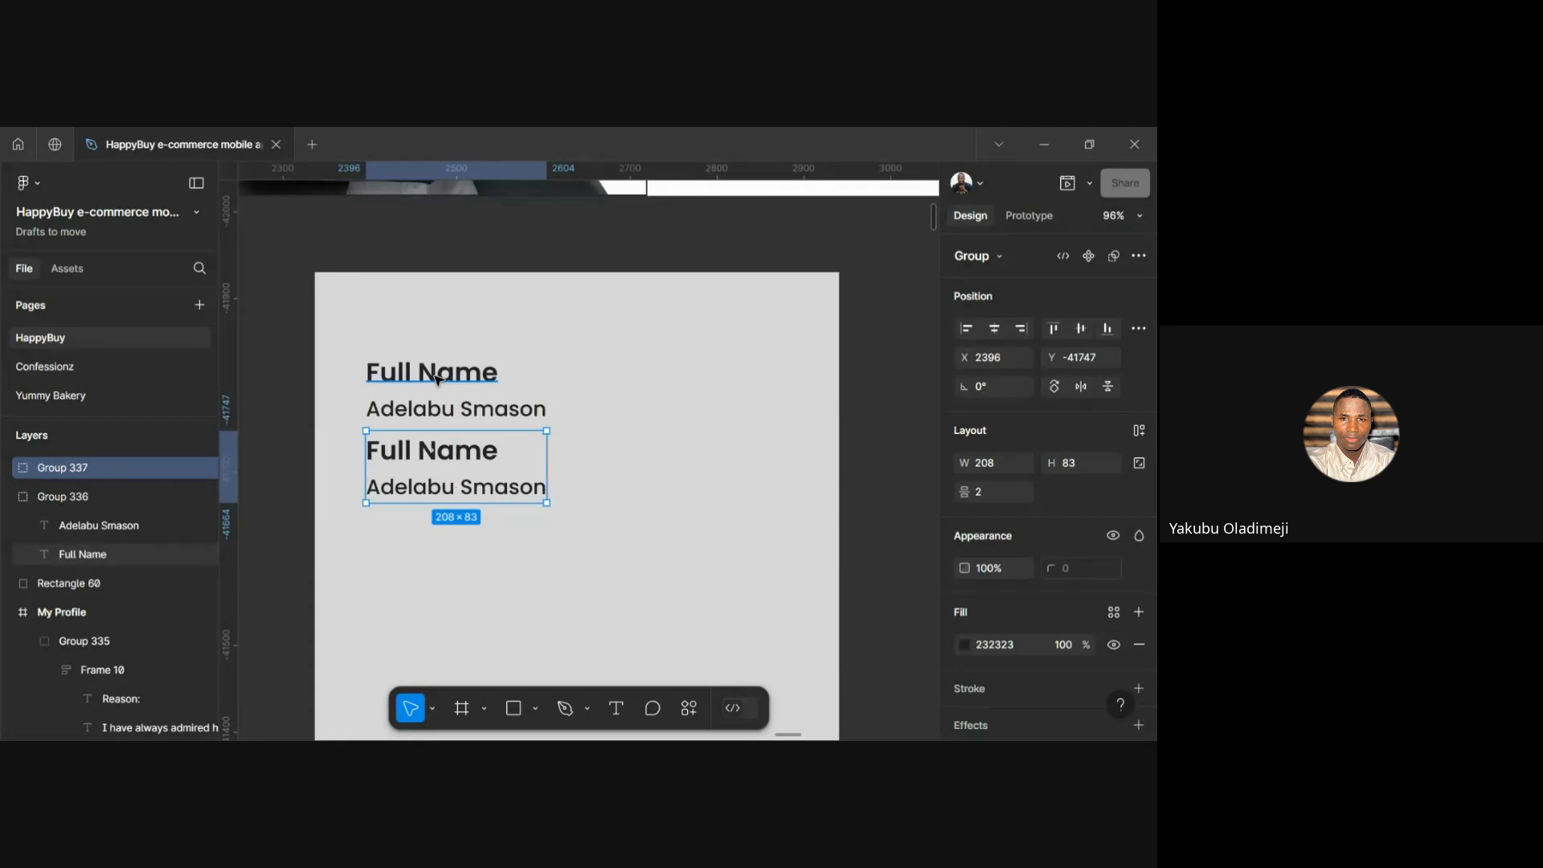
key("ctrl+d")
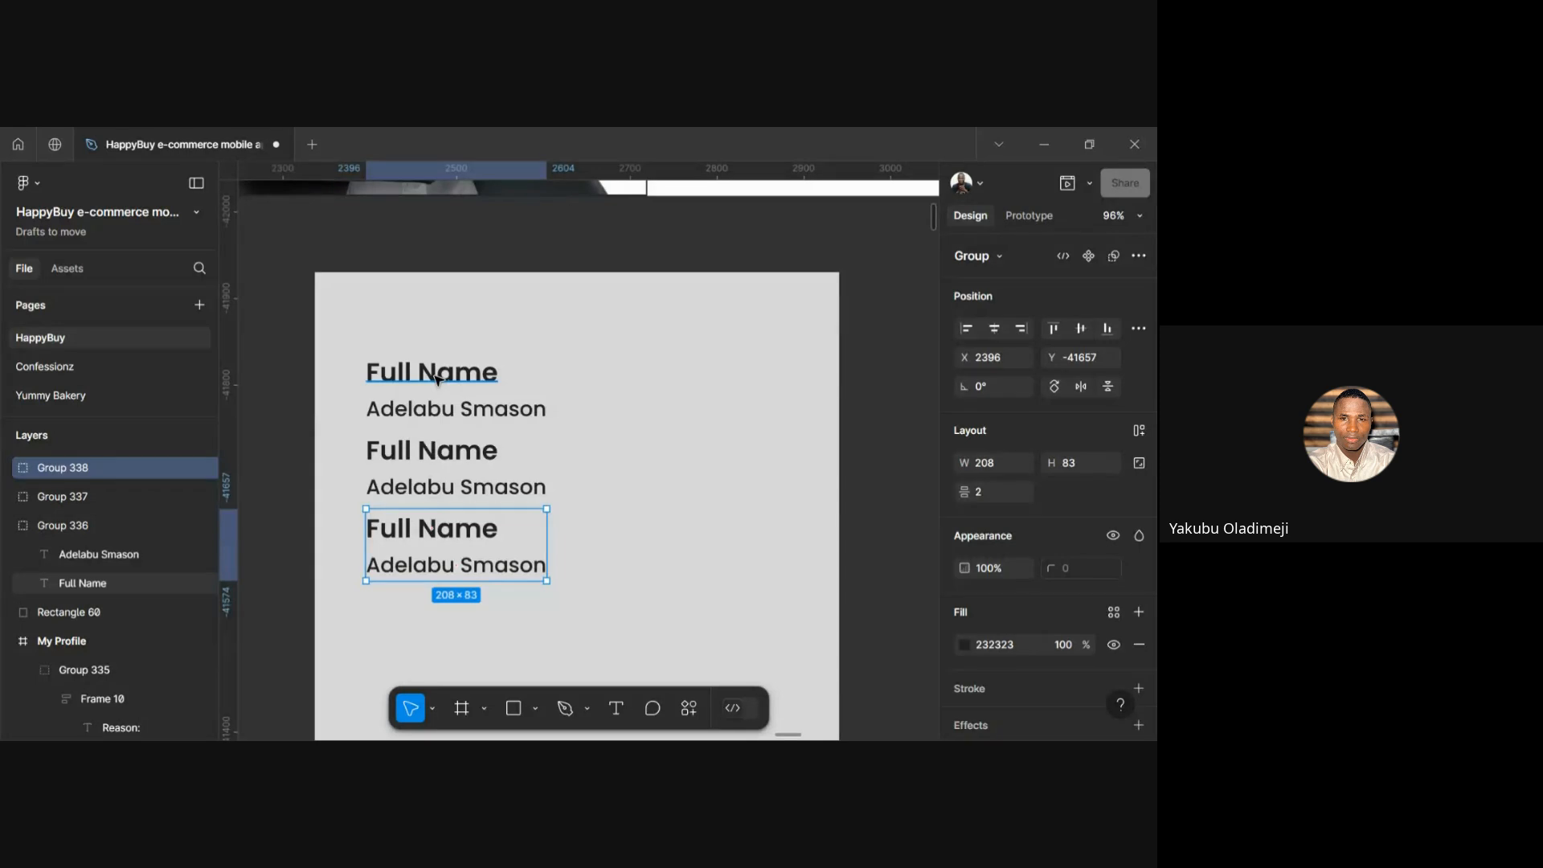
key("ctrl+d")
key("ctrl+d")
scroll(438, 380, "down", 5)
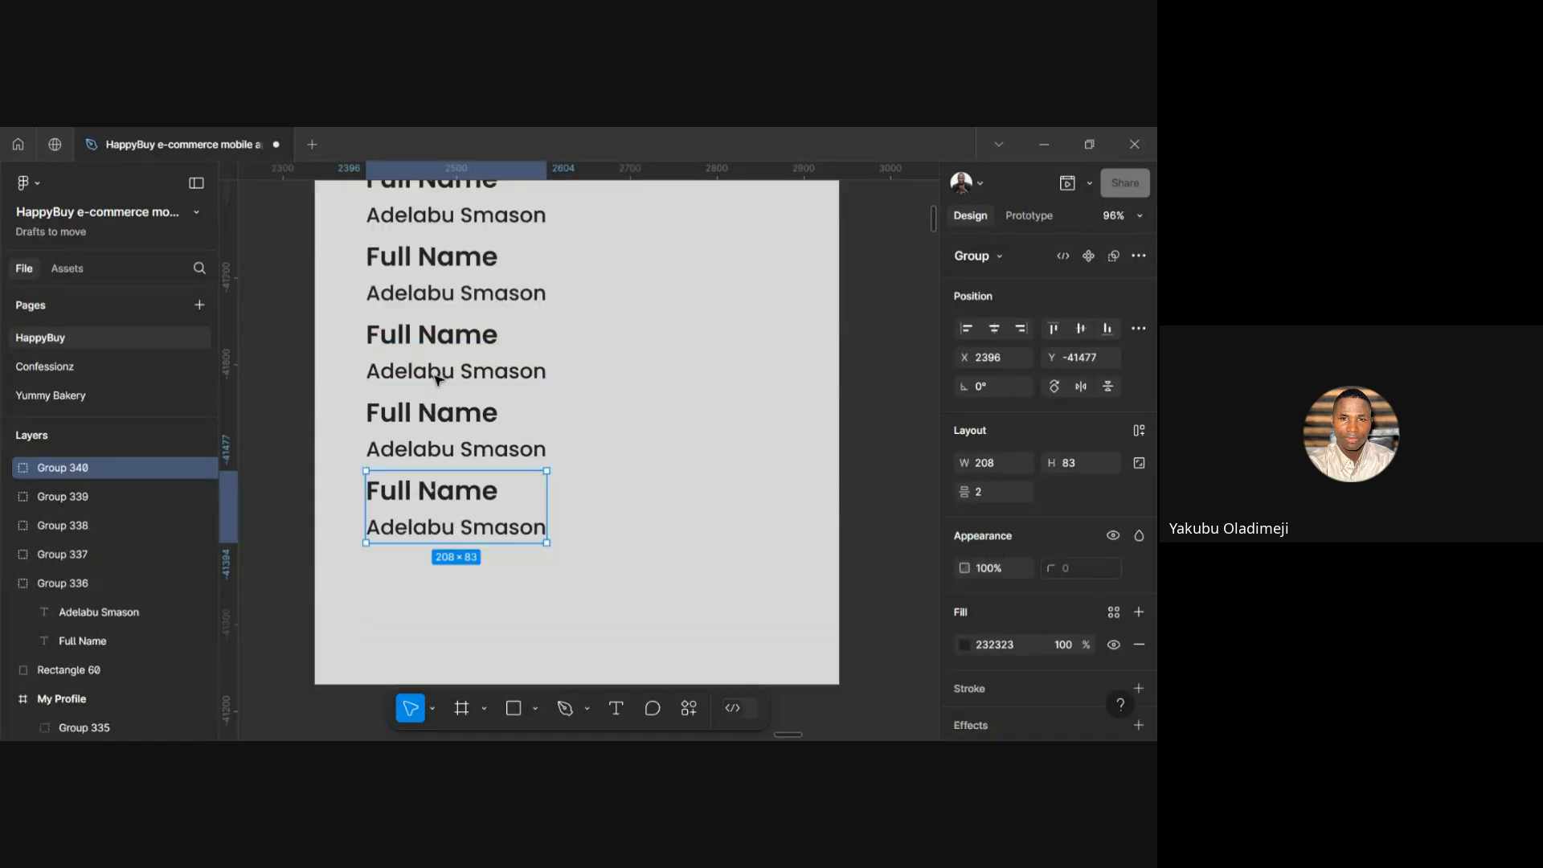
scroll(438, 380, "down", 3)
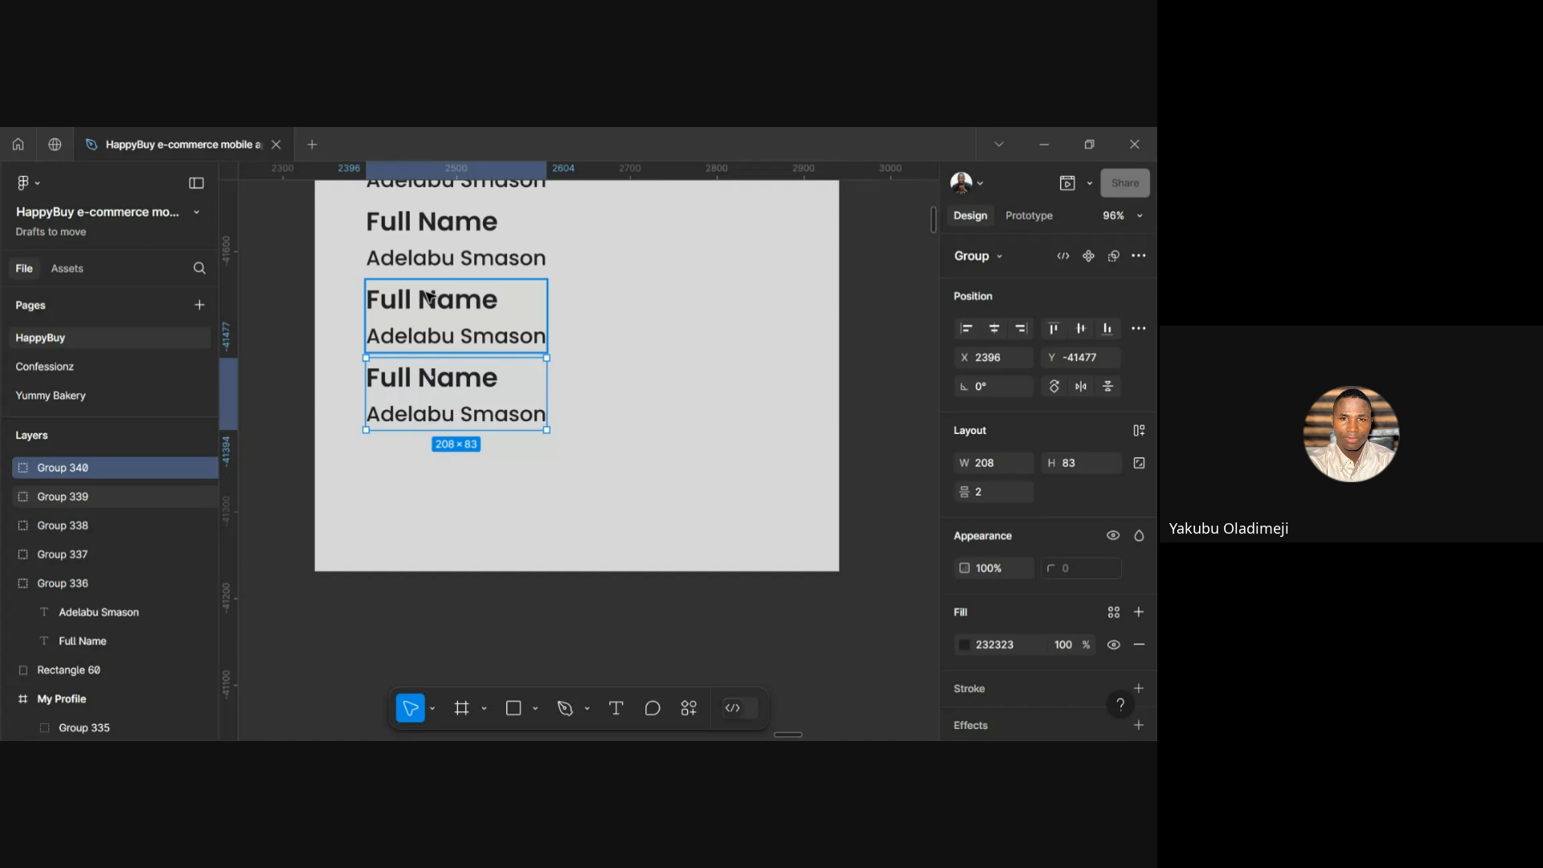
scroll(428, 297, "up", 4)
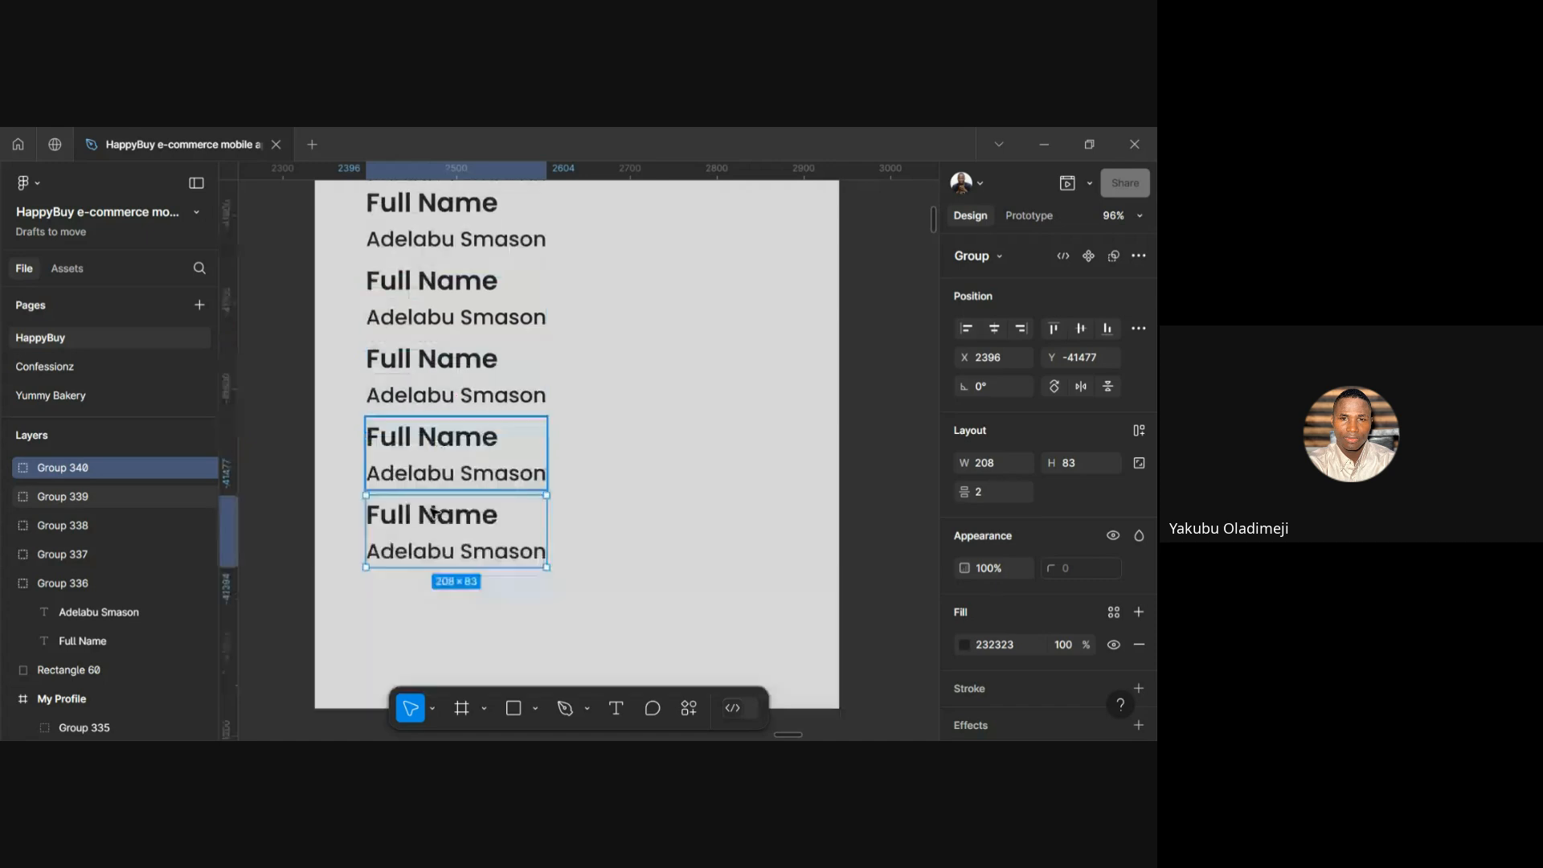
Select all five name groups and set their spacing to 12
left_click(455, 402, "shift")
left_click(444, 320, "shift")
left_click(460, 245, "shift")
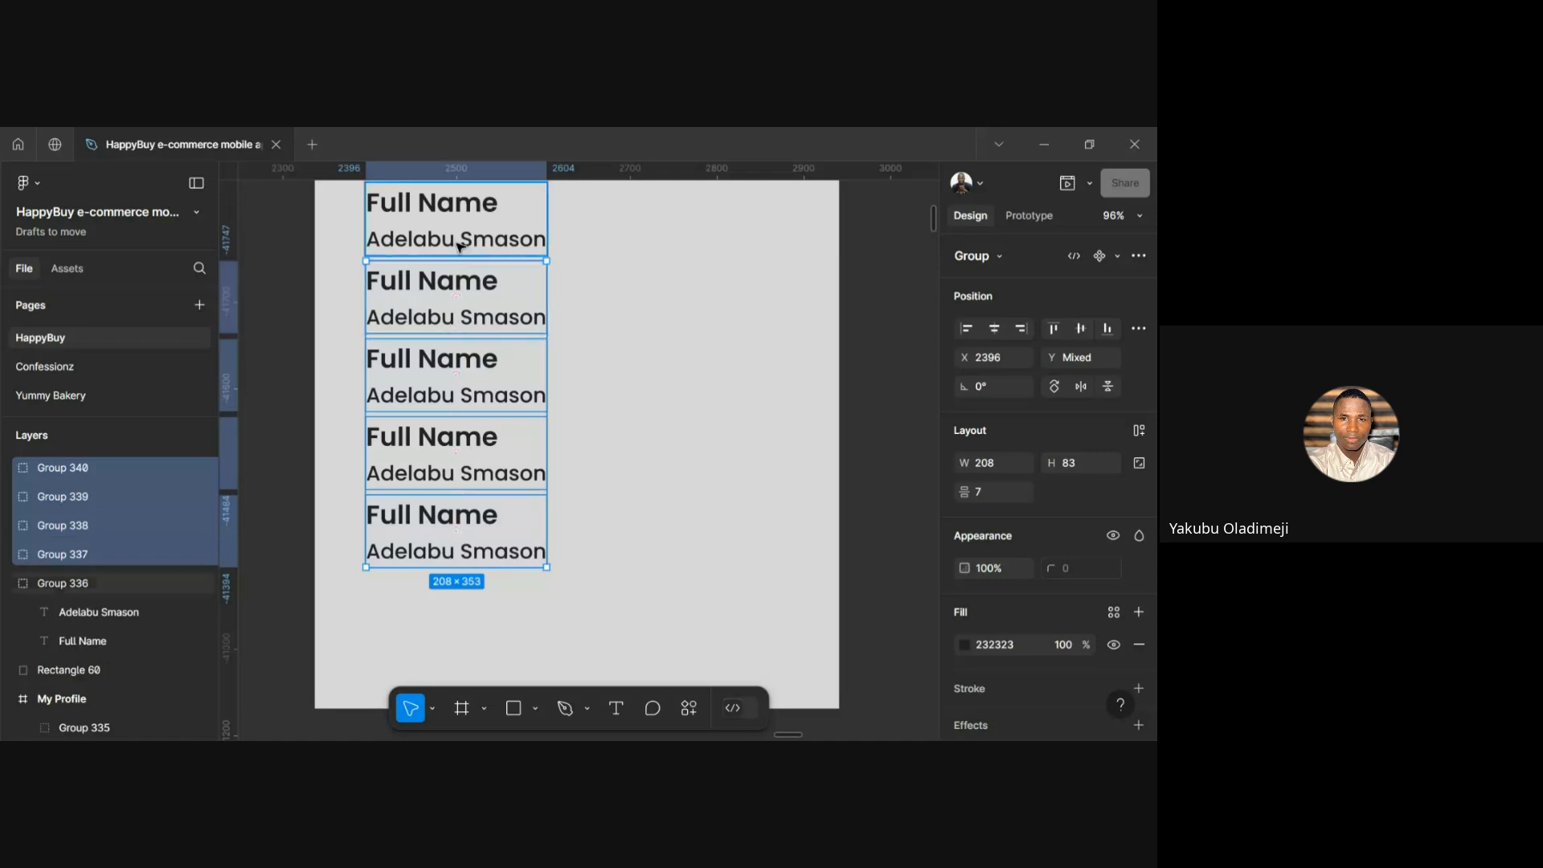
left_click(460, 245, "shift")
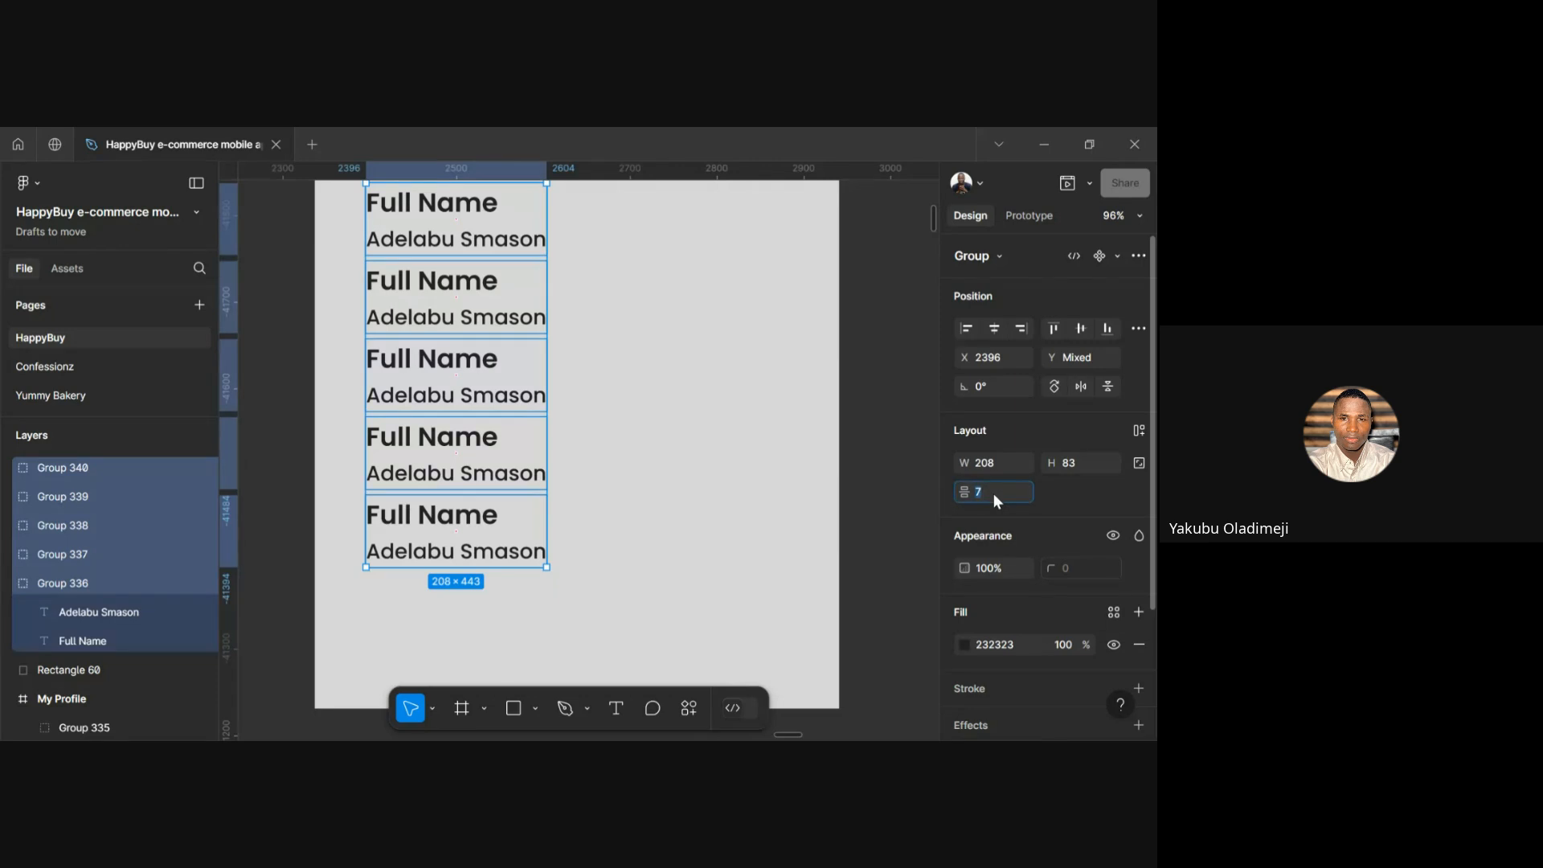
left_click(993, 494)
type("12")
key("Return")
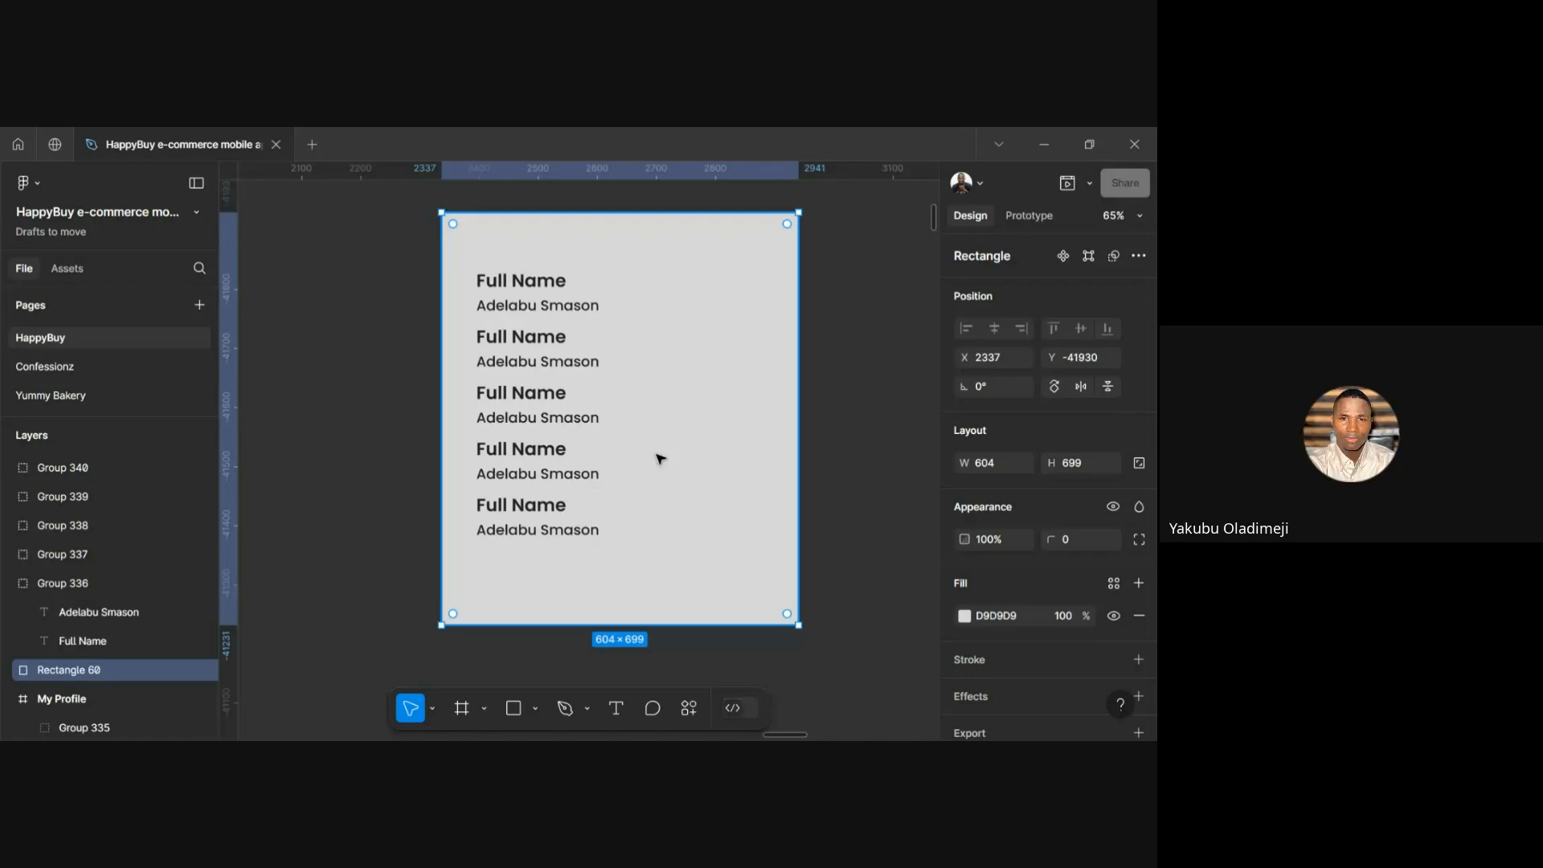
Change the name-list card's fill to white FFFFFF, undoing an accidental move
key("f")
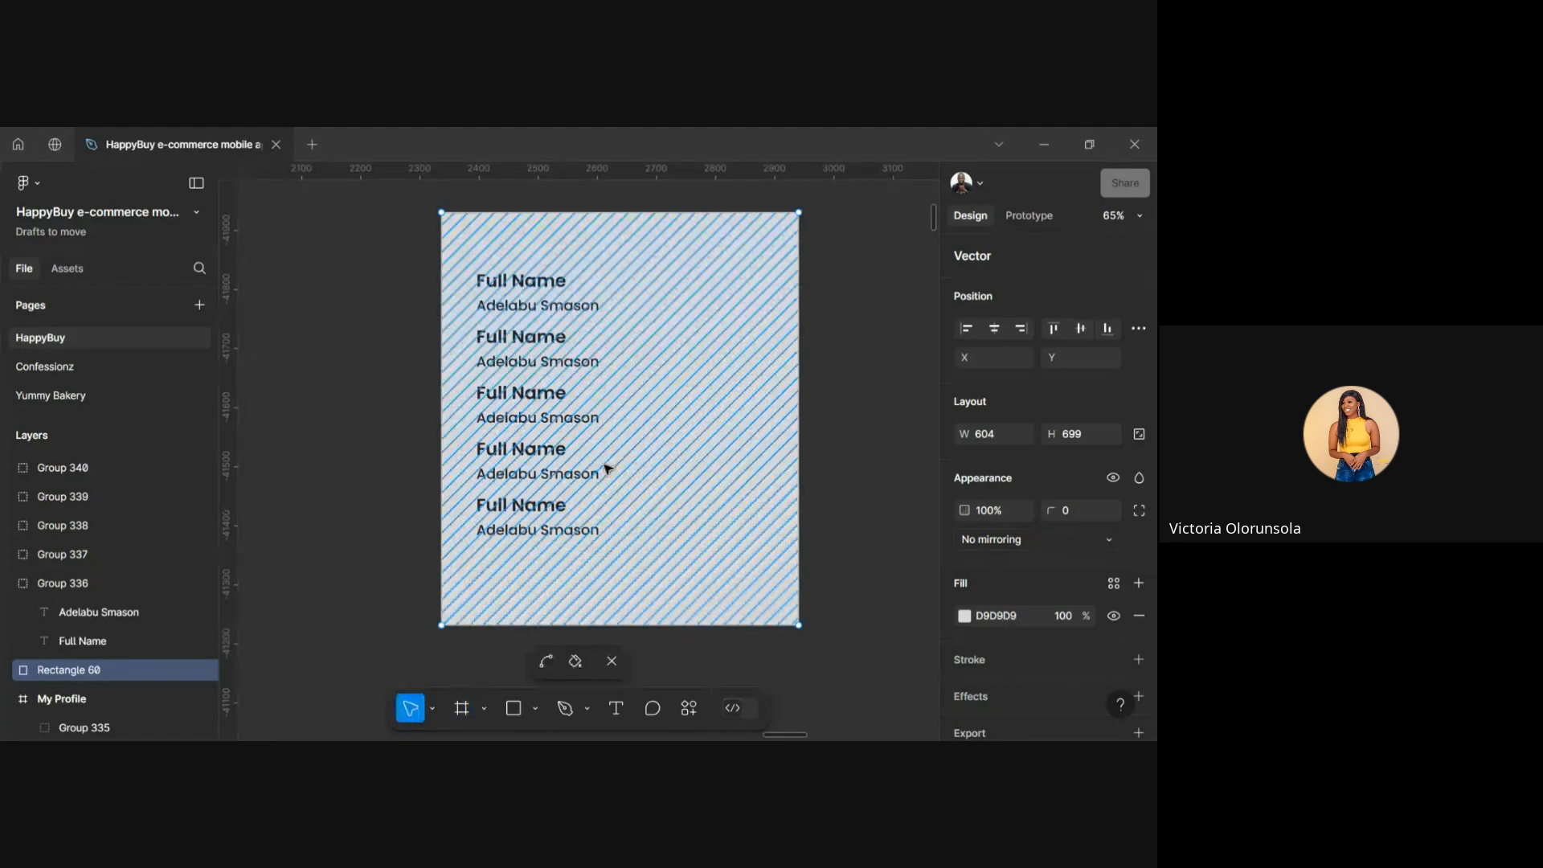
key("v")
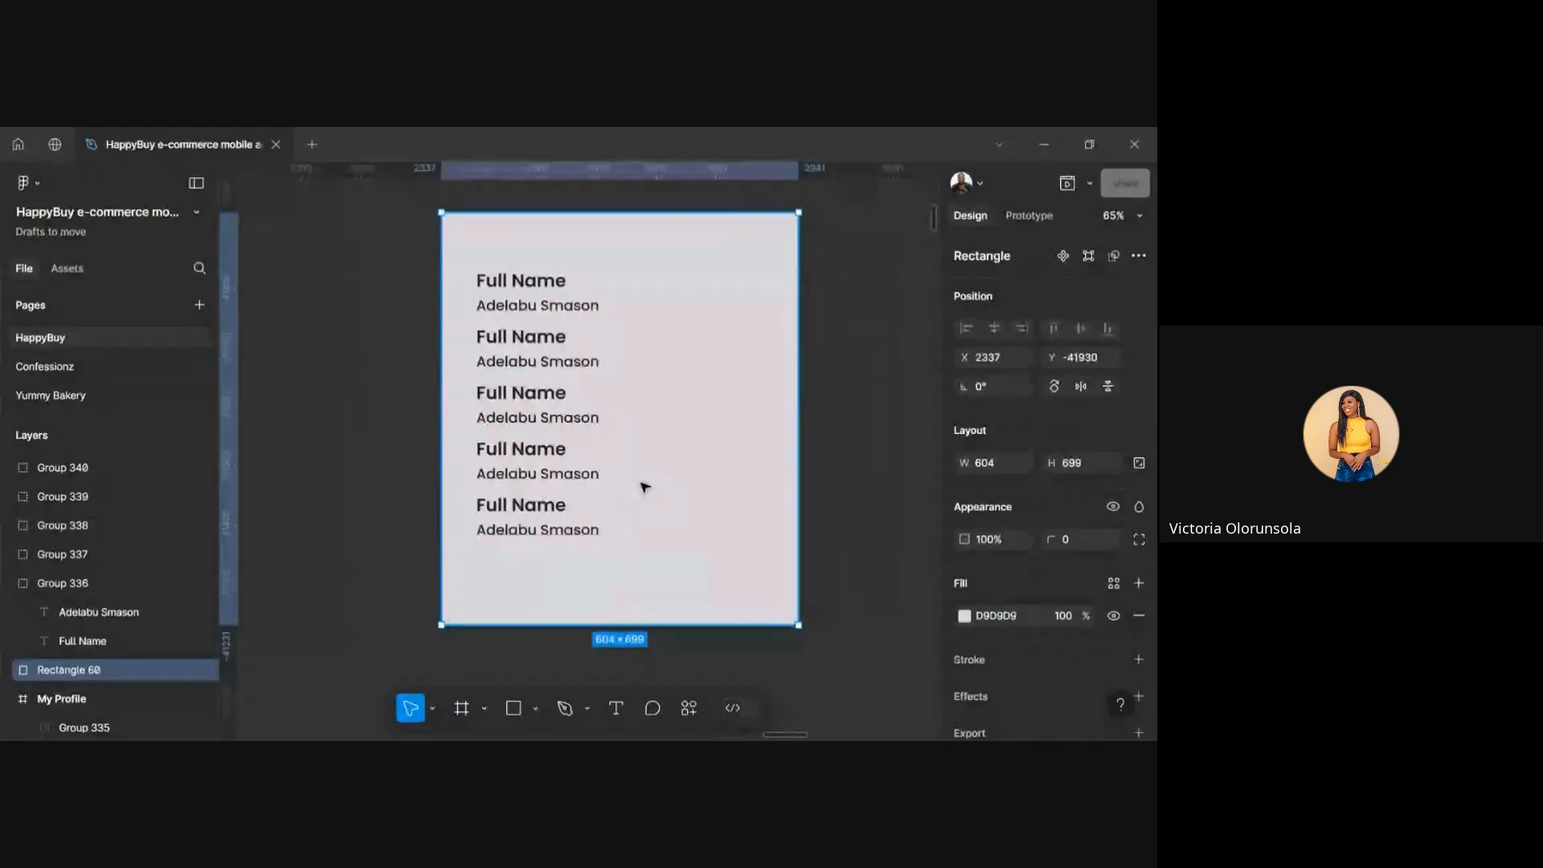
left_click(997, 615)
type("FFFFFF")
key("Return")
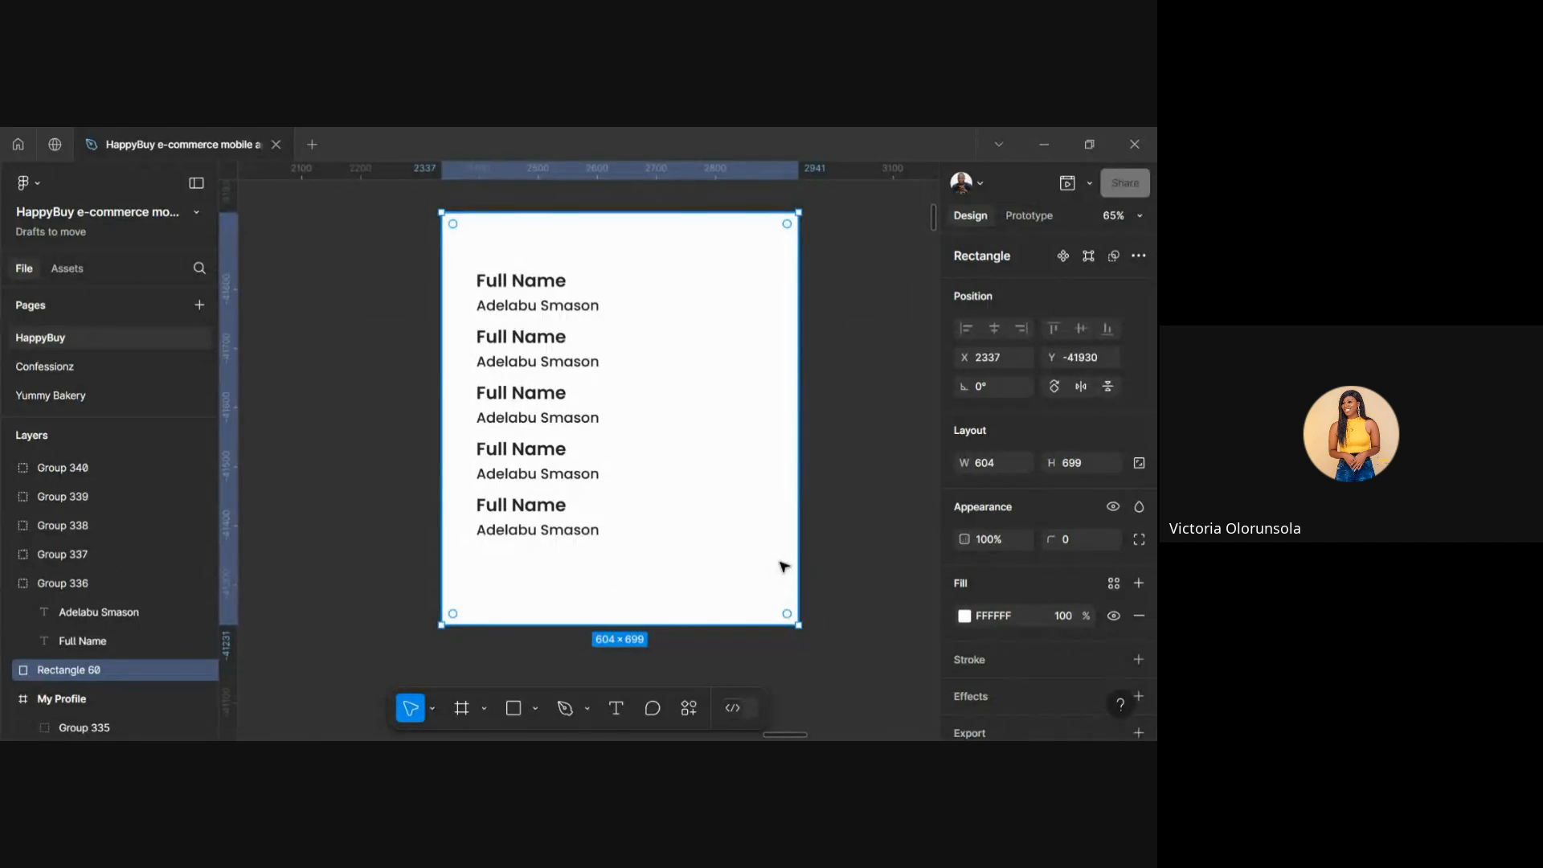
left_click_drag(778, 565, 516, 703)
key("ctrl+z")
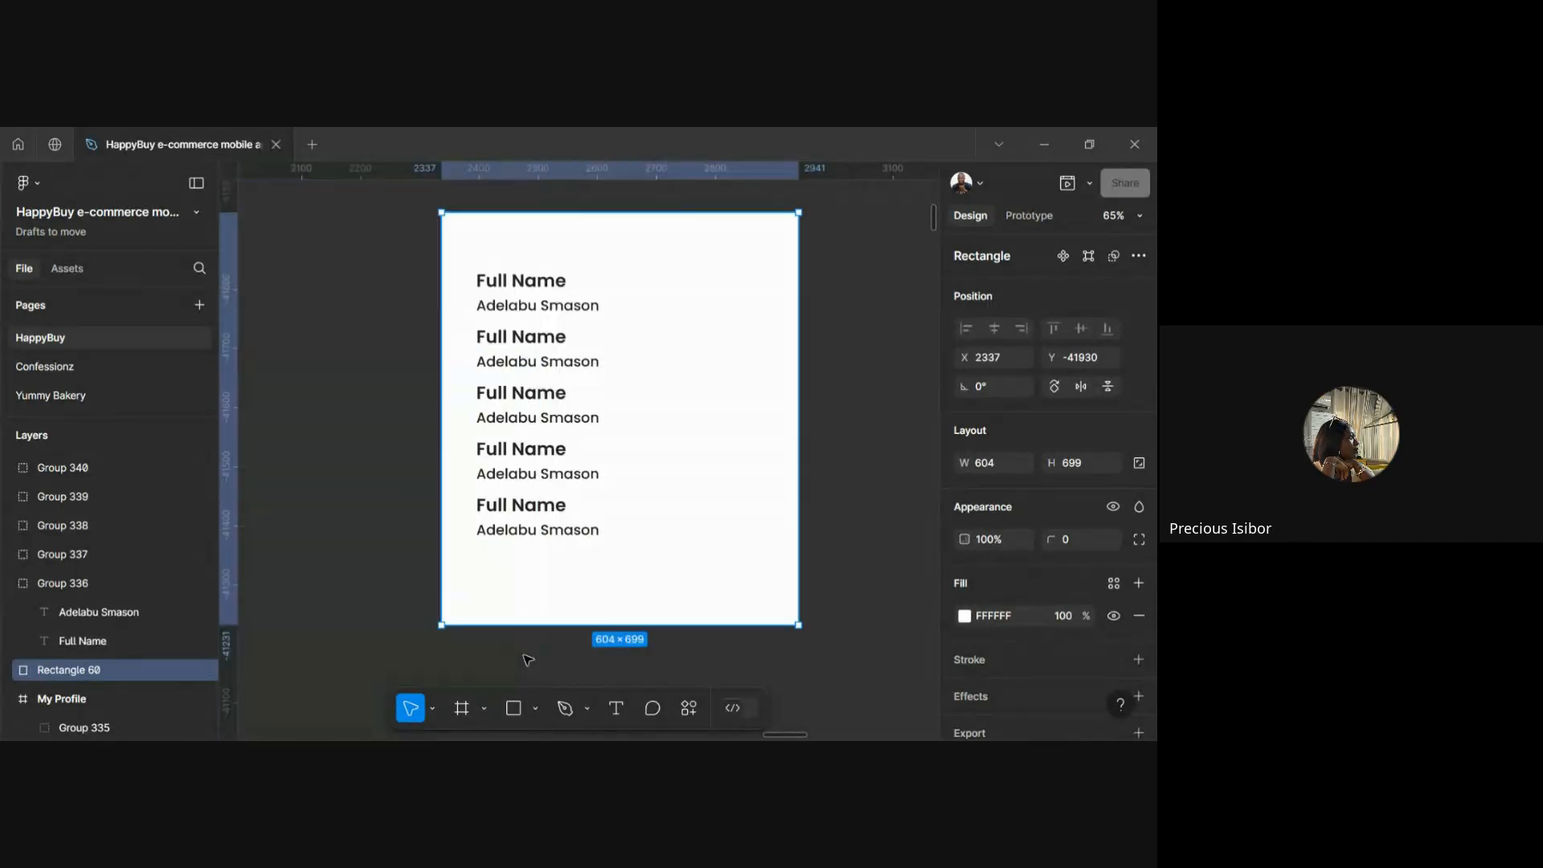
Reselect the name-list card, then the profile photo frame
left_click(356, 648)
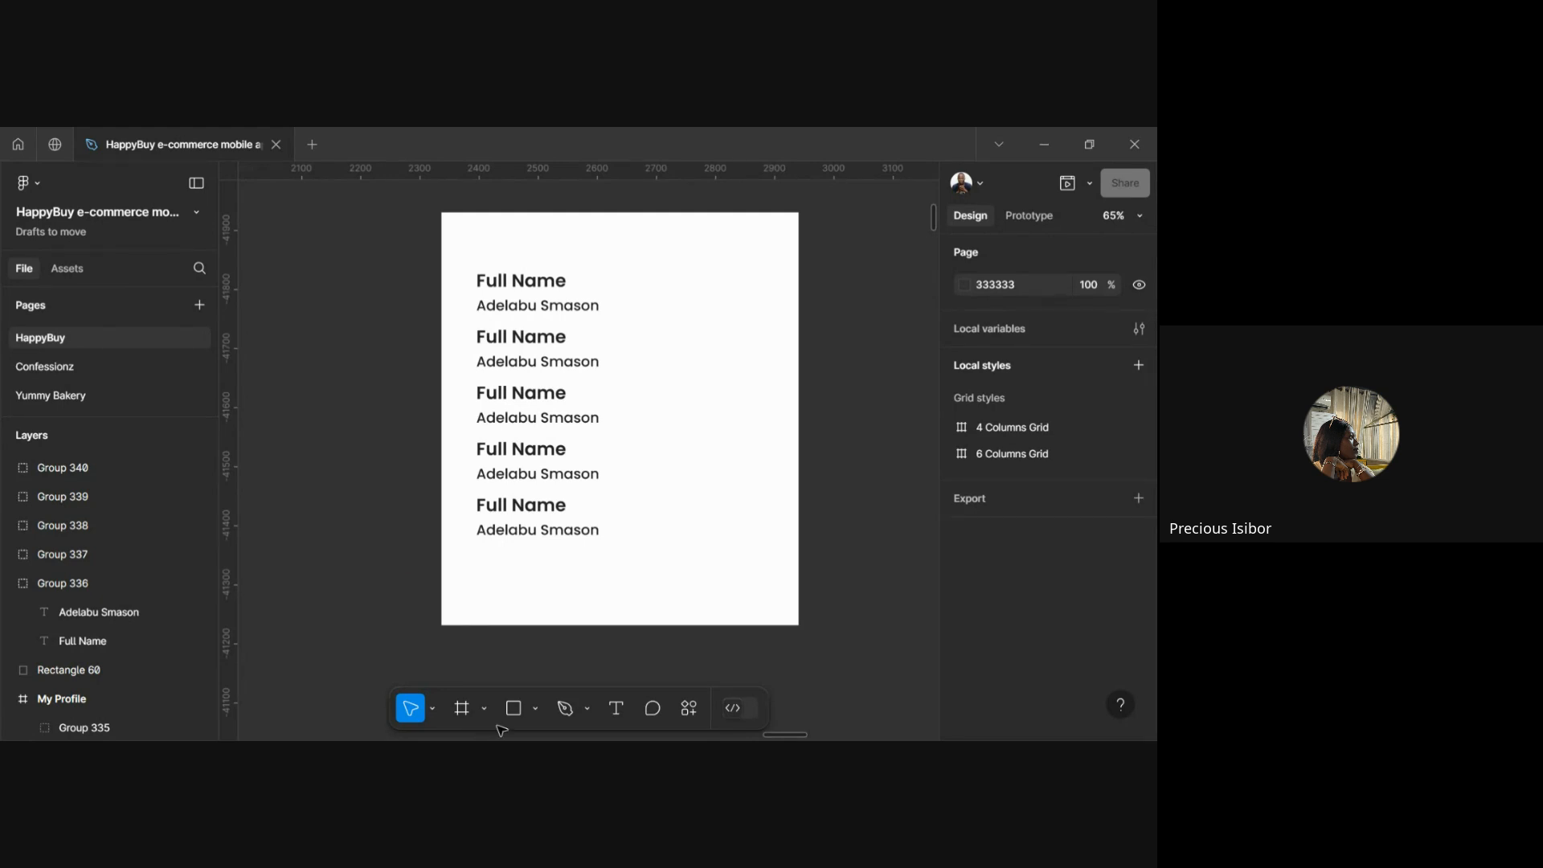
left_click(553, 560)
scroll(551, 561, "down", 3)
scroll(551, 558, "up", 2)
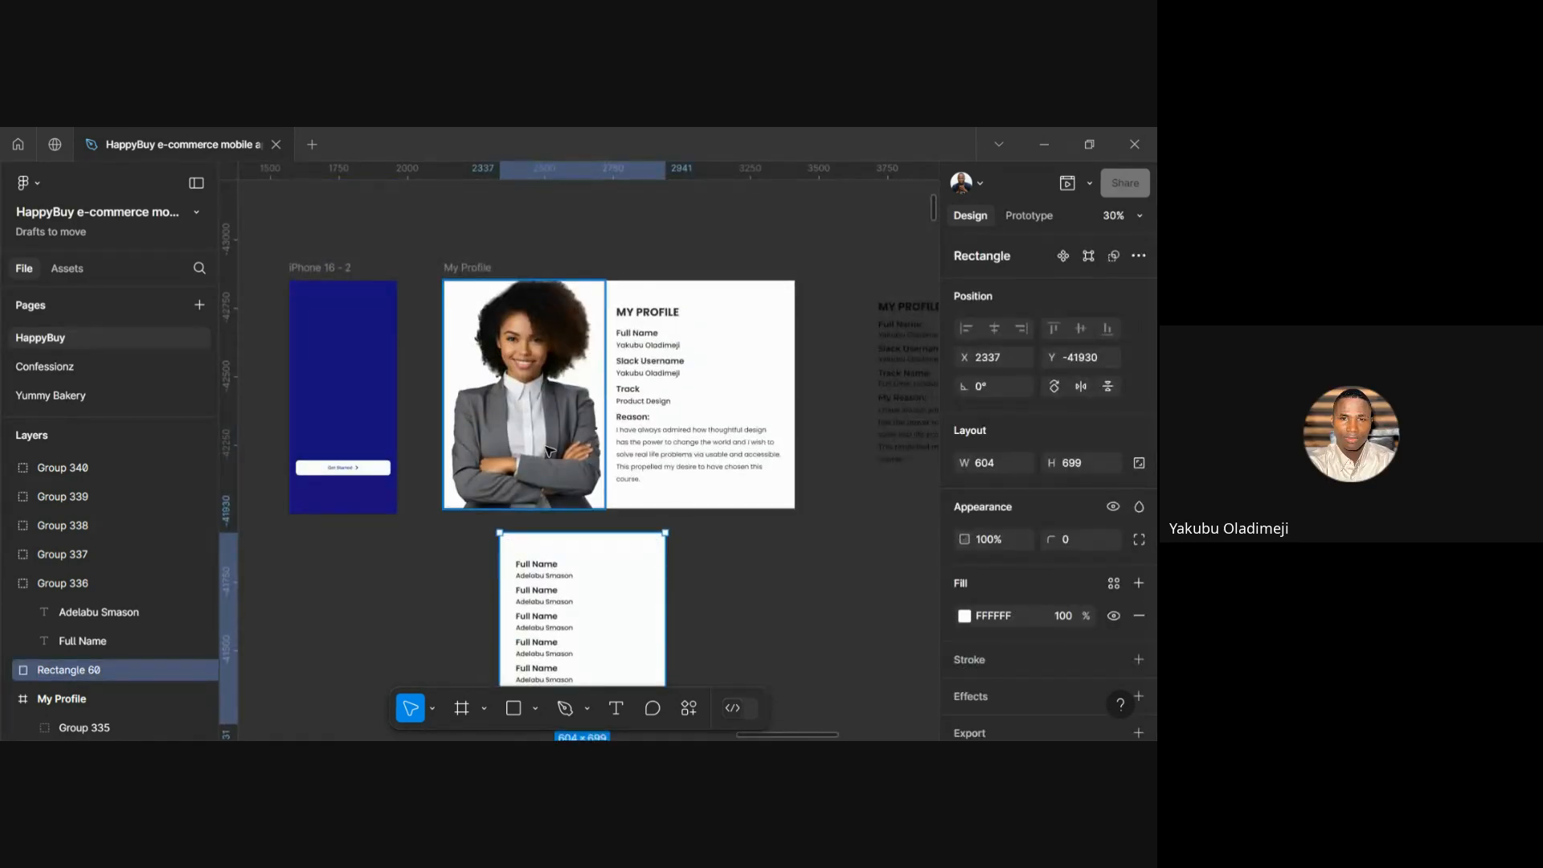
left_click(550, 450)
scroll(606, 571, "up", 3)
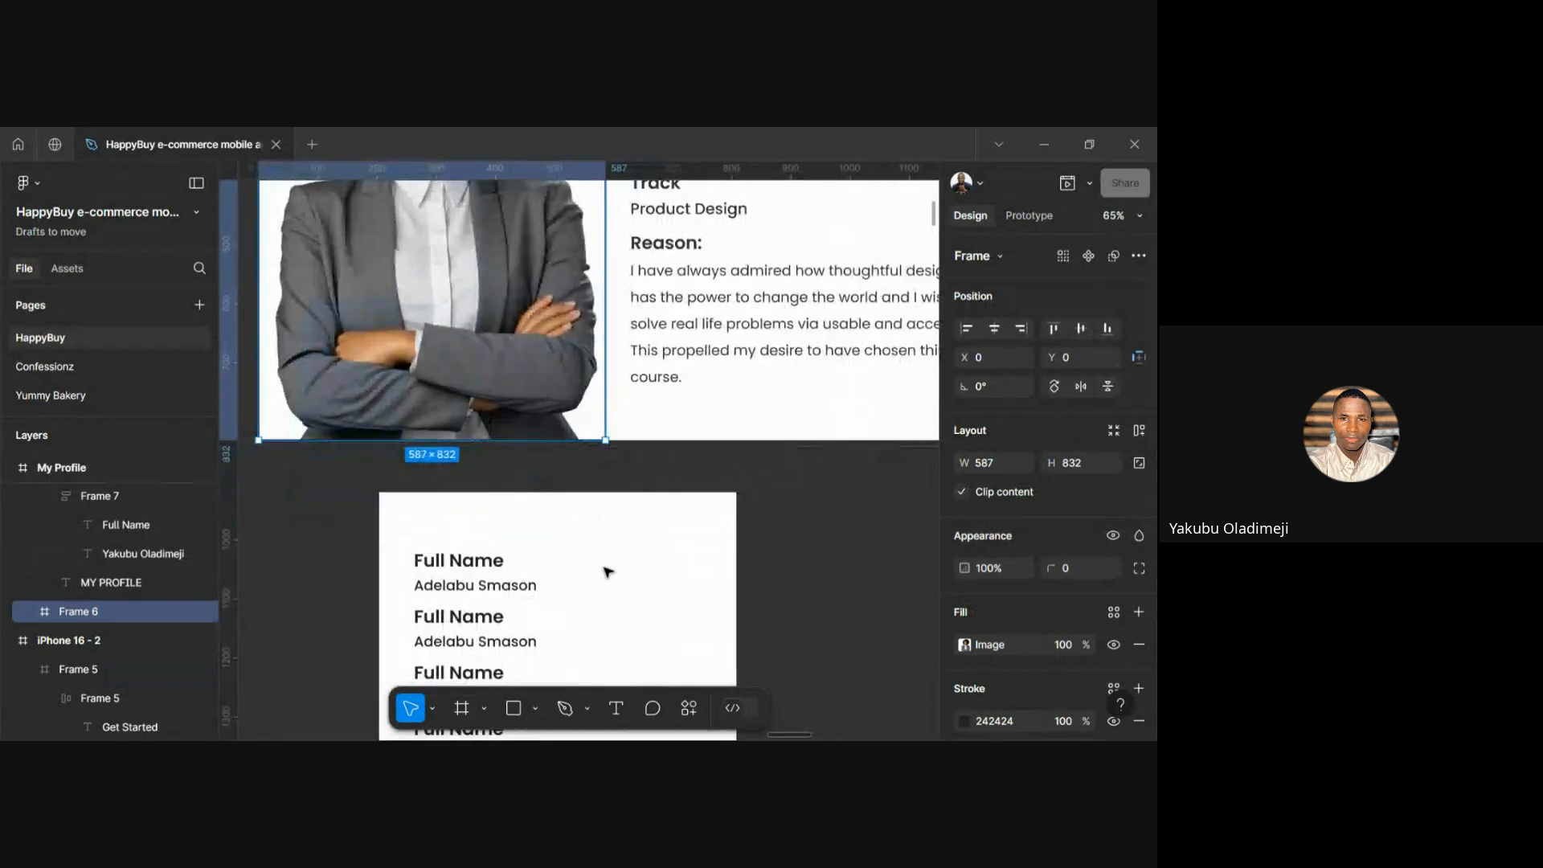
Drag the white rectangle's right edge to stretch it to 1273 × 699
left_click(474, 509)
scroll(474, 508, "down", 2)
scroll(471, 509, "right", 5)
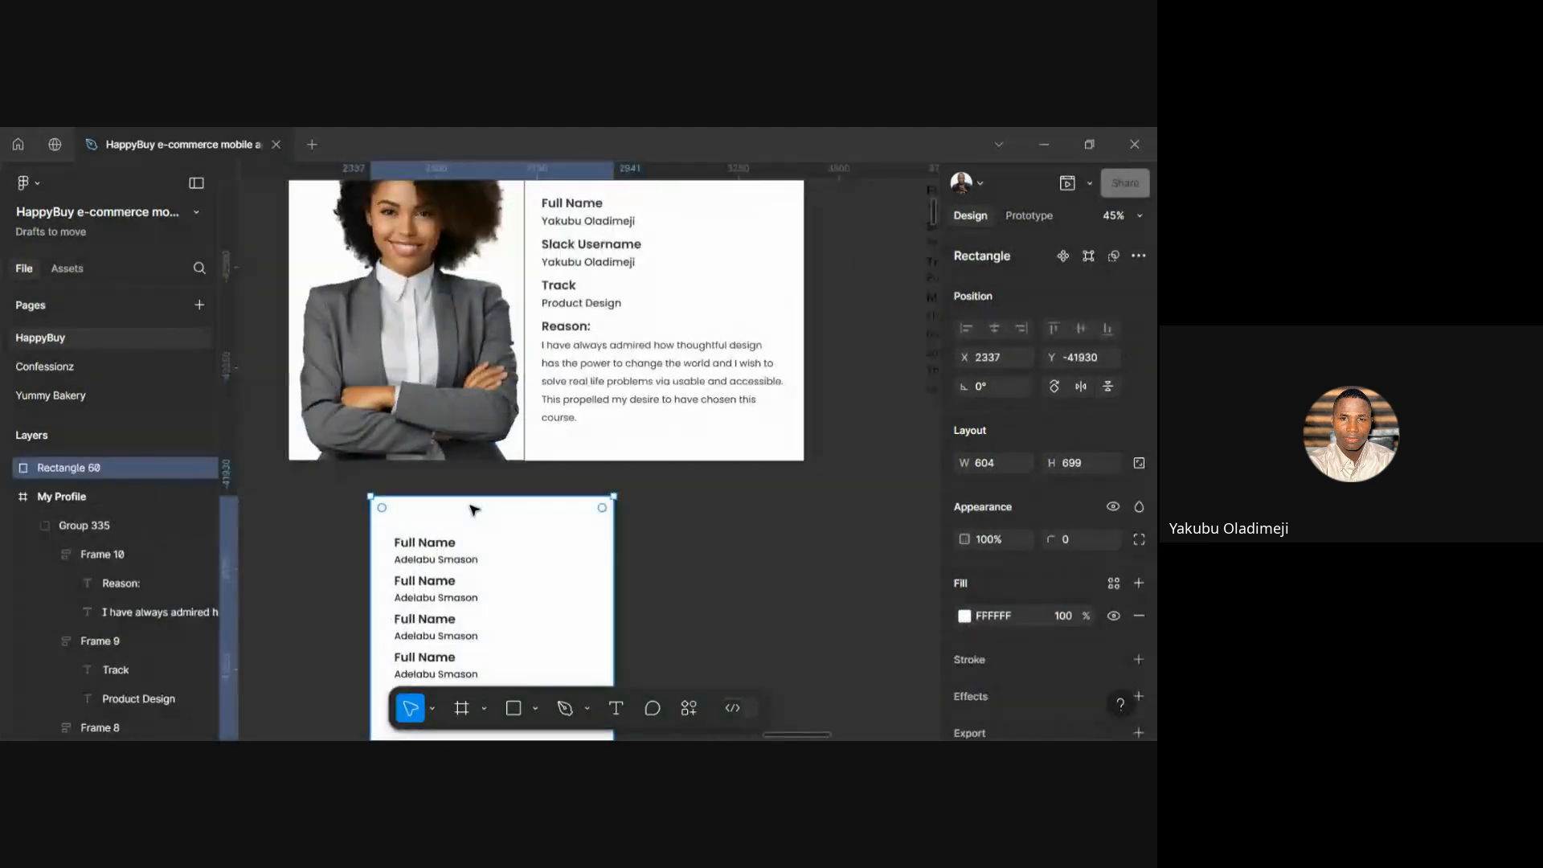
scroll(474, 508, "left", 5)
scroll(472, 506, "down", 3)
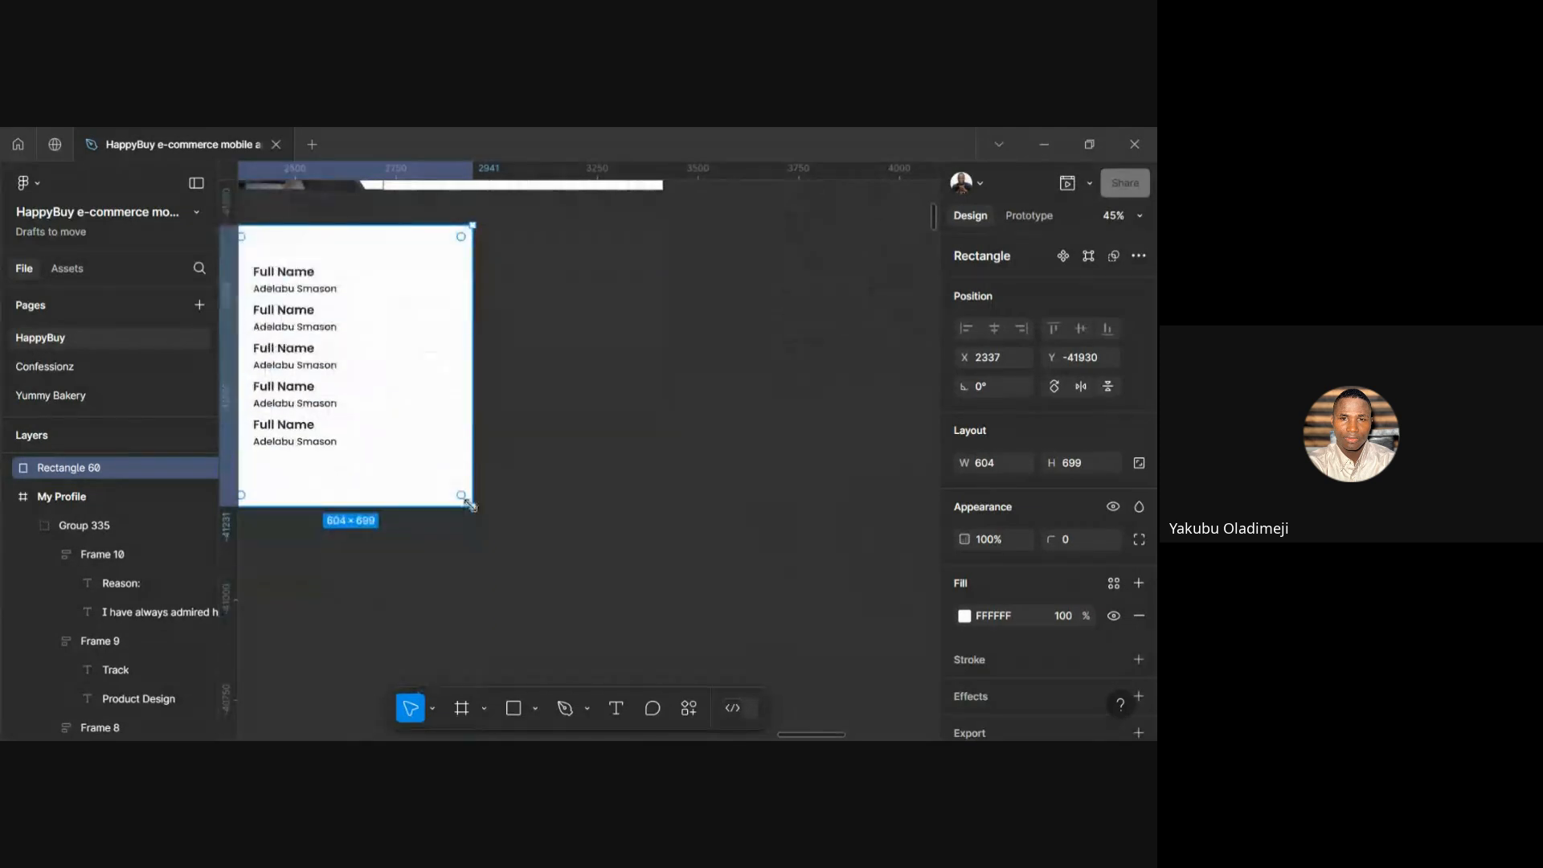
left_click_drag(473, 400, 740, 413)
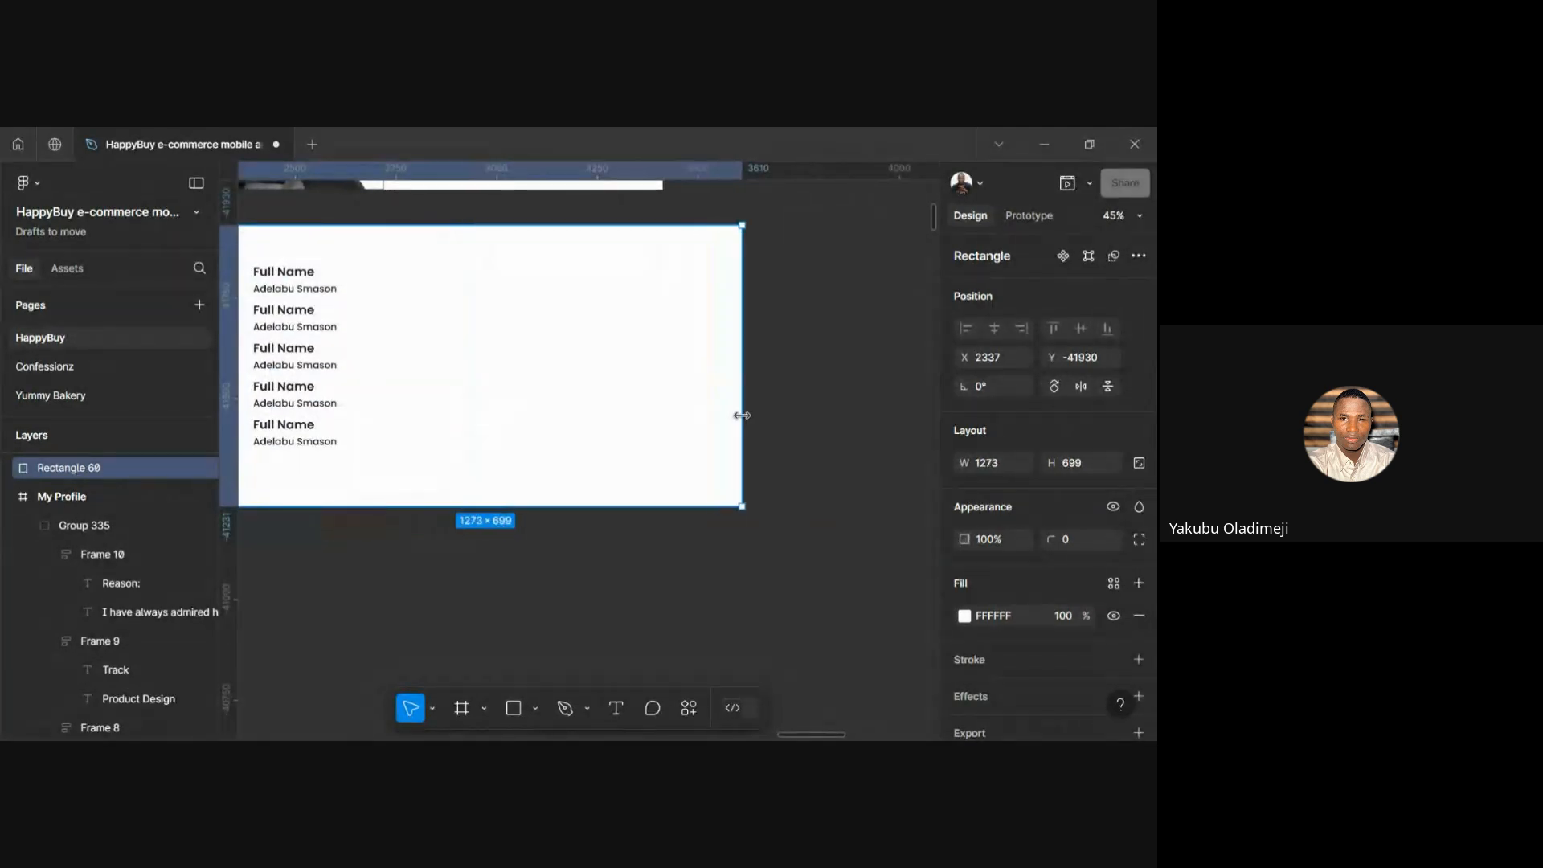
scroll(745, 420, "left", 2)
scroll(746, 421, "left", 2)
scroll(745, 420, "up", 1)
scroll(746, 420, "right", 4)
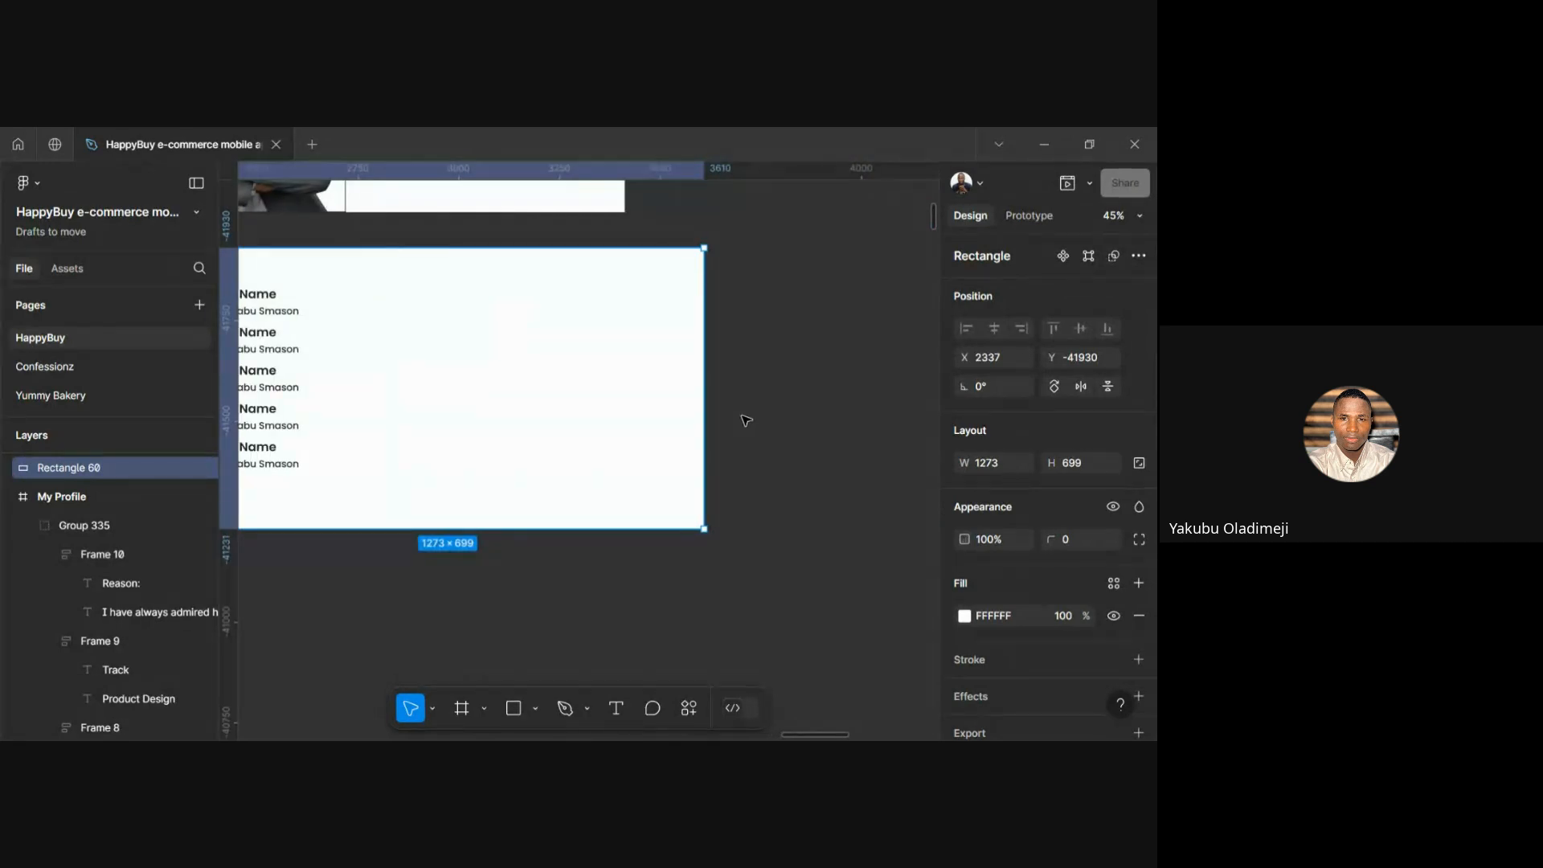
scroll(746, 420, "left", 2)
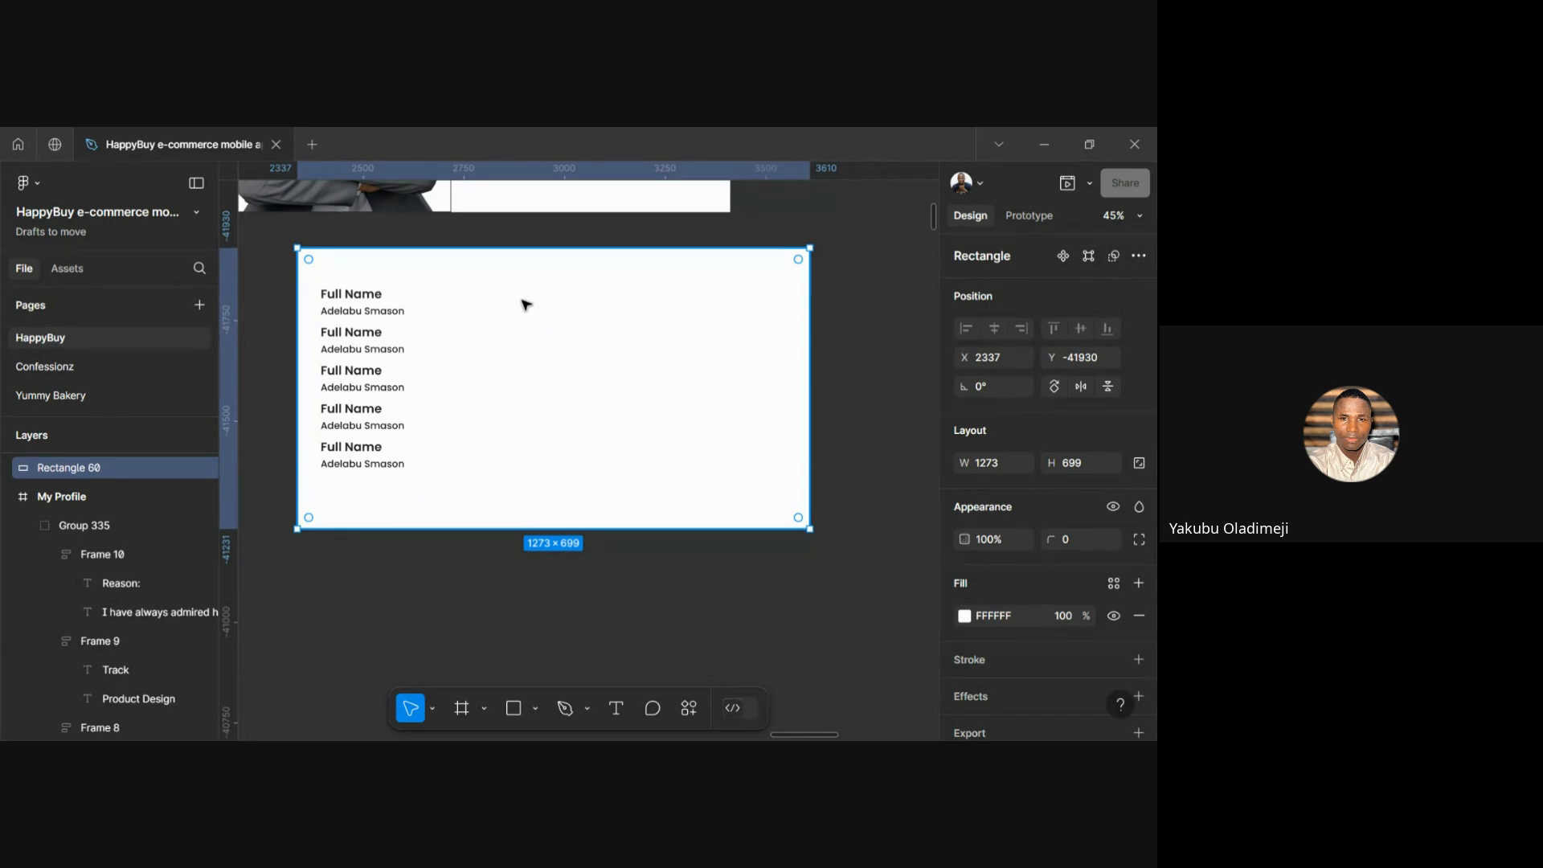
Draw Frame 11 over the card's right side, stretched to the full 699 height
key("f")
left_click_drag(502, 285, 737, 528)
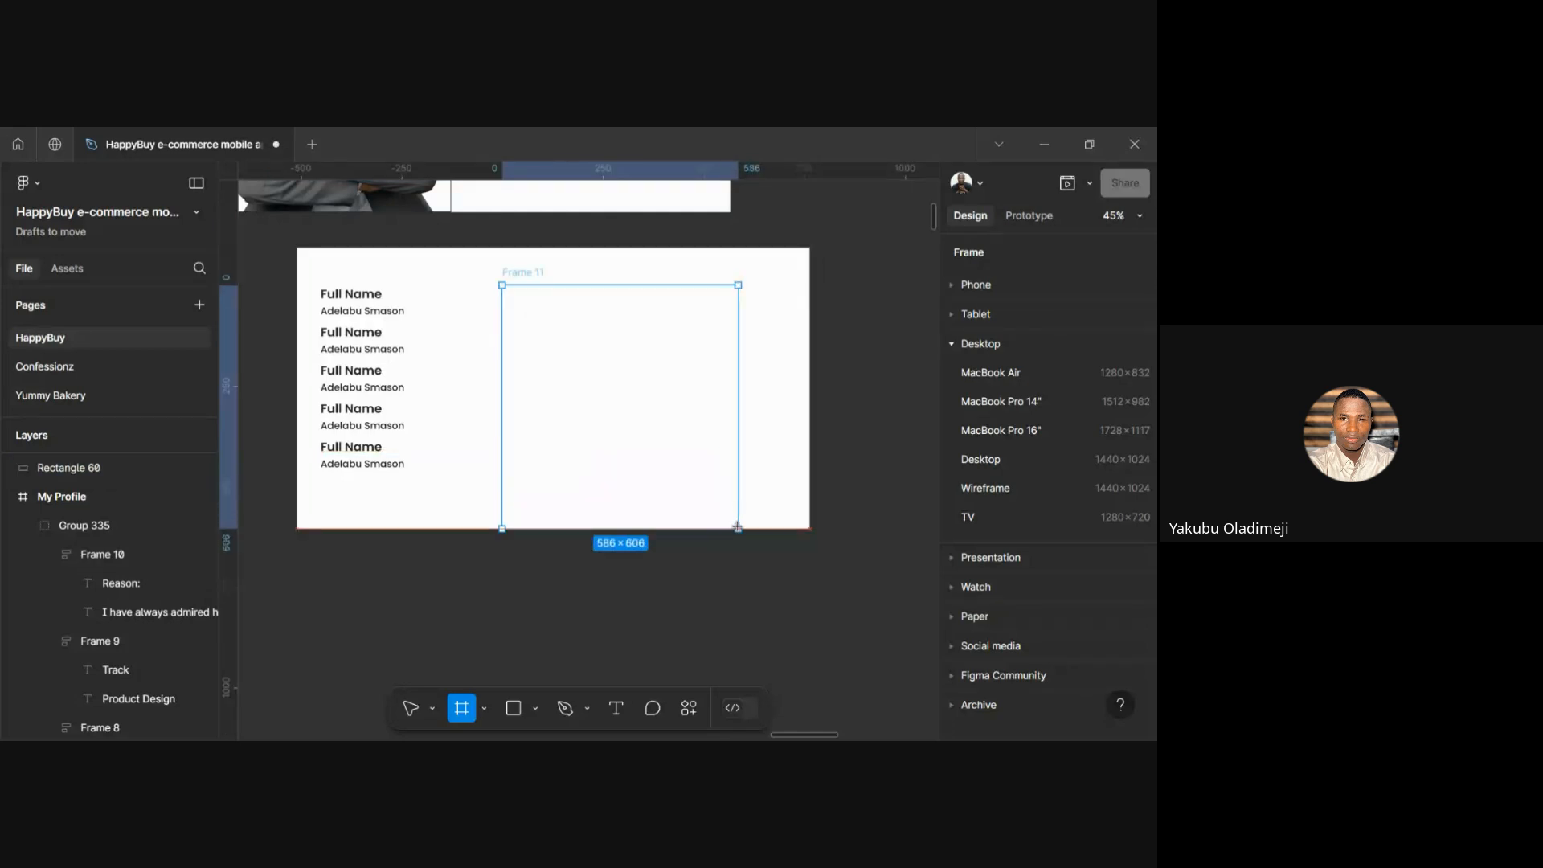
left_click_drag(623, 262, 618, 251)
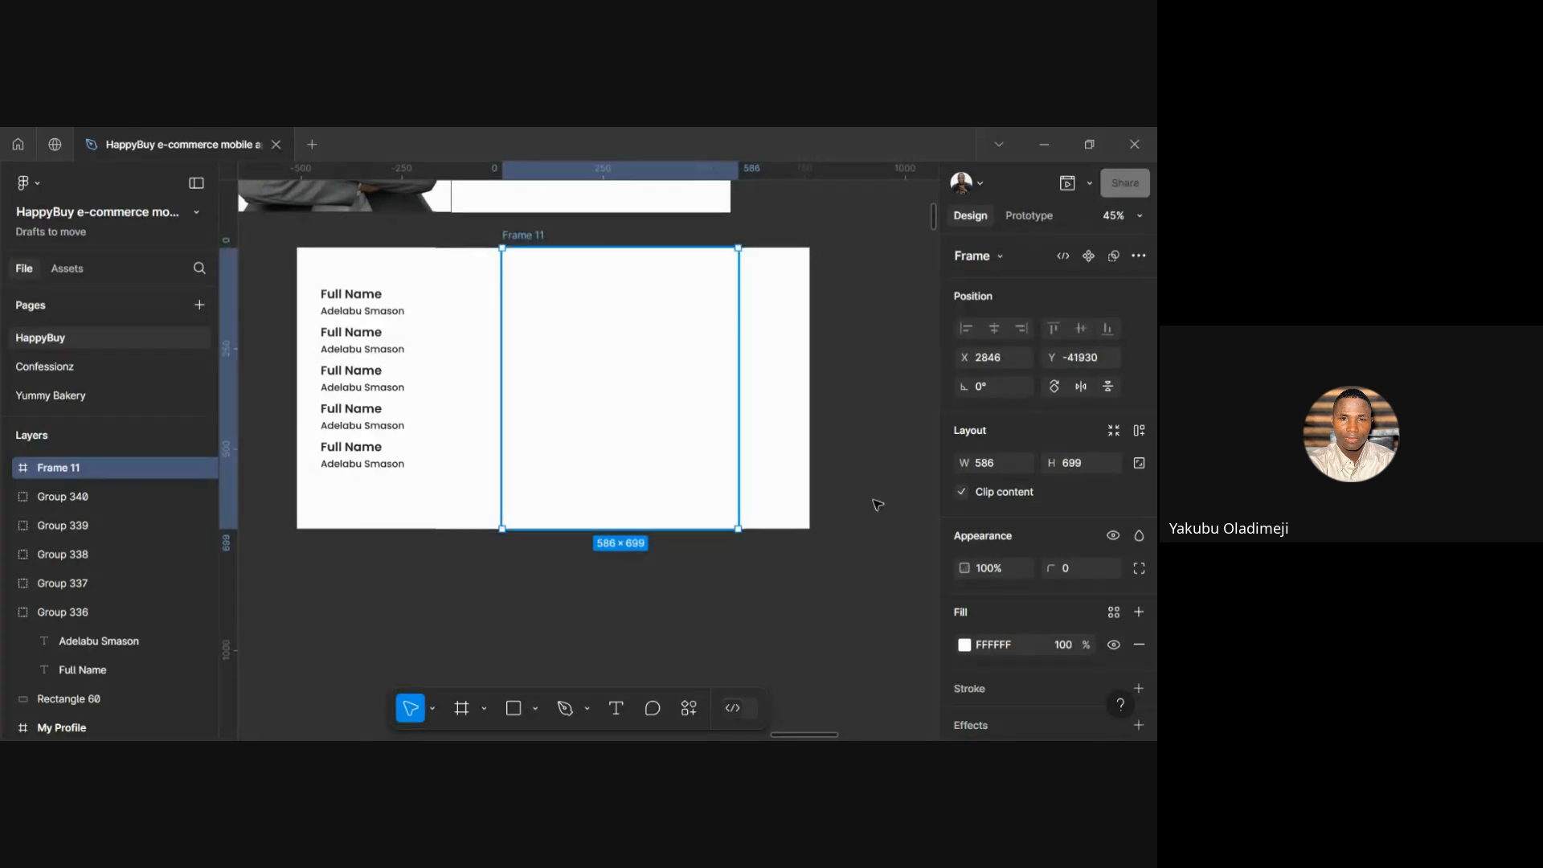
scroll(988, 627, "down", 3)
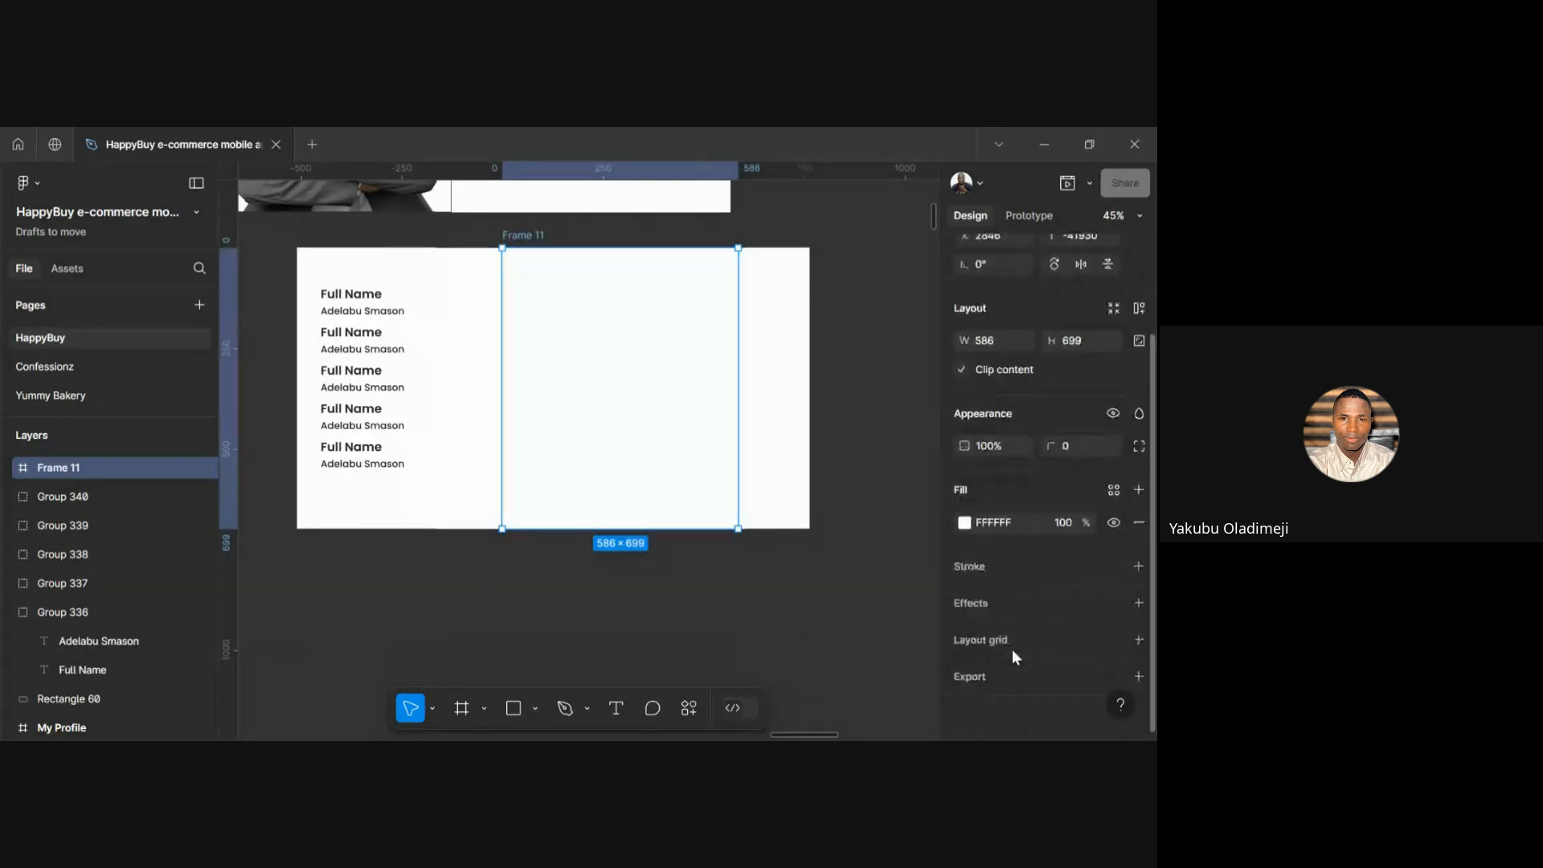
Set Frame 11's fill to an image showing the man's portrait photo
left_click(964, 524)
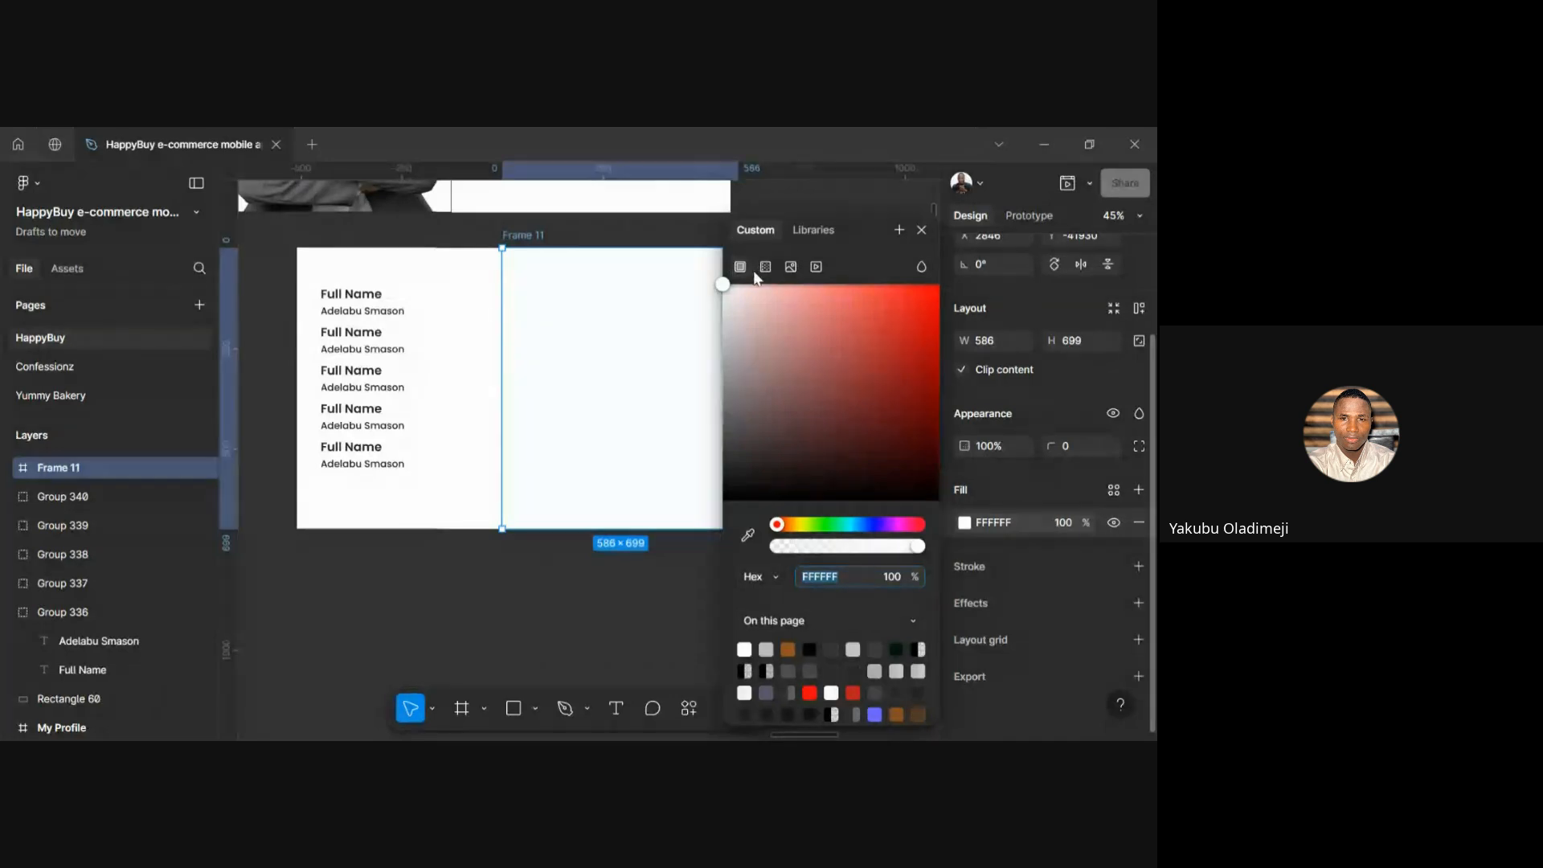
left_click(795, 275)
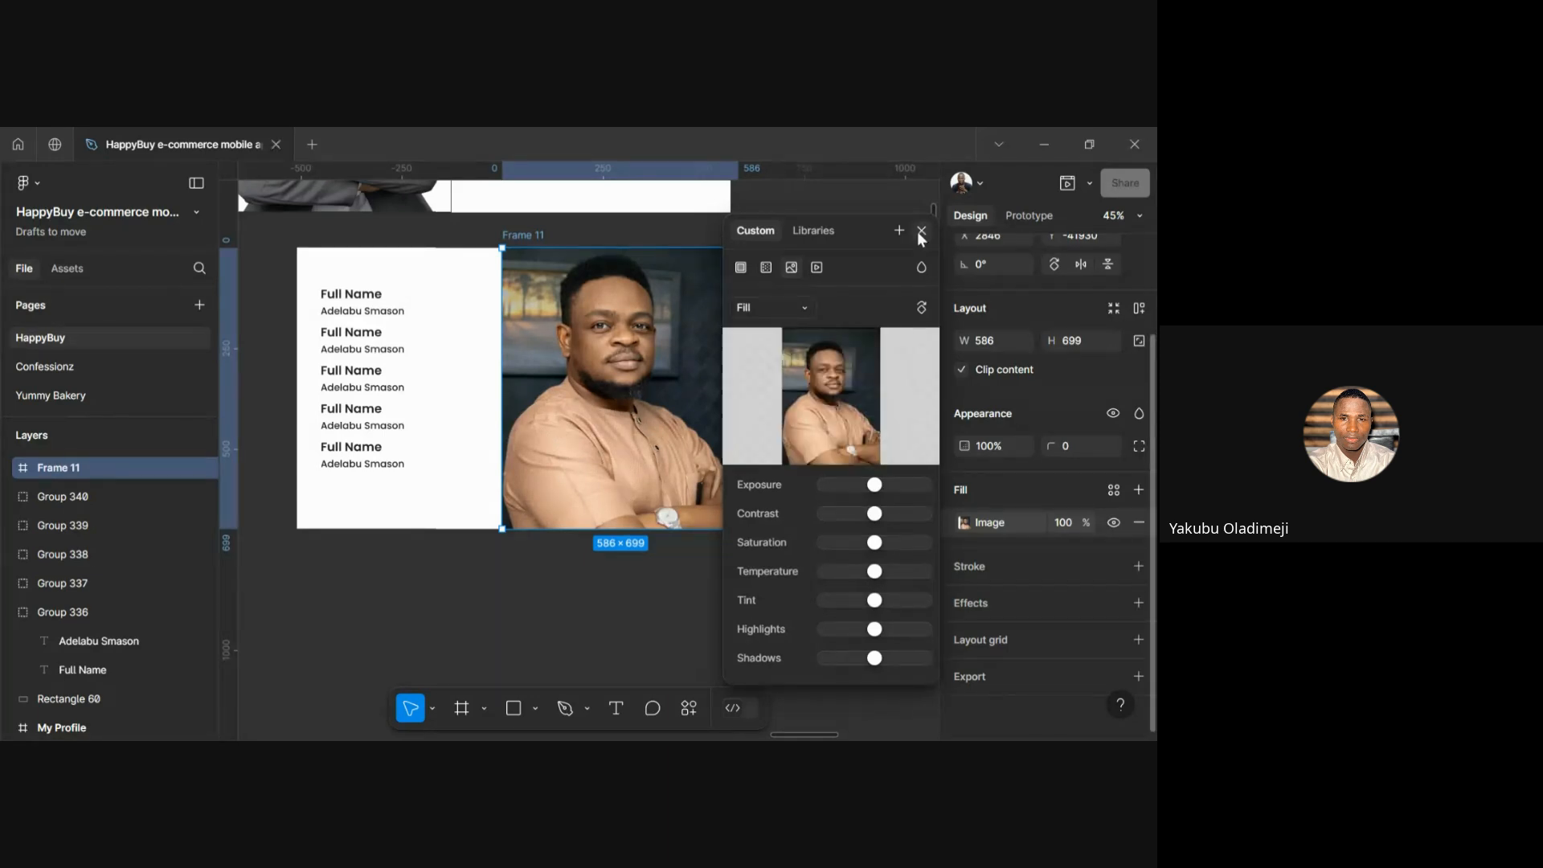
left_click(922, 232)
left_click(874, 394)
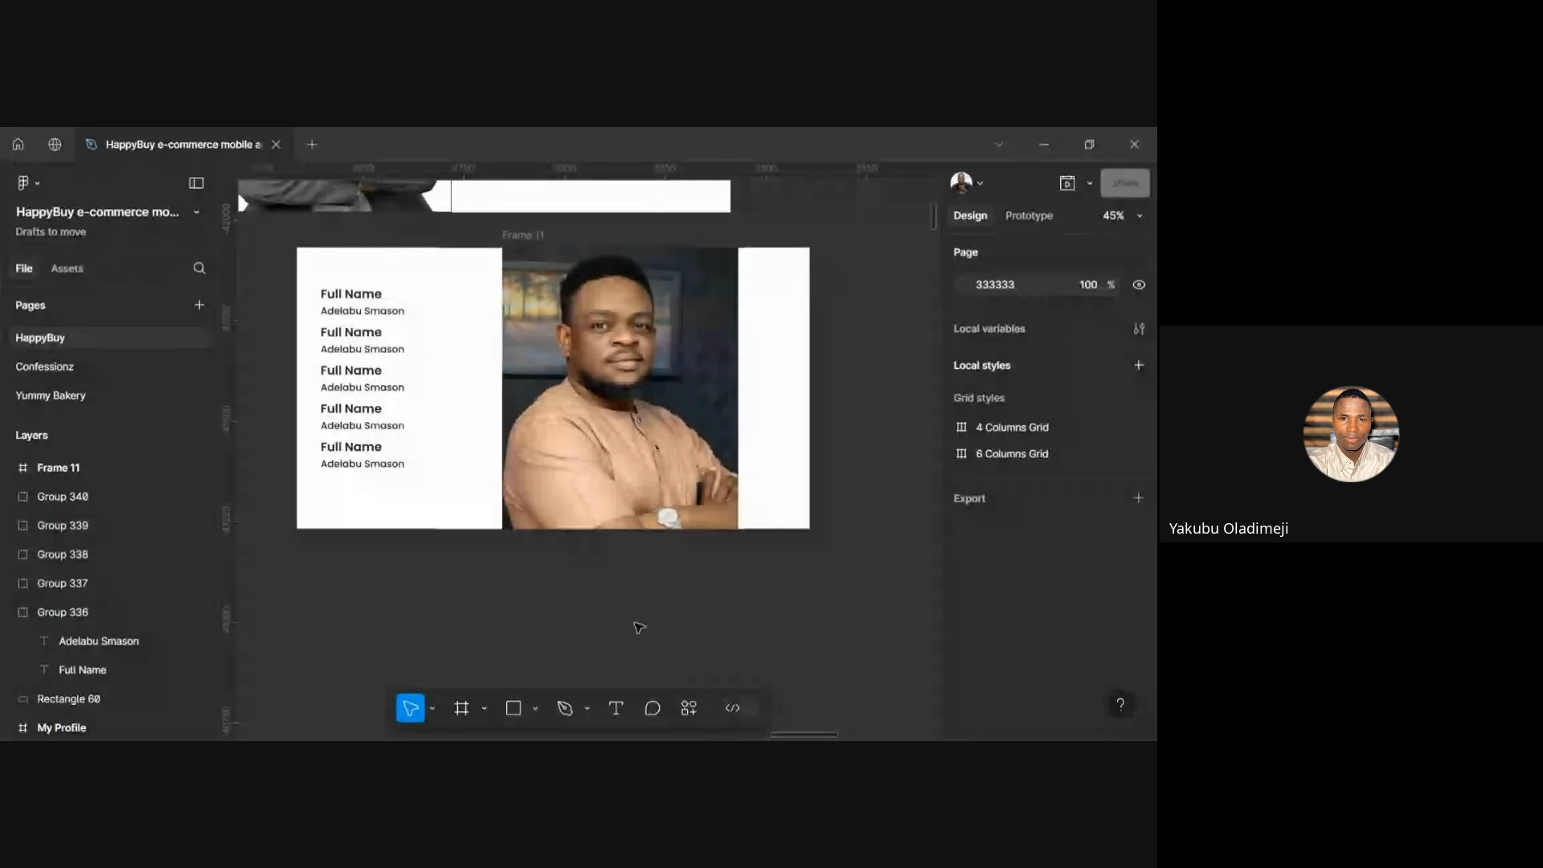
scroll(639, 627, "down", 3)
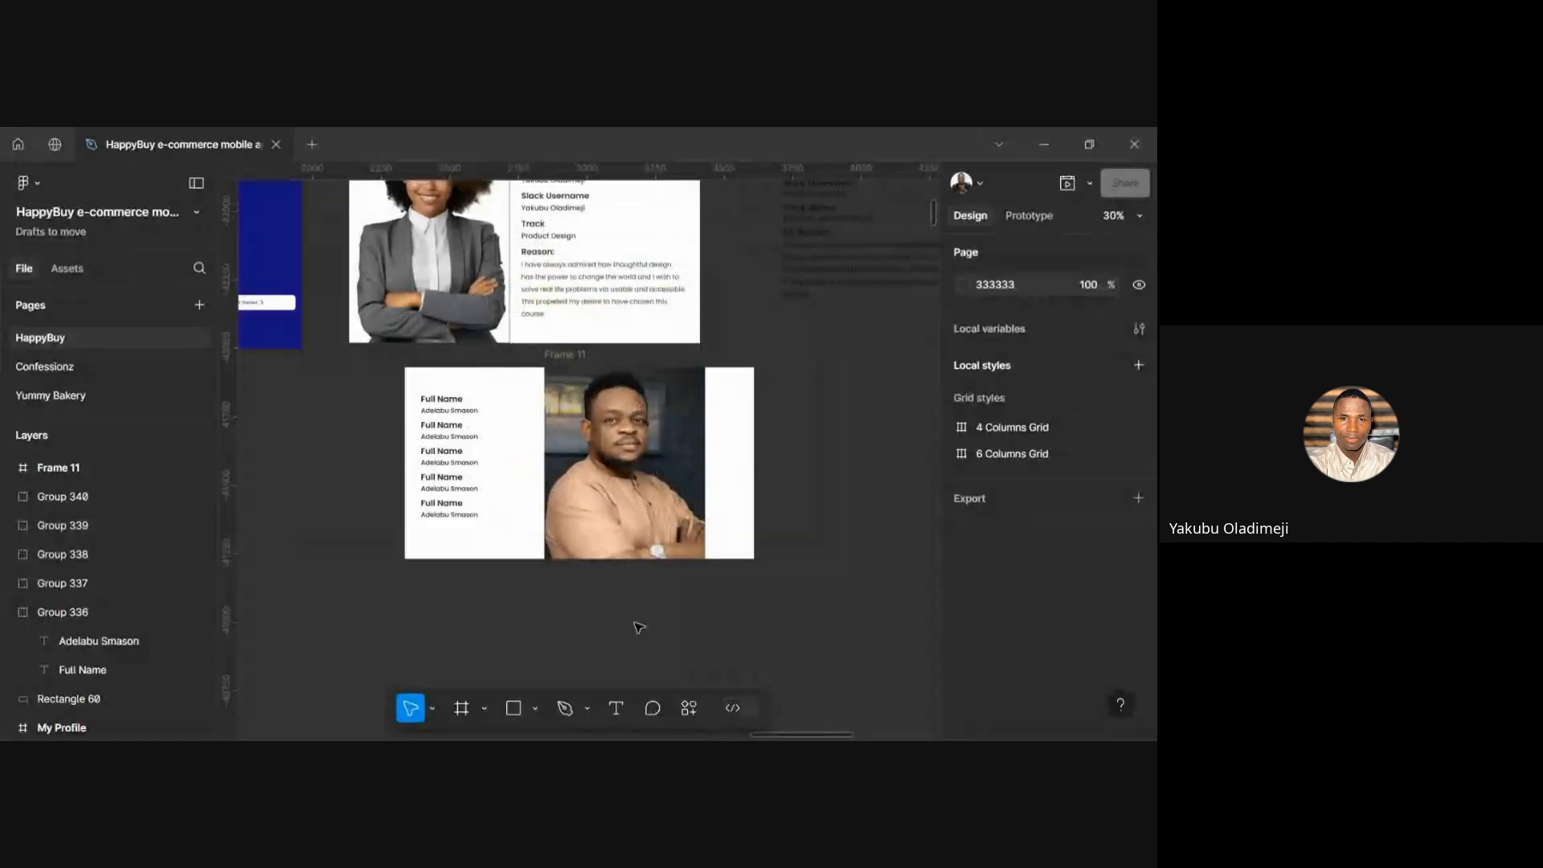
scroll(633, 488, "up", 3)
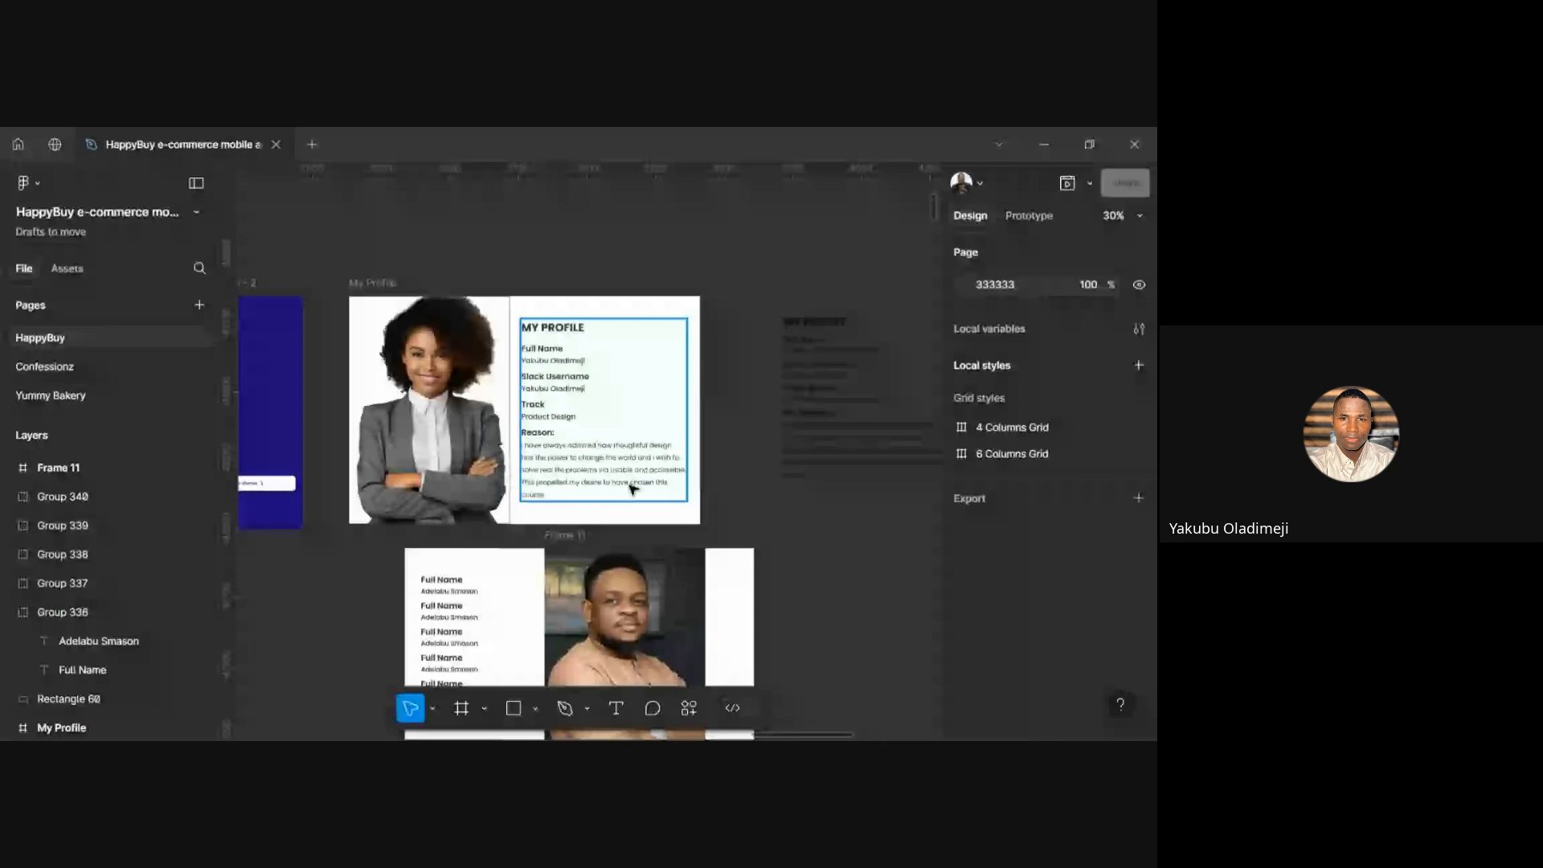
scroll(461, 449, "up", 3)
left_click(413, 432)
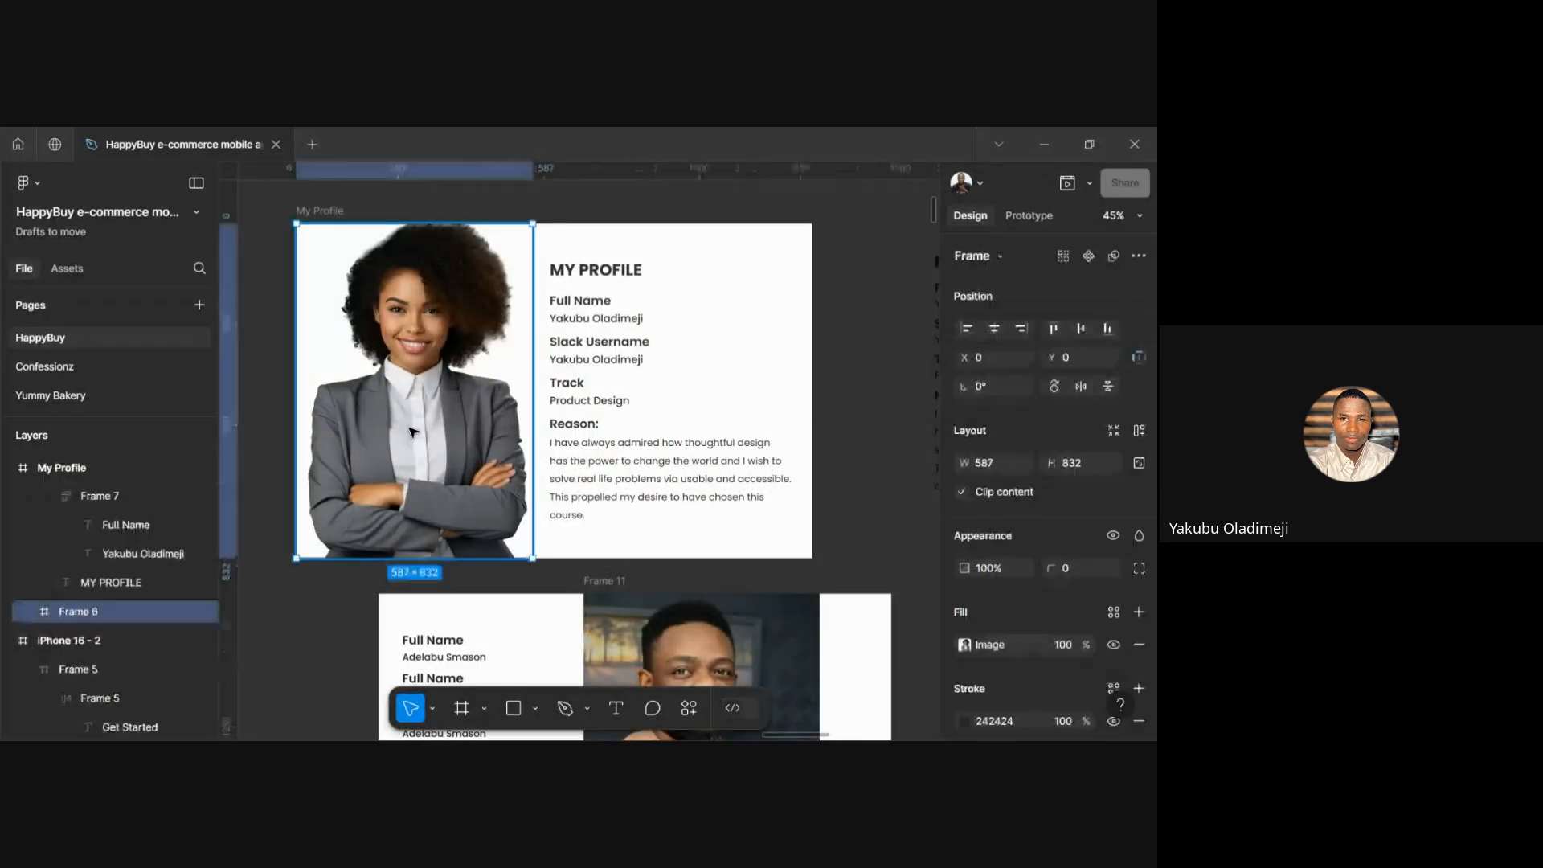
scroll(464, 396, "down", 3)
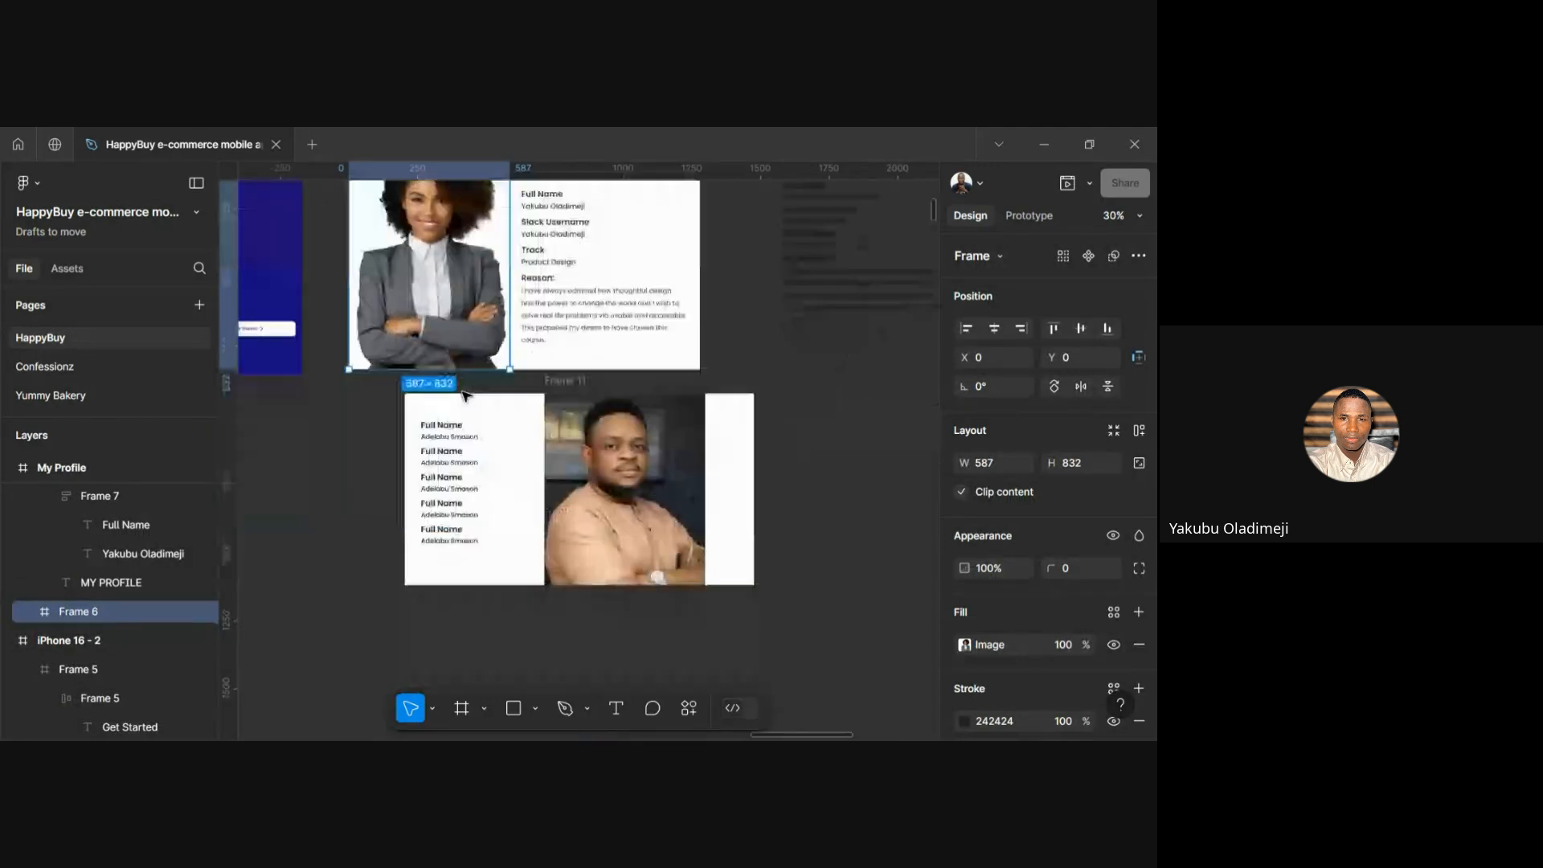
scroll(514, 417, "down", 1)
left_click(566, 440)
scroll(566, 440, "left", 4)
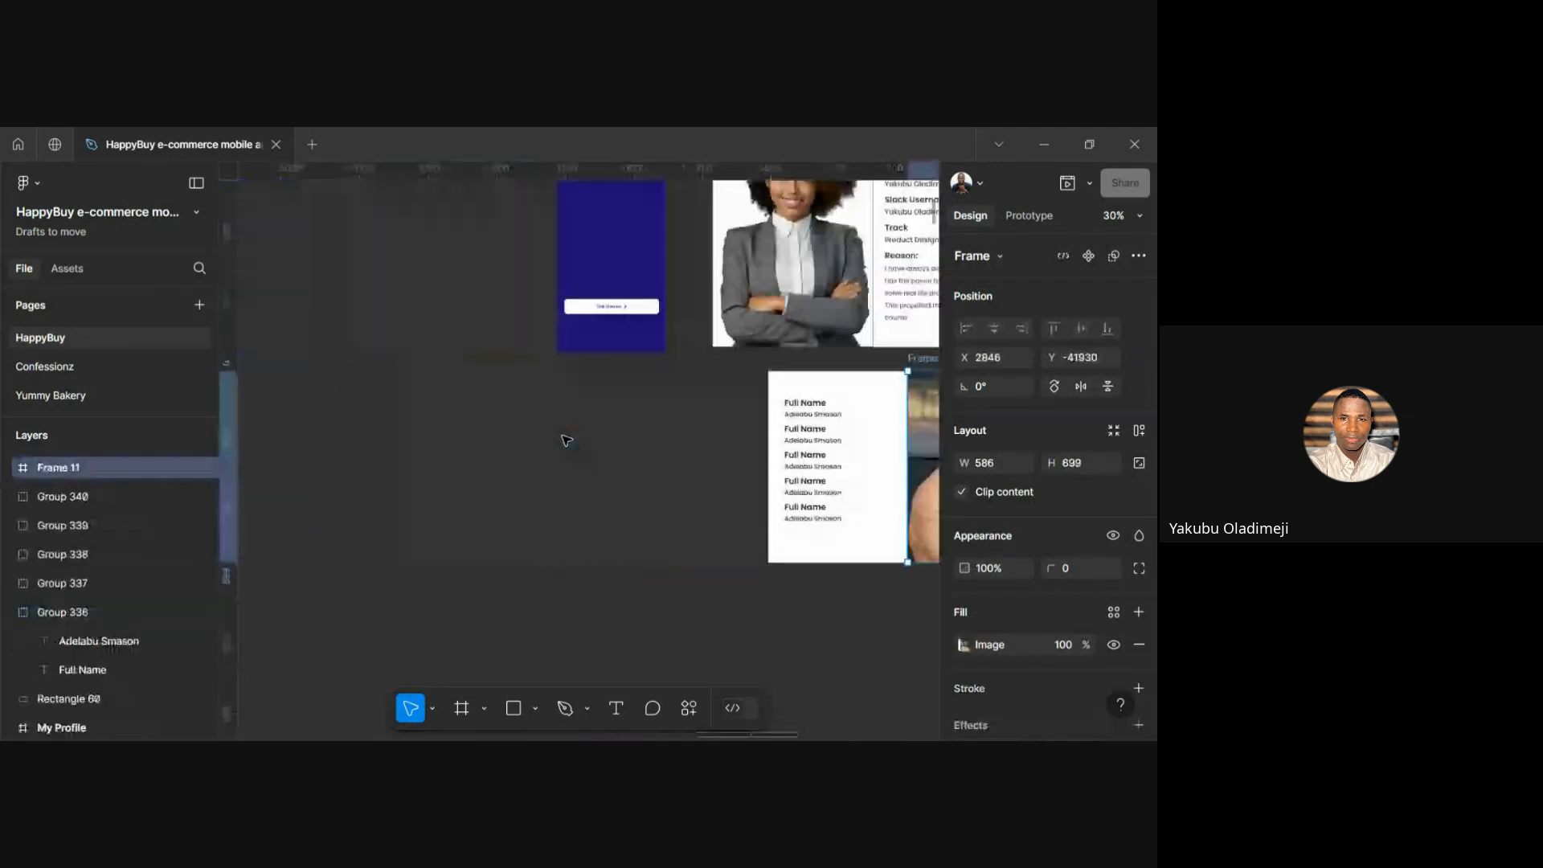
scroll(566, 439, "right", 1)
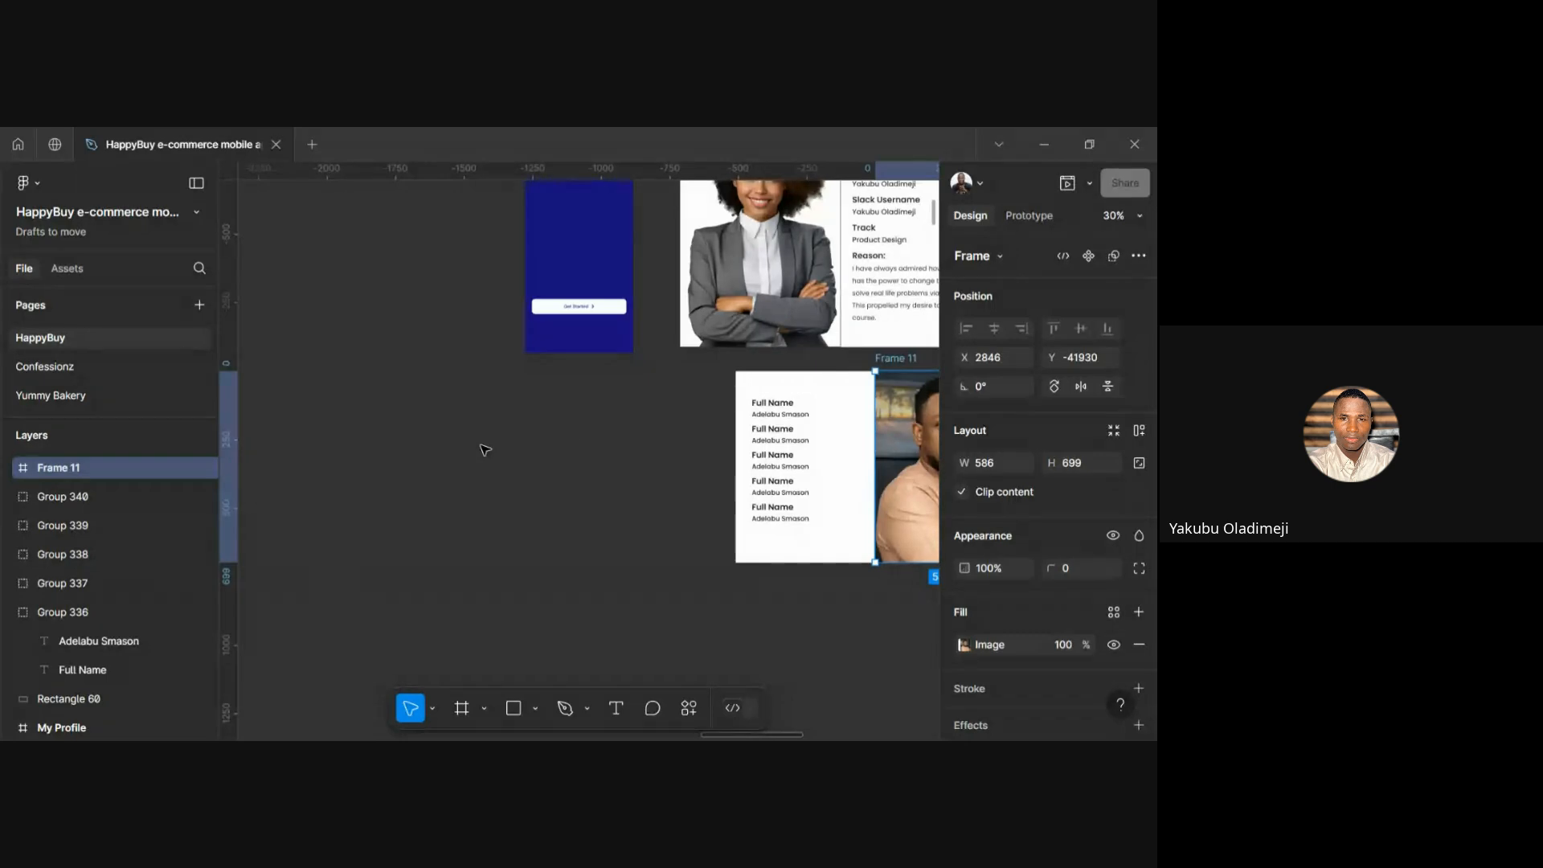
left_click(475, 478)
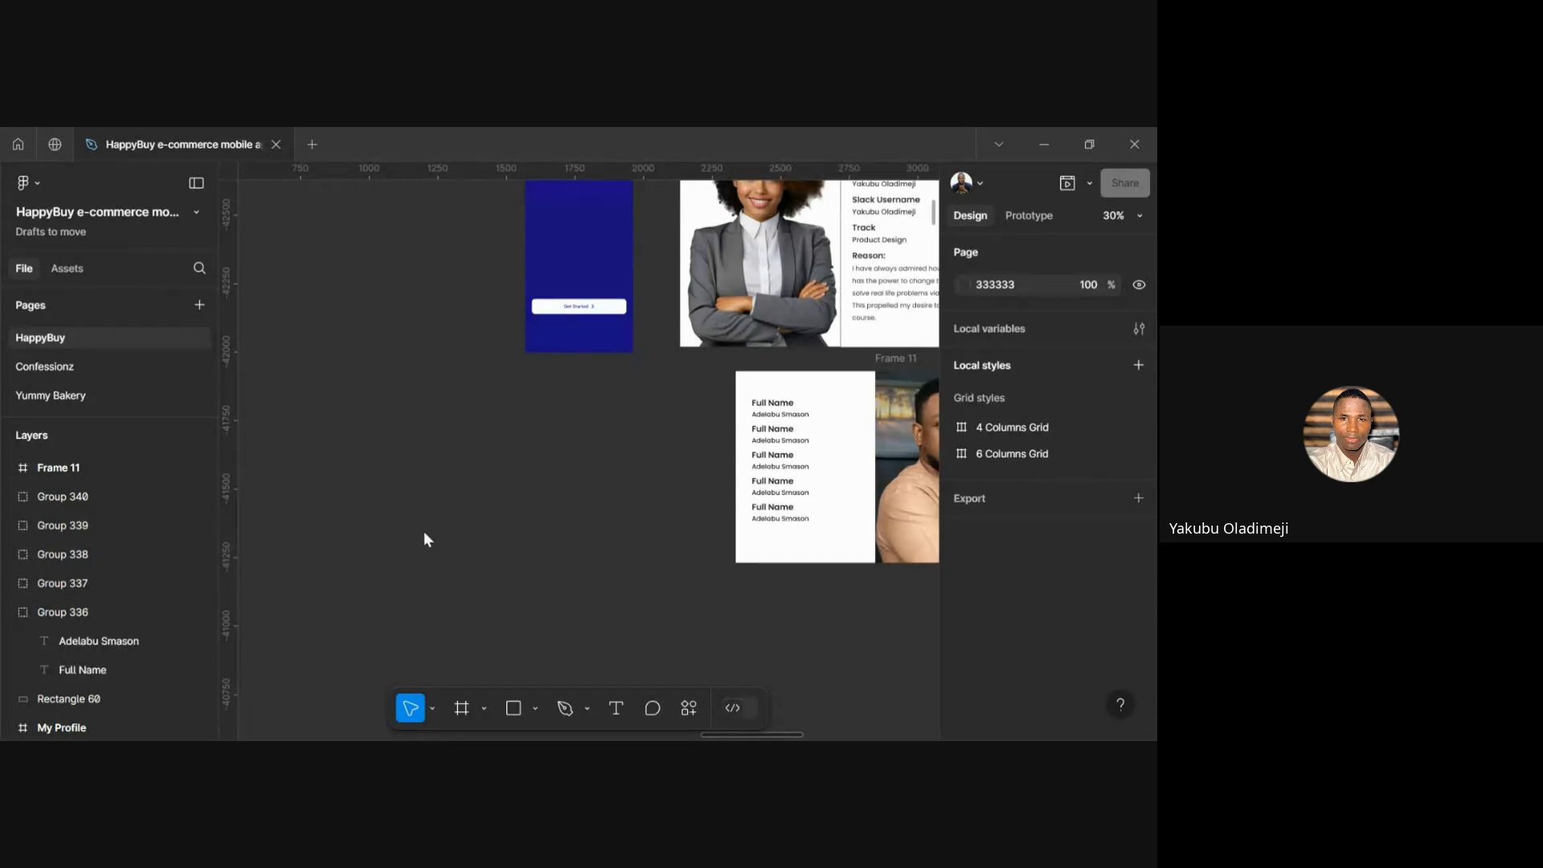
Place the girl's selfie photo on the canvas away from the cards, shrunk to width 100
key("ctrl+shift+k")
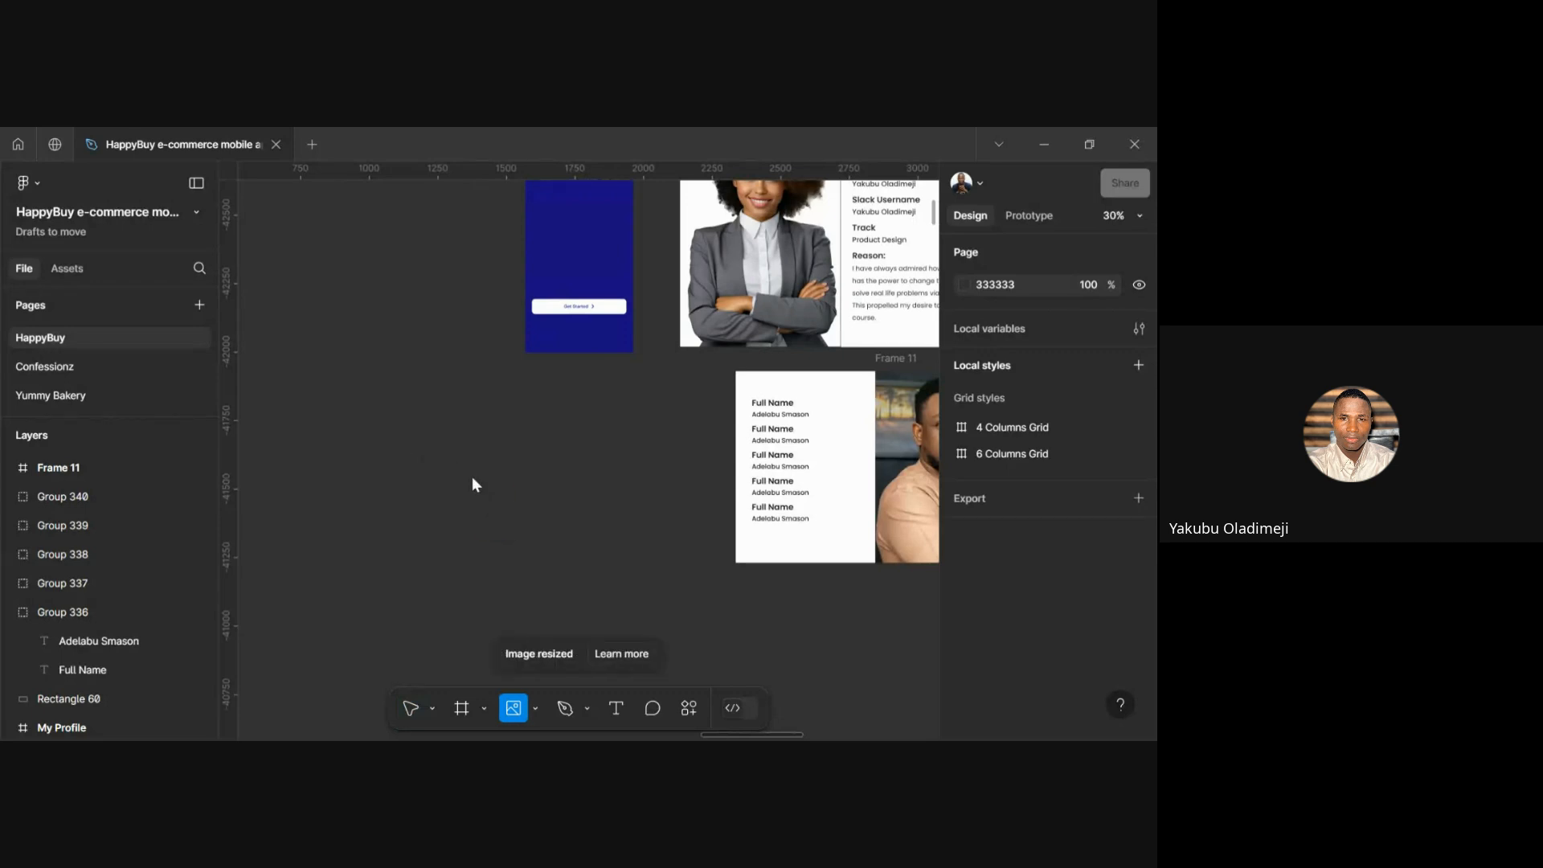
left_click(467, 437)
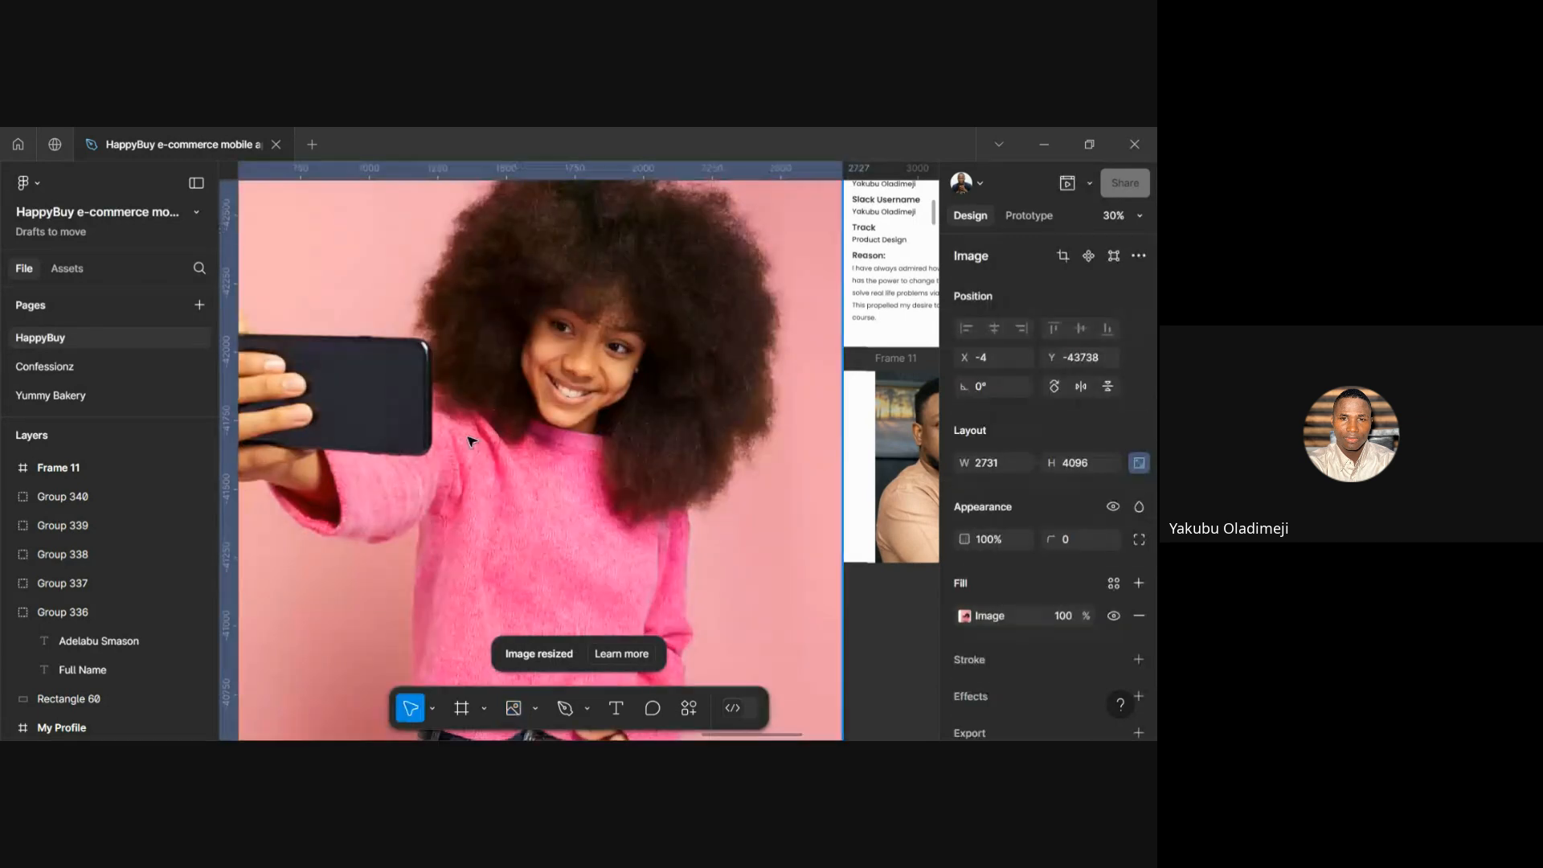
scroll(511, 454, "down", 5)
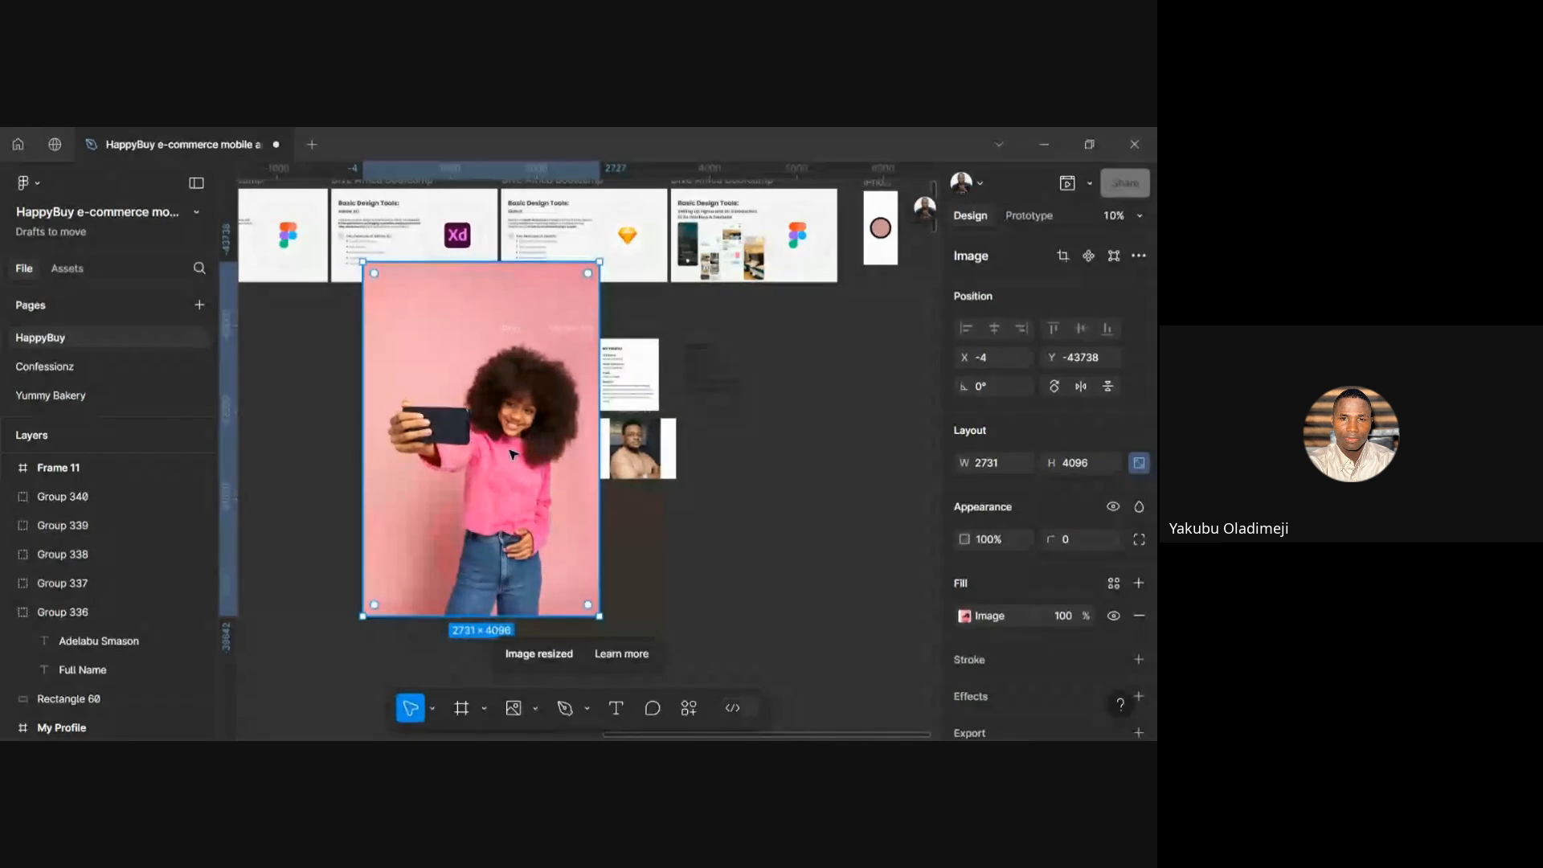
left_click_drag(509, 450, 360, 517)
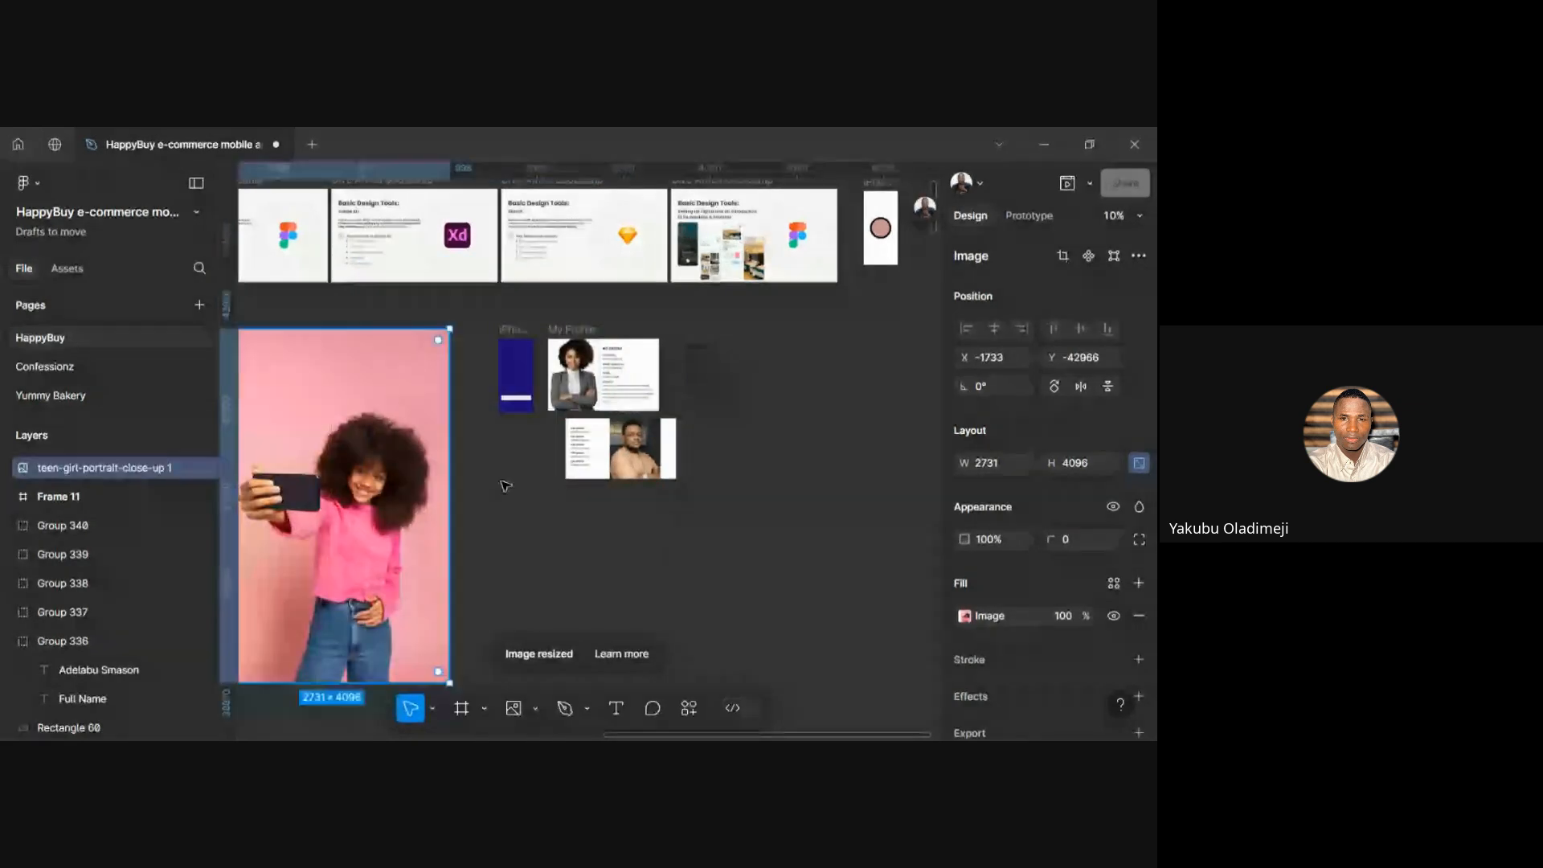
left_click(993, 462)
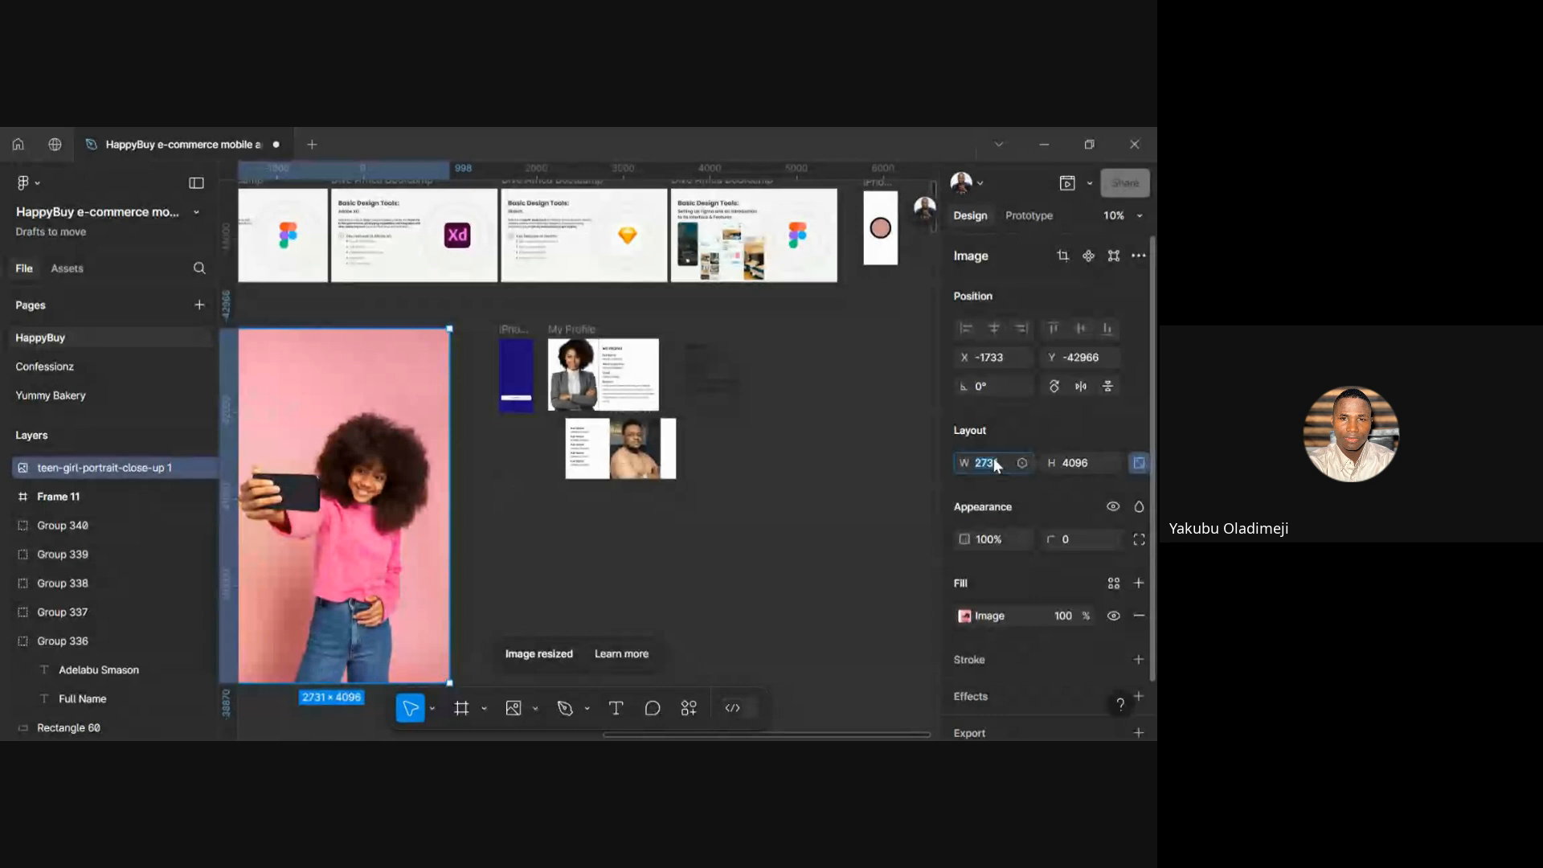
type("100")
key("Return")
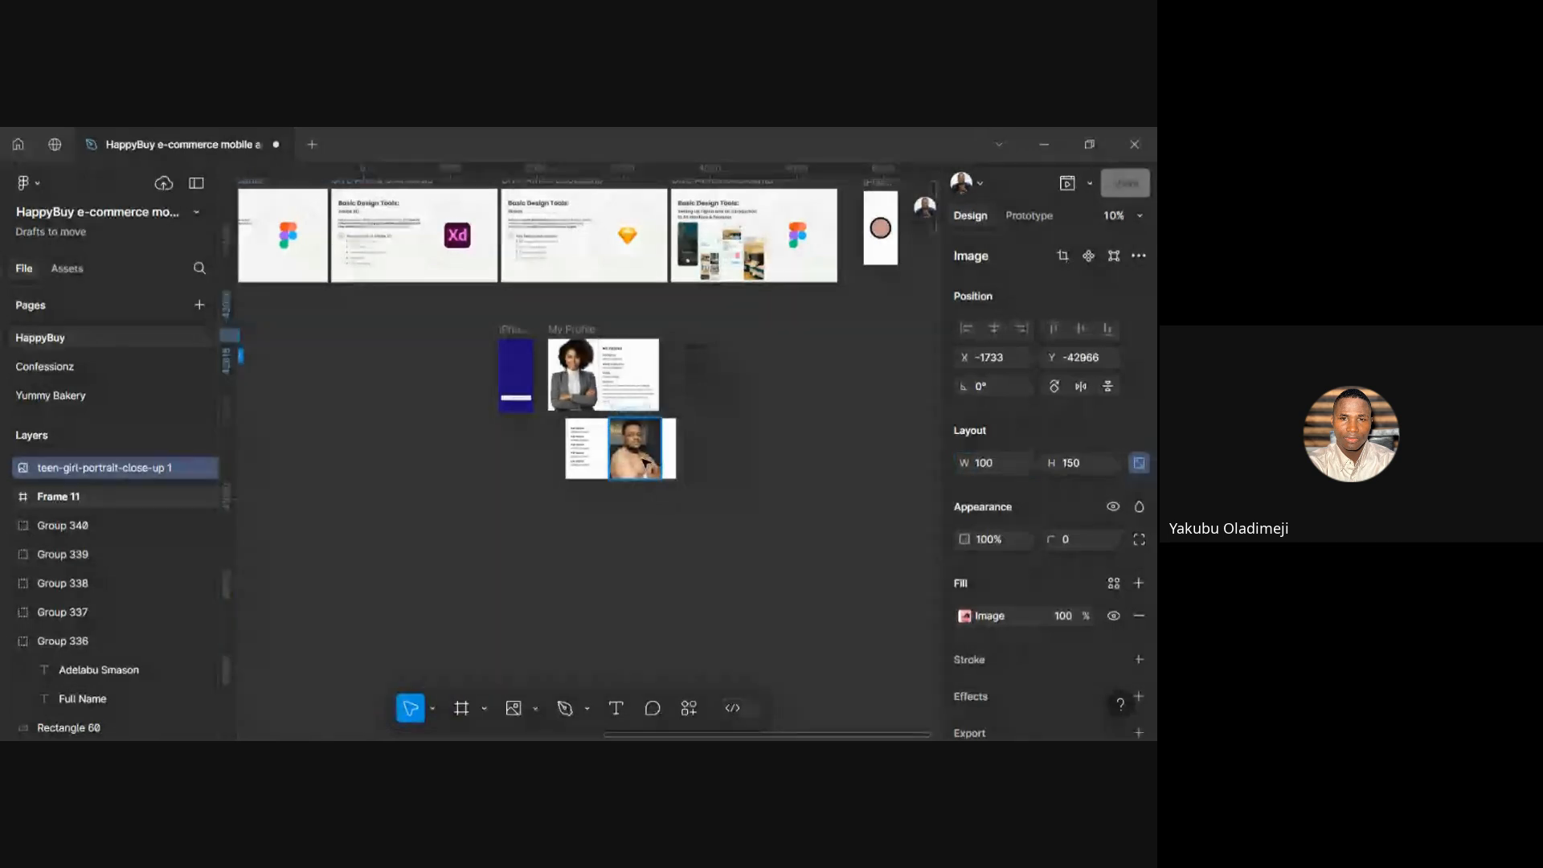
Move the photo toward the canvas middle and resize it to 1000 × 1500
scroll(280, 353, "left", 2)
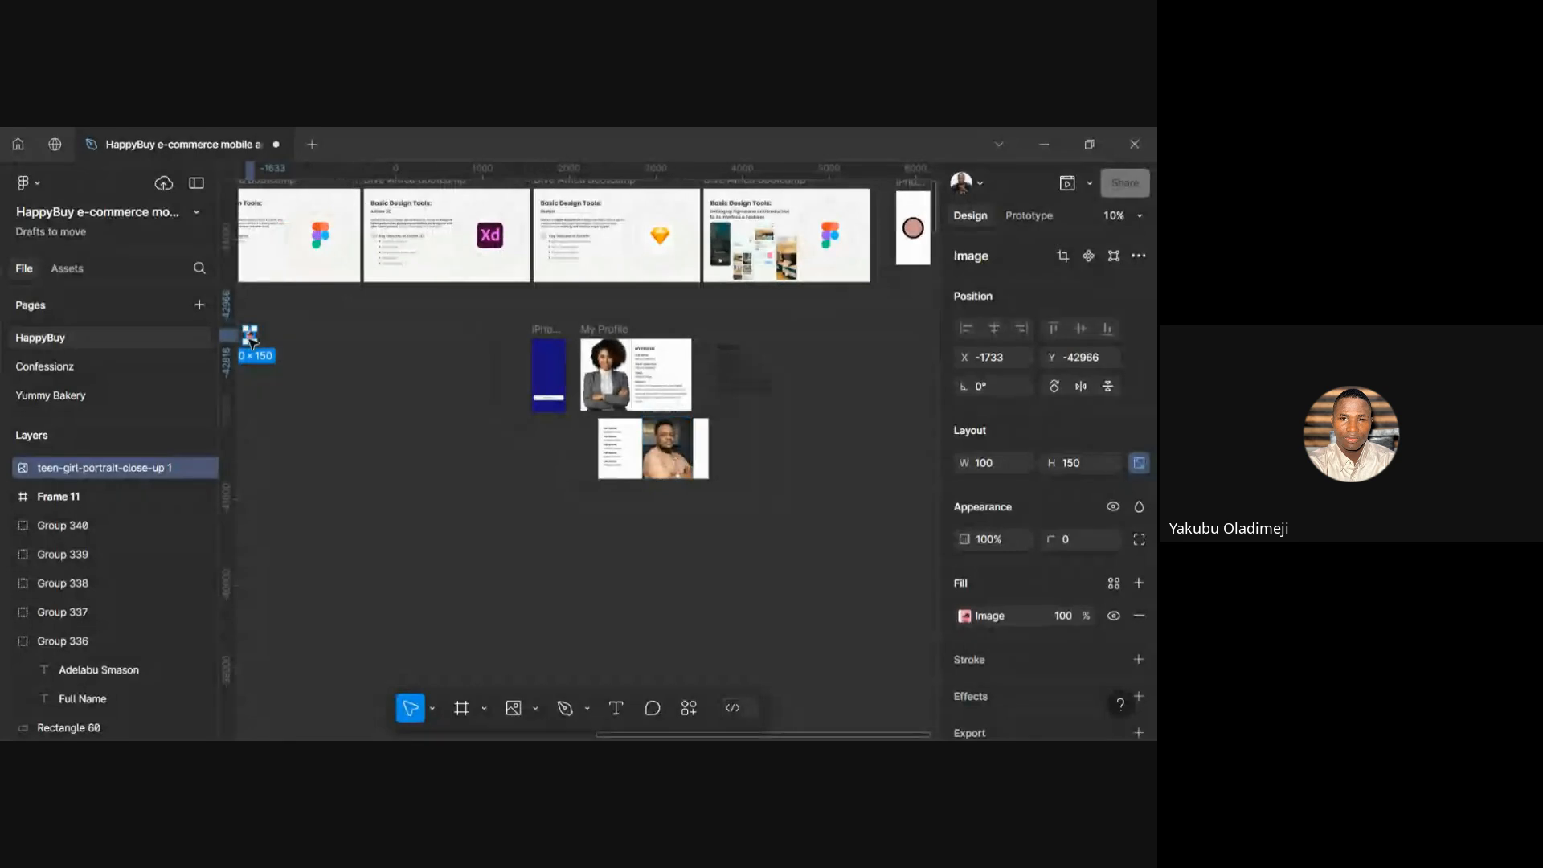
scroll(250, 340, "up", 3)
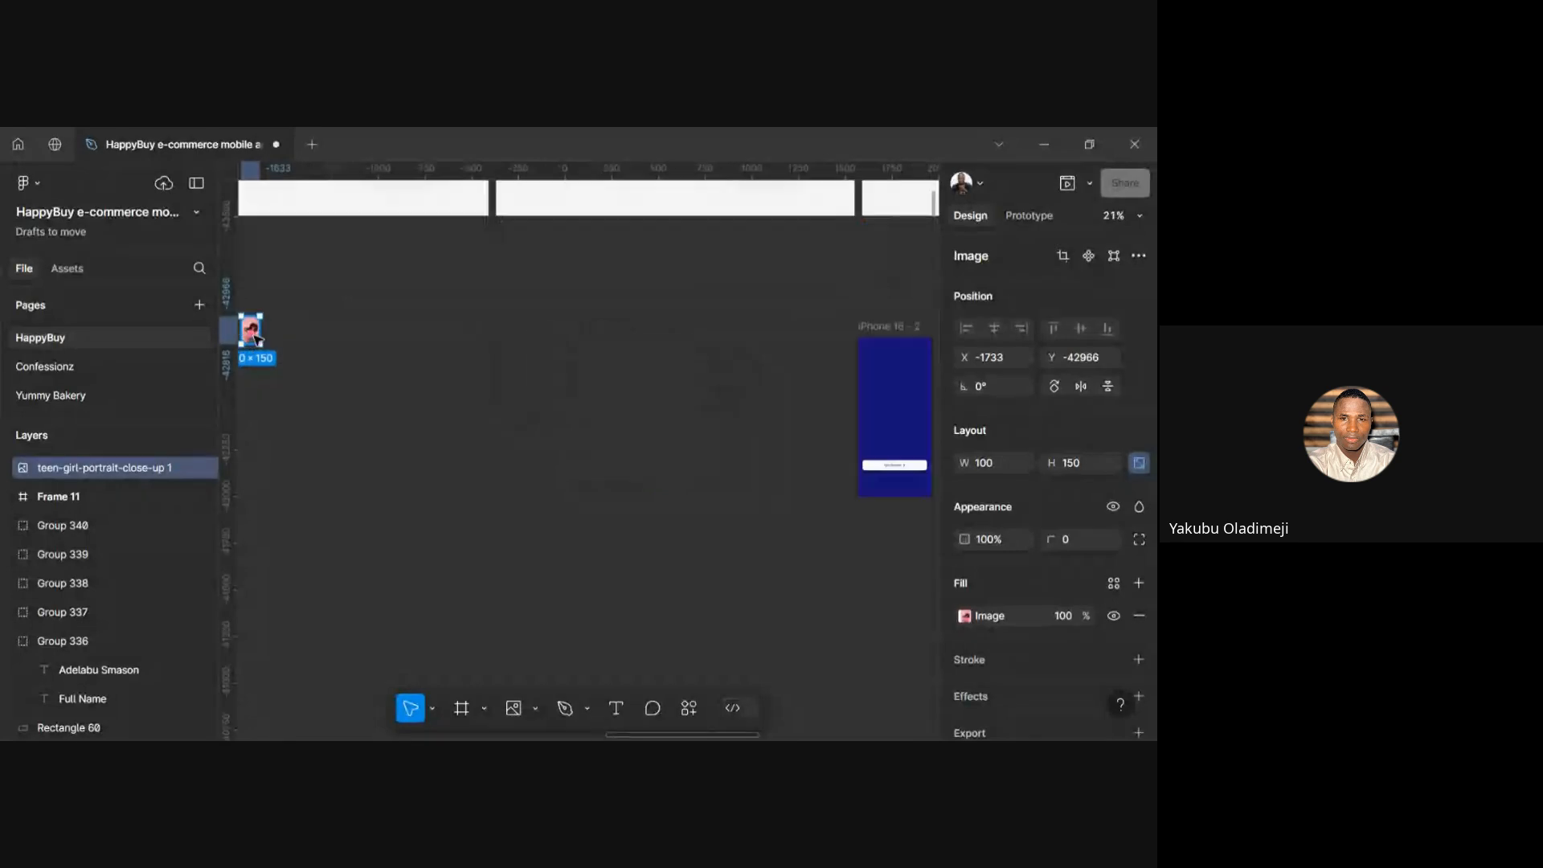
left_click_drag(253, 337, 636, 397)
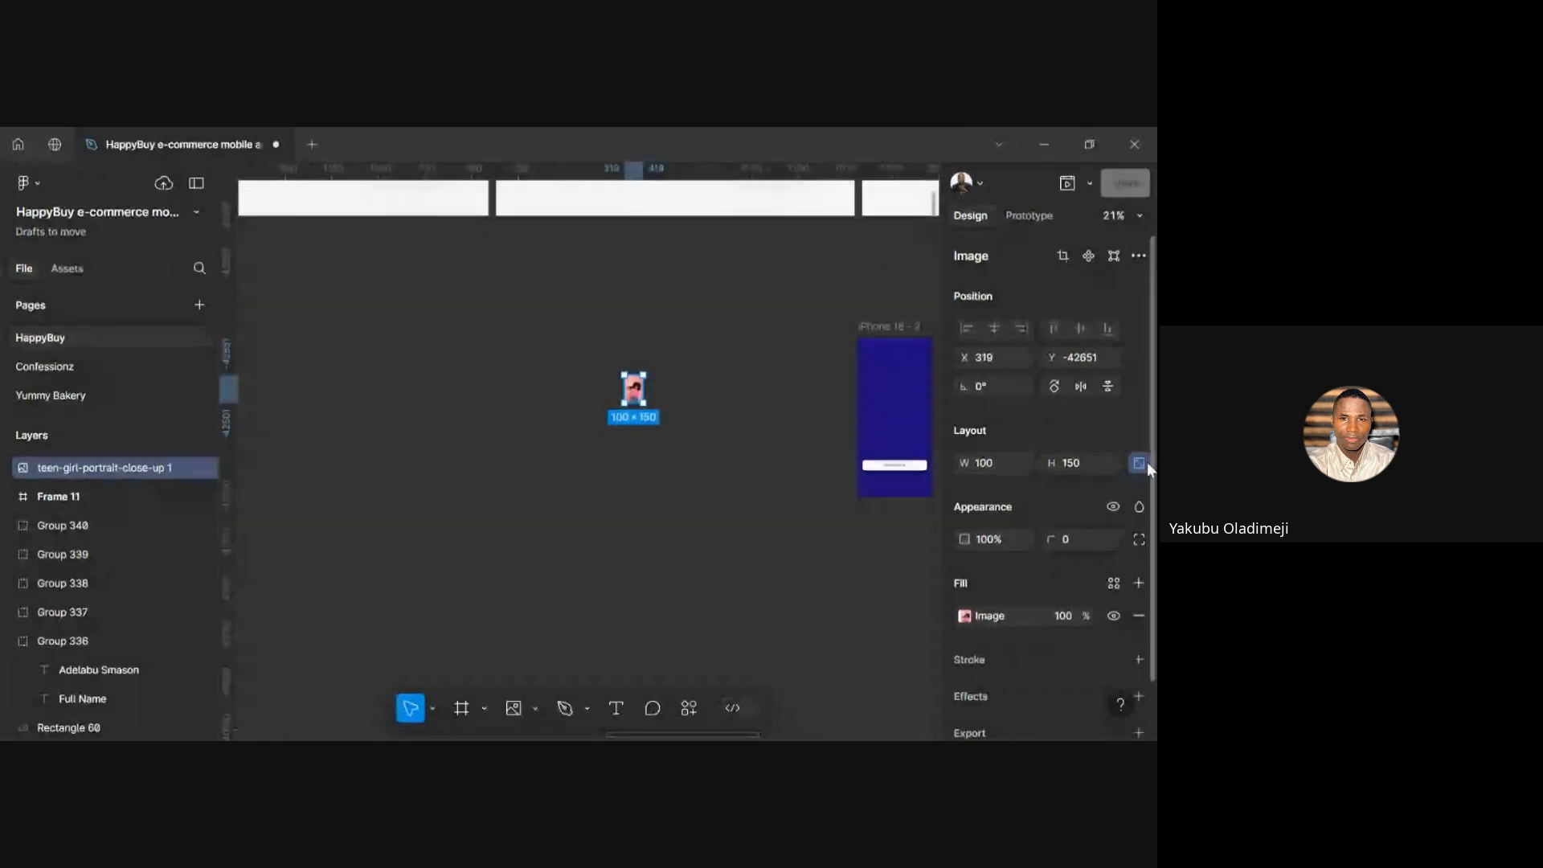
left_click(997, 459)
type("1000")
key("Return")
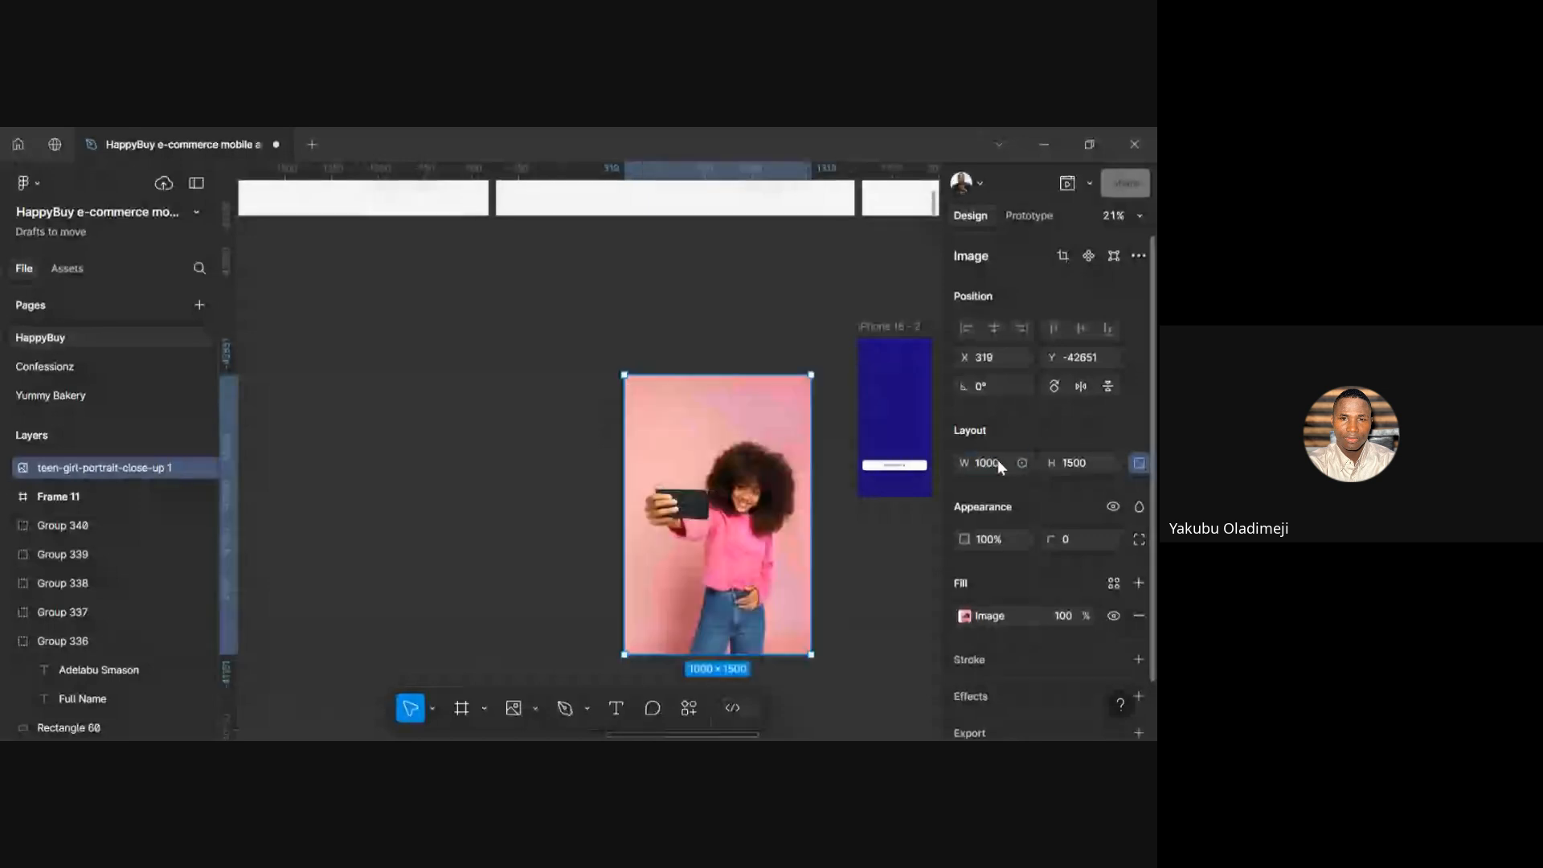
left_click_drag(710, 479, 664, 435)
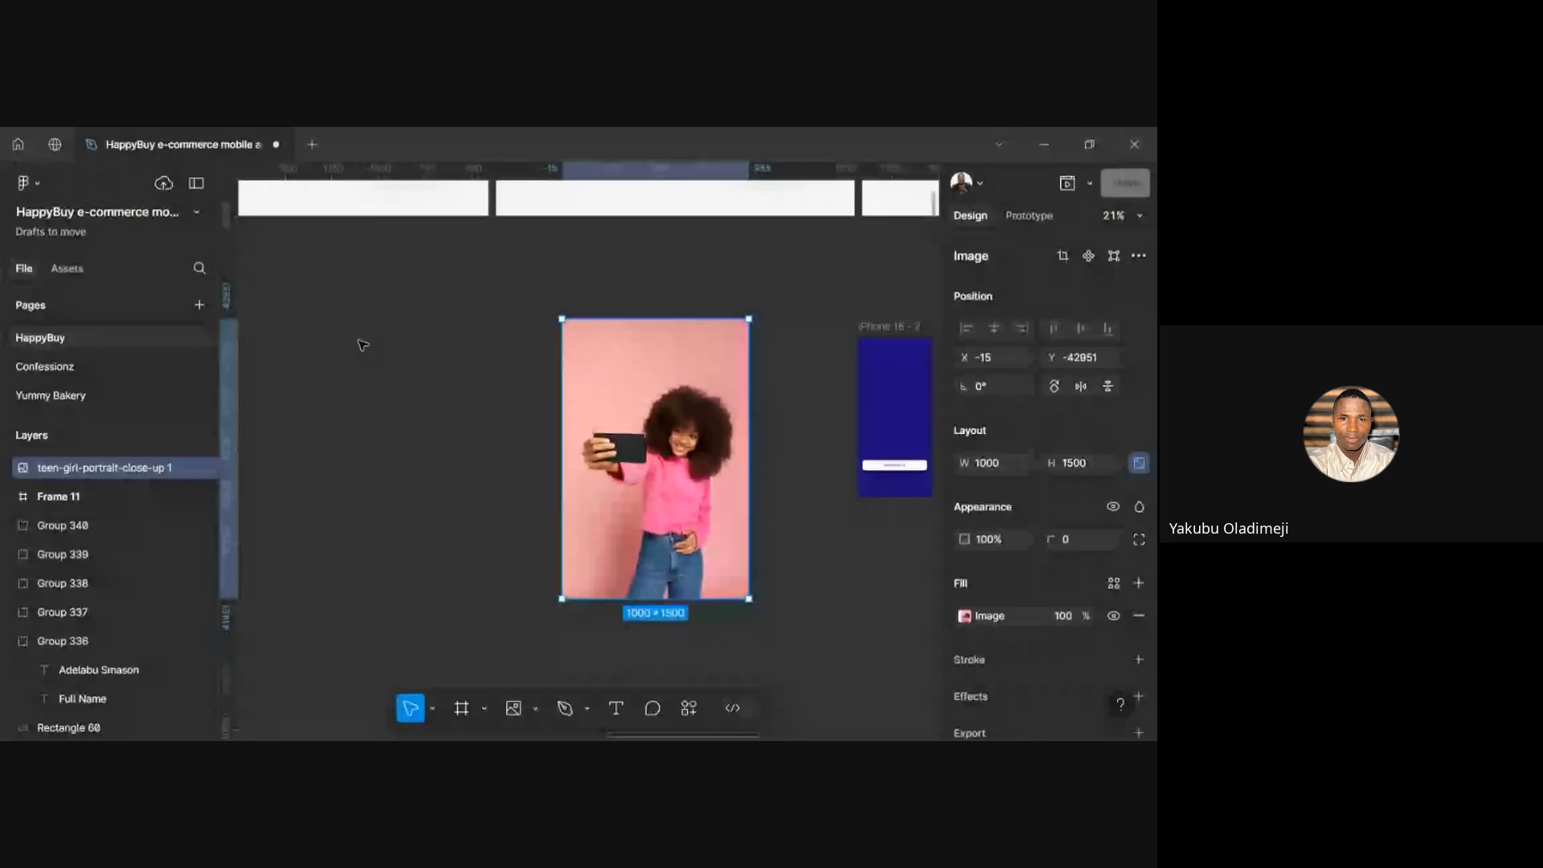
Run the Remove BG plugin on the girl photo, then reselect the cut-out image
right_click(626, 409)
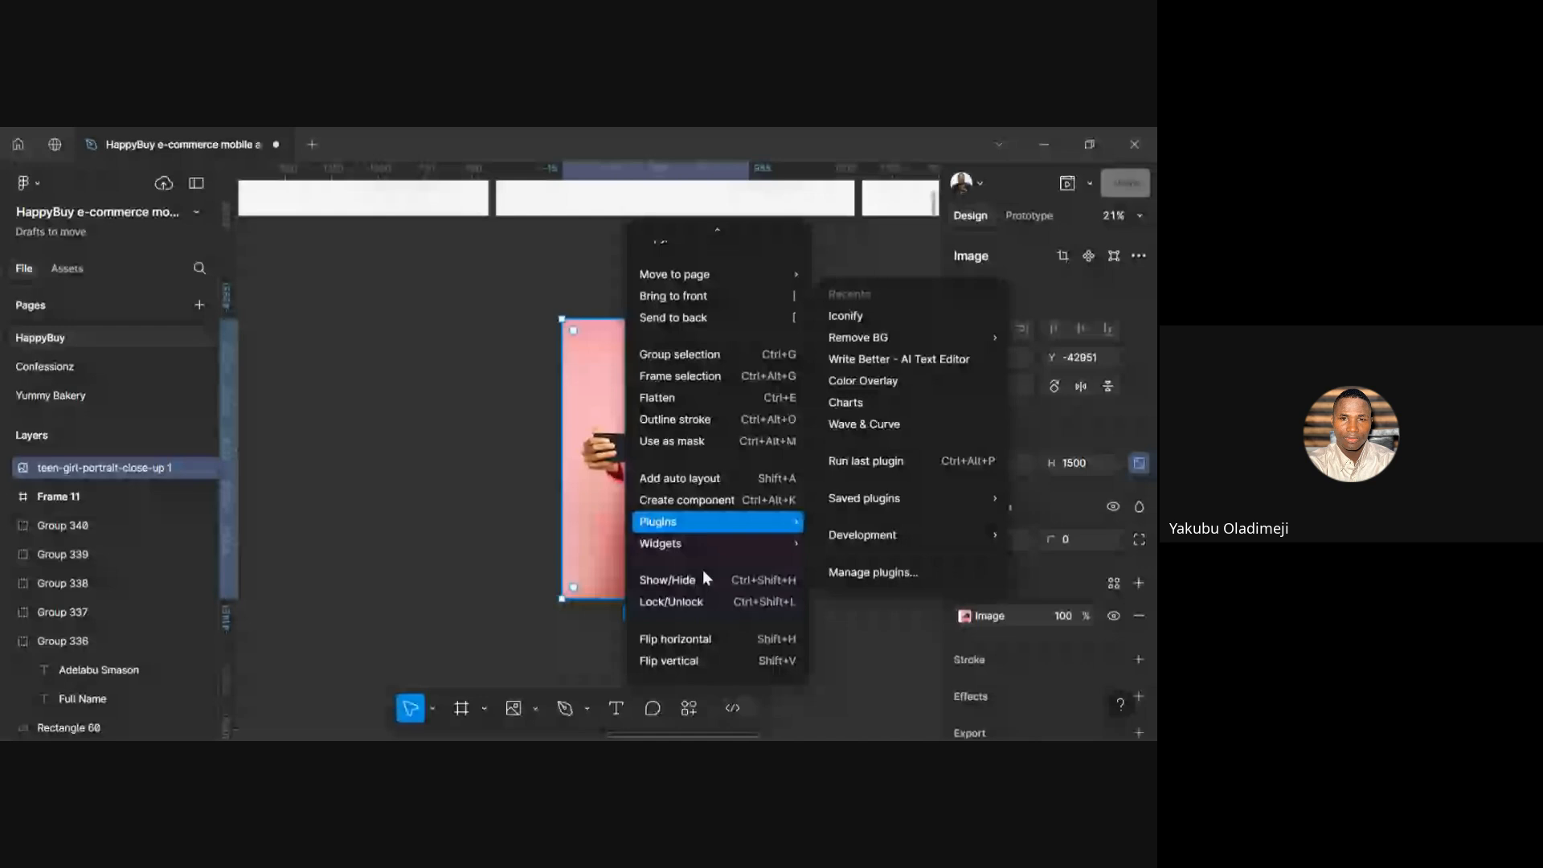
scroll(721, 463, "up", 2)
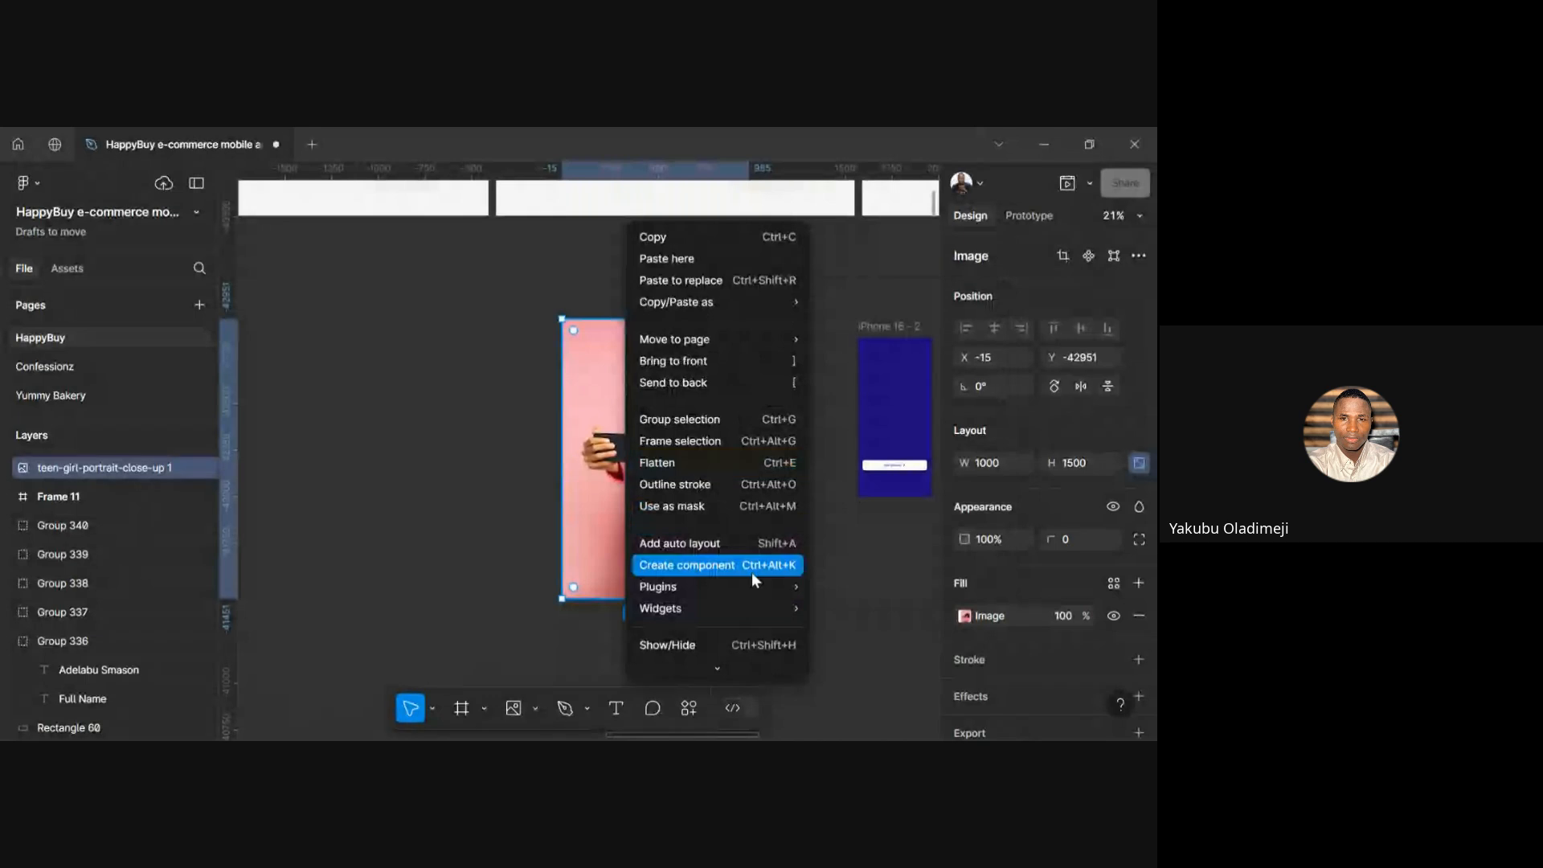
mouse_move(755, 587)
mouse_move(903, 361)
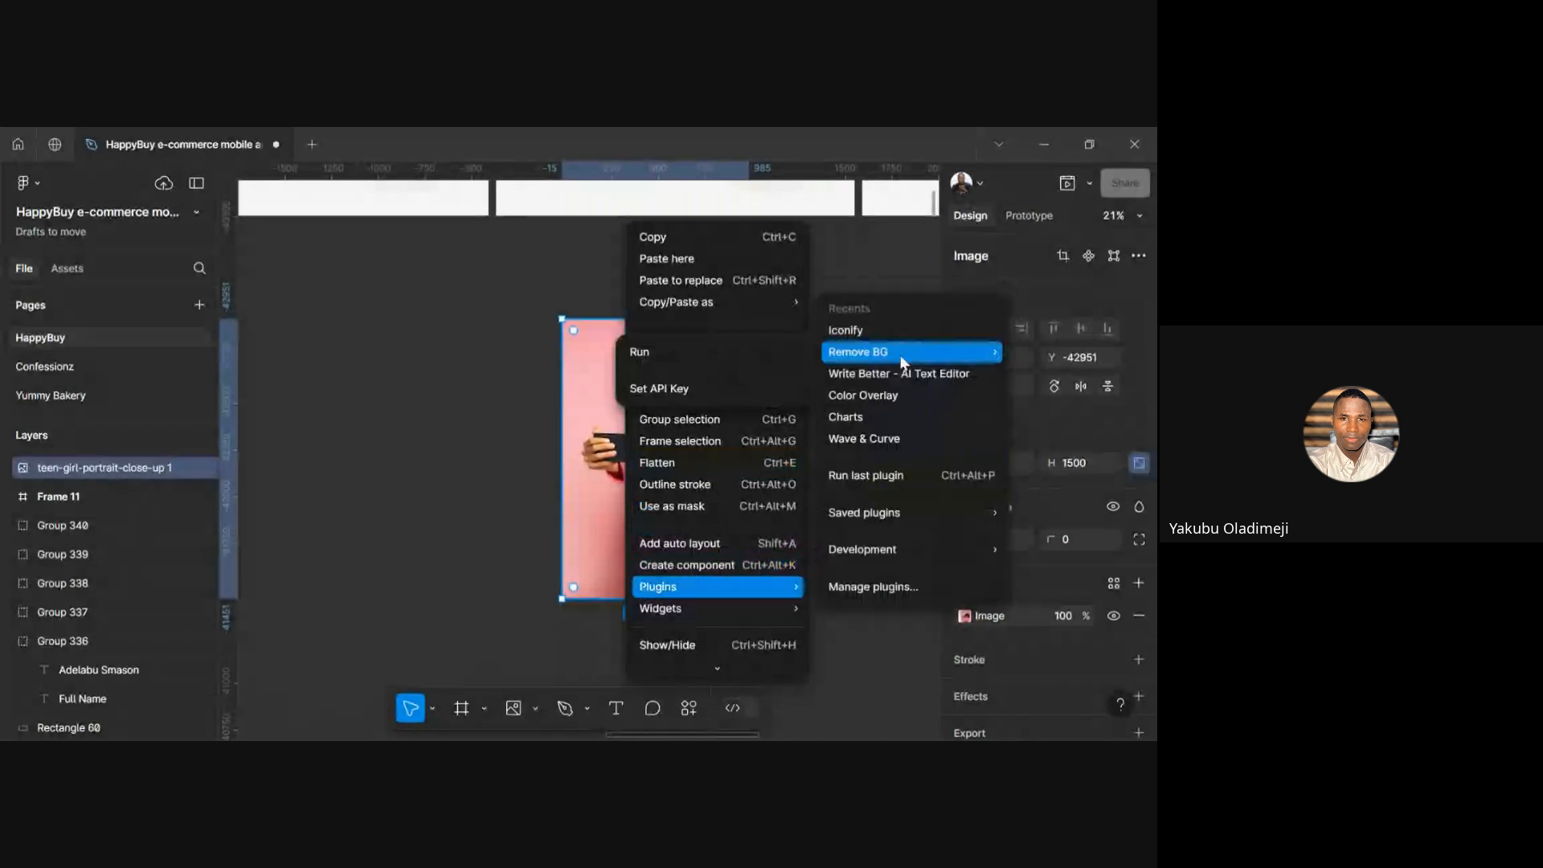
left_click(681, 361)
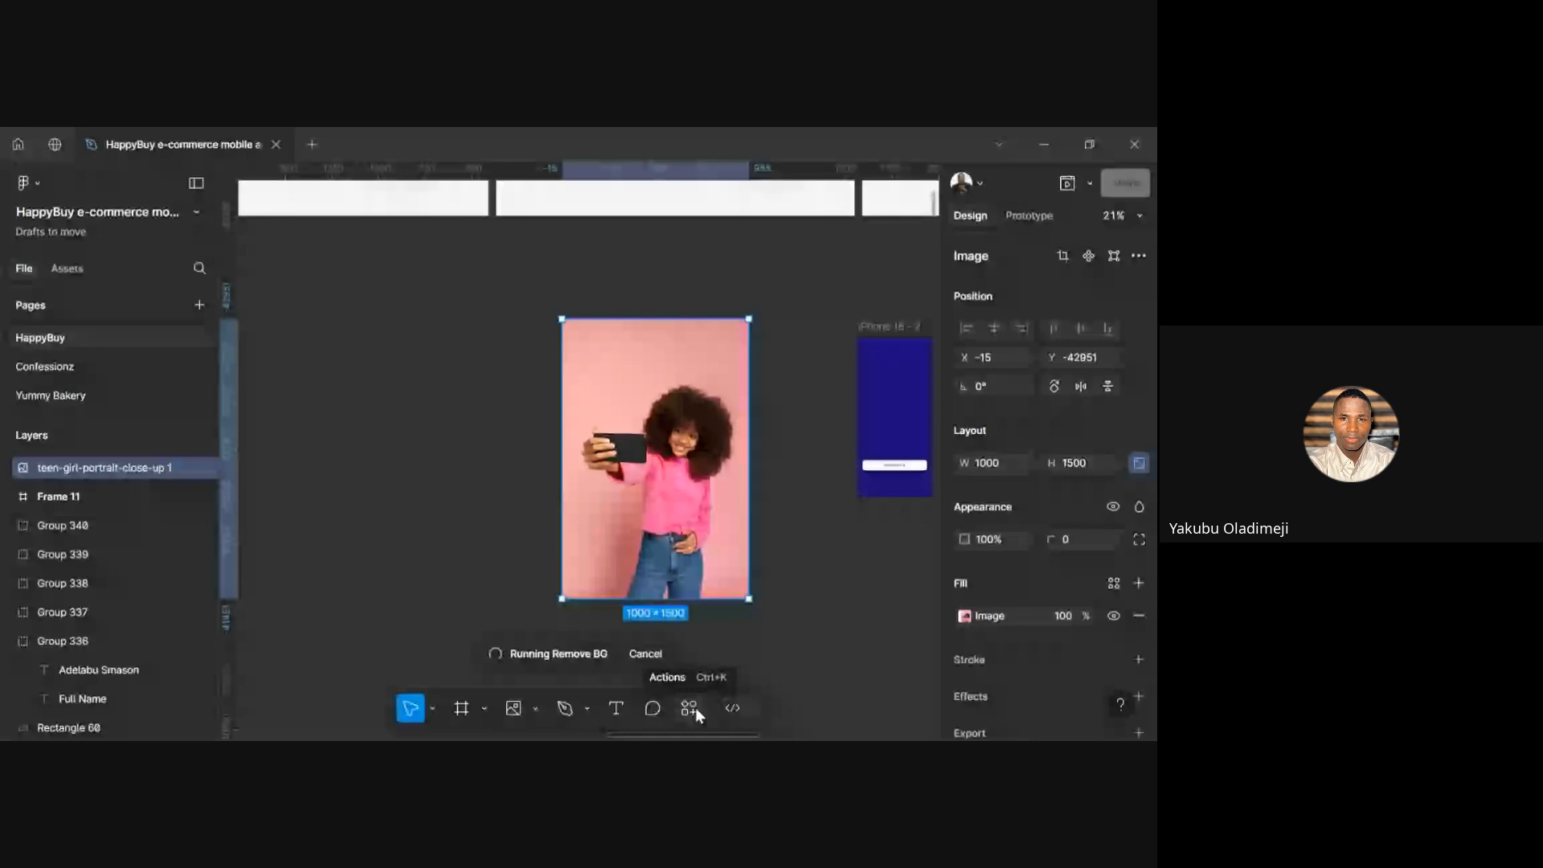
left_click(534, 708)
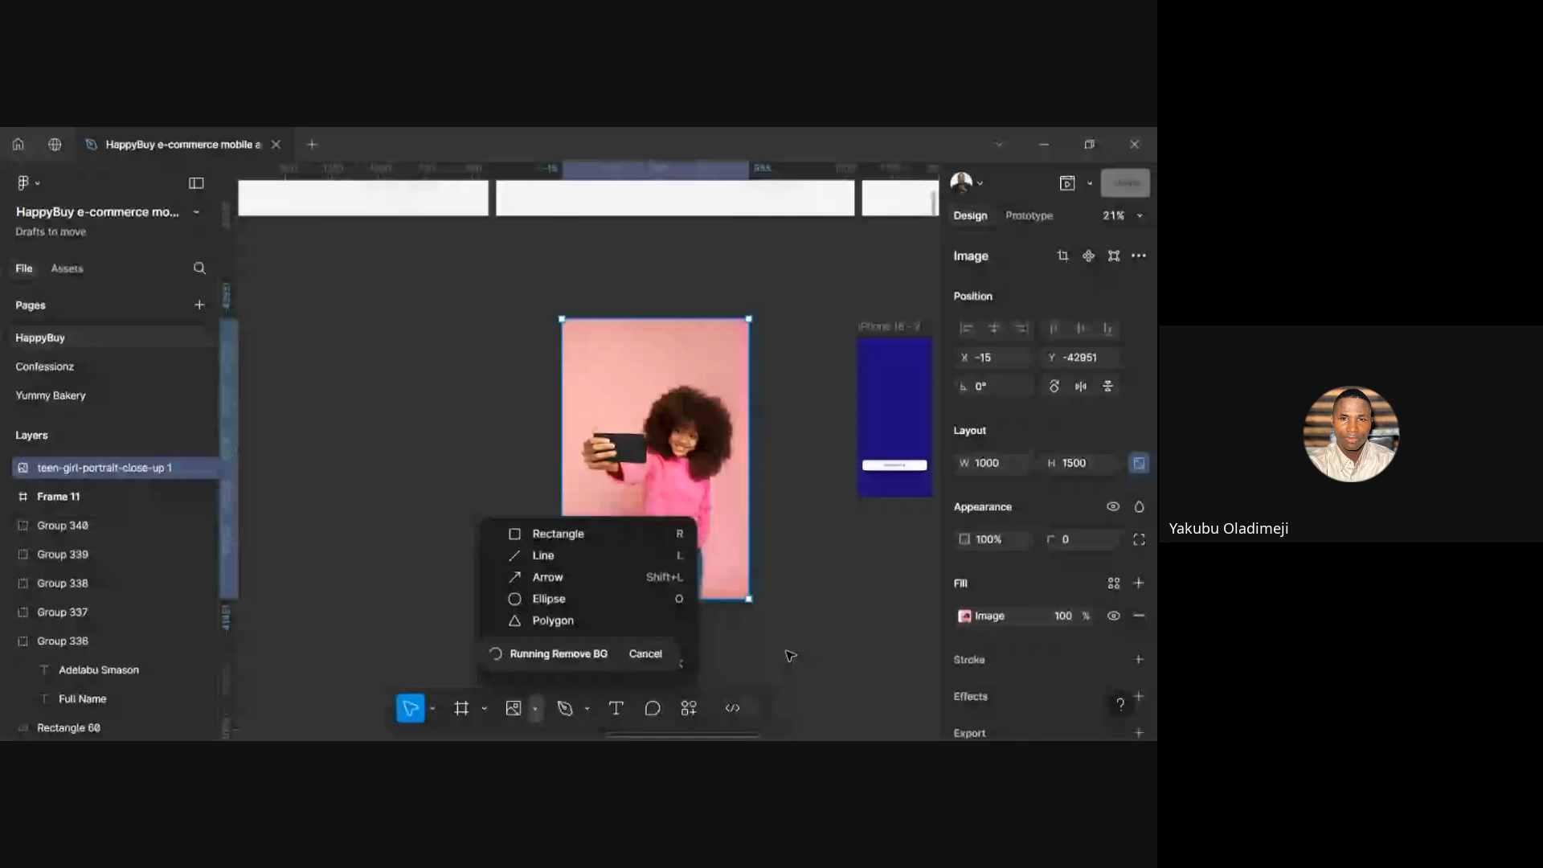
left_click(759, 654)
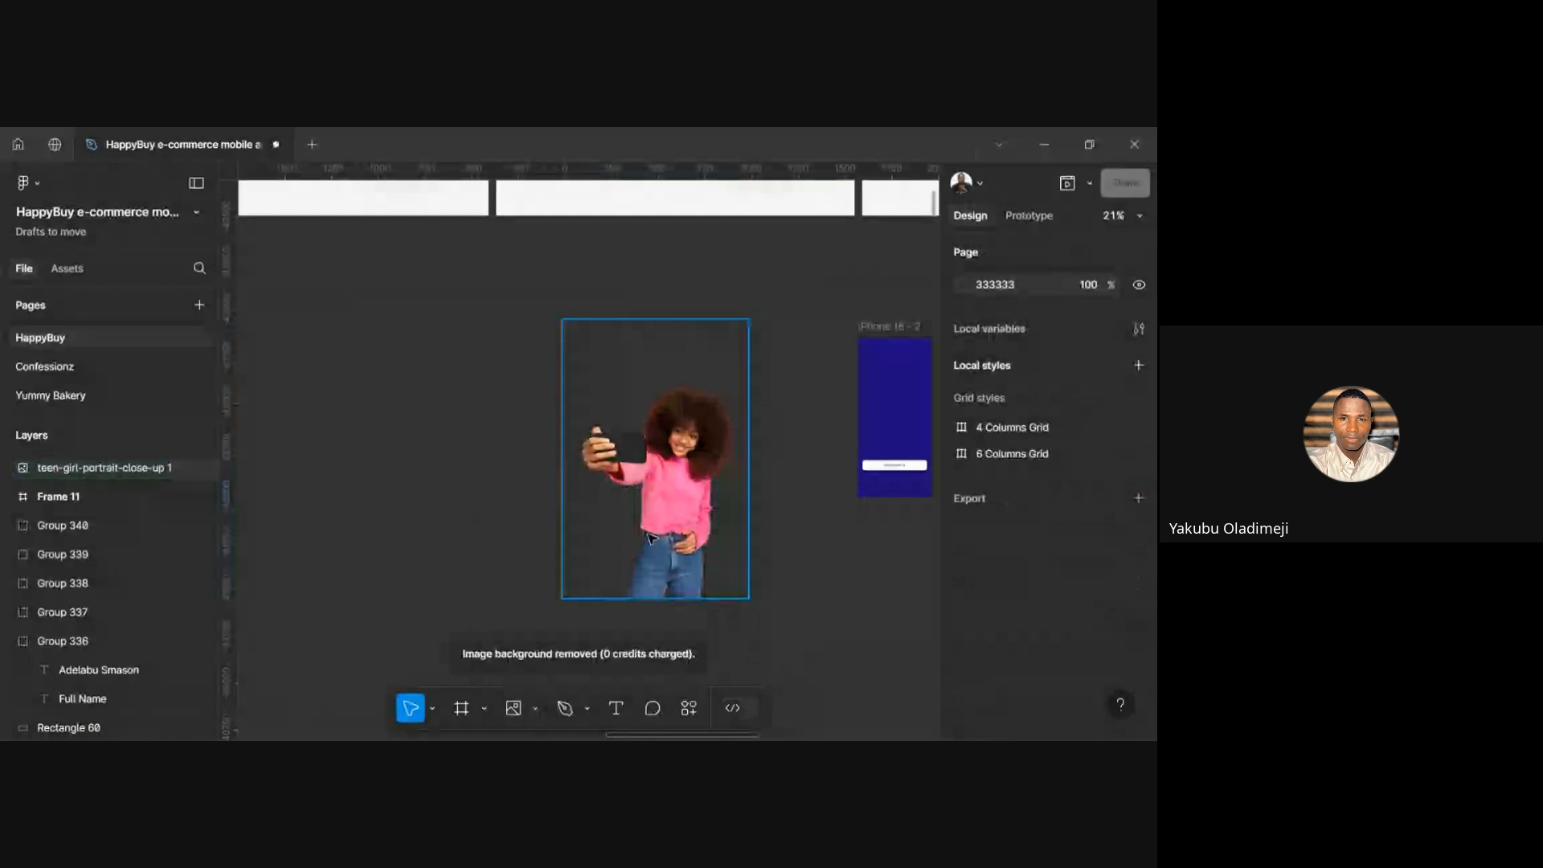
left_click(693, 513)
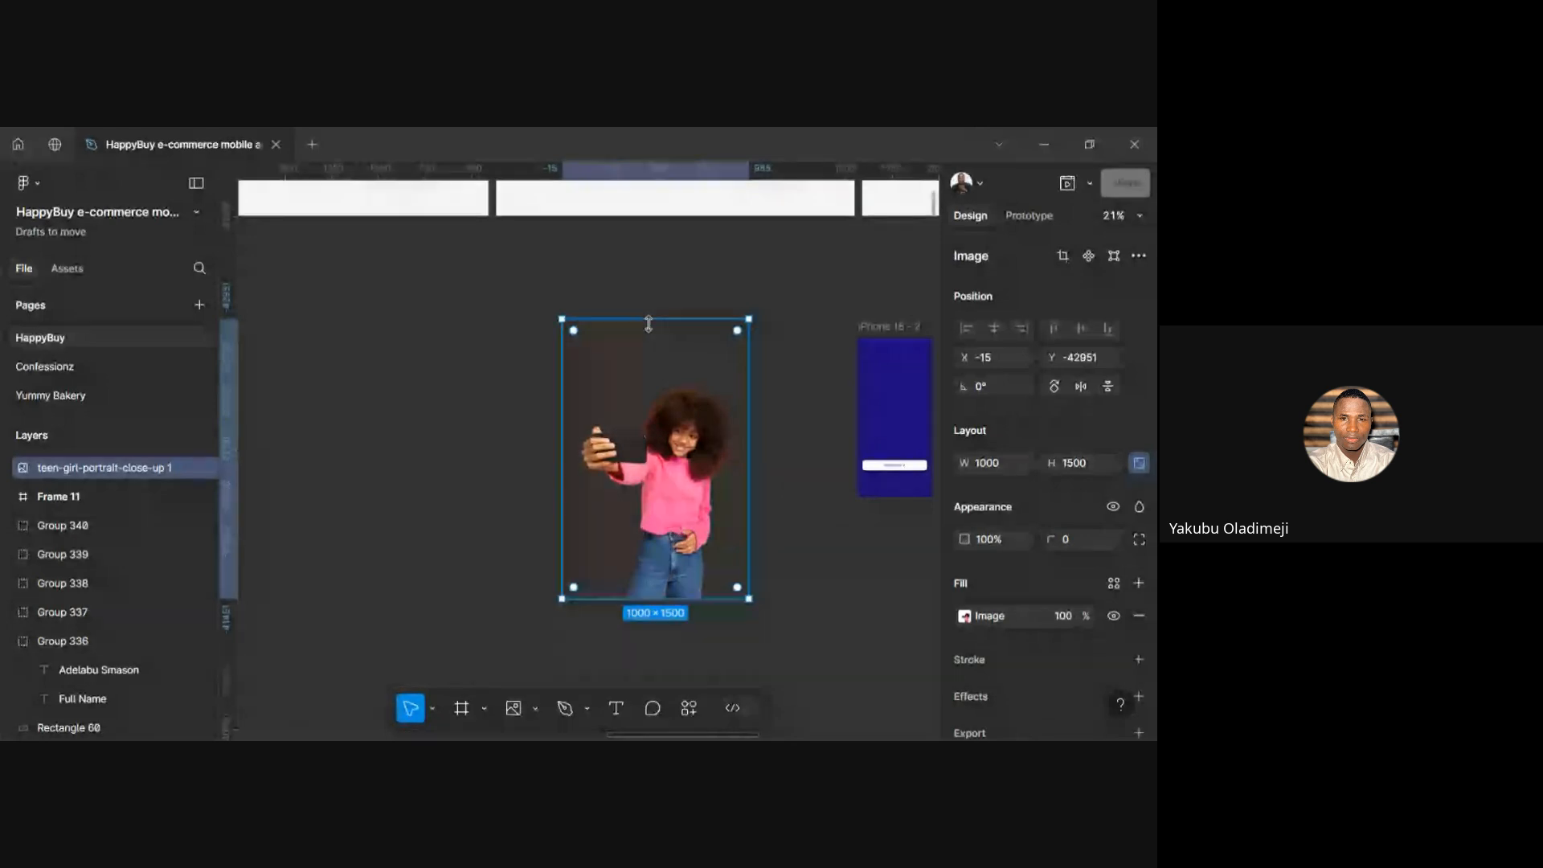
Crop the girl cut-out to 852 × 1139 and drag it onto the man's photo frame
left_click_drag(649, 323, 668, 386)
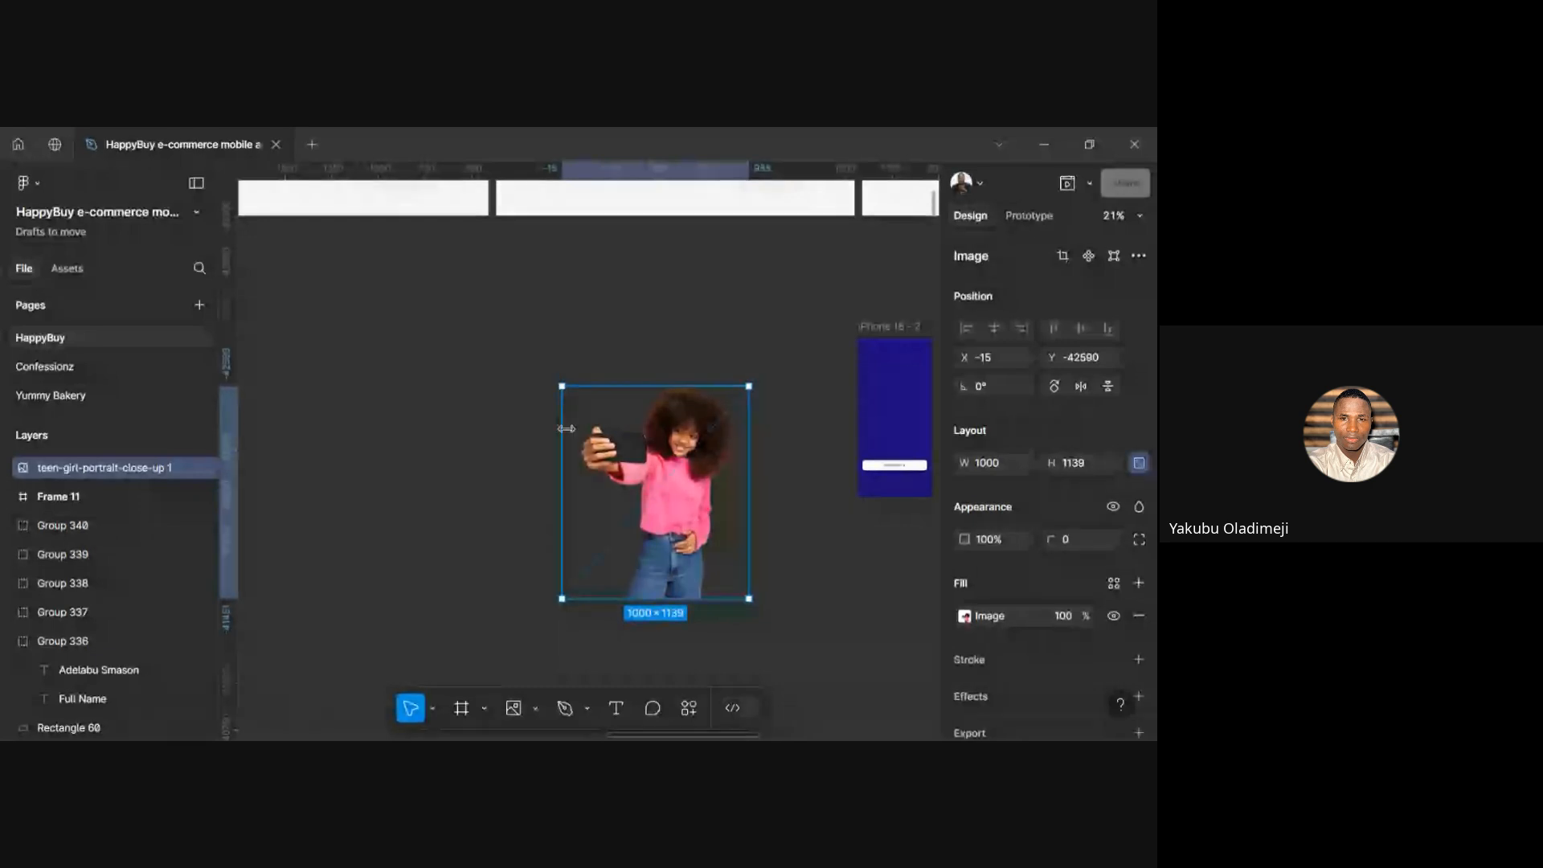
left_click_drag(562, 427, 573, 428)
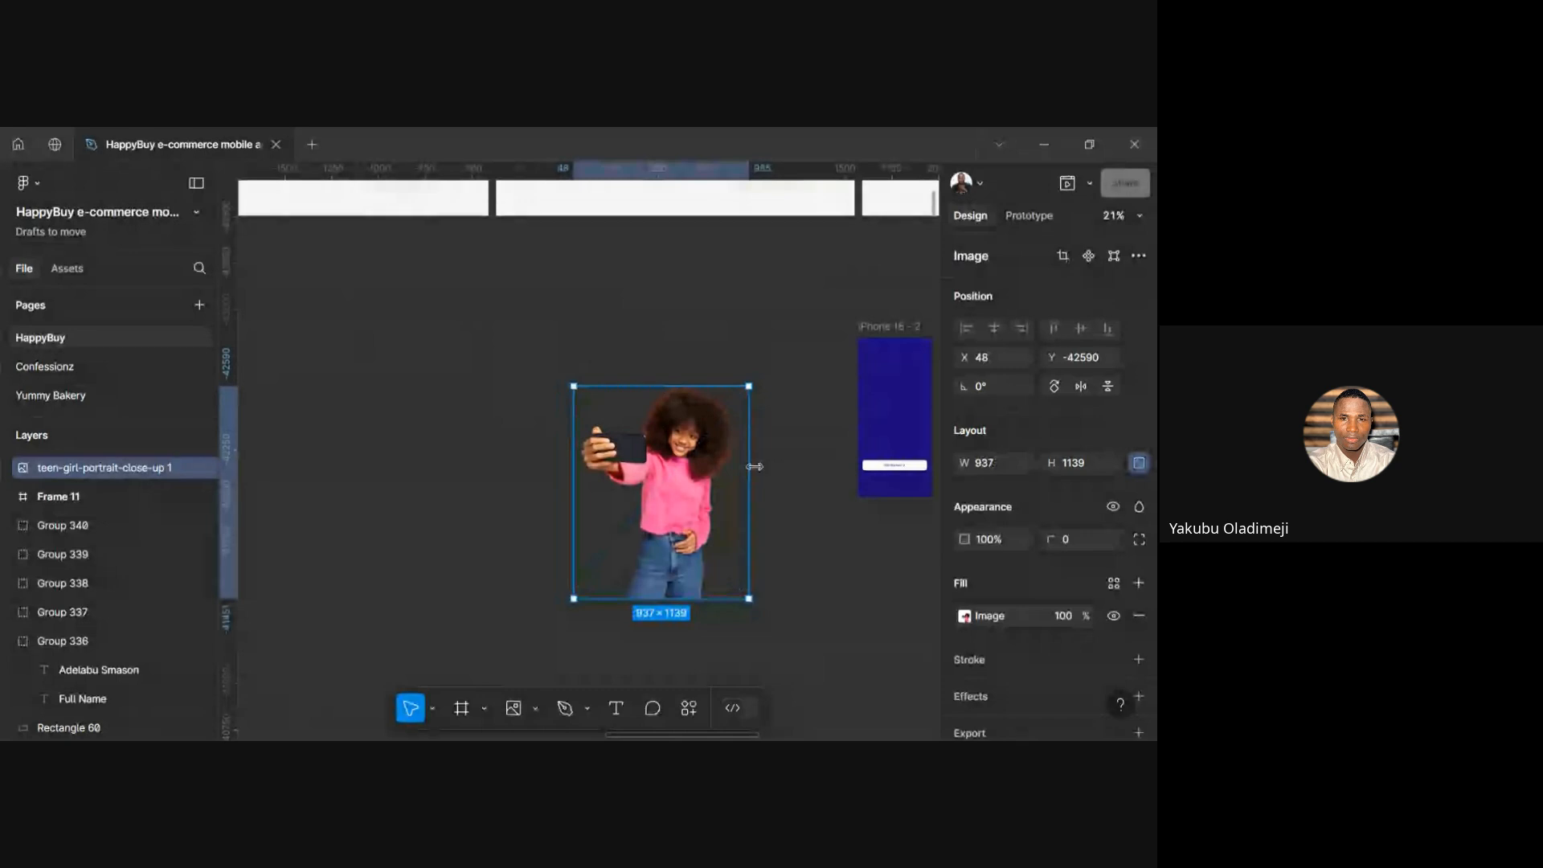
left_click_drag(754, 466, 733, 458)
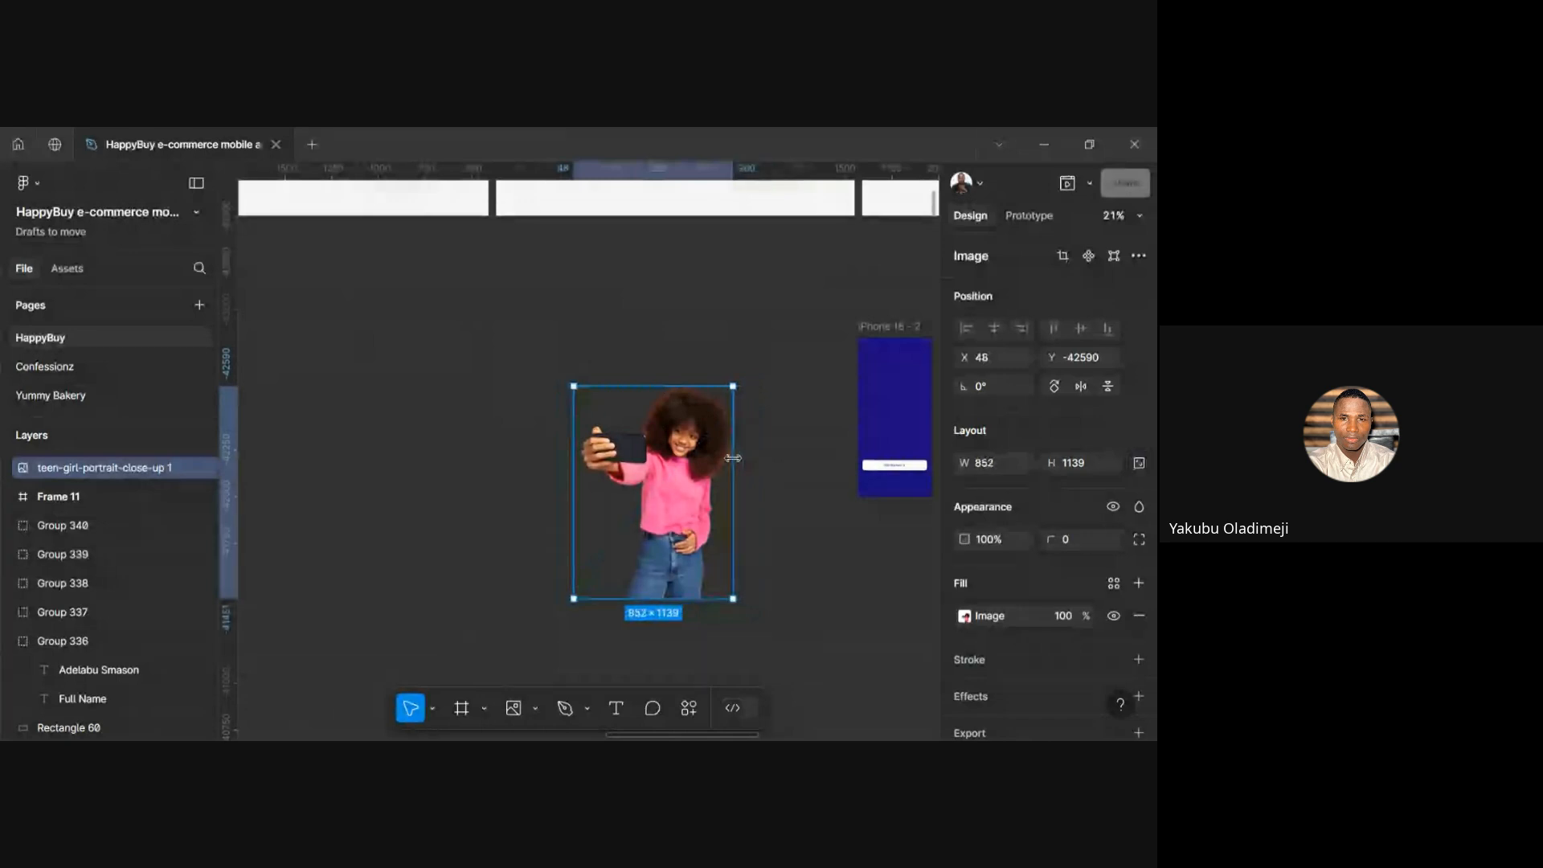
left_click_drag(687, 541, 633, 599)
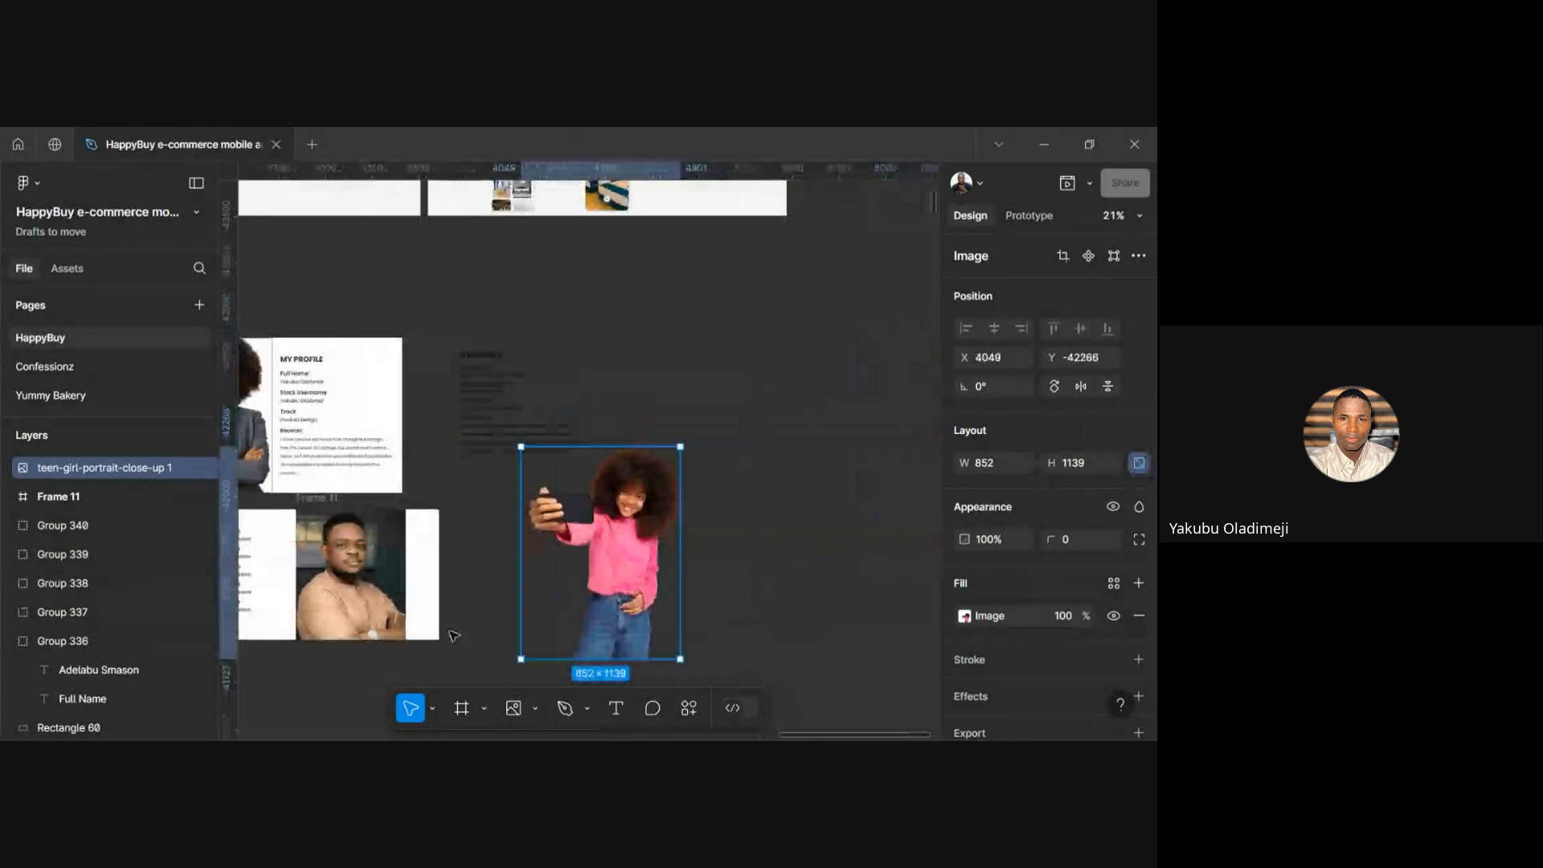
left_click_drag(532, 627, 620, 596)
Change the man's photo frame fill from Image to solid white FFFFFF
left_click(352, 574)
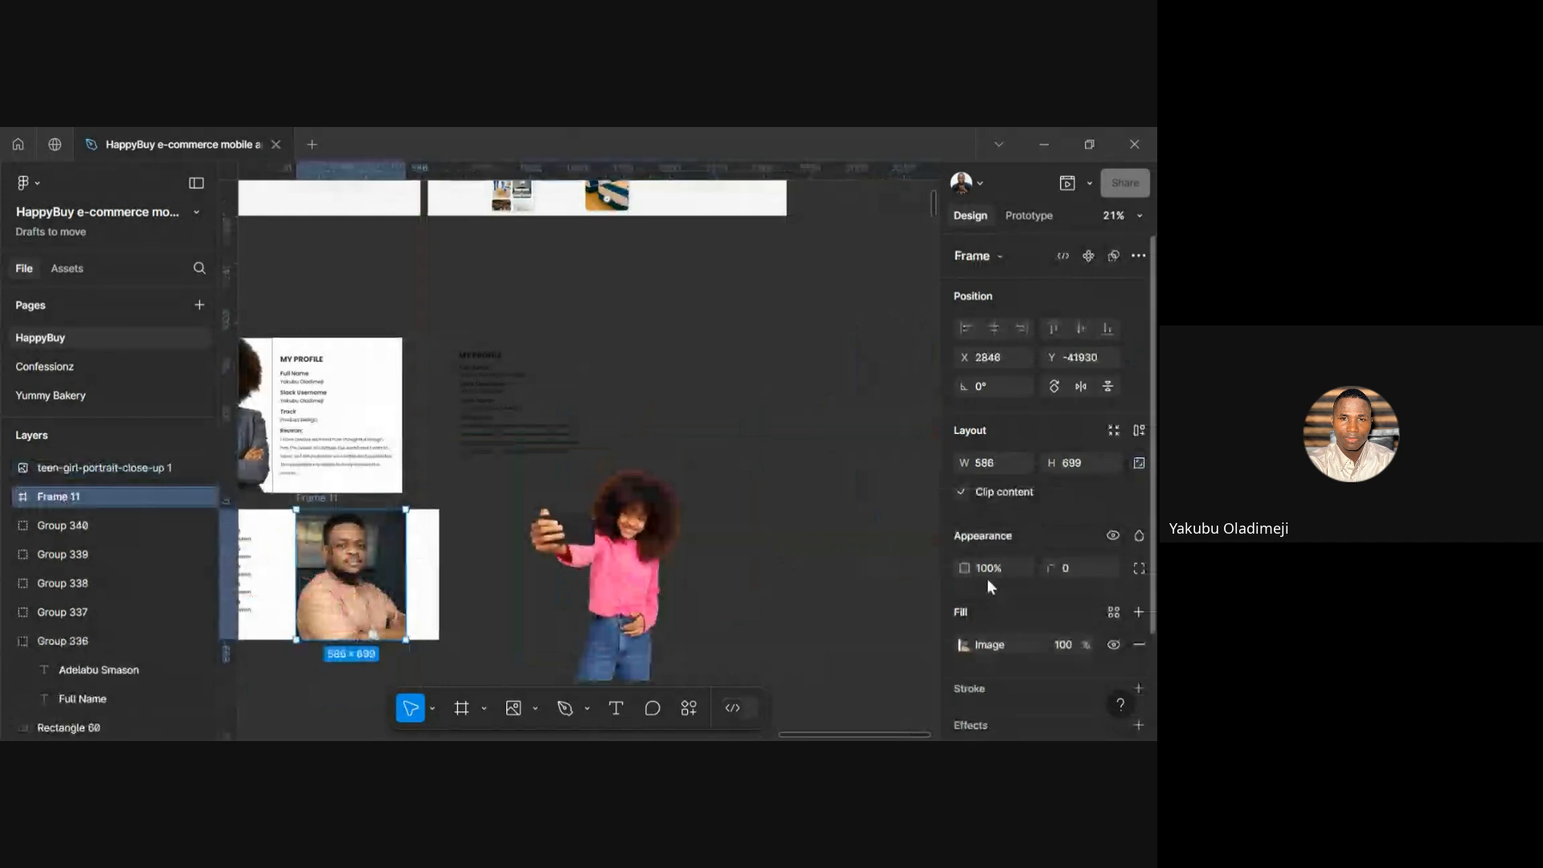
left_click(963, 644)
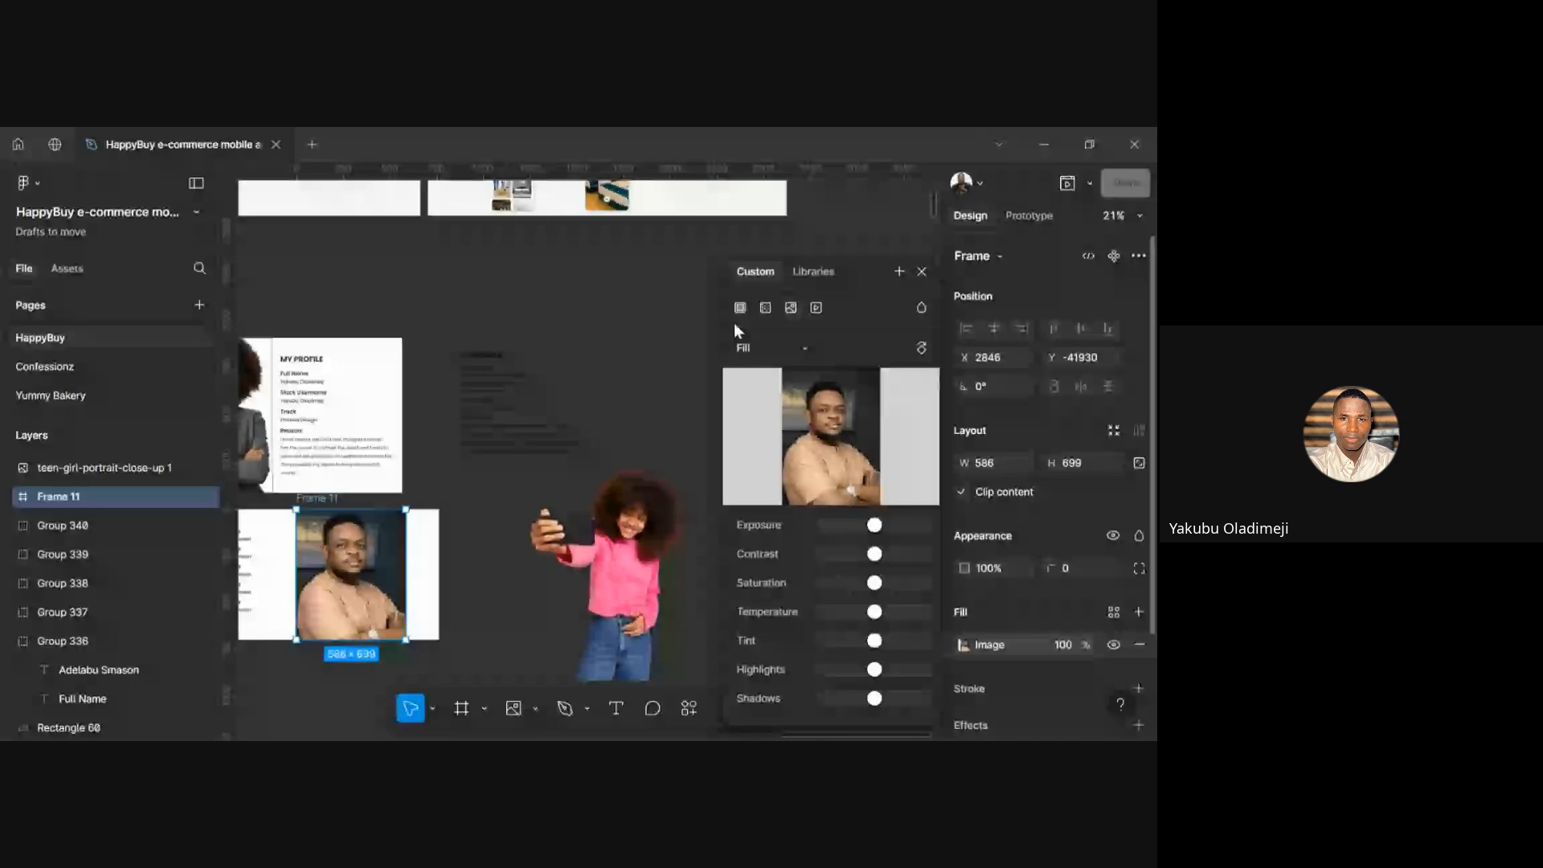
left_click(735, 320)
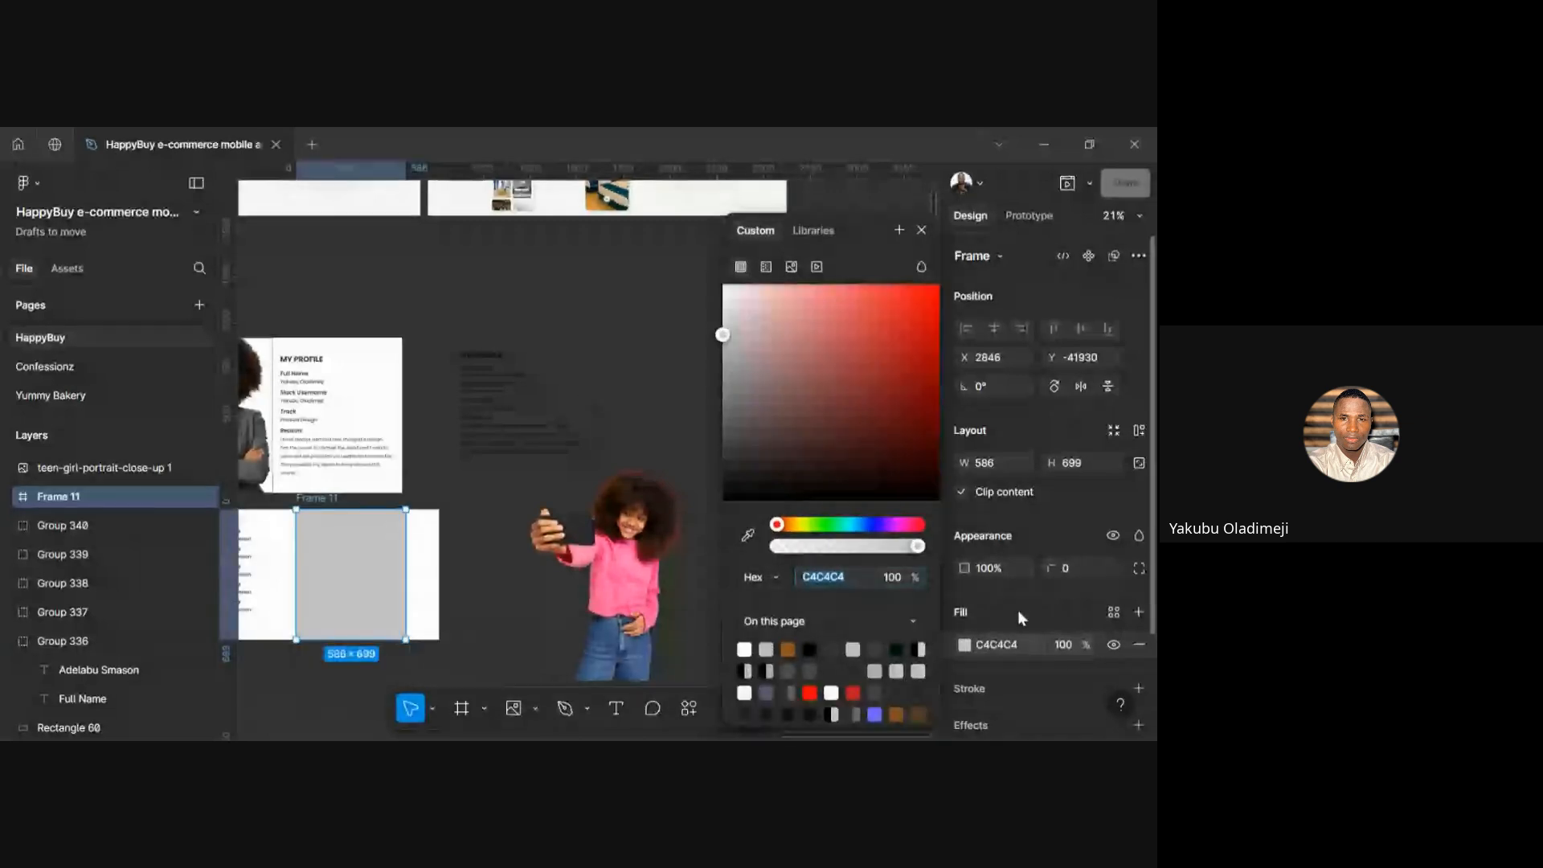
type("FFFFFF")
key("Return")
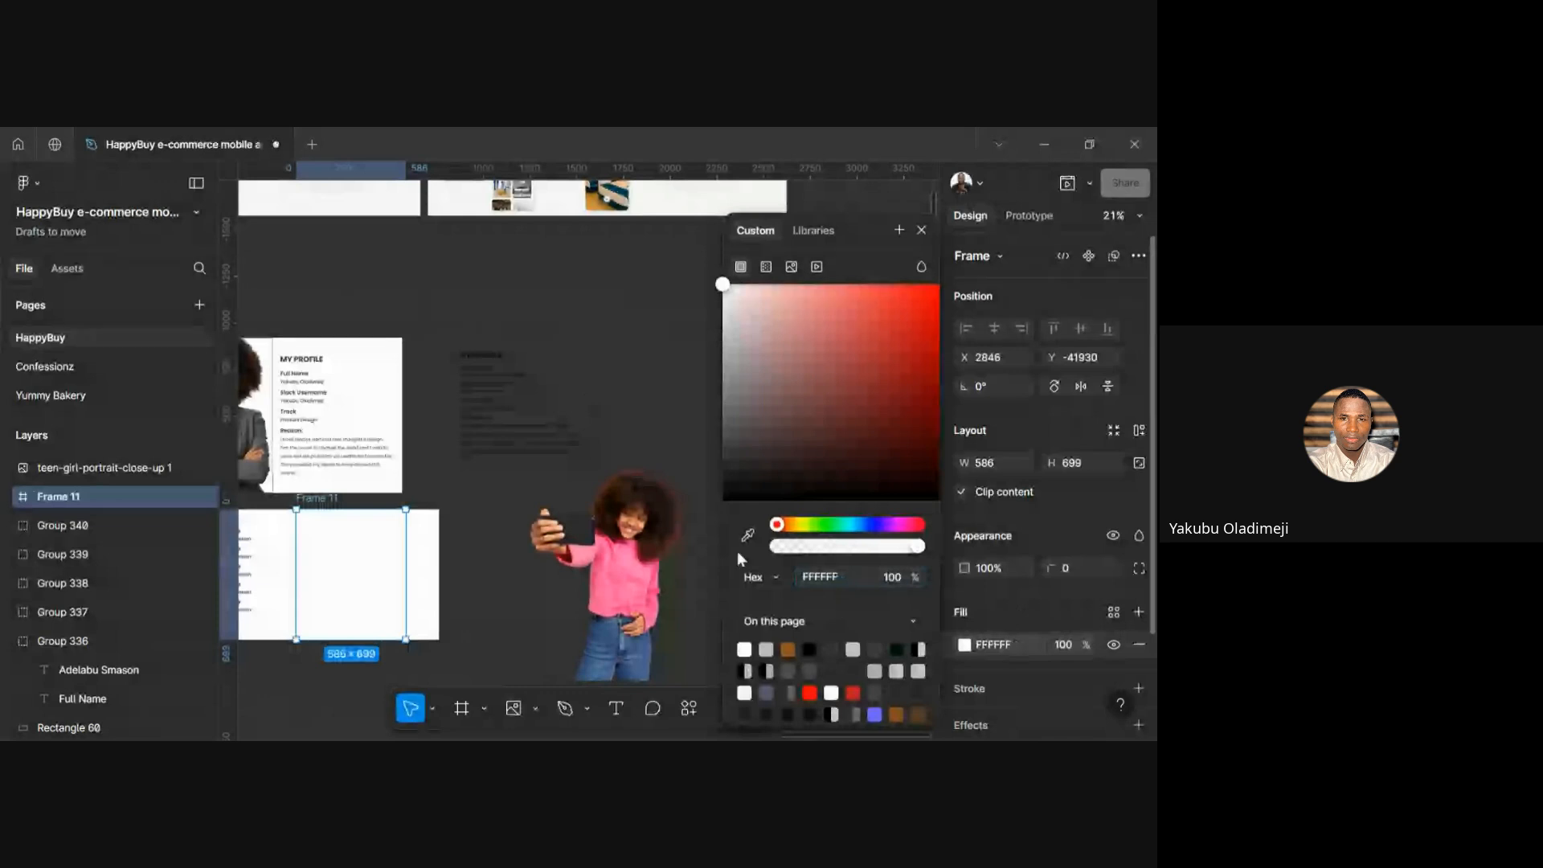
Resize the girl photo to 500 wide and place it inside the lower white card
left_click(674, 511)
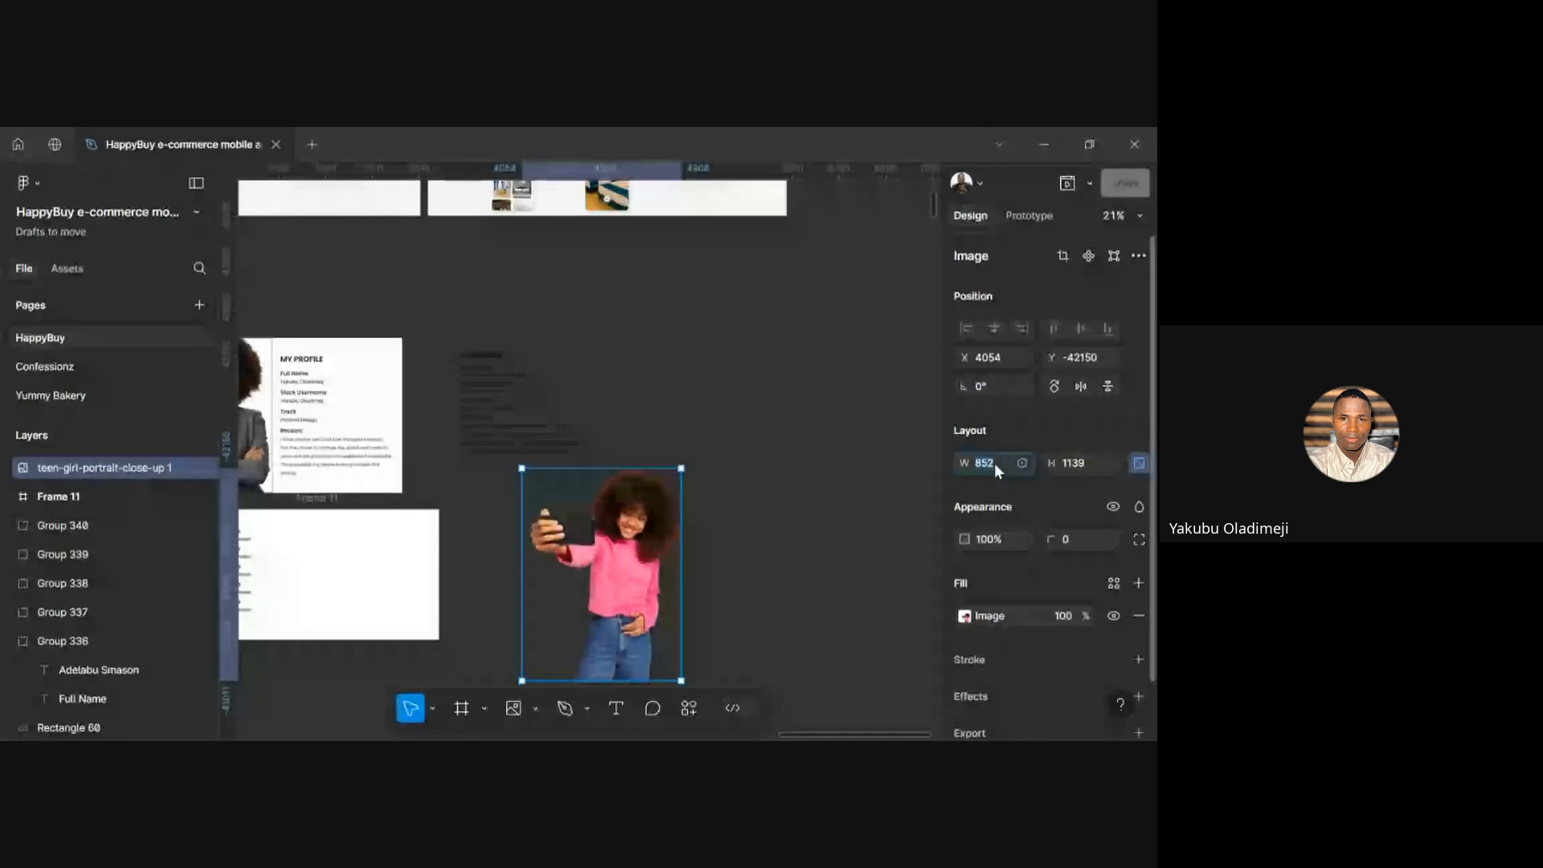
type("500")
key("Return")
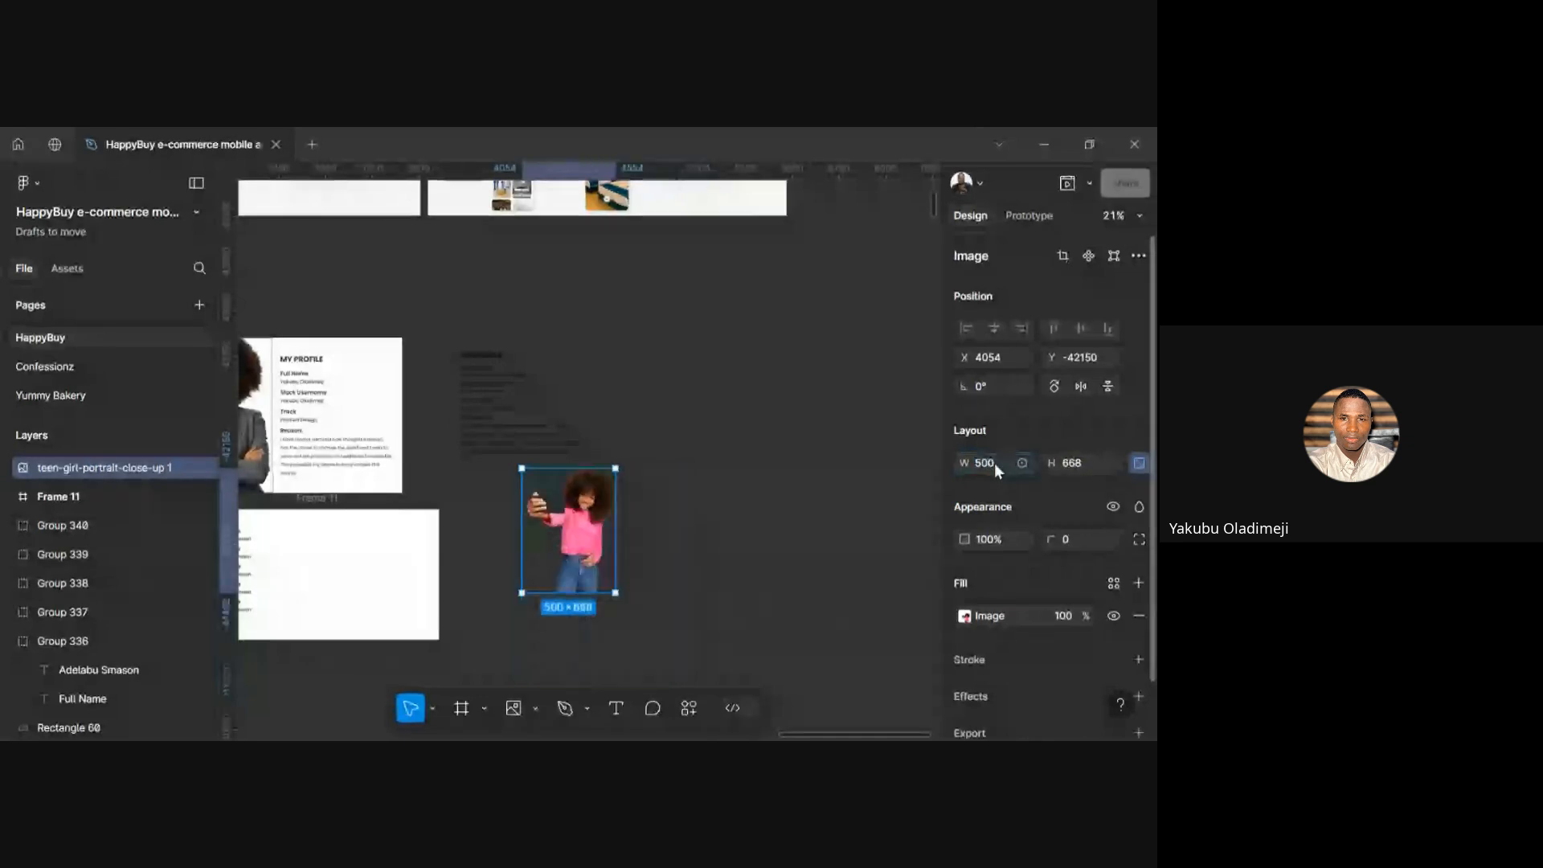
left_click_drag(591, 542, 365, 594)
left_click(528, 589)
scroll(514, 601, "left", 3)
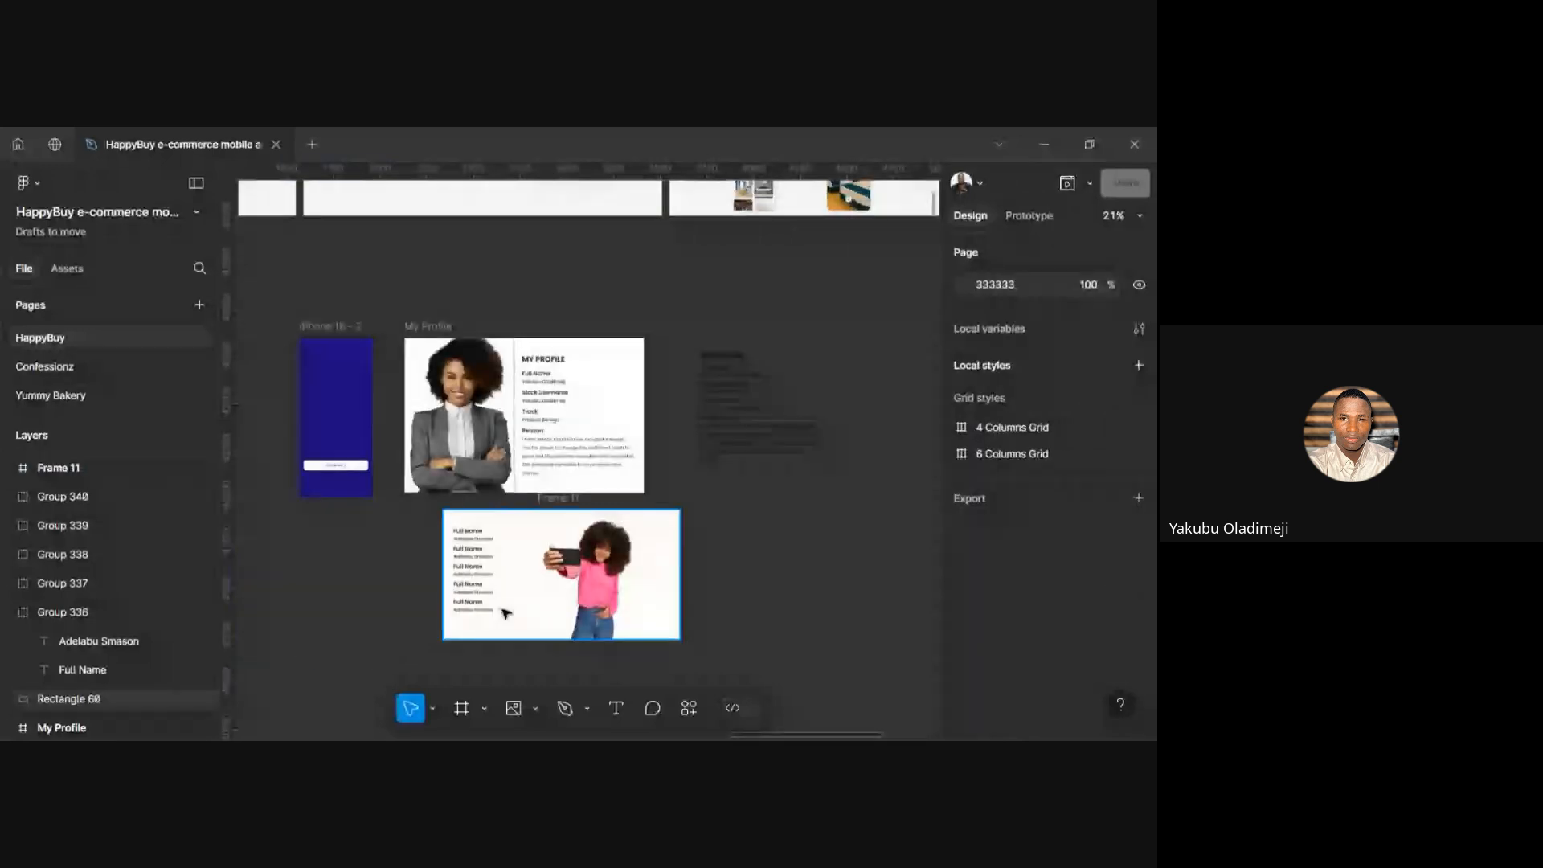
scroll(500, 612, "up", 5)
left_click(746, 543)
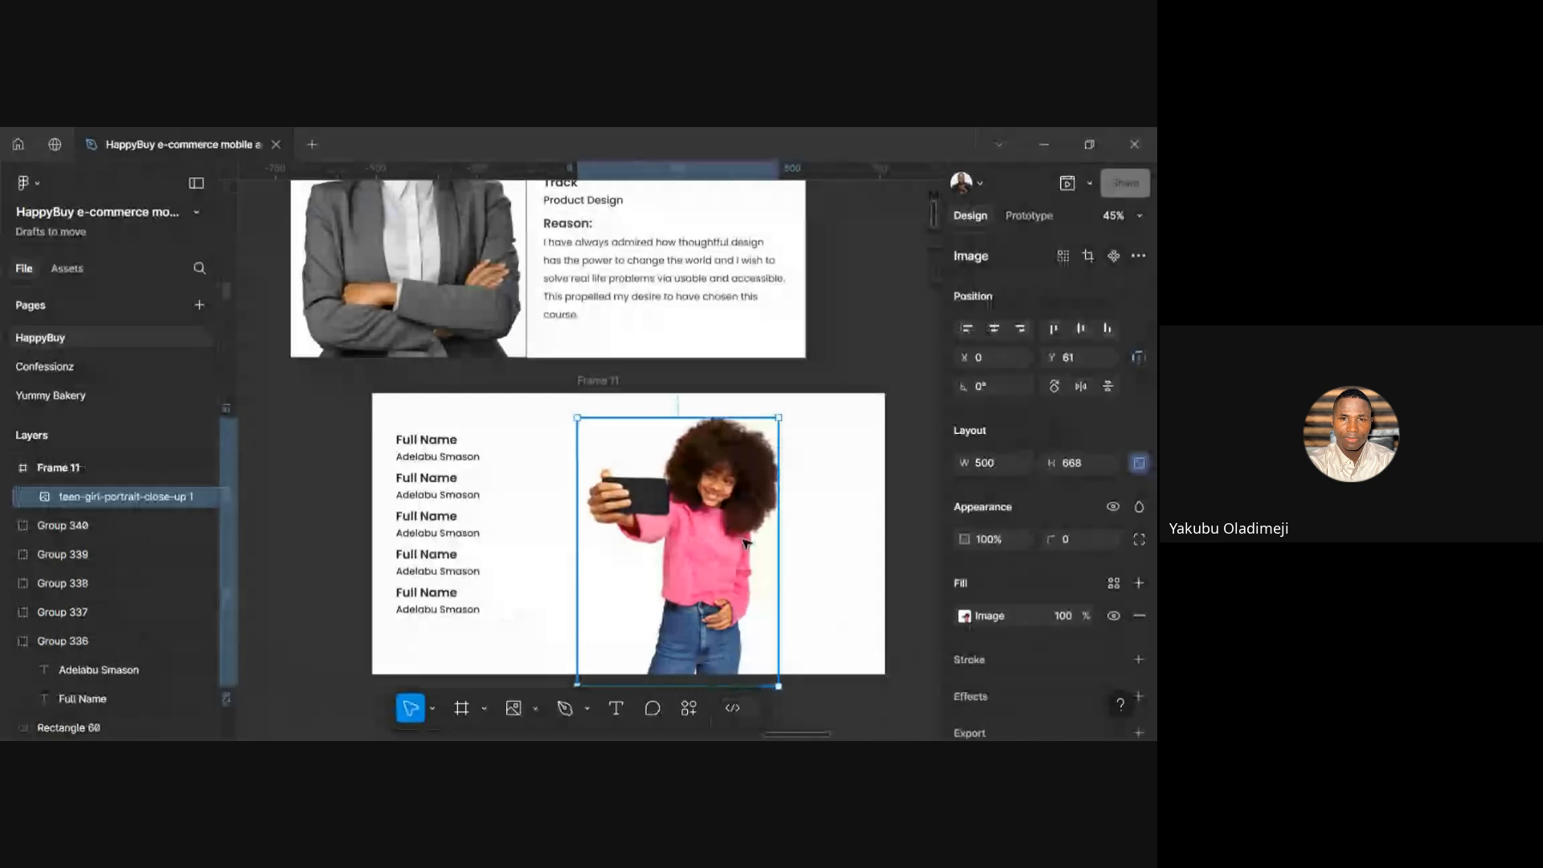
scroll(718, 571, "down", 3)
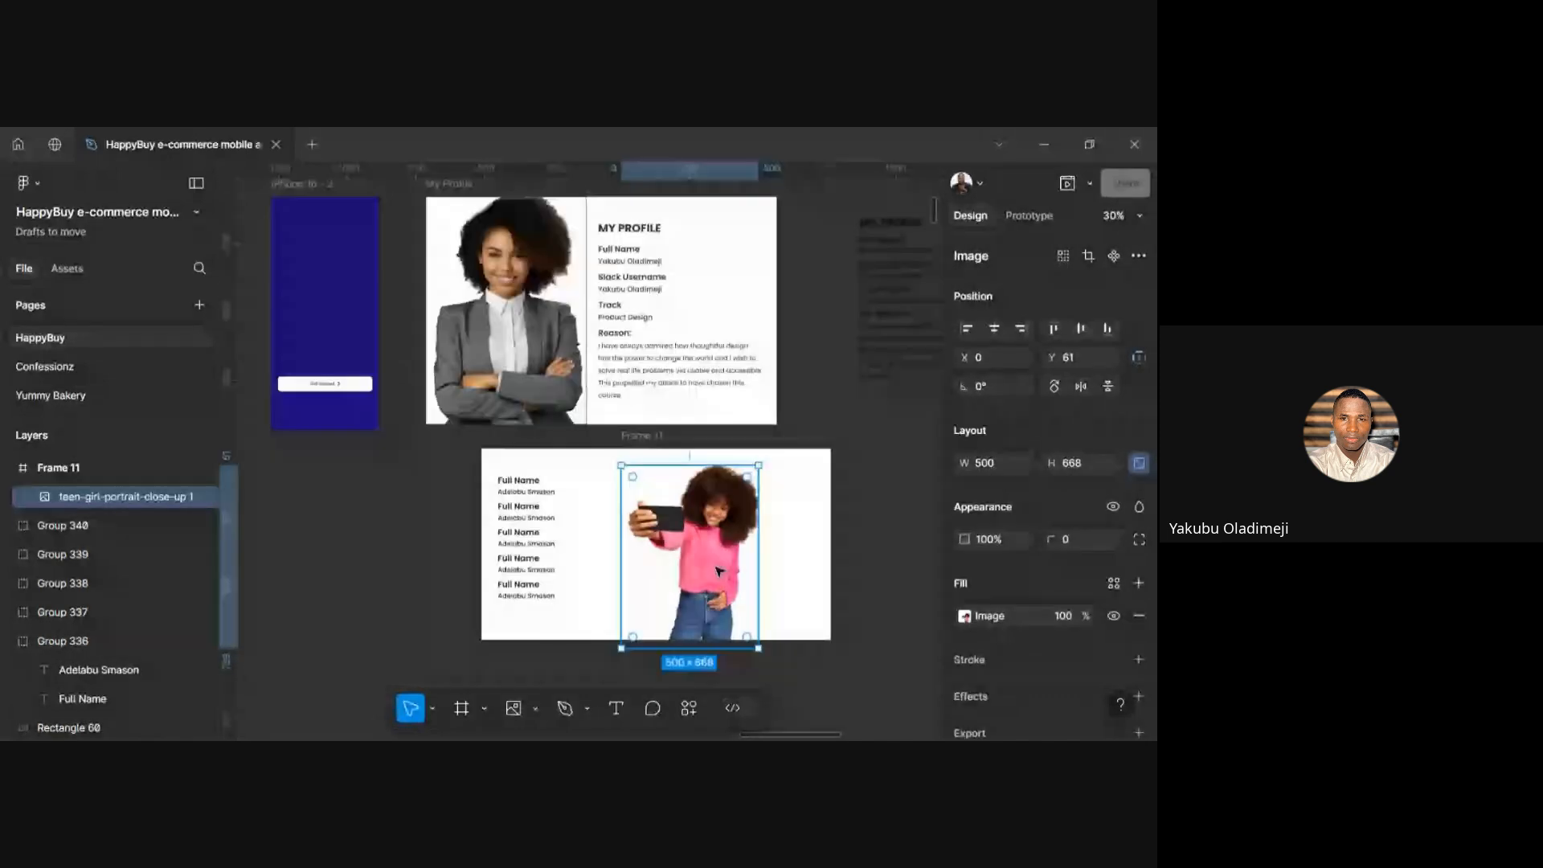
scroll(772, 567, "right", 1)
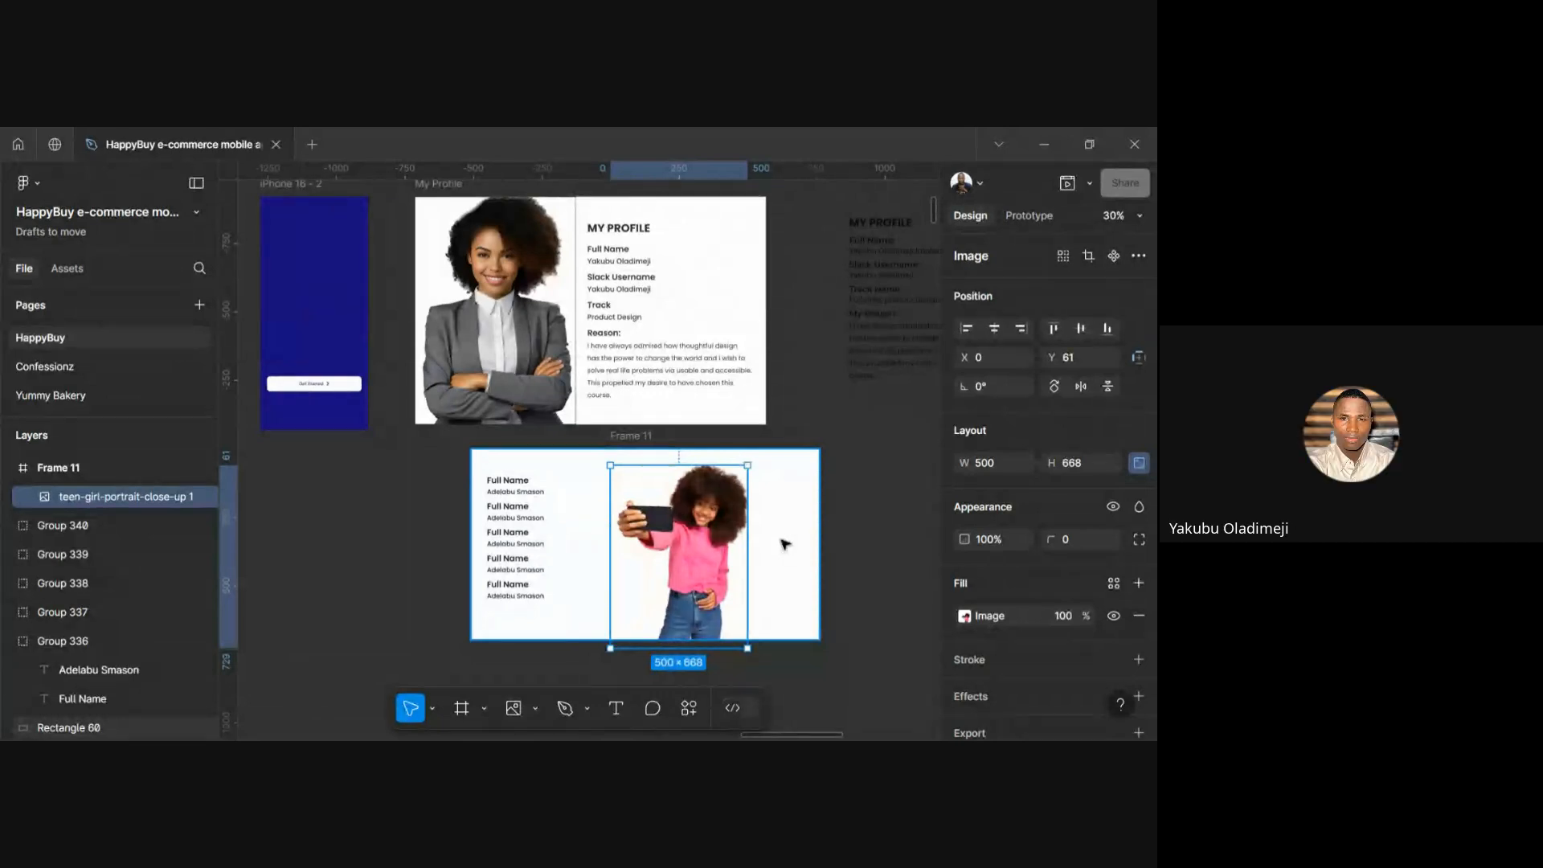
left_click(840, 542)
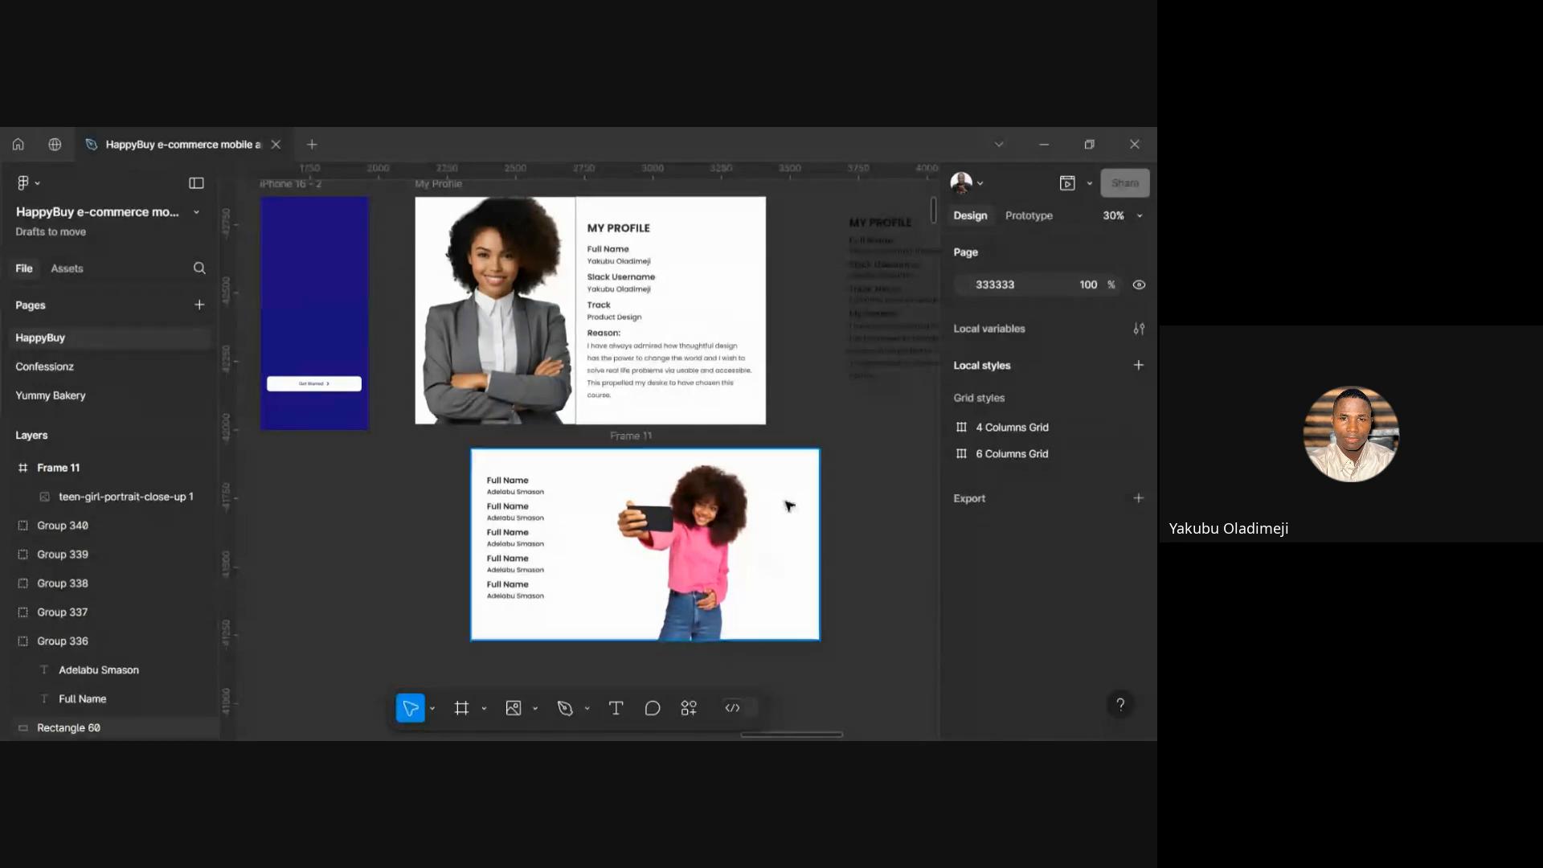
scroll(755, 490, "up", 3)
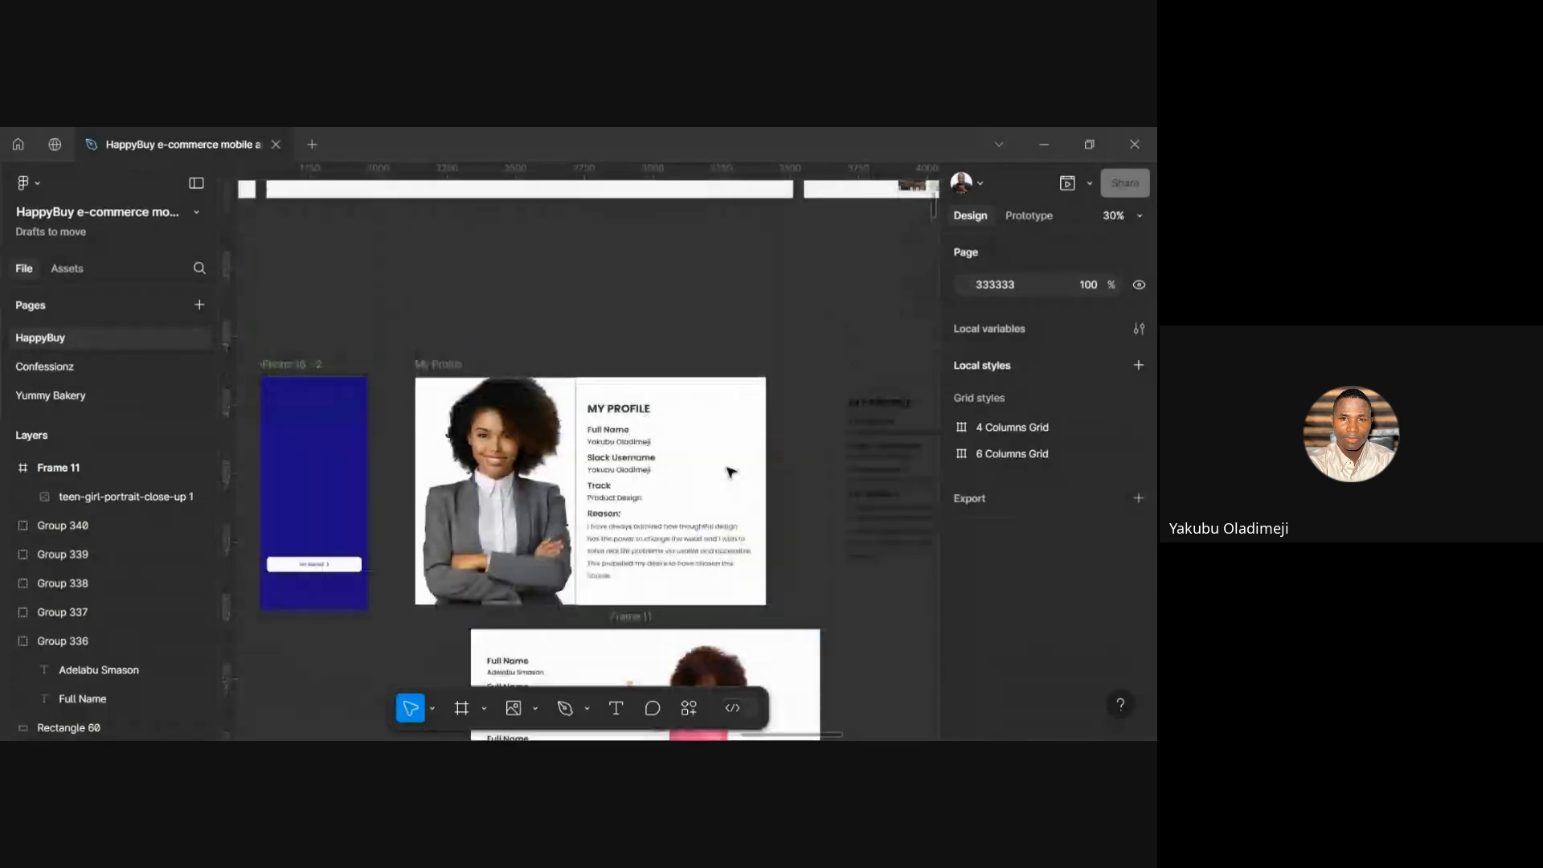
Set the My Profile frame's export to 3x PNG, preview it, and export the image
left_click(424, 369)
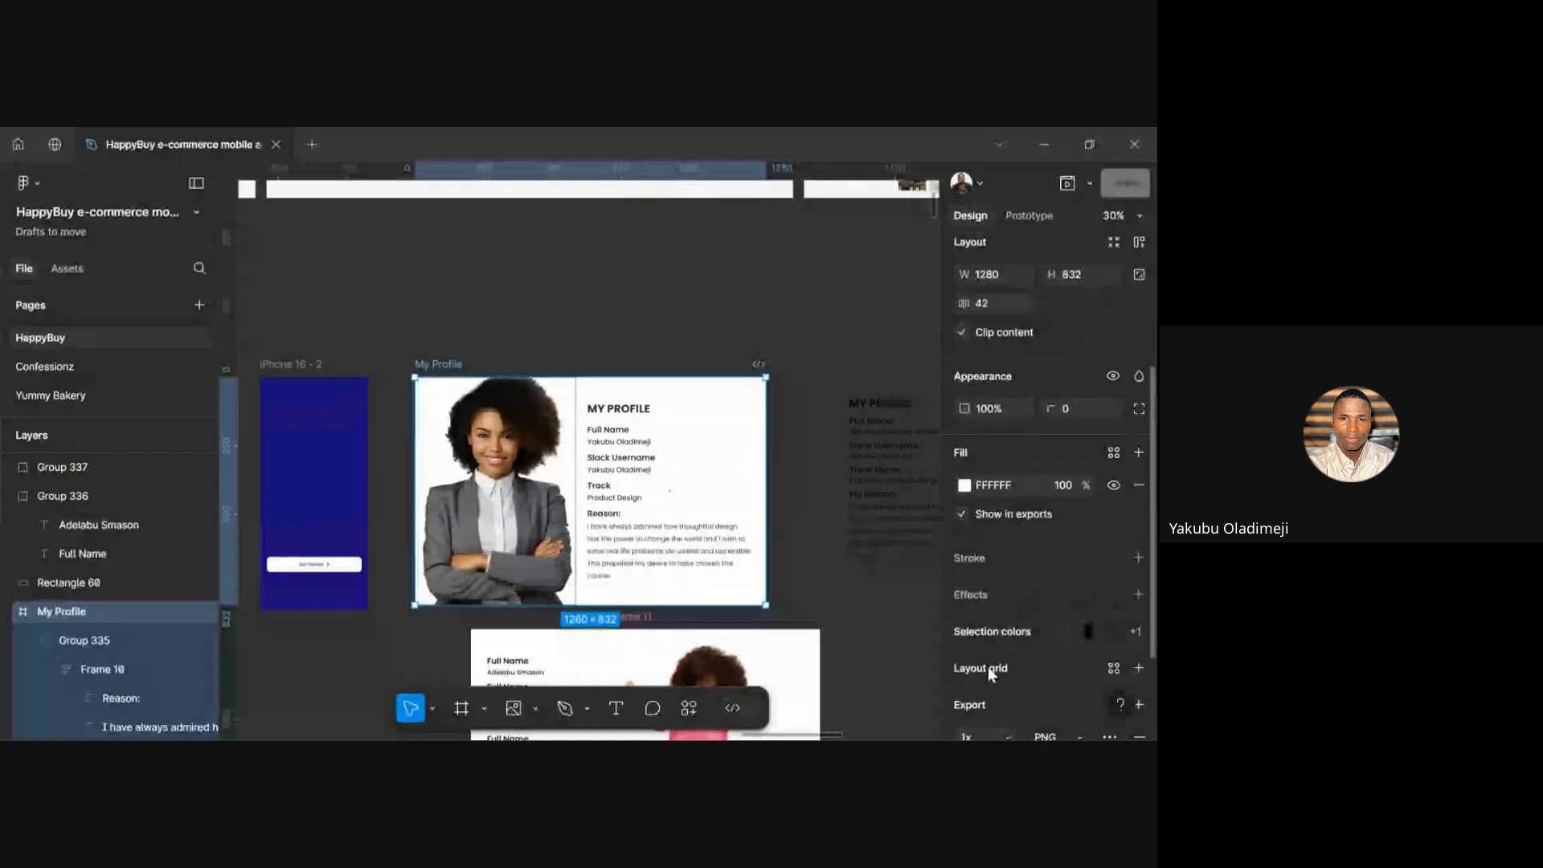
scroll(987, 666, "down", 2)
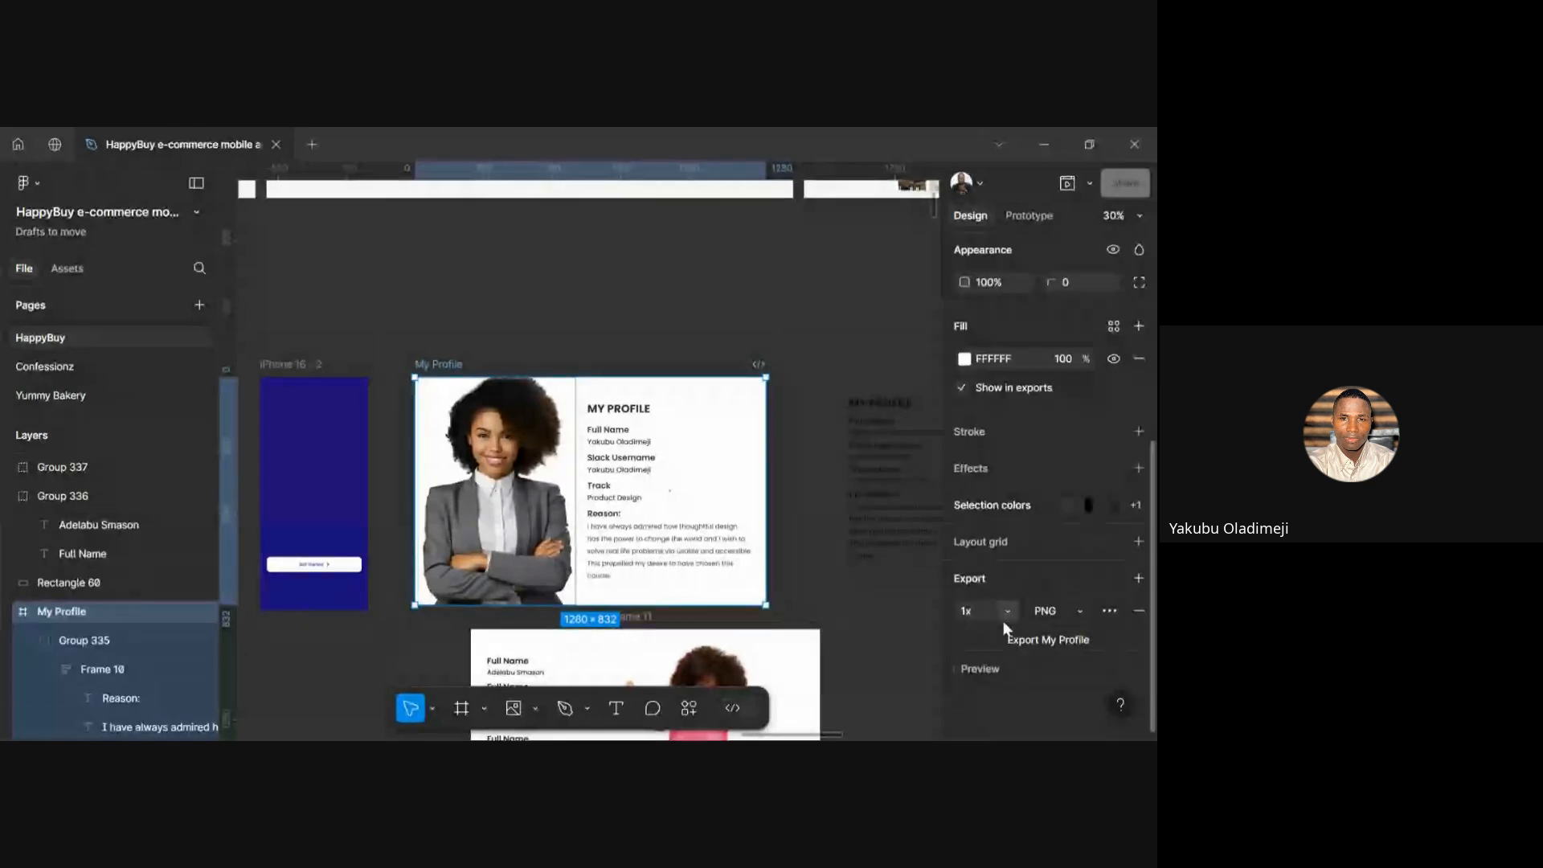
left_click(1006, 616)
left_click(995, 650)
left_click(985, 668)
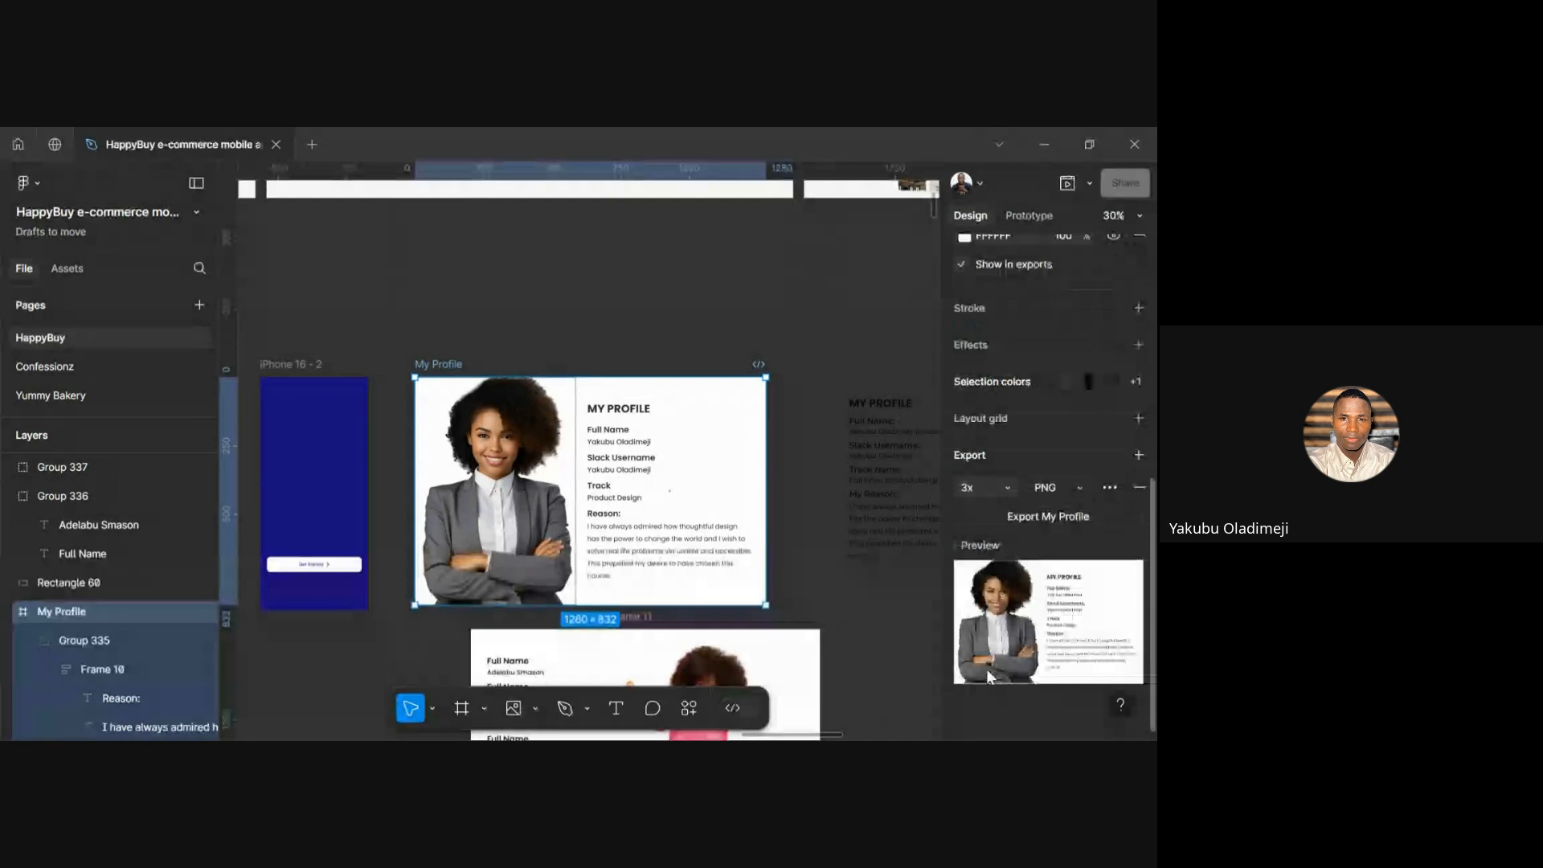
left_click(1049, 518)
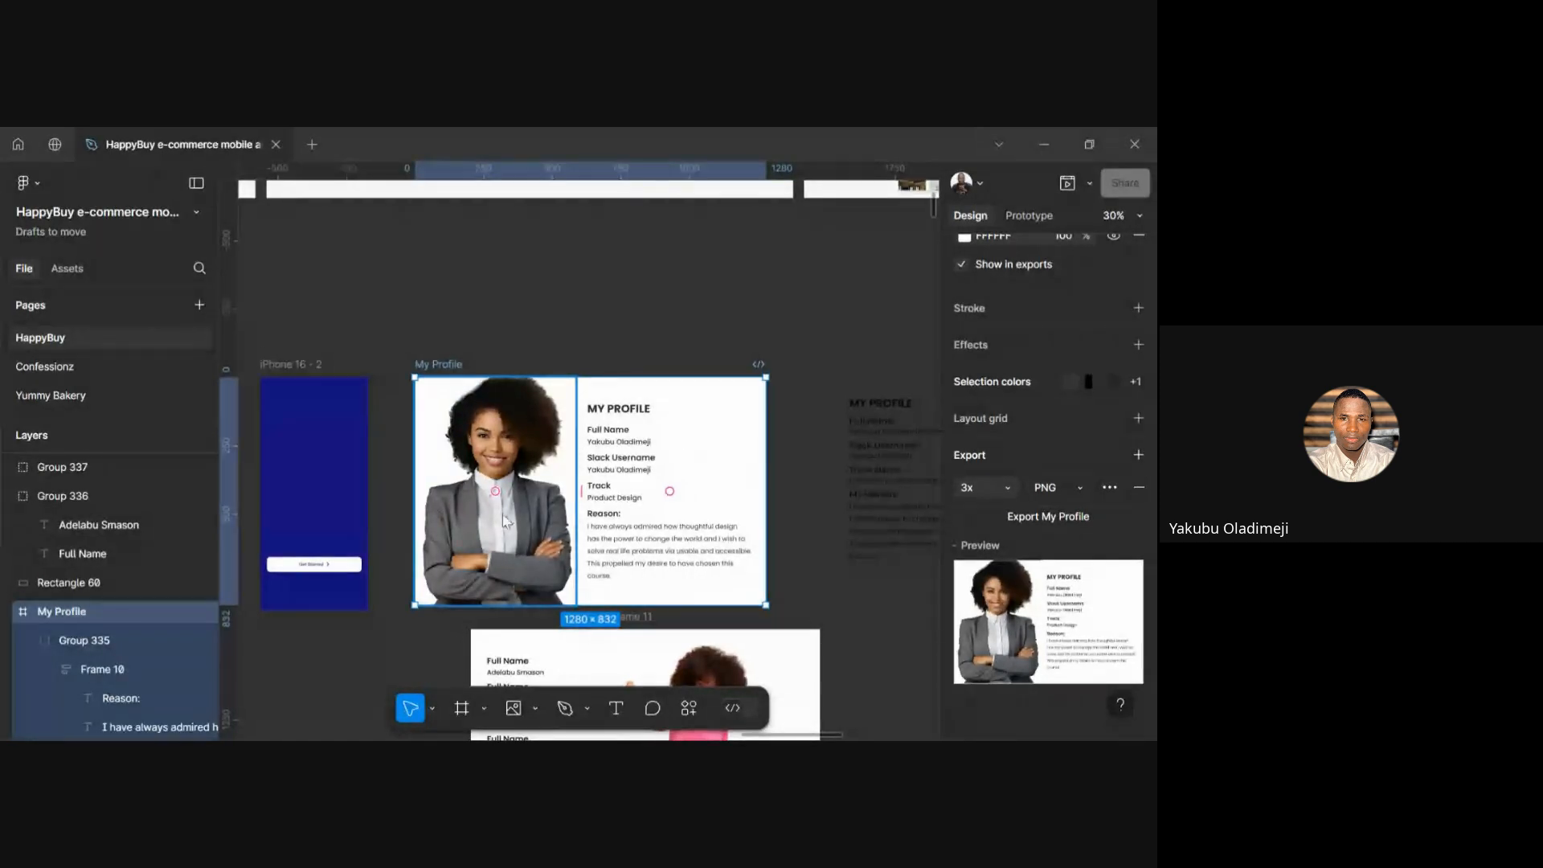
Rename the profile card frame to 'My Profile 1'
double_click(434, 367)
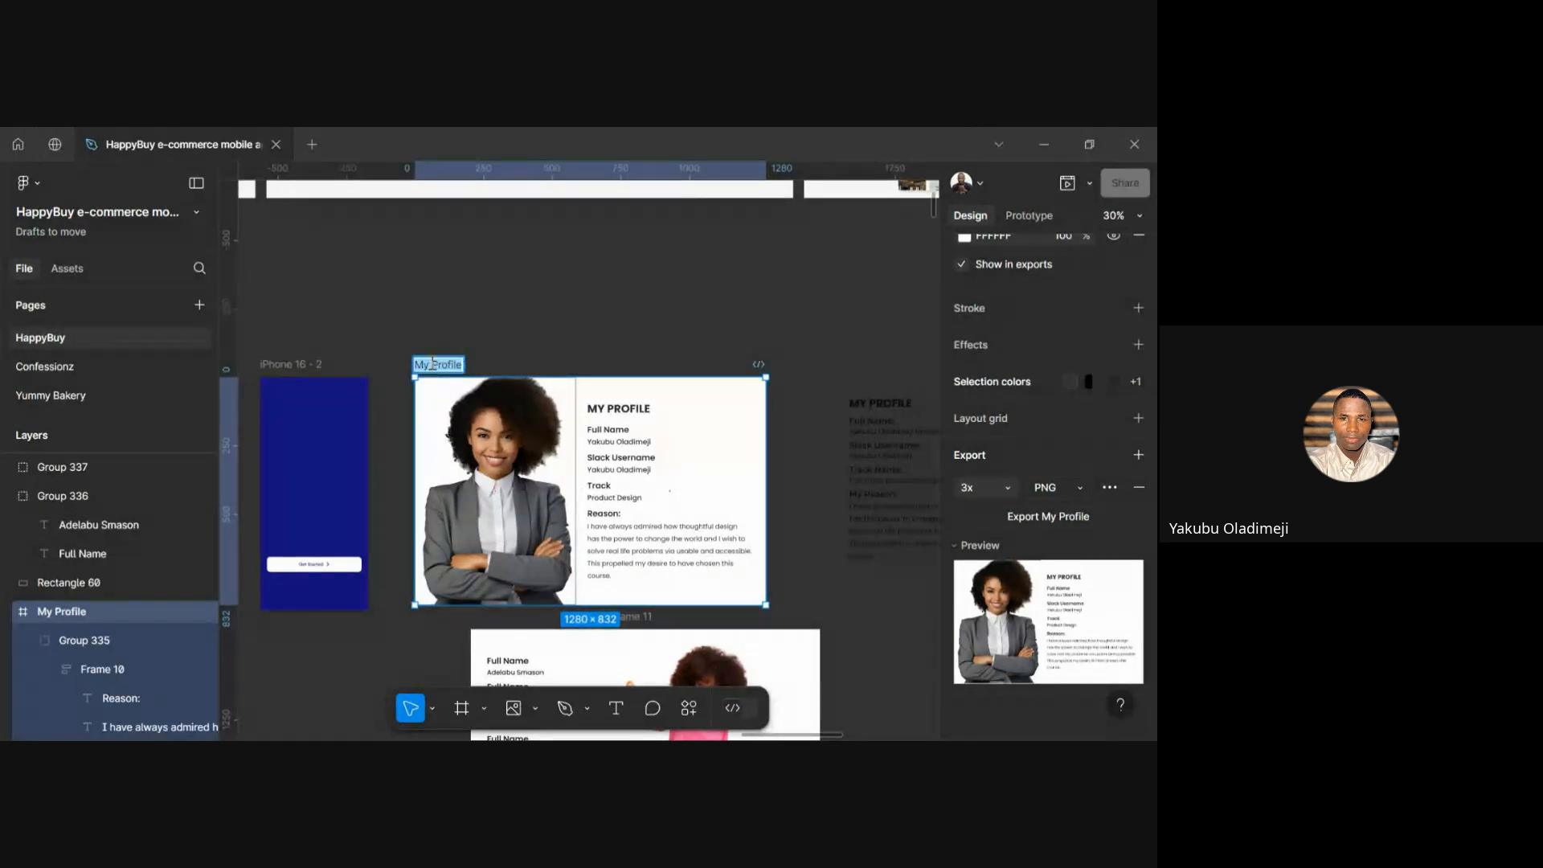
key("Right")
type("1")
left_click(461, 326)
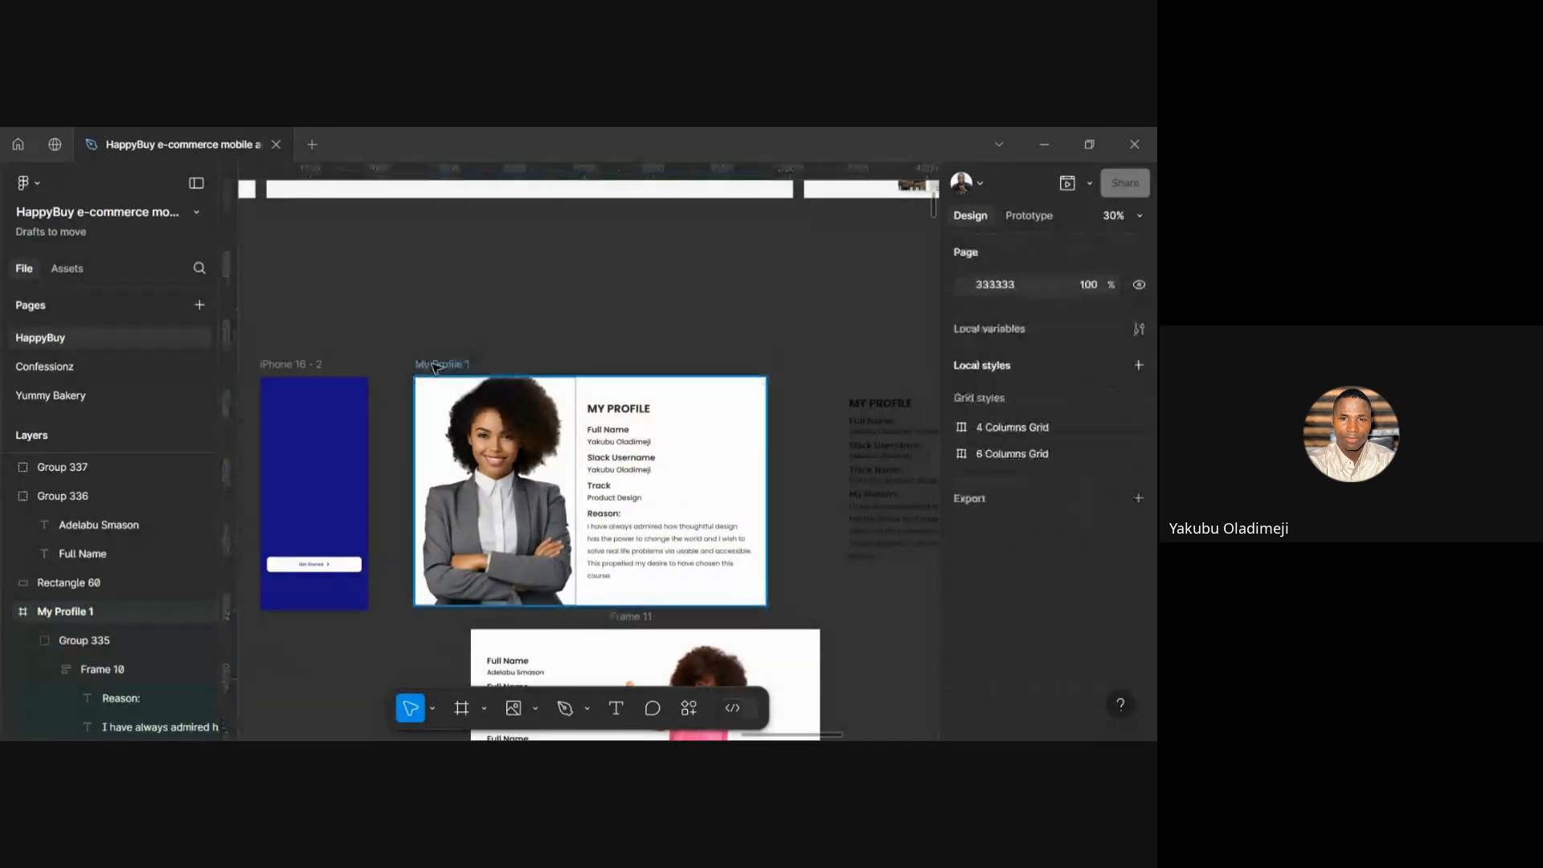
Export the My Profile 1 frame as a 3x PNG
left_click(434, 365)
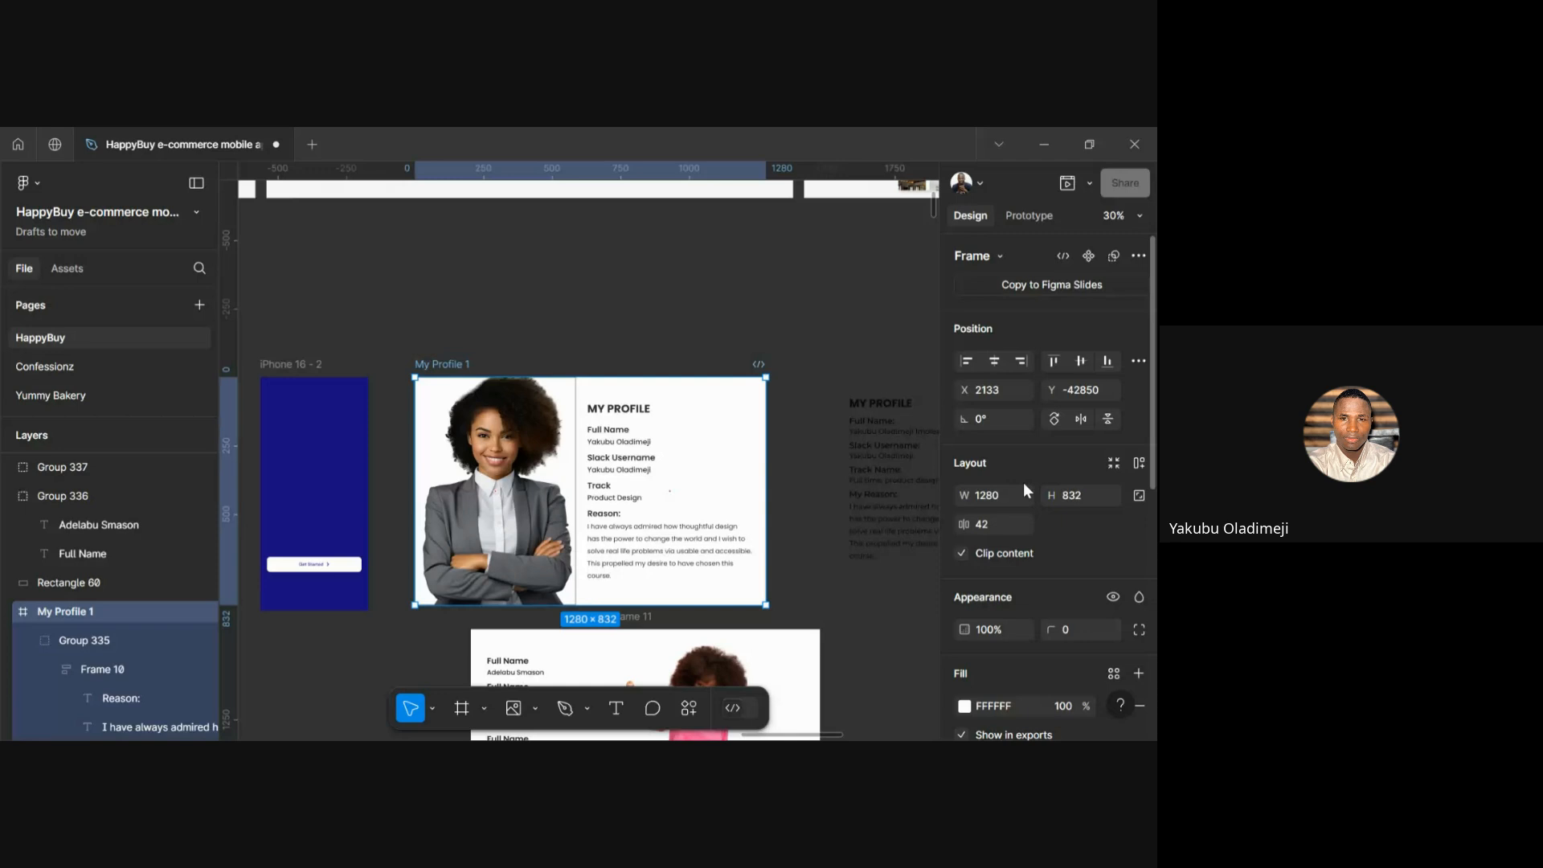
scroll(1023, 482, "down", 5)
left_click(1043, 512)
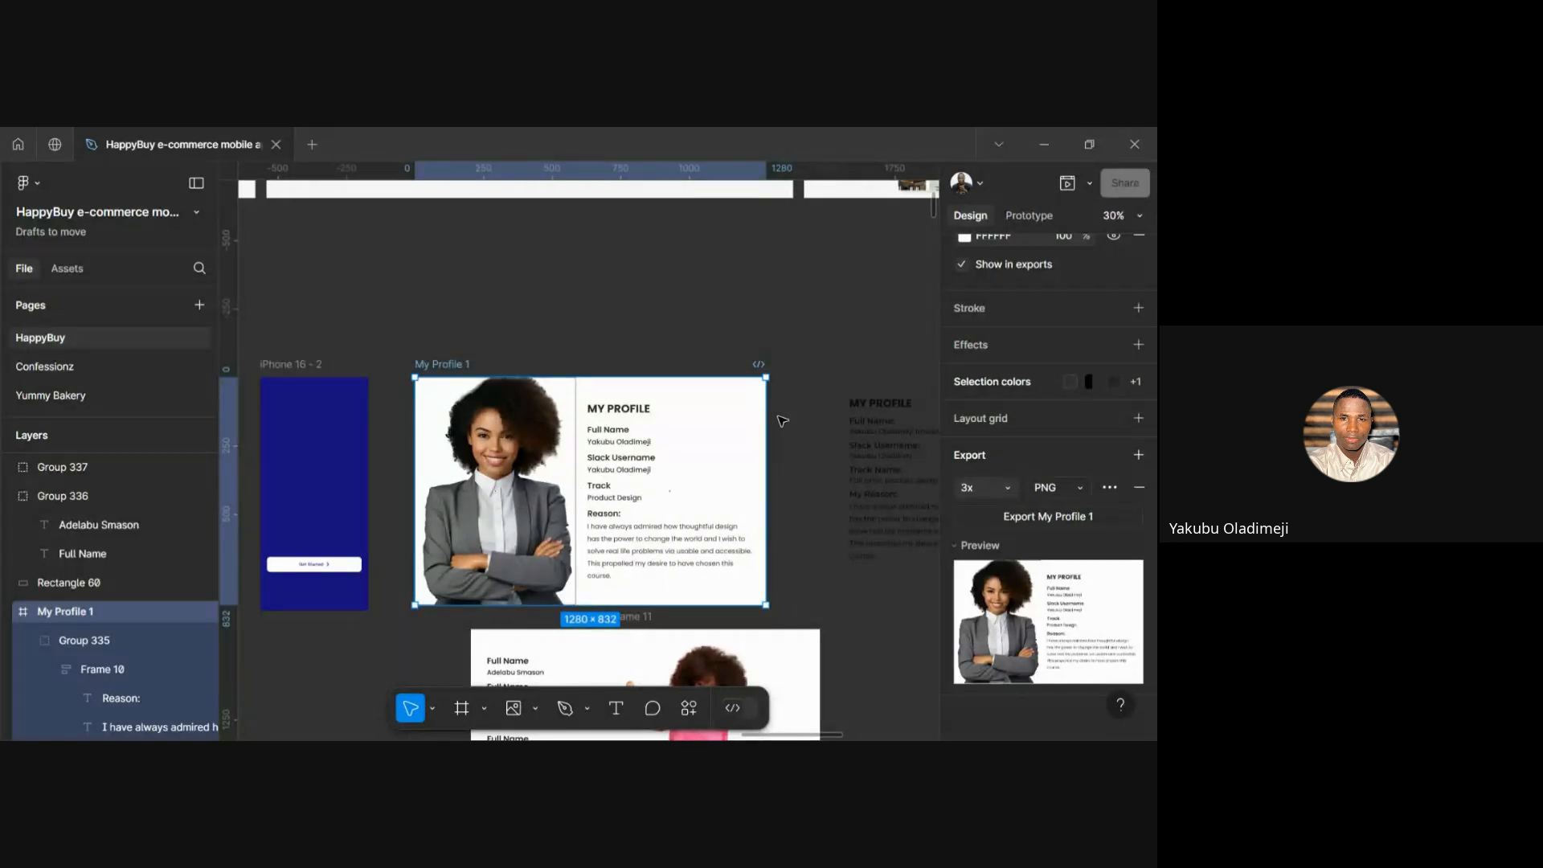
left_click(801, 320)
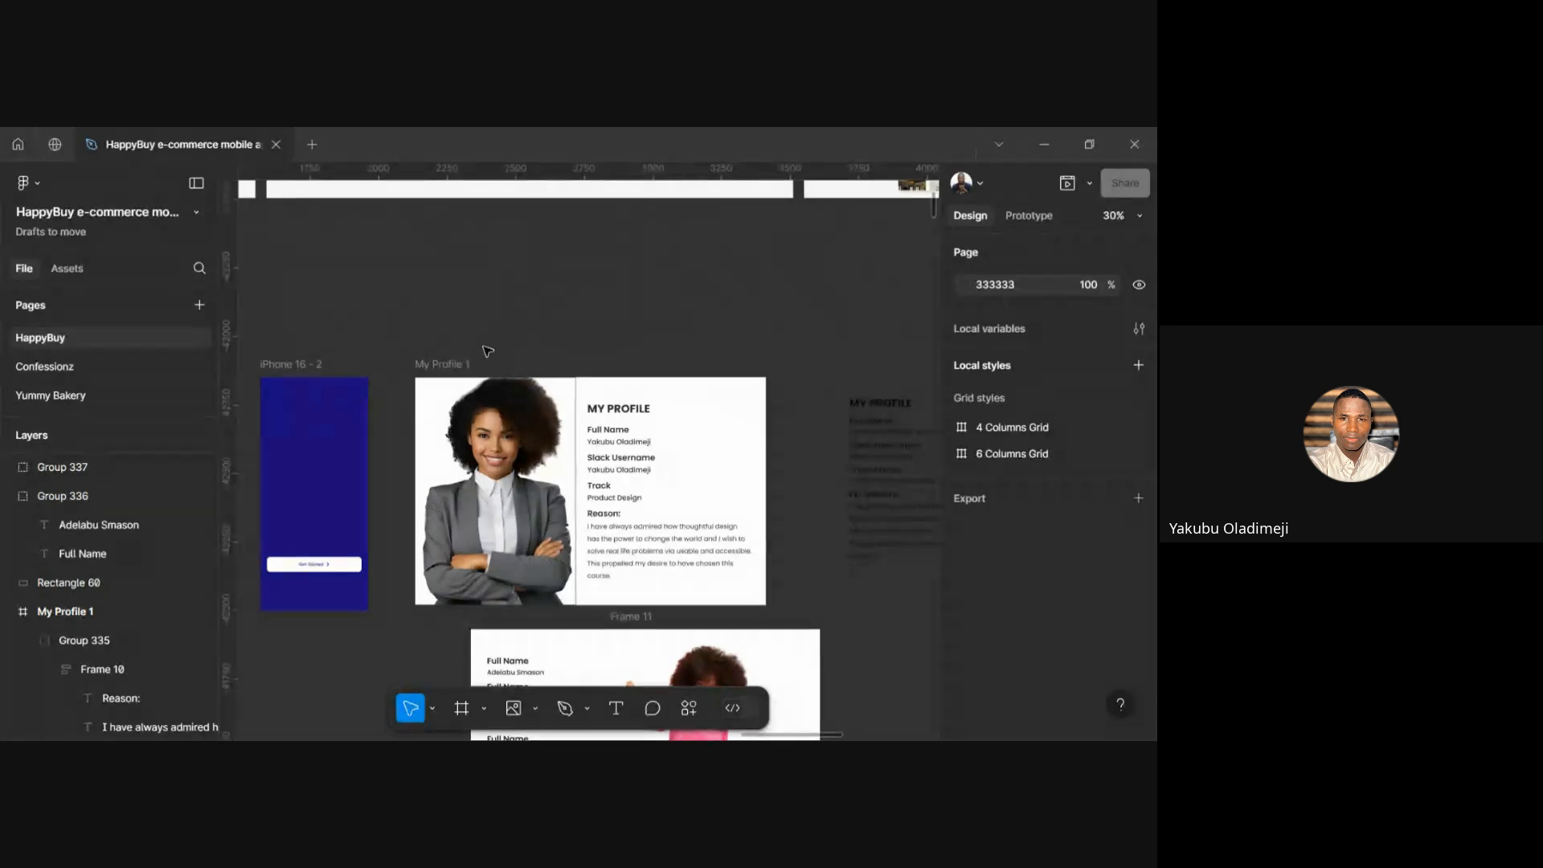
left_click(432, 372)
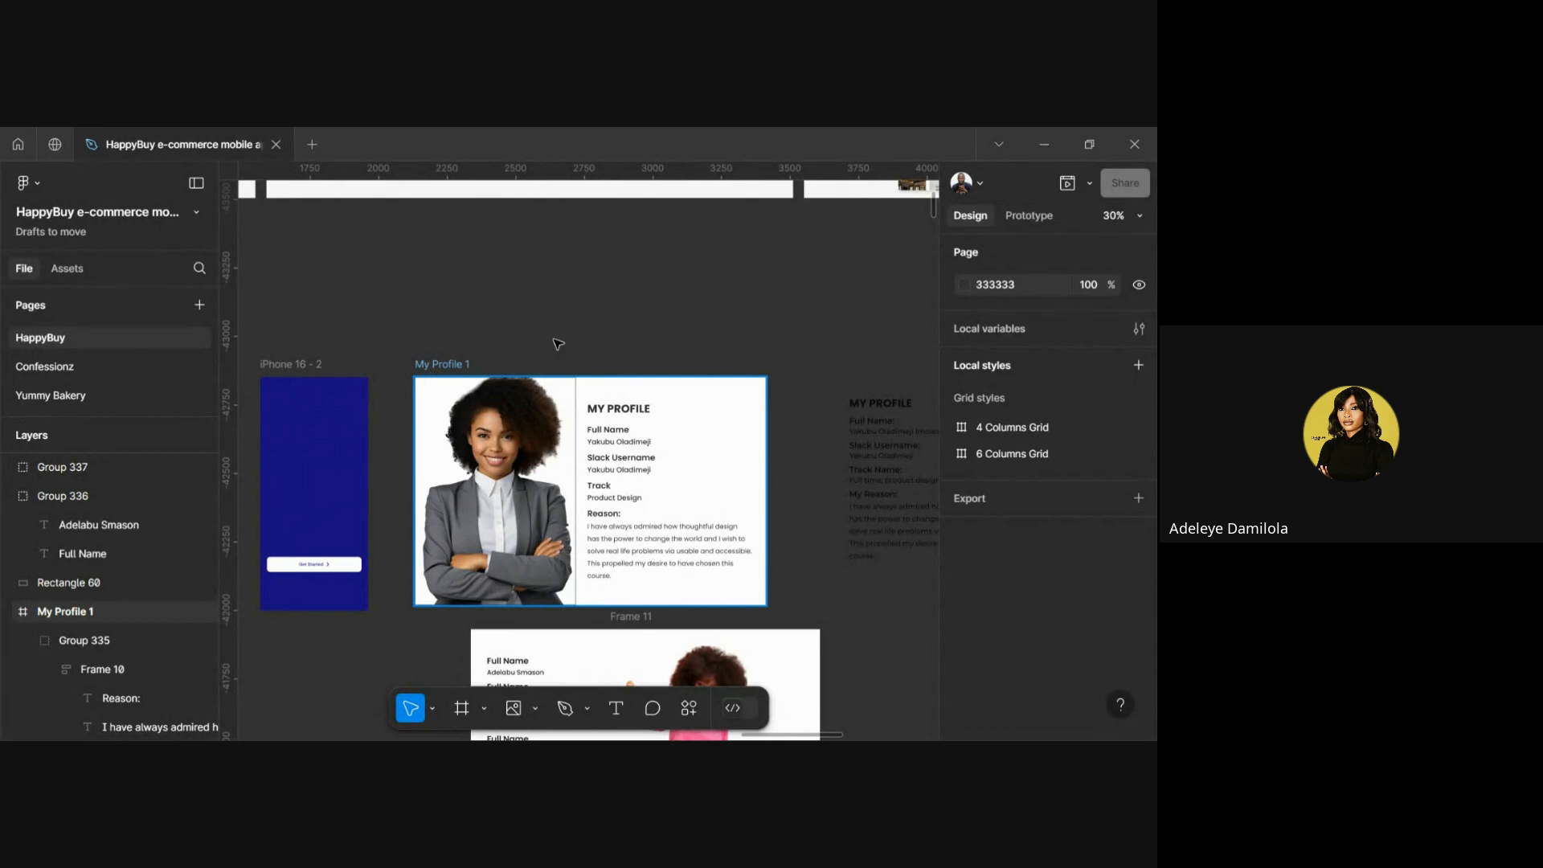
left_click(567, 344)
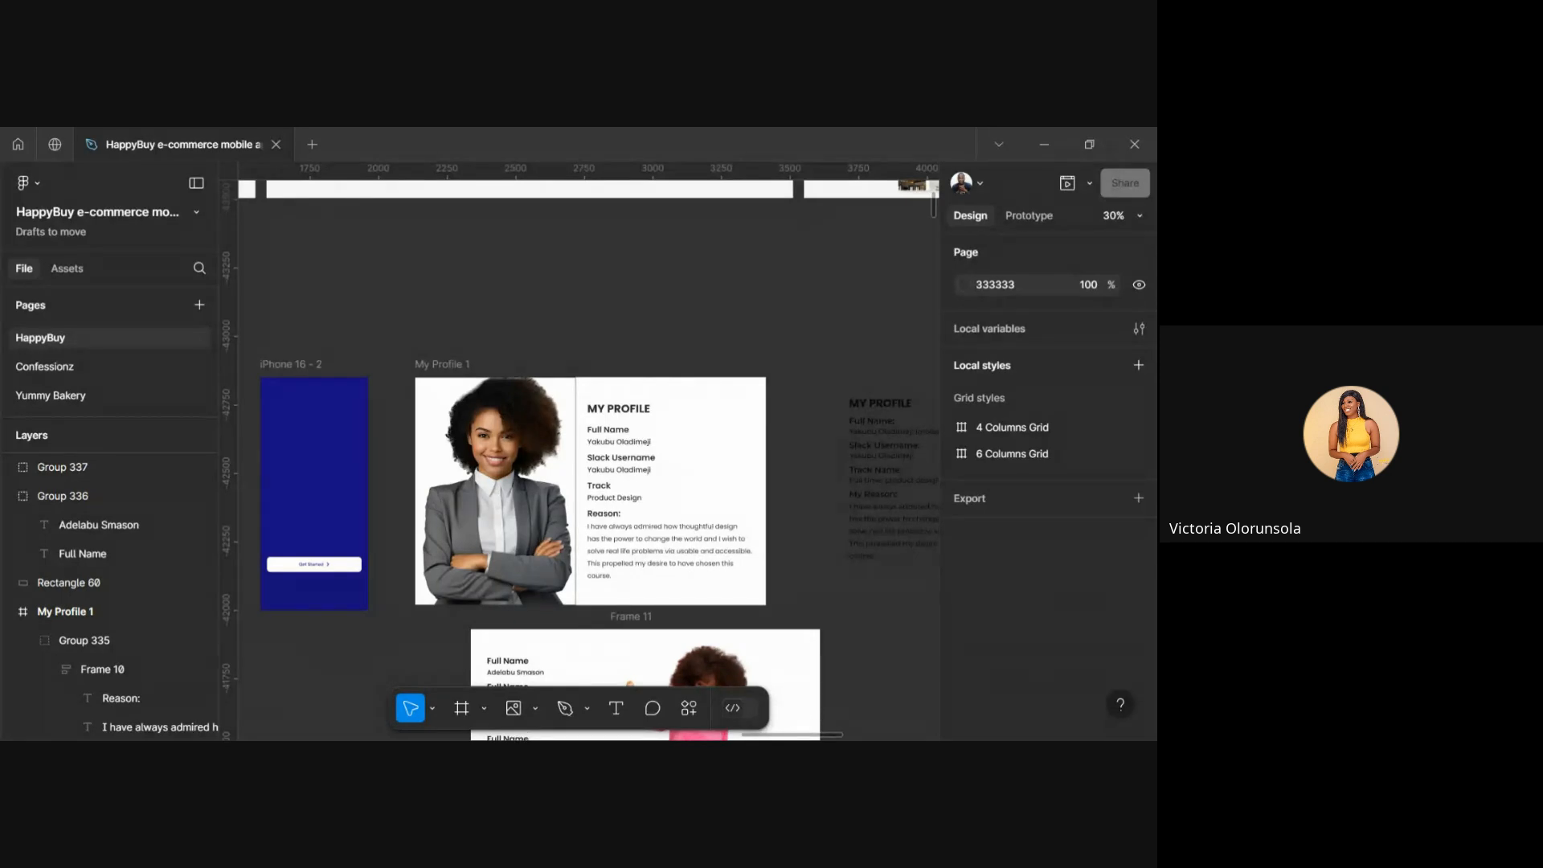
scroll(626, 653, "down", 5)
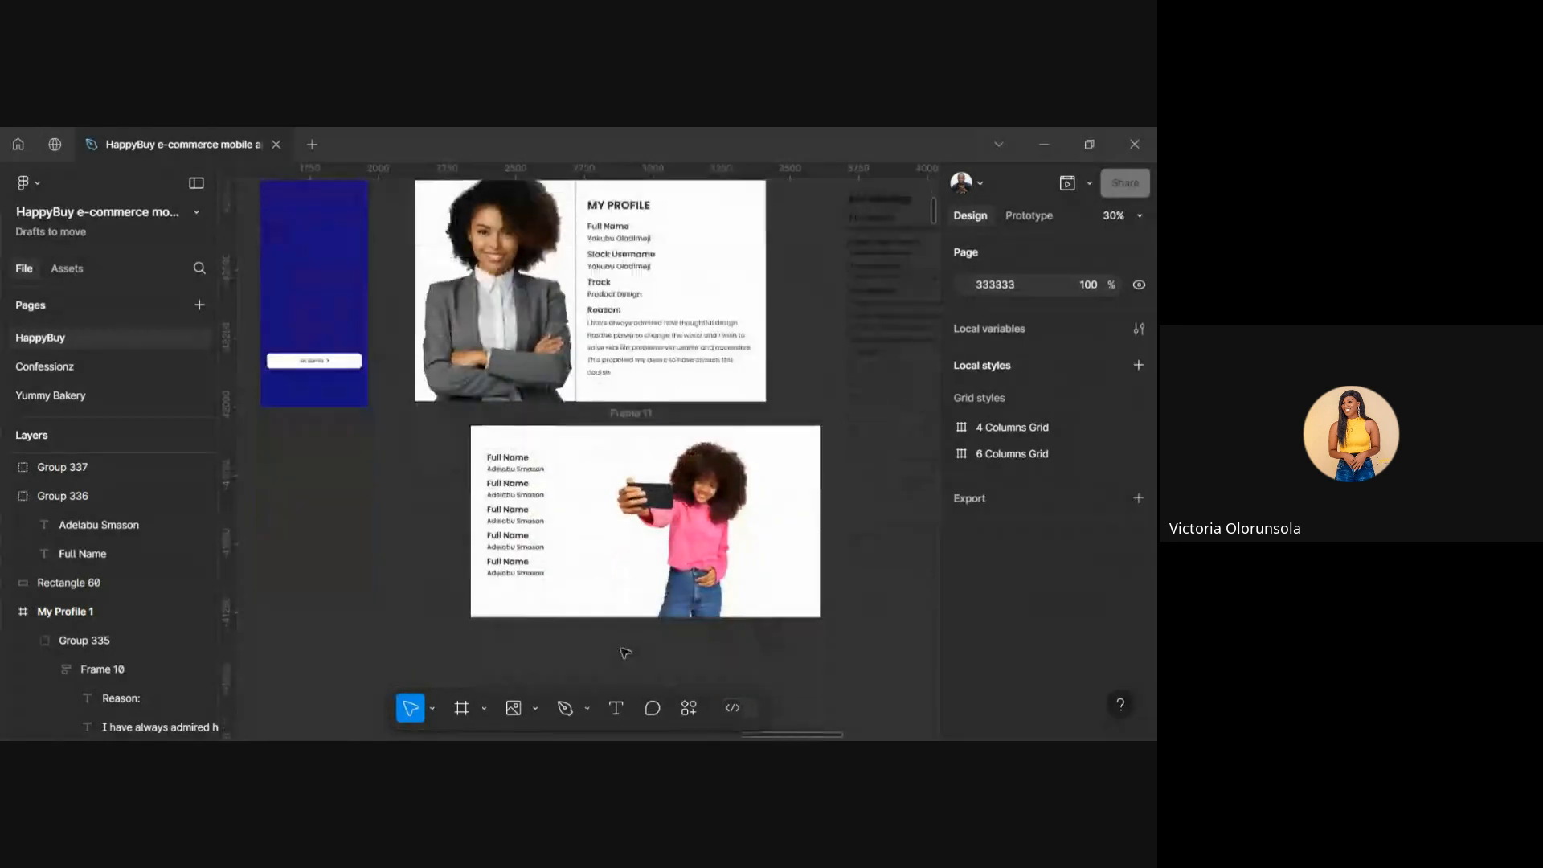
scroll(625, 652, "up", 1)
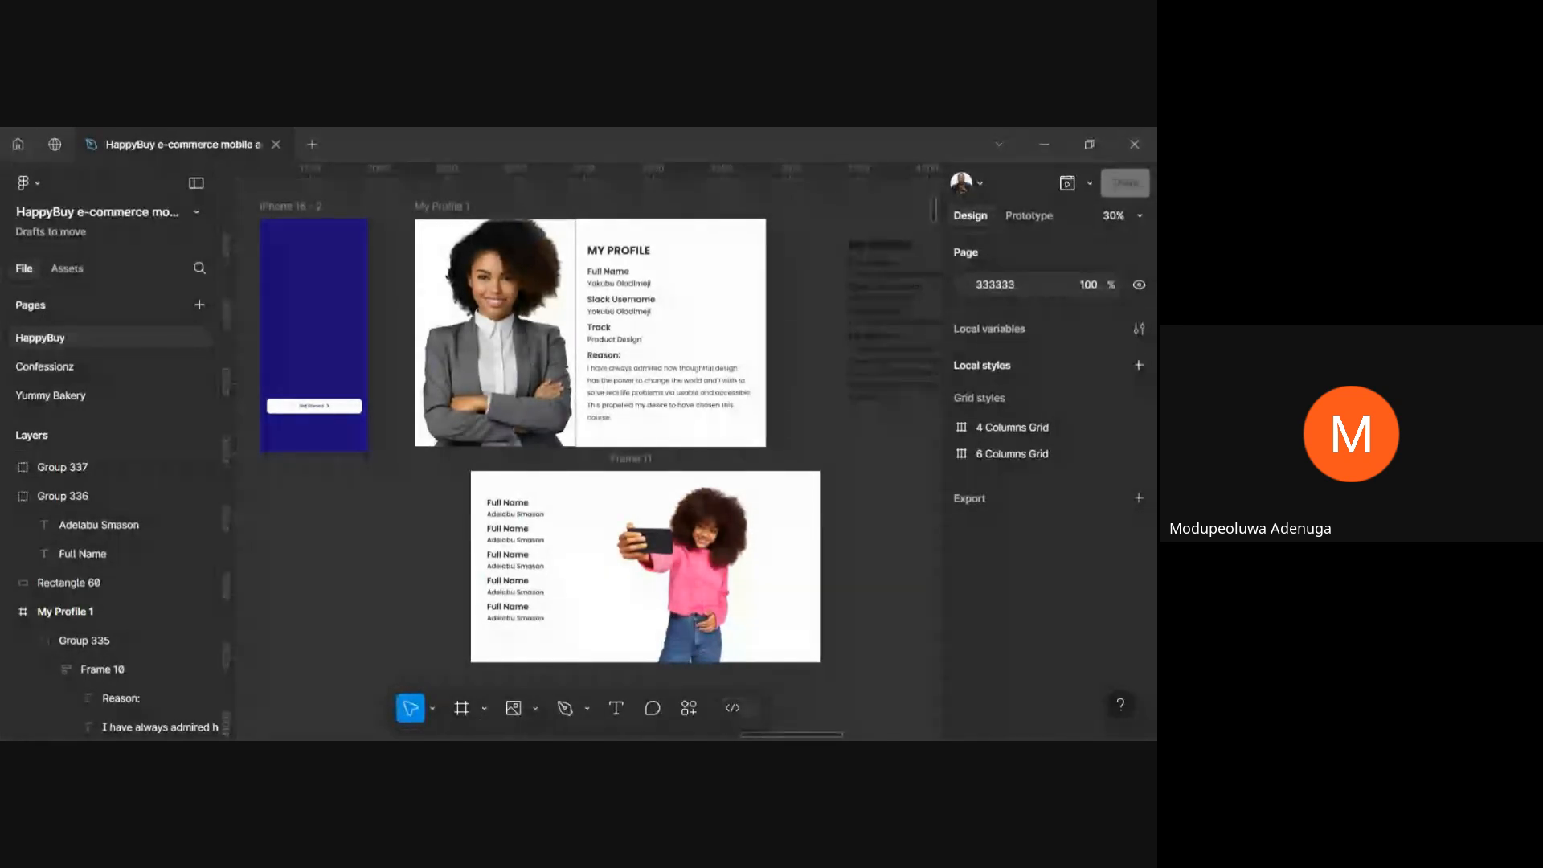
double_click(635, 380)
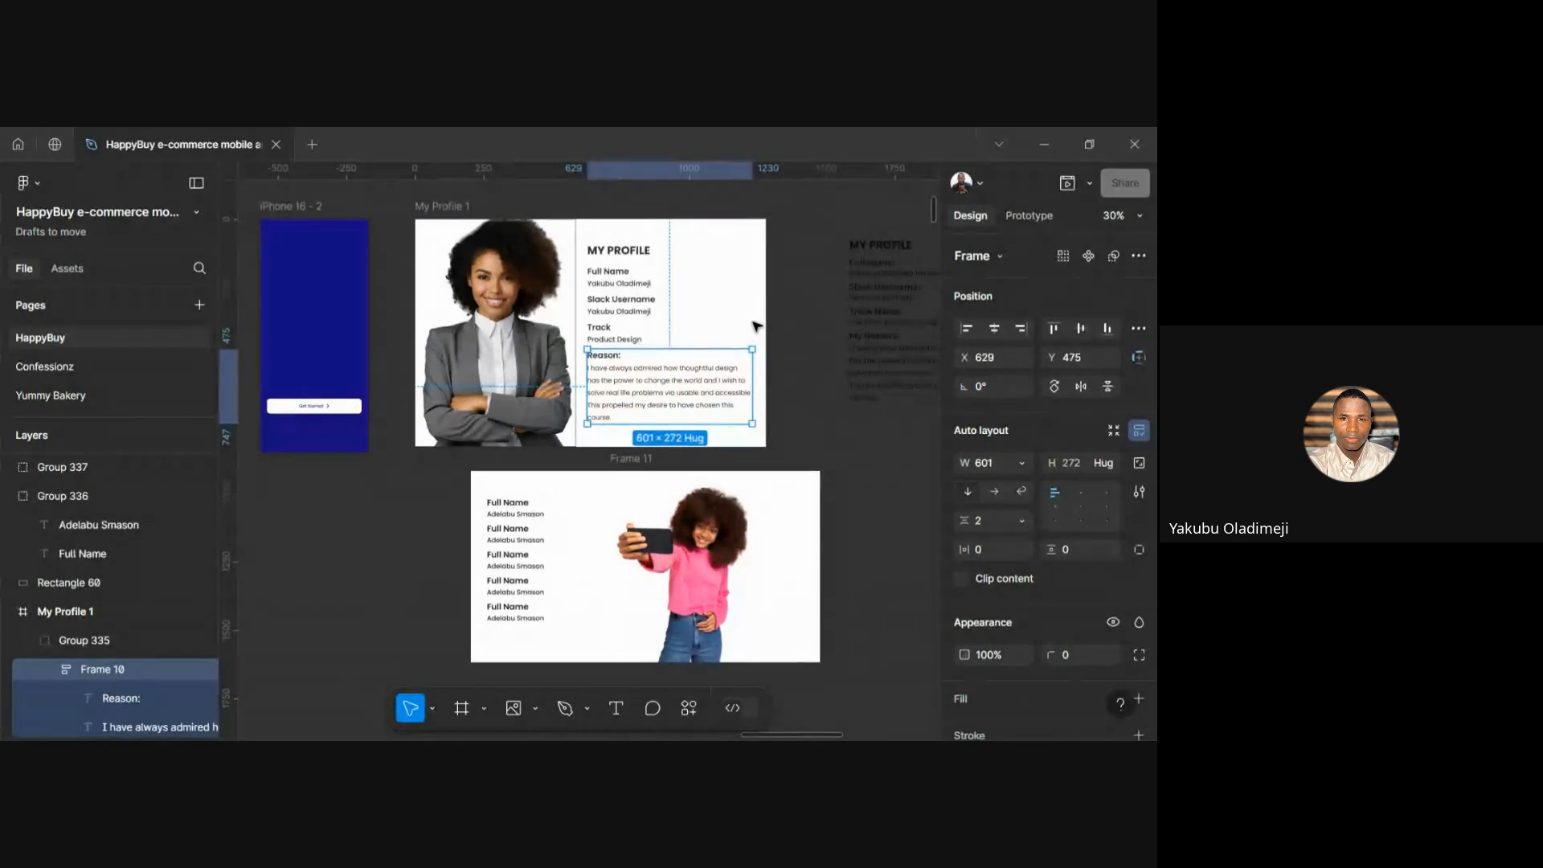
scroll(679, 376, "up", 3)
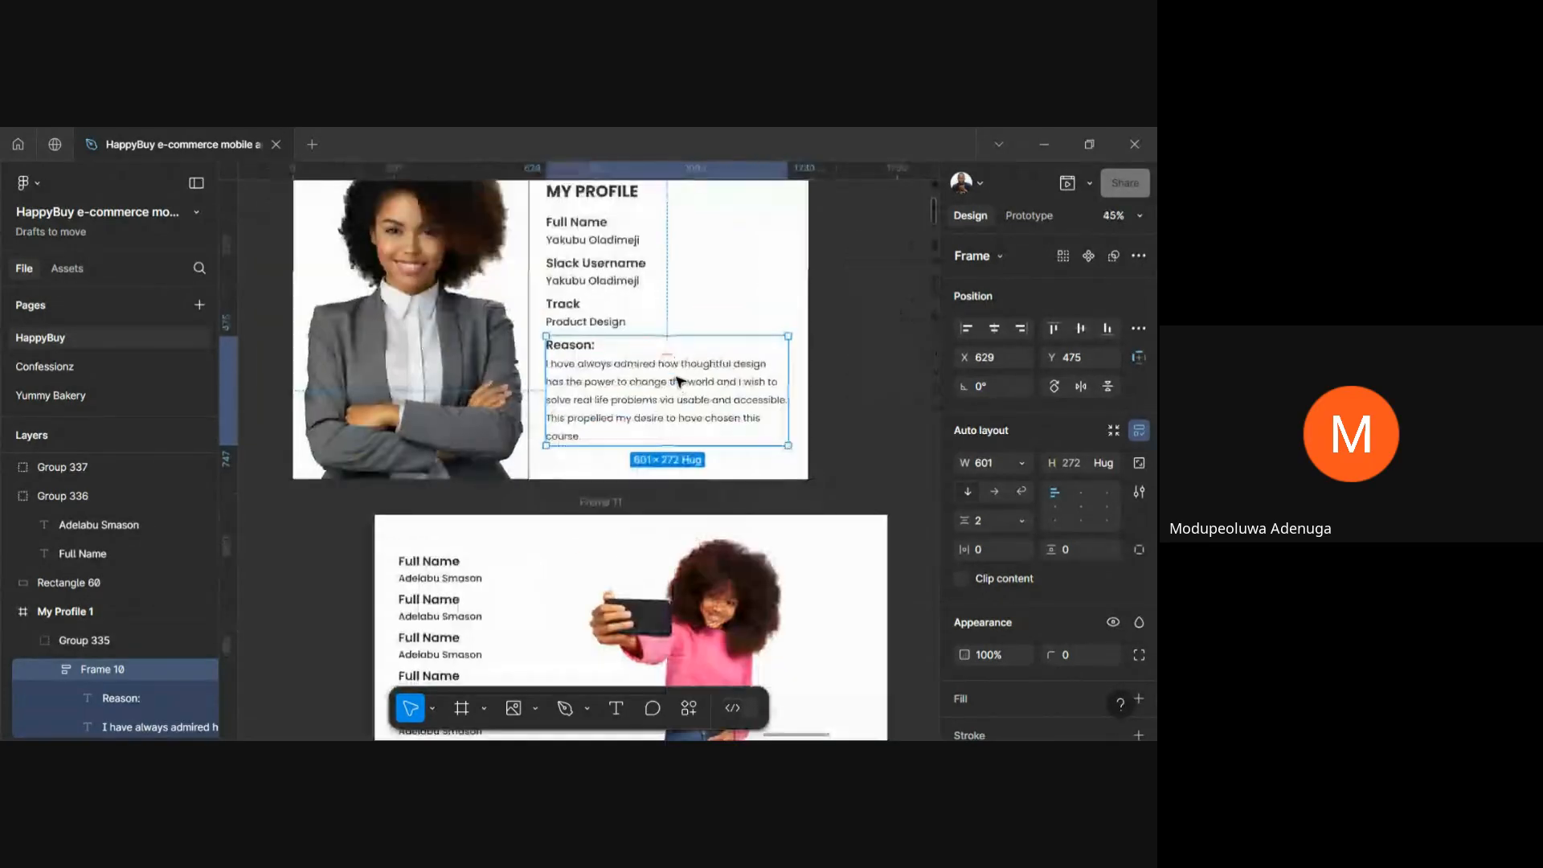
left_click(587, 308)
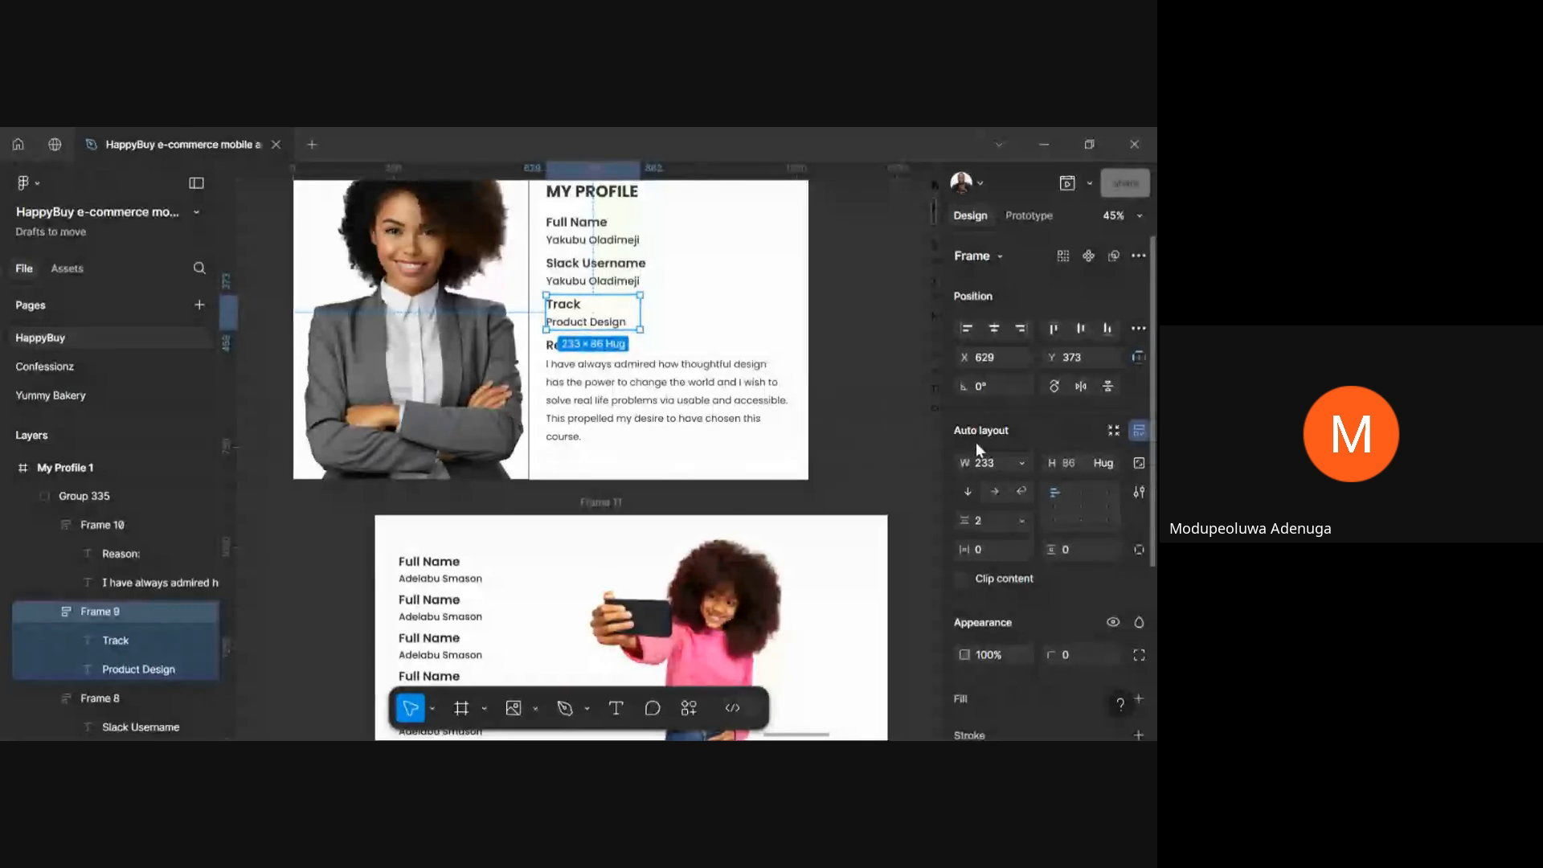
left_click(784, 406)
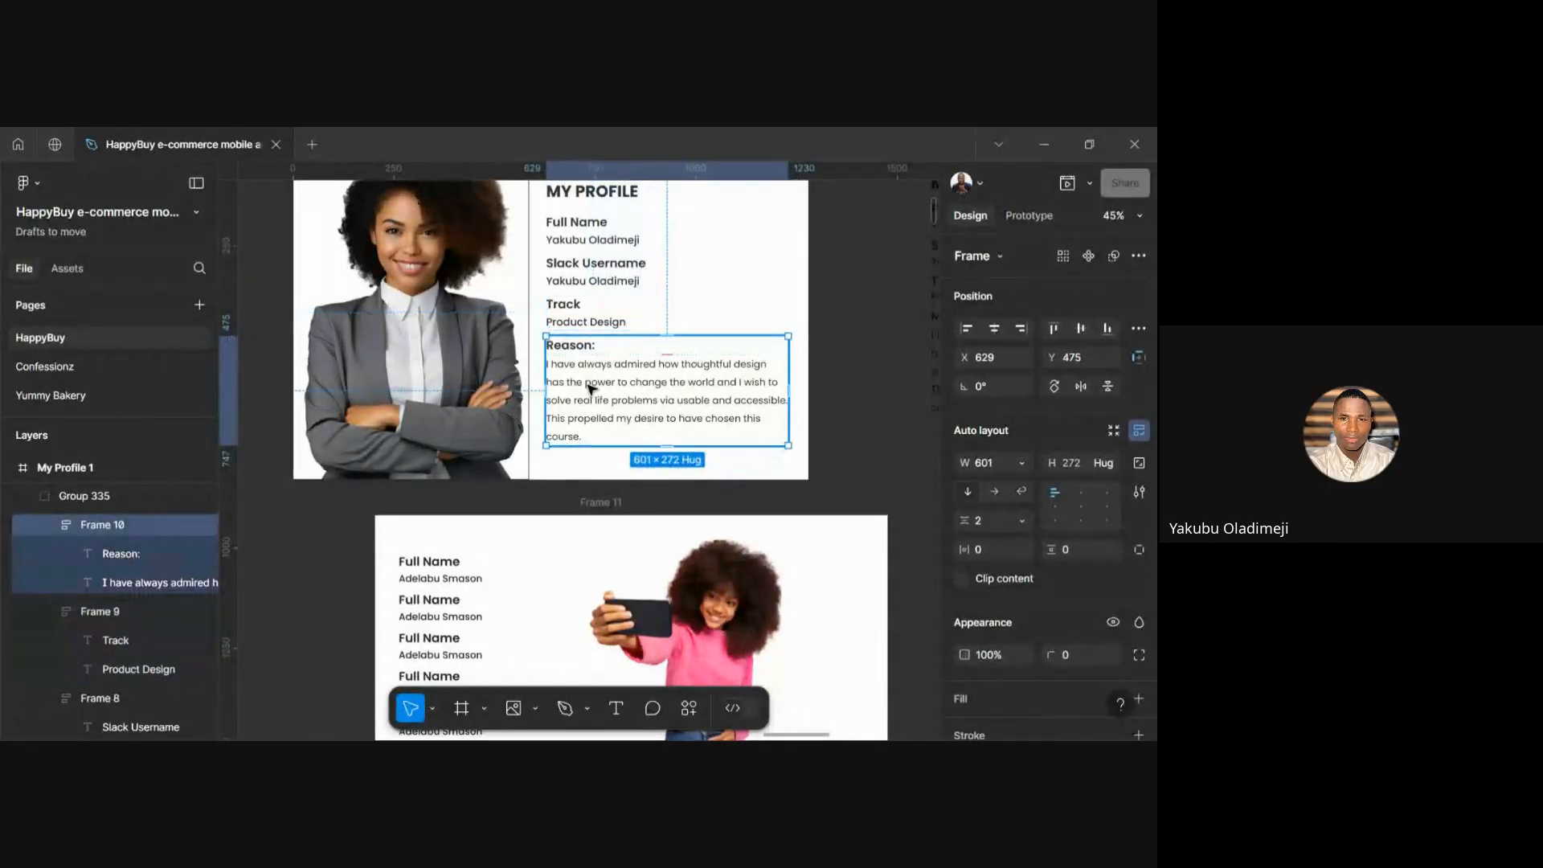
key("alt")
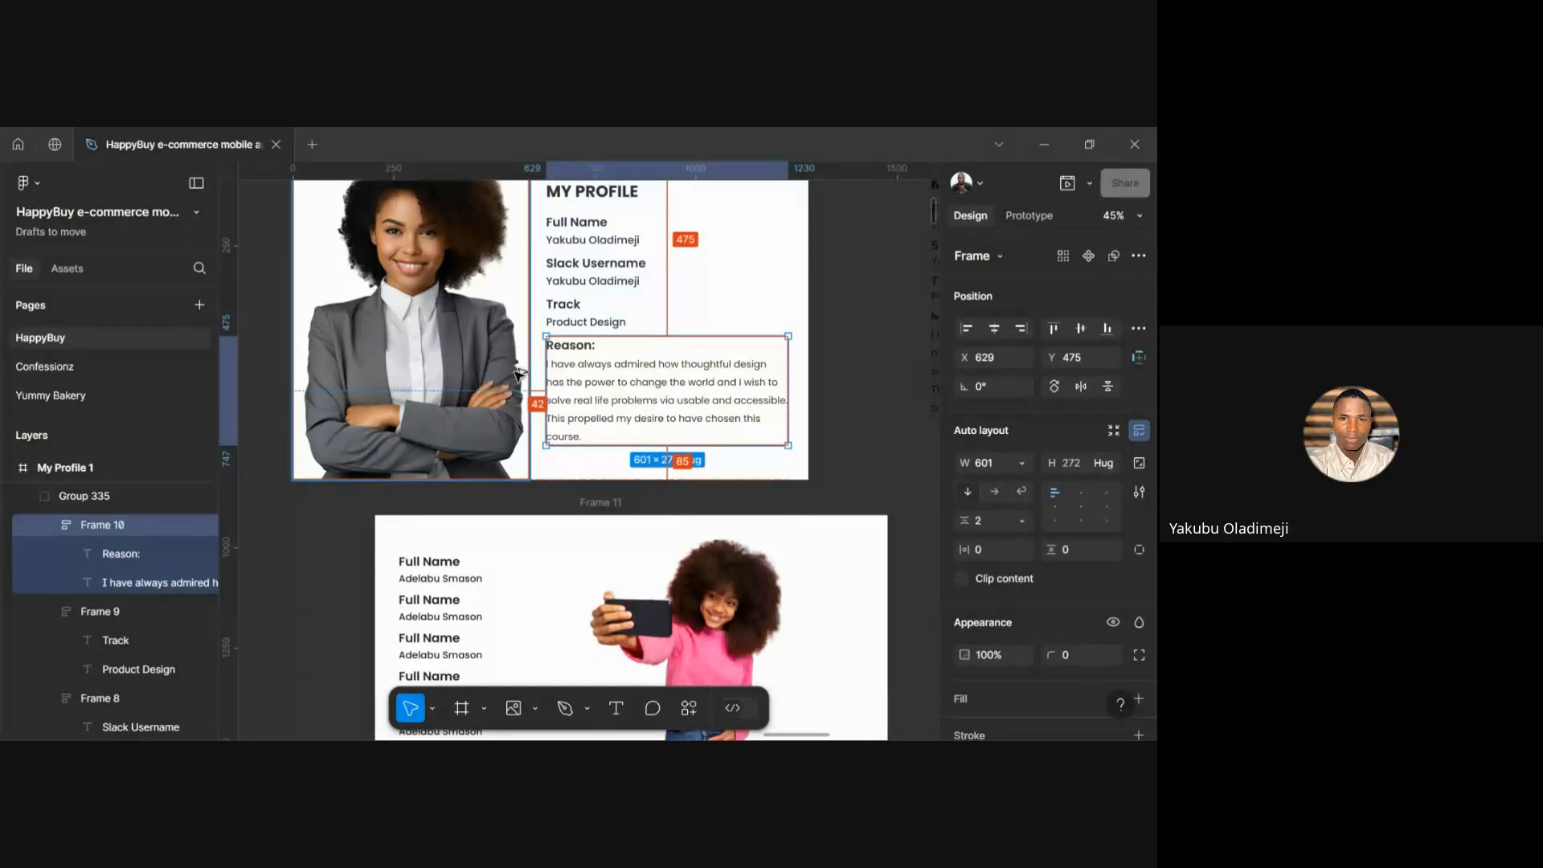
scroll(530, 381, "up", 2)
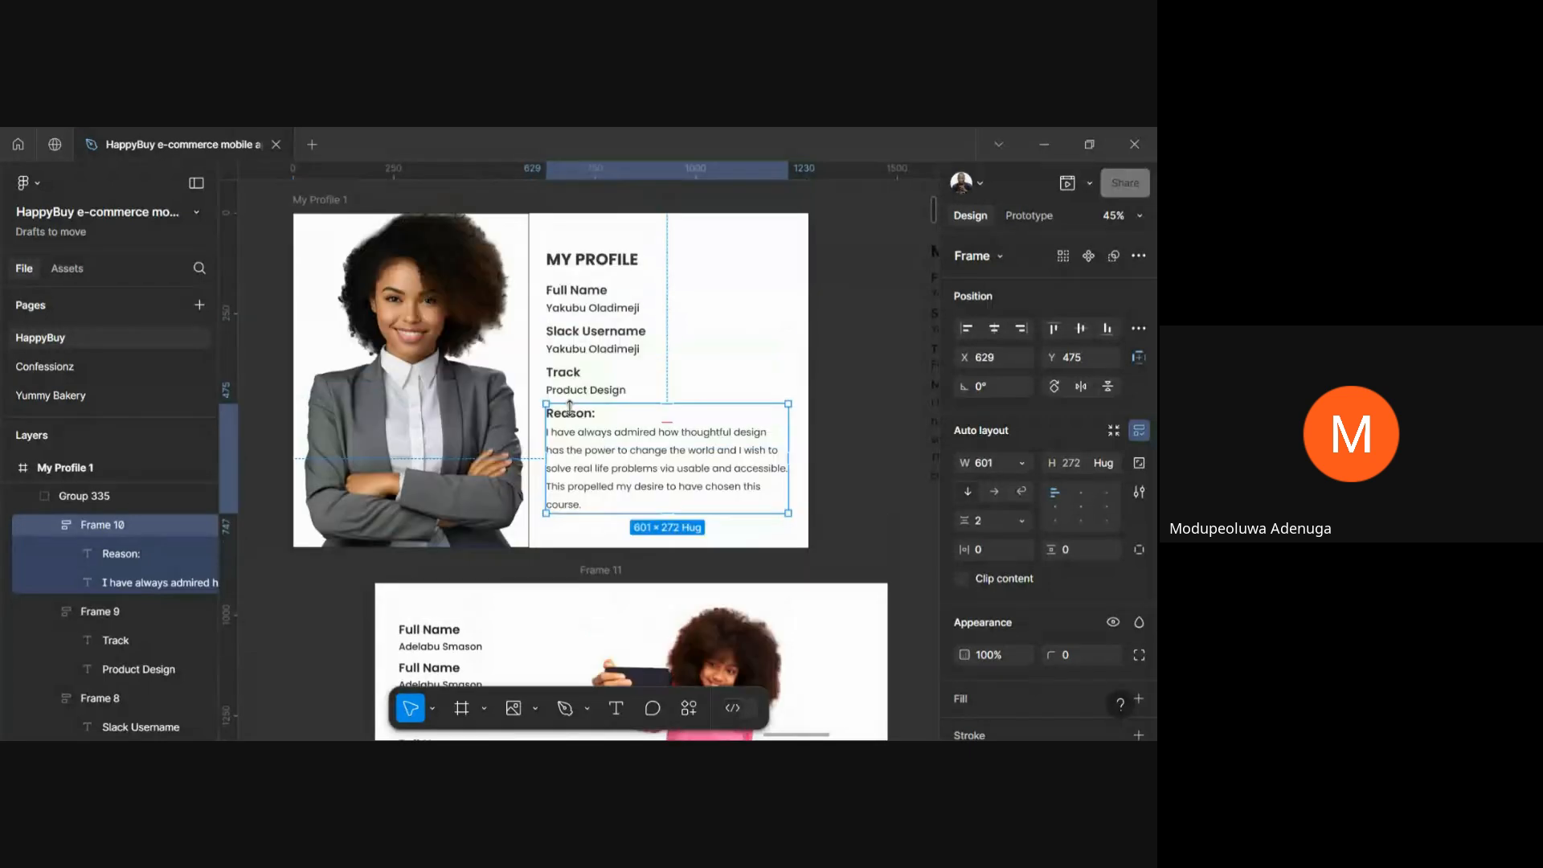
left_click(826, 387)
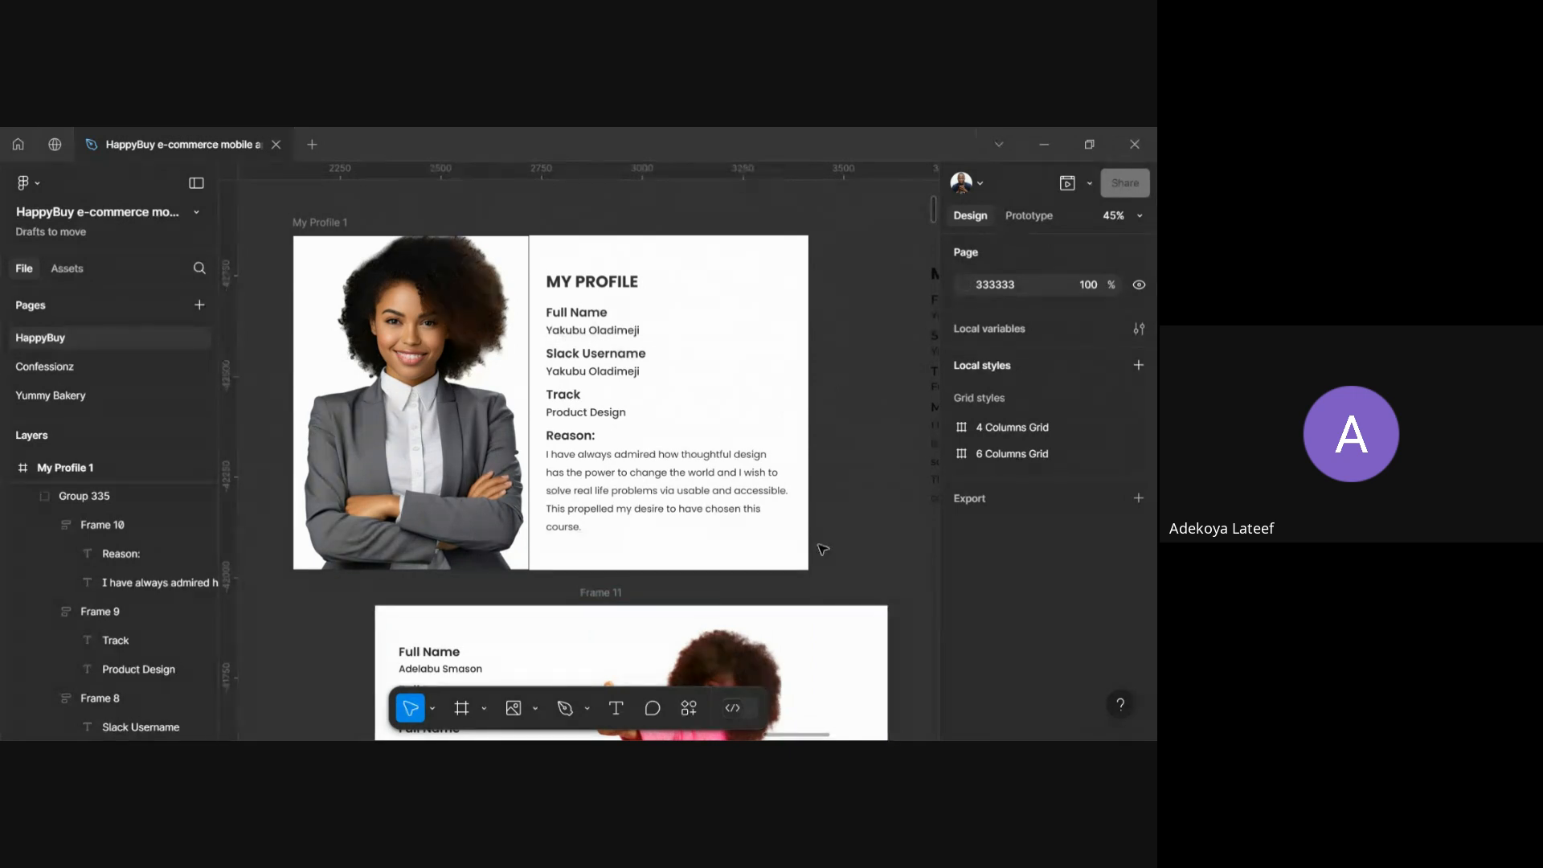
scroll(821, 549, "down", 2)
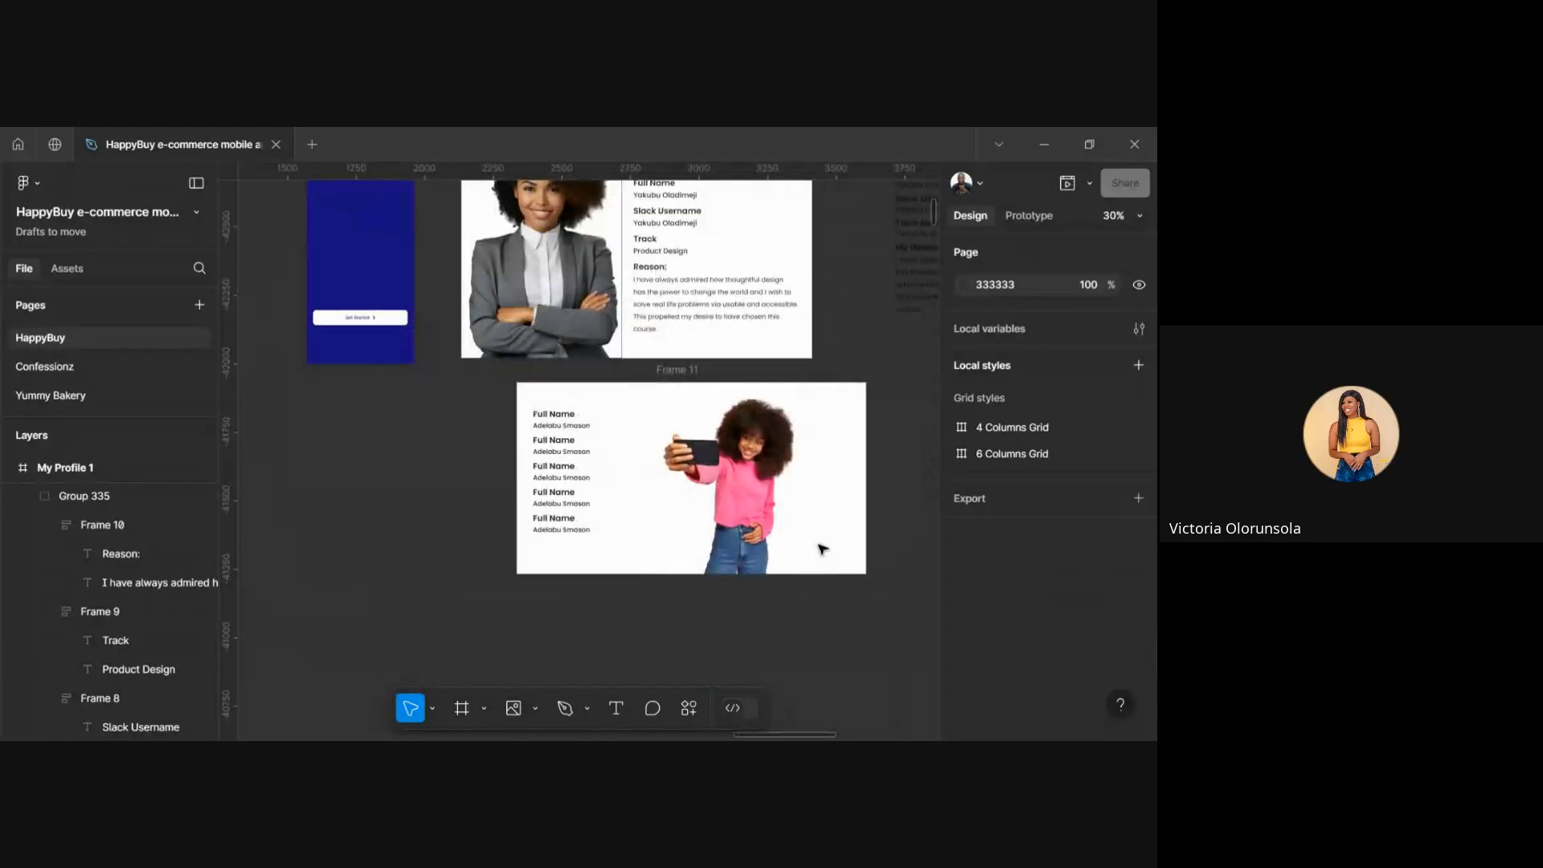
left_click(762, 524)
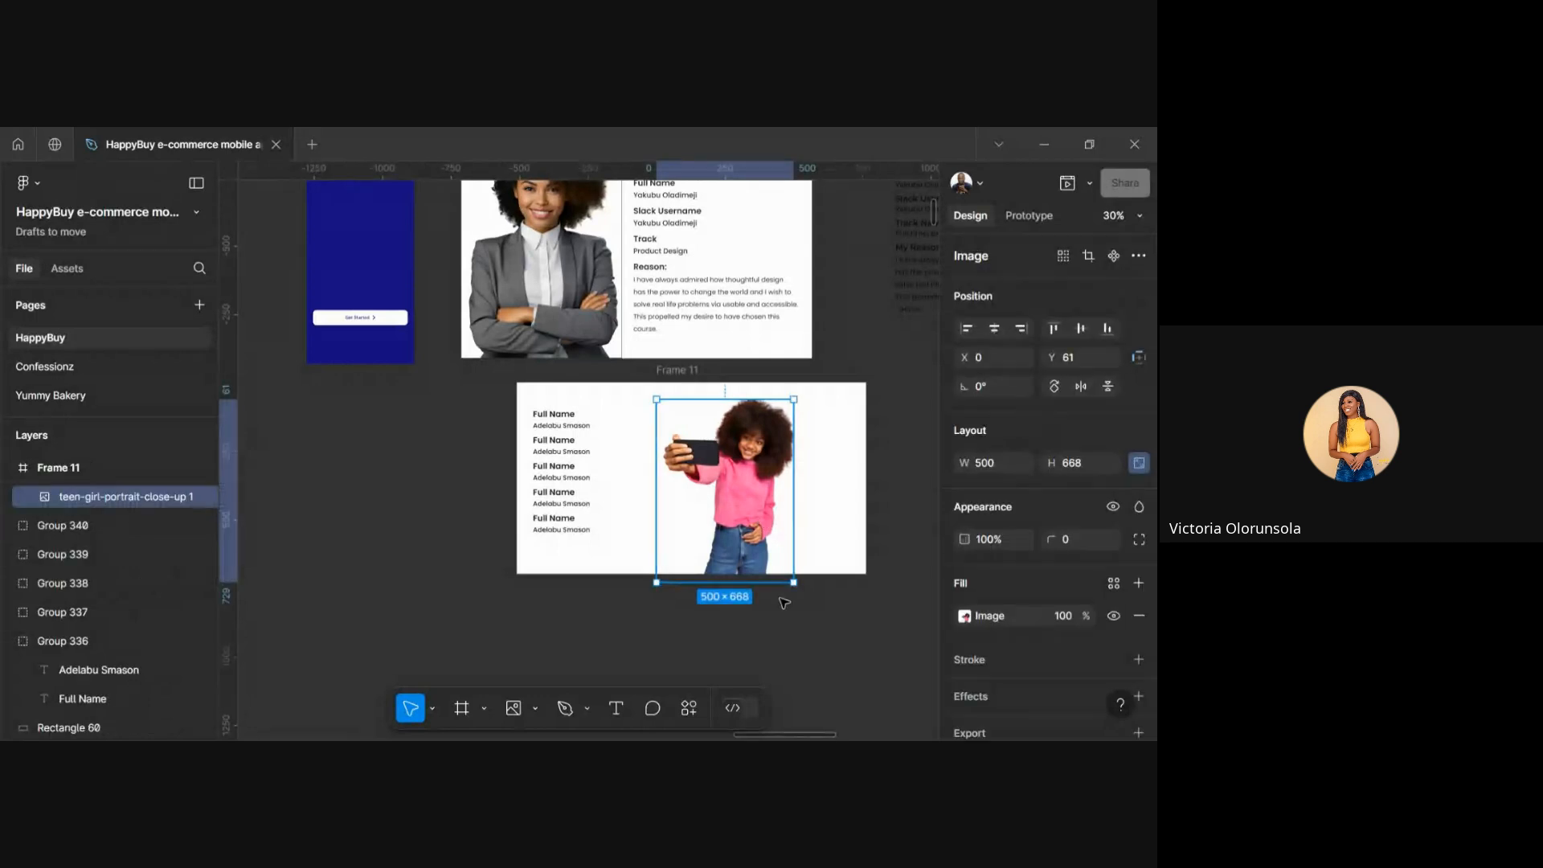
key("Escape")
left_click(745, 532)
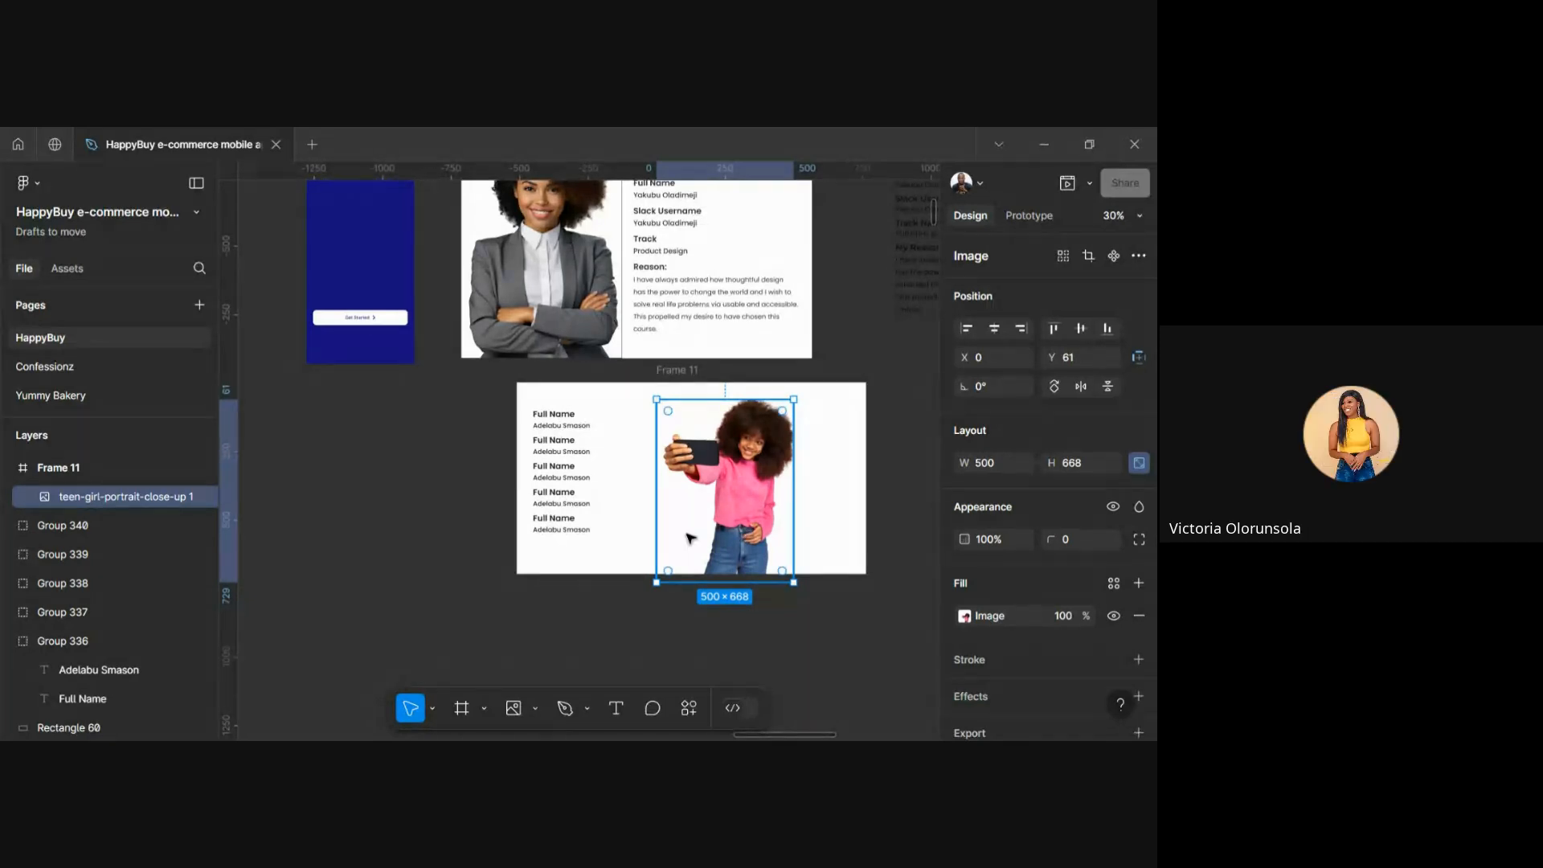
left_click(764, 622)
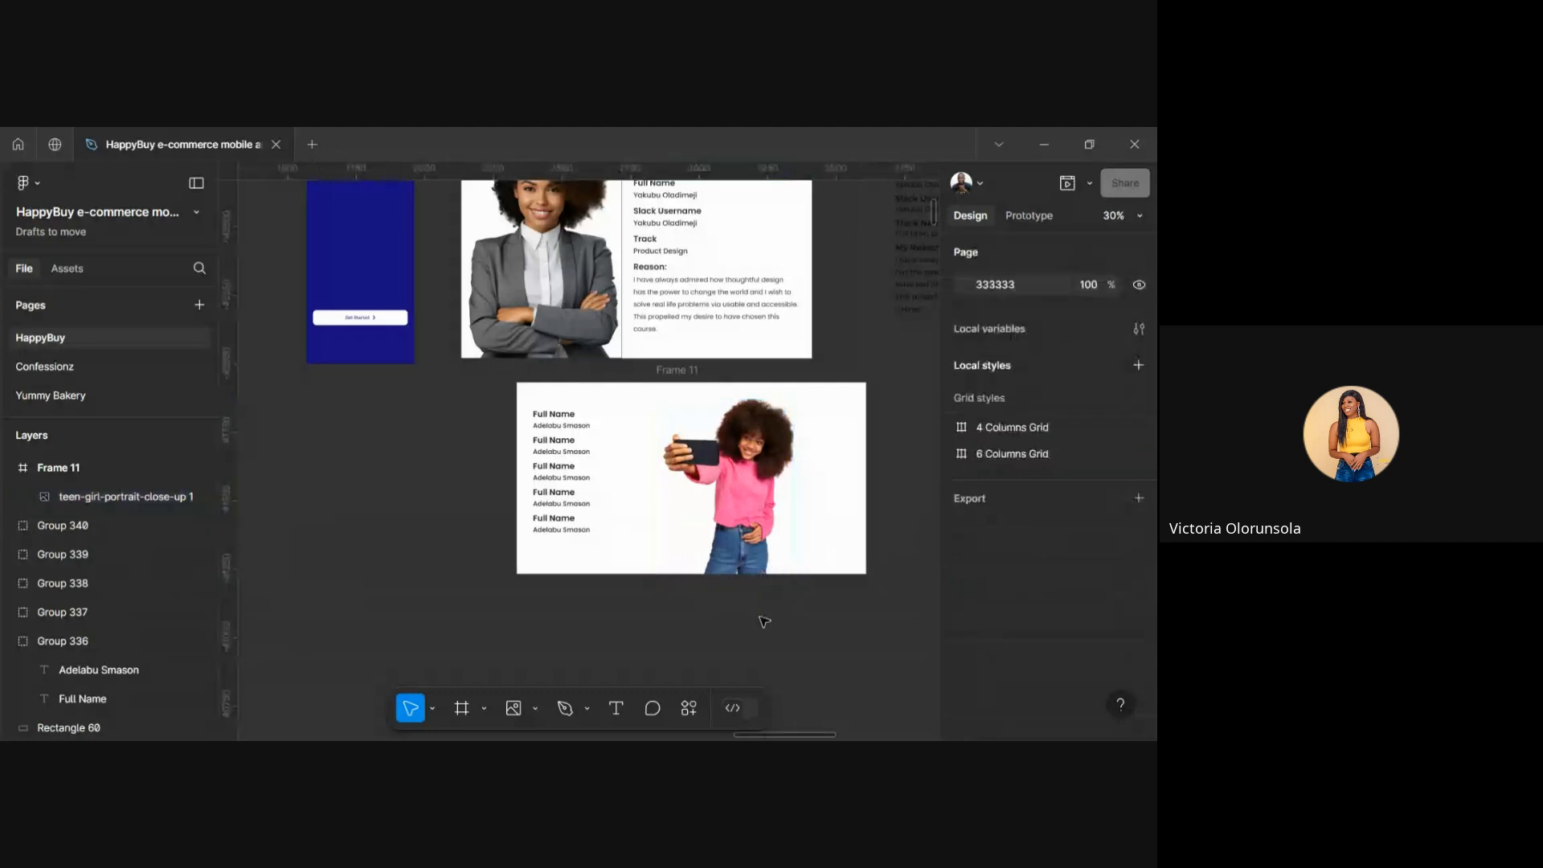
left_click(736, 533)
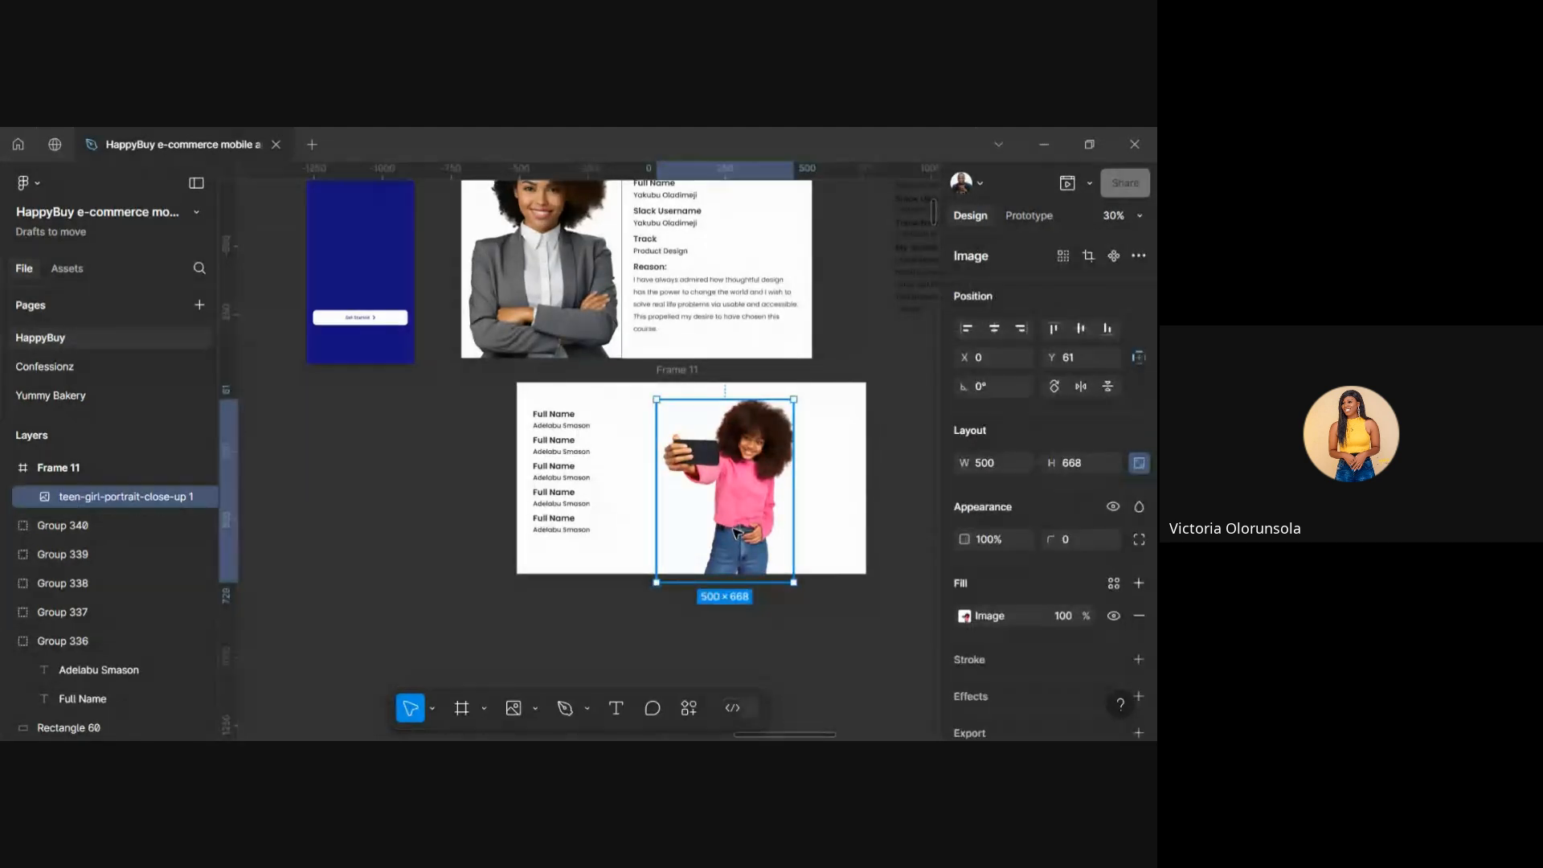
left_click(691, 598)
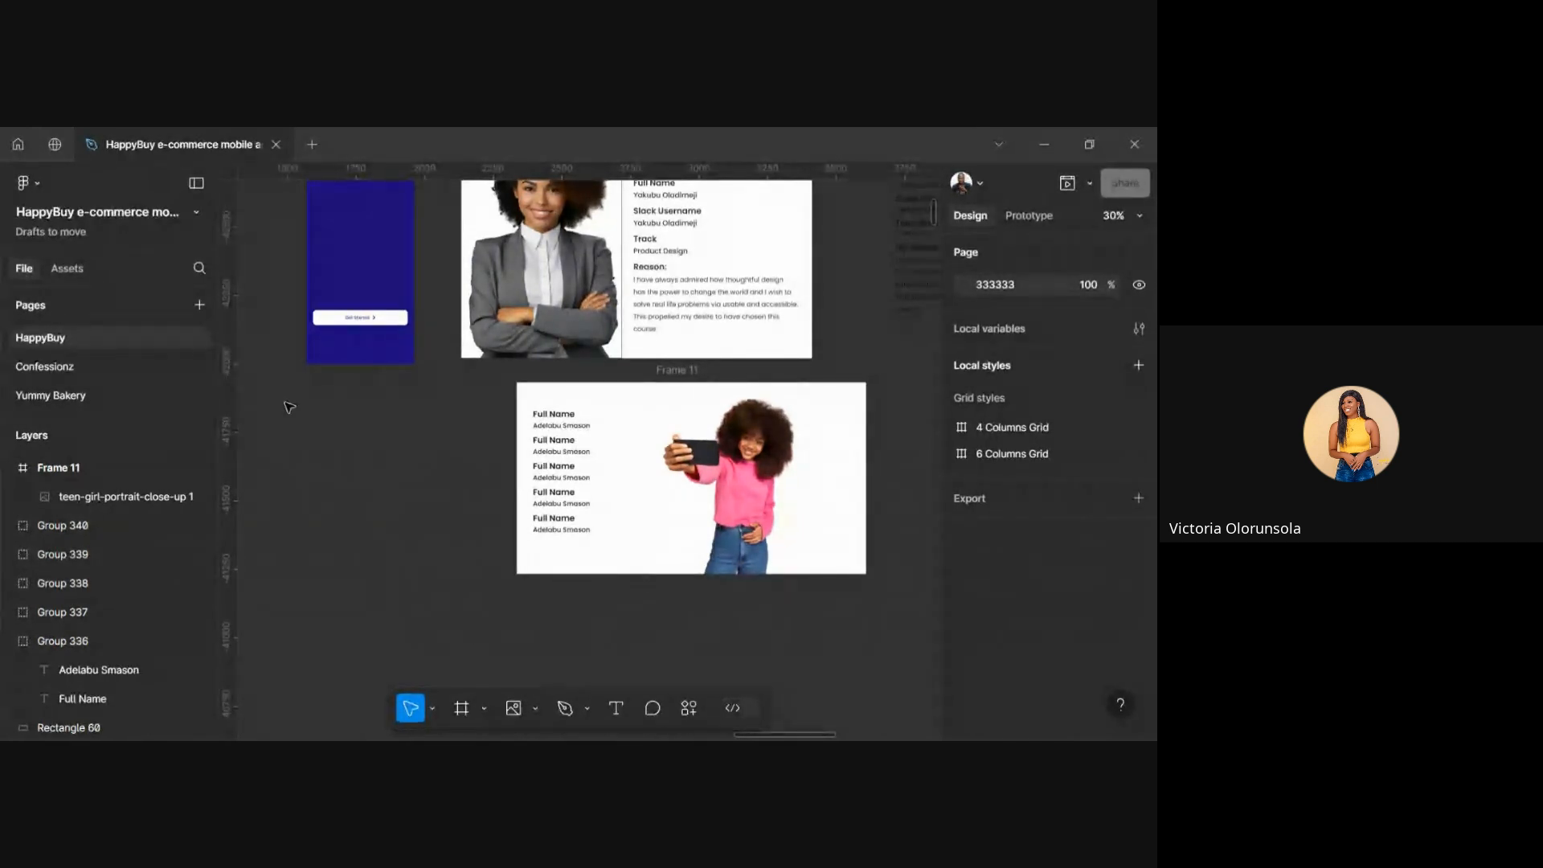
left_click(18, 145)
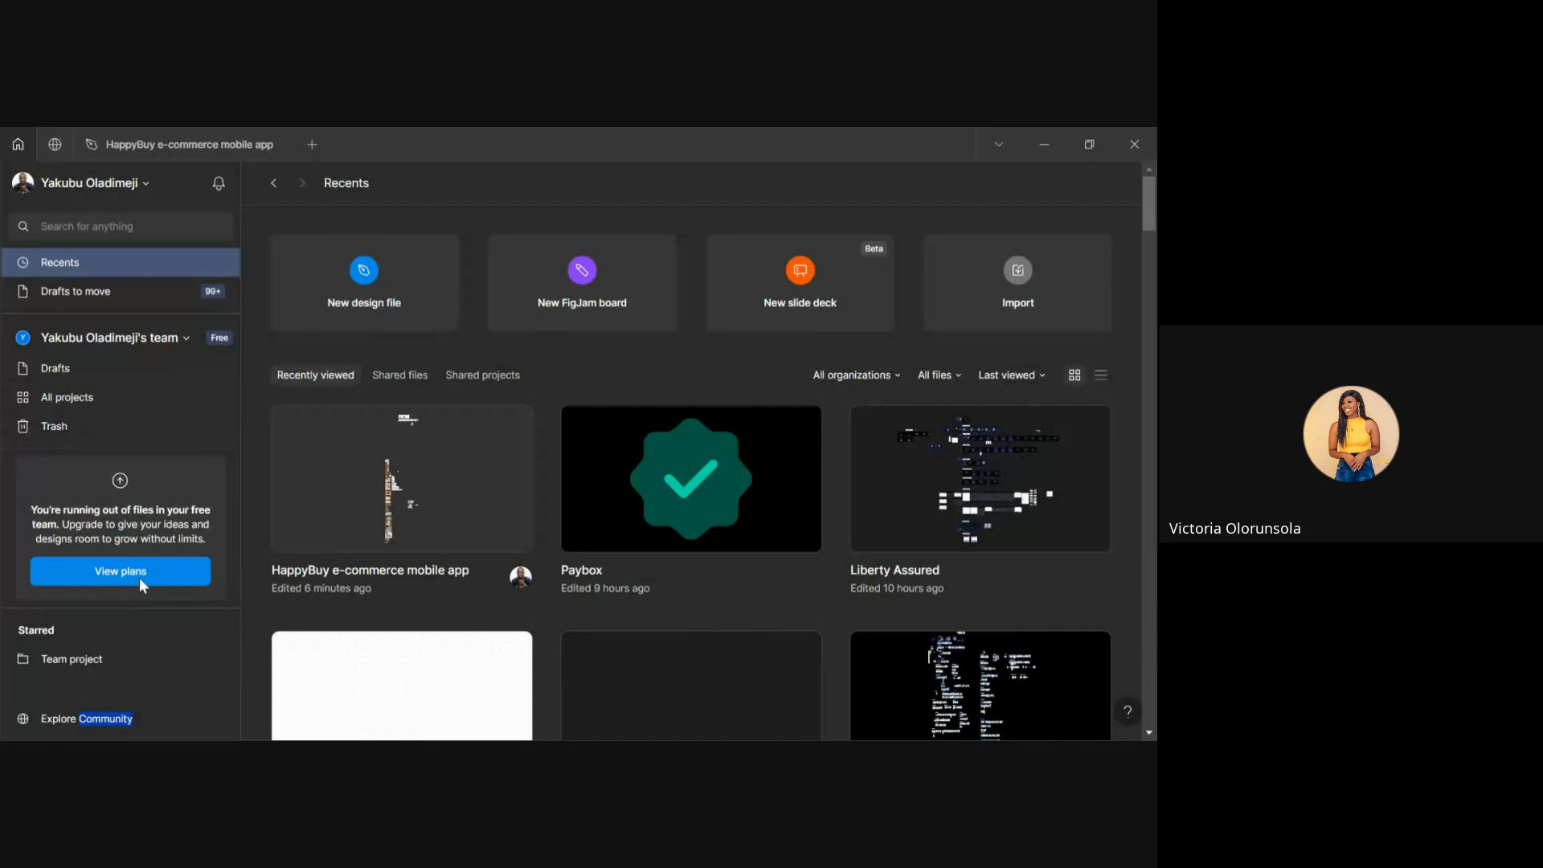
left_click(199, 150)
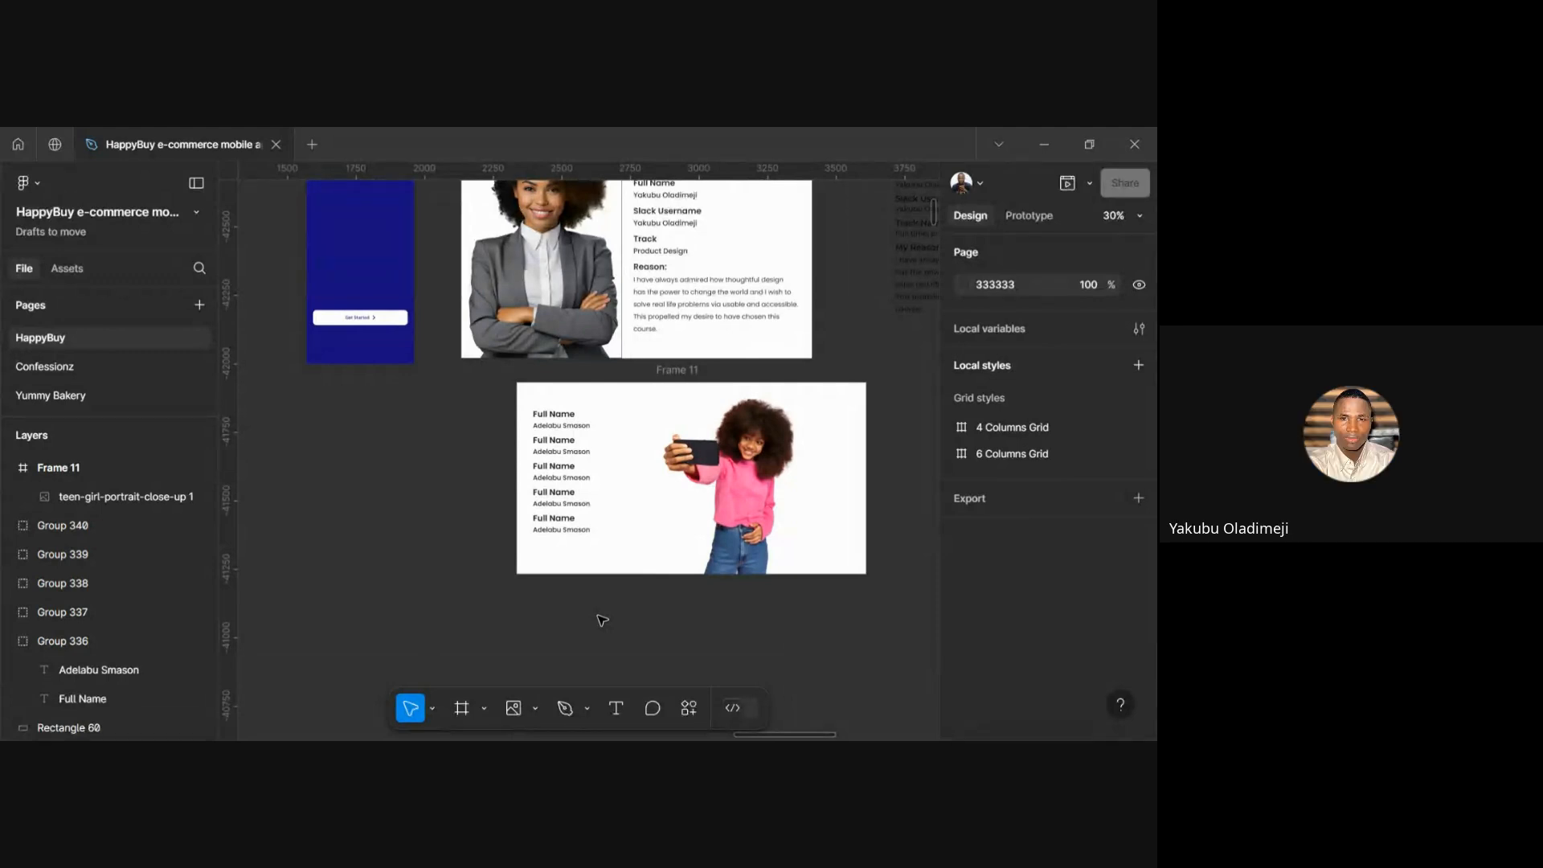
scroll(667, 631, "down", 3, "ctrl")
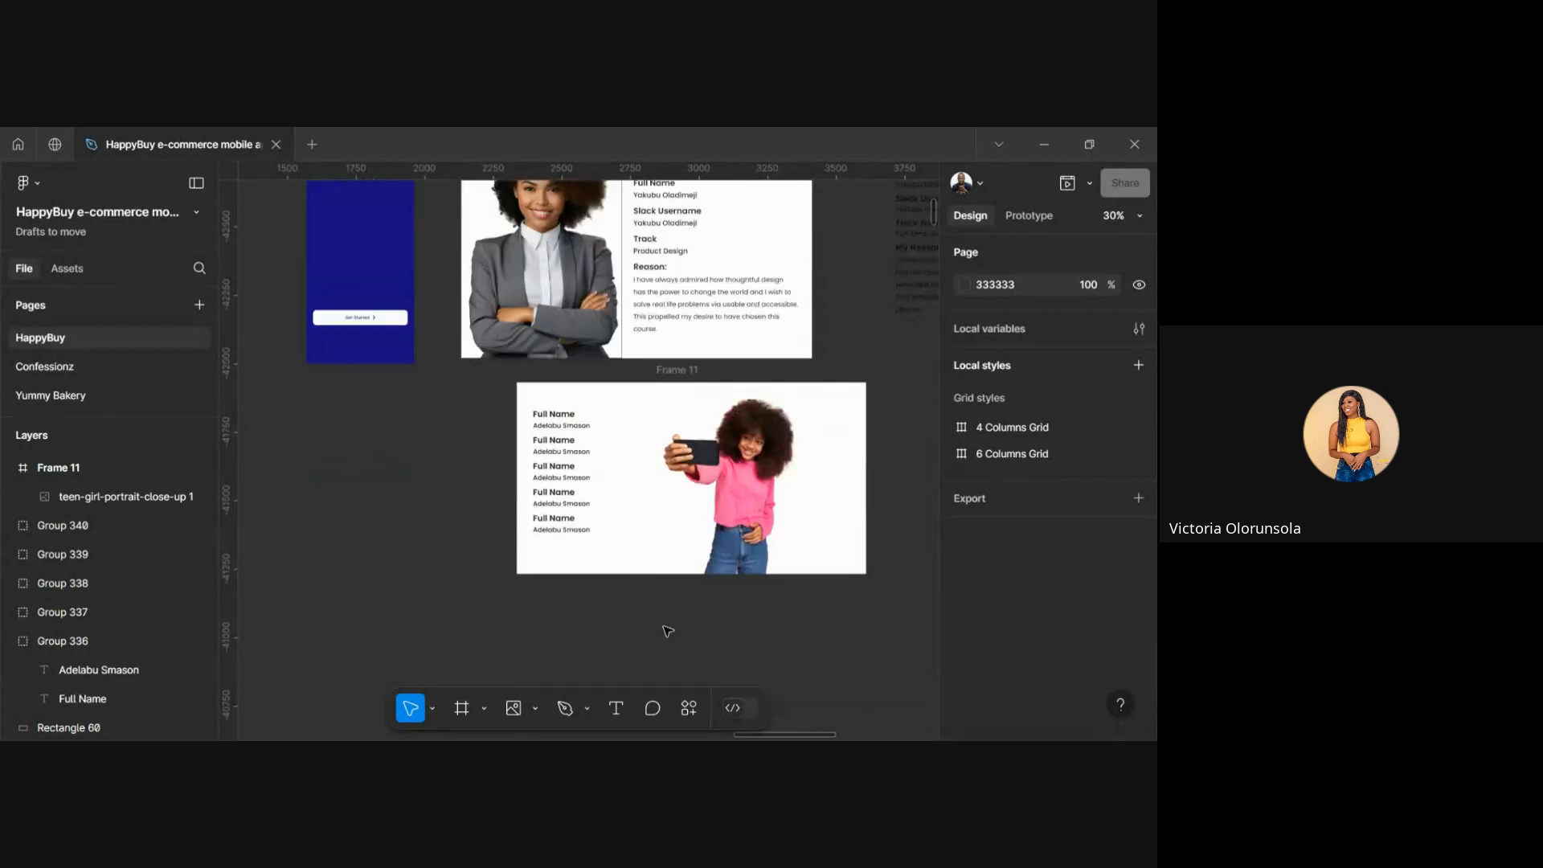
scroll(667, 631, "up", 3, "ctrl")
scroll(667, 631, "up", 3)
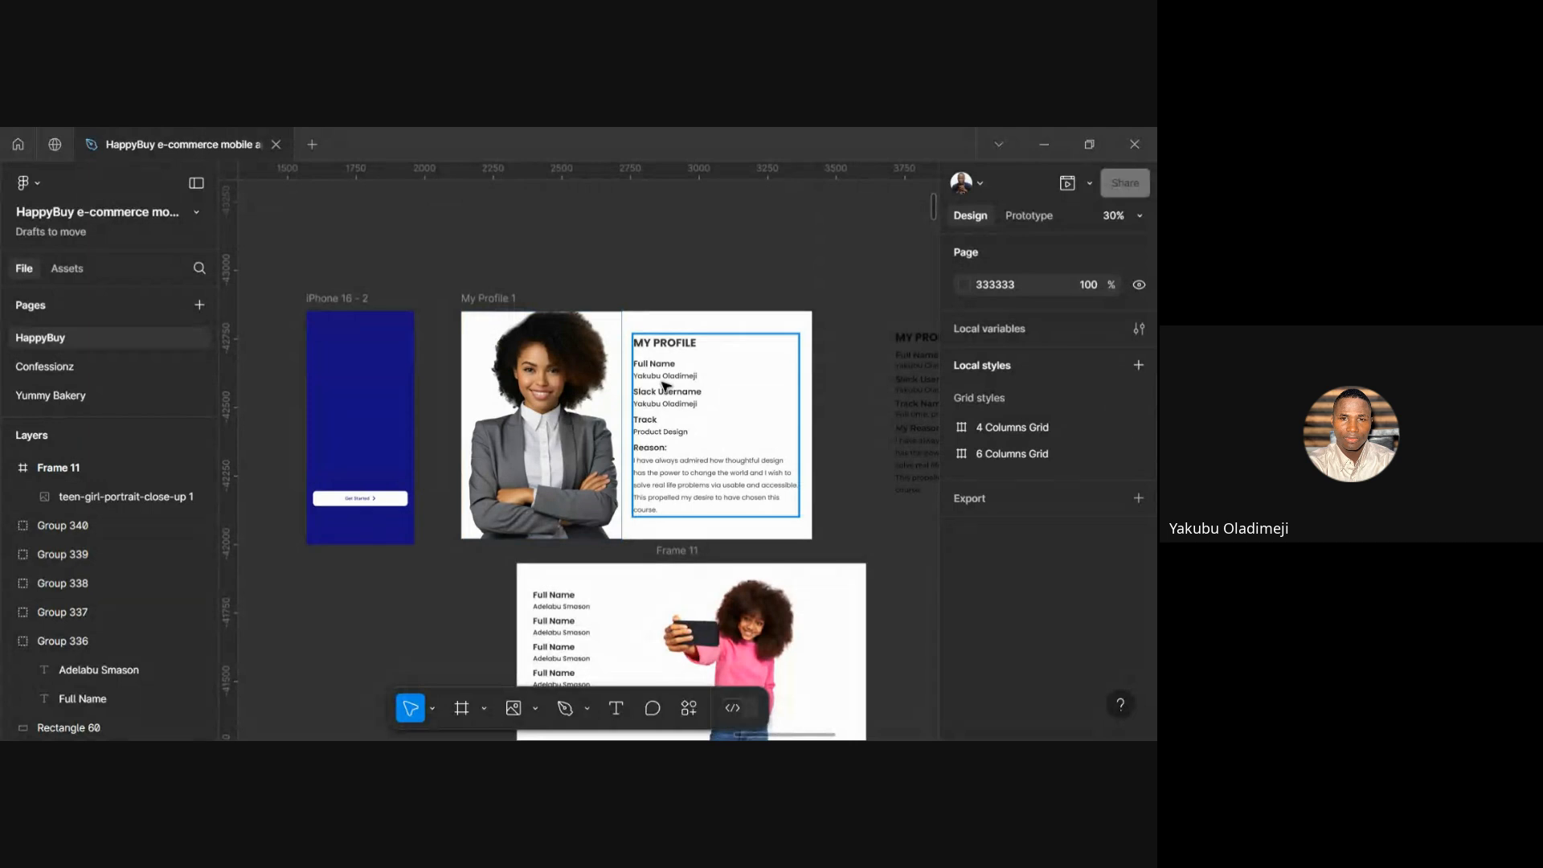
left_click(502, 303)
scroll(630, 291, "up", 2)
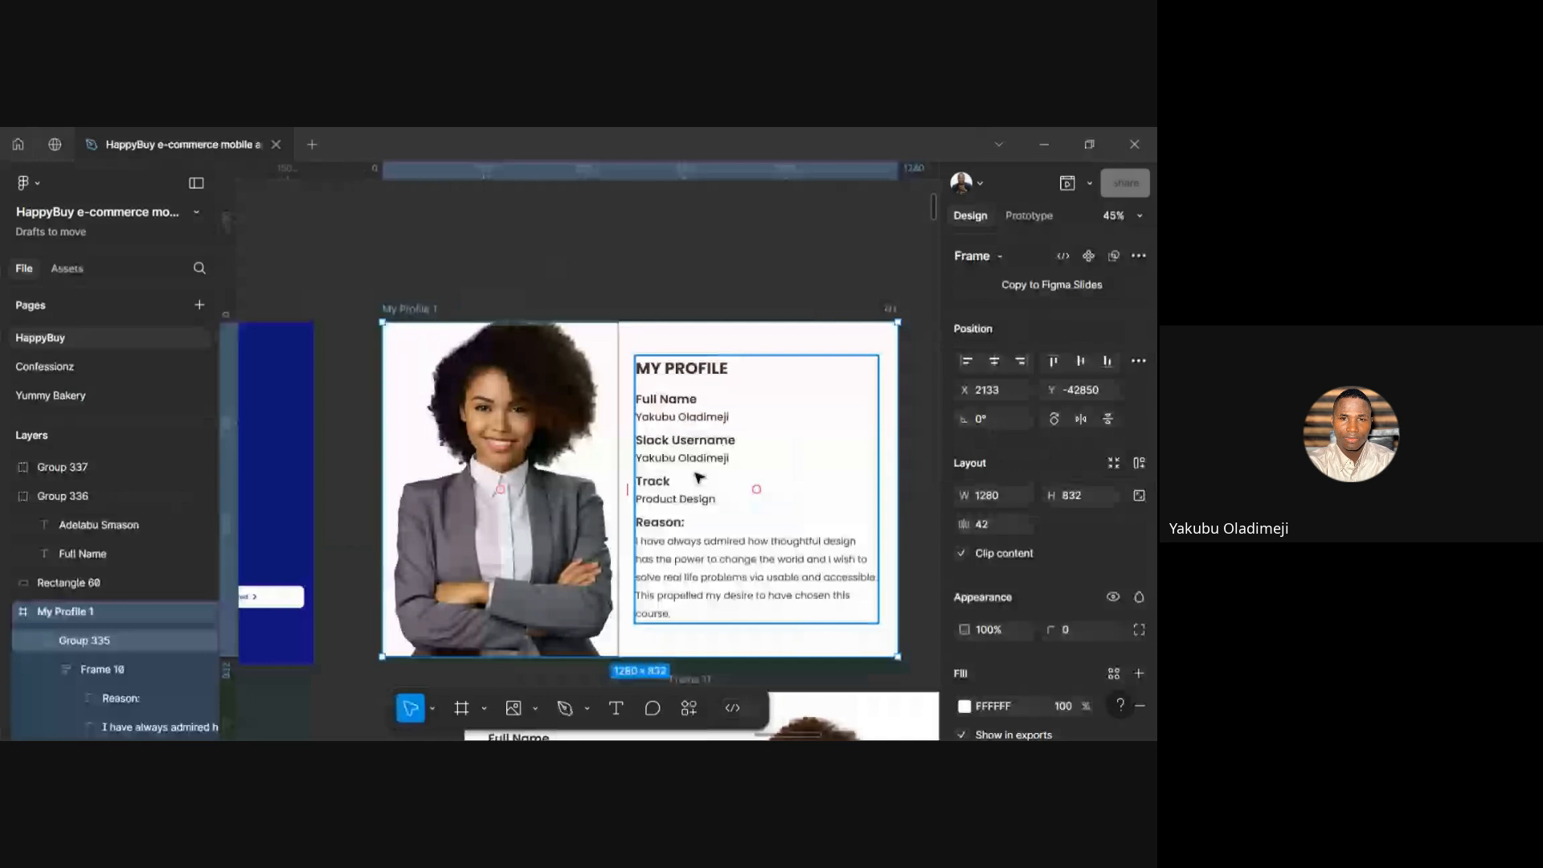